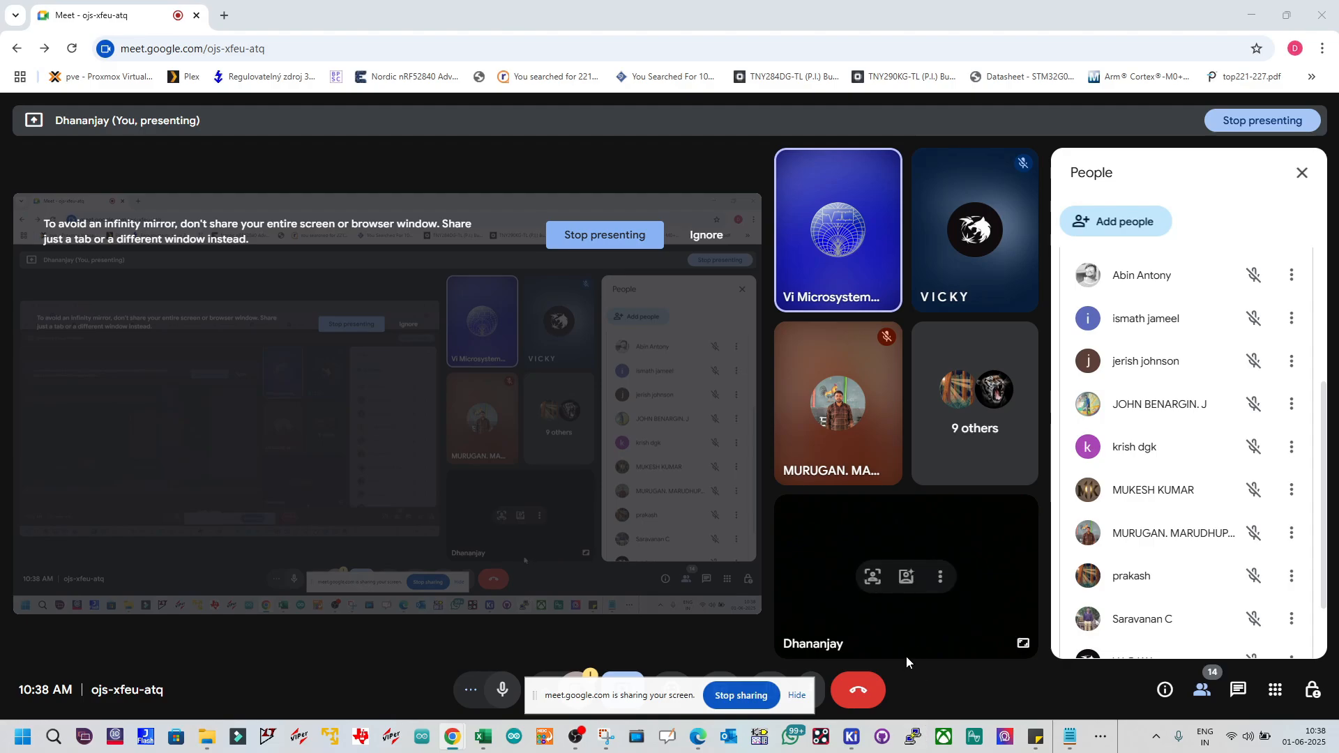
Step: Minimise the browser windows and switch to the KiCAD Training presentation in PowerPoint, maximising its window
click(1249, 21)
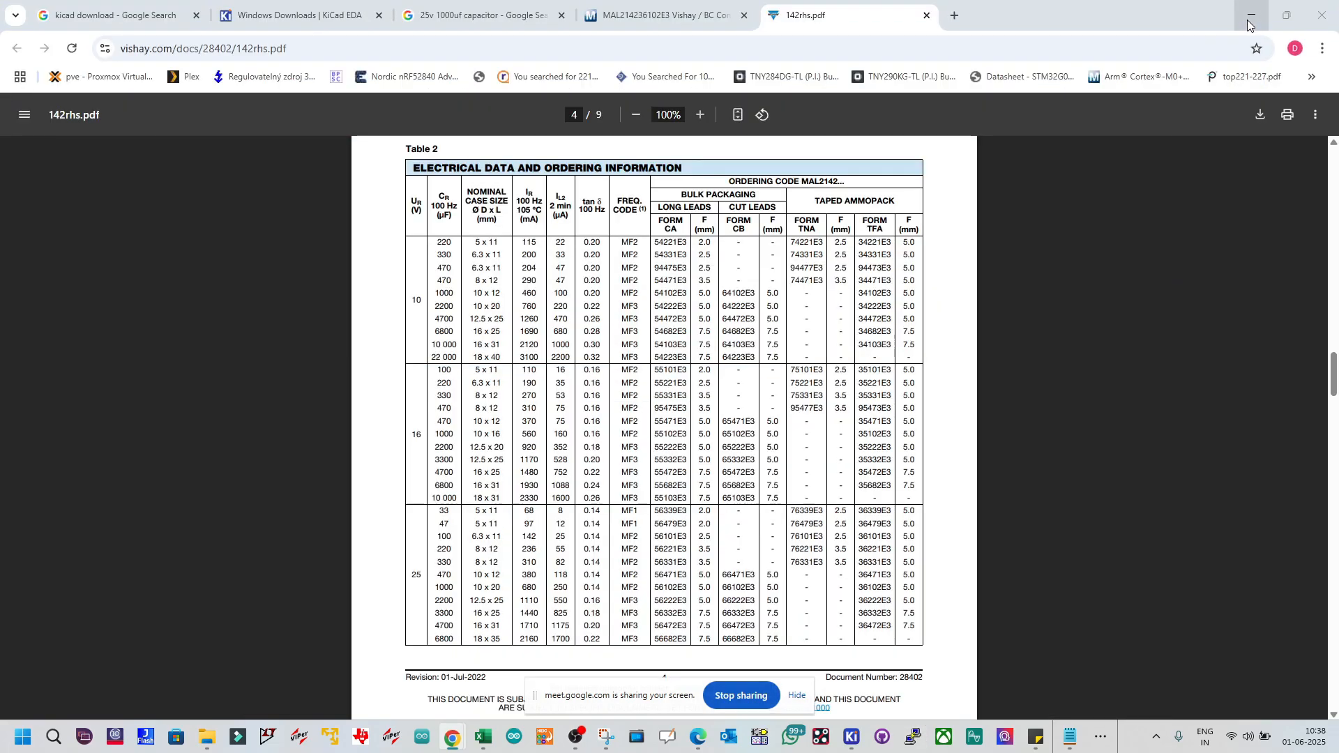
click(1252, 20)
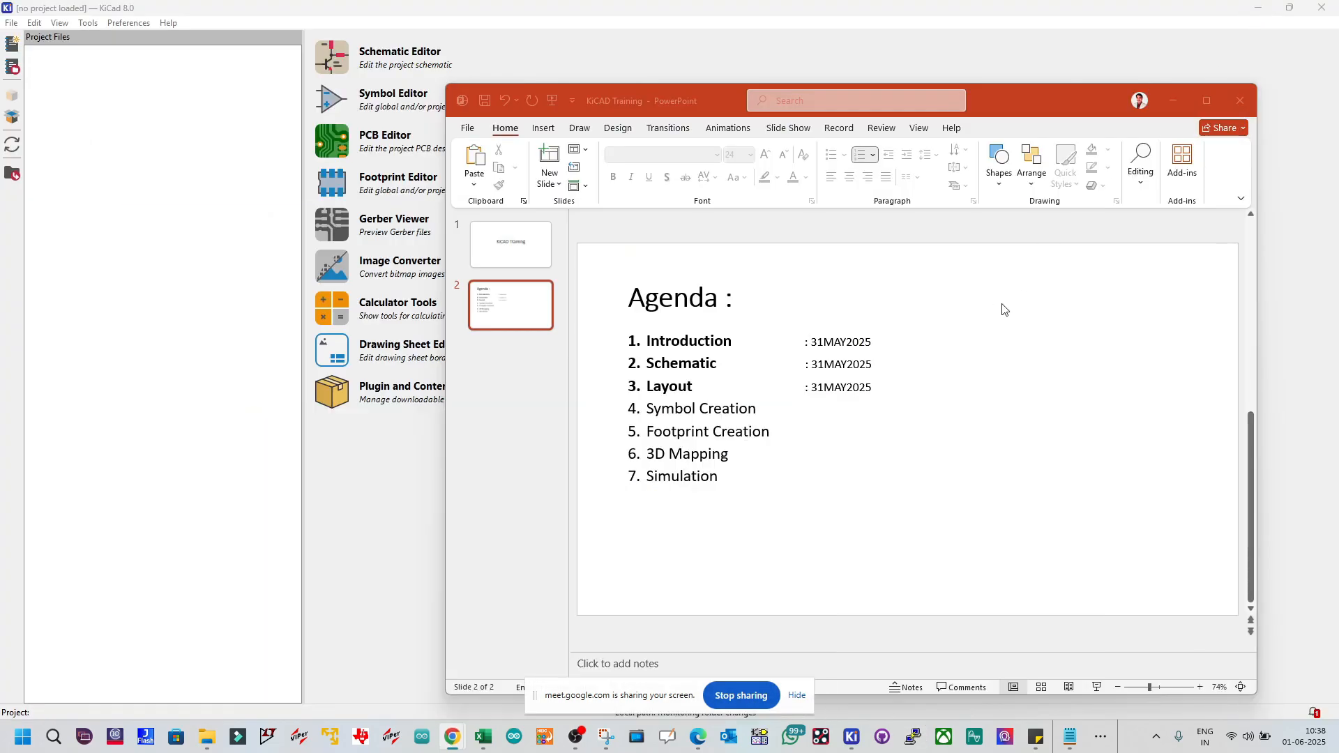
click(1007, 363)
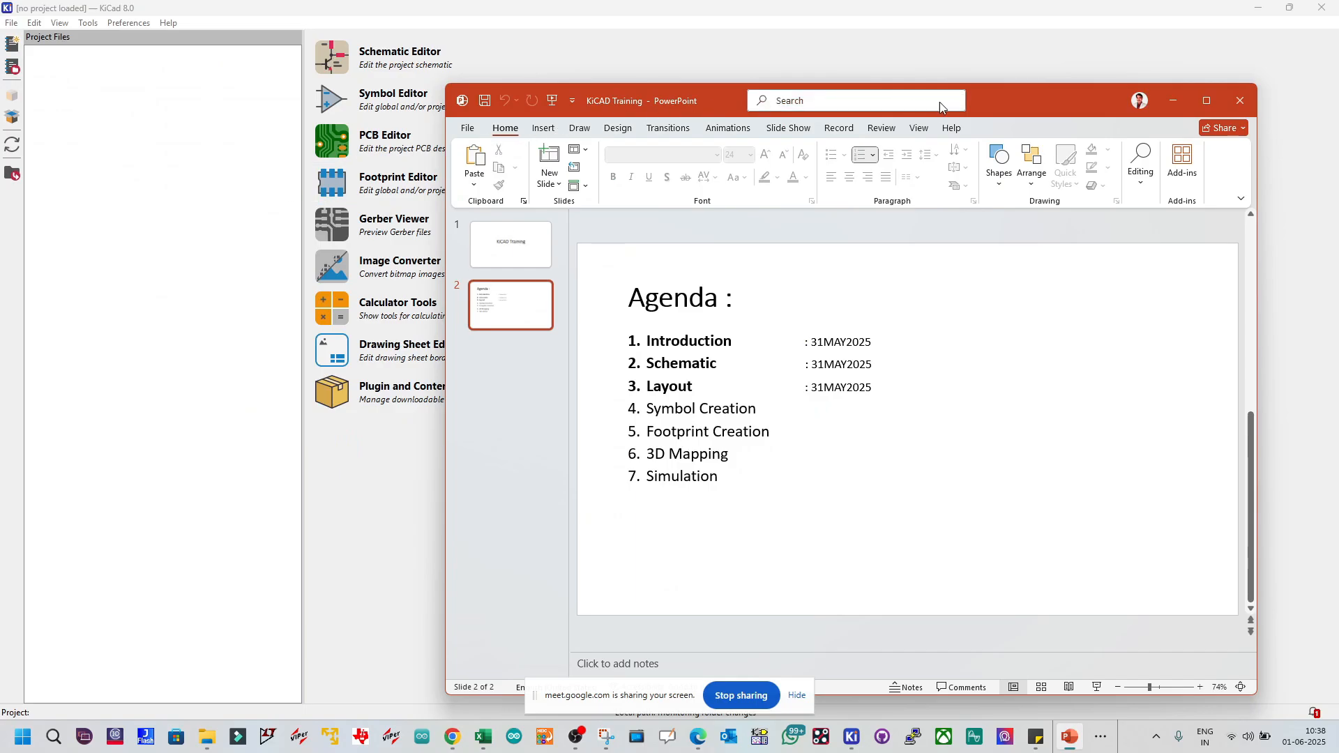
double_click(993, 97)
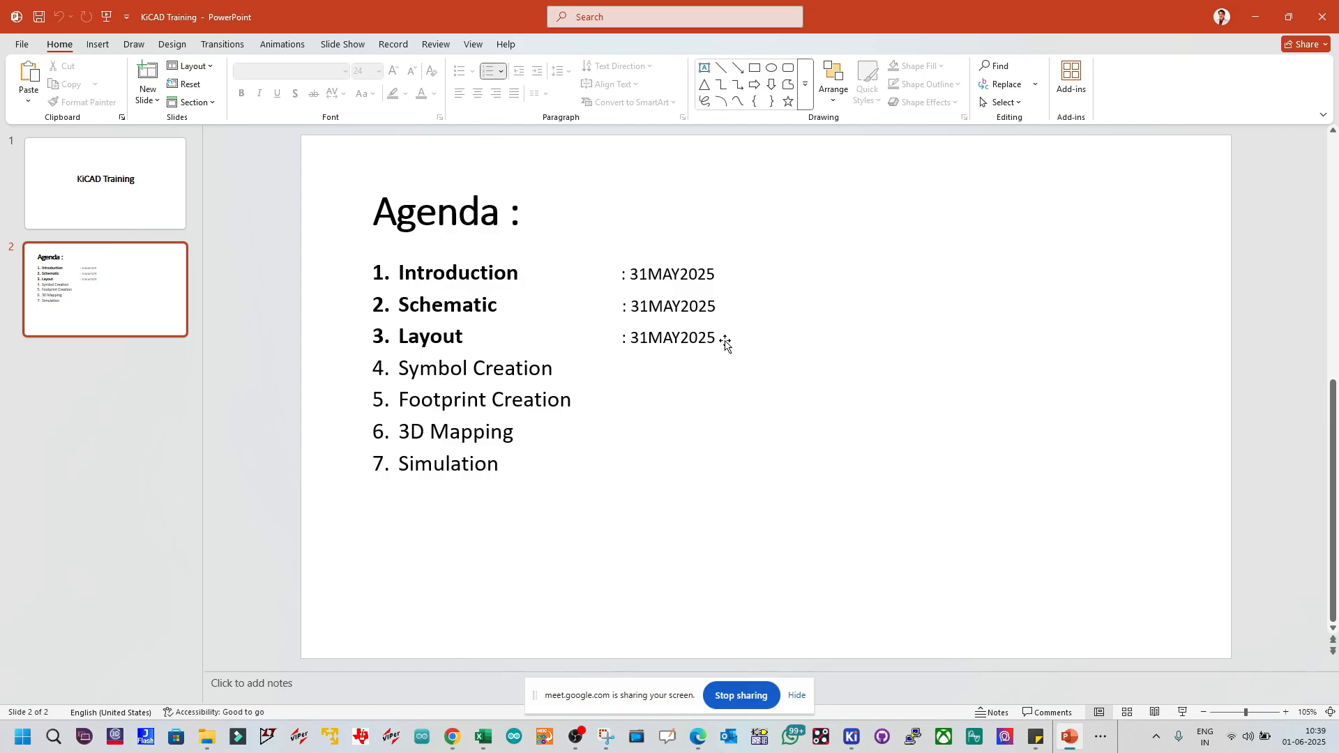
Step: Review the title slide and the Agenda slide, pointing out the Introduction, Schematic and Layout entries dated 31MAY2025
drag(714, 338, 397, 273)
click(291, 353)
key(Page_Up)
key(super)
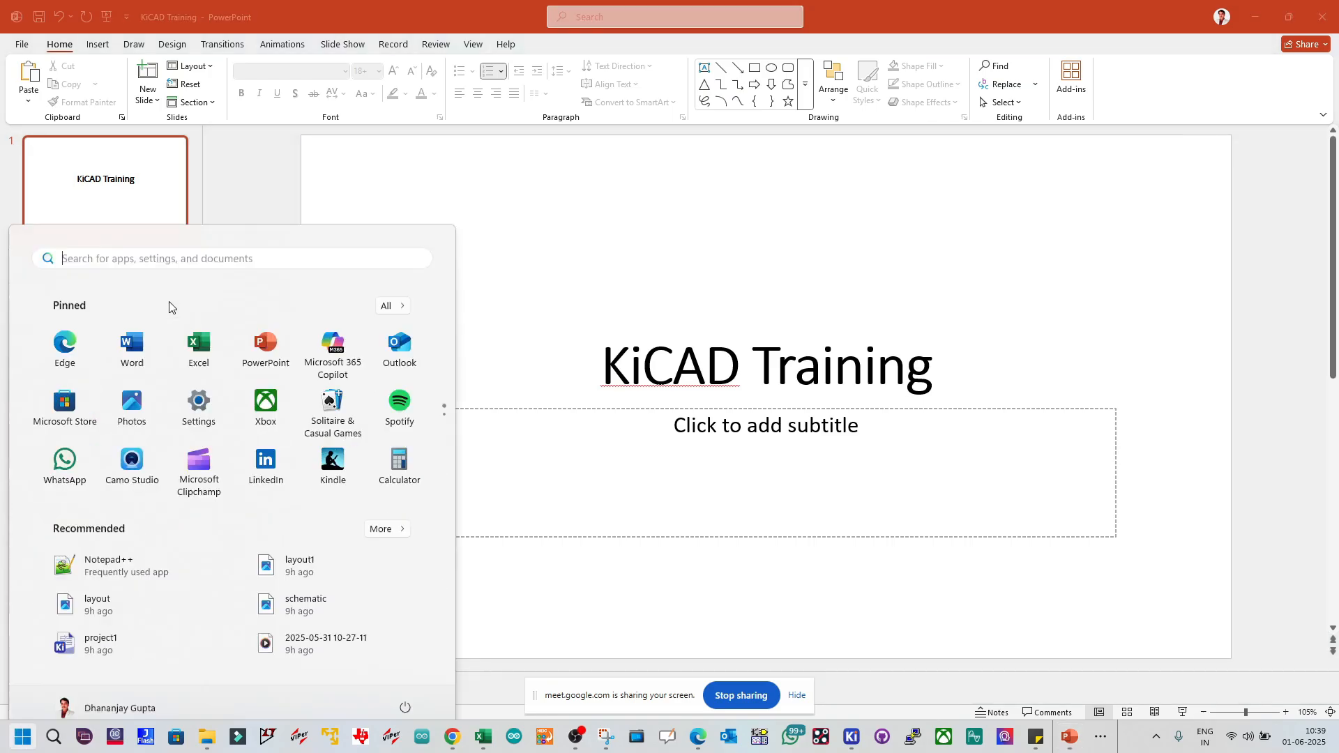
click(125, 275)
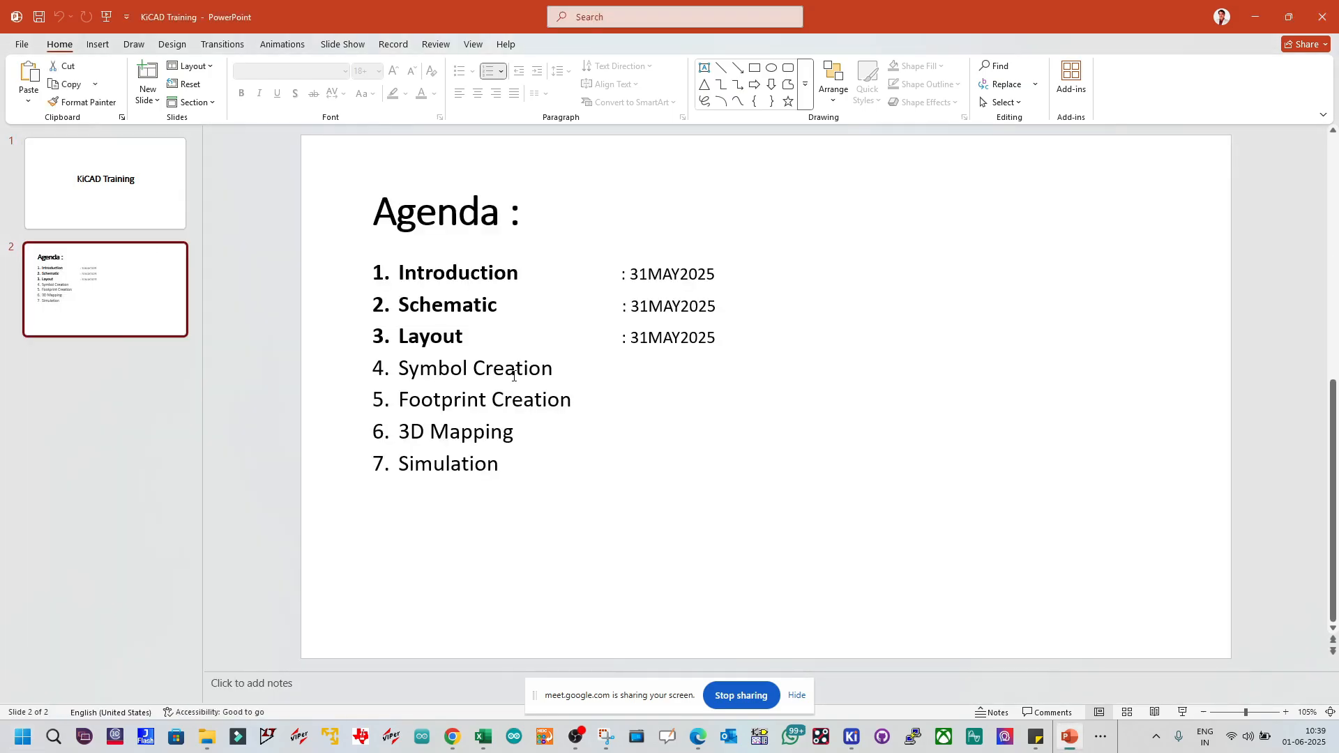
ctrl+scroll(562, 363, up, 2)
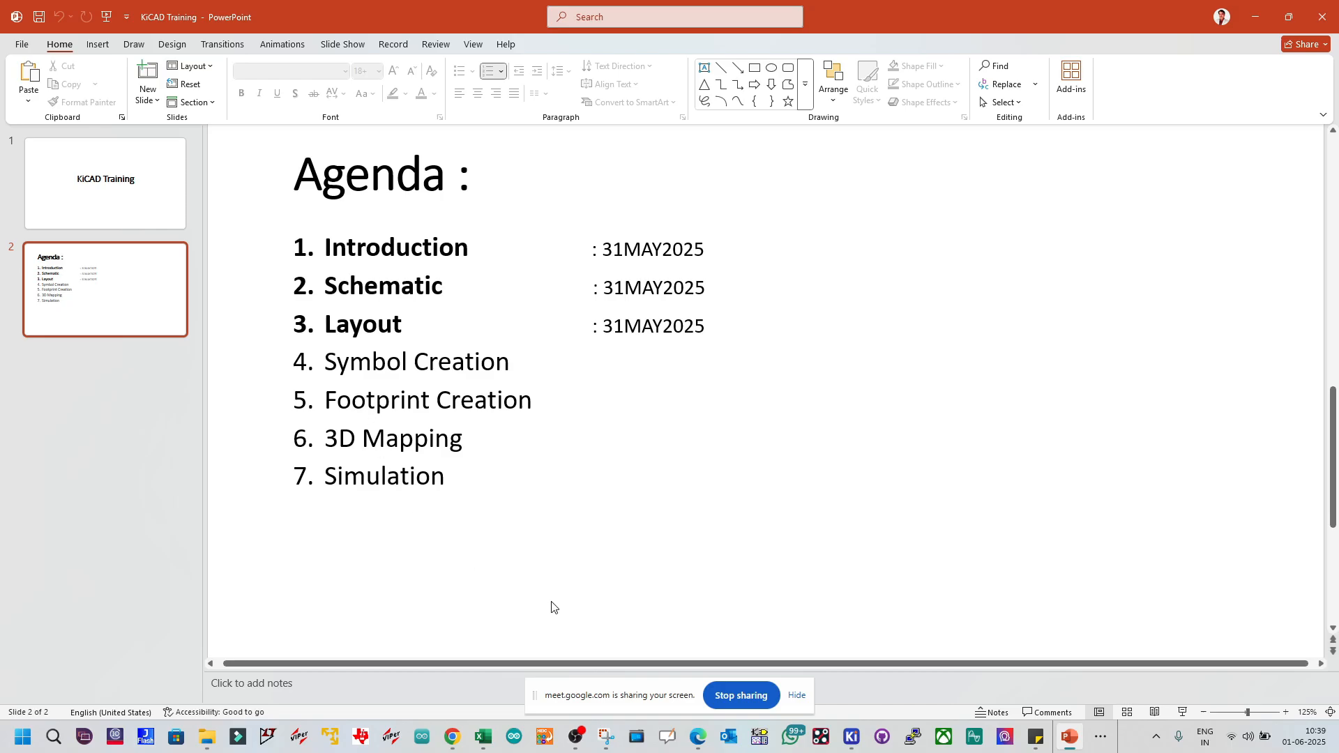
Step: Check the ongoing recording in OBS and switch back to the Google Meet call in Chrome
mouse_move(575, 738)
click(568, 668)
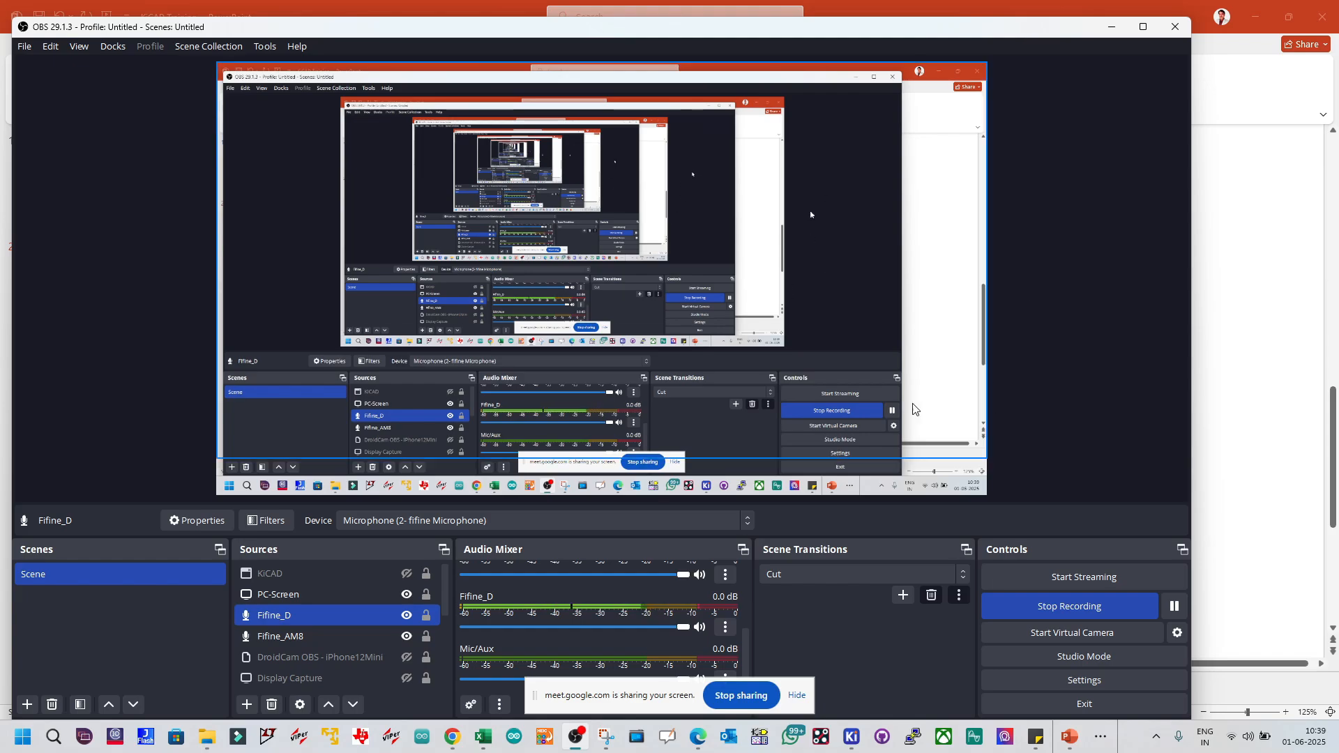
click(452, 737)
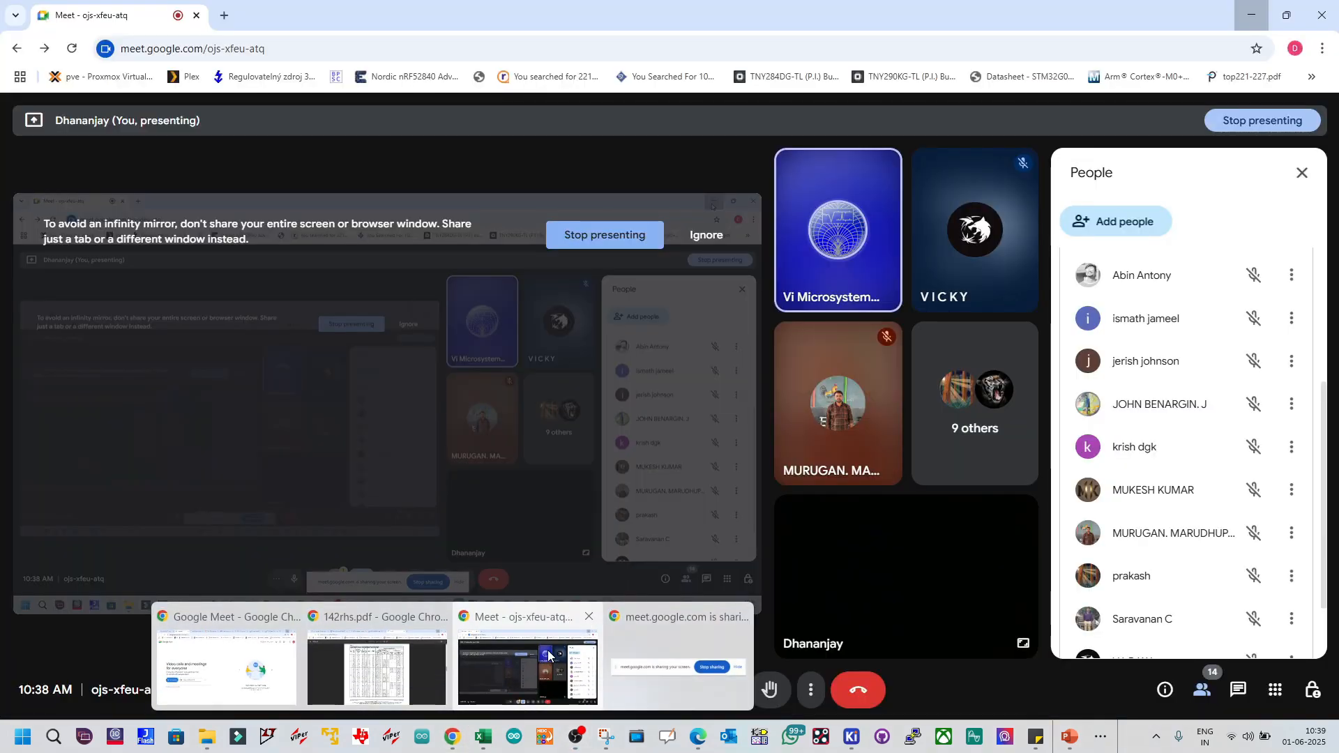
click(547, 650)
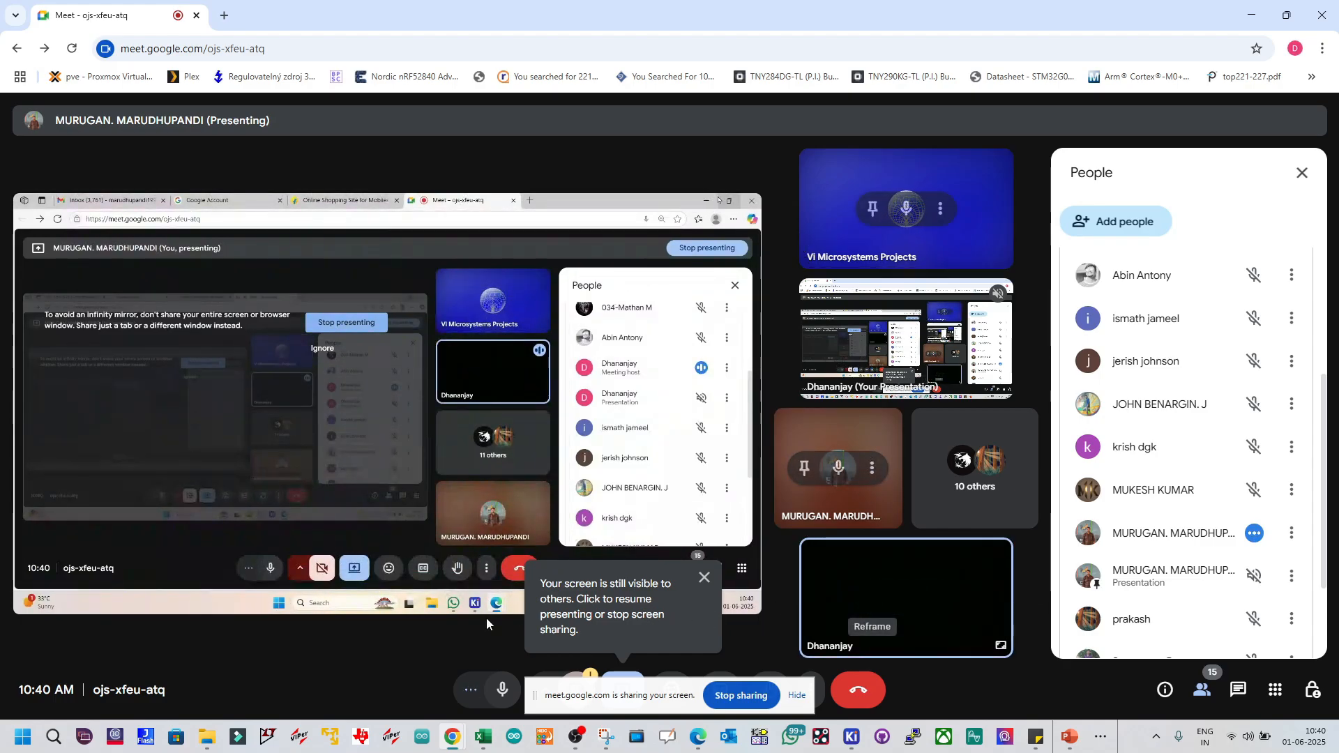
Step: Dismiss the screen-visibility notice and admit the participant waiting to join the call
click(702, 578)
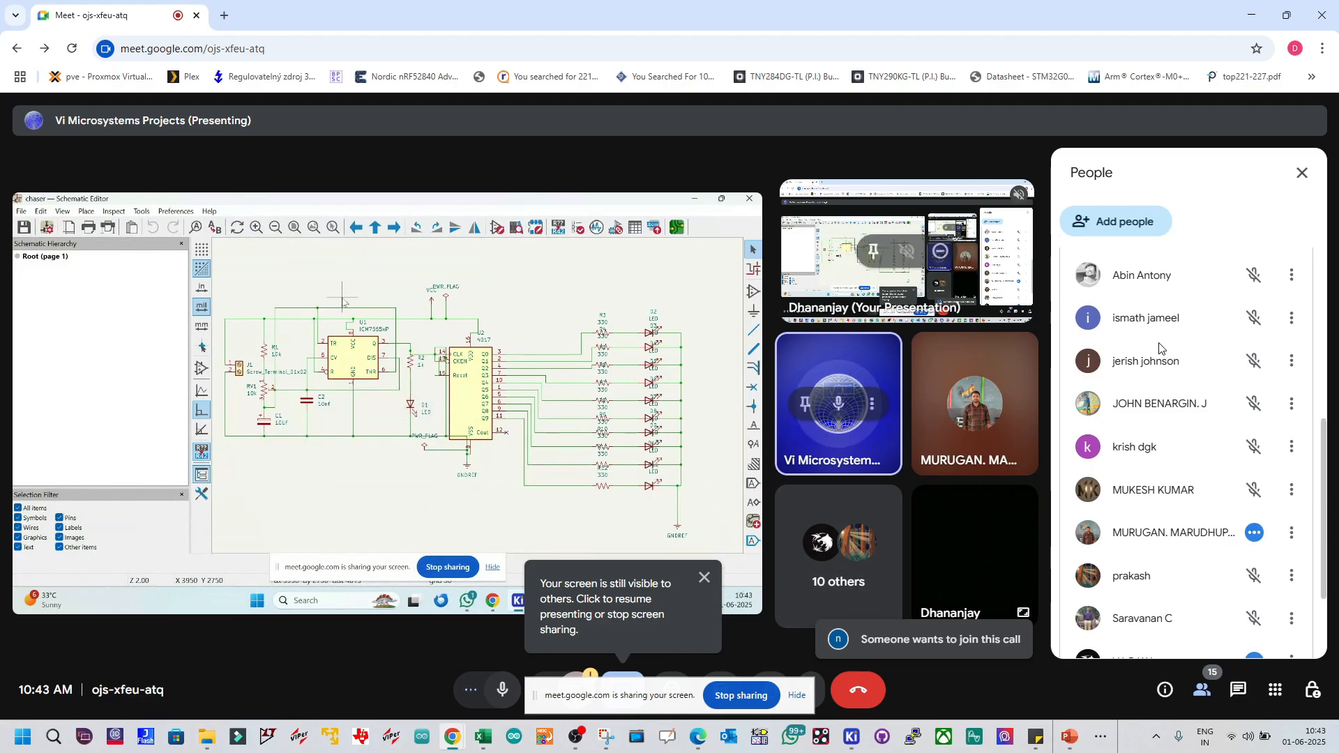
scroll(1175, 281, up, 6)
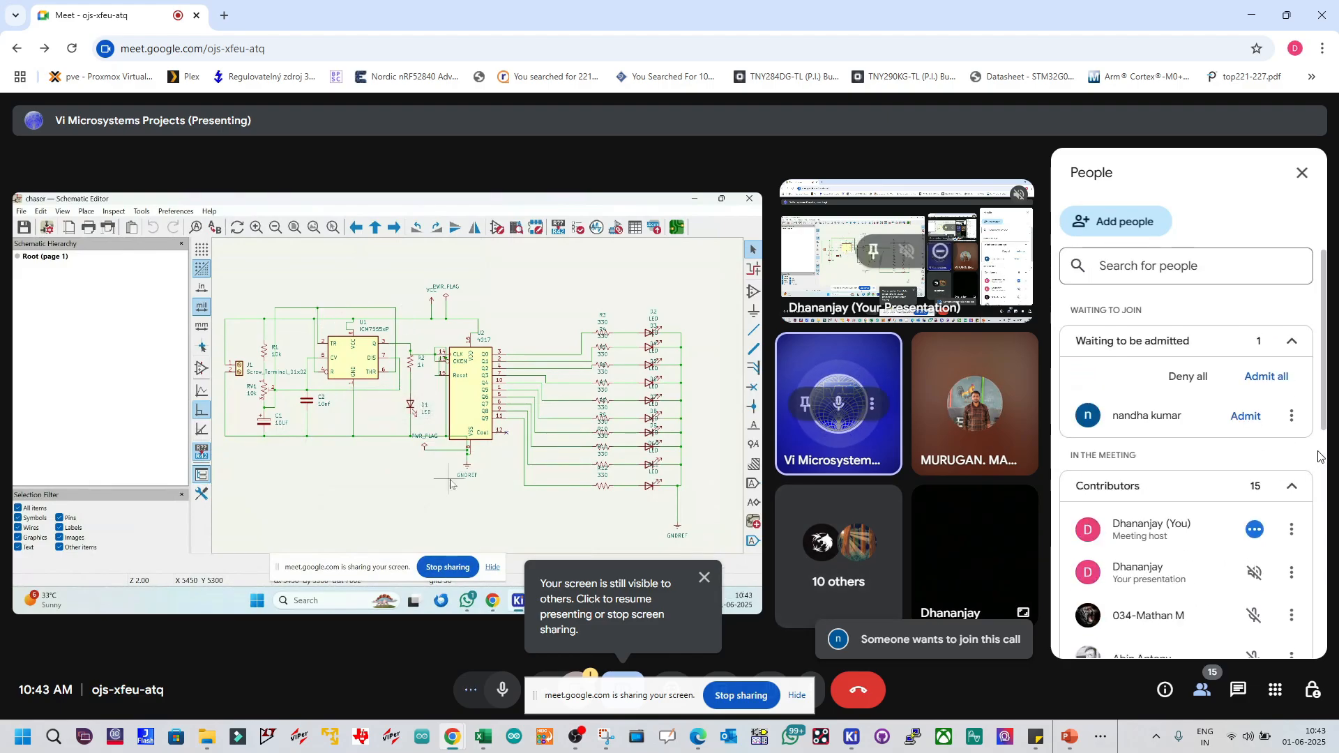
click(1247, 416)
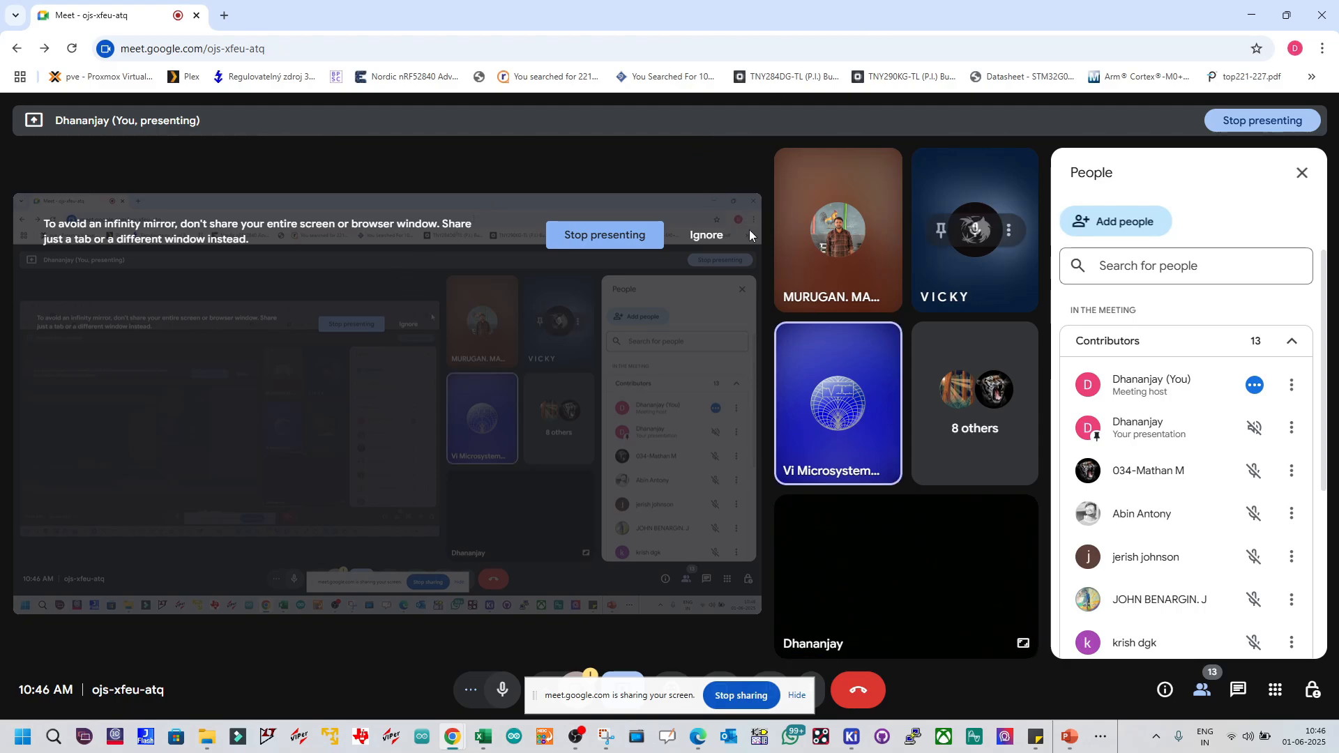
Step: Check the audio levels and recording in OBS and return to the meeting
click(574, 738)
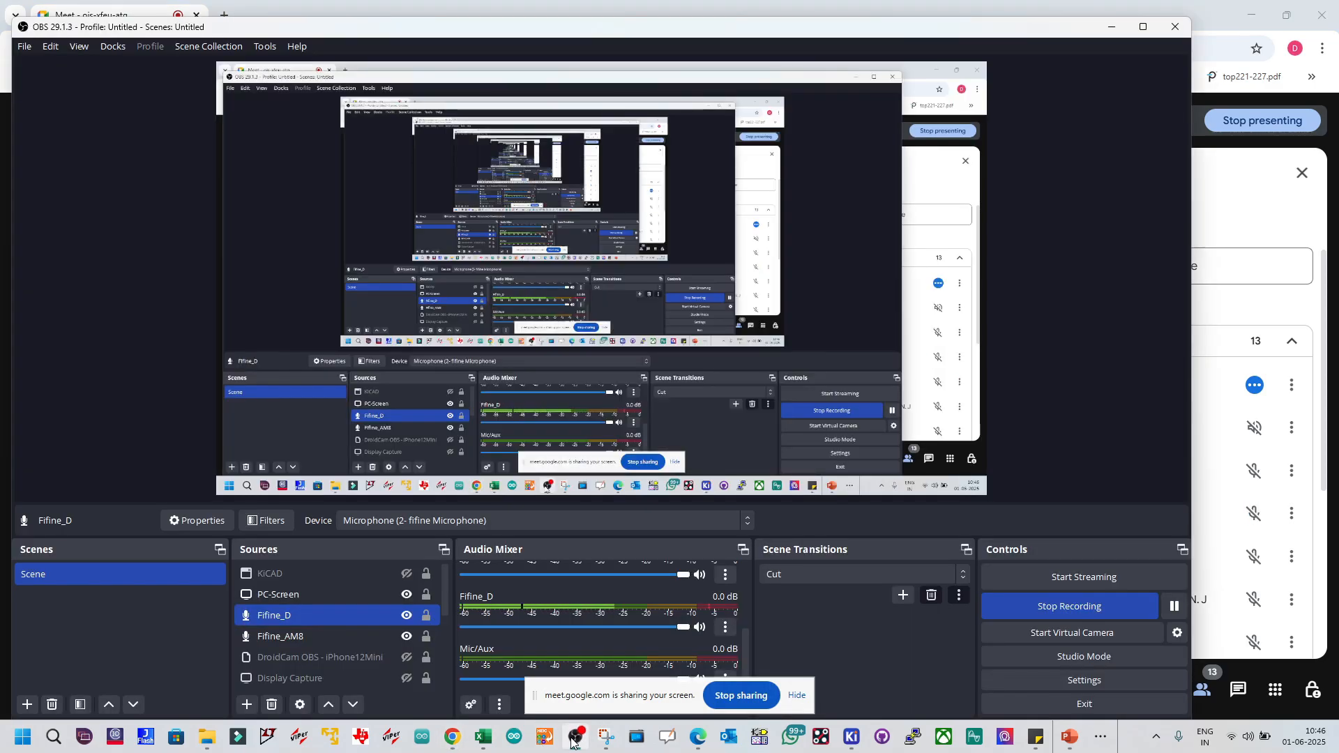
click(573, 737)
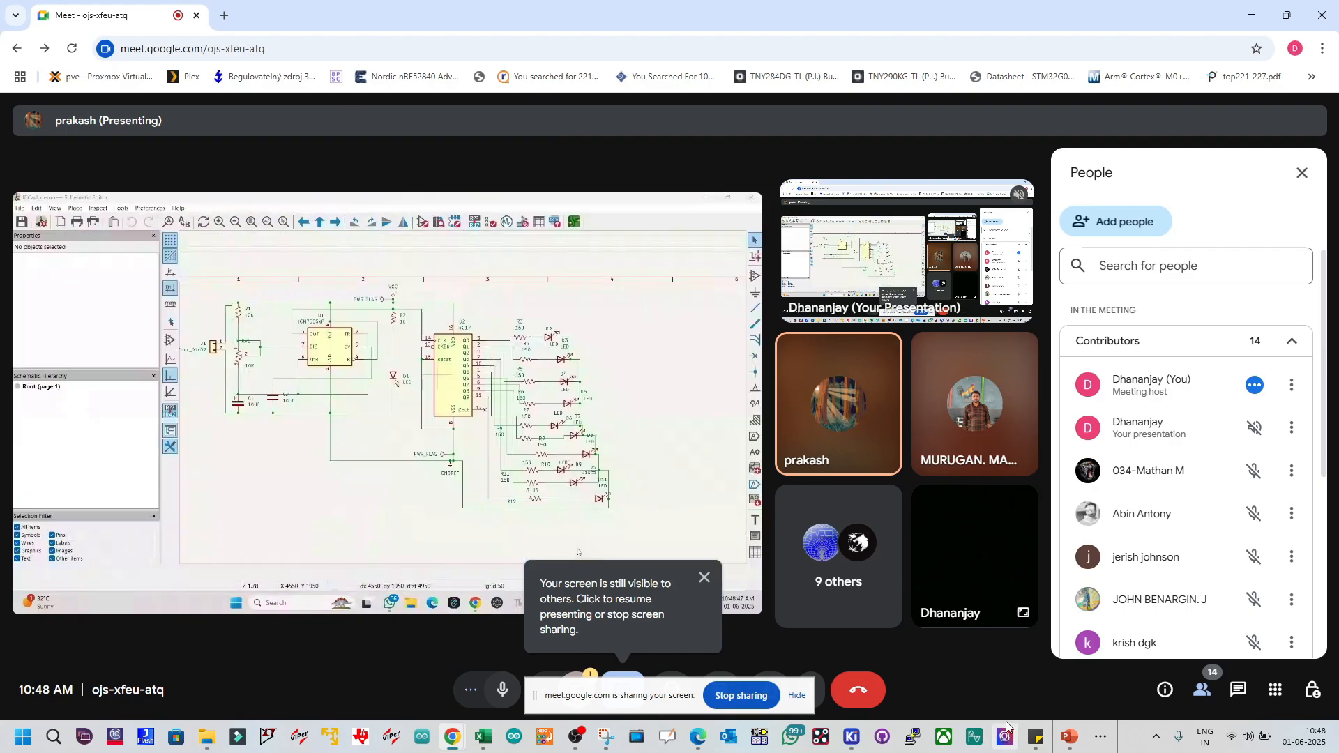
Step: Clear the call view by dismissing the screen-visibility notice, hiding the screen-sharing bar and closing the People list
click(705, 578)
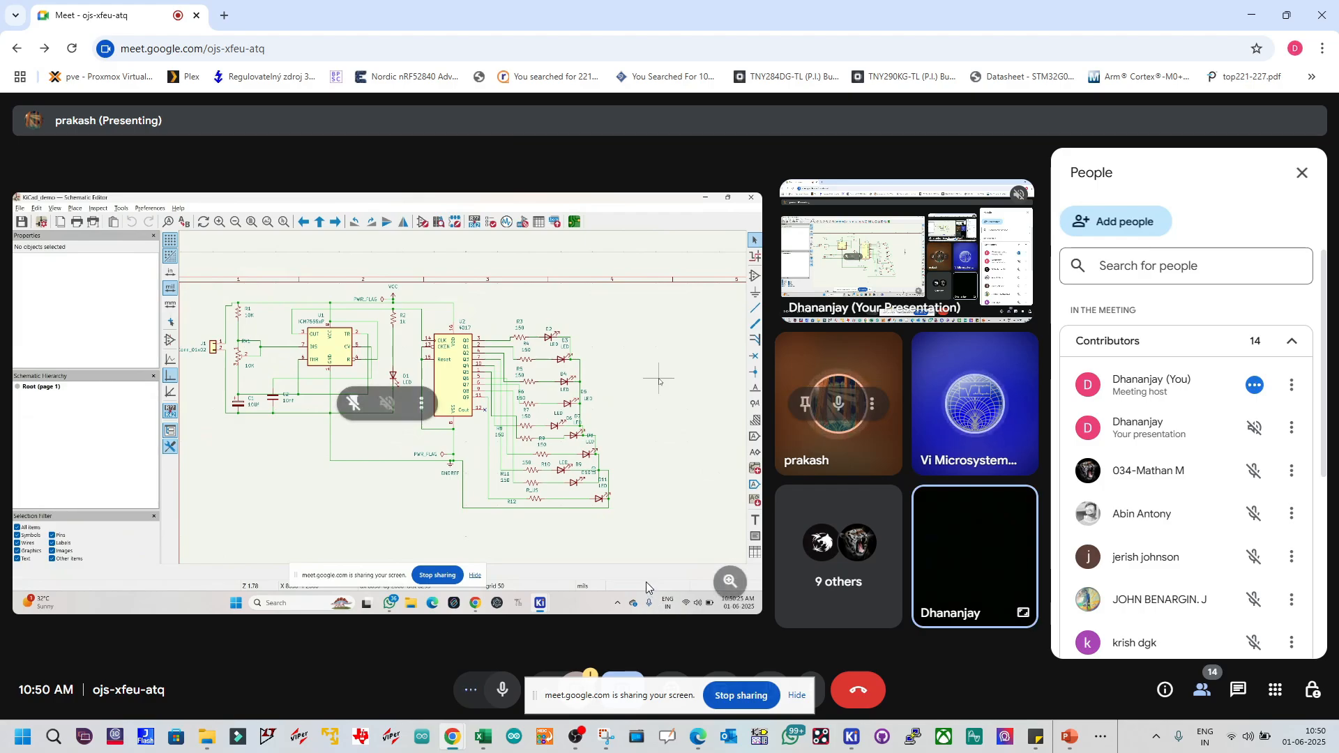
click(798, 696)
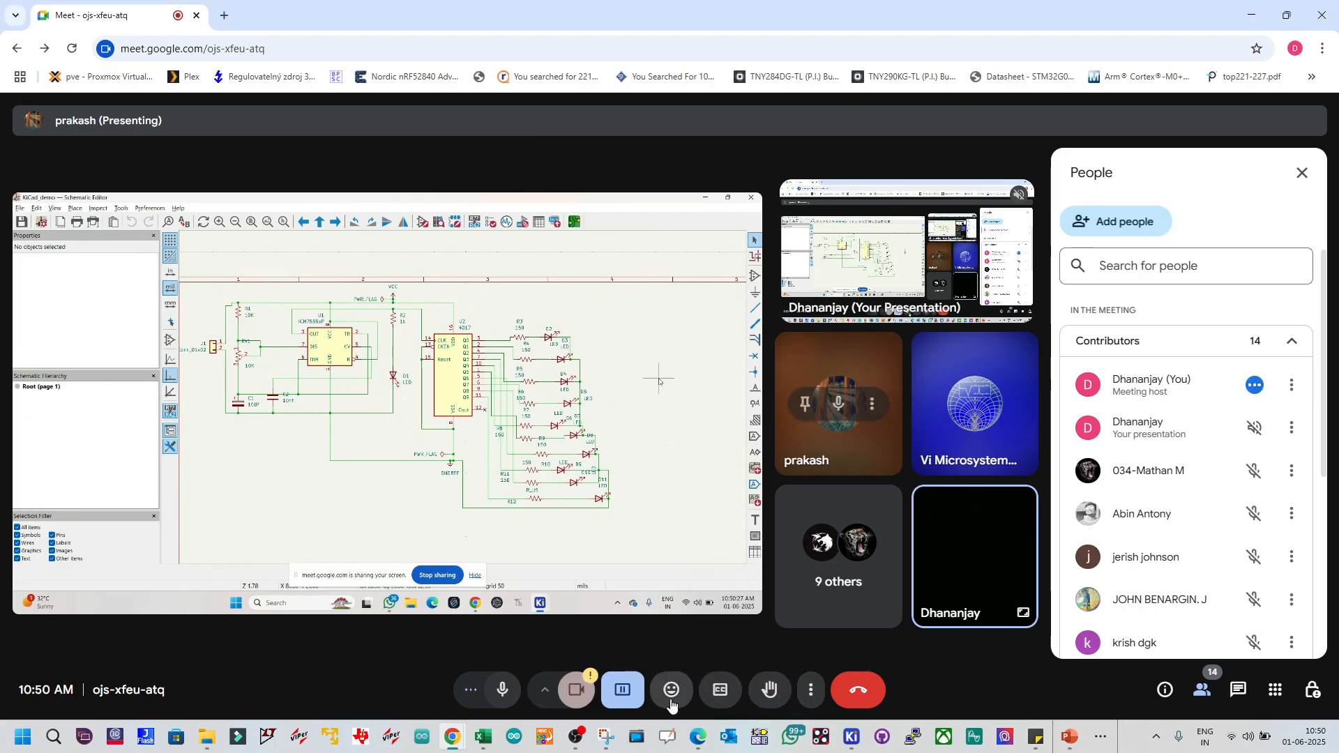
click(809, 694)
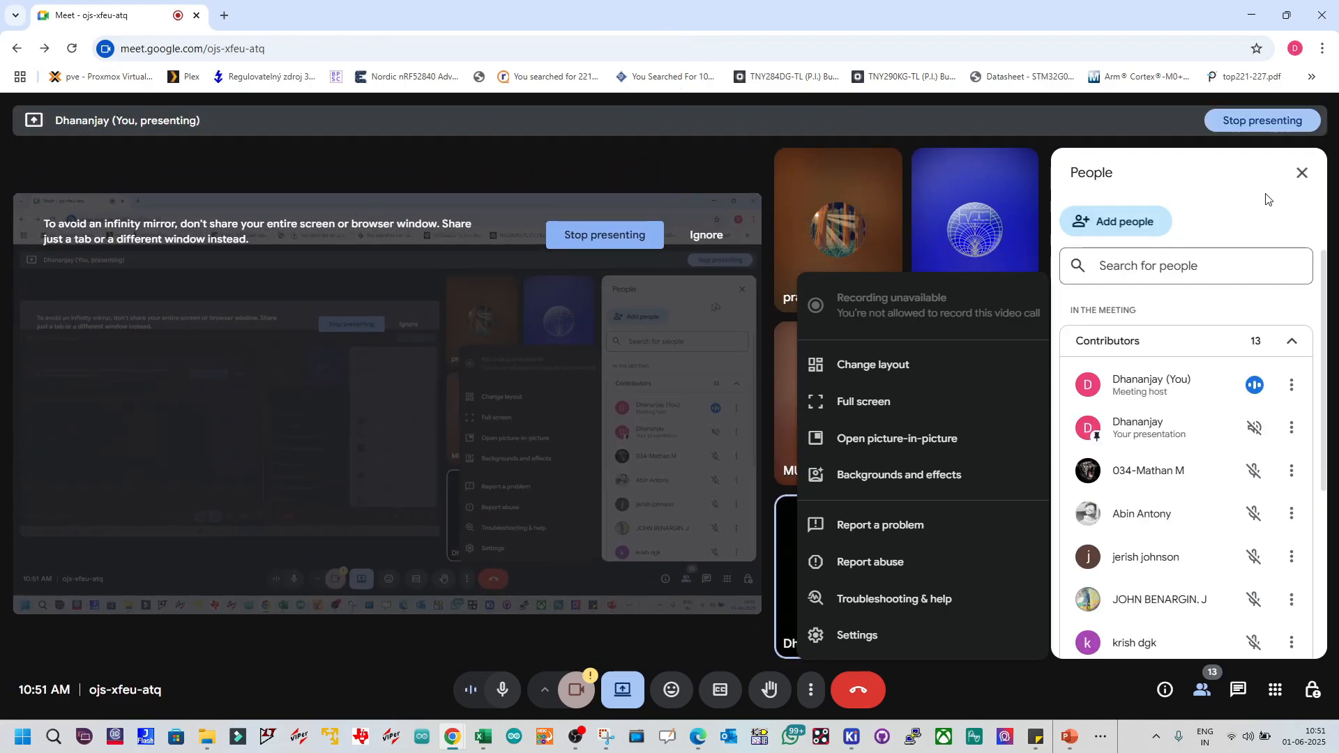
click(1302, 173)
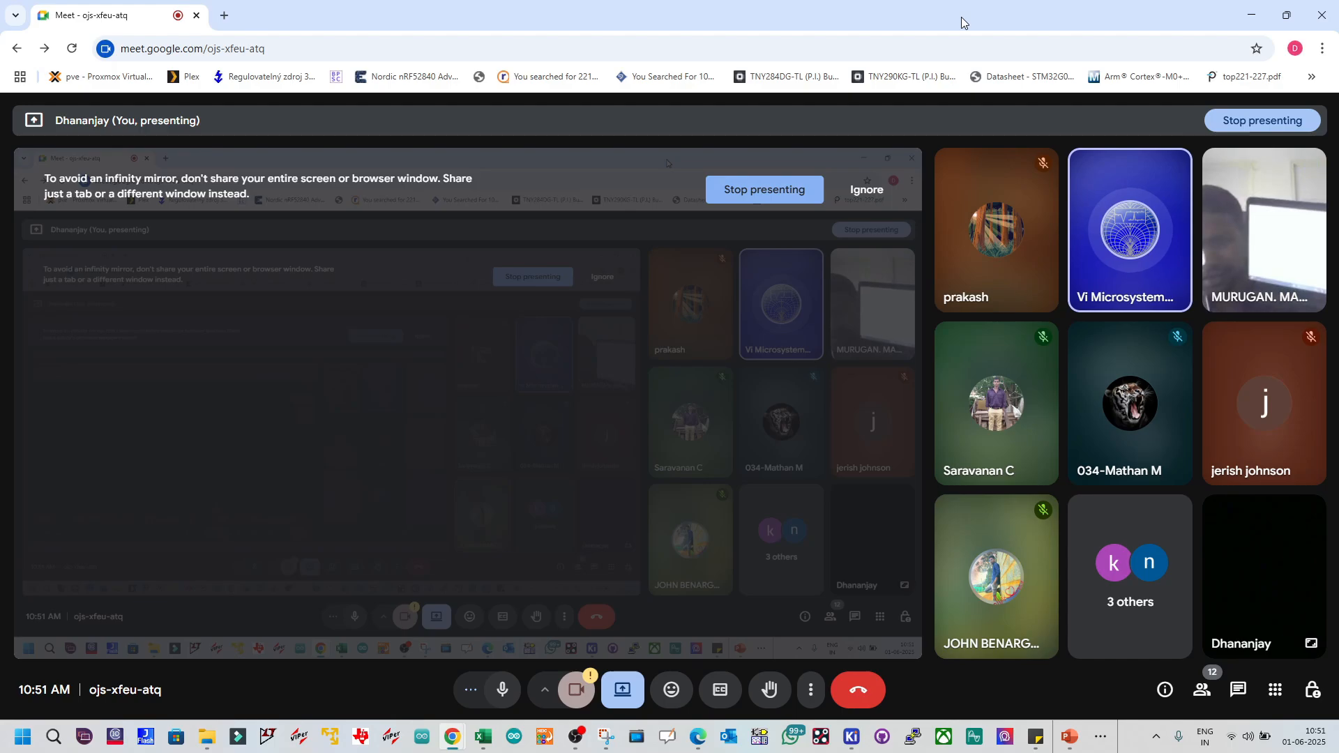
Step: Pin the video tile of the participant whose camera is on for everyone in the call
mouse_move(1317, 263)
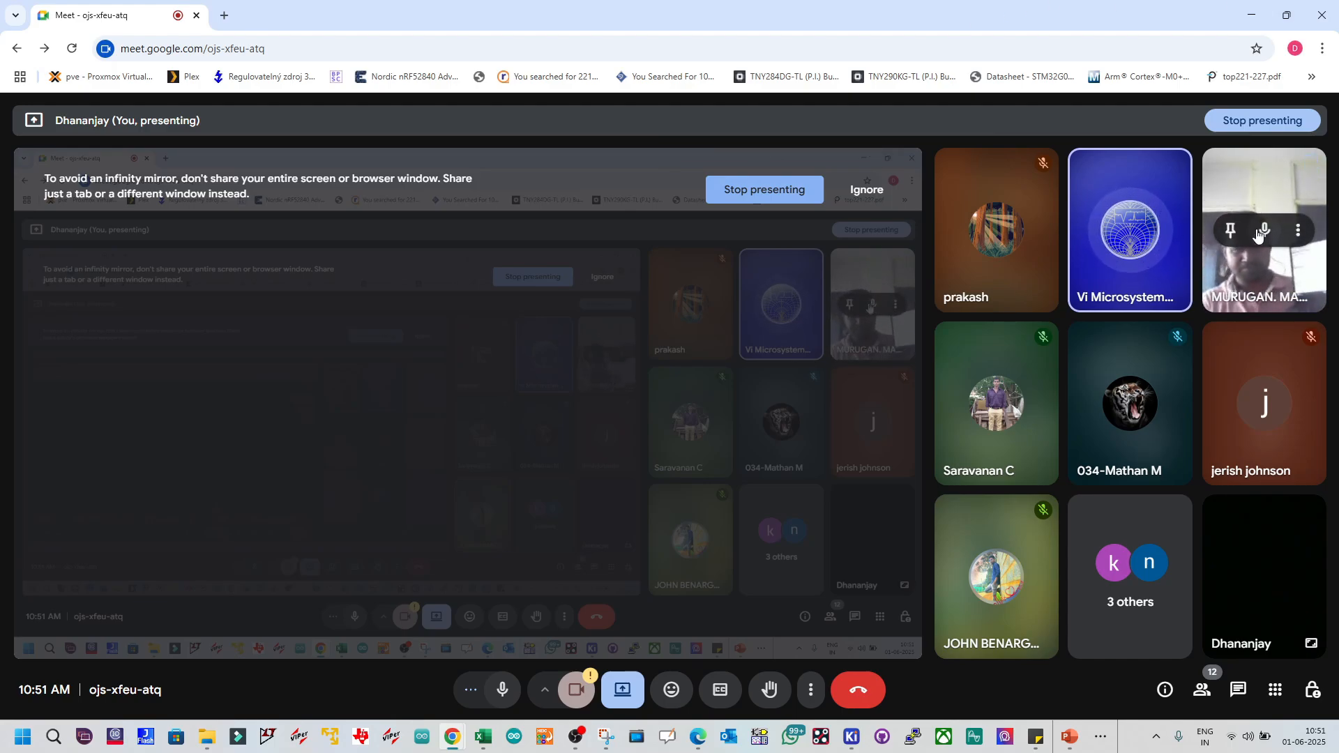
click(1230, 231)
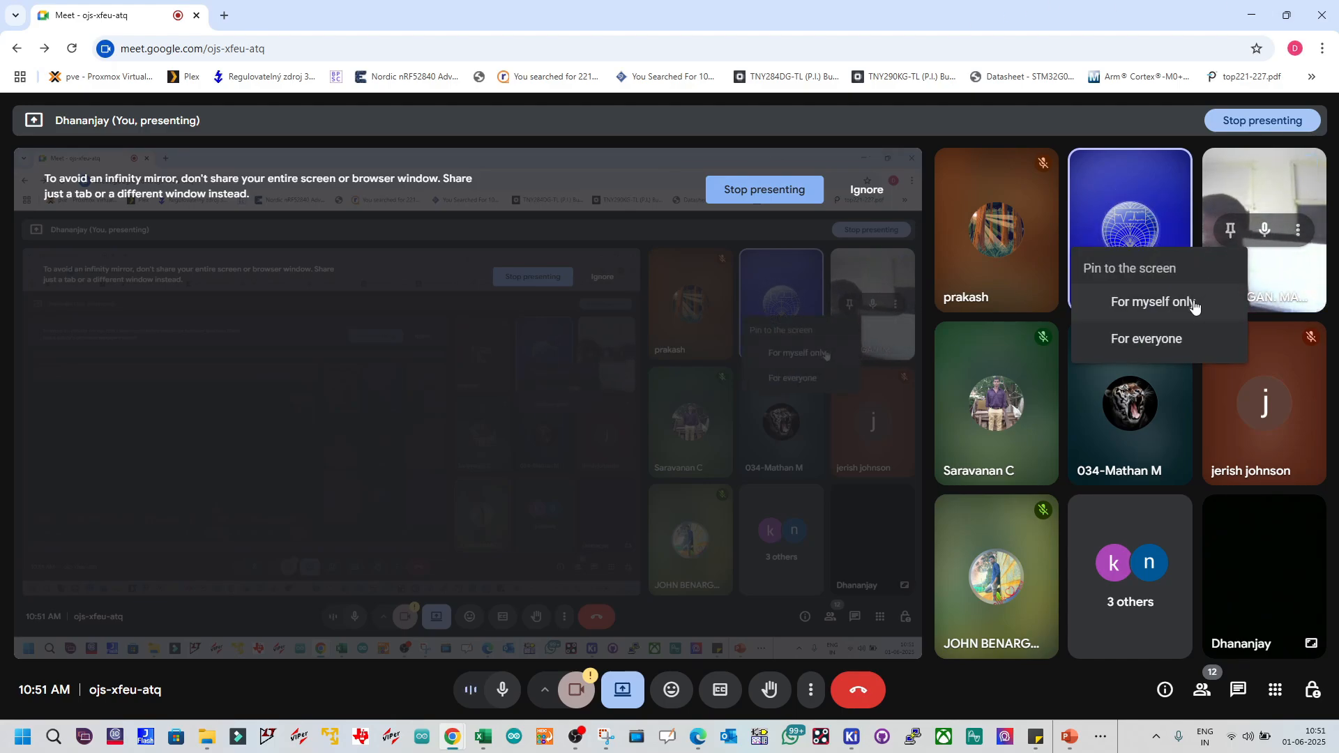
click(1167, 338)
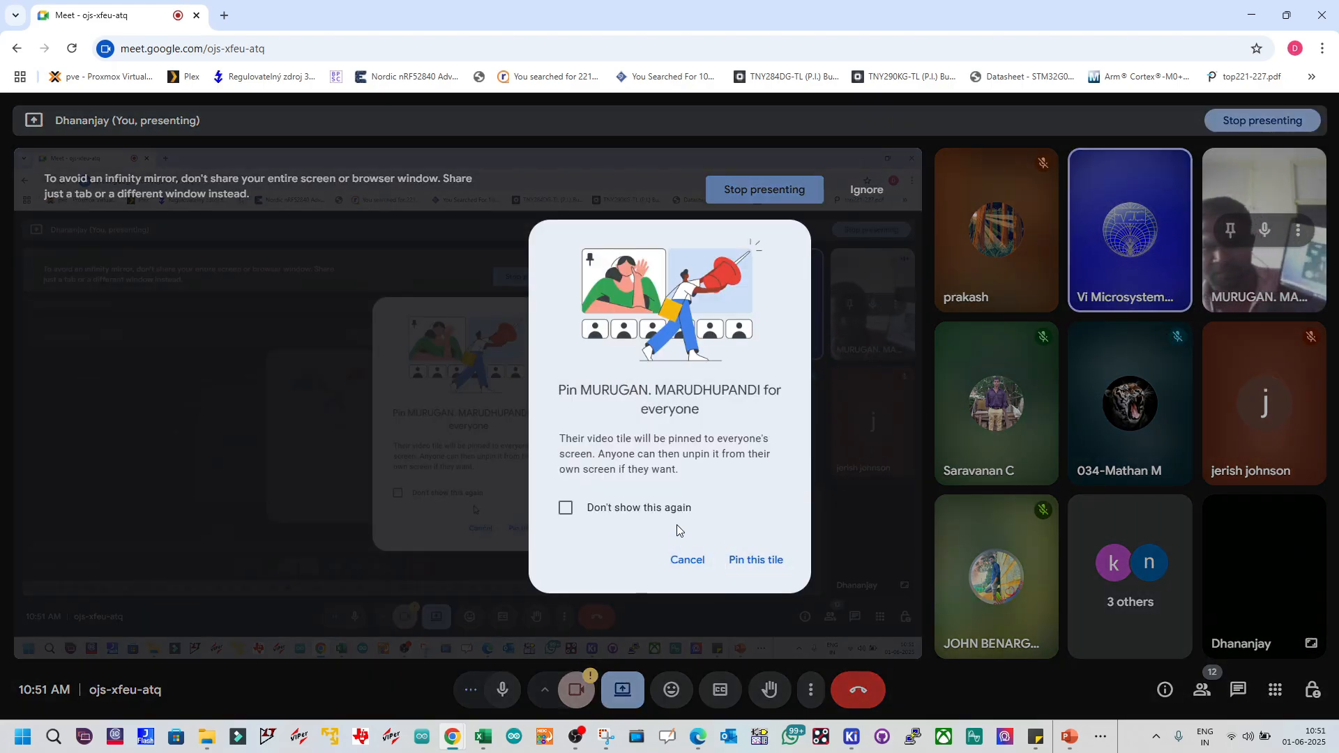
click(758, 559)
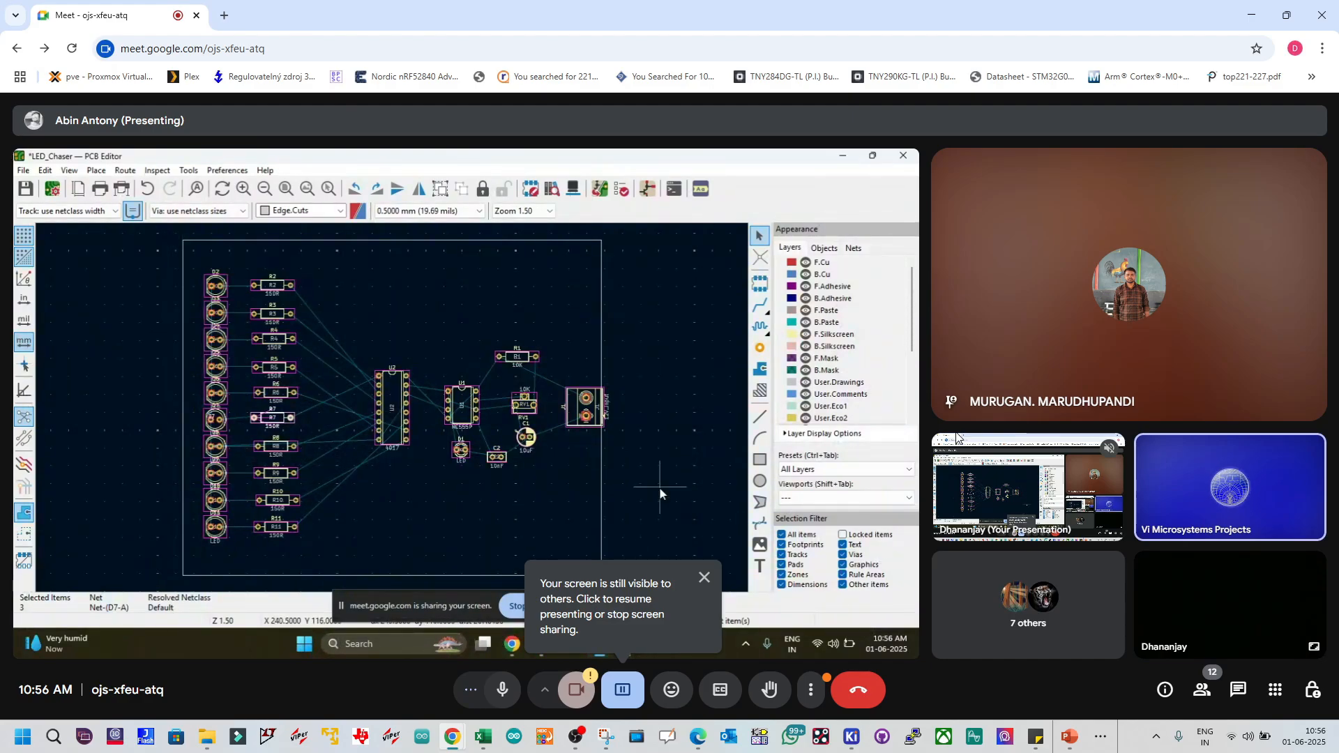
Step: Dismiss the notices about the visible screen and the unstable internet connection
click(703, 579)
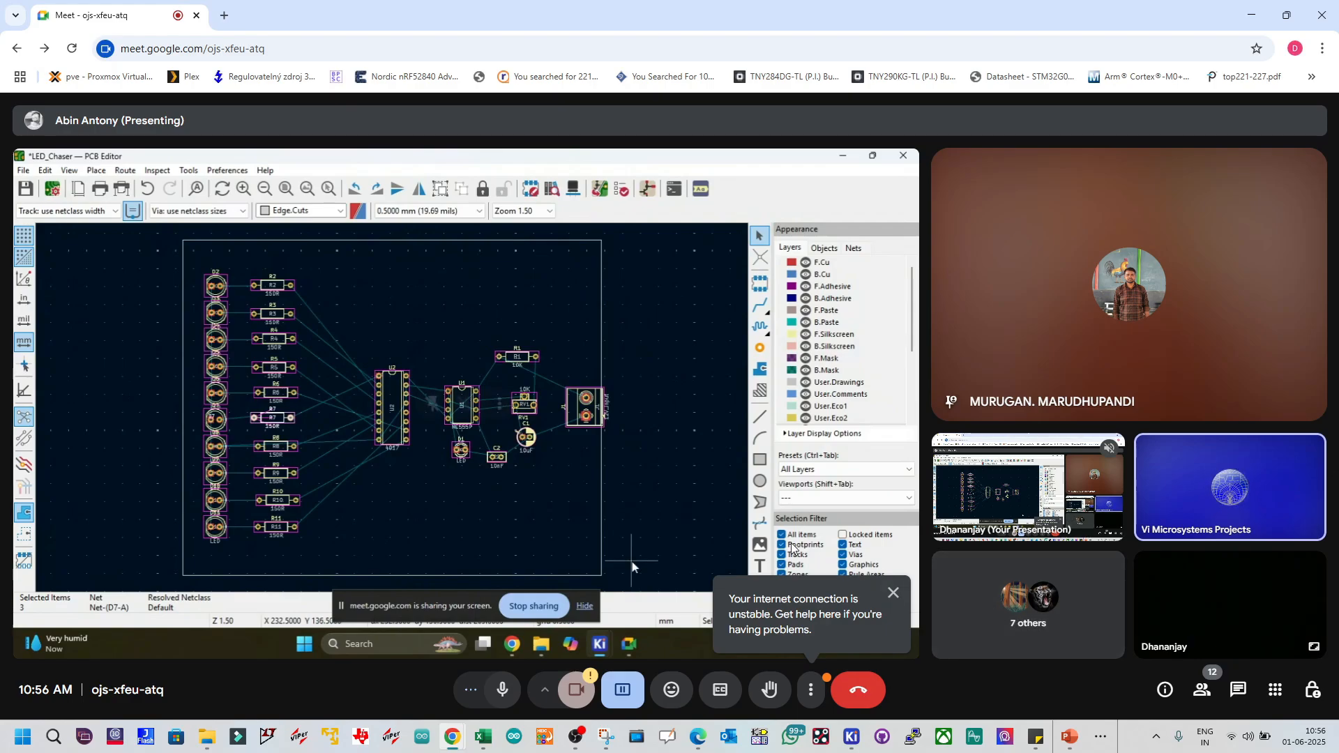
click(893, 595)
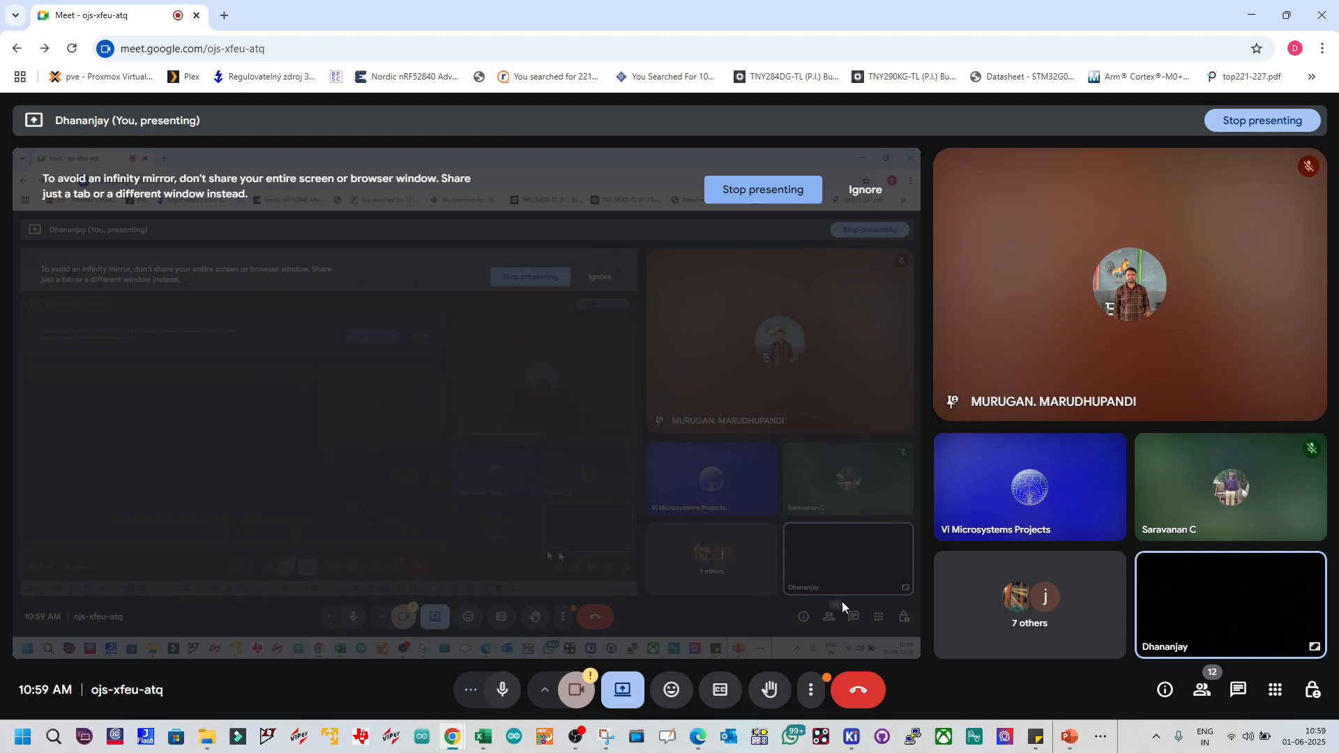
Step: Check the KiCad window and the presenting options, and bring the KiCAD Training presentation back up in PowerPoint
click(862, 741)
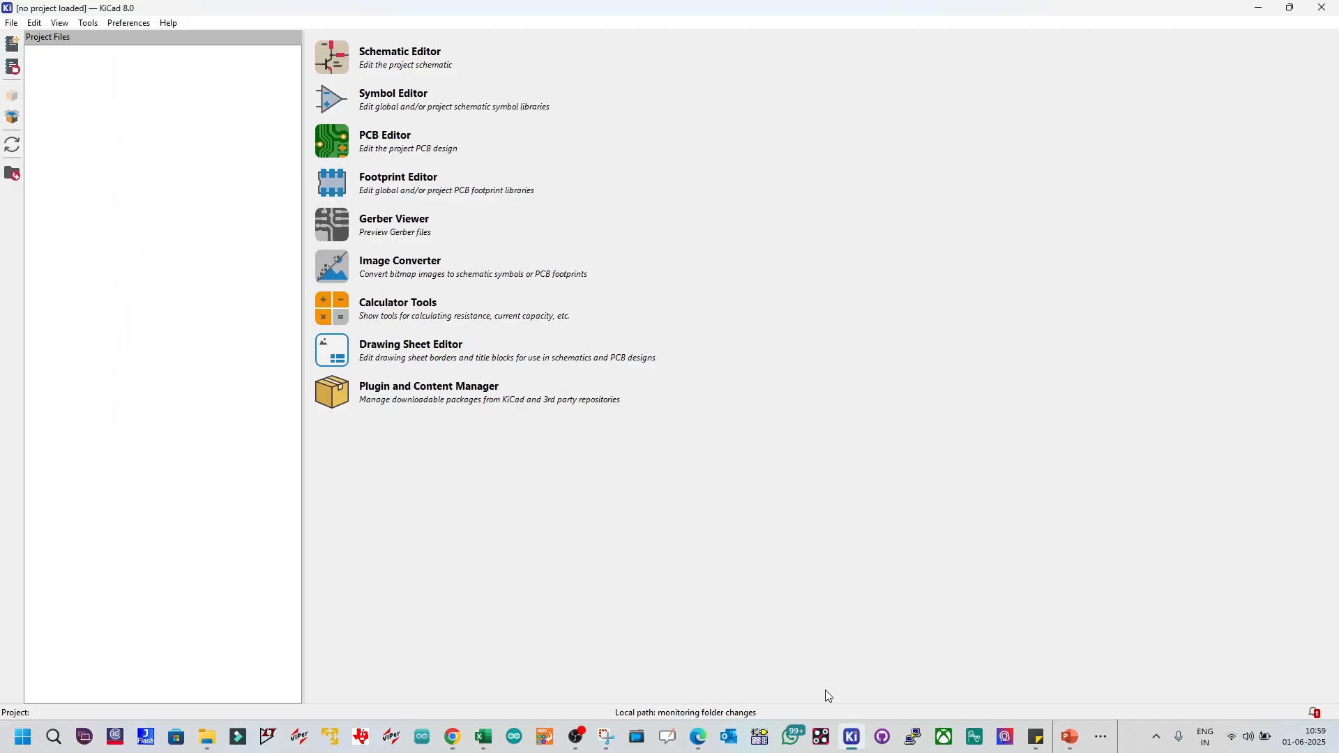
click(1258, 8)
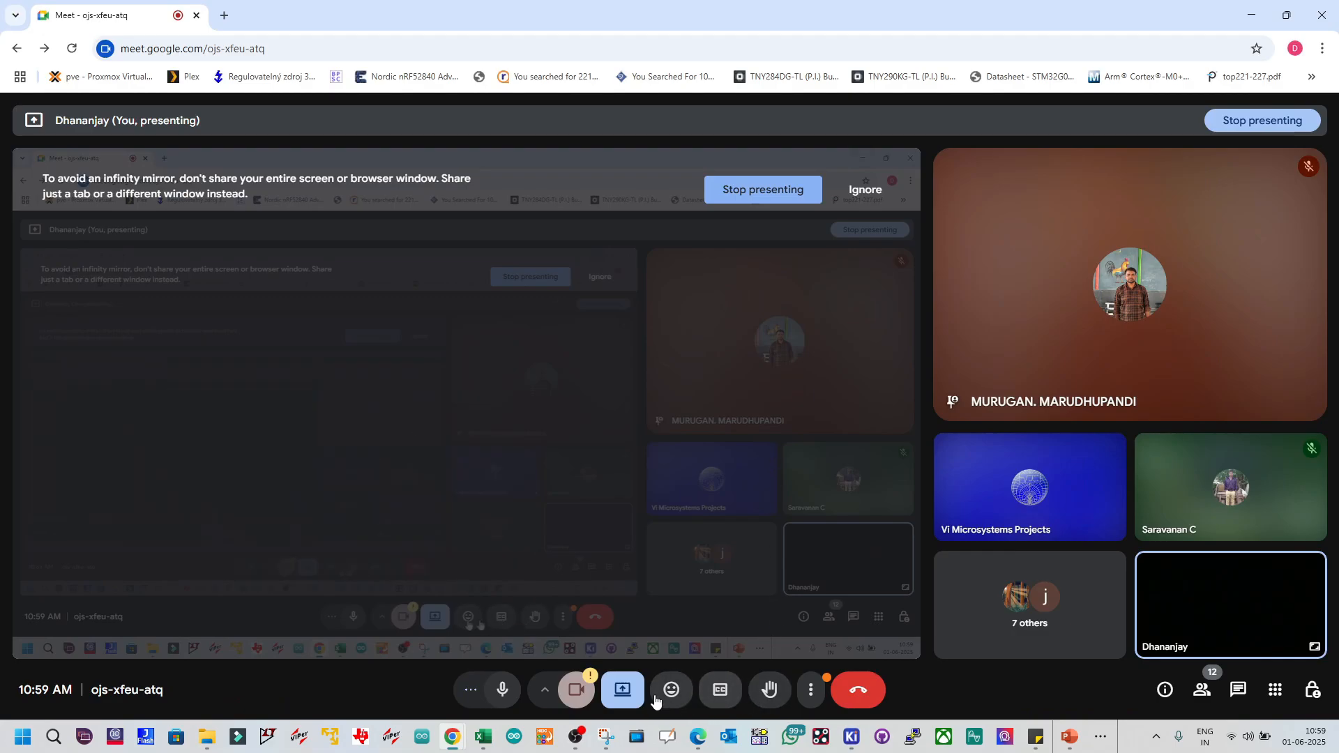
click(625, 694)
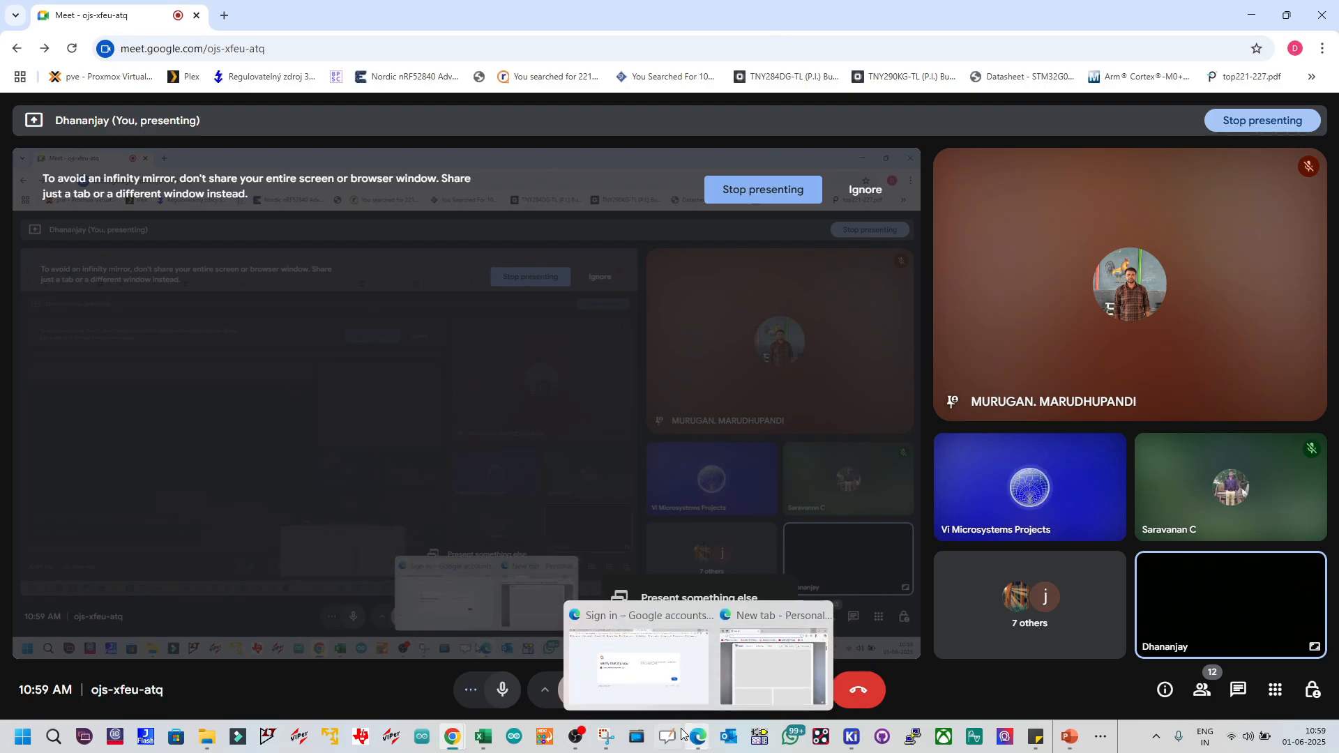
mouse_move(579, 741)
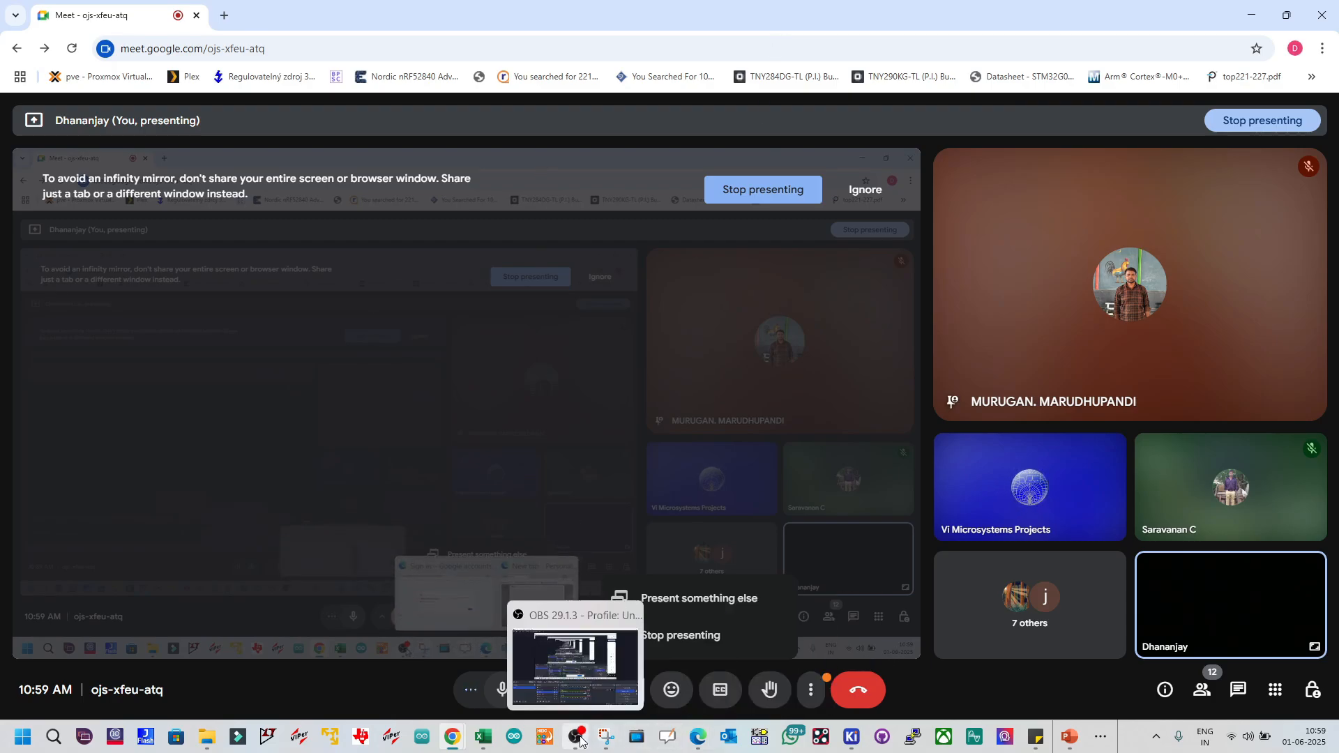
click(850, 739)
click(1069, 737)
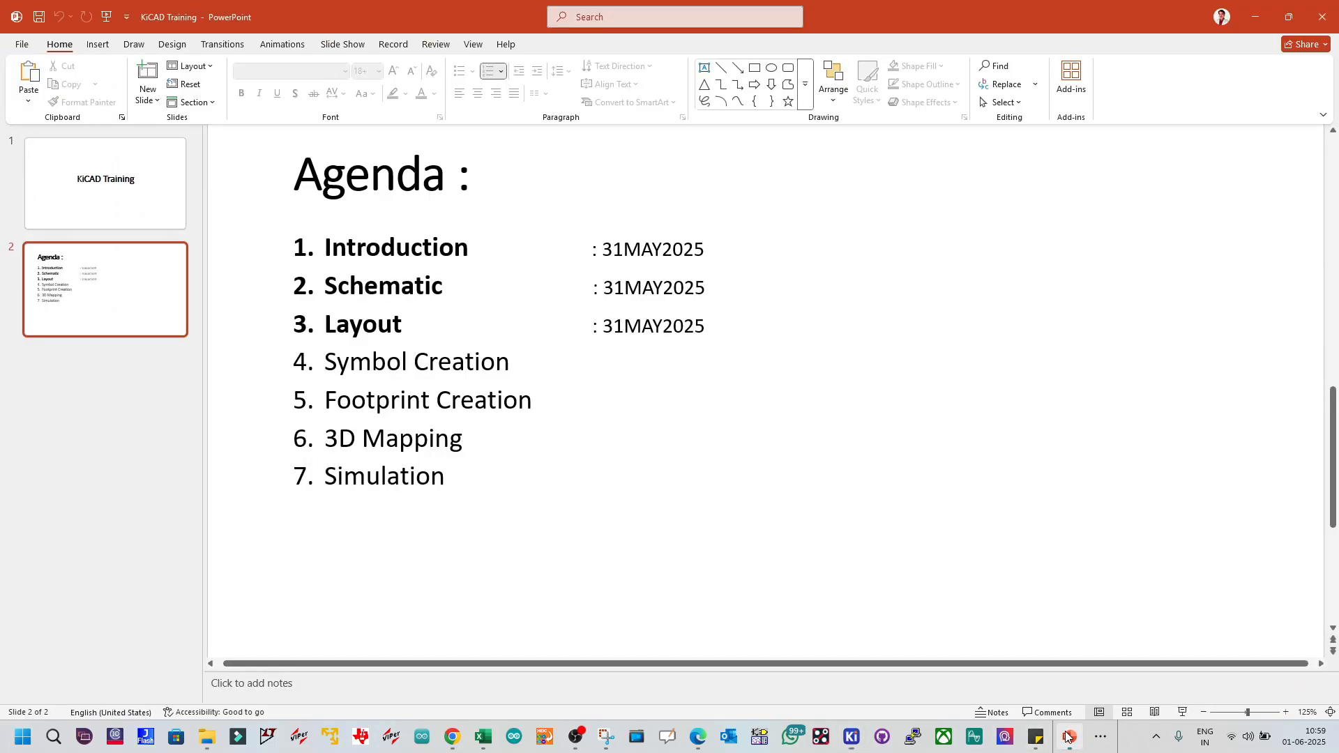
Step: Point out the Symbol Creation, Footprint Creation and 3D Mapping entries on the Agenda slide by selecting their text
click(743, 484)
click(515, 535)
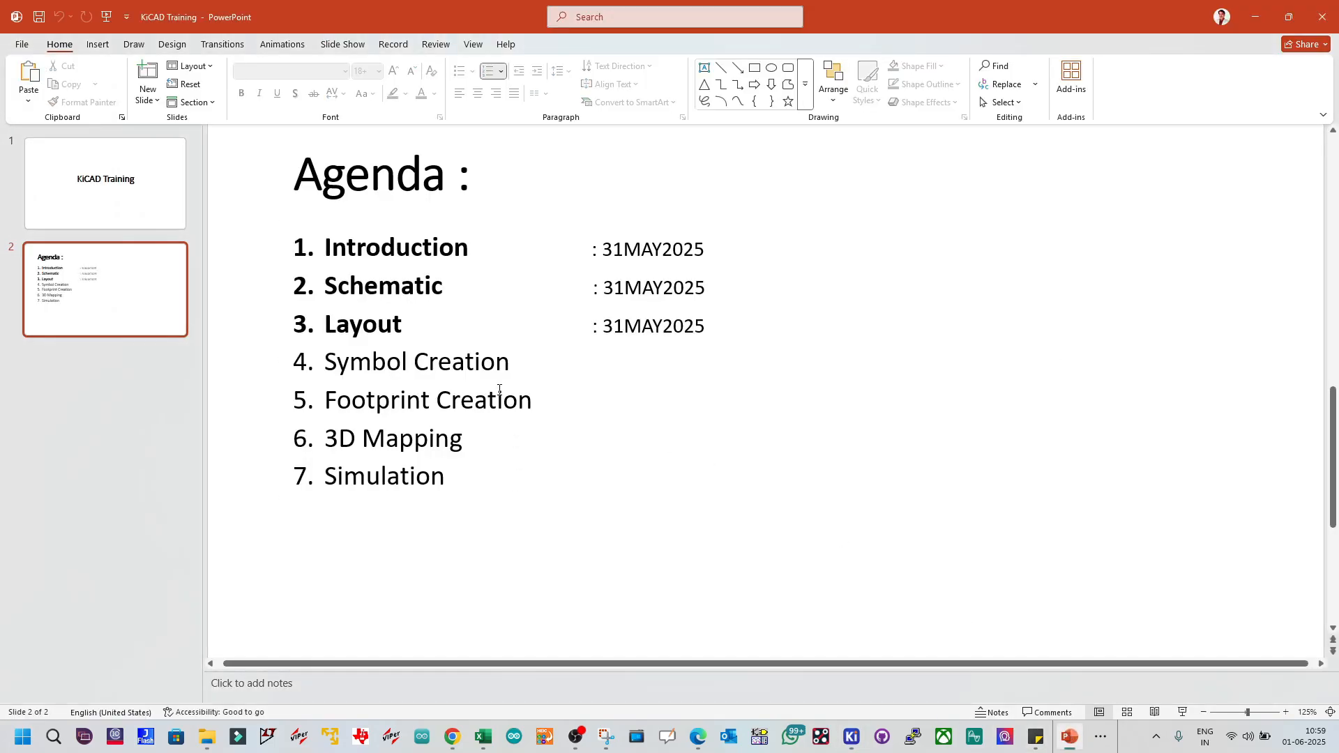
drag(538, 399, 323, 366)
click(471, 440)
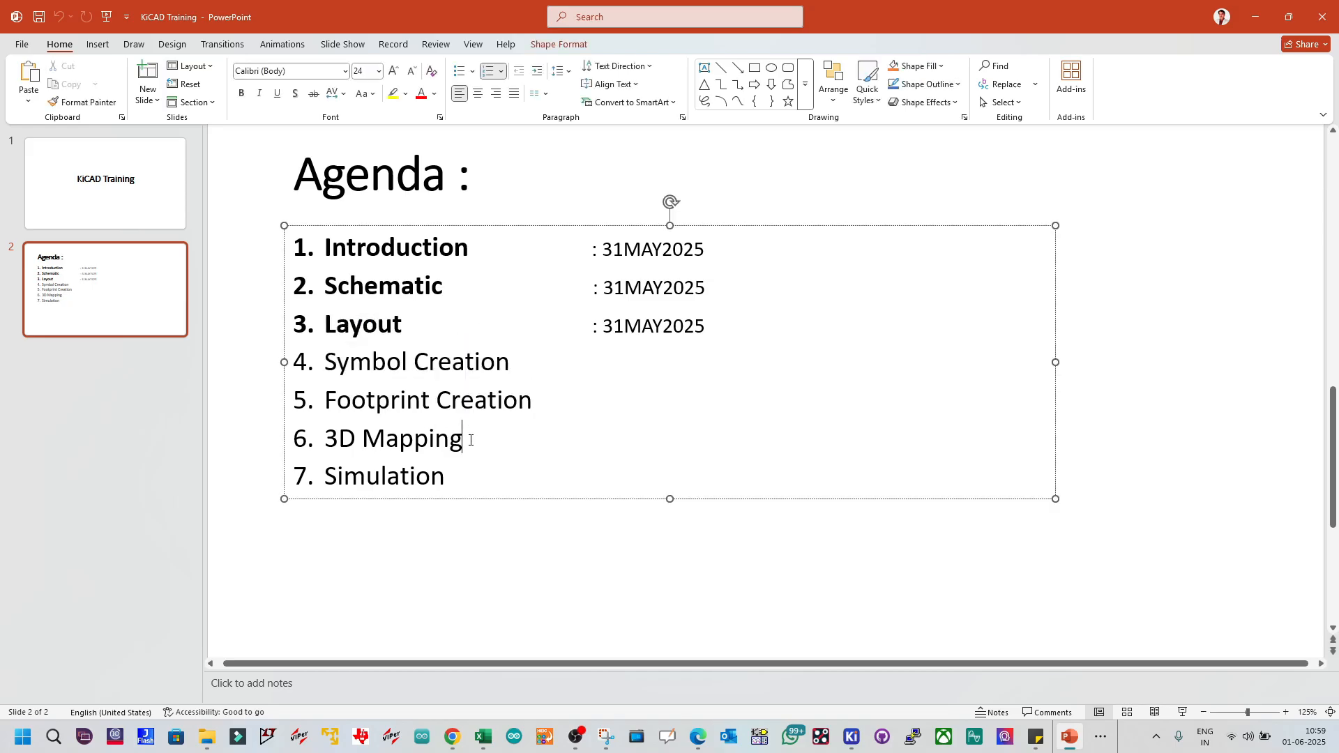
drag(471, 440, 325, 363)
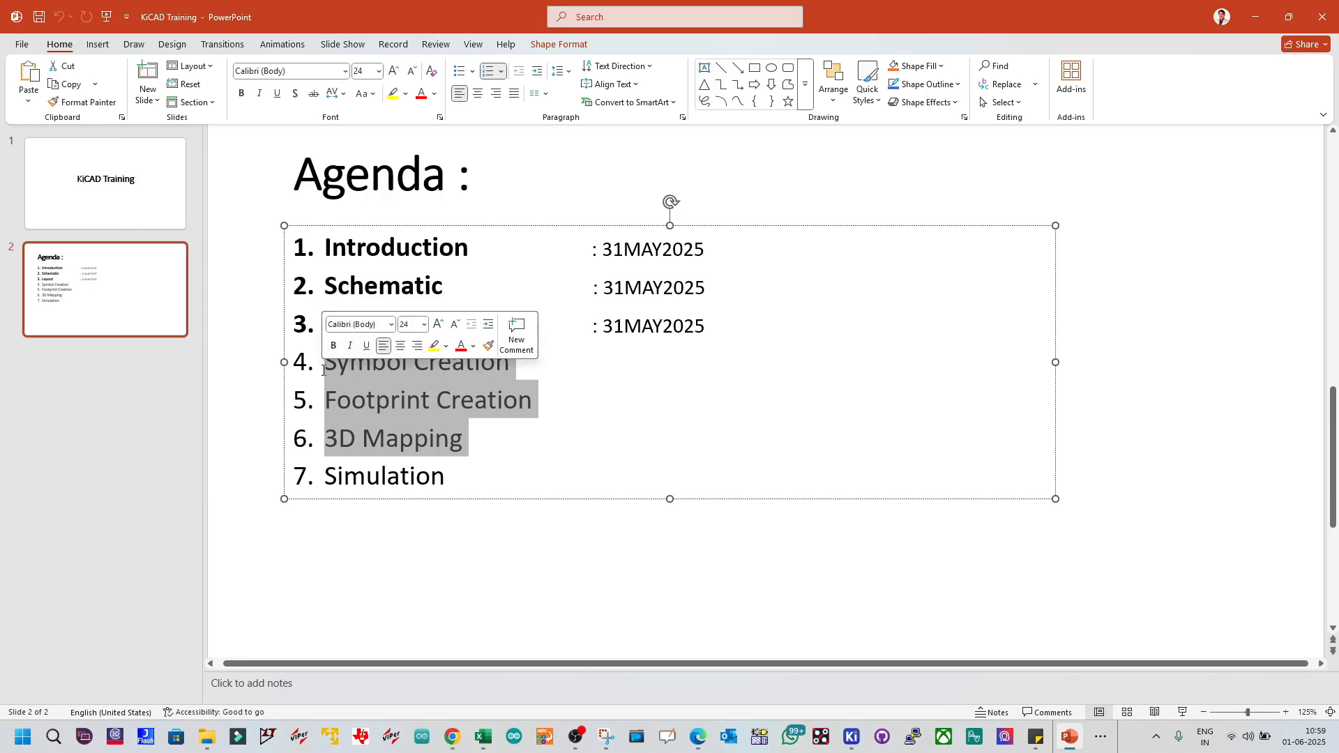
click(415, 557)
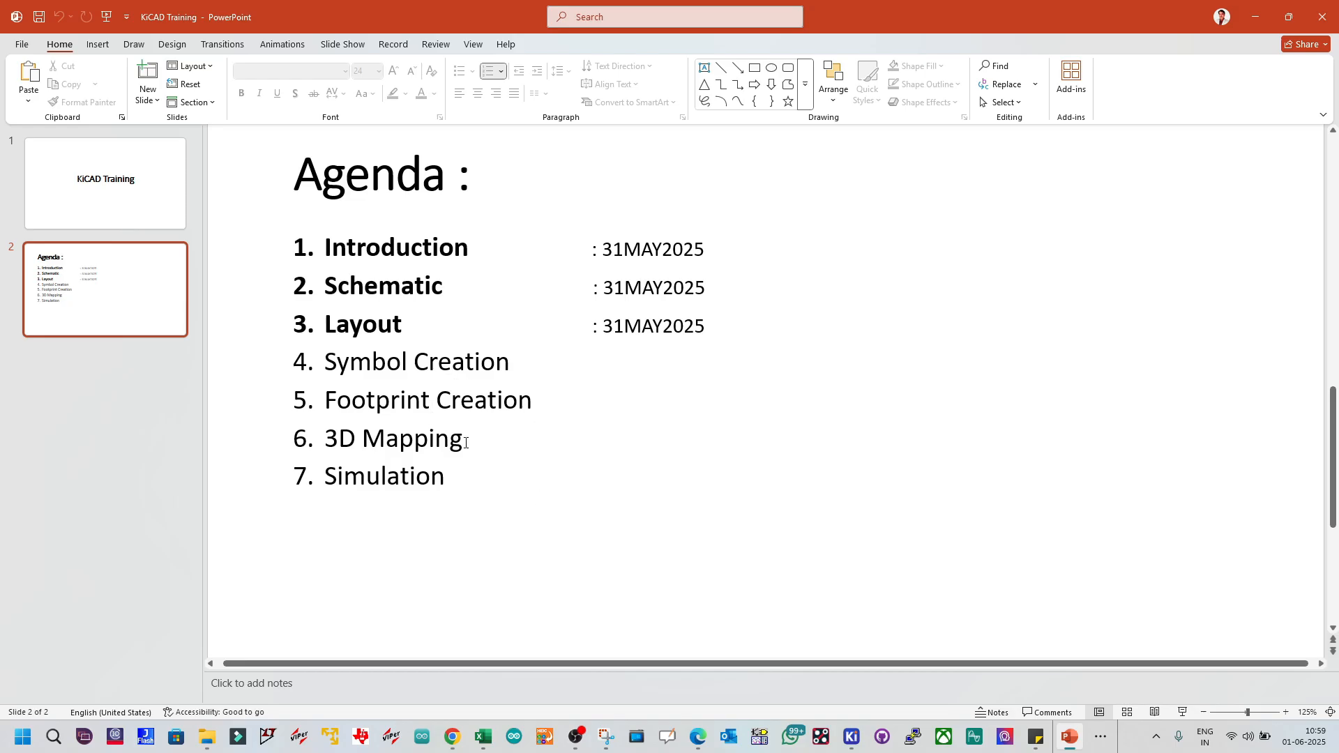
drag(465, 443, 325, 440)
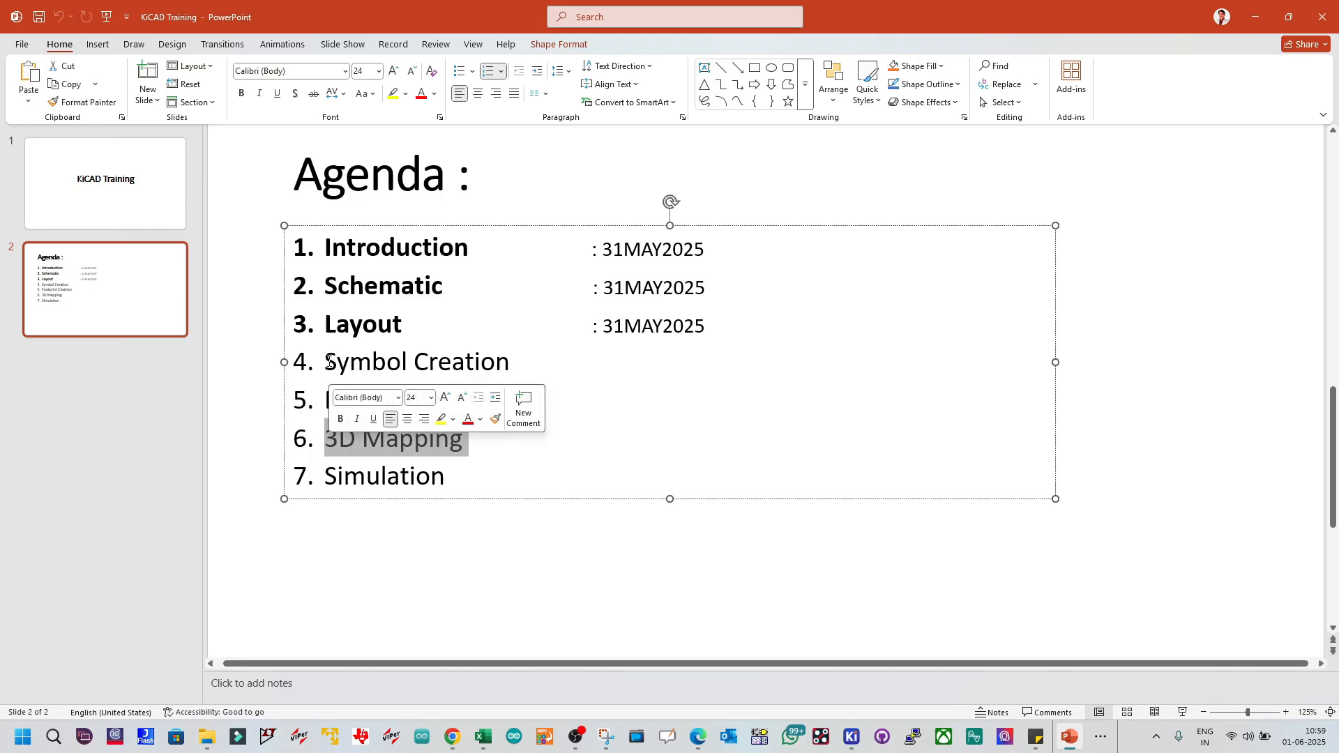
Step: Point out the 3D Mapping, Symbol Creation and Footprint Creation agenda entries once more, leaving the agenda text deselected
click(442, 589)
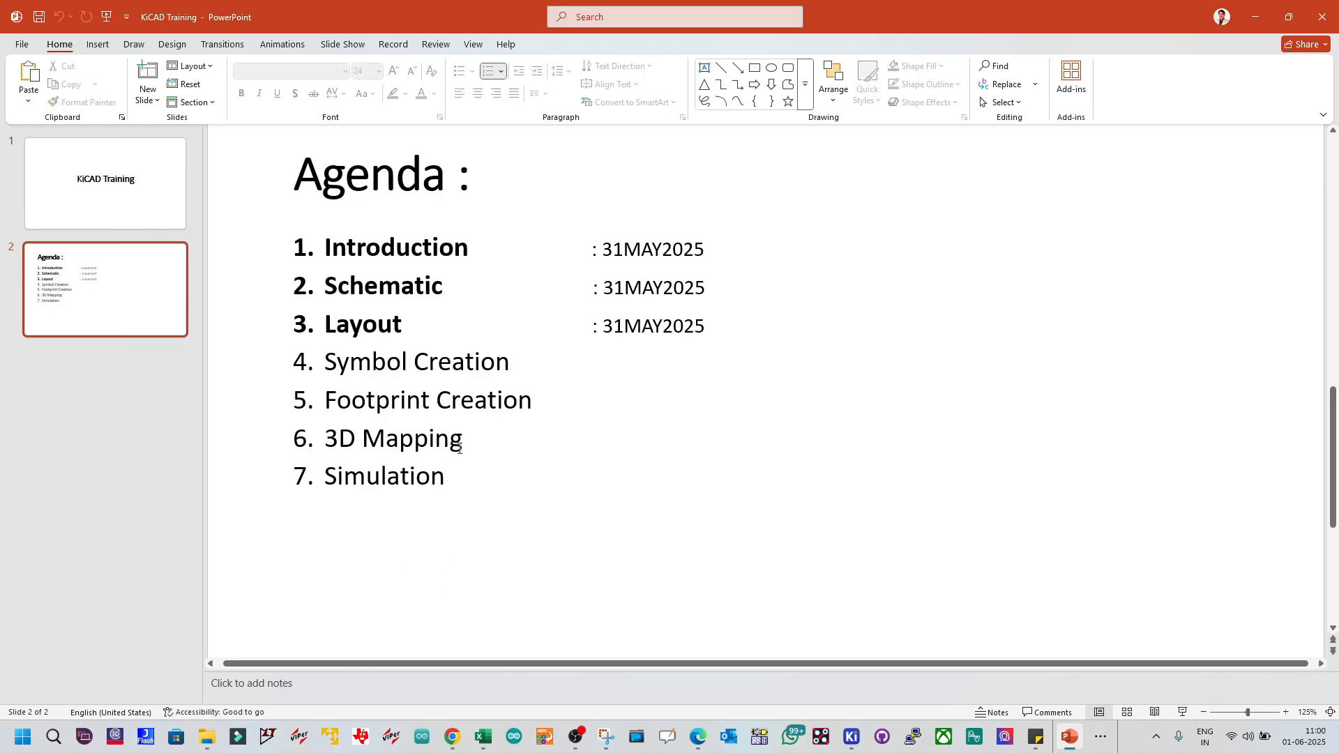
drag(458, 448, 325, 445)
click(334, 377)
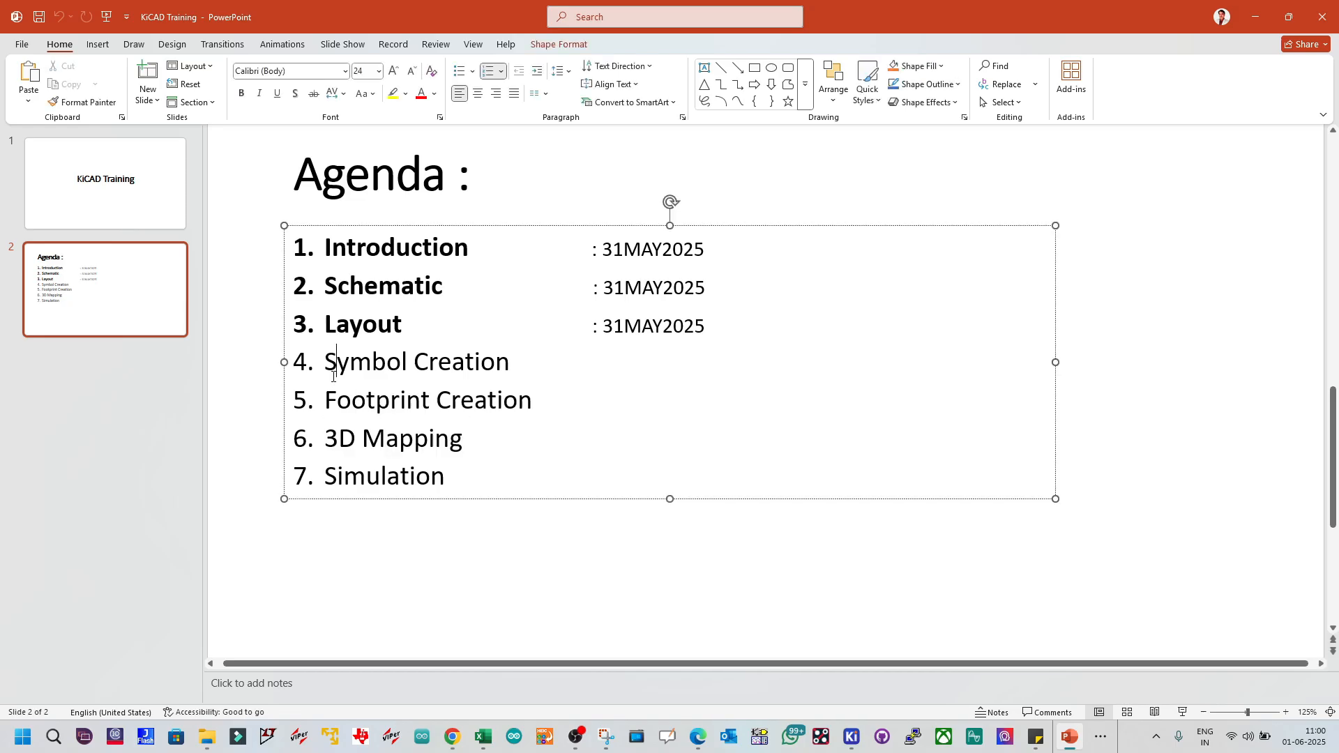
click(334, 401)
click(264, 438)
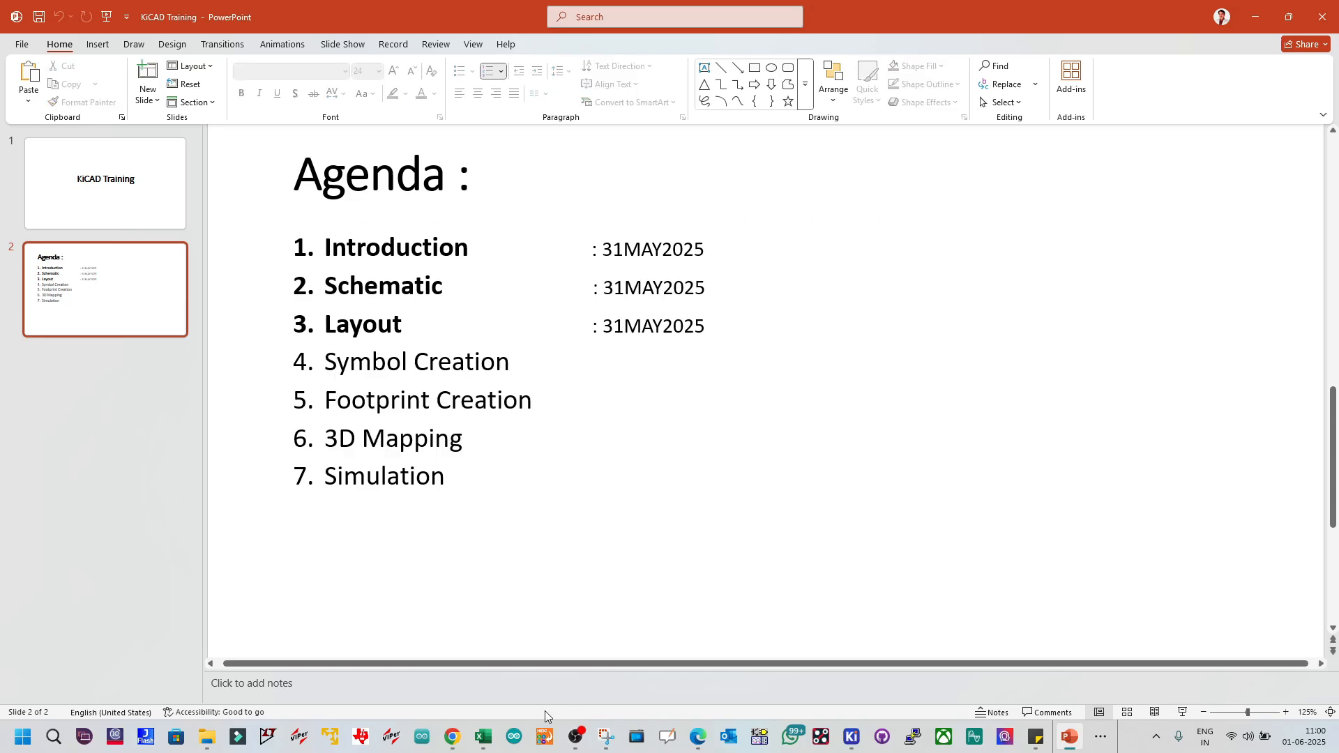
Step: Switch to KiCad and create a new project named project2 in its own folder inside the project1 directory
click(453, 737)
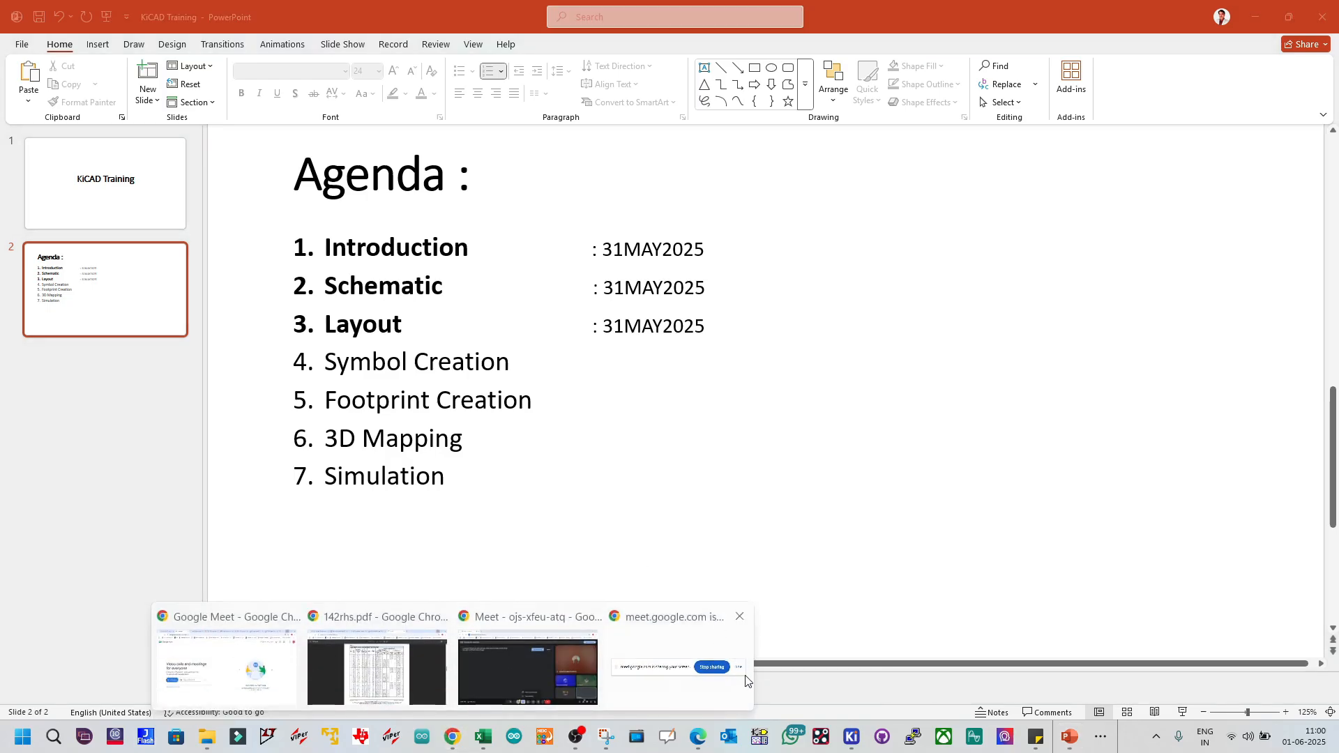
click(851, 737)
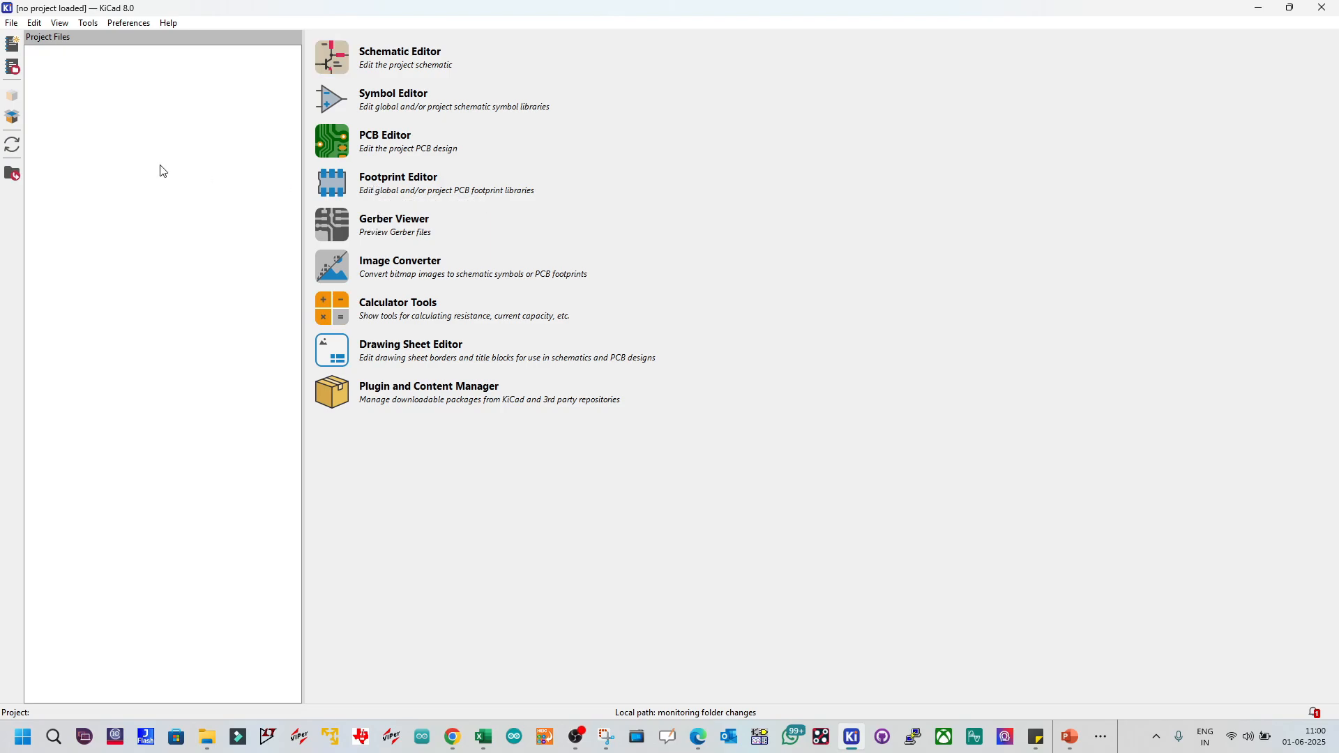
click(11, 22)
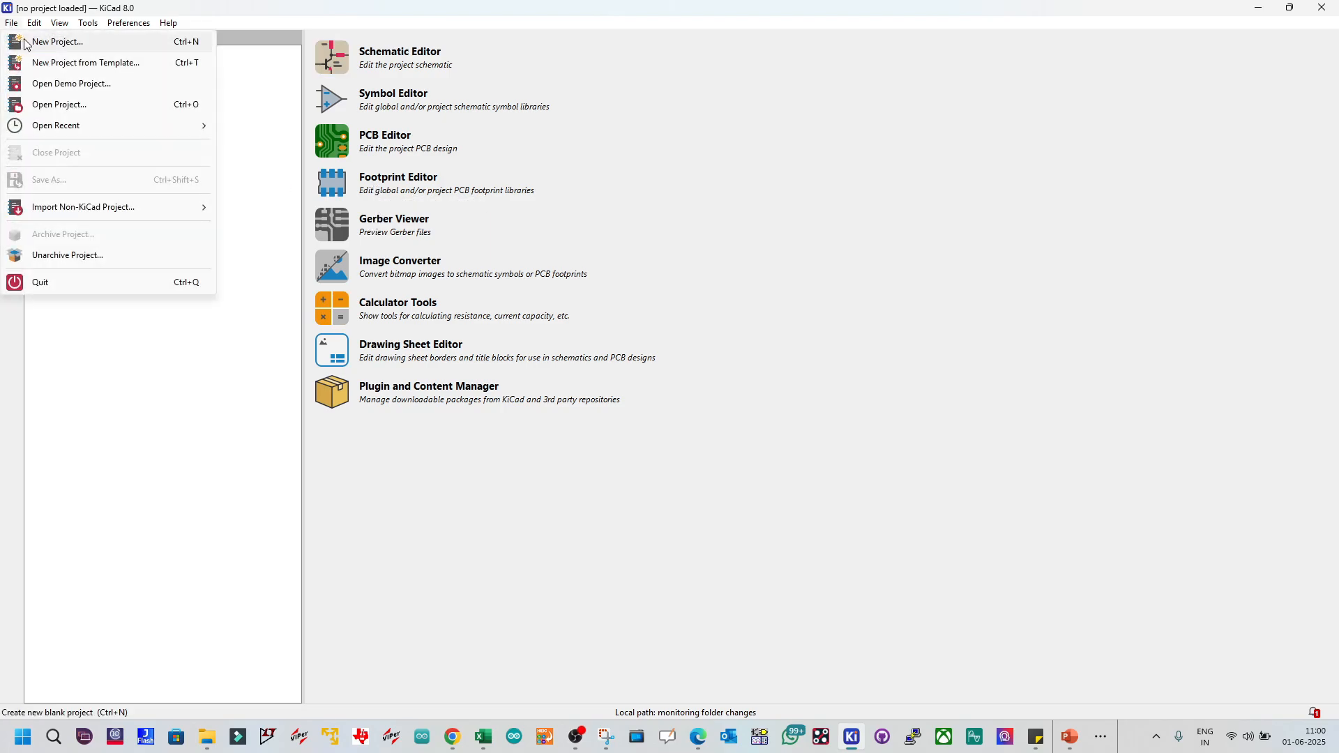
click(24, 42)
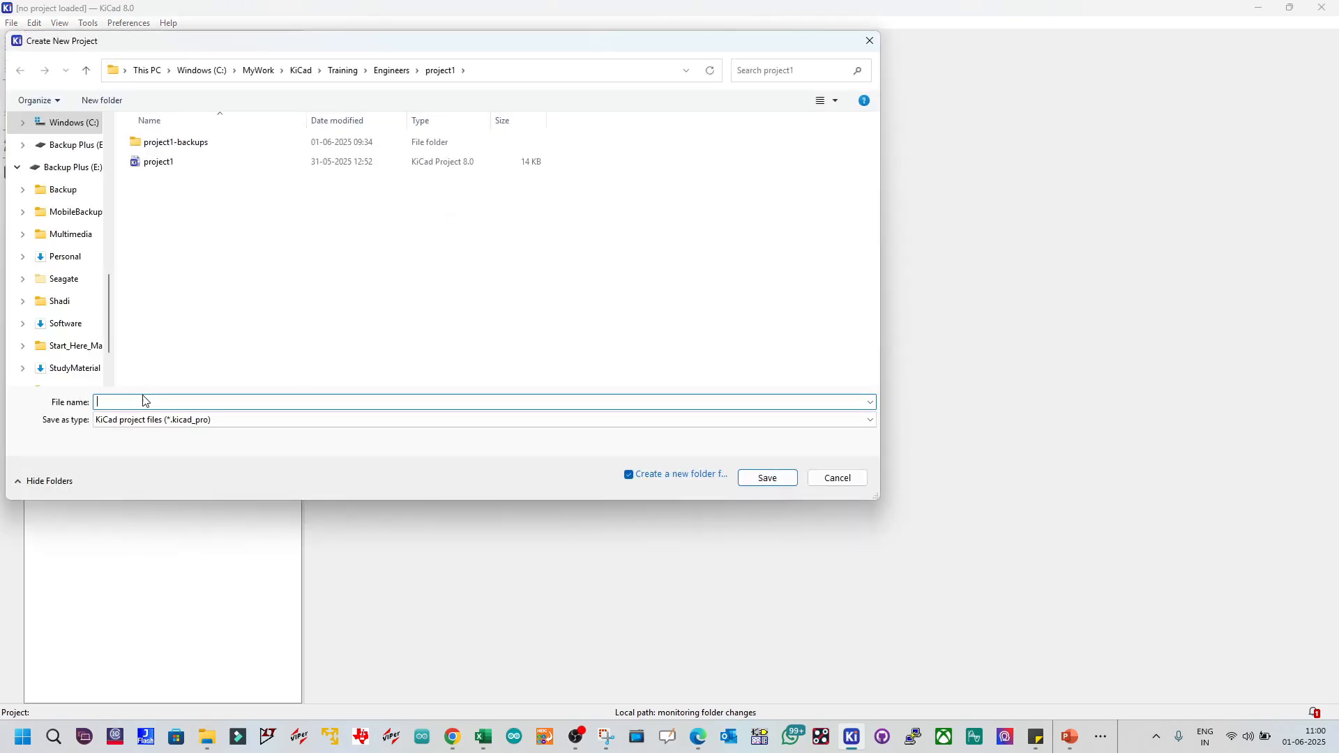
text(project2)
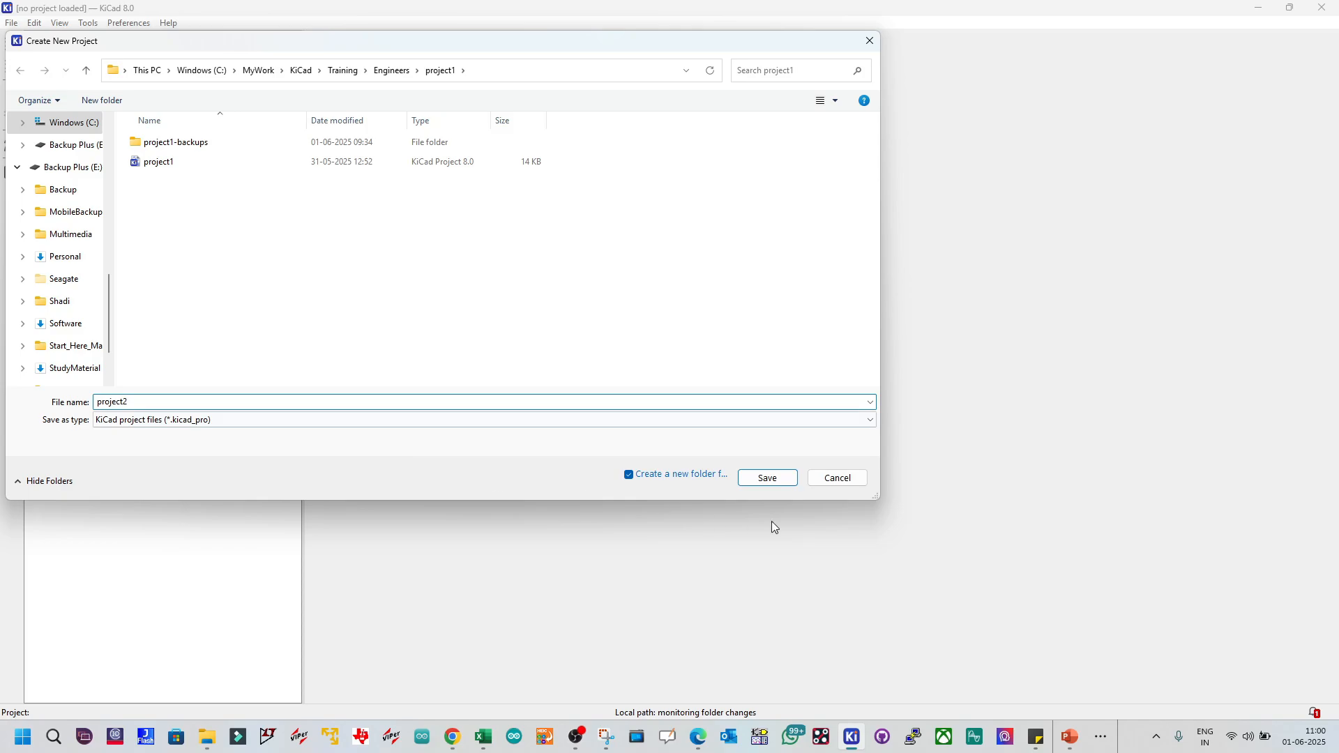
click(768, 478)
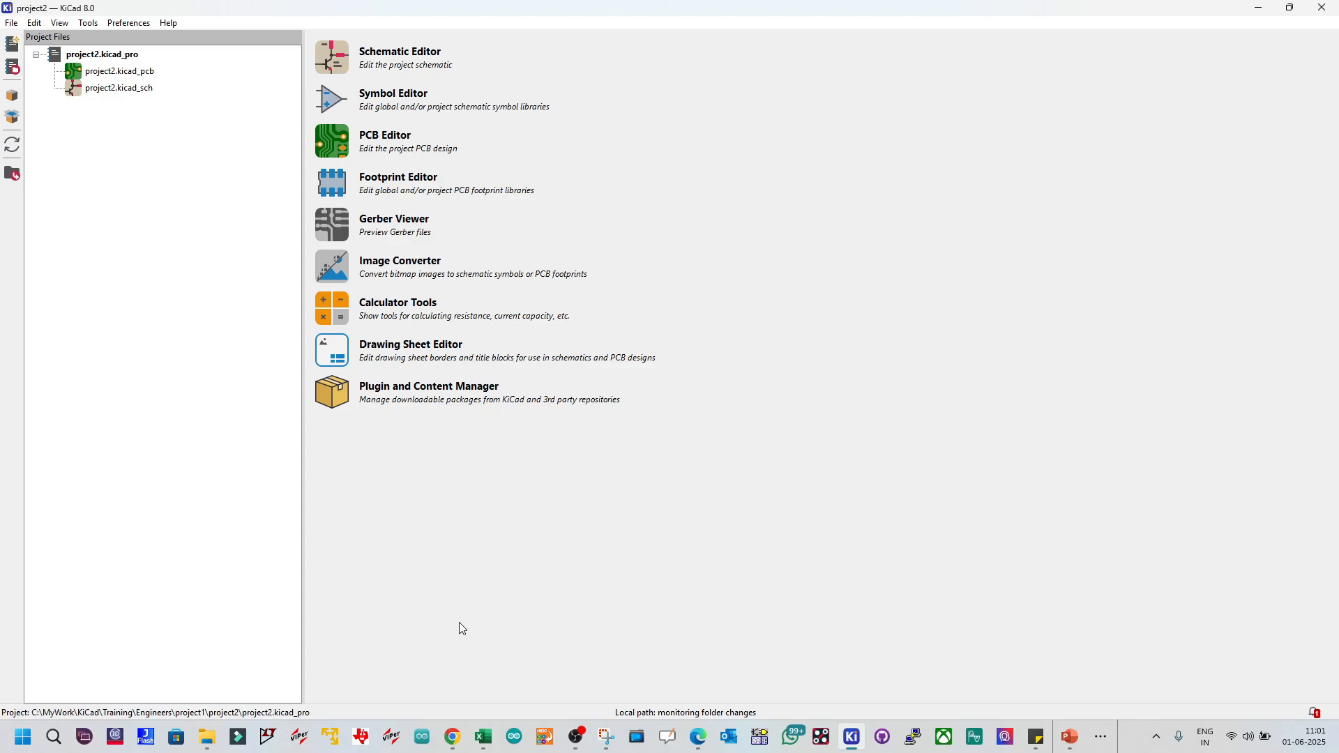
Step: Switch to the Chrome window with the Meet call and open mouser.in in a new tab
mouse_move(457, 738)
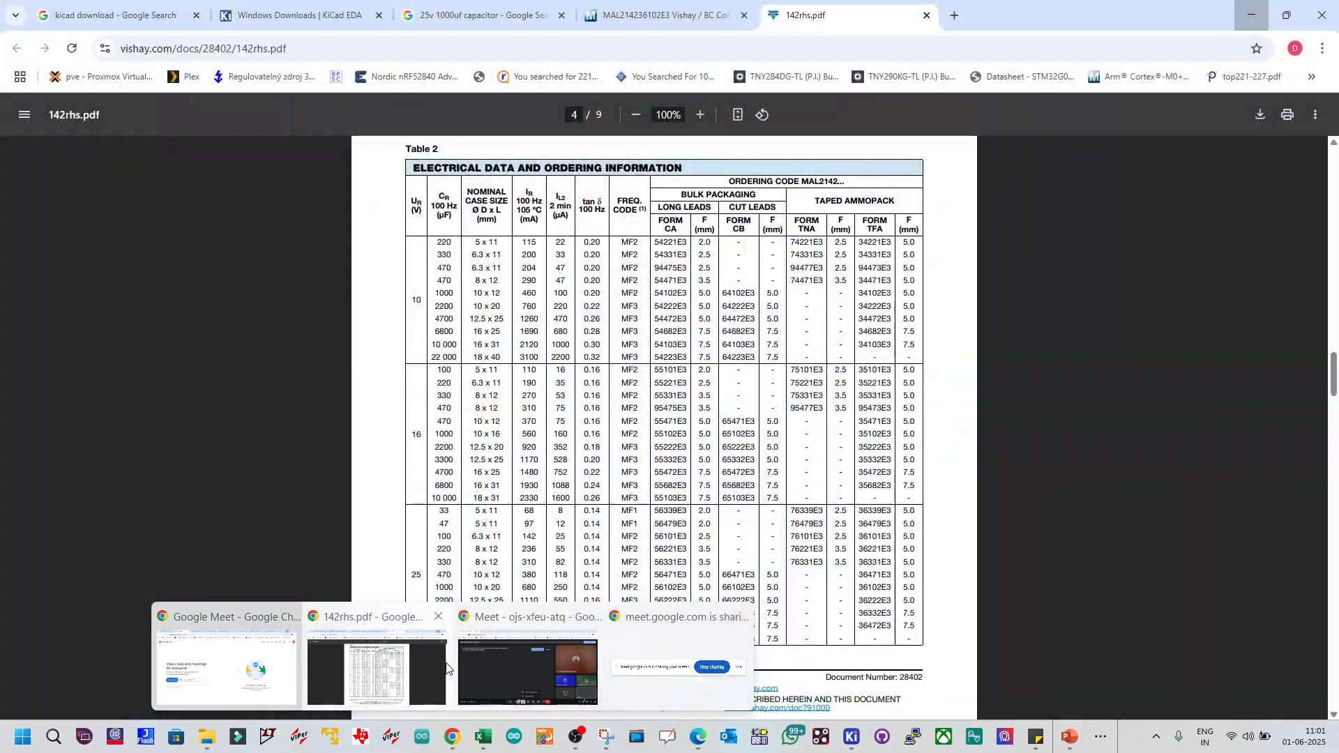
click(505, 661)
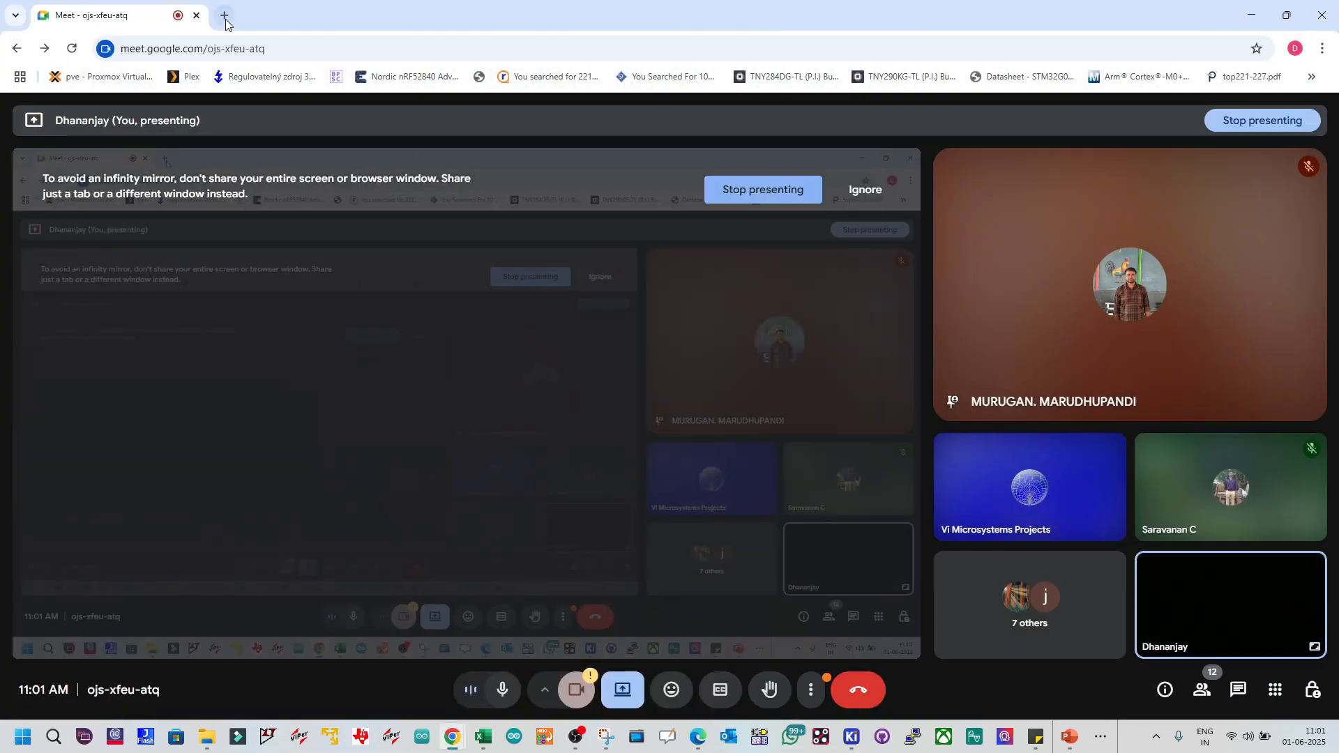
click(224, 14)
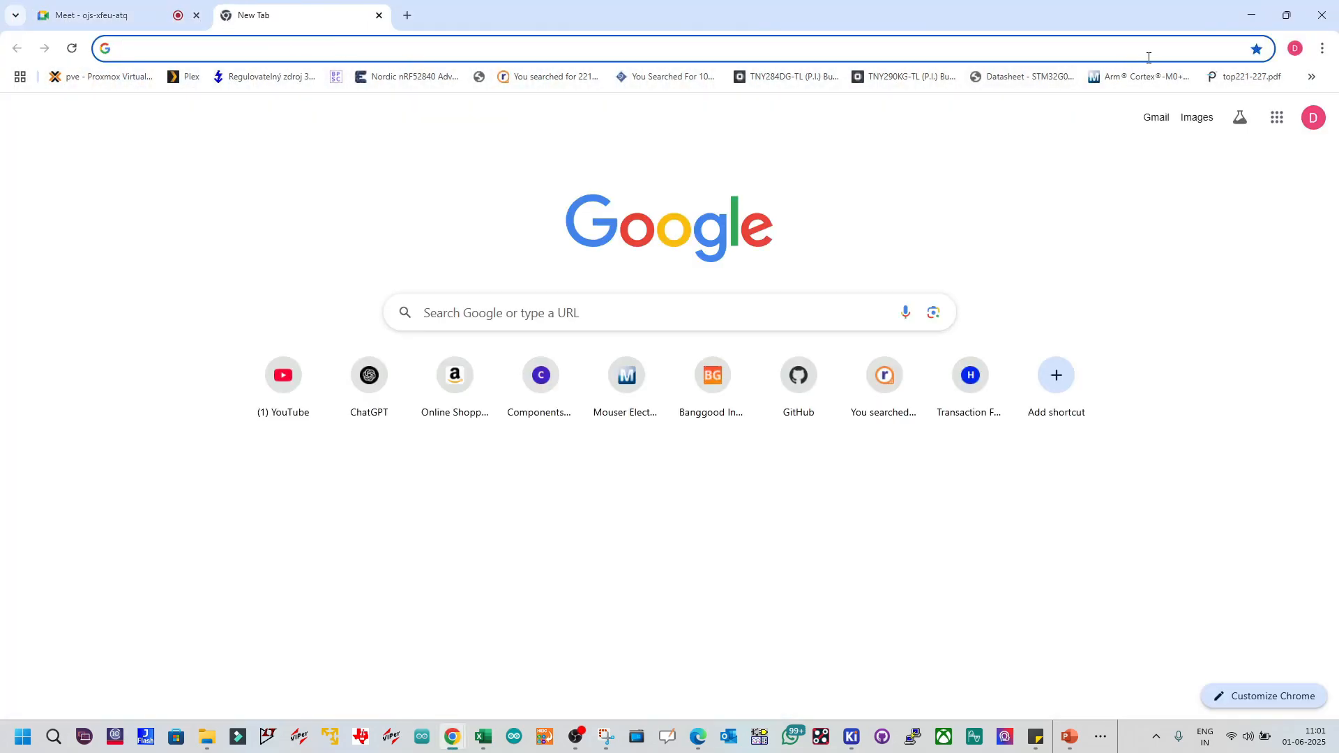
text(mouser.in)
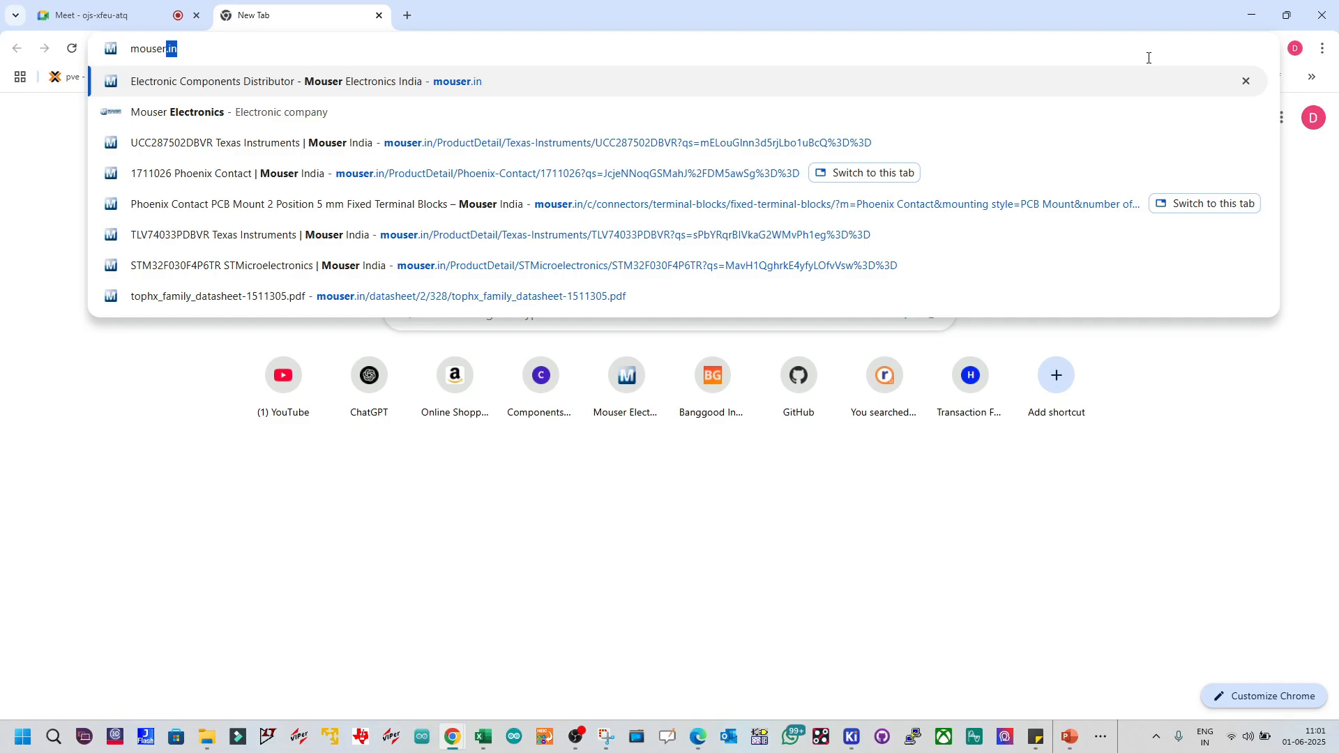
key(Return)
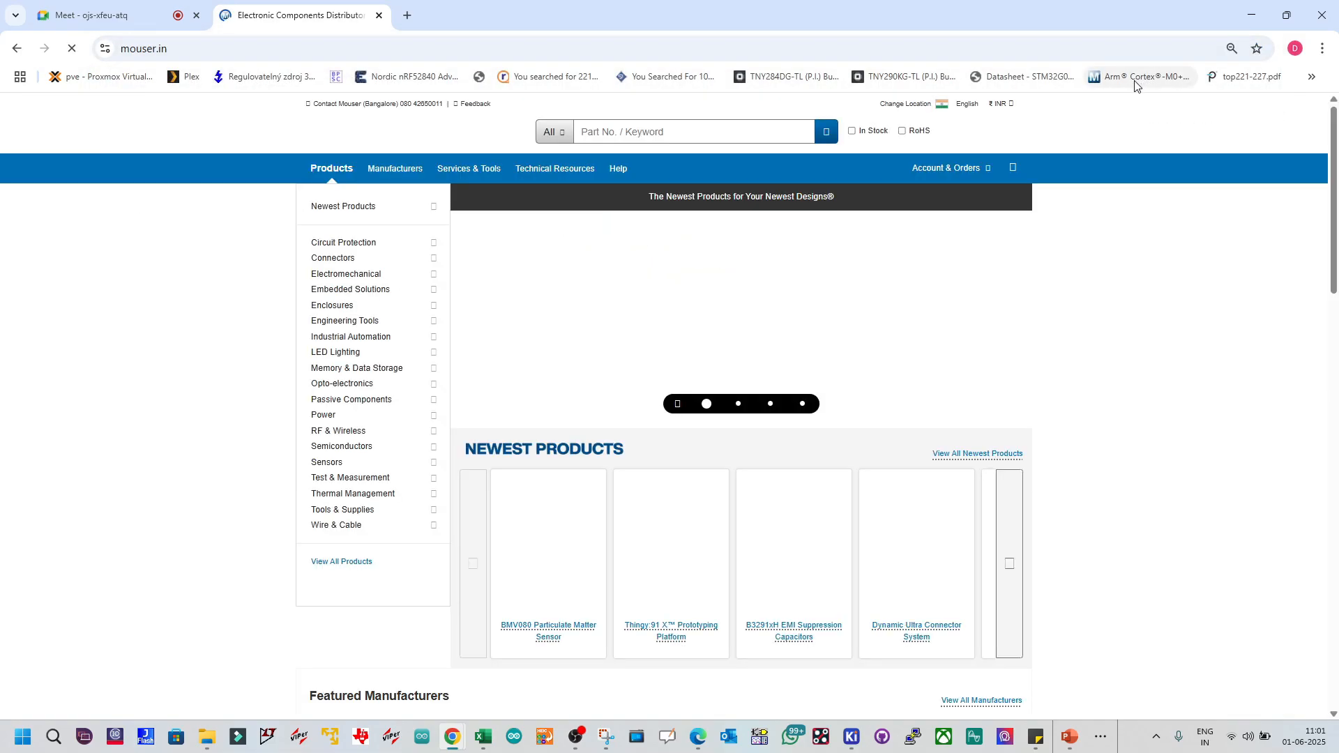
Step: Search the Mouser catalogue for "BC547 npn bjt"
click(662, 127)
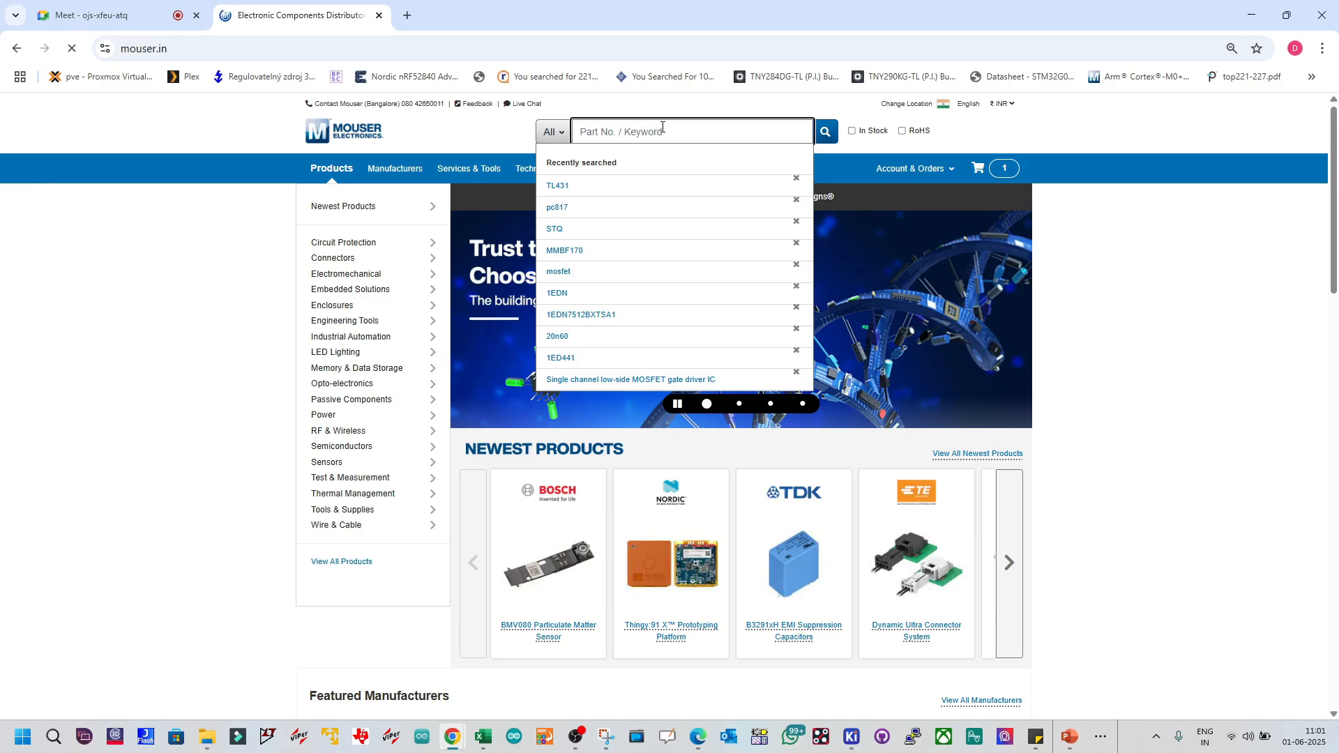
text(BC)
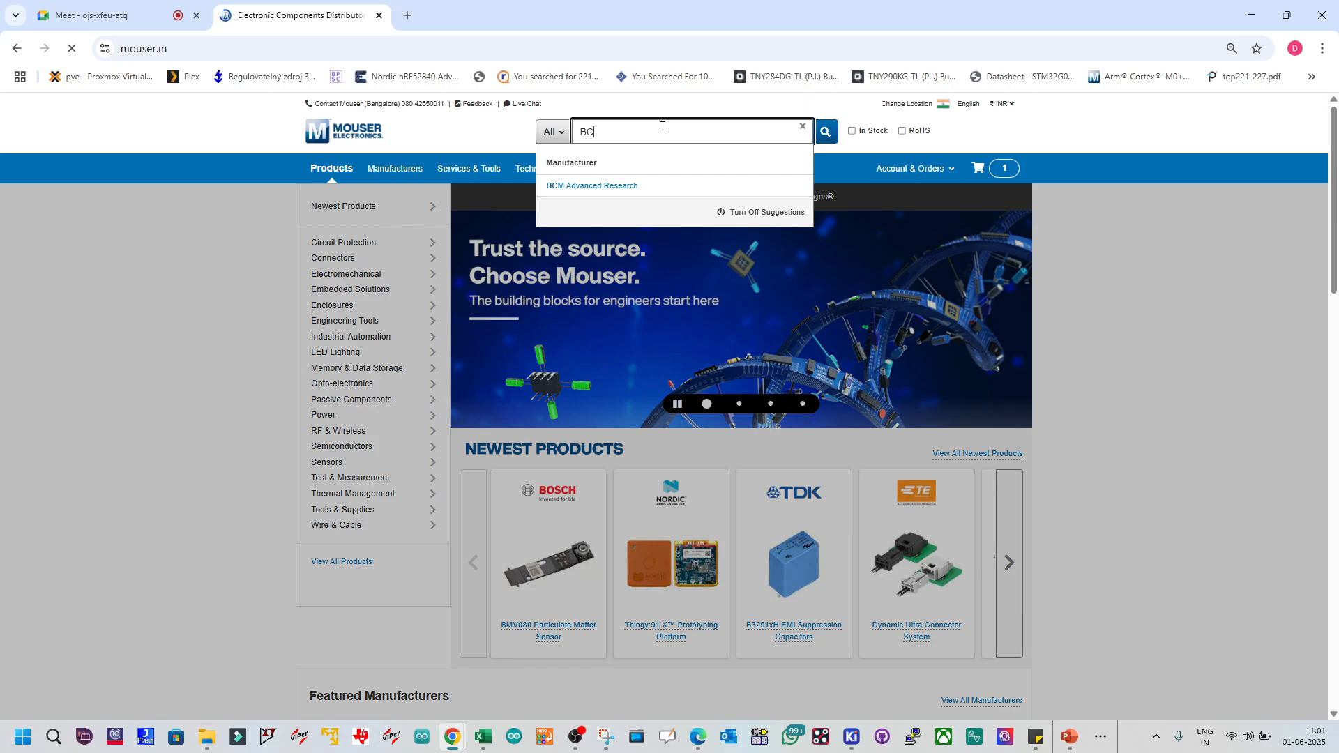
text(547)
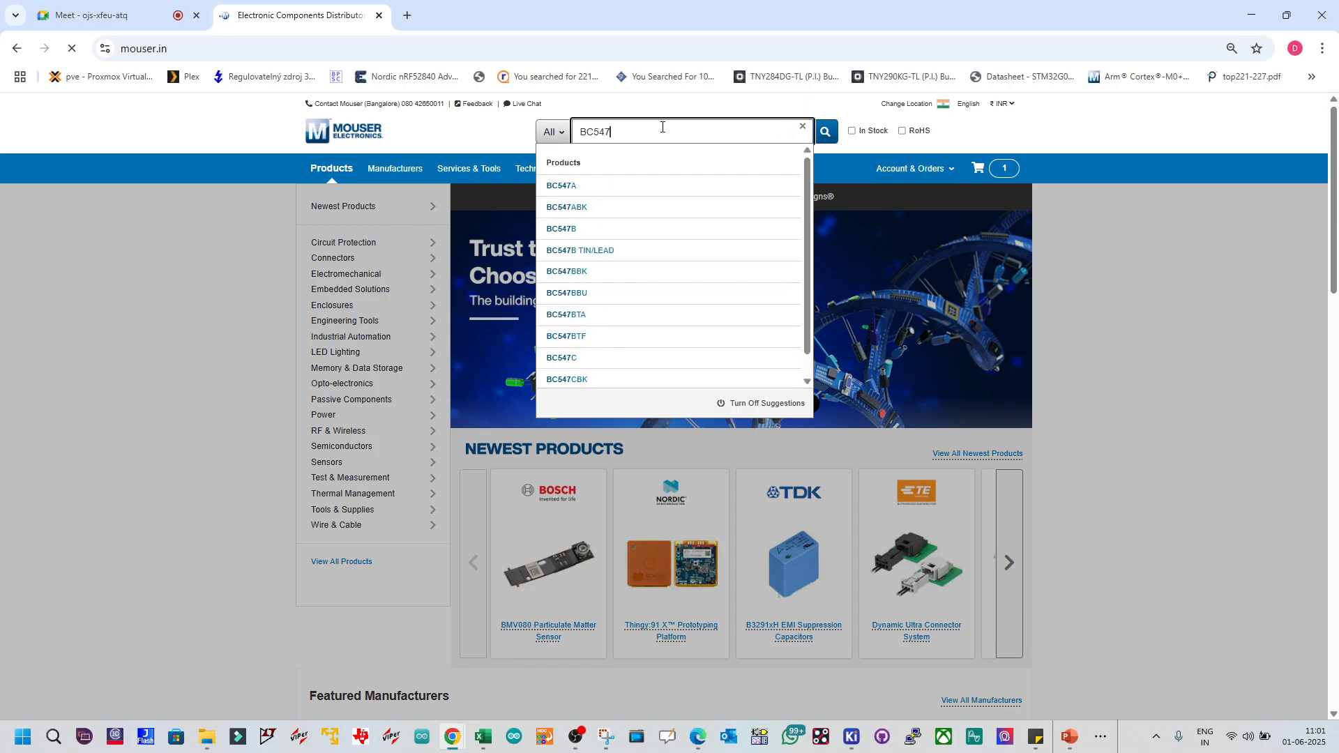
text( npn )
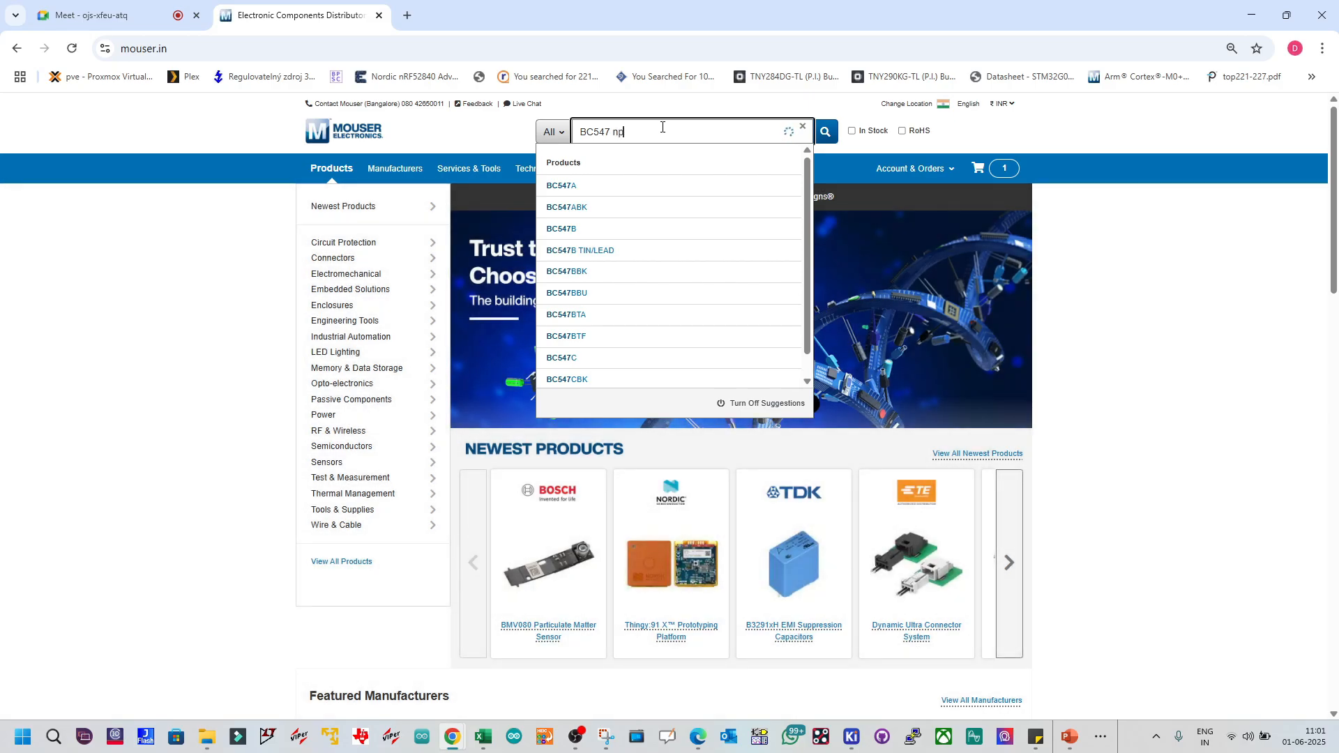
text(bjt)
key(Return)
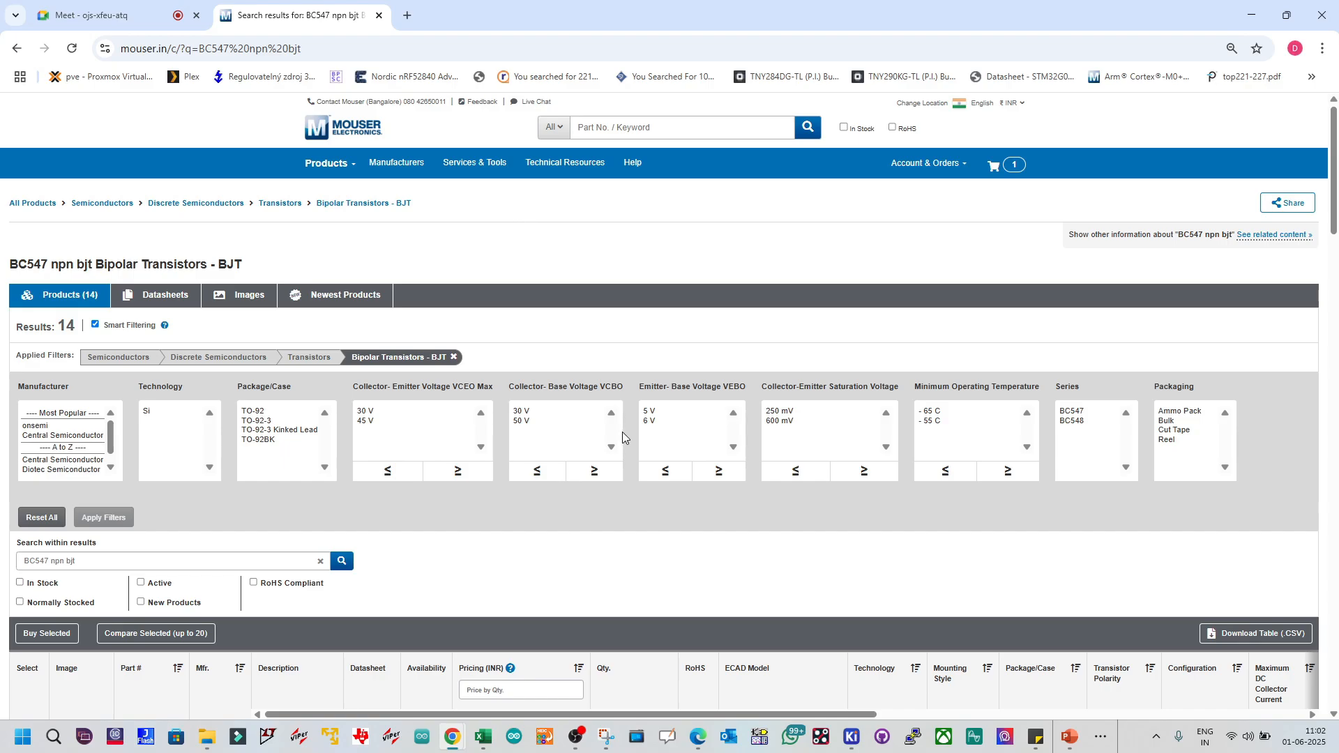
Step: Check the project2 window in KiCad, and open the raised-hands queue in the Google Meet call
click(852, 737)
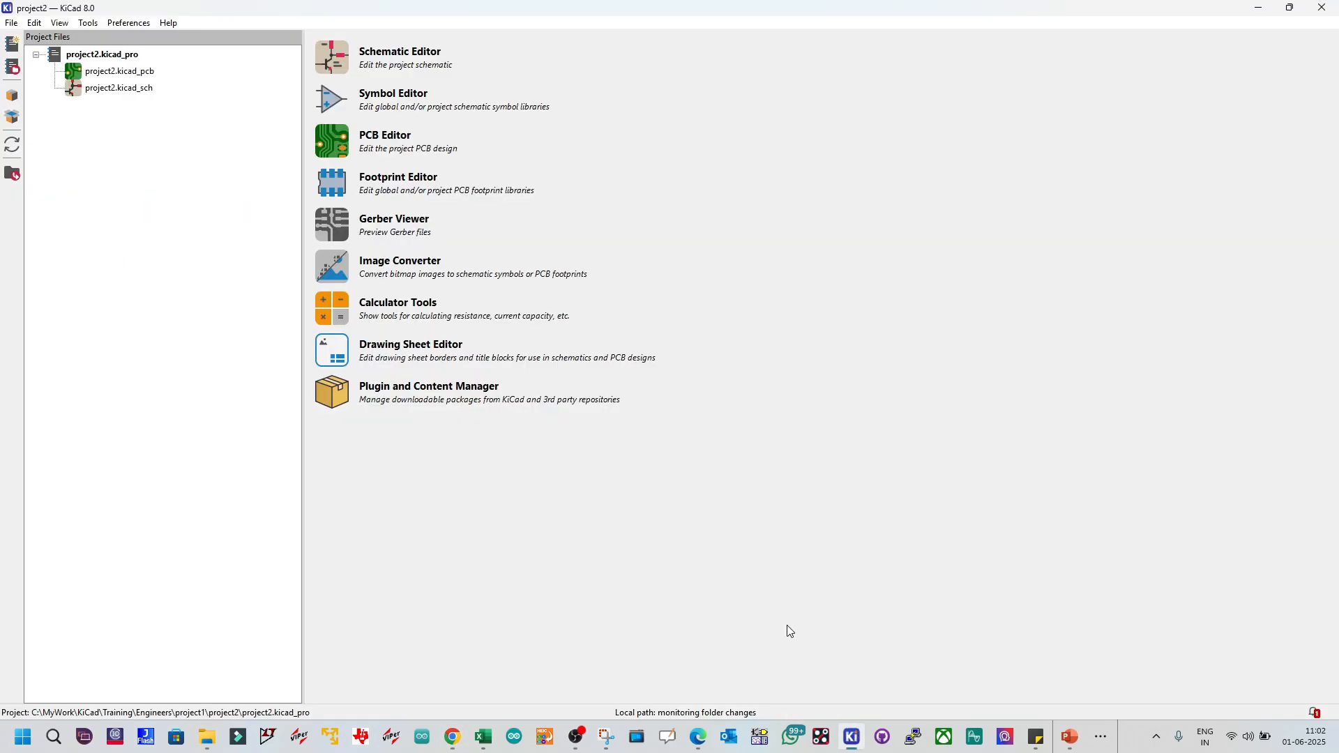
mouse_move(455, 733)
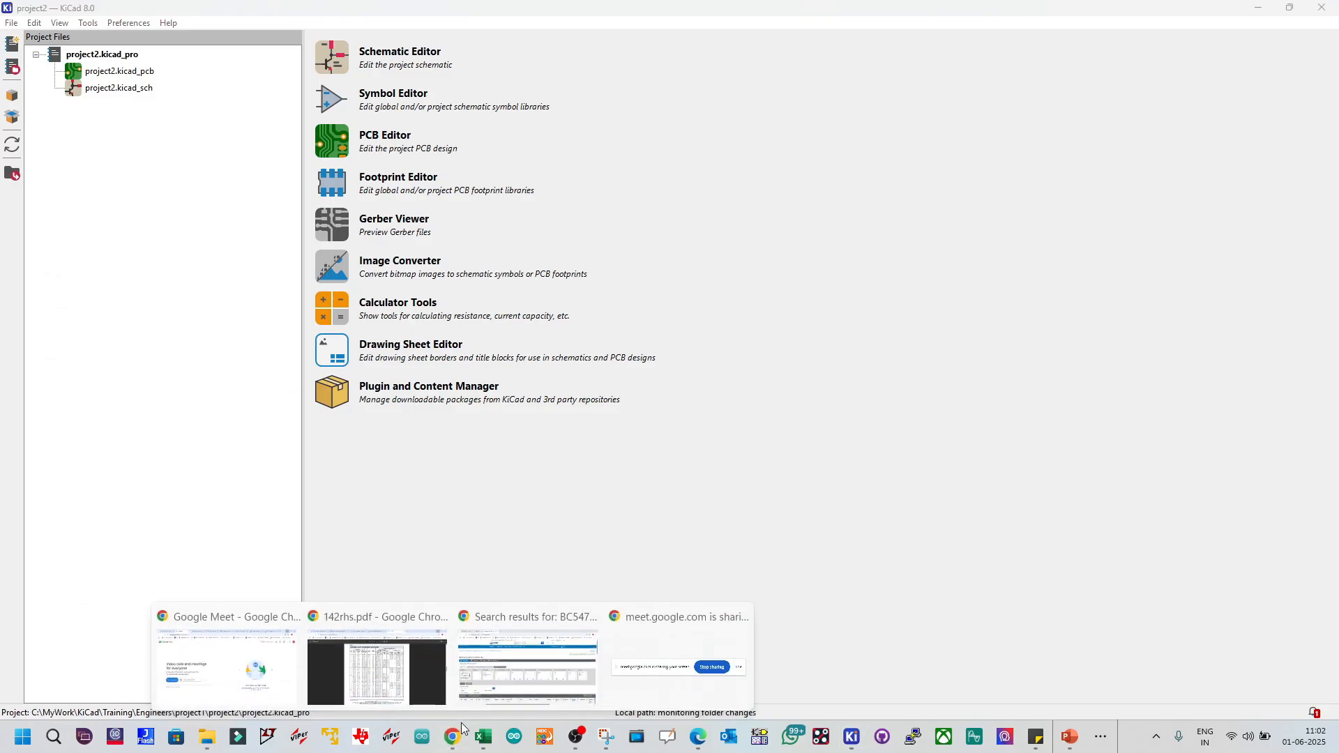
click(509, 683)
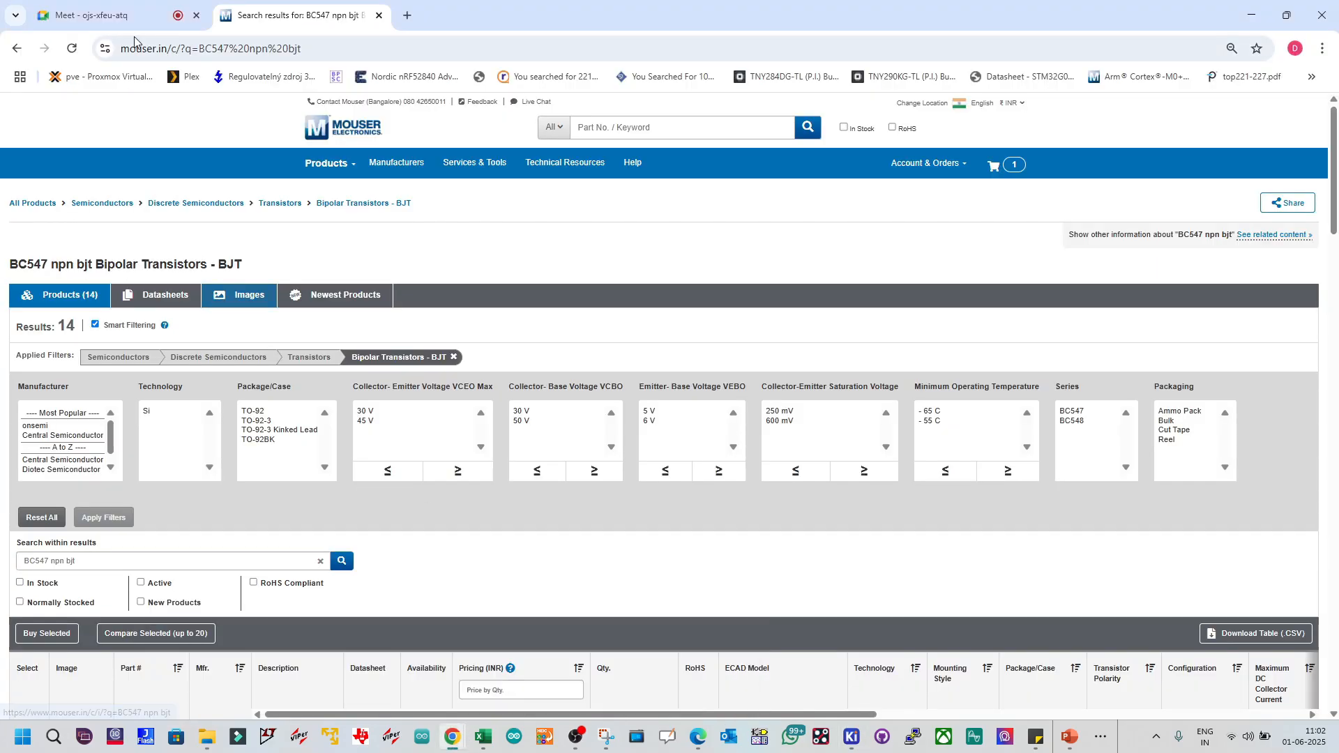
click(105, 15)
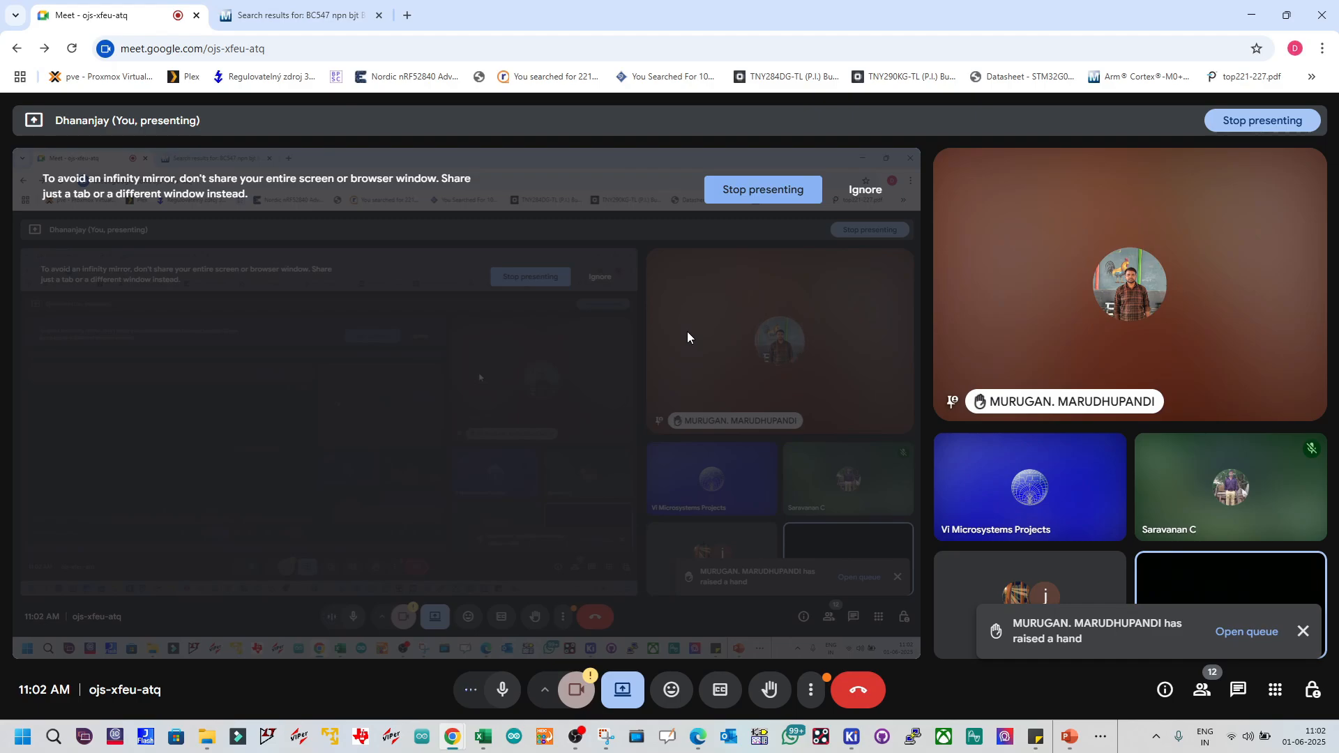
click(1228, 632)
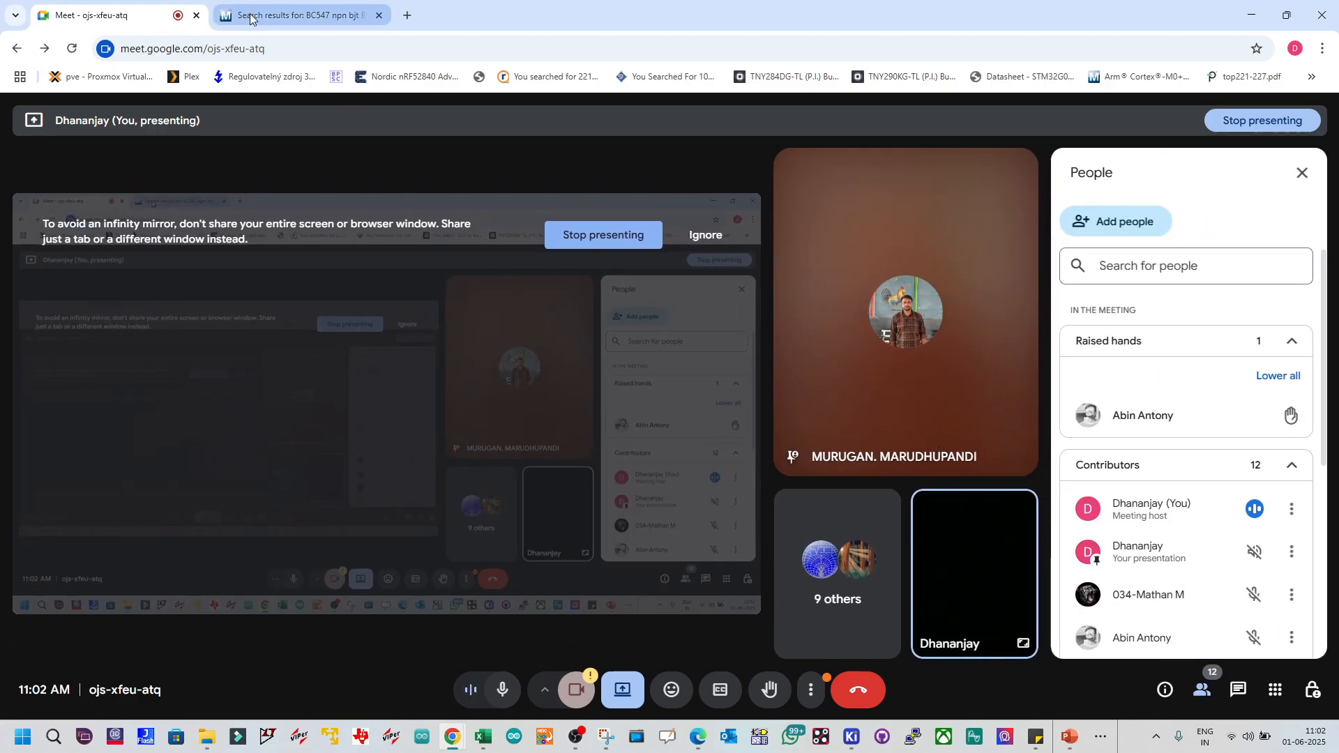
Step: Return to the Mouser search results in a maximized window and filter the BC547 transistors to In Stock and Active parts
click(314, 15)
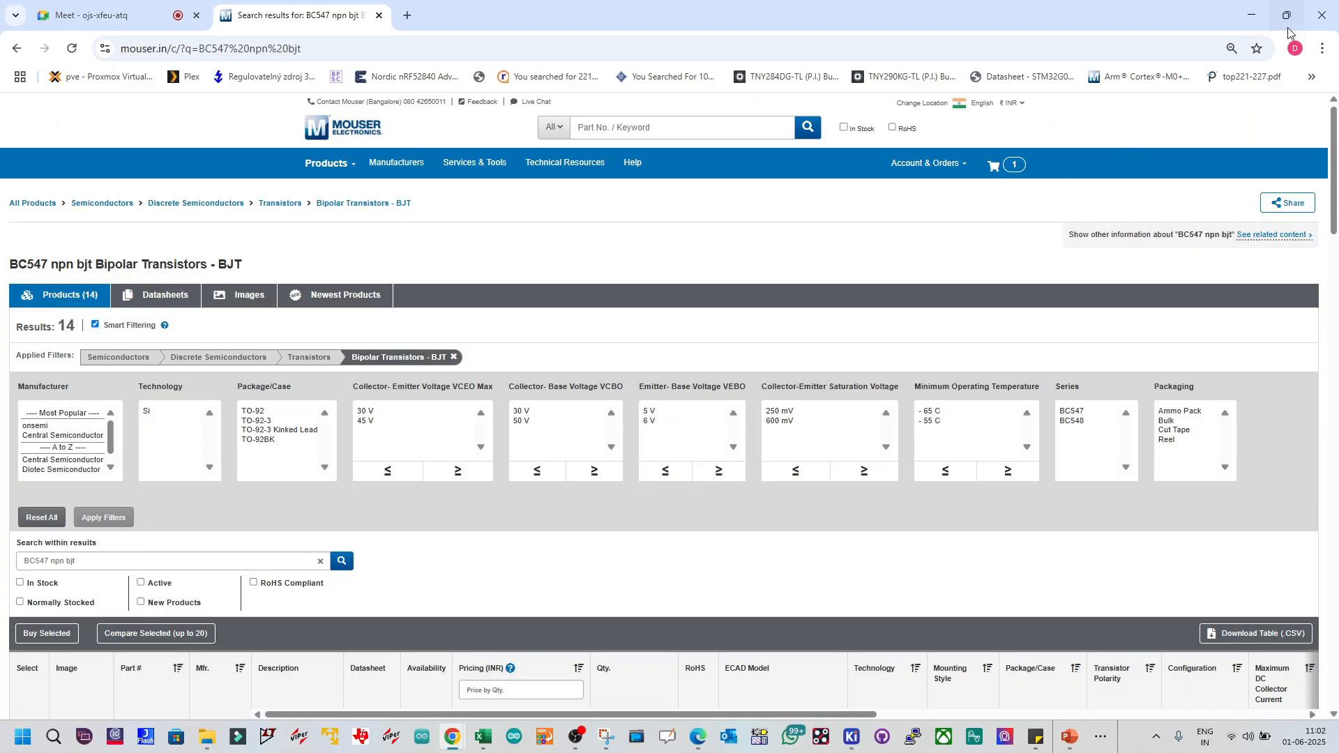
click(1288, 28)
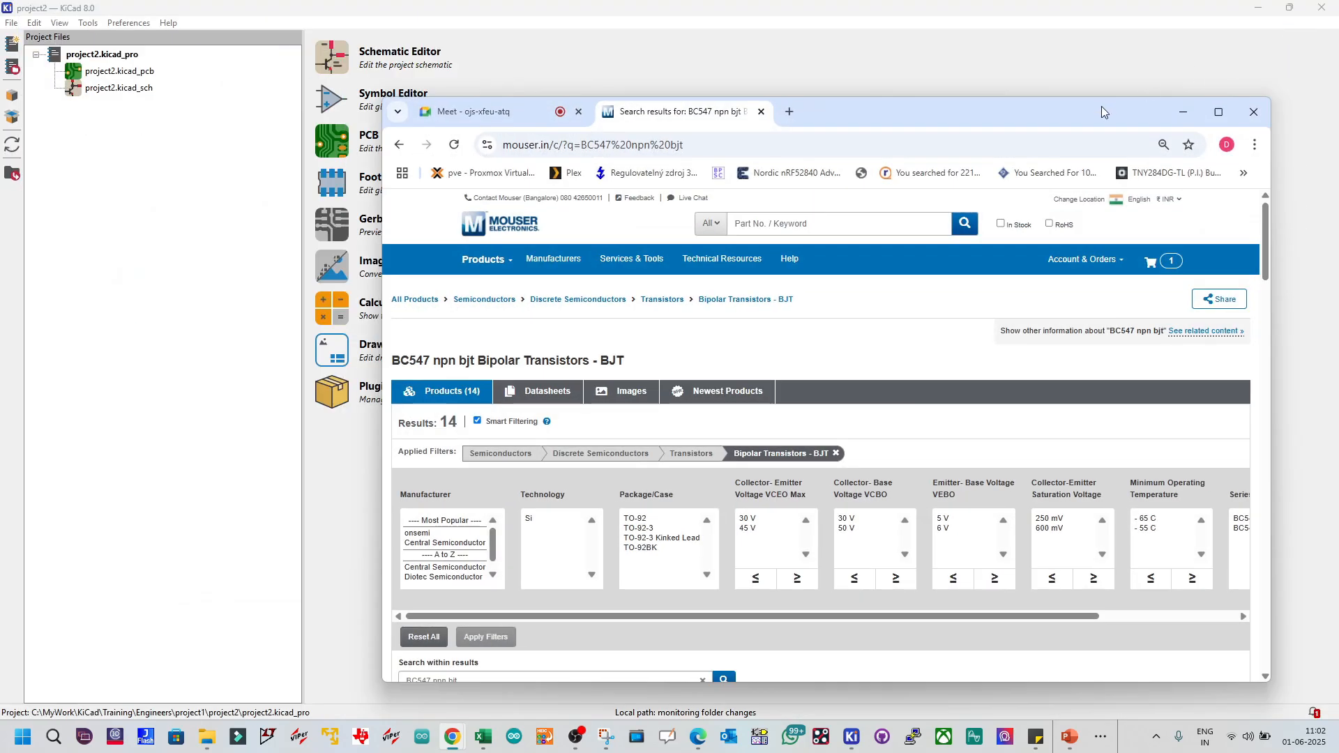
double_click(1073, 117)
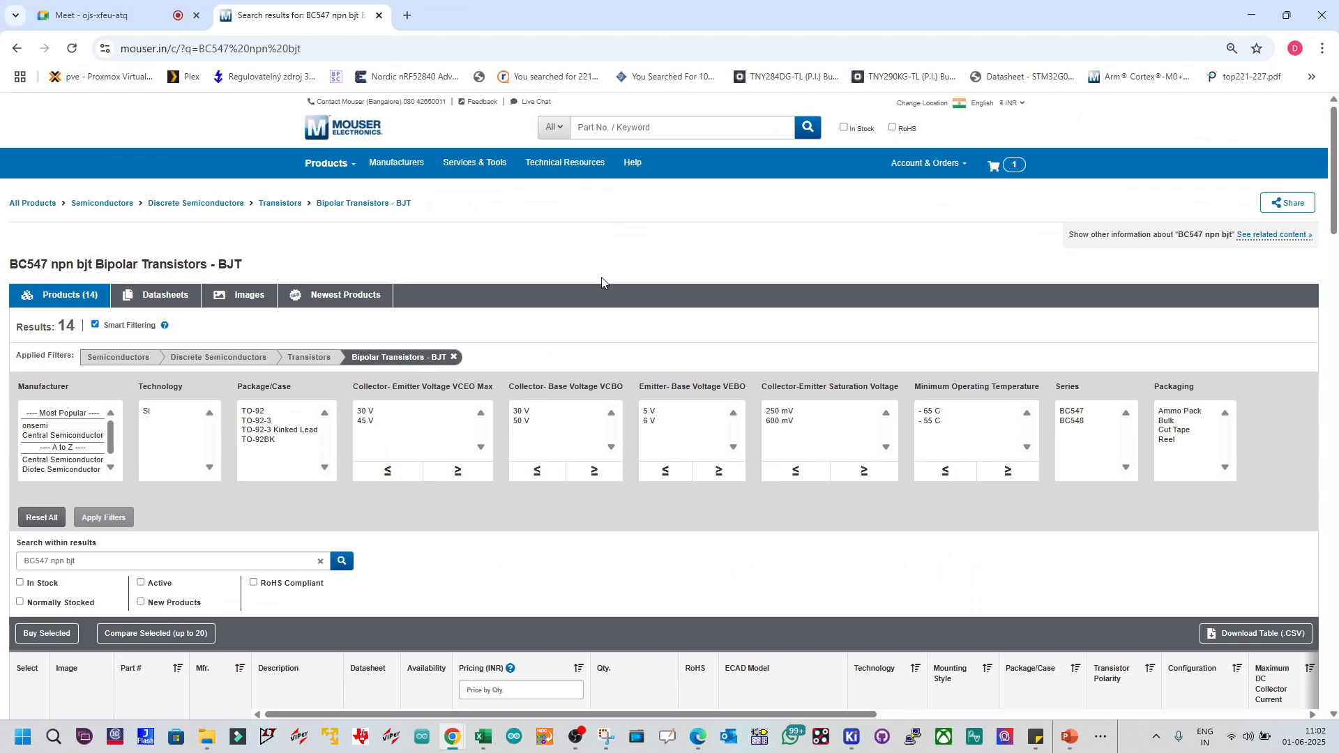
scroll(448, 406, down, 1)
scroll(448, 406, down, 5)
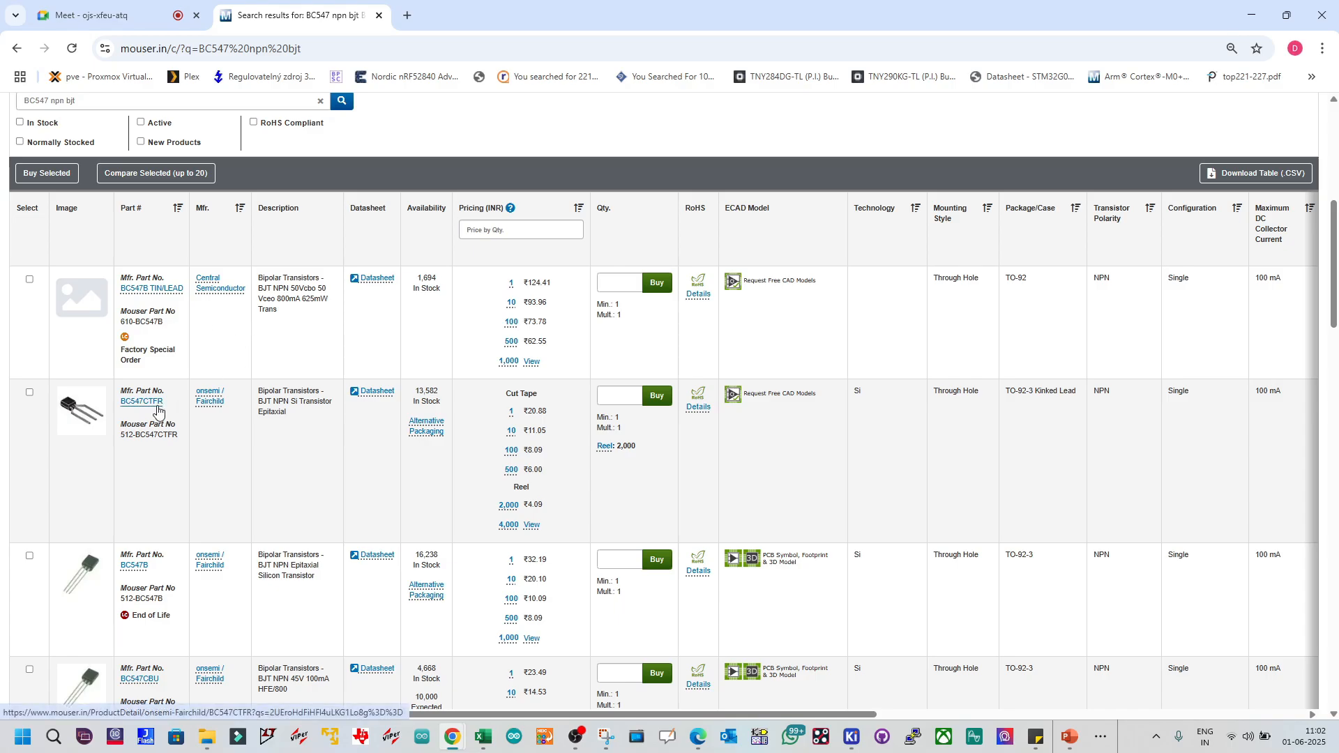
scroll(156, 409, up, 1)
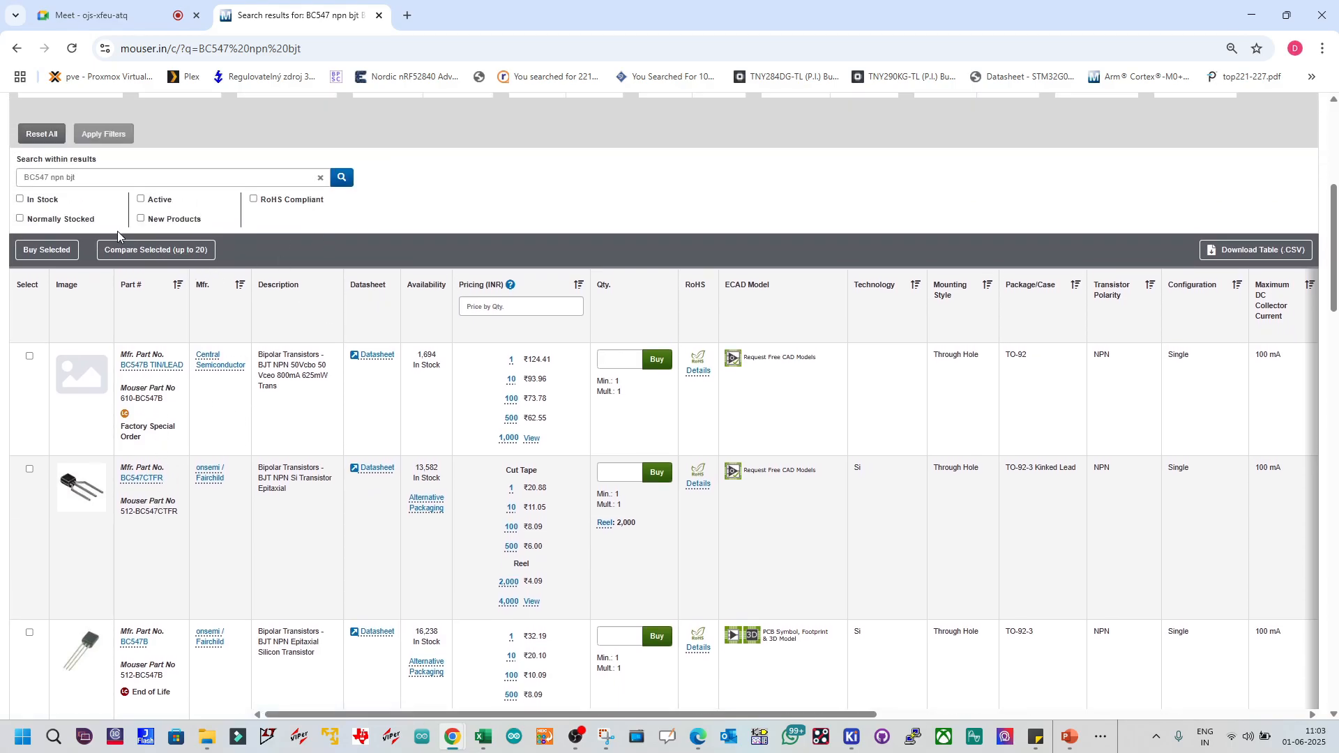
click(46, 202)
click(157, 202)
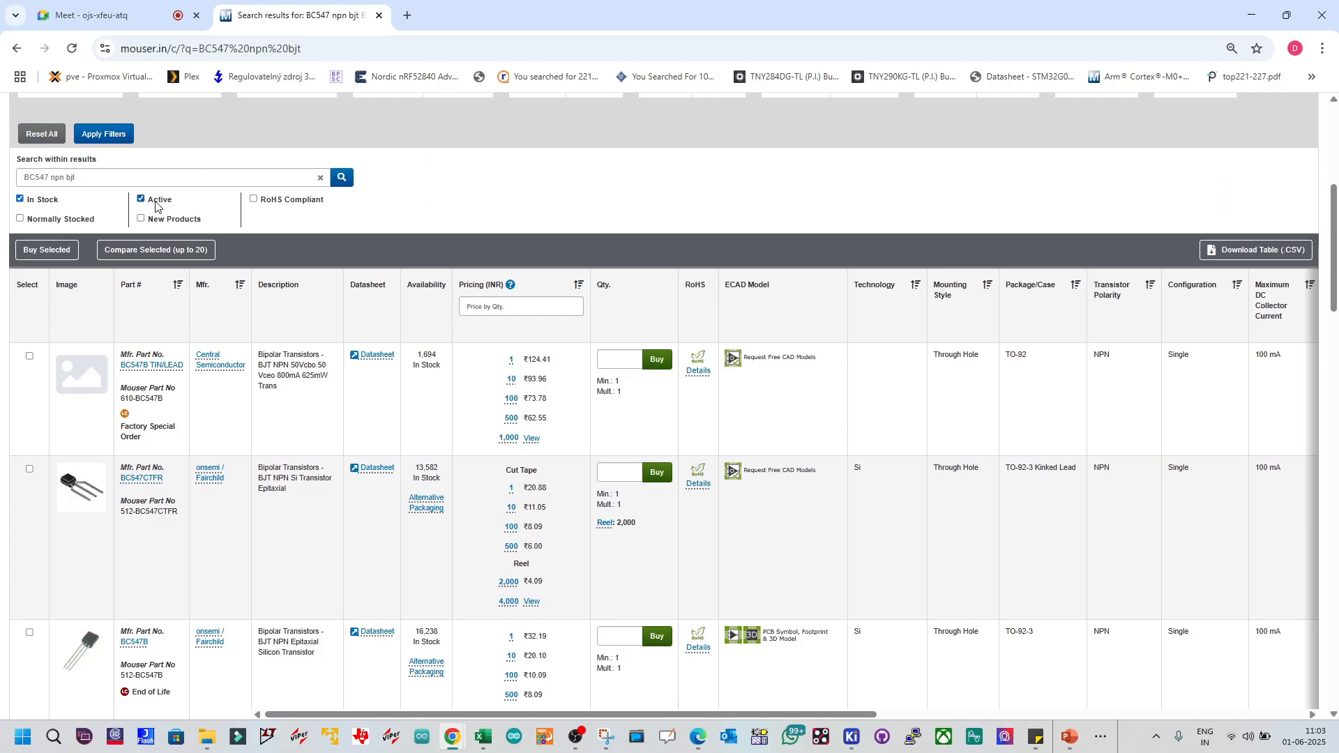
click(81, 139)
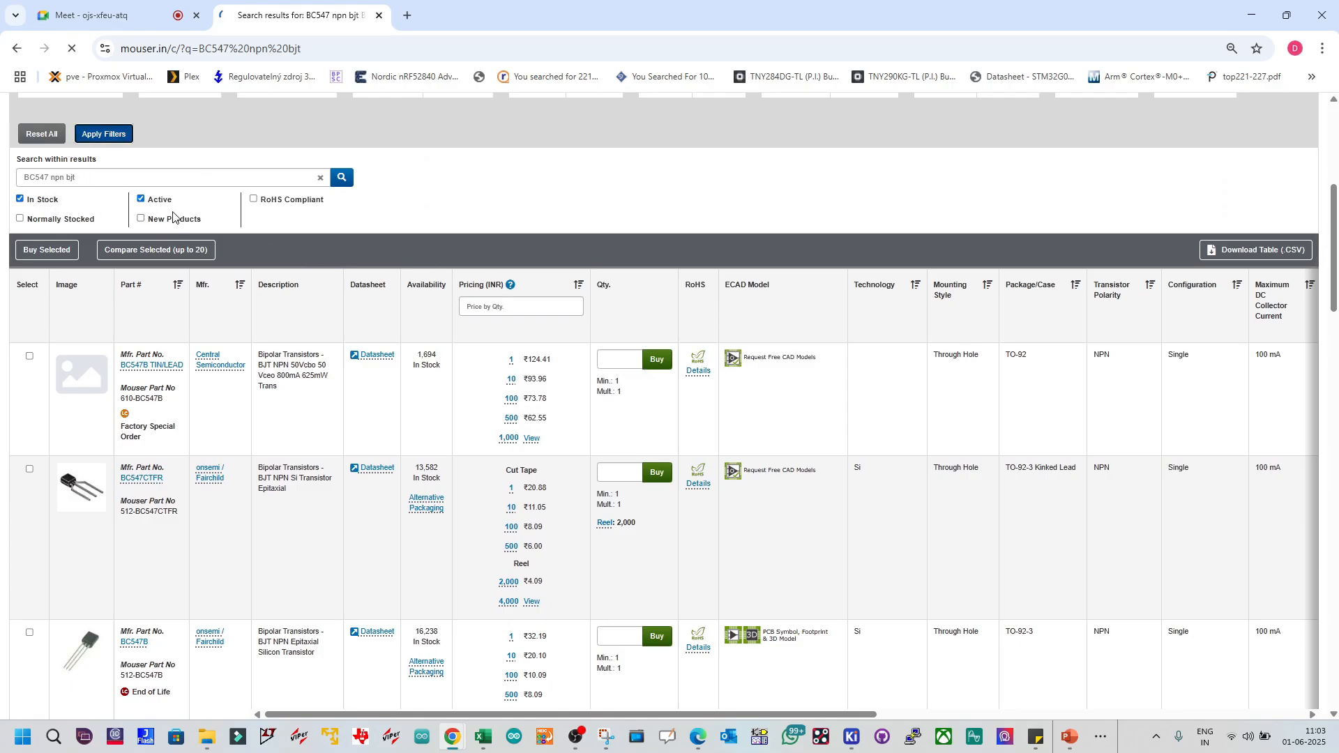
Step: Sort the filtered BC547 transistor results by pricing and look over the reordered list
scroll(401, 434, down, 5)
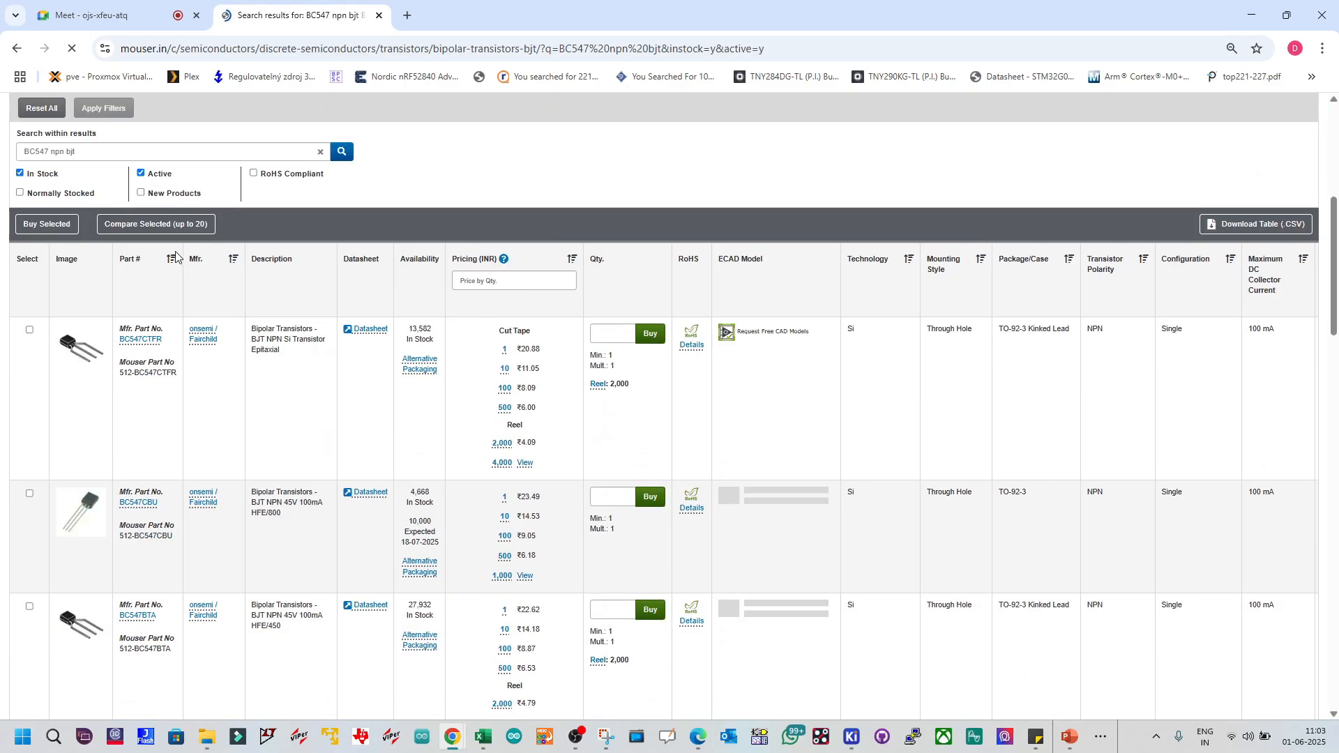
click(571, 261)
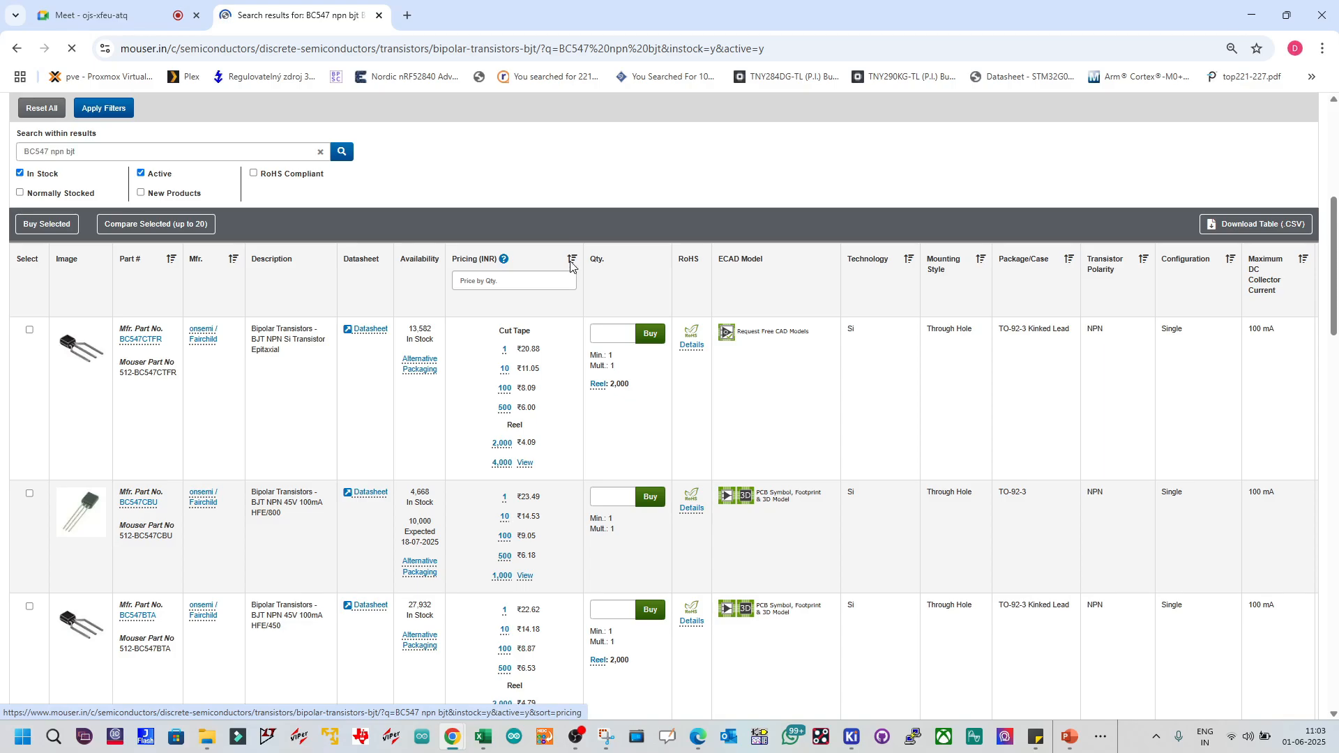
scroll(444, 367, down, 4)
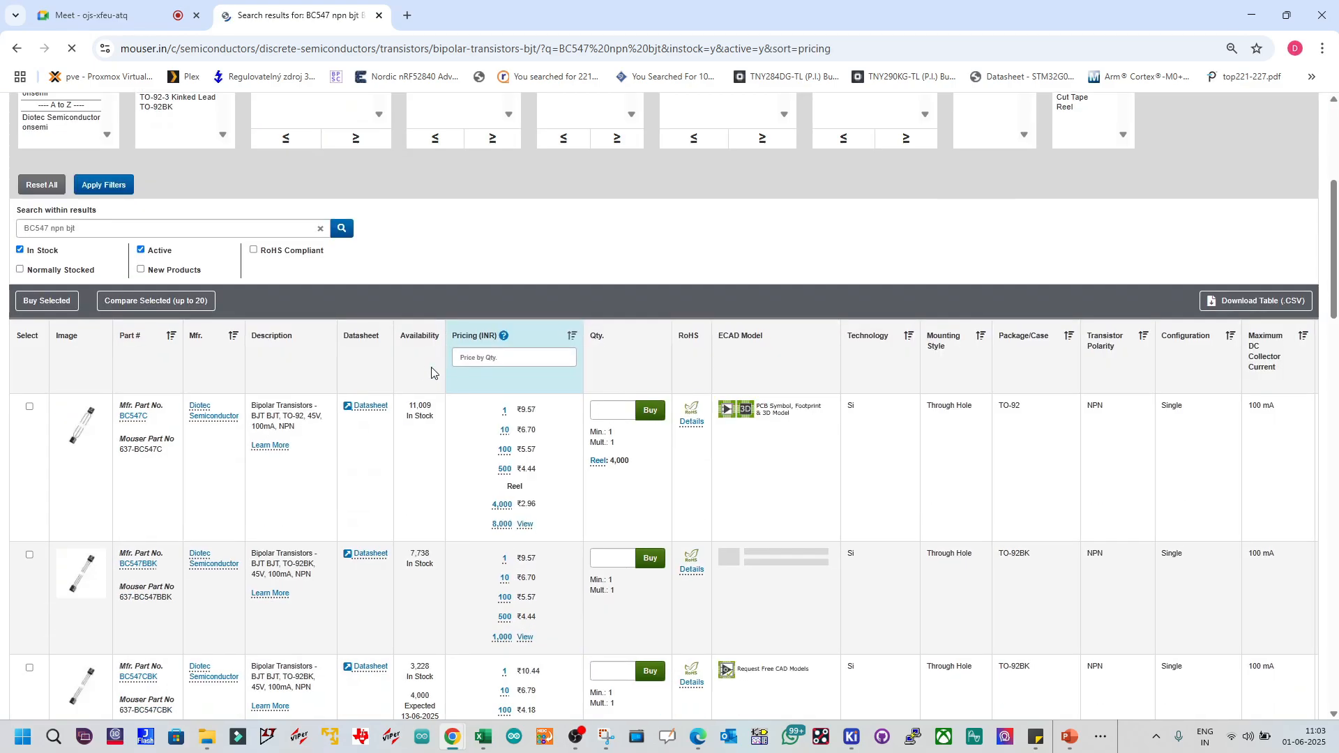
scroll(432, 369, up, 2)
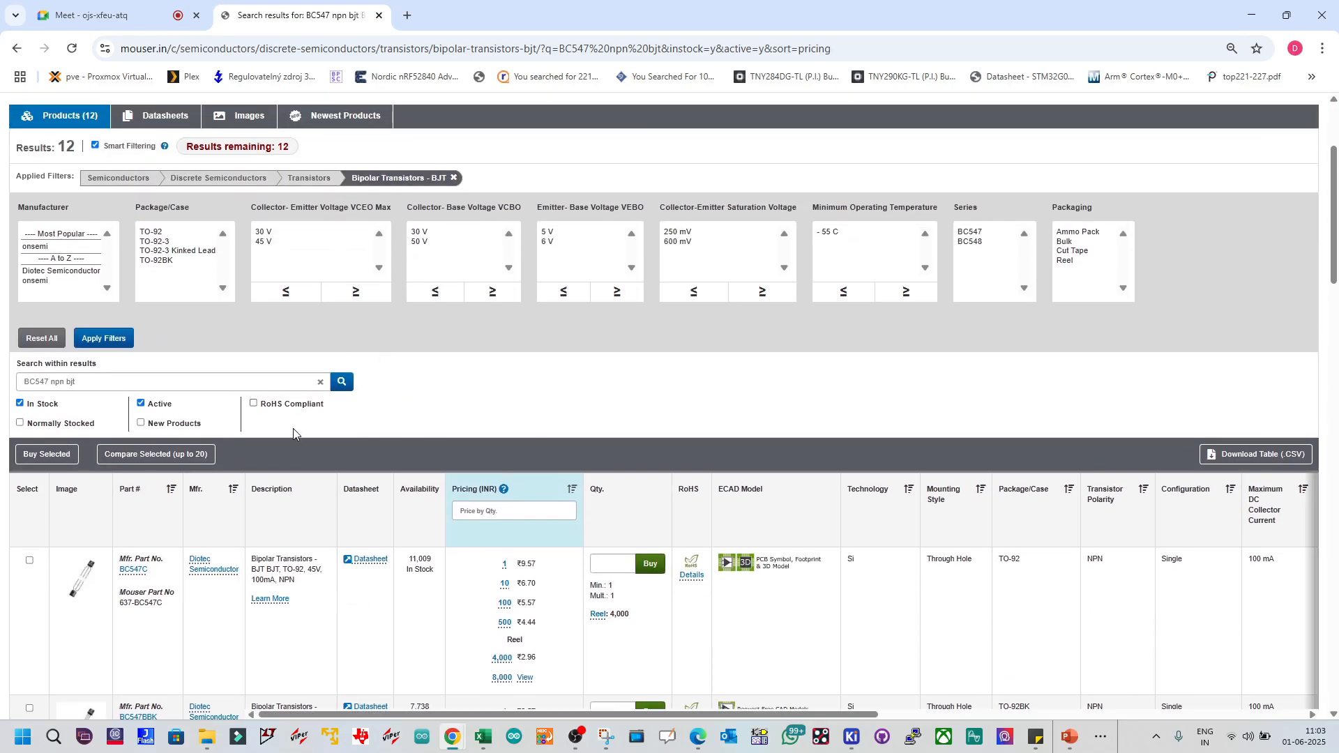
Step: Open the product page of the Diotec BC547C in a separate browser tab and look over its details and ECAD model entry
scroll(293, 428, down, 3)
drag(289, 341, 297, 337)
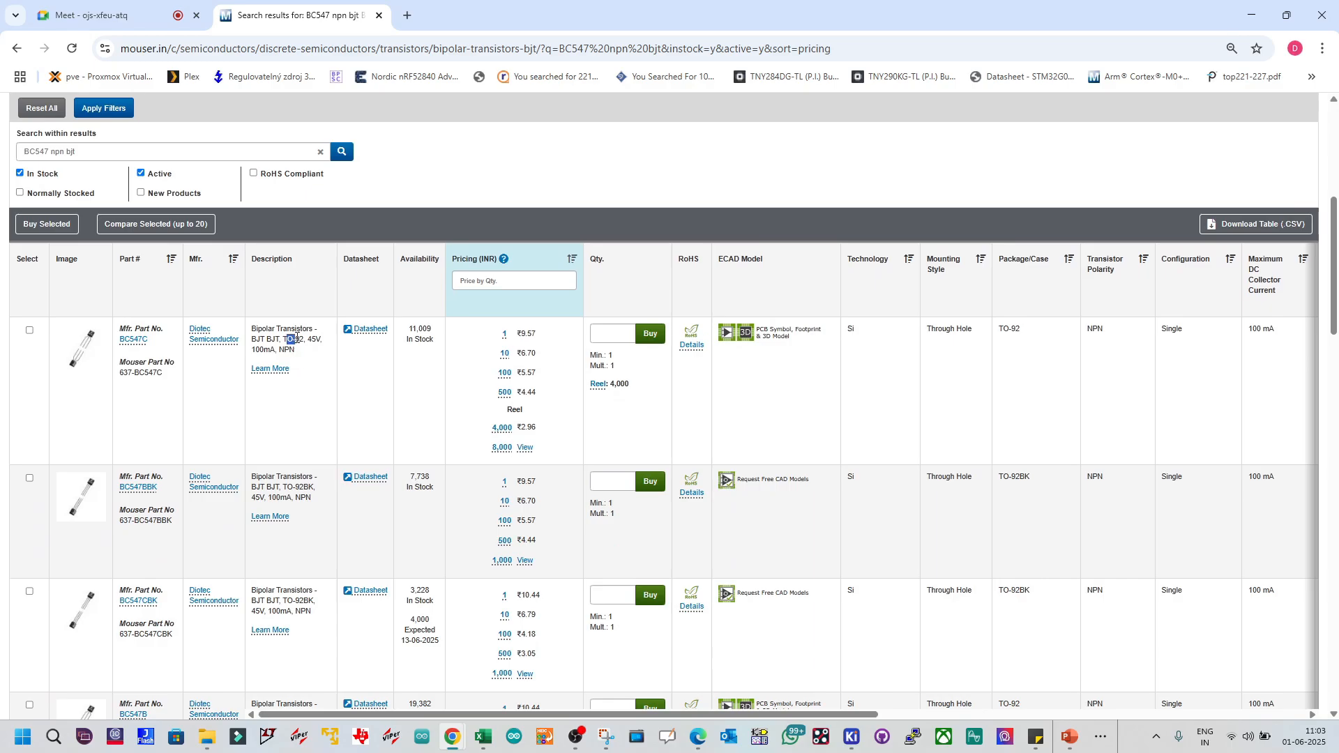
middle_click(133, 346)
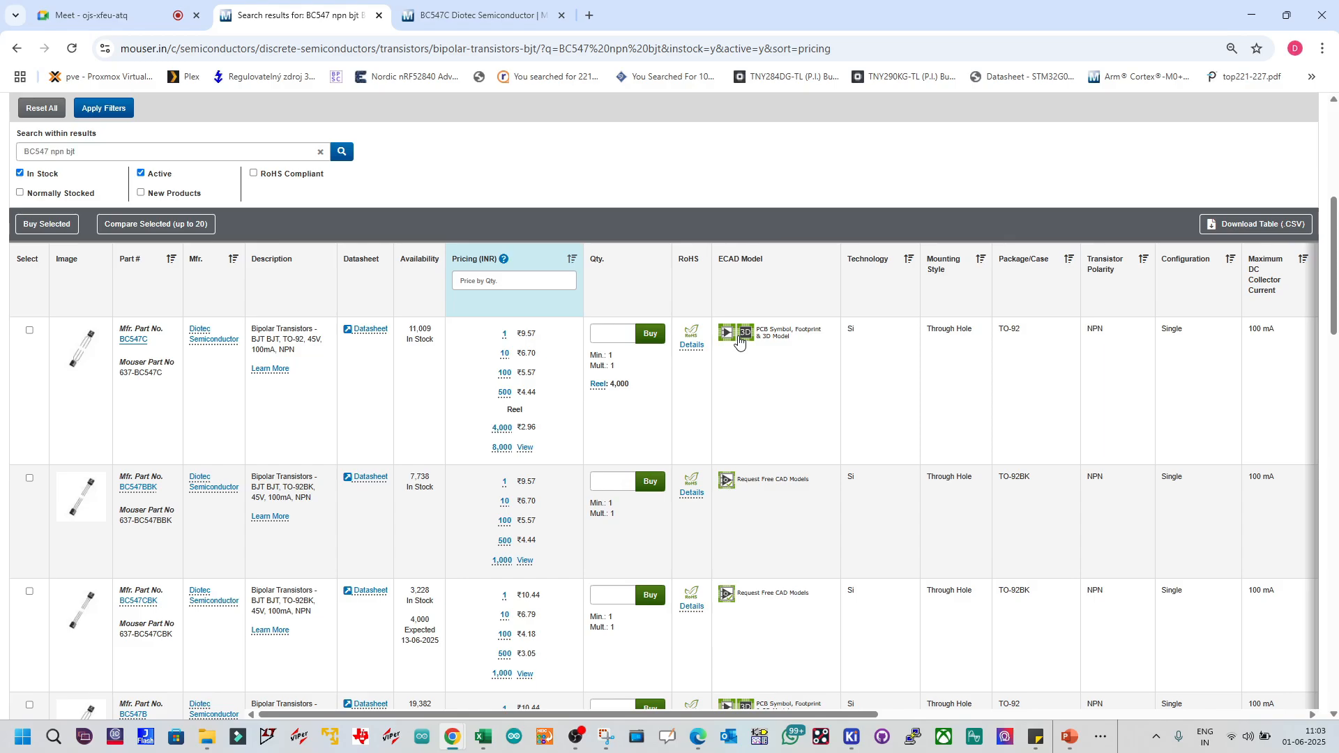
click(486, 21)
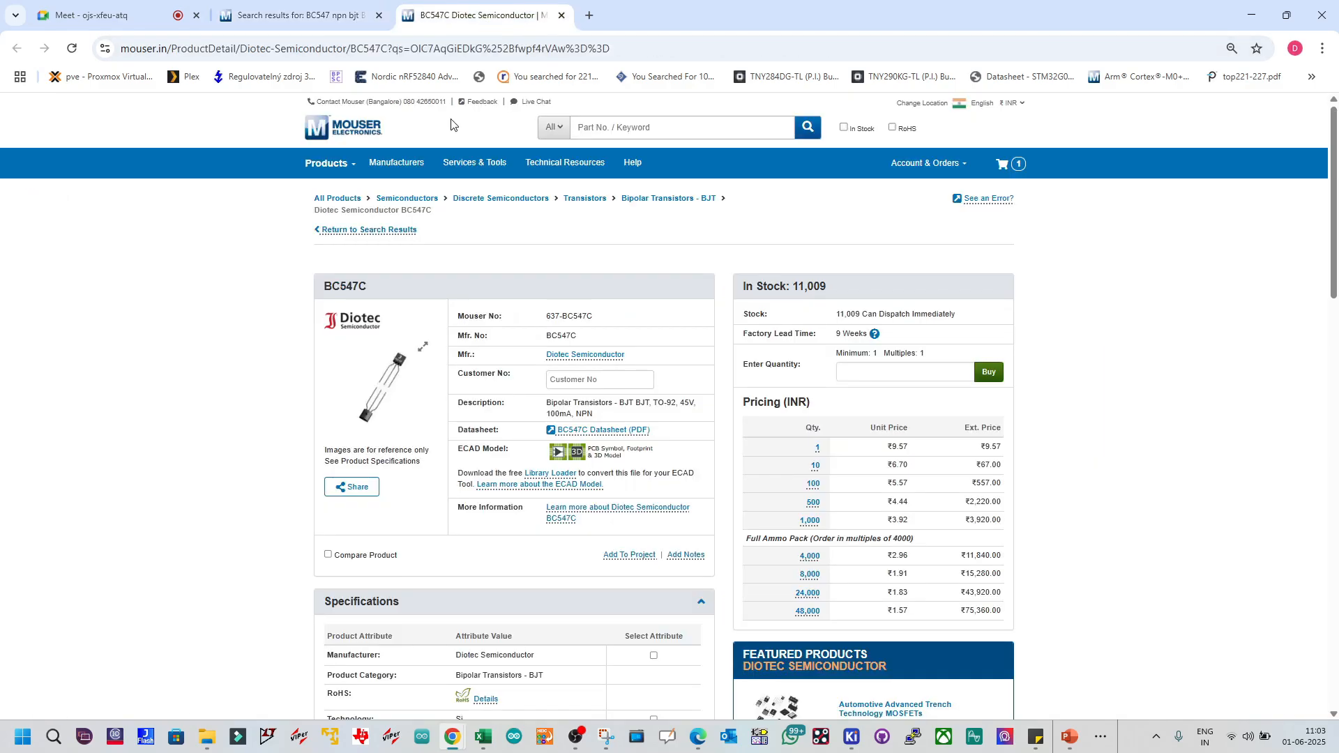
click(266, 12)
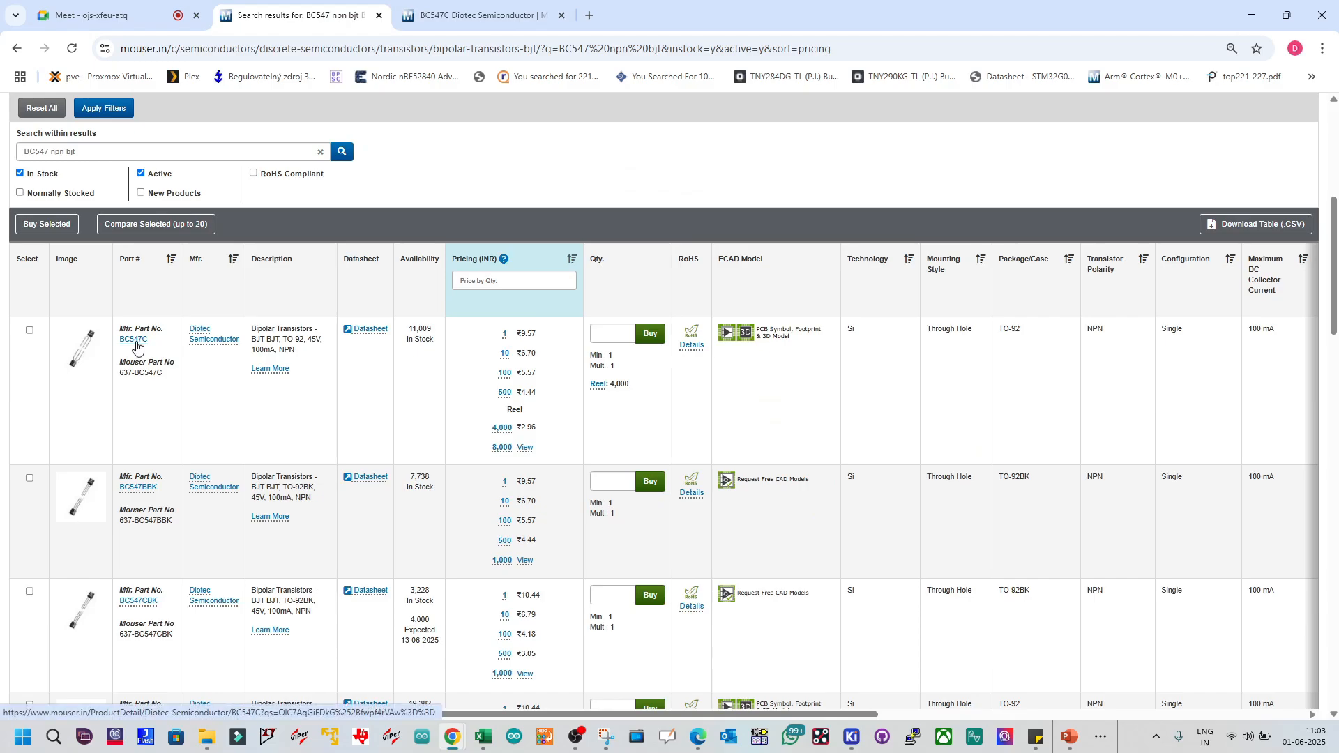
click(494, 21)
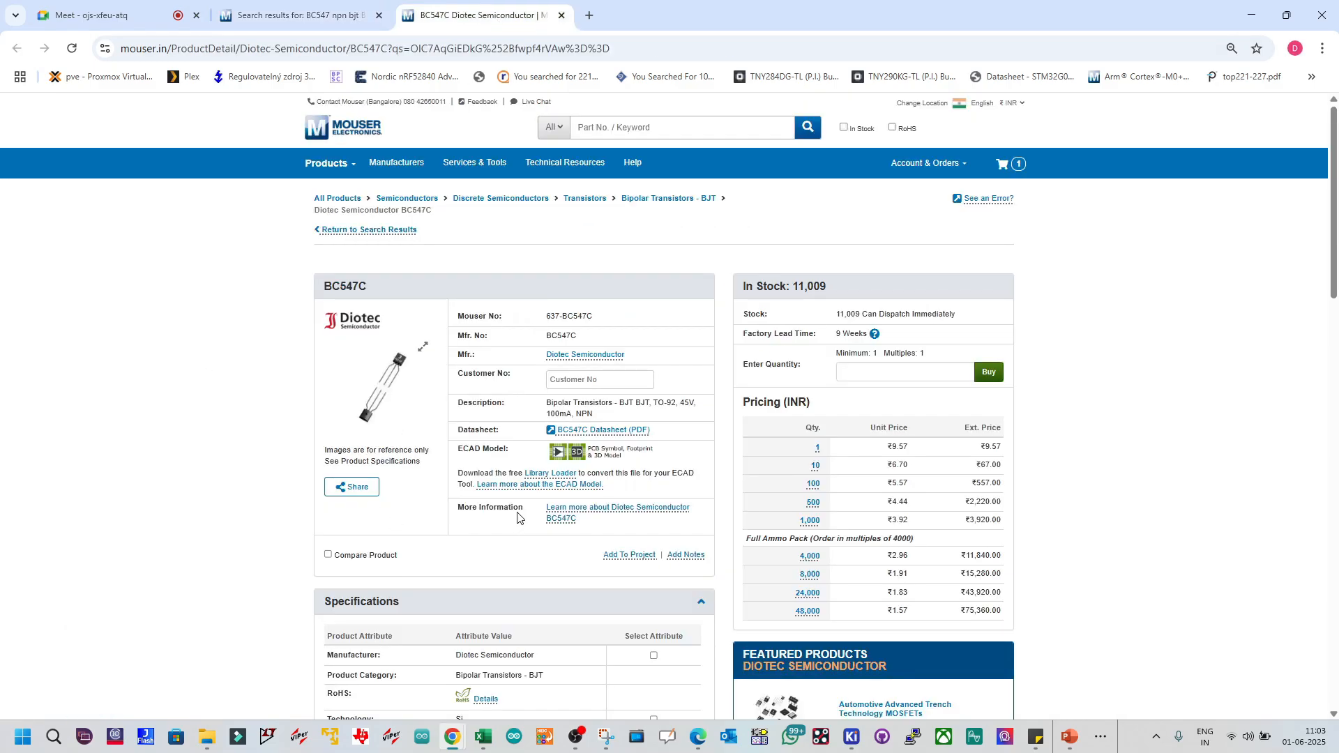
scroll(523, 514, down, 1)
scroll(525, 513, down, 1)
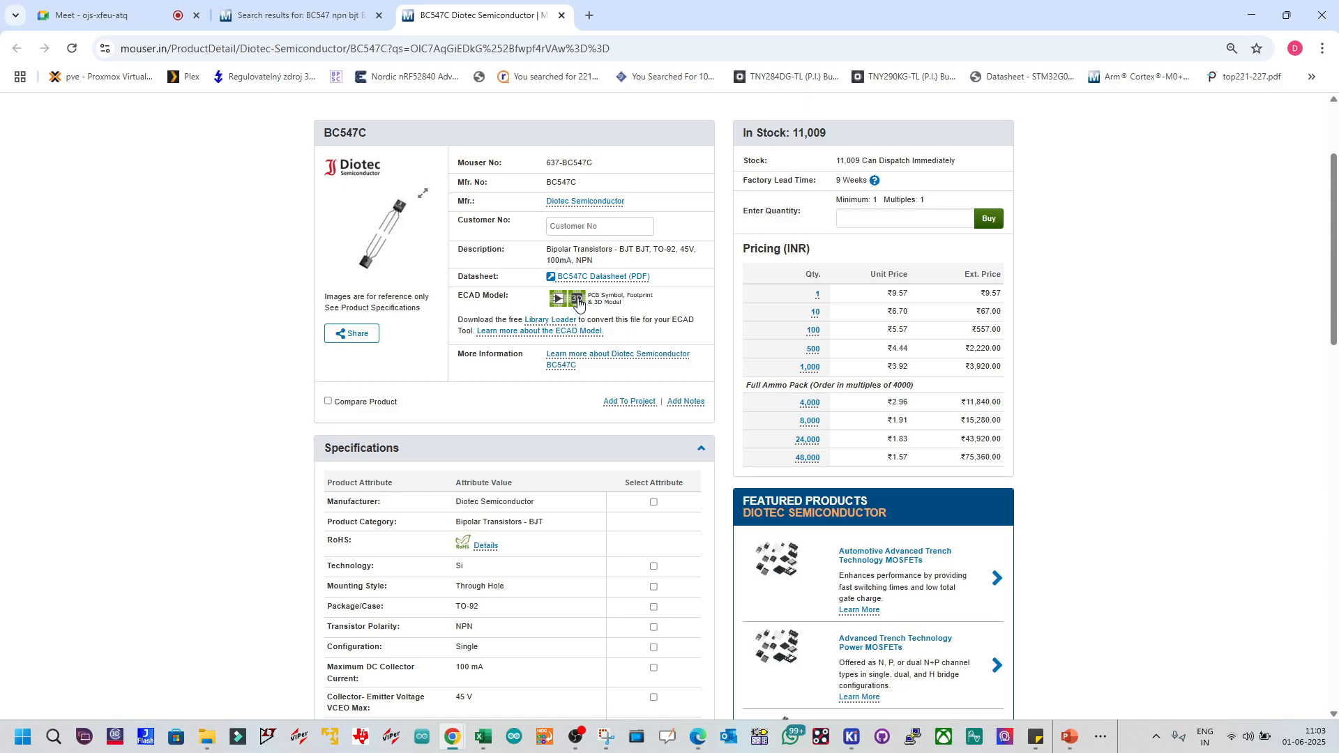
Step: Open the BC547C symbol, footprint and 3D model preview, rotate the 3D model, and check the symbol view and 3D format options
click(574, 301)
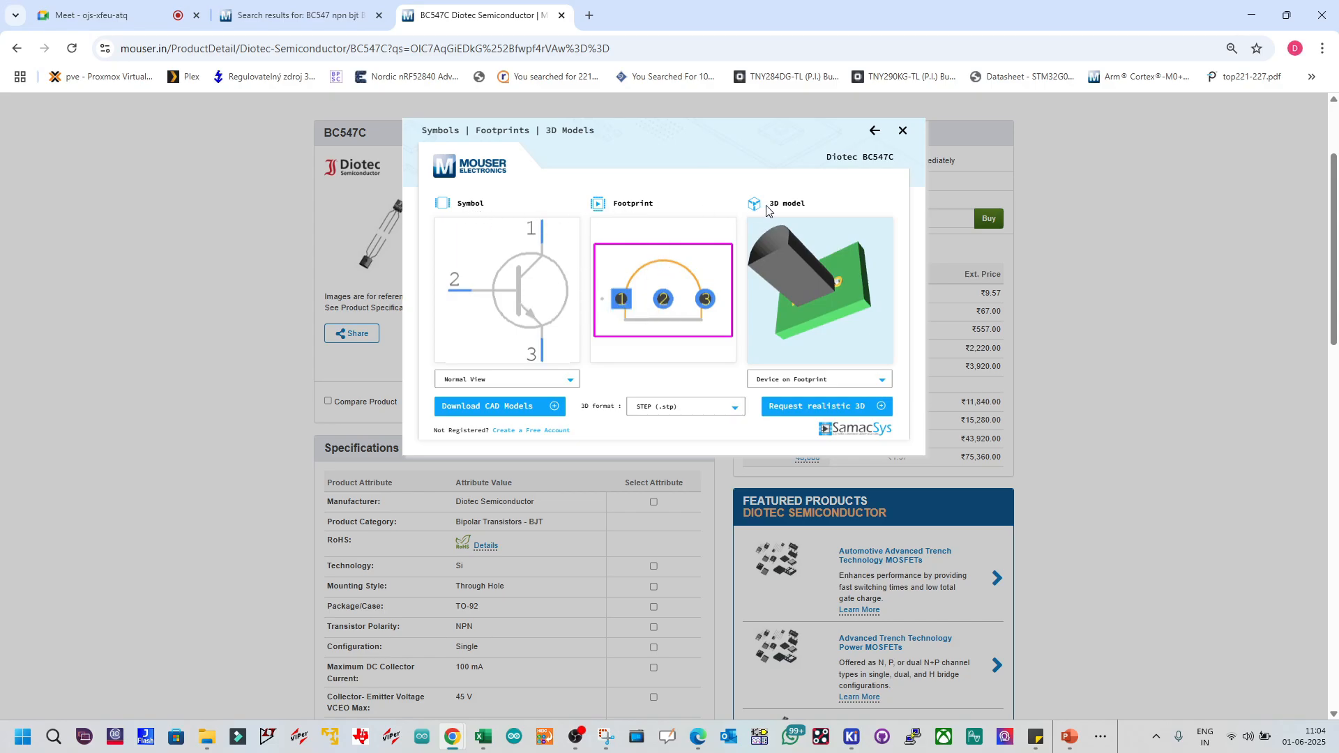
drag(791, 274, 831, 280)
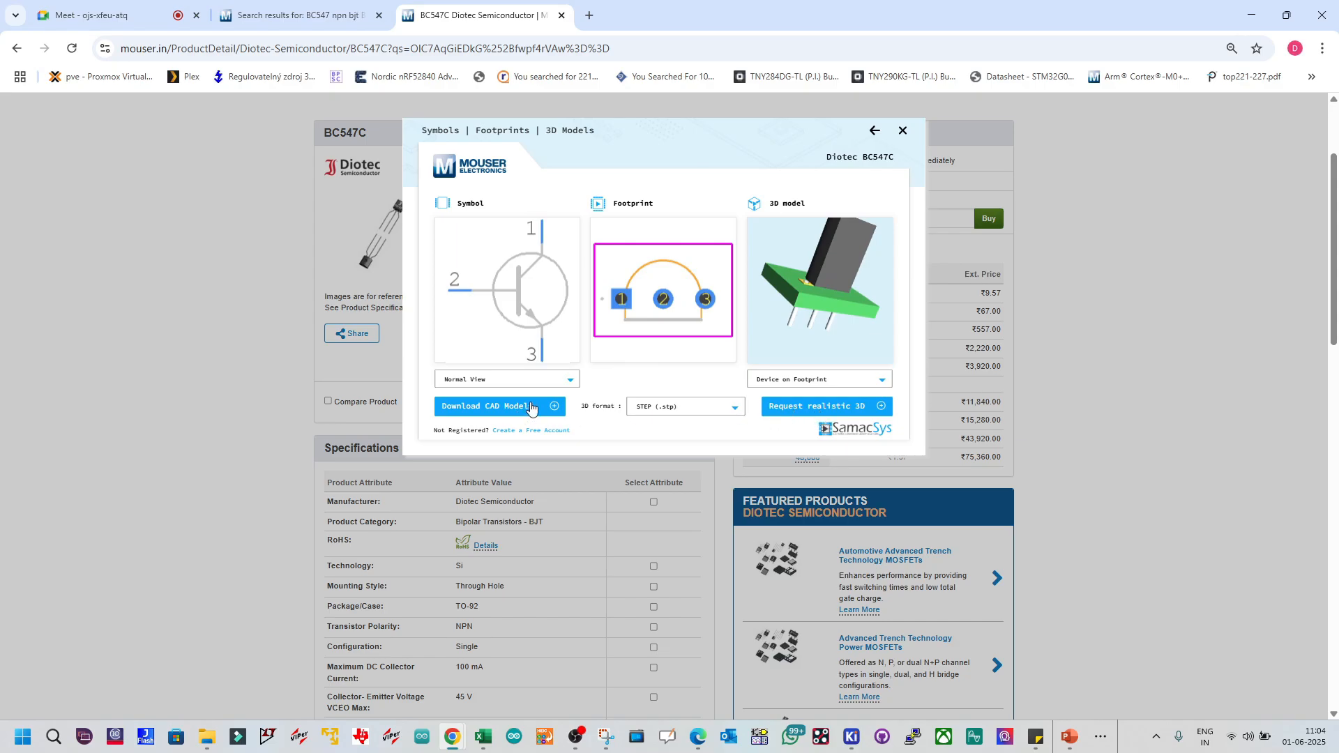
click(572, 378)
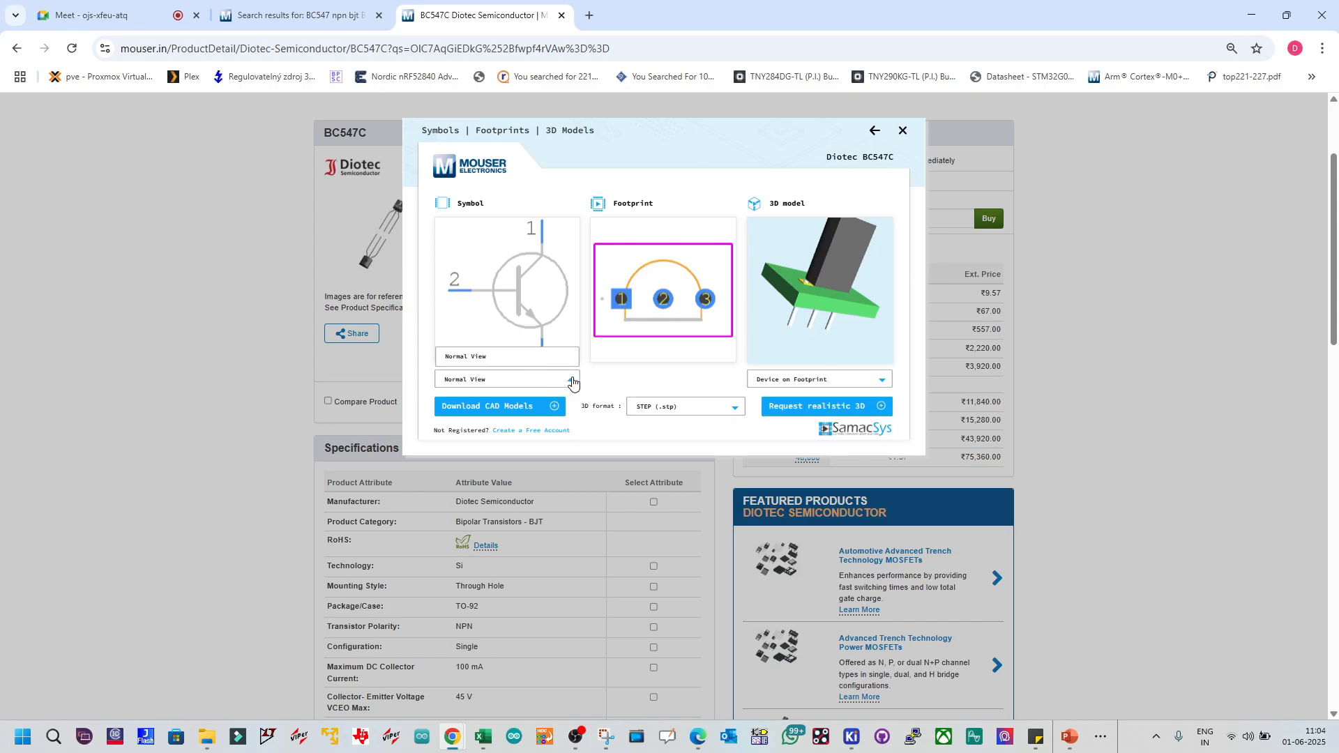
click(626, 374)
click(731, 413)
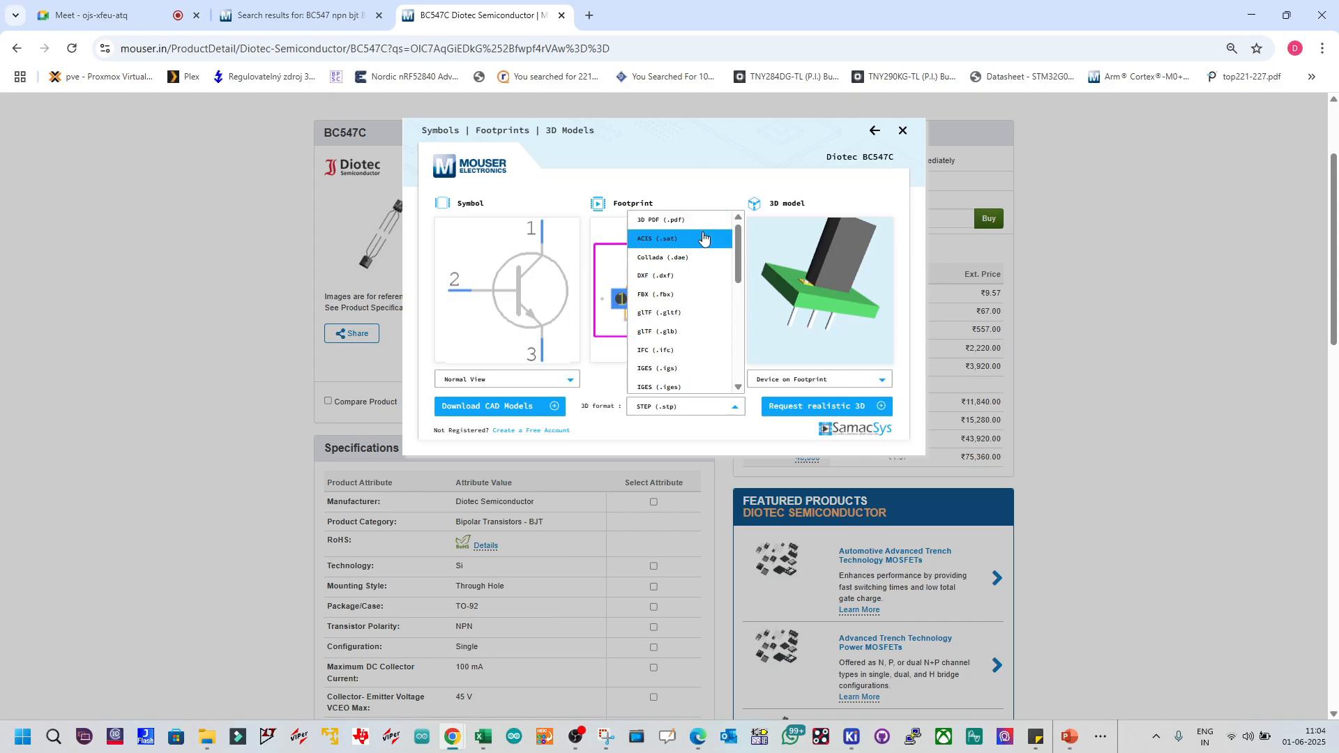
click(617, 428)
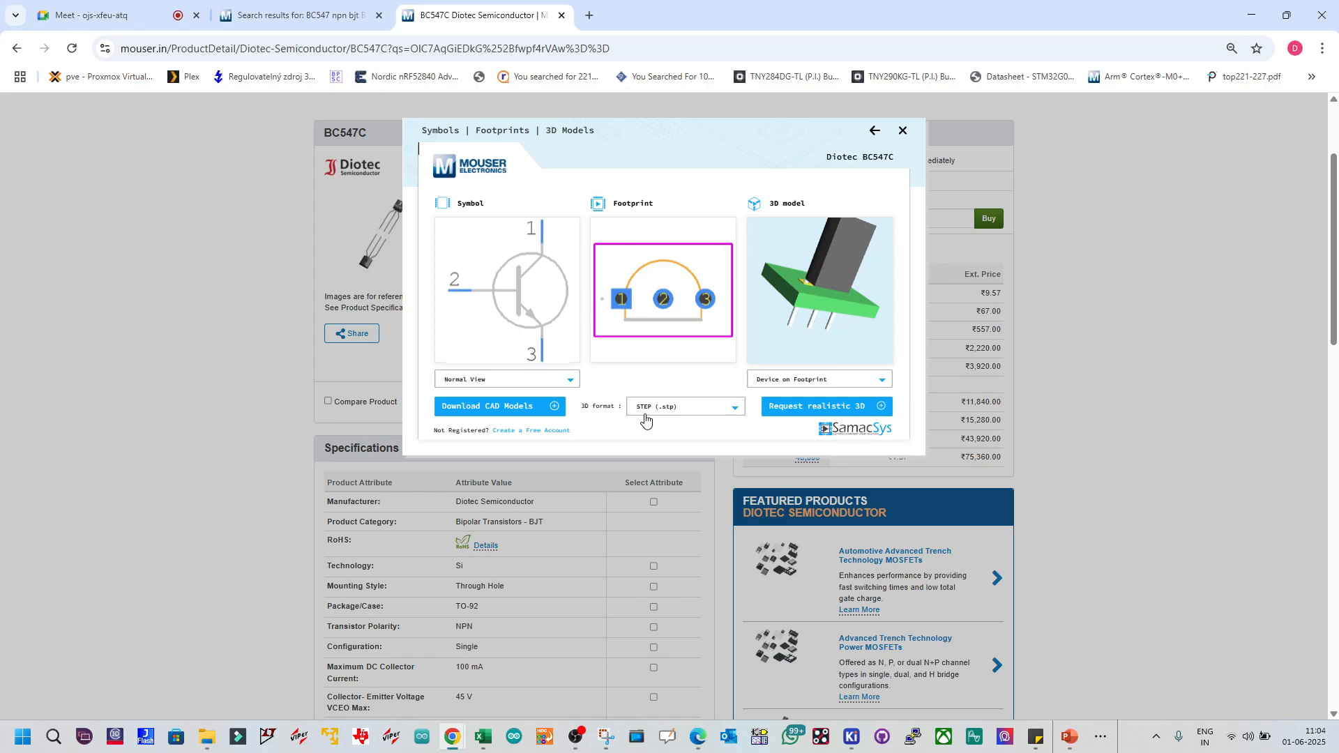
Step: Download the BC547C CAD models with the STEP (.stp) 3D format, signing in with the account's e-mail and password
click(531, 411)
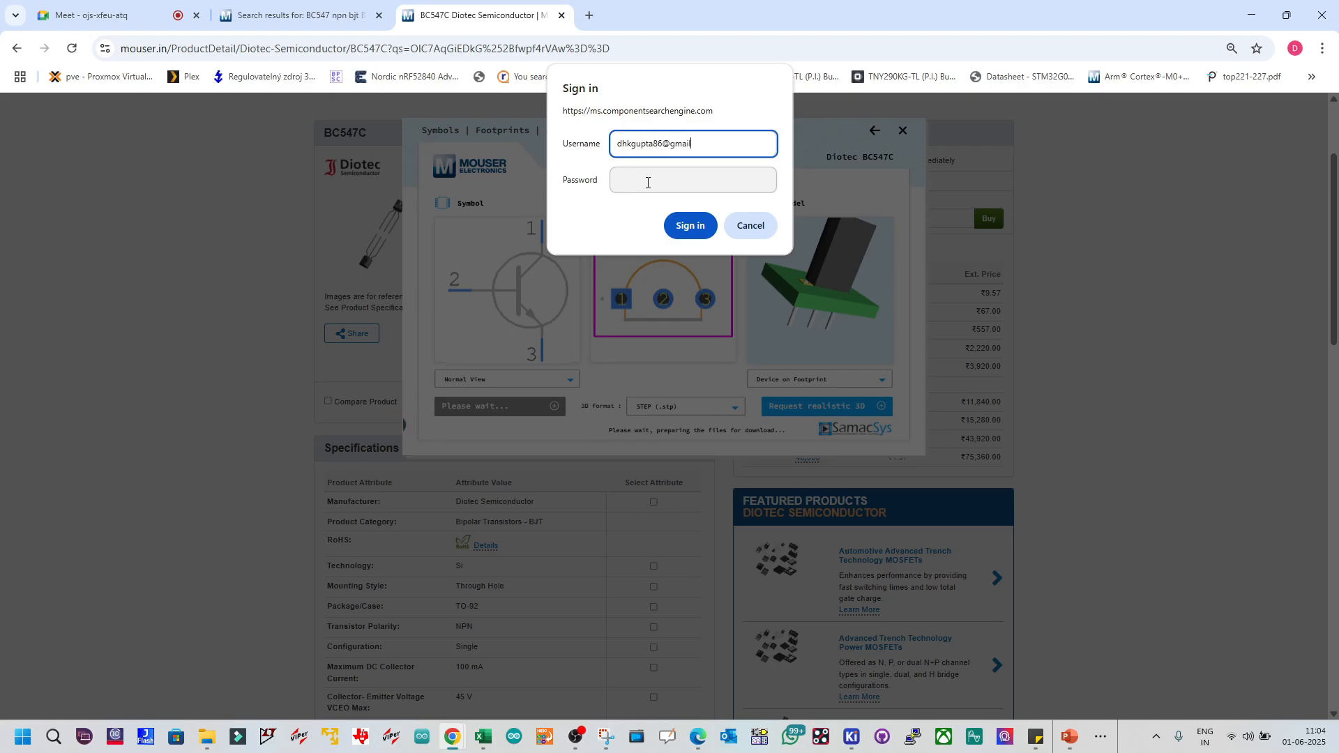
text(m)
click(647, 183)
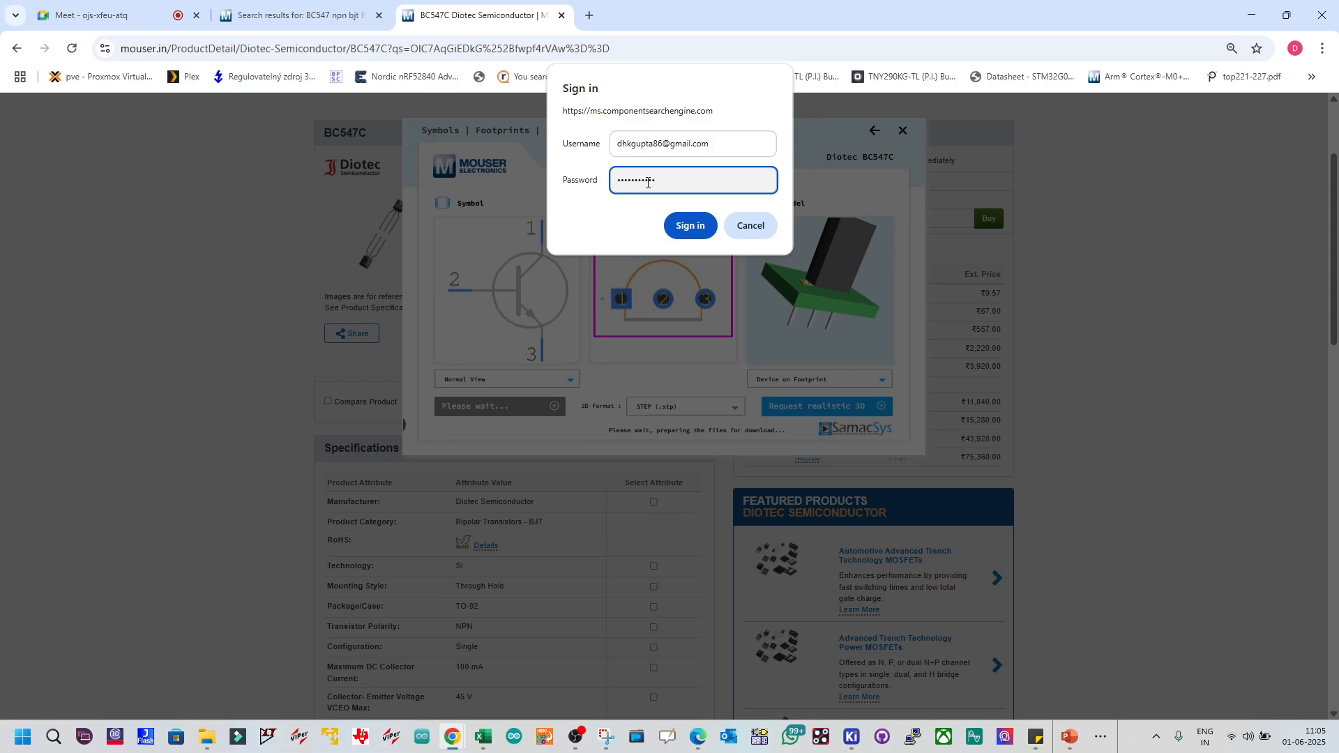
click(675, 225)
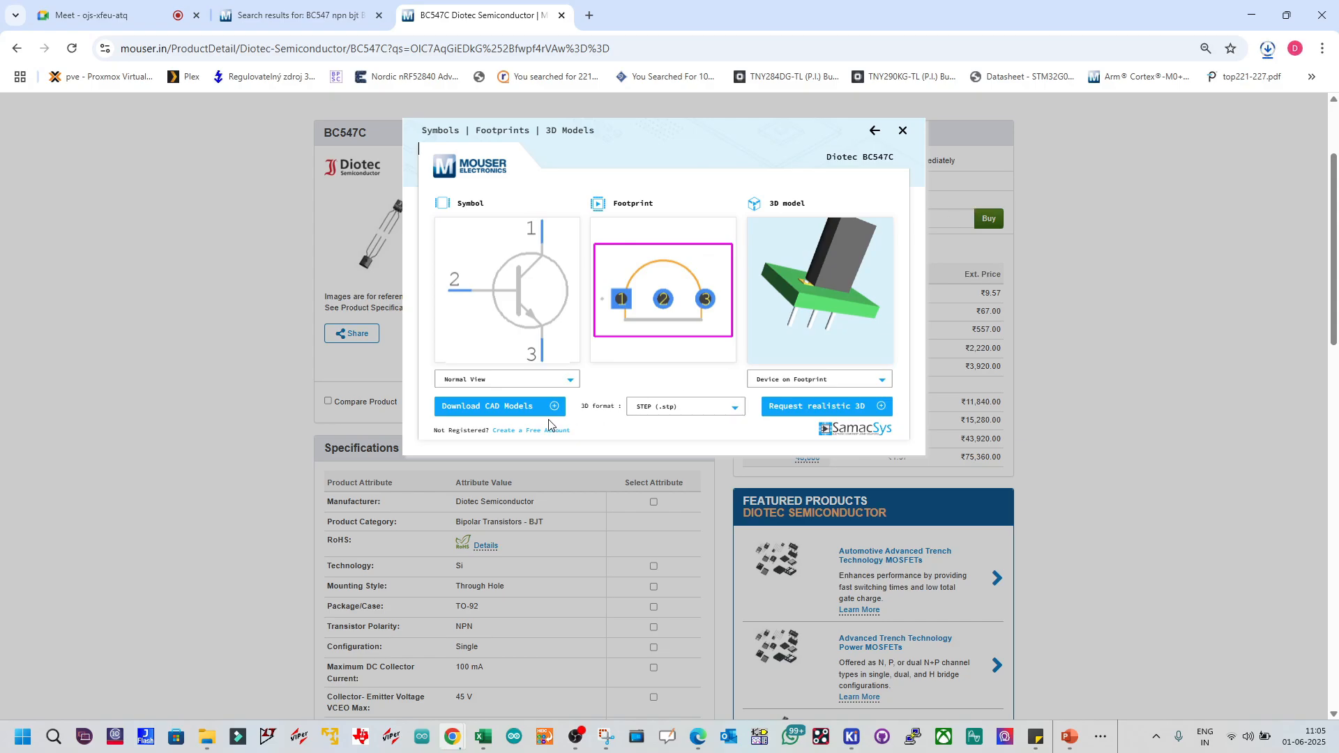
Step: Show the downloaded LIB_BC547C.zip in its folder and move the file window clear of the model preview
click(1267, 49)
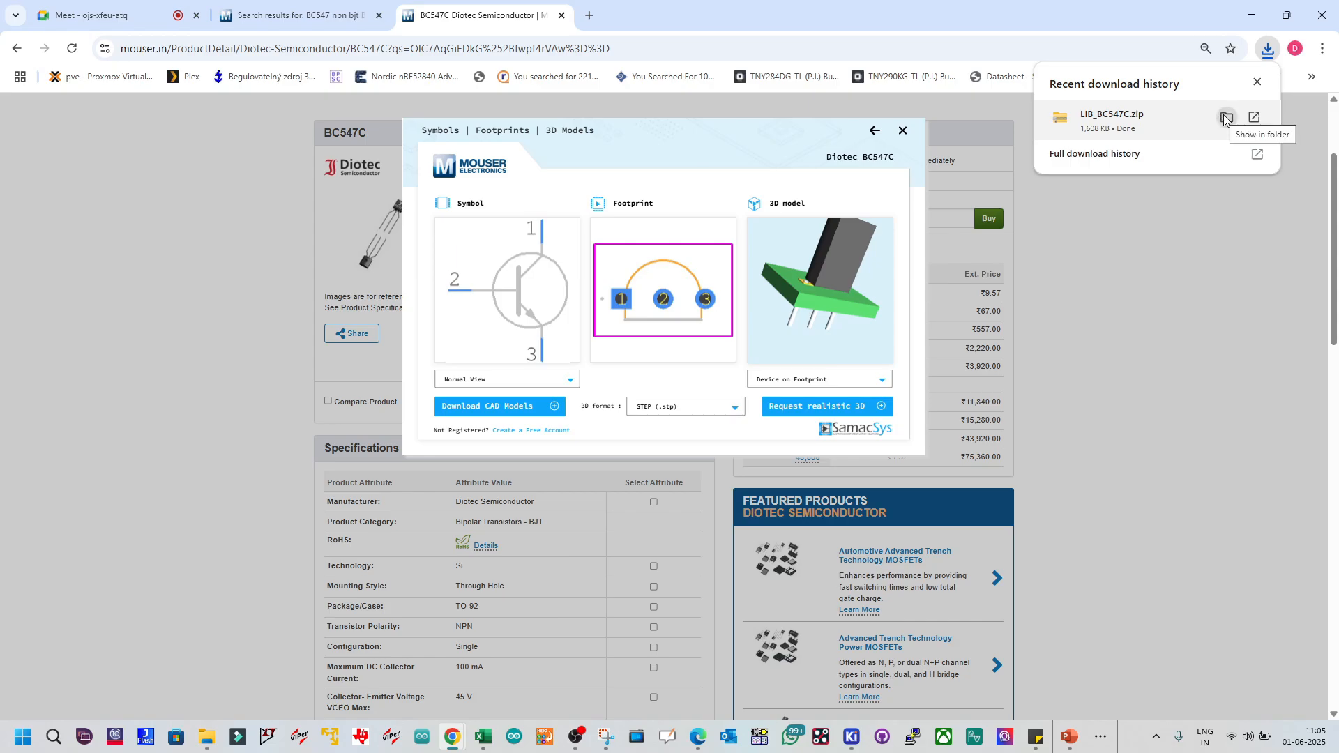
click(1225, 119)
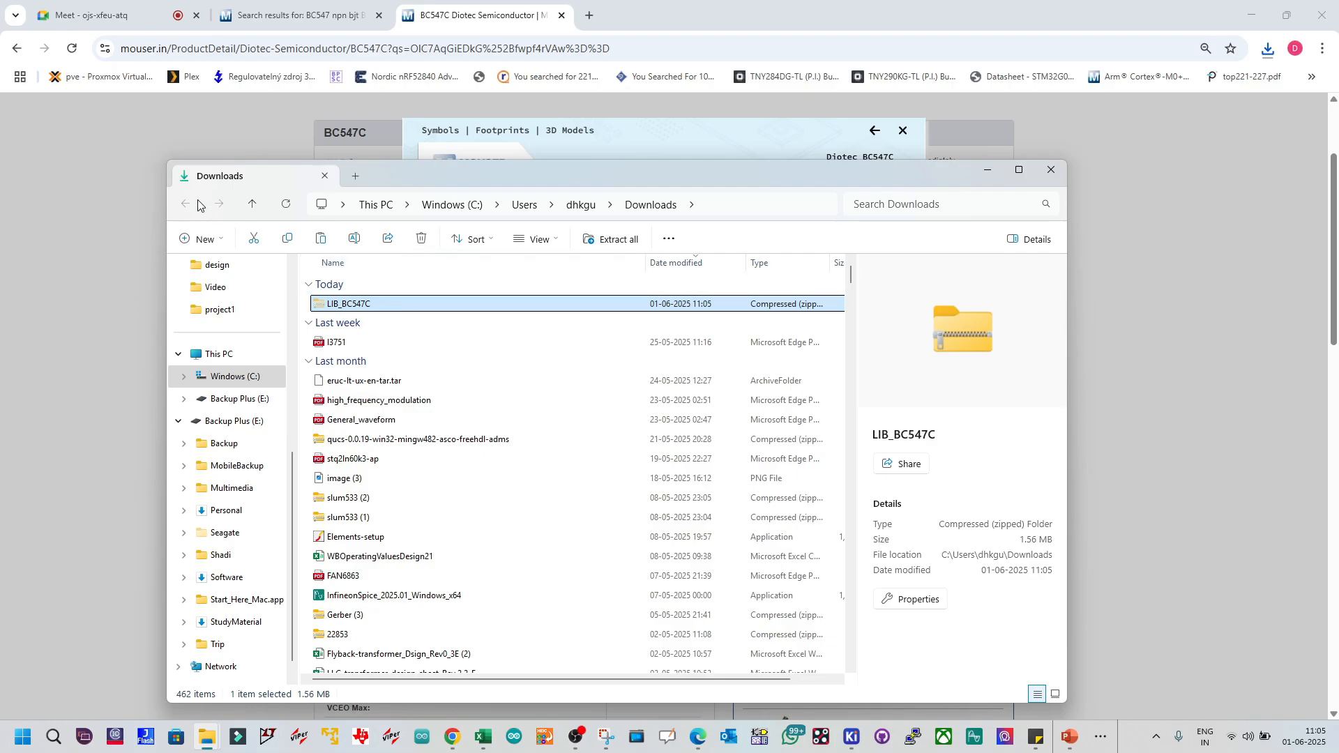
drag(168, 207, 240, 223)
drag(497, 183, 708, 197)
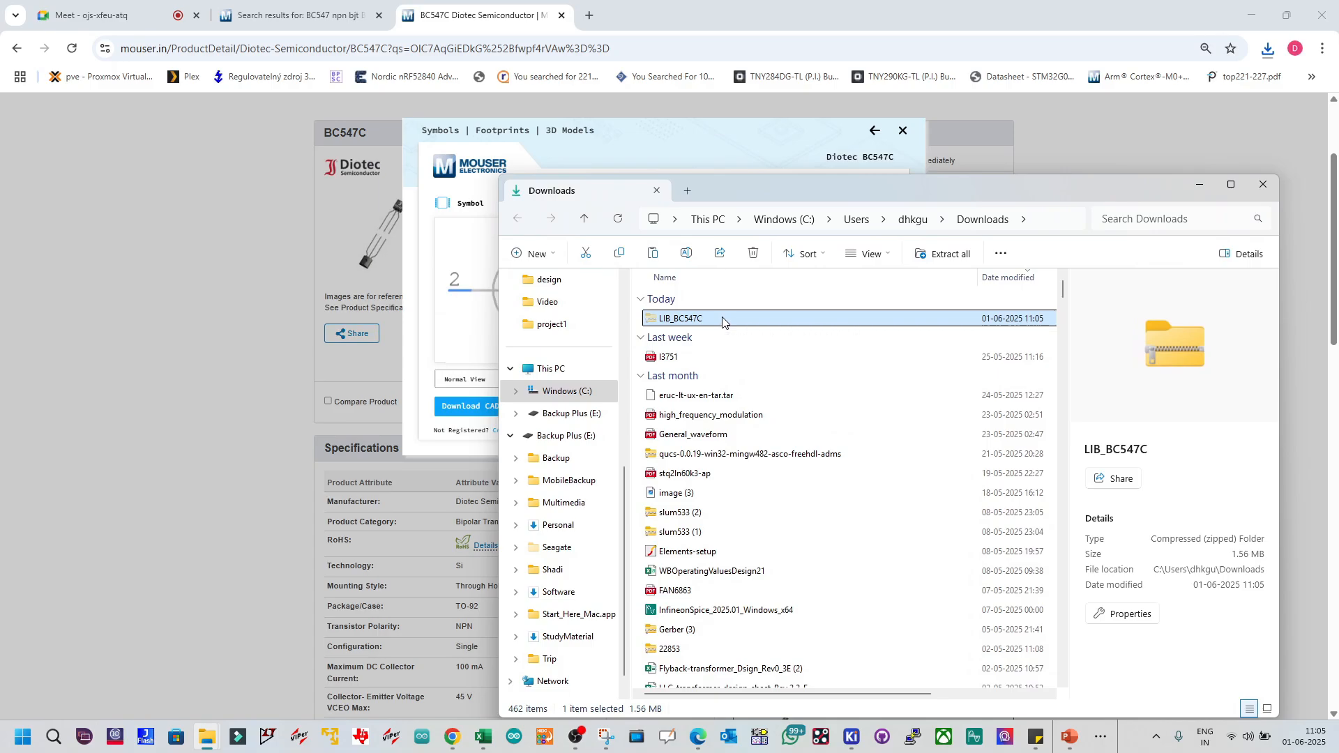
drag(731, 181, 760, 156)
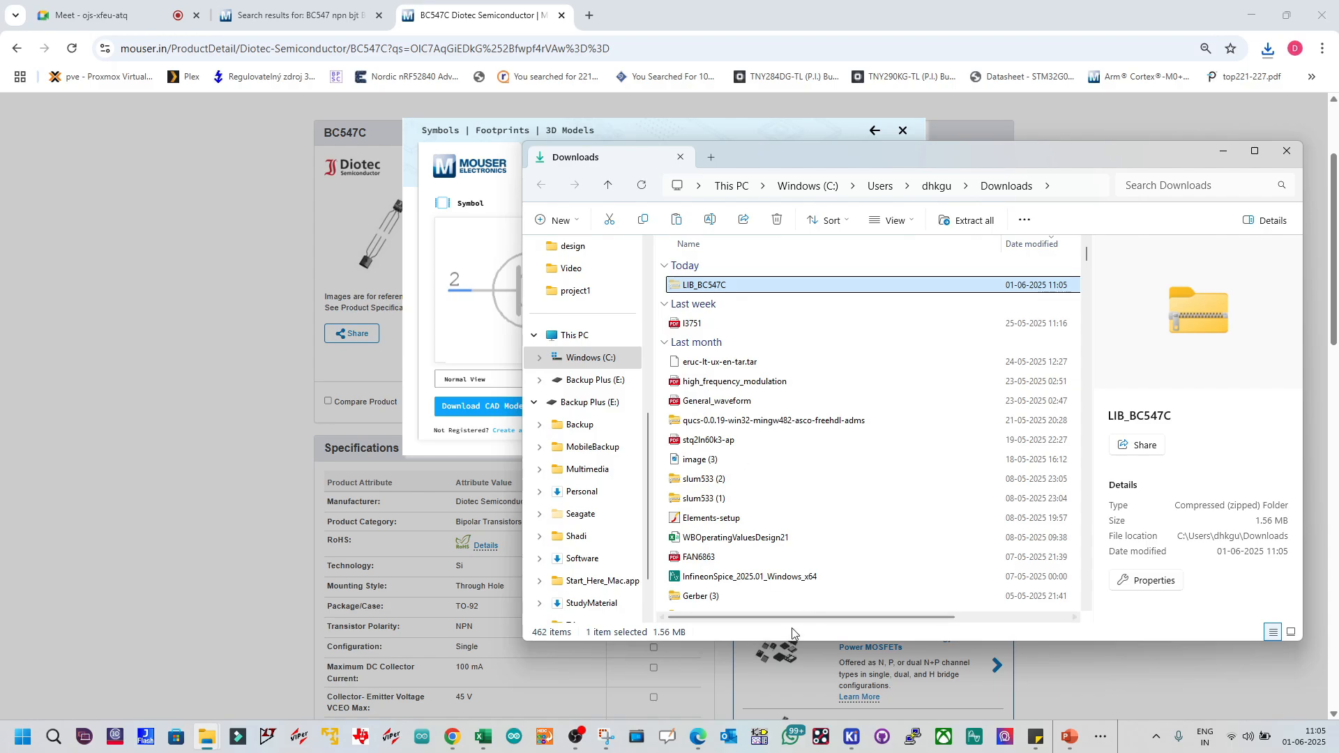
Step: Return to the Google Meet call and look through the list of participants
click(136, 14)
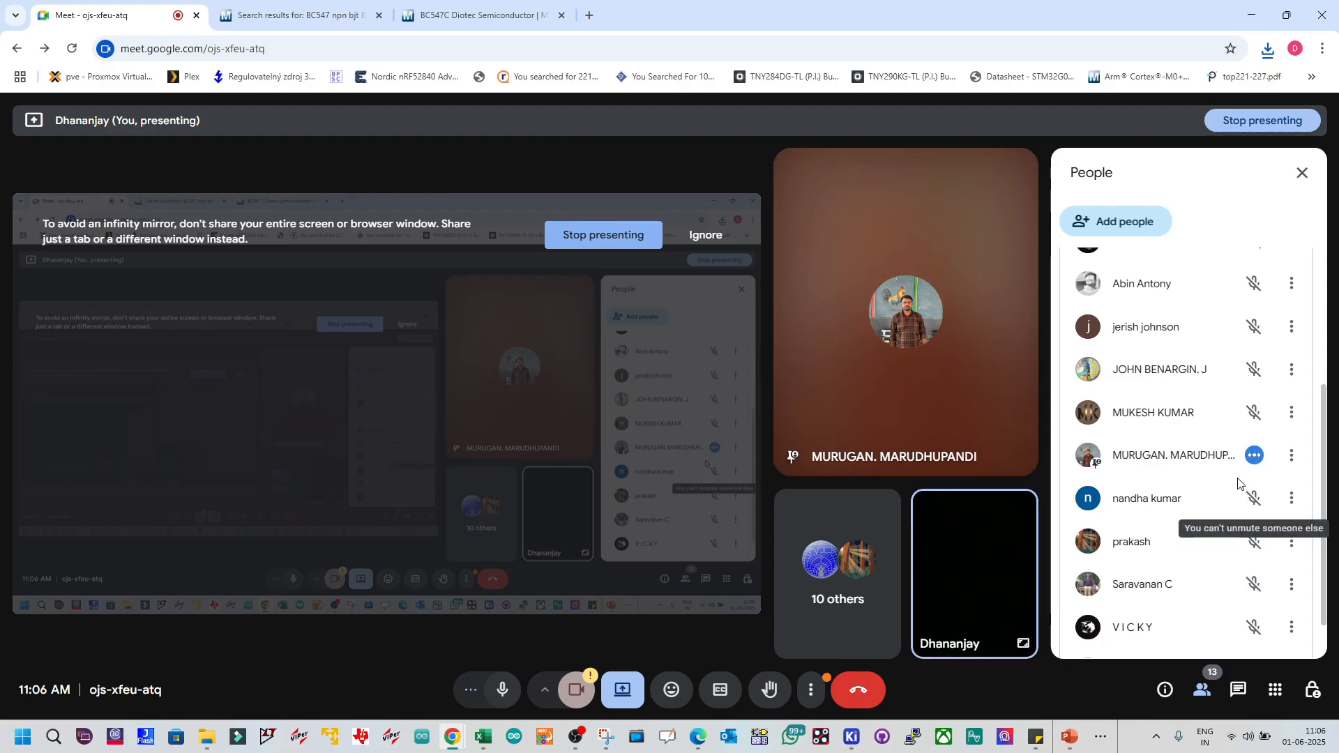
scroll(1239, 485, up, 3)
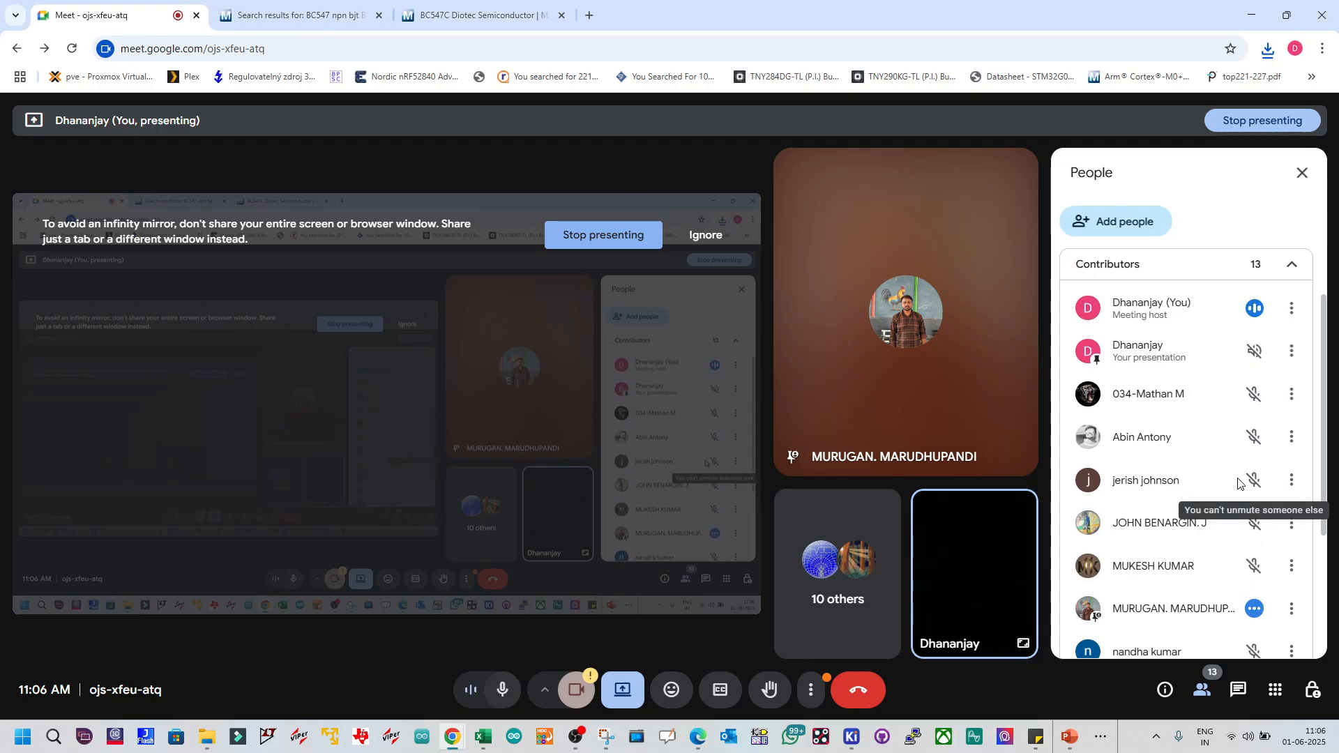
scroll(1238, 483, down, 3)
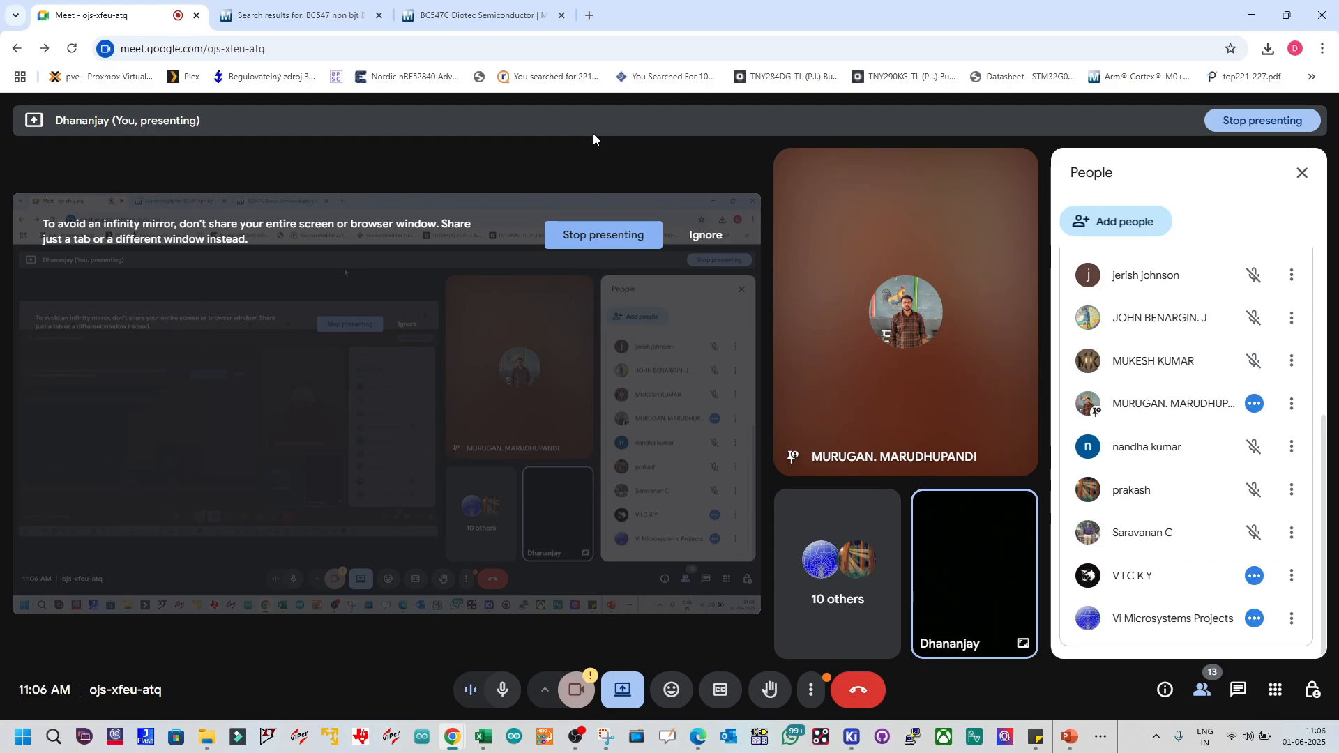
Step: Go to ti.com in a new browser tab and open the ADS8689W product page from the new products
click(590, 15)
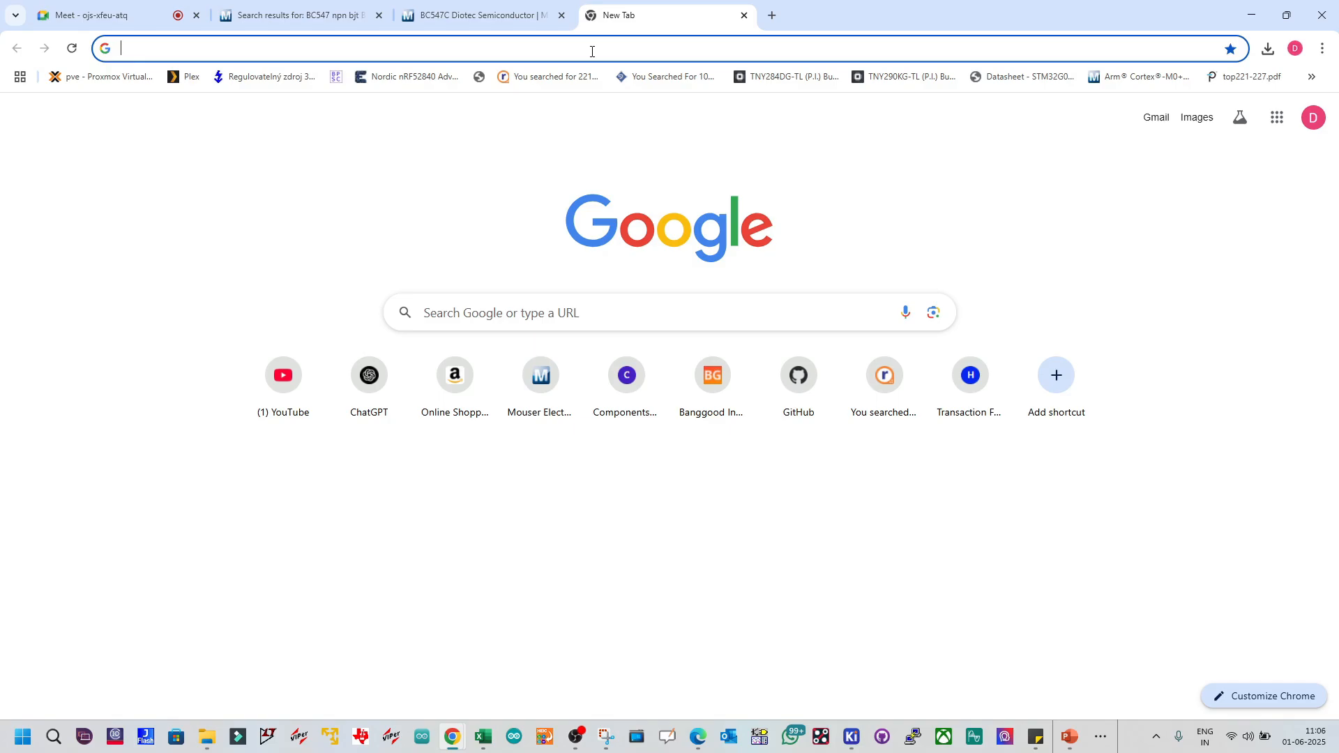
text(ti.com)
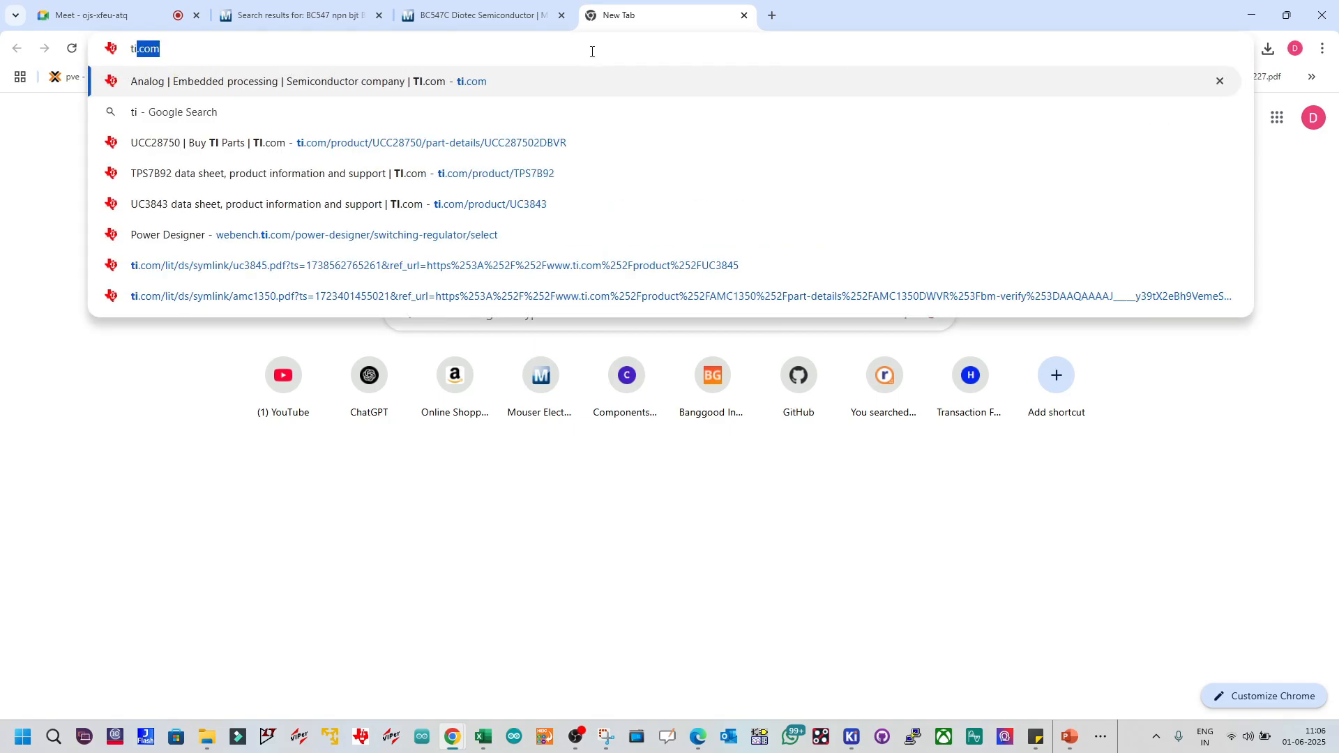
key(Return)
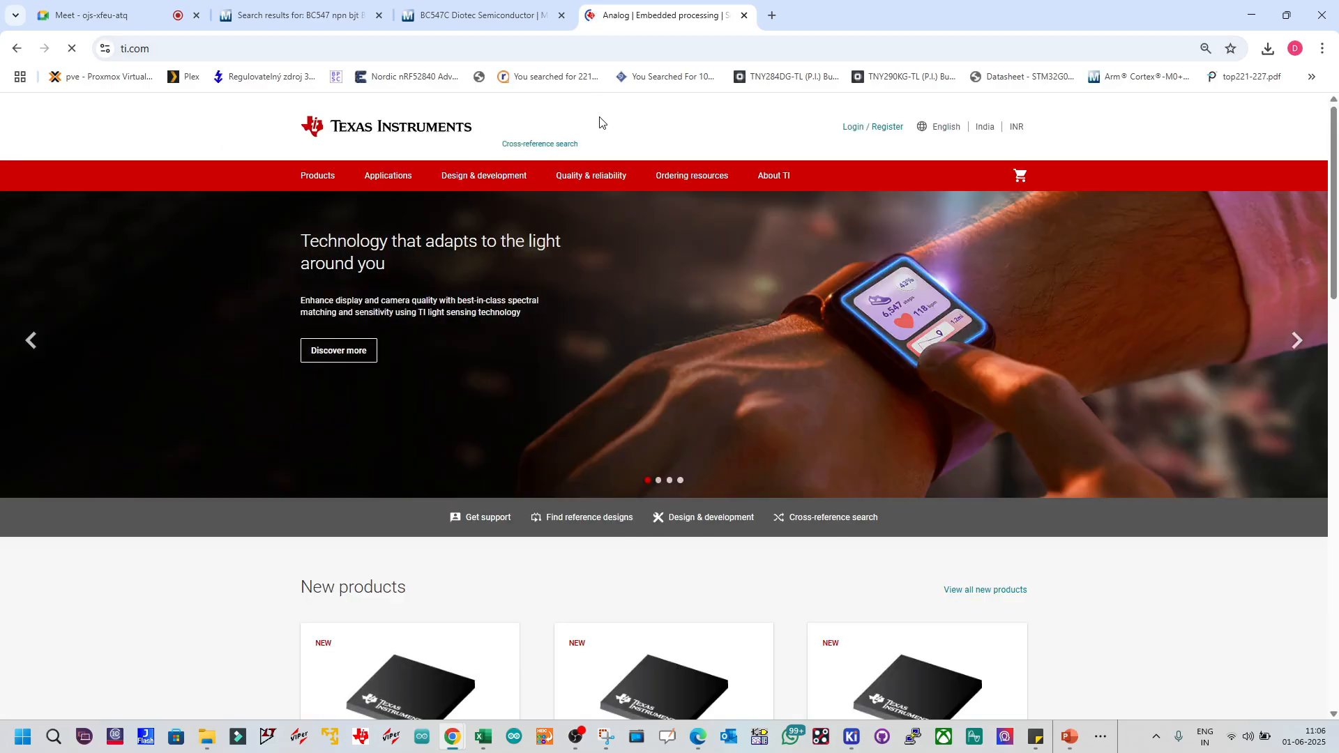
scroll(586, 157, down, 5)
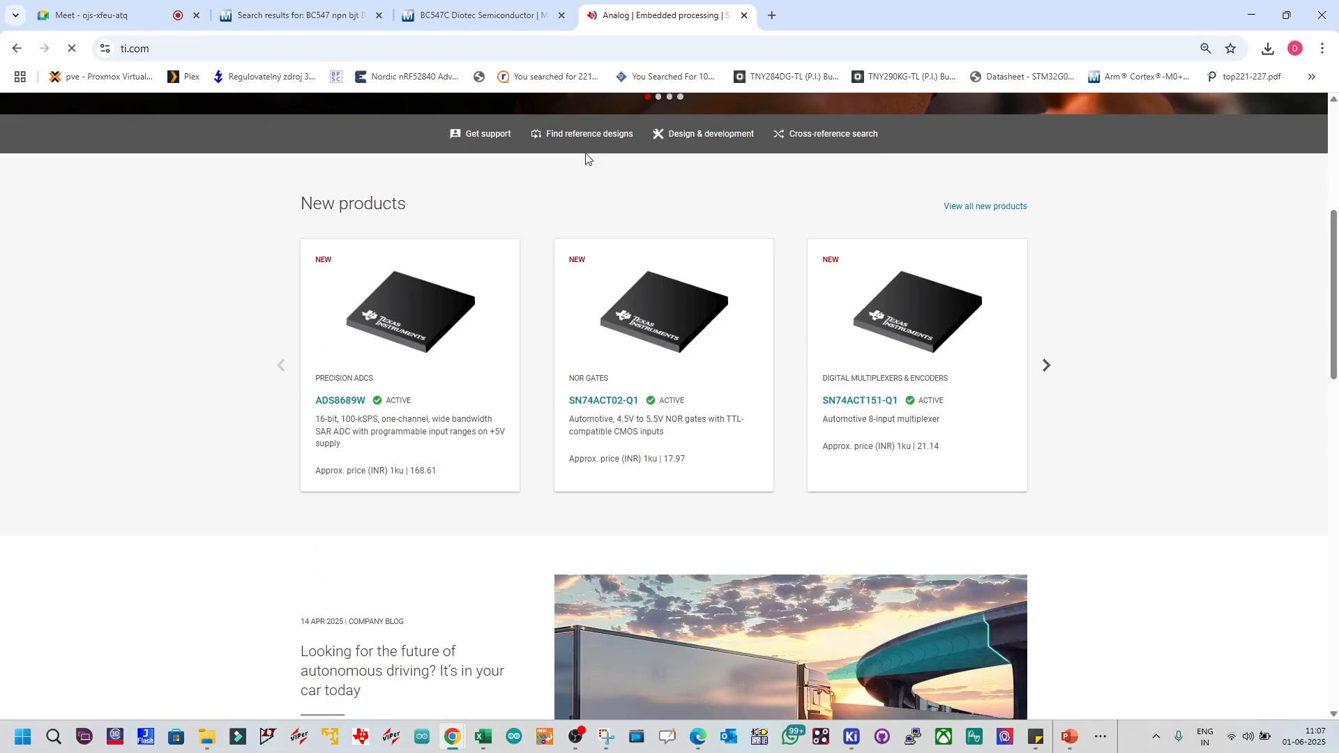
scroll(406, 311, down, 5)
scroll(405, 311, up, 5)
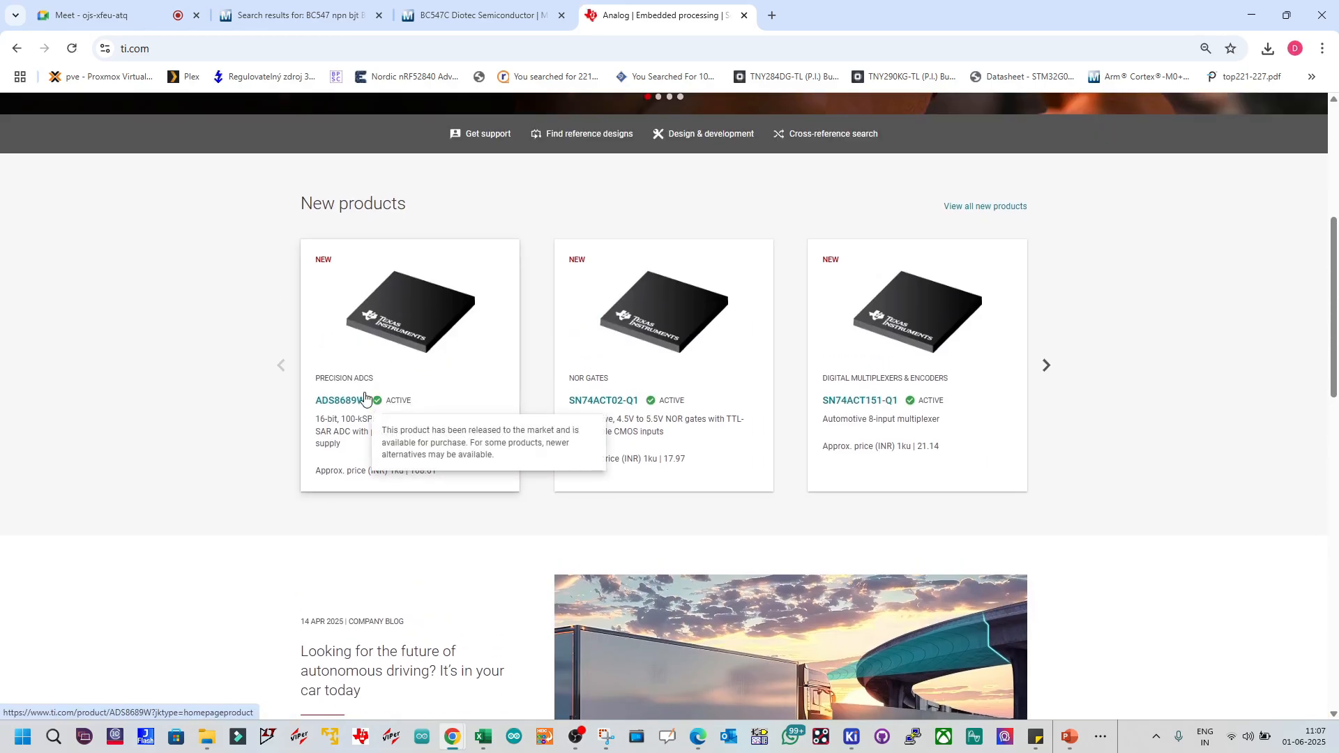
click(352, 401)
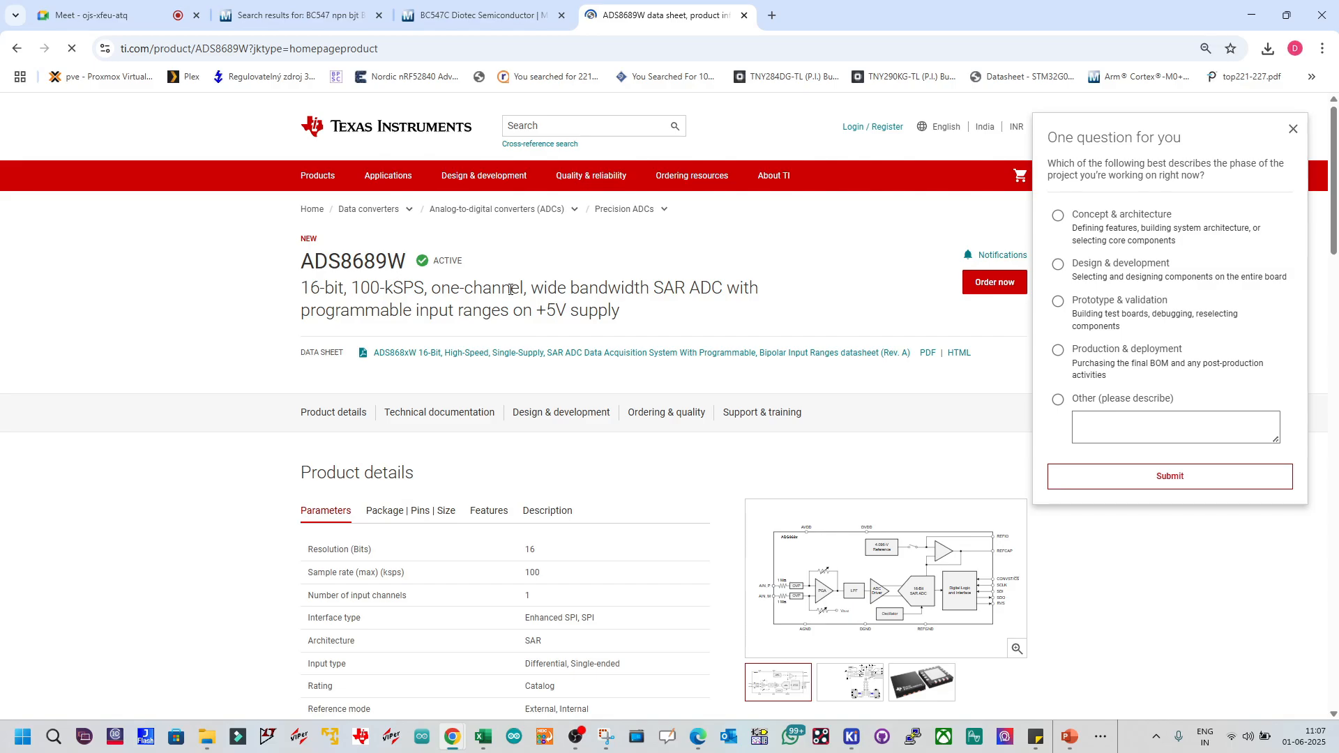
Step: Show the ADS8689W's CAD symbols, footprints & 3D models and open the Ultra Librarian link for the WQFN (RUM) package in another tab
scroll(509, 289, down, 12)
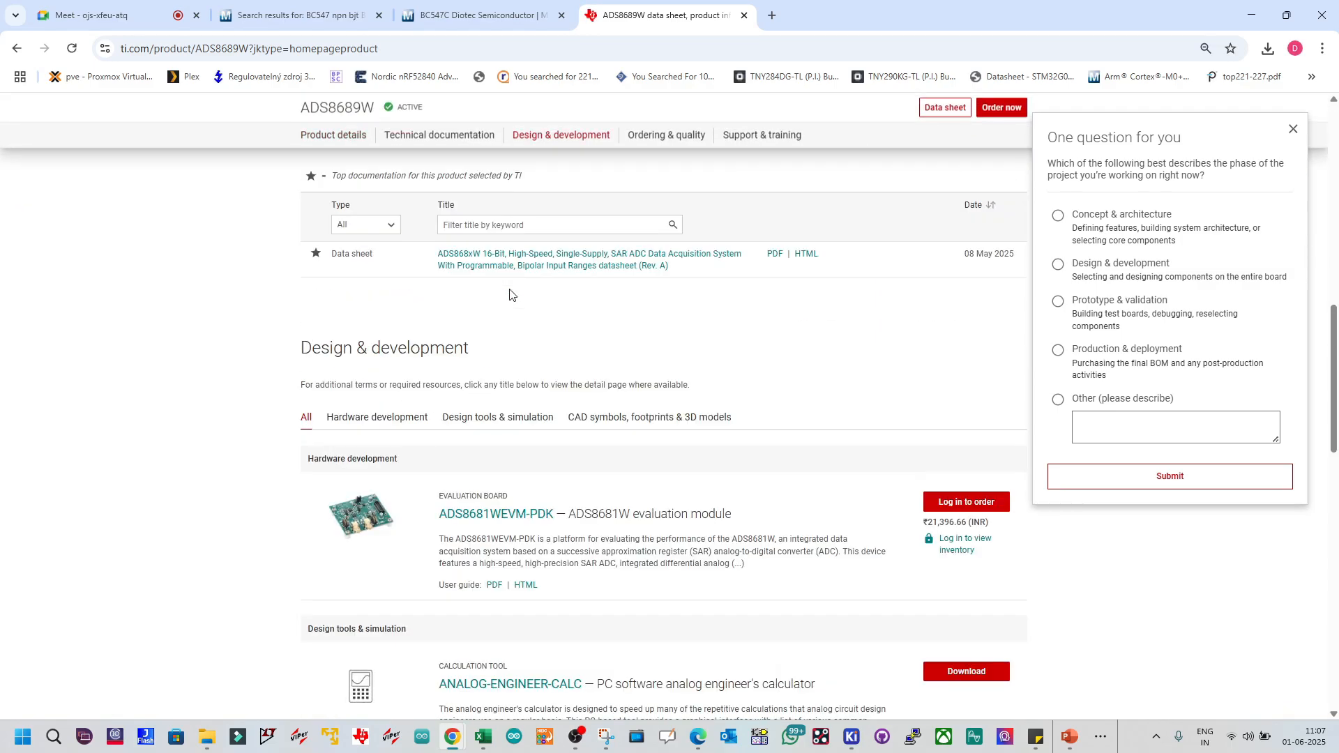
scroll(509, 290, up, 3)
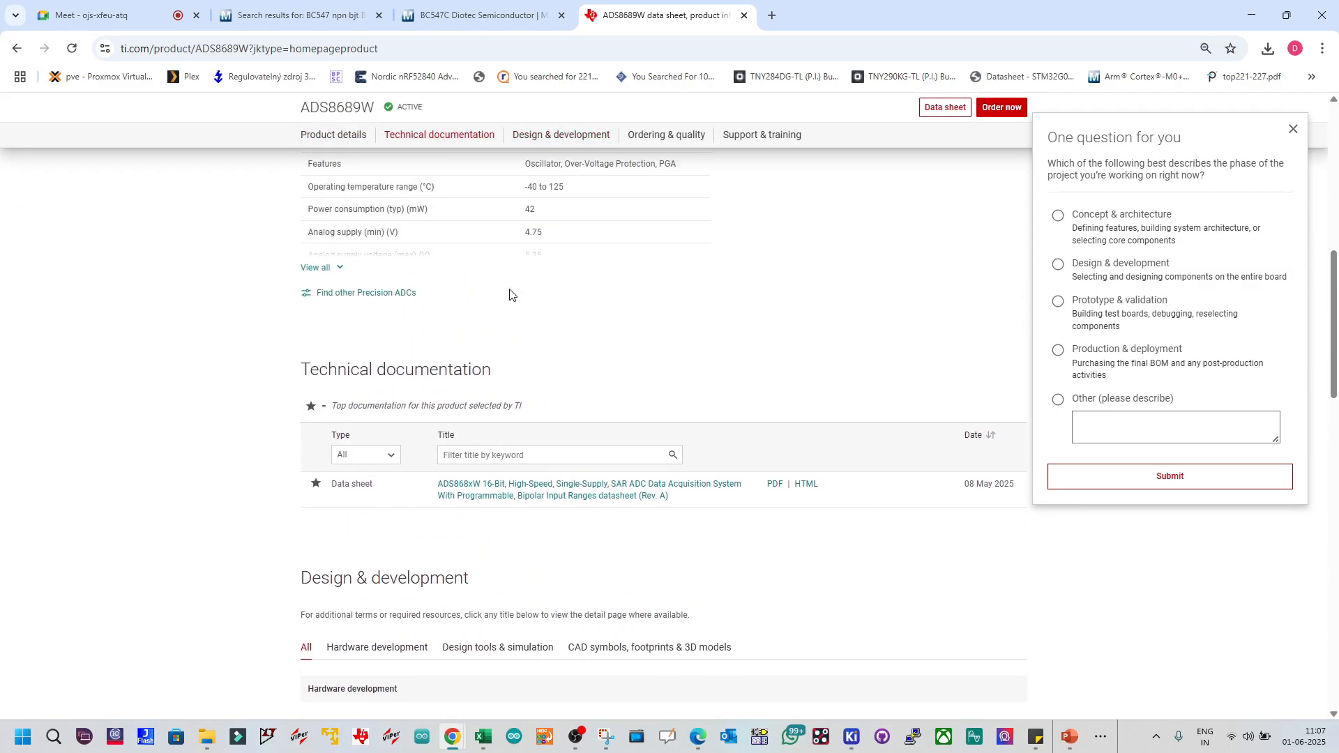
scroll(510, 289, down, 3)
scroll(510, 295, down, 3)
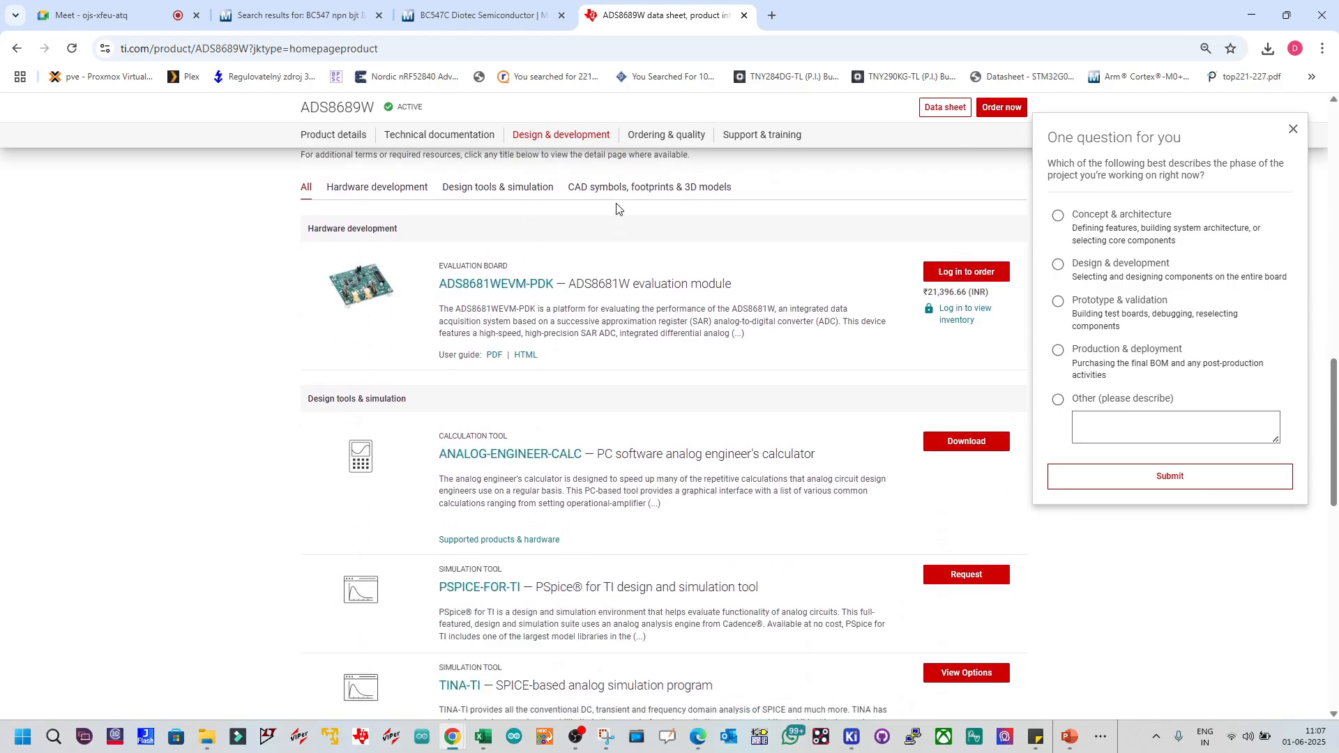
click(618, 189)
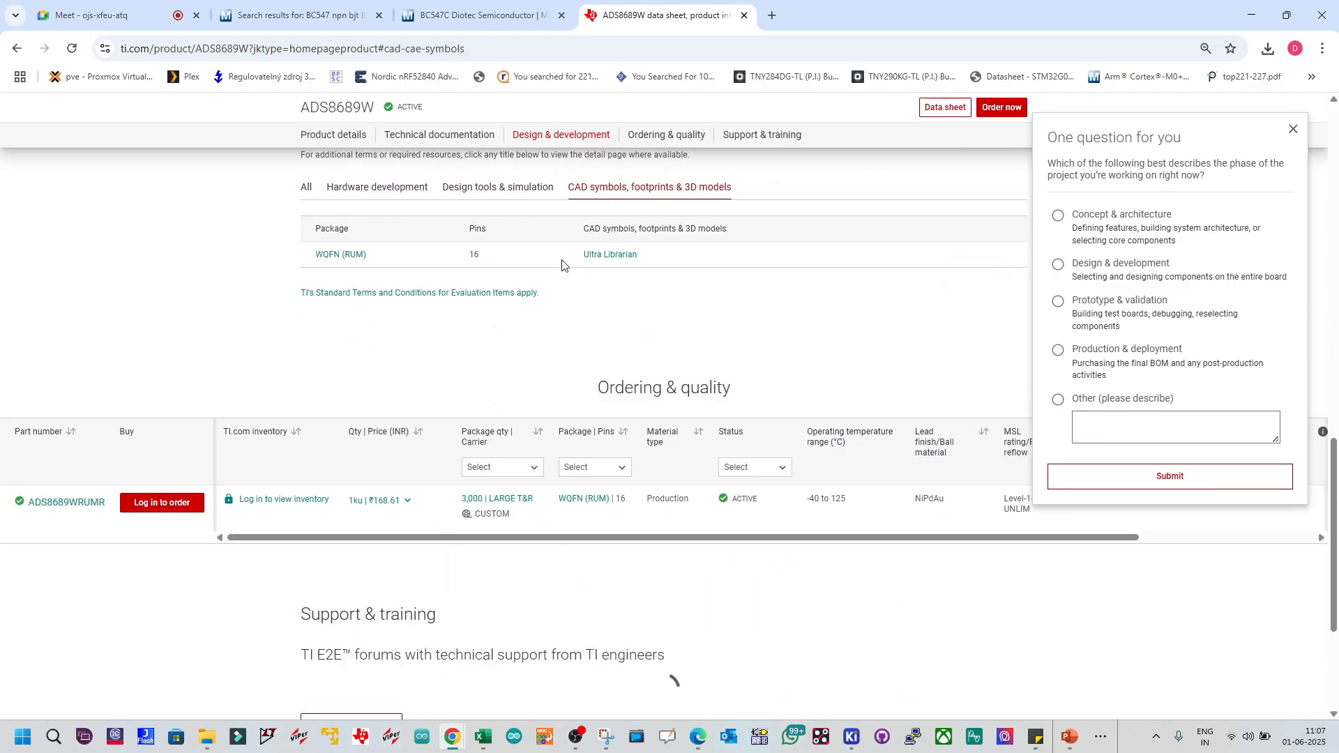
middle_click(606, 261)
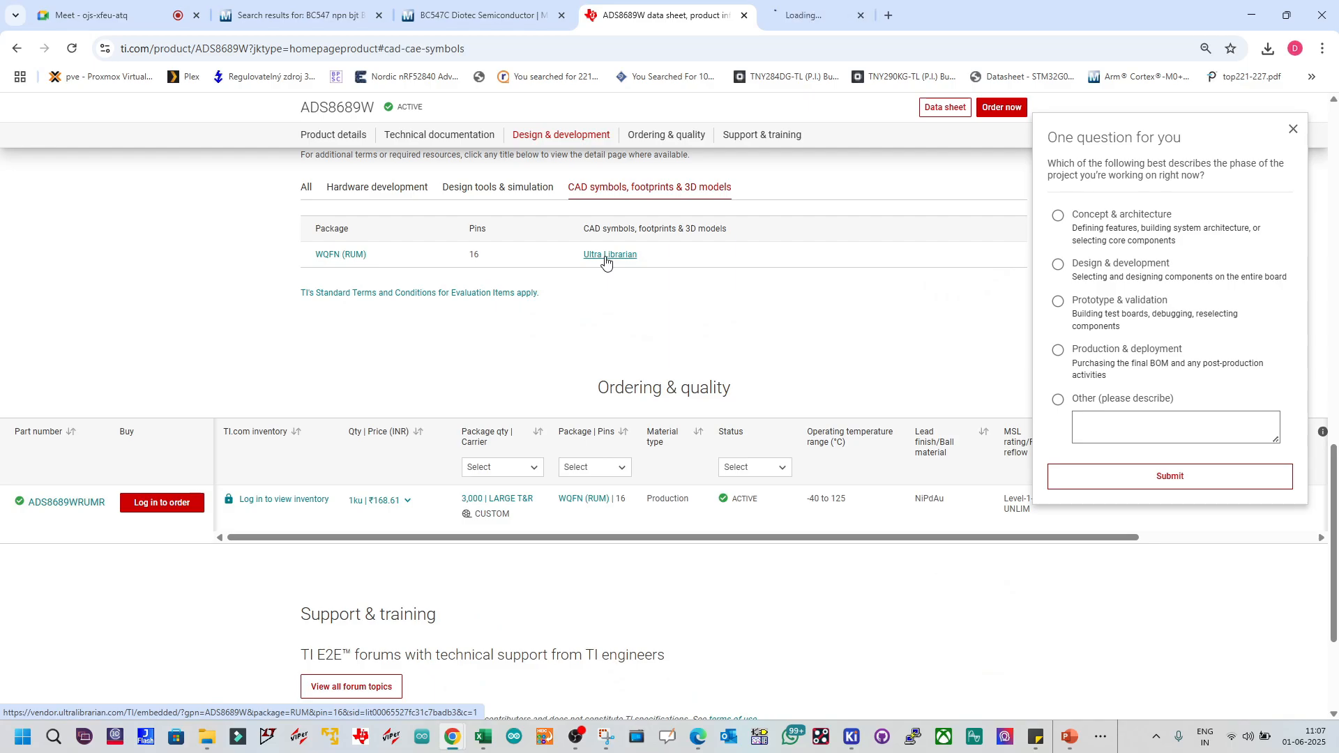
click(786, 21)
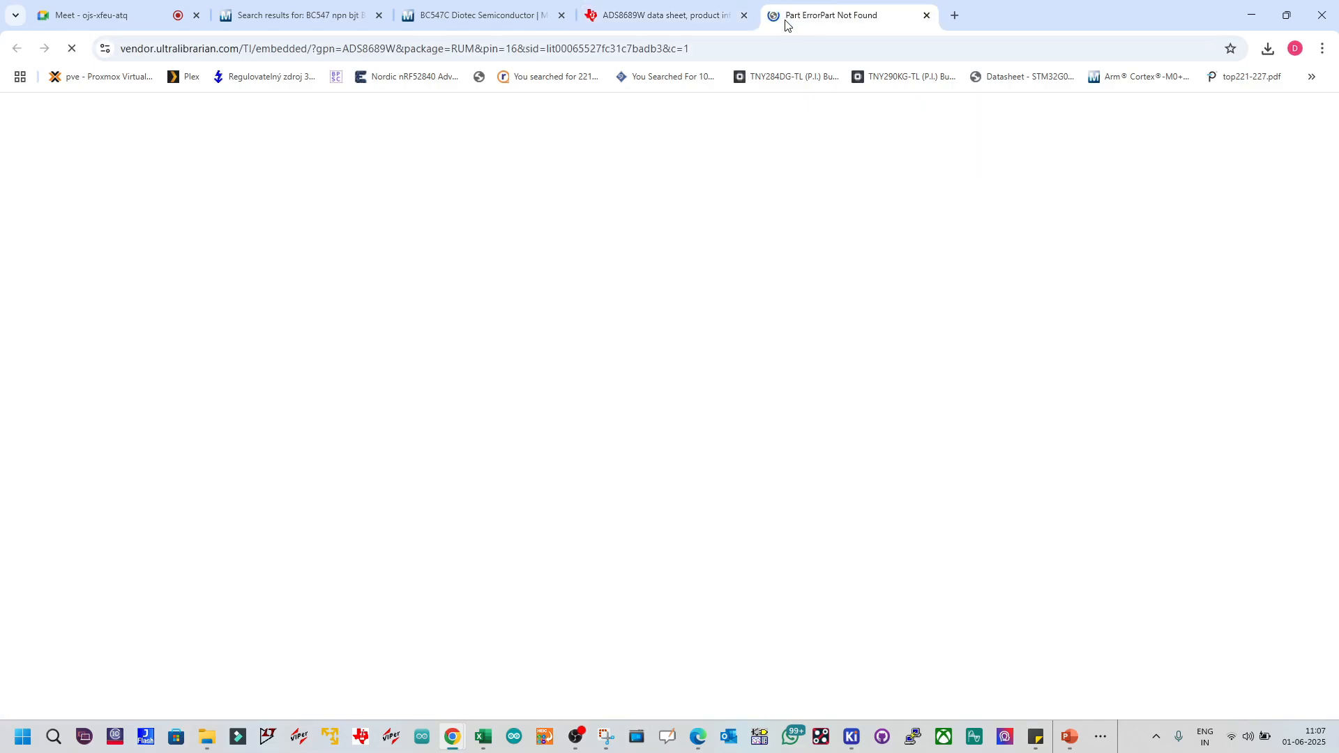
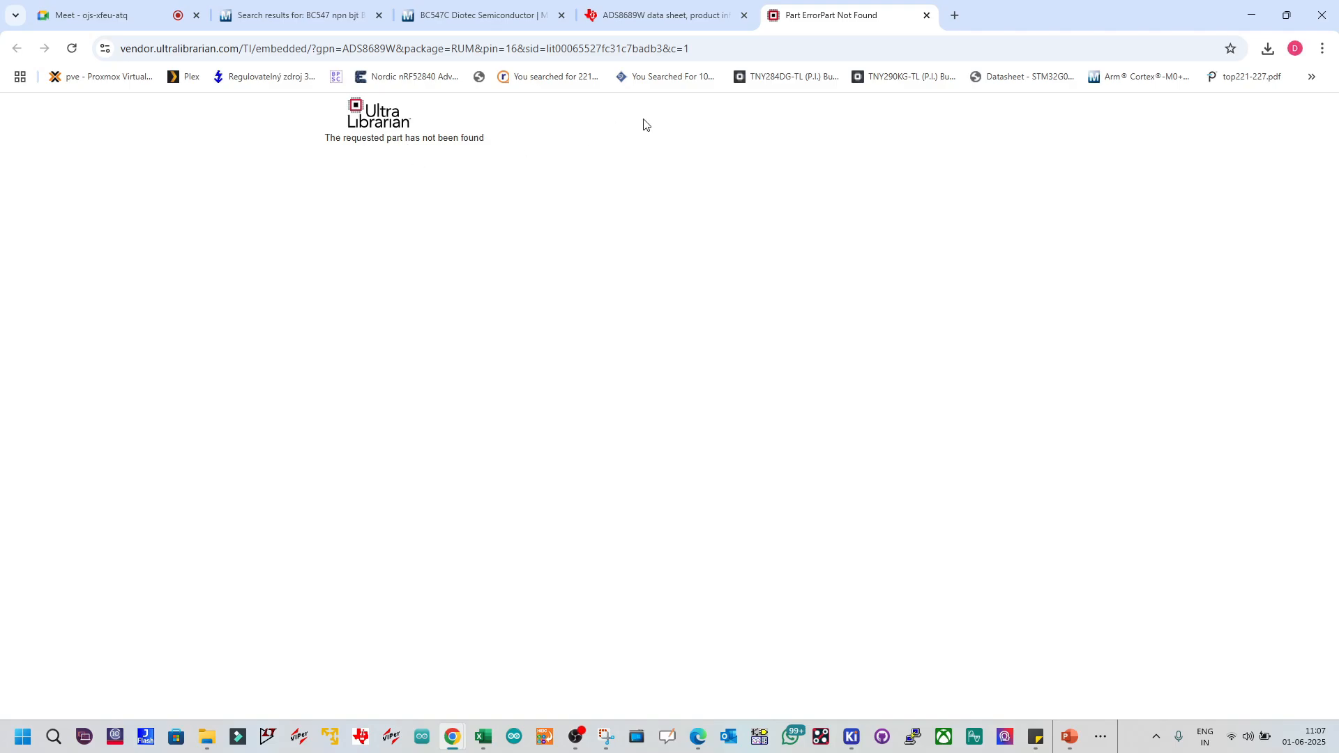
Step: Search Google for ultra librarian in a new browser tab and open the Ultra Librarian site from the results in another tab
click(954, 14)
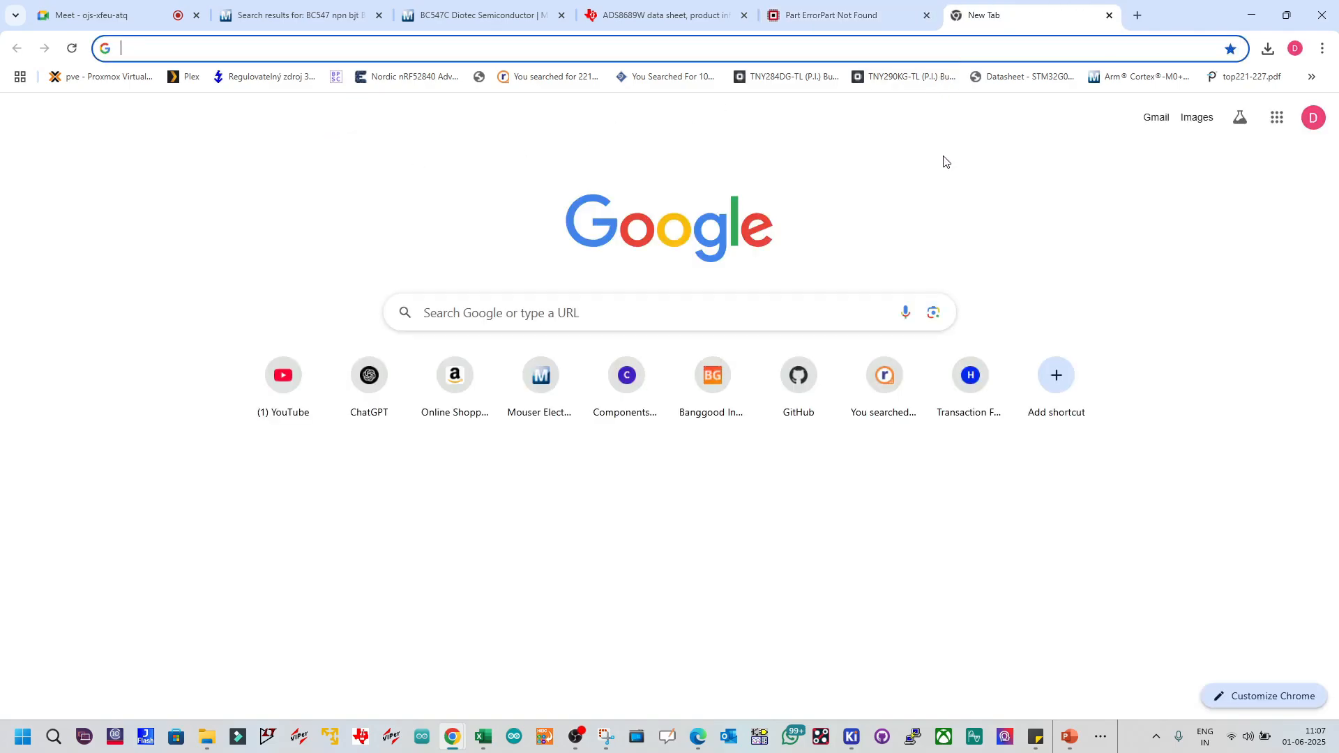
click(662, 313)
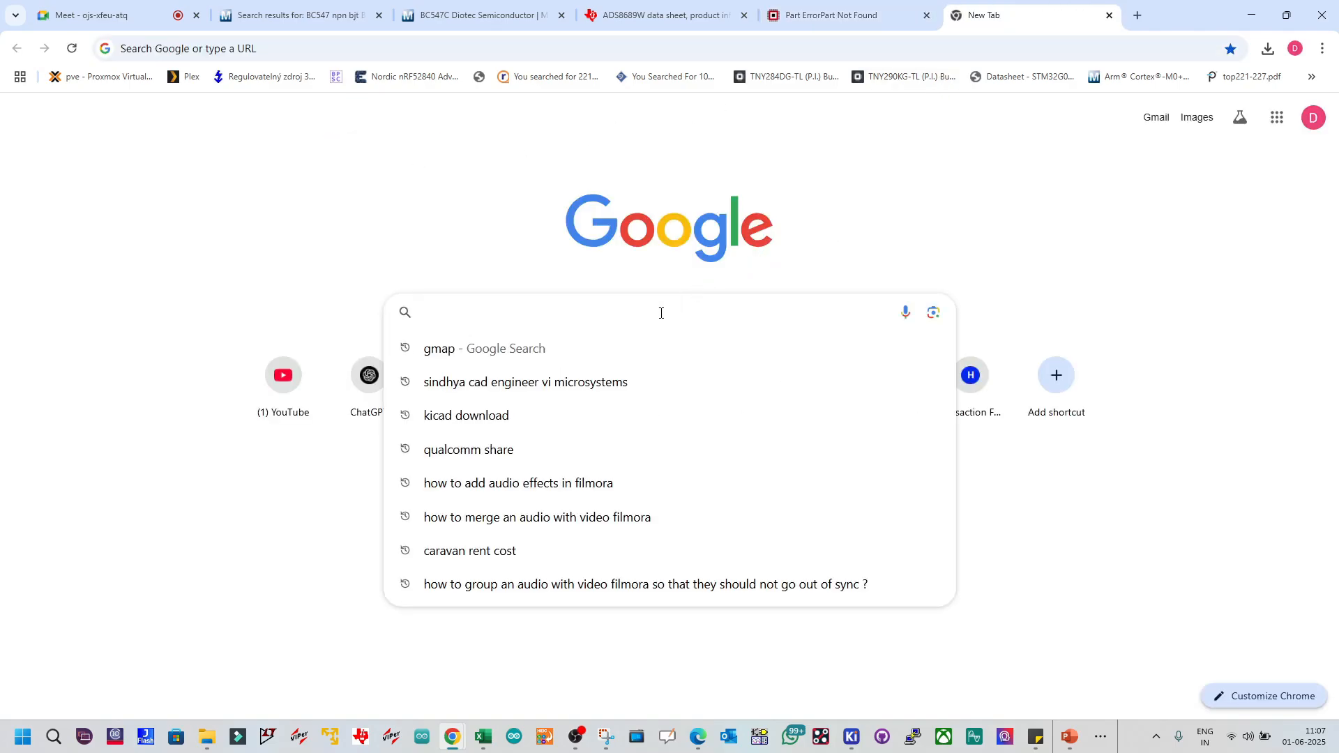
text(ultra)
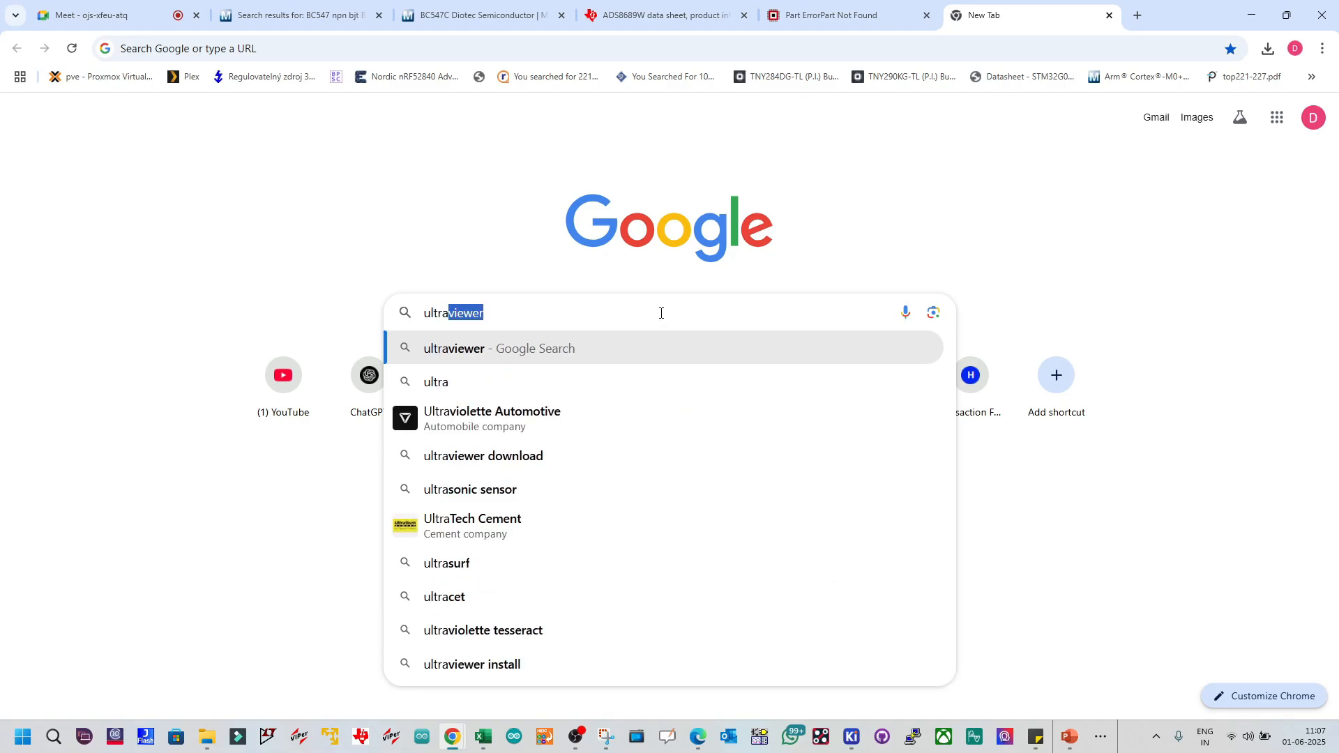
text(libra)
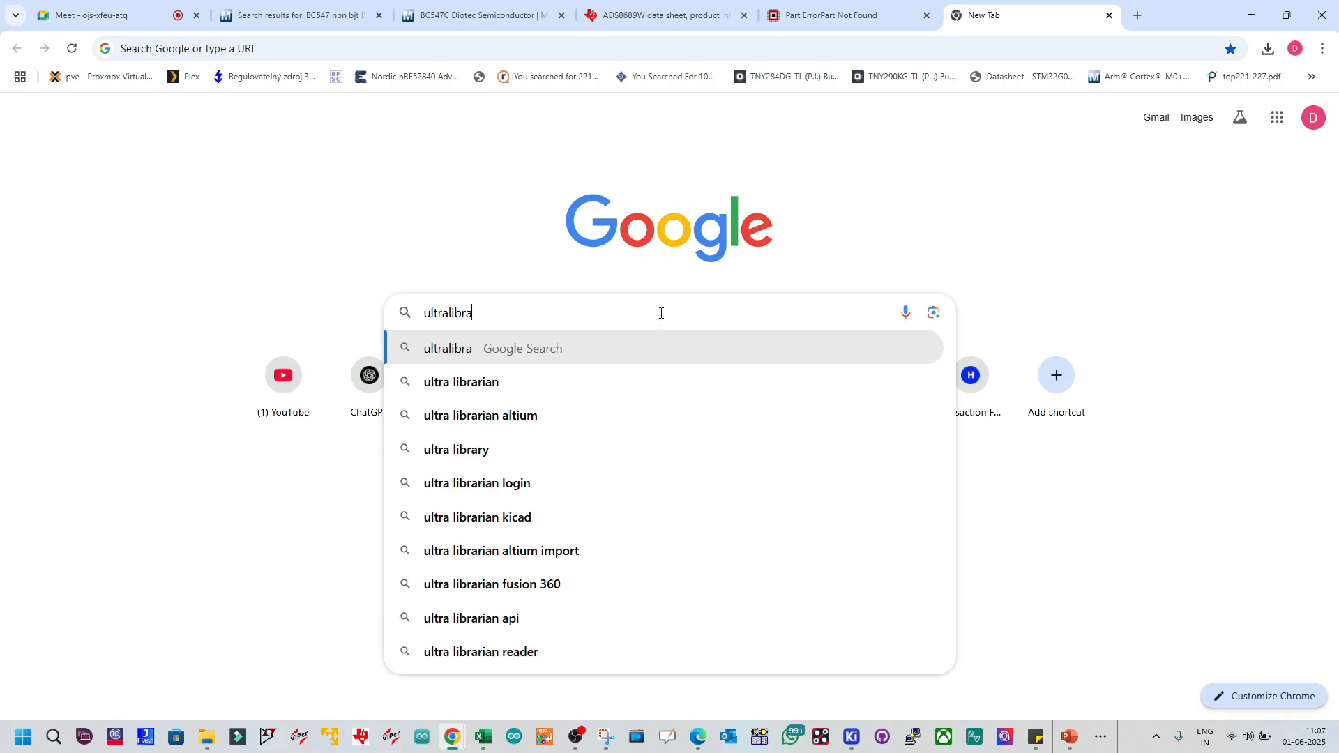
key(Down)
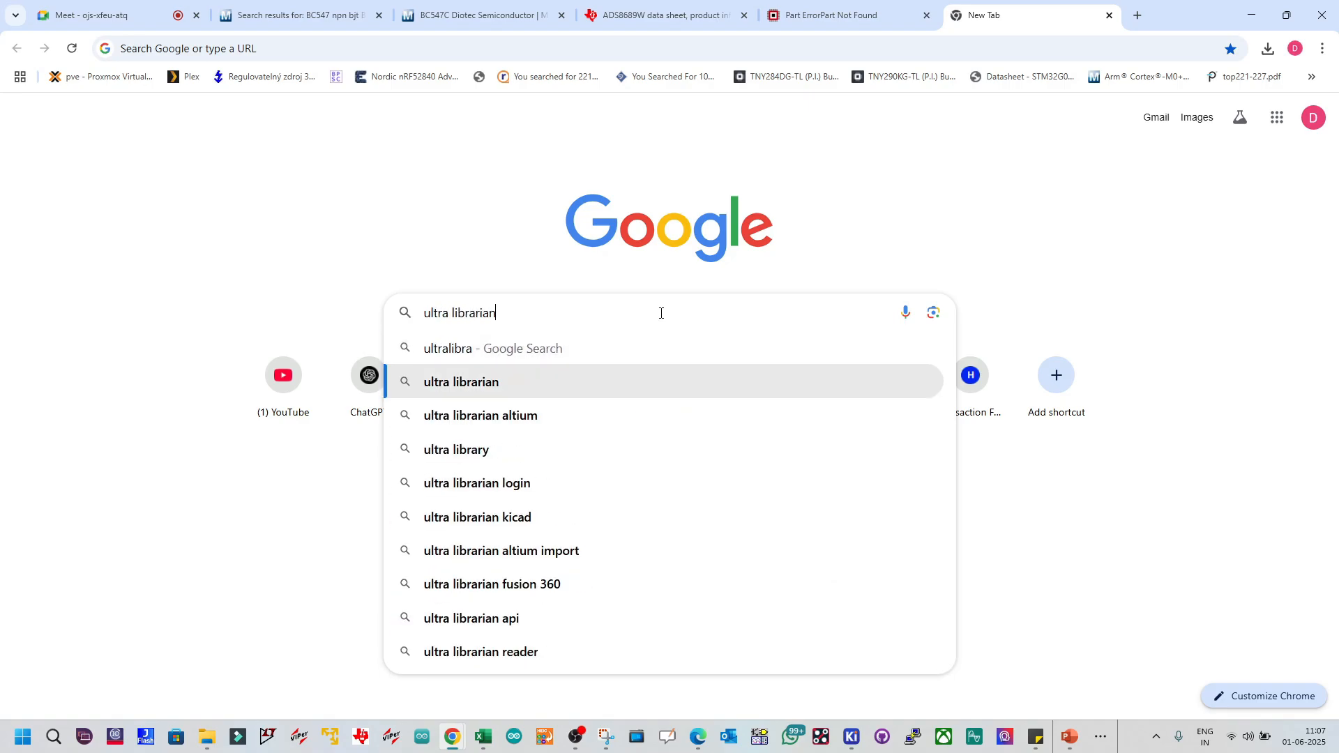
key(Return)
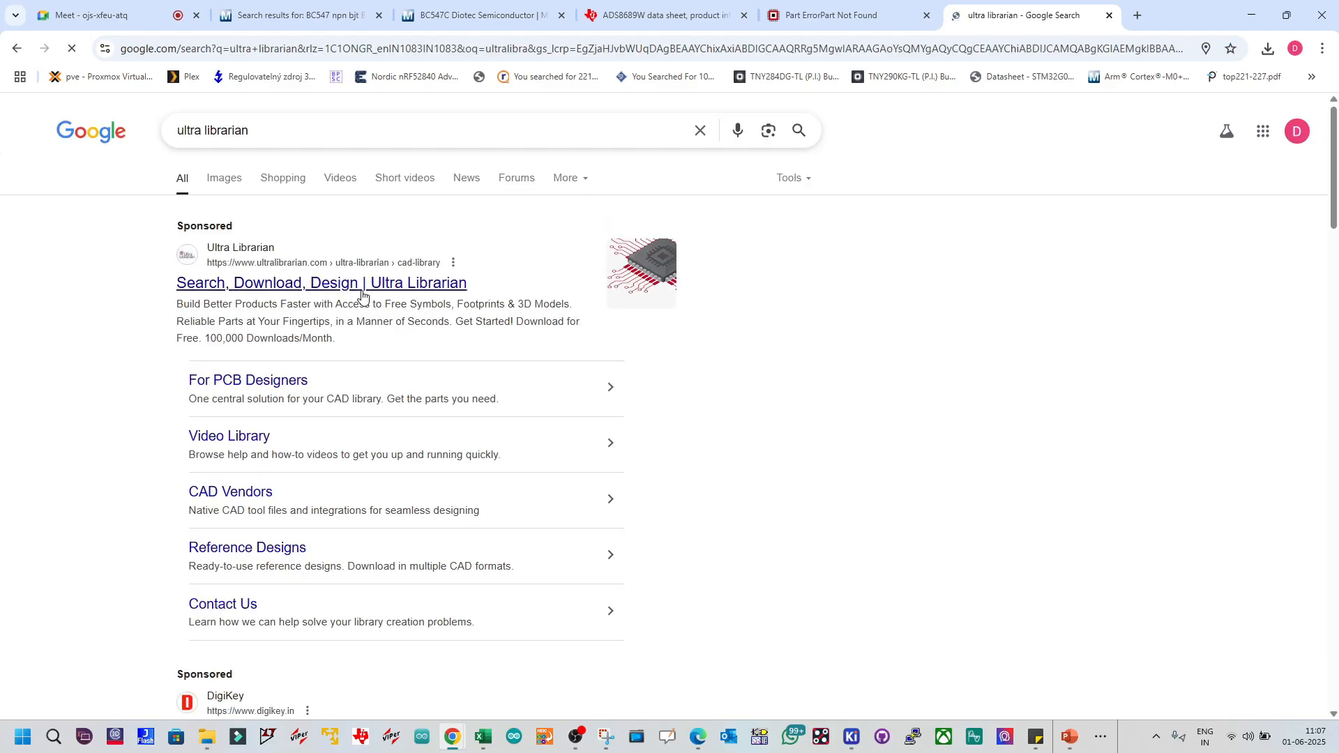
middle_click(352, 292)
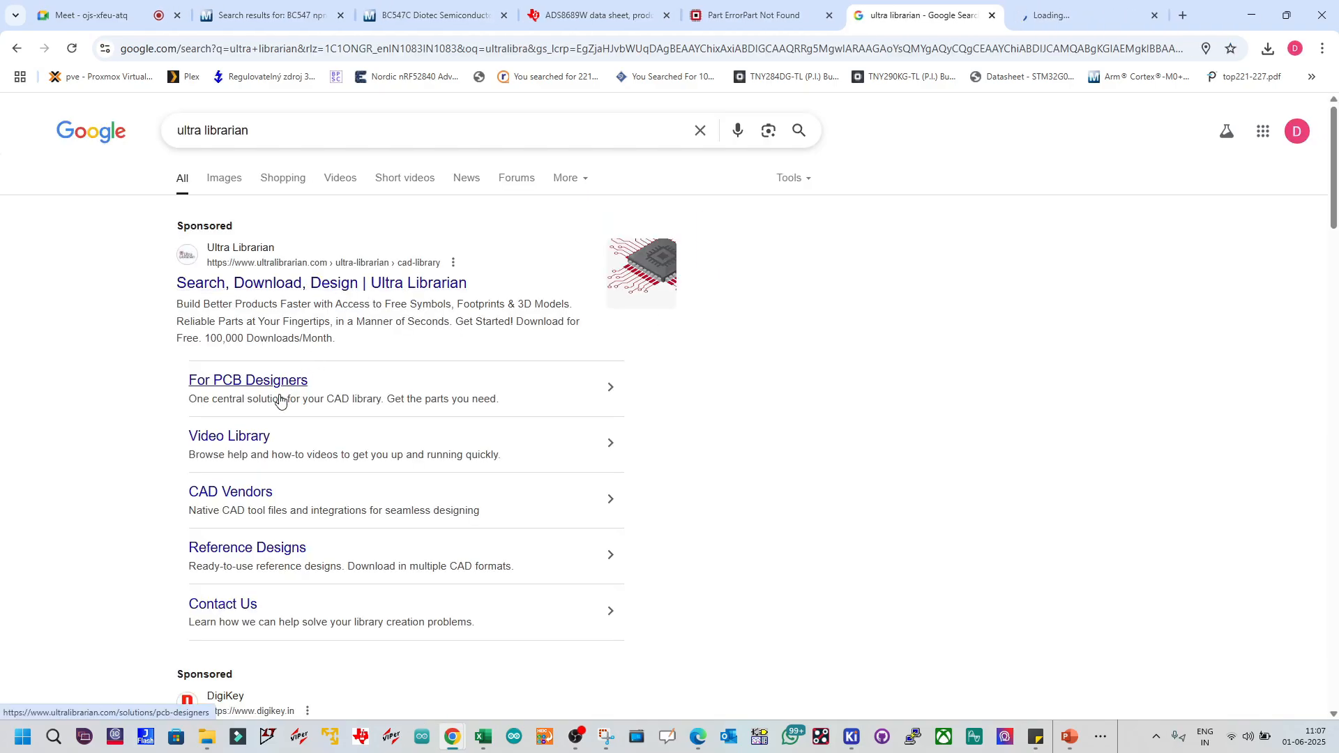
click(1042, 15)
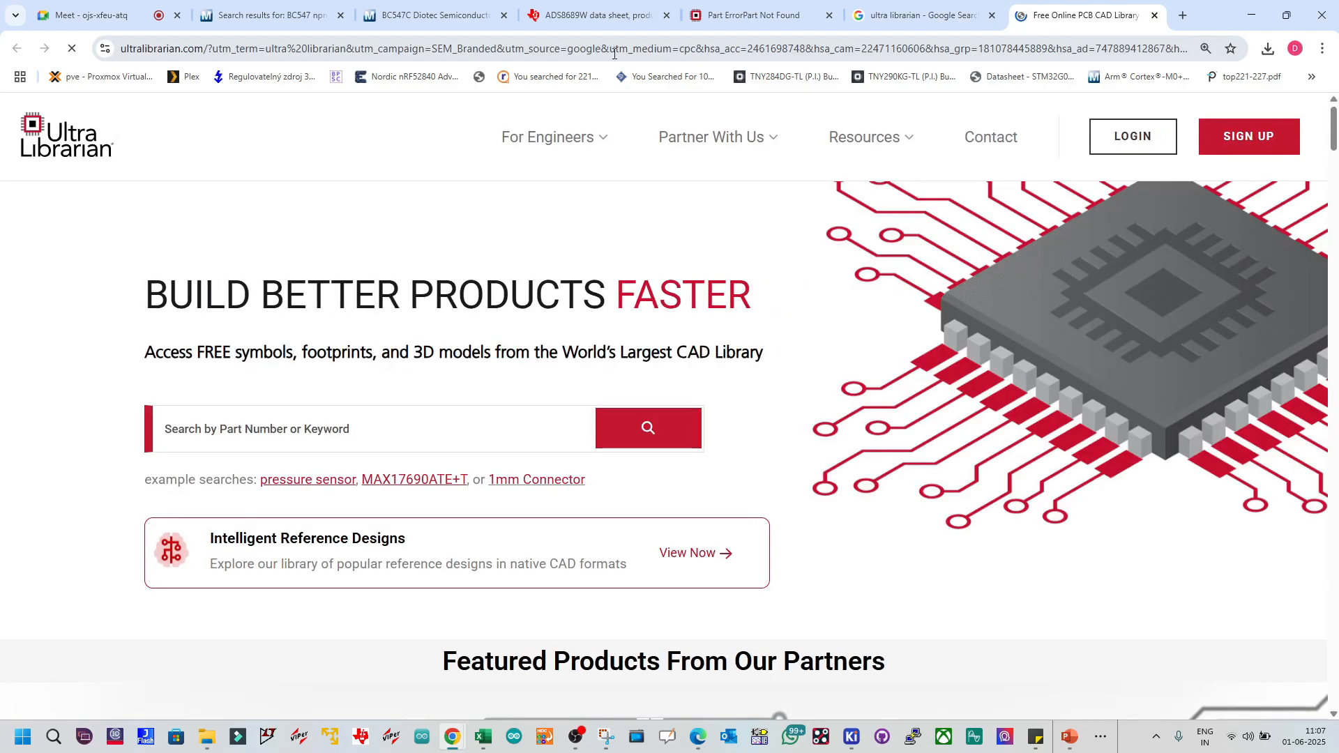
Step: Strip the tracking parameters from the Ultra Librarian address and load the plain ultralibrarian.com home page
click(460, 50)
click(262, 48)
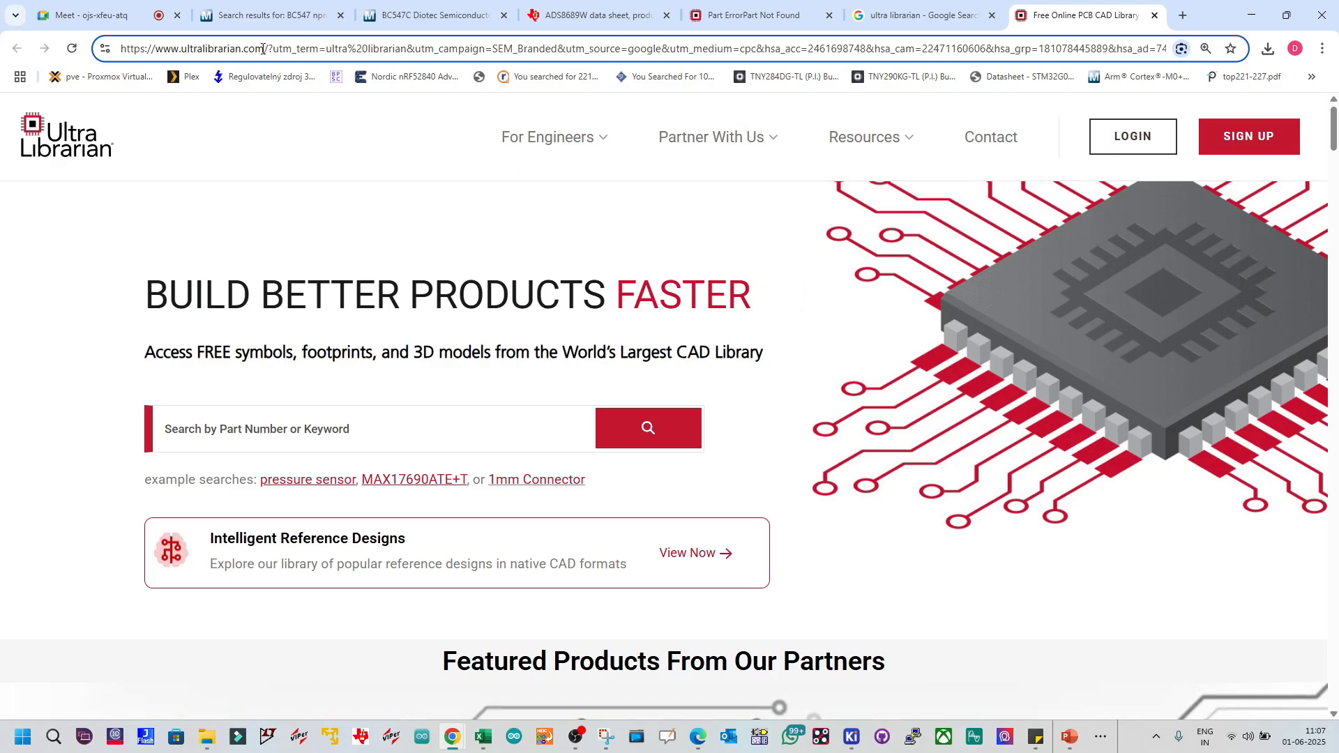
drag(268, 49, 1338, 78)
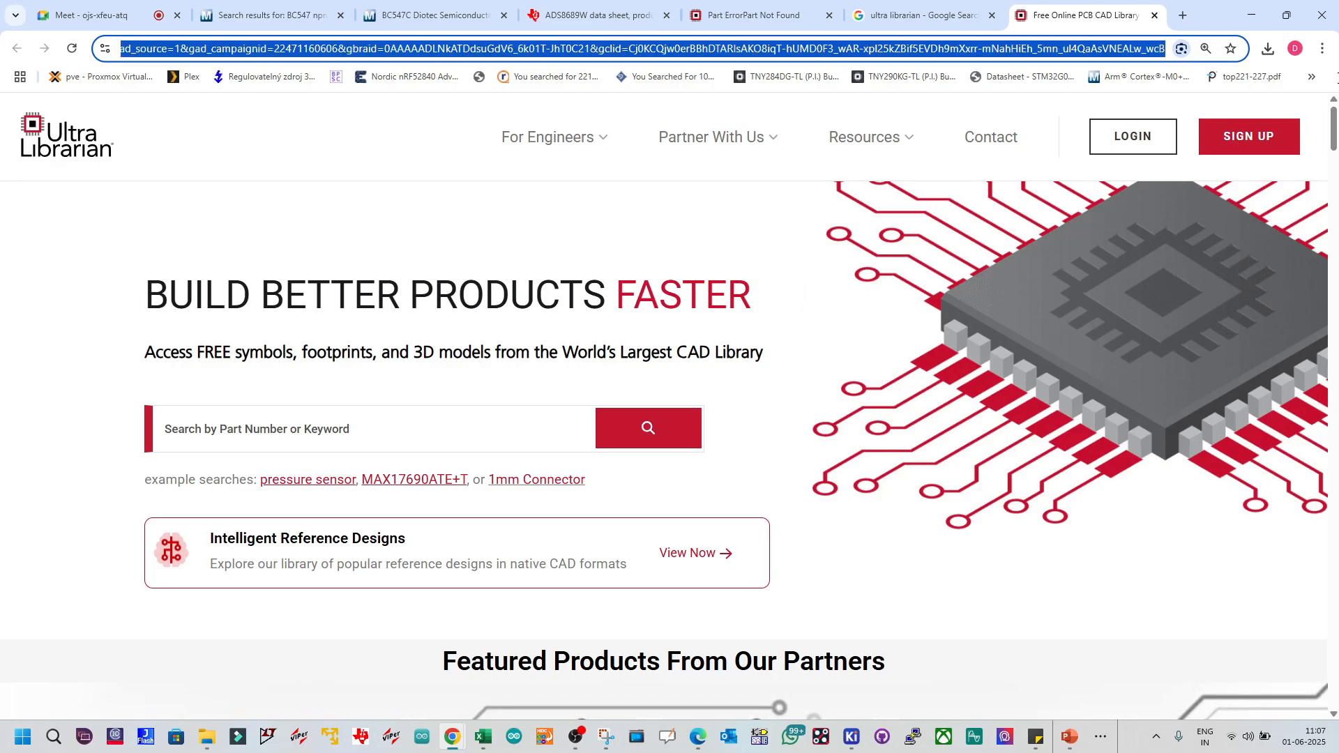
key(BackSpace)
key(Return)
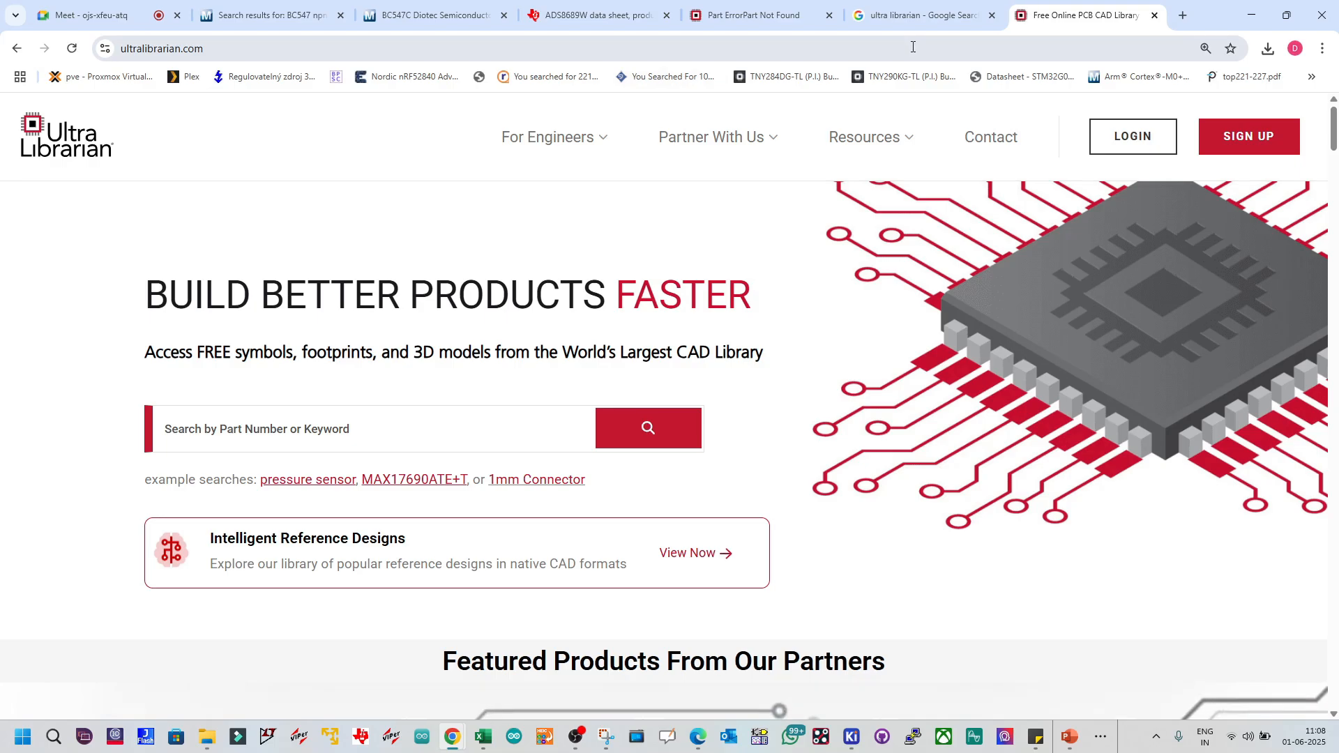
scroll(722, 301, down, 4)
scroll(698, 279, up, 5)
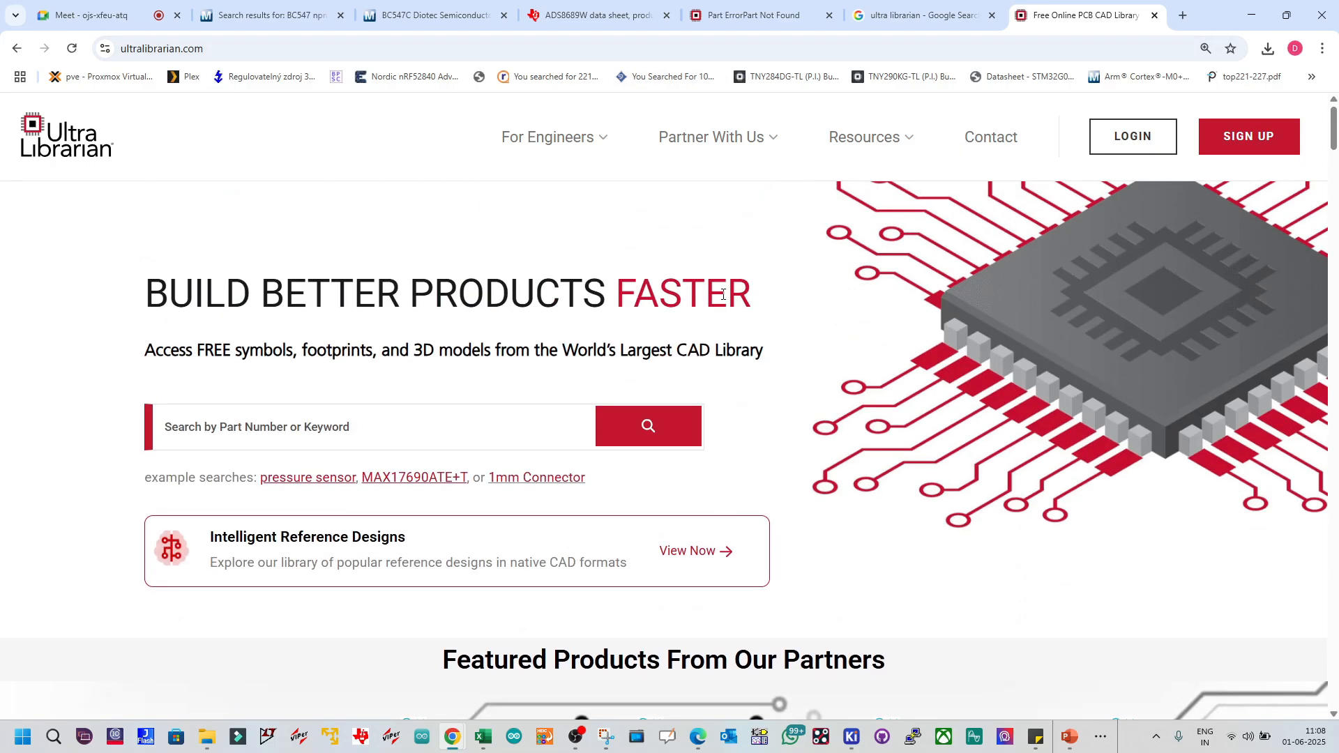
Step: Copy the Ultra Librarian home page address and send it to the participants in the Google Meet call's in-call messages
click(354, 53)
key(ctrl+c)
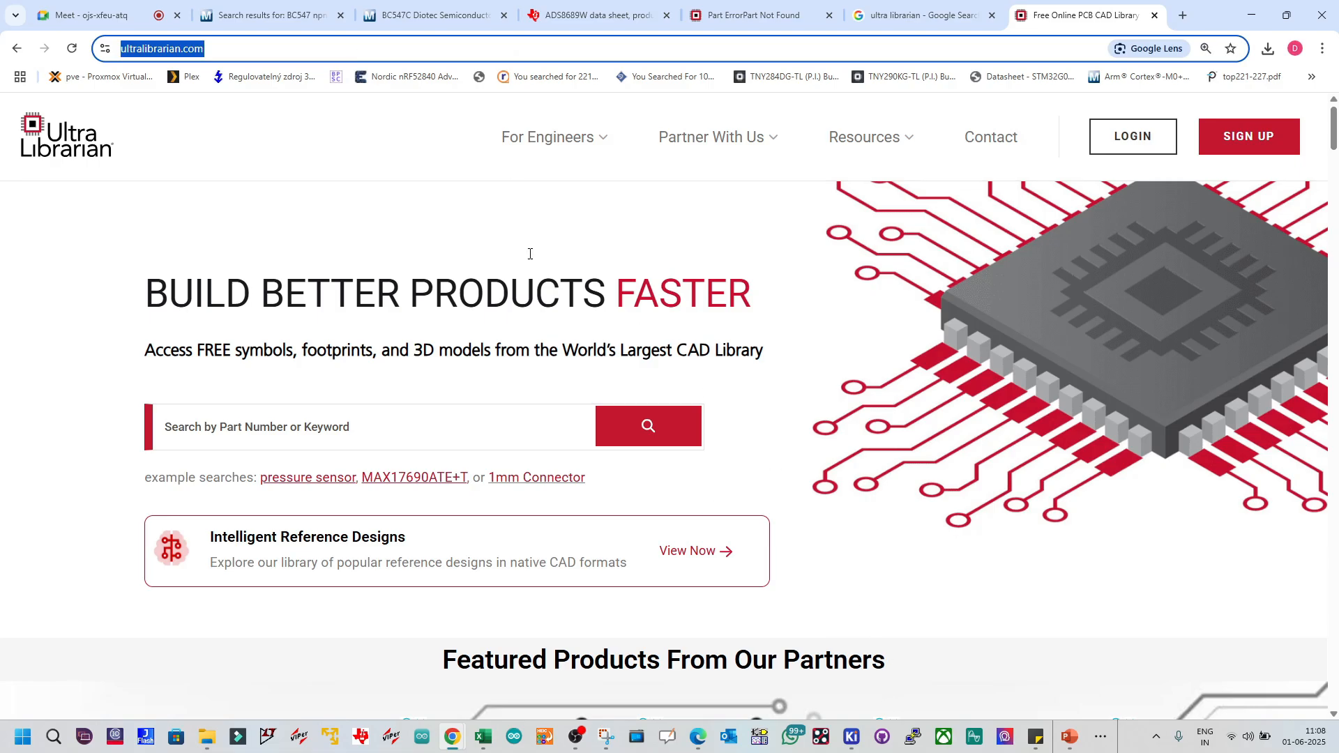
click(150, 16)
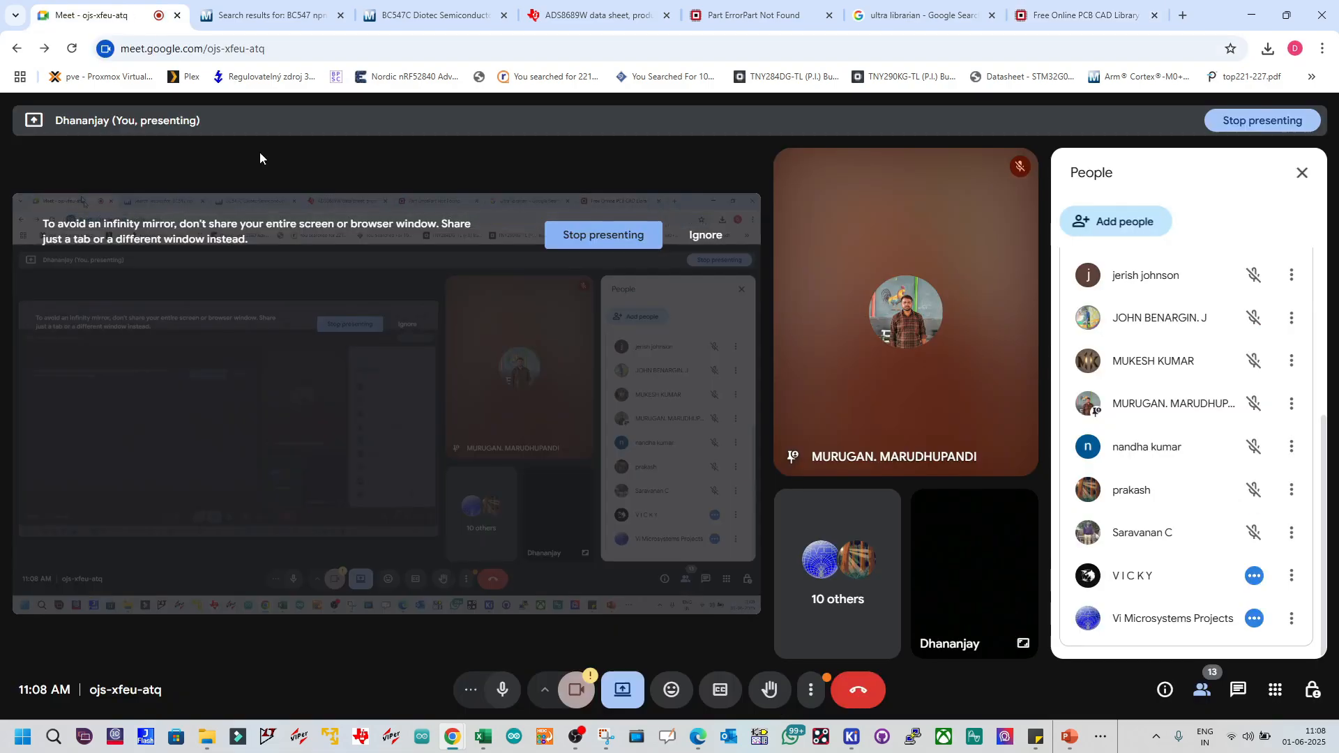
click(1239, 690)
click(1193, 626)
key(ctrl+v)
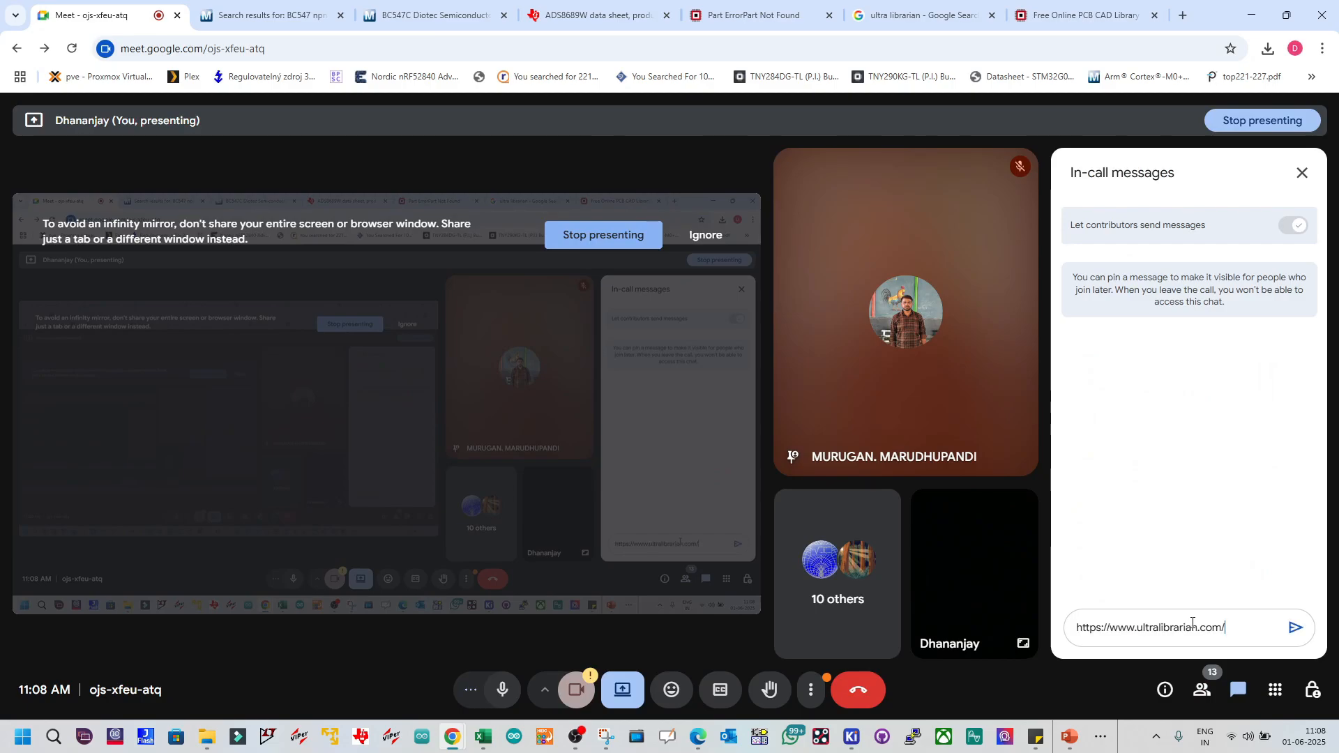
key(Return)
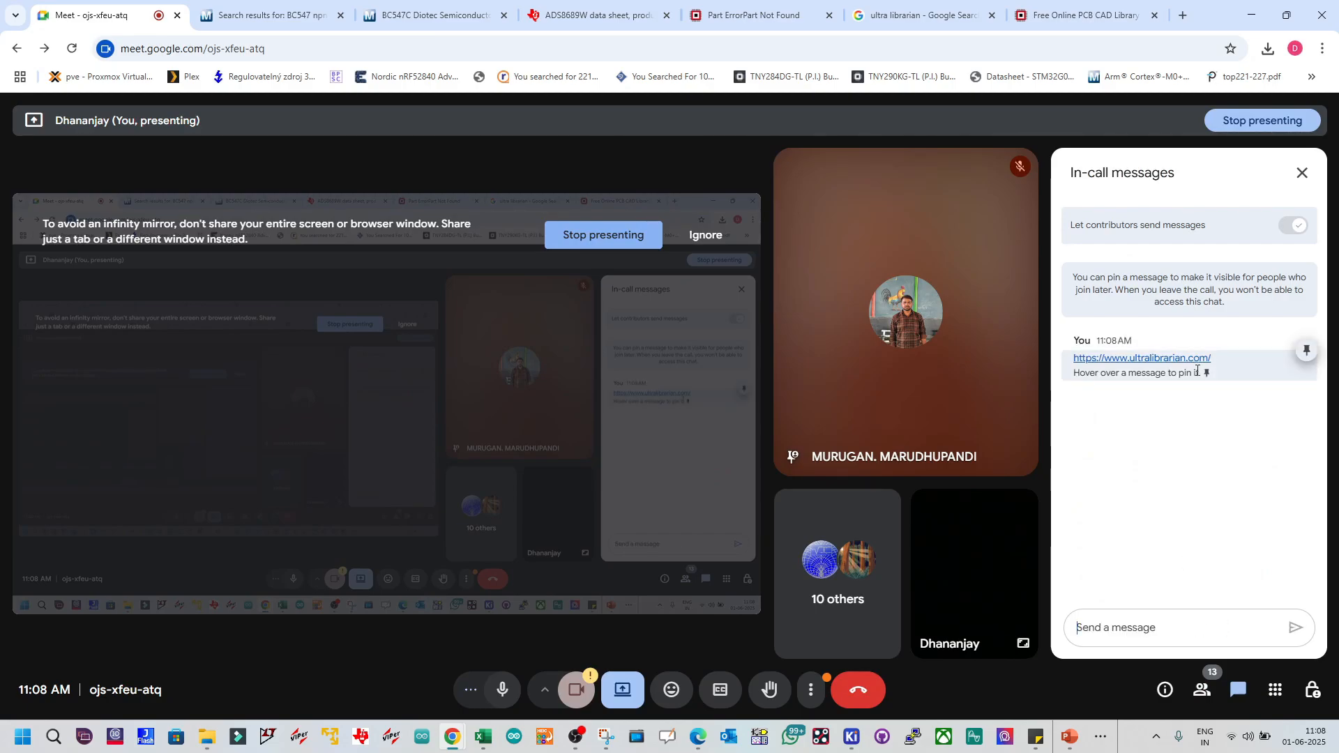
Step: Change the Google search to snapeda and open the SnapMagic Search home page in another tab
click(928, 15)
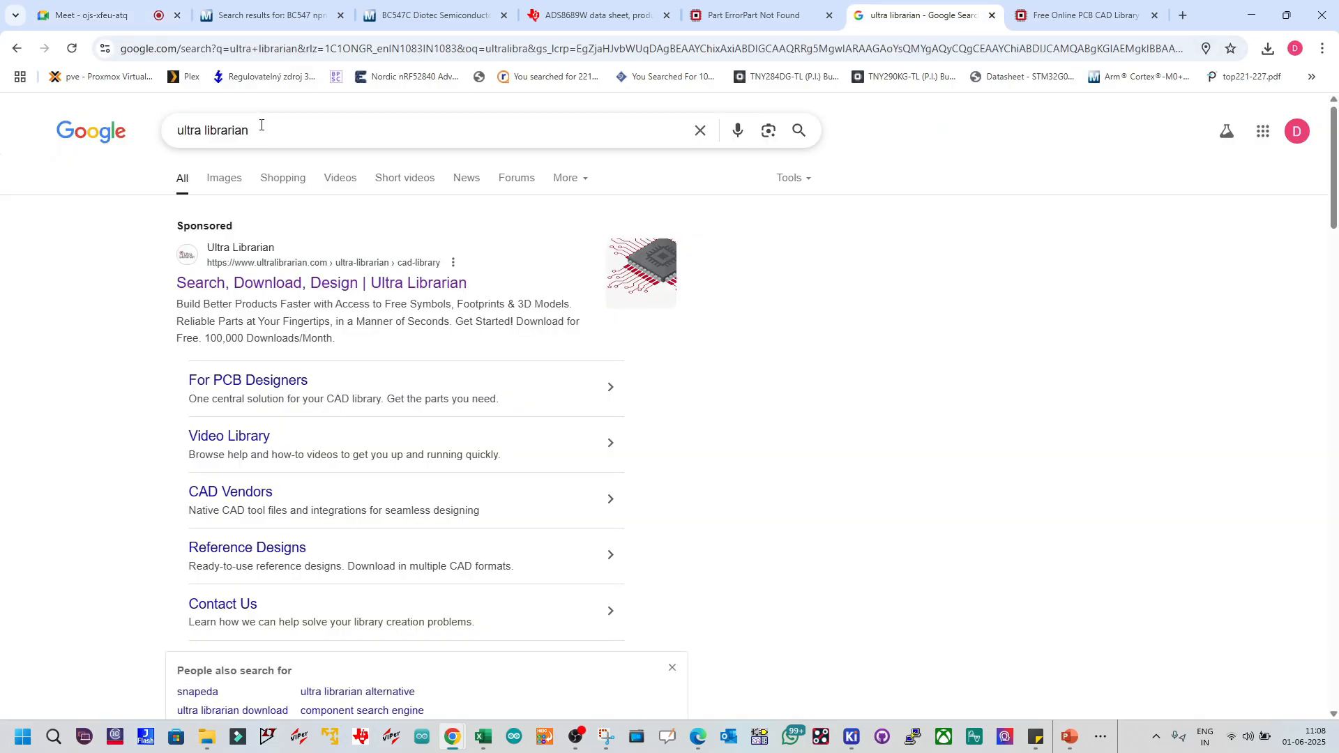
drag(264, 130, 158, 140)
text(snapeda)
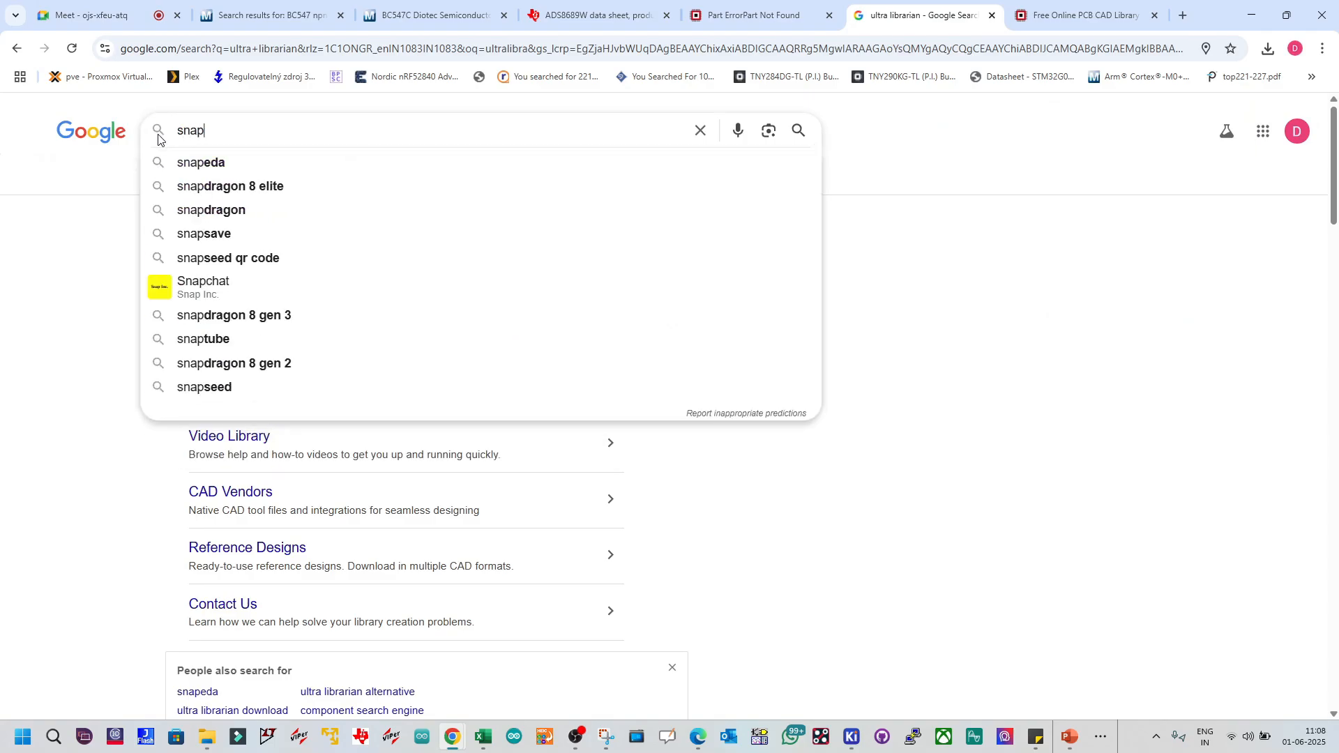
key(Return)
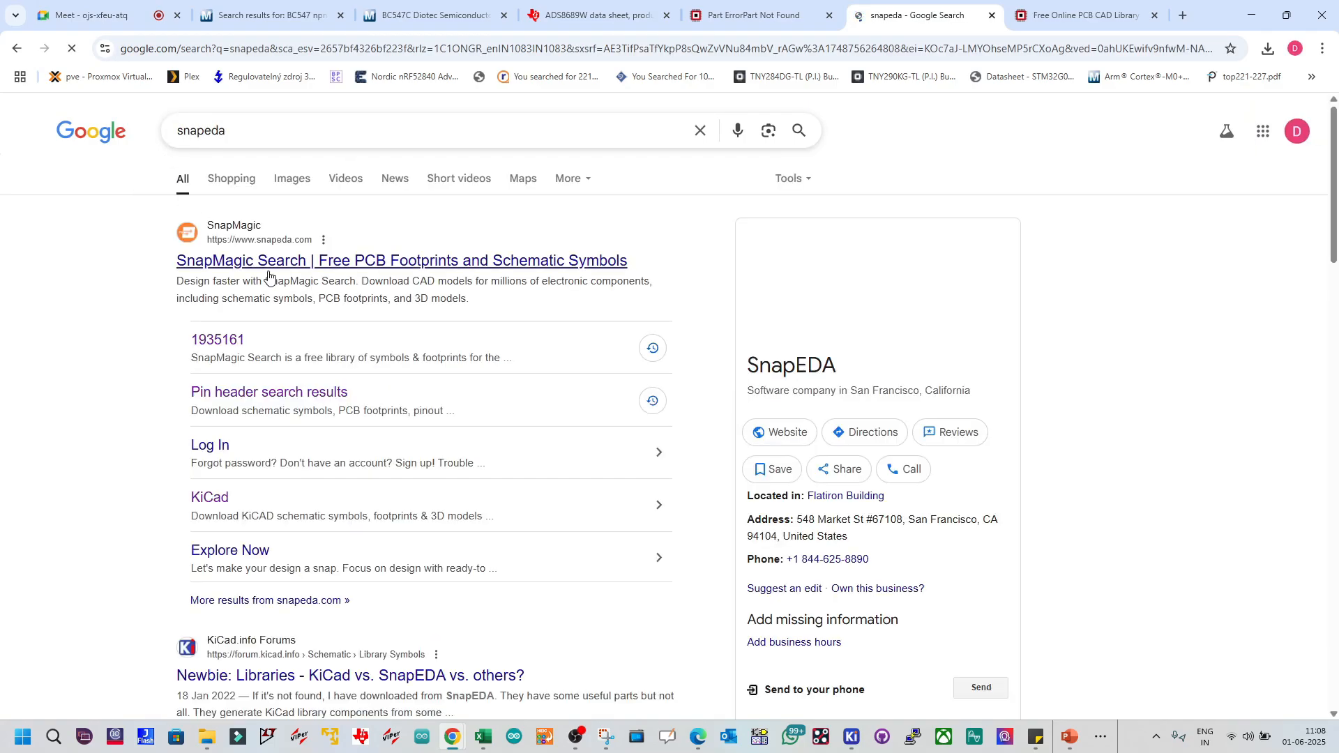
middle_click(272, 271)
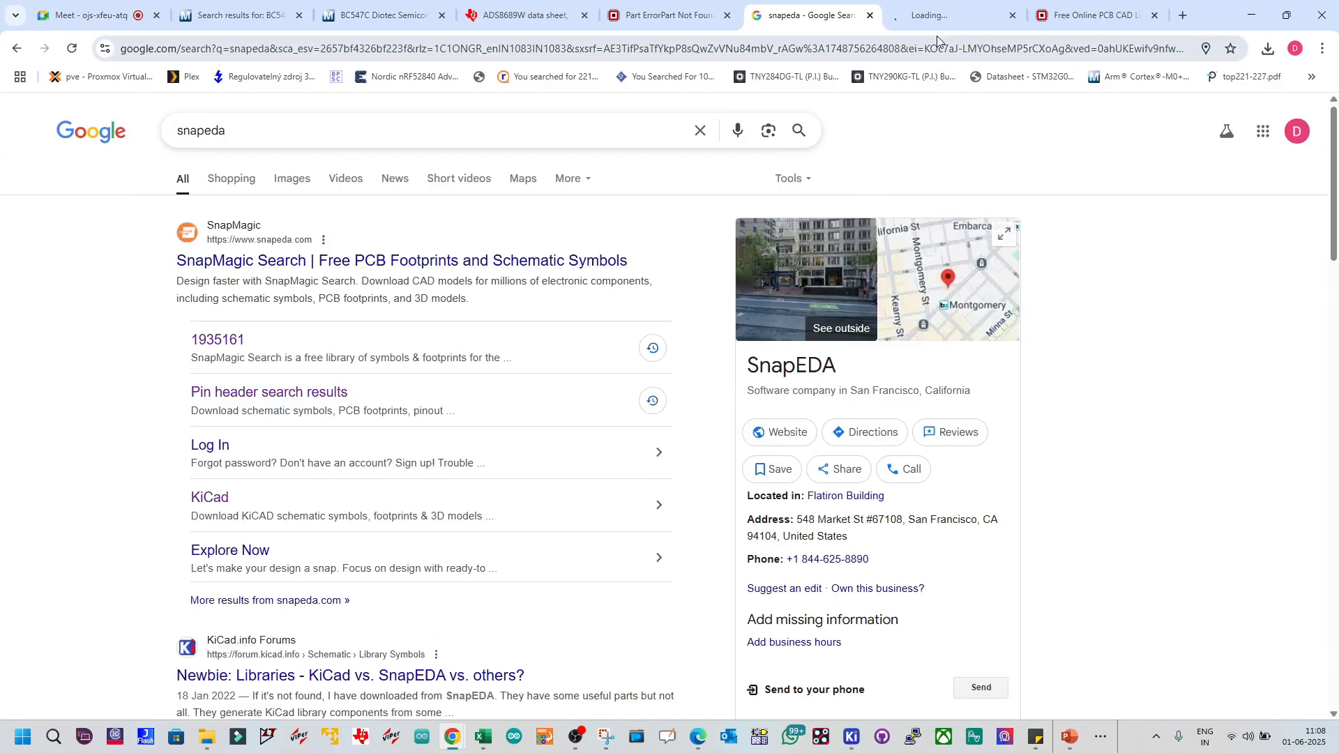
click(934, 16)
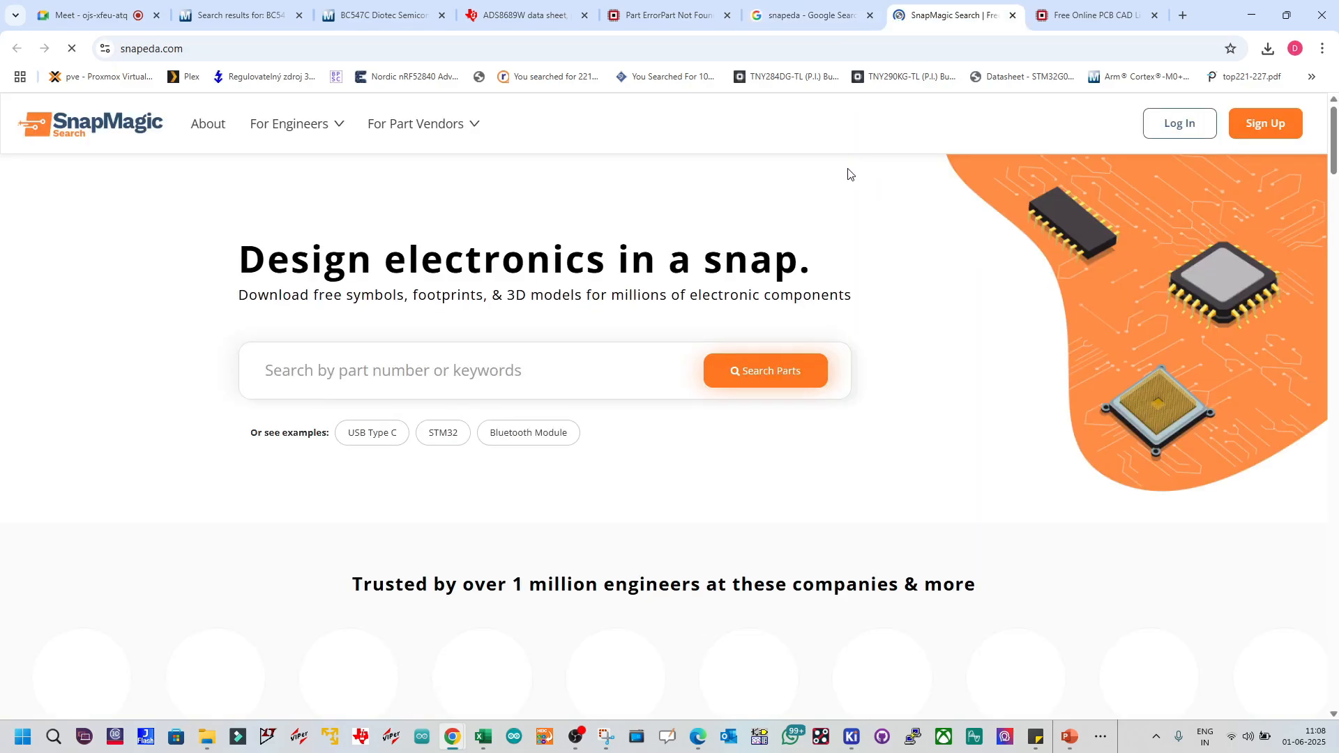
Step: Copy the snapeda.com address and send it as another in-call message in the Google Meet call
click(244, 51)
key(ctrl+c)
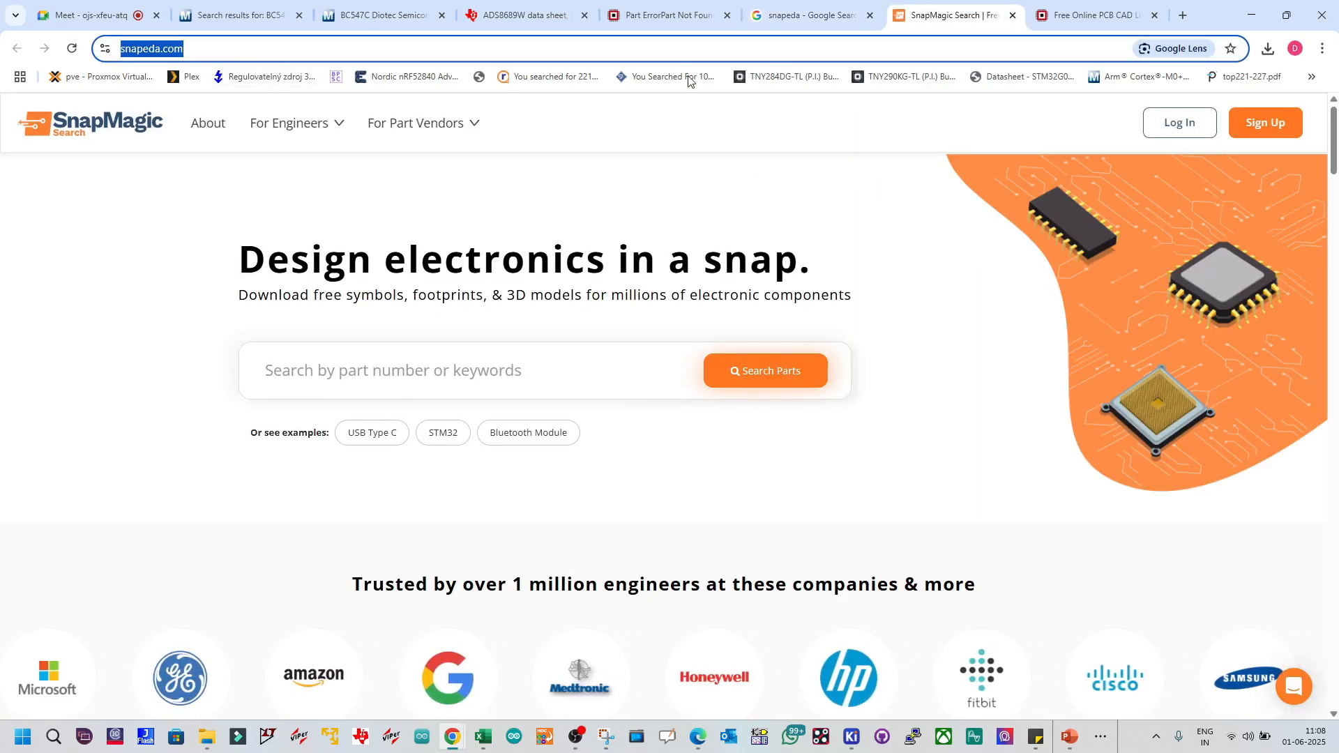
click(87, 14)
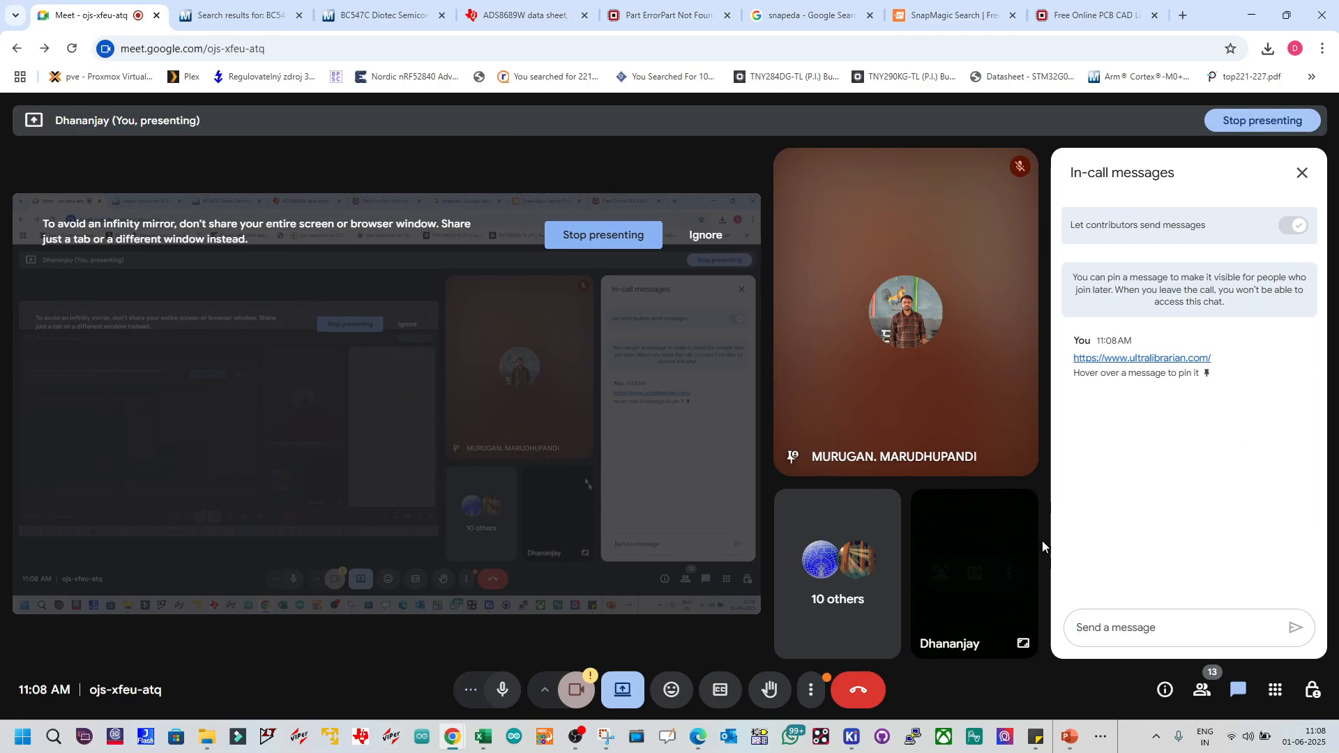
key(ctrl+v)
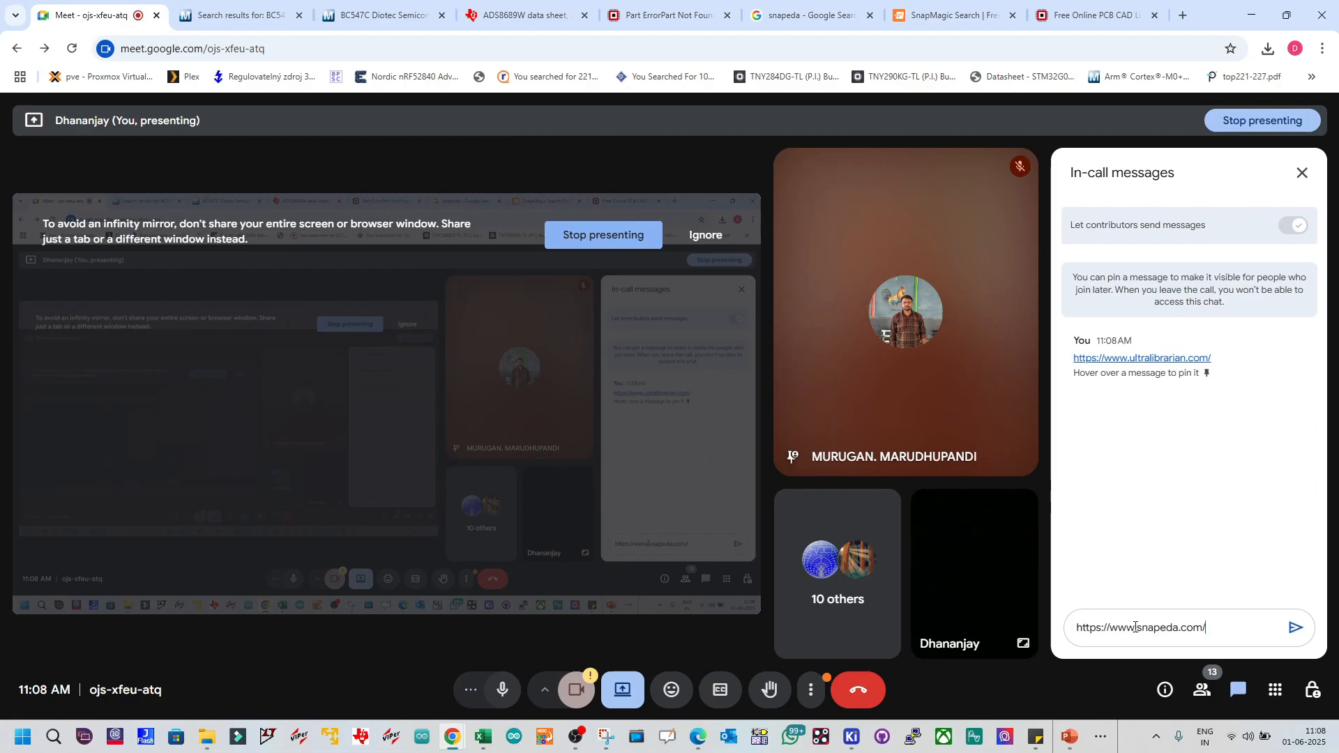
key(Return)
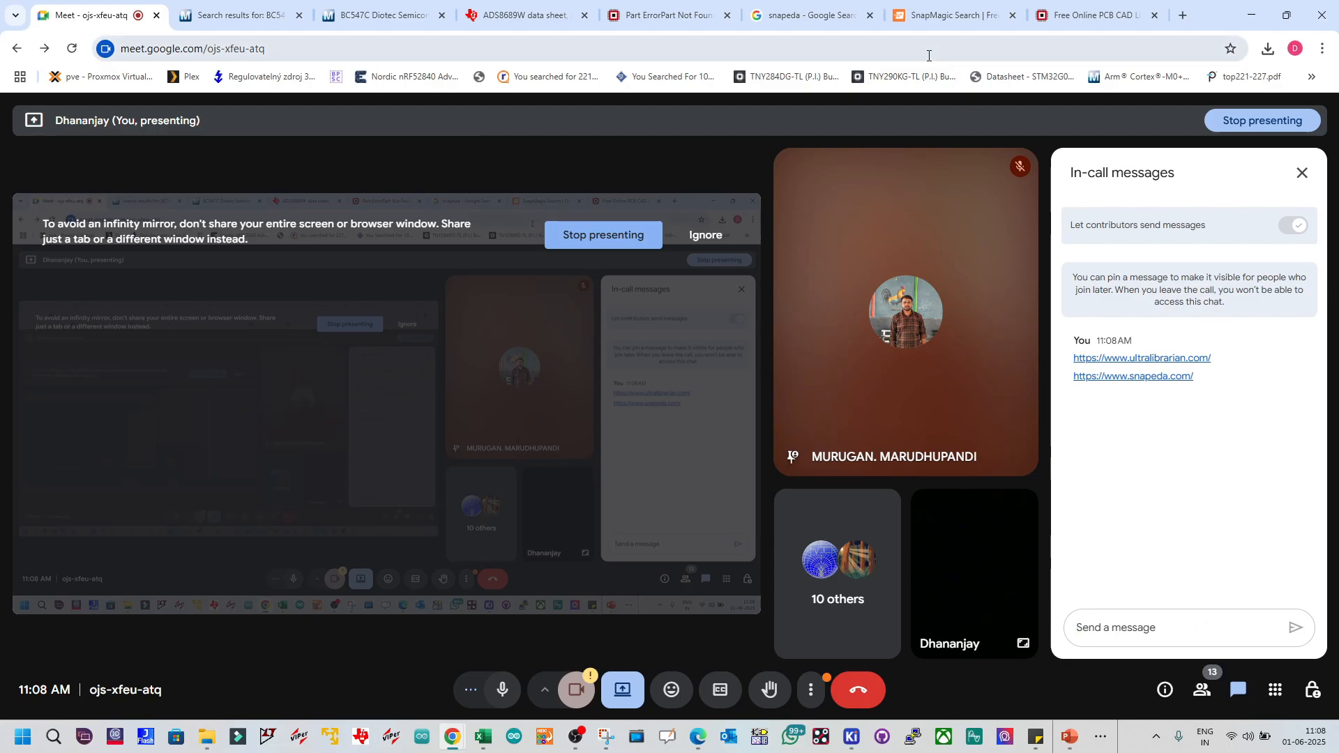
Step: Check the BC547C symbol, footprint and 3D model preview on Mouser for the provider of the CAD models
click(813, 16)
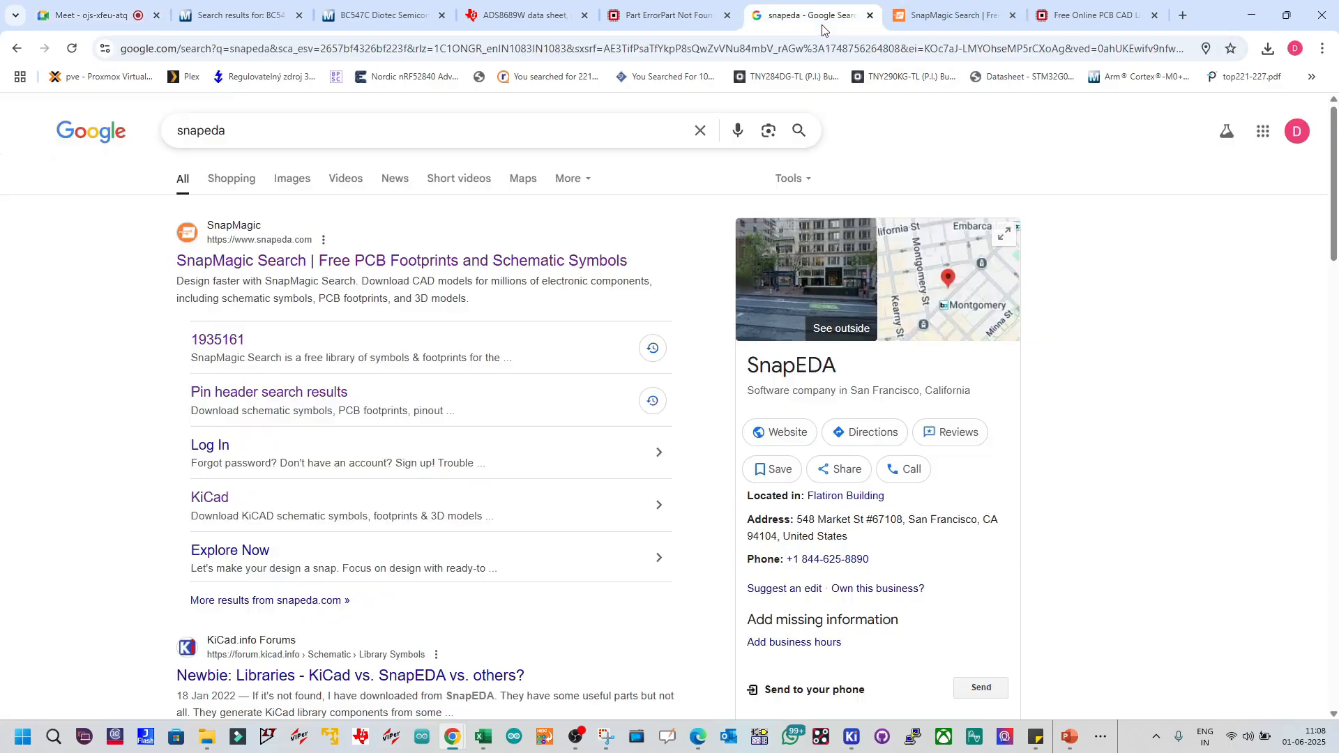
drag(241, 131, 95, 120)
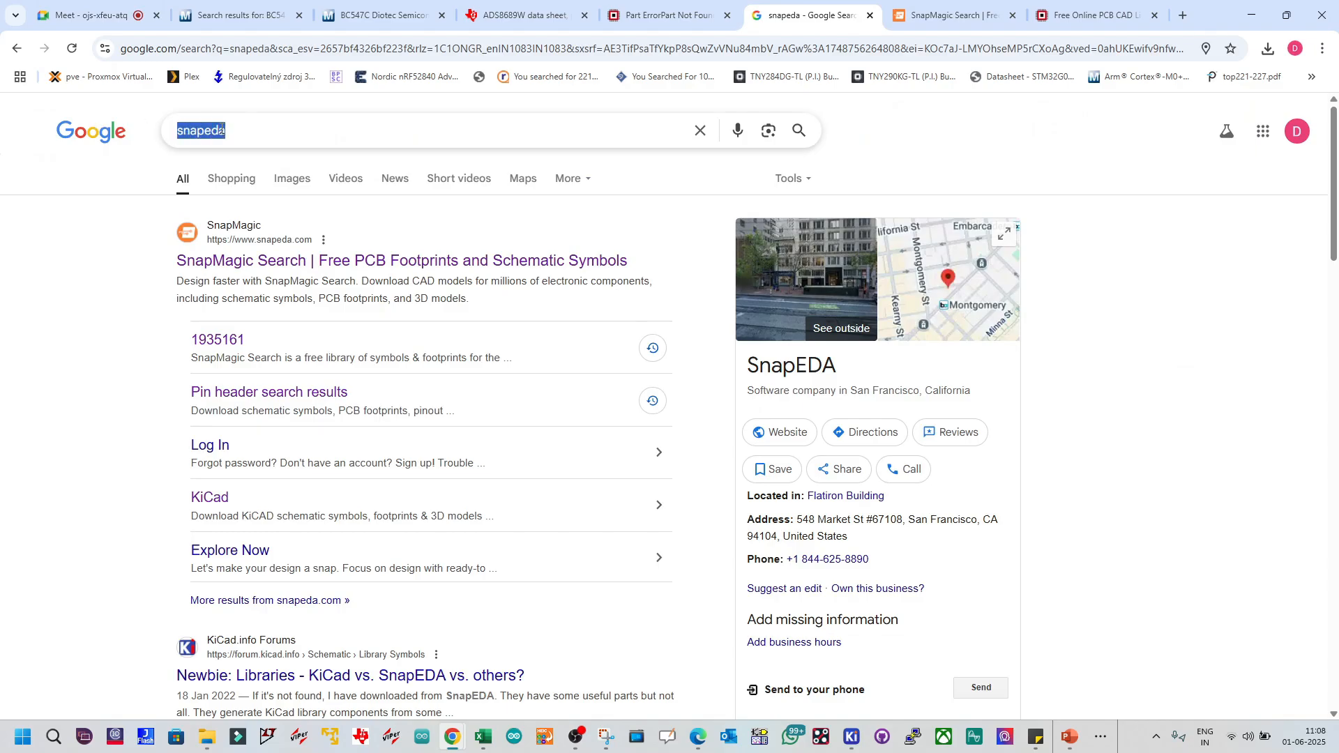
click(252, 26)
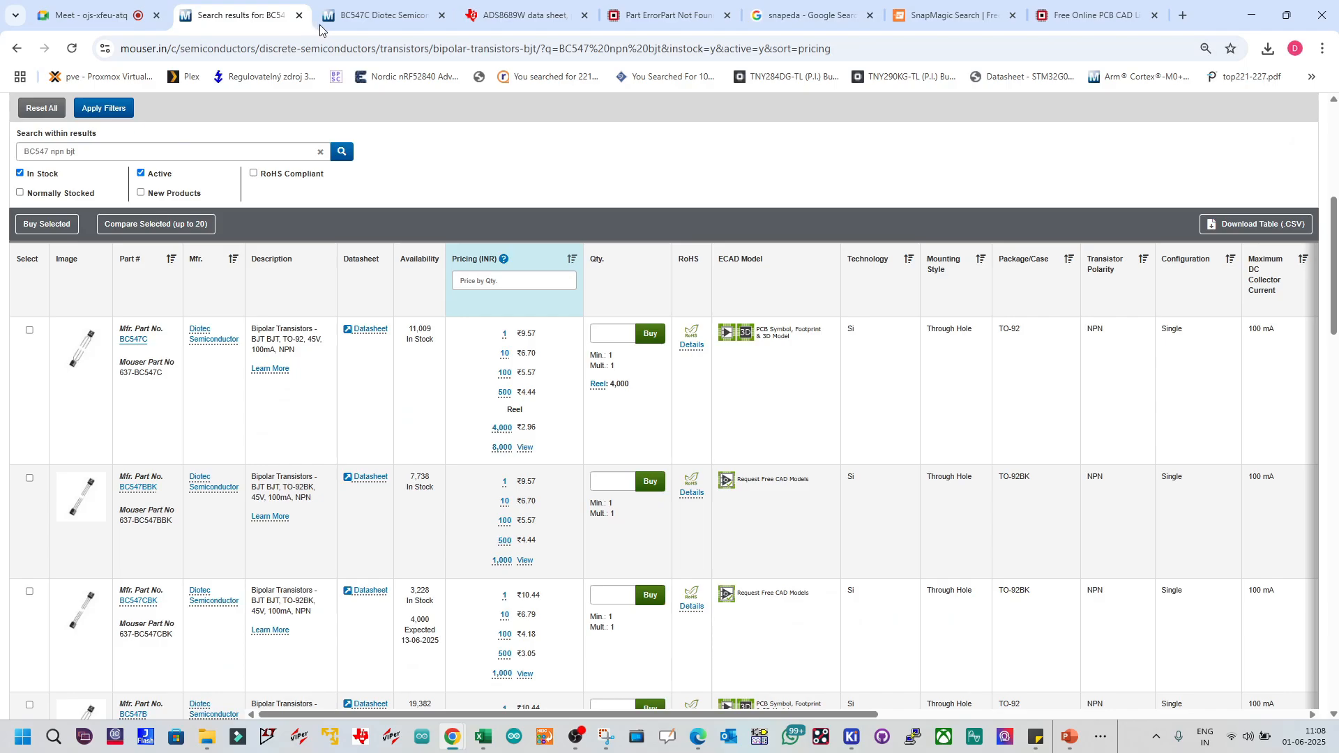
click(355, 25)
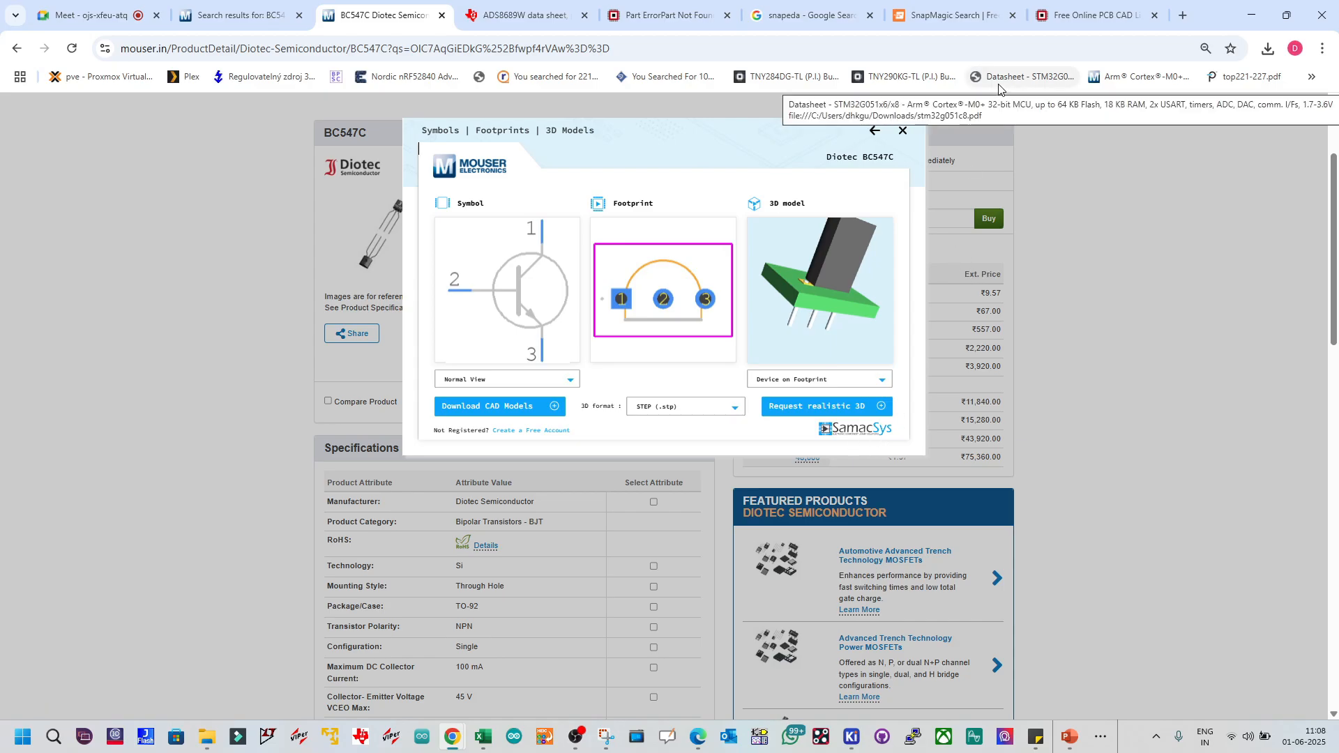
Step: Search Google for samacsys, open the SamacSys home page in another tab and look through the other results
click(812, 15)
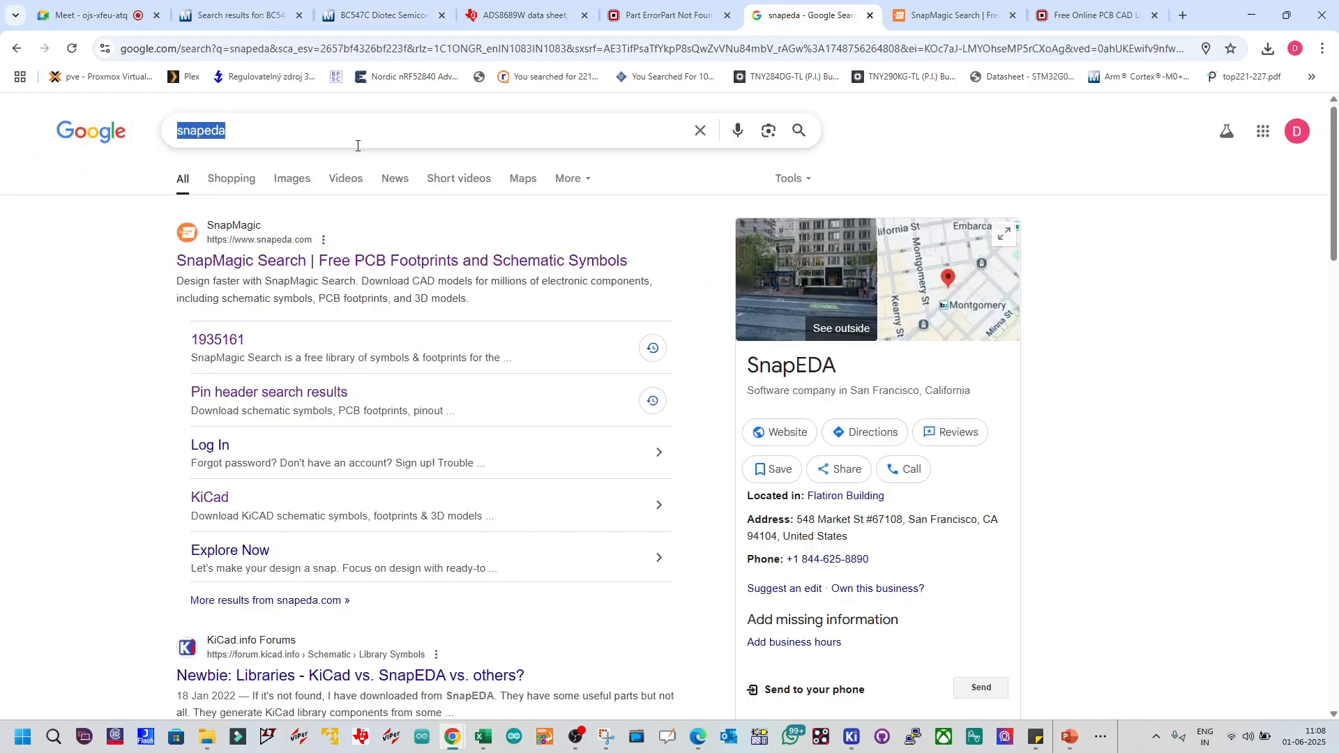
text(samacsys)
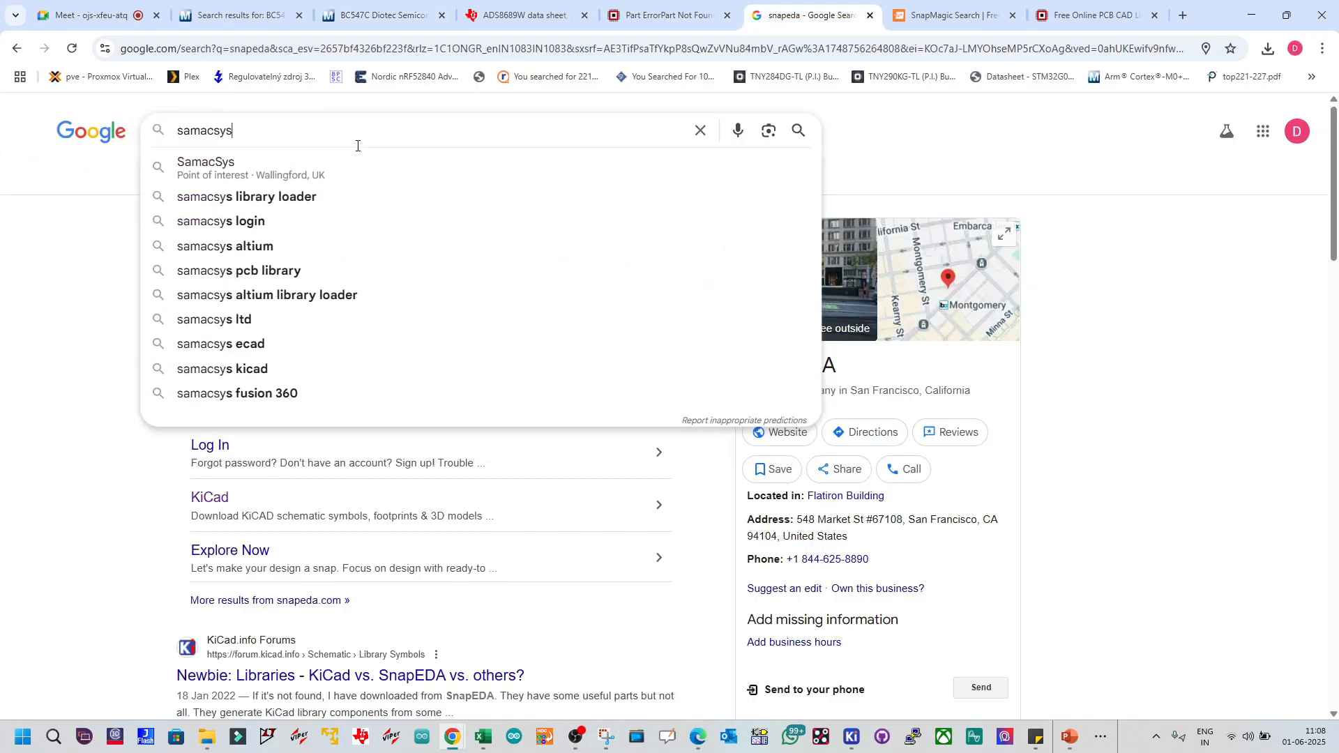
key(Return)
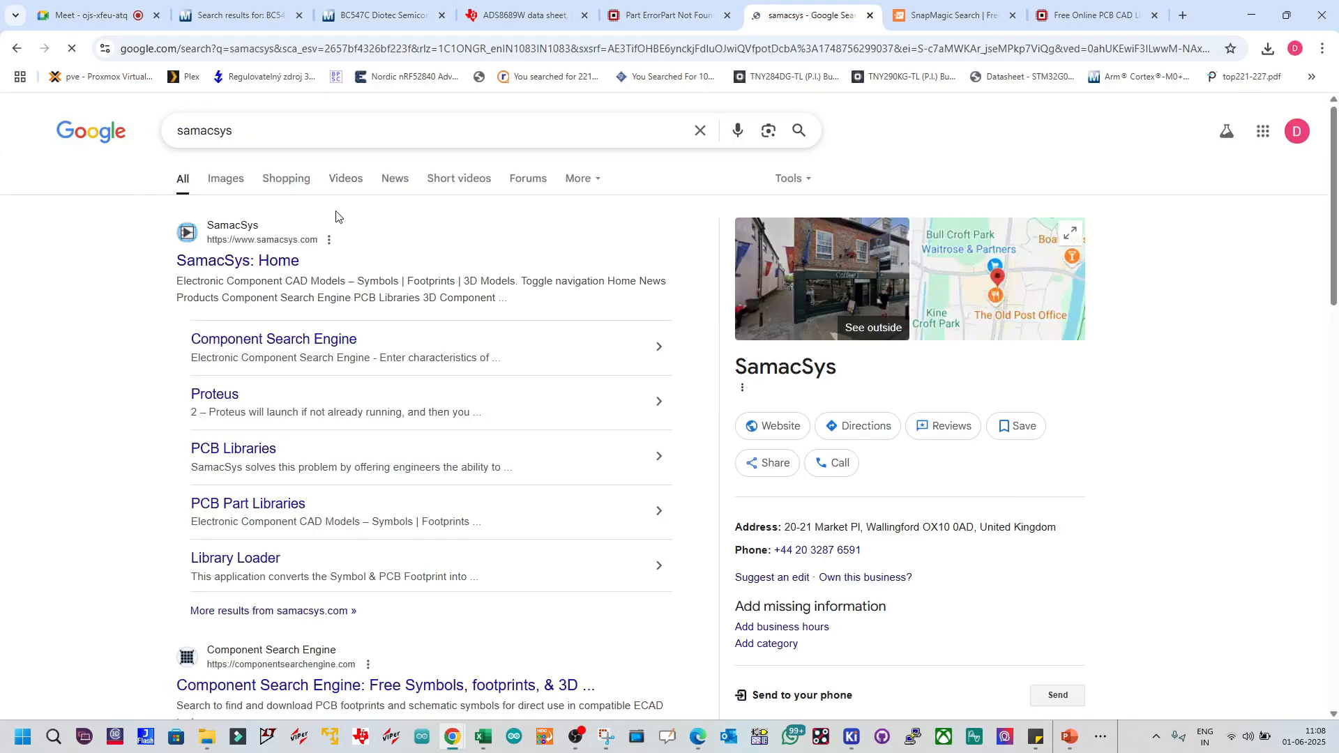
middle_click(269, 261)
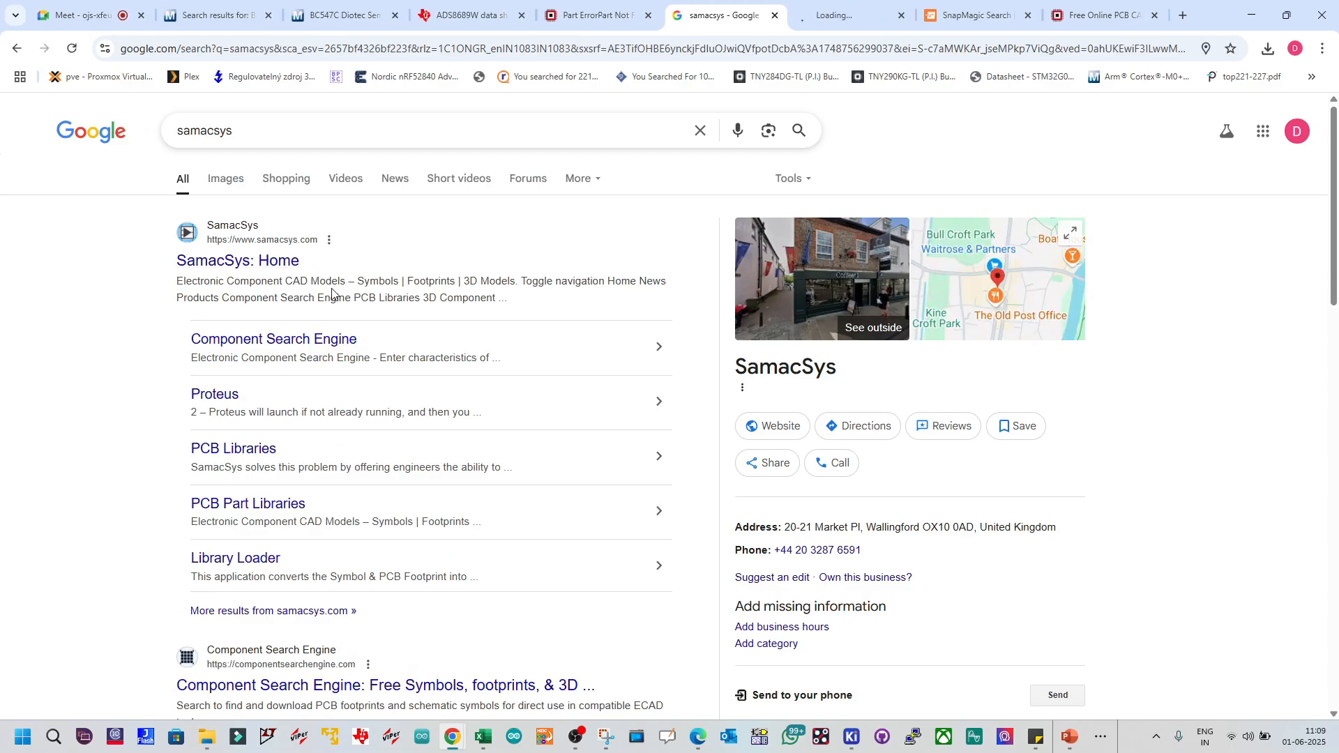
scroll(332, 293, down, 3)
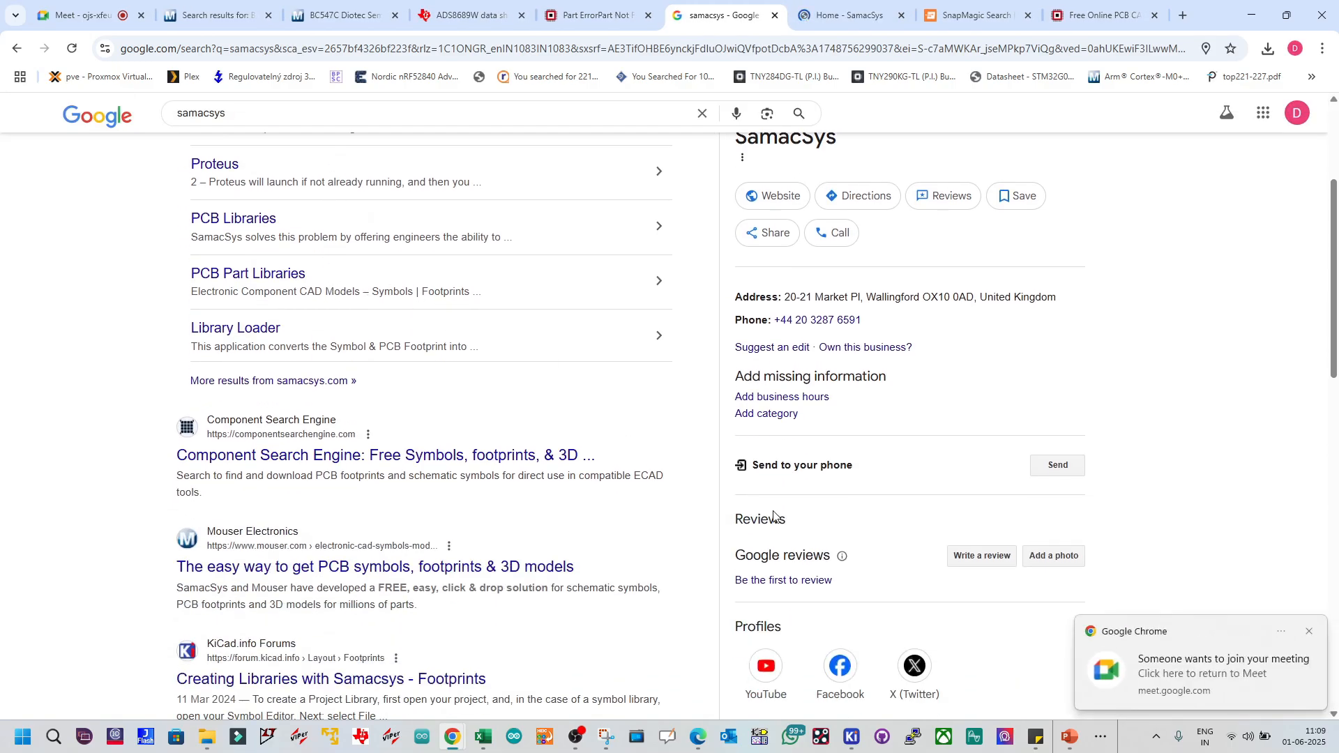
Step: Admit the waiting participant to the Google Meet call and copy the samacsys.com address from the SamacSys home page
click(1198, 672)
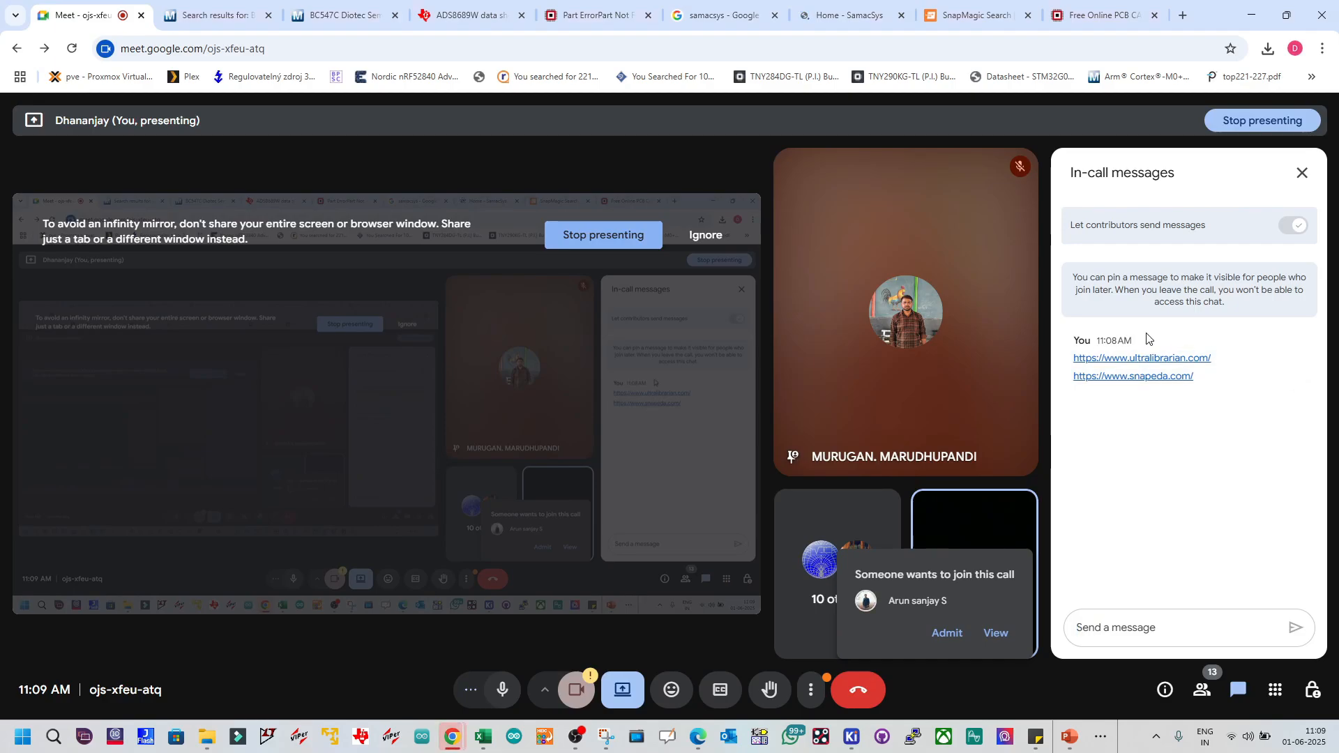
click(964, 638)
click(827, 21)
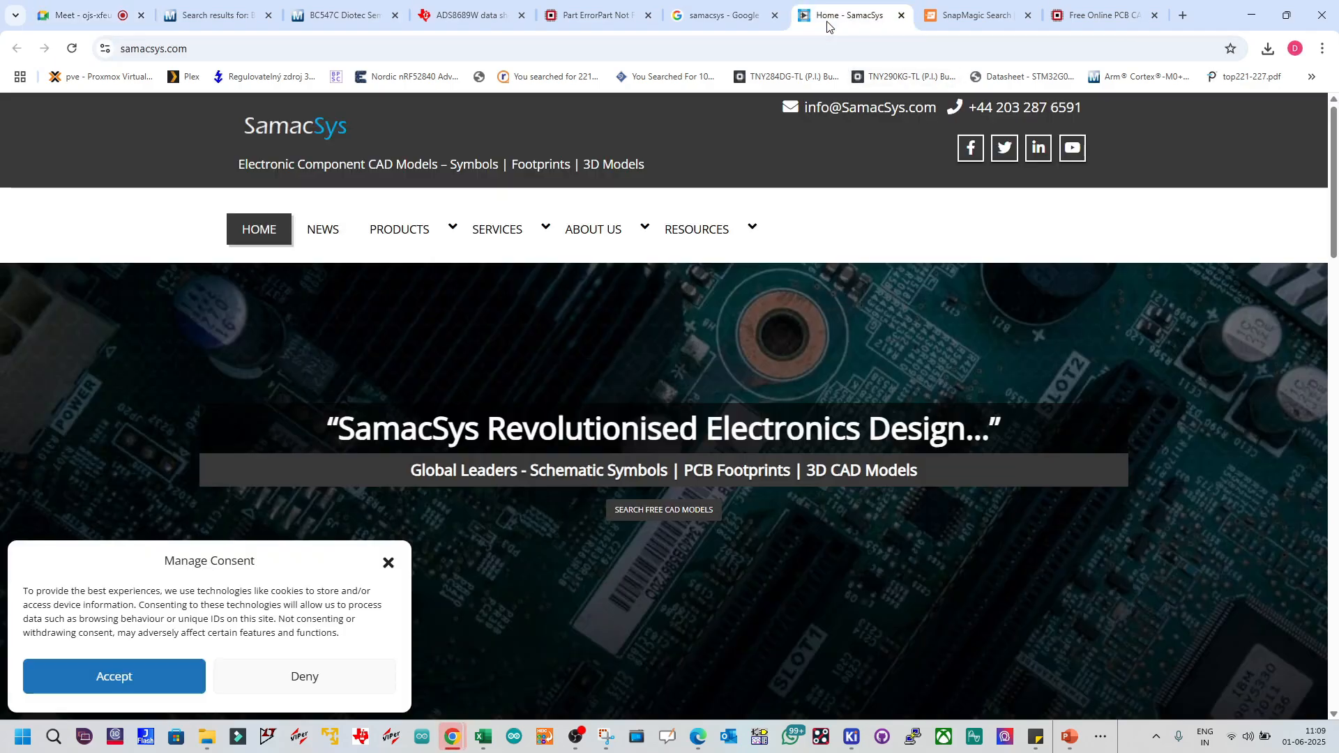
scroll(785, 165, down, 5)
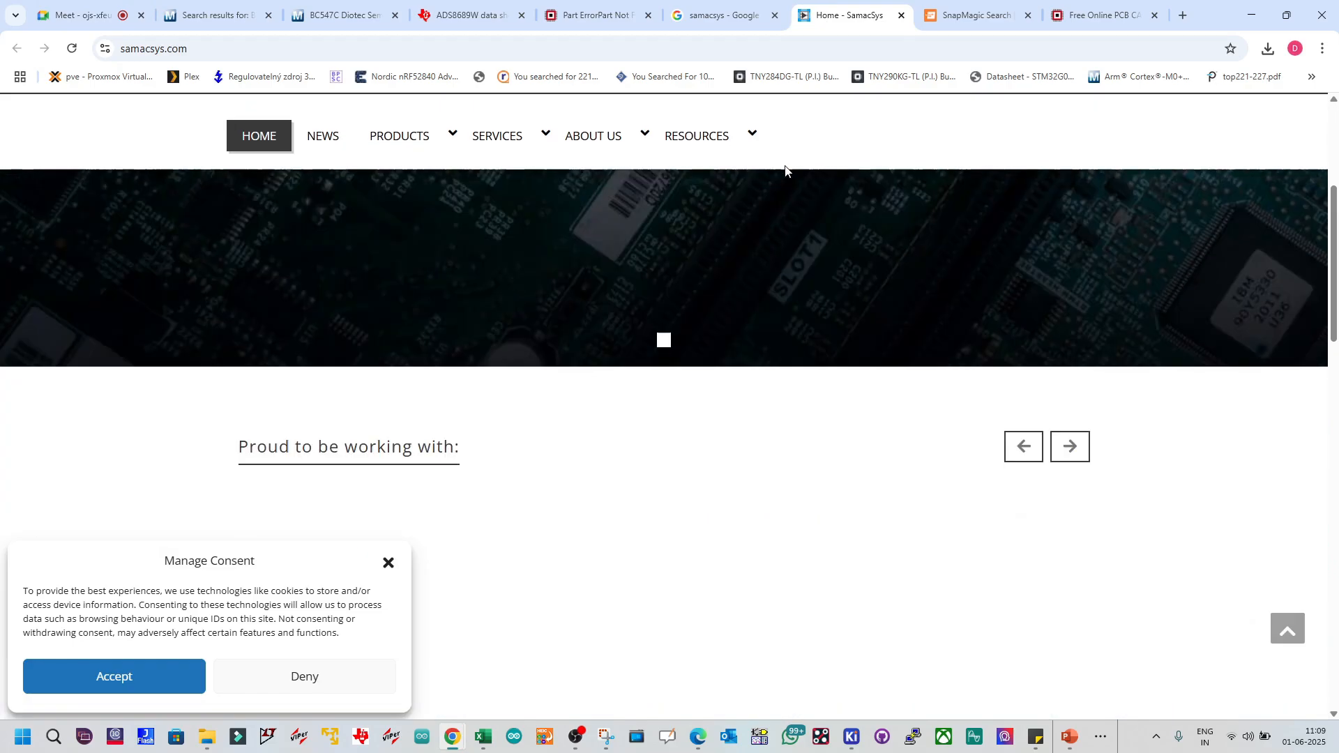
scroll(785, 166, up, 5)
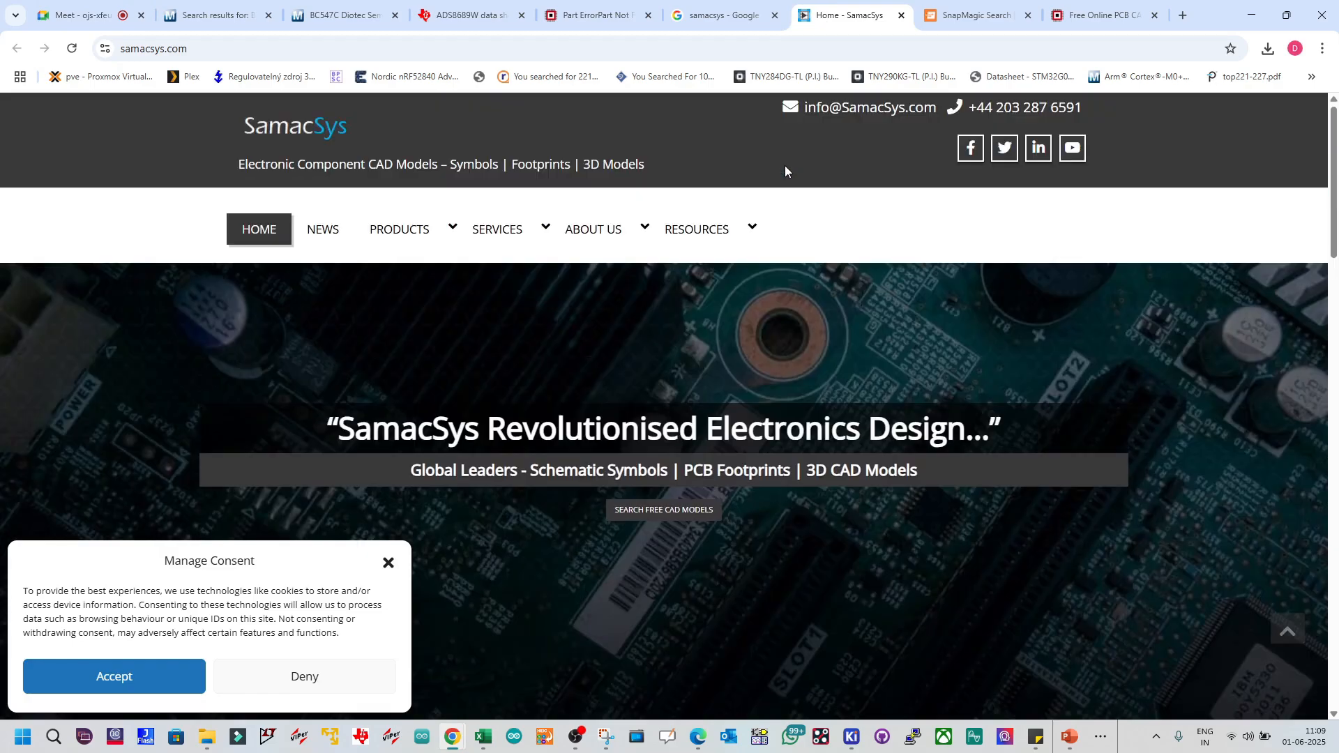
click(261, 50)
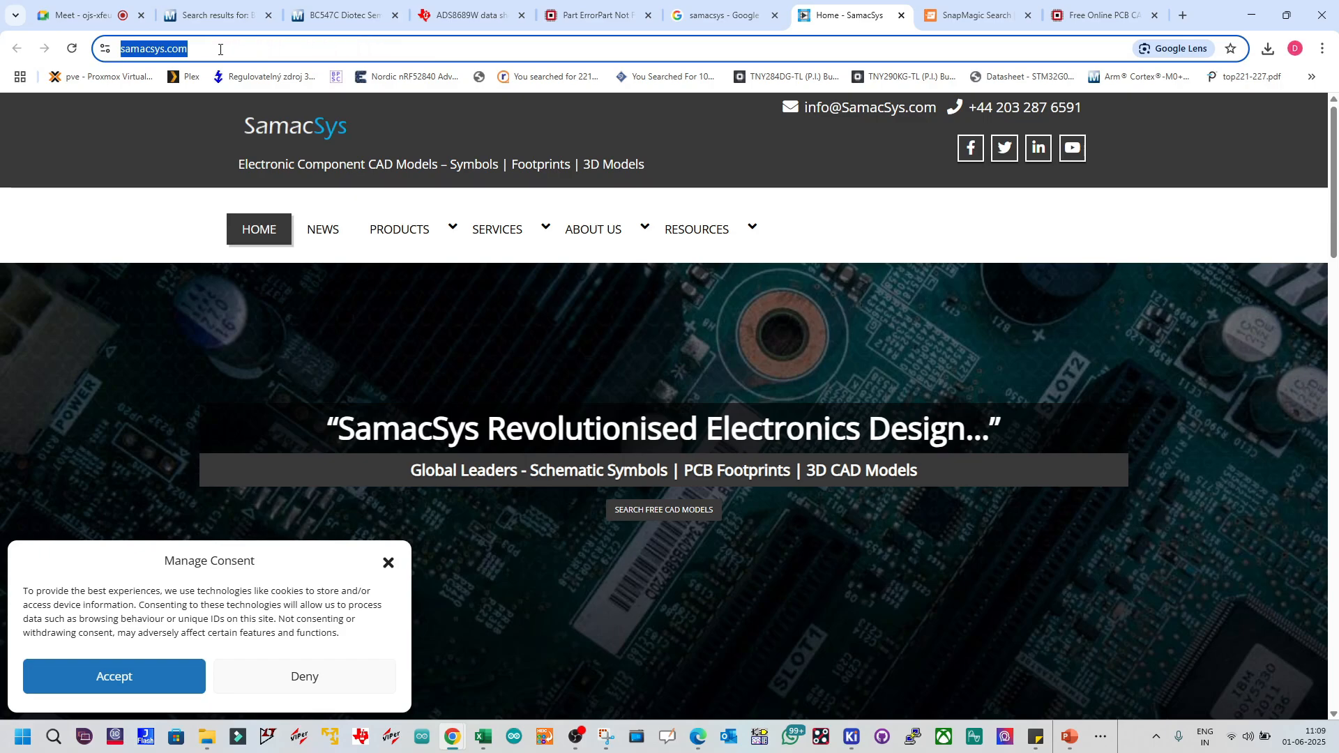
Step: Review the open Mouser BC547C, TI ADS8689W, Ultra Librarian, SamacSys and SnapMagic Search pages as sources of CAD models
click(236, 24)
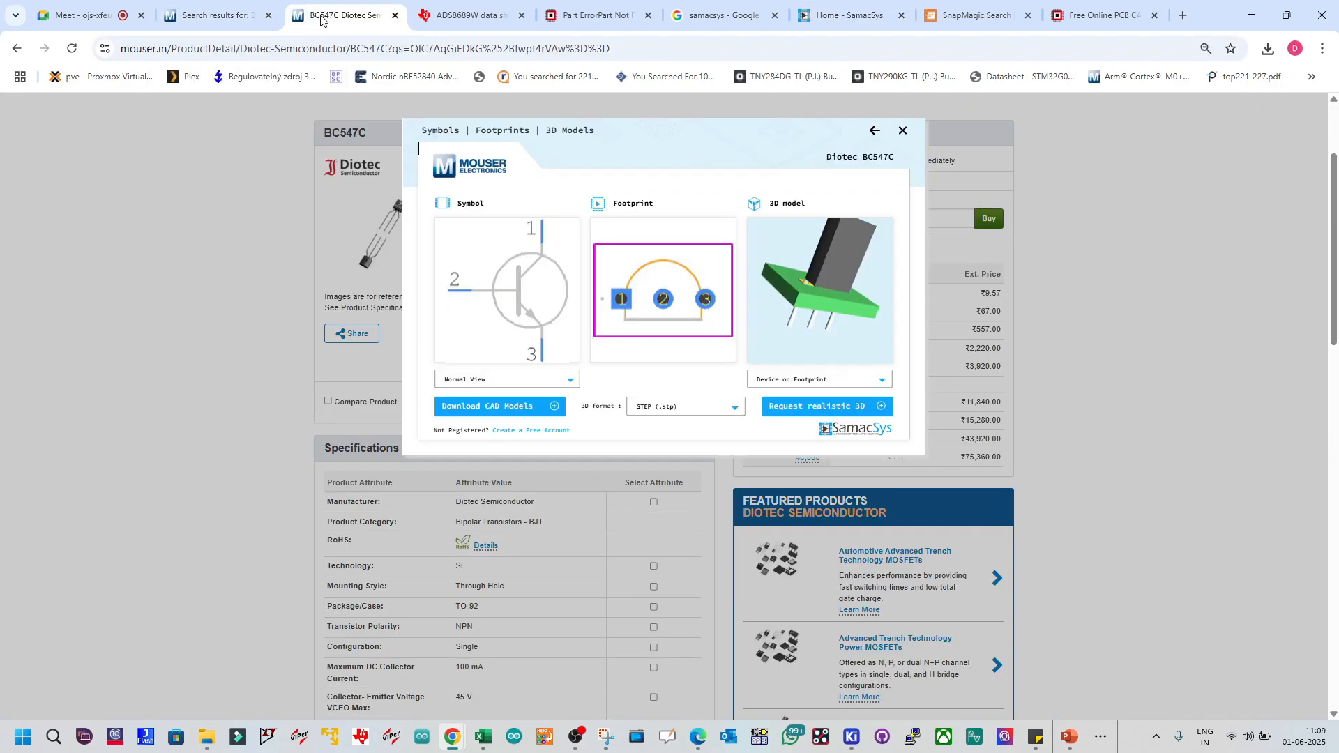
click(324, 17)
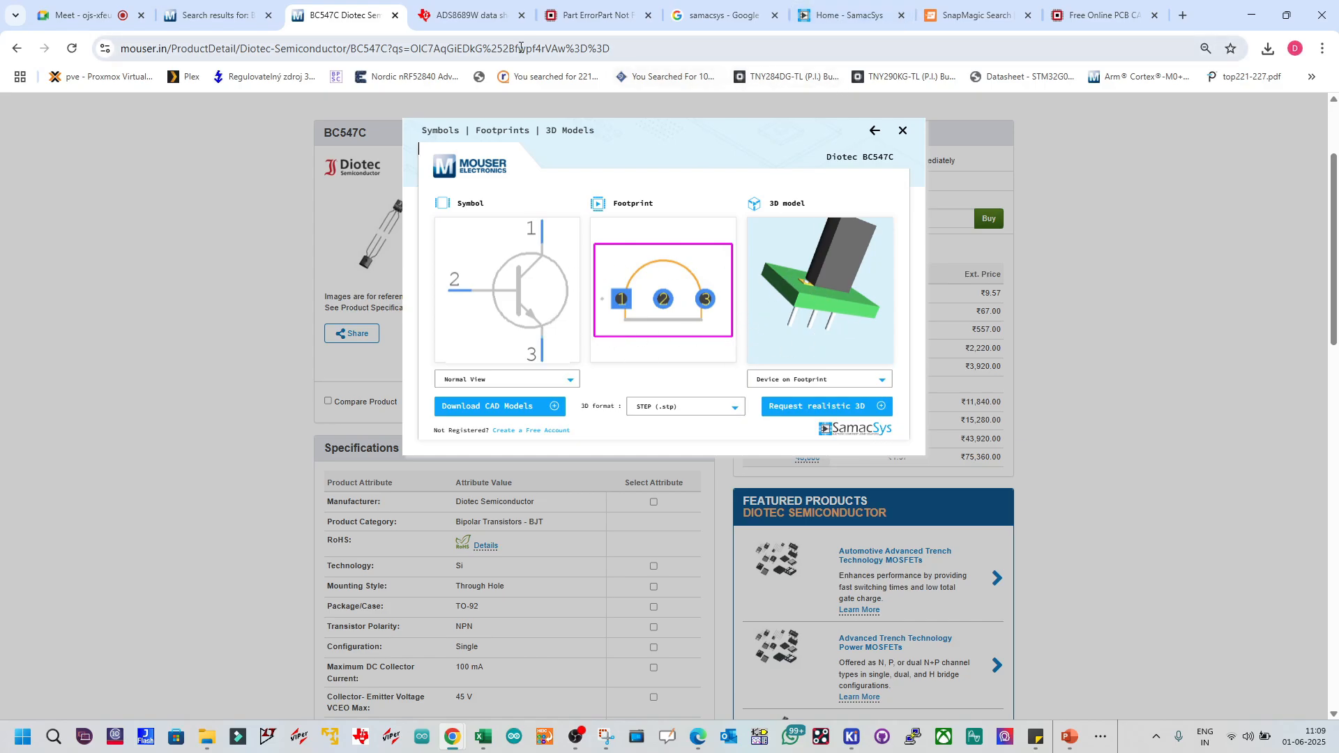
click(468, 16)
click(590, 15)
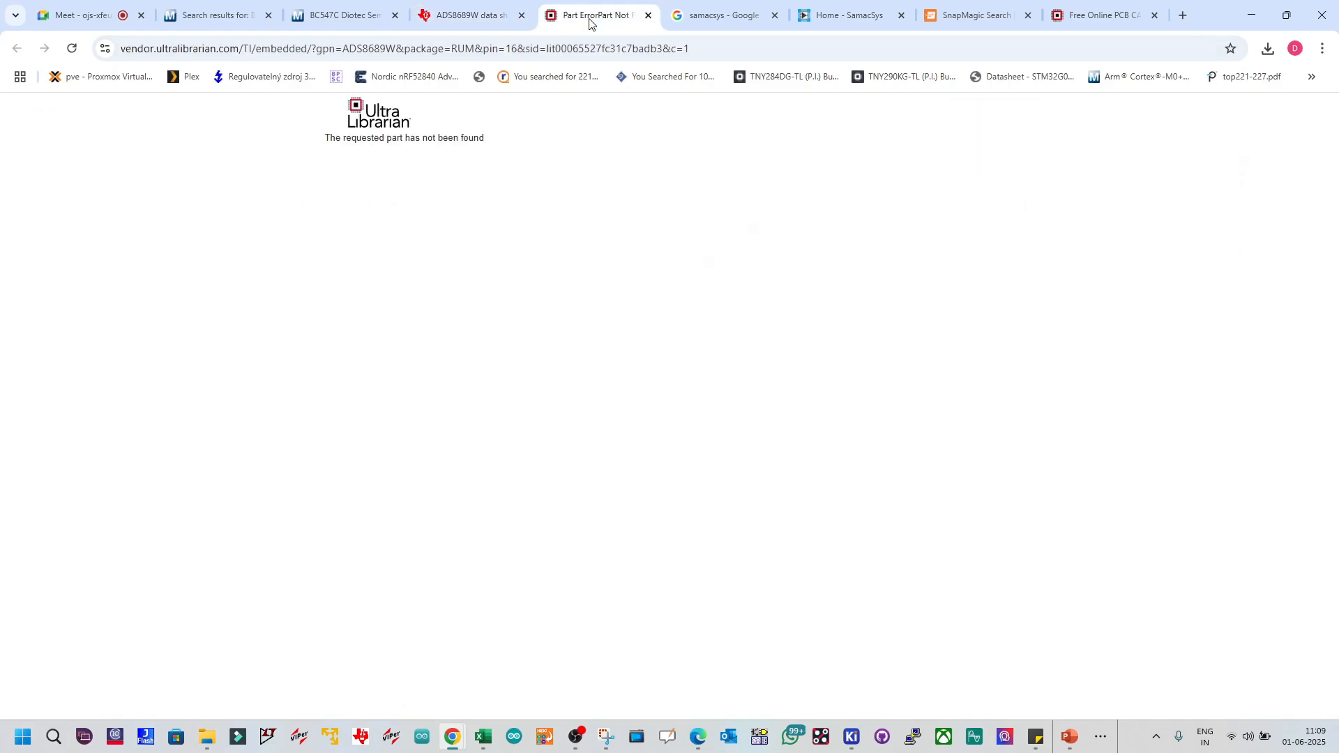
click(469, 27)
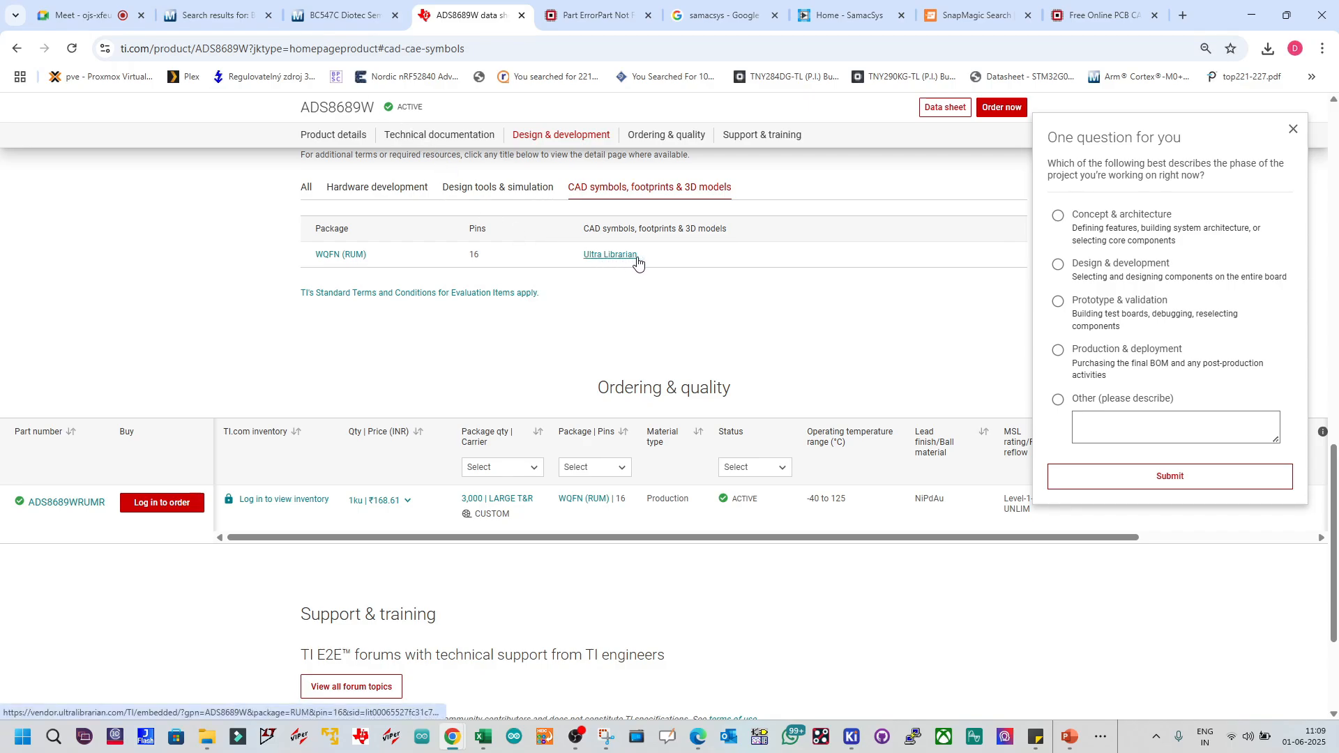
click(584, 19)
click(854, 15)
click(976, 16)
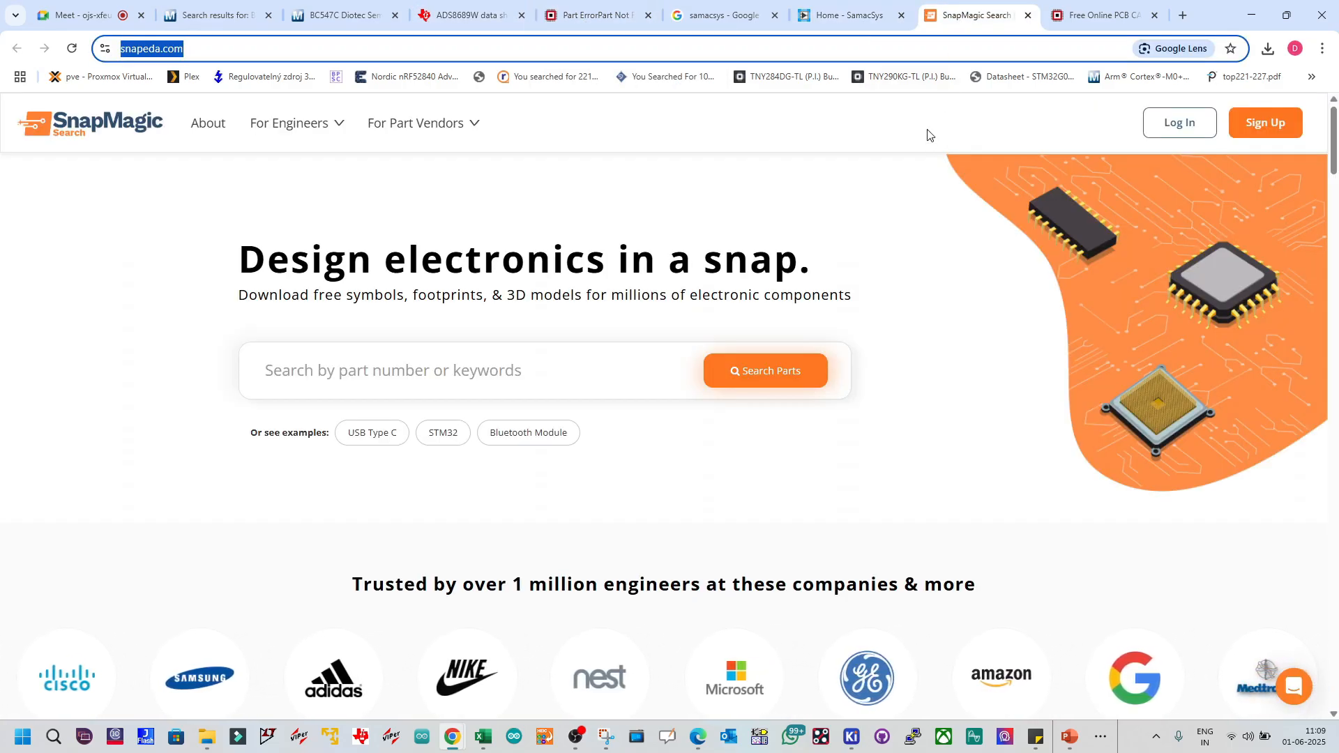
click(49, 18)
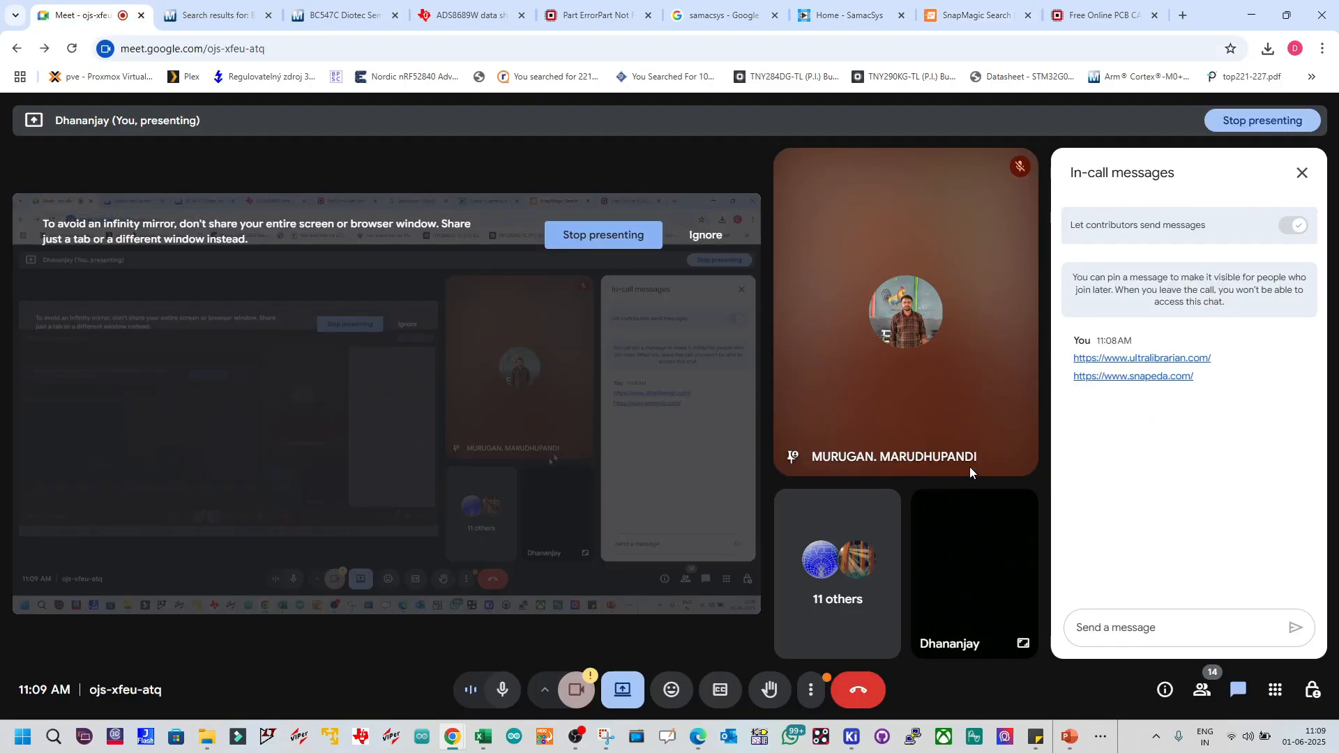
click(1166, 626)
text(https://www.samacsys.com/)
key(Return)
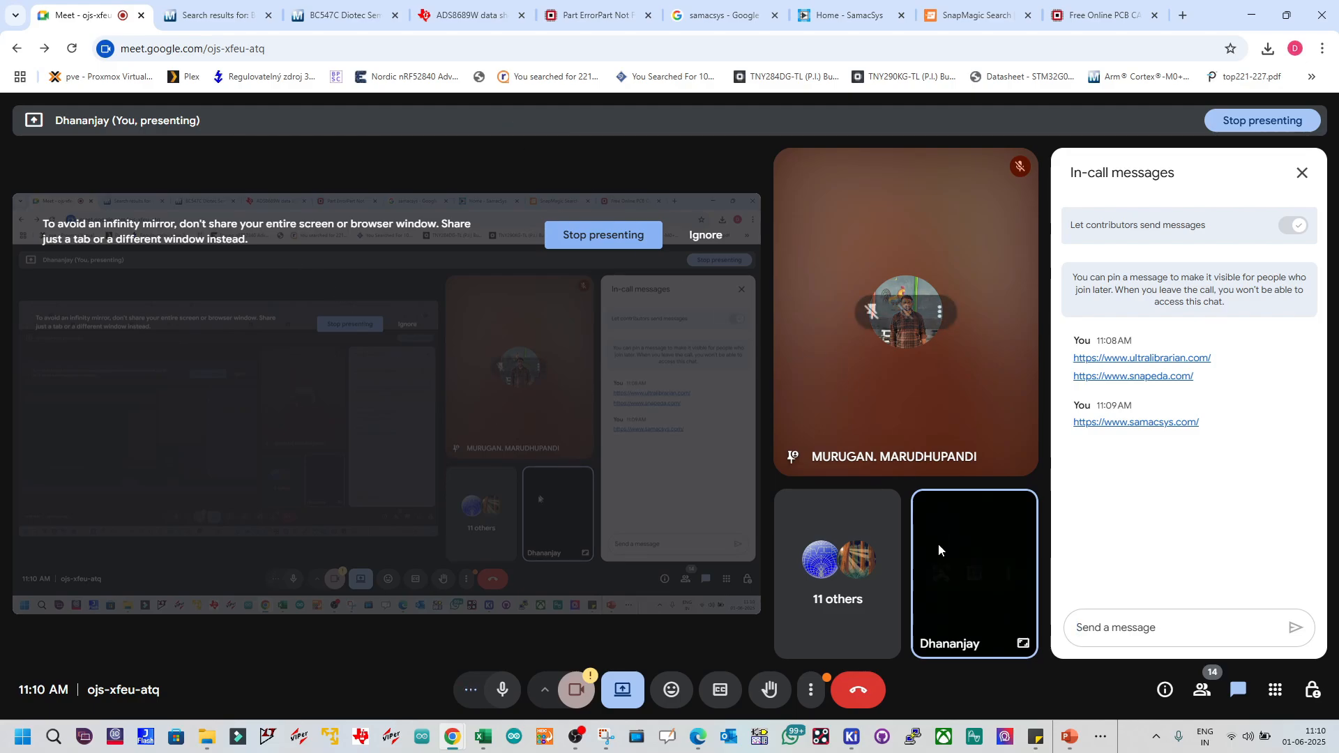
mouse_move(939, 541)
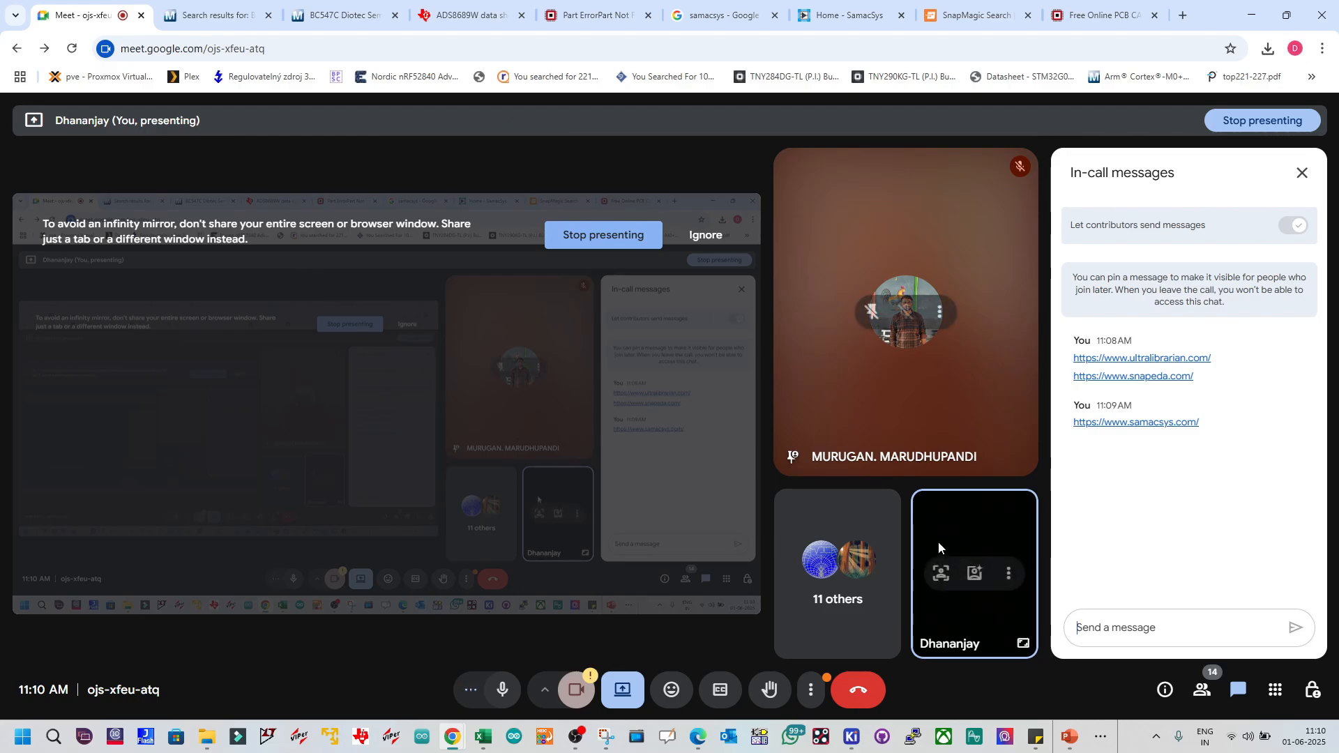
click(1298, 173)
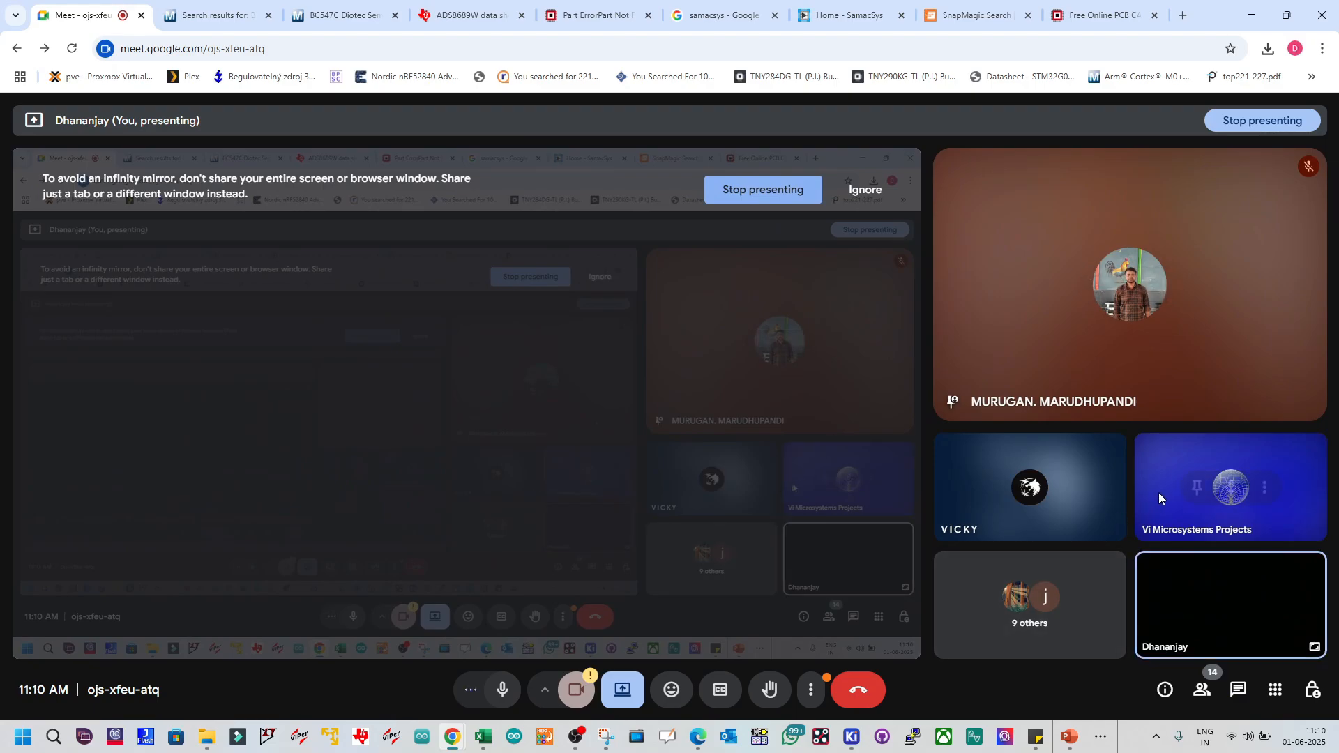
mouse_move(1196, 493)
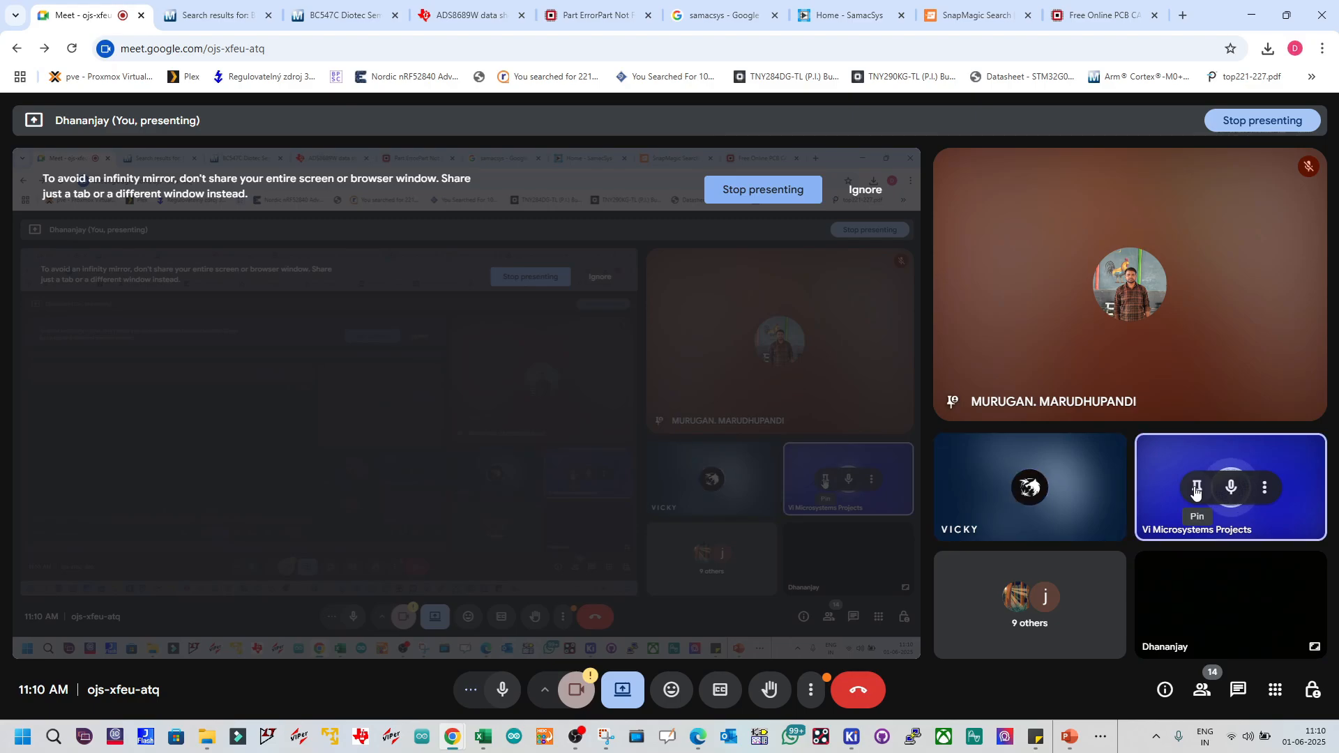
mouse_move(1034, 325)
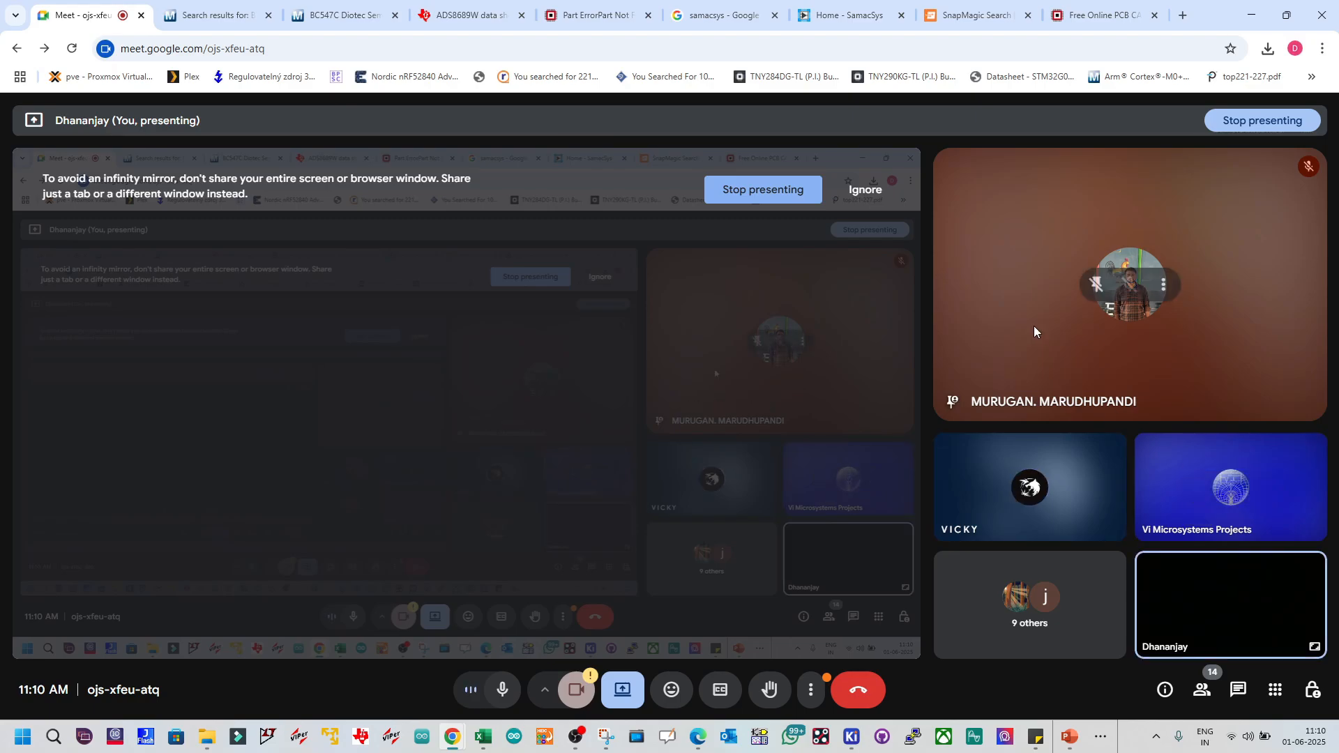
Step: Copy the address of the Mouser BC547C product page and send it as an in-call message in the Google Meet call
click(330, 15)
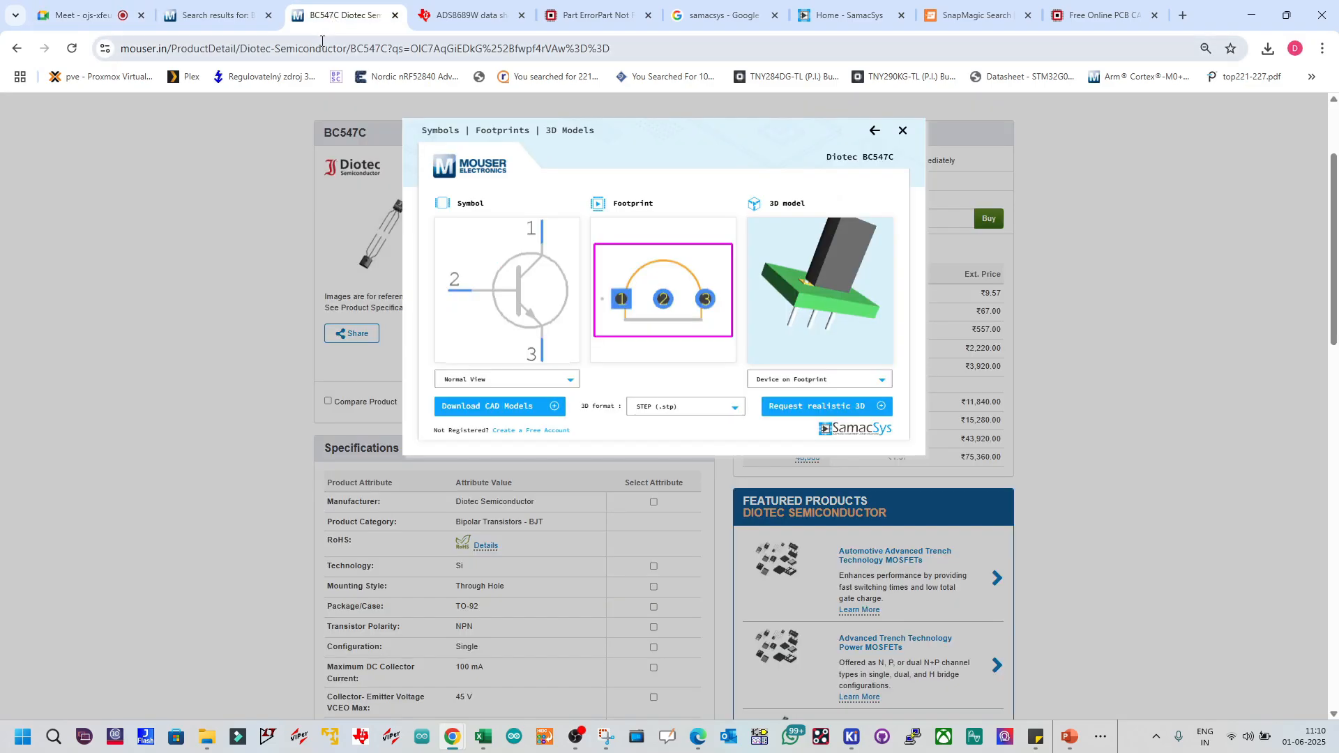
right_click(320, 49)
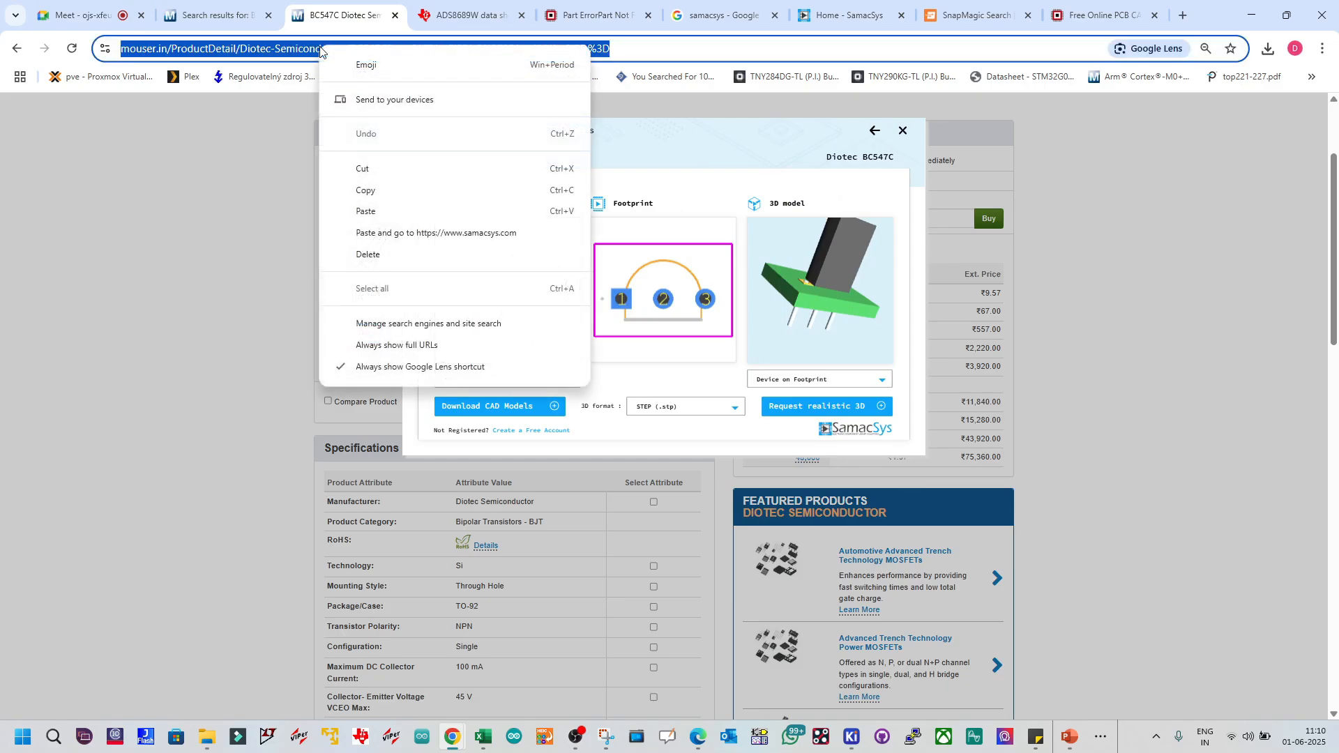
click(413, 194)
click(100, 19)
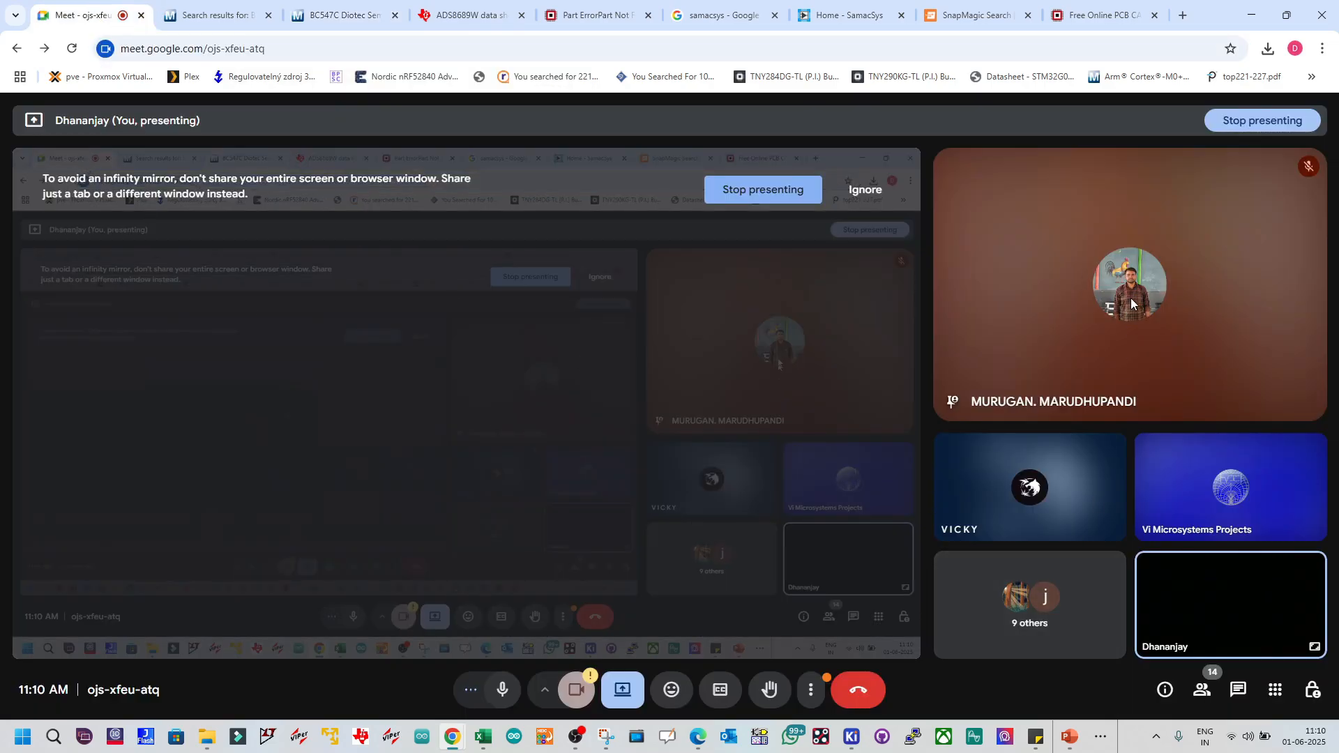
click(1238, 691)
key(ctrl+v)
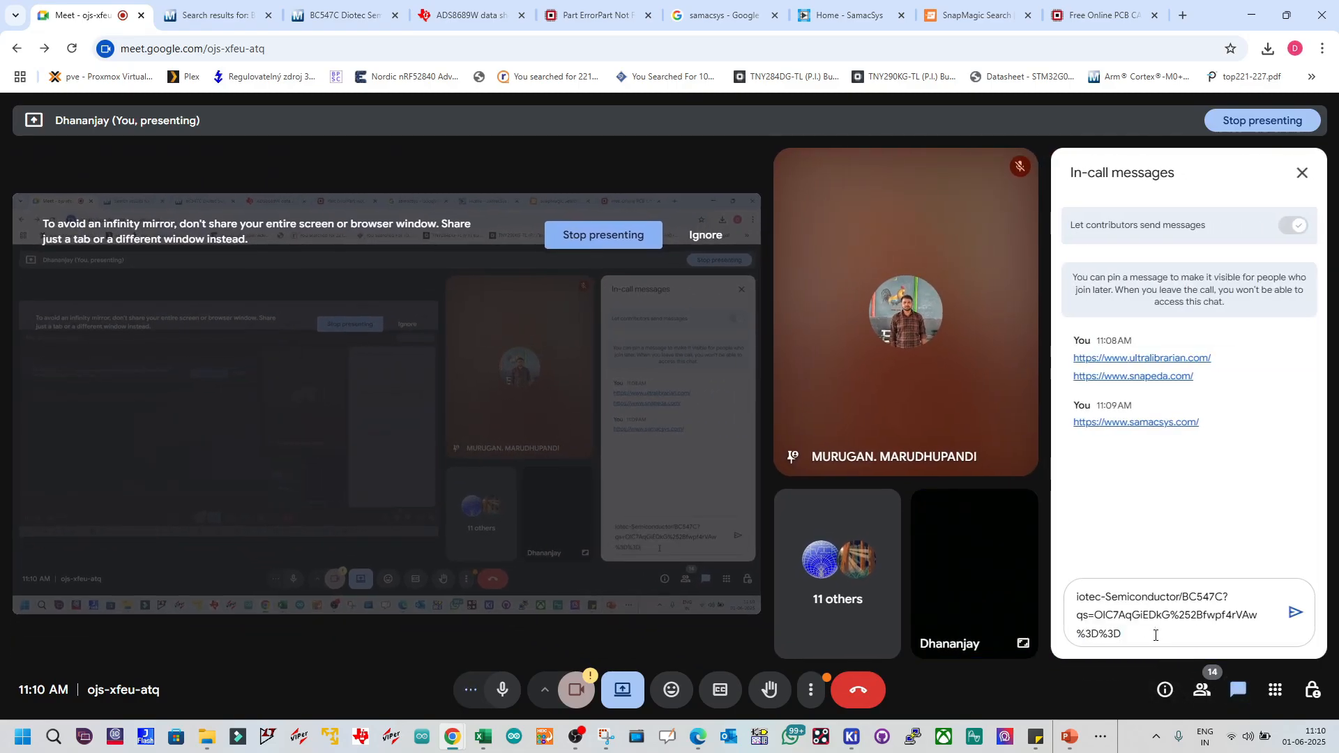
key(Return)
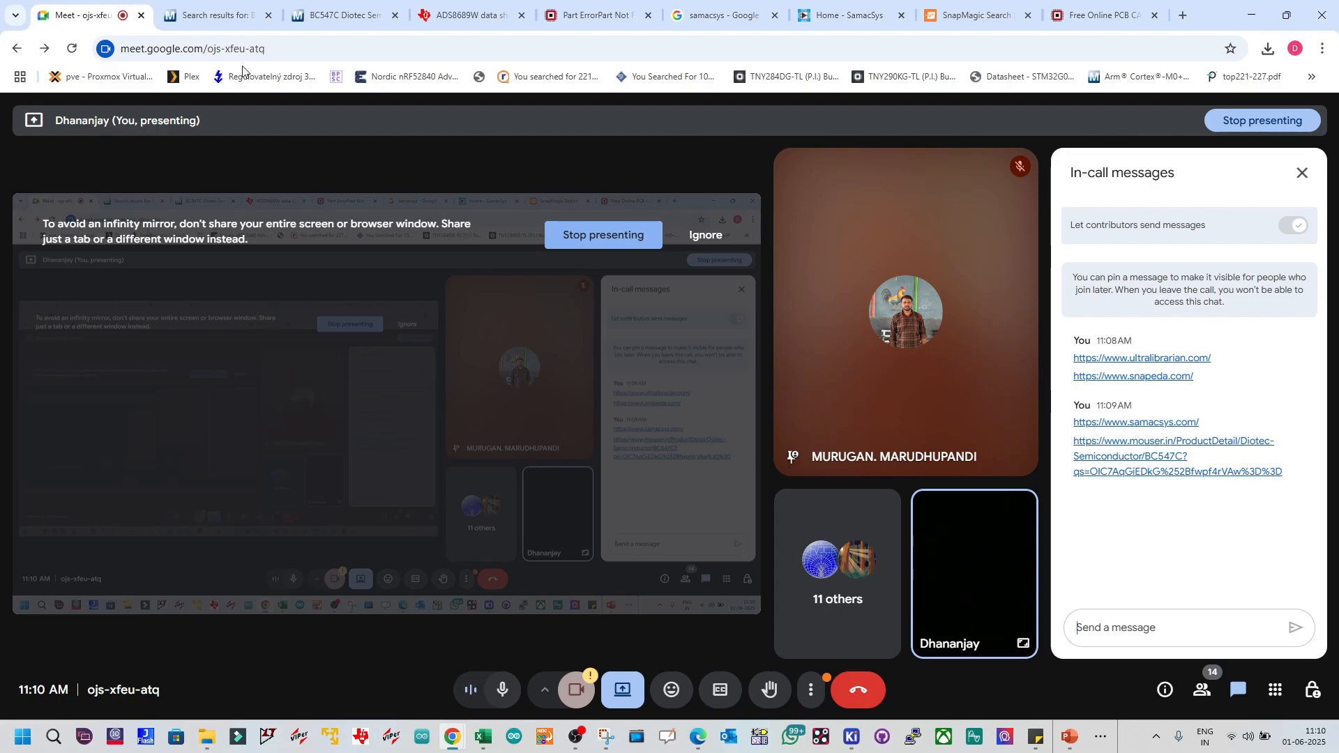
Step: Return to the Mouser BC547C CAD model preview and rotate its 3D model to view it from another angle
mouse_move(329, 24)
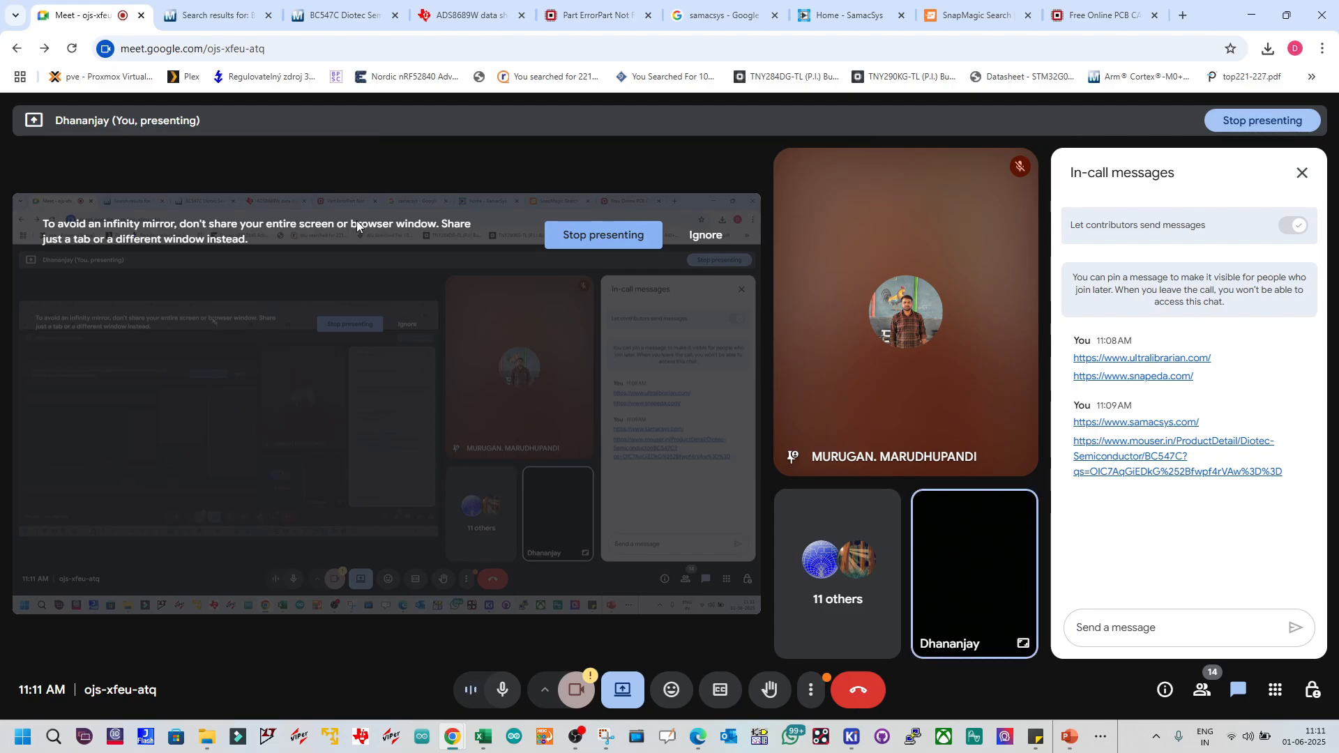
click(209, 15)
click(301, 15)
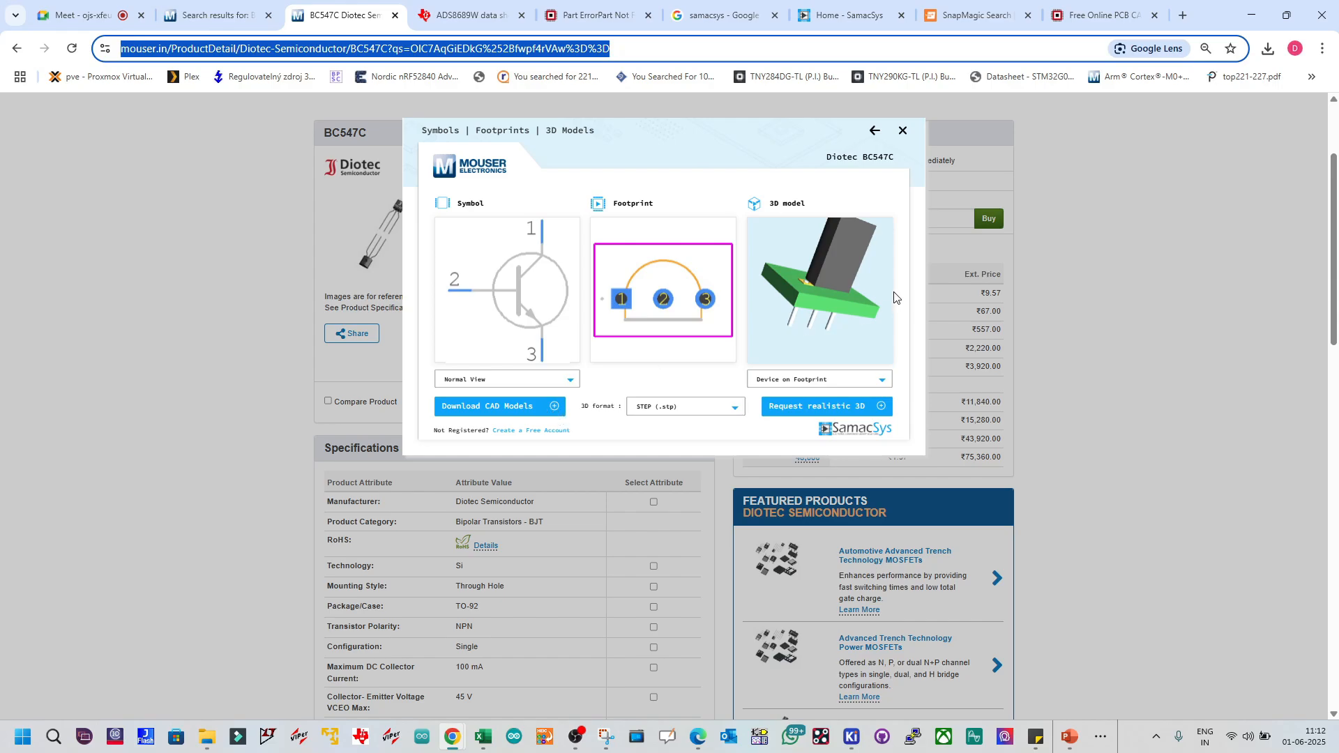
drag(826, 318, 795, 321)
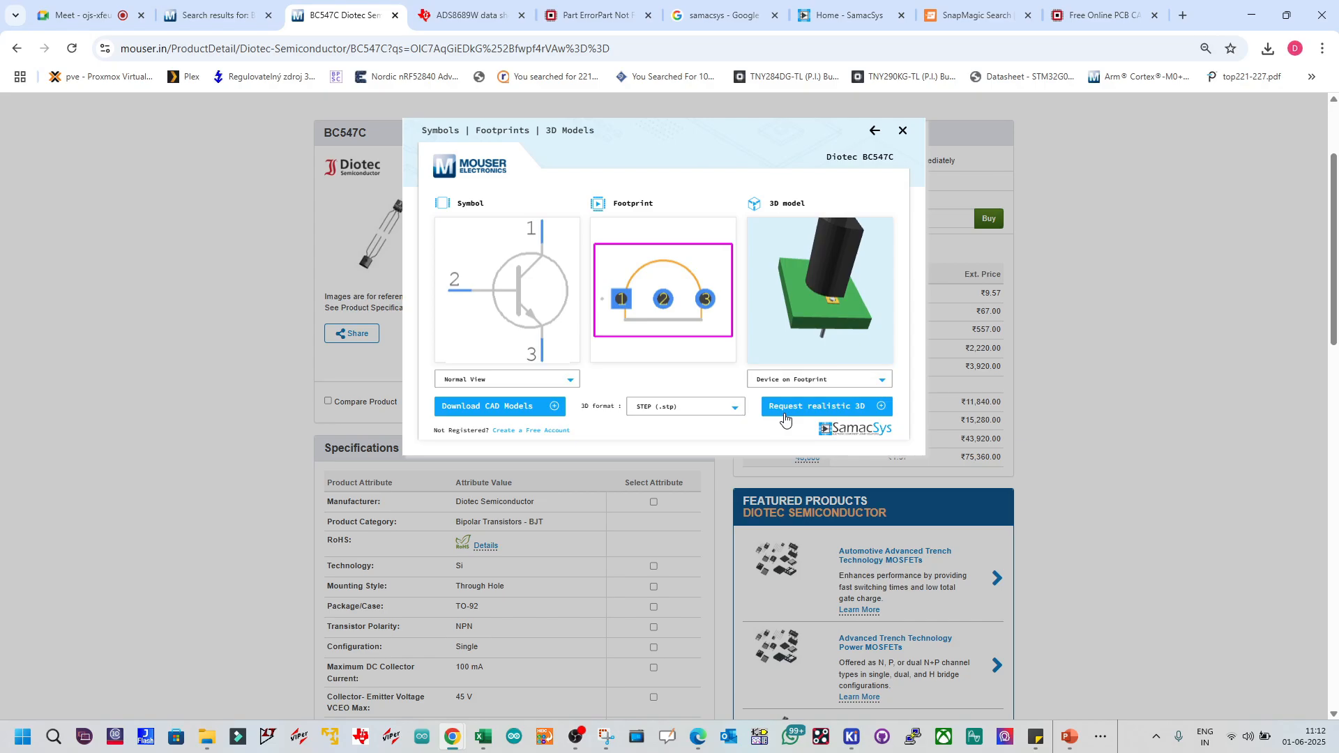
Step: Switch to KiCad and show the project manager window of project2
click(852, 735)
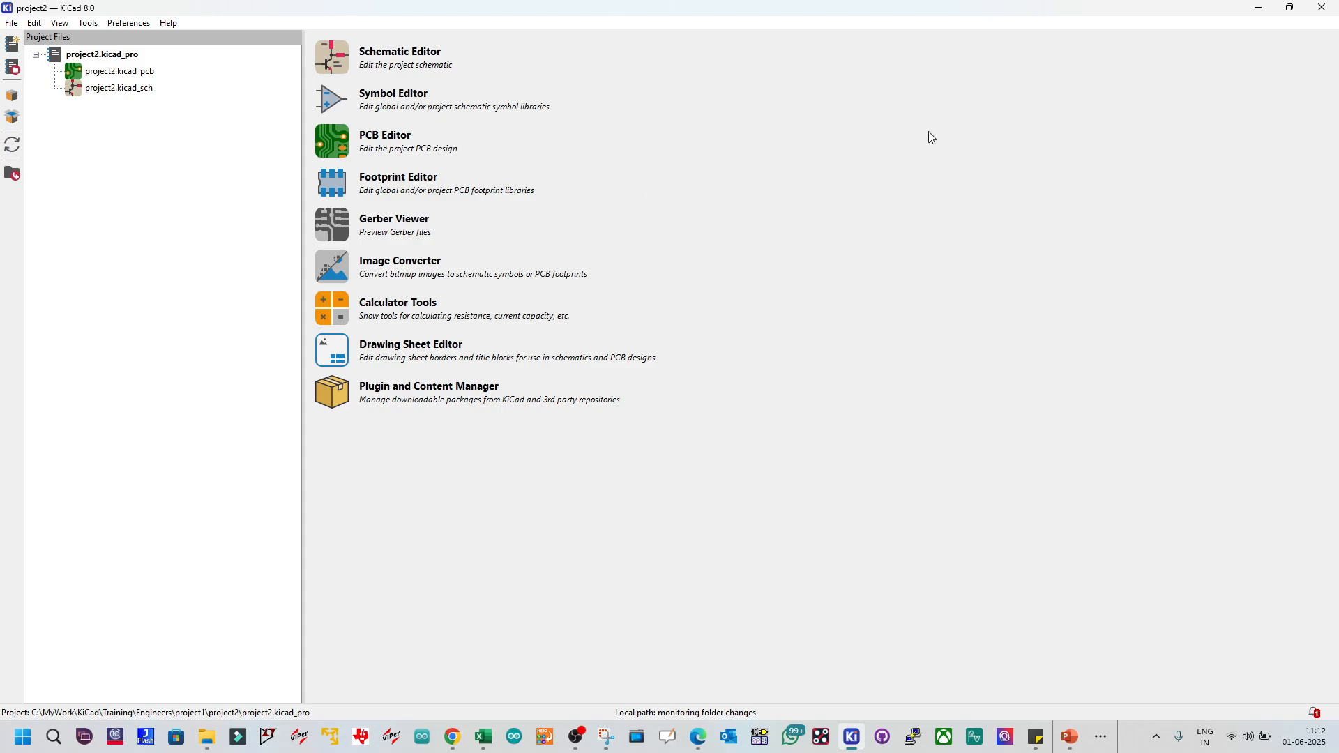
click(1289, 8)
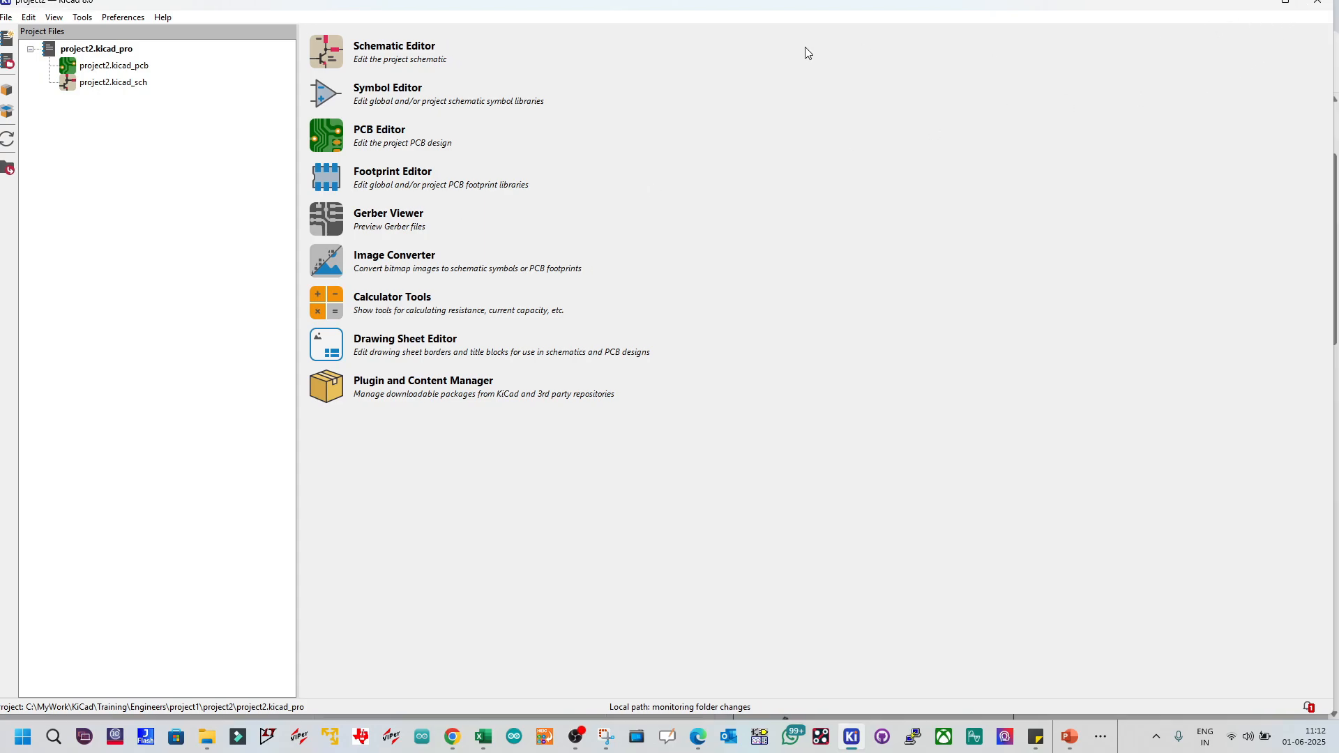
drag(633, 7, 639, 12)
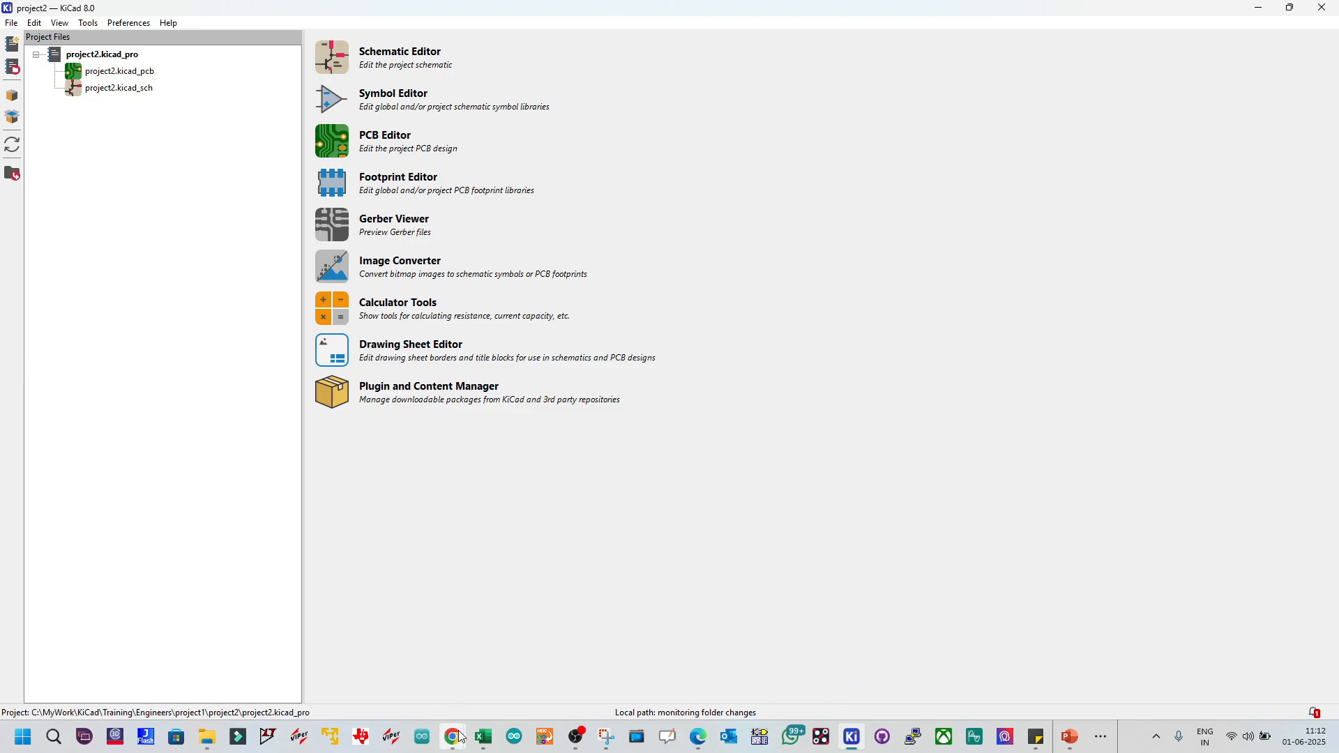
Step: Switch back to Chrome, open the shared Mouser link from the in-call messages and display the BC547C symbol, footprint and 3D model preview
mouse_move(453, 737)
click(511, 675)
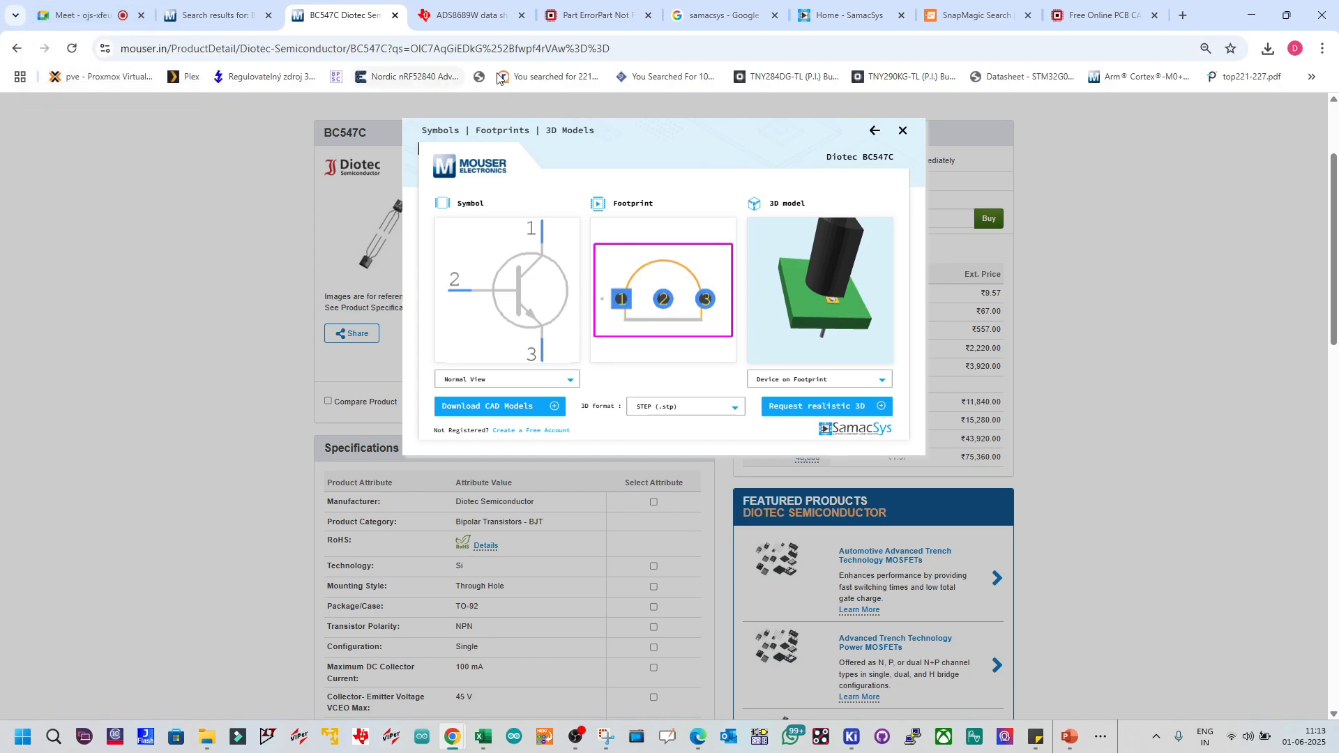
click(630, 46)
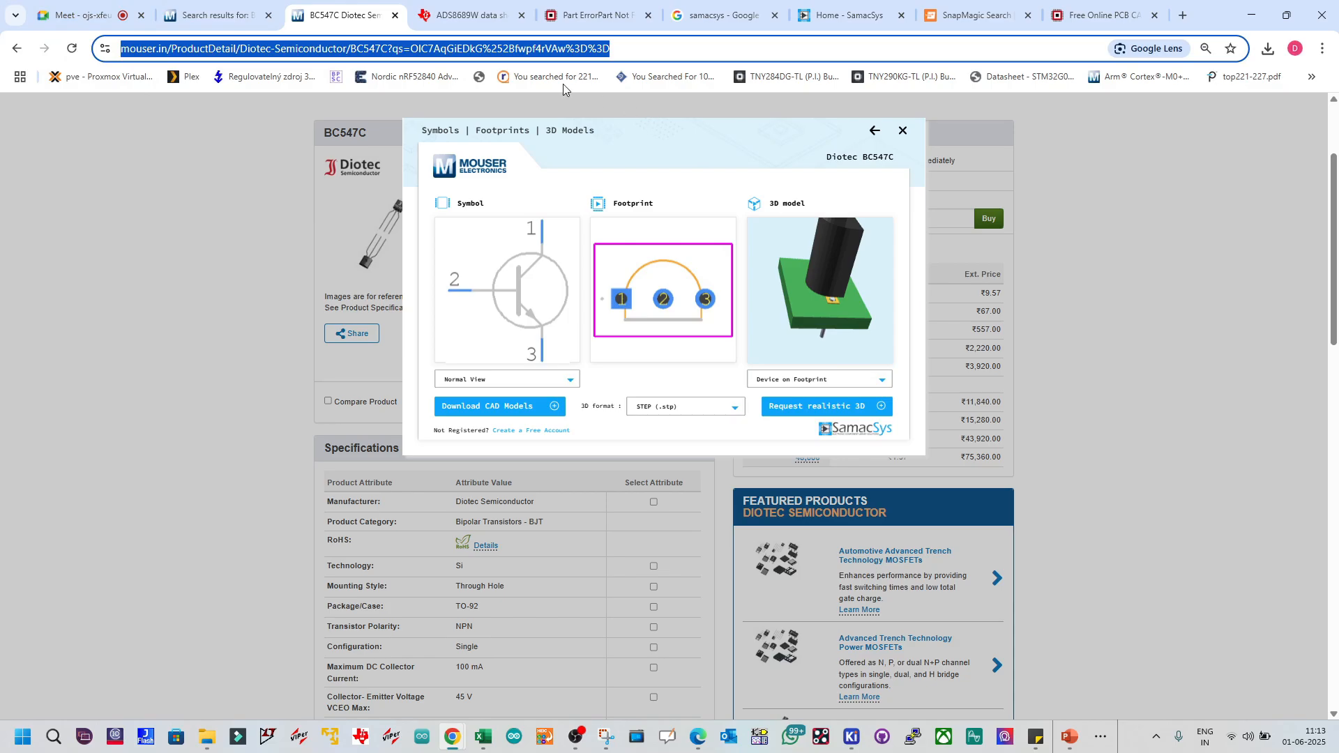
click(77, 15)
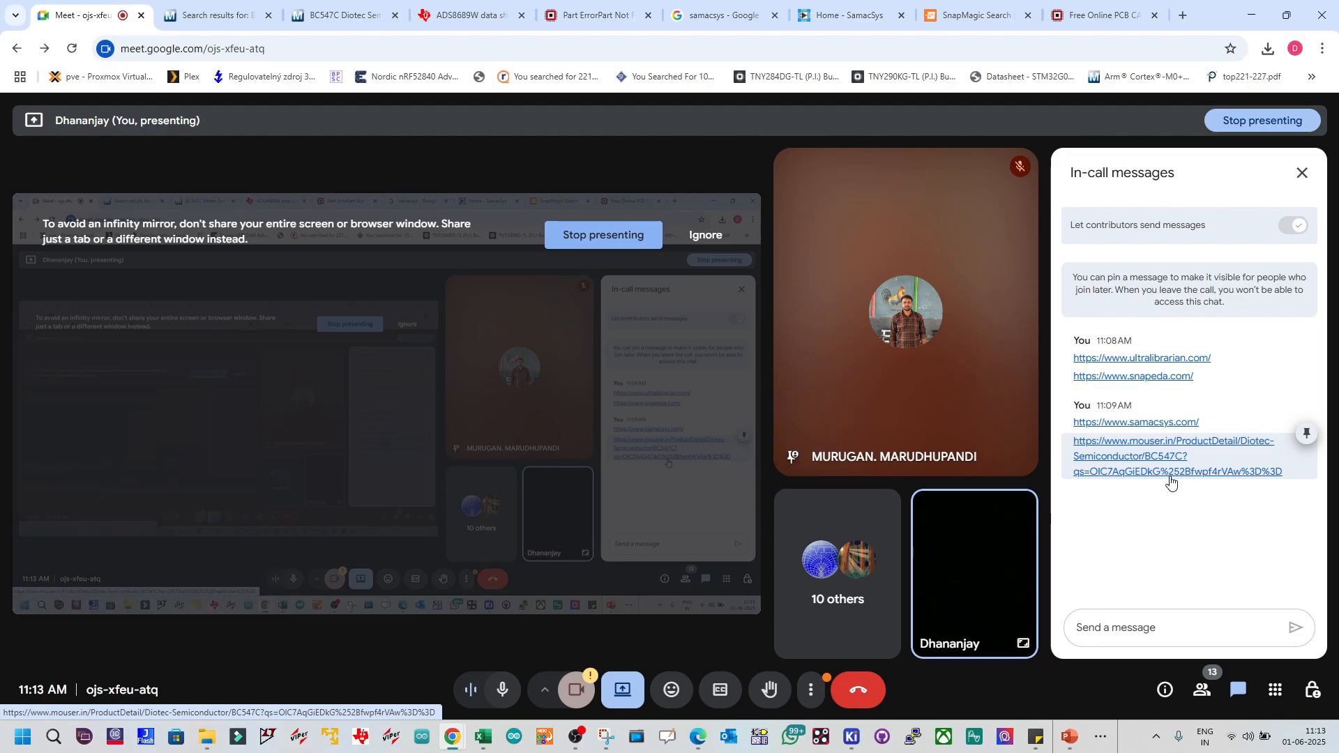
click(1171, 478)
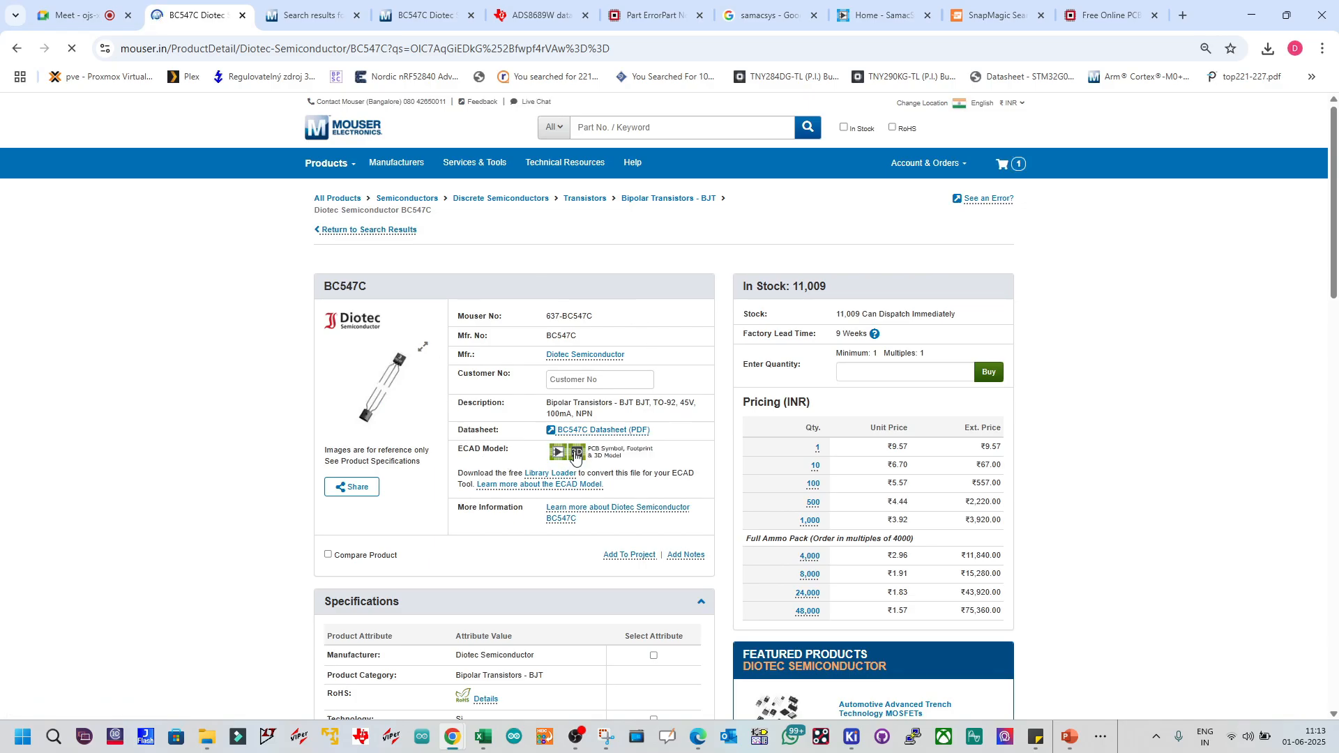
click(576, 453)
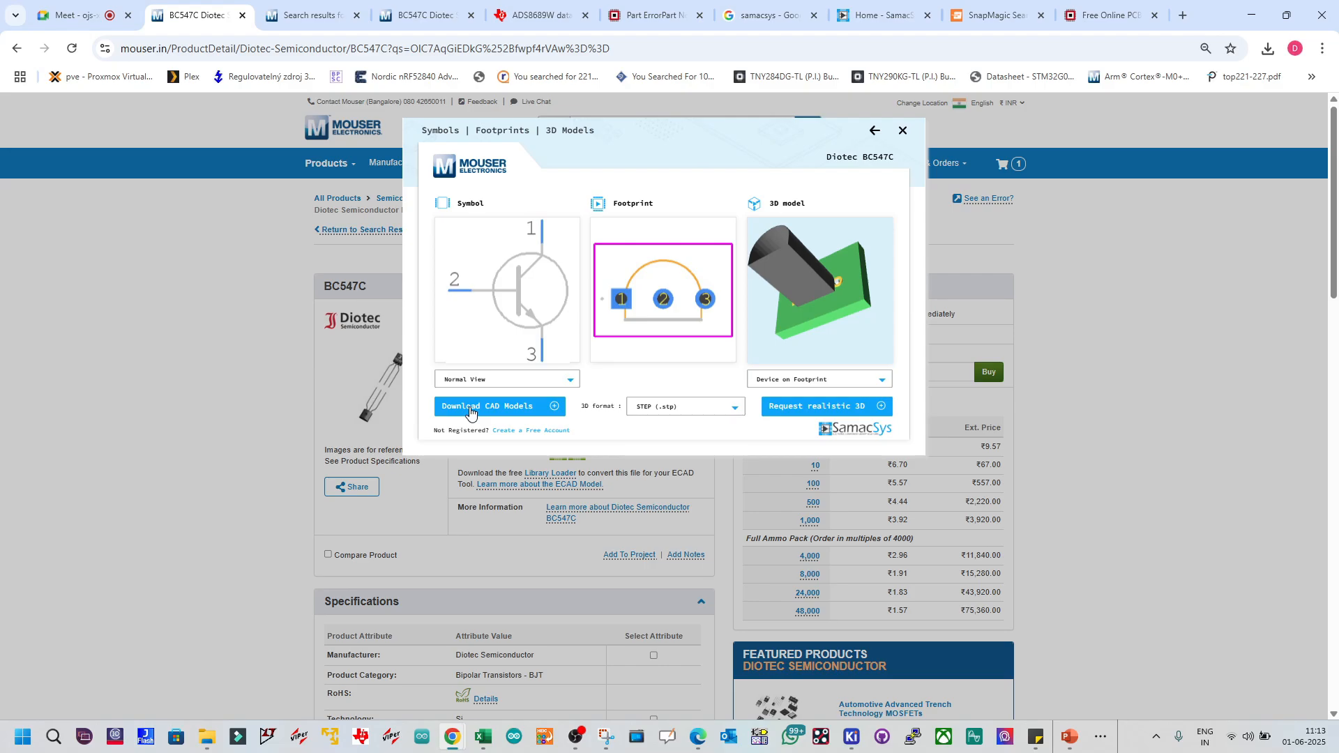
Step: Look through the participant list of the Google Meet call and bring up the Downloads folder in File Explorer
click(68, 15)
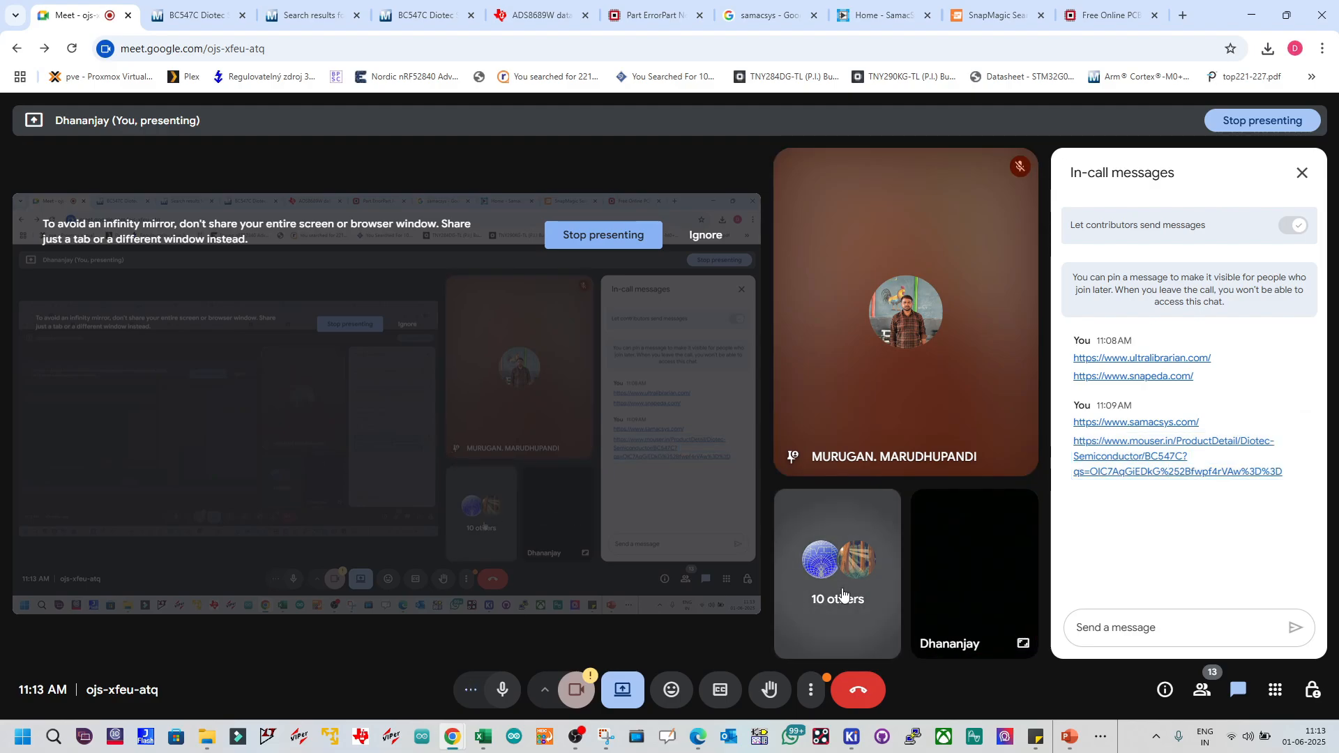
click(843, 595)
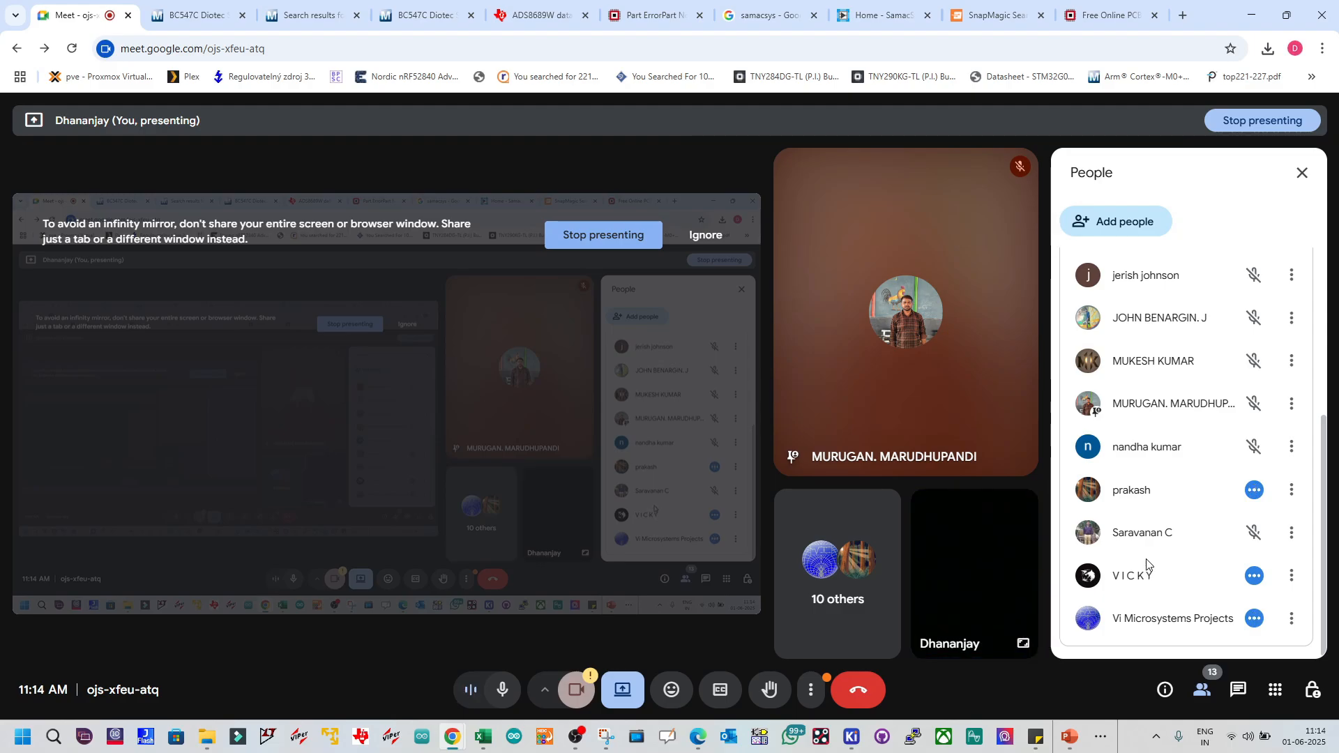
mouse_move(207, 745)
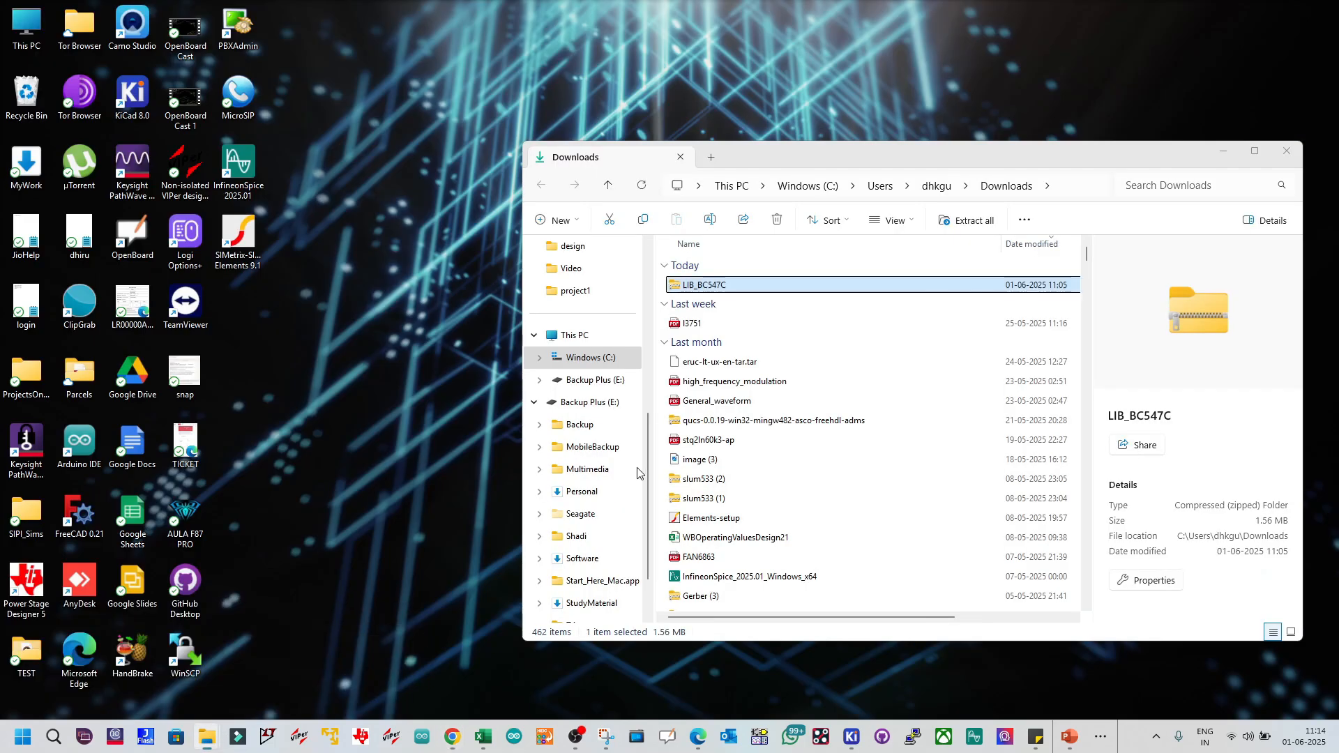
Step: Move the Downloads window to a clearer spot over the meeting and cut the LIB_BC547C archive
click(342, 673)
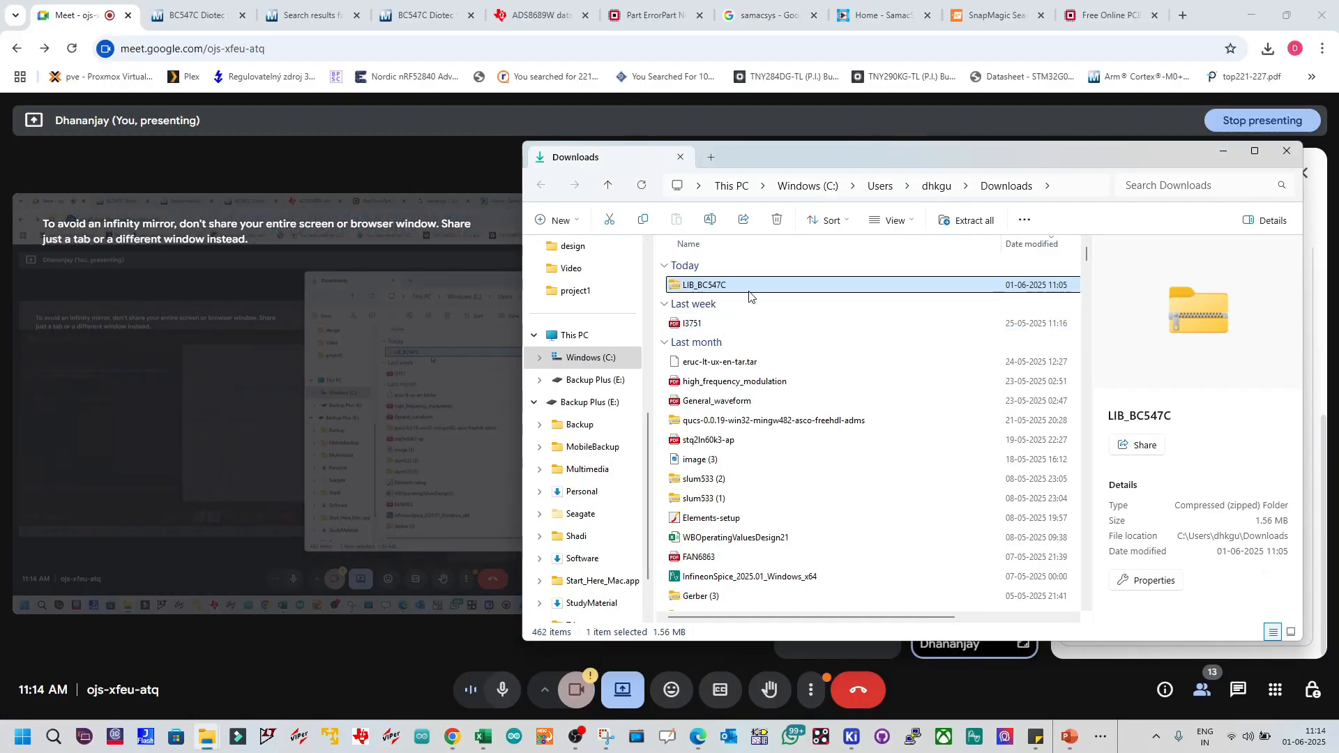
drag(787, 156, 722, 100)
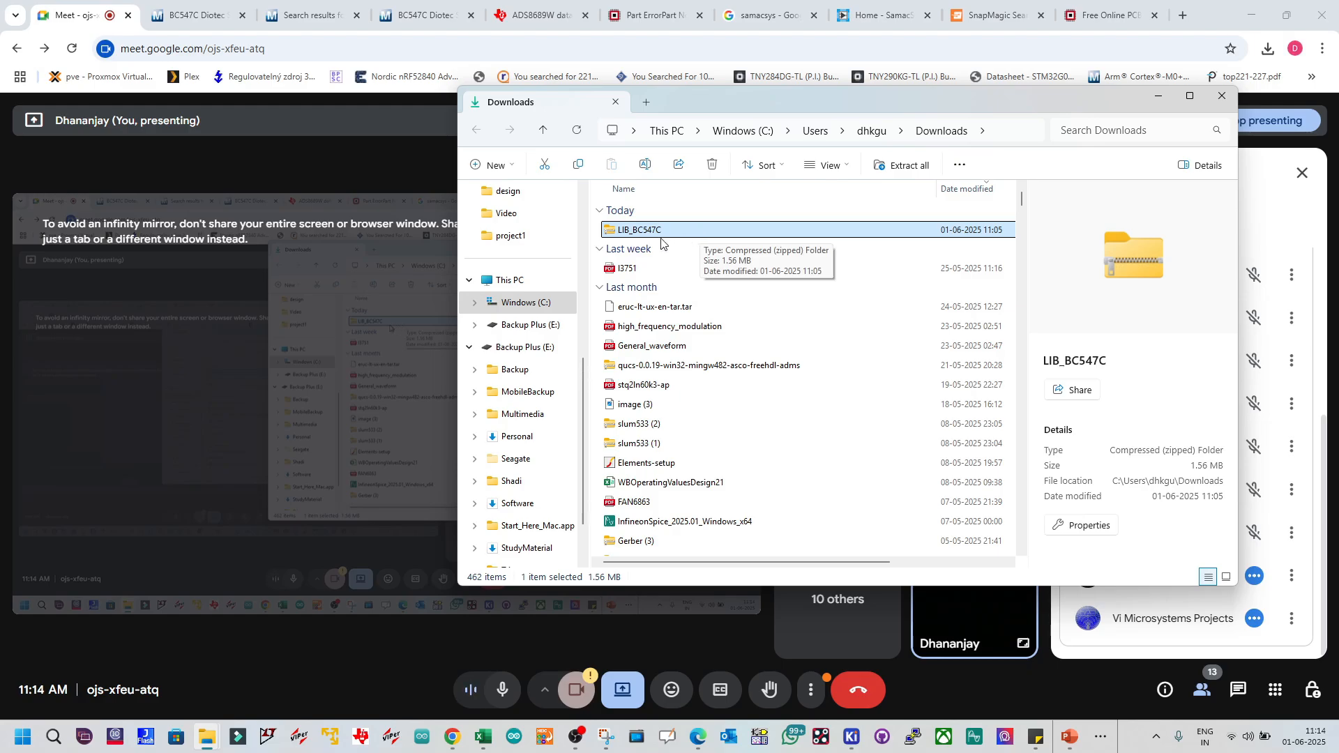
drag(788, 94, 712, 76)
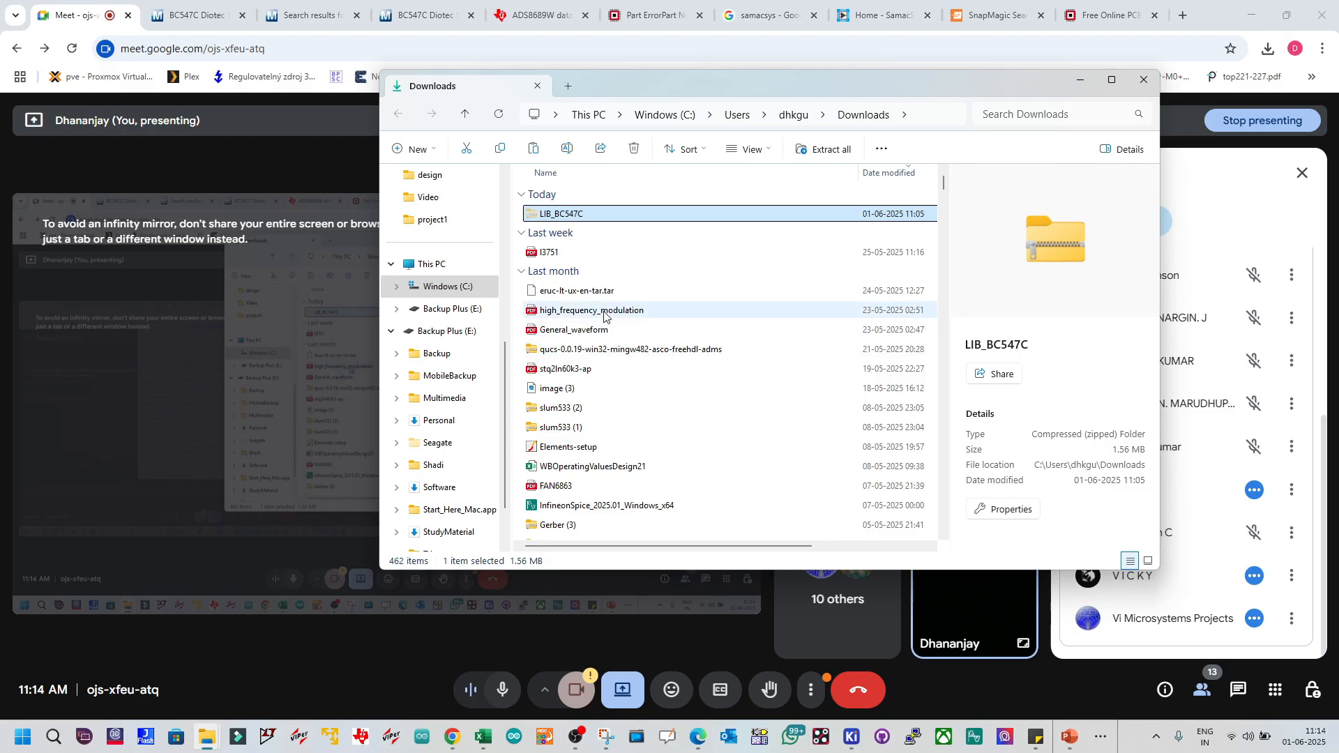
Step: Bring up the File Explorer window showing the KiCad Training folder and open its Engineers folder
click(209, 737)
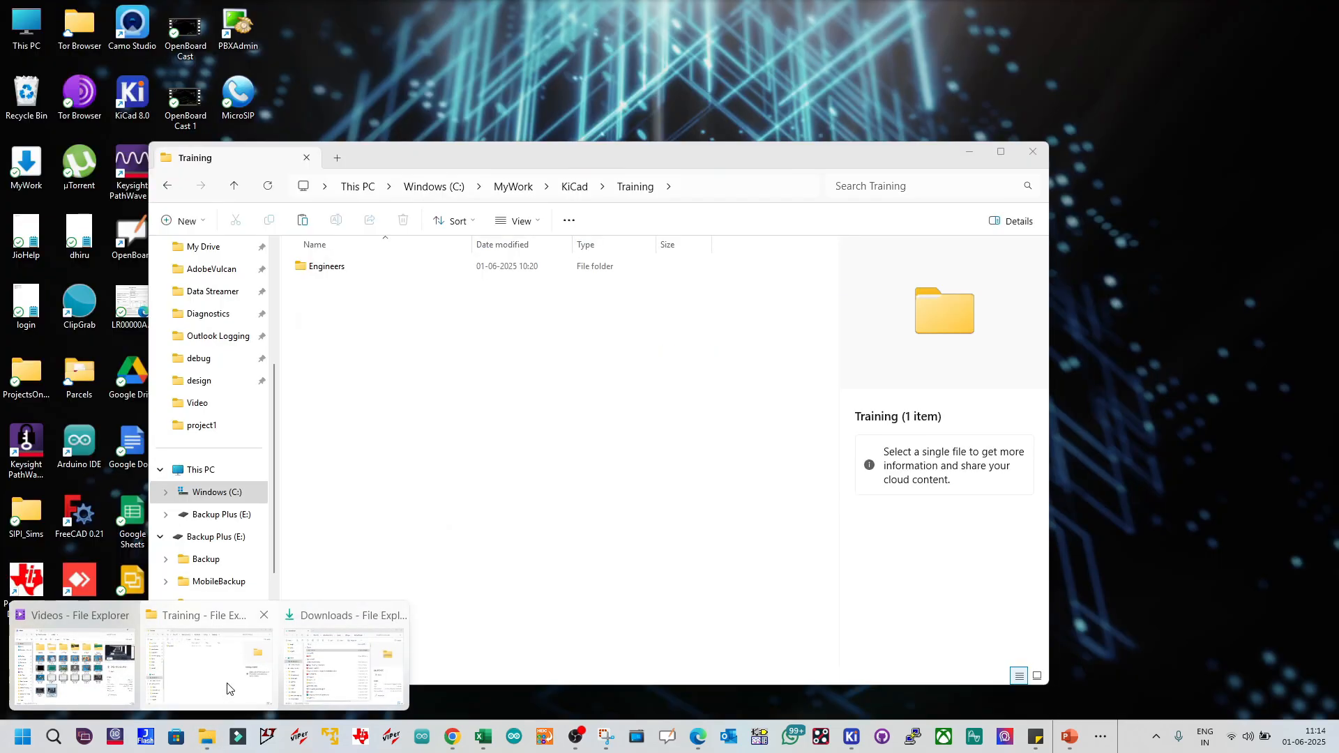
click(226, 691)
click(488, 511)
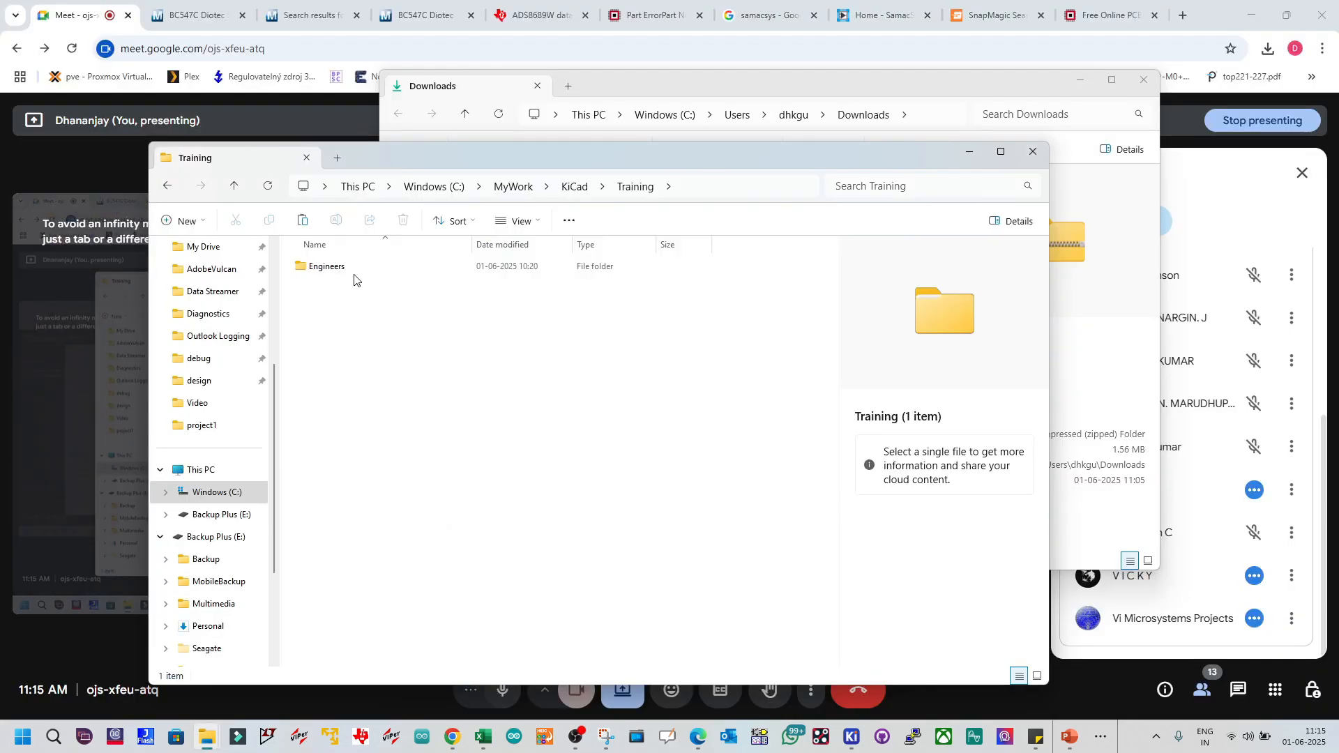
double_click(349, 272)
Step: Look through the project1 folder and its project2 subfolder, and return to the Engineers folder
double_click(333, 278)
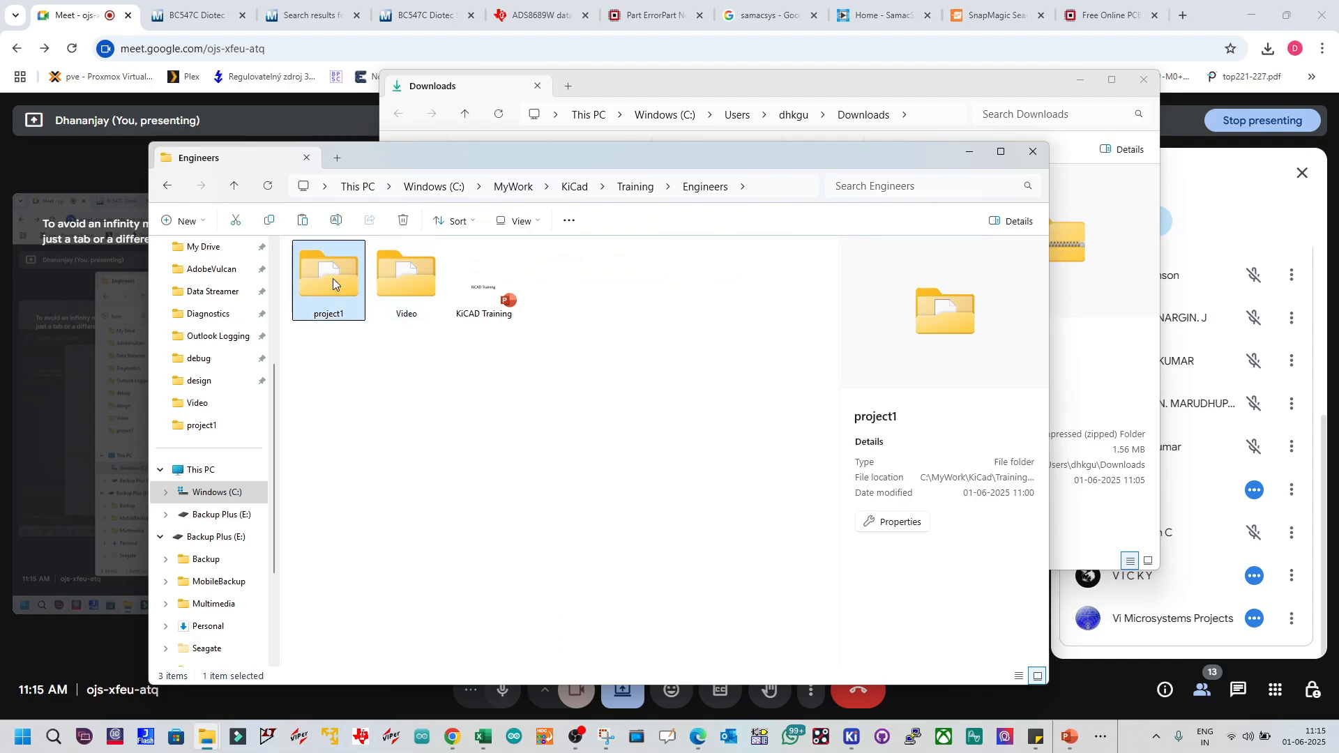
click(384, 286)
double_click(384, 286)
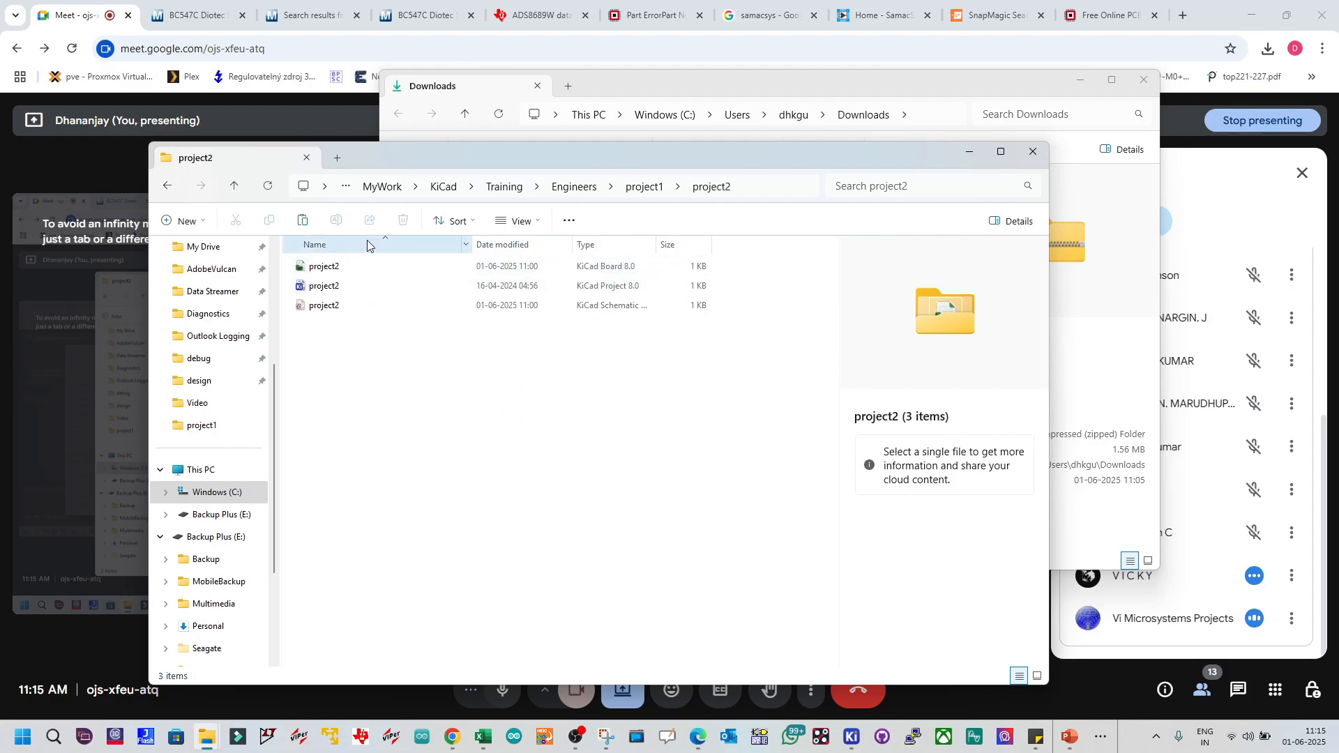
click(585, 187)
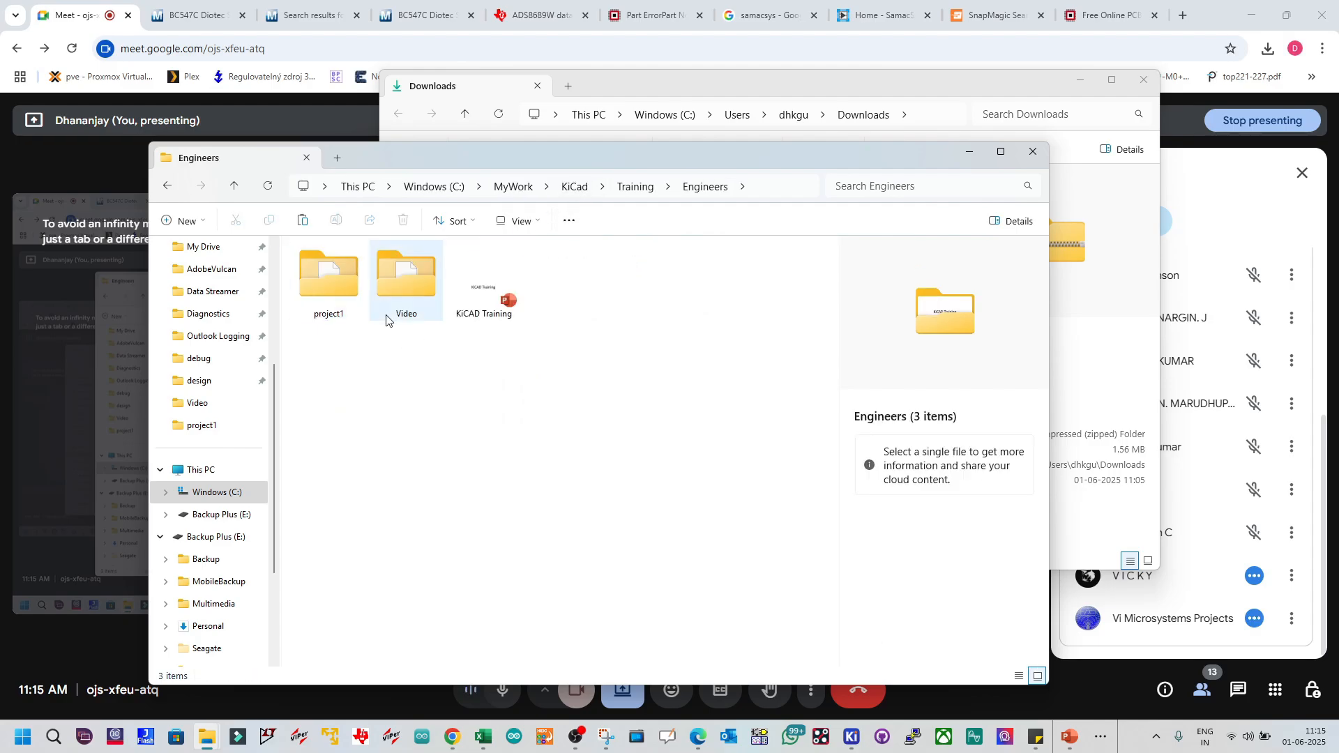
double_click(327, 282)
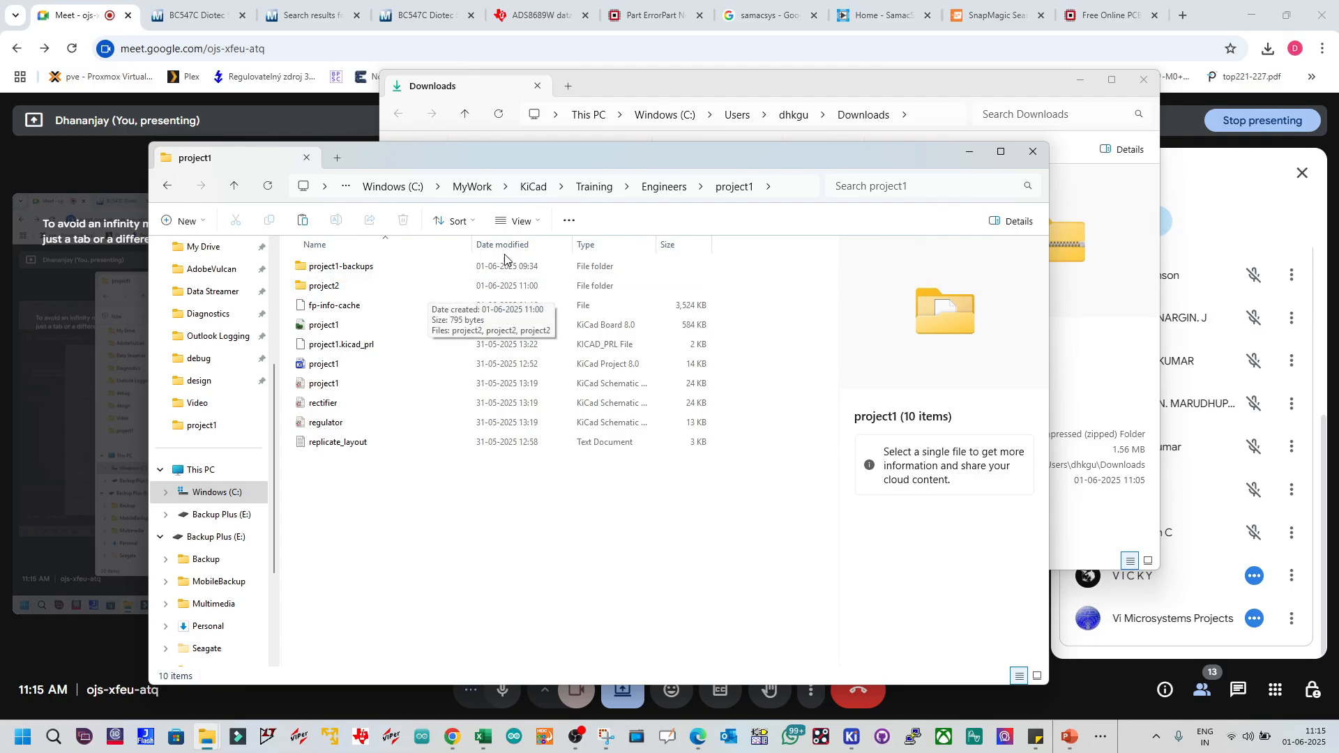
click(661, 187)
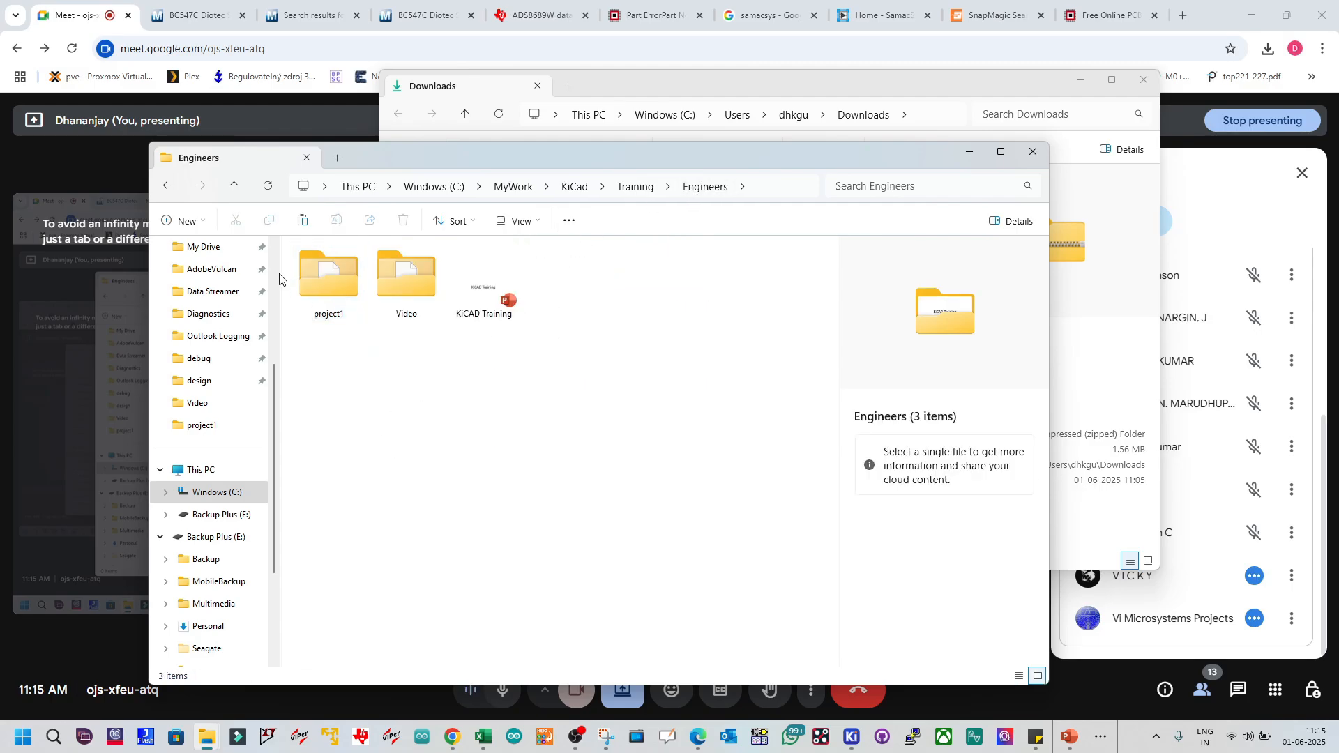
Step: Create a folder named library in the Engineers folder and open it
click(196, 221)
click(201, 255)
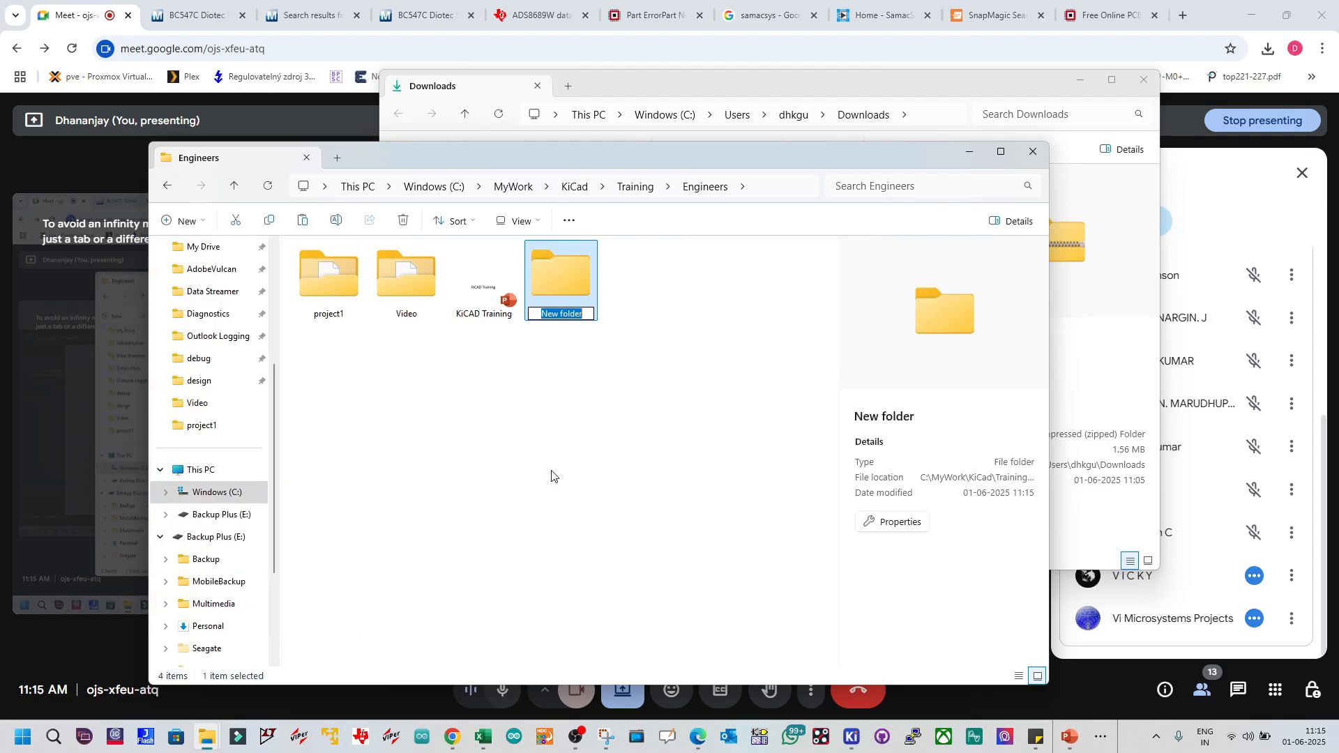
text(library)
key(Return)
key(Return)
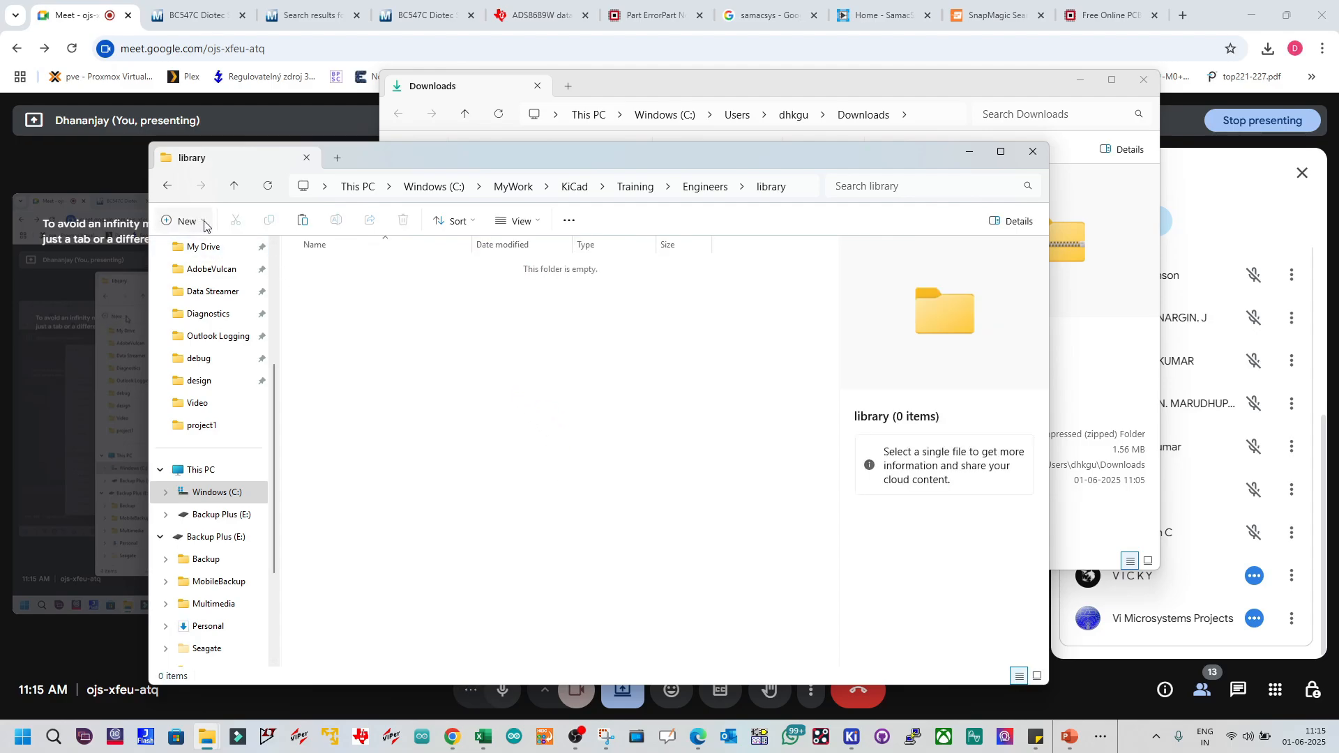
Step: Create and open a folder named source inside library, and paste the cut LIB_BC547C archive into it
click(179, 221)
click(375, 354)
key(ctrl+shift+n)
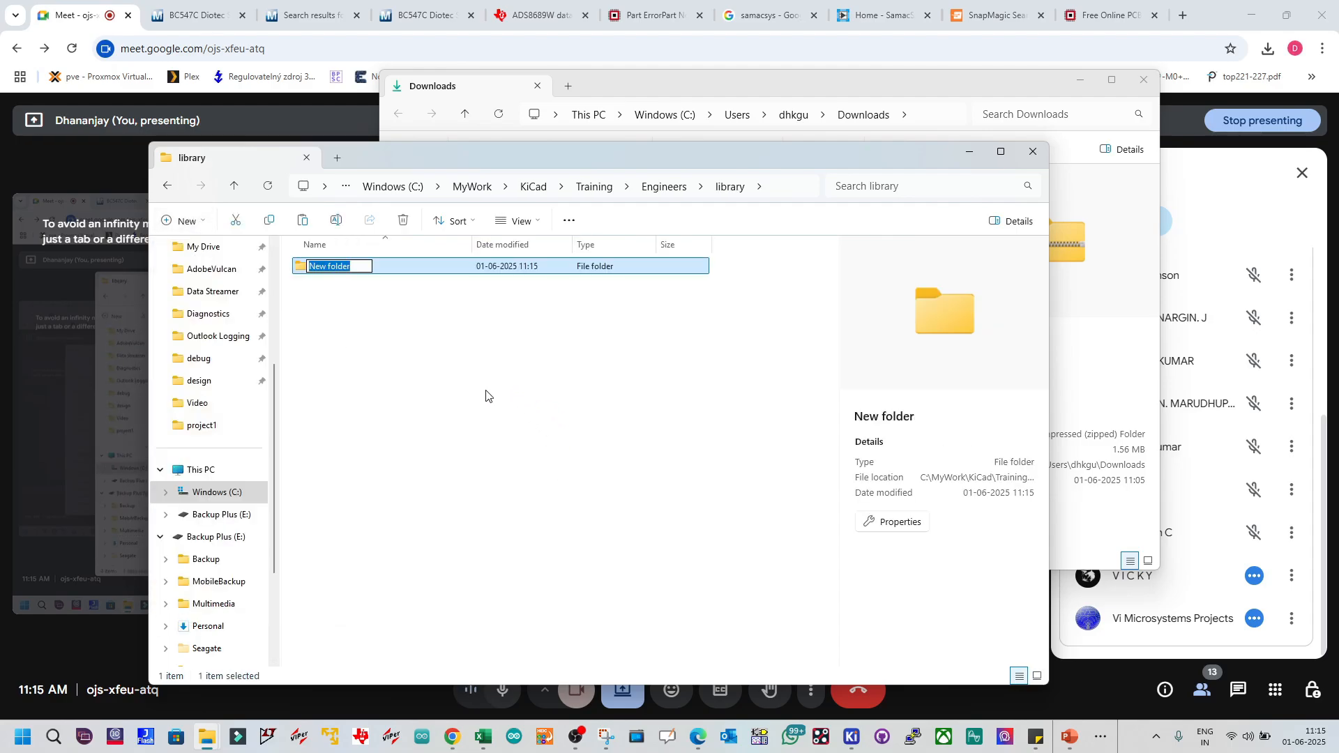
text(source)
key(Return)
key(Return)
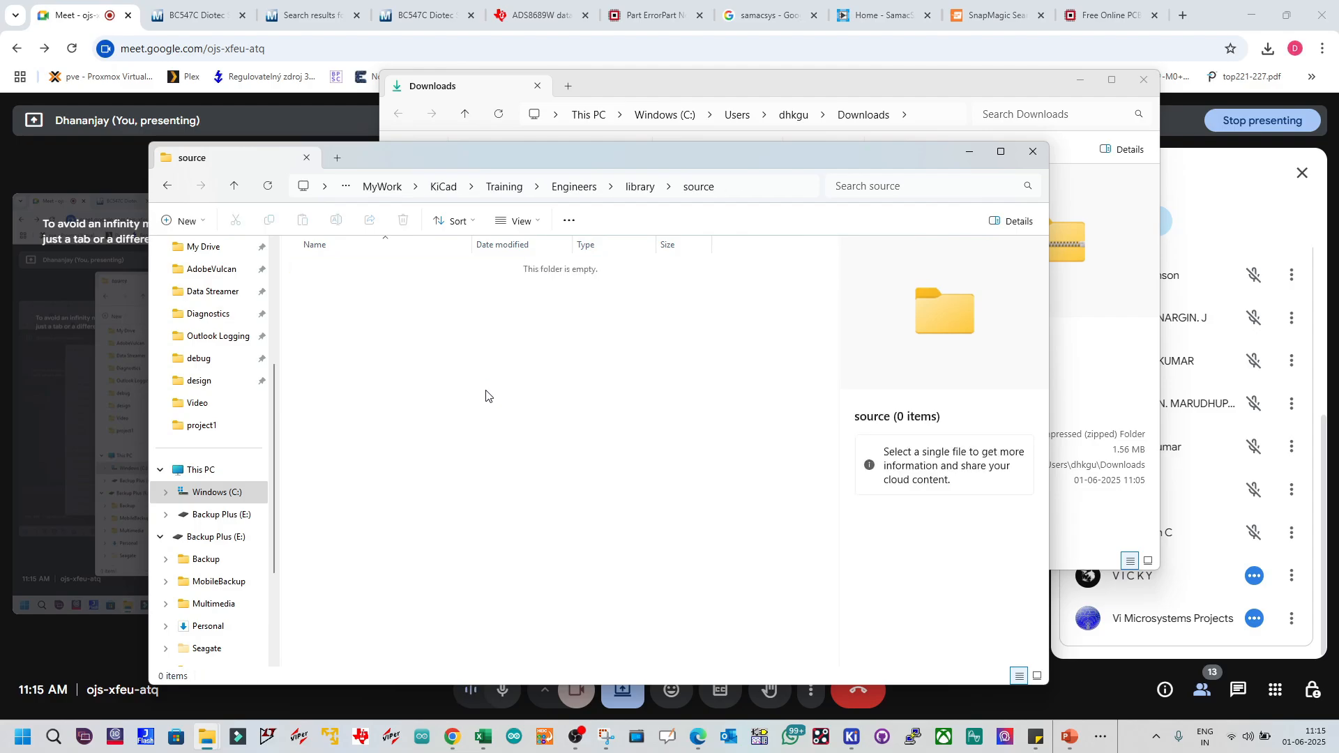
key(ctrl+v)
click(498, 393)
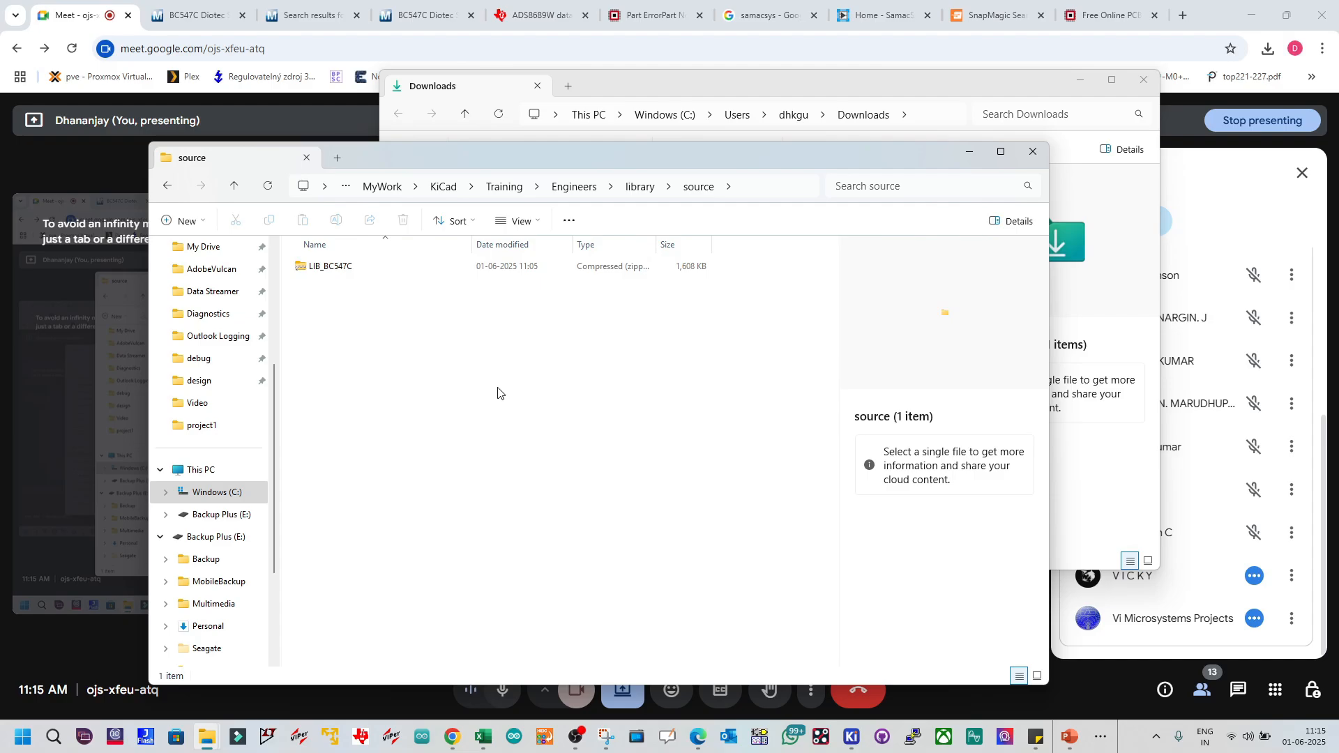
Step: Return to the library folder and create a second folder named custom beside source
click(640, 187)
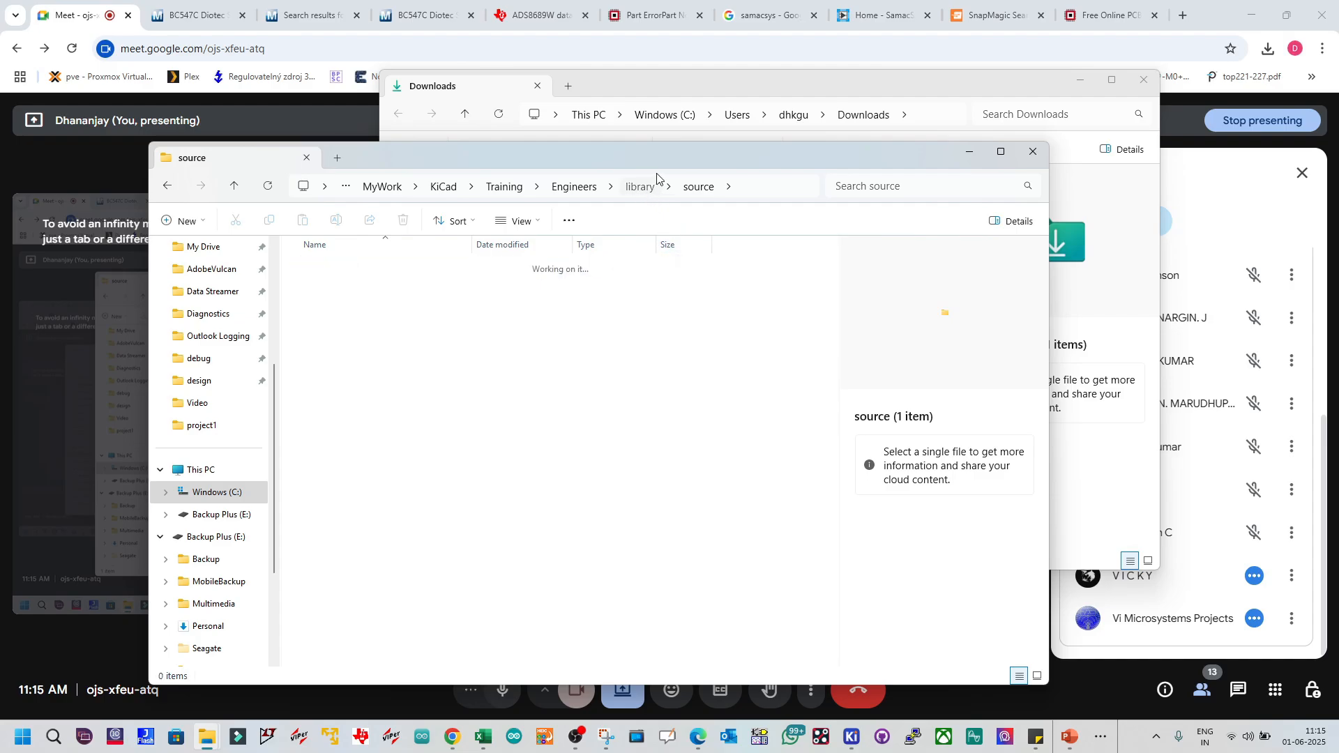
drag(671, 151, 649, 131)
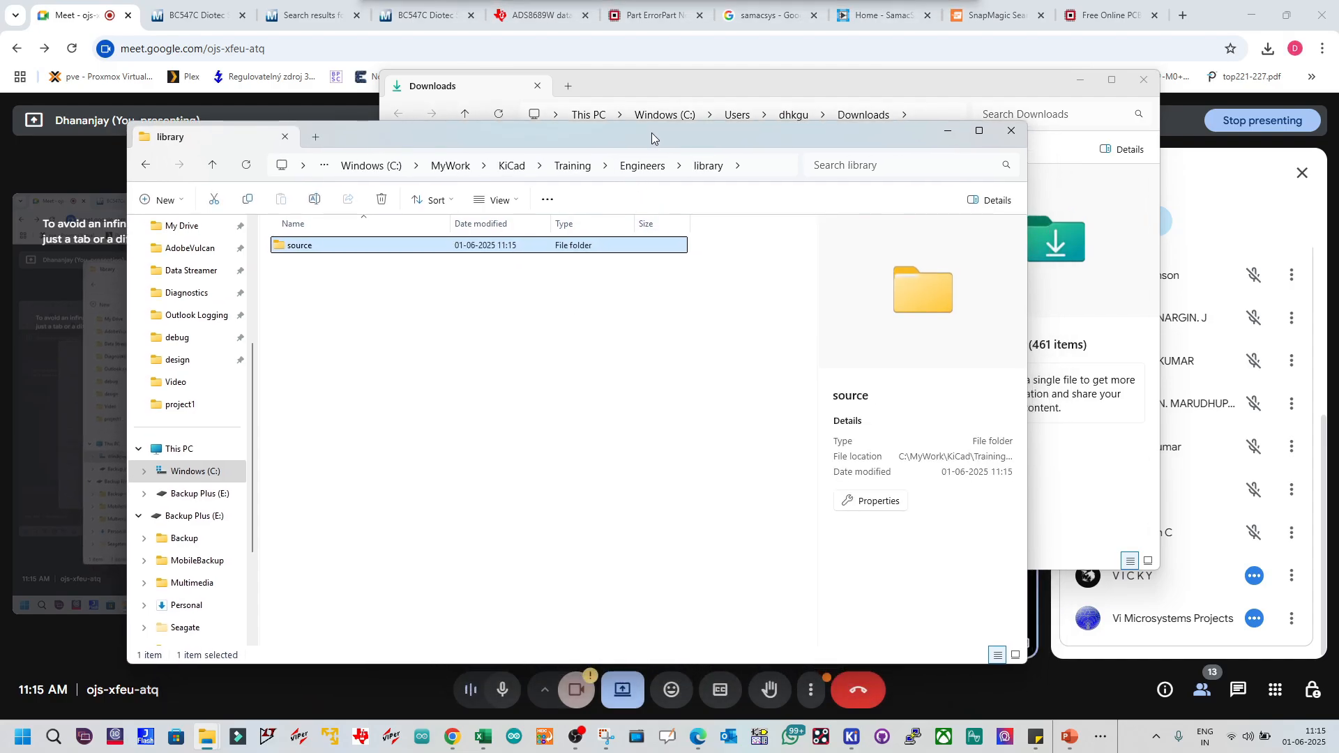
click(680, 288)
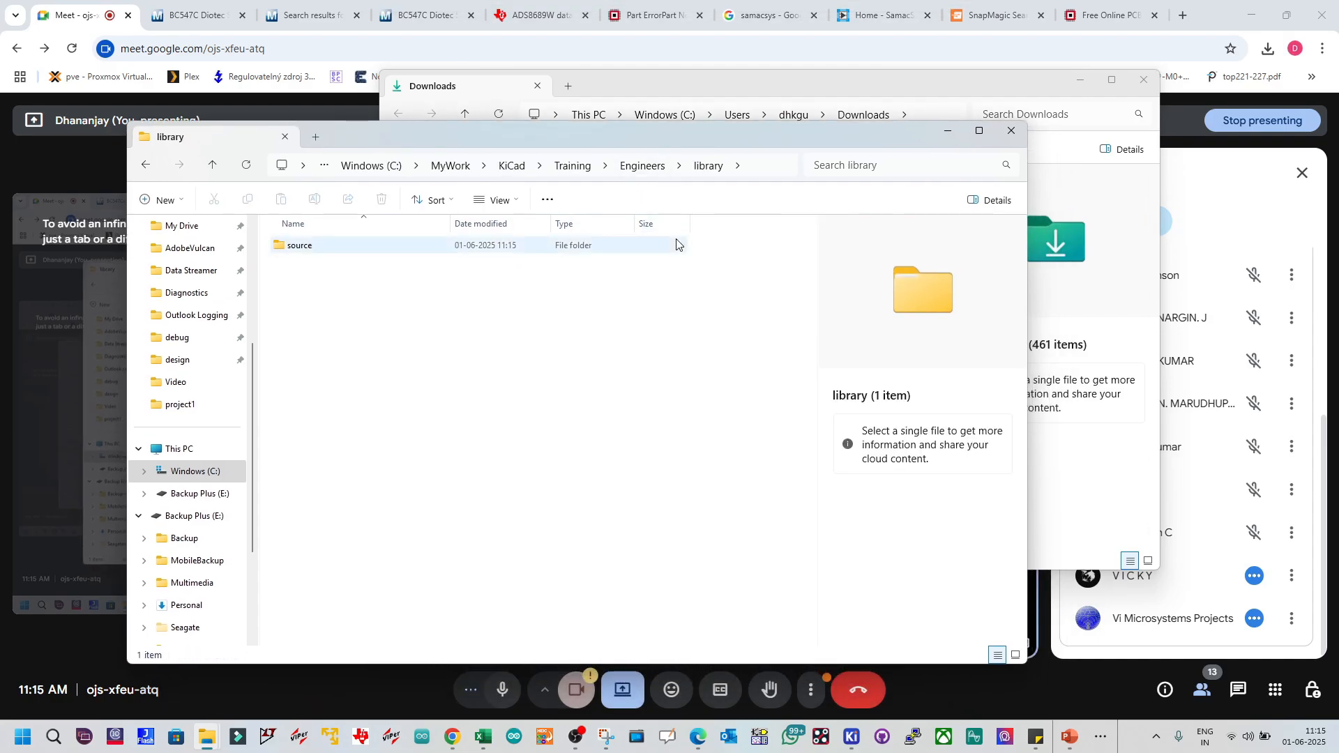
click(755, 170)
click(679, 528)
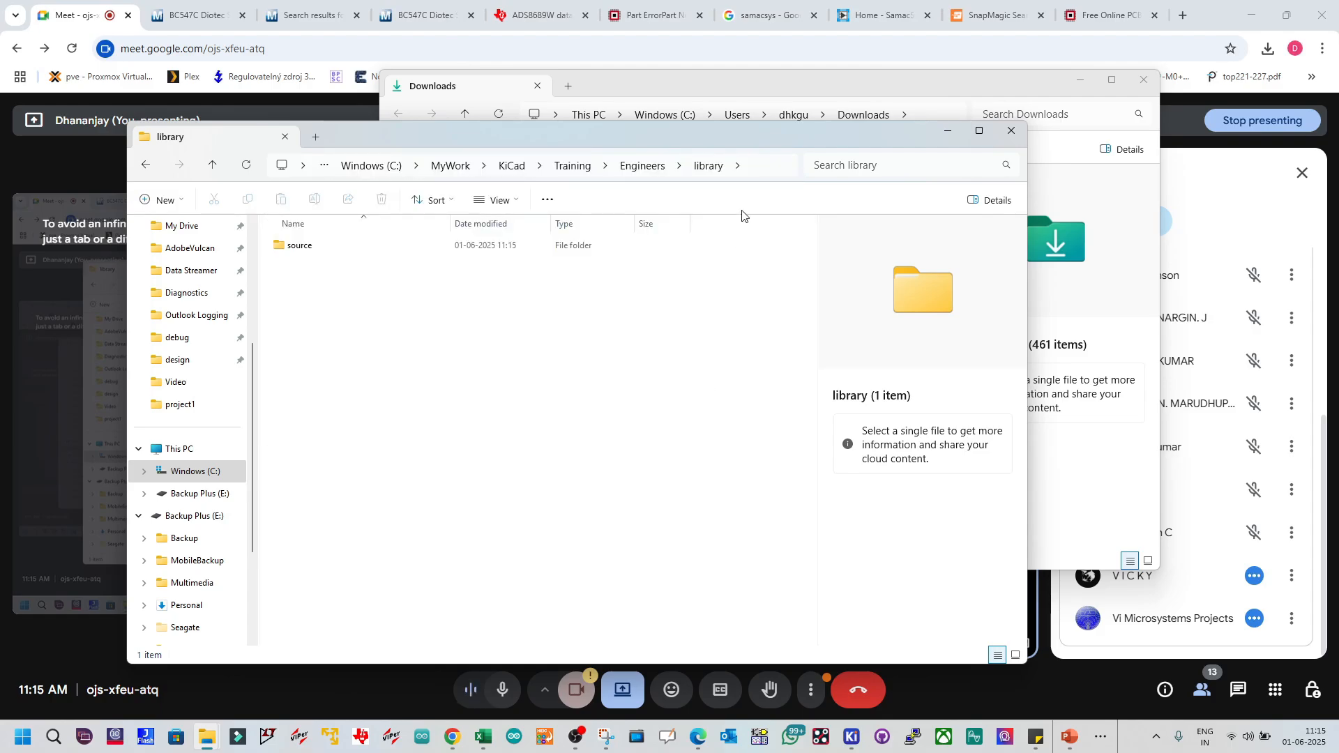
click(421, 254)
click(422, 270)
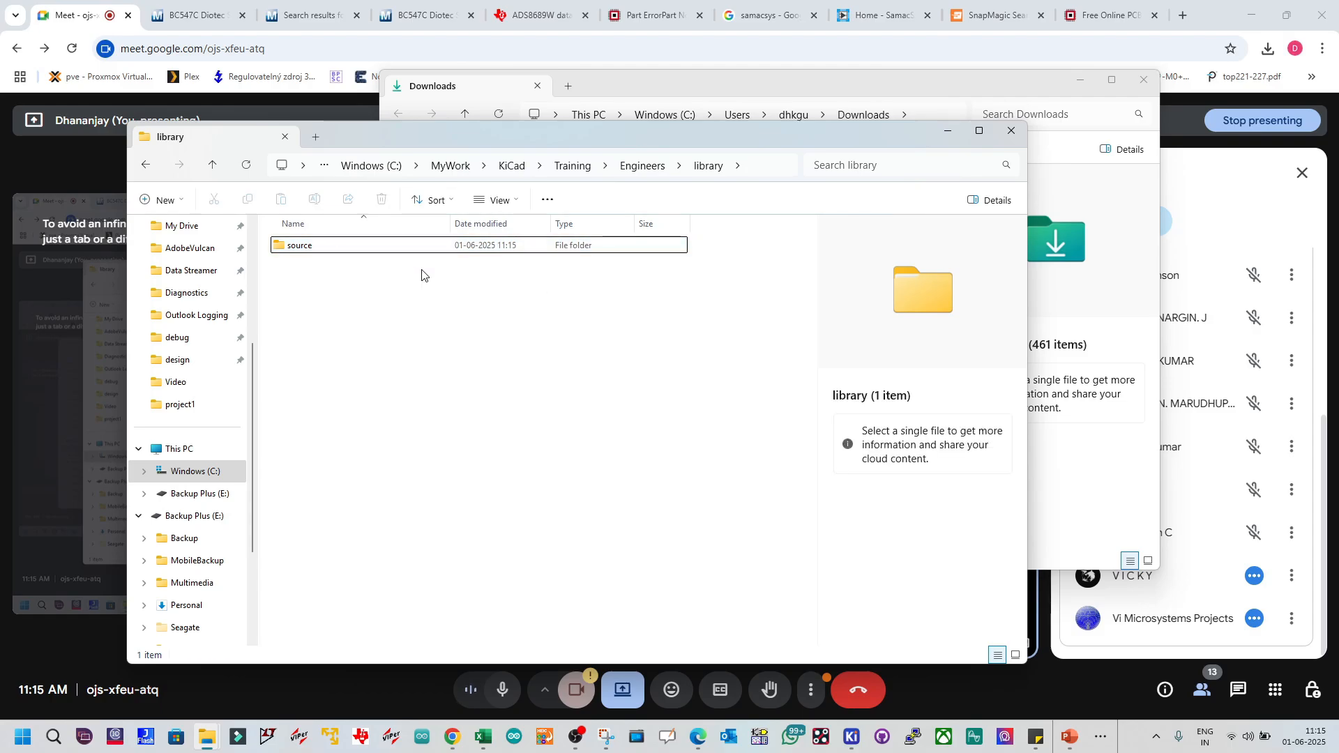
right_click(380, 291)
mouse_move(455, 411)
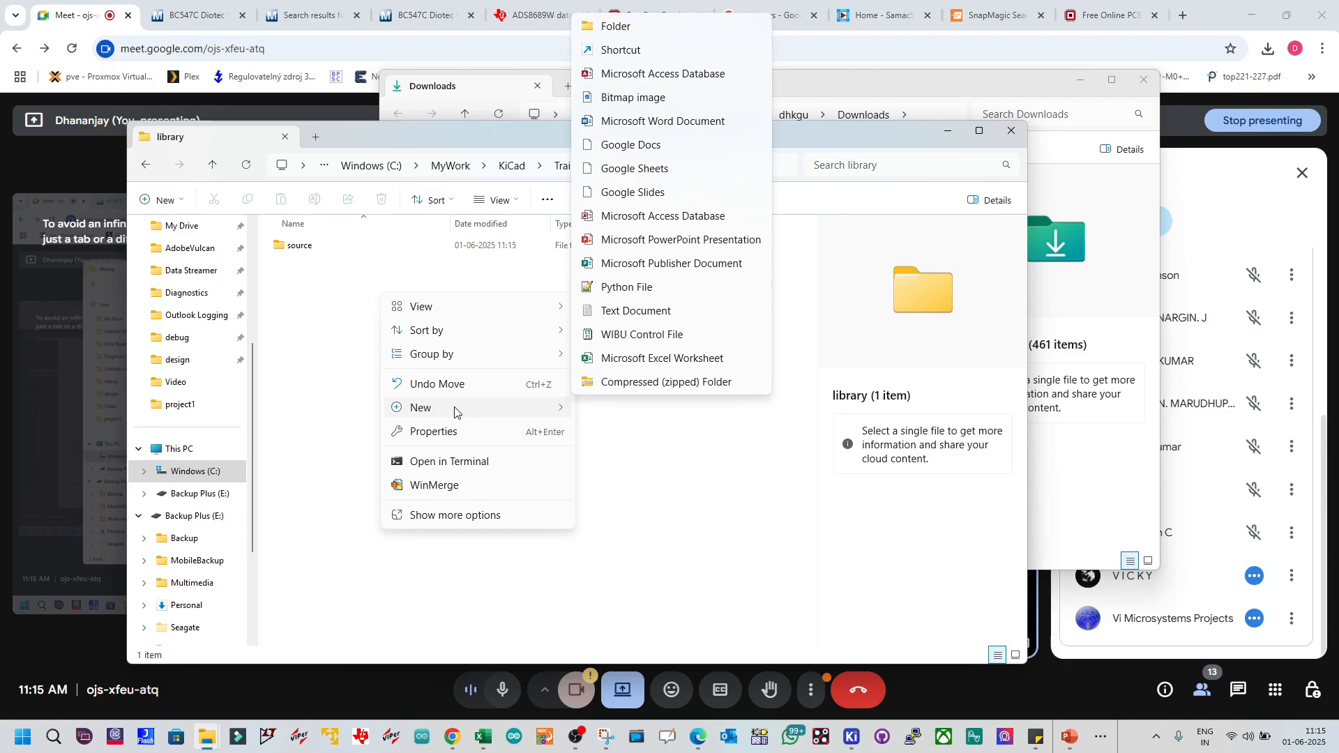
click(637, 28)
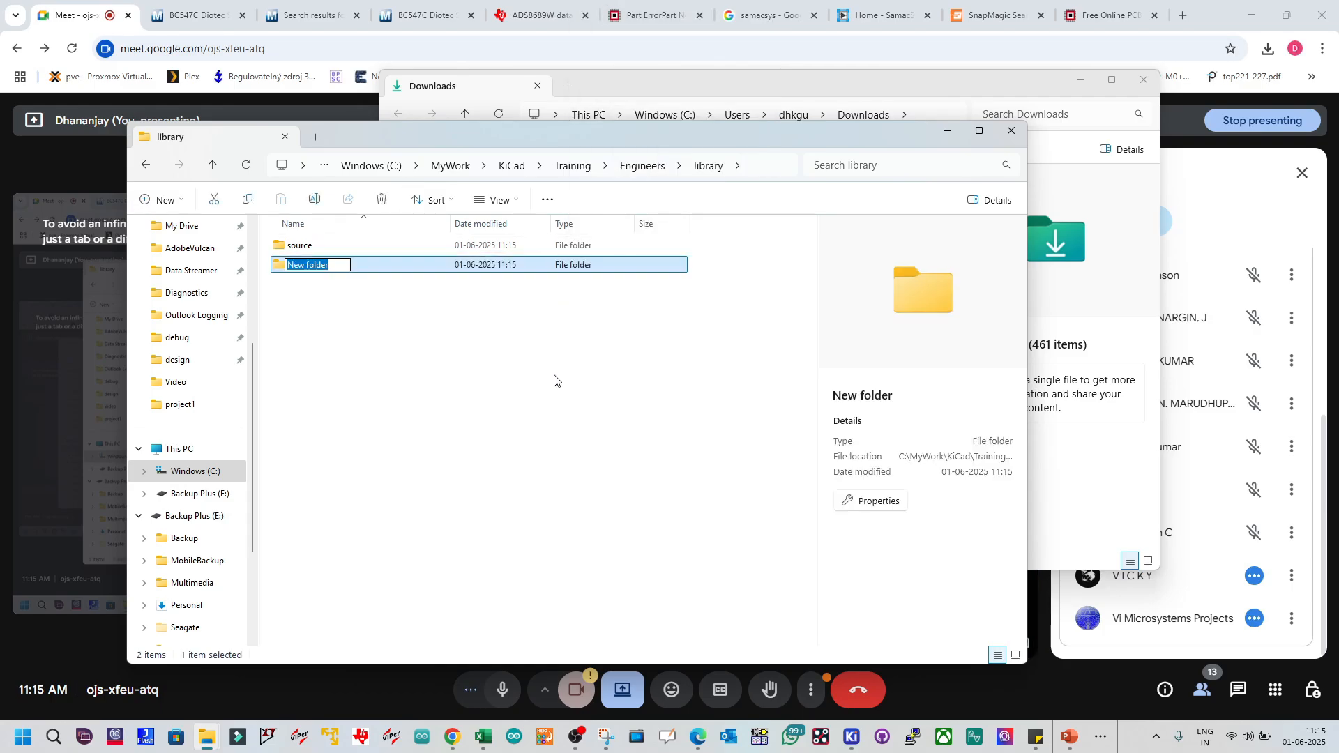
text(custom)
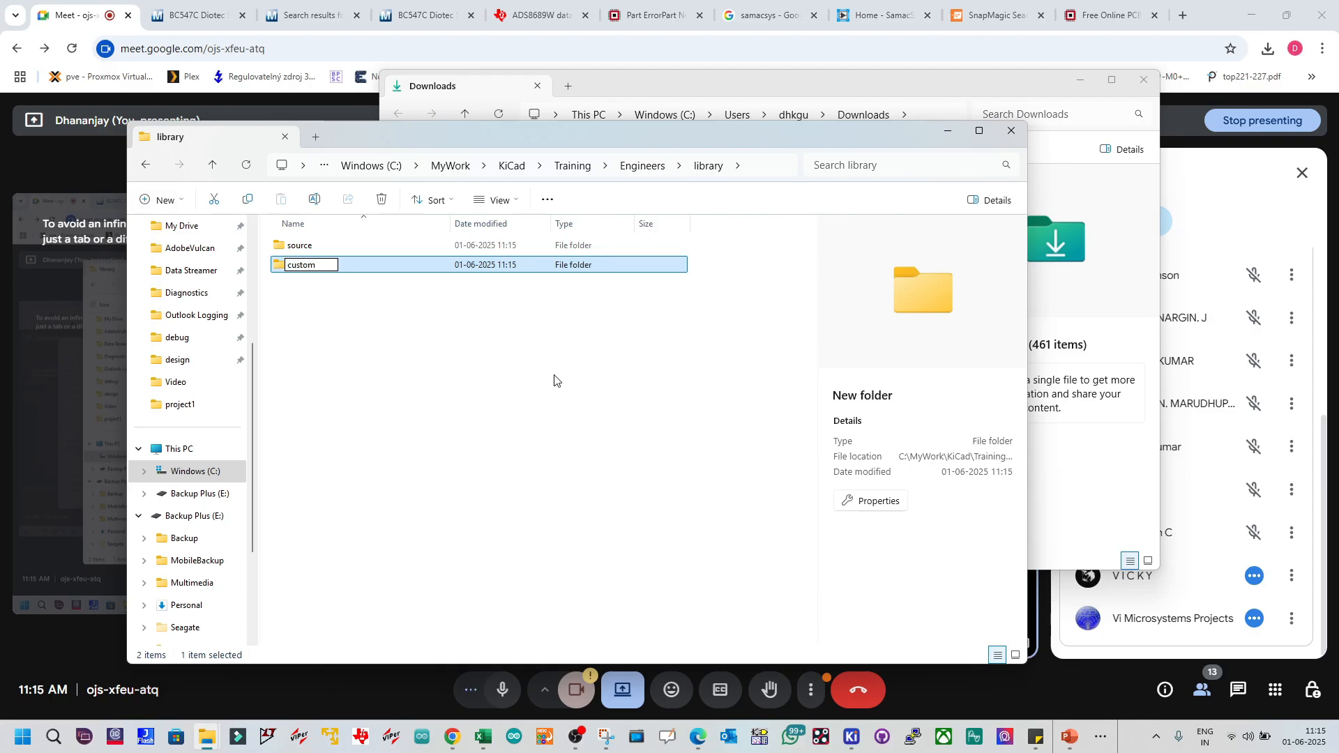
key(Return)
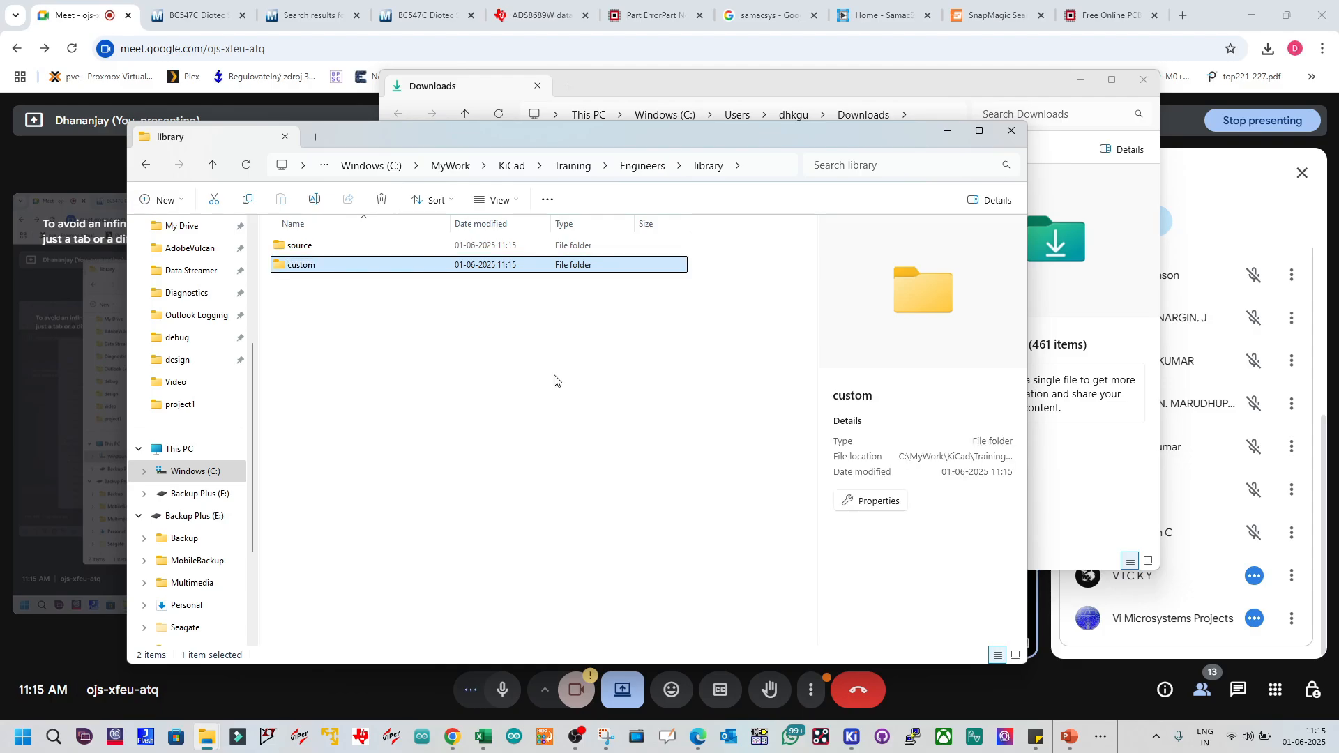
click(554, 375)
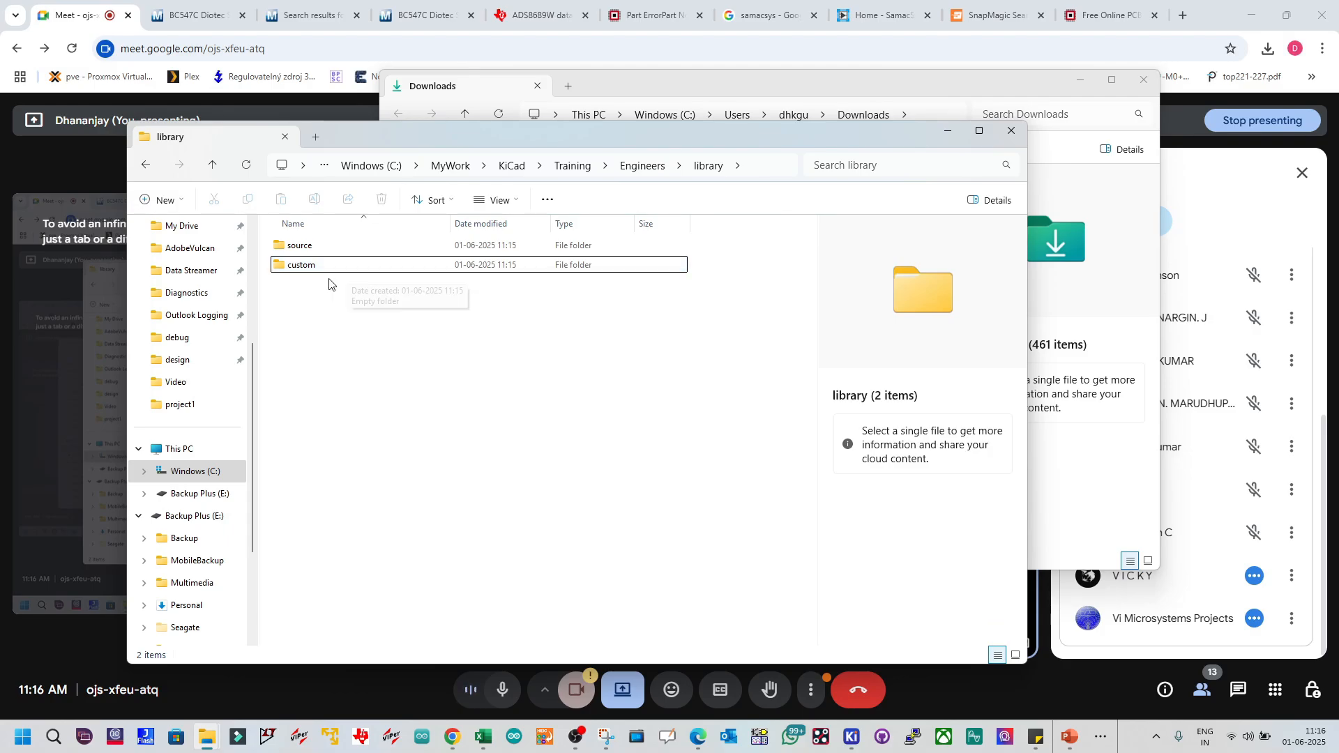
Step: Extract the LIB_BC547C archive in the source folder to library\source\LIB_BC547C, showing the extracted files when complete
double_click(335, 245)
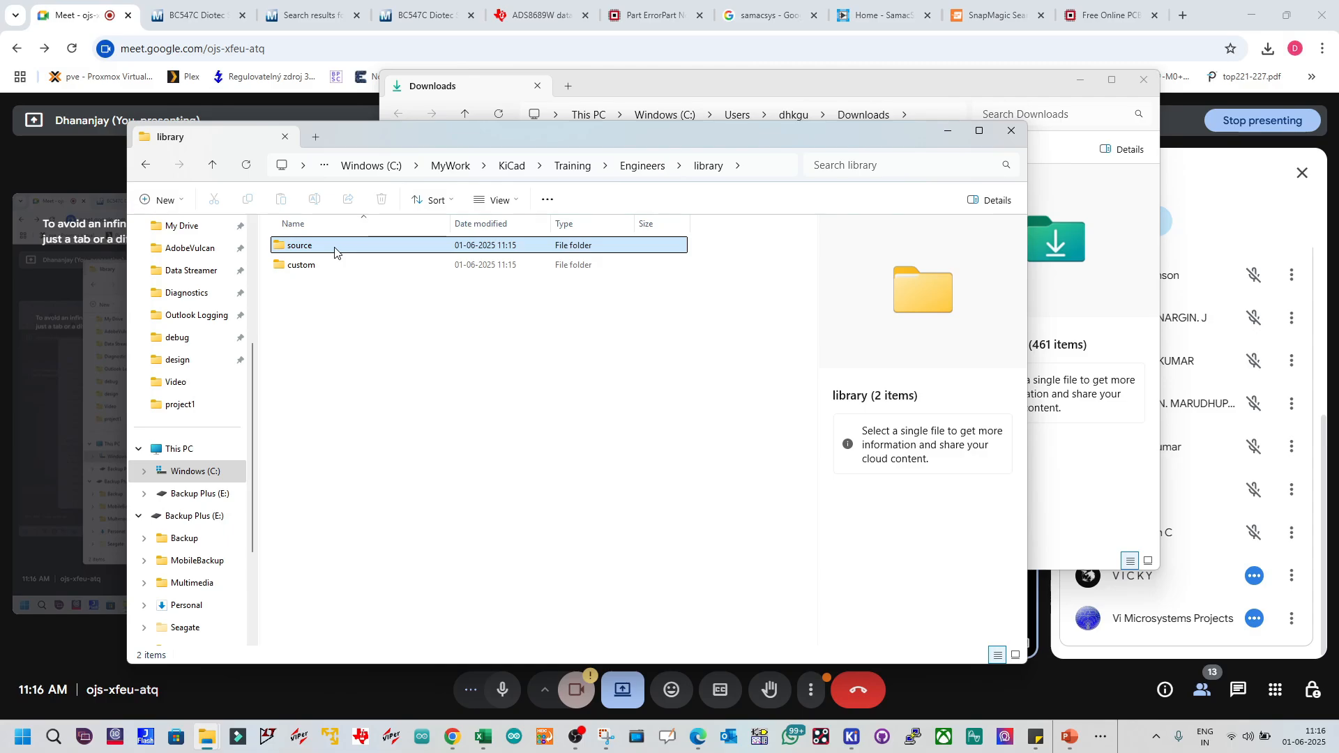
click(335, 245)
right_click(335, 245)
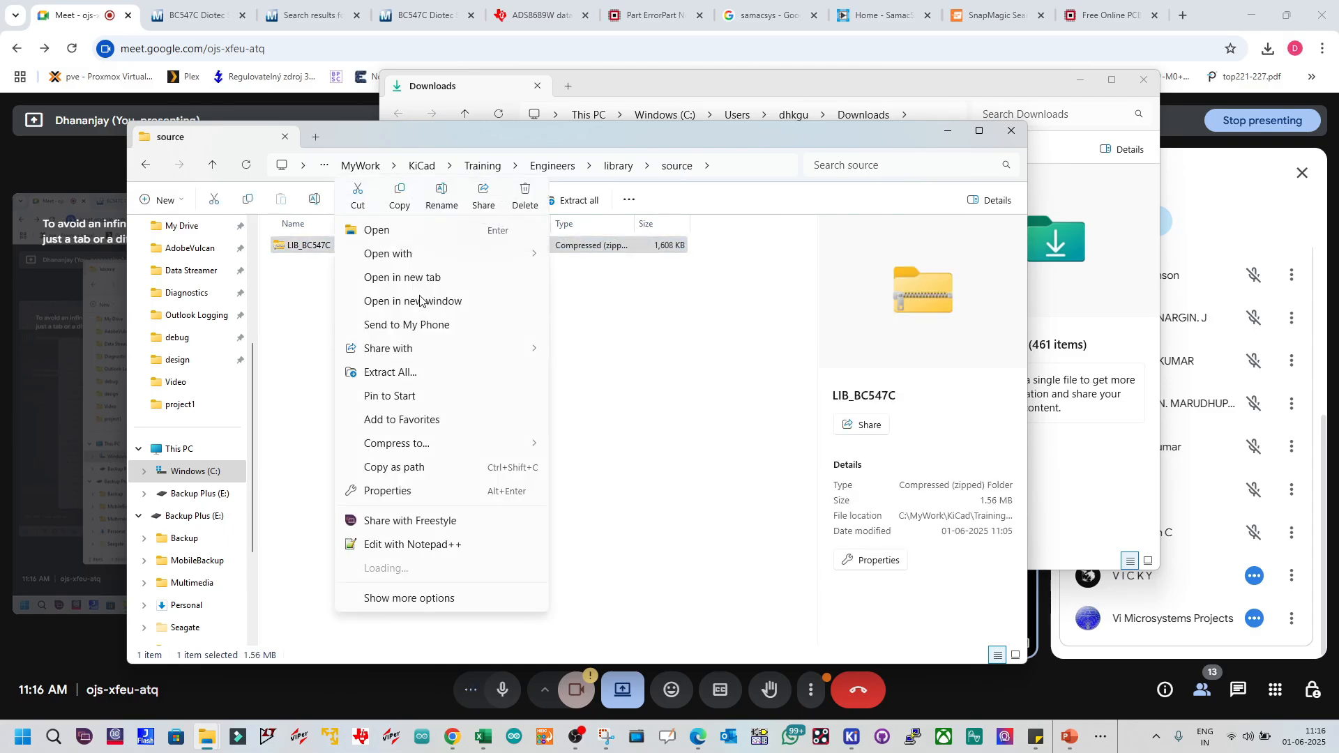
click(425, 374)
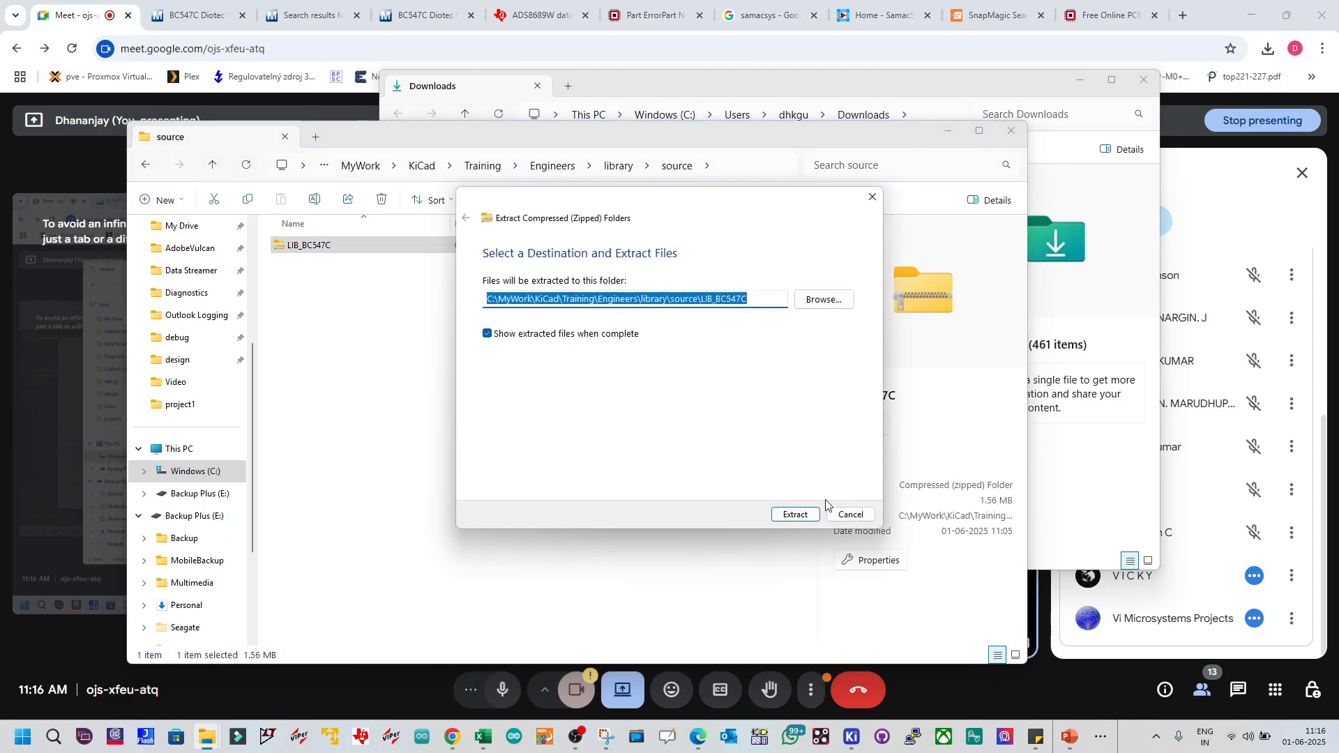
click(795, 514)
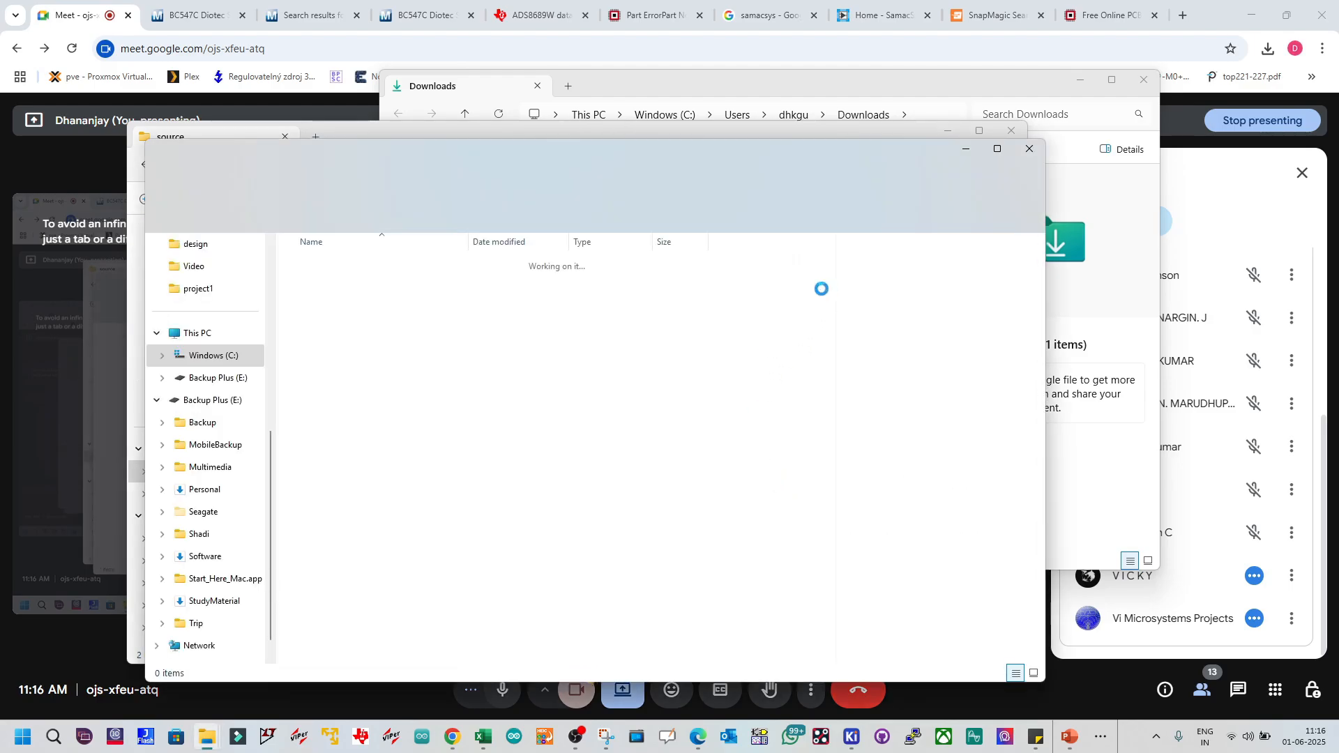
Step: Open the BC547C folder inside the extracted LIB_BC547C folder and maximize its window
drag(817, 149, 975, 110)
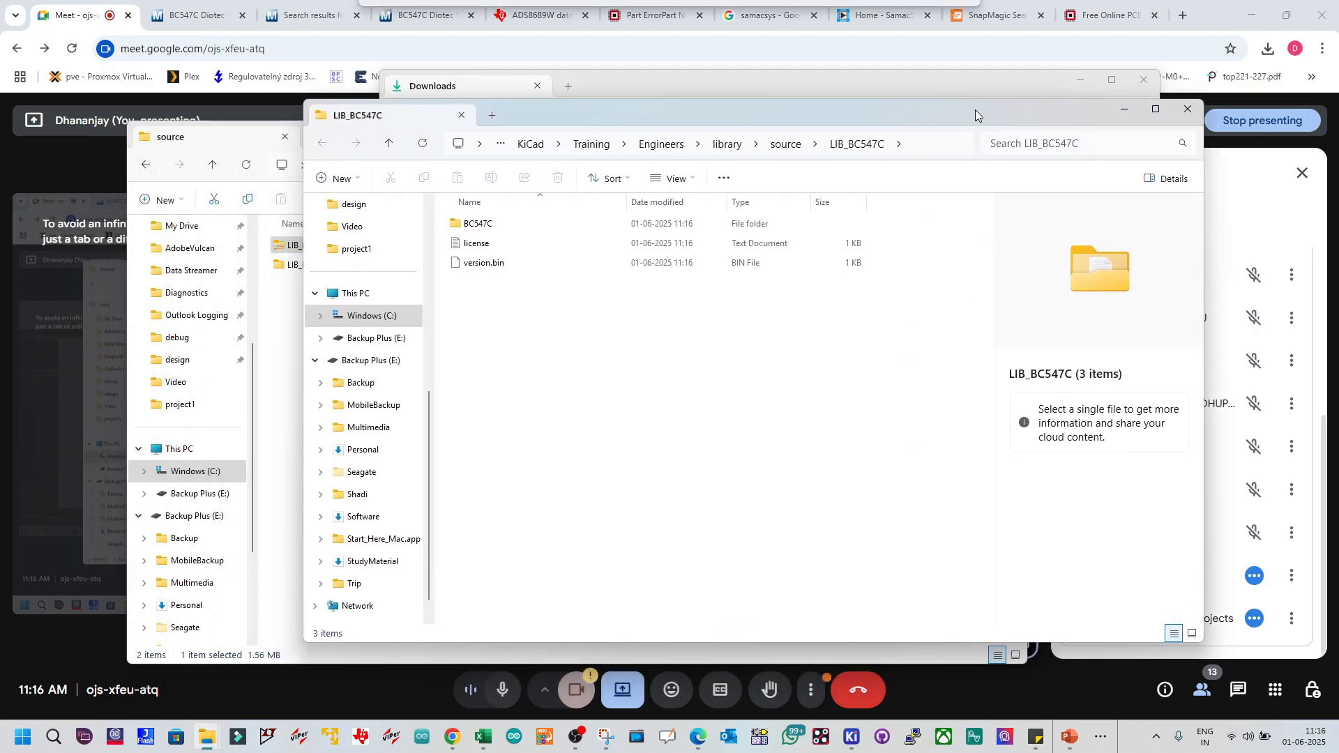
click(481, 263)
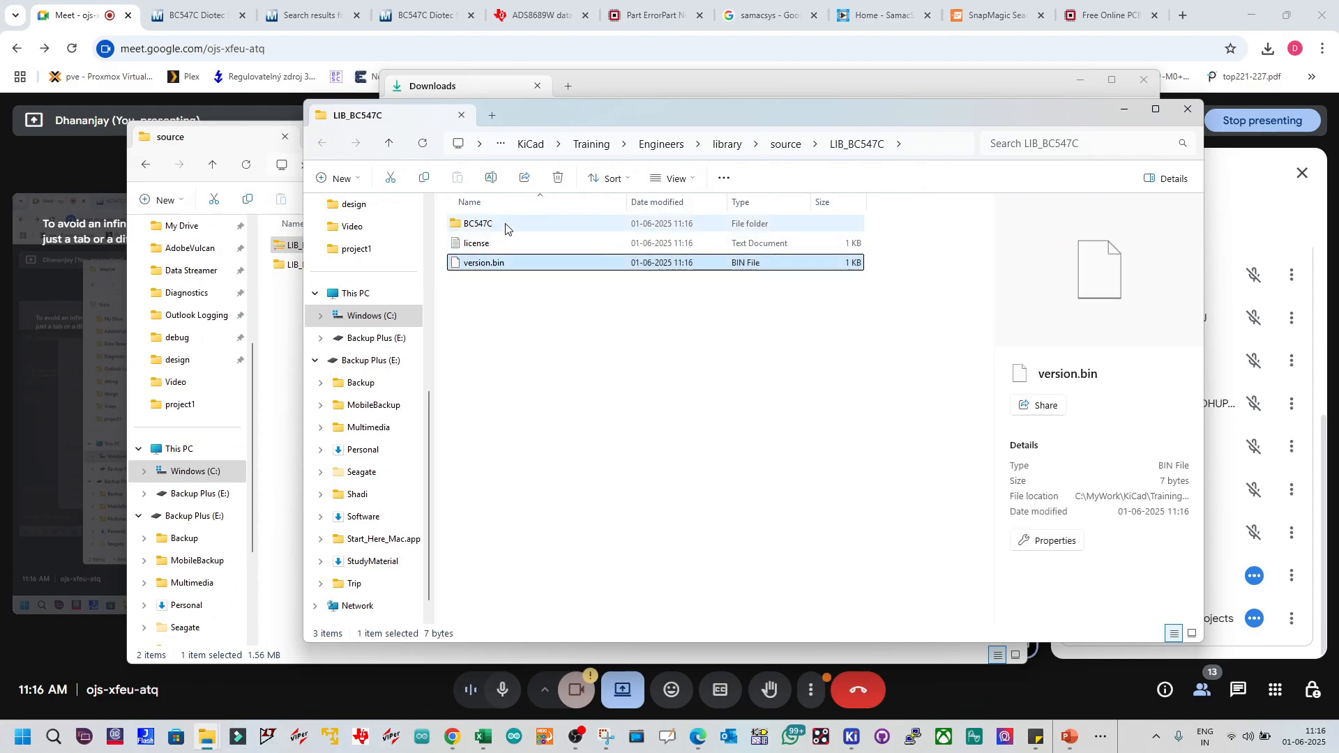
double_click(505, 224)
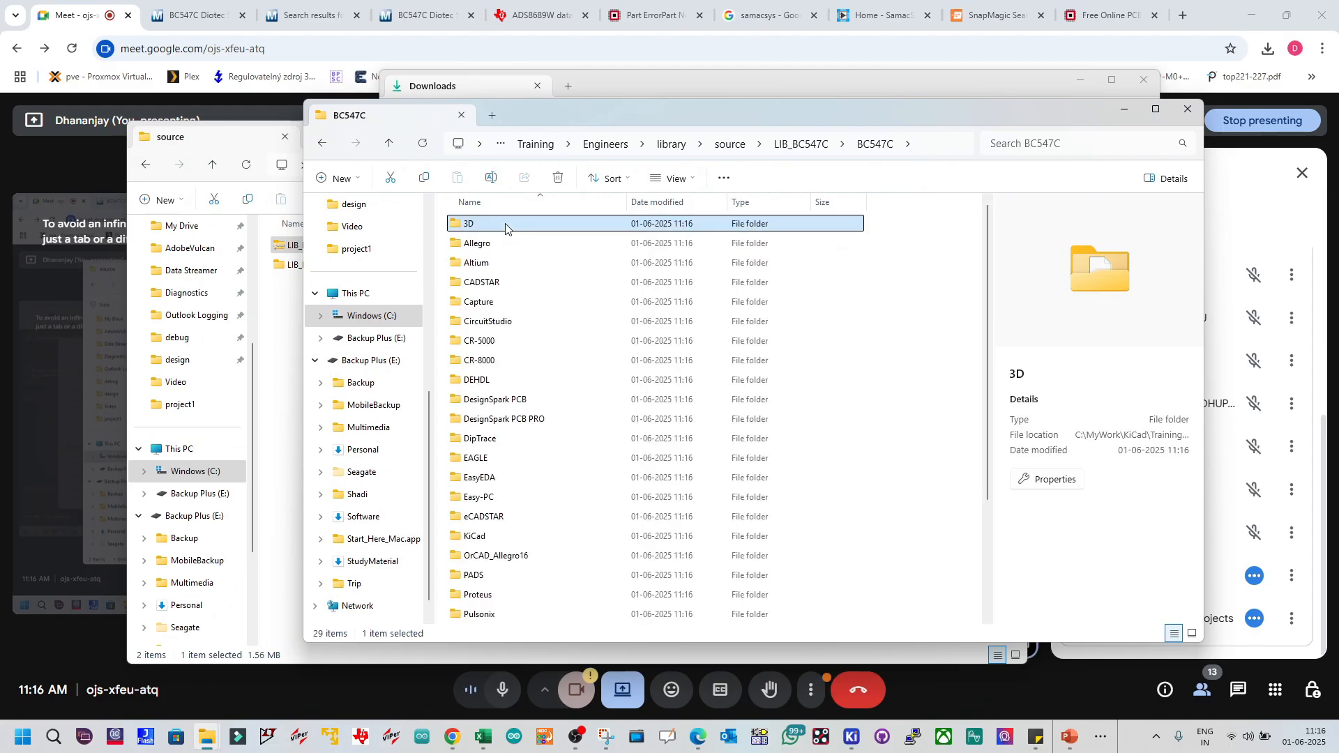
double_click(604, 115)
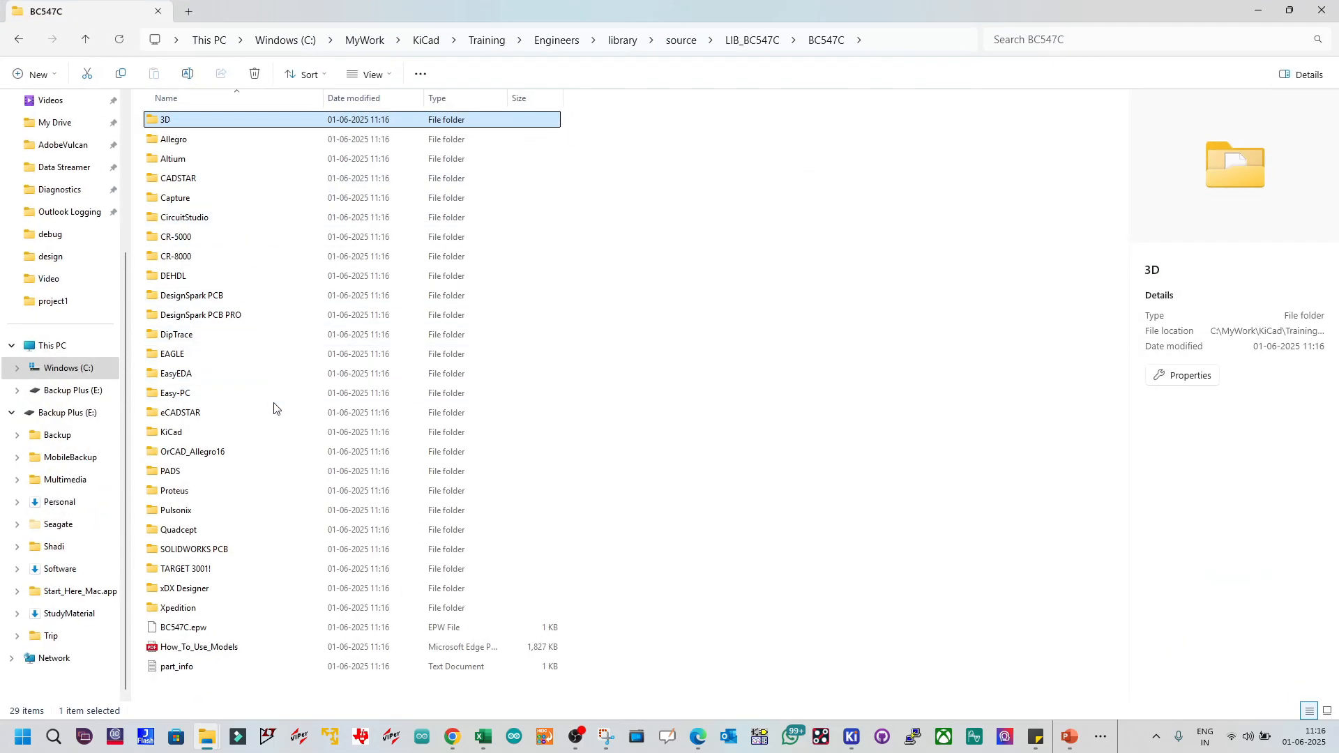
Step: Select everything in the extracted BC547C folder except the 3D and KiCad folders
key(ctrl+a)
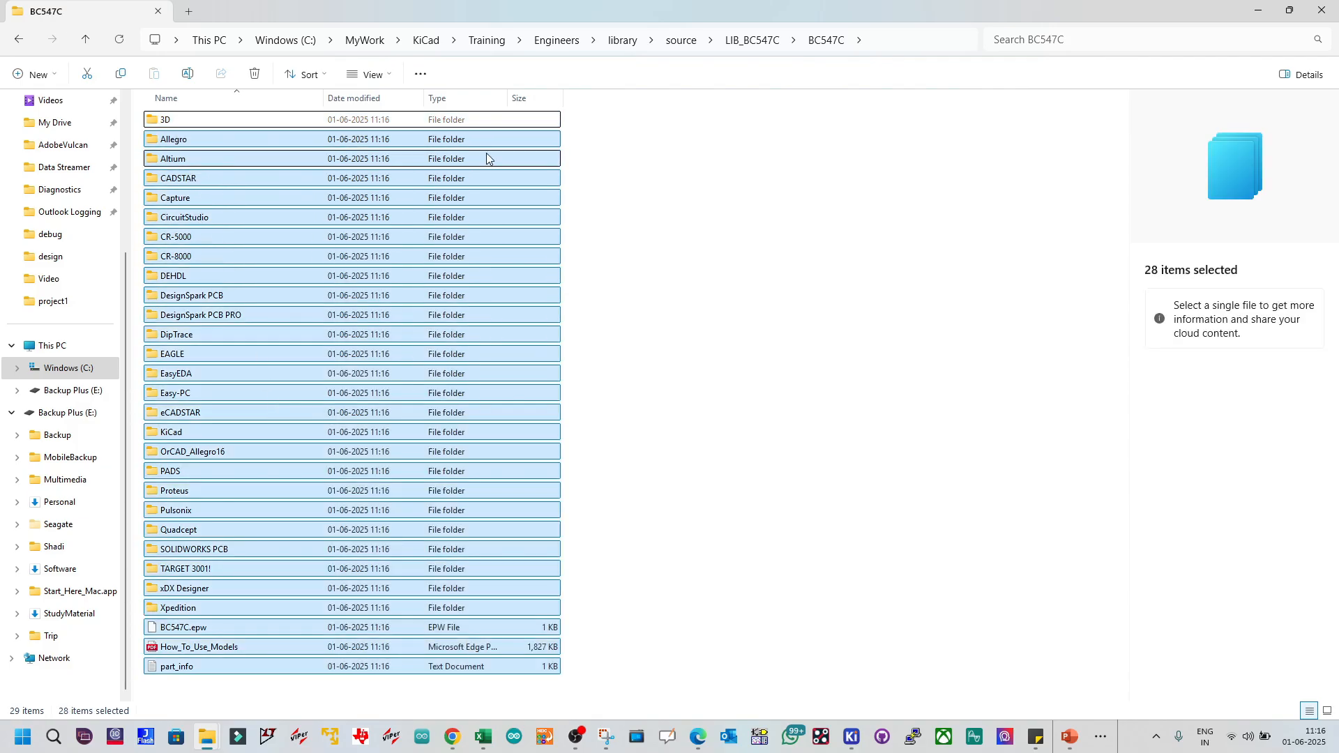
ctrl+click(229, 126)
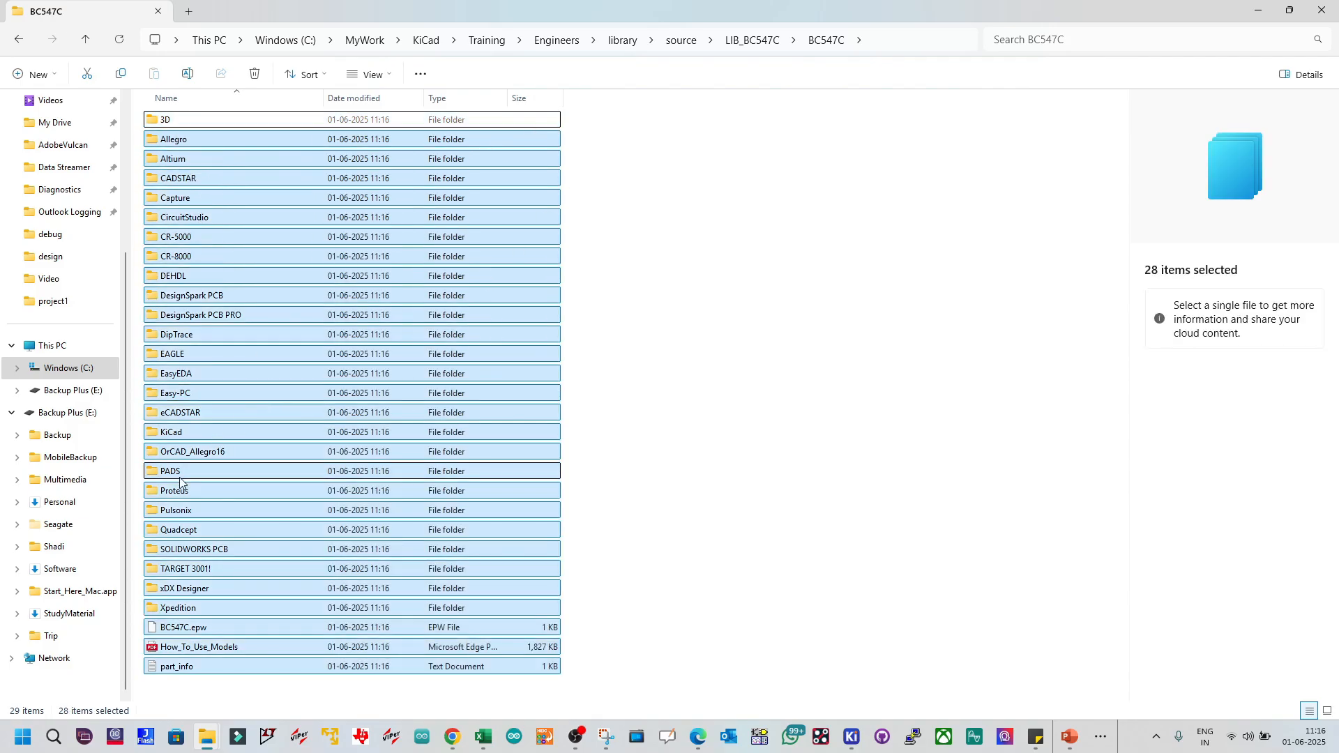
ctrl+click(180, 434)
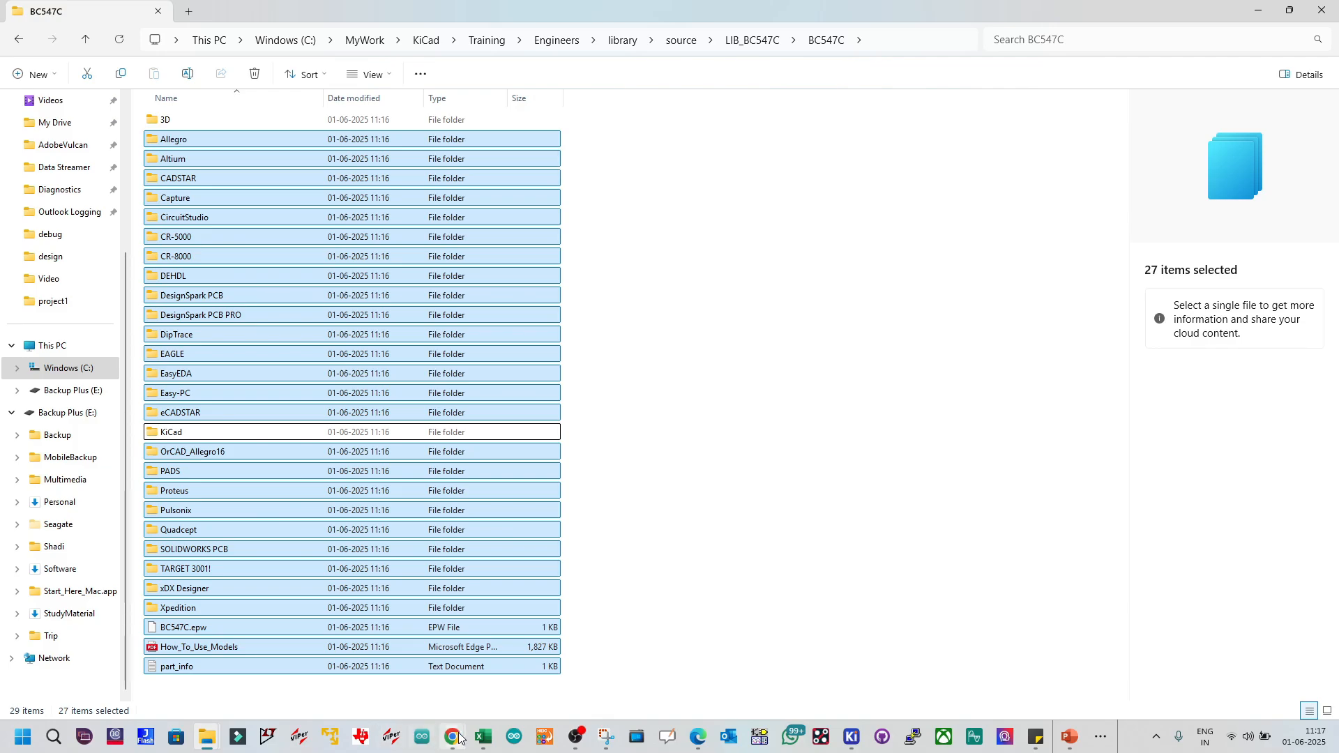
Step: Switch to the Google Meet call and review the in-call messages and the Mouser BC547C page, closing the messages when done
mouse_move(459, 737)
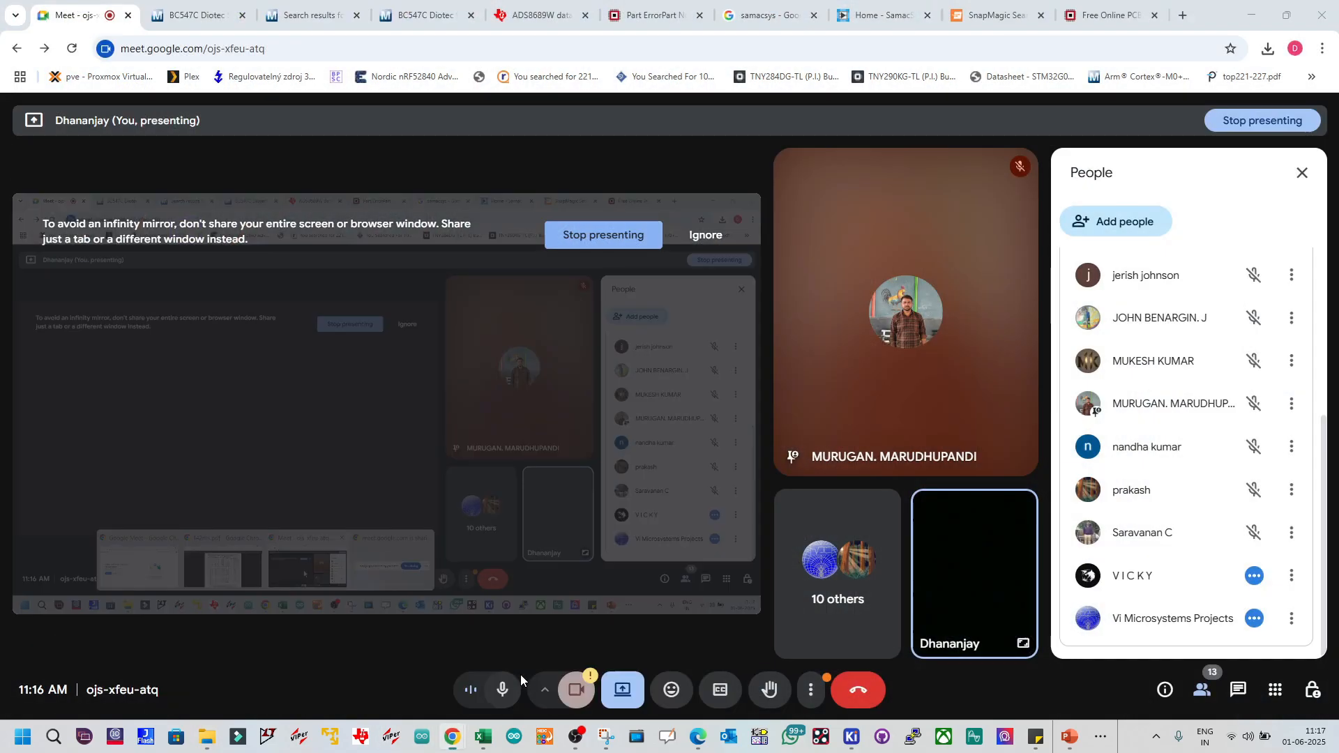
click(521, 675)
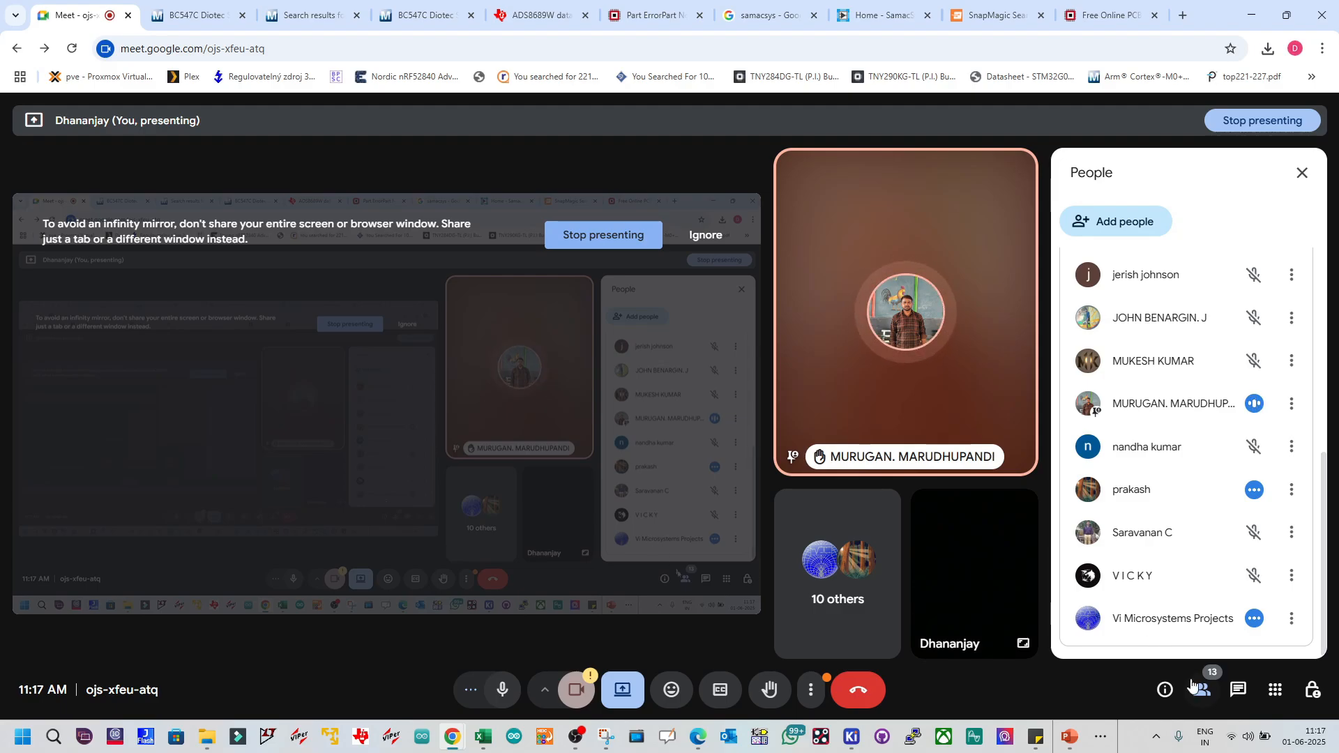
click(1238, 689)
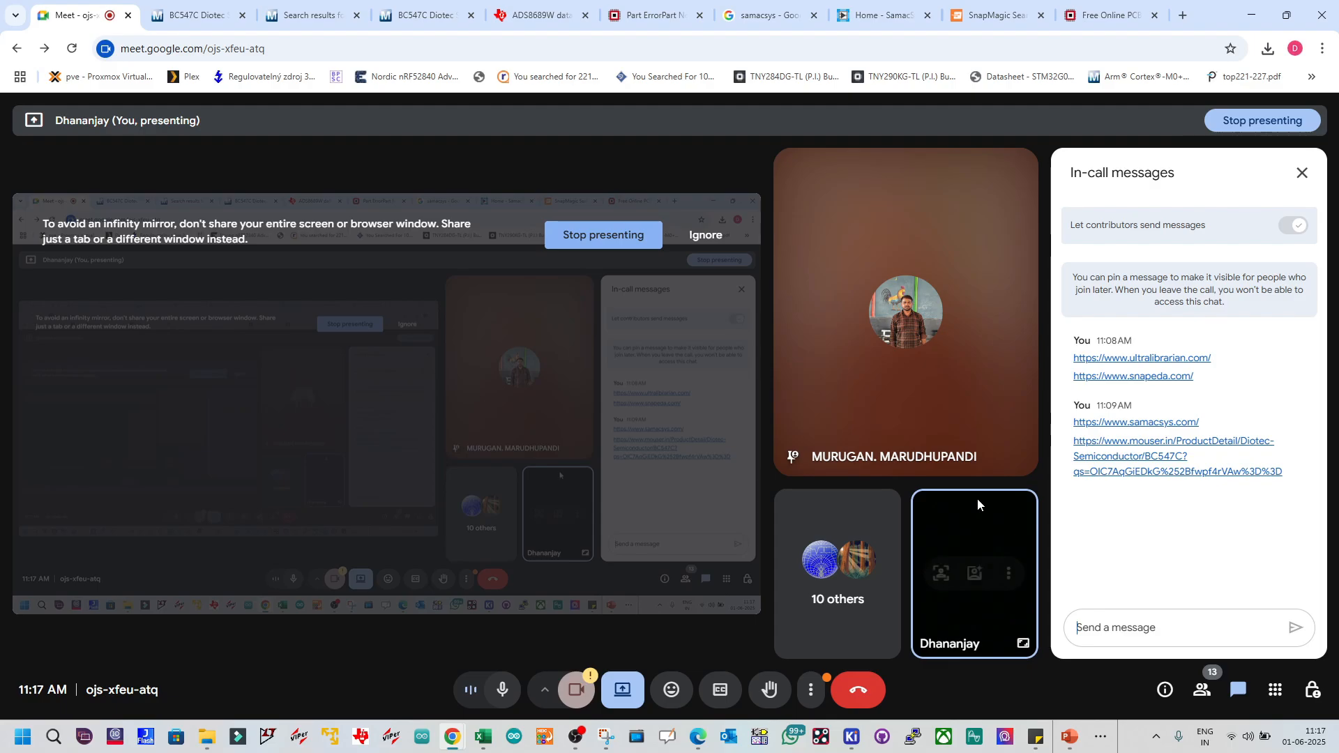
click(199, 16)
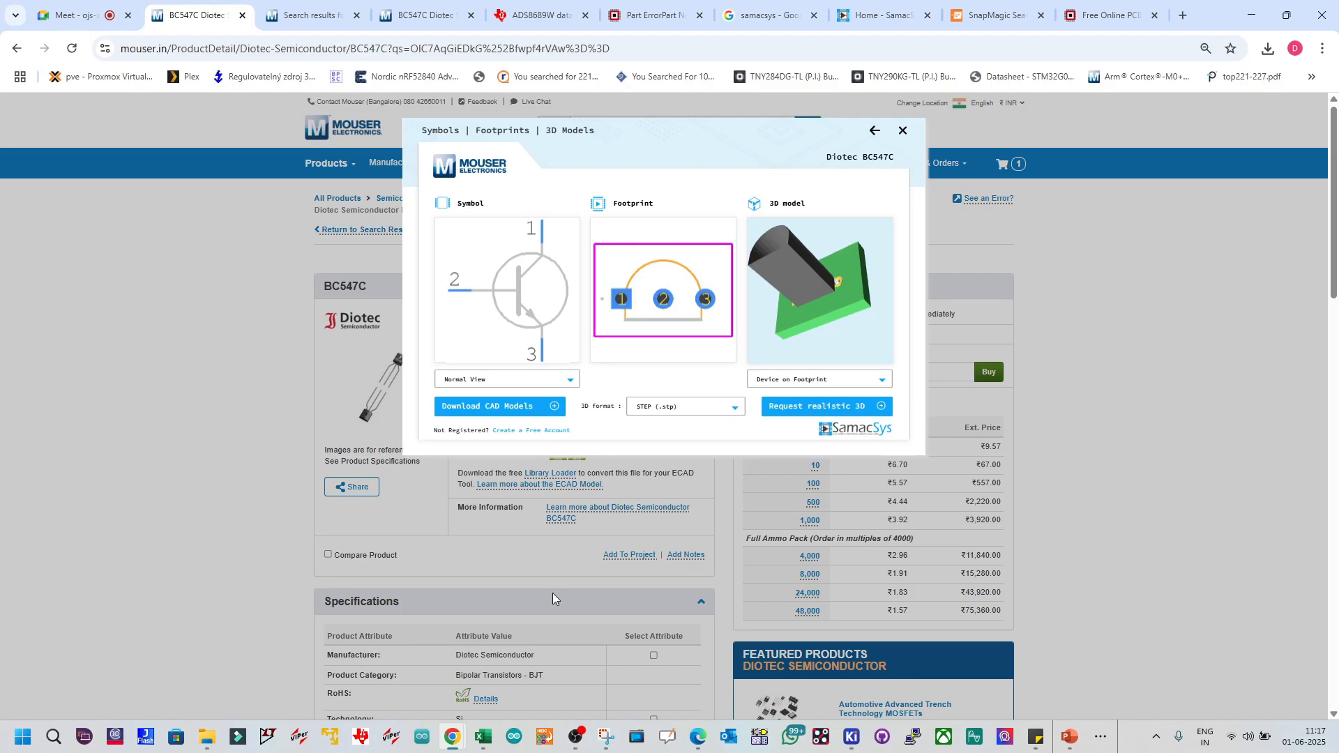
mouse_move(458, 741)
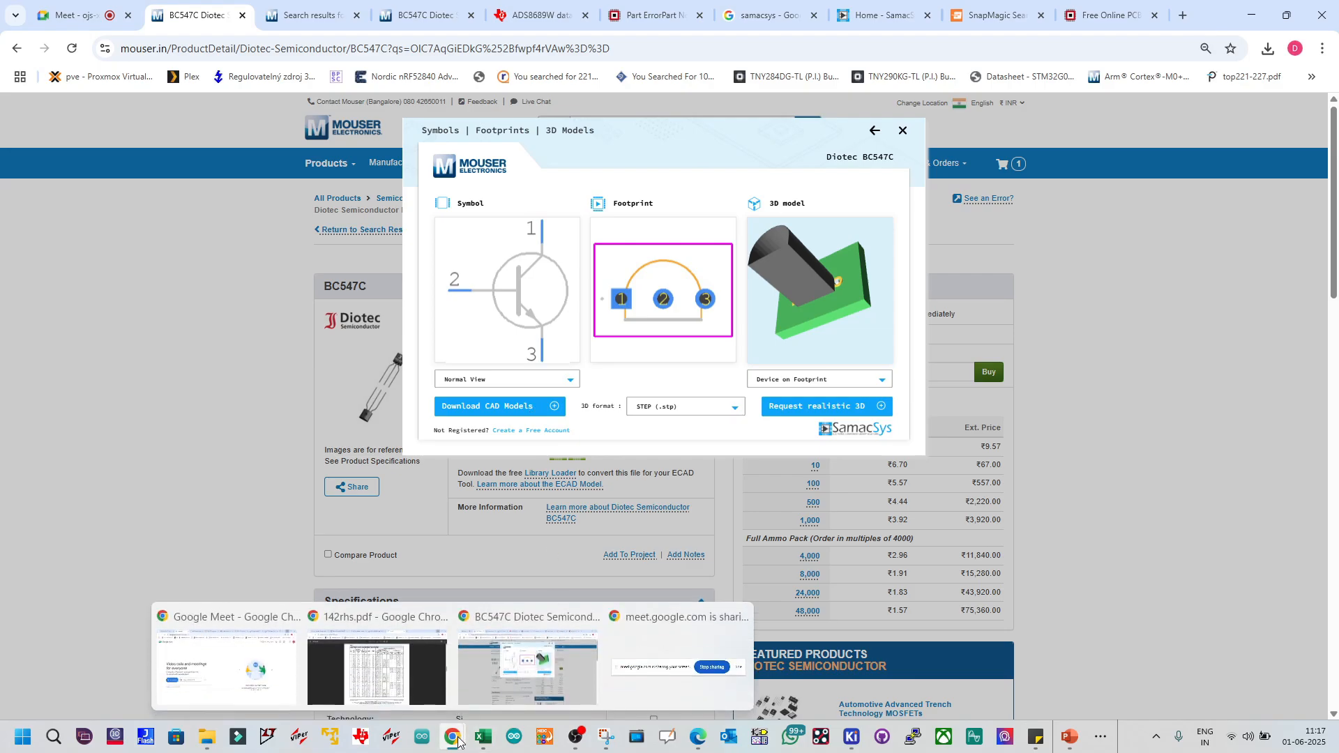
click(510, 680)
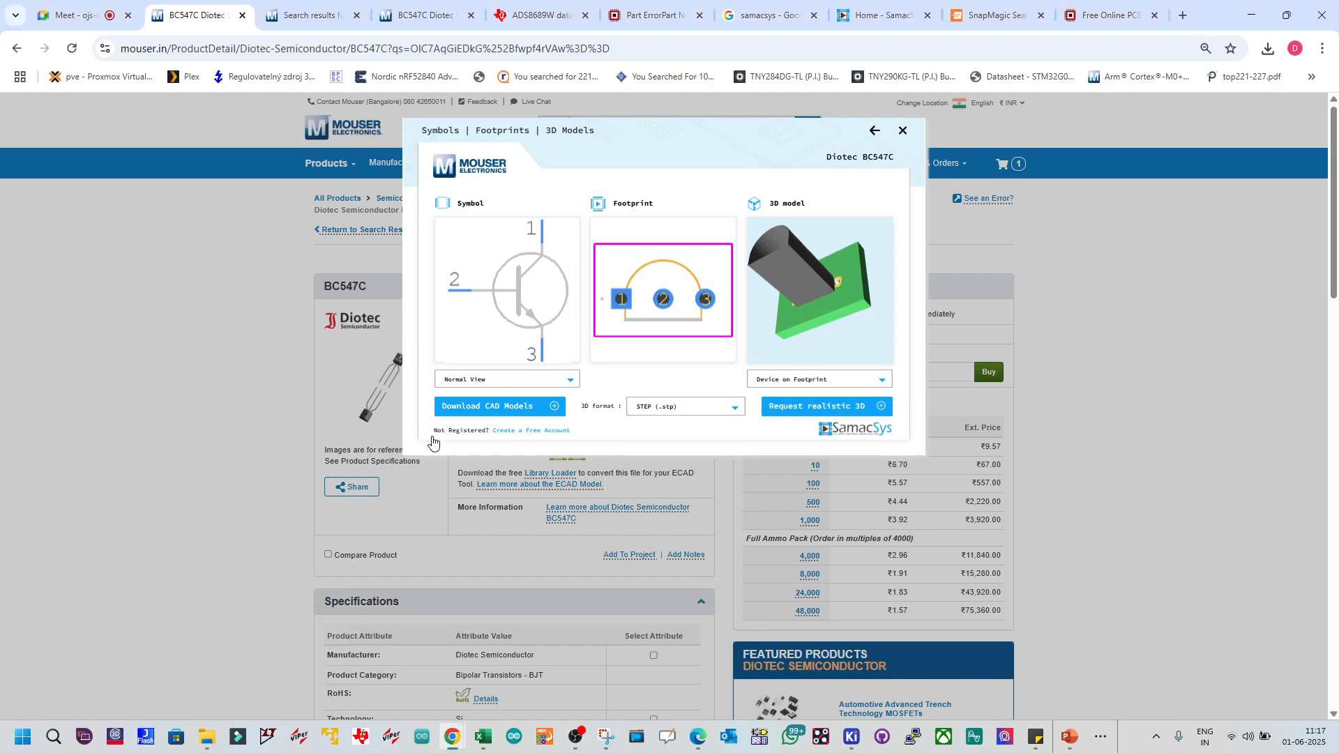
click(75, 15)
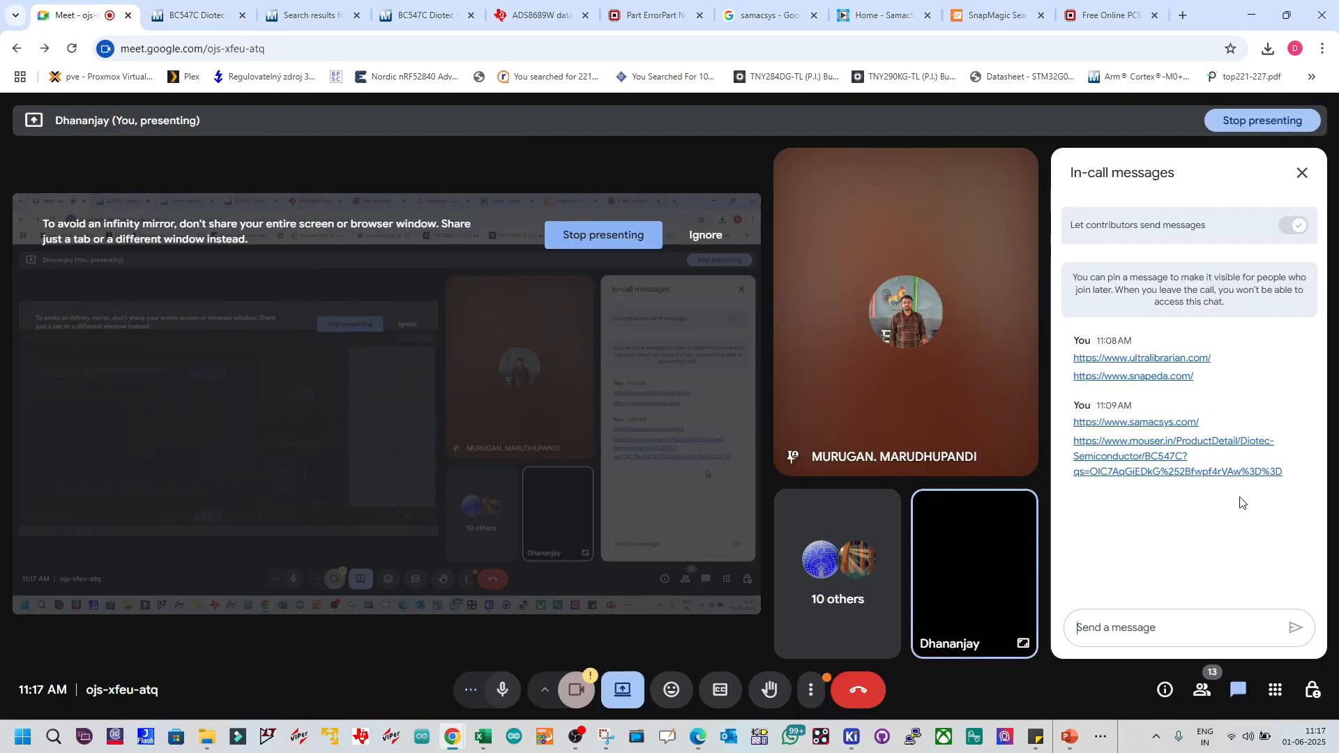
click(1301, 173)
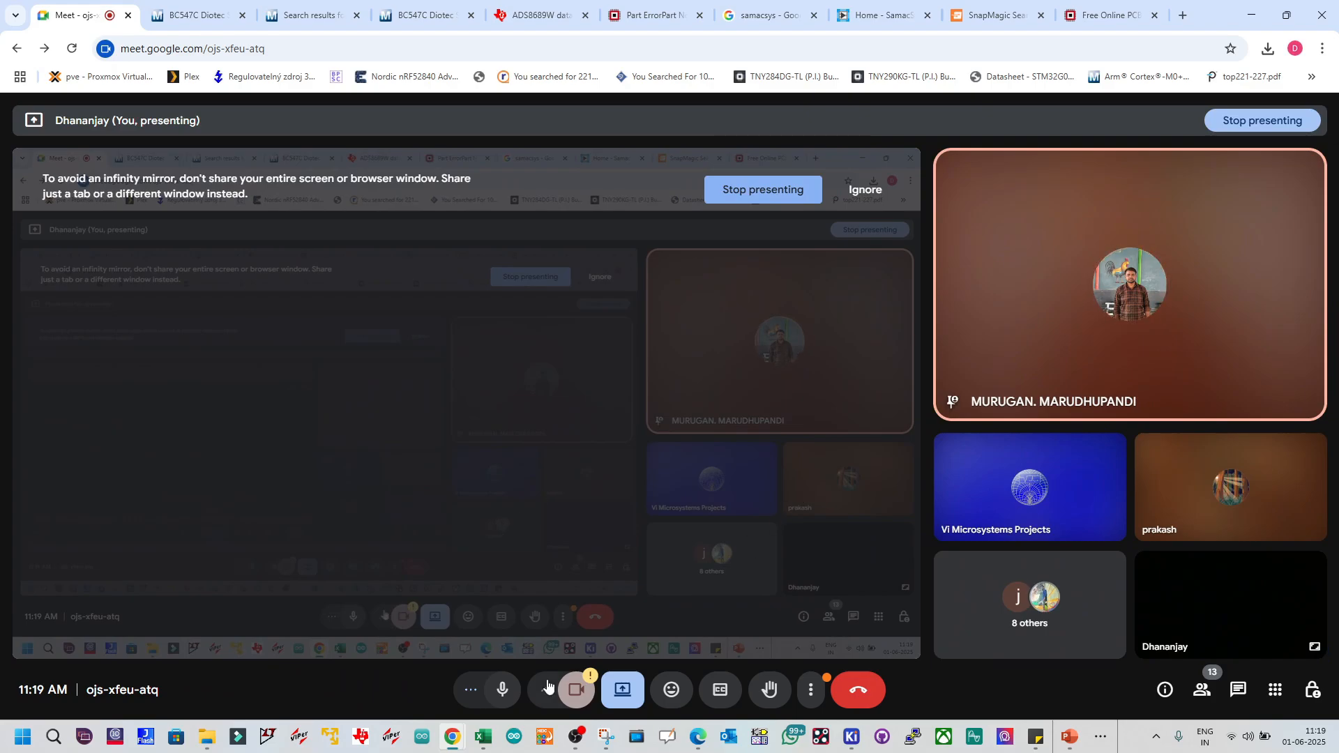
Step: Return to the BC547C folder in File Explorer and delete the selected items, keeping only 3D and KiCad
mouse_move(208, 739)
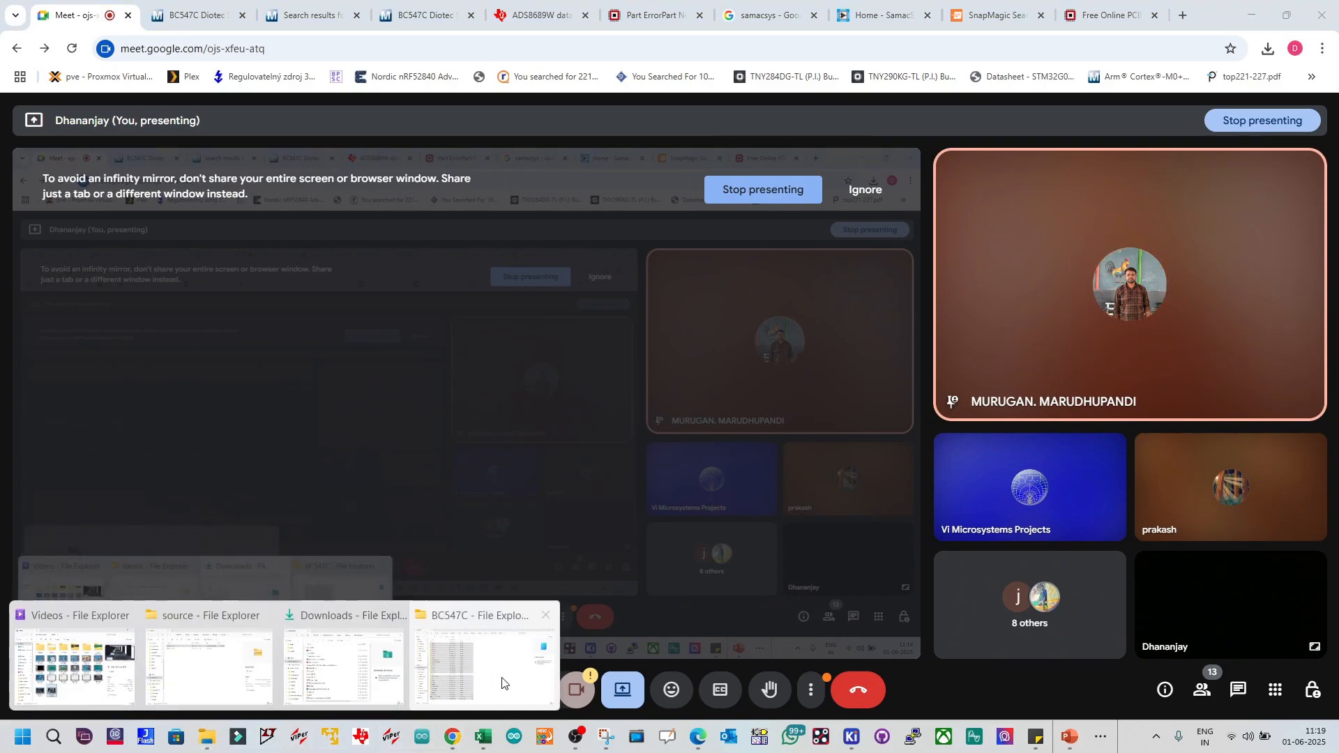
click(489, 669)
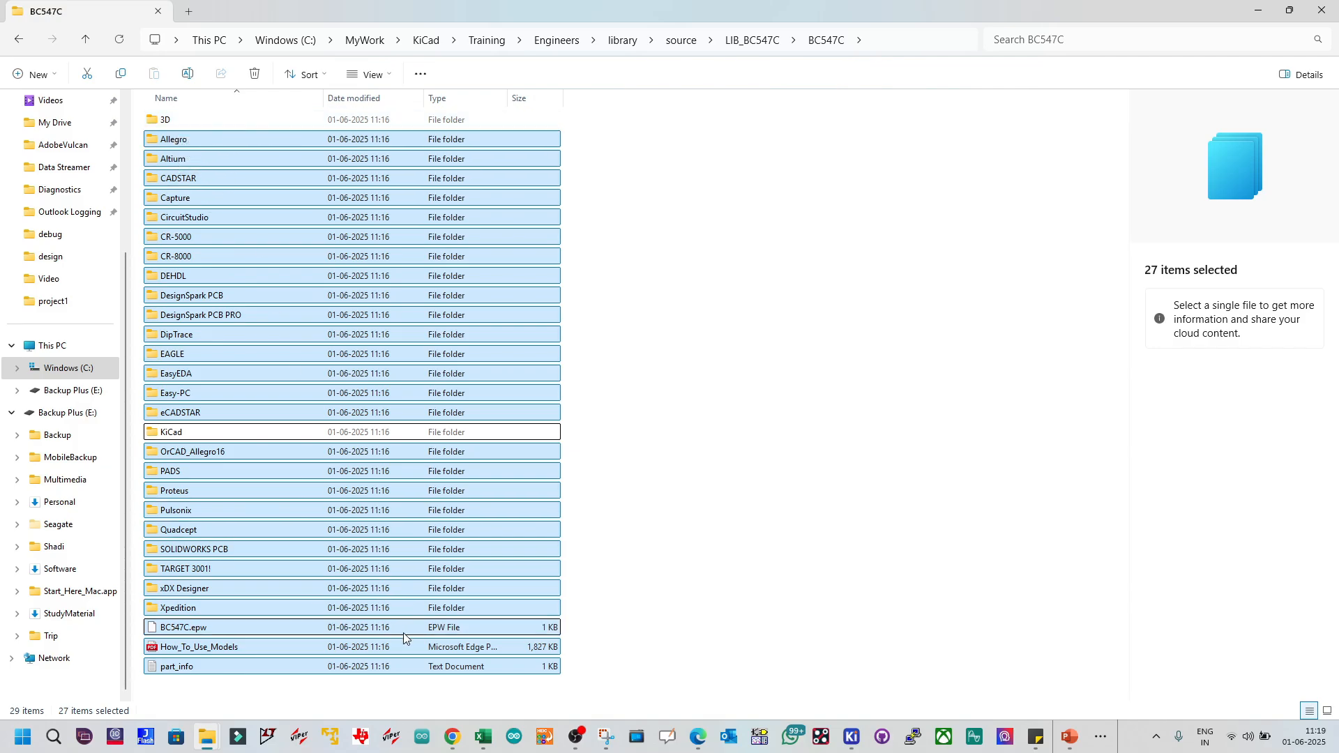
key(Delete)
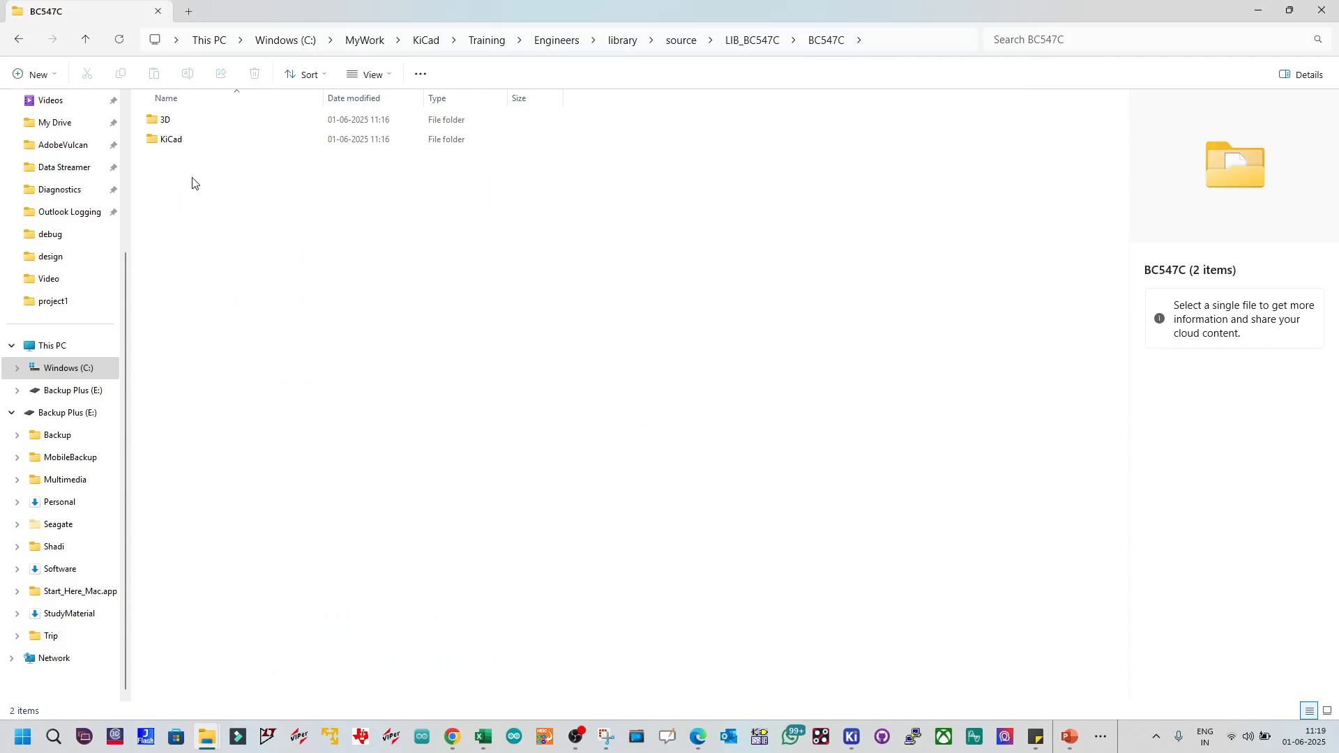
Step: Inspect the BC547C.stp model file in the 3D folder and return to the BC547C folder
click(191, 124)
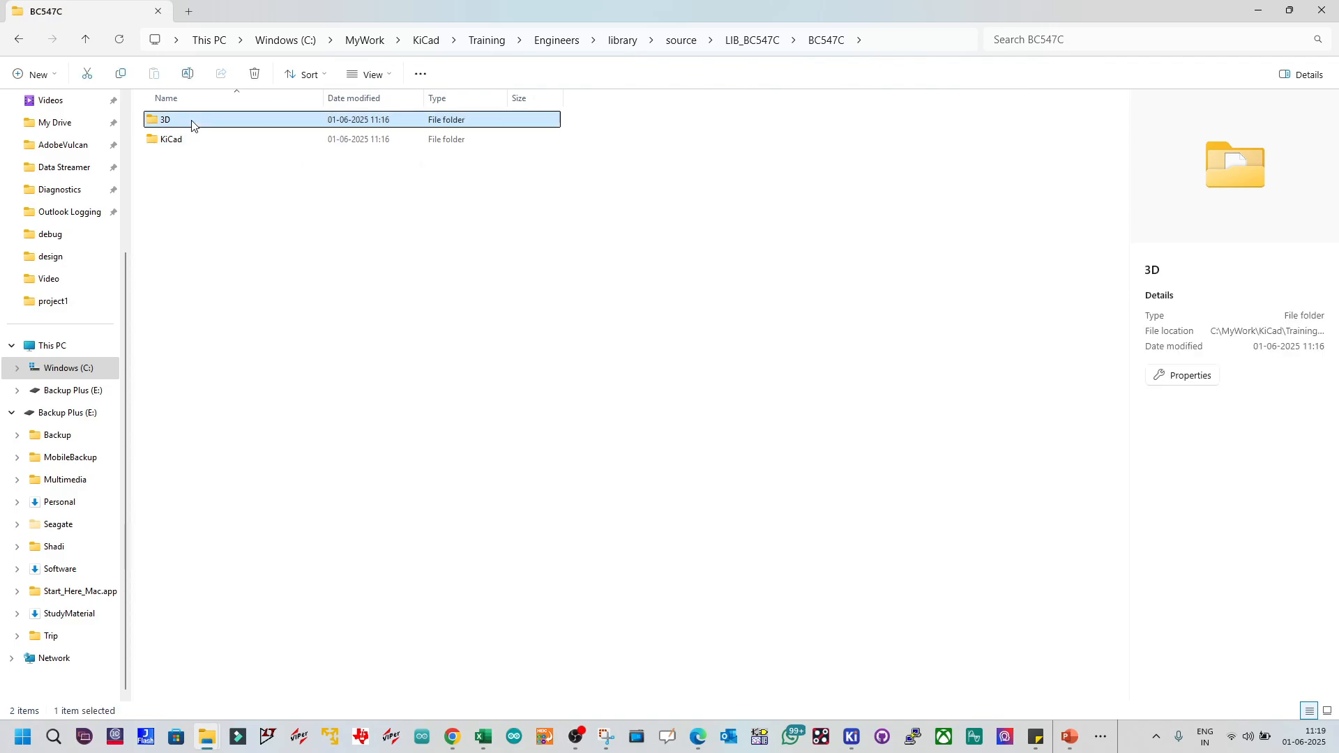
double_click(192, 124)
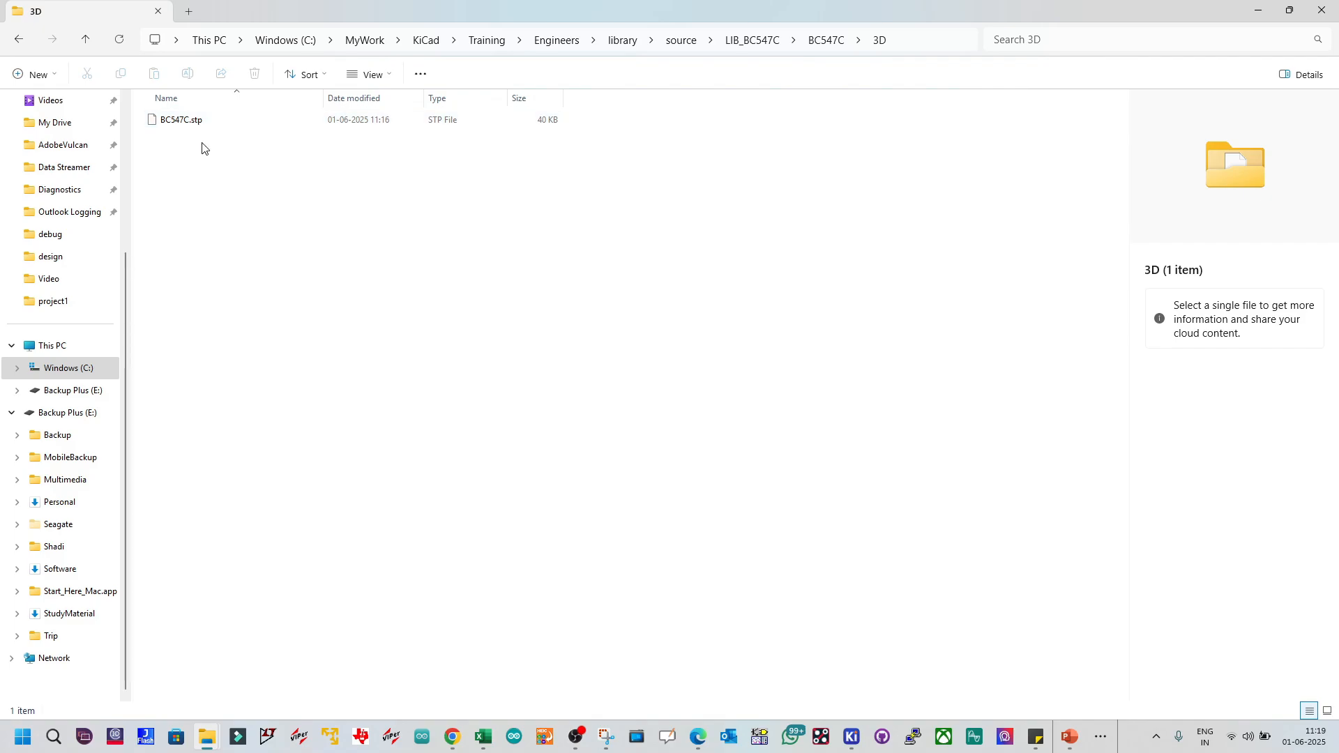
click(192, 127)
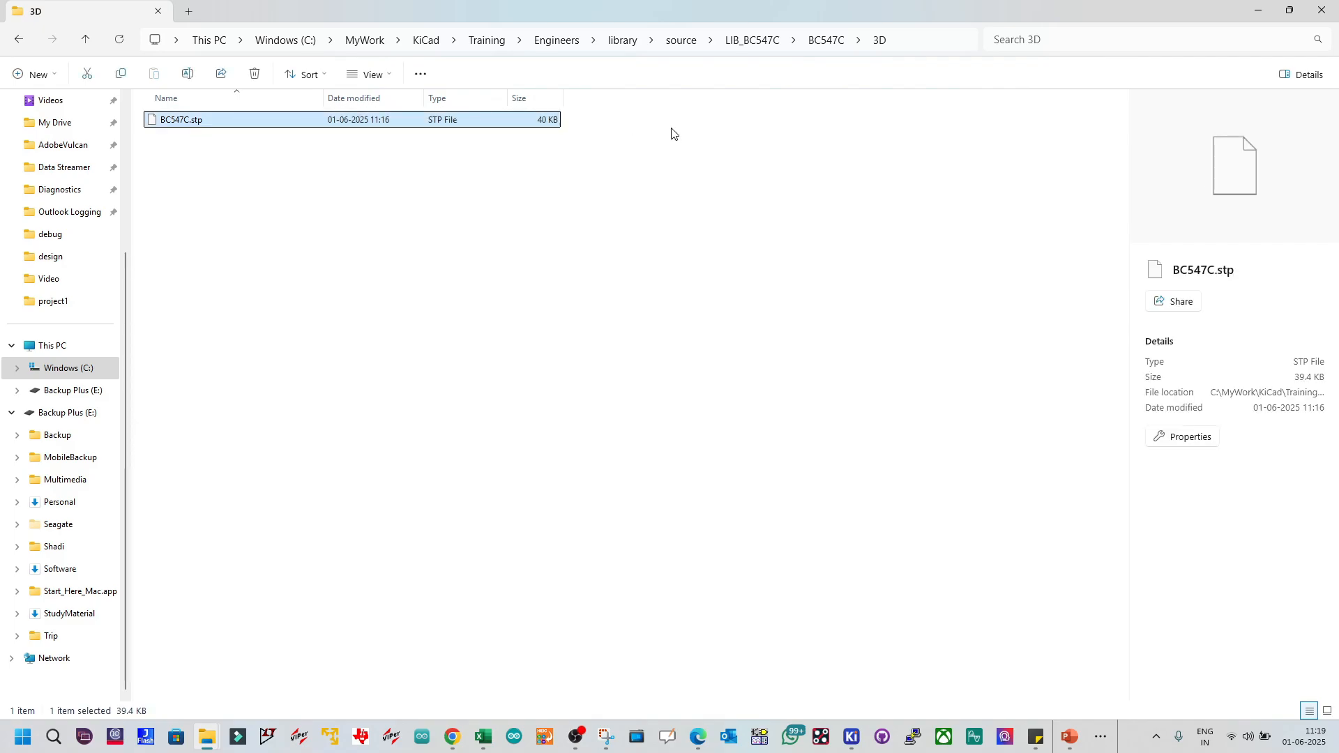
click(823, 41)
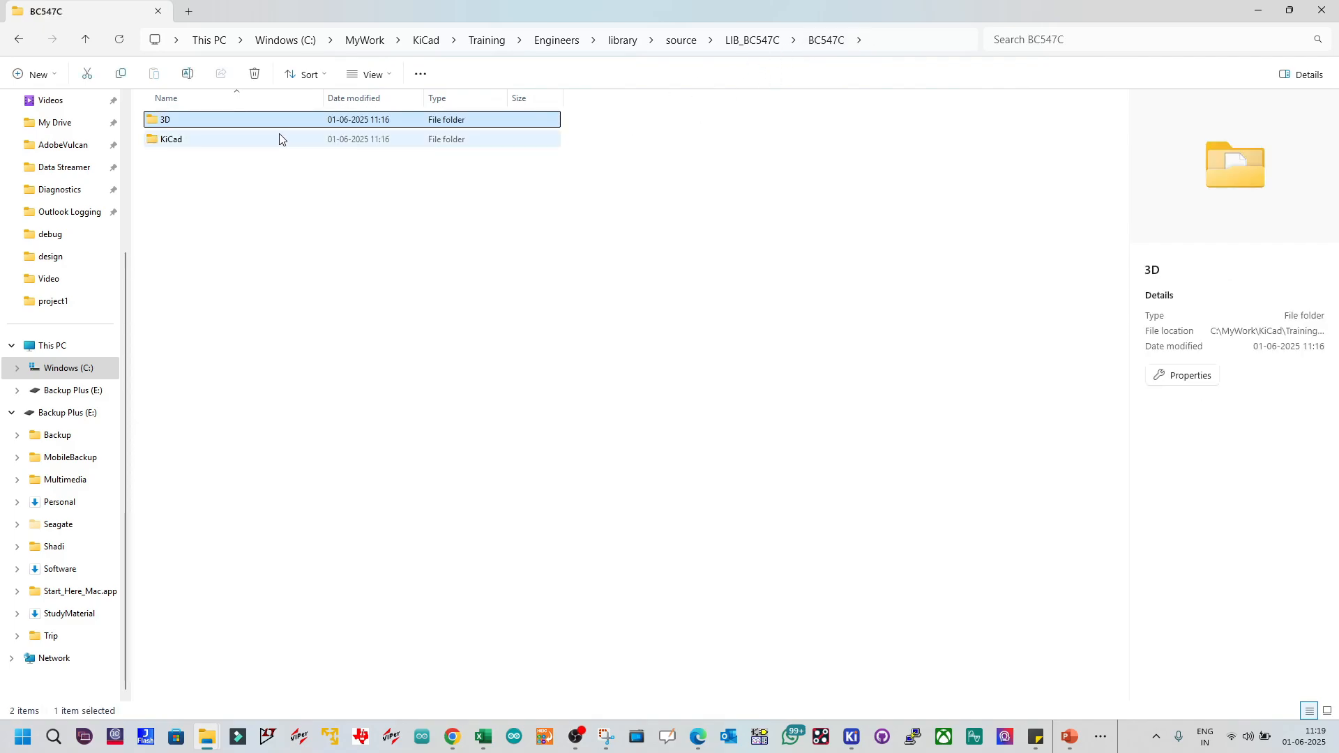
Step: Examine the library files in the KiCad folder, particularly BC547C.kicad_sym and BC547C.kicad_mod, and return to the BC547C folder
double_click(279, 138)
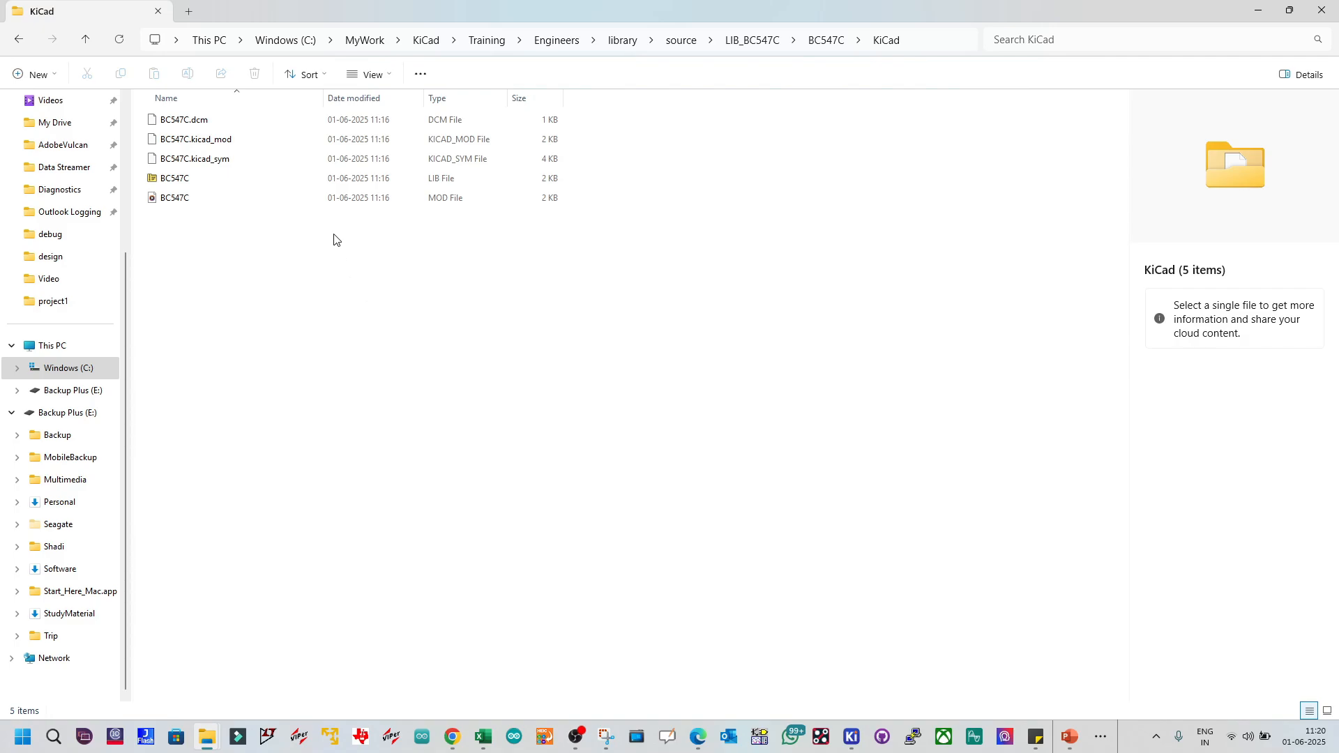
click(216, 168)
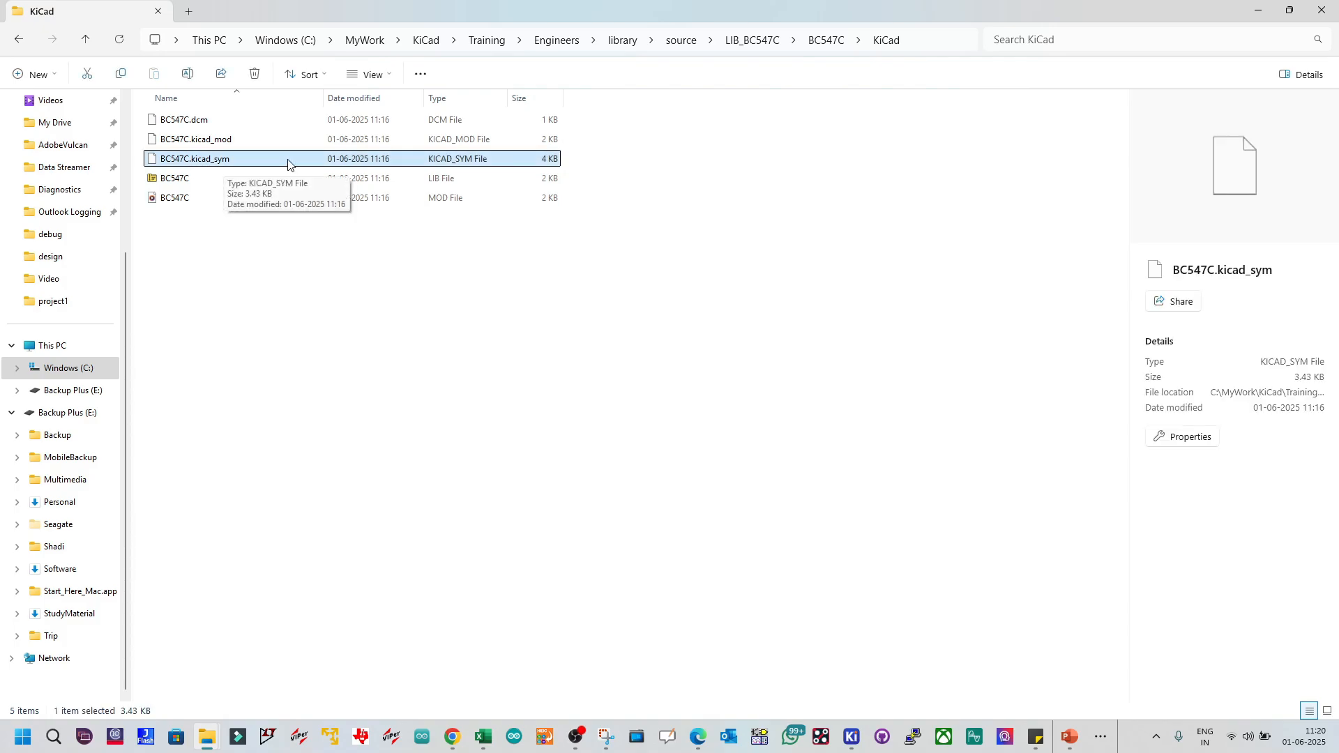
click(223, 143)
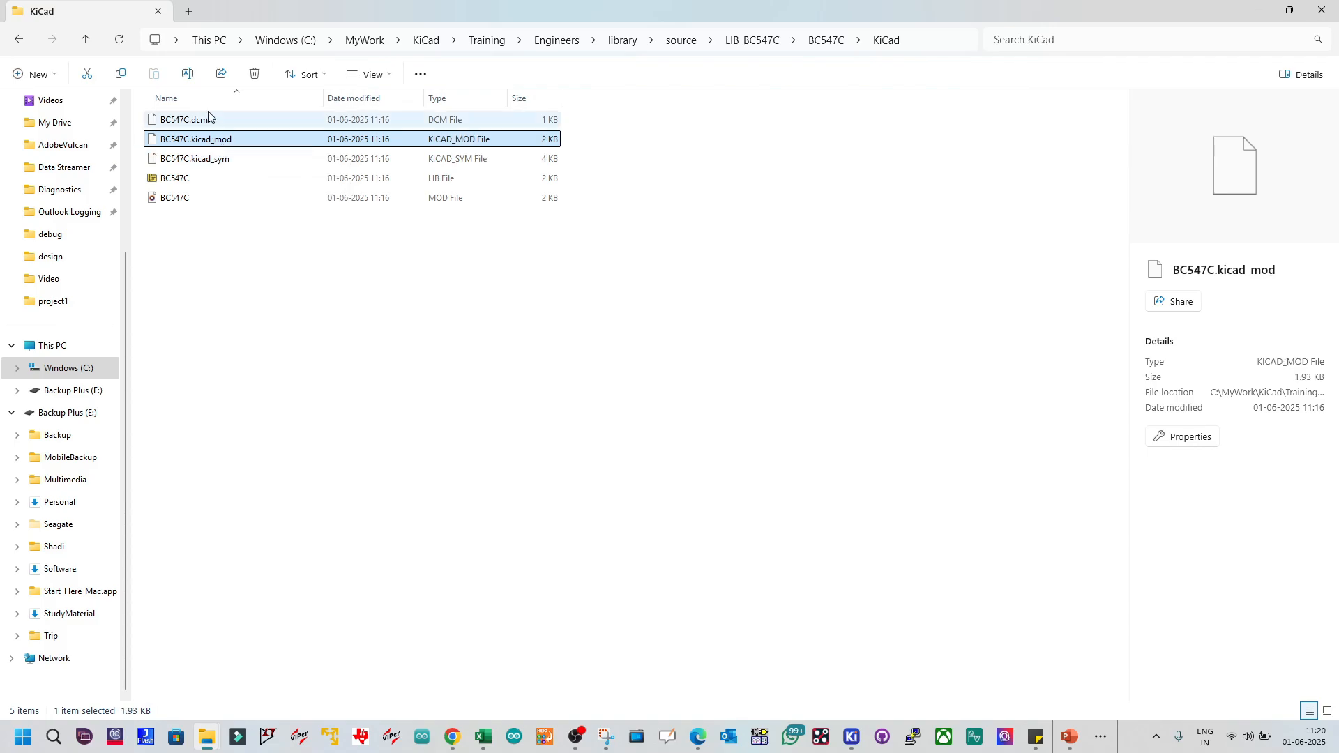
click(210, 123)
click(209, 199)
click(212, 182)
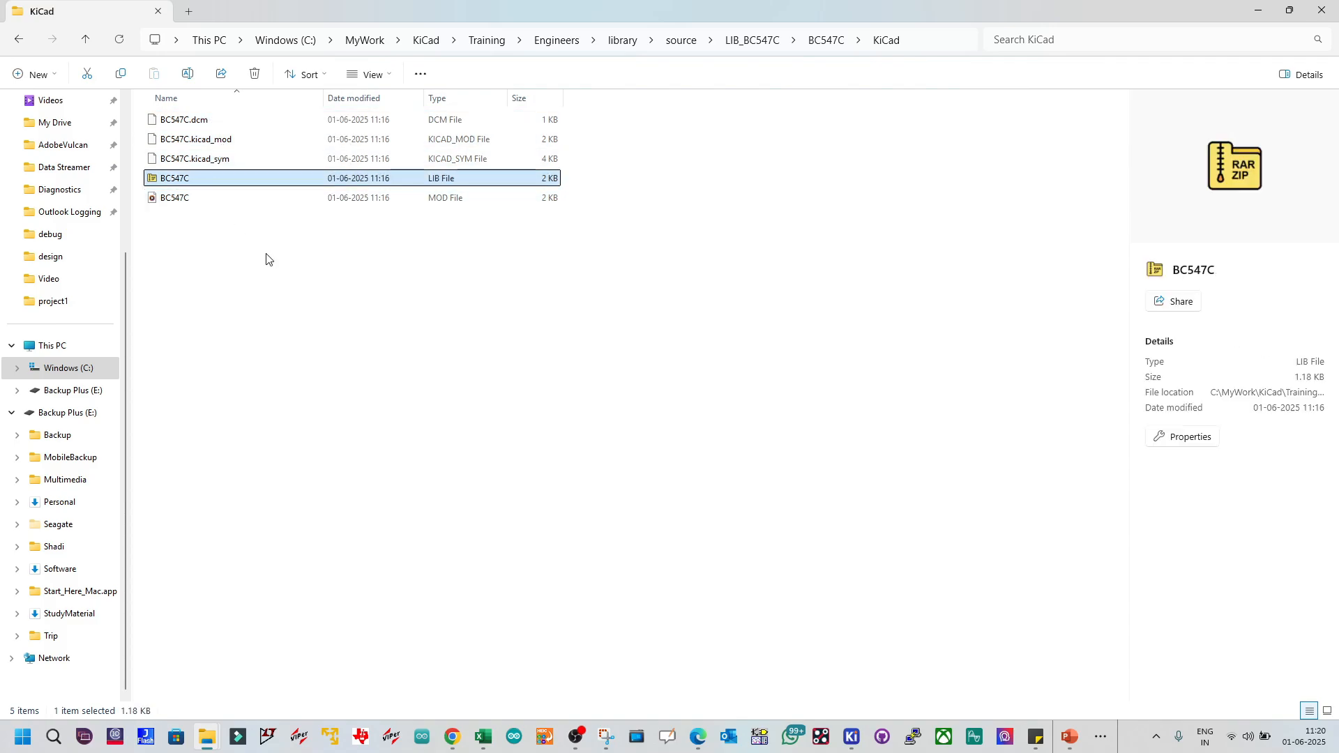
click(265, 257)
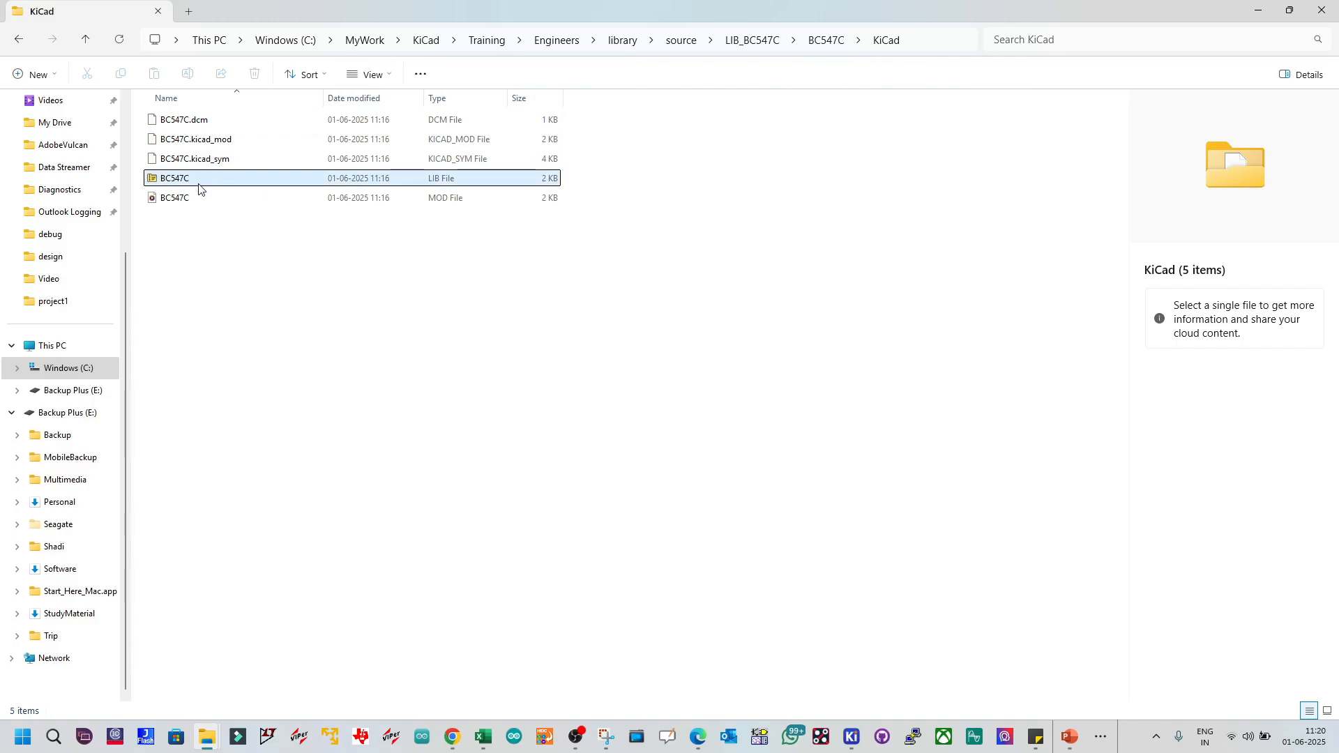
click(234, 145)
click(227, 163)
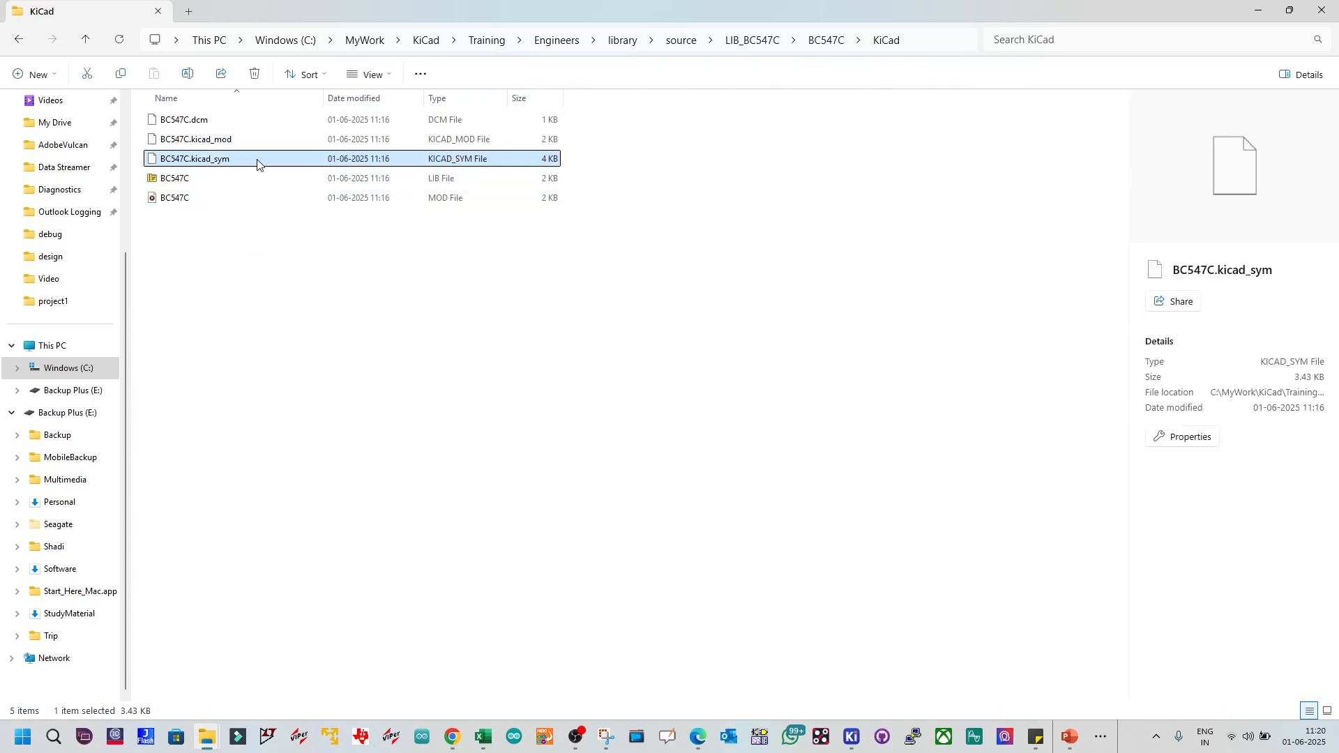
click(239, 142)
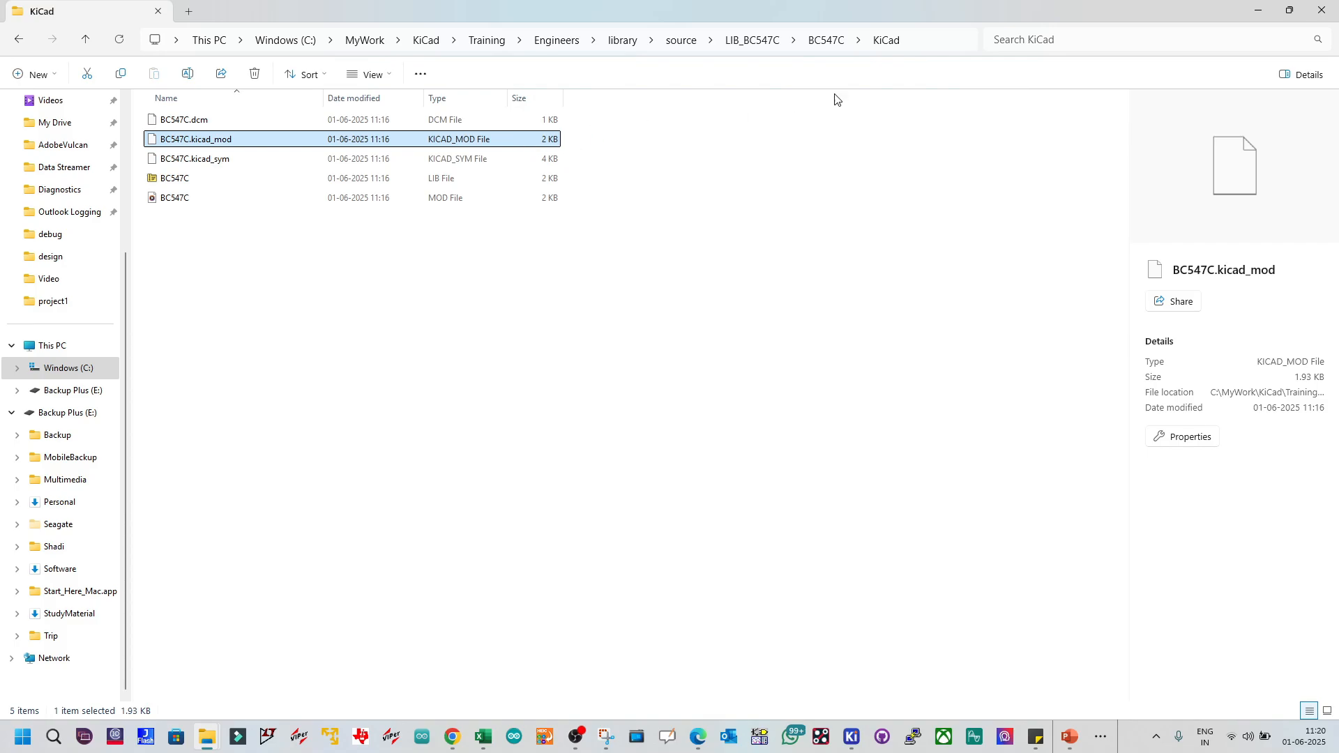
click(836, 45)
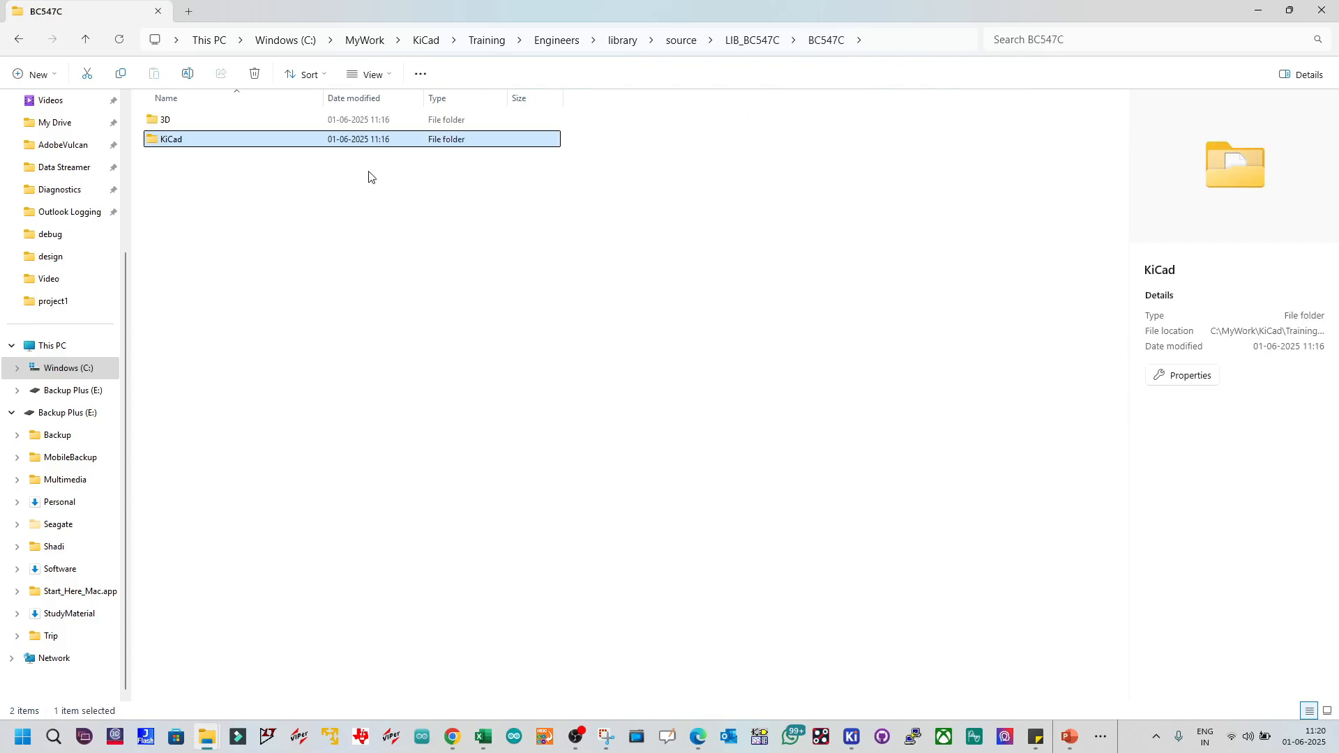
Step: Revisit the 3D folder to point out BC547C.stp and go back up to the BC547C folder
double_click(263, 123)
click(202, 123)
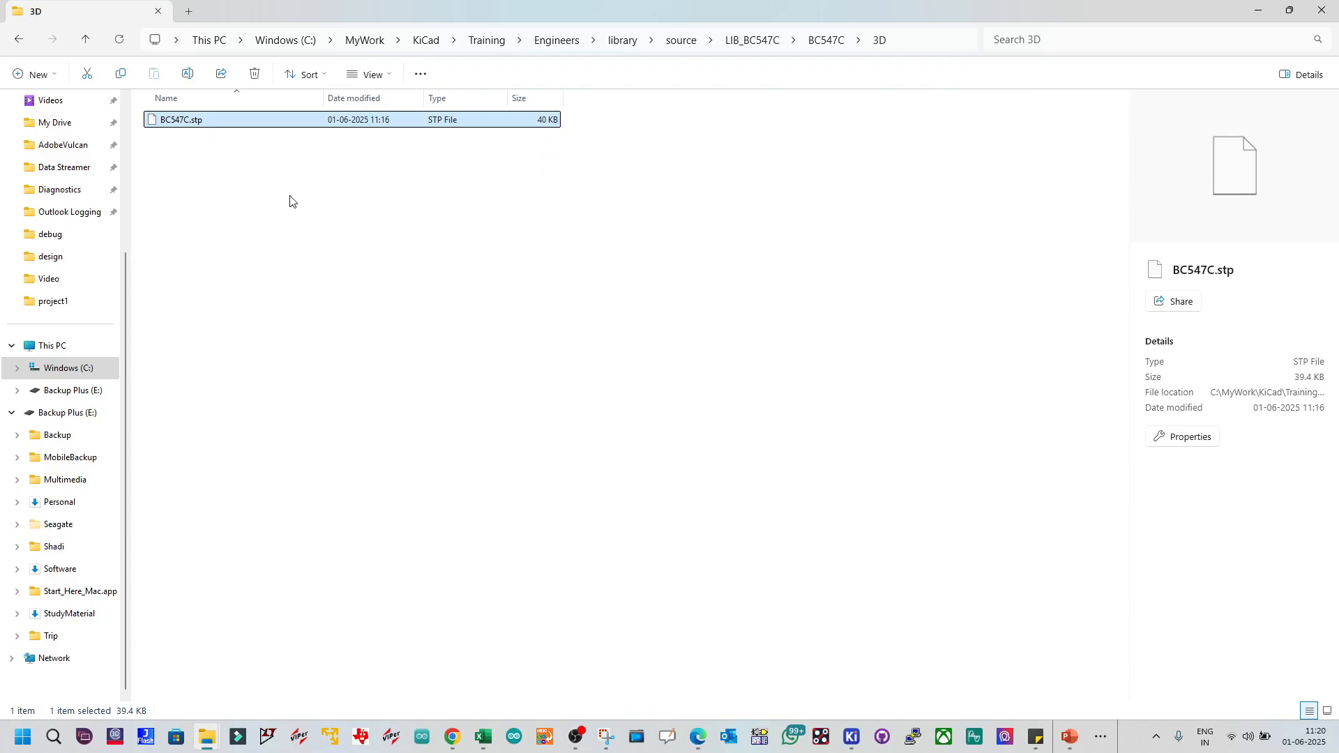
click(290, 201)
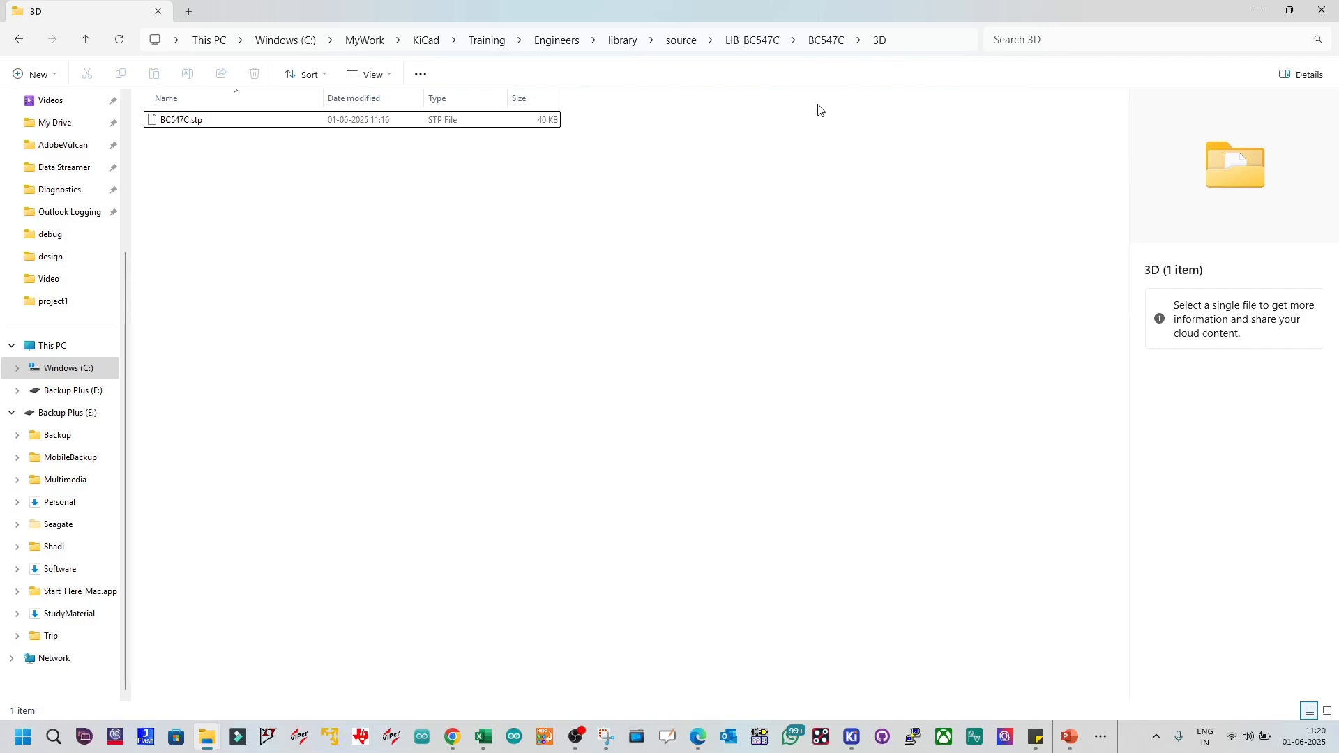
click(826, 46)
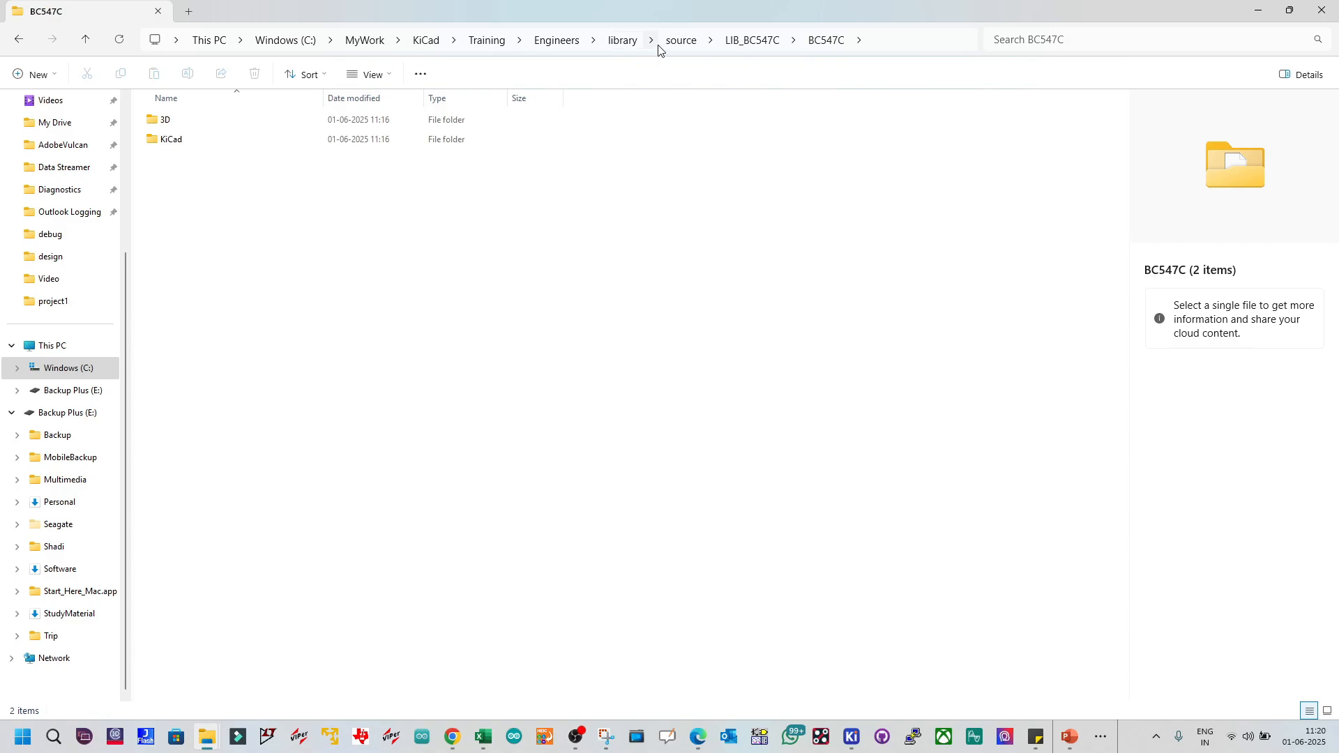
Step: Check the custom folder inside library, and open the source folder to highlight the zipped LIB_BC547C archive
click(632, 45)
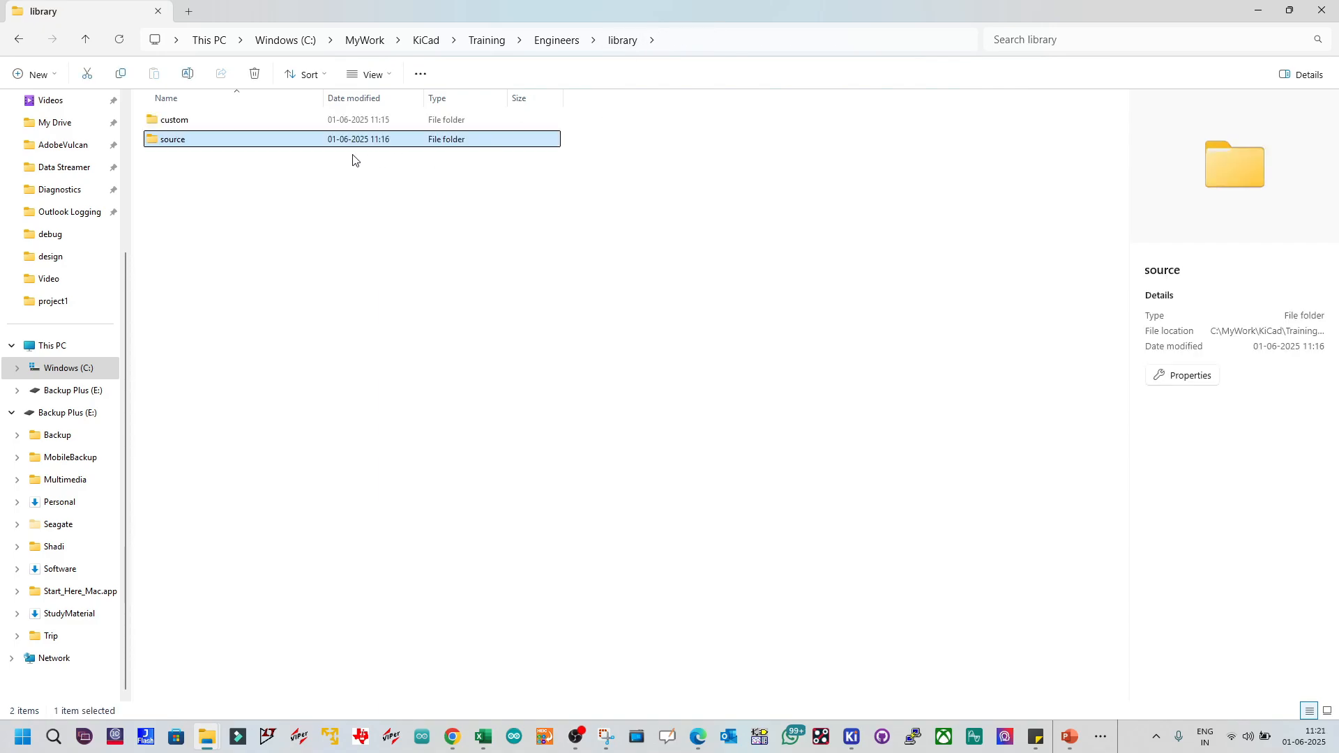
double_click(212, 123)
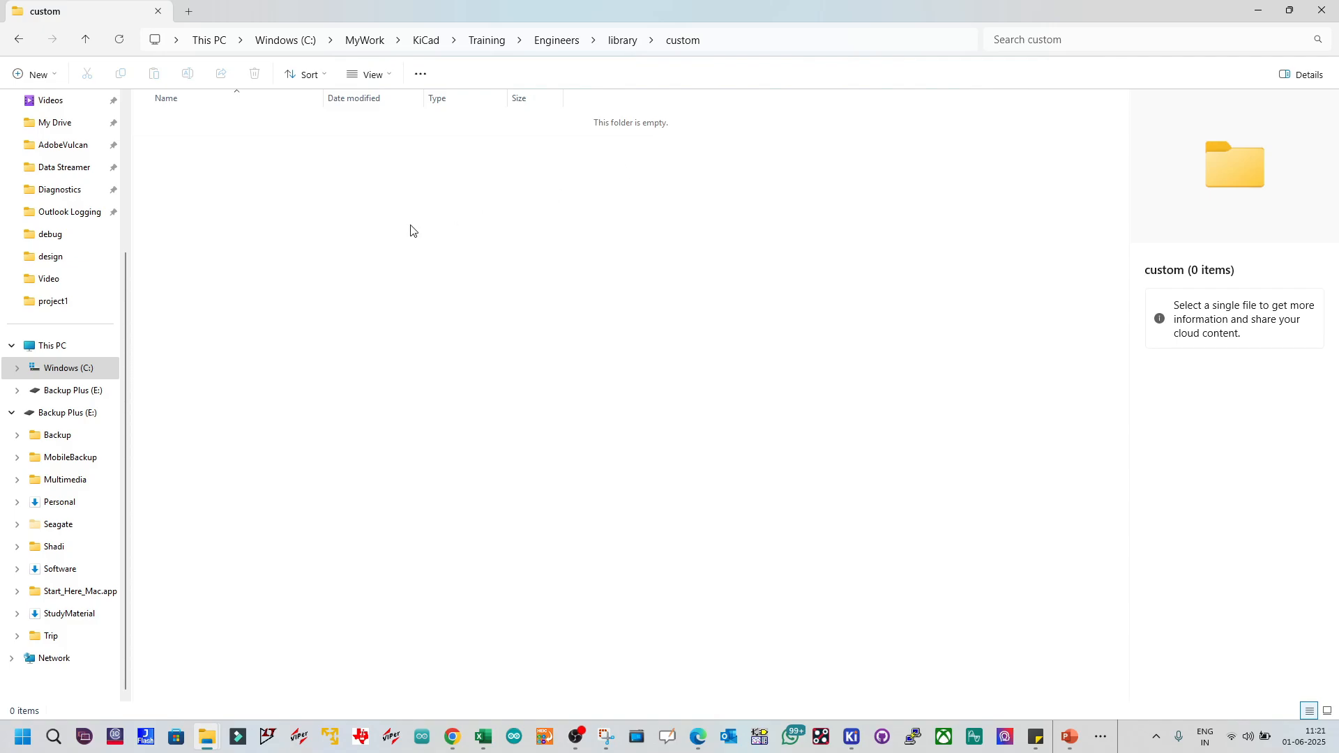
click(621, 40)
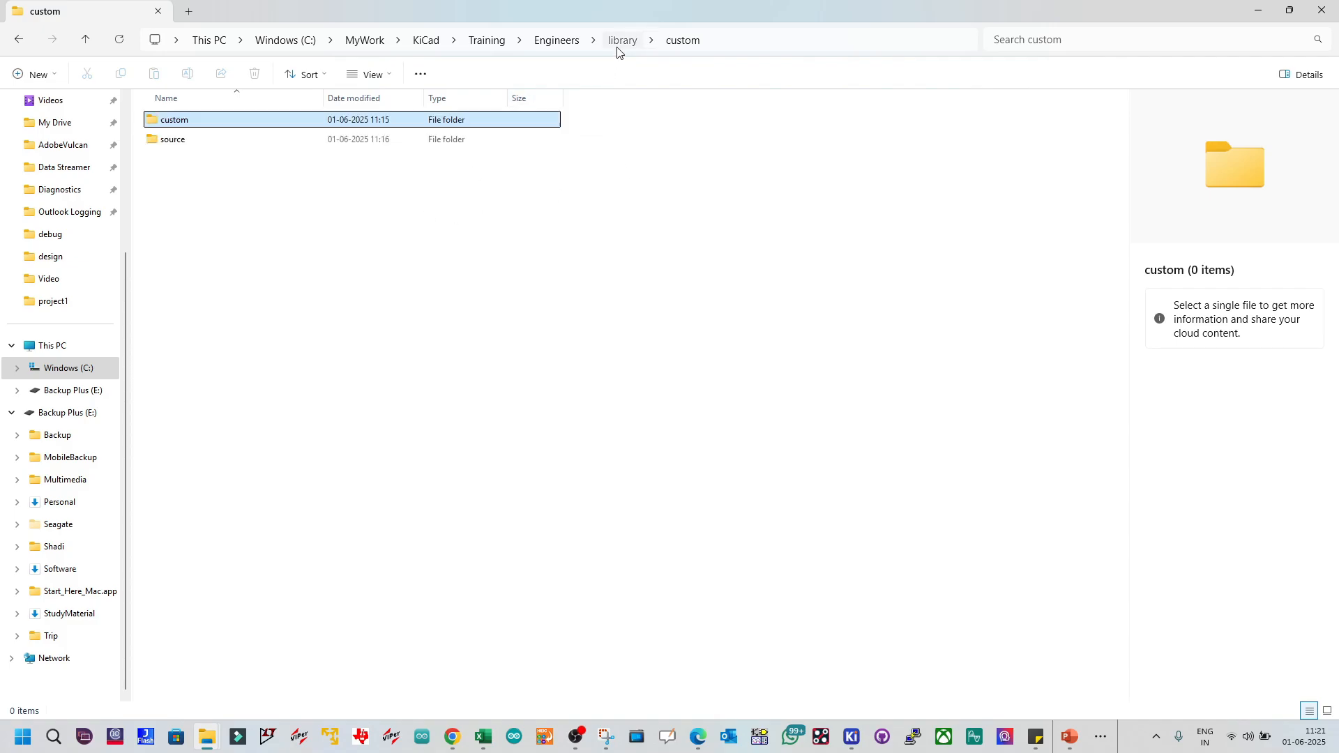
click(411, 226)
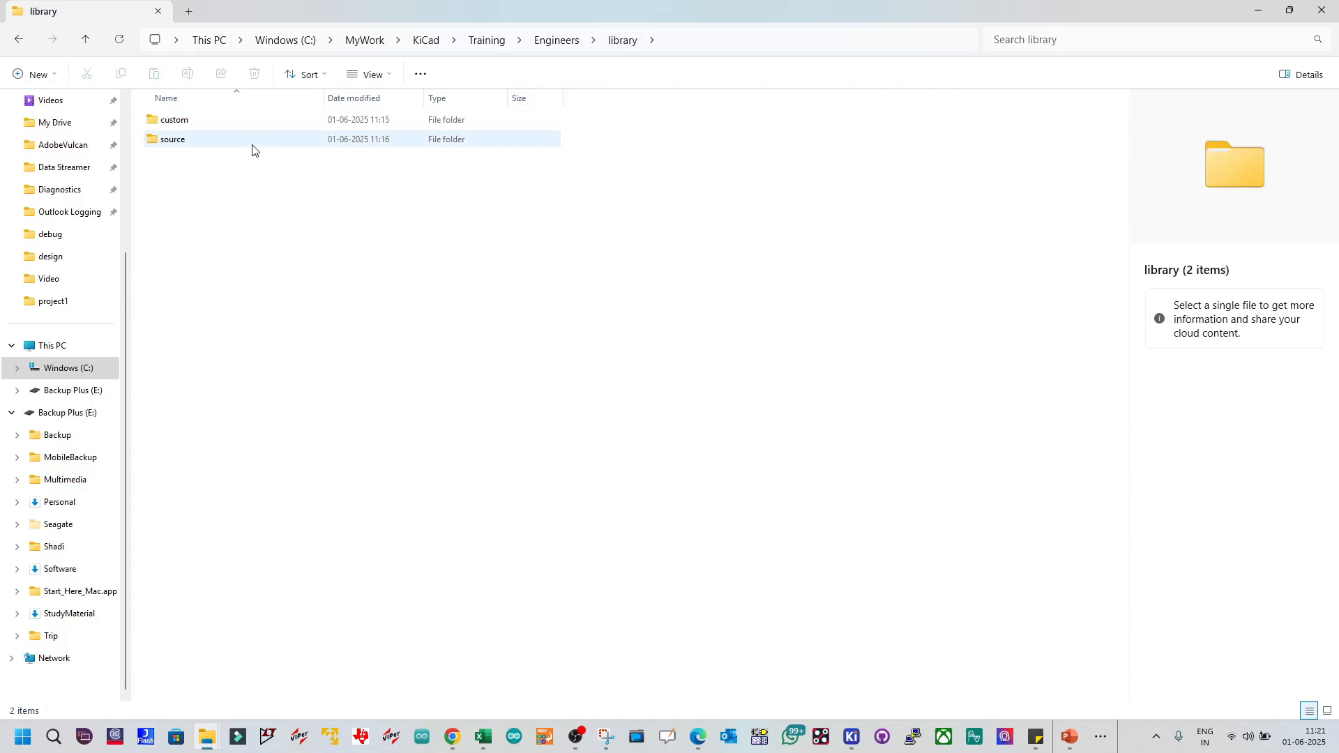
double_click(252, 147)
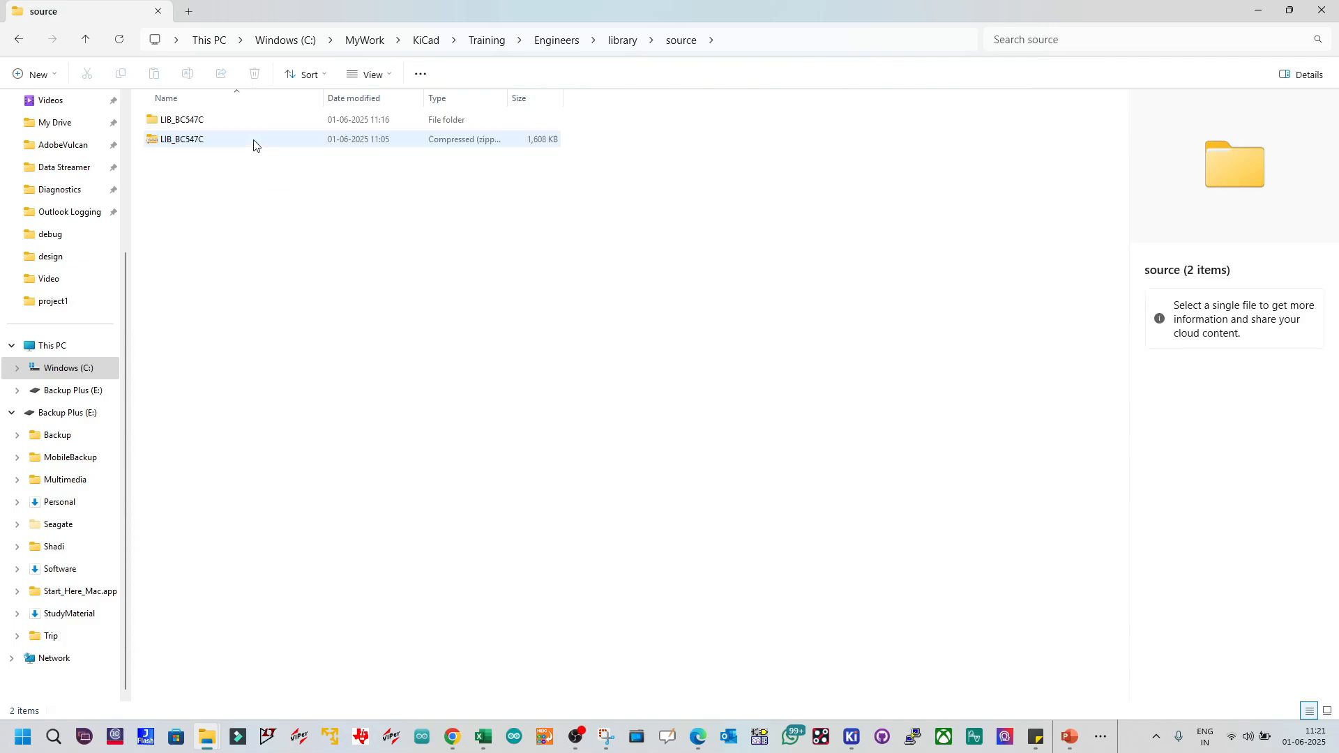
click(232, 144)
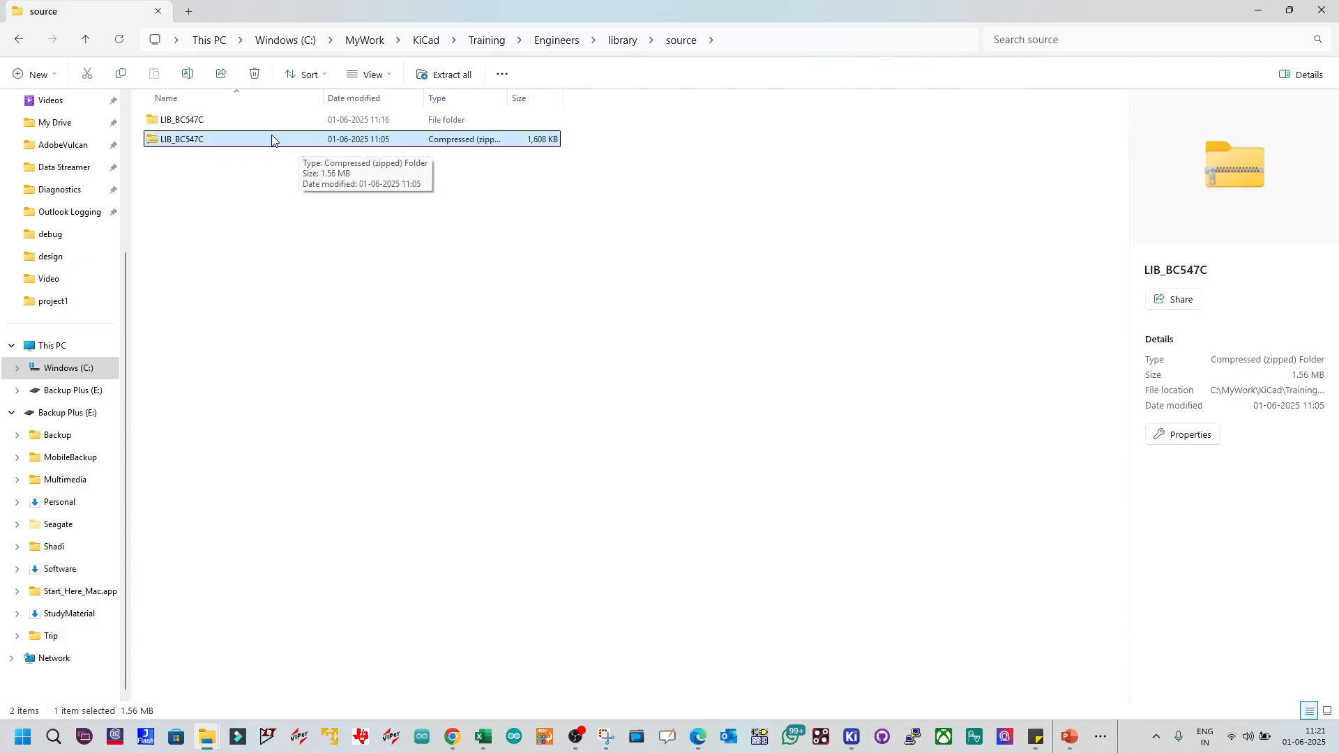
Step: Open the extracted LIB_BC547C folder inside source and copy its full folder path
click(221, 125)
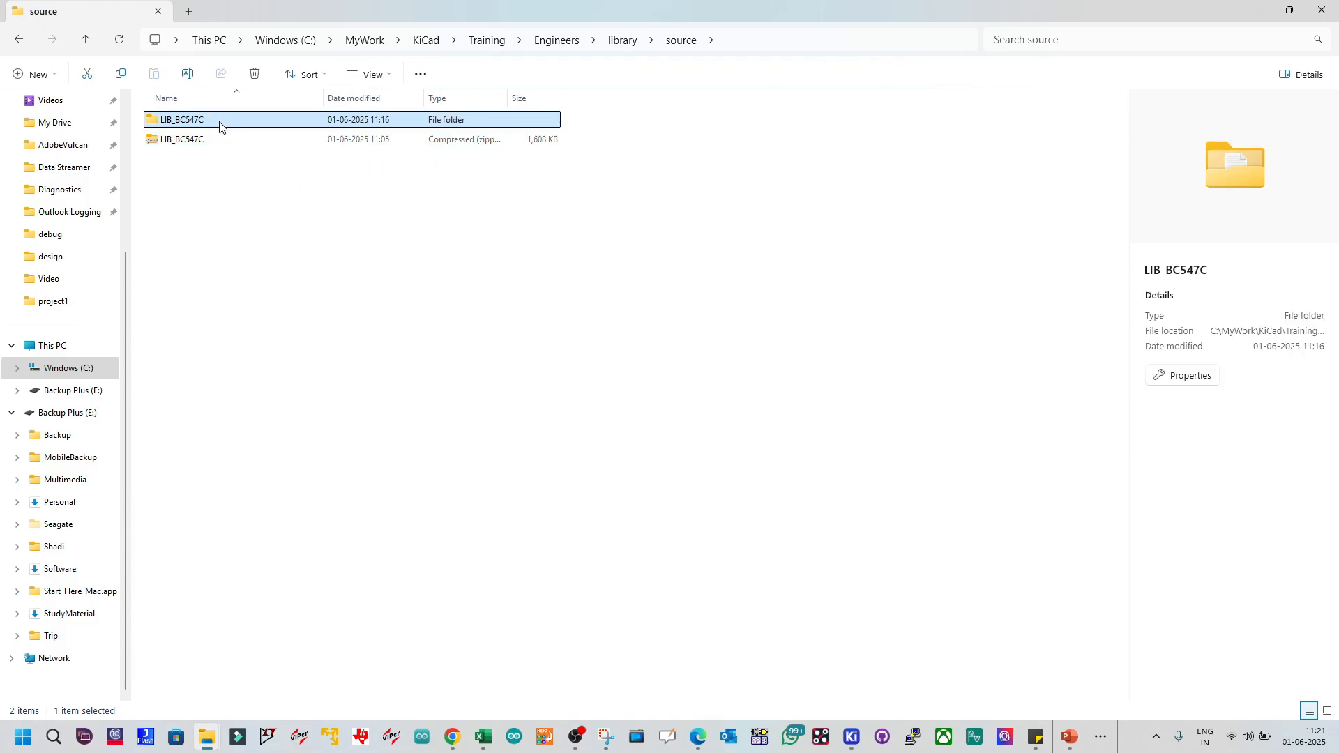
double_click(219, 125)
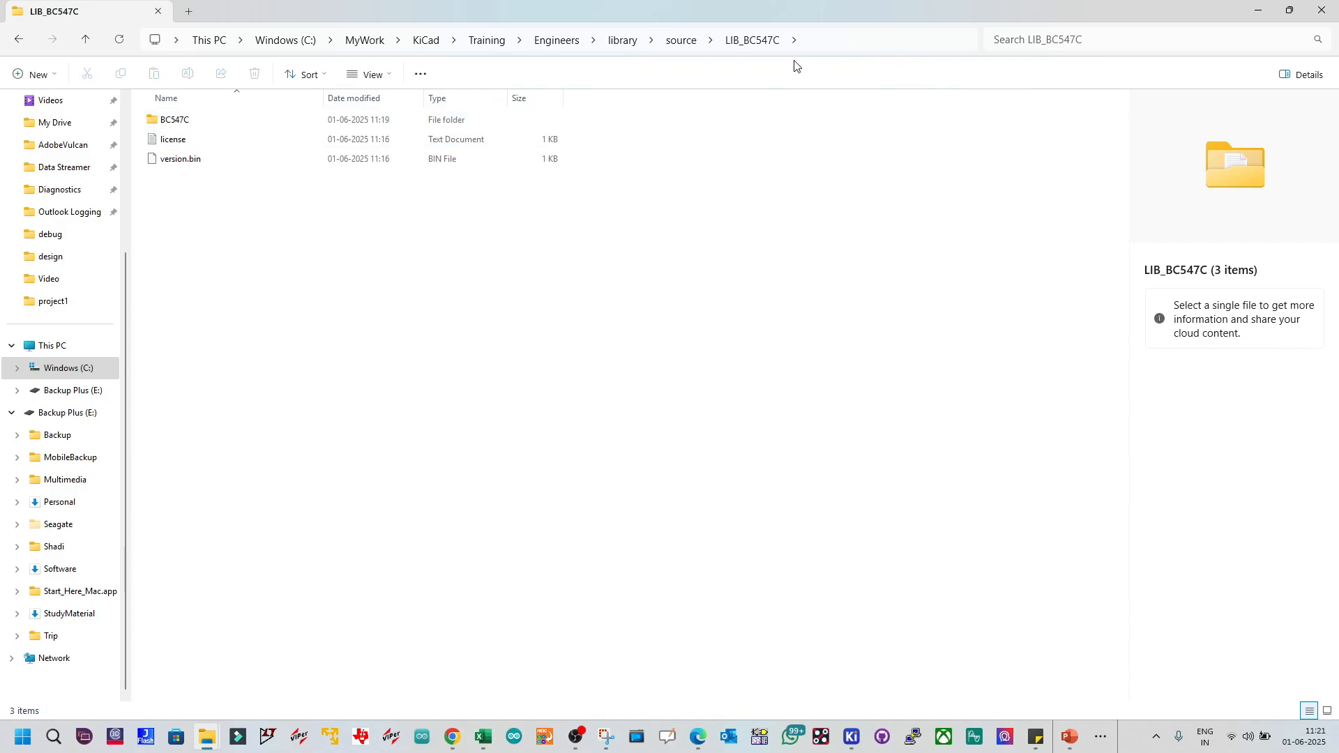
click(801, 42)
right_click(432, 39)
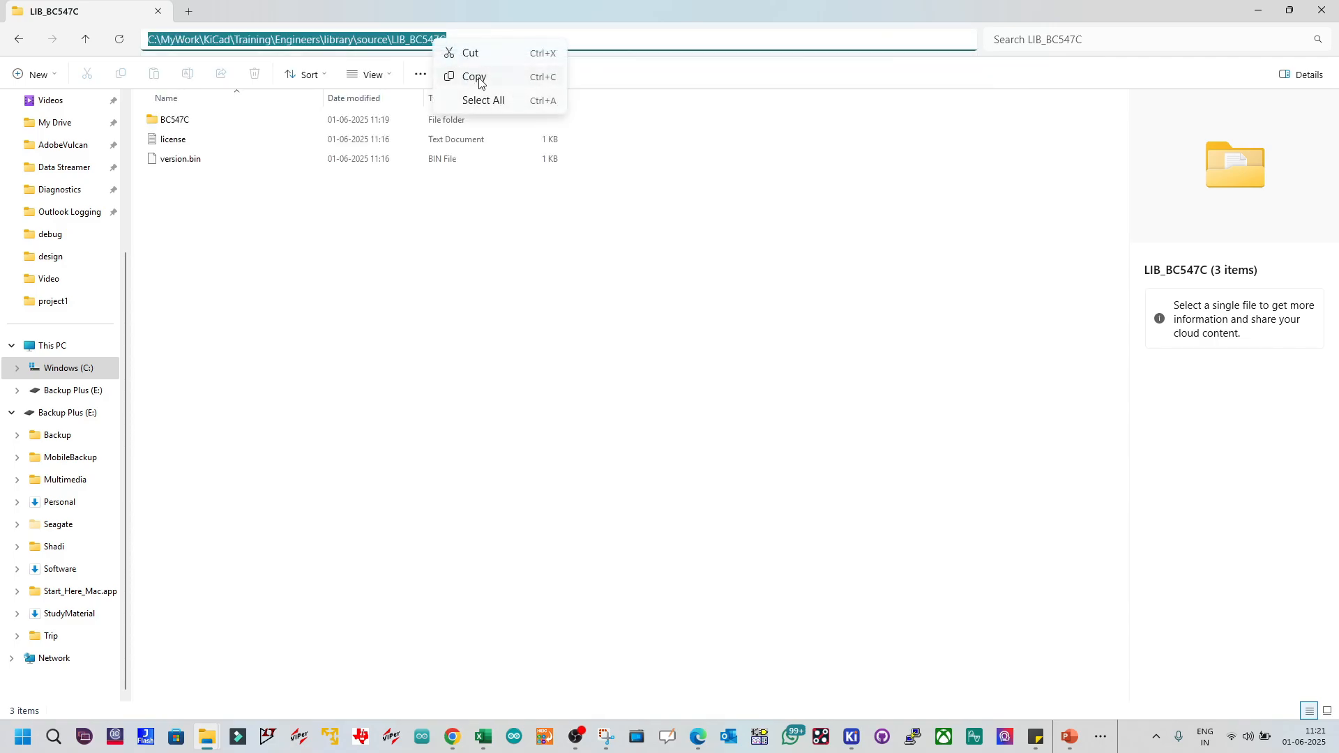
click(478, 75)
click(840, 316)
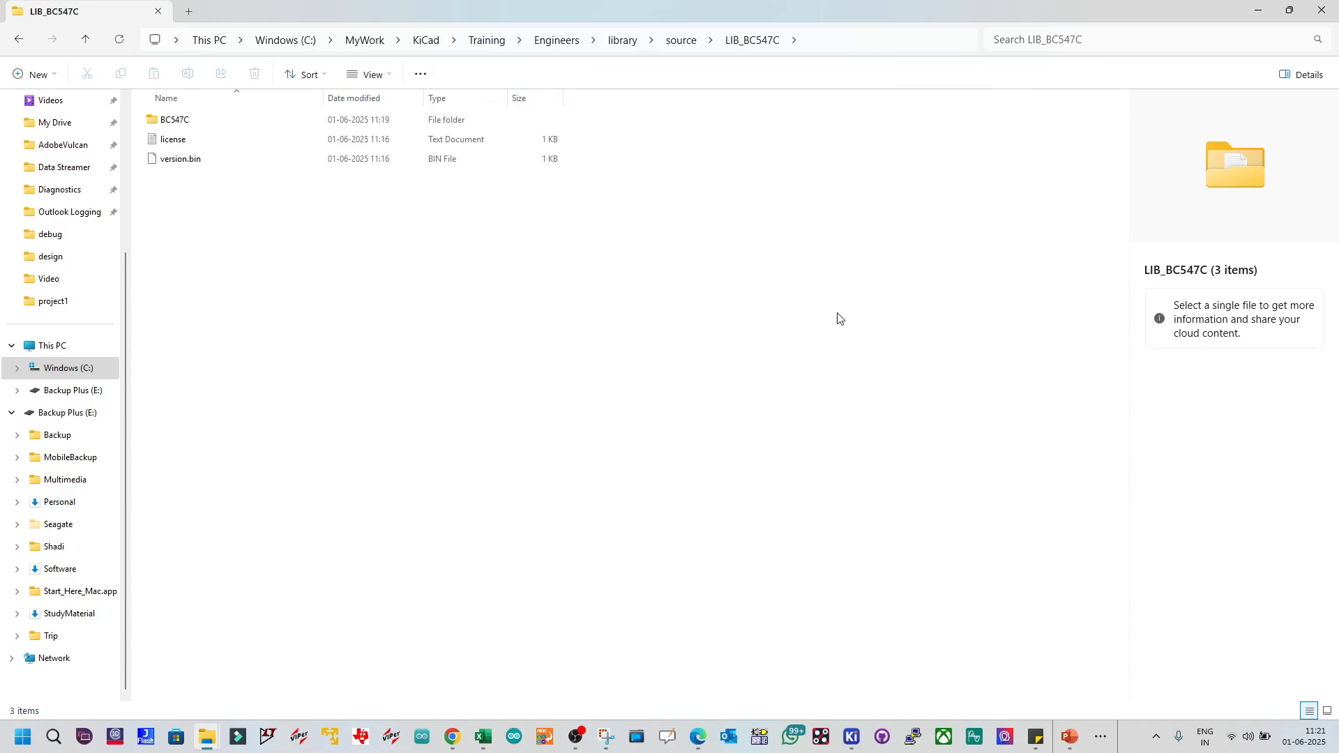
Step: Restore the LIB_BC547C folder window to a smaller size and switch to the Google Meet page in Chrome
click(1289, 11)
drag(914, 115, 827, 120)
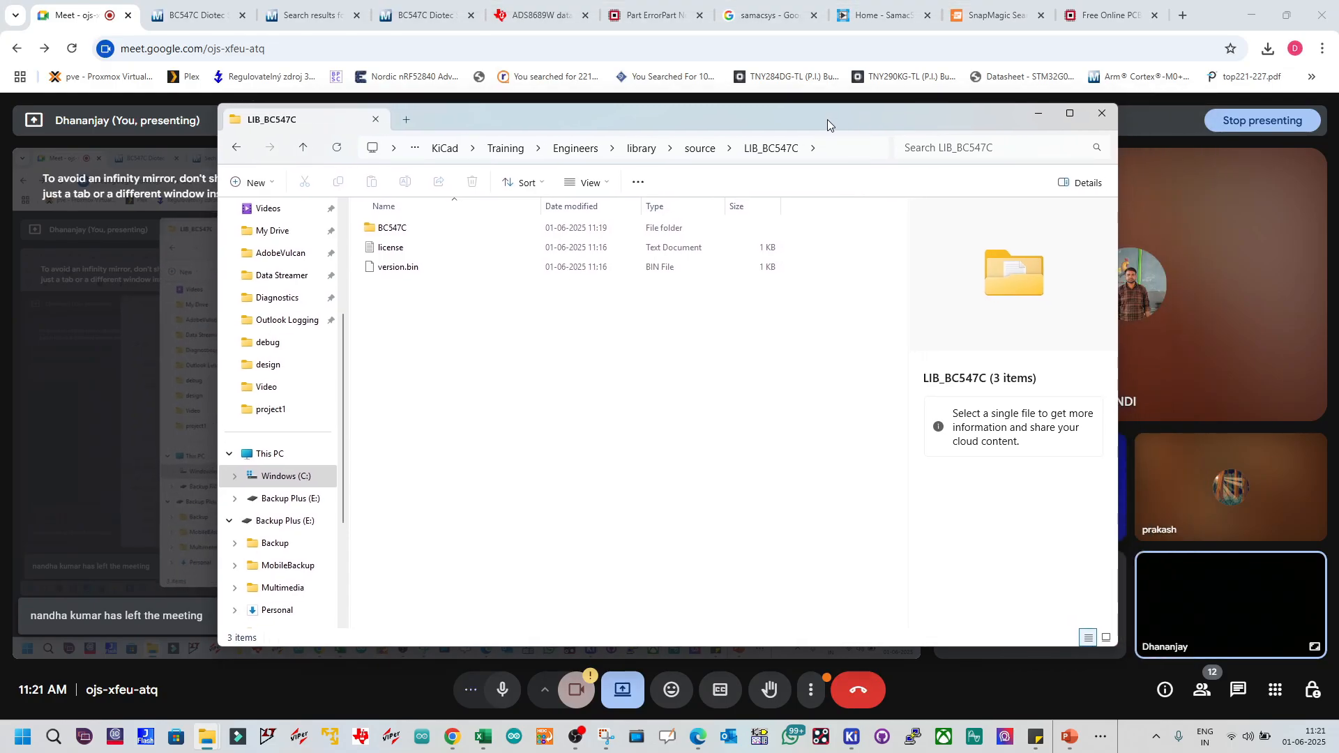
click(1204, 16)
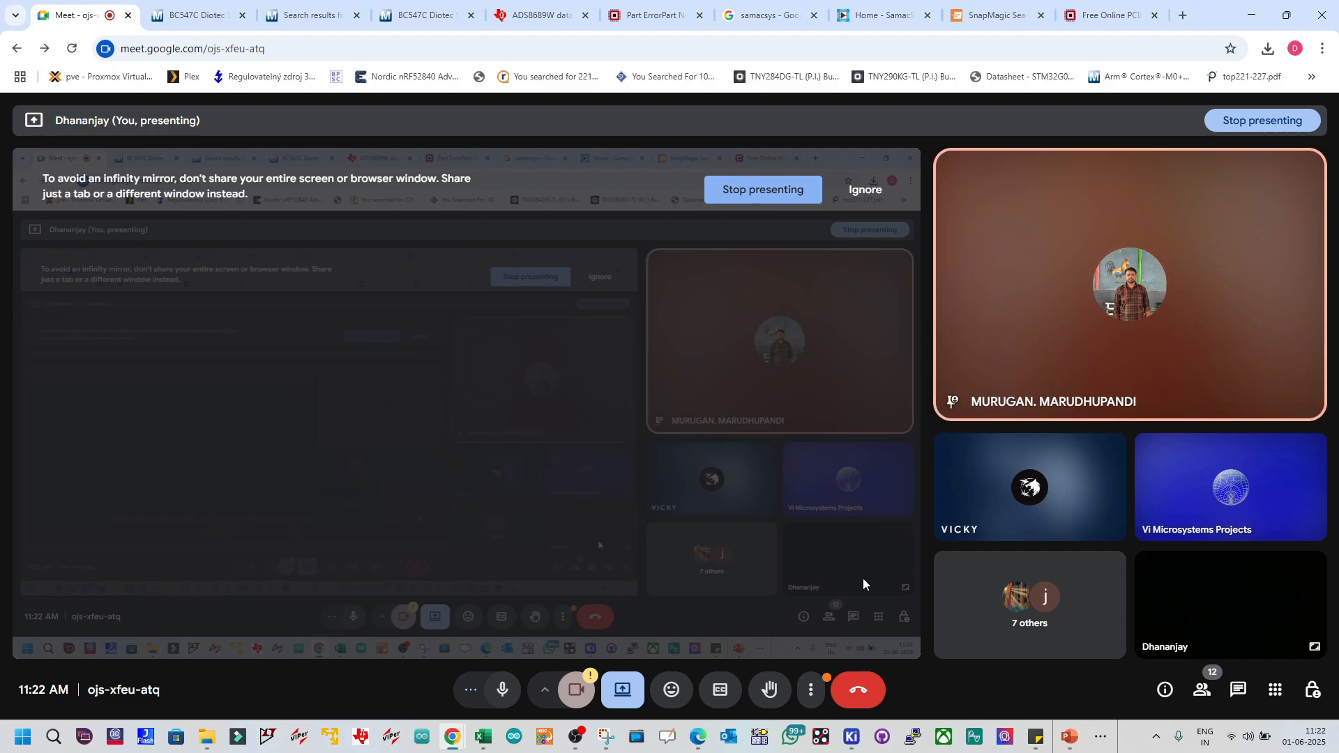
Step: Check the recording in OBS, and return to Google Meet to show the participant list
click(572, 738)
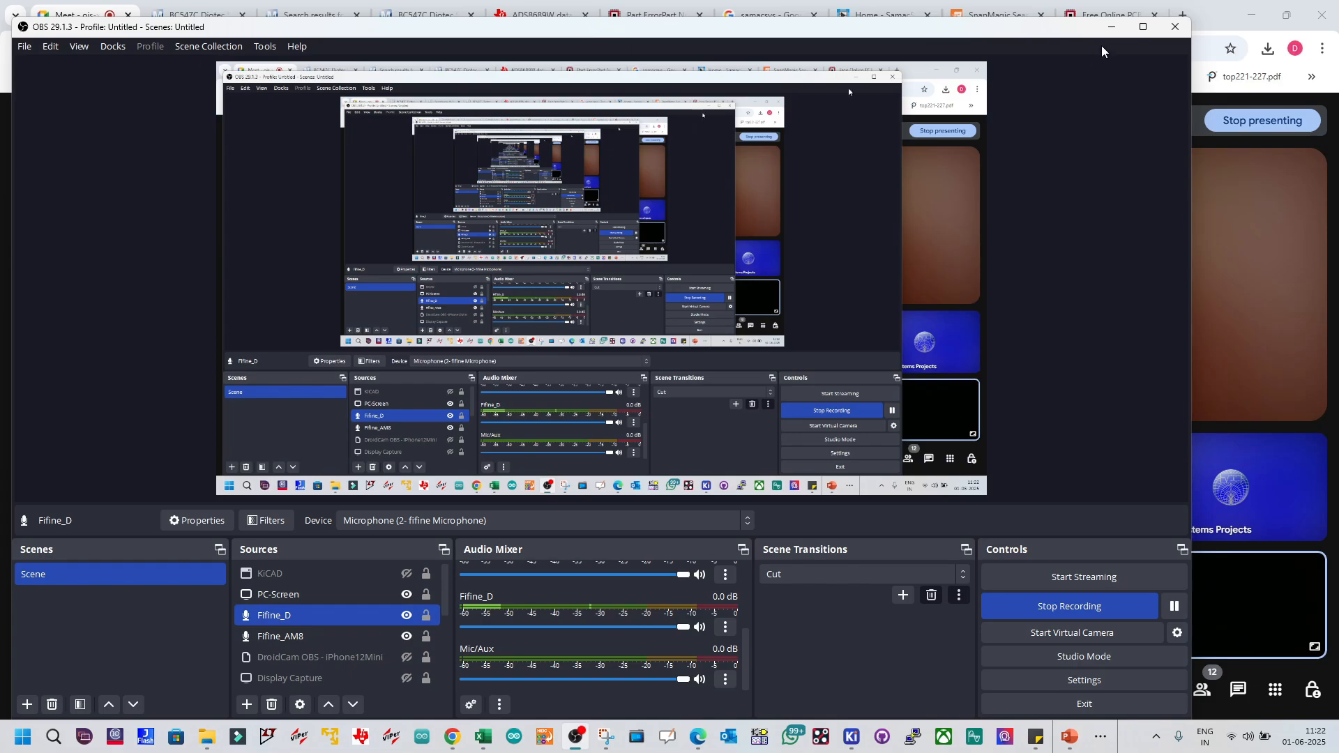
click(1113, 31)
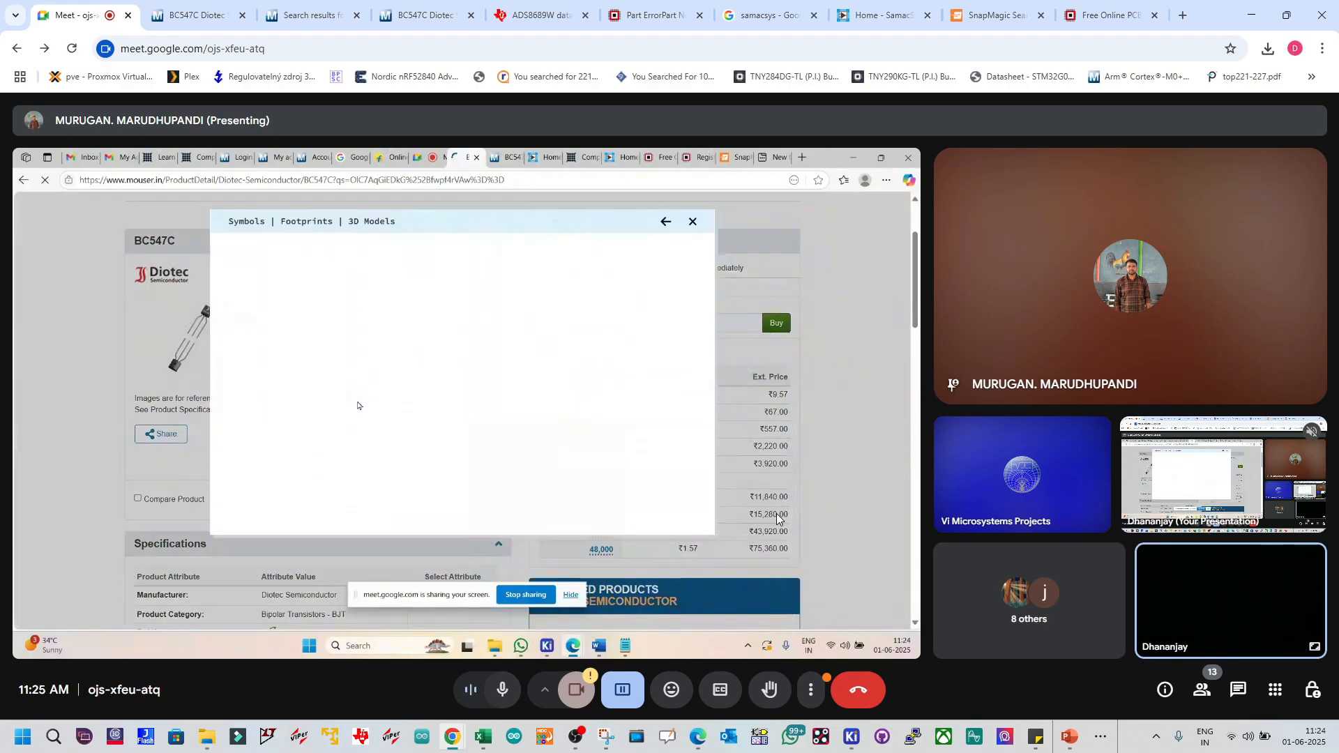
click(995, 614)
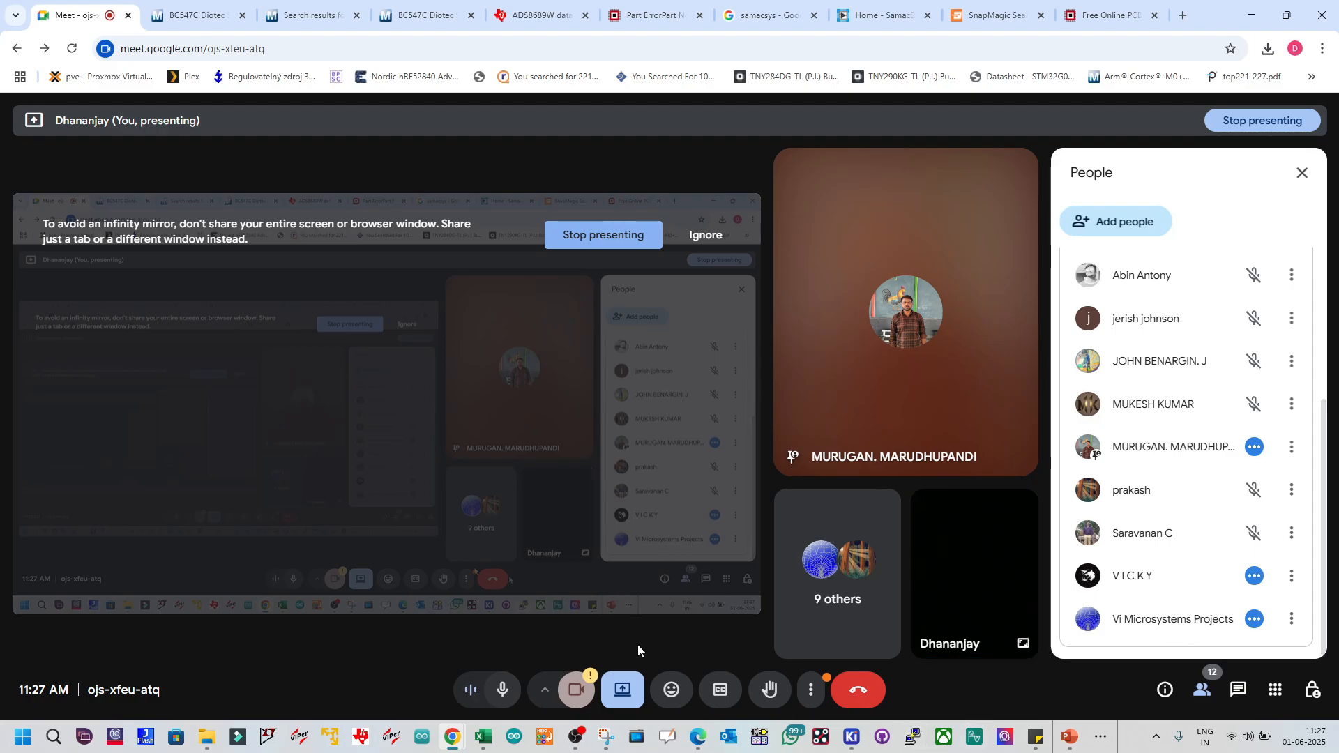
Step: Bring back the LIB_BC547C folder window, go up to library, and point out the custom and source folders
mouse_move(207, 737)
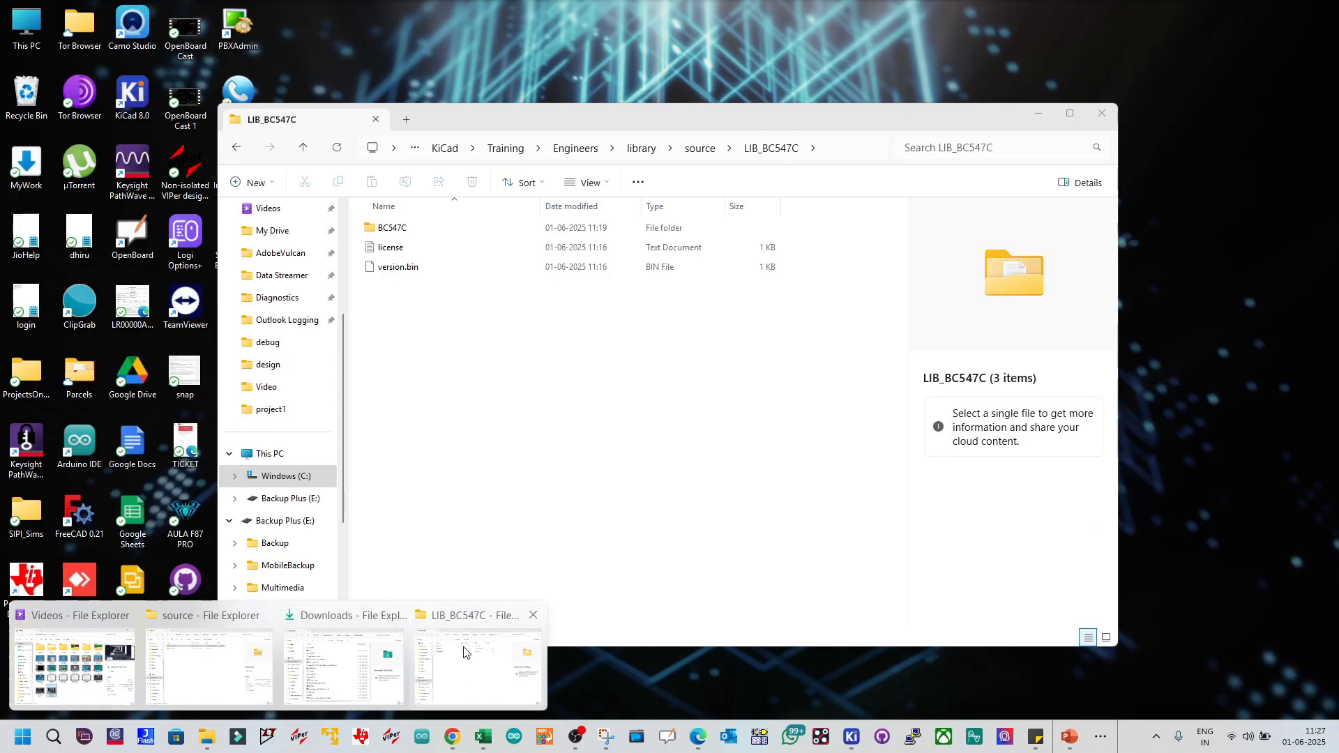
click(464, 652)
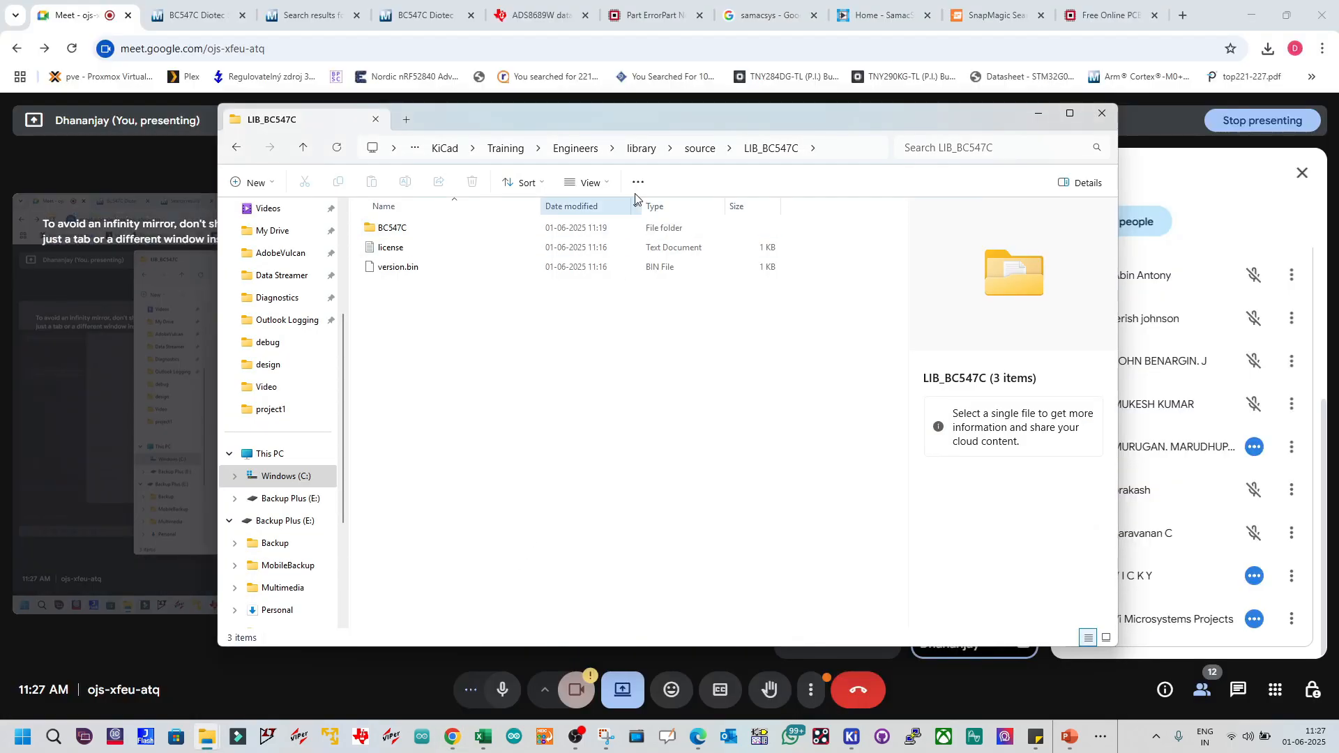
click(640, 148)
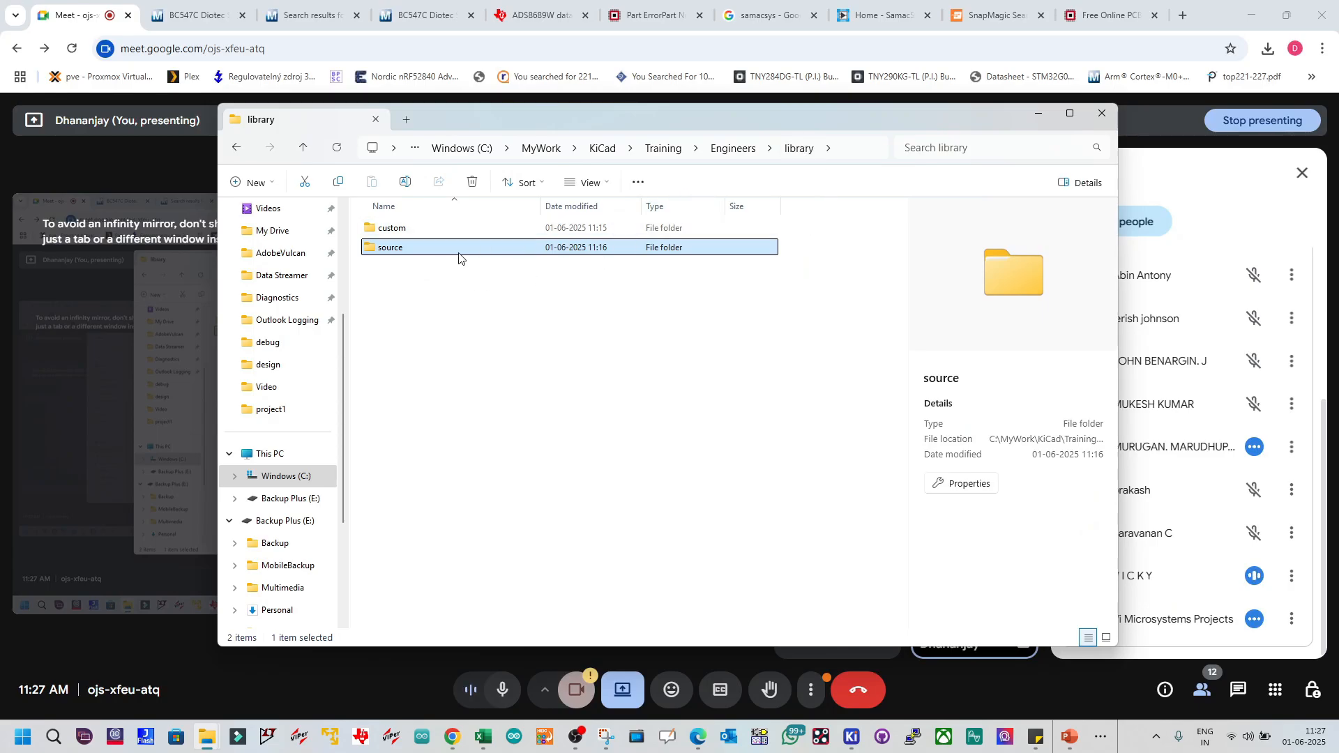
click(417, 230)
click(409, 249)
click(416, 284)
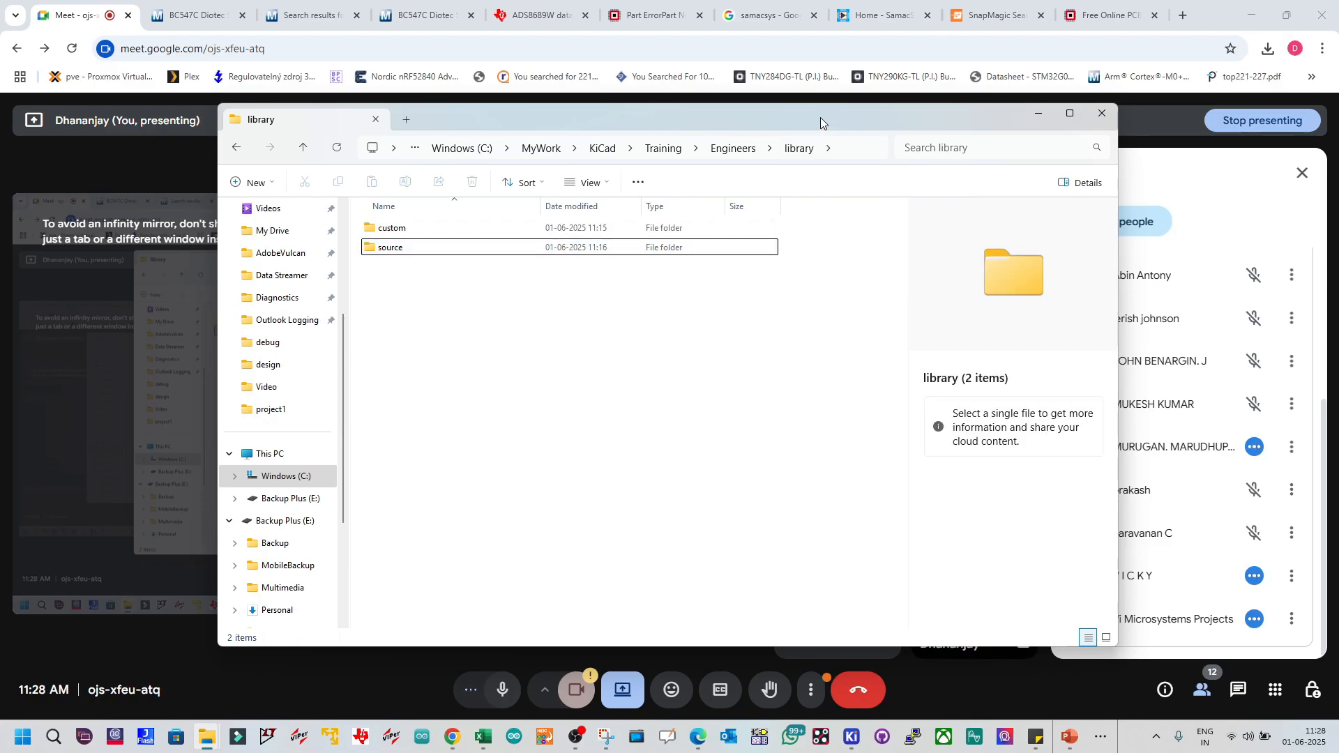
Step: Create a new folder named Mouser inside the source folder
drag(821, 116, 744, 123)
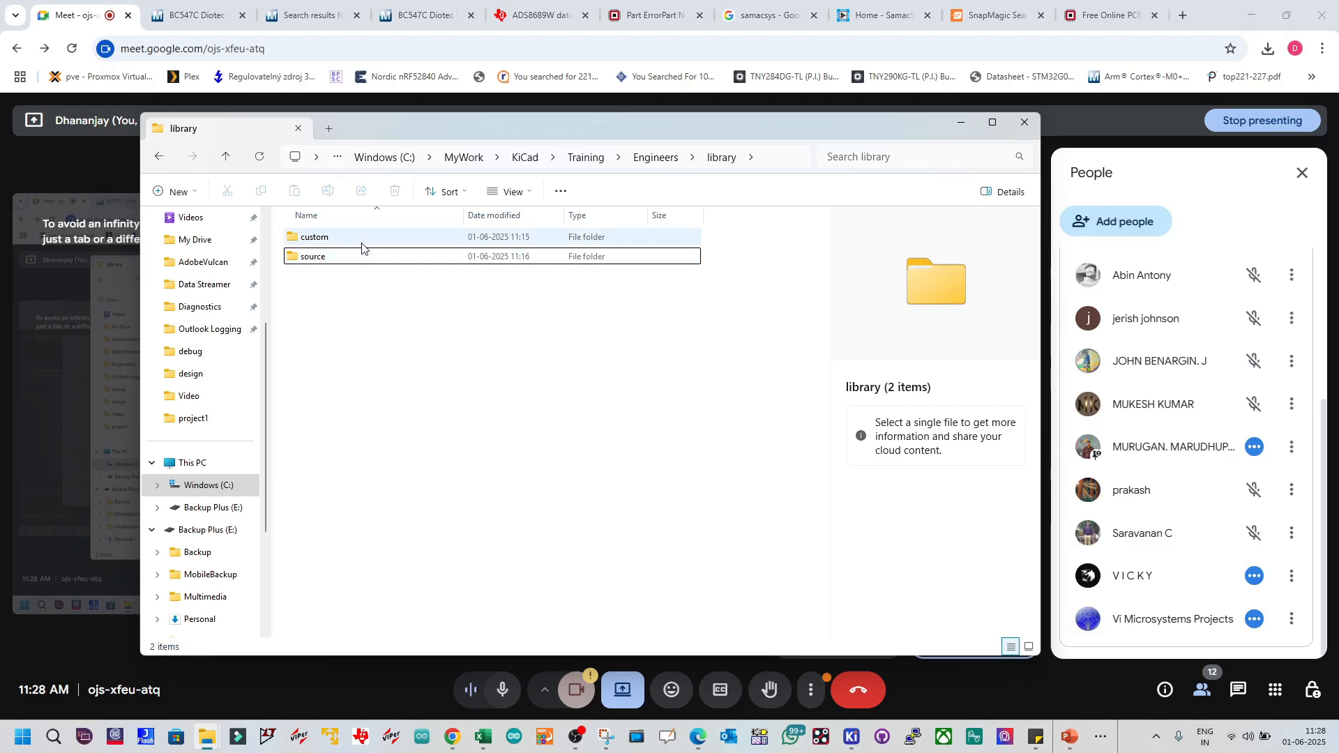
click(350, 259)
double_click(350, 258)
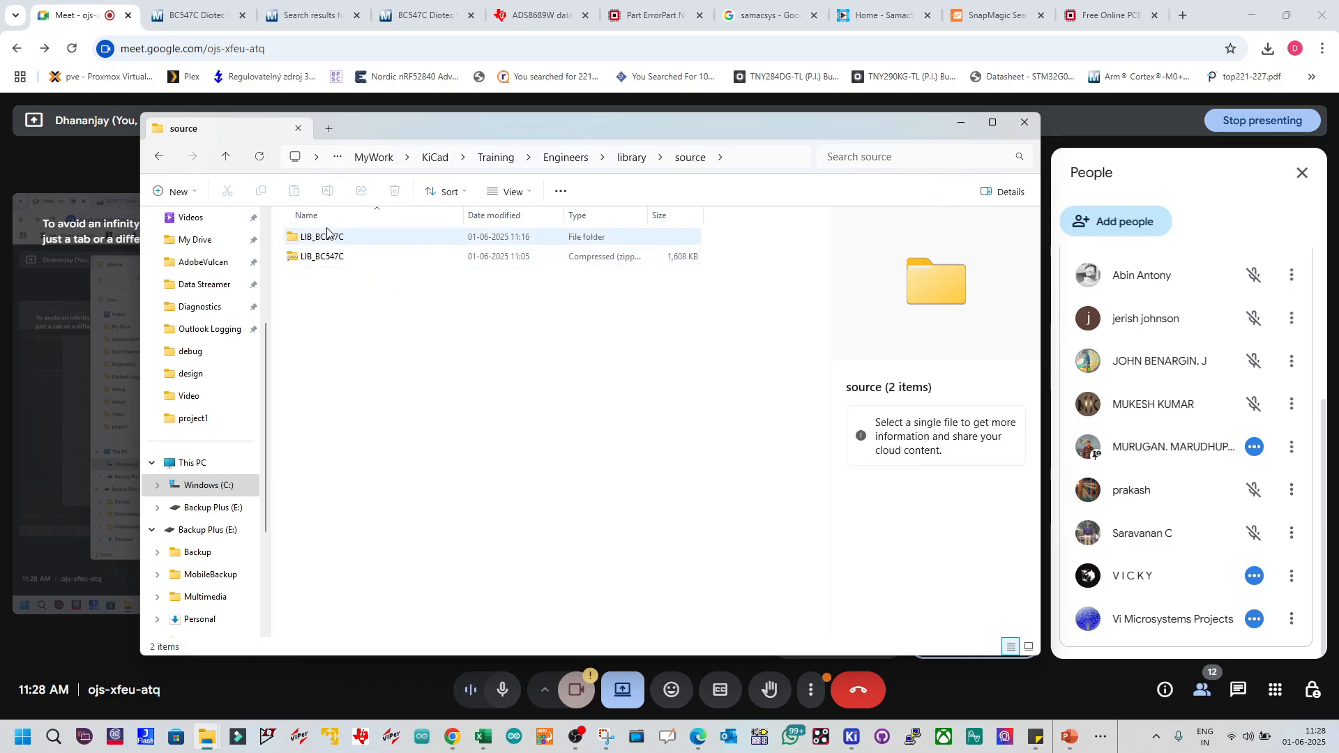
click(180, 192)
click(203, 222)
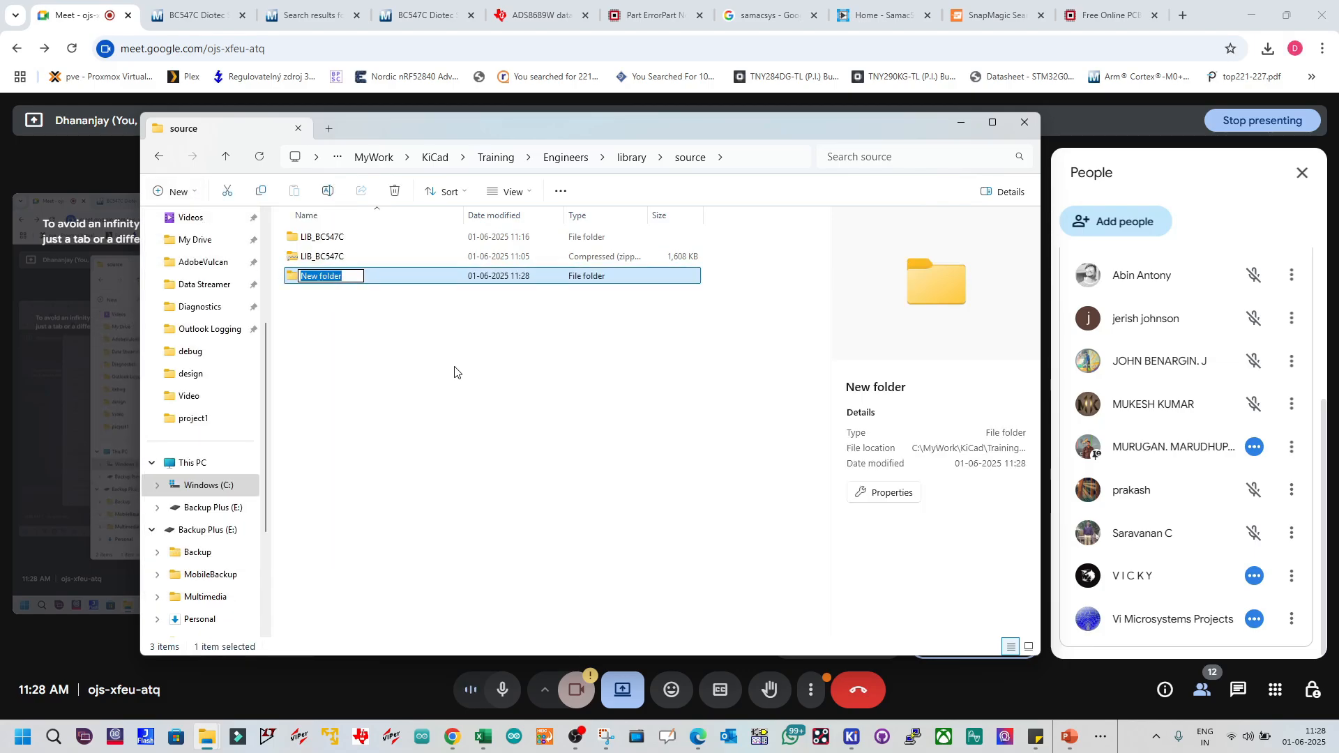
text(M)
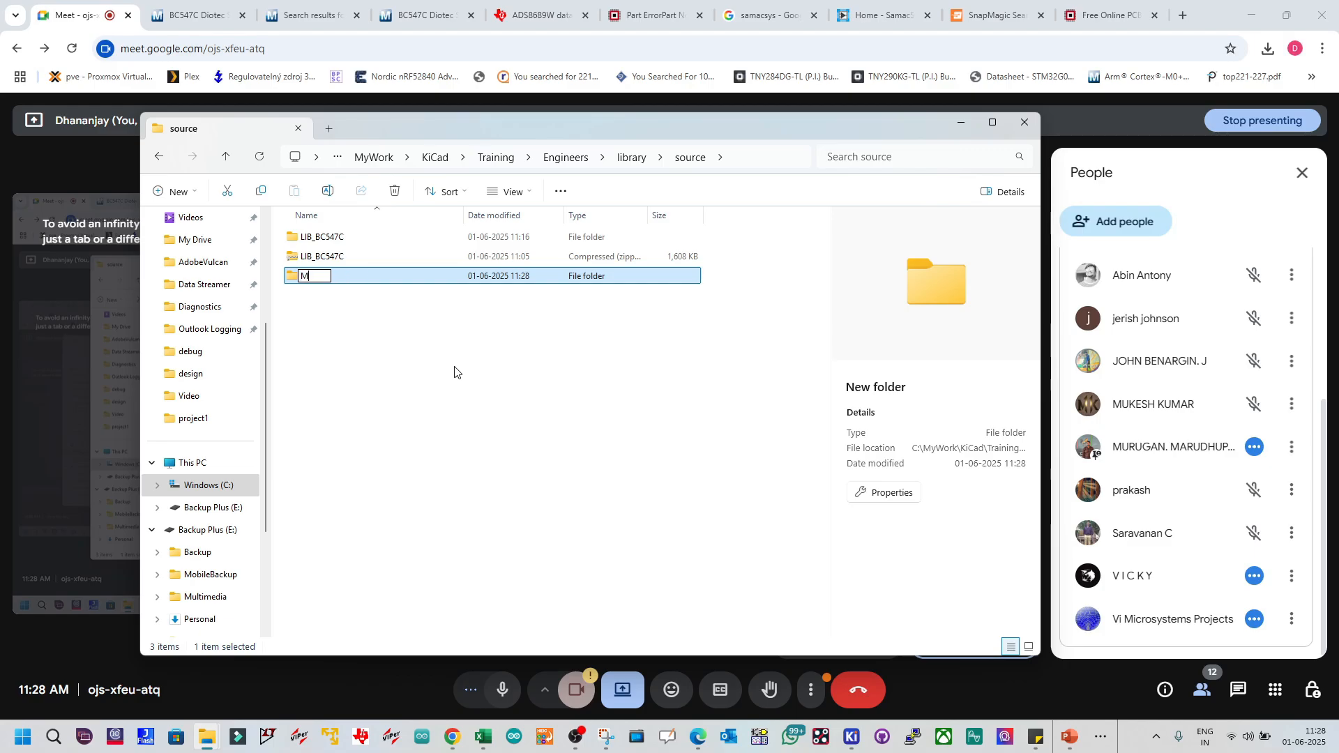
text(ouser)
key(Return)
Step: Move the LIB_BC547C folder and its zipped archive into the Mouser folder, and open that folder
click(328, 256)
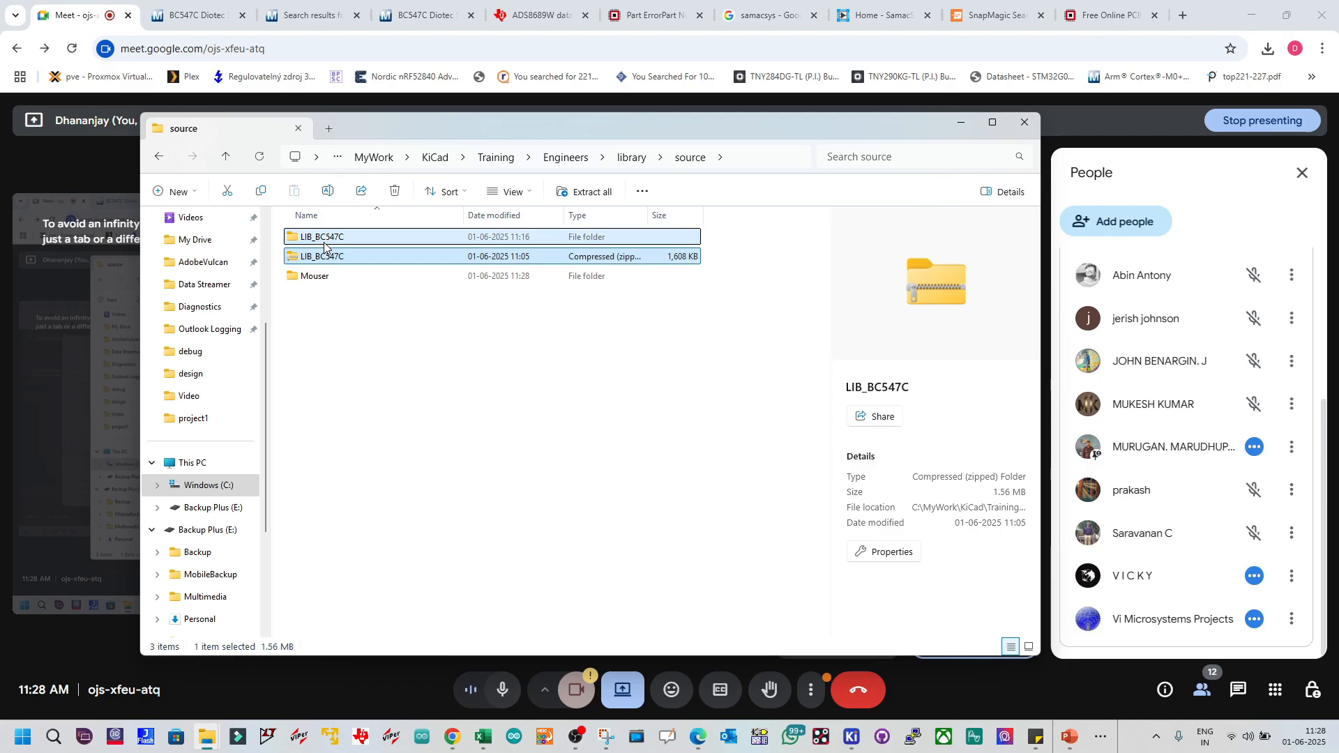
drag(324, 246, 324, 281)
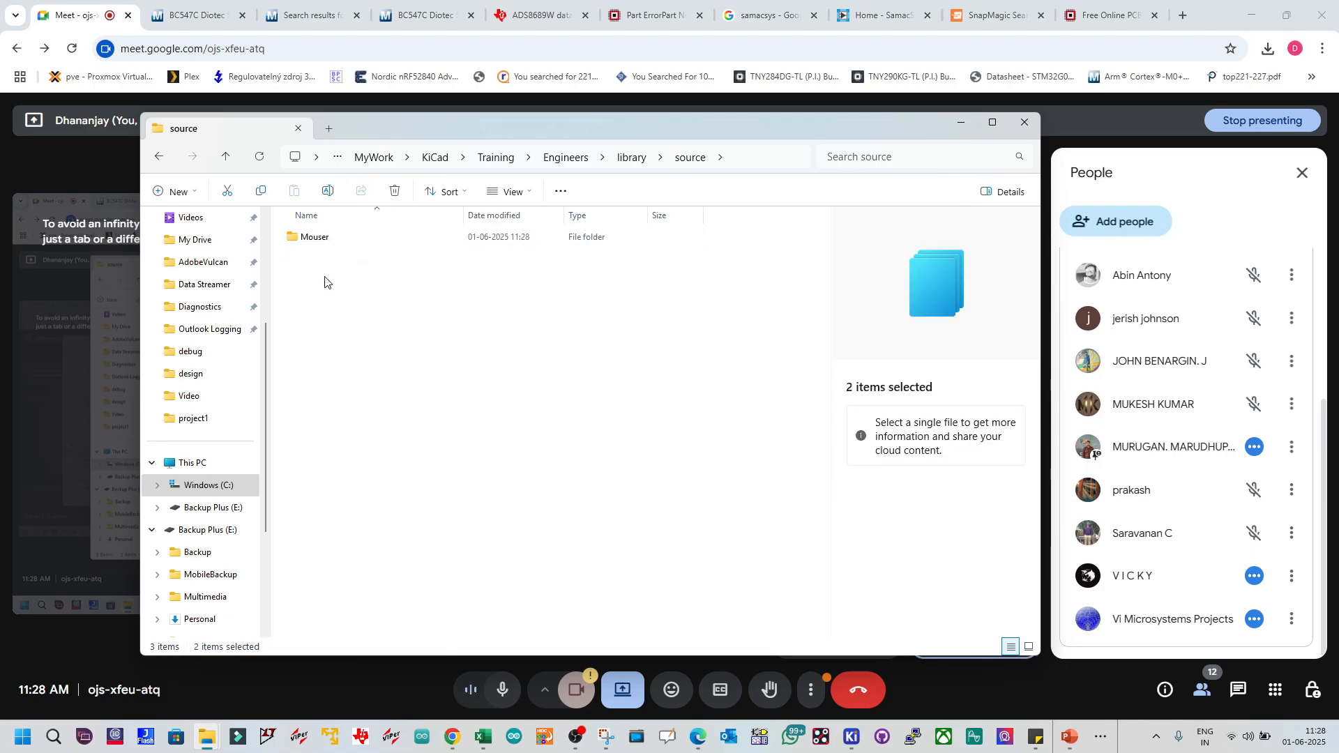
double_click(339, 243)
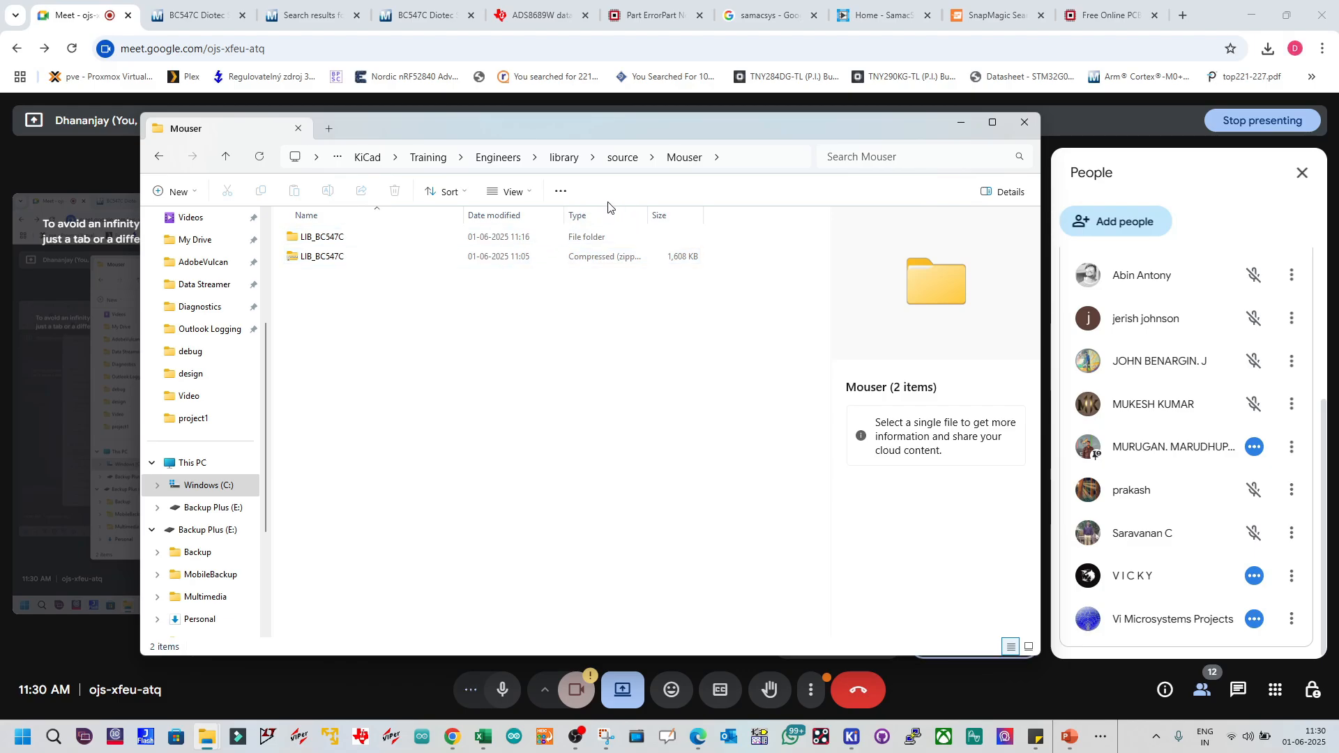
mouse_move(355, 239)
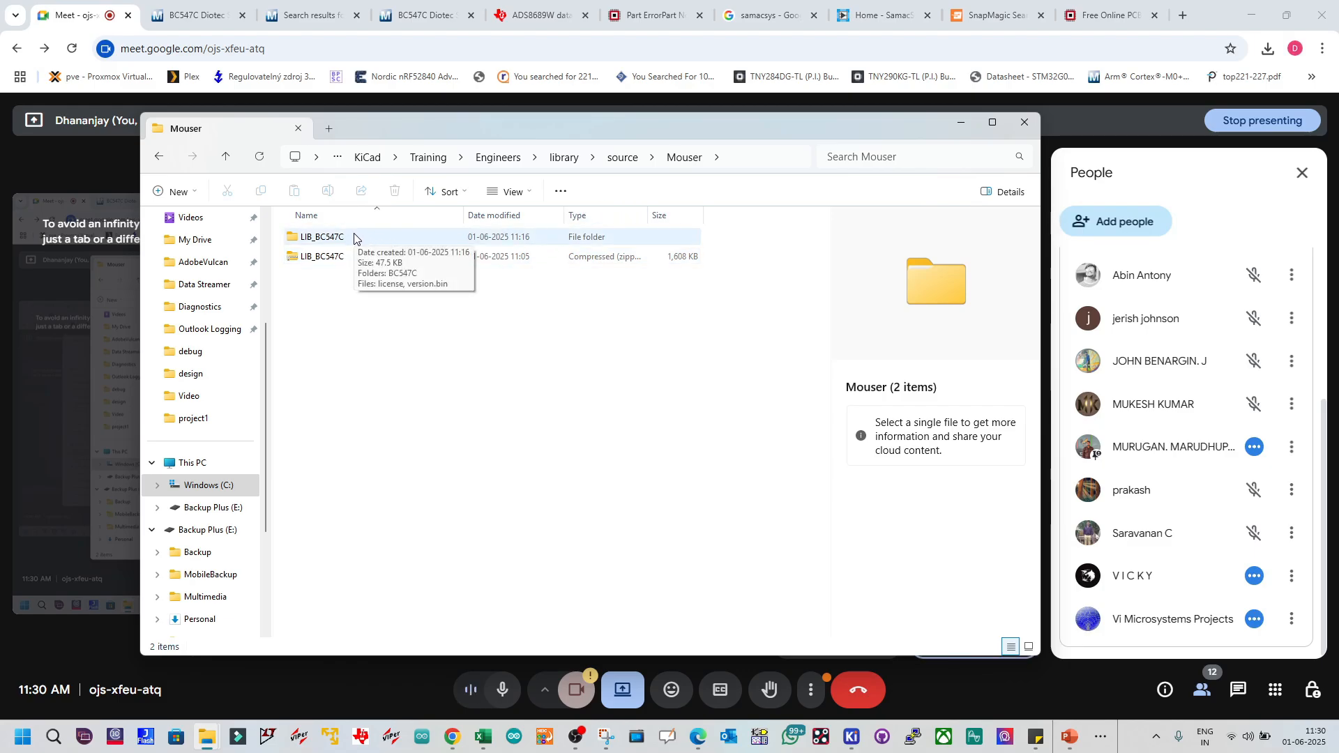
Step: Open the BC547C datasheet PDF from its Mouser product page in Chrome, closing the symbol and footprint preview first
click(1184, 15)
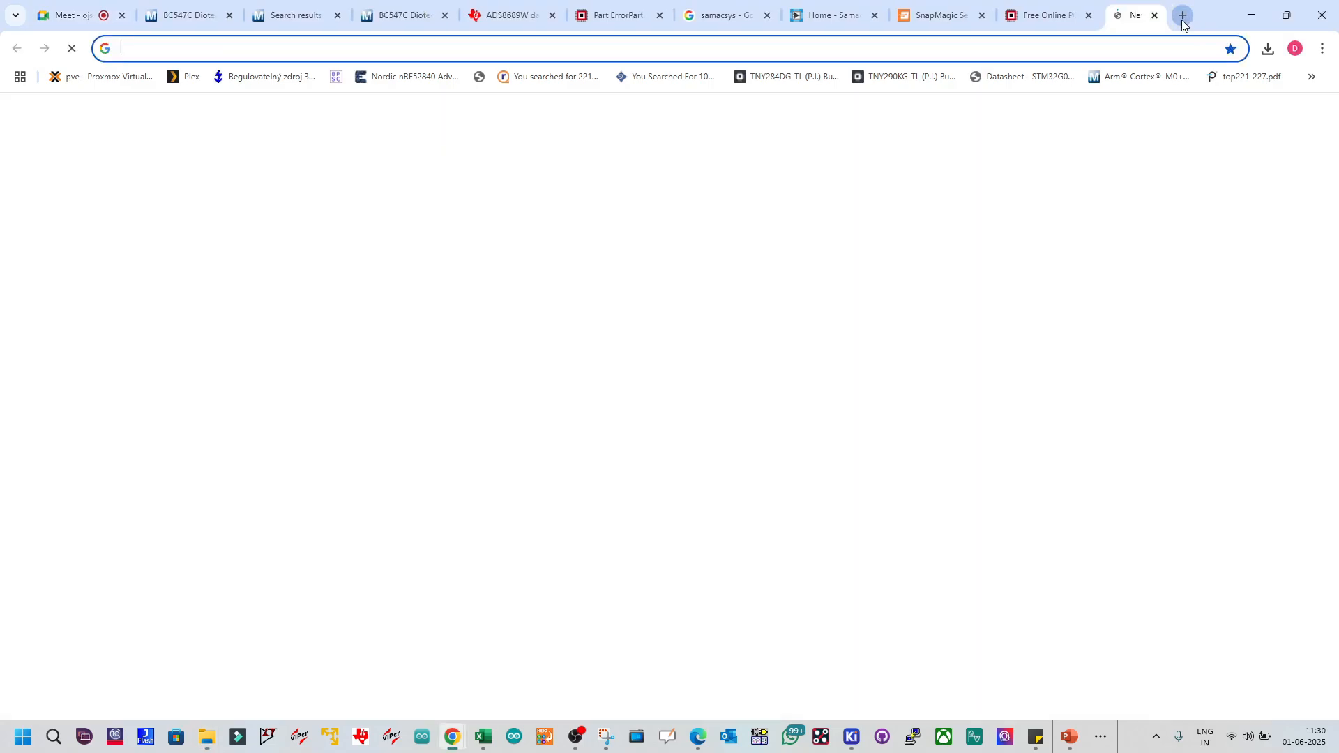
click(1155, 14)
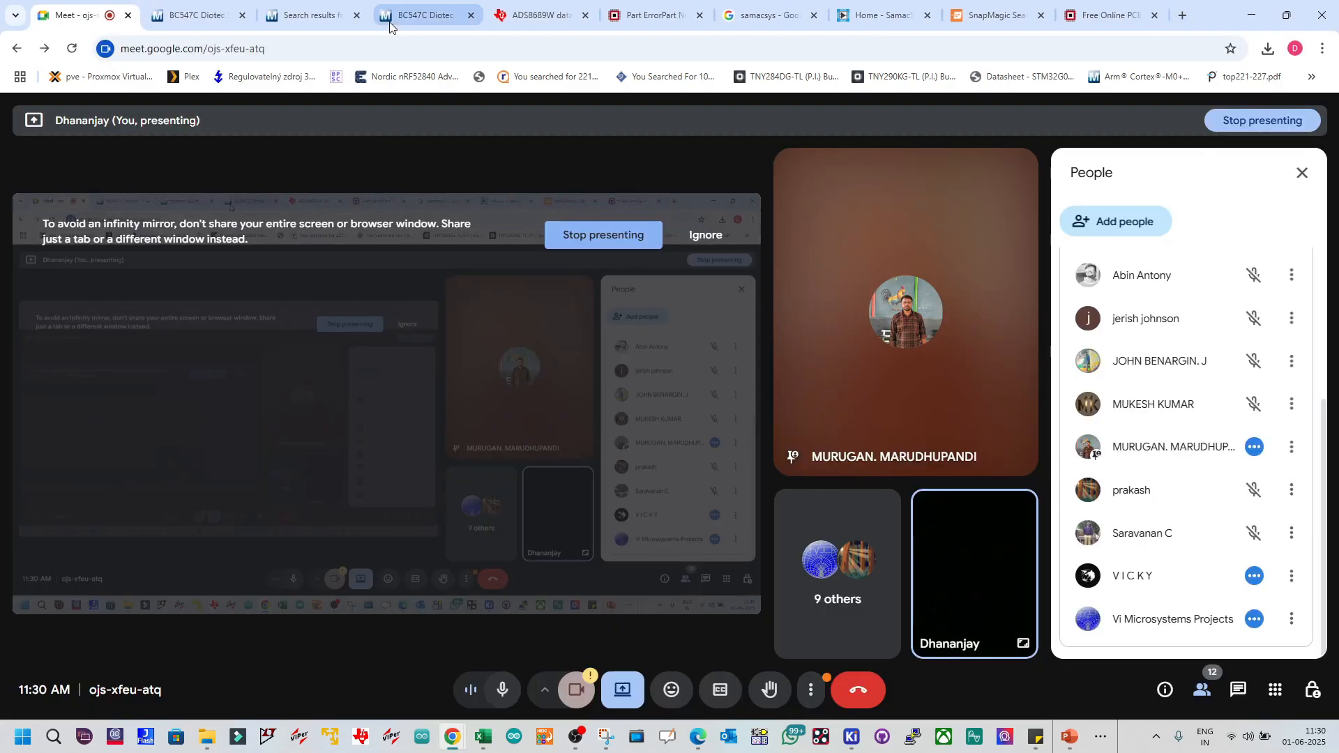
click(225, 17)
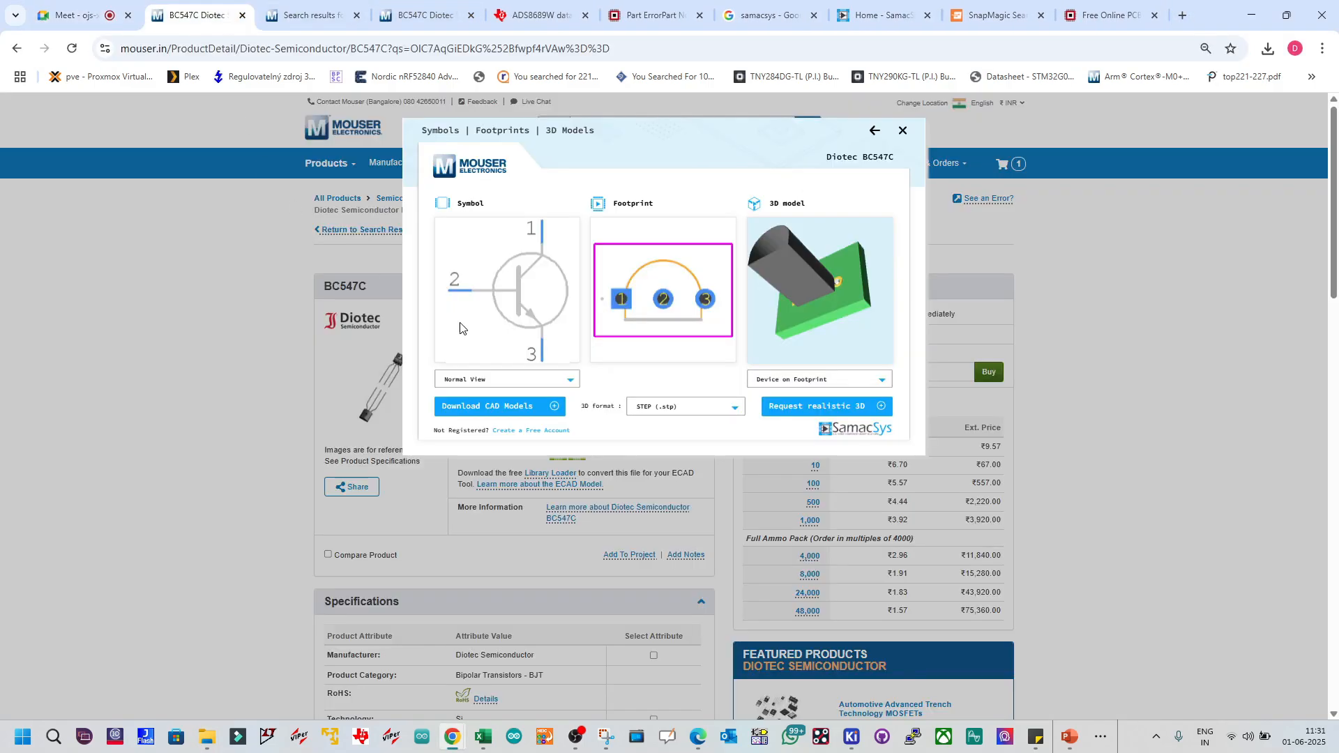
click(902, 130)
scroll(572, 438, down, 3)
scroll(574, 419, up, 2)
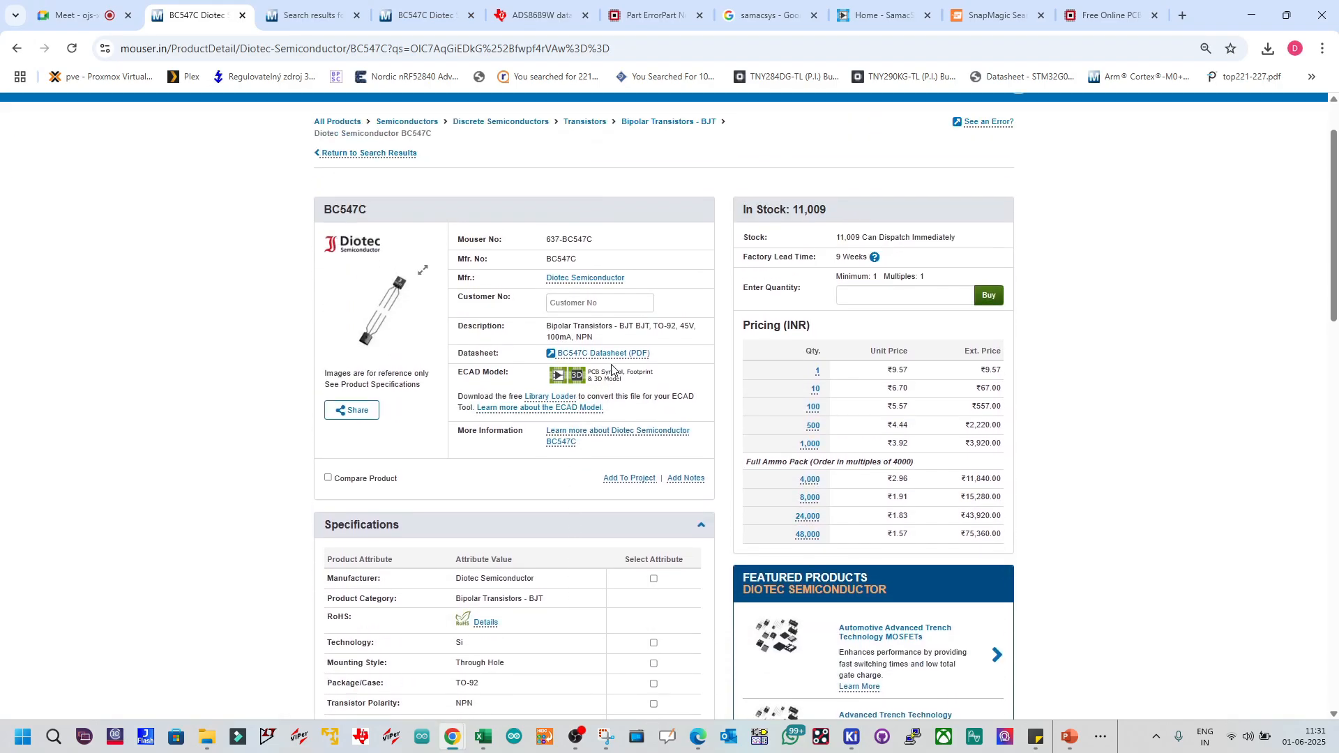
click(574, 354)
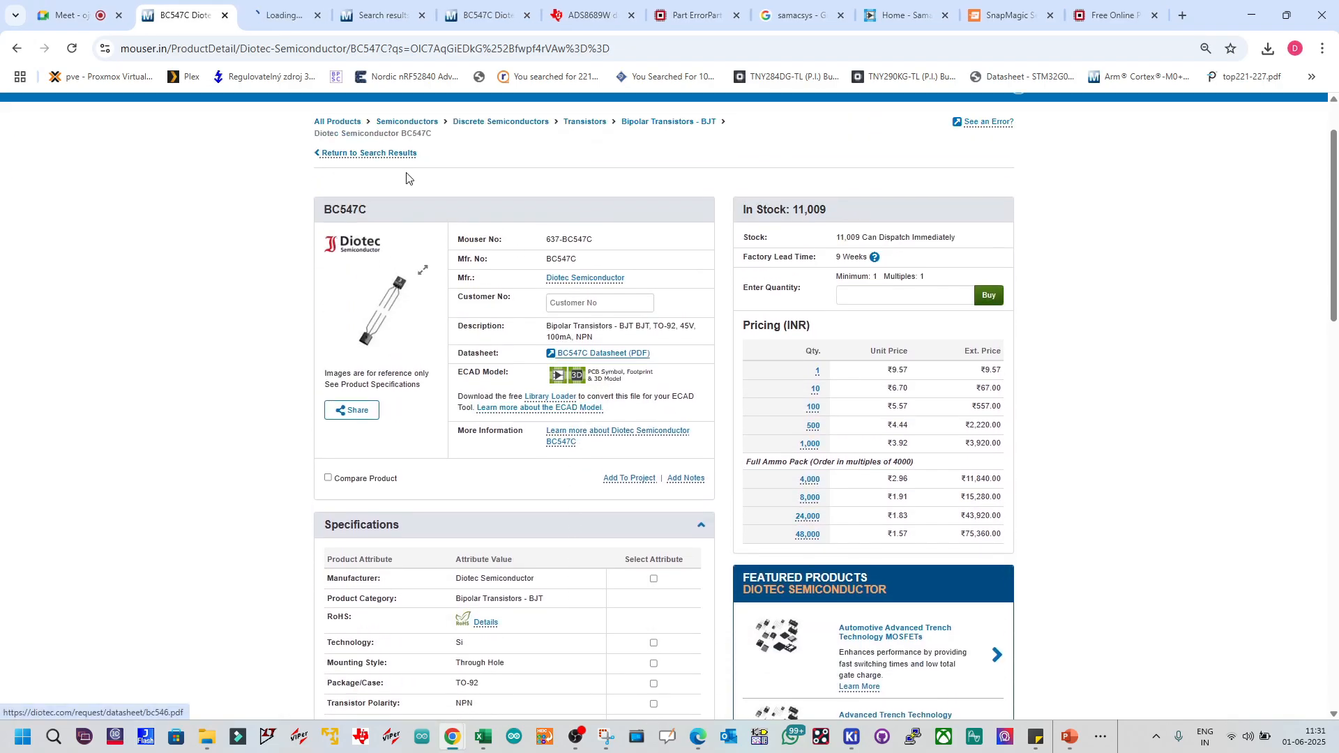
click(283, 15)
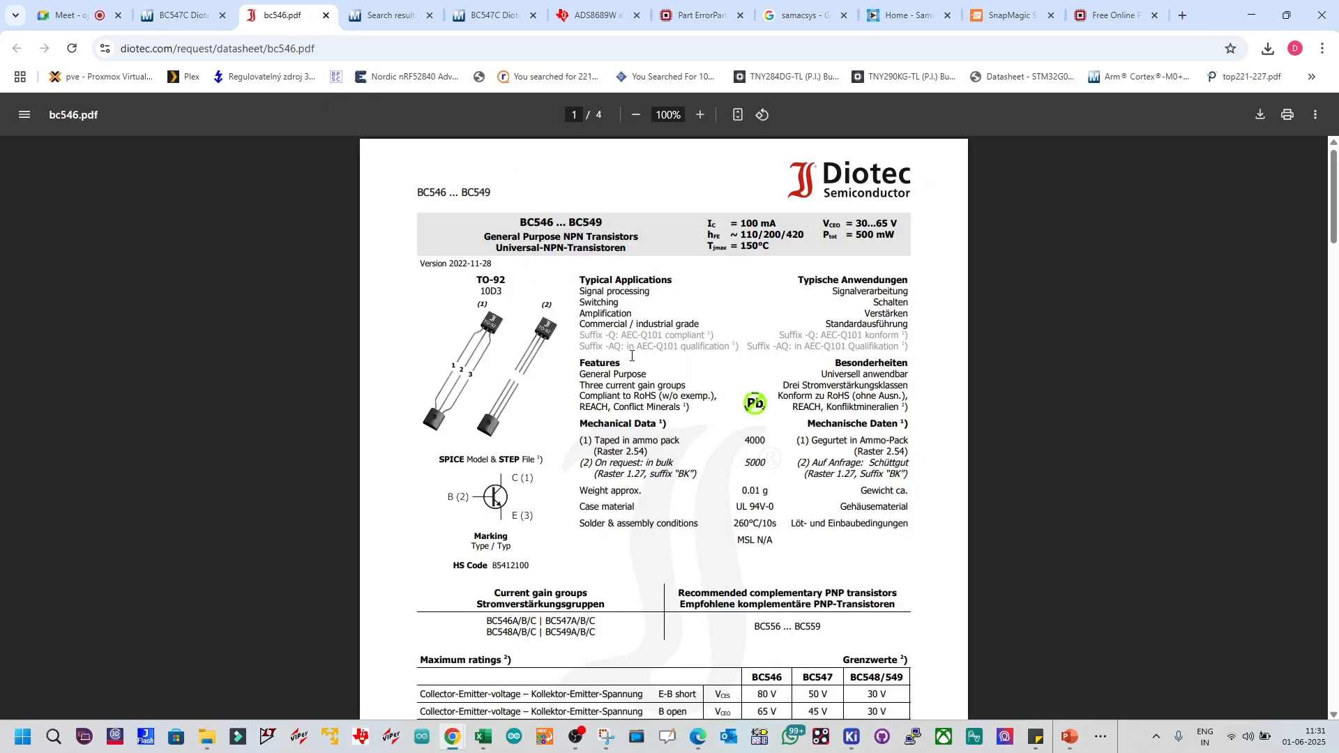
Step: Examine the TO-92 lead numbering and the transistor symbol's collector, base and emitter pins in the bc546.pdf datasheet
ctrl+scroll(671, 425, up, 2)
ctrl+scroll(394, 554, up, 3)
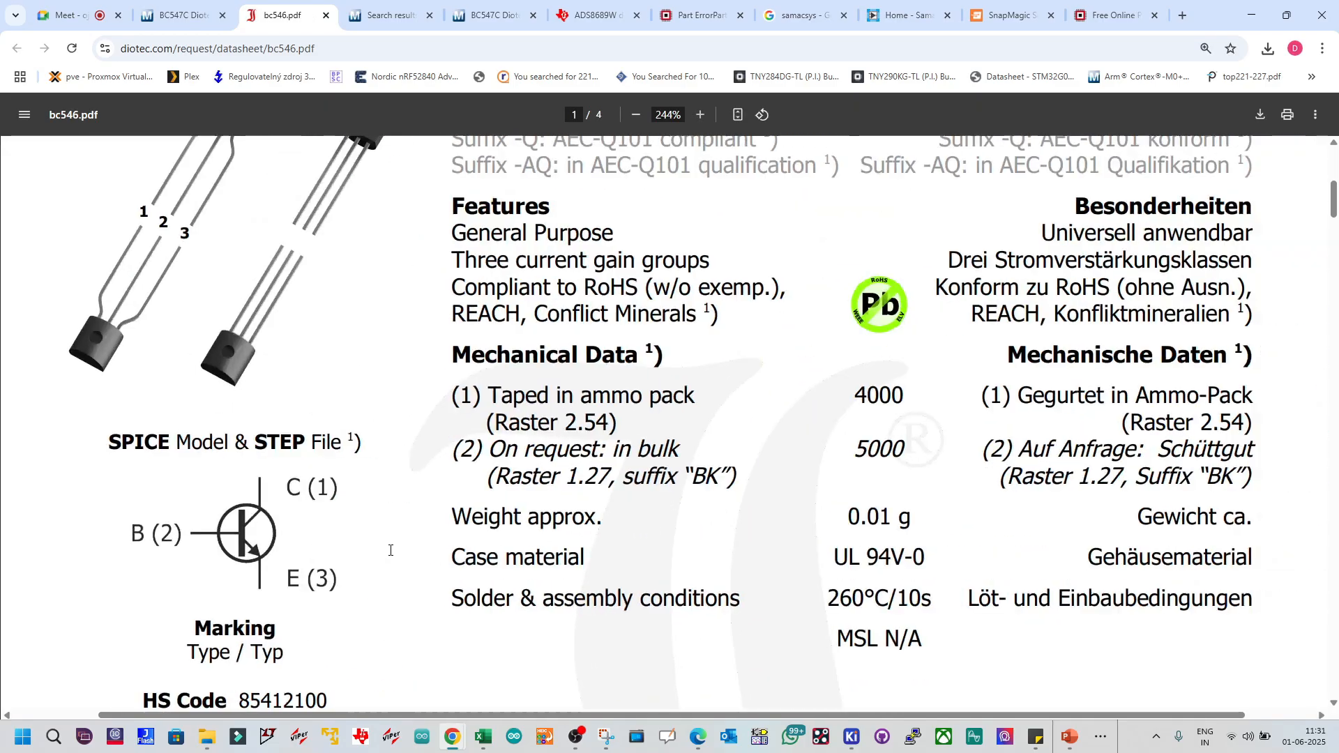
drag(457, 715, 373, 715)
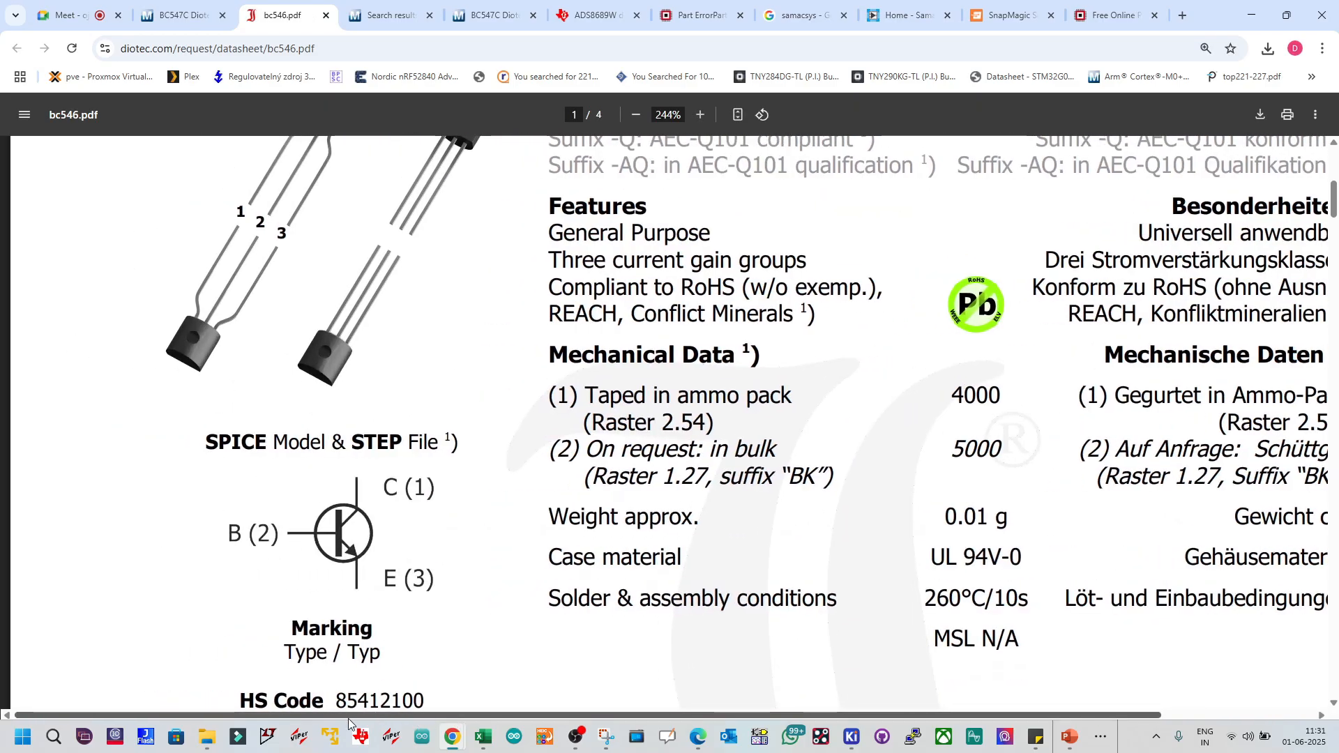
scroll(374, 509, up, 1)
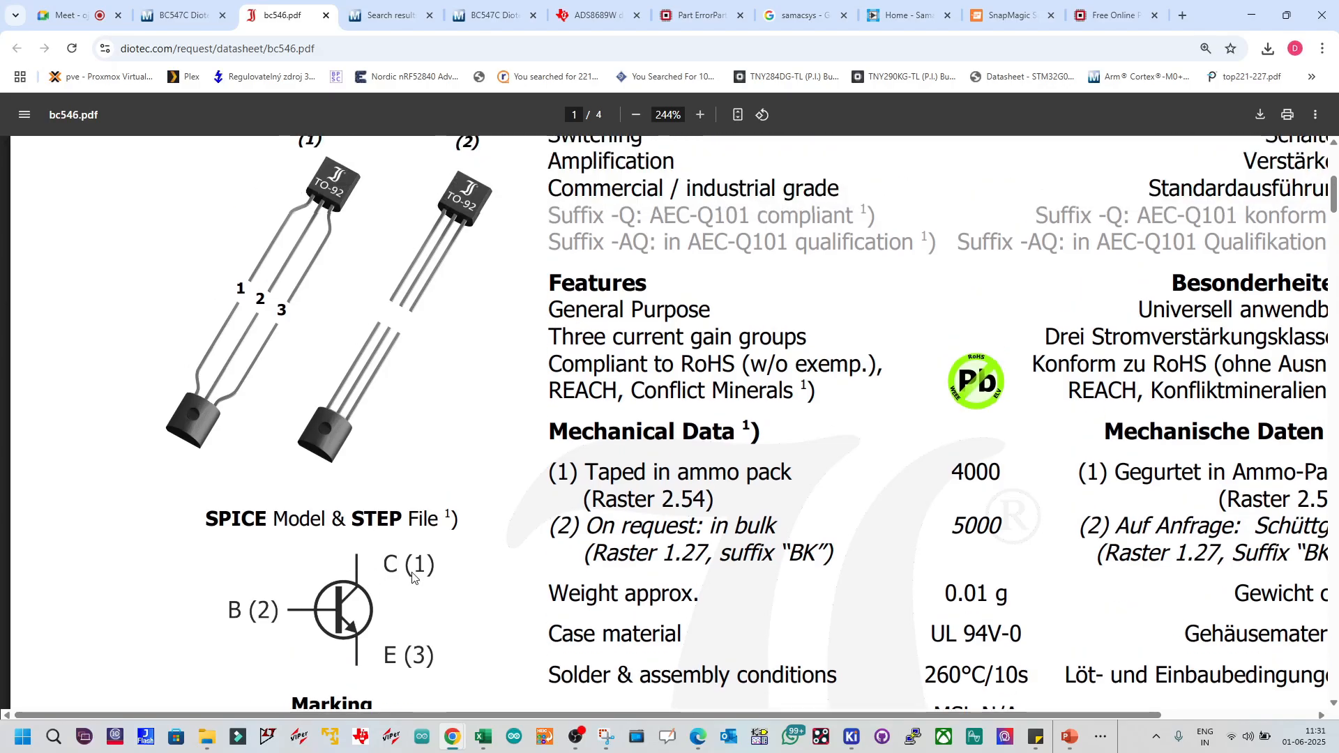
scroll(413, 576, down, 1)
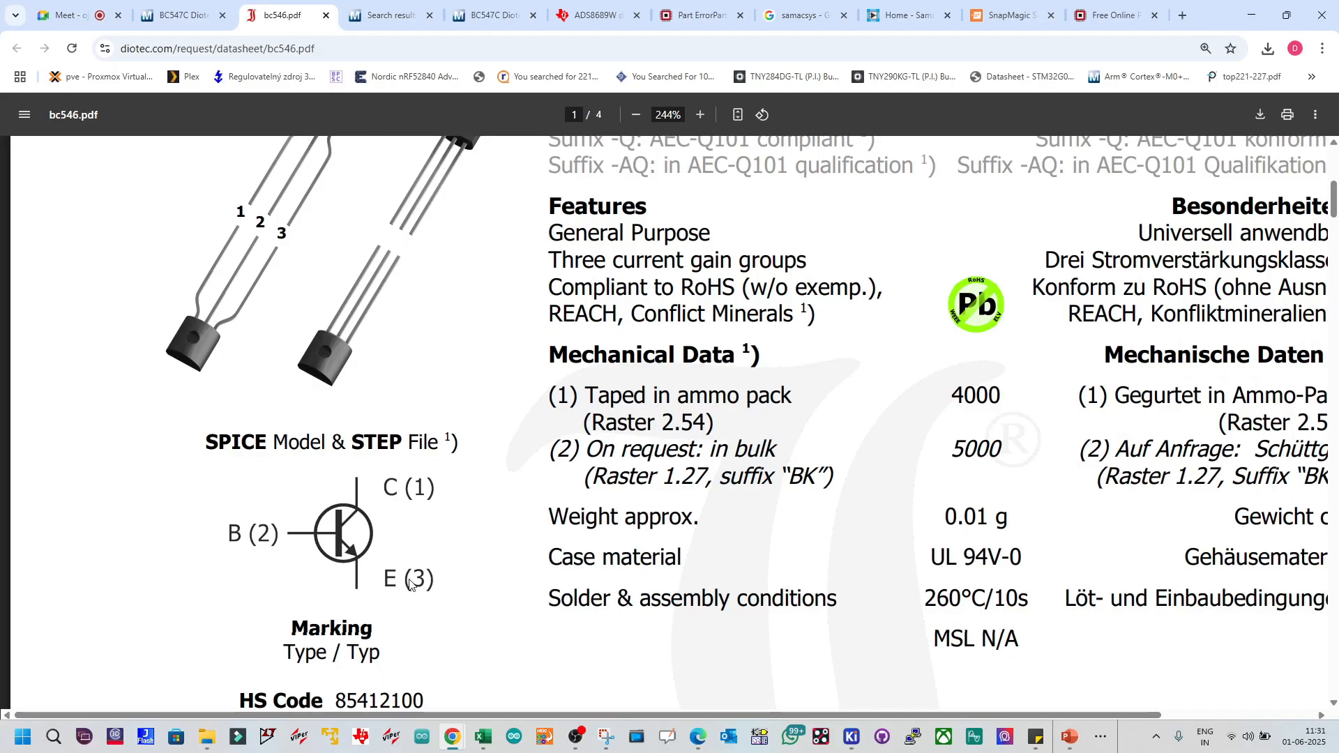
scroll(413, 584, up, 1)
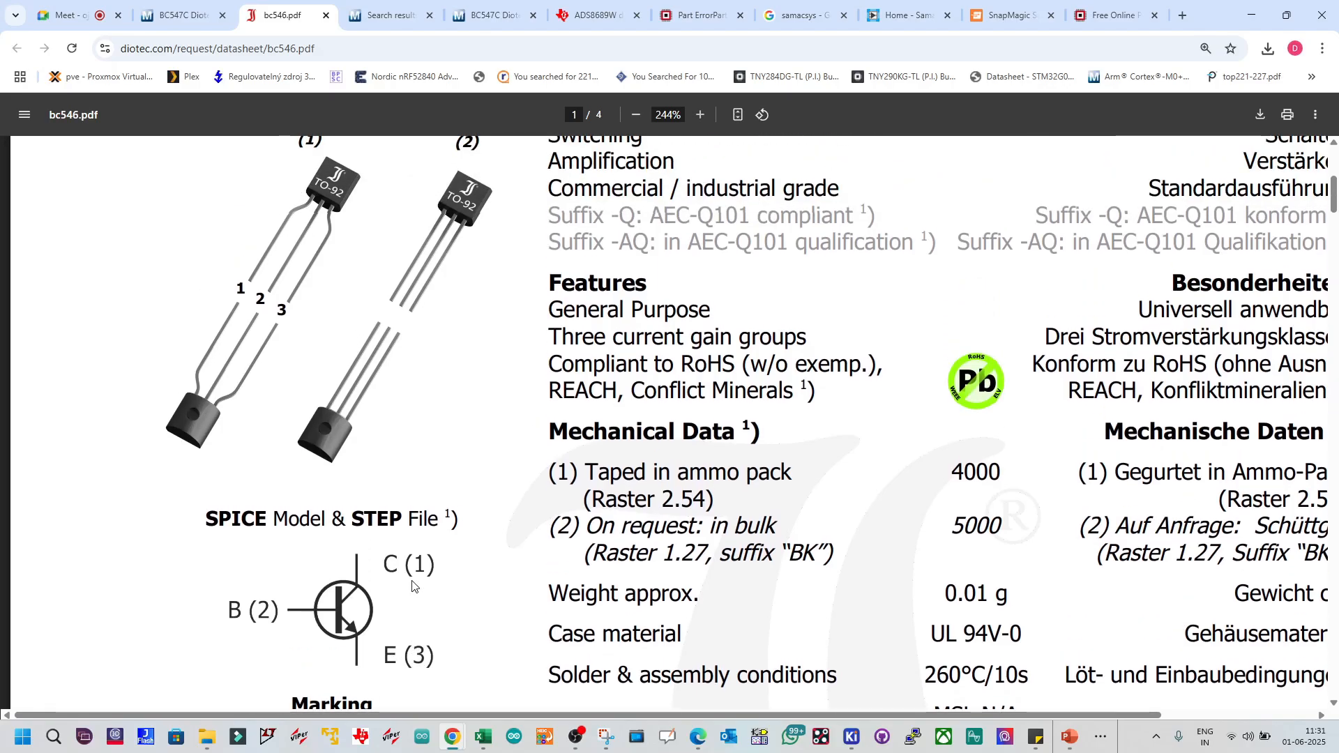
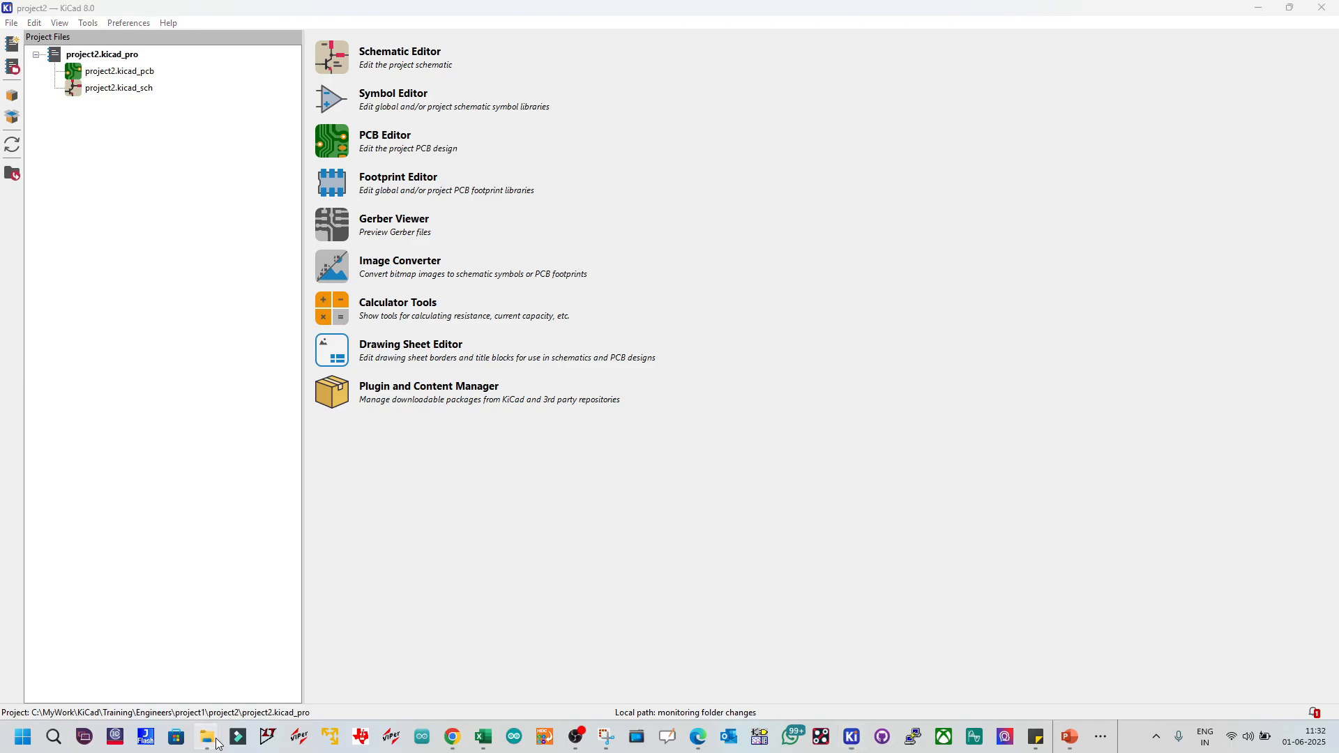
Step: Switch from KiCad back to the File Explorer window showing the Mouser library folder
mouse_move(207, 738)
mouse_move(241, 670)
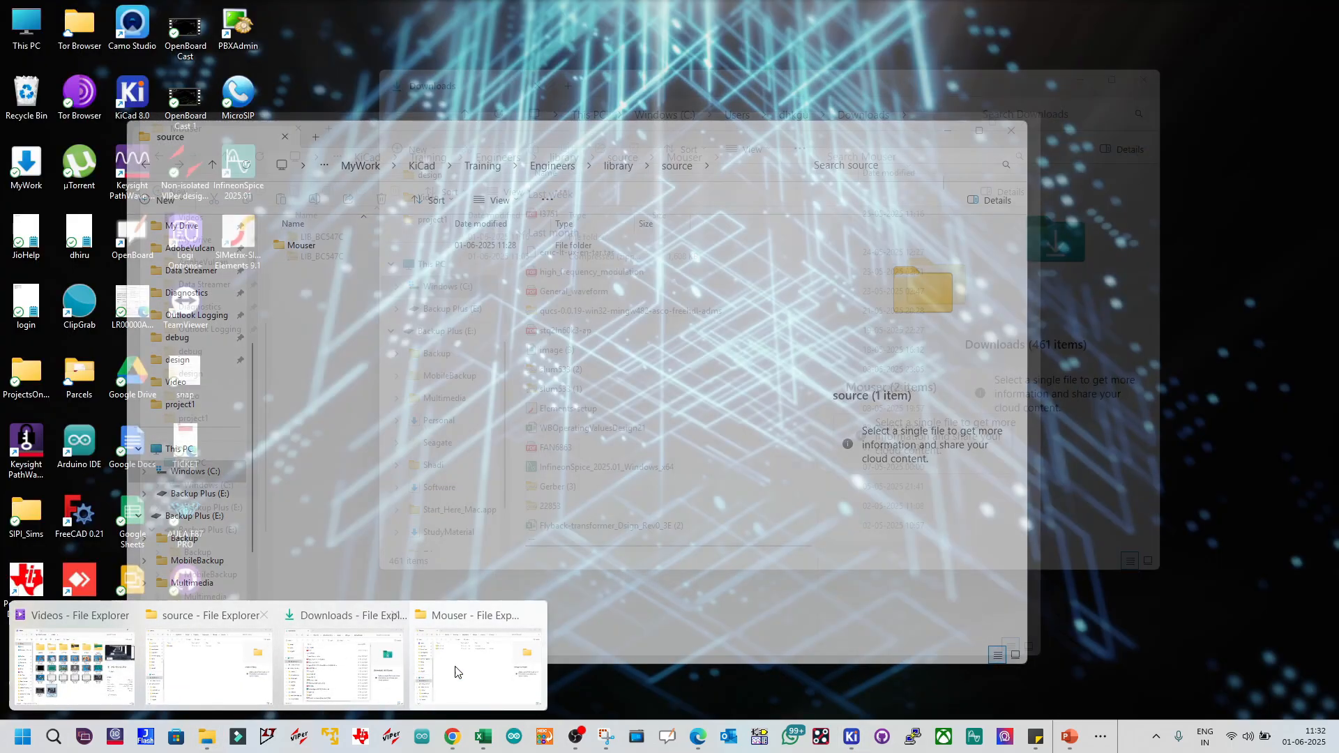
click(481, 666)
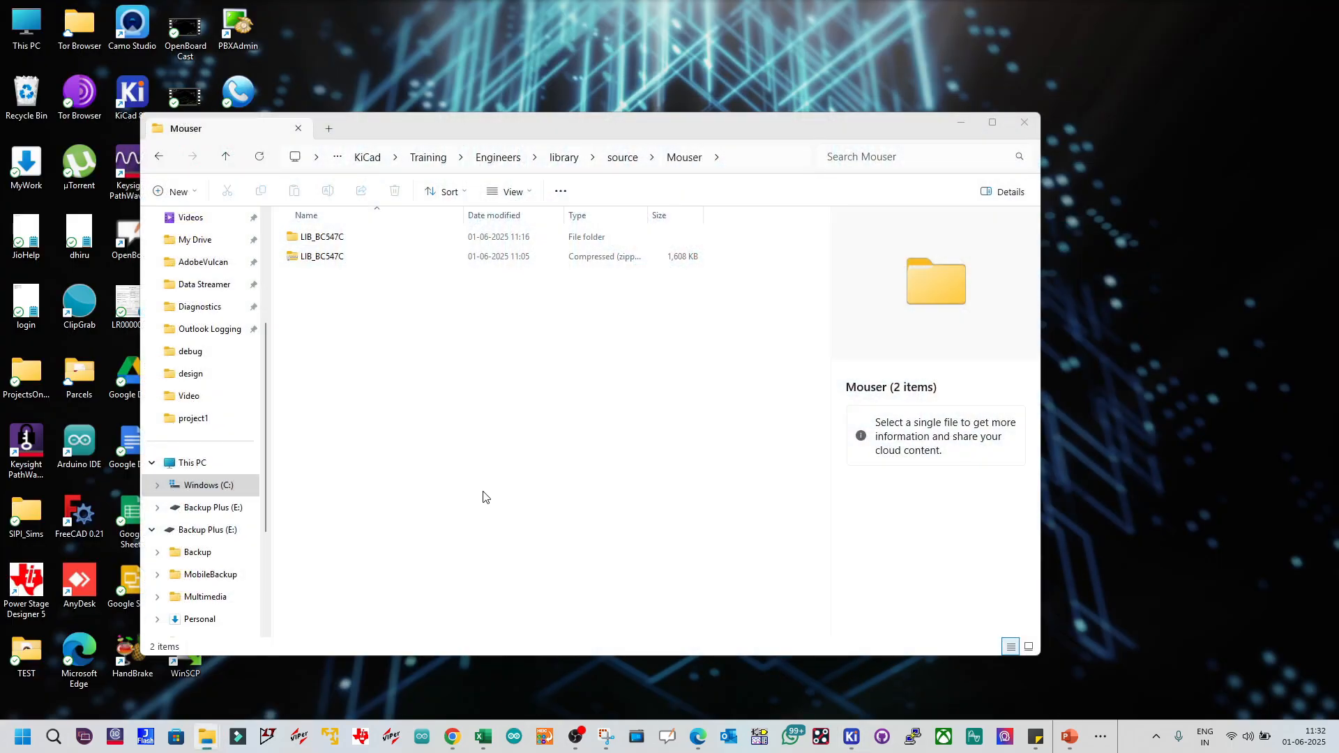
Step: Copy the full path of the Mouser library folder and reposition the File Explorer window lower on the screen
click(741, 158)
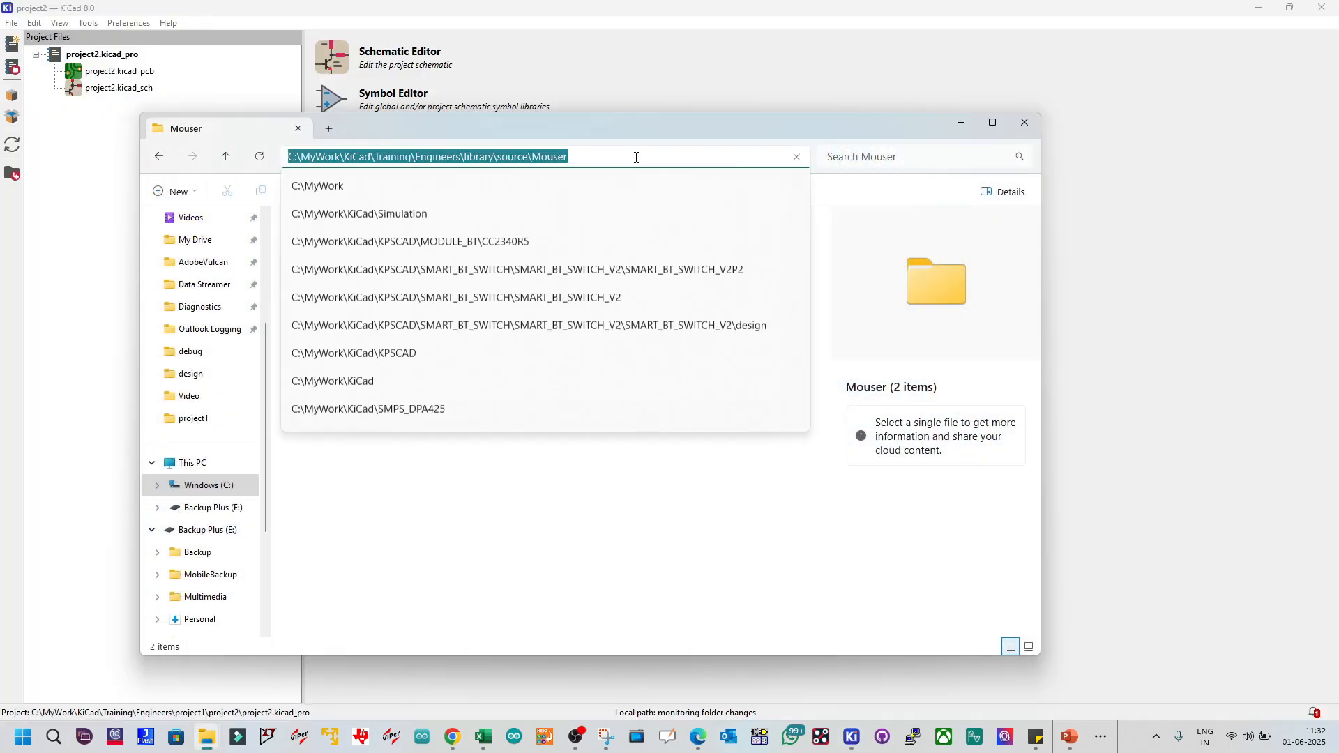
right_click(551, 155)
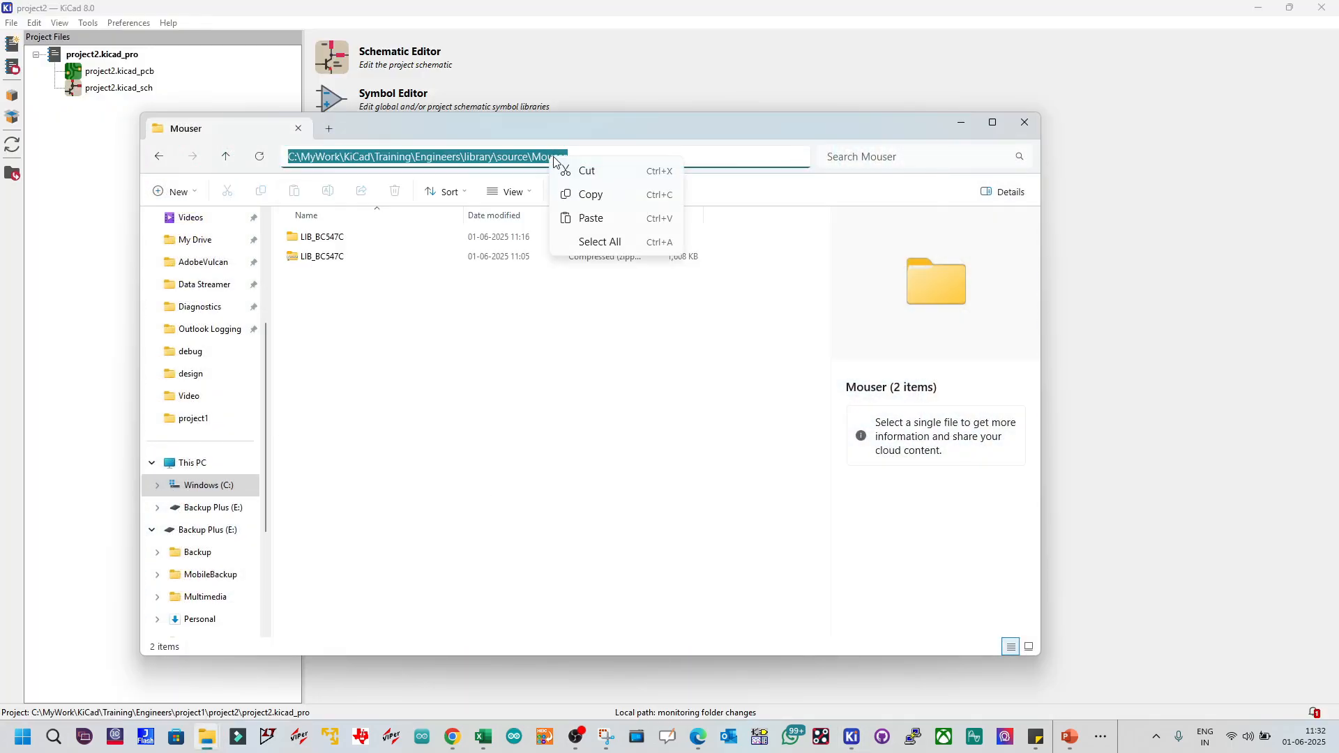
click(585, 195)
drag(656, 131, 702, 220)
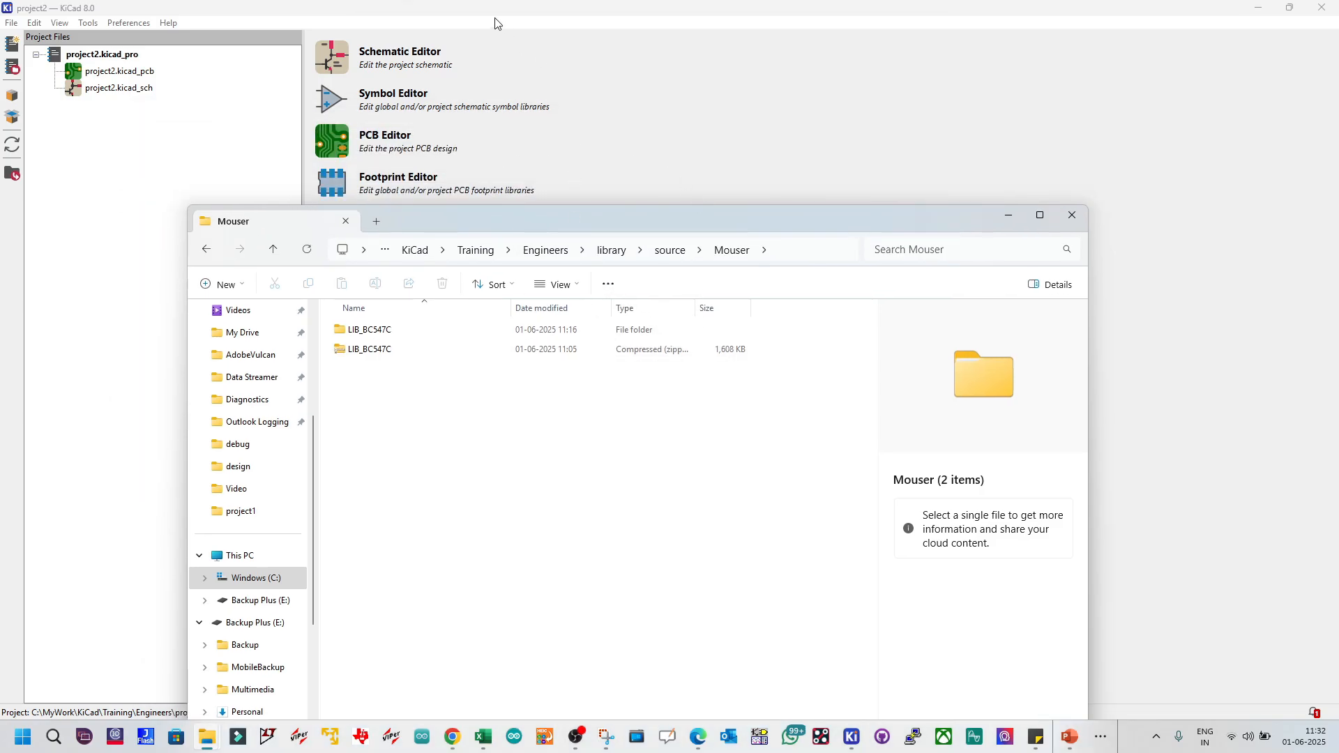
Step: Switch to the Google Meet call in Chrome and place the File Explorer window showing the Mouser folder in front of it
click(495, 23)
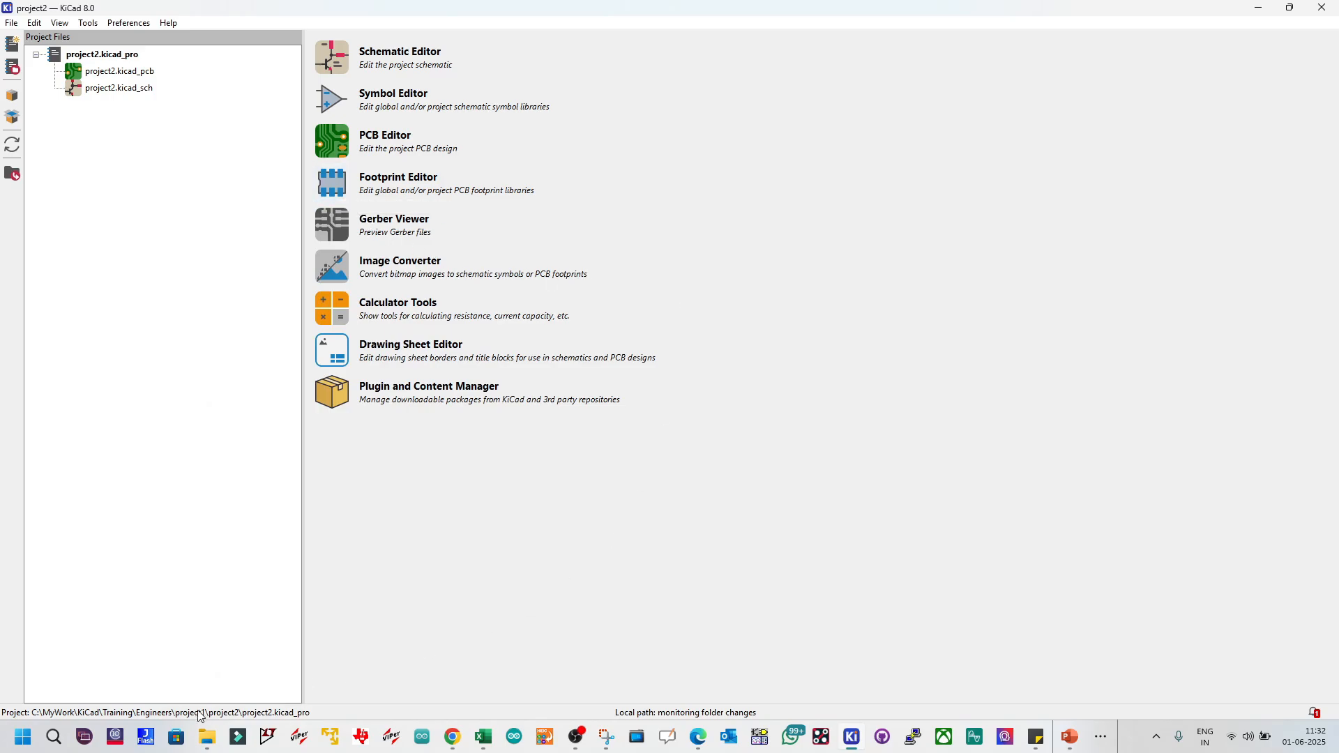
mouse_move(209, 736)
mouse_move(453, 737)
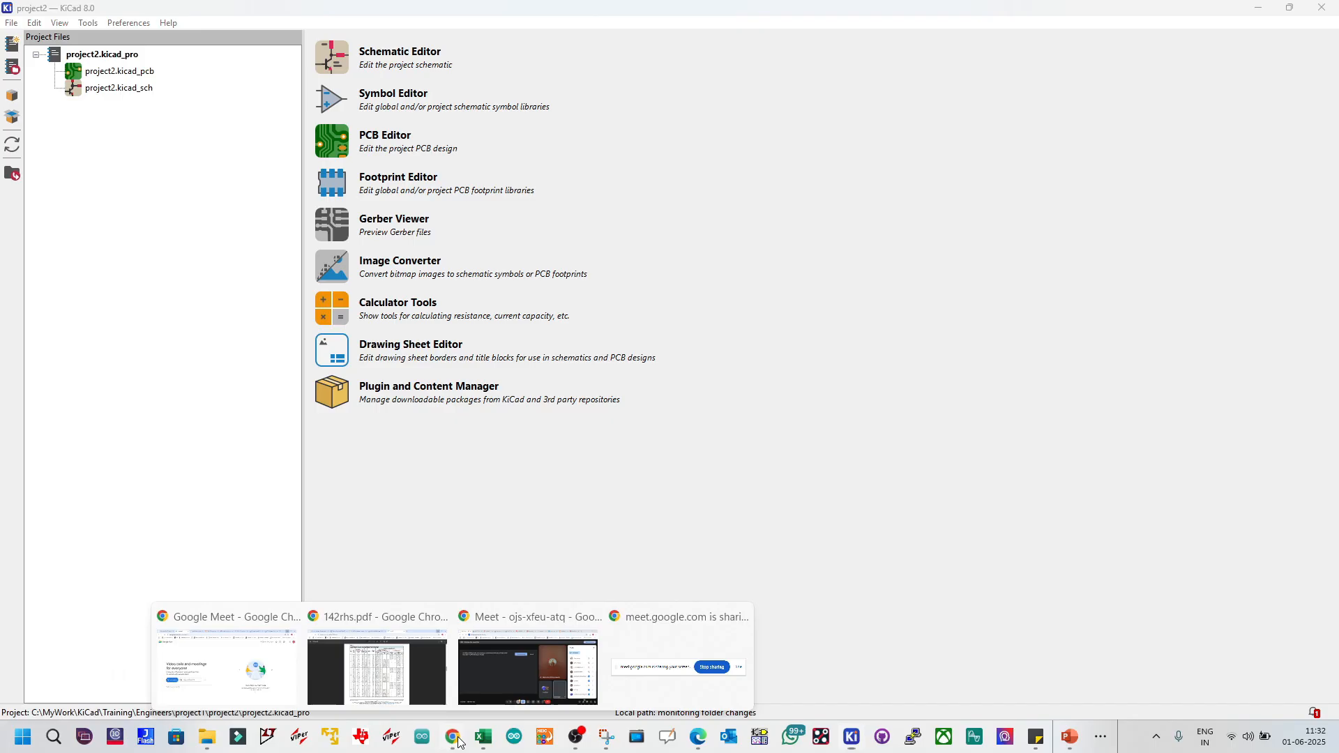
click(517, 663)
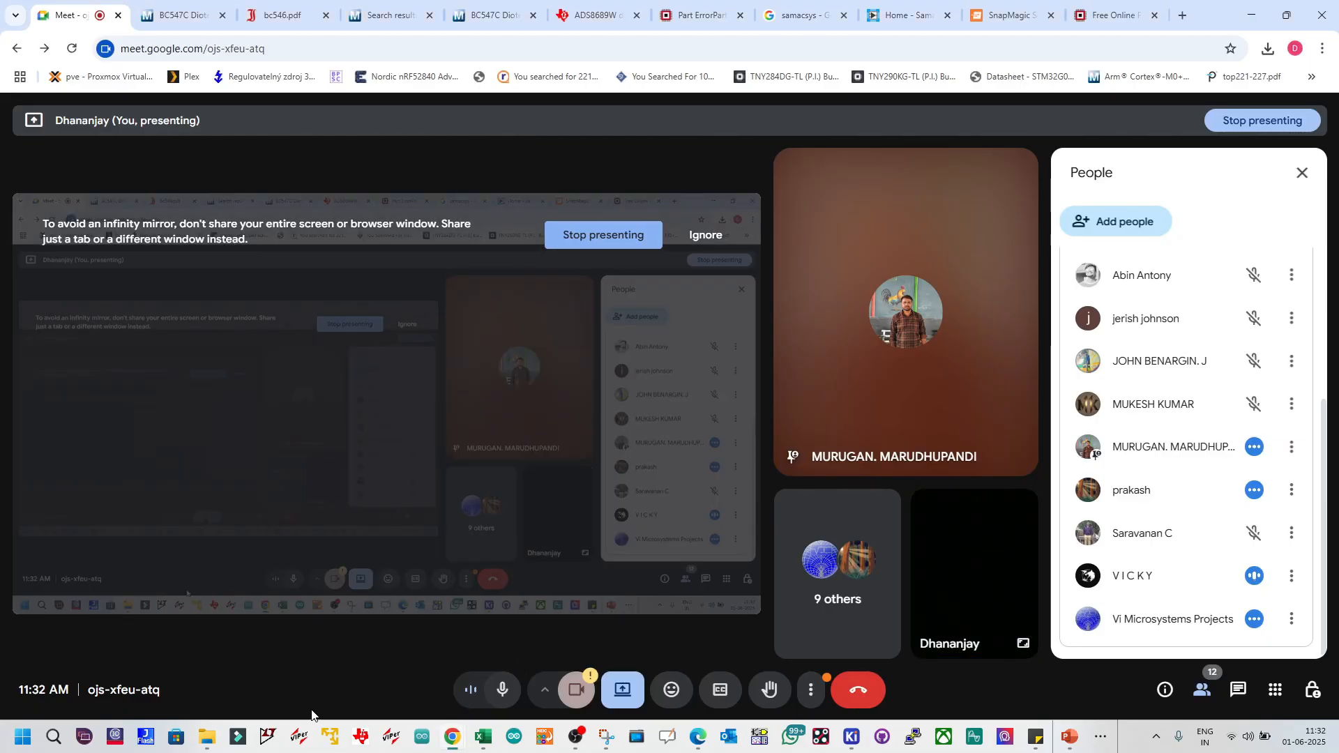
mouse_move(213, 739)
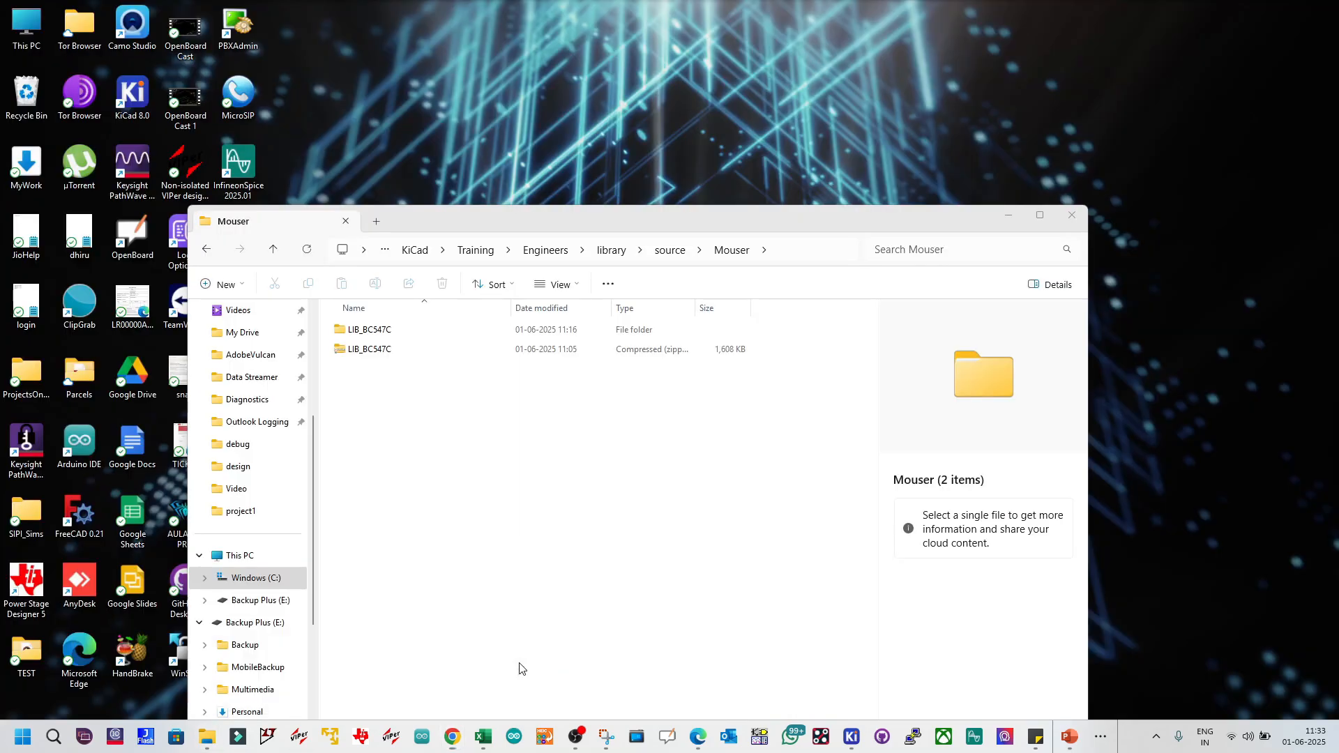
click(489, 663)
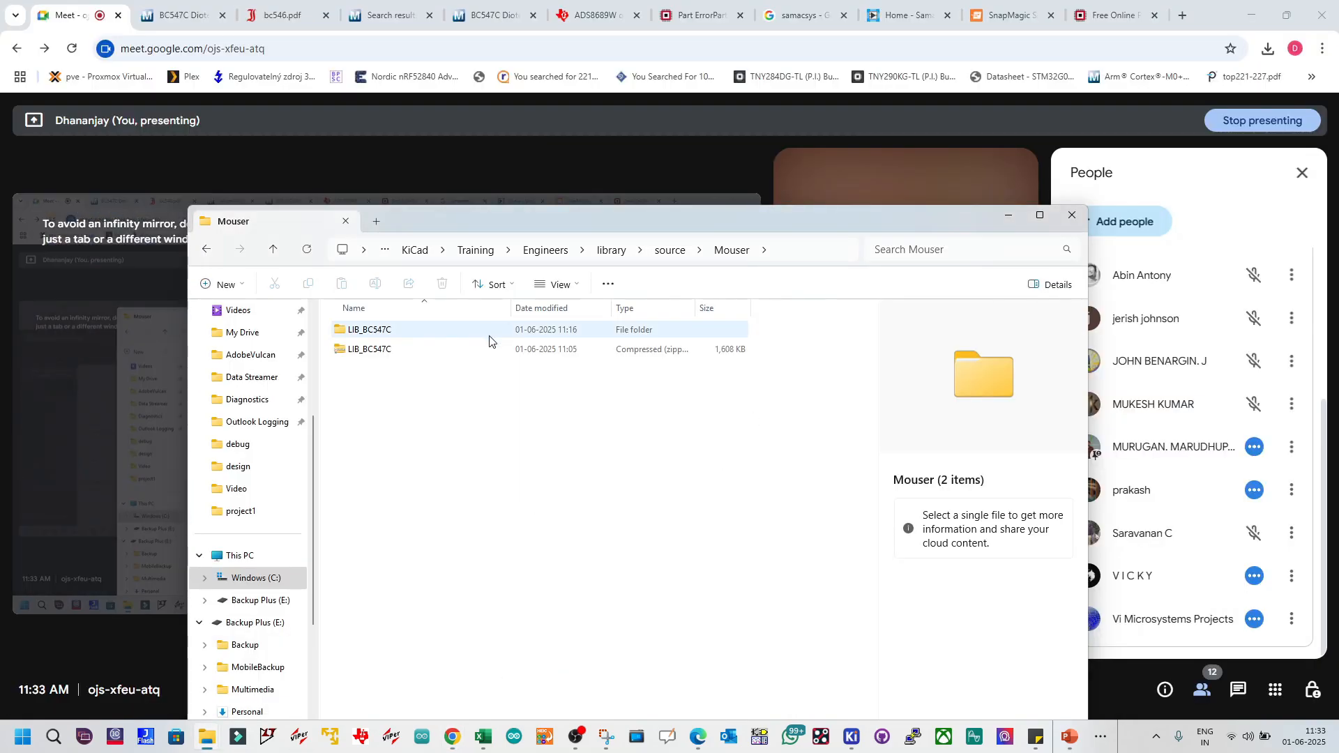
drag(665, 220, 685, 196)
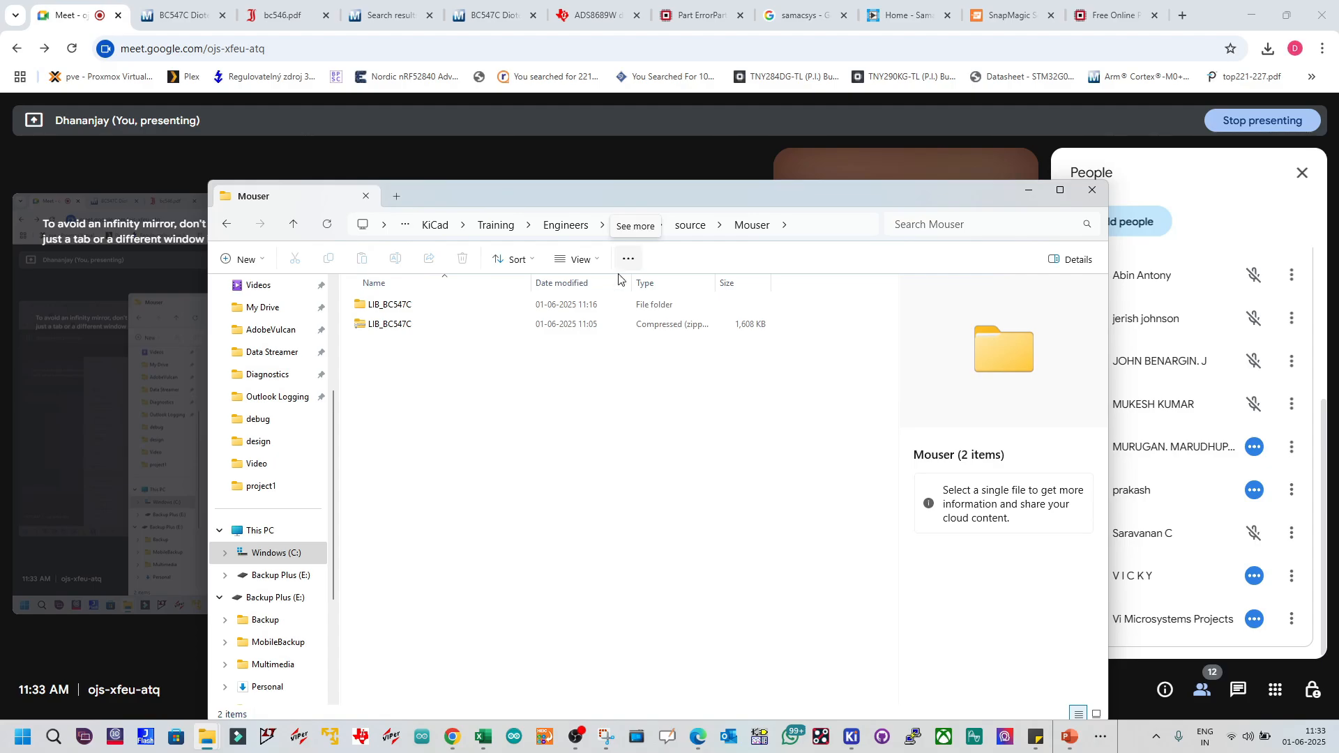
Step: Open the 3D folder inside LIB_BC547C\BC547C to view the component's 3D model file
double_click(583, 311)
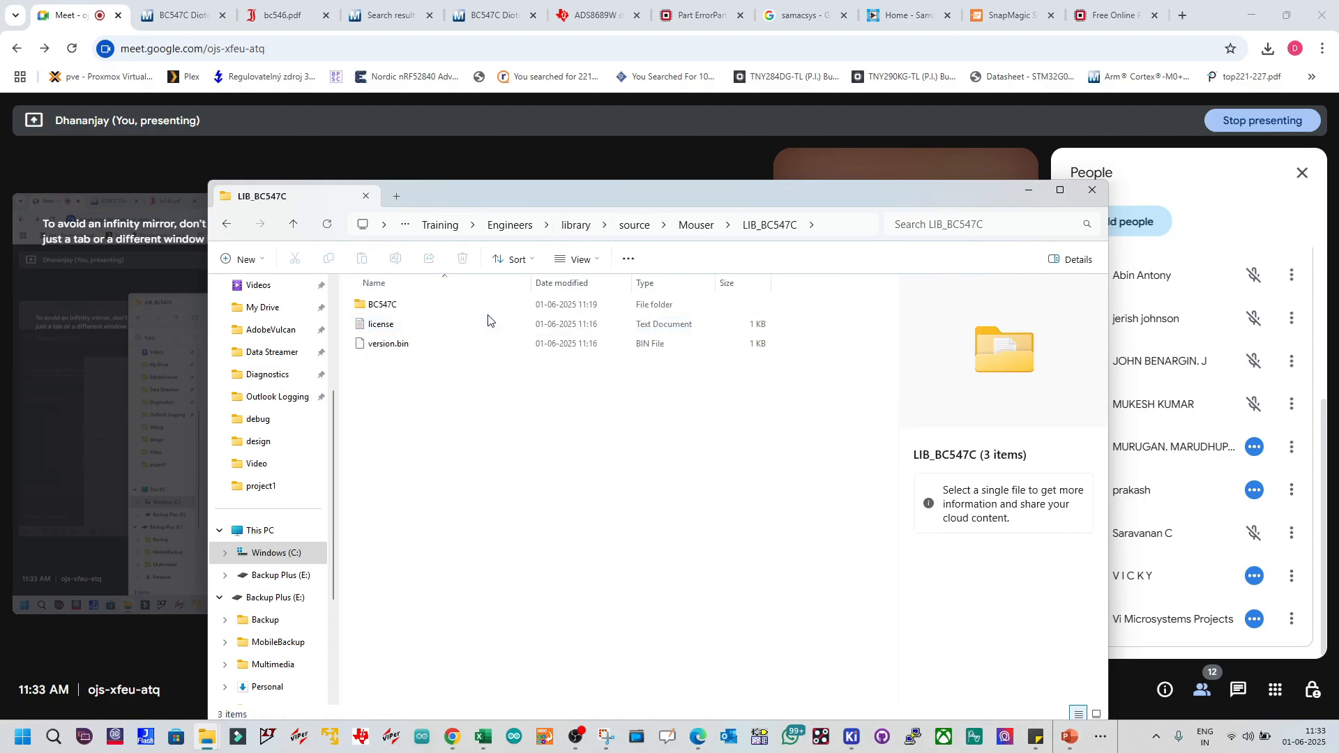
double_click(454, 307)
double_click(416, 307)
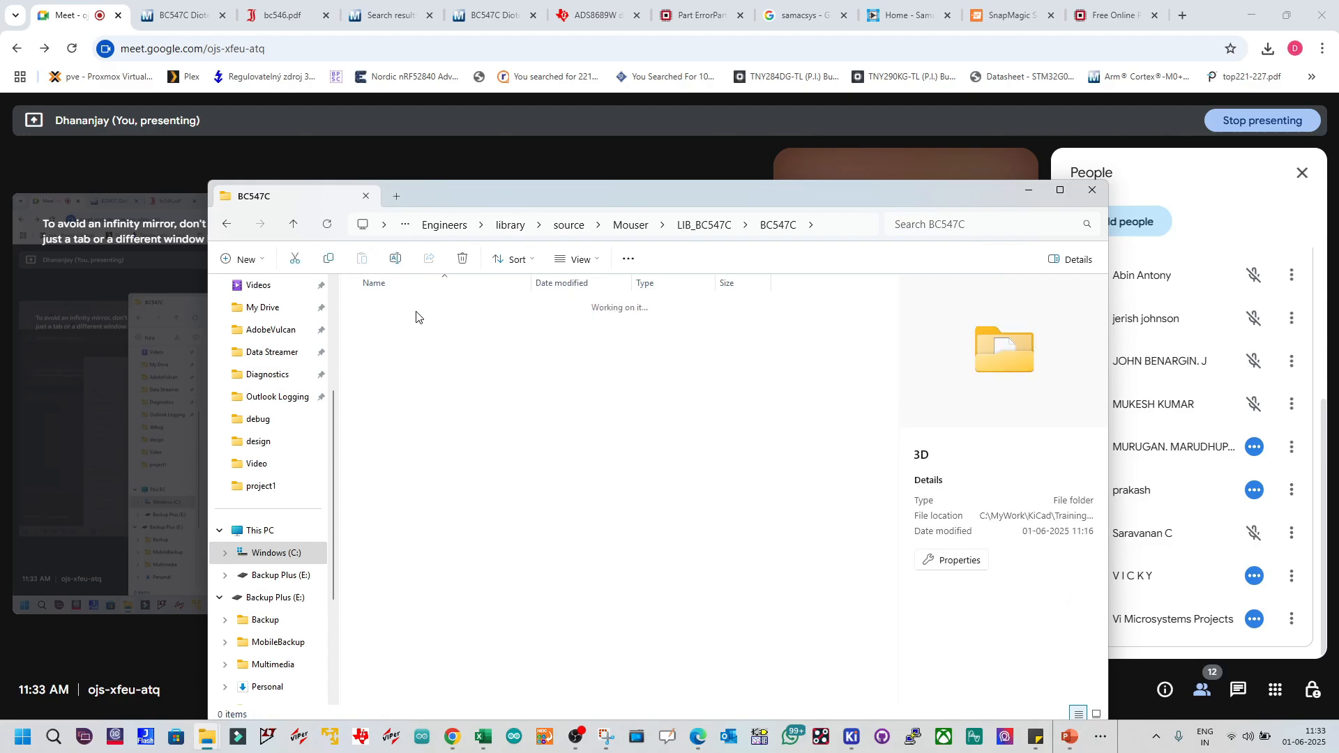
click(412, 310)
click(430, 339)
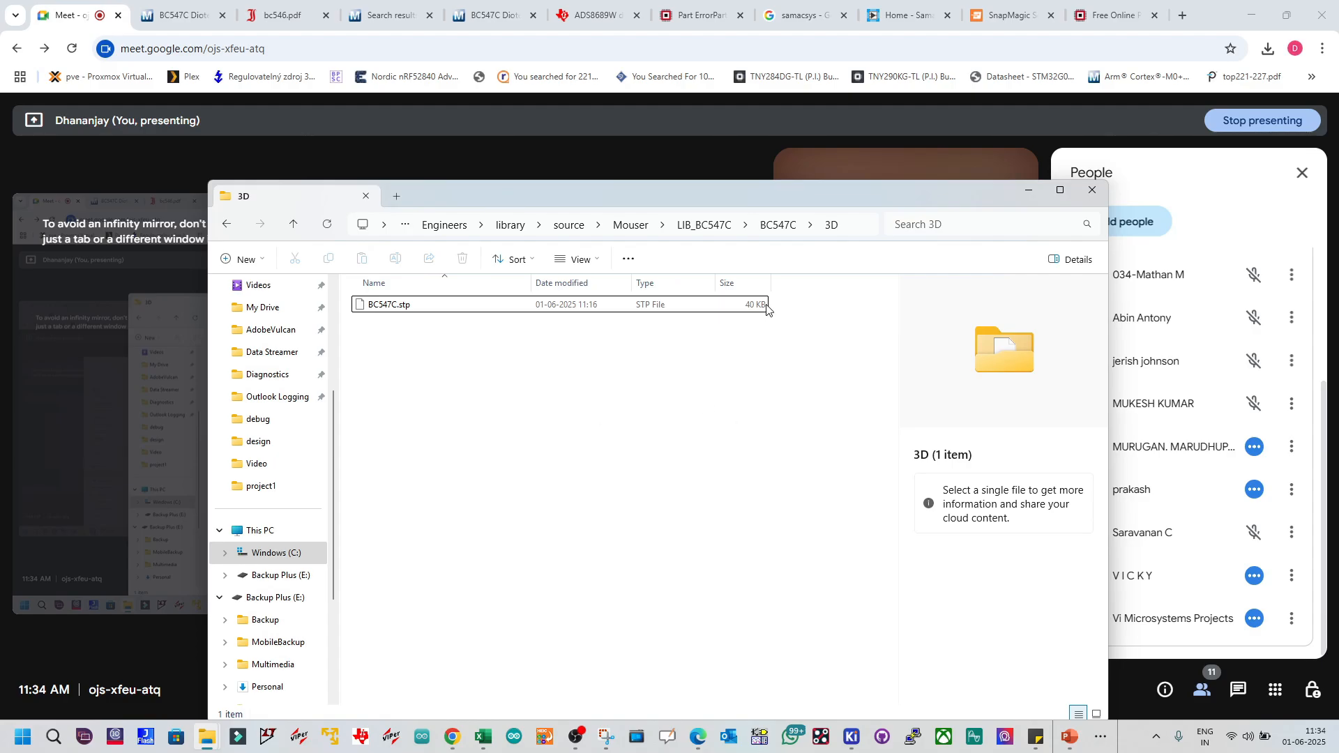
Step: Return to the Mouser folder and copy its full path
click(637, 225)
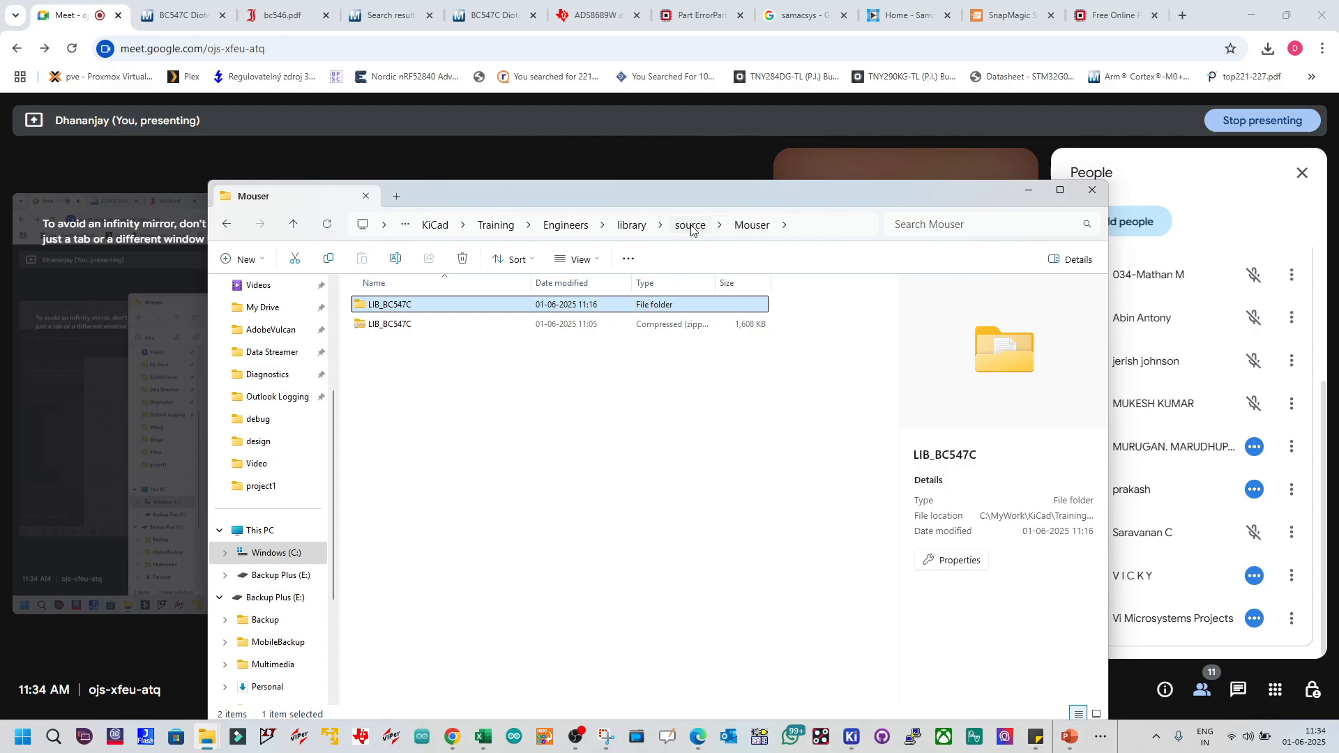
click(841, 235)
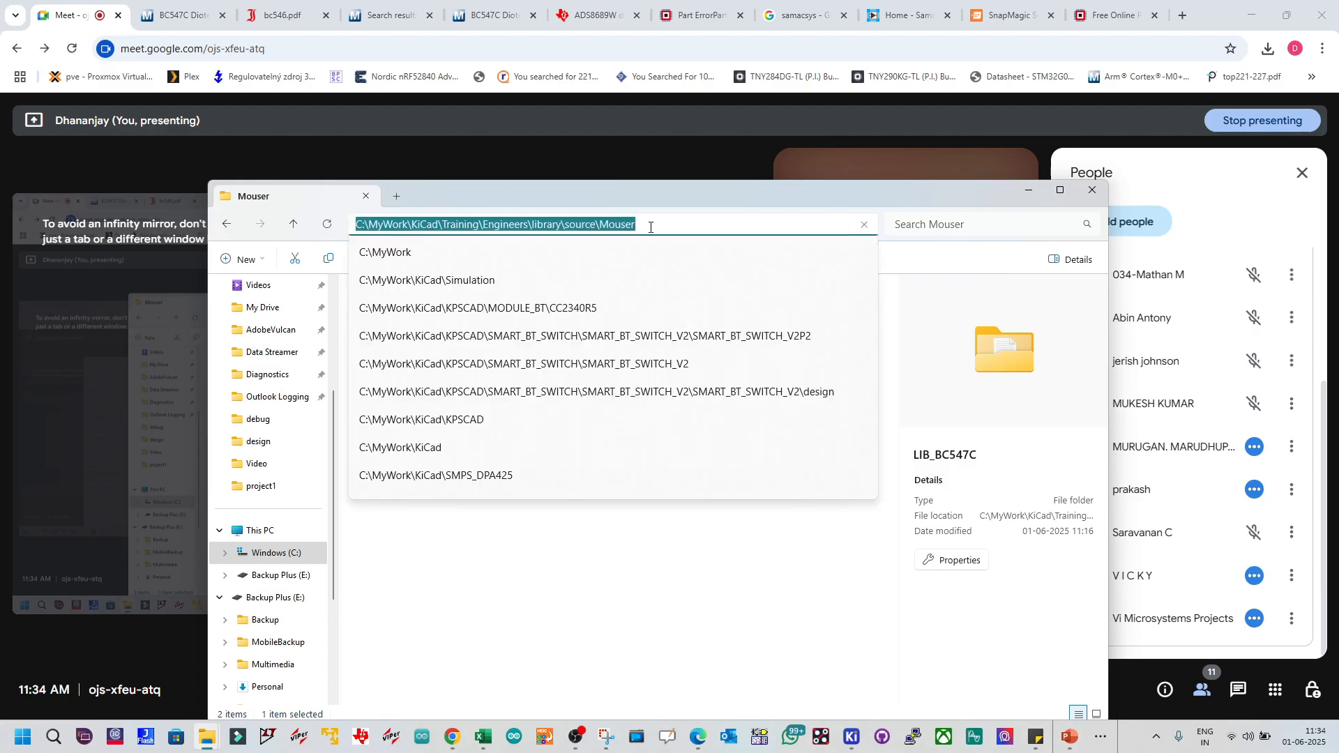
right_click(624, 232)
click(664, 264)
click(696, 424)
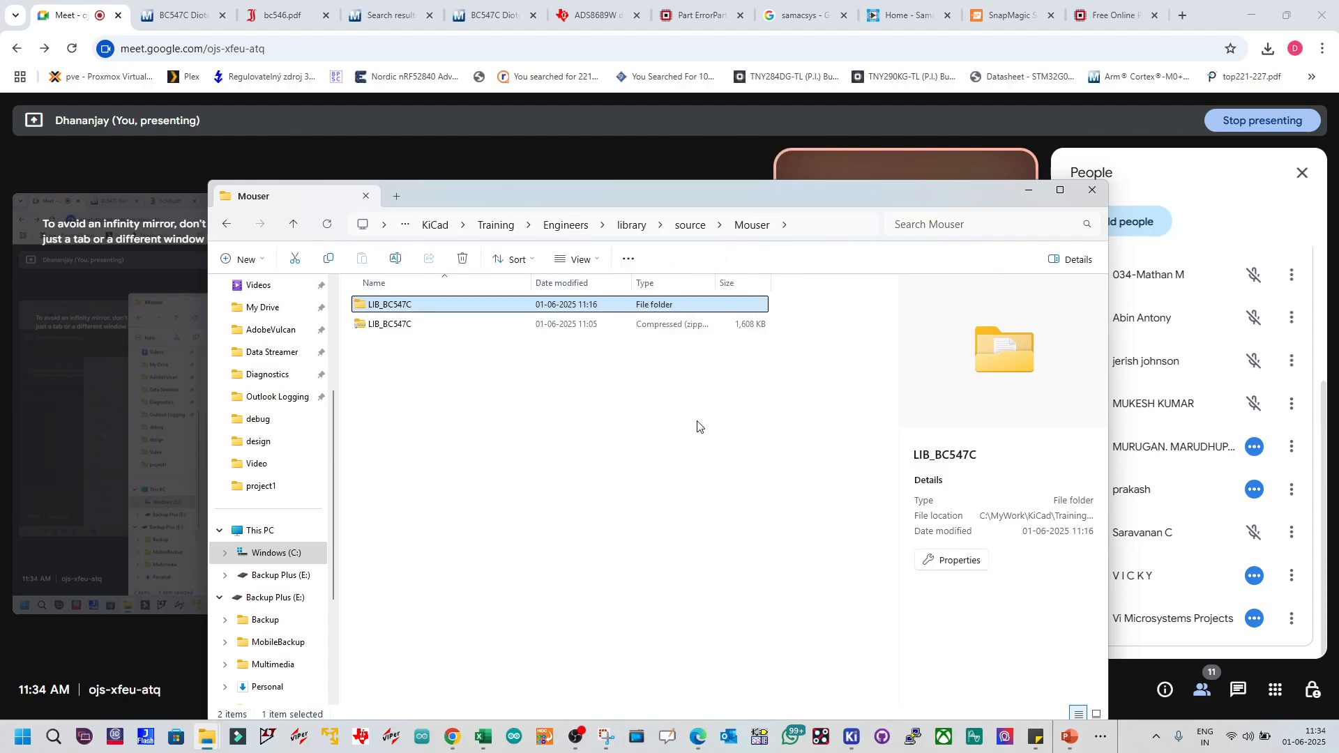
Step: Go up to the library folder, then reposition and resize the File Explorer window over the meeting
click(632, 226)
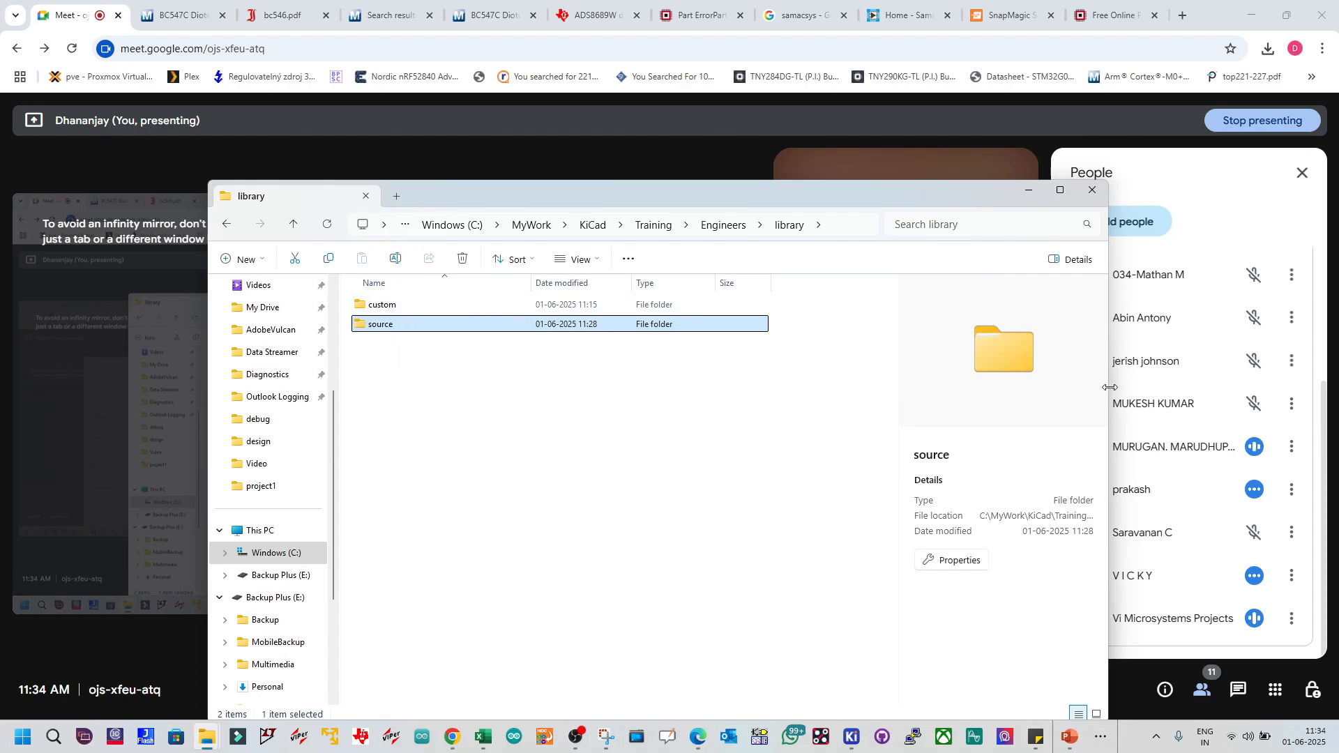
drag(1109, 385, 932, 383)
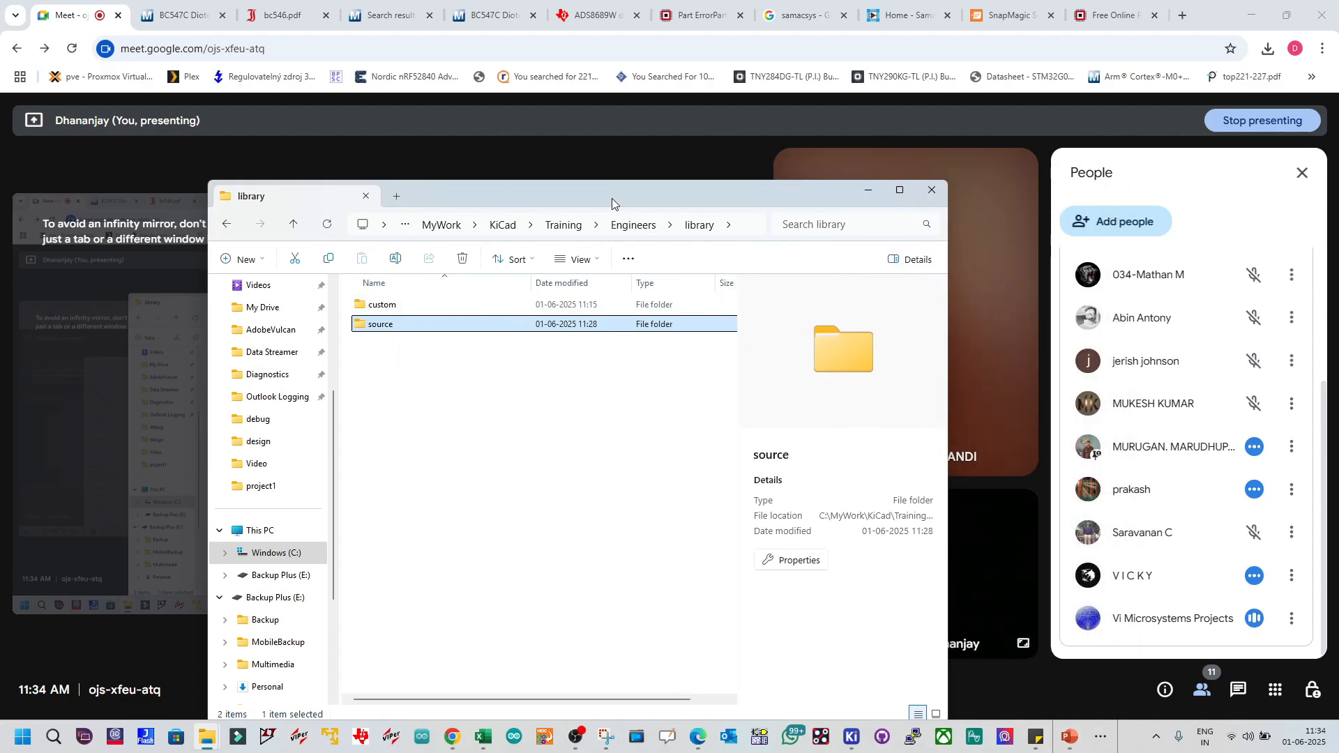
drag(613, 198, 550, 201)
click(445, 404)
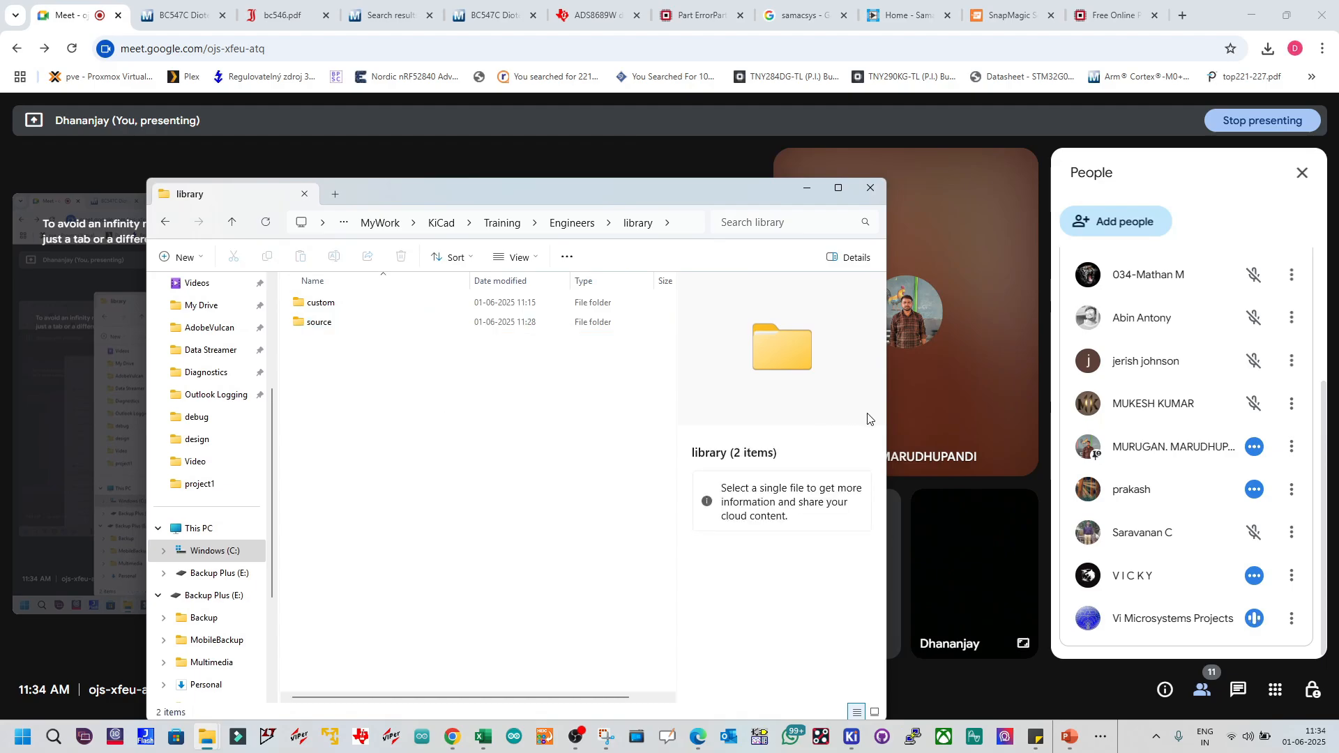
drag(885, 425, 1032, 404)
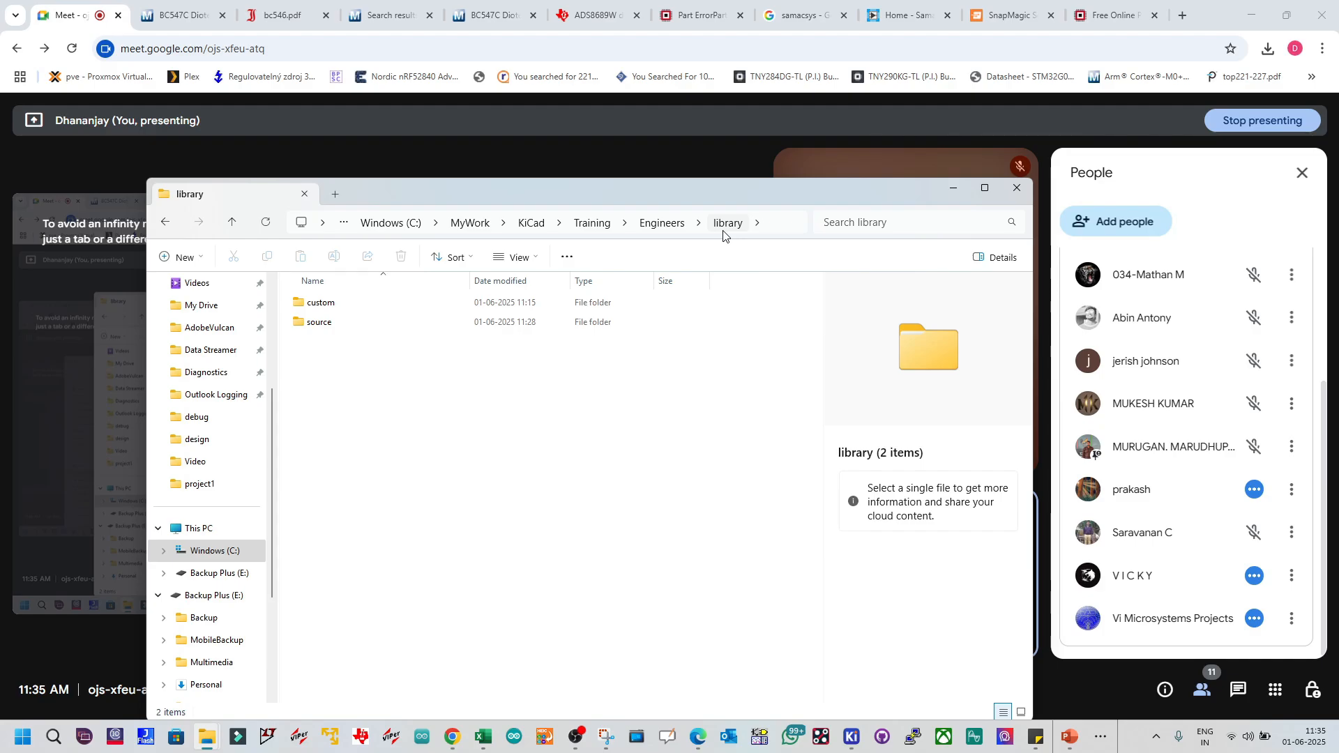
Step: Walk through the folder structure from KiCad through Training and Engineers down to the library folder
click(532, 224)
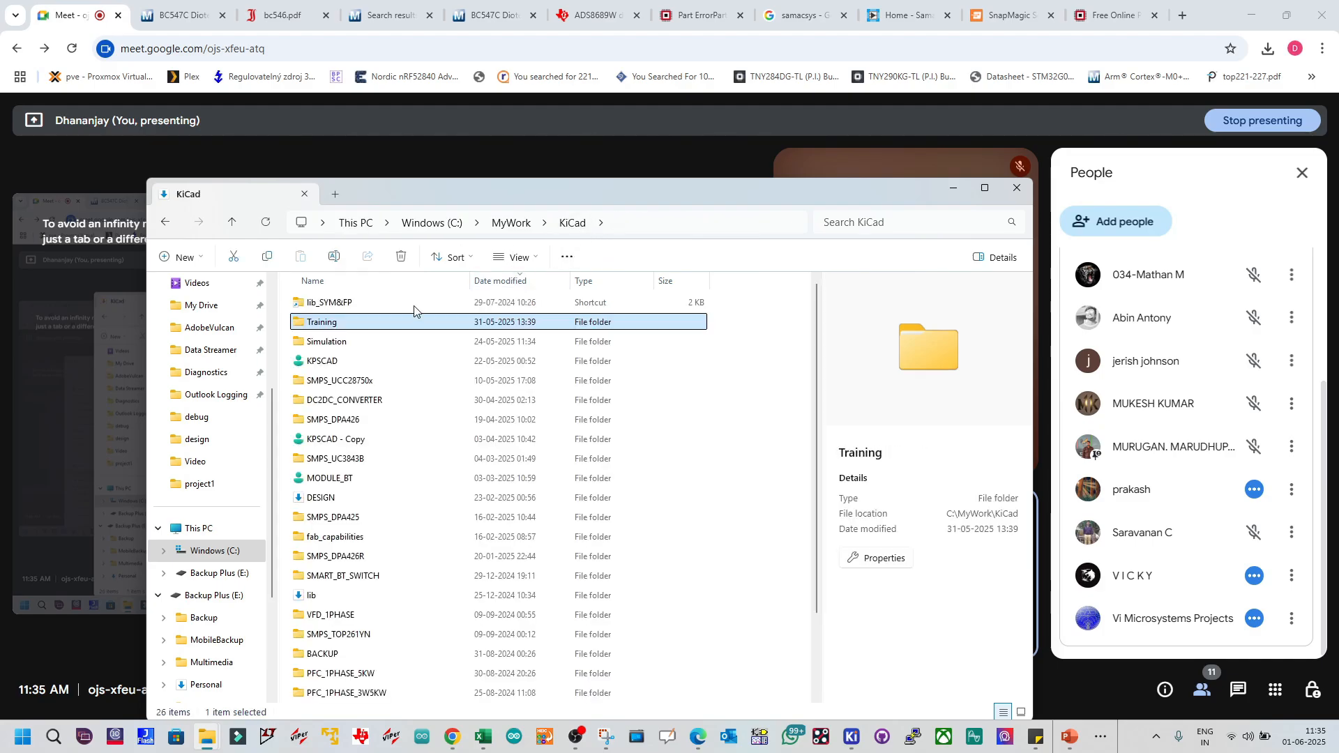
double_click(323, 327)
double_click(320, 305)
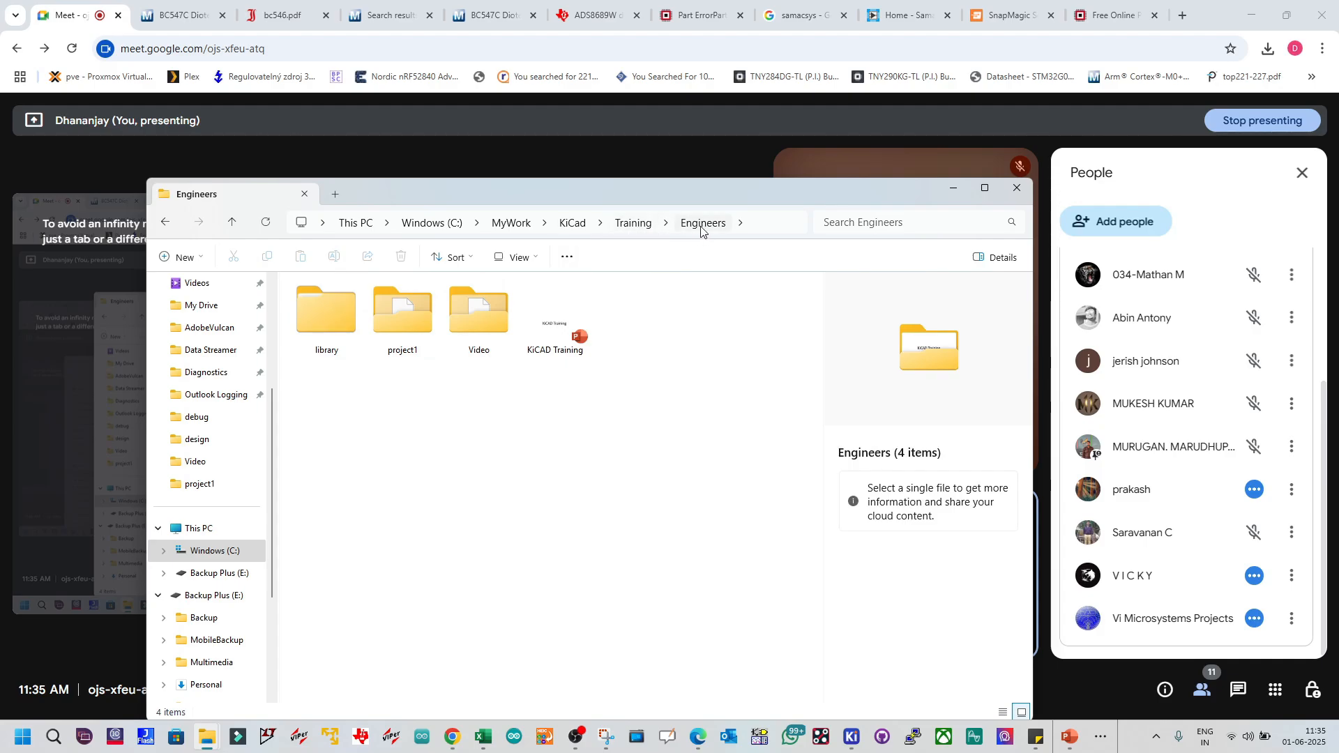
double_click(327, 315)
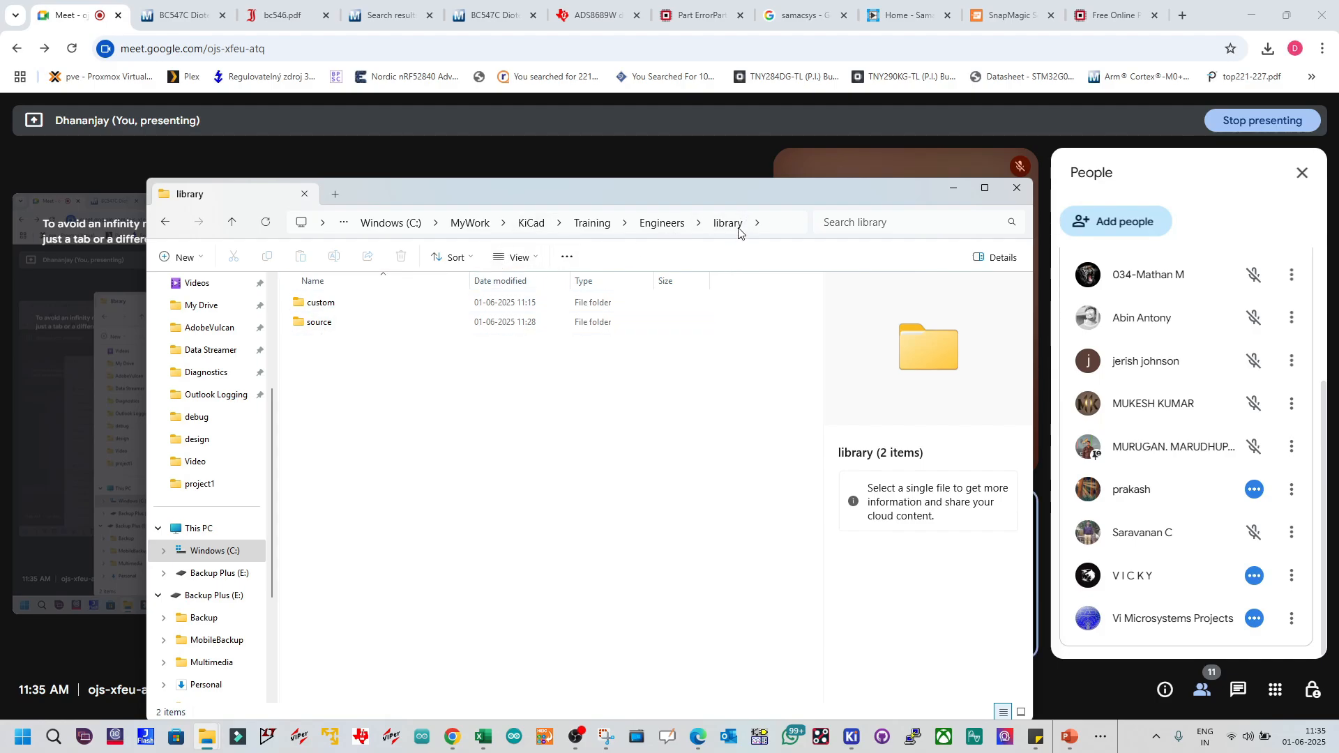
Step: Point out the custom and source folders inside the library folder by selecting each in turn
click(350, 307)
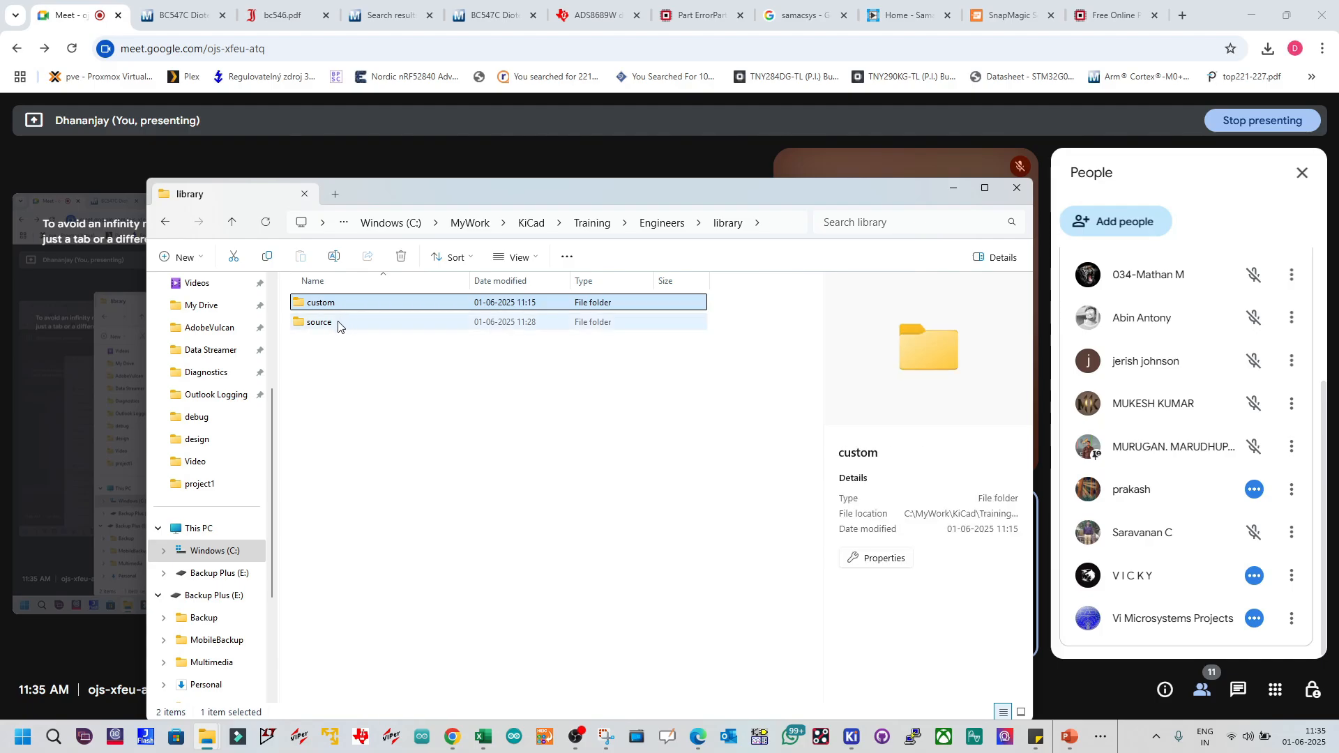
click(339, 325)
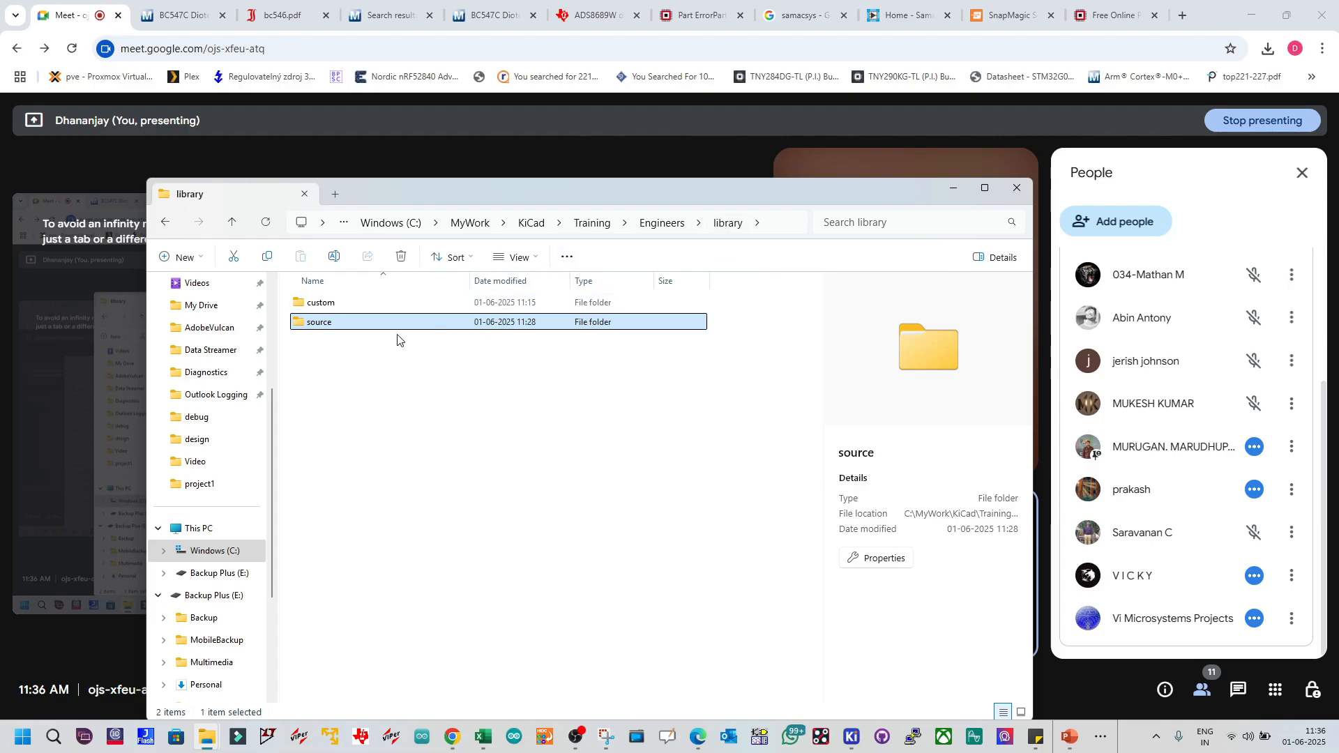
click(366, 307)
click(362, 322)
click(353, 305)
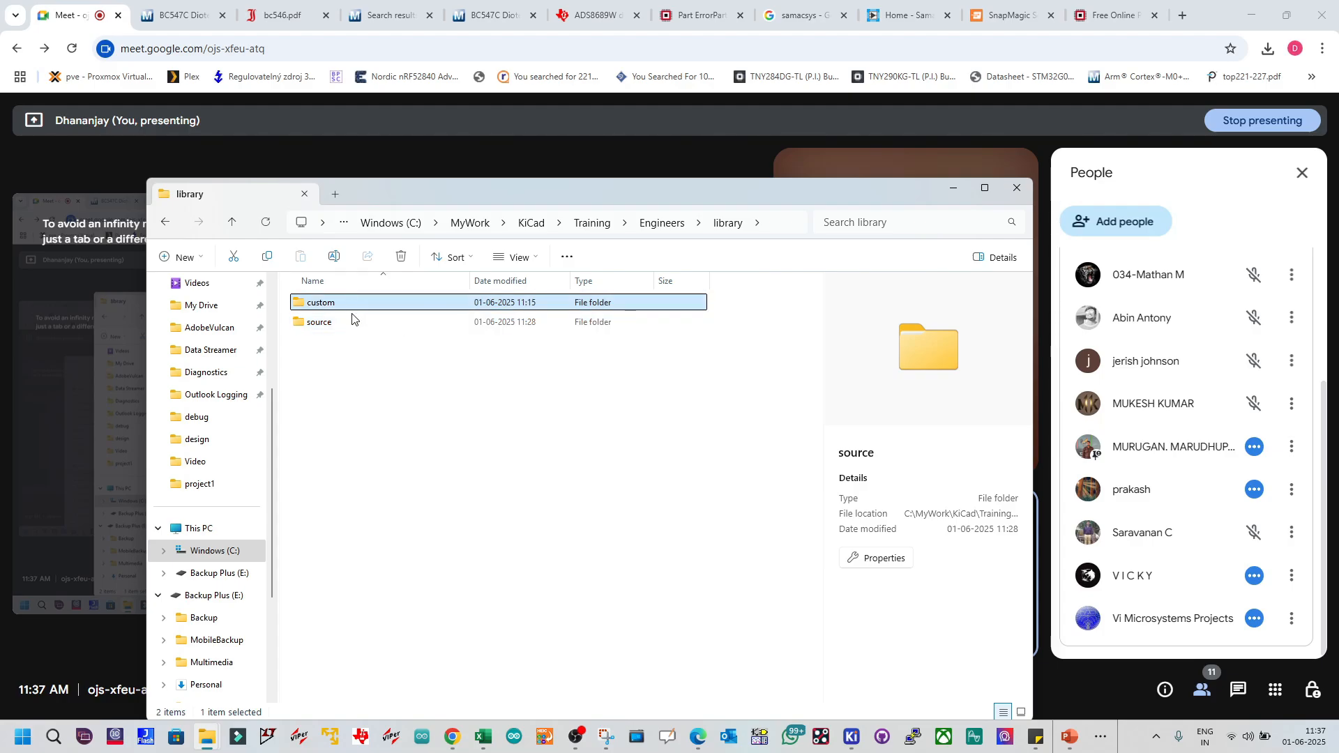
Step: Open the source folder and its Mouser subfolder to view the stored library downloads
click(352, 322)
double_click(351, 323)
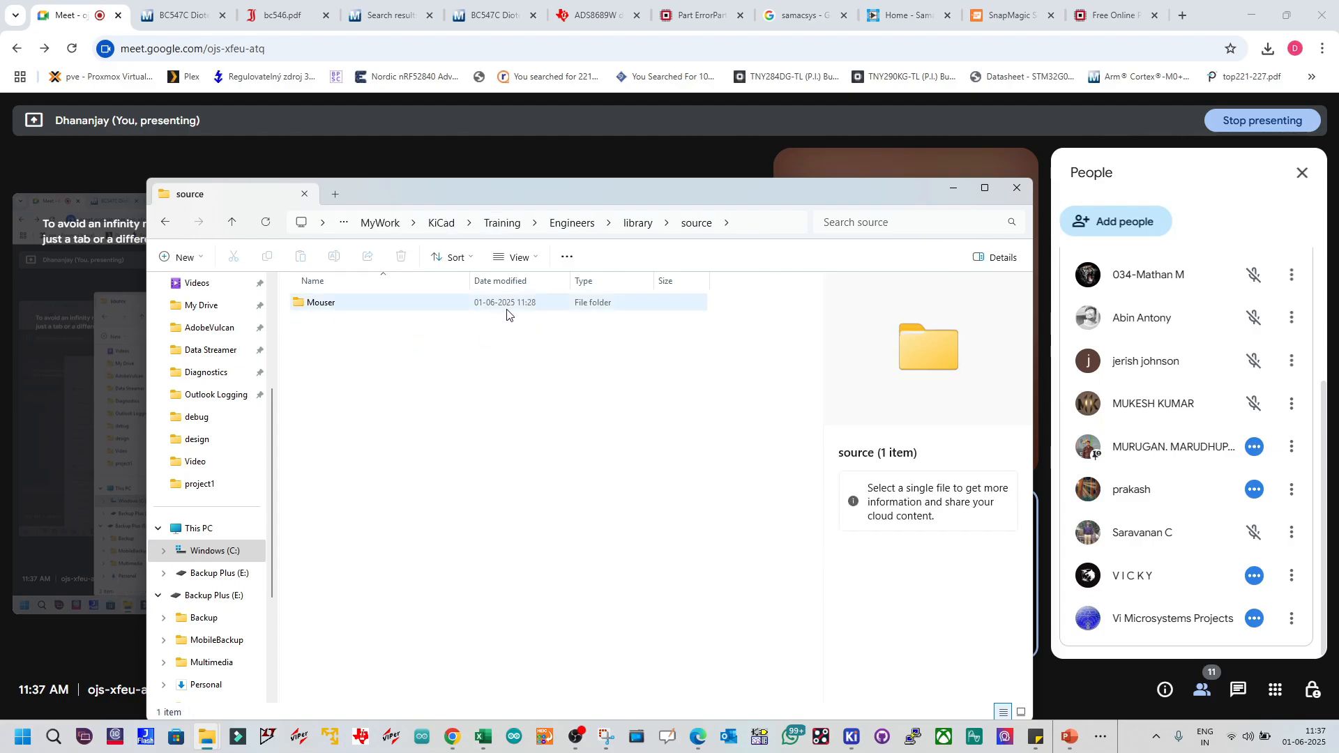
click(374, 308)
double_click(374, 306)
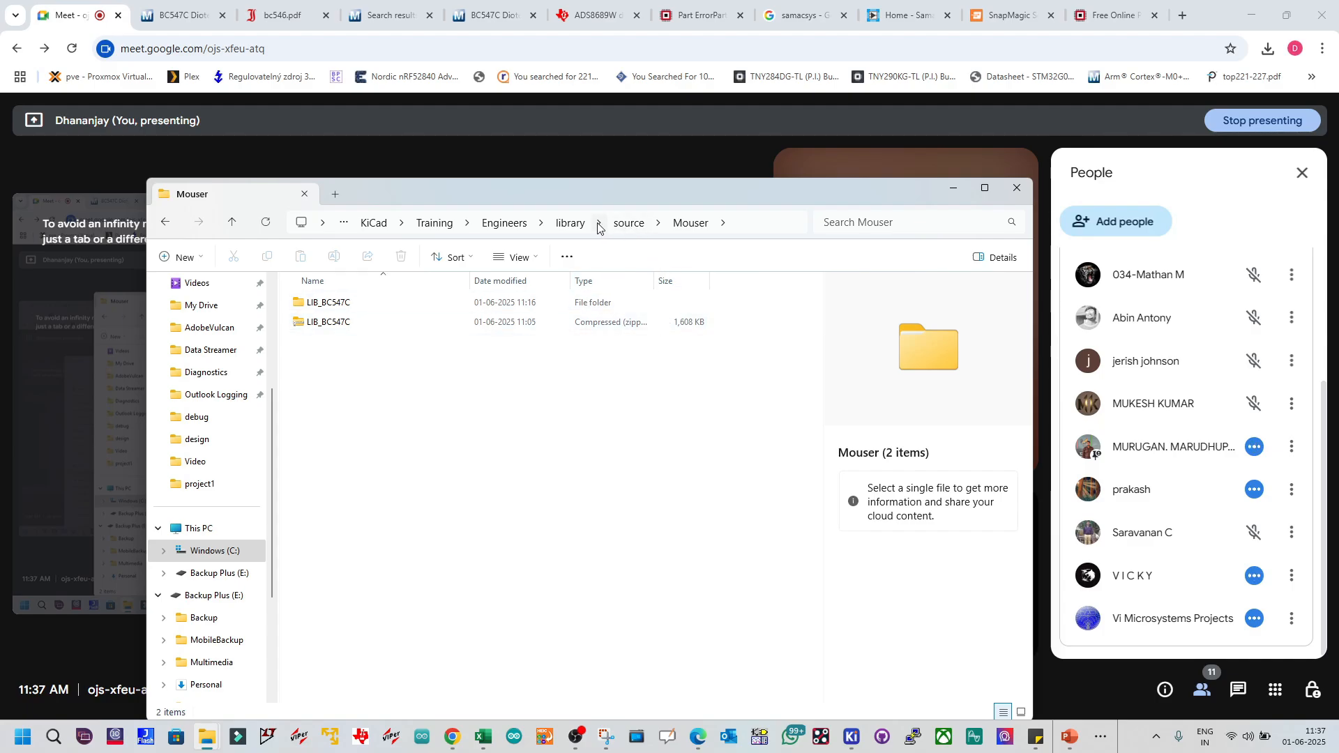
Step: Go back to the library folder, check the contents of the custom folder, and return to library
click(572, 222)
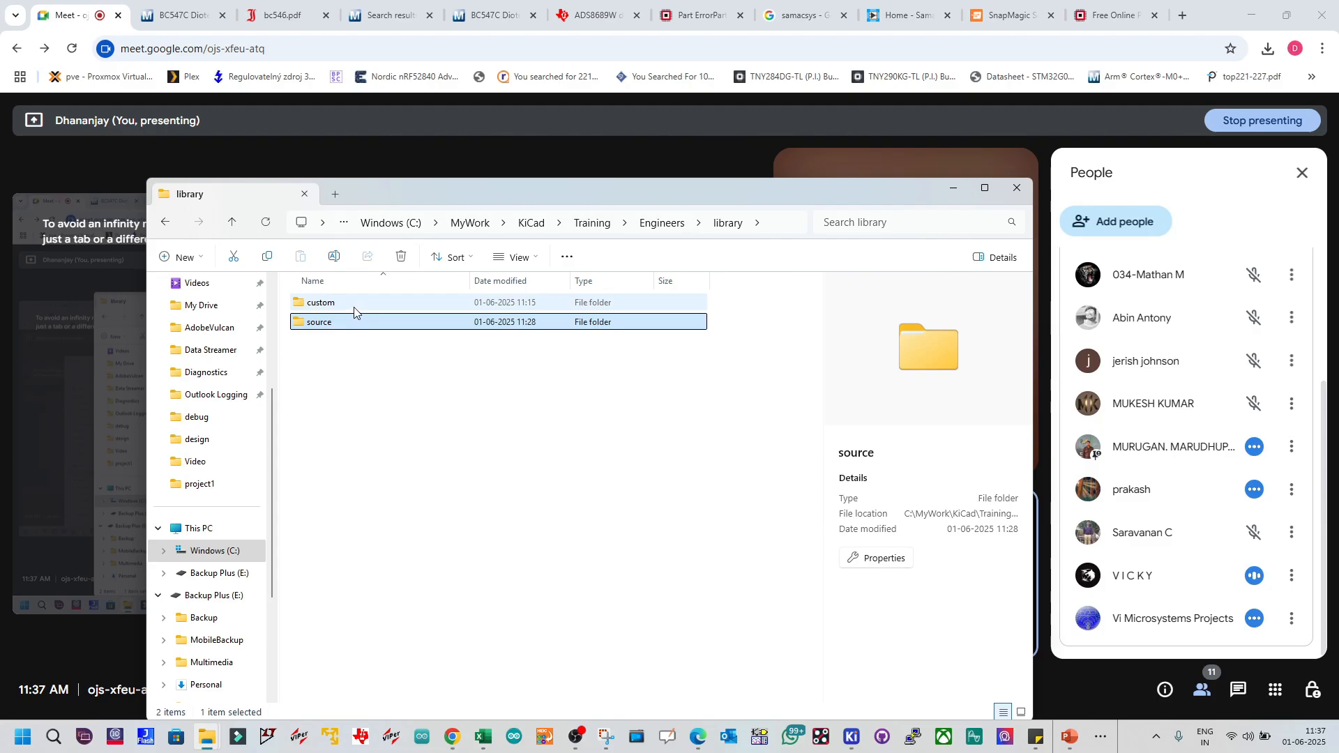
click(355, 306)
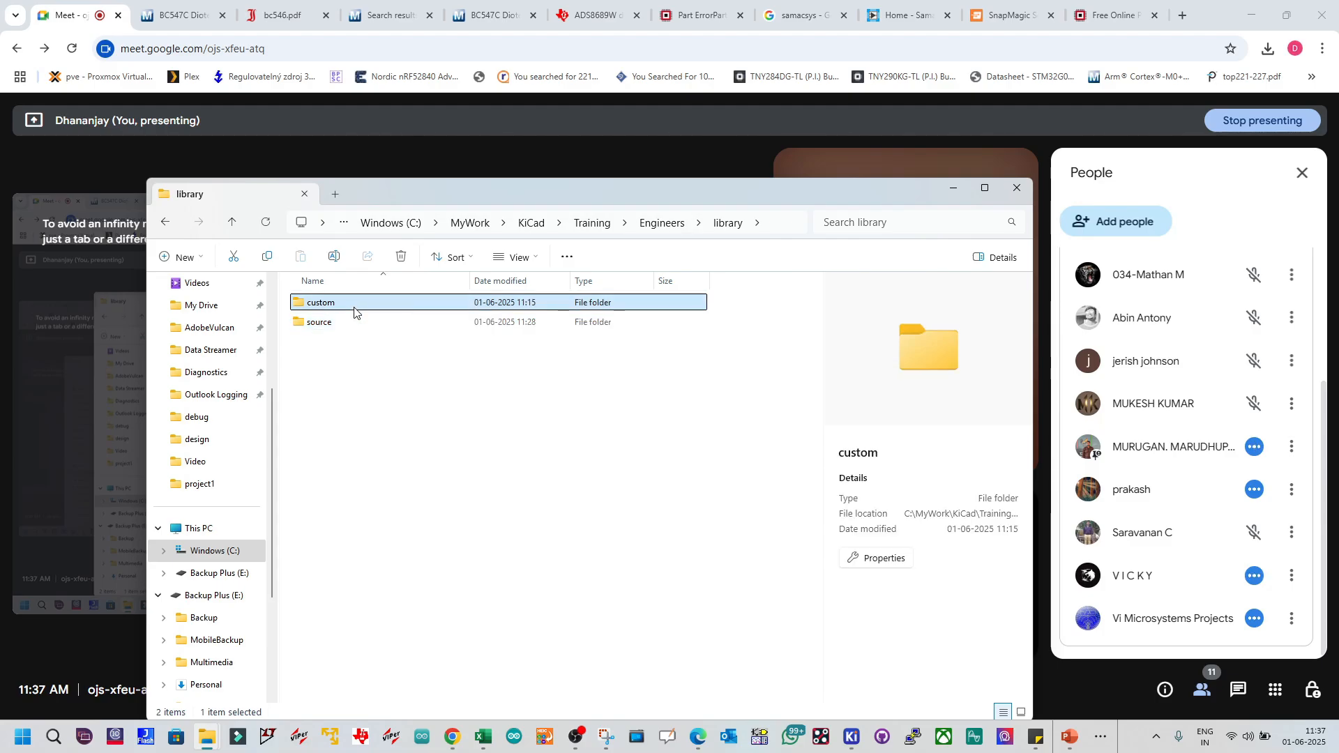
double_click(355, 308)
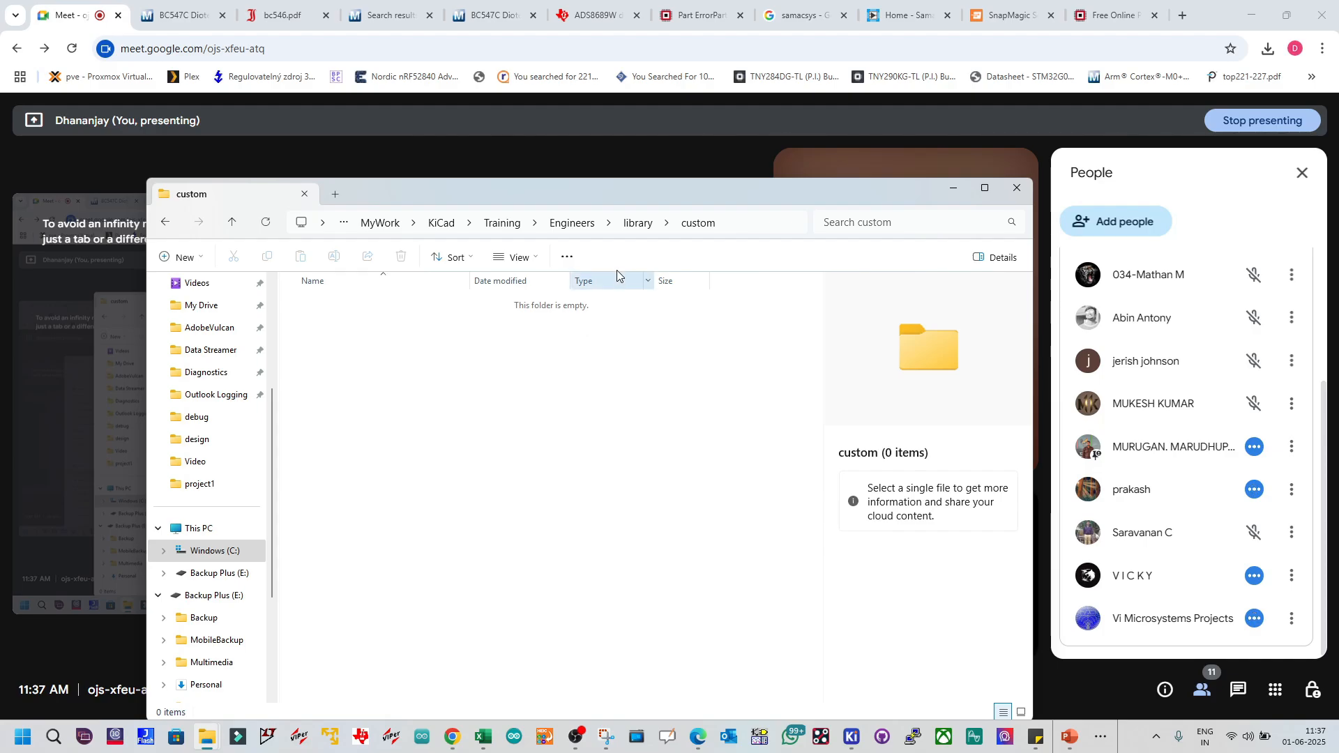
click(637, 223)
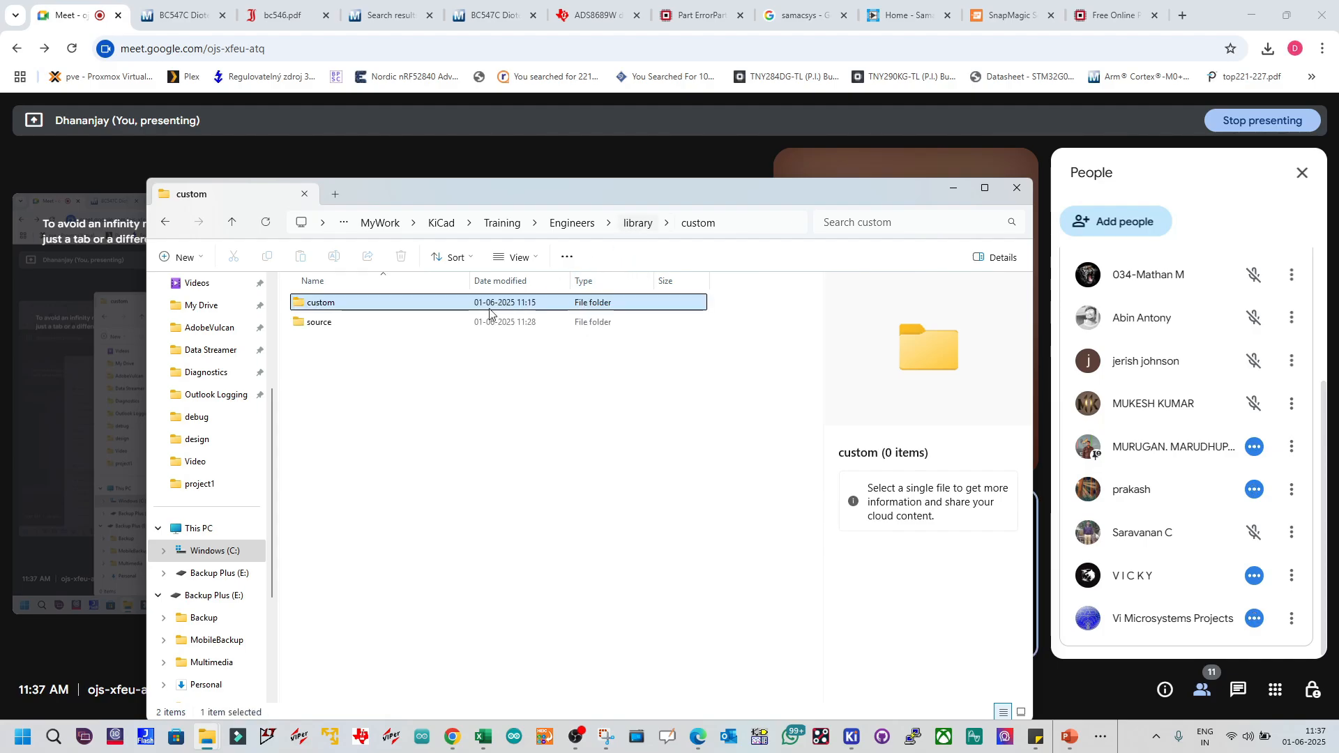
Step: Open the BC547C folder by going through source, Mouser and LIB_BC547C
double_click(330, 322)
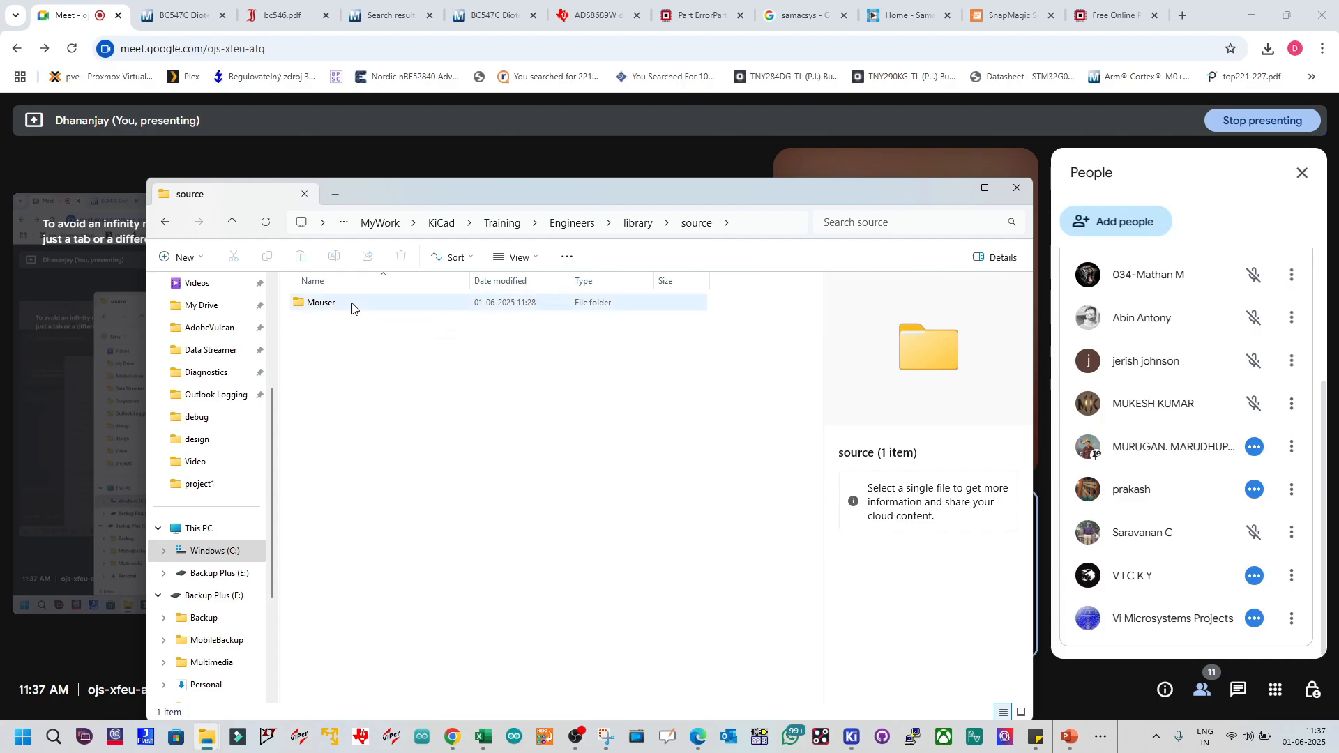
double_click(352, 305)
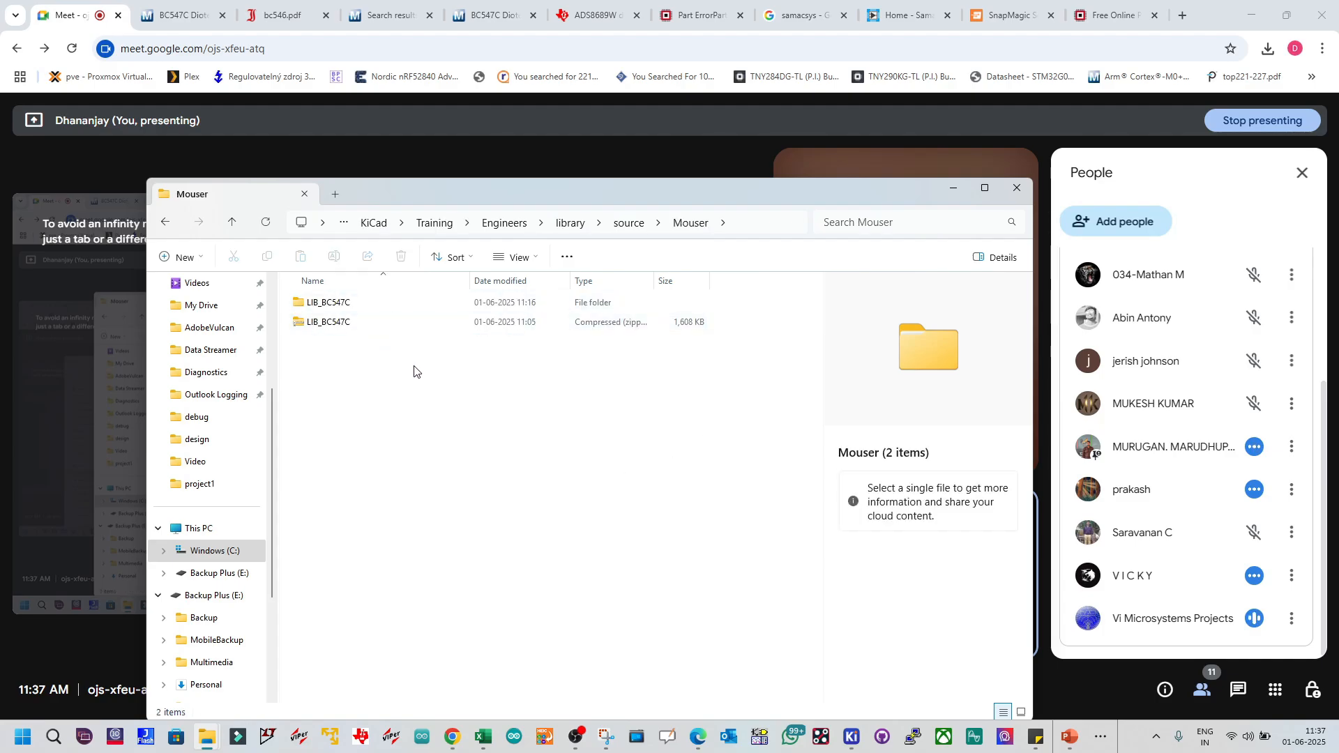
double_click(361, 307)
double_click(361, 306)
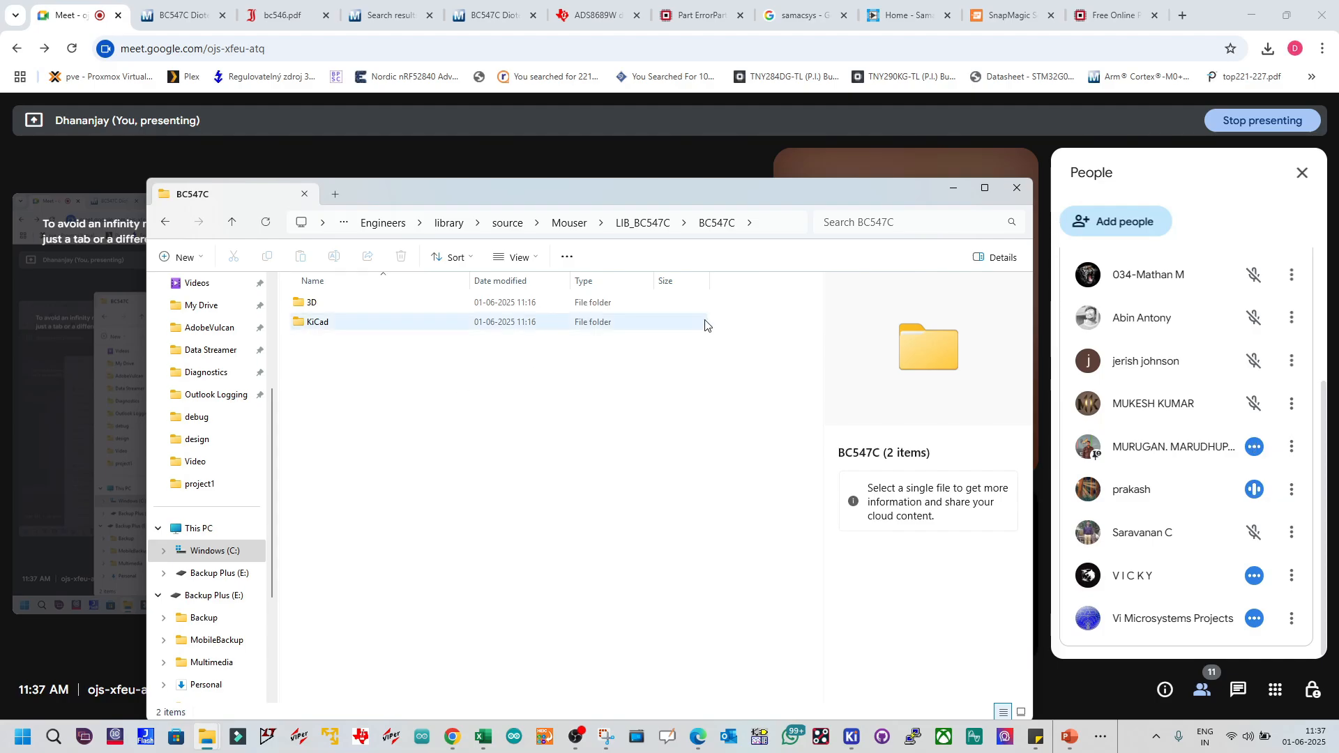
Step: Copy the full path of the BC547C folder and switch to KiCad's project window
click(765, 227)
right_click(666, 225)
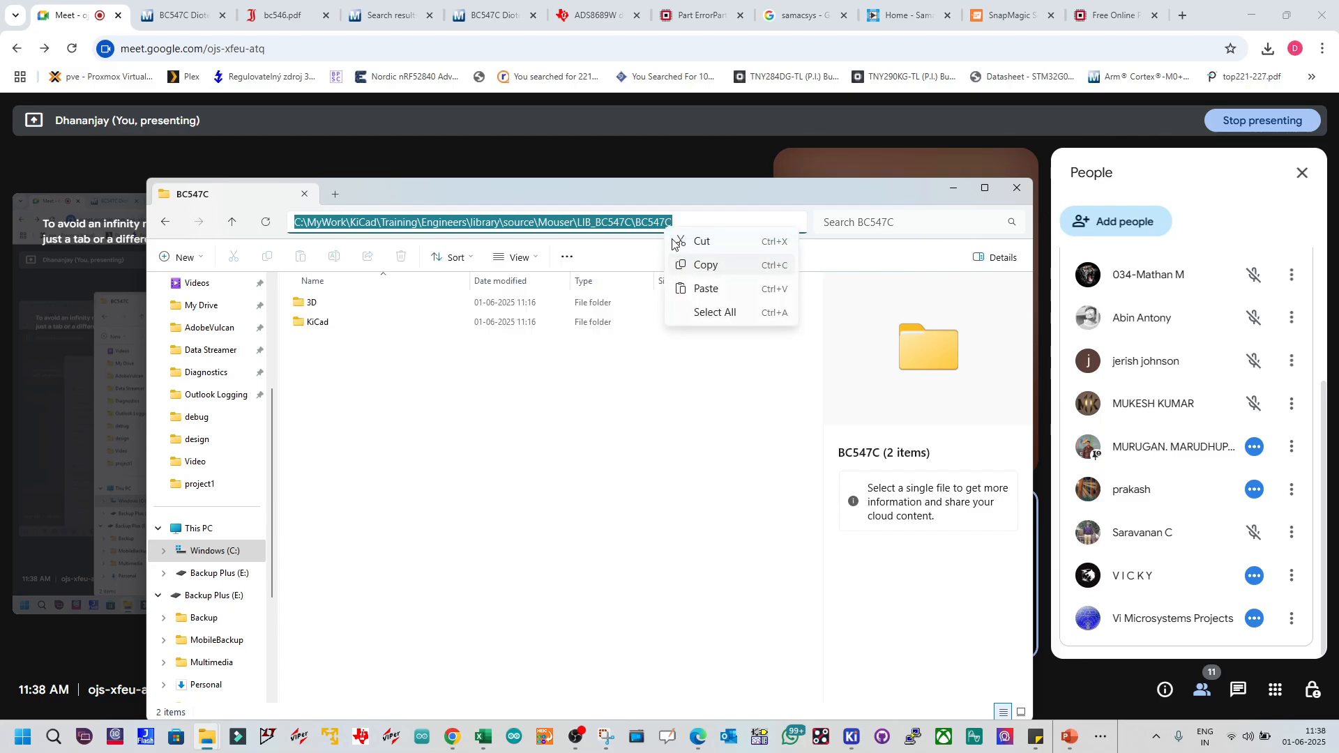
click(692, 265)
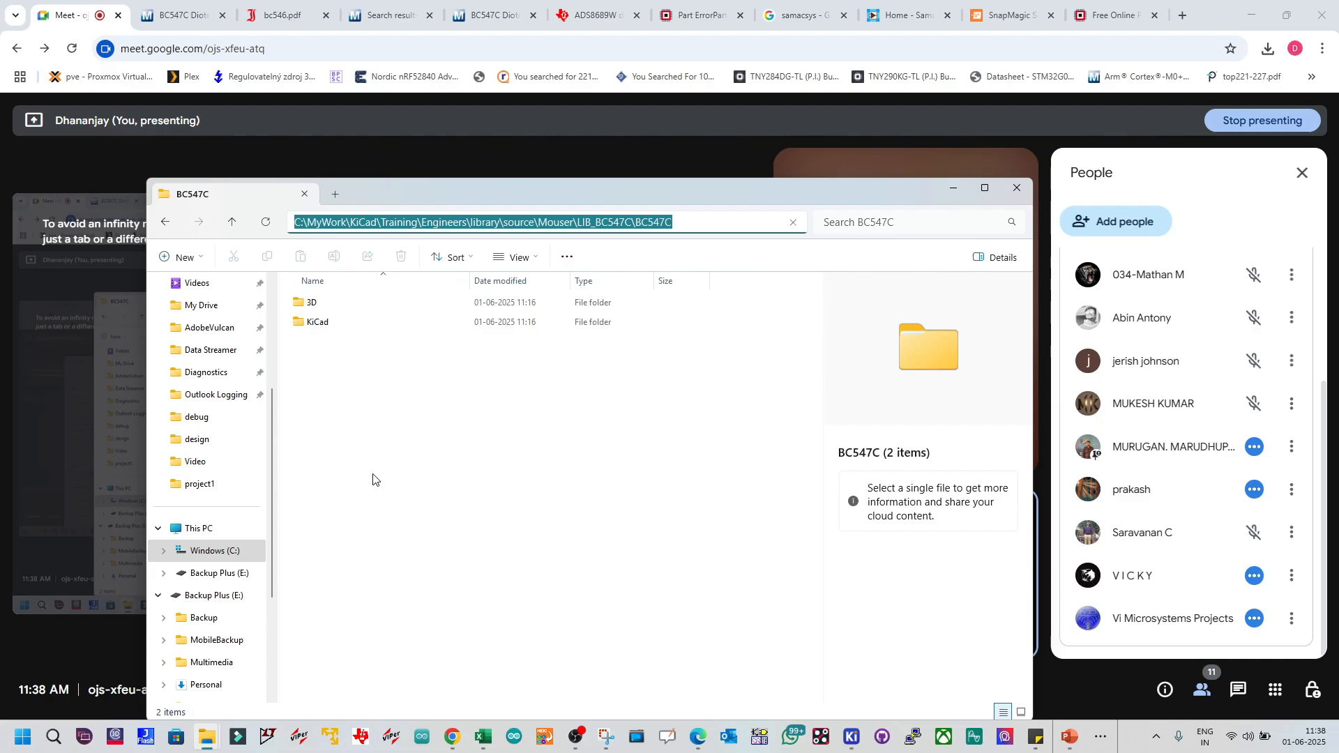
right_click(664, 224)
click(680, 265)
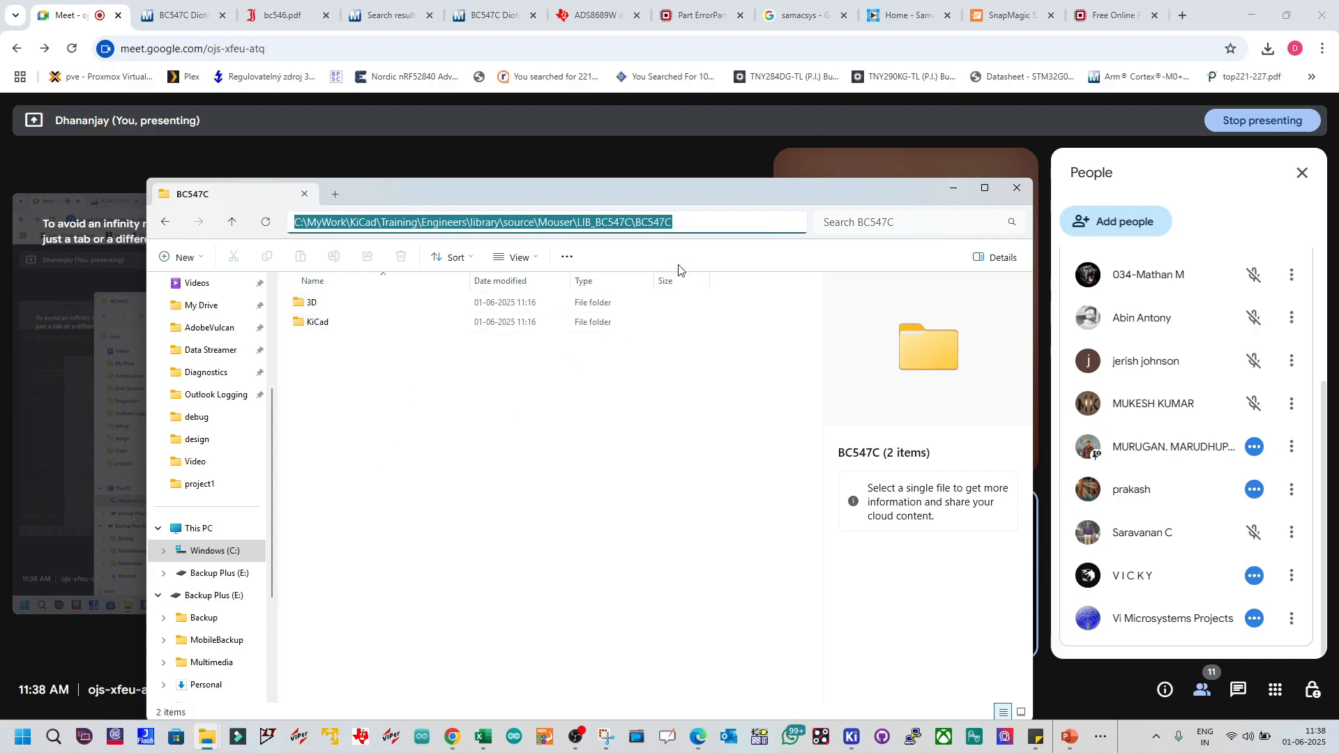
click(852, 737)
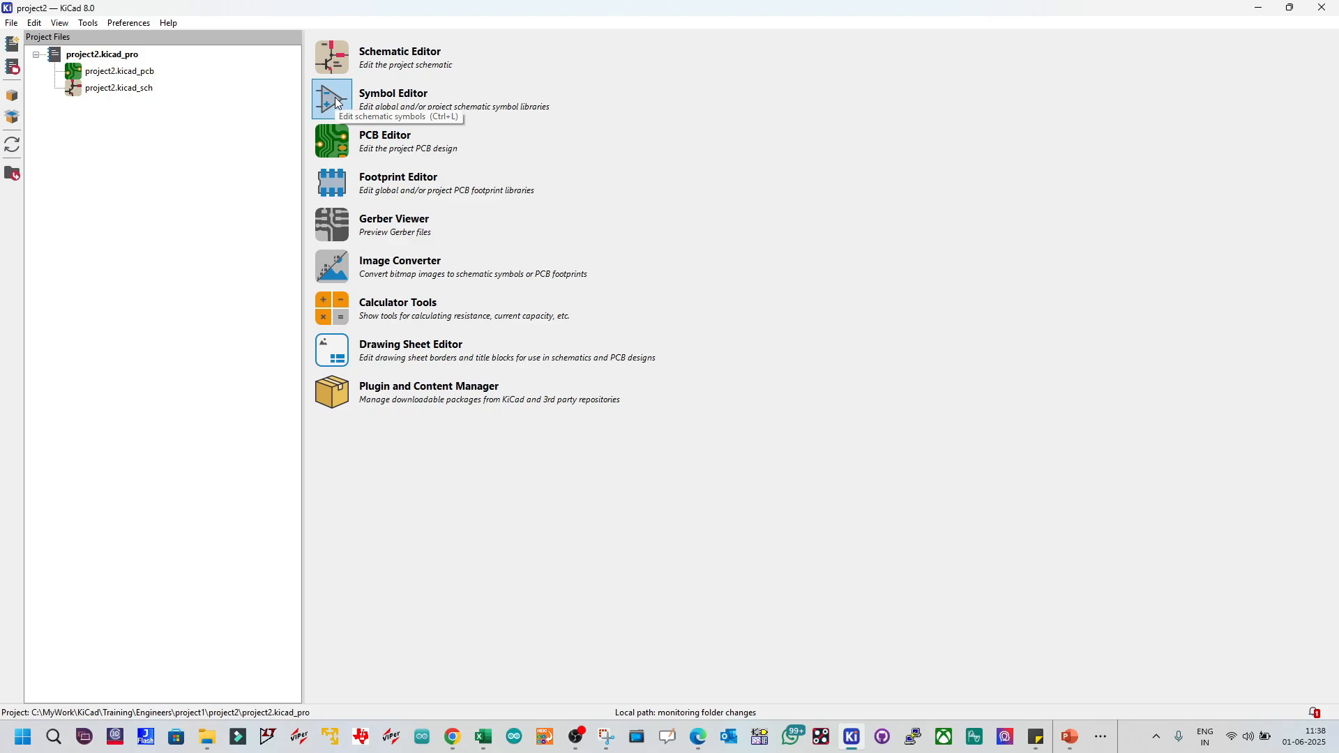
Step: Bring the BC547C folder window back in front of KiCad and widen it to show more of the folder path
mouse_move(207, 737)
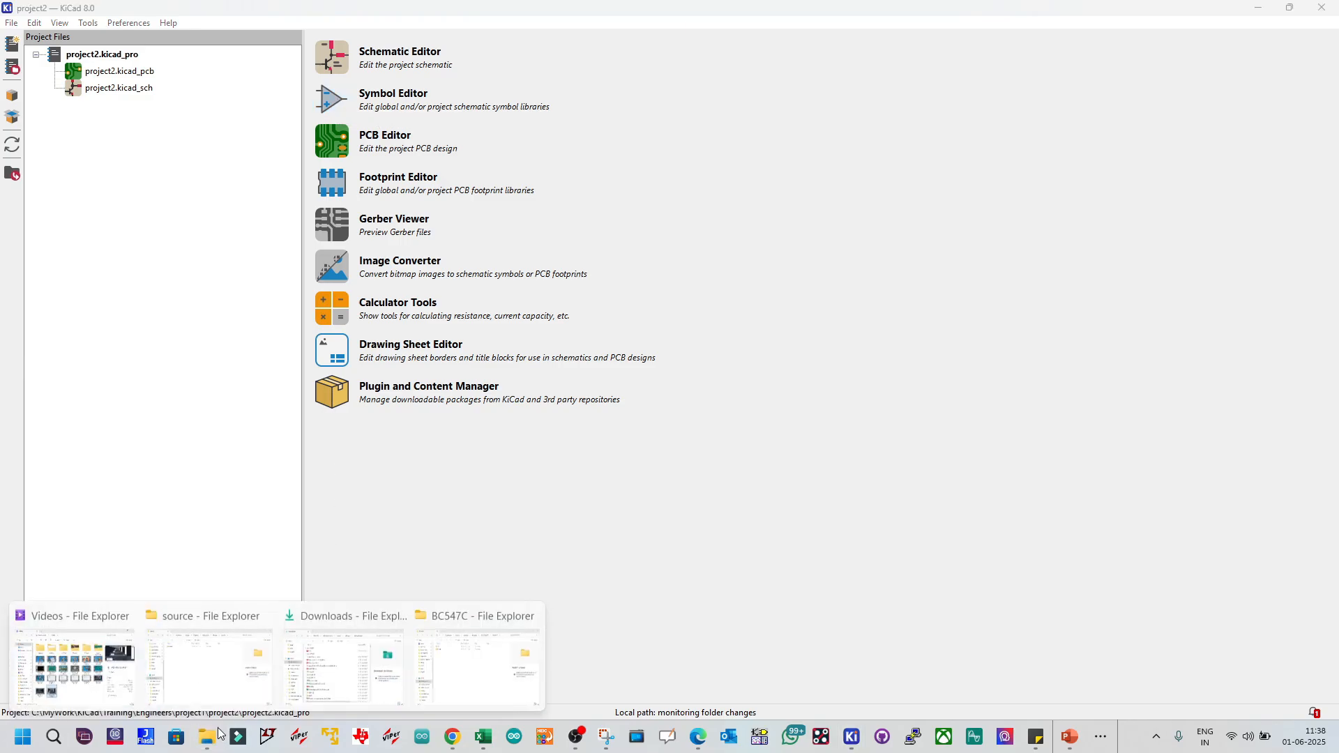
mouse_move(256, 695)
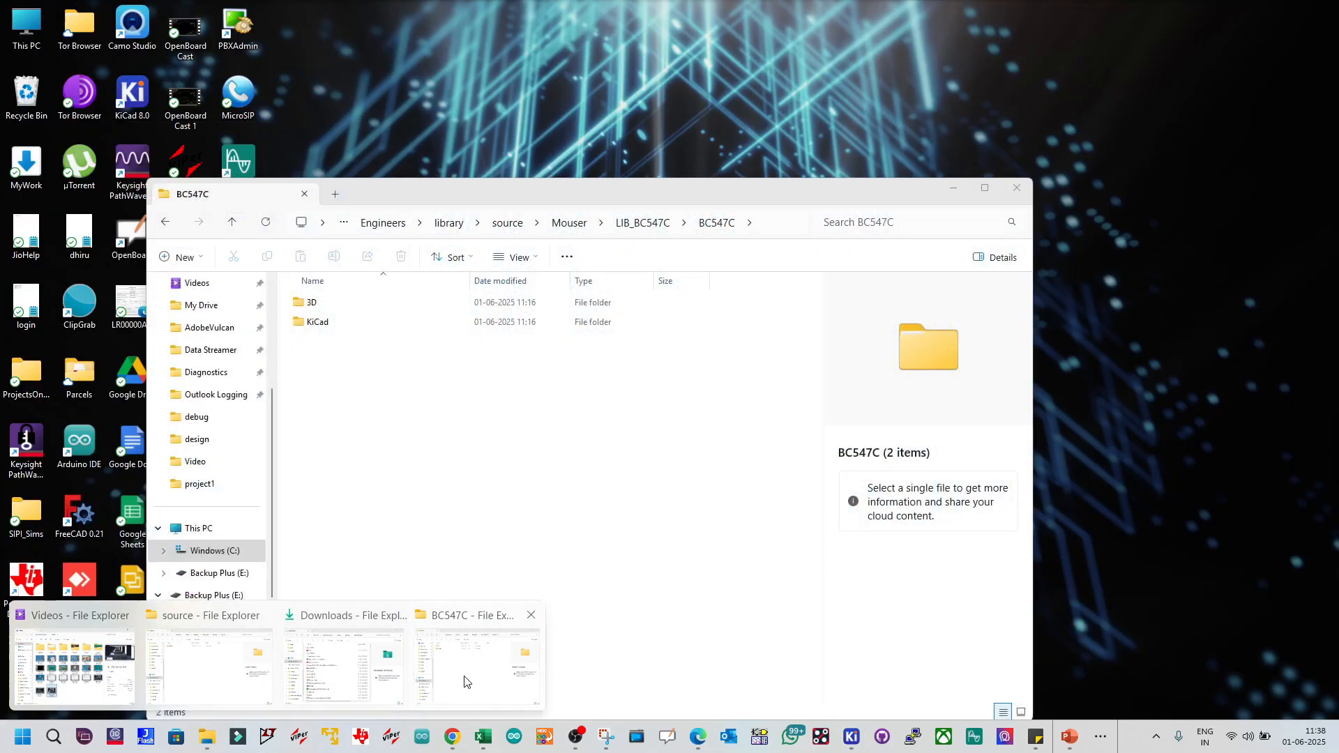
click(464, 678)
click(642, 481)
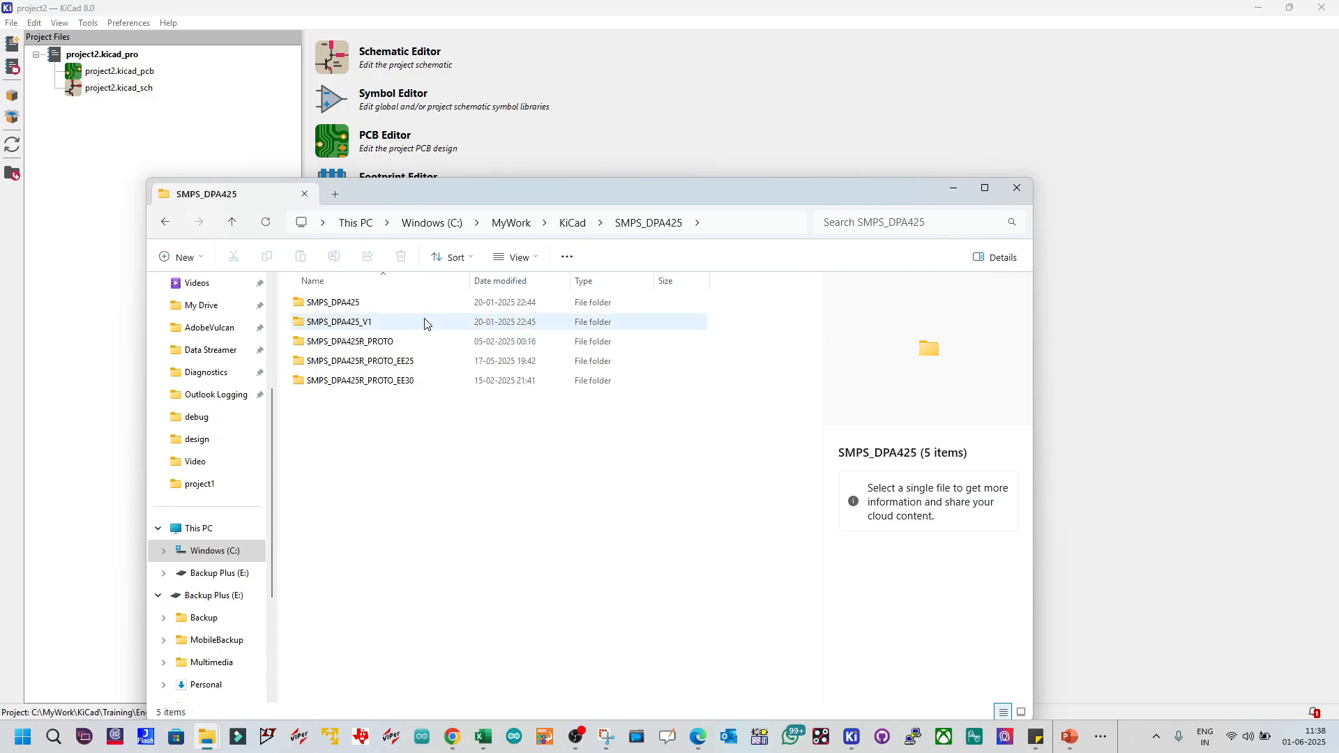
click(166, 222)
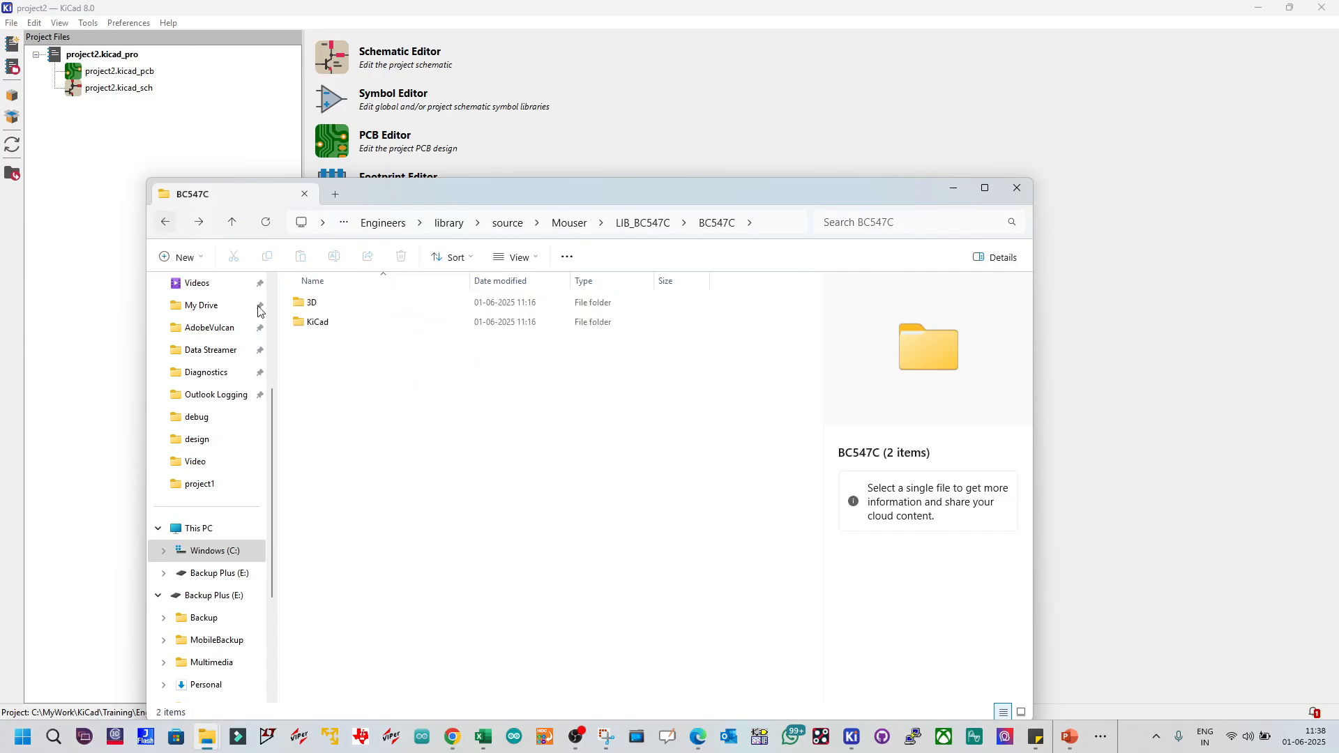
drag(706, 195, 721, 178)
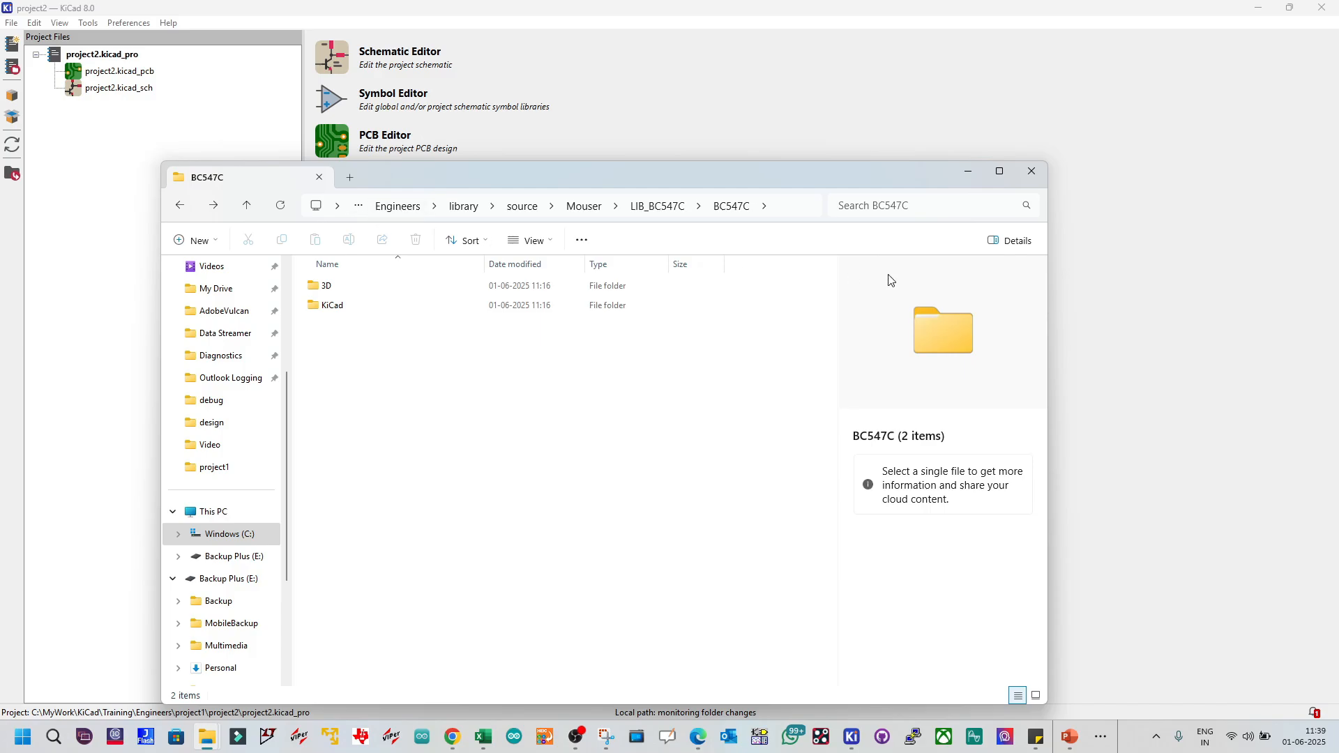
drag(1046, 290, 1222, 290)
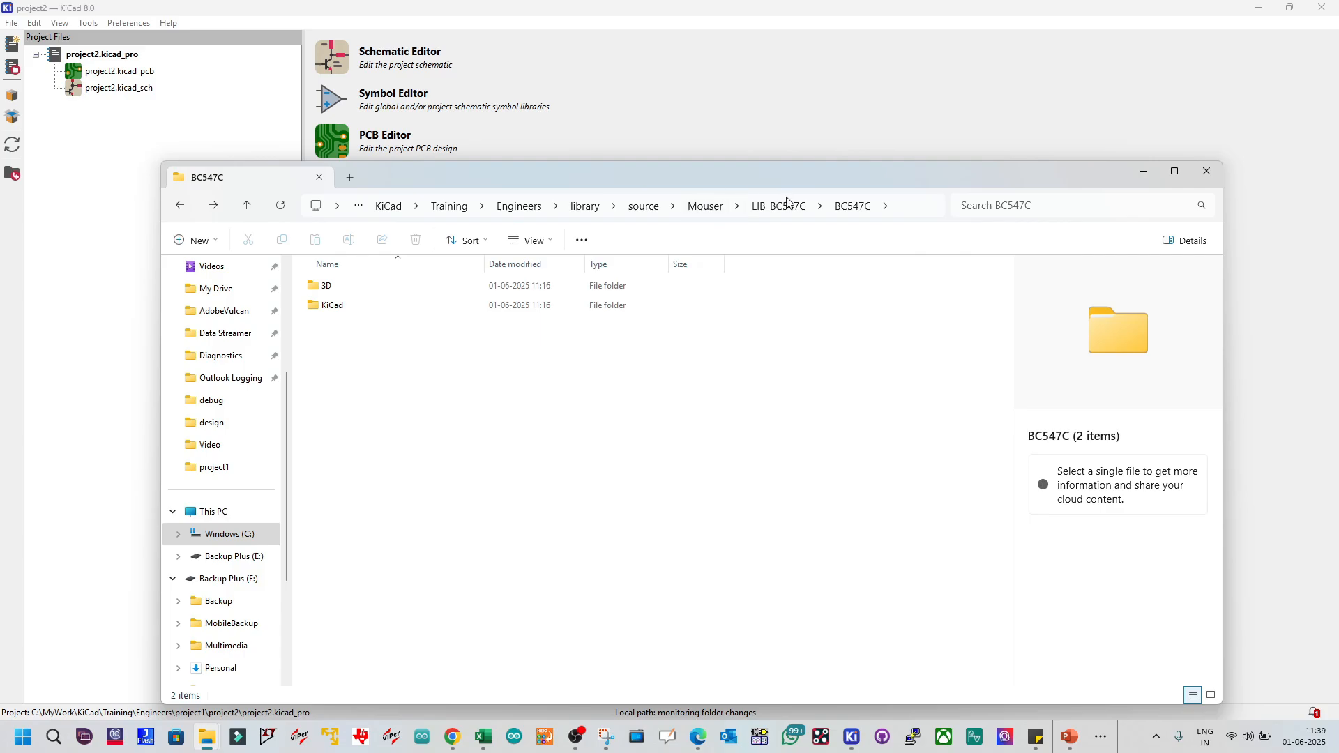
Step: Copy the address of the LIB_BC547C\BC547C folder and return to KiCad
click(900, 214)
right_click(642, 207)
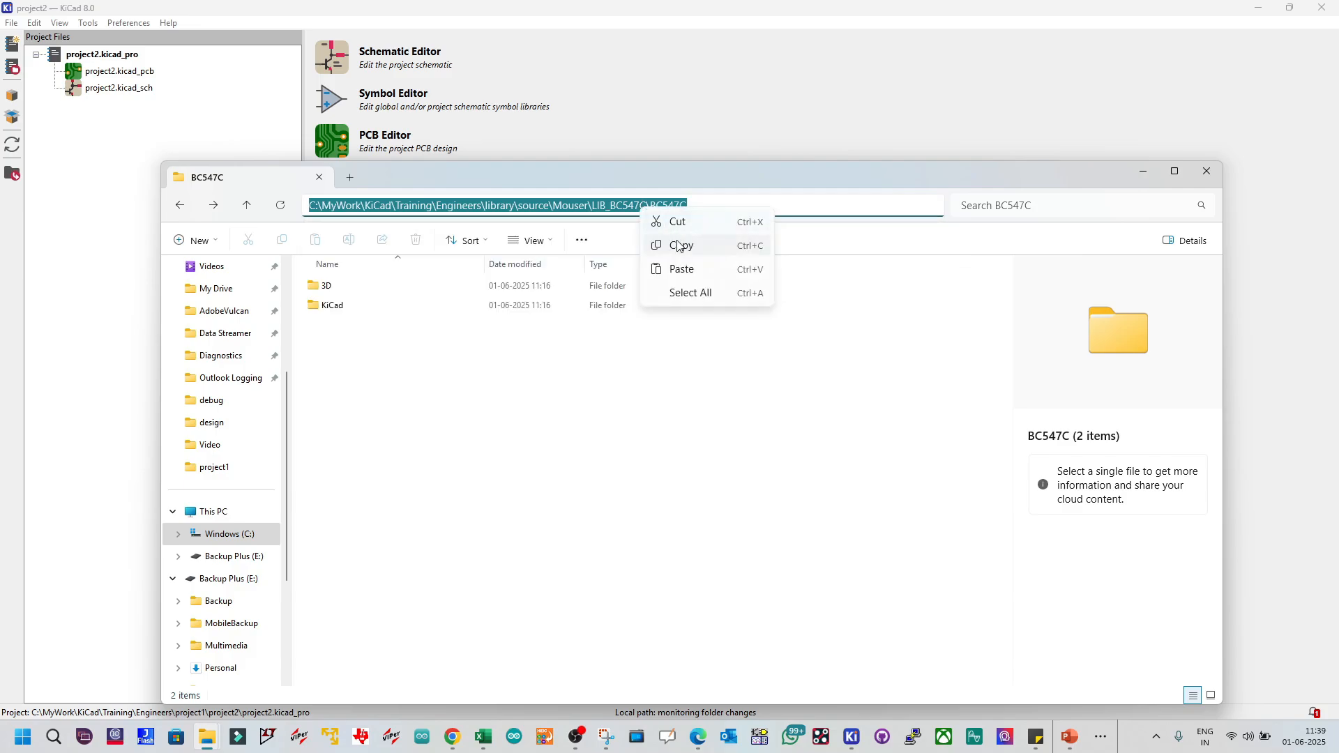
click(680, 250)
click(658, 89)
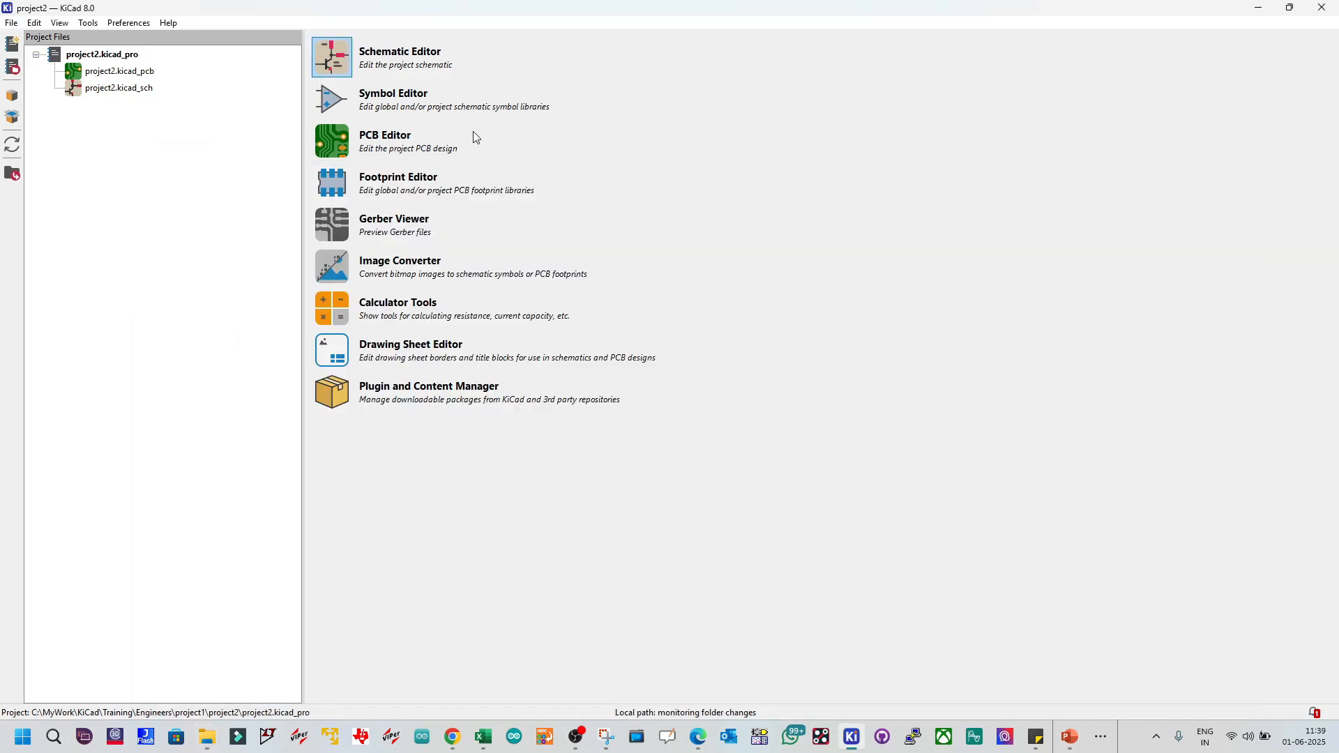
Step: Open the Symbol Editor and point out the custom libraries by selecting the range from custom_connector to custom_voltagesensor
click(324, 95)
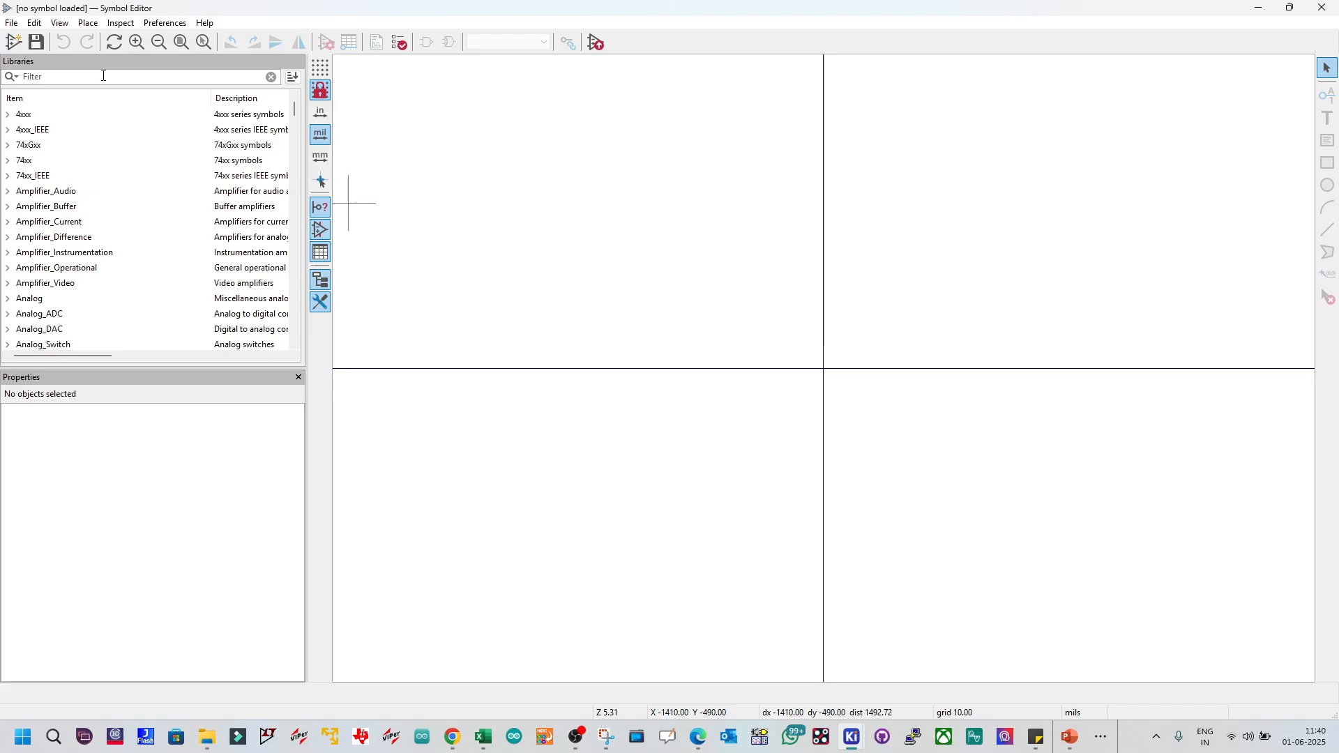
scroll(70, 189, down, 3)
scroll(70, 200, down, 15)
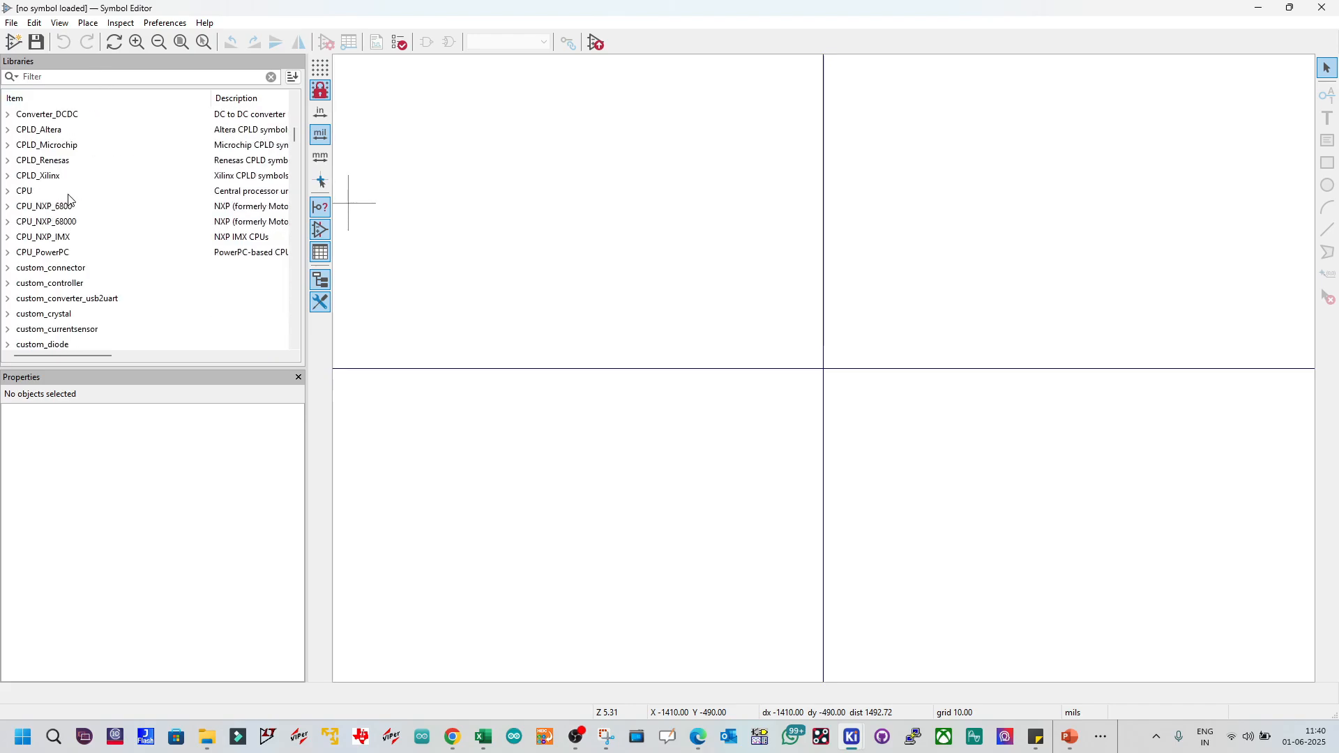
scroll(69, 200, up, 5)
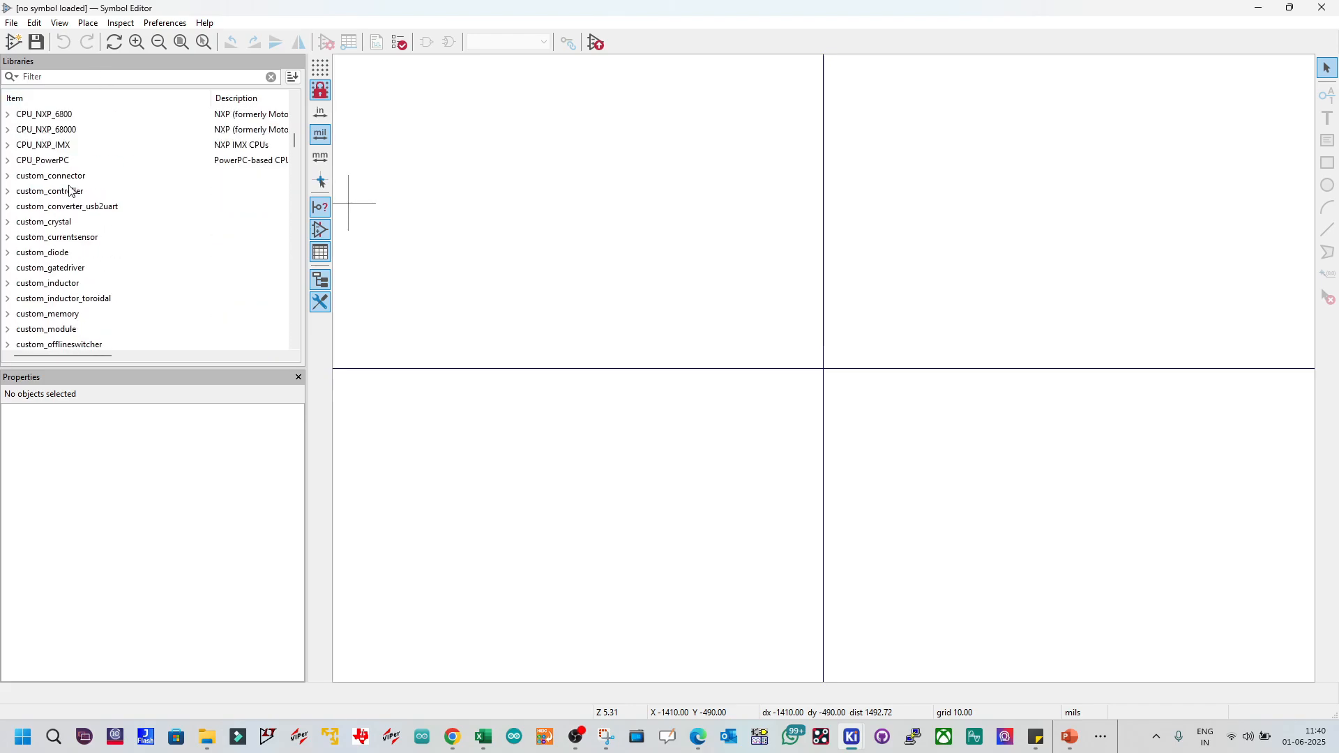
click(72, 179)
scroll(74, 199, down, 7)
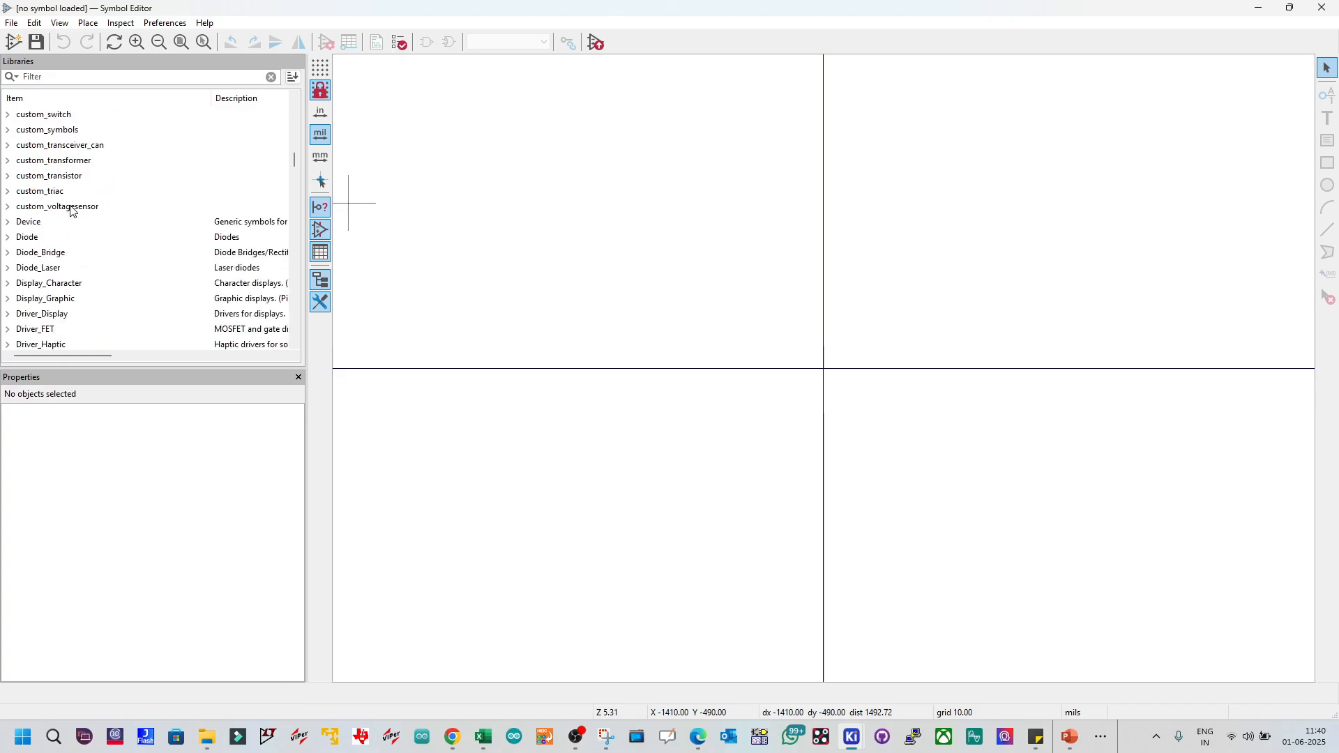
shift+click(73, 207)
scroll(73, 209, up, 8)
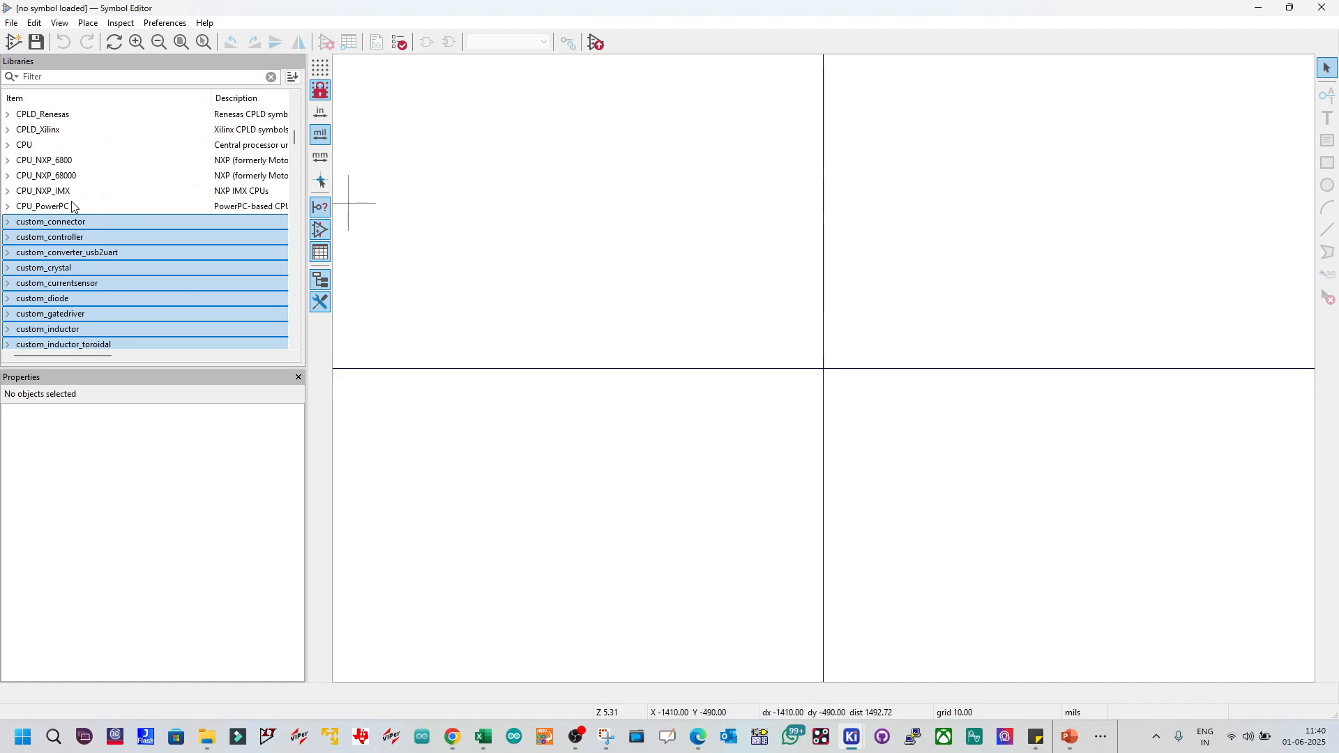
click(72, 196)
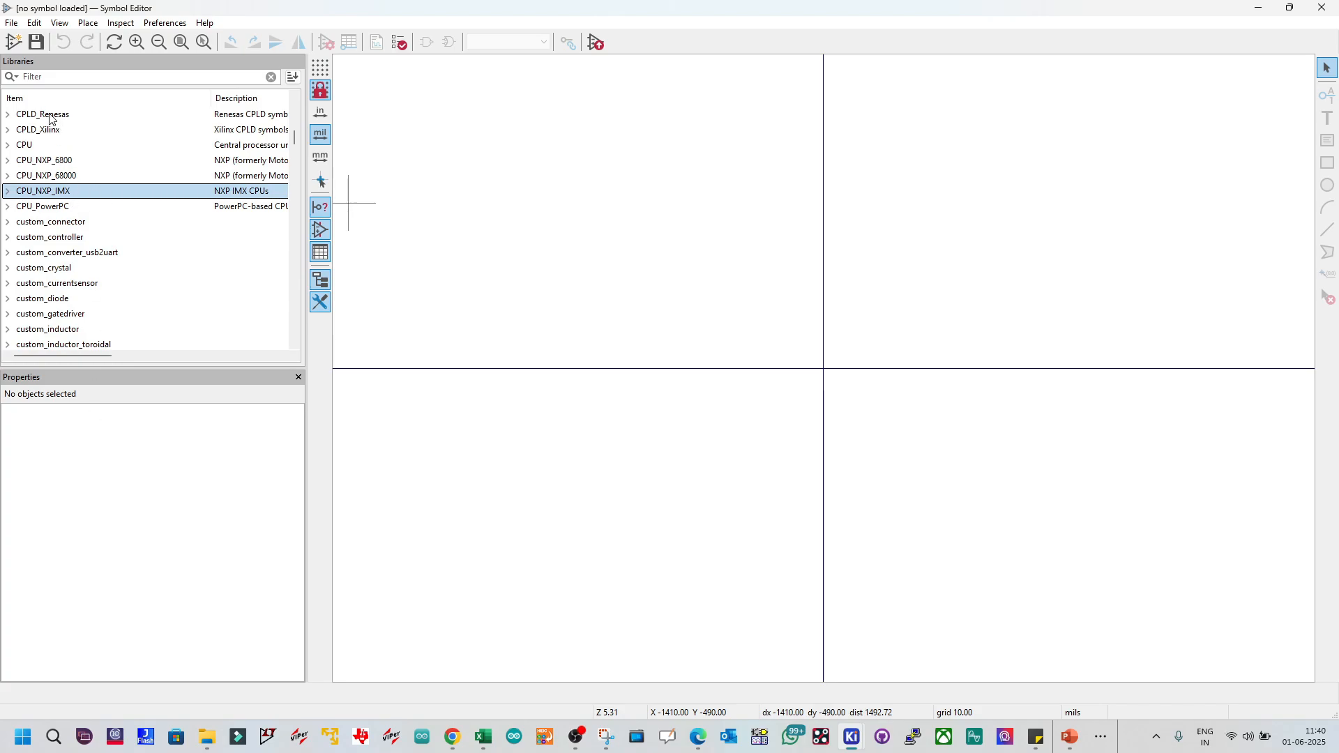
click(12, 23)
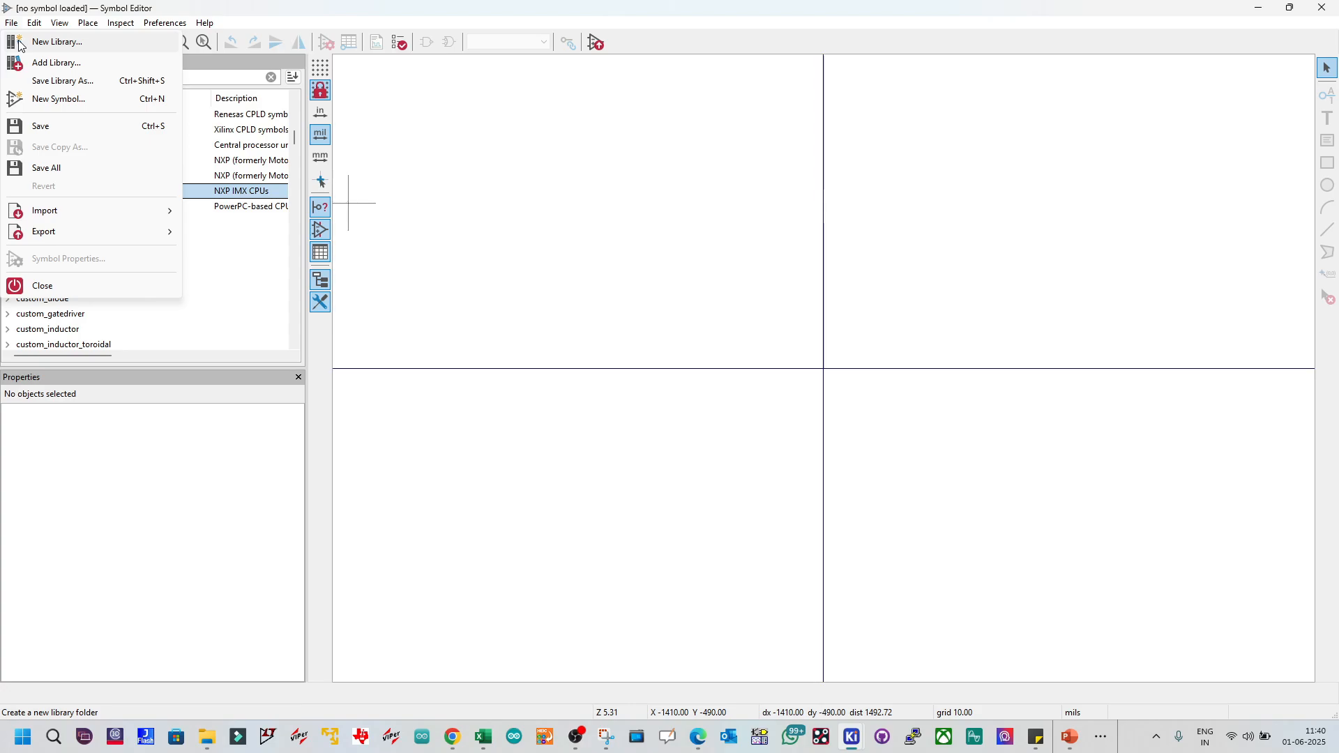
click(67, 46)
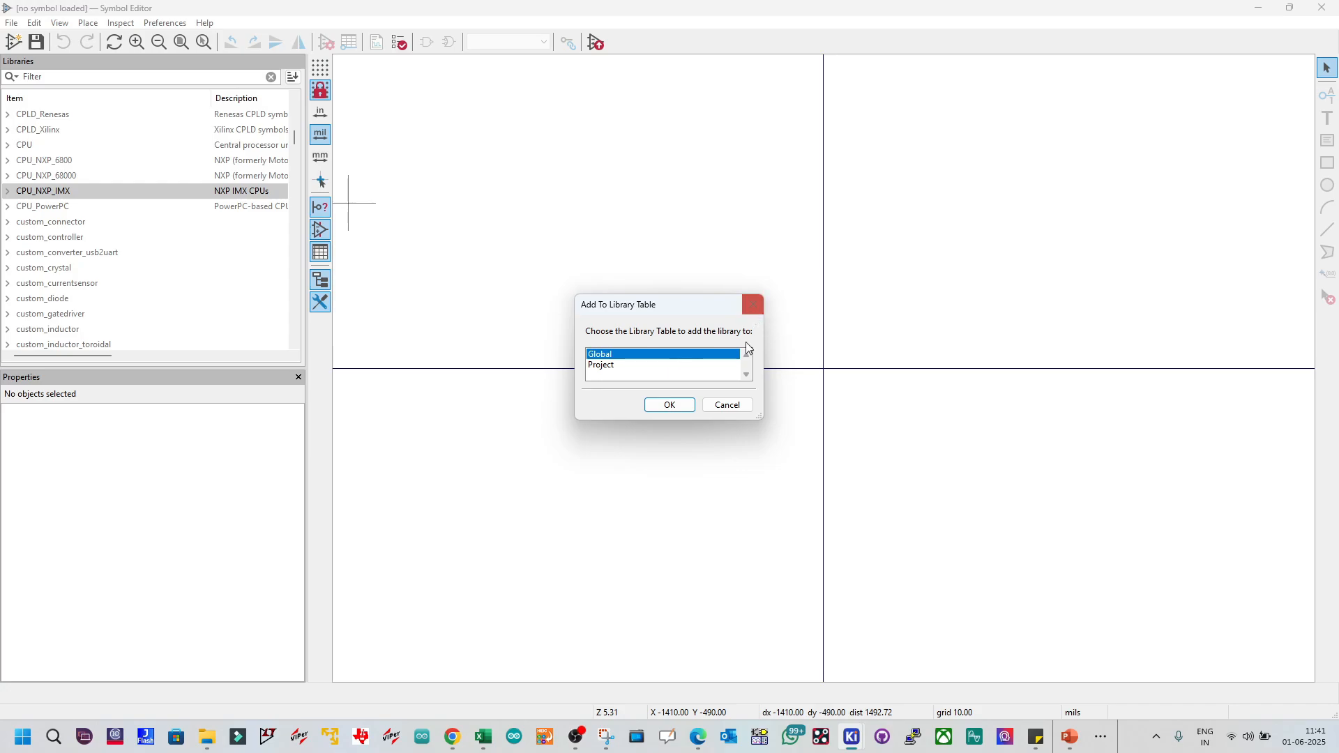
click(738, 410)
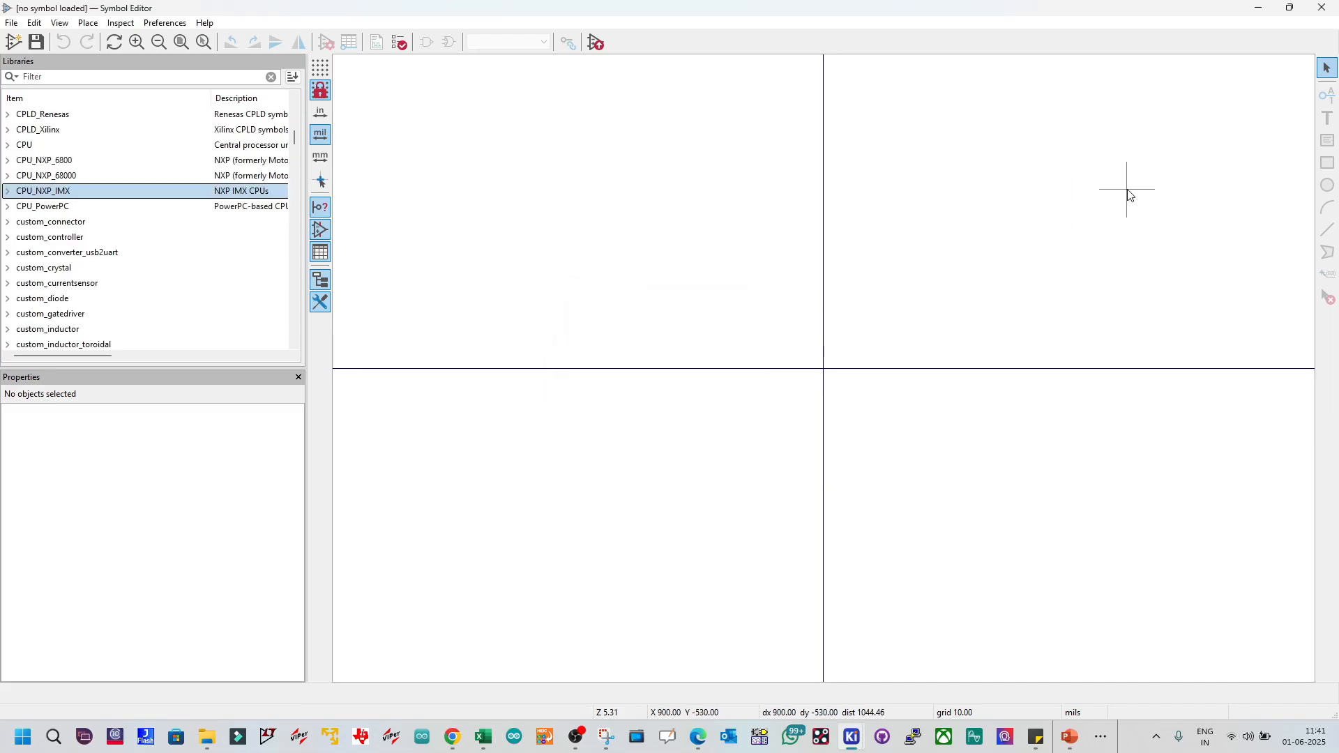
Step: Leave the Symbol Editor and view project2's schematic and PCB files in turn, closing each editor after viewing
click(1322, 7)
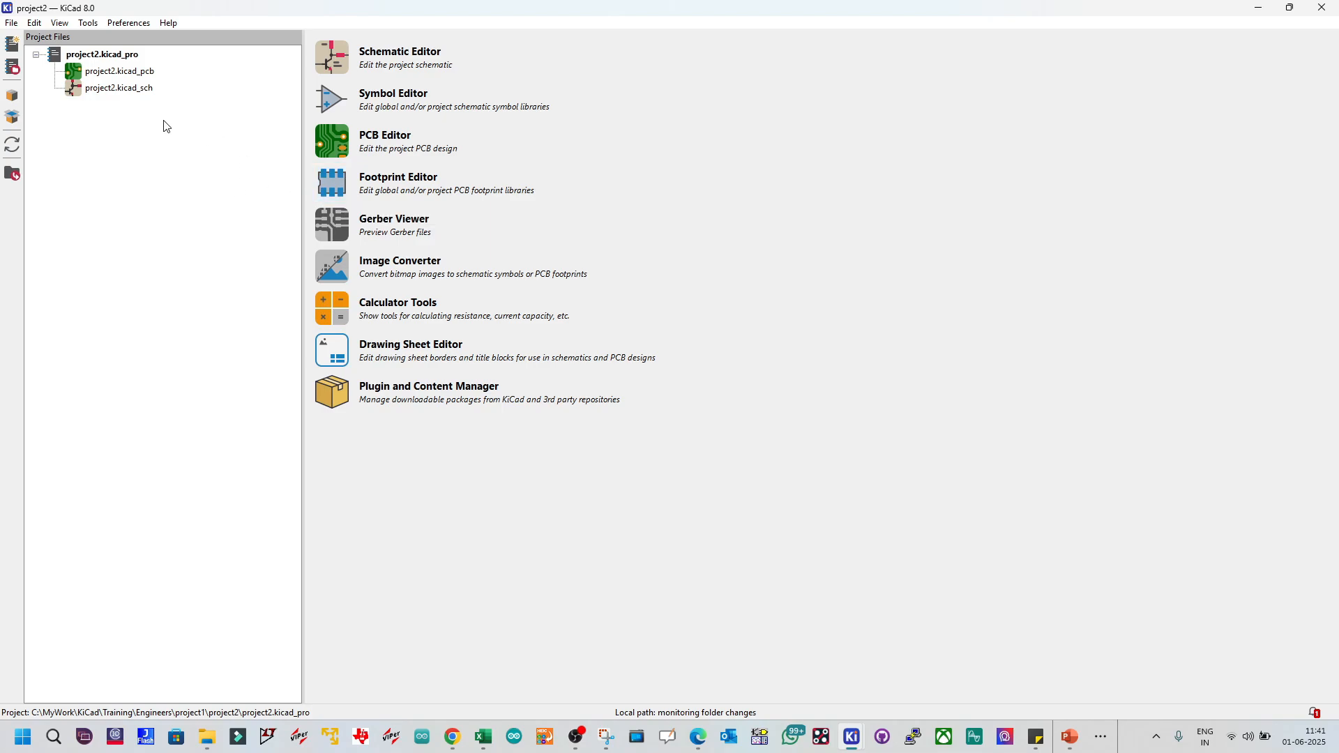
double_click(110, 89)
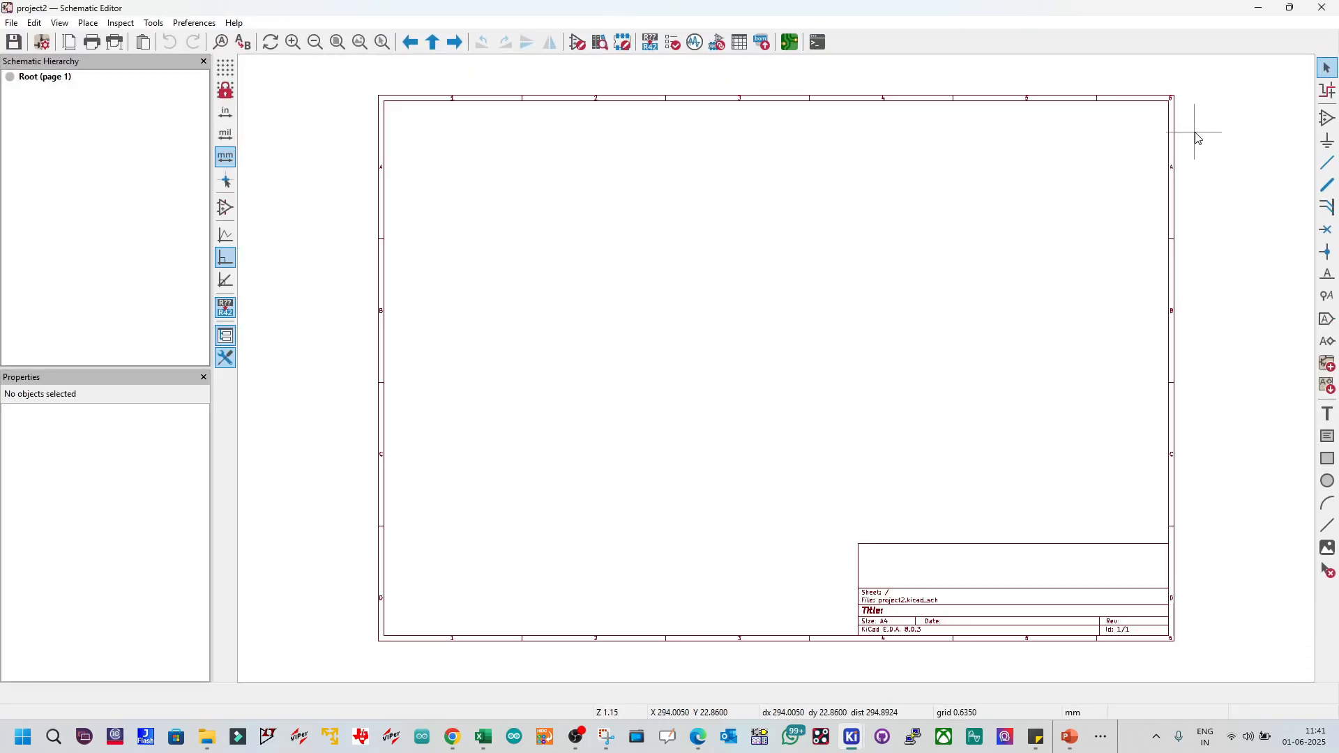
click(1322, 8)
click(116, 73)
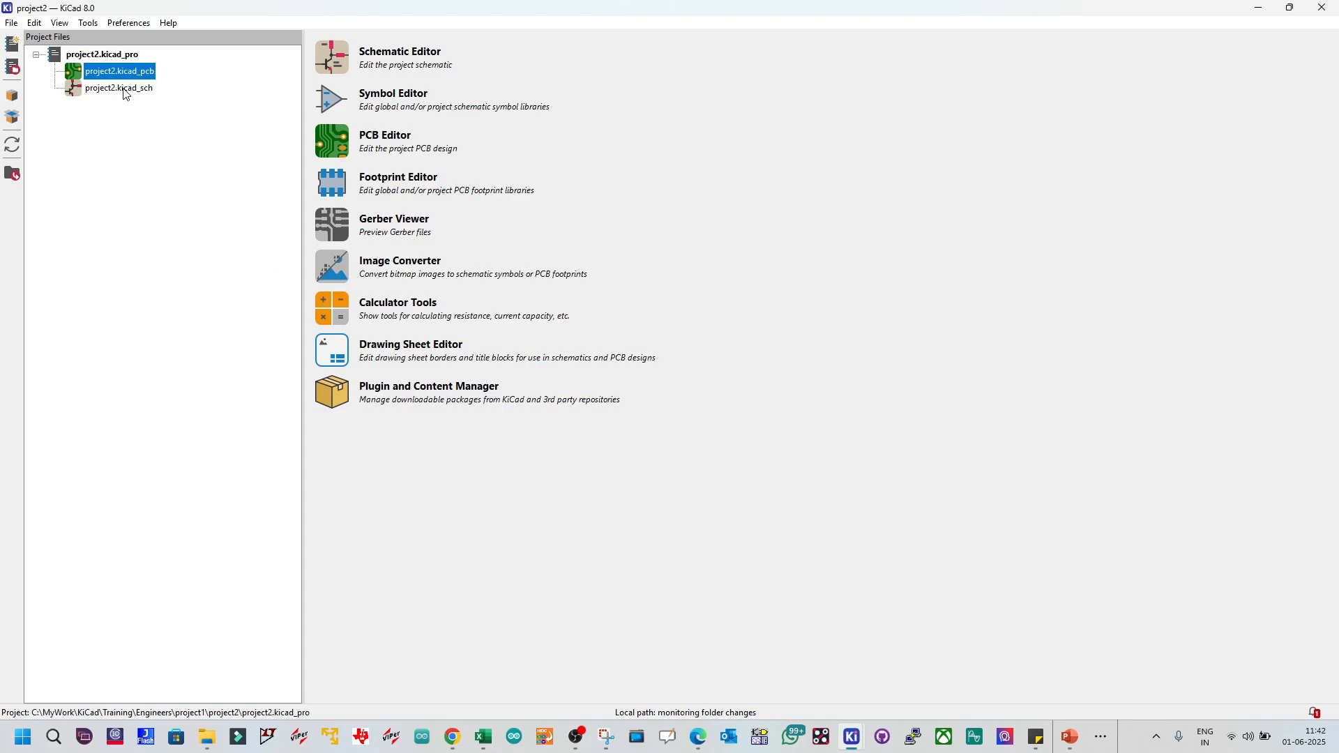
double_click(99, 73)
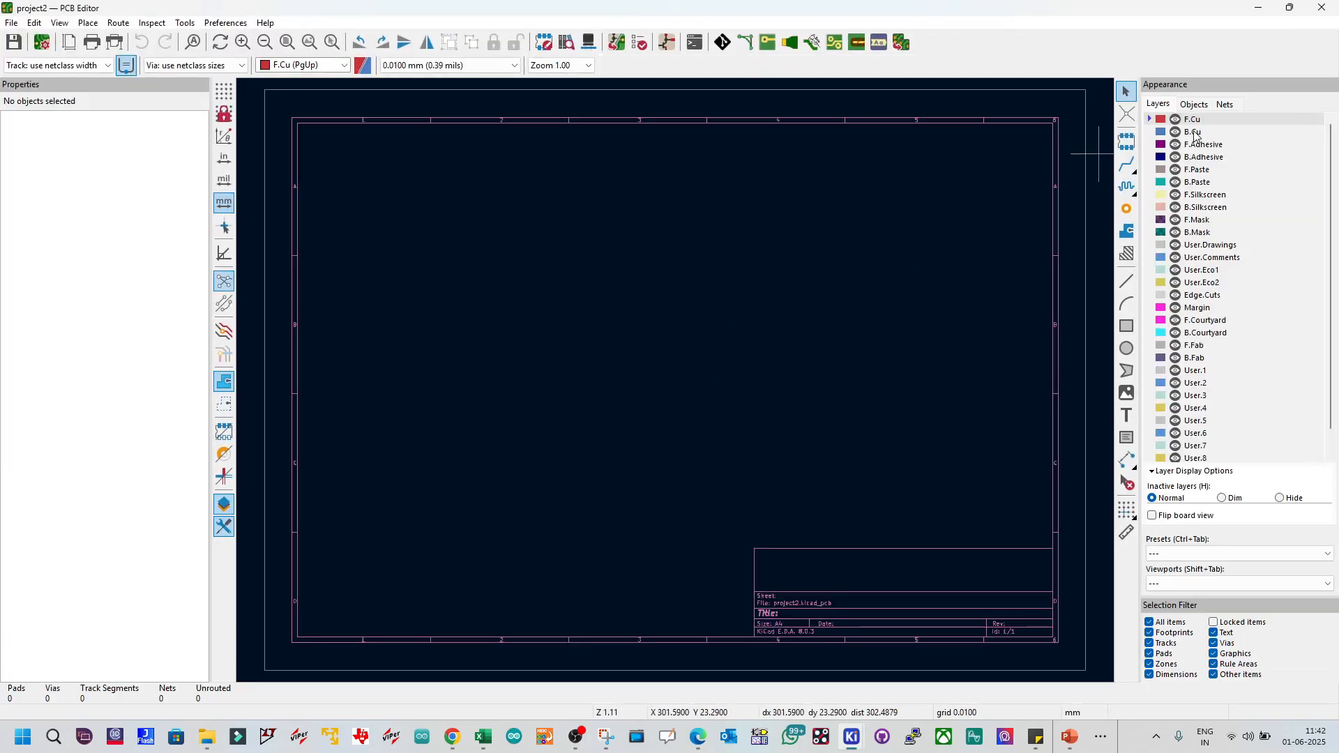
click(1321, 8)
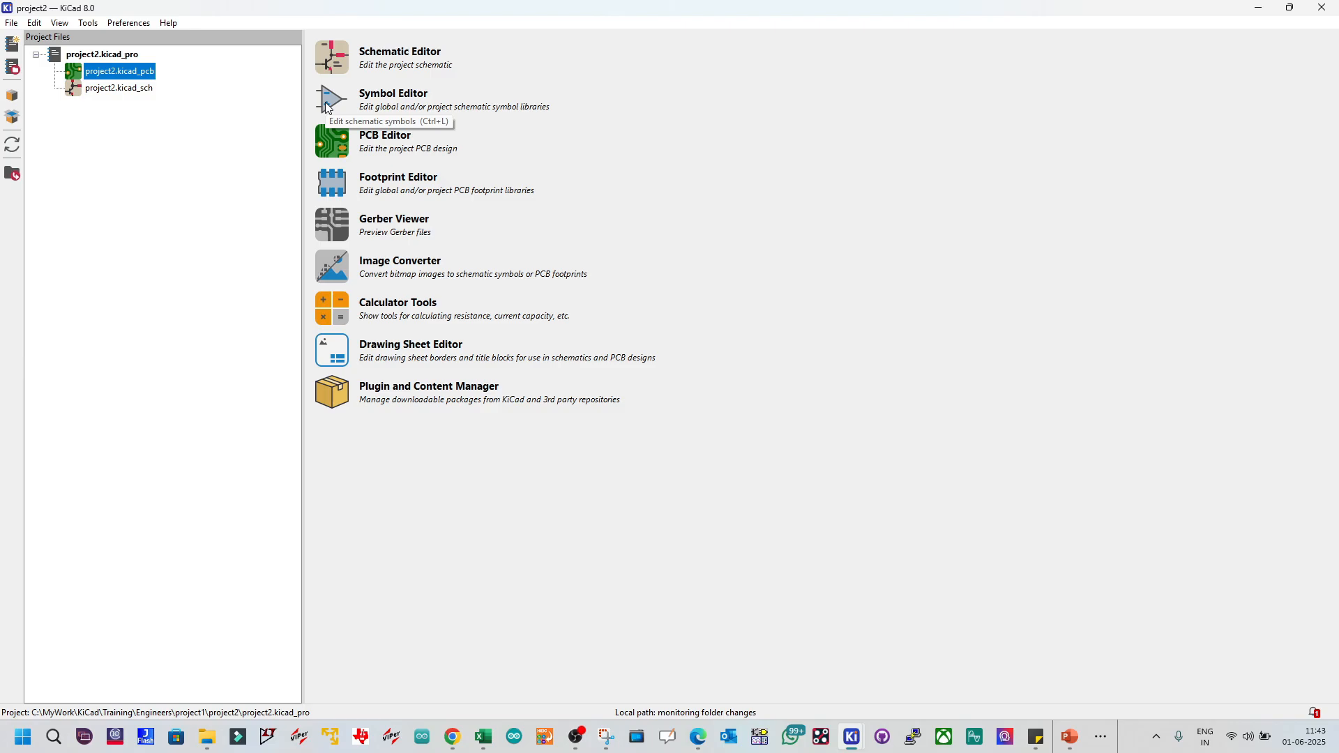
Step: Switch to the browser to view the BC547C product page on Mouser, and return to KiCad
mouse_move(462, 738)
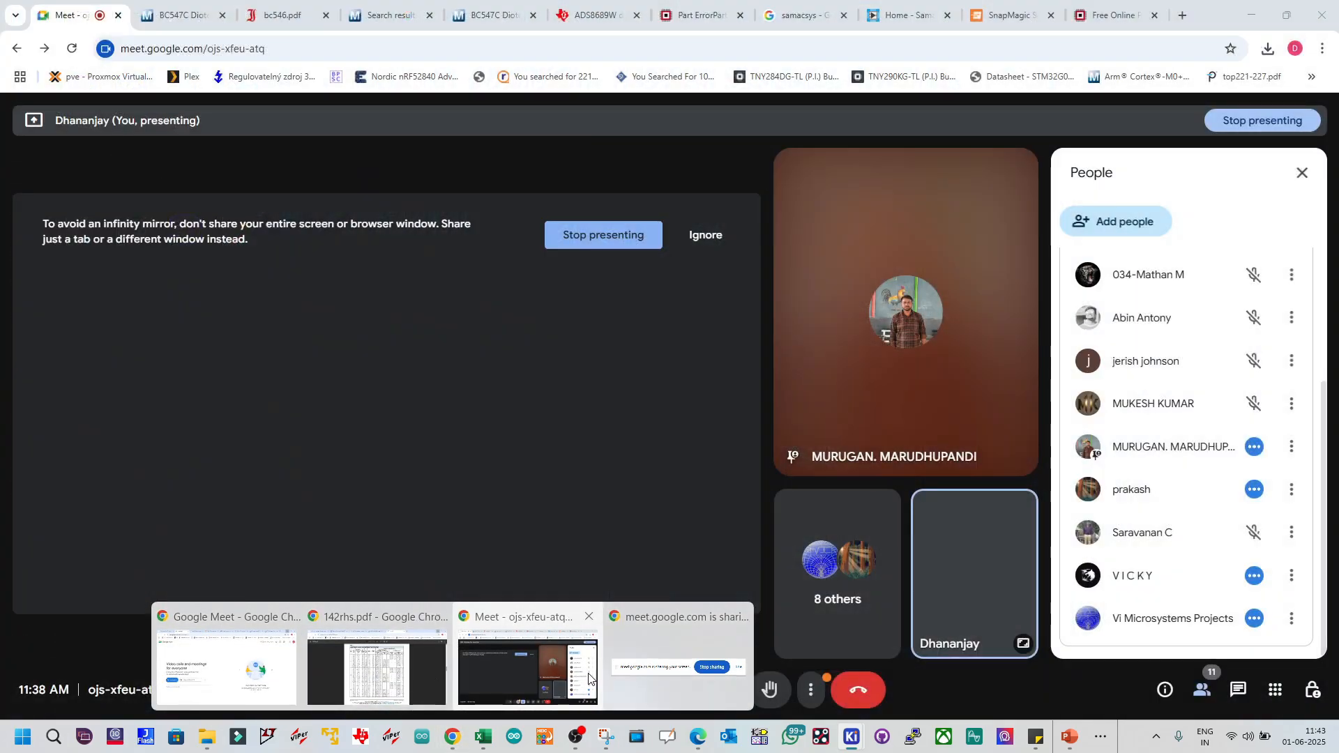
click(530, 670)
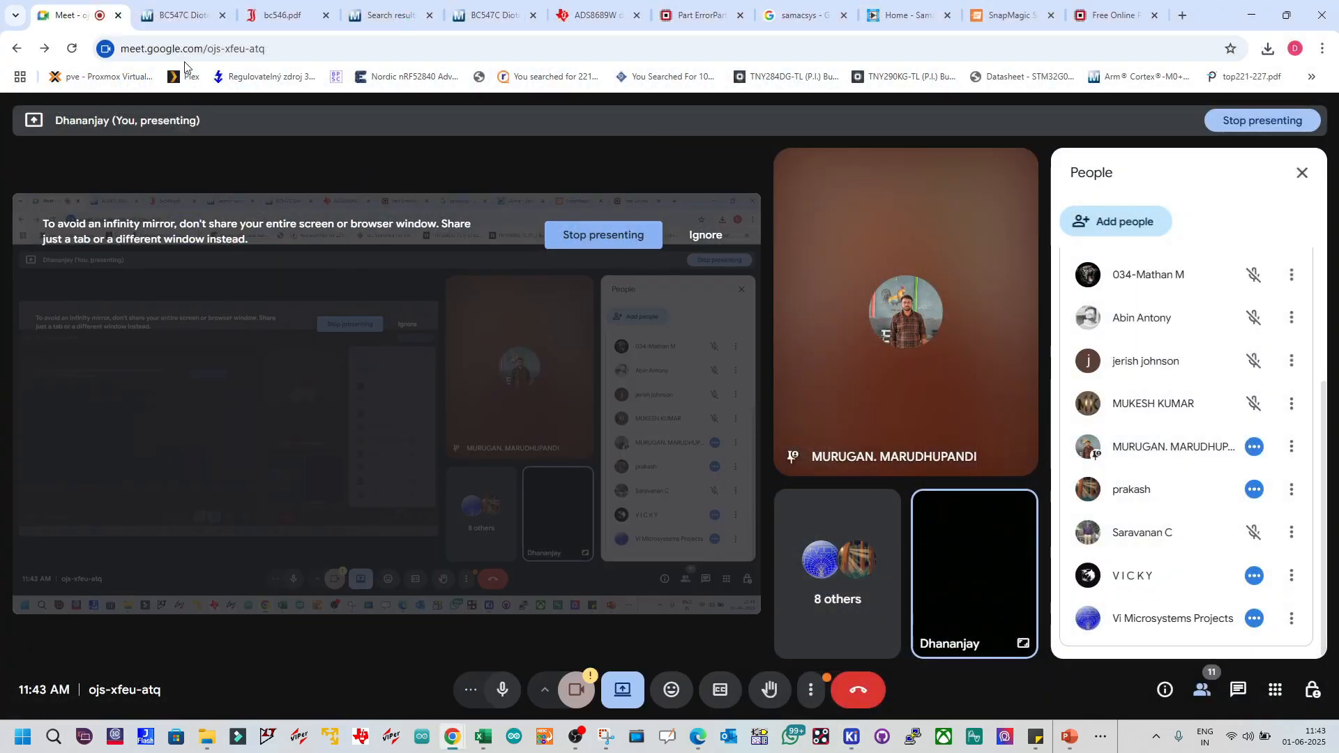
click(180, 16)
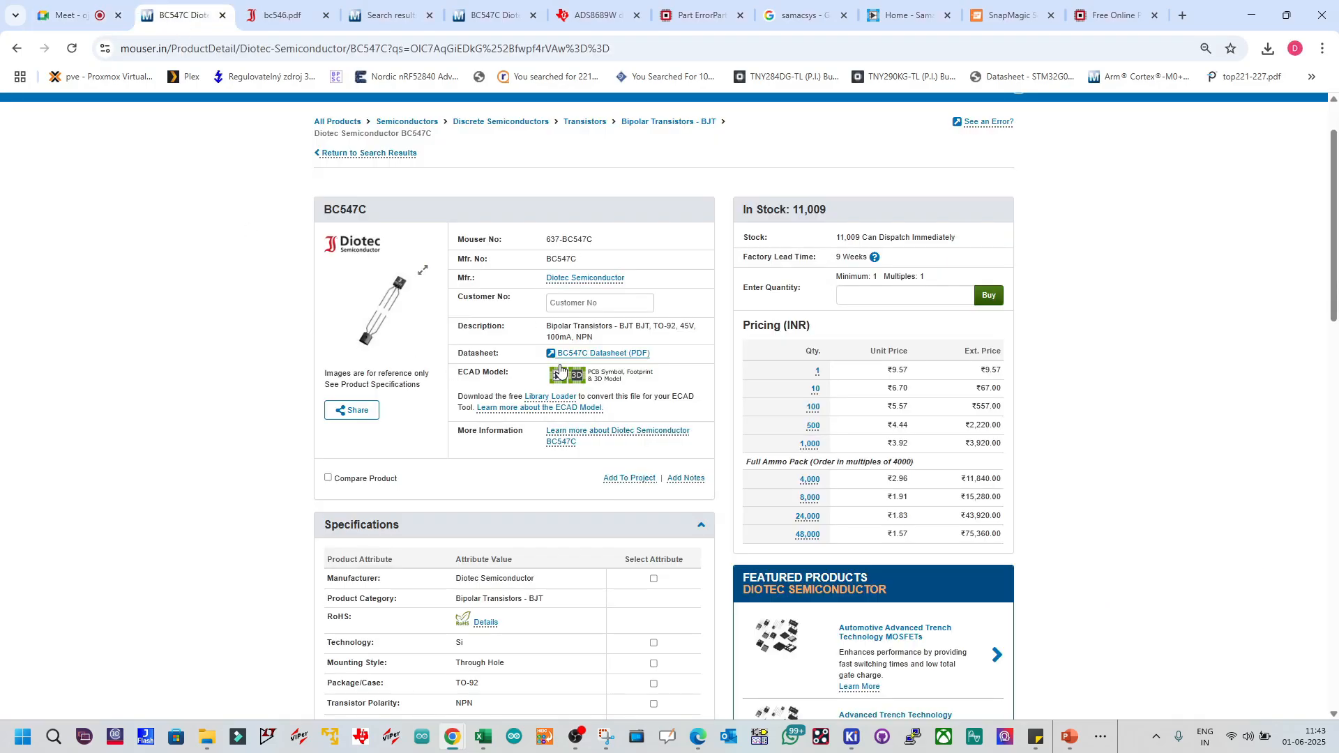
click(1250, 15)
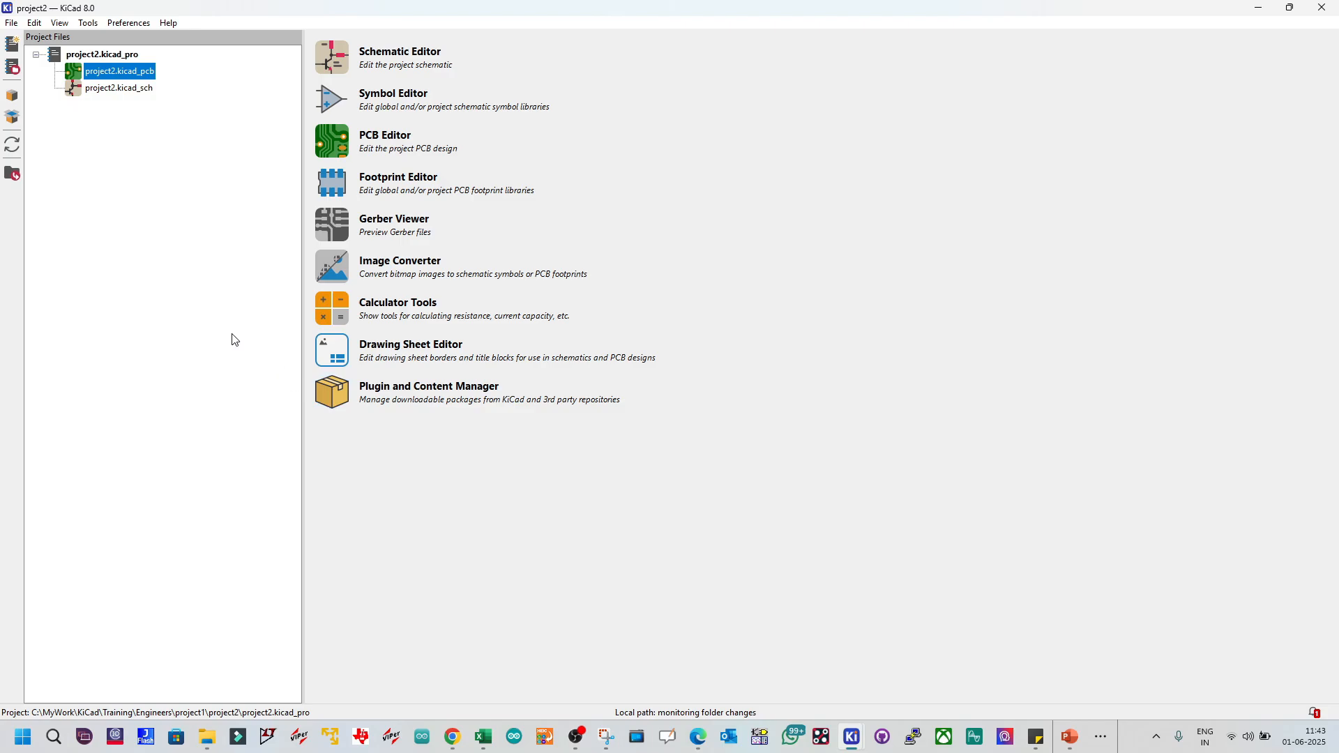
Step: Return to the Symbol Editor and start a new symbol library in the Global library table
click(849, 738)
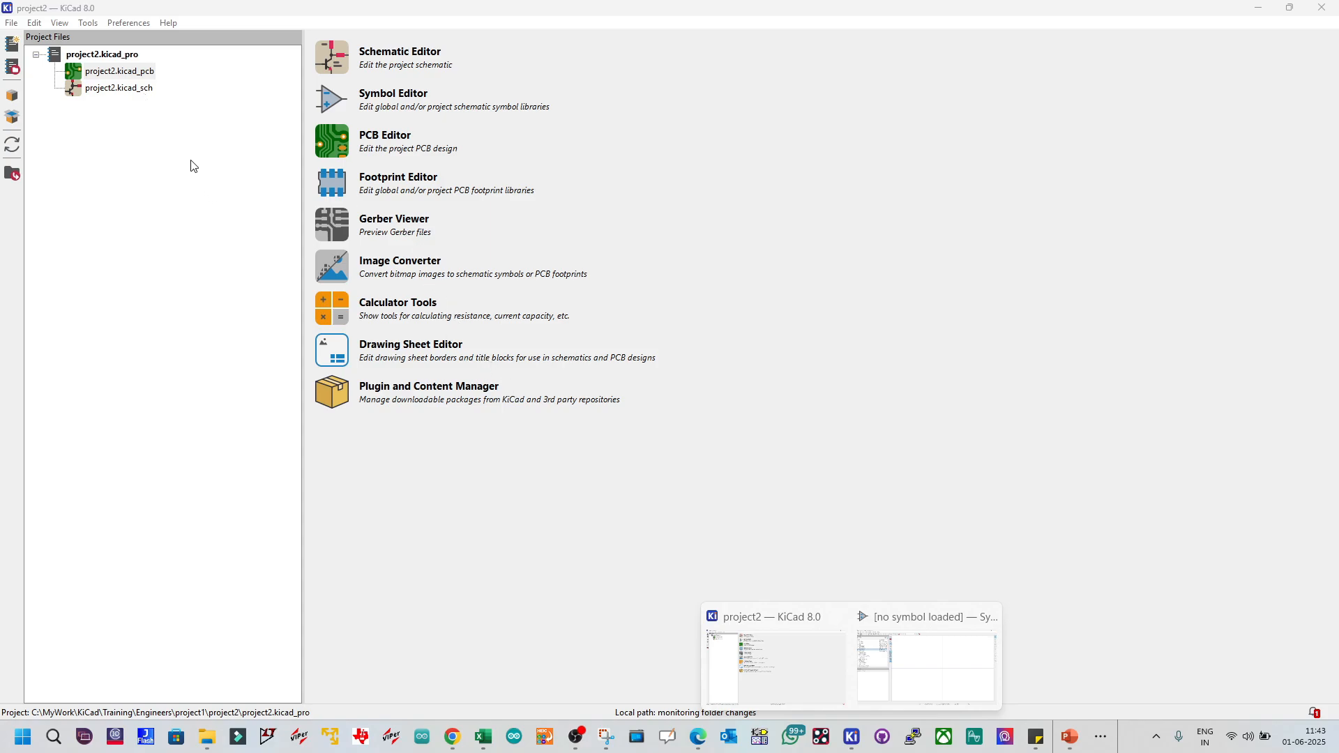
click(892, 648)
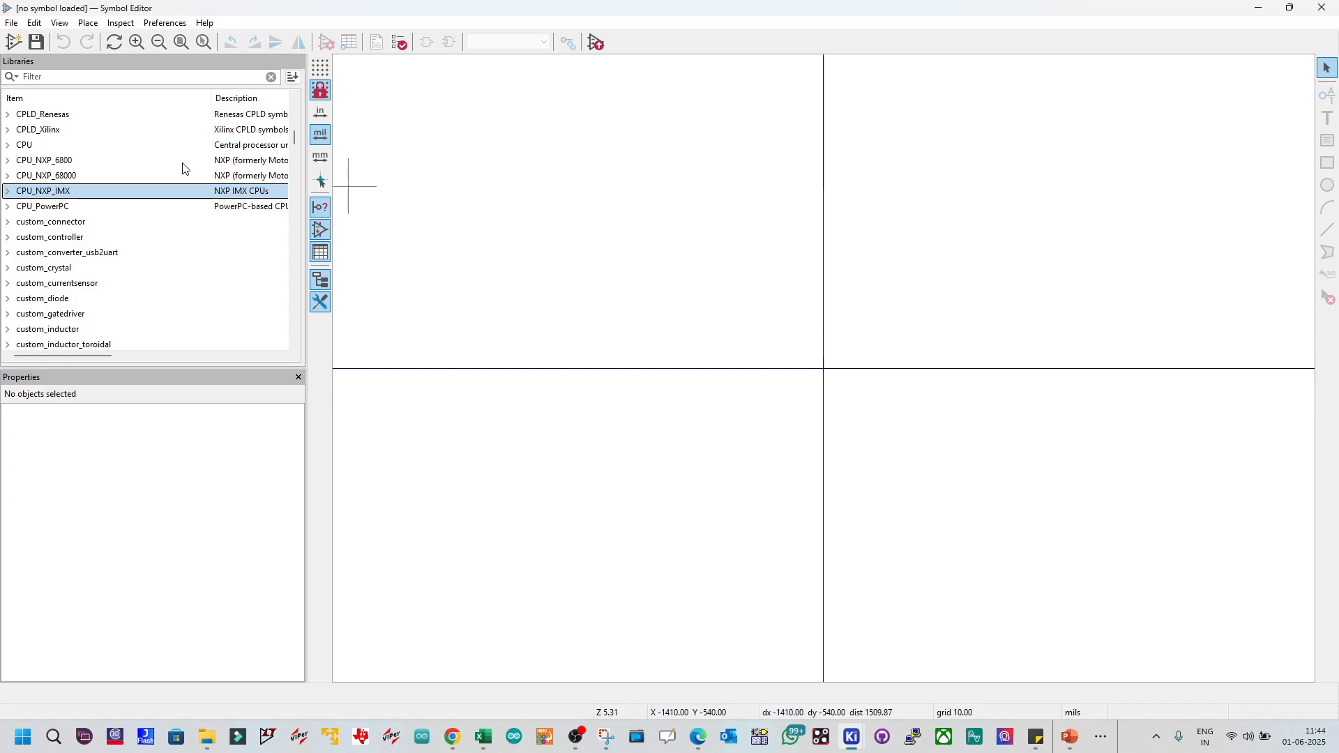
click(11, 23)
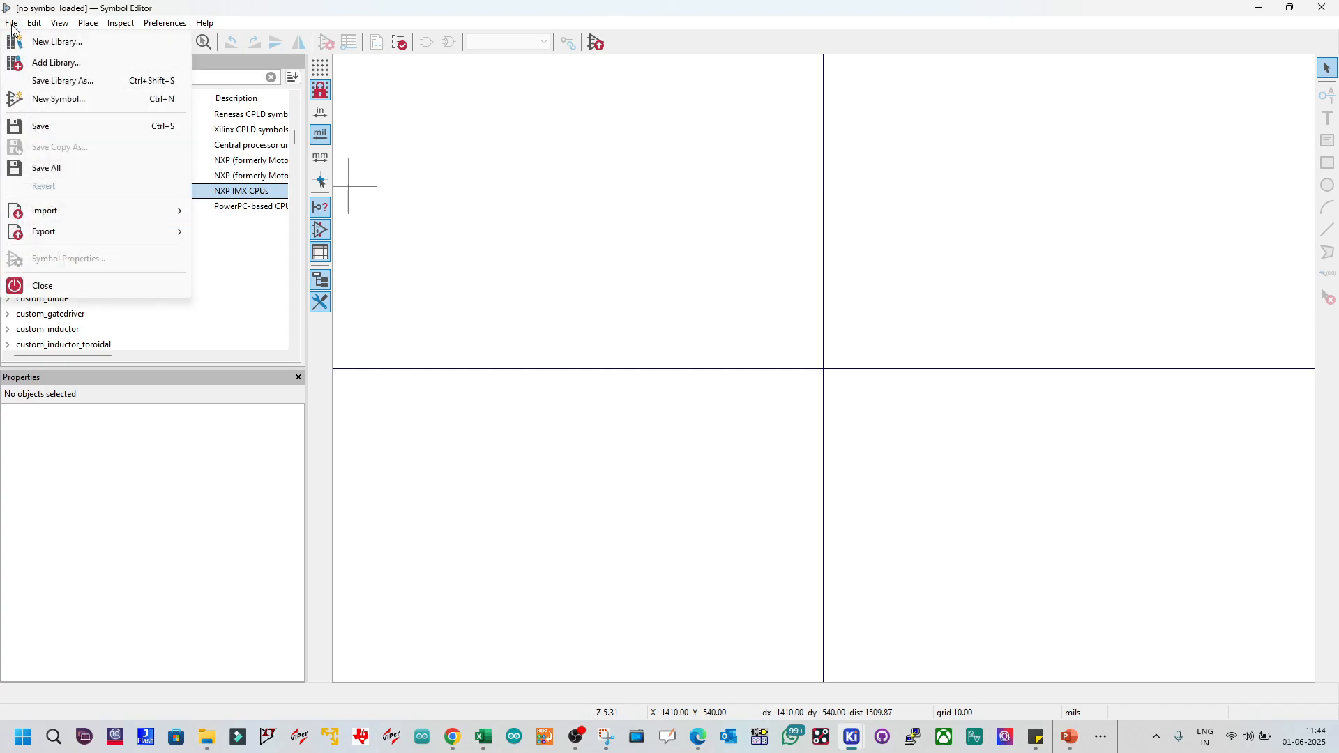
click(63, 47)
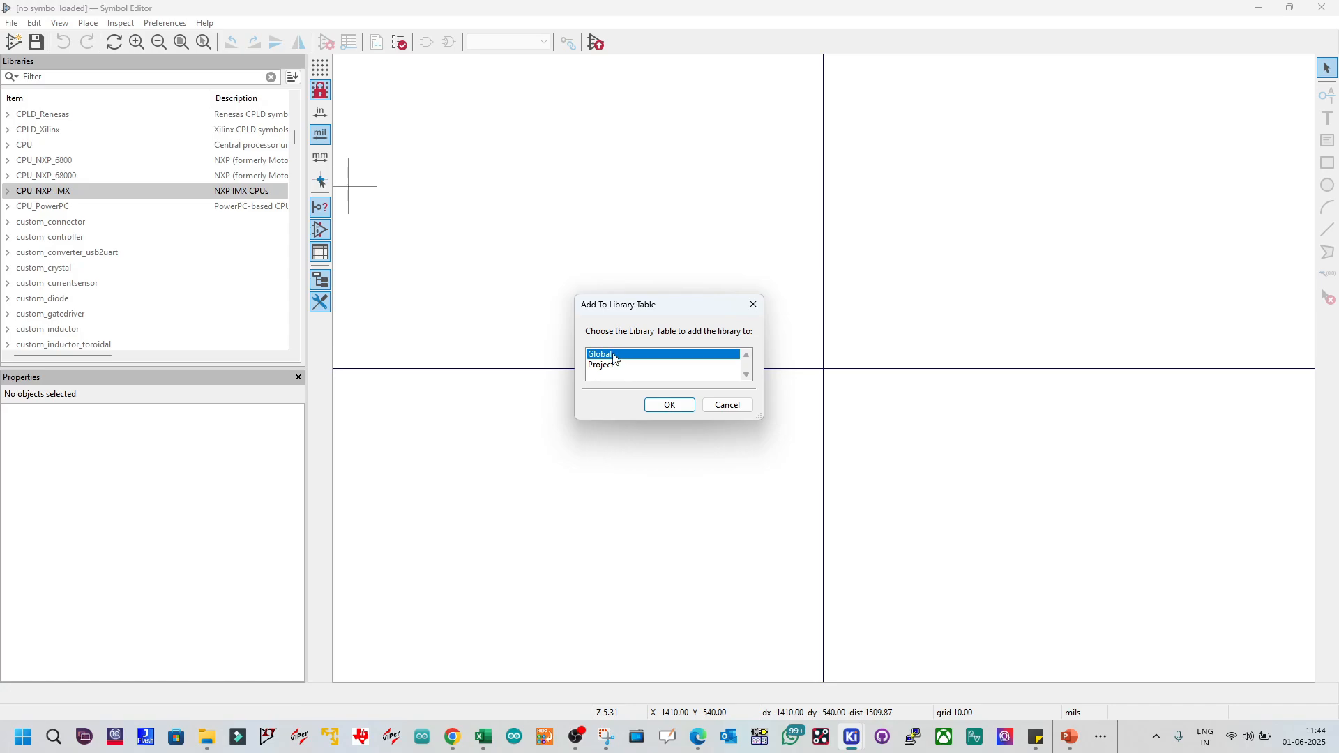
click(666, 405)
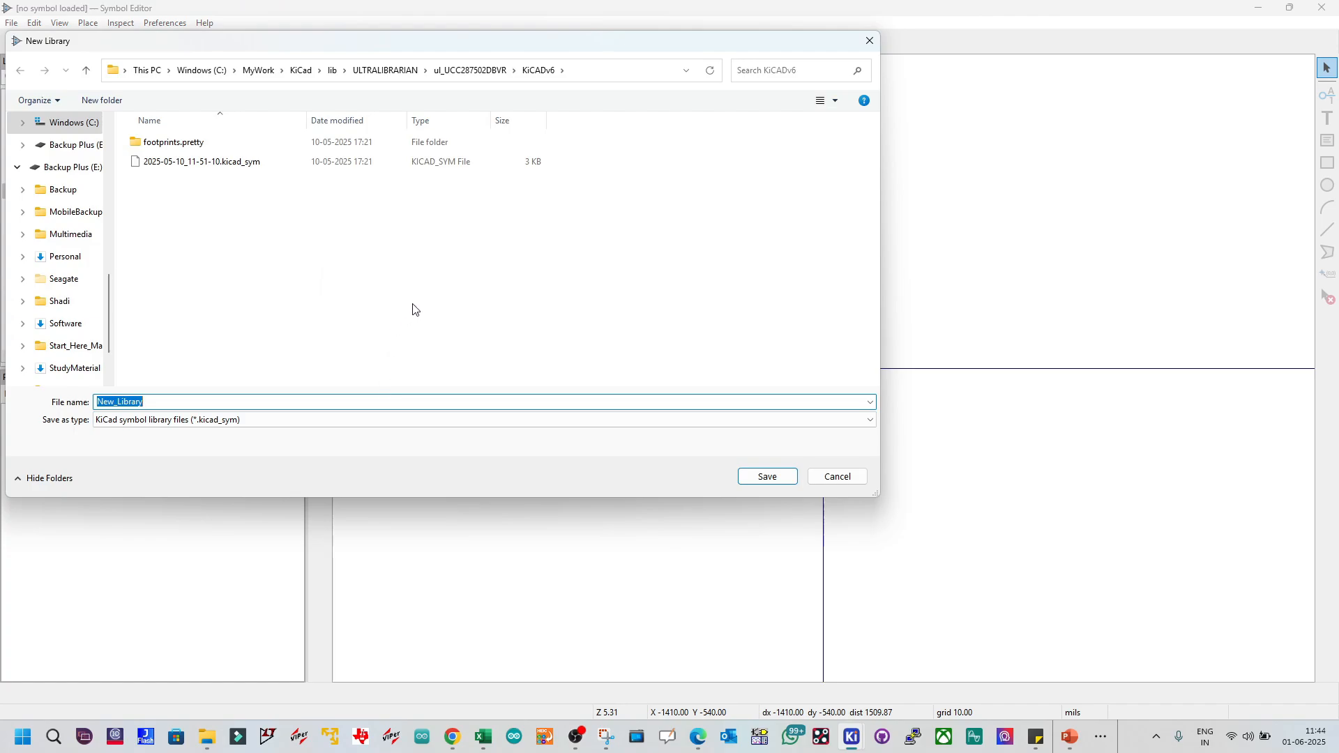
Step: Set the save location of the new library to C:\MyWork\KiCad\Training\Engineers\library\custom, moving the save dialog clear of the library list
text(C:\MyWork\KiCad\Training\Engineers\library\source\Mouser\LIB_BC547C\BC547C)
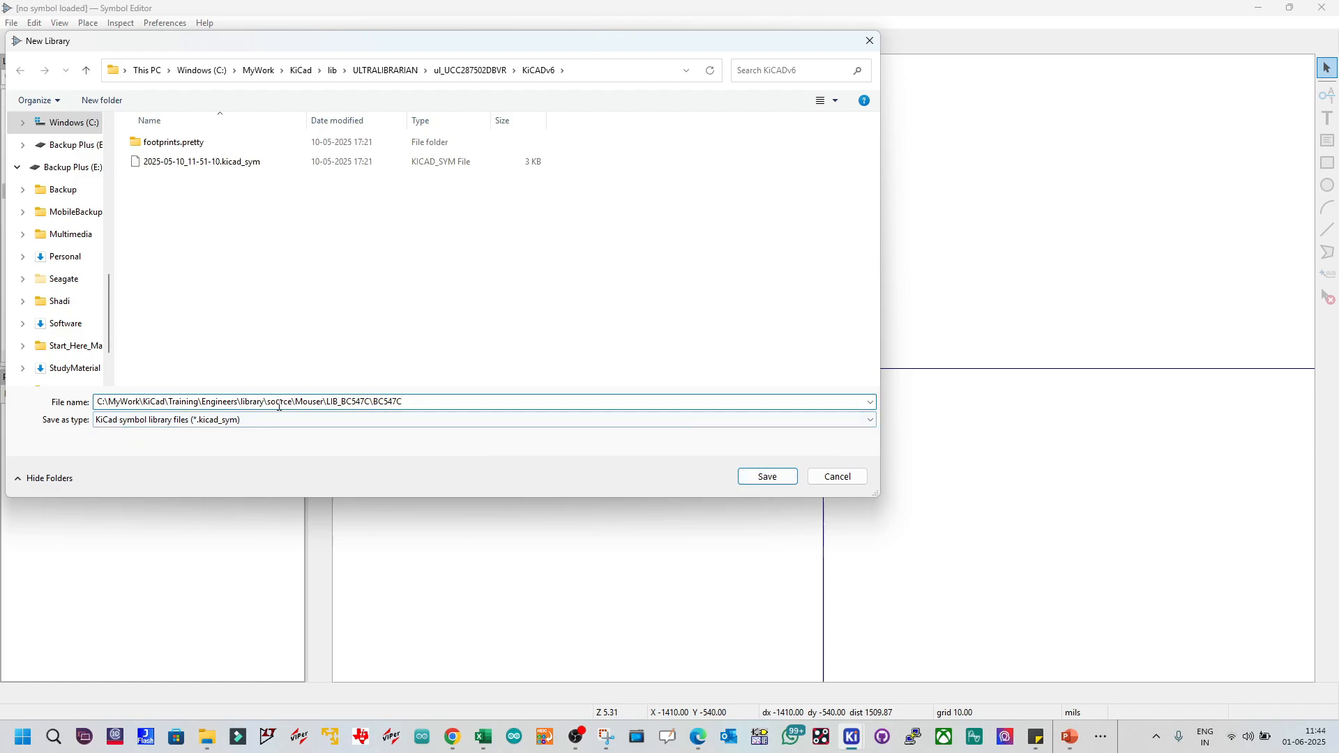
drag(267, 402, 533, 430)
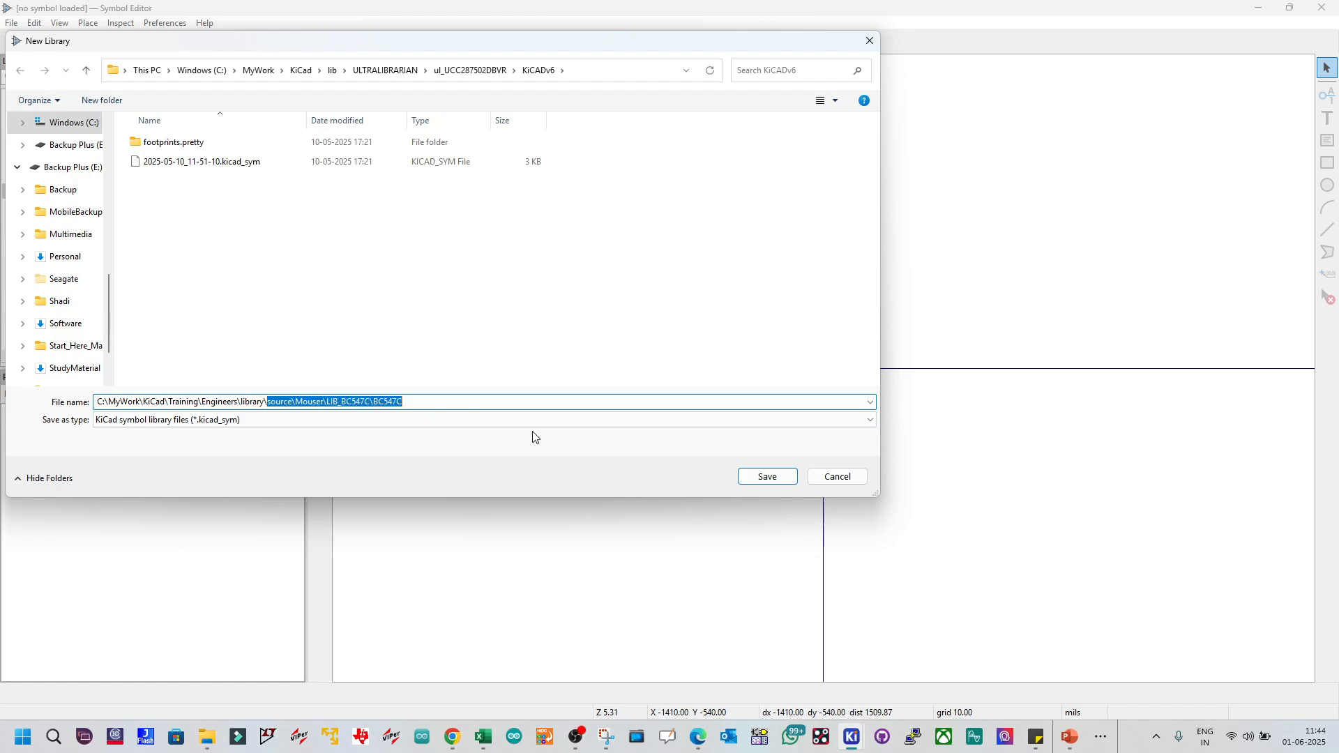
key(BackSpace)
key(BackSpace)
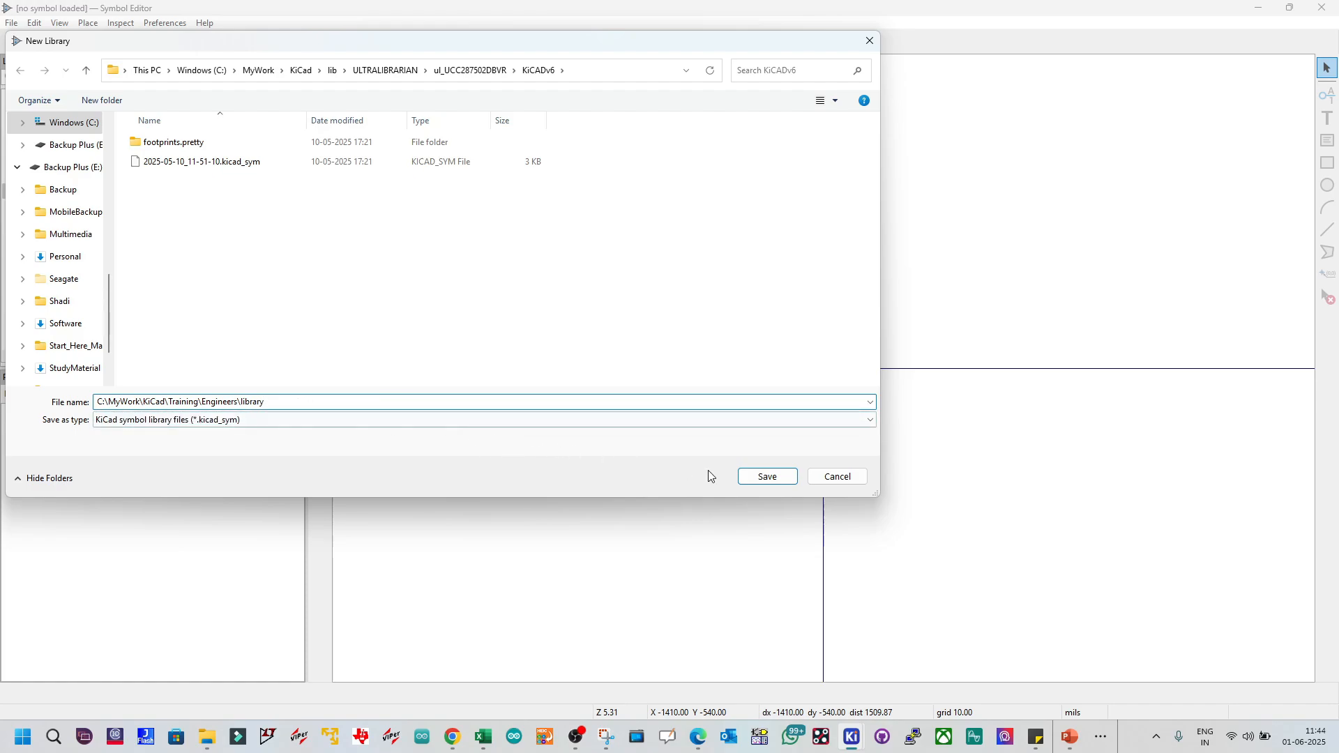
click(768, 477)
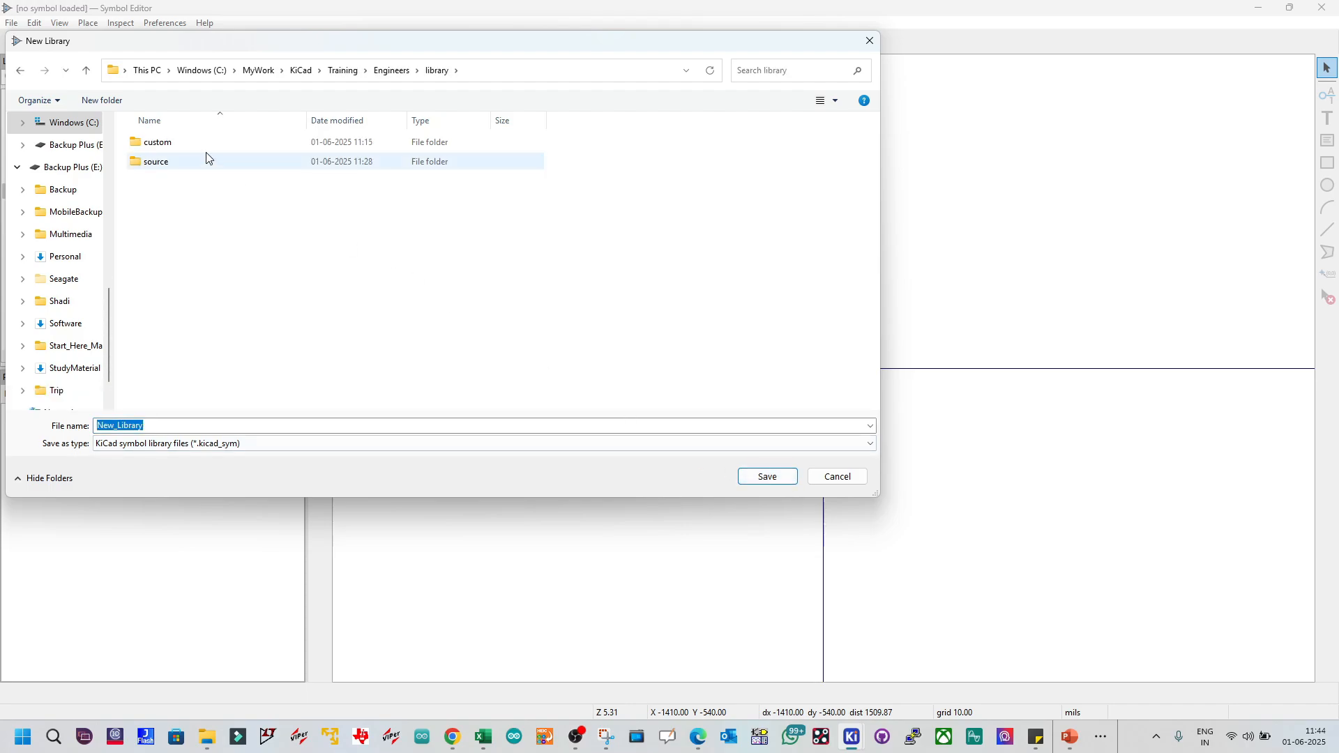
double_click(174, 144)
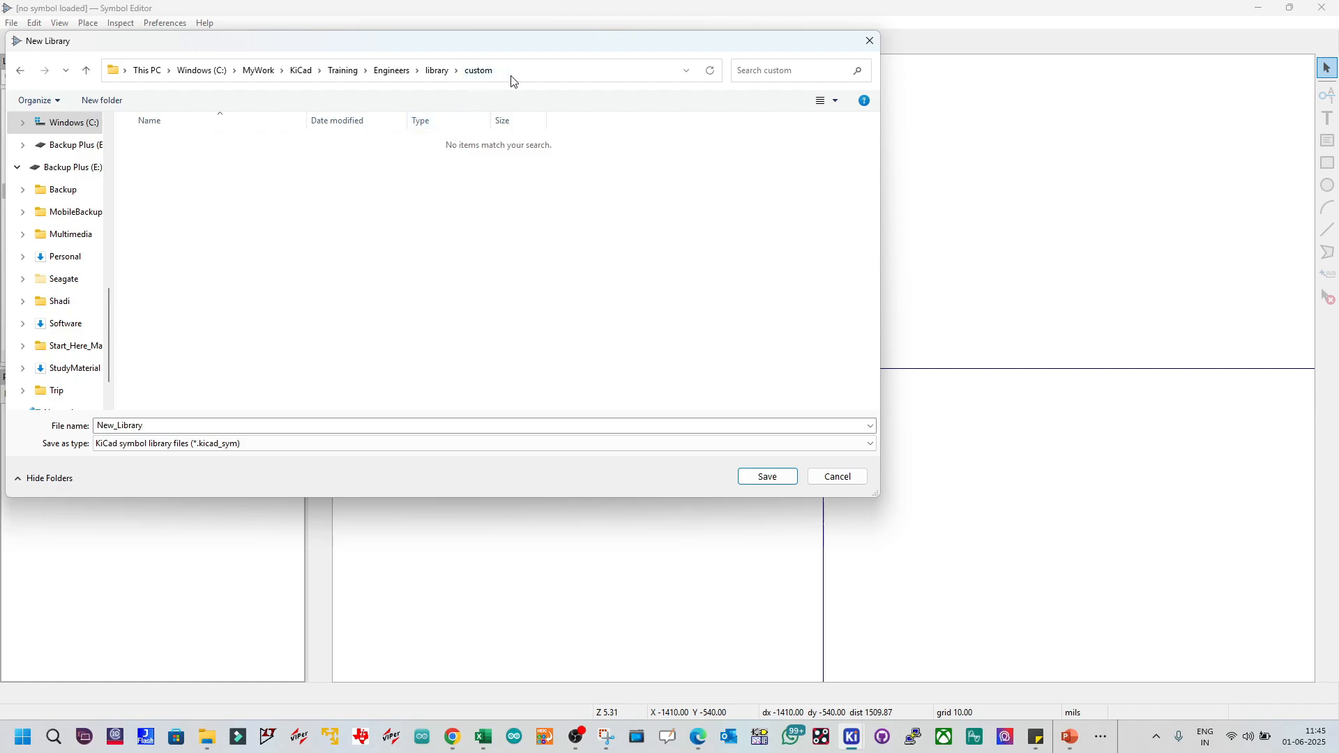
drag(490, 42, 641, 99)
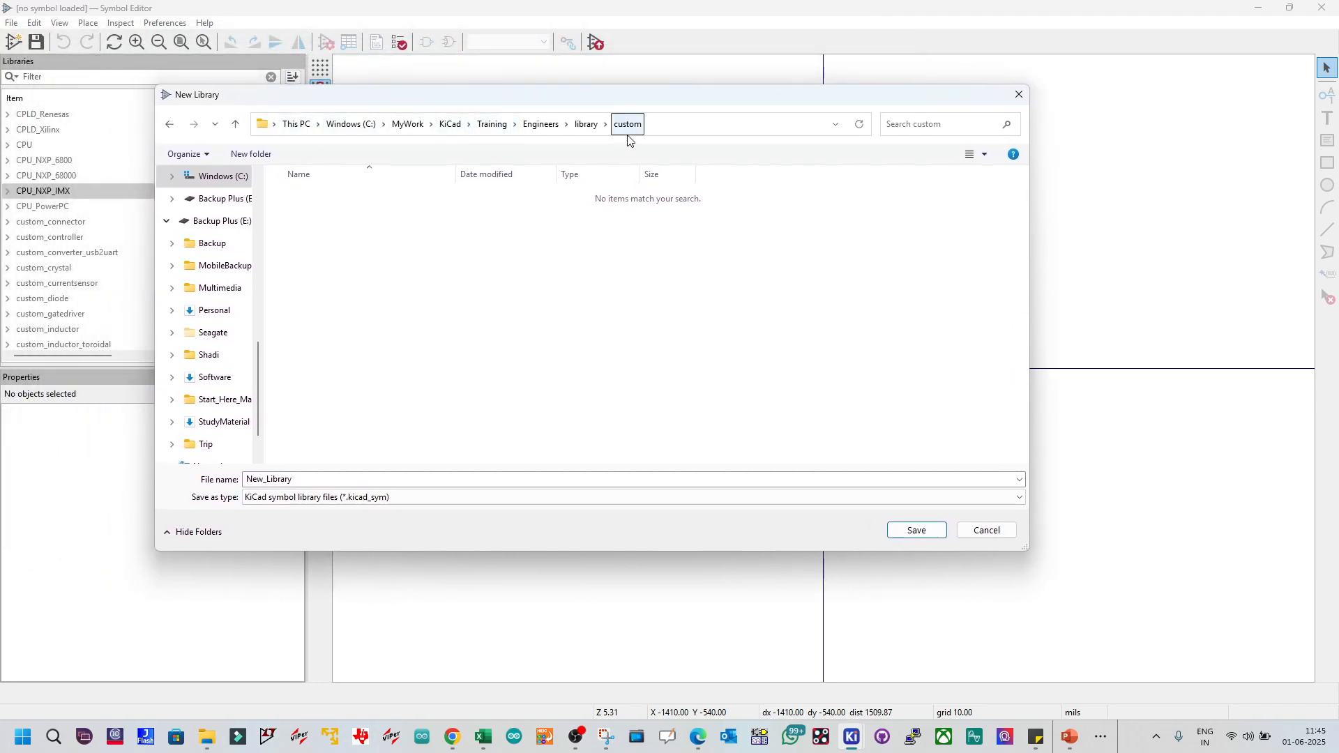
Step: Name the new symbol library custom_bjt and save it in the custom folder
drag(332, 479, 237, 490)
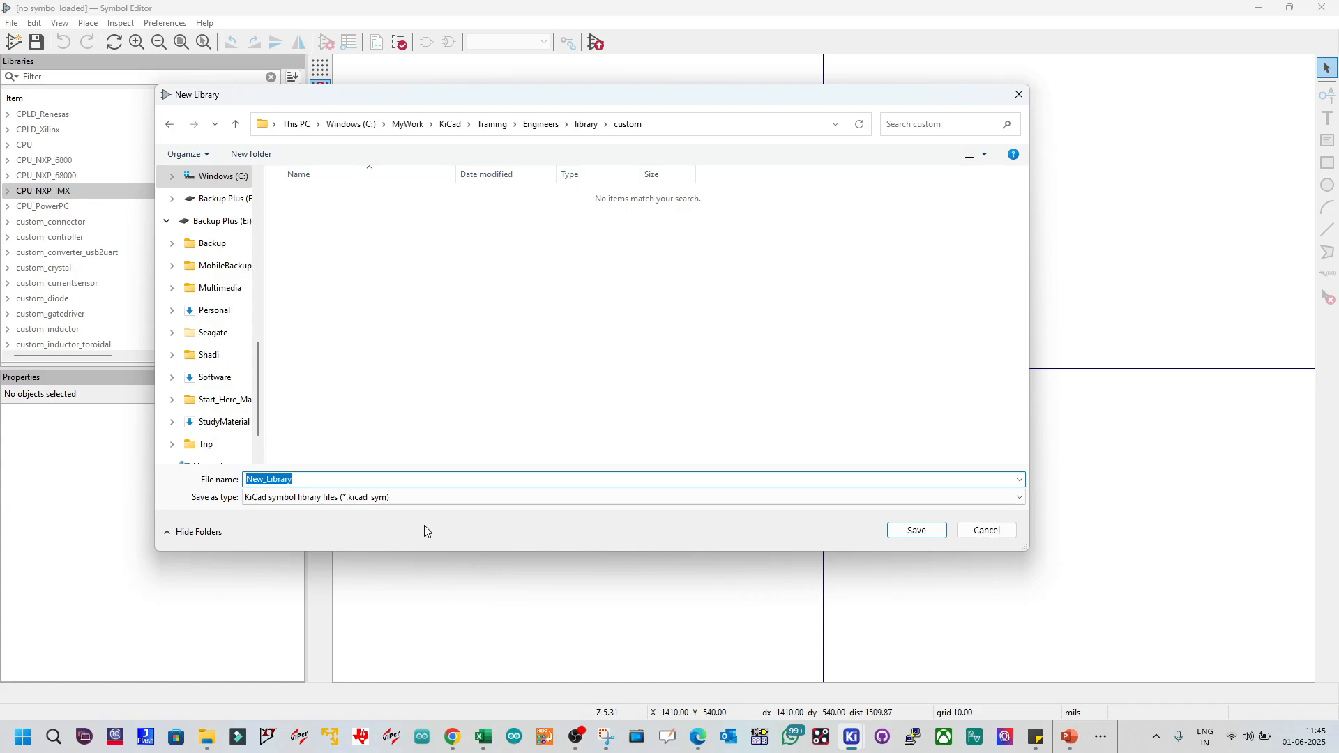
text(transis)
key(BackSpace)
key(BackSpace)
key(BackSpace)
key(BackSpace)
key(BackSpace)
key(BackSpace)
text(customn)
drag(281, 479, 246, 479)
key(BackSpace)
text(custum_cv)
key(BackSpace)
text(omp)
text(_)
key(BackSpace)
key(BackSpace)
key(BackSpace)
key(BackSpace)
key(BackSpace)
text(b)
drag(262, 480, 266, 482)
text(o)
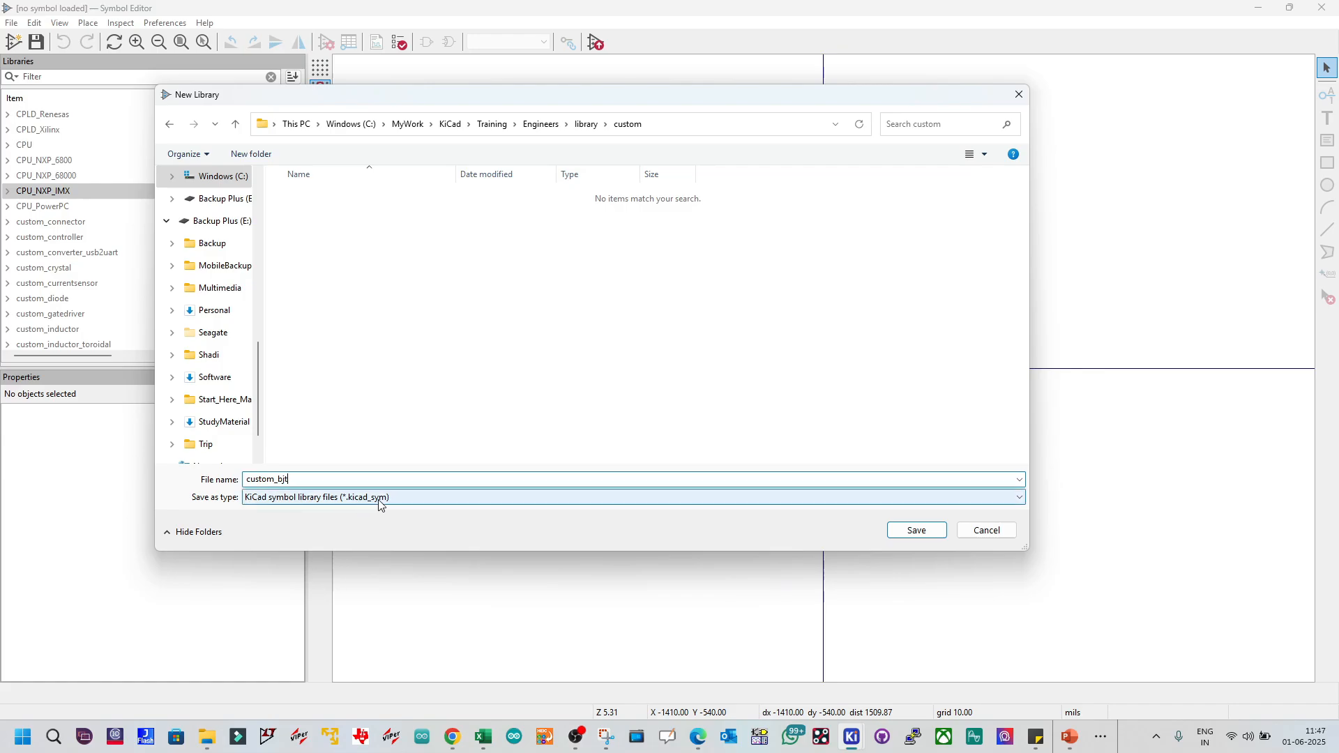
click(924, 531)
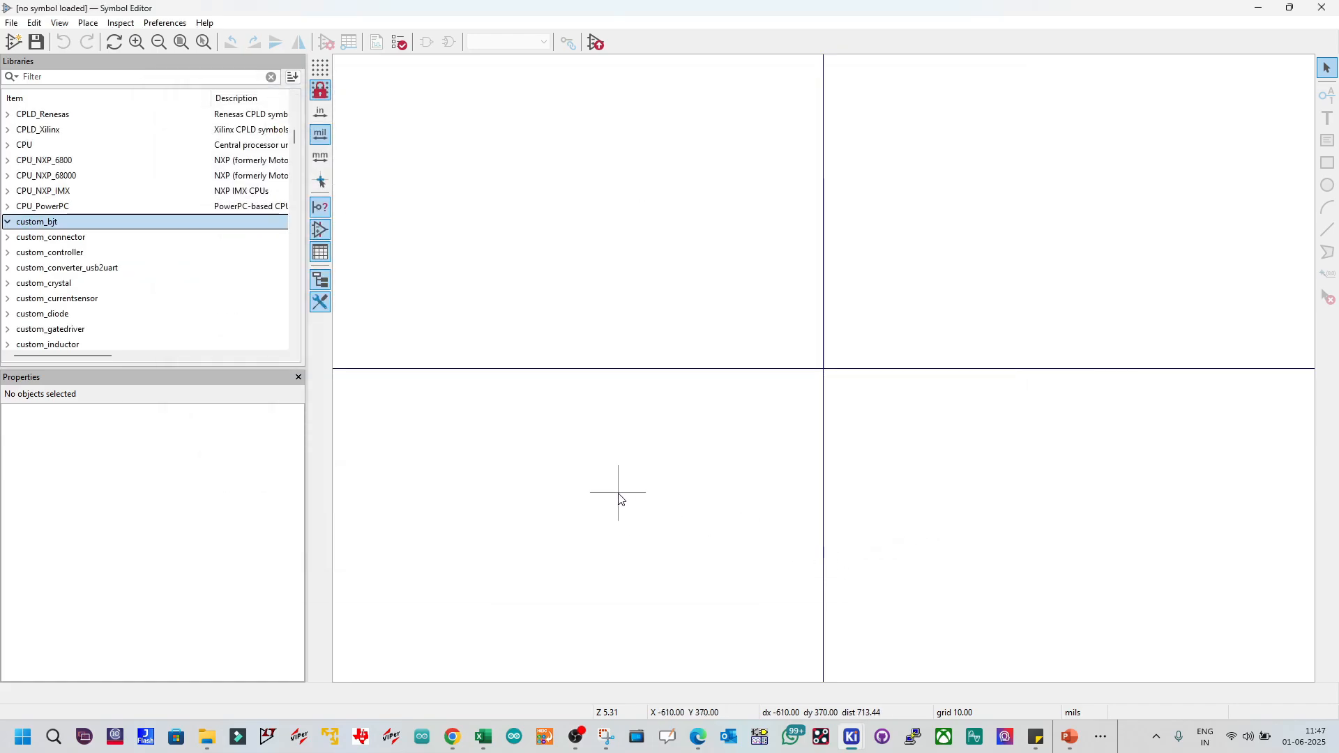
Step: Select the new custom_bjt library and bring up its available library actions
click(10, 223)
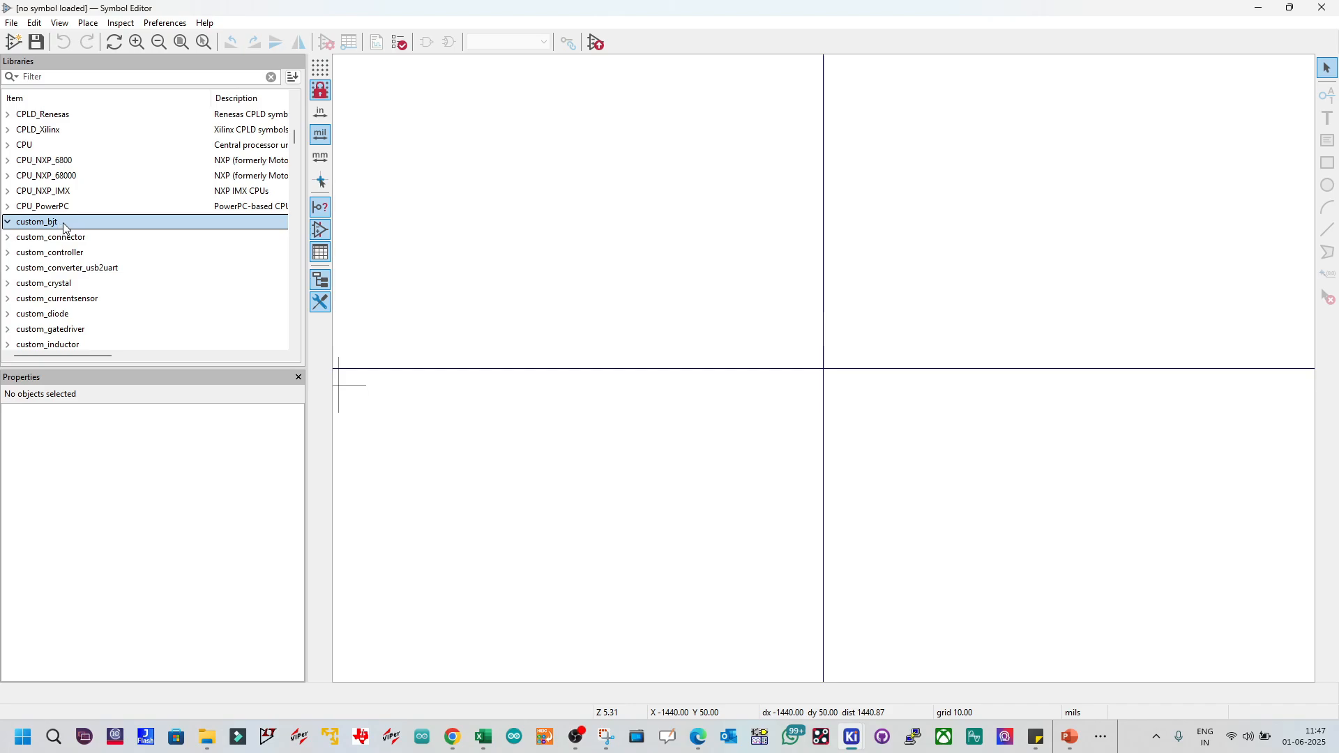
right_click(48, 225)
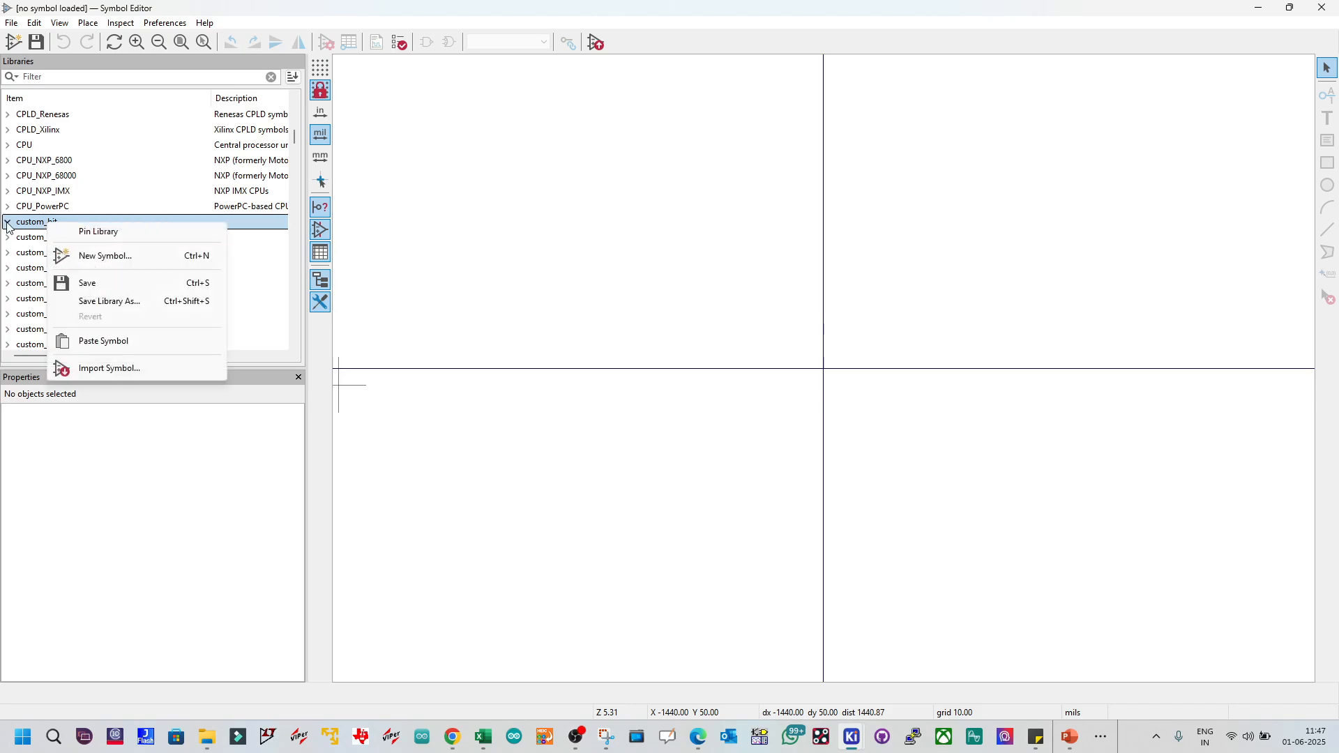
Step: Import the symbol file BC547C.kicad_sym from C:\MyWork\KiCad\Training\Engineers\library\source\Mouser\LIB_BC547C\BC547C\KiCad into the custom_bjt symbol library
click(32, 228)
right_click(32, 224)
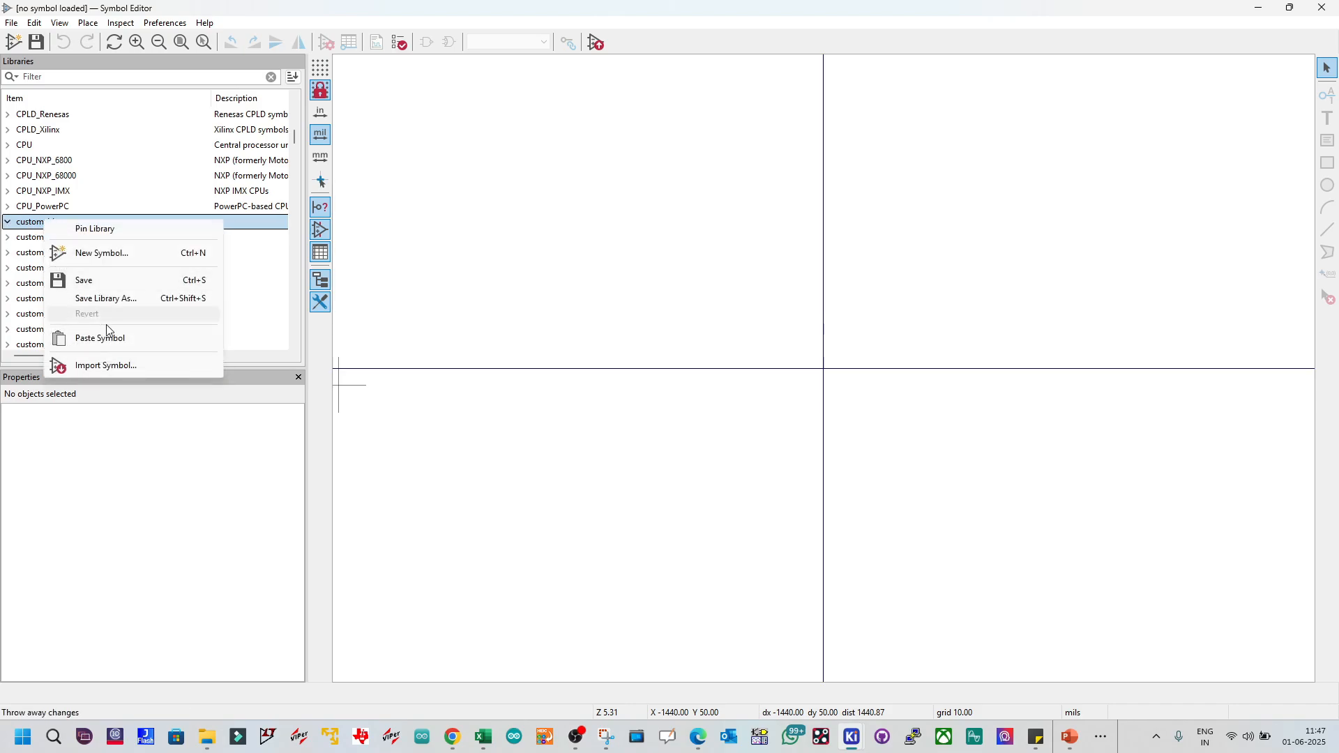
click(147, 367)
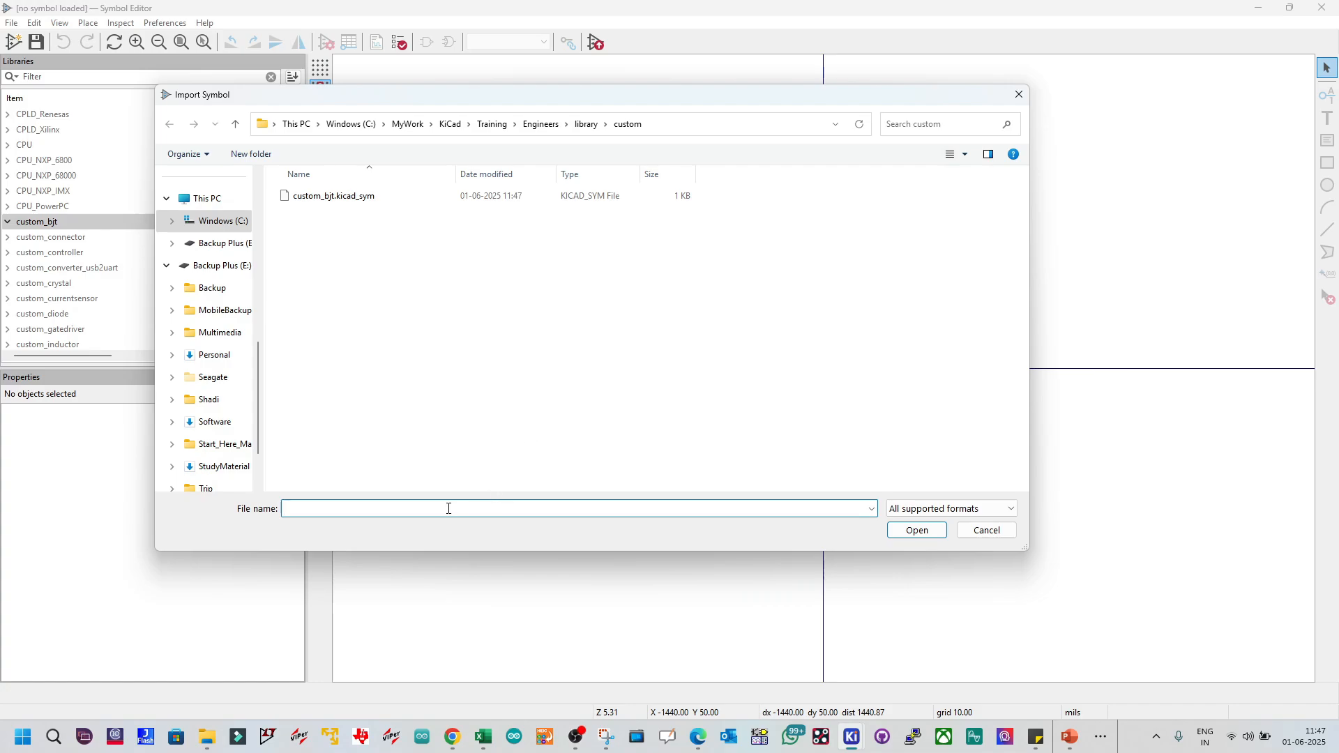
text(C:\MyWork\KiCad\Training\Engineers\library\source\Mouser\LIB_BC547C\BC547C)
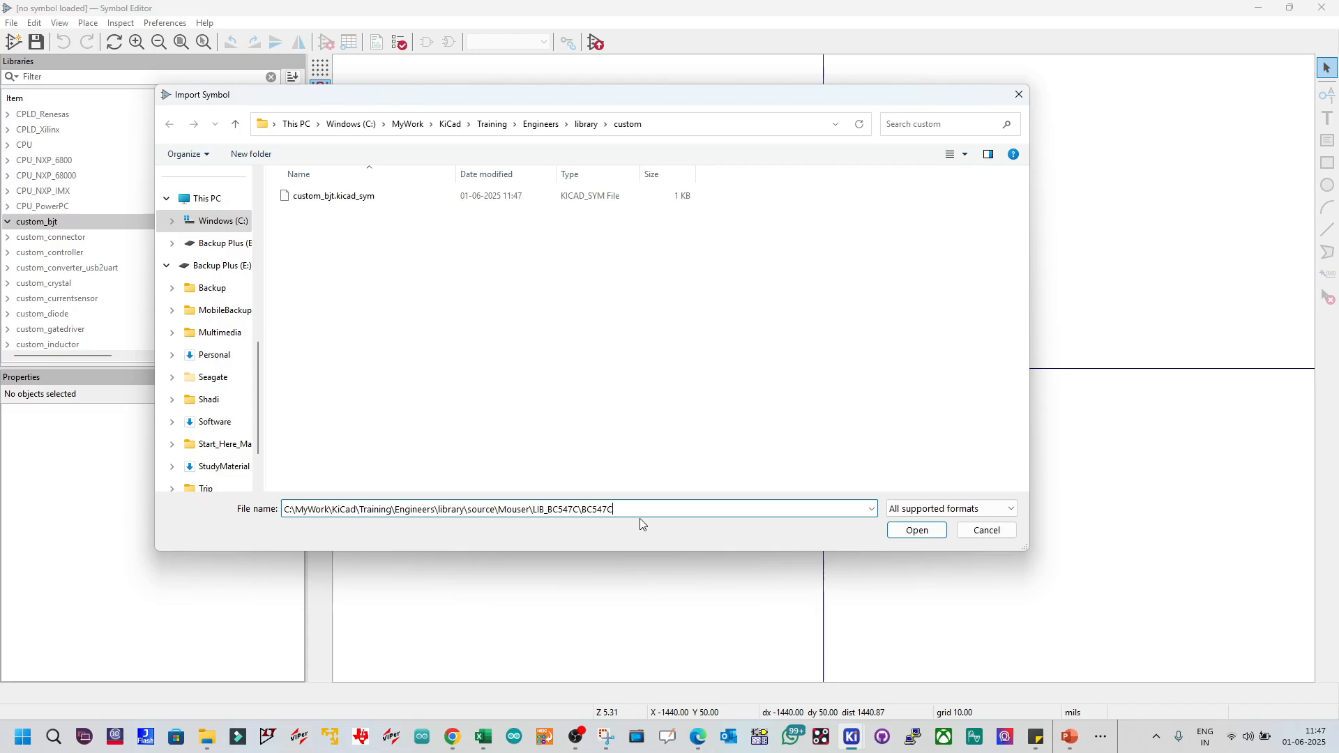
click(896, 535)
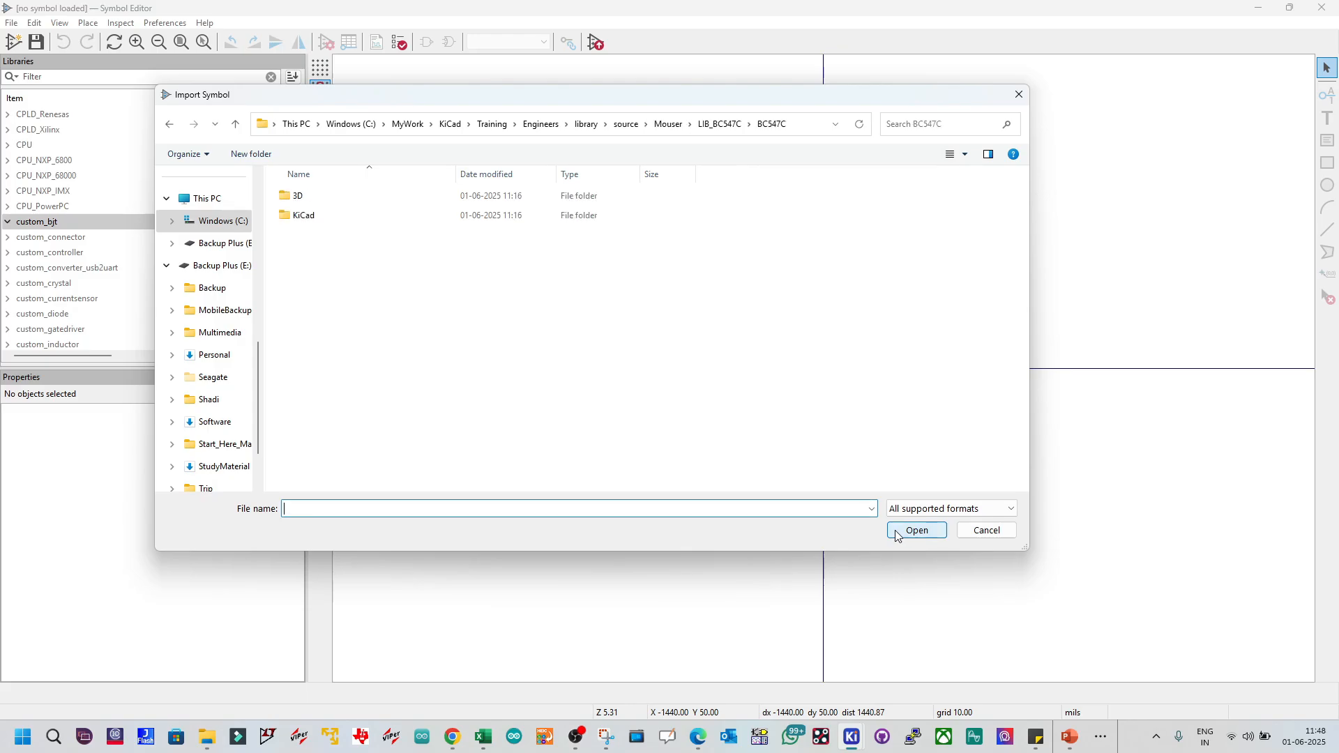
double_click(304, 216)
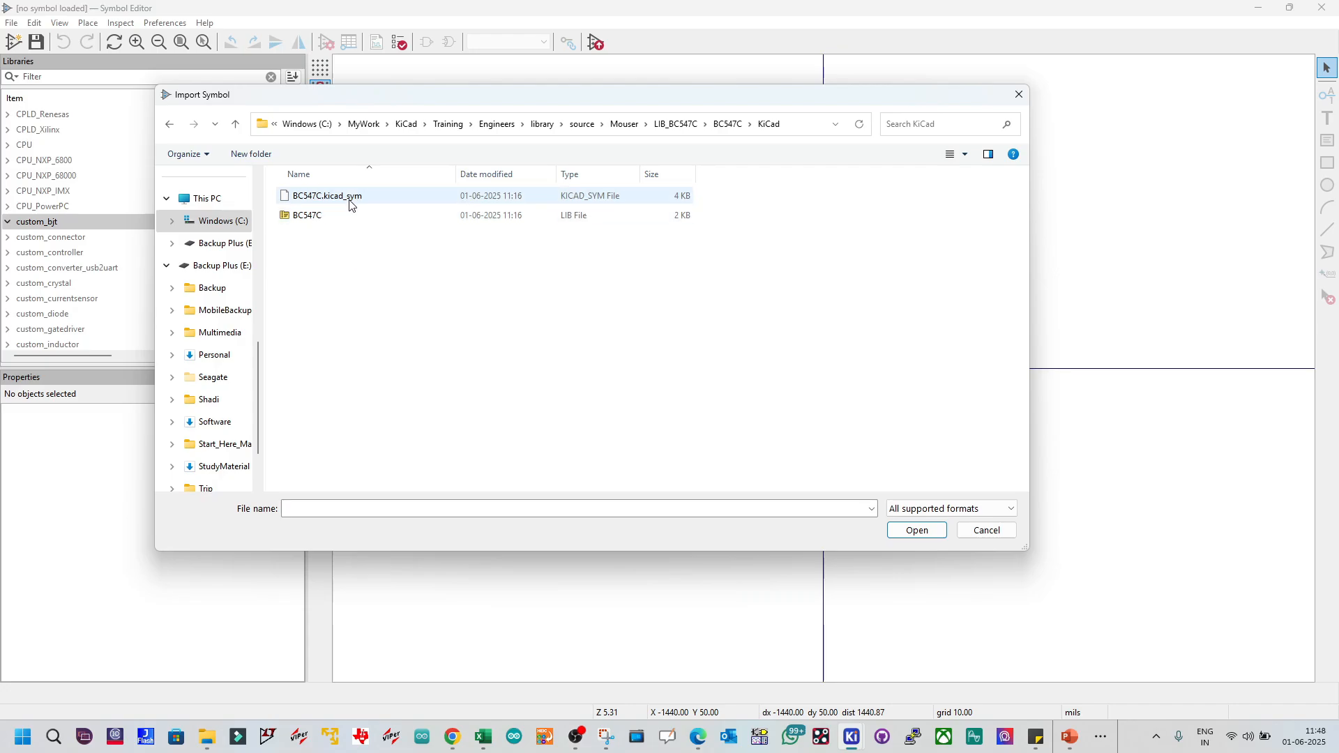
click(349, 200)
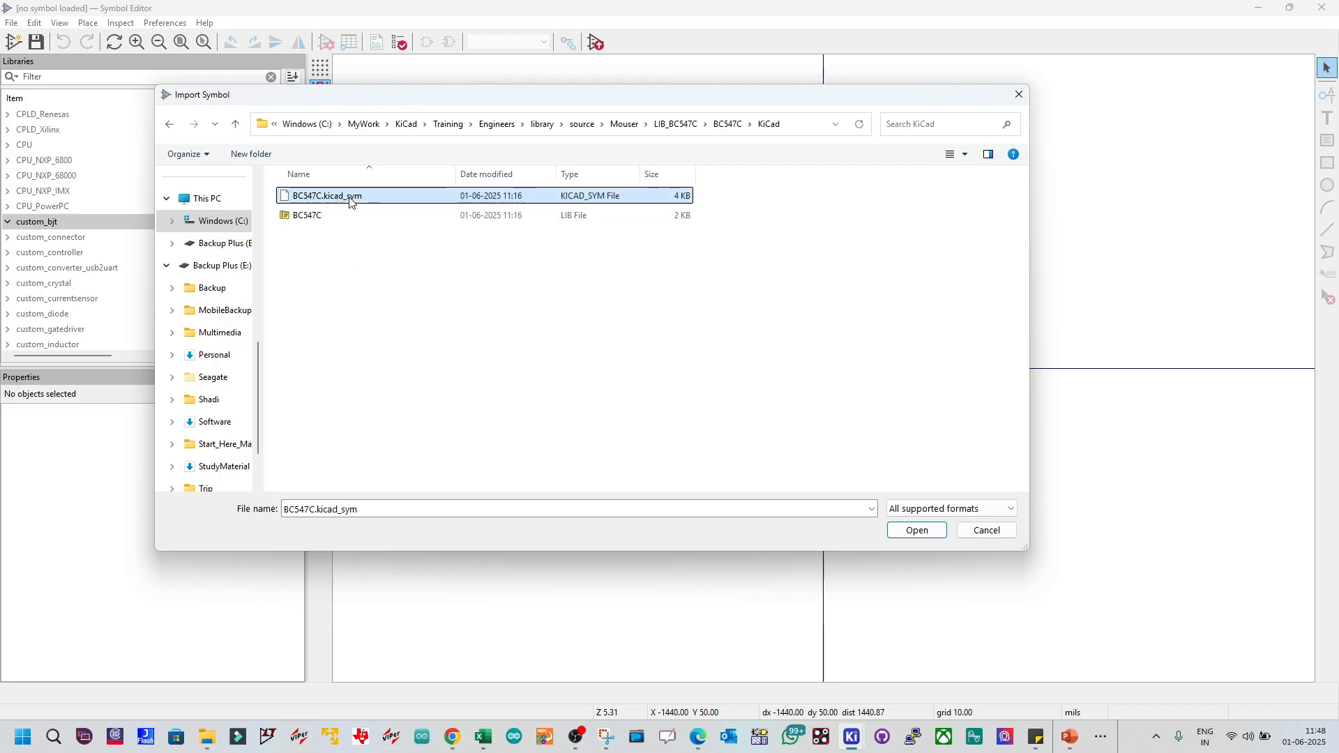
click(910, 532)
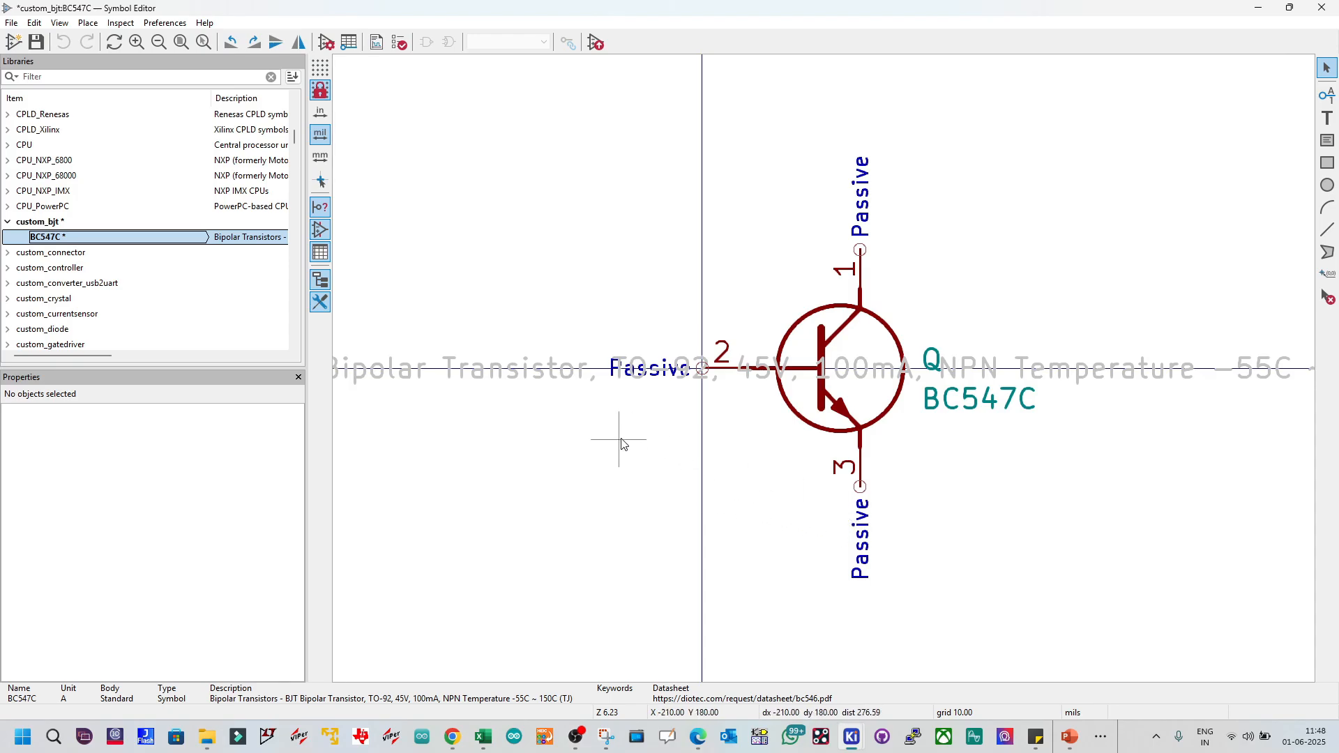
Step: Move the grey description text below the BC547C transistor symbol and save the symbol
drag(559, 380, 724, 631)
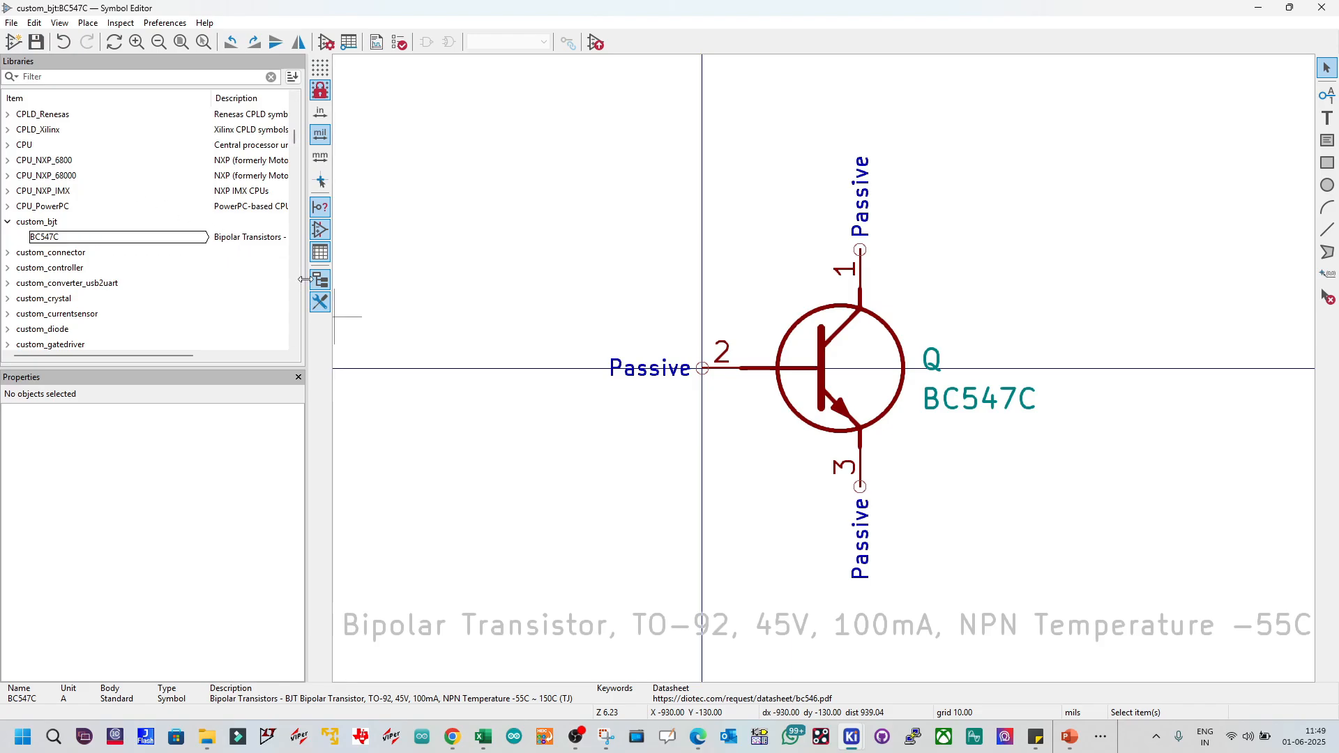
Step: Widen the library tree and narrow its Item column to show more of the BC547C description under custom_bjt
drag(304, 279, 480, 293)
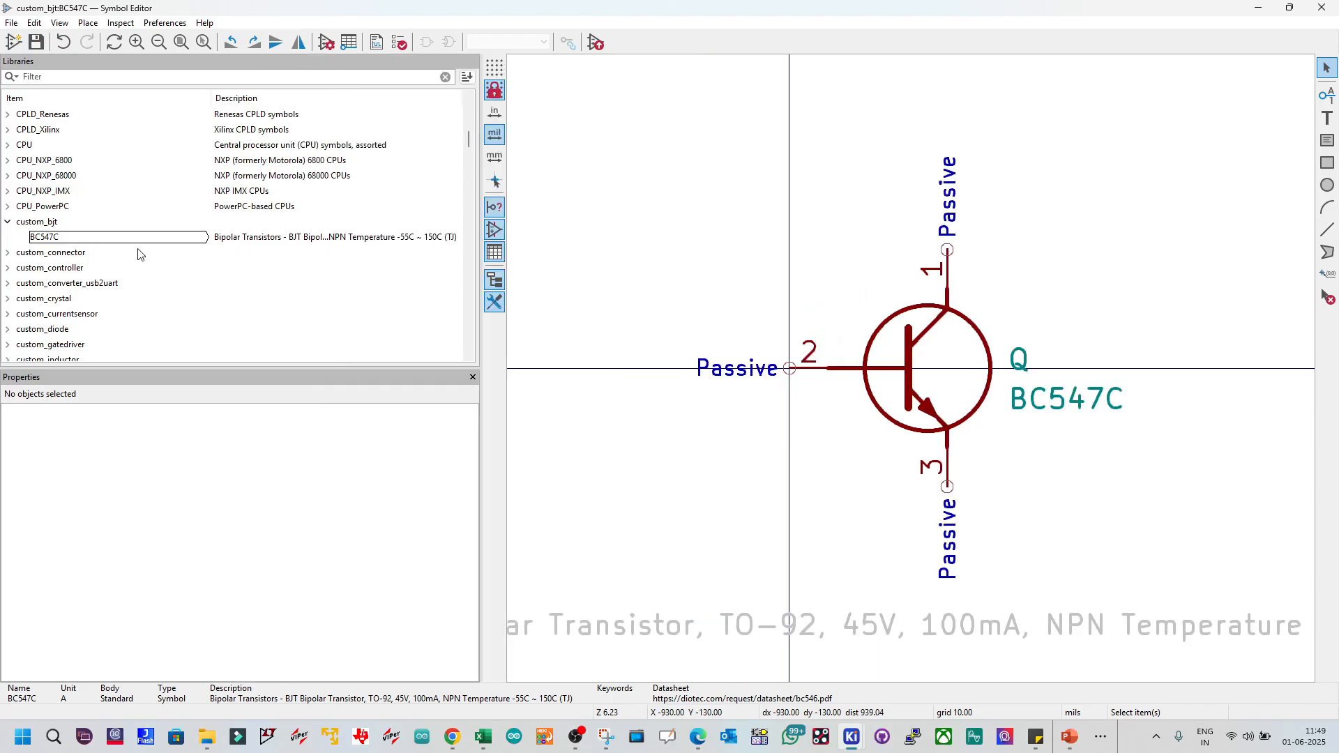
click(49, 225)
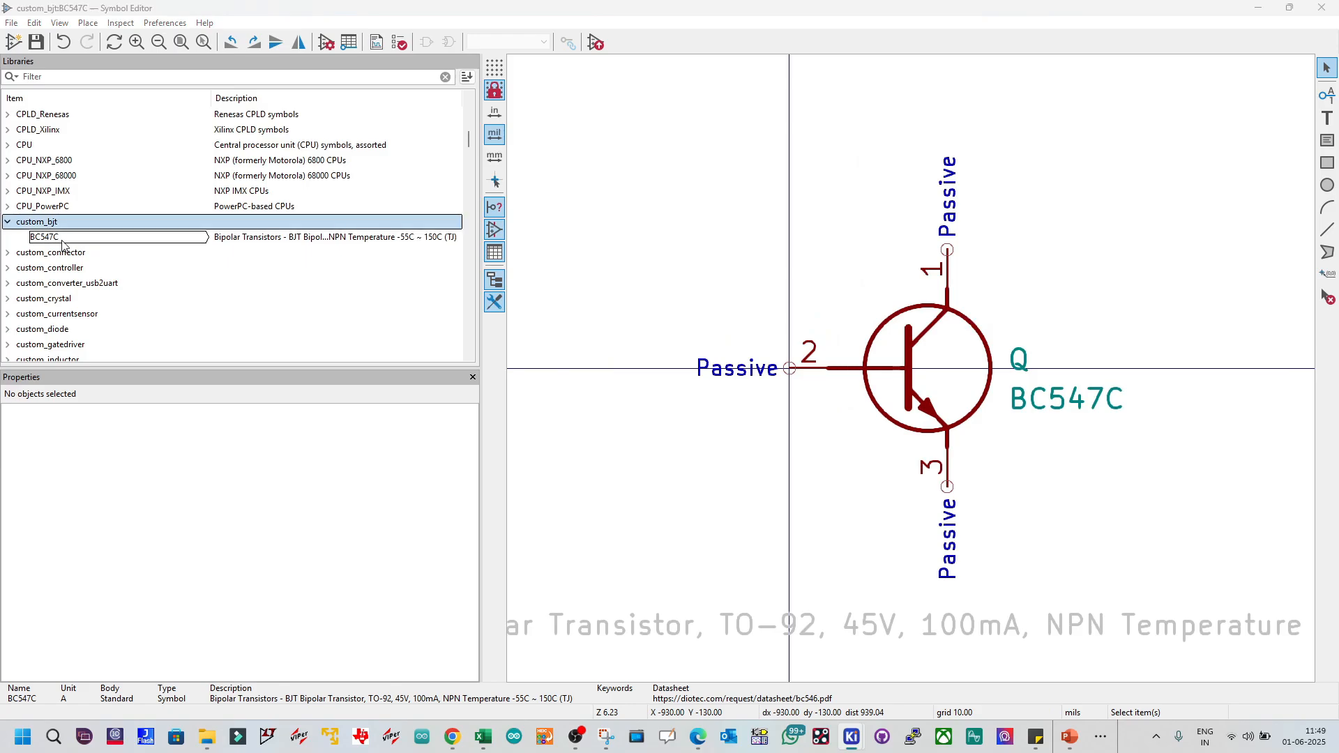
click(63, 240)
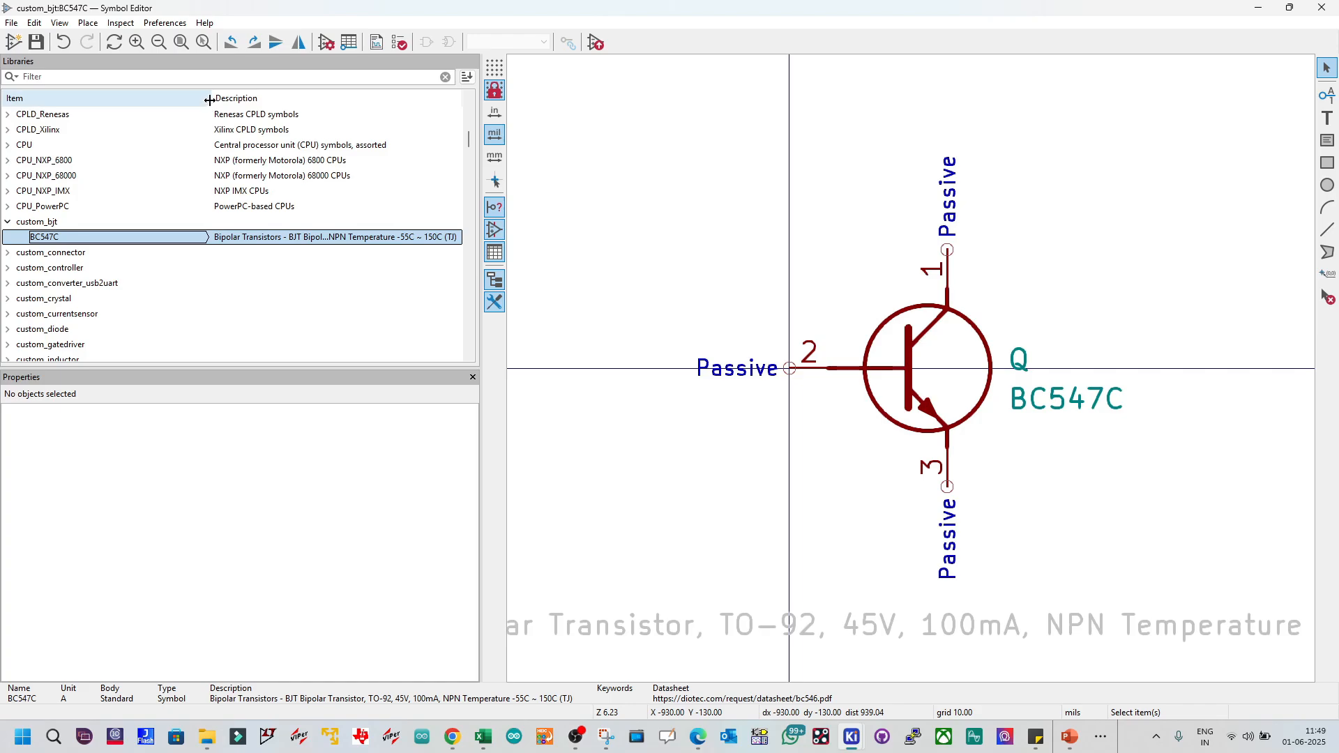
drag(210, 98, 121, 110)
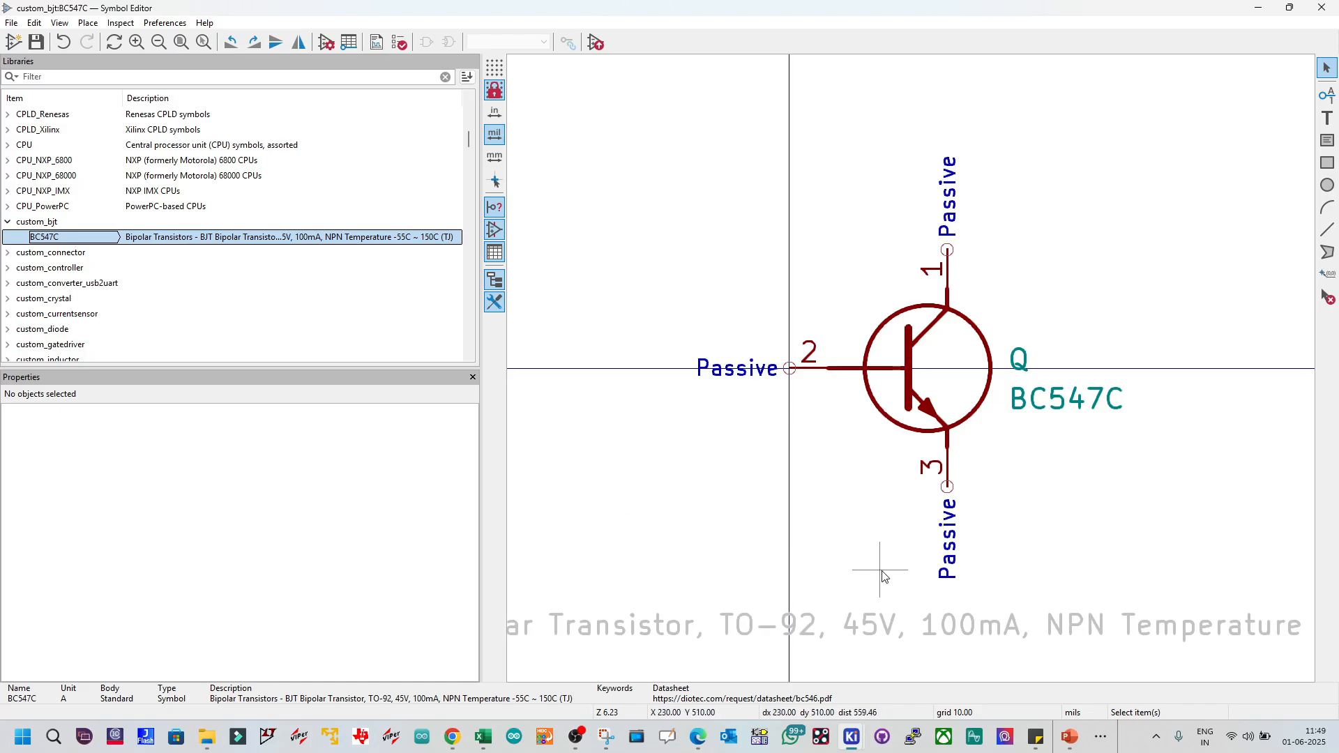
Step: Switch to the project2 project manager and launch the Footprint Editor
click(852, 739)
click(795, 673)
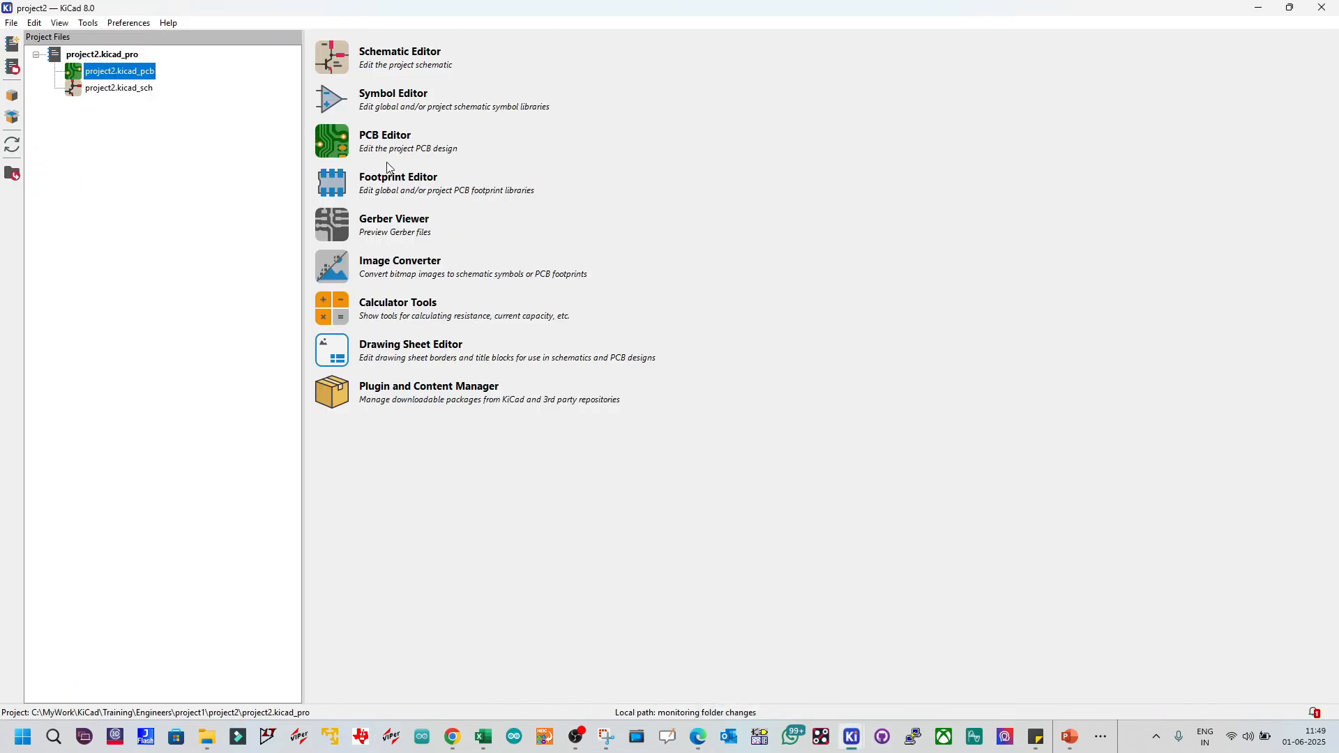
click(341, 183)
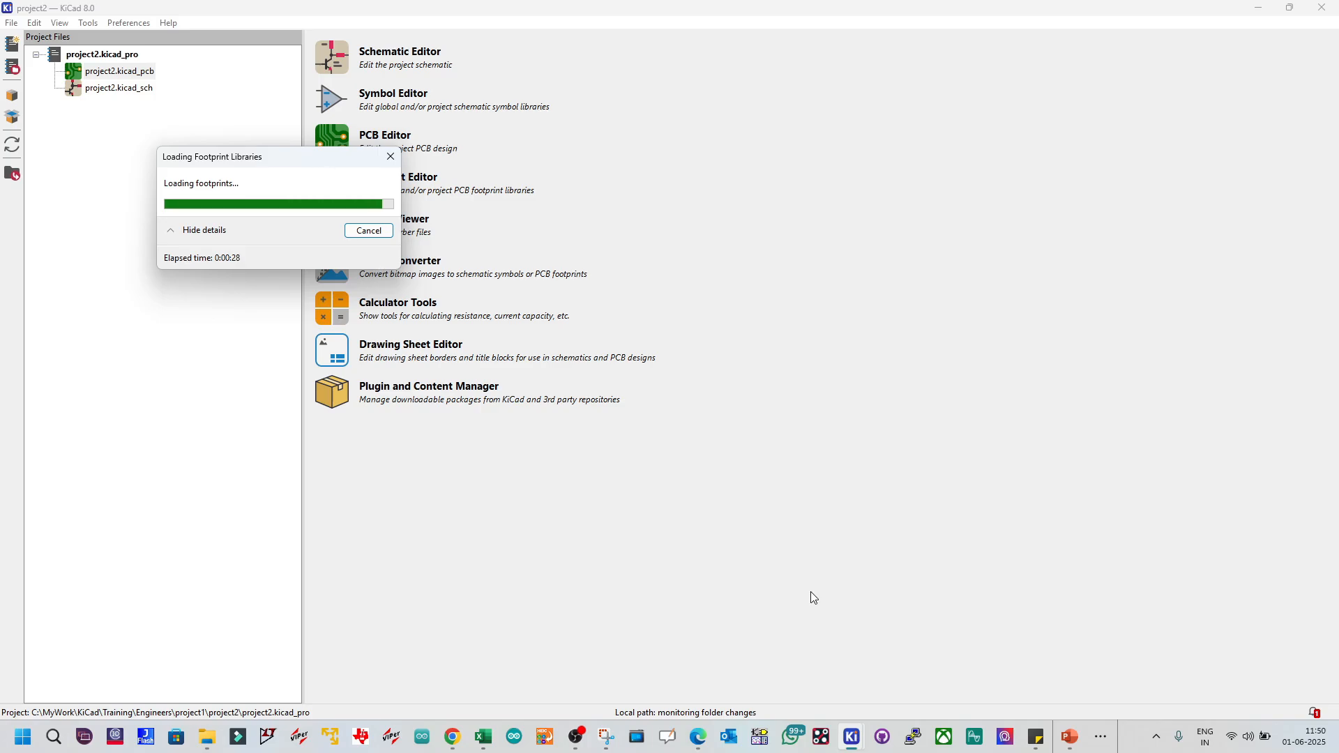
Step: Switch to Chrome and check the participants in the Google Meet call while the footprint libraries load
mouse_move(452, 737)
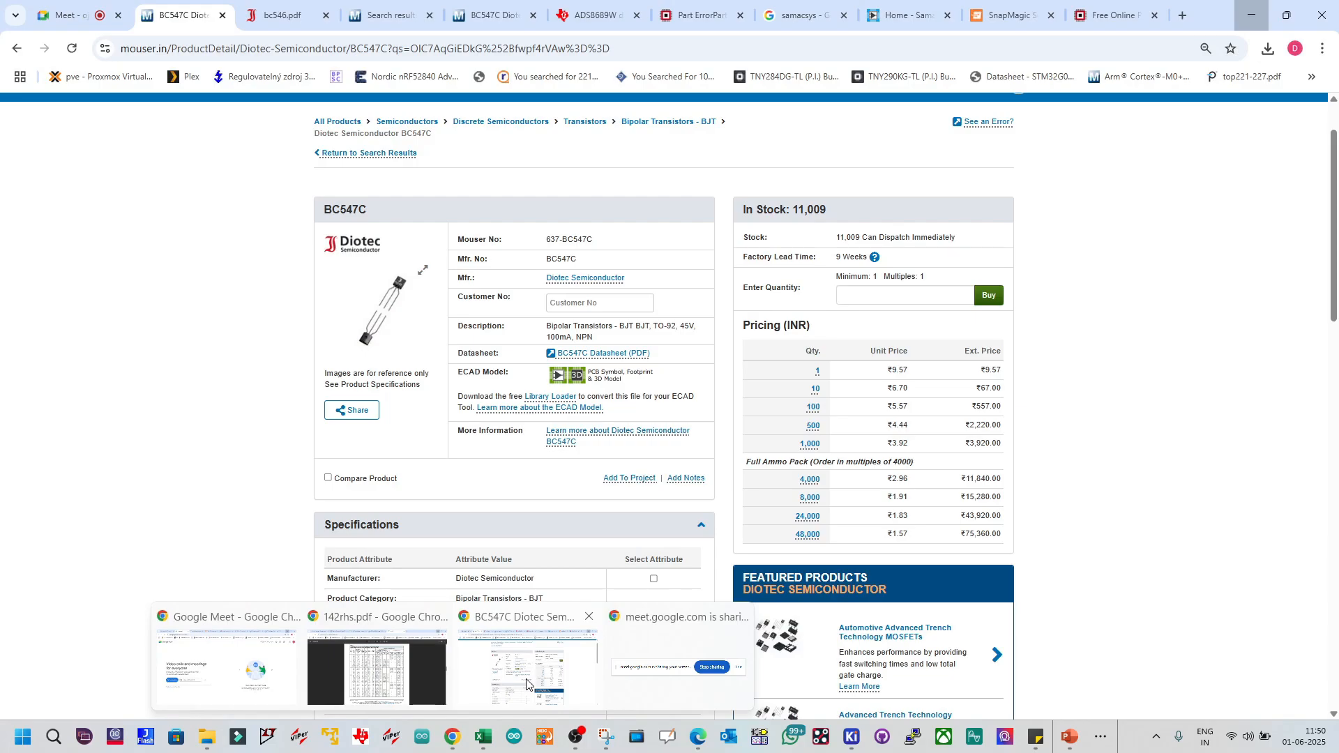
click(526, 685)
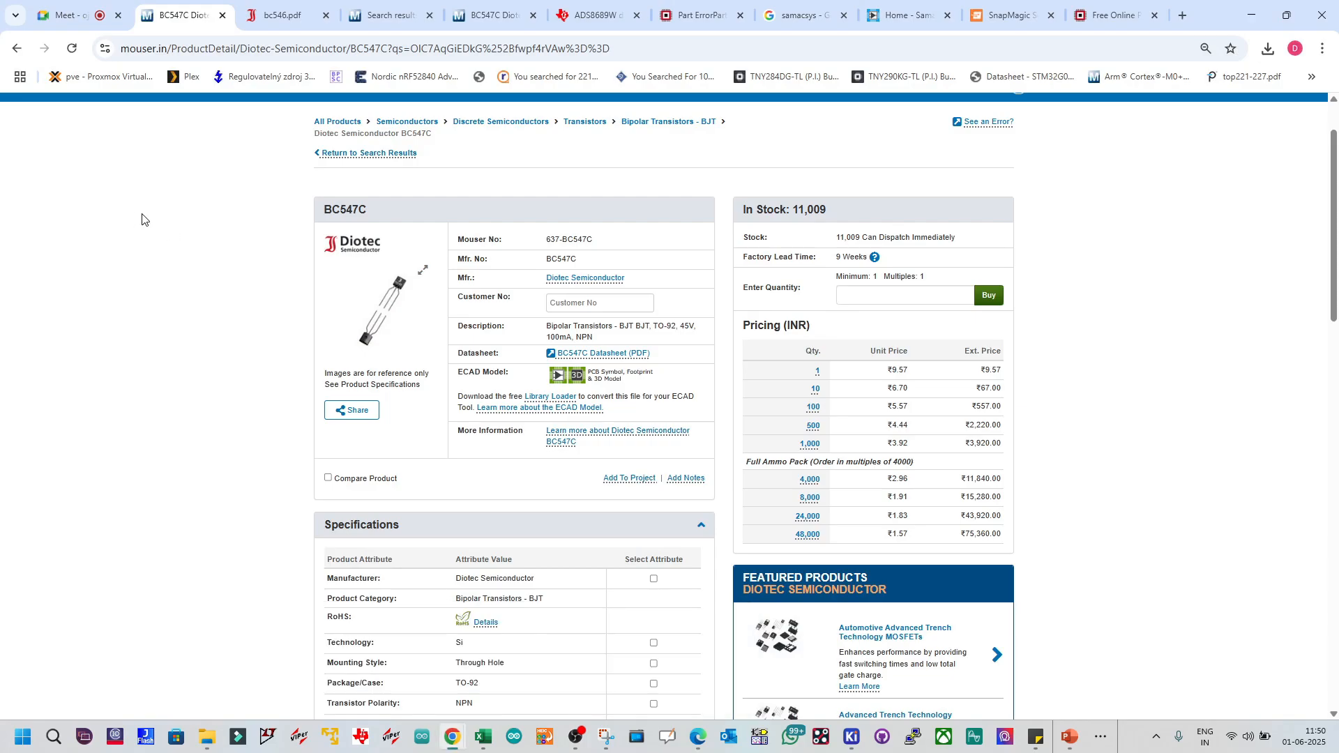
click(69, 15)
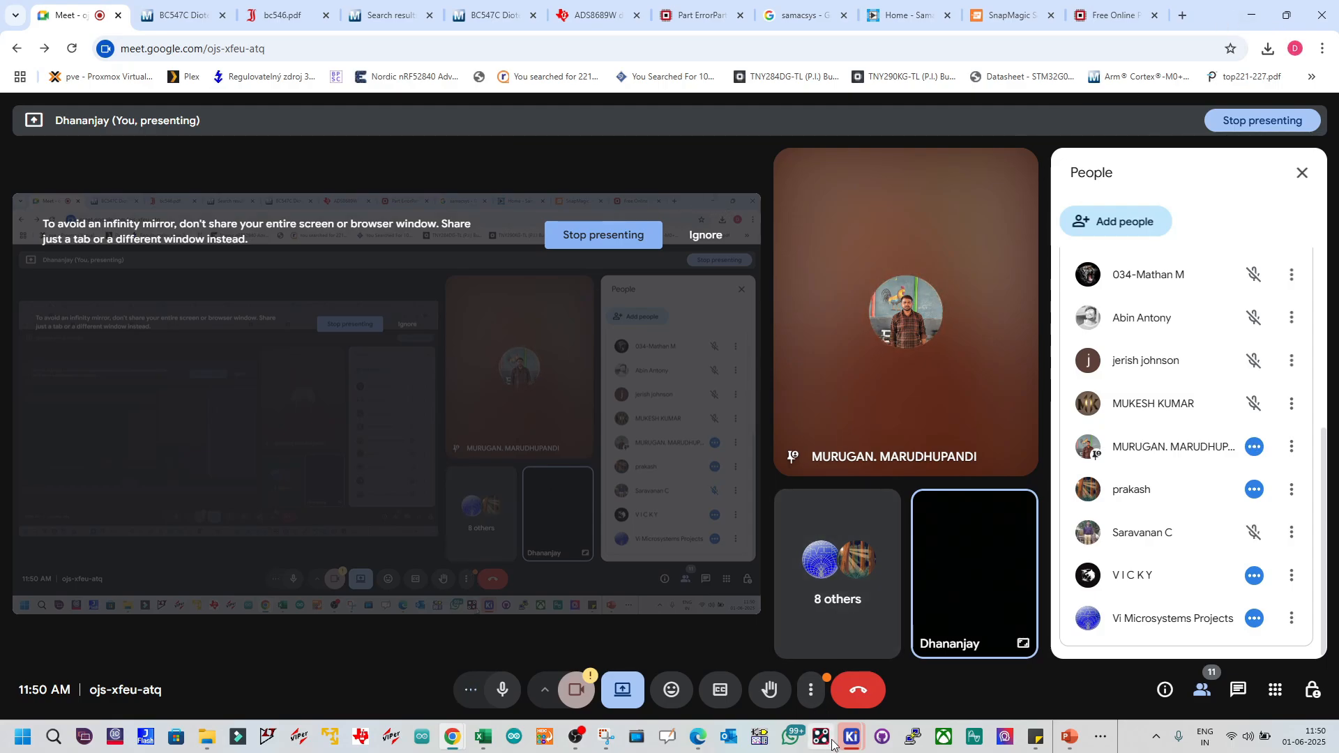
Step: Switch to the Footprint Editor and start a new footprint library in the Global library table
mouse_move(851, 737)
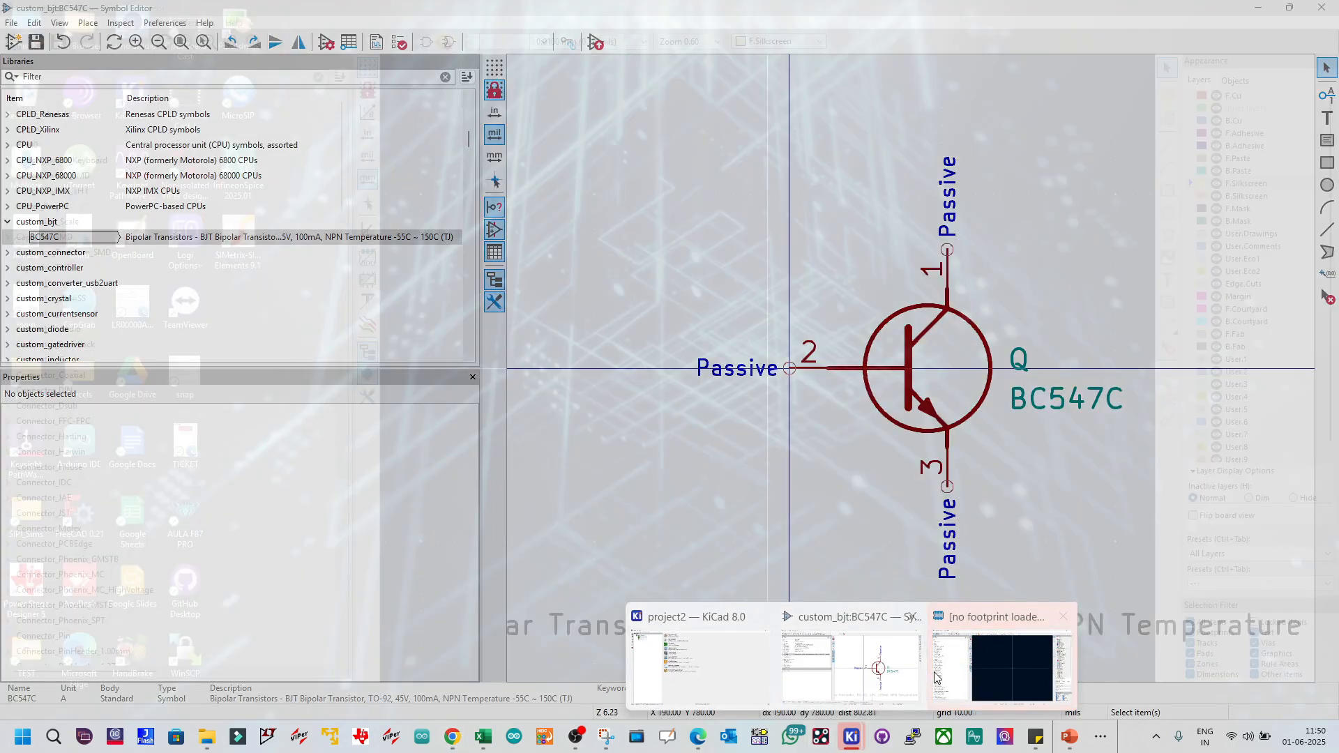
click(935, 676)
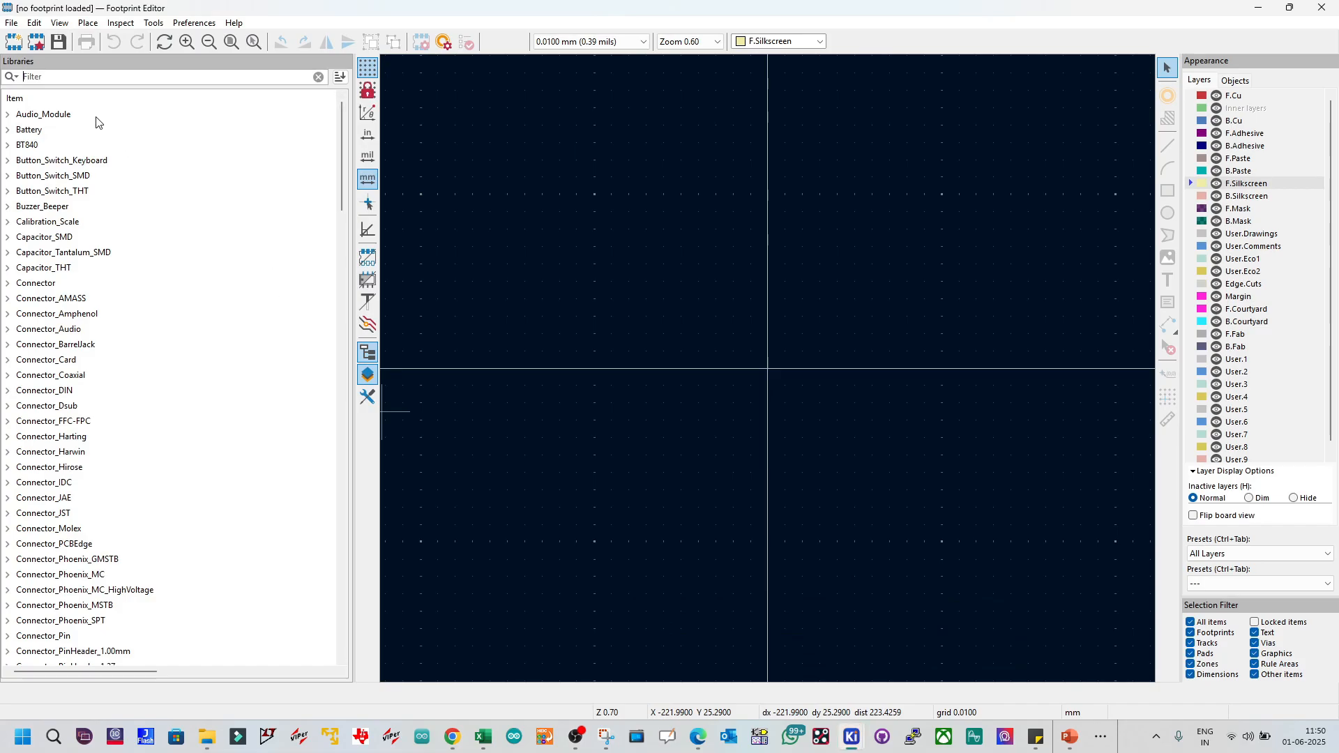
click(11, 24)
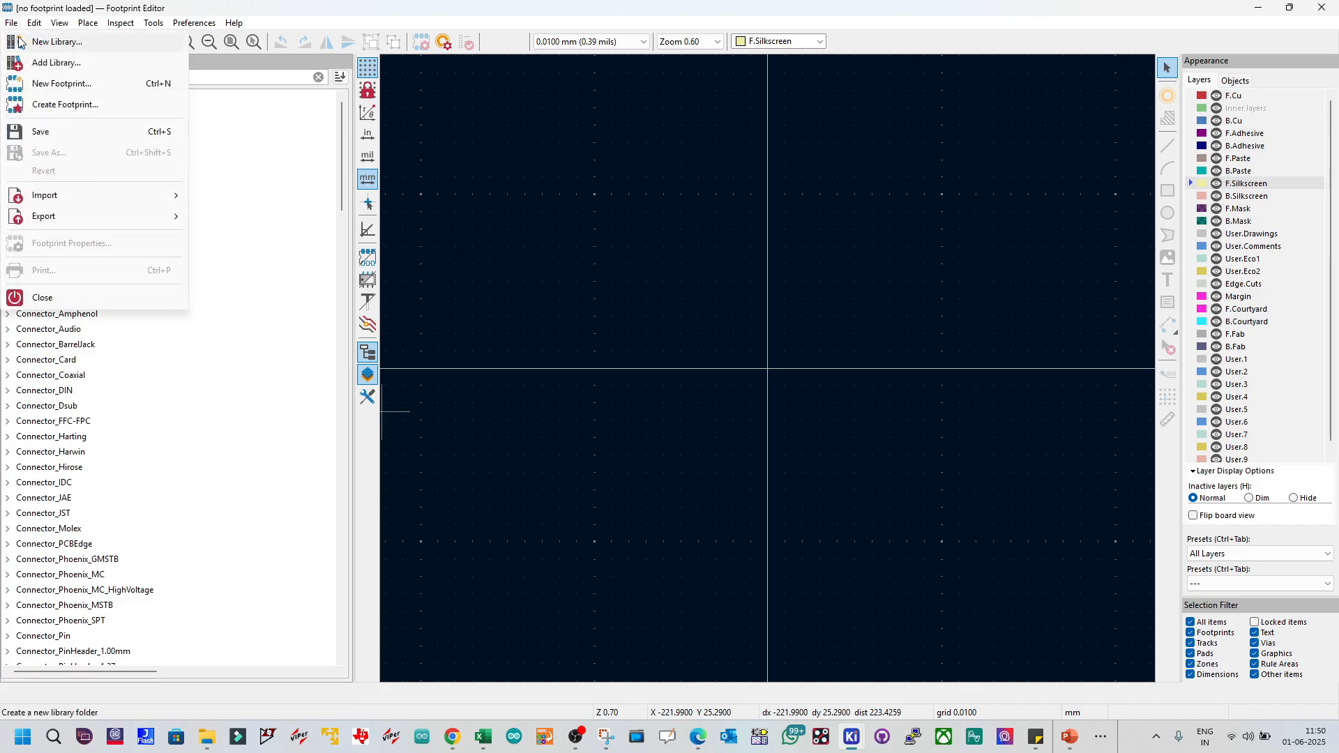
click(19, 42)
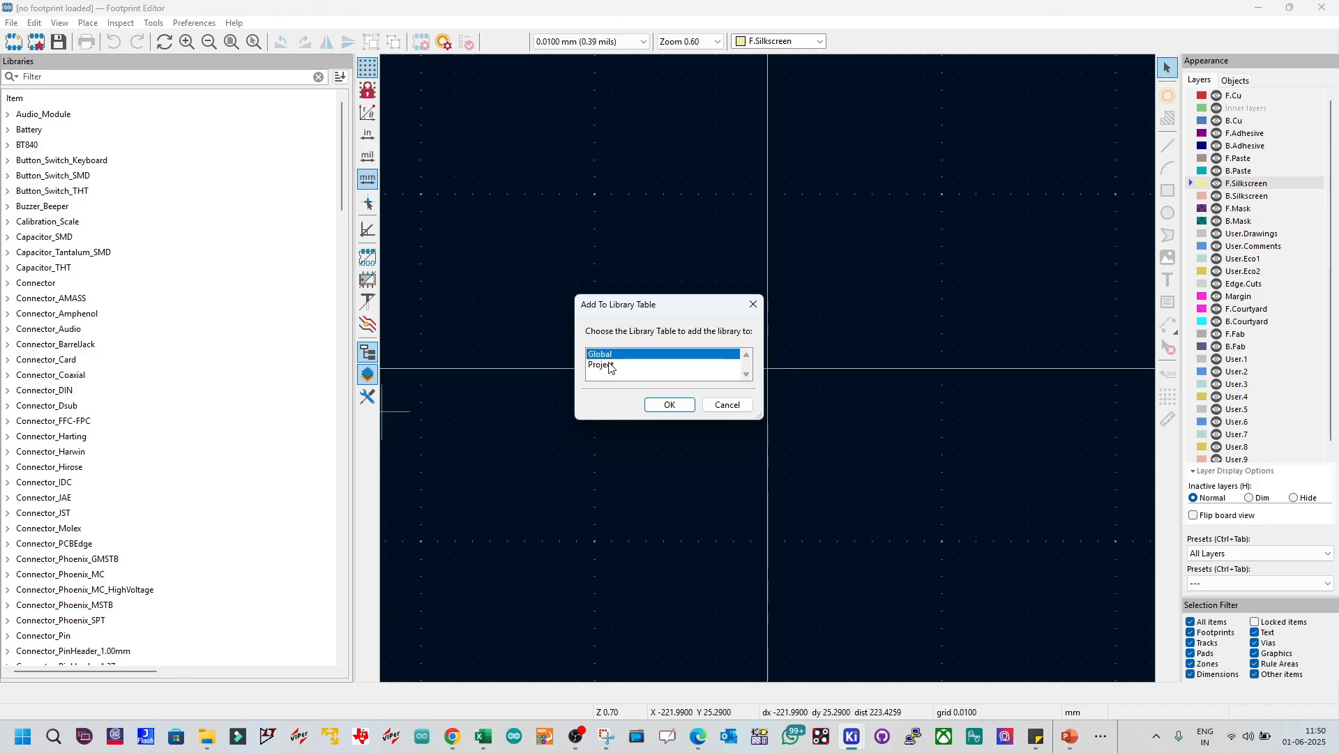
click(668, 404)
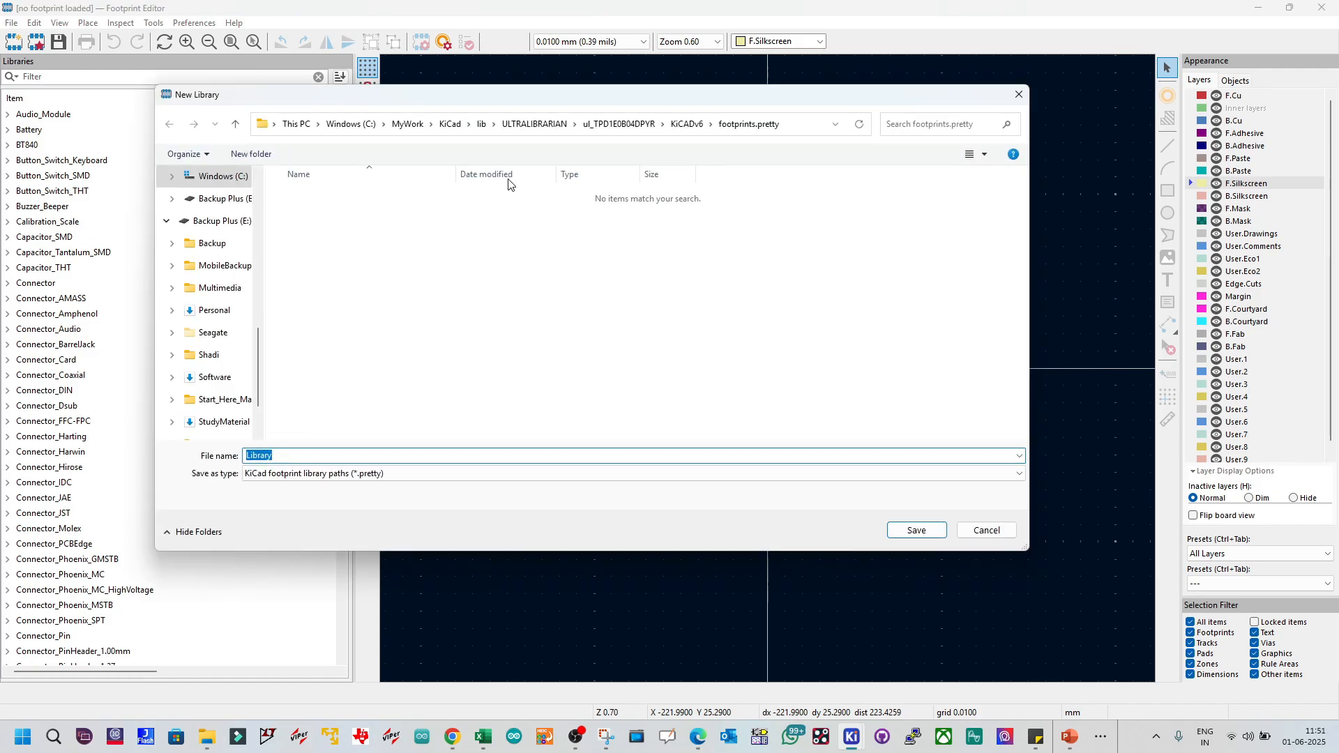
Step: Set the new footprint library's save location to C:\MyWork\KiCad\Training\Engineers\library\custom
text(C:\MyWork\KiCad\Training\Engineers\library\source\Mouser\LIB_BC547C\BC547C)
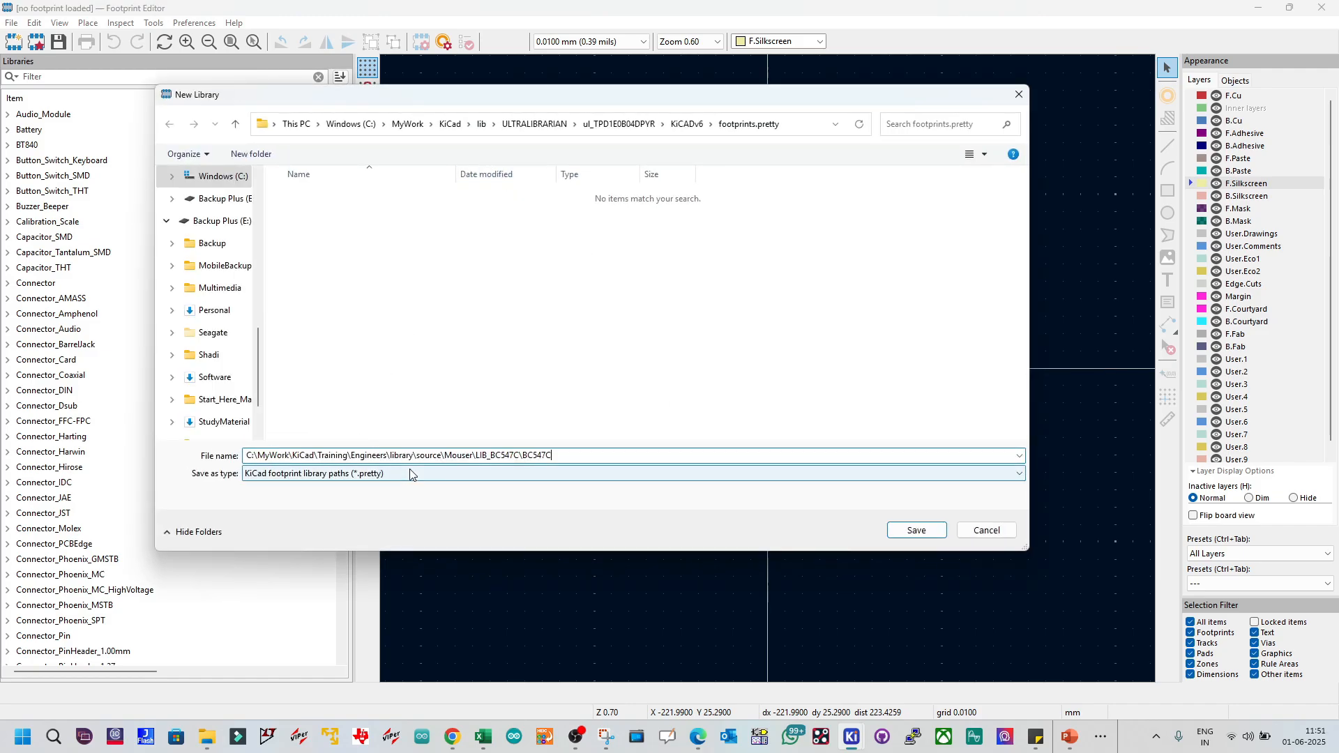
drag(417, 457, 552, 456)
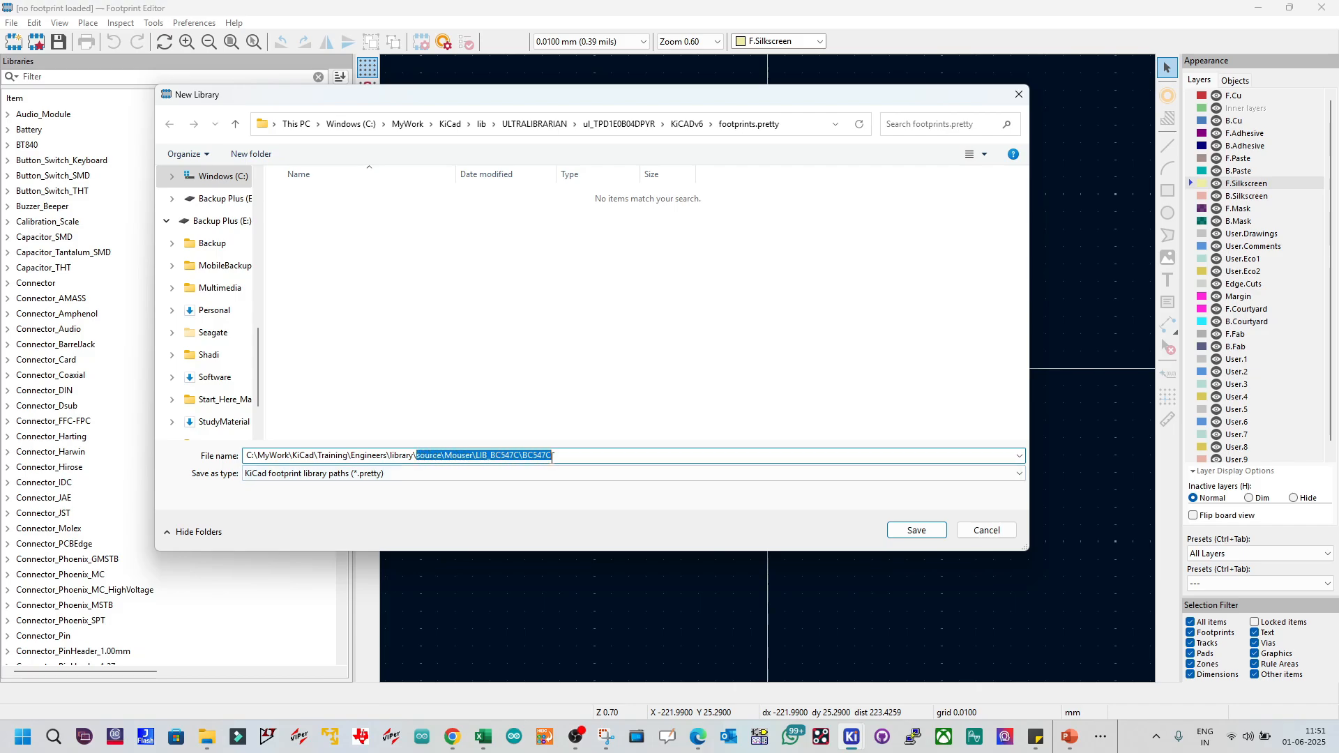
key(BackSpace)
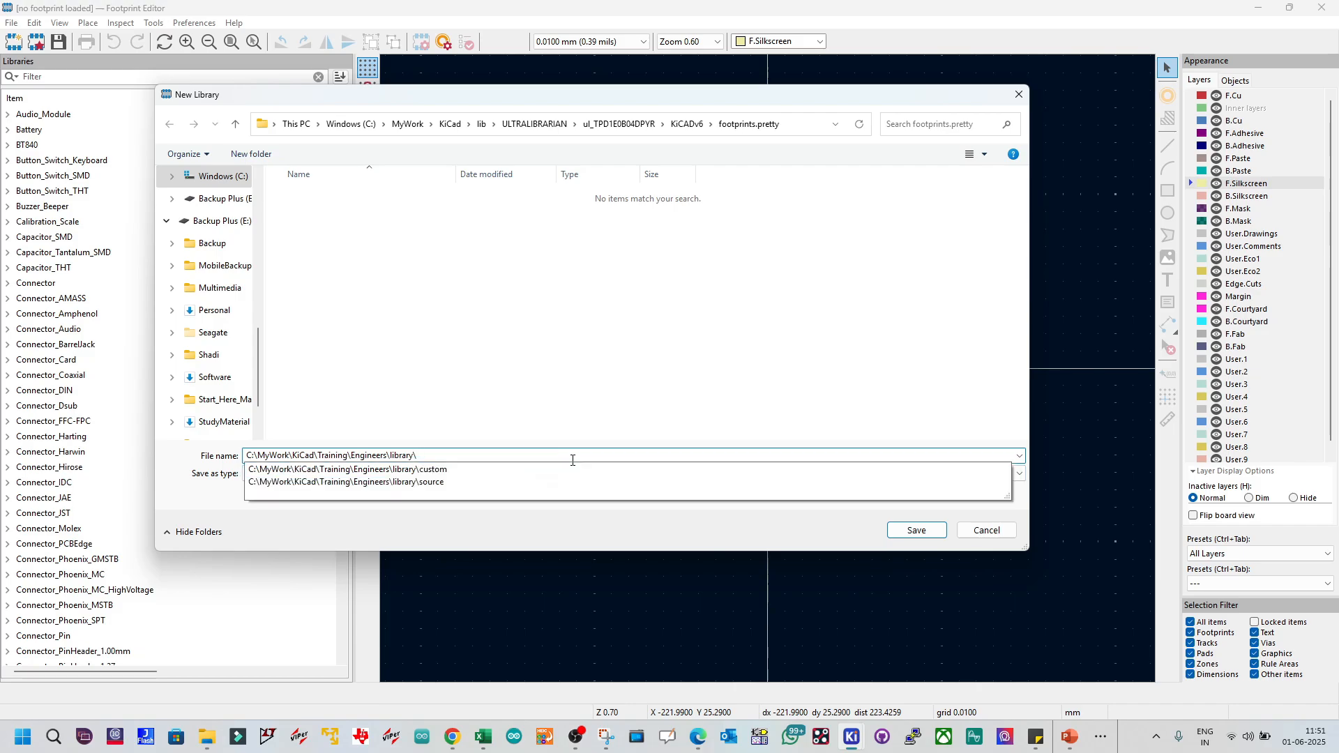
key(BackSpace)
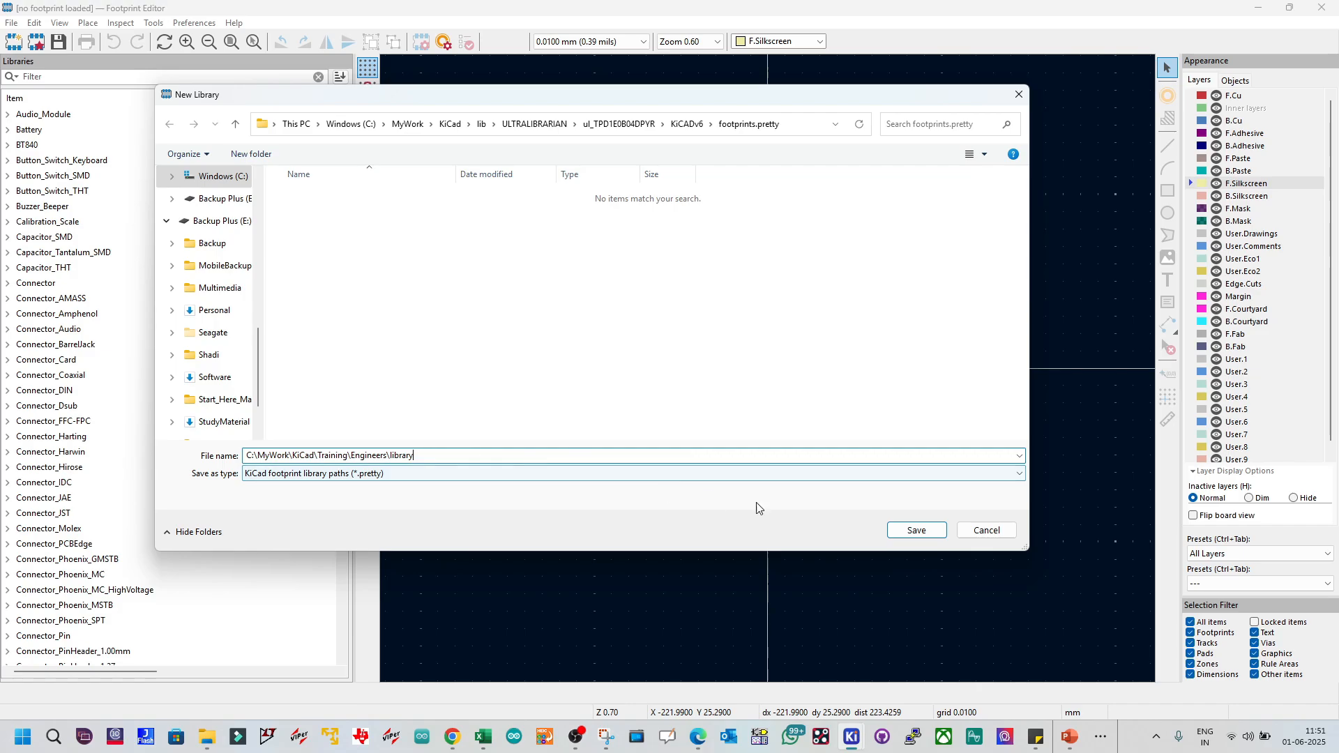
click(903, 537)
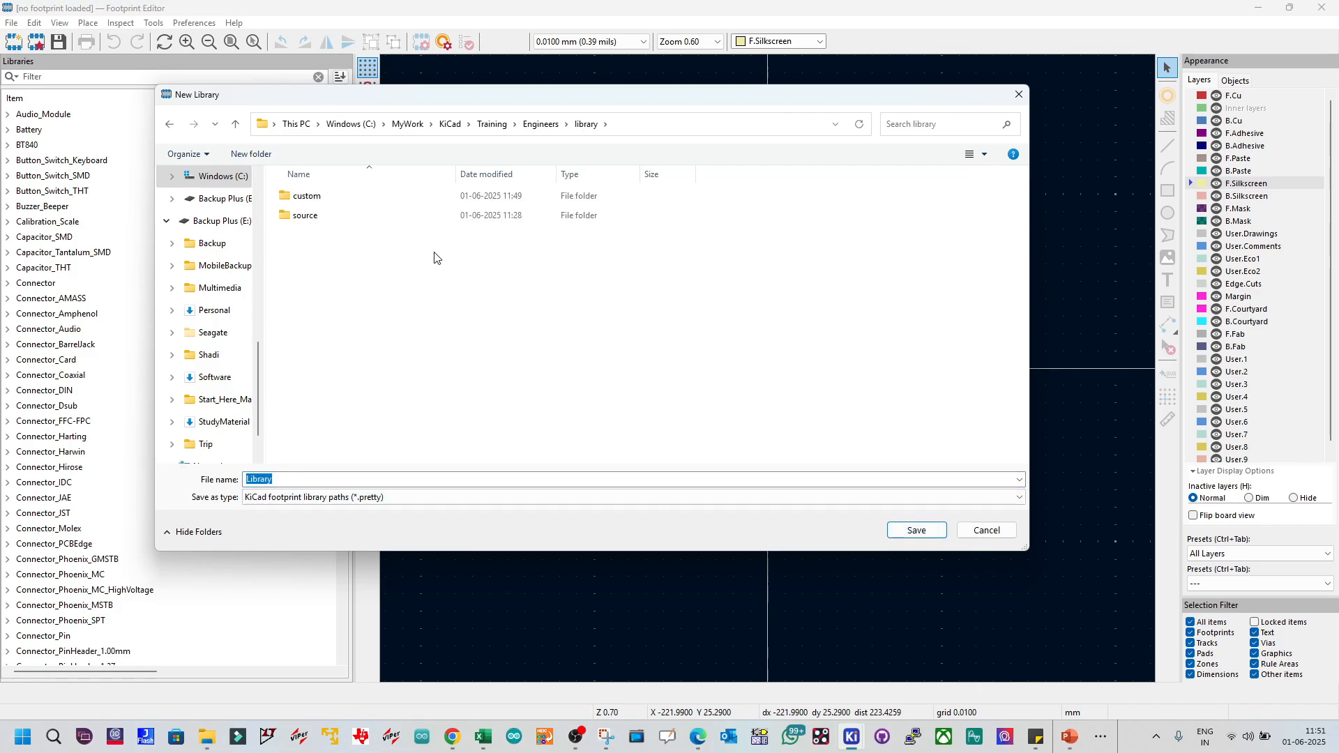
double_click(312, 196)
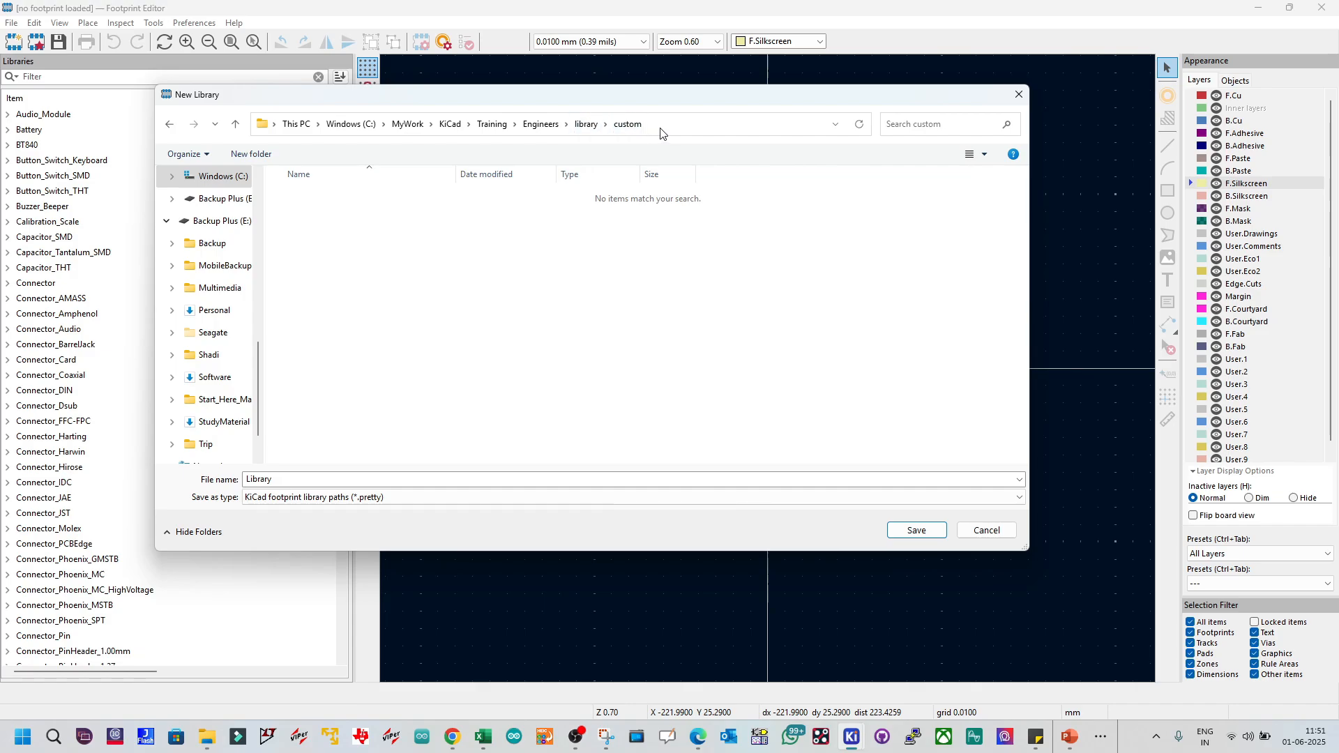
Step: Name the new footprint library custom_bjt and save it in the custom folder
double_click(335, 475)
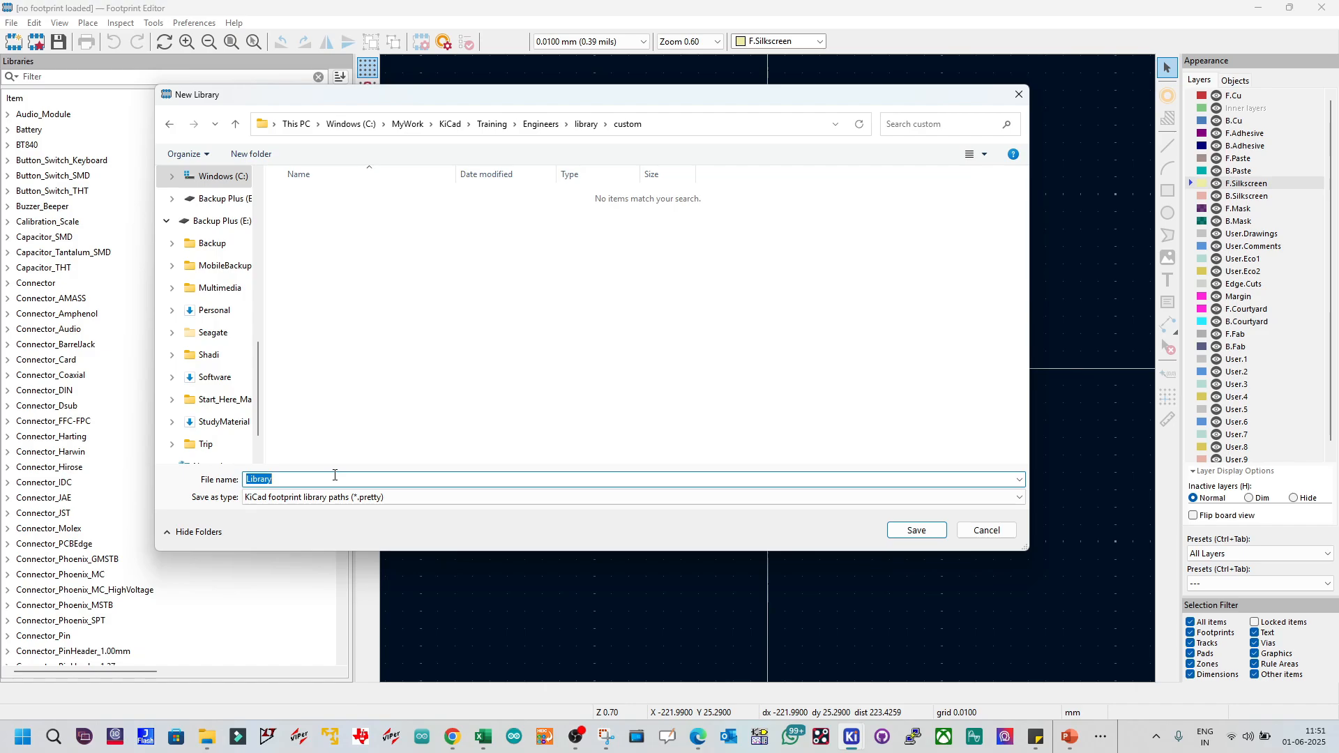
key(BackSpace)
text(custom_bjt)
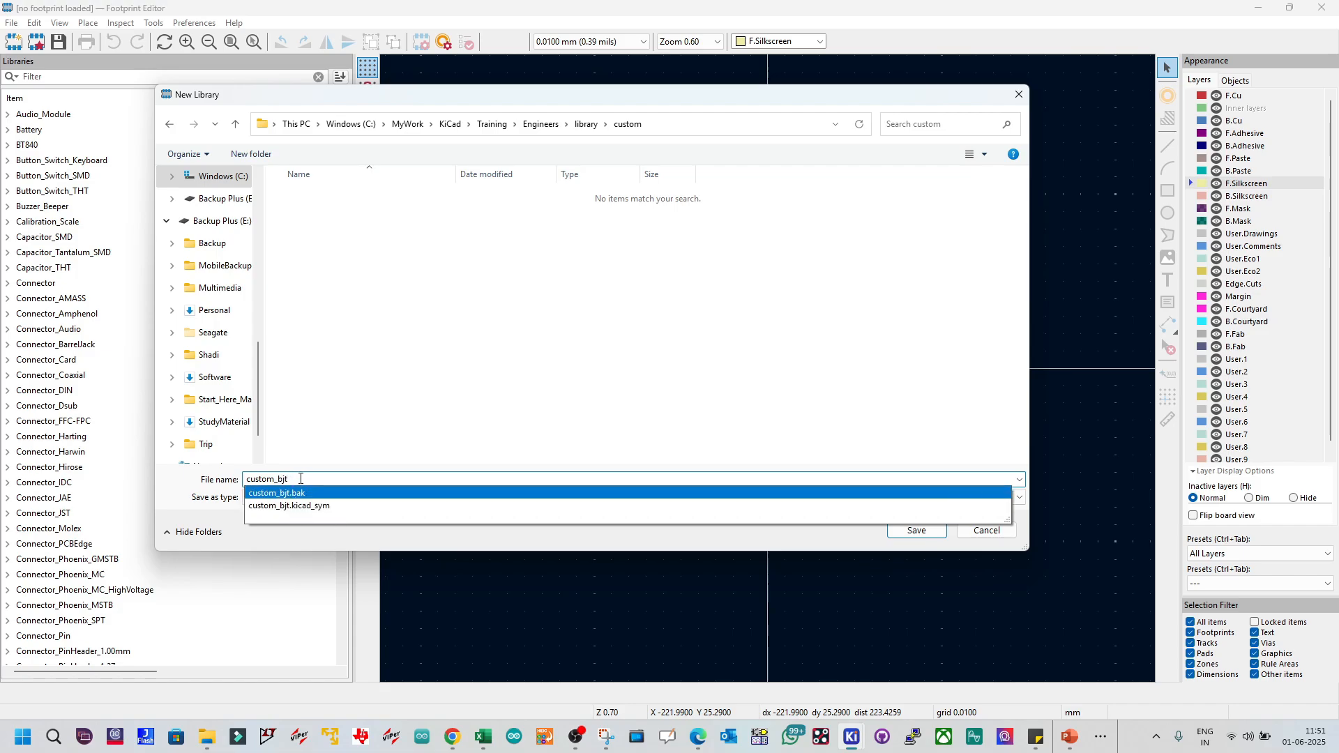
click(298, 541)
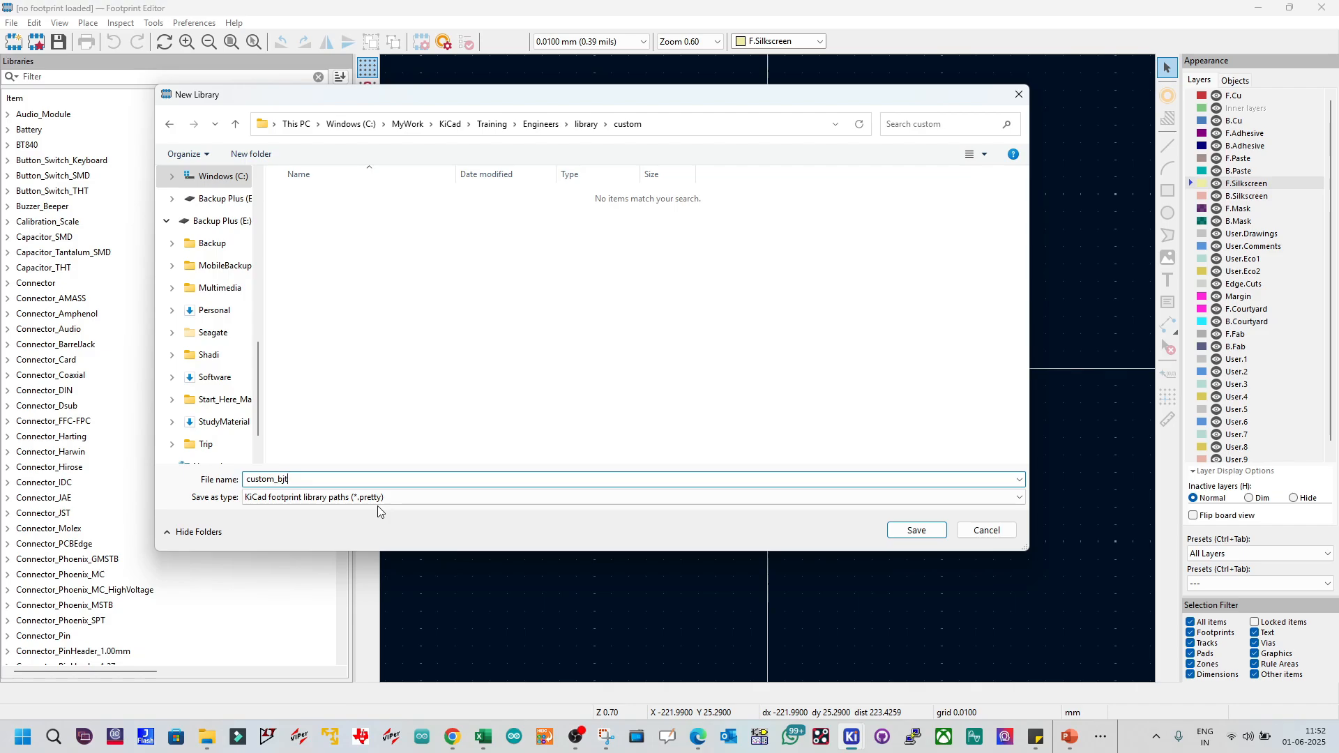
click(917, 532)
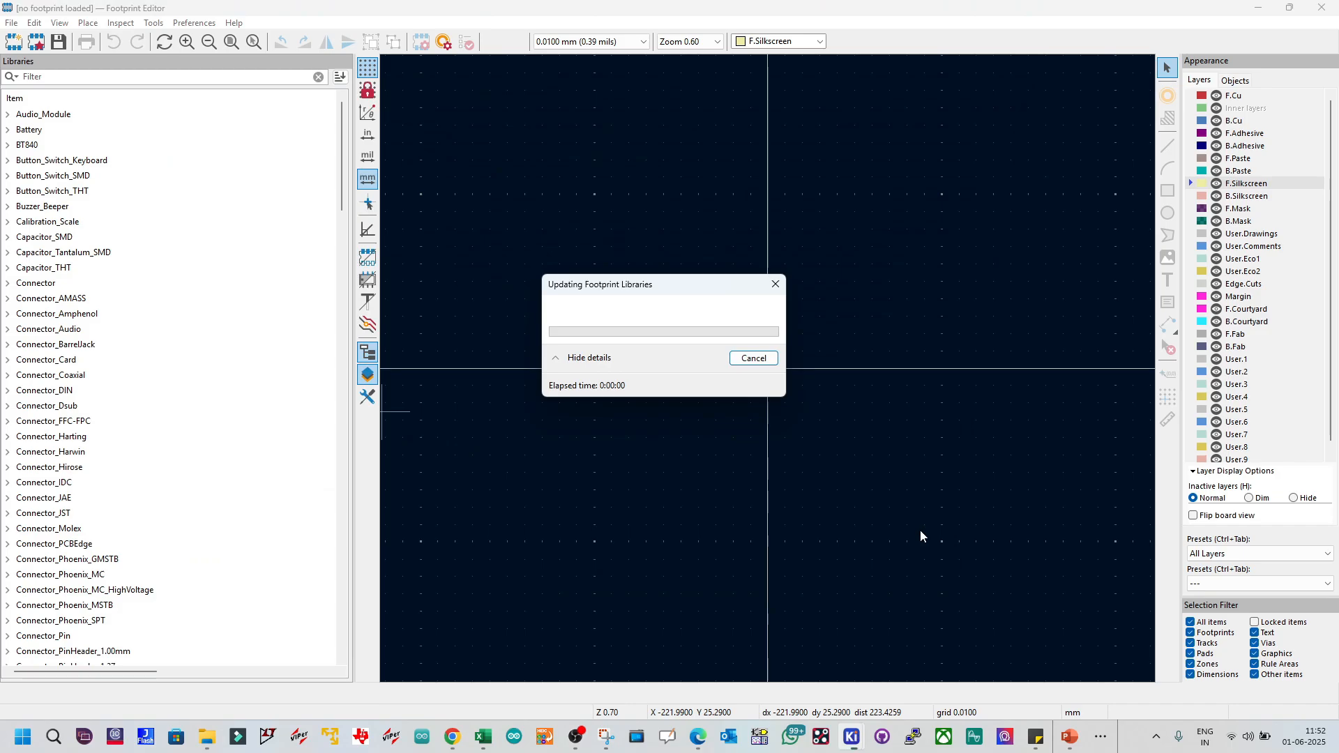
Step: Find the custom_bjt library in the footprint library list and start importing a footprint from it
scroll(73, 483, down, 14)
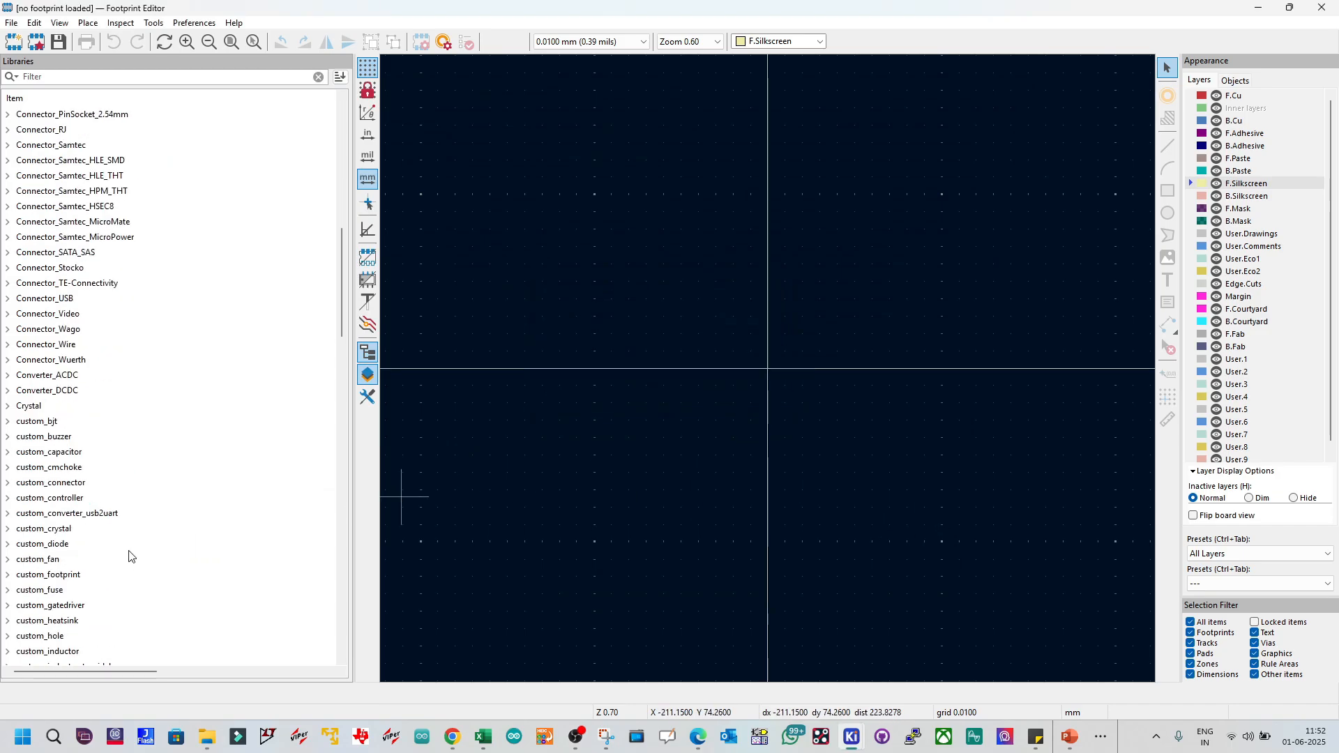
click(38, 421)
click(8, 421)
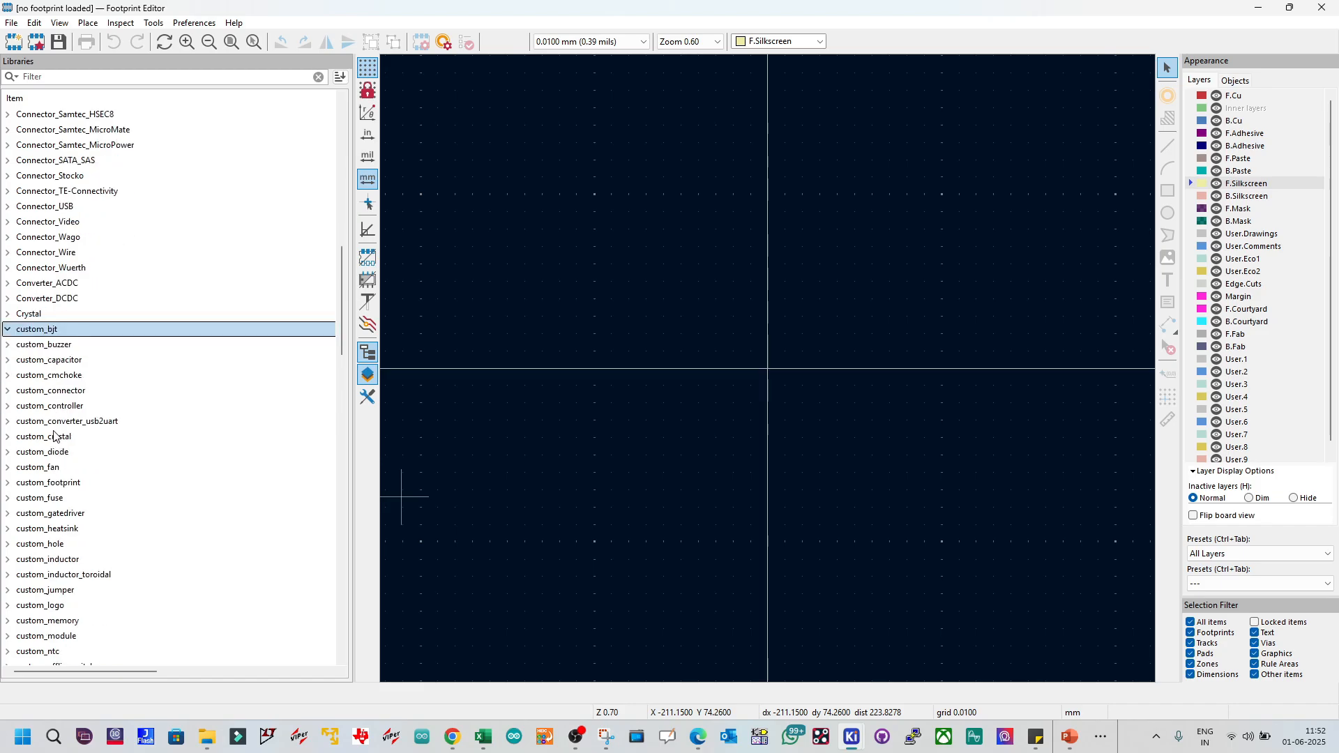
right_click(41, 331)
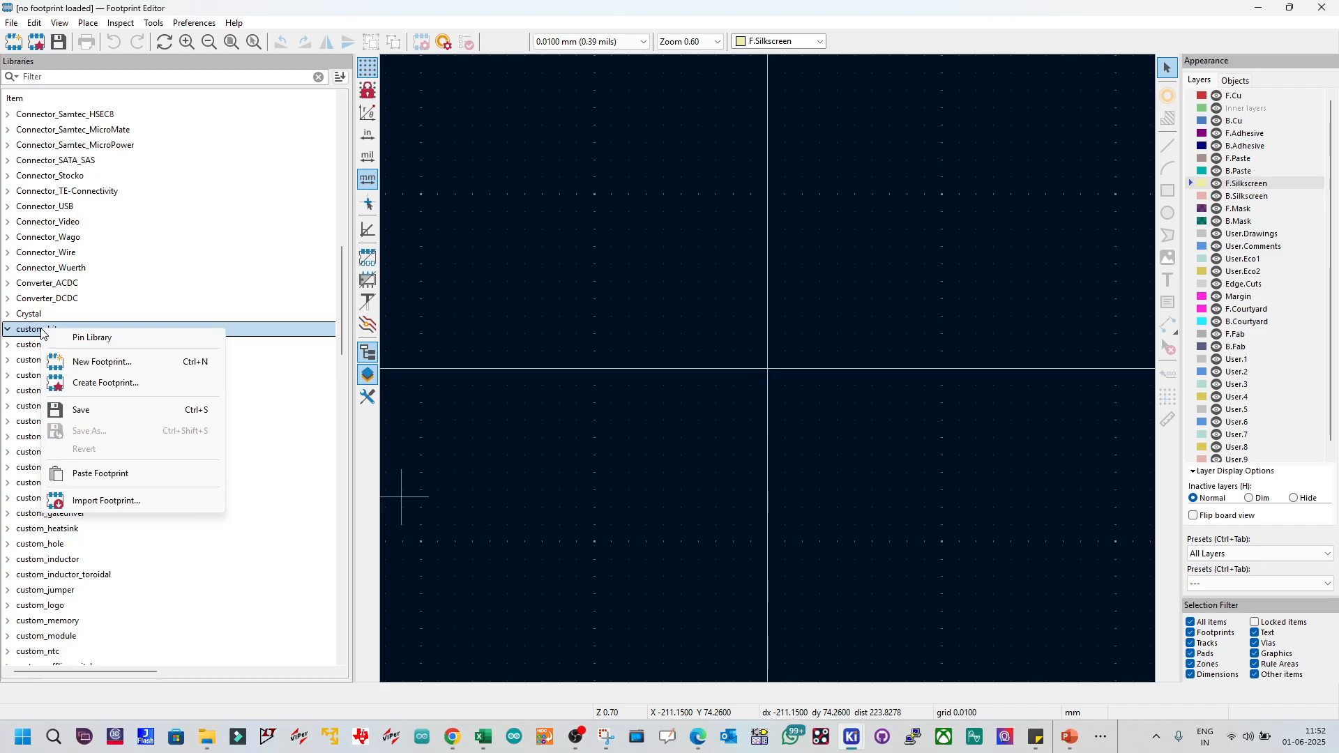
click(33, 333)
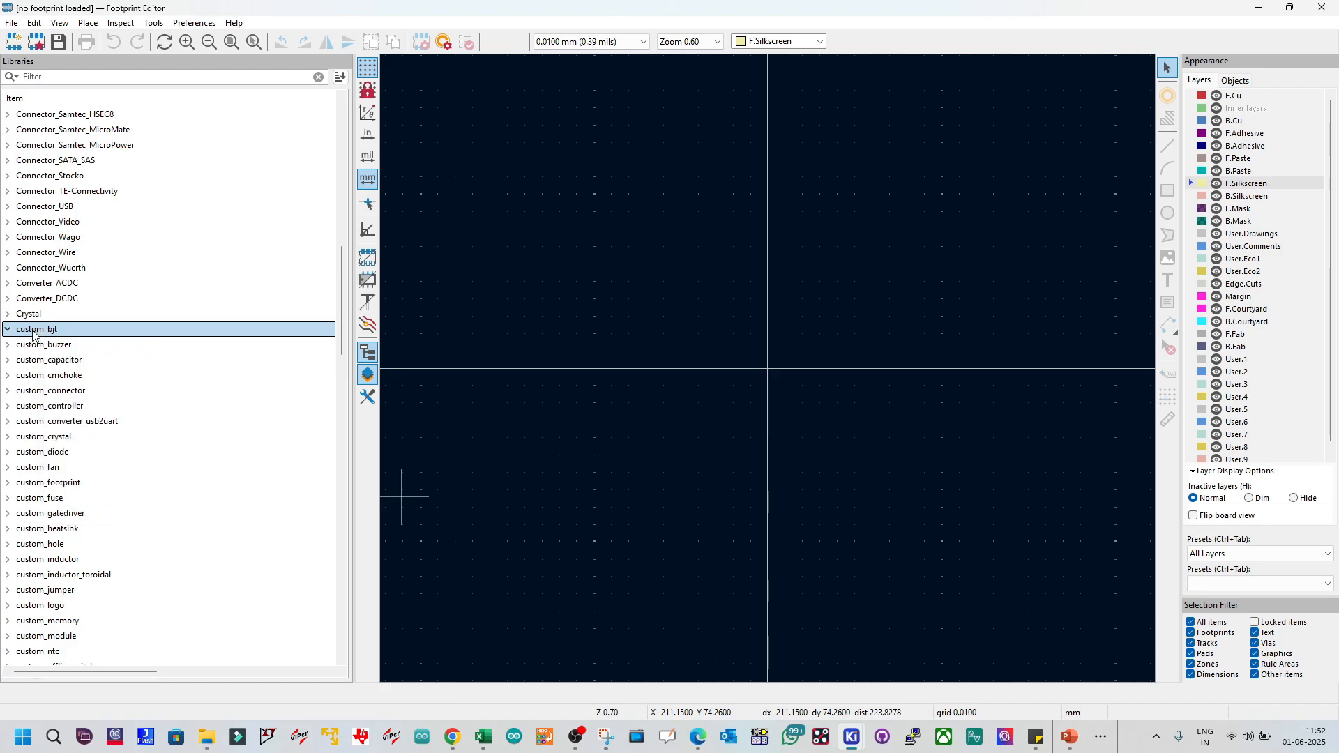
right_click(47, 331)
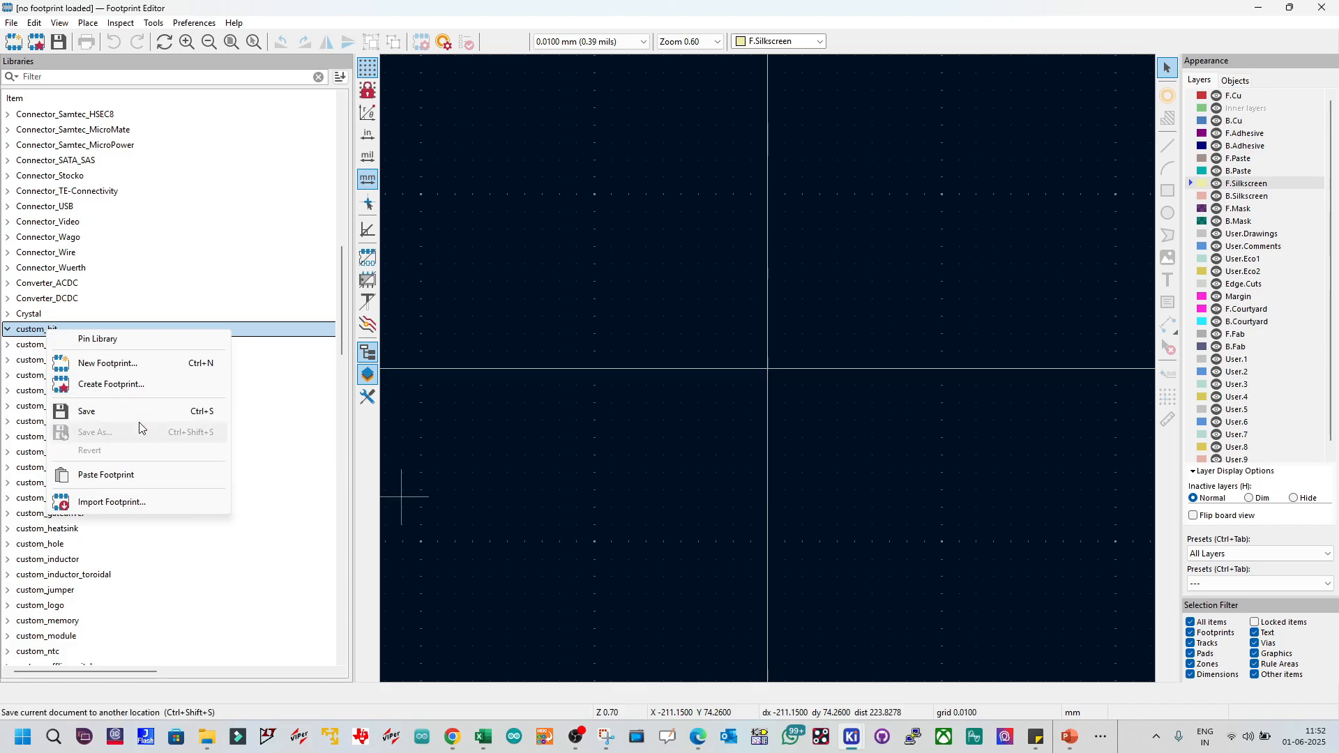
click(127, 506)
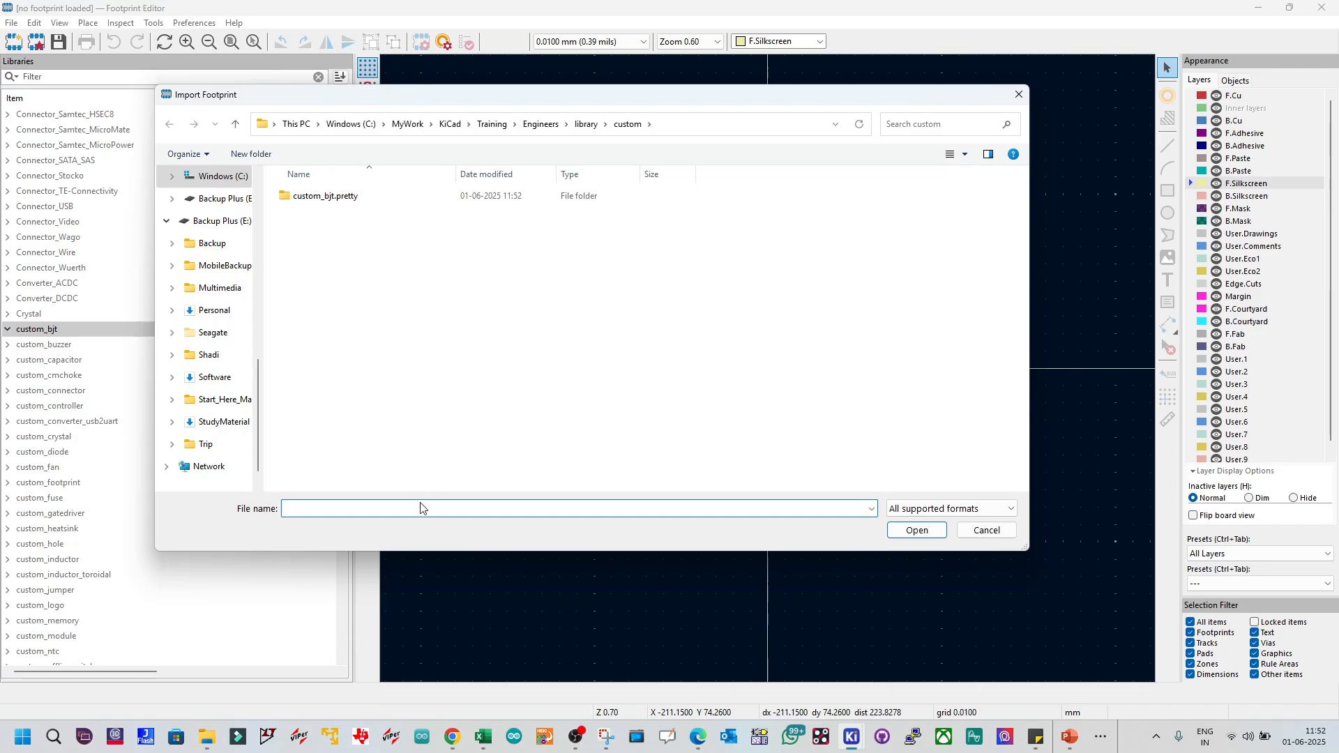
Step: Import the footprint file BC547C.kicad_mod from C:\MyWork\KiCad\Training\Engineers\library\source\Mouser\LIB_BC547C\BC547C\KiCad
text(C:\MyWork\KiCad\Training\Engineers\library\source\Mouser\LIB_BC547C\BC547C)
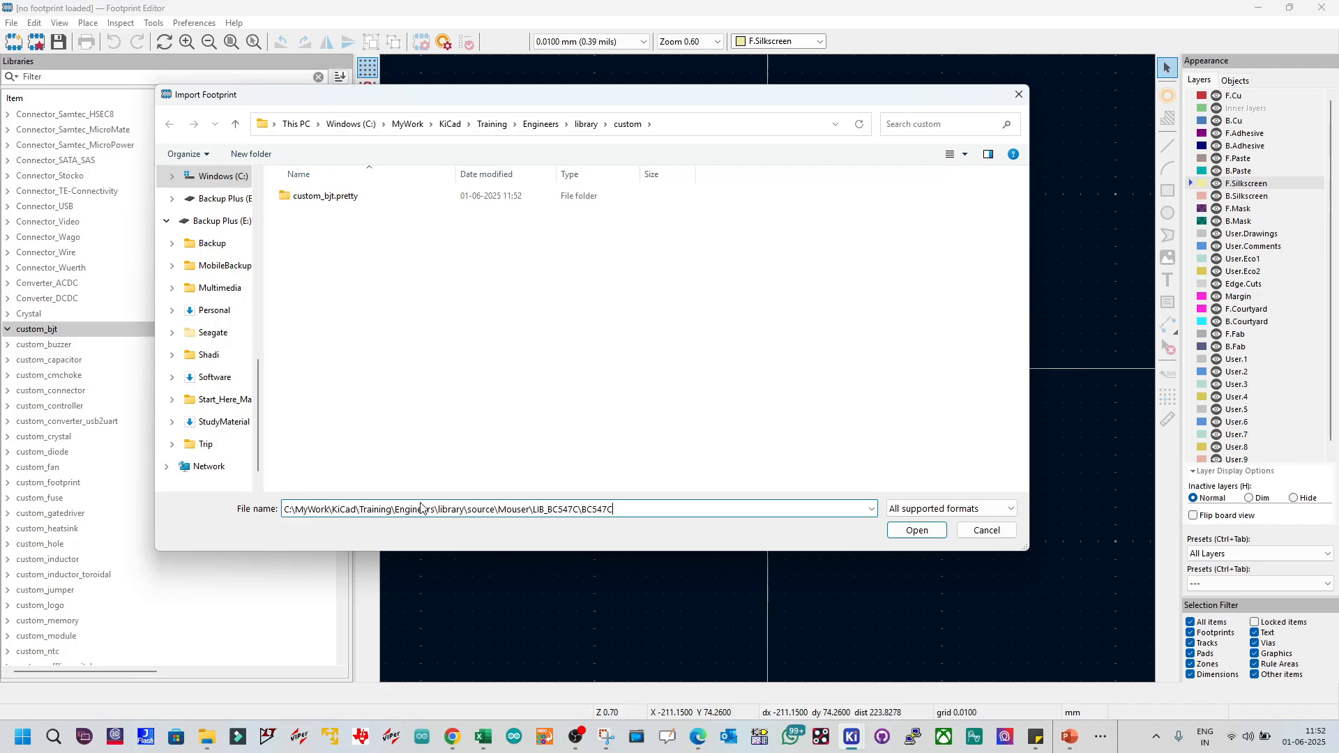
click(922, 532)
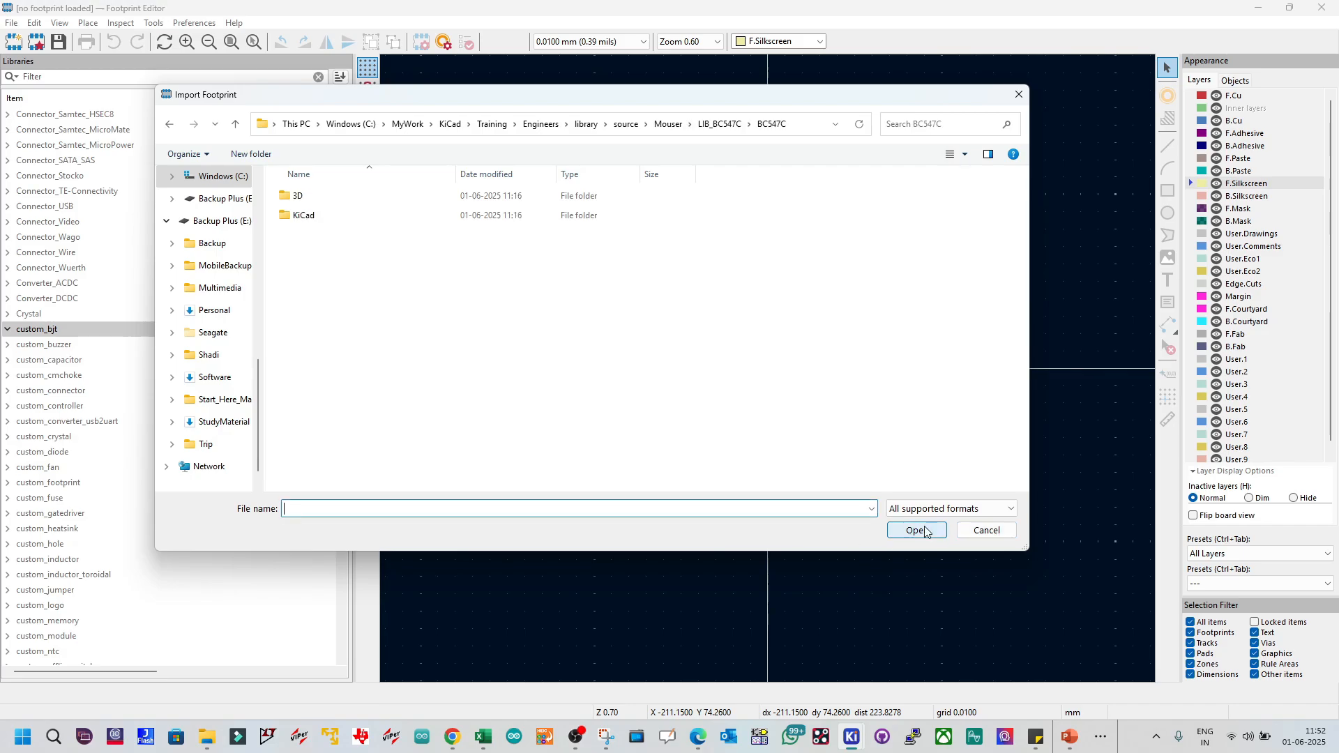
double_click(329, 217)
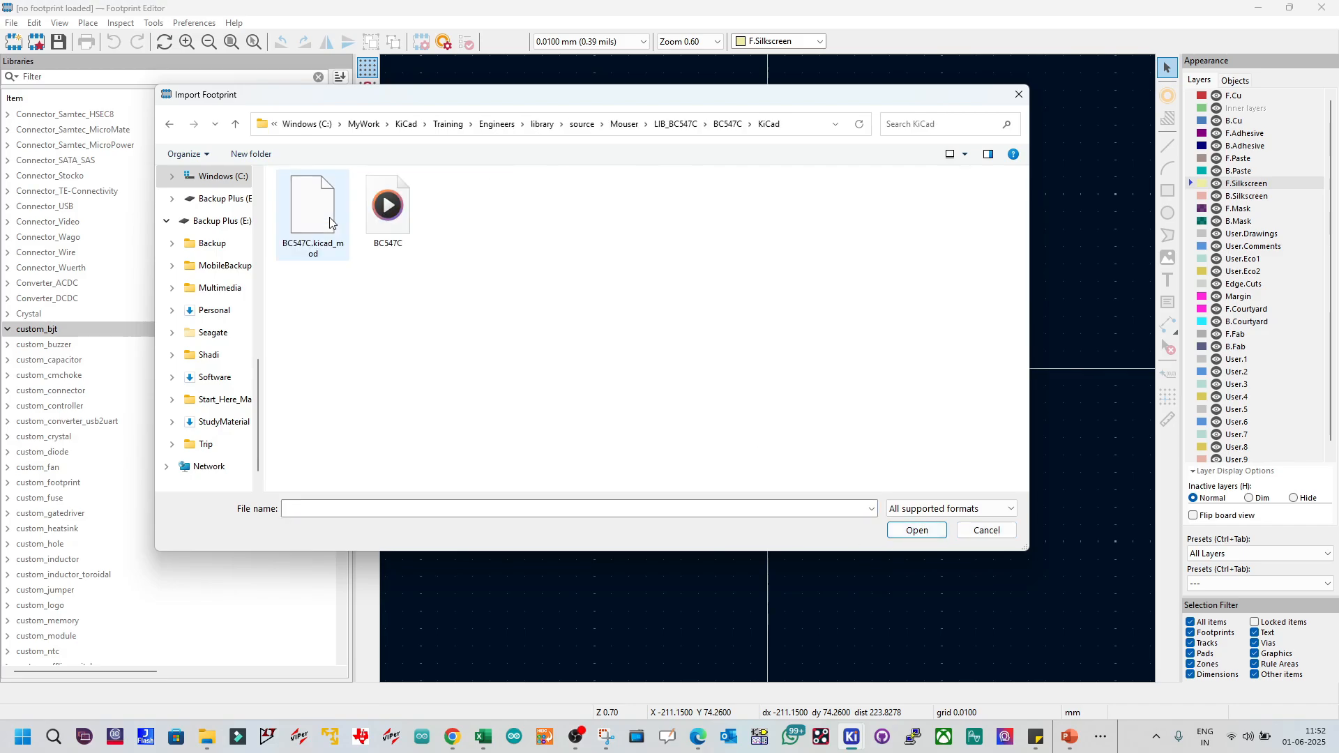
click(332, 252)
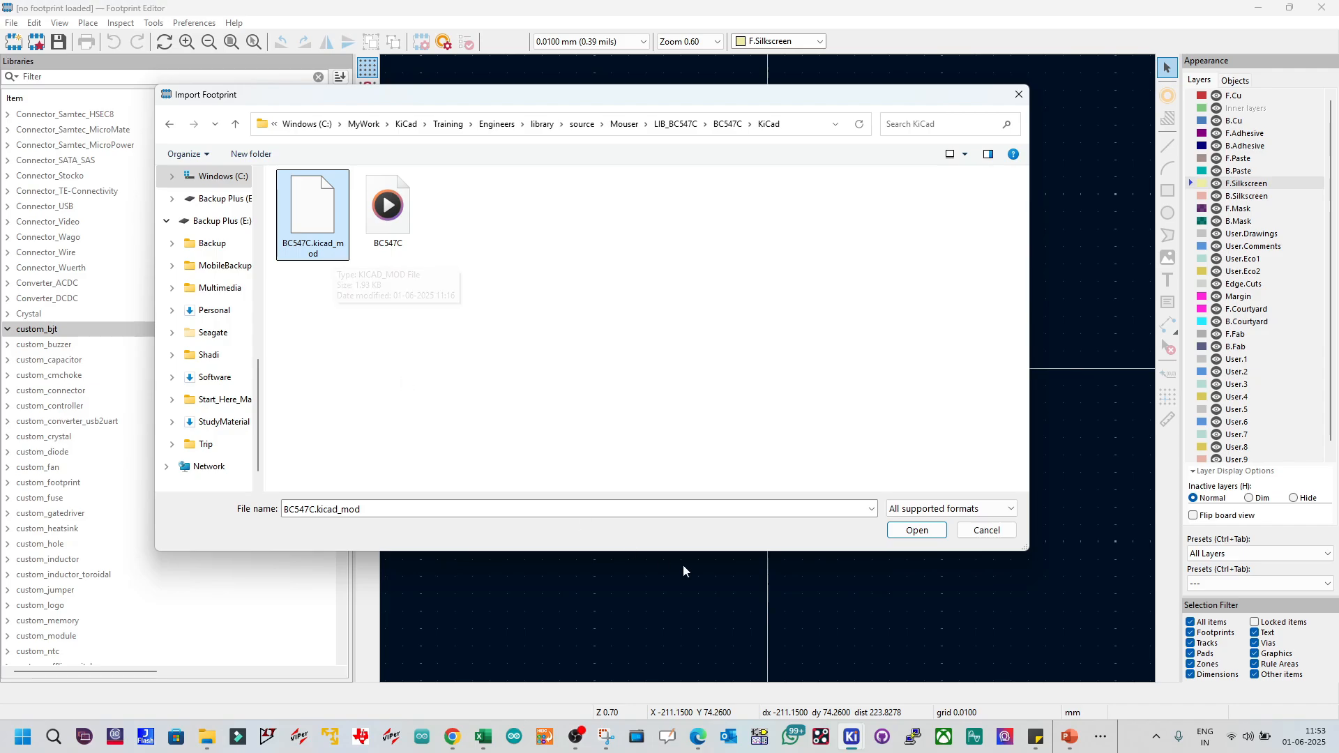
click(926, 532)
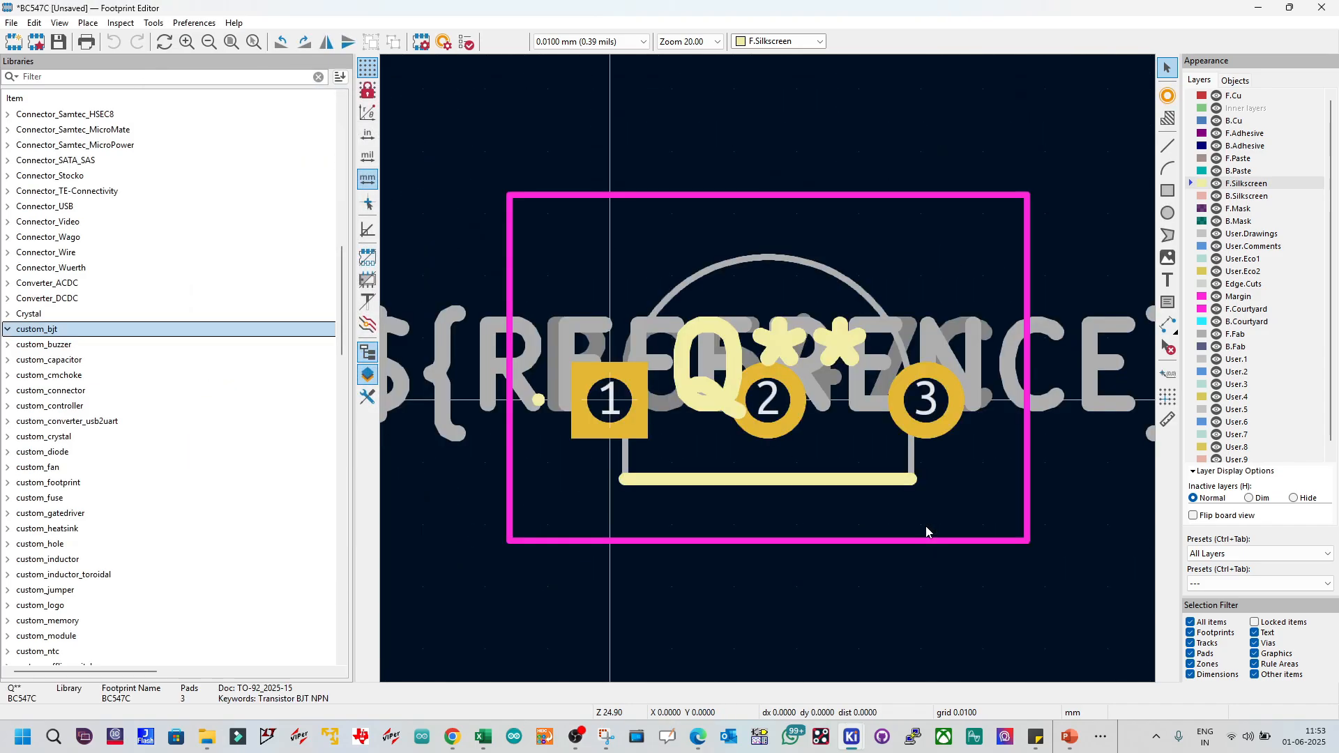
scroll(770, 418, down, 2)
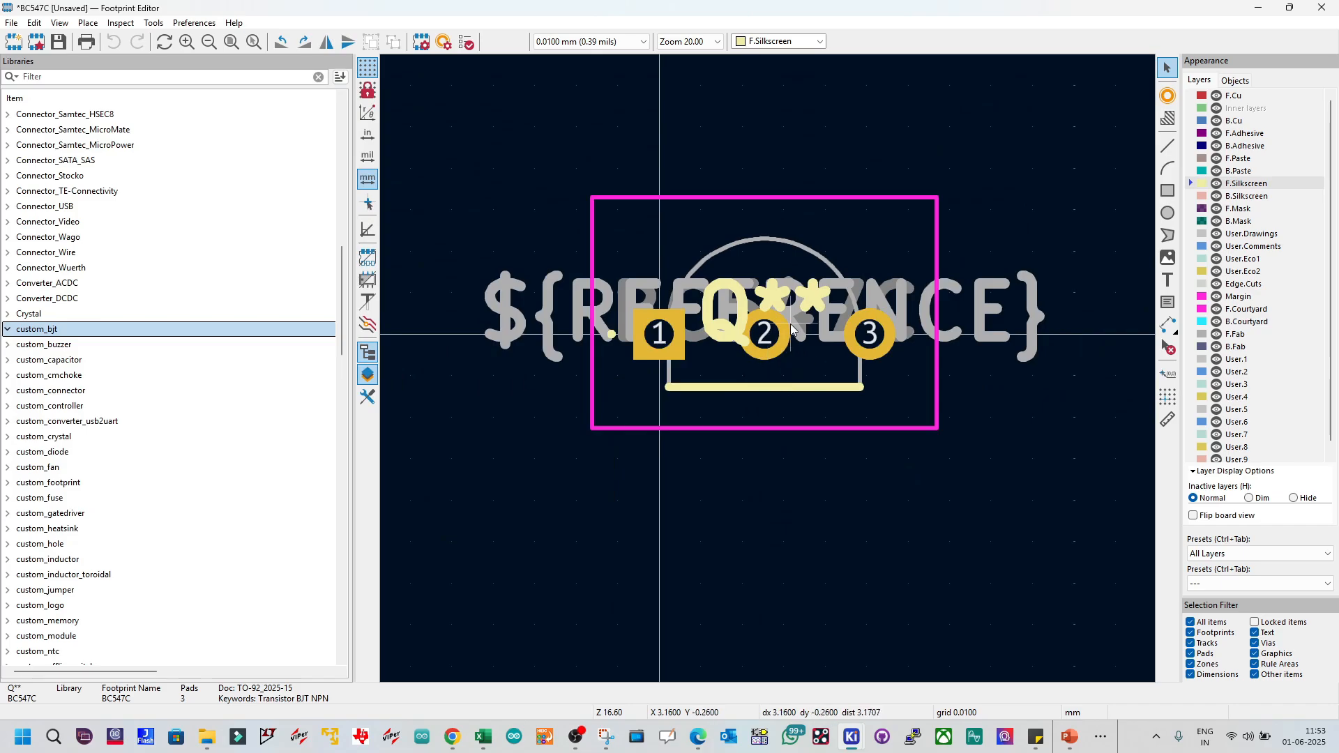
click(8, 330)
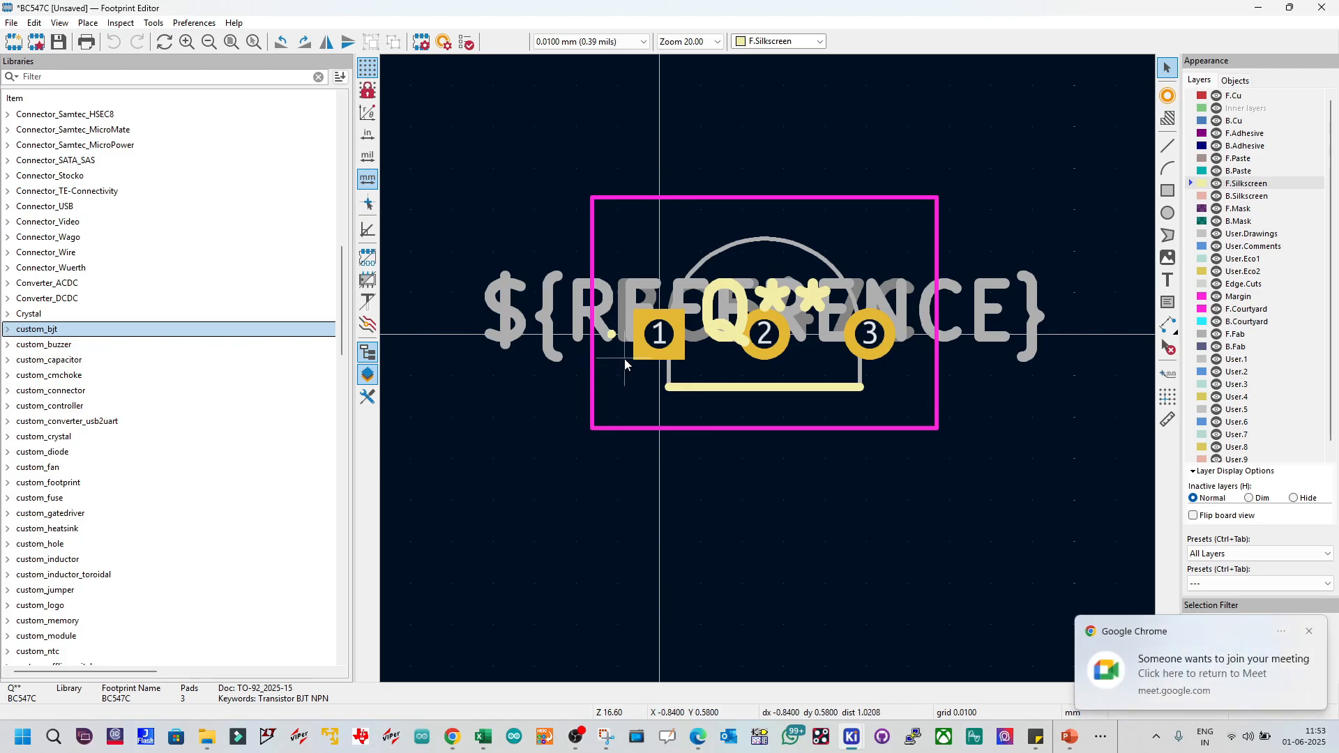
Step: Switch to the Google Meet call in Chrome, admit the waiting participant, and return to the Footprint Editor
click(1244, 685)
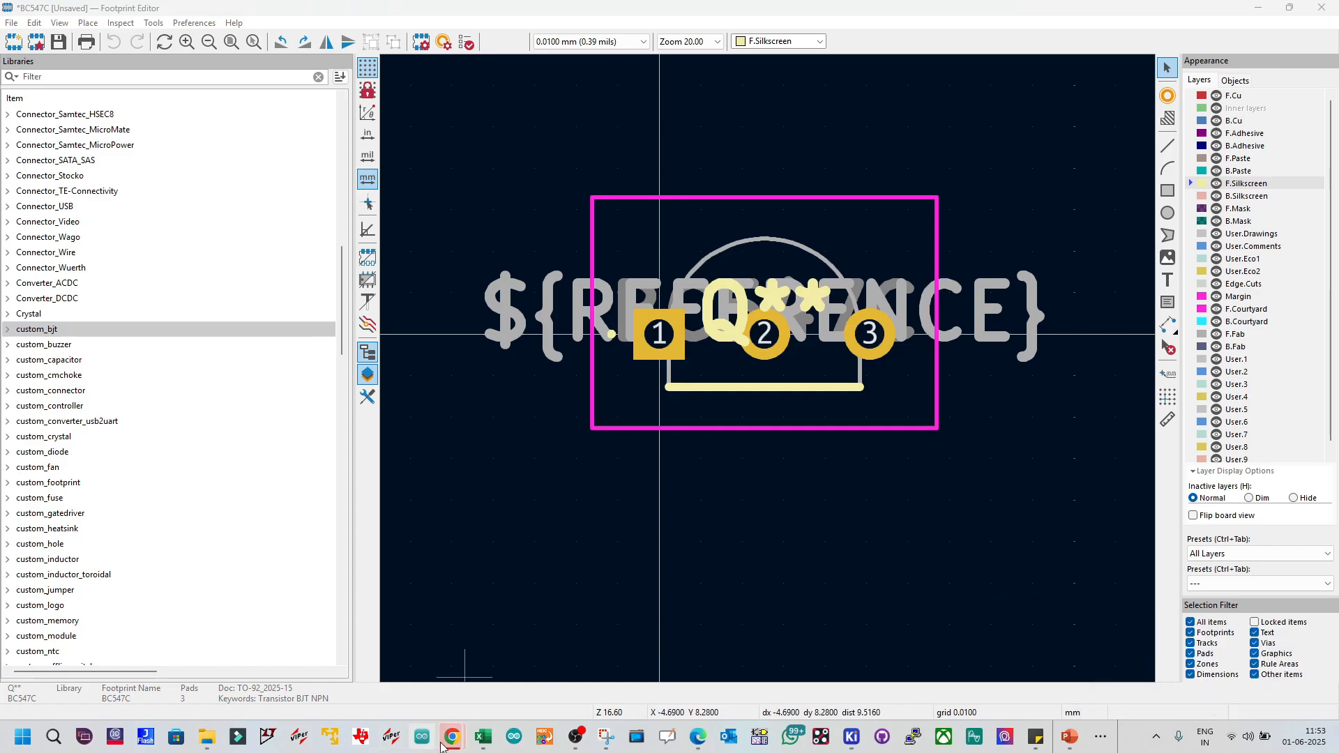
mouse_move(450, 739)
click(513, 668)
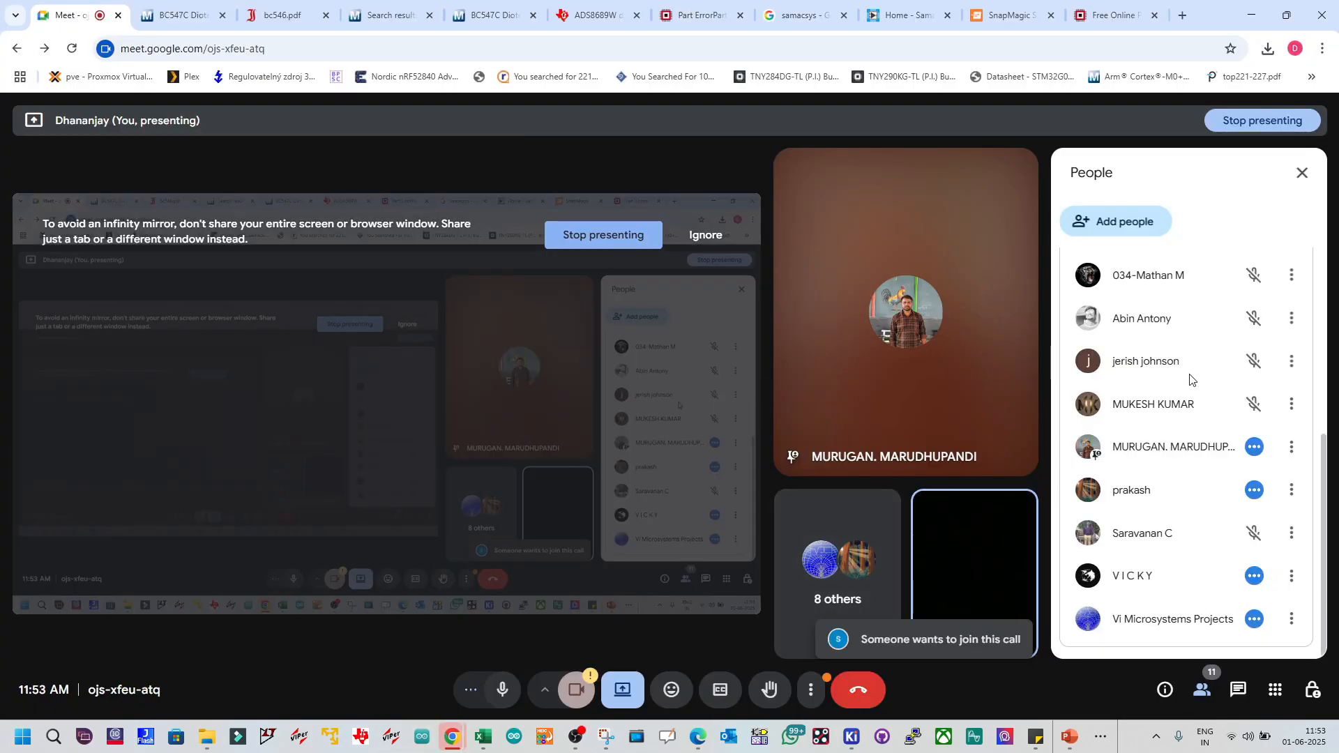
scroll(1190, 379, up, 5)
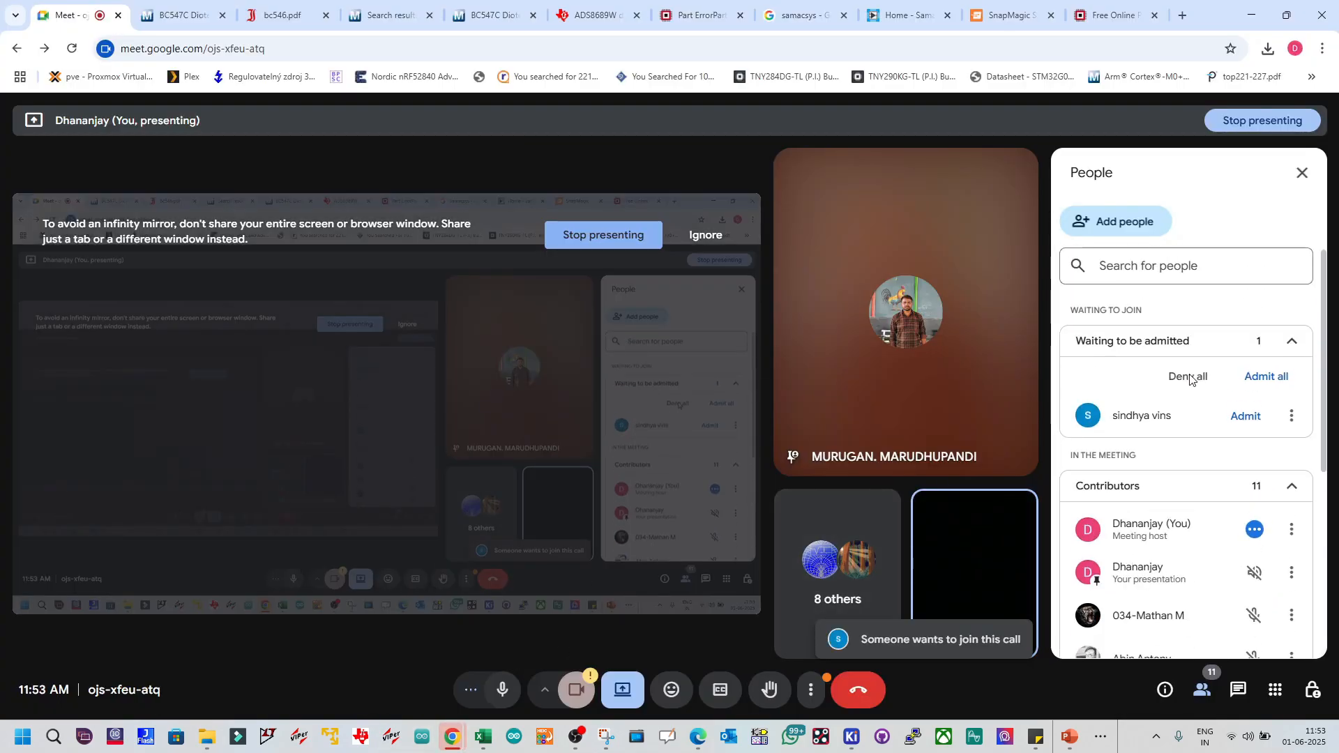
click(1240, 422)
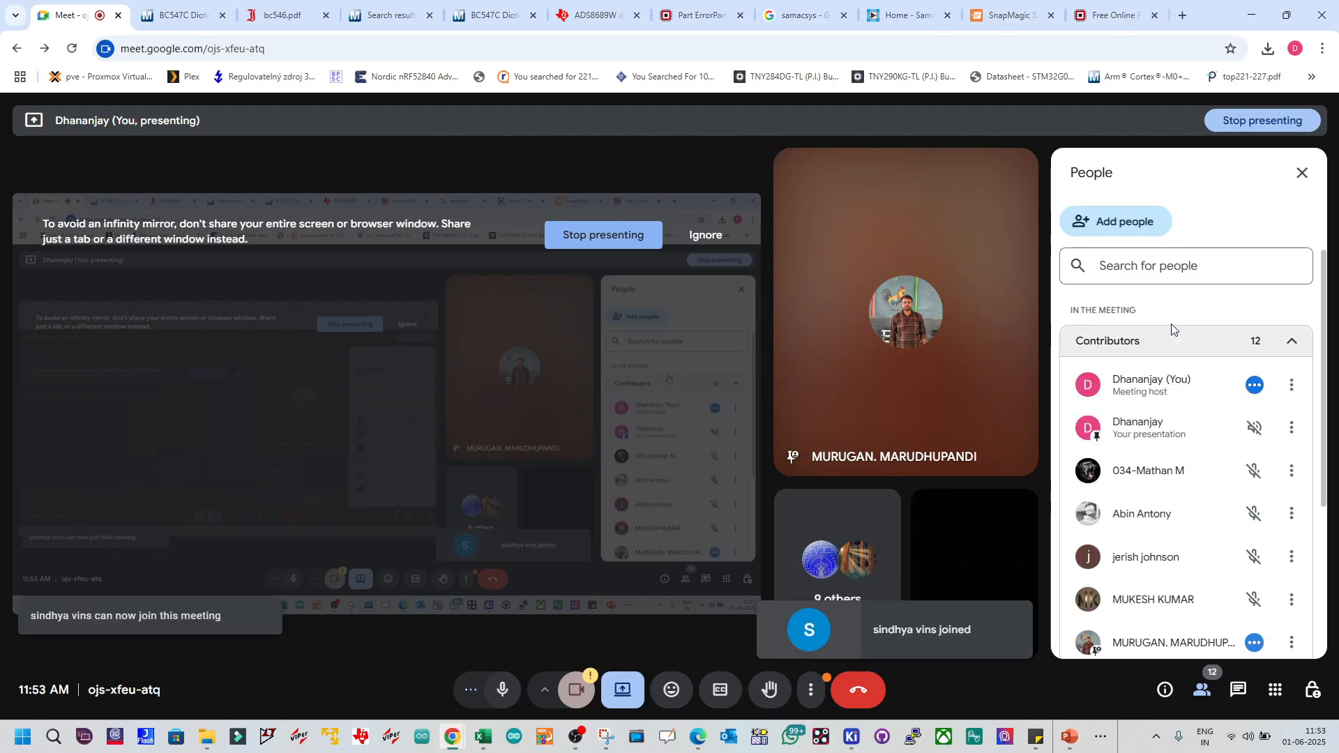
click(1252, 15)
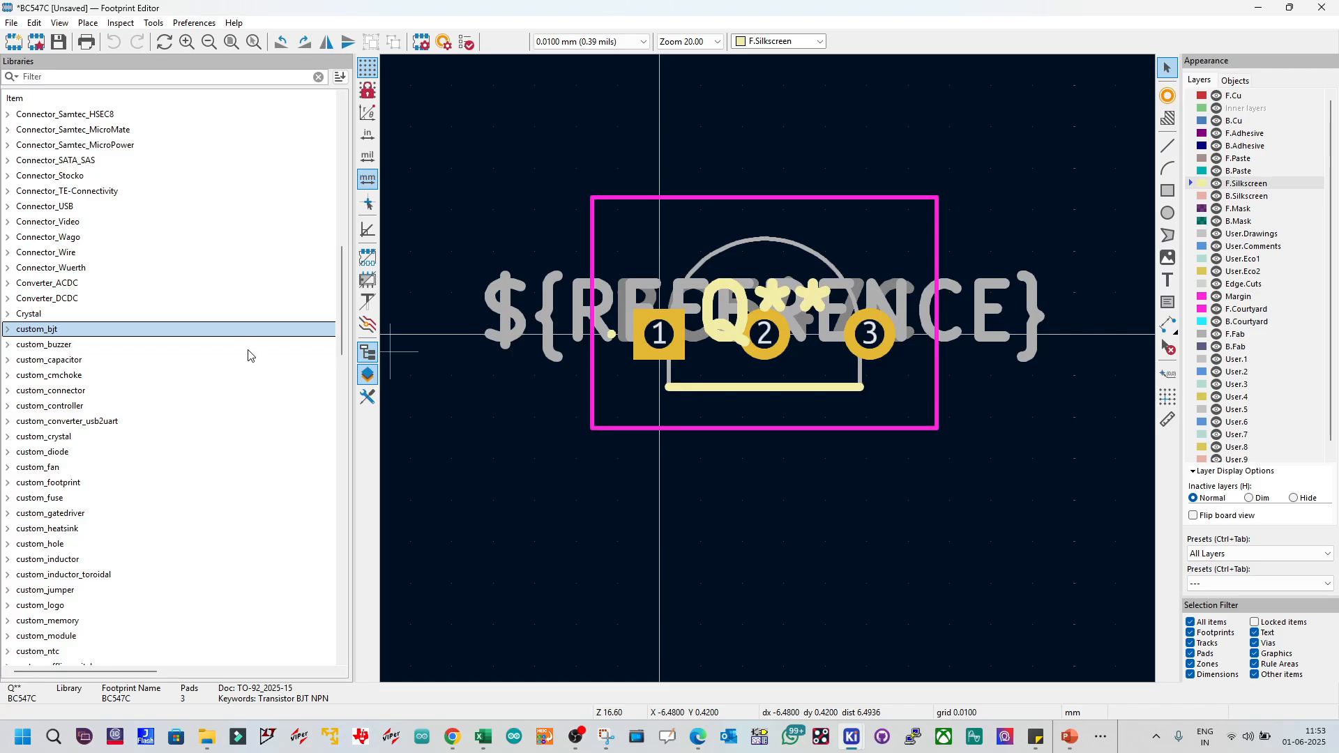
right_click(31, 333)
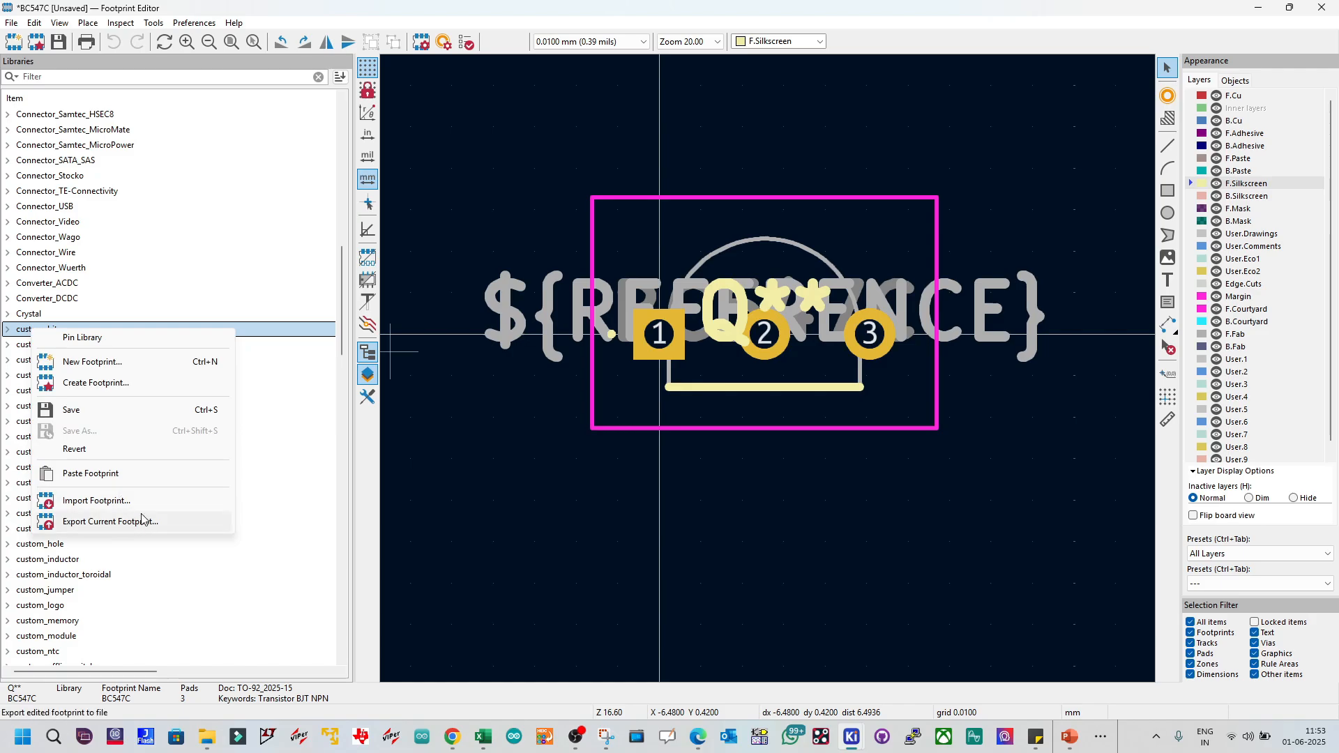
click(96, 501)
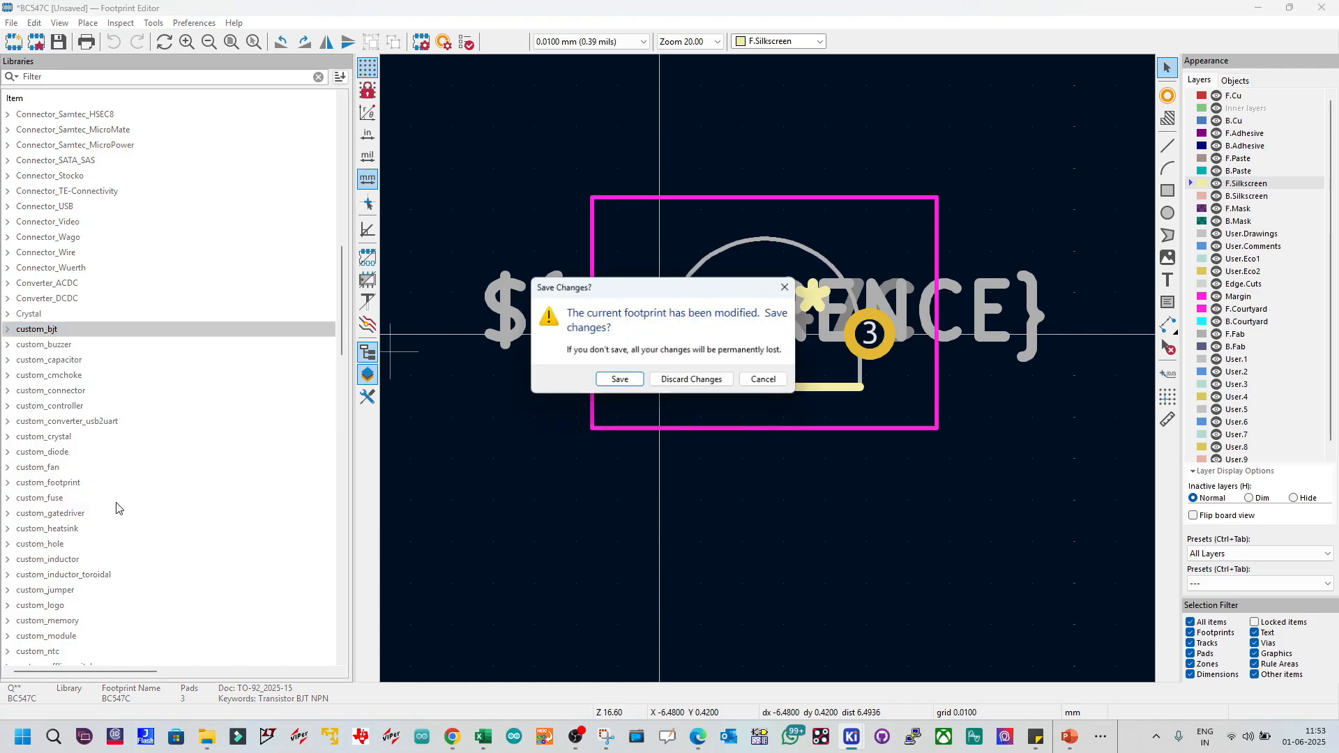
click(764, 380)
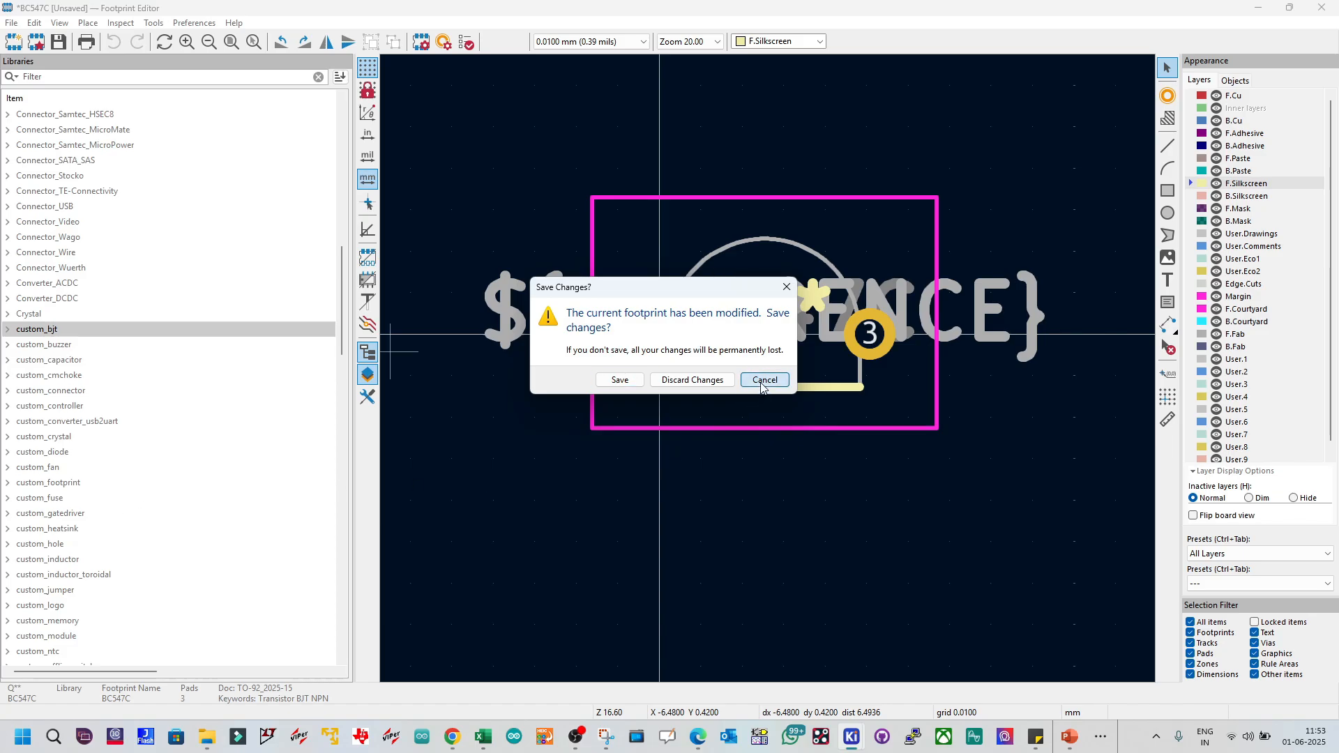
Step: Save the imported footprint under the name BC547C in the custom_bjt library
click(8, 331)
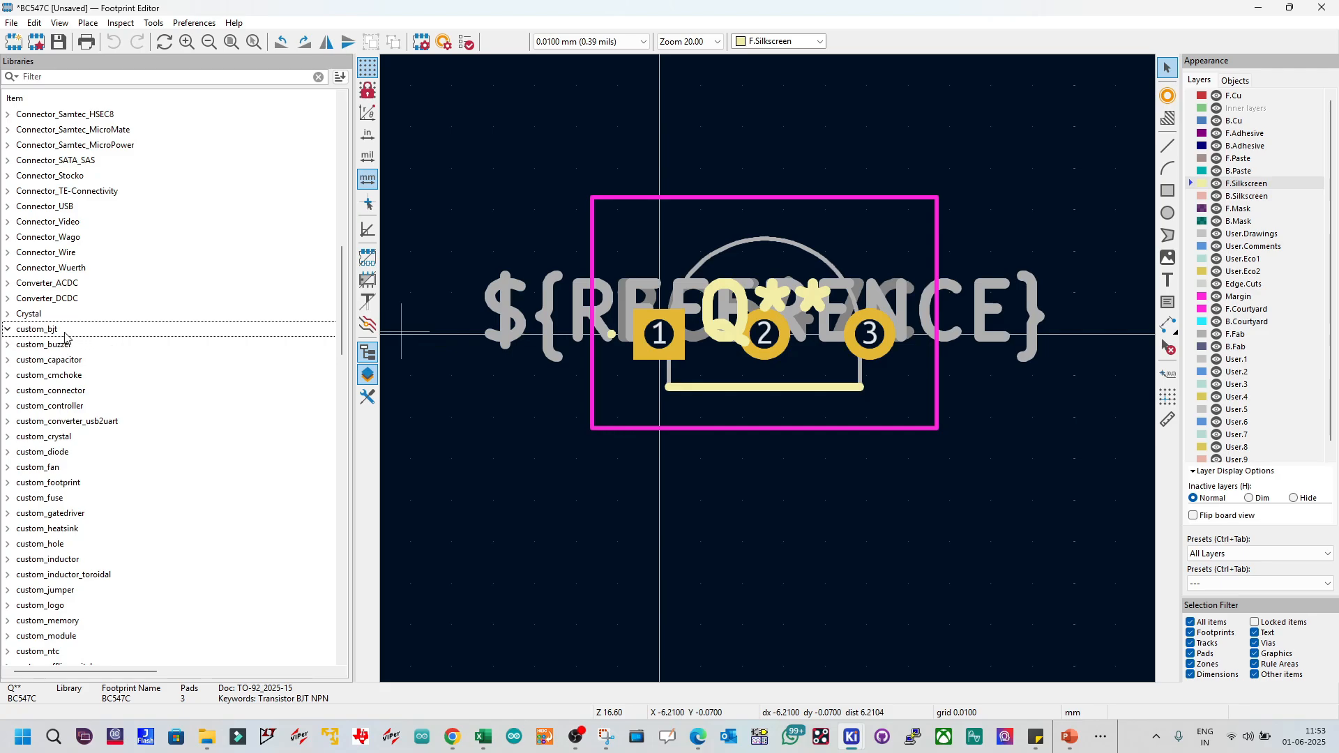
click(66, 45)
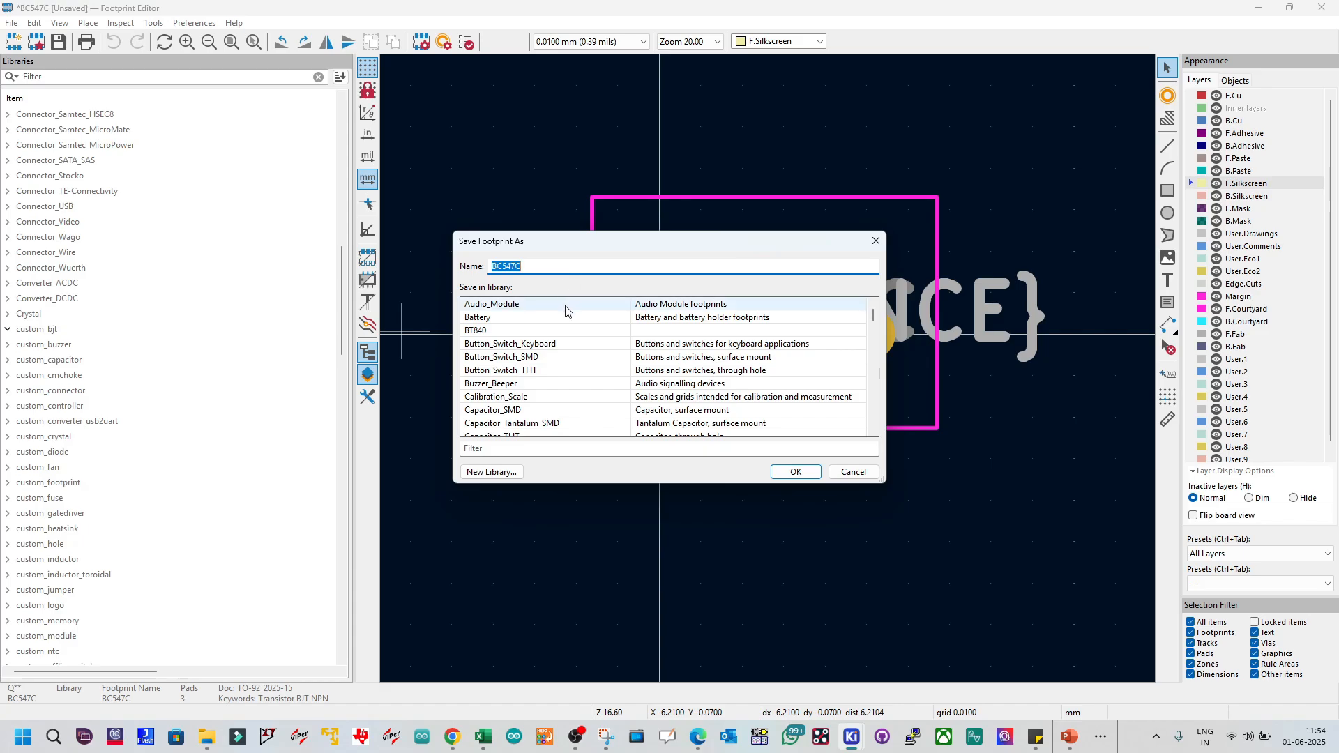
scroll(516, 352, down, 2)
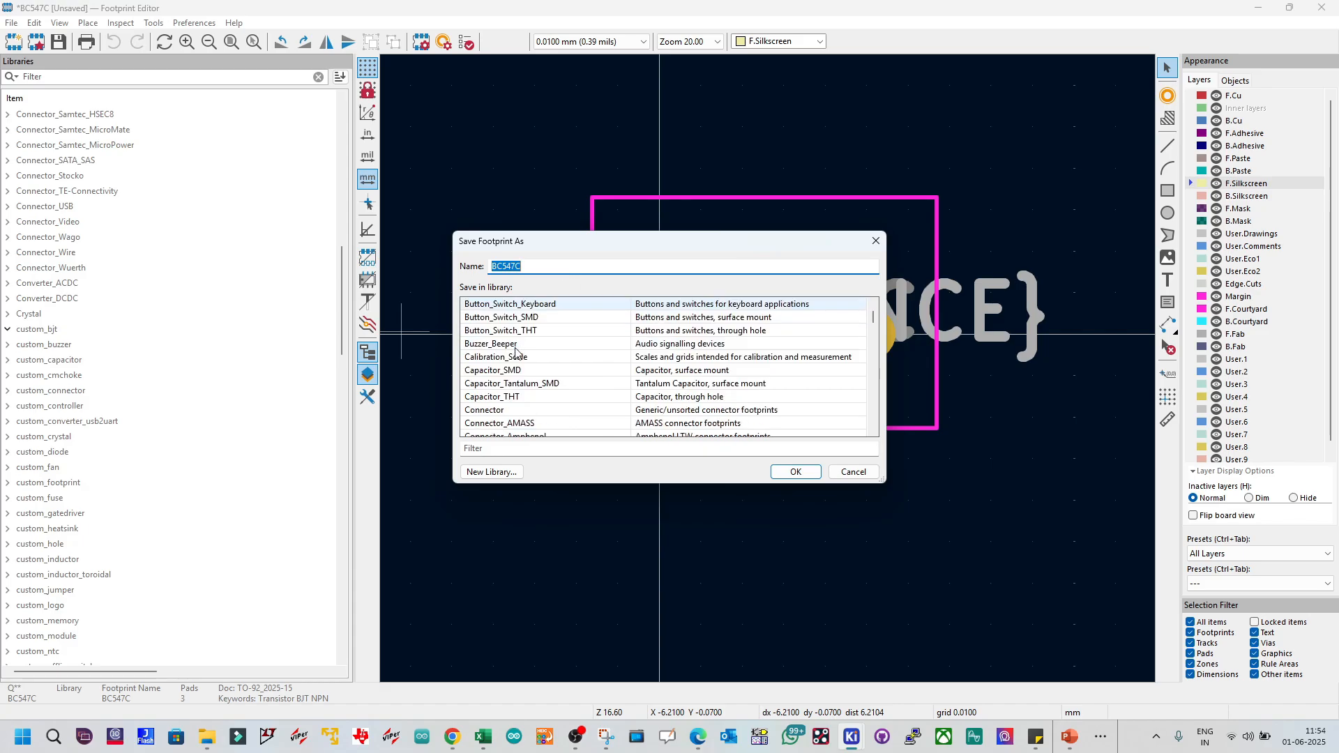
scroll(555, 353, down, 2)
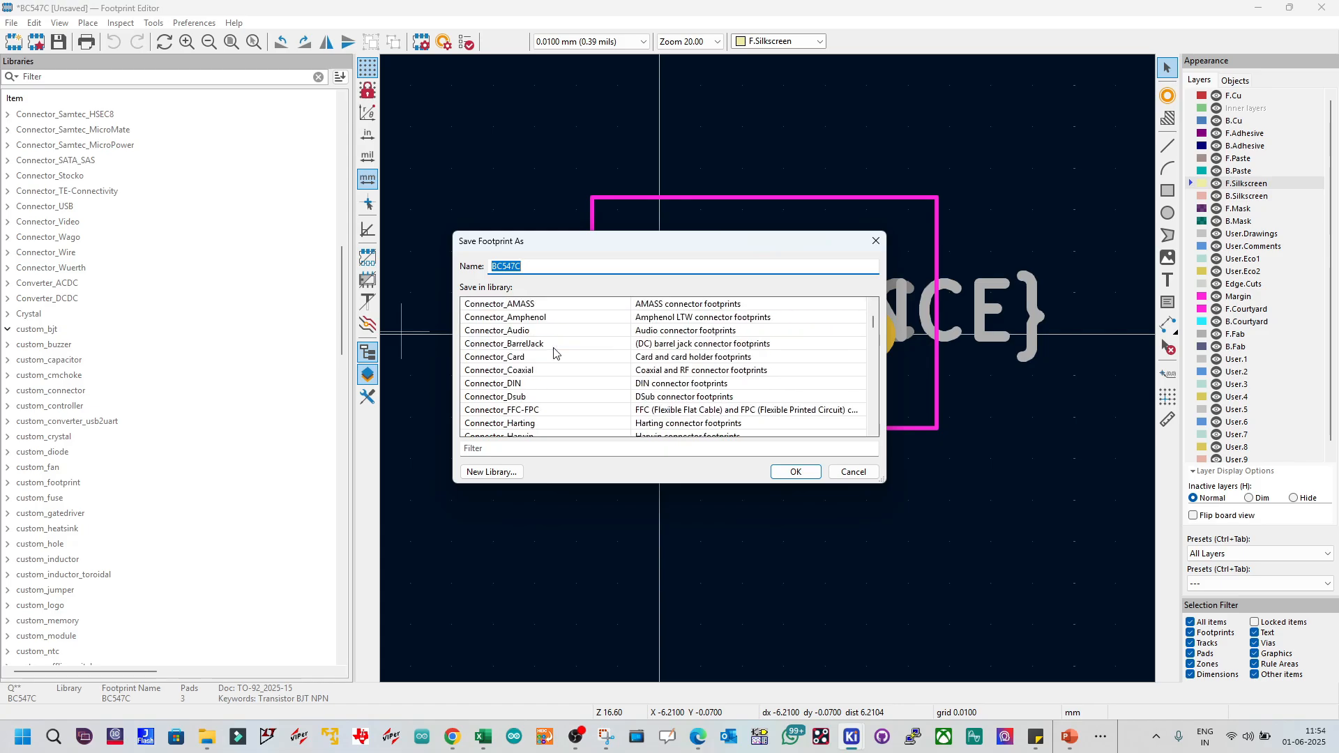
scroll(555, 353, down, 8)
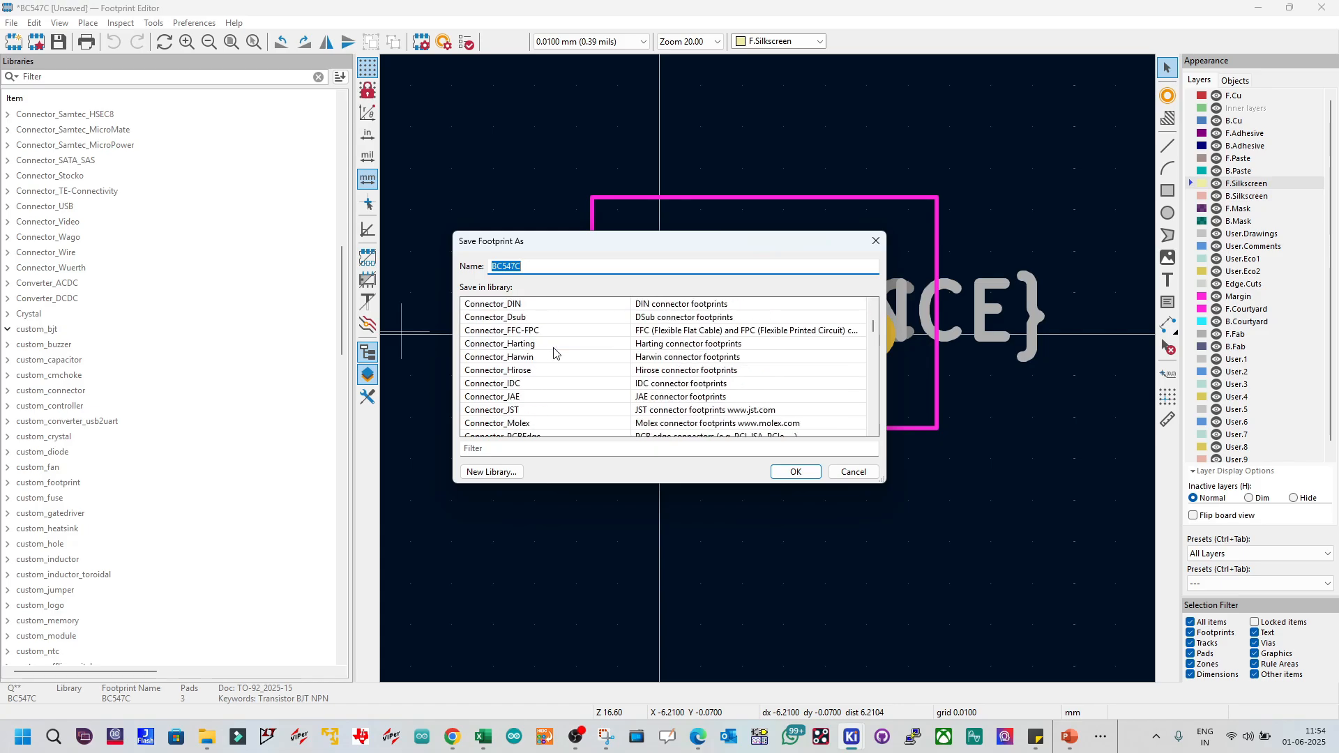
scroll(555, 353, down, 7)
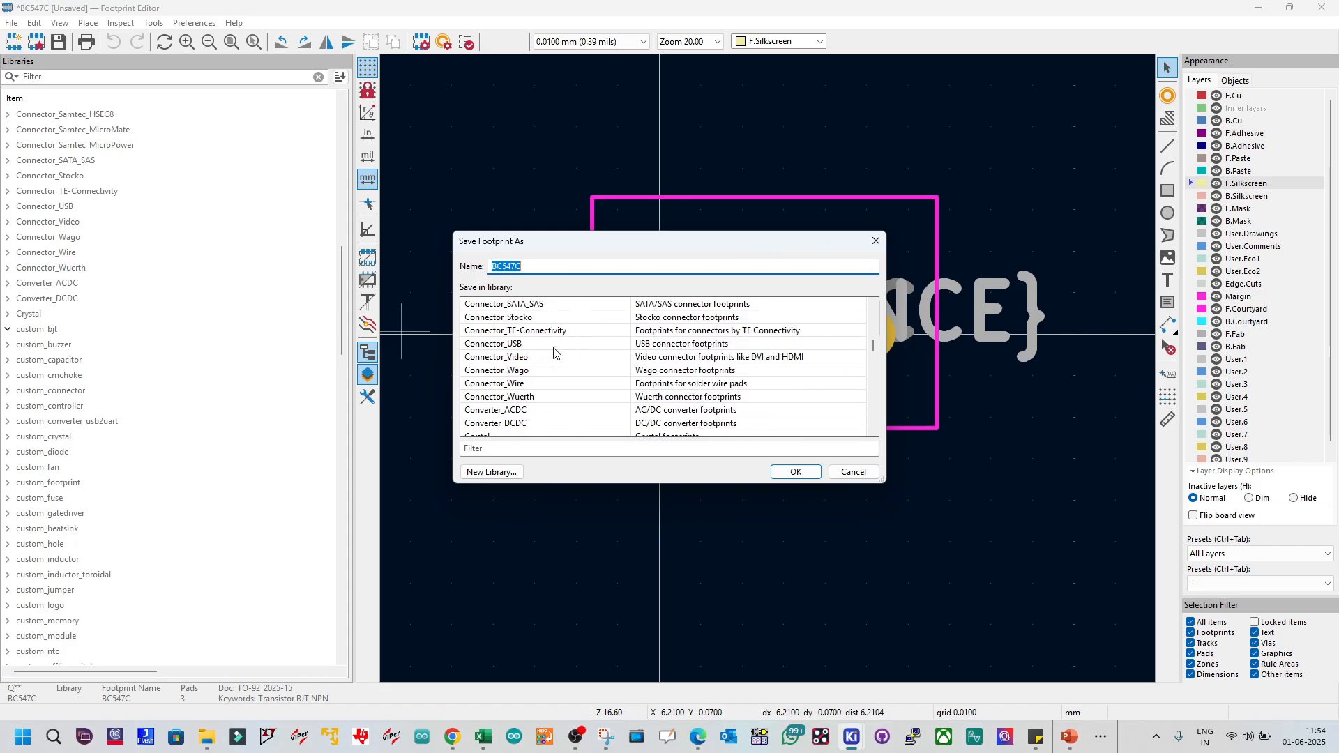
scroll(556, 353, down, 1)
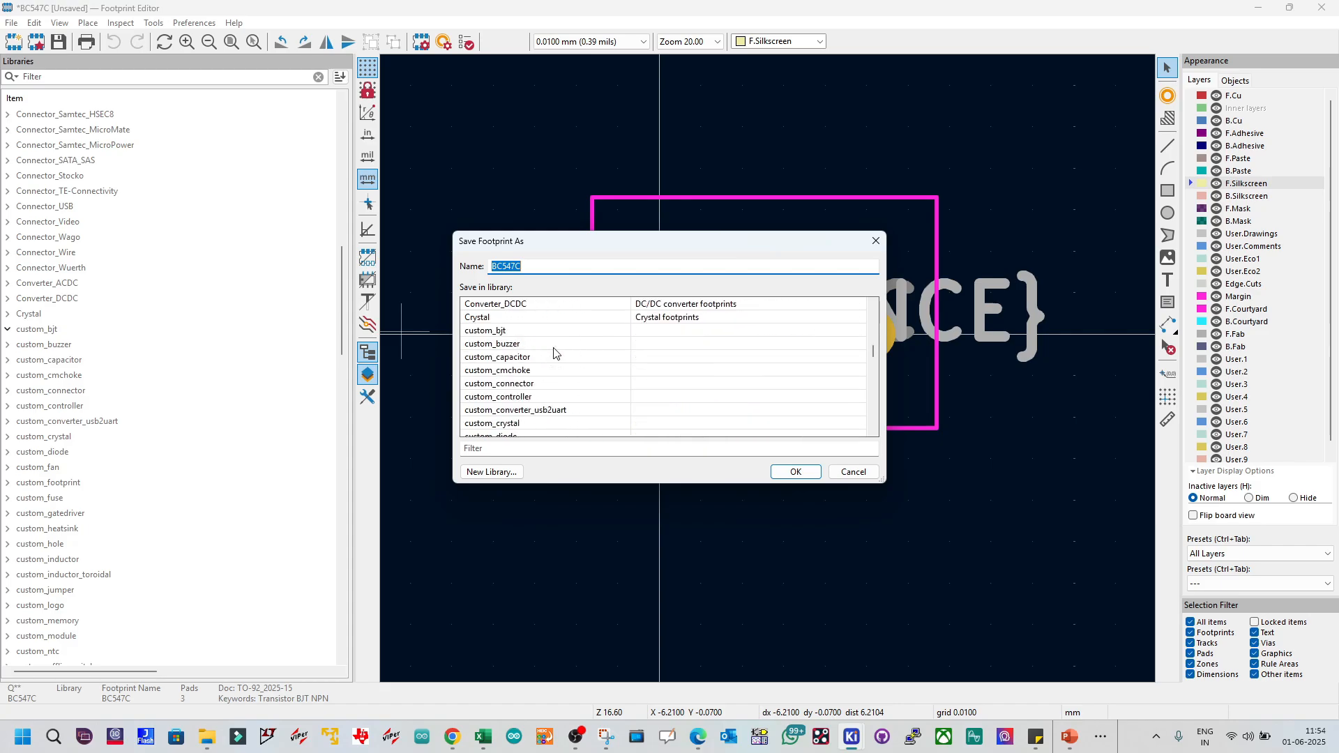
scroll(556, 353, up, 1)
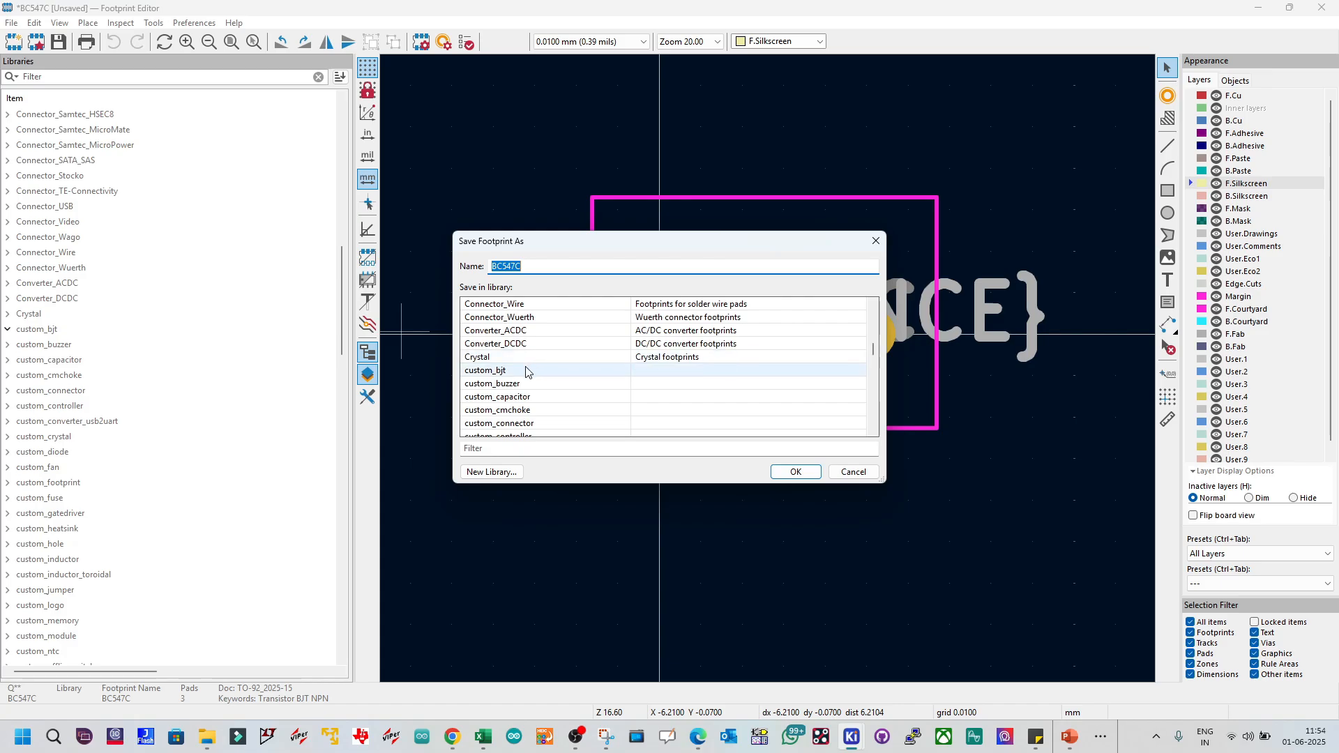
click(526, 371)
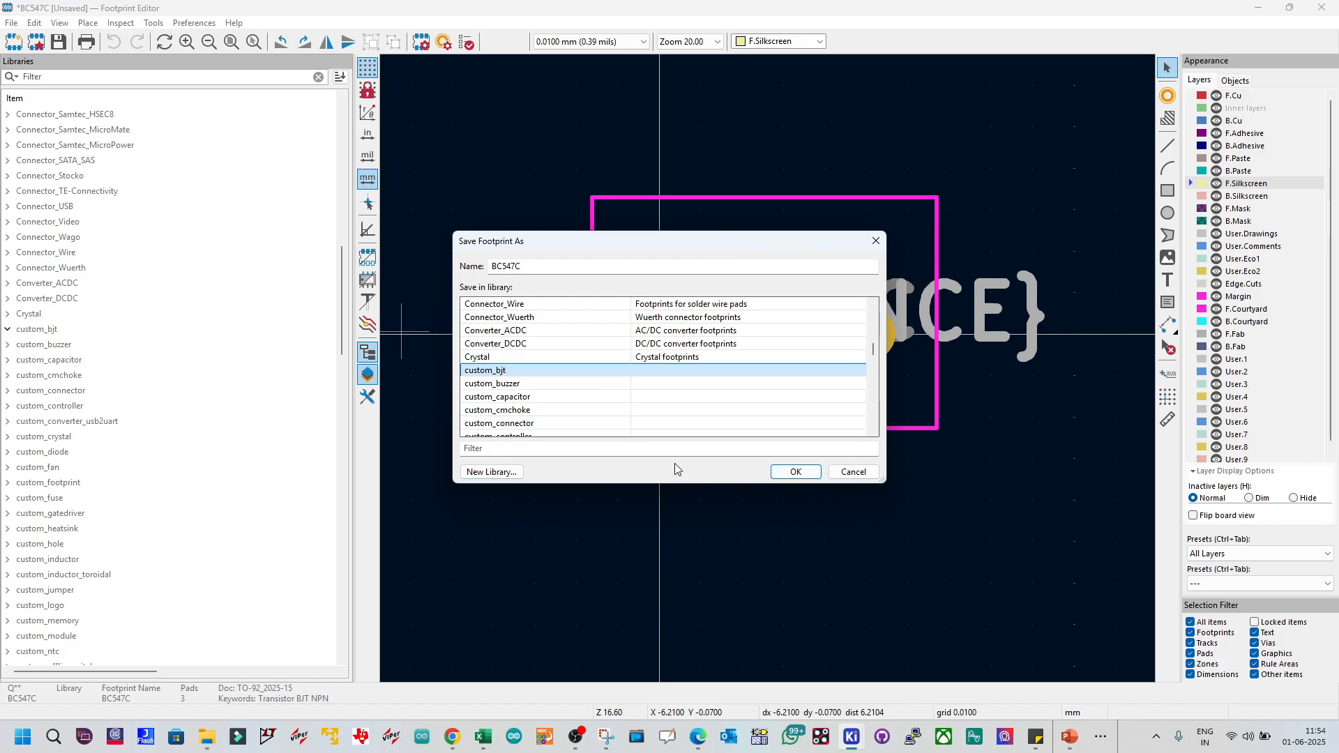
click(778, 473)
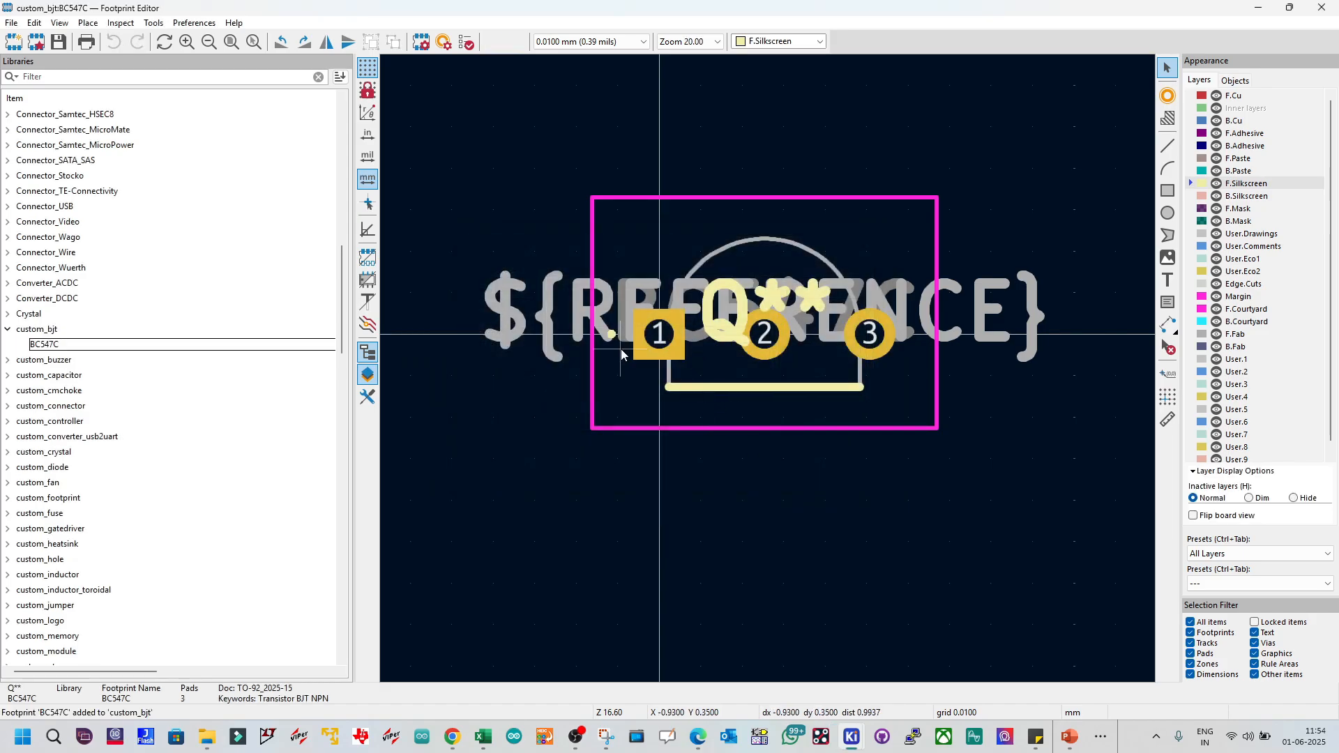
Step: Open the saved BC547C footprint from the custom_bjt library and select its ${REFERENCE} text
click(47, 346)
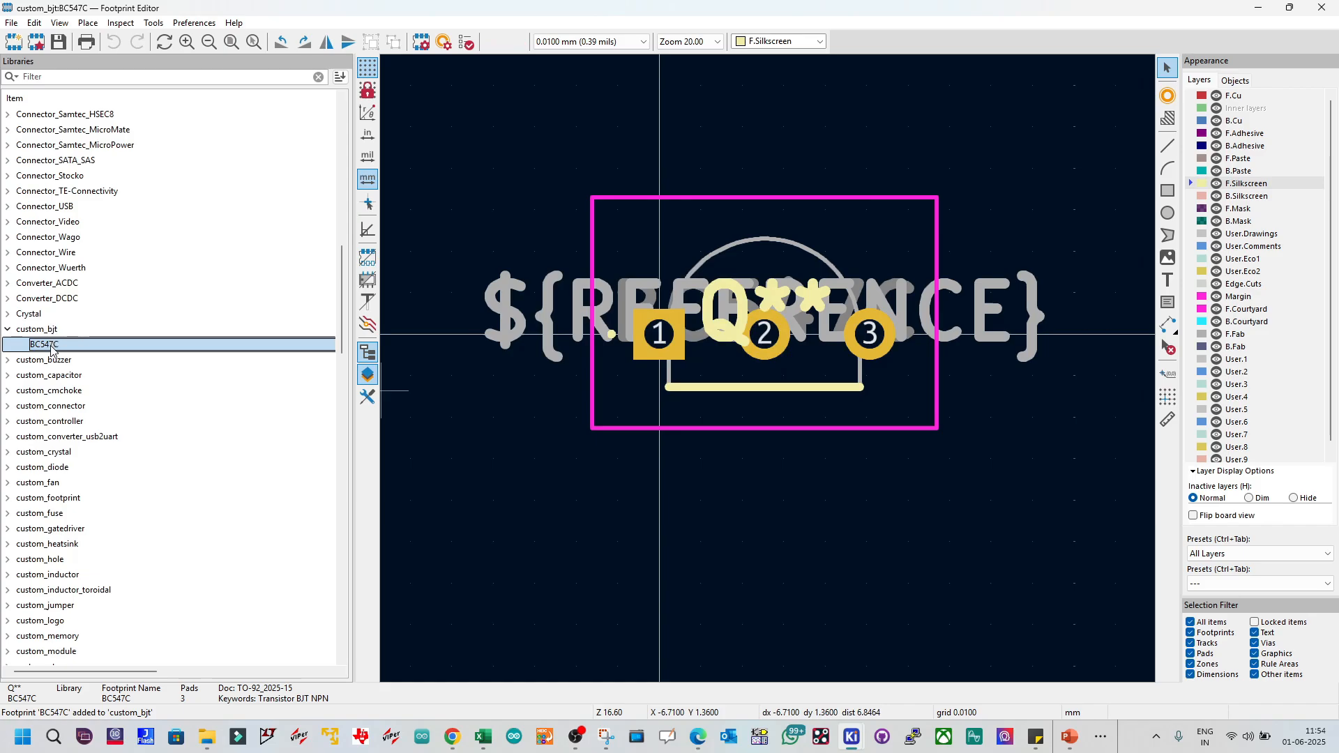
double_click(51, 351)
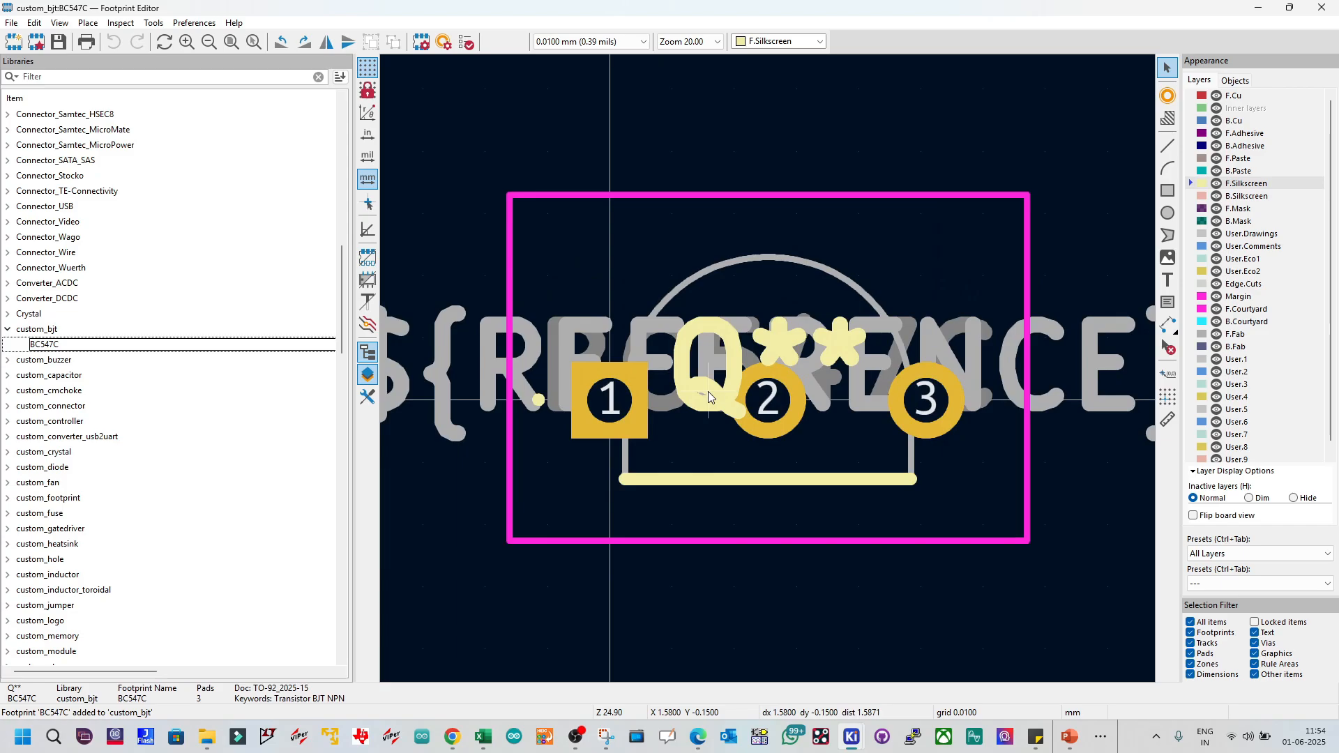
scroll(709, 392, down, 3)
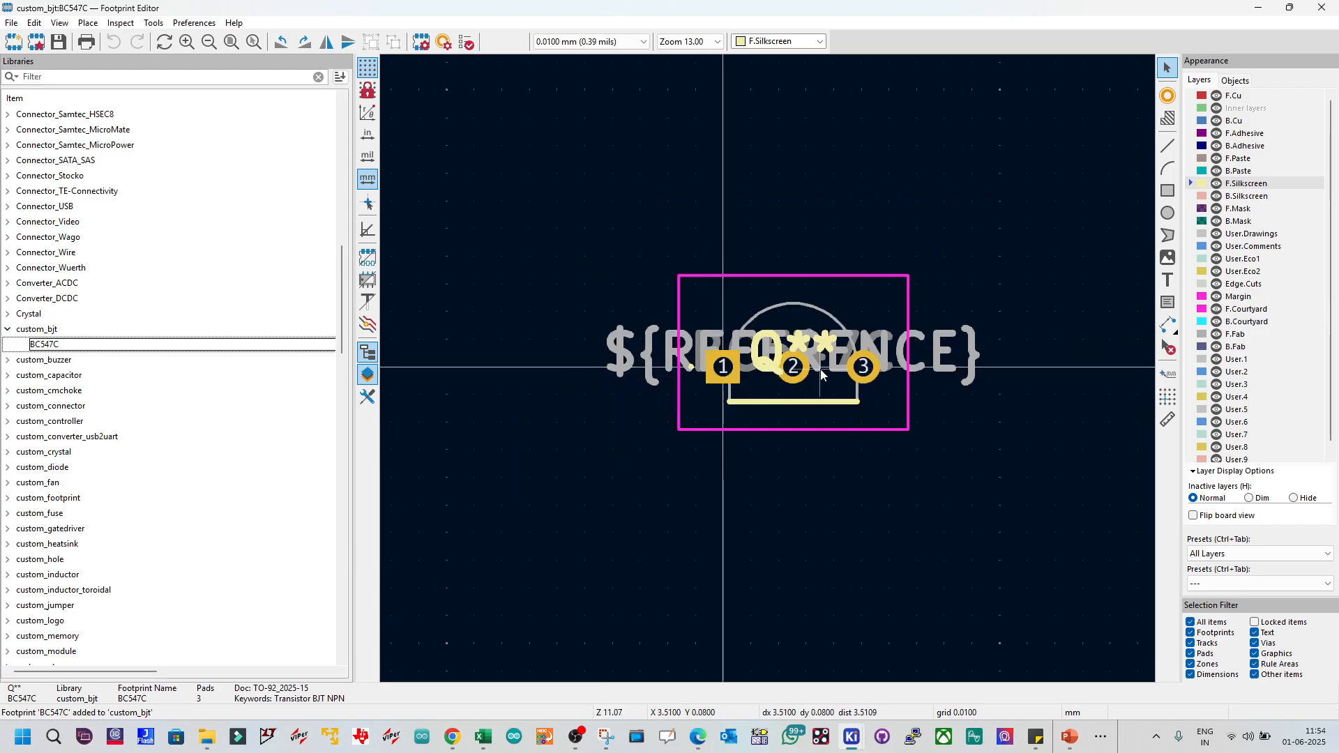
scroll(820, 370, up, 2)
click(463, 326)
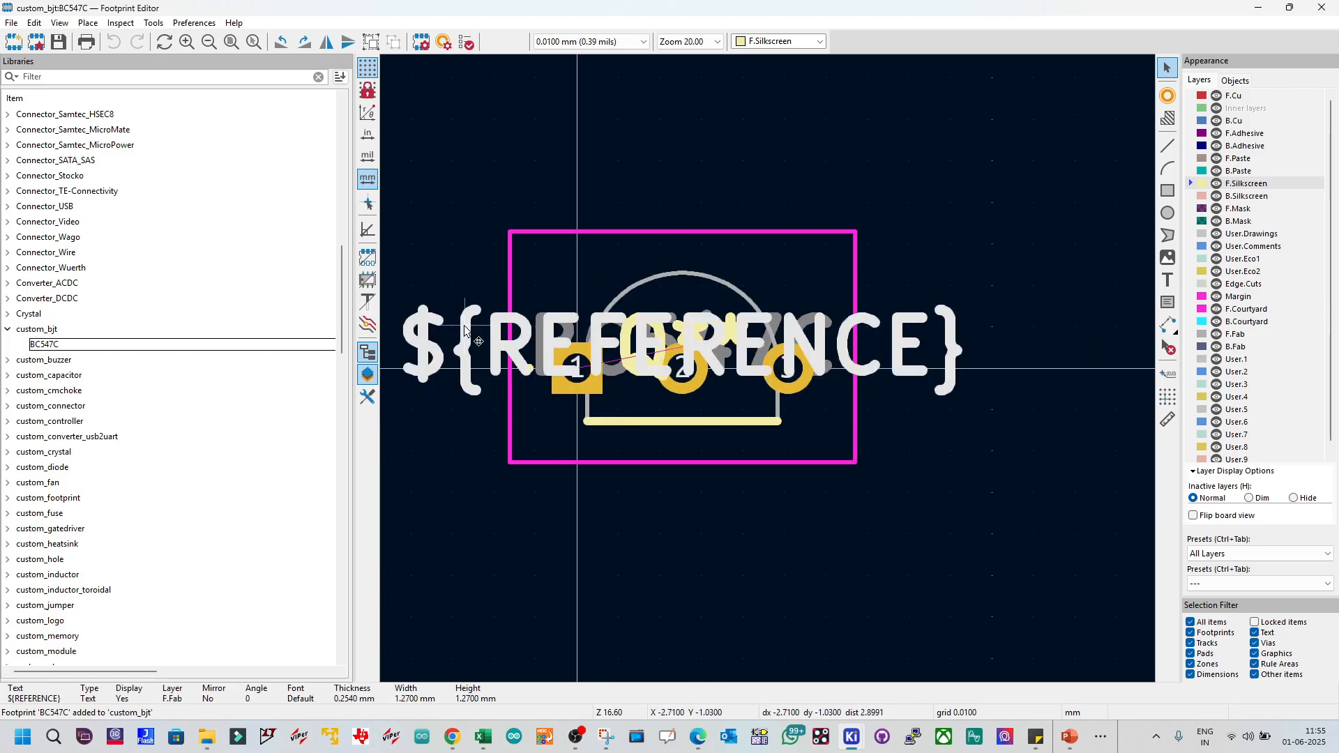
Step: Move the ${REFERENCE} text below the courtyard with the BC547C value text beneath it, and save the footprint
key(m)
click(689, 535)
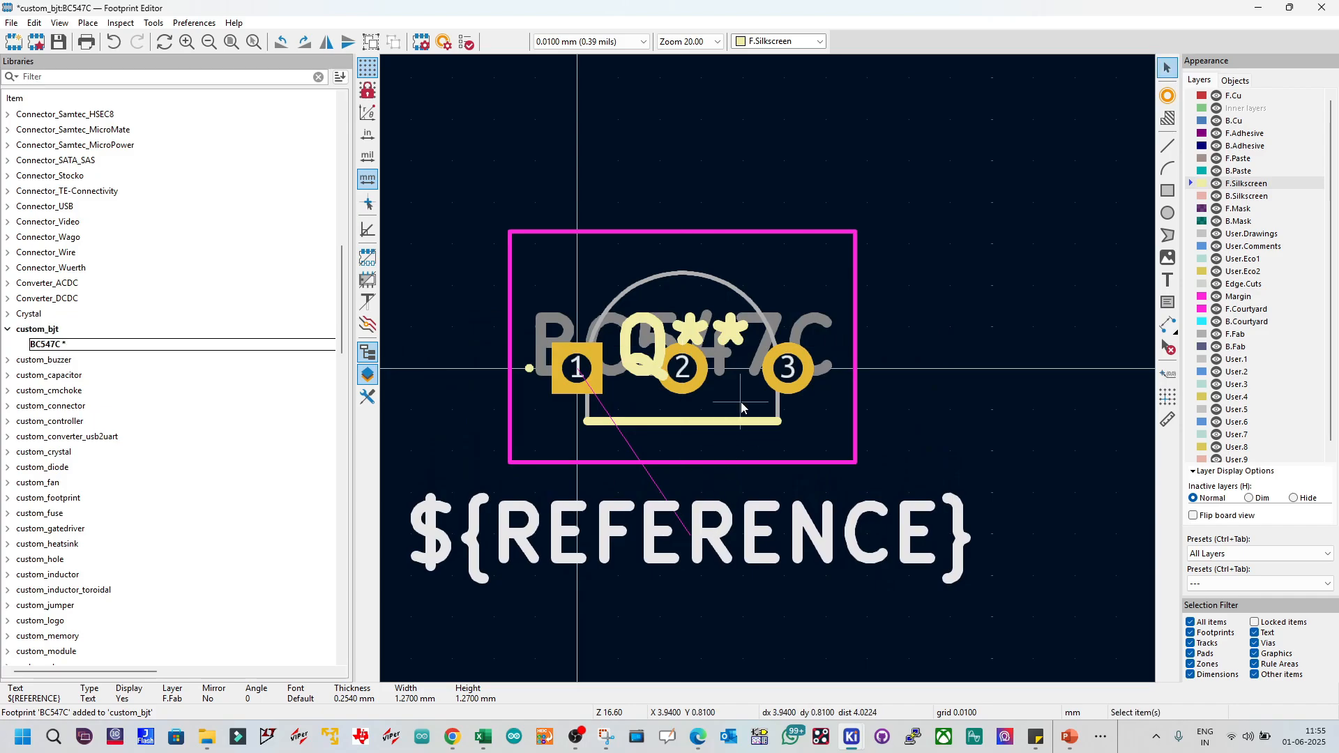
click(558, 332)
key(m)
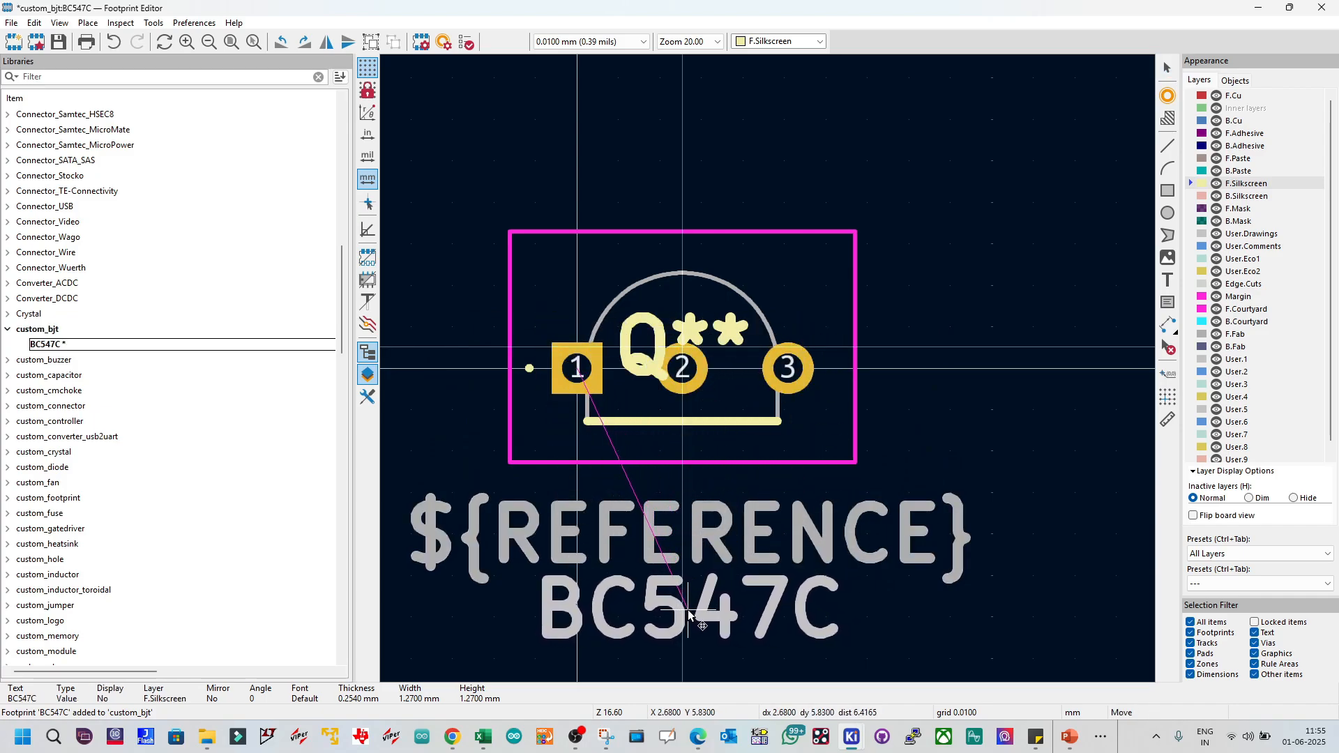
click(684, 609)
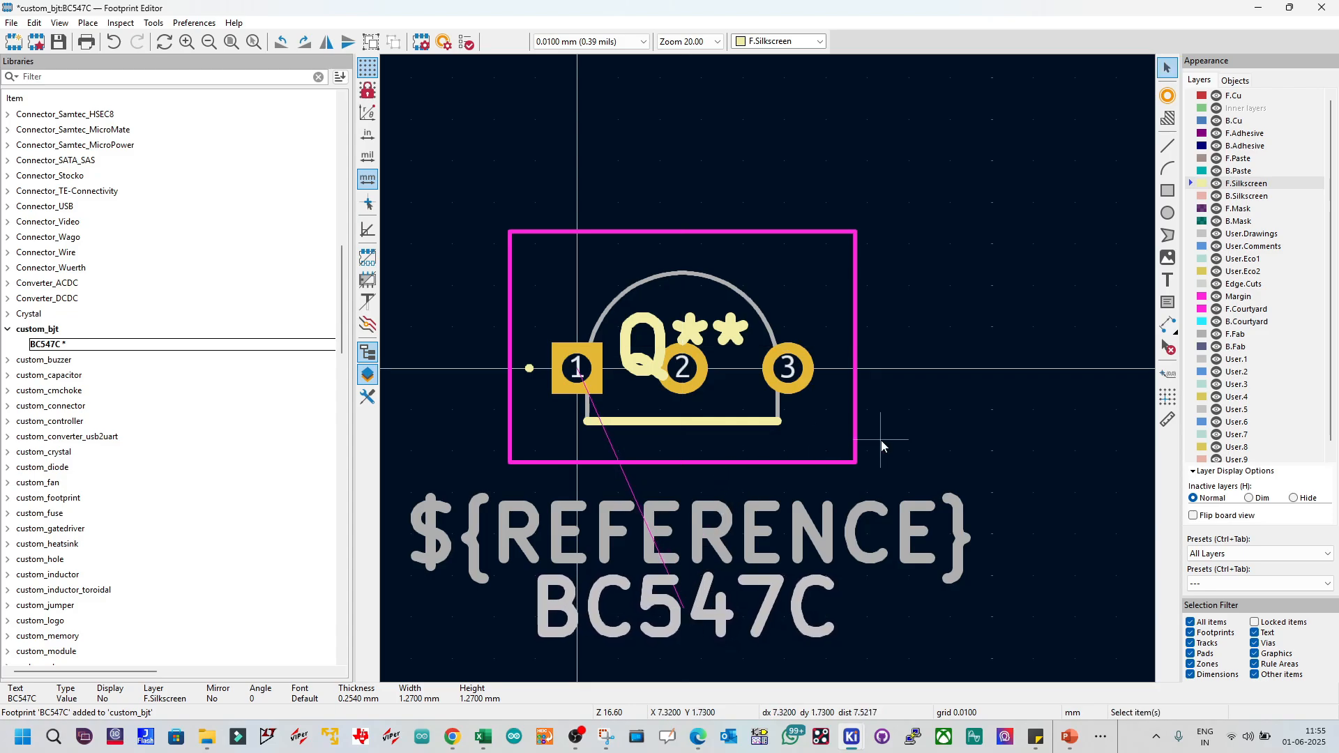
click(907, 433)
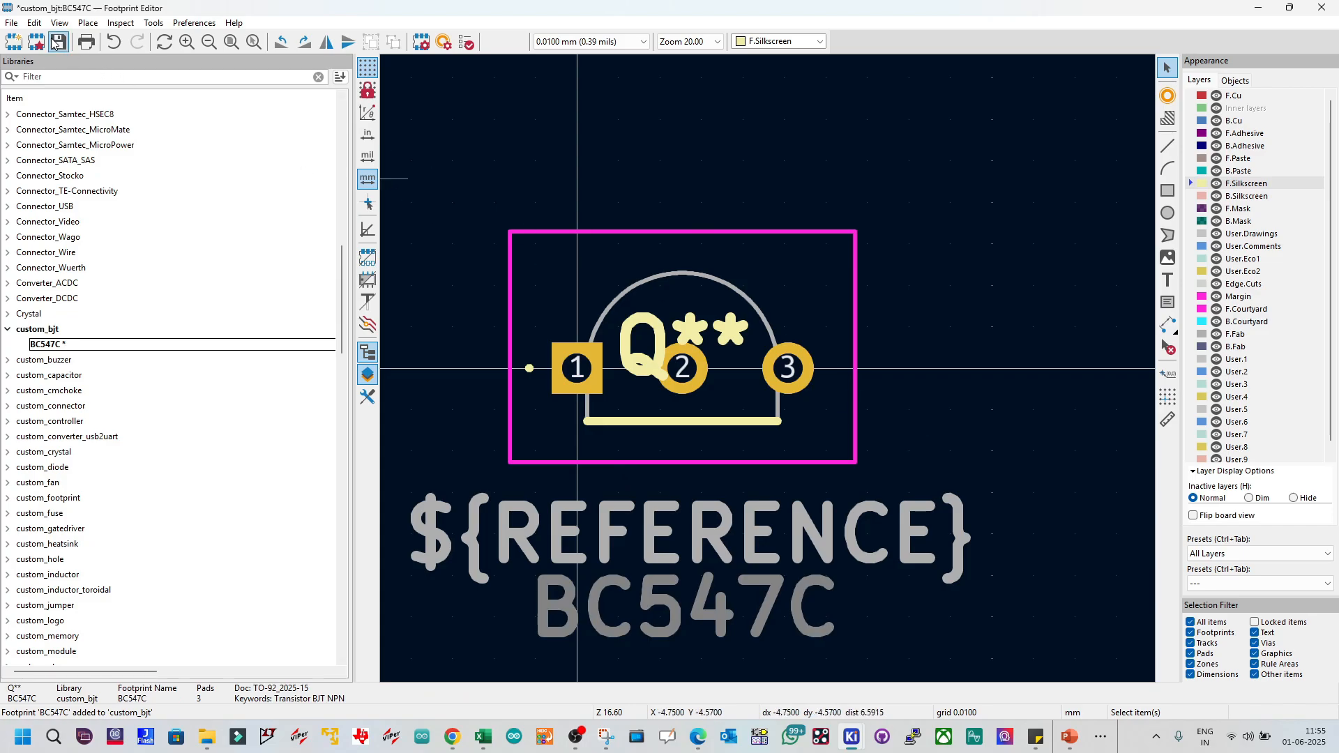
click(56, 43)
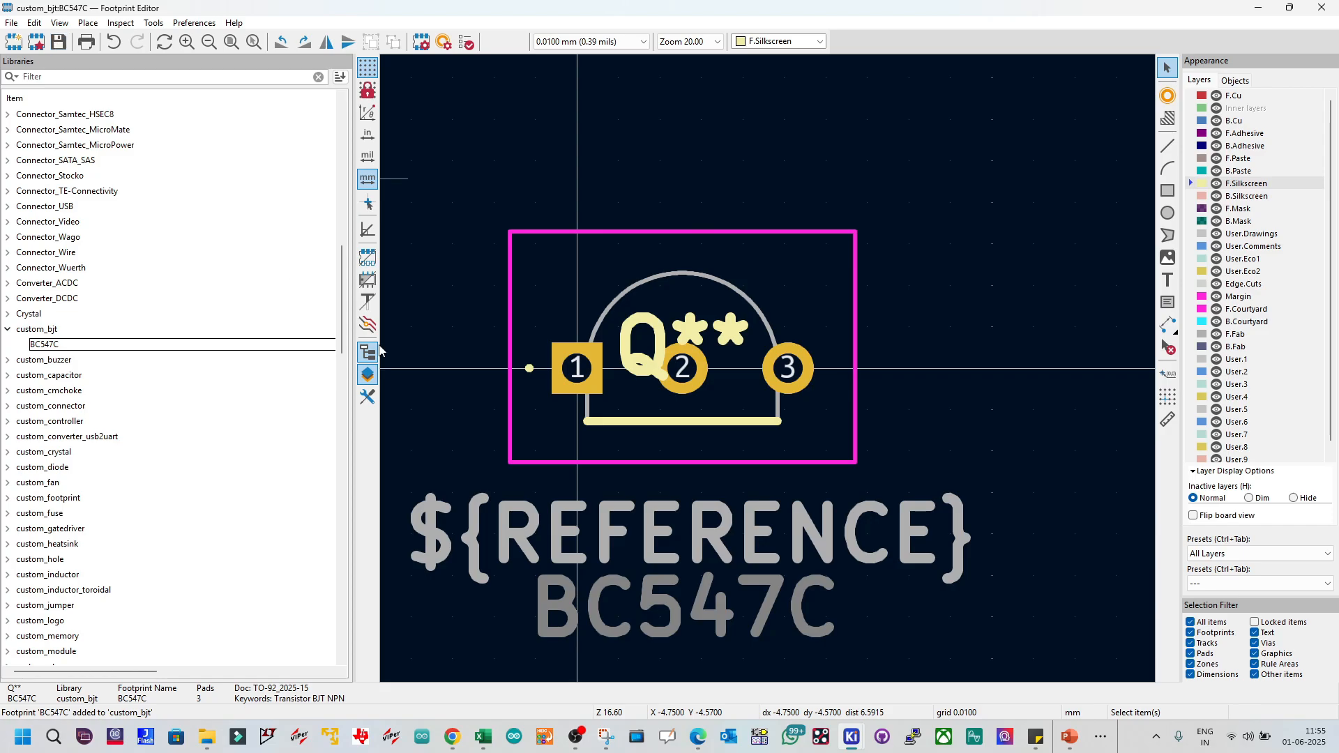
Step: Open the footprint import dialog for the custom_bjt library
click(42, 328)
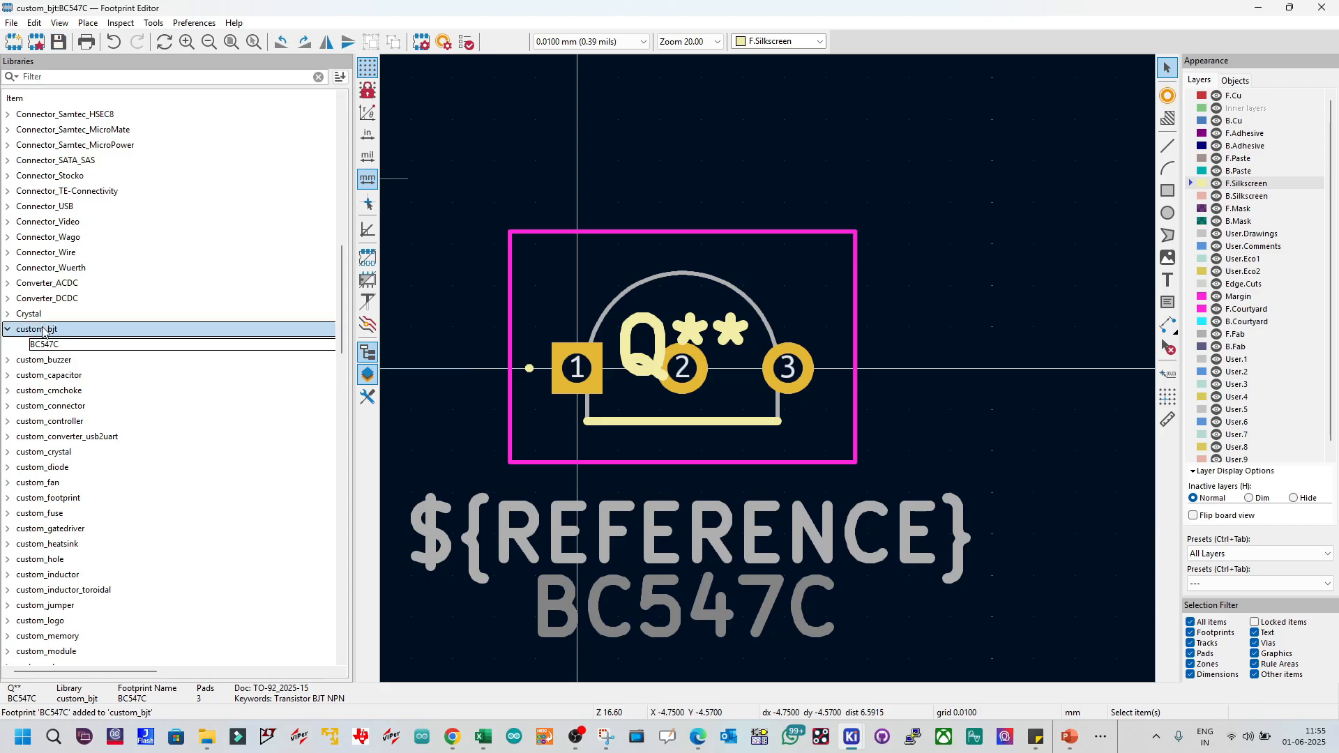
right_click(44, 331)
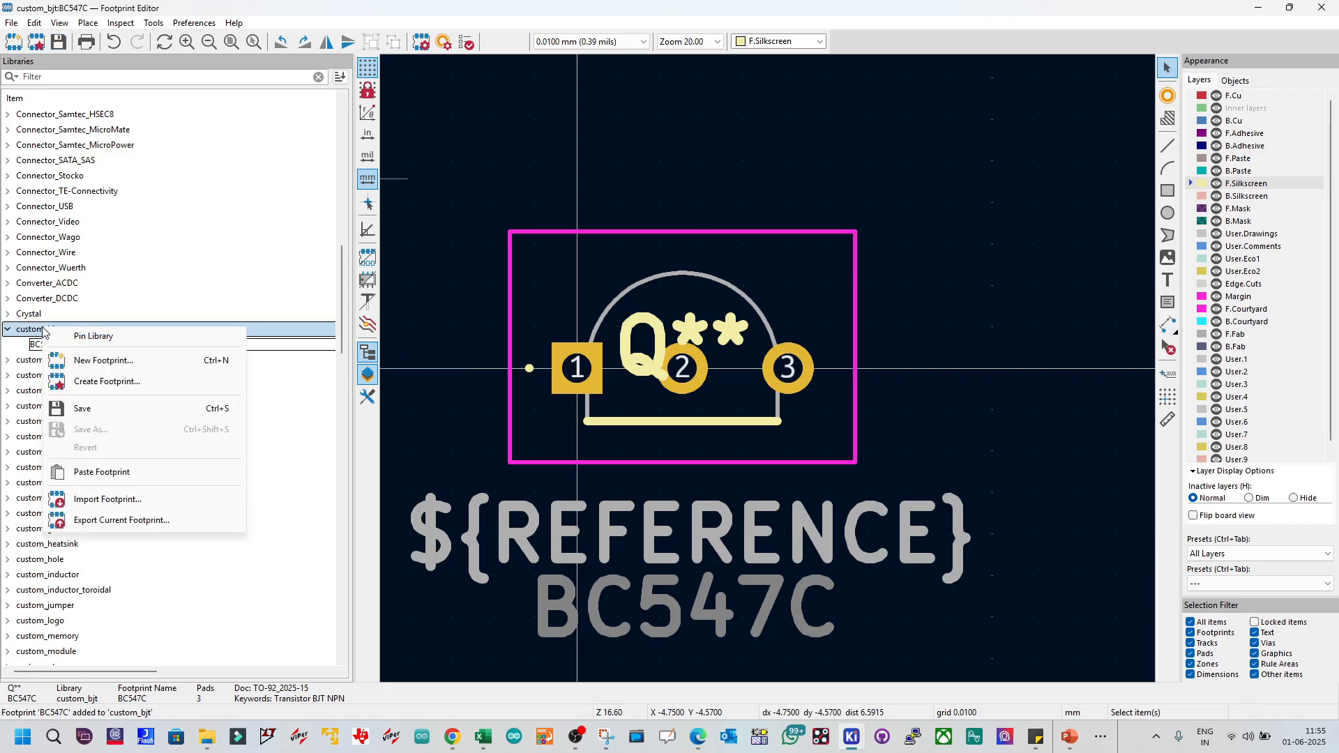
key(Escape)
click(9, 329)
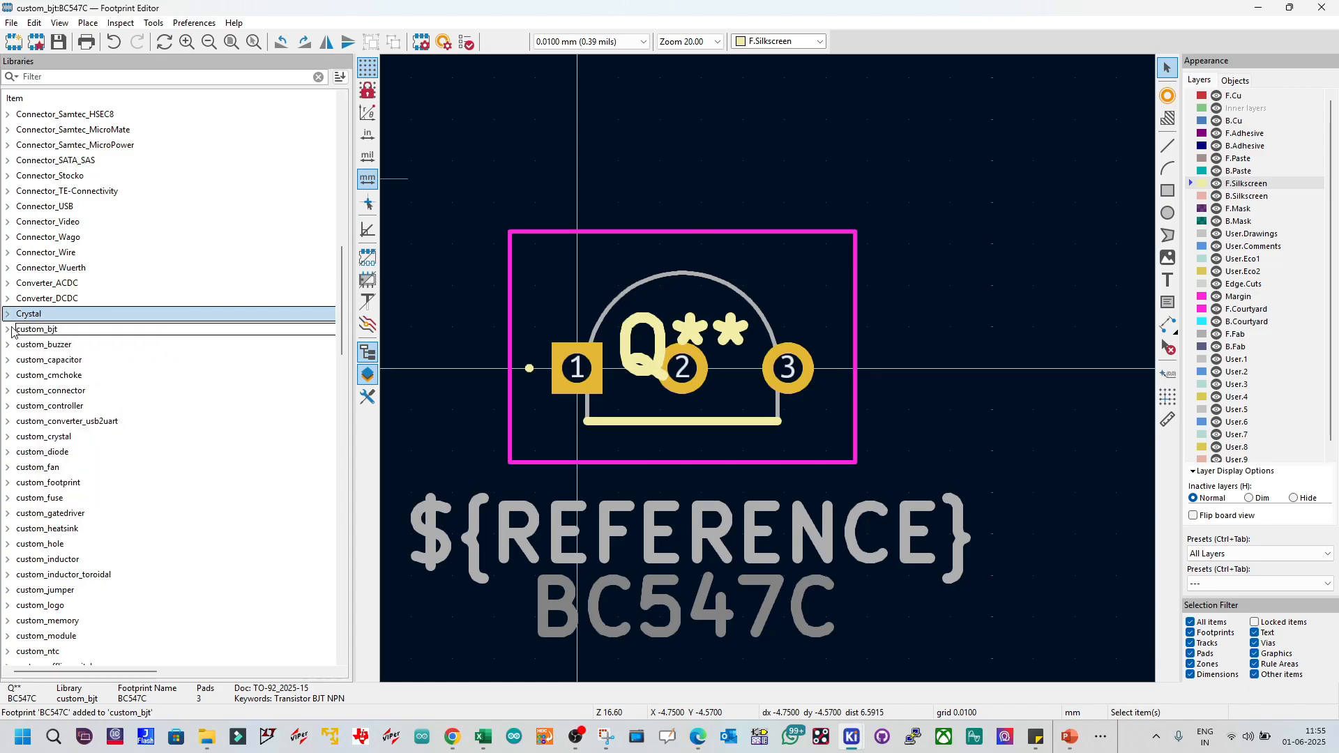
click(9, 329)
right_click(52, 329)
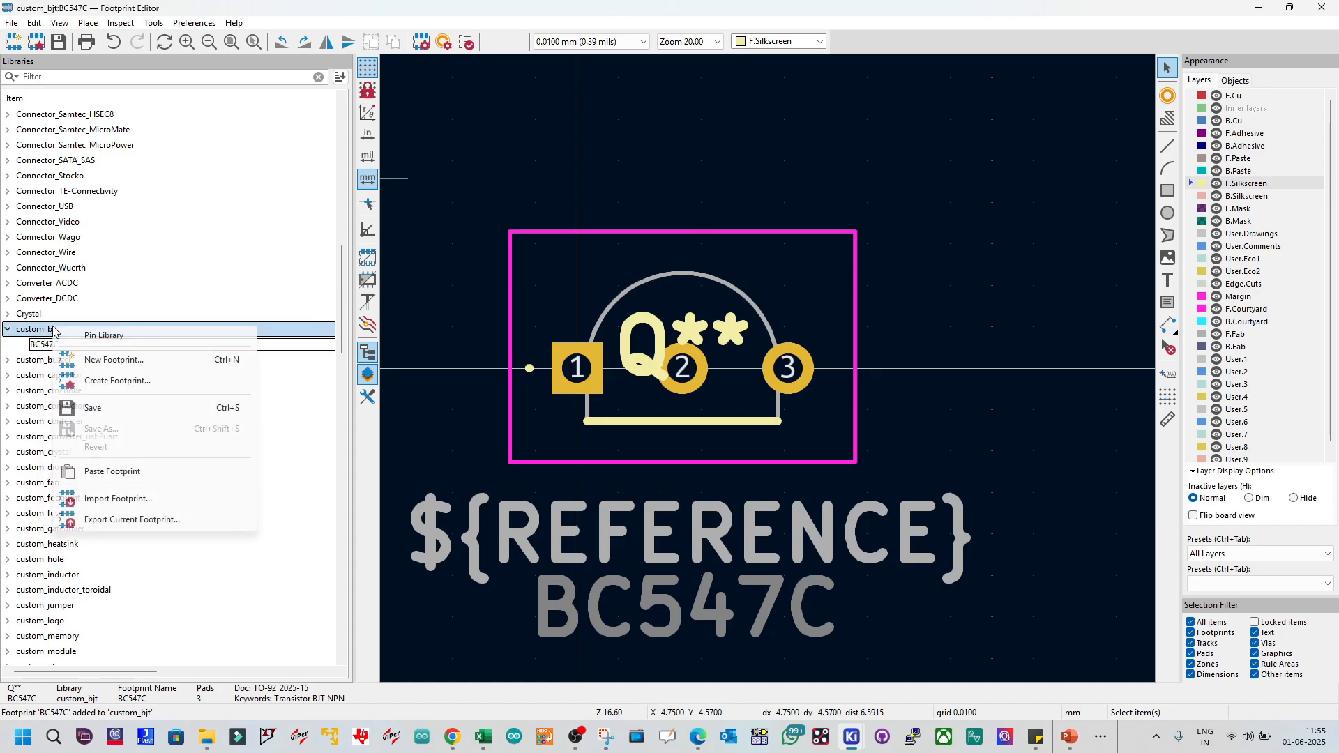
click(124, 500)
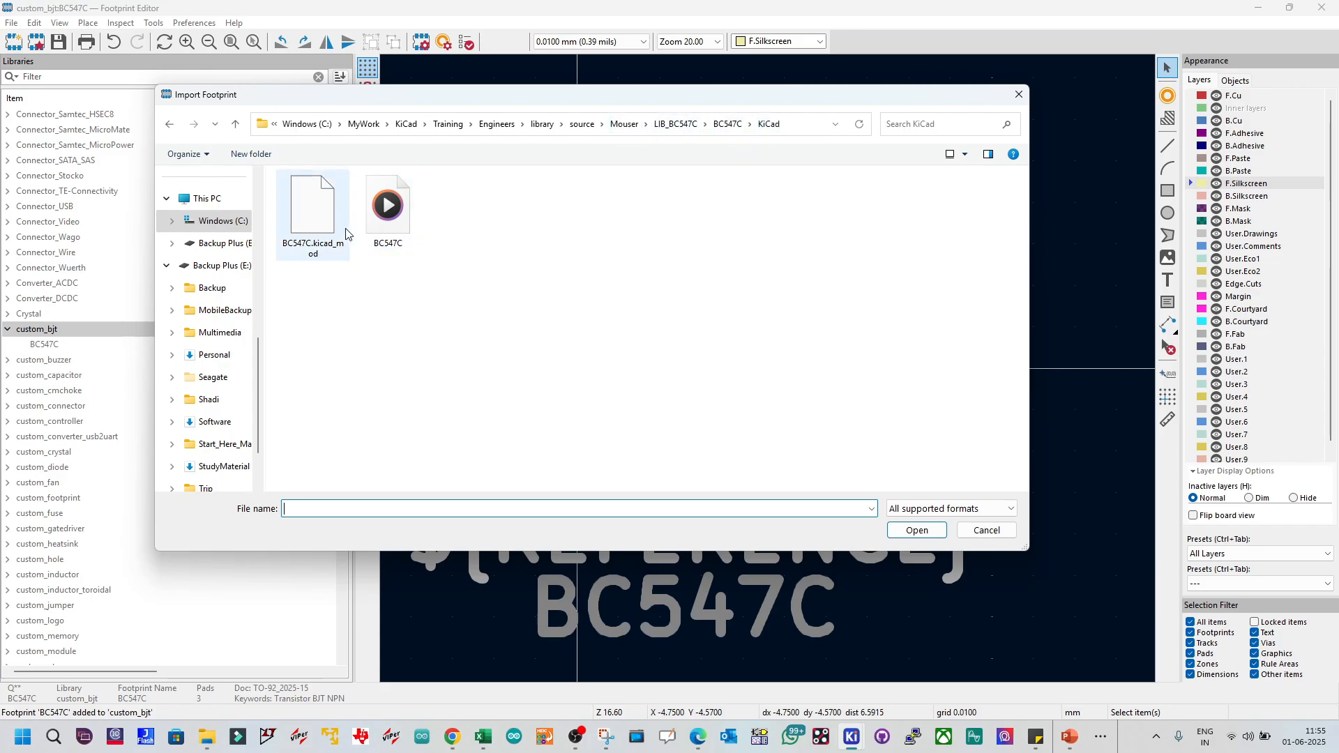
Step: Show the source folder's files in details view, check the type of BC547C.kicad_mod, and cancel the import
click(965, 155)
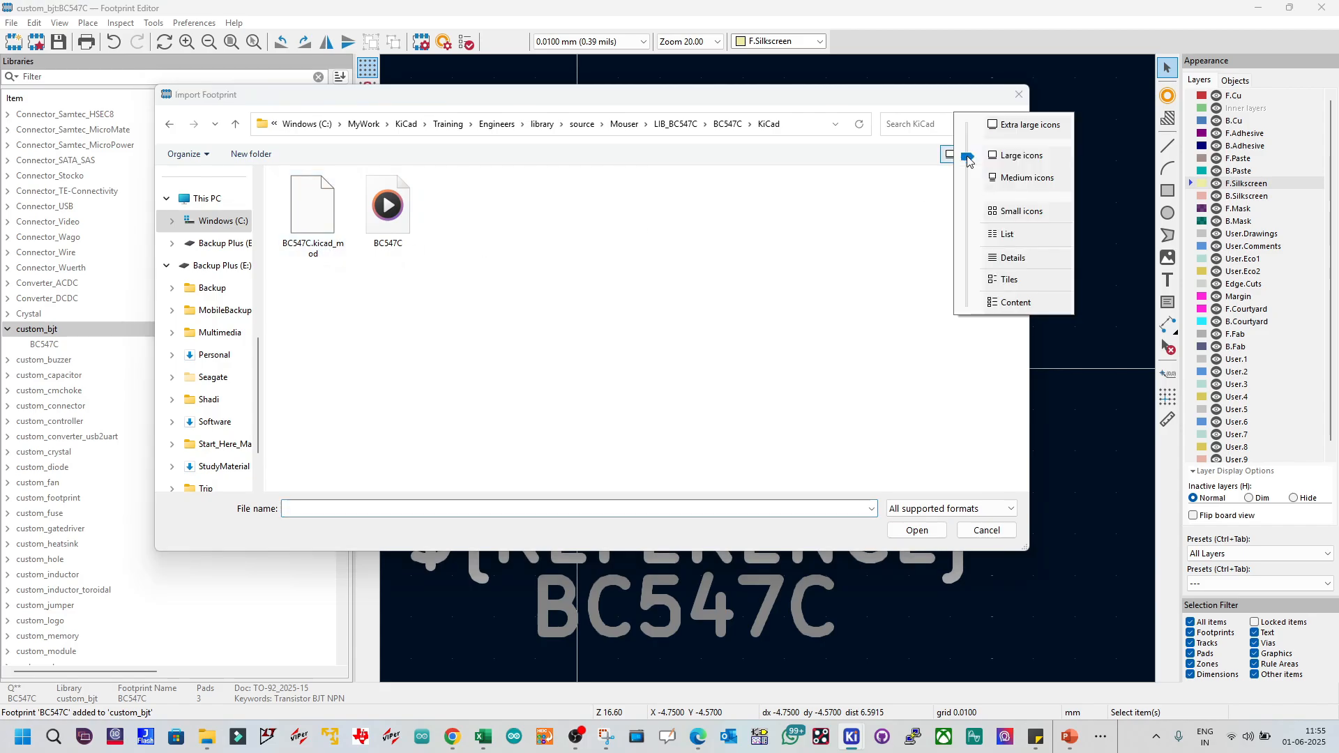
click(998, 181)
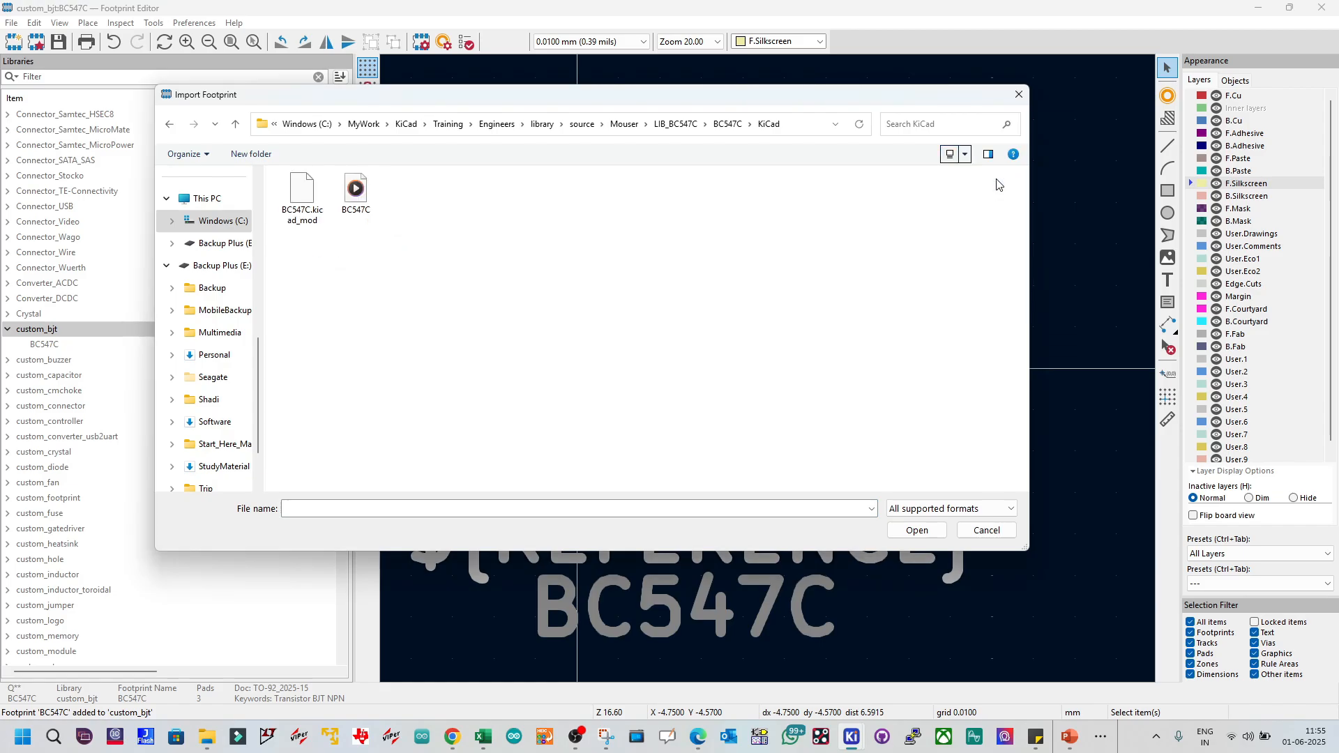
click(965, 155)
click(1005, 238)
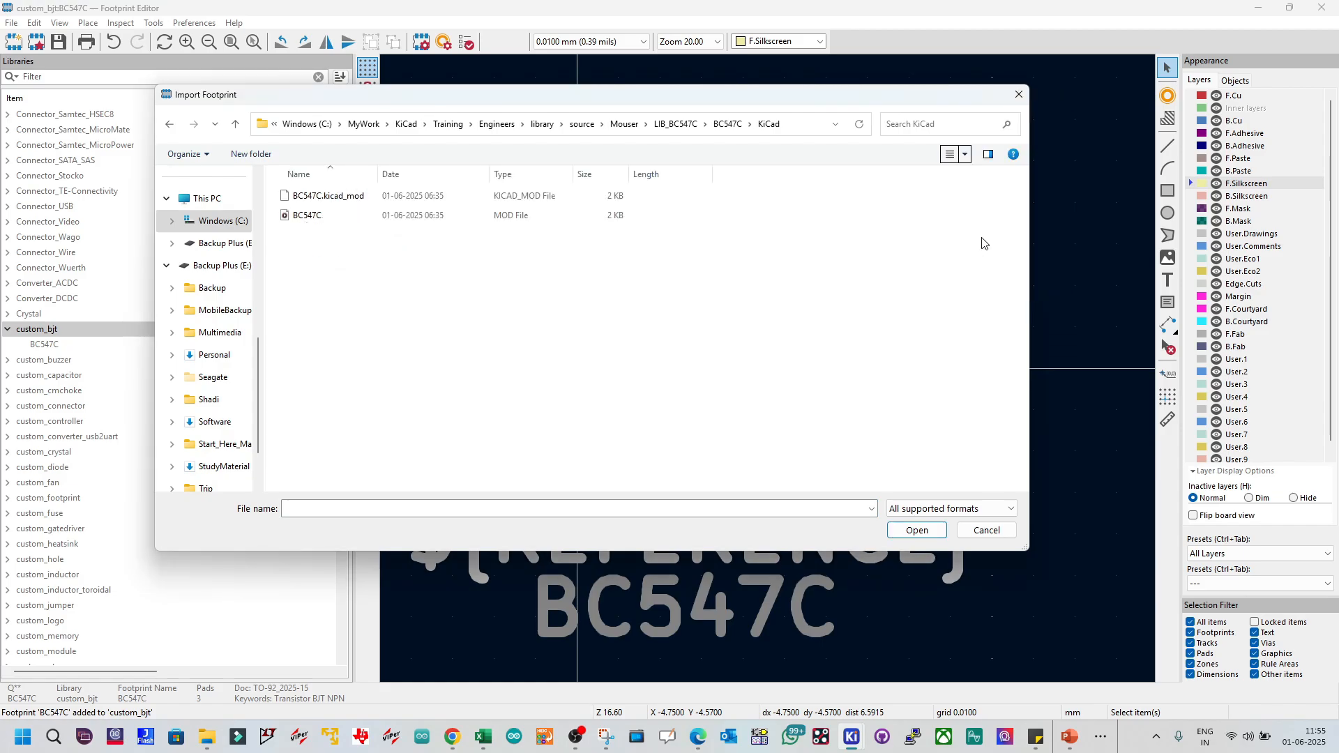
click(343, 202)
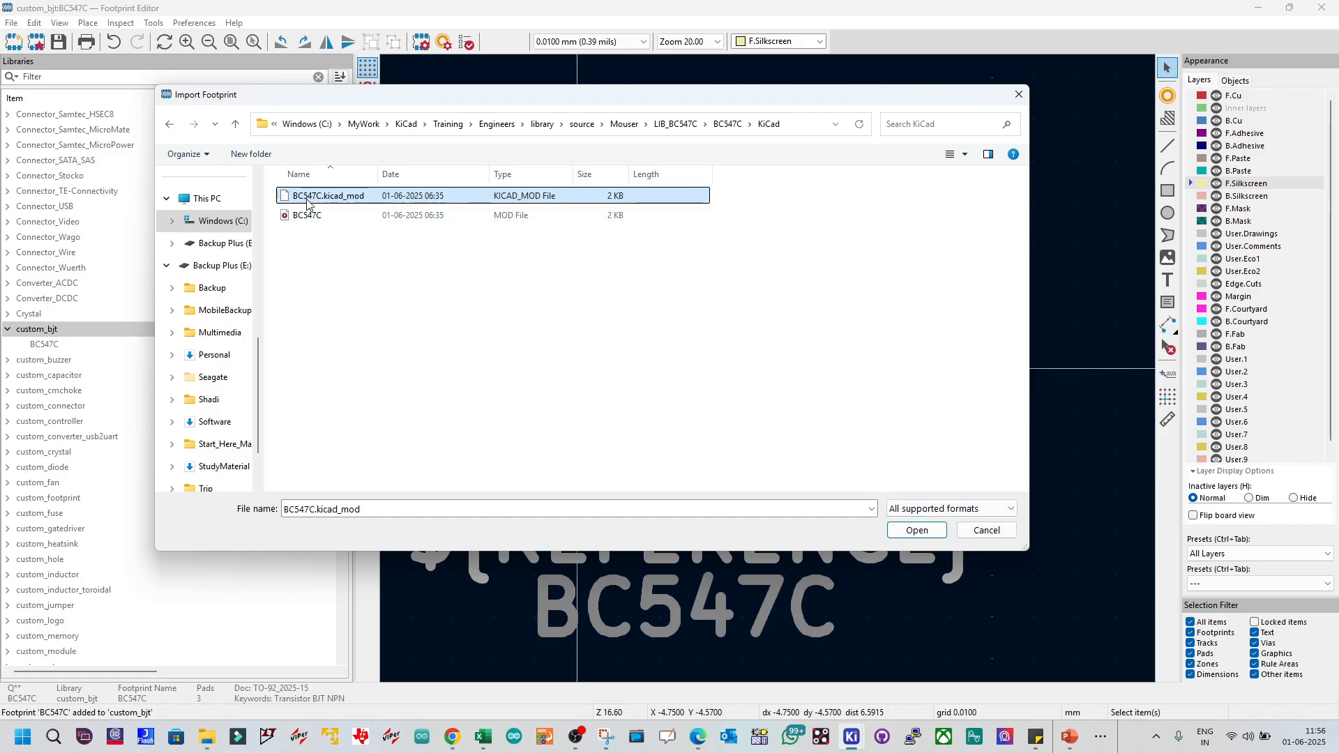
click(986, 531)
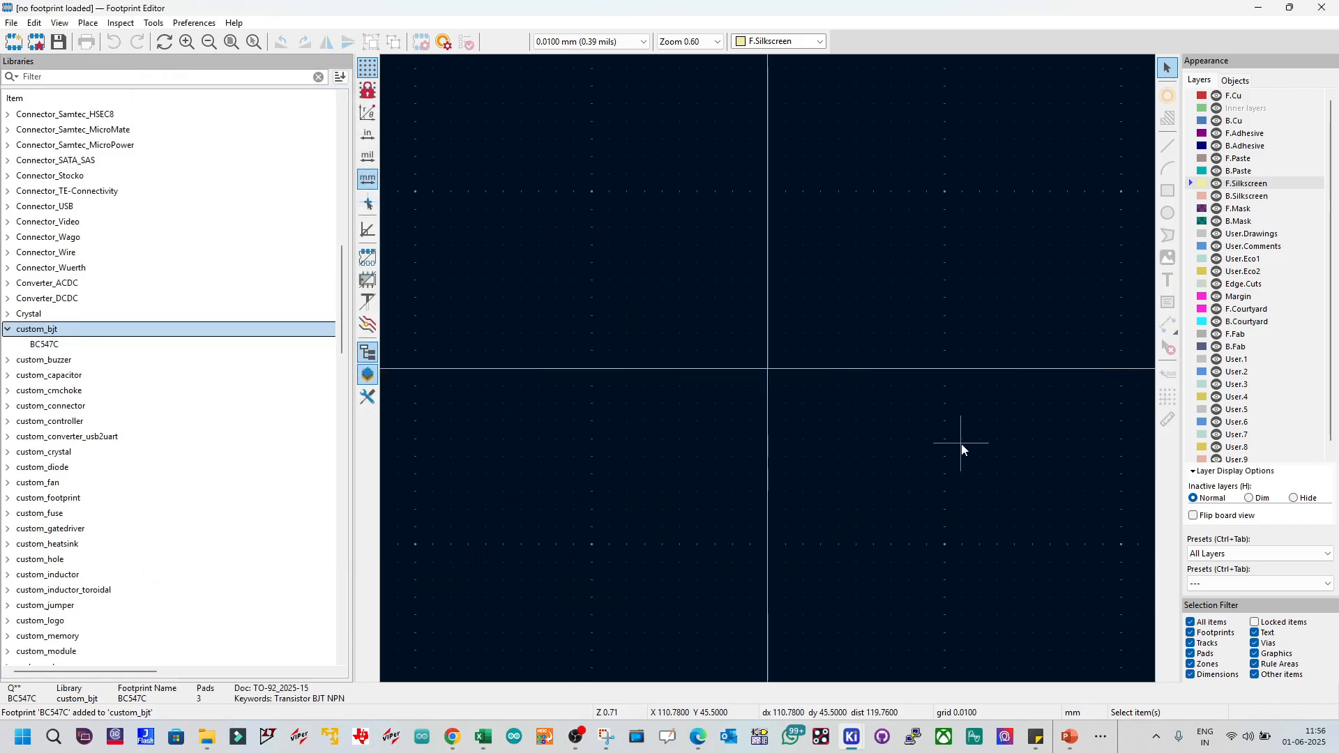
Step: Reopen the BC547C footprint from the custom_bjt library and narrow the library tree to enlarge the drawing area
double_click(89, 351)
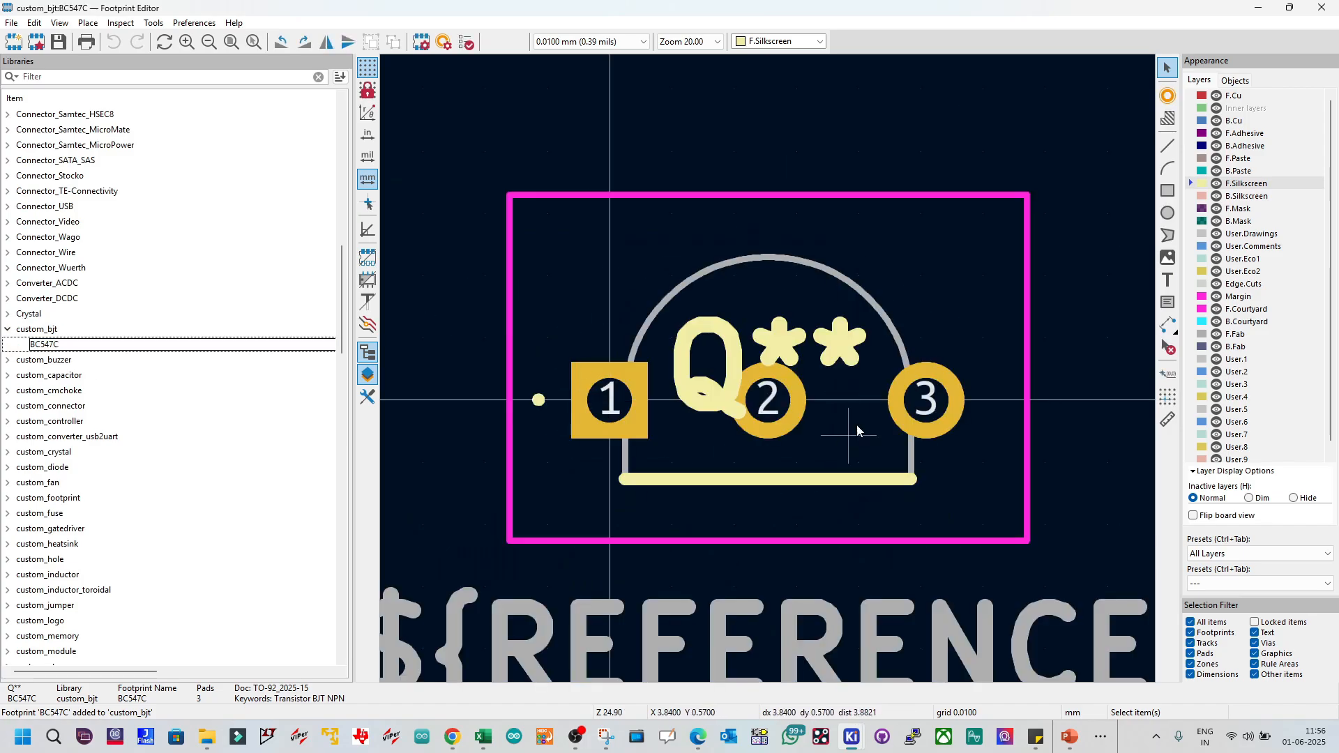
scroll(857, 430, down, 4)
scroll(768, 412, up, 3)
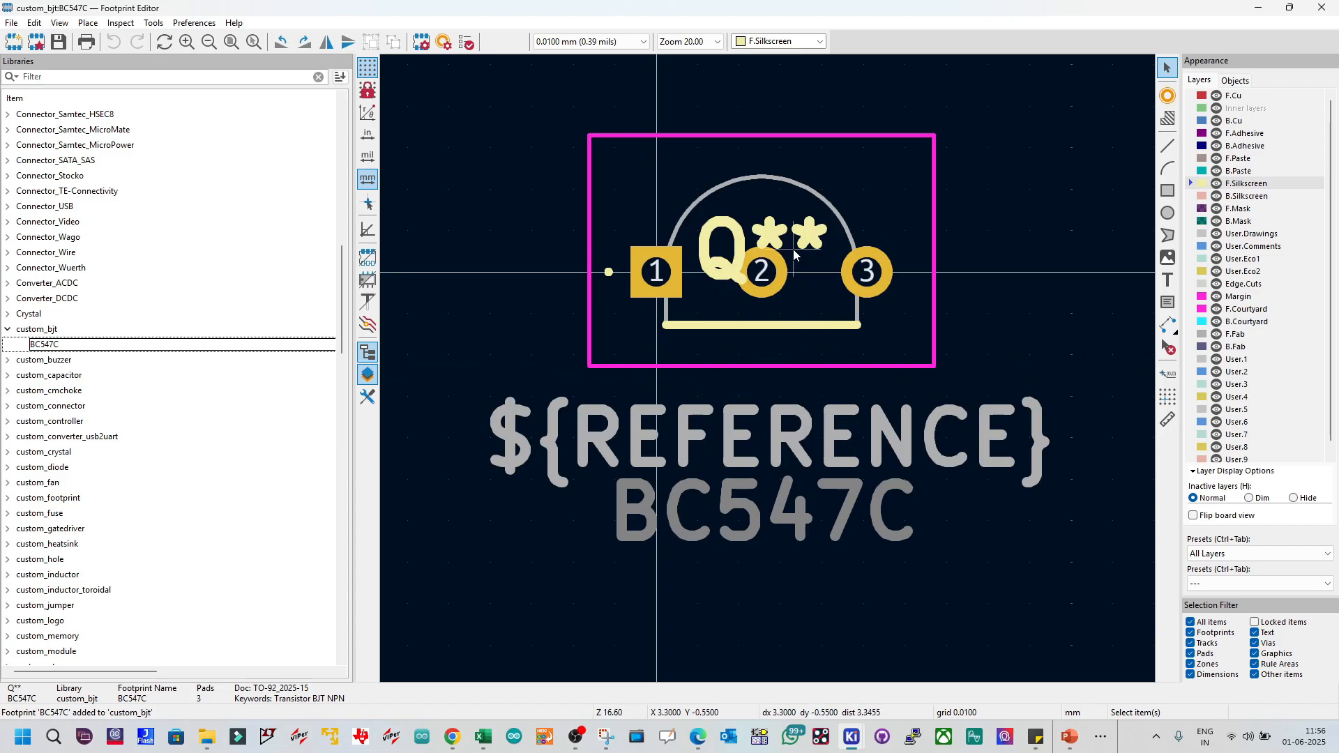
scroll(793, 249, up, 1)
scroll(768, 370, down, 1)
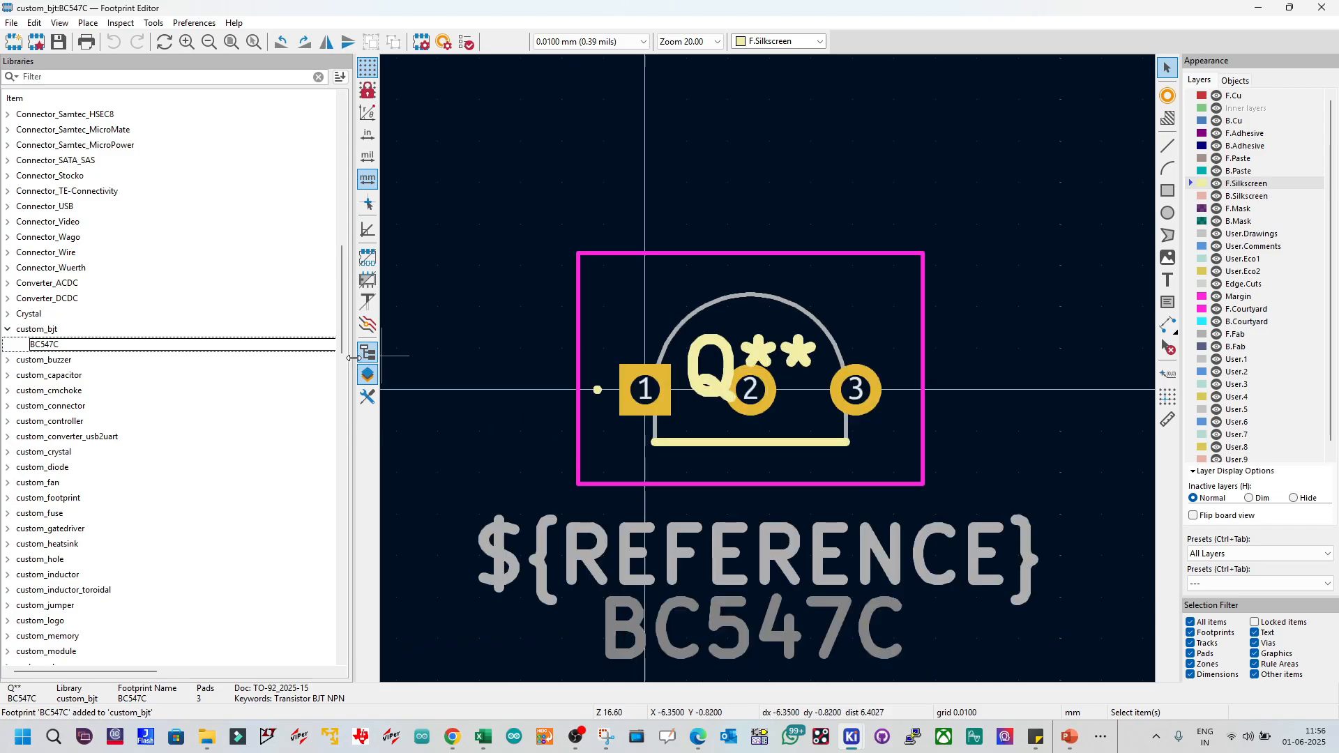
drag(315, 377, 214, 377)
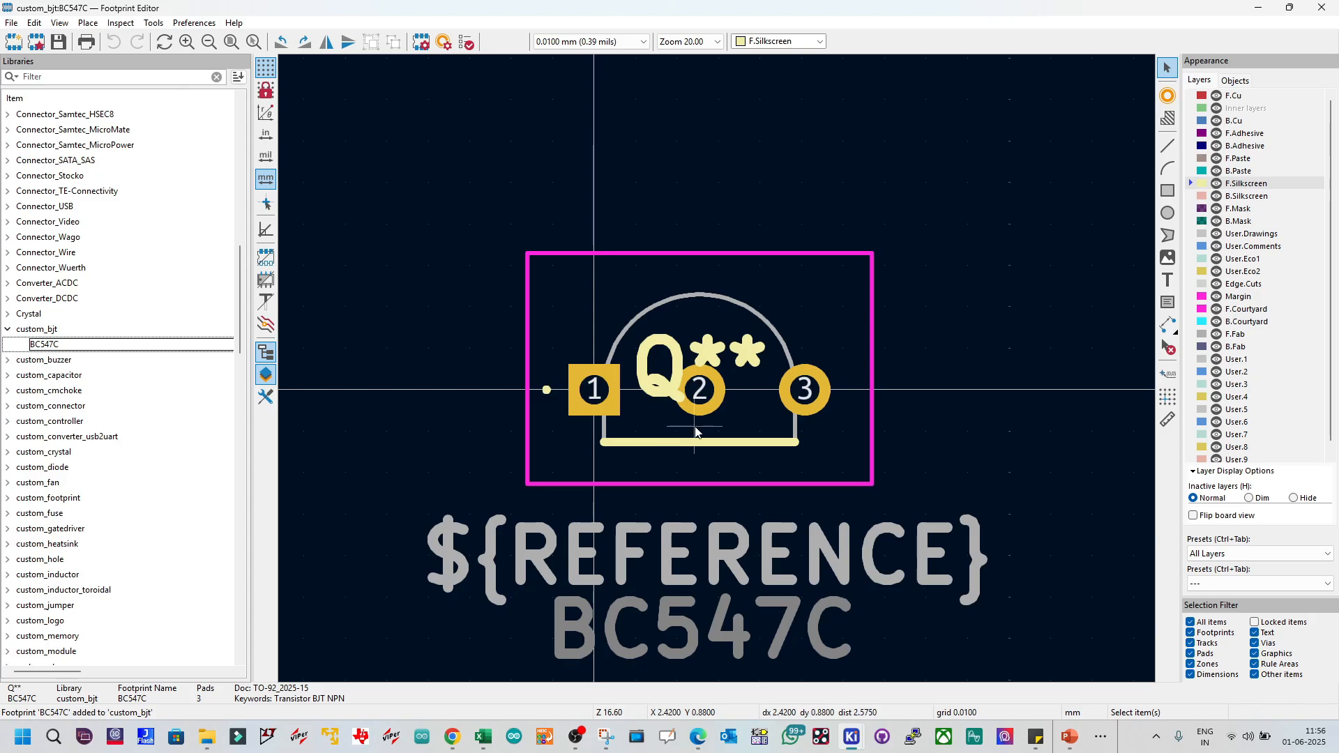
Step: Examine the BC547C footprint's three pads, pin 1 marker dot, body outline, silkscreen line and courtyard up close
scroll(693, 428, up, 2)
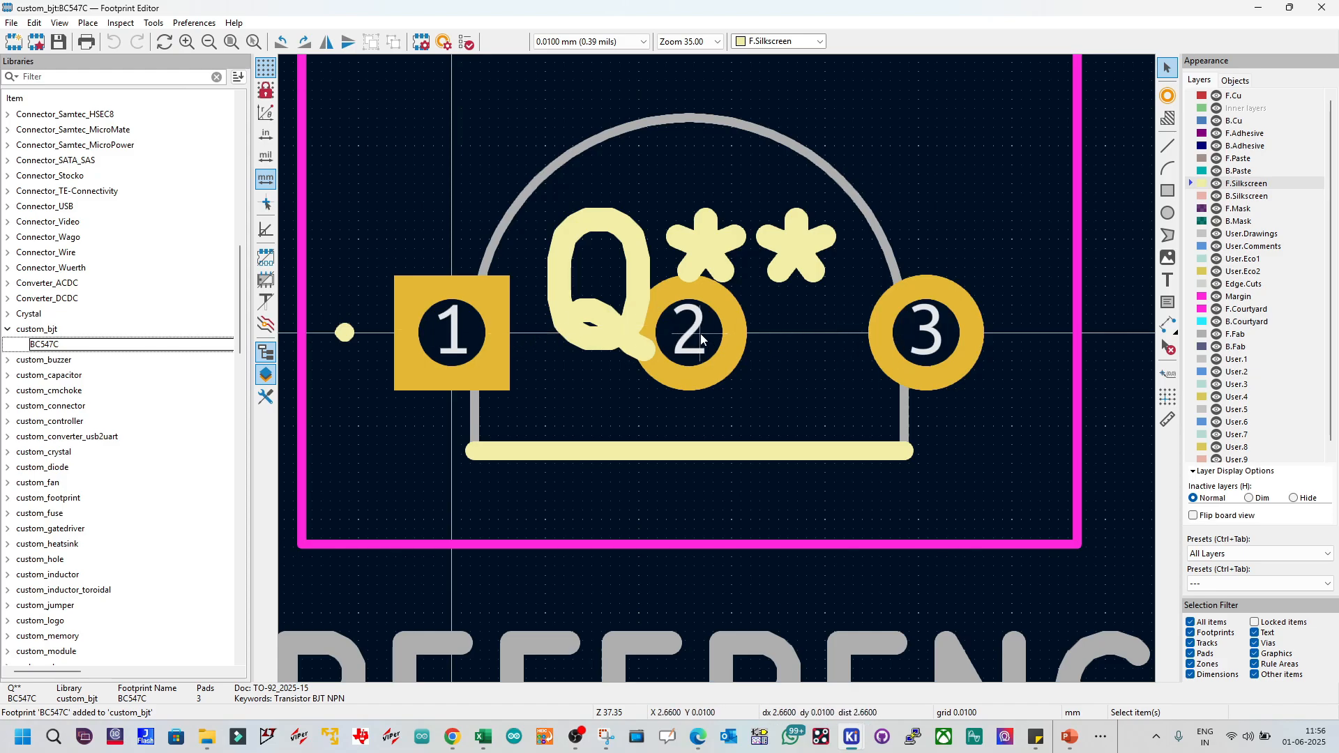
middle_drag(730, 312, 716, 369)
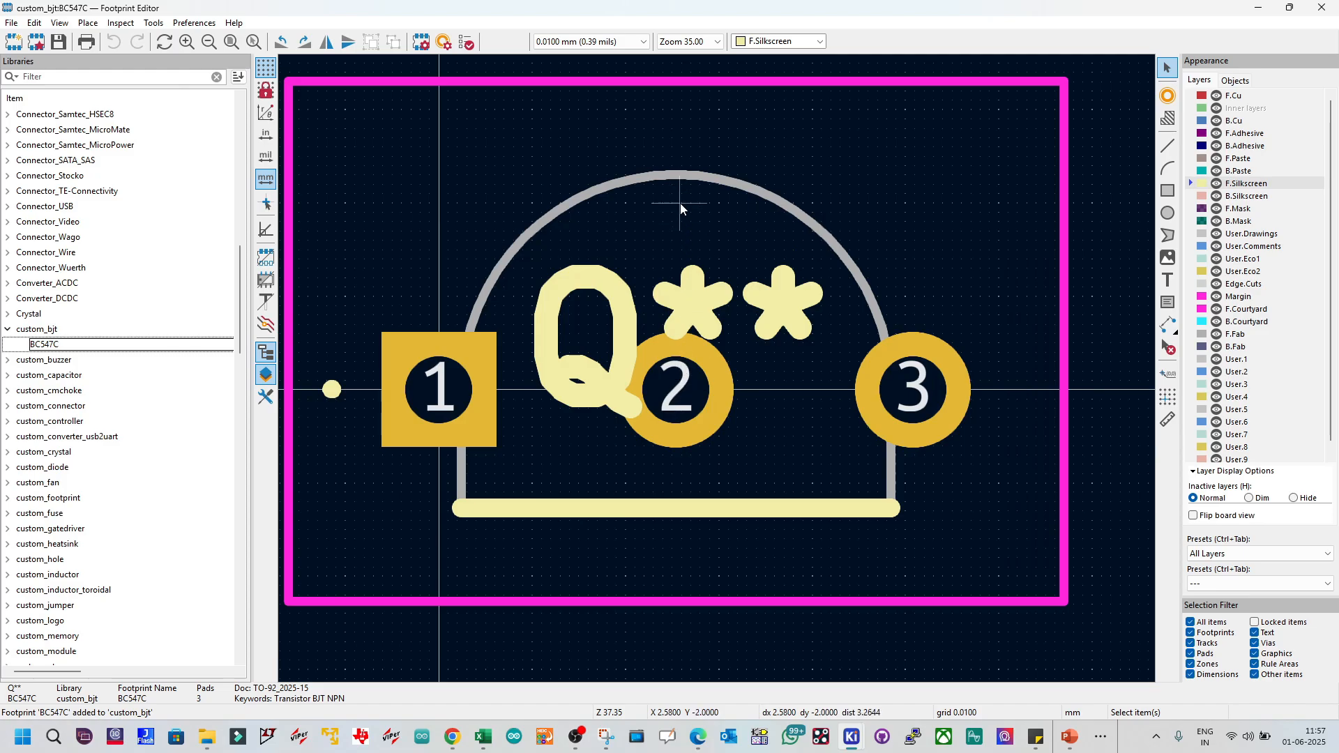
scroll(670, 90, down, 1)
scroll(717, 370, up, 1)
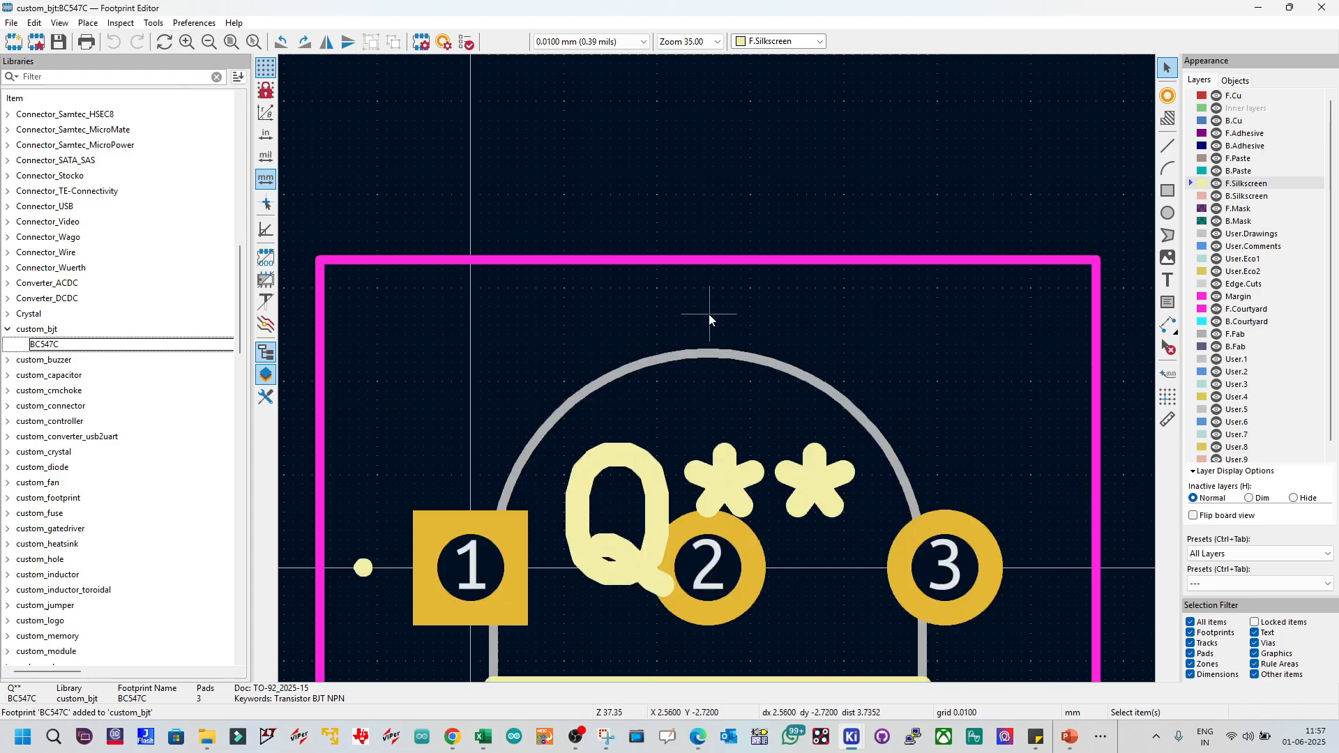
scroll(710, 249, down, 3)
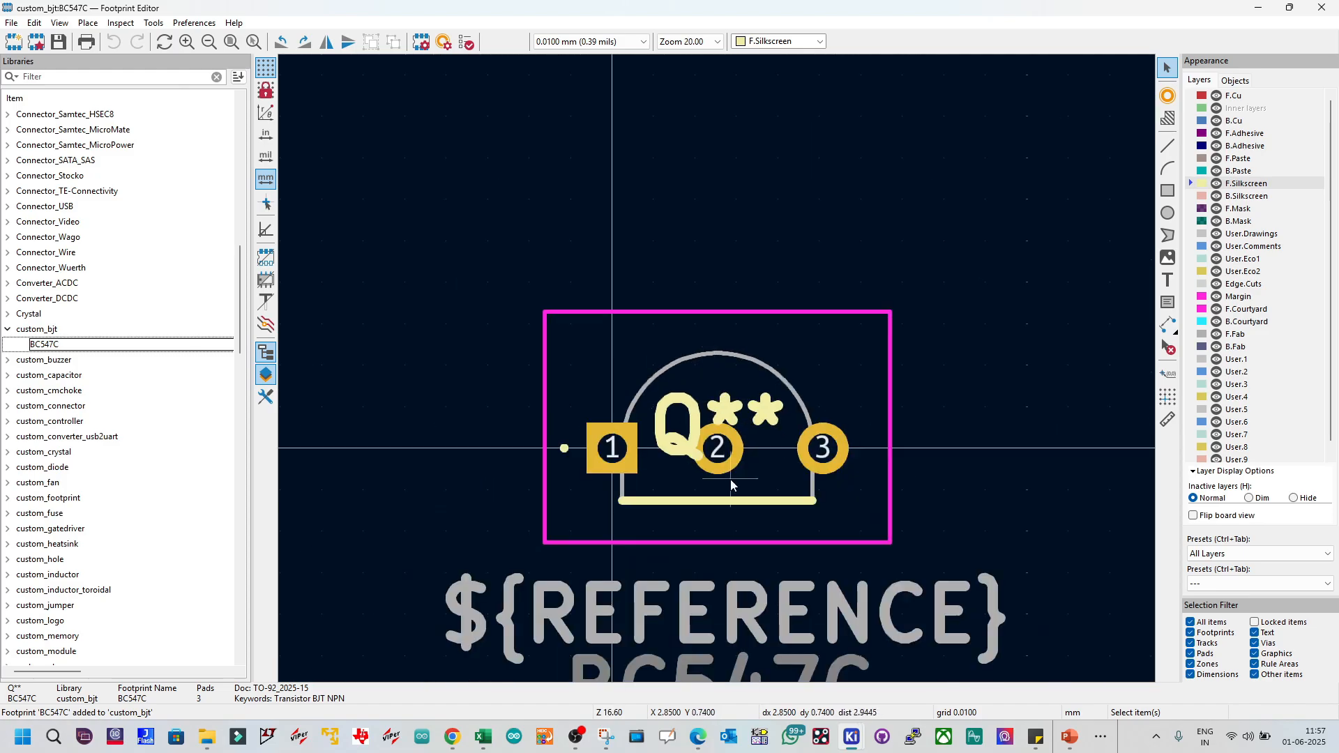
scroll(725, 450, up, 1)
scroll(664, 236, up, 2)
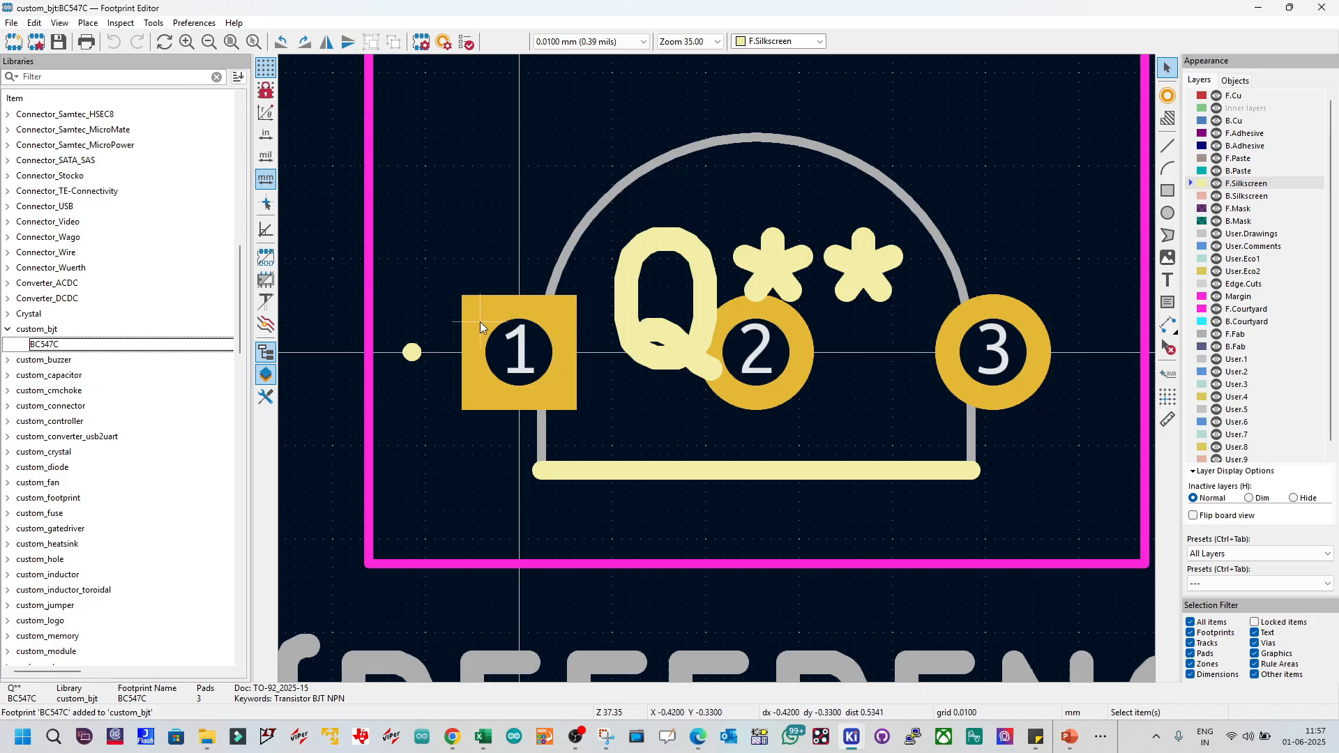
middle_drag(469, 356, 717, 373)
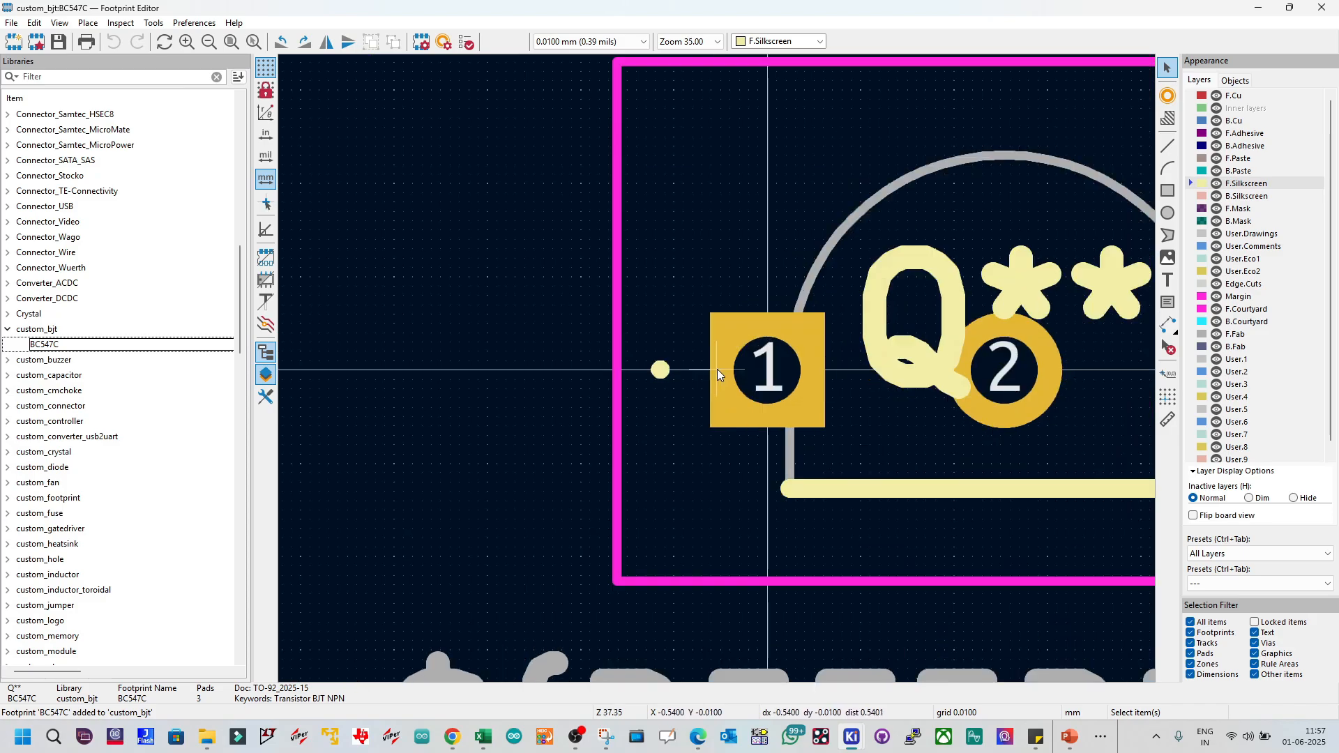
scroll(750, 315, up, 2)
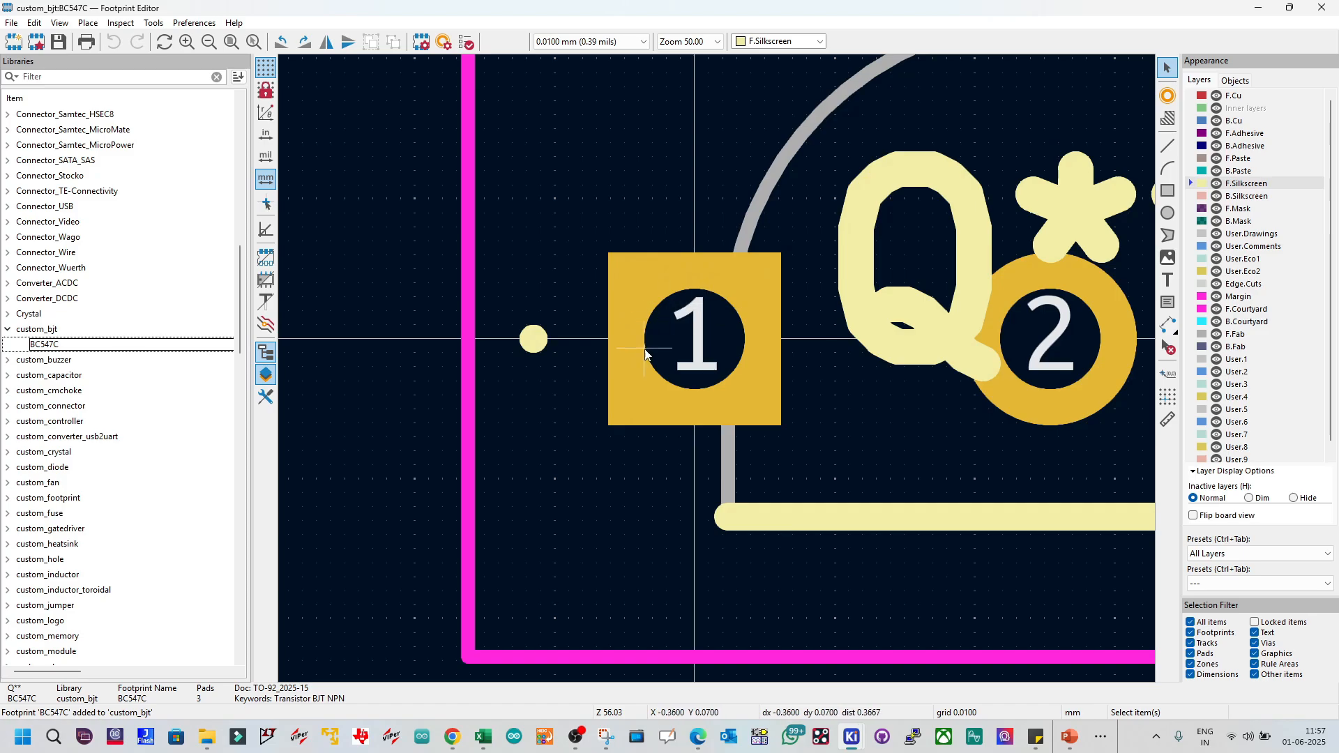
scroll(697, 349, down, 3)
scroll(718, 370, up, 1)
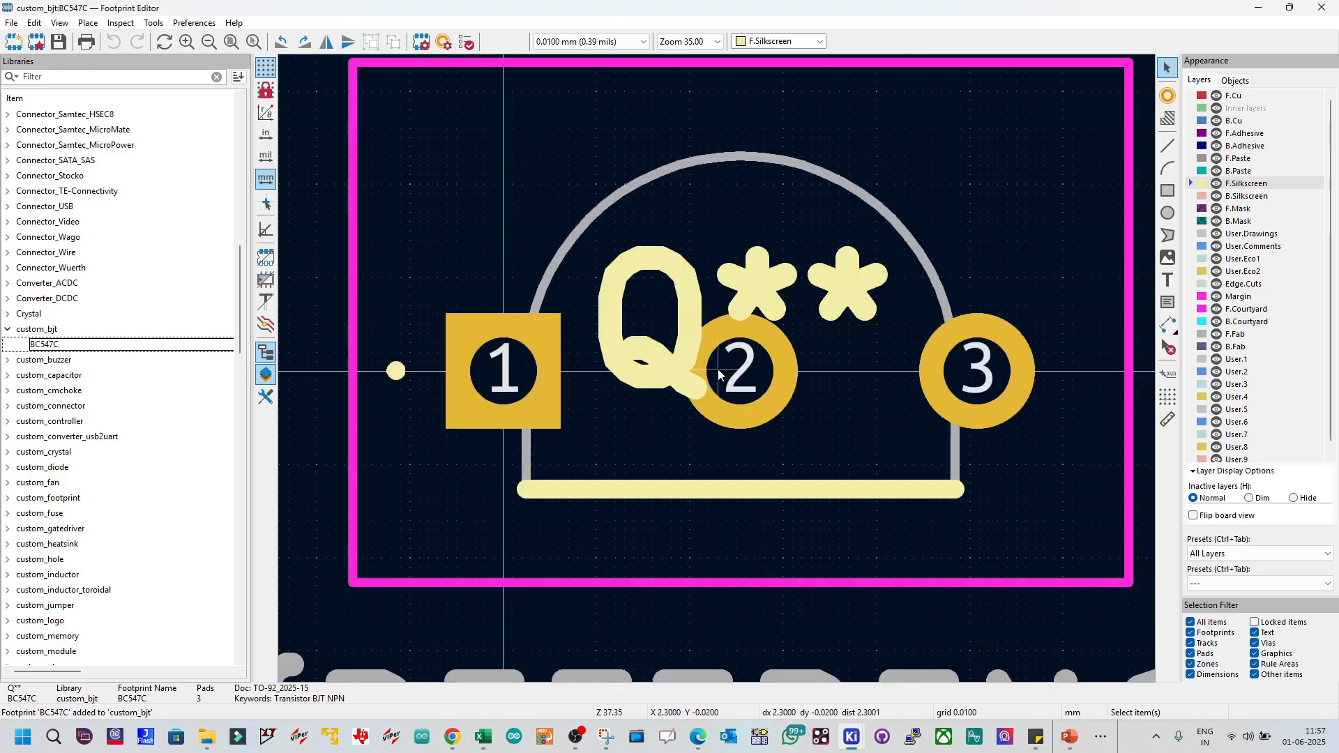
scroll(717, 370, down, 3)
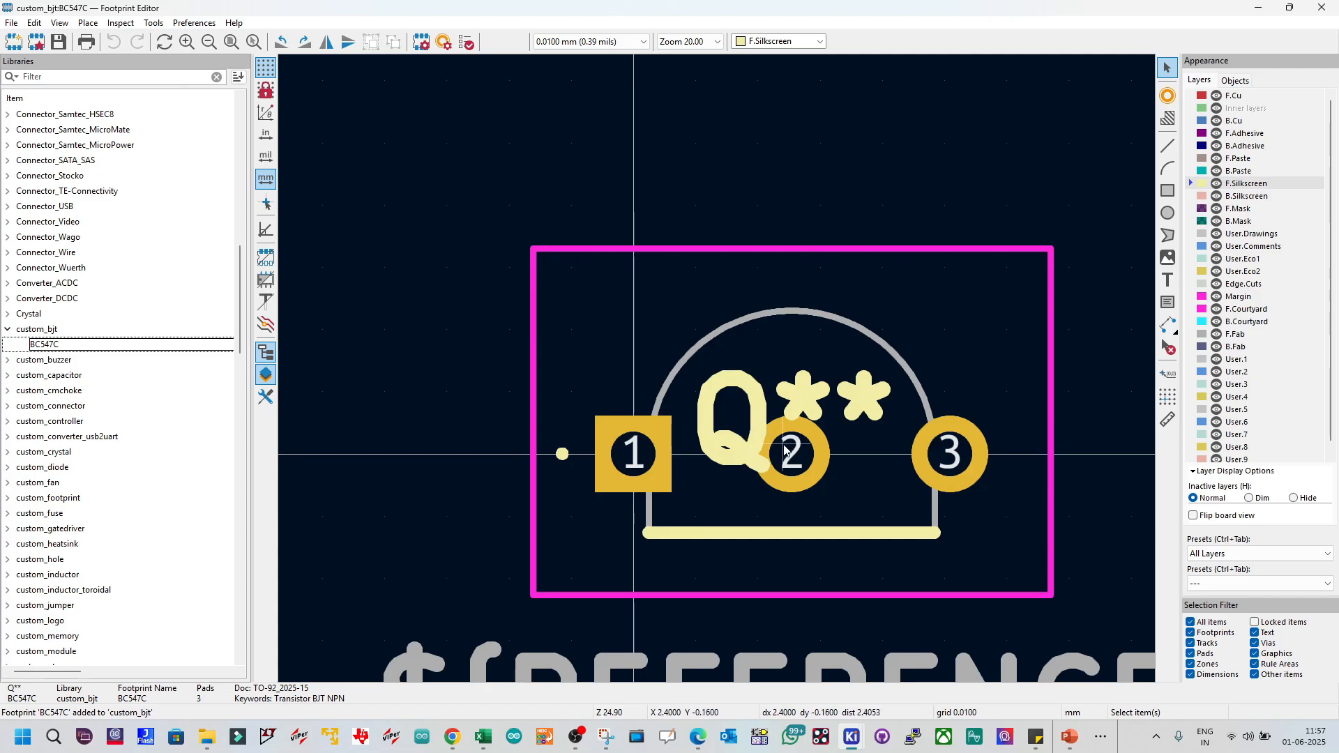
scroll(861, 476, up, 2)
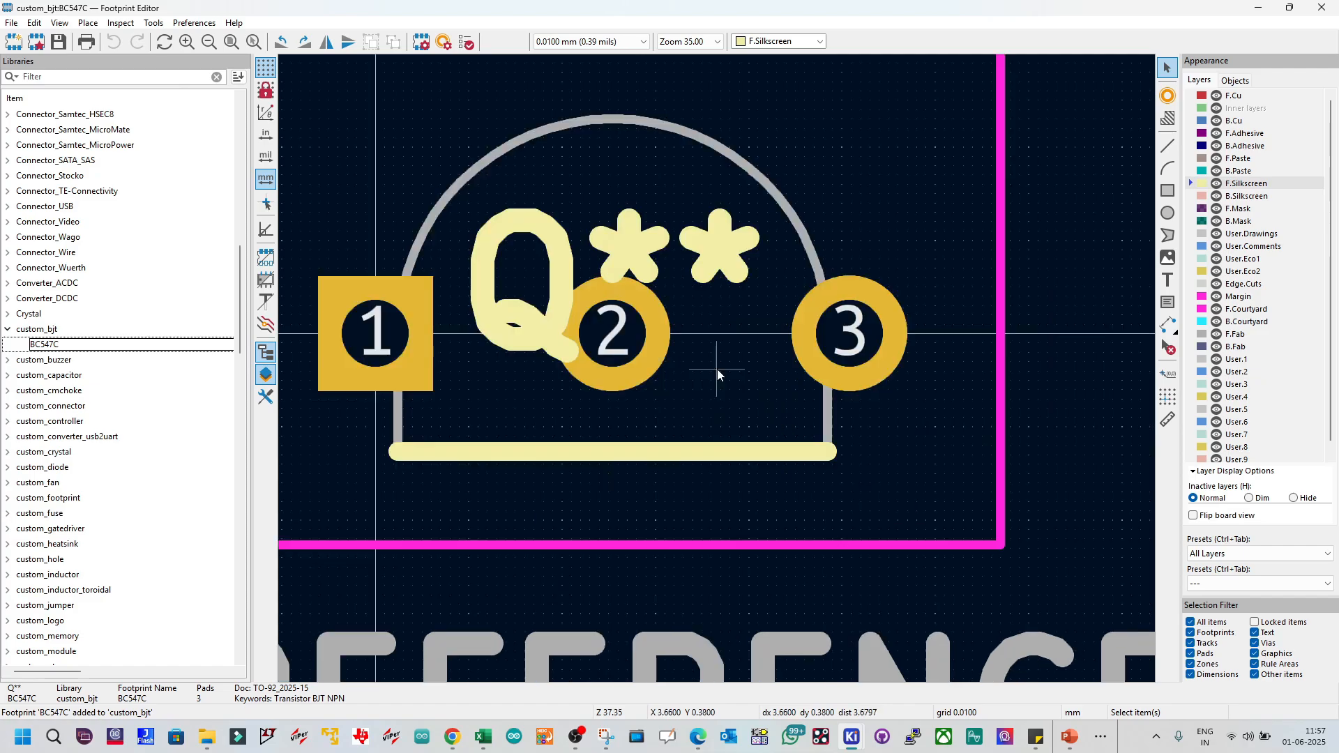
scroll(717, 369, down, 1)
scroll(686, 349, up, 1)
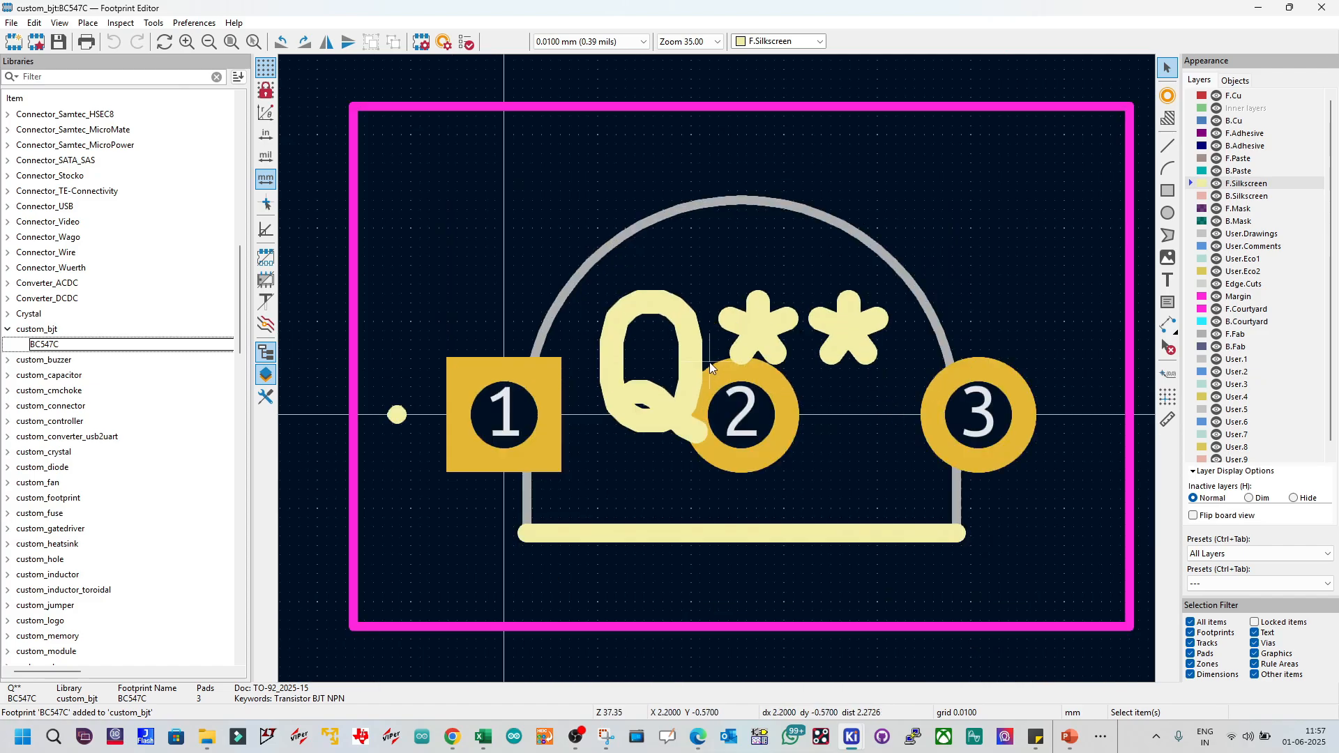
Step: Move the Q** reference text of the BC547C footprint off the pads to just above the courtyard
double_click(43, 346)
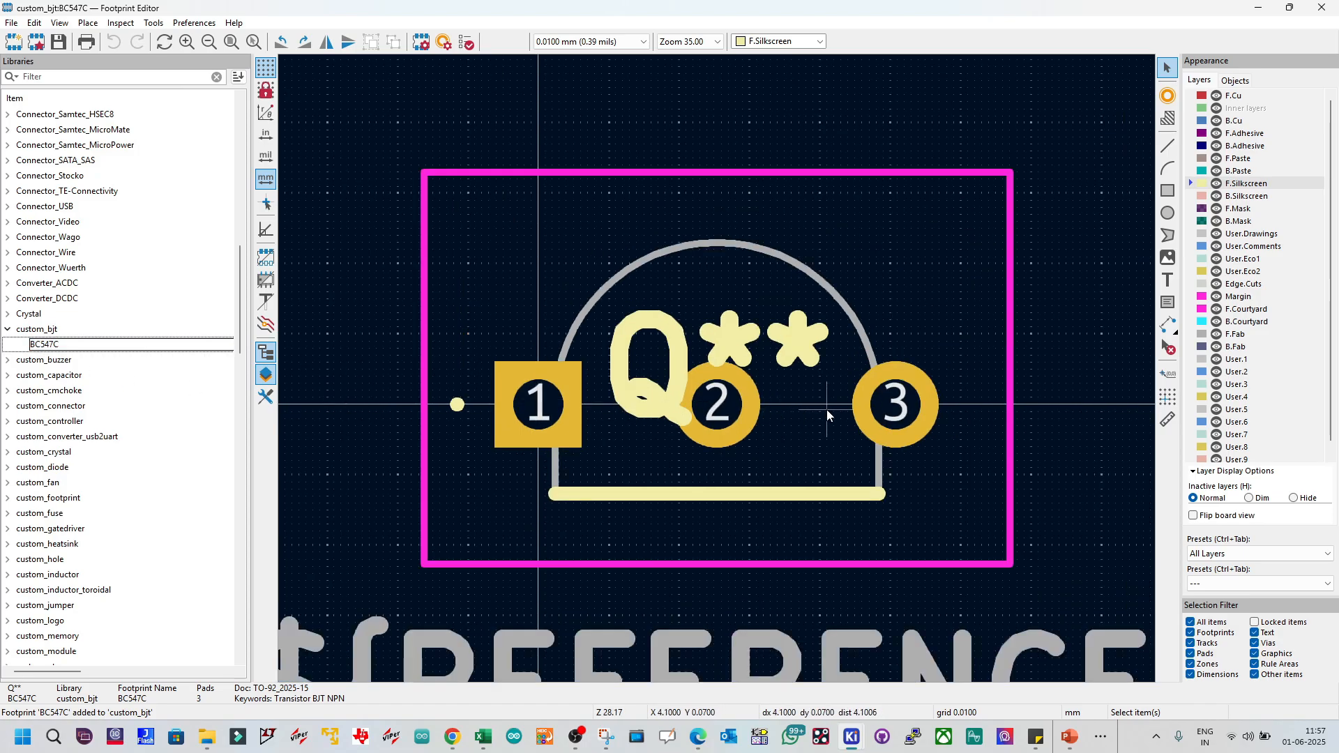
double_click(44, 346)
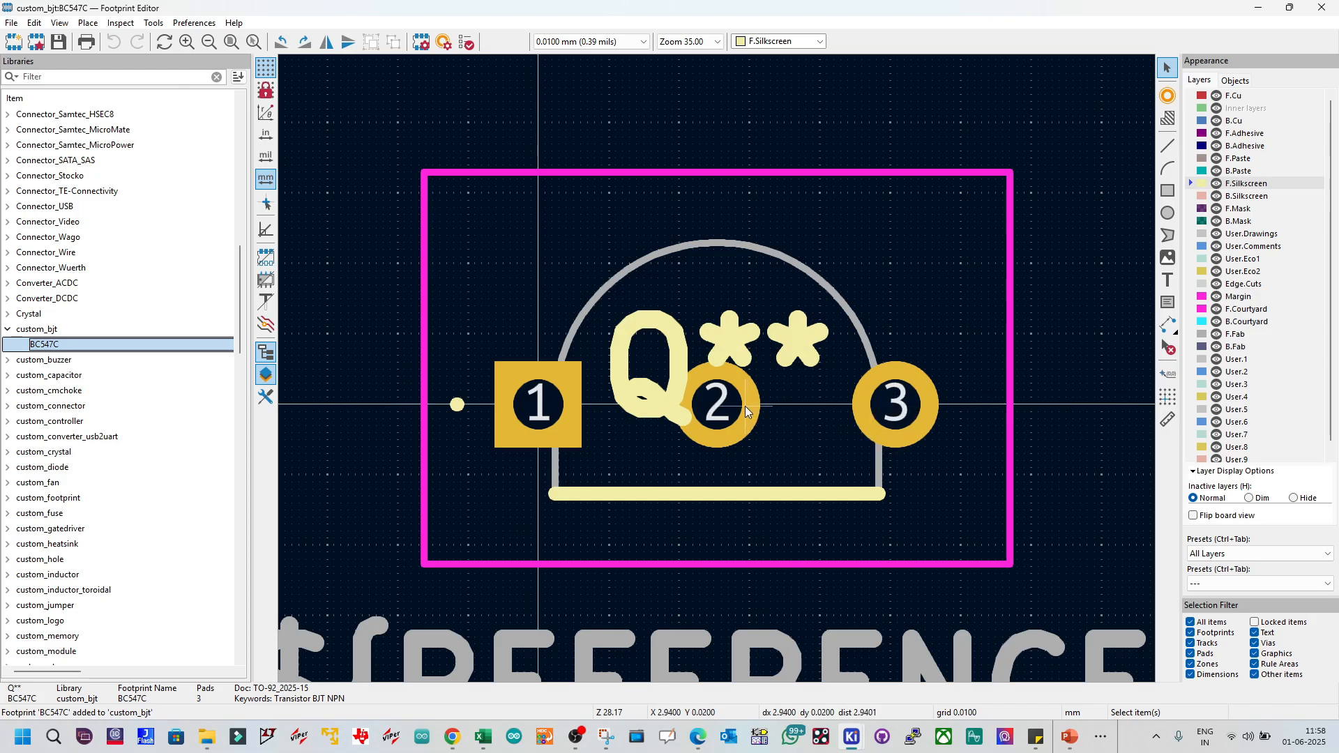
click(731, 346)
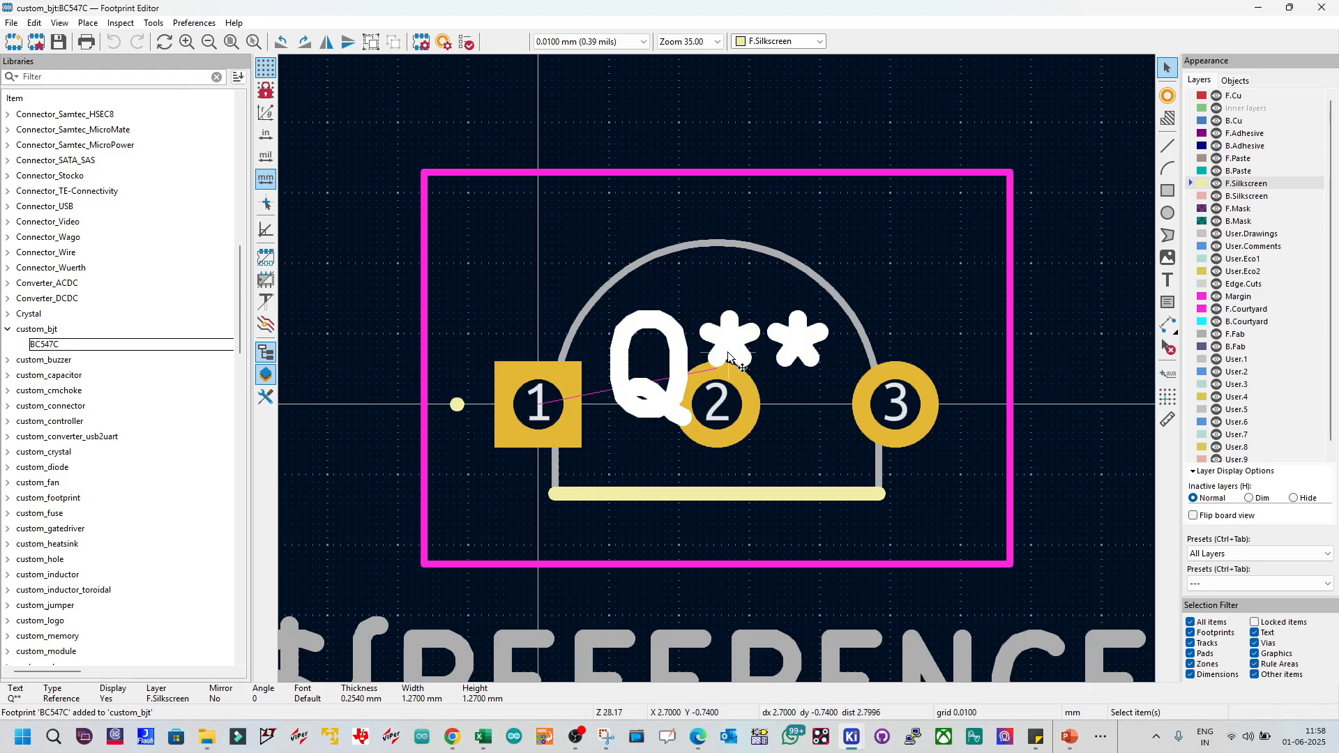
drag(733, 360, 572, 111)
click(793, 130)
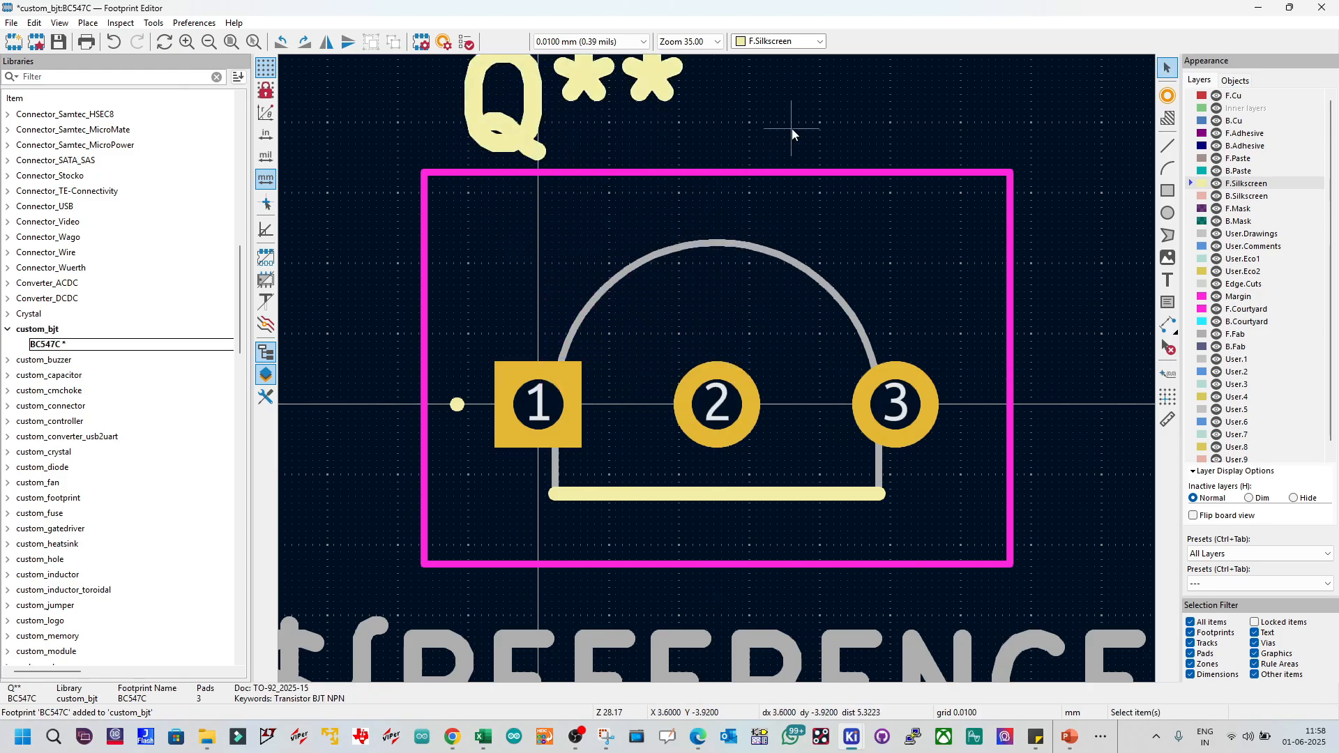
scroll(752, 205, down, 3)
scroll(661, 241, up, 1)
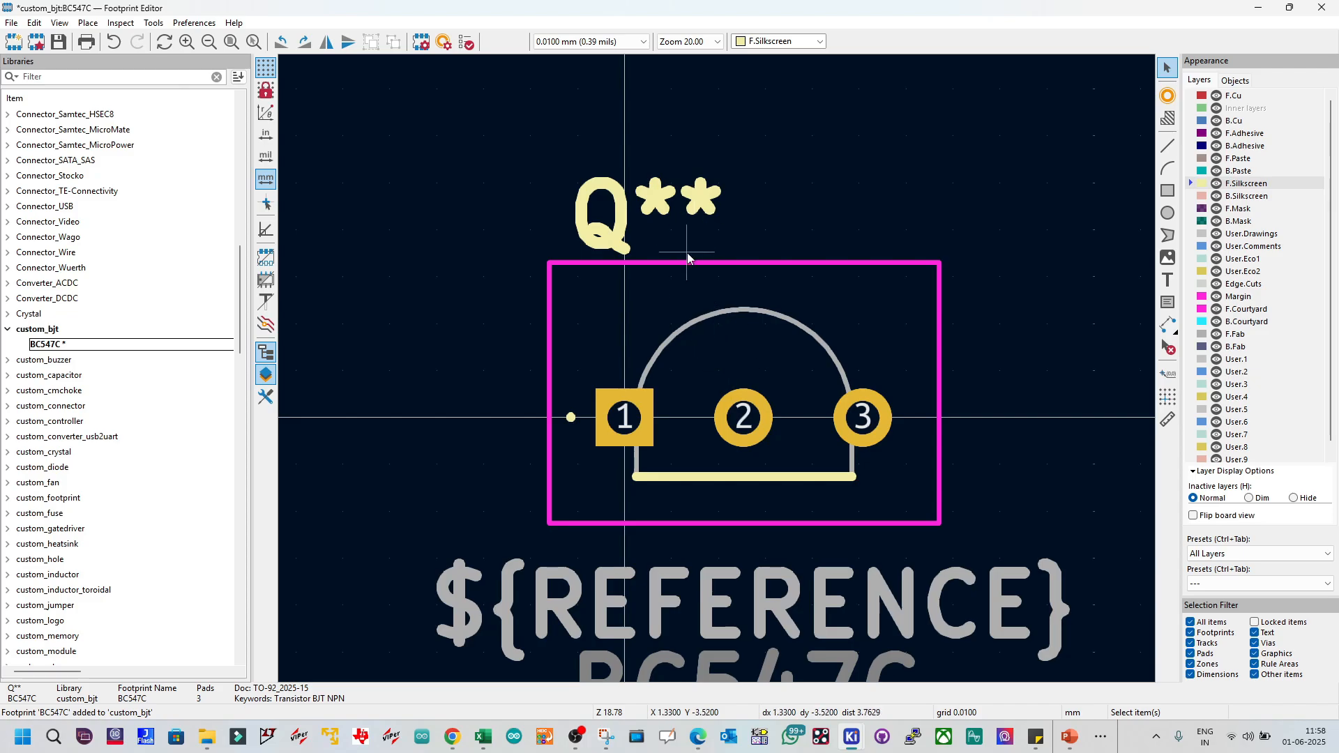
Step: Move pad 2 straight up onto the top of the body arc, to about X 2.51, Y -2.35 mm
scroll(746, 417, up, 3)
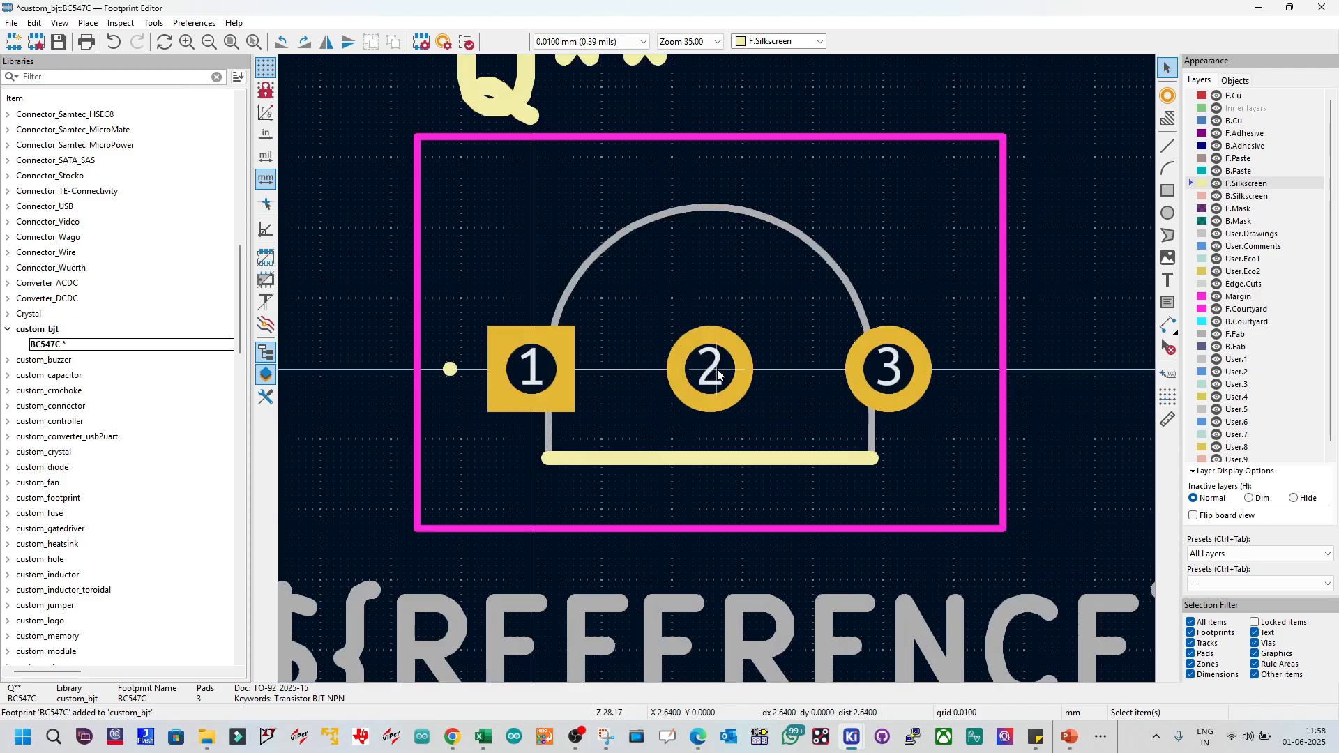
click(704, 367)
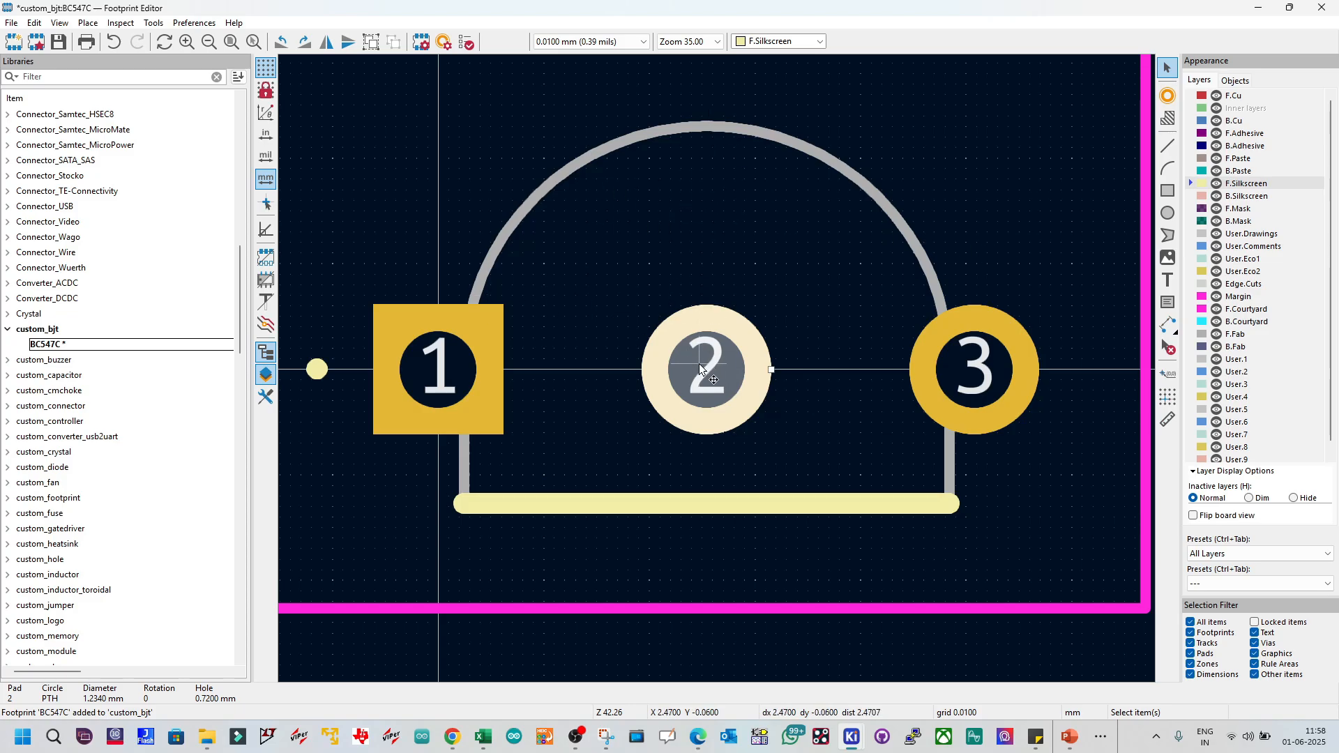
drag(699, 364, 703, 125)
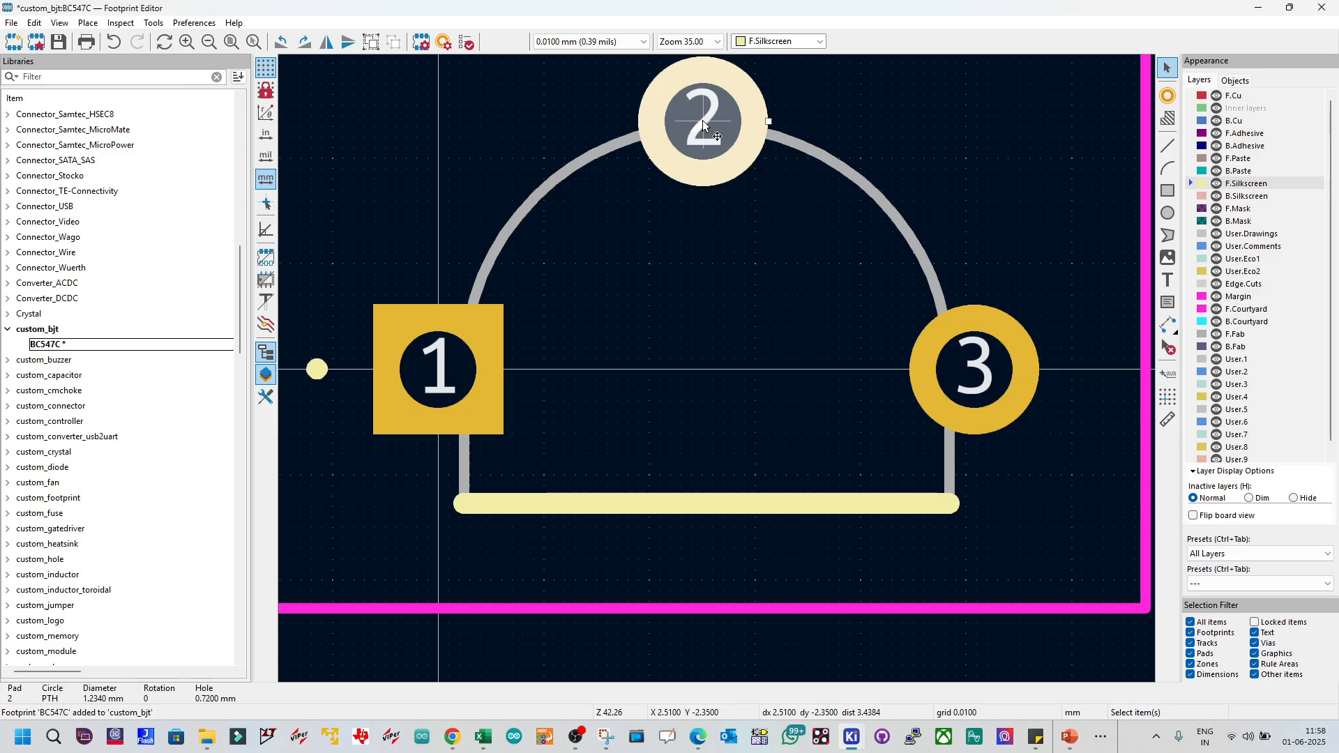
key(Escape)
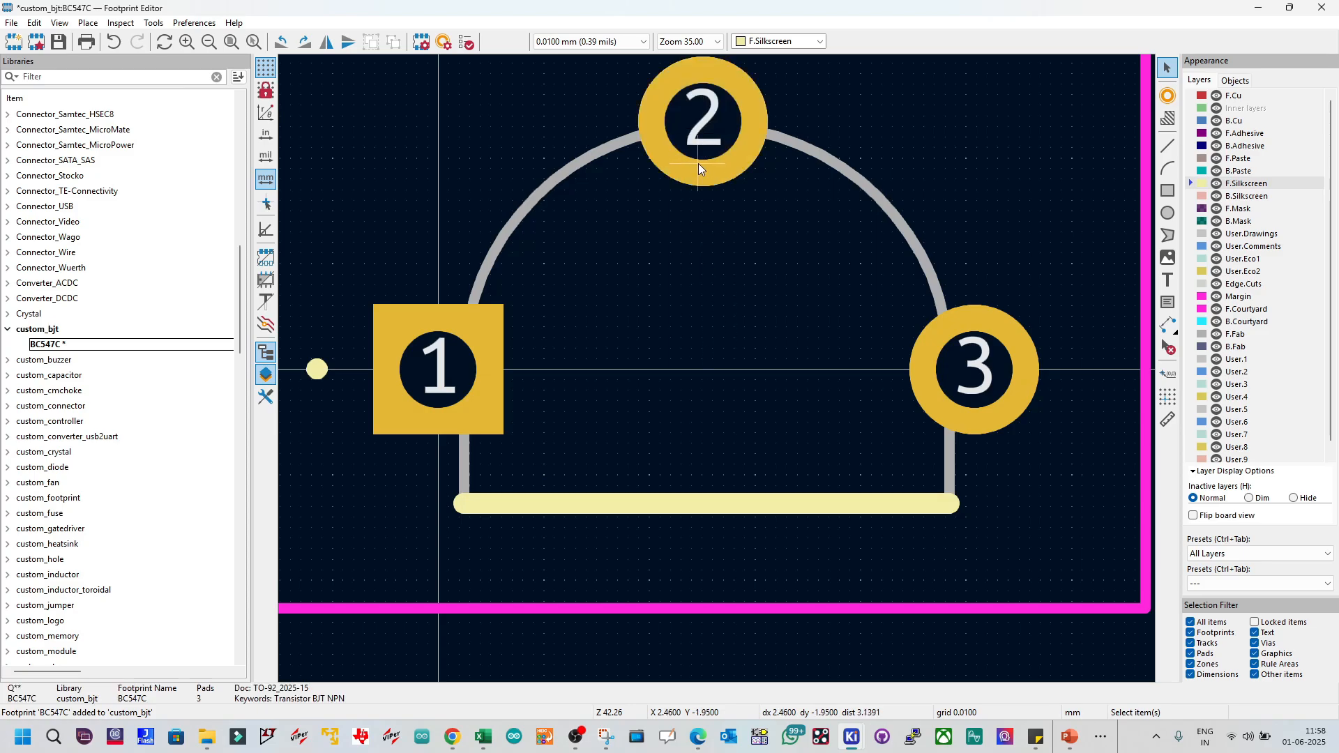
scroll(754, 219, down, 2)
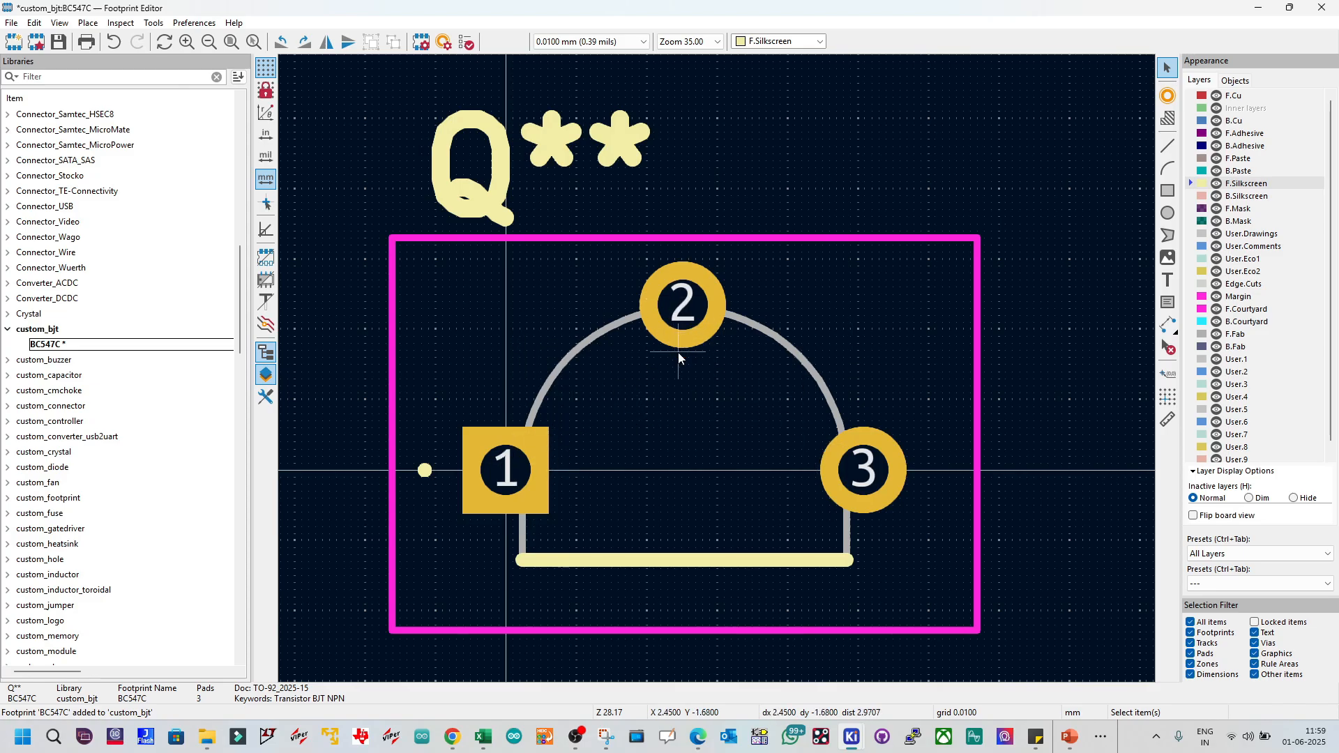
Step: Open the properties of pad 2 and look through the available pad types, keeping Through-hole
double_click(686, 311)
key(Escape)
key(Escape)
click(696, 287)
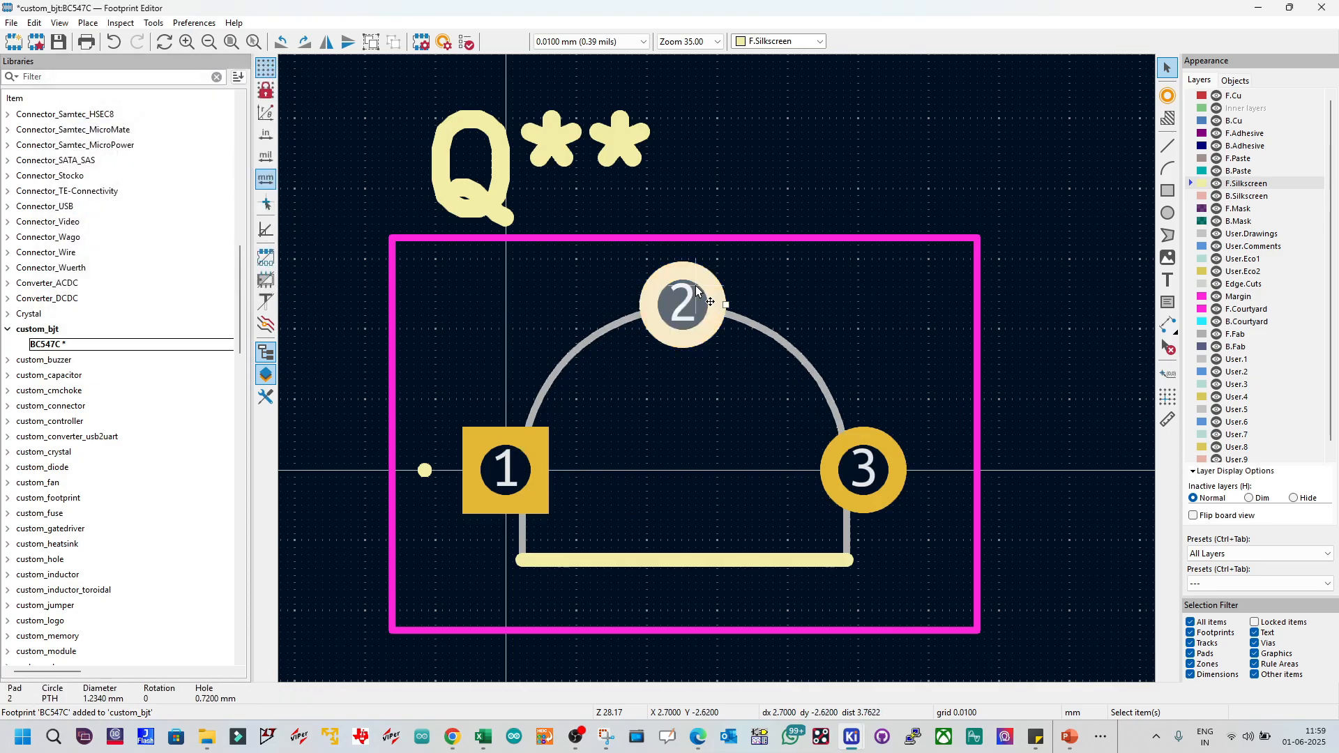
key(e)
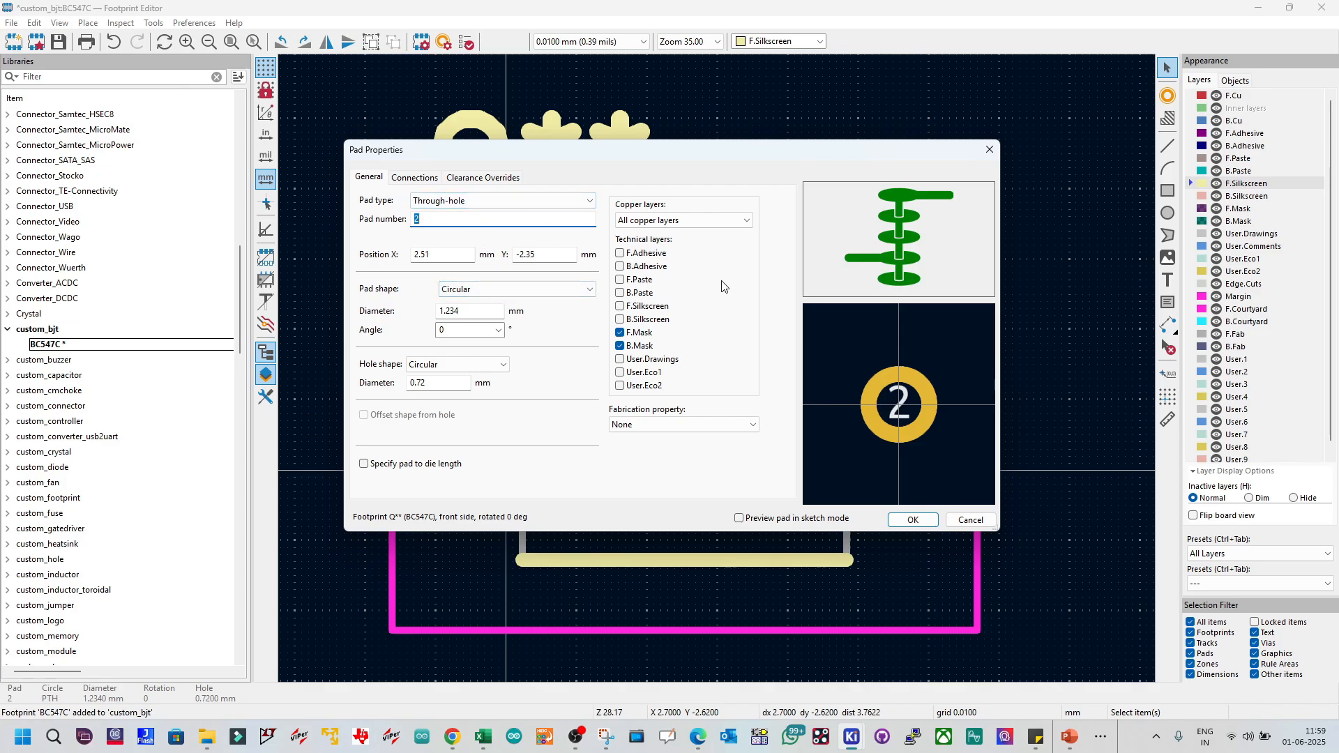
click(480, 202)
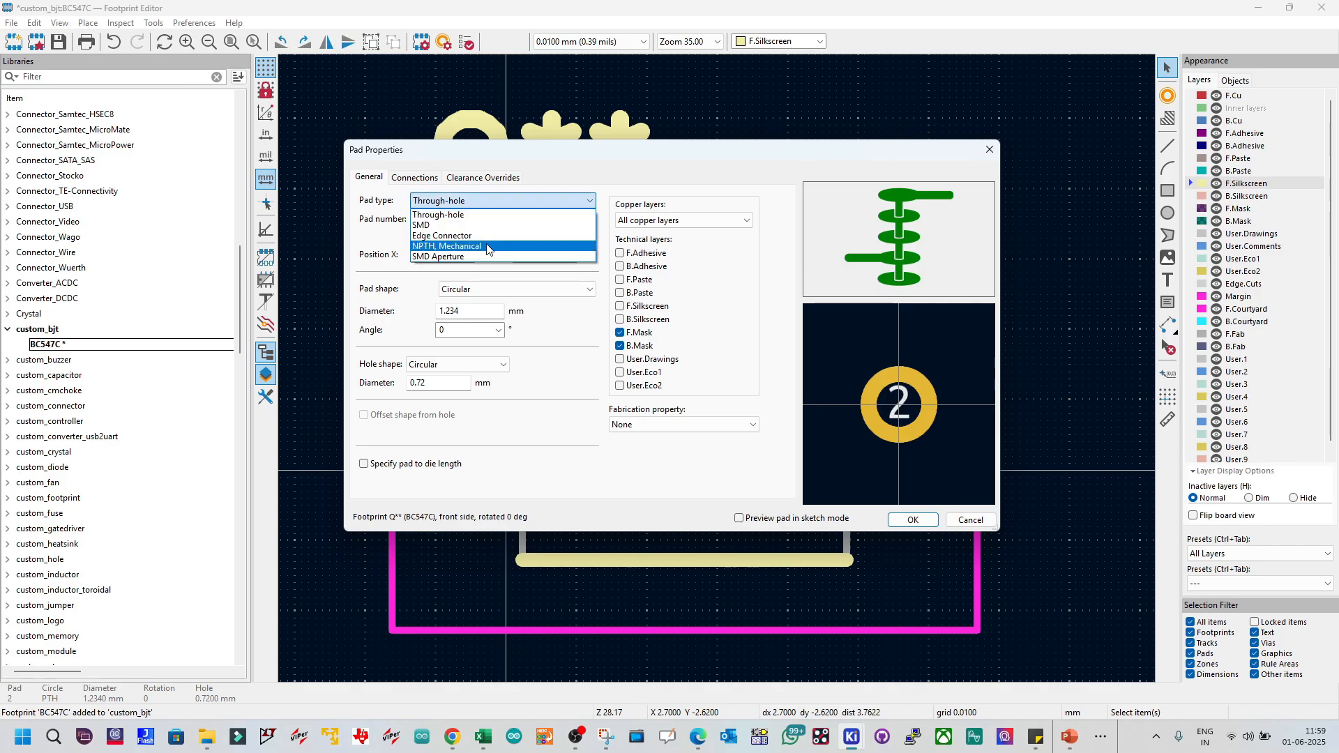
click(384, 235)
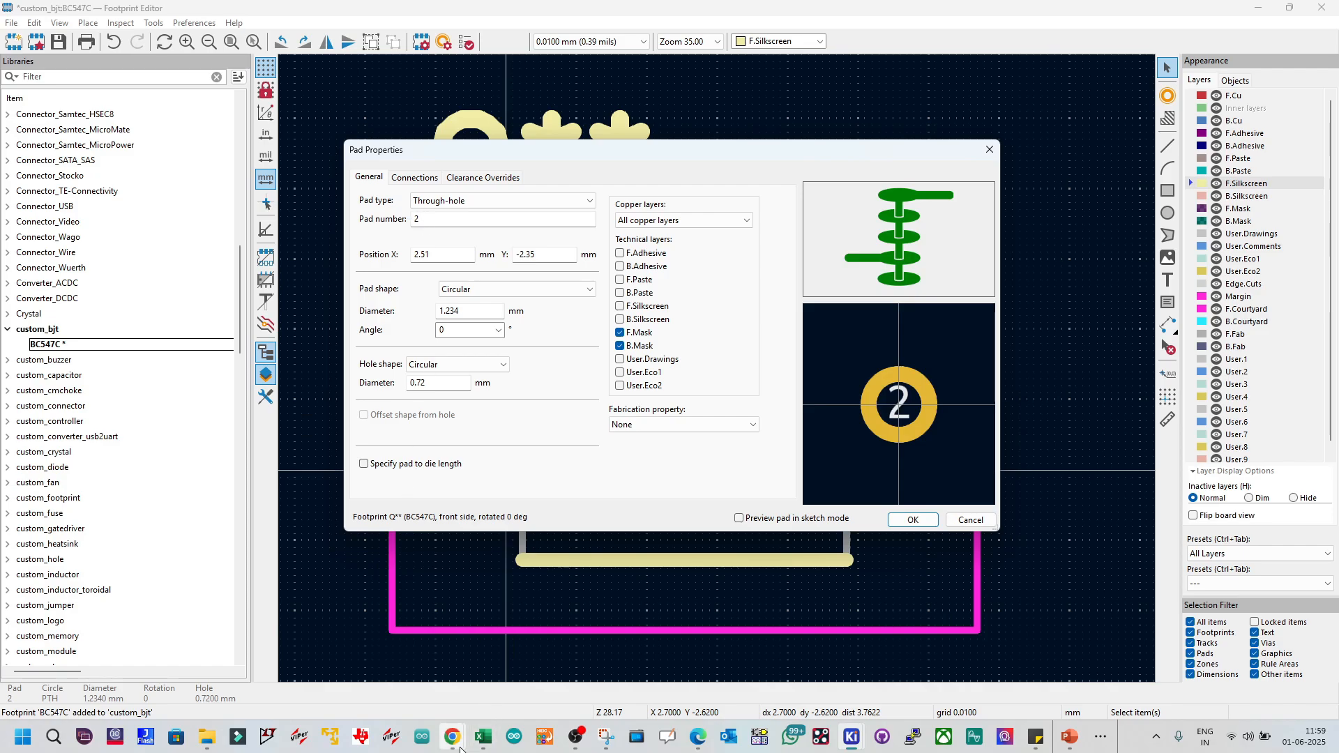
Step: Switch to Chrome, check the transistor's pin numbering in the bc546.pdf datasheet, and return to the pad properties
mouse_move(460, 749)
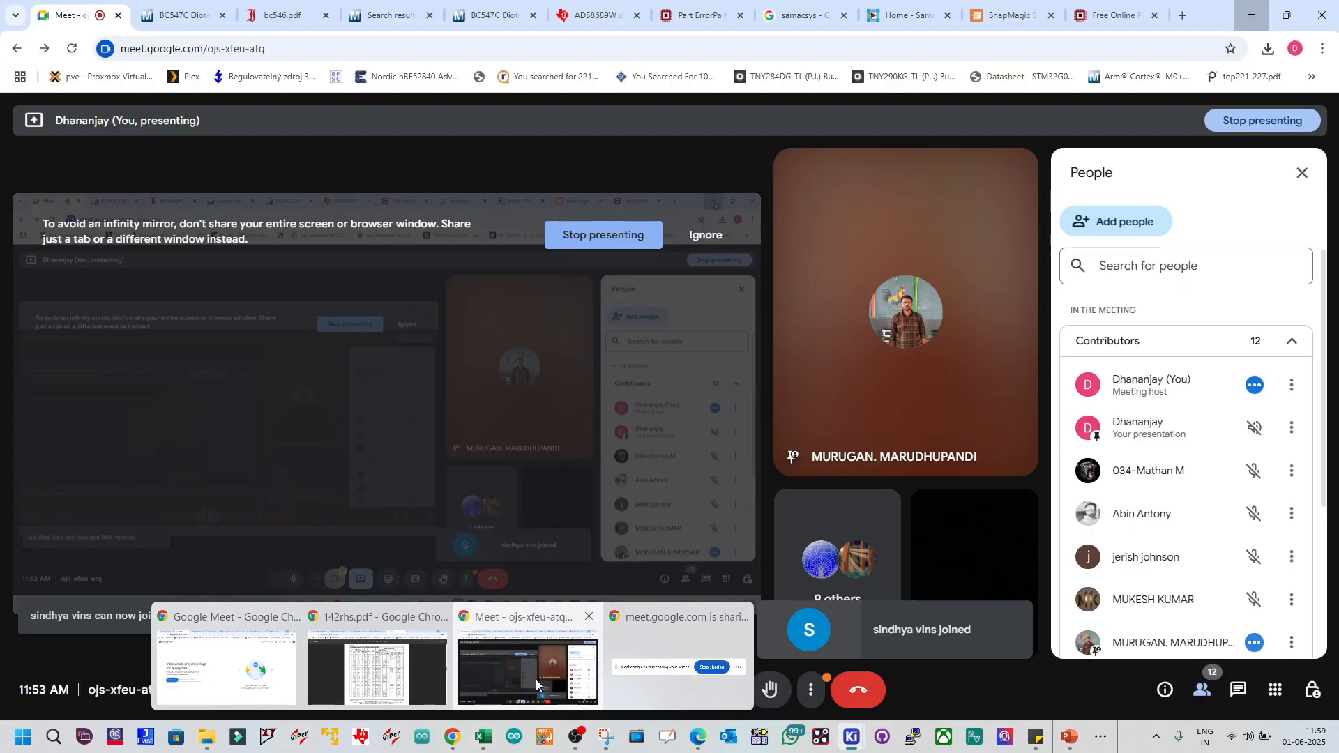
click(535, 679)
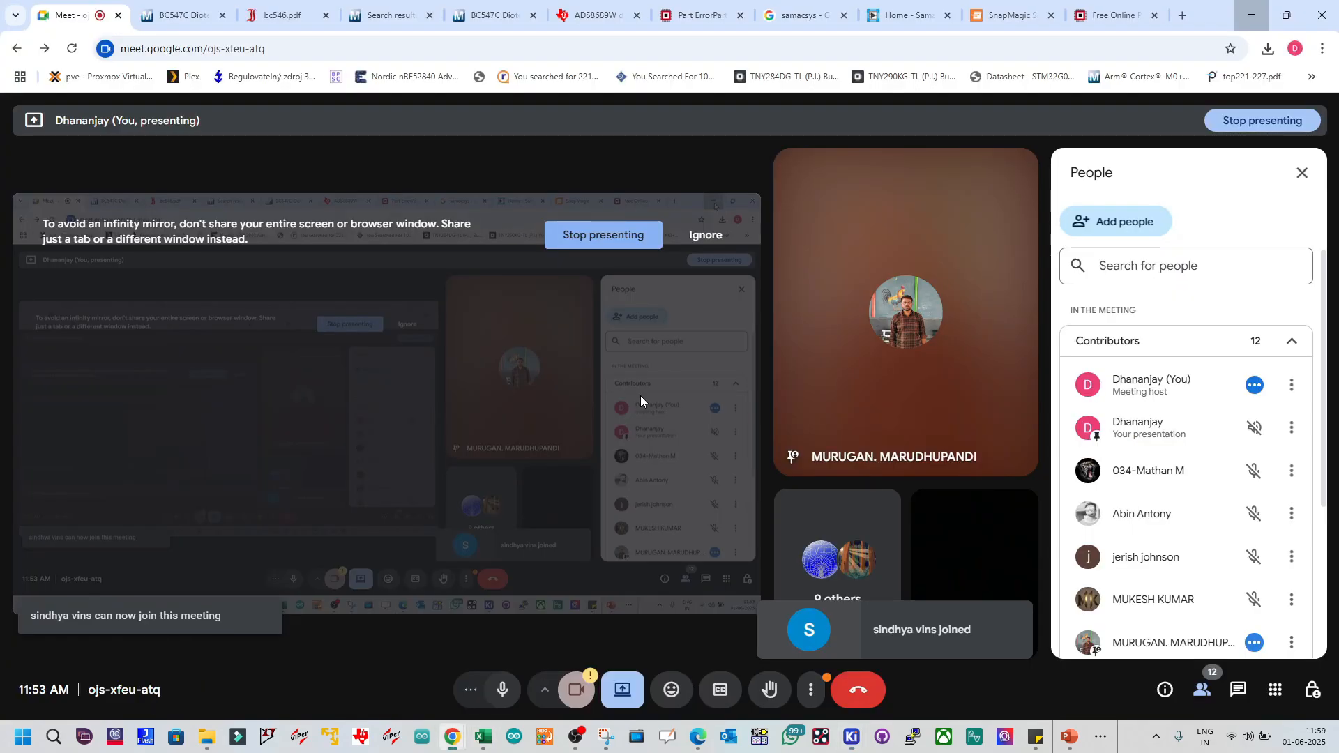
click(388, 15)
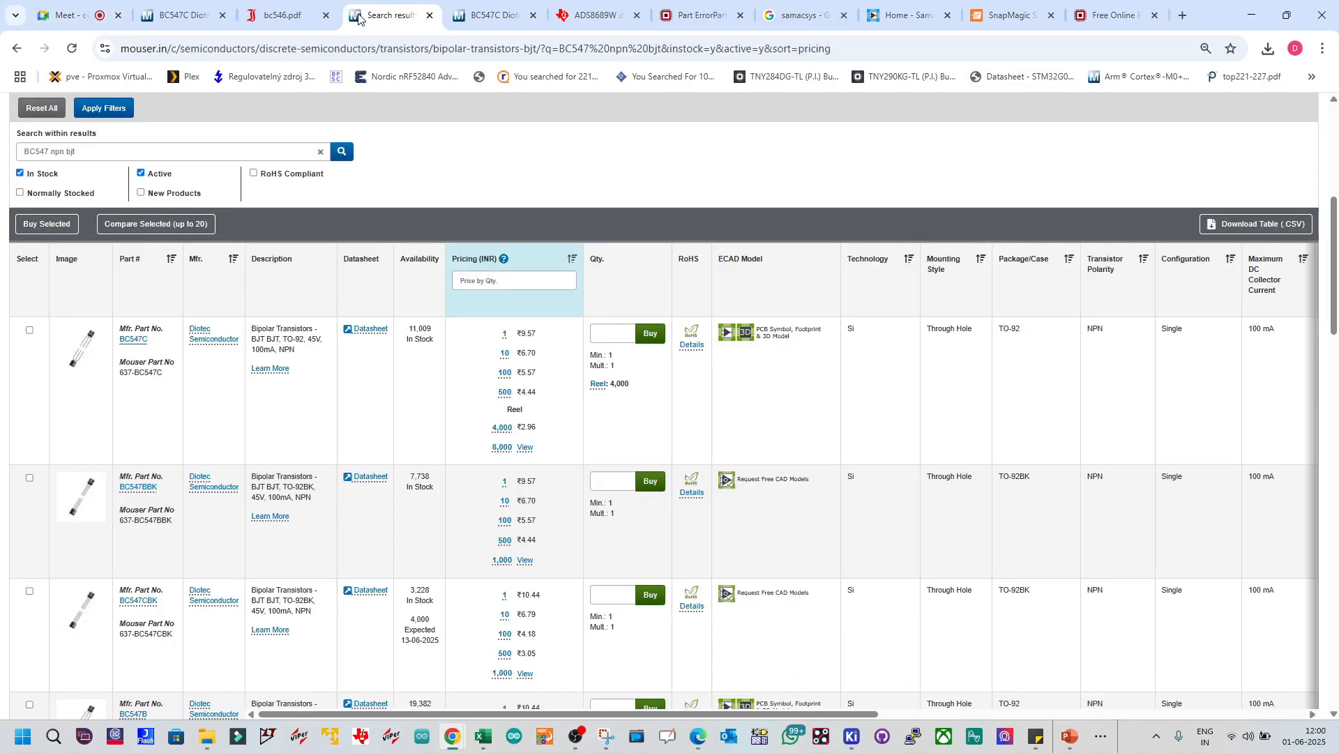
click(287, 17)
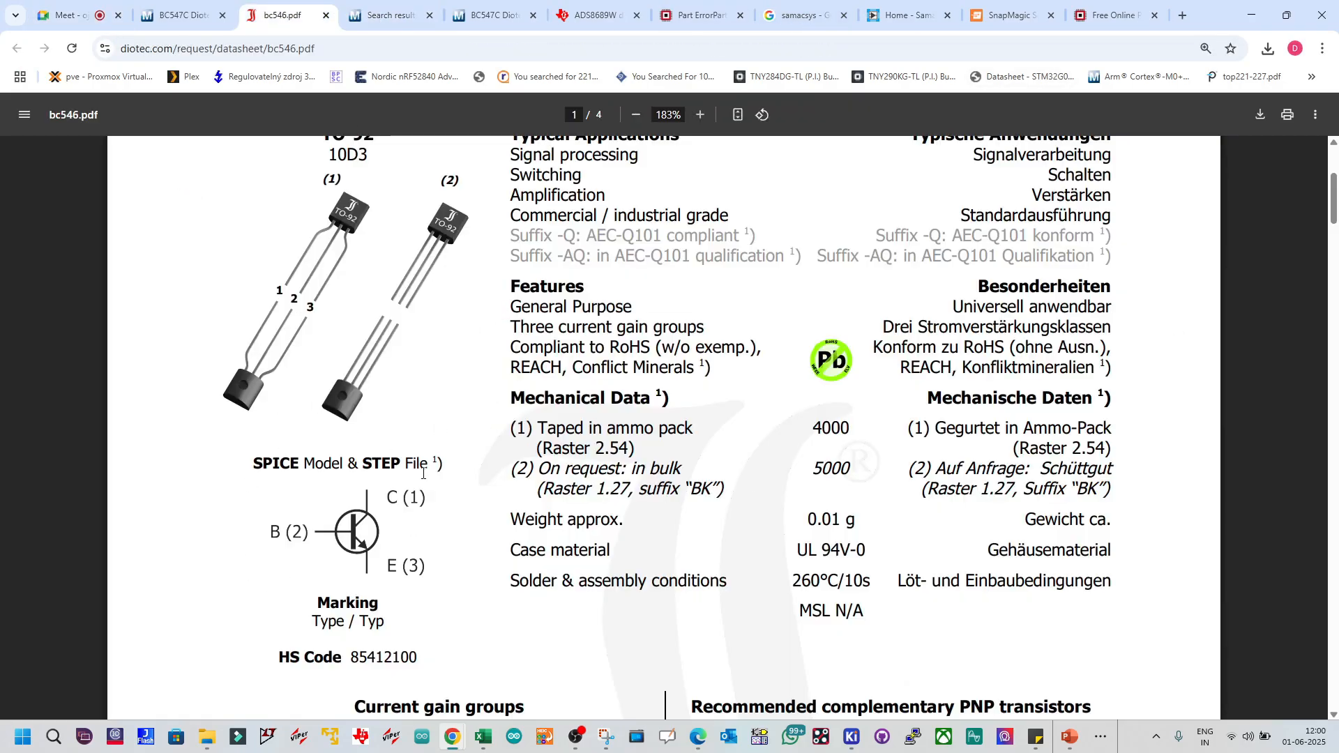
click(1252, 15)
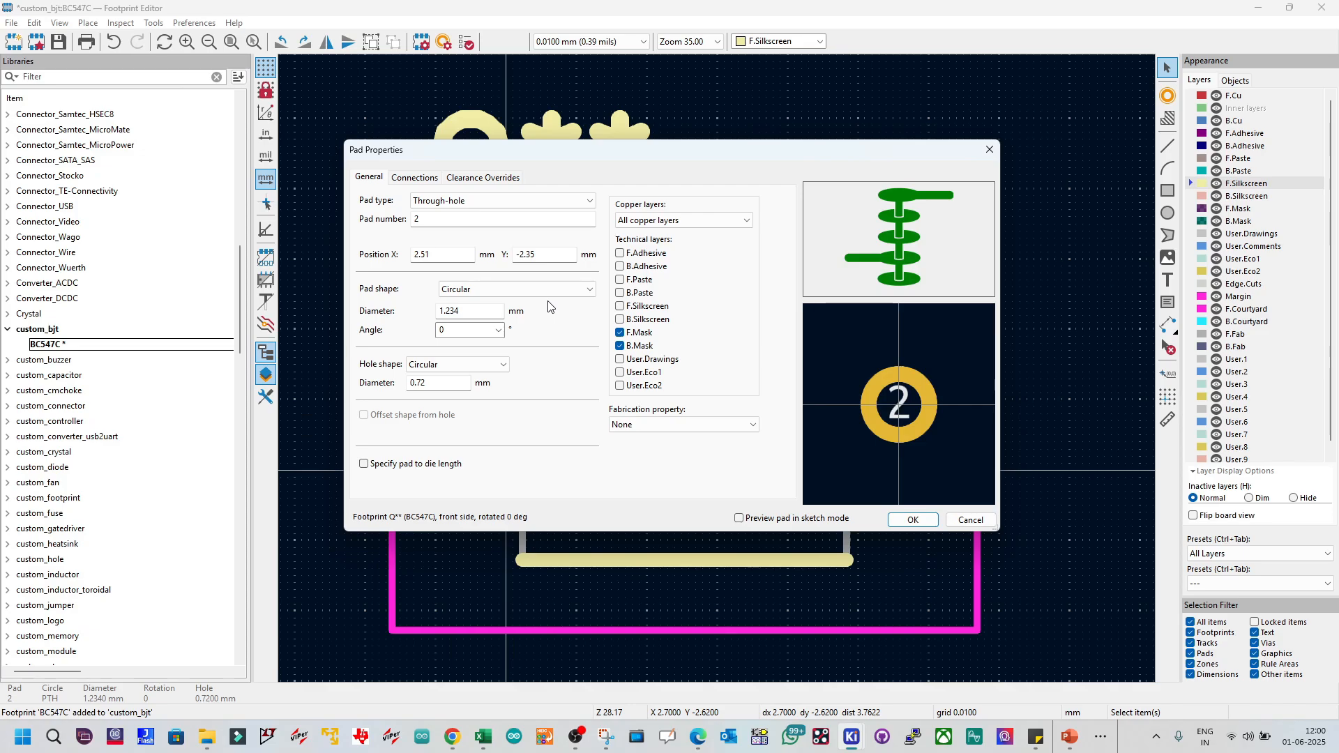
Step: Look through the available pad shapes and set pad 2's shape to Rectangular
double_click(422, 221)
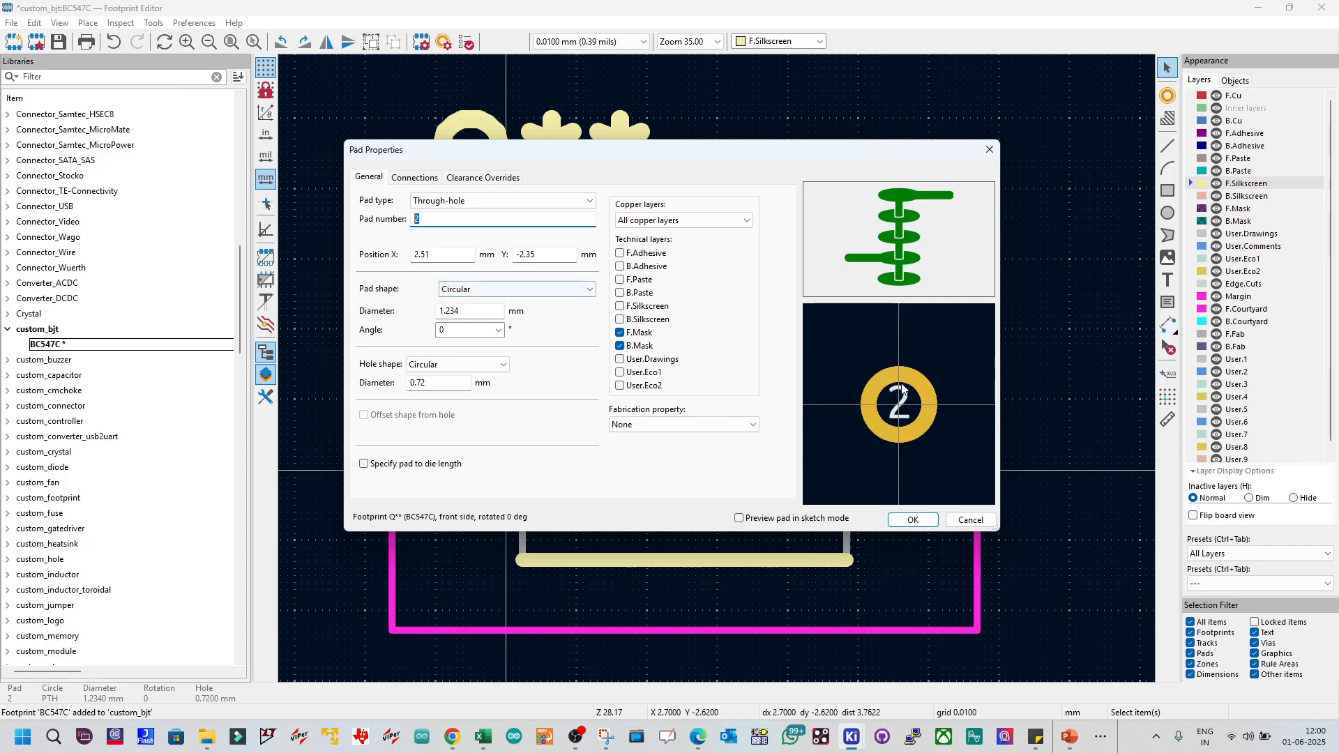
click(532, 293)
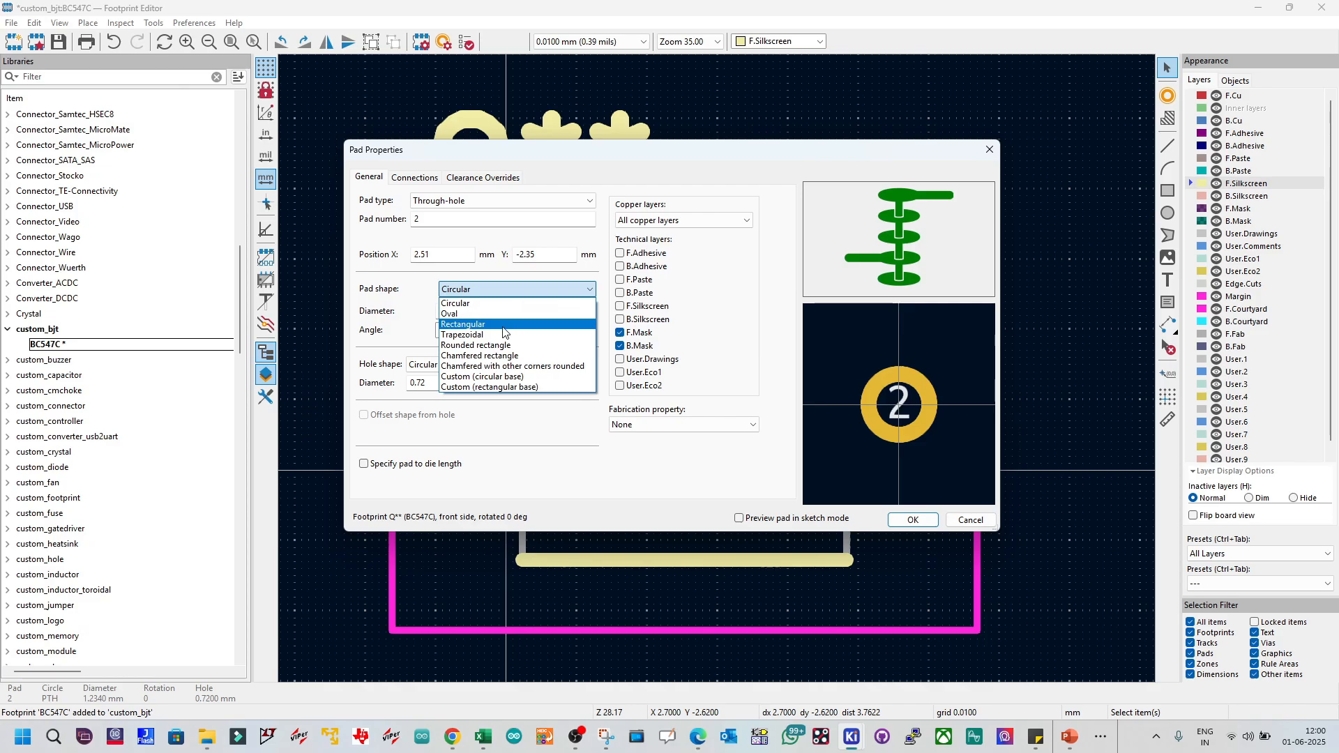
click(422, 315)
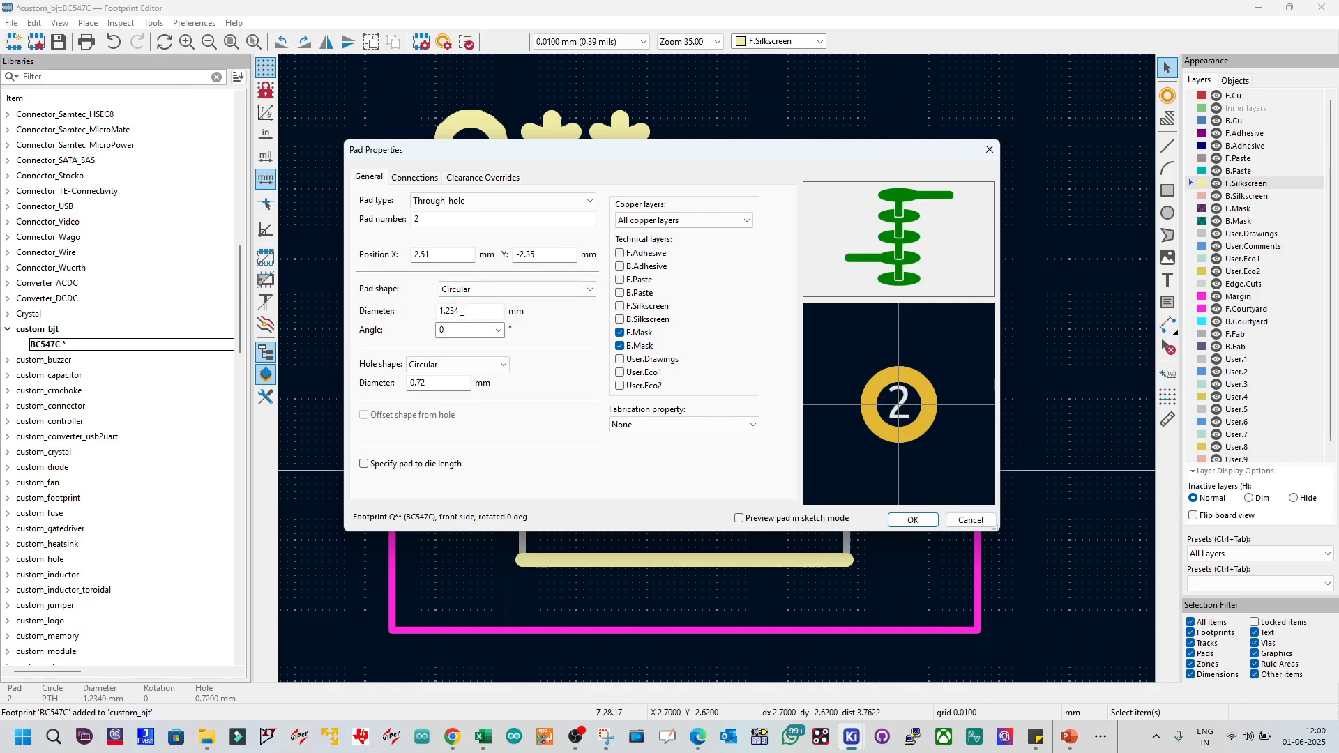
click(466, 288)
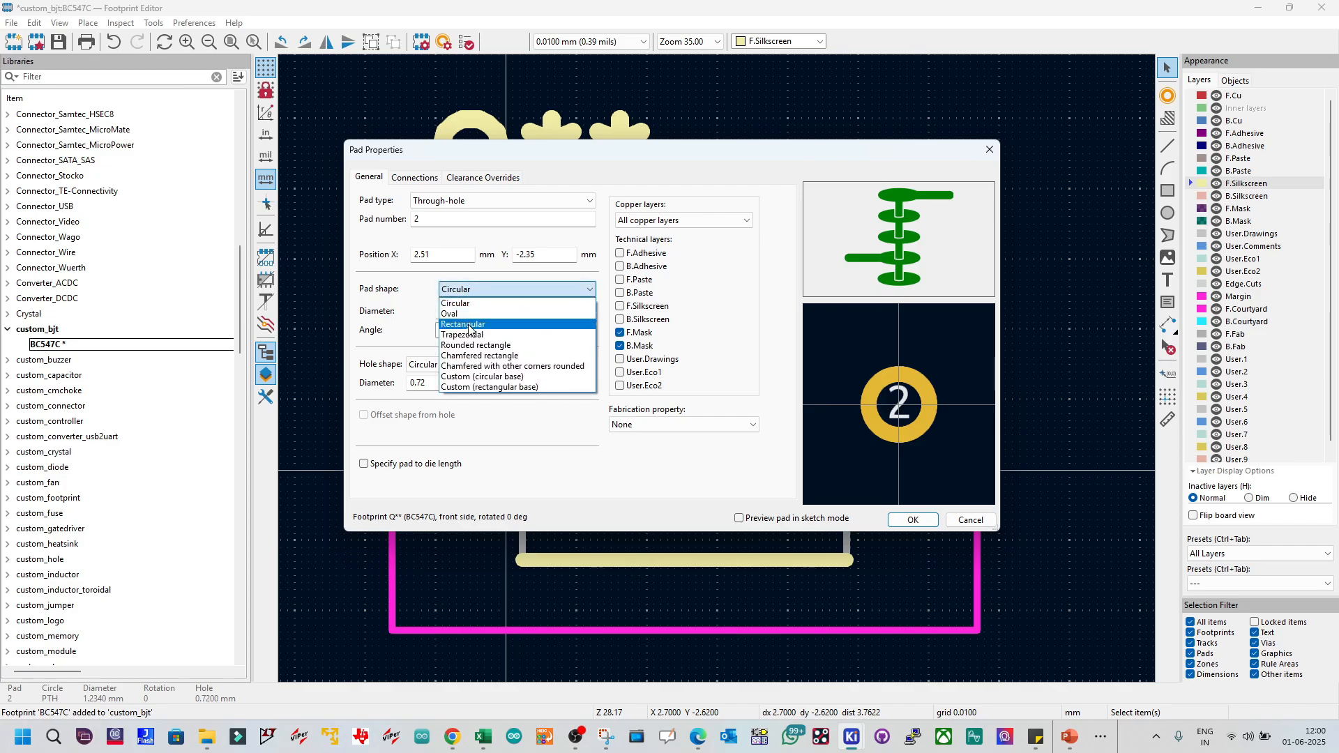
click(477, 324)
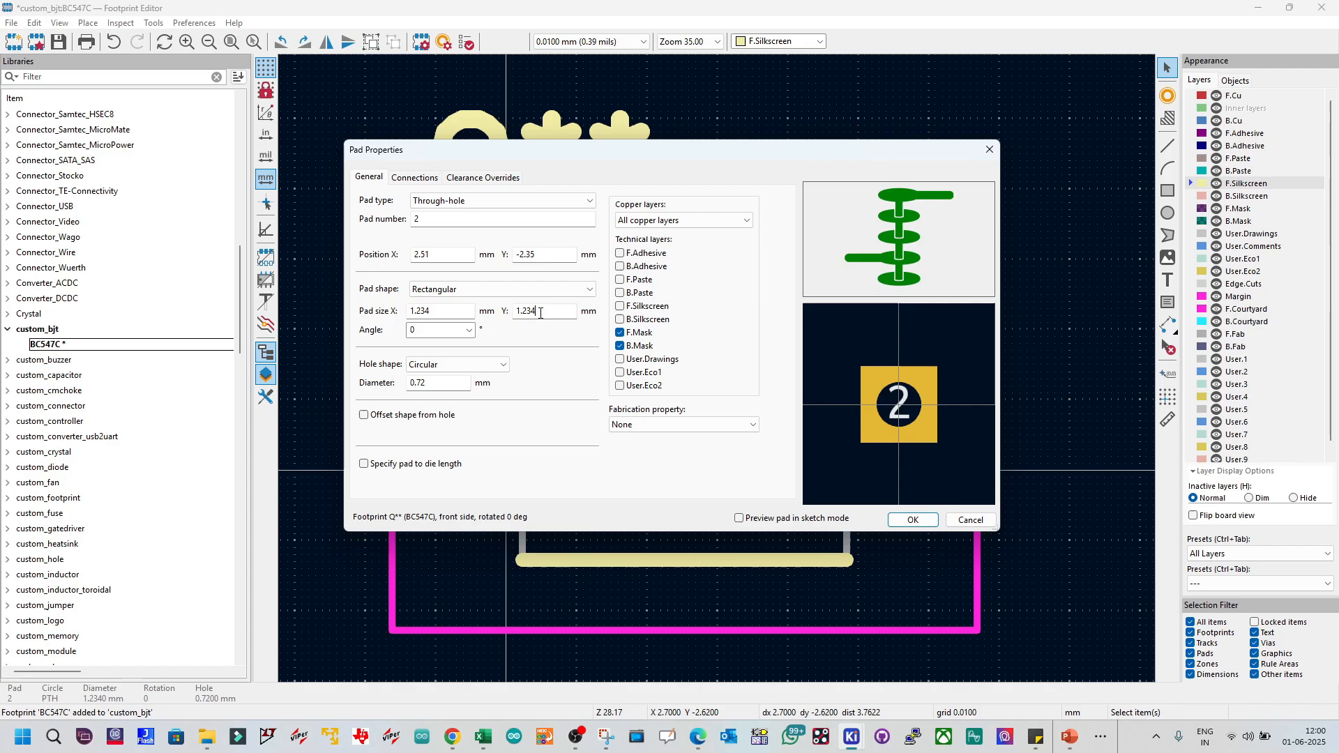
Step: Set the size of pad 2 to 2 mm in X and 2 mm in Y
drag(540, 312, 514, 311)
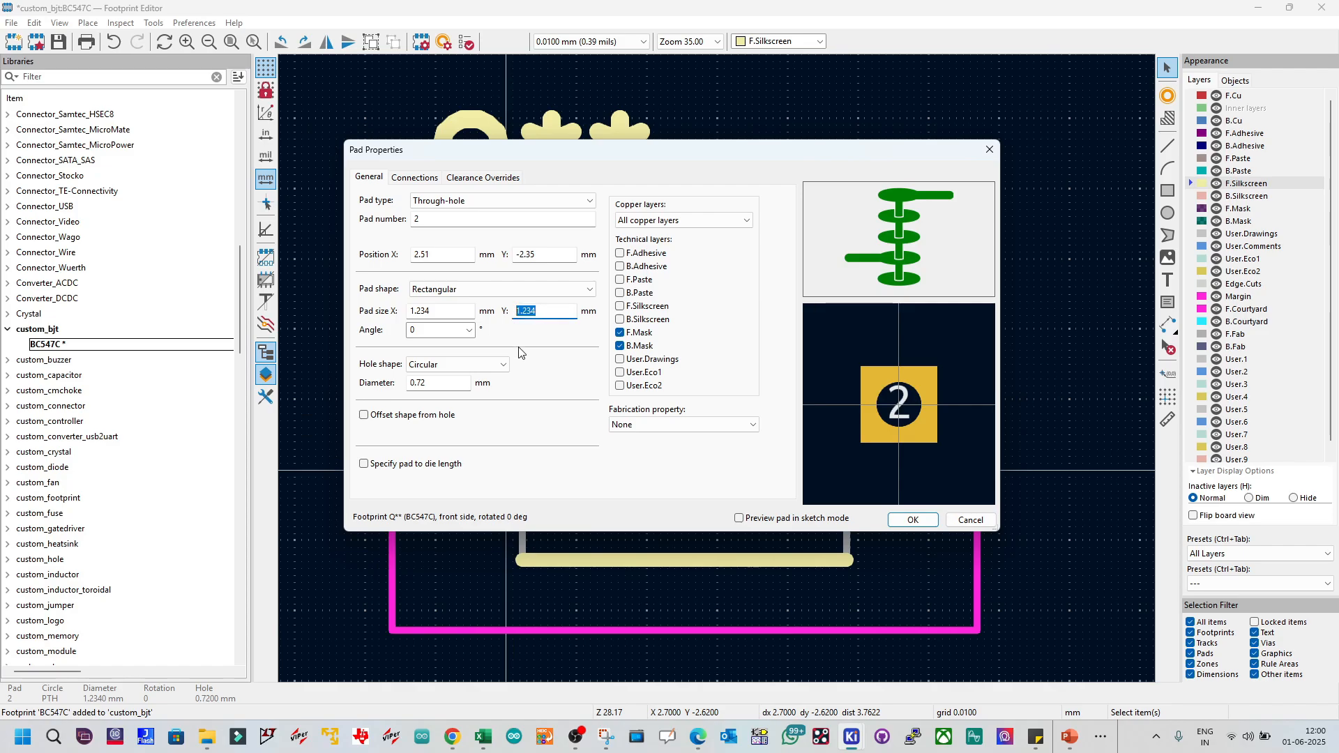
drag(441, 311, 410, 313)
text(2)
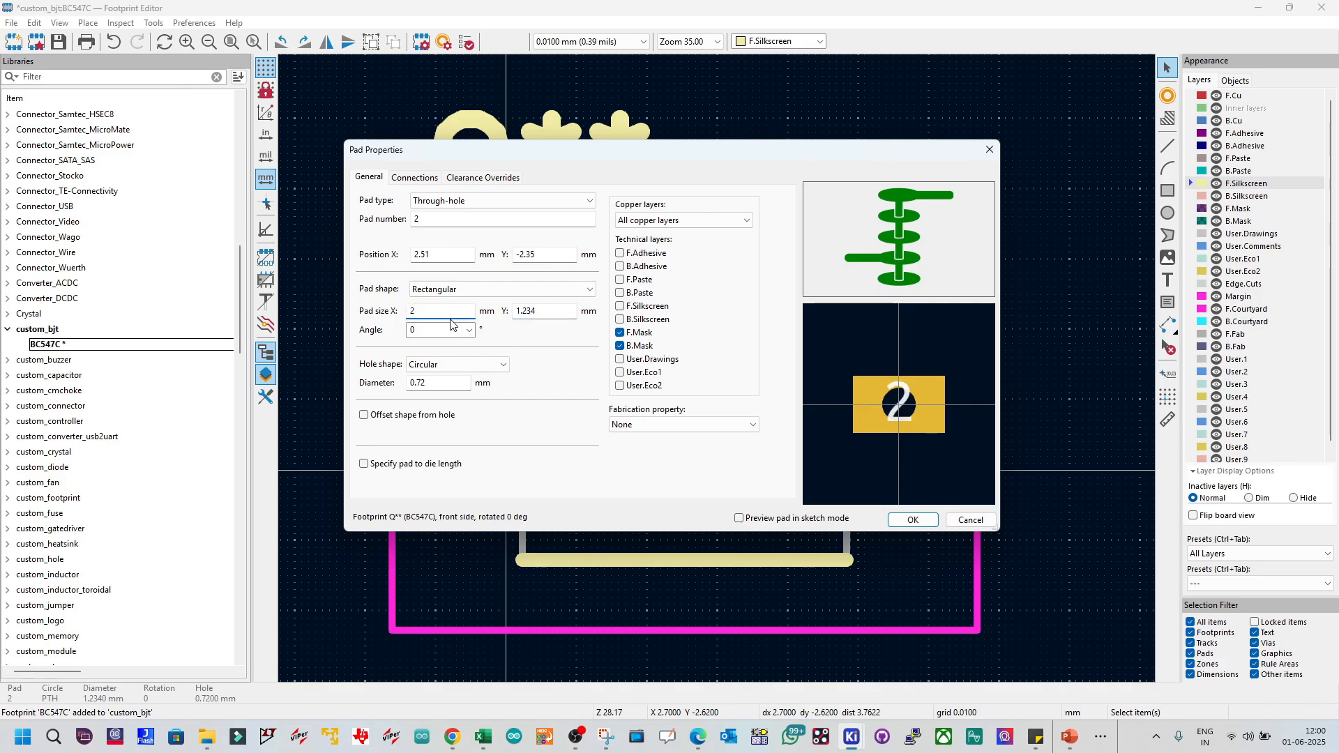
drag(549, 312, 517, 313)
text(2)
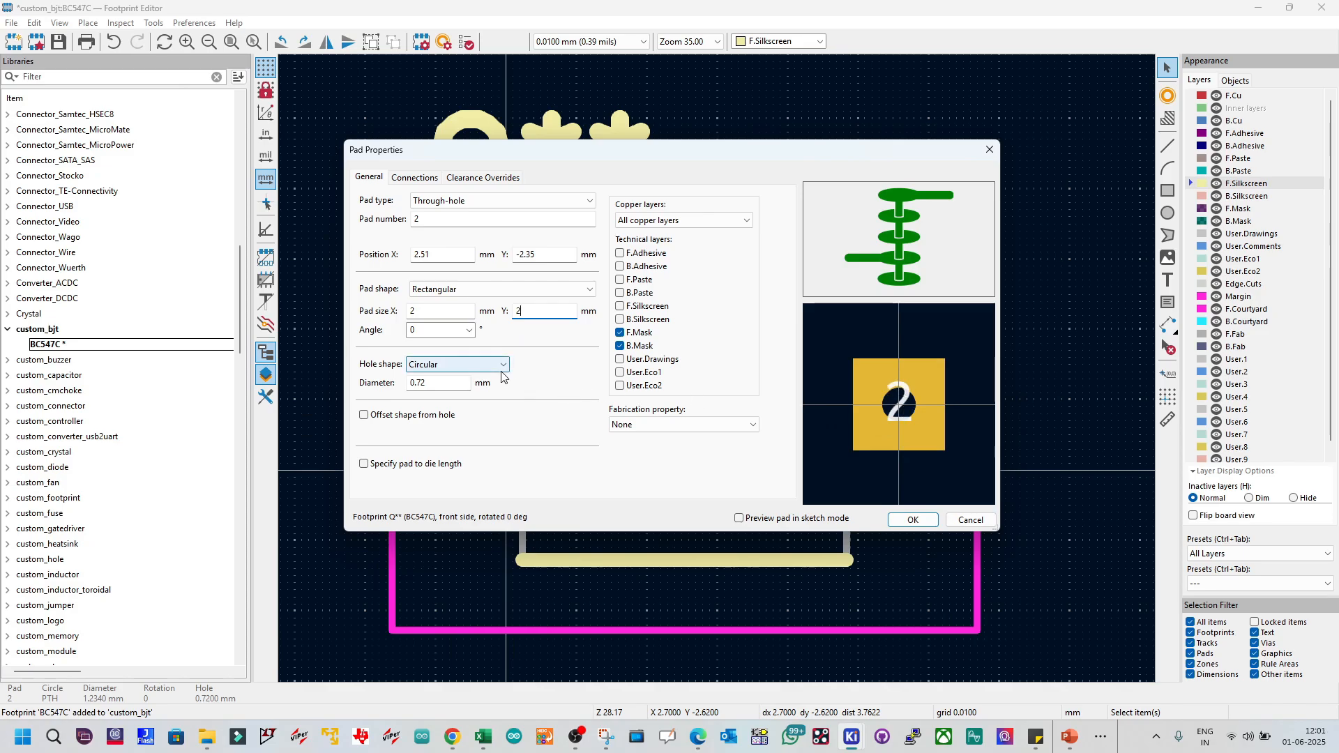
Step: Set pad 2's hole diameter to 1.2 mm and apply the pad properties
click(430, 383)
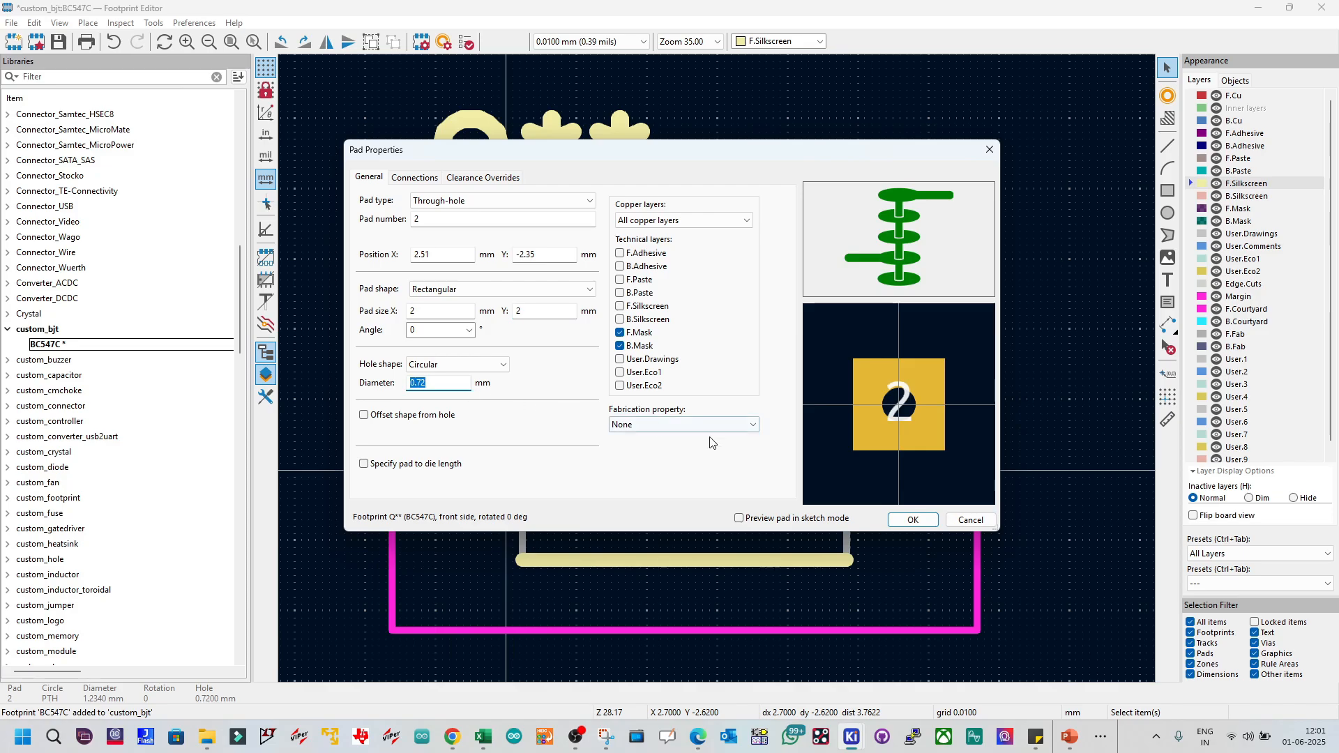
text(1)
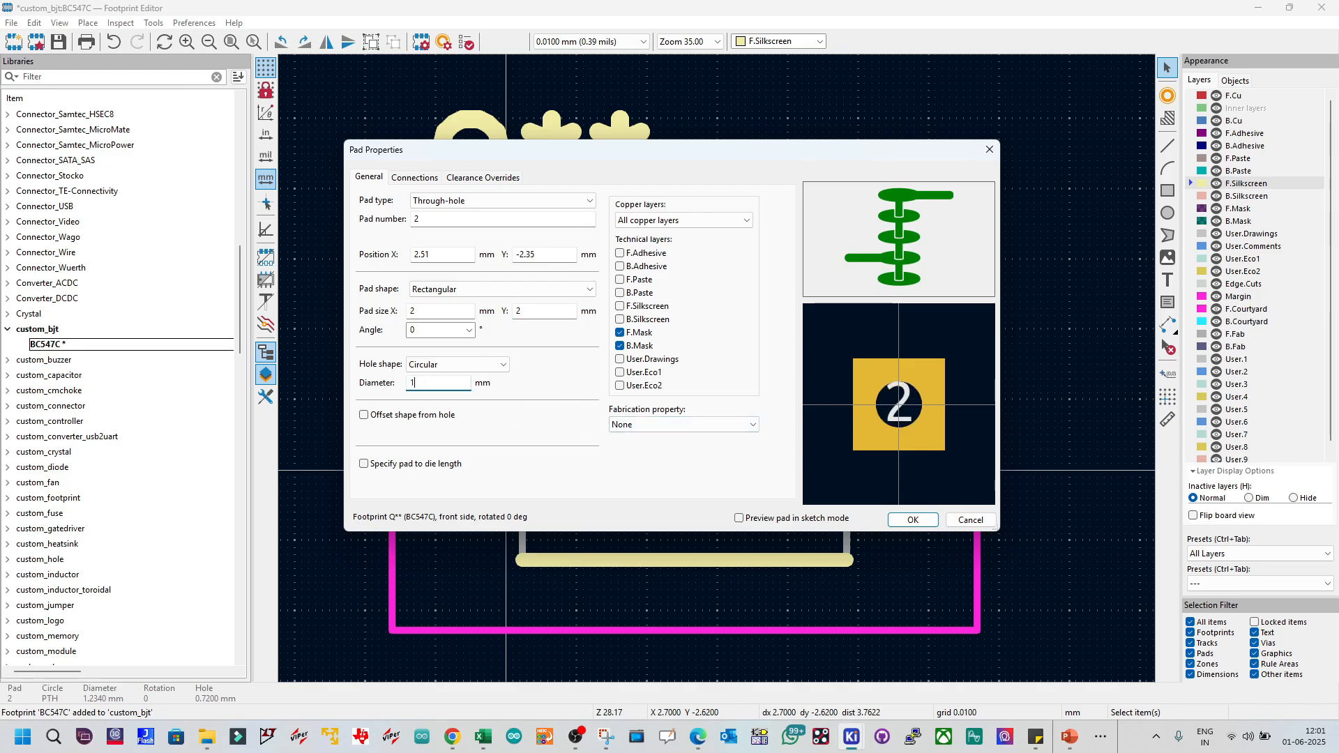
text(.2)
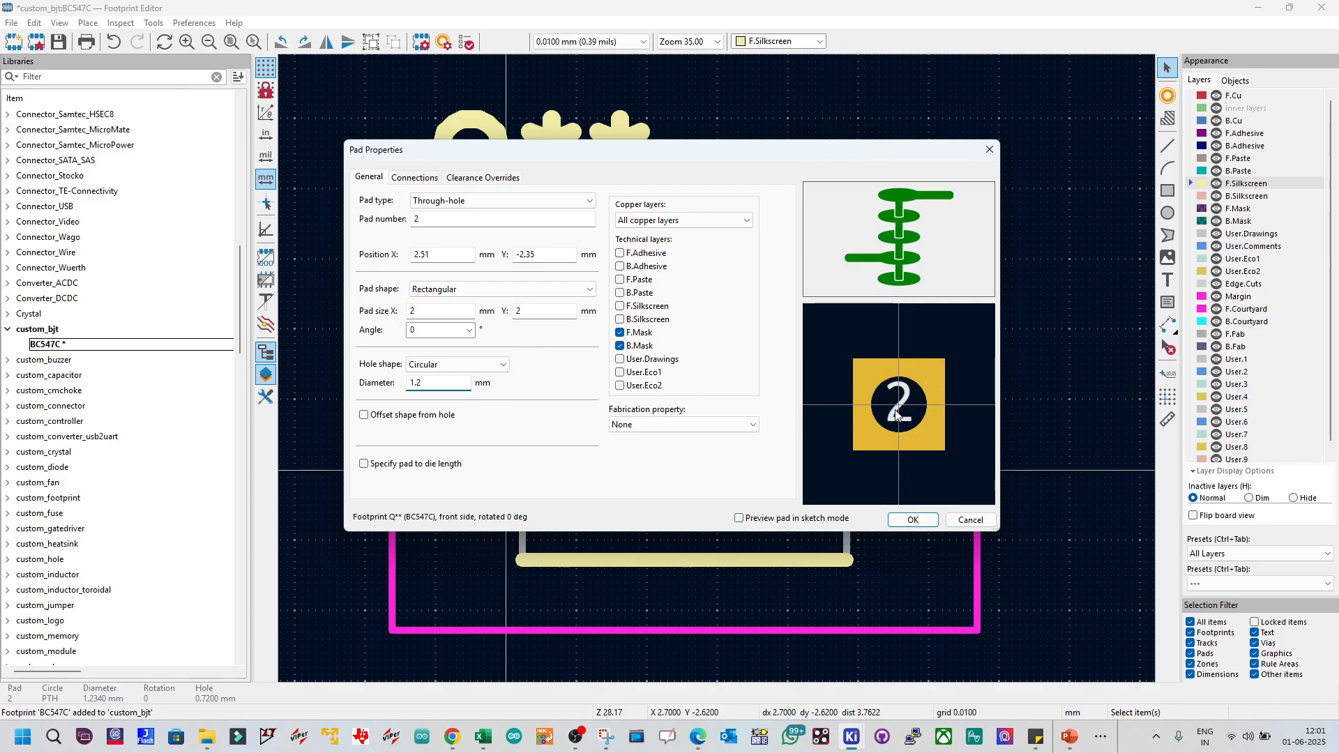
click(903, 523)
click(849, 363)
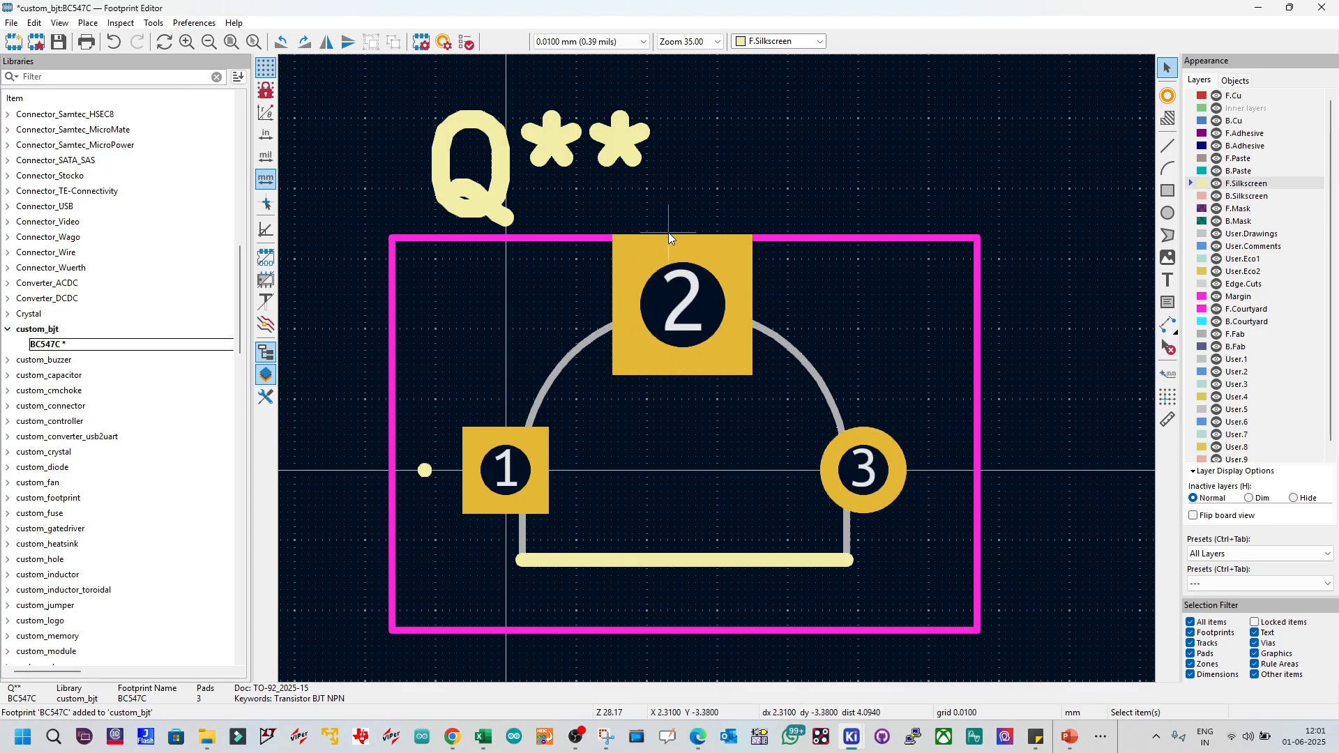
Step: Reopen the properties of pad 2 and review its pad size and hole diameter
click(676, 338)
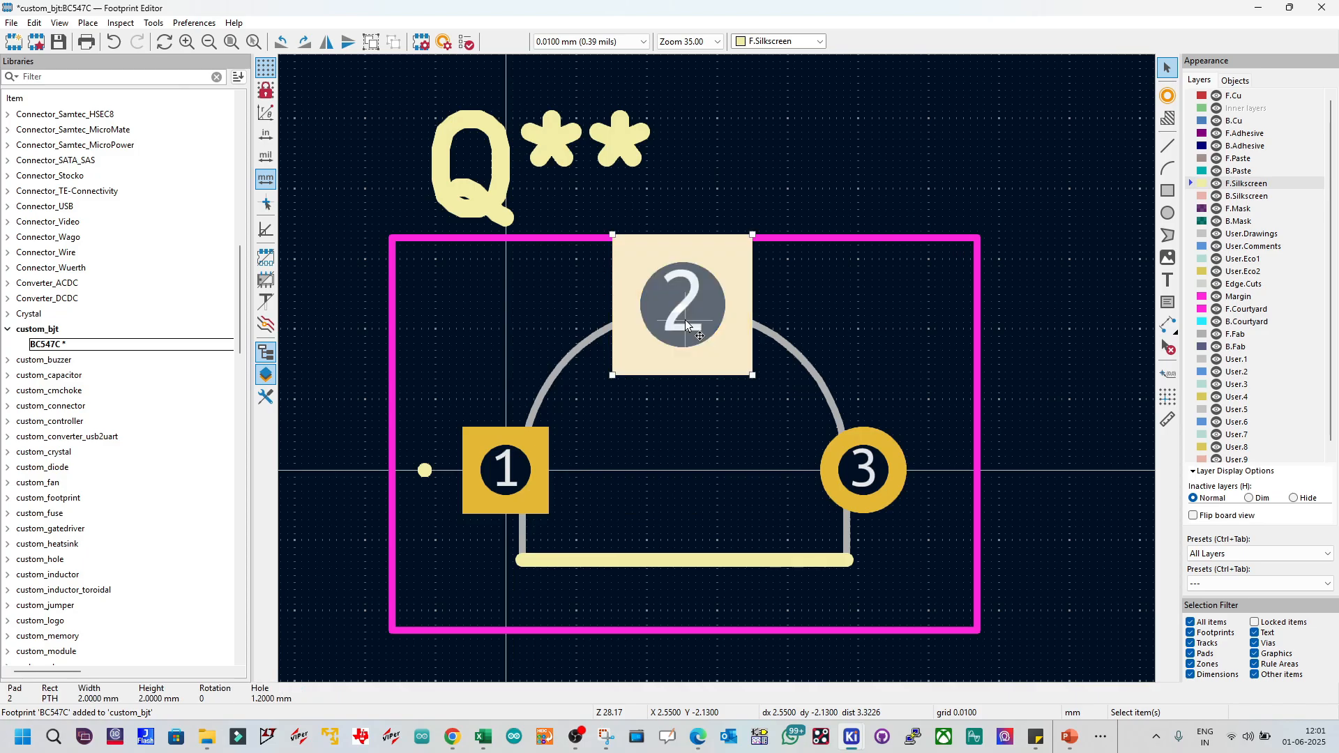
key(e)
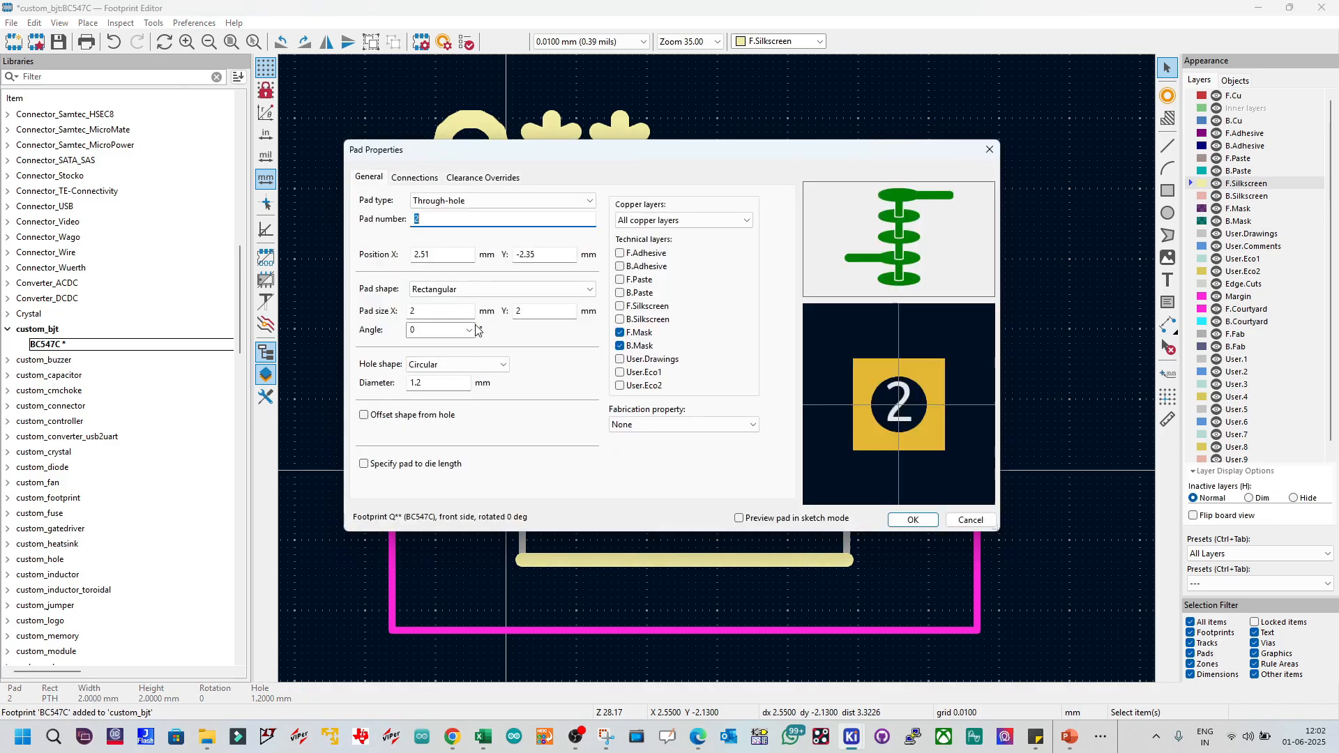
click(439, 311)
click(547, 309)
click(421, 384)
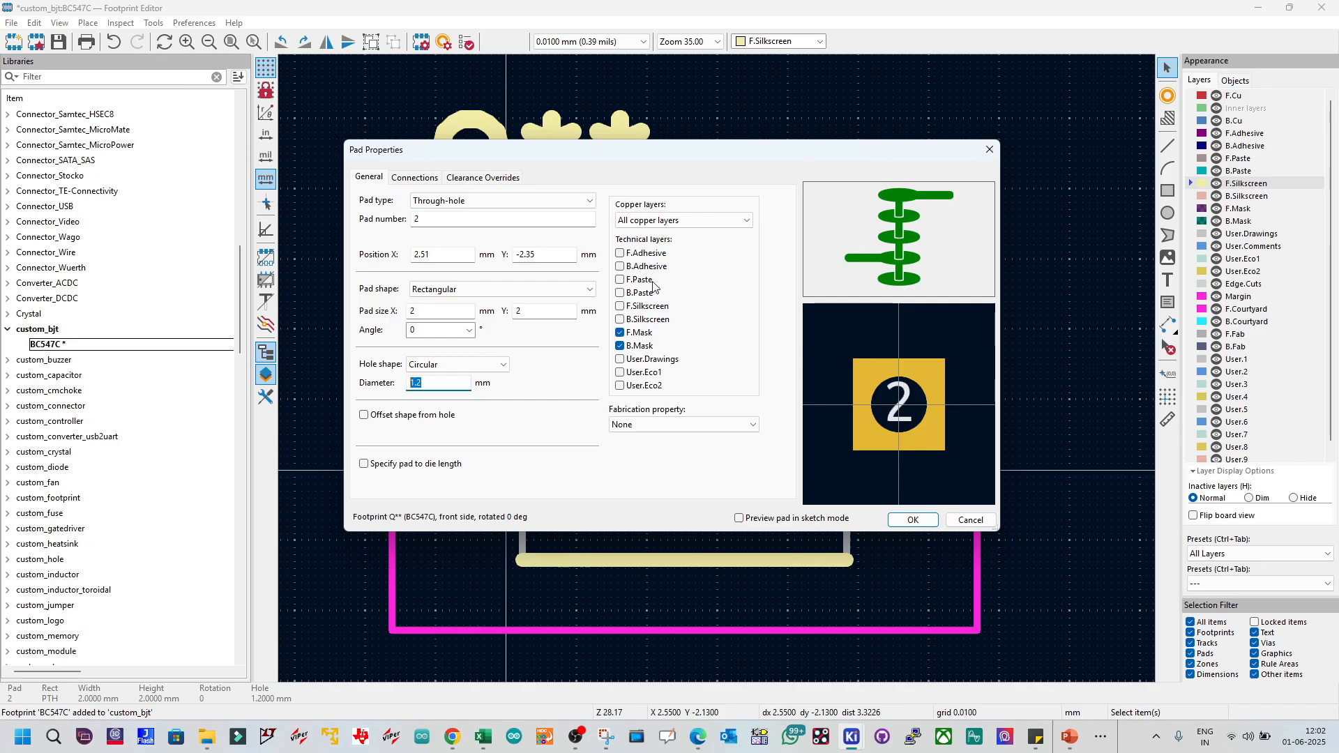
Step: Toggle the B.Mask layer of pad 2 off and back on, compare the dialog with the drawing, and accept the properties
click(621, 346)
click(621, 347)
click(621, 347)
click(621, 346)
drag(721, 155, 659, 287)
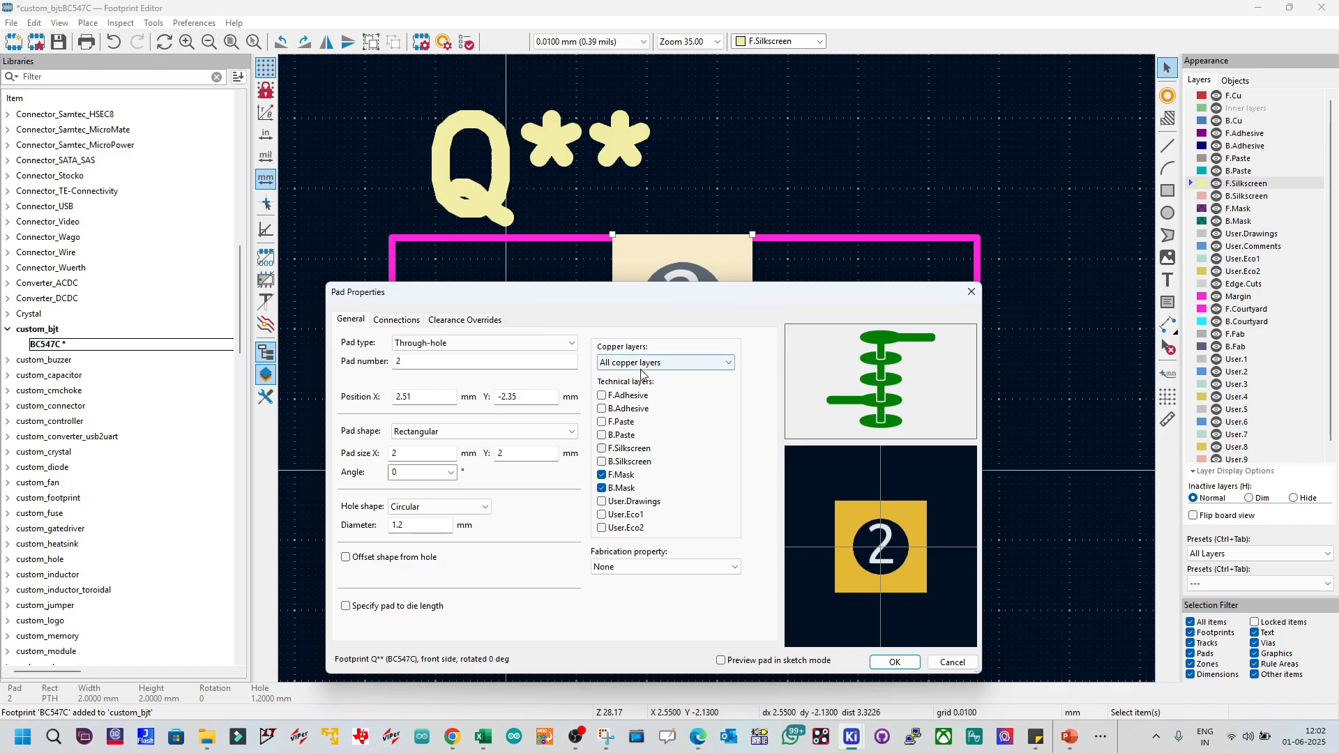
drag(638, 299, 665, 198)
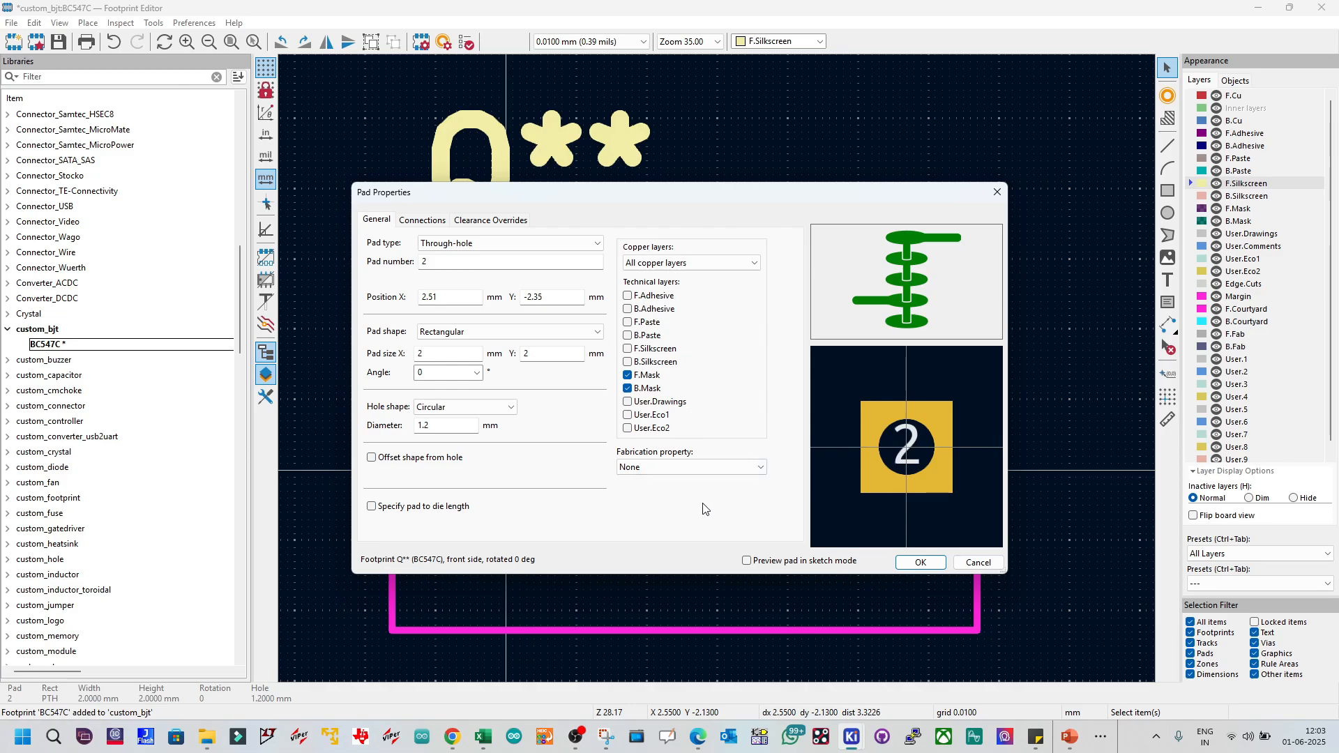
click(920, 562)
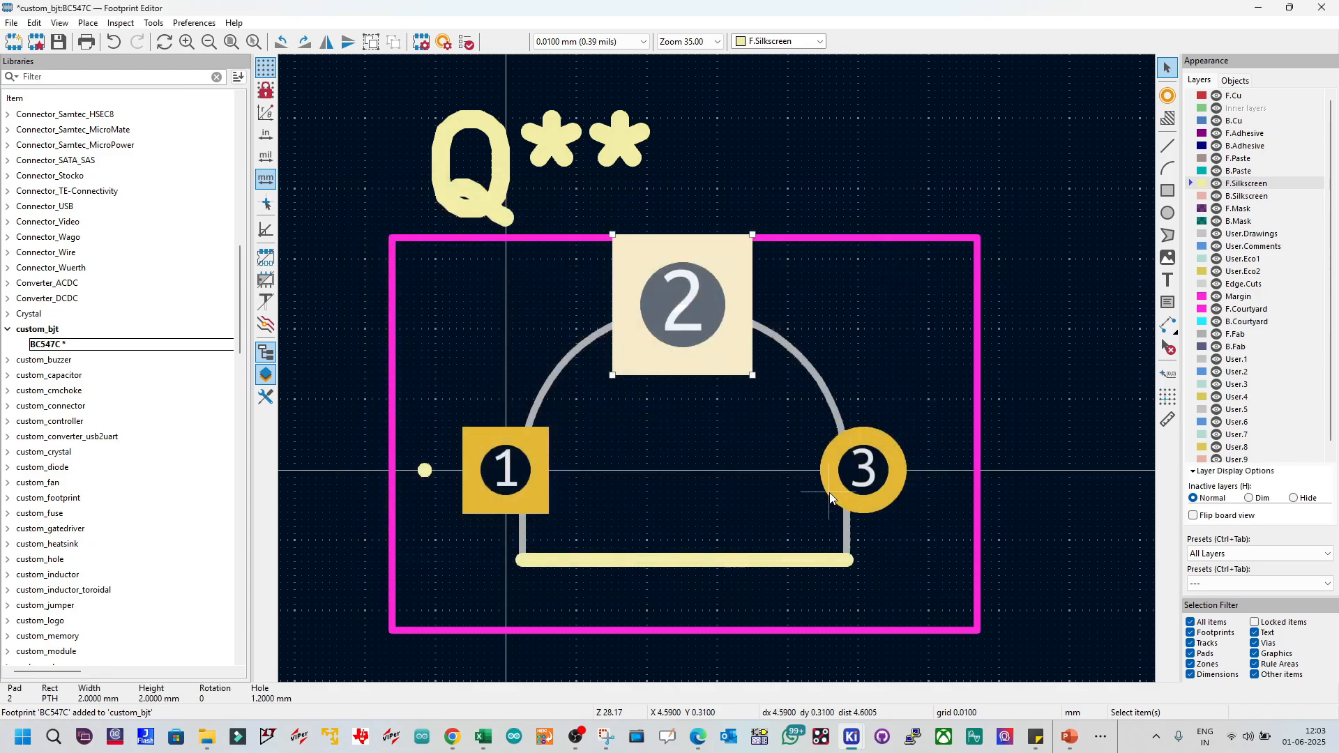
Step: Undo the reshaping and moving of pad 2 and the last move of the Q** reference text
key(ctrl+z)
key(ctrl+z)
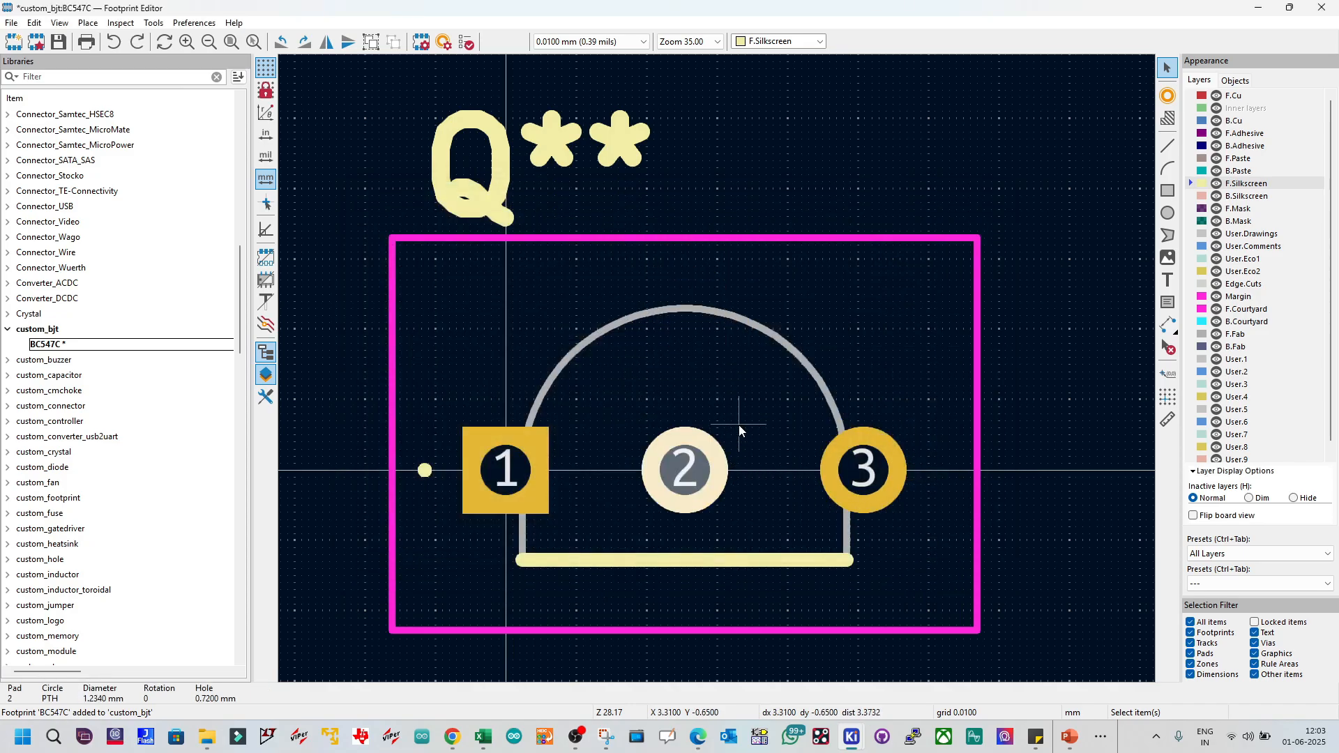
key(ctrl+z)
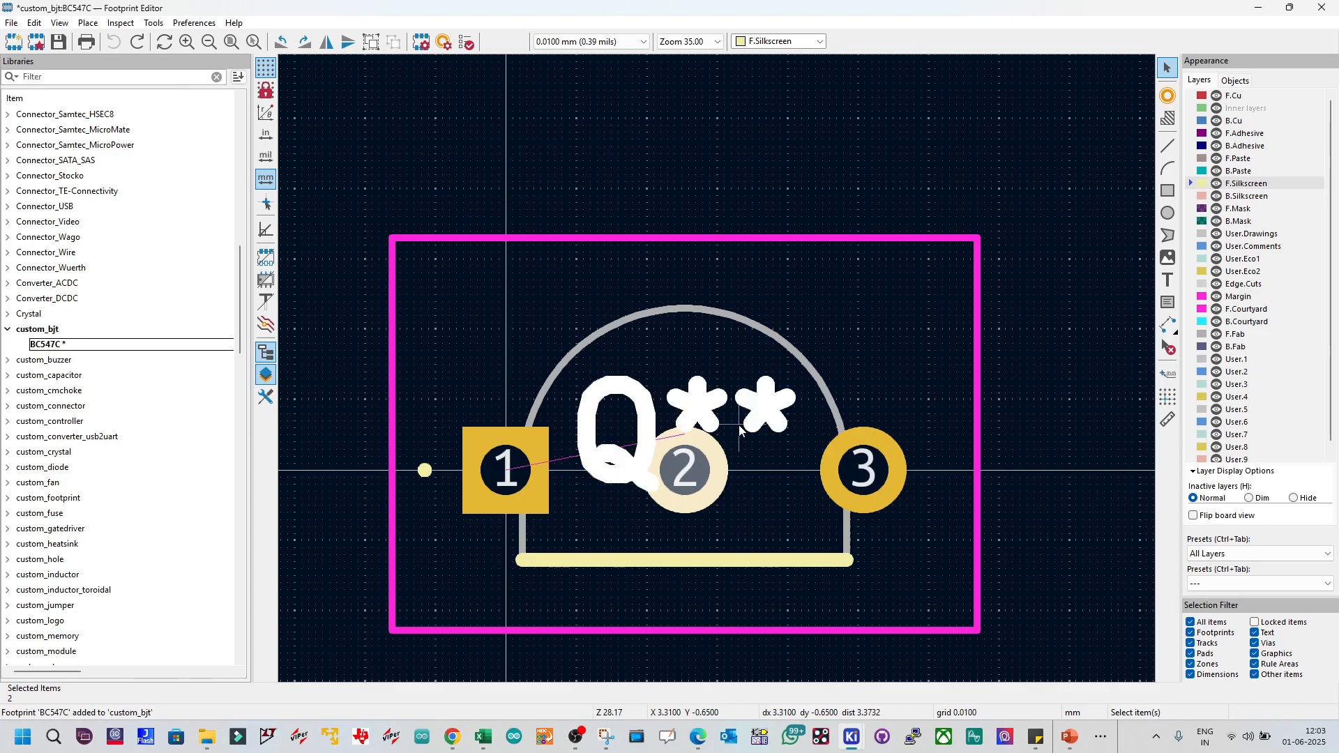
Step: Move the Q** reference text off pad 2 to the upper left of the body arc, inside the courtyard
drag(633, 405, 539, 280)
key(ctrl+z)
click(525, 298)
drag(619, 394, 564, 315)
click(533, 207)
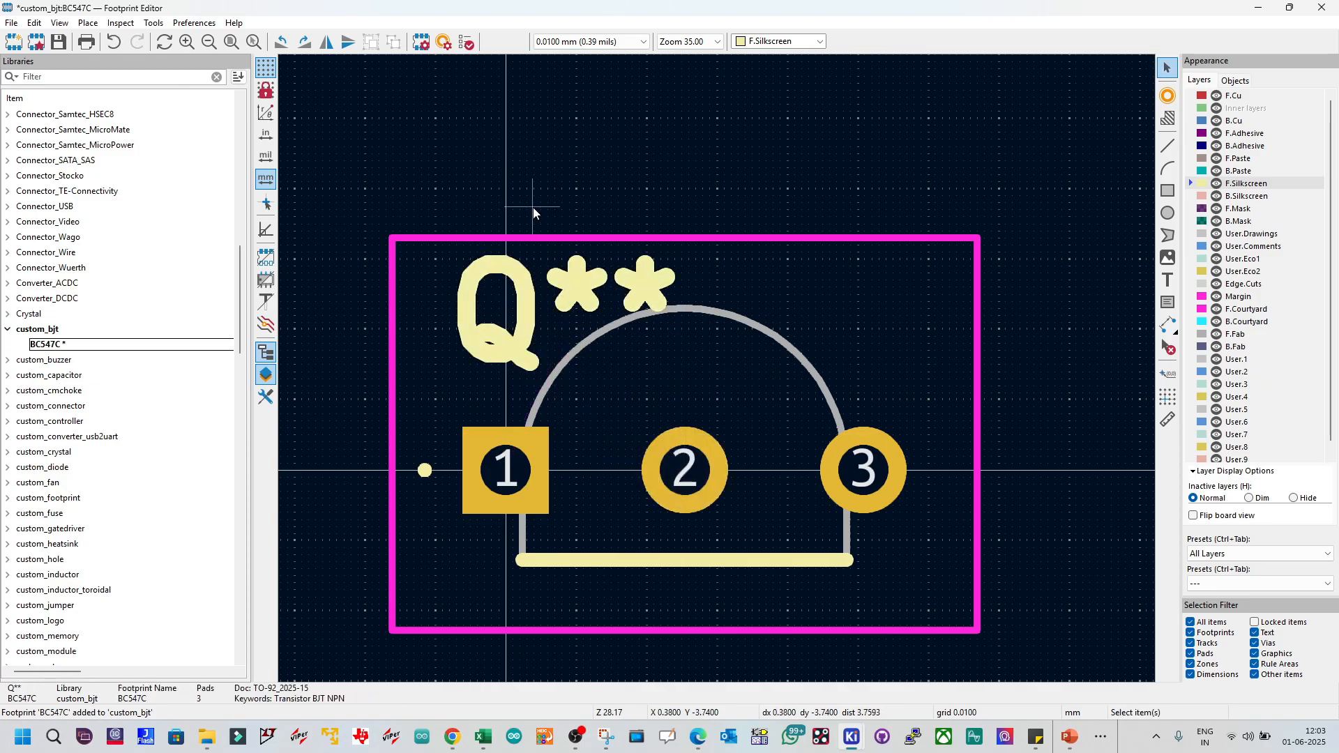
Step: Save the BC547C footprint and open its footprint properties in a widened dialog
key(ctrl+s)
click(92, 346)
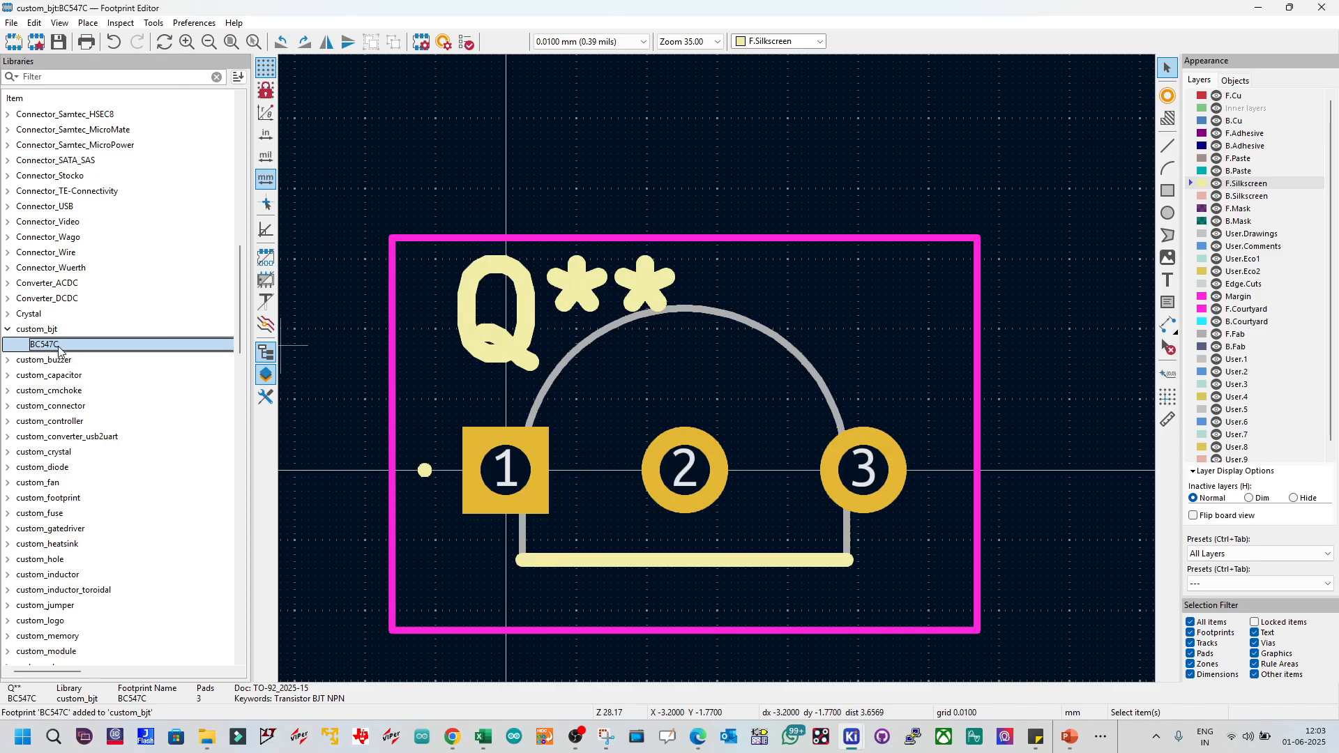
click(11, 23)
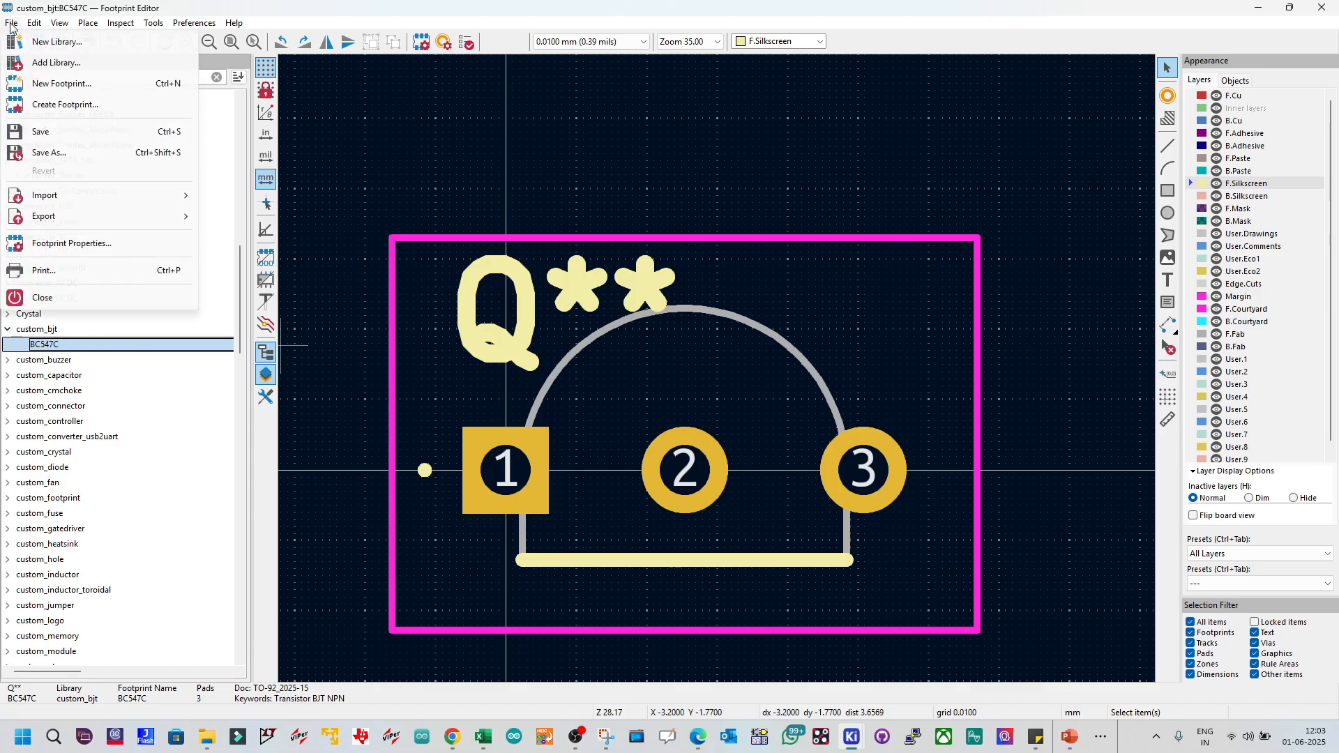
click(115, 245)
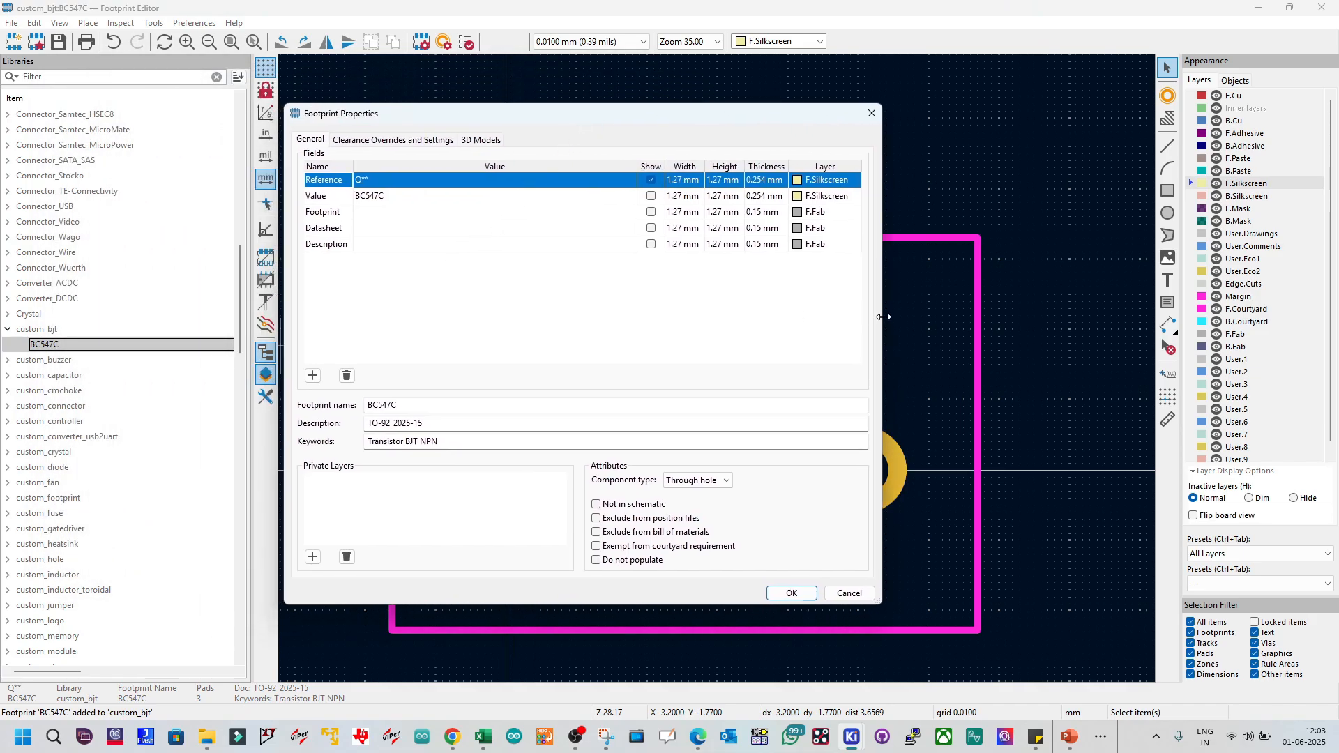
drag(884, 316, 1076, 310)
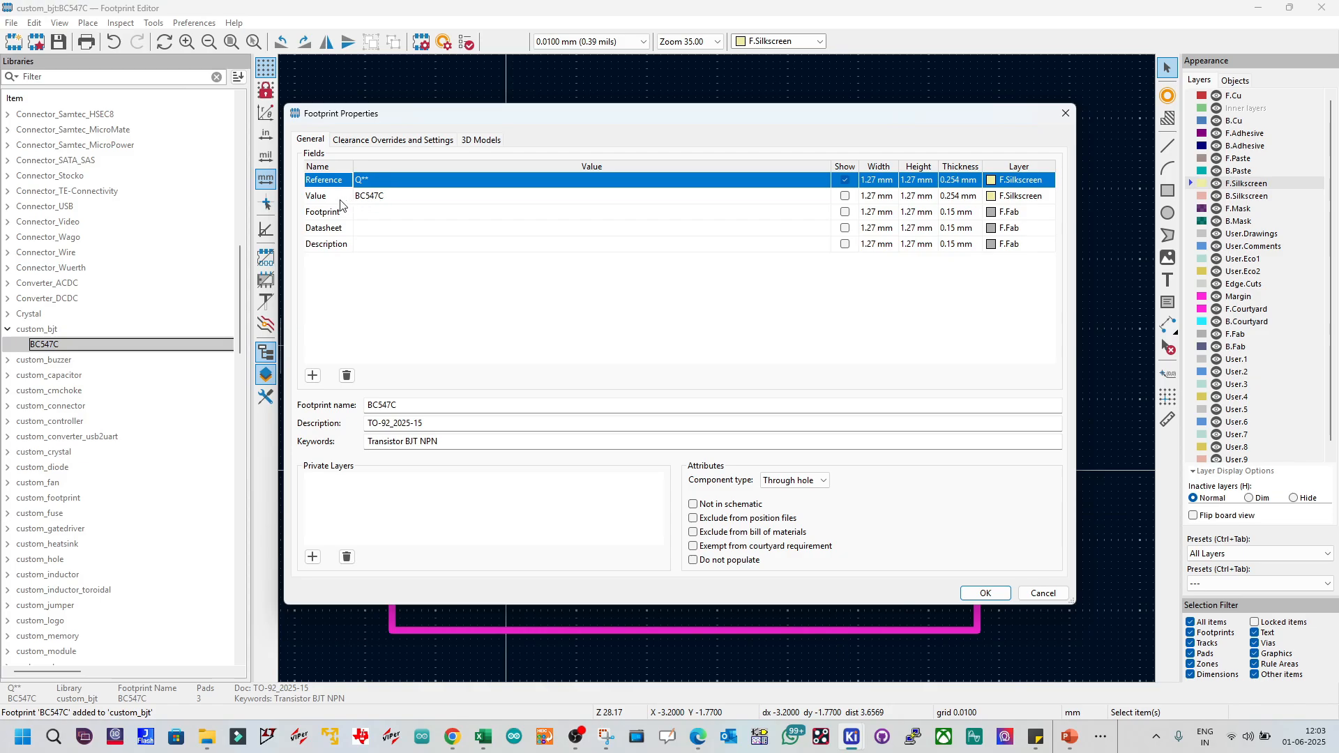
Step: Set the footprint's Value field to BC547C/
click(383, 202)
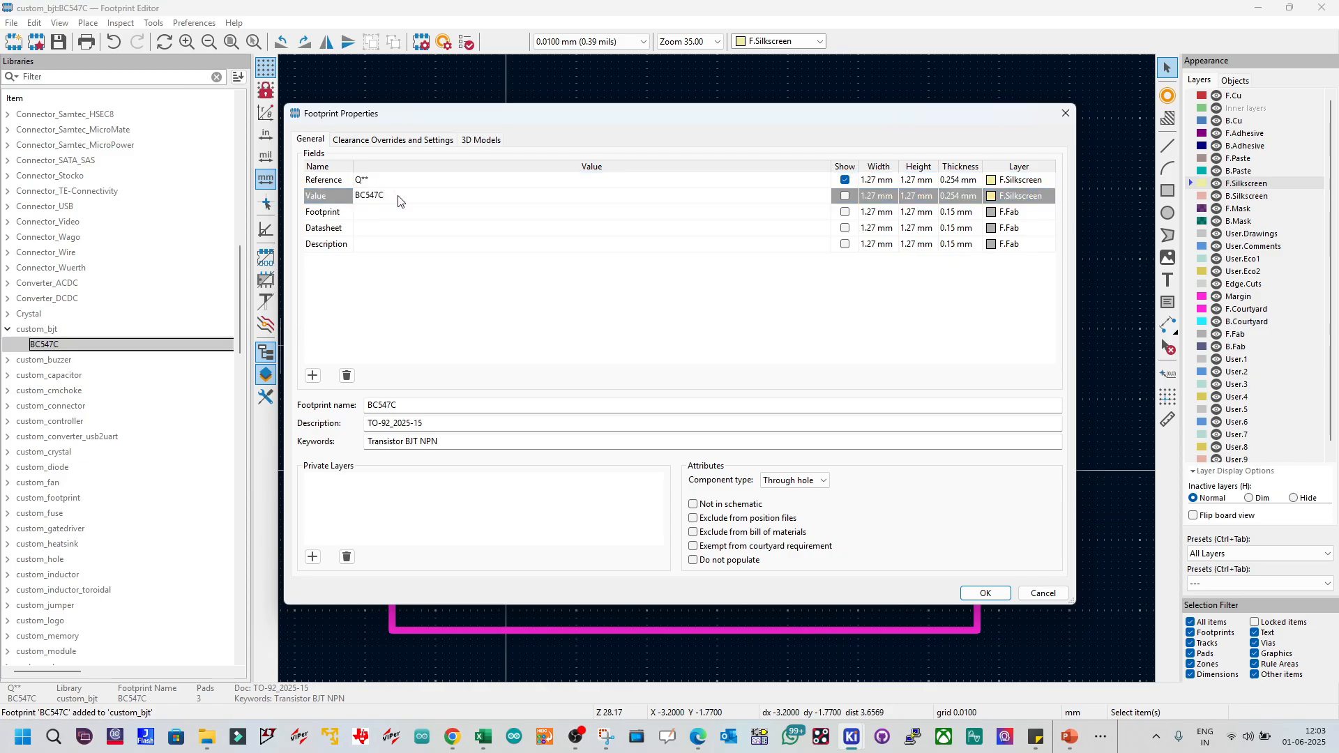
click(409, 284)
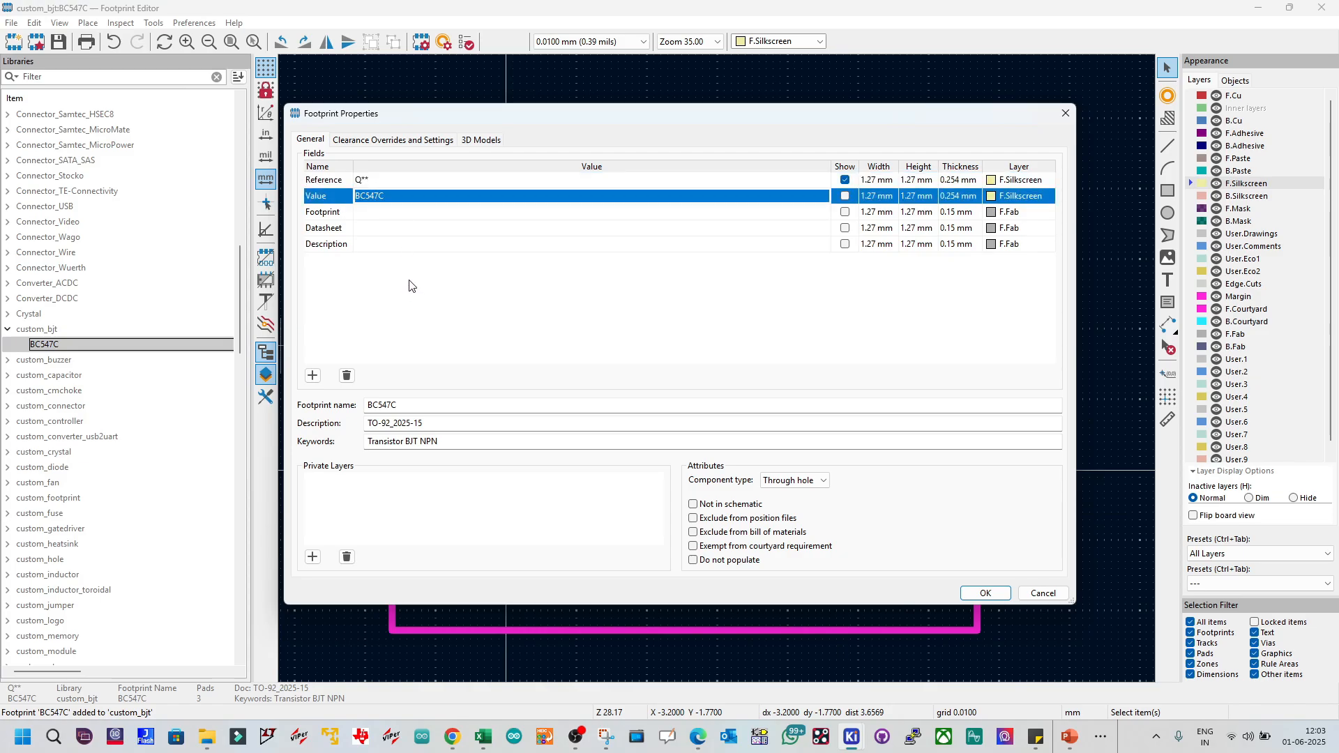
click(405, 202)
text(/)
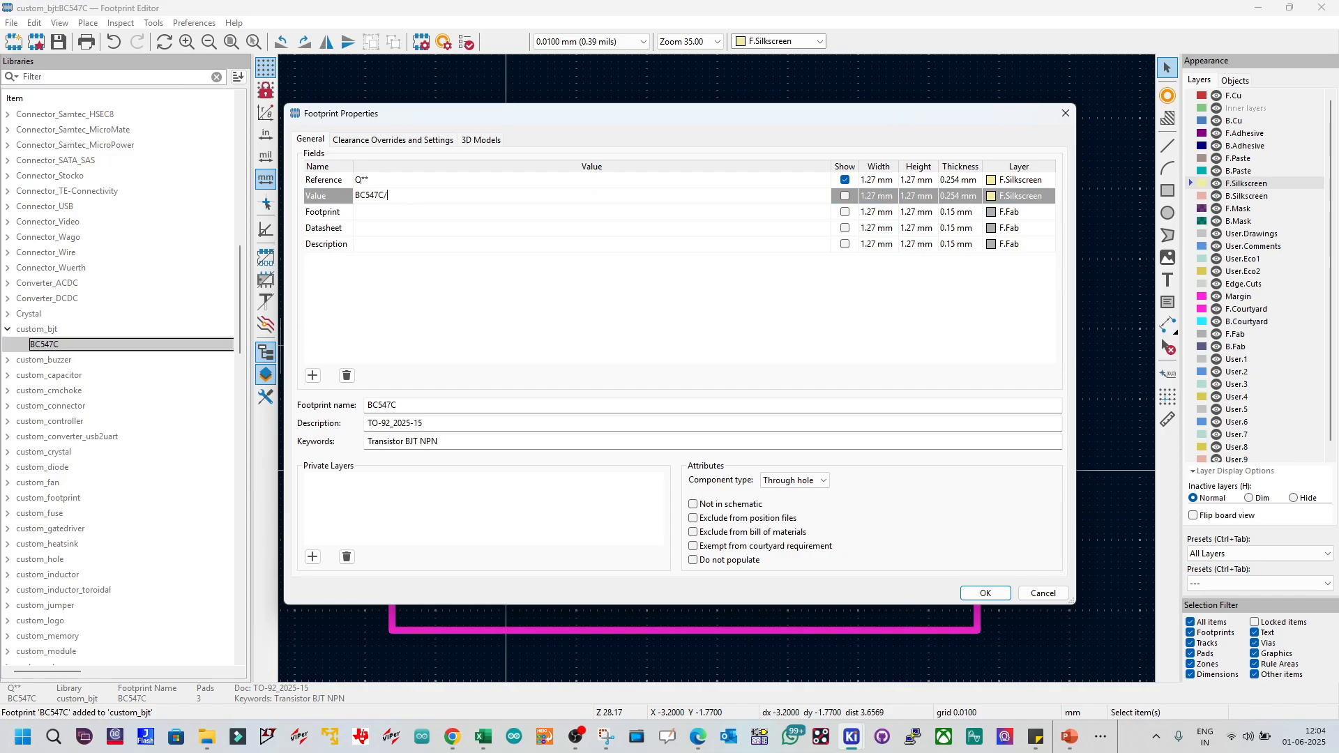
Step: Review the Footprint and Datasheet fields of the footprint without filling them in
click(380, 217)
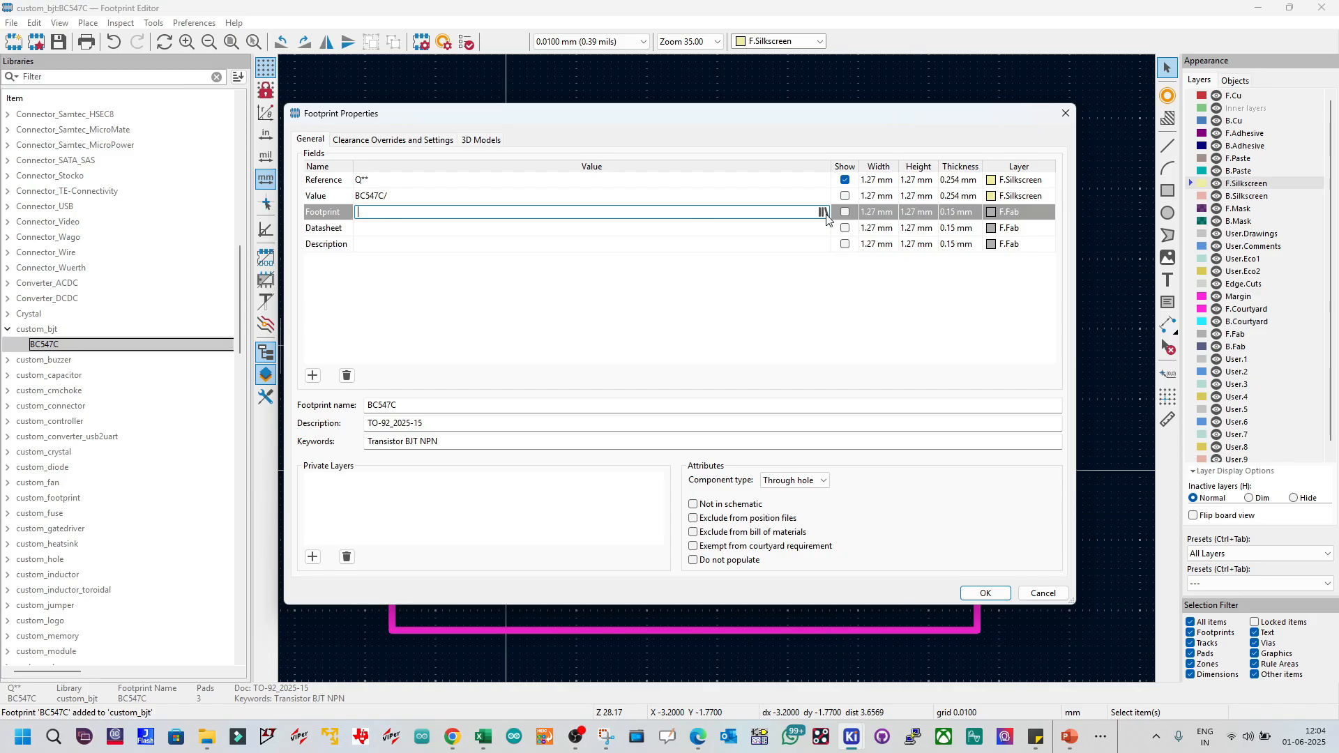
click(782, 288)
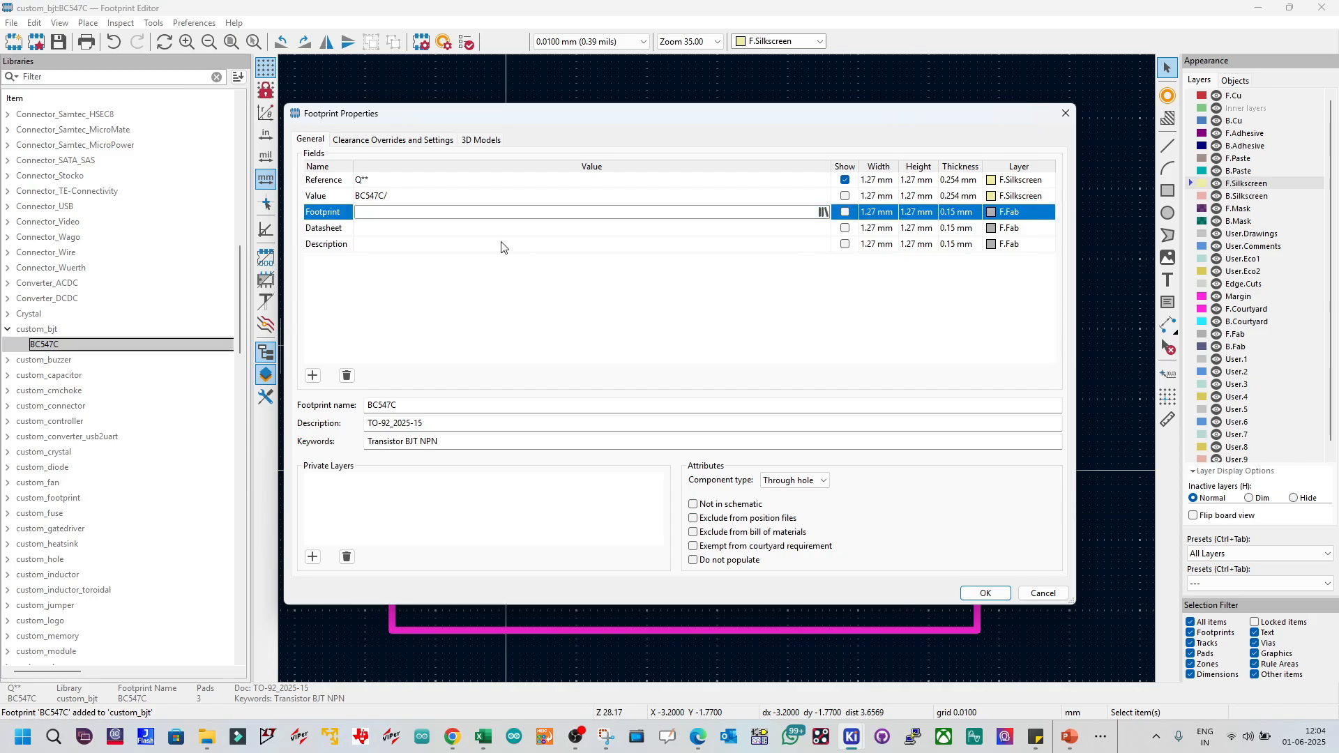
click(453, 233)
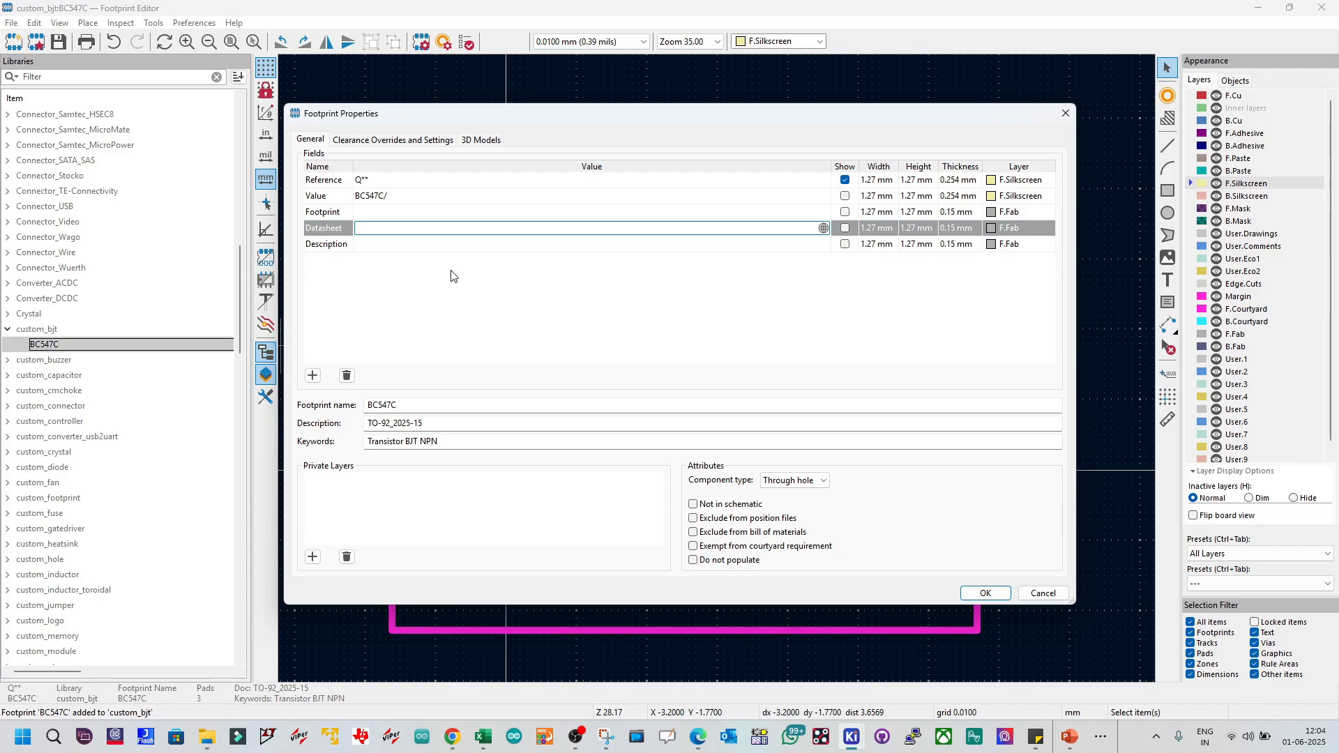
click(440, 255)
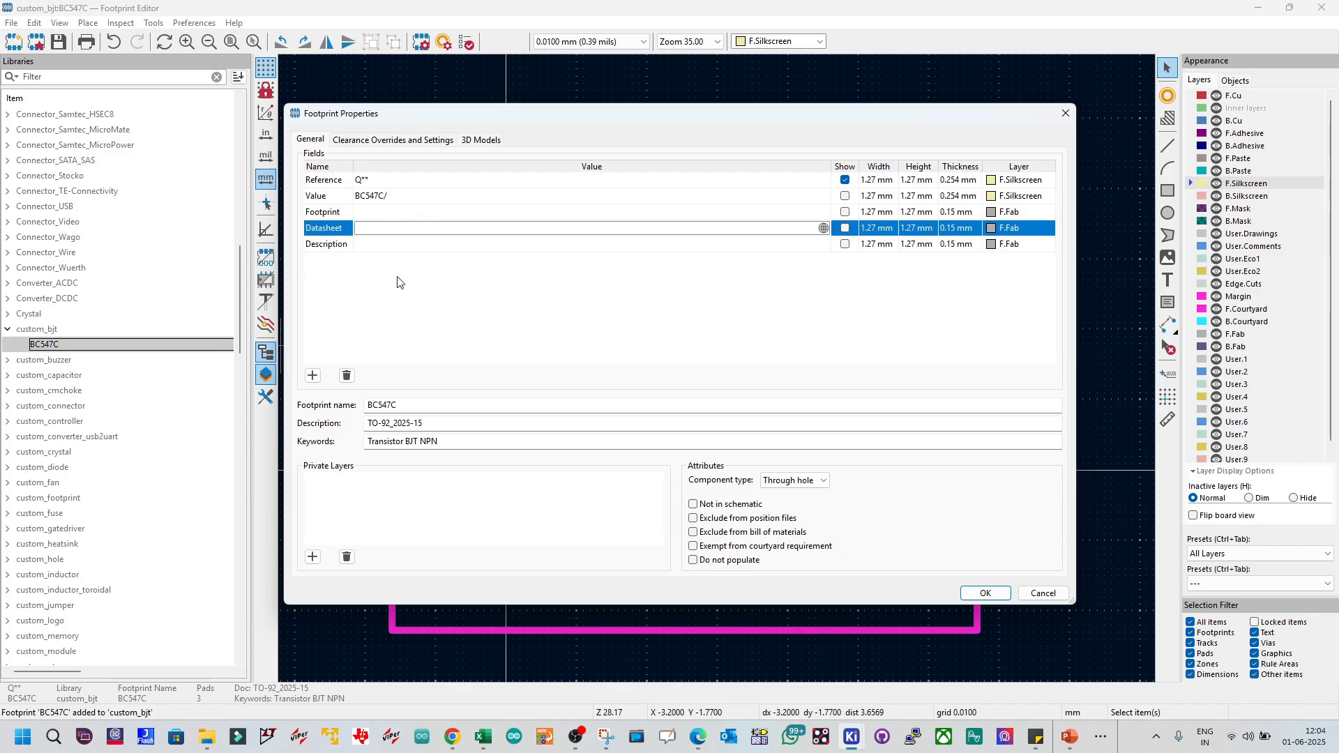
Step: Examine the BC547C.stp 3D model entry and the tilted board preview, toggling the model's visibility off and back on
drag(470, 119, 558, 134)
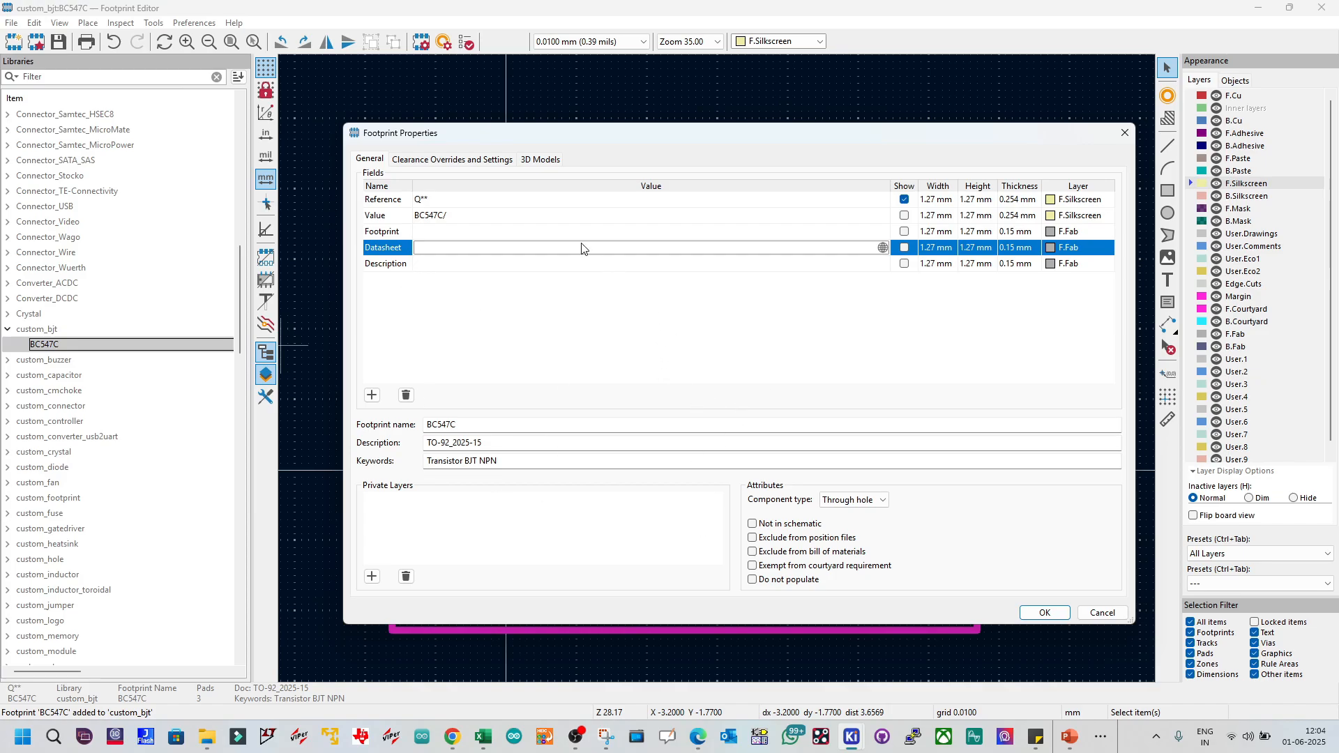
click(543, 164)
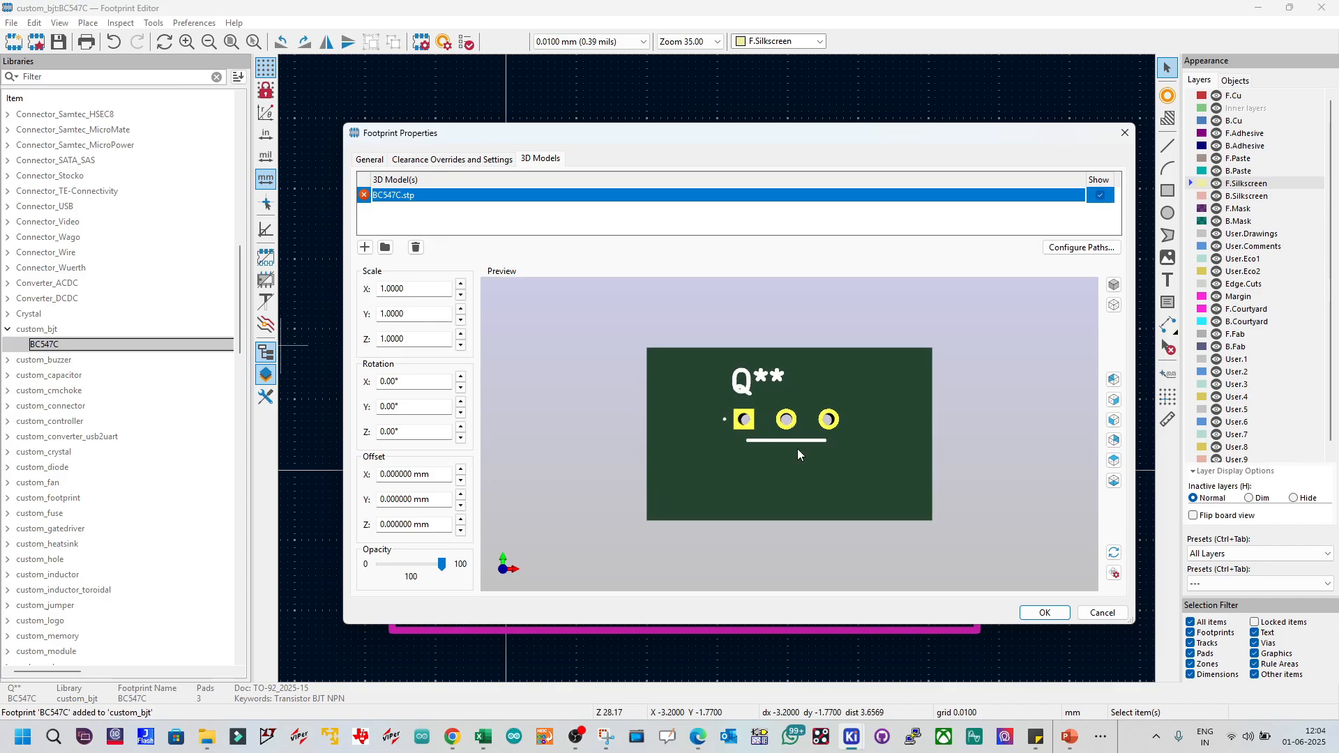
drag(797, 449, 766, 446)
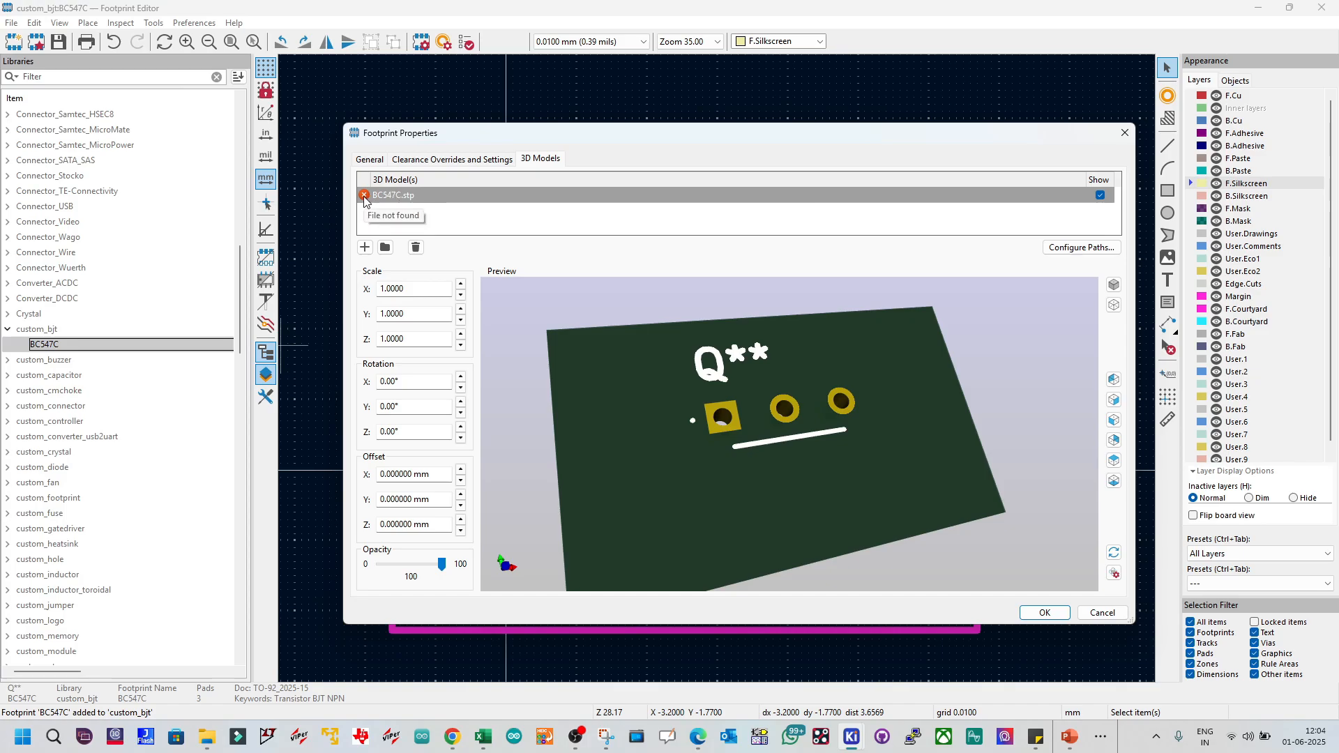
click(1100, 196)
click(1099, 196)
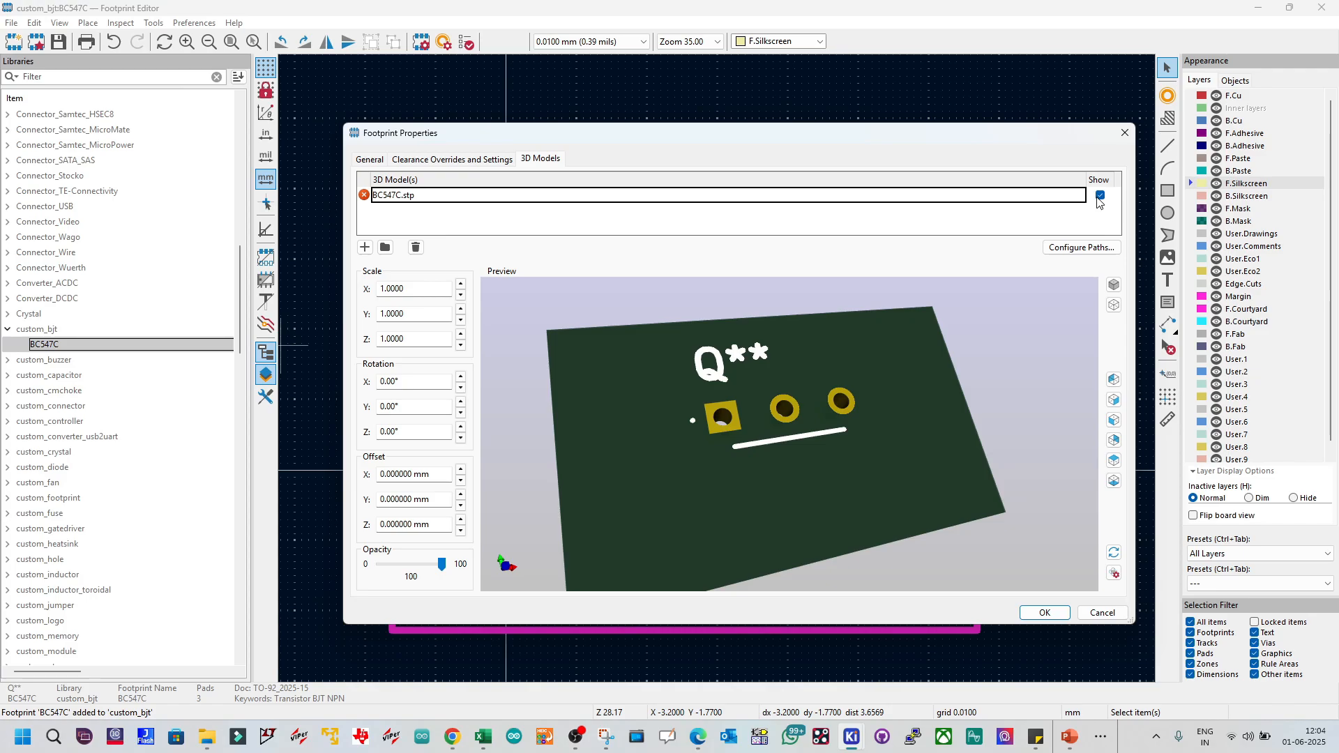
click(1080, 201)
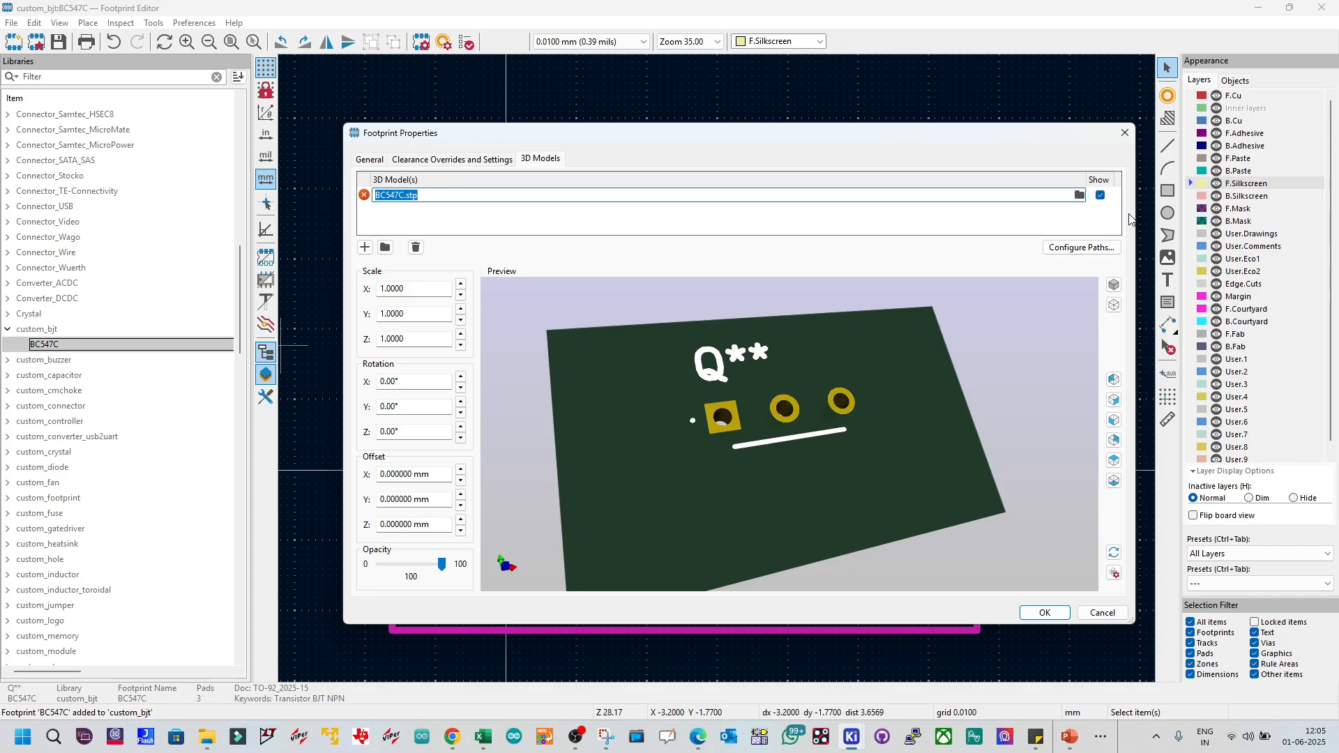
click(1078, 199)
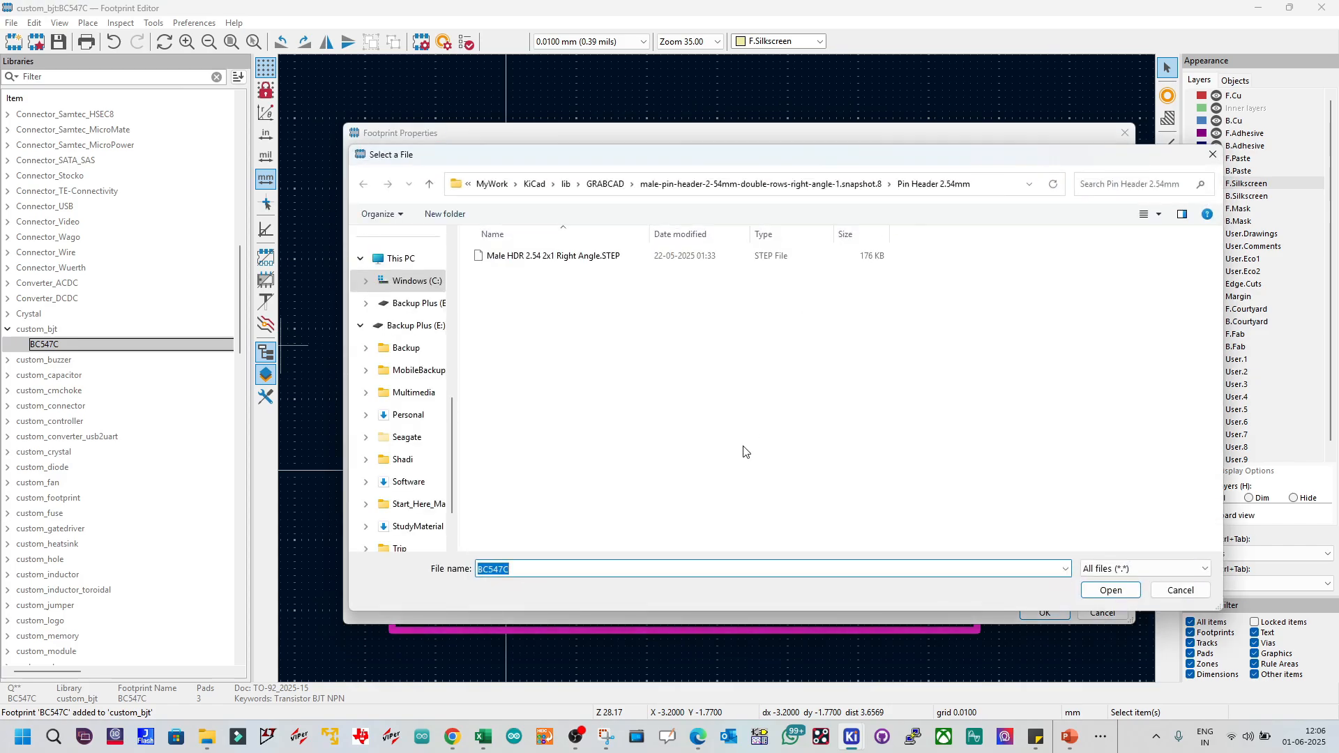
text(C:\MyWork\KiCad\Training\Engineers\library\source\Mouser\LIB_BC547C\BC547C)
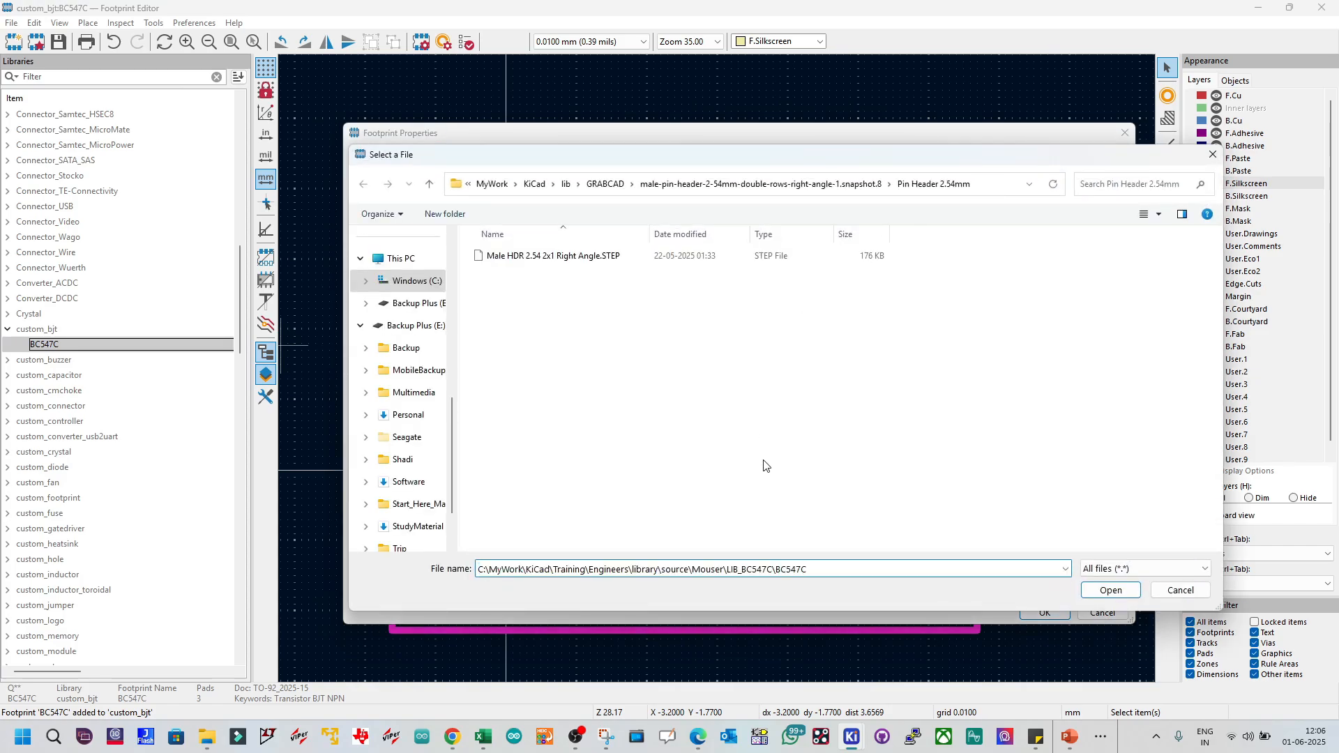
click(1105, 595)
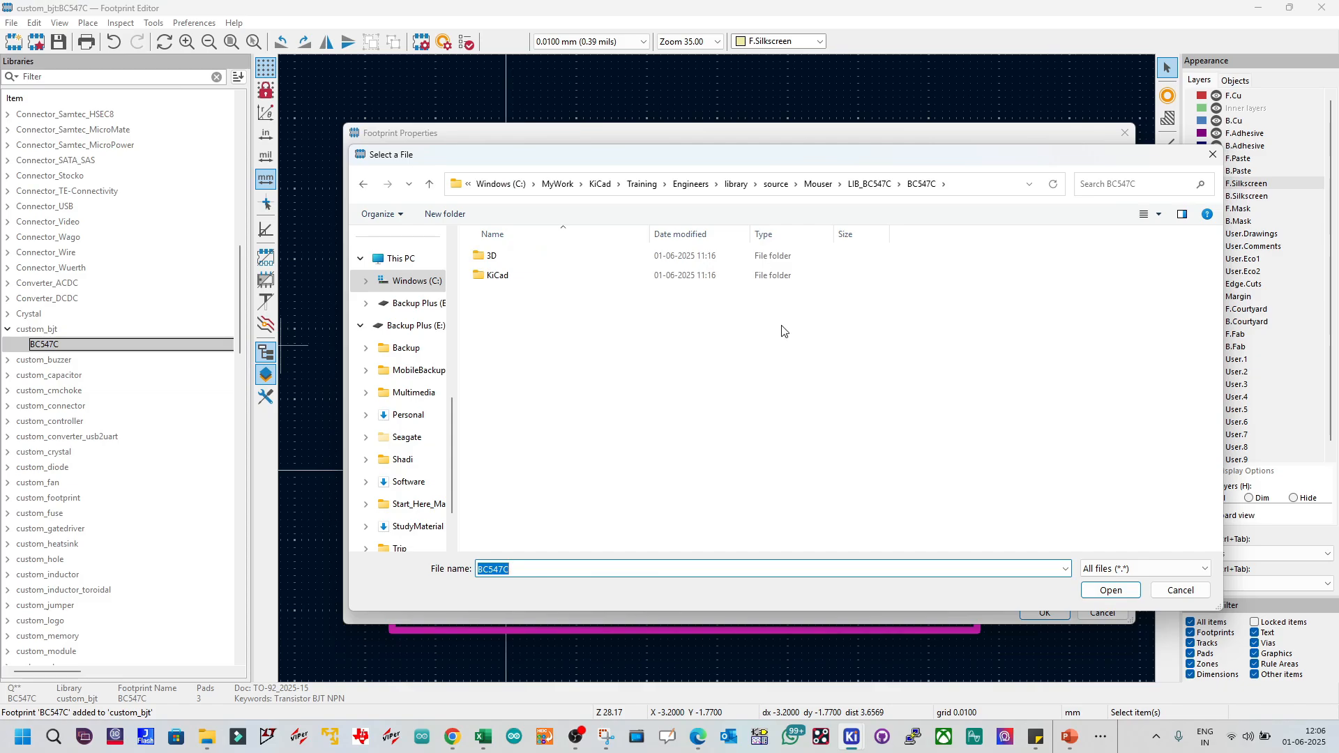
click(1212, 154)
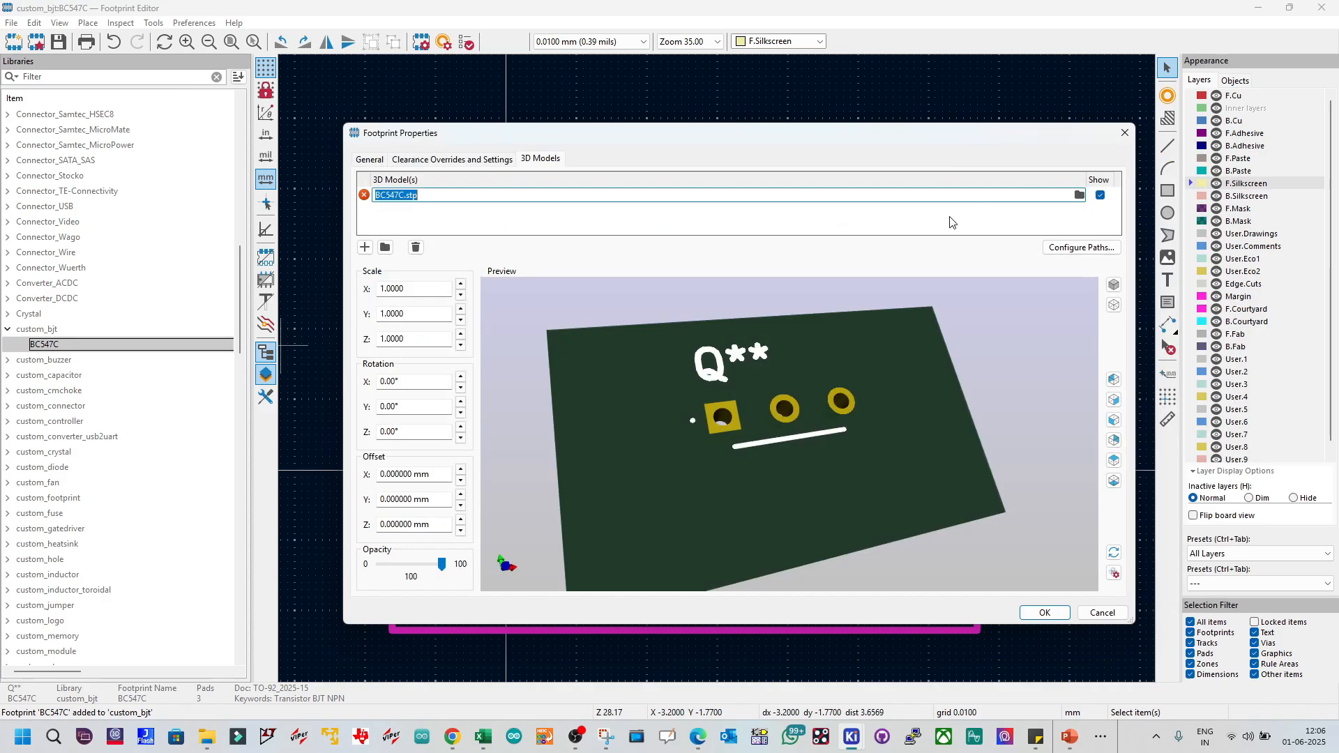
click(913, 228)
double_click(1099, 196)
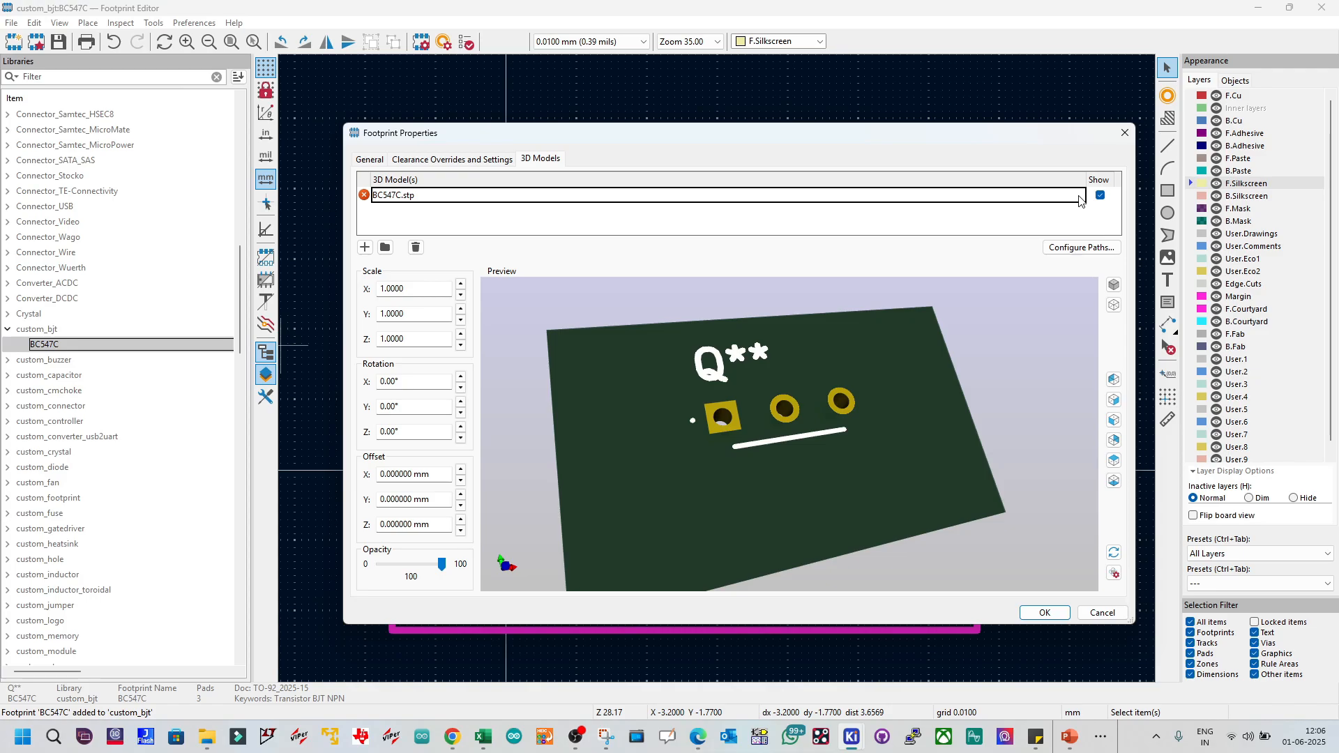
Step: Browse for the 3D model file in C:\MyWork\KiCad\Training\Engineers\library\source\Mouser\LIB_BC547C\BC547C, moving the file dialog clear of the model list
click(1080, 201)
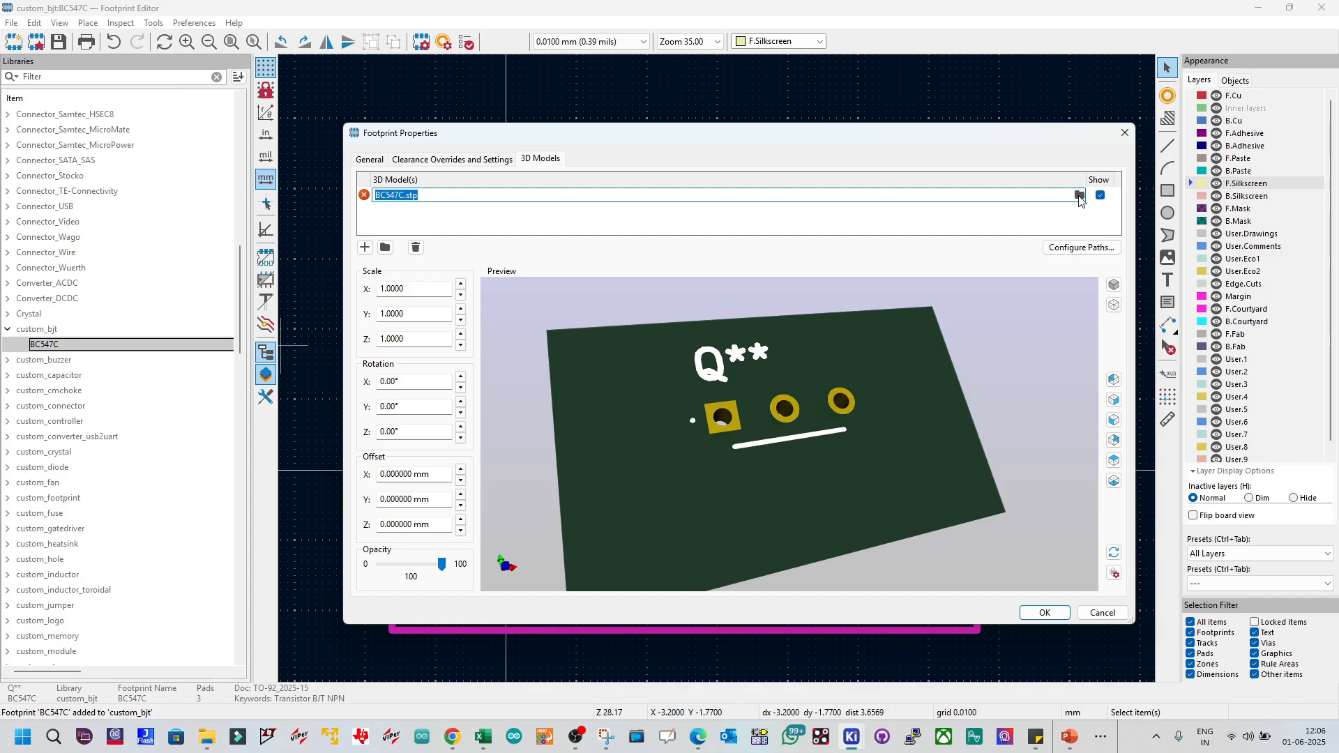
click(1079, 195)
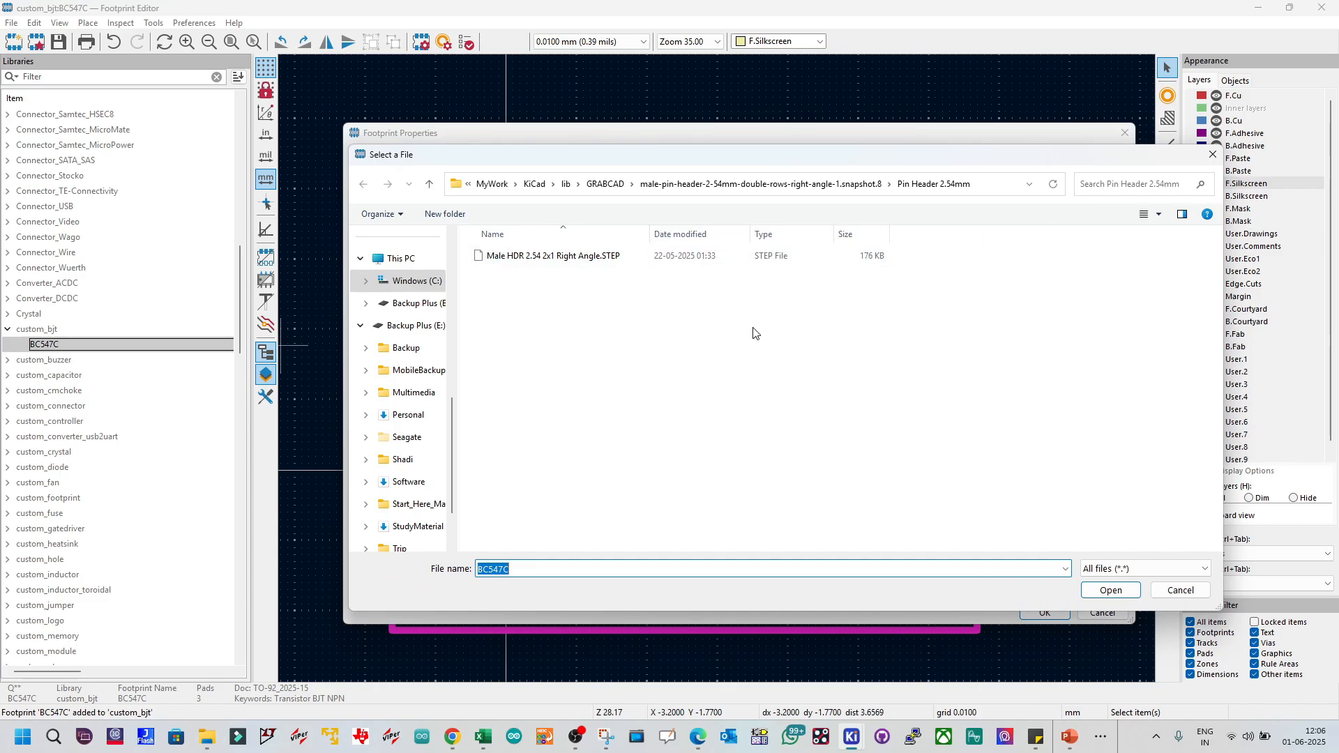
text(C:\MyWork\KiCad\Training\Engineers\library\source\Mouser\LIB_BC547C\BC547C)
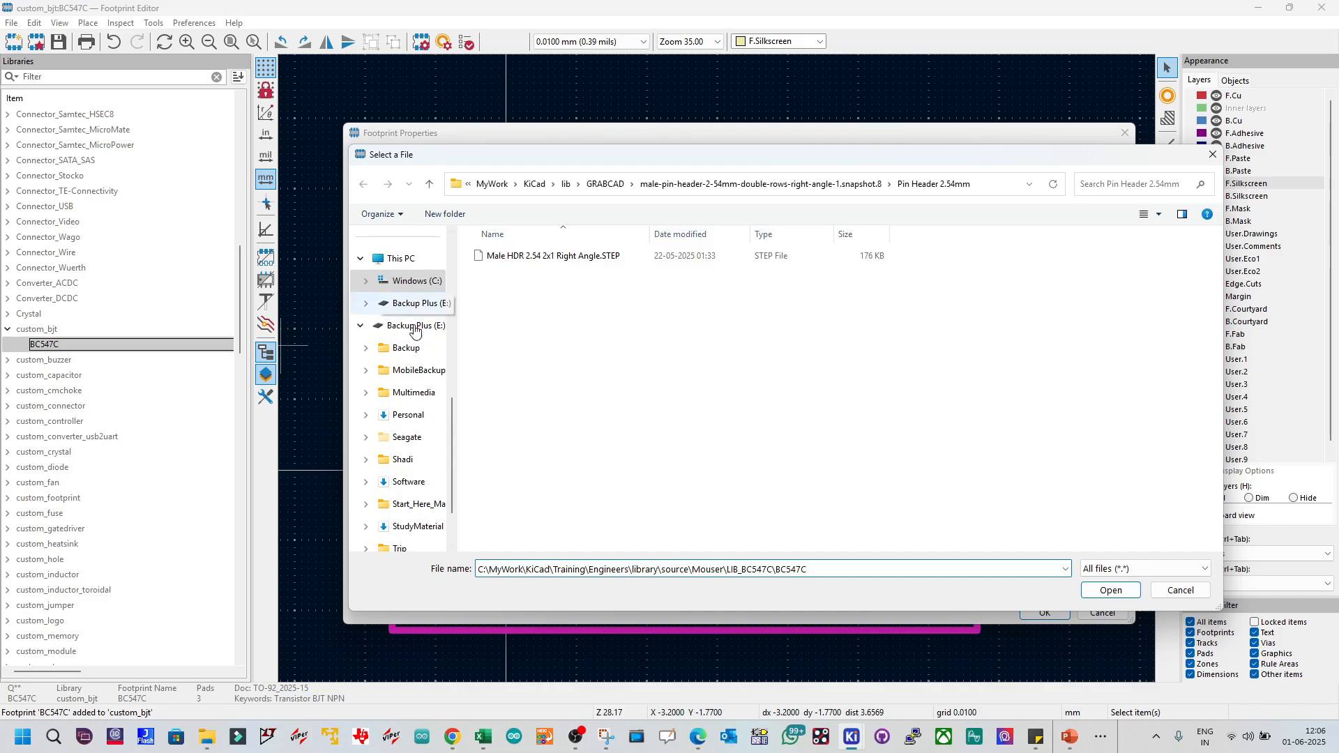
click(1109, 590)
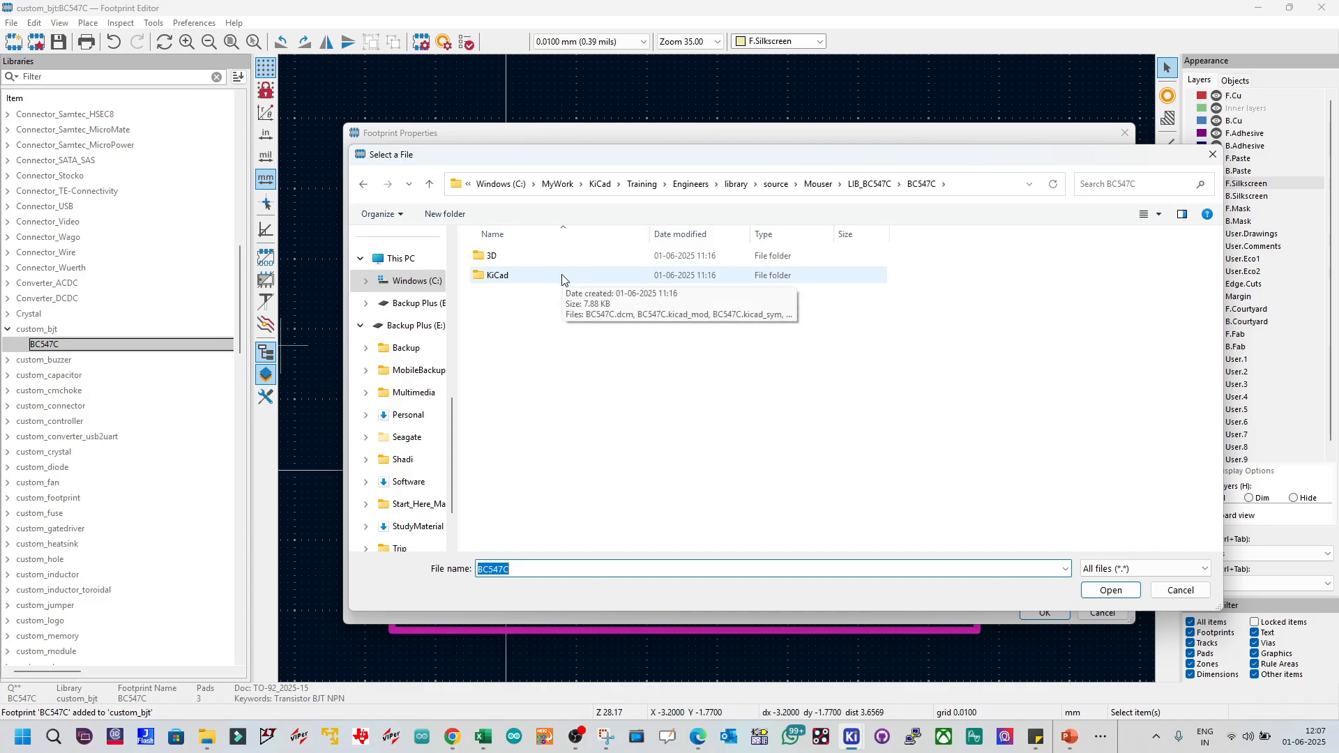
drag(567, 160, 772, 221)
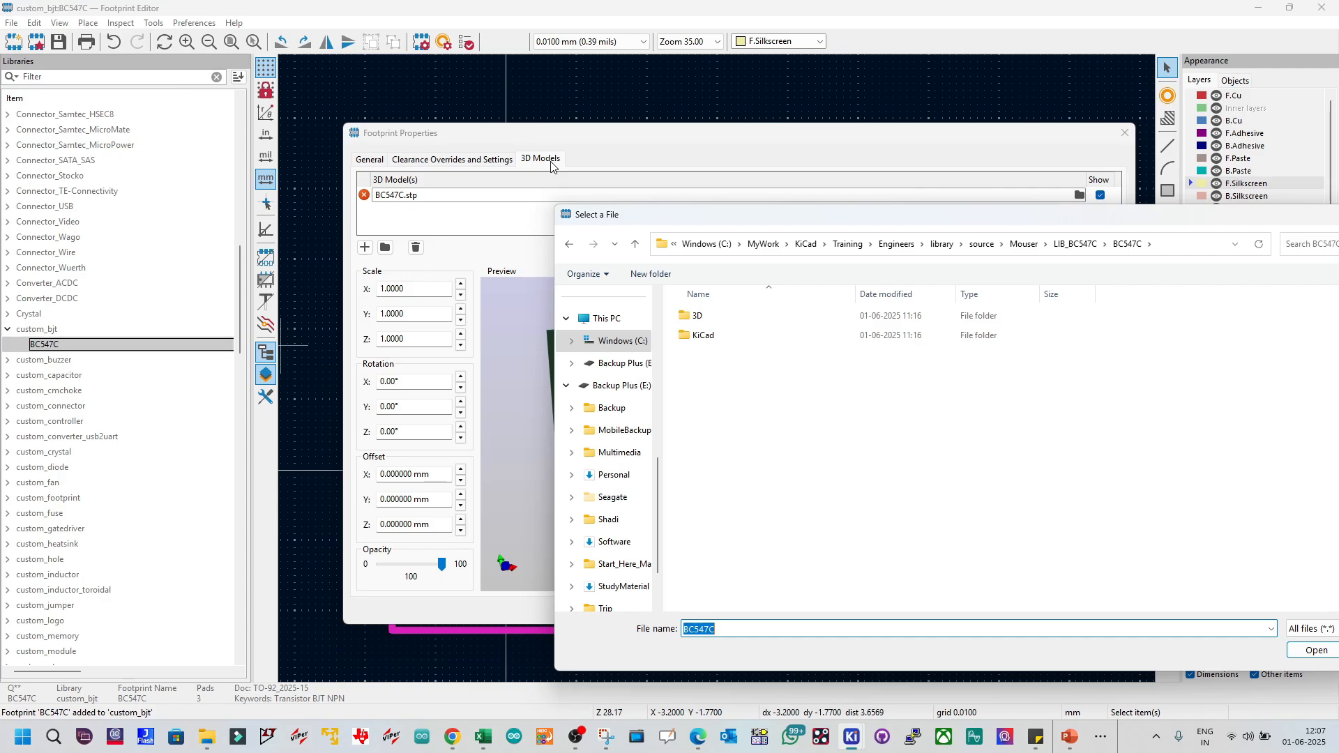
mouse_move(626, 220)
mouse_down()
mouse_move(483, 223)
mouse_move(637, 223)
mouse_up()
drag(729, 219, 587, 222)
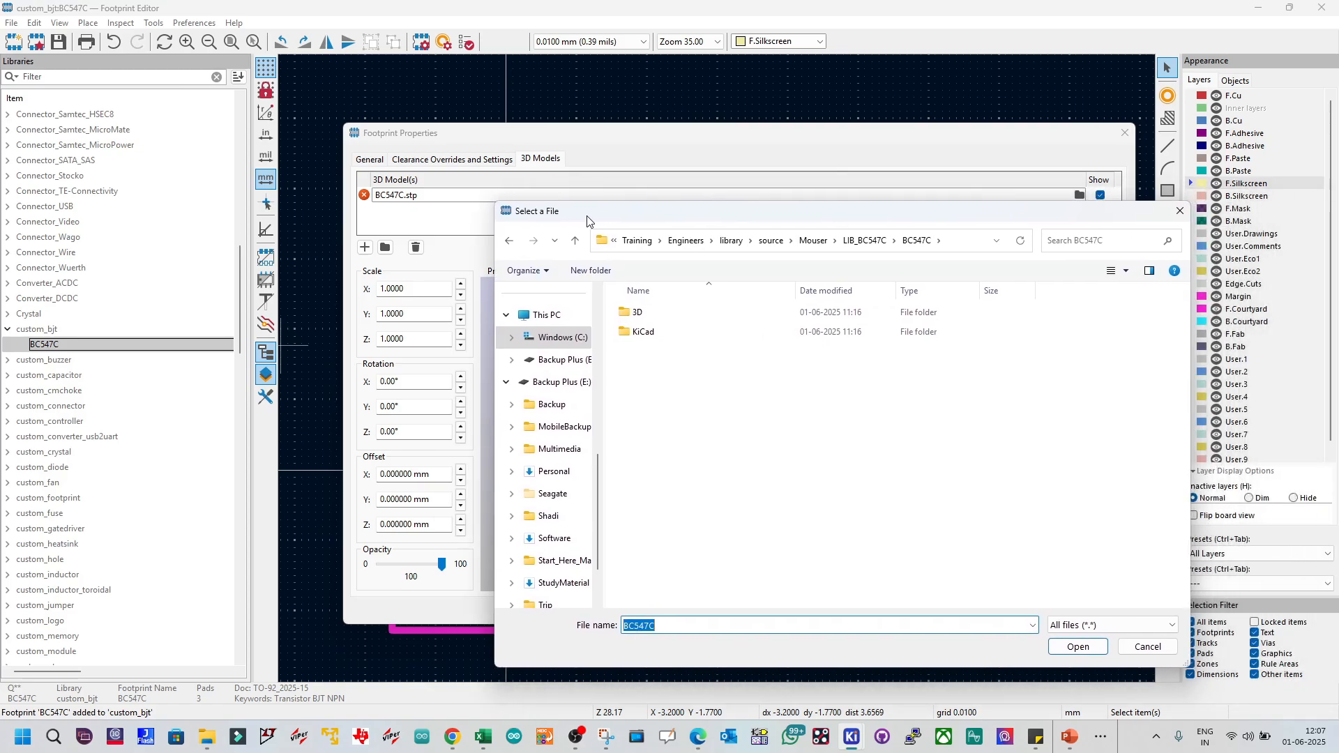
Step: Look through the KiCad subfolder's BC547C.kicad_mod and BC547C.kicad_sym files and return to the BC547C folder
double_click(666, 332)
click(696, 334)
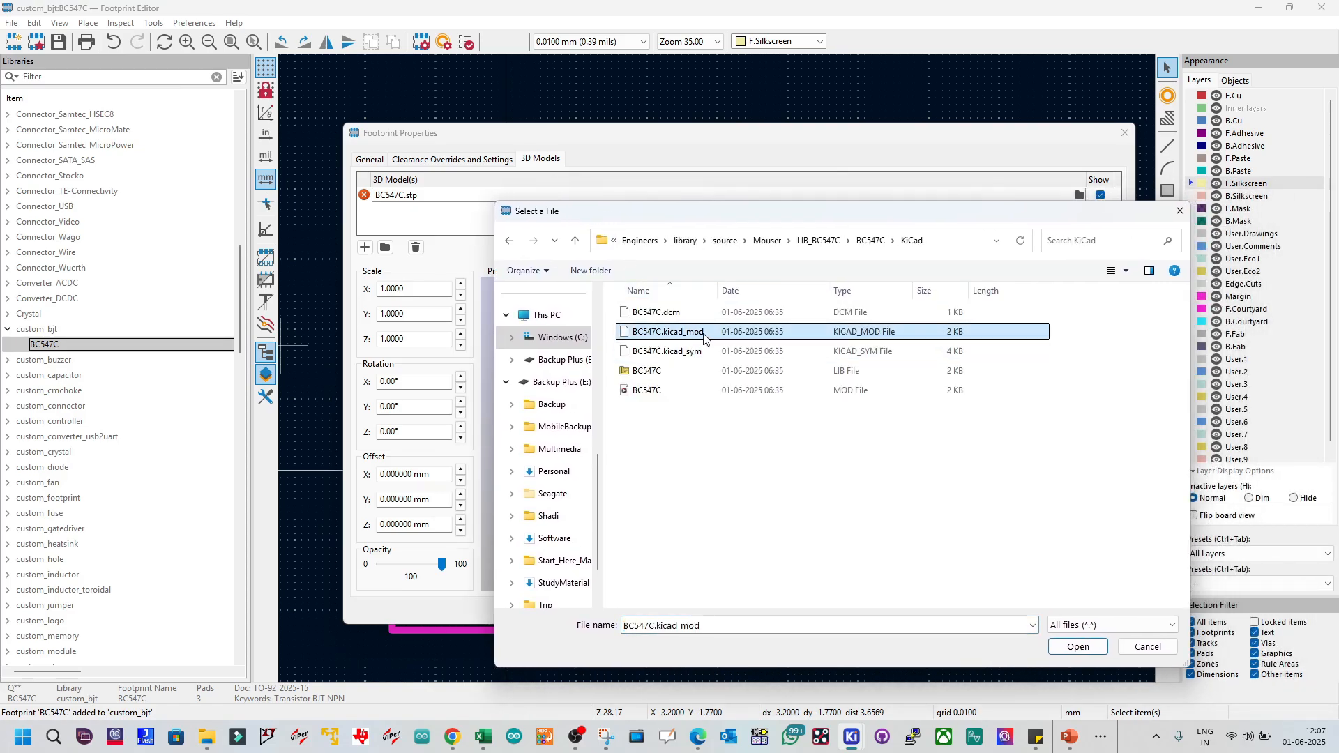
key(Down)
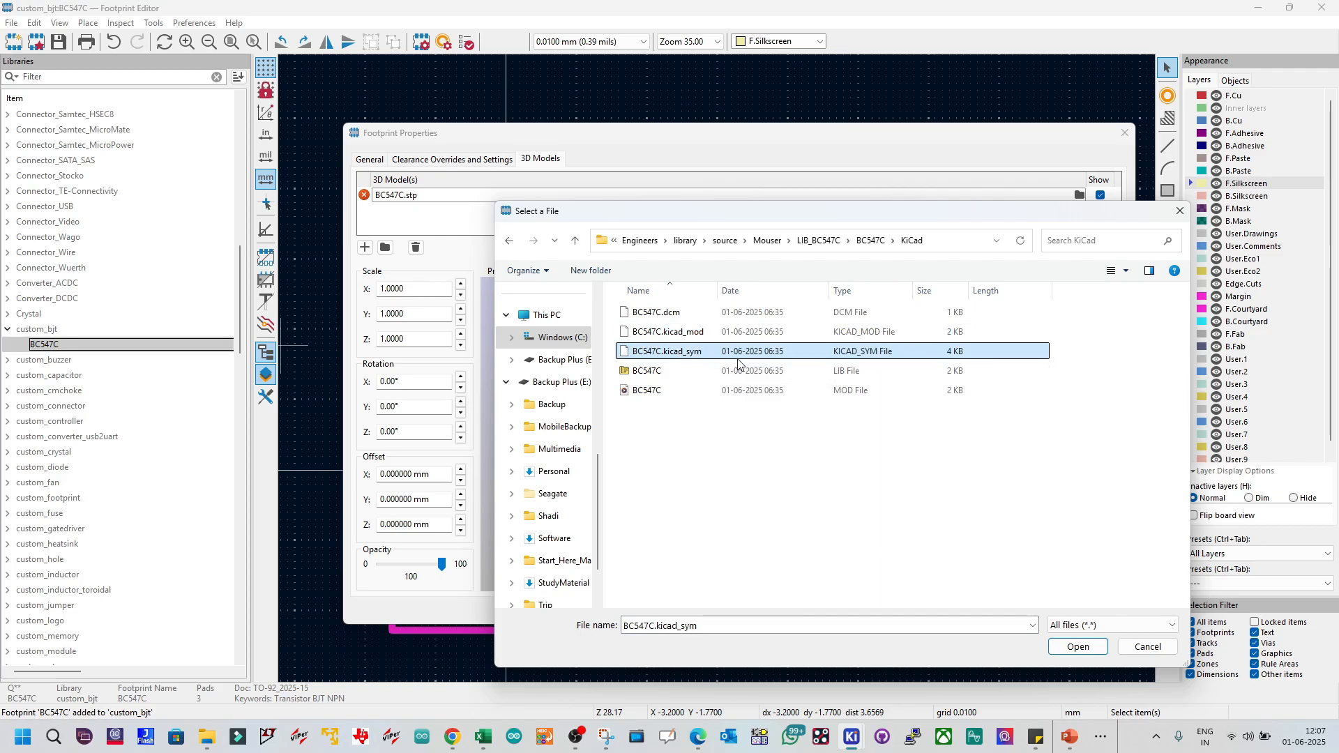
click(707, 334)
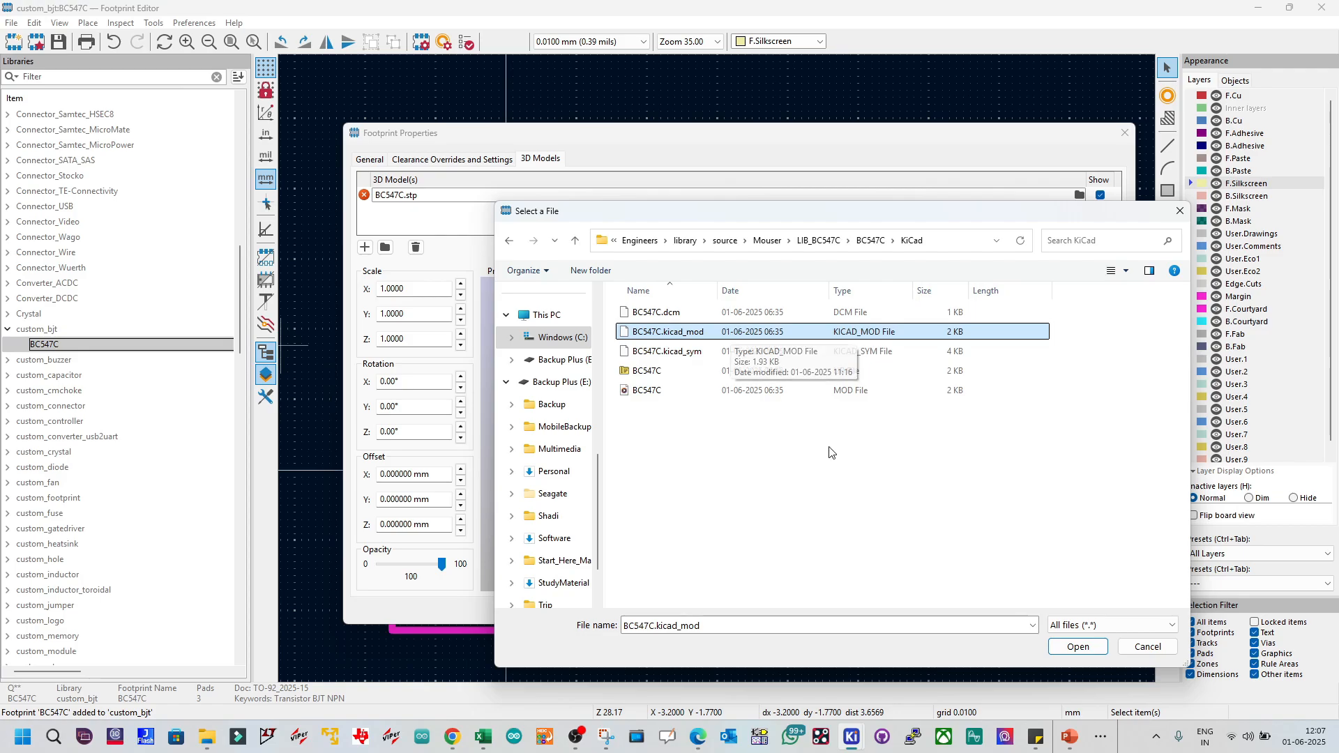
click(870, 240)
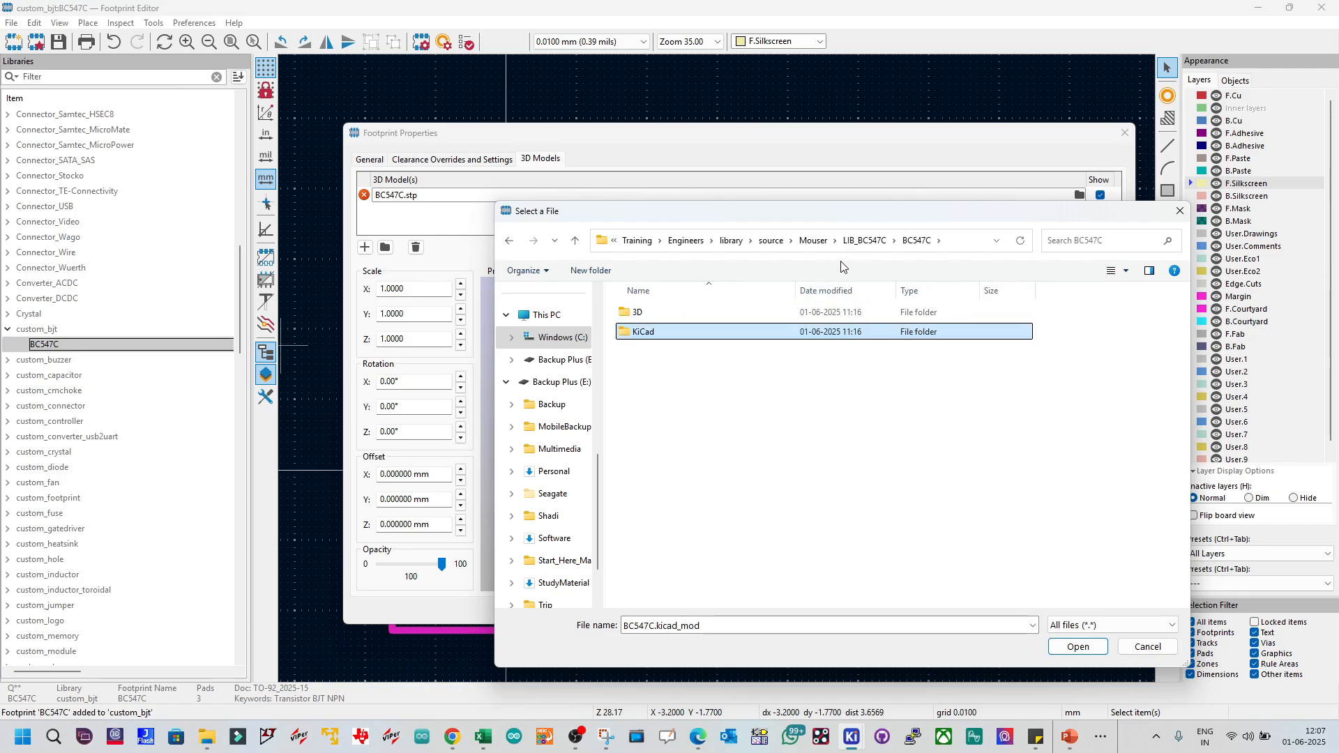
Step: Assign BC547C.stp from the 3D subfolder as the footprint's 3D model and inspect its pins and body in the preview
click(669, 321)
double_click(669, 319)
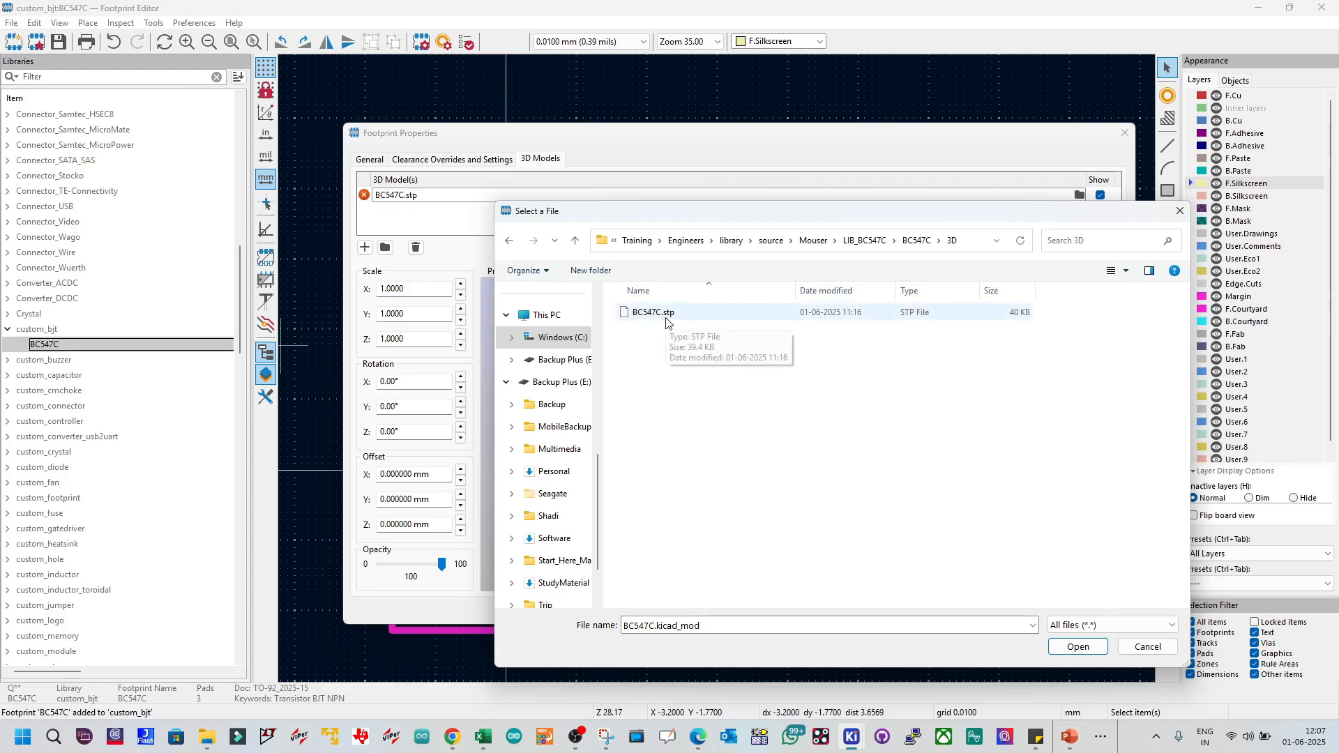
click(666, 323)
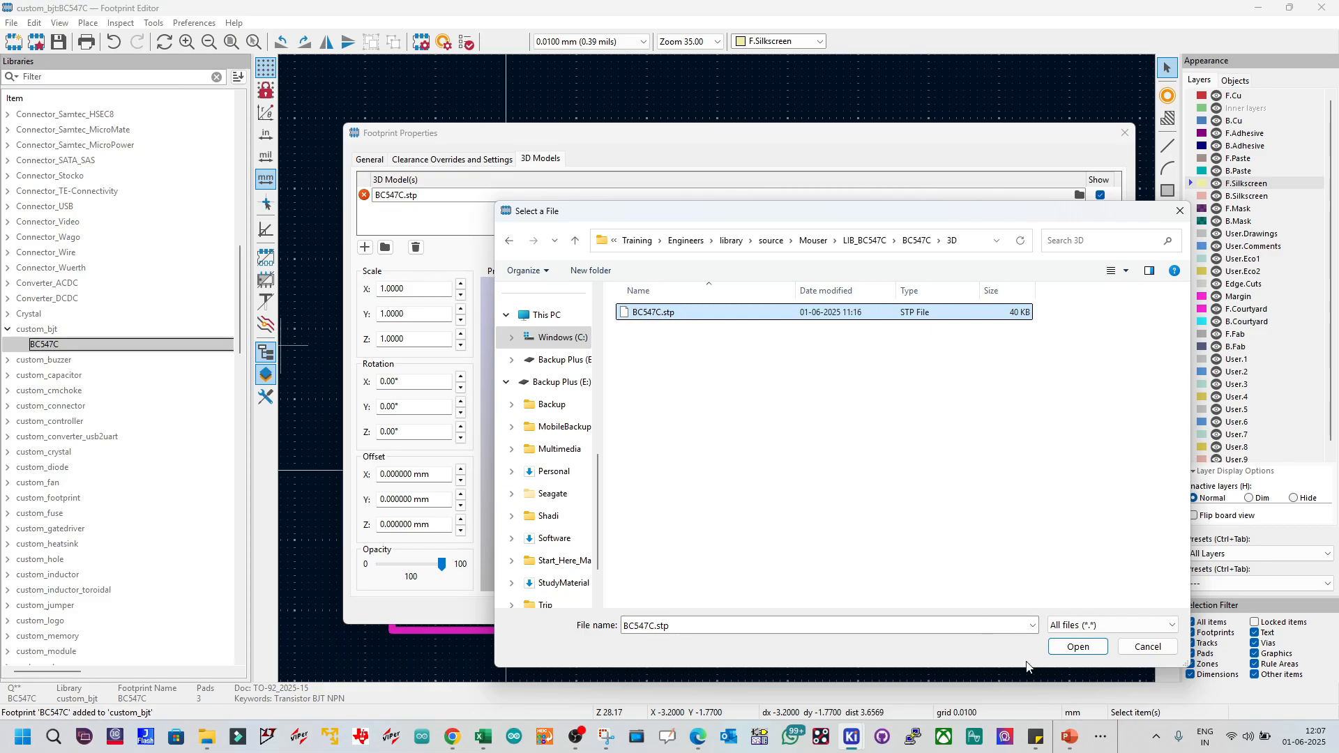
click(1057, 648)
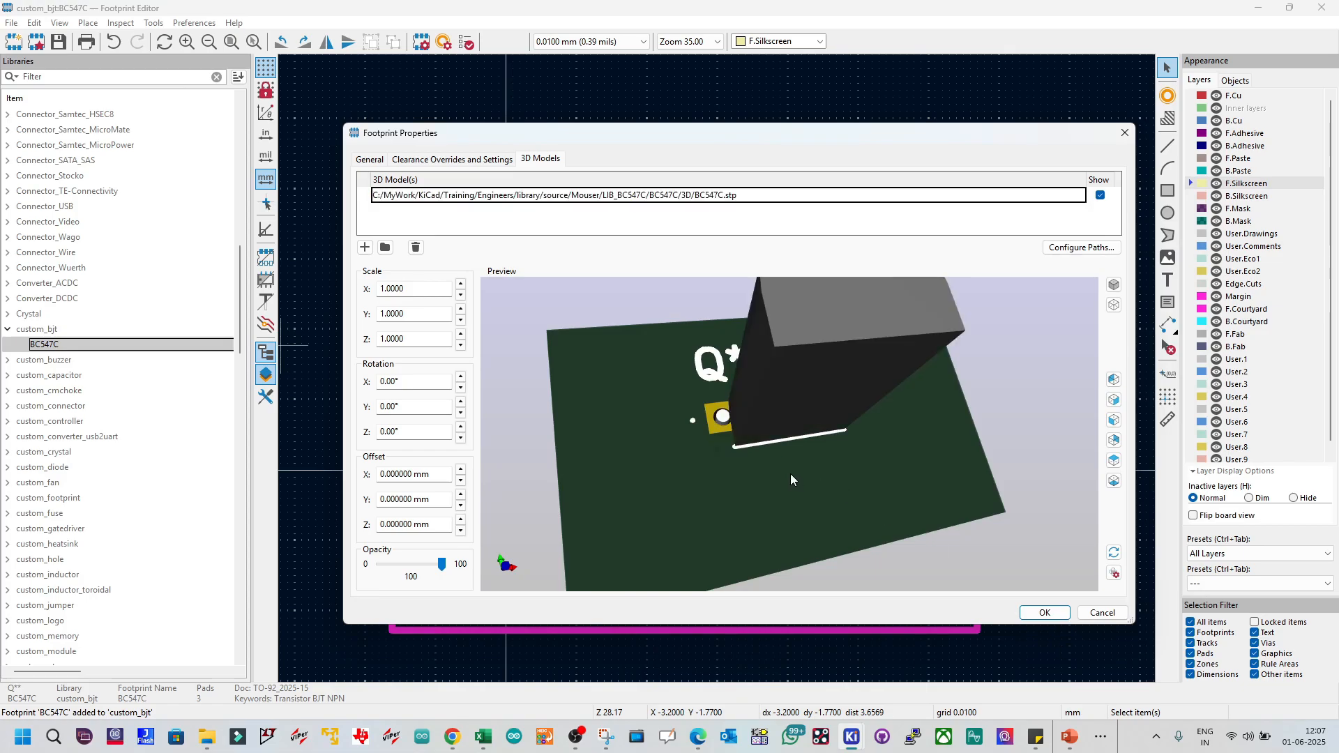
drag(790, 474, 868, 417)
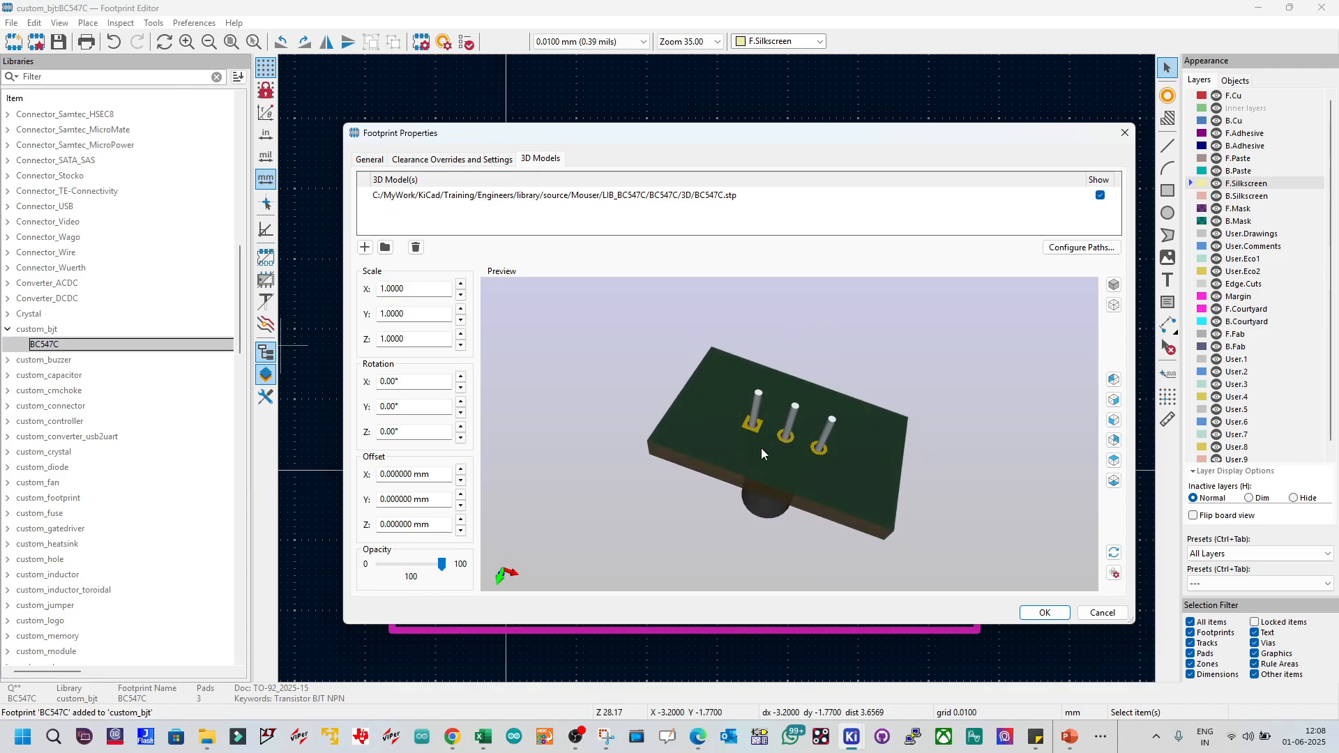
Step: Examine how the BC547C model's body and pins sit in the board pads from the side, above and below
drag(760, 448, 830, 443)
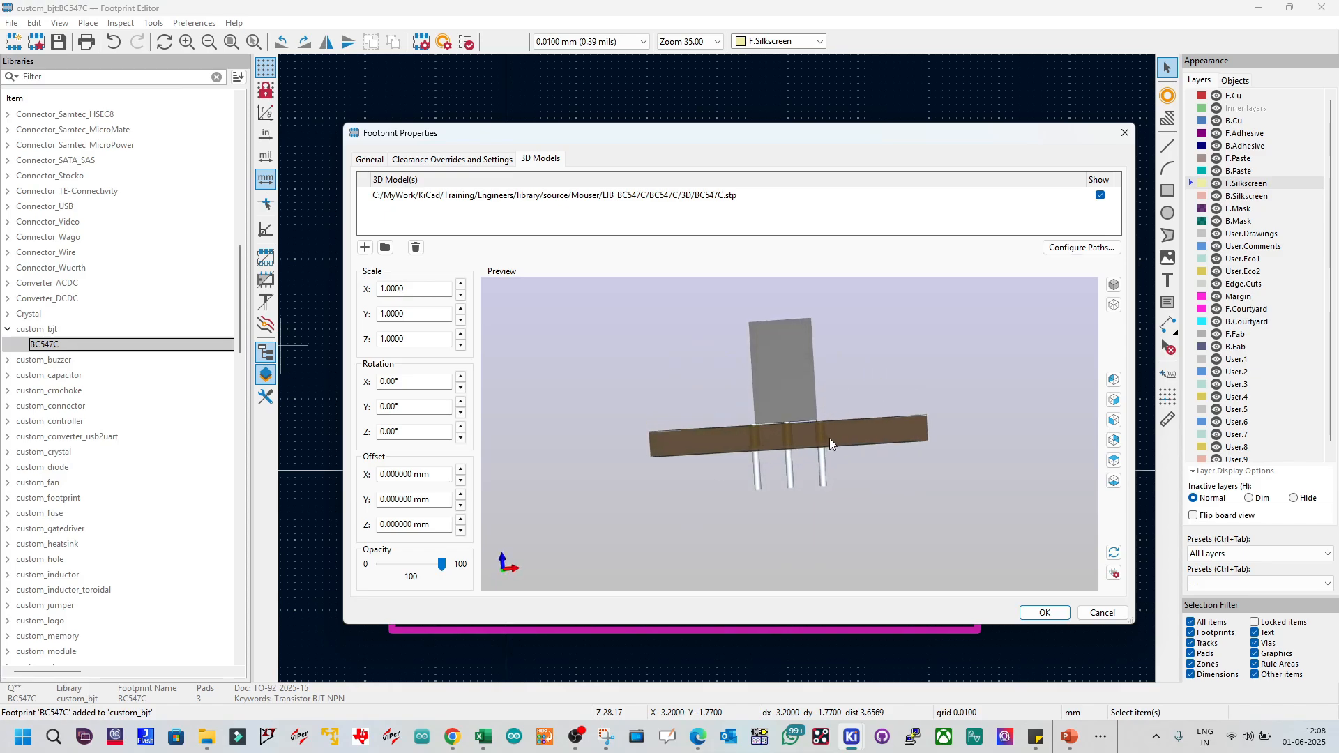
drag(717, 407, 805, 448)
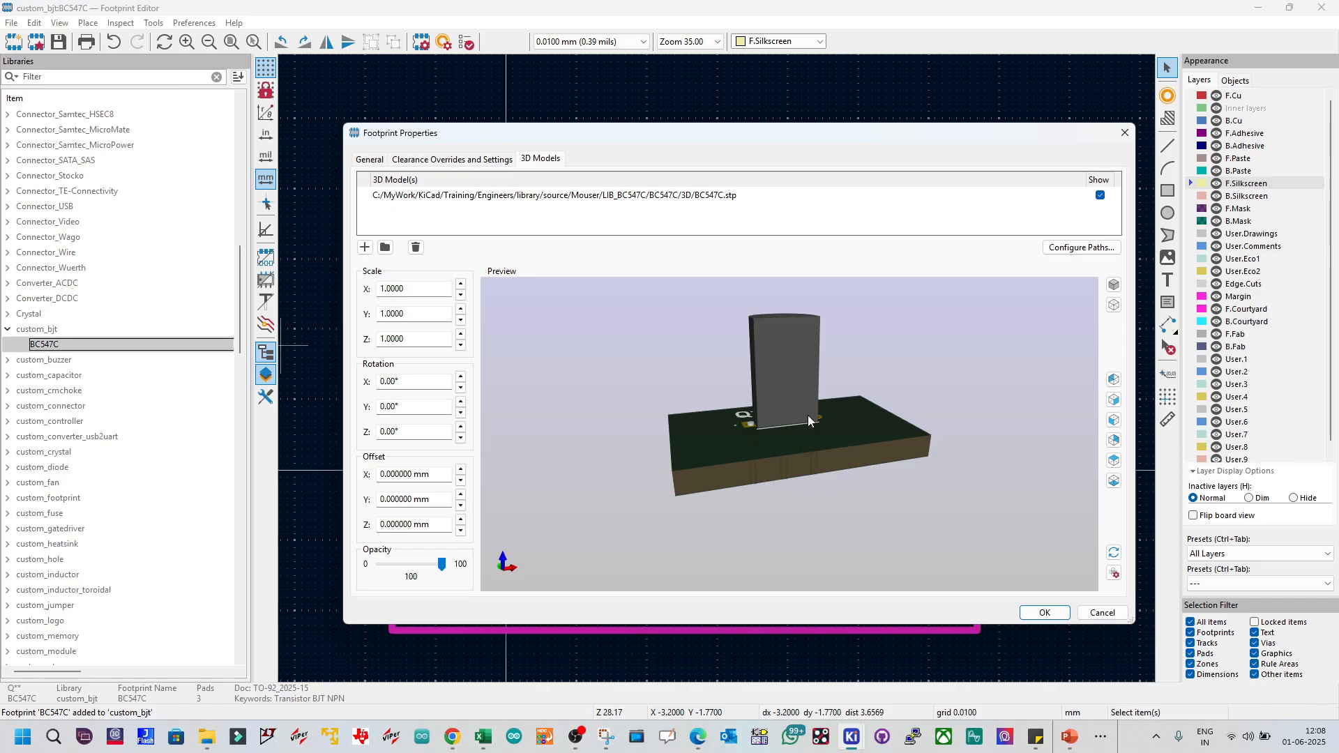
drag(808, 415, 901, 449)
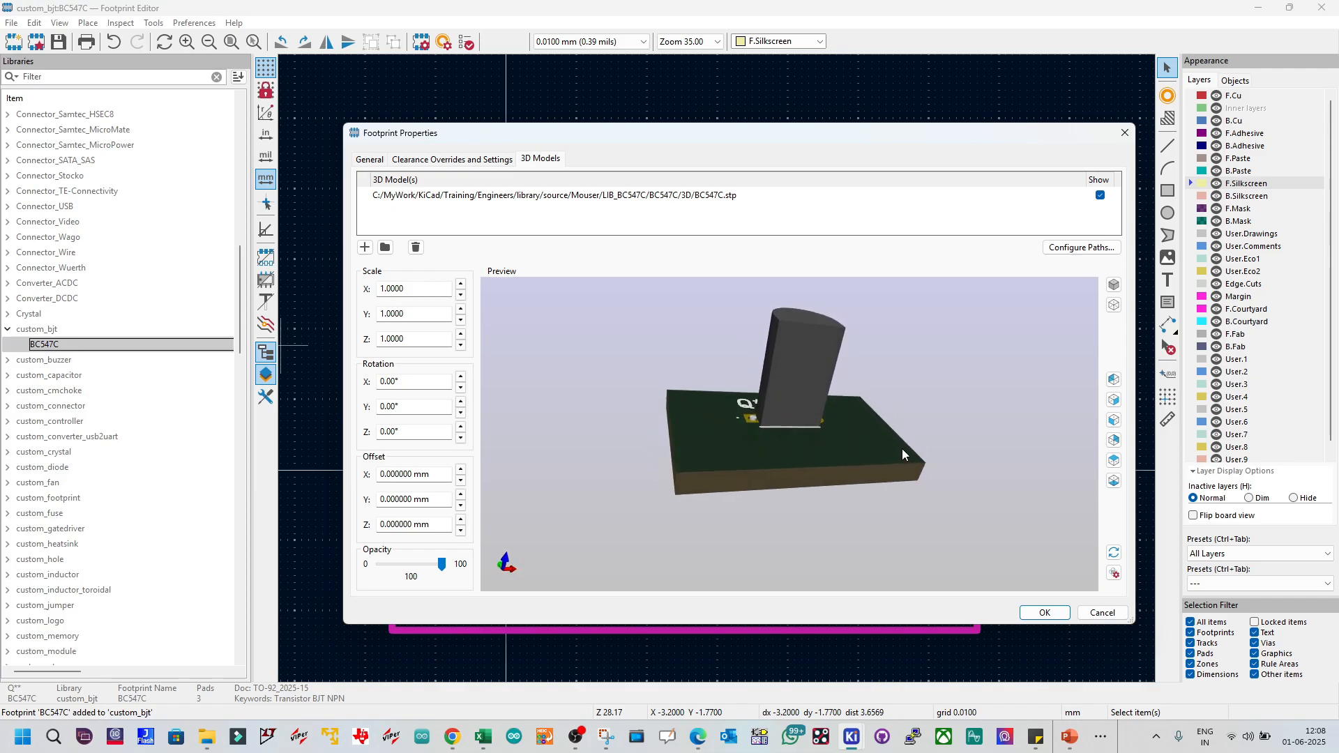
drag(823, 458, 773, 392)
scroll(809, 437, up, 3)
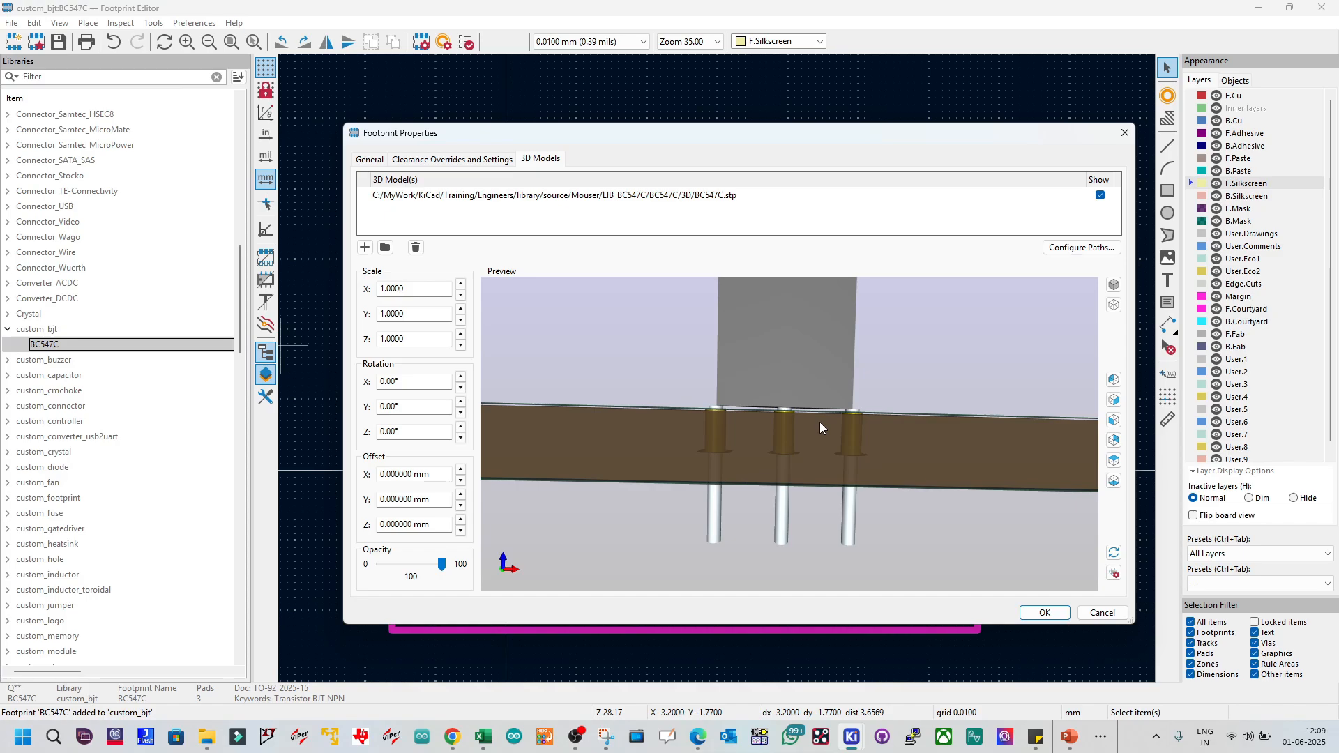
drag(820, 424, 794, 430)
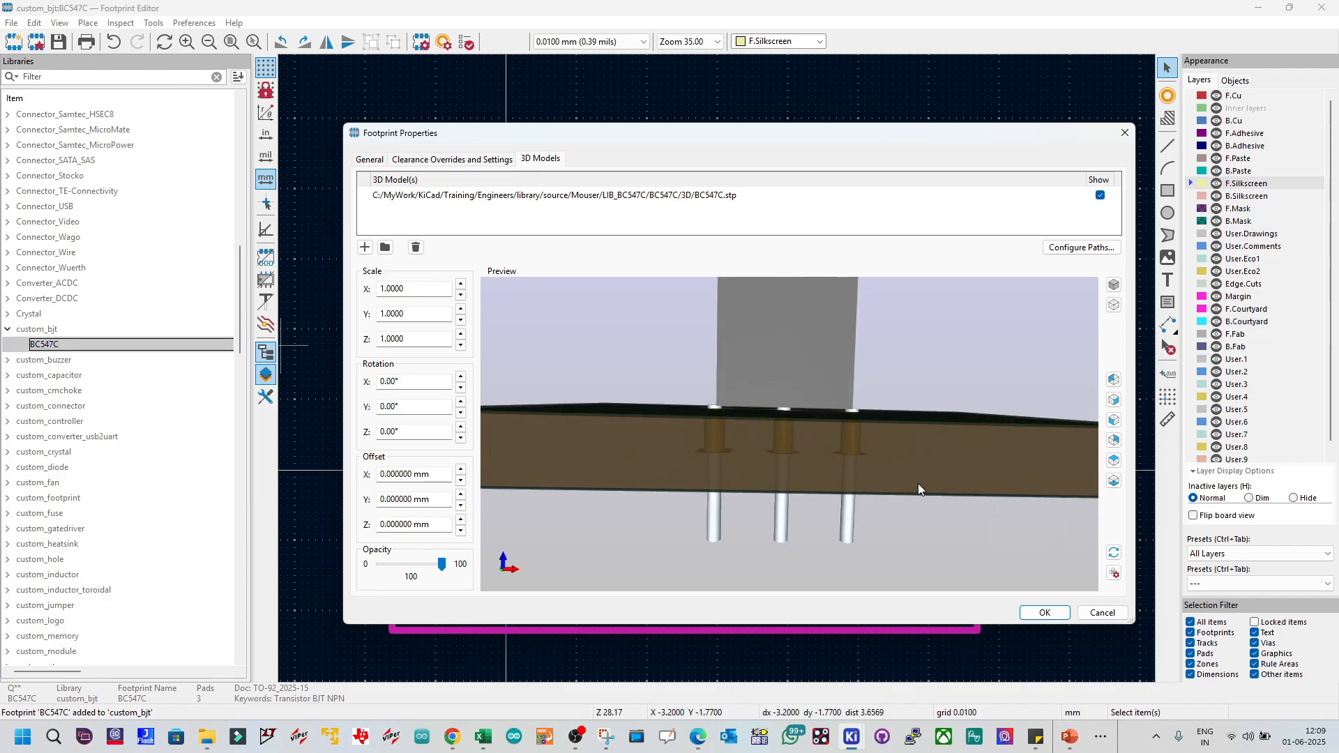
drag(918, 485, 929, 483)
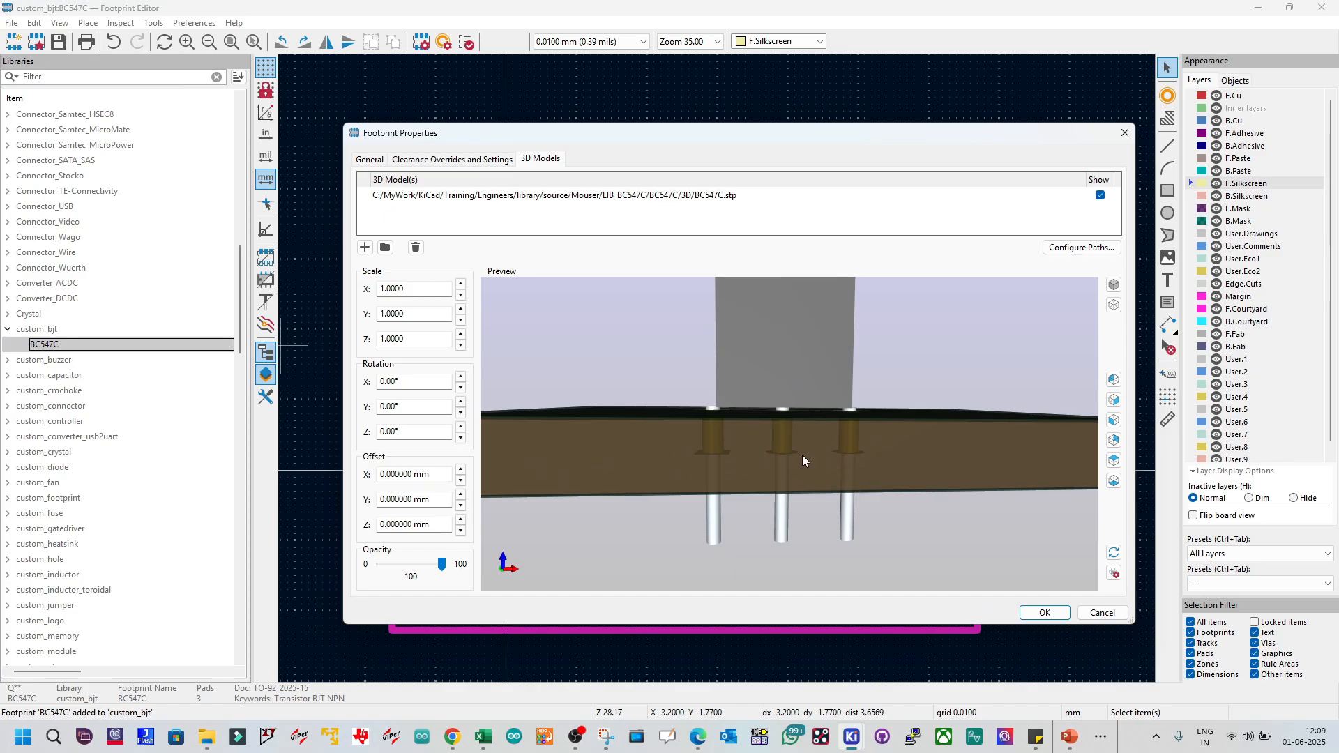
drag(802, 455, 807, 455)
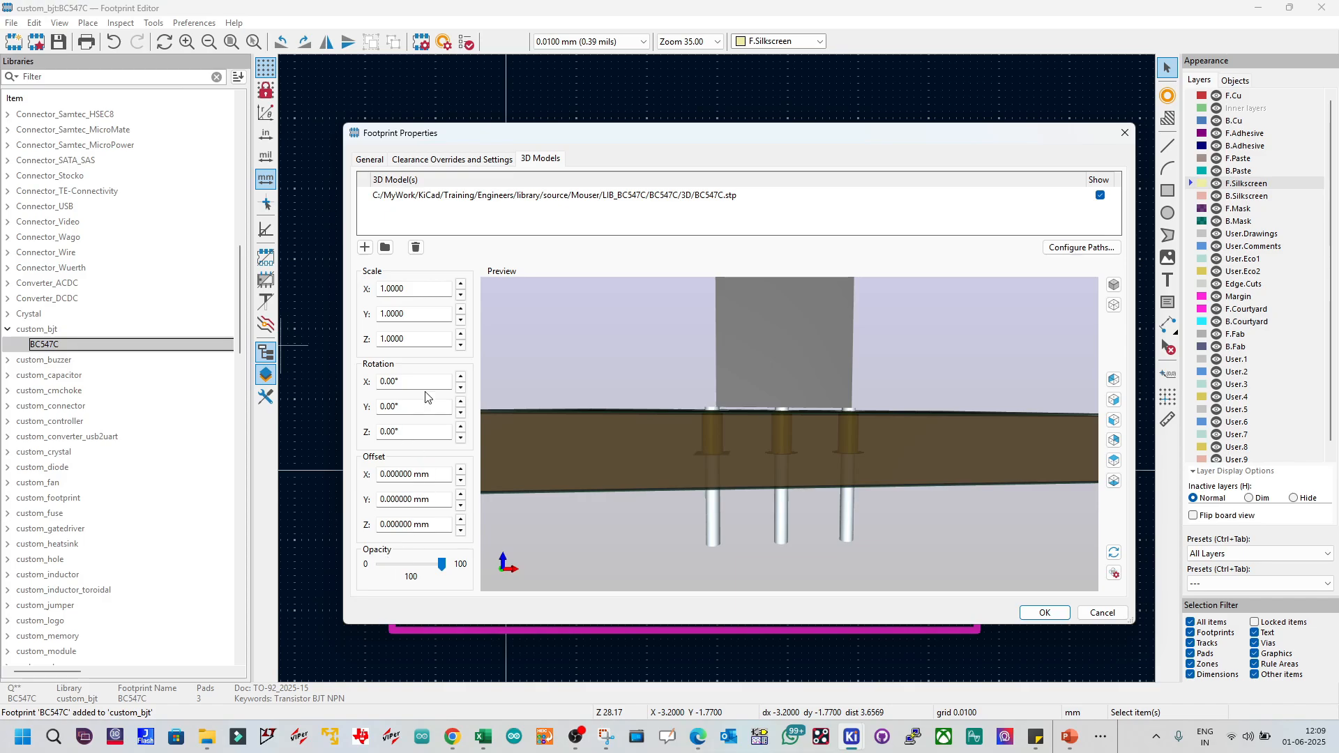
drag(819, 462, 993, 487)
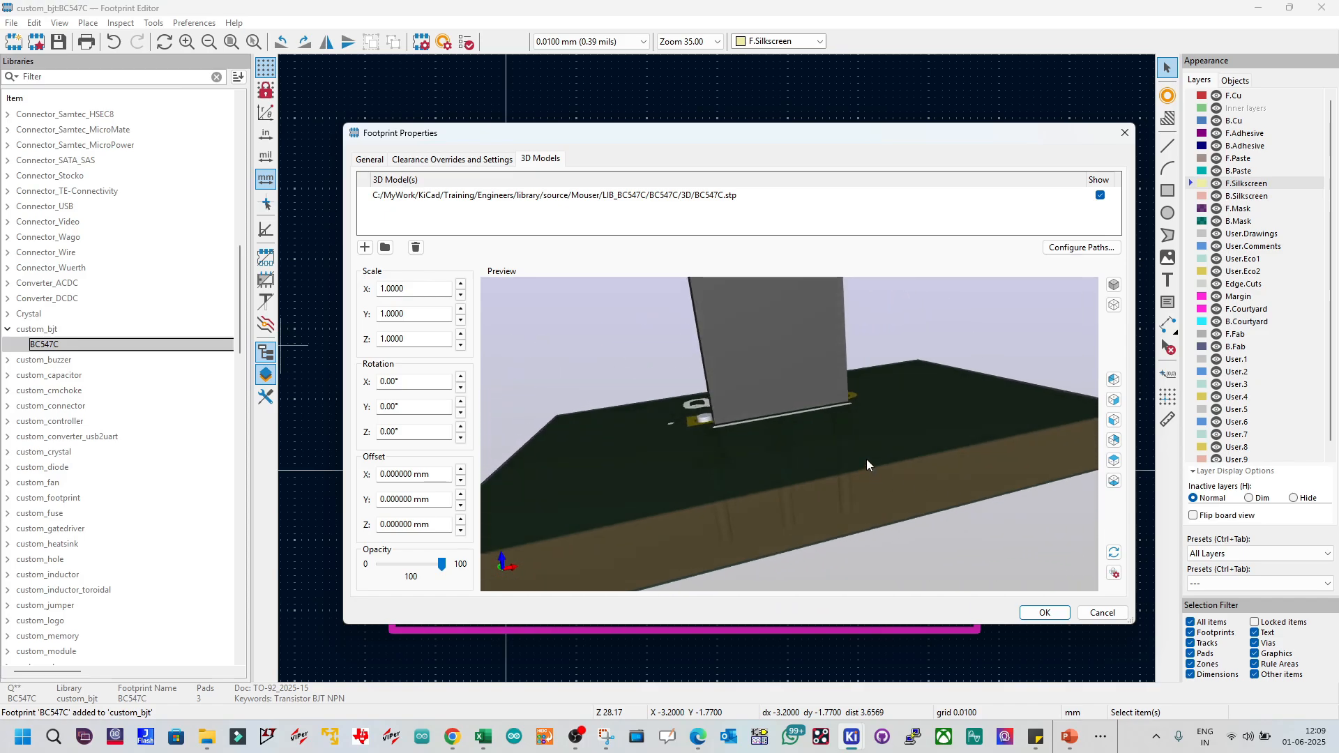
drag(867, 463, 782, 390)
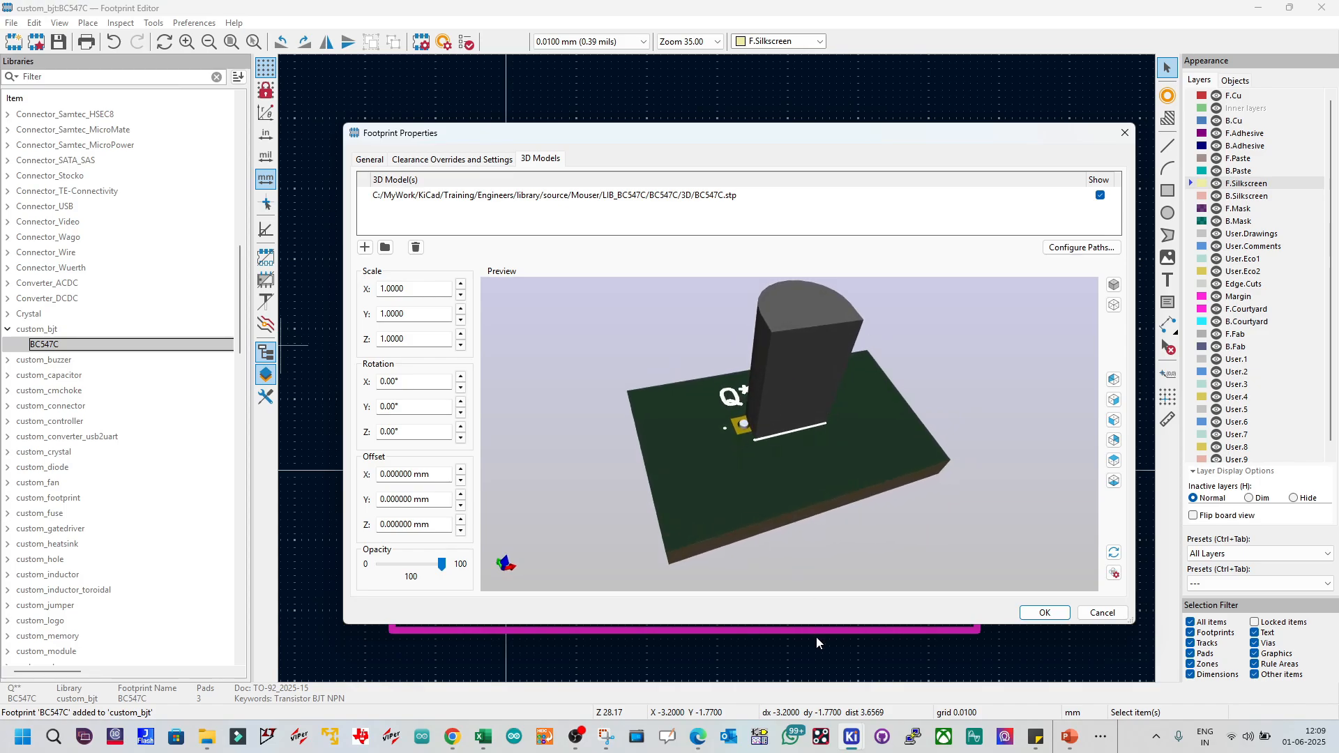
Step: Enlarge the properties dialog and try X rotations of 90° and 180° on the 3D model, returning the value to 0°
drag(820, 629, 820, 658)
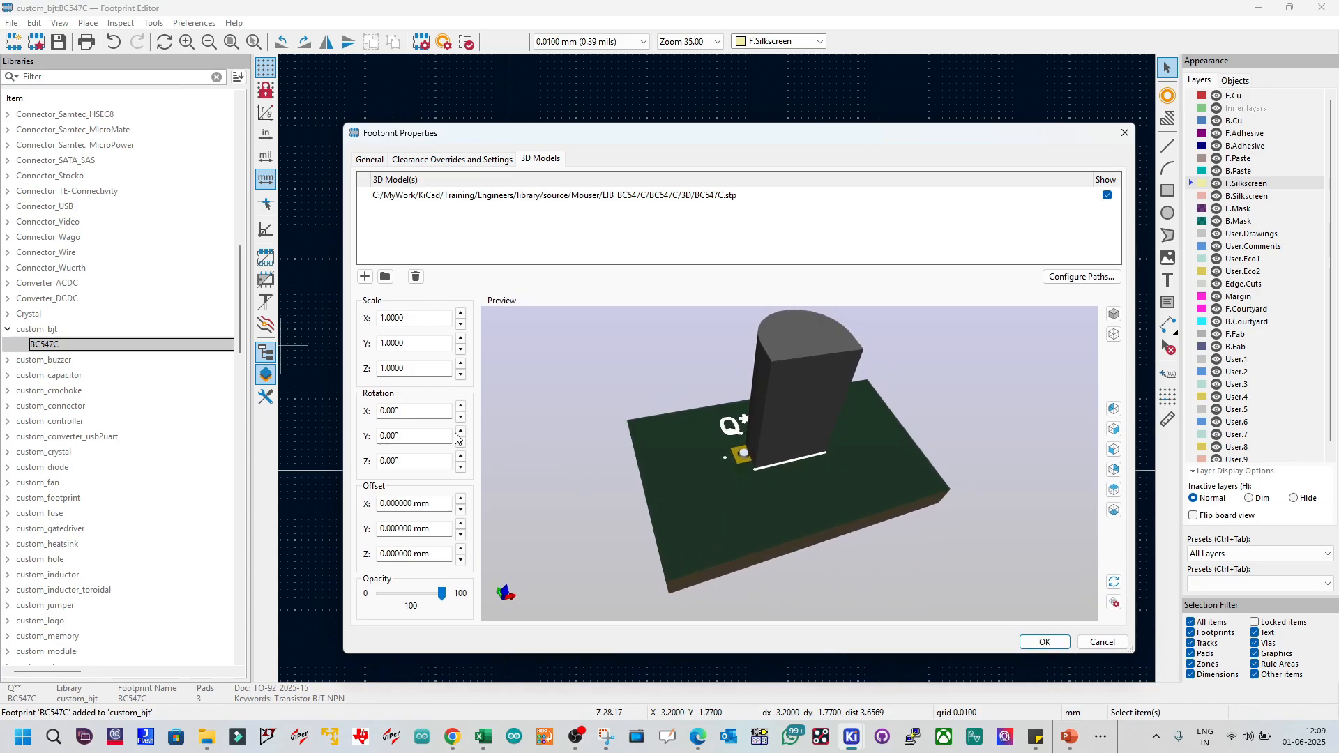
click(461, 406)
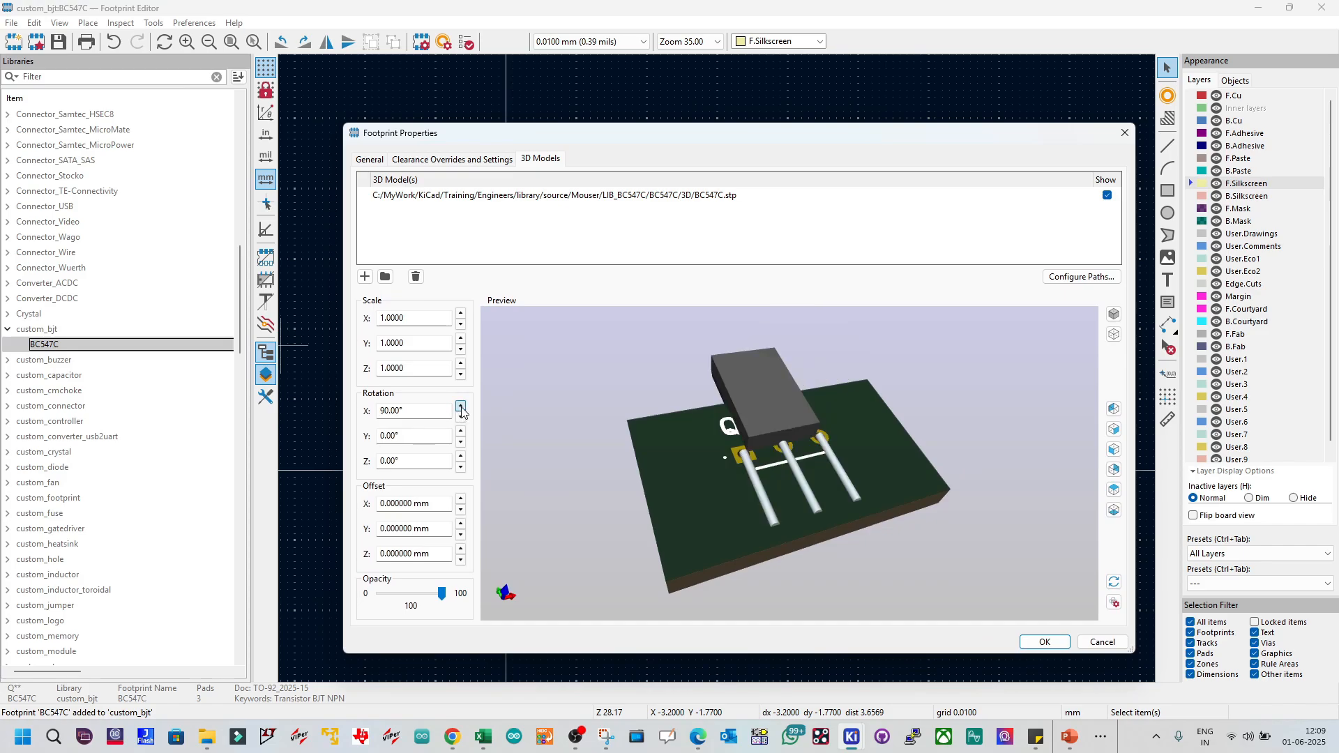
click(461, 407)
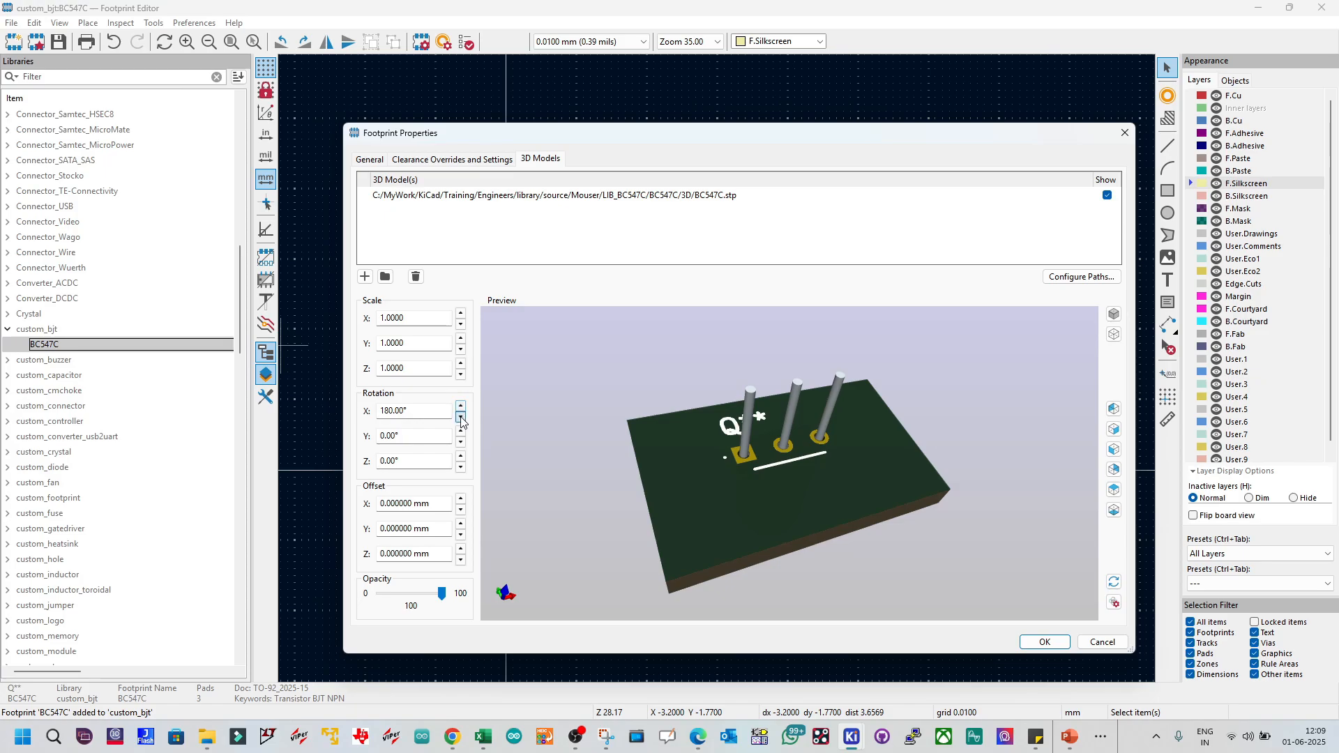
mouse_move(796, 508)
mouse_down()
mouse_move(784, 441)
mouse_move(759, 488)
mouse_move(826, 578)
mouse_move(805, 488)
mouse_up()
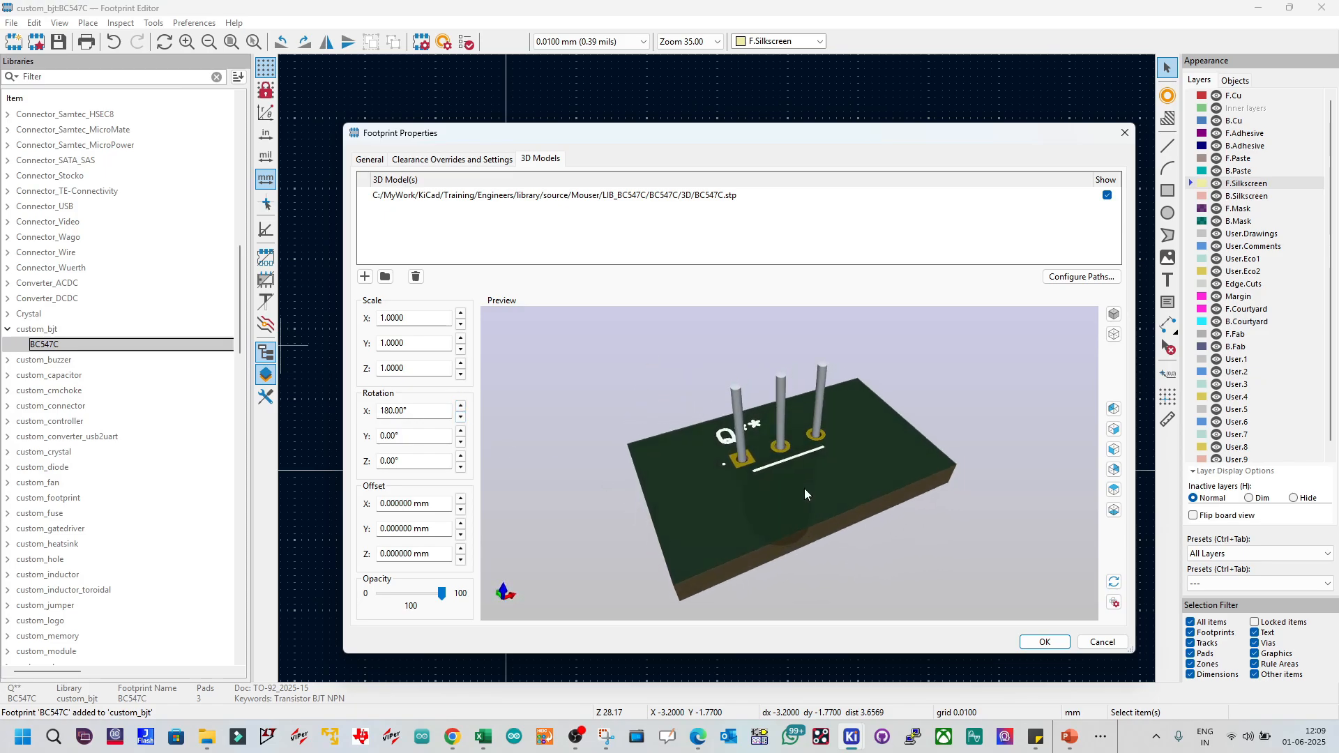
click(460, 417)
click(460, 417)
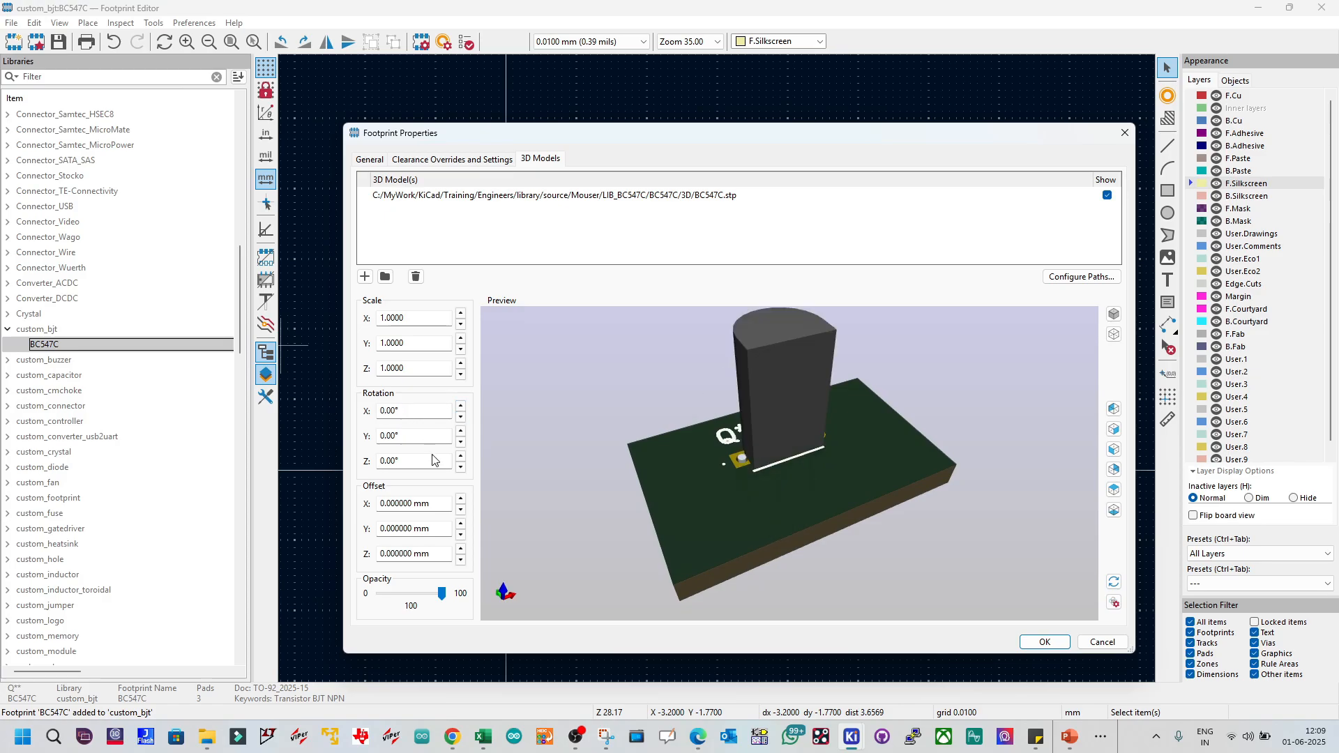
Step: Try rotating the 3D model 90° about Y and -90° about Z, returning each rotation to 0°
click(460, 432)
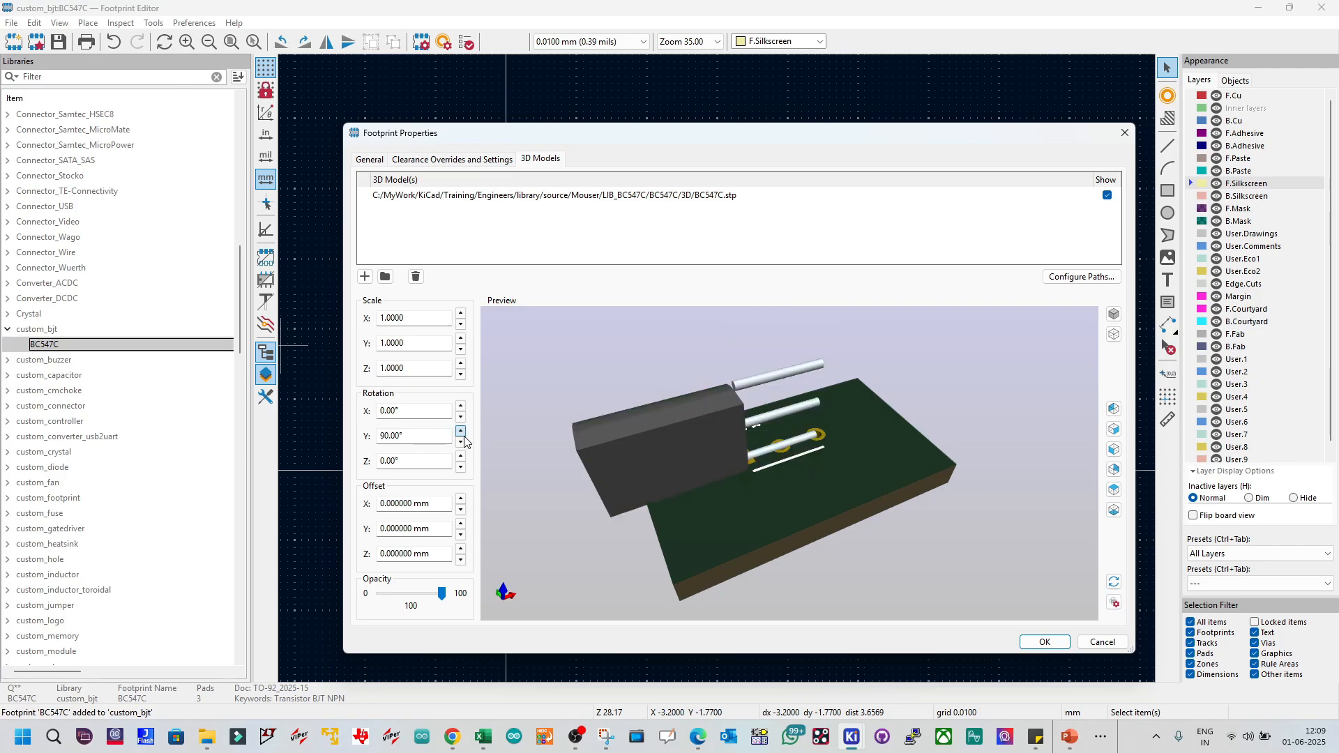
click(461, 442)
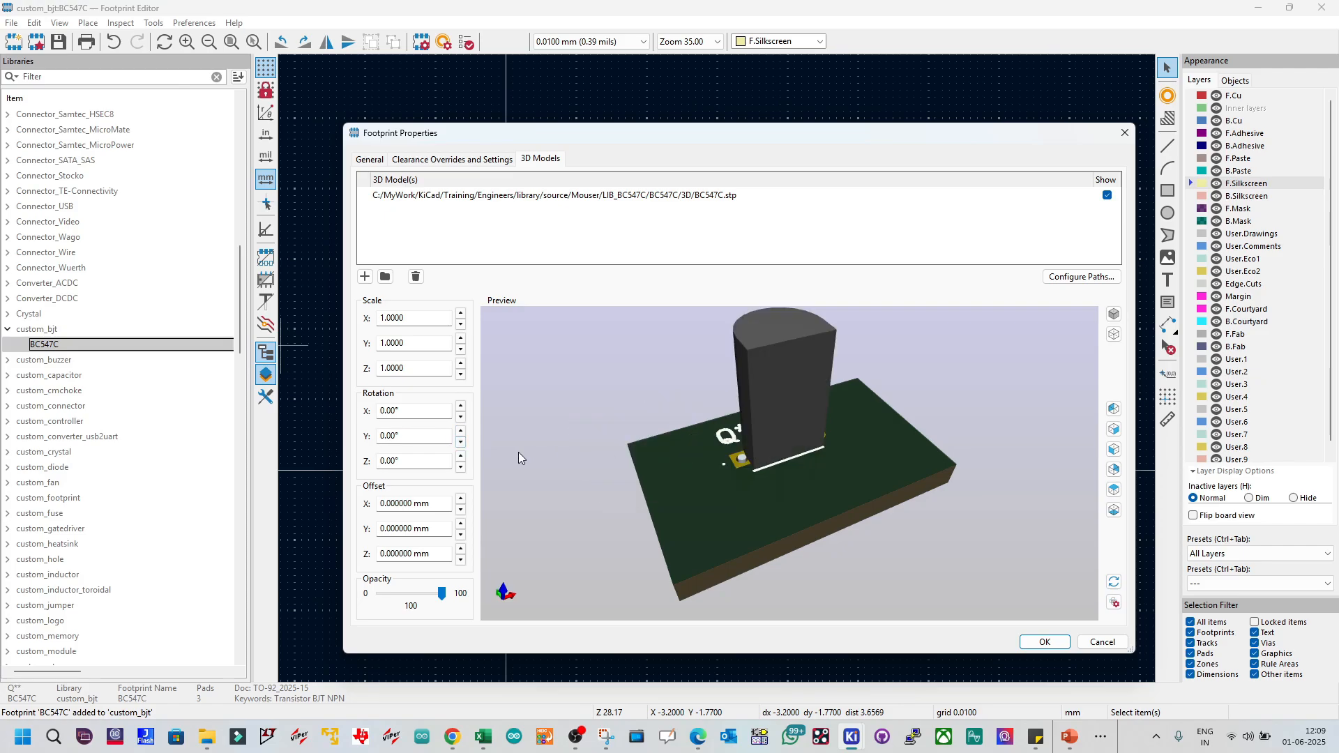
click(461, 466)
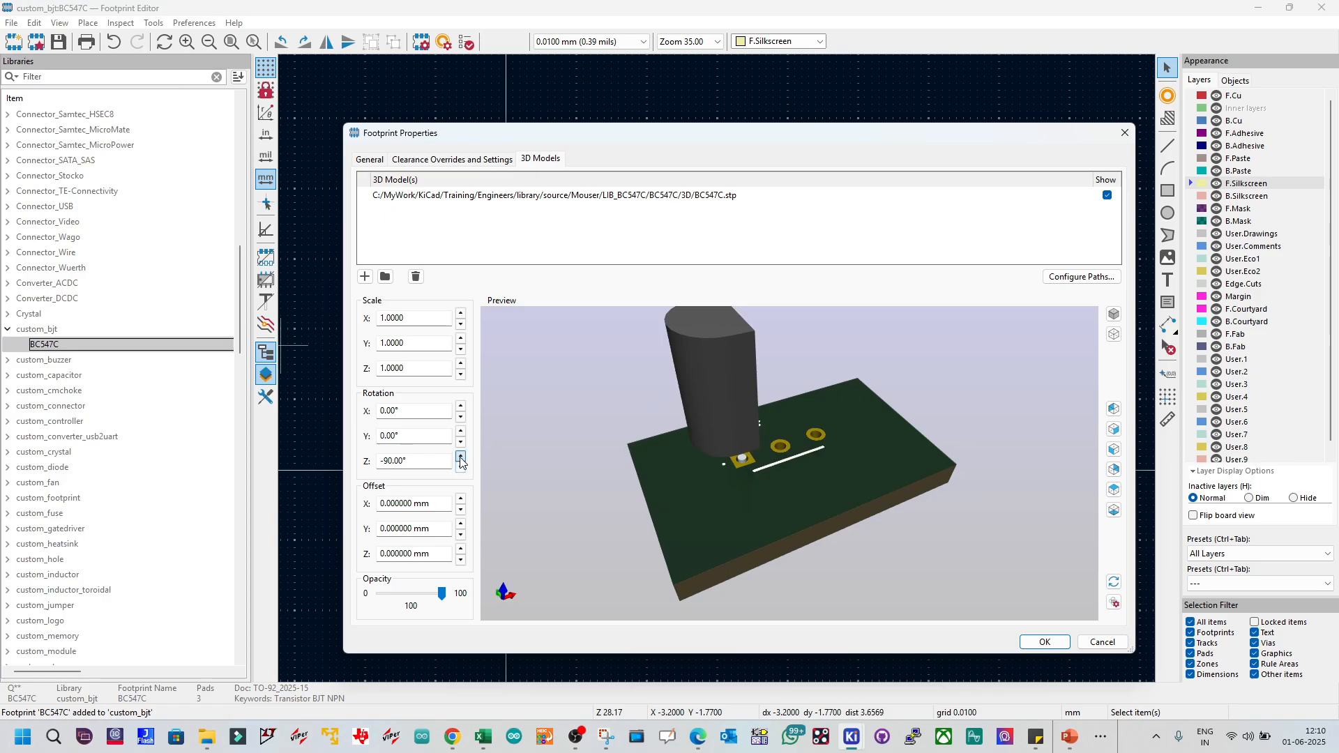
click(460, 457)
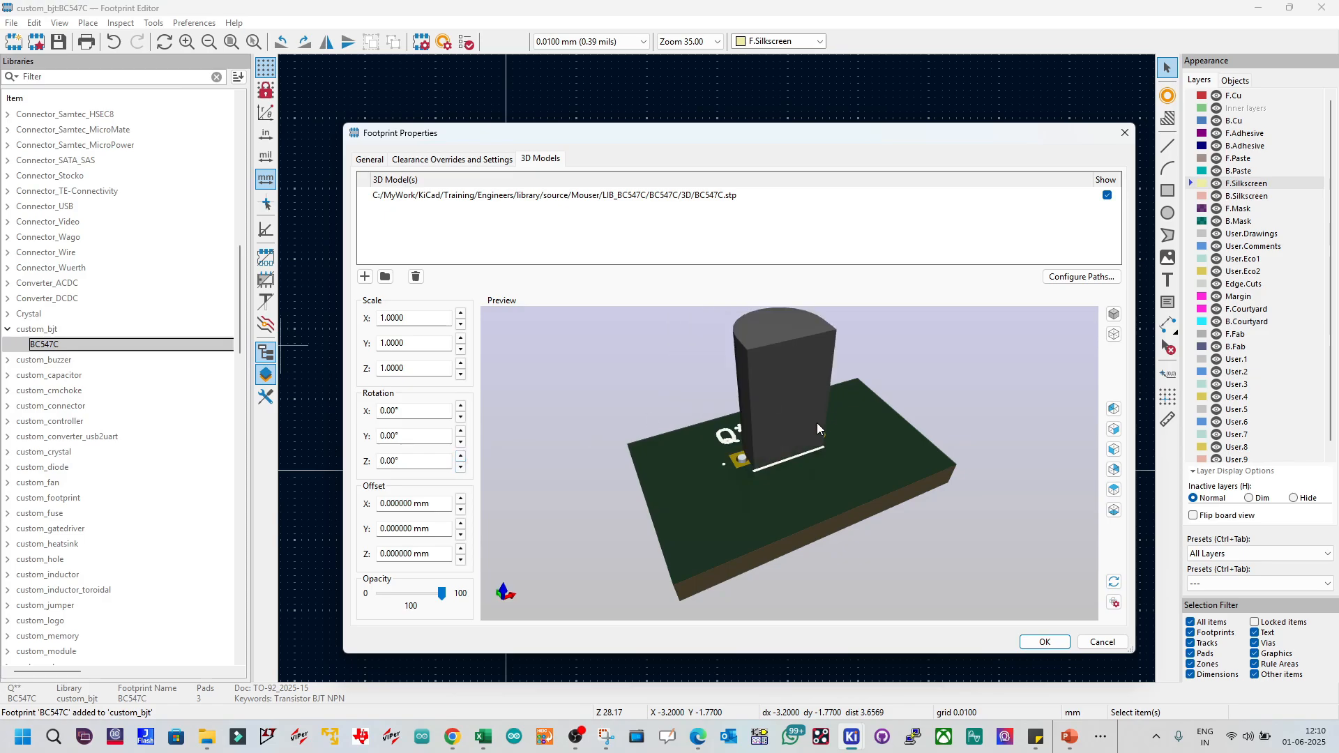
Step: Try an X offset of 0.5 mm on the 3D model, check the pins from beneath and return the offset to 0 mm
drag(809, 426, 608, 479)
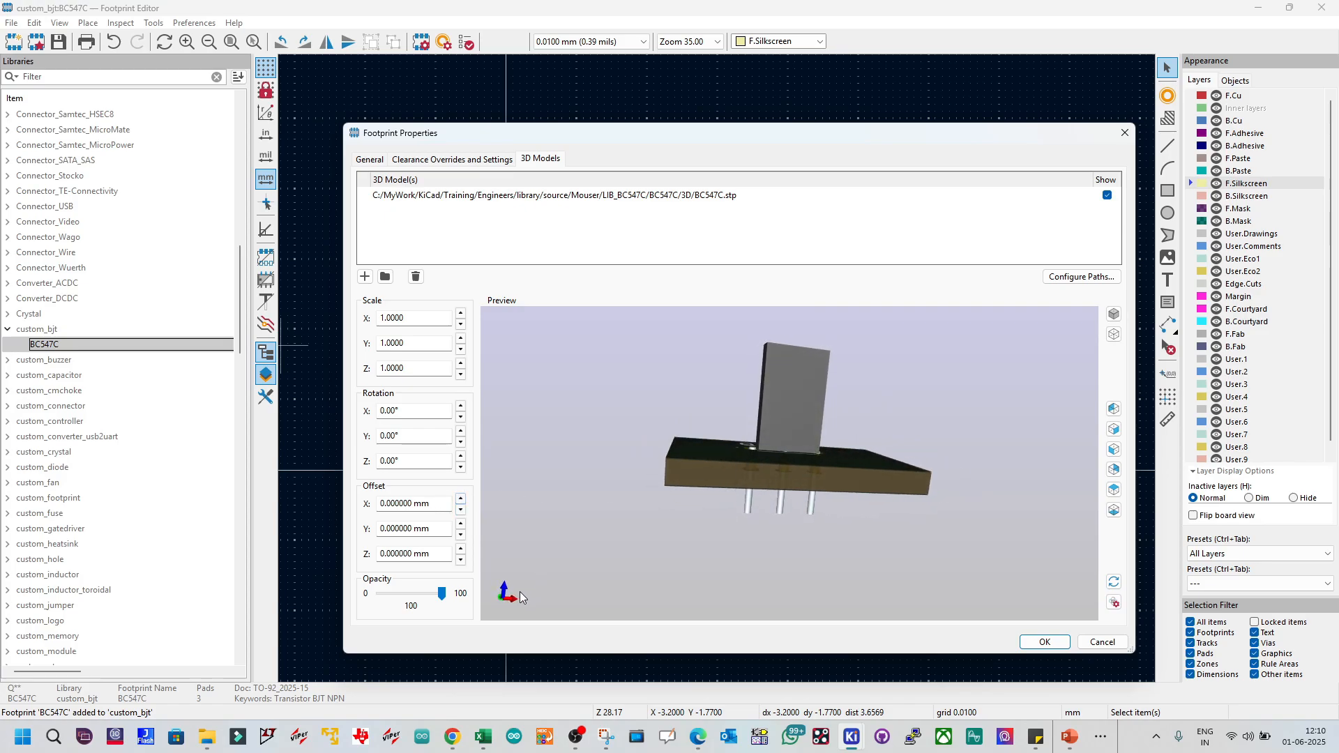
click(461, 500)
drag(947, 476, 714, 504)
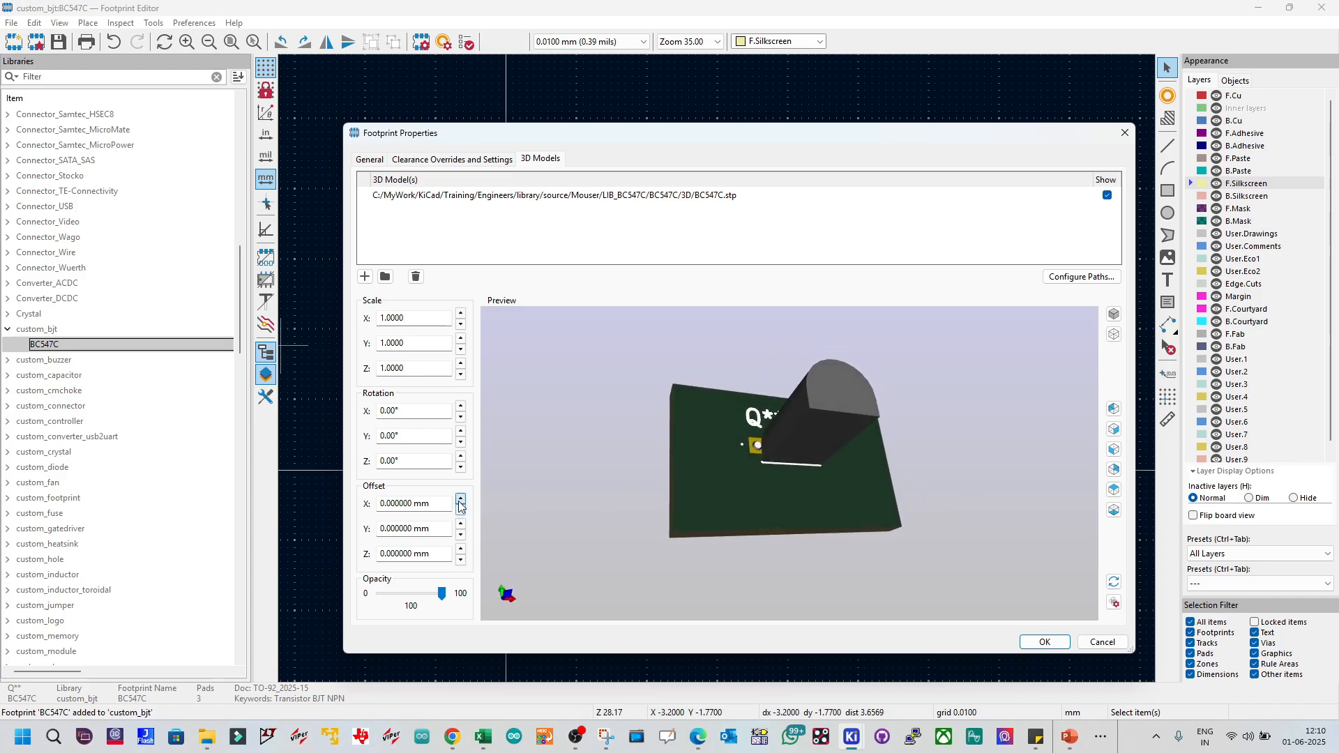
mouse_move(846, 509)
mouse_down()
mouse_move(766, 391)
mouse_move(868, 516)
mouse_up()
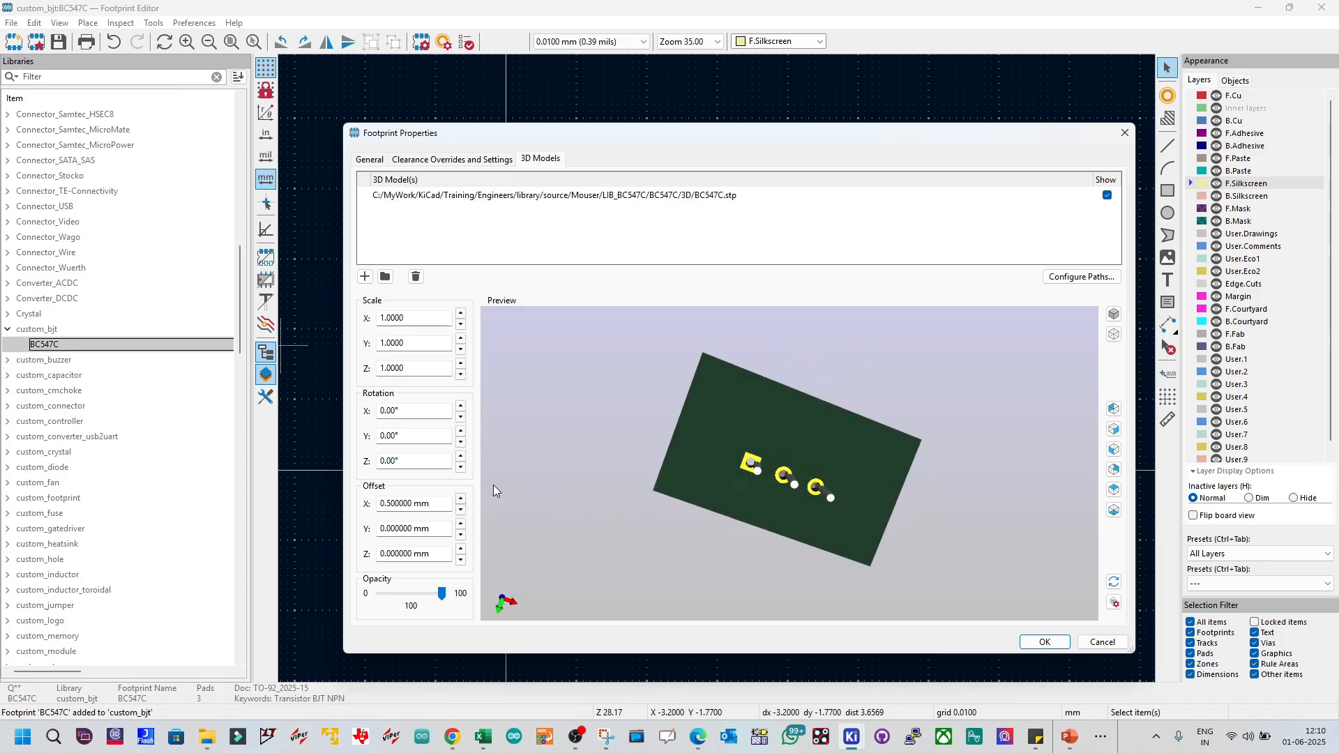
click(461, 510)
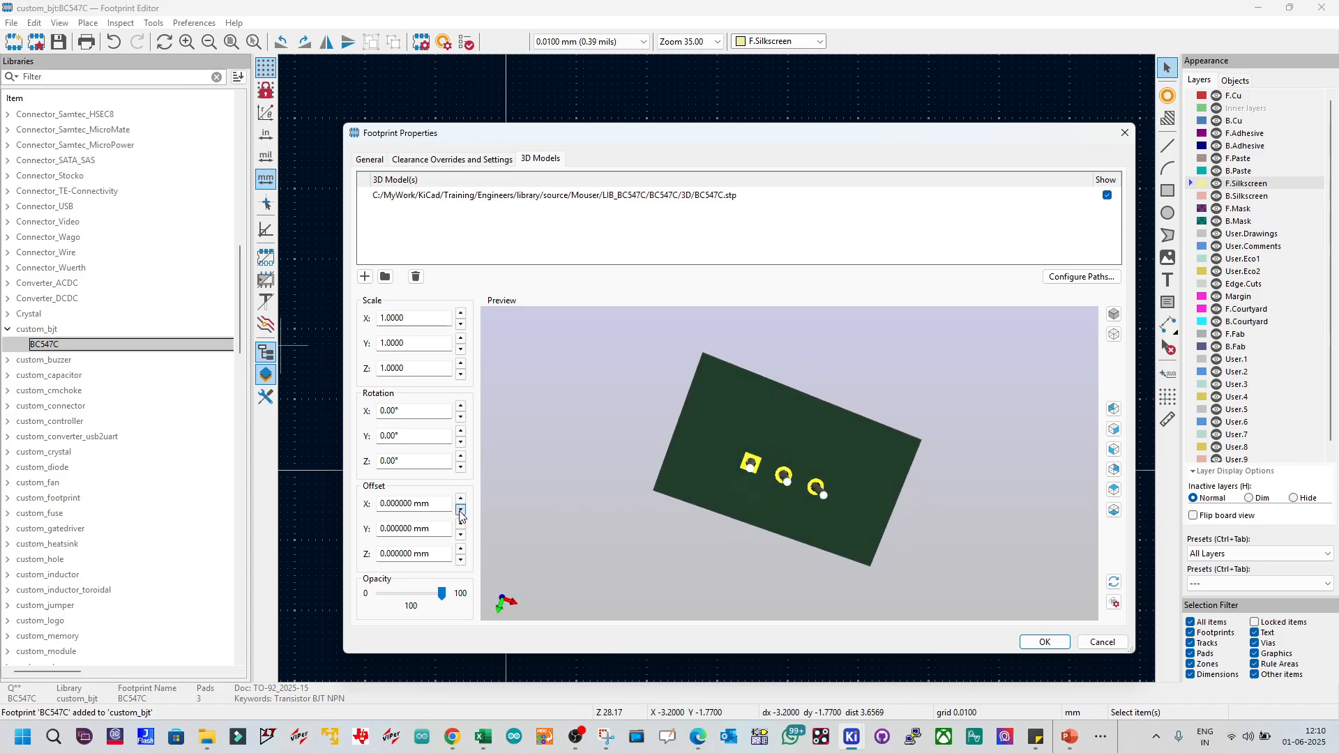
Step: Try a Y offset of 1 mm on the 3D model, viewed from beneath the board, and return it to 0 mm
drag(634, 550, 956, 508)
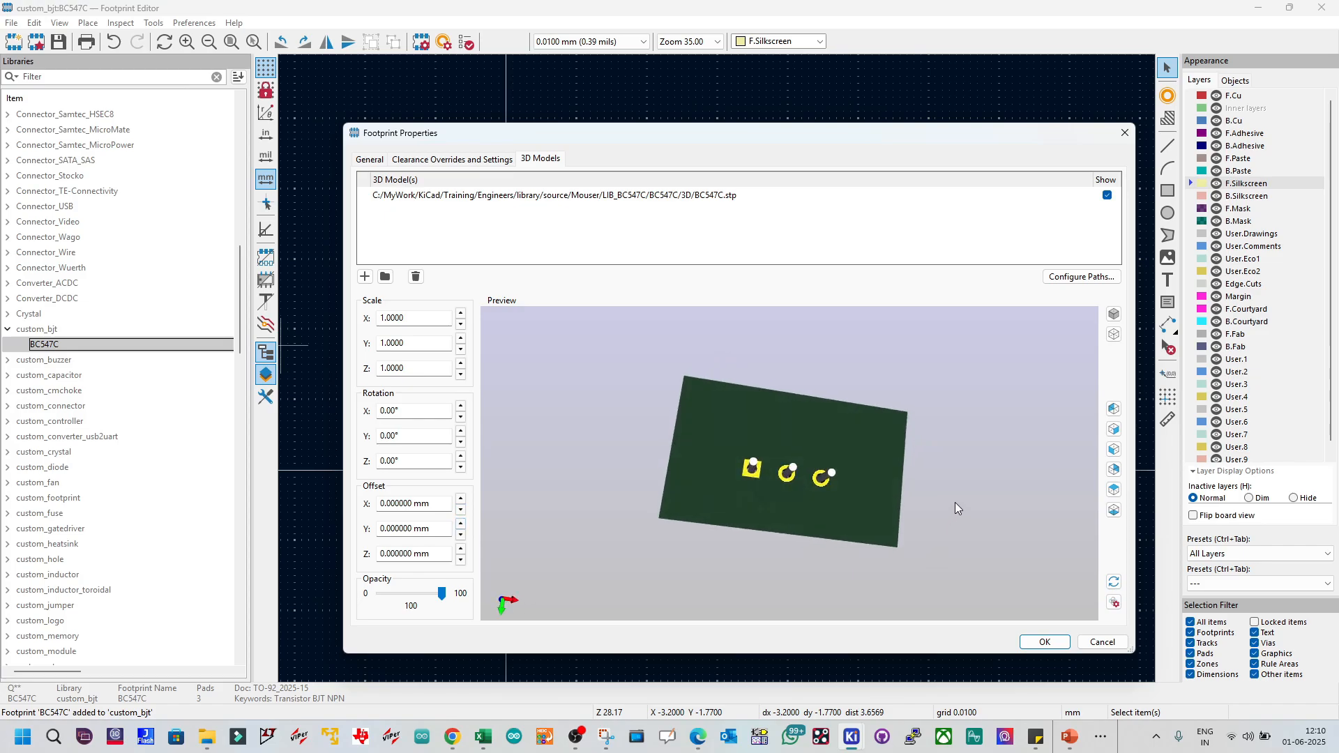
drag(789, 426, 795, 380)
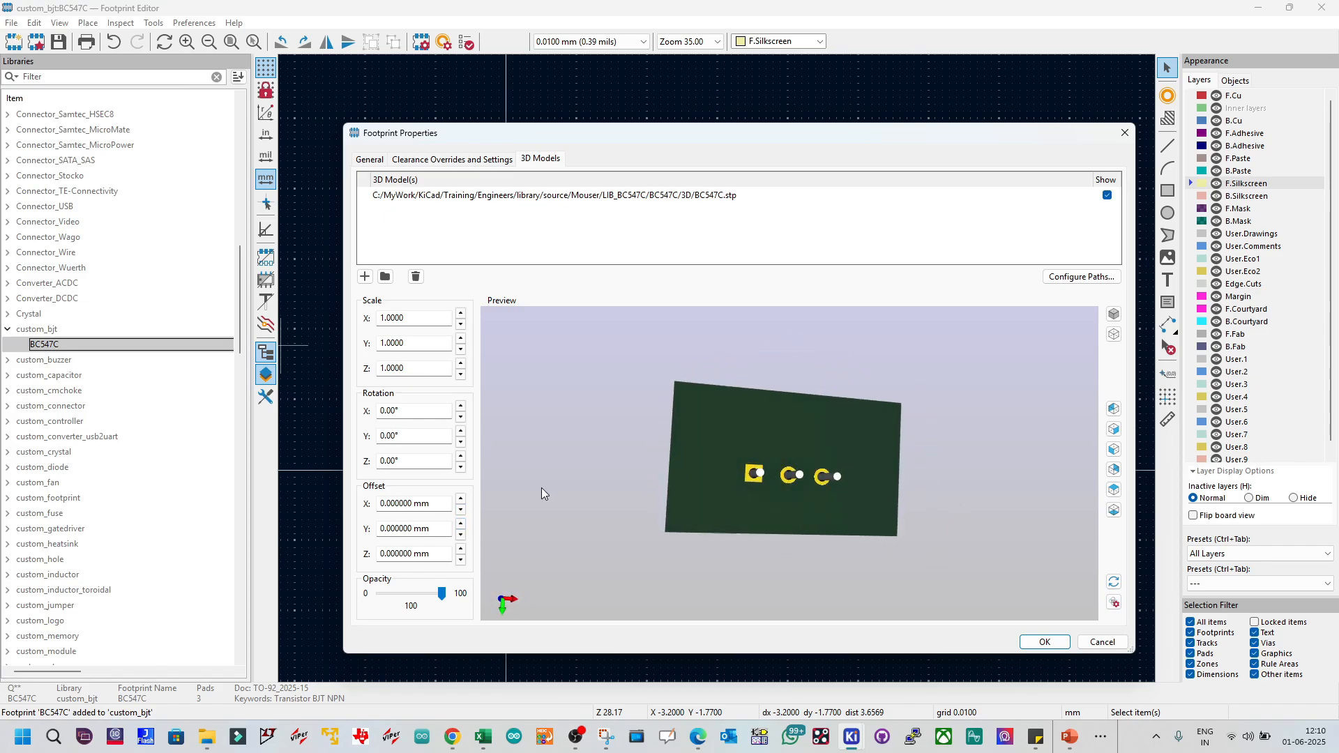
click(460, 524)
click(461, 524)
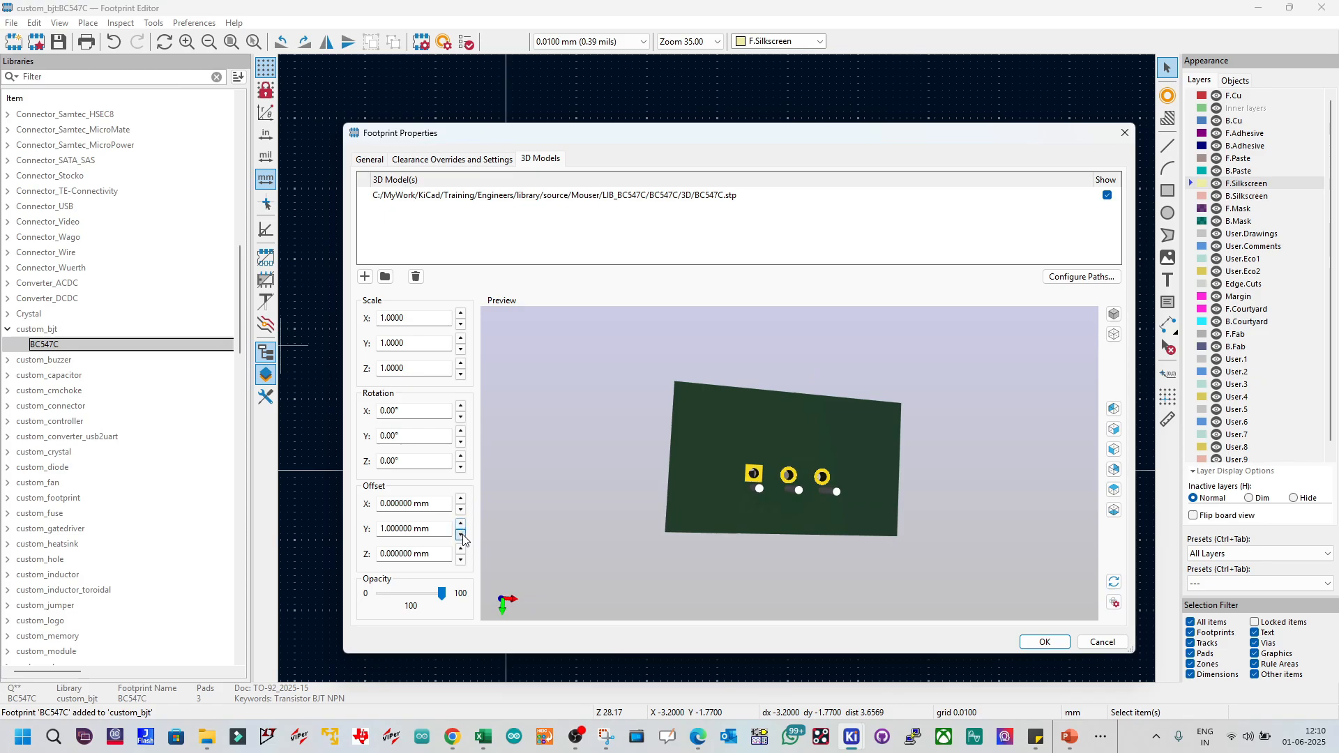
click(460, 535)
click(460, 535)
Step: Raise the 3D model above the board with a Z offset of 2 mm and check the pins' position in the preview
drag(927, 516, 874, 441)
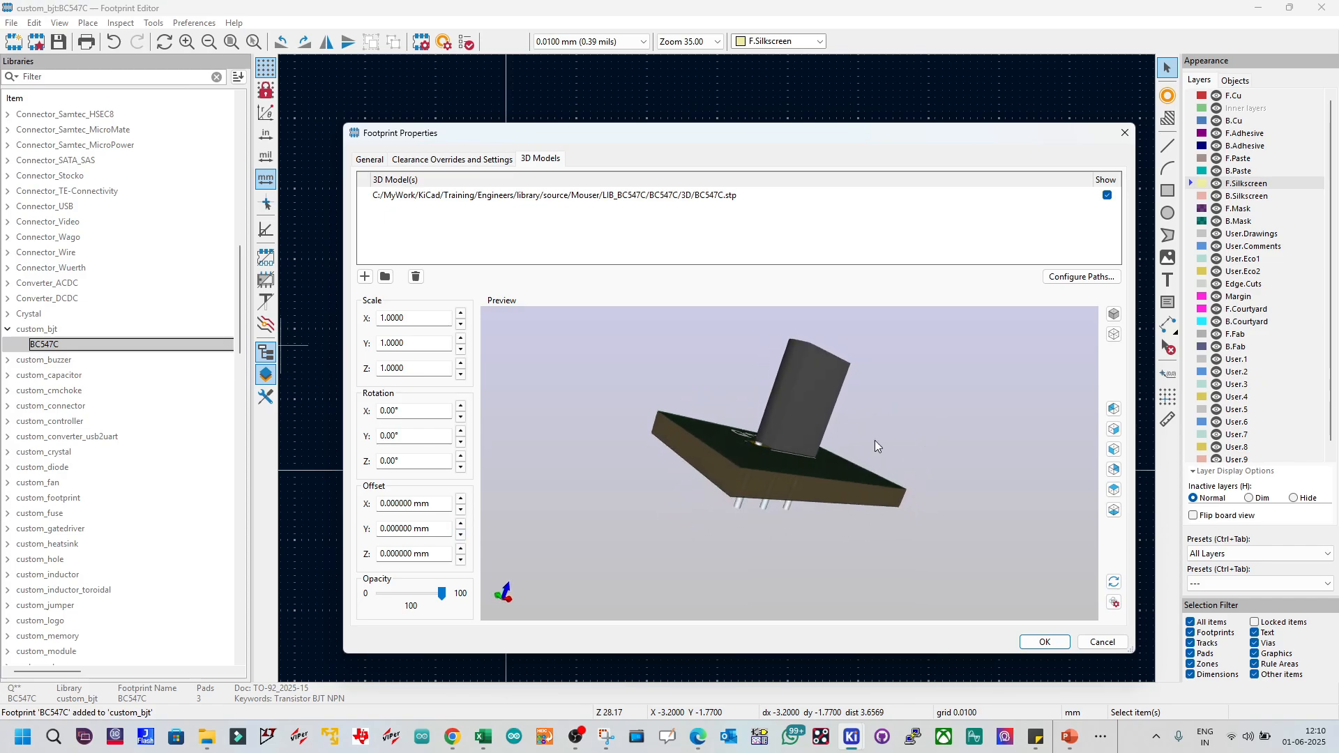
click(460, 548)
click(460, 548)
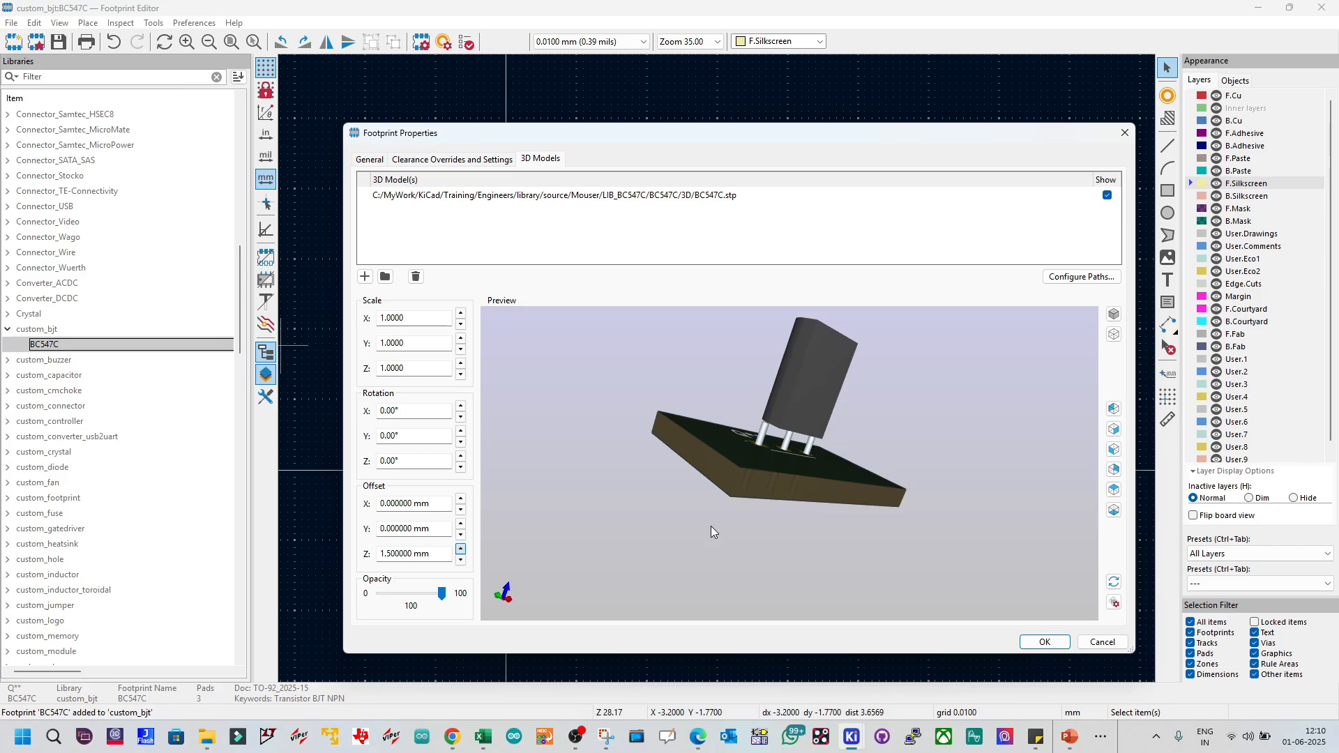
drag(710, 525, 745, 449)
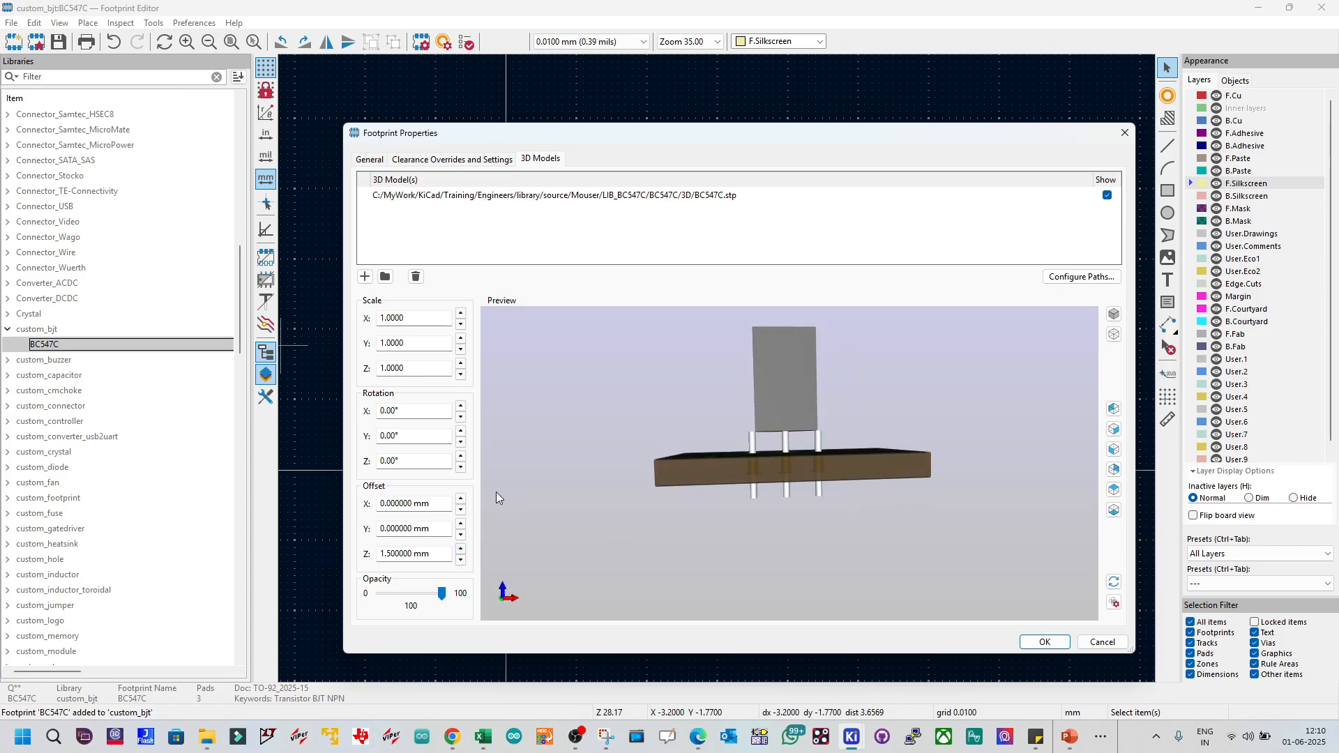
click(460, 549)
click(461, 561)
click(460, 550)
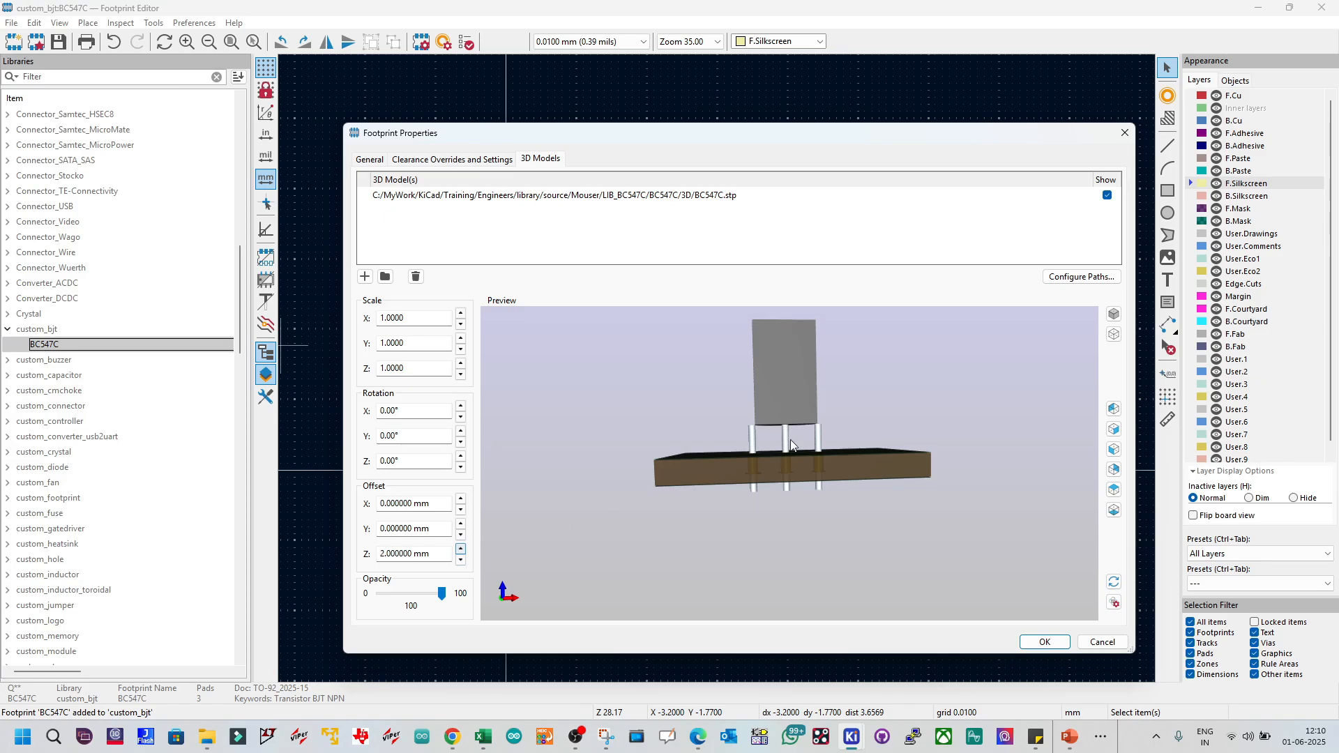
drag(791, 445, 850, 470)
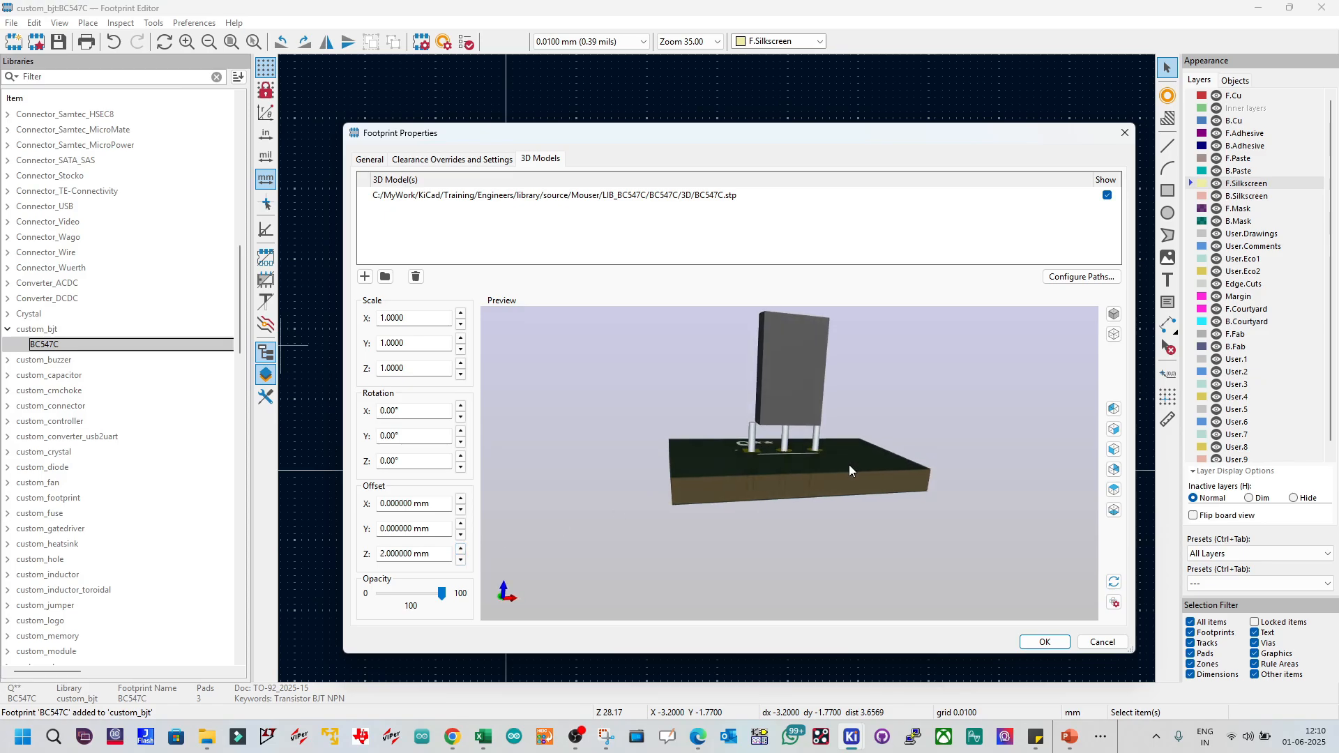
drag(843, 459, 749, 453)
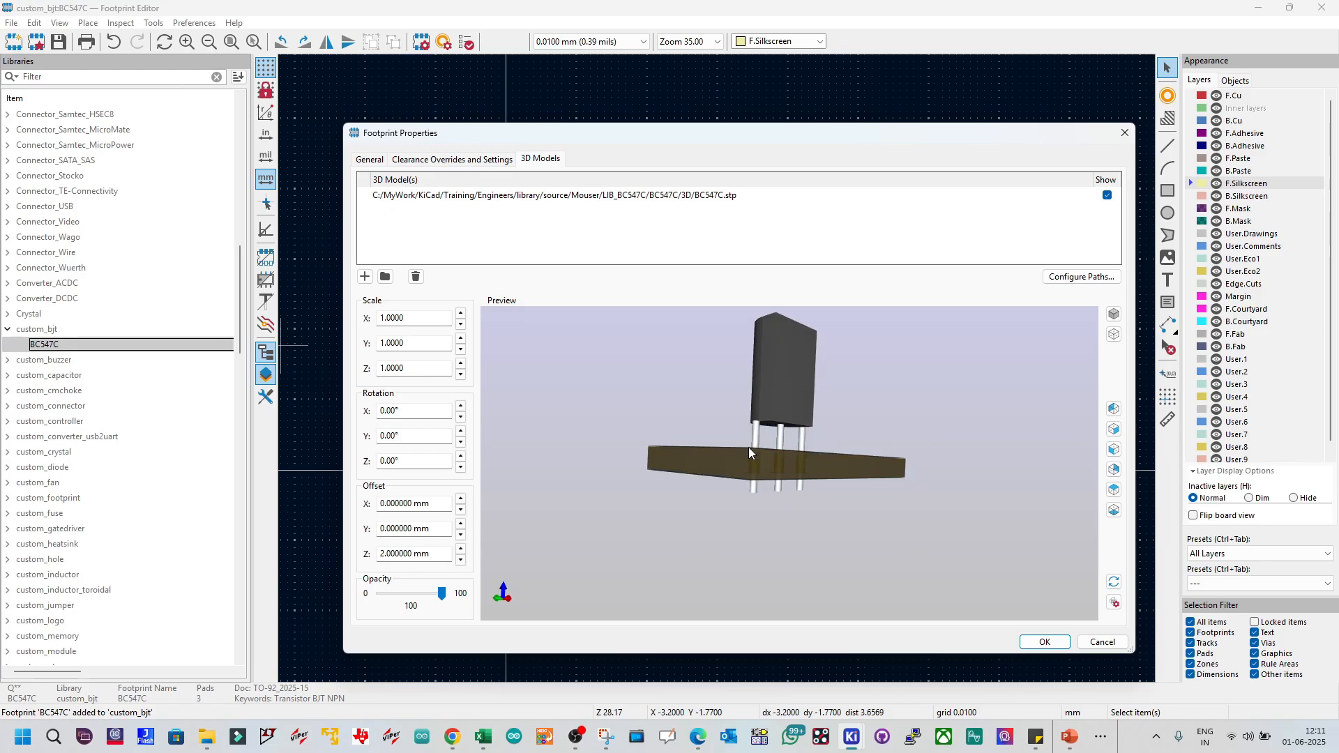
Step: Review the footprint's general properties, accept the changes and save BC547C in the custom_bjt library
click(370, 162)
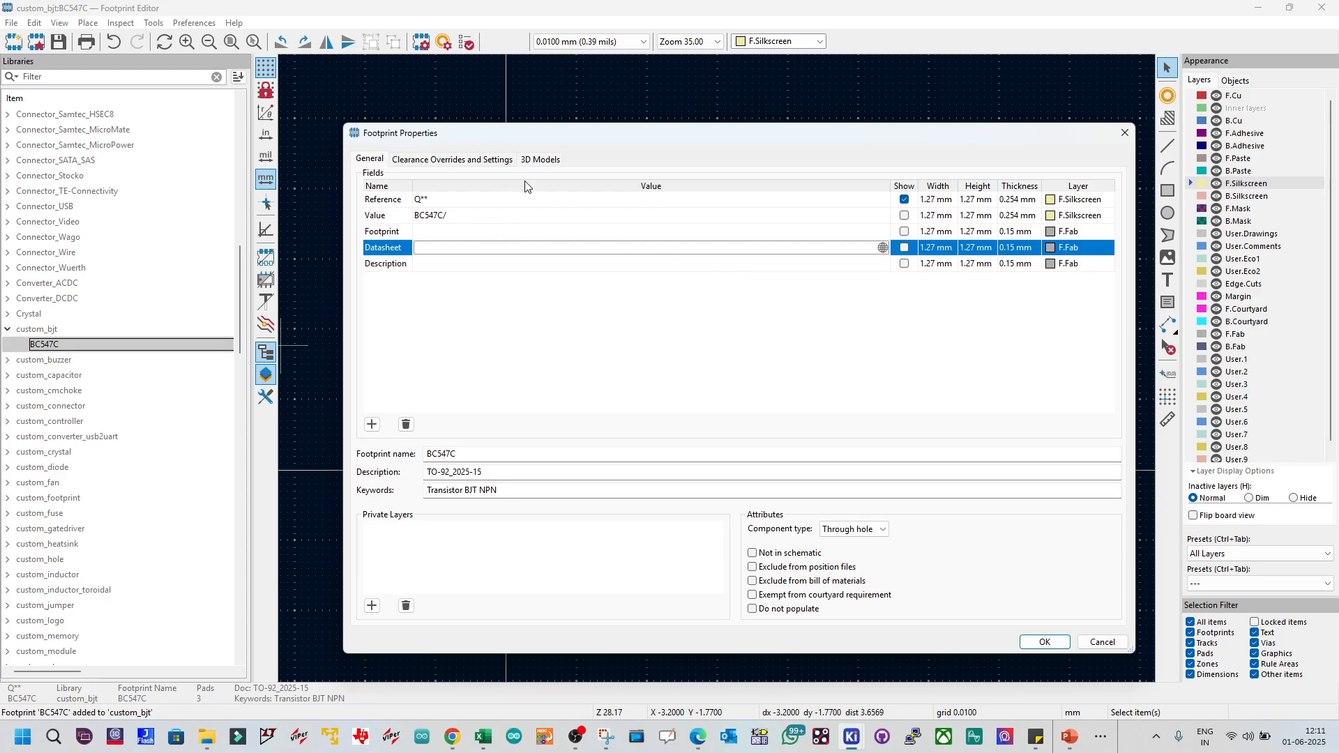
click(541, 159)
click(370, 160)
click(1046, 642)
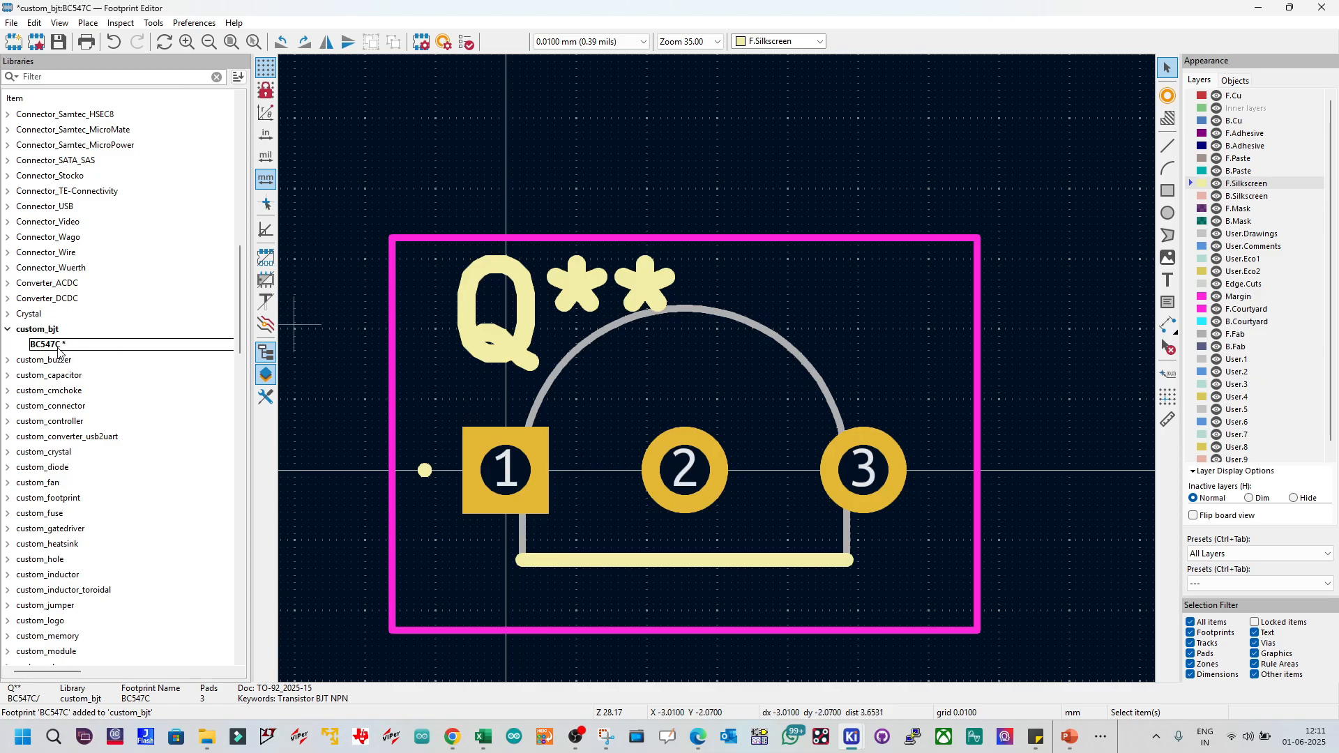
click(59, 44)
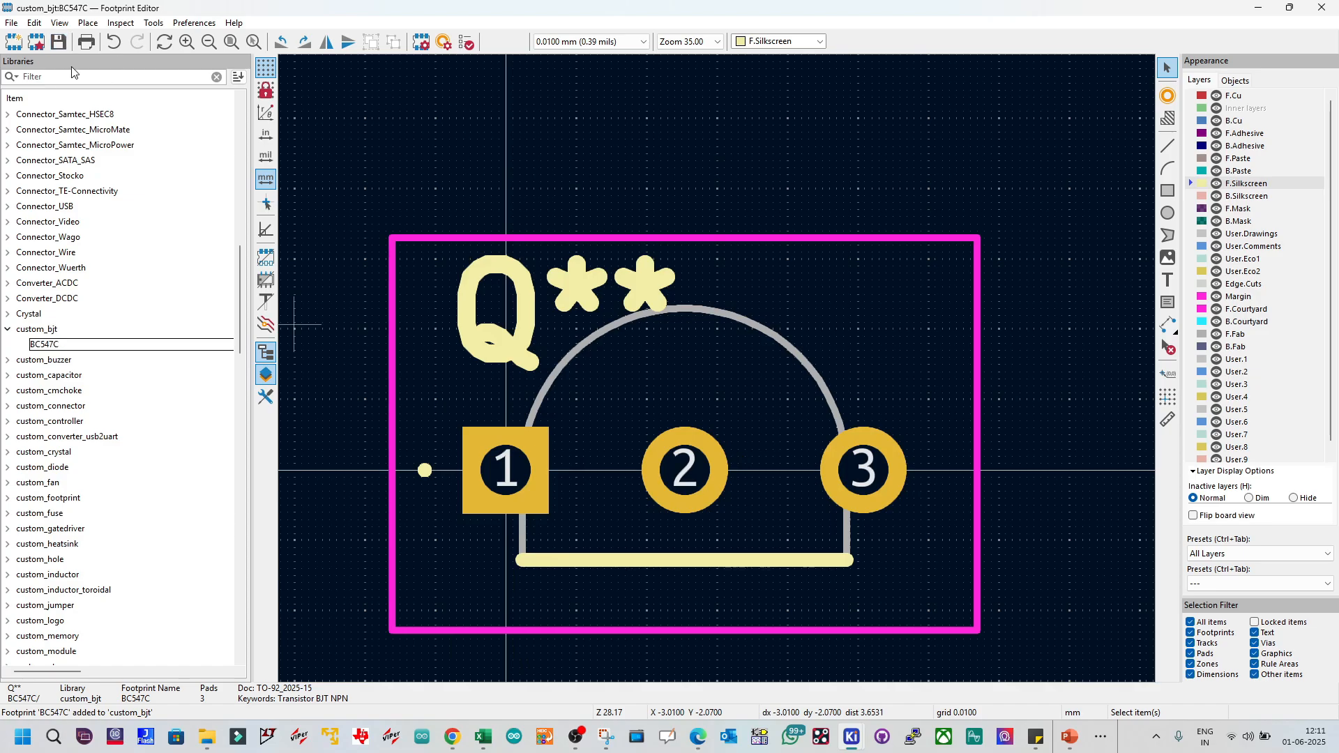
click(59, 346)
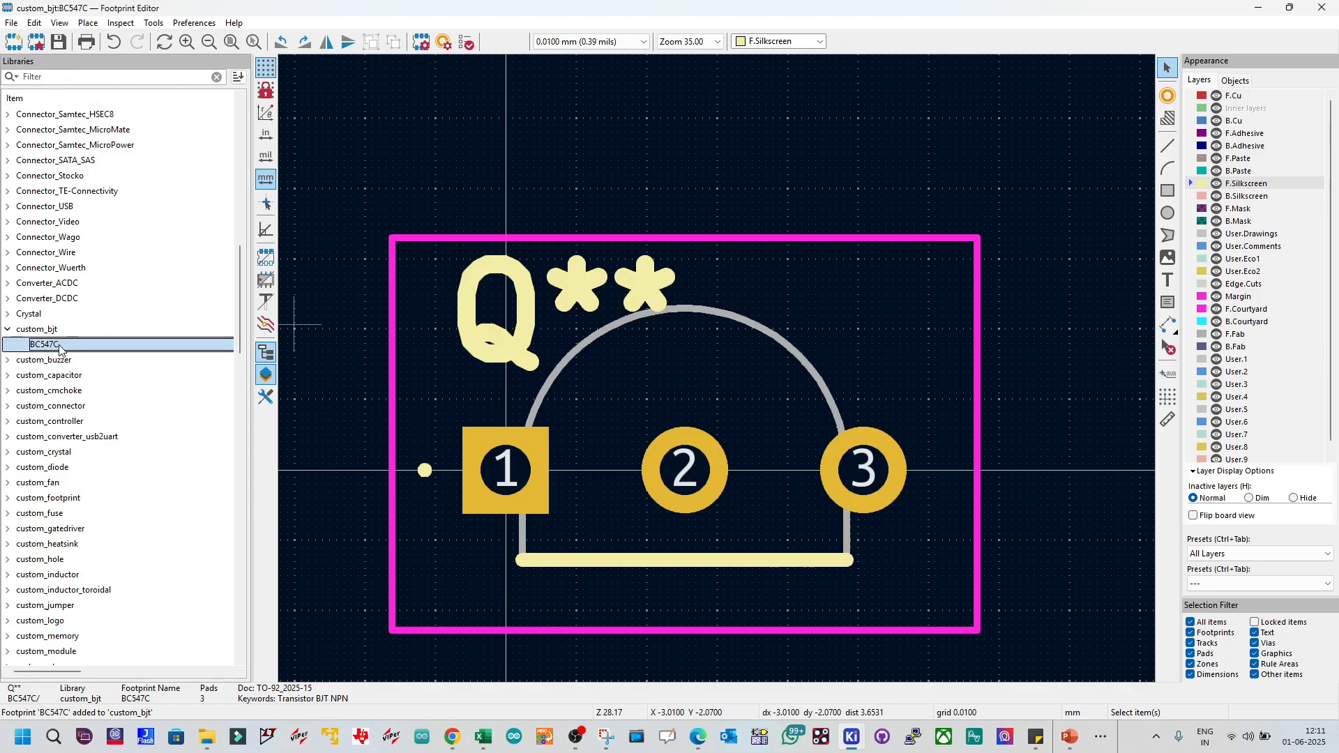
Step: Reopen the BC547C footprint from custom_bjt and inspect its 3D model from an angle in the 3D Viewer
double_click(59, 345)
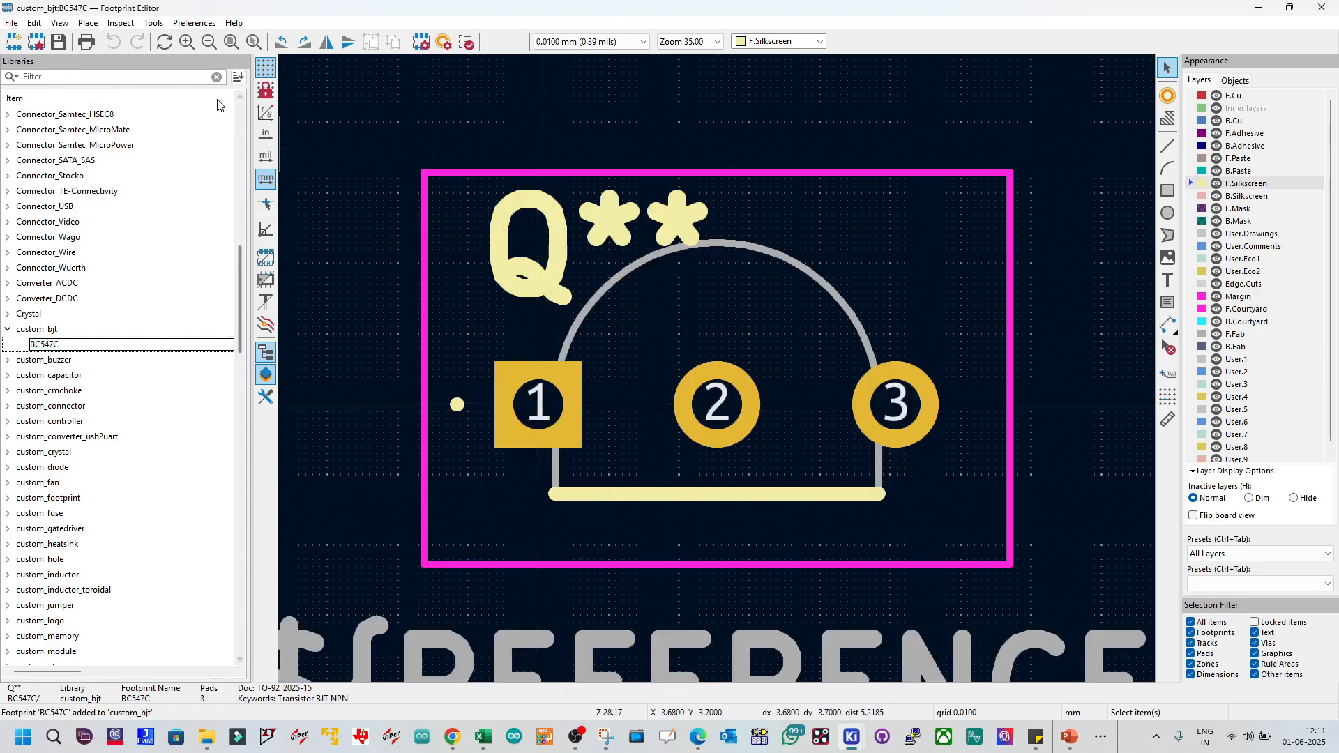
click(53, 346)
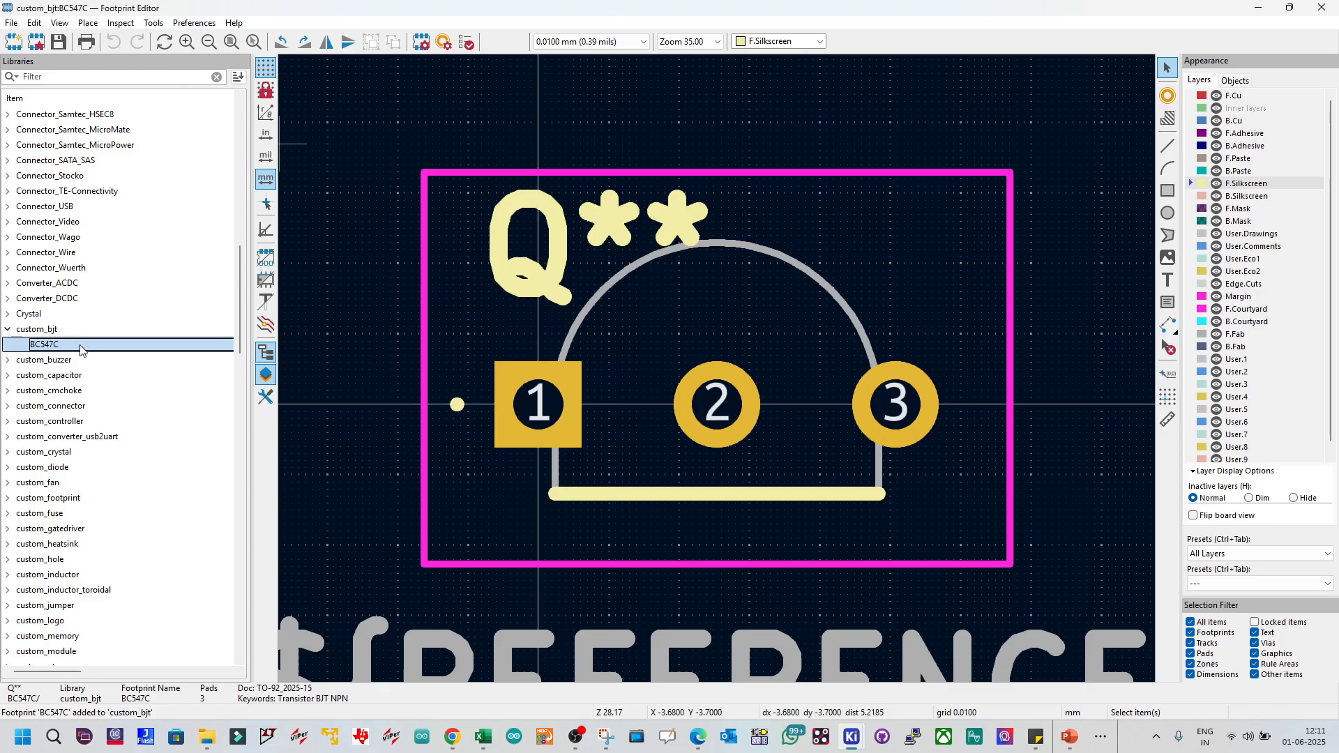
click(59, 23)
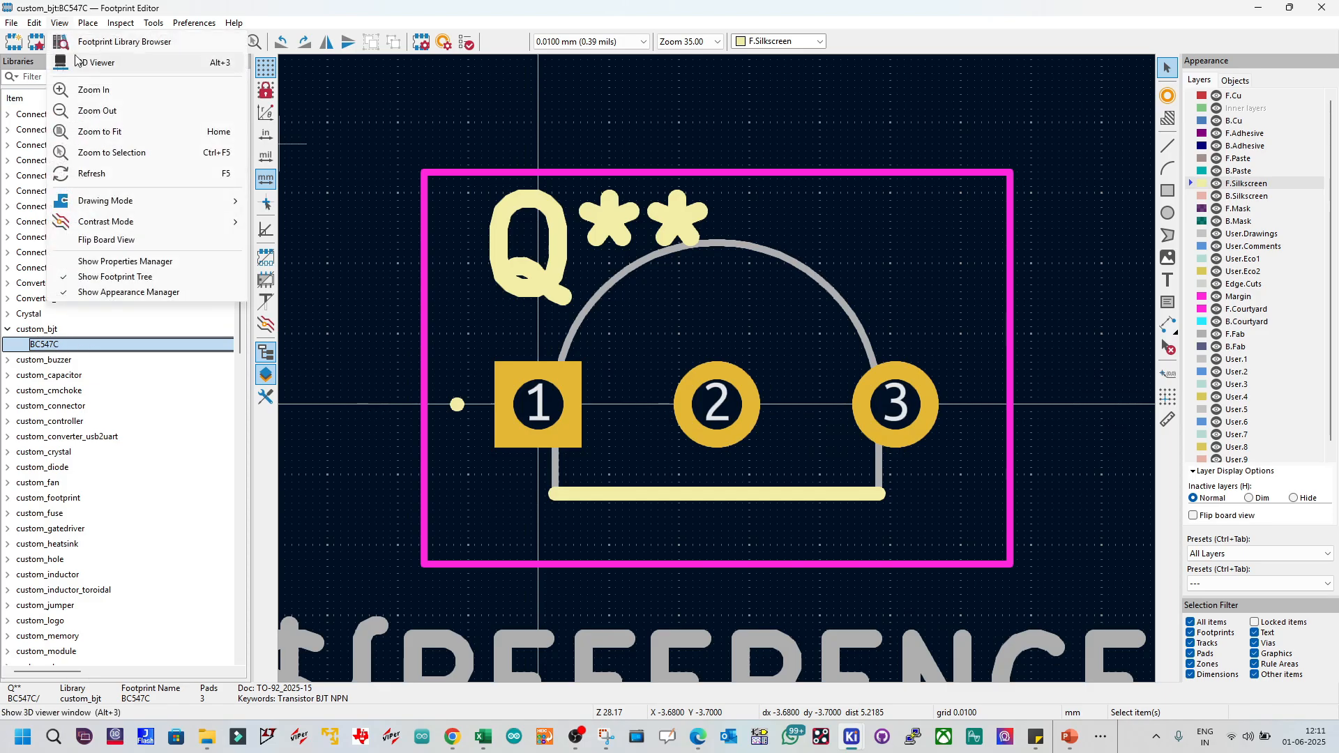
click(78, 58)
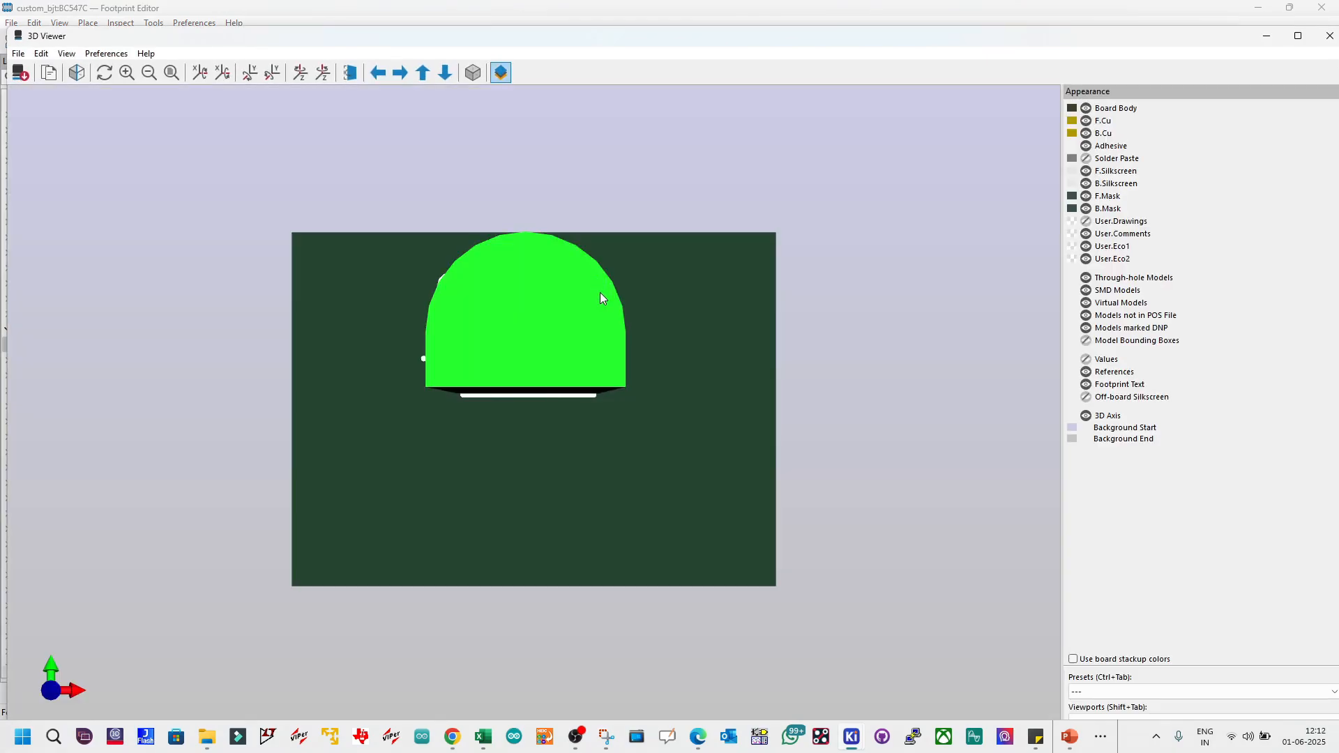
drag(600, 291, 834, 524)
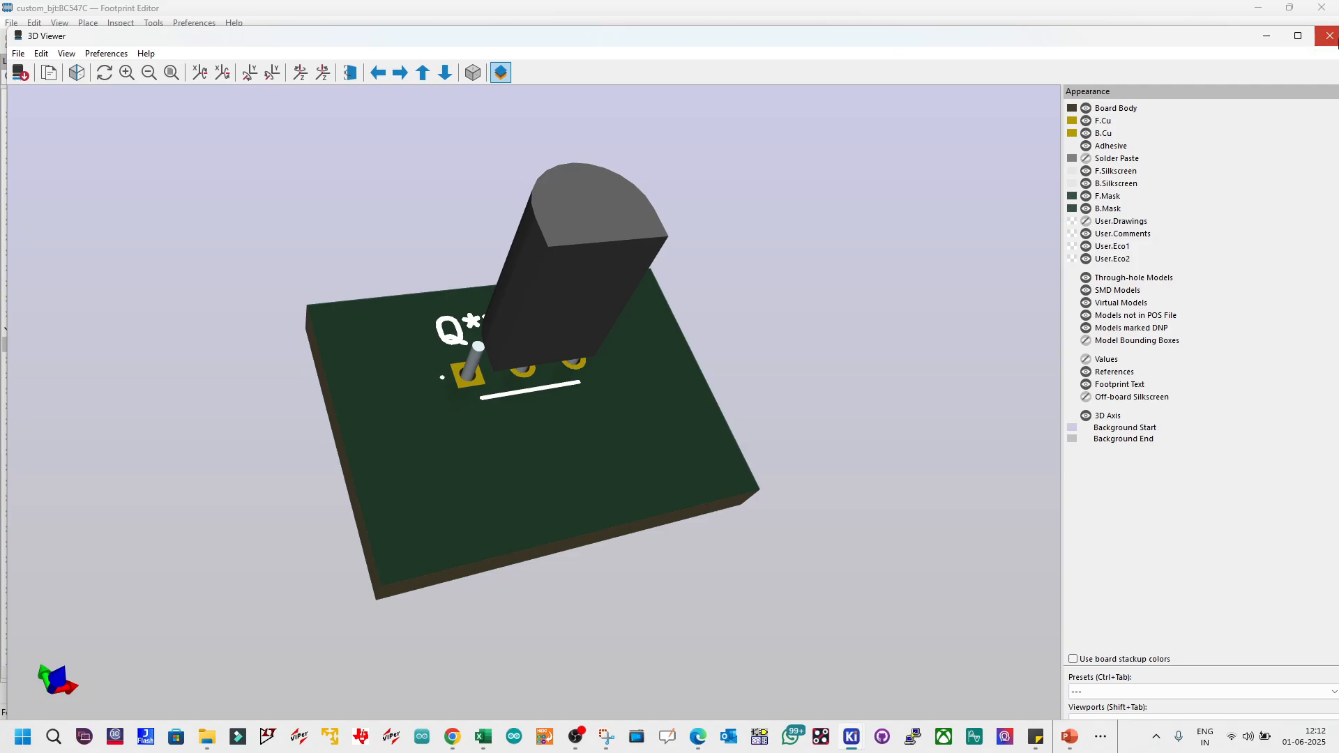
click(1329, 36)
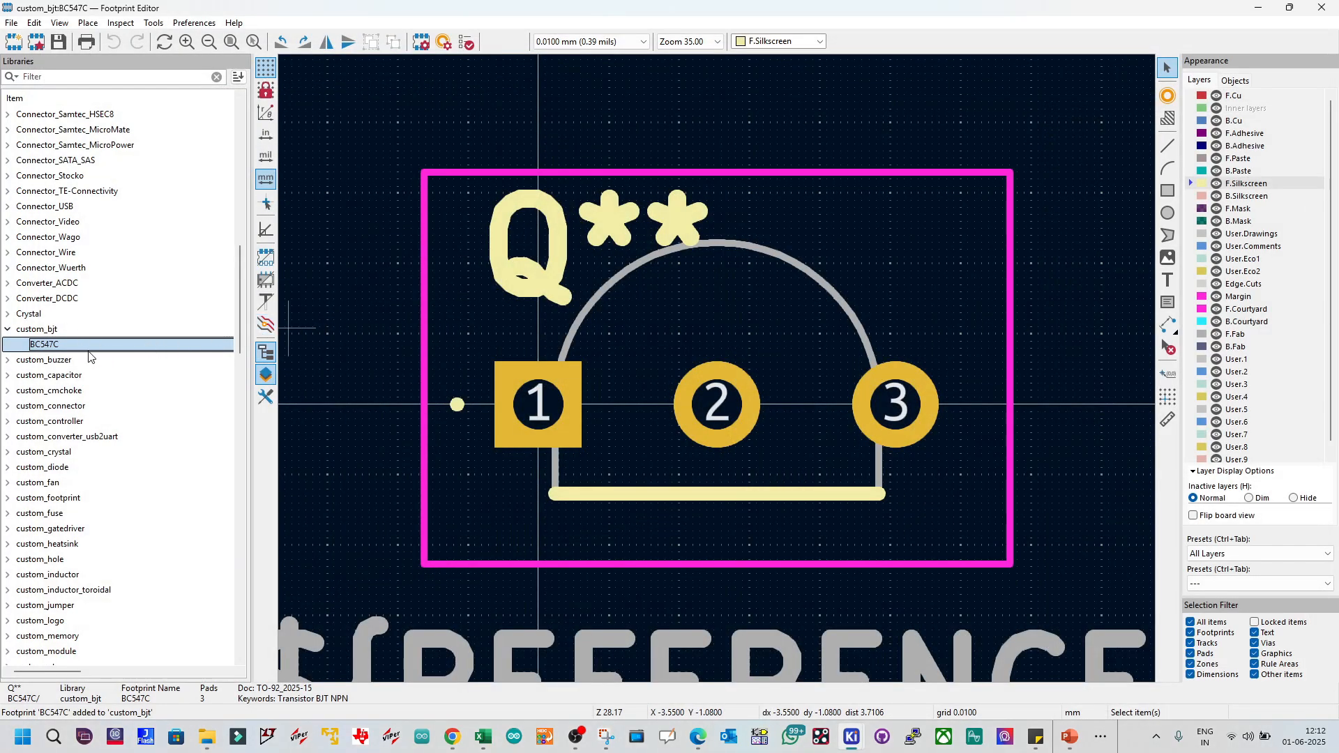
Step: Switch to the Symbol Editor and open the BC547C symbol's properties, enlarging the dialog to show all its fields
mouse_move(845, 740)
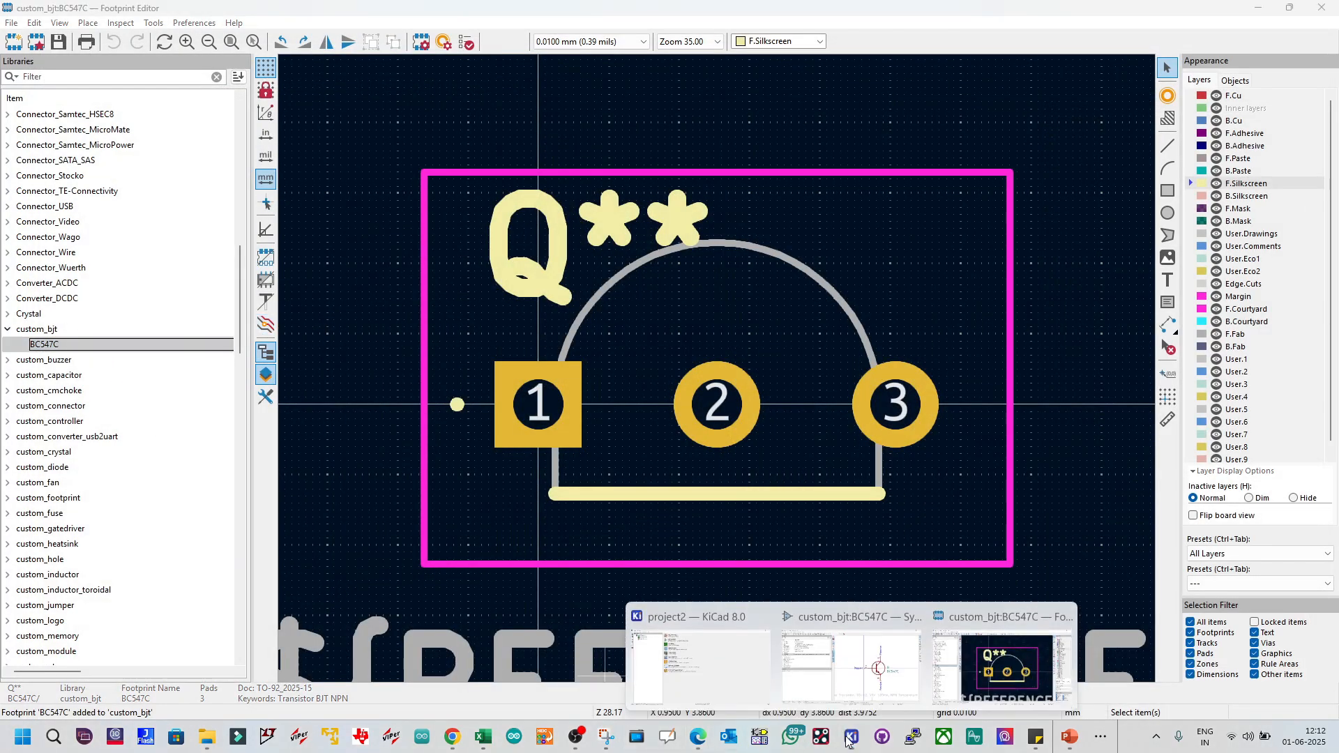
mouse_move(880, 678)
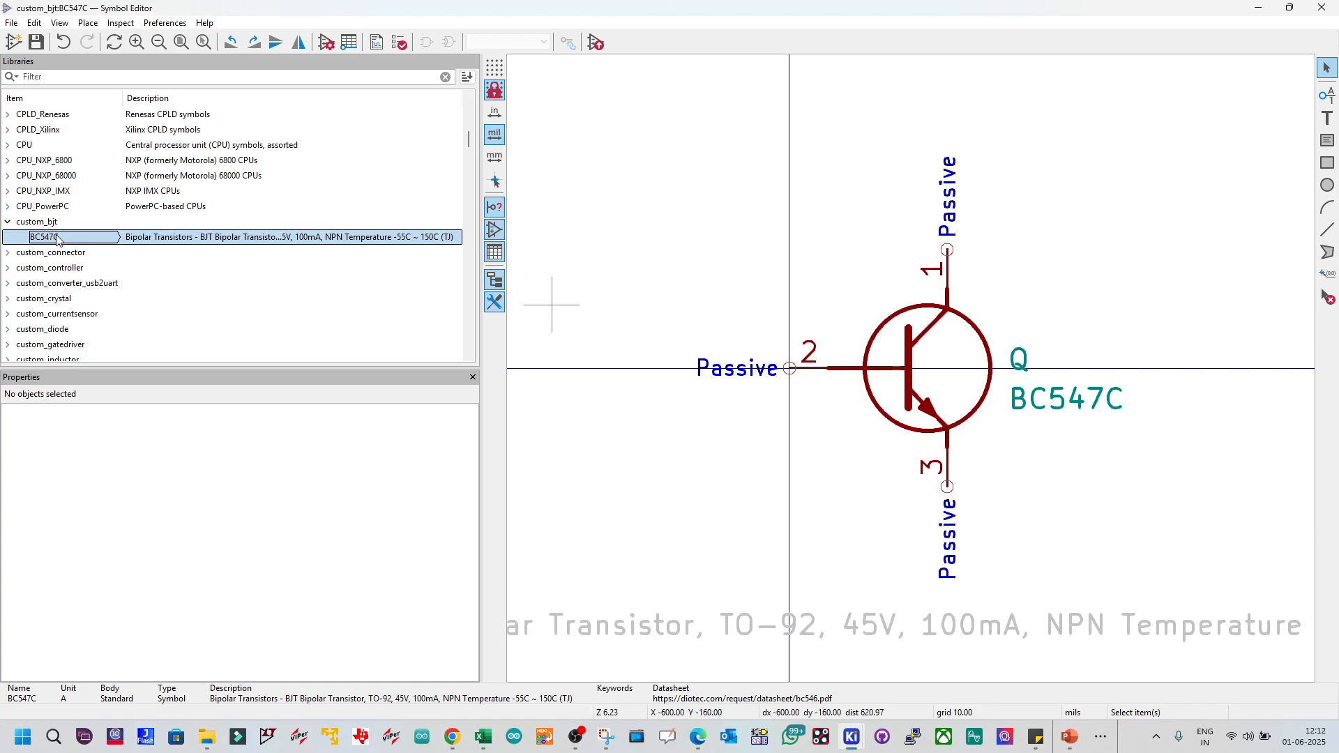
click(10, 23)
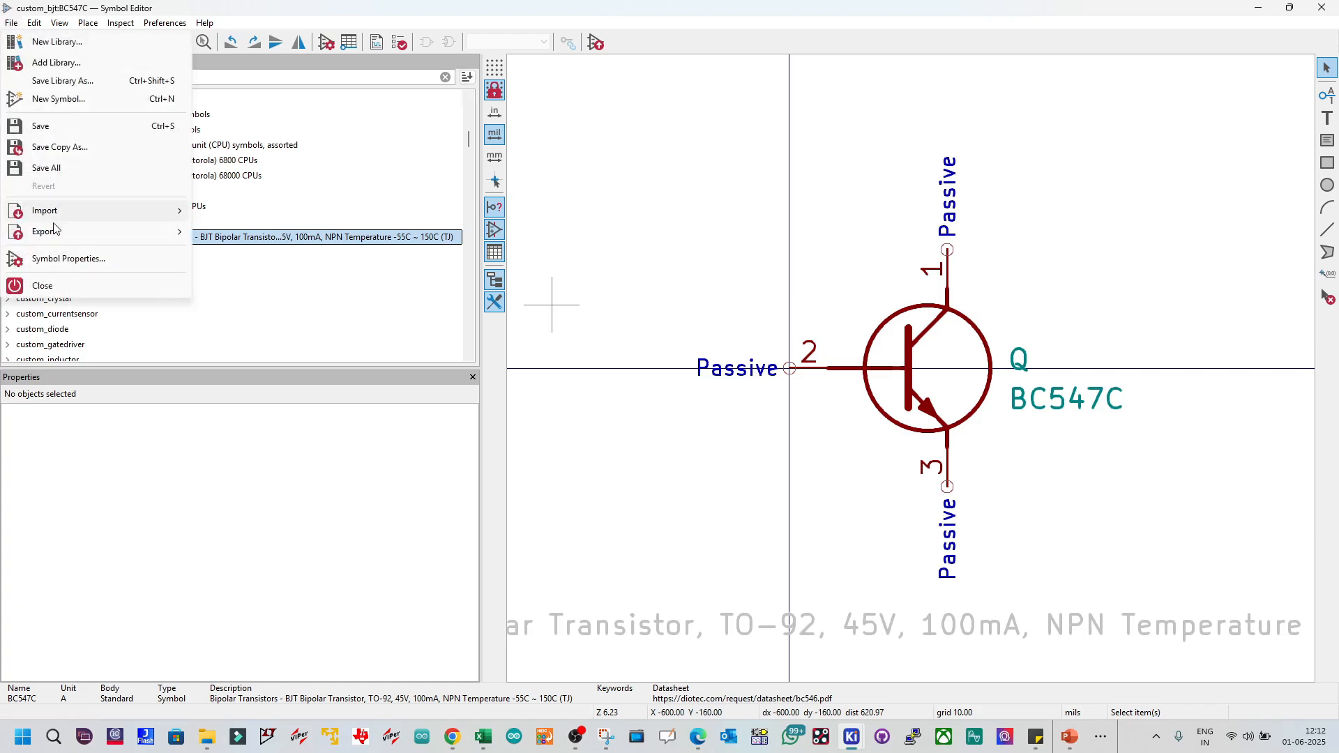
click(69, 259)
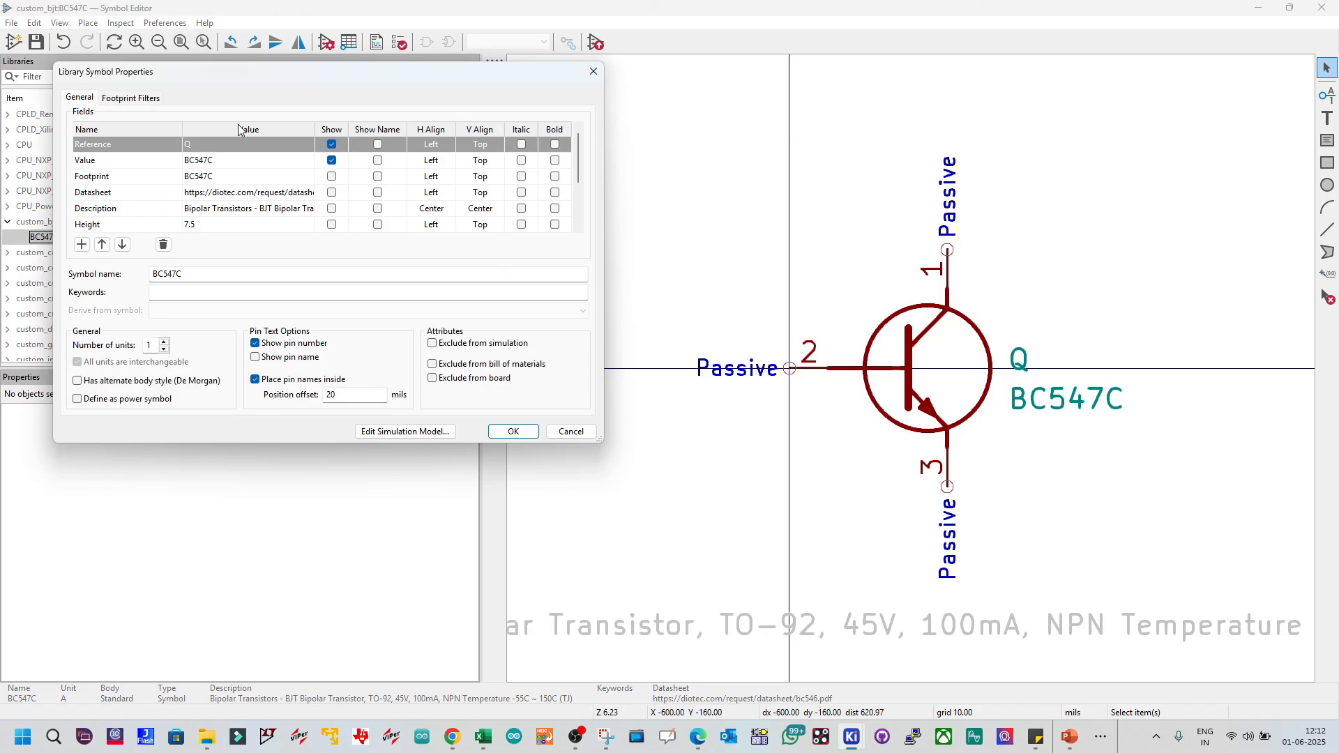
drag(252, 83, 313, 132)
drag(664, 491, 896, 600)
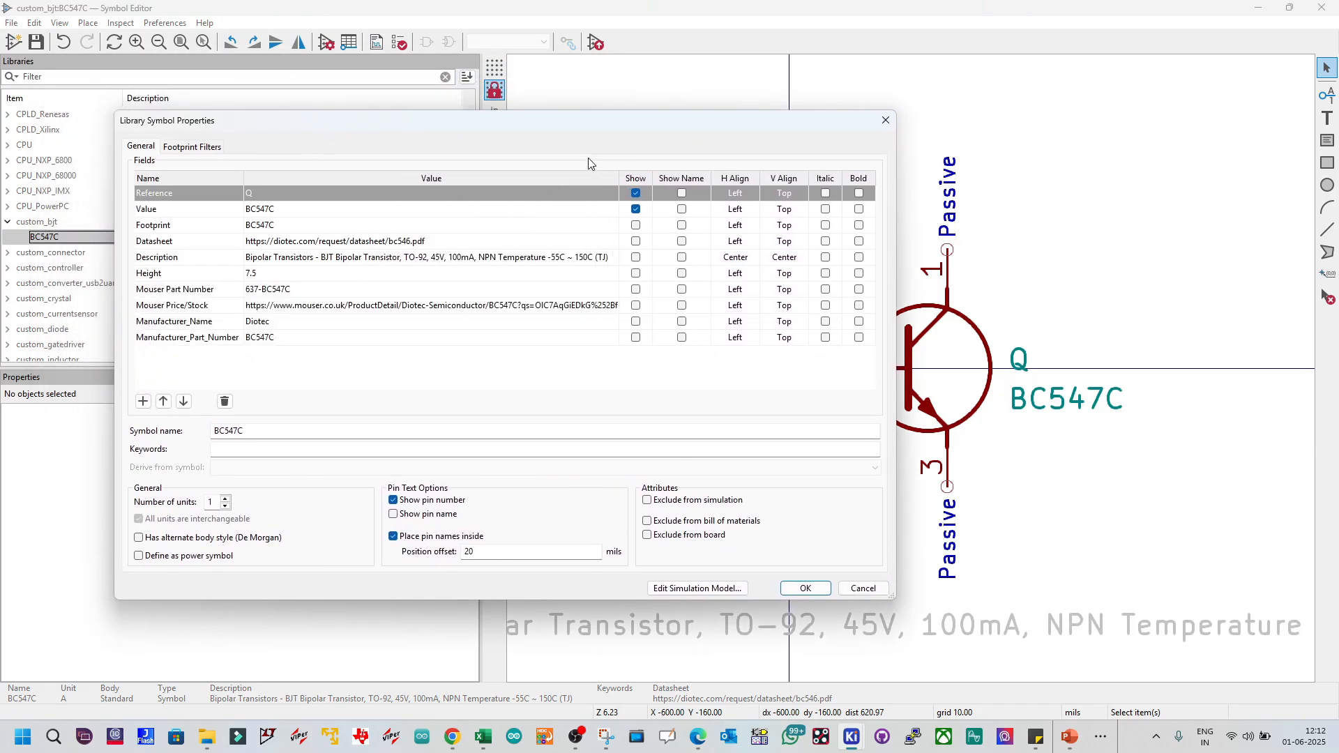
Step: Review the symbol's imported field values, including the Datasheet link
drag(572, 123, 503, 135)
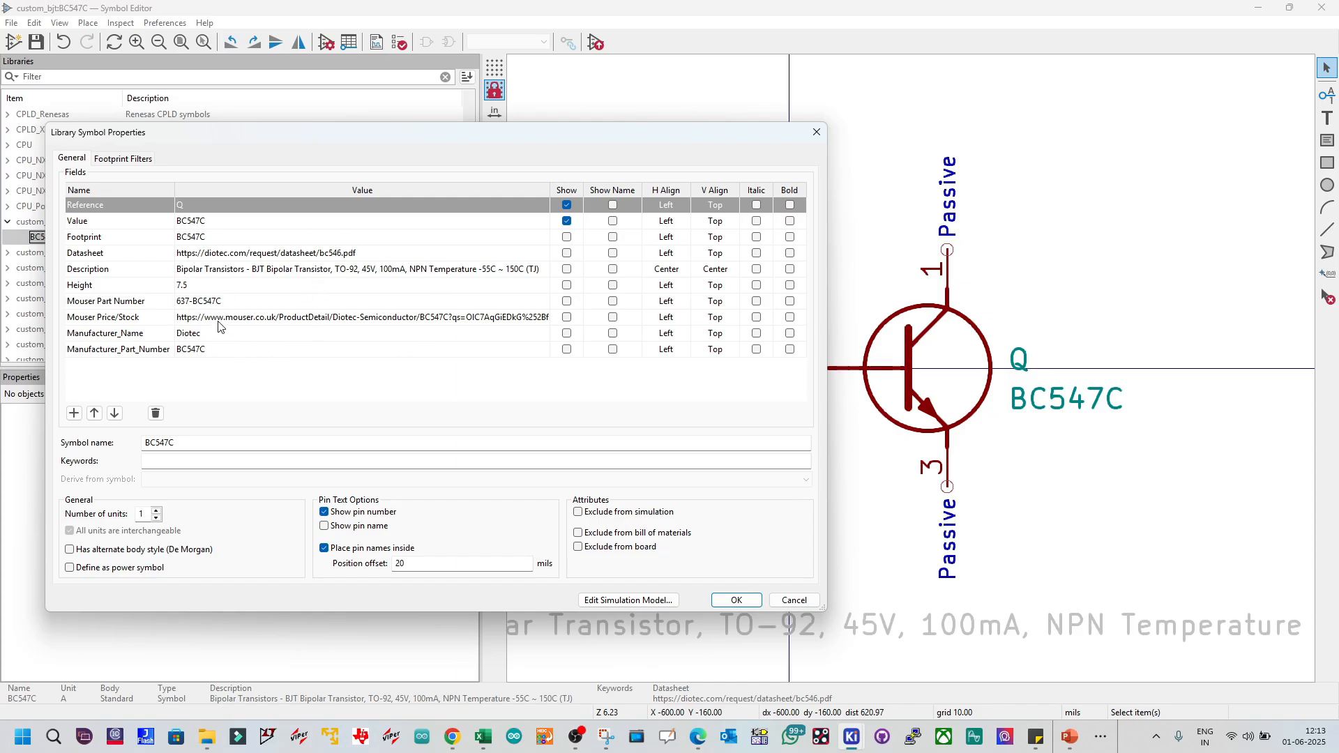
click(255, 383)
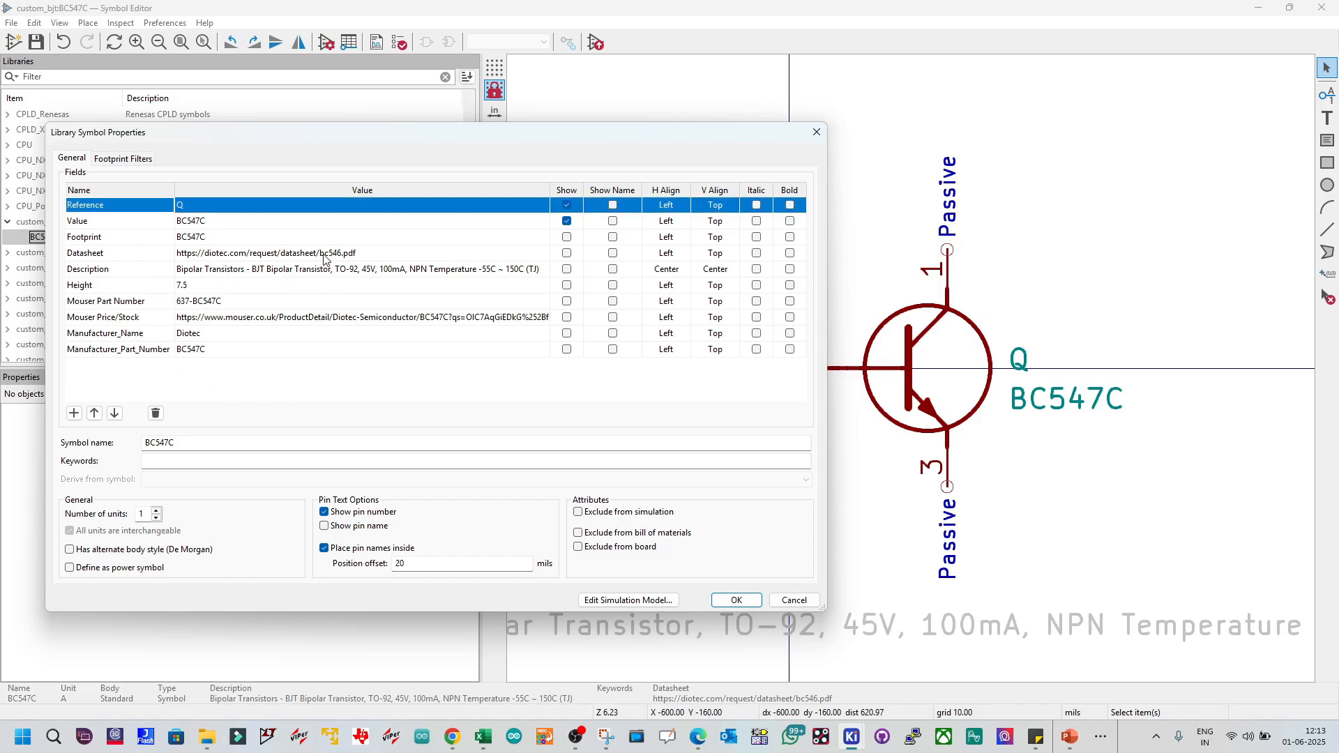
click(370, 256)
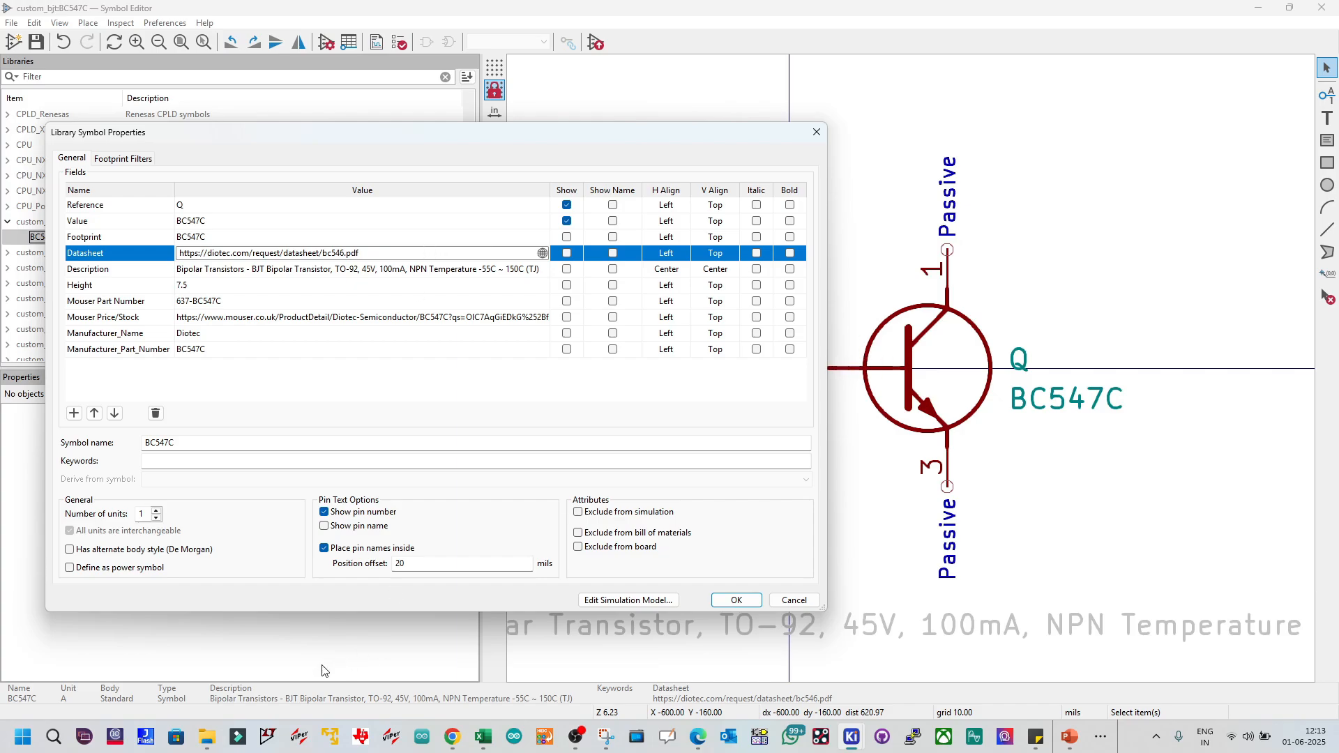
Step: Check the BC547C and source folders in File Explorer, then minimise both windows to return to the symbol properties
mouse_move(207, 737)
mouse_move(415, 653)
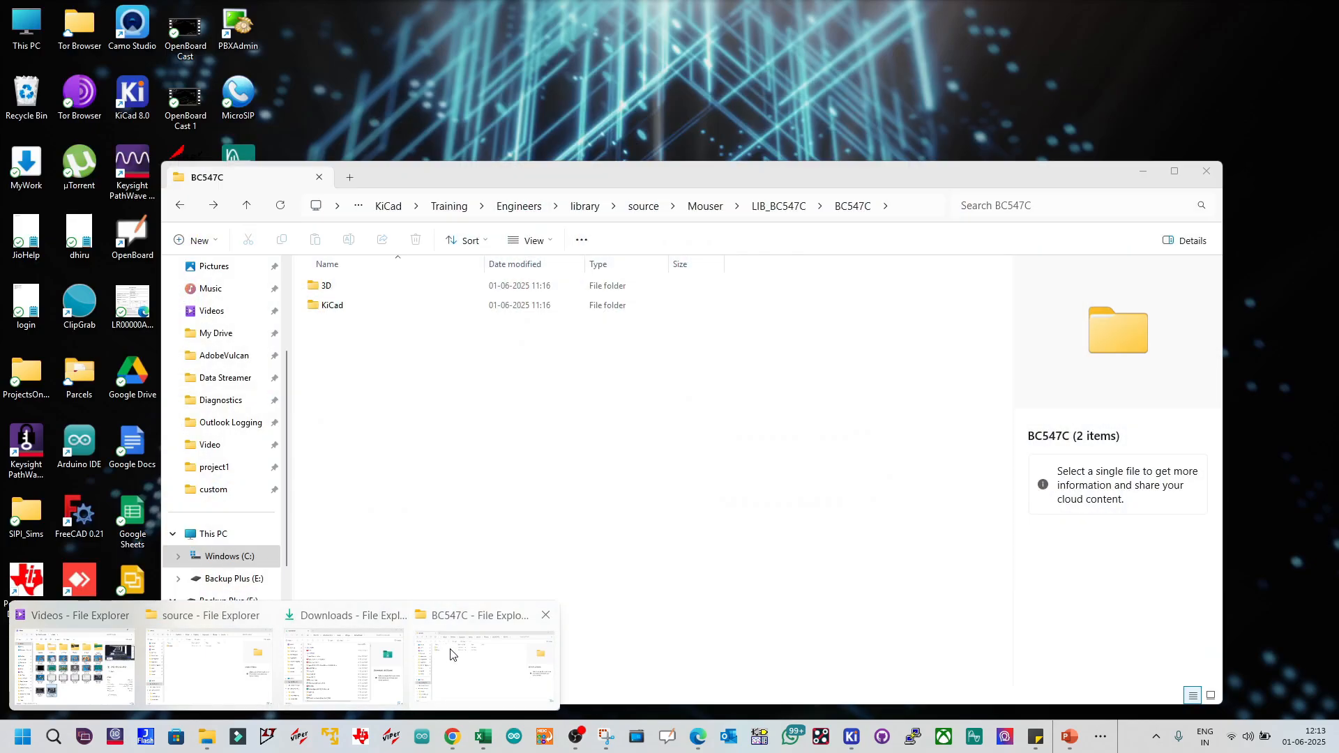
click(461, 659)
click(590, 548)
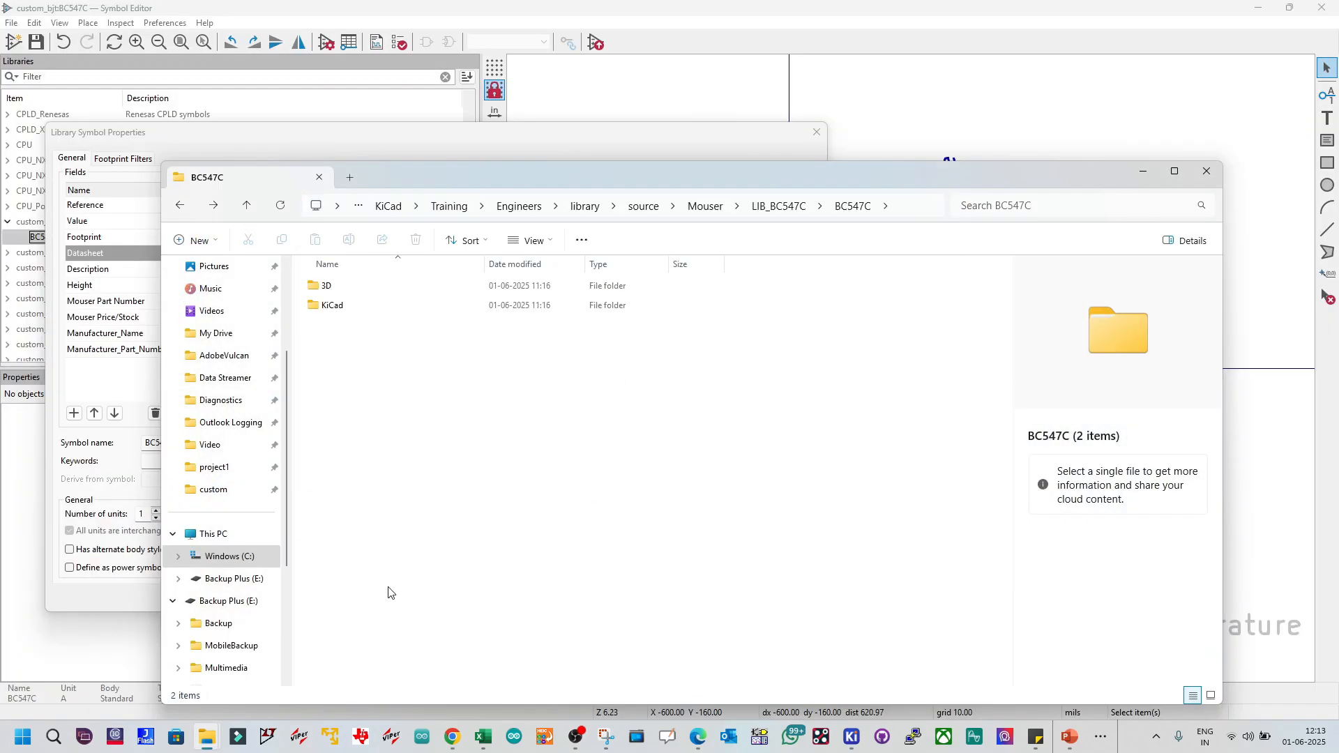
mouse_move(207, 738)
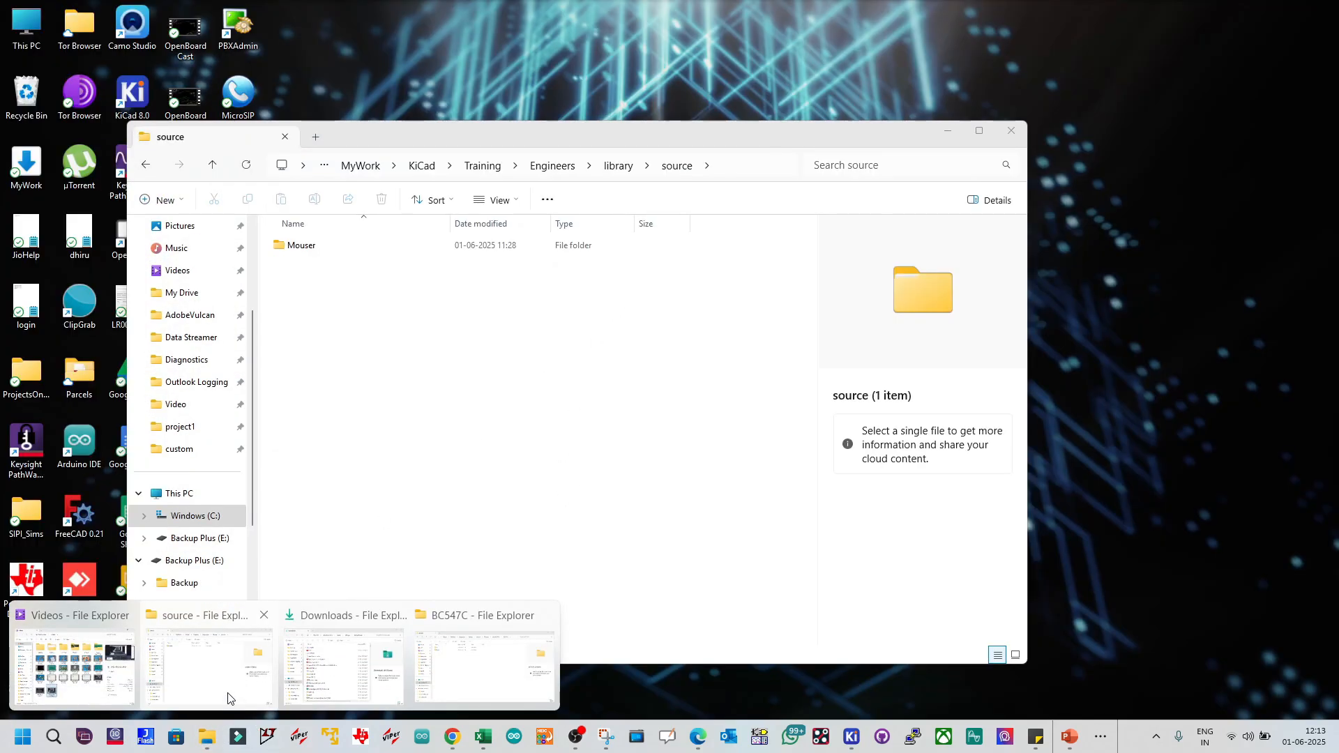
click(228, 699)
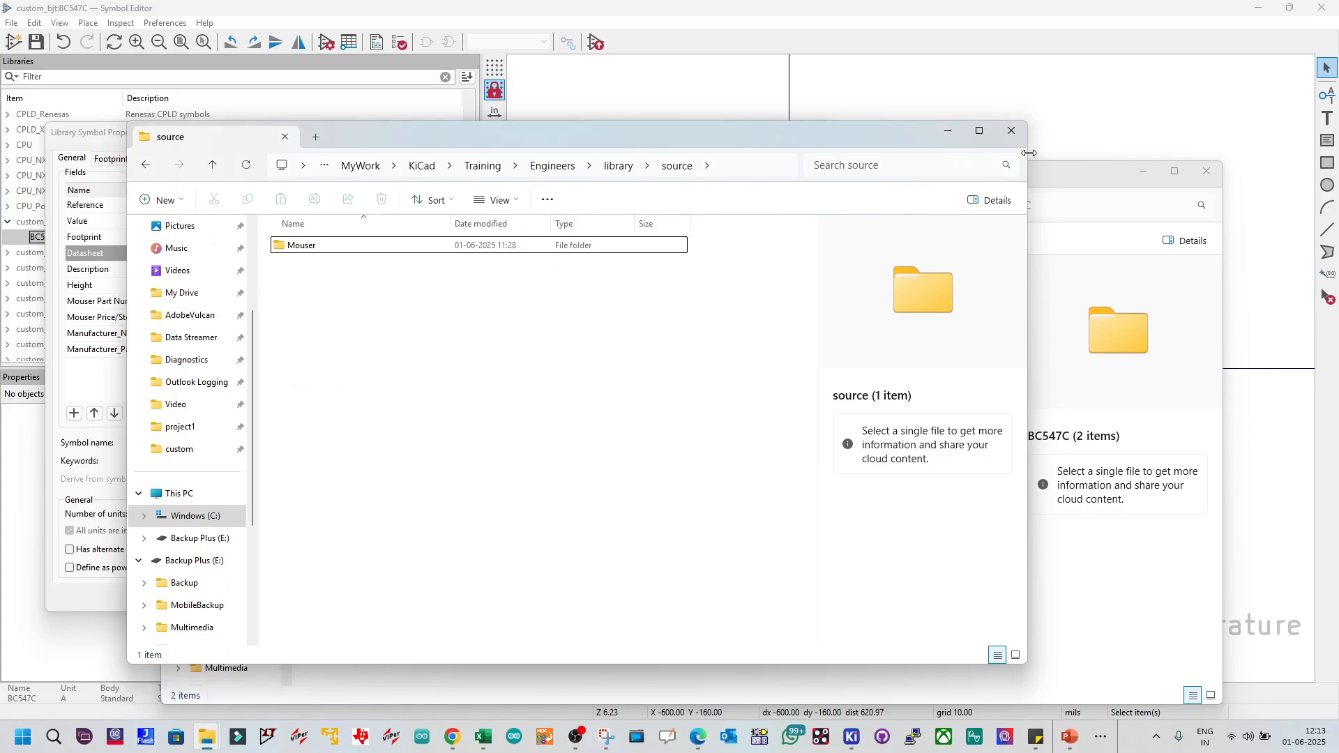
click(948, 131)
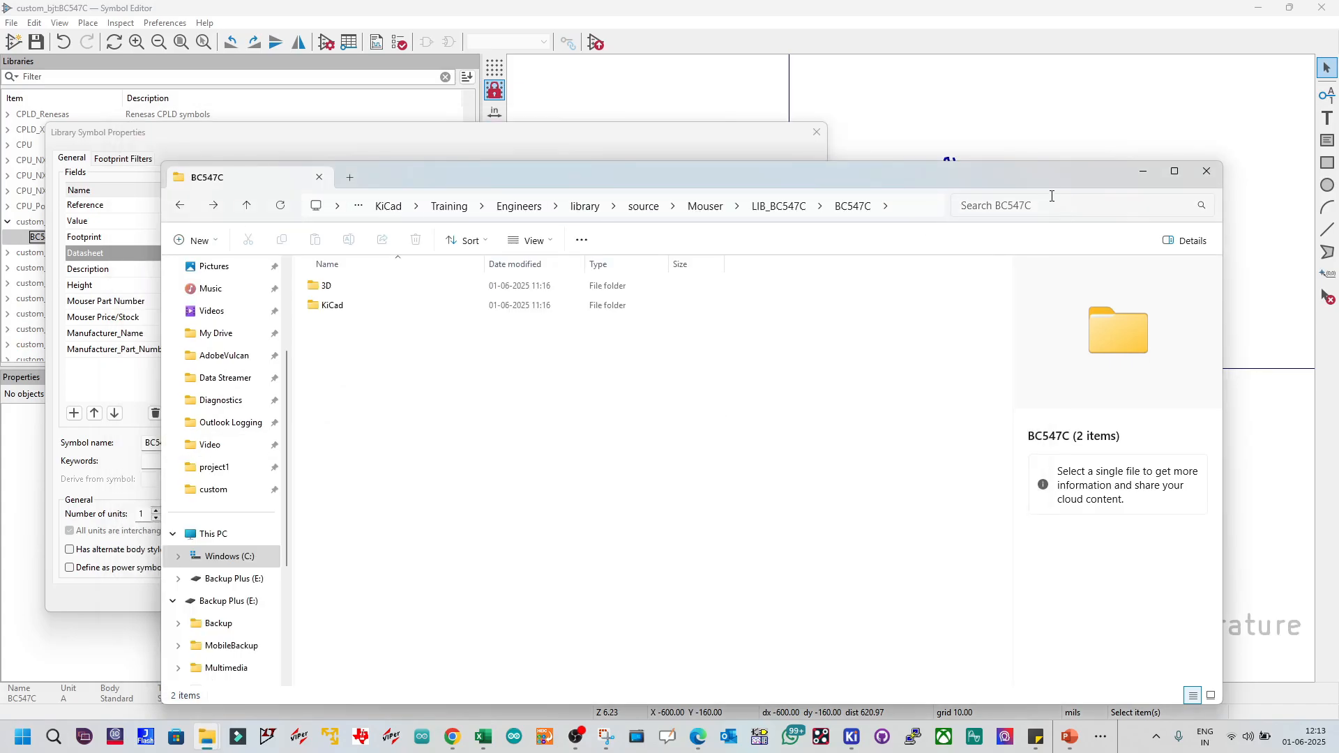
click(1141, 173)
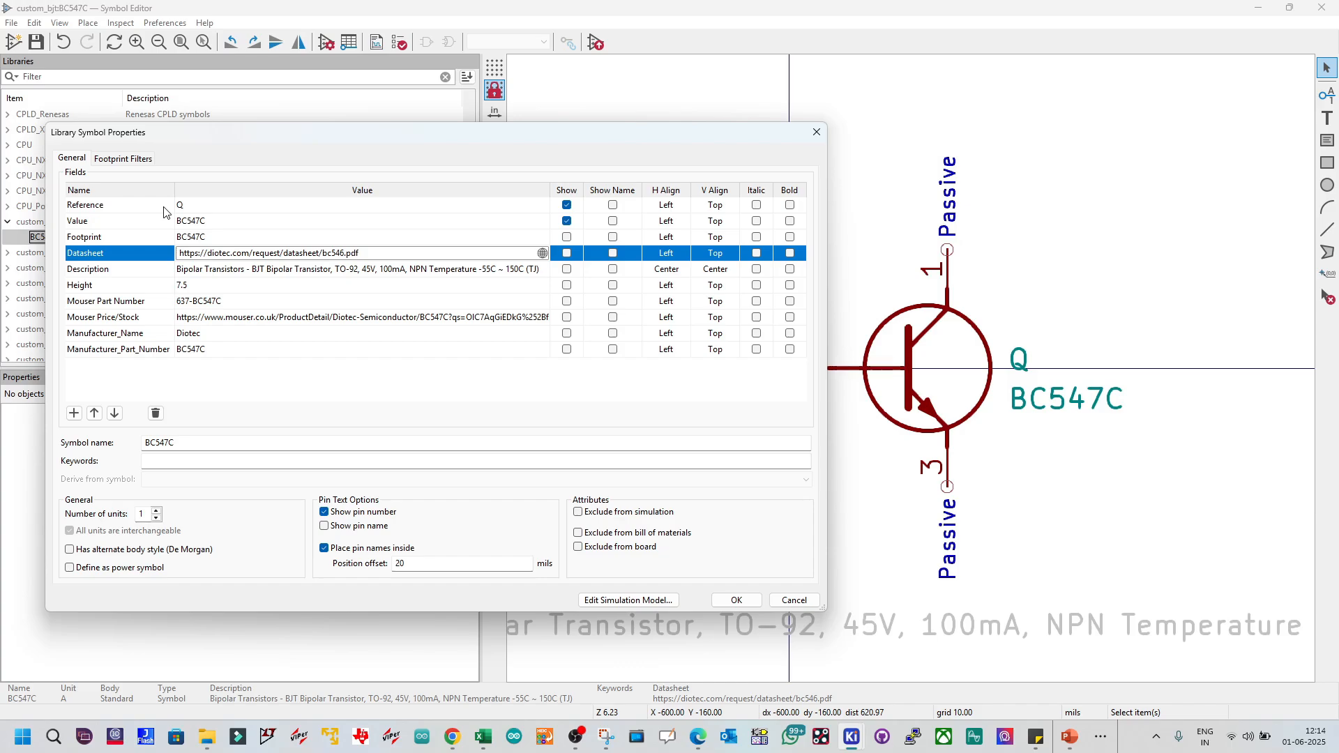
Step: Browse the footprint libraries for the symbol's Footprint field and select BC547C in custom_bjt
click(225, 242)
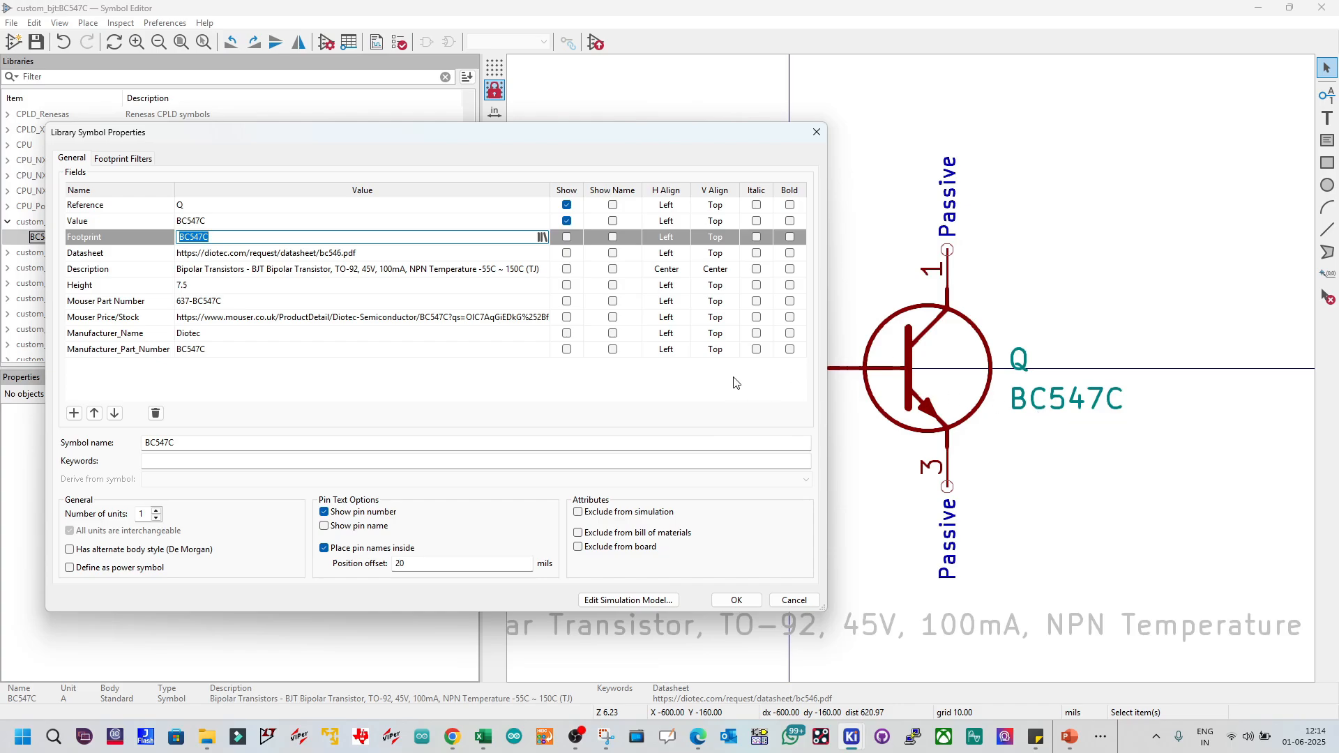
click(542, 238)
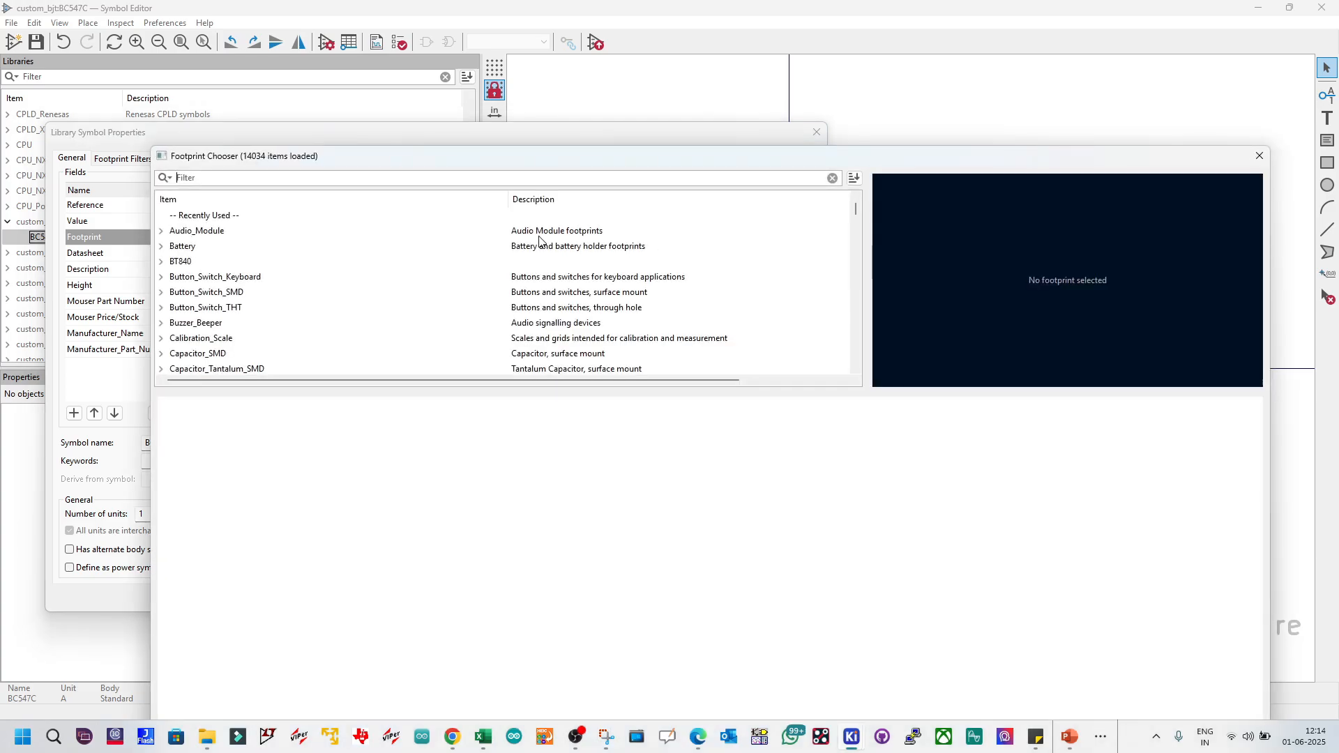
scroll(205, 293, down, 4)
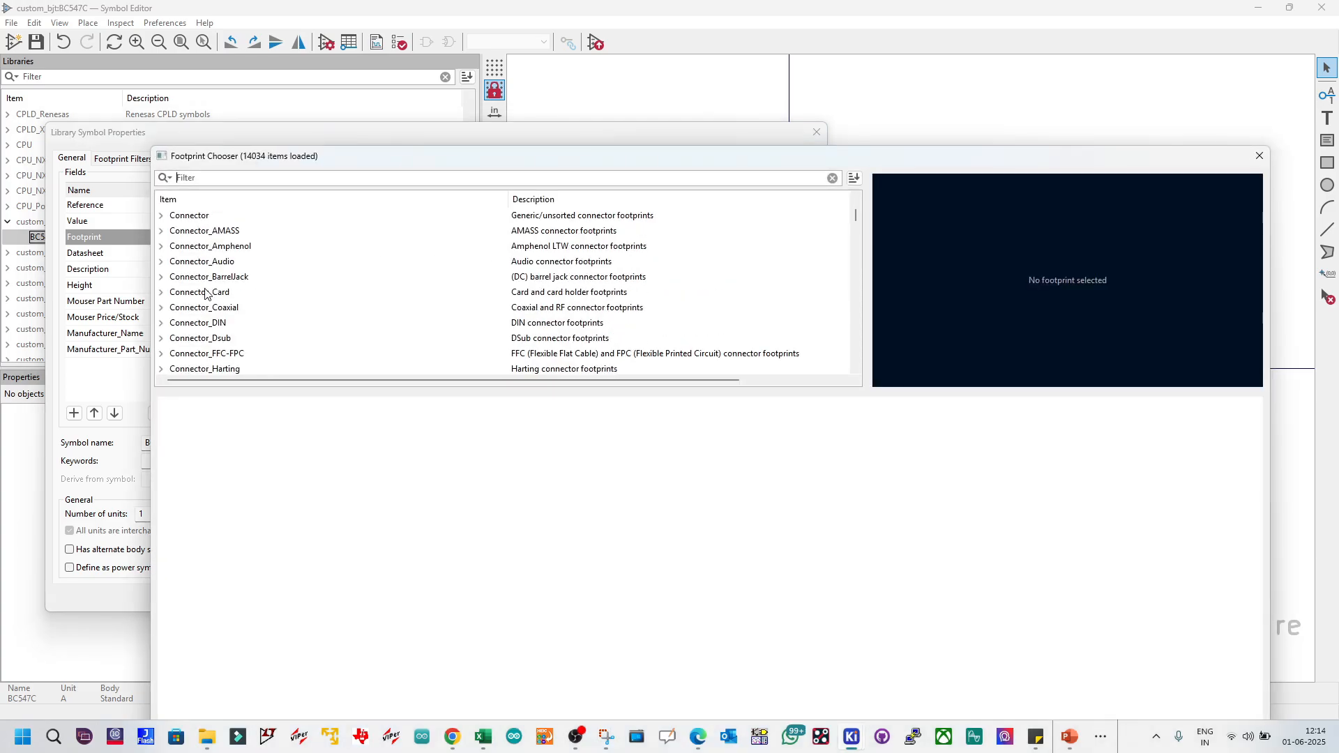
scroll(206, 293, down, 15)
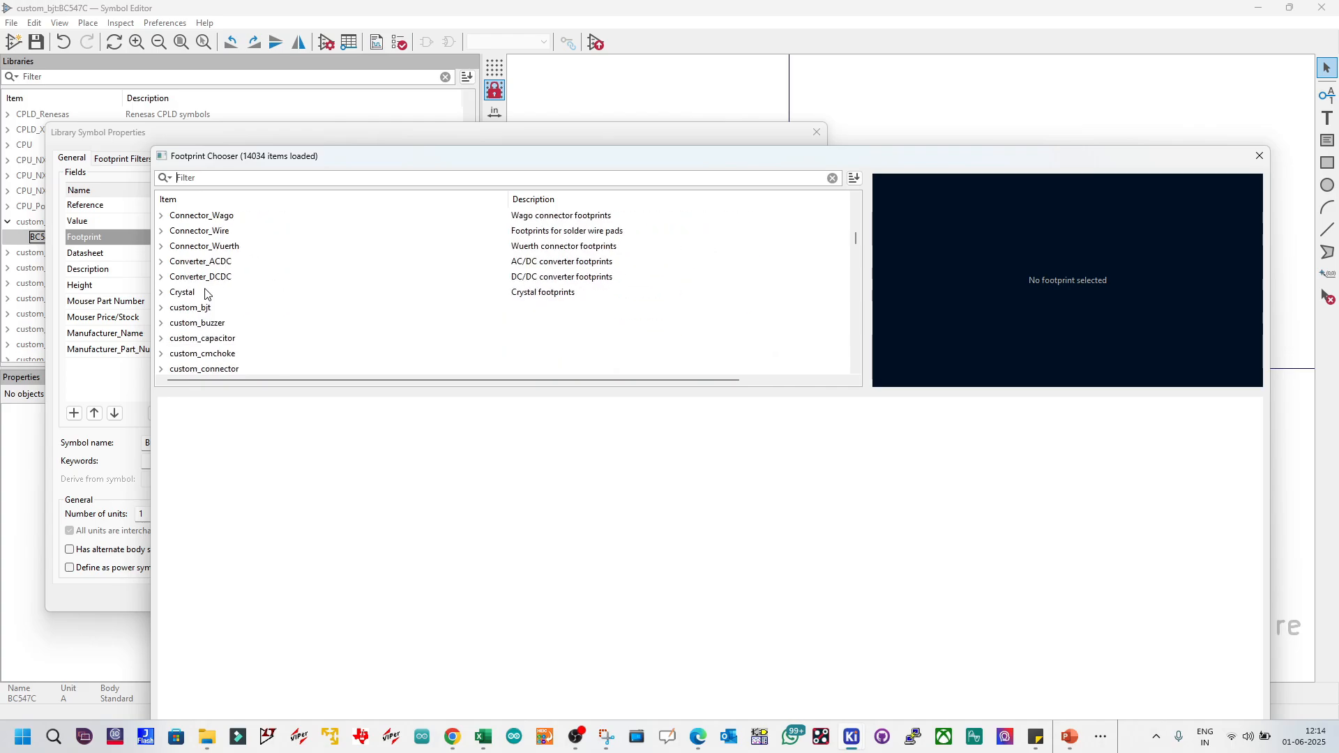
scroll(206, 293, down, 1)
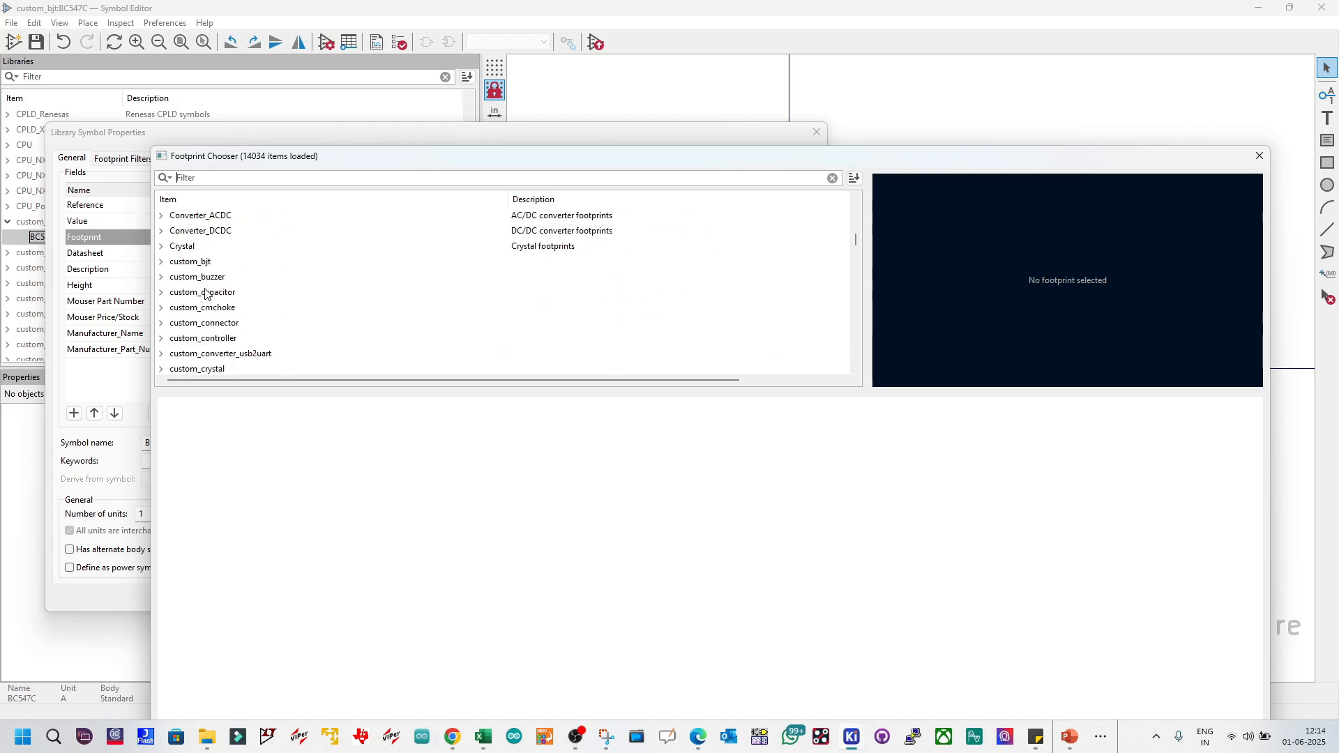
click(161, 262)
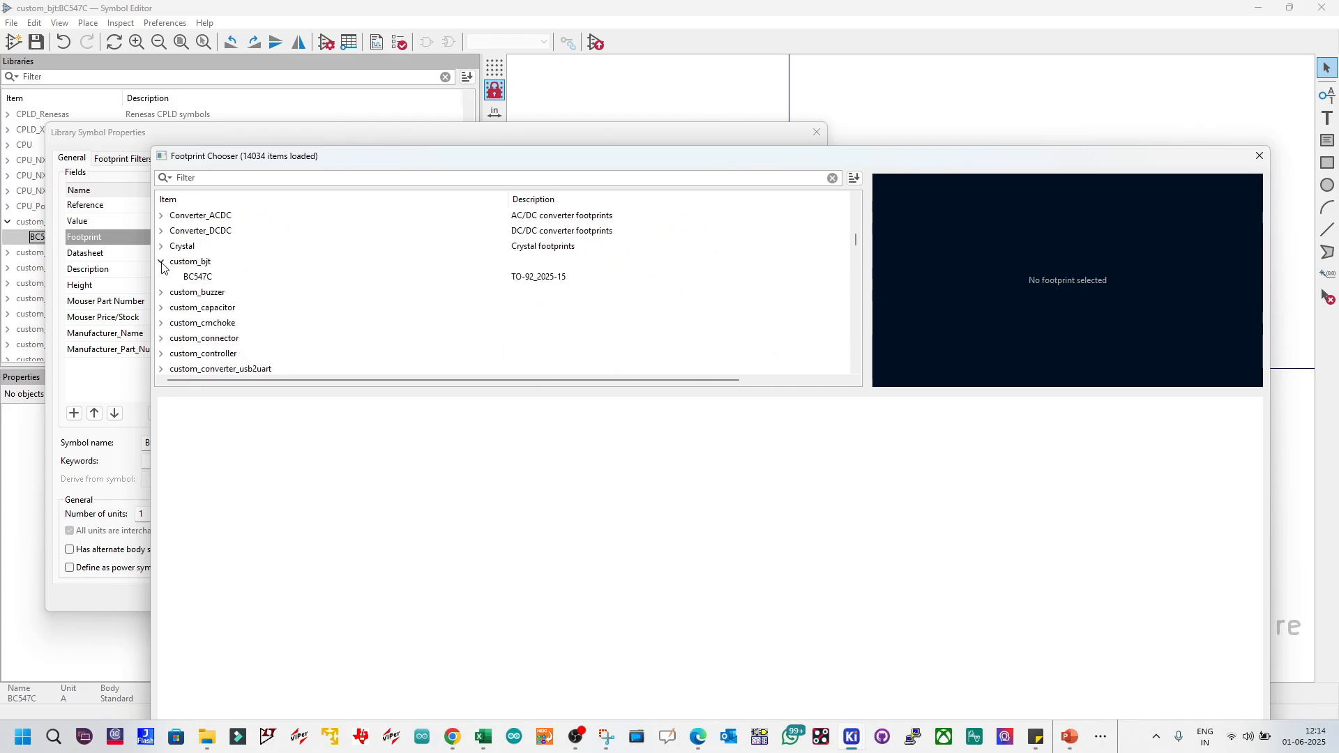
click(197, 279)
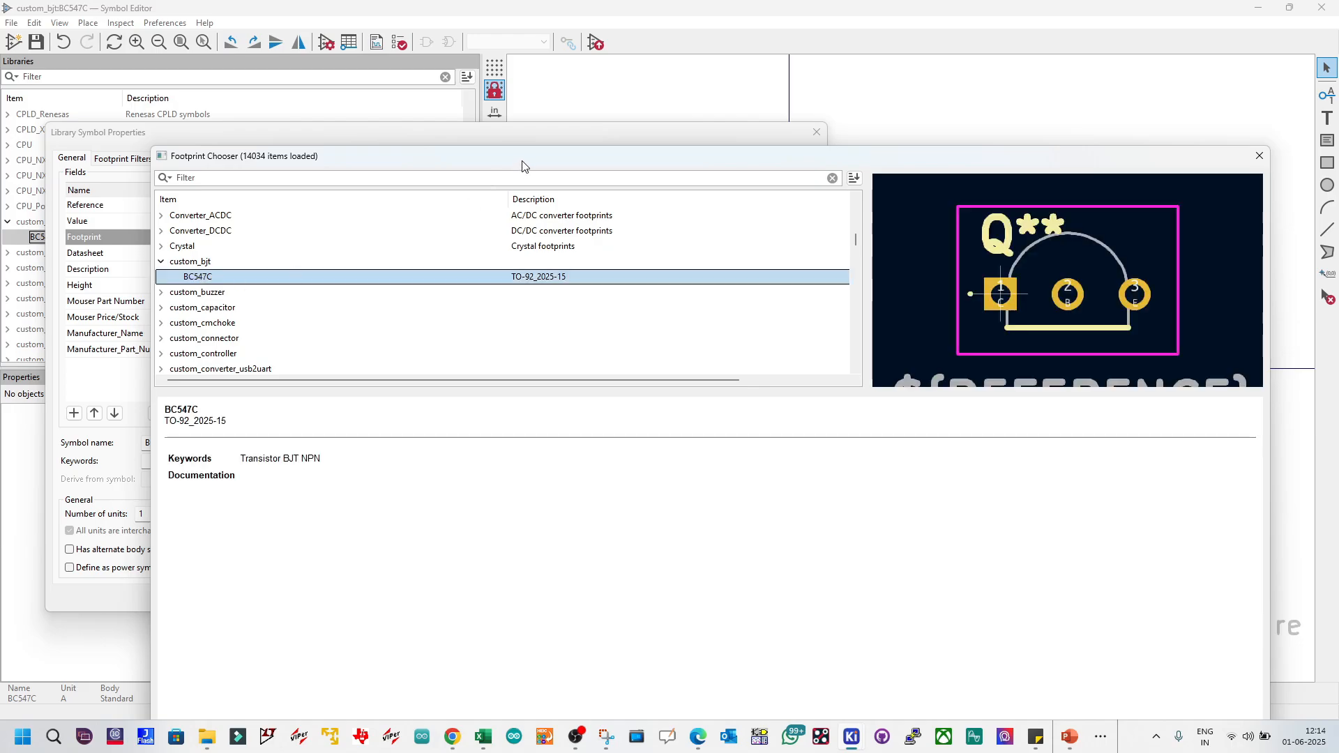
Step: Preview the selected footprint's 3D model at an angle and assign custom_bjt:BC547C to the symbol
drag(523, 165, 479, 88)
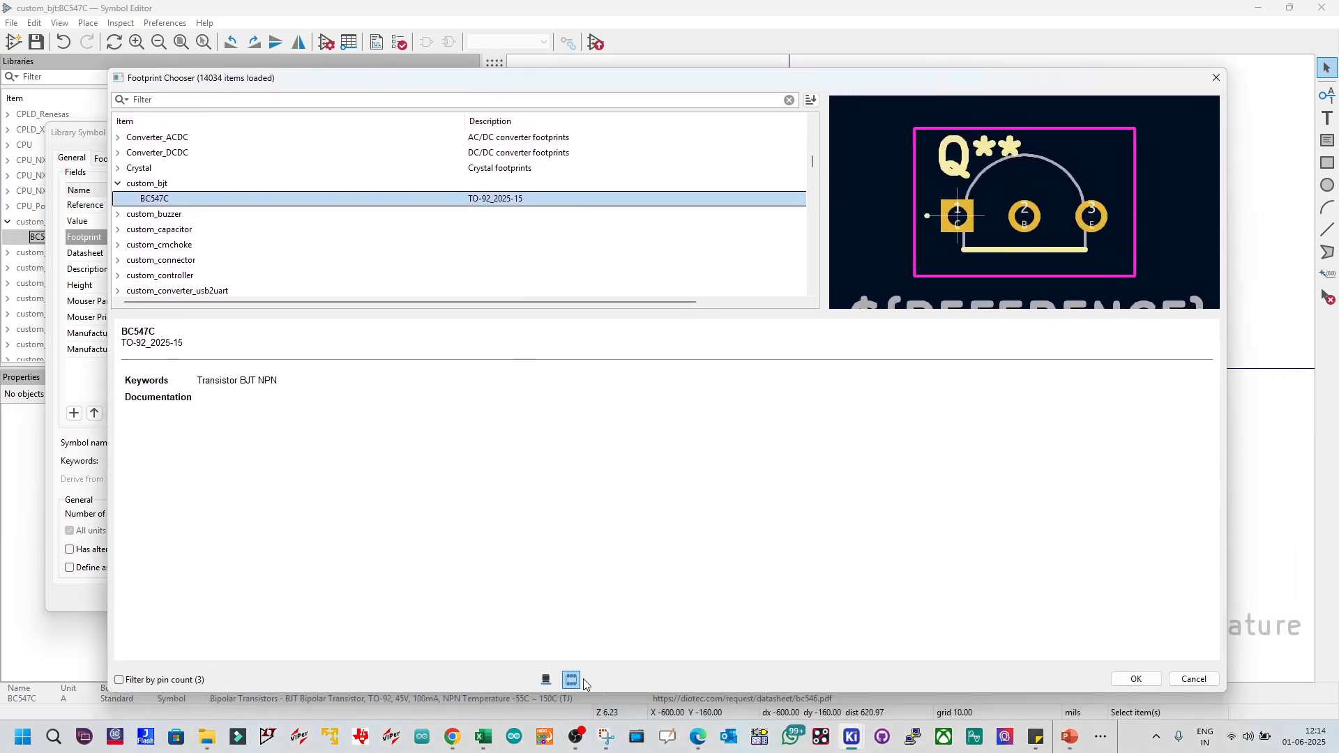
click(546, 680)
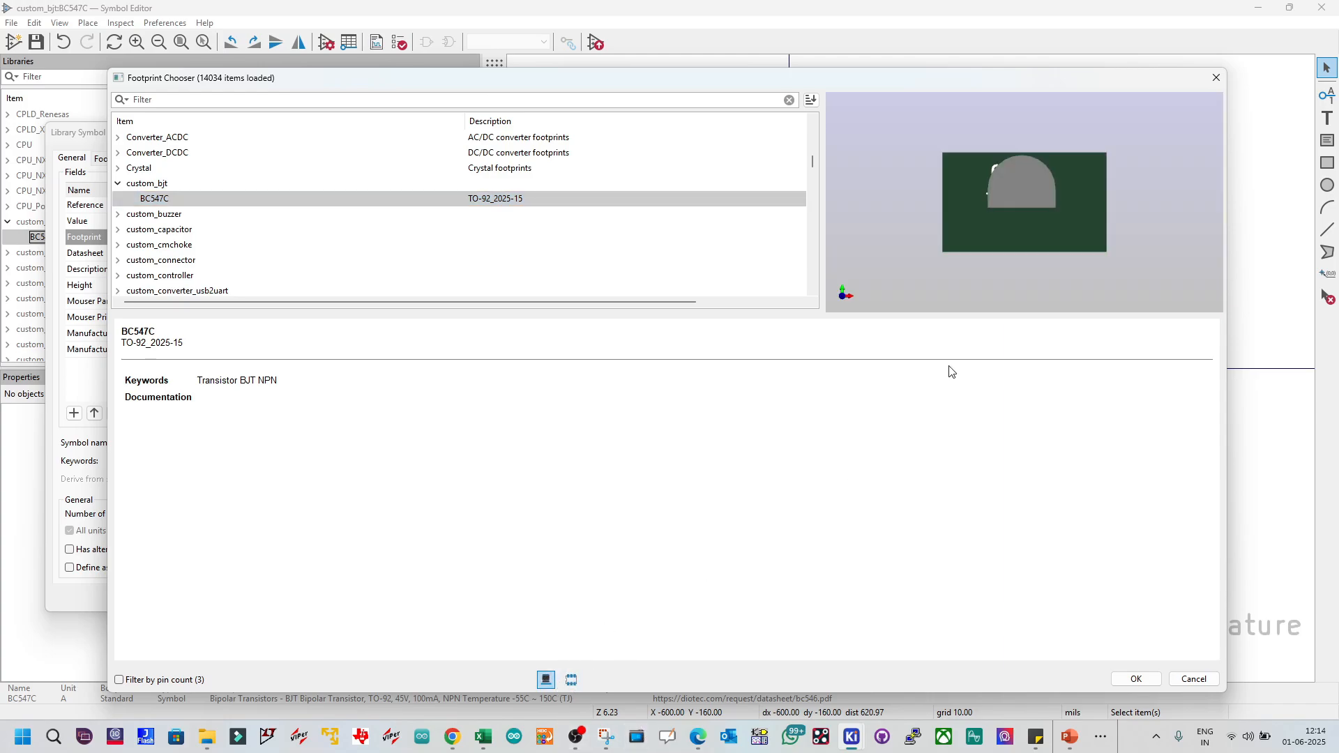
drag(1021, 241, 1004, 189)
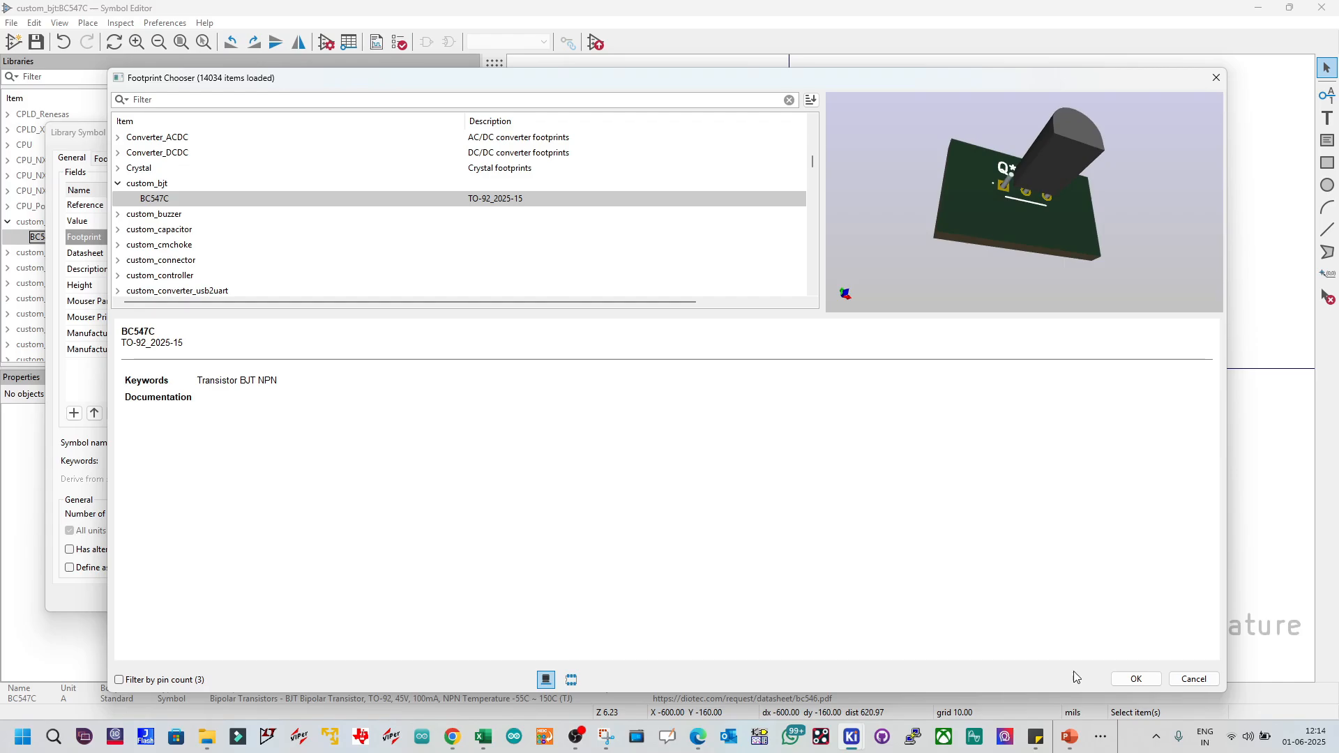
click(1135, 679)
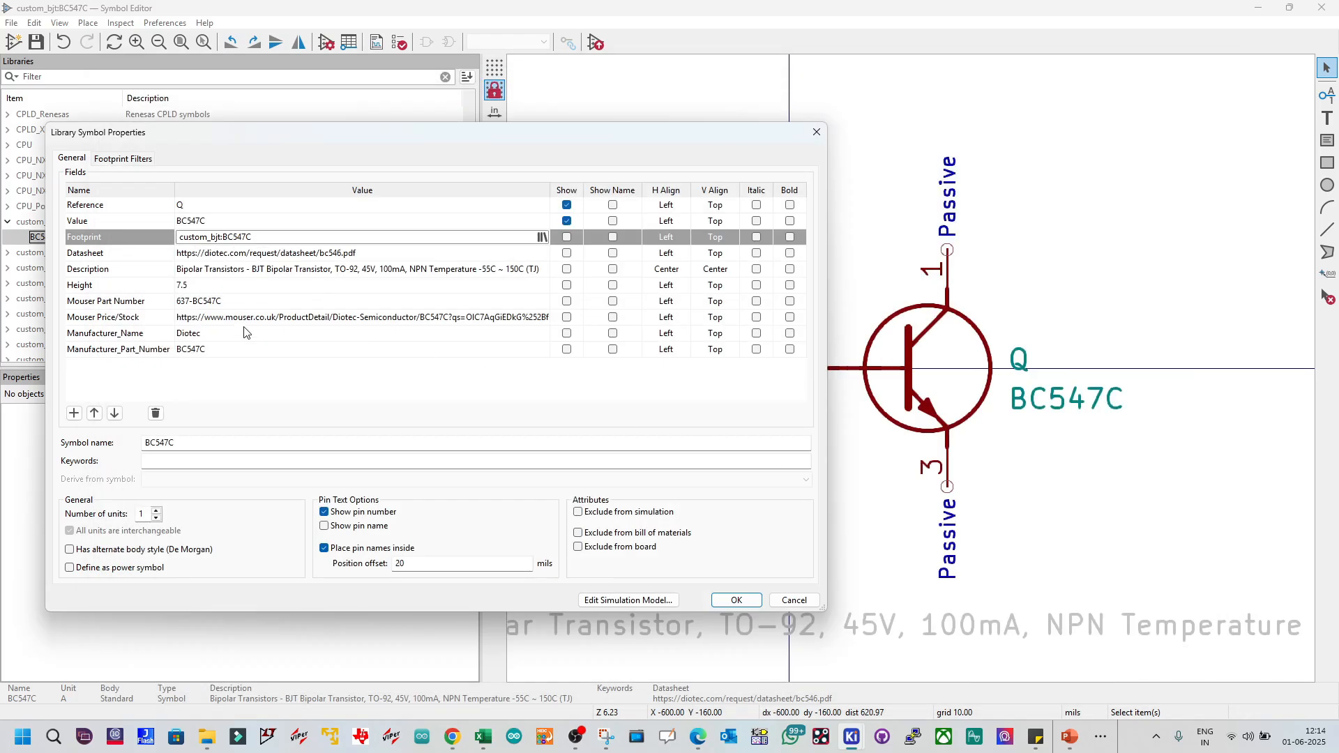
Step: Check the symbol's footprint filters, accept the updated properties and save the BC547C symbol
click(255, 382)
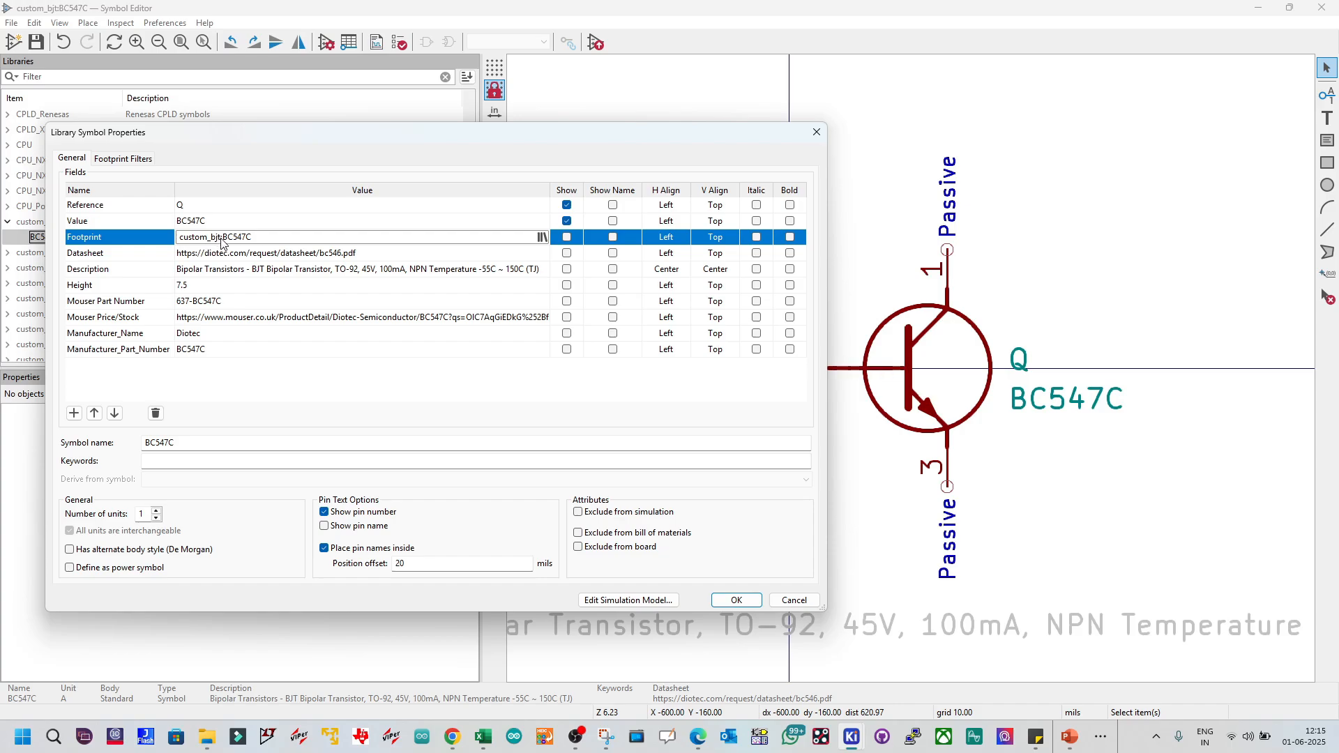
drag(328, 137, 386, 128)
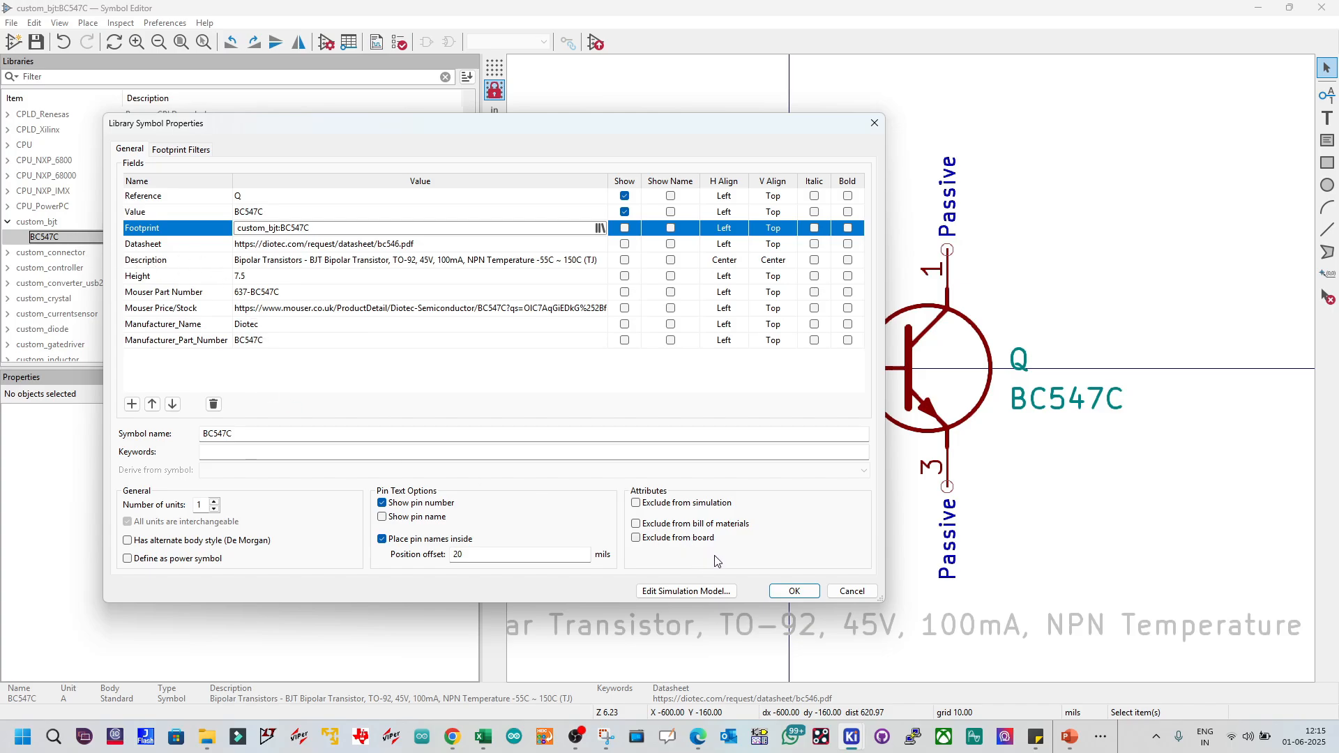
click(176, 153)
click(143, 153)
click(788, 590)
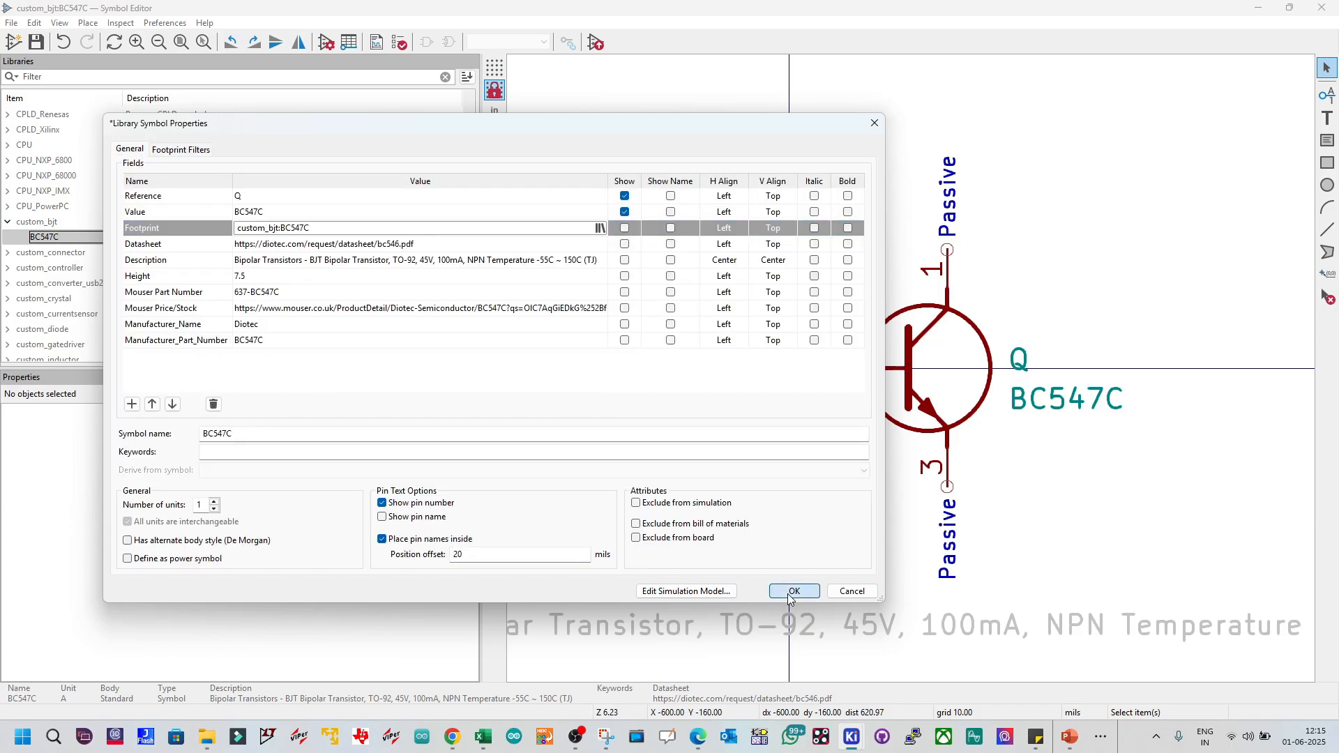
key(ctrl+s)
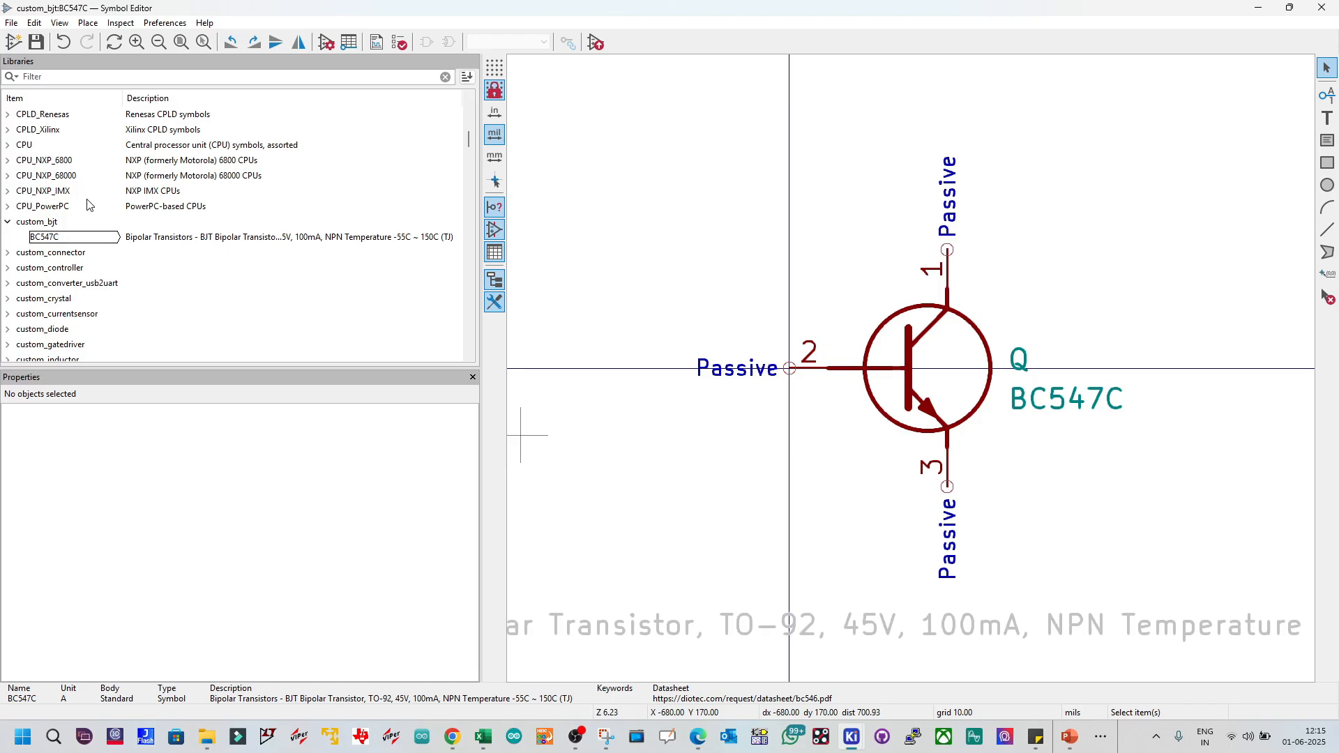
Step: Switch to the PowerPoint agenda and review the Symbol Creation, Footprint Creation and 3D Mapping items
click(1067, 739)
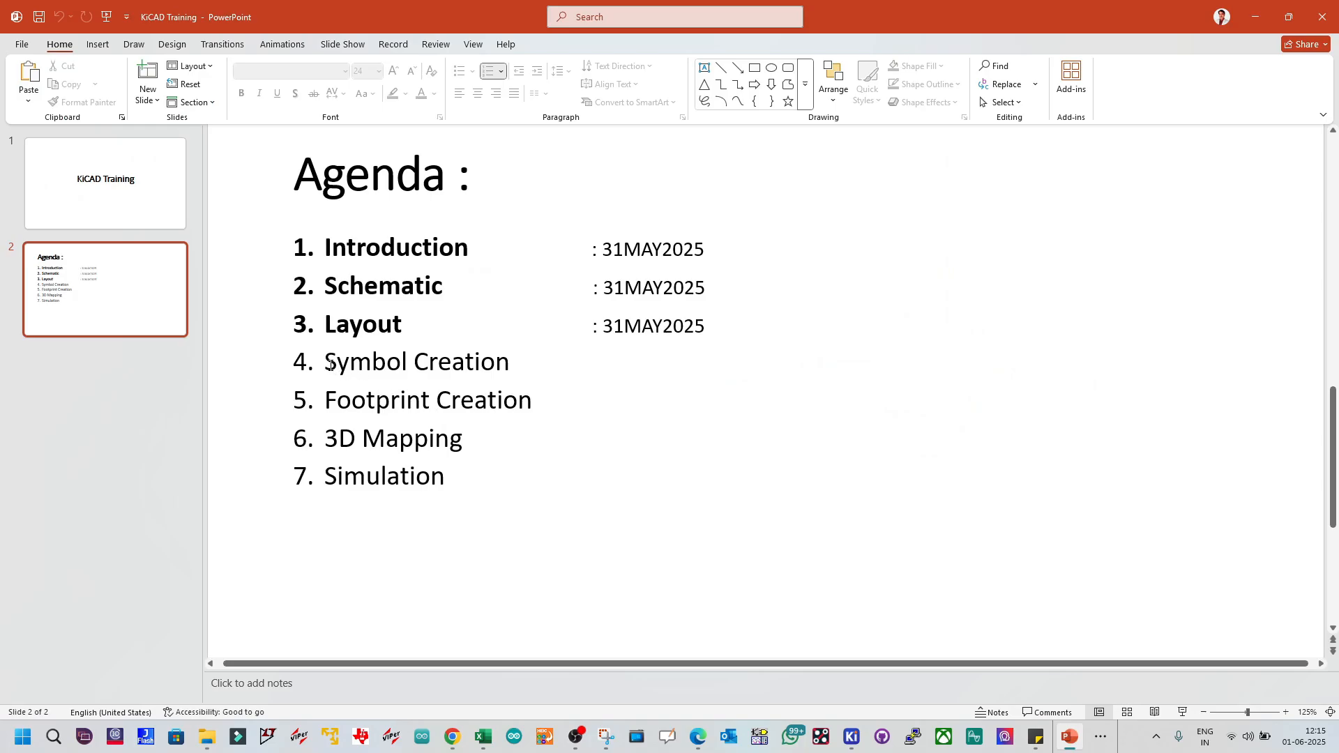
drag(331, 364, 518, 369)
click(509, 530)
drag(322, 362, 521, 374)
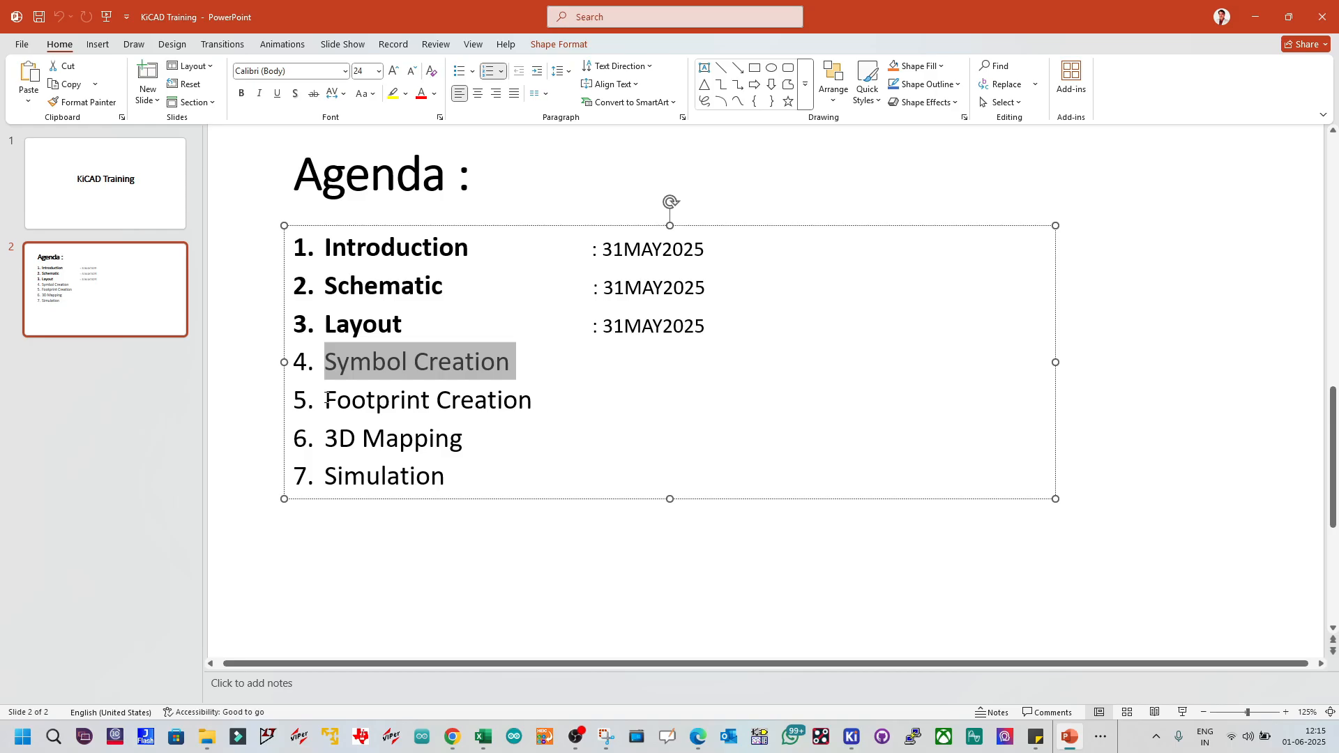
drag(327, 399, 534, 405)
key(Escape)
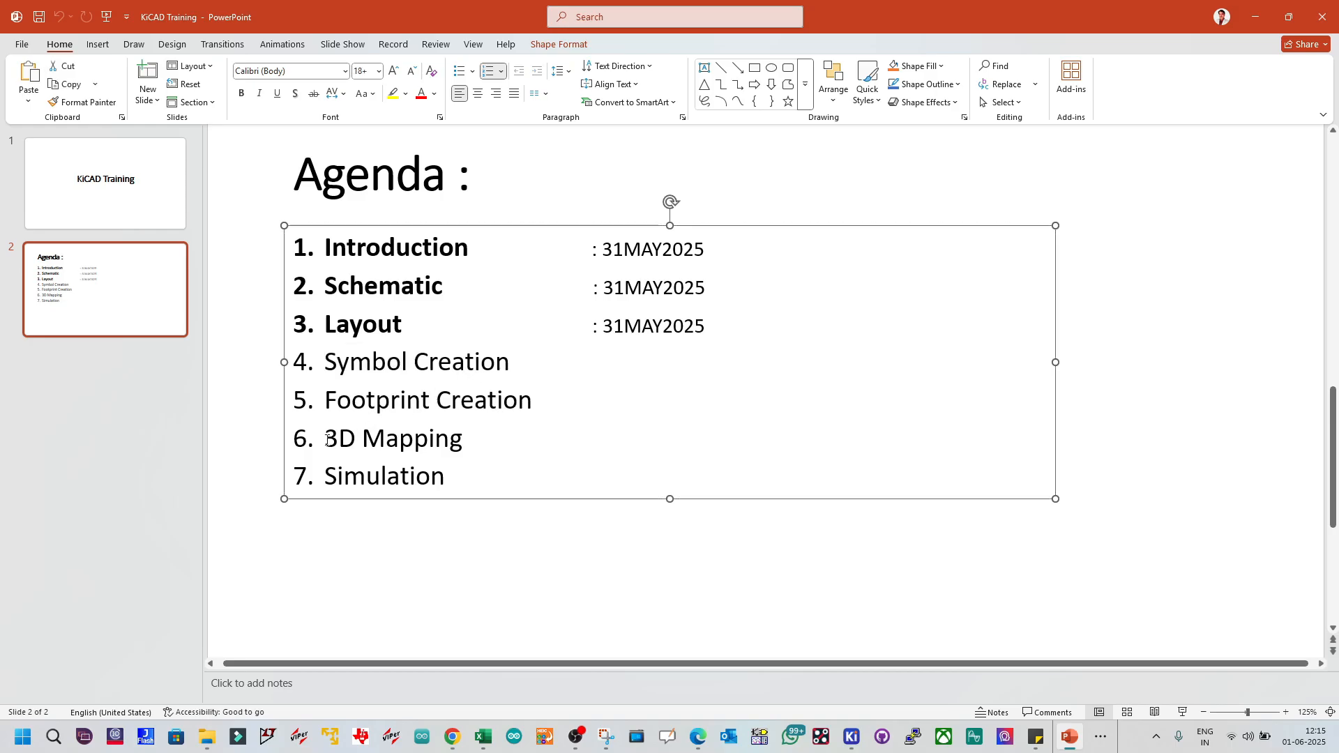
drag(327, 439, 449, 440)
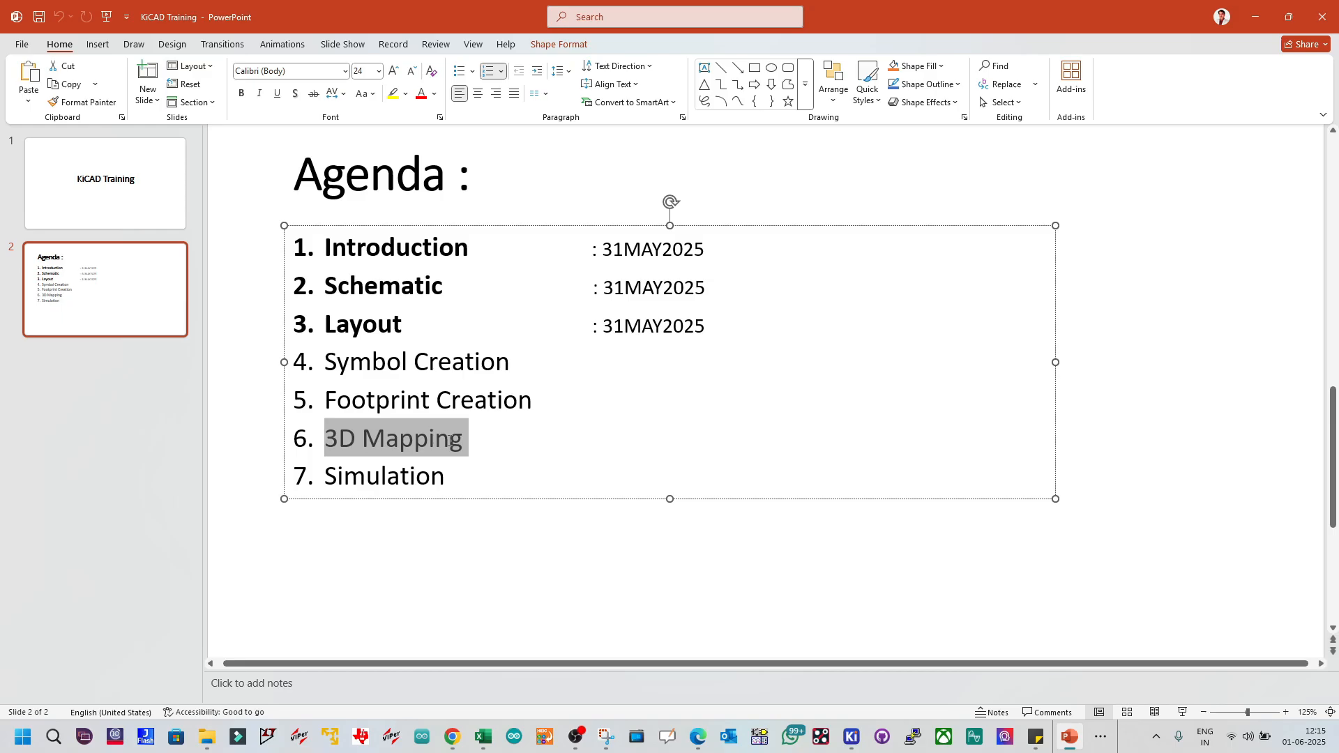
click(384, 422)
drag(327, 362, 527, 427)
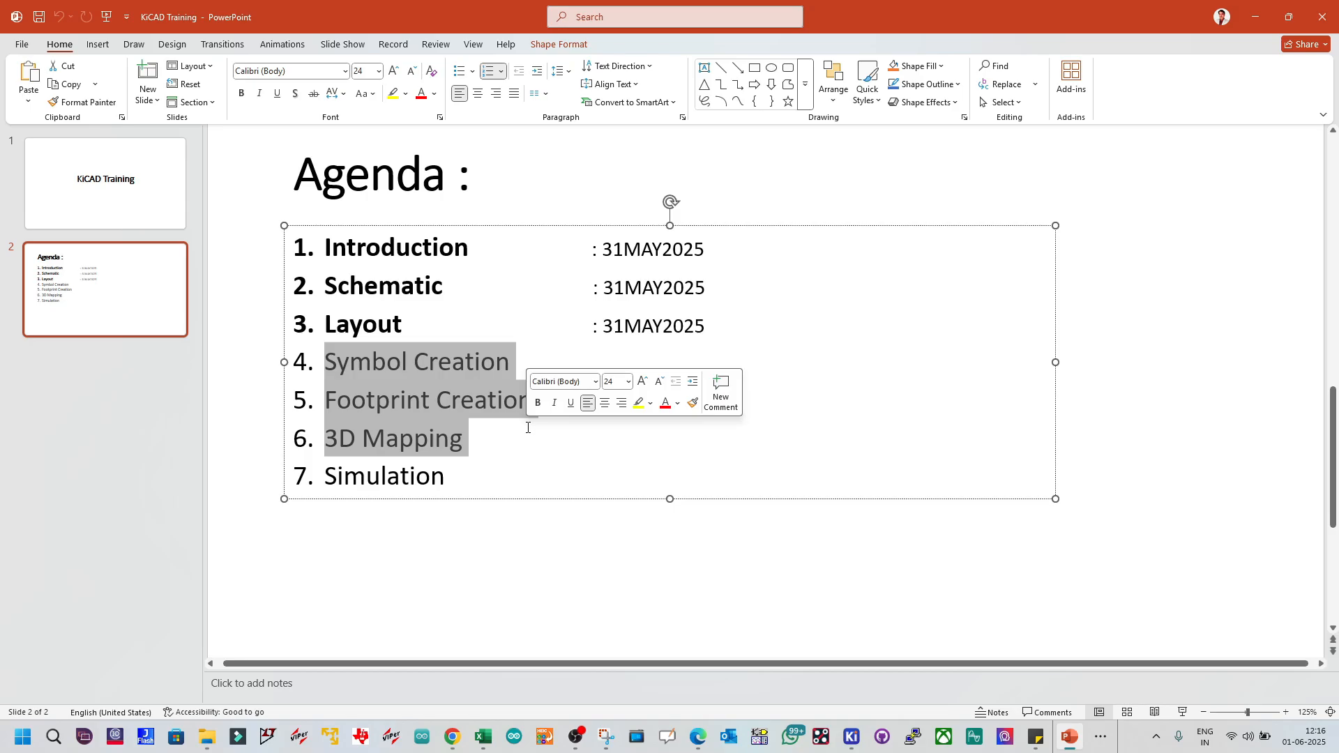
key(Escape)
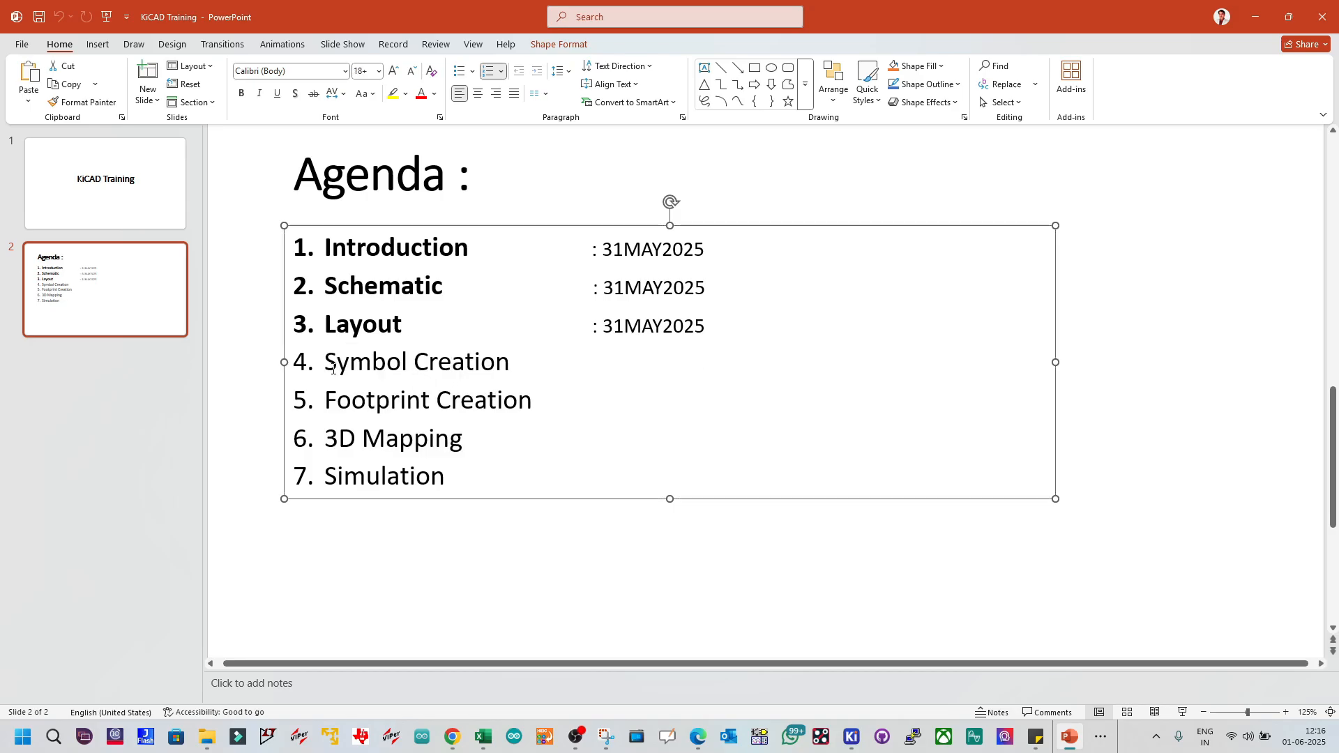
drag(326, 363, 498, 364)
key(Escape)
drag(464, 445, 323, 362)
click(248, 396)
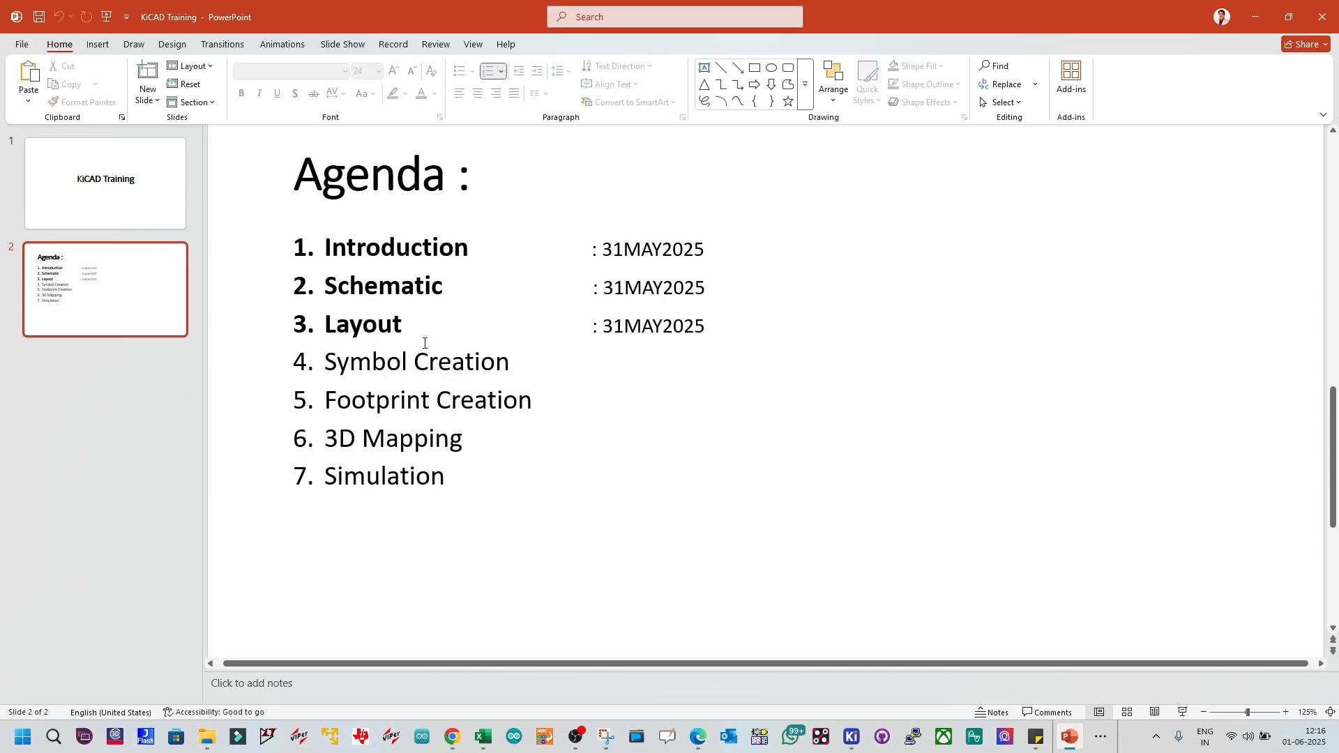
key(super+s)
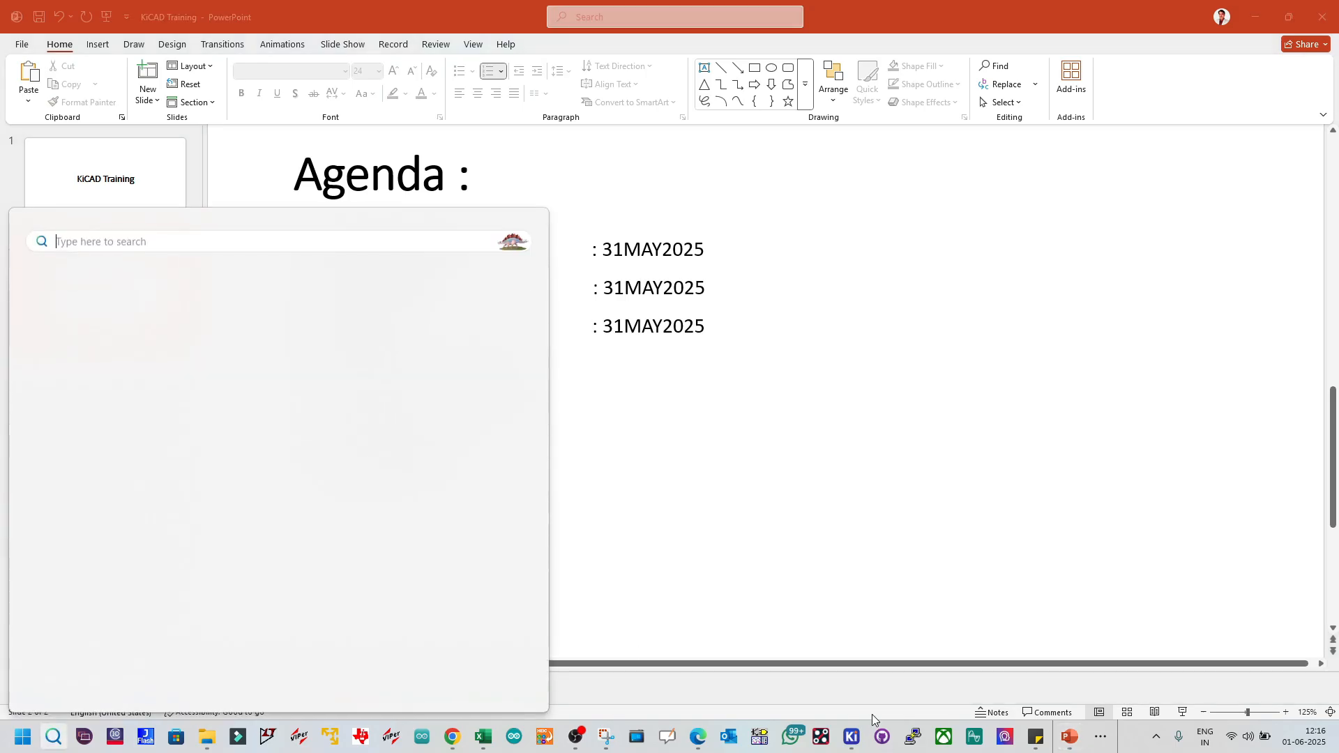
click(856, 738)
mouse_move(890, 680)
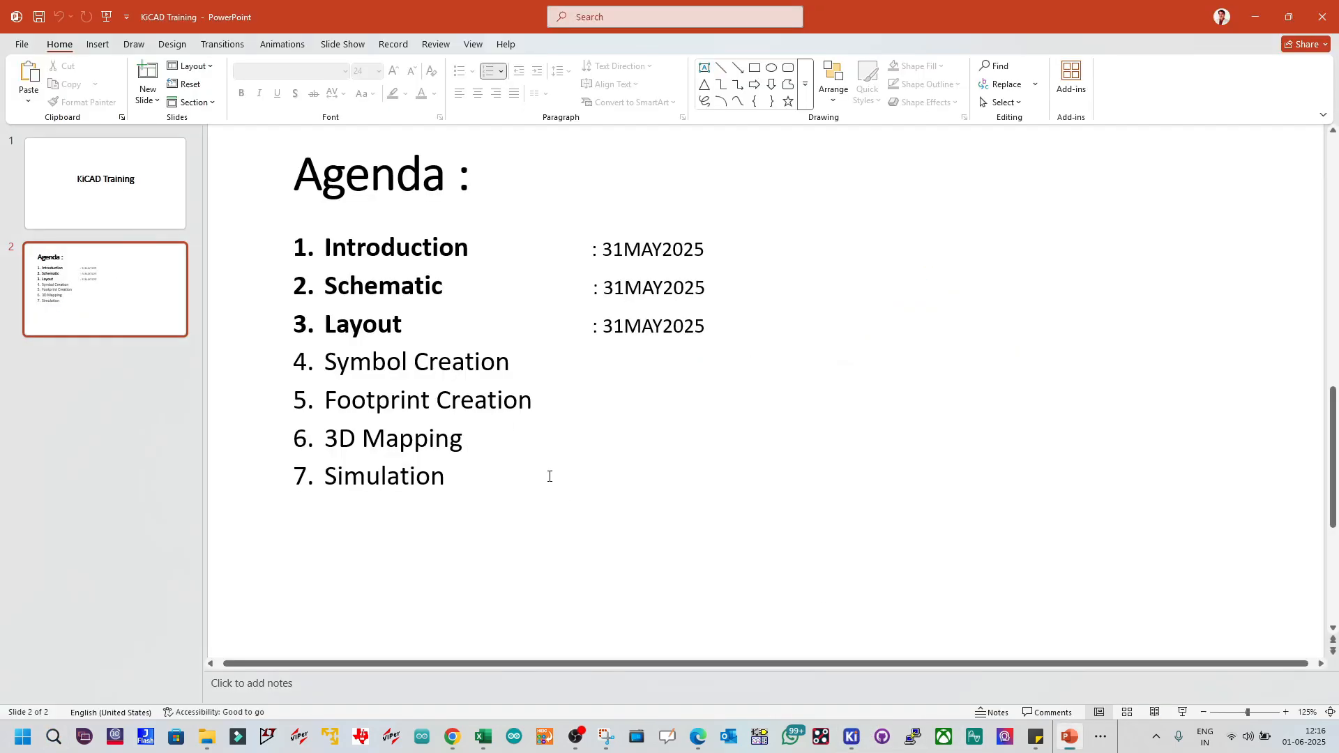
click(540, 447)
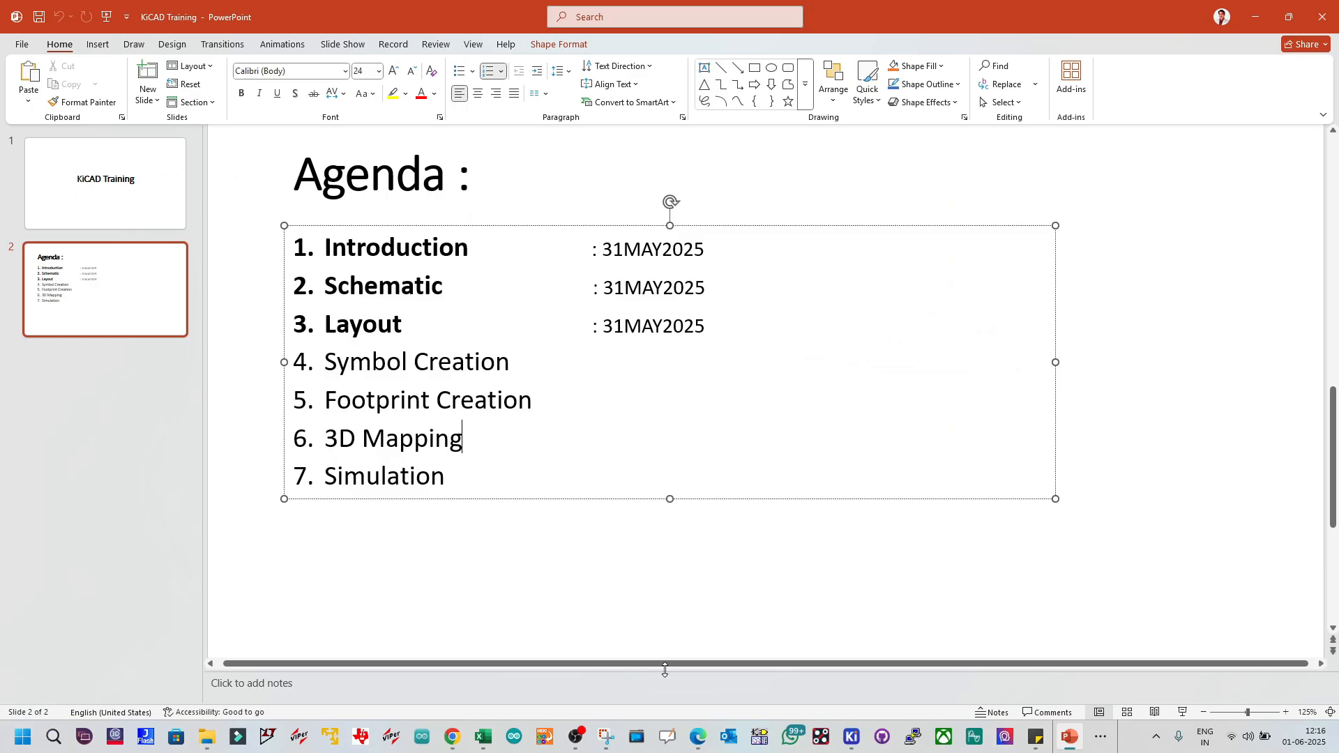
Step: Return to the KiCad project2 window and open the schematic project2.kicad_sch
click(845, 728)
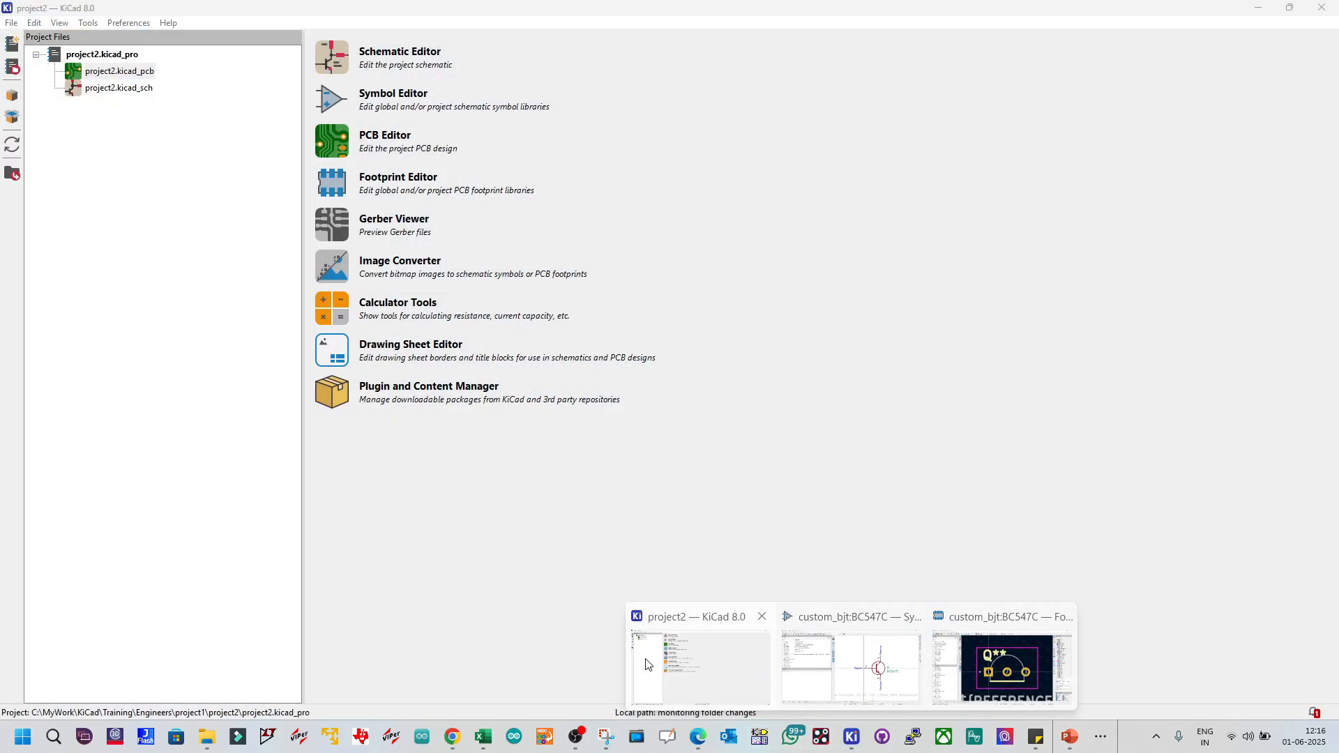
click(697, 687)
double_click(114, 90)
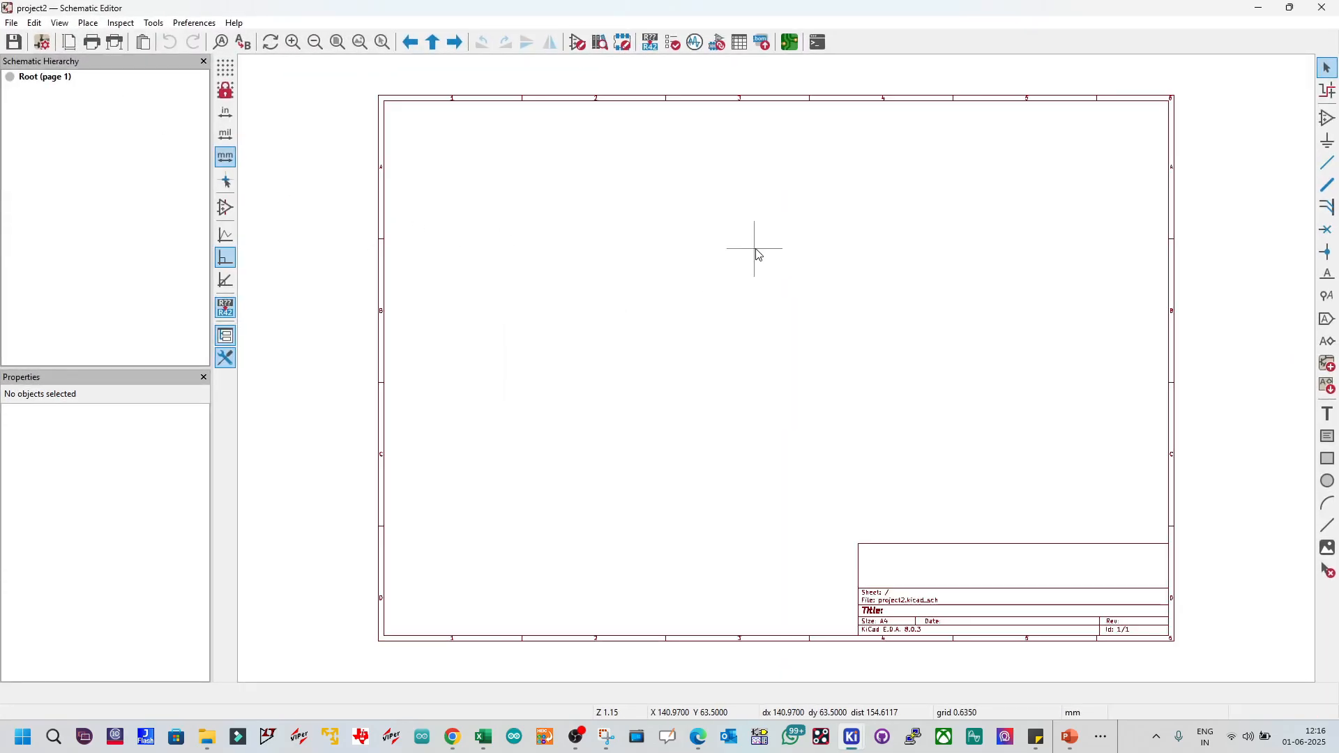
Step: Start adding a symbol, select BC547C from the custom_bjt library and review its footprint preview and field details
click(1327, 120)
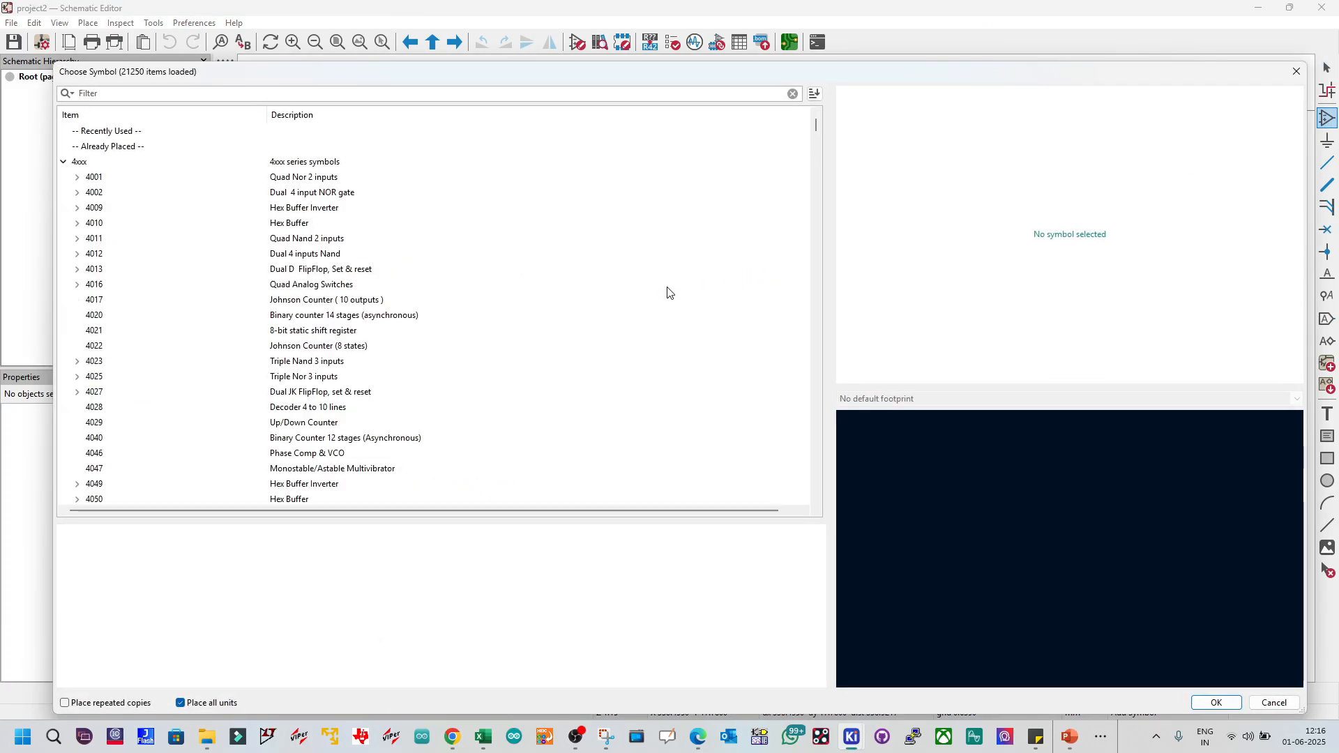
click(64, 163)
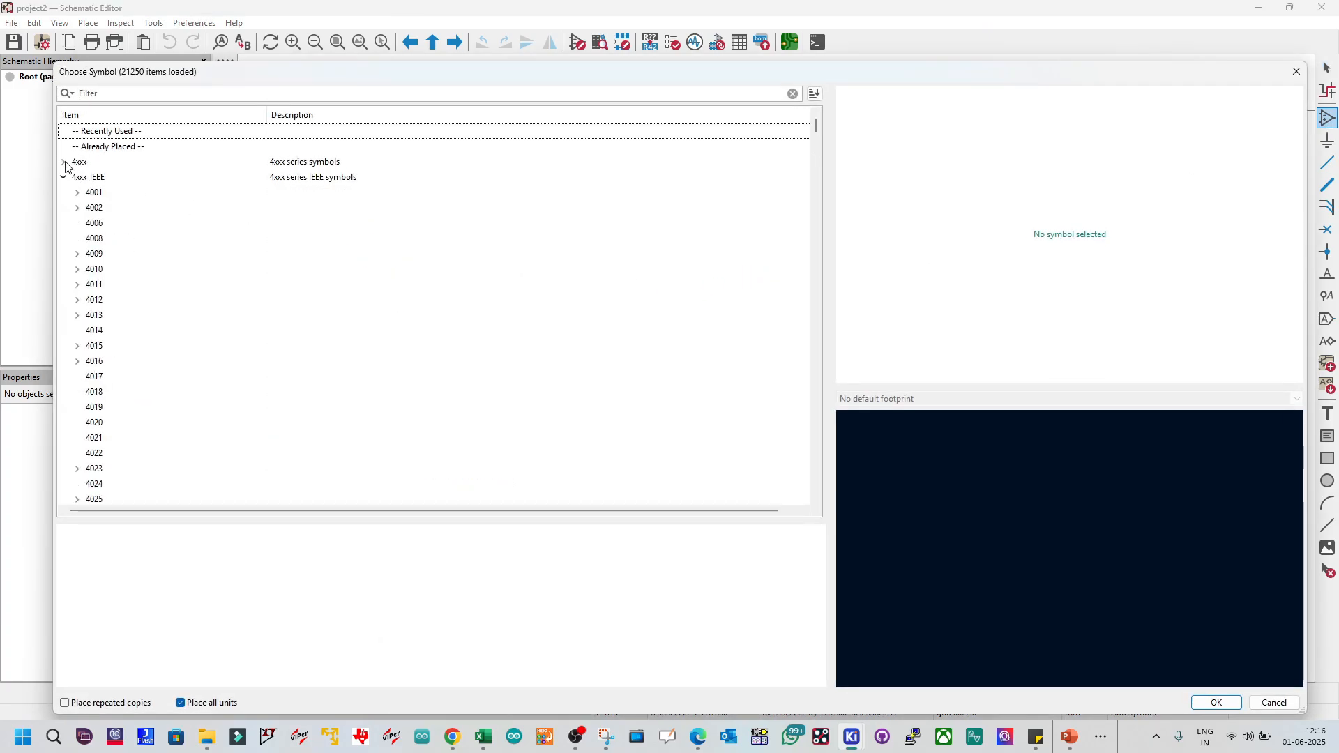
click(64, 178)
scroll(186, 282, down, 10)
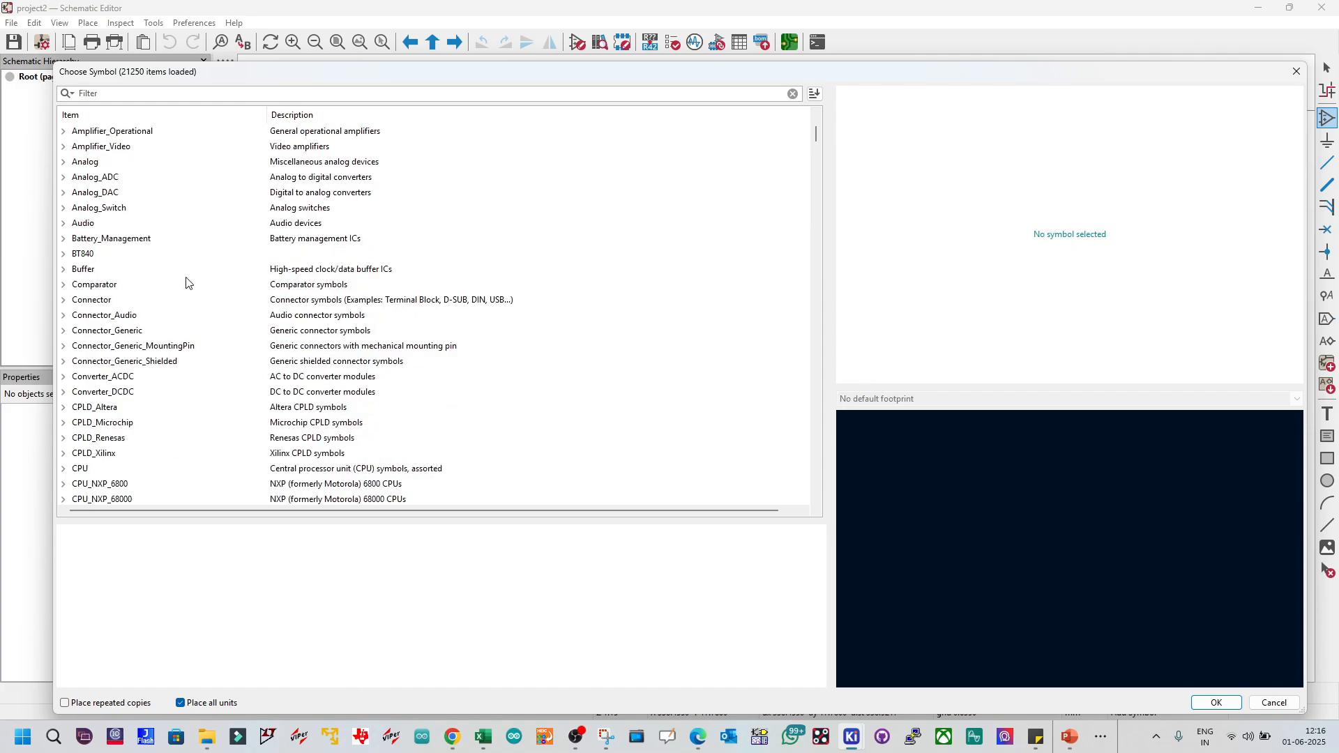
scroll(186, 282, up, 4)
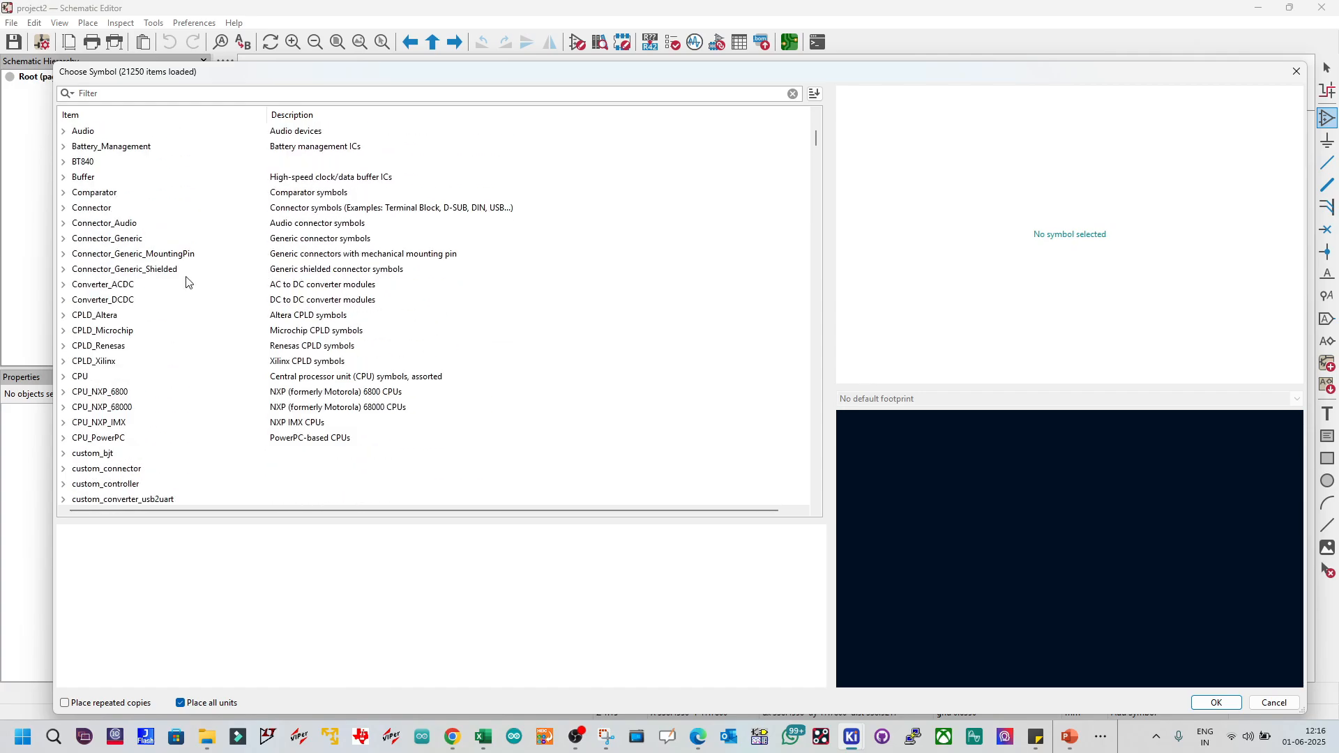
scroll(187, 281, down, 6)
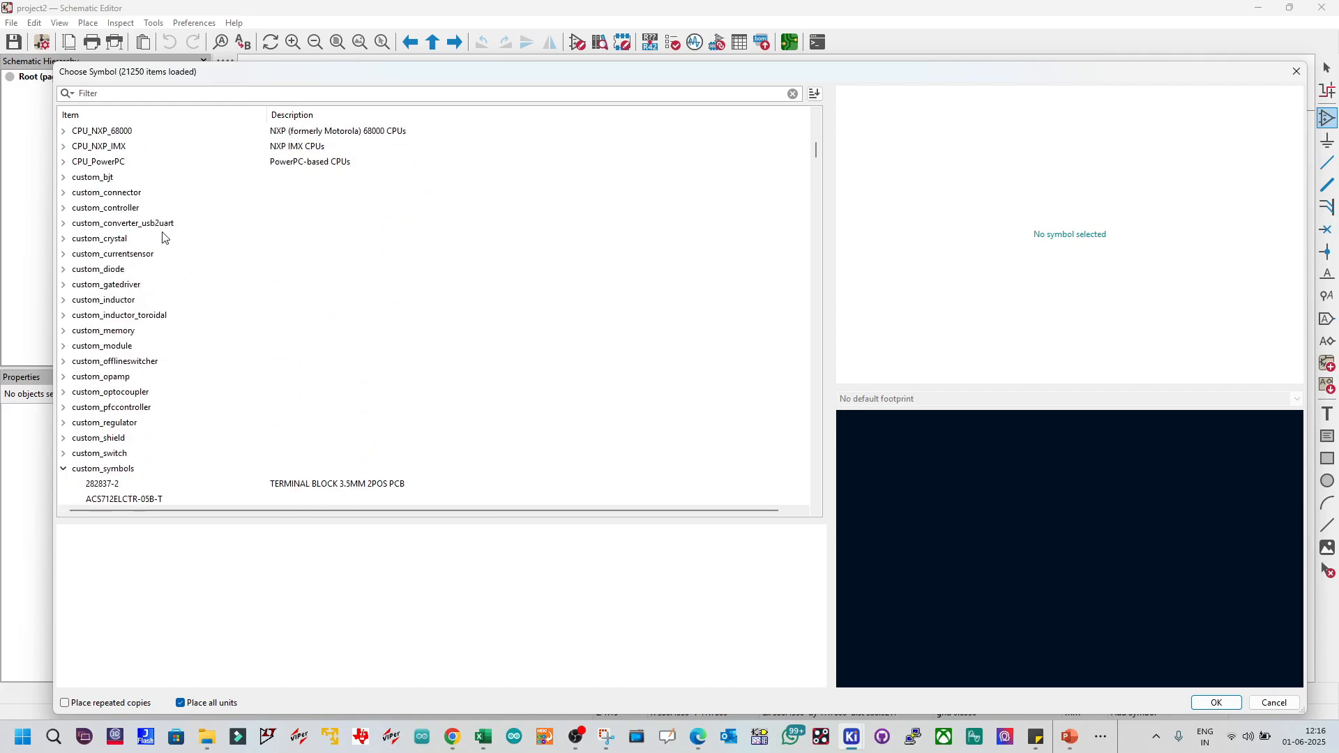
click(101, 179)
click(64, 178)
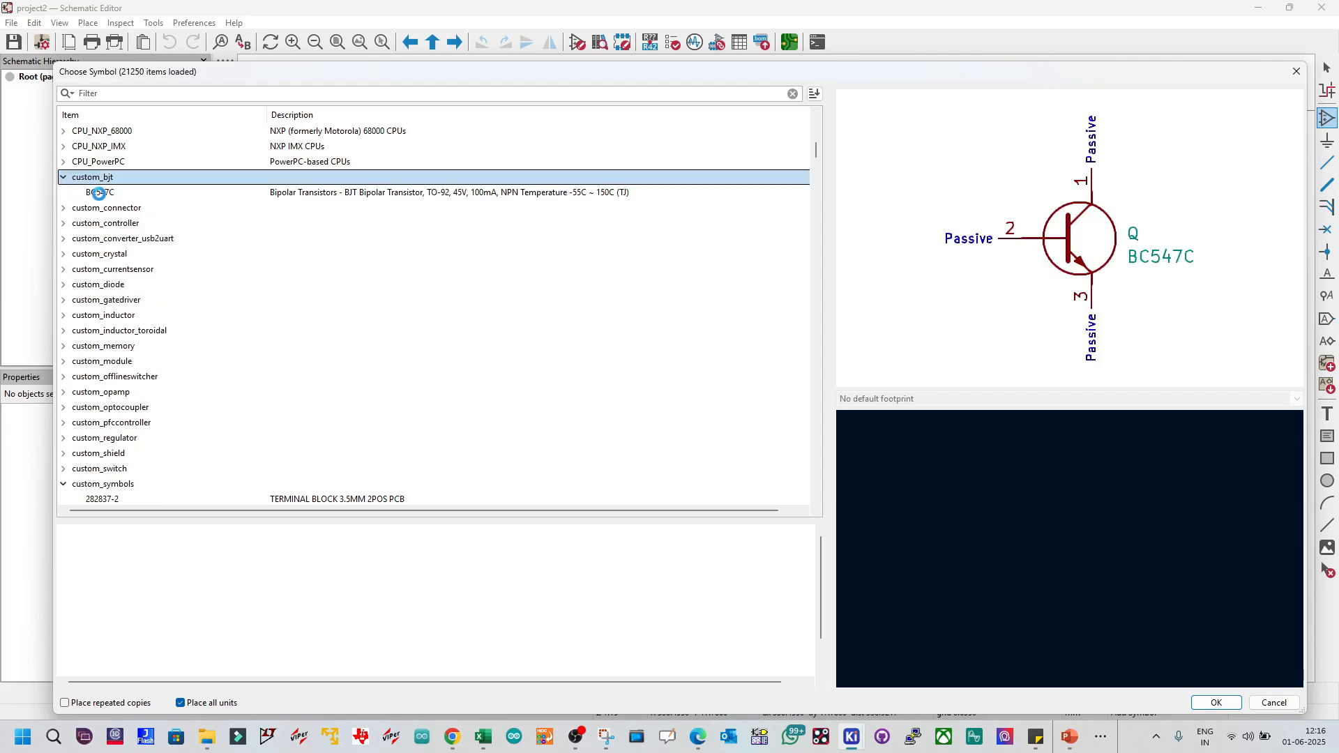
click(93, 194)
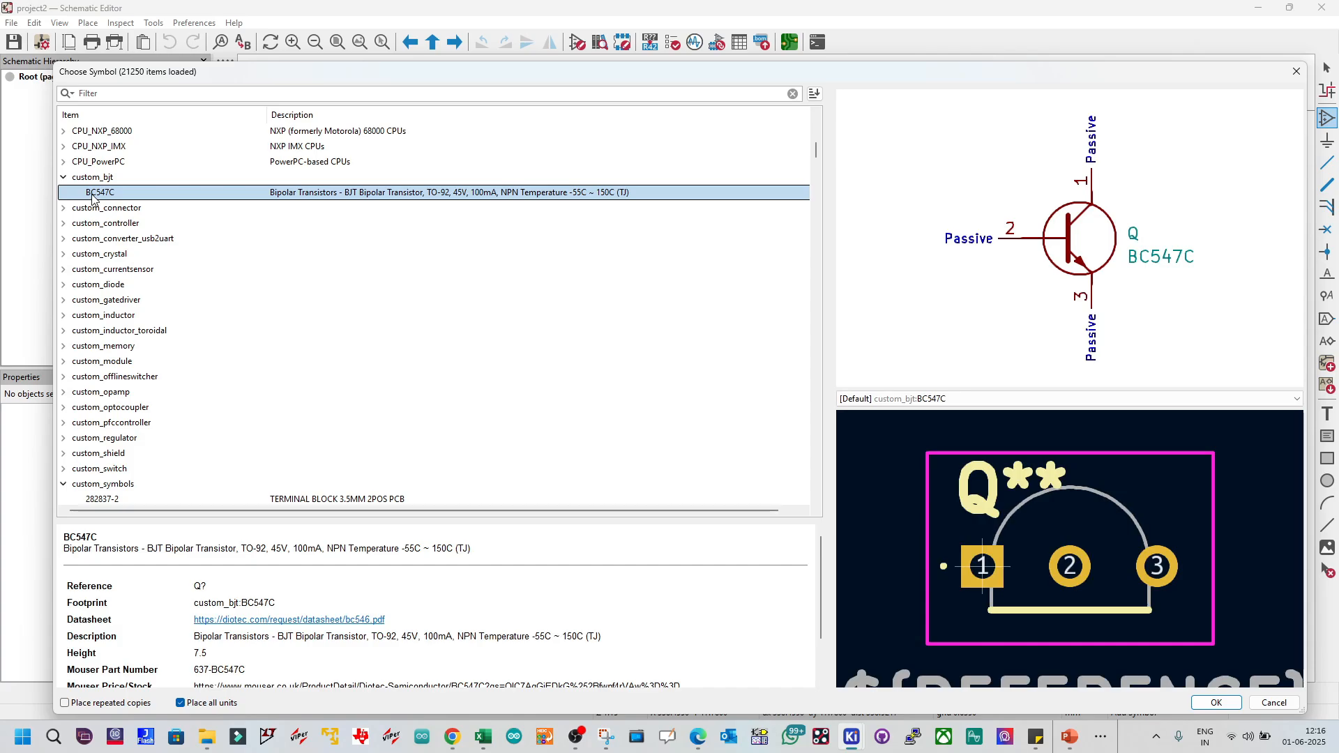
drag(382, 75, 397, 54)
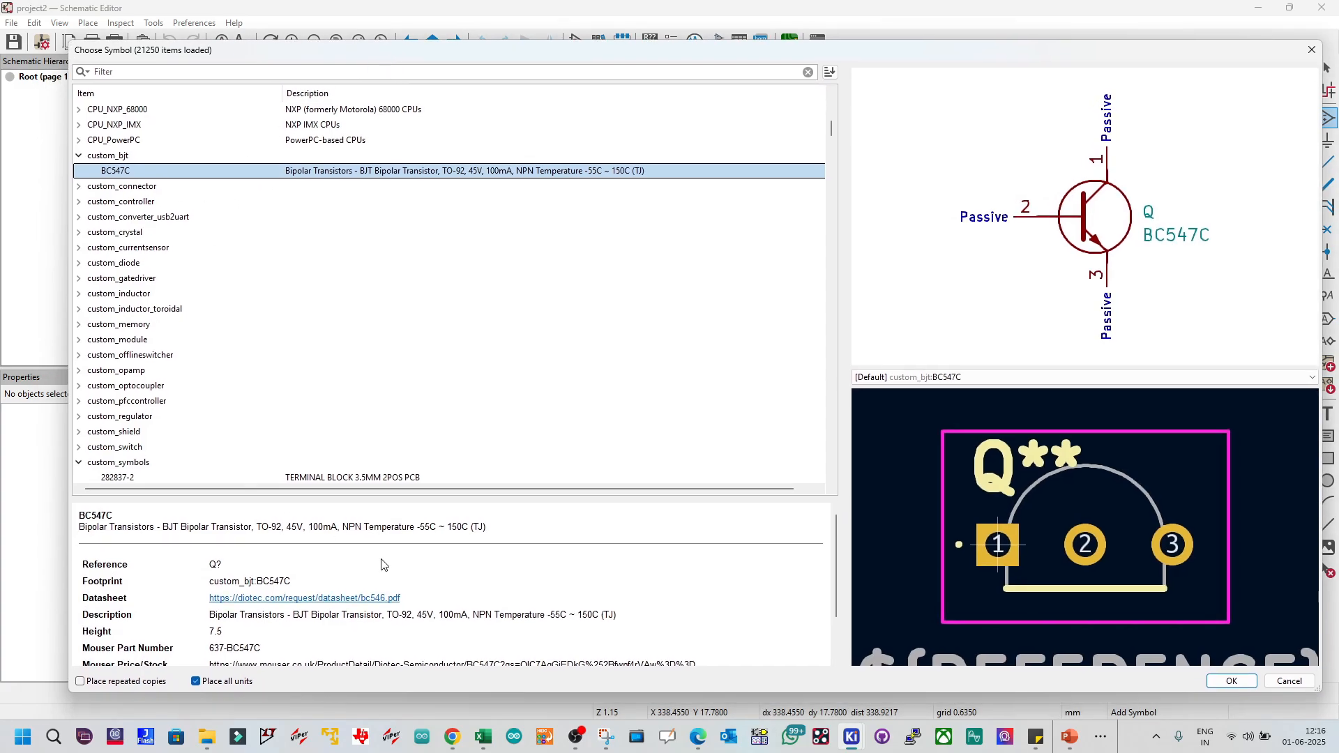
scroll(499, 601, down, 1)
scroll(499, 601, up, 1)
scroll(499, 601, down, 1)
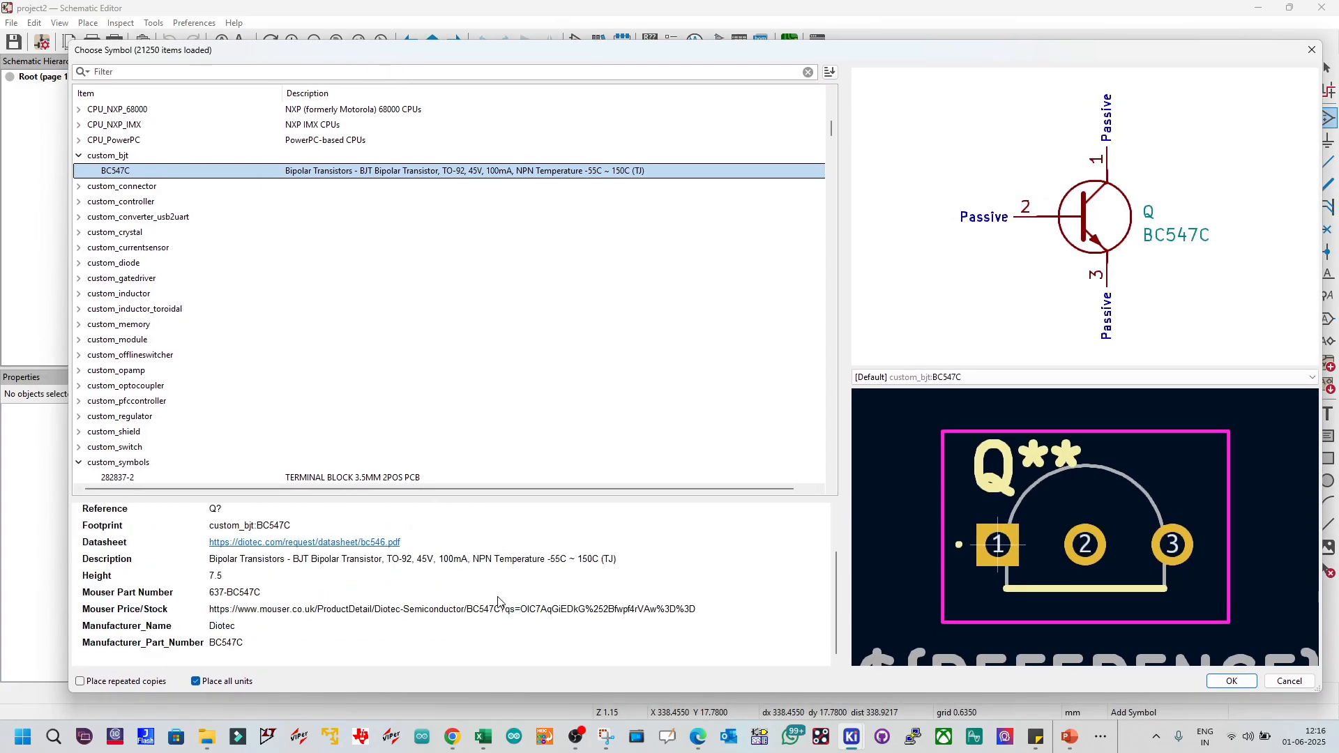
Step: Place the chosen BC547C symbol in the upper middle of the sheet and save the schematic
click(1232, 683)
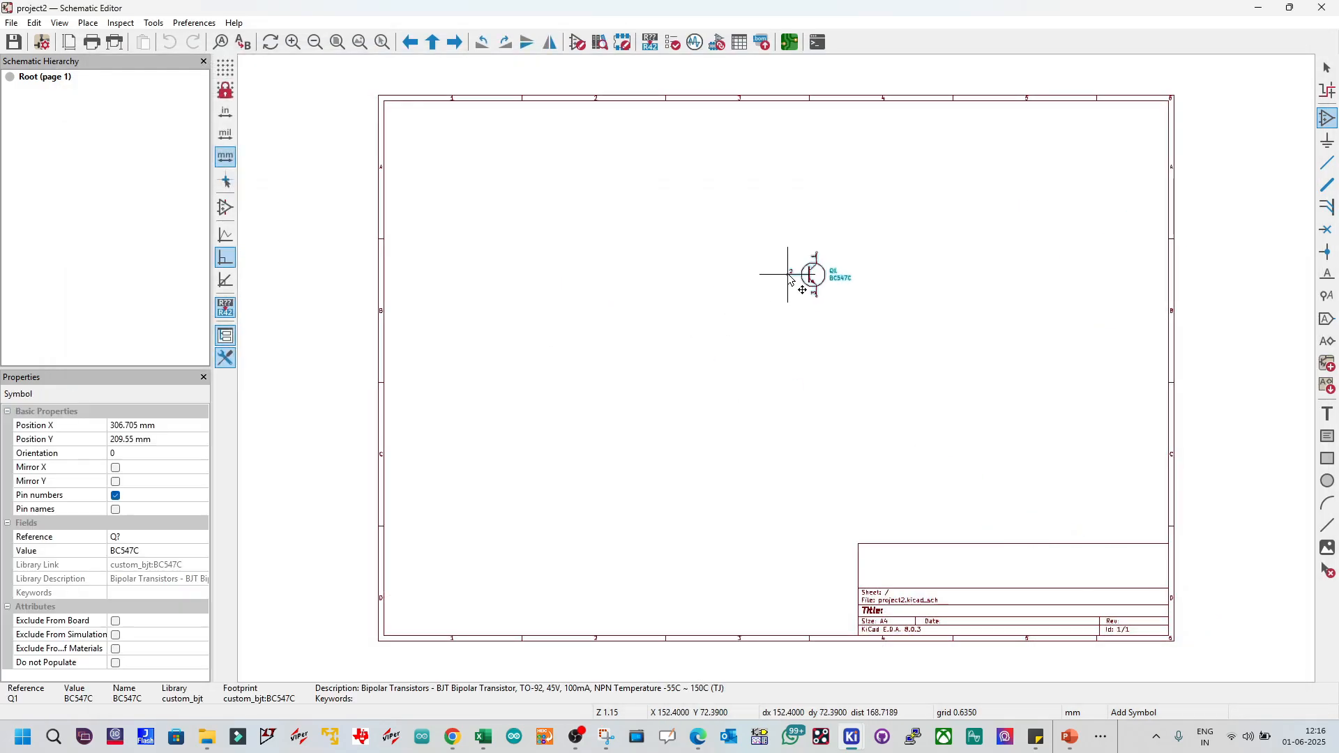
click(825, 297)
middle_drag(827, 300, 771, 362)
key(ctrl+s)
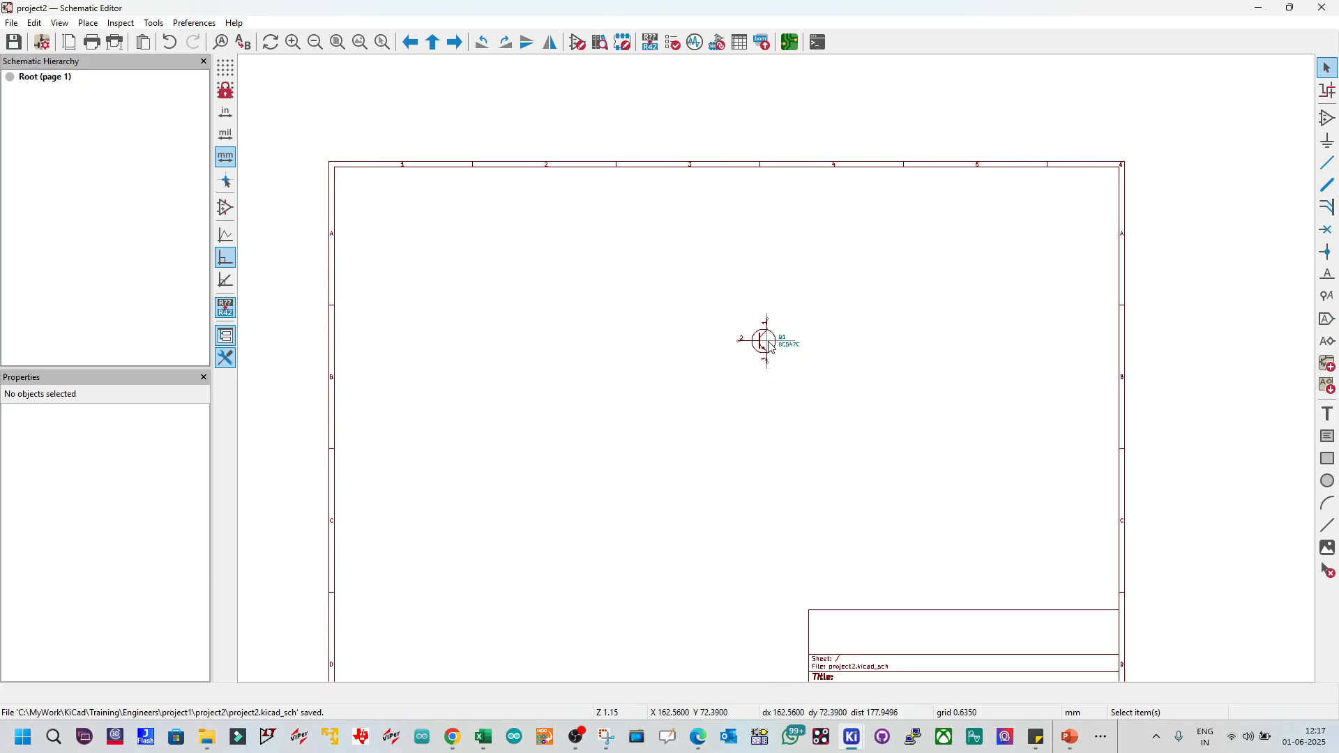
Step: Move transistor Q1 down and to the left, to about X 136 mm, Y 83 mm, and save the schematic
click(767, 347)
drag(766, 341, 719, 371)
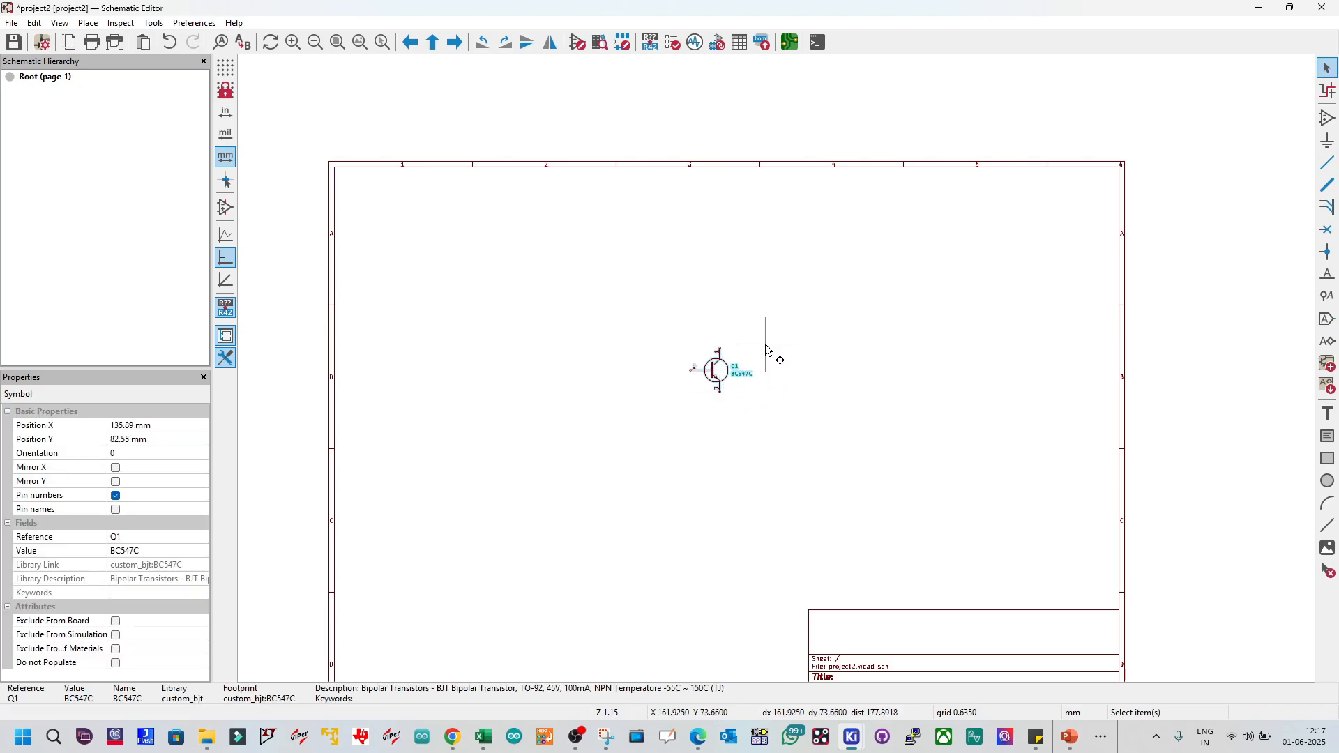
click(767, 344)
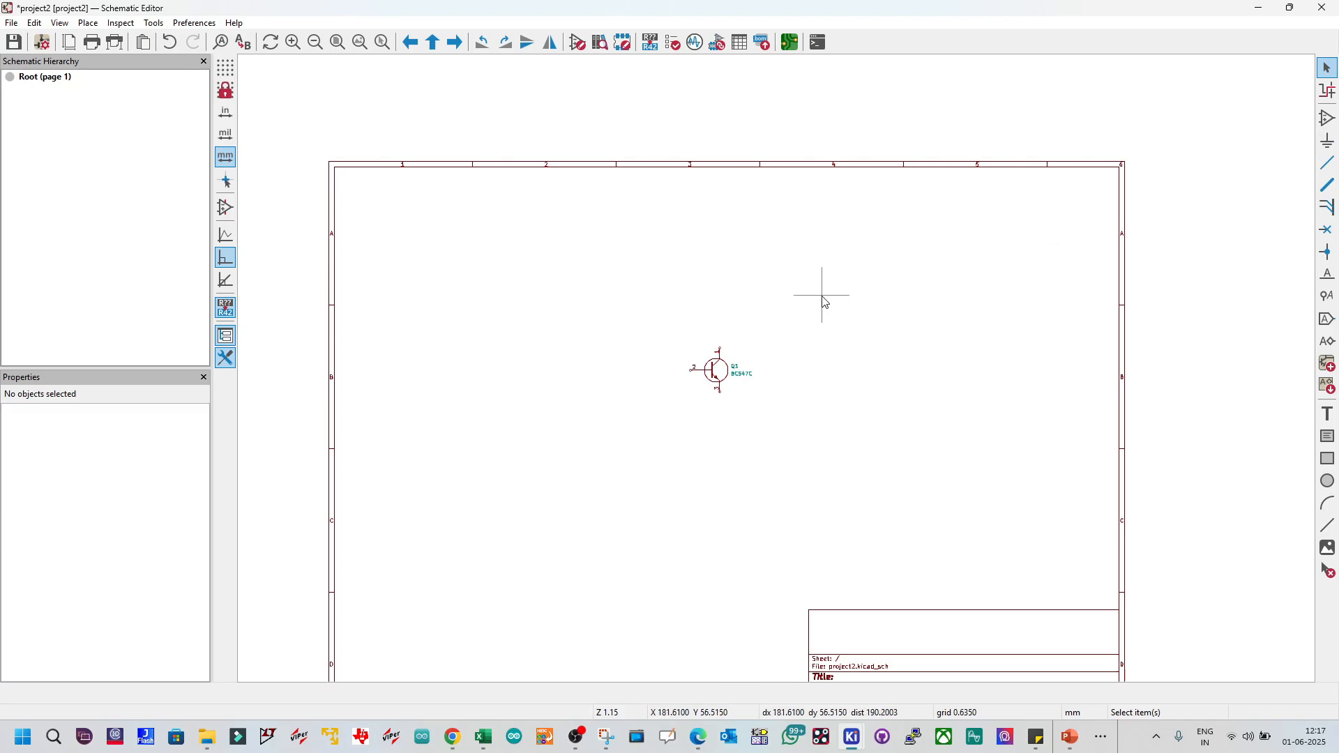
key(ctrl+s)
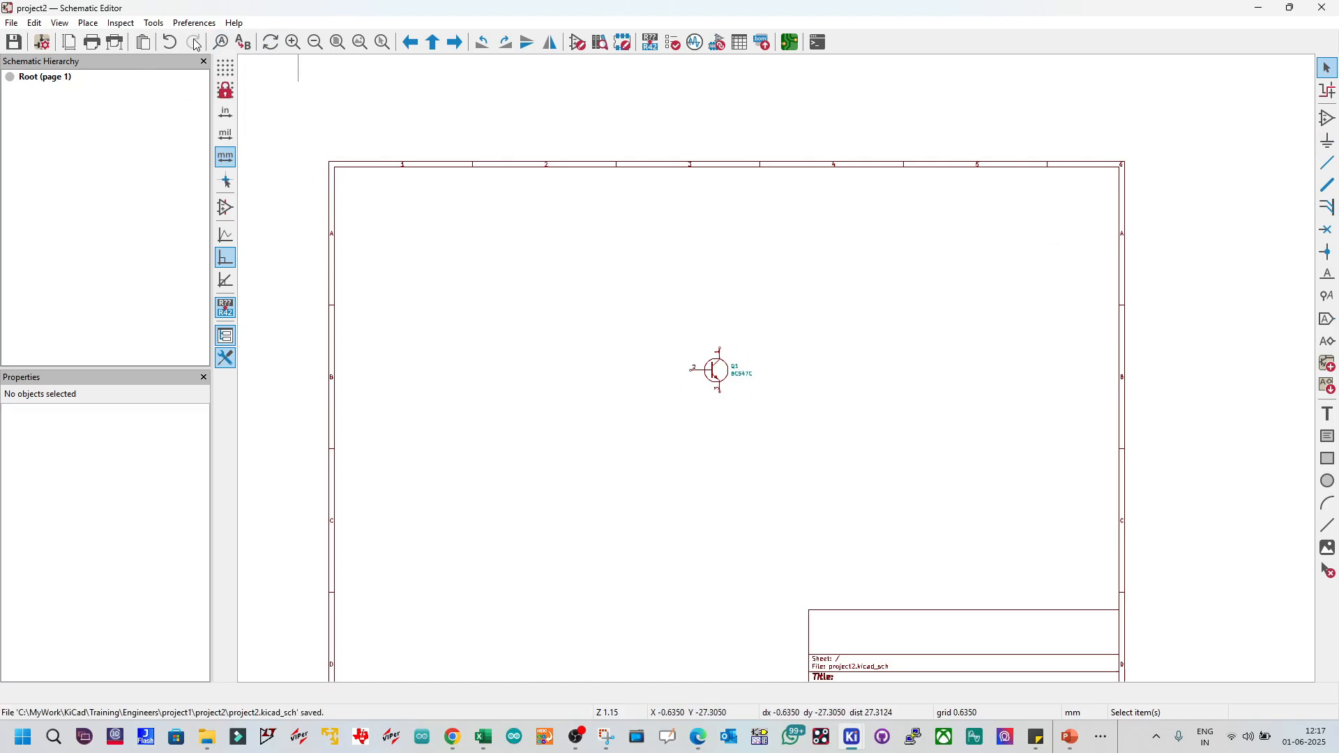
Step: Update the PCB from the schematic and place the Q1 footprint in the upper left area of the board sheet
click(160, 25)
click(162, 28)
click(161, 27)
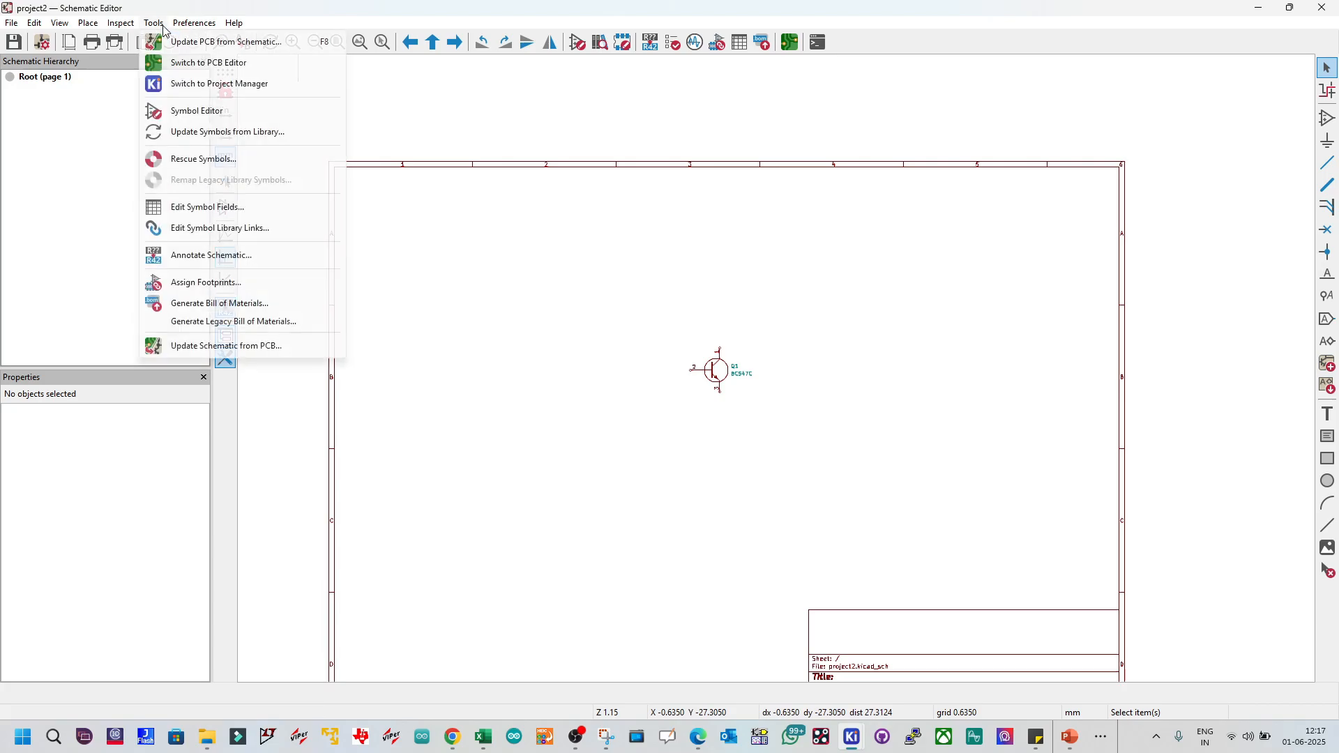
click(180, 46)
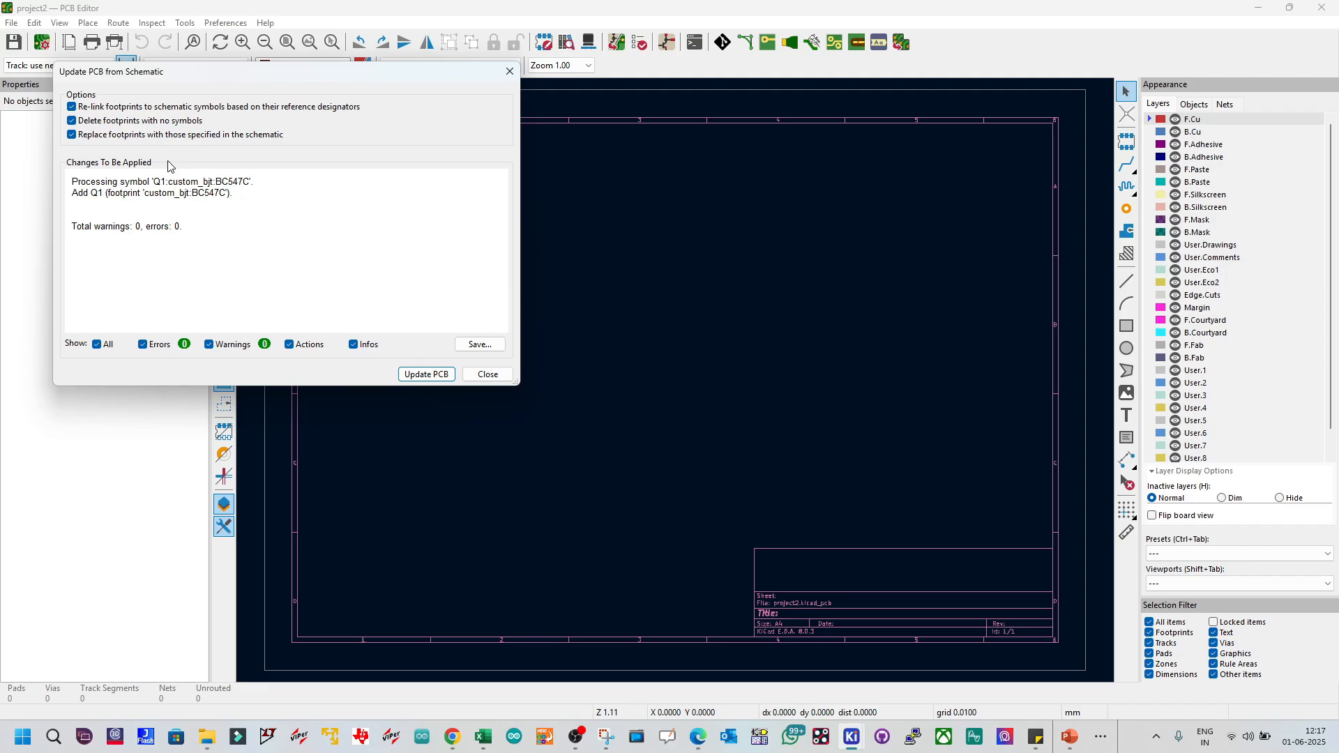
click(426, 375)
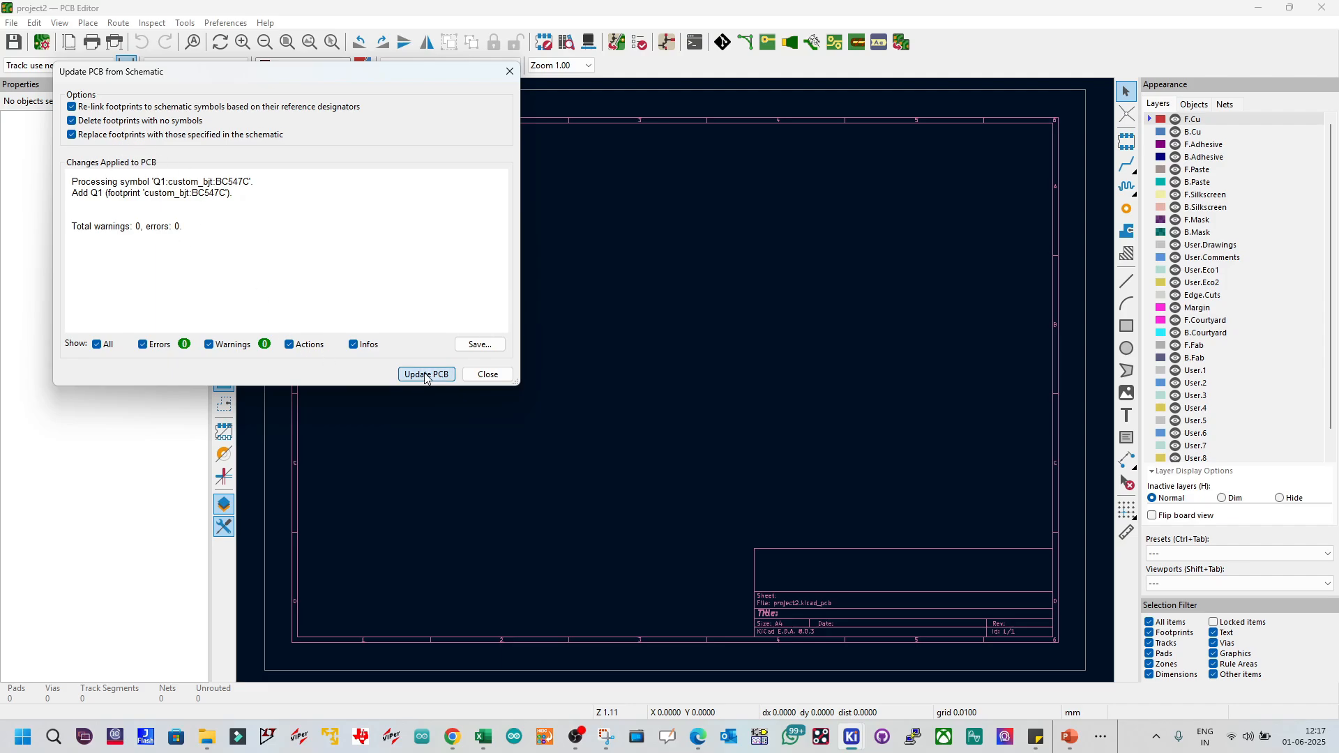
click(487, 375)
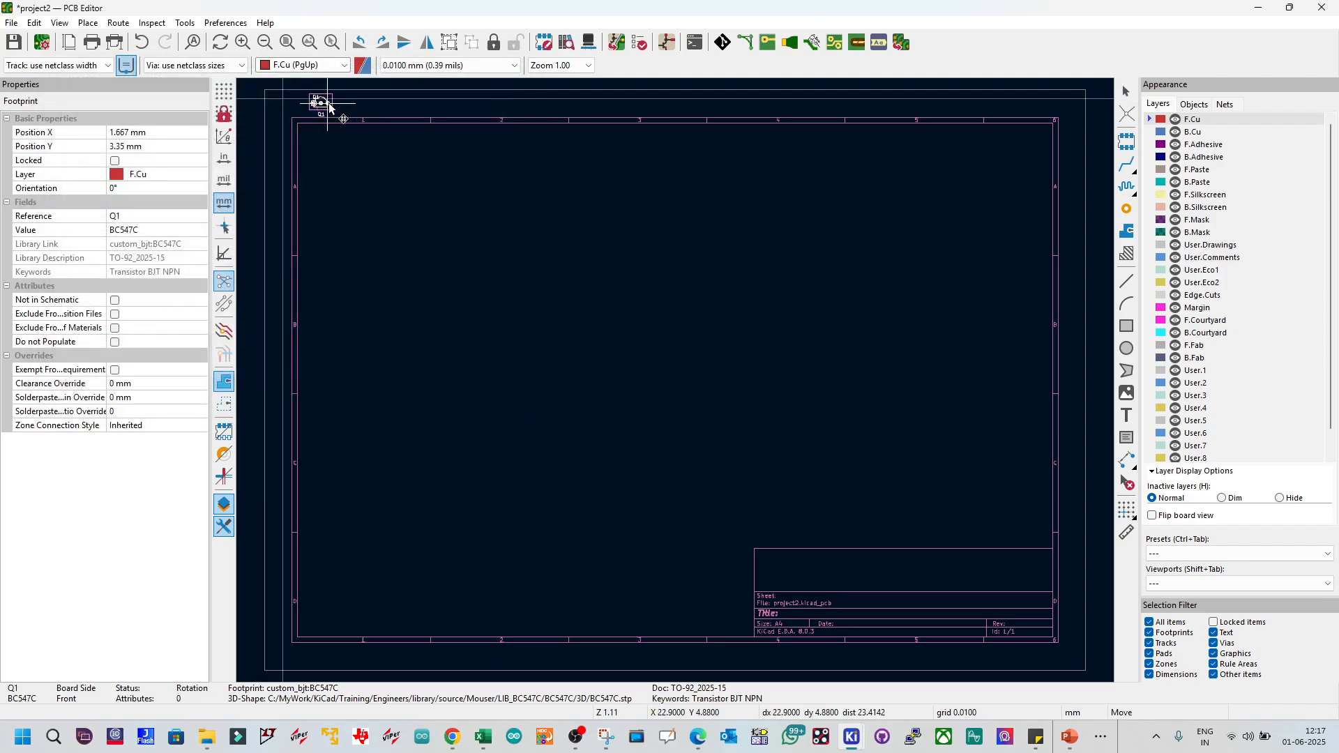
click(521, 280)
Step: Draw a rectangular board outline around Q1 on the Edge.Cuts layer, then select the Q1 footprint
scroll(534, 295, up, 6)
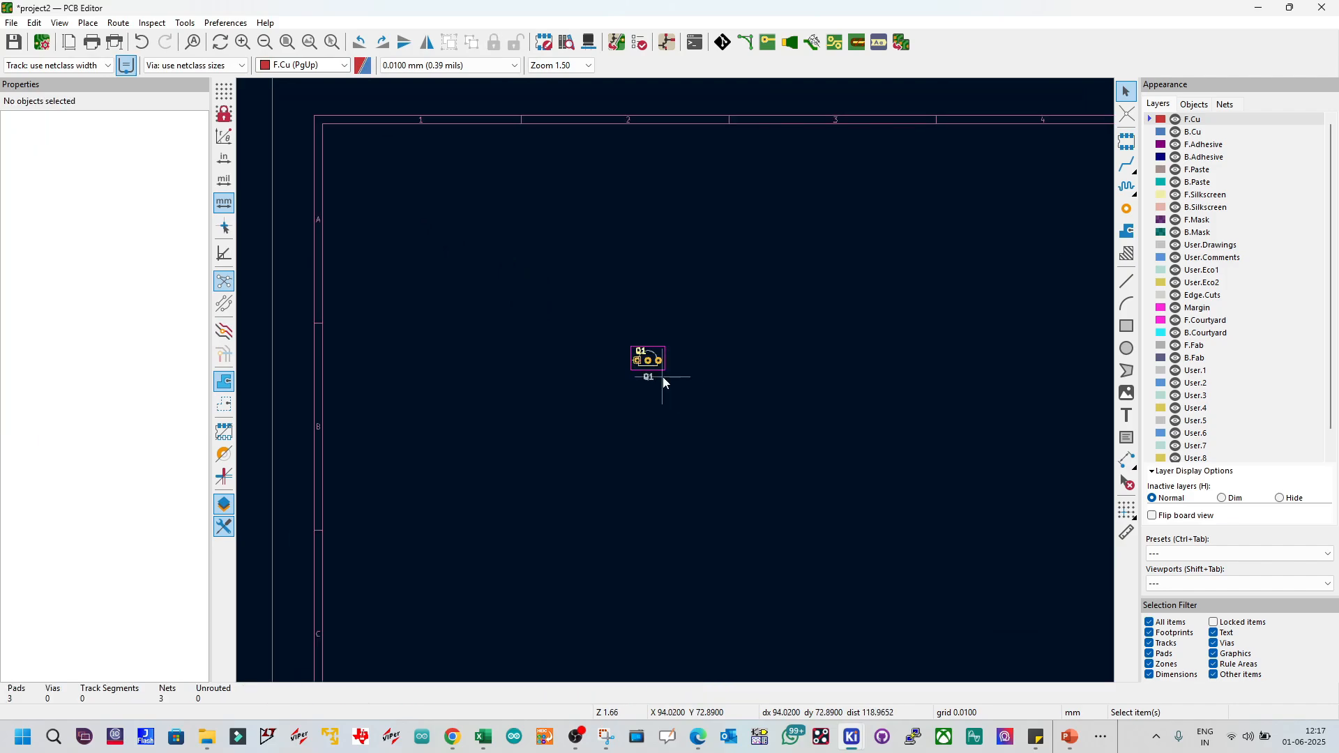
click(1151, 298)
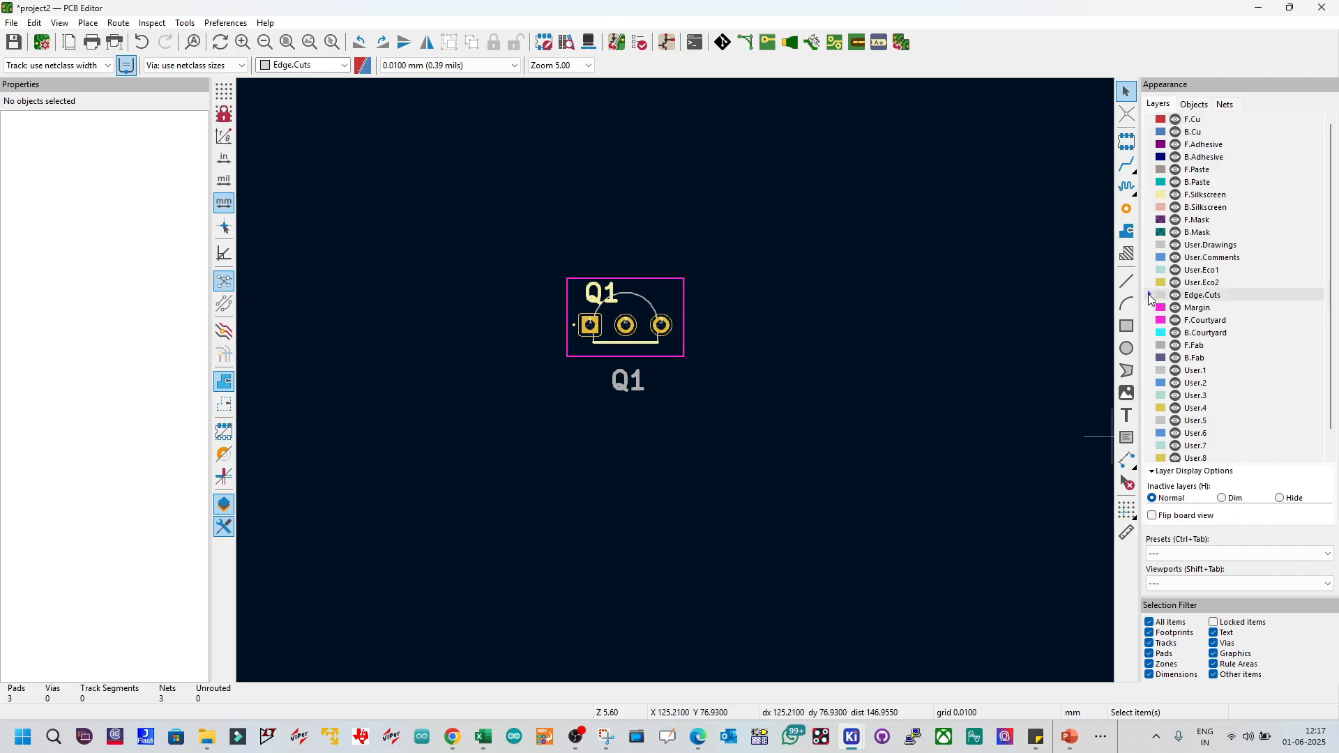
click(1127, 326)
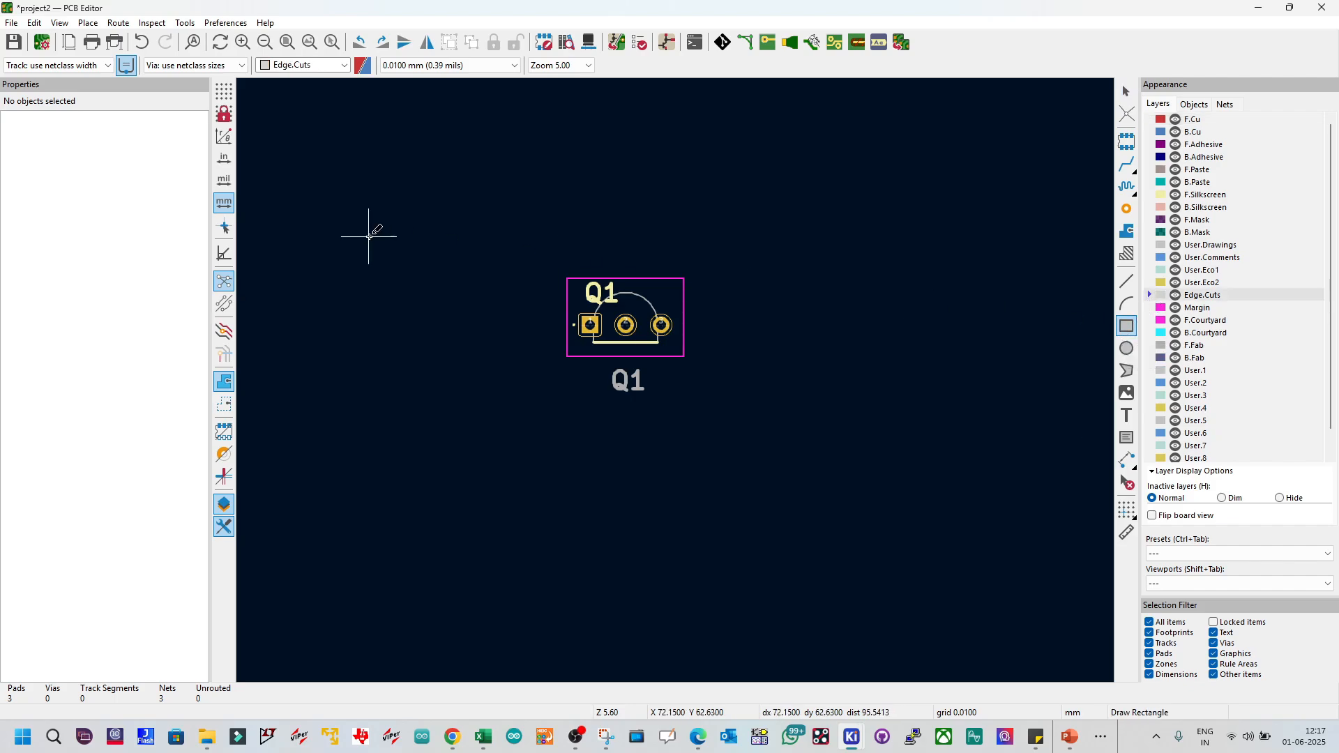
click(467, 211)
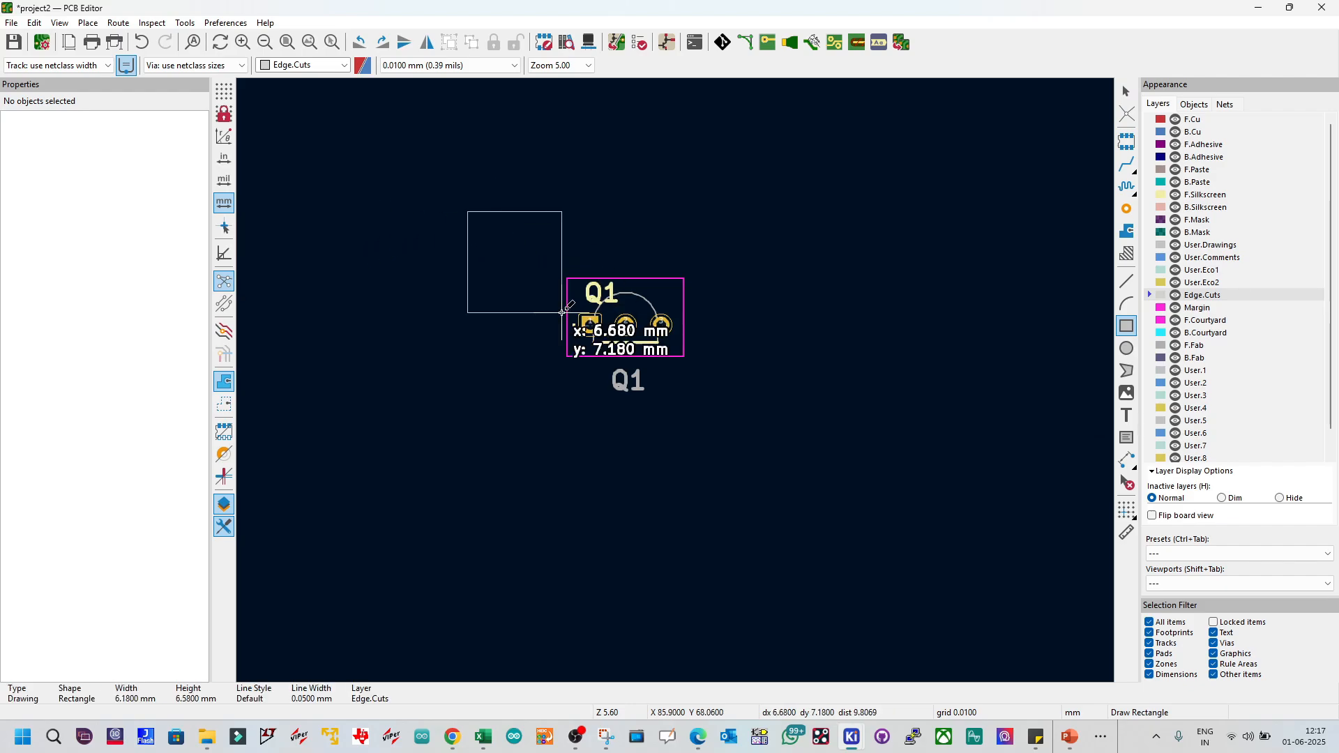
click(765, 445)
key(Escape)
click(631, 312)
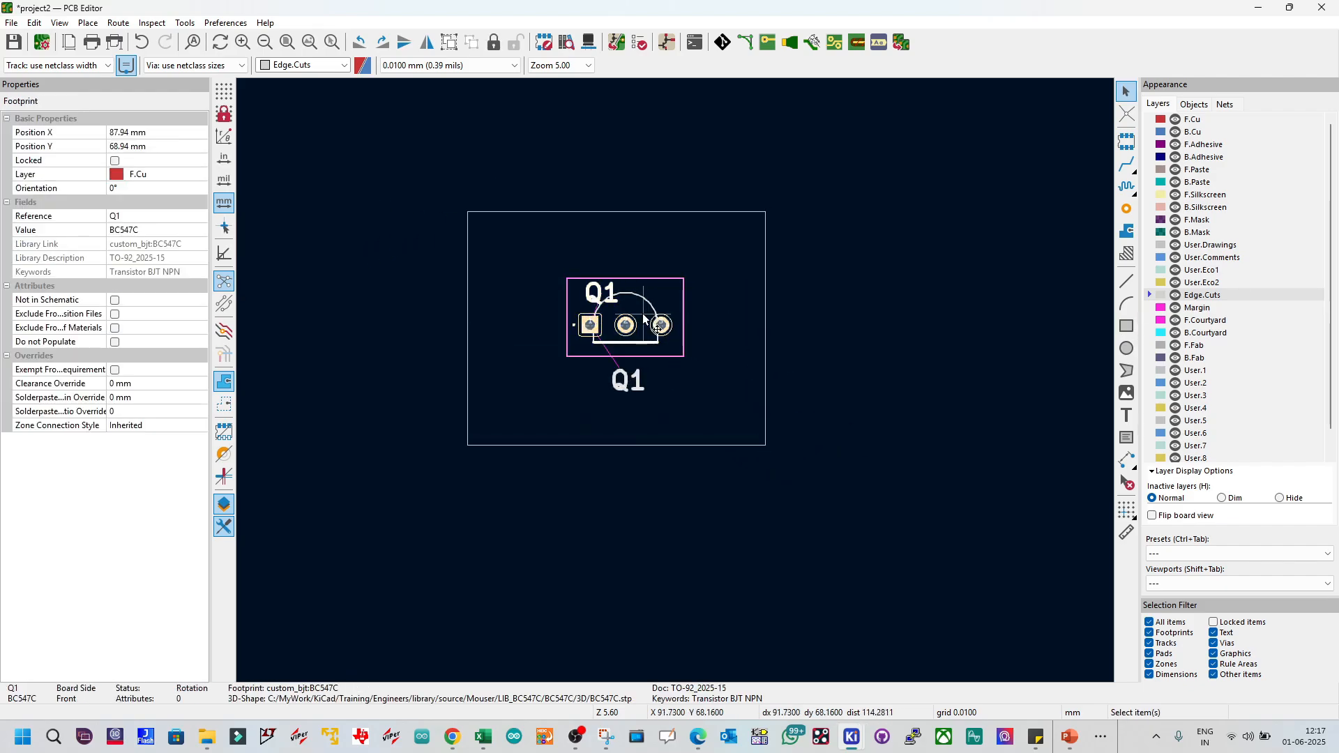
Step: Move the Q1 footprint to the middle of the board outline and save the board
key(m)
click(616, 328)
click(758, 325)
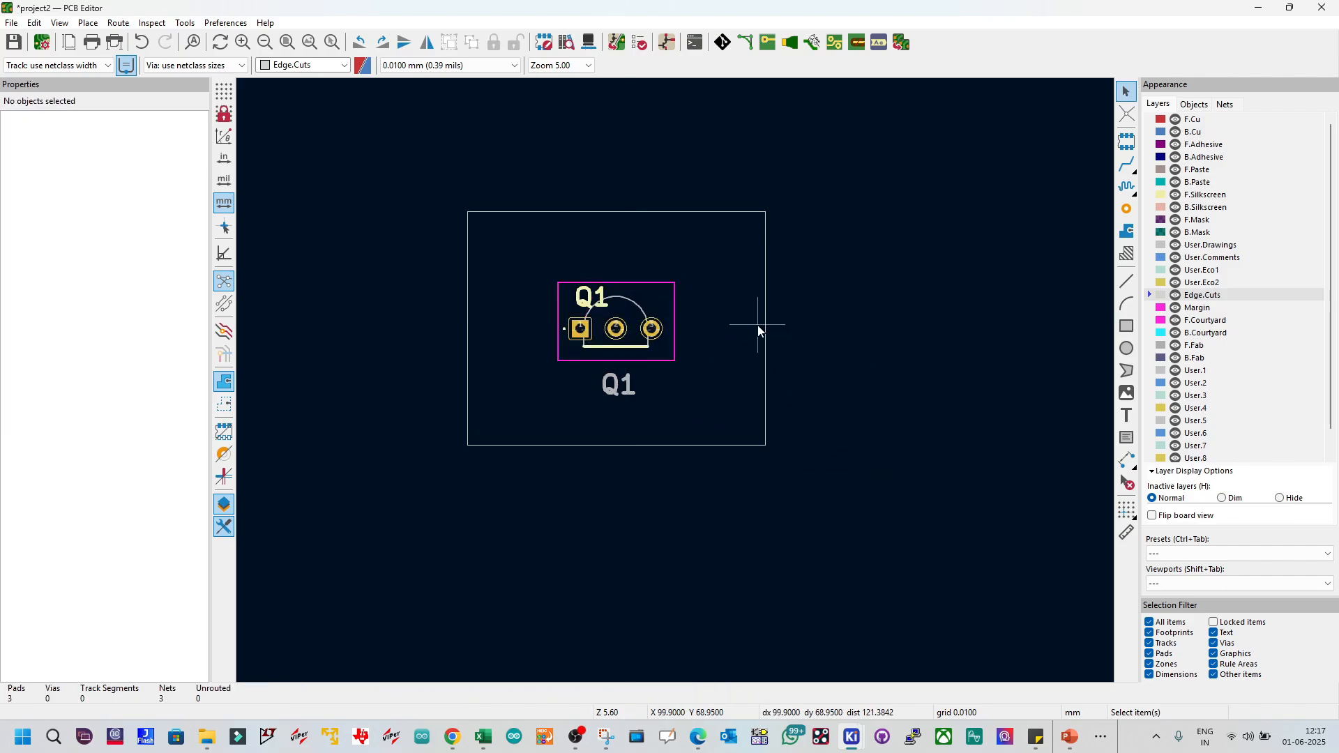
click(13, 41)
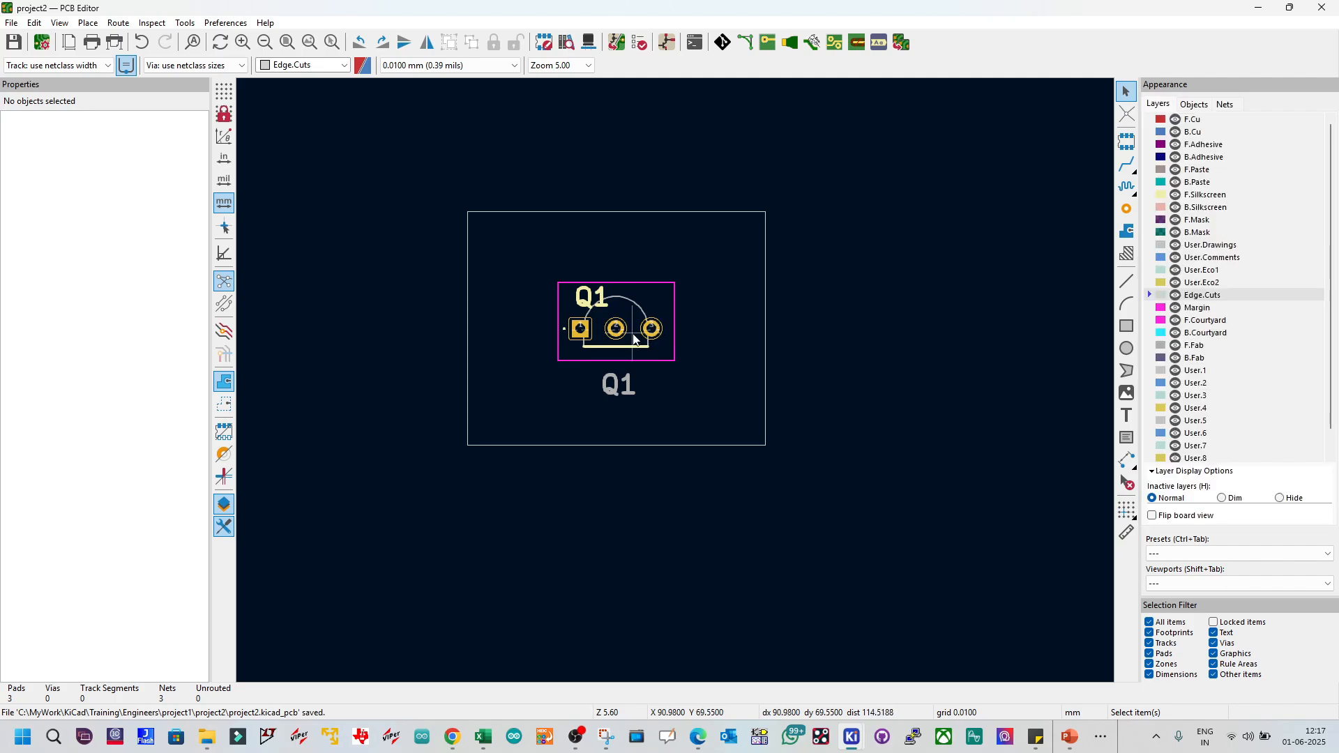
Step: Inspect the board and the Q1 transistor model from several angles in the 3D viewer, and close the viewer
click(56, 24)
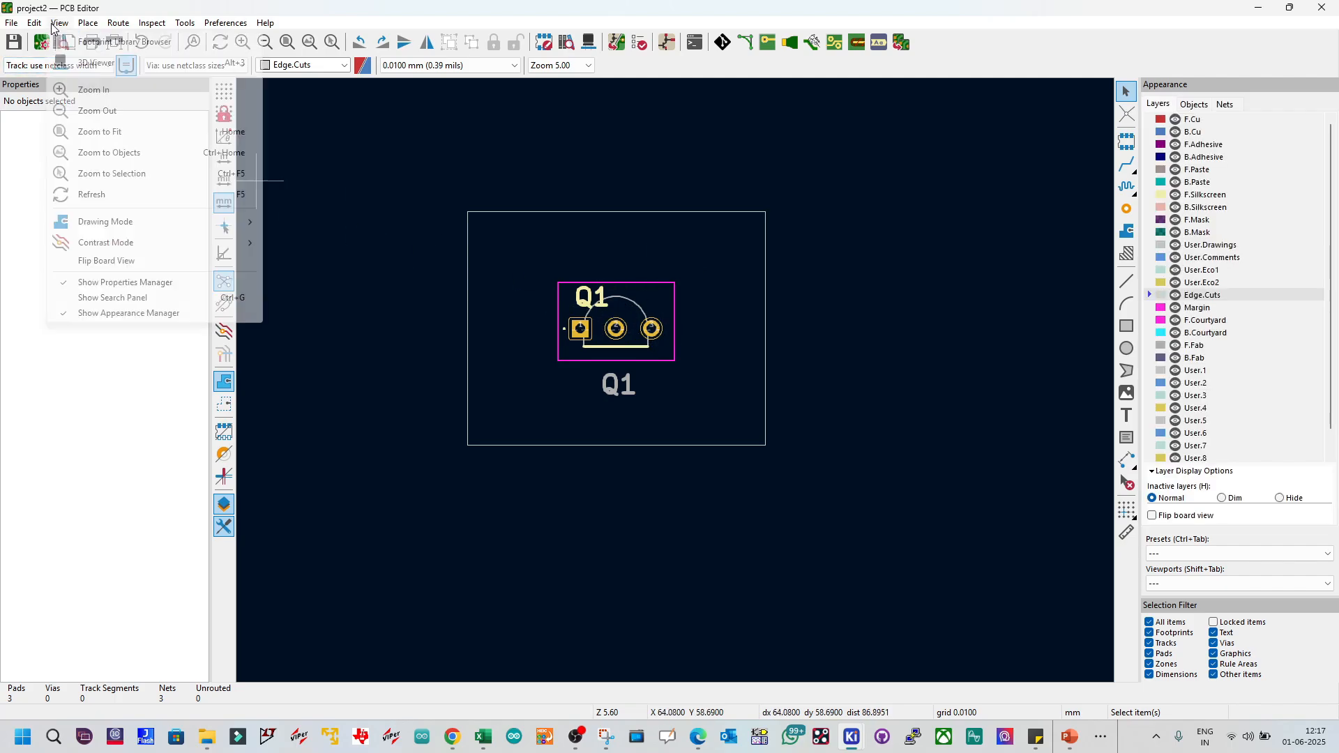
click(95, 63)
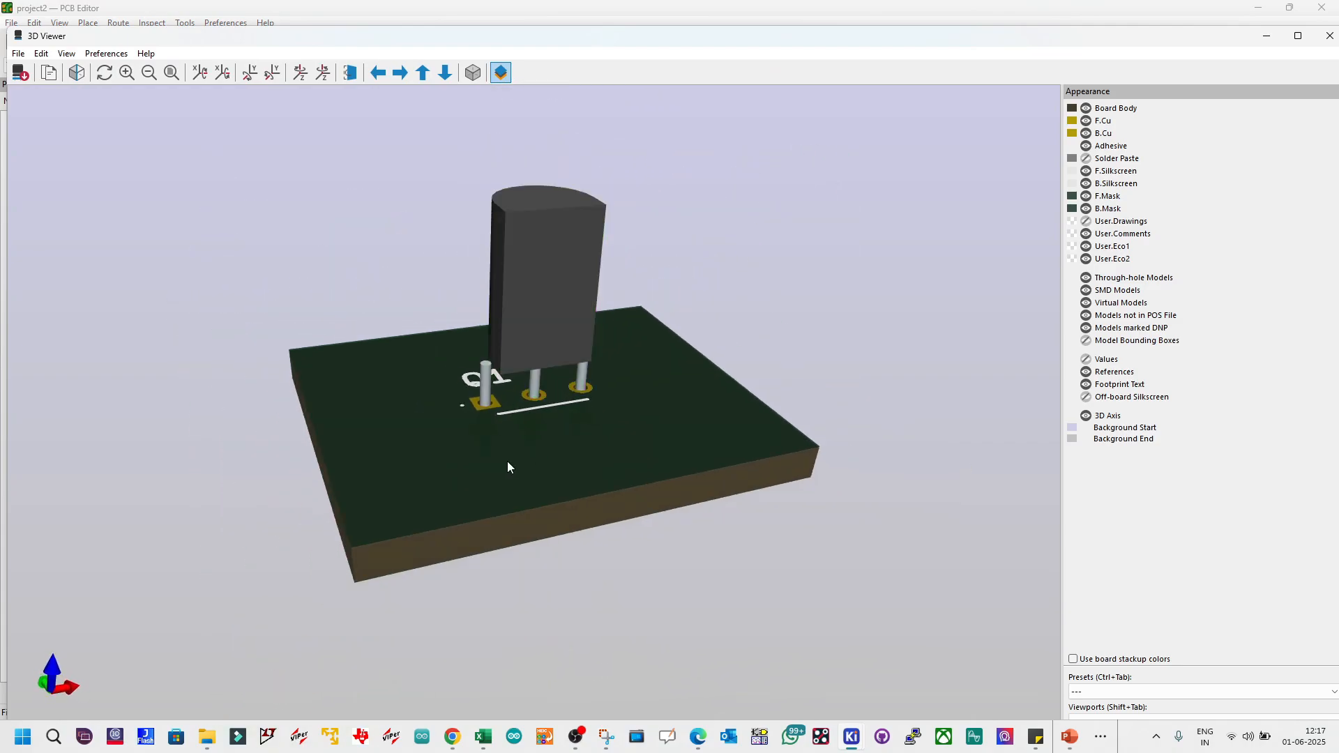
drag(508, 462, 758, 279)
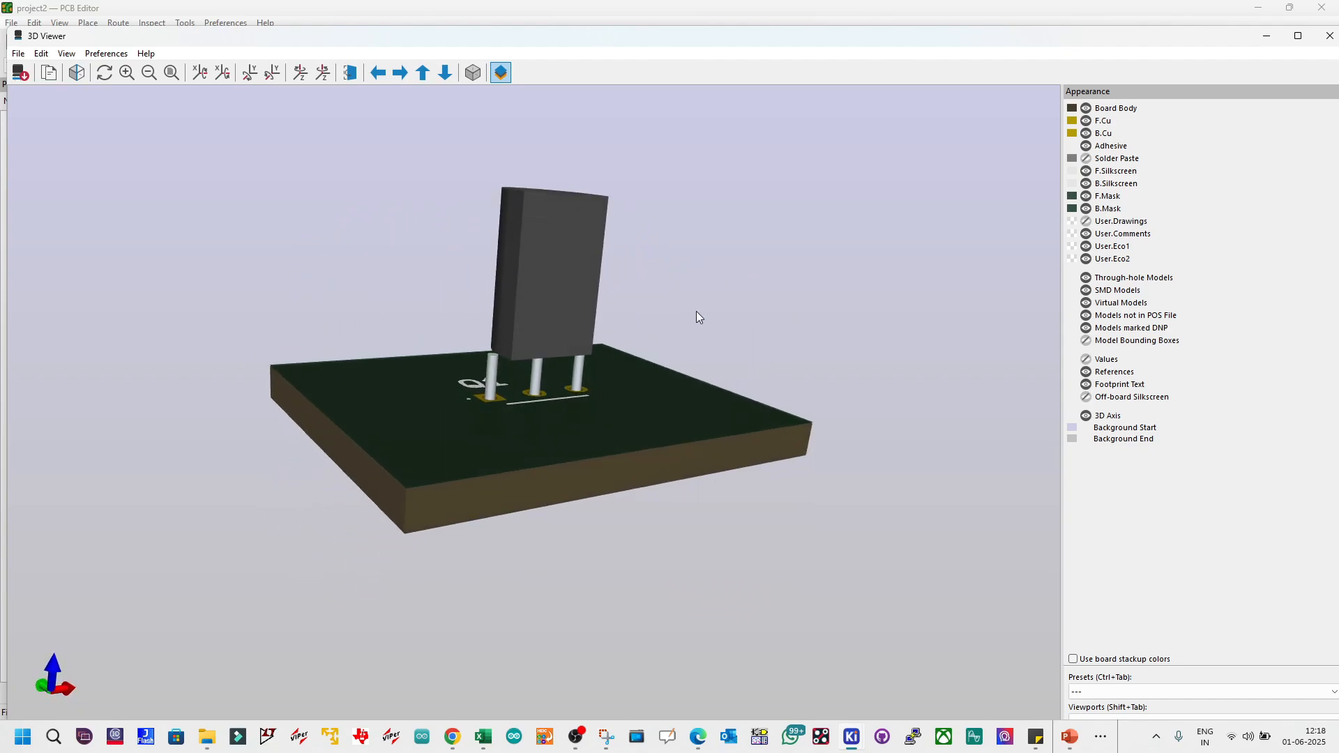
drag(696, 317, 412, 412)
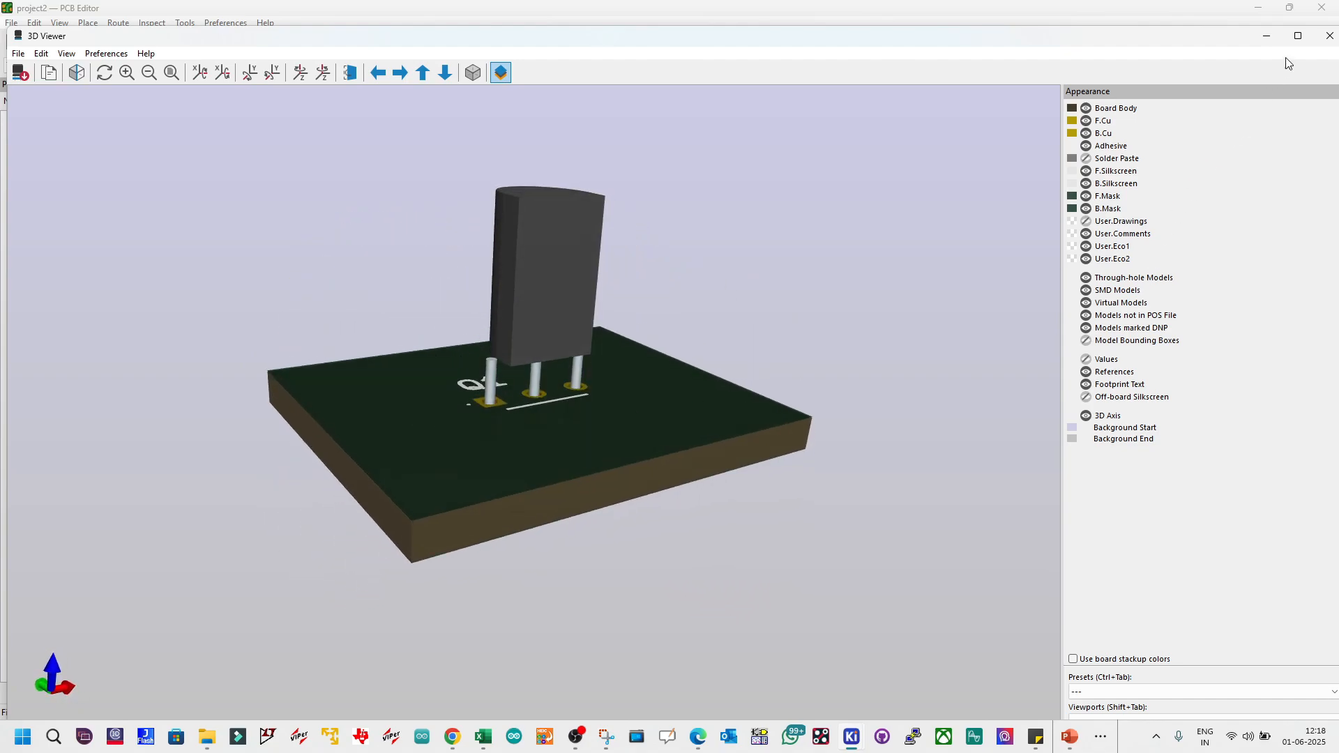
click(1329, 36)
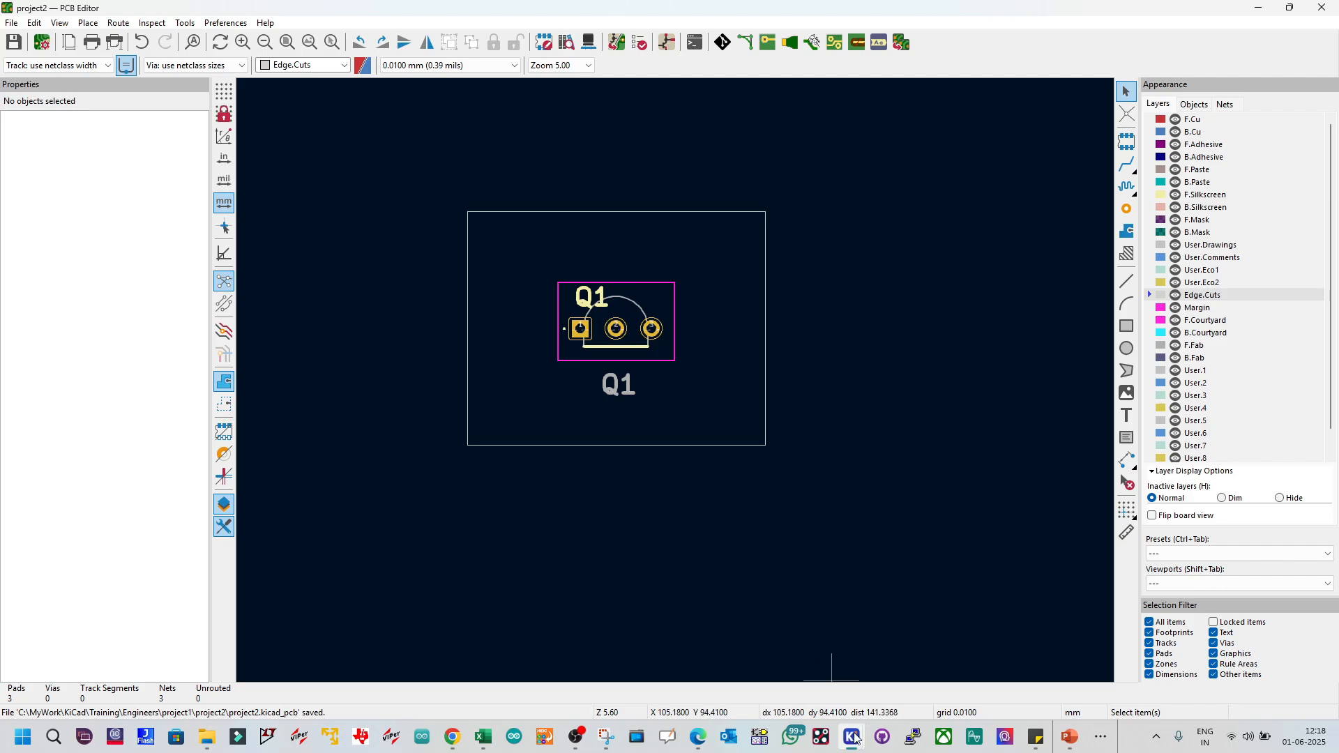
Step: Review project2's schematic, inspect the BC547C symbol in the custom_bjt library in the Symbol Editor, and return to the schematic
mouse_move(852, 737)
mouse_move(844, 678)
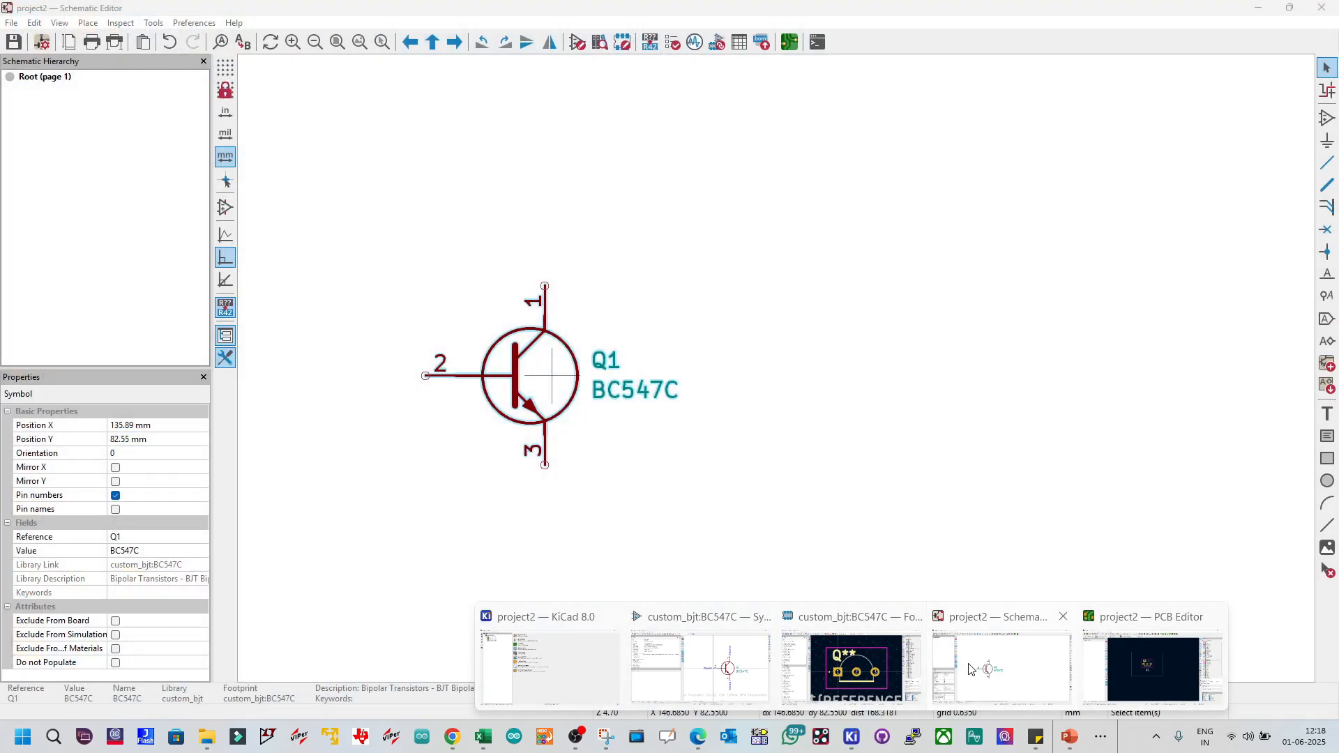
click(973, 671)
click(871, 493)
scroll(574, 375, down, 3)
scroll(776, 368, up, 2)
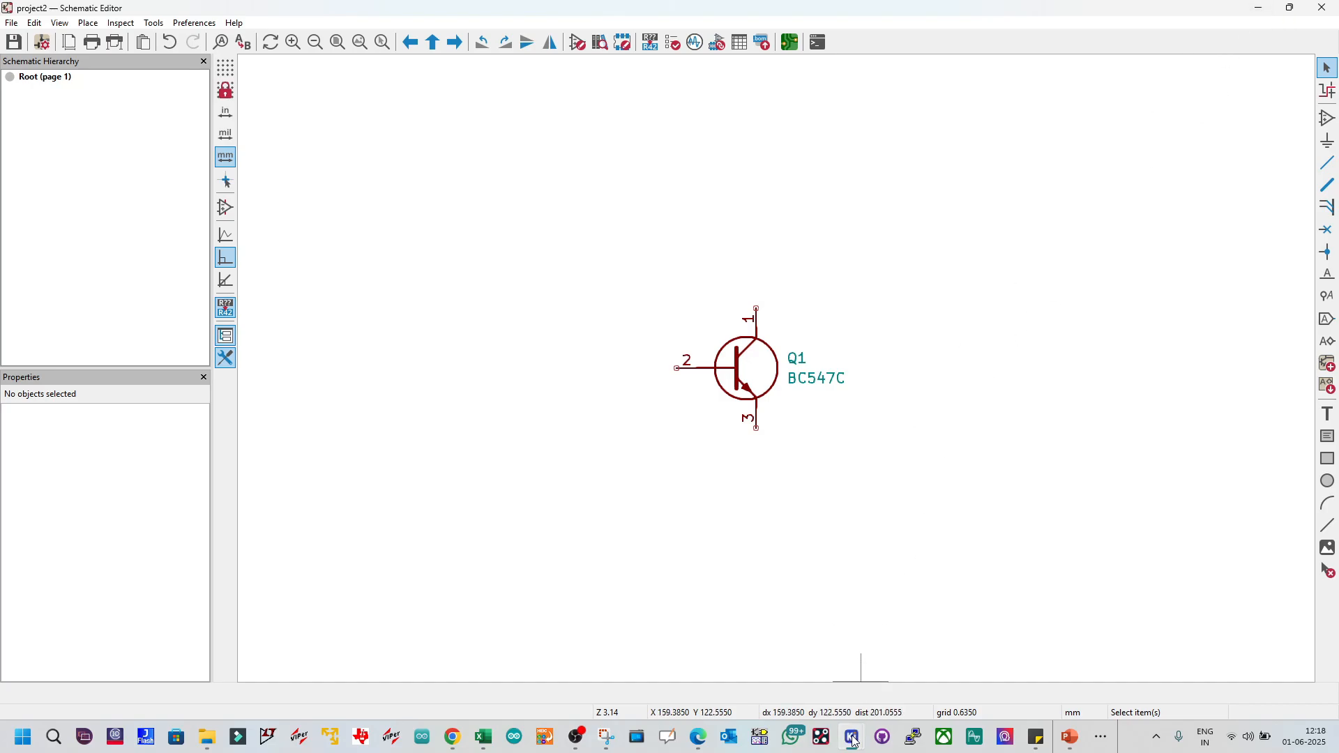
click(701, 666)
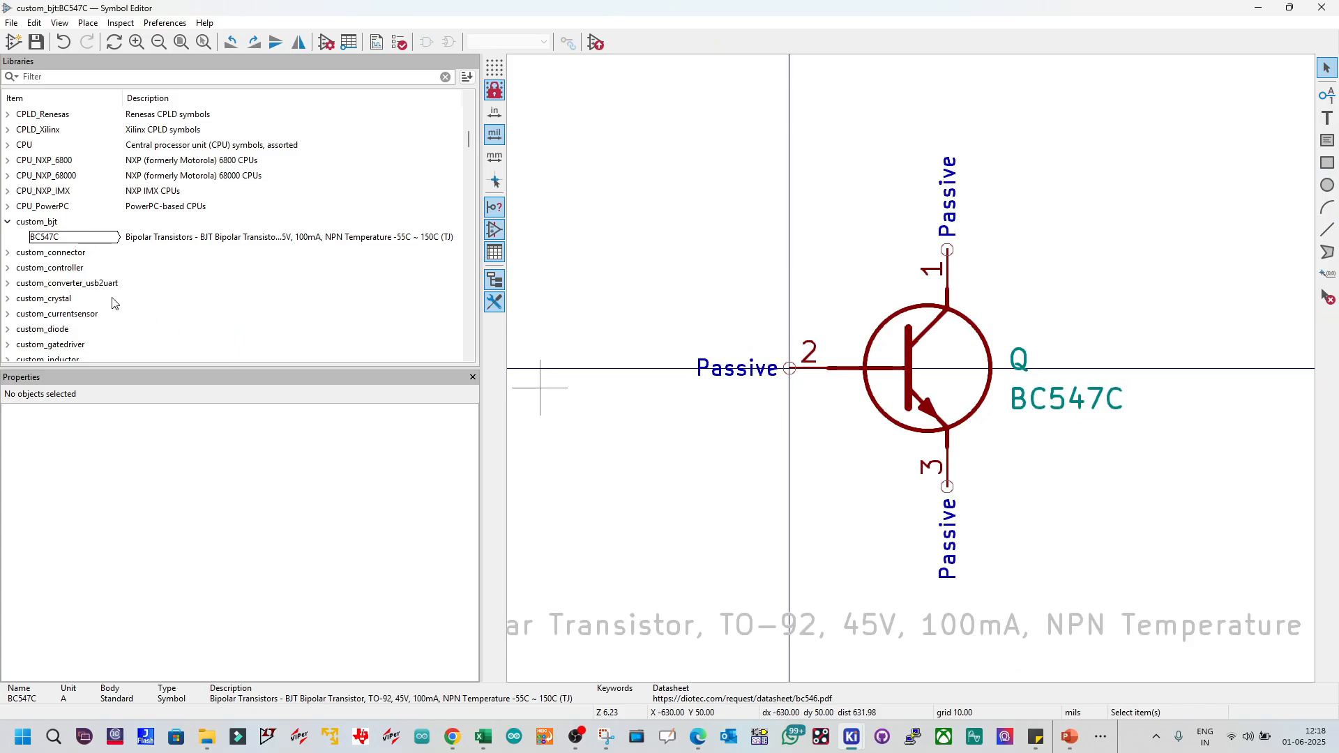
click(57, 240)
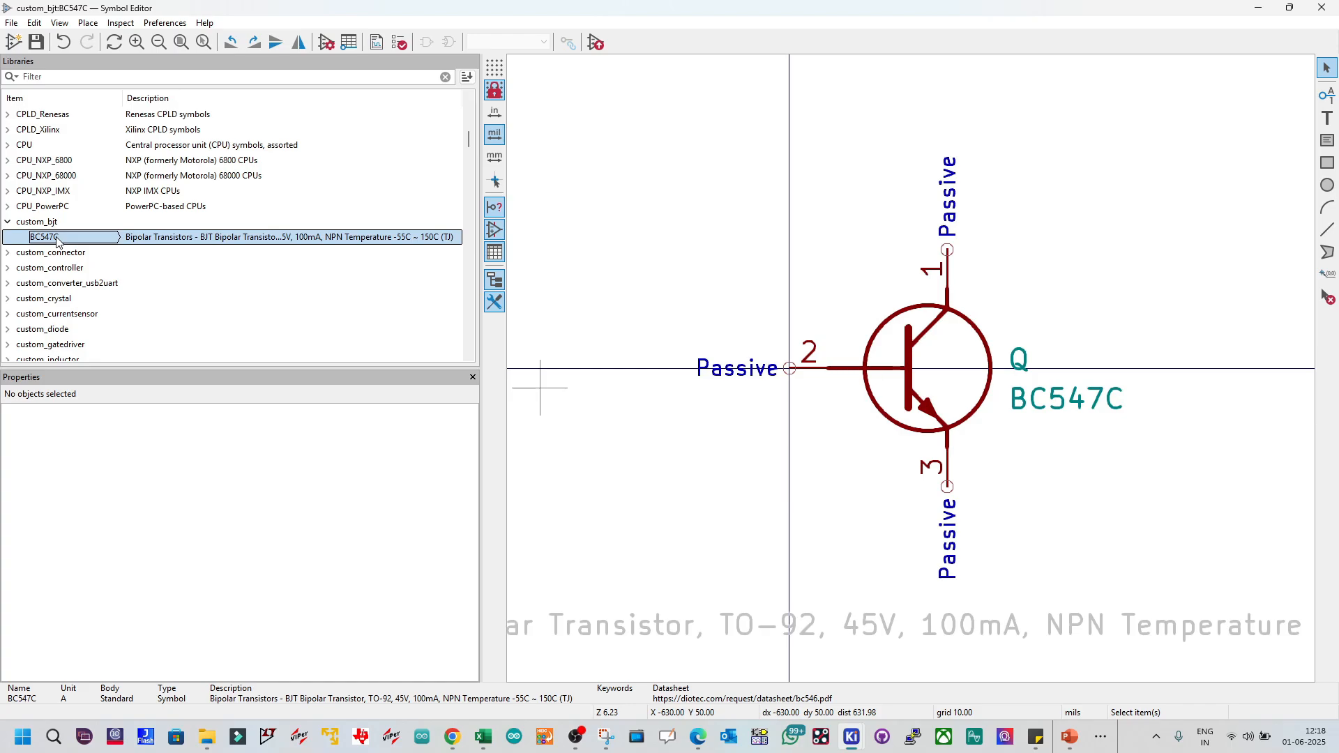
double_click(56, 241)
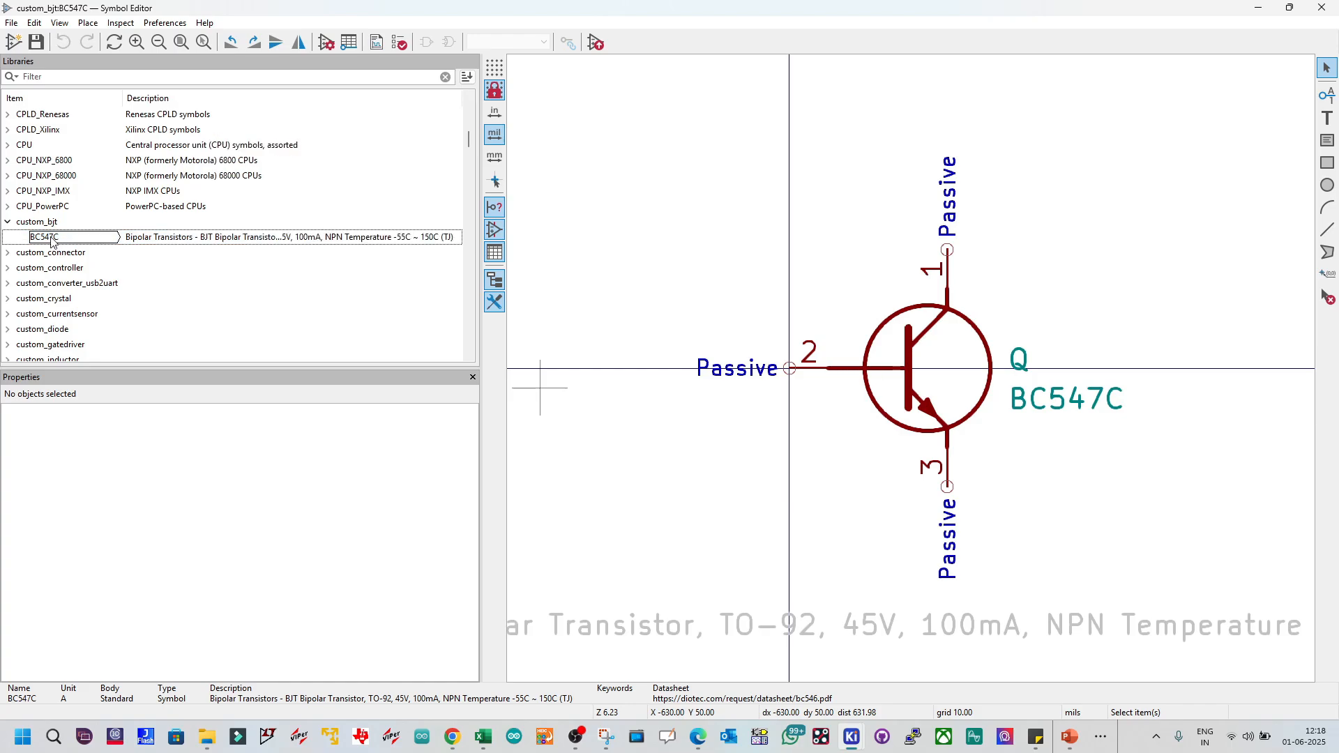
click(50, 241)
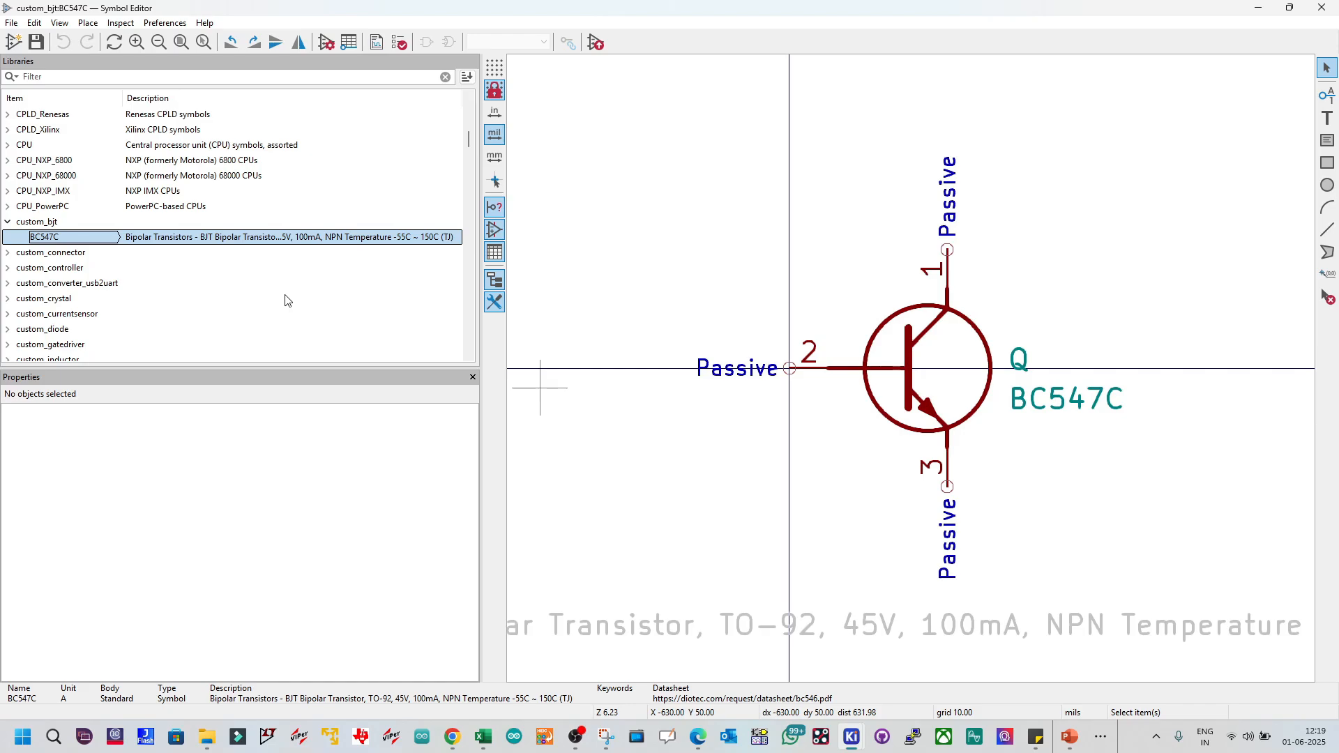
click(1256, 8)
Step: Move transistor Q1 down and slightly to the left on the schematic sheet
scroll(780, 374, down, 2)
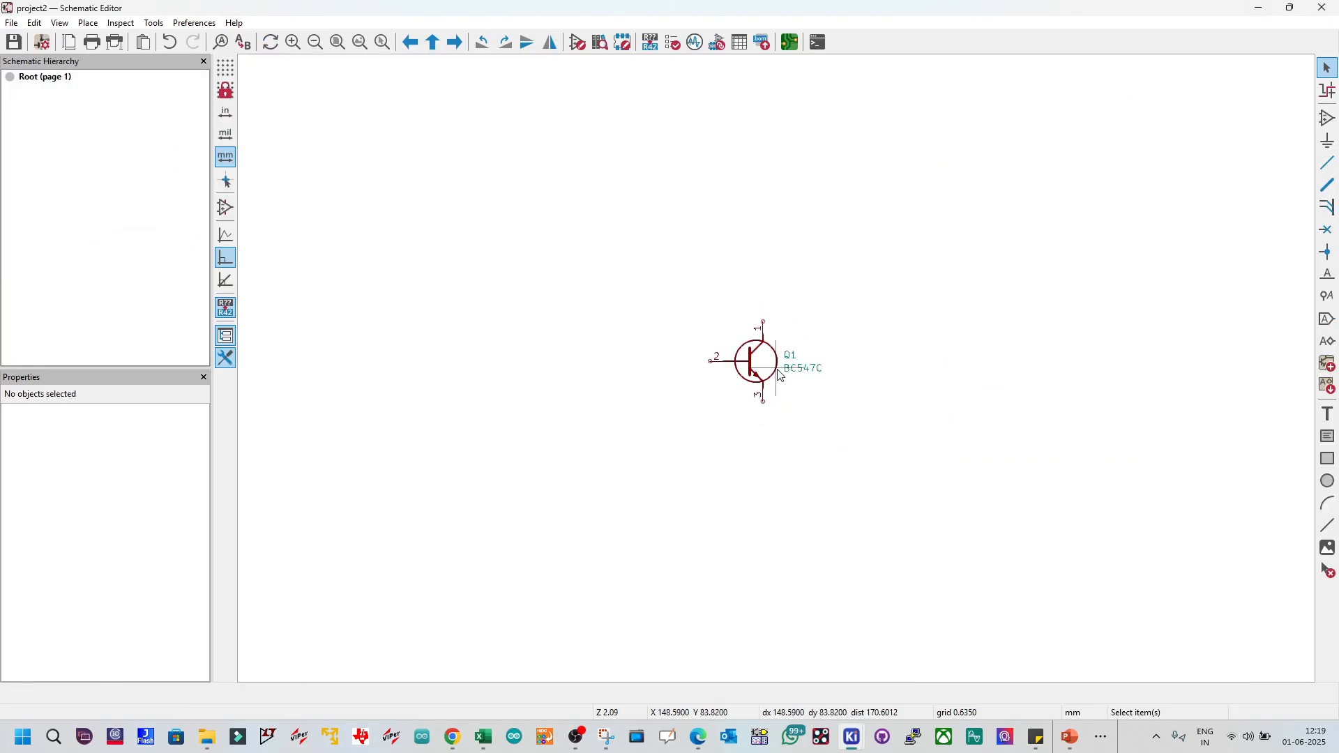
scroll(779, 375, down, 2)
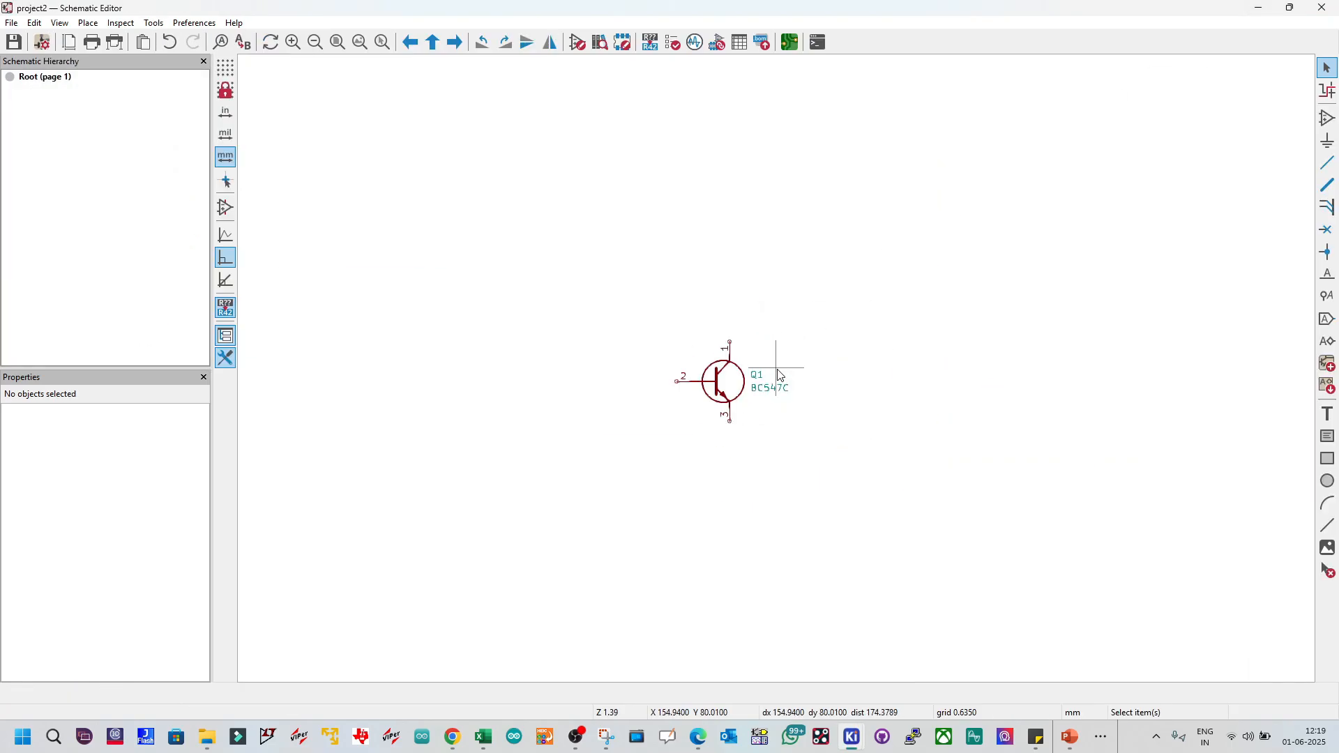
click(741, 380)
drag(739, 375, 725, 431)
click(786, 406)
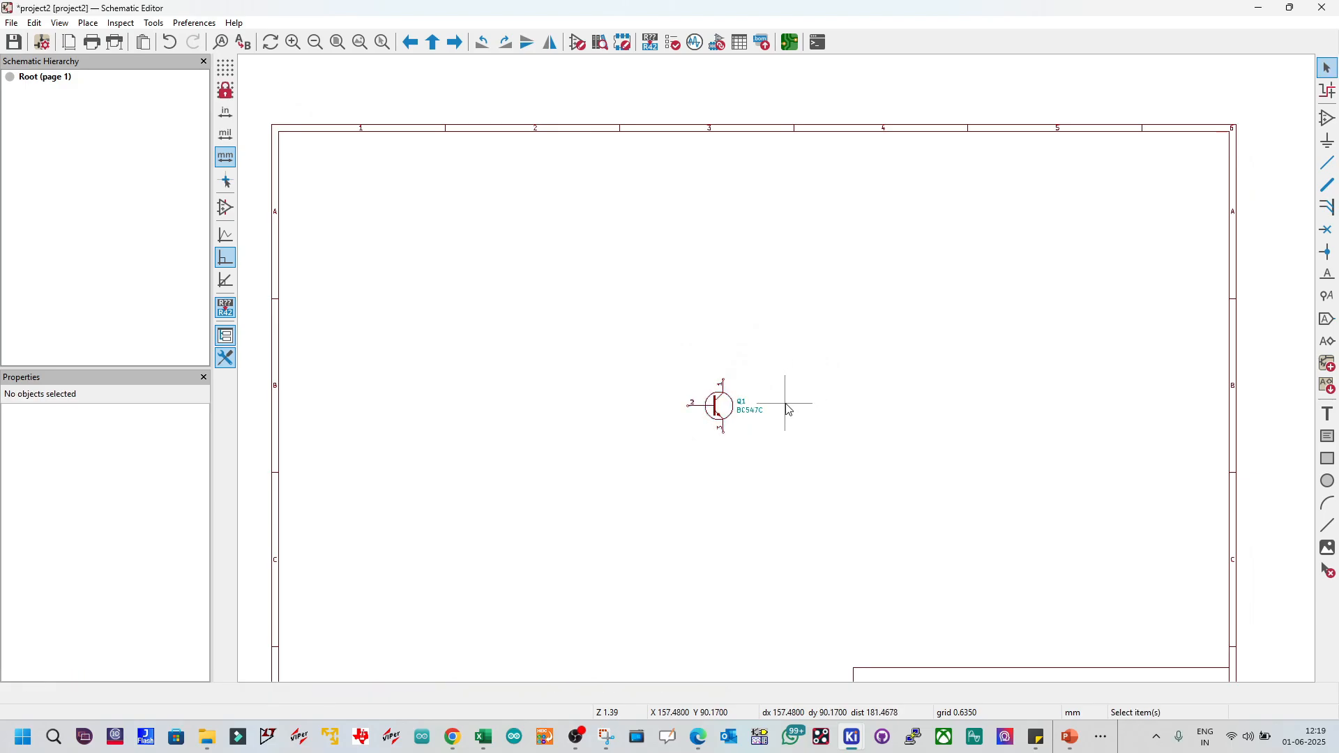
scroll(727, 413, up, 1)
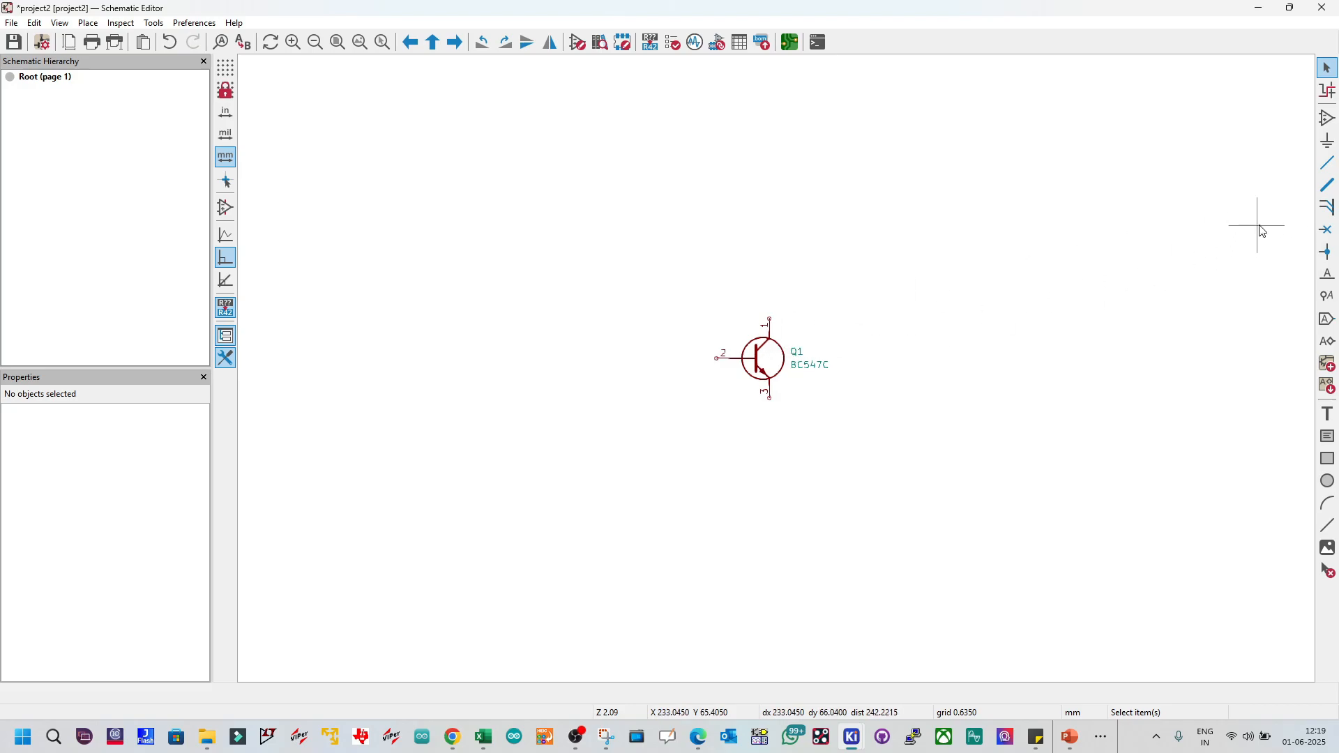
Step: Add the resistor symbol R from the Device library with footprint R_Axial_Power_L20.0mm_W6.4mm_P22.40mm selected for it
click(1328, 118)
click(746, 300)
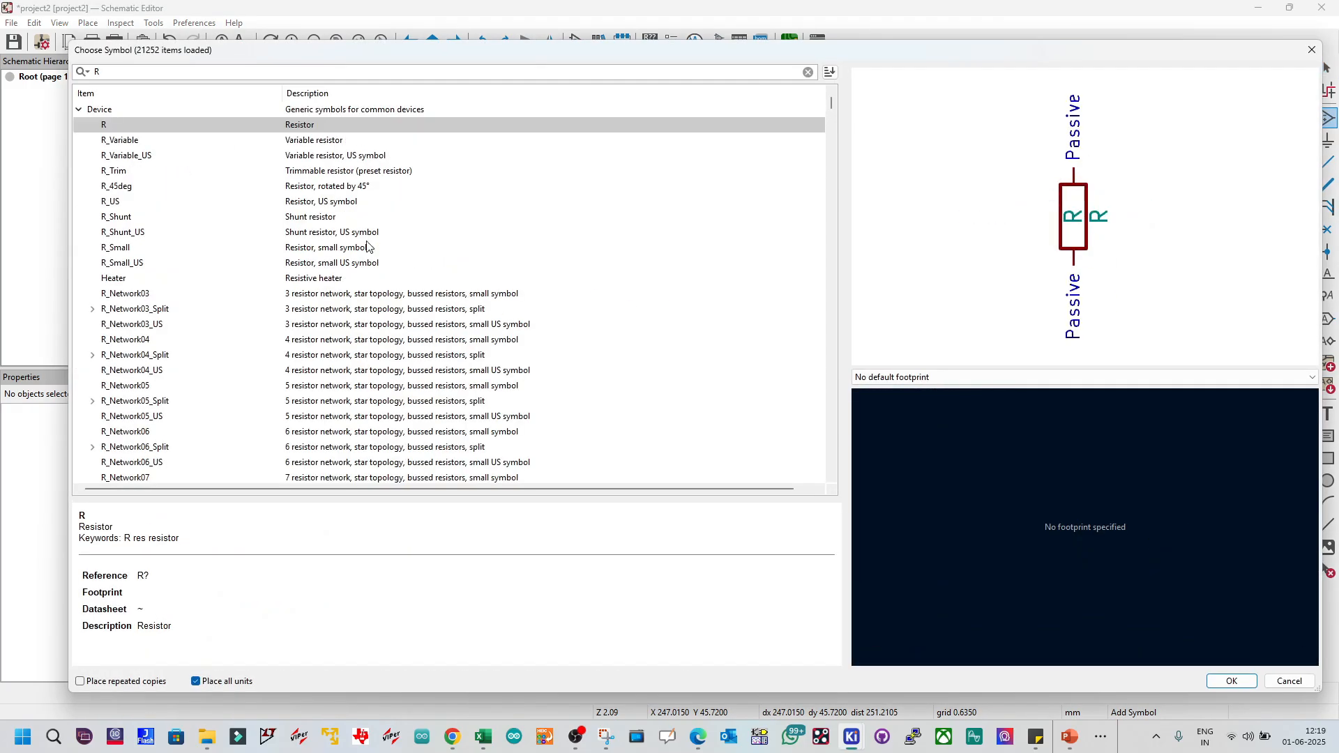
click(951, 377)
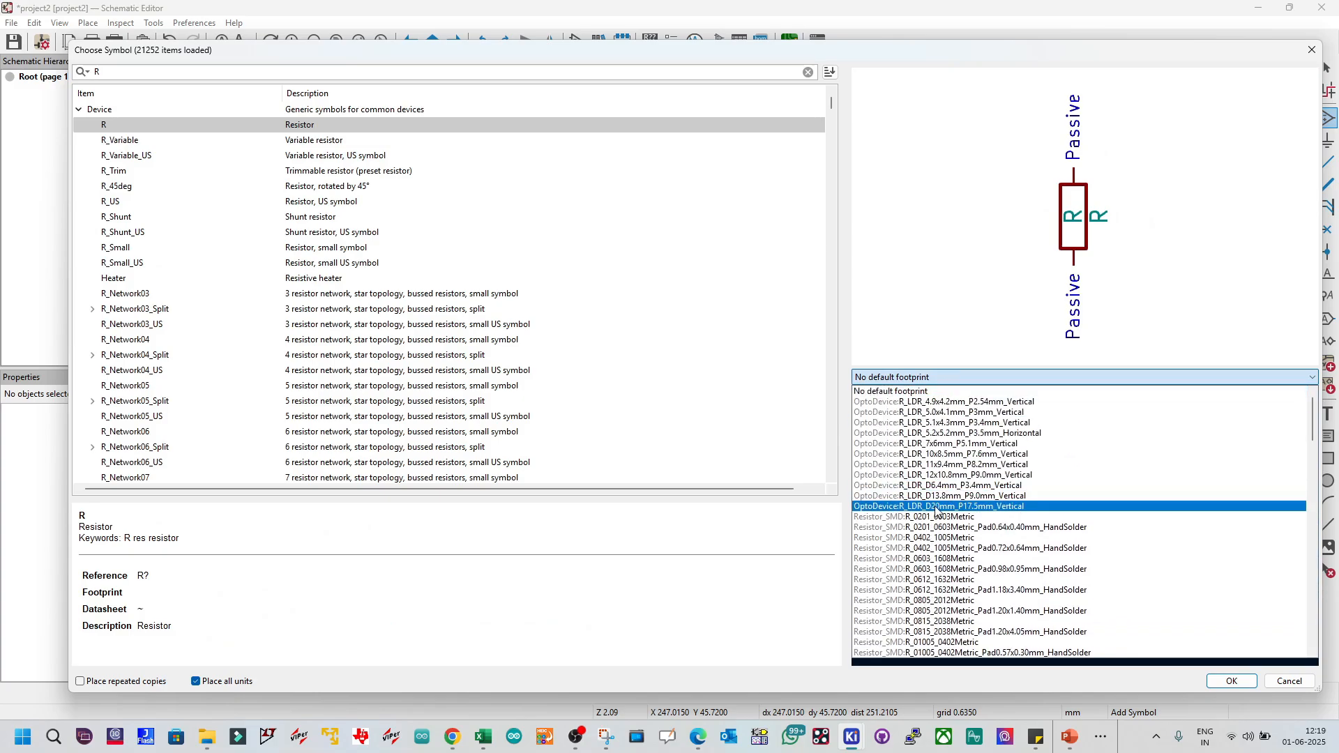
scroll(936, 511, down, 11)
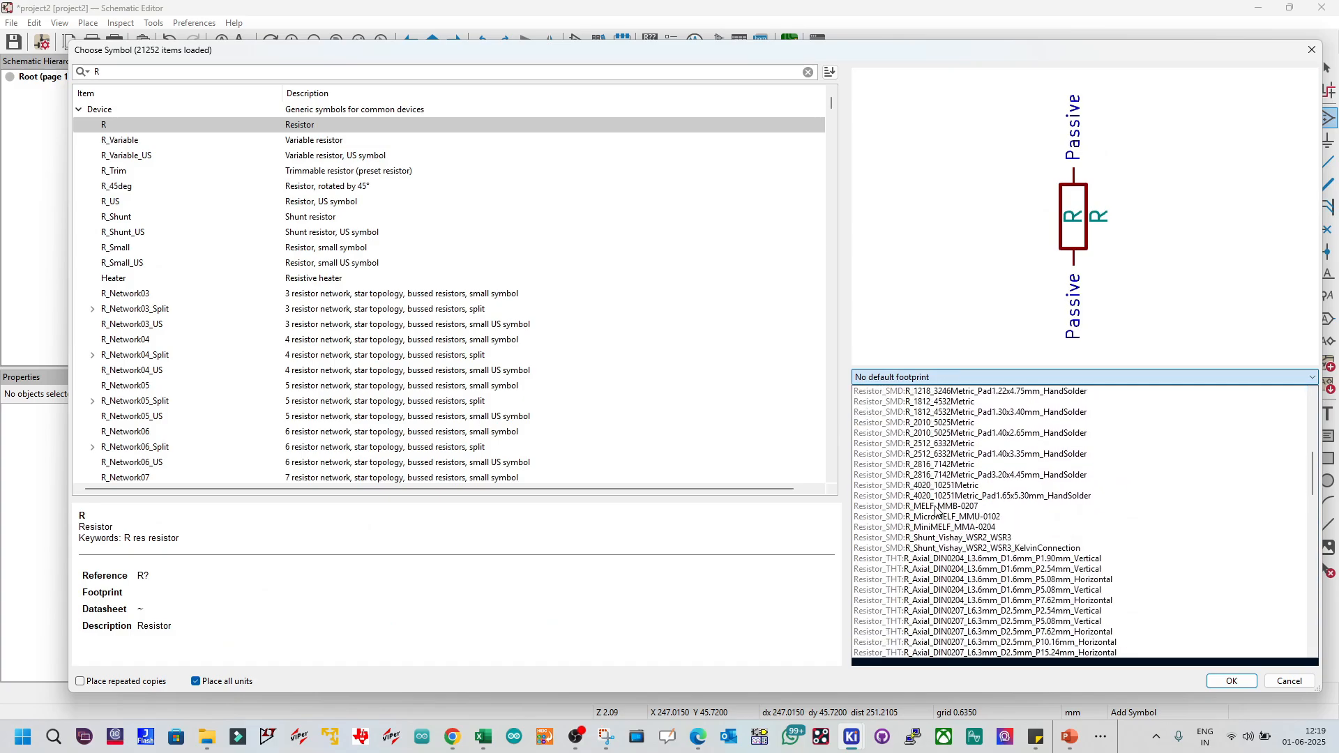
scroll(937, 511, down, 20)
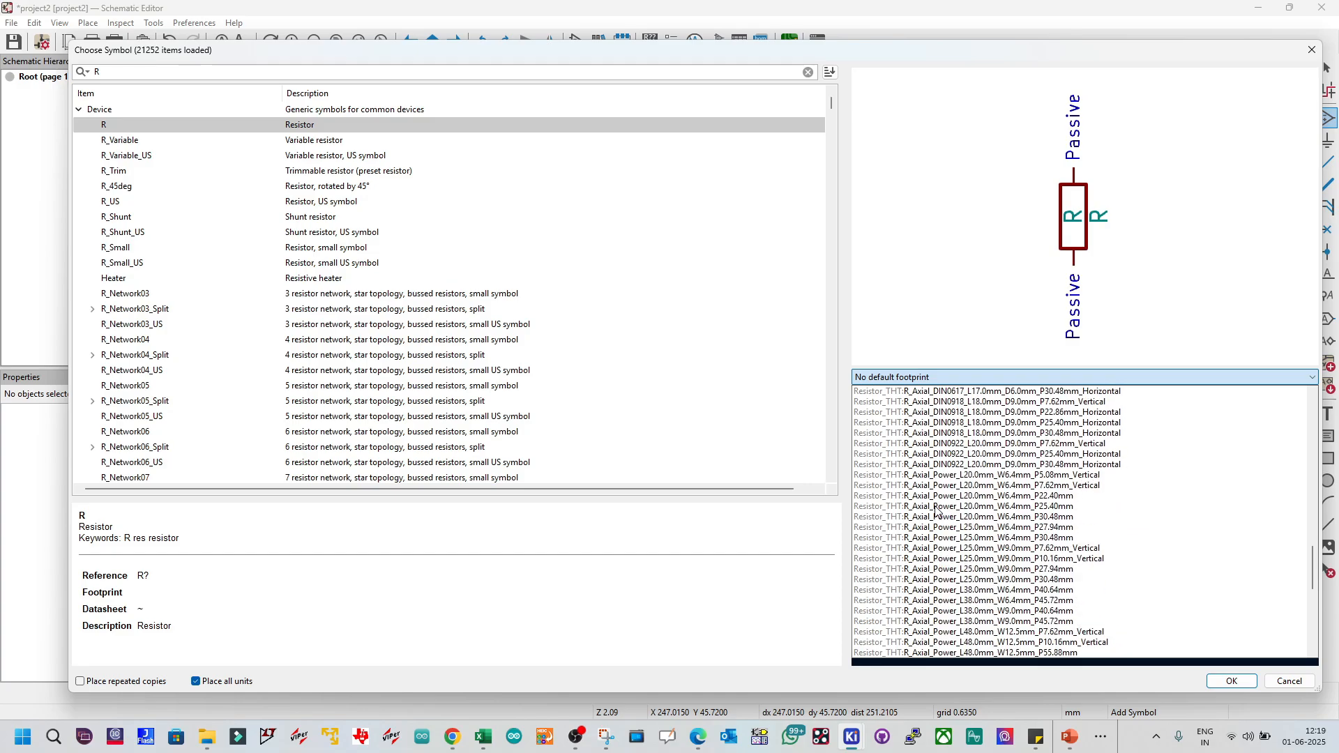
scroll(937, 512, down, 1)
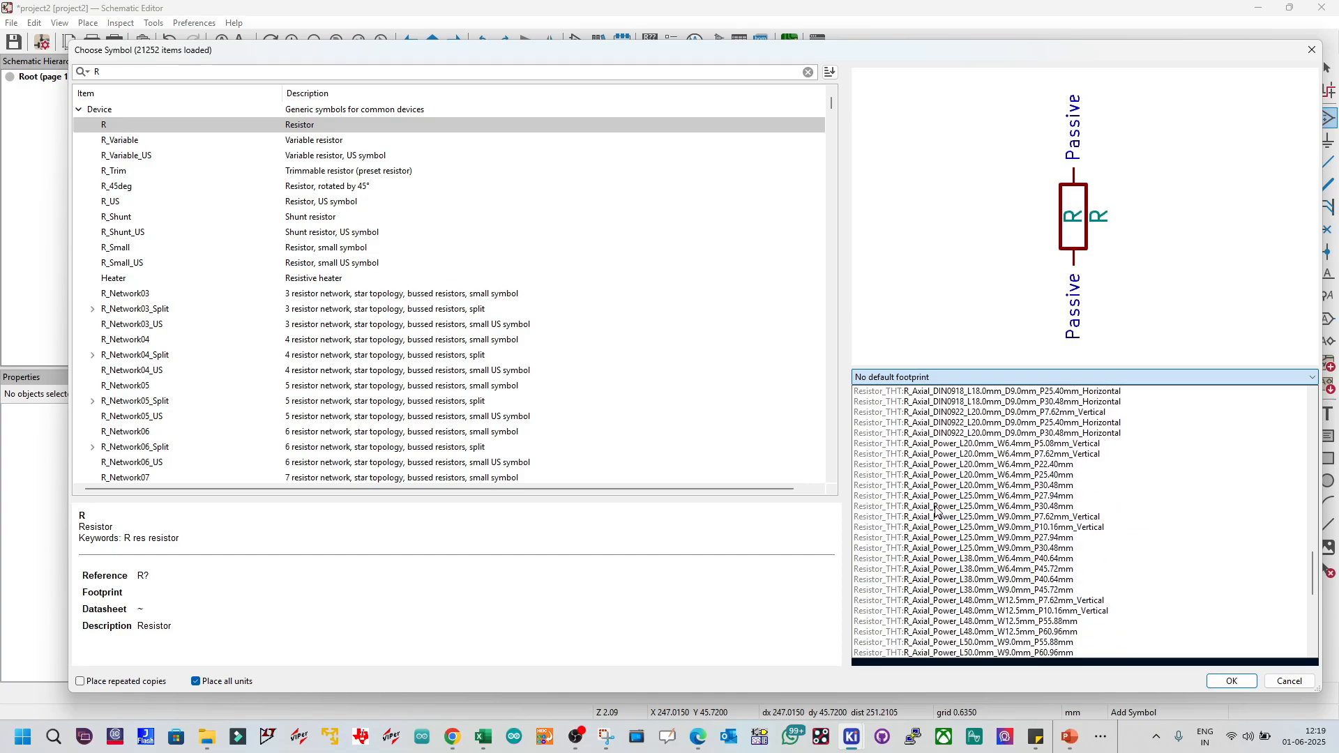
click(960, 465)
Step: Change the resistor's footprint choice to R_Axial_DIN0918_L18.0mm_D9.0mm_P30.48mm_Horizontal
click(989, 378)
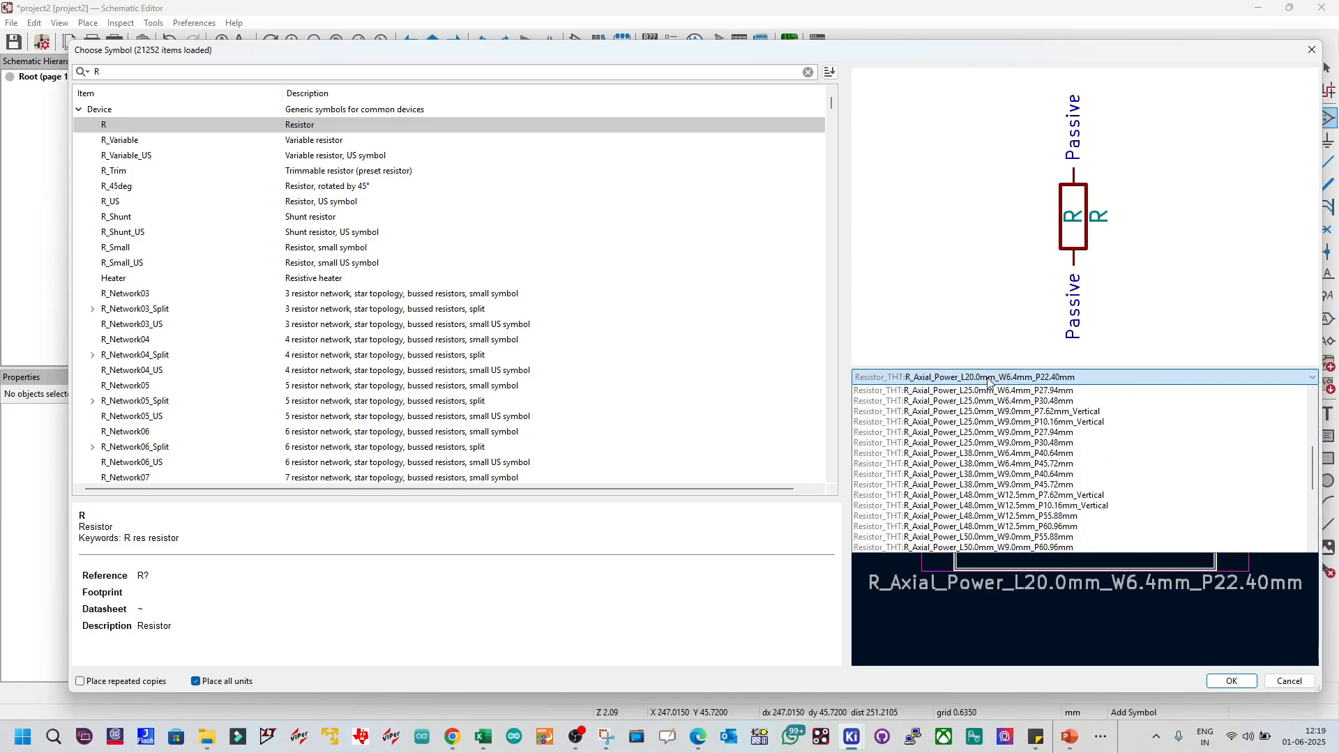
click(989, 377)
click(988, 378)
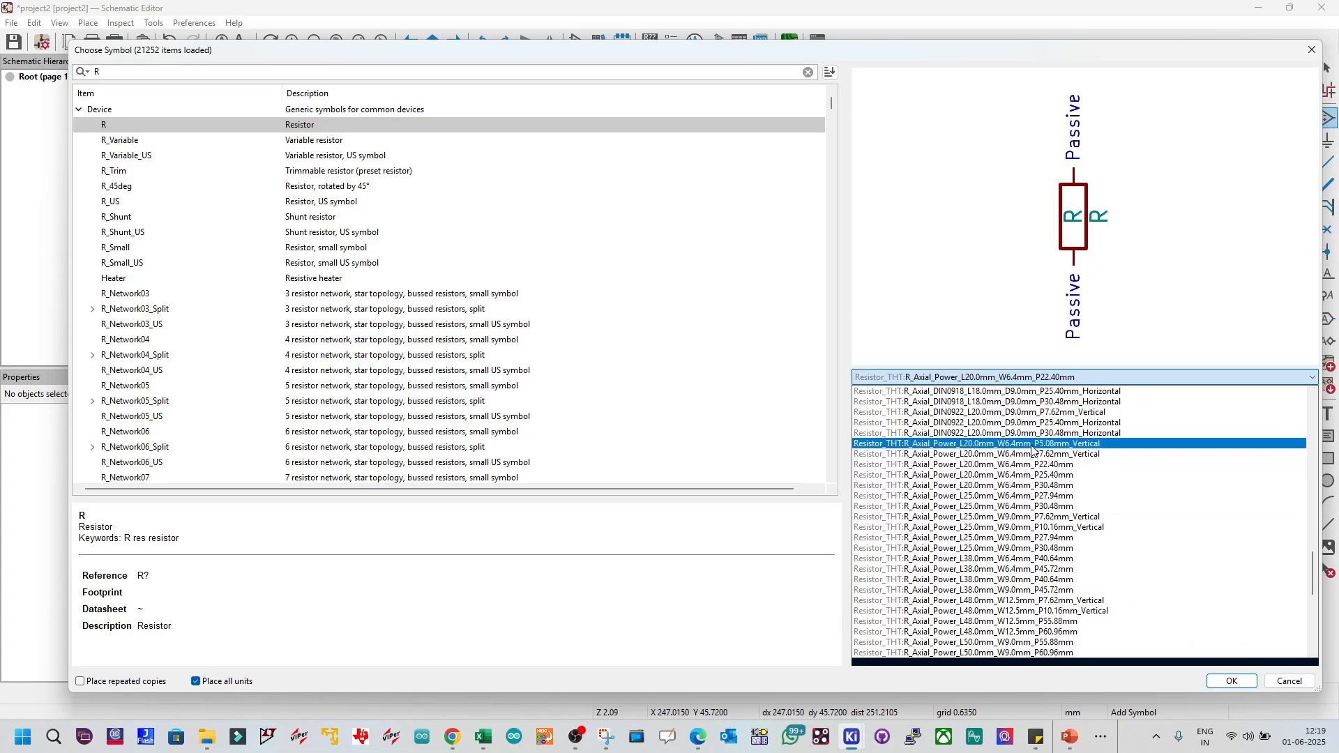
scroll(1025, 476, up, 1)
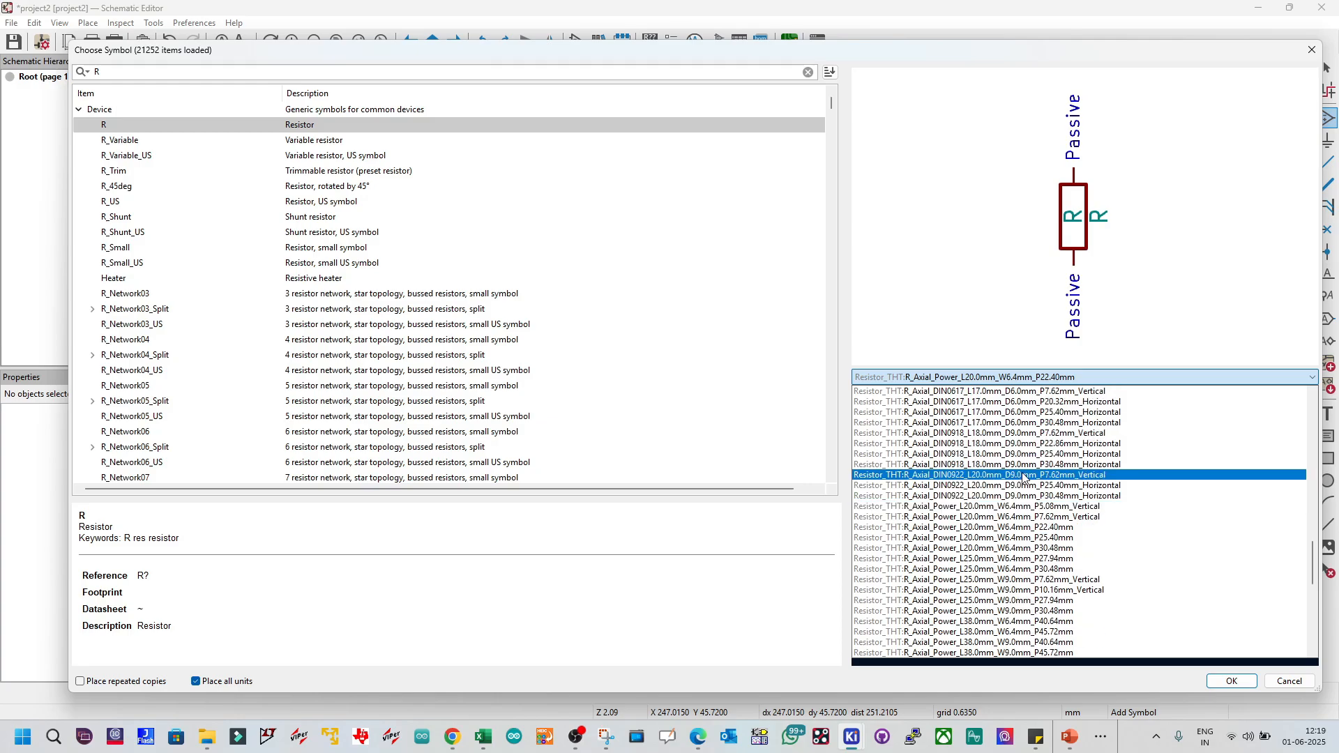
click(1026, 464)
Step: Change the resistor's footprint choice to the smaller R_Axial_DIN0204_L3.6mm_D1.6mm_P5.08mm_Horizontal
click(1028, 380)
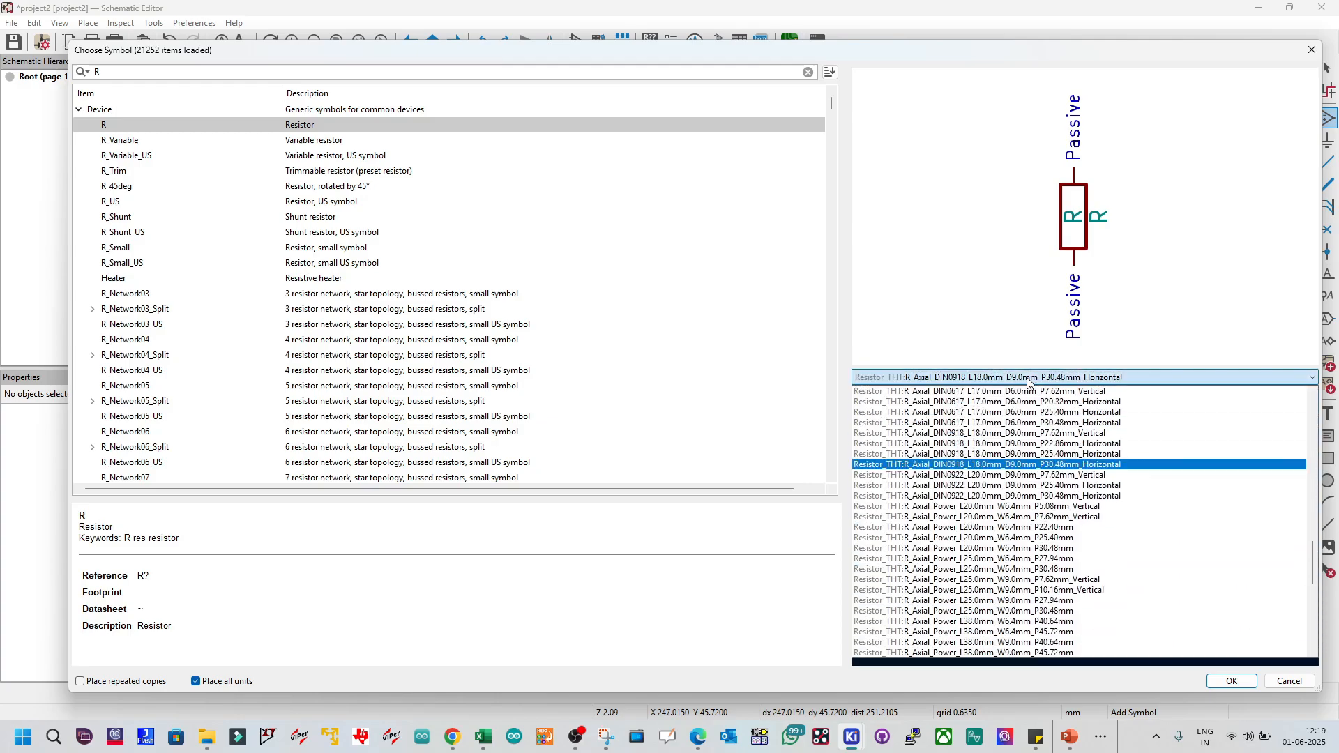
scroll(1017, 457, up, 3)
scroll(1017, 457, up, 4)
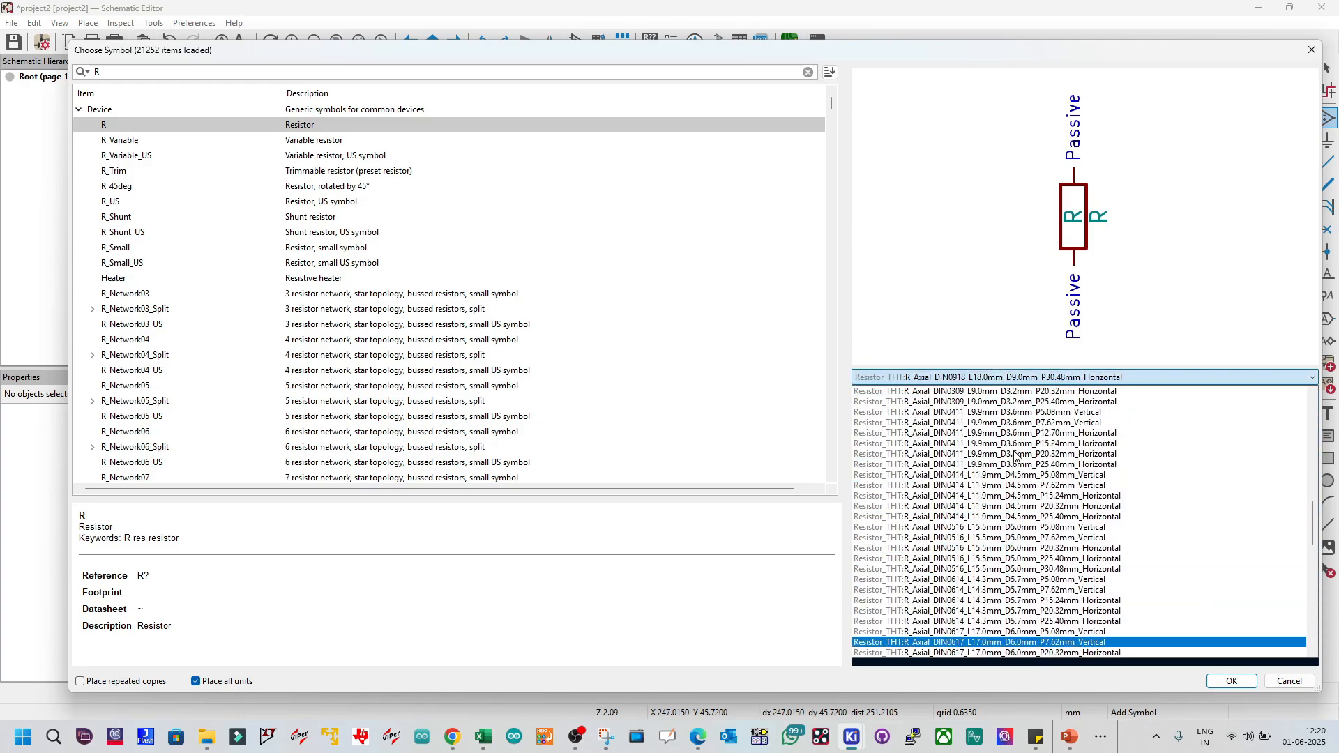
scroll(1017, 457, up, 3)
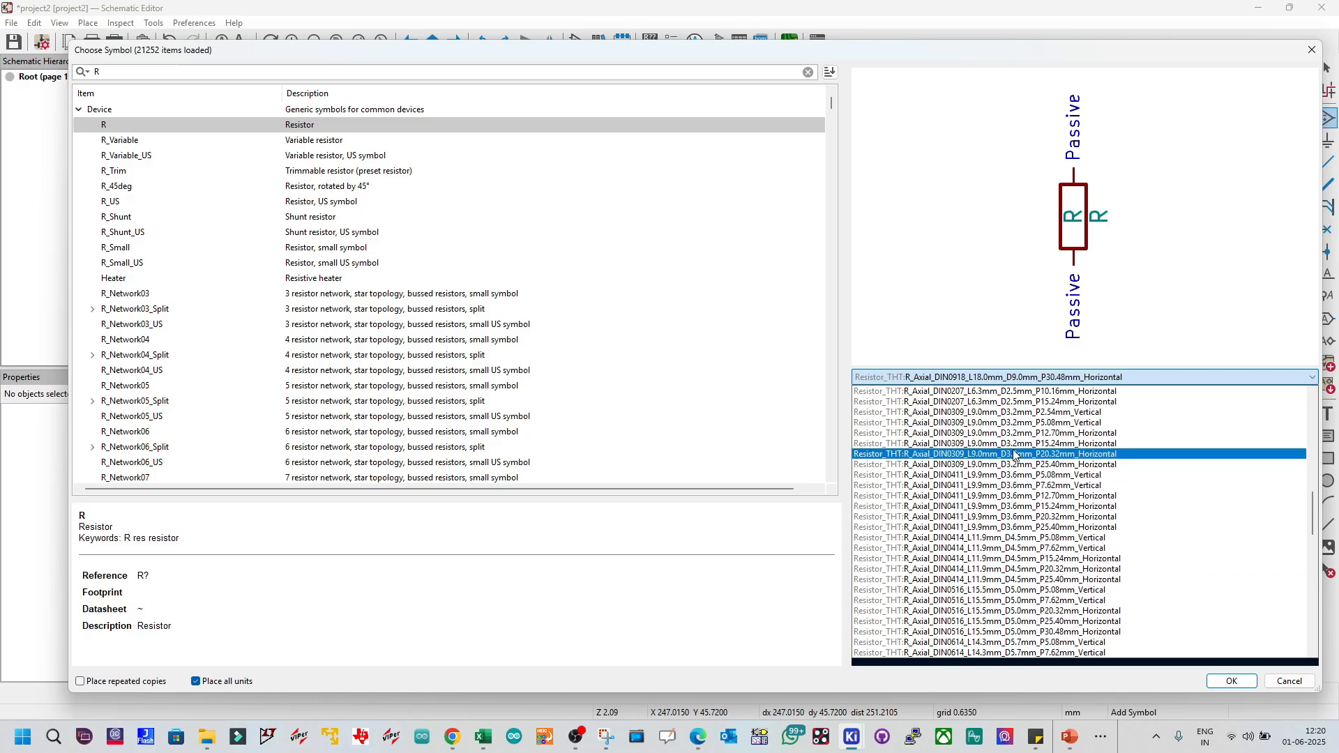
scroll(1017, 456, up, 2)
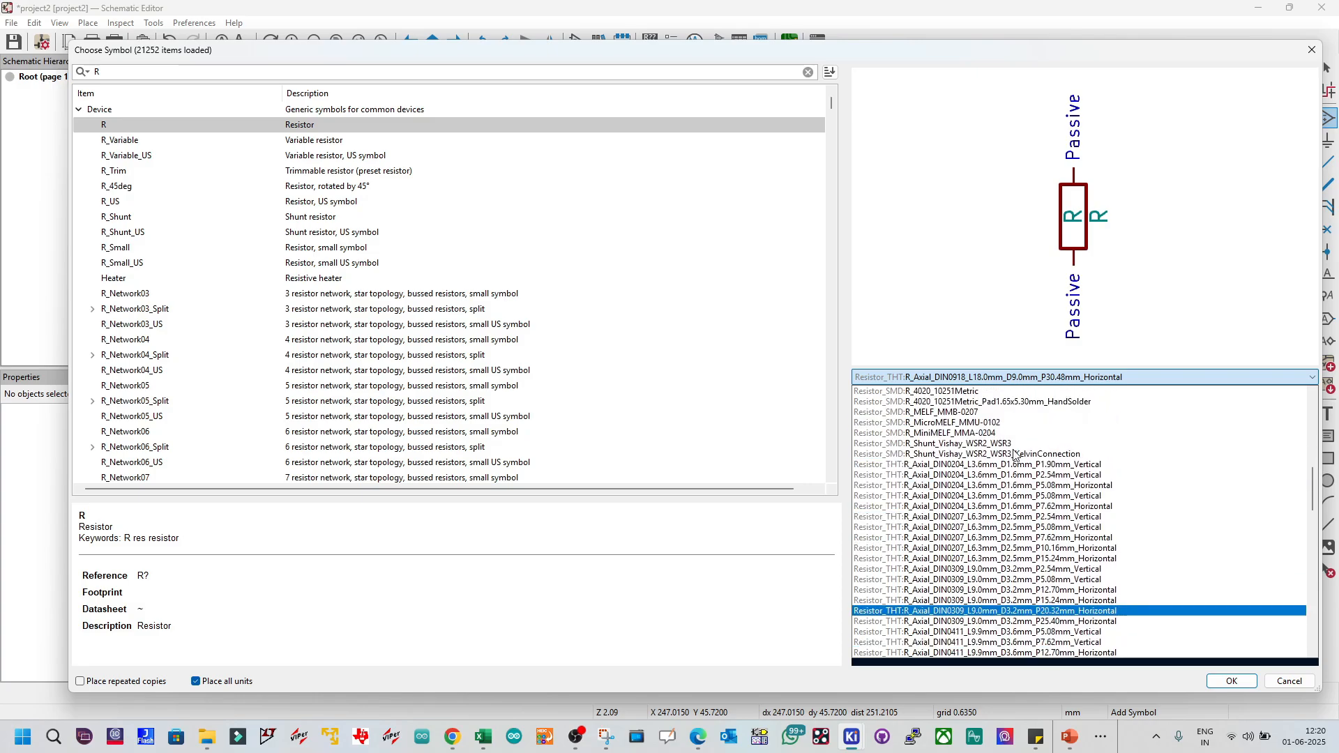
click(1019, 486)
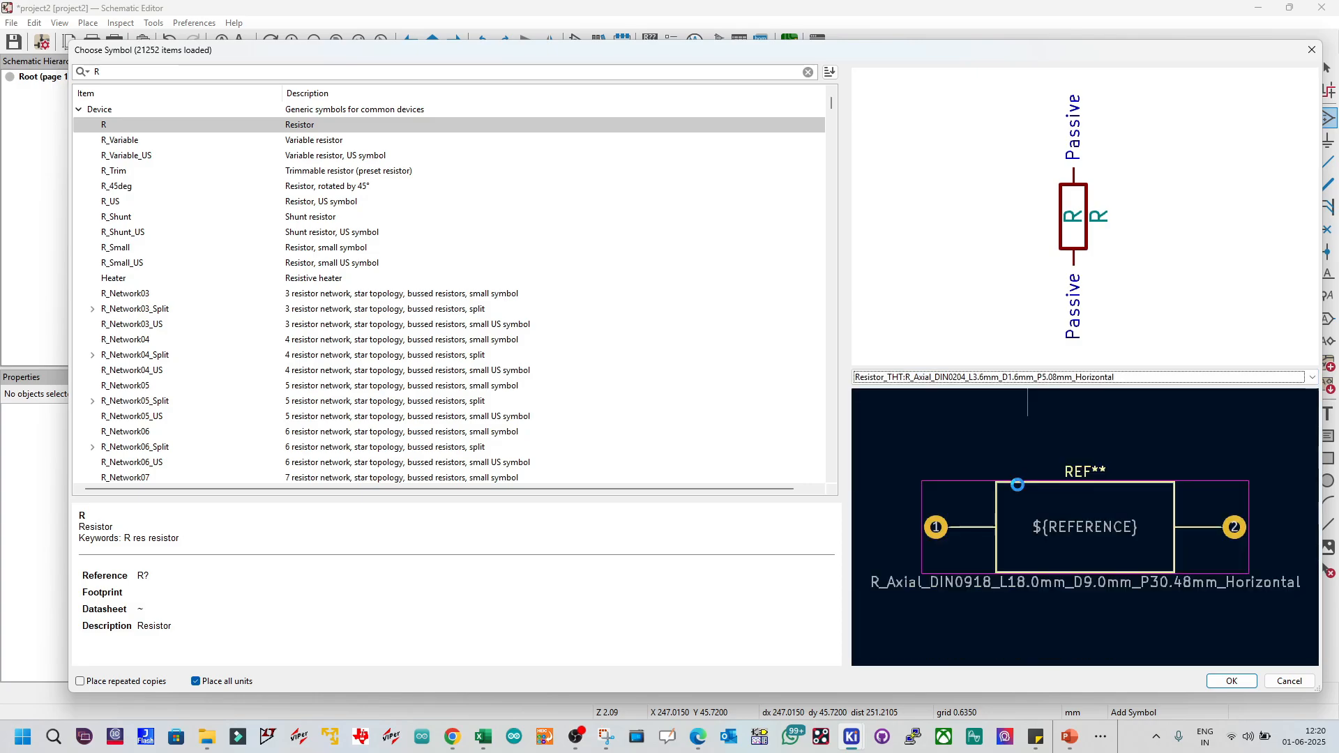
Step: Select footprint R_Axial_DIN0207_L6.3mm_D2.5mm_P10.16mm_Horizontal for the resistor and place it directly above Q1's pin 1
click(1023, 380)
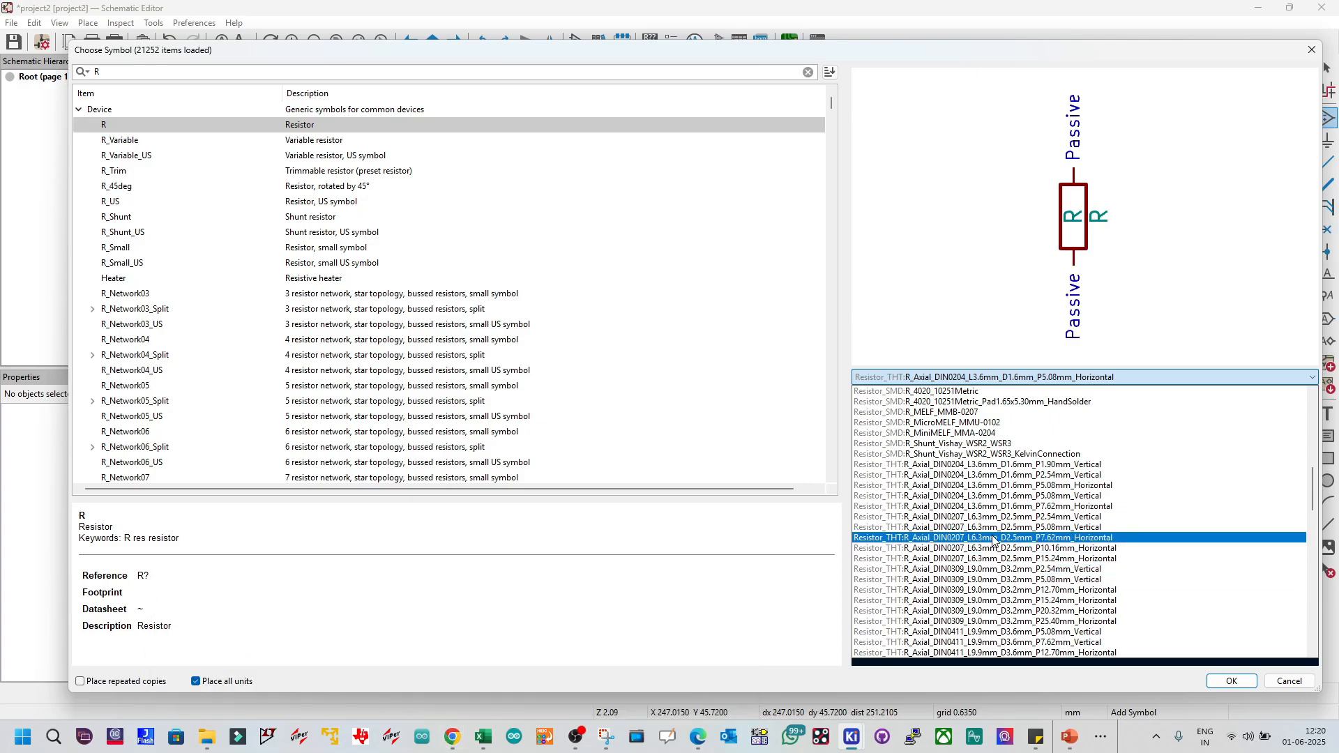
click(1064, 549)
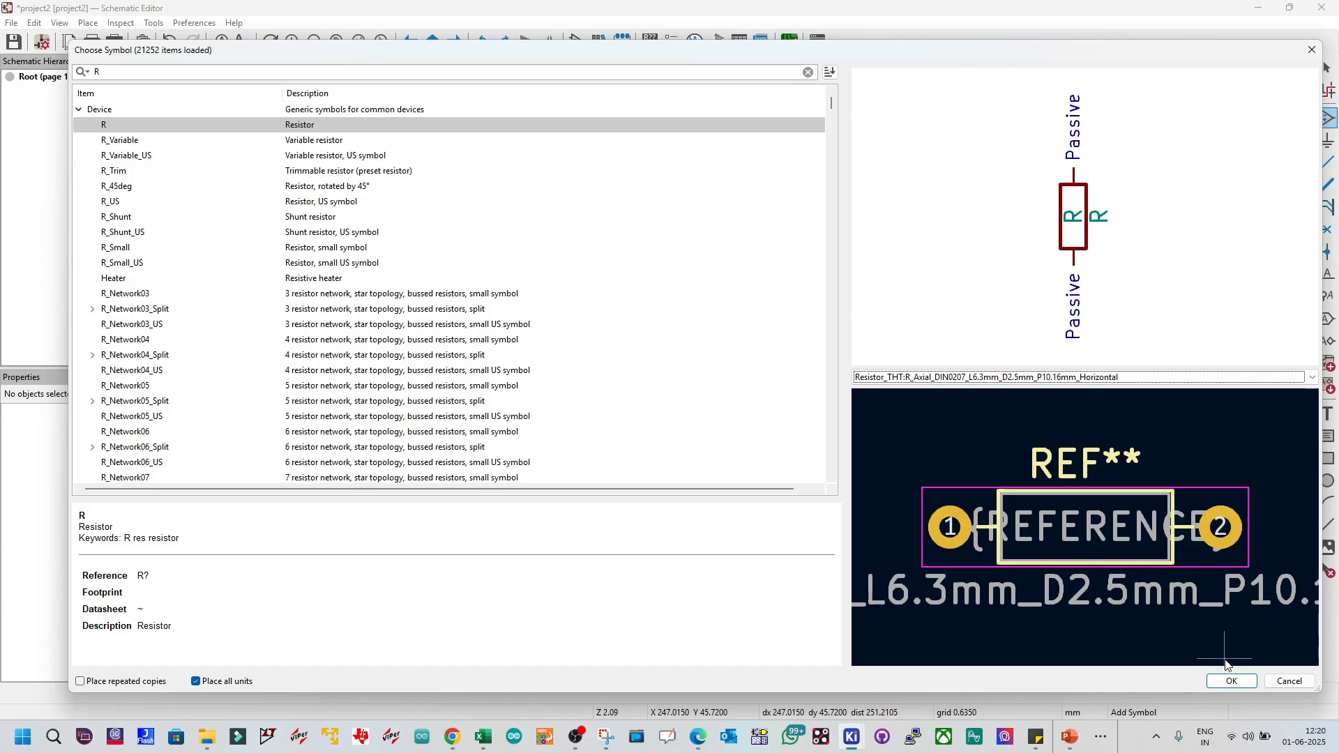
click(1231, 681)
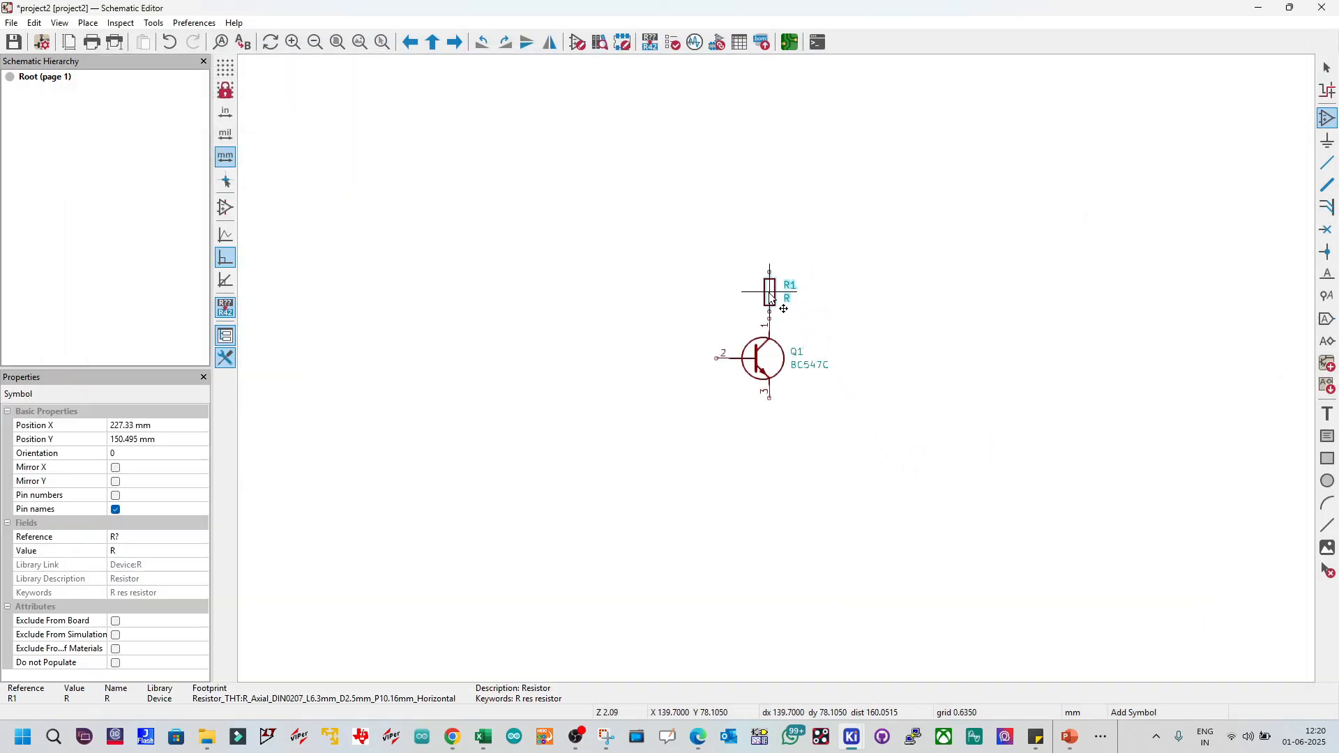
click(770, 298)
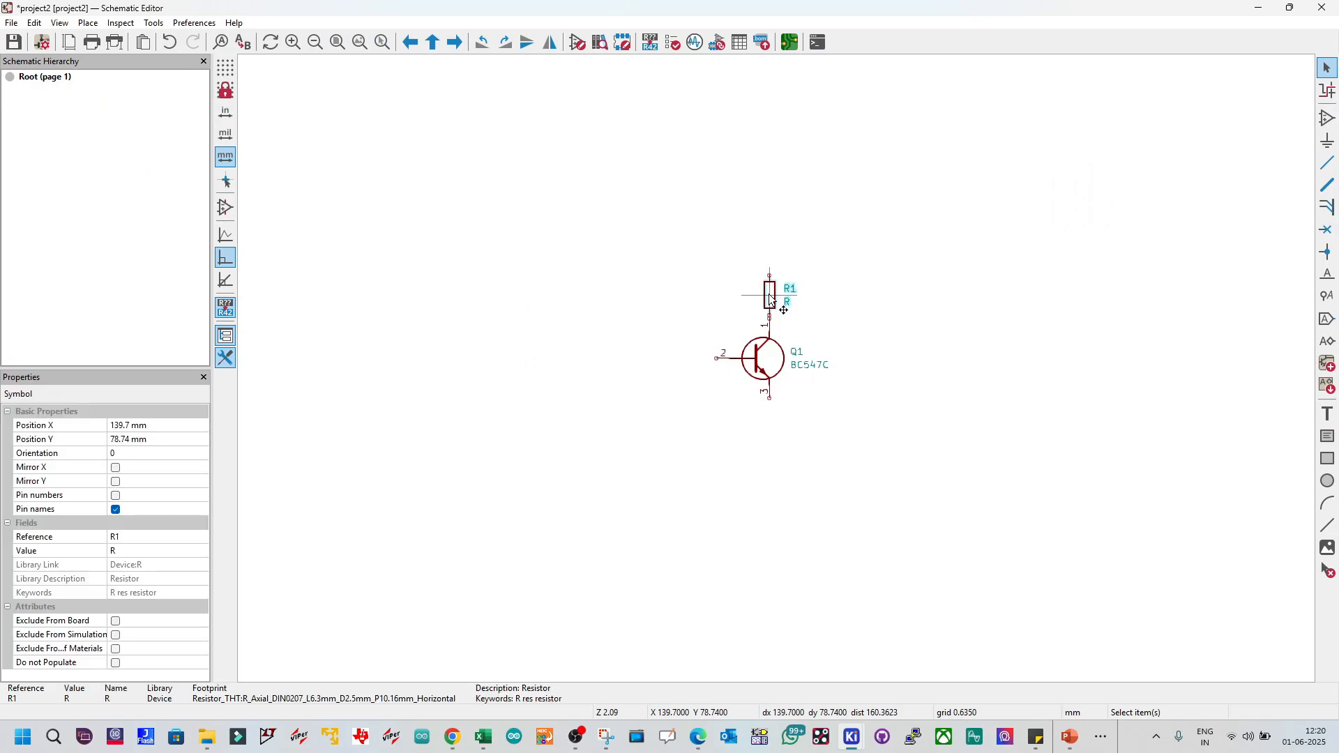
key(Escape)
Step: Wire the lower pin of R1 to Q1's pin 1
scroll(779, 375, up, 2)
scroll(779, 375, up, 2)
key(w)
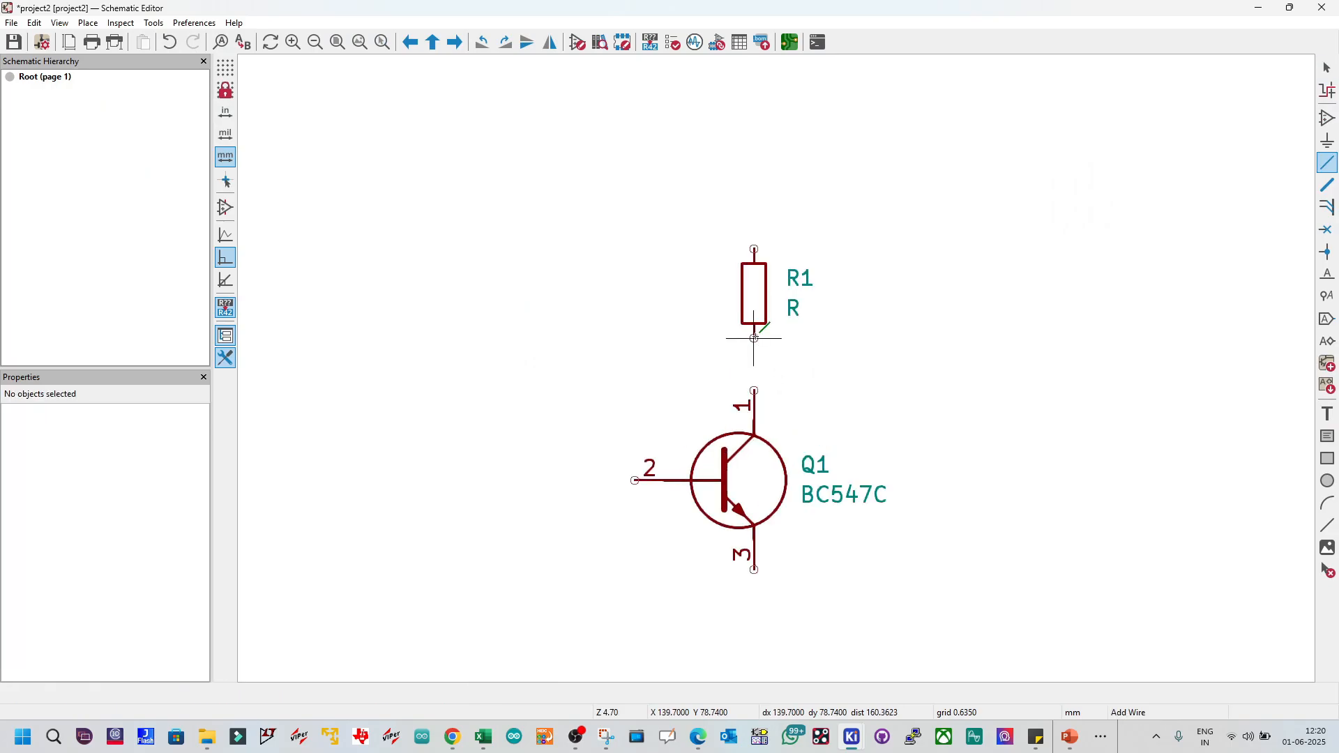
click(754, 337)
click(754, 392)
key(Escape)
Step: Duplicate R1, rotate the copy to horizontal and place it to the left of Q1, in line with pin 2
click(757, 292)
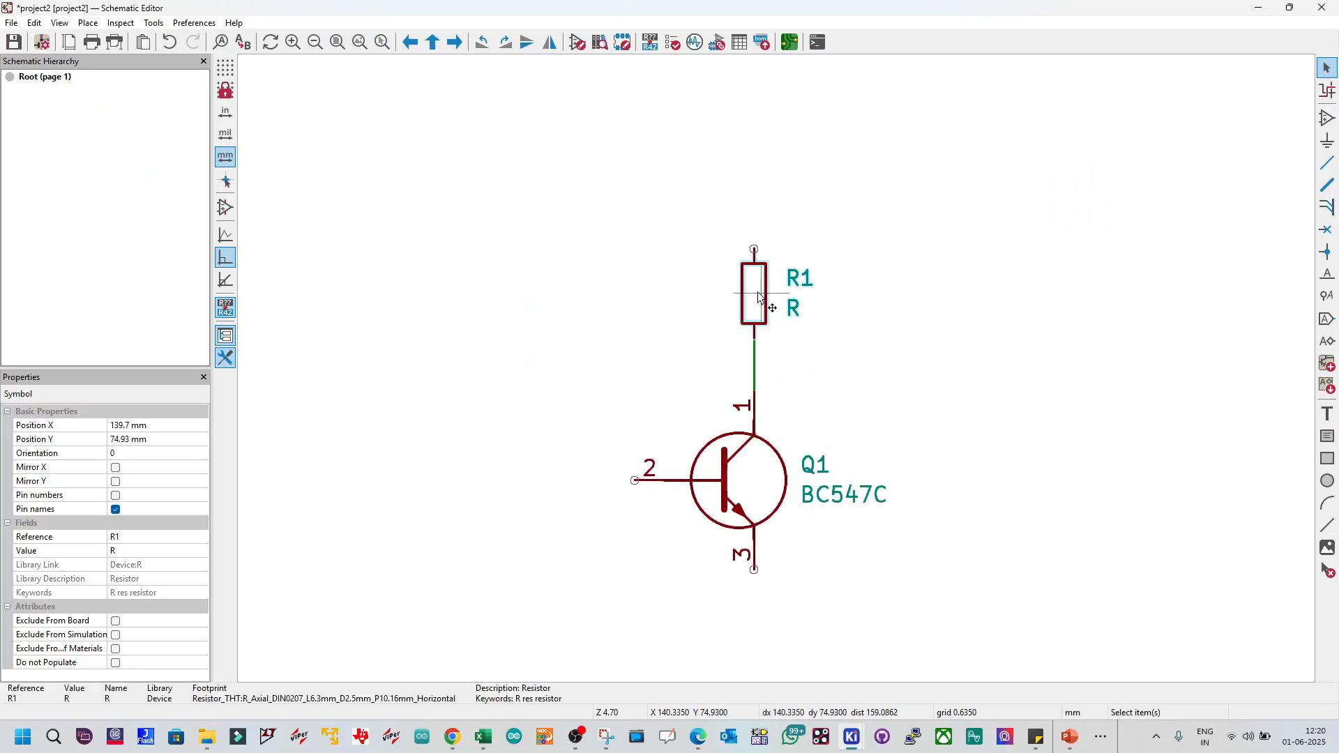
scroll(767, 335, down, 2)
scroll(777, 369, up, 1)
key(ctrl+d)
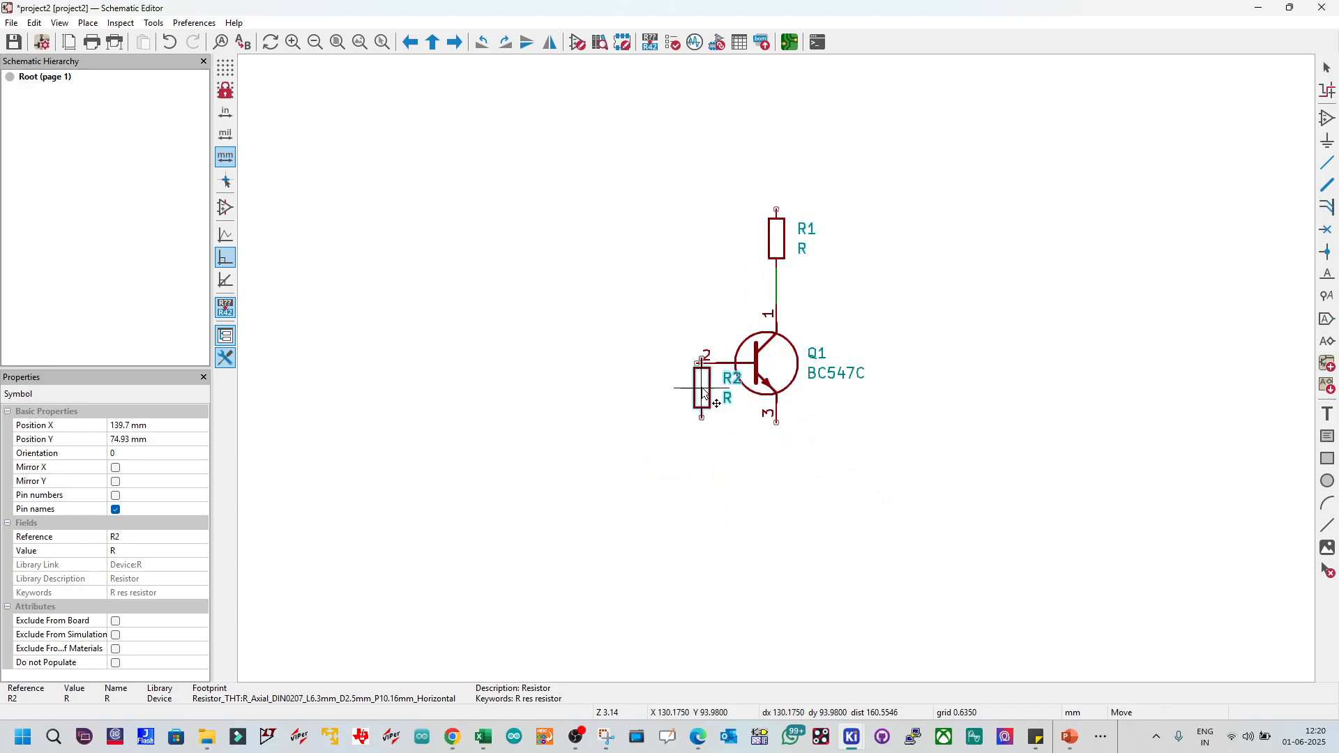
key(r)
click(626, 368)
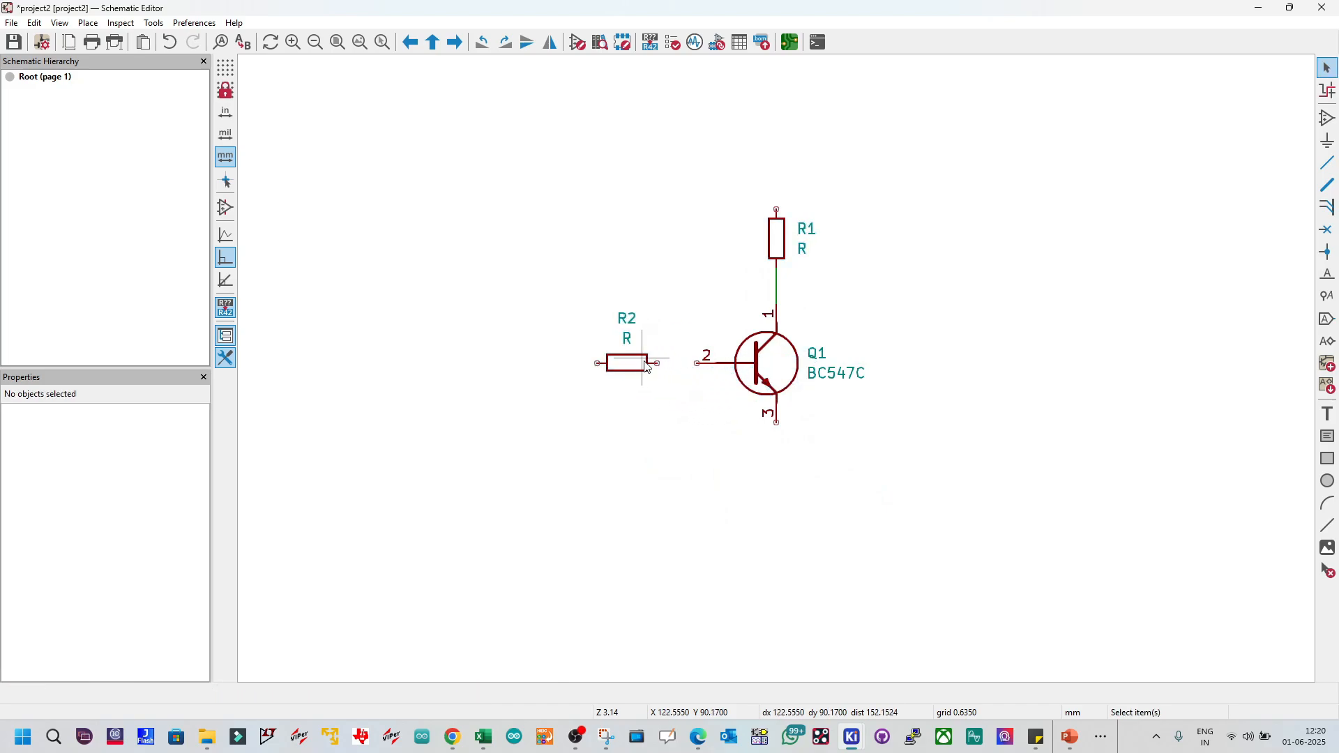
Step: Wire the horizontal resistor R2 to Q1's pin 2
key(w)
click(696, 363)
key(Escape)
Step: Find the LED symbol in the Device library and choose footprint LED_miniPLCC_2315_Handsoldering for it
click(1328, 120)
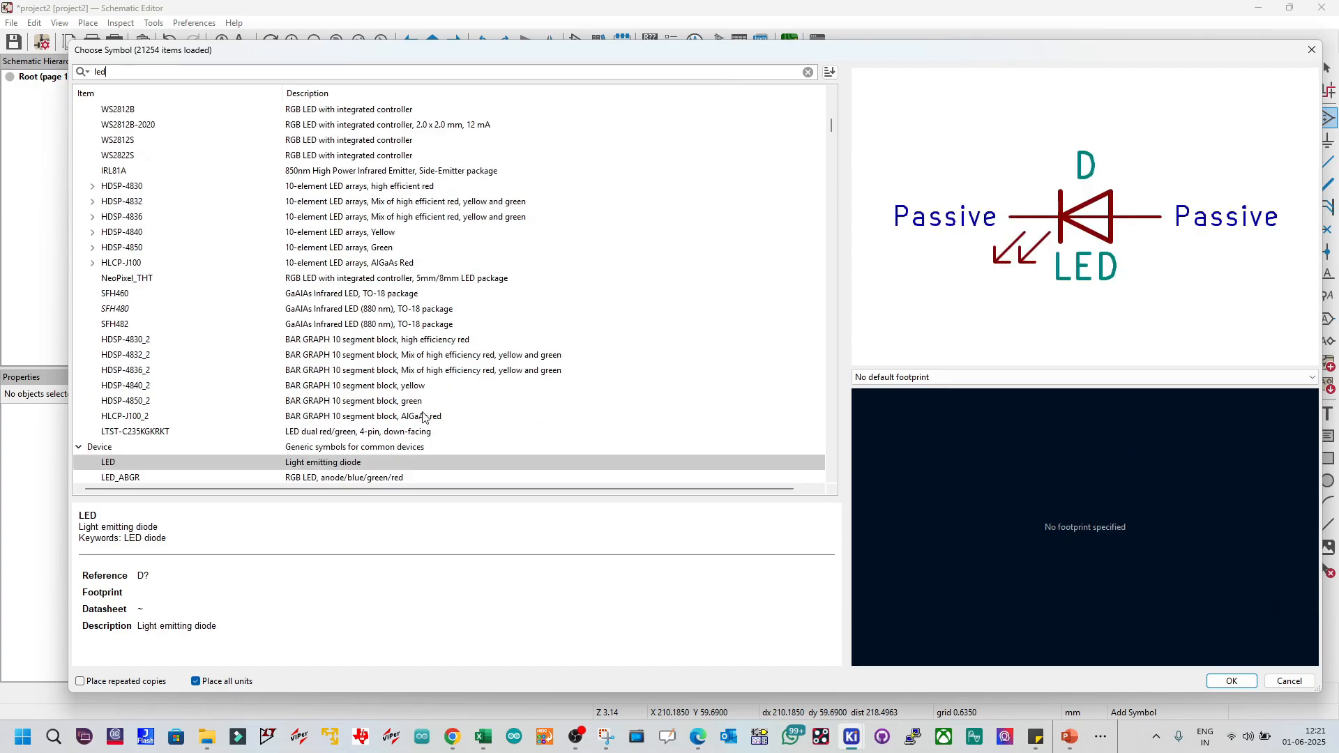
scroll(383, 412, down, 2)
click(975, 377)
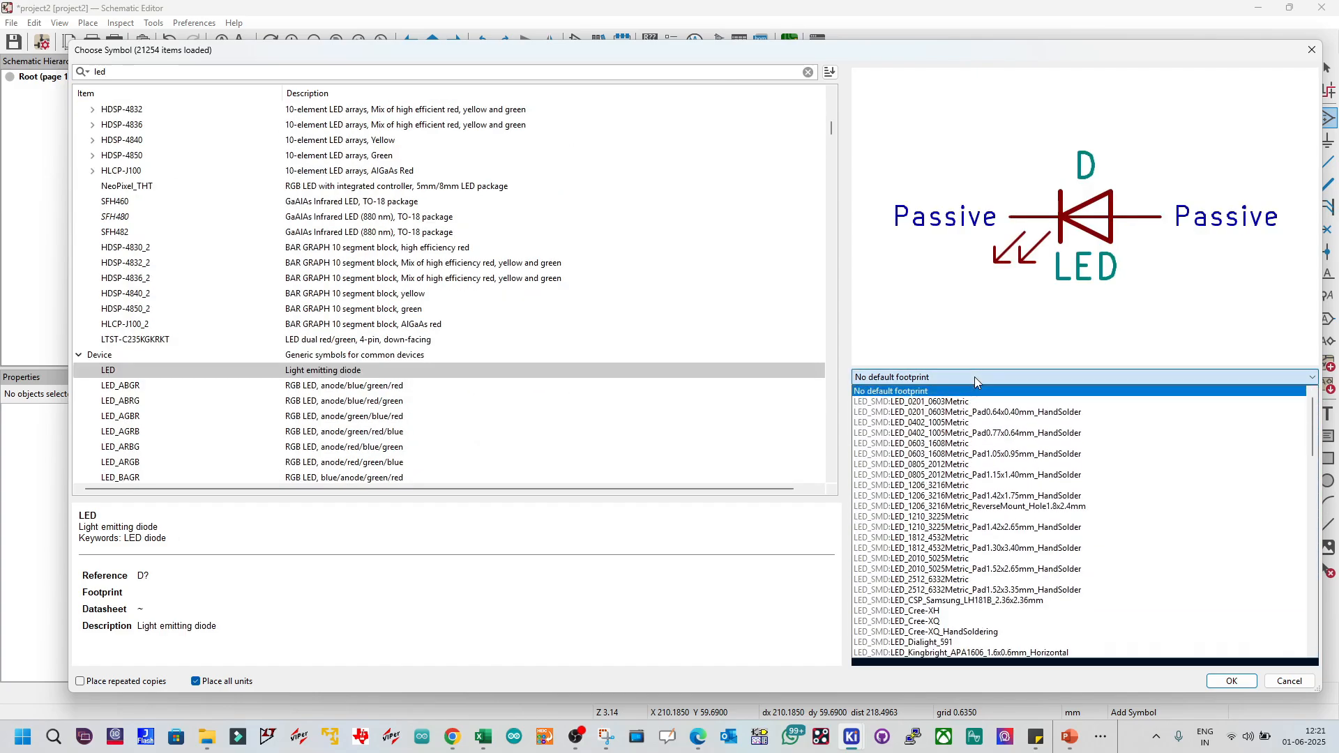
scroll(970, 457, down, 15)
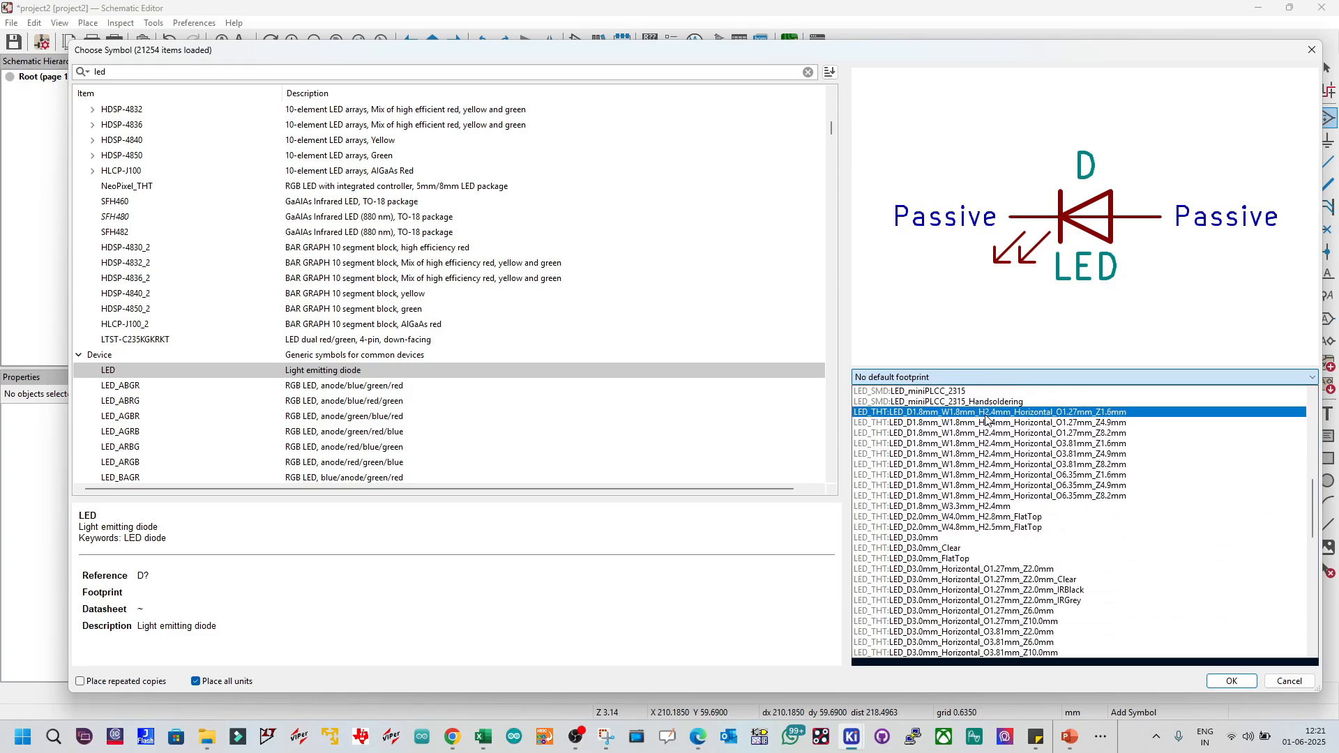
click(986, 402)
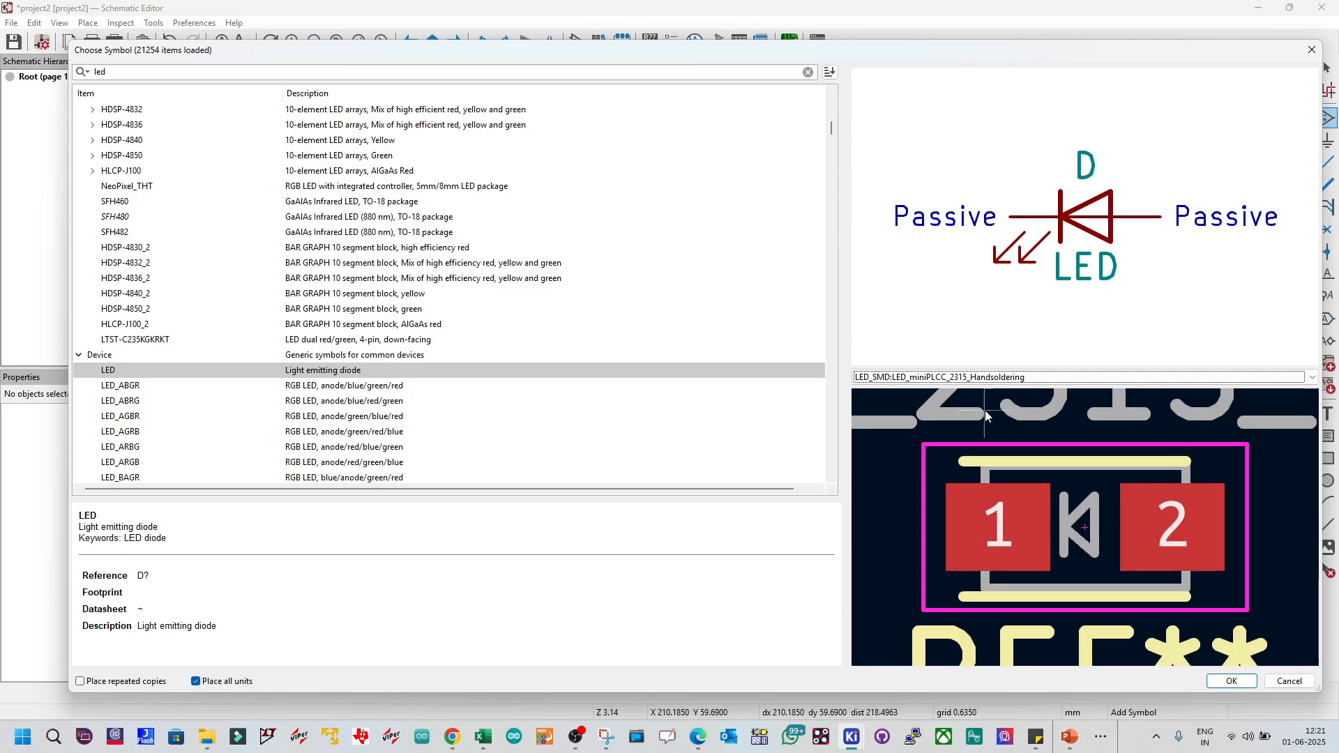
Step: Try the through-hole footprints LED_D3.0mm and LED_D3.0mm_FlatTop for the LED
click(994, 381)
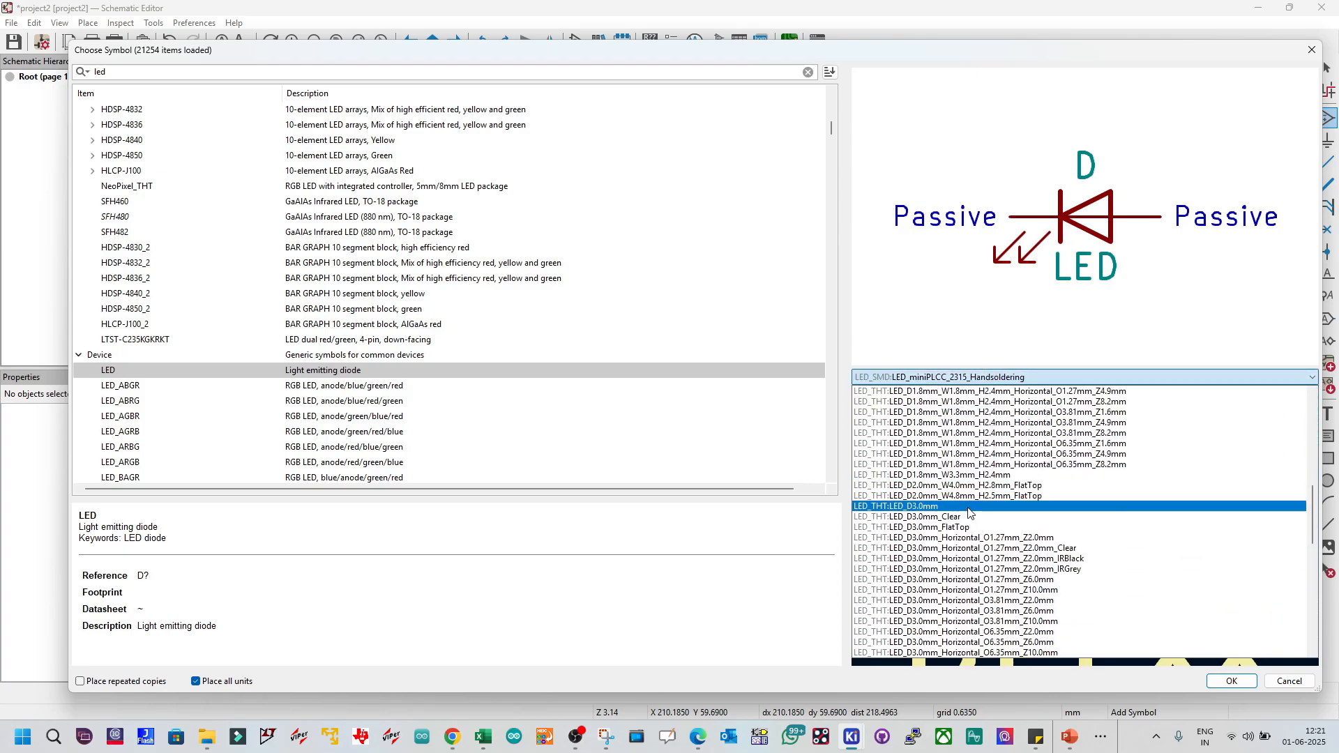
click(968, 513)
click(976, 453)
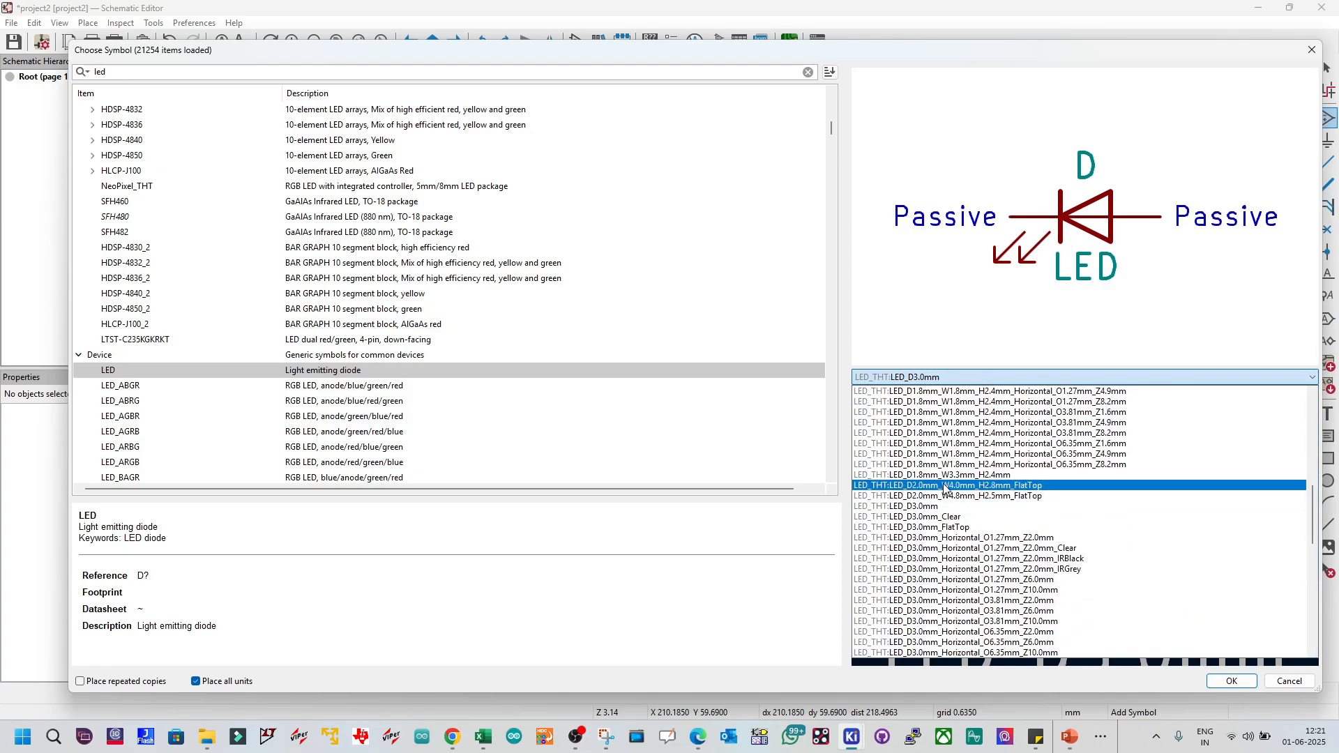
click(944, 527)
Step: Choose footprint LED_THT:LED_D3.0mm for the LED and place the symbol, rotated to vertical, directly above R1
click(972, 380)
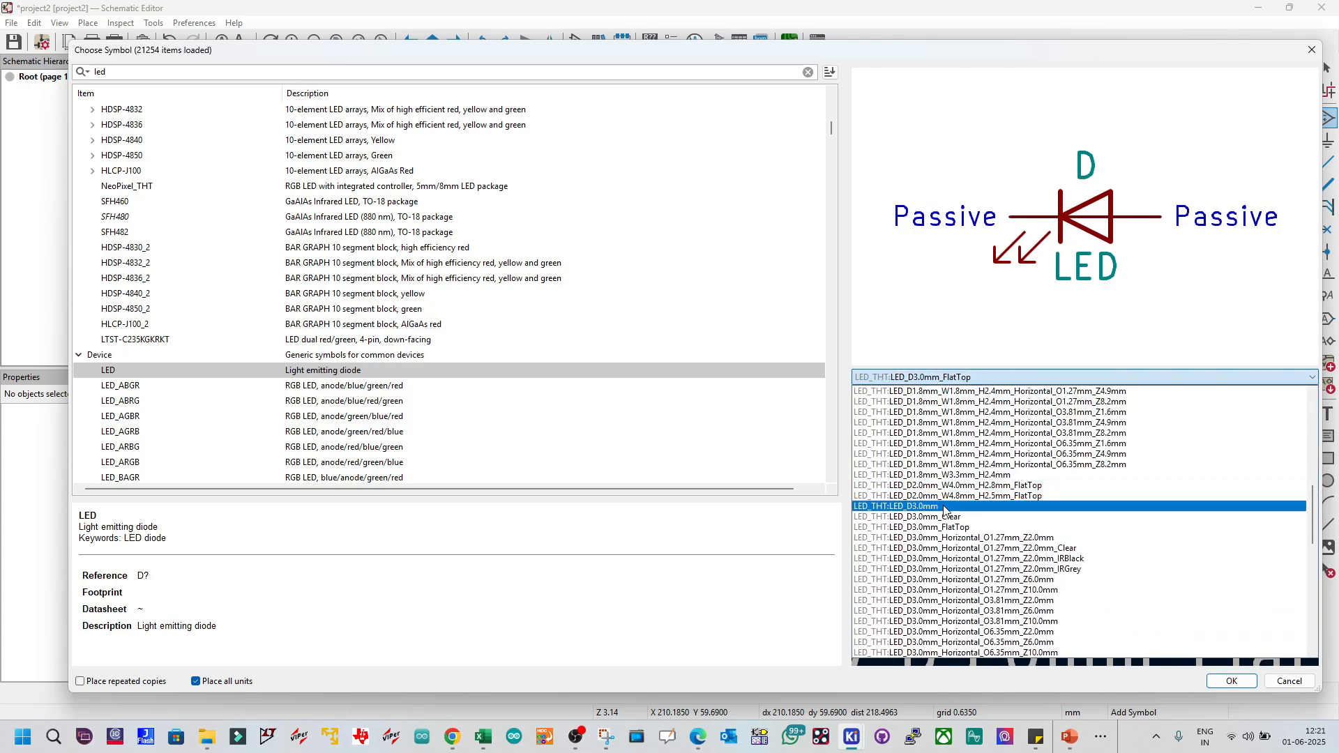
click(944, 507)
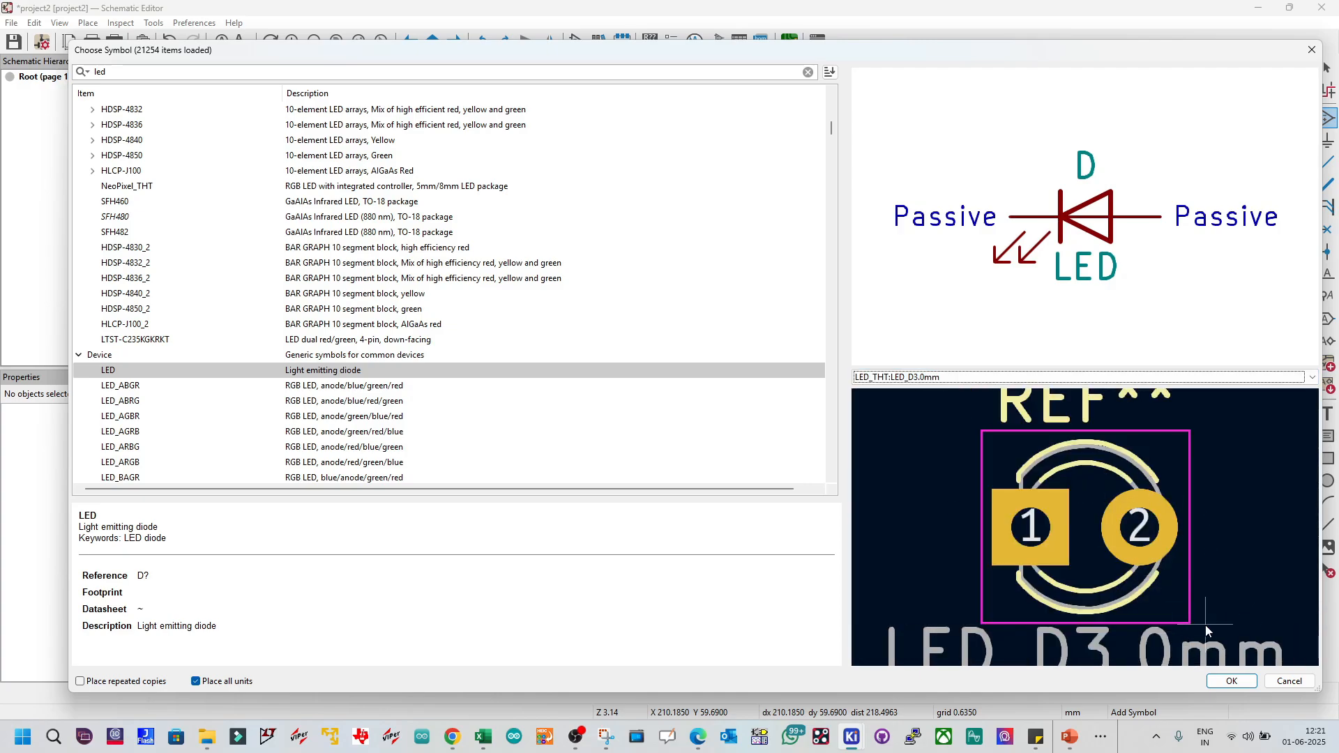
click(1231, 682)
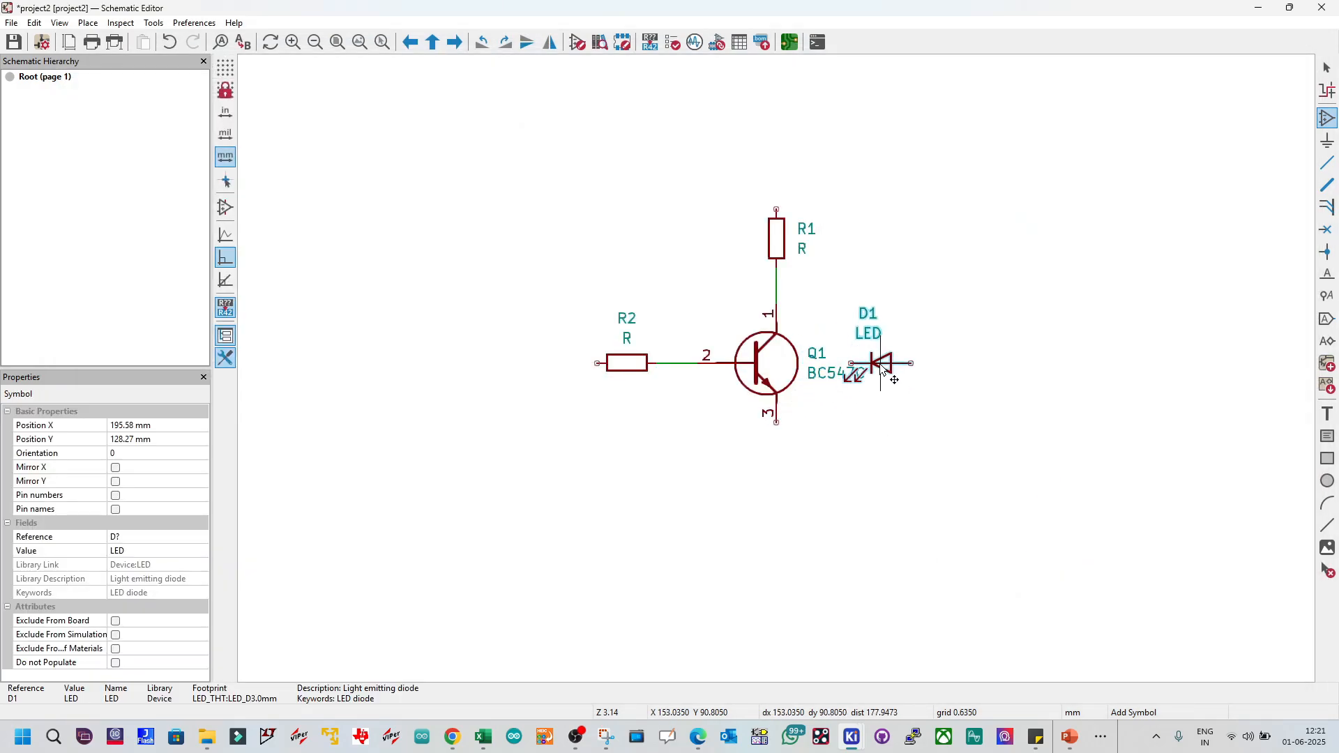
key(r)
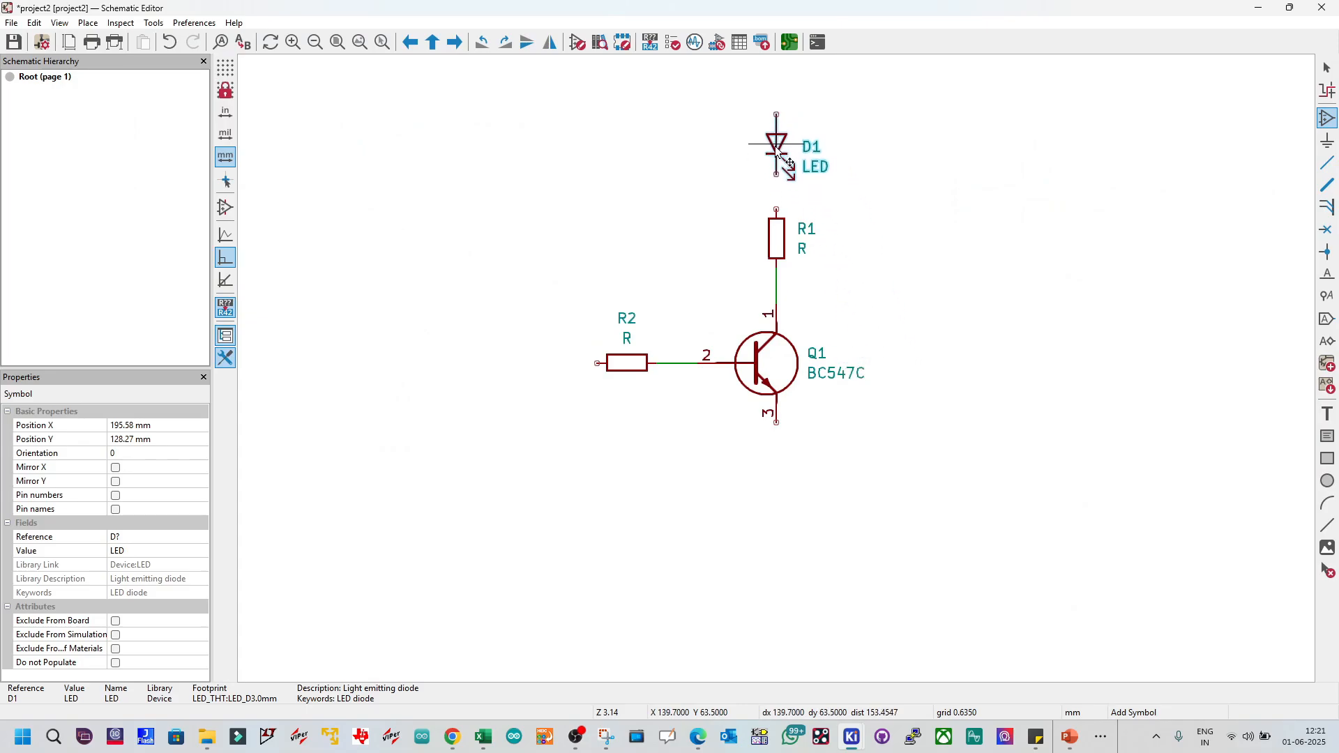
click(780, 155)
Step: Wire the lower pin of LED D1 to the upper pin of R1
key(w)
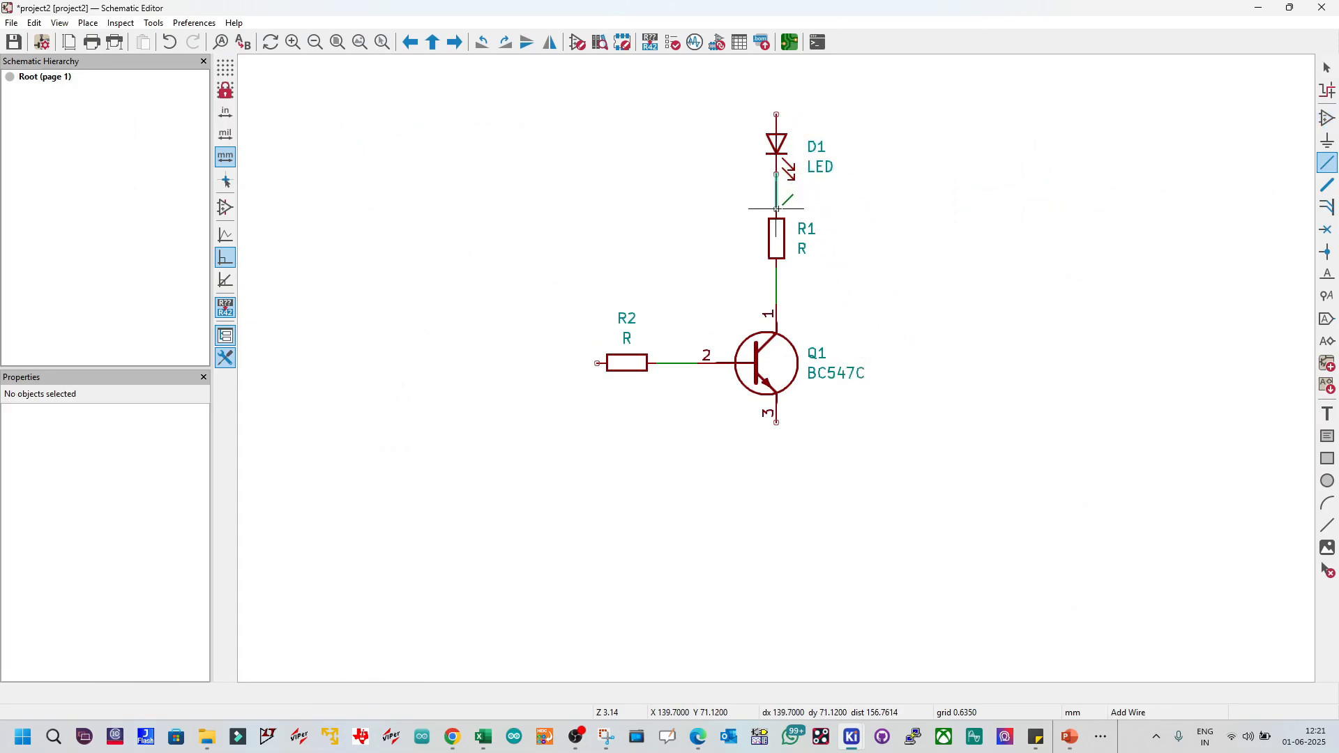
click(776, 209)
key(Escape)
Step: Move R1 directly above D1, and shift both with the LED's wire down onto the wire from Q1's pin 1
click(781, 241)
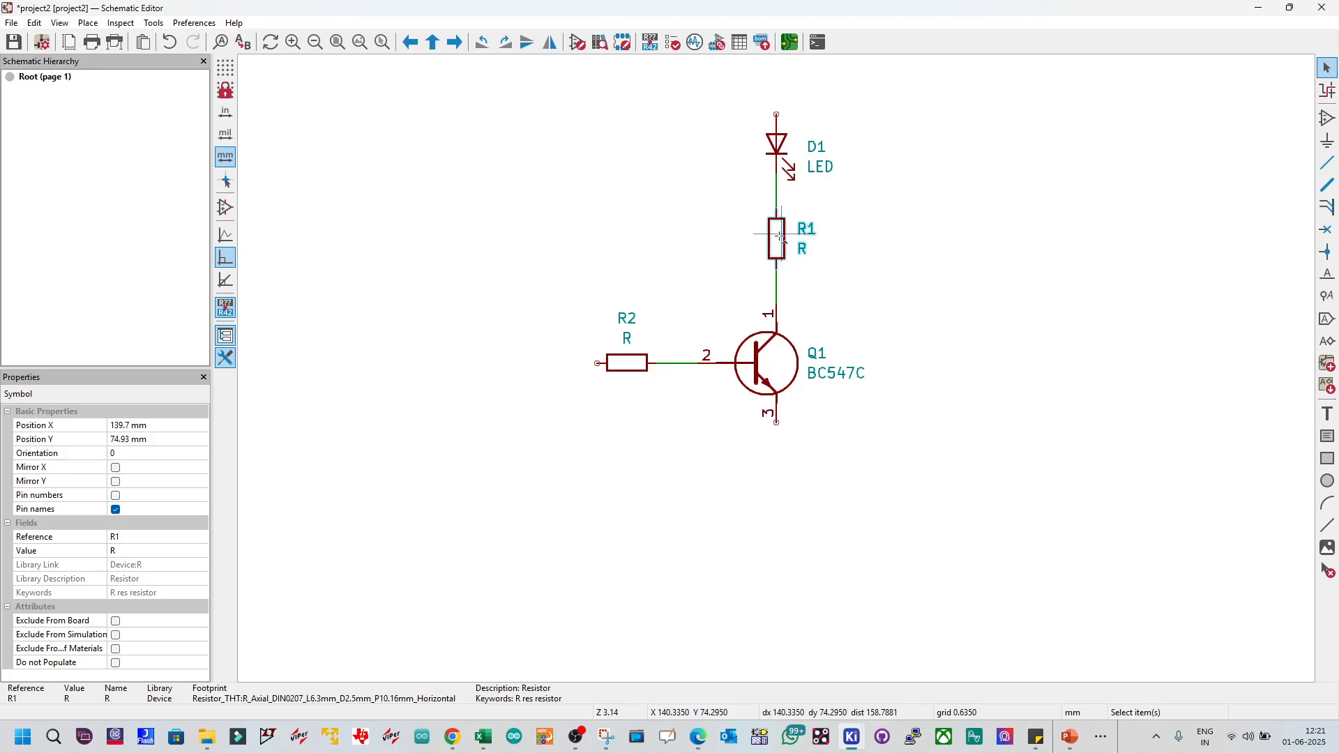
key(m)
middle_drag(791, 203, 777, 372)
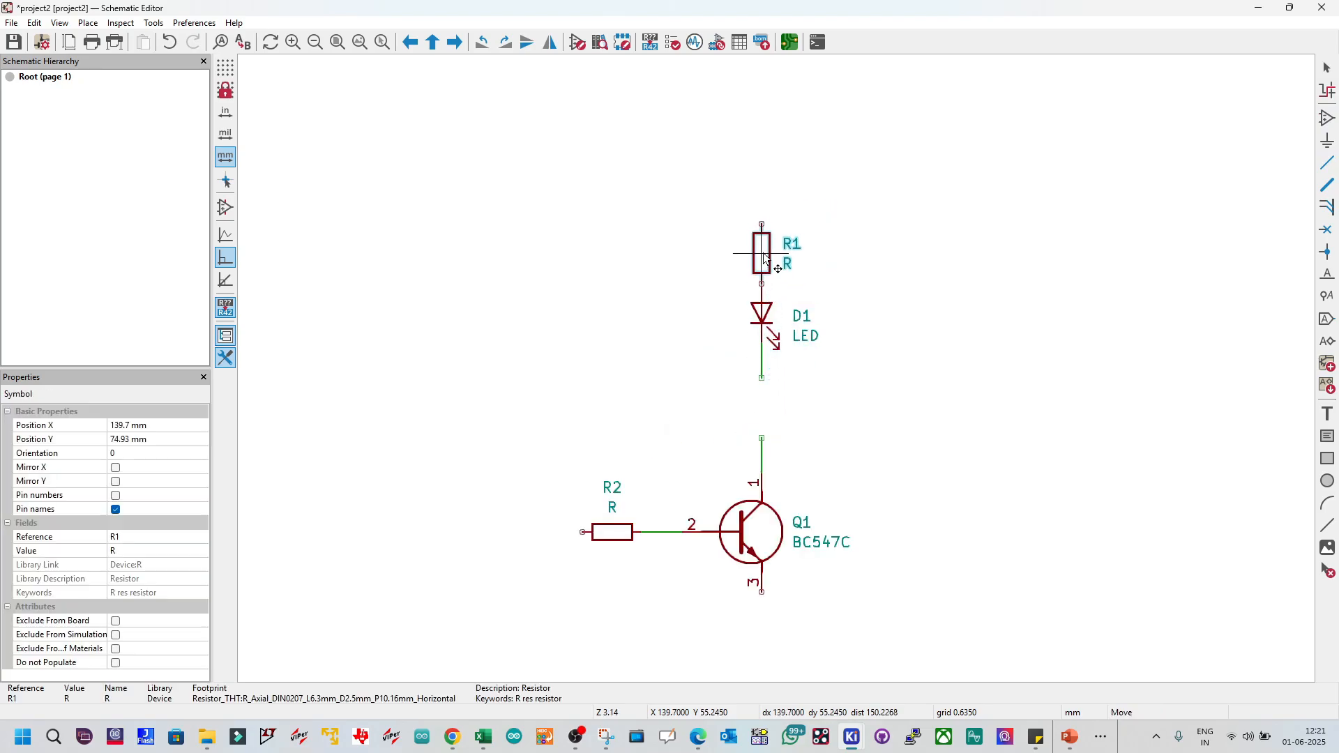
click(765, 258)
drag(687, 176, 856, 407)
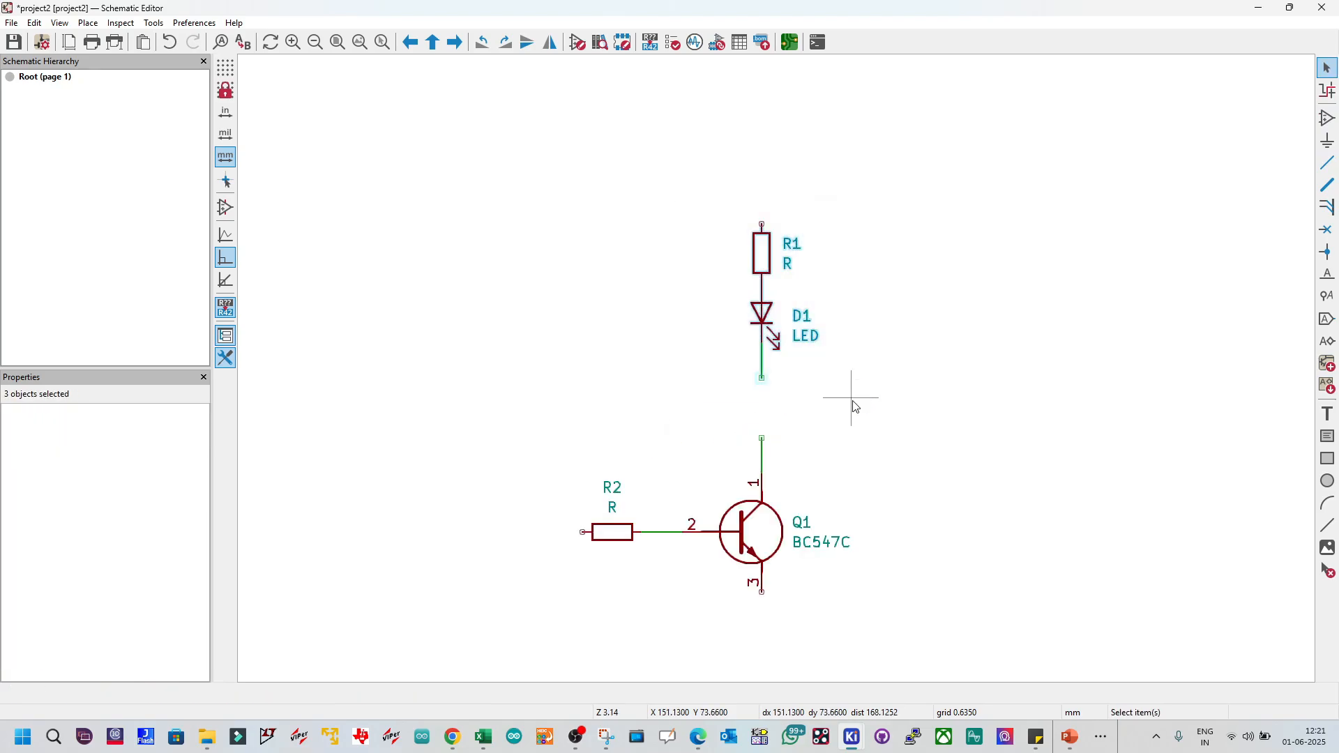
key(m)
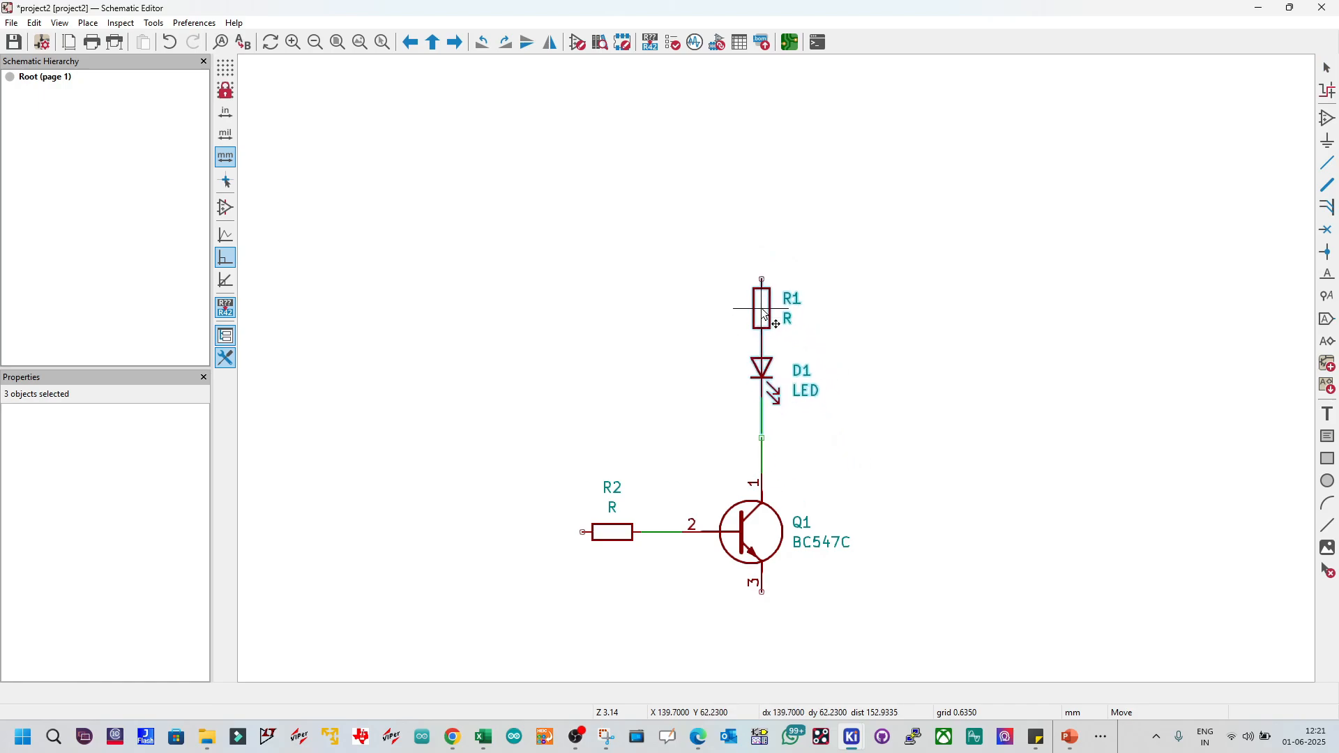
click(765, 319)
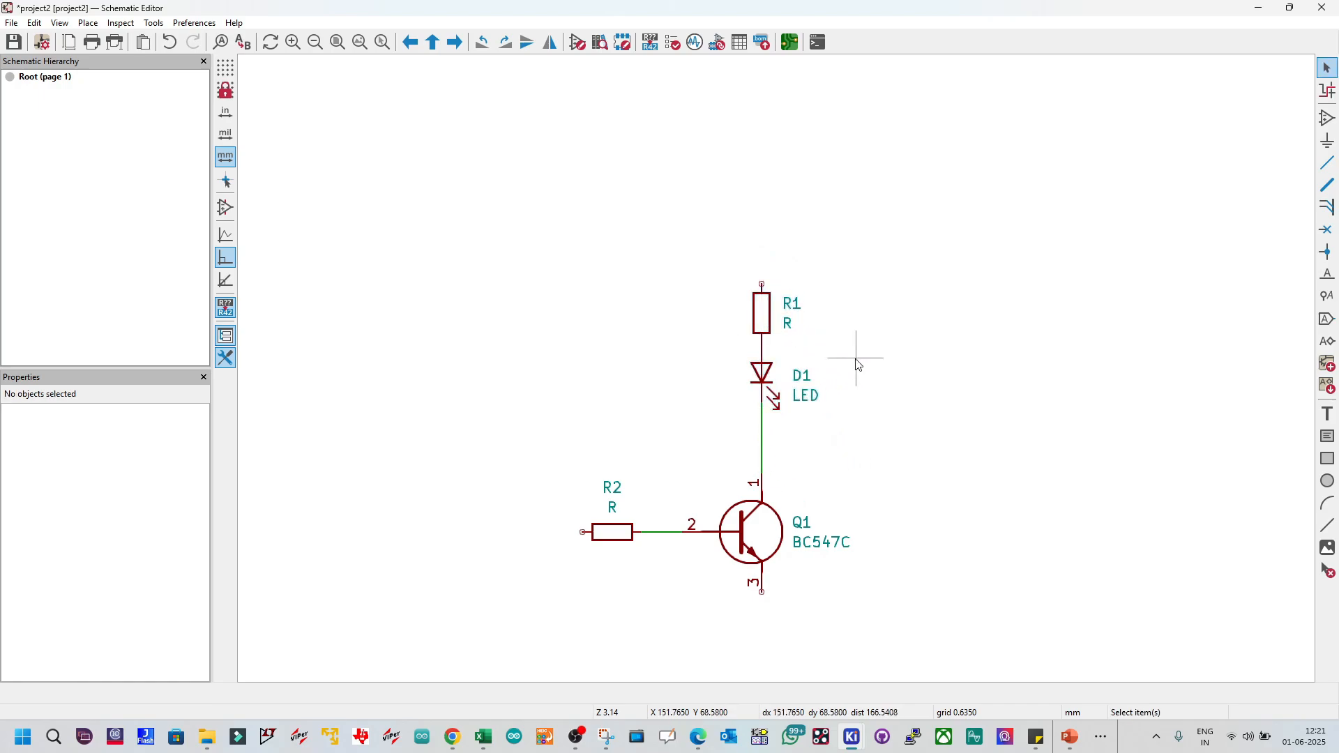
Step: Move D1 out of the collector branch to a free spot to the right of R1
click(774, 385)
key(m)
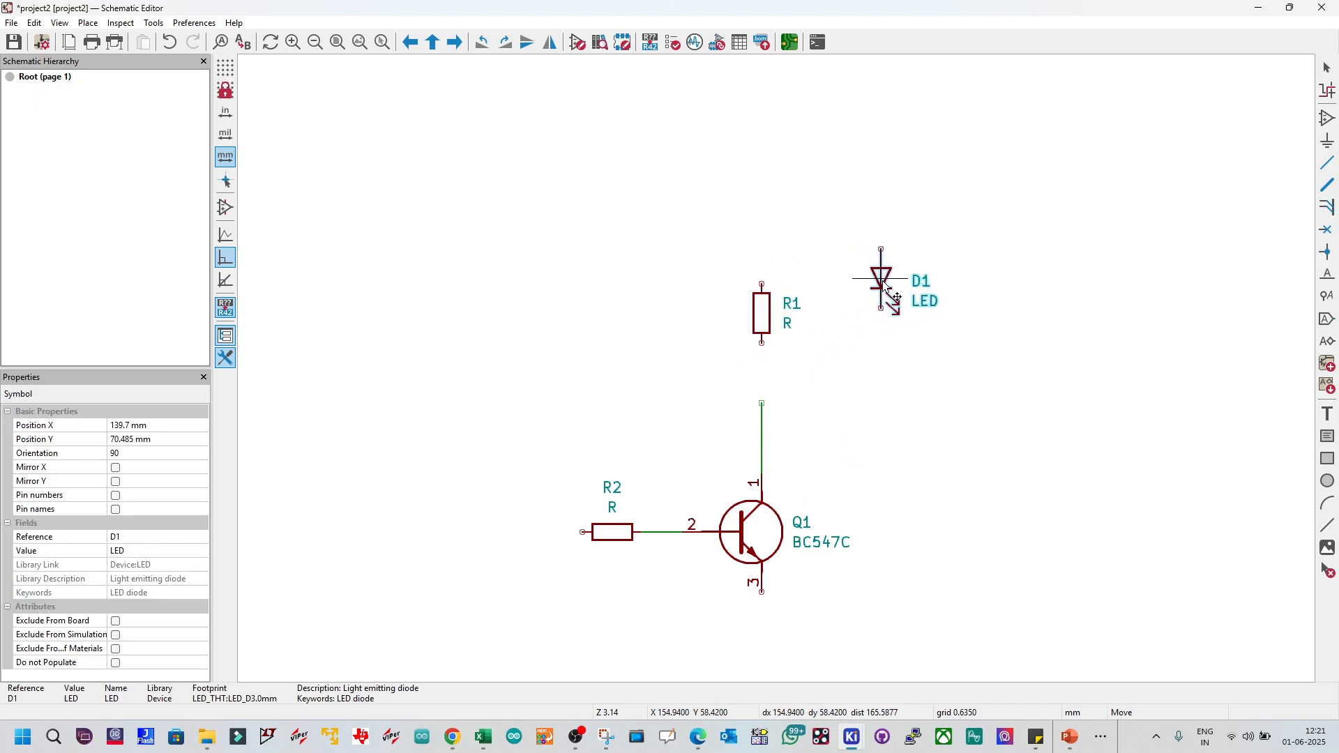
click(895, 315)
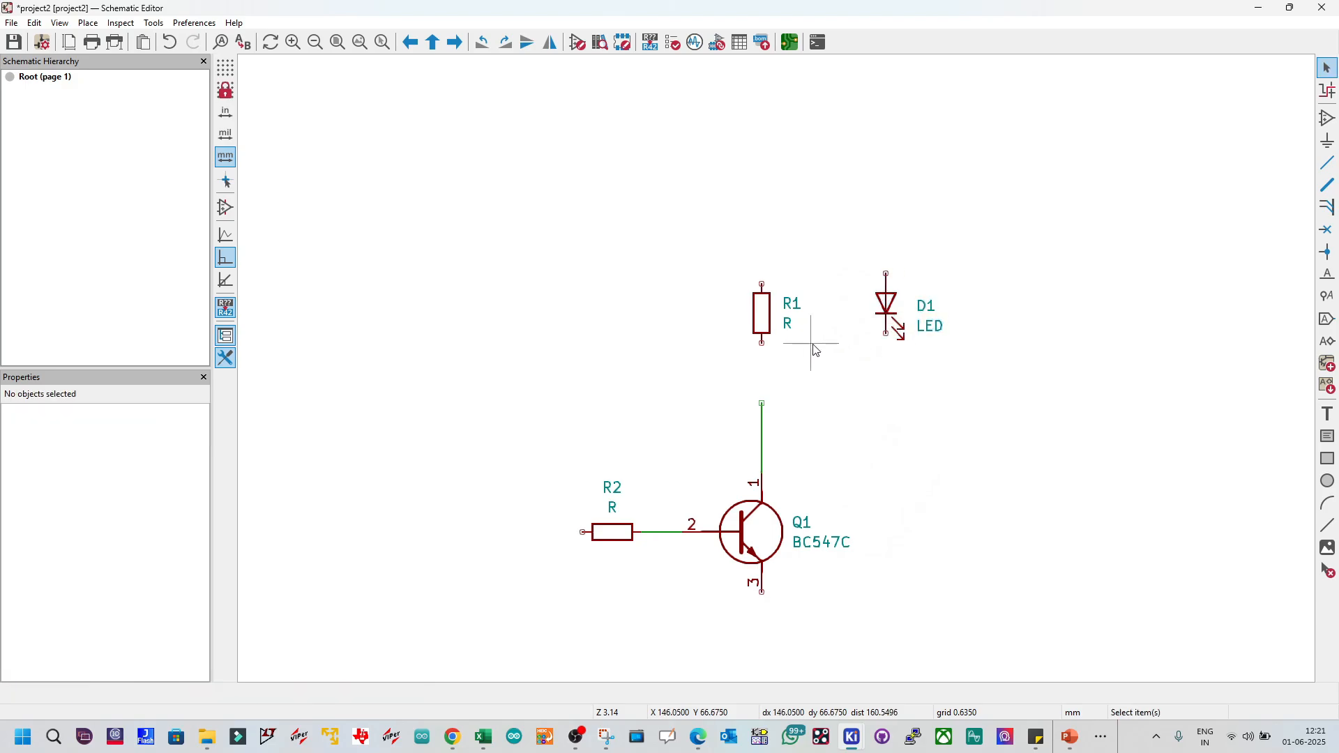
Step: Duplicate R1, attach the copy to D1's lower pin and pull it slightly down to stretch a wire between them
click(763, 318)
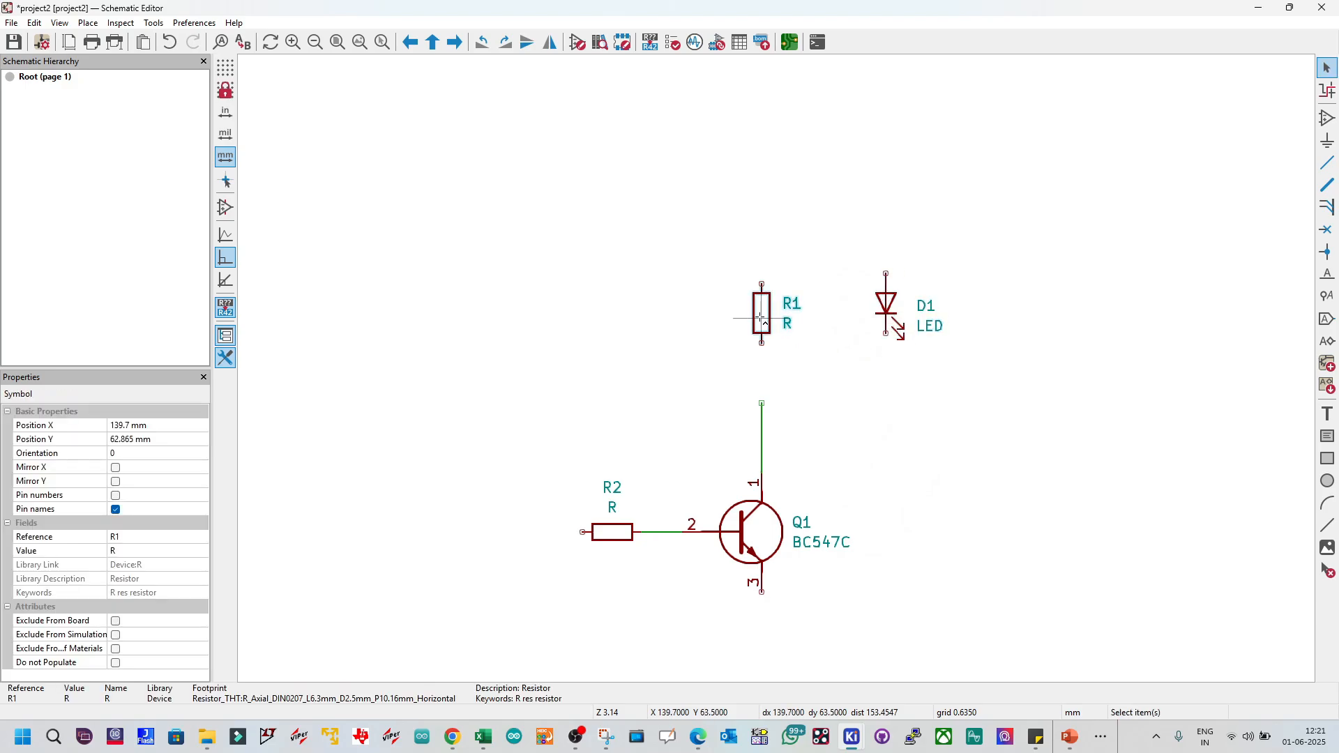
key(ctrl+d)
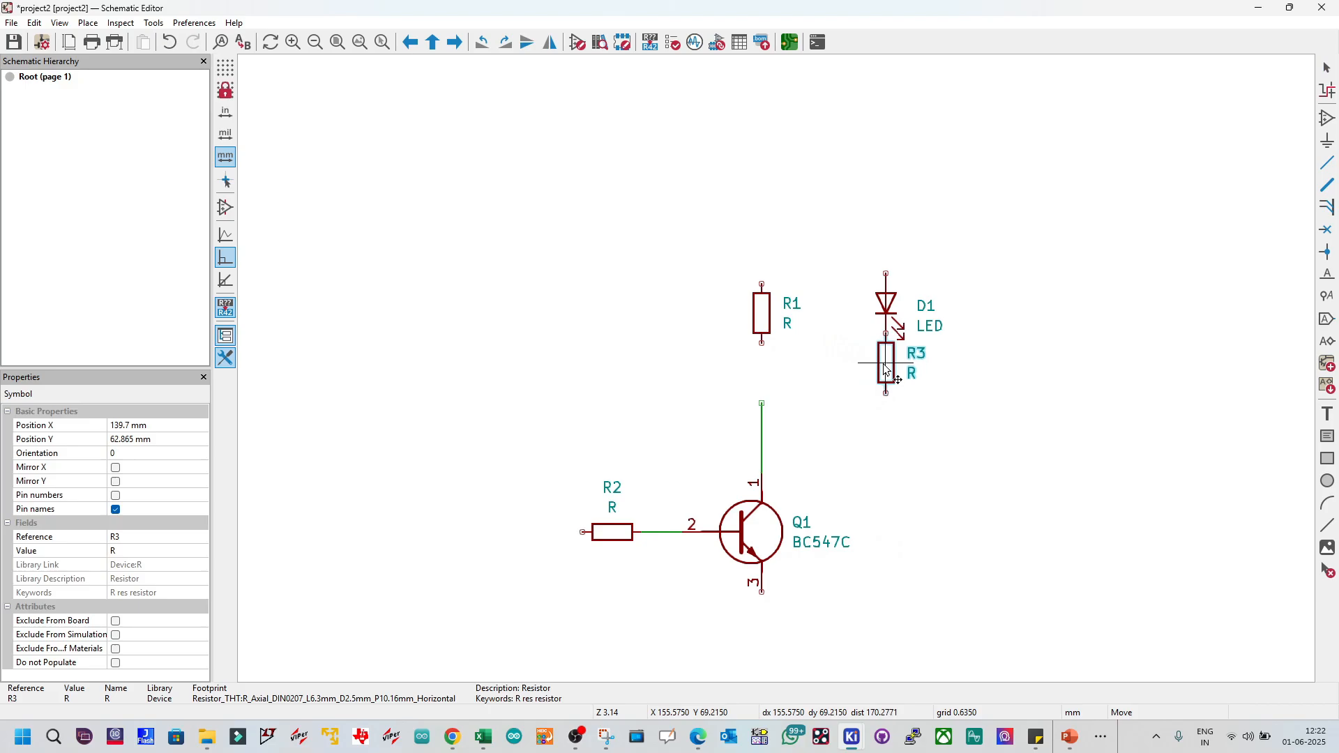
click(886, 364)
click(883, 359)
key(g)
click(887, 380)
Step: Mirror R3 horizontally so its labels sit on its left side
right_click(886, 380)
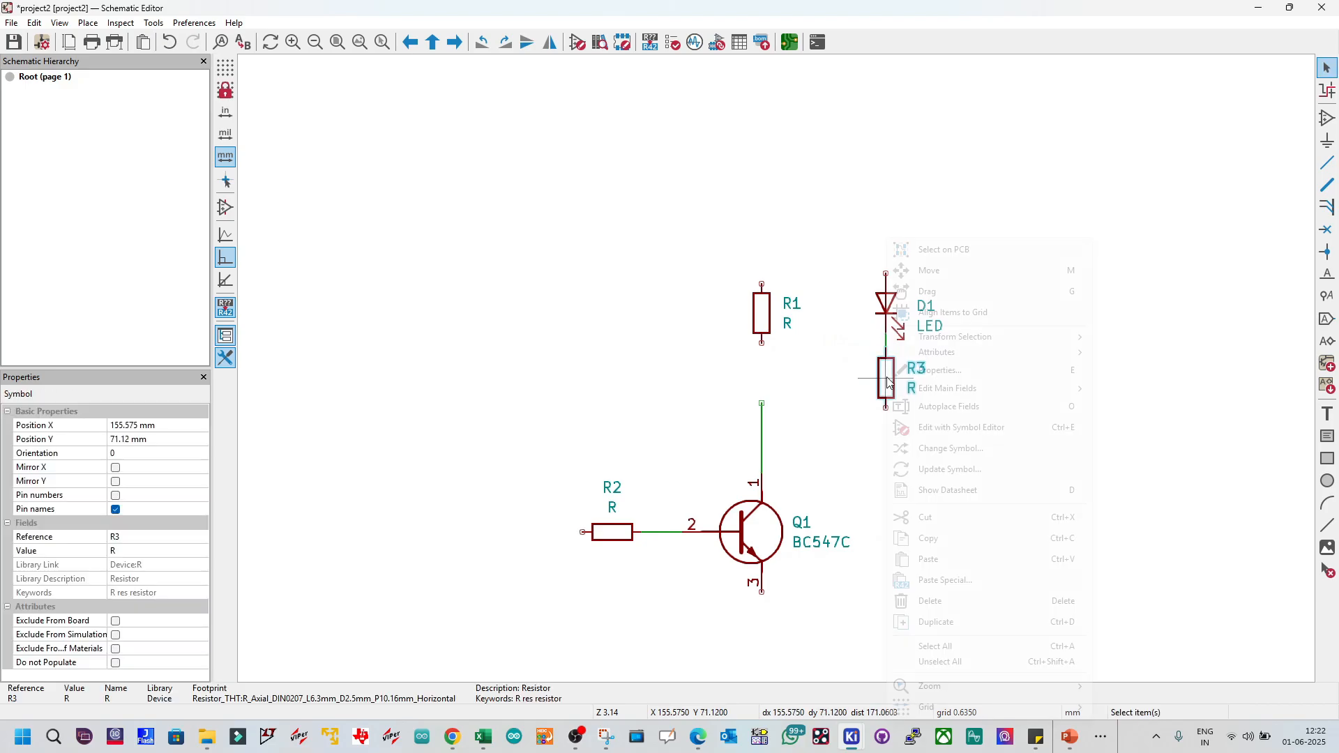
mouse_move(962, 338)
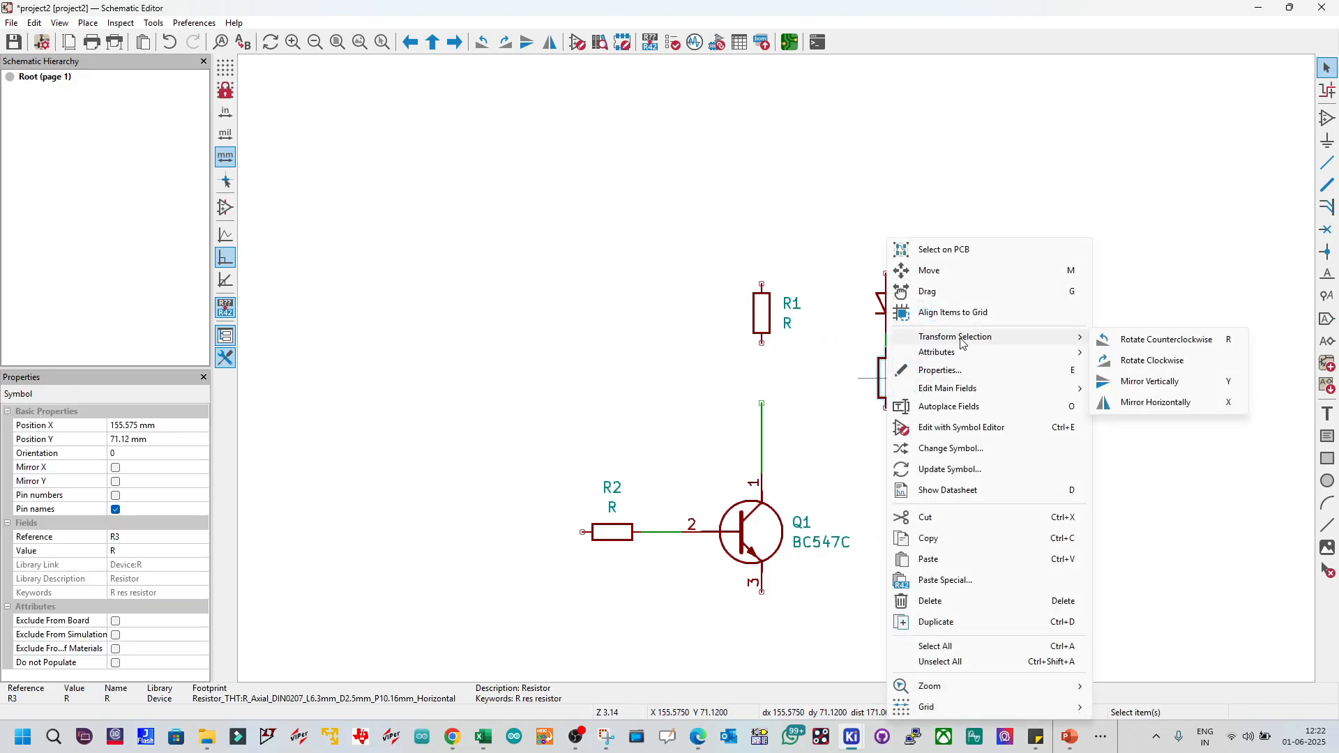
click(1184, 402)
click(941, 388)
Step: Wire the lower pins of R3 and R1 to the wire on Q1's pin 1
key(w)
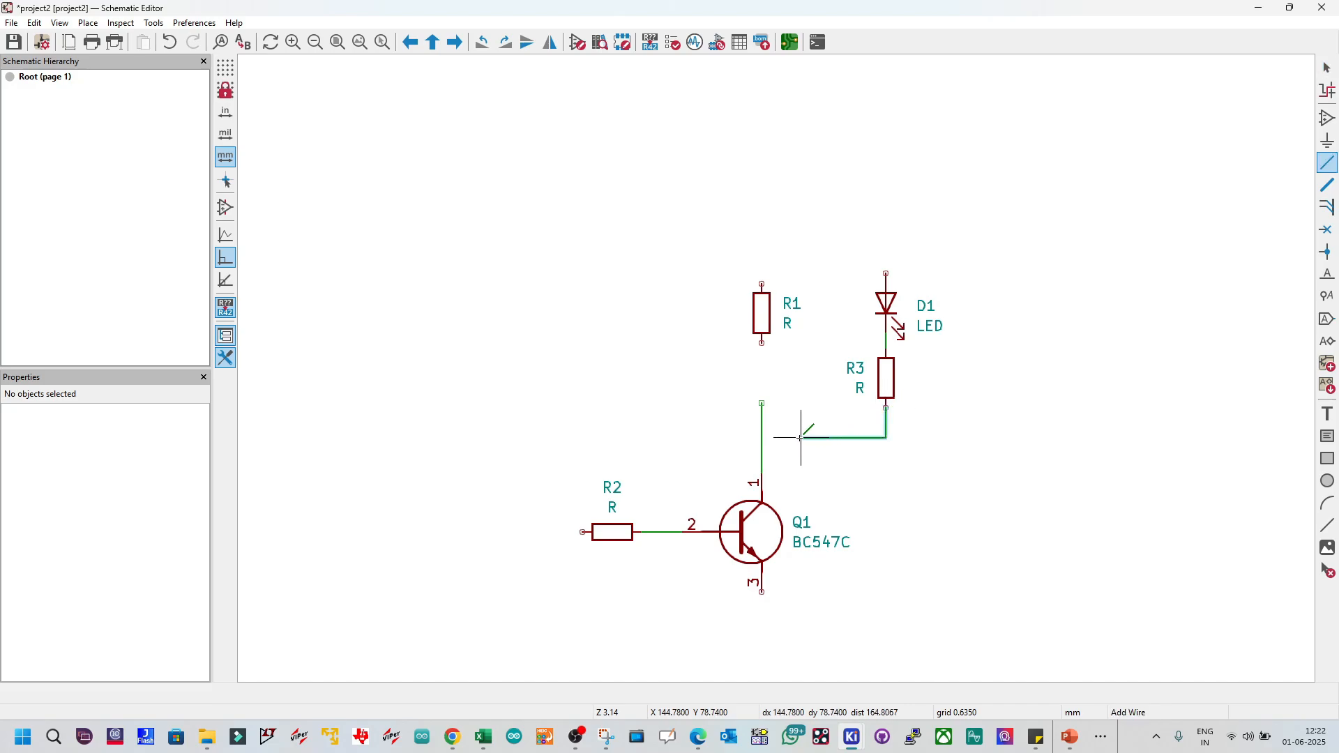
click(760, 442)
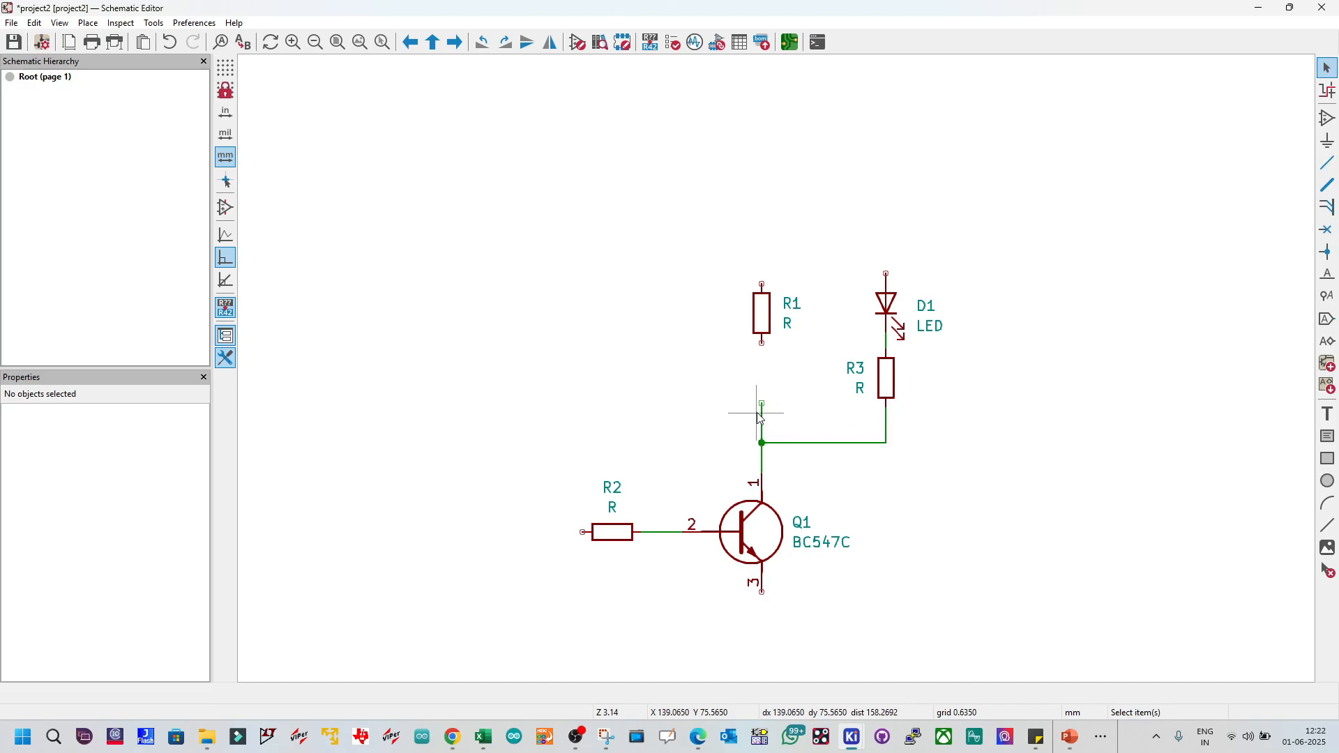
click(761, 402)
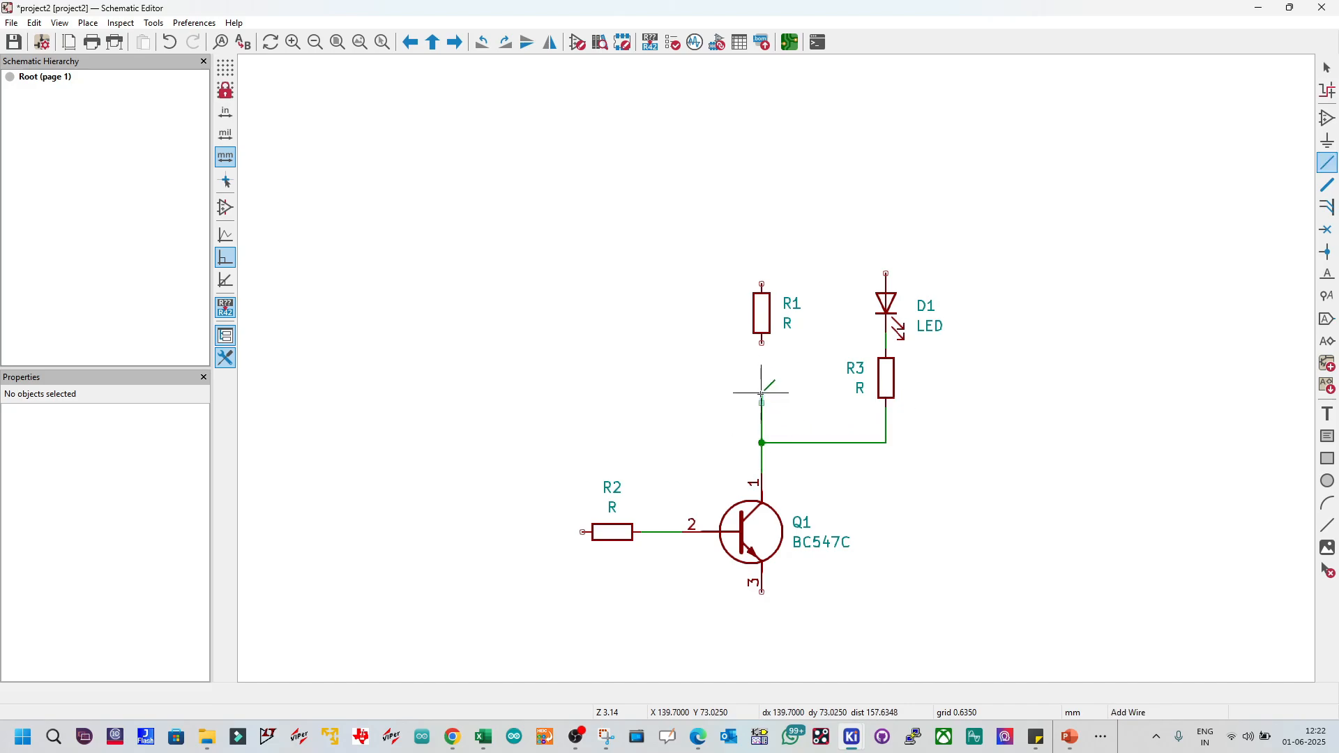
click(756, 339)
key(Escape)
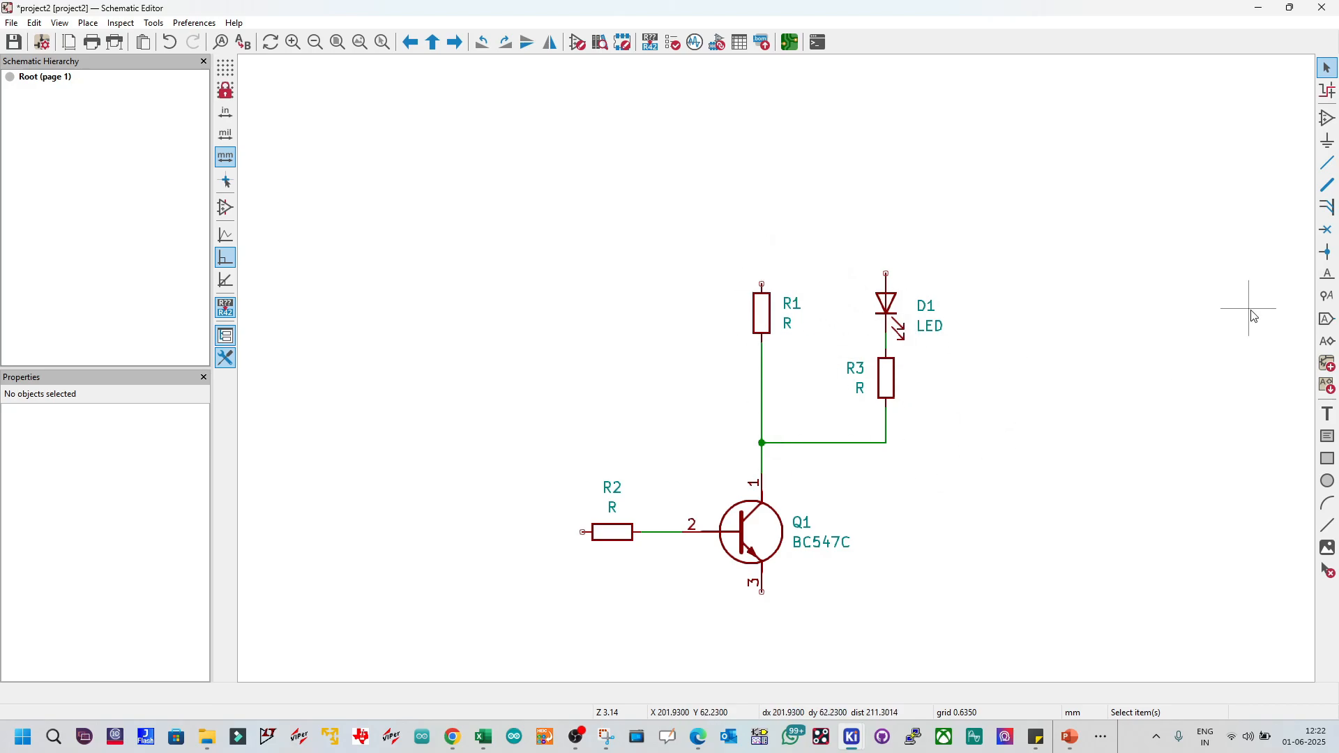
Step: Start adding a symbol, search the library for "con" and select the generic two-pin connector Conn_01x02
click(1328, 119)
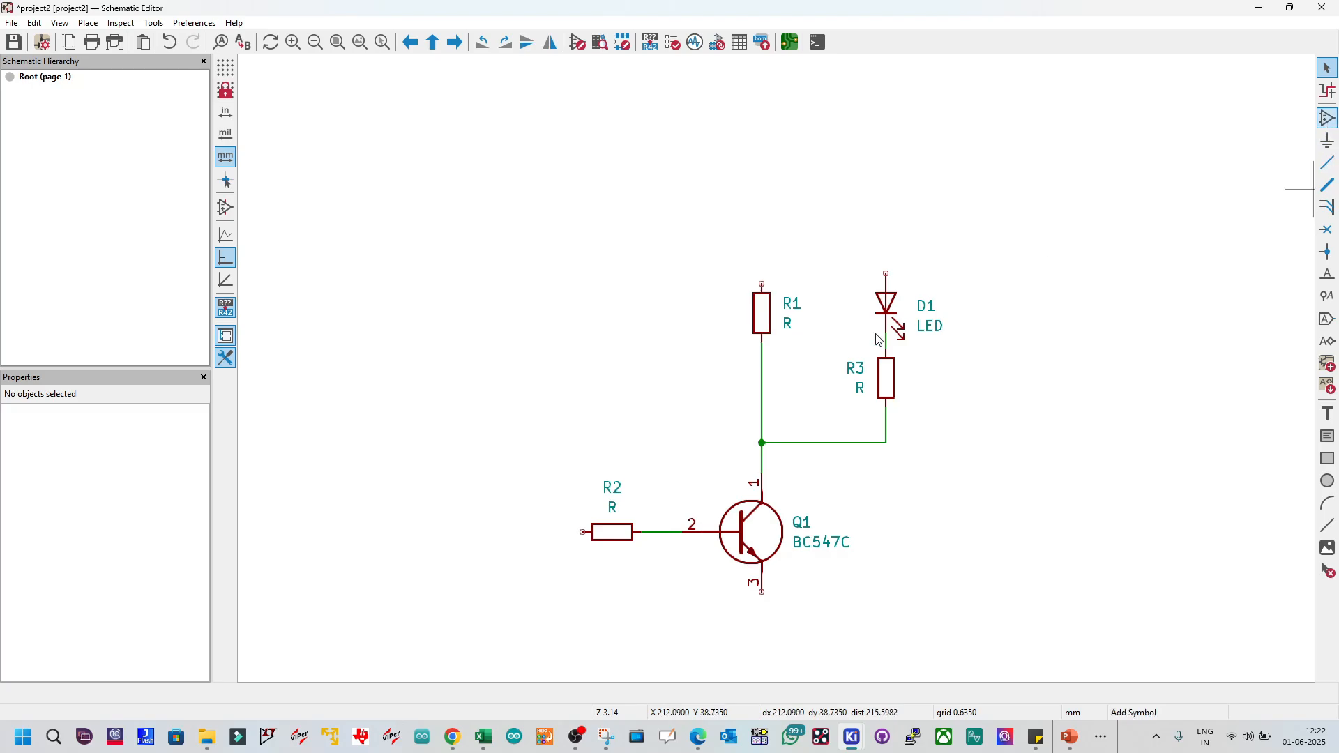
click(877, 336)
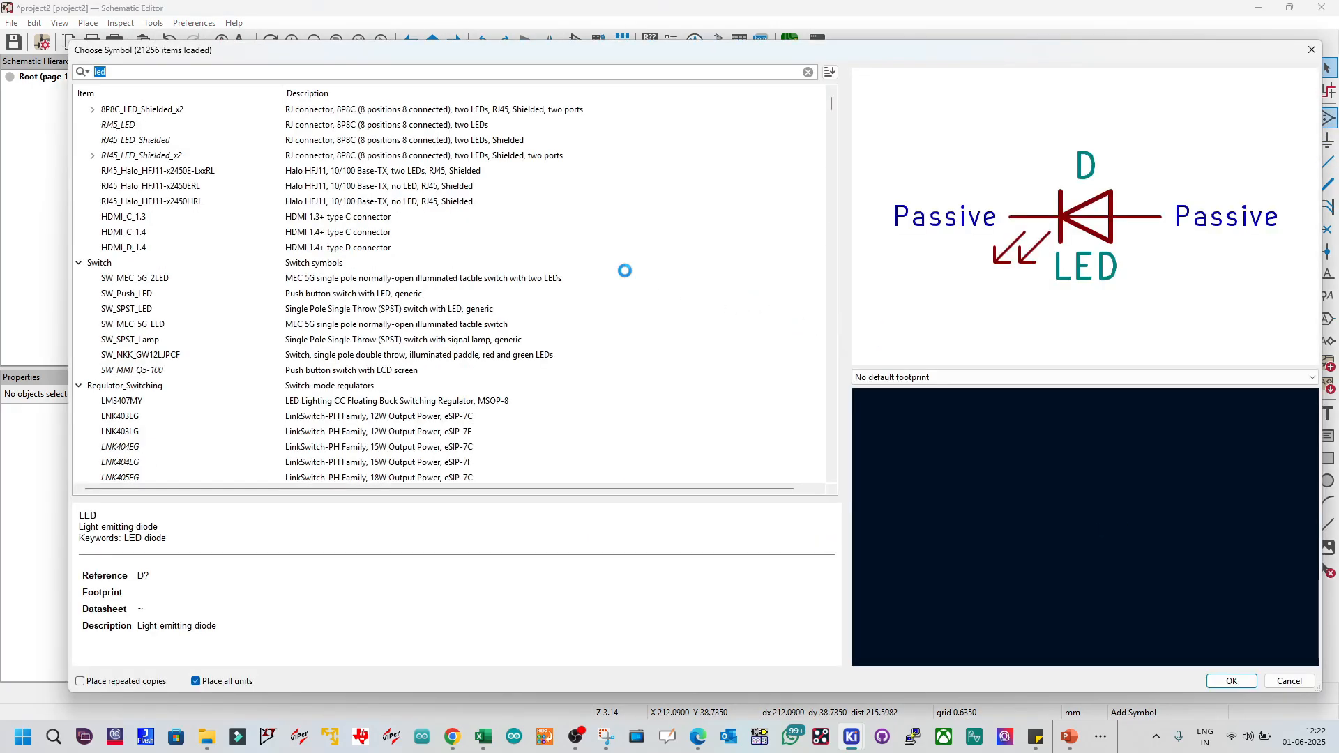
text(con)
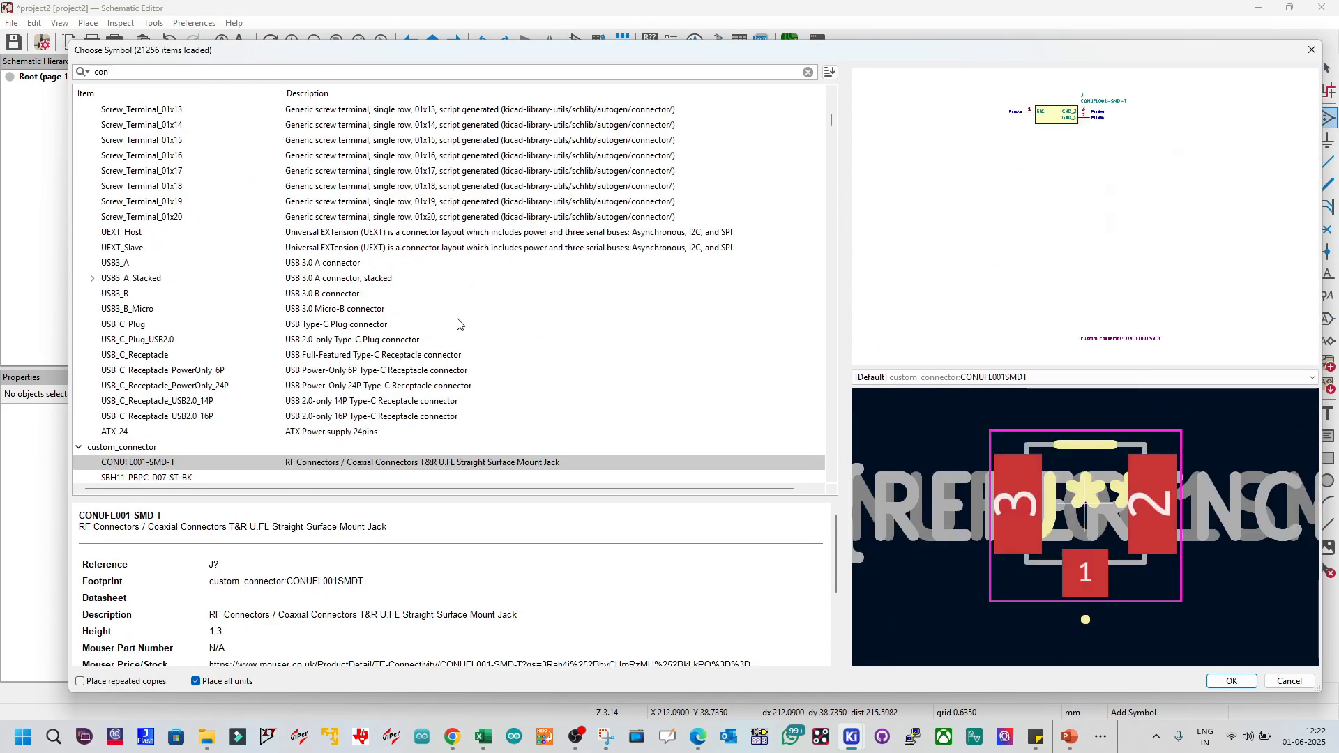
scroll(447, 351, down, 2)
scroll(307, 381, down, 3)
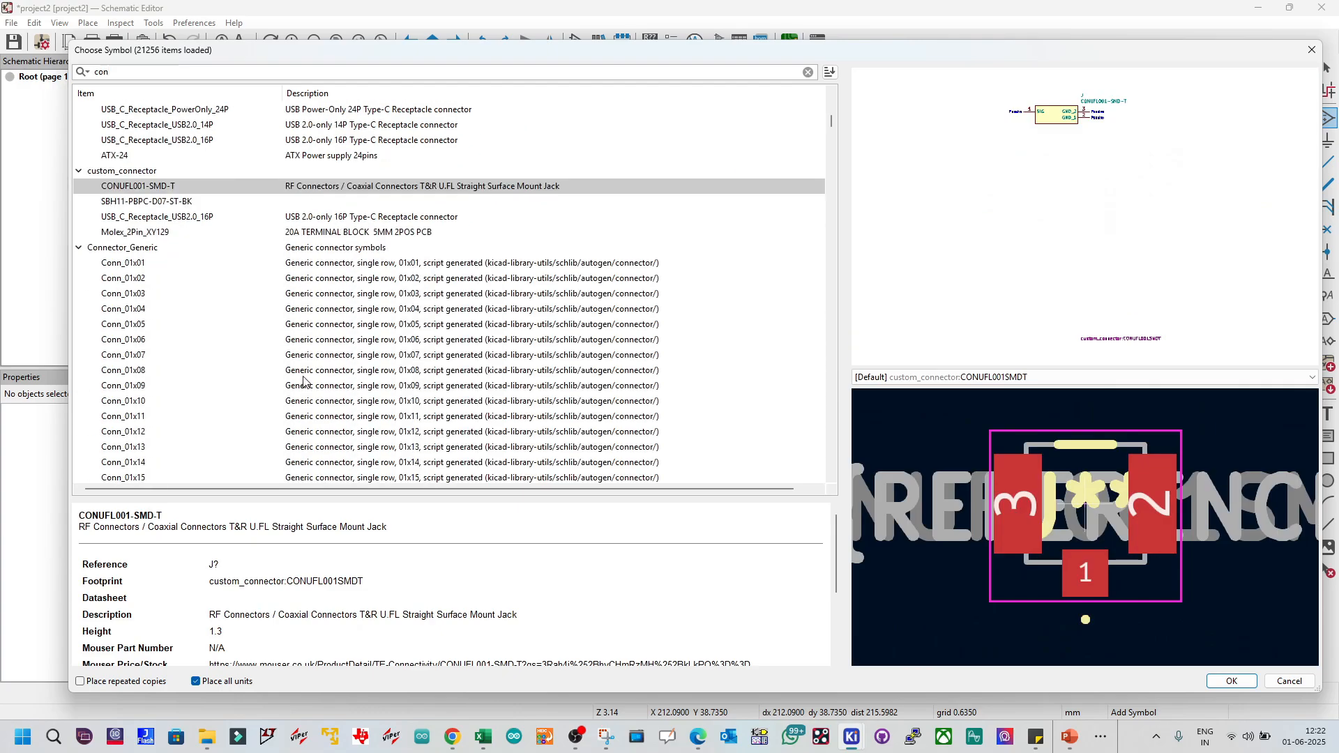
scroll(278, 352, down, 3)
scroll(286, 354, up, 3)
click(267, 266)
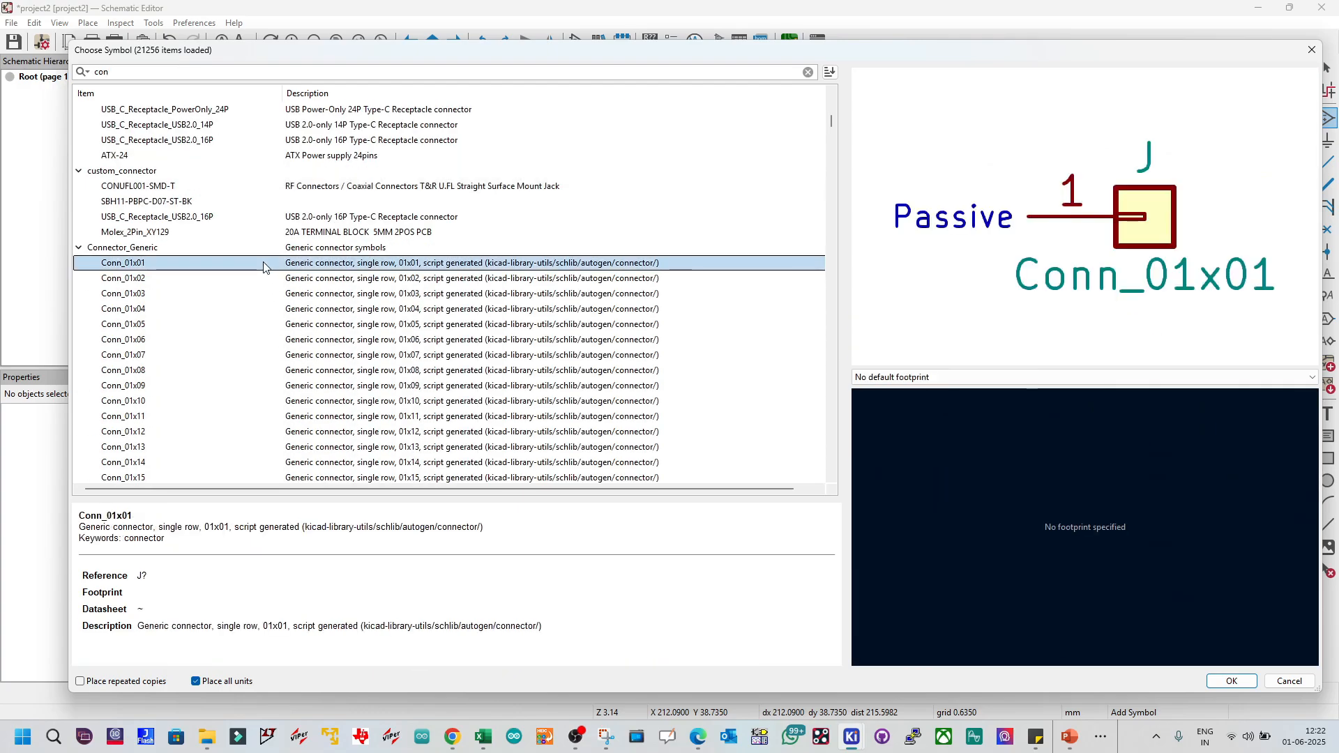
click(262, 279)
scroll(269, 308, down, 3)
scroll(263, 304, up, 3)
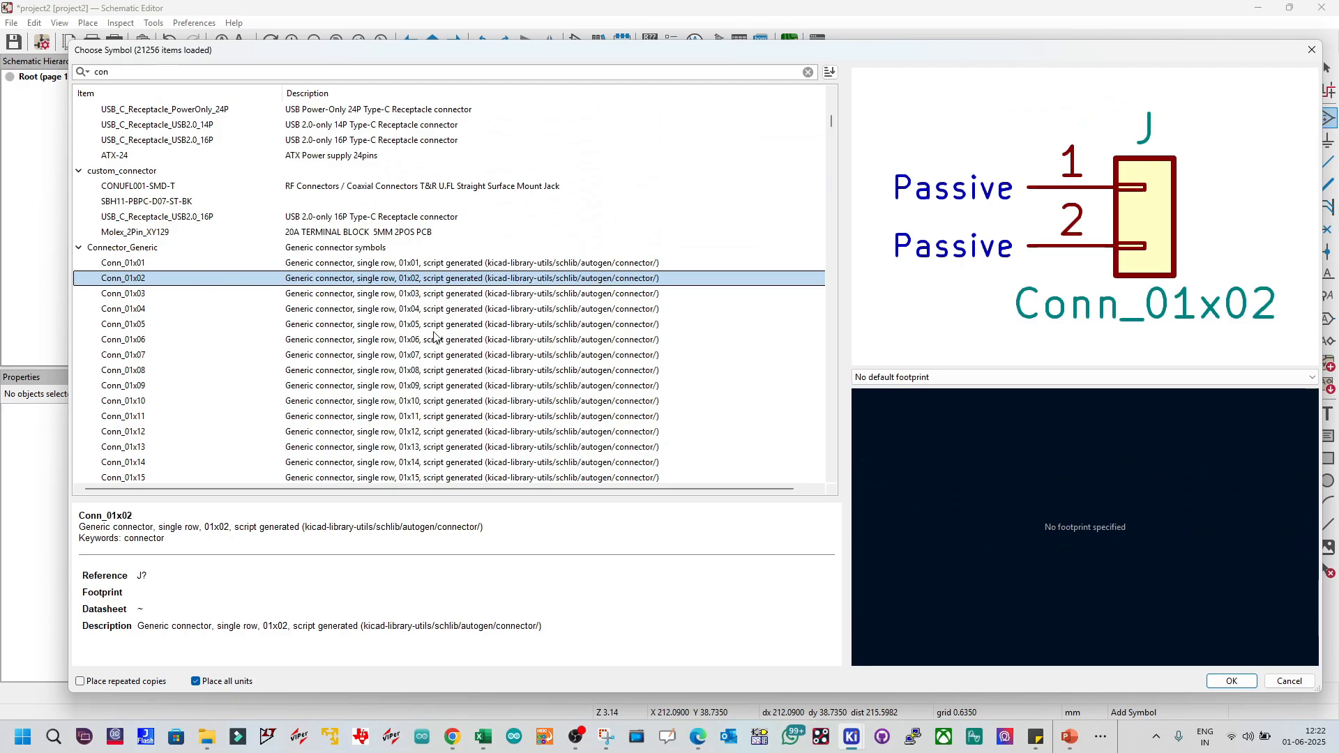
Step: Assign the footprint PinHeader_1x02_P2.54mm_Vertical to the two-pin connector and accept the symbol for placement
click(1004, 377)
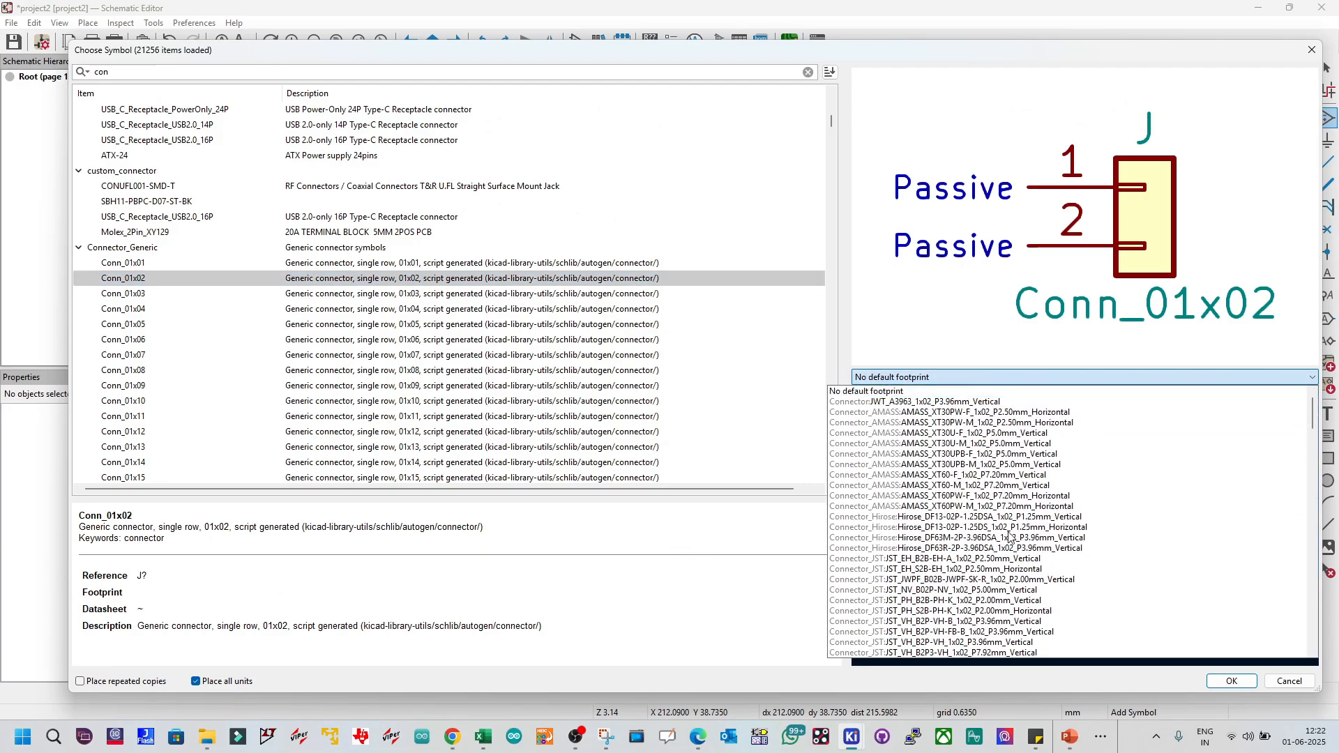
scroll(1018, 572, down, 10)
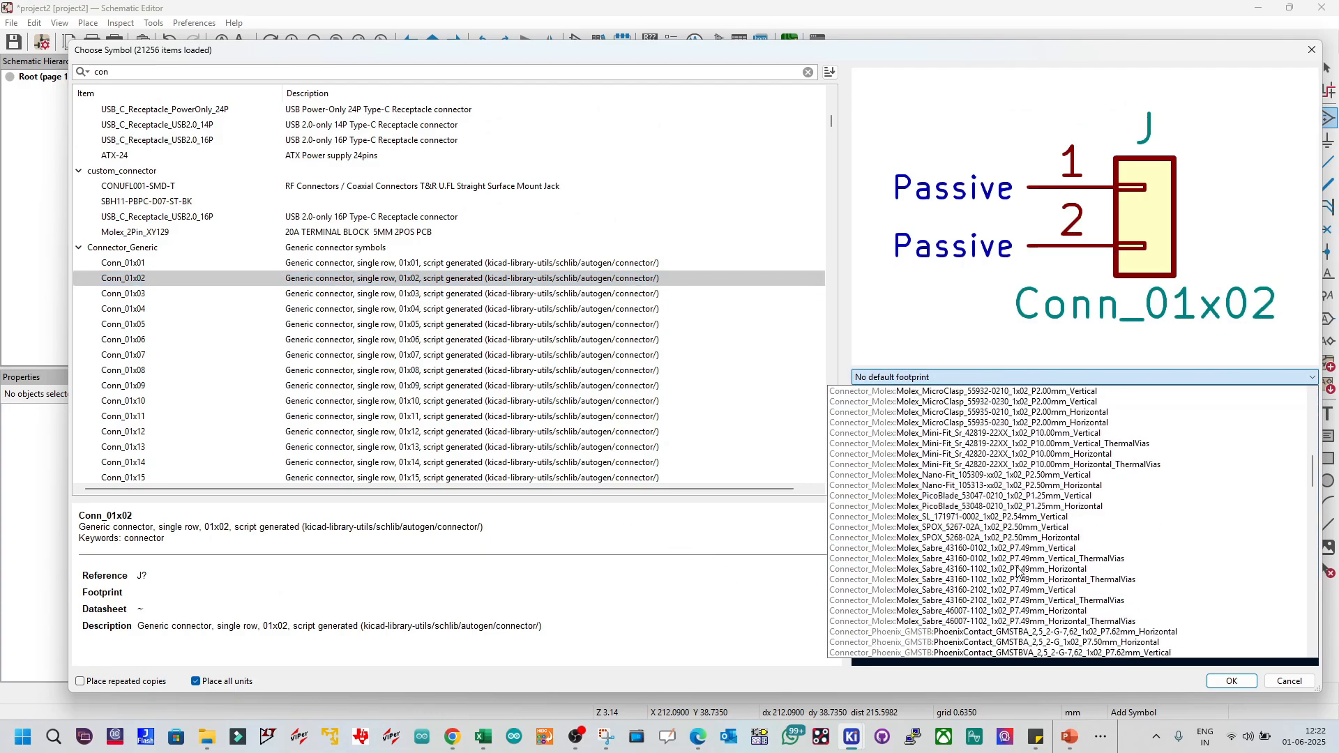
scroll(1018, 572, down, 6)
scroll(1018, 570, down, 15)
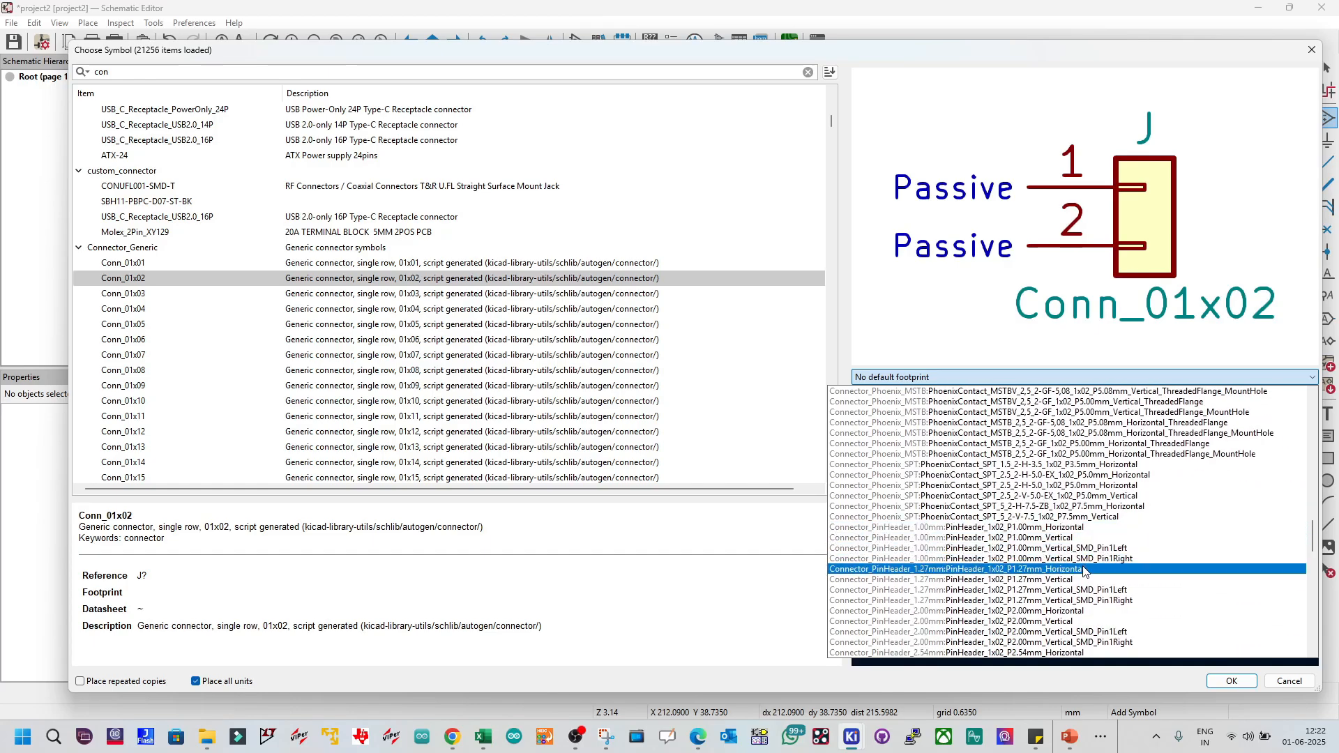
scroll(1068, 578, down, 2)
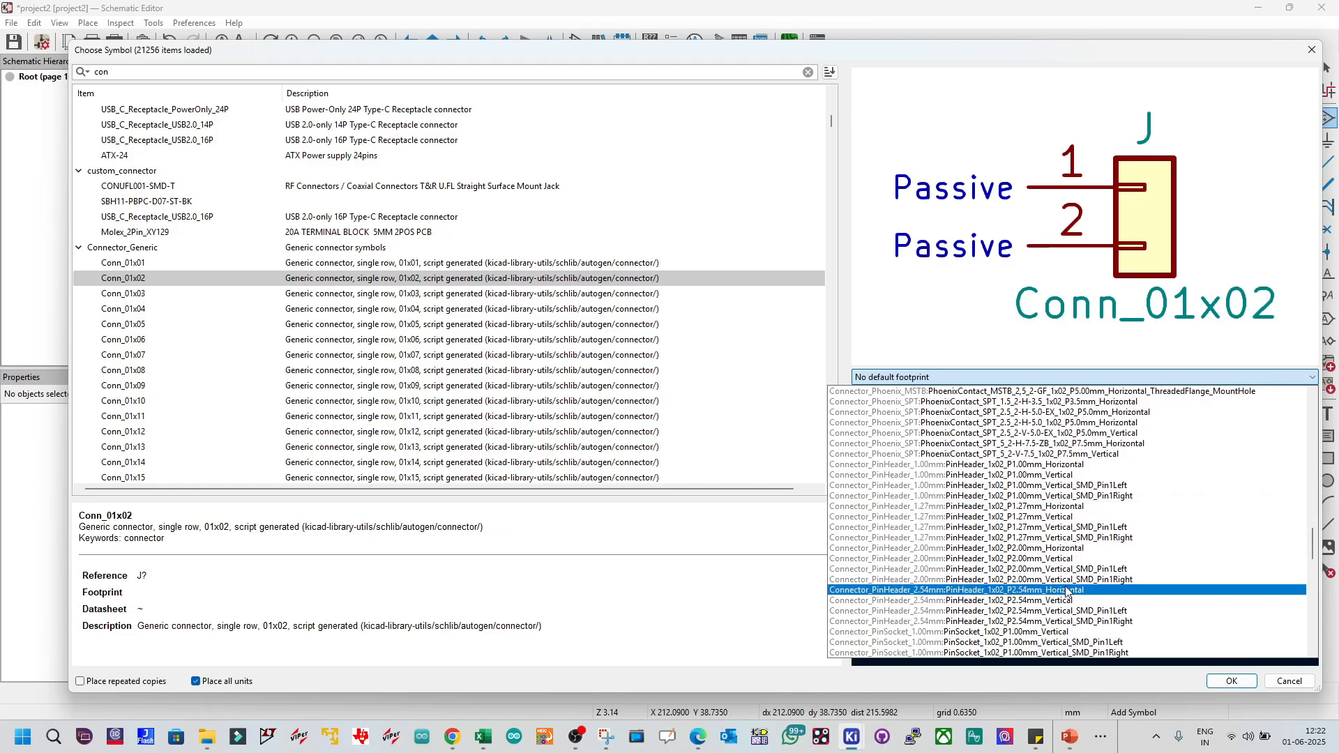
click(1067, 591)
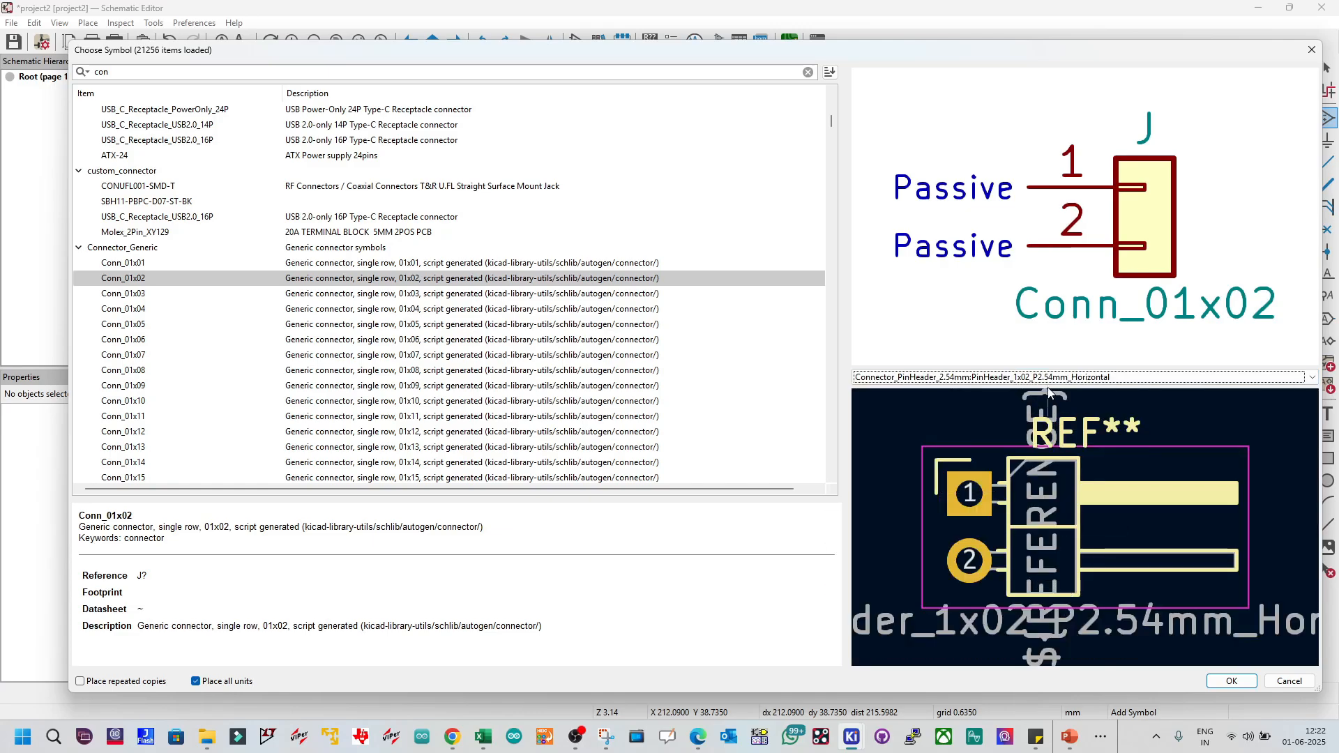
click(1049, 381)
click(1057, 604)
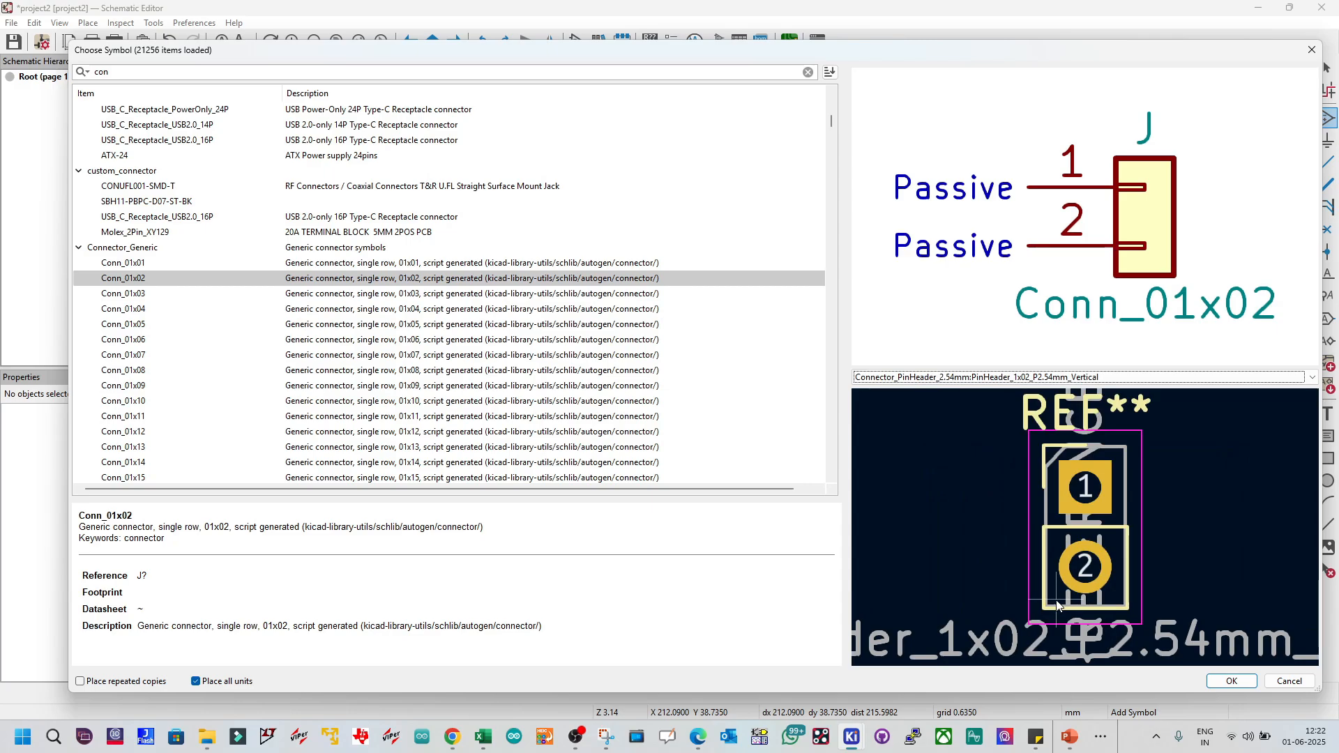
click(1231, 682)
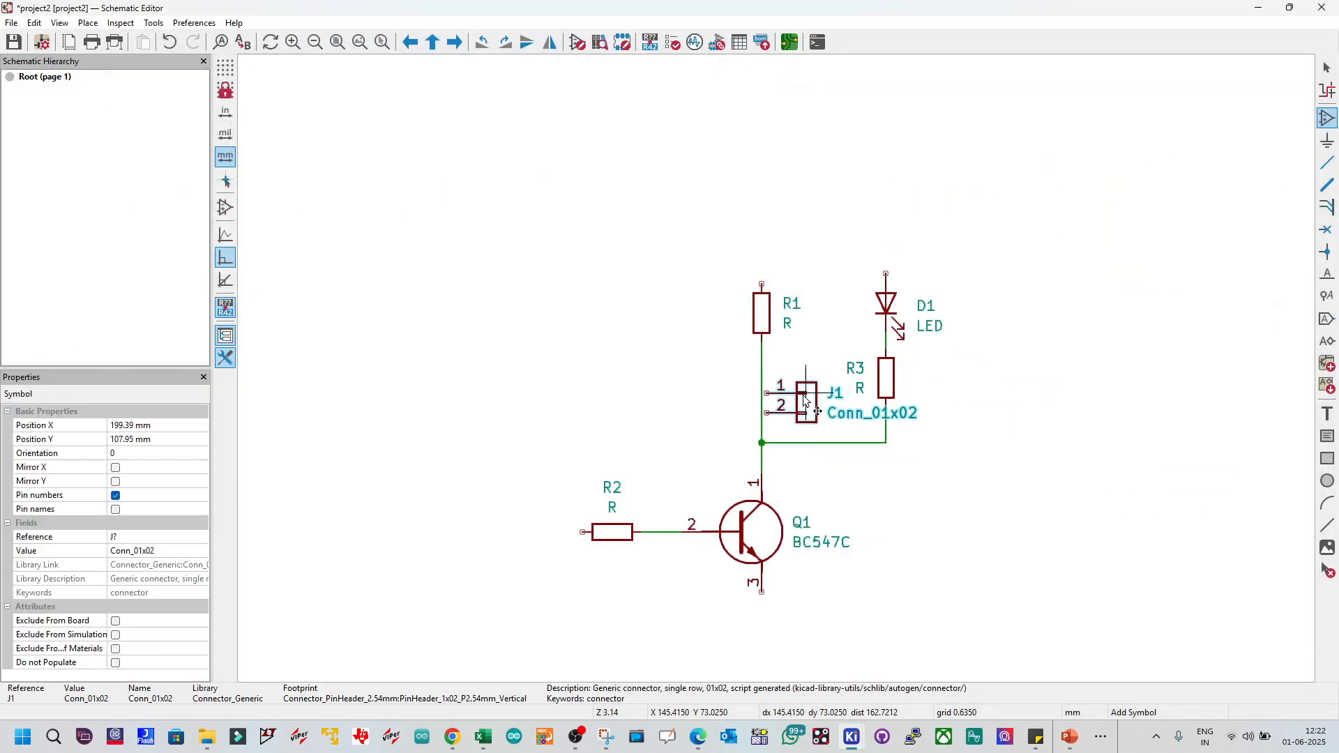
Step: Bring the connector to the free area left of the circuit and mirror it horizontally so its pins face the transistor
right_click(421, 364)
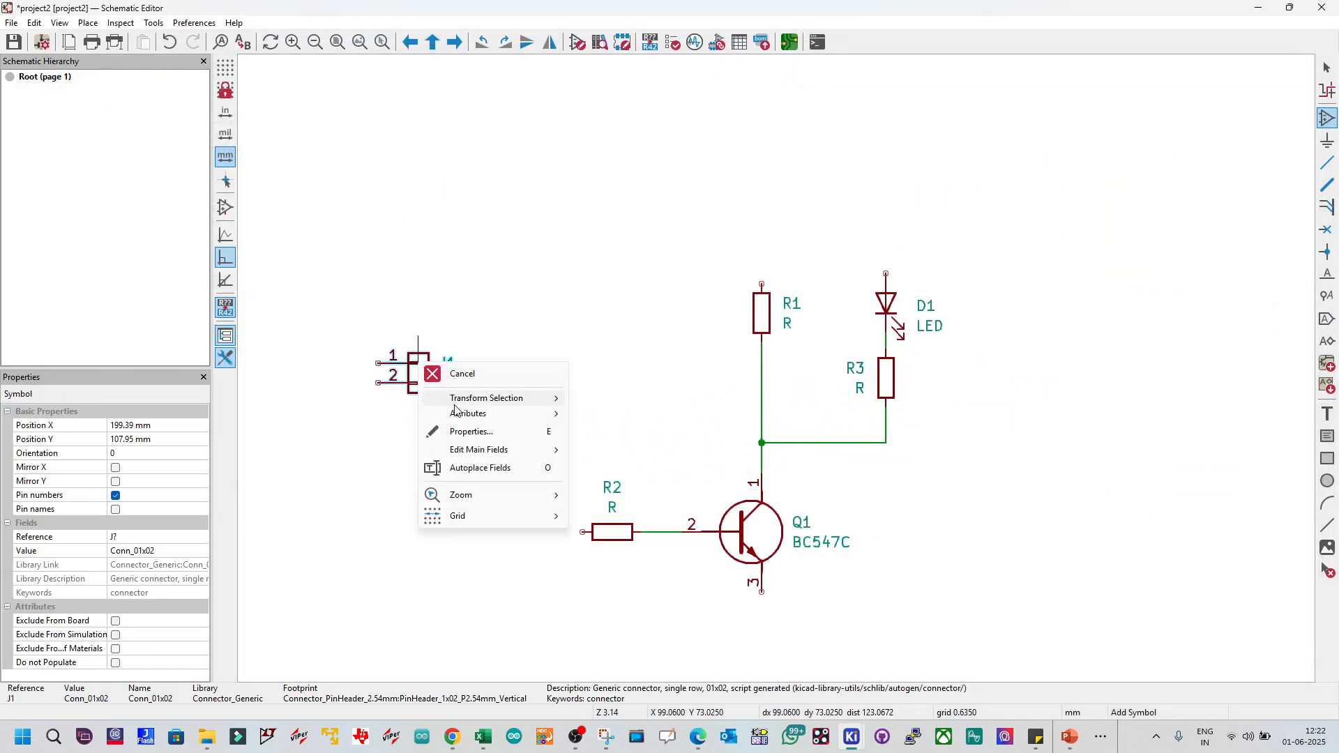
mouse_move(525, 399)
click(662, 443)
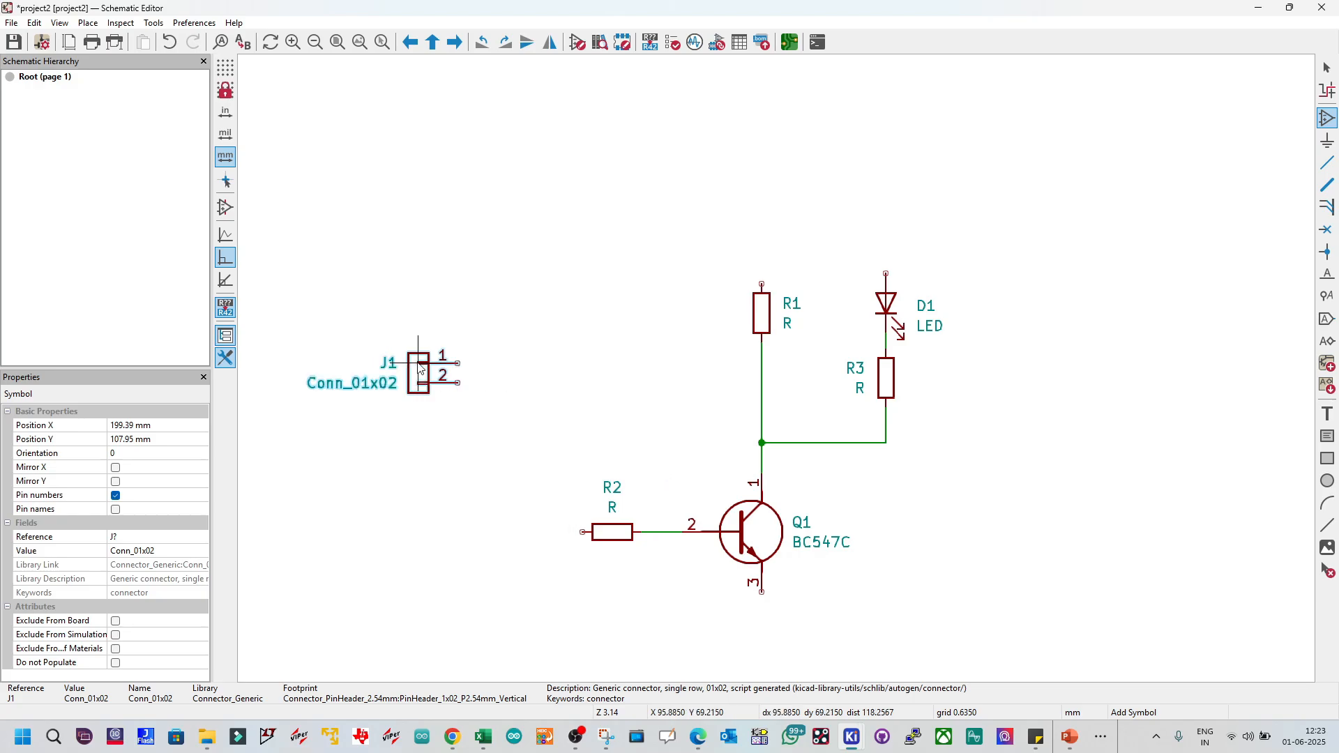
Step: Place the Conn_01x02 connector J1 to the left of resistor R2, with its pins facing the circuit
scroll(408, 439, down, 2)
scroll(777, 369, up, 1)
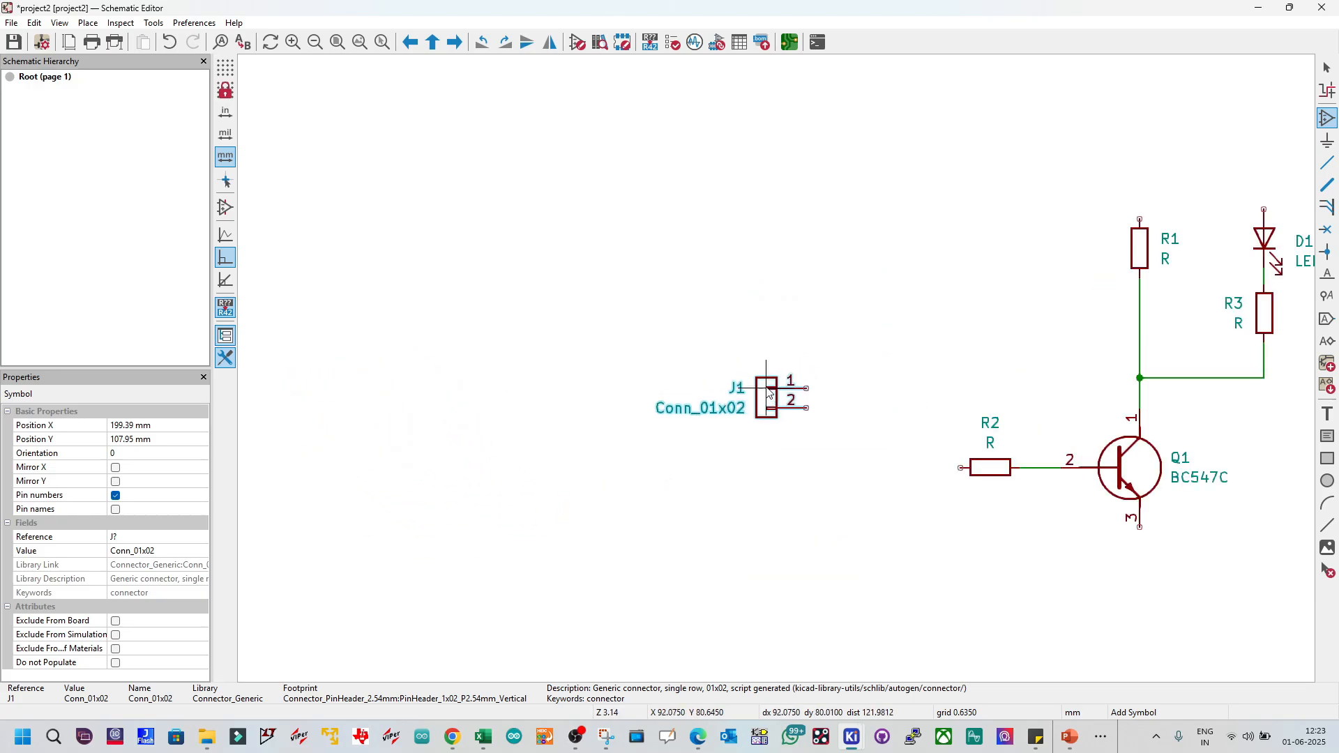
scroll(1016, 410, down, 1)
scroll(811, 353, up, 1)
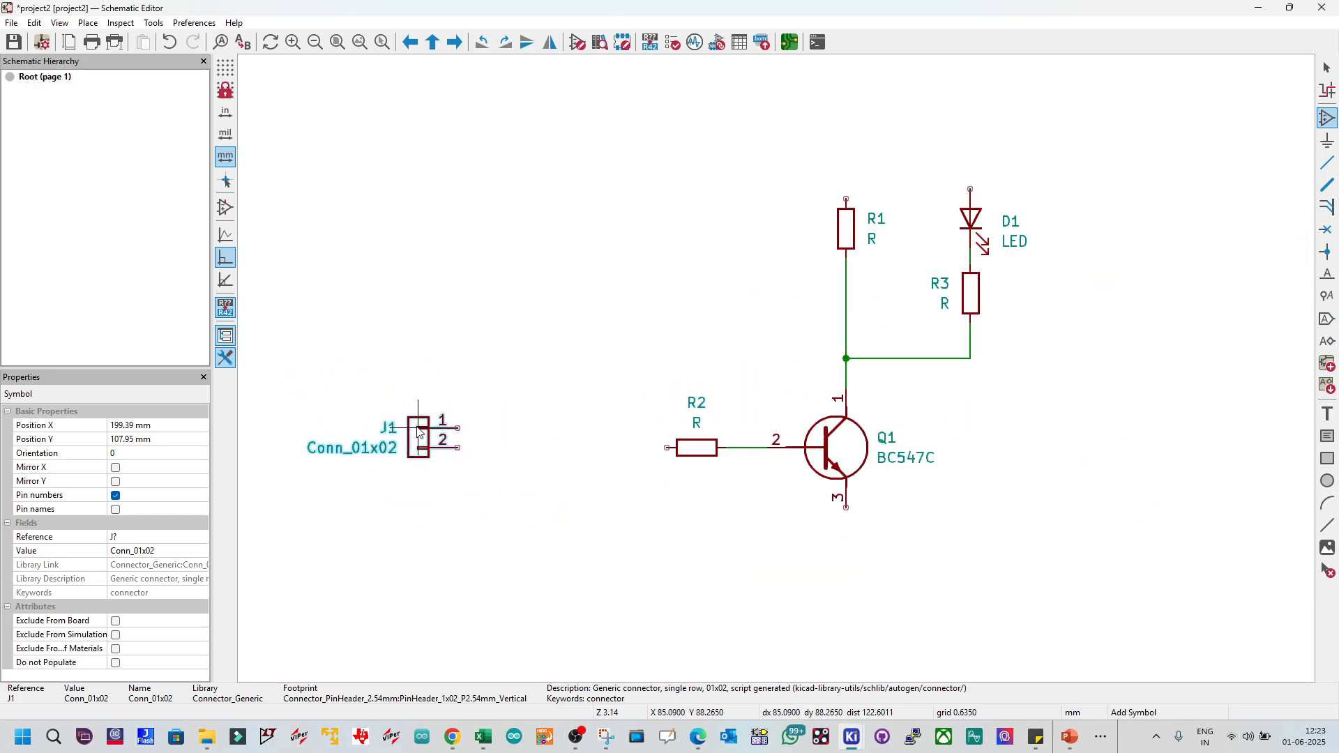
click(417, 430)
click(416, 436)
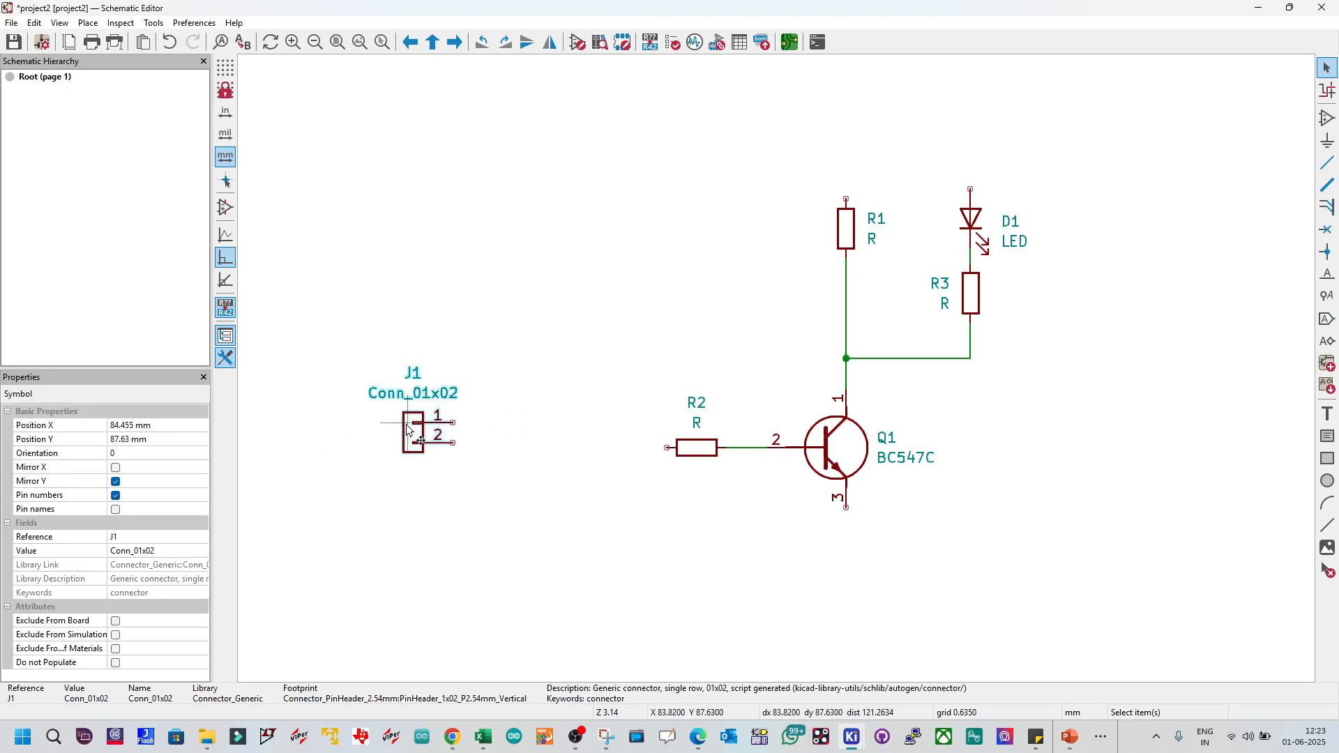
drag(416, 436, 417, 454)
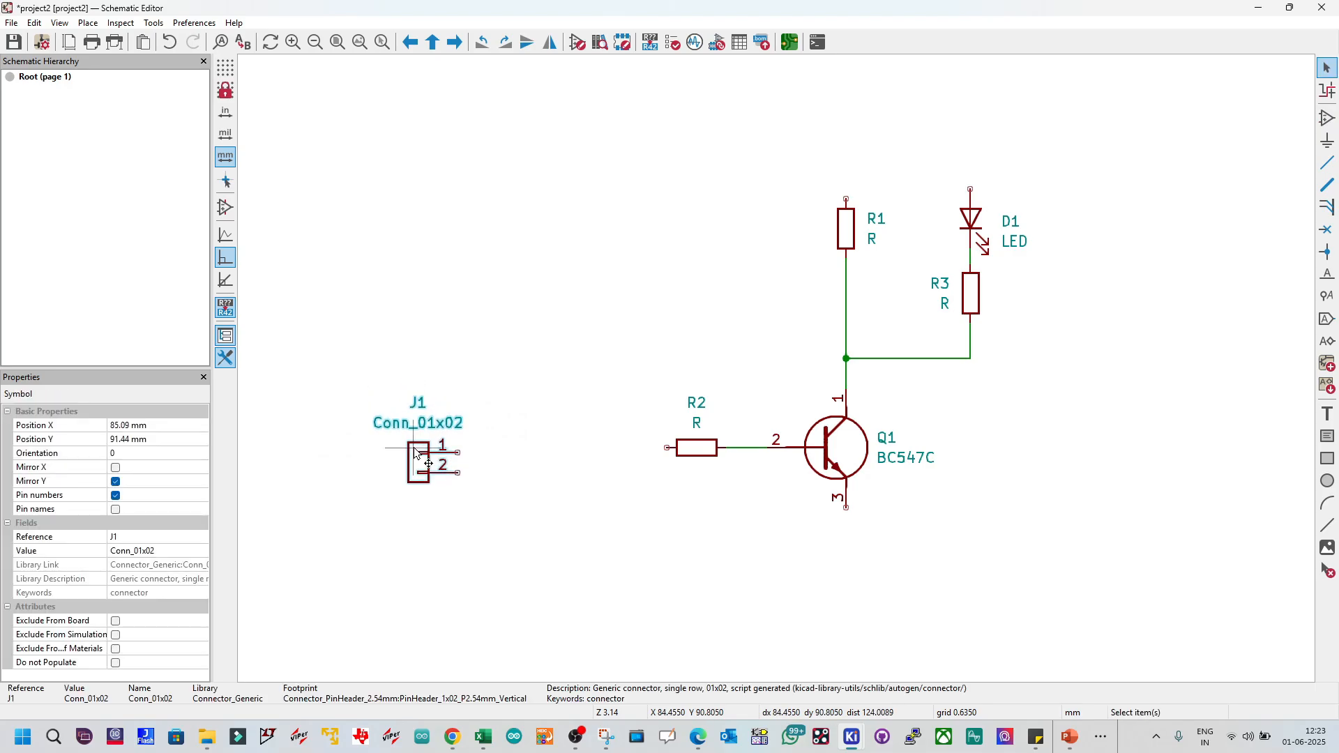
Step: Wire J1 pin 1 to the free end of R2 and shift J1 so the connecting wire runs straight
click(458, 452)
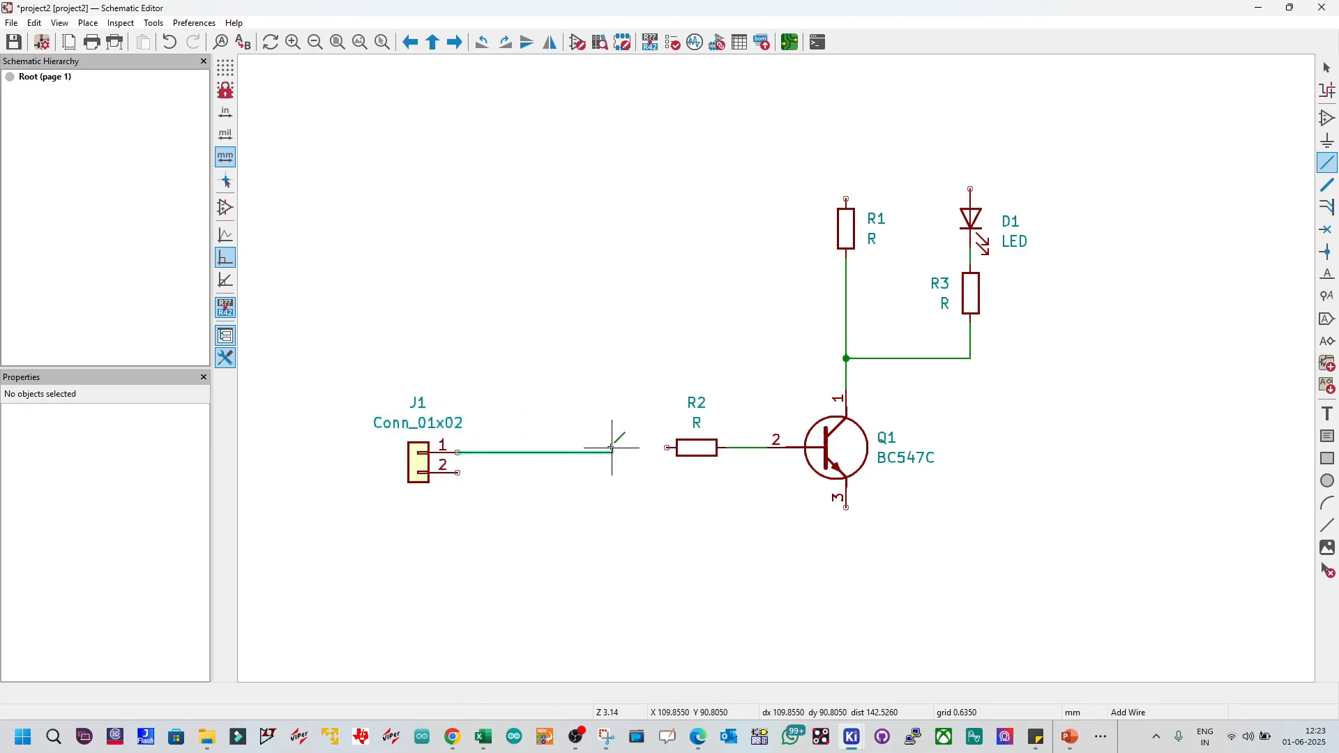
click(668, 448)
click(419, 457)
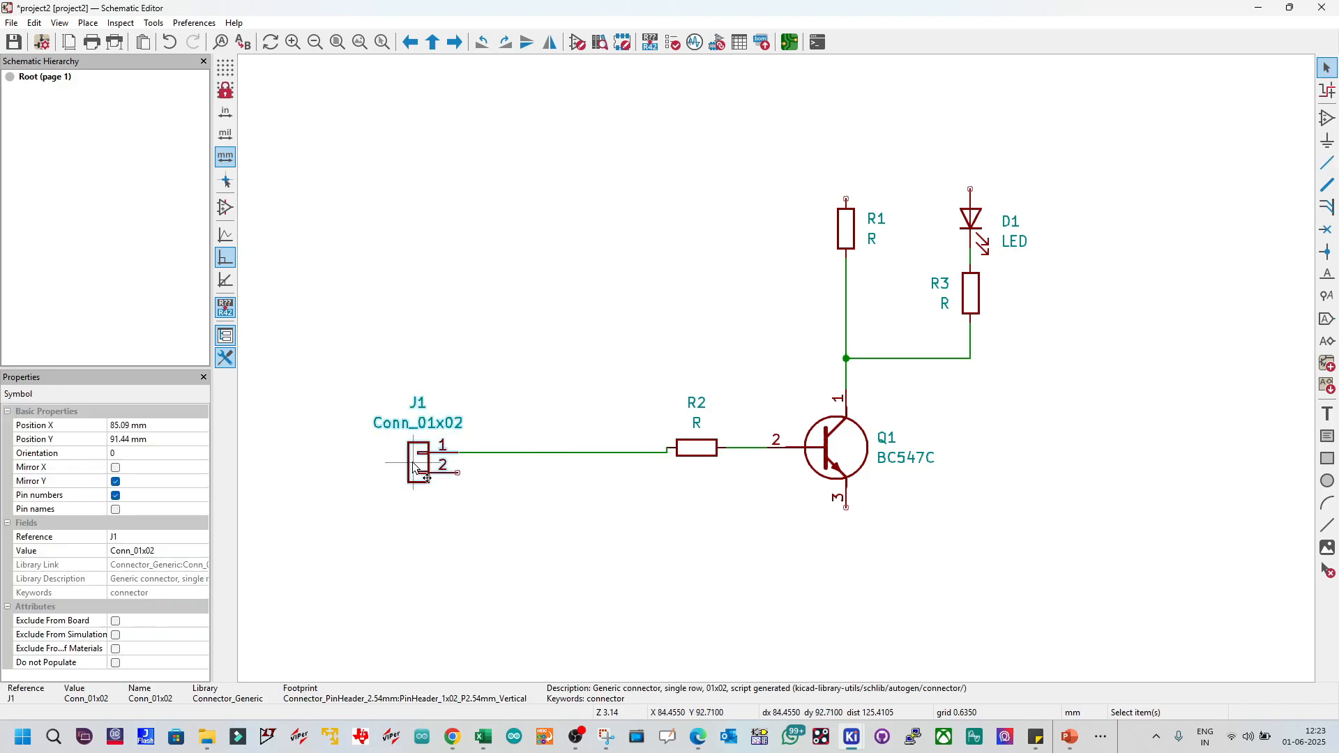
drag(419, 456, 503, 452)
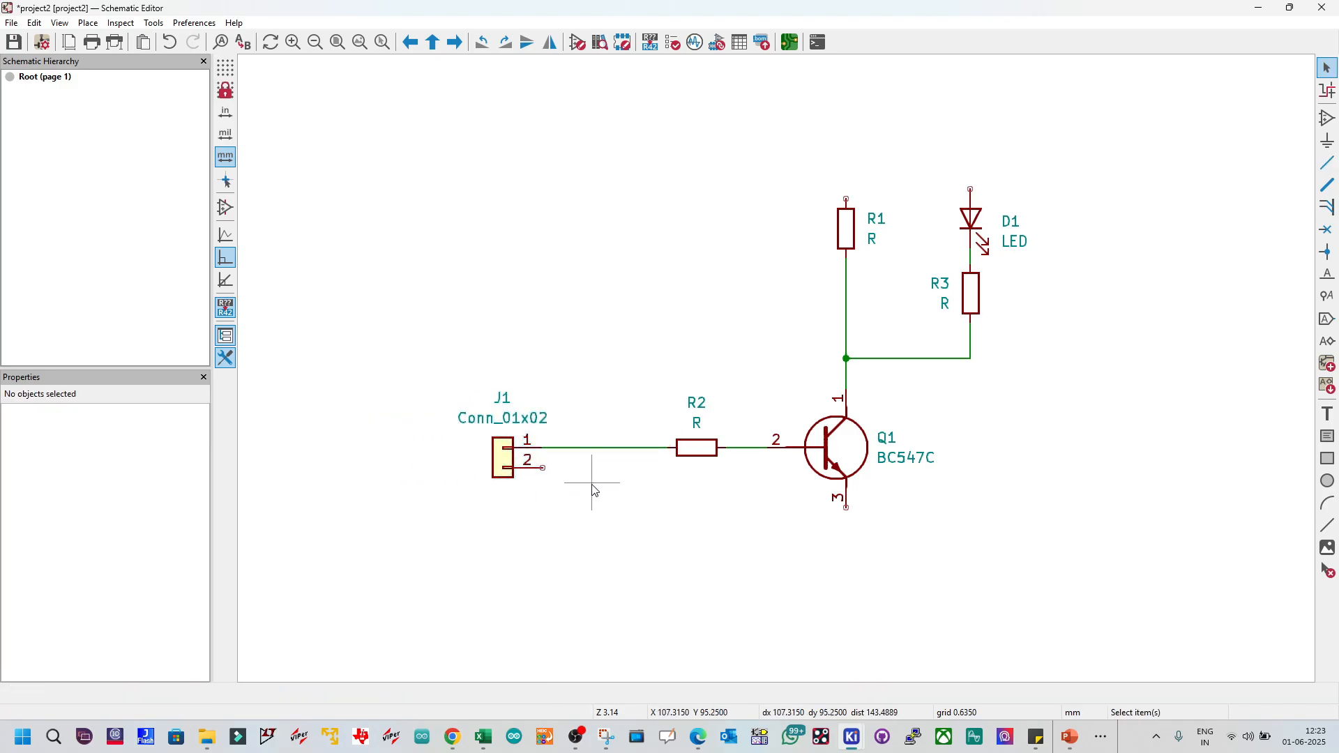
Step: Wire J1 pin 2 down and across to pin 3 of transistor Q1
click(545, 469)
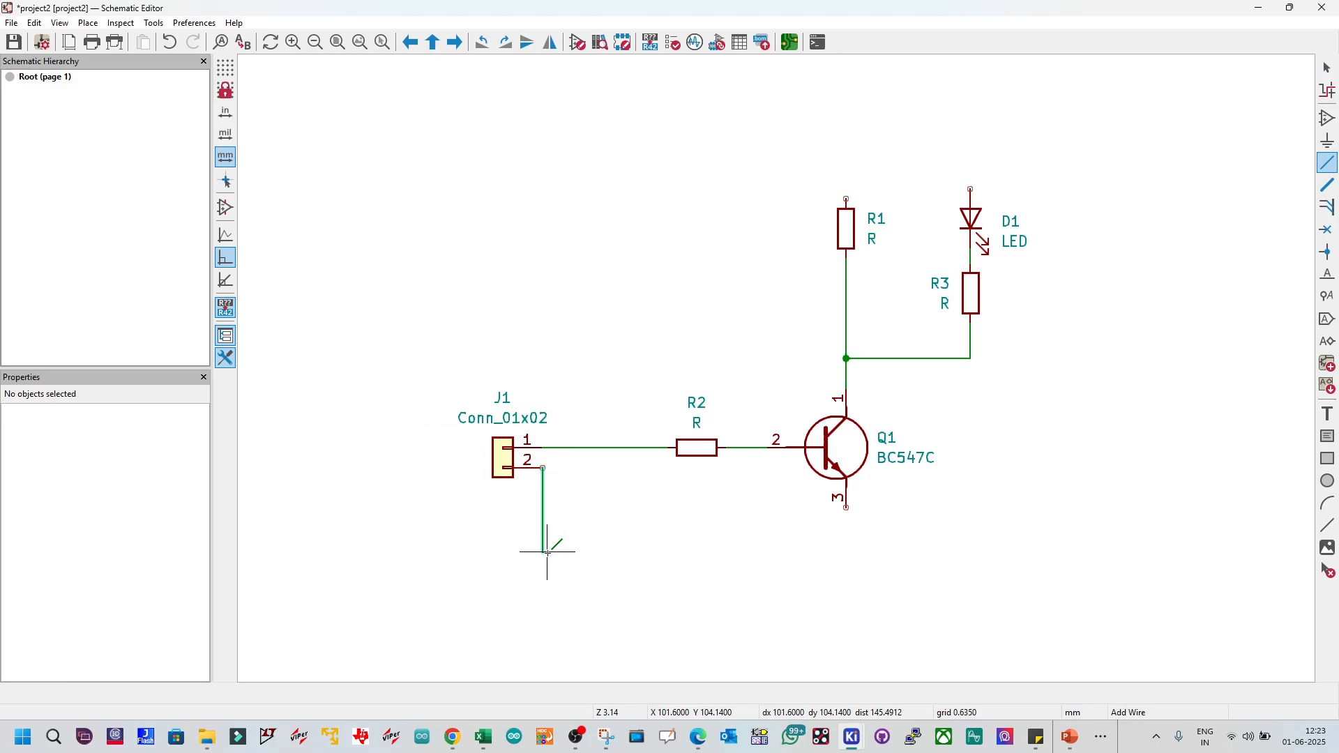
click(547, 553)
click(846, 508)
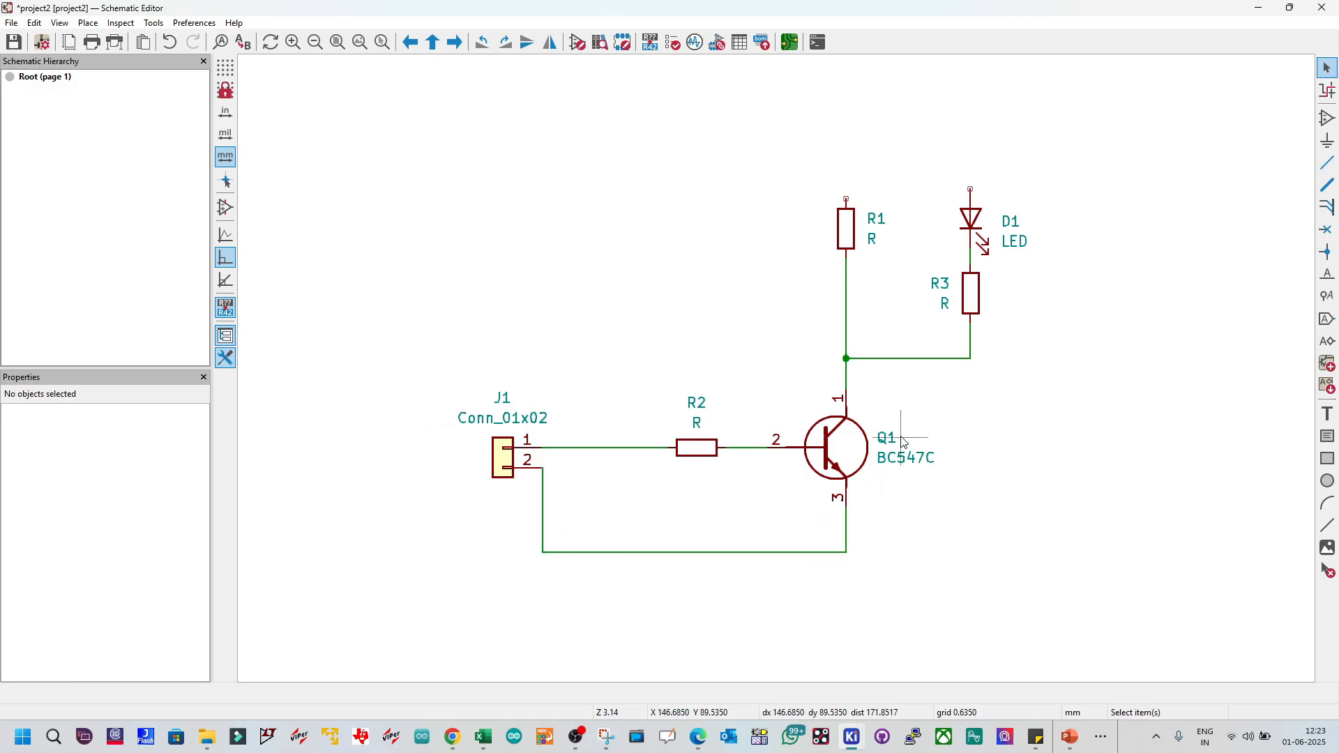
Step: Duplicate connector J1 and place the copy directly above it, level with R1
scroll(900, 438, down, 1)
scroll(789, 342, up, 1)
scroll(777, 369, down, 1)
scroll(729, 321, up, 1)
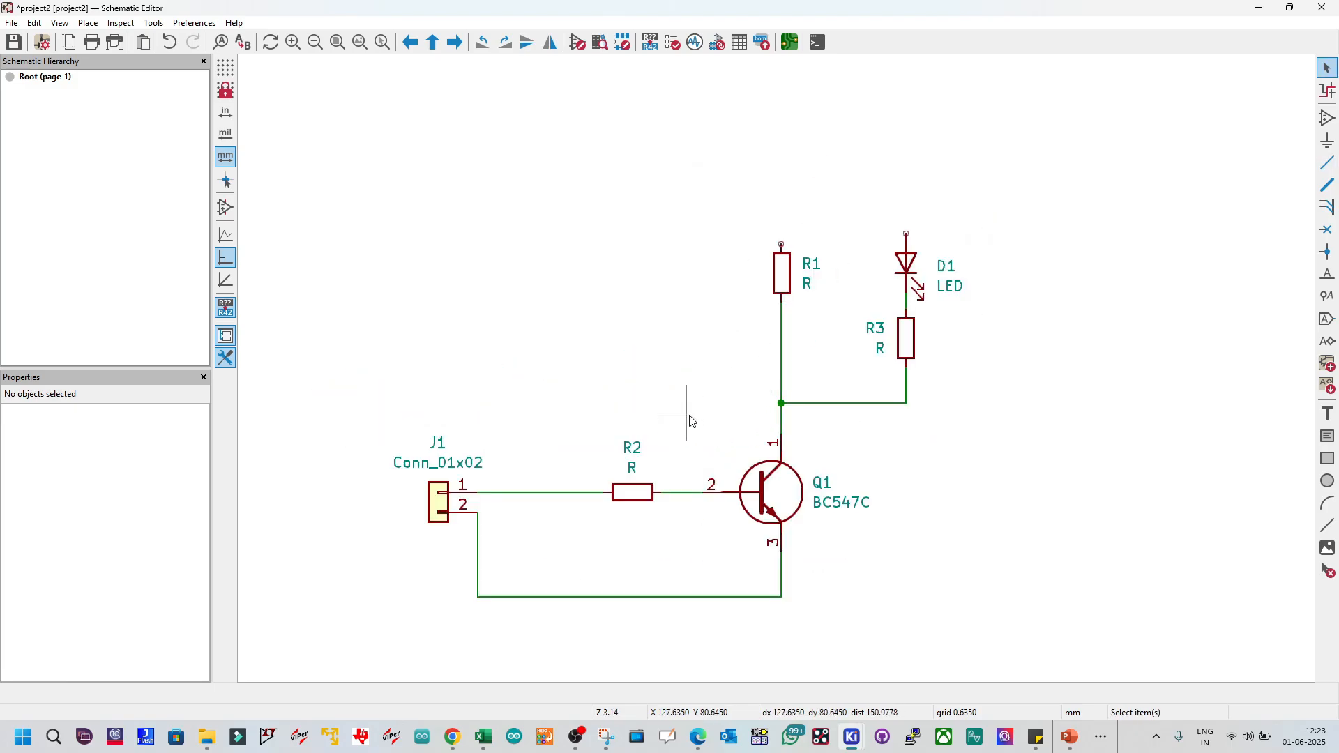
click(435, 505)
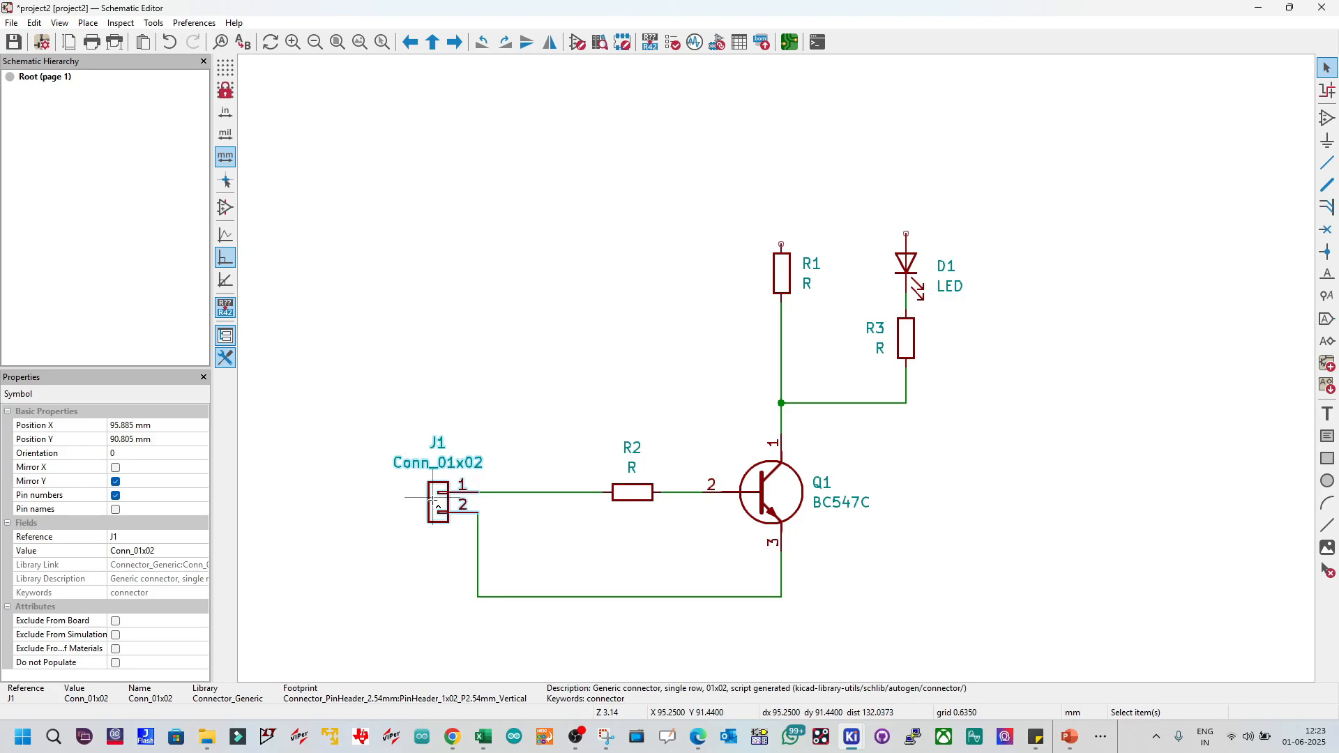
key(ctrl+d)
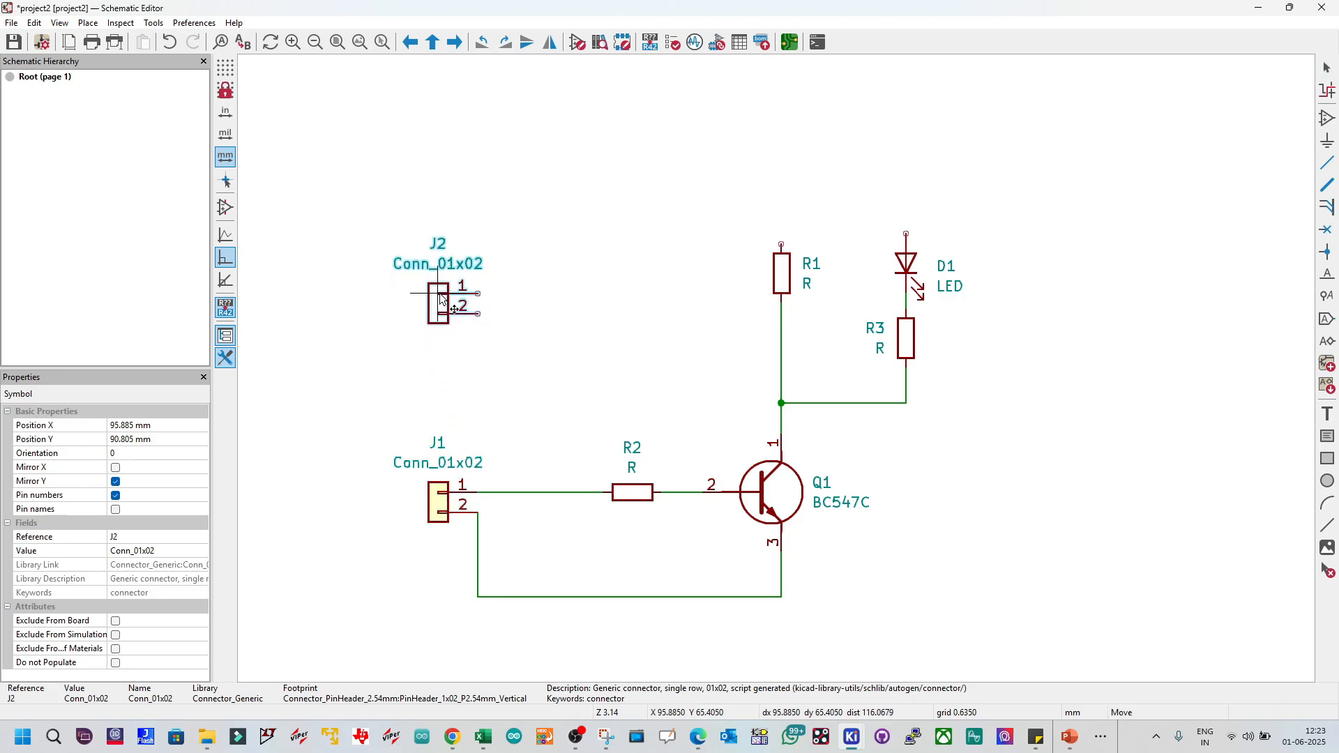
click(440, 300)
Step: Wire J2 pin 2 around the outside of J1 to the wire joining J1 pin 2 and Q1 pin 3
key(w)
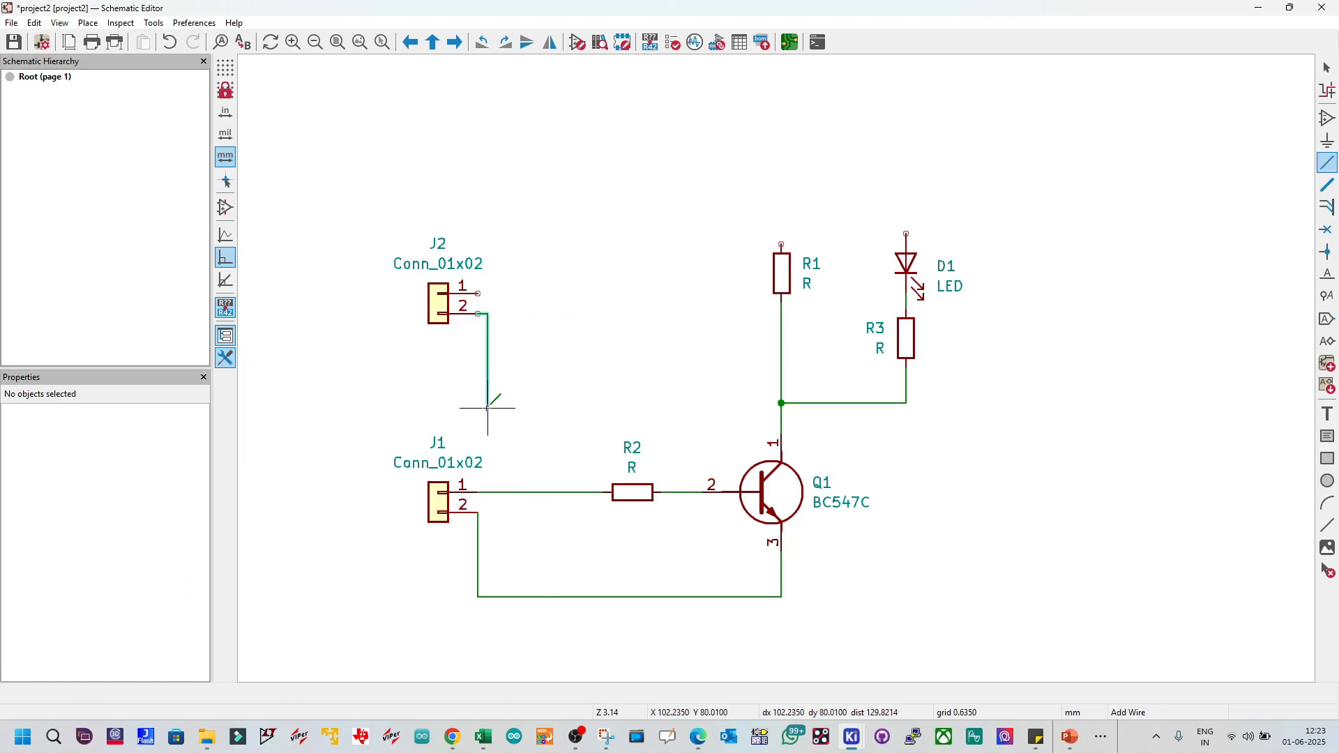
click(488, 413)
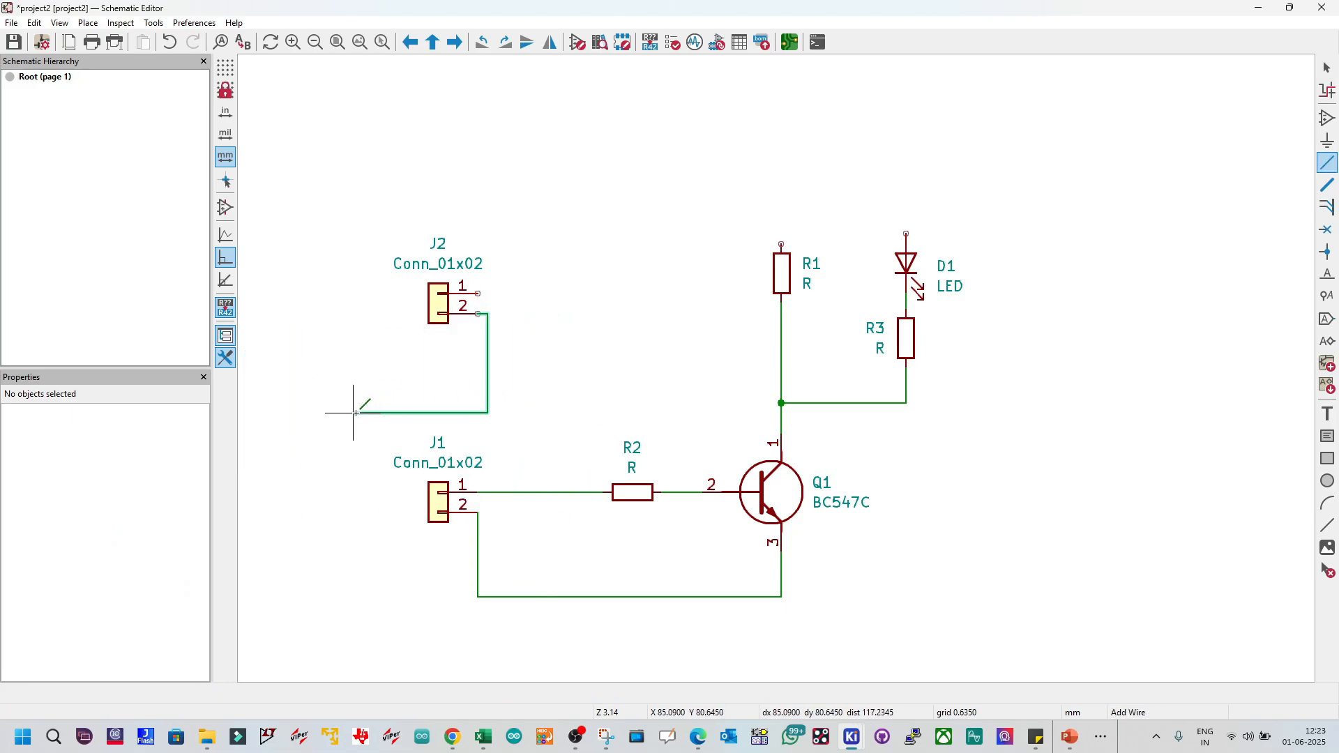
click(378, 598)
click(477, 597)
key(Escape)
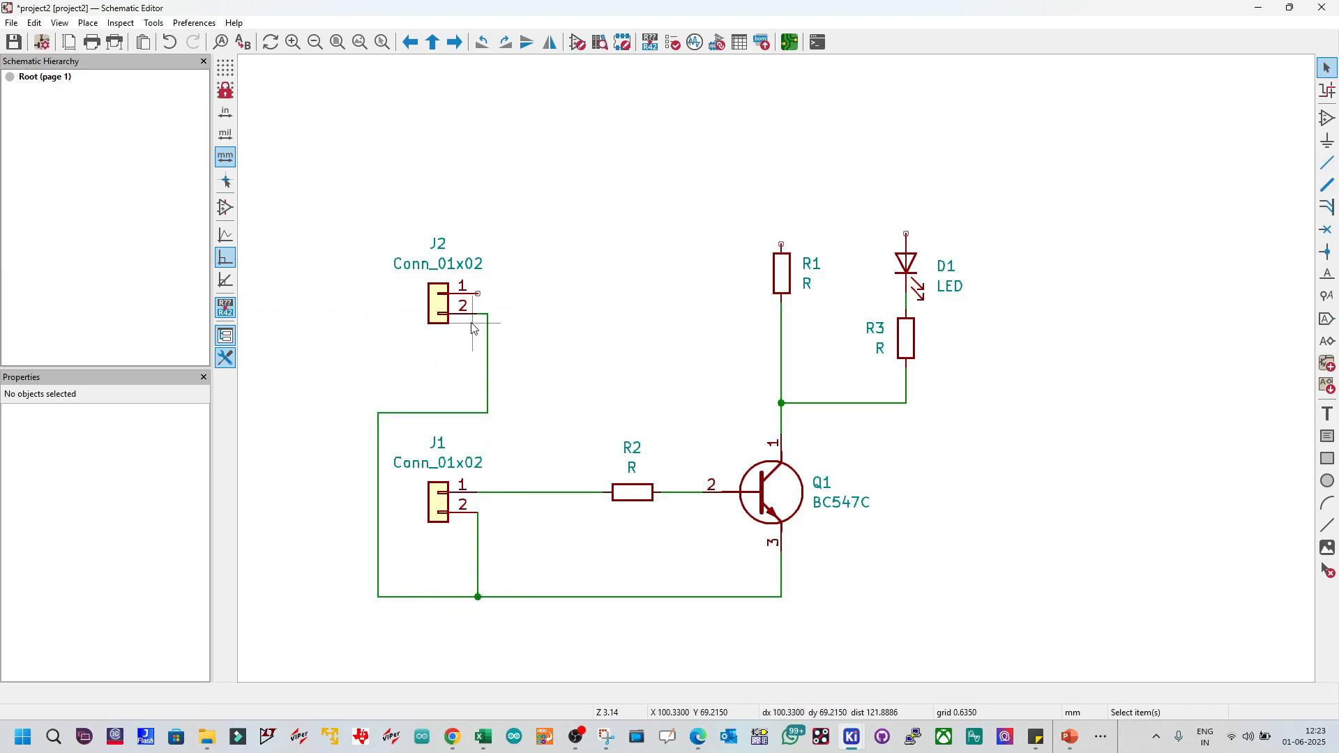
click(482, 294)
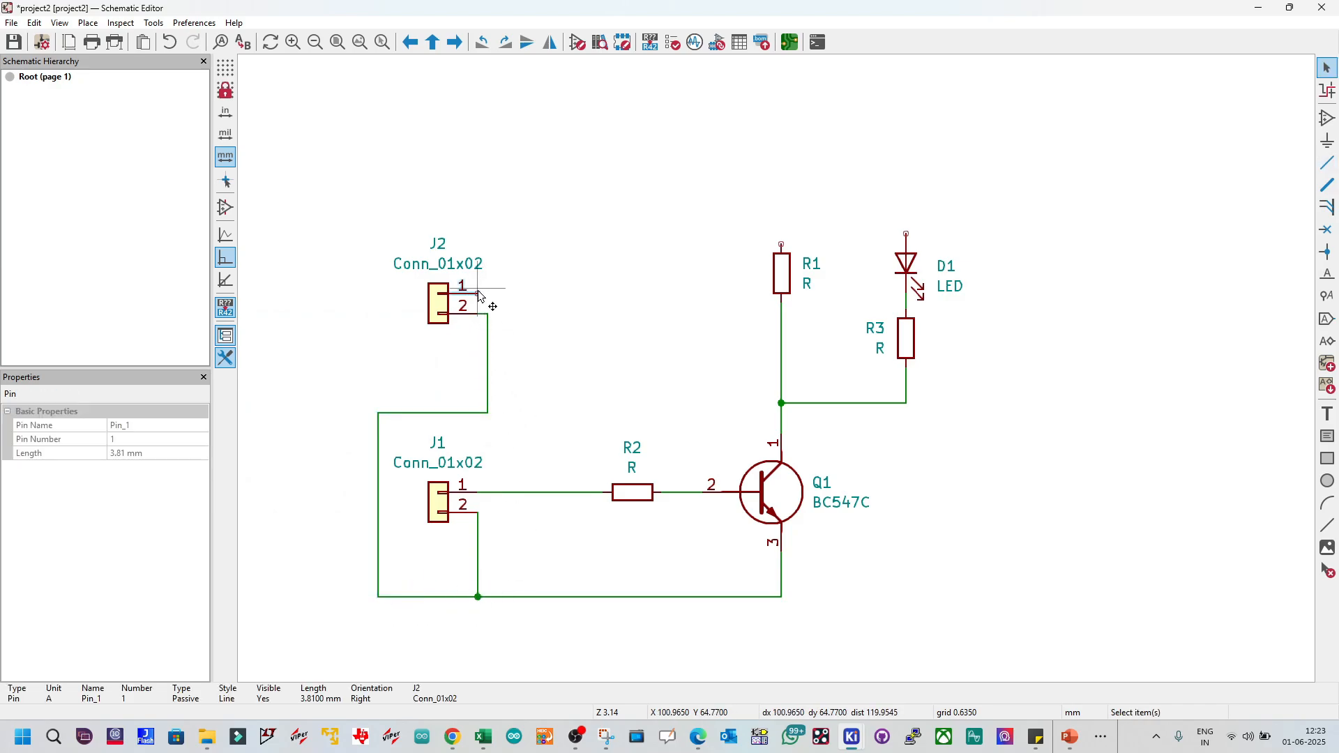
click(477, 294)
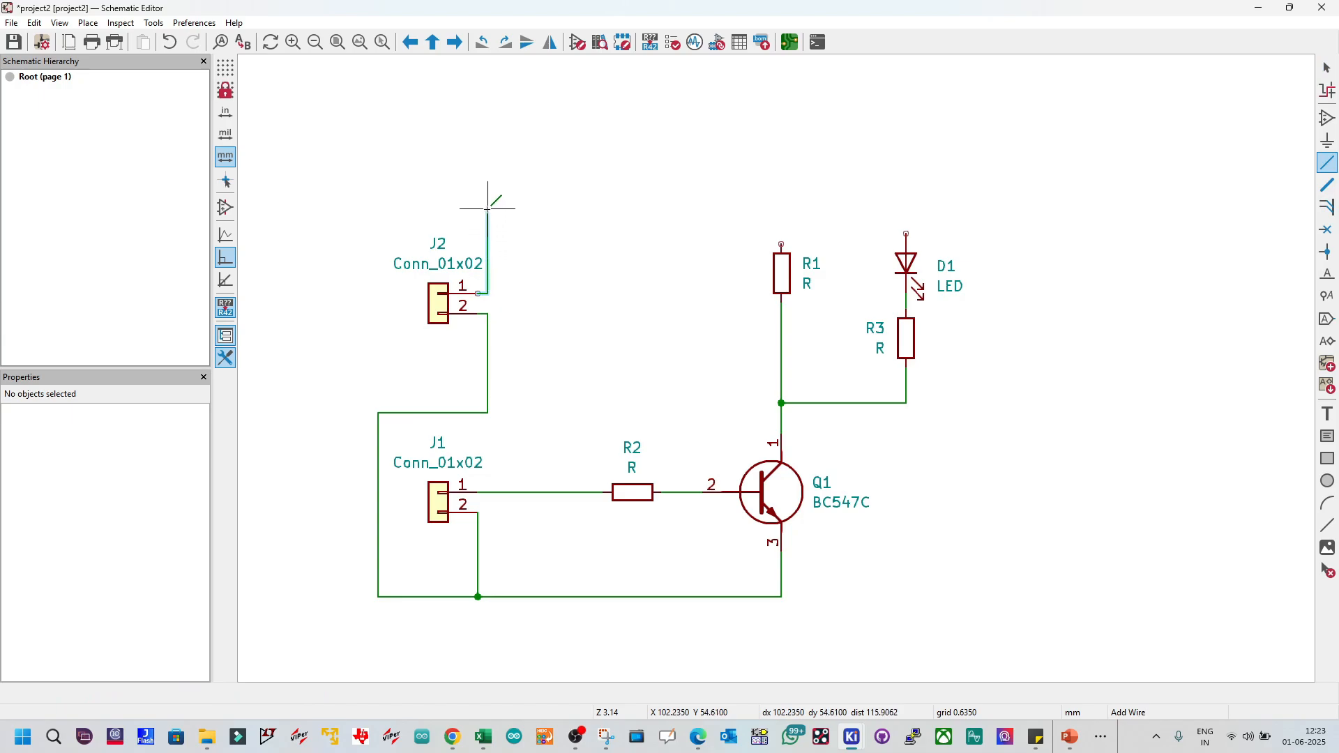
key(Escape)
key(Escape)
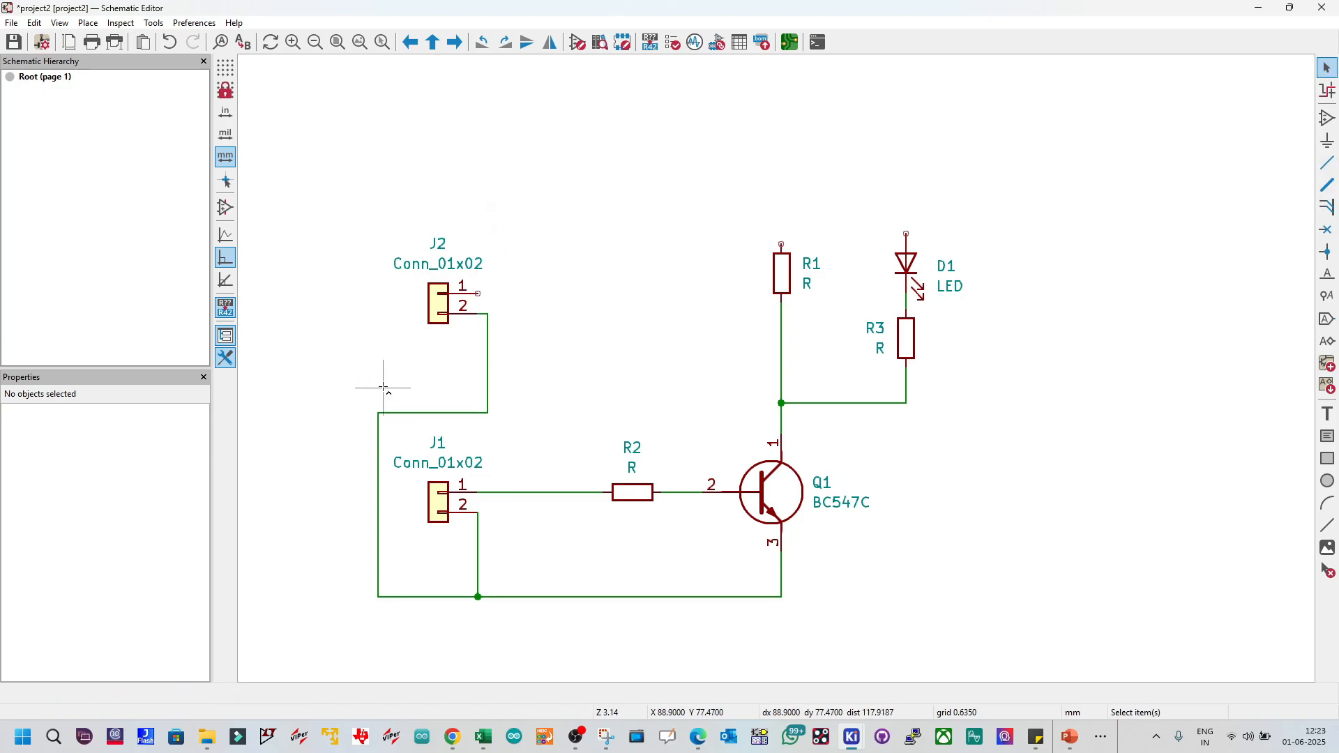
Step: Undo the wire drawn from J2 pin 2
key(ctrl+z)
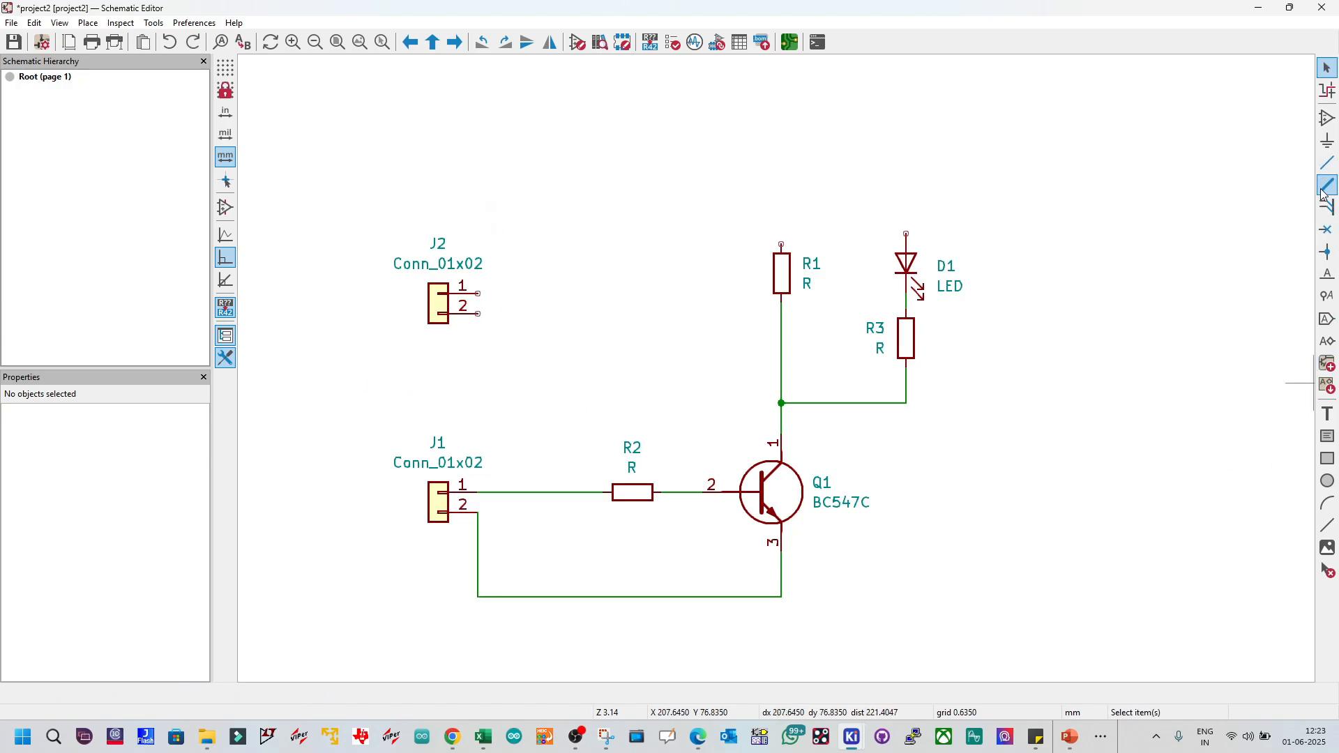
Step: Find the GND power symbol and place it just below pin 2 of connector J2
click(1327, 142)
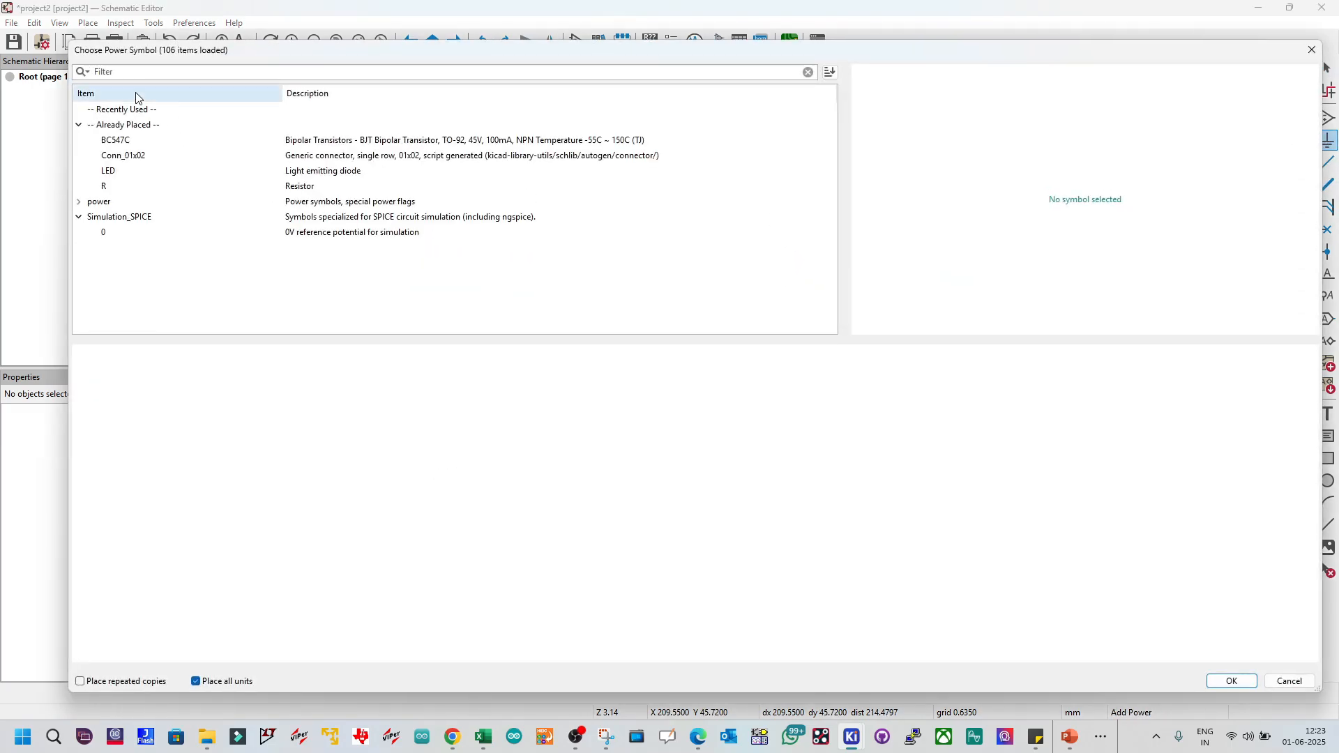
text(gnd)
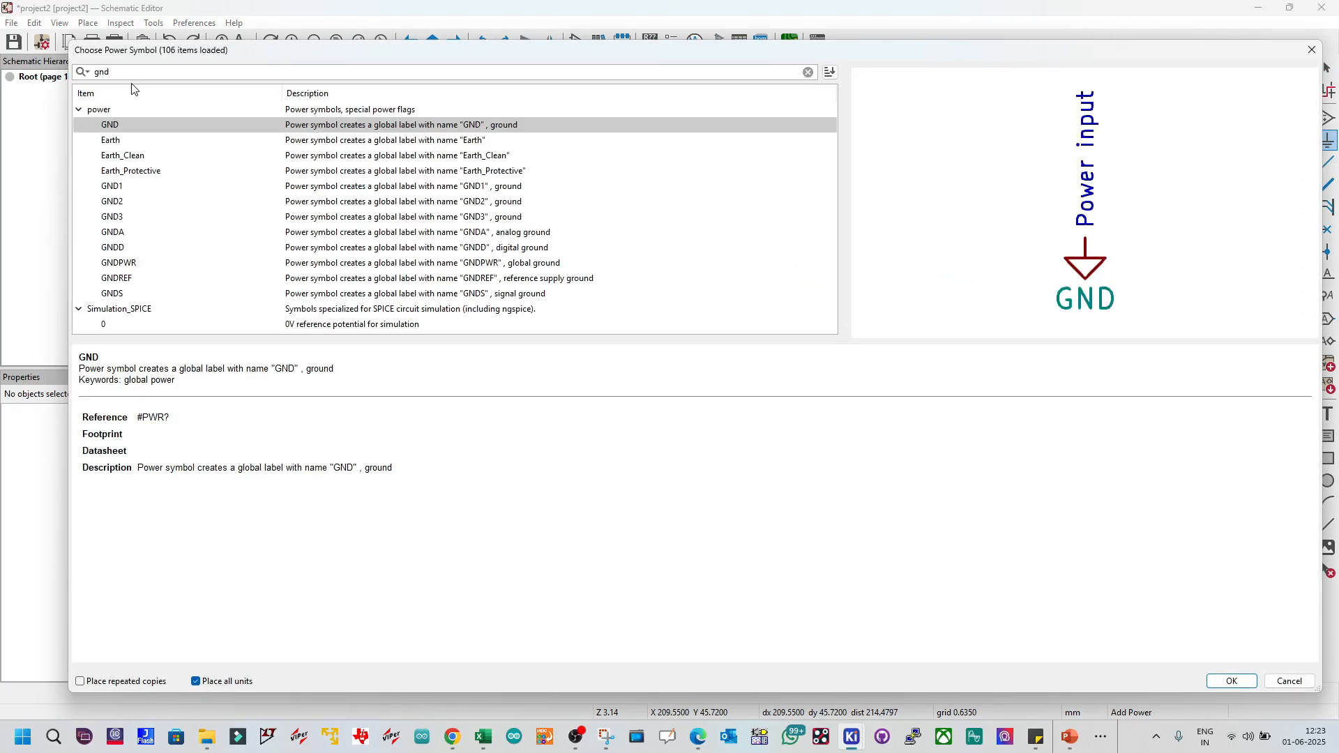
click(150, 186)
click(162, 155)
click(165, 142)
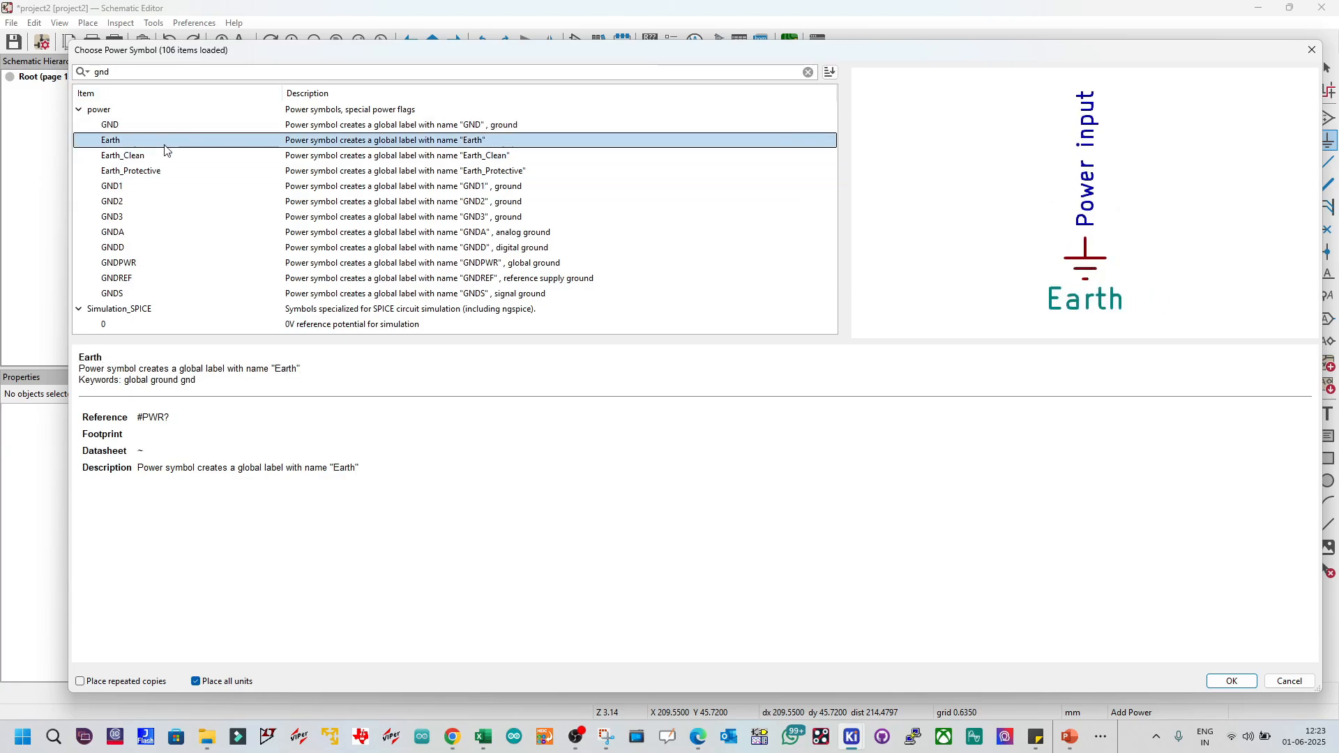
click(165, 126)
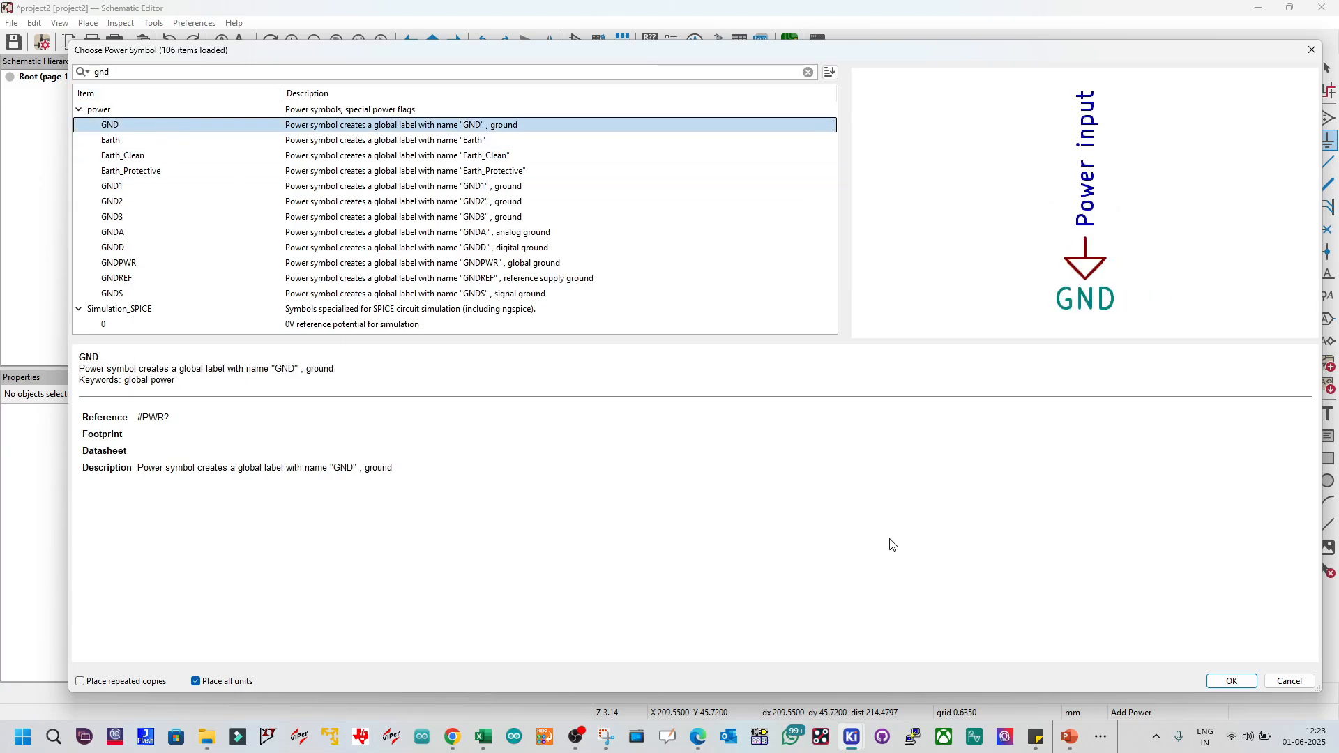
click(1231, 680)
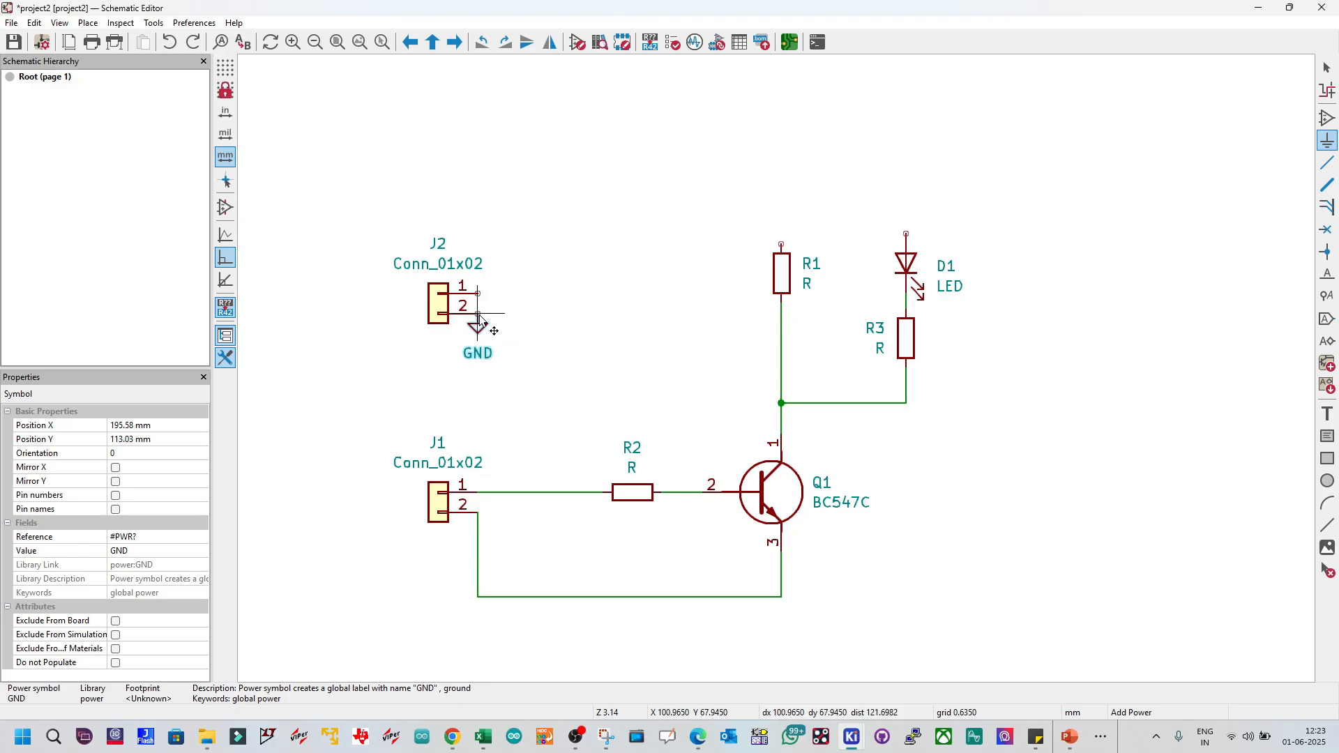
click(481, 326)
Step: Duplicate the GND symbol with its short wire onto the wire corner below Q1 pin 3, and save the schematic
drag(480, 326, 444, 325)
key(ctrl+d)
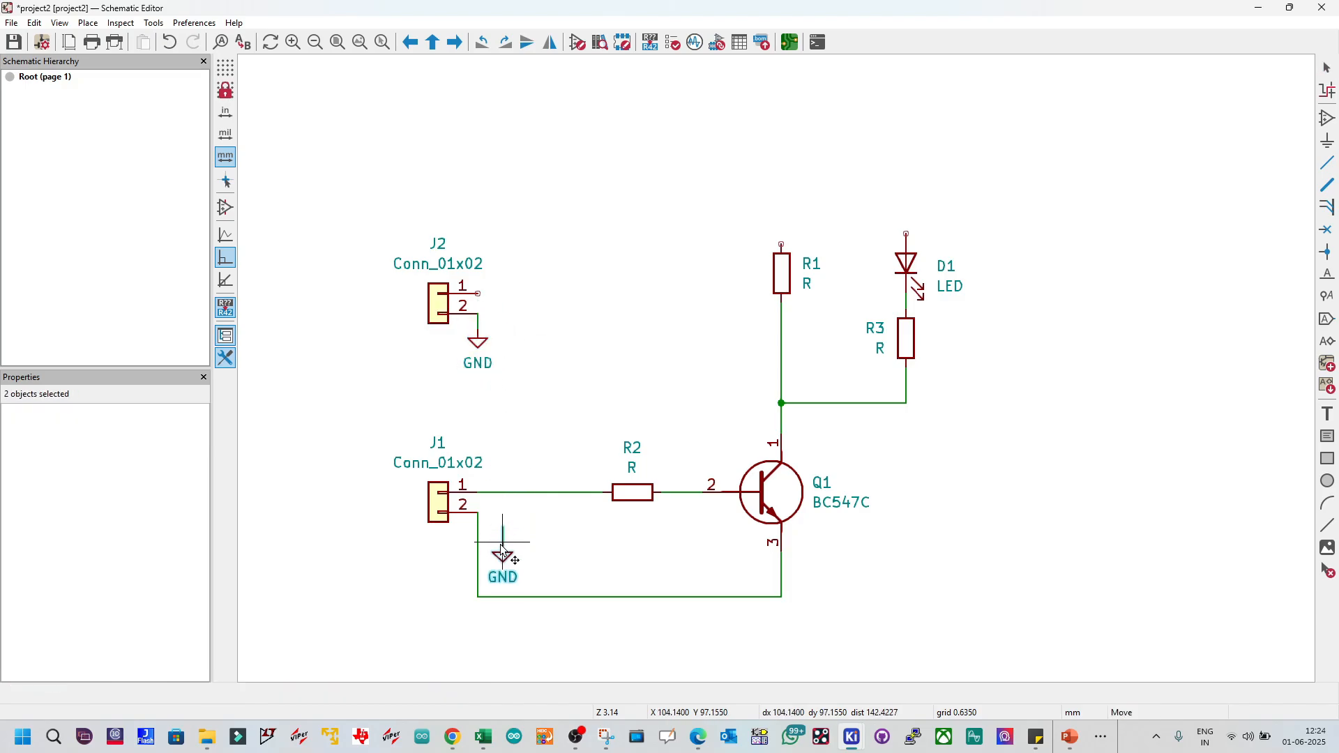
click(785, 615)
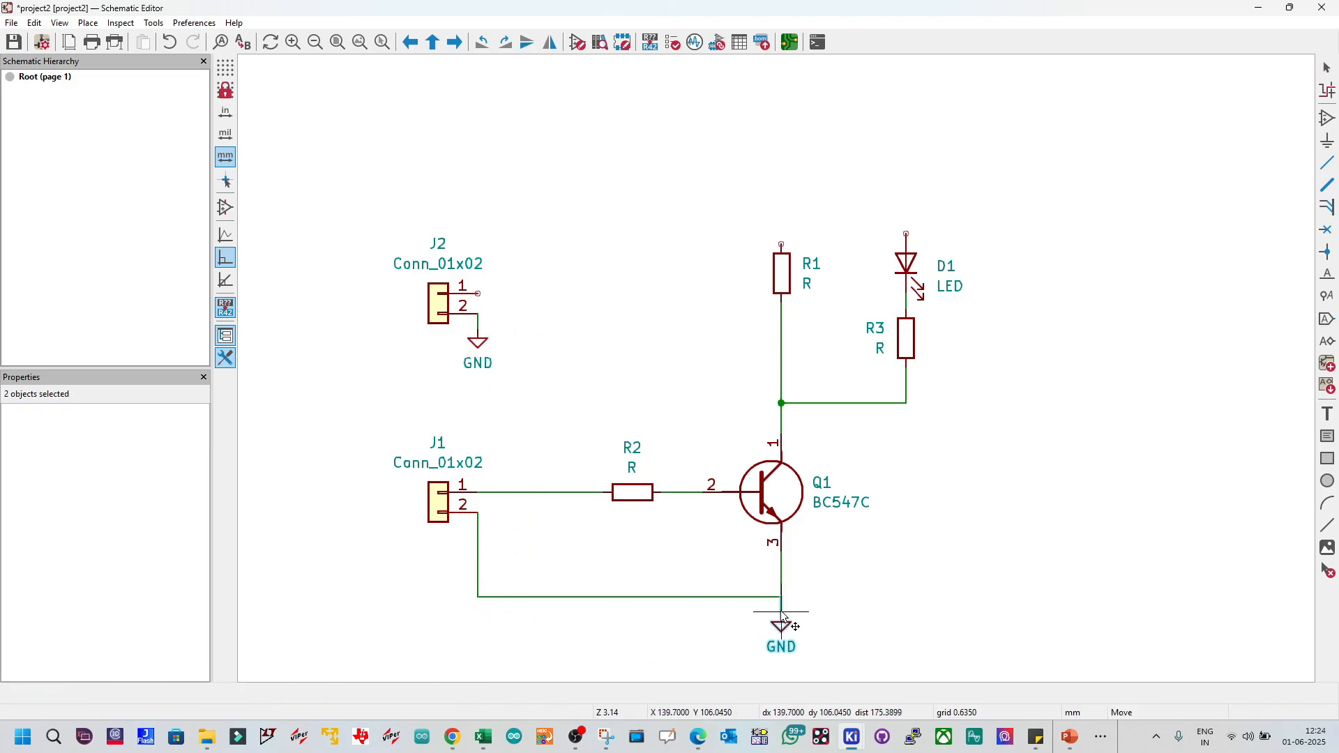
key(Escape)
key(ctrl+s)
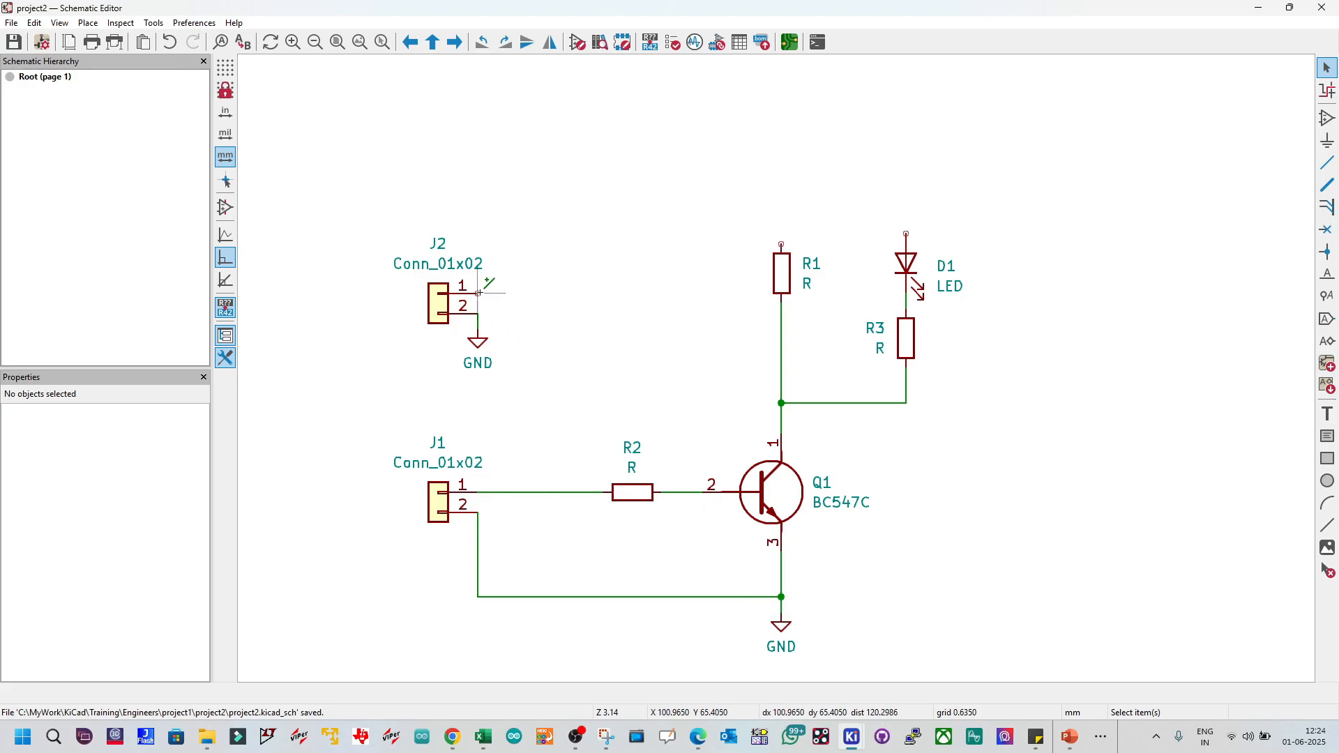
Step: Try moving J2 and its GND symbol closer to R1 and wiring J2 pin 1 to R1
drag(374, 216, 598, 453)
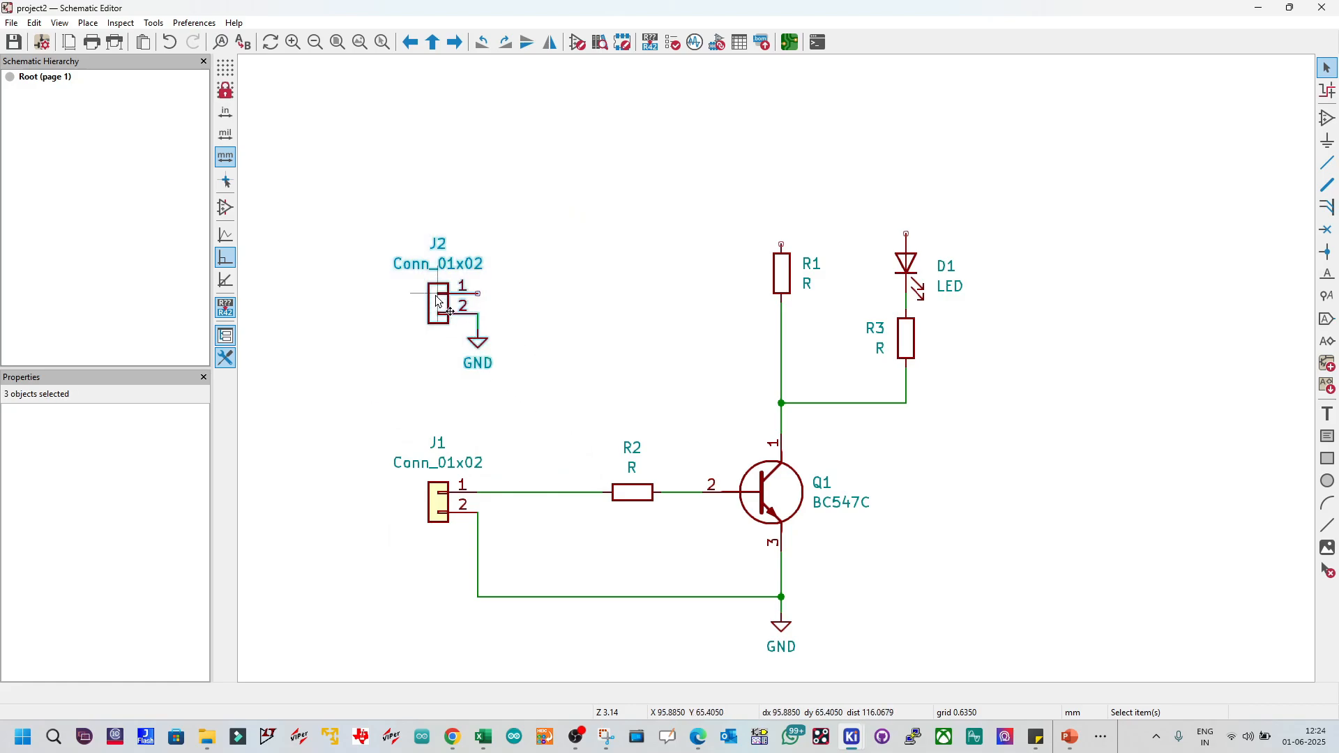
drag(437, 301, 601, 256)
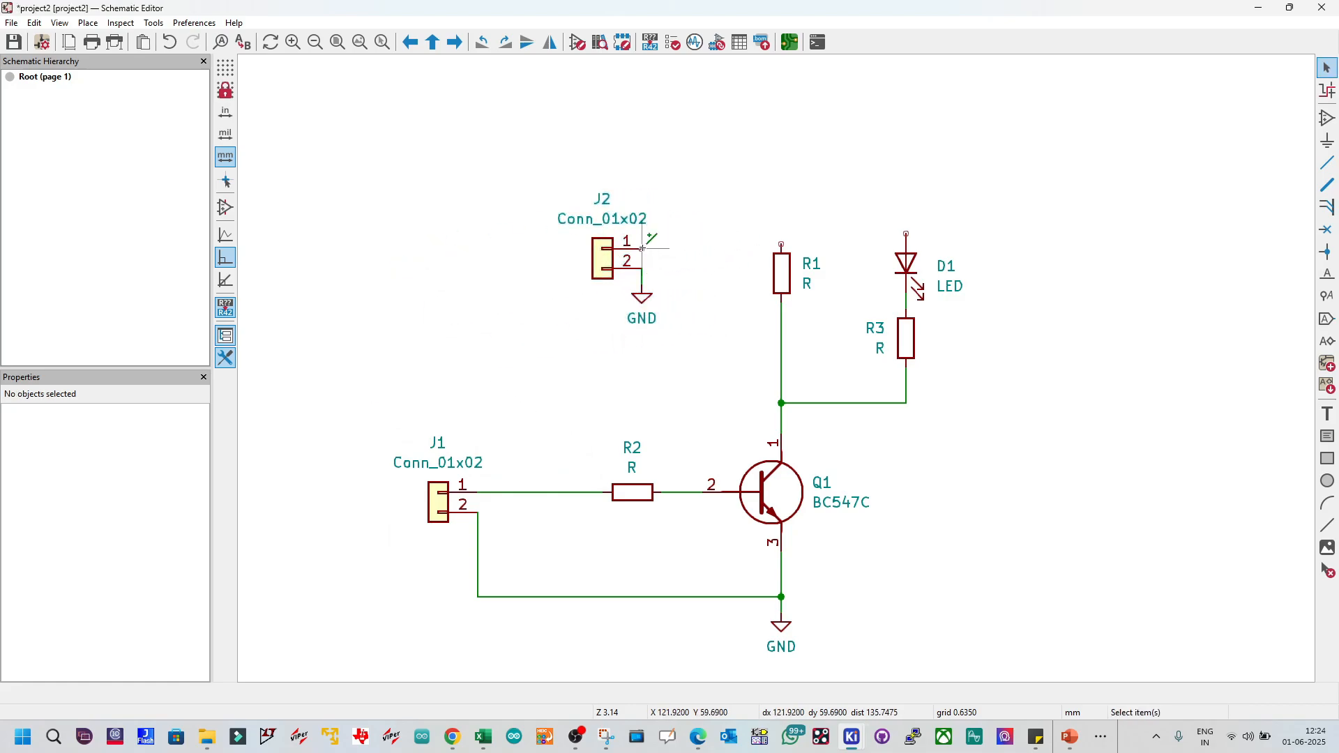
key(w)
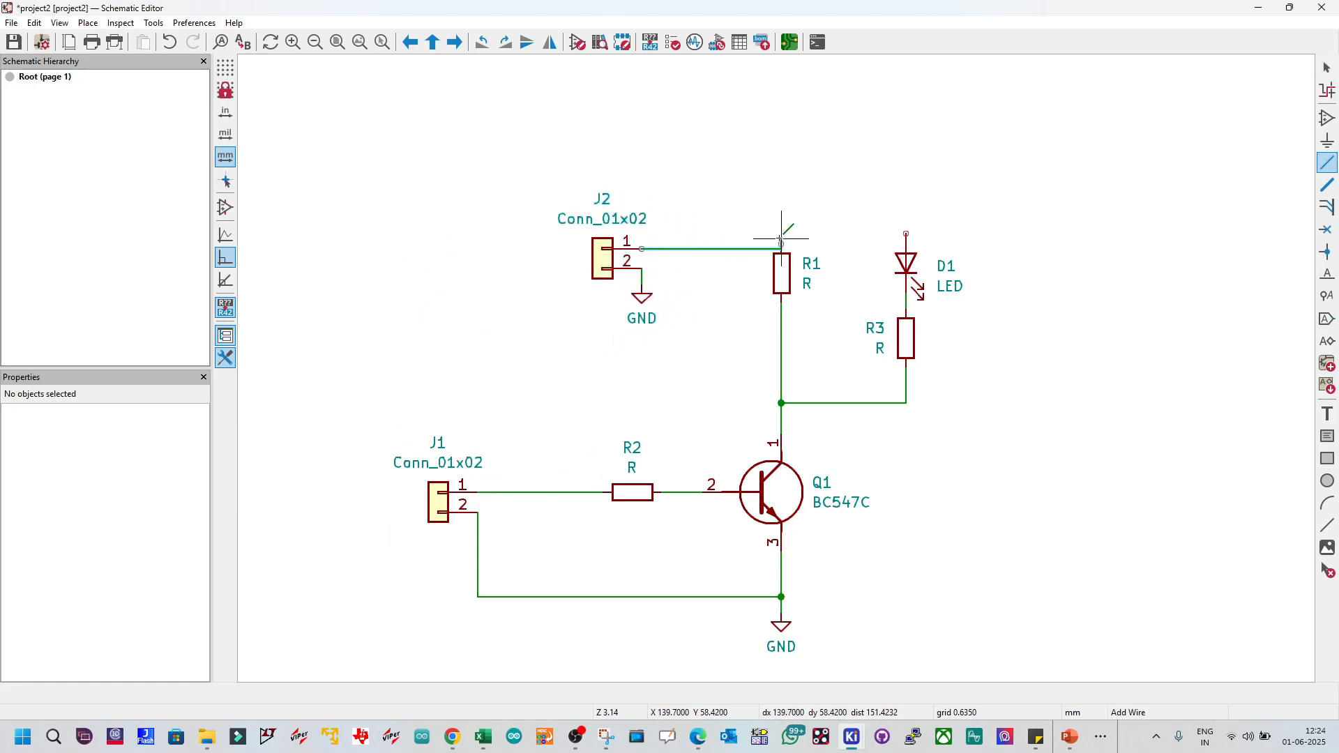
key(Escape)
key(Escape)
Step: Move J2 with its GND symbol well above J1 and wire J2 pin 1 to the upper end of R1
drag(479, 156, 715, 376)
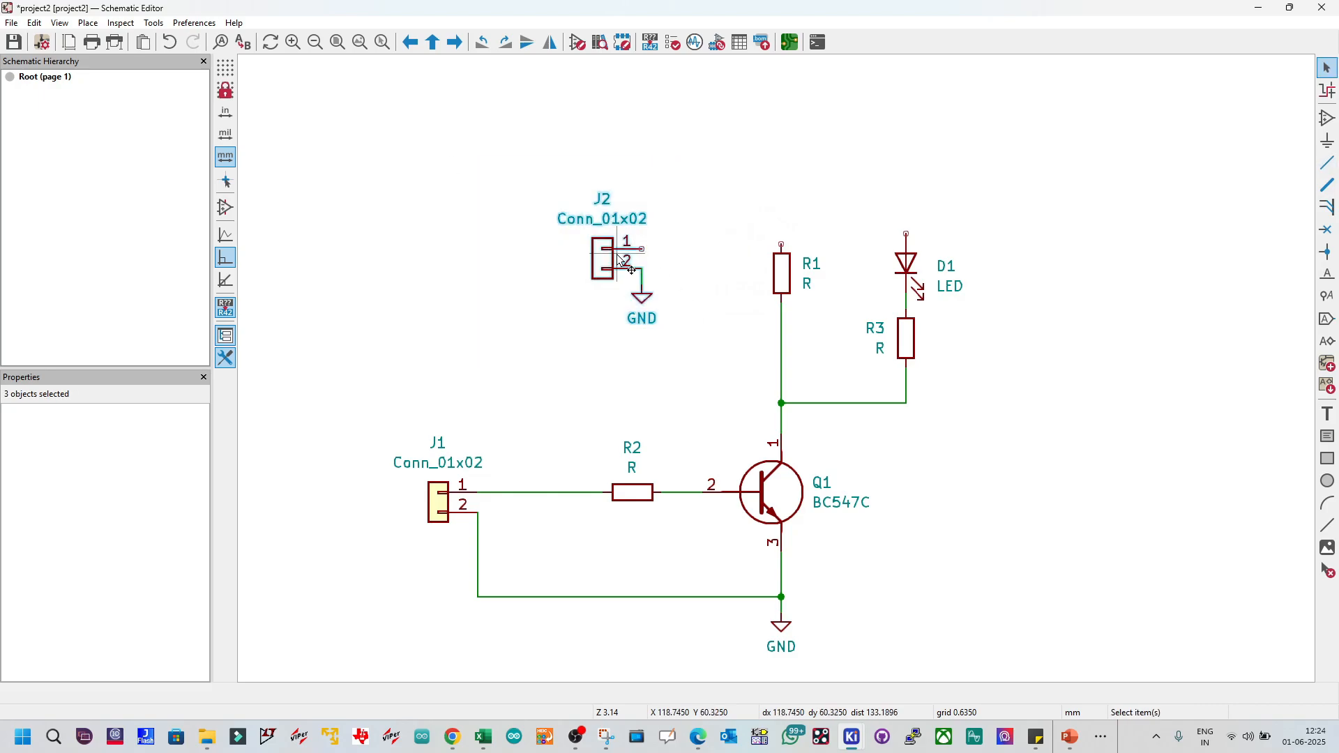
drag(618, 260, 436, 165)
click(486, 159)
click(474, 159)
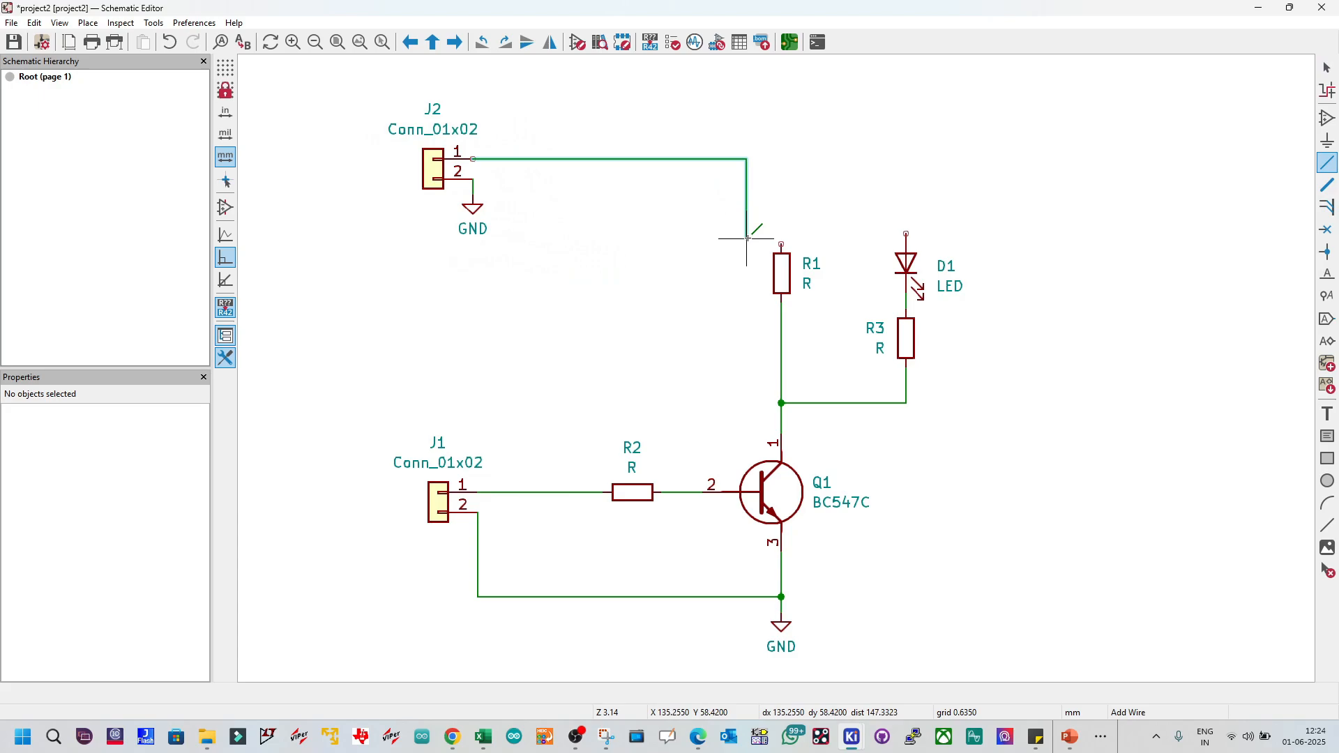
click(781, 243)
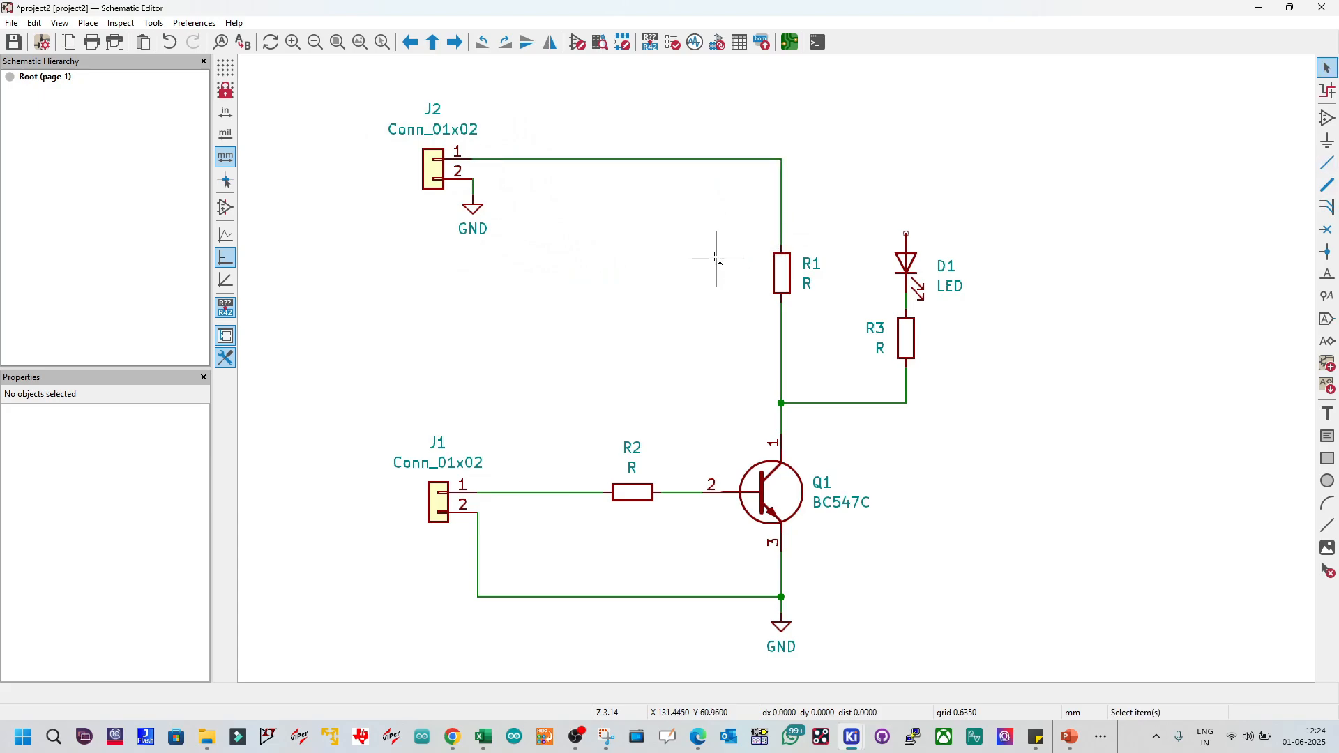
Step: Save the schematic and wire the upper end of LED D1 to the corner of the J2 pin 1 wire above R1
key(ctrl+s)
click(905, 233)
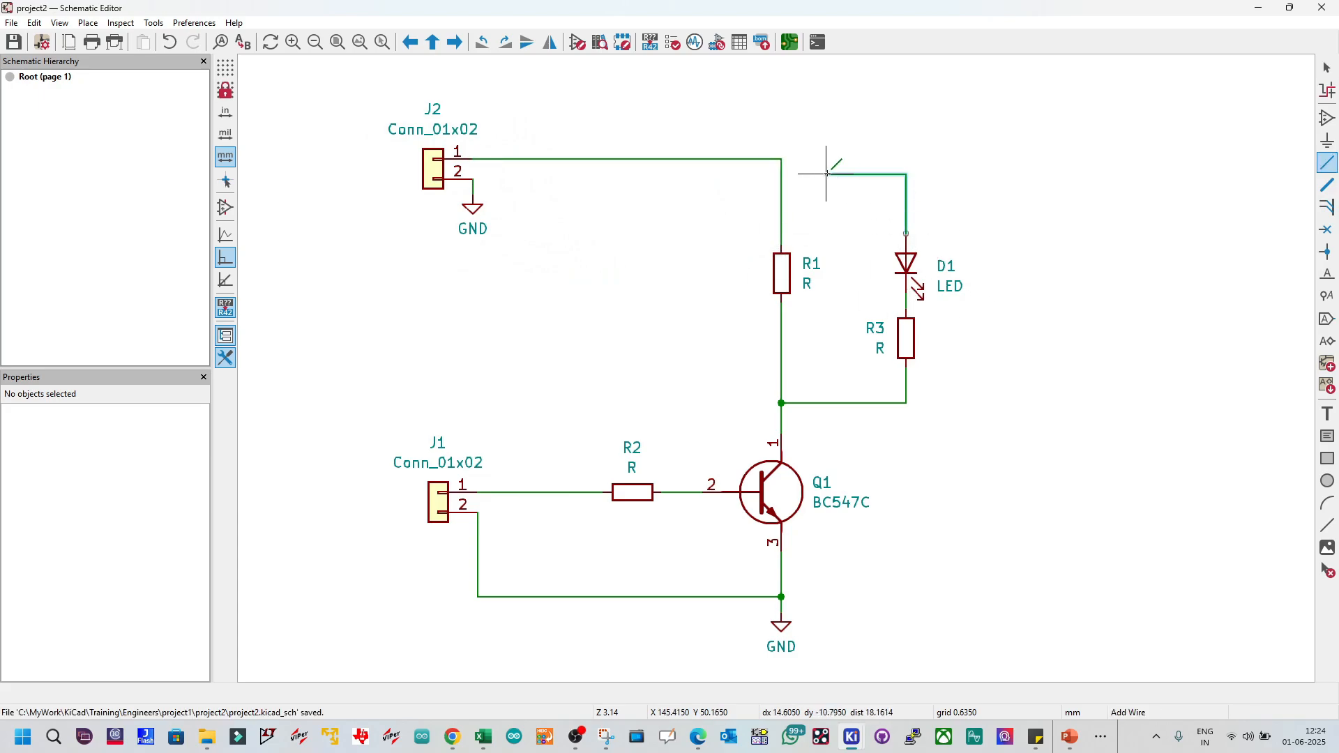
click(781, 159)
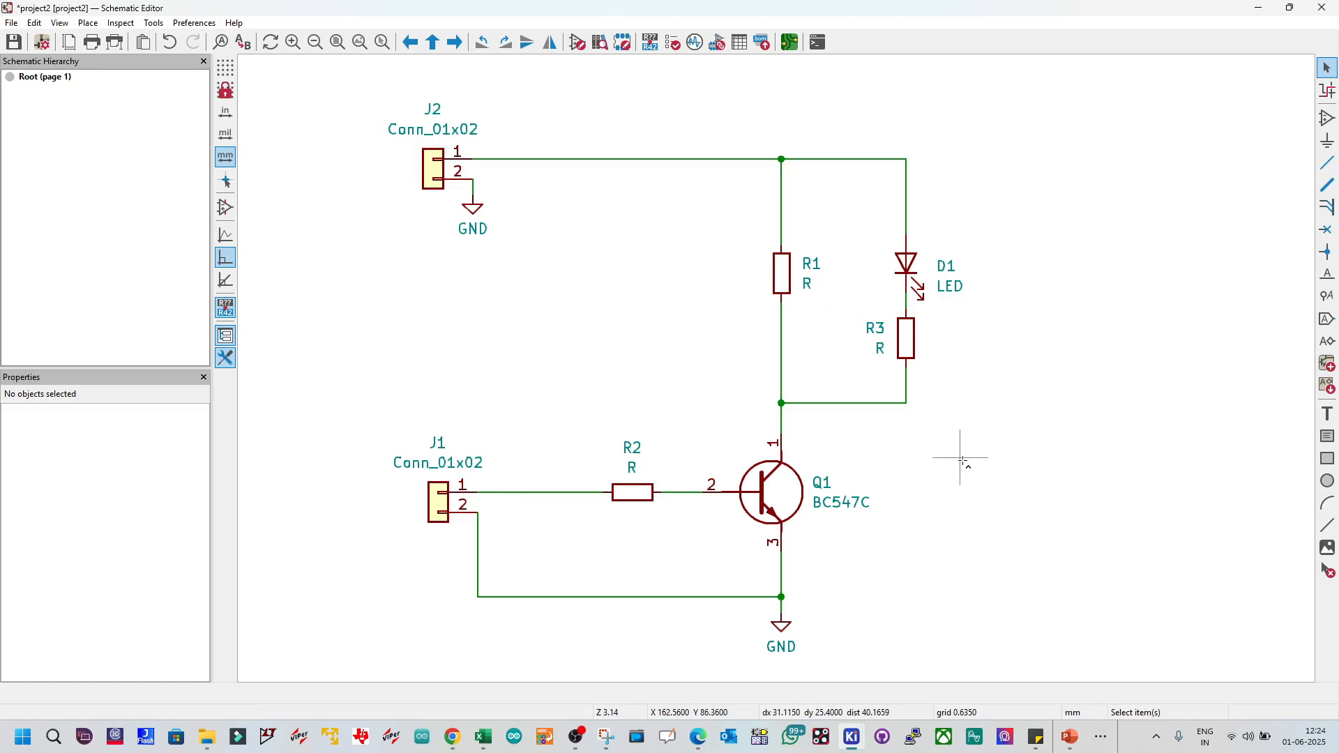
Step: Place a horizontally mirrored copy of connector J1 to the right of Q1 and wire its pin 1 to the wire corner below R3
key(ctrl+s)
click(447, 512)
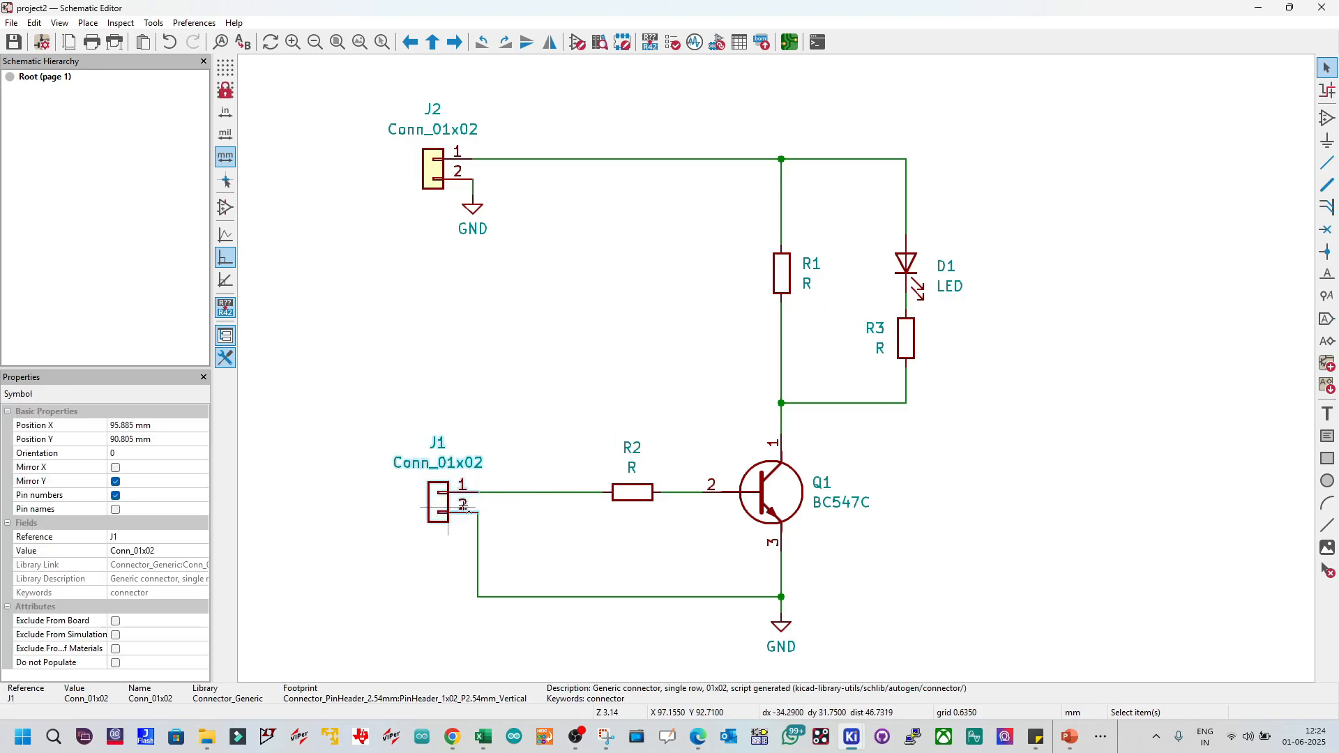
key(ctrl+d)
right_click(1003, 491)
mouse_move(1083, 570)
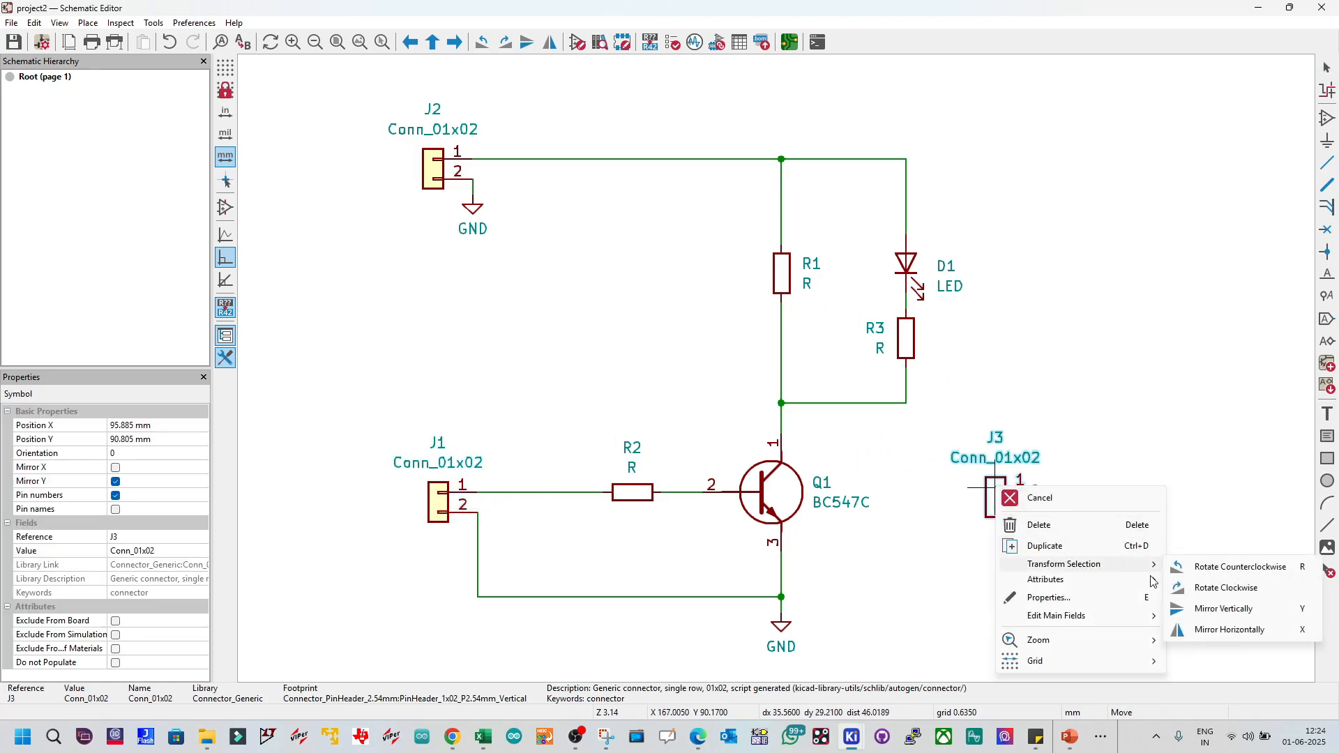
click(1228, 631)
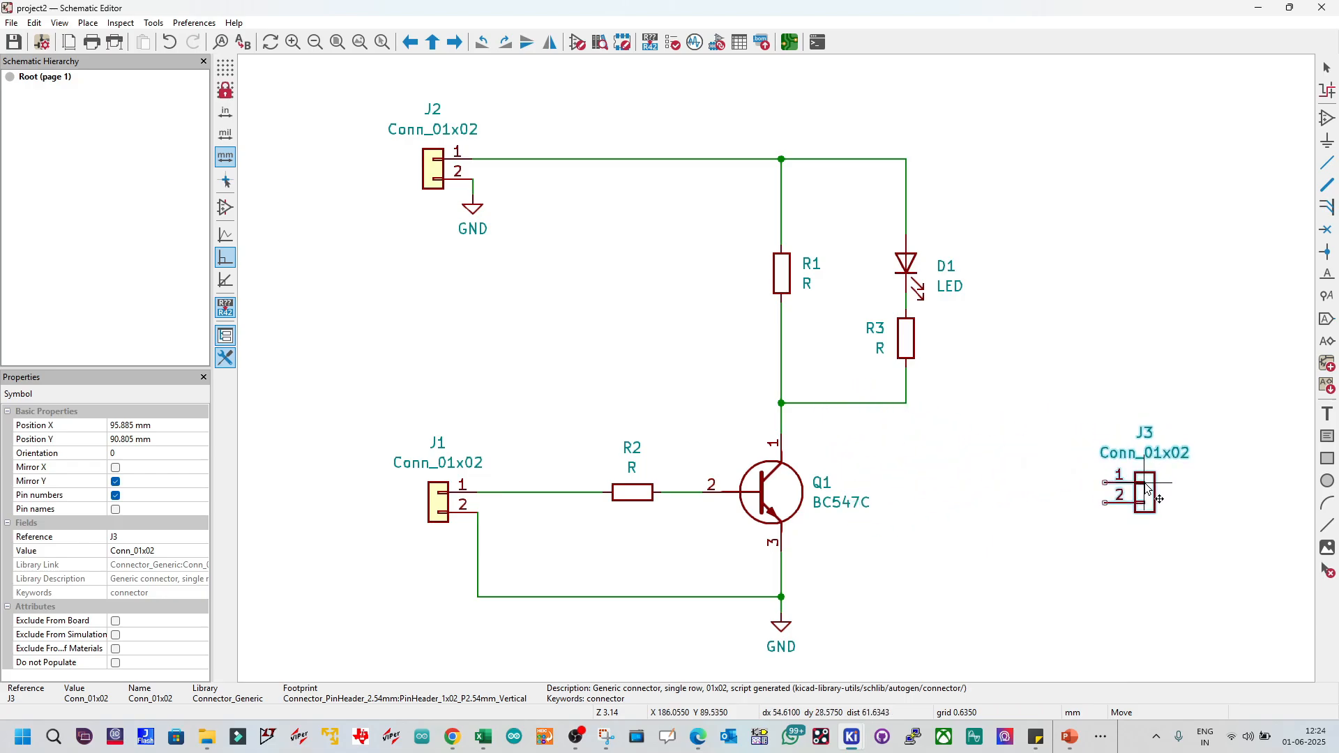
click(1146, 488)
click(1105, 483)
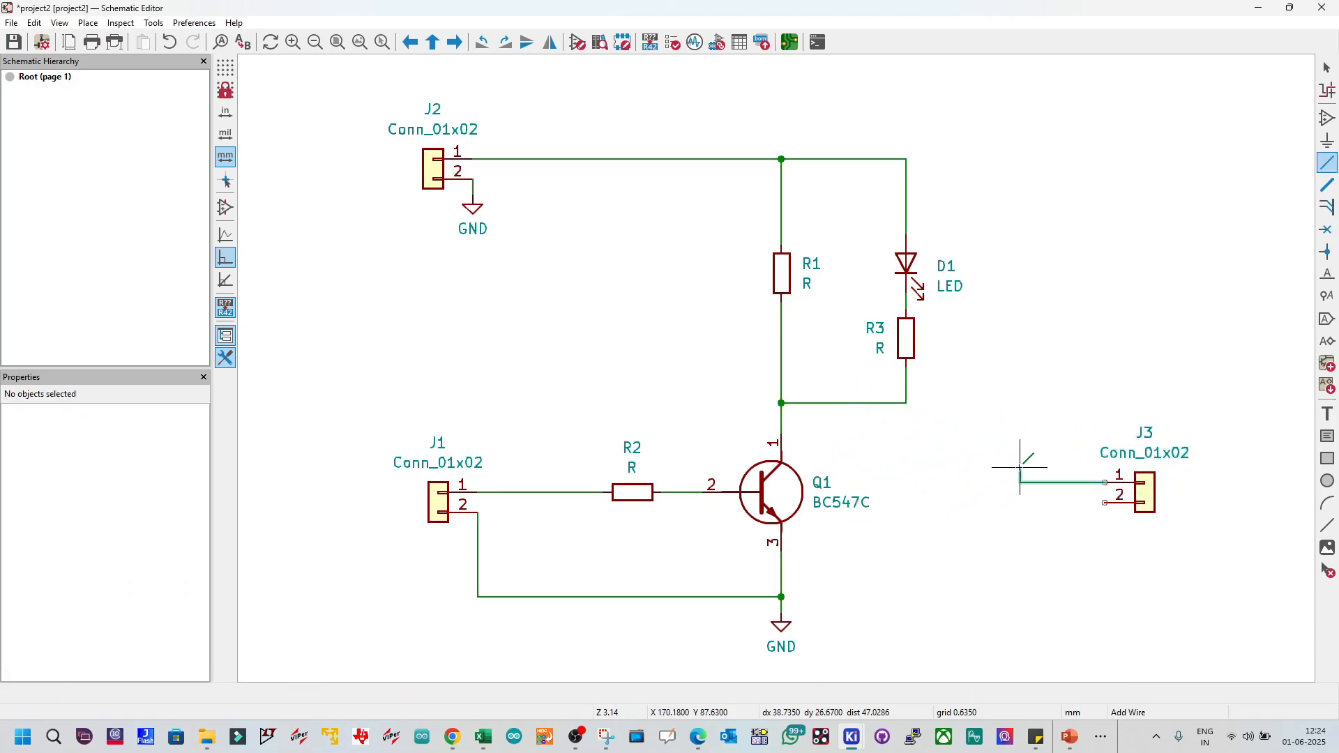
click(907, 403)
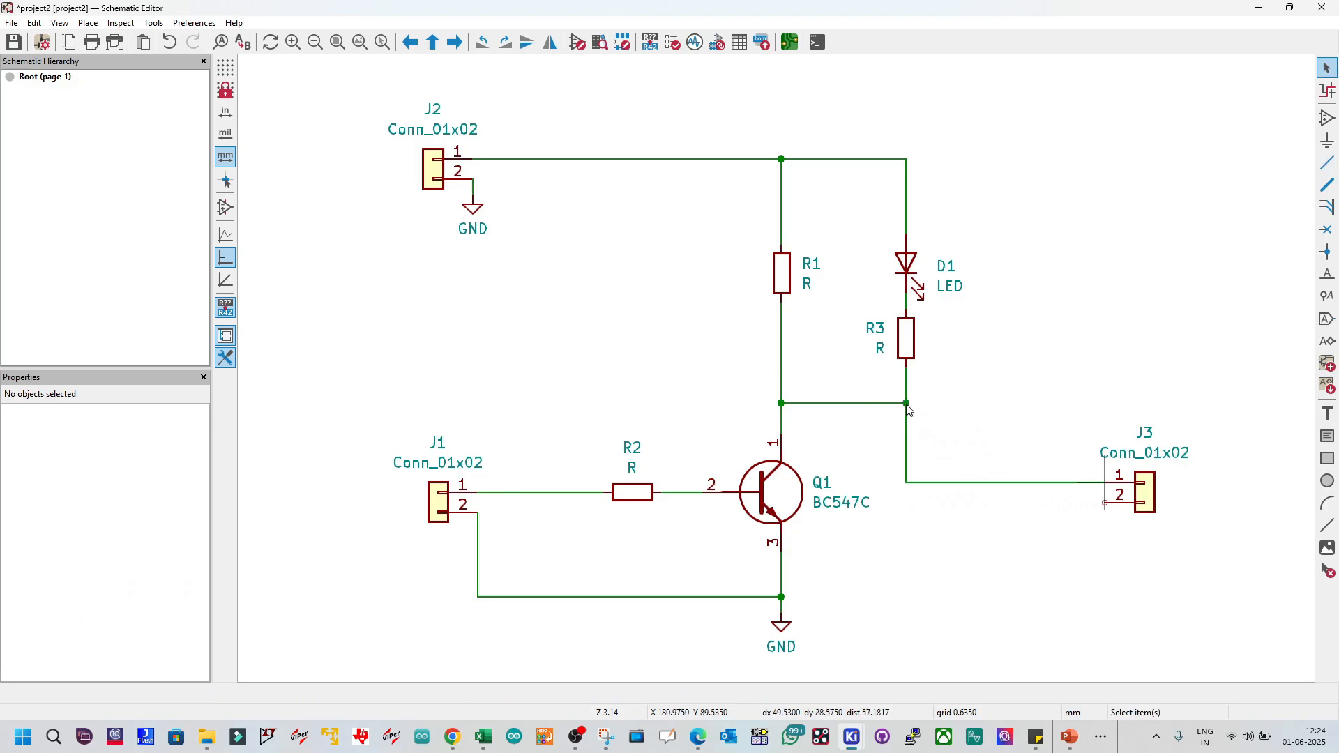
Step: Attach a copy of the GND symbol well below J3 pin 2, raise J3 until pin 1 aligns with the junction below R3, and save
click(783, 628)
key(ctrl+d)
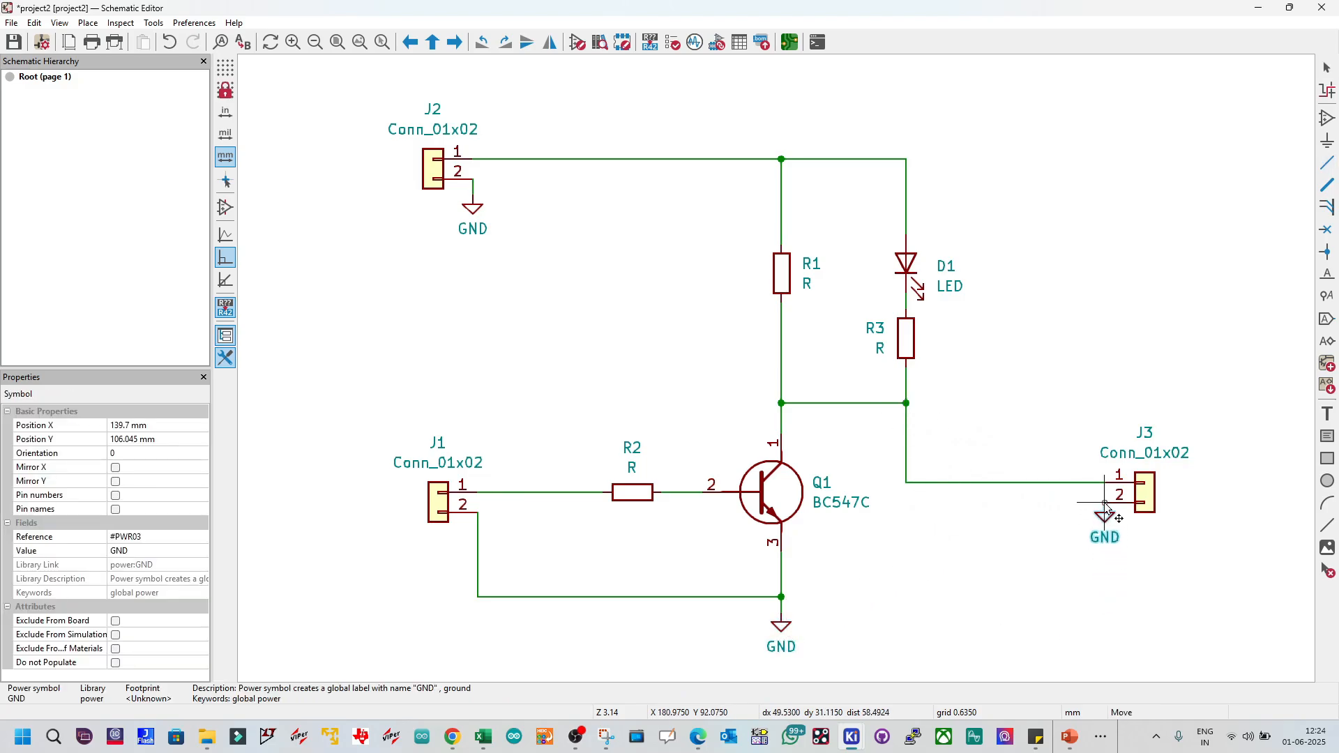
click(1108, 520)
drag(1106, 520, 1097, 613)
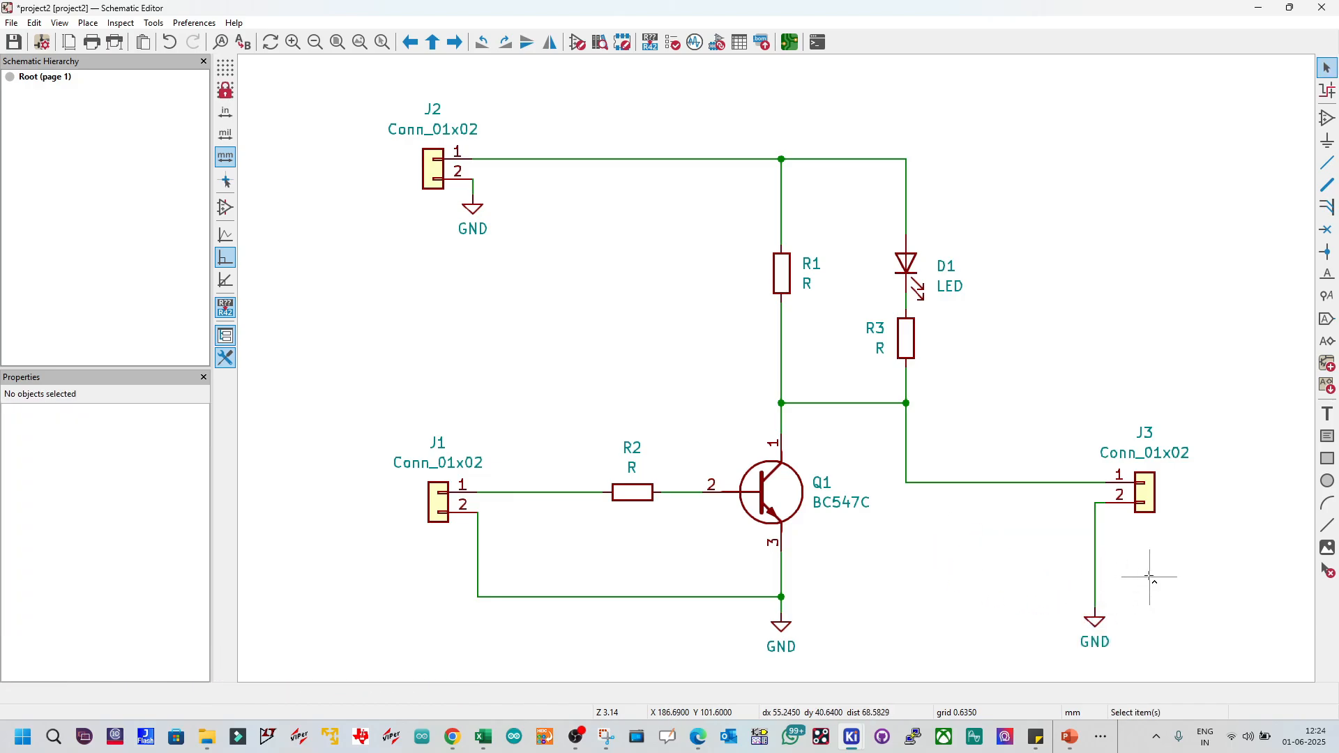
key(ctrl+s)
drag(1148, 497, 1143, 405)
key(ctrl+s)
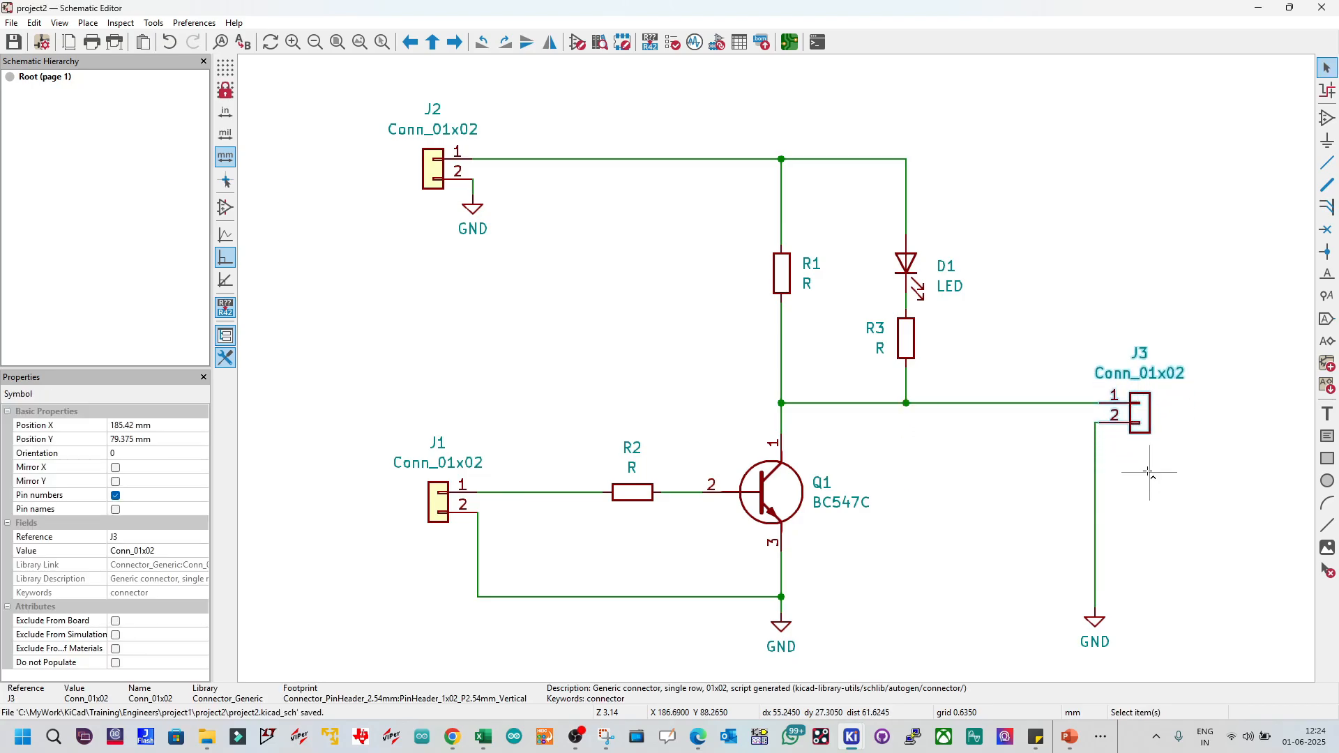
Step: Set the value of resistor R1 to 1k
scroll(840, 422, down, 2)
scroll(776, 328, up, 2)
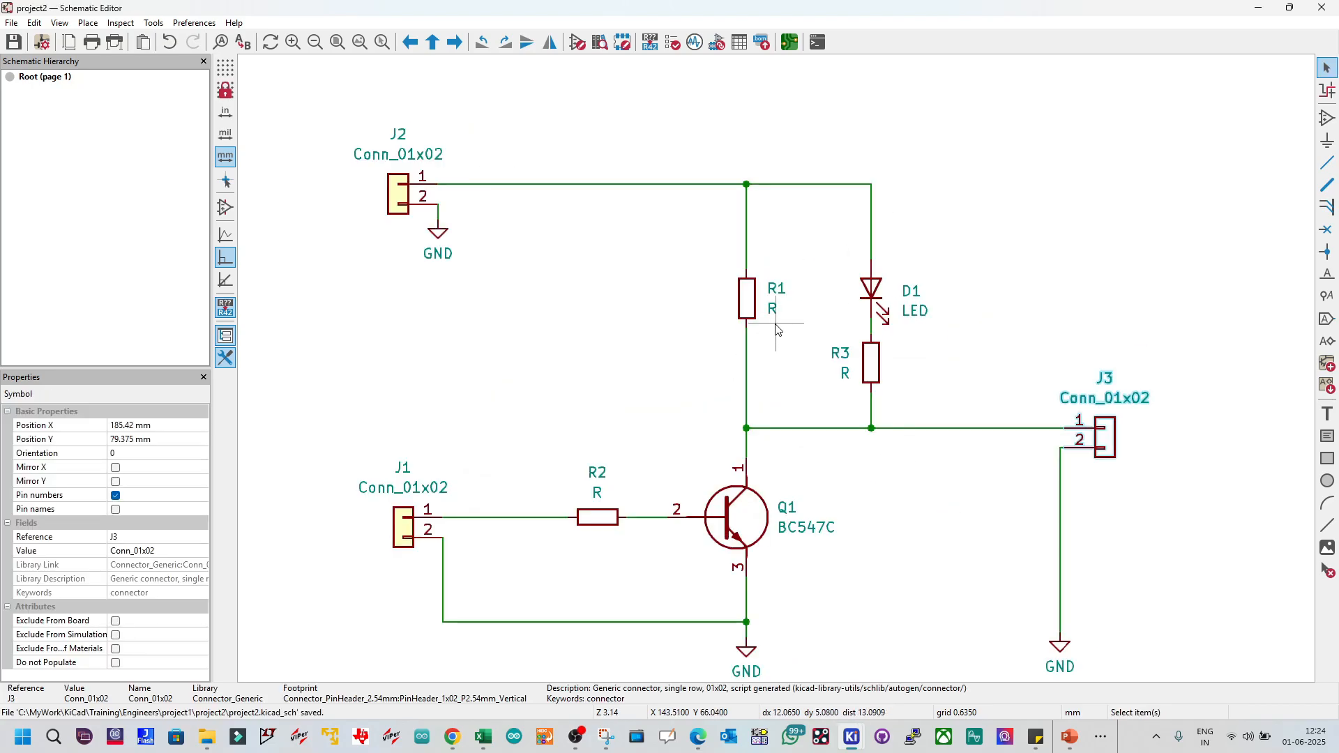
double_click(775, 322)
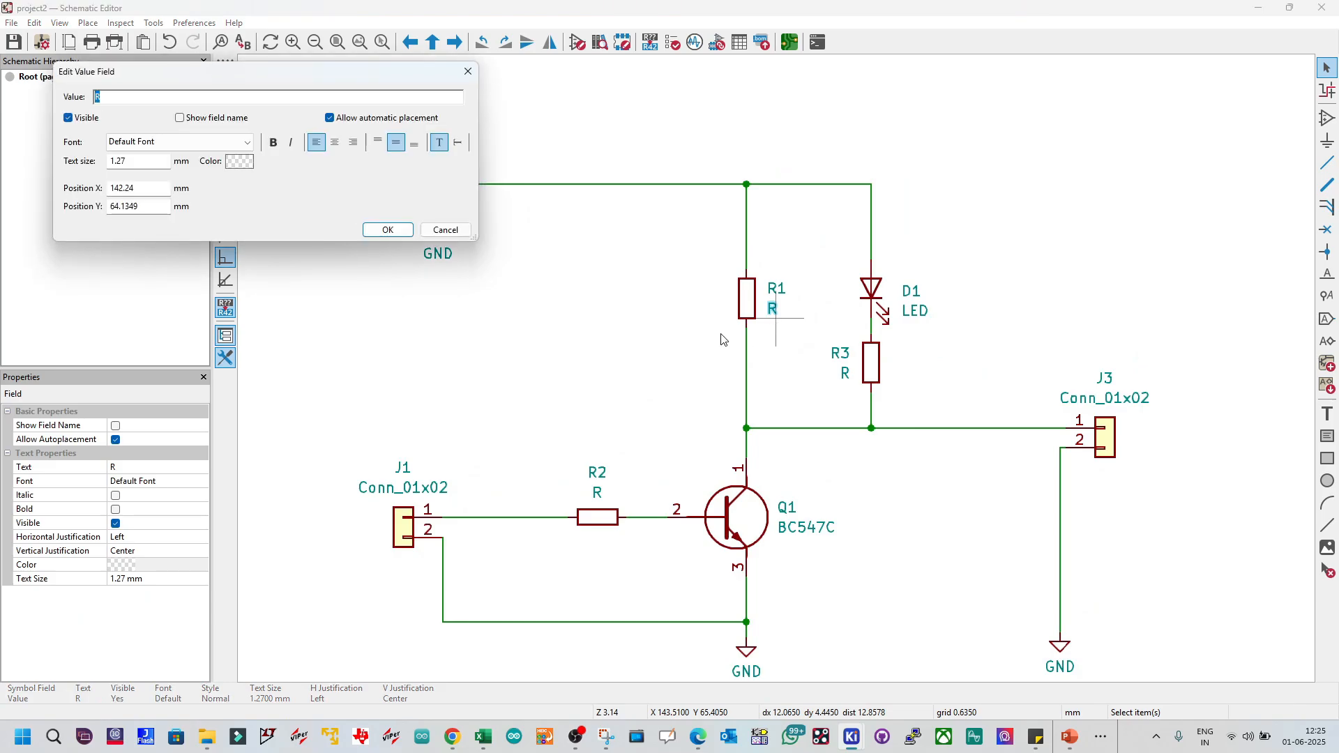
key(Escape)
double_click(772, 310)
text(1k)
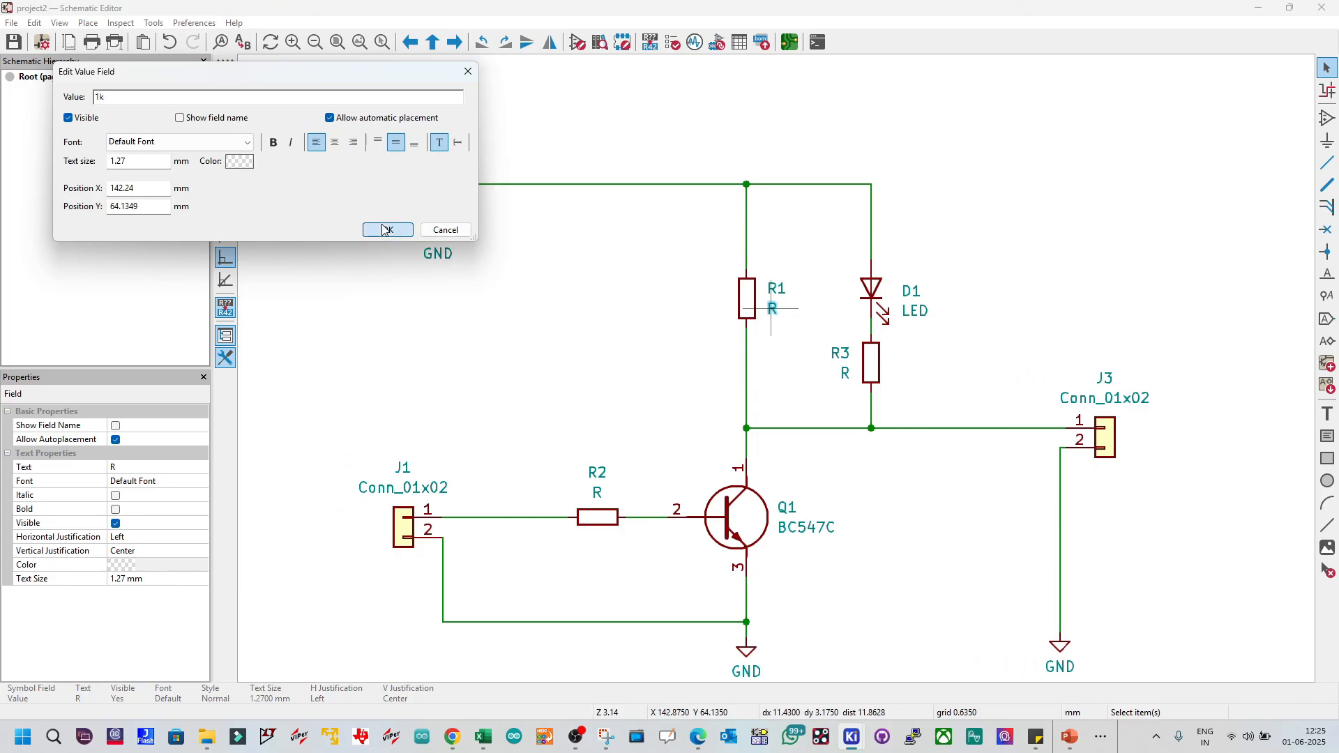
click(383, 230)
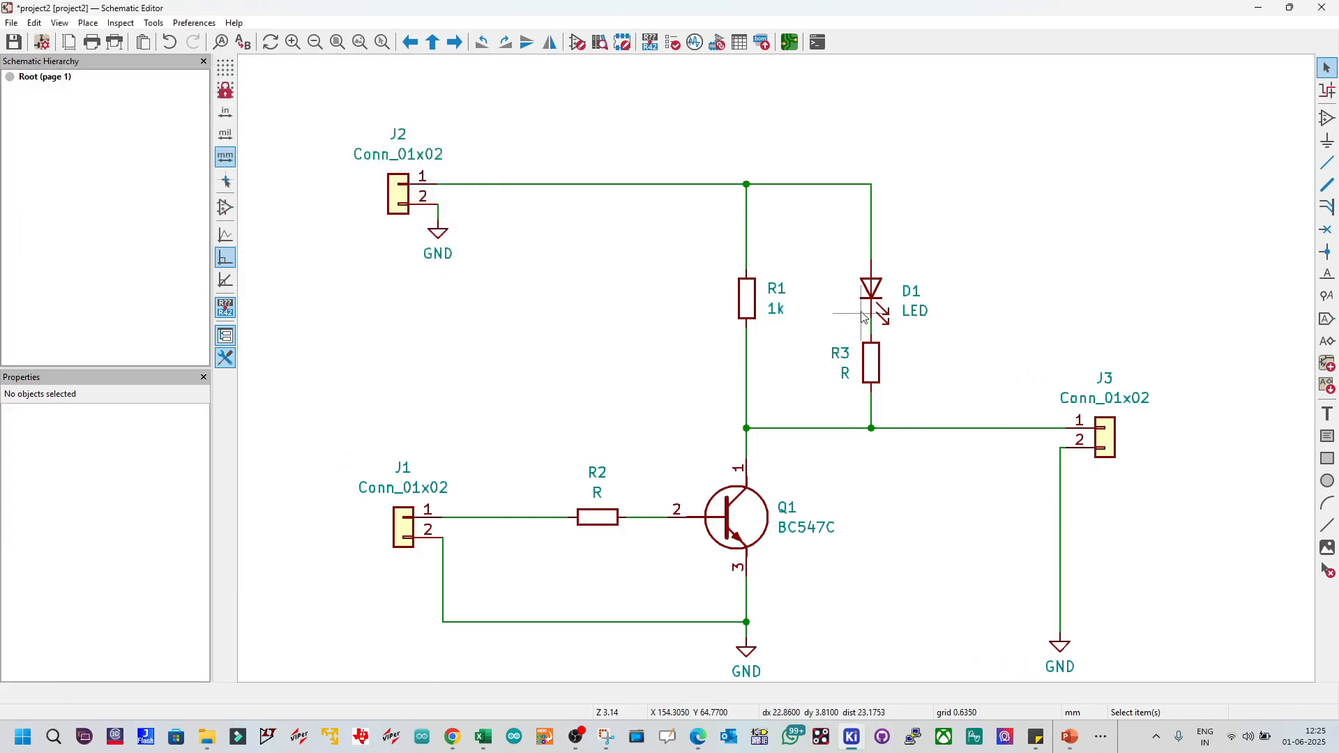
Step: Move LED D1 up its wire to leave more space above R3, and shift R1 slightly upward
click(882, 304)
drag(882, 303, 882, 274)
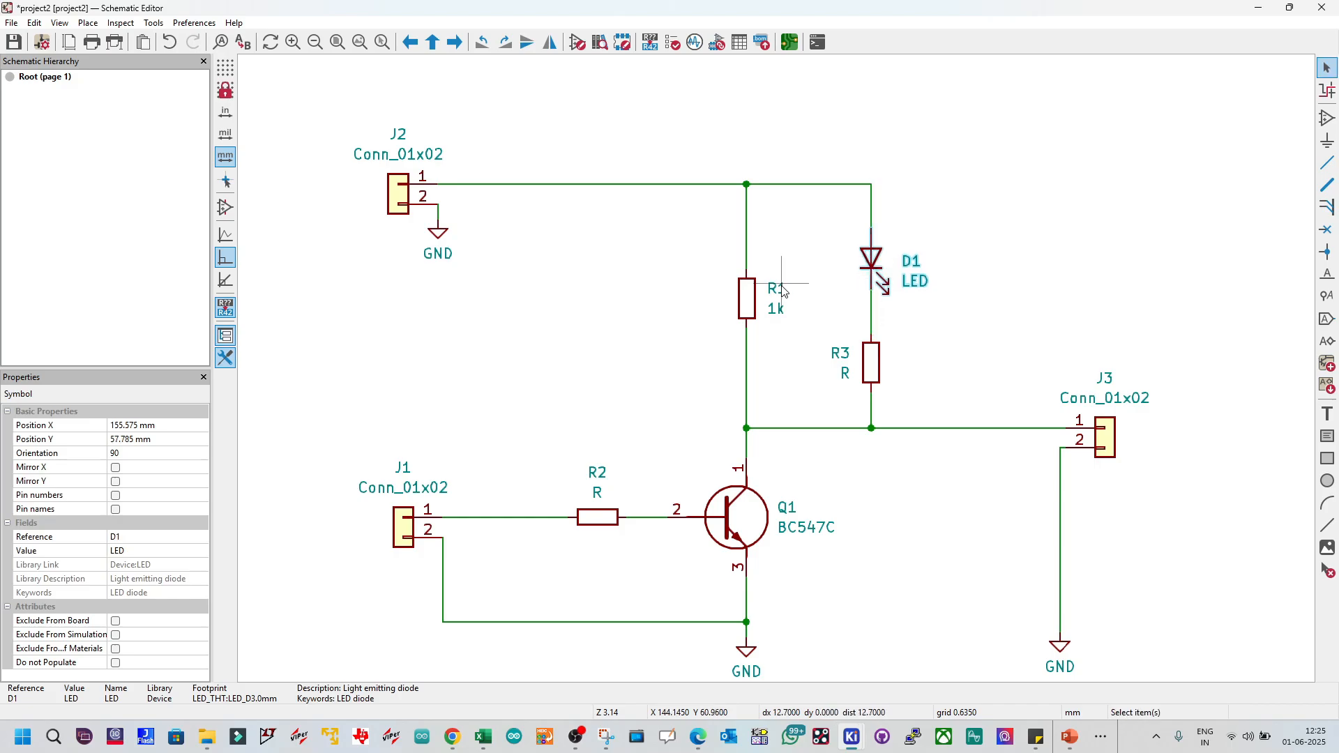
click(744, 298)
key(Escape)
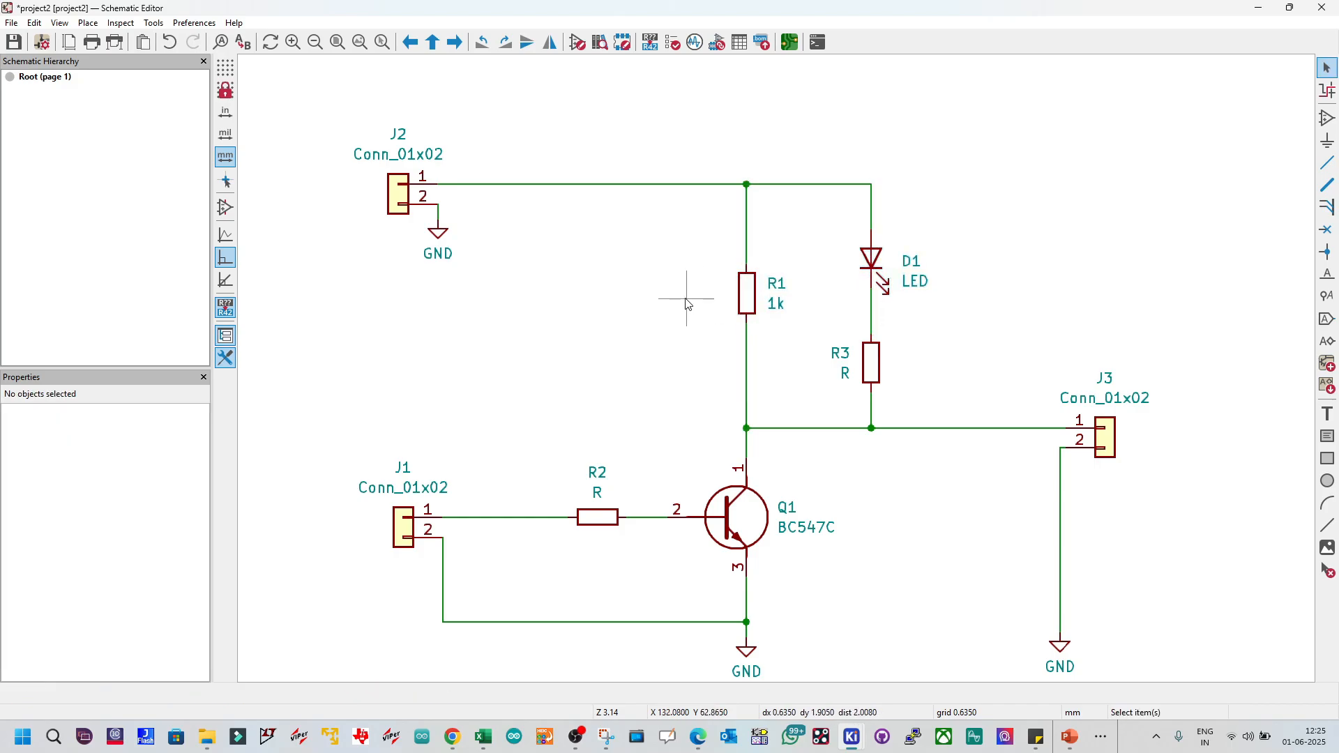
click(873, 362)
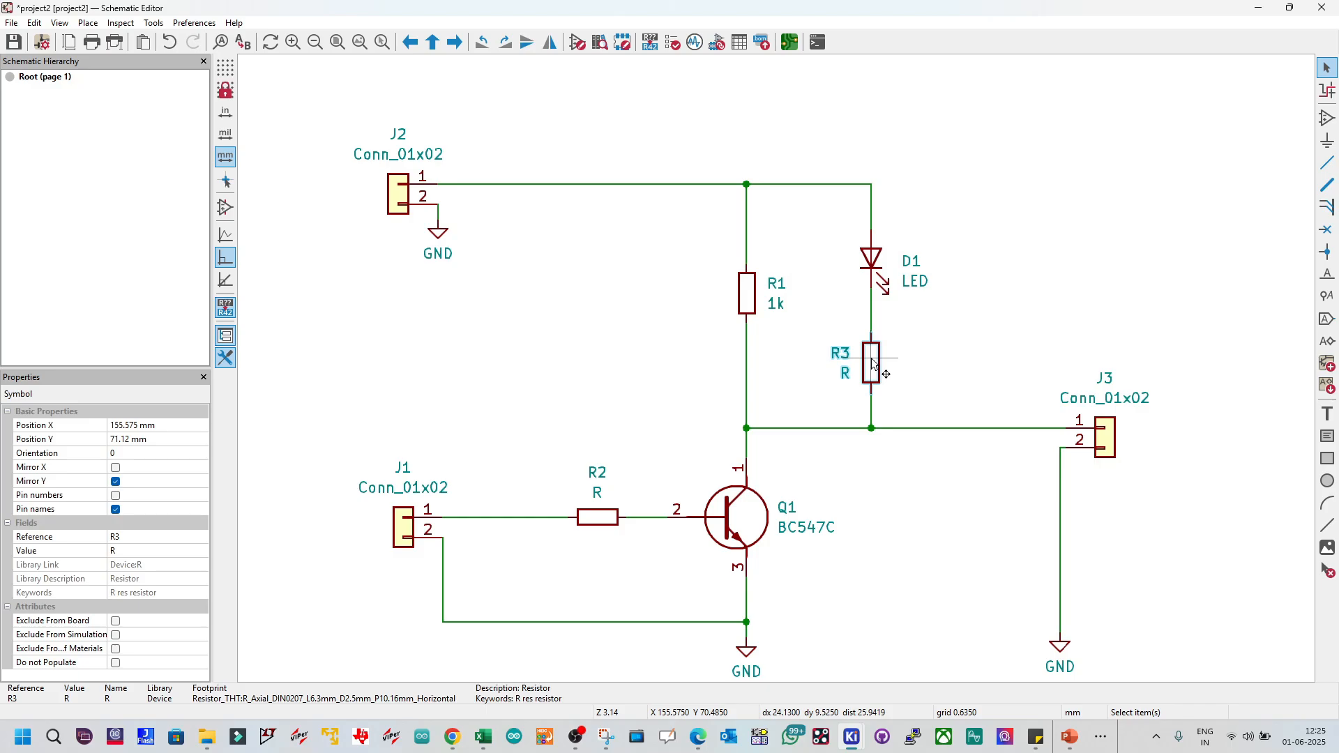
click(899, 362)
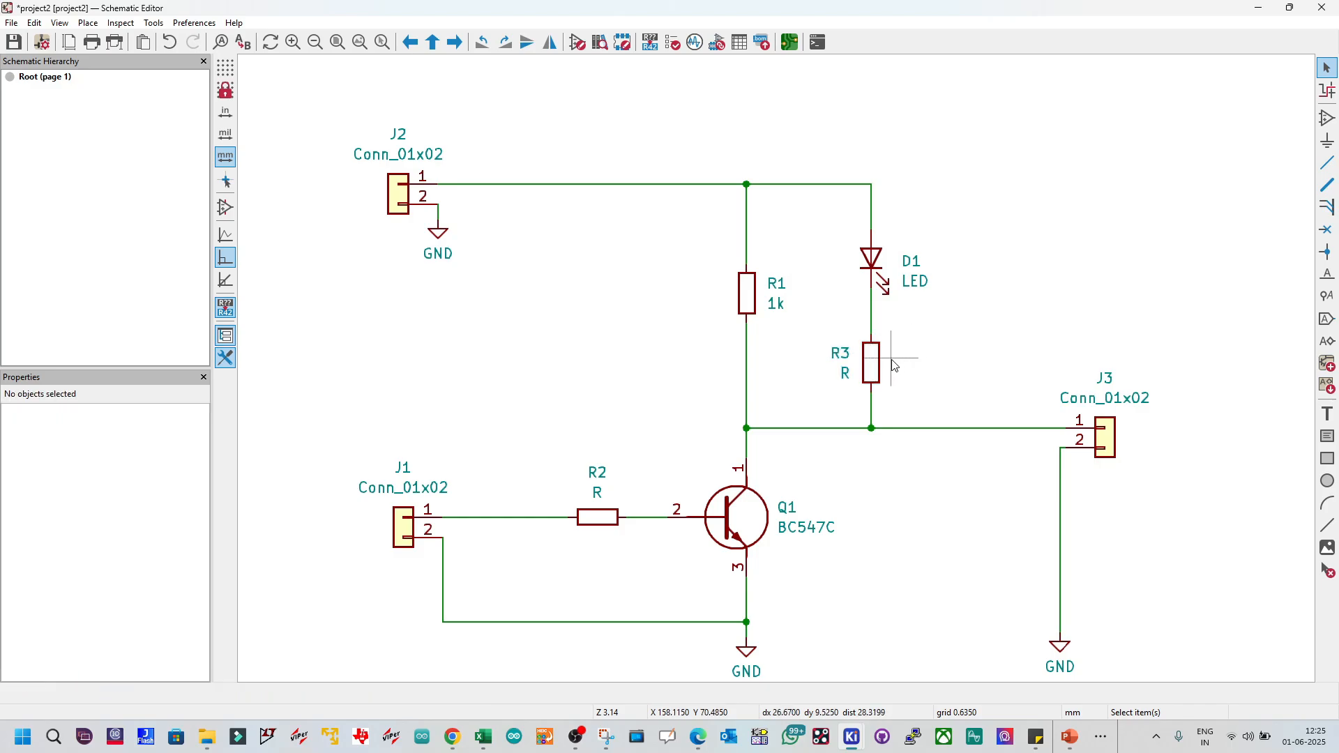
click(874, 365)
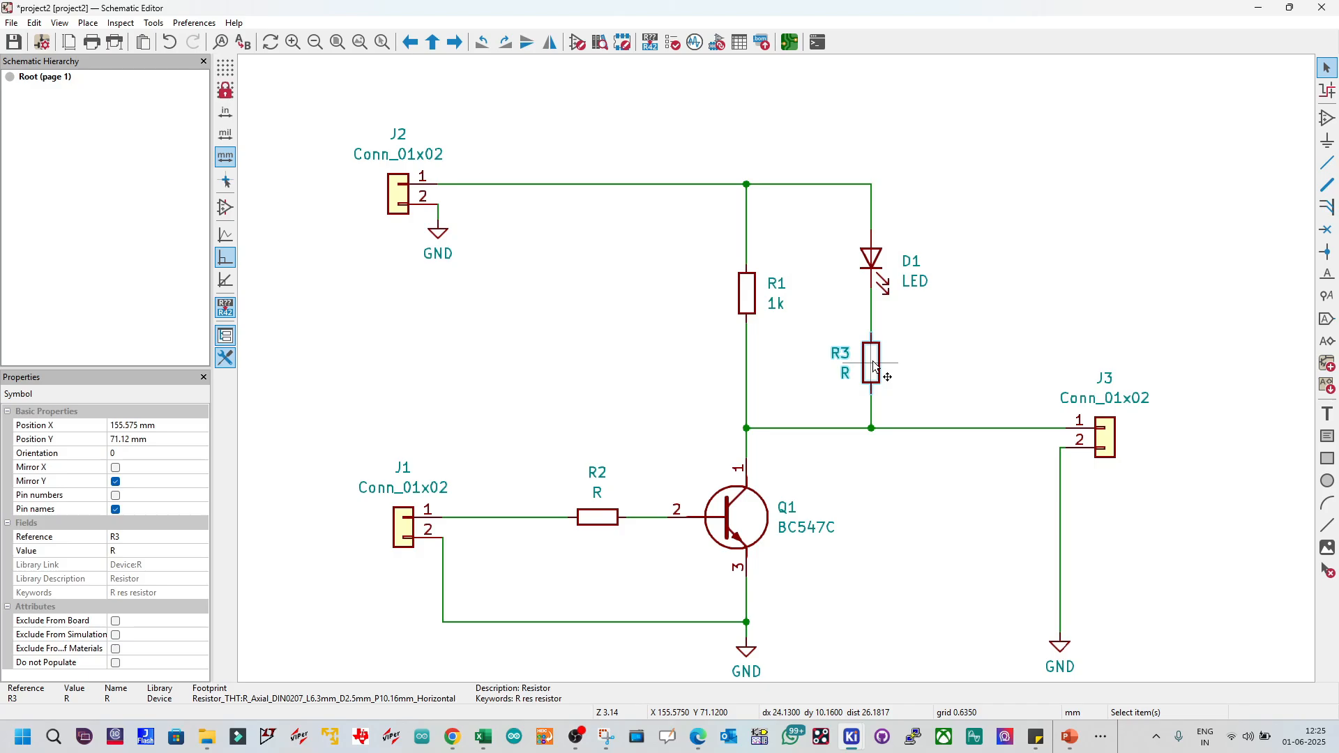
key(Escape)
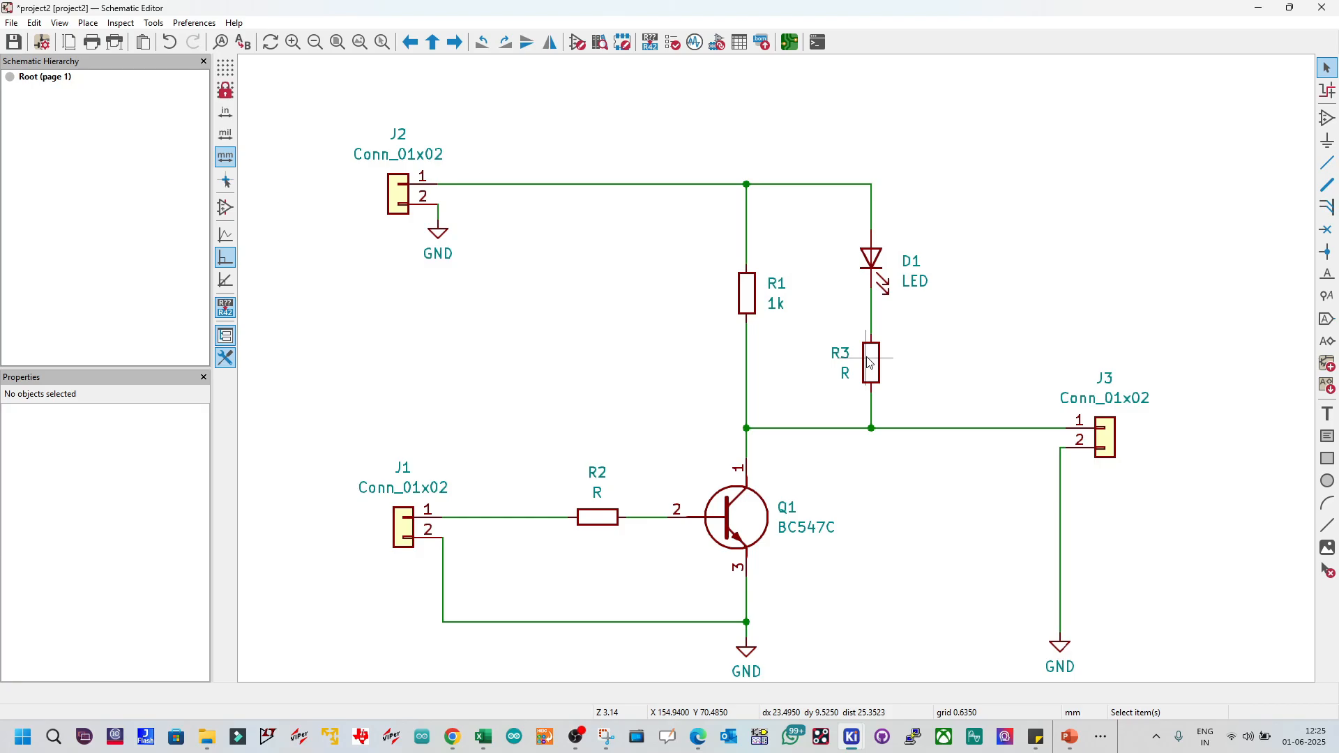
Step: Set the value of R3 to 1k and the value of R2 to 10k, and save the schematic
double_click(848, 375)
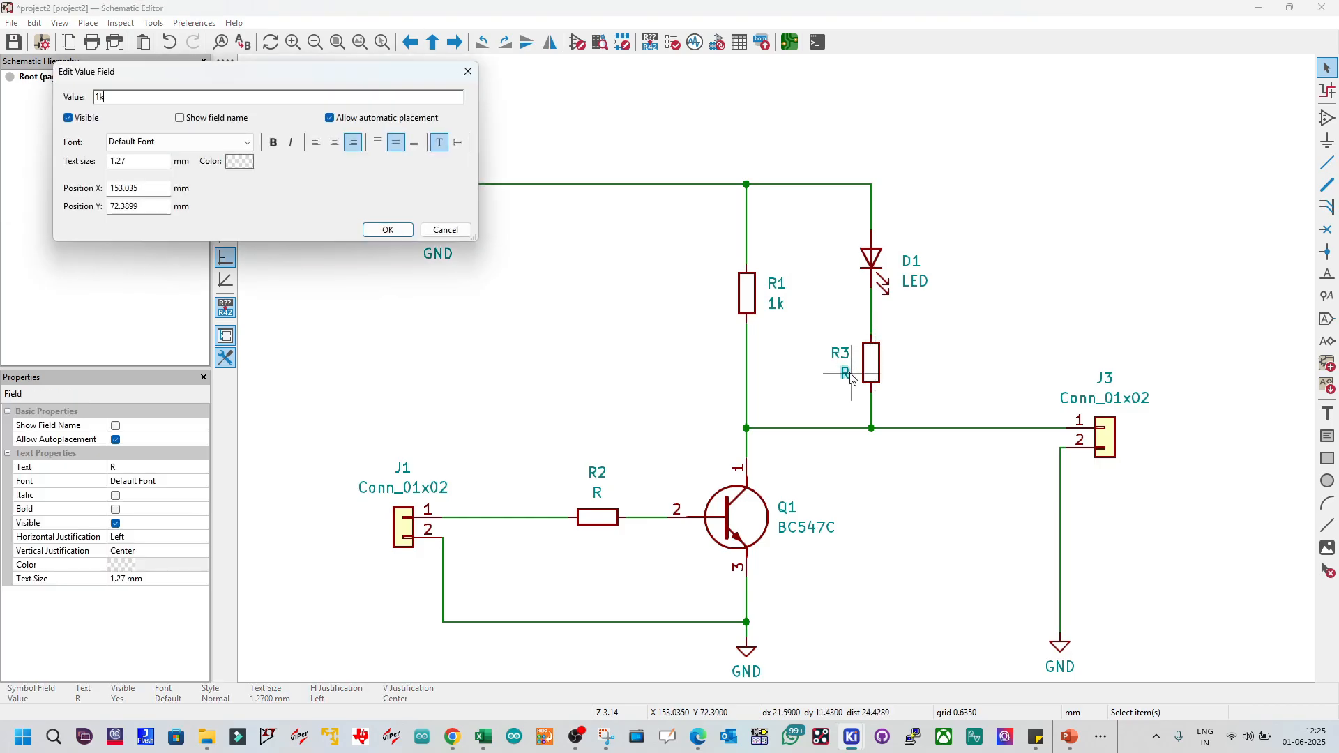
text(1k)
click(385, 231)
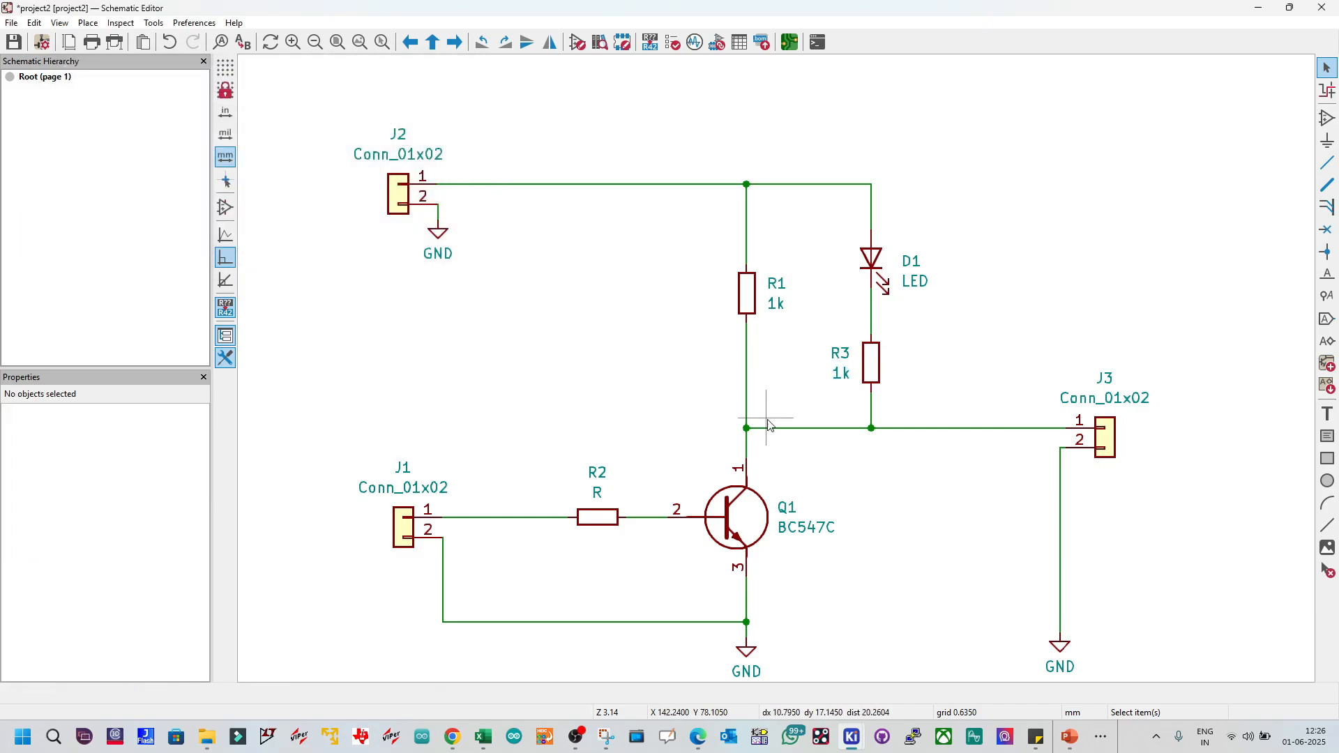
double_click(596, 493)
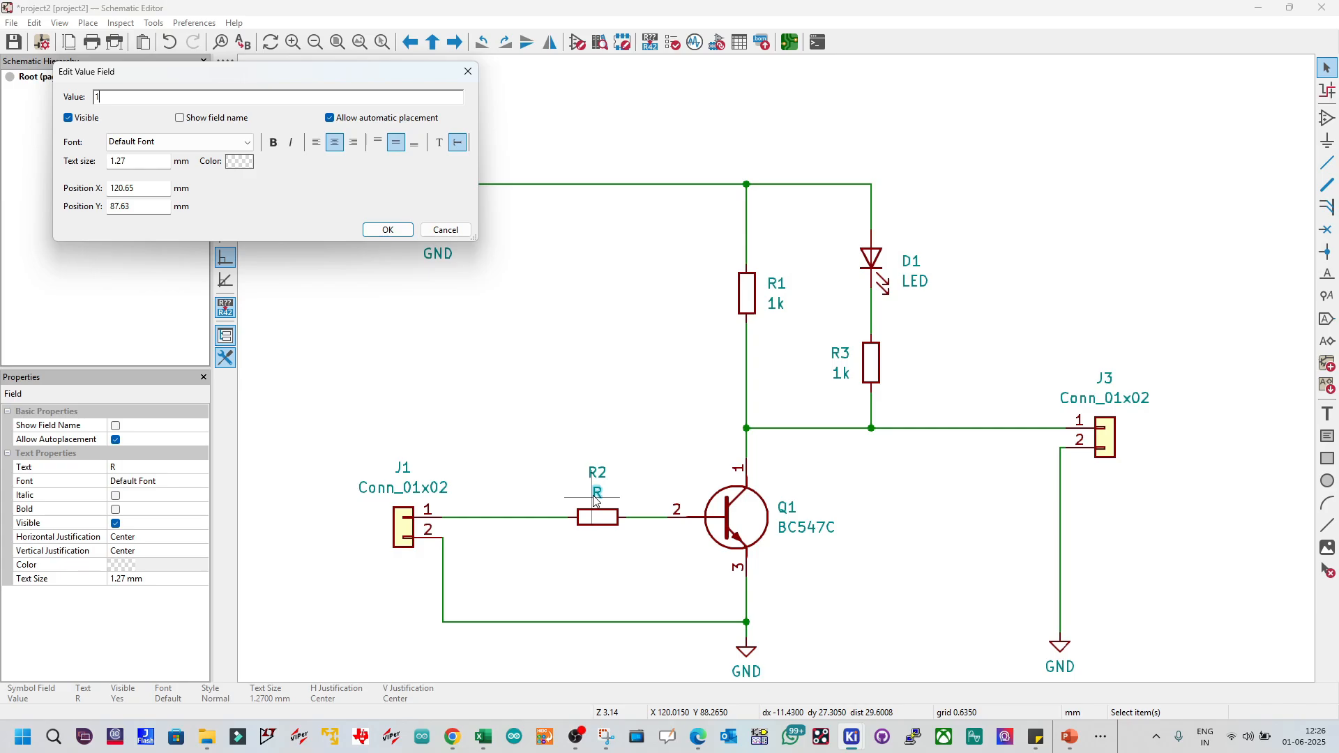
click(396, 231)
key(ctrl+s)
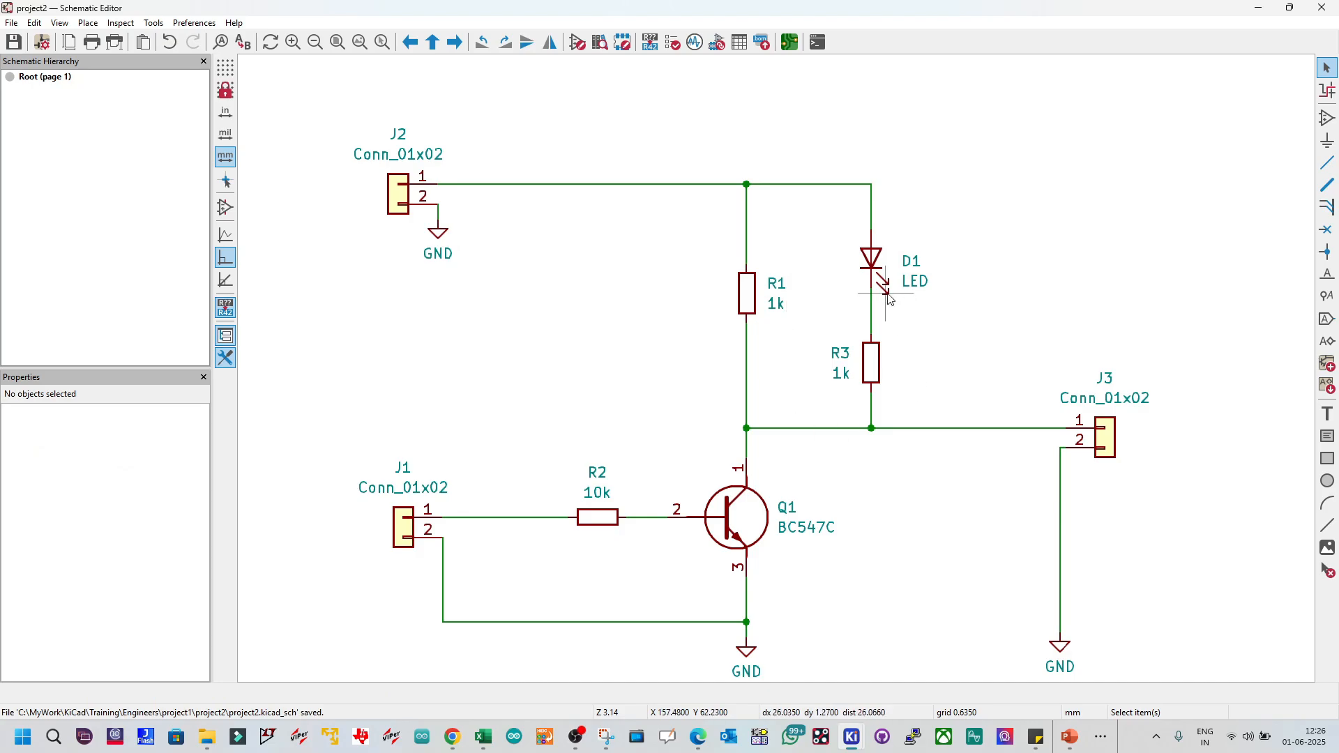
scroll(786, 331, down, 2)
scroll(779, 375, up, 2)
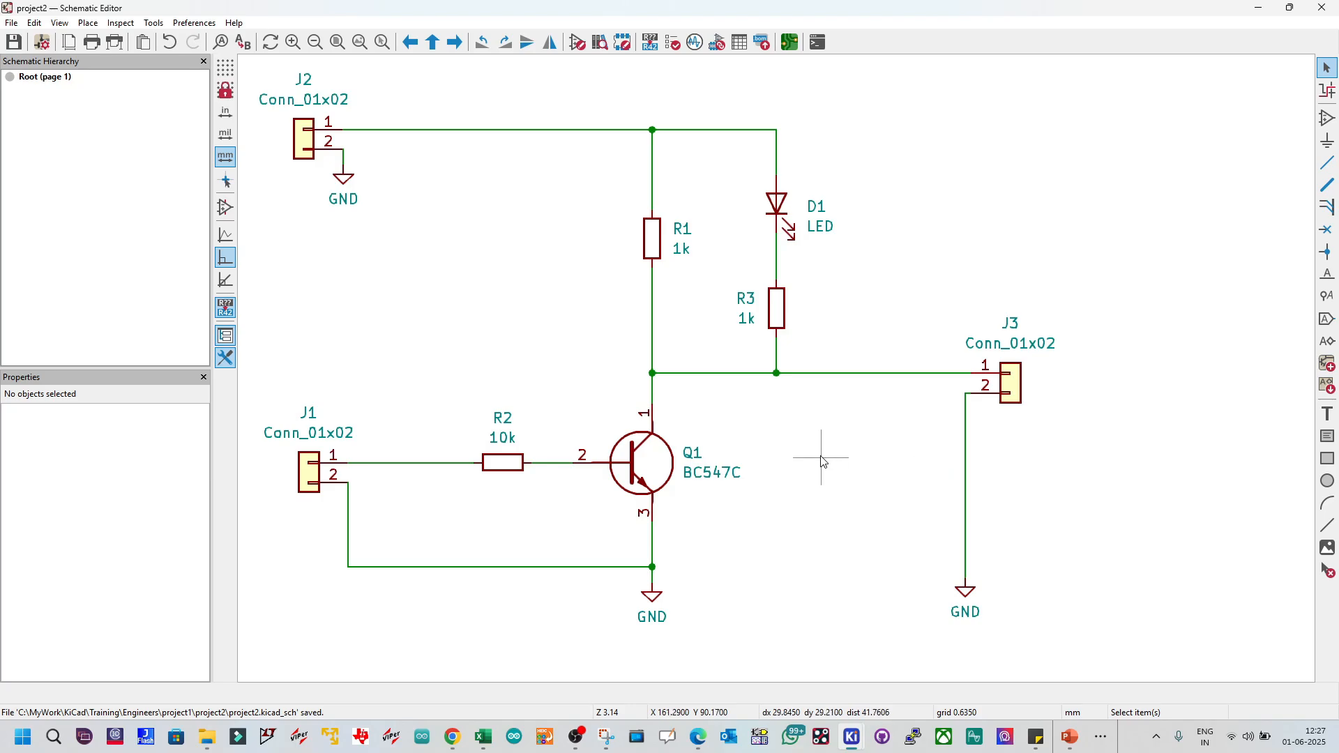
middle_drag(677, 384, 777, 370)
scroll(778, 374, down, 2)
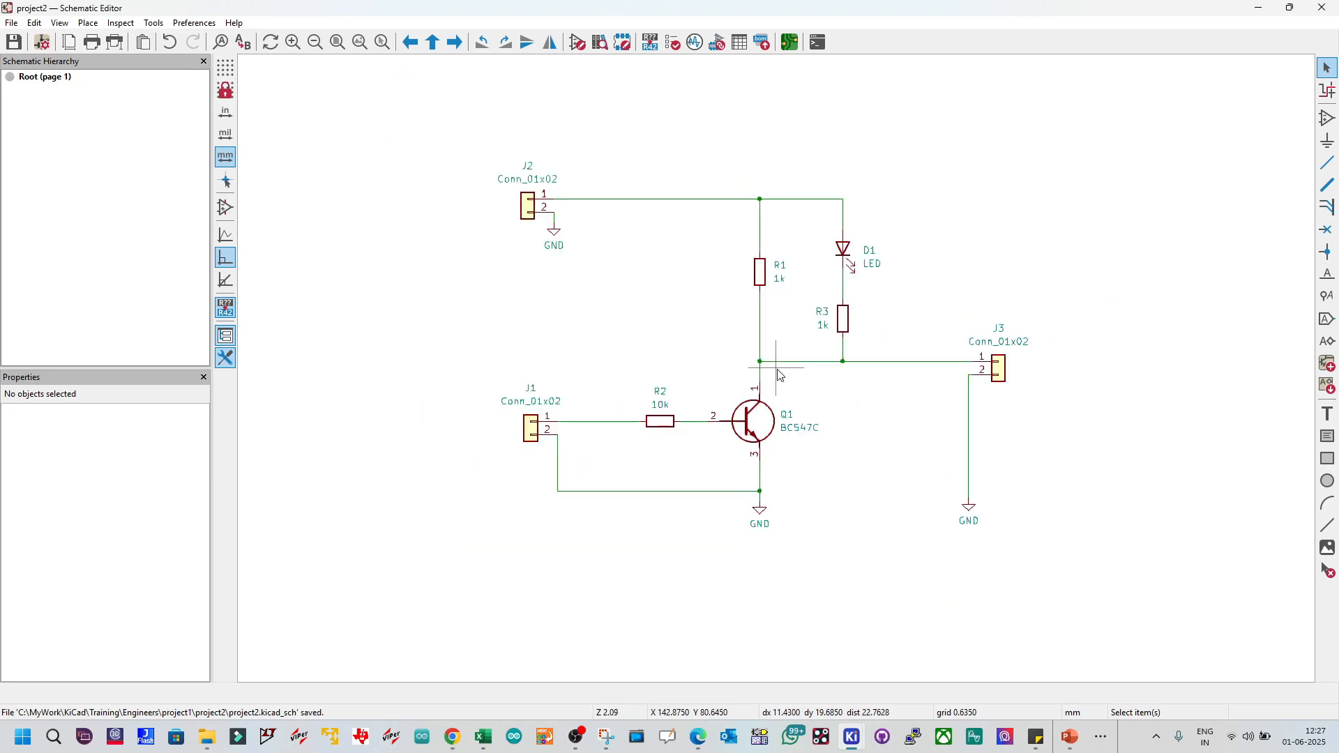
scroll(778, 374, up, 2)
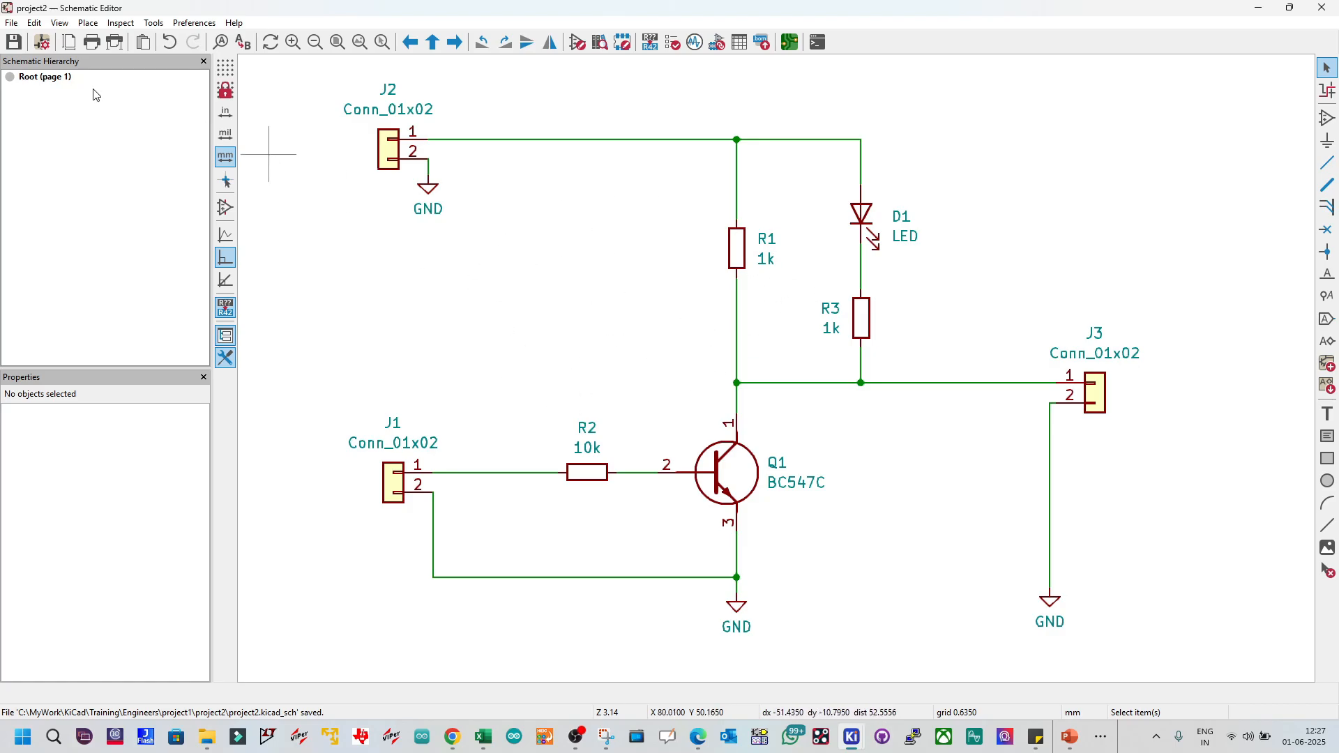
Step: Update the PCB from the schematic and place the new footprints just left of the board outline
click(153, 23)
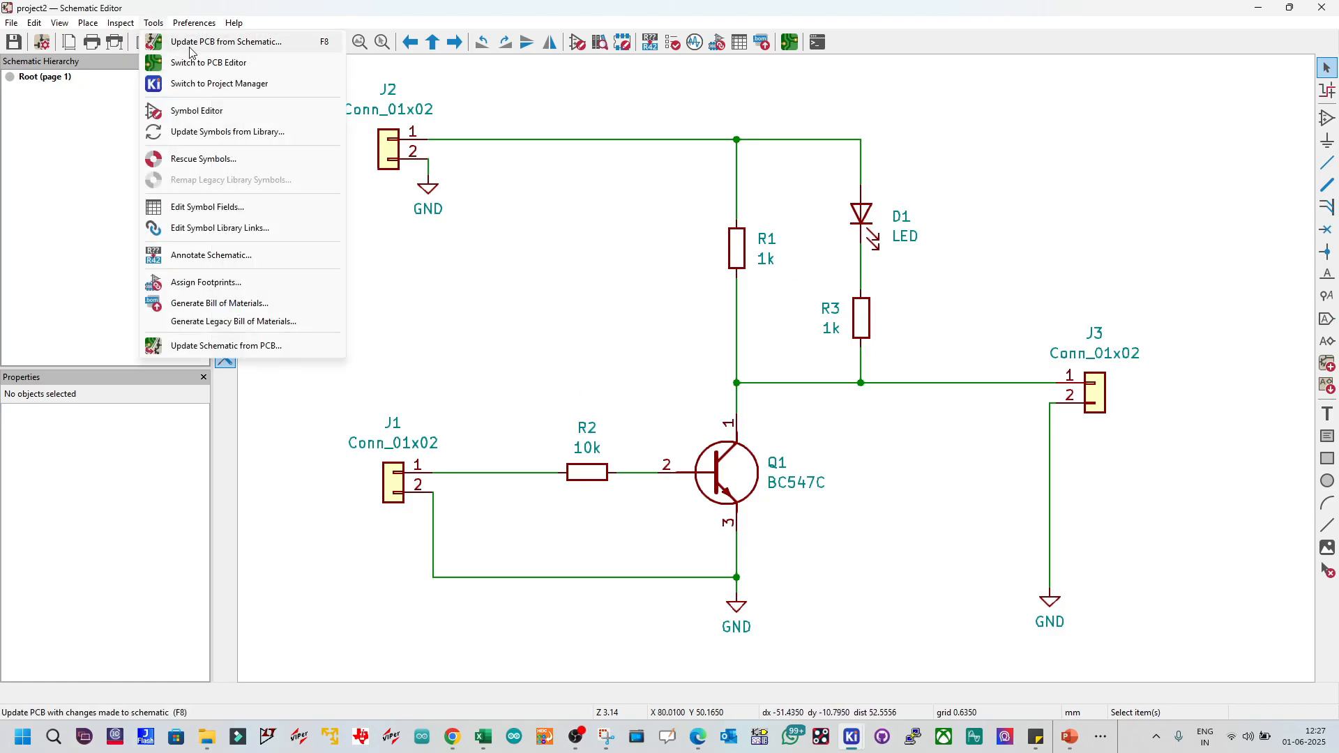
click(192, 43)
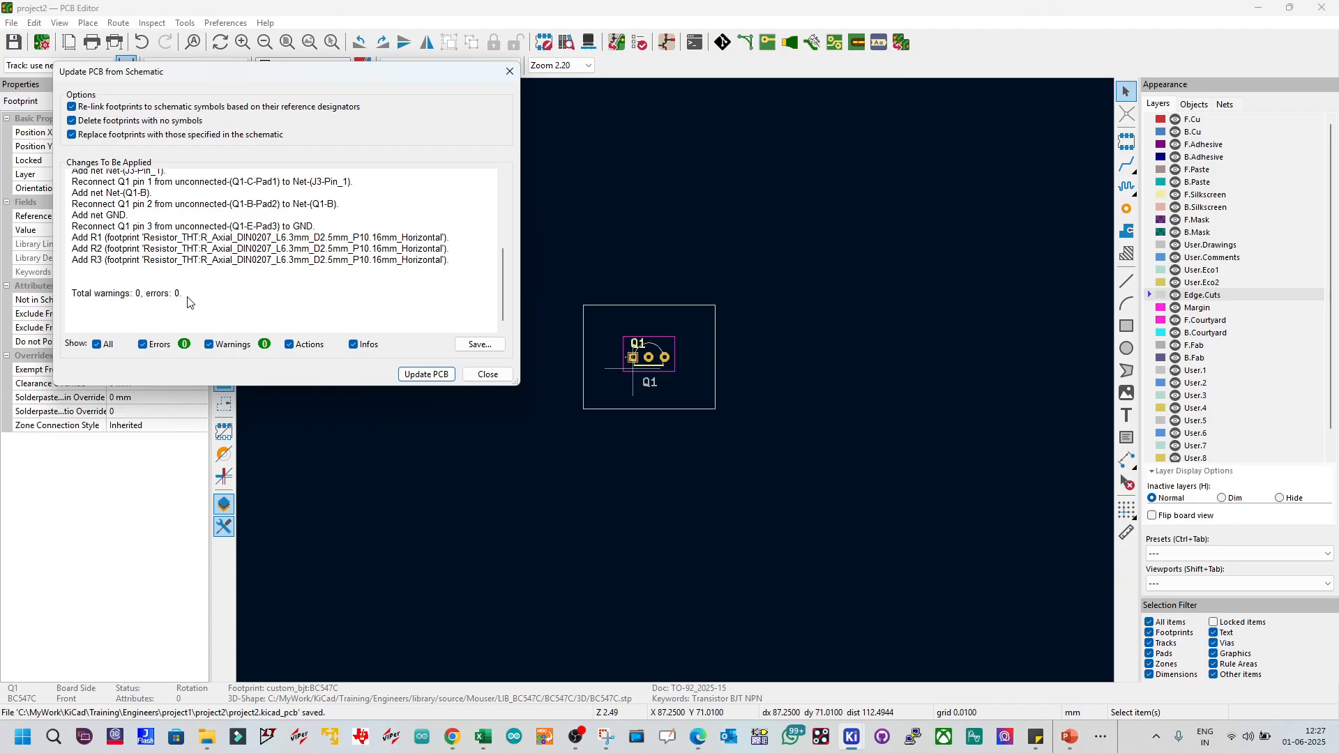
click(426, 375)
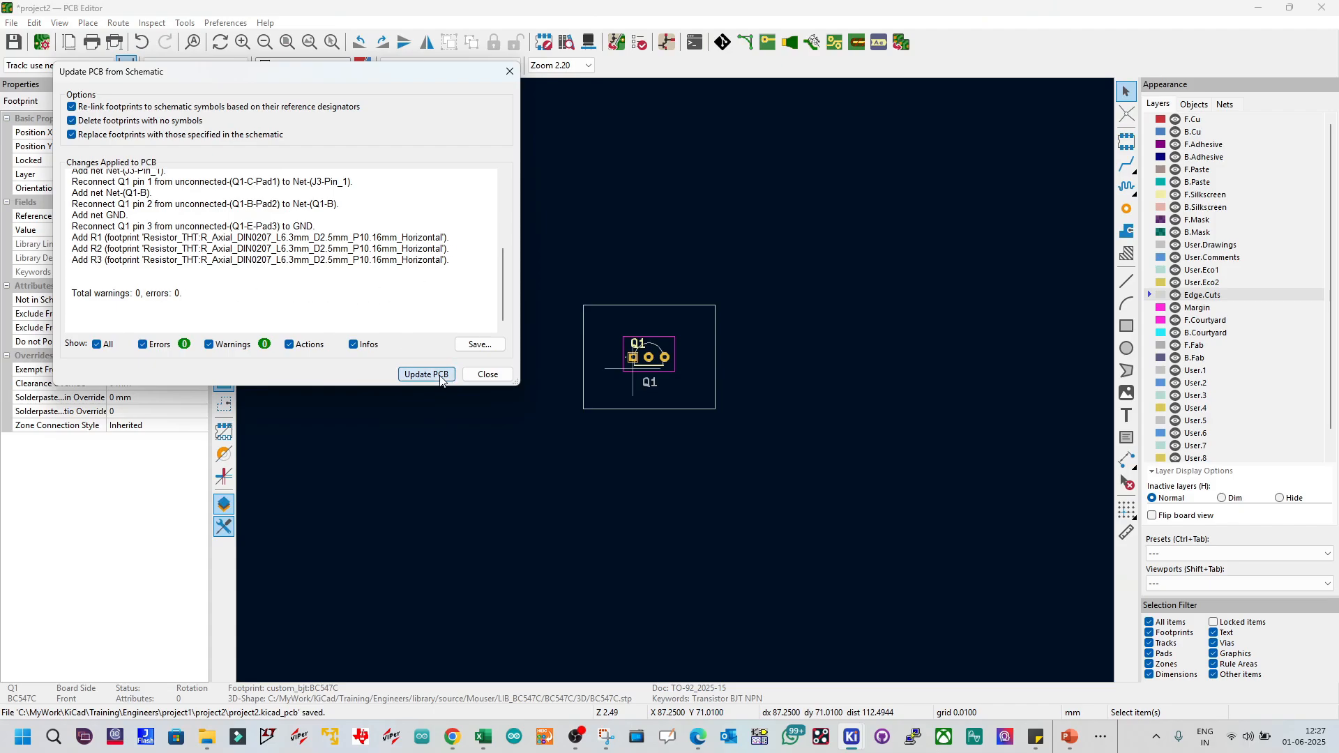
click(487, 375)
click(518, 403)
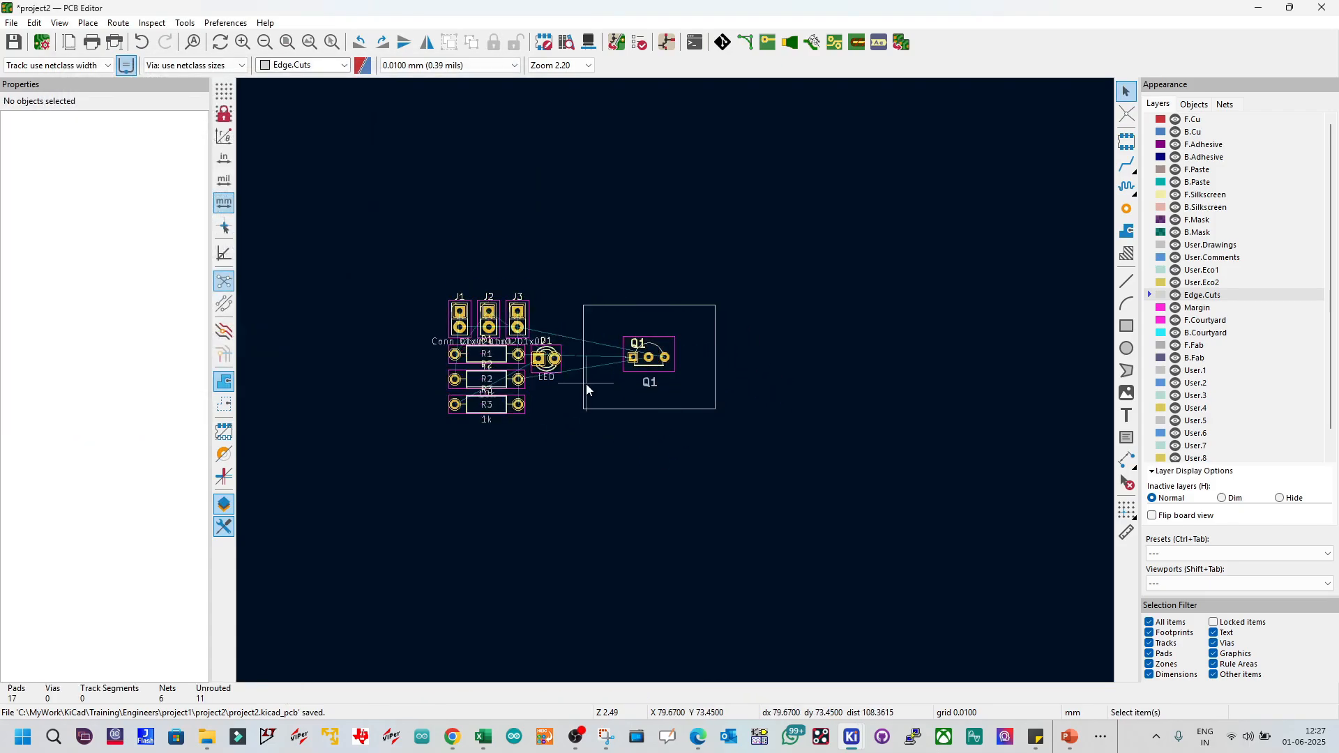
Step: Enlarge the Edge.Cuts board rectangle from its upper-left corner to about 40 by 26 mm, and hide the F.Fab layer
scroll(586, 384, up, 2)
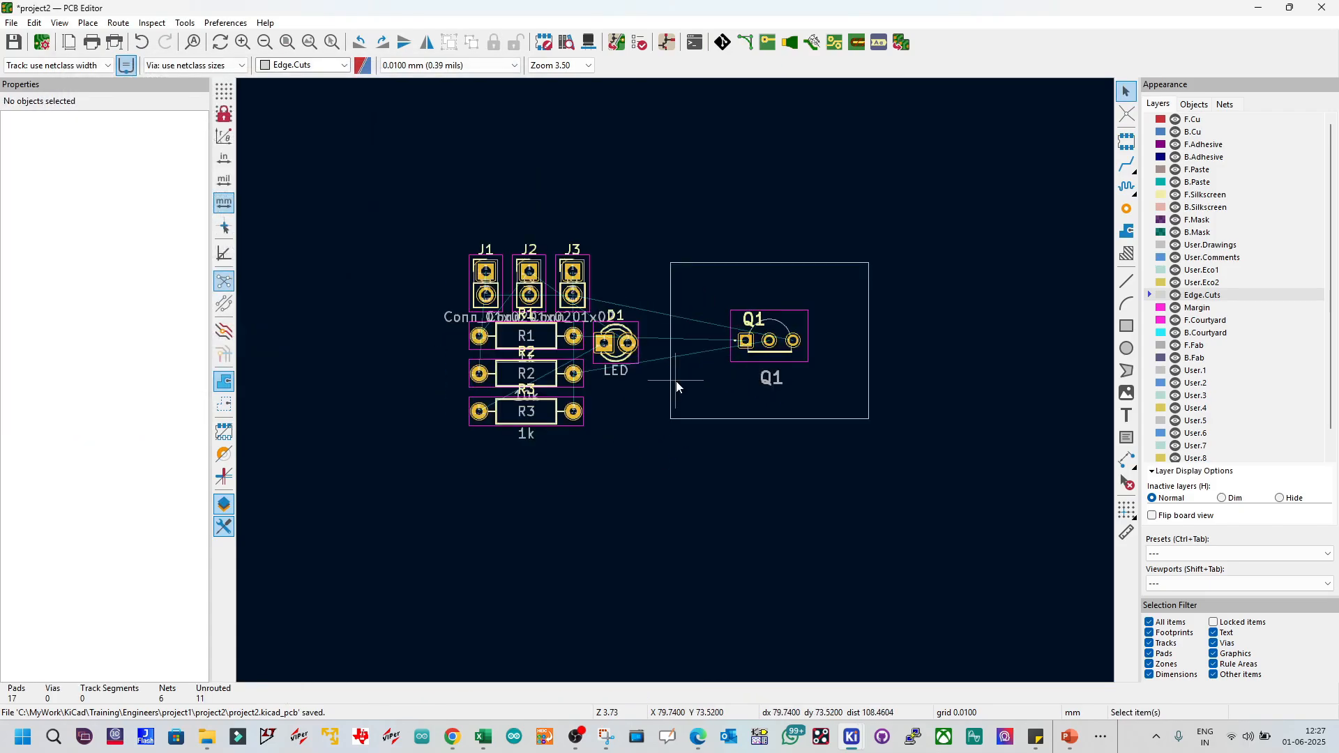
click(697, 264)
drag(672, 264, 490, 175)
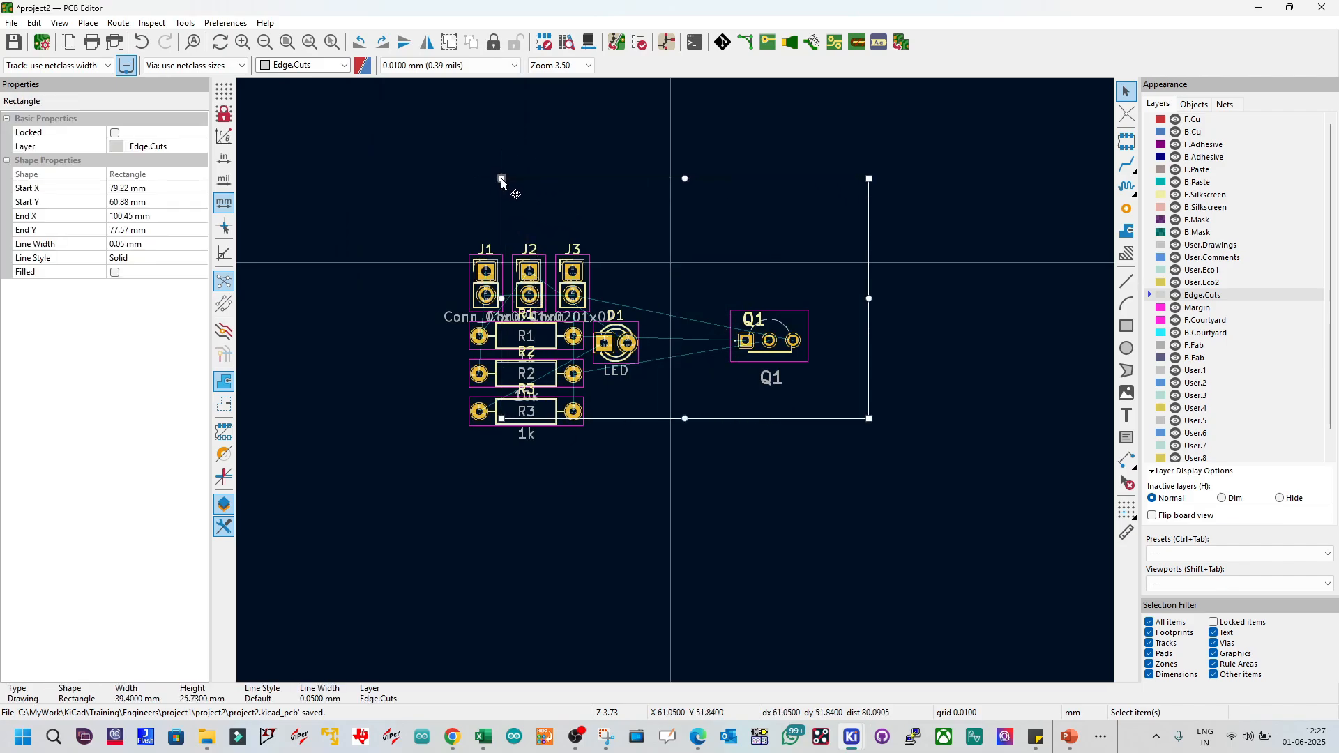
key(Escape)
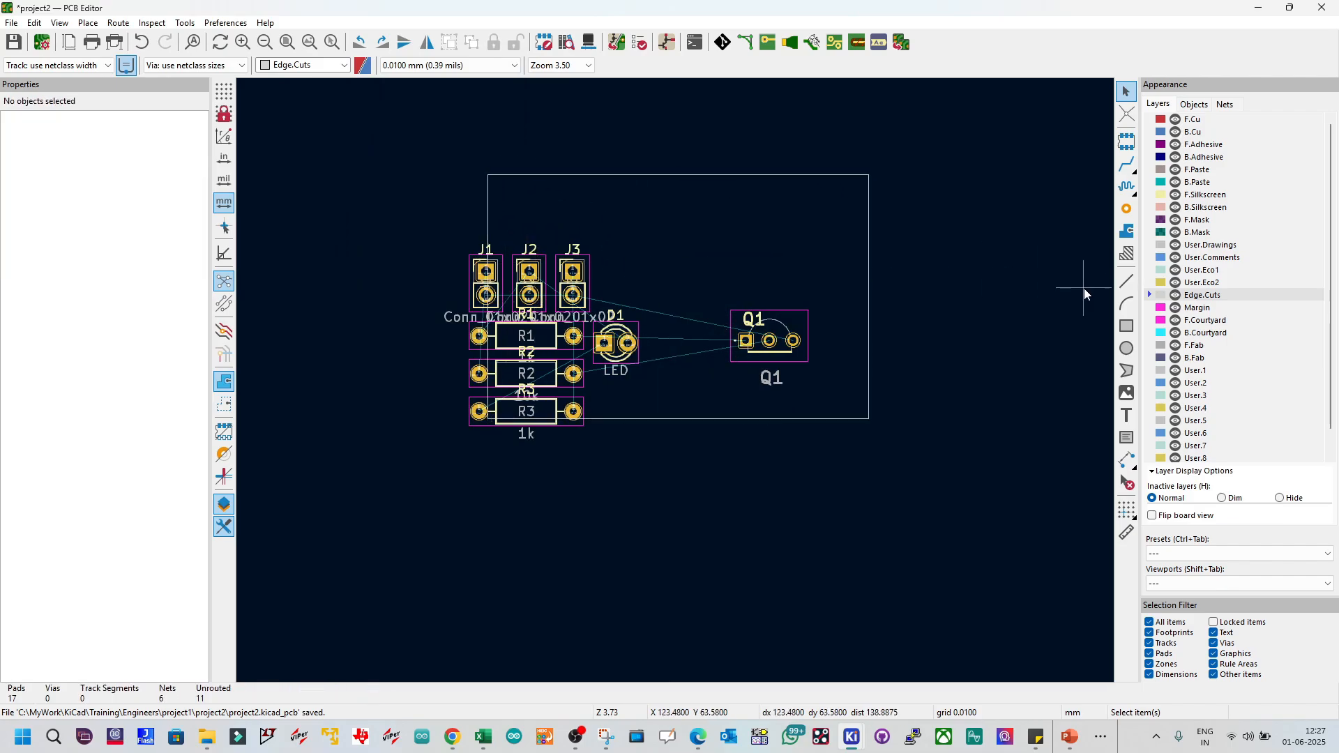
click(1176, 345)
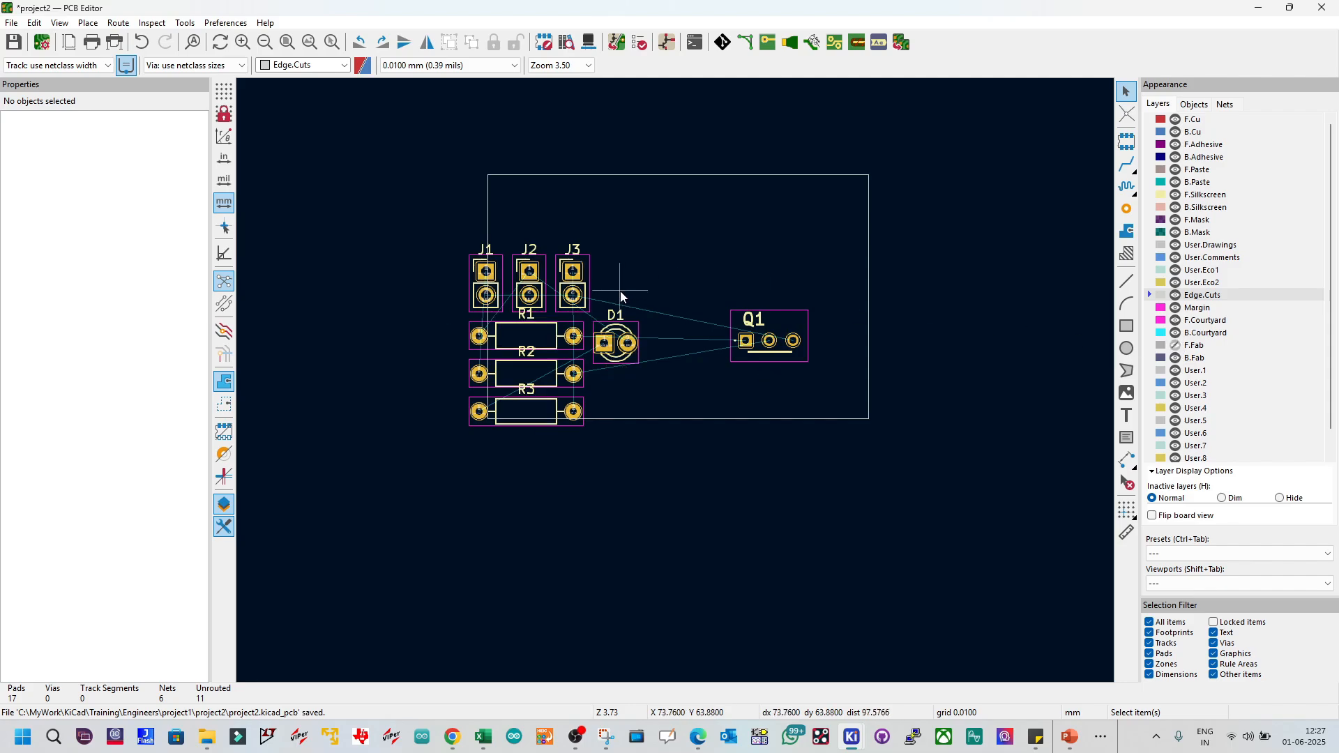
Step: Move connector J1 into the board's upper-left corner and LED D1 to the upper-right area of the board
drag(426, 256, 802, 454)
key(Escape)
scroll(659, 340, up, 2)
drag(471, 322, 495, 257)
click(528, 307)
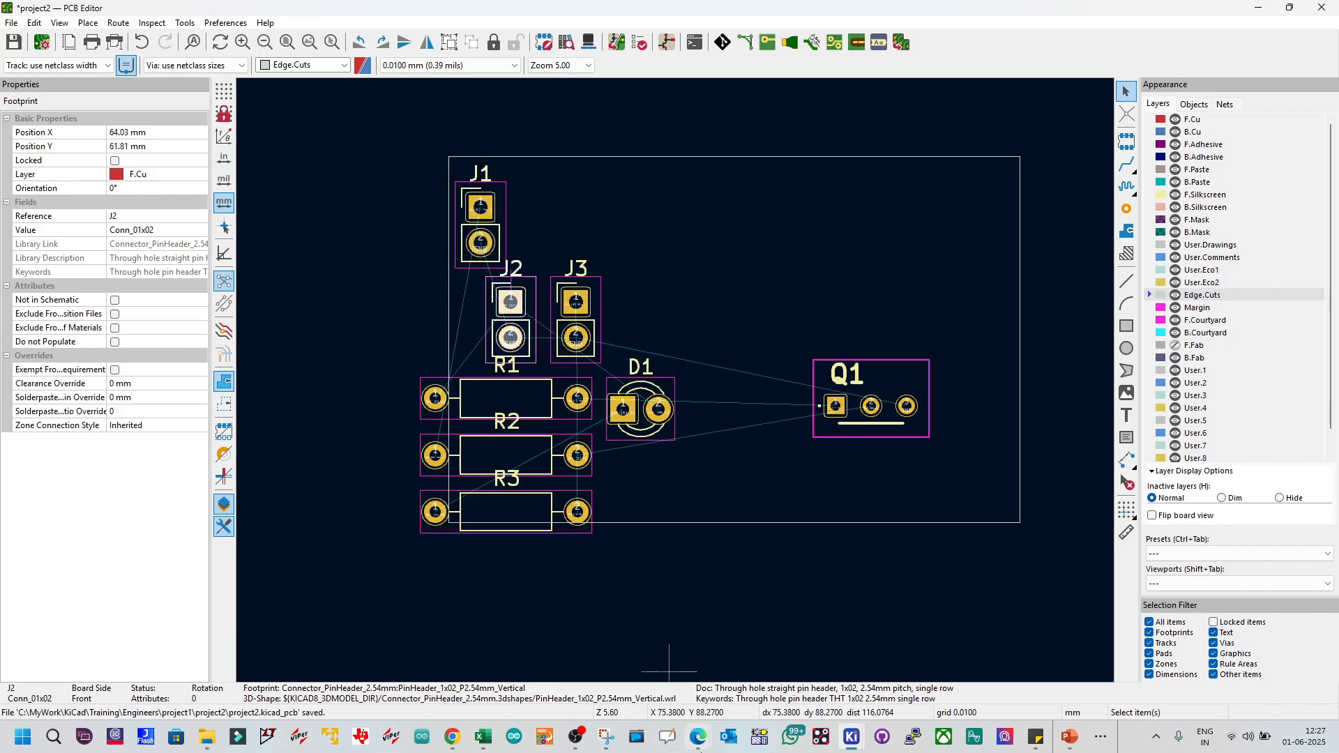
mouse_move(863, 745)
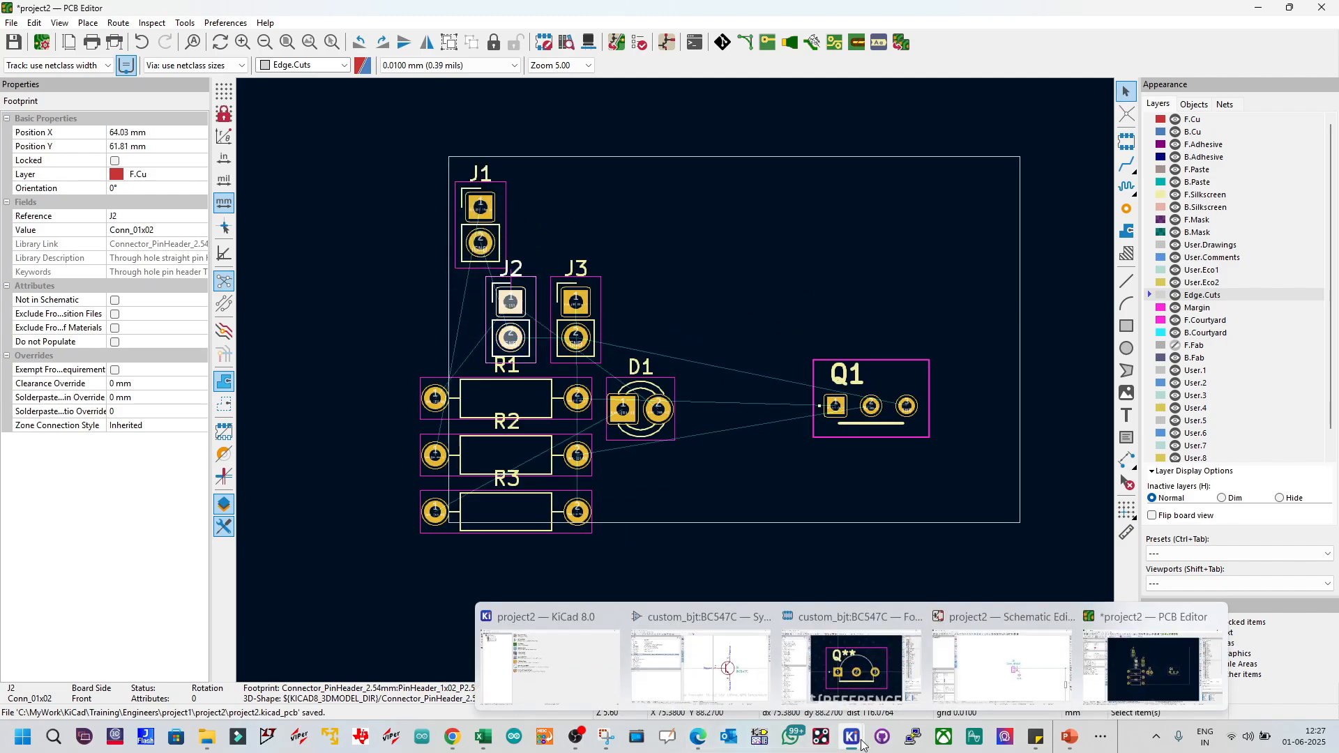
click(392, 455)
drag(640, 408, 808, 243)
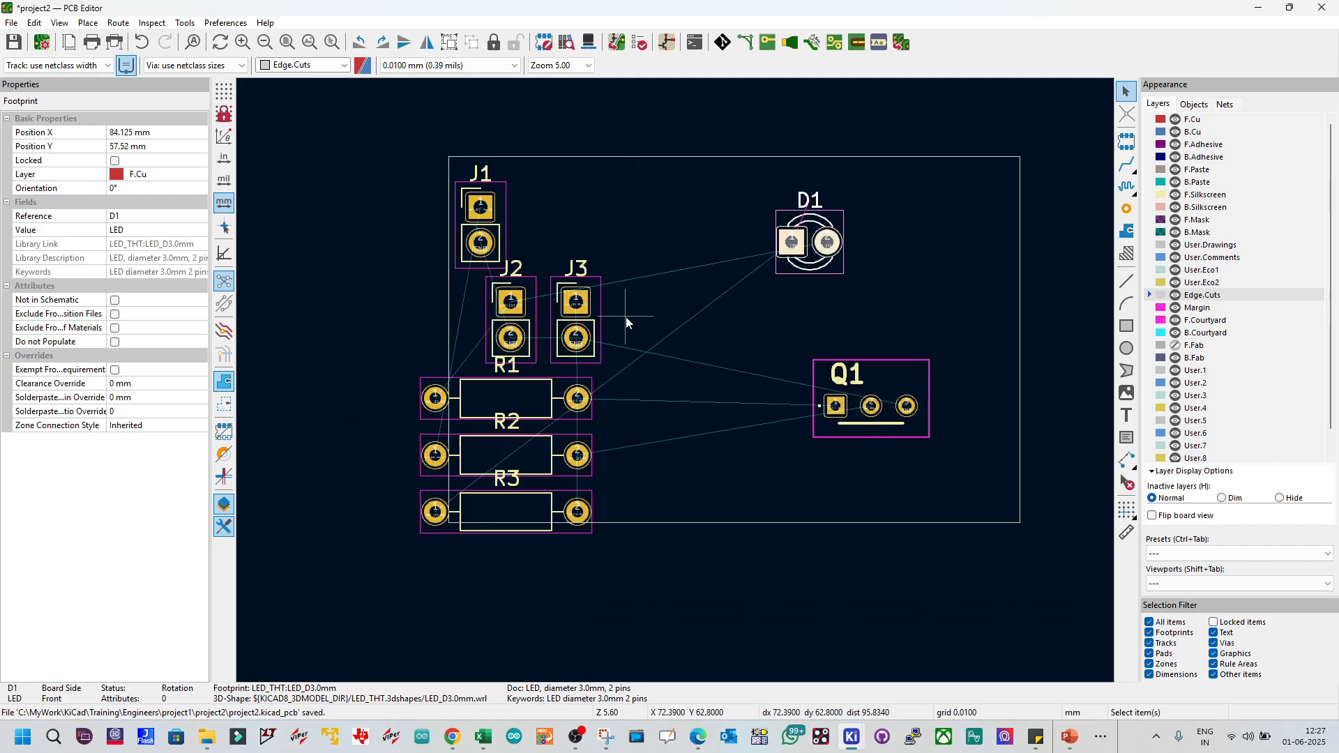
Step: Move transistor Q1 toward the board's centre and connector J3 to the board's right edge
click(894, 408)
drag(894, 407, 736, 389)
drag(578, 327, 967, 368)
Step: Move J2 just outside the board's left edge and R1 to the upper middle, above Q1
click(513, 327)
drag(512, 327, 406, 345)
drag(510, 396, 649, 285)
Step: Rotate Q1 to an orientation of -90° and position it just below the board's centre
scroll(691, 383, up, 3)
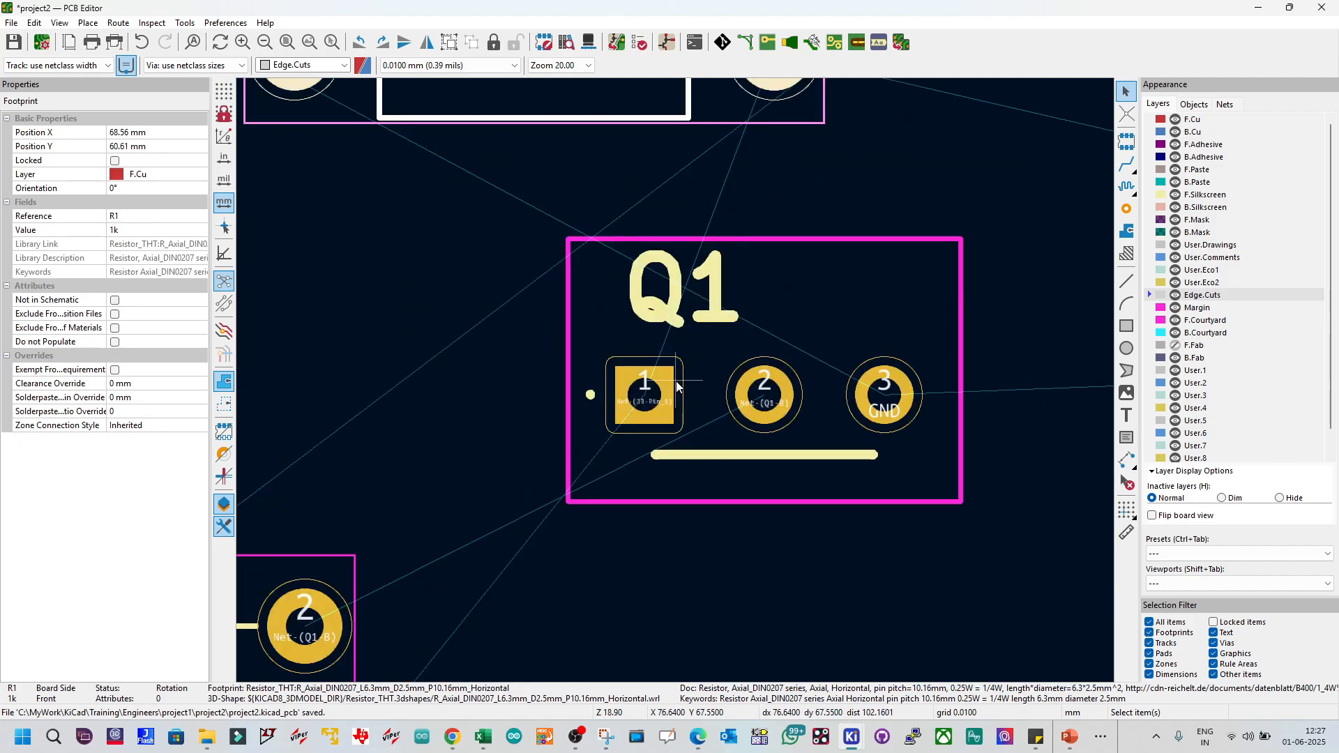
click(812, 354)
key(r)
key(r)
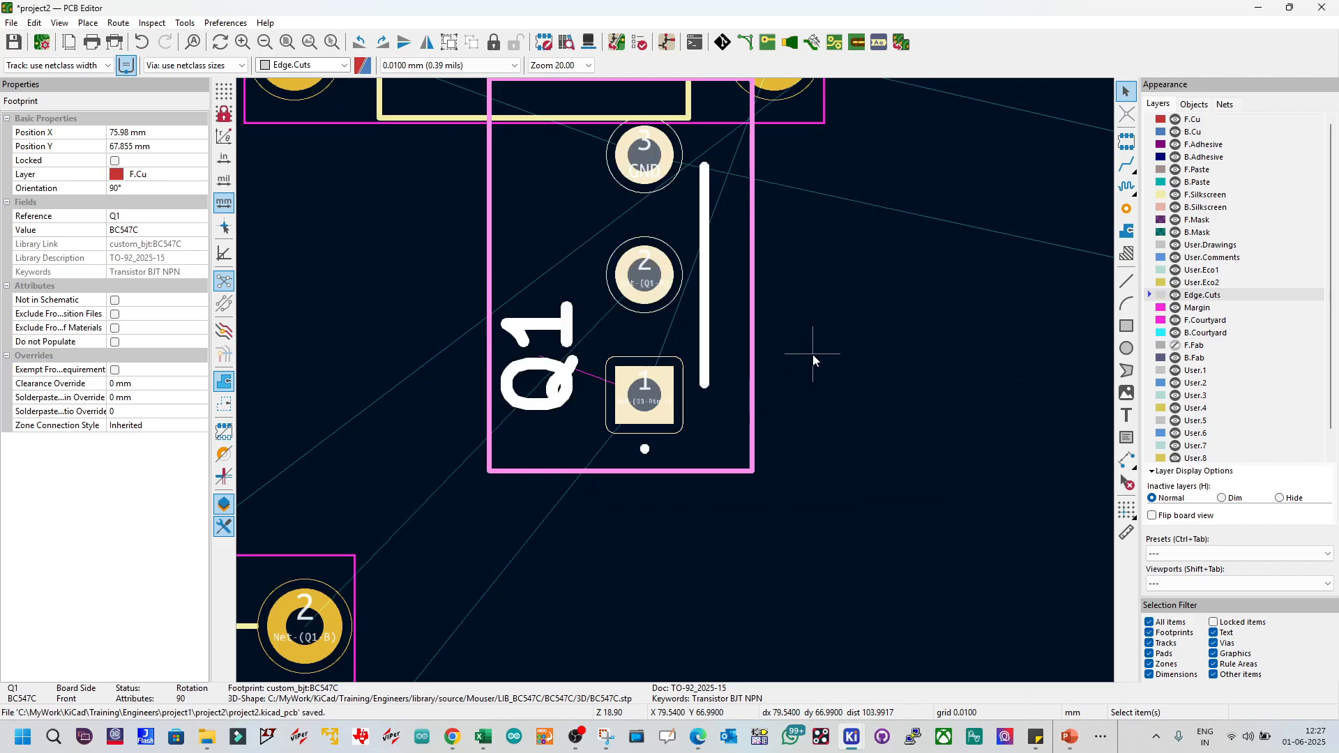
key(r)
key(r)
key(r)
key(r)
scroll(697, 427, down, 5)
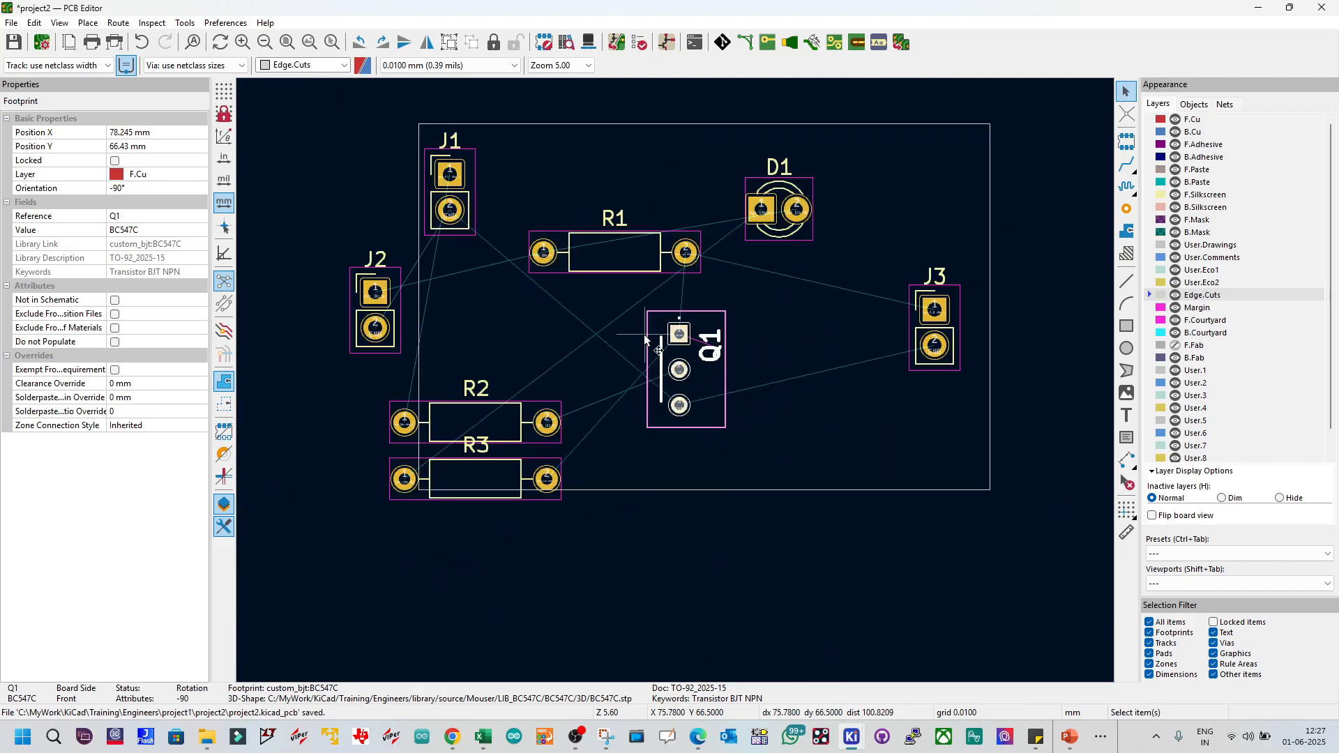
click(681, 379)
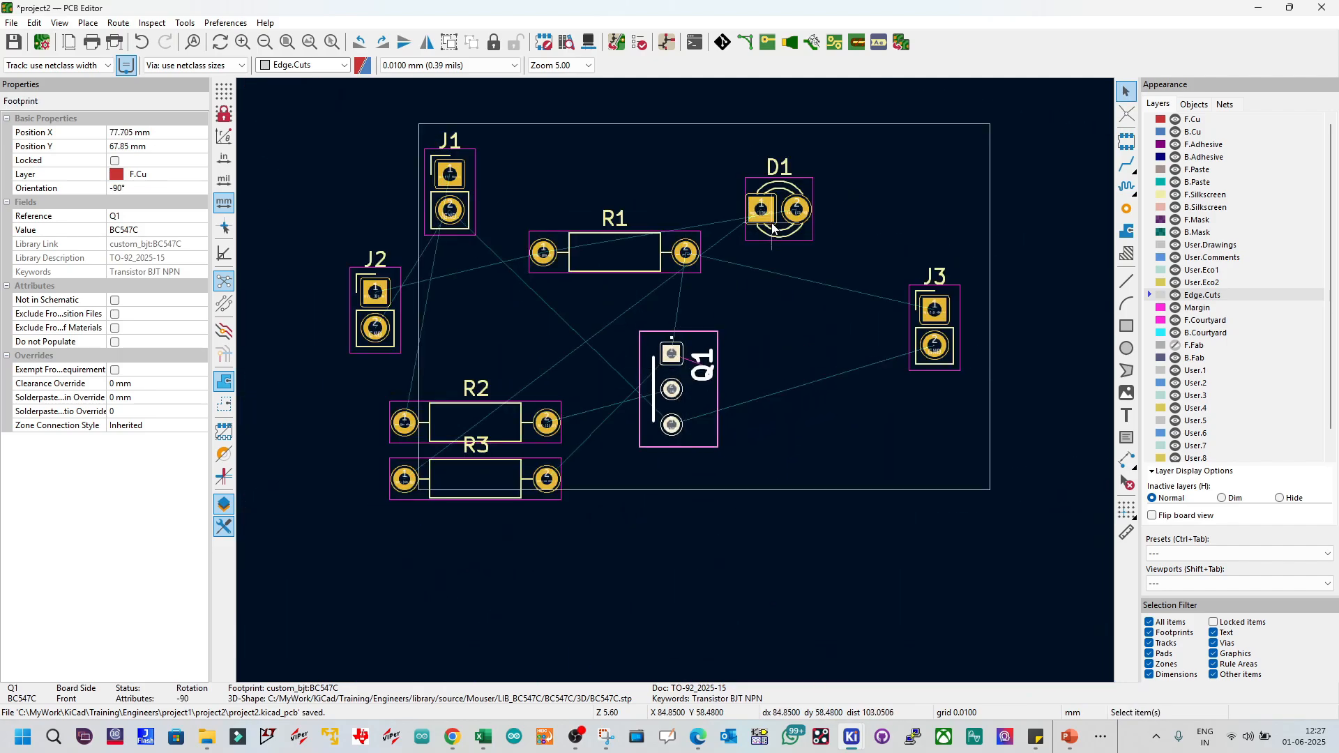
Step: Move R1 to the right of Q1, next to J3, and D1 into the board's upper-right corner
click(772, 223)
key(m)
click(773, 249)
click(606, 247)
key(m)
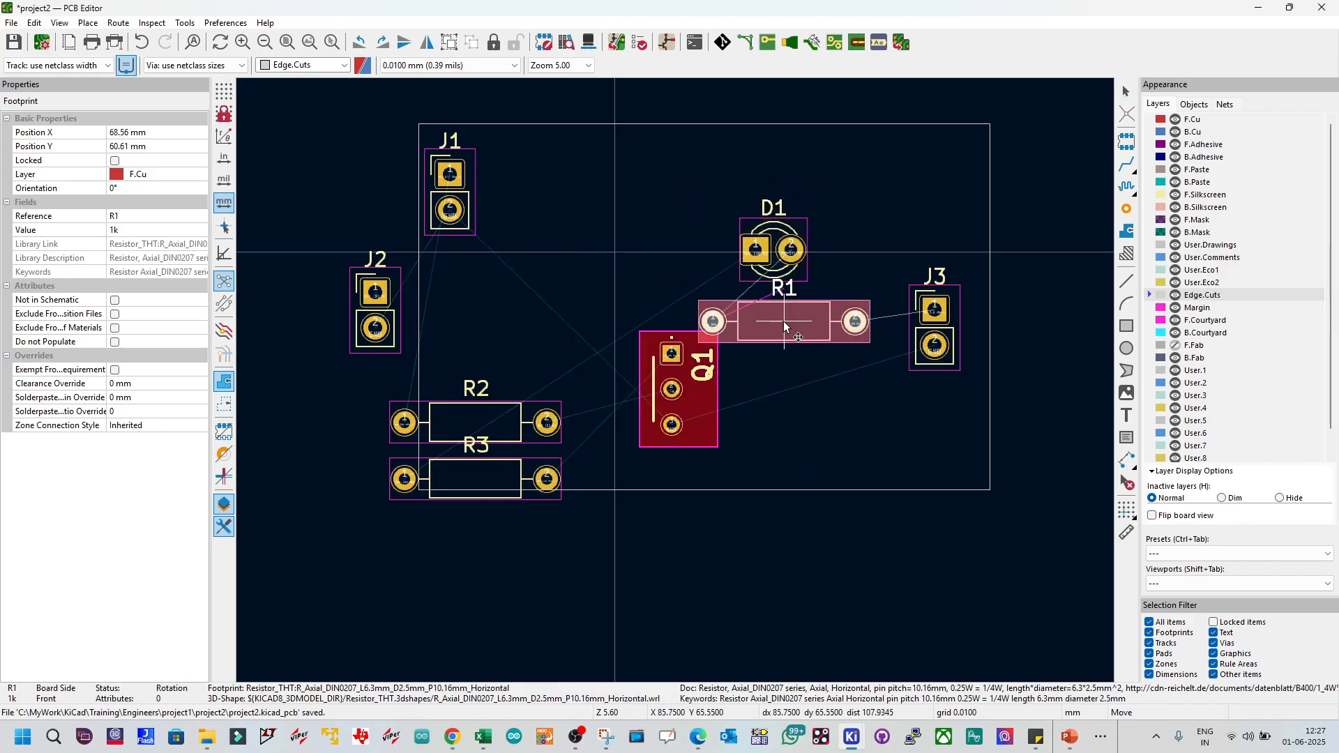
click(855, 342)
click(787, 257)
key(m)
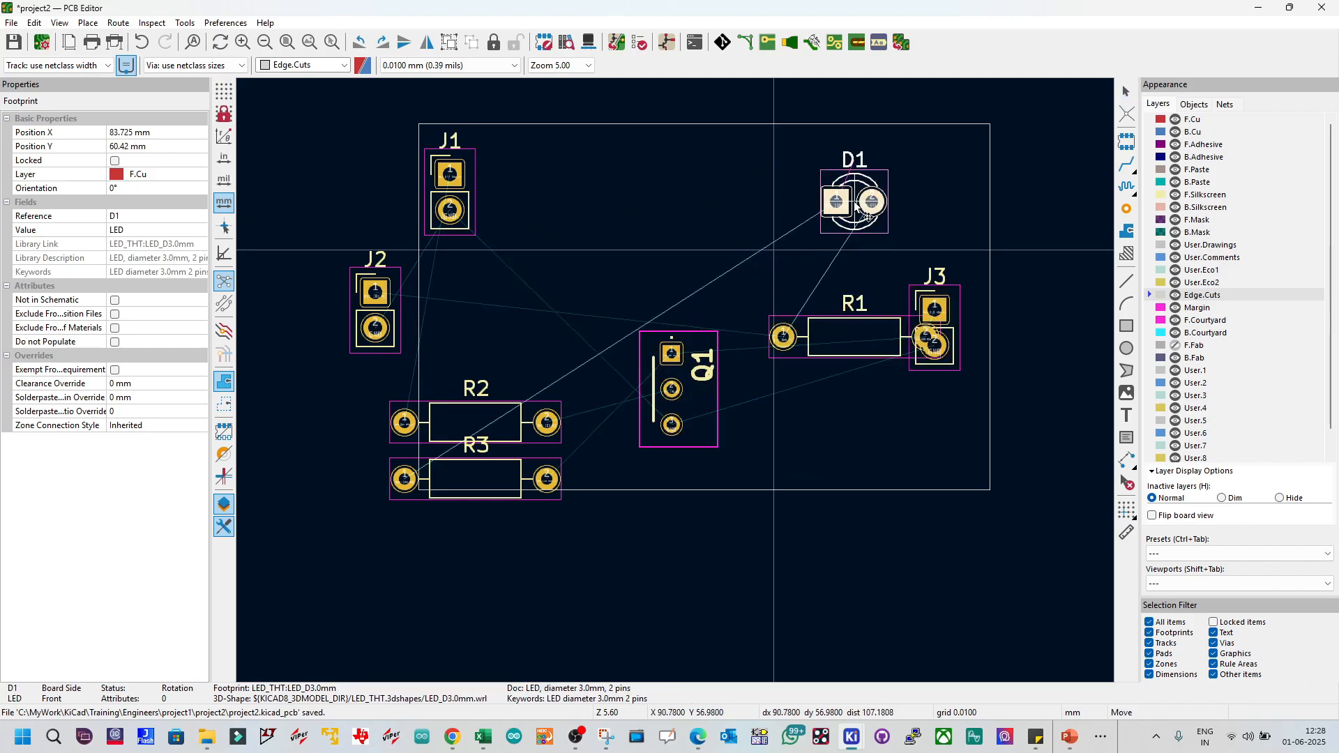
click(881, 194)
Step: Rotate R1 to -90° and place it vertically below D1, between Q1 and J3
click(852, 344)
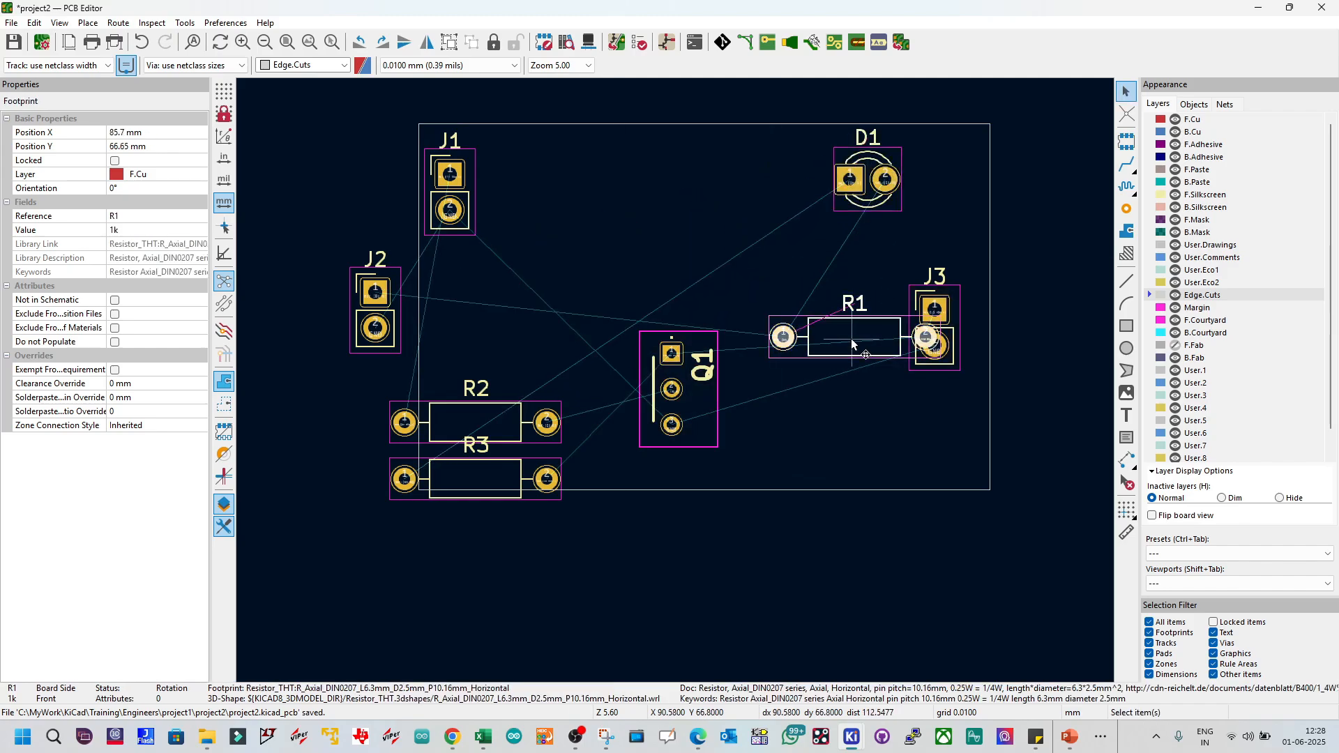
key(m)
key(r)
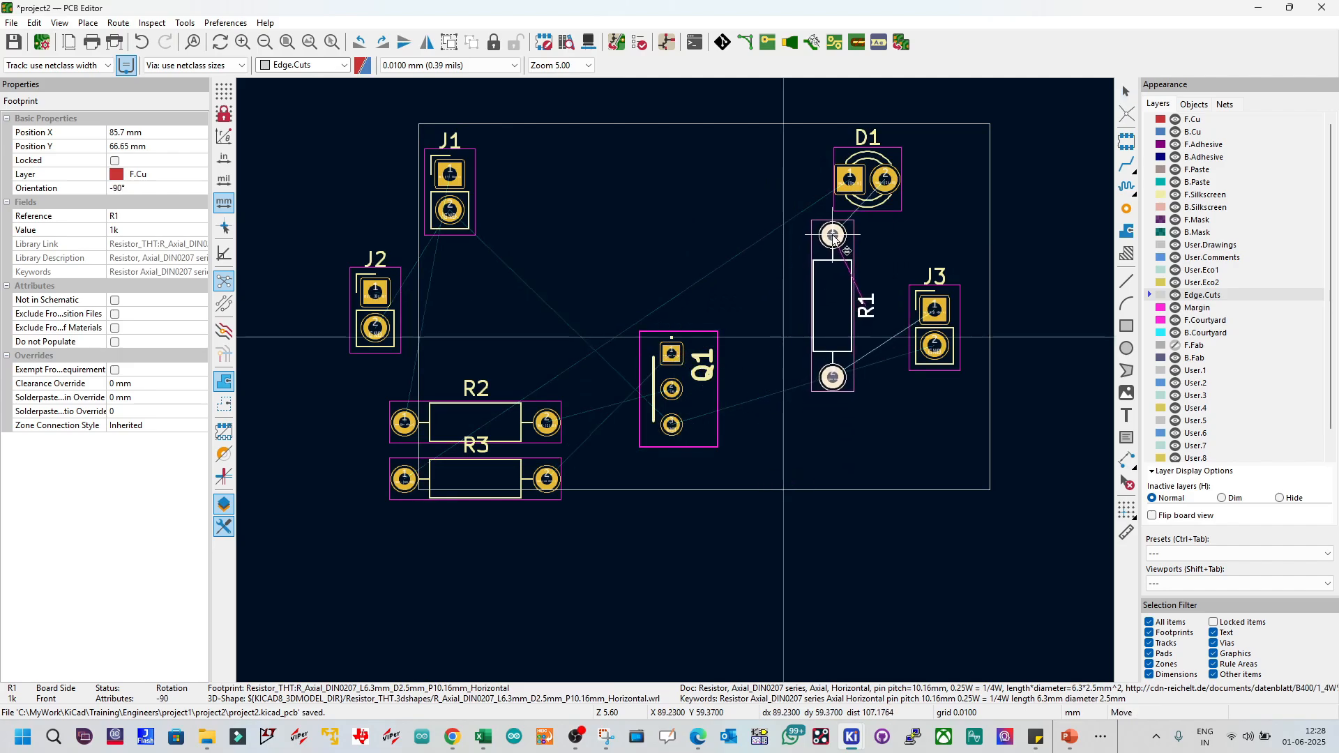
click(837, 237)
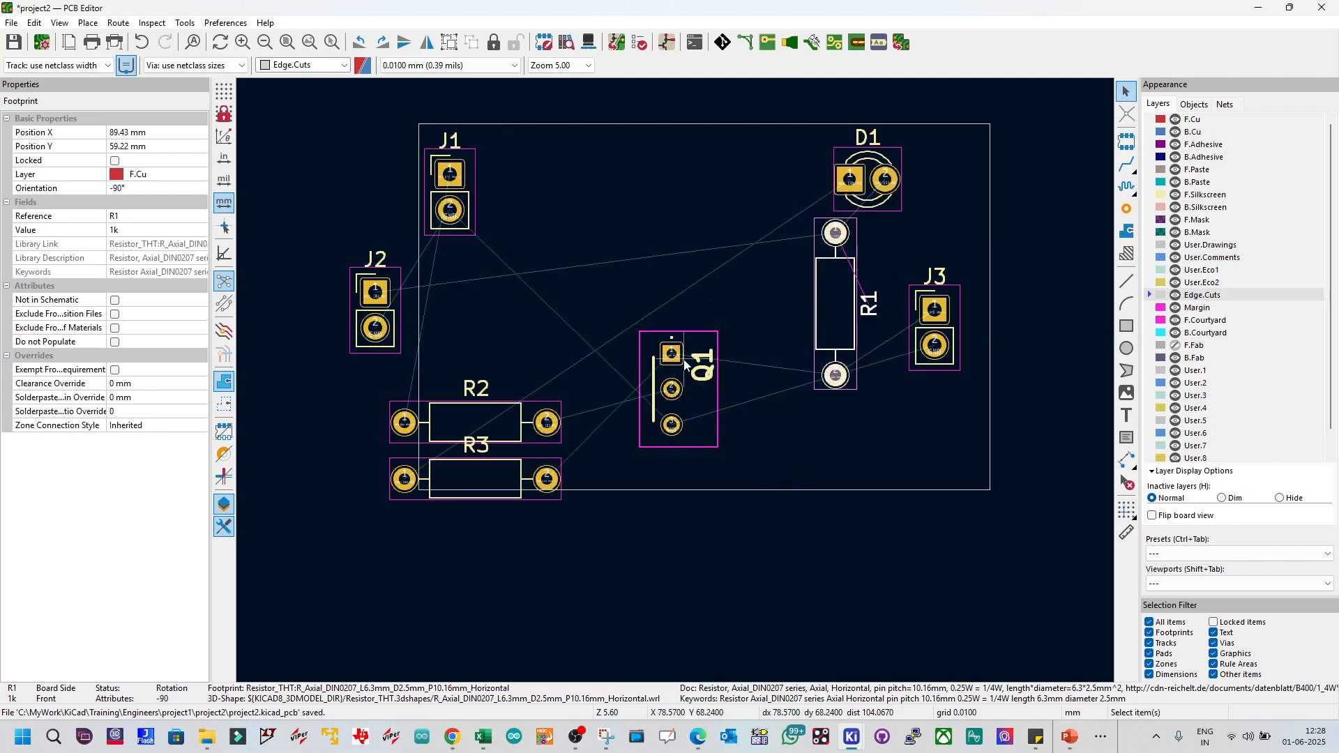
Step: Try R2 along the upper board edge beside J1, and J2 just above Q1
key(m)
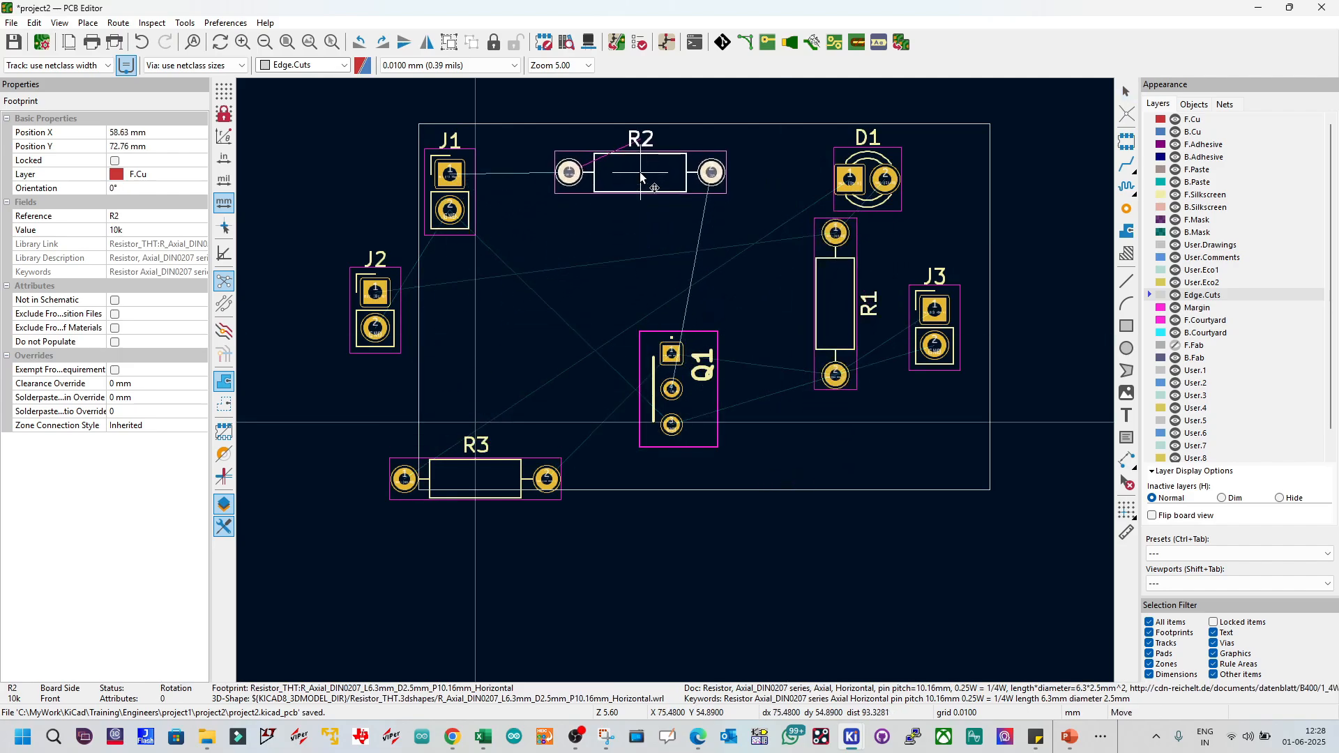
click(630, 180)
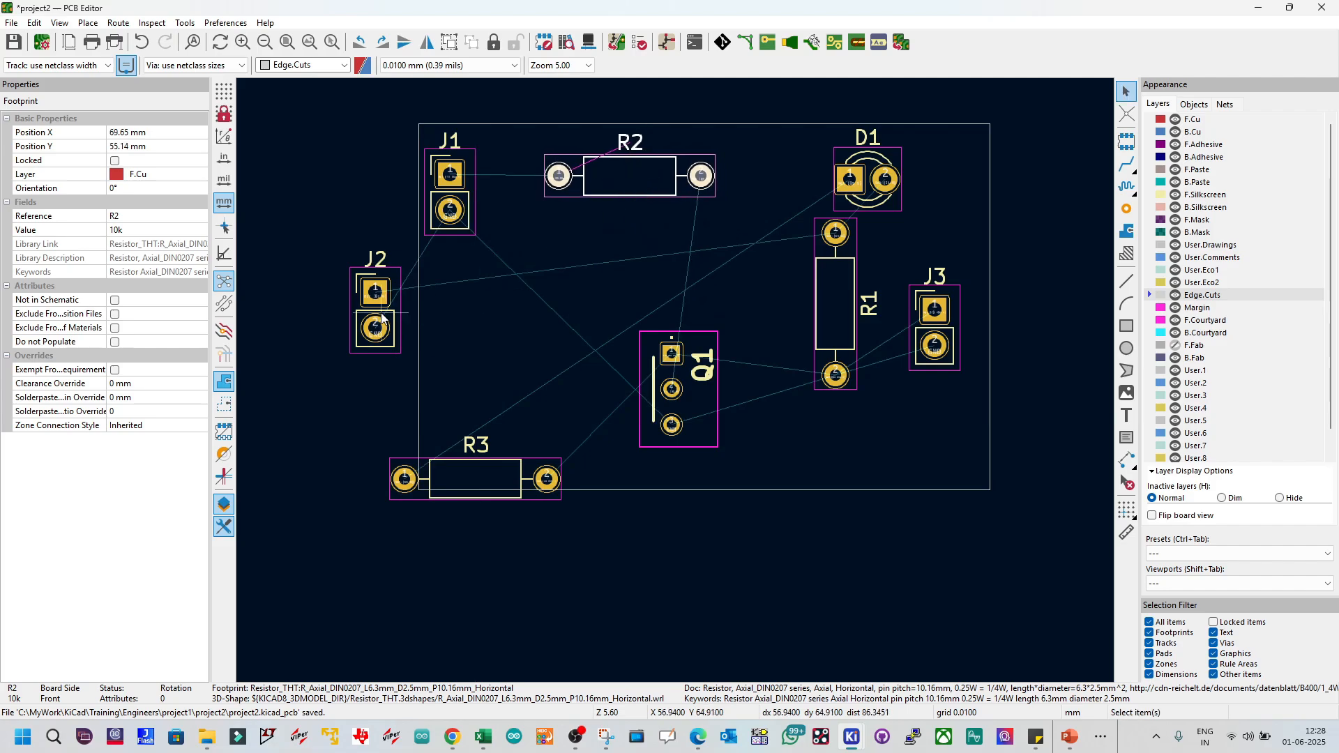
key(m)
click(709, 224)
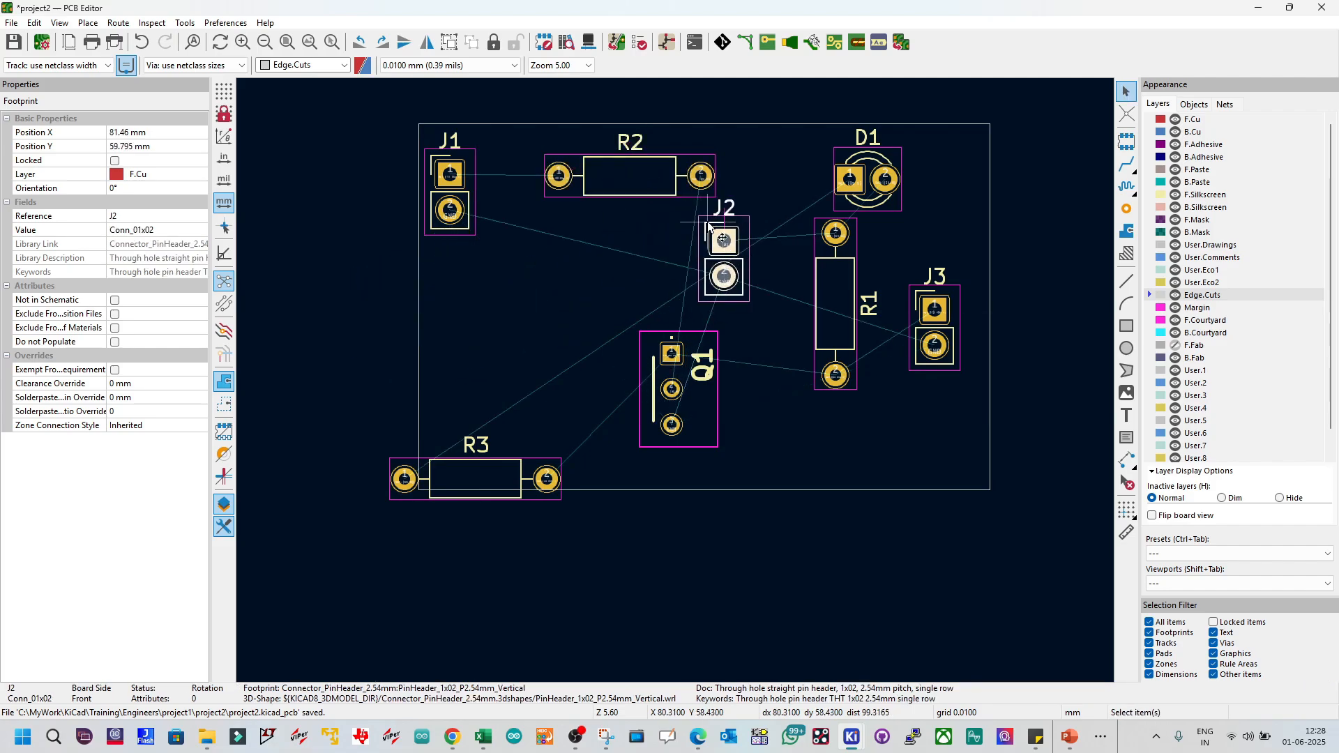
Step: Line up R2 and J1 to the left of Q1, and move J2 to the board's upper-left area
key(m)
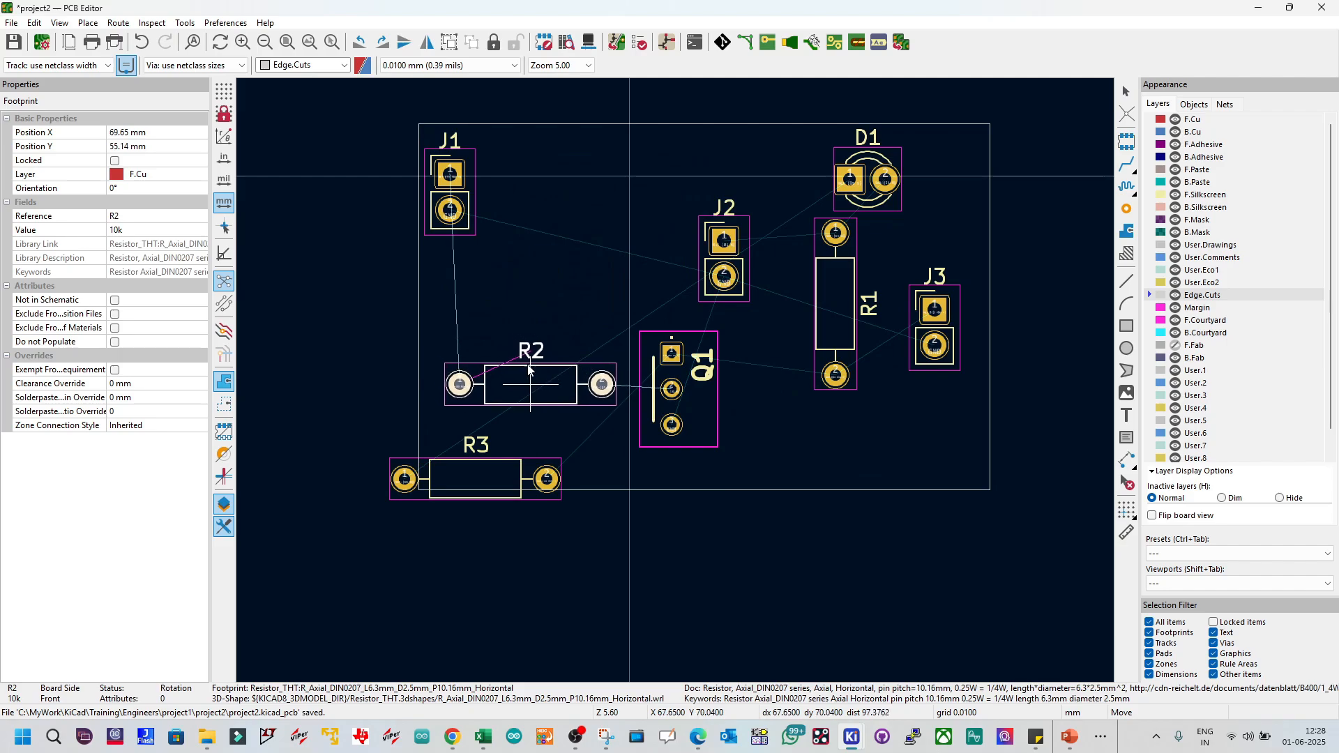
click(529, 370)
key(m)
click(384, 377)
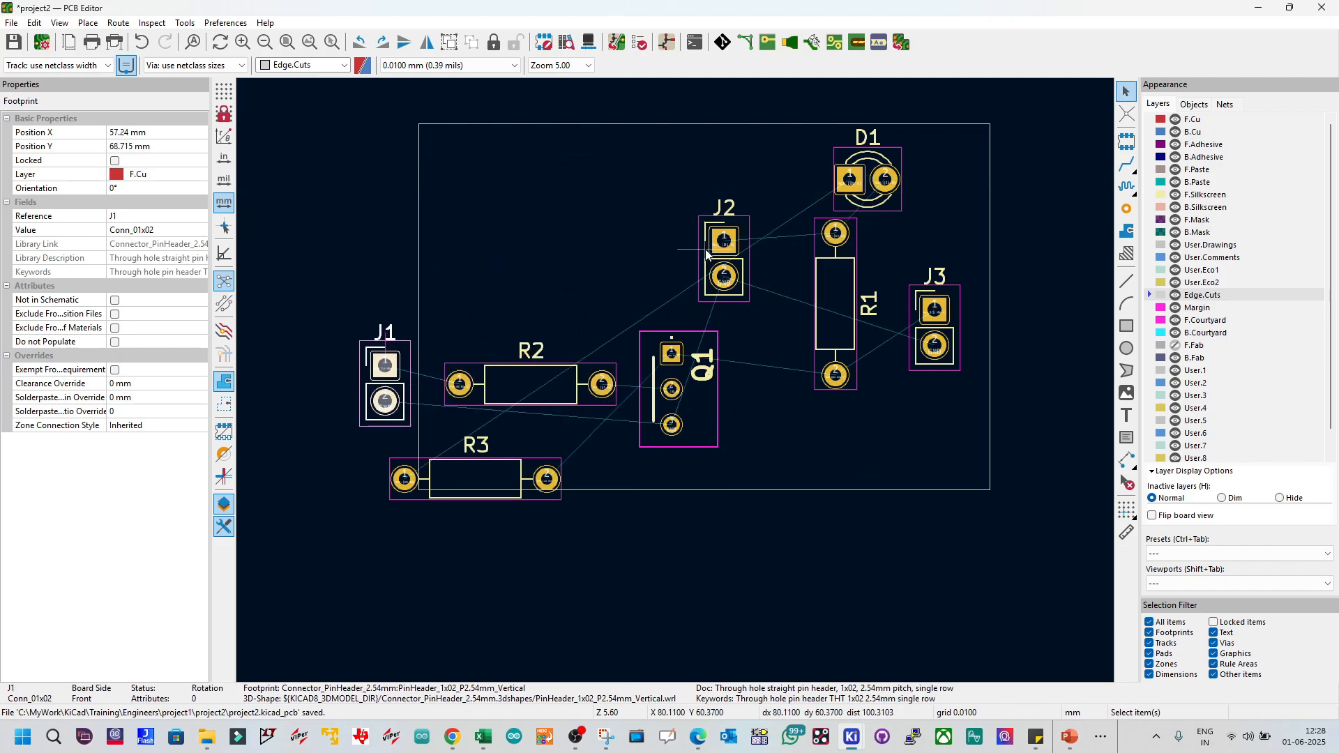
key(m)
click(506, 194)
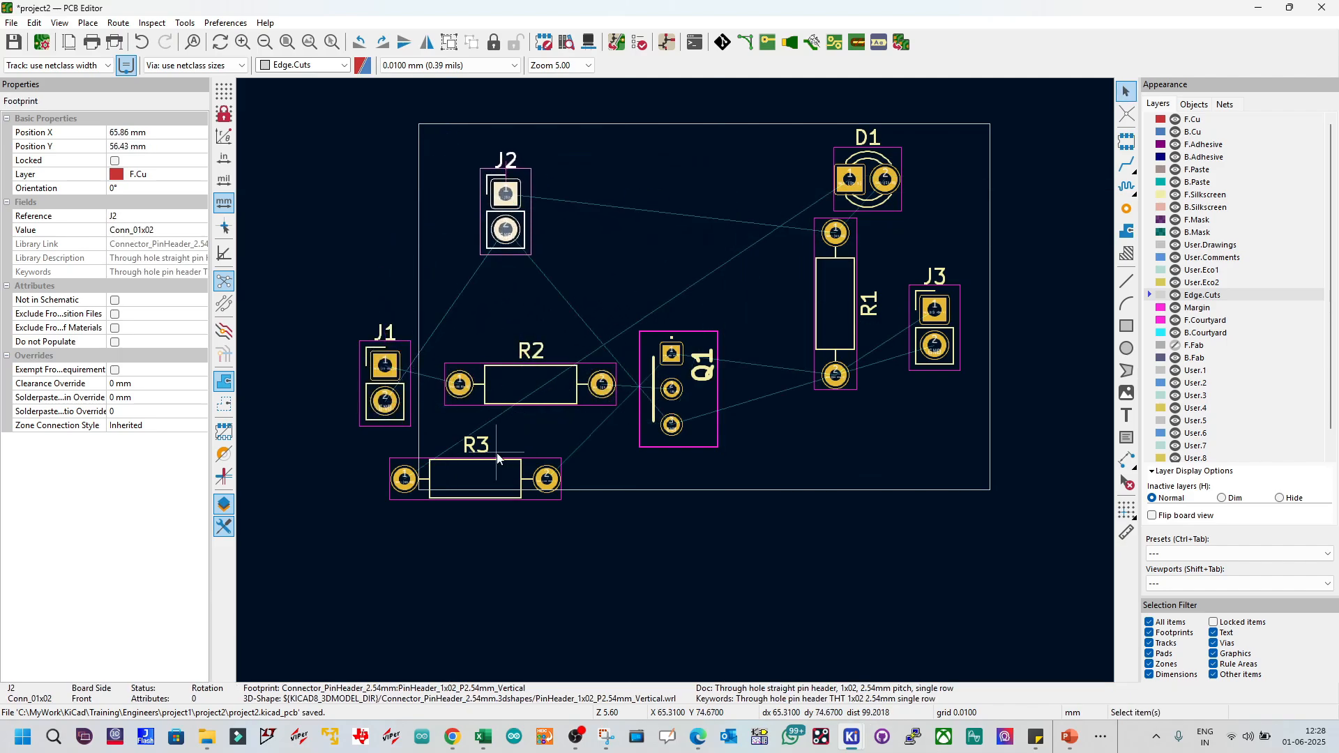
Step: Rotate R3 to -90° and place it vertically between Q1 and R1, just below D1's height
key(m)
key(r)
click(684, 279)
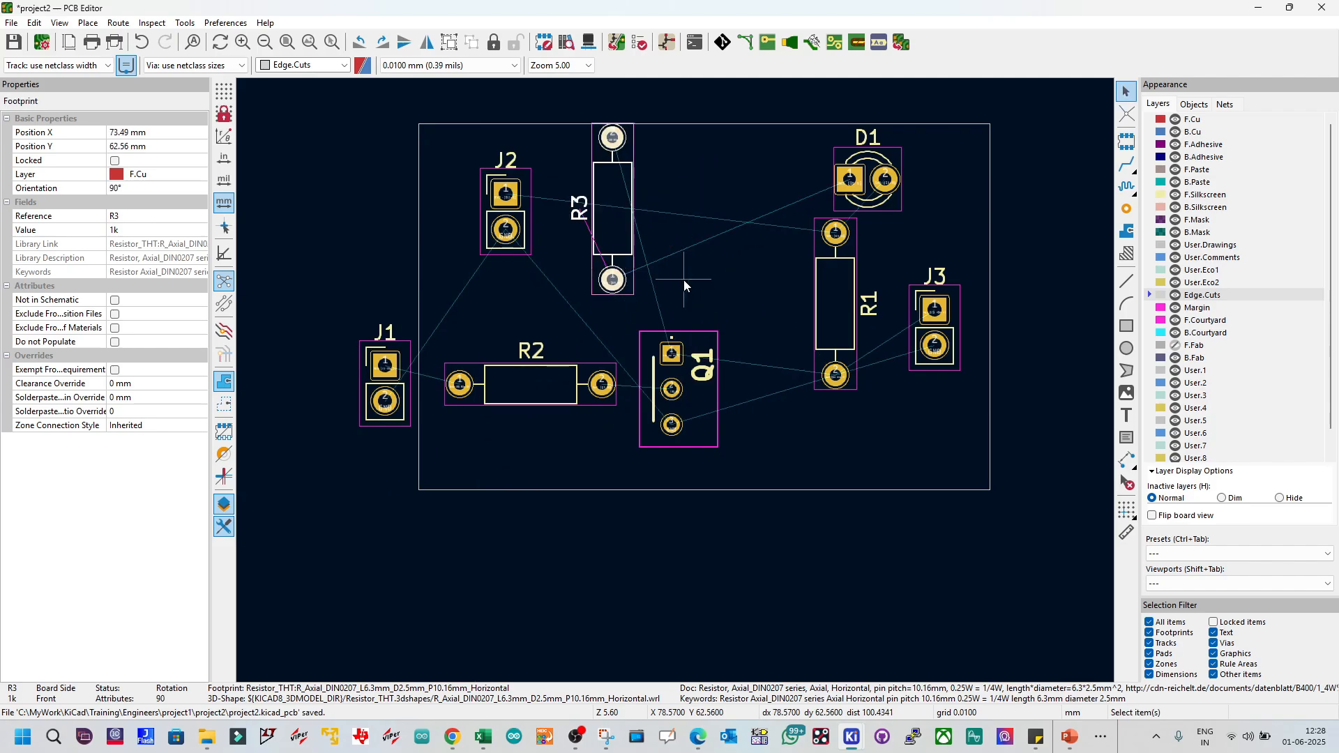
key(m)
key(r)
key(r)
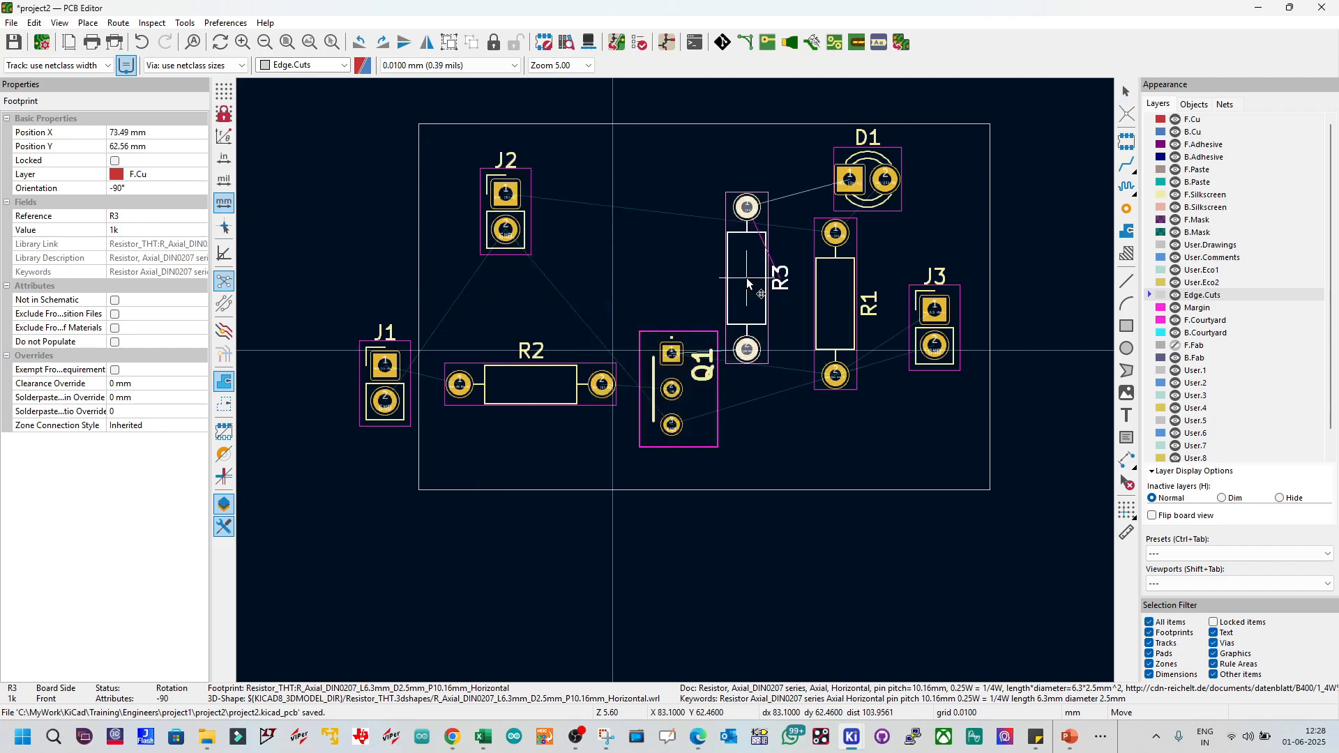
click(746, 282)
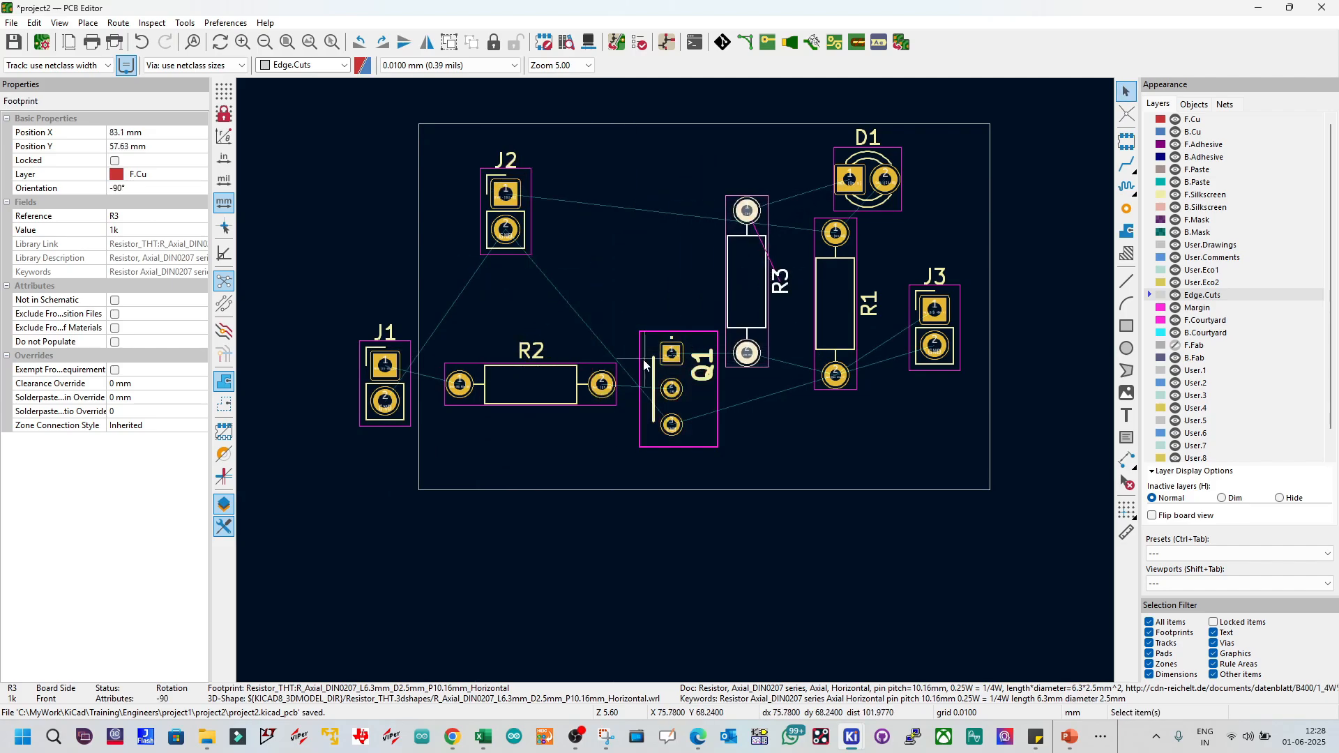
Step: Shift R2 closer to Q1 and level with Q1's middle pad
scroll(643, 358, up, 3)
click(774, 465)
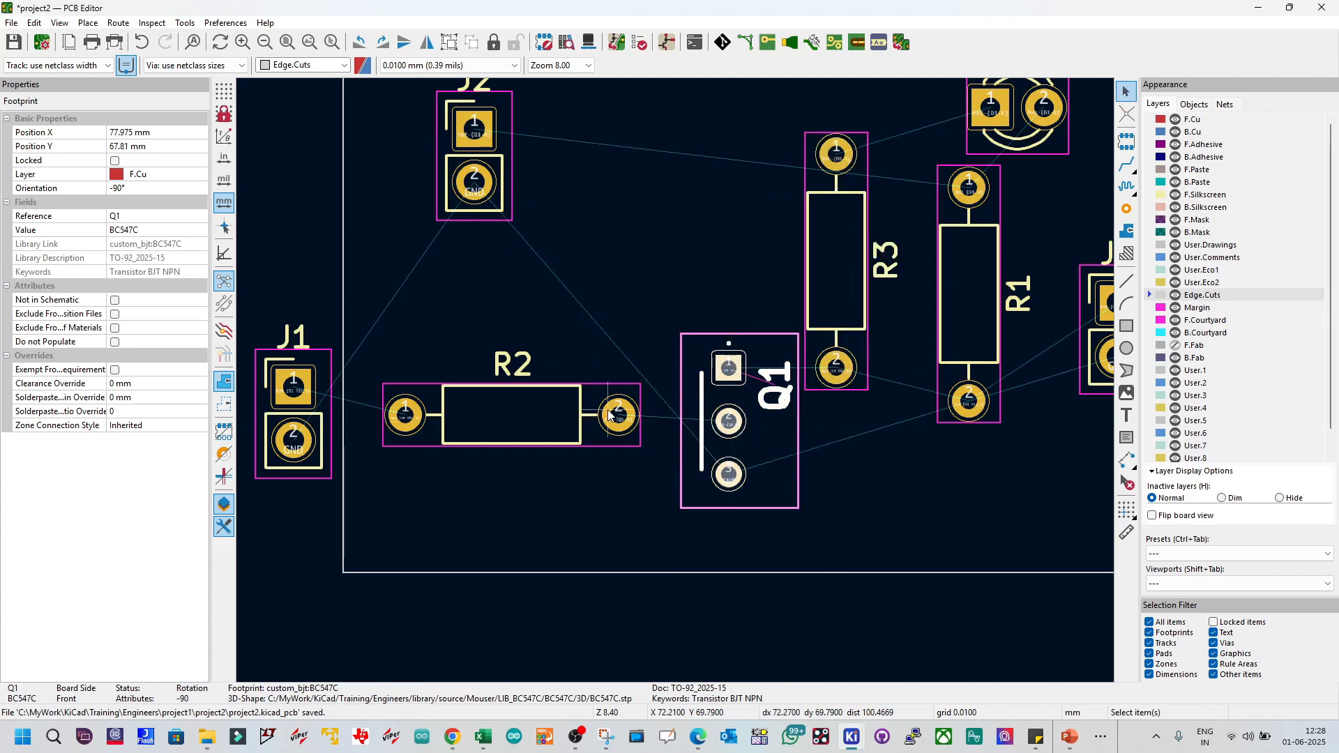
drag(523, 412, 535, 421)
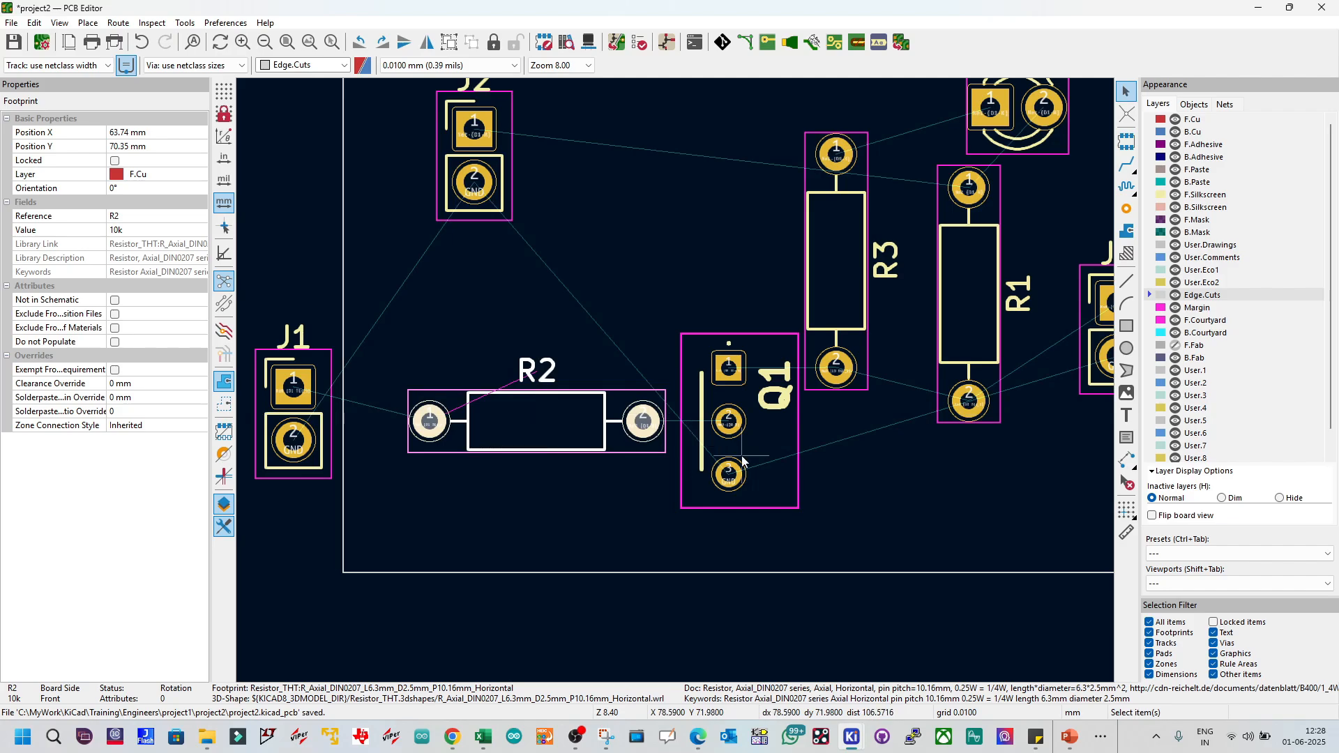
Step: Stack R3 above Q1 near the board's centre, and slide R2 right up beside Q1's middle pad
drag(773, 442, 786, 480)
drag(847, 265, 842, 219)
scroll(831, 245, down, 2)
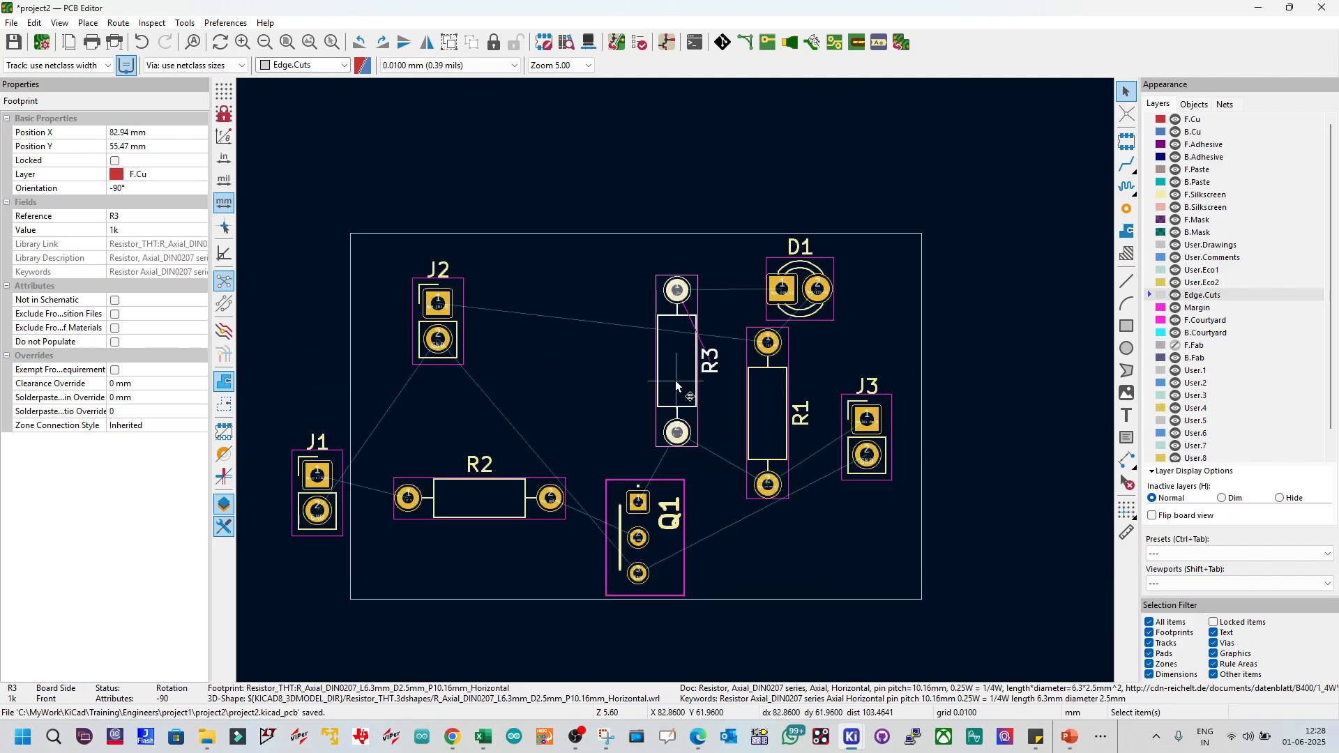
drag(675, 379, 675, 364)
drag(646, 541, 662, 500)
drag(479, 499, 522, 499)
Step: Rotate J1 to 180° and place it inside the board beside R2, with J2 directly above it
click(326, 495)
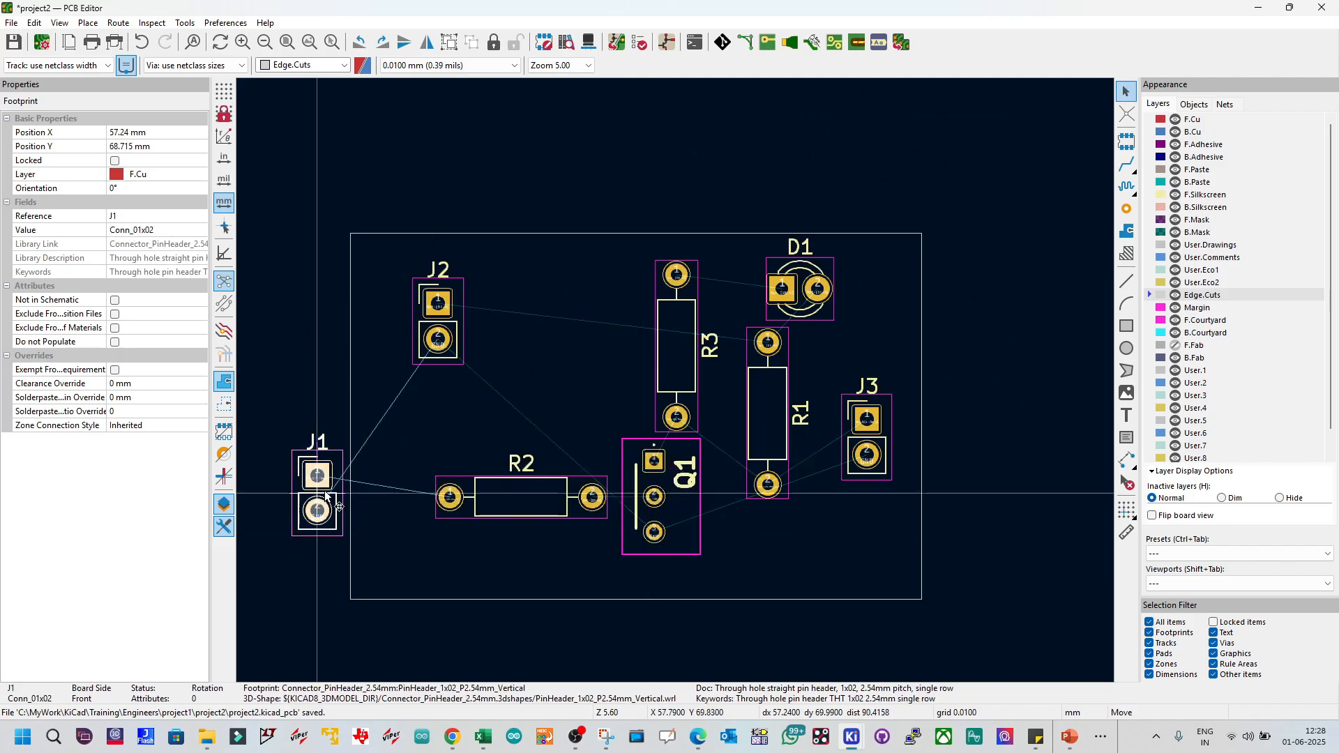
drag(326, 495, 399, 479)
key(r)
key(r)
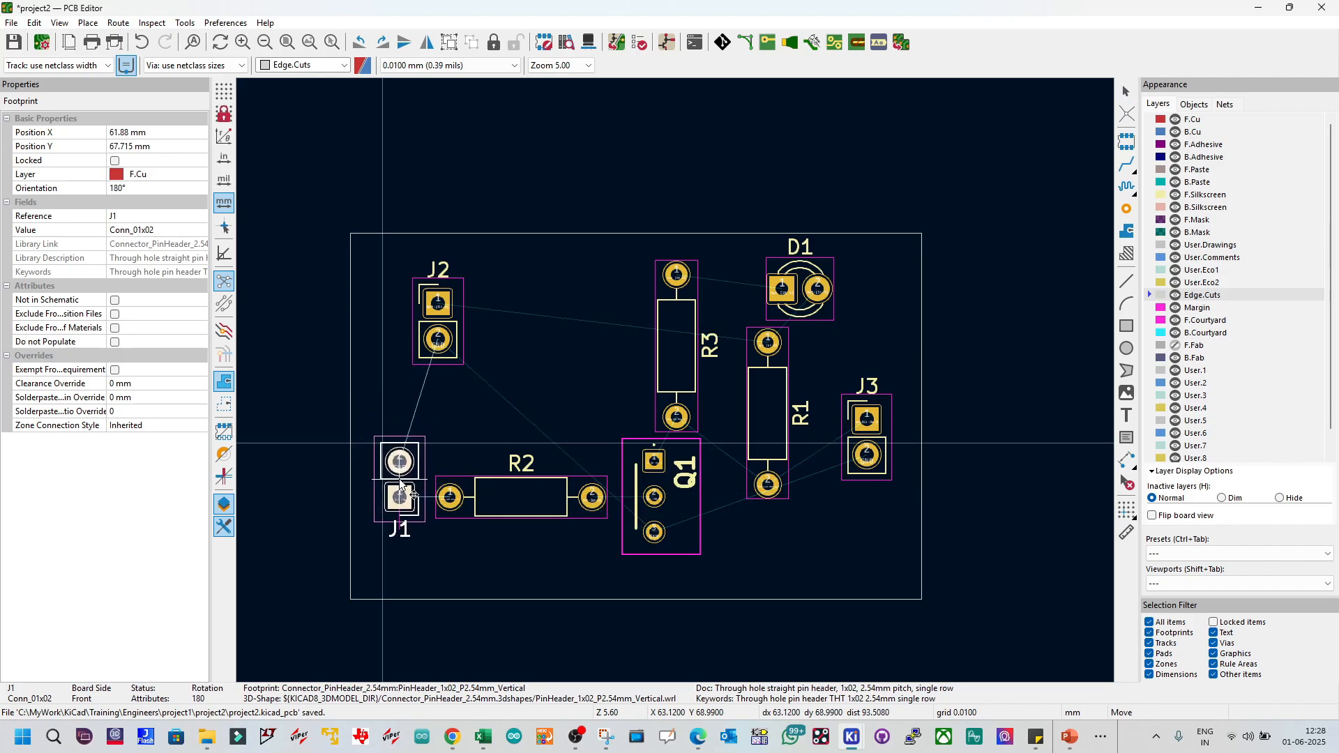
double_click(425, 321)
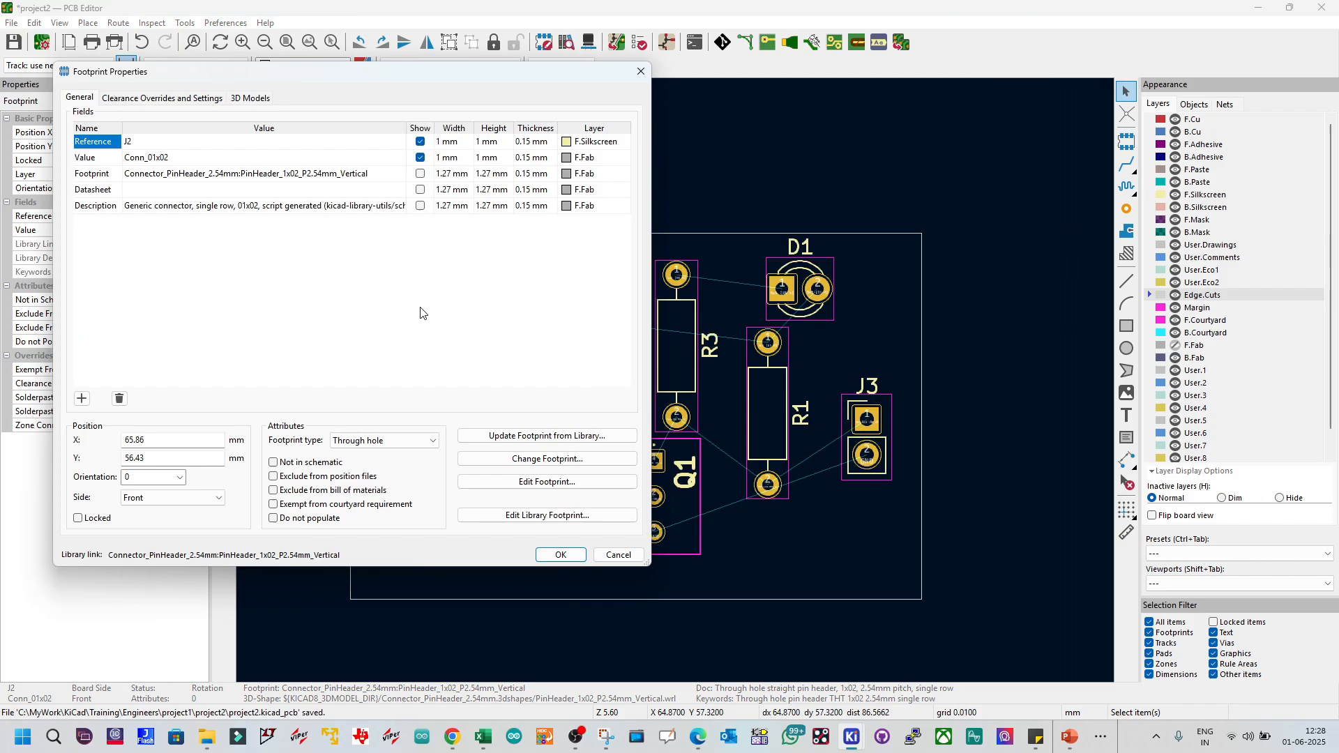
key(Escape)
drag(425, 312, 400, 370)
Step: Shift R3 slightly left so its lower pad lines up above Q1's pads
click(595, 346)
click(664, 349)
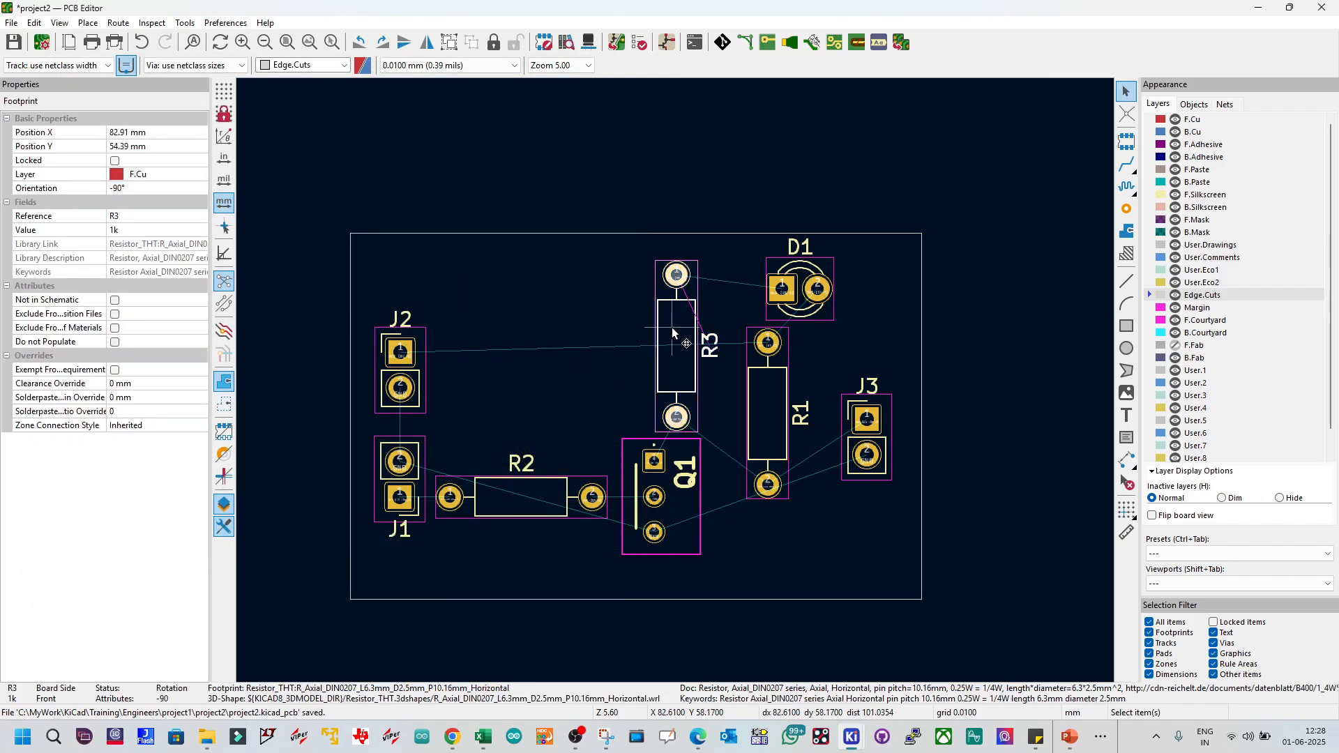
drag(663, 348, 658, 347)
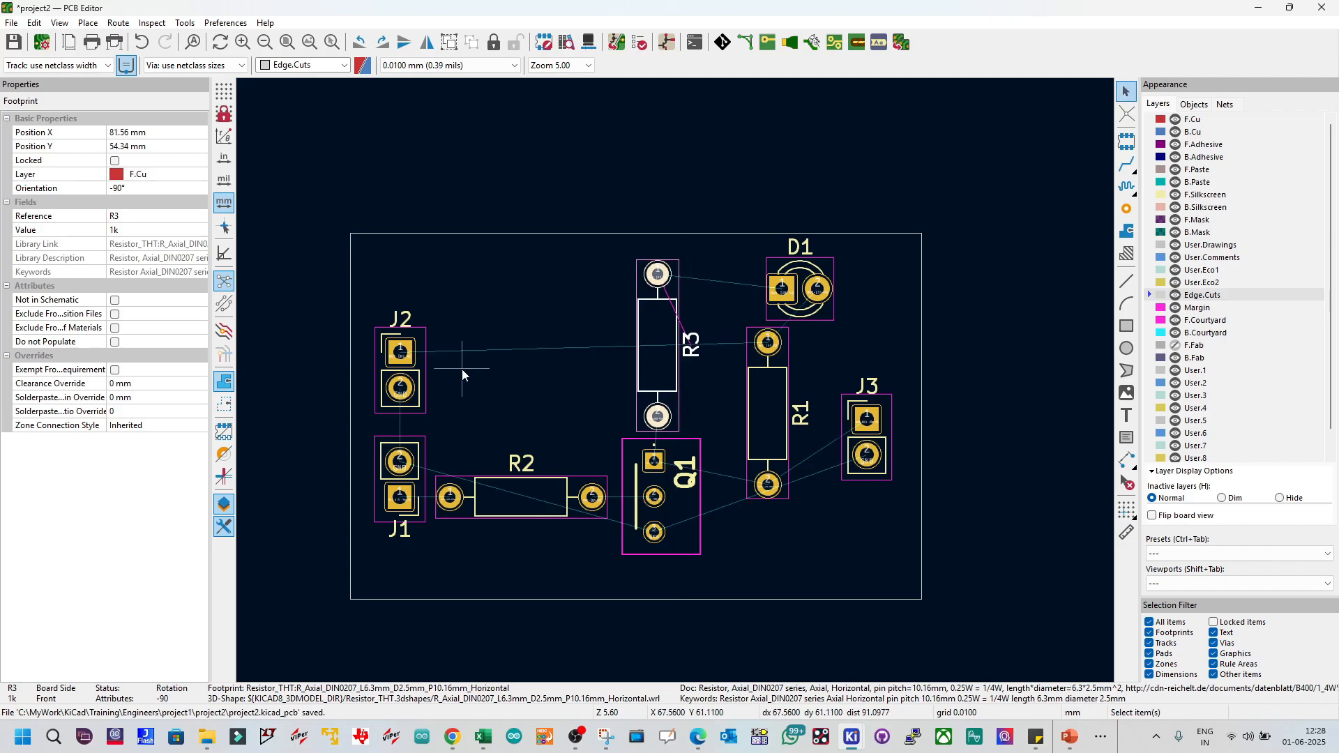
Step: Nudge J2 slightly up away from J1, and J3 slightly down and toward the board's right edge
click(405, 370)
drag(402, 370, 401, 353)
click(739, 361)
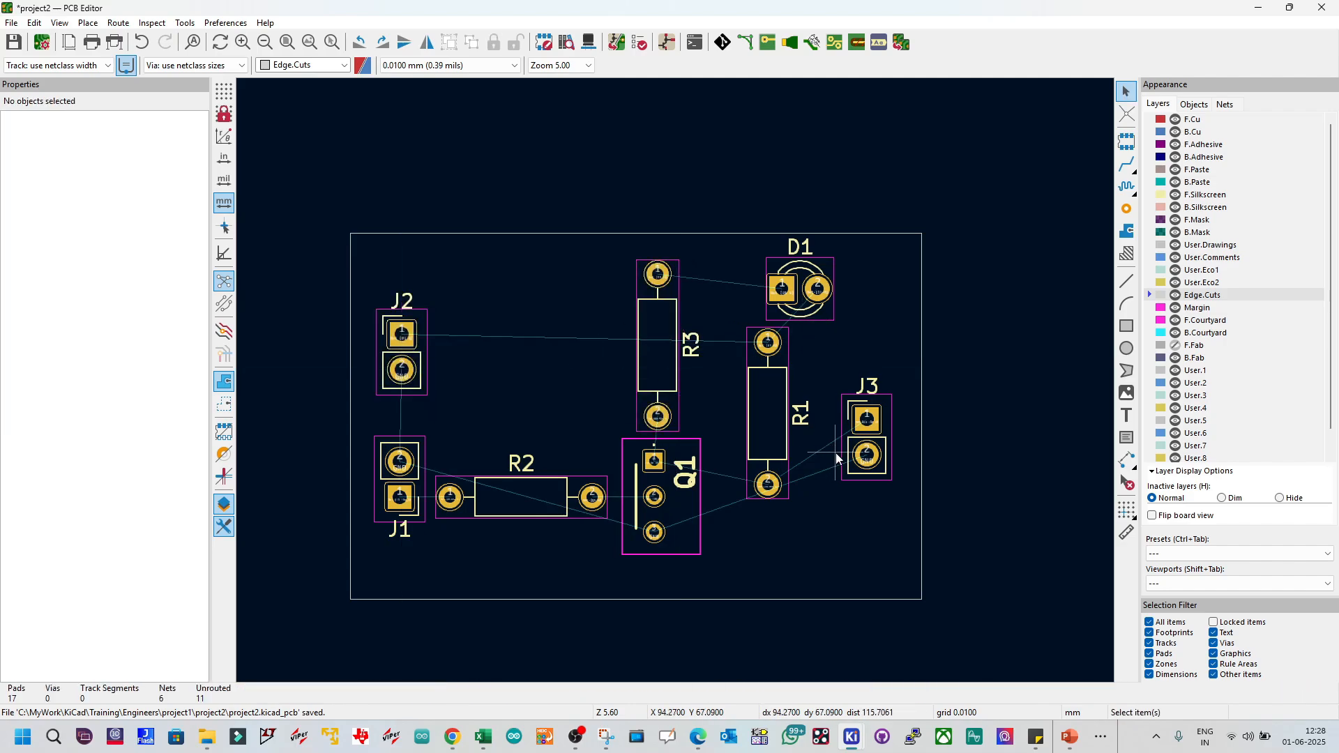
click(865, 452)
drag(868, 457, 878, 475)
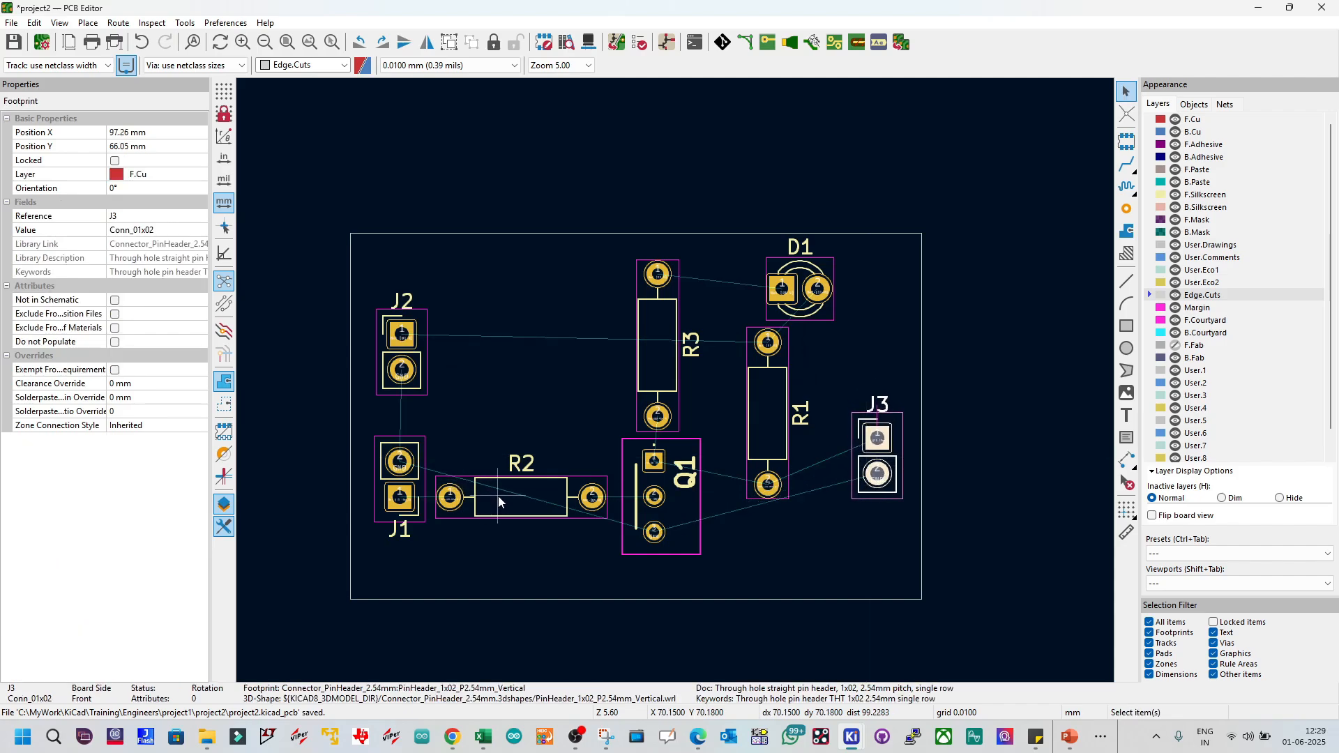
click(499, 496)
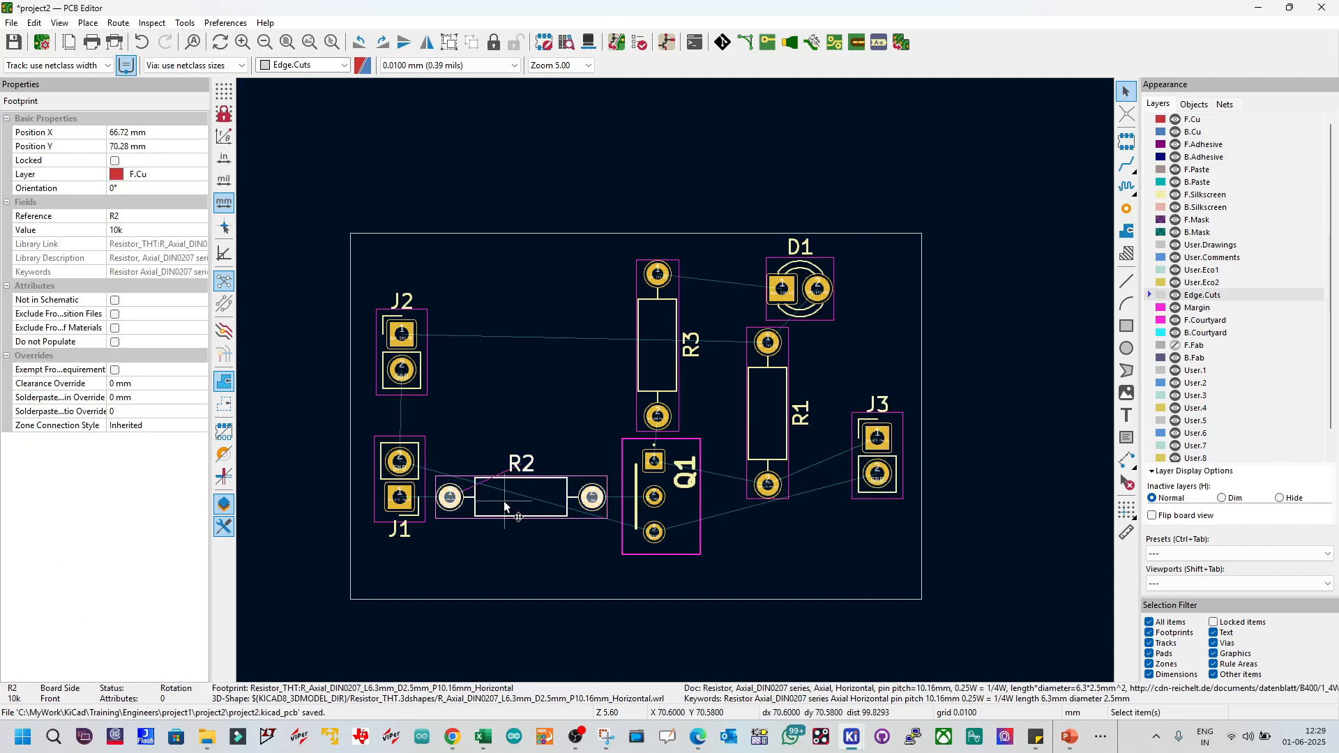
key(r)
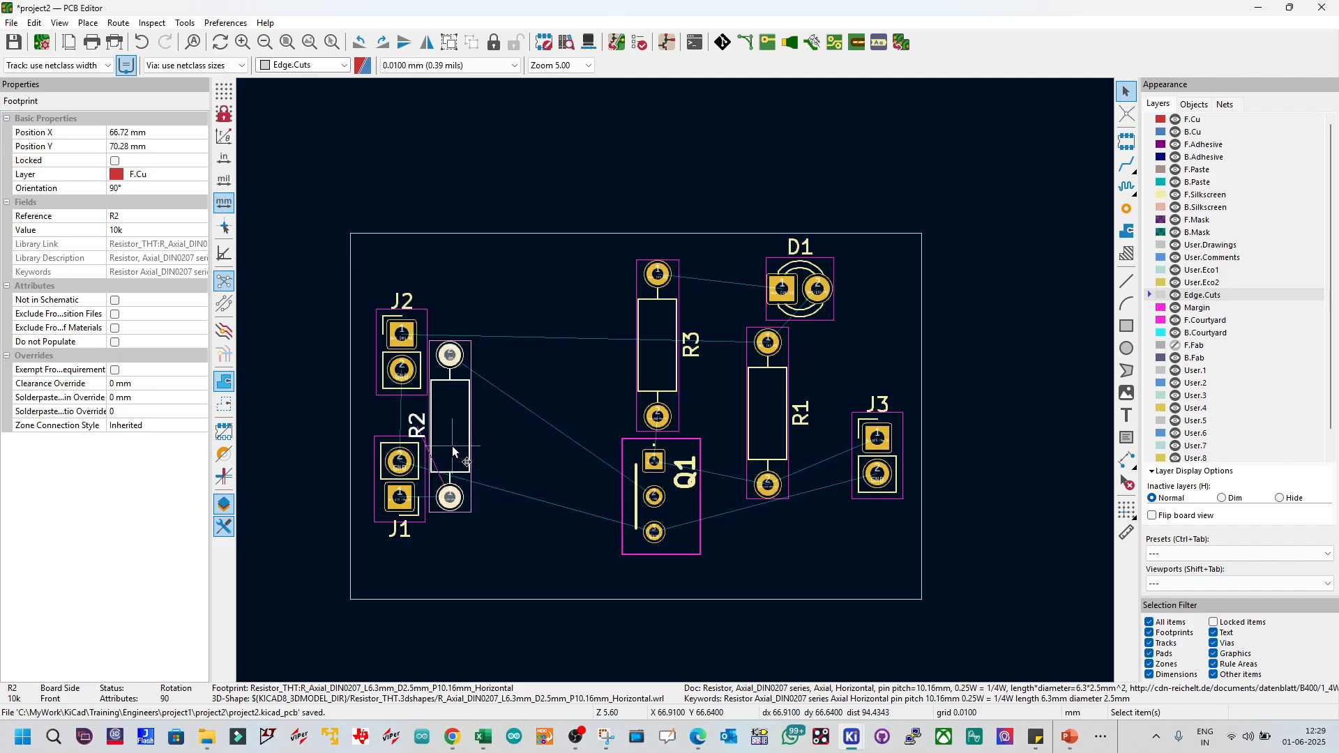
key(m)
click(530, 476)
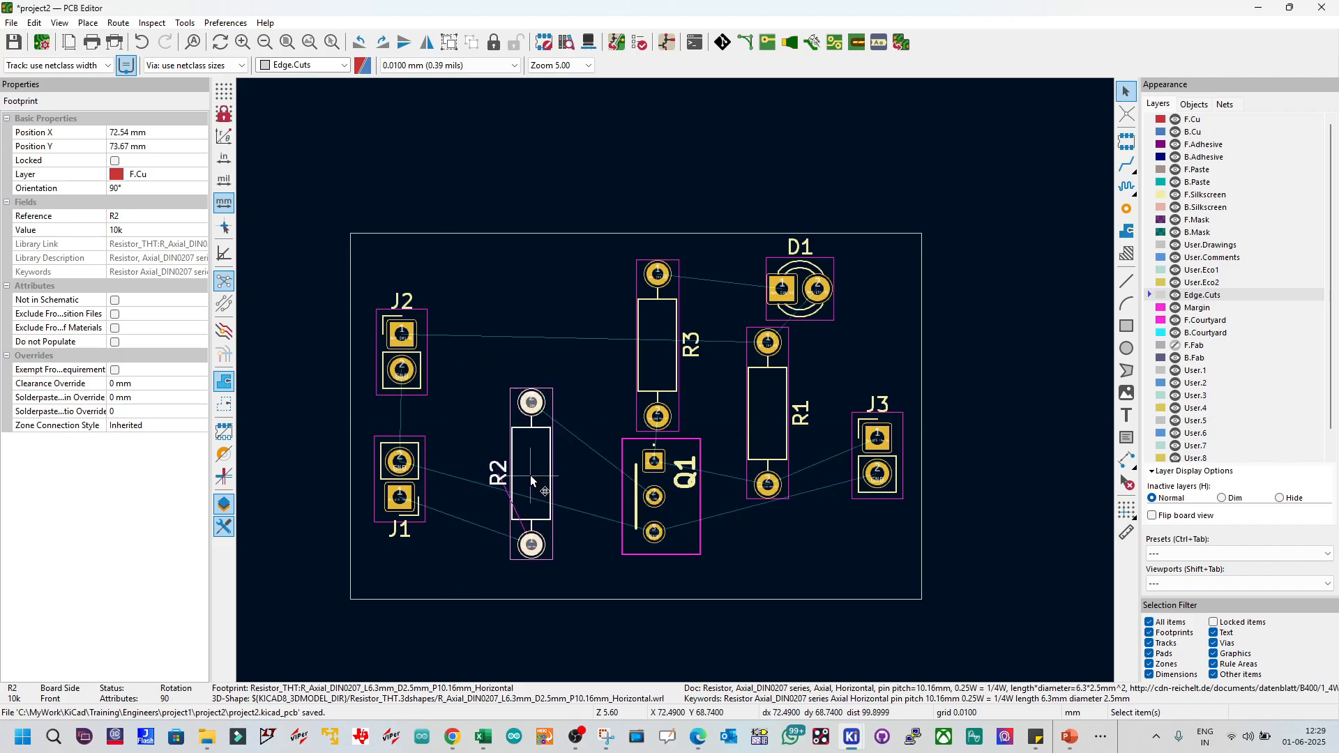
key(ctrl+z)
key(ctrl+y)
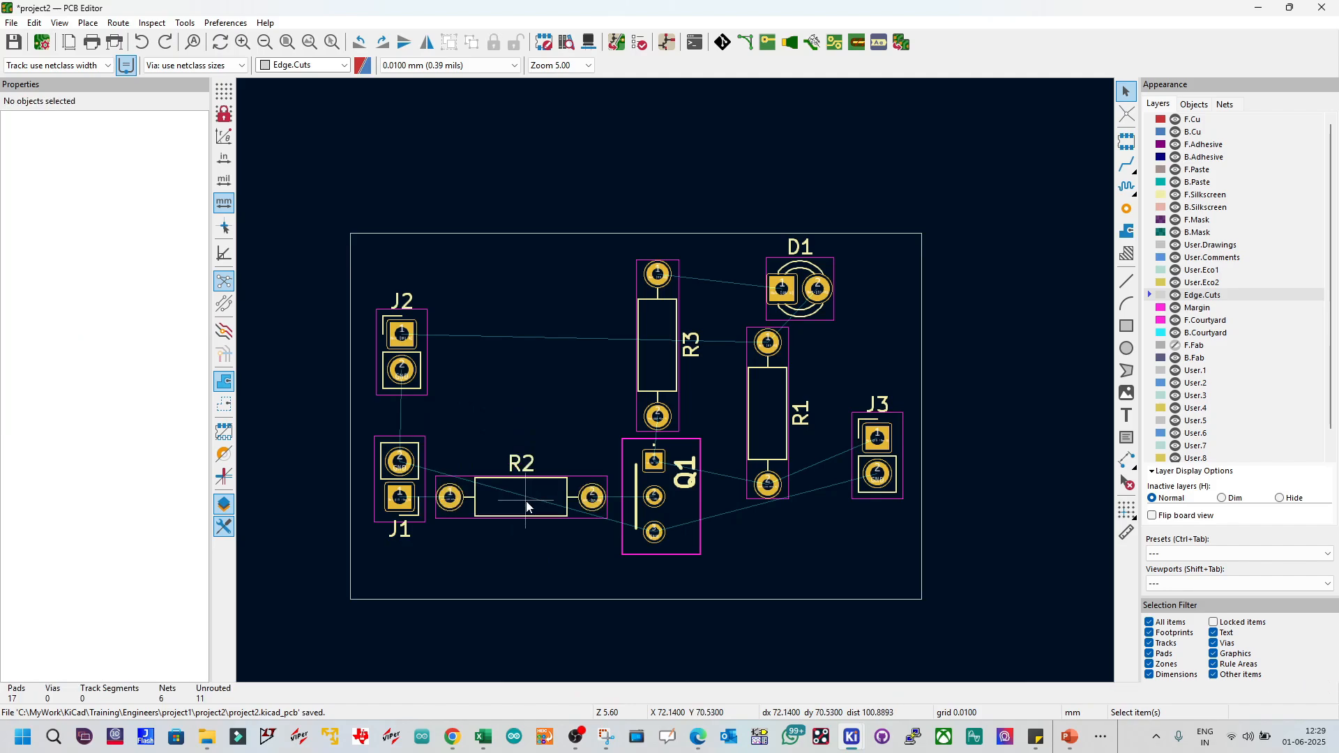
Step: Shift Q1 slightly right so its pads line up directly below R3's lower pad
click(676, 505)
drag(675, 505, 679, 505)
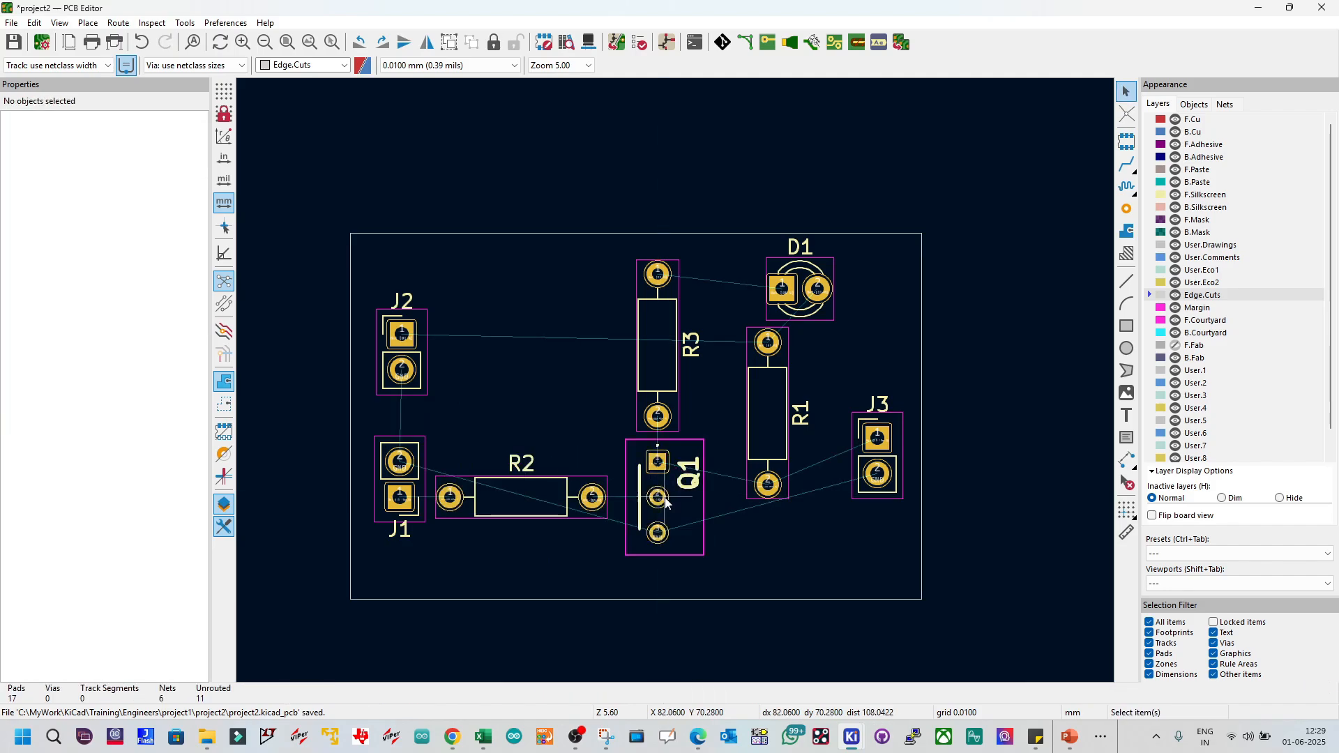
click(739, 441)
Step: Move D1 closer to R3 so it sits directly above R1
click(795, 300)
key(m)
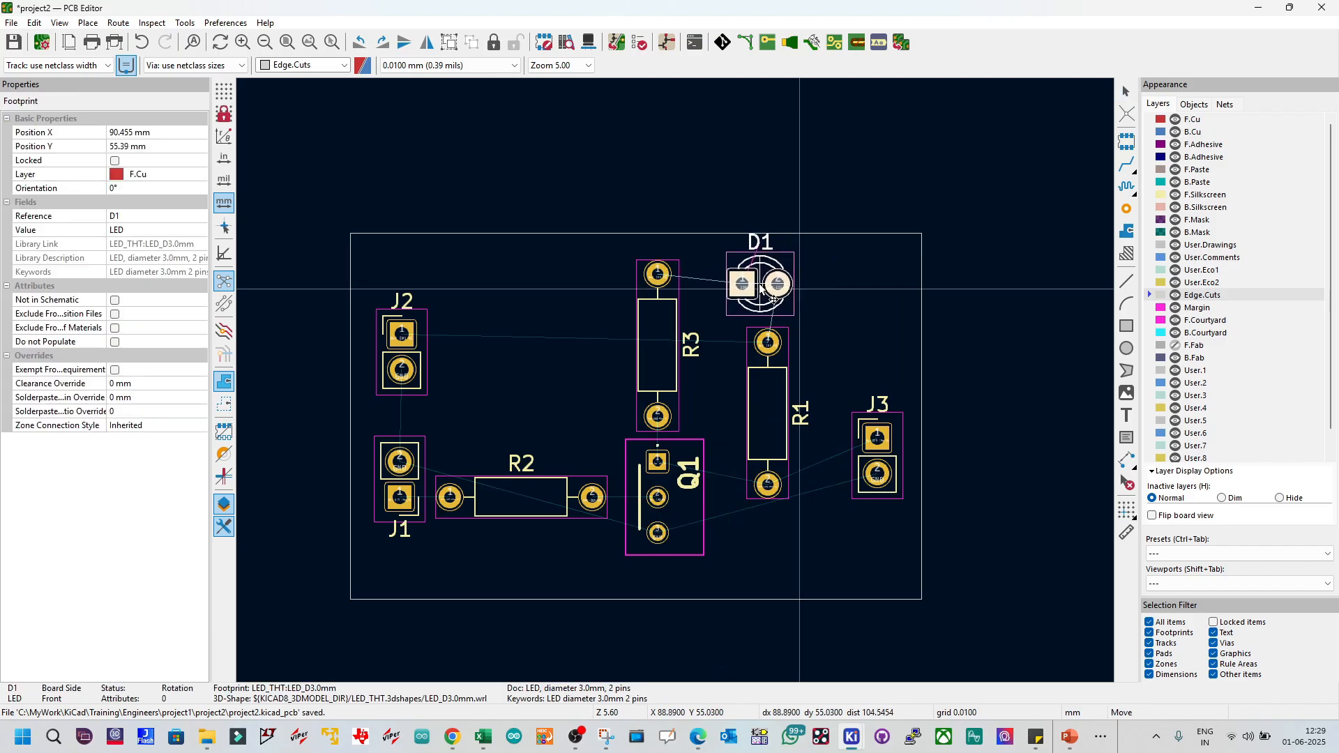
click(772, 300)
Step: Nudge R1 slightly down away from D1 and save the board
click(760, 421)
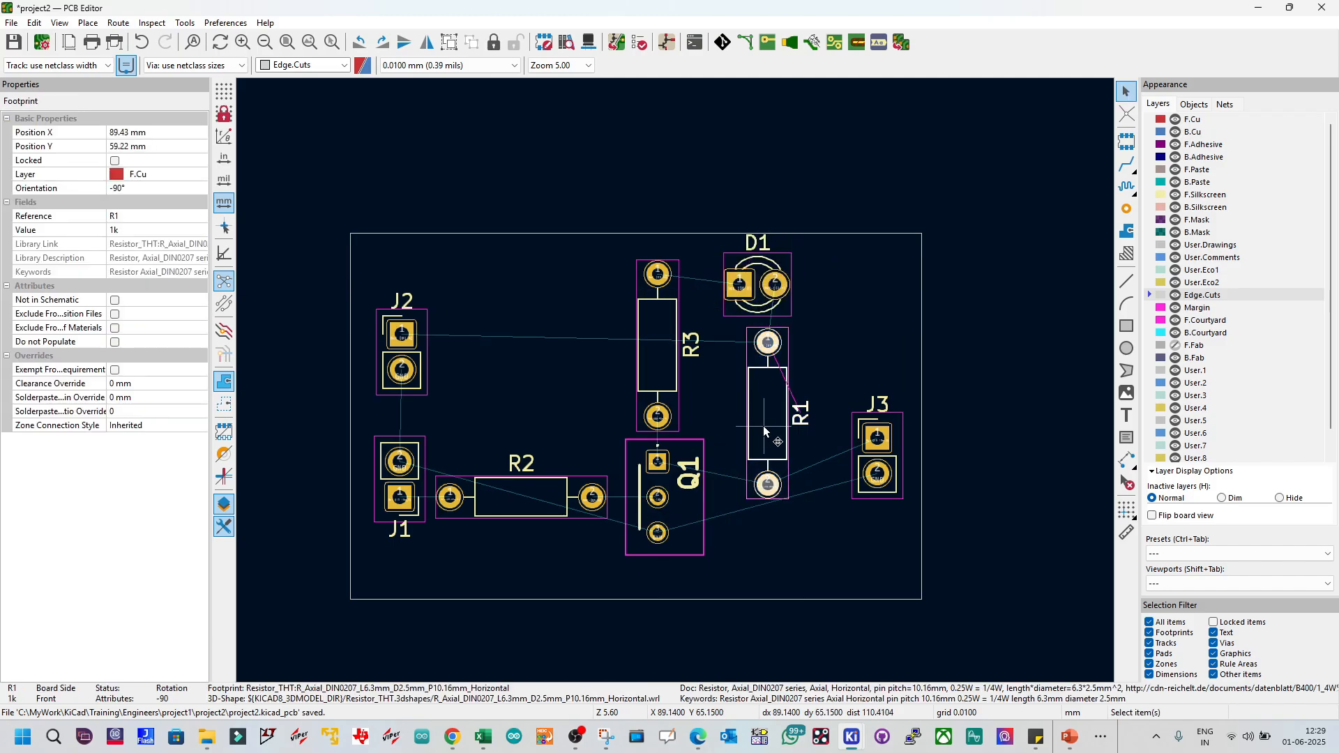
key(m)
click(768, 423)
click(704, 245)
key(ctrl+s)
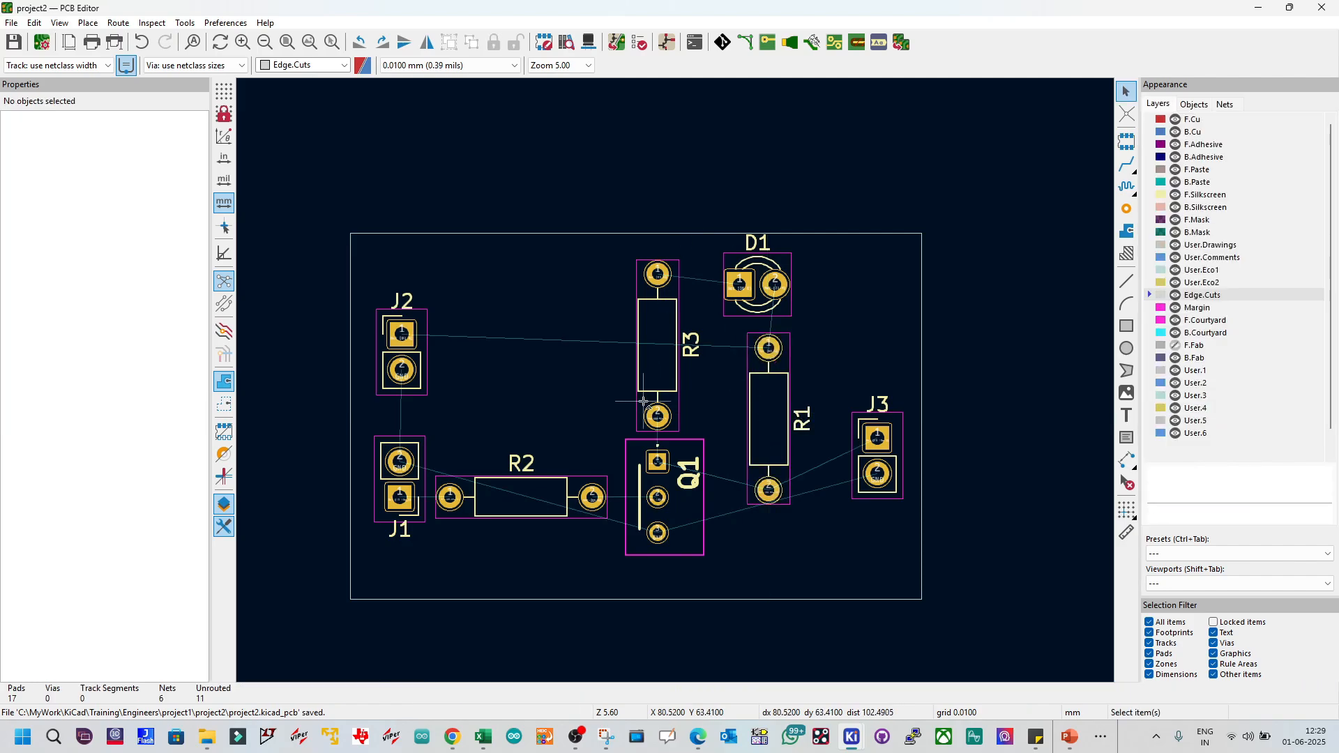
Step: Route a single track on B.Cu from J2 pad 1 to R1's upper pad
scroll(580, 462, up, 1)
scroll(674, 382, down, 1)
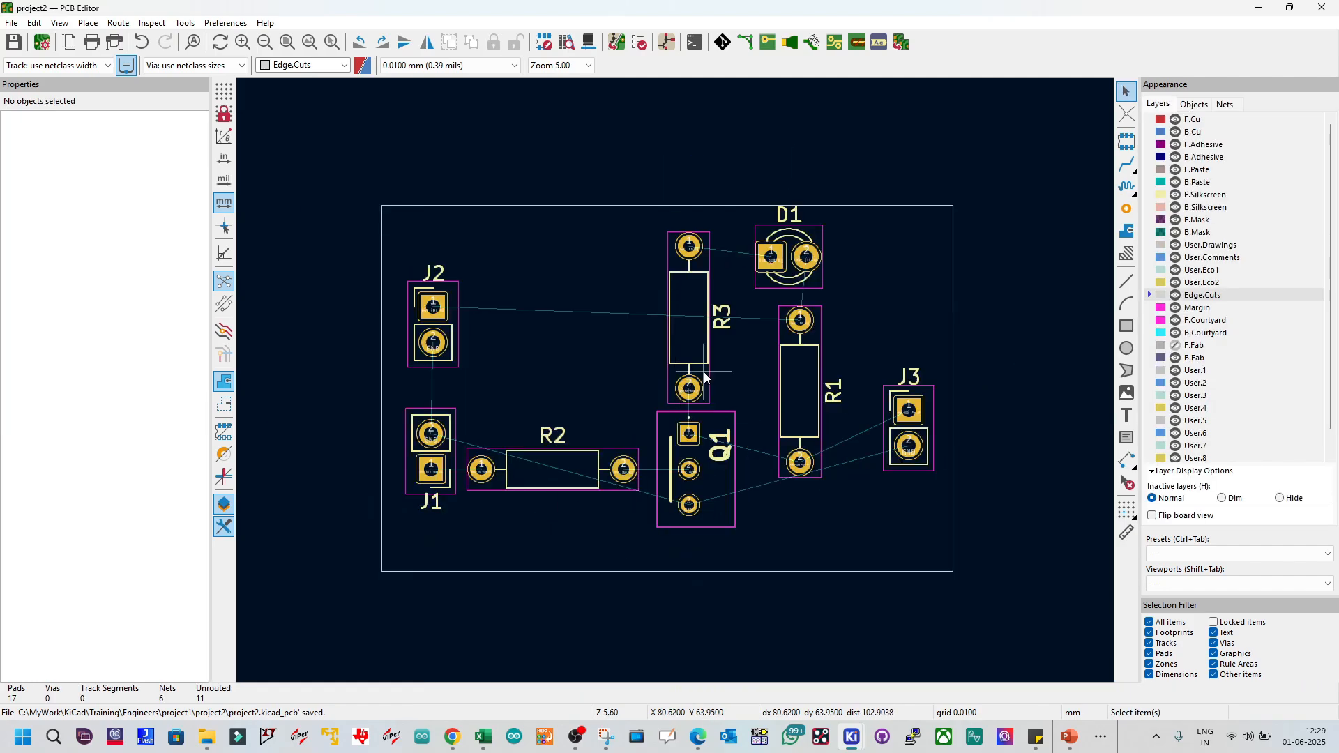
click(1126, 164)
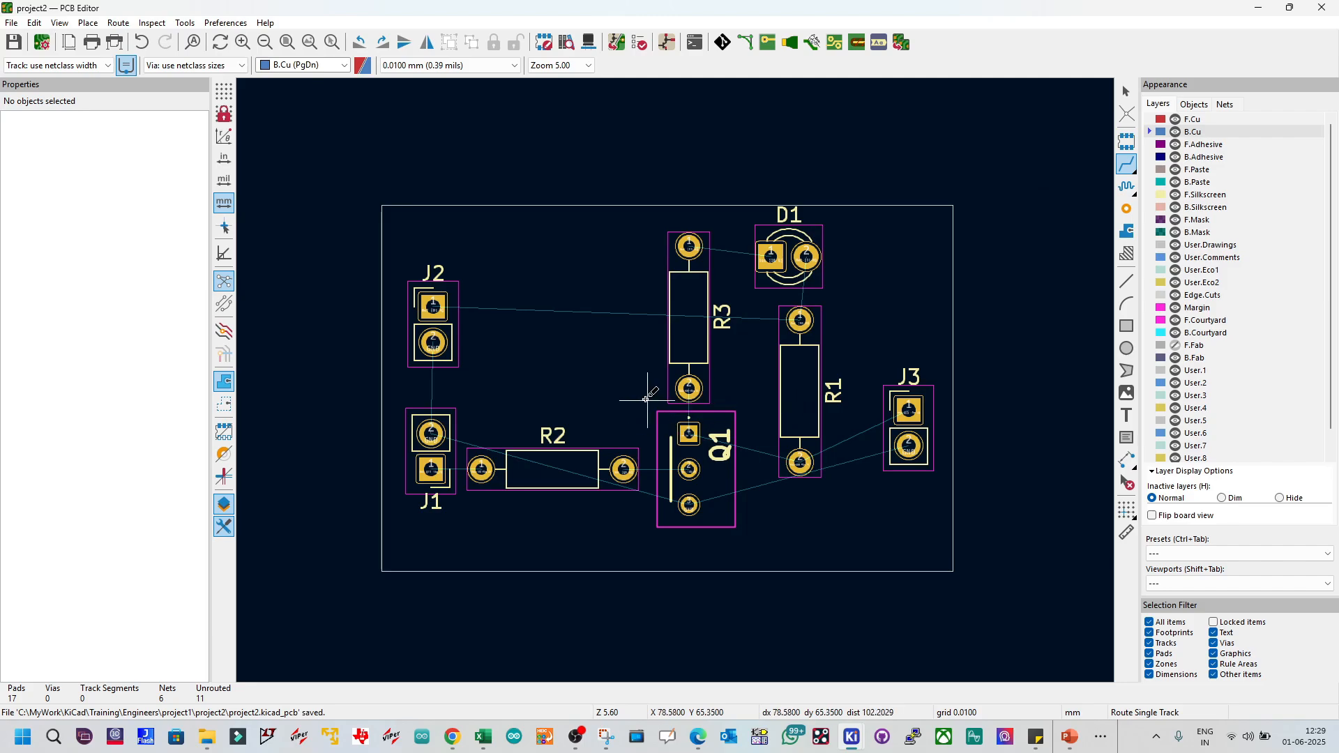
click(433, 305)
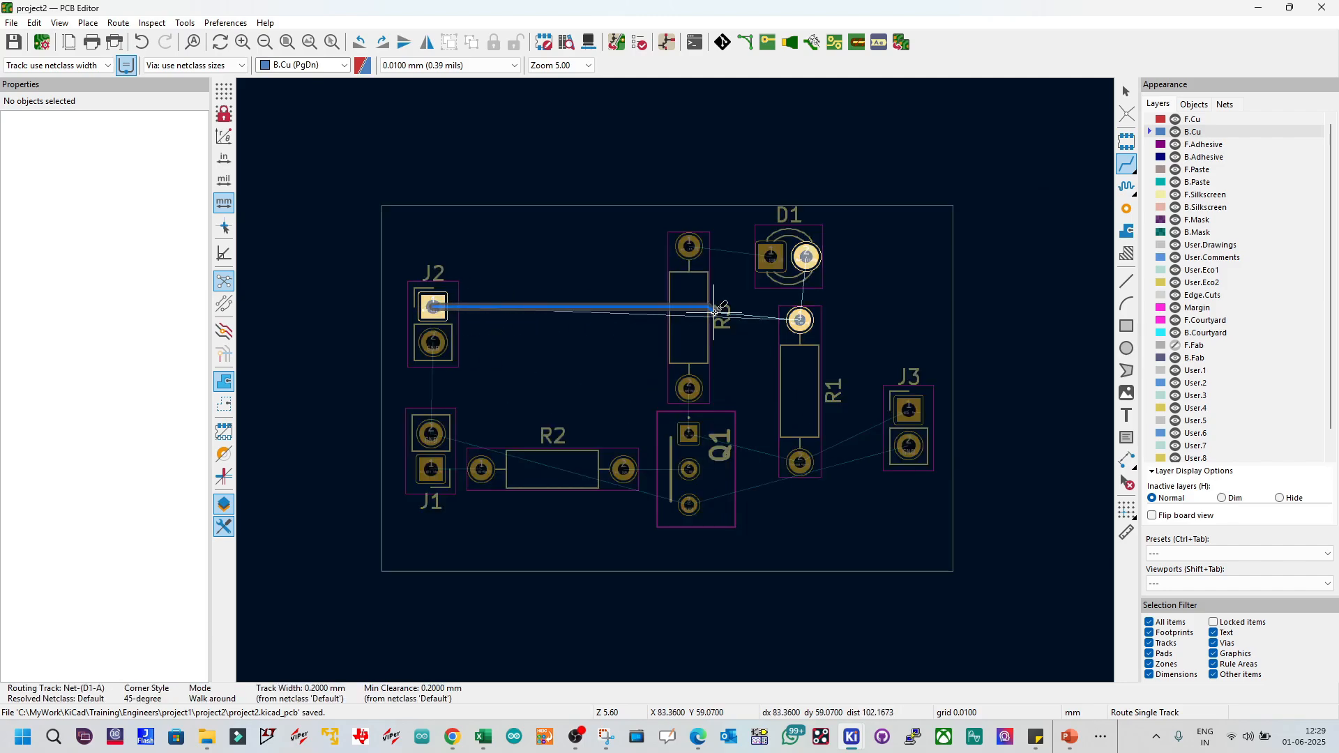
click(800, 321)
Step: Route the ground tracks on B.Cu from J2 pad 2 to J1 pad 2 and on to Q1 pad 3
click(433, 343)
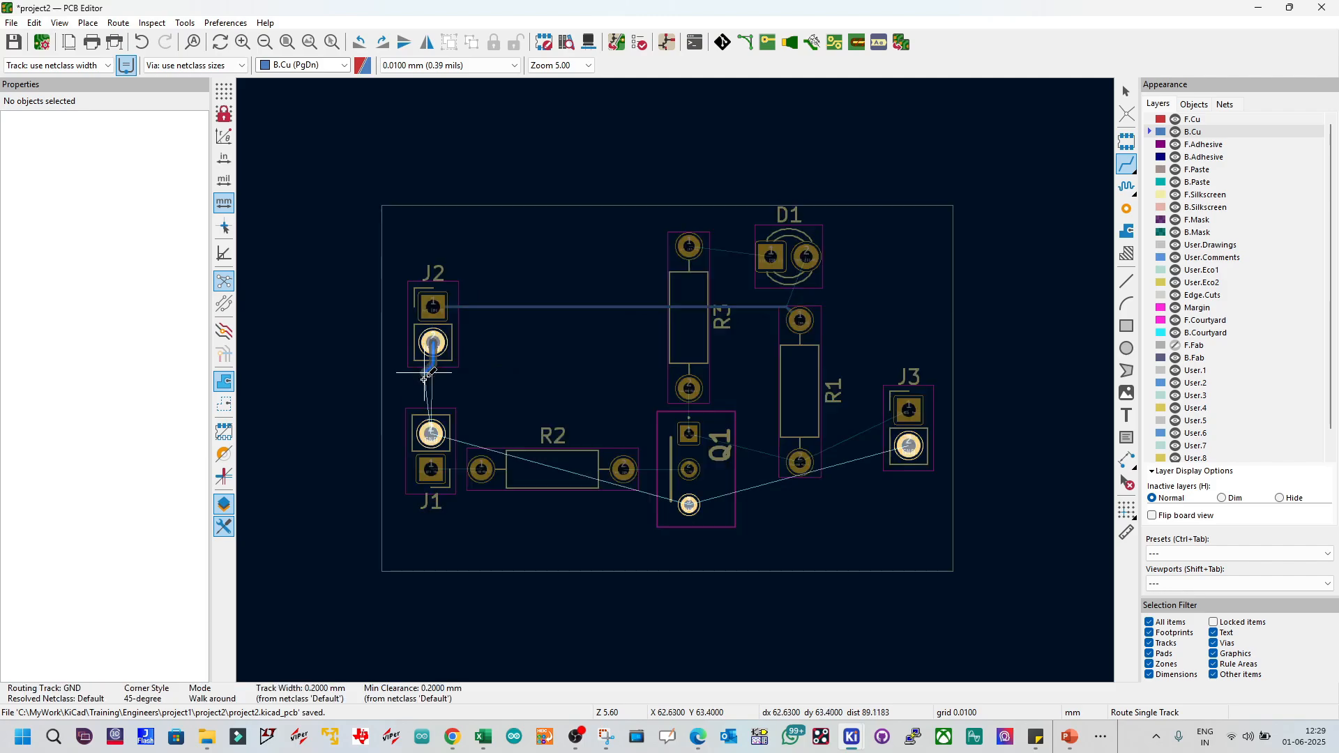
click(431, 434)
click(431, 434)
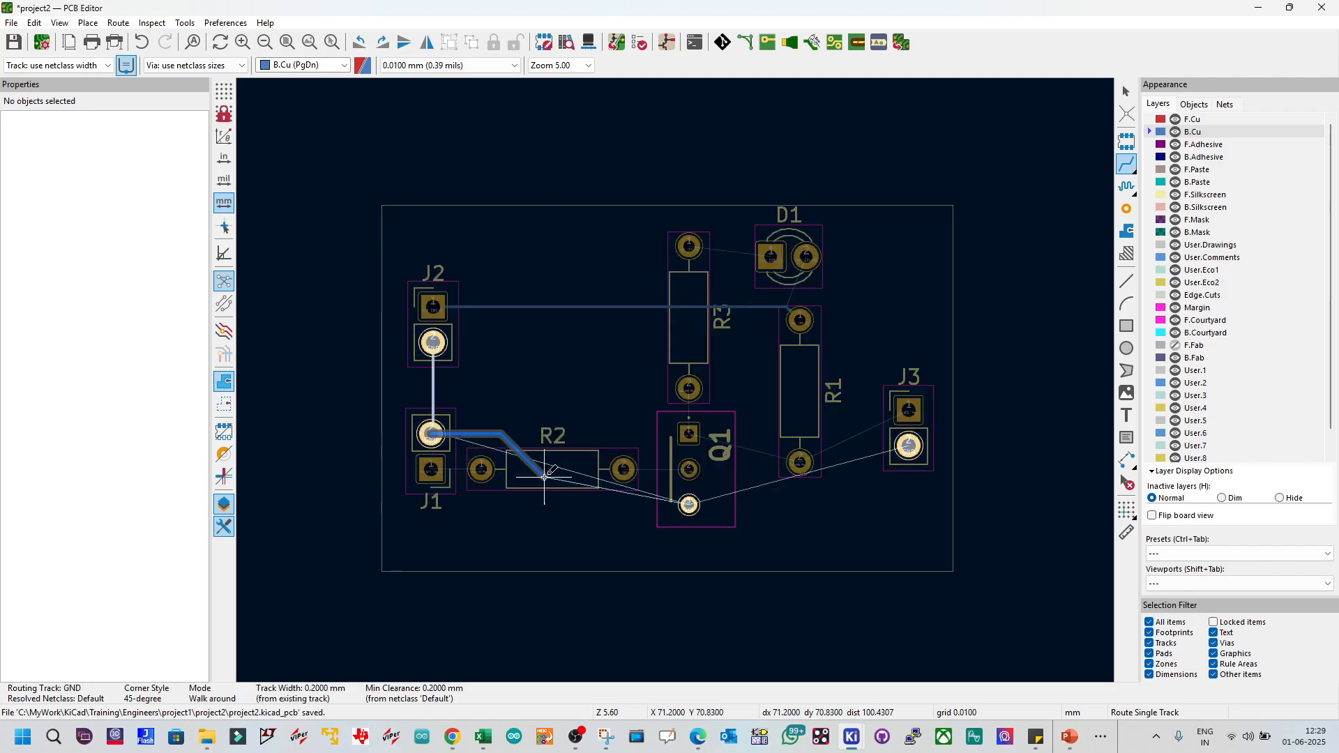
click(689, 504)
Step: Route tracks on B.Cu from J1 pad 1 to R2 pad 1 and from R2 pad 2 to Q1 pad 2
click(432, 469)
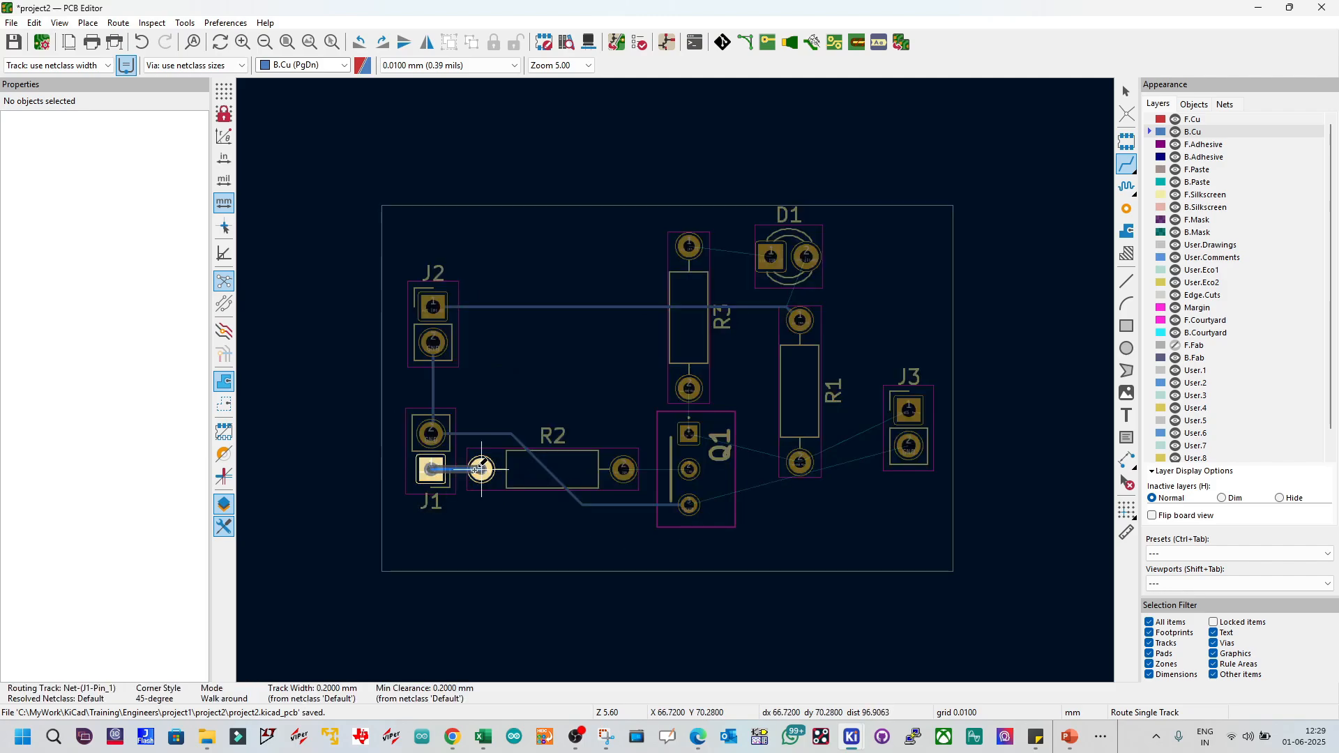
click(481, 470)
click(623, 469)
click(689, 468)
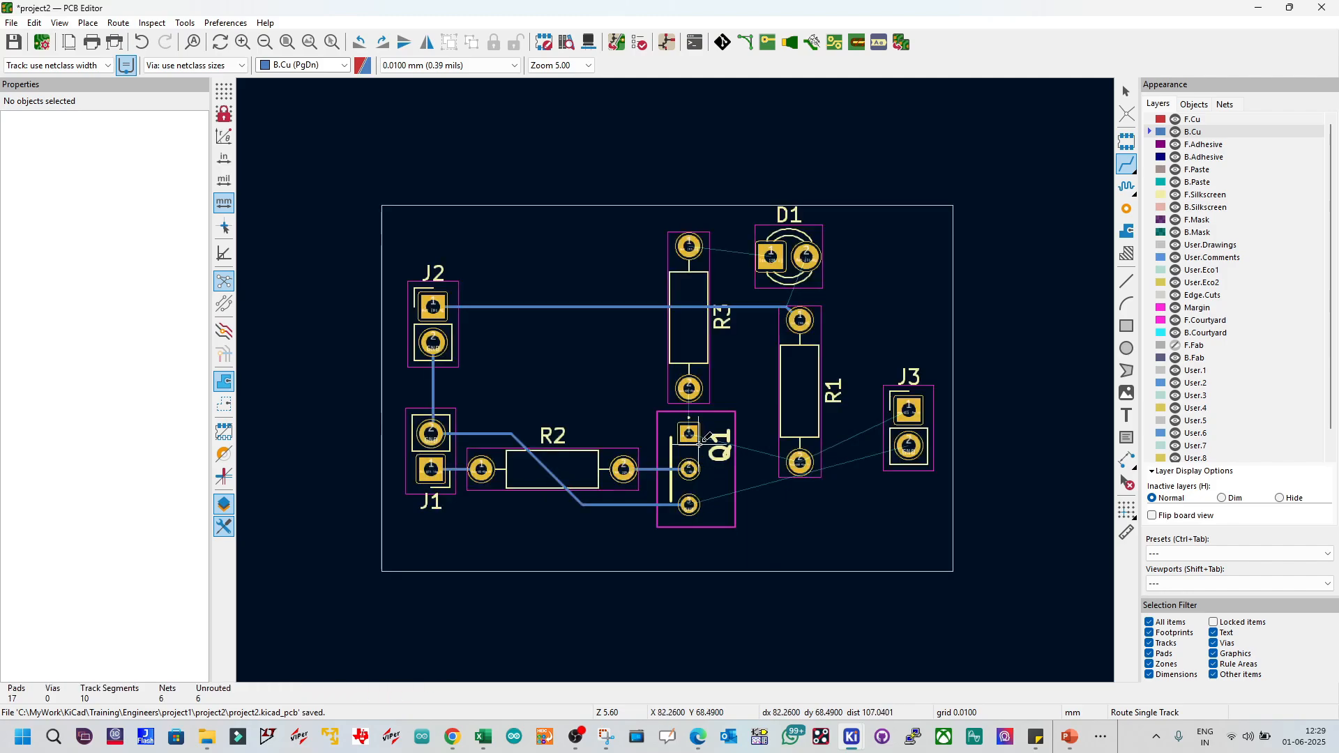
Step: Route tracks on B.Cu from R3's lower pad to Q1 pad 1 and from there to R1's lower pad
click(689, 388)
click(689, 433)
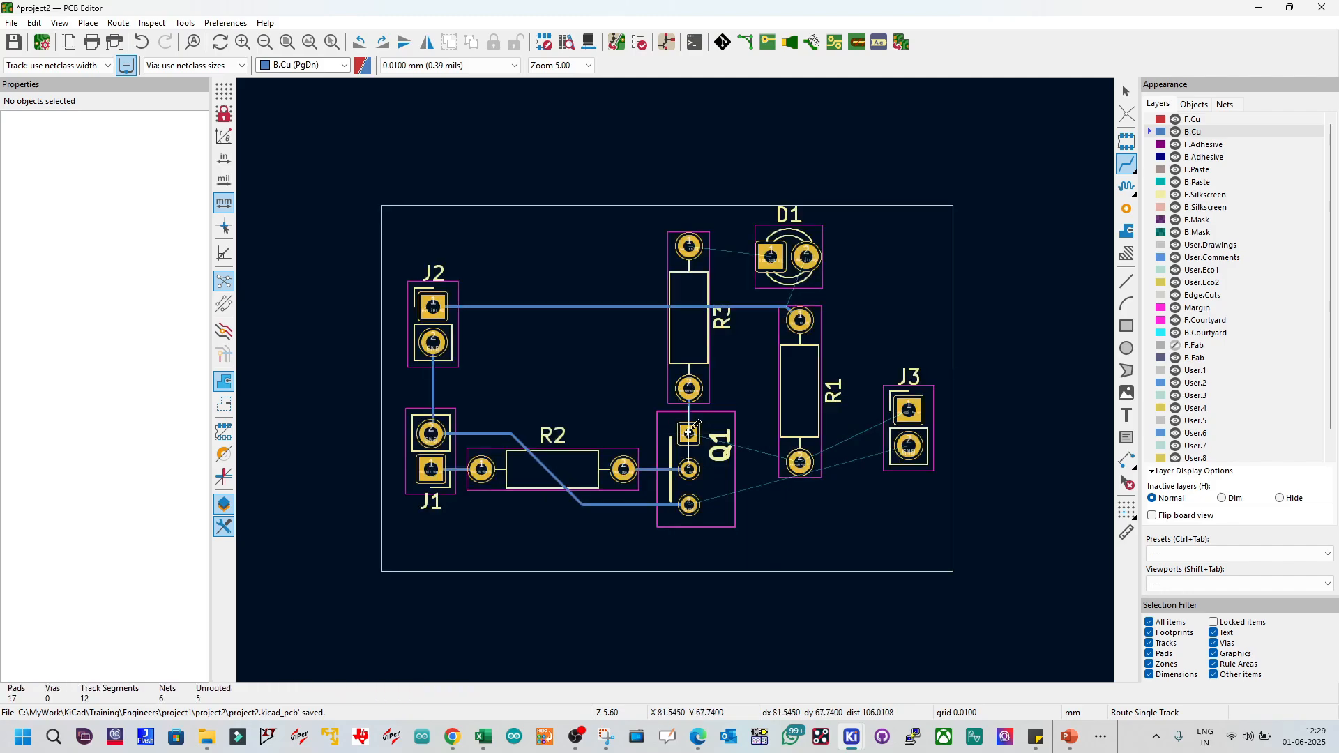
click(689, 433)
click(800, 463)
Step: Route tracks on B.Cu from R1's lower pad to J3 pad 1 and from J3 pad 2 to Q1 pad 3
click(801, 462)
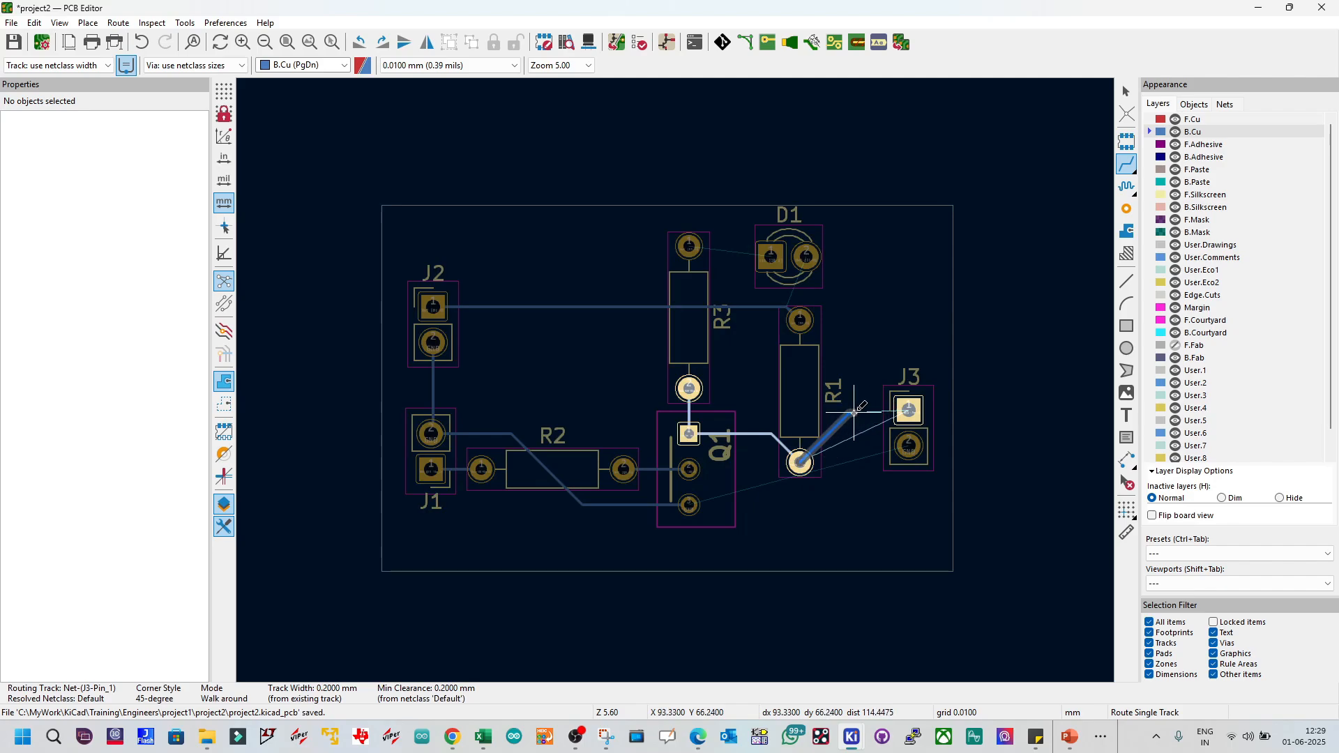
click(908, 410)
click(908, 446)
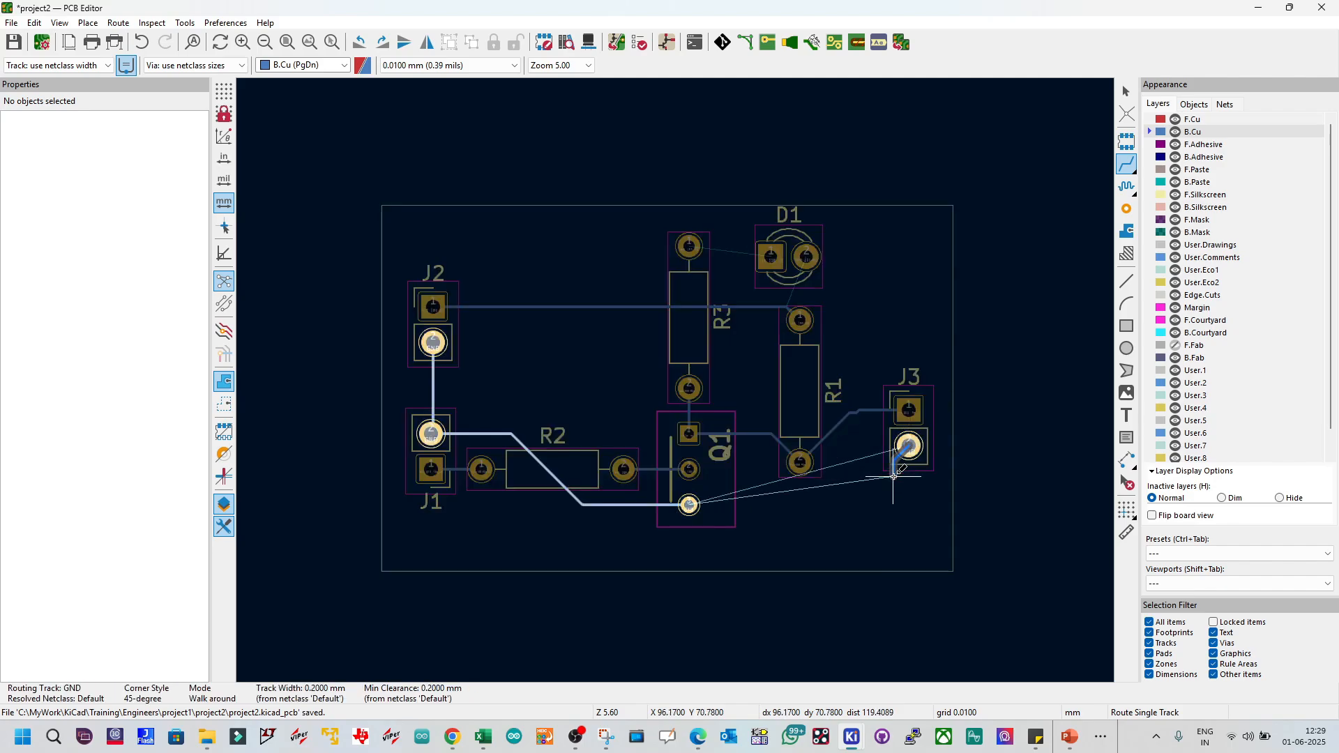
click(689, 505)
Step: Route tracks on B.Cu from R3's upper pad to D1 pad 1 and from D1 pad 2 to R1's upper pad
click(690, 246)
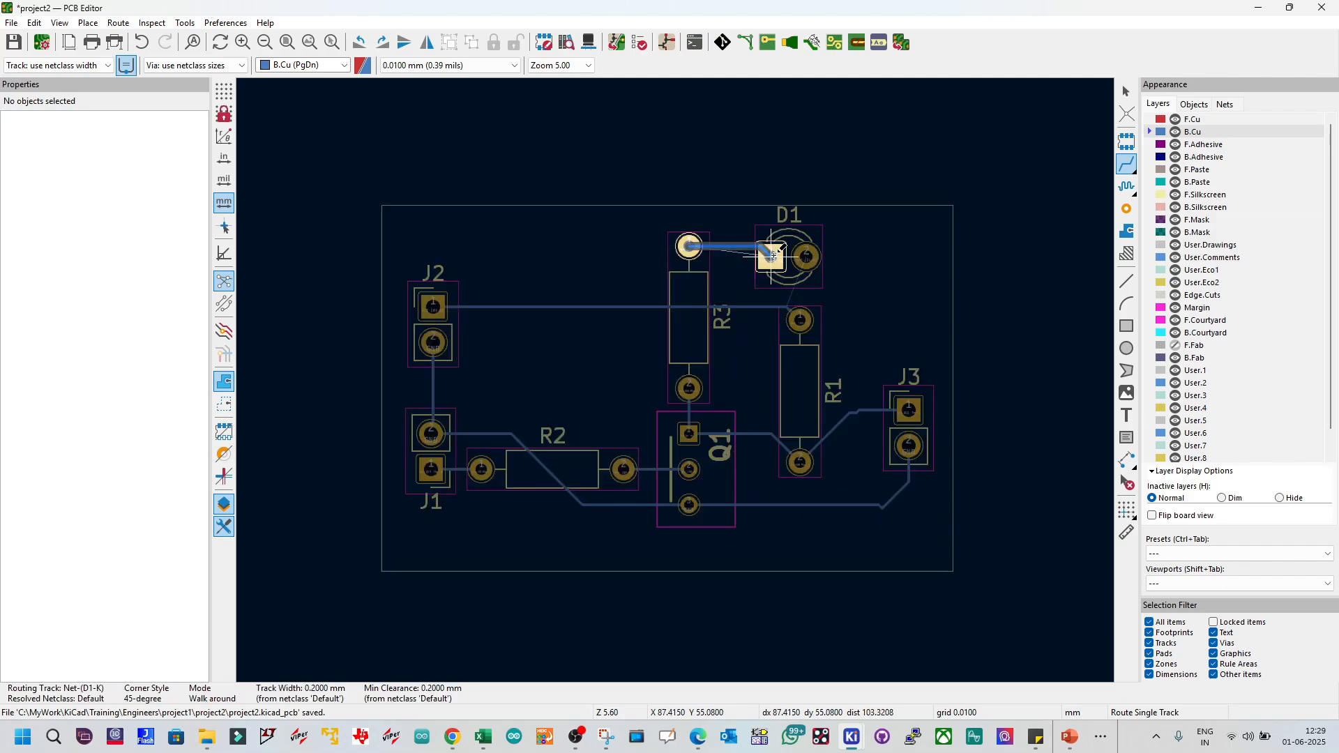
click(770, 257)
click(807, 257)
click(800, 320)
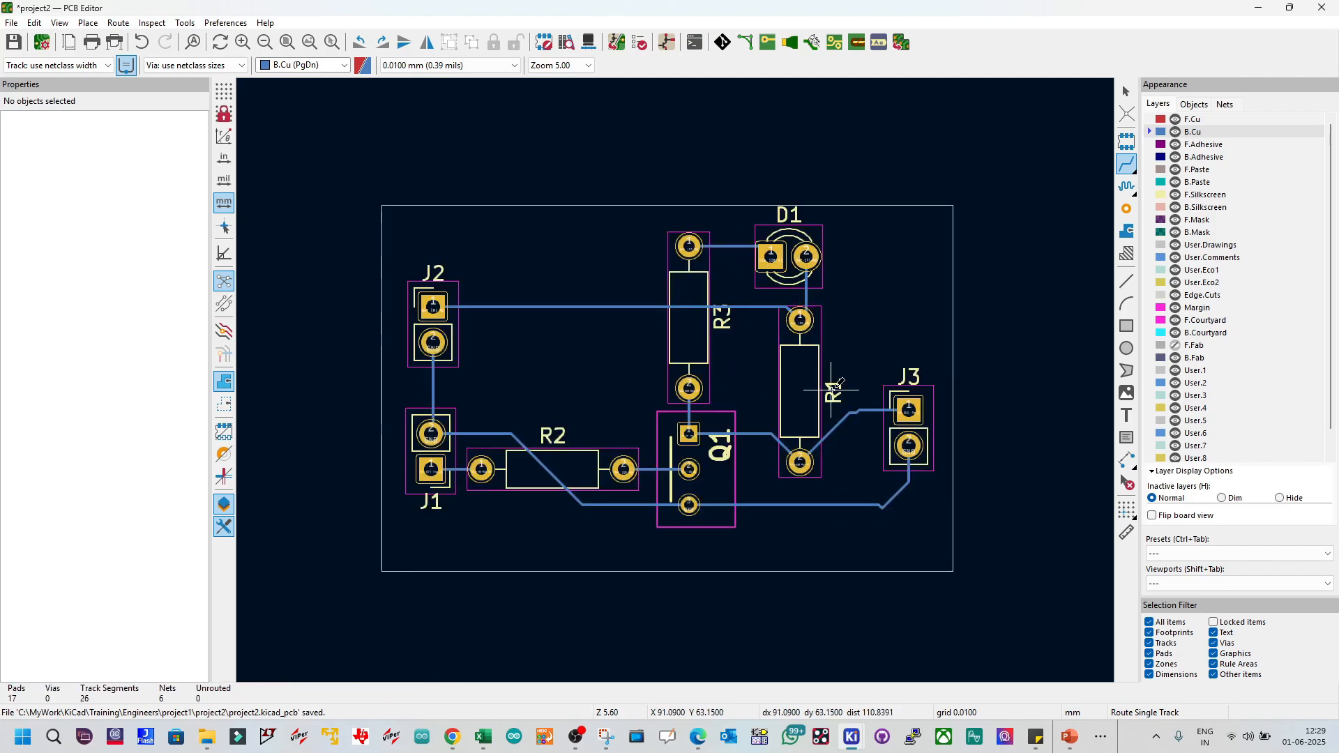
key(Escape)
Step: Straighten the small kink in the track between R1's lower pad and J3 pad 1
scroll(892, 493, up, 3)
click(676, 382)
drag(676, 382, 672, 379)
drag(568, 220, 535, 230)
scroll(482, 245, down, 3)
scroll(655, 388, up, 4)
scroll(663, 388, down, 3)
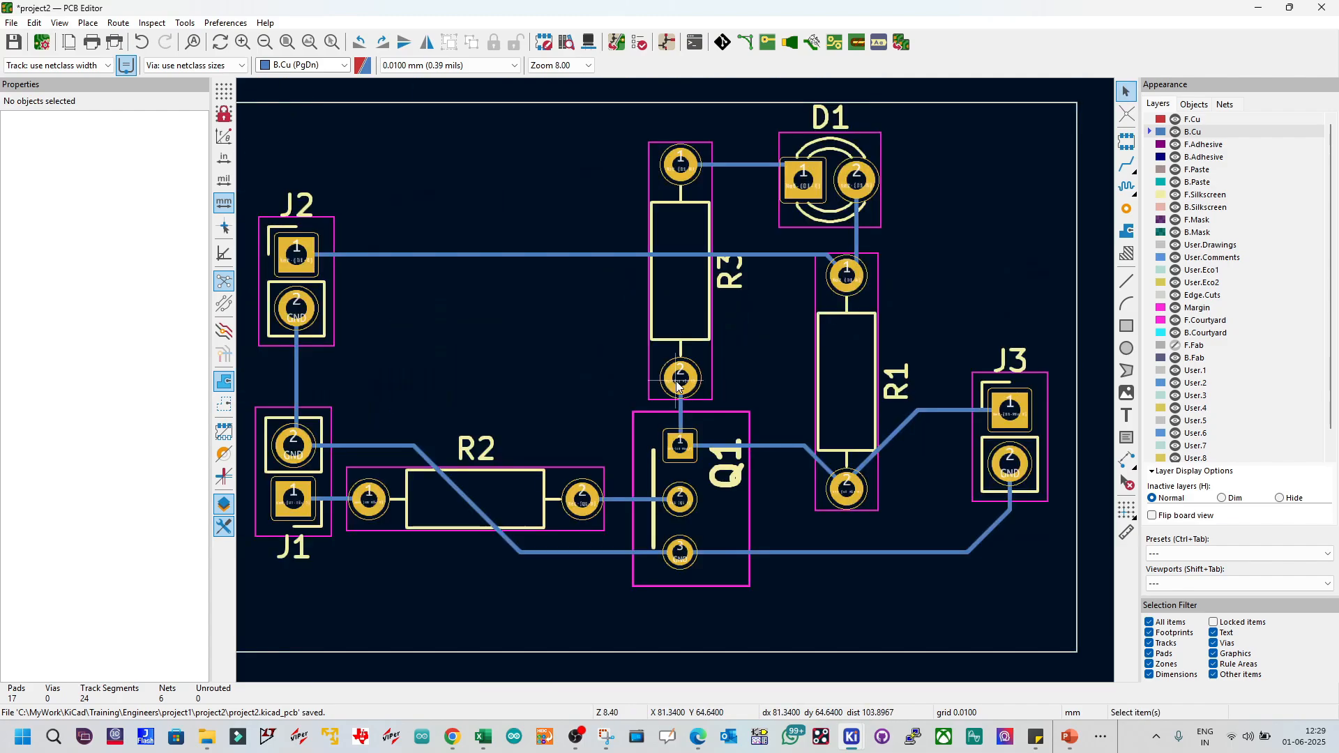
Step: Set the width of the track from J2 pad 1 to R1's upper pad to 1.6 mm
scroll(673, 388, up, 2)
scroll(676, 383, down, 2)
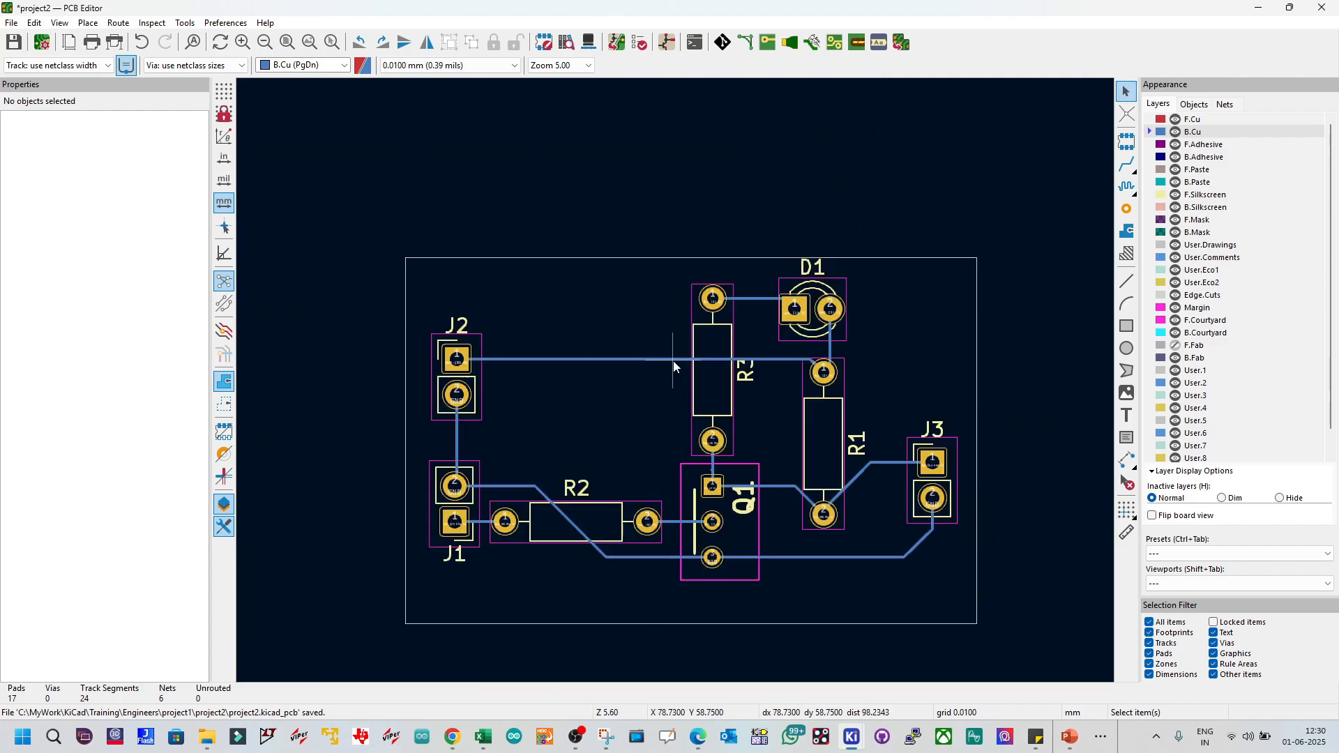
click(672, 359)
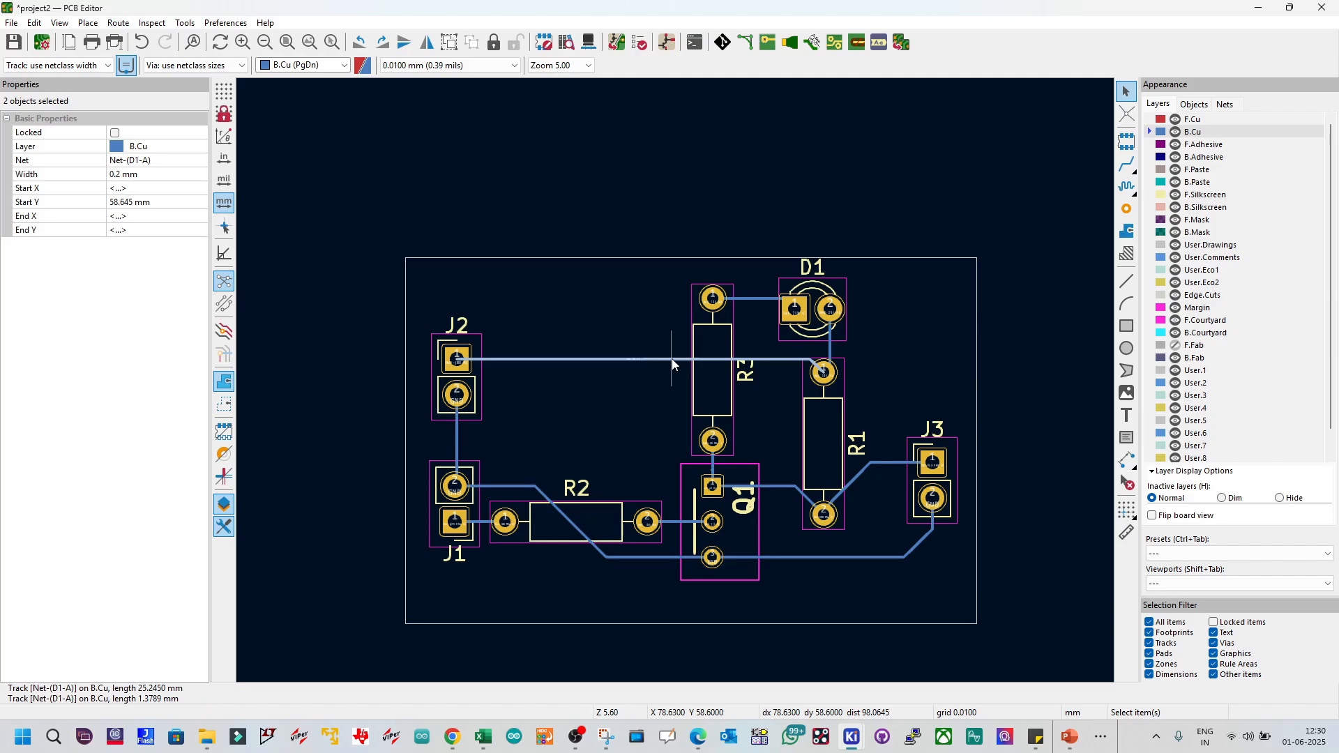
key(e)
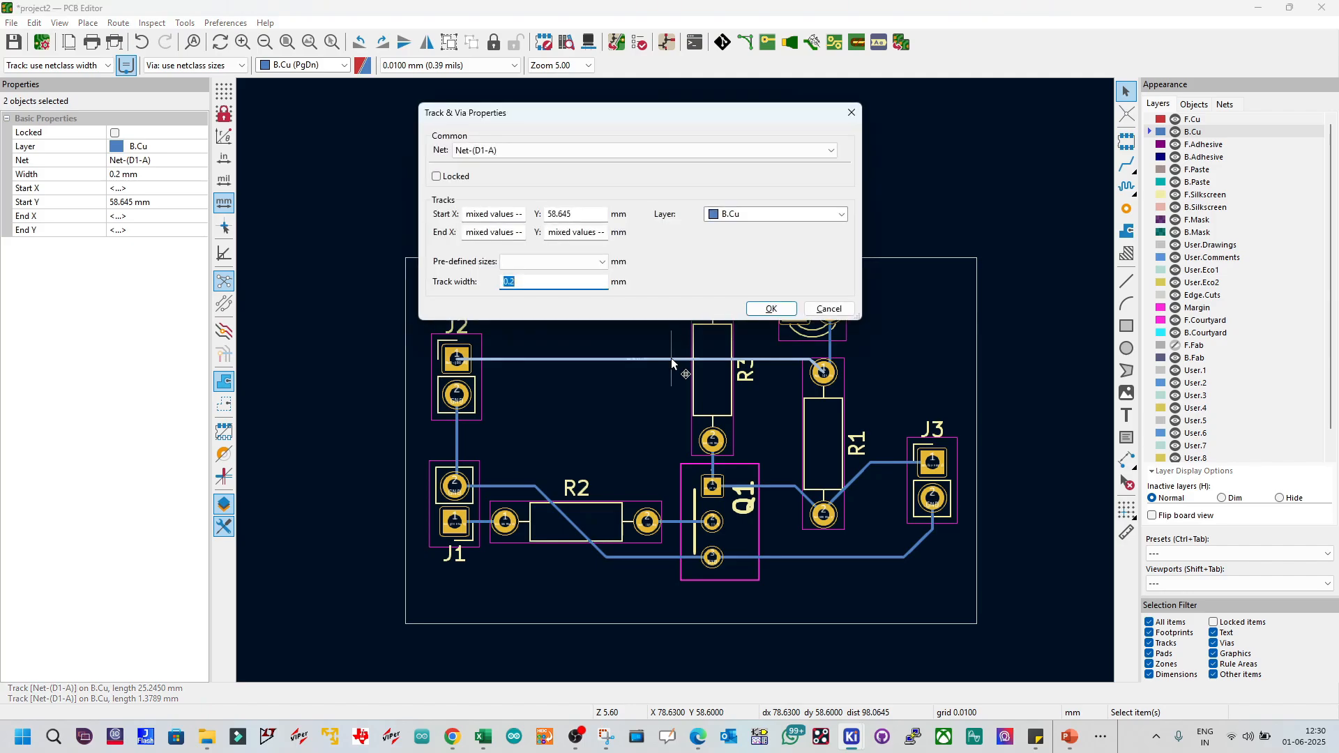
text(1.6)
key(Return)
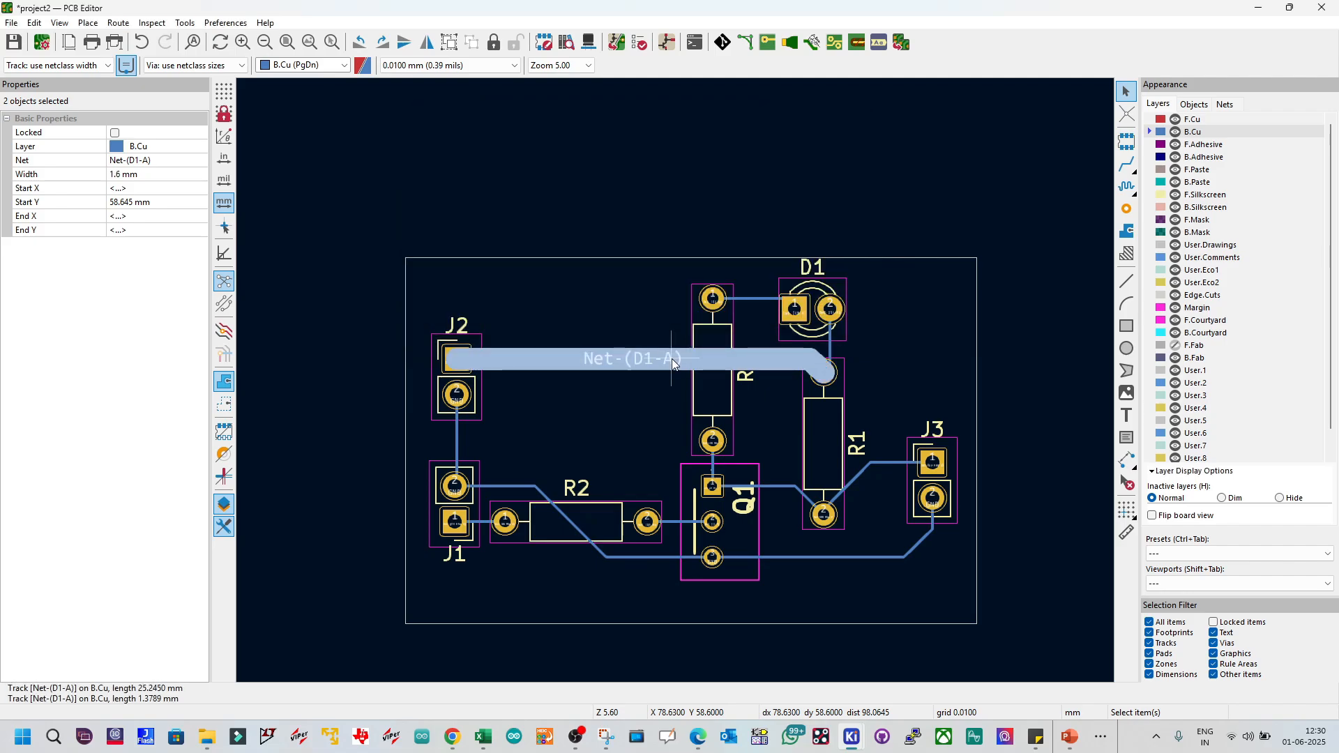
key(Escape)
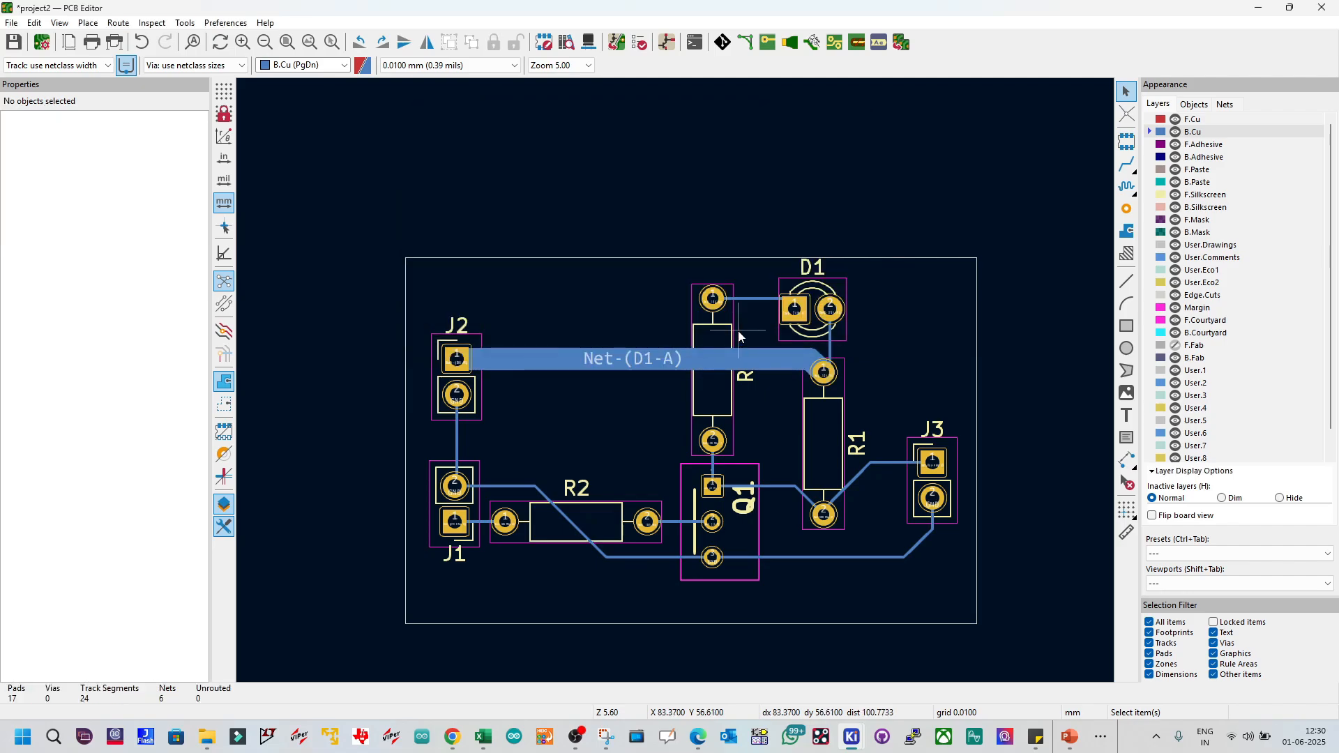
Step: Set the width of the track between R3's upper pad and D1 pad 1 to 1.6 mm
click(754, 300)
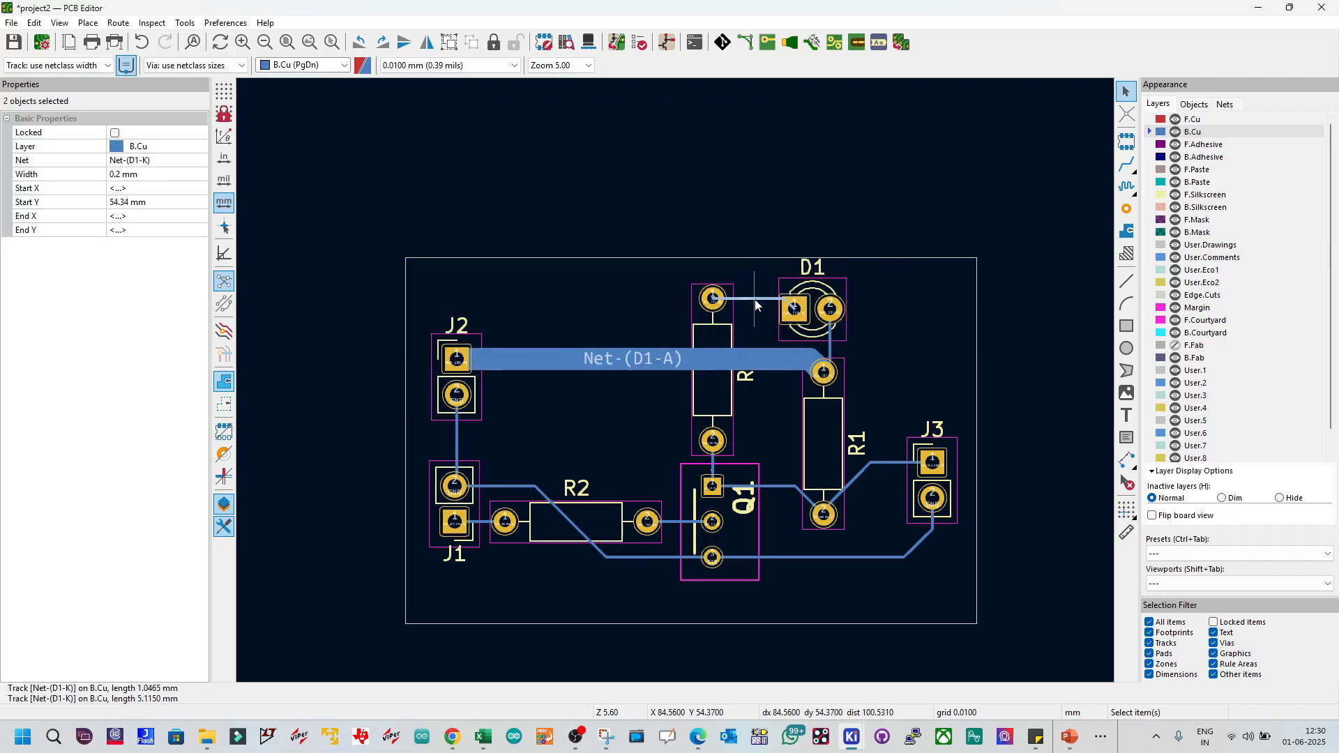
double_click(754, 299)
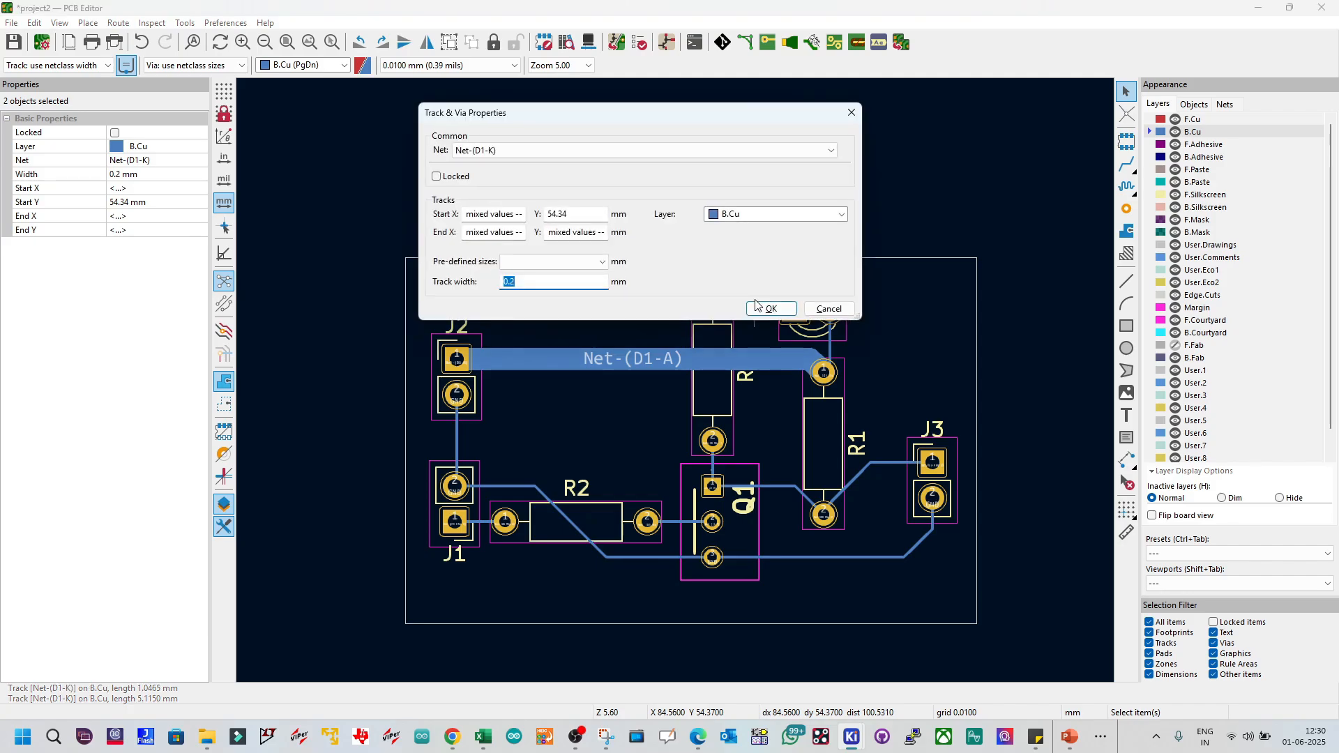
text(1.6)
key(Return)
key(Escape)
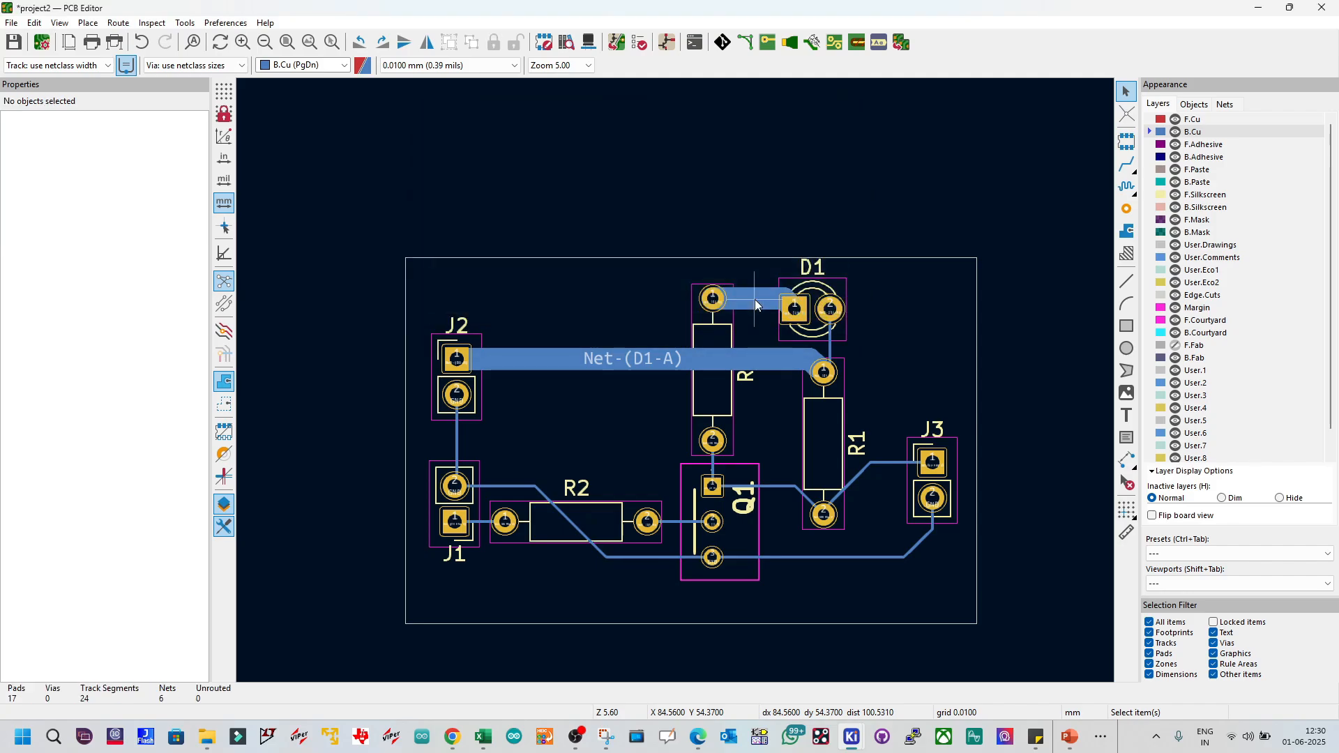
Step: Select all connected Net-(D1-A) tracks, including D1 pad 2 to R1, and set their width to 1.6 mm
key(u)
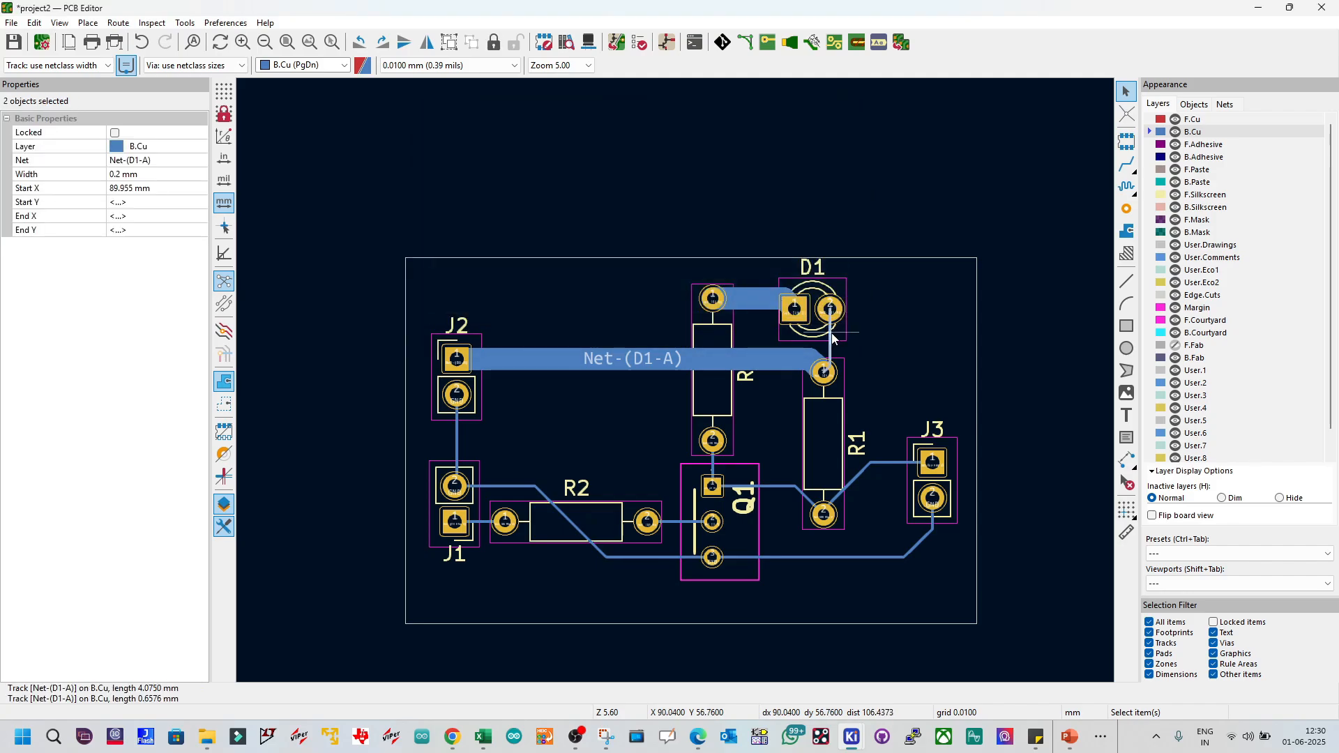
text(ue1)
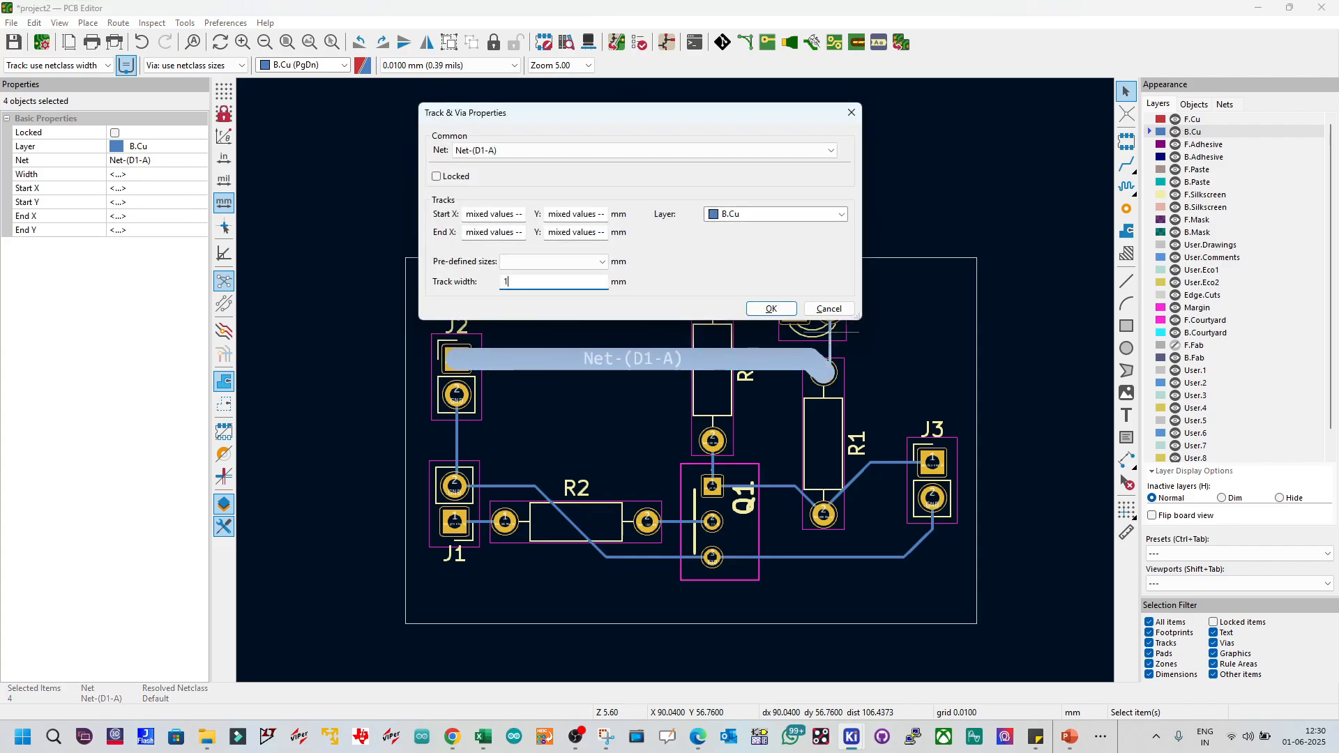
text(.6)
key(Return)
key(Escape)
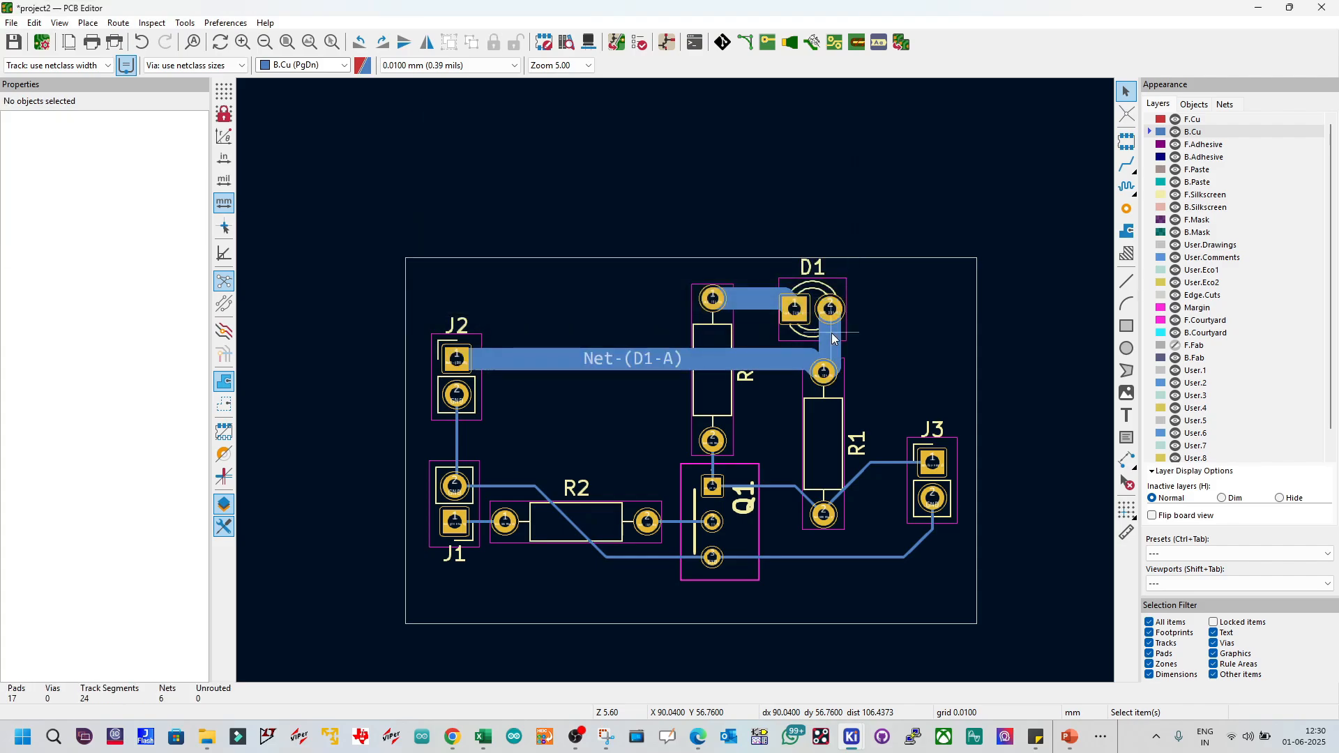
Step: Select all connected tracks joining R3, Q1 pad 1, R1 and J3 pad 1, and set their width to 1.6 mm
text(u)
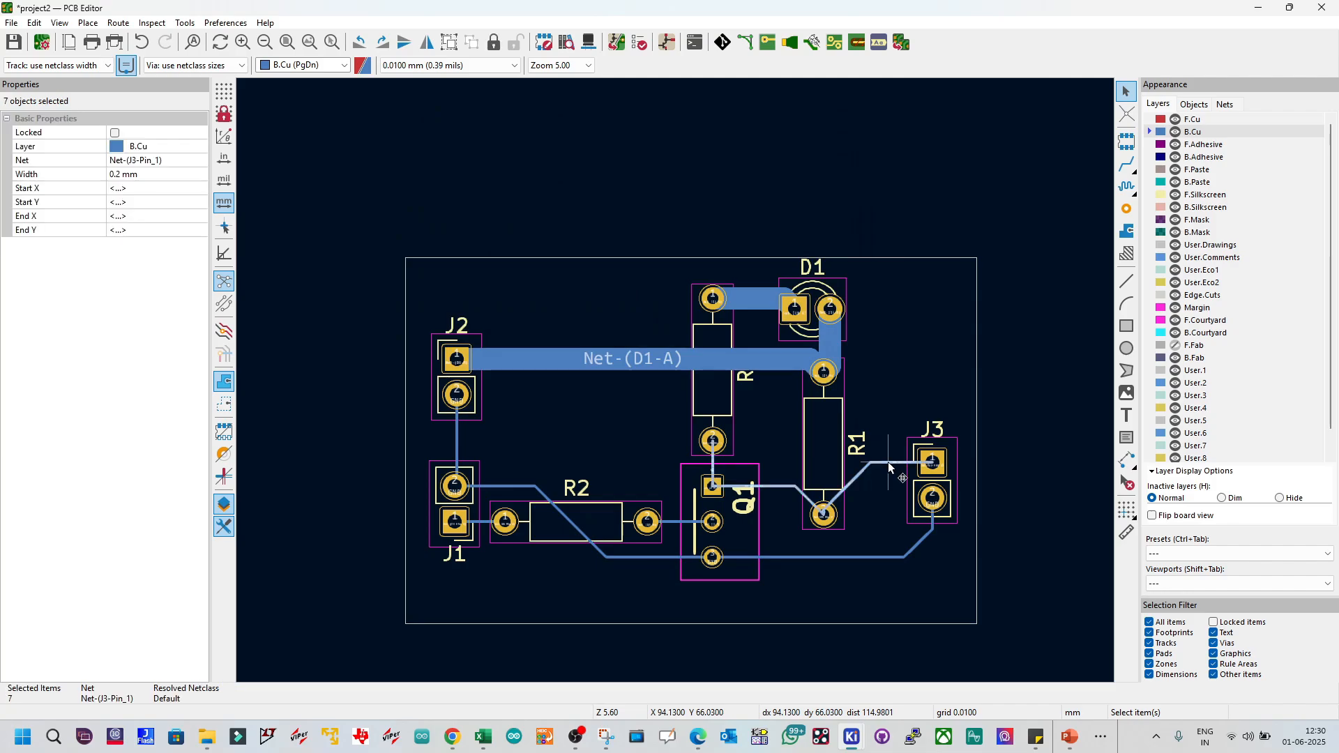
text(e1.6)
key(Return)
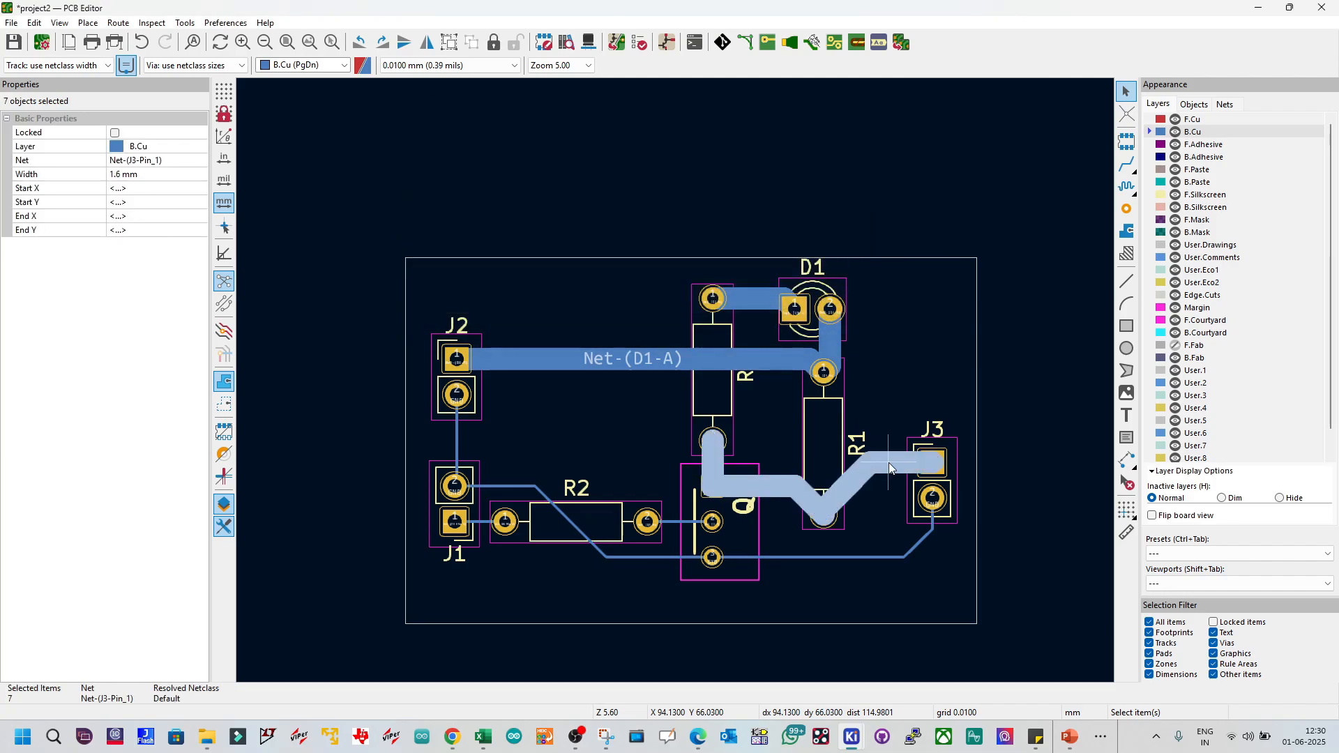
key(Escape)
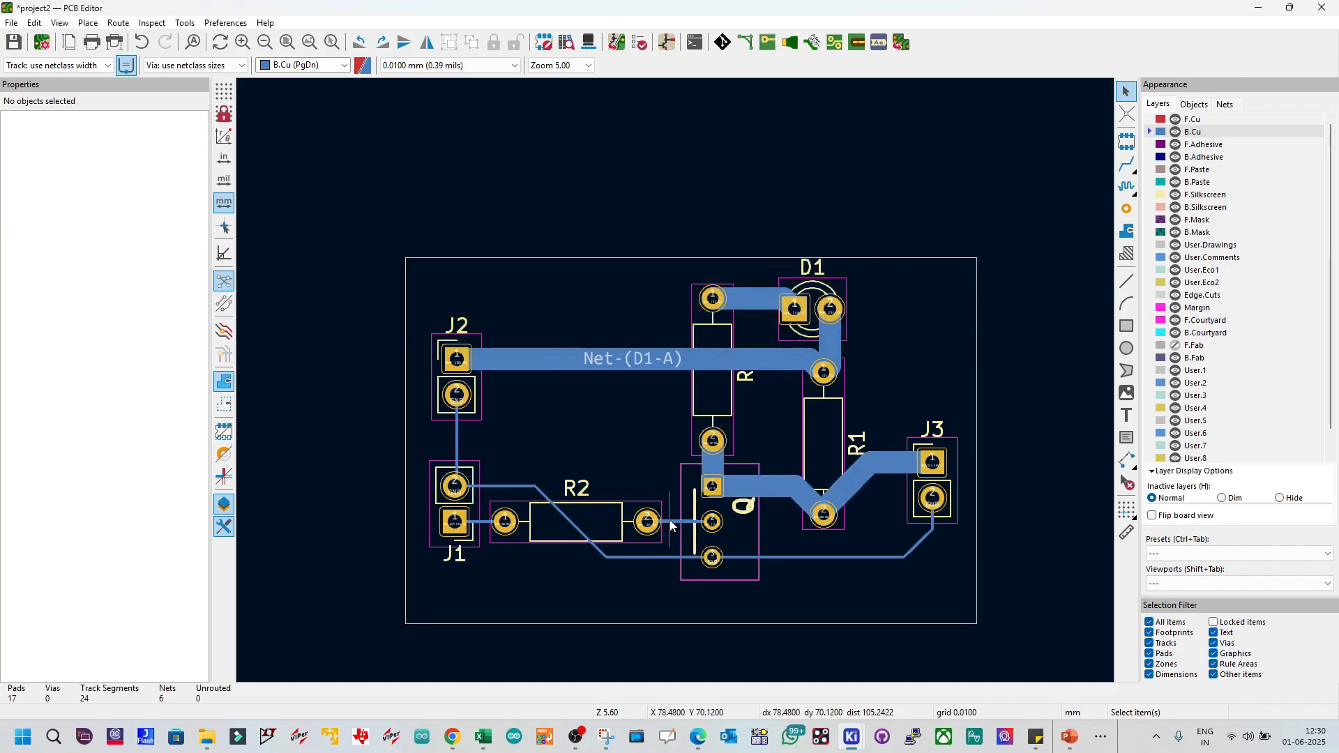
click(669, 521)
text(e1.)
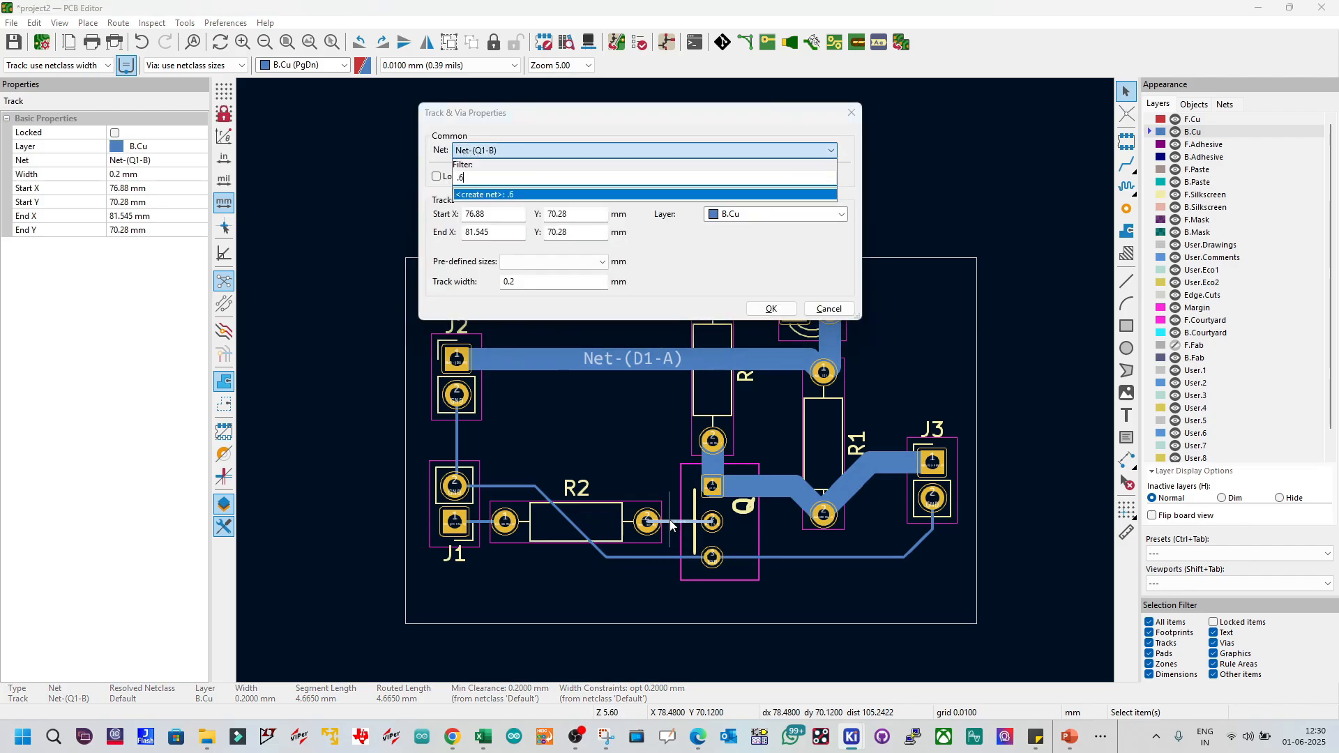
key(Escape)
key(Escape)
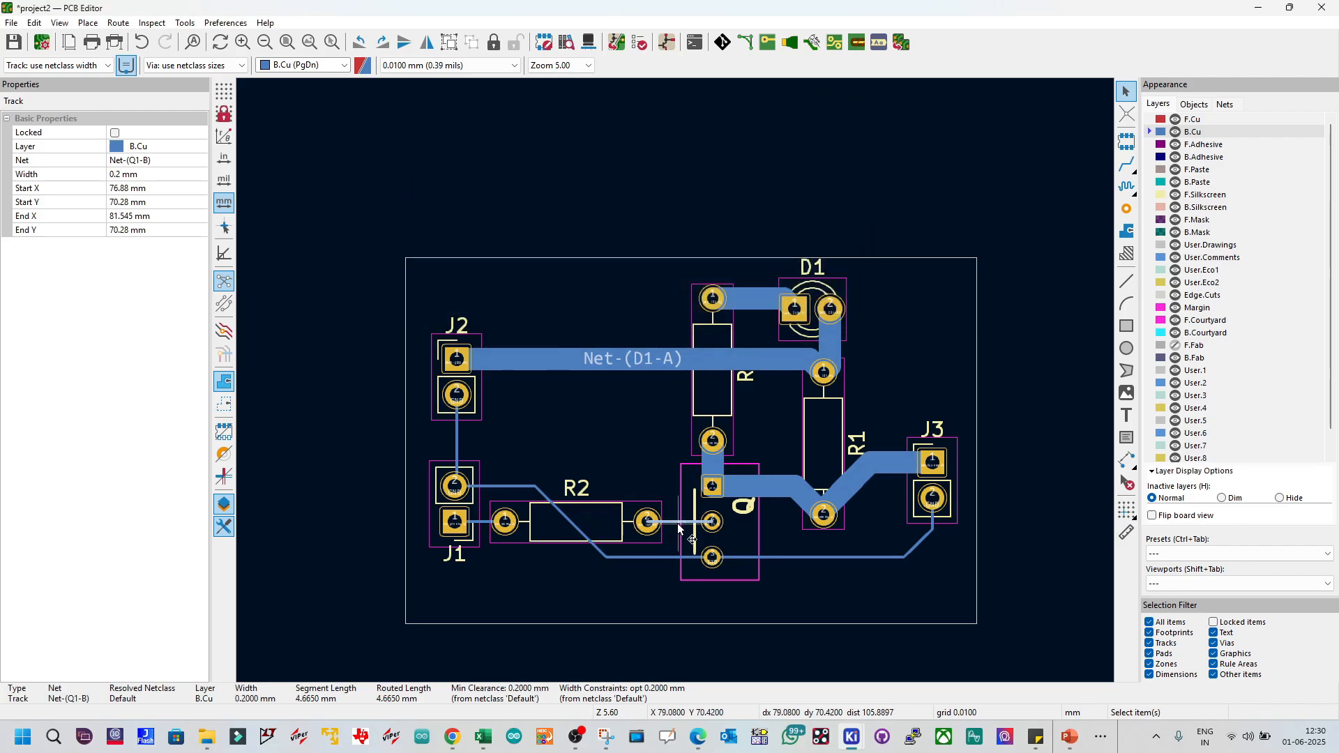
Step: Set the width of the track between R2 and Q1 pad 2 to 1.6 mm
text(e)
text(1.6)
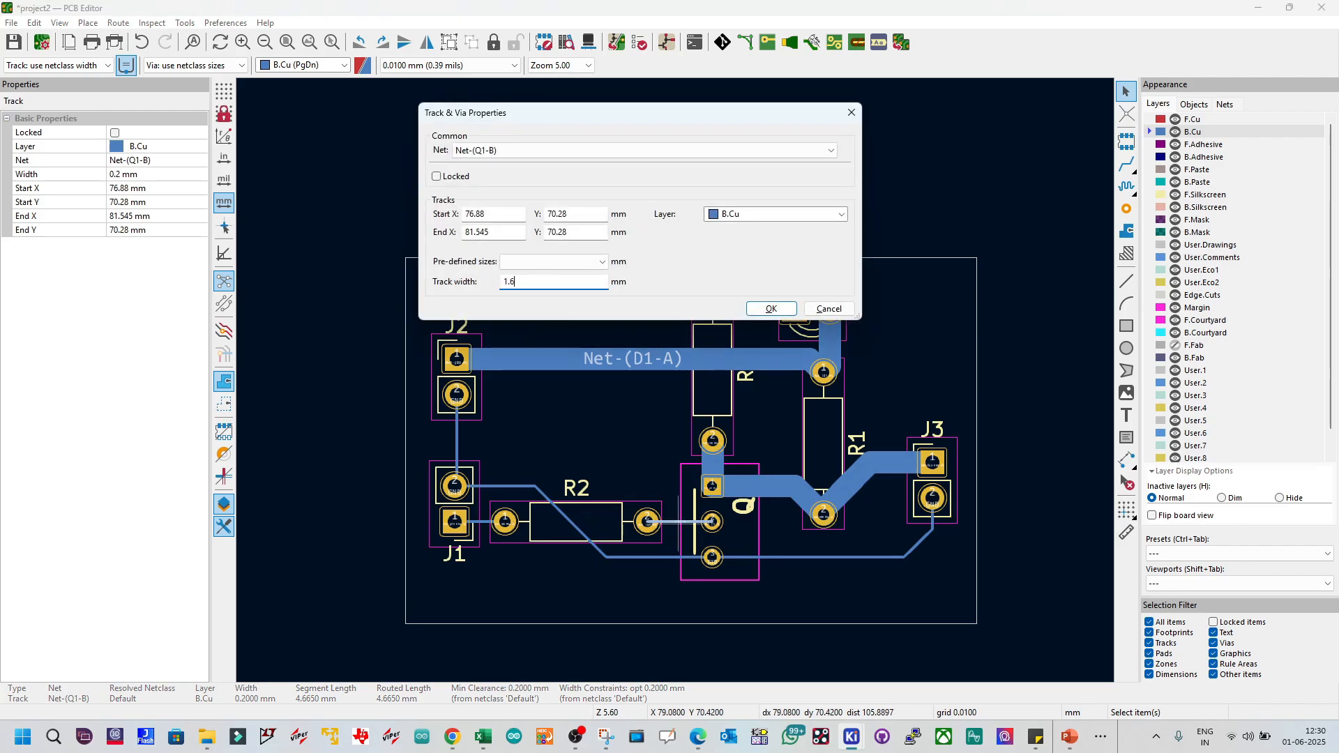
key(Return)
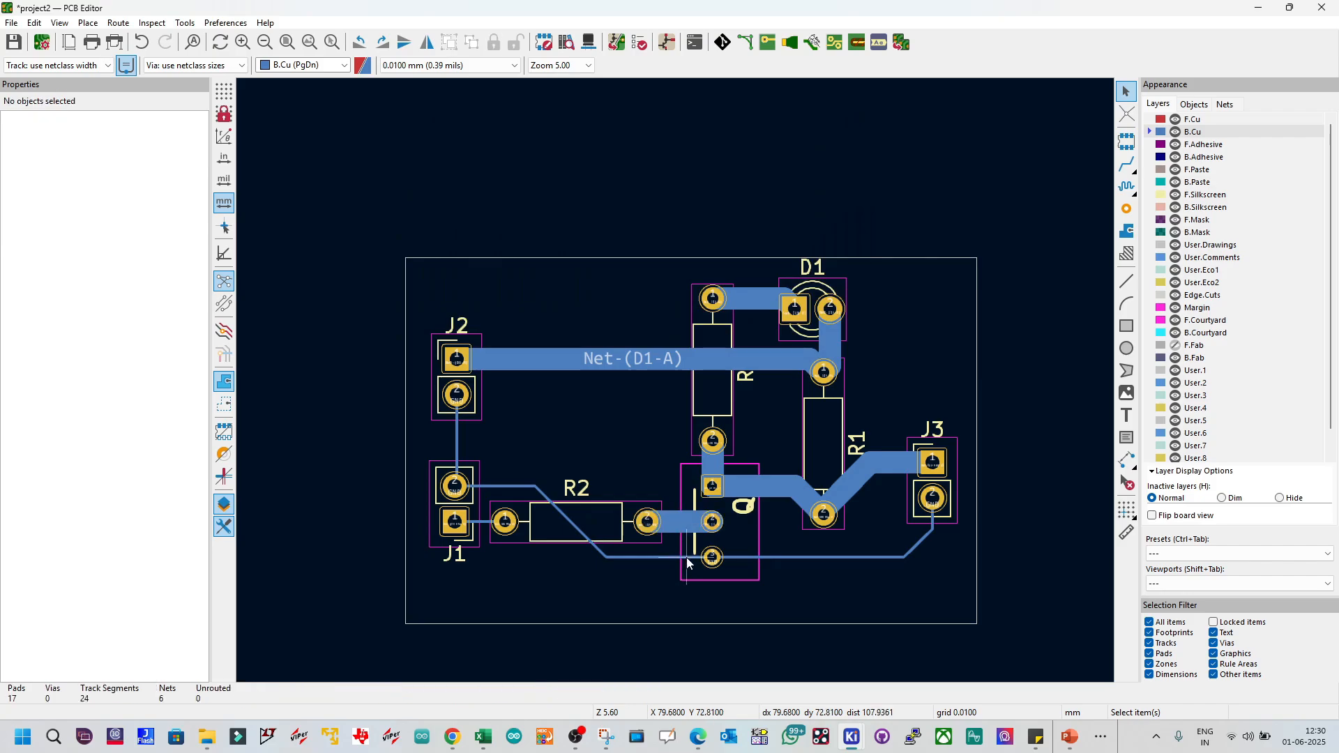
Step: Select all connected GND tracks joining J2, J1, Q1 pad 3 and J3, and set their width to 1.6 mm
click(686, 558)
key(u)
key(u)
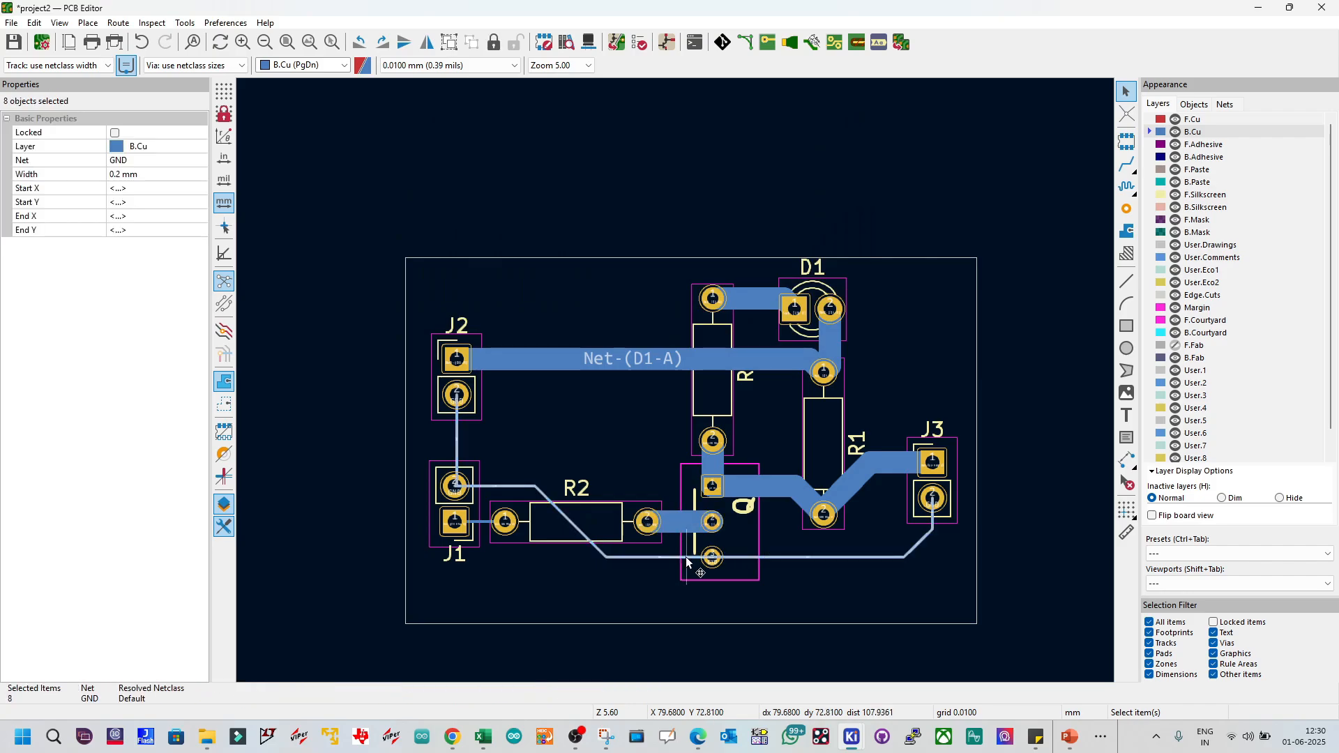
text(e1)
key(Return)
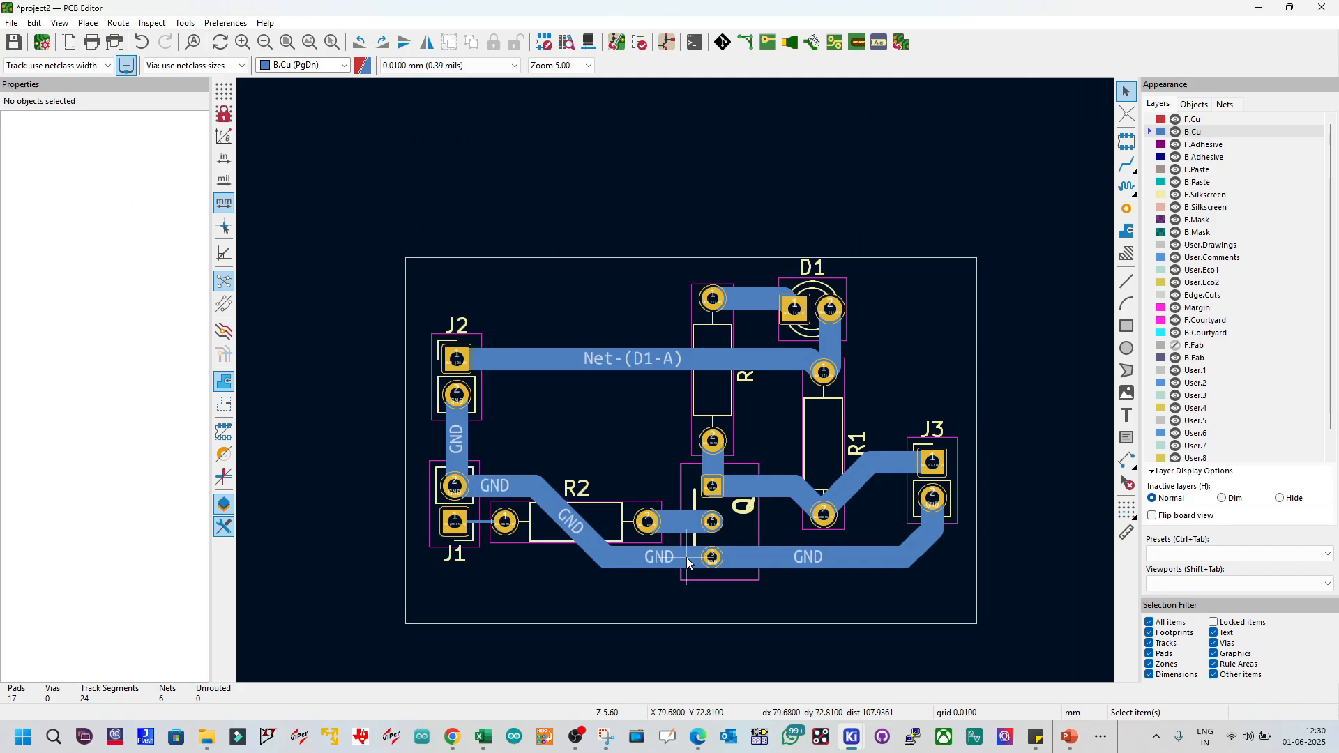
Step: Set the width of the track between J1 pad 1 and R2 to 1.6 mm and save the board
click(487, 528)
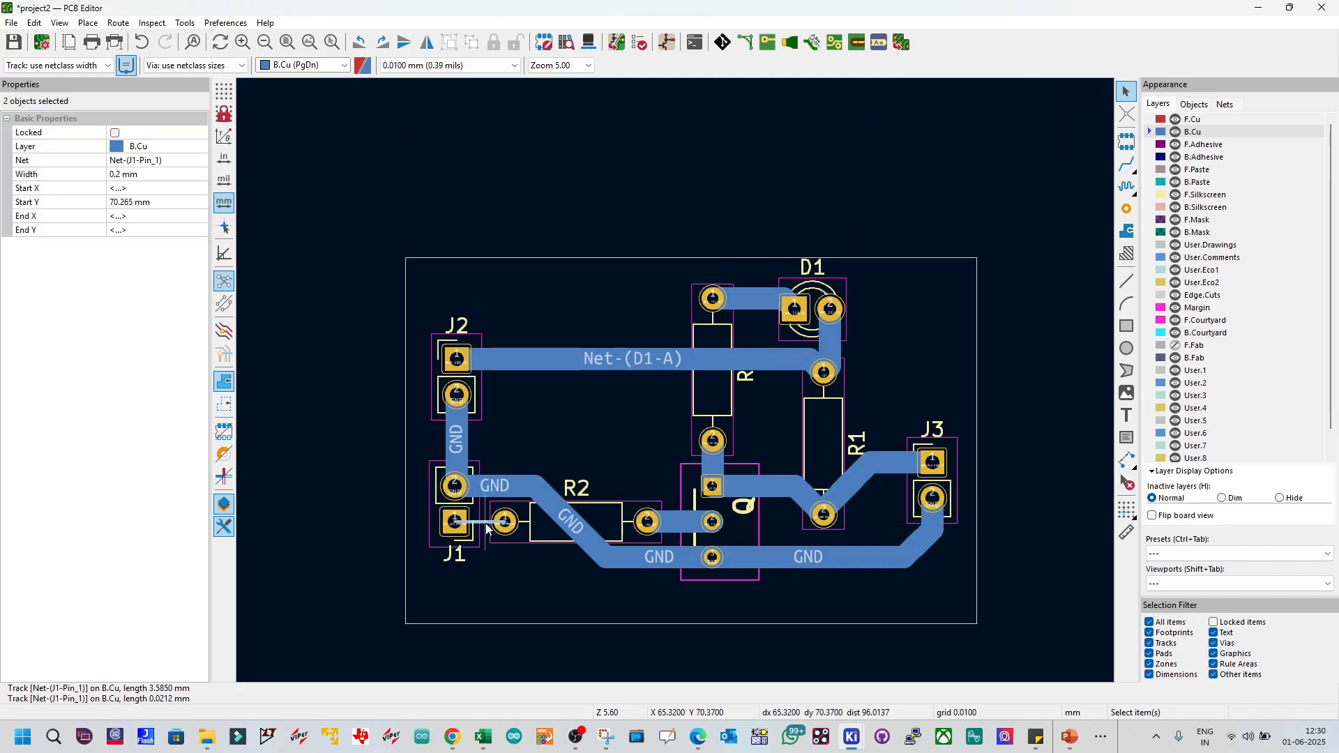
text(e)
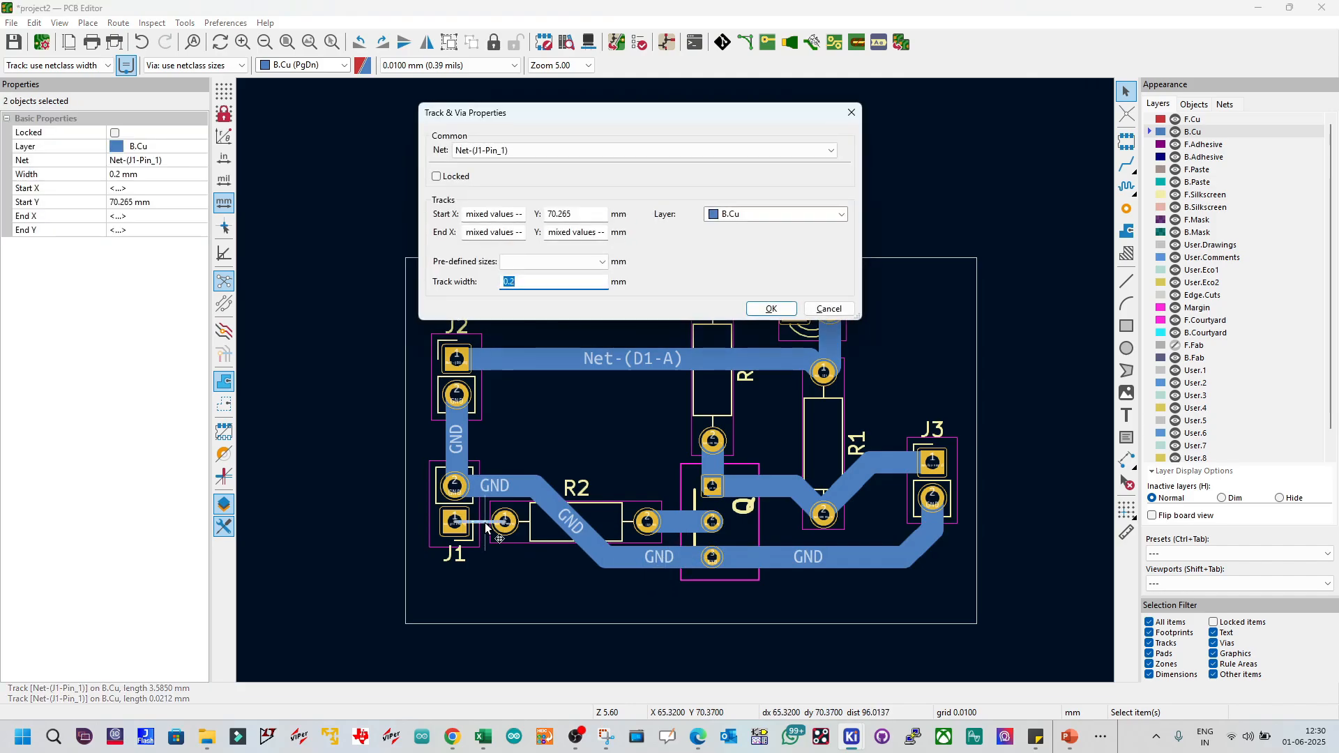
text(1.6)
key(Return)
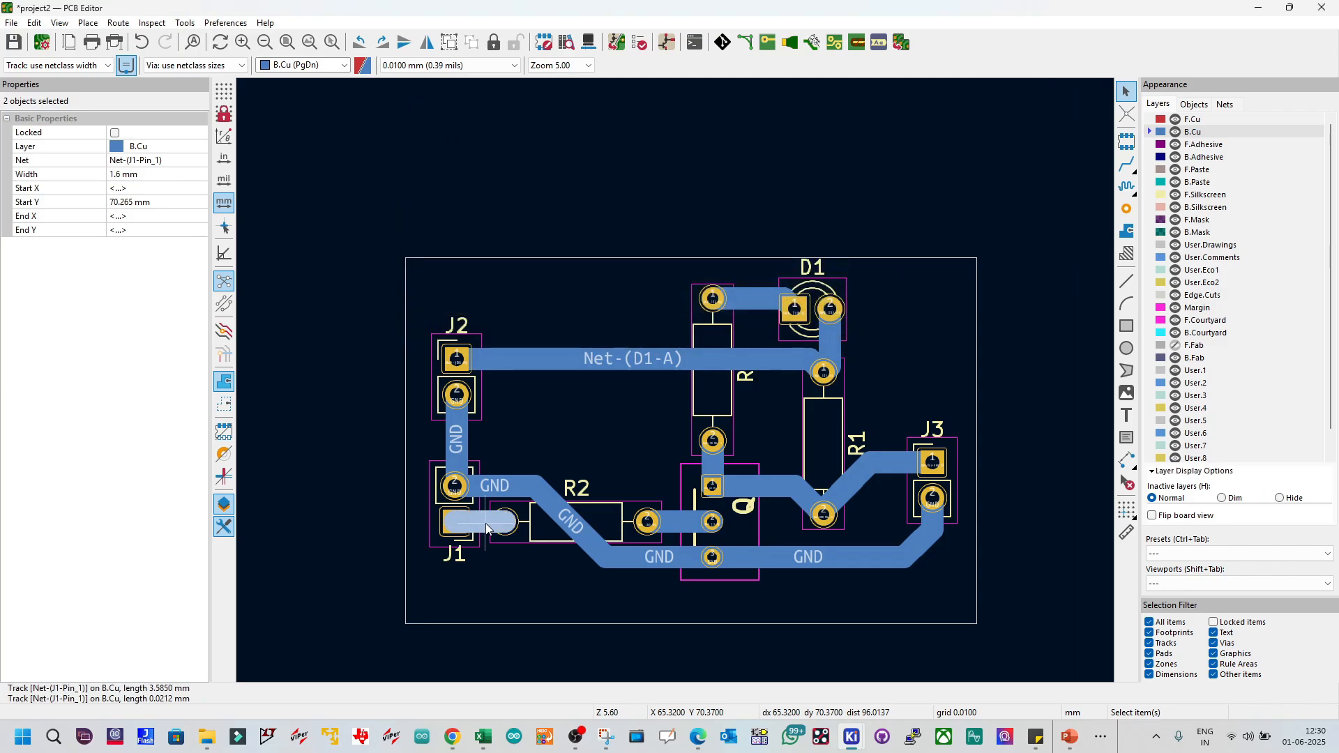
click(479, 239)
key(ctrl+s)
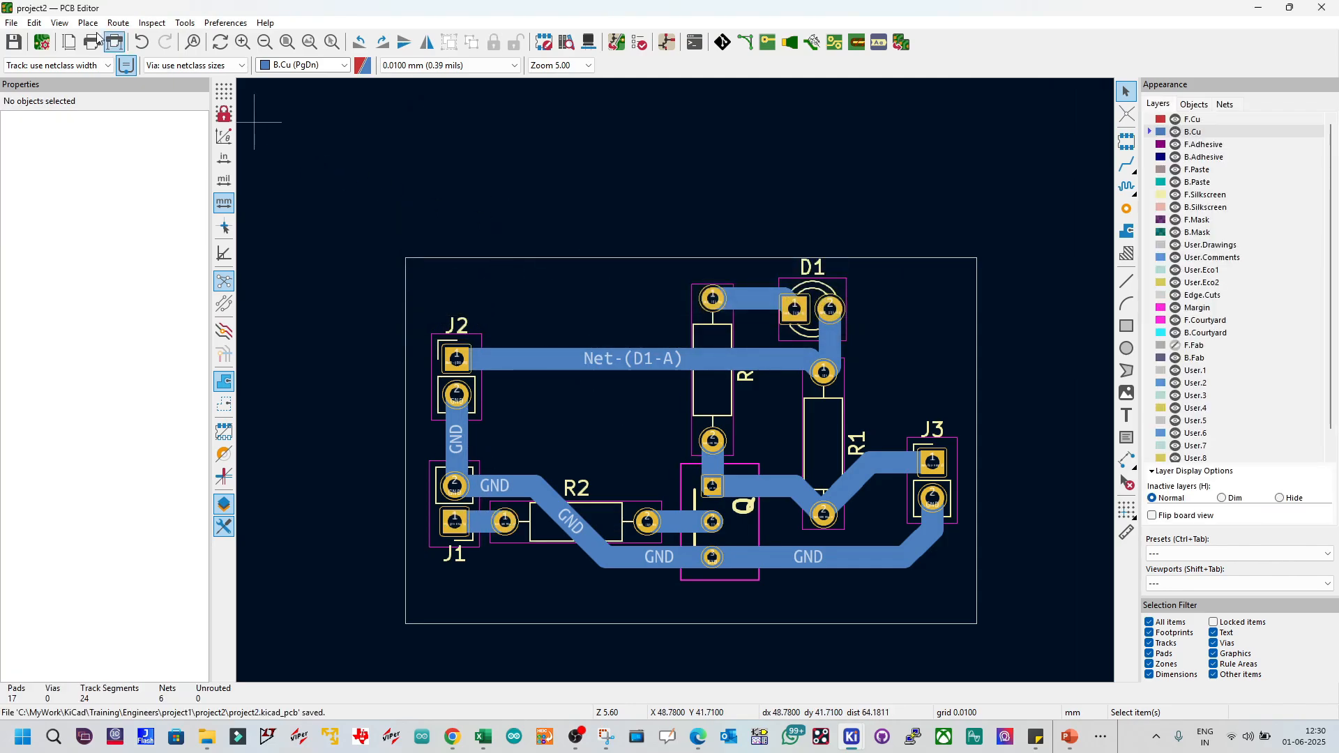
Step: Inspect the populated board in the 3D Viewer, tilting the model, and close the viewer
click(60, 22)
click(81, 63)
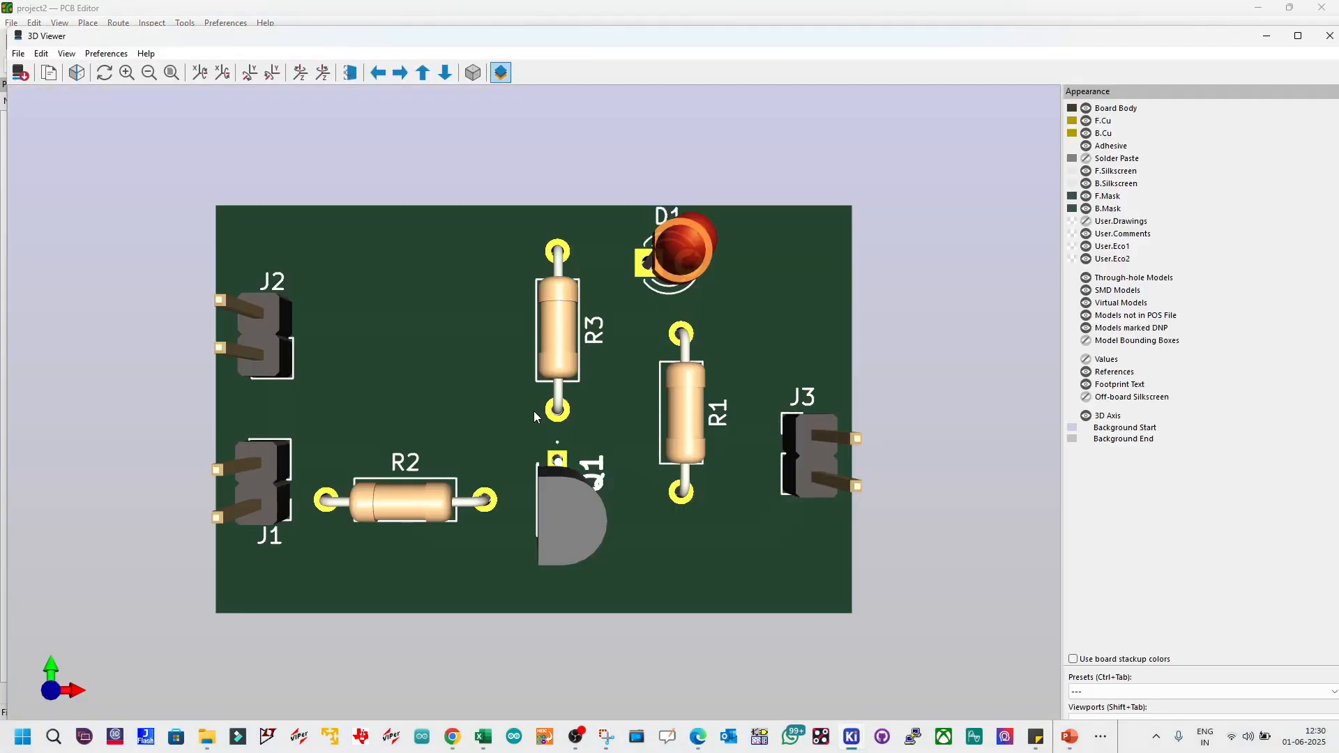
drag(533, 411, 516, 446)
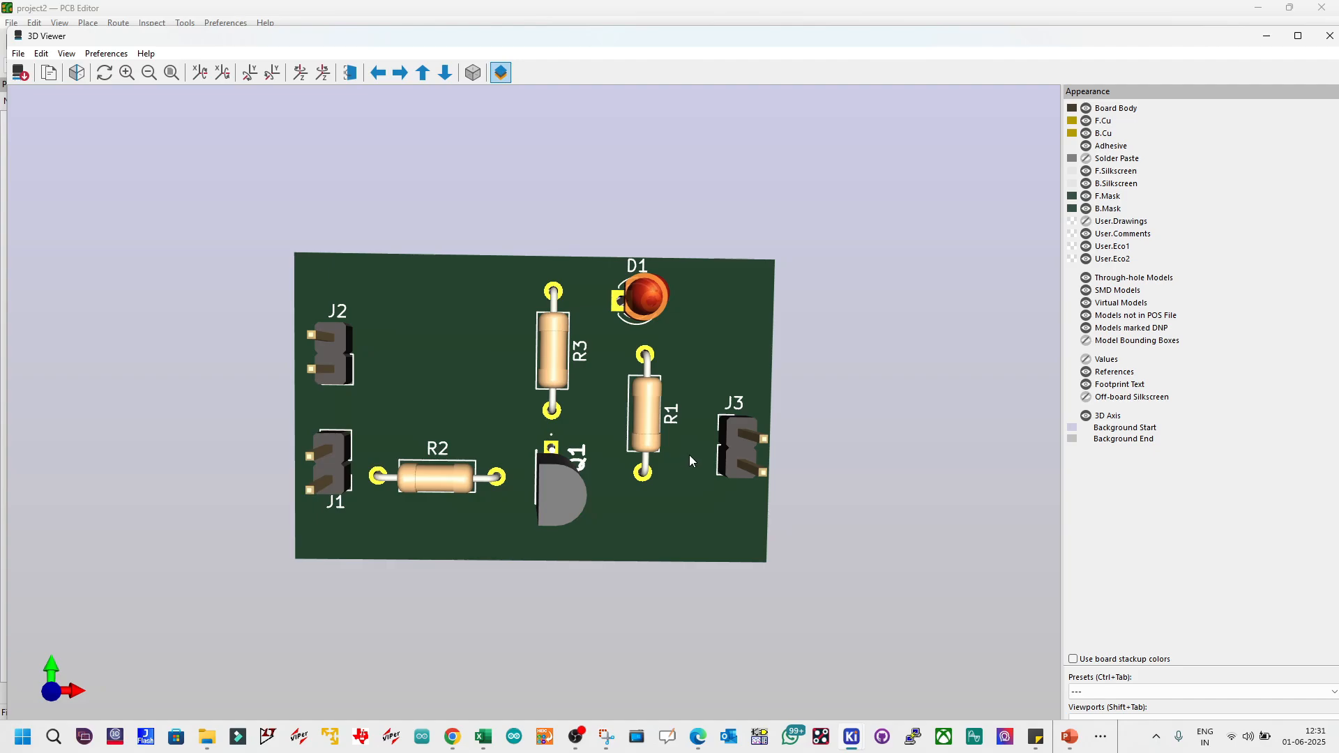
drag(709, 340, 675, 341)
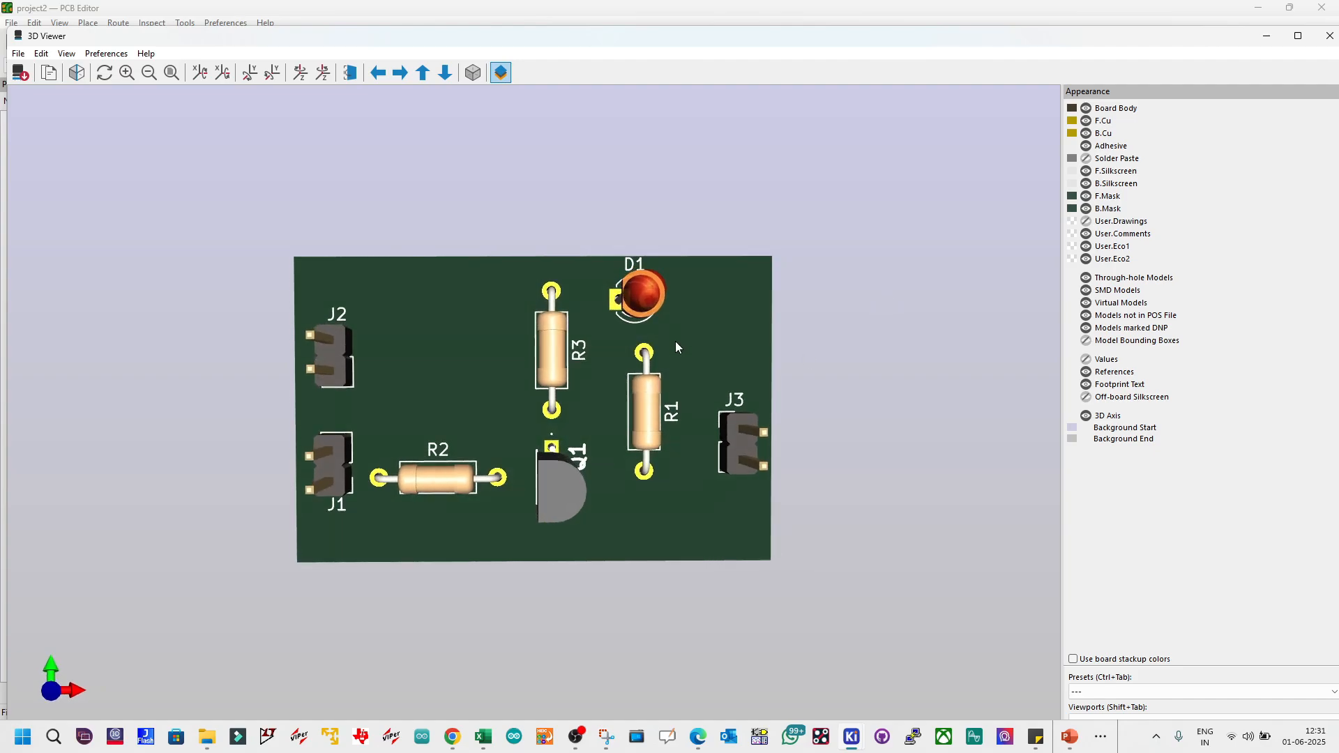
click(1329, 35)
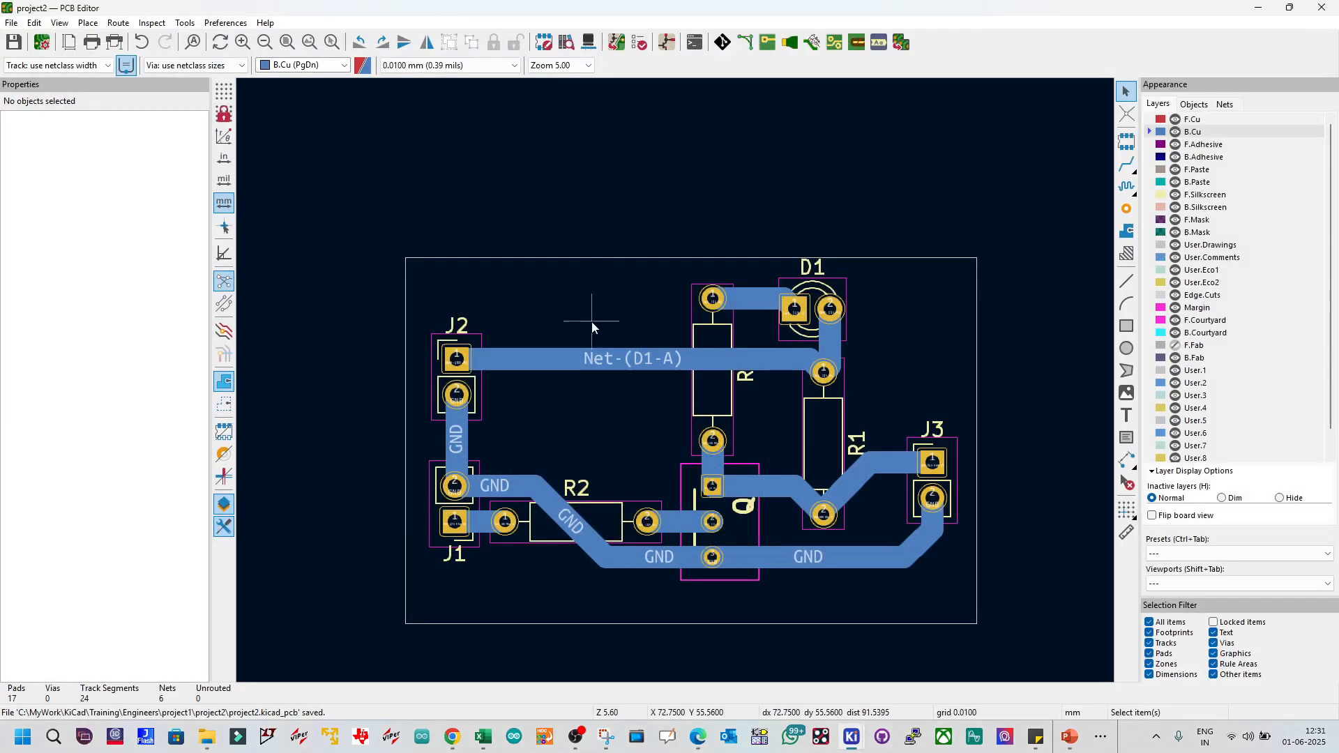
Step: Make F.Silkscreen the active layer, review the whole circuit in the Schematic Editor, and return to the PCB Editor
click(1157, 194)
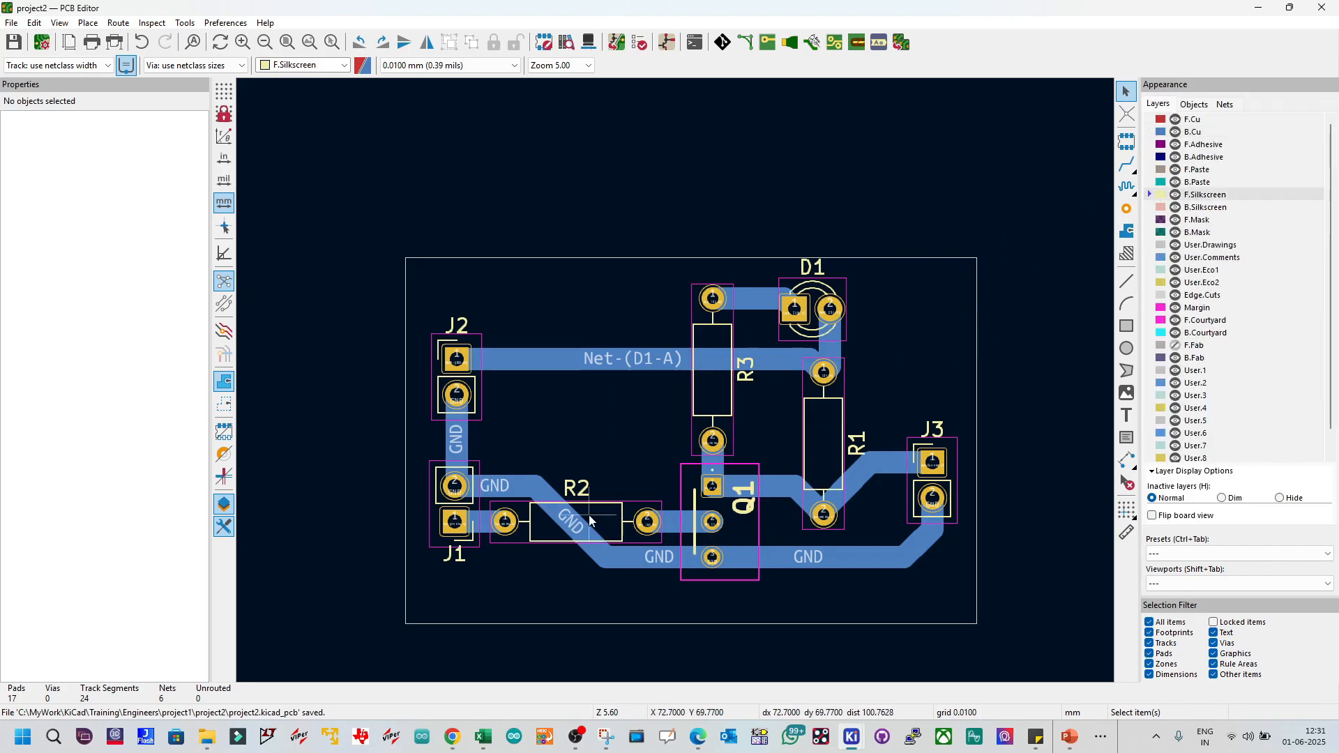
click(1258, 9)
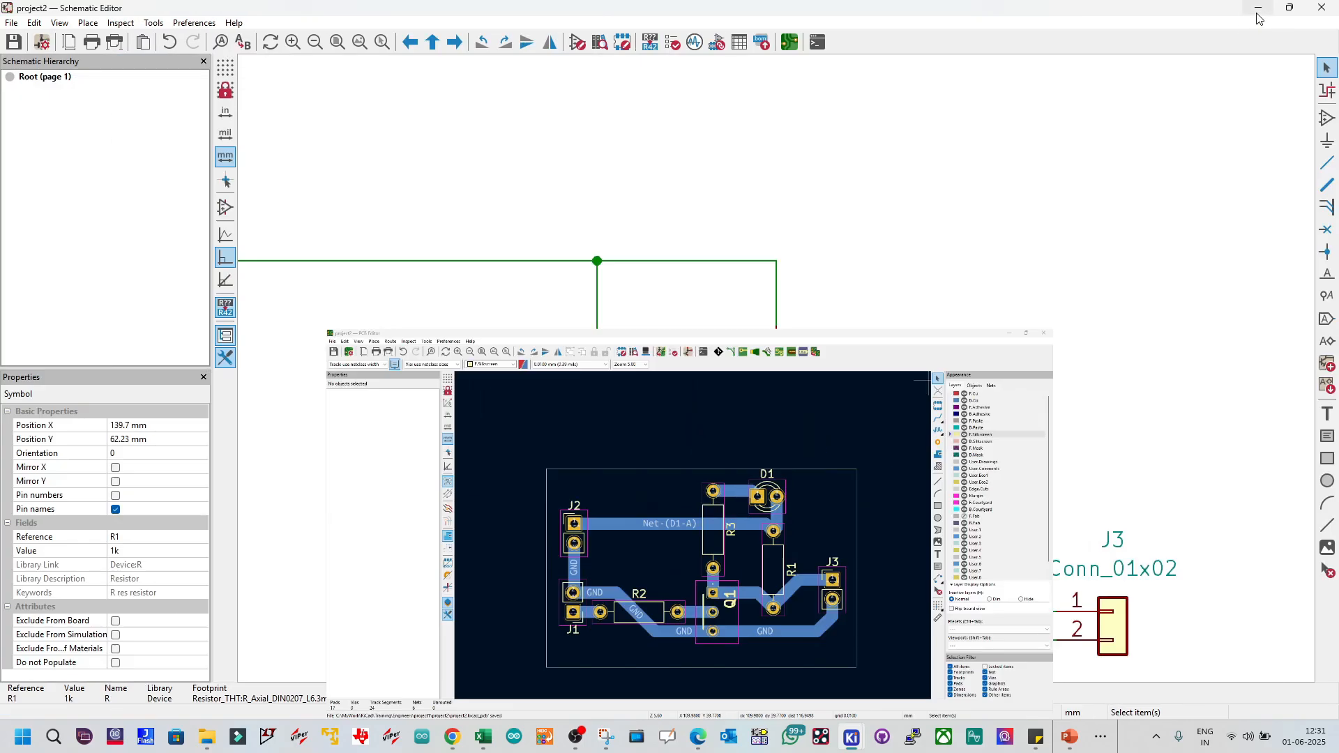
scroll(769, 435, up, 3)
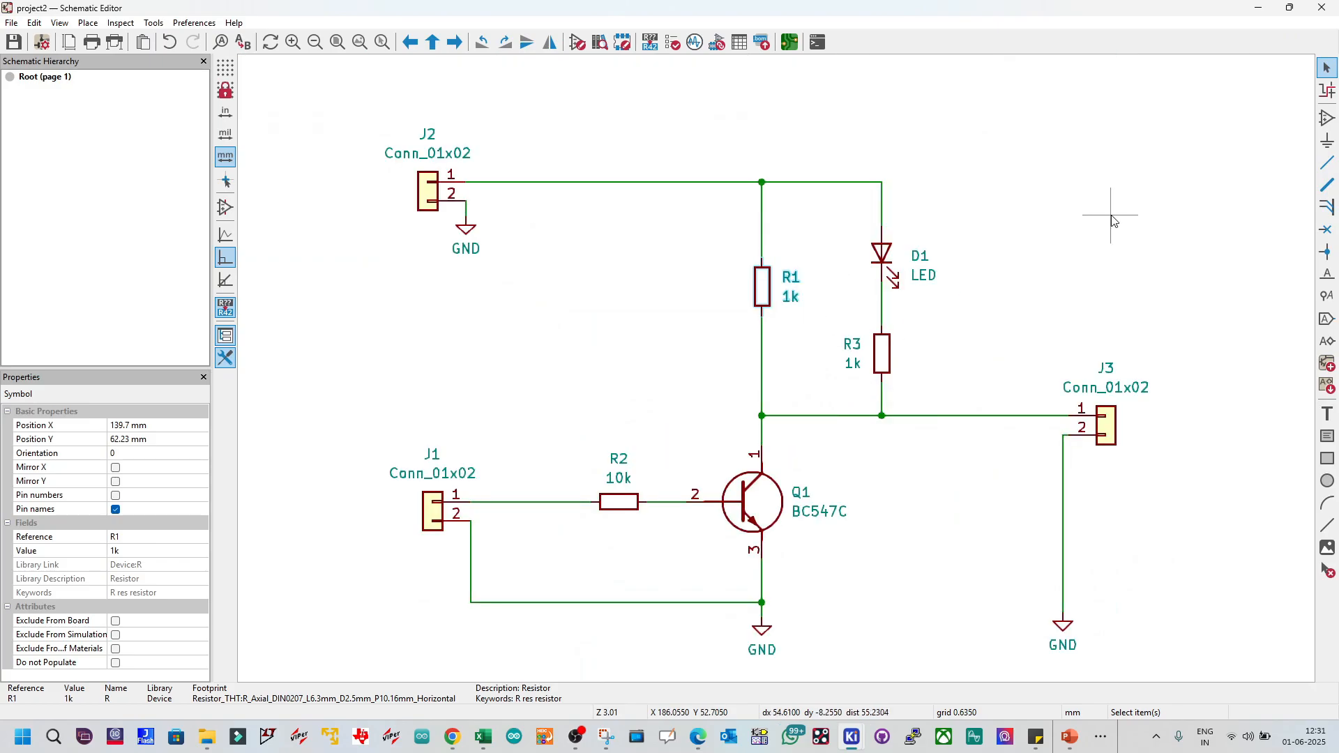
click(1048, 235)
mouse_move(850, 737)
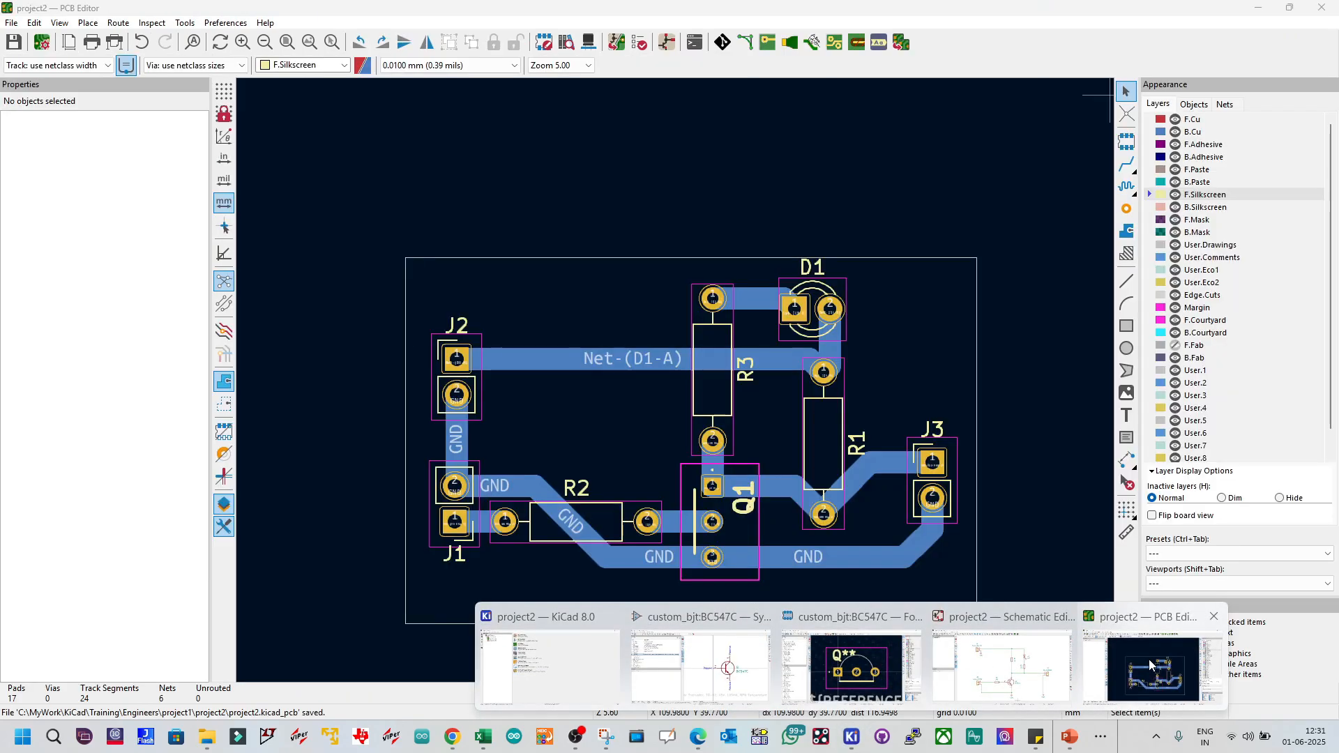
click(1150, 664)
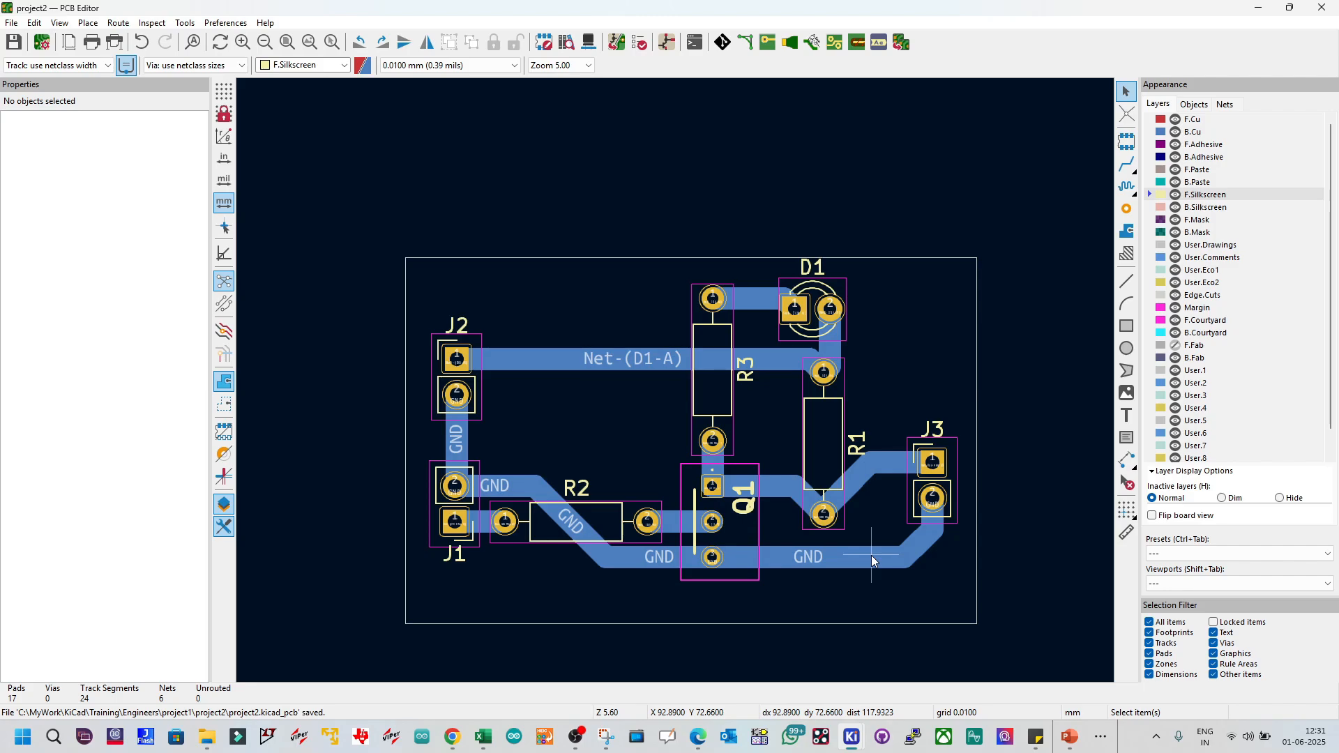
Step: Start a filled zone on B.Cu with its first corner just above J2 and assign it to Net-(D1-A)
scroll(712, 440, up, 1)
scroll(659, 374, down, 1)
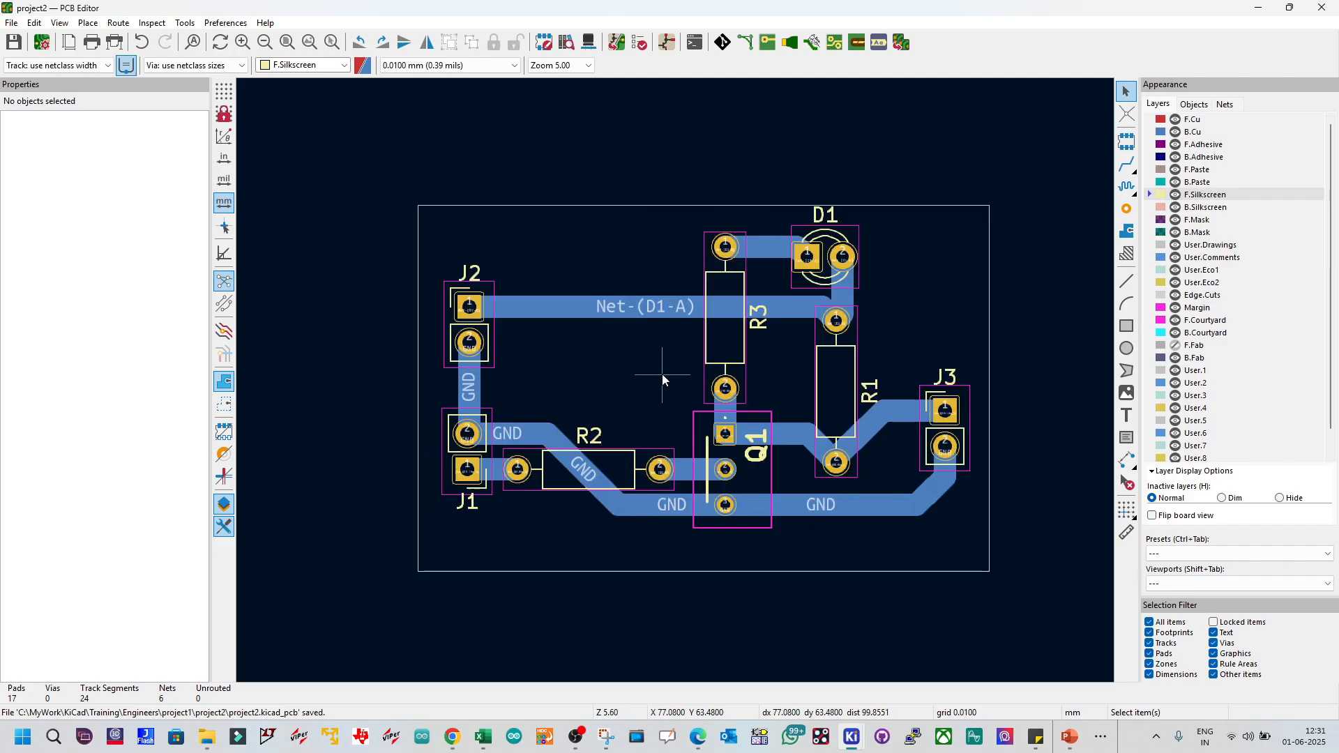
scroll(663, 374, up, 2)
click(1127, 231)
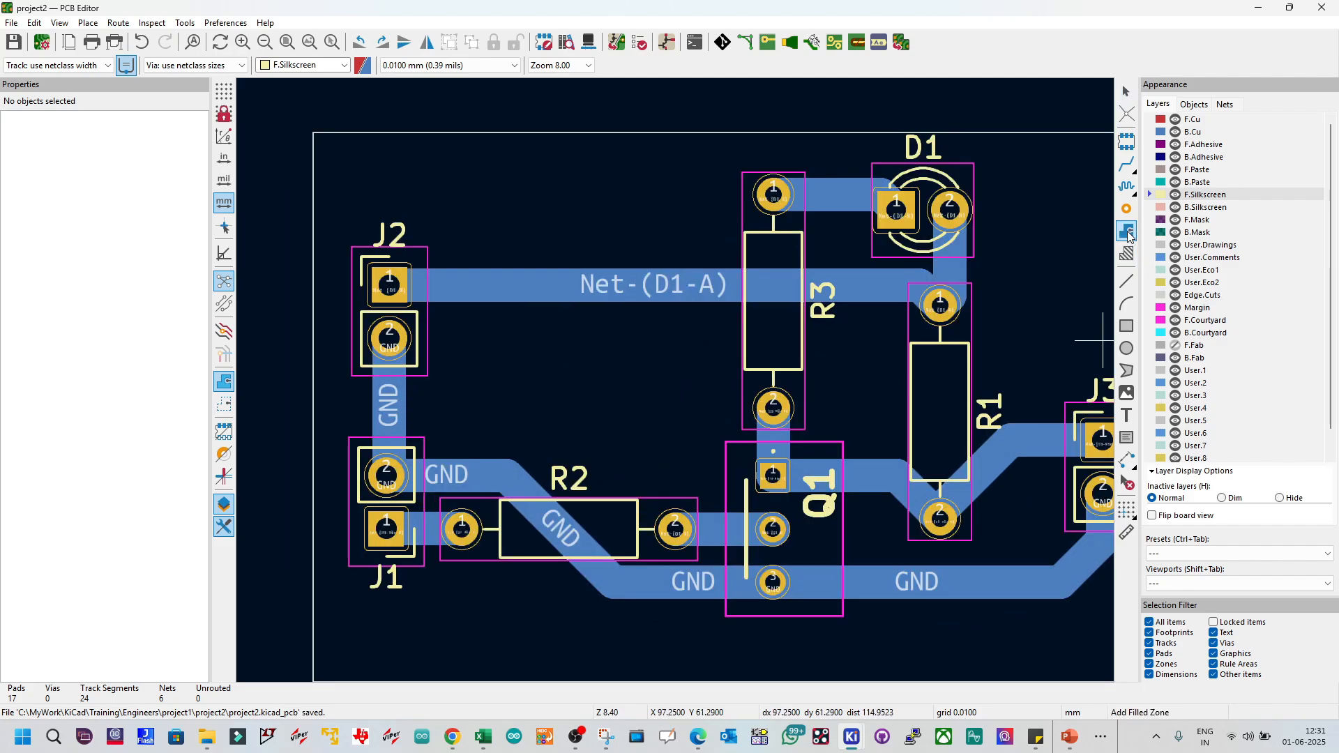
click(1152, 133)
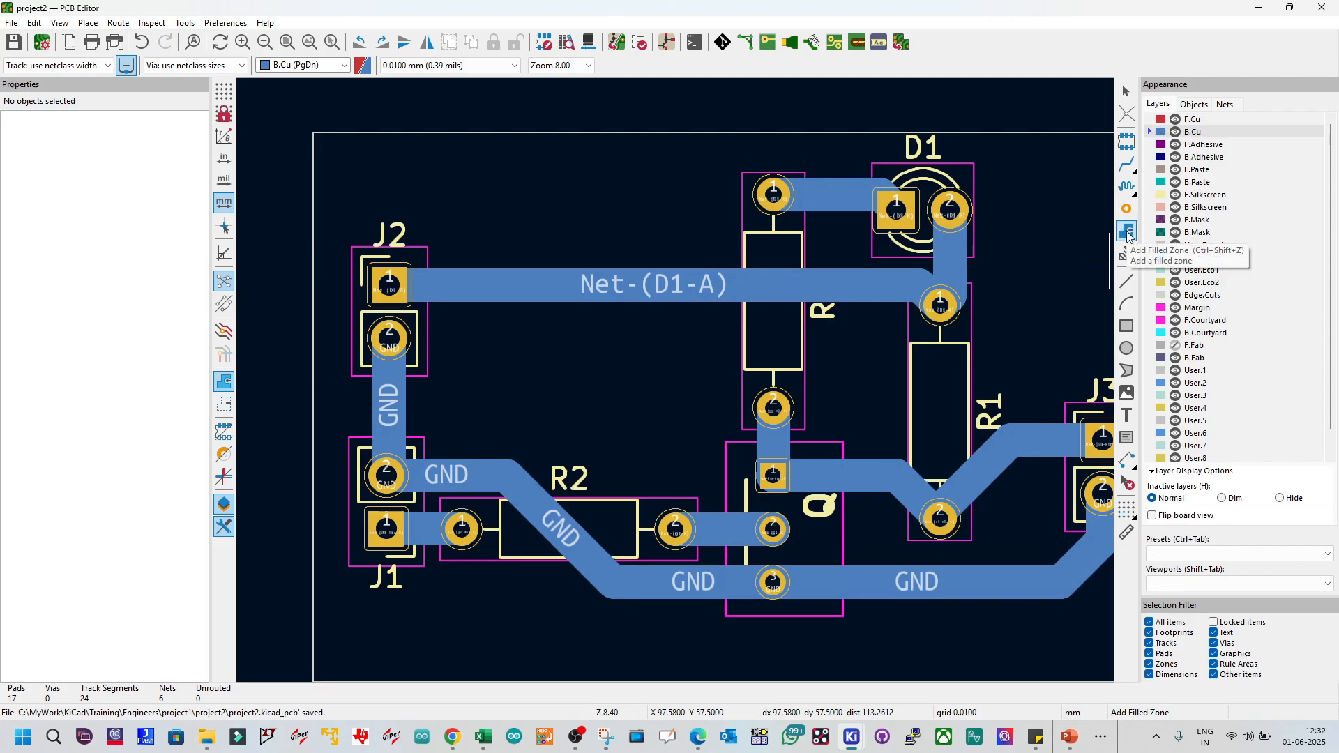
click(371, 222)
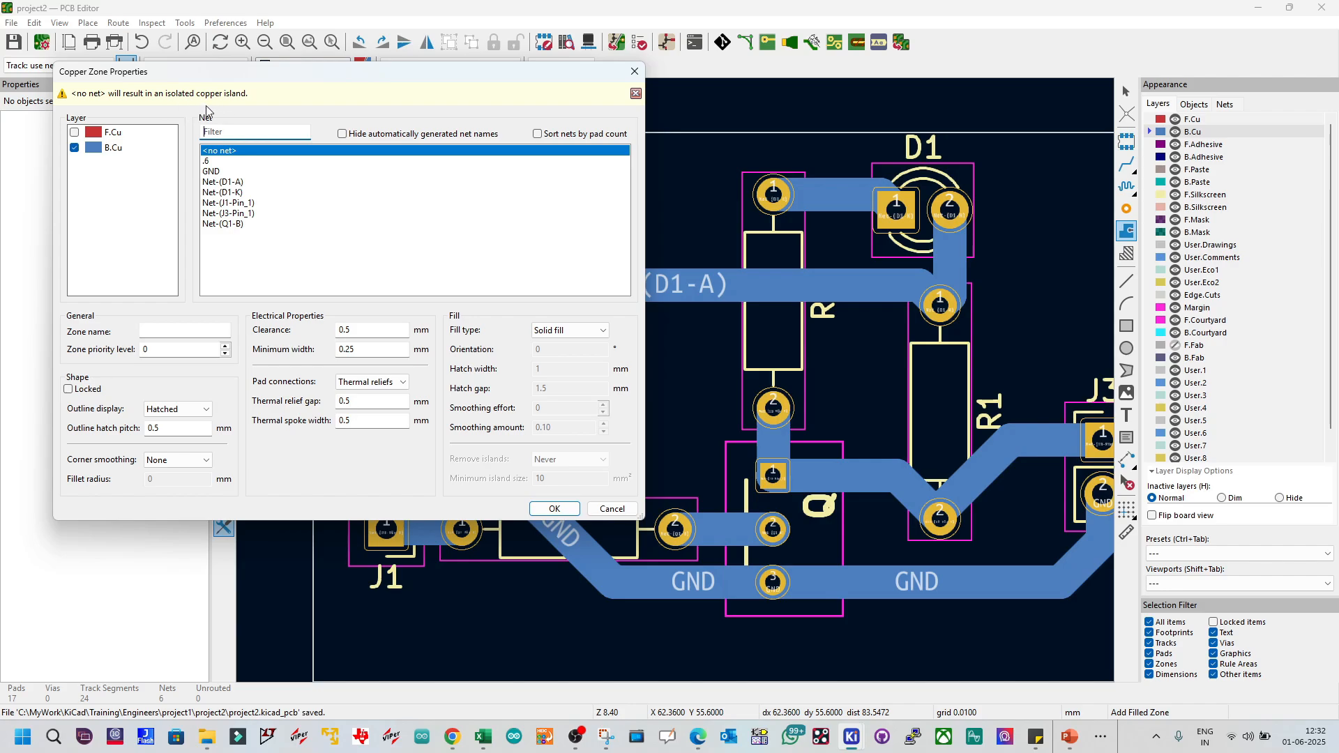
drag(240, 80, 195, 84)
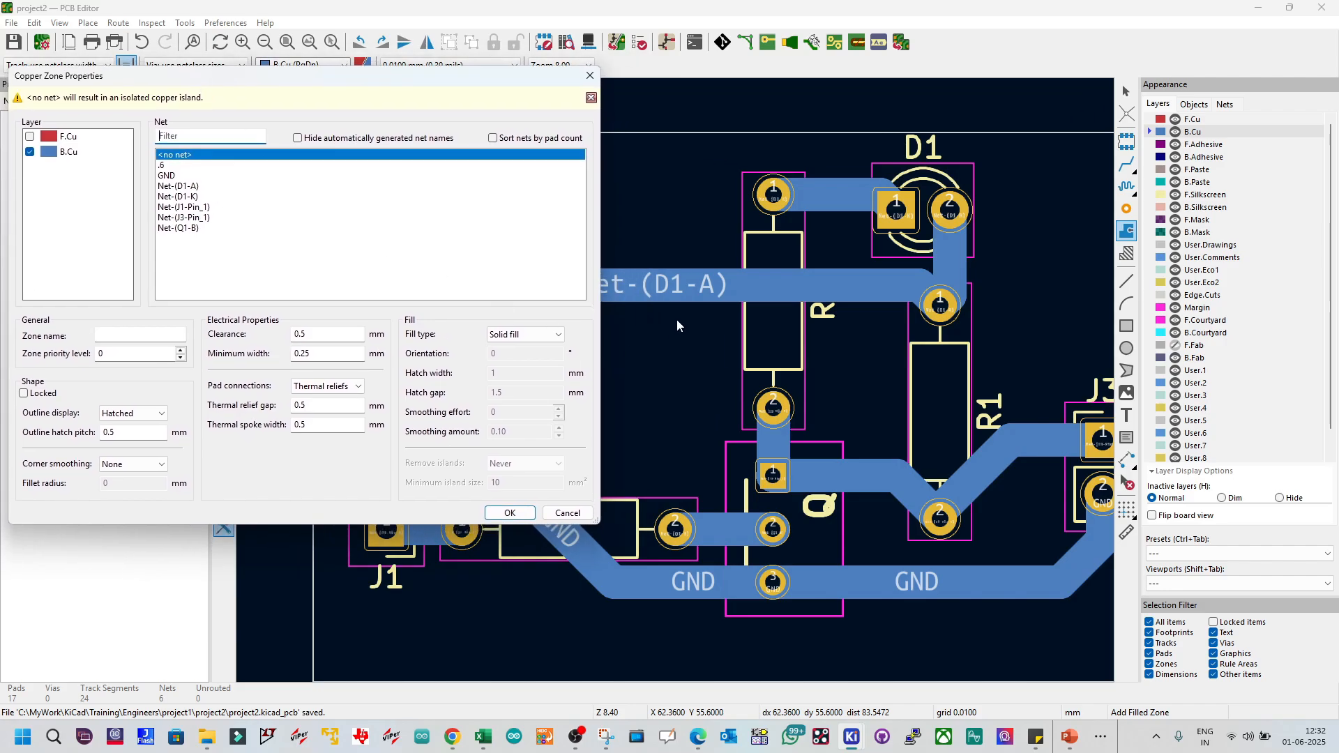
drag(492, 82, 459, 90)
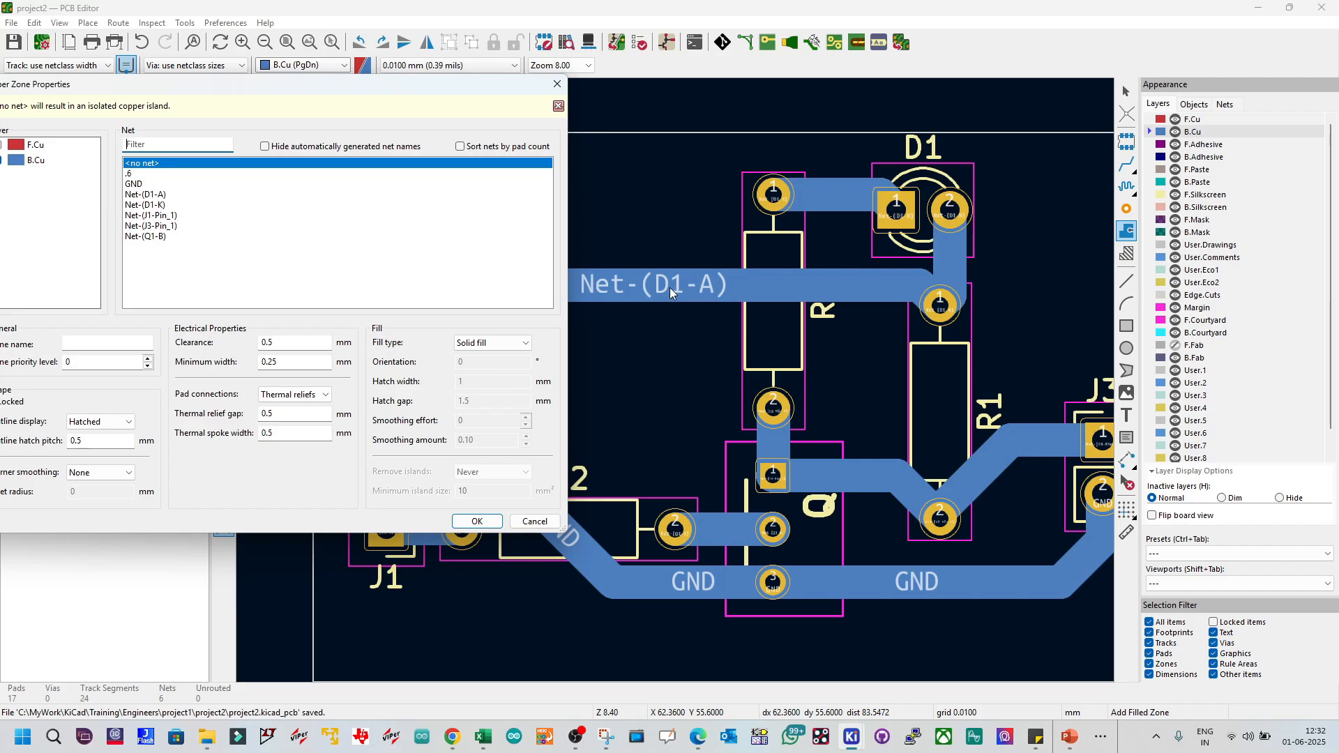
click(160, 196)
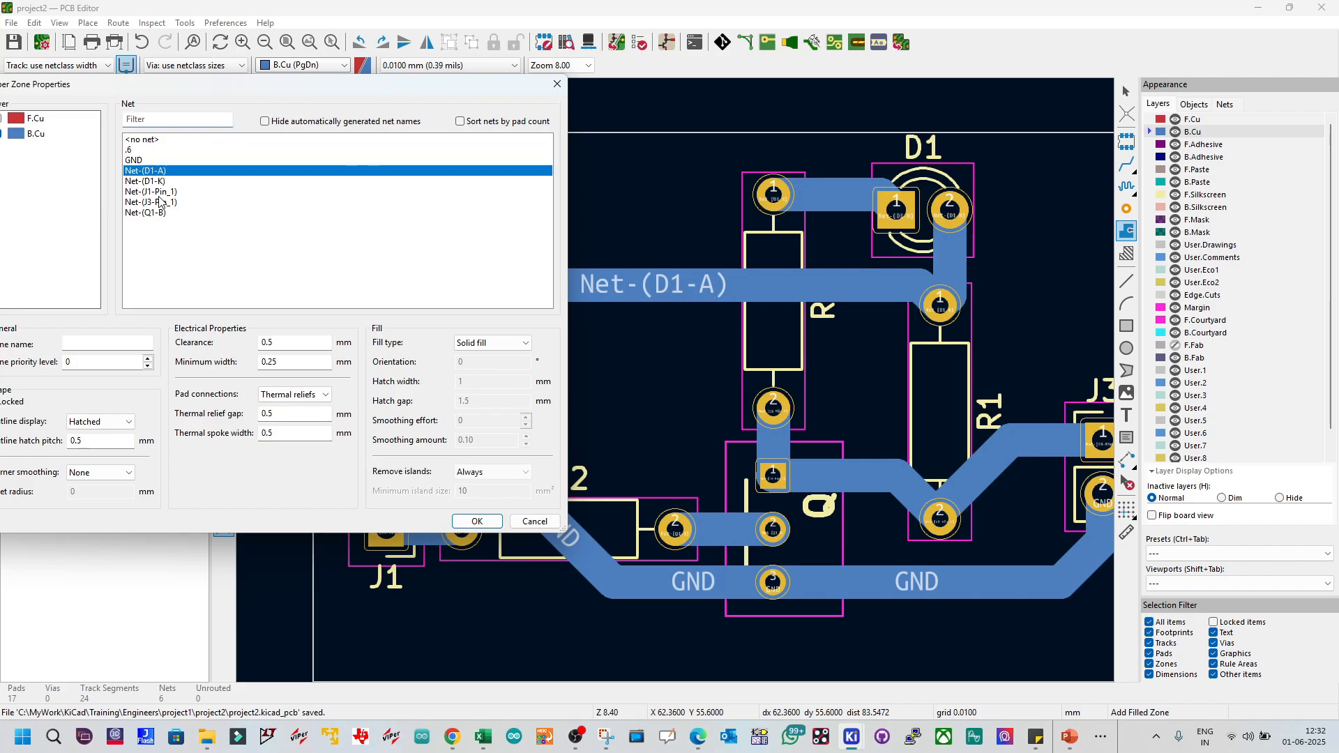
drag(279, 92, 342, 96)
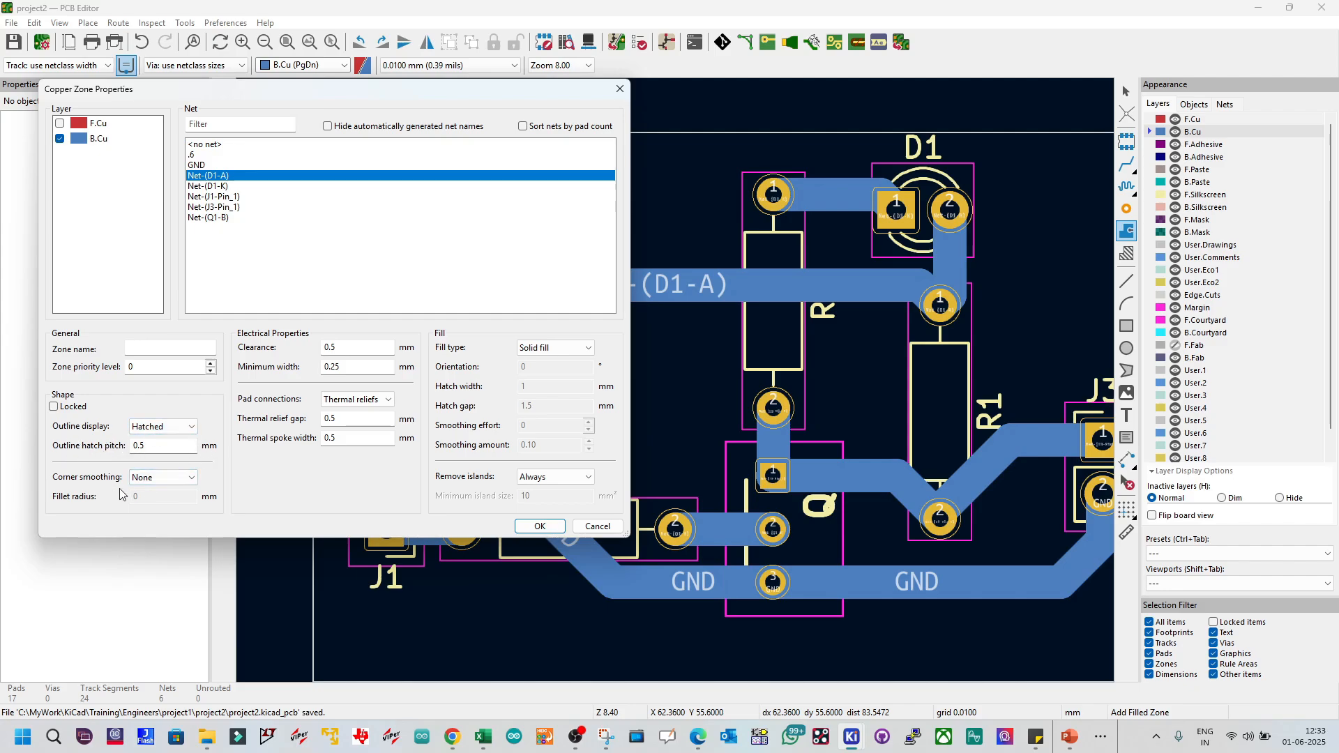
Step: Try Fillet corner smoothing for the zone, restore it to None, and check the available fill types
click(165, 484)
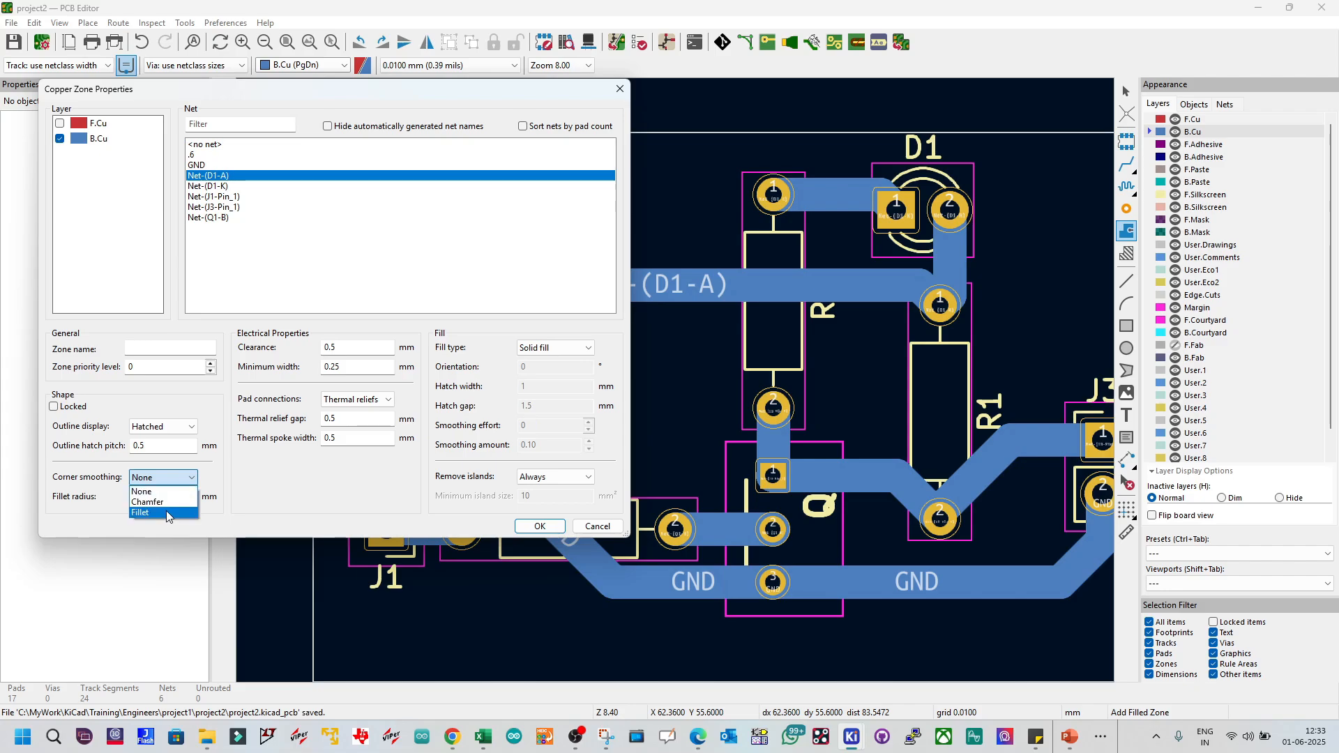
click(166, 513)
click(139, 498)
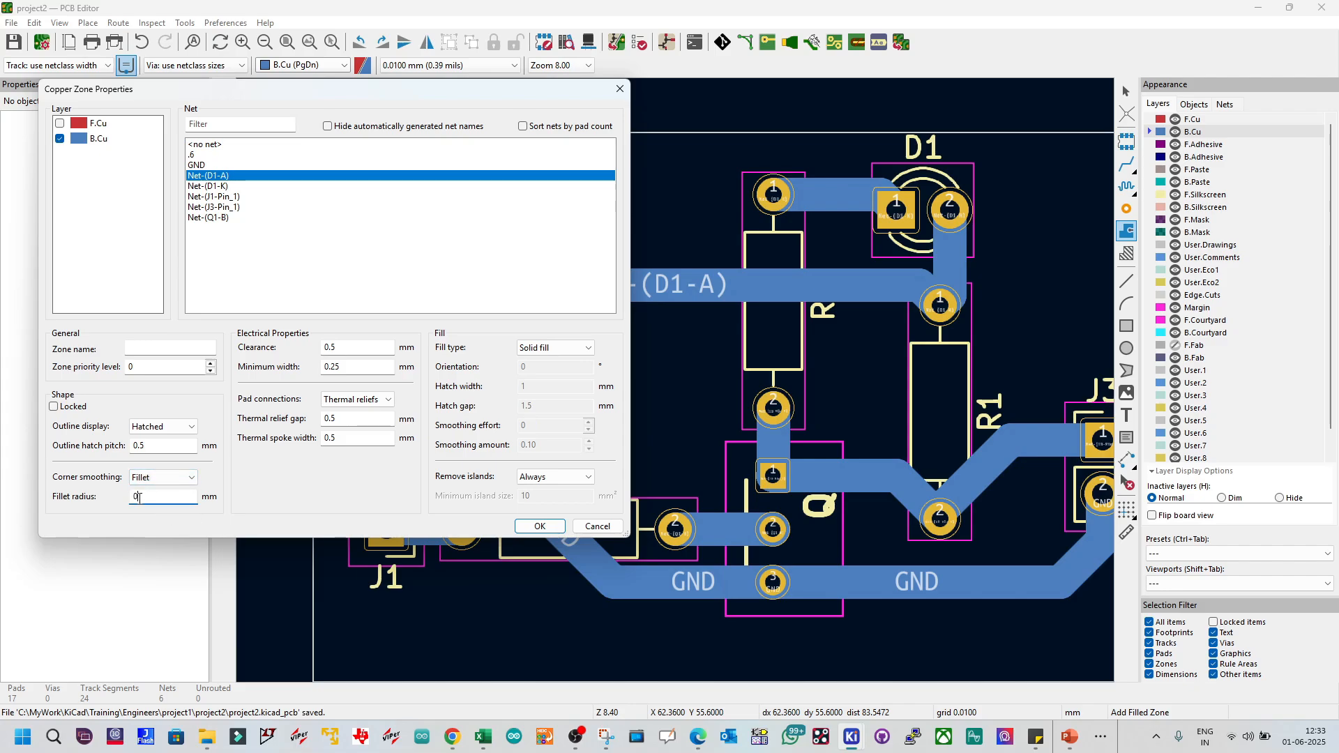
click(141, 479)
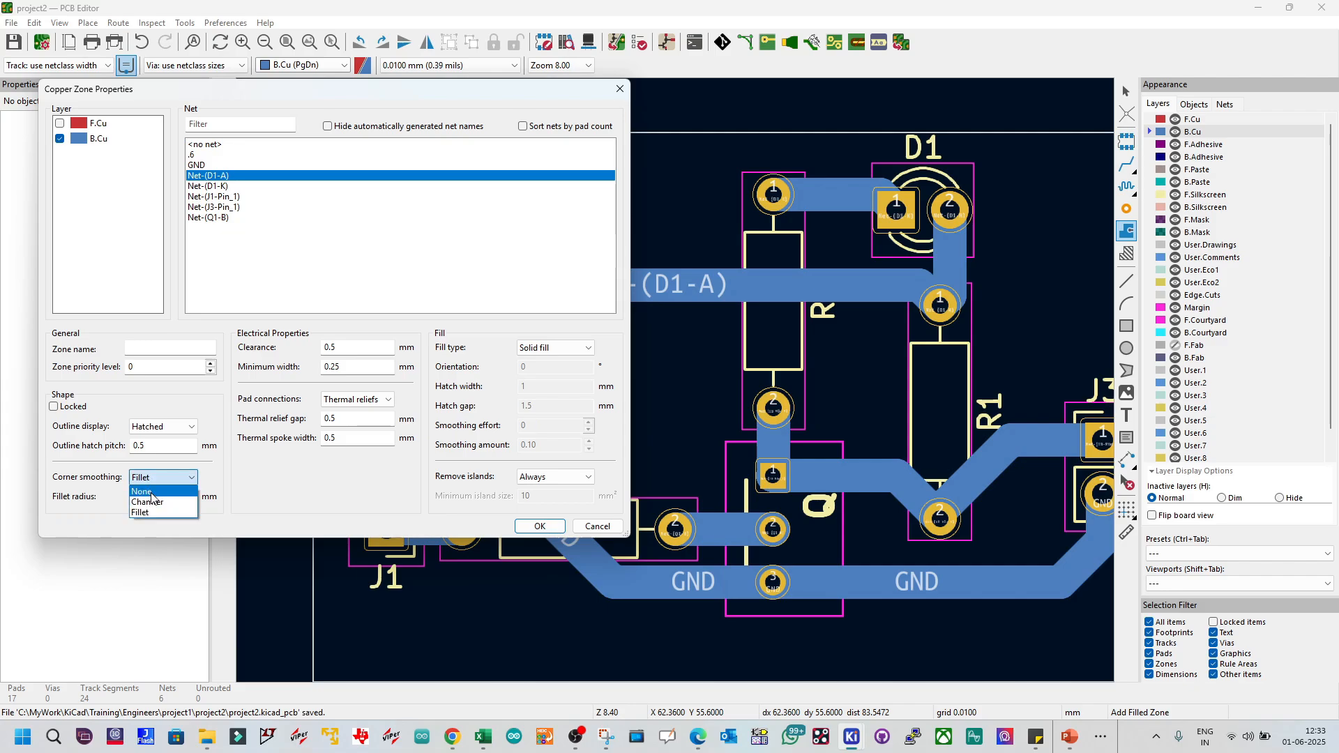
click(152, 493)
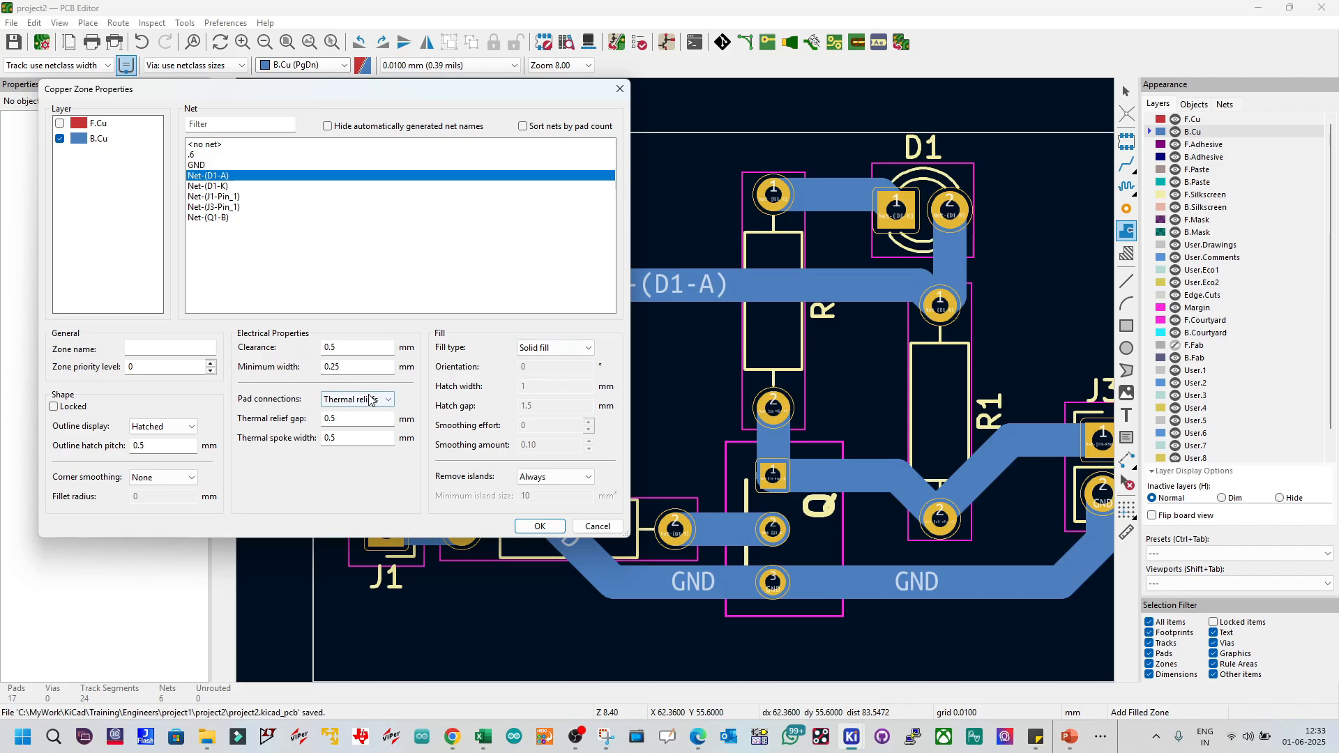
click(556, 351)
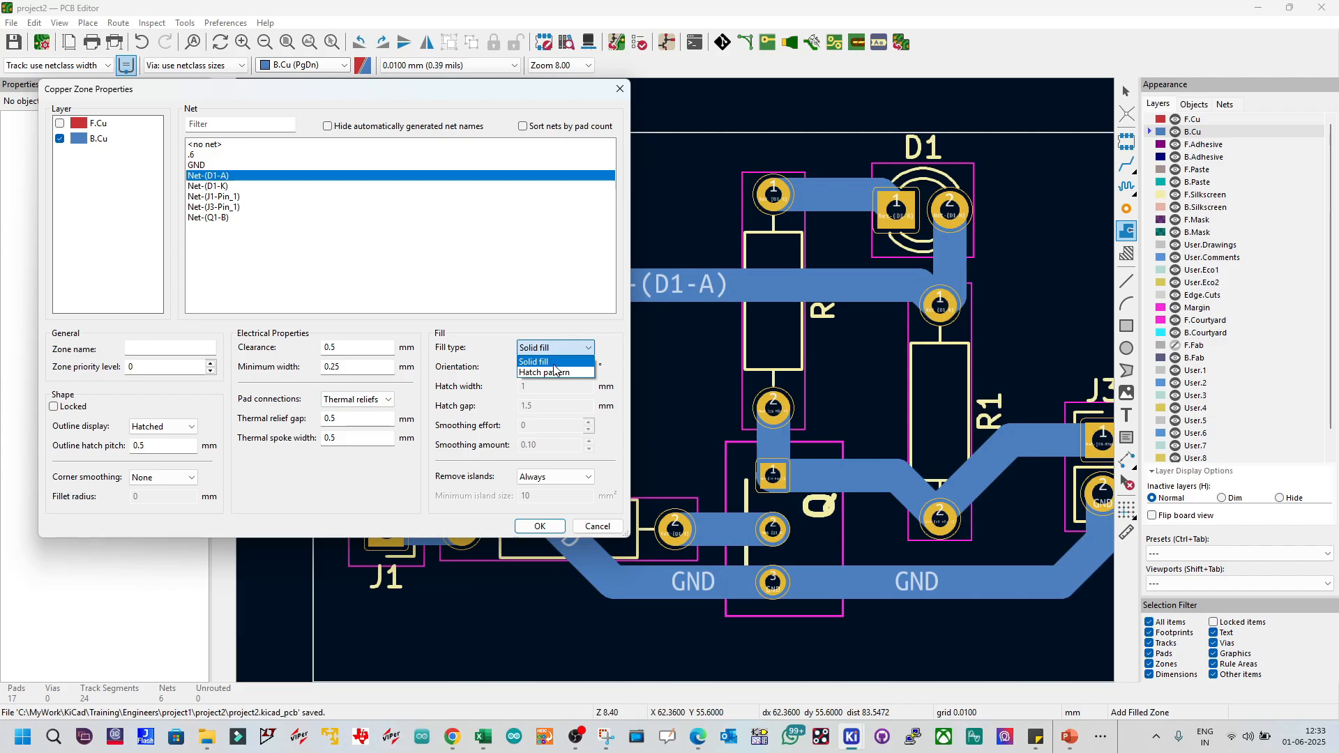
click(555, 348)
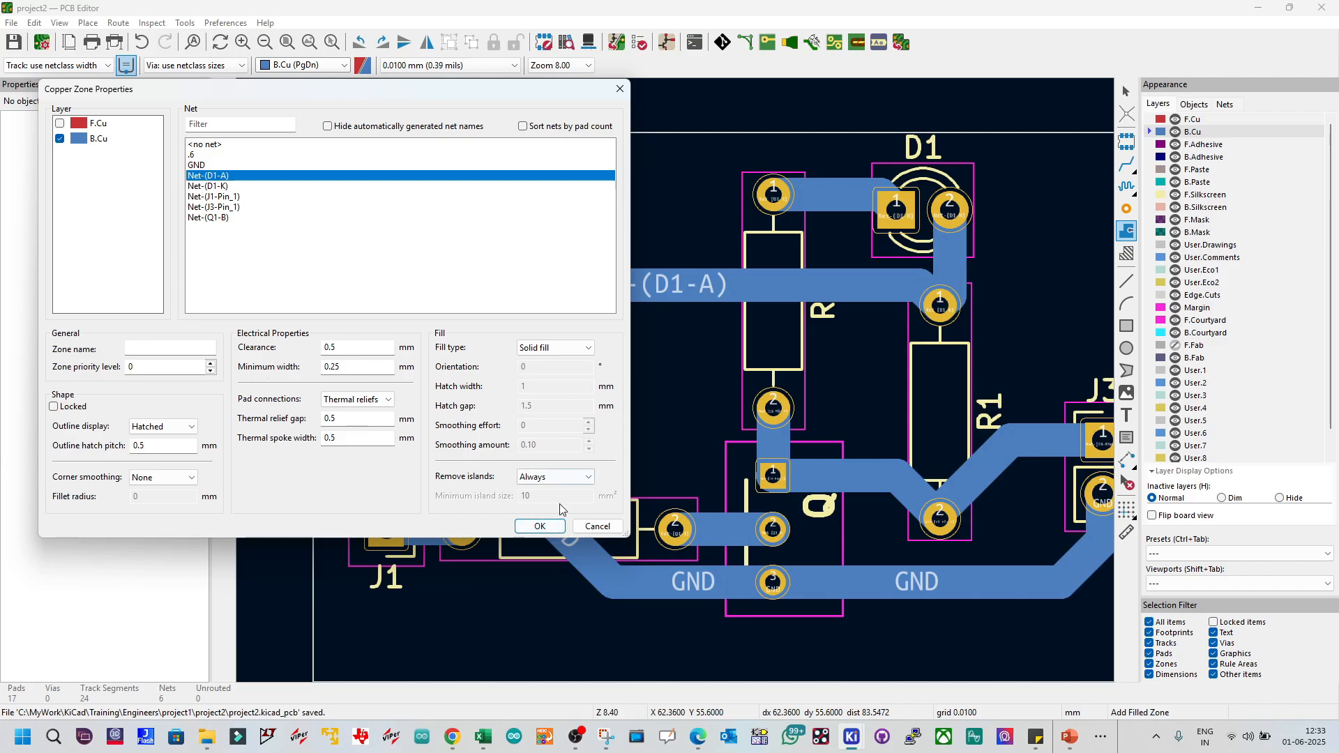
Step: Accept the zone properties and outline the zone's upper edge around the upper resistor pad, past R1 pad 1, and down its far side
click(540, 528)
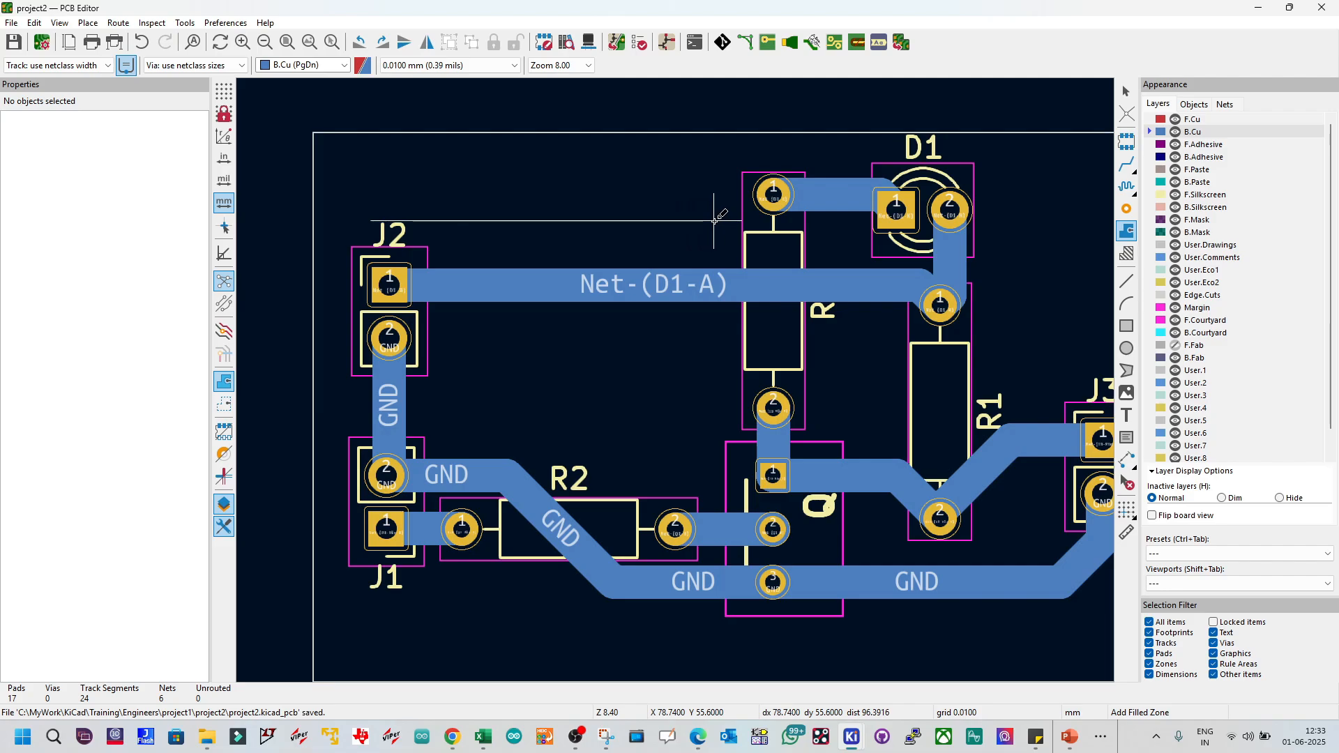
scroll(745, 242, up, 5)
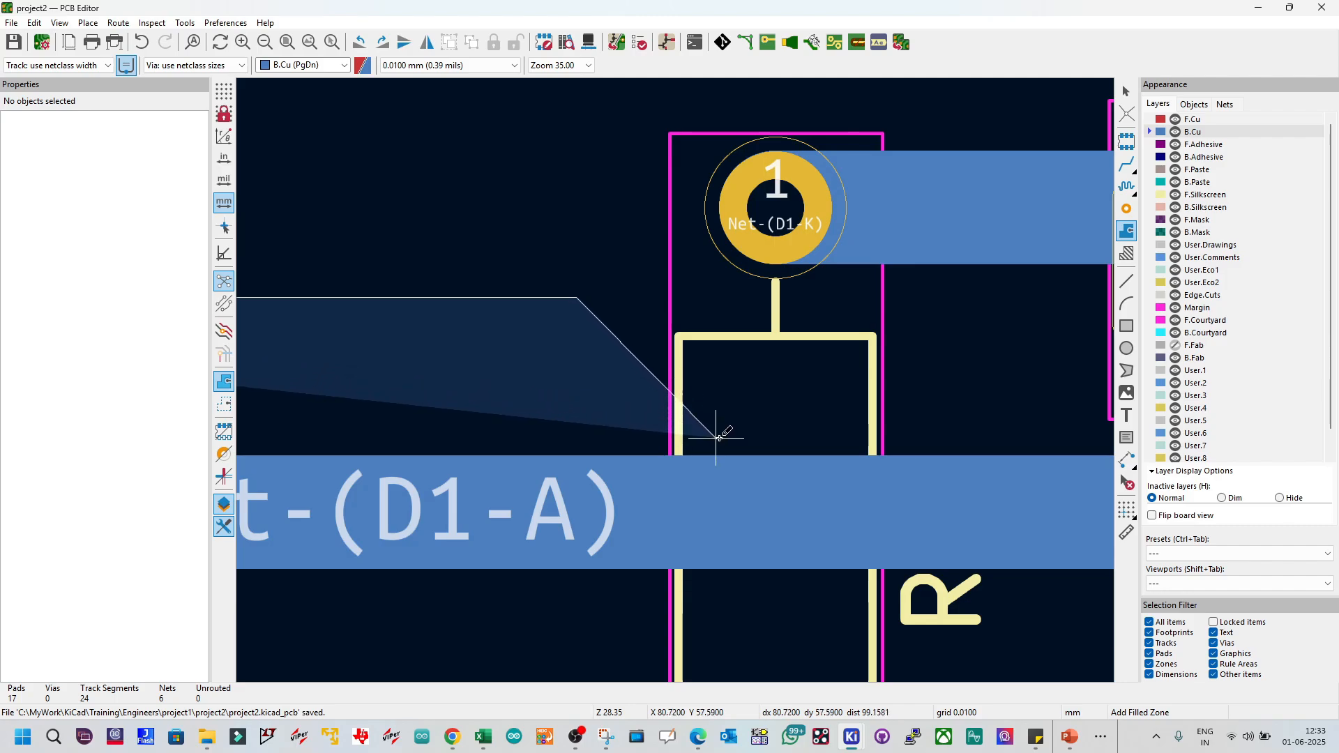
scroll(711, 429, down, 6)
scroll(693, 378, up, 3)
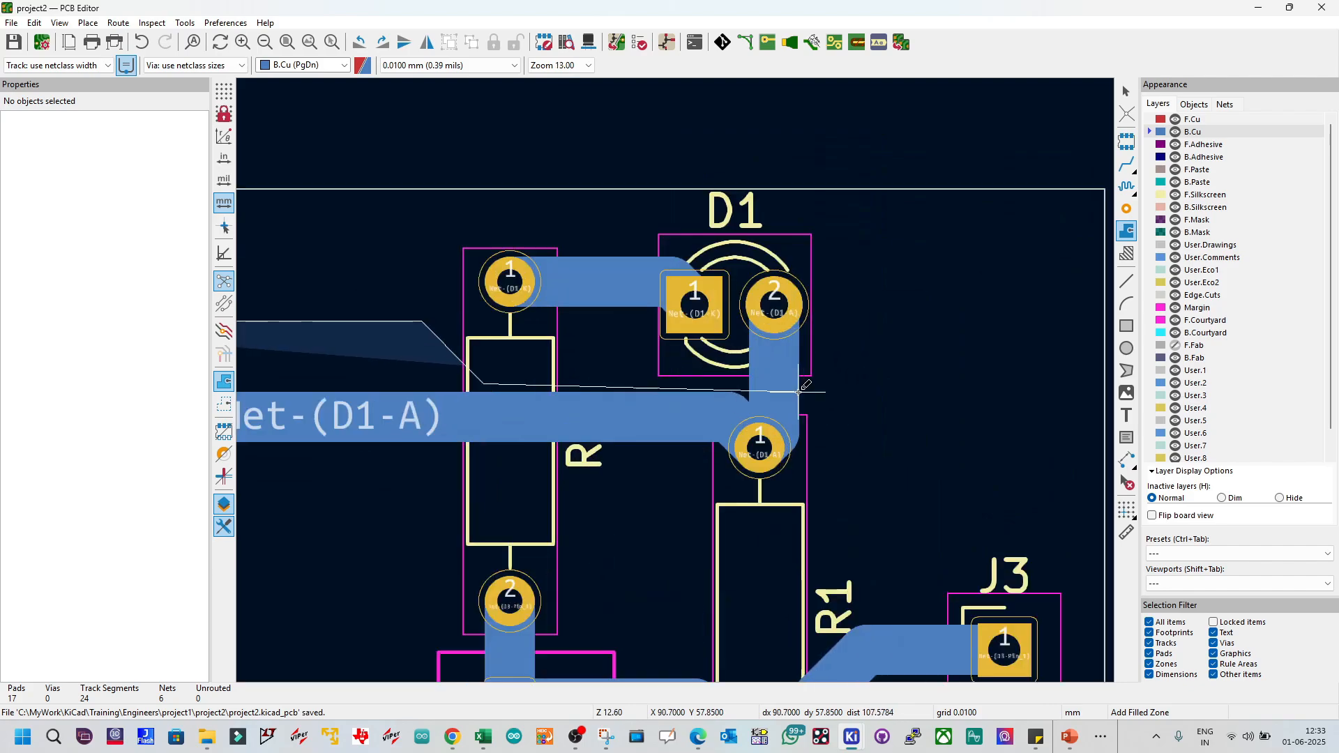
click(870, 383)
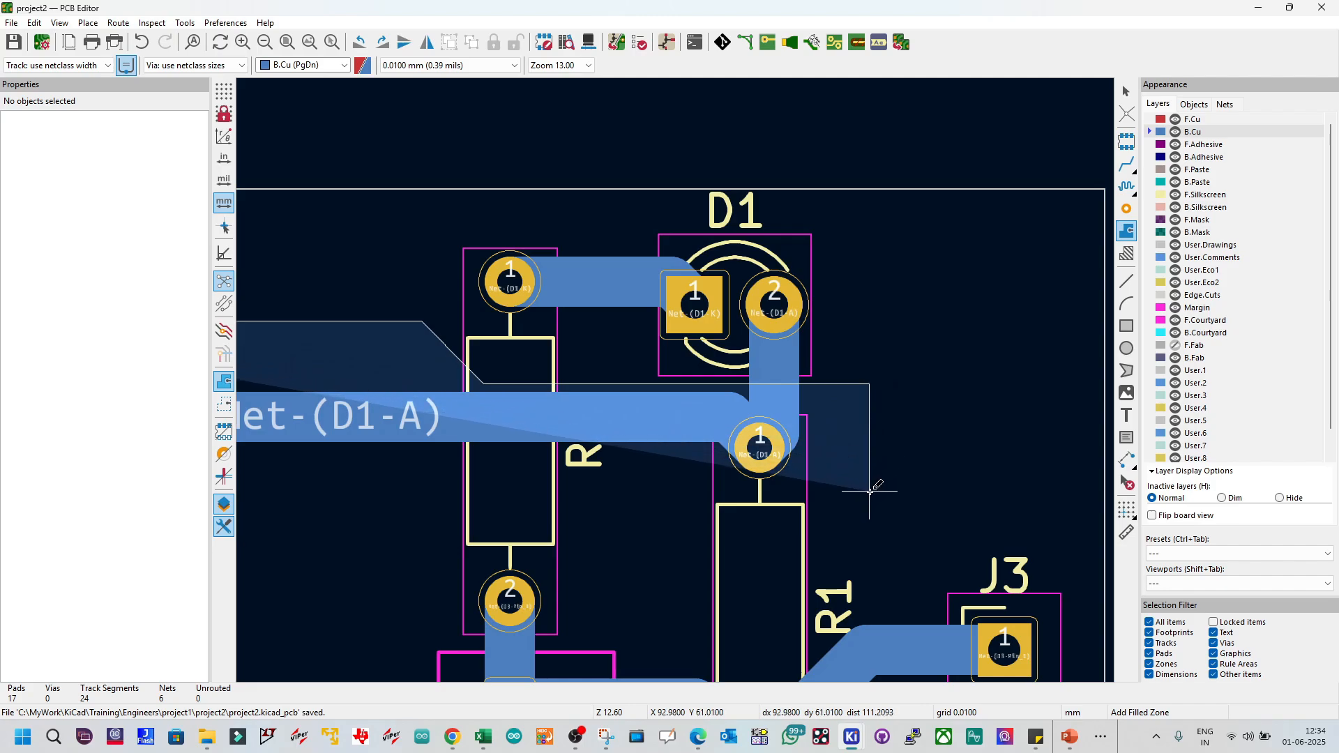
click(870, 533)
Step: Run the zone's lower edge back with an angled corner to J2 pad 1, bring it up to the first corner, and close the outline
scroll(311, 508, down, 3)
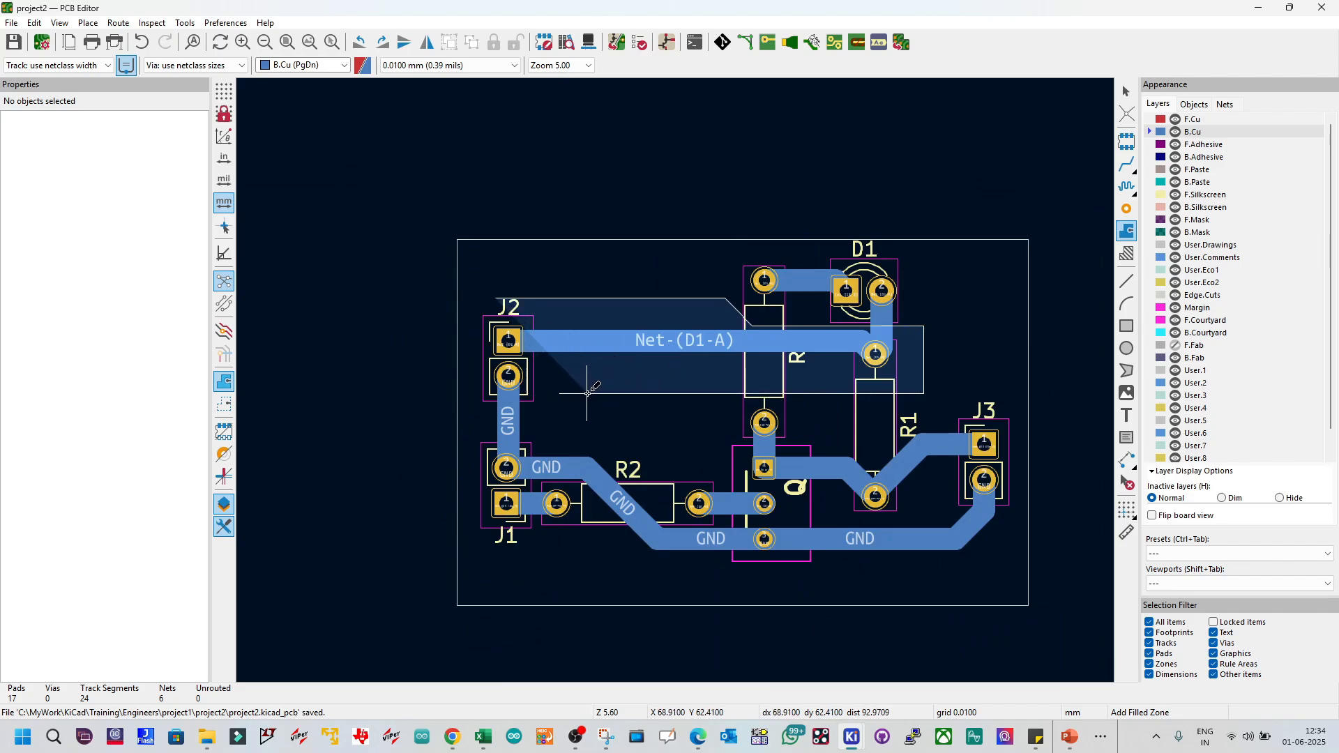
scroll(537, 359, up, 3)
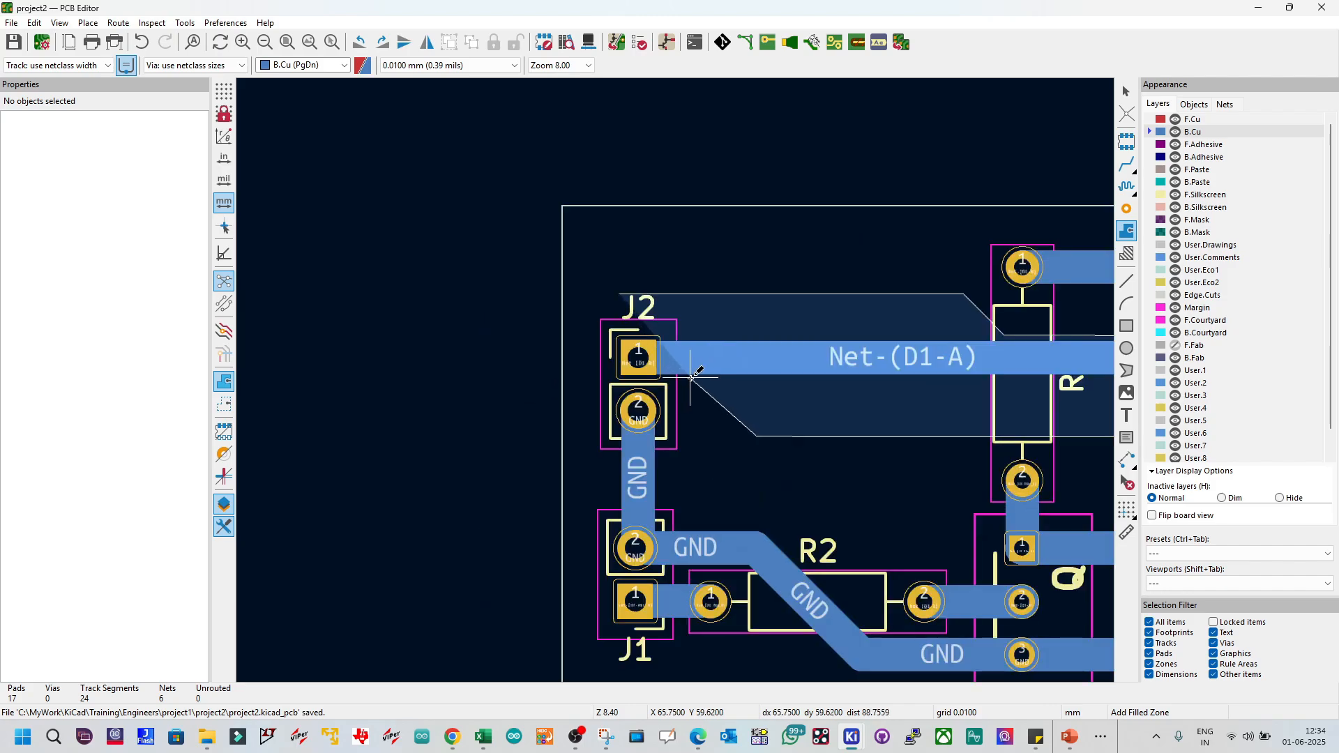
scroll(680, 373, up, 1)
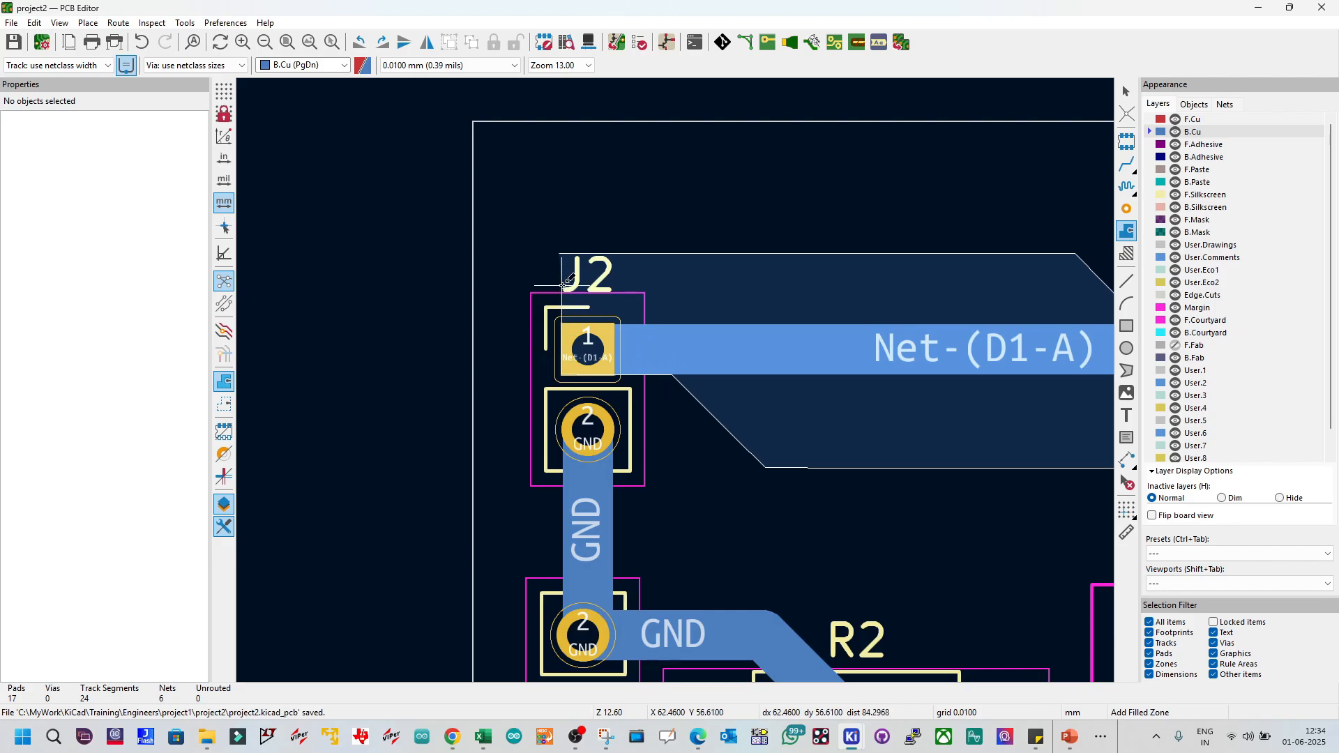
scroll(555, 275, up, 4)
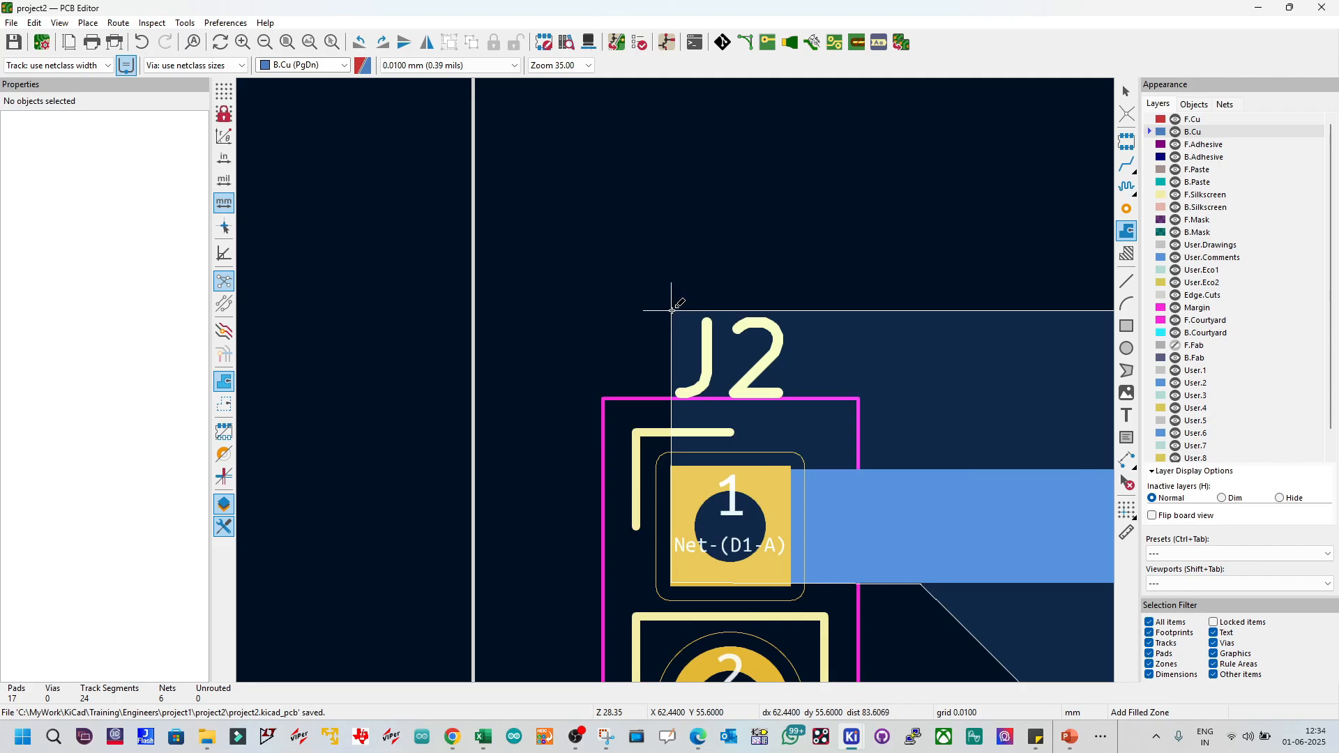
right_click(672, 311)
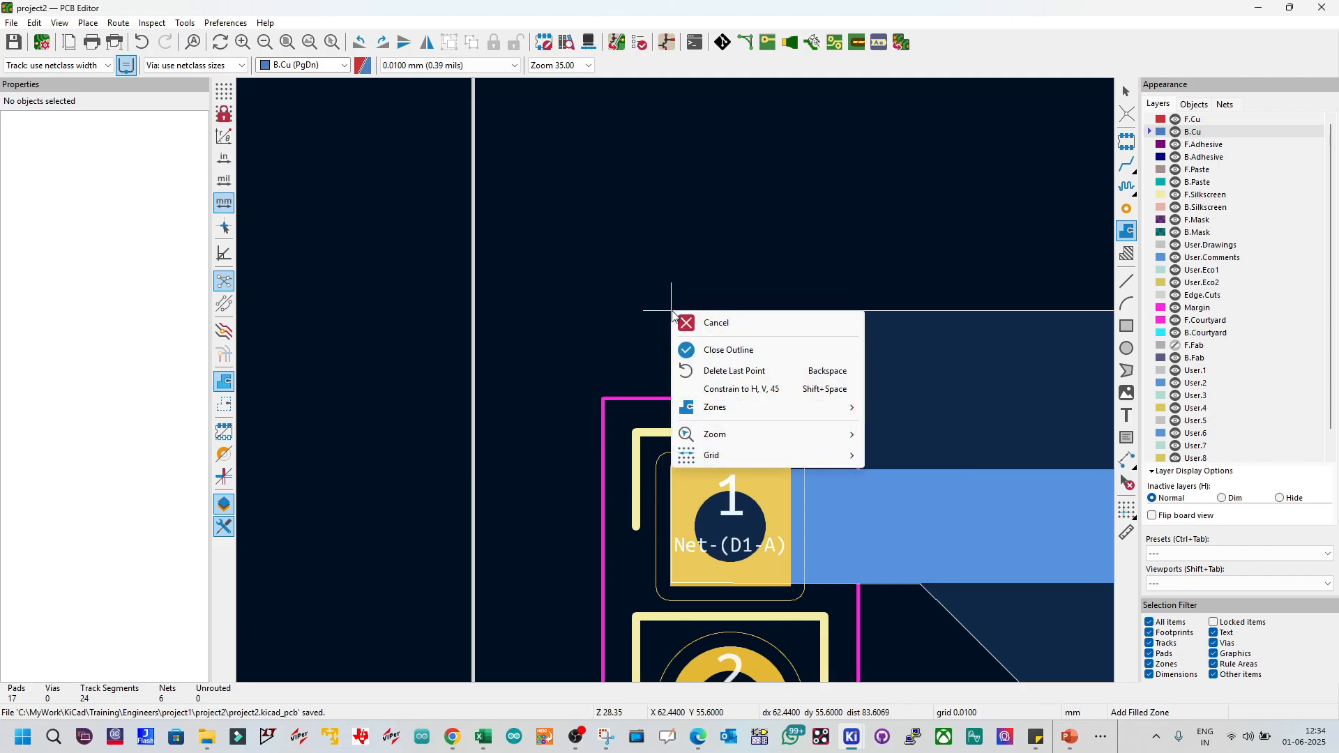
click(723, 350)
scroll(672, 300, up, 5)
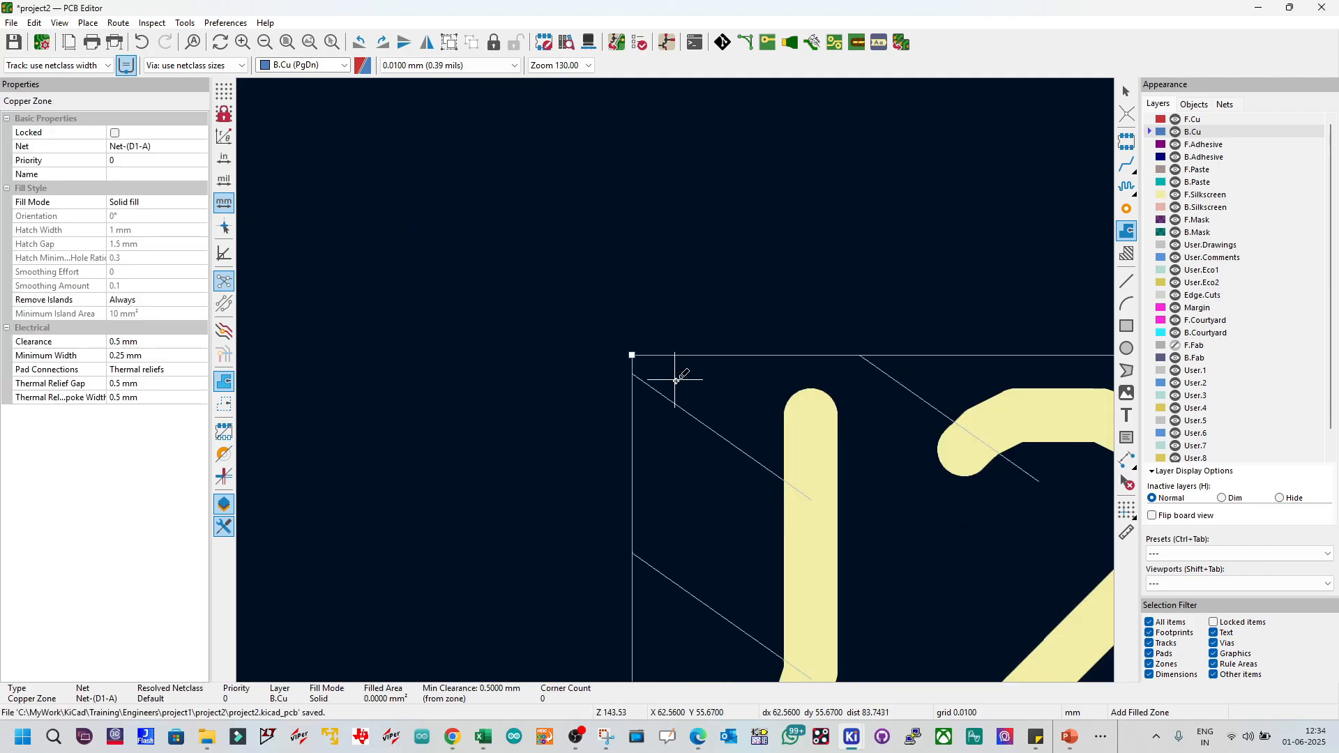
key(Escape)
scroll(675, 381, down, 8)
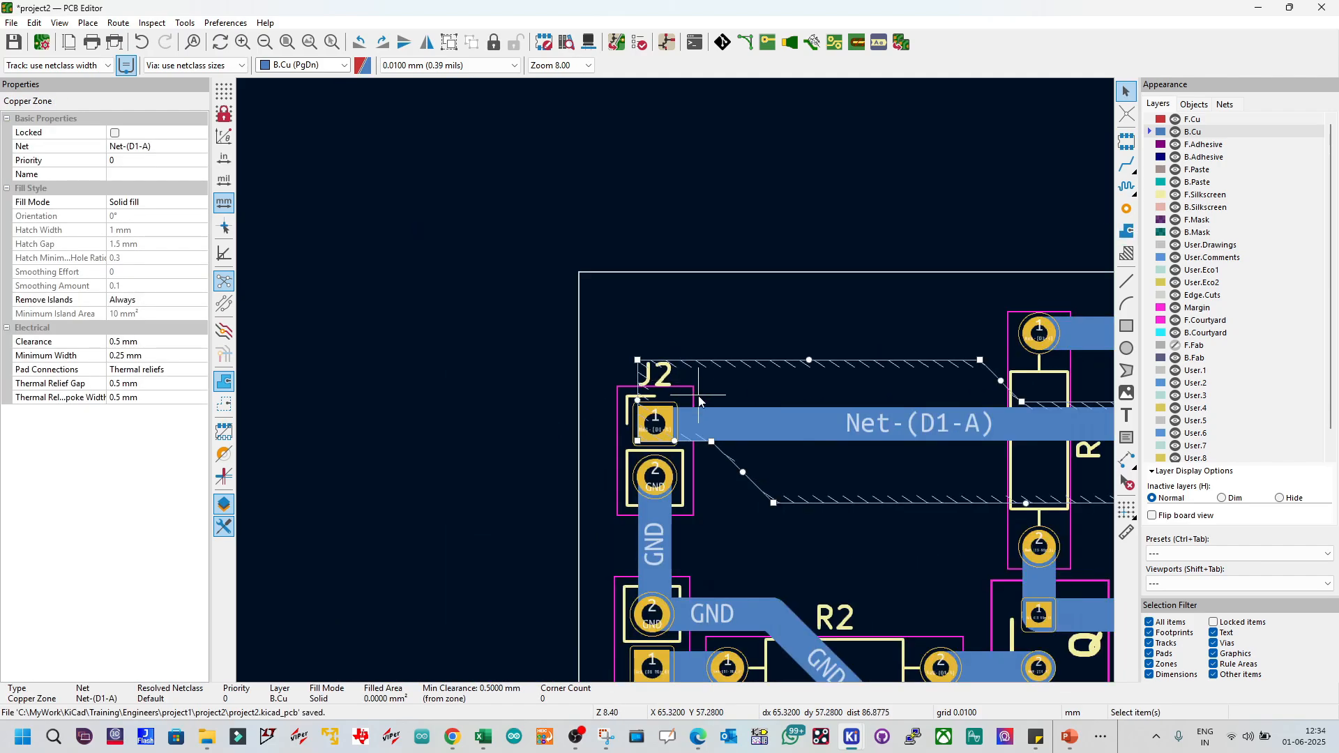
Step: Deselect the new Net-(D1-A) zone and fill all zones with copper
scroll(691, 387, down, 4)
click(756, 269)
scroll(692, 451, up, 4)
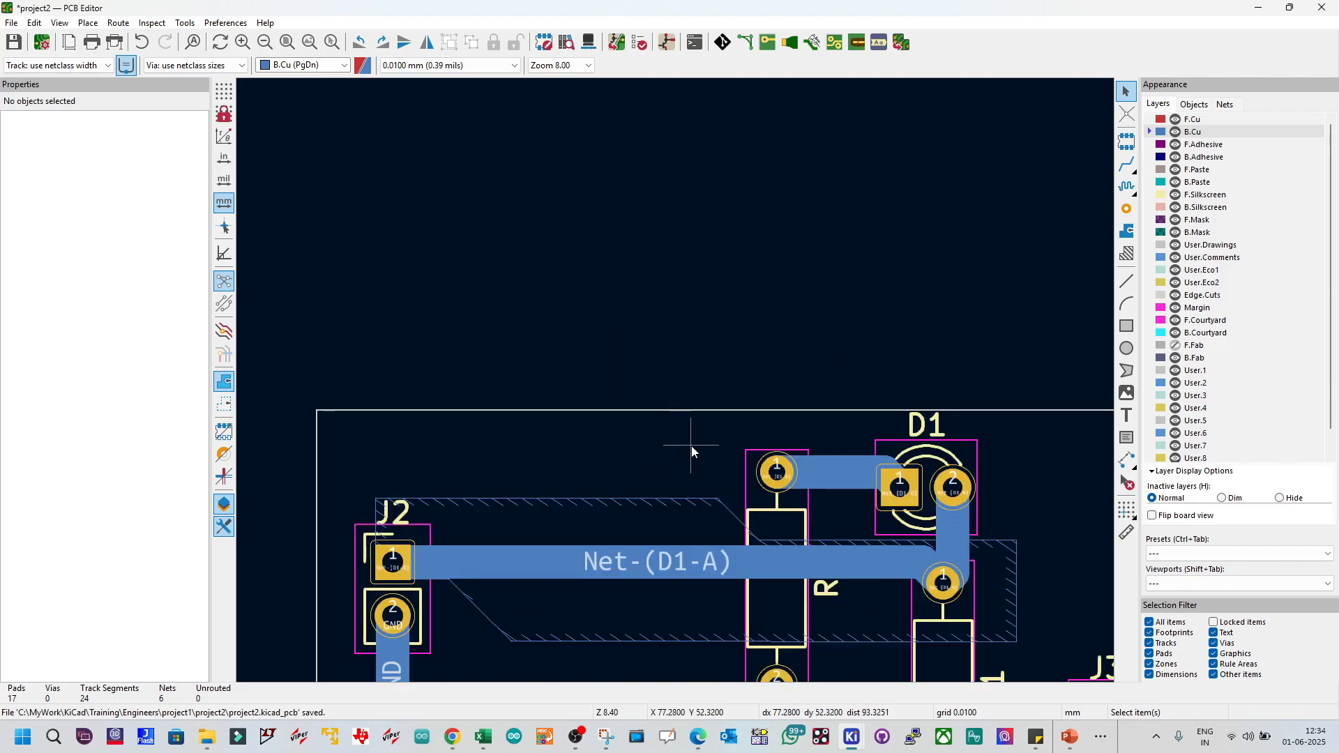
scroll(698, 492, down, 1)
scroll(683, 463, up, 1)
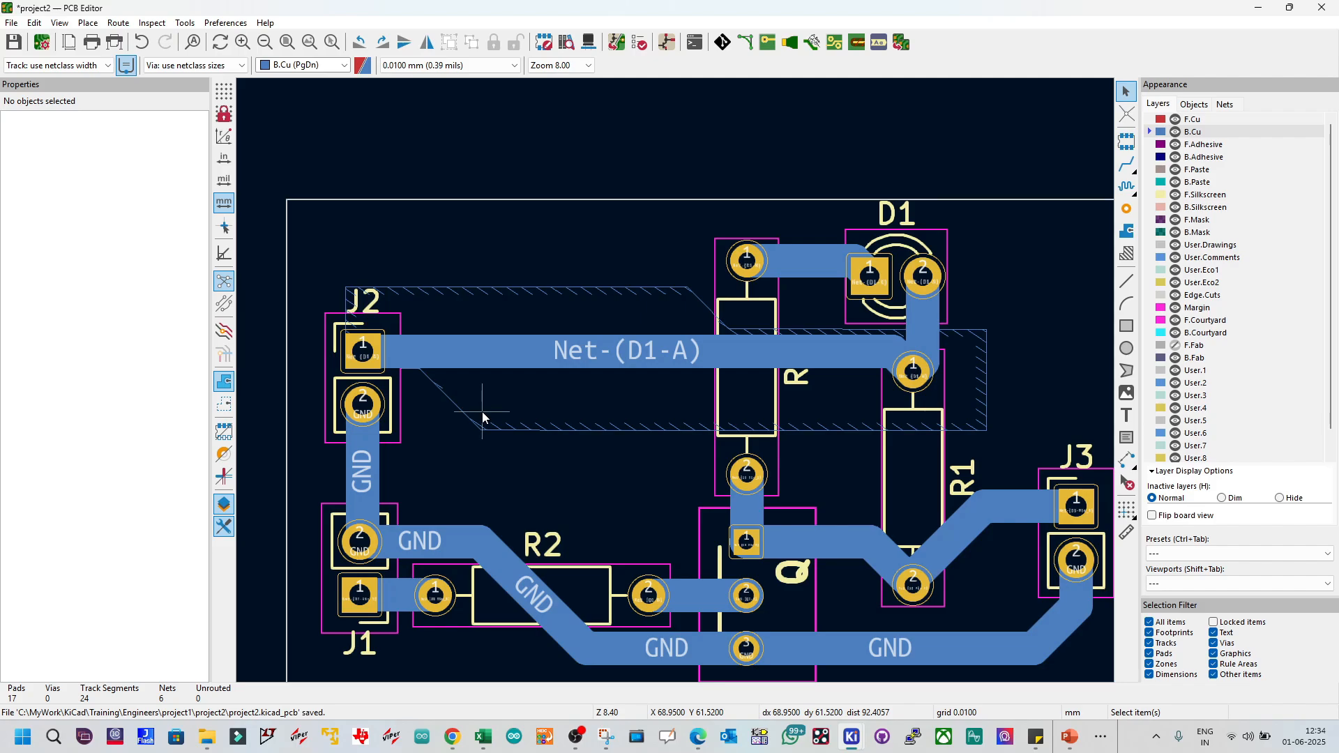
key(b)
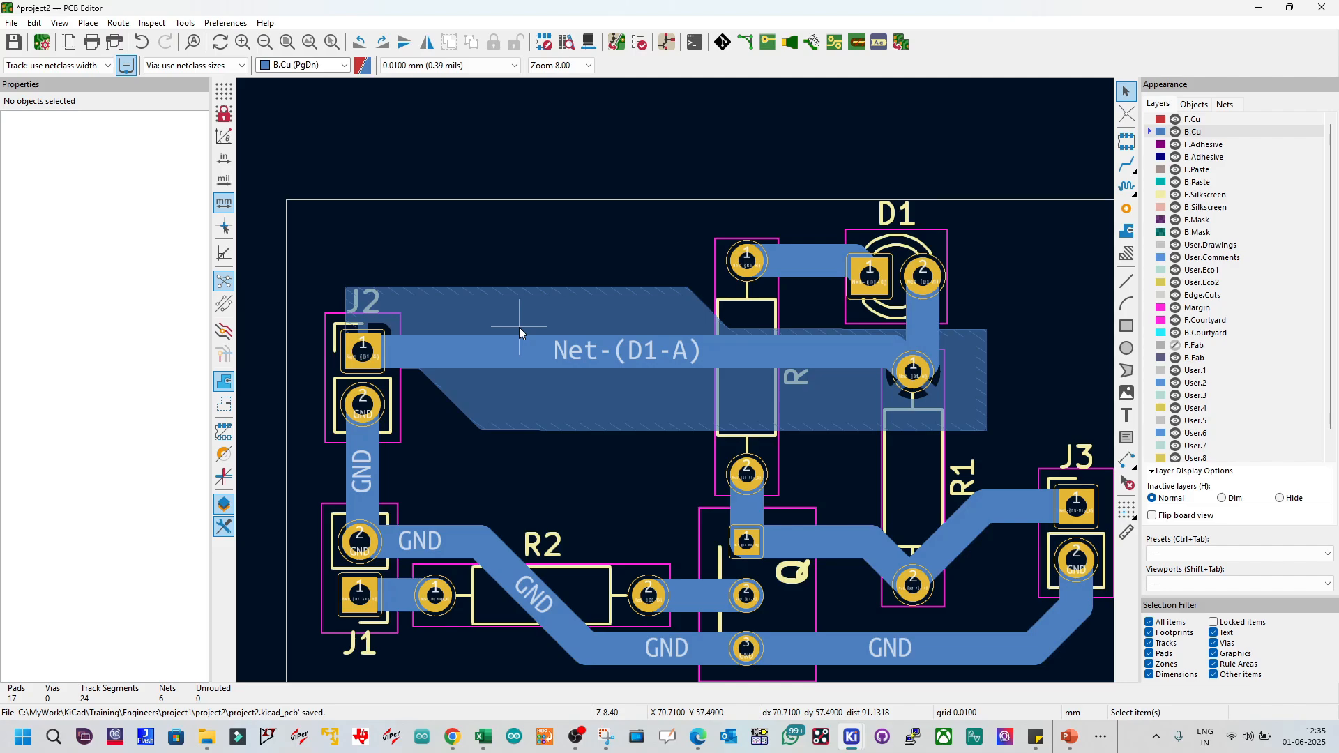
Step: Examine how the filled copper connects to J2 pad 1 and R1 pad 1
scroll(467, 374, up, 2)
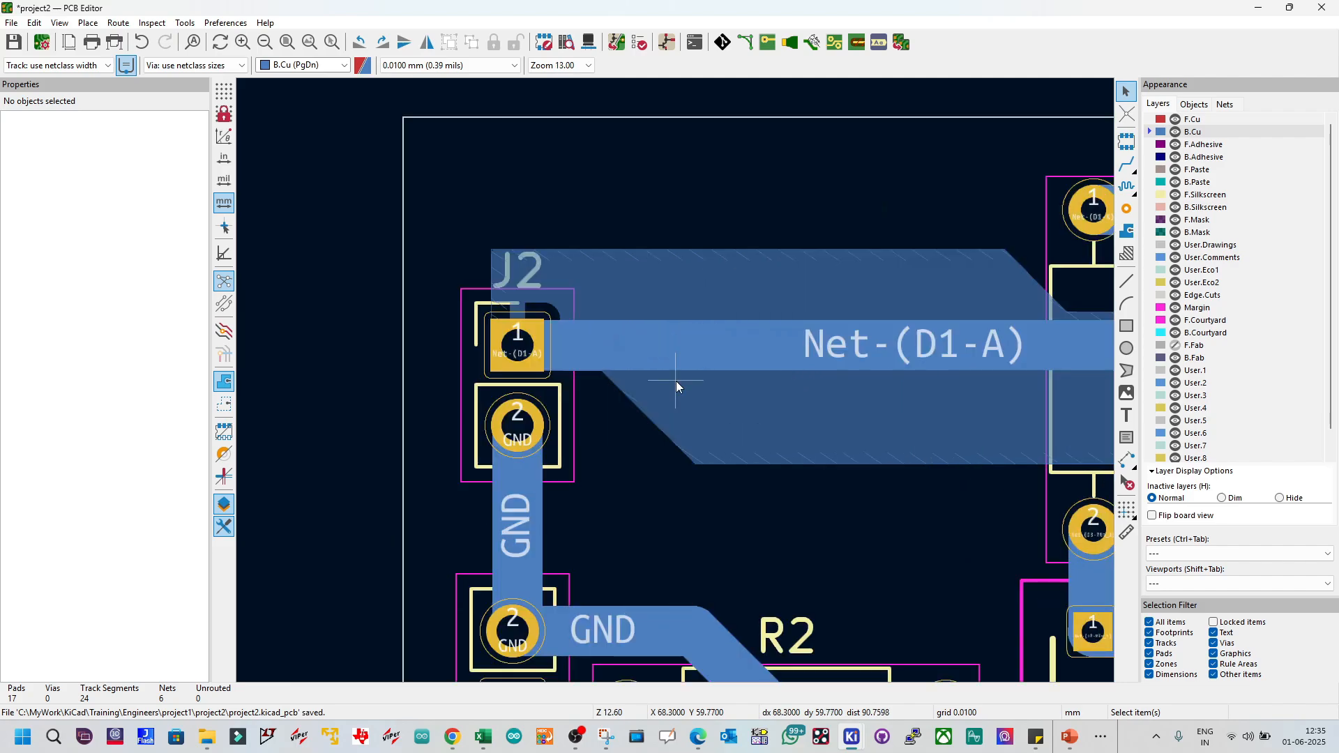
scroll(676, 381, up, 3)
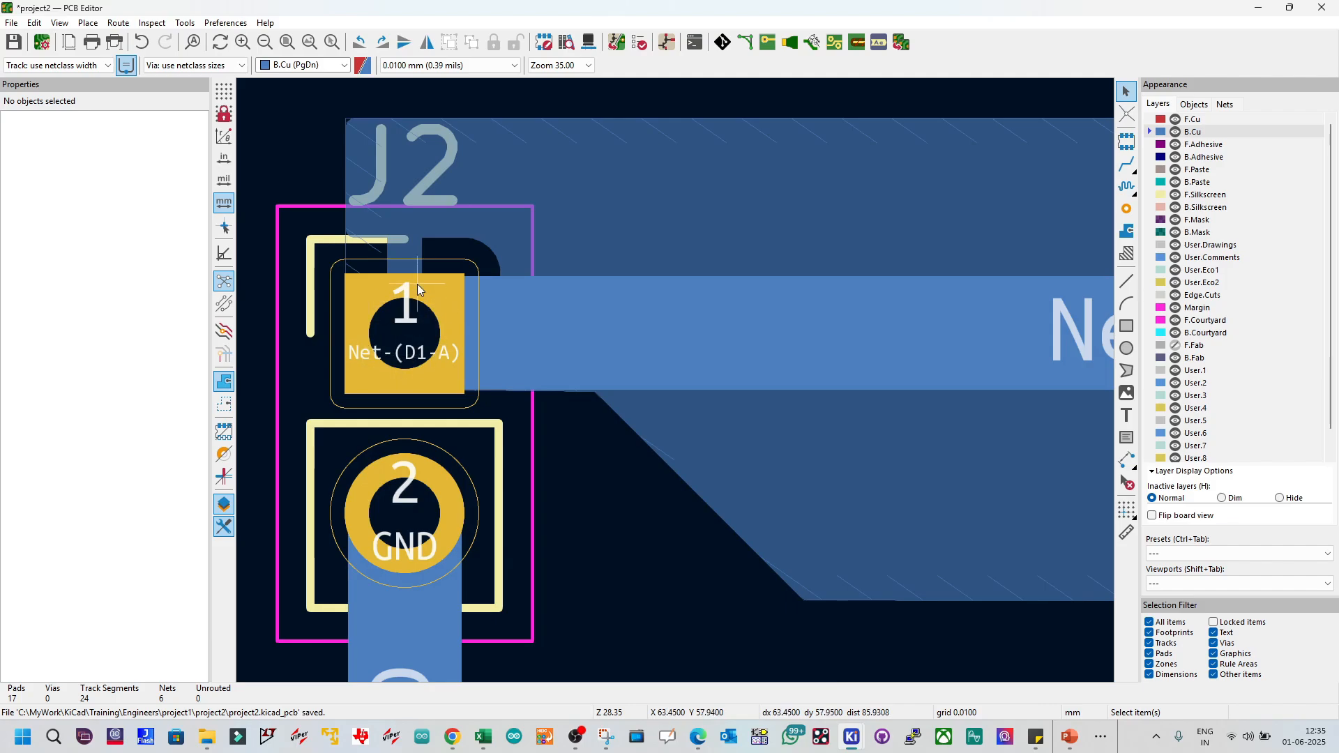
scroll(499, 333, down, 8)
scroll(785, 389, up, 2)
scroll(785, 390, up, 3)
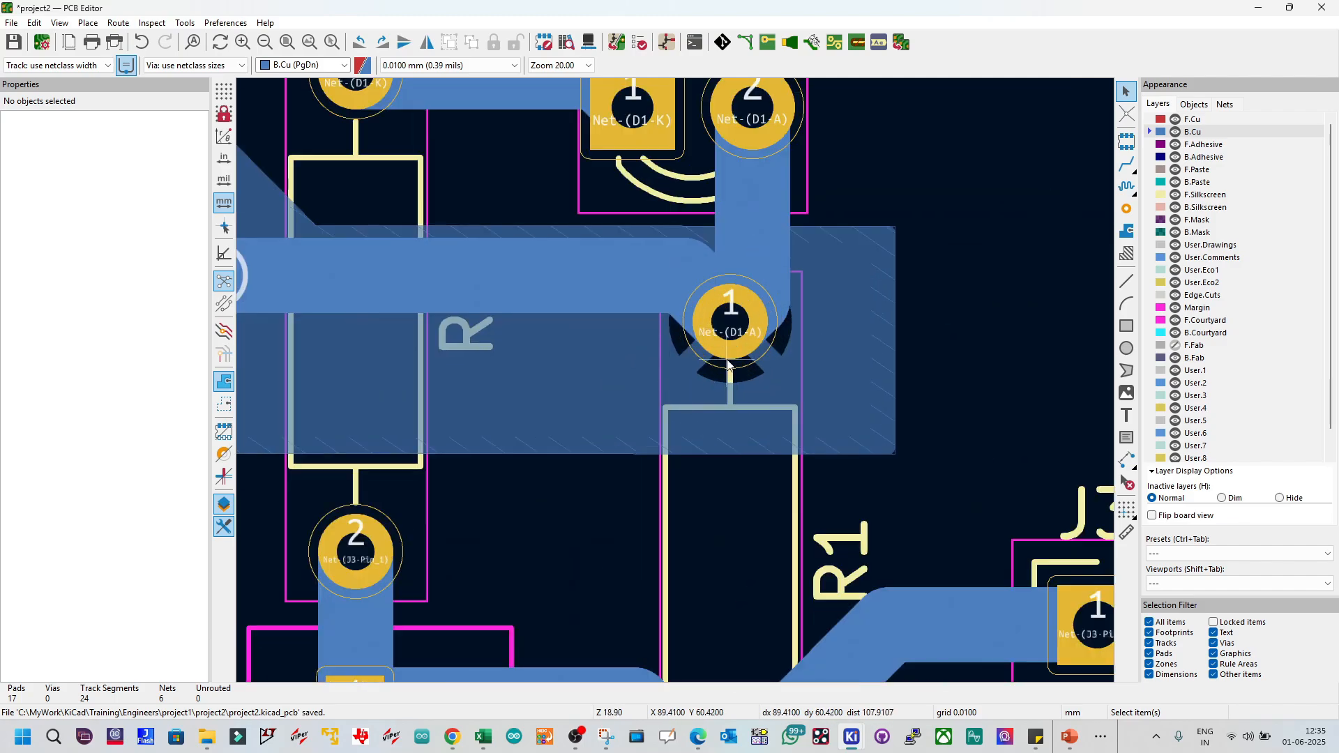
scroll(733, 345, up, 2)
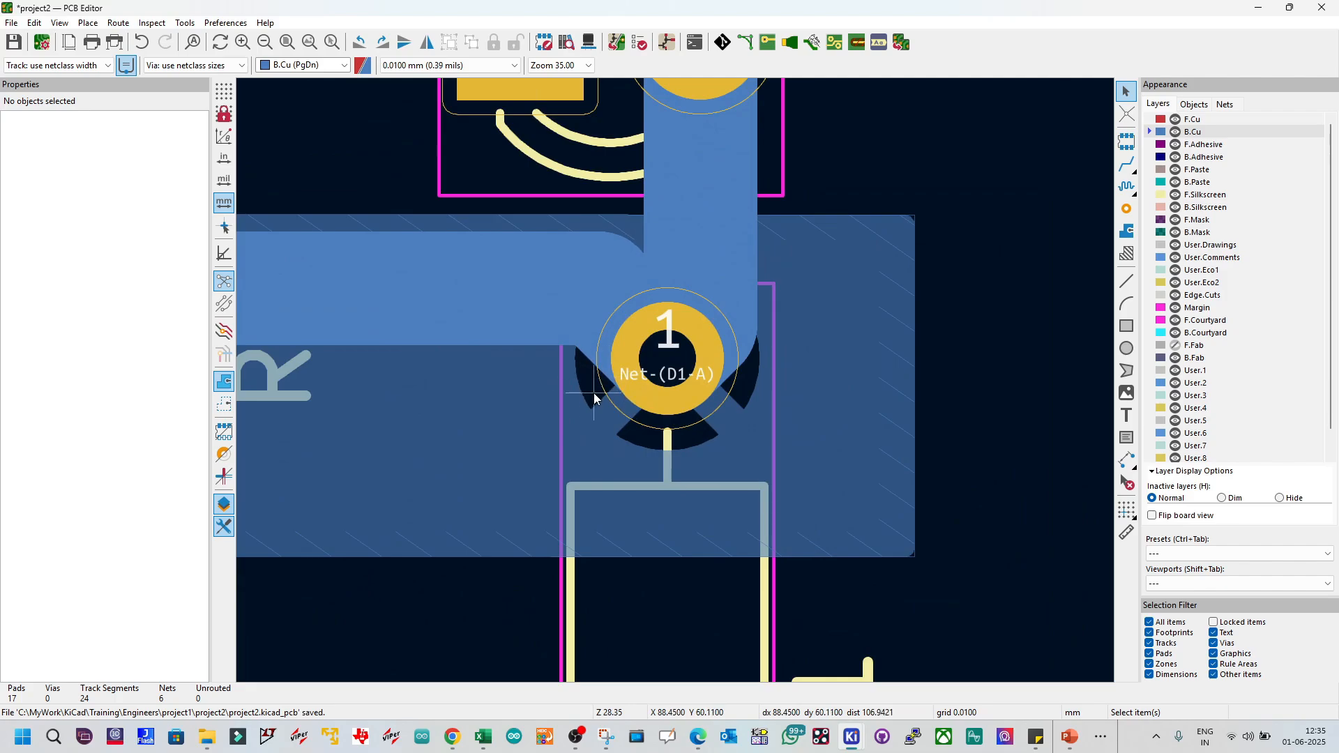
scroll(749, 382, down, 3)
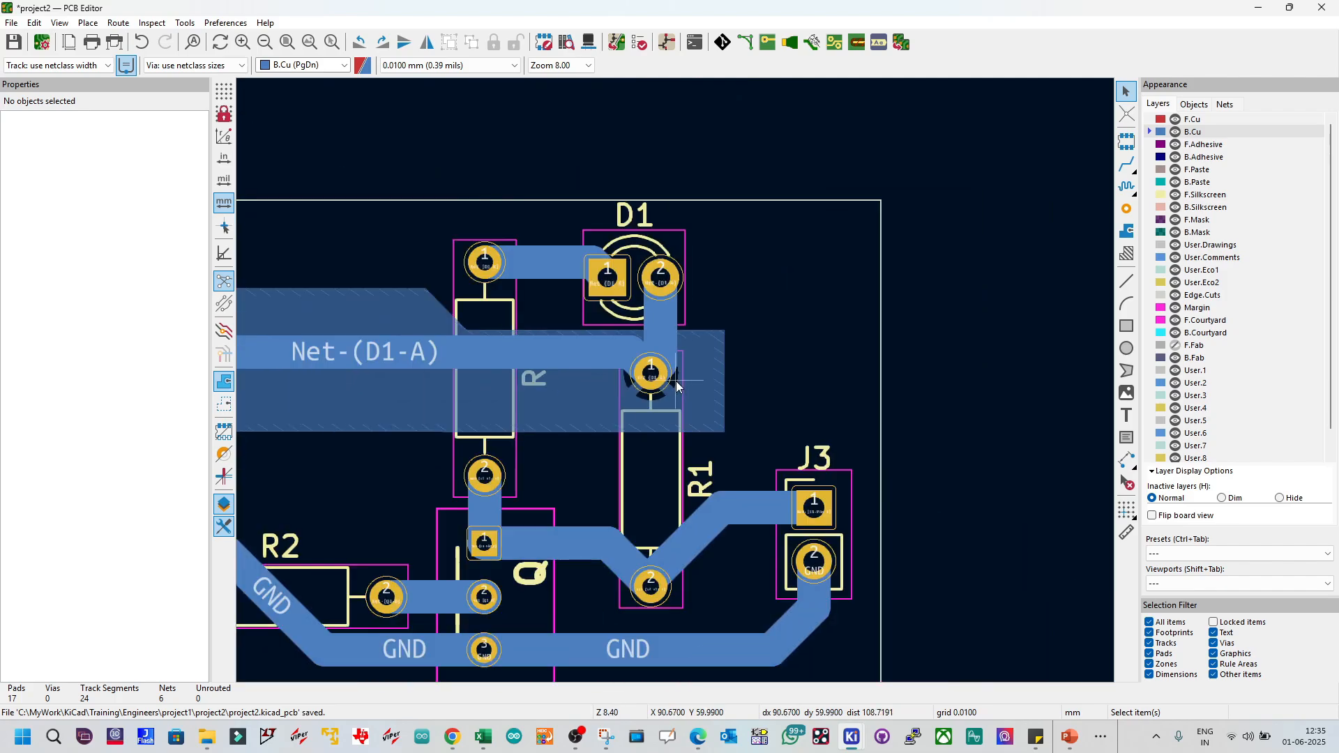
Step: Set the Net-(D1-A) zone's pad connections to Solid and refill the zones
scroll(676, 381, up, 1)
click(801, 371)
double_click(800, 371)
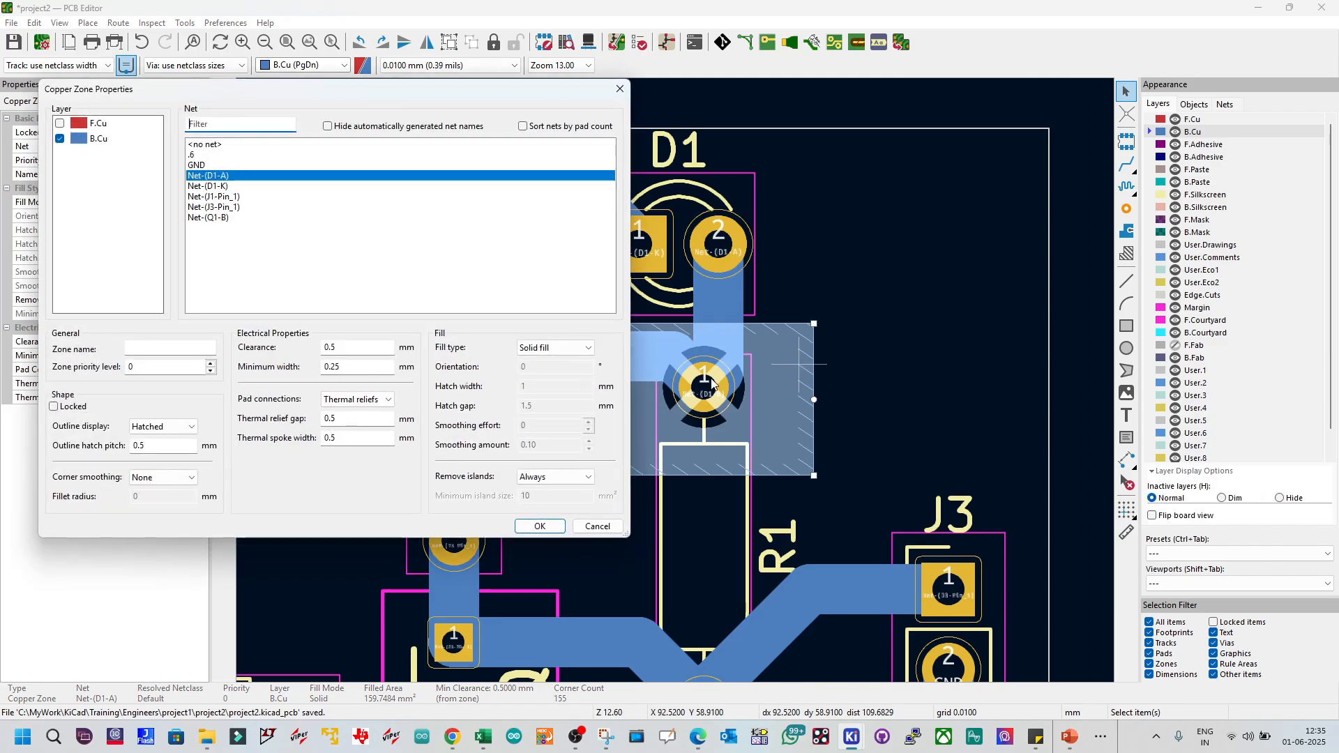
click(376, 403)
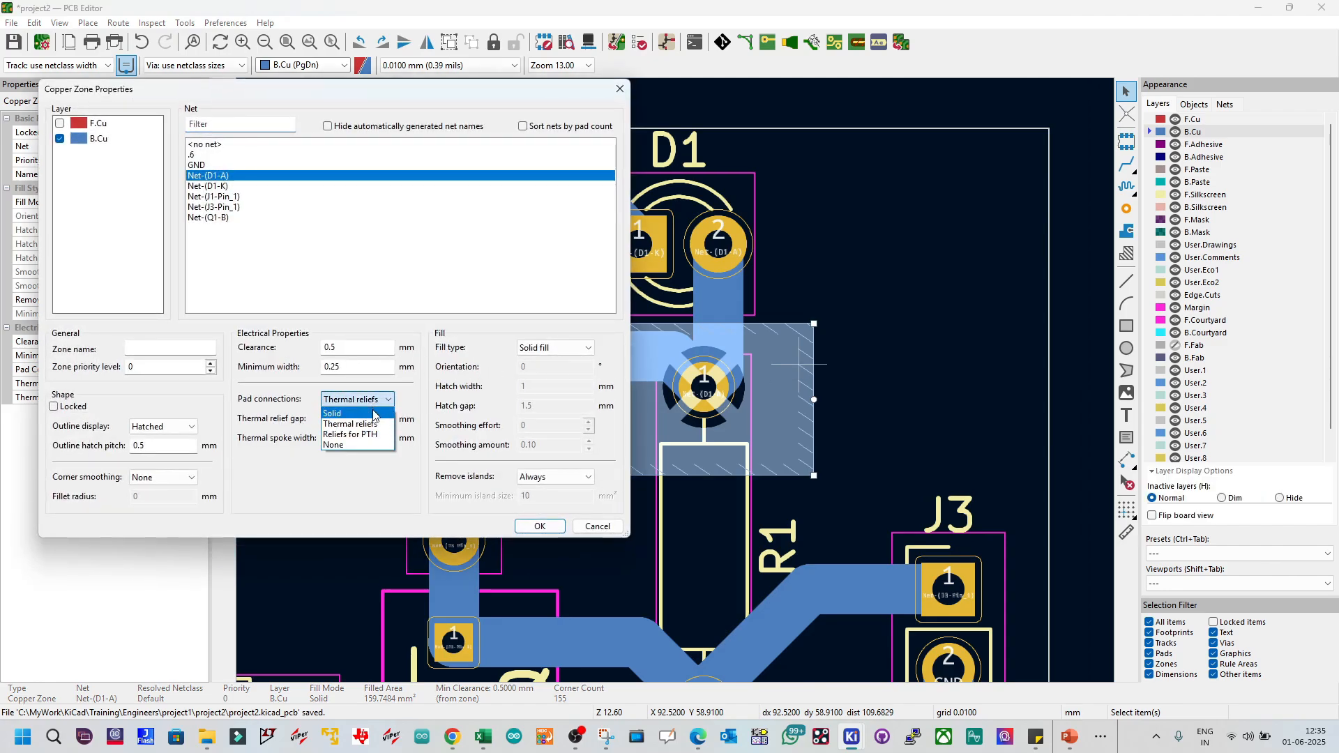
click(373, 416)
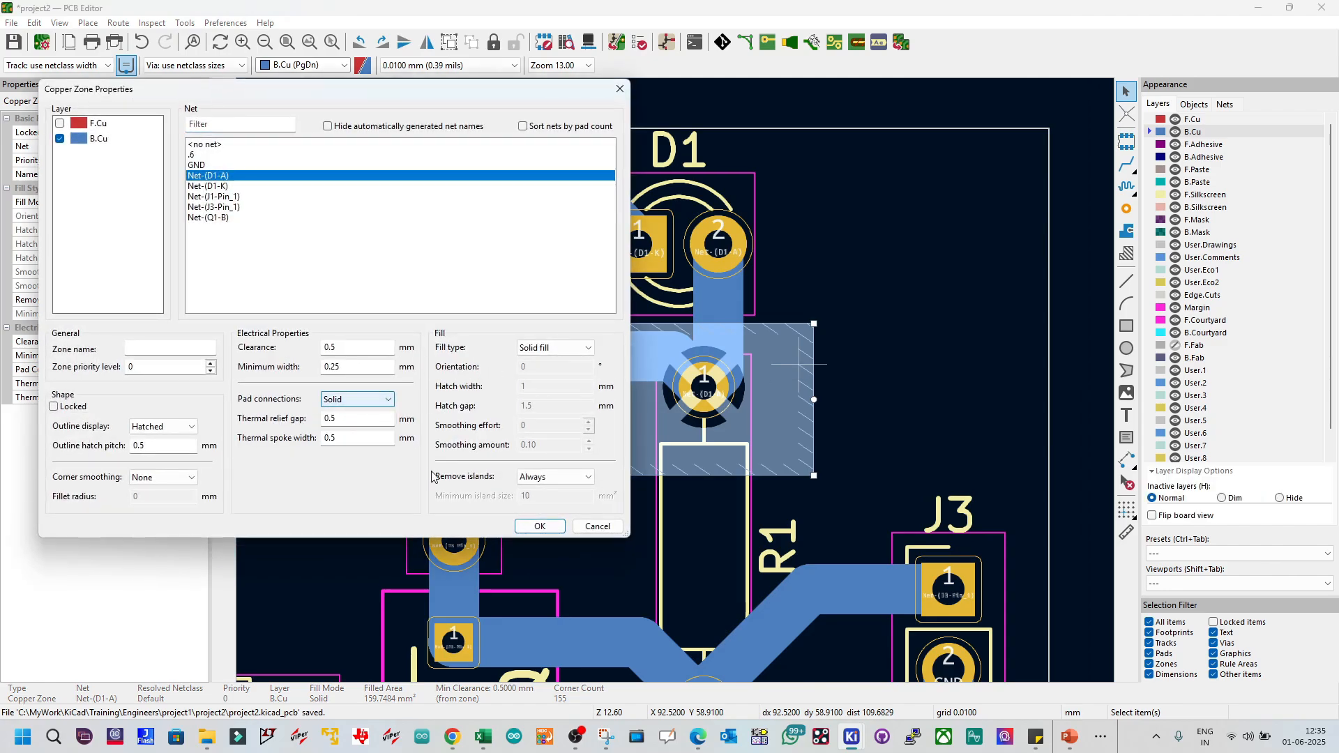
click(537, 527)
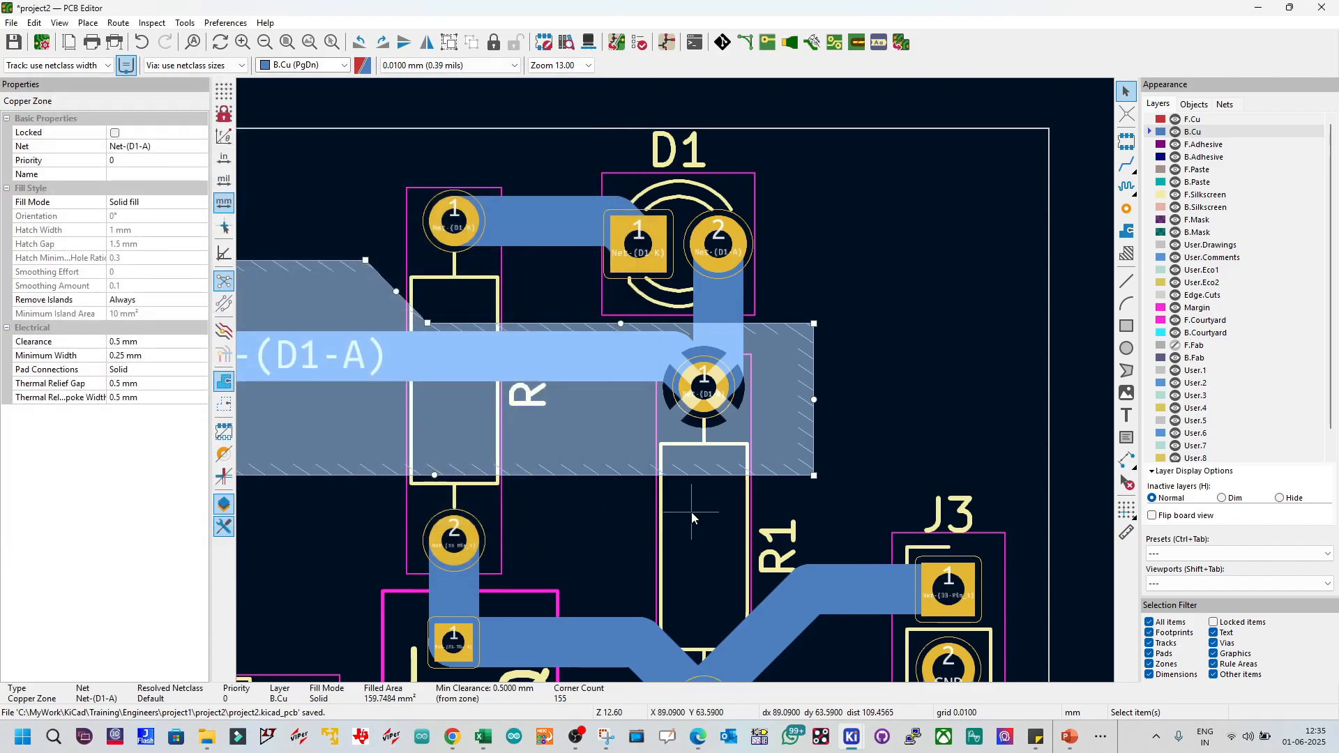
key(b)
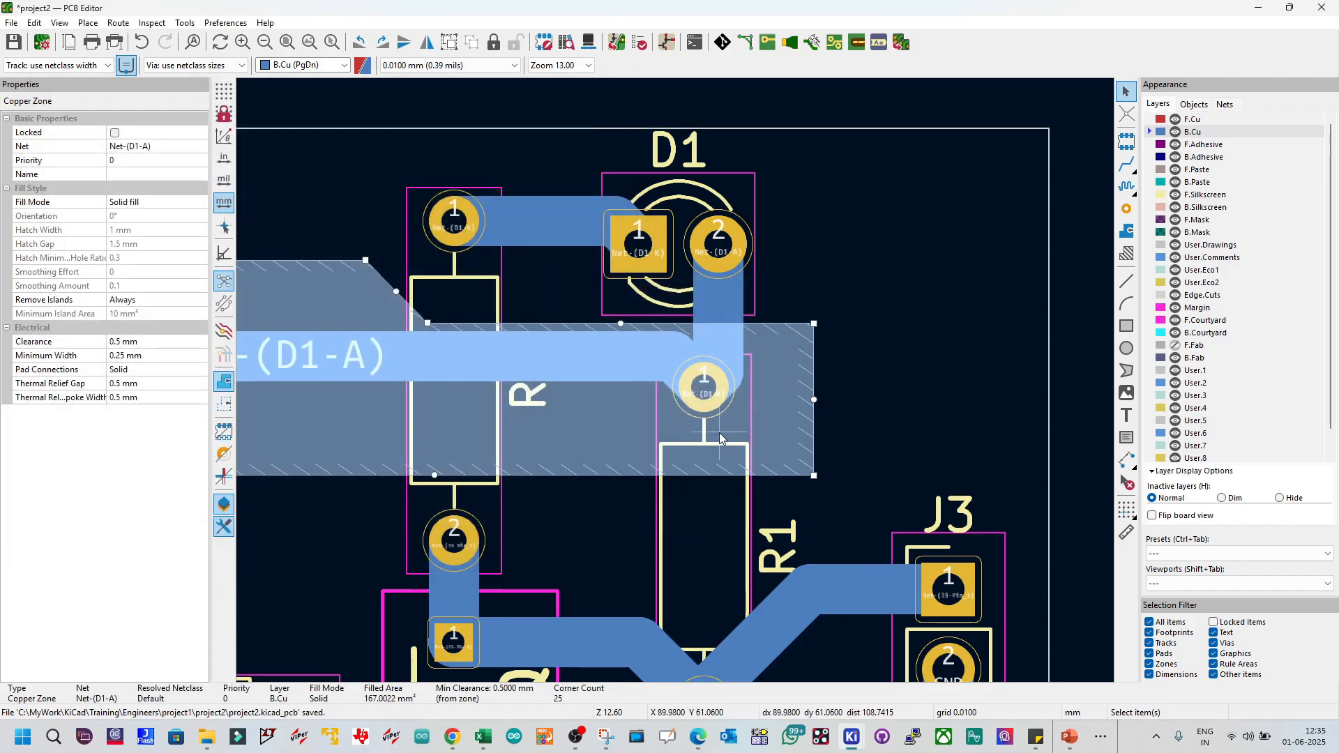
click(822, 415)
Step: Check the copper connections at R1 and J2, then review the zone's properties and close them without changes
scroll(704, 403, up, 2)
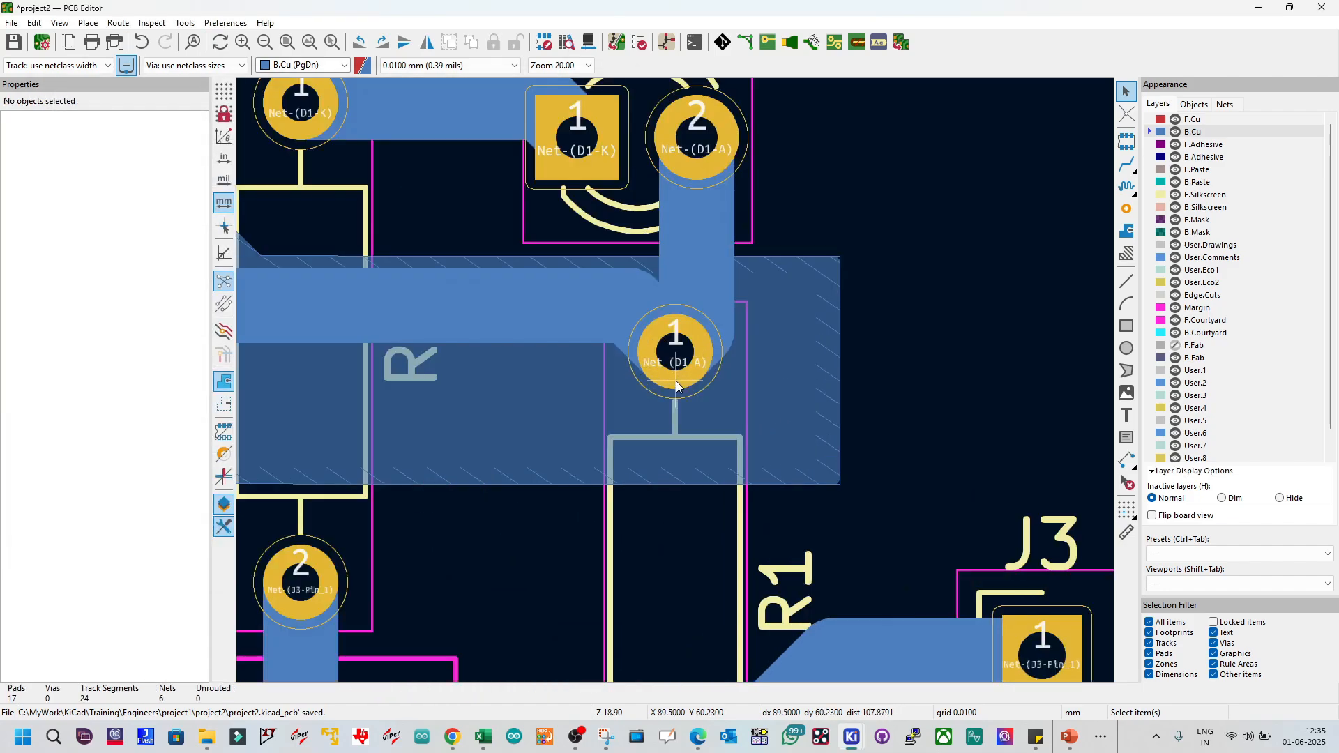
scroll(673, 381, down, 4)
scroll(412, 378, up, 3)
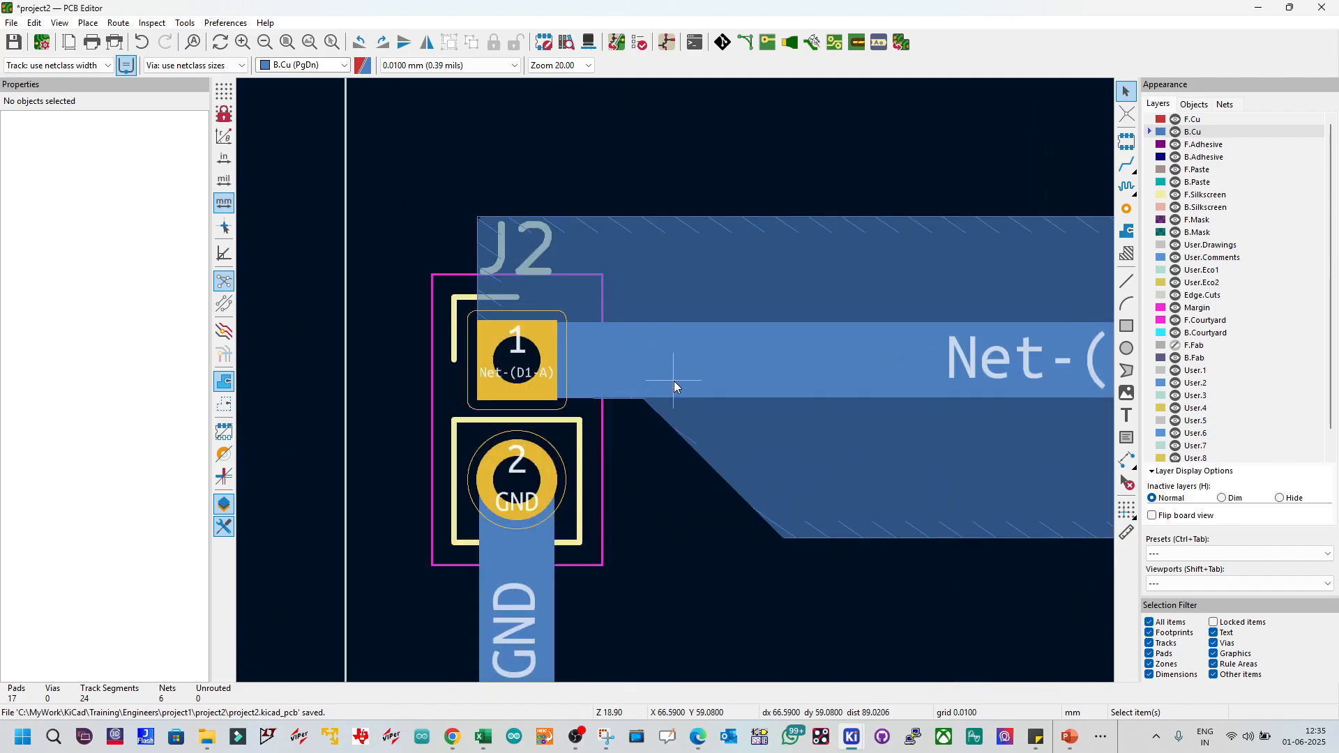
double_click(717, 226)
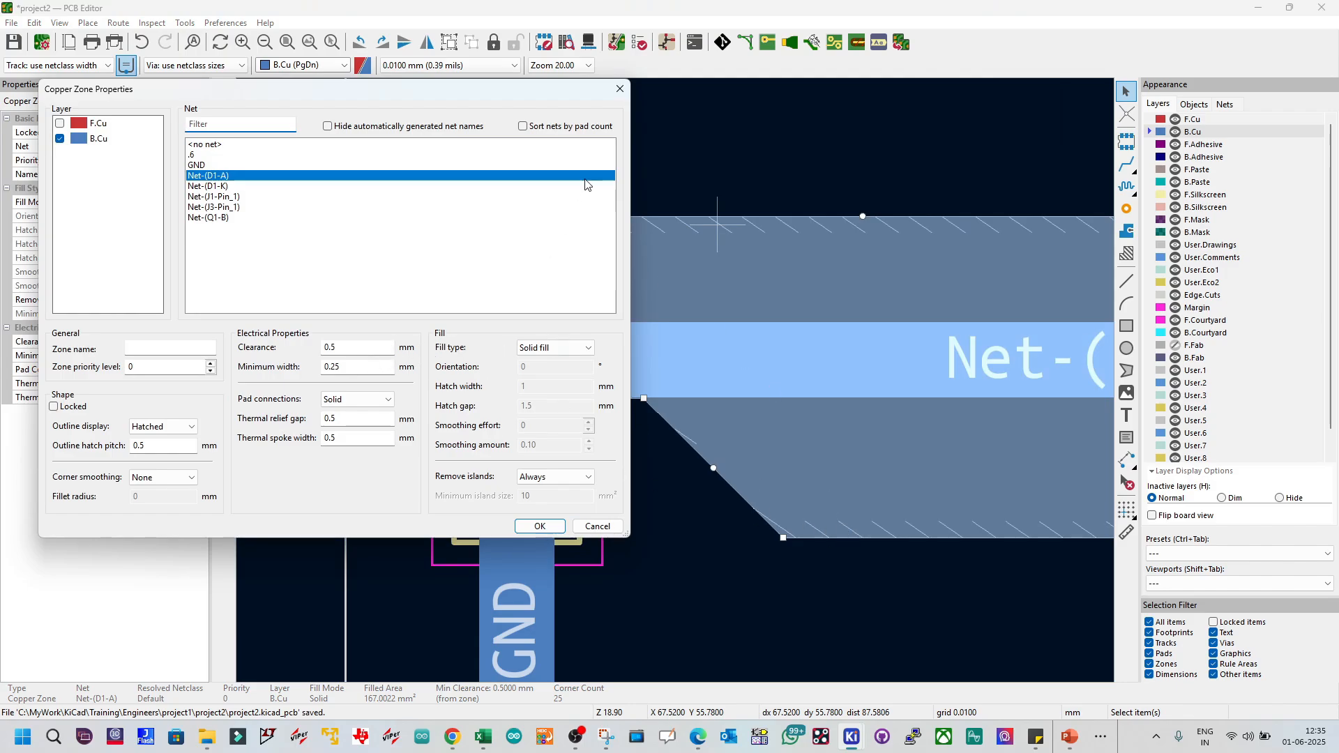
click(620, 88)
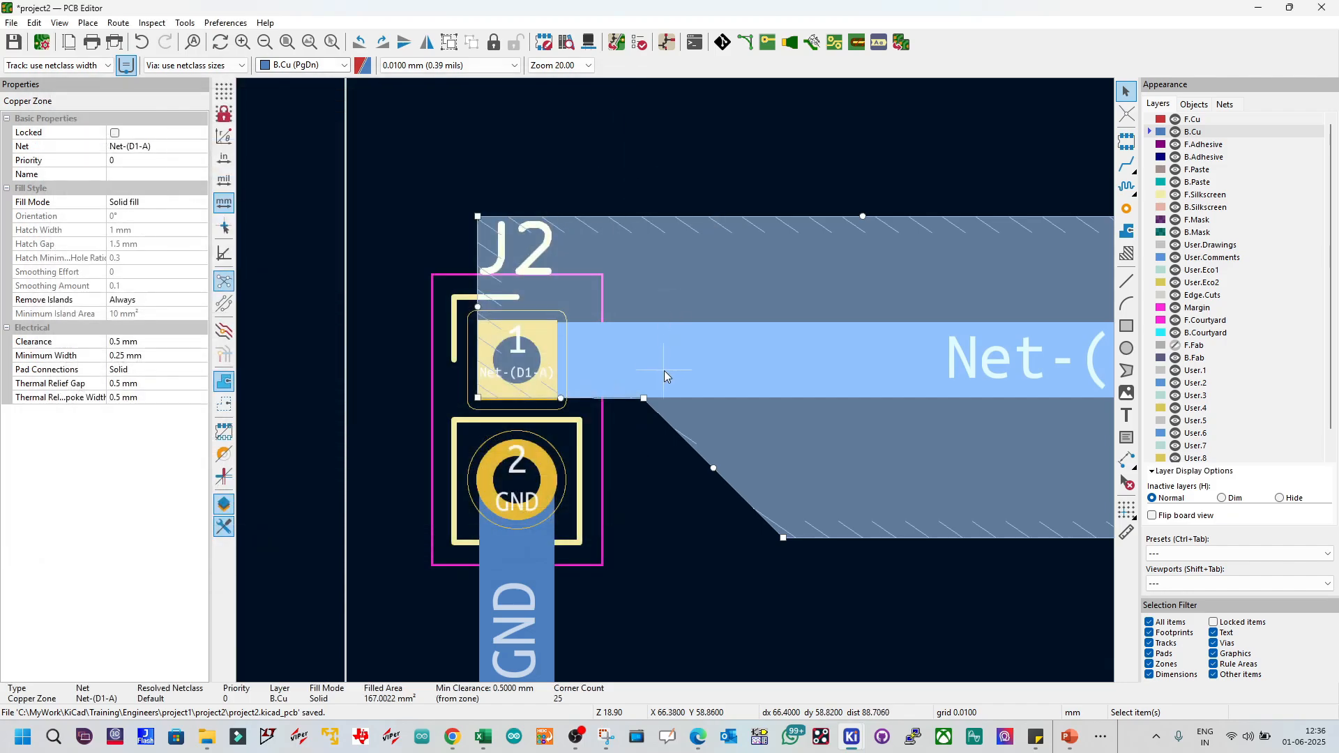
Step: Extend the zone's lower edge below J2 pad 1 to overlap the GND pad's clearance area, and refill the zones
drag(561, 399, 562, 441)
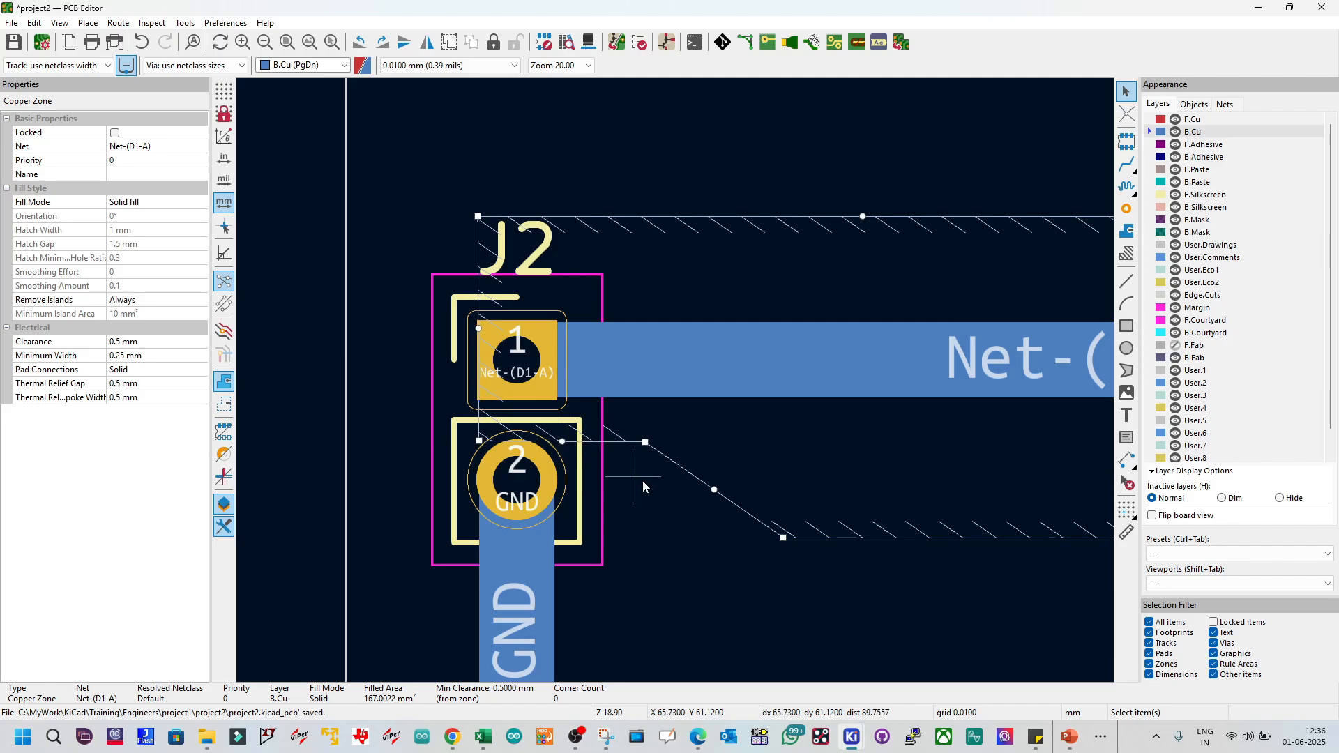
click(657, 504)
key(b)
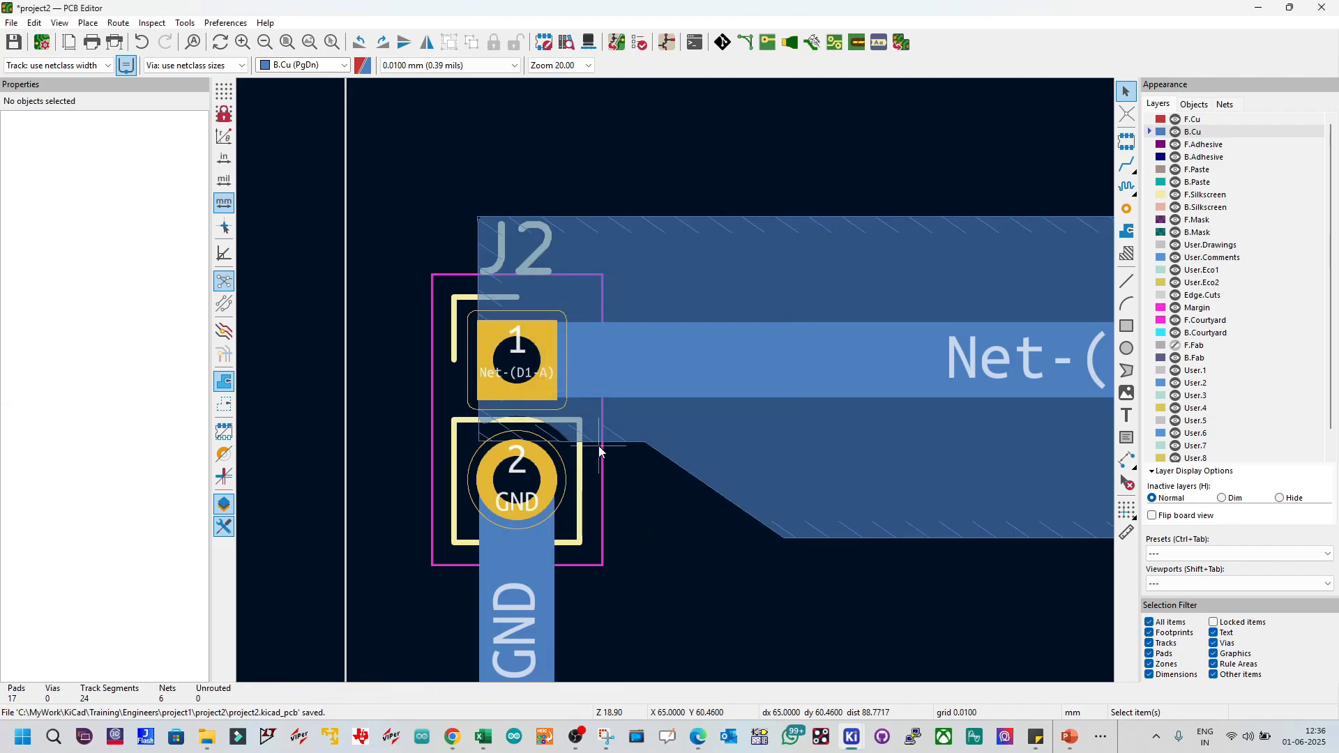
Step: Measure the clearance between the refilled zone's edge and J2's GND pad, and leave the Measure tool
scroll(670, 488, up, 4)
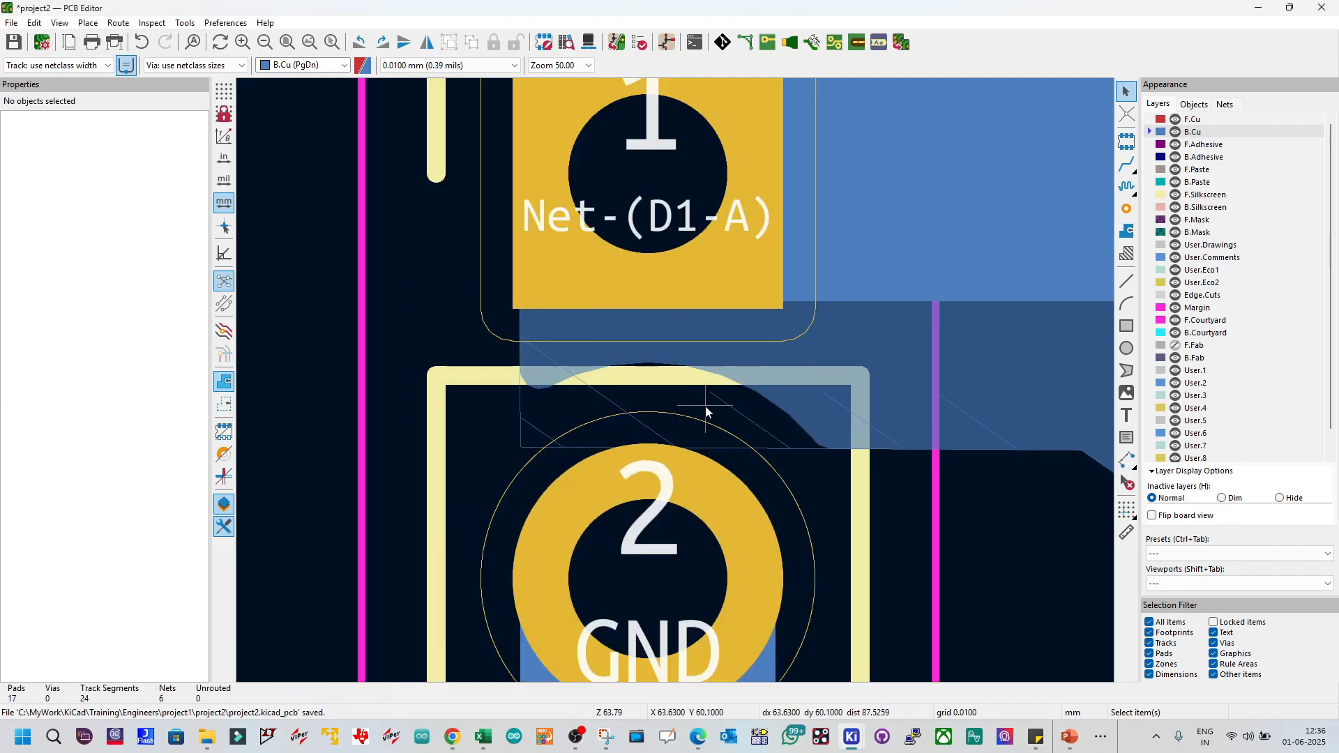
click(1135, 540)
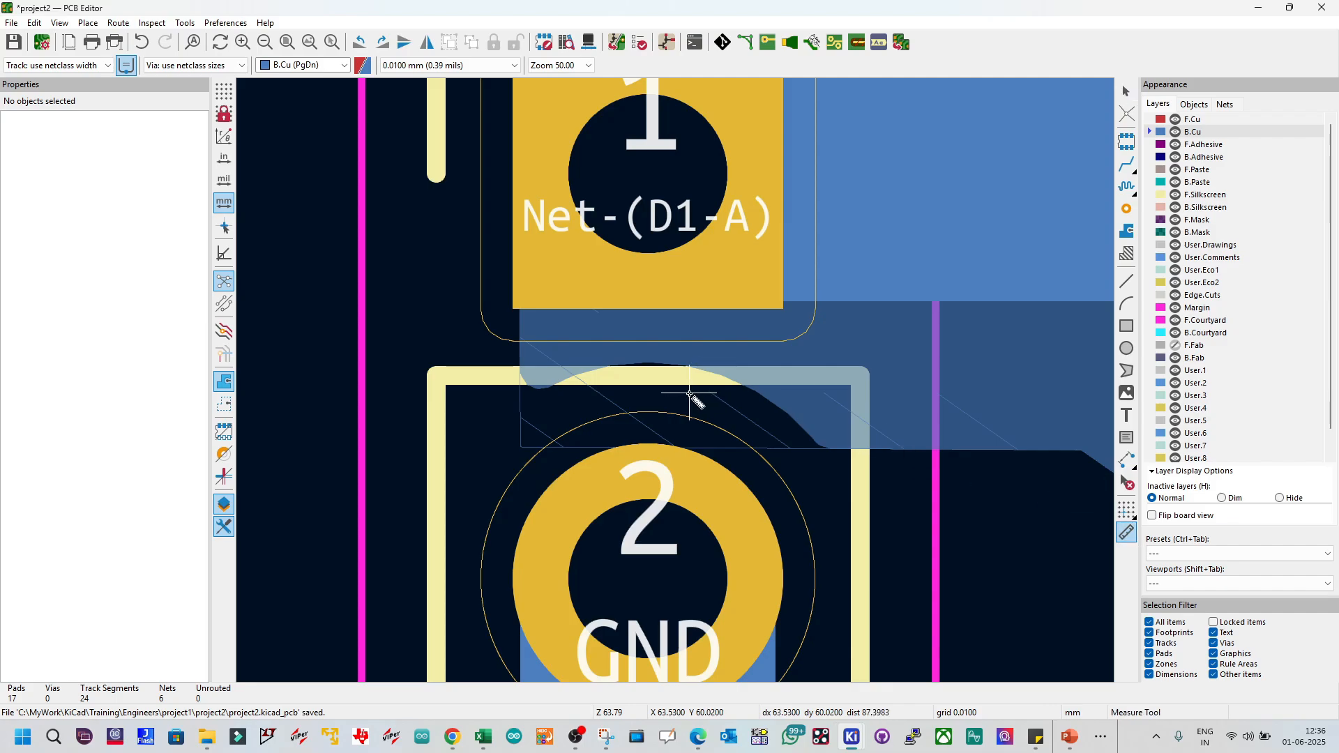
scroll(640, 358, up, 2)
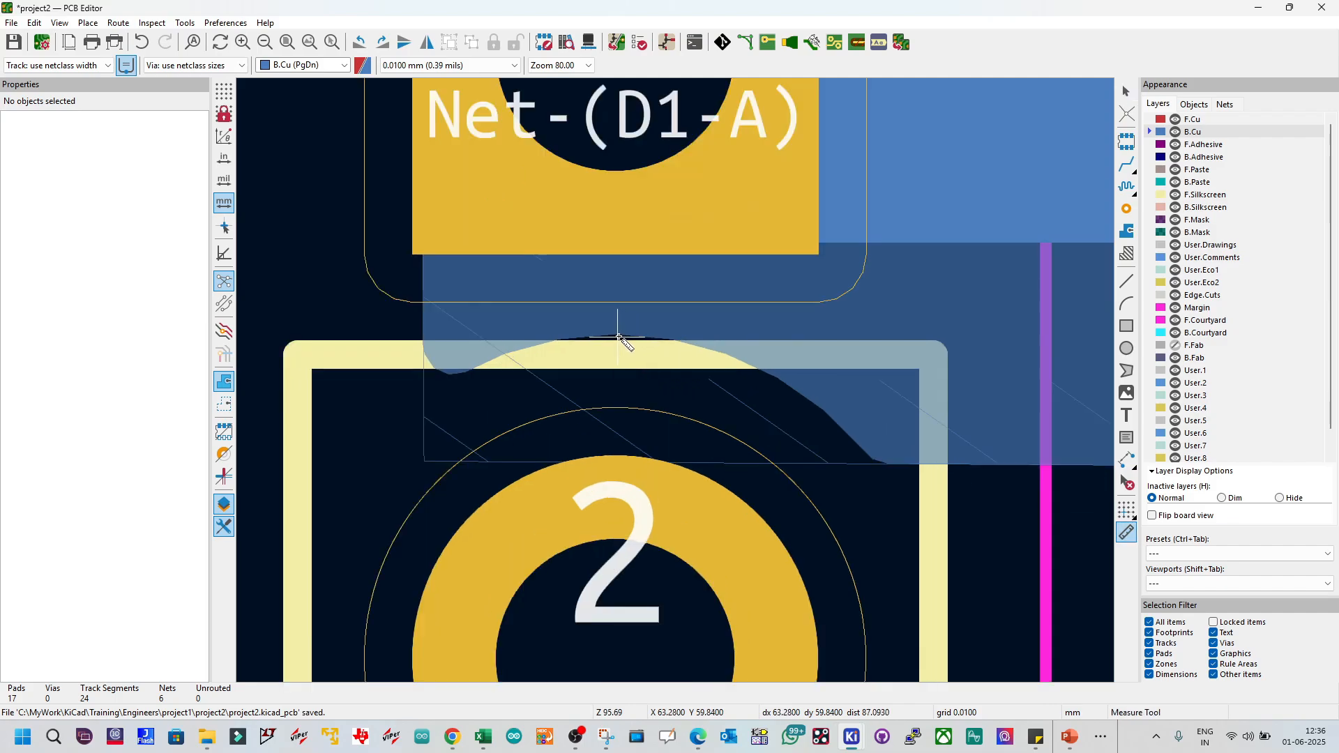
click(618, 338)
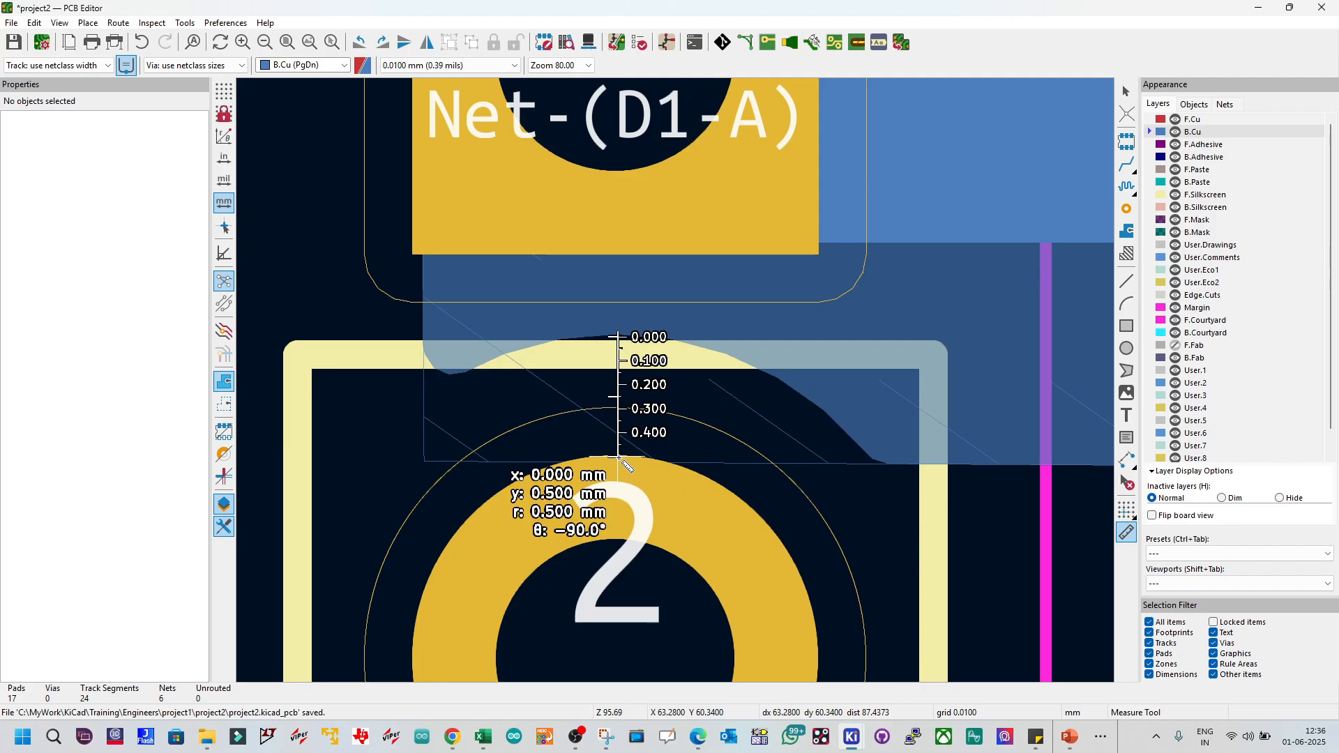
key(Escape)
key(Escape)
double_click(981, 269)
key(Escape)
key(Escape)
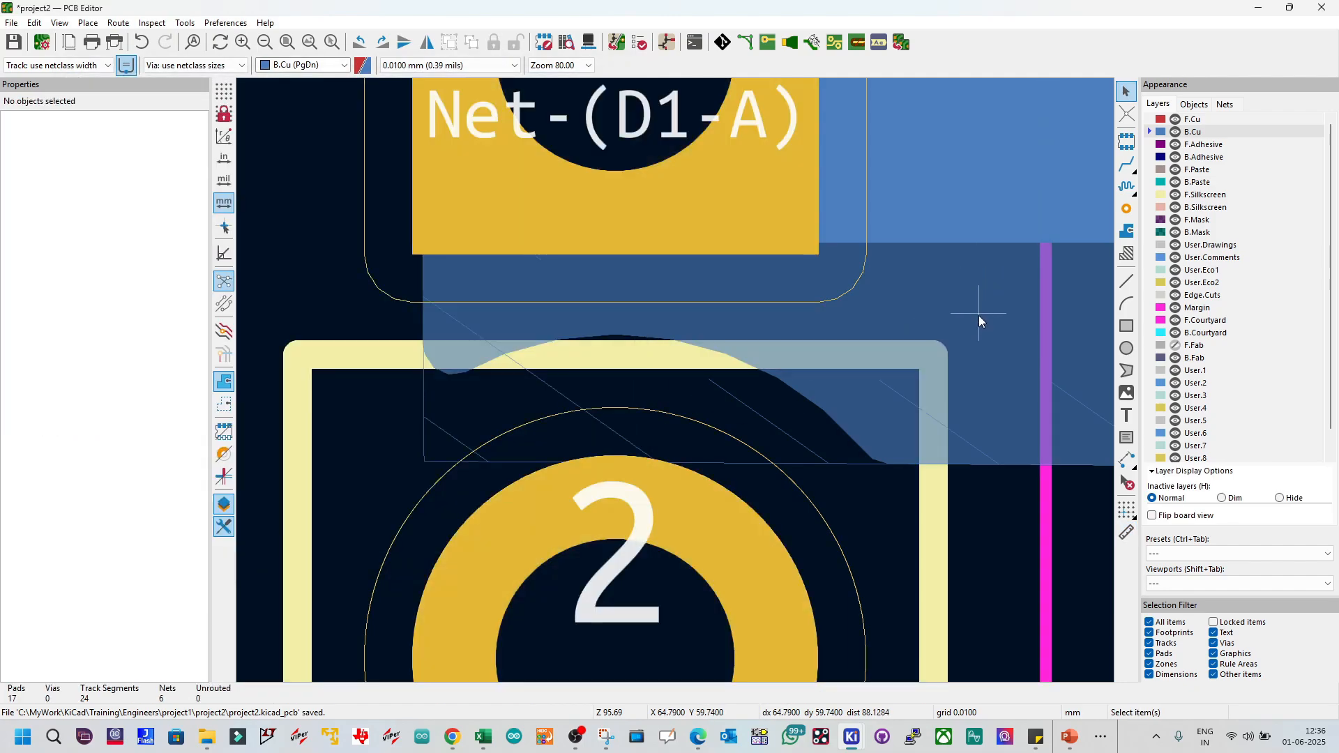
Step: Set the Net-(D1-A) zone's clearance to 0.25 mm and refill the zones
scroll(680, 381, down, 3)
double_click(752, 379)
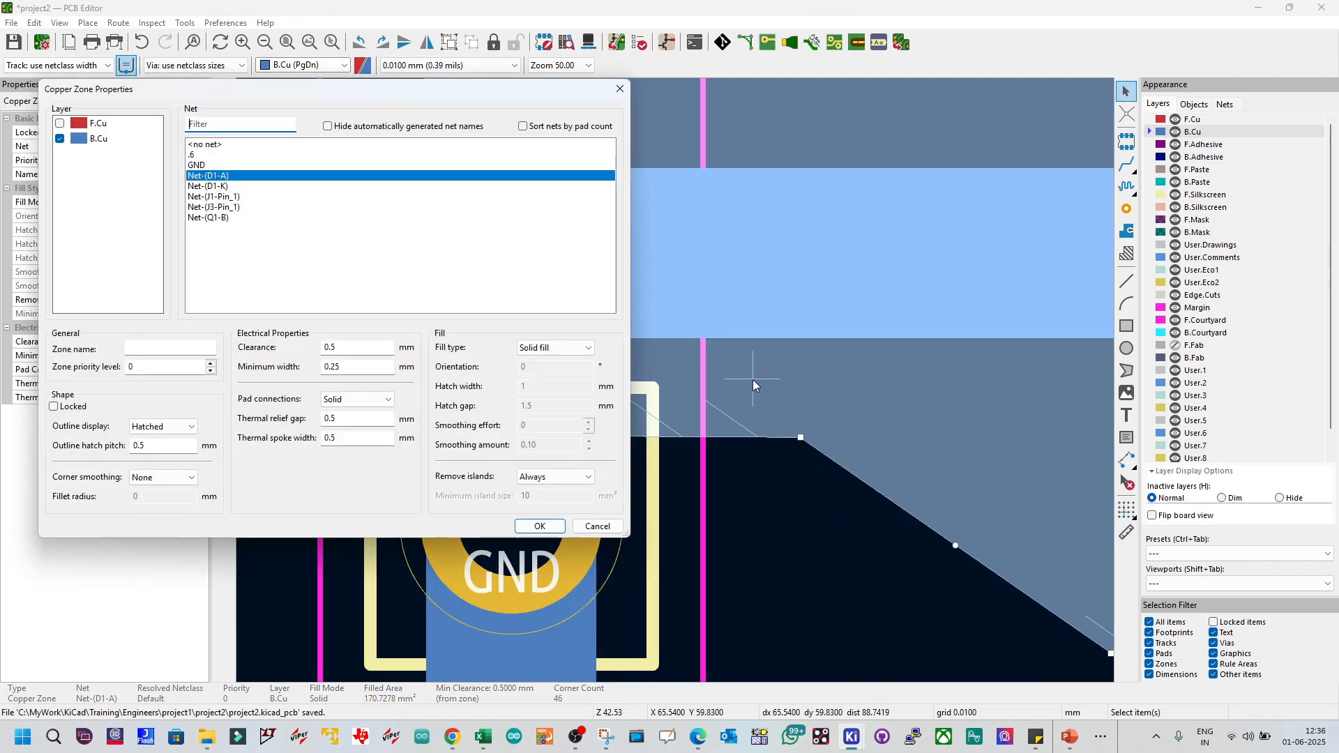
click(338, 350)
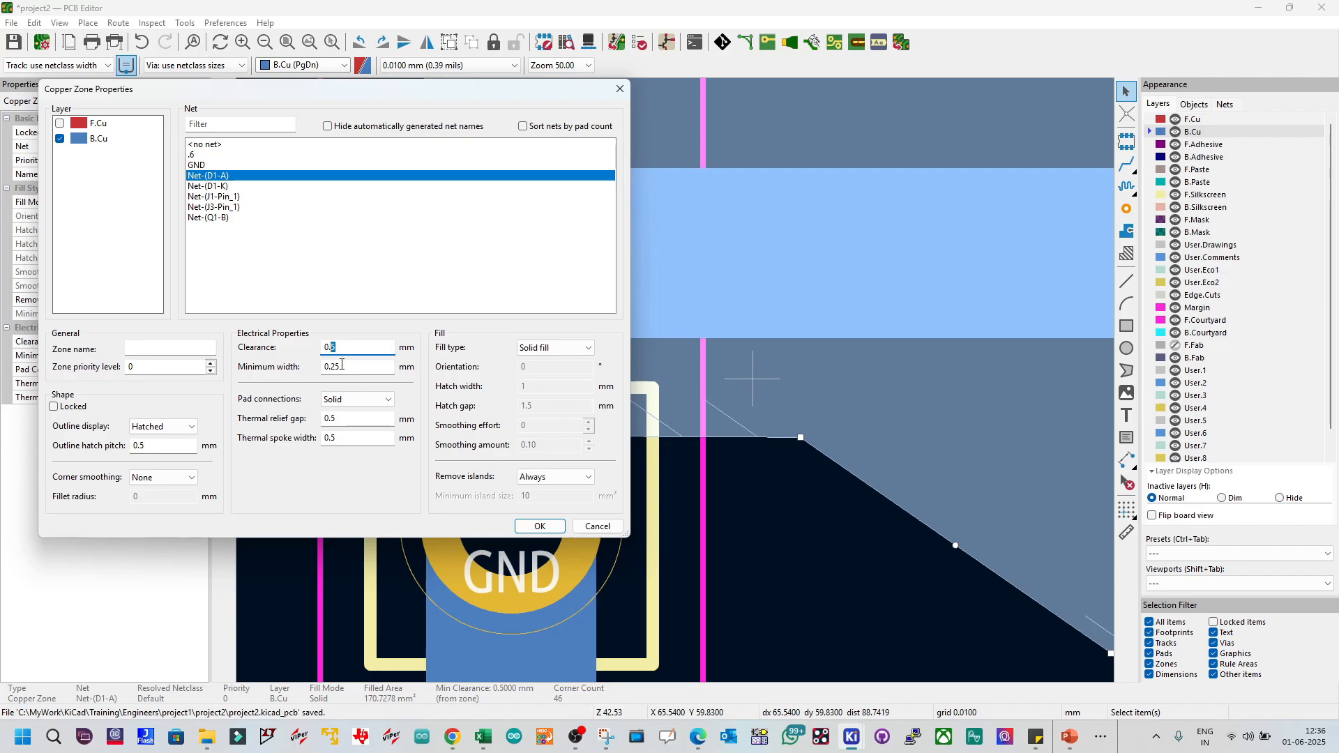
text(5)
click(543, 527)
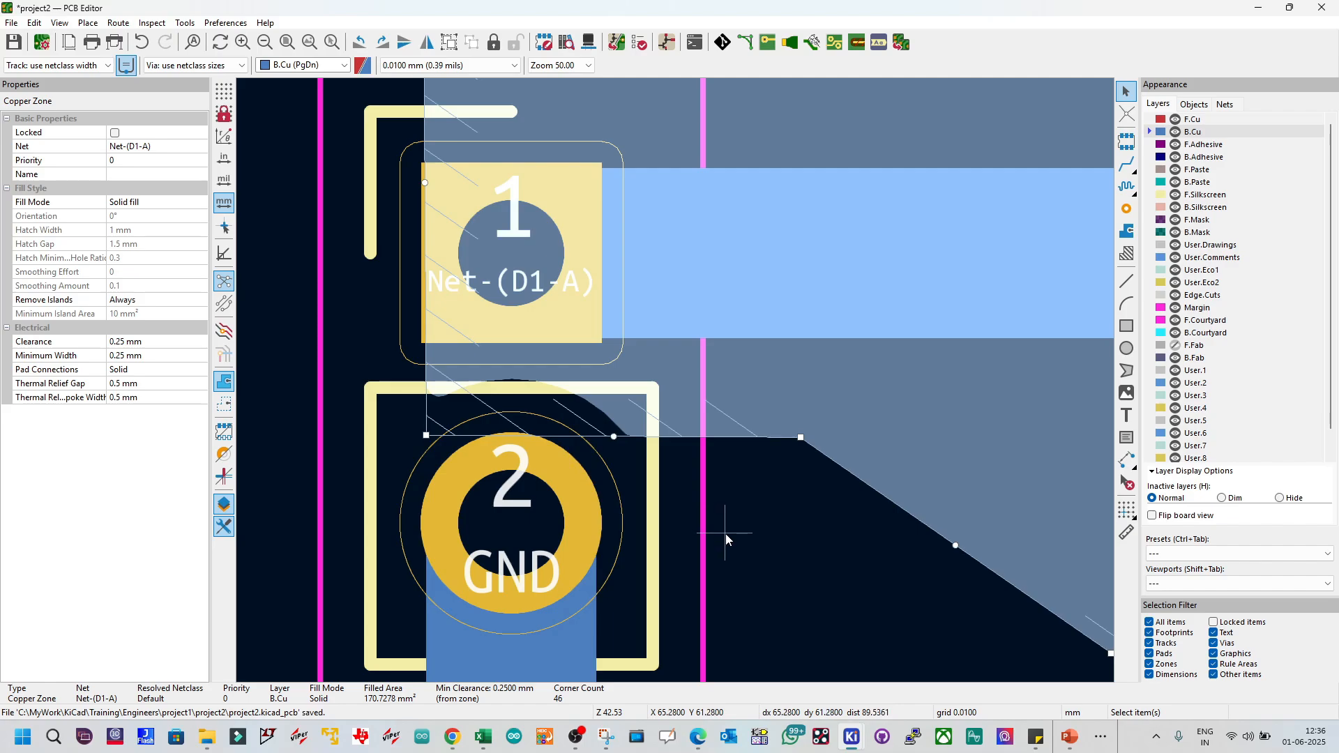
key(b)
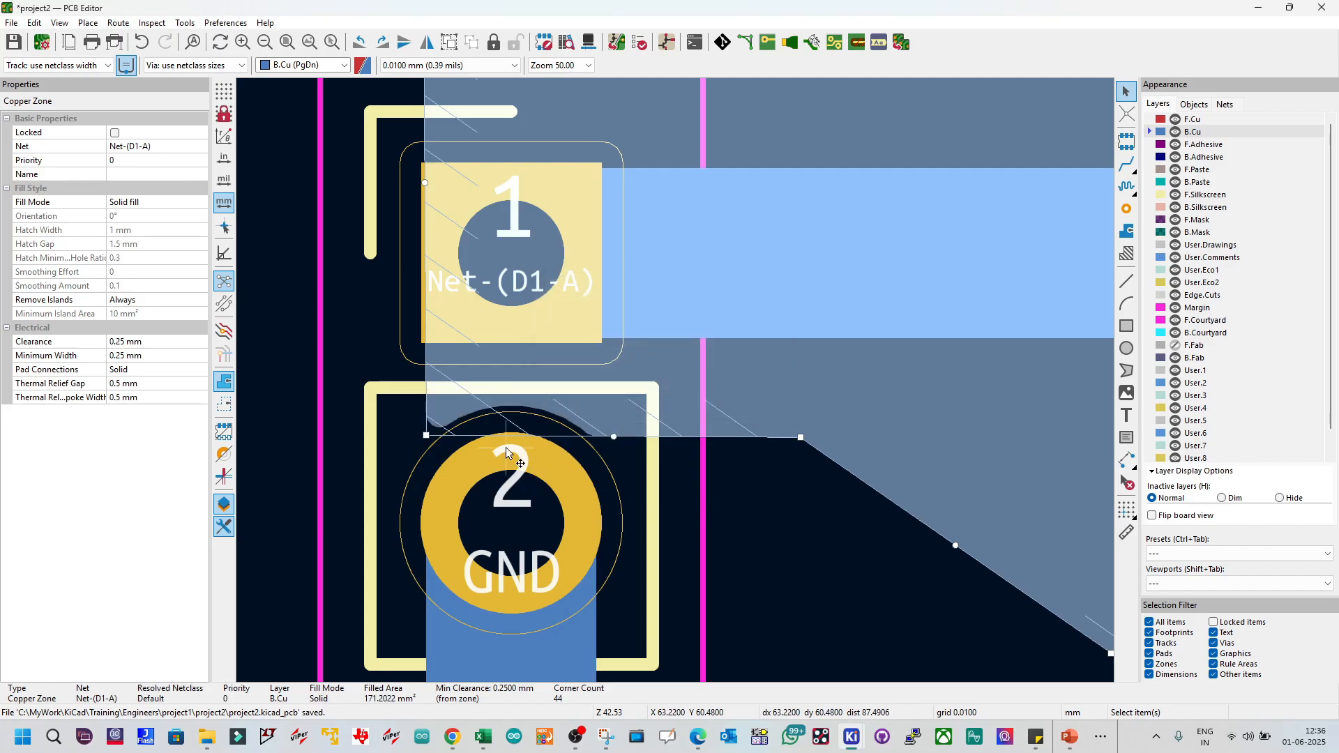
Step: Zoom in on J2's GND pad and start measuring its gap to the refilled zone's edge
key(Escape)
scroll(488, 437, up, 4)
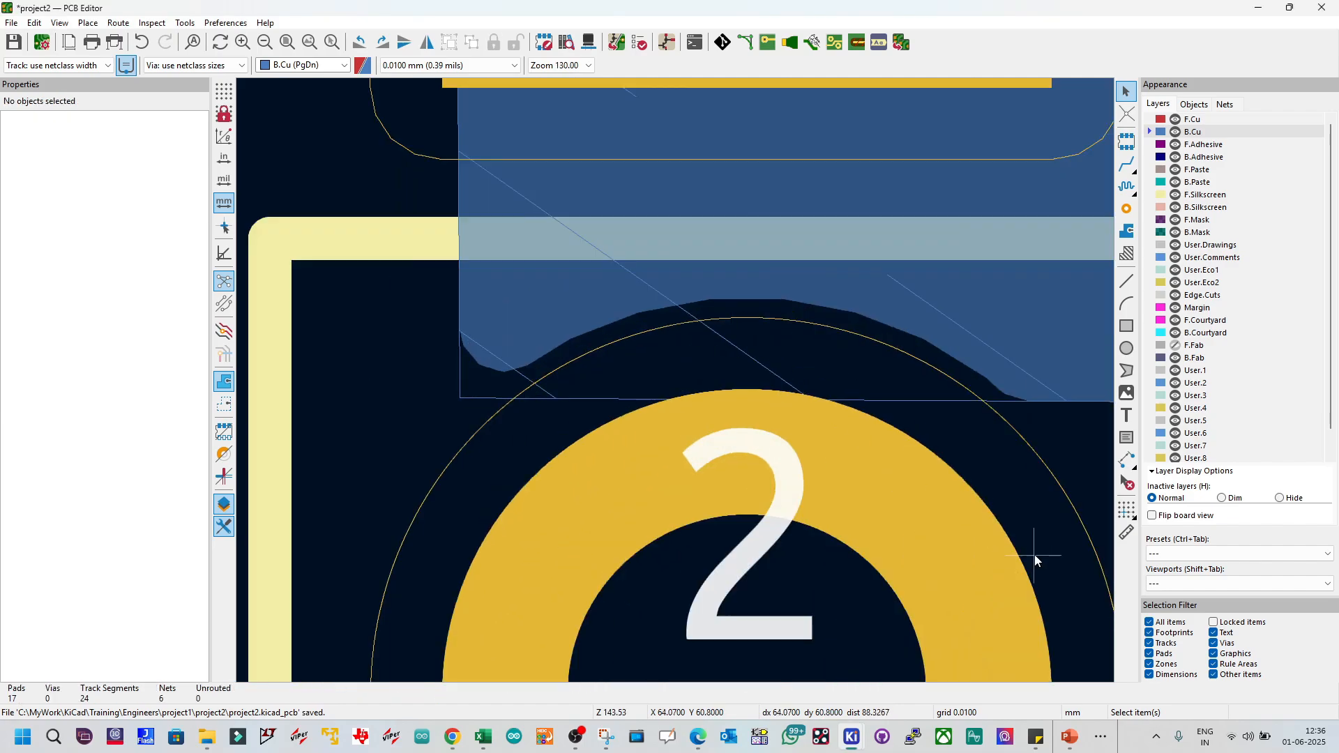
click(1126, 533)
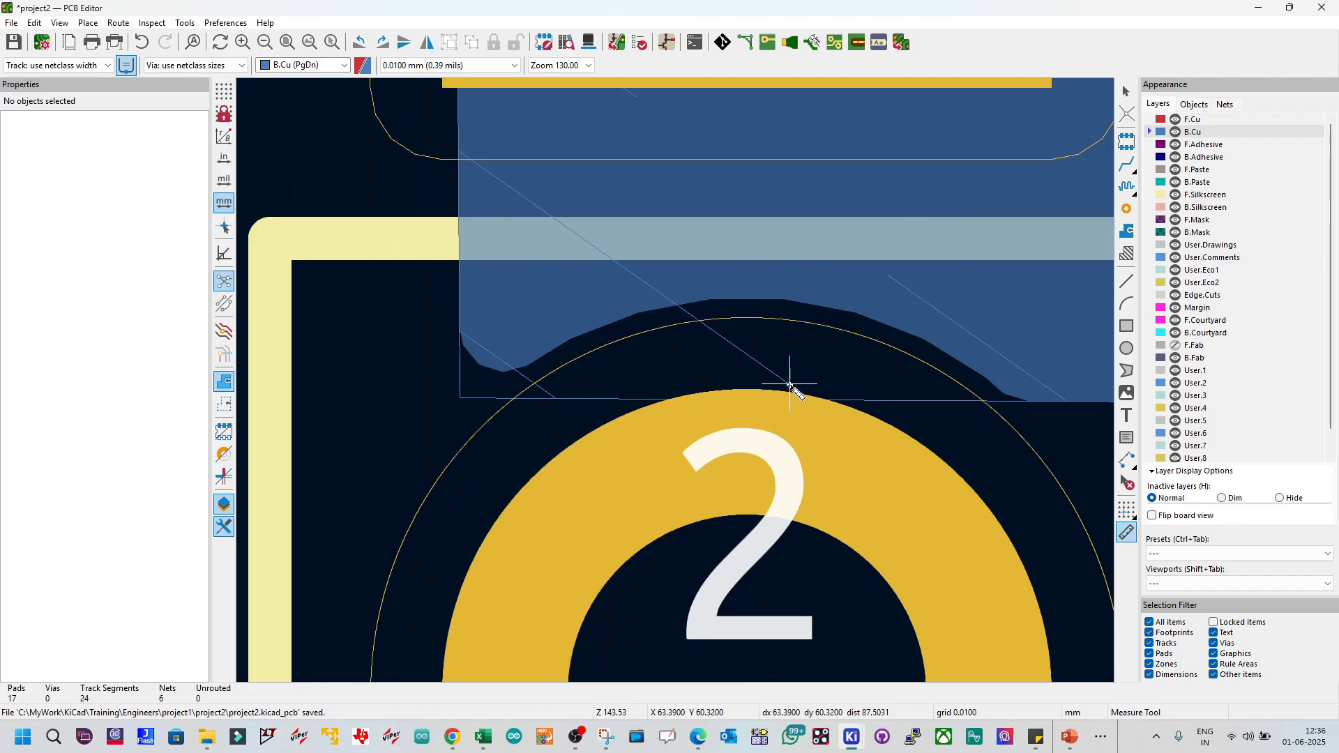
click(749, 392)
key(Escape)
key(Escape)
Step: Undo the zone's clearance change and save the board
scroll(681, 389, down, 5)
scroll(682, 390, down, 3)
click(770, 388)
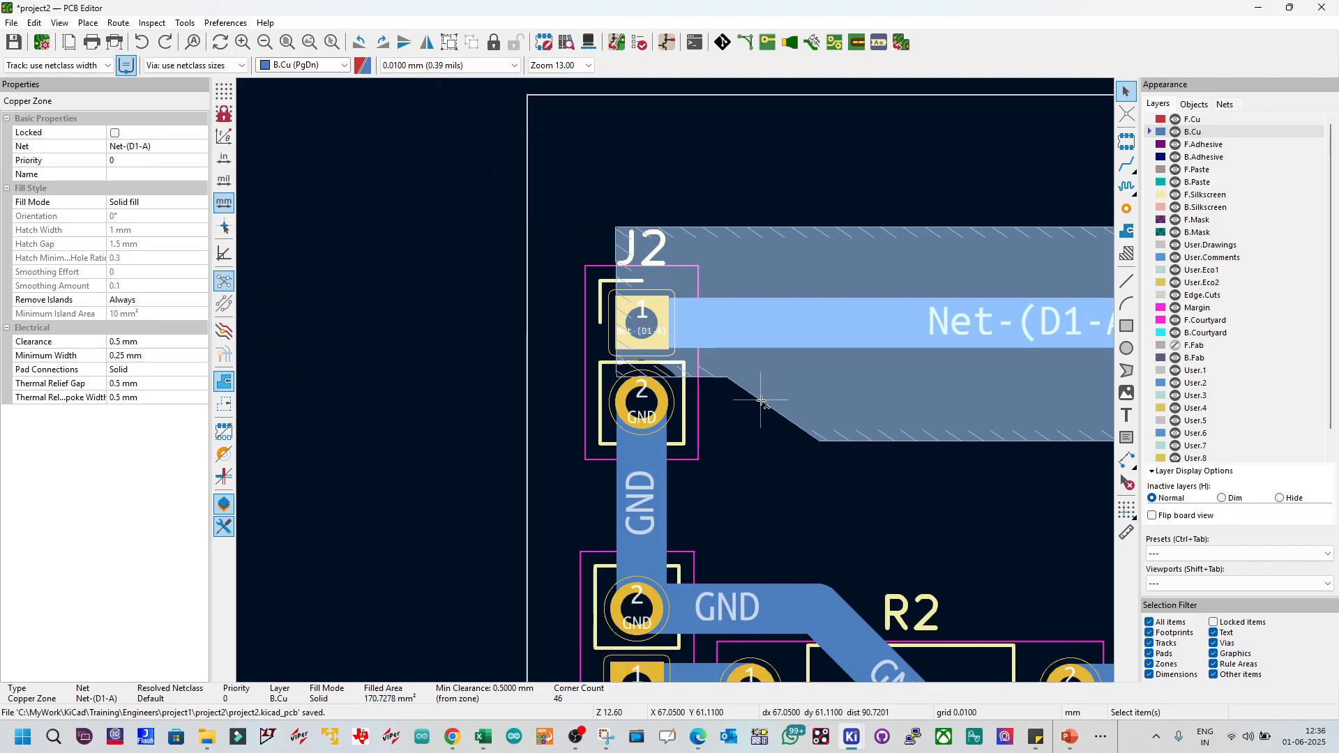
click(765, 428)
key(ctrl+s)
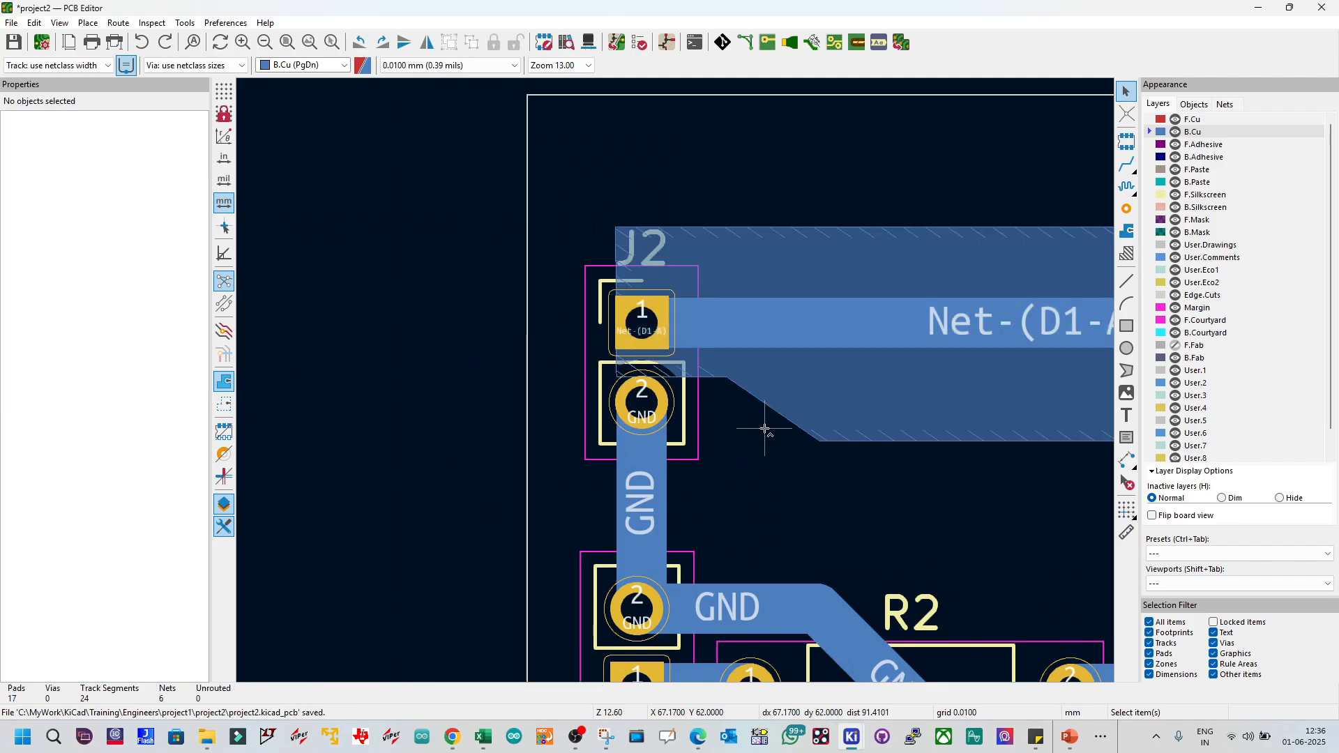
Step: Review the corner smoothing options in the Net-(D1-A) zone's properties and close them without changes
scroll(676, 380, down, 2)
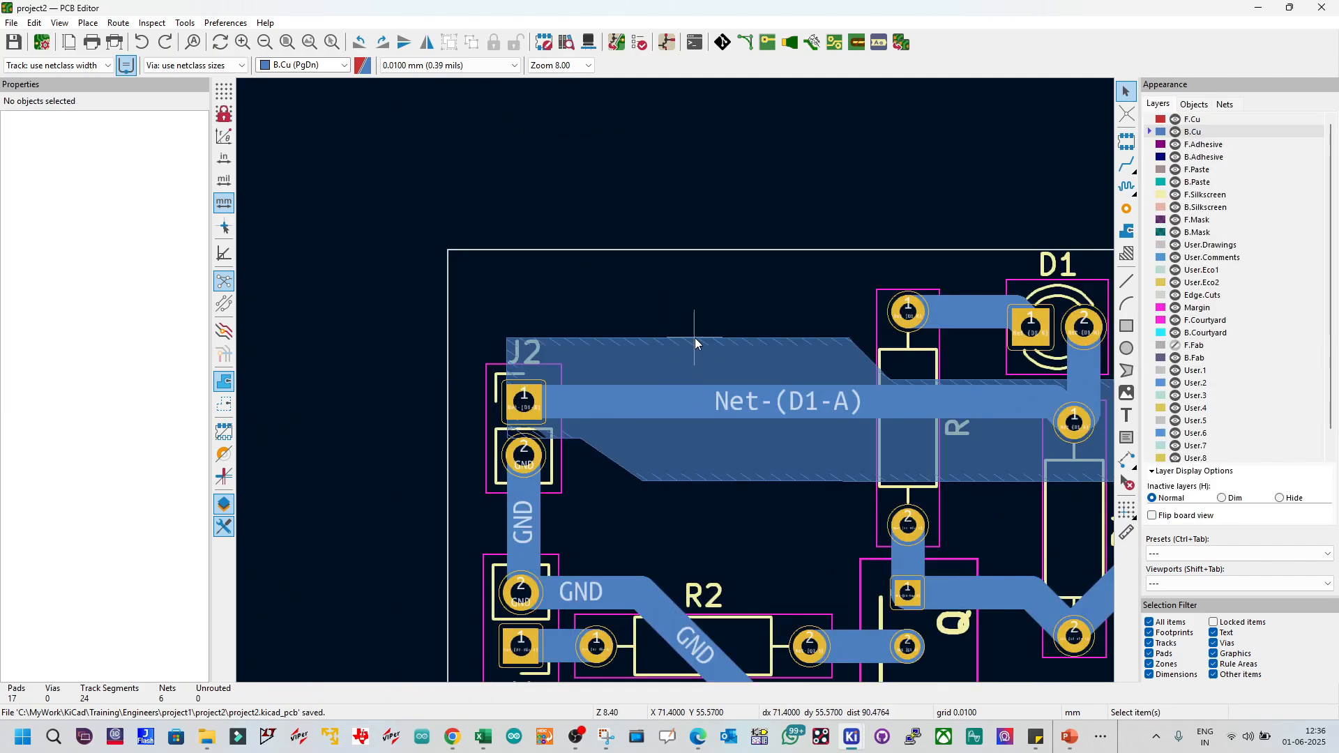
click(695, 338)
double_click(694, 337)
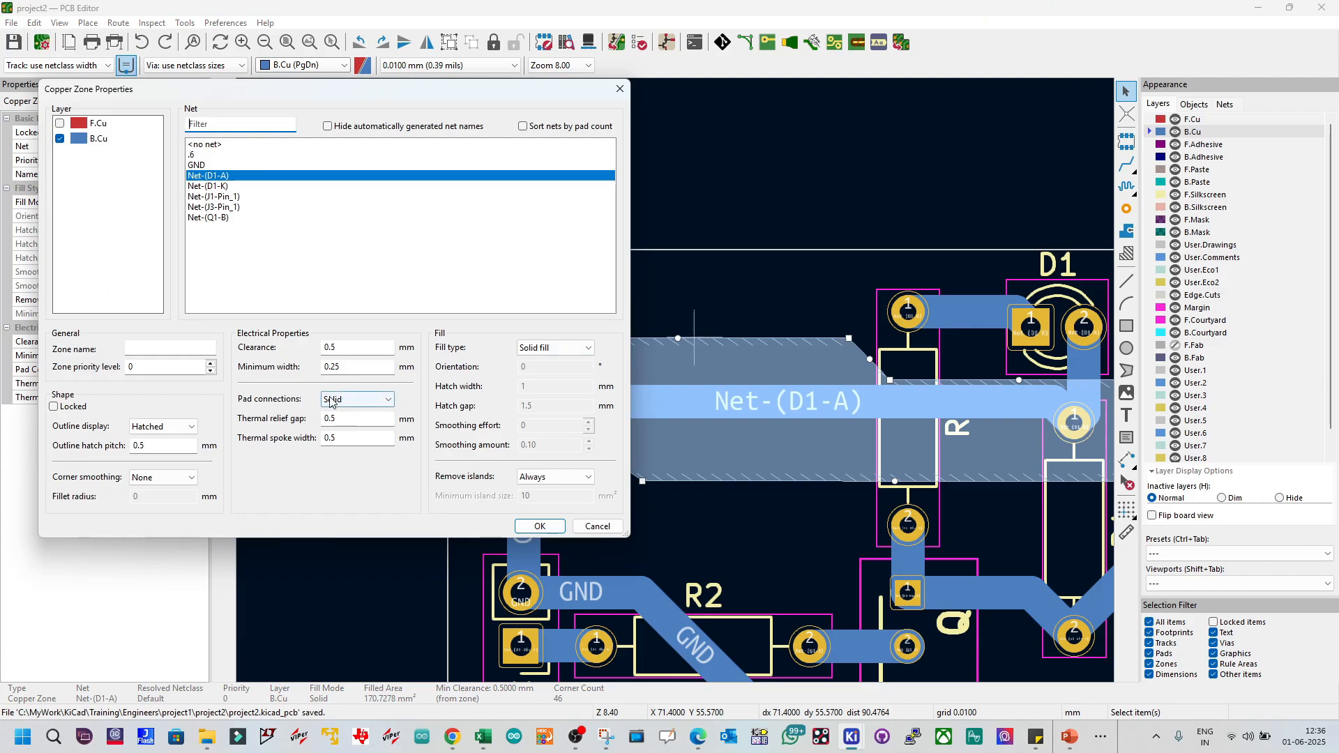
click(156, 479)
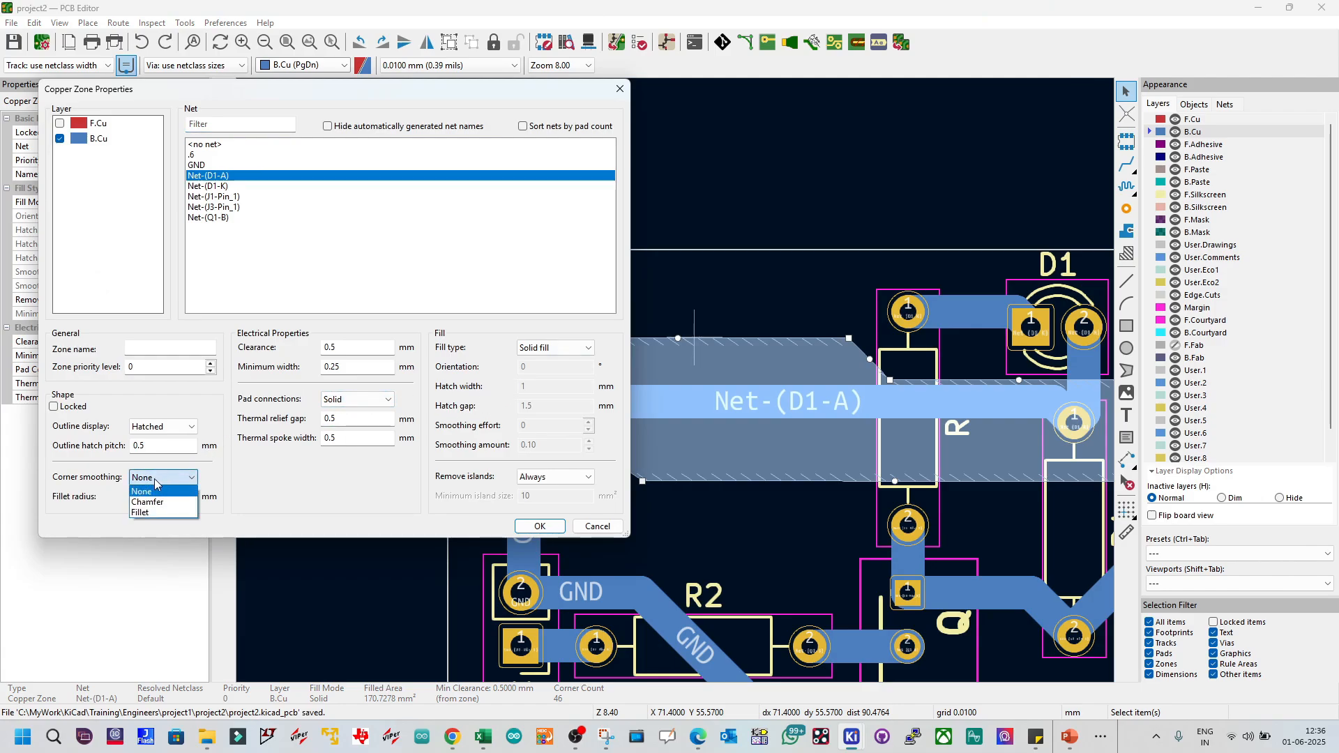
key(Escape)
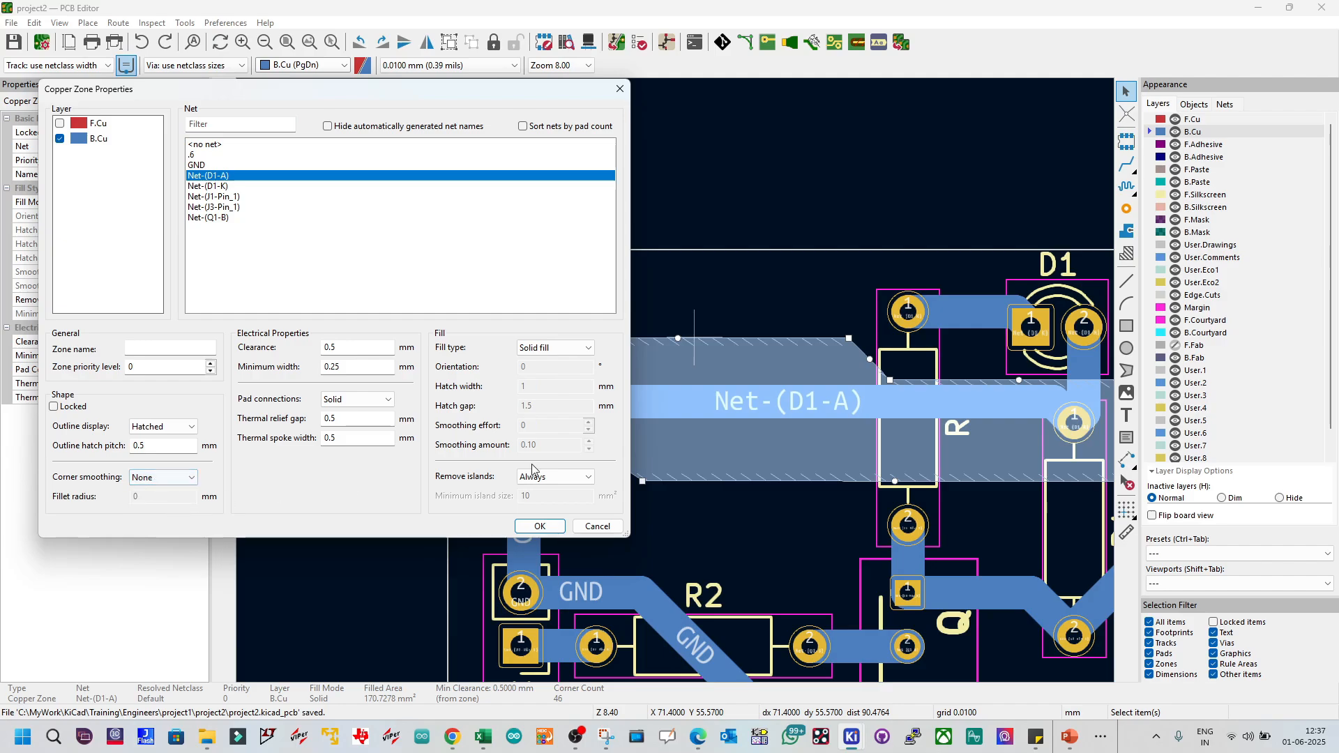
key(Escape)
key(Escape)
Step: Set the Net-(D1-A) zone's corner smoothing to Fillet with a 2 mm radius
scroll(516, 342, up, 7)
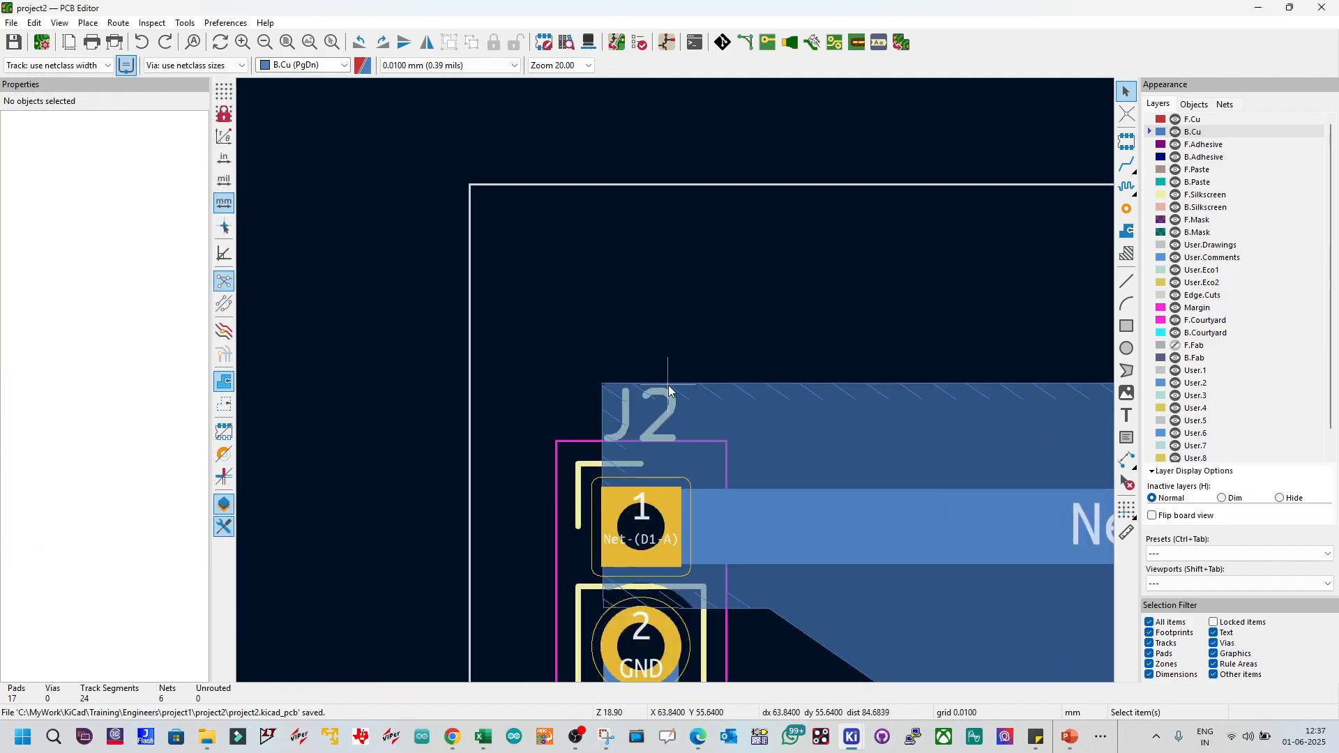
scroll(649, 386, up, 1)
scroll(672, 375, up, 4)
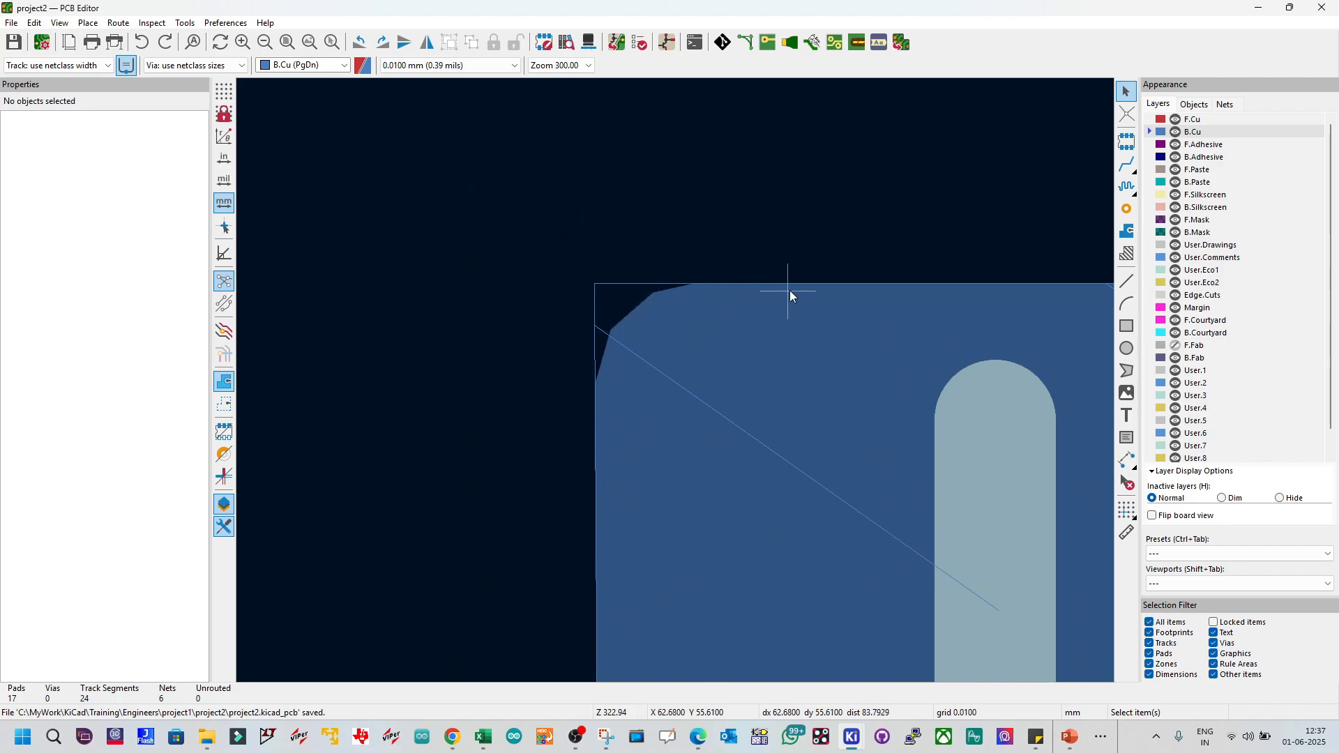
scroll(680, 391, down, 2)
scroll(746, 325, up, 1)
scroll(745, 325, down, 3)
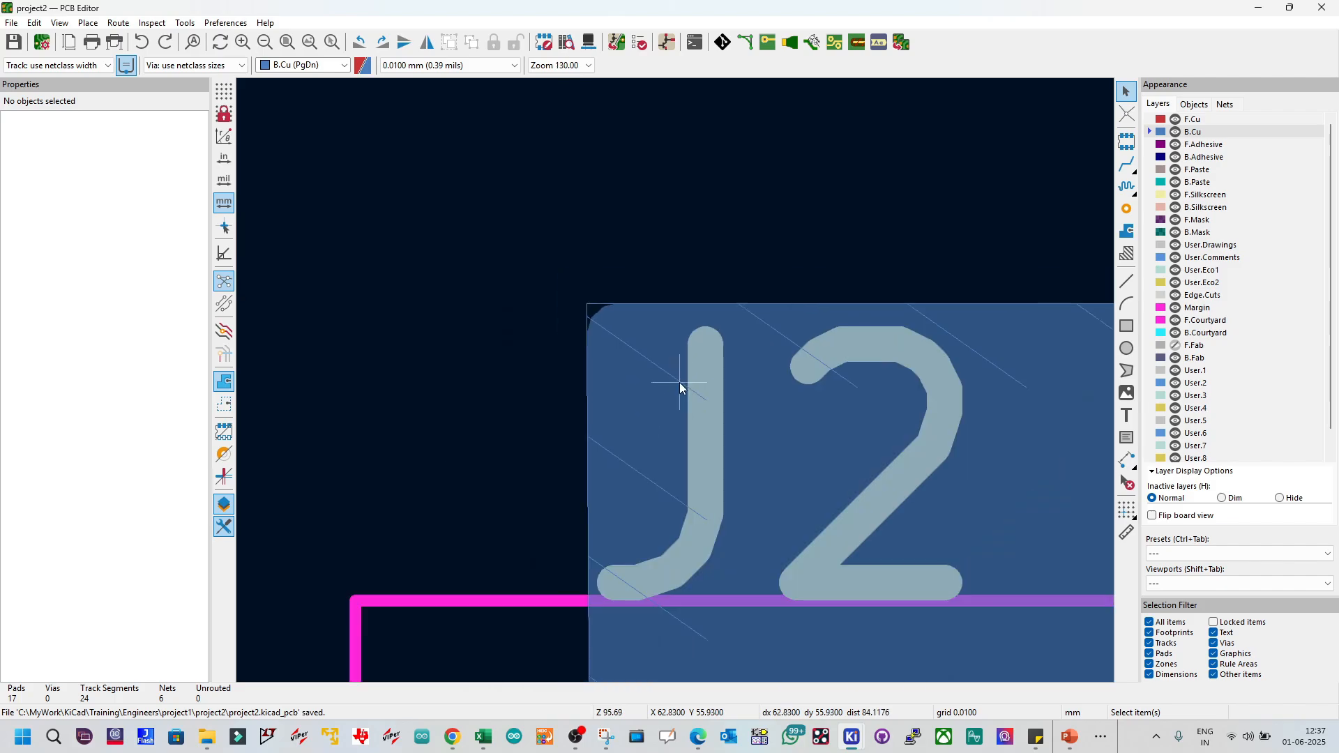
double_click(747, 304)
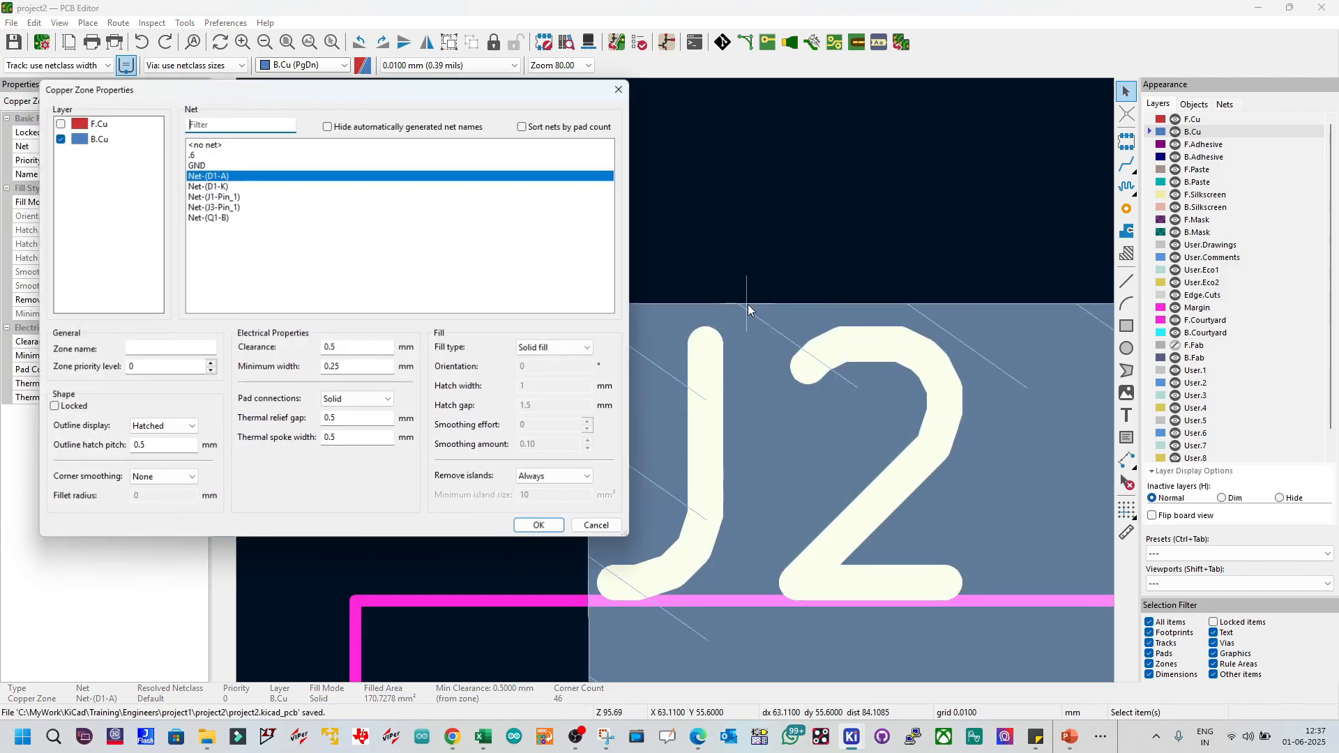
click(172, 480)
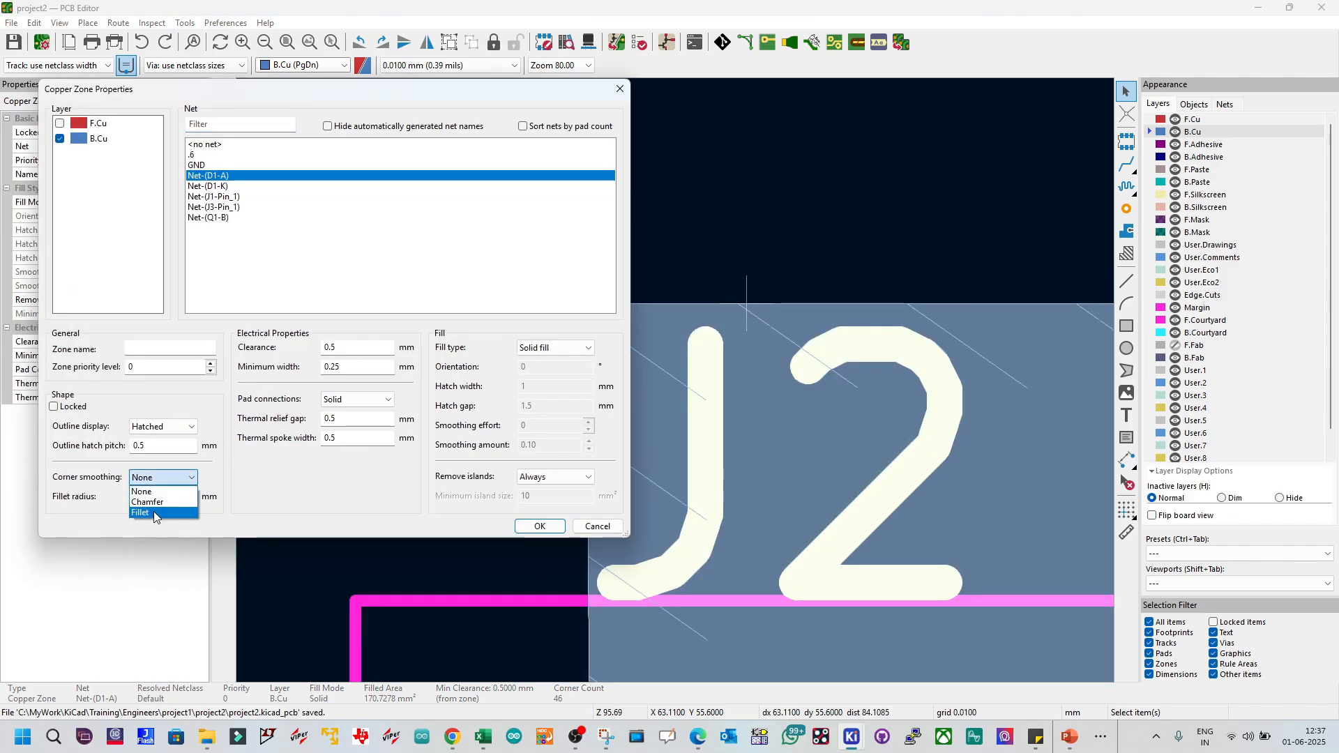
click(153, 512)
click(130, 498)
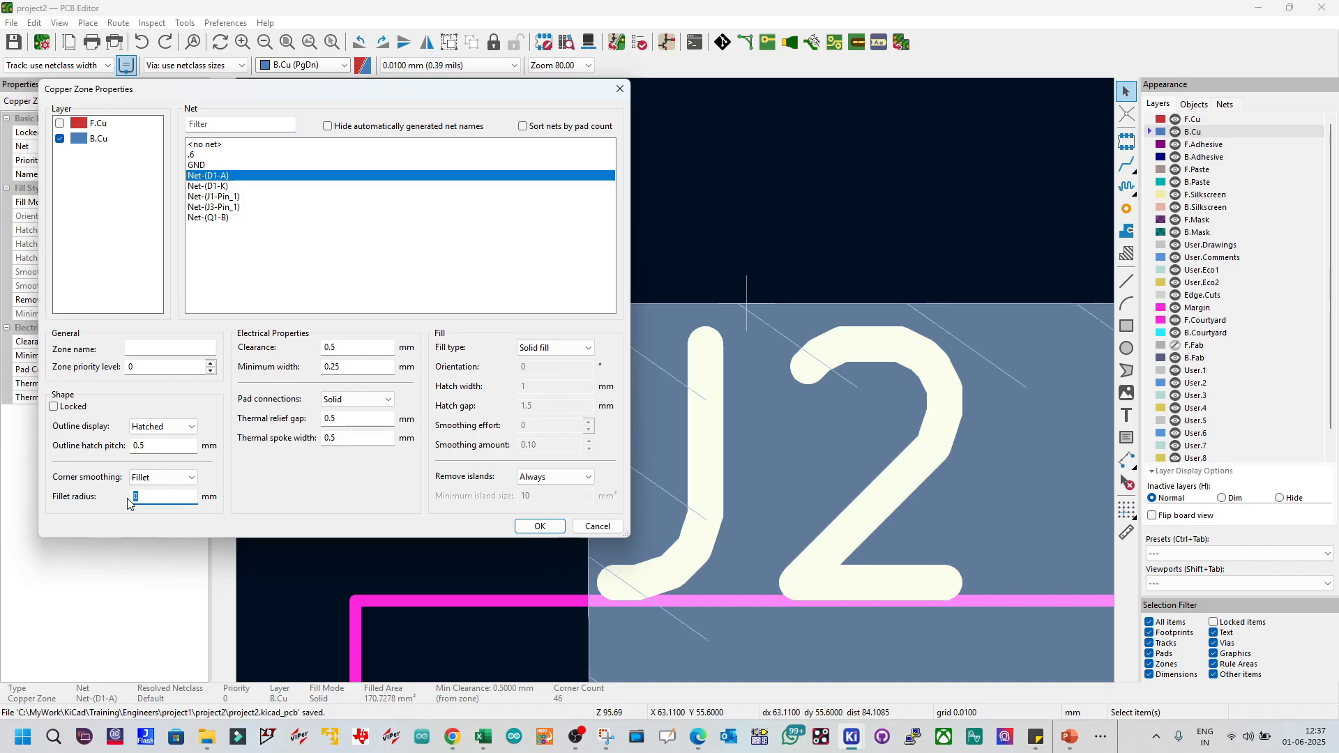
text(2)
click(540, 525)
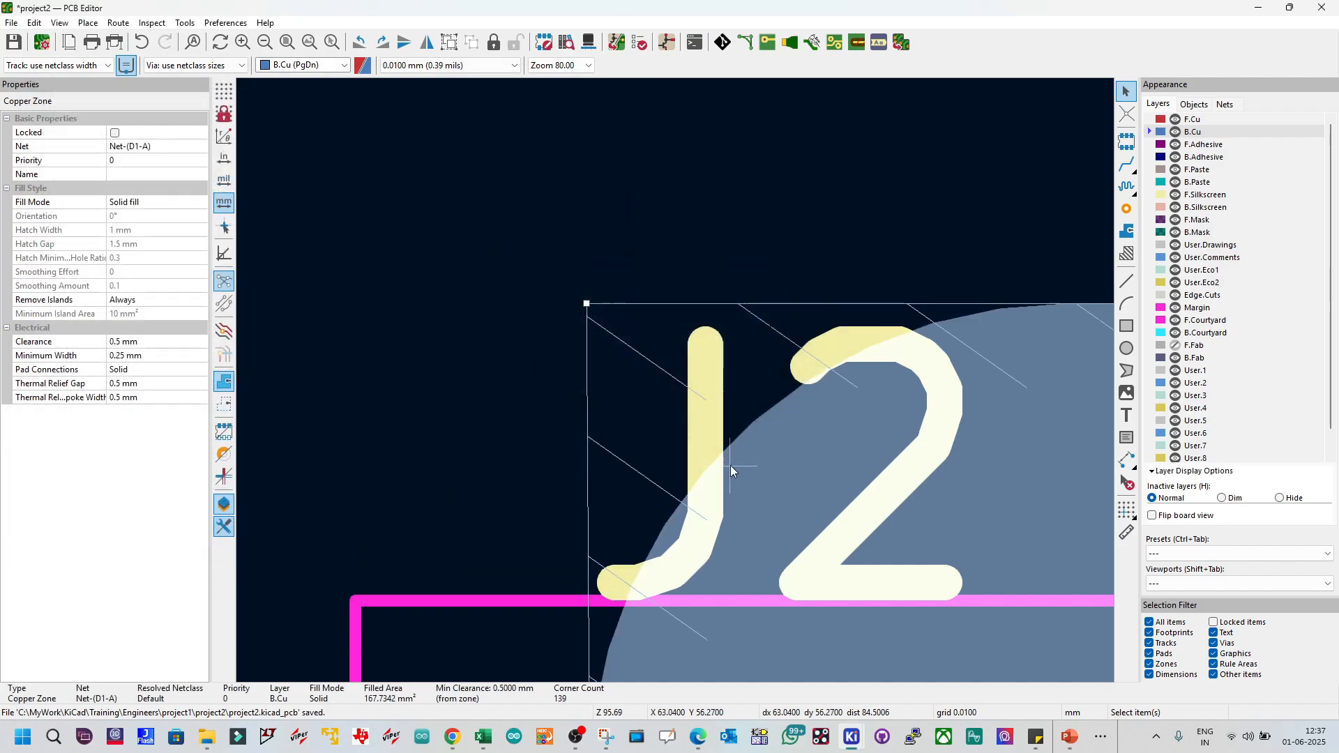
Step: Reduce the zone's corner fillet radius to 1 mm, refill the zones and deselect the zone
scroll(730, 465, down, 5)
scroll(705, 390, down, 2)
scroll(680, 381, up, 6)
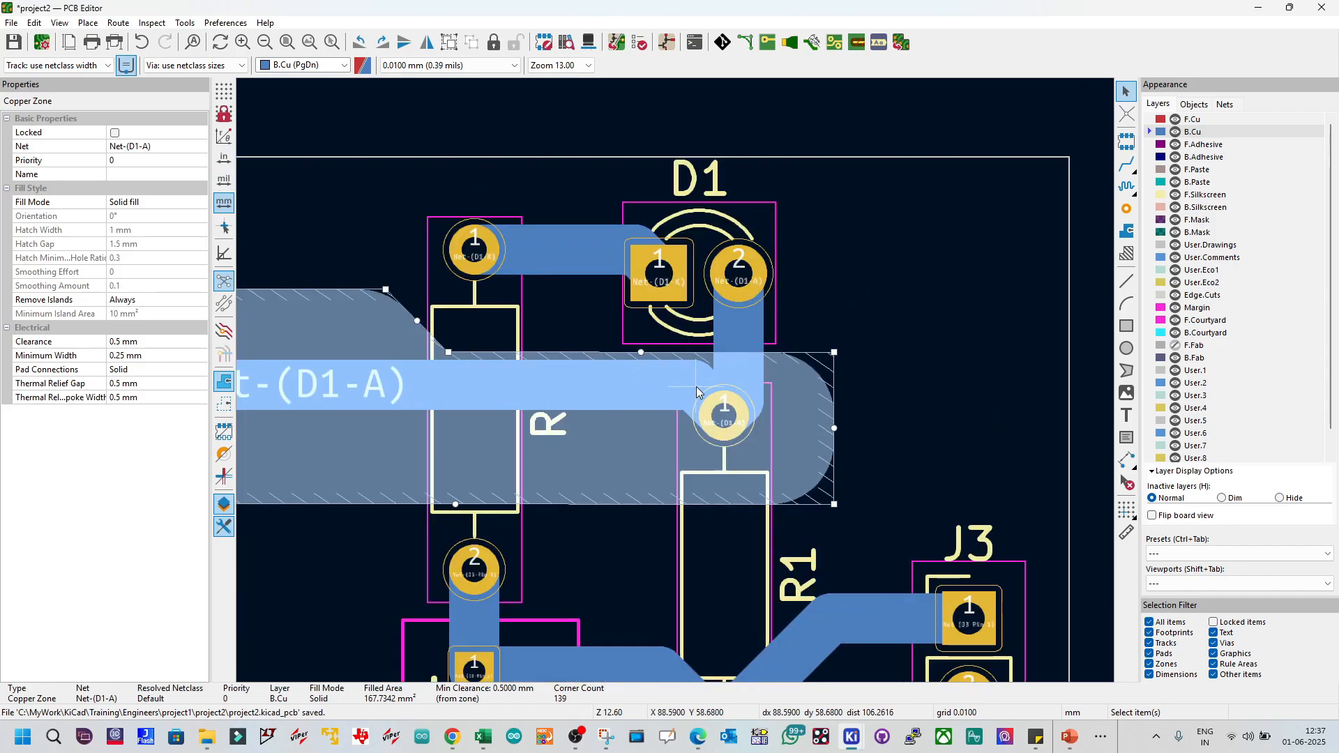
scroll(675, 380, down, 1)
scroll(614, 311, up, 1)
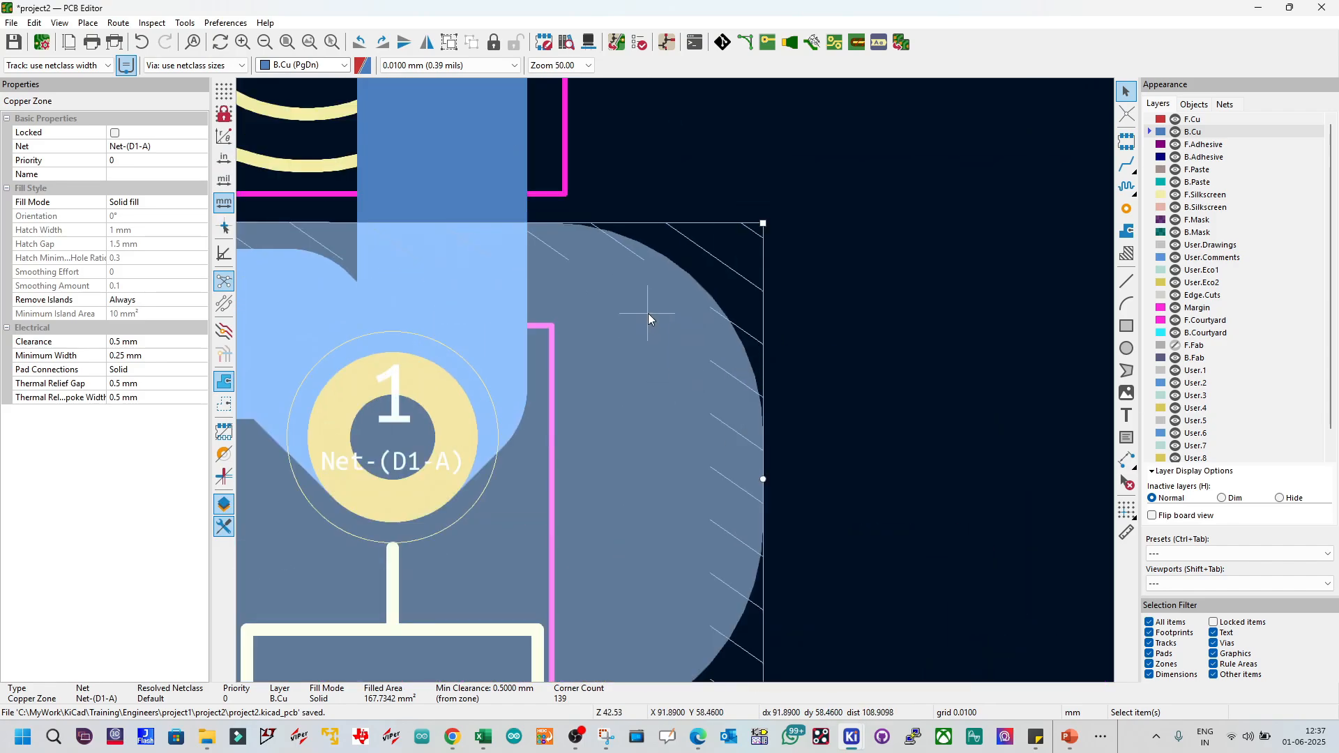
scroll(666, 294, down, 1)
scroll(675, 380, up, 1)
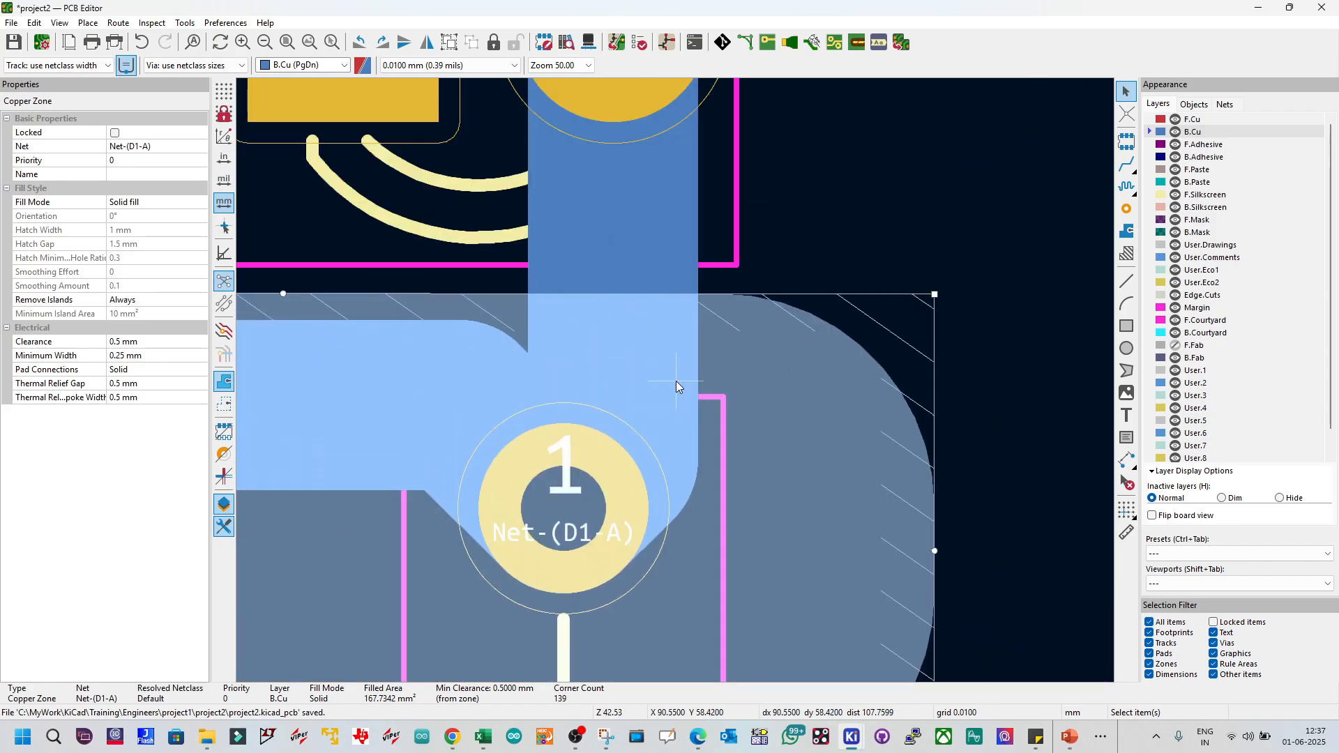
double_click(865, 387)
key(Escape)
double_click(872, 383)
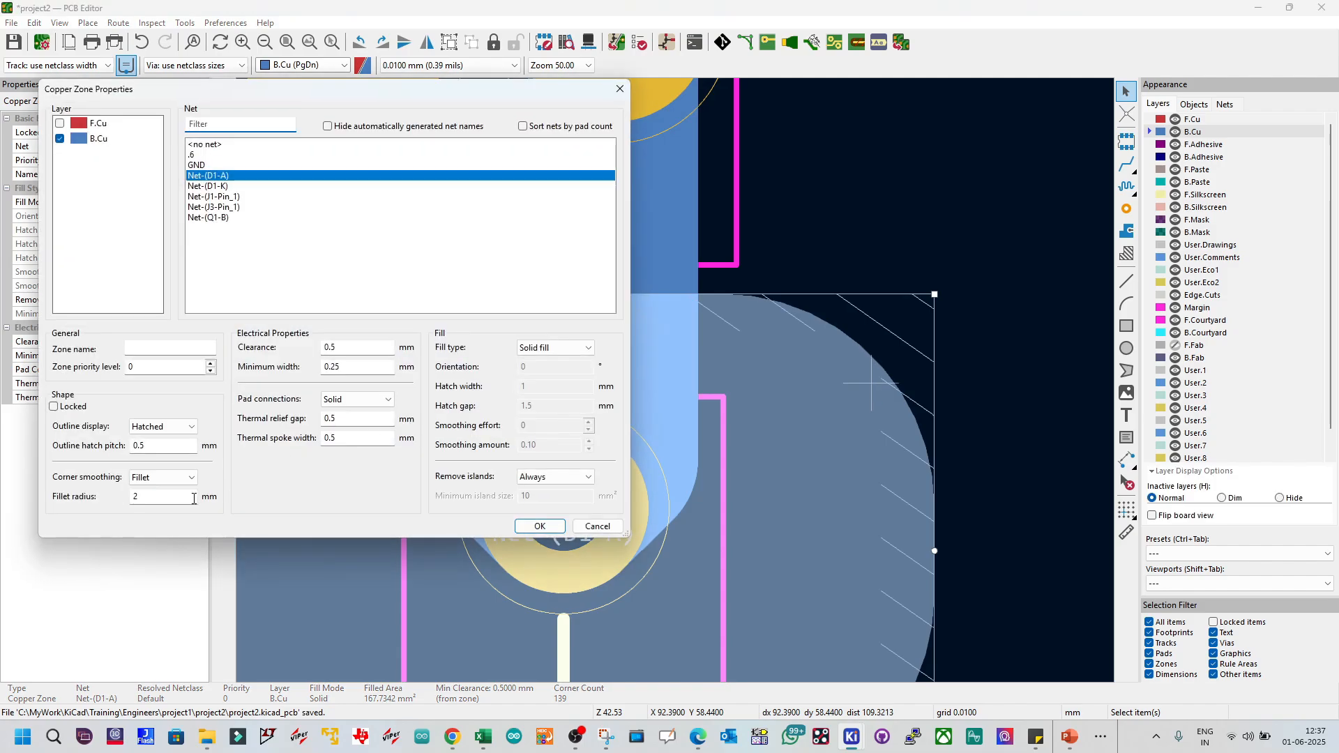
double_click(137, 495)
text(1)
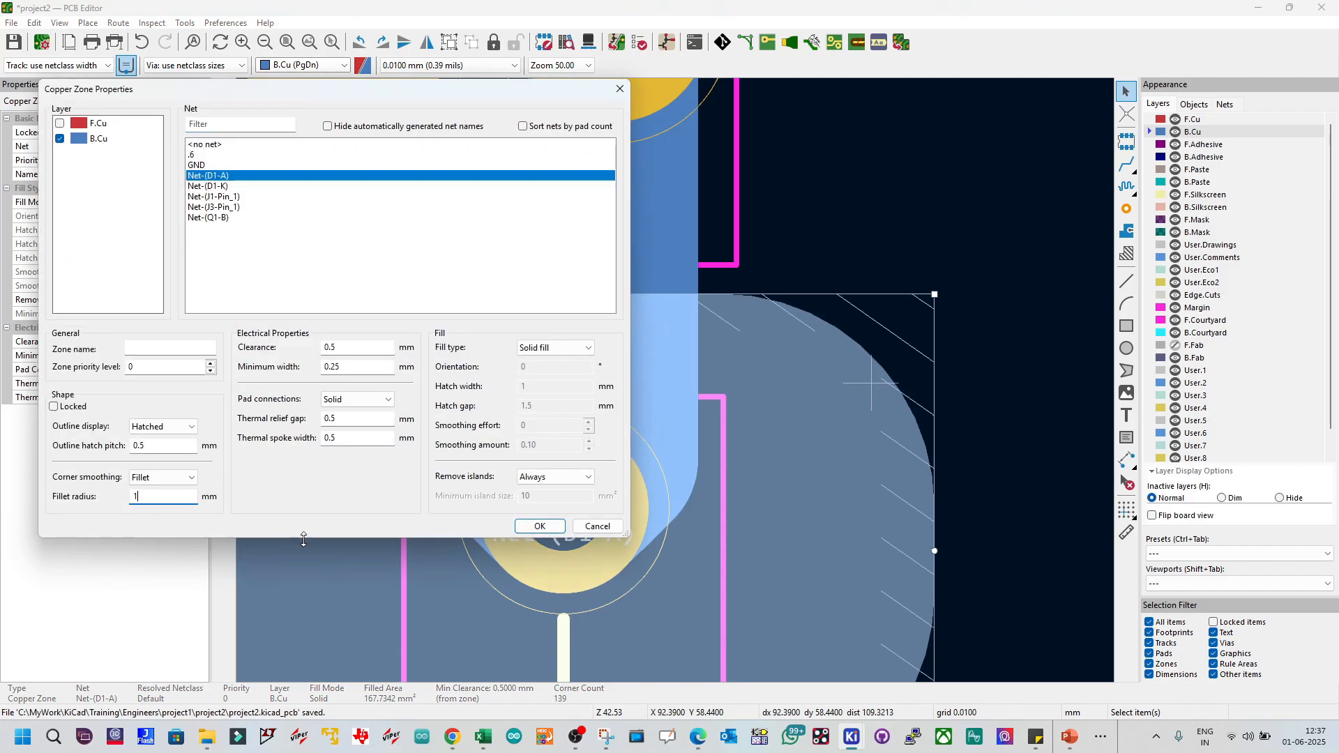
click(539, 527)
key(b)
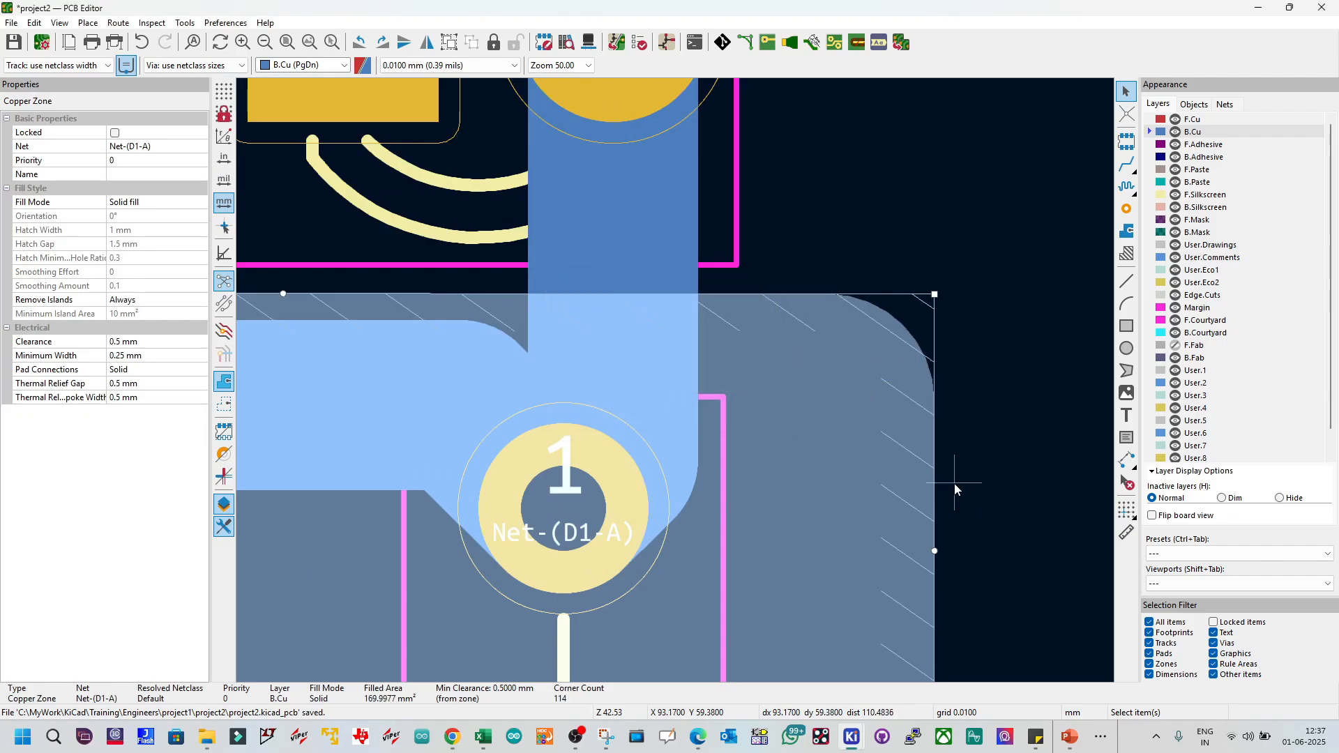
click(954, 483)
Step: Check the zone's filleted corners, then open the board in the 3D Viewer and flip it to the bottom side
scroll(663, 342, down, 3)
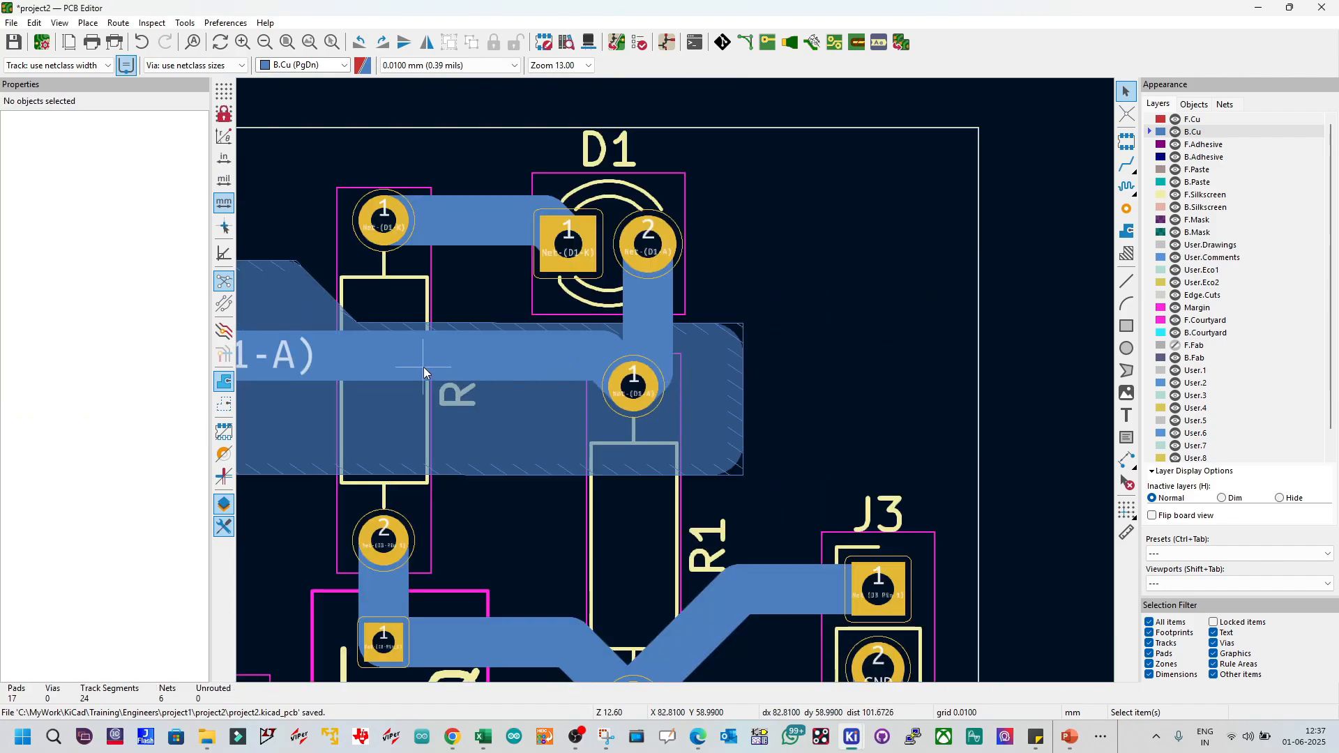
scroll(666, 377, up, 5)
scroll(648, 370, up, 2)
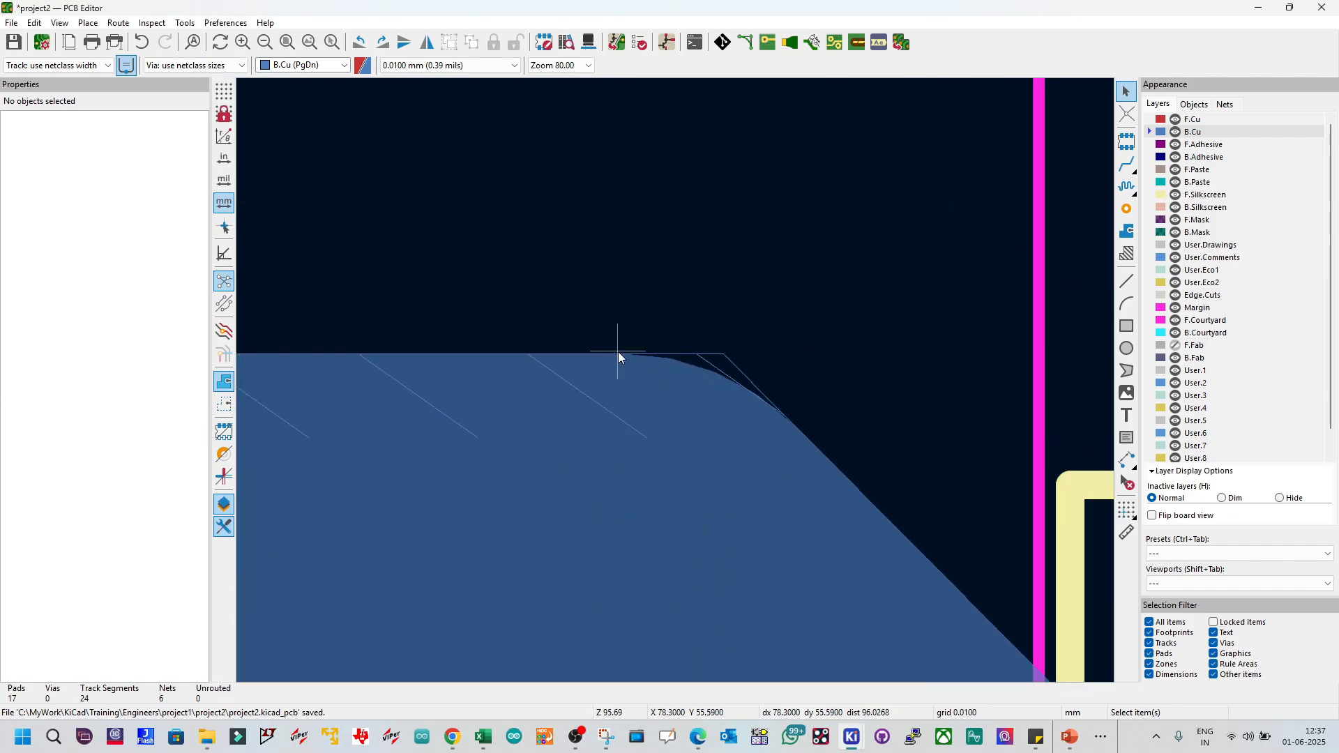
scroll(686, 425, down, 6)
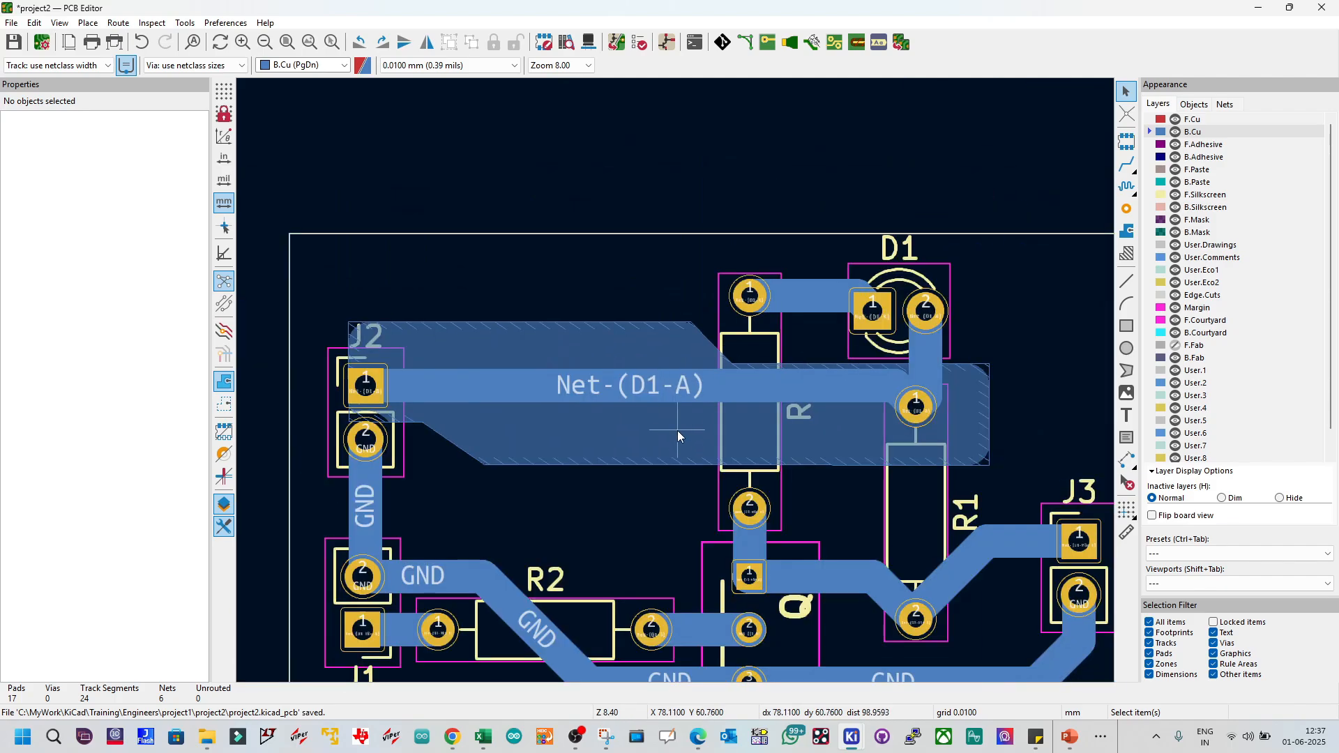
click(61, 25)
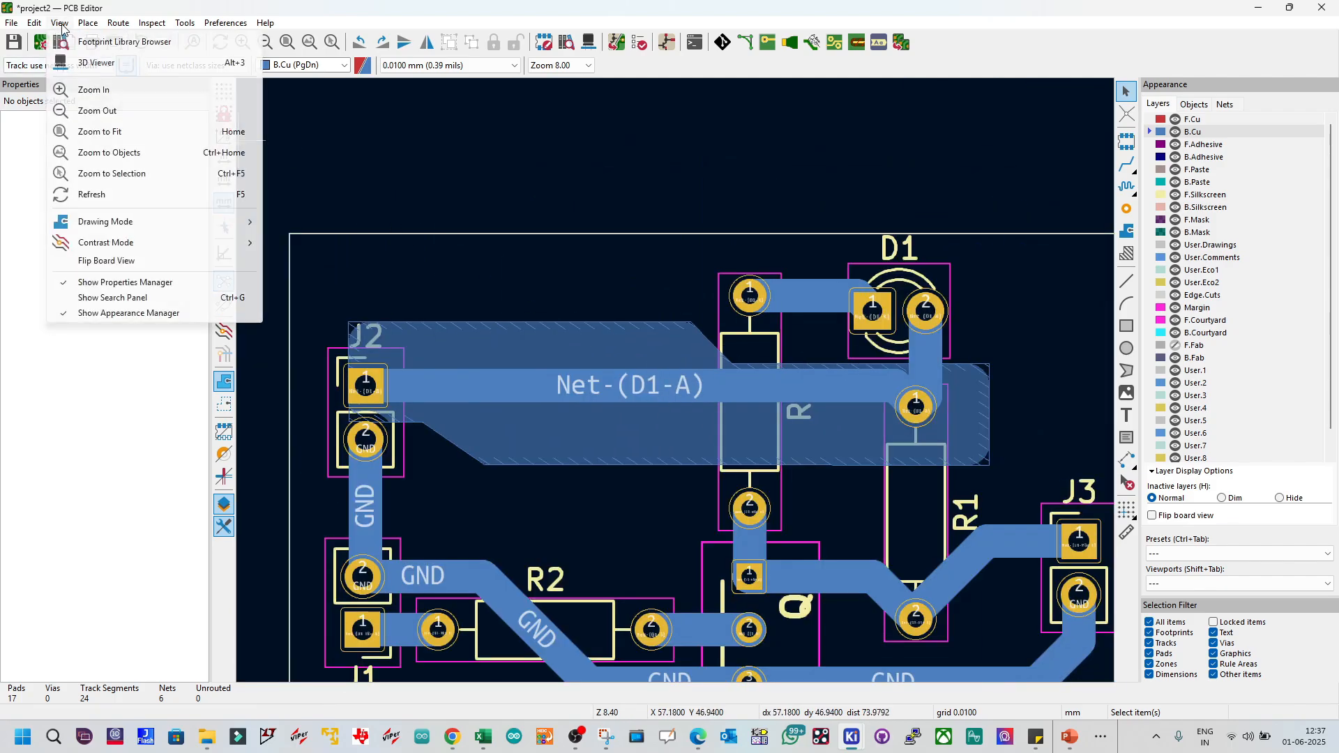
click(85, 64)
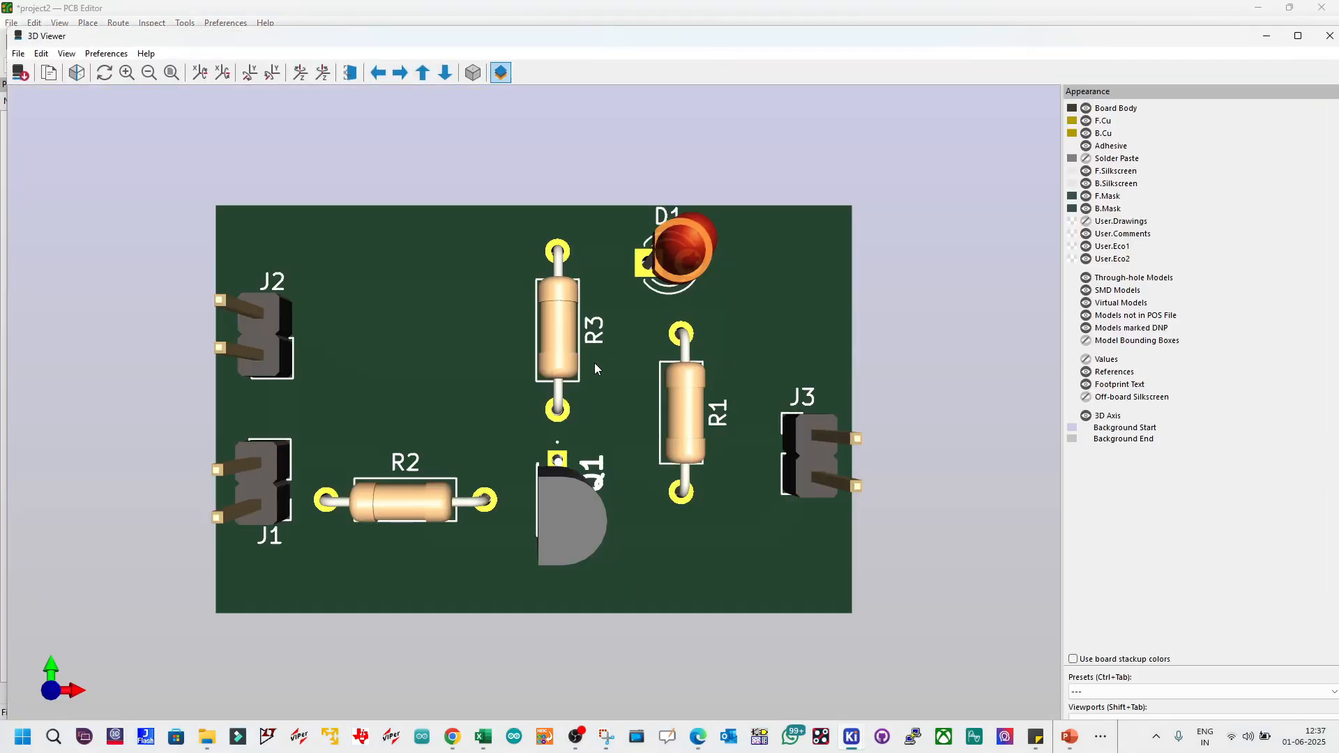
click(352, 74)
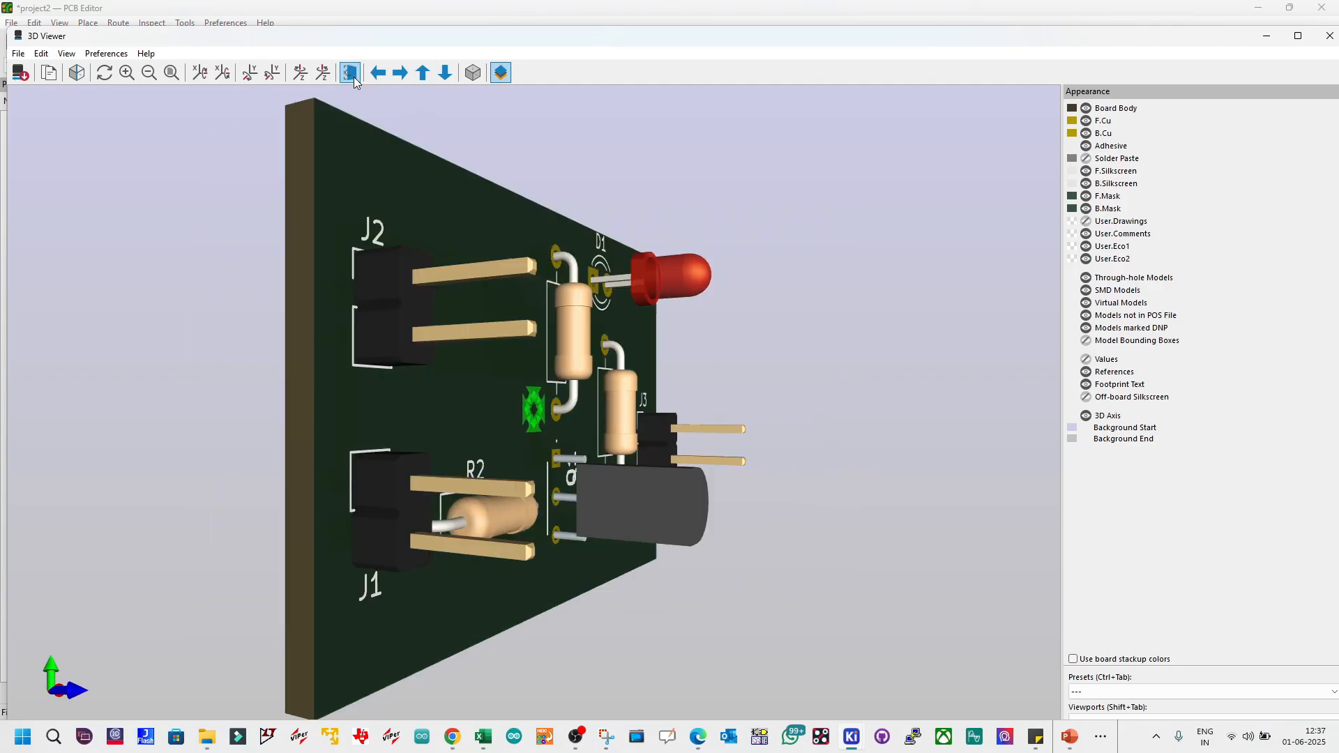
scroll(513, 367, up, 2)
scroll(513, 366, up, 1)
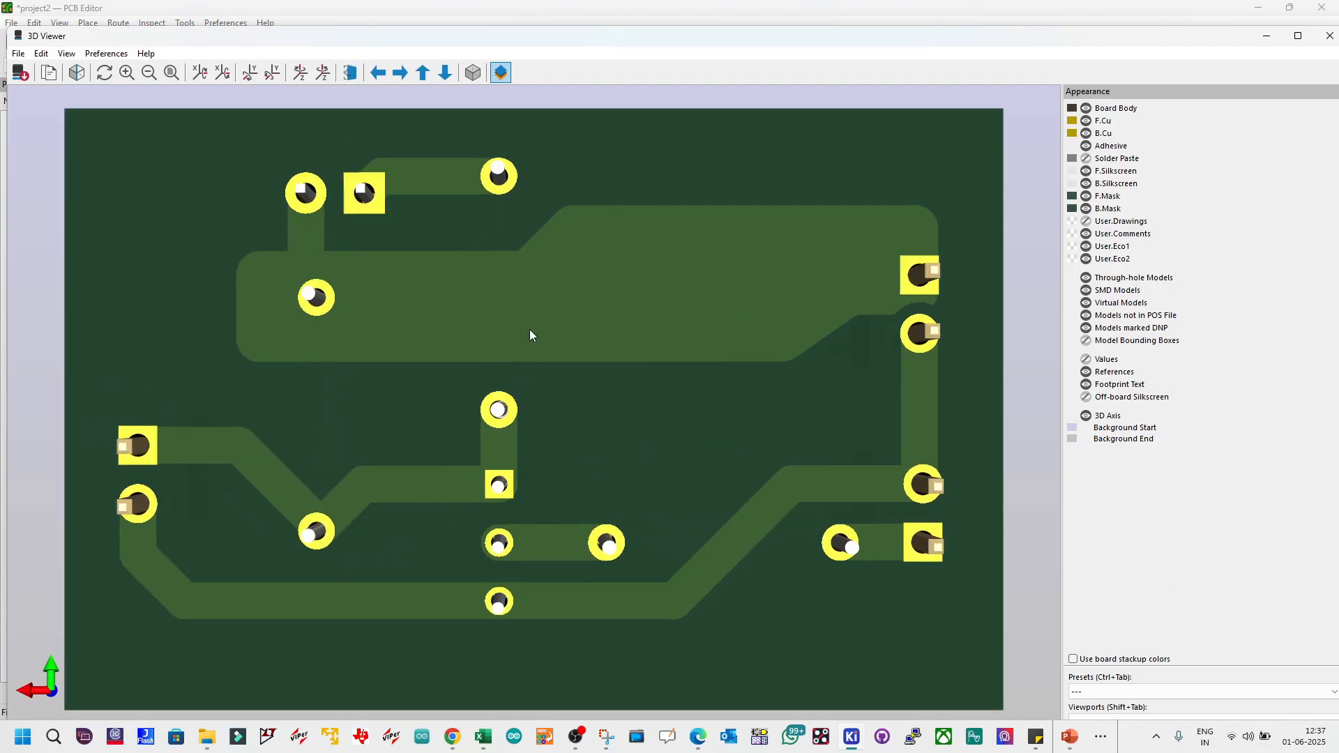
scroll(529, 330, up, 1)
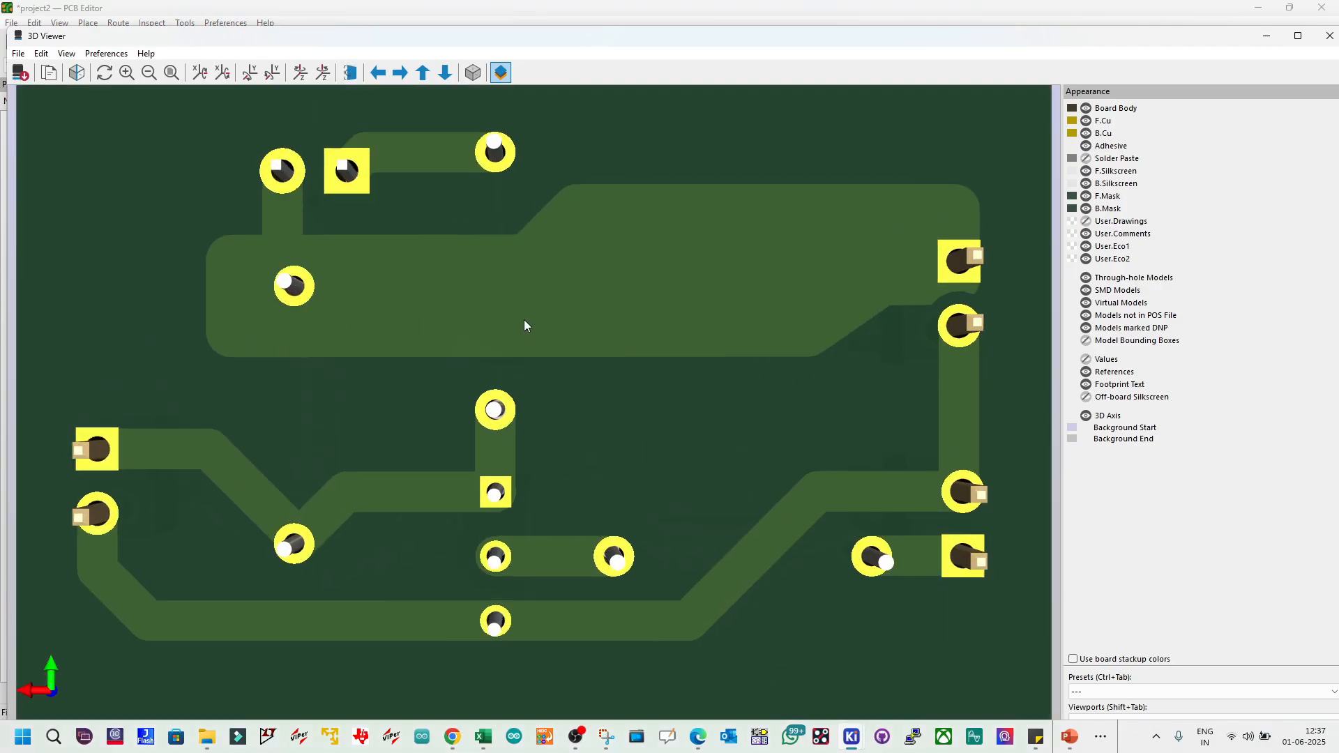
Step: Hide the B.Mask layer in the 3D view and inspect the bottom copper zone and tracks at an angle
click(1087, 208)
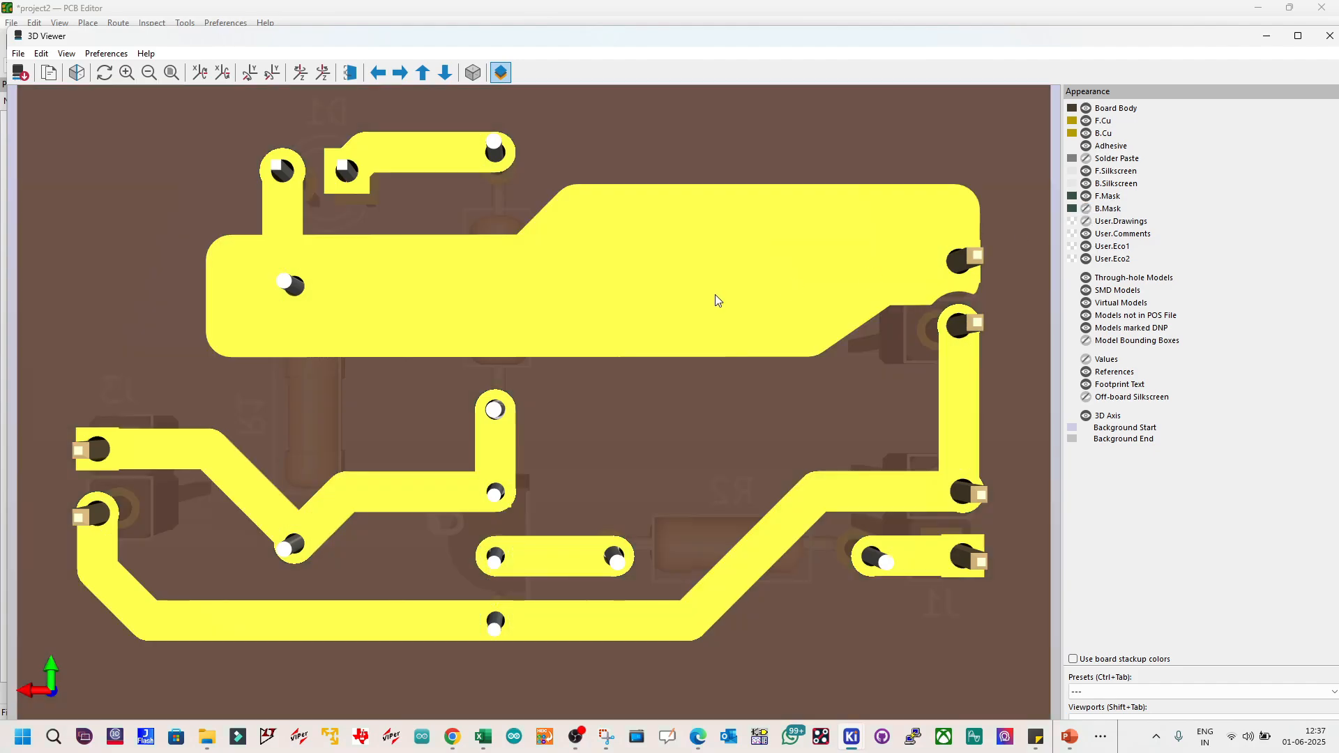
scroll(273, 253, up, 3)
drag(273, 252, 471, 309)
scroll(472, 310, down, 5)
drag(646, 346, 620, 252)
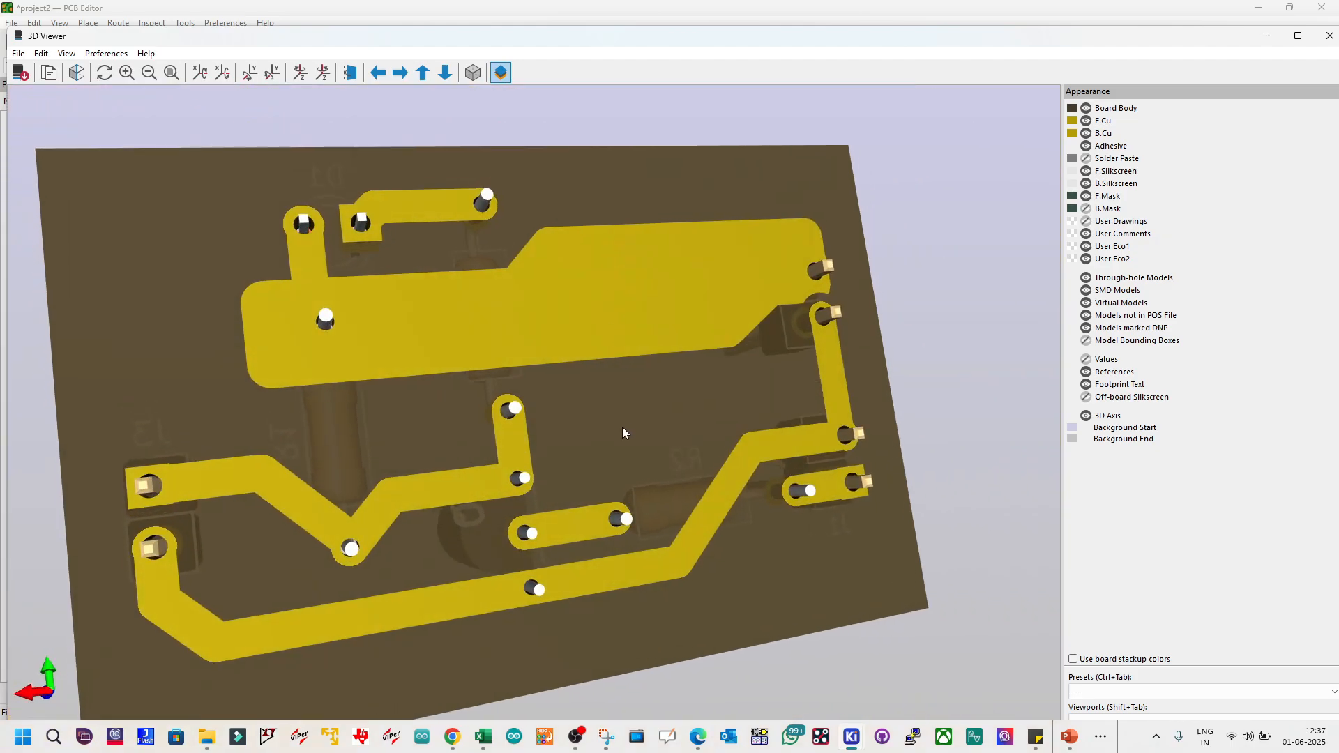
Step: Inspect the bottom copper around the Net-(D1-A) zone from several angles, then close the 3D view
drag(622, 427, 544, 404)
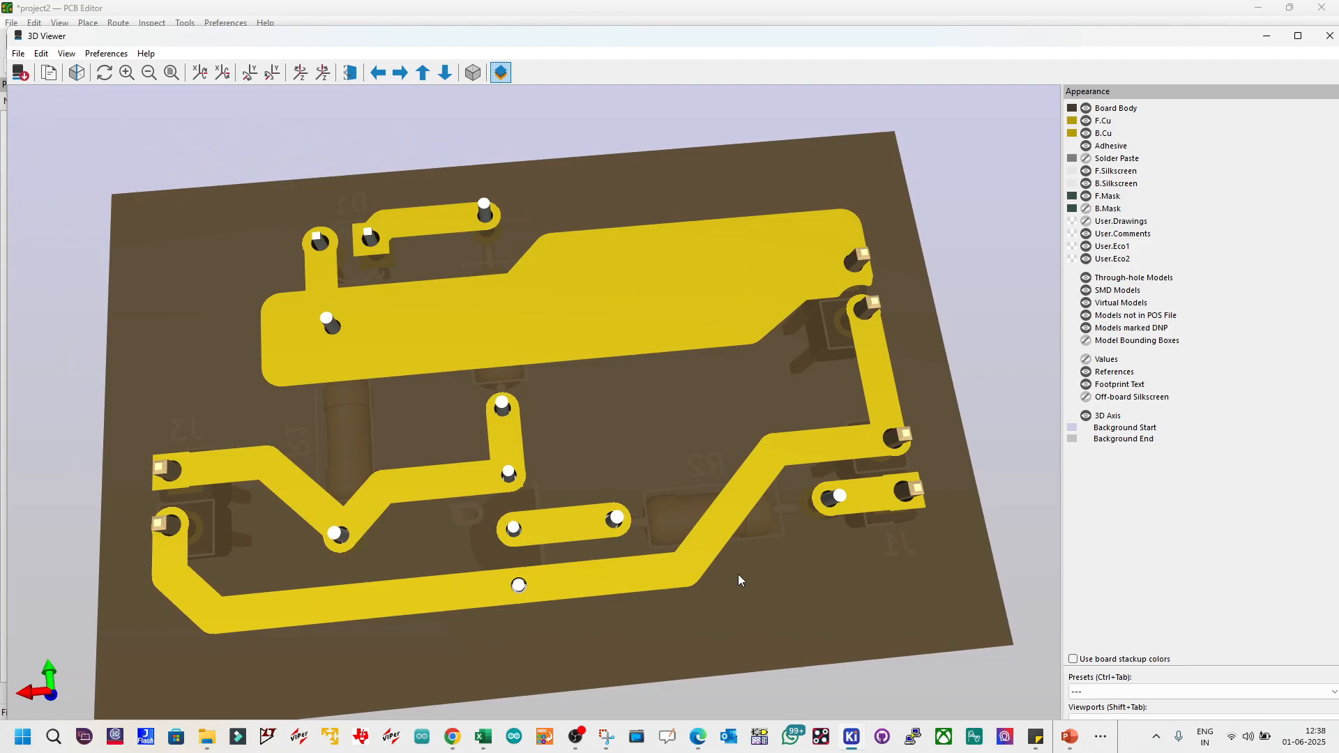
mouse_move(609, 427)
mouse_down()
mouse_move(609, 409)
mouse_move(588, 434)
mouse_up()
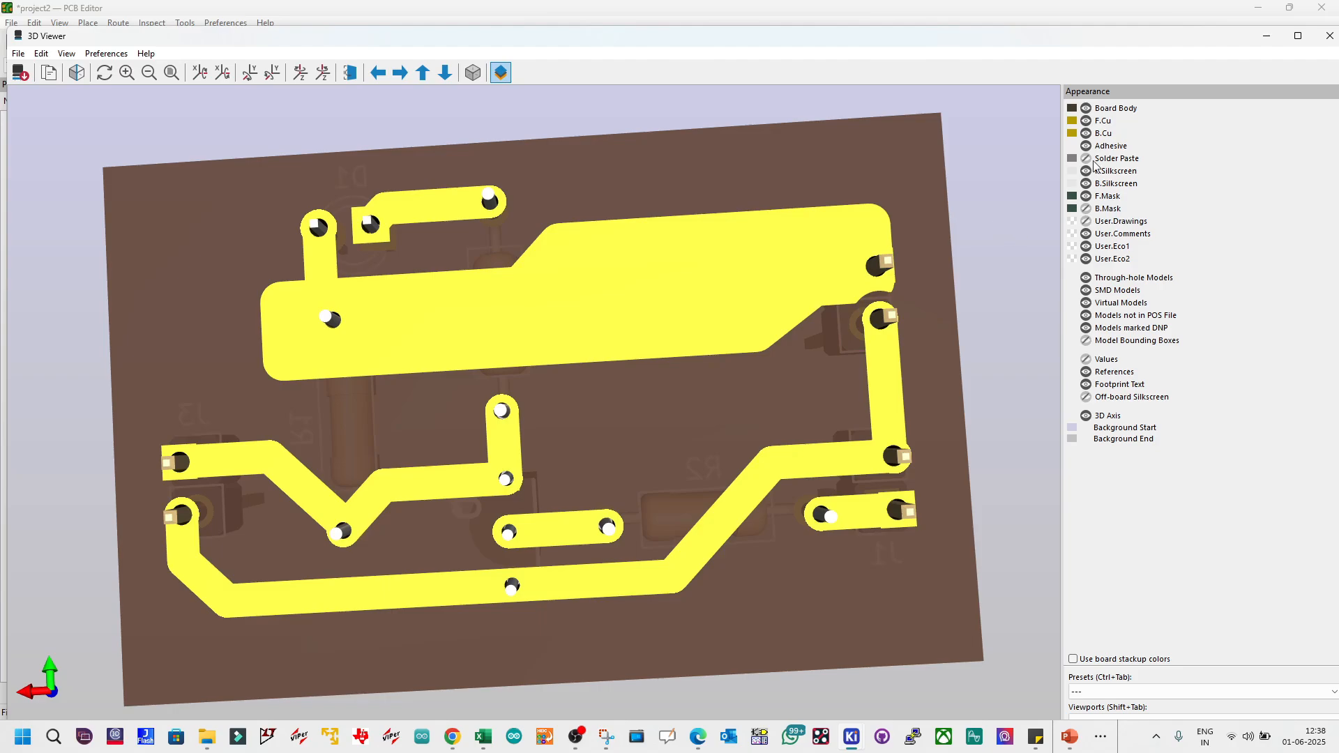
click(1329, 35)
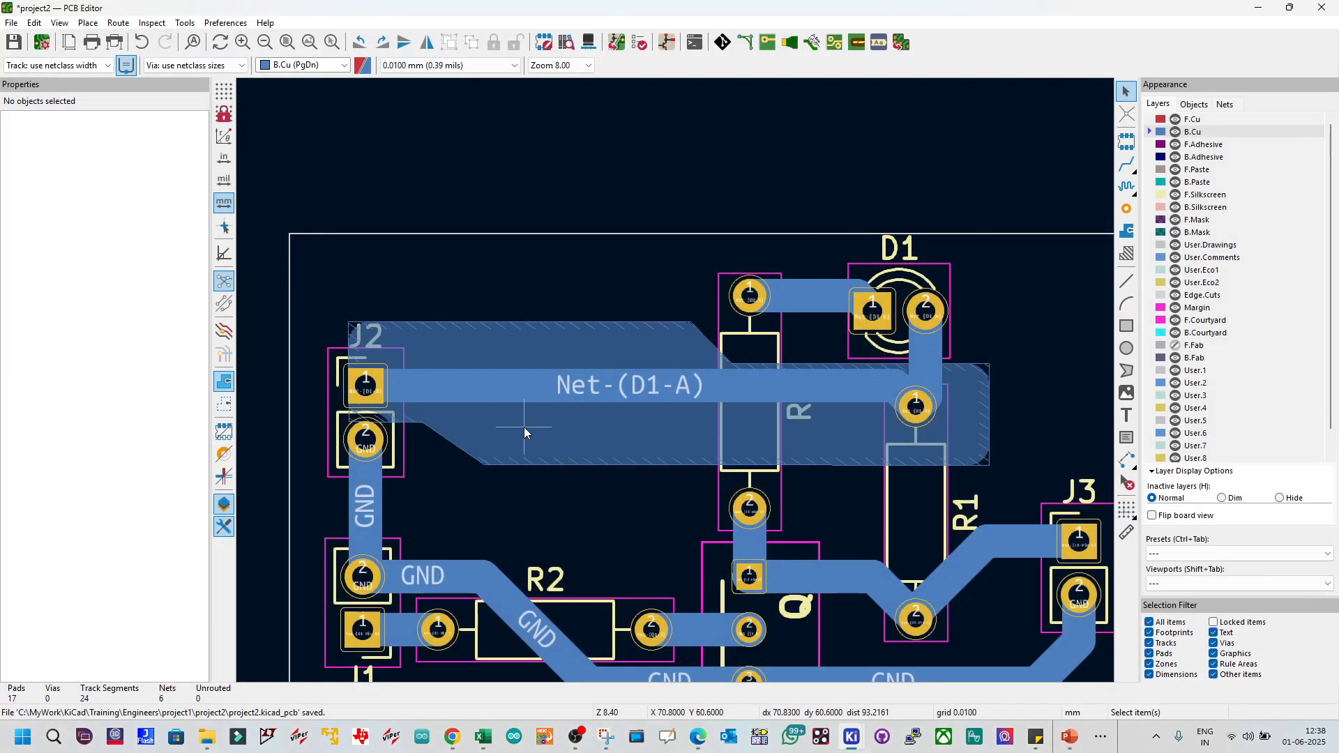
Step: Set the Net-(D1-A) copper zone's clearance to 1 mm, refill the zones and save the board
double_click(491, 445)
click(333, 346)
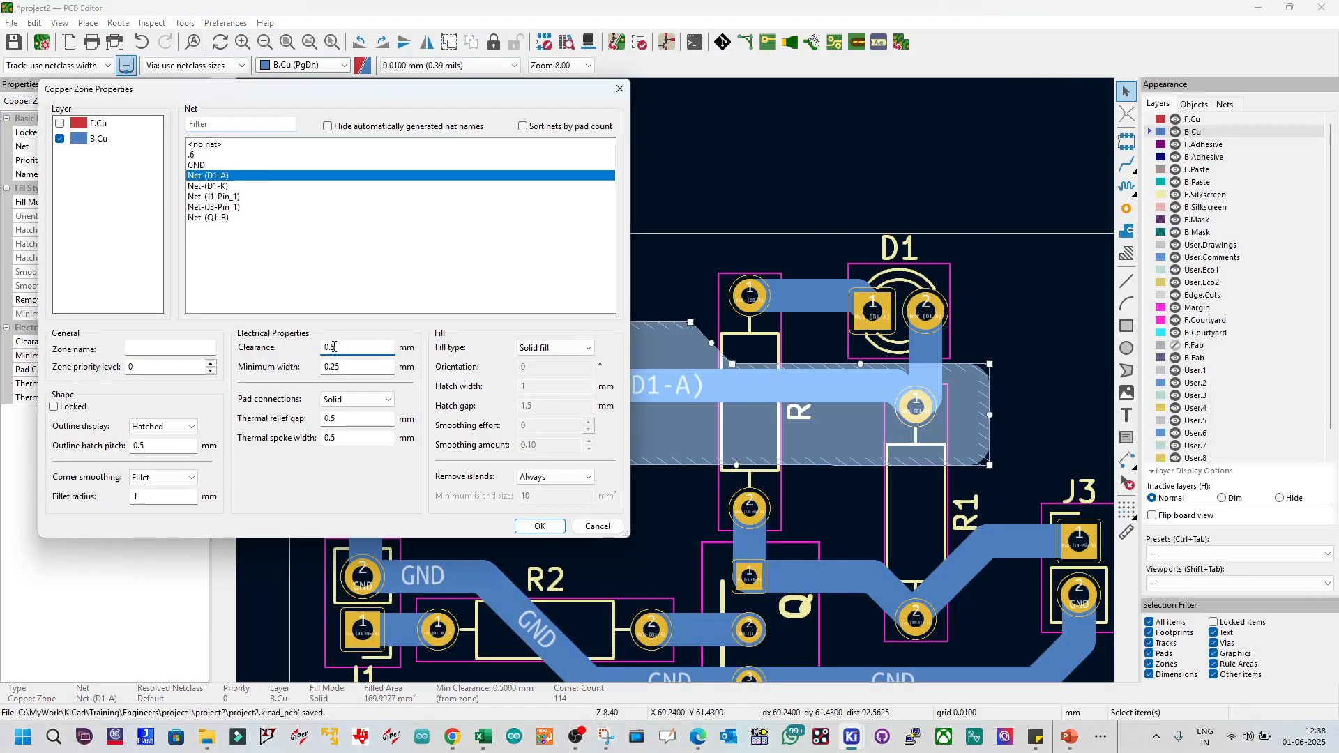
drag(335, 347, 321, 348)
text(1)
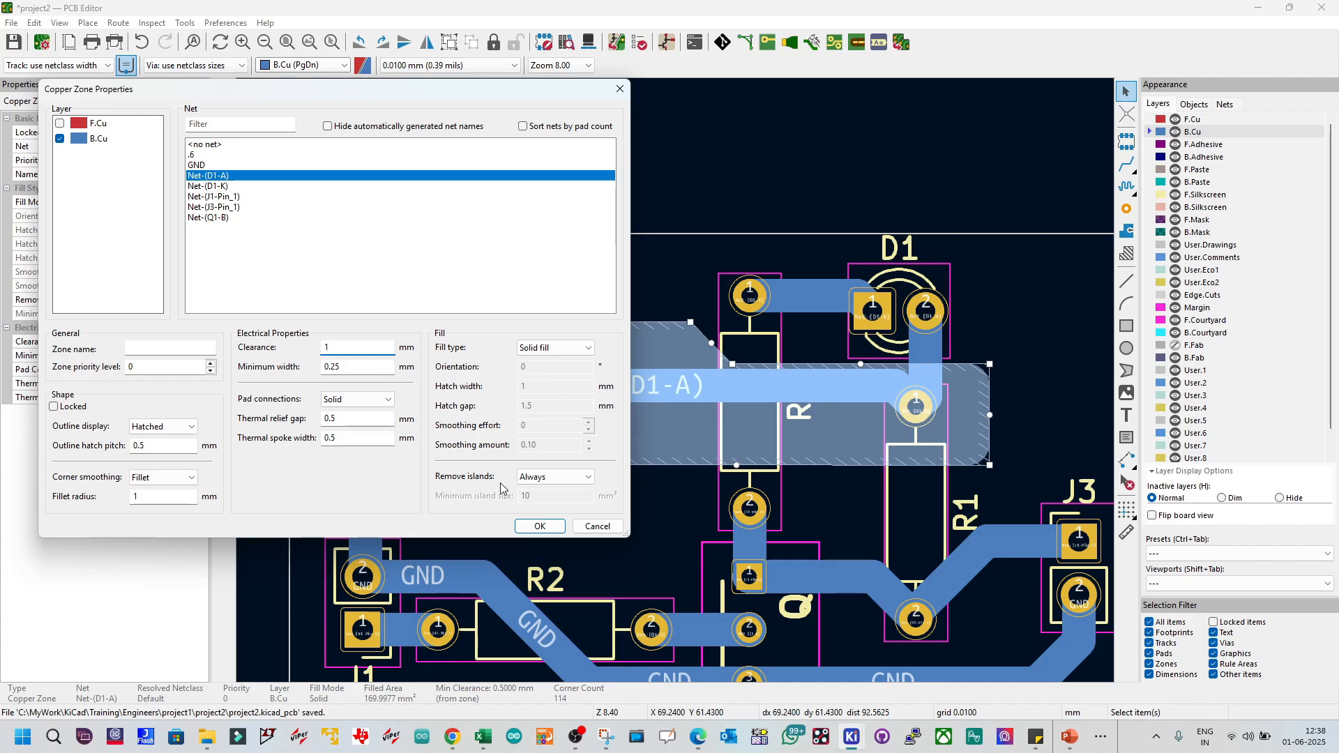
click(531, 527)
key(b)
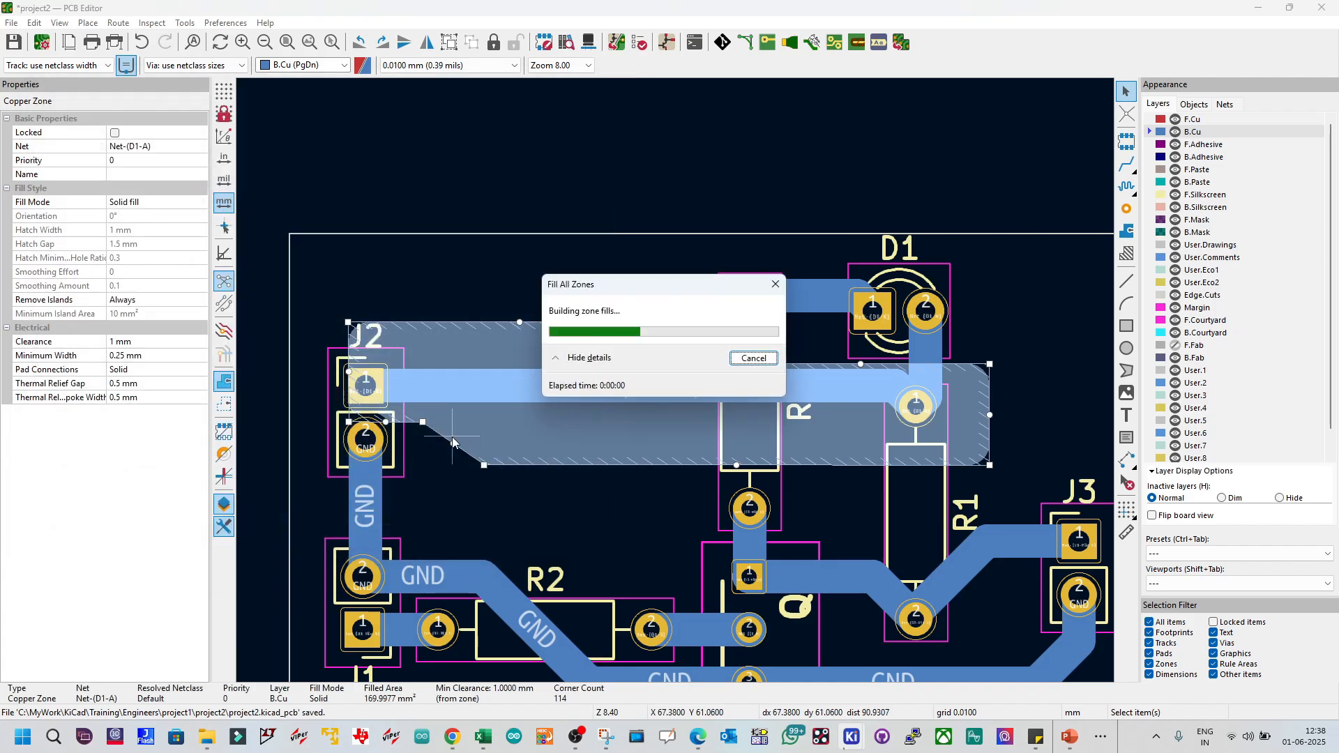
key(Escape)
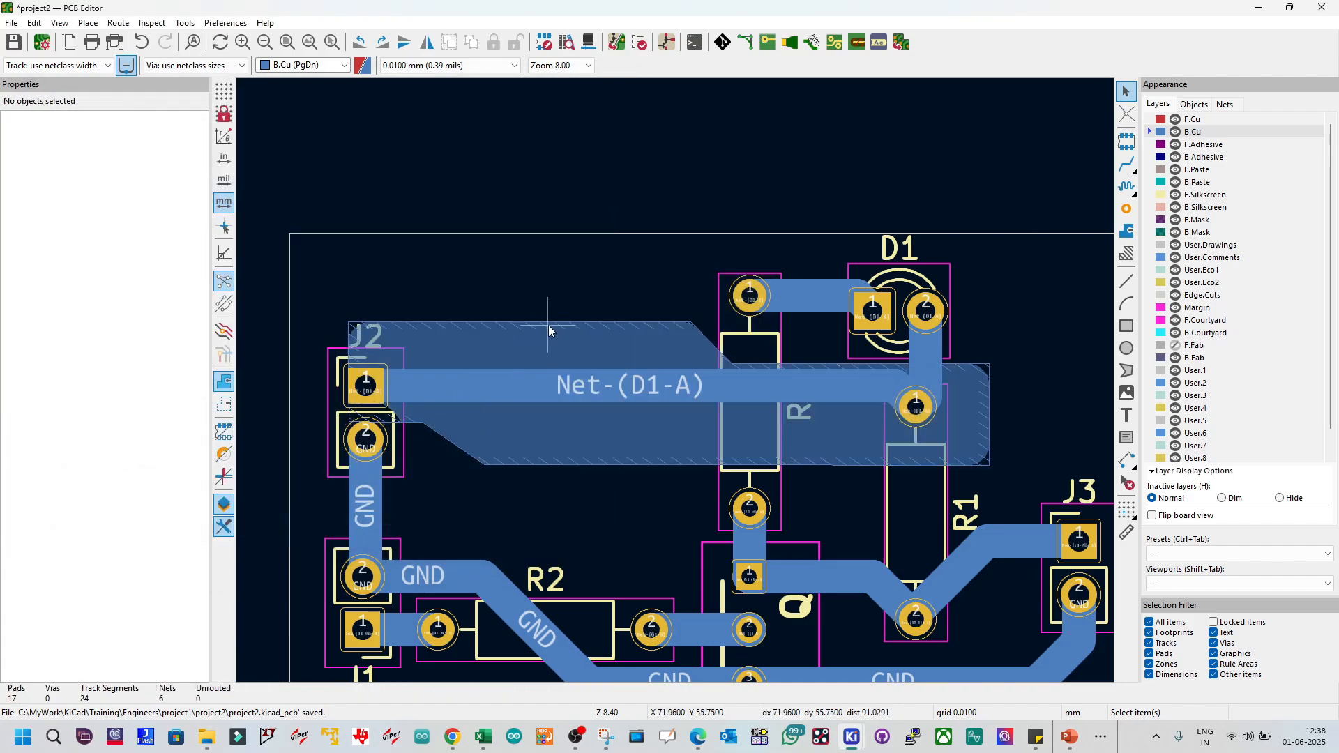
click(13, 42)
key(b)
Step: Check the zone's gap to the neighbouring GND pad on the board's underside in the 3D Viewer, then close it
click(60, 23)
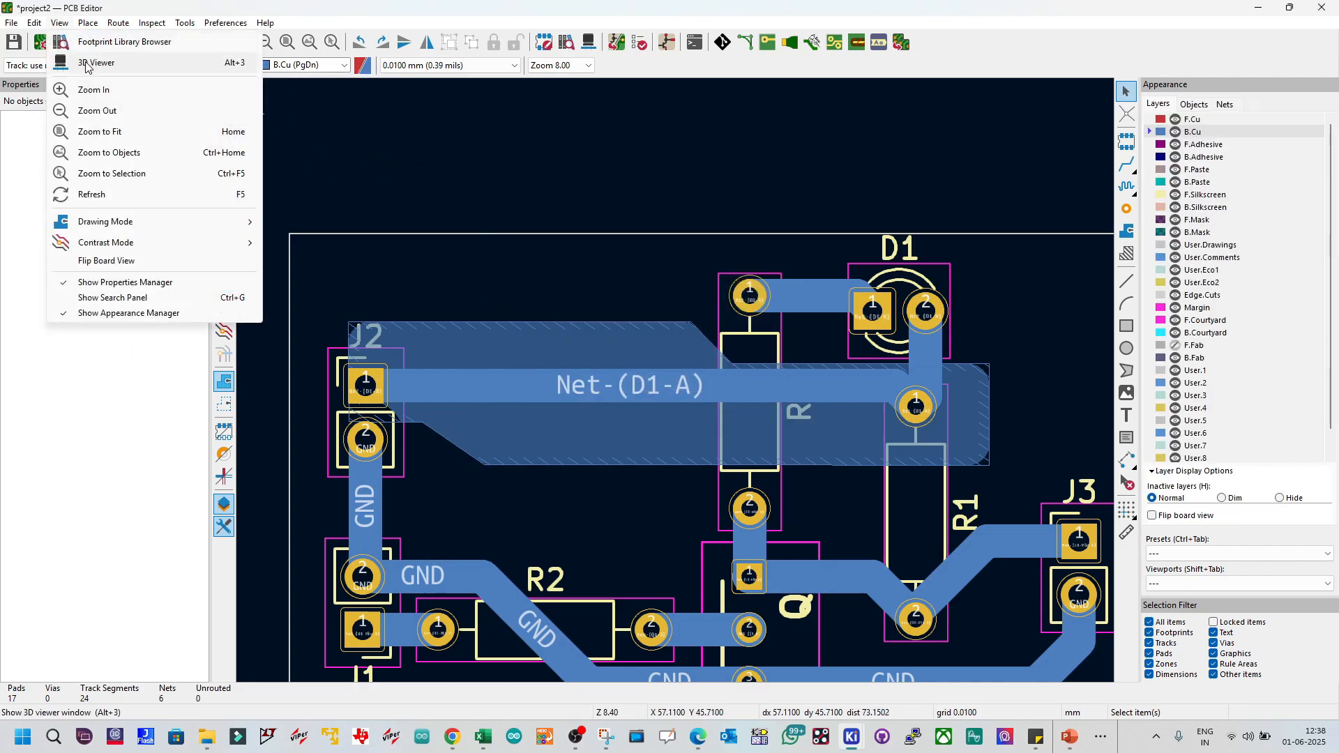
click(86, 64)
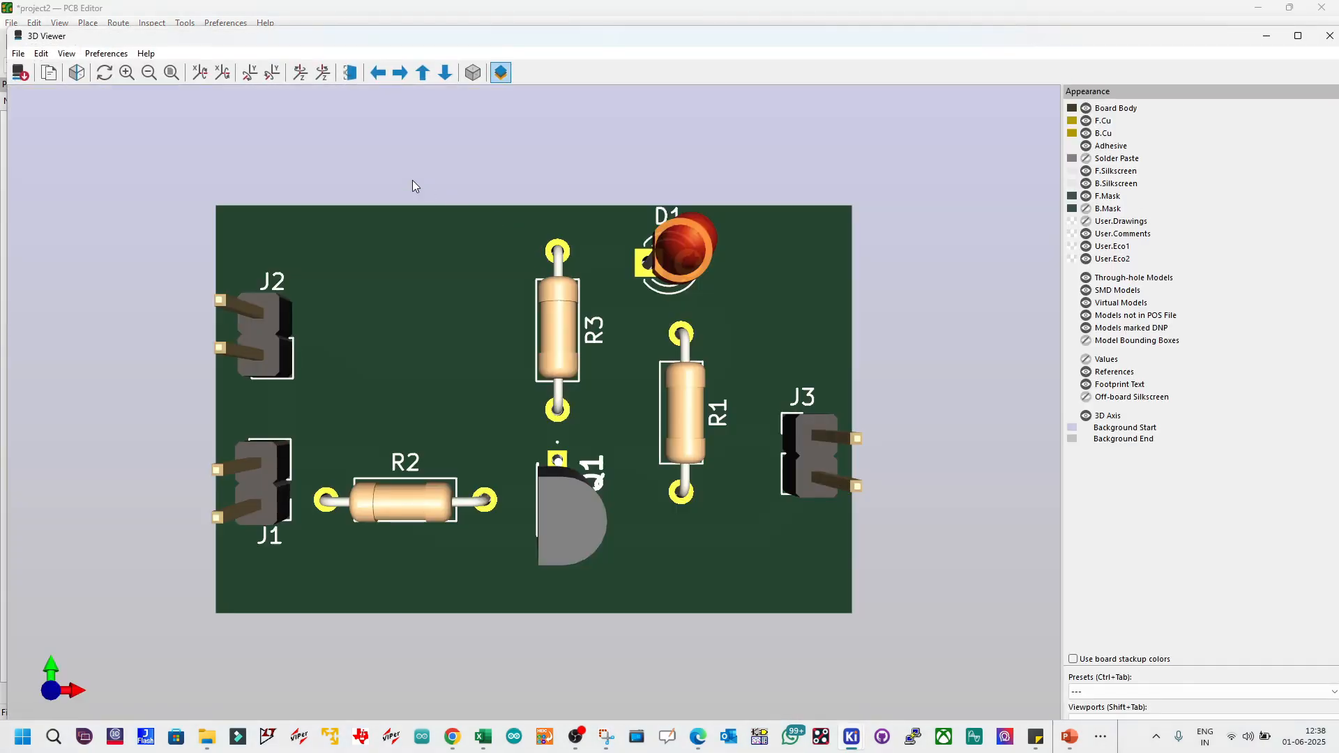
click(350, 73)
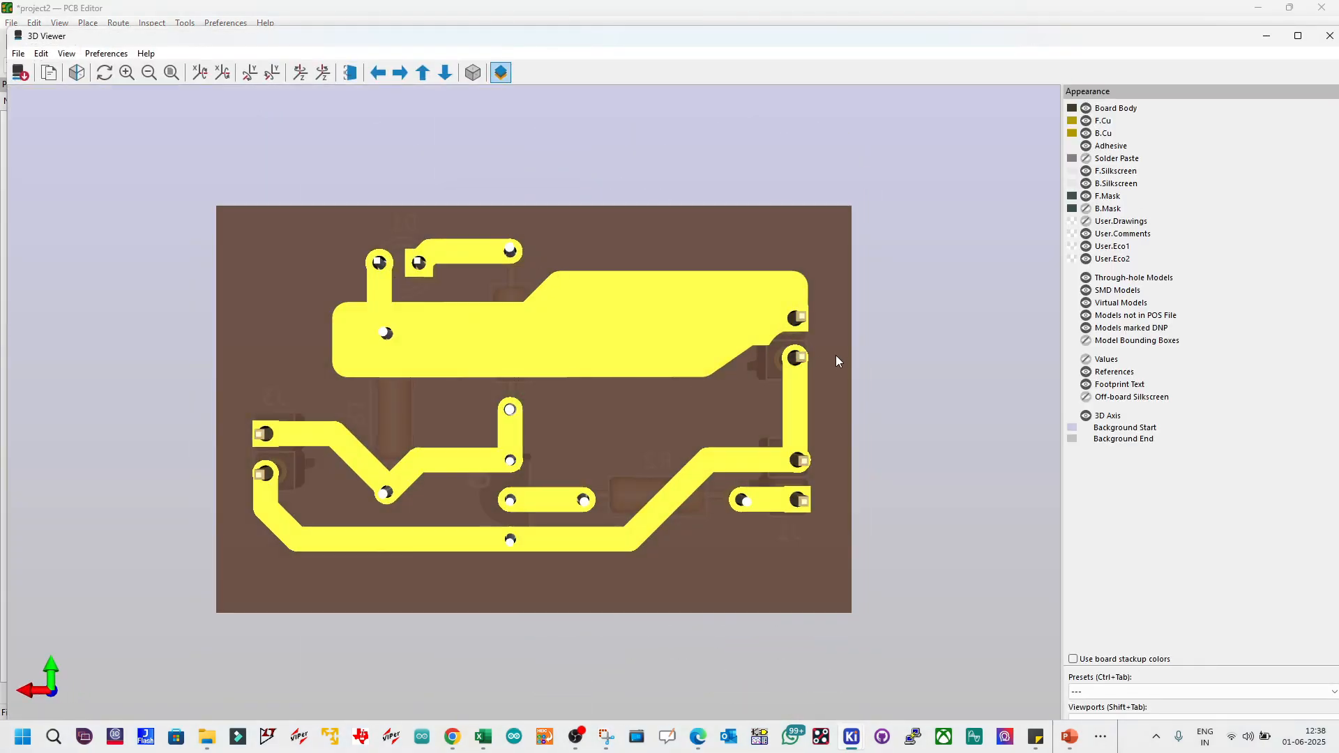
scroll(837, 361, up, 4)
drag(856, 406, 747, 406)
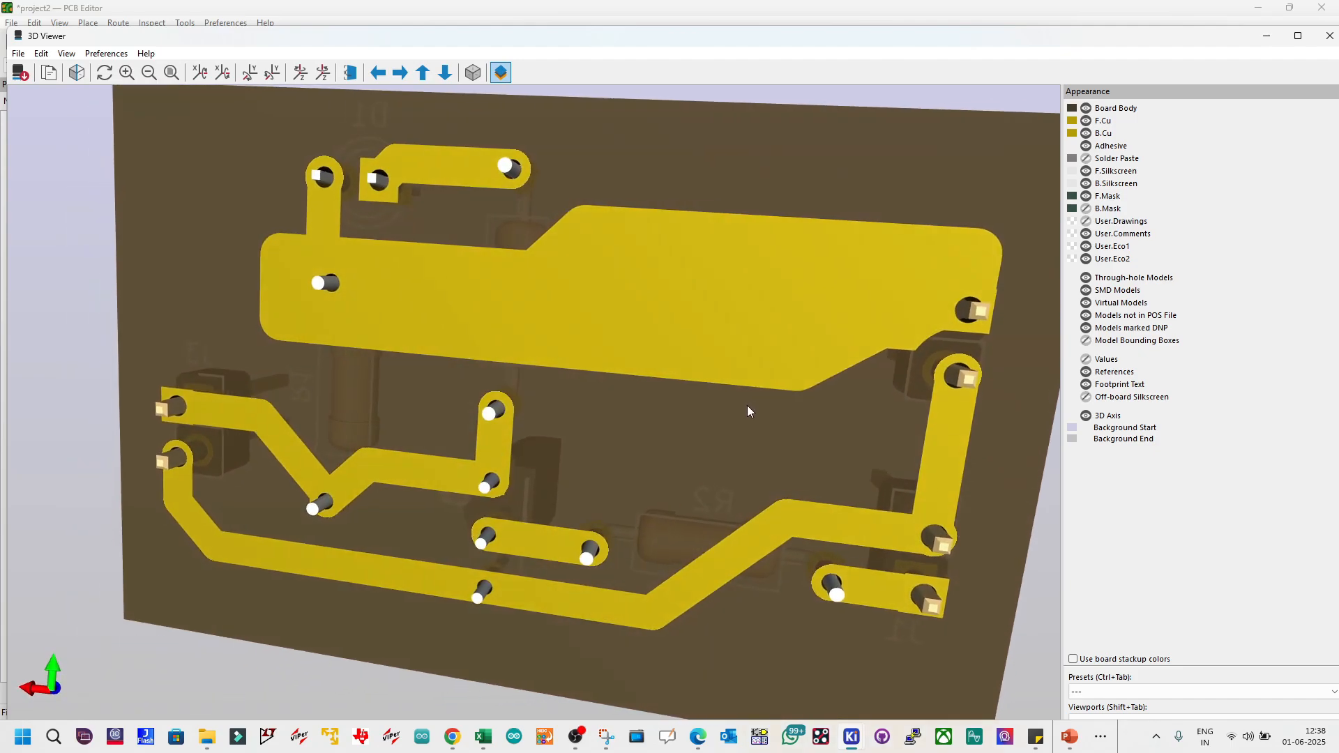
drag(752, 286, 762, 254)
drag(752, 389, 873, 357)
click(1330, 35)
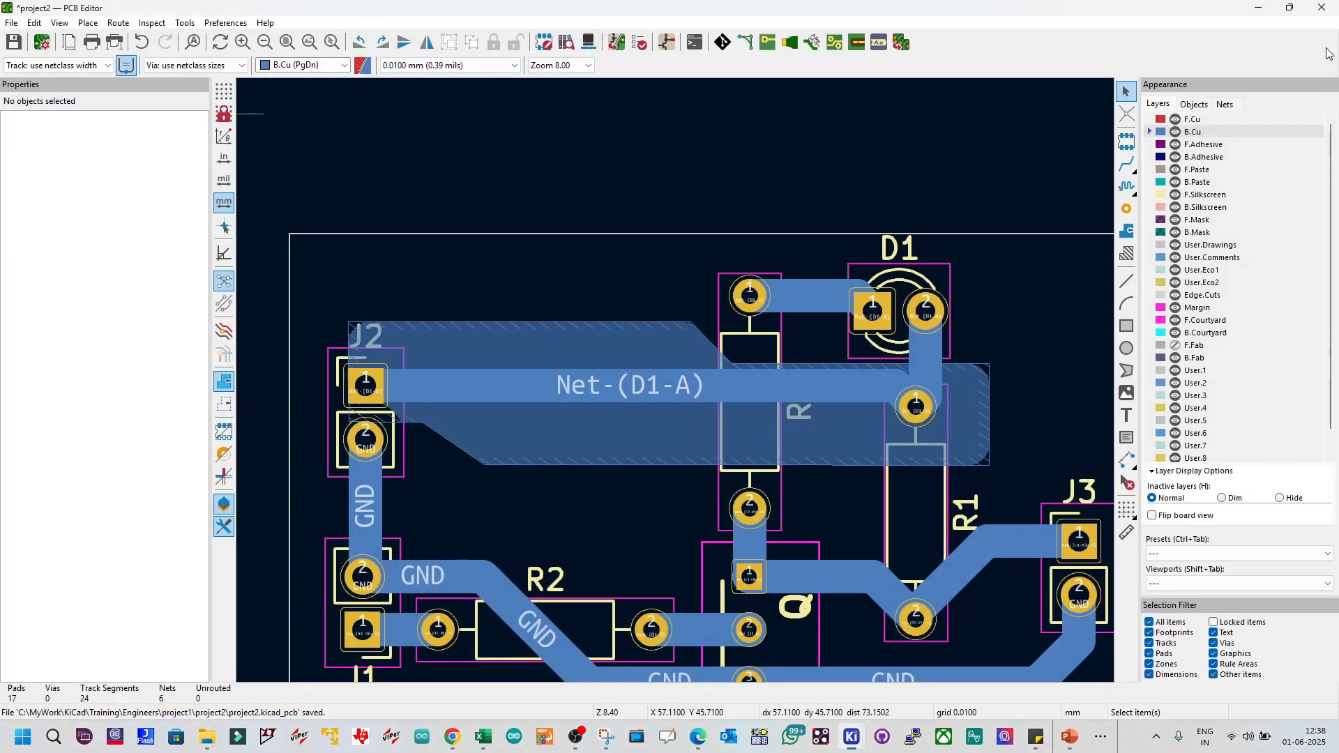
Step: Start a filled B.Cu zone on the GND net just inside the board's upper-left corner, keeping the 1 mm clearance and solid fill
scroll(711, 394, down, 3)
scroll(656, 363, up, 2)
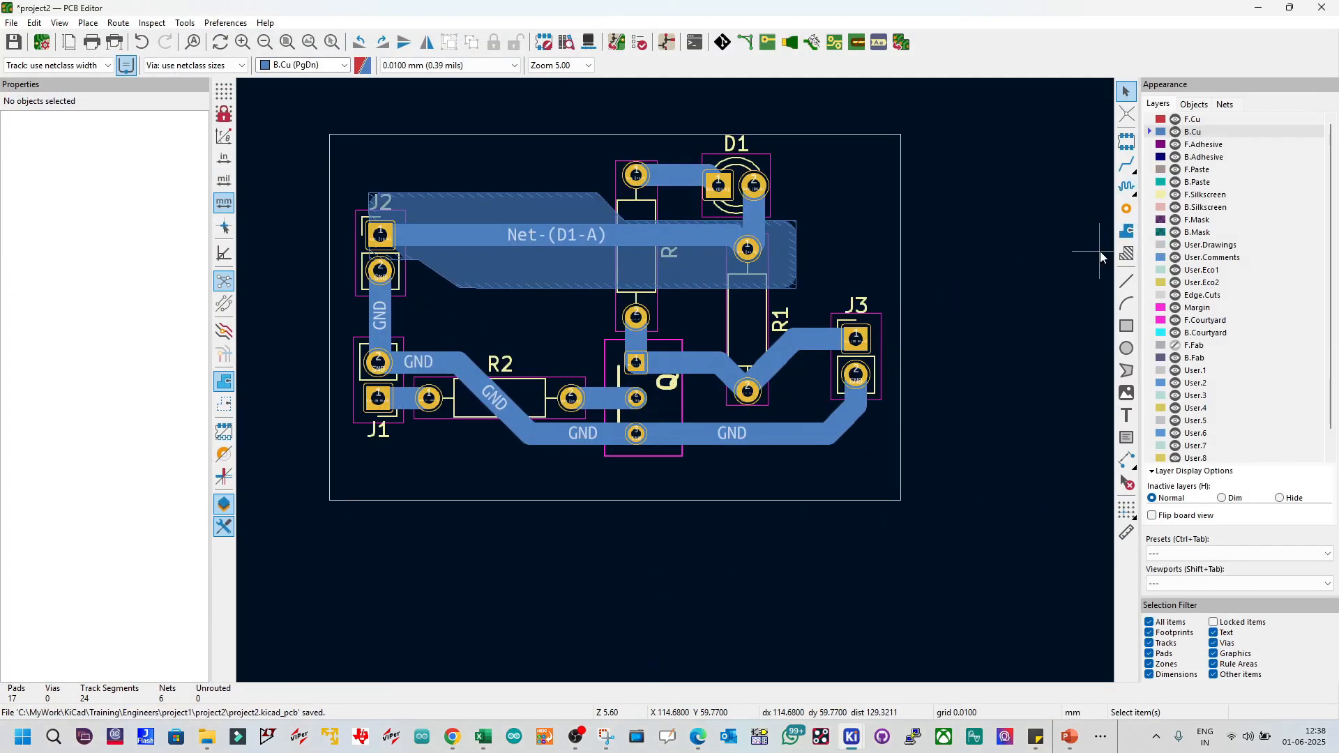
middle_drag(608, 225, 675, 376)
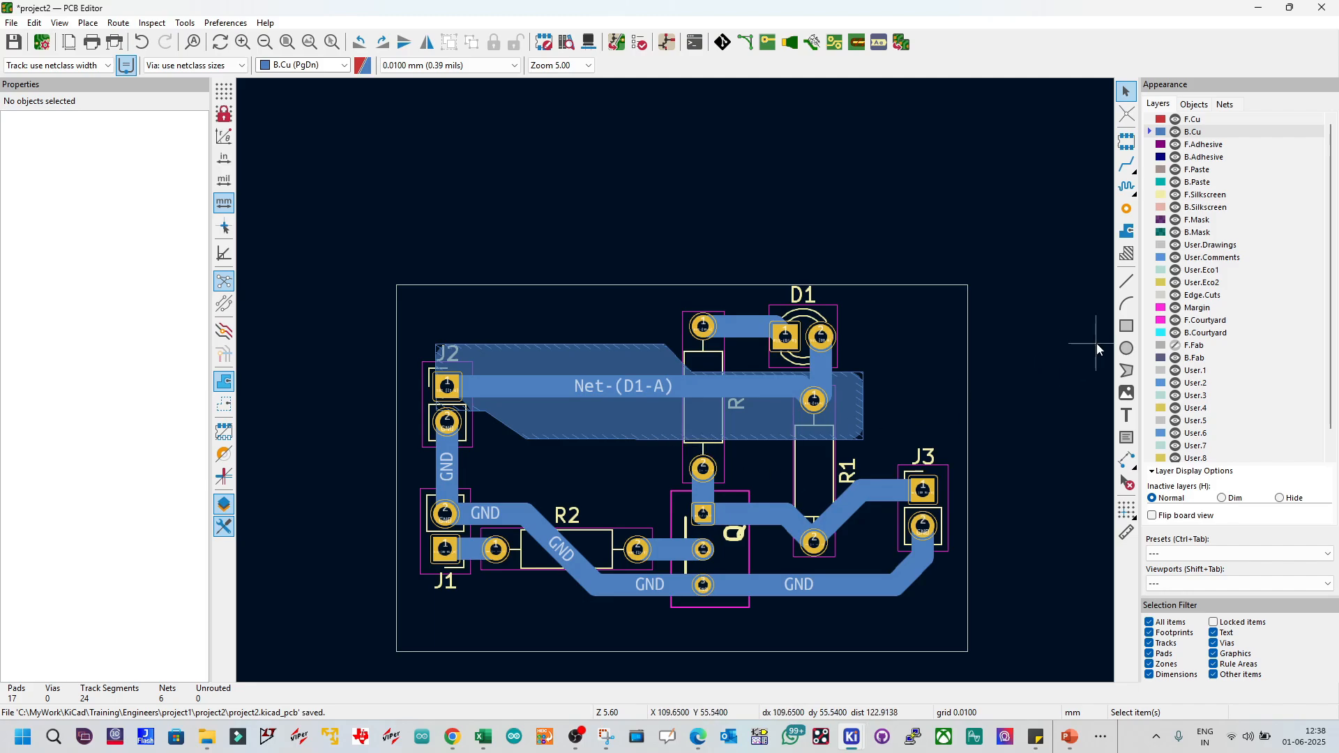
click(1126, 231)
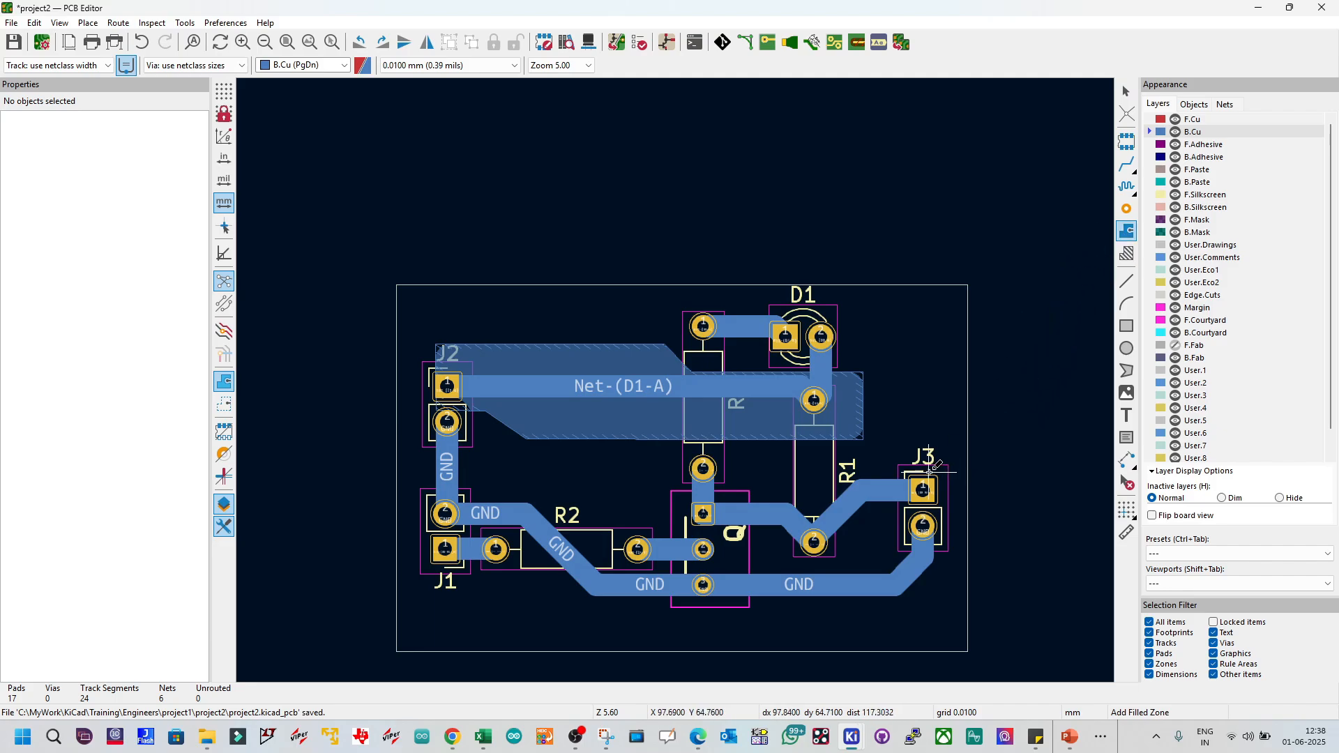
middle_drag(709, 452, 672, 379)
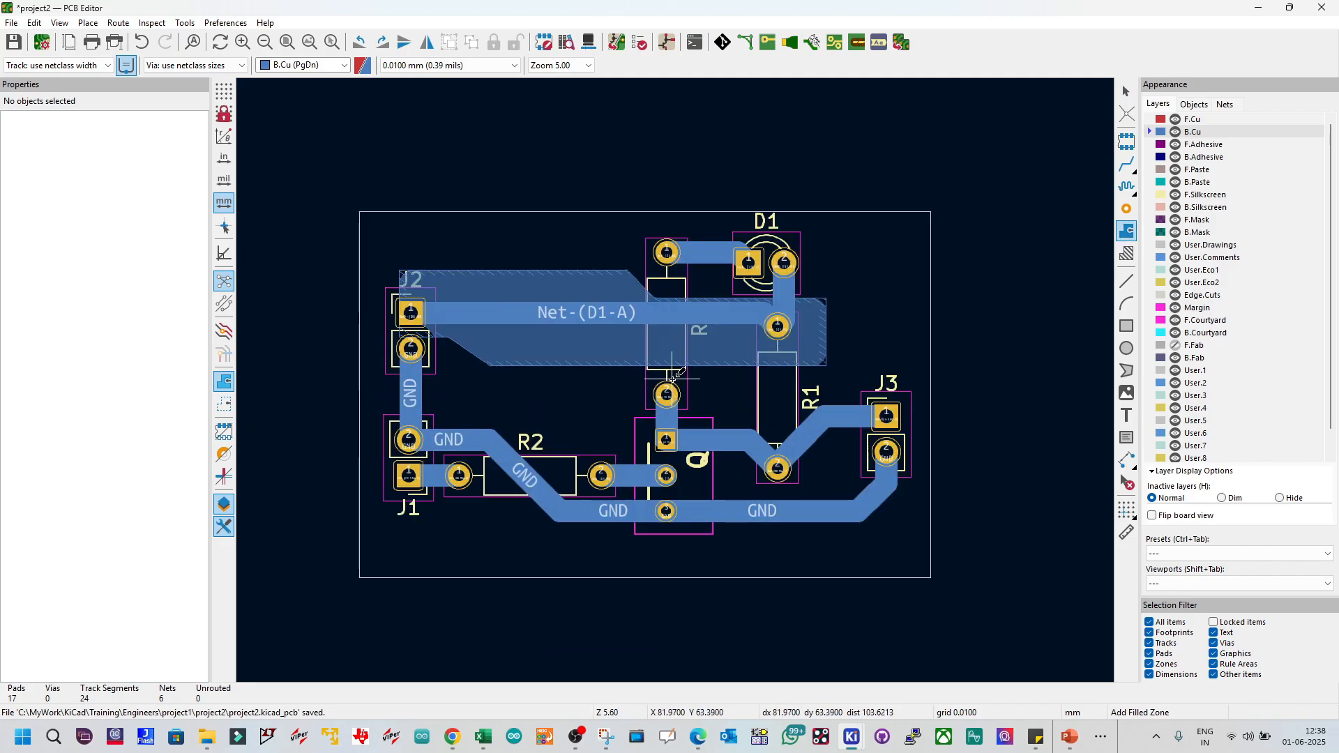
click(370, 218)
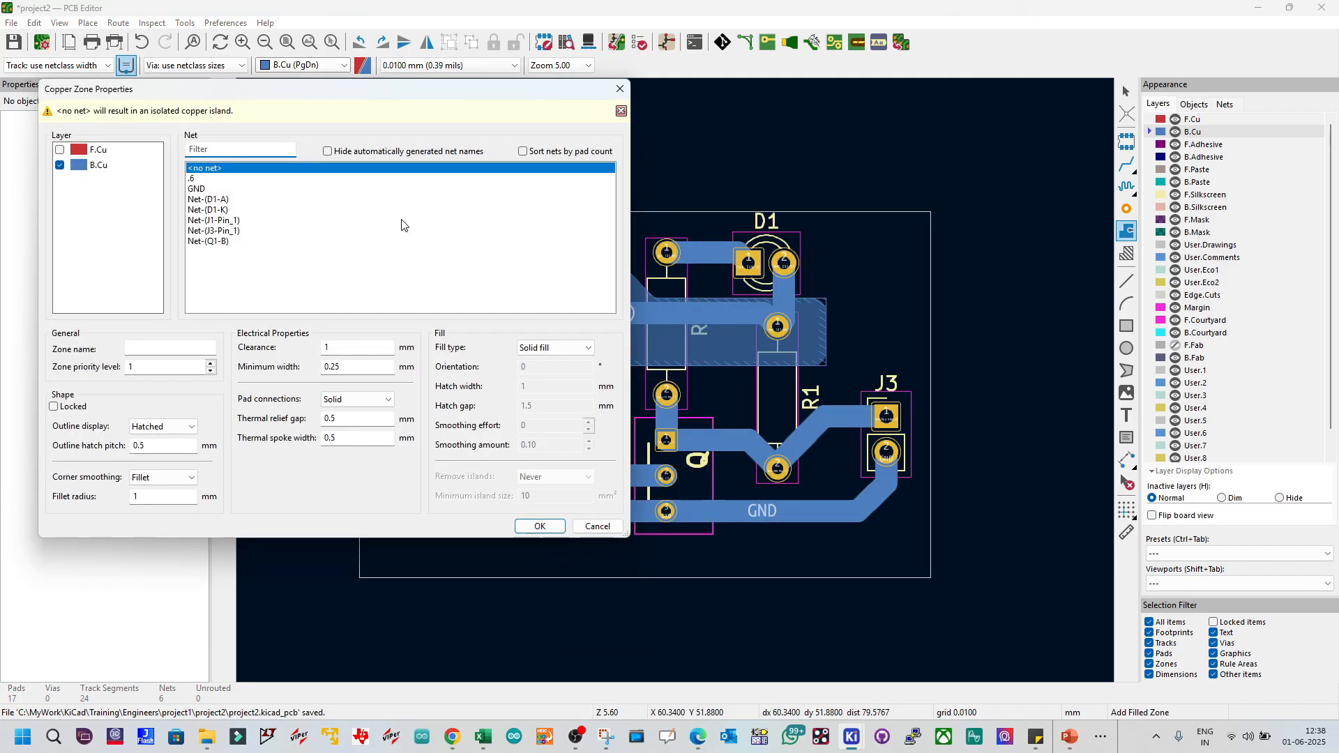
click(212, 191)
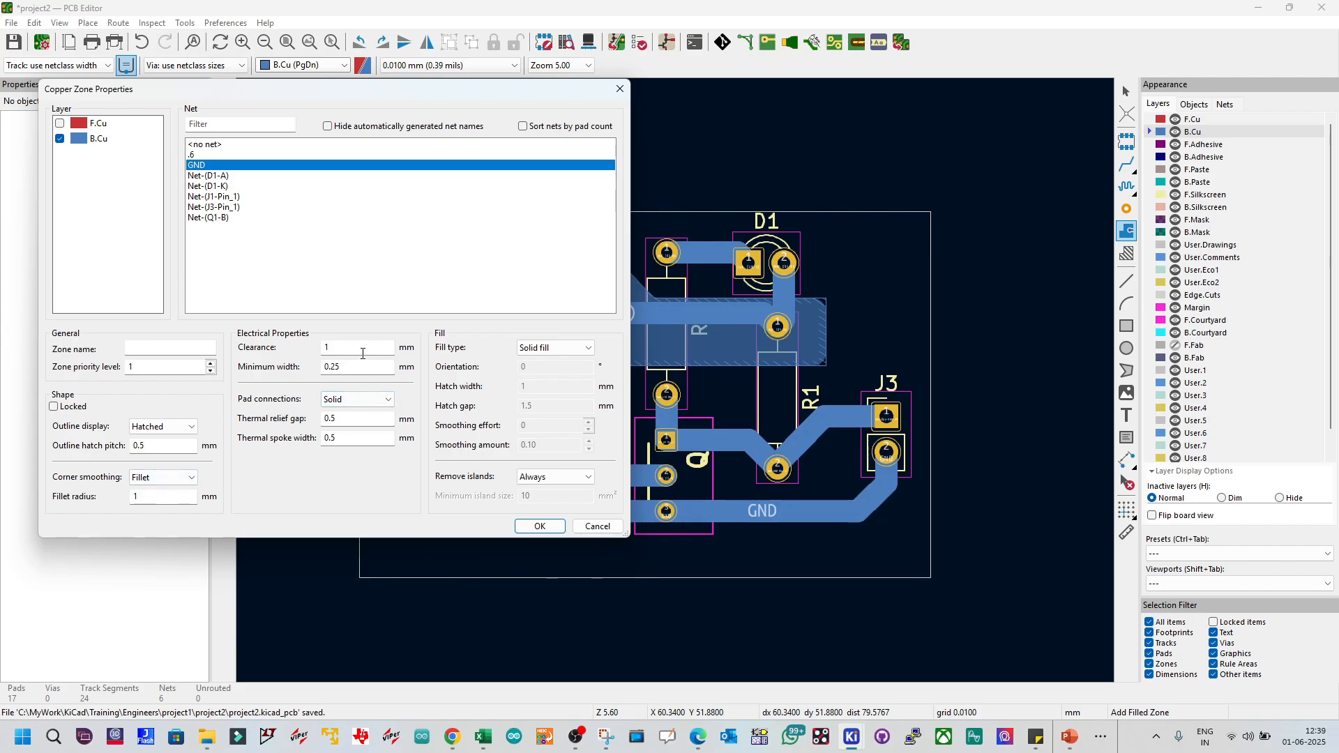
click(558, 529)
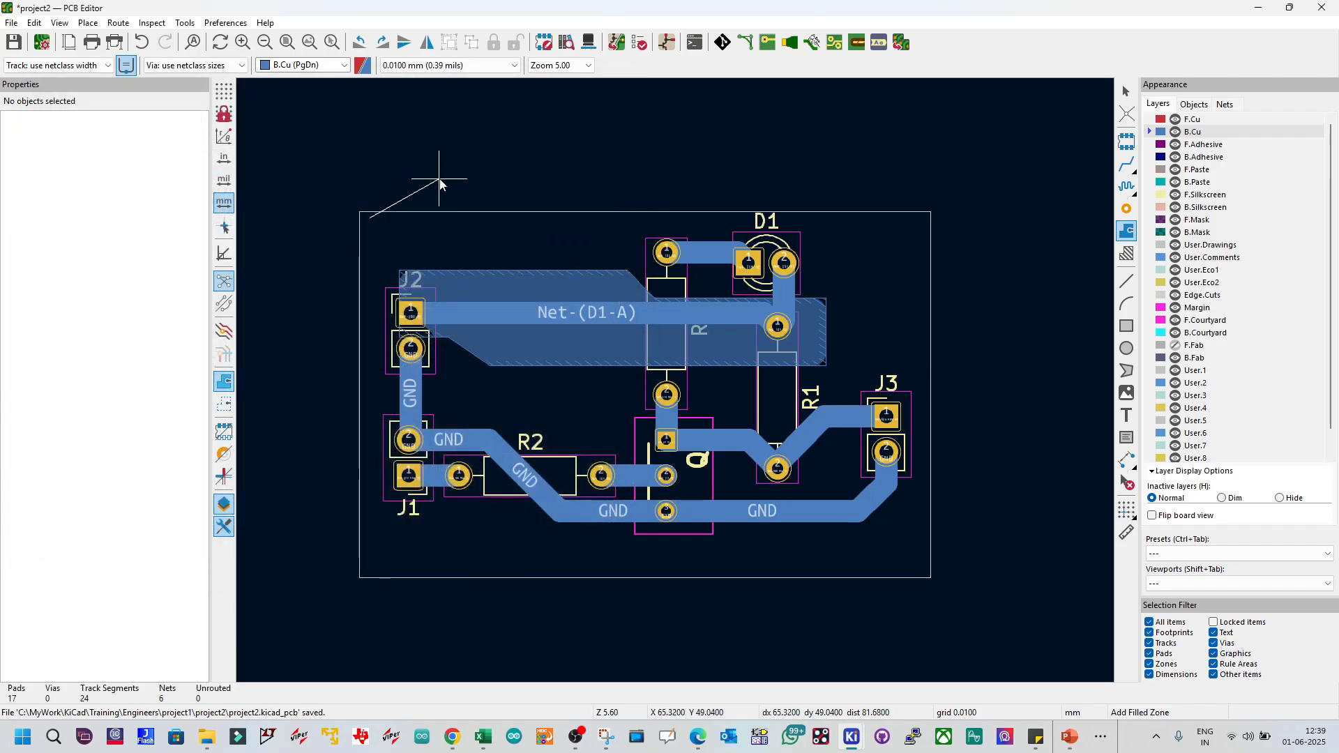
Step: Draw the GND zone's outline as a rectangle just inside the board edge and close it at the starting corner
click(926, 219)
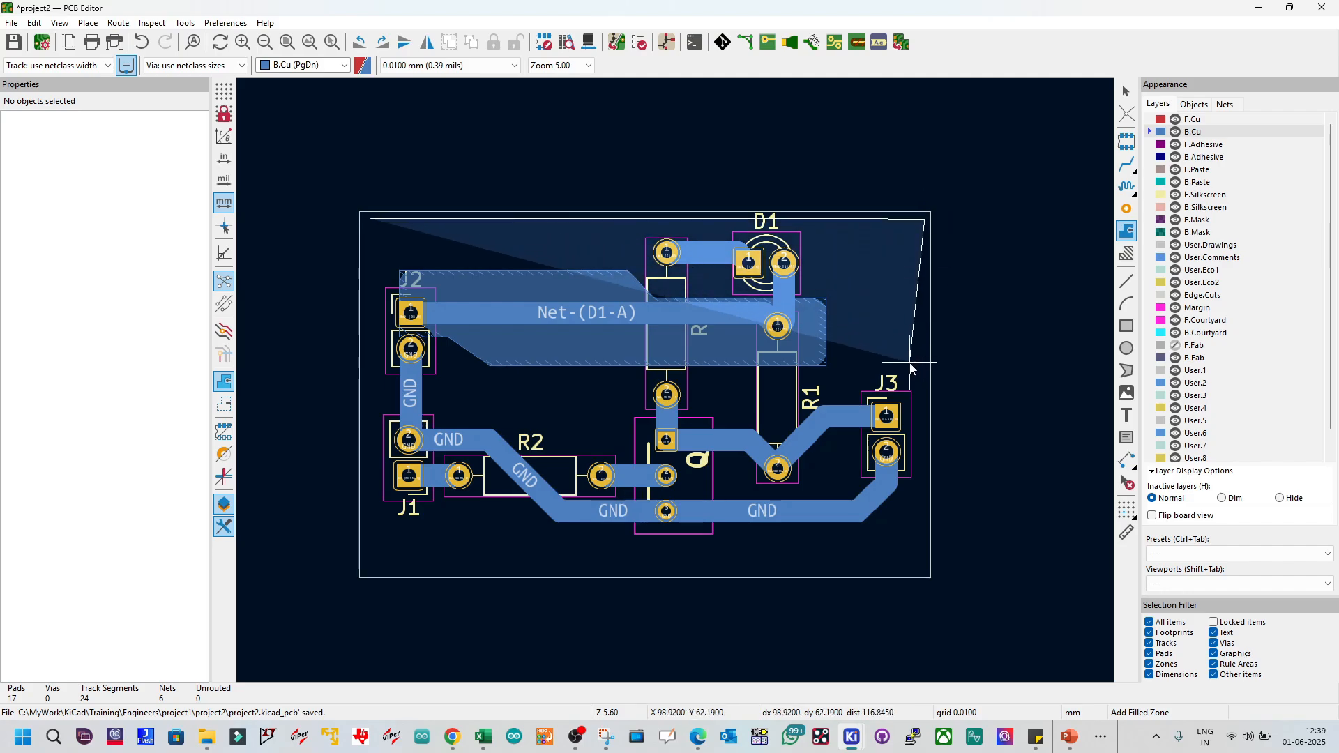
click(926, 562)
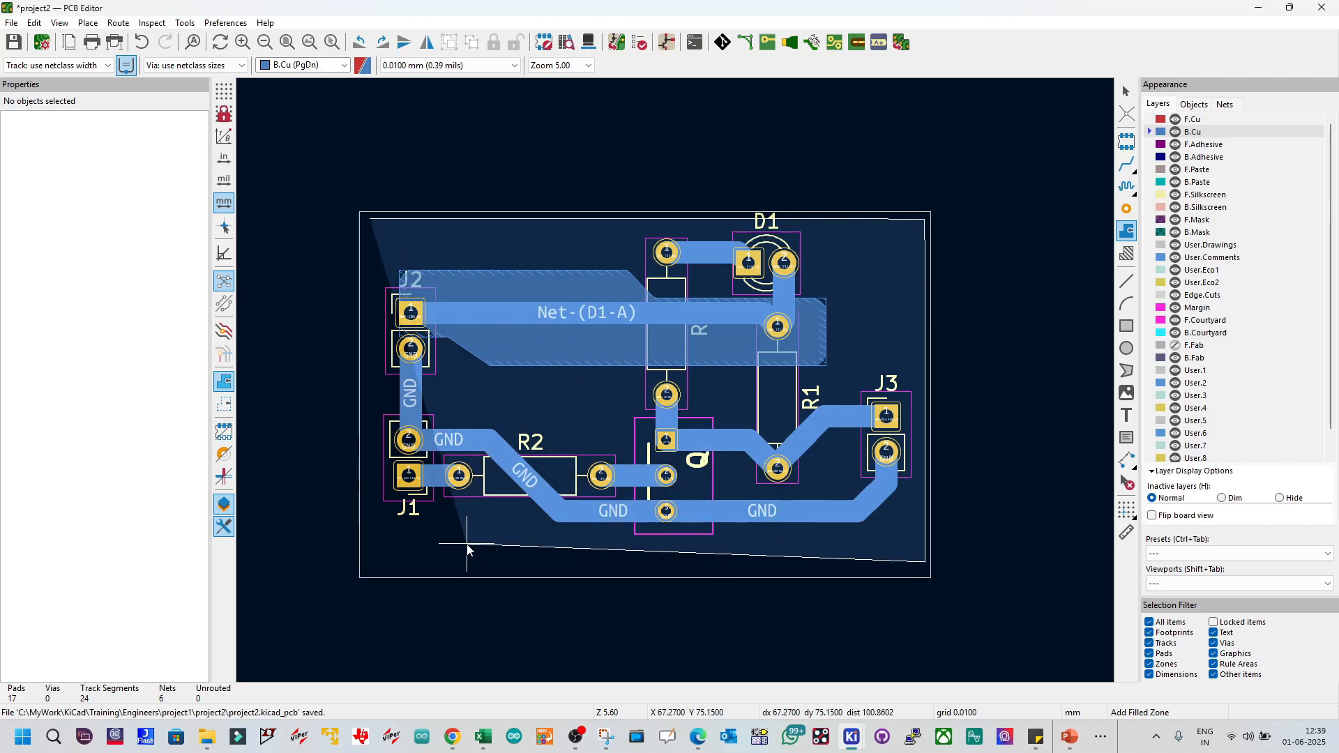
click(371, 562)
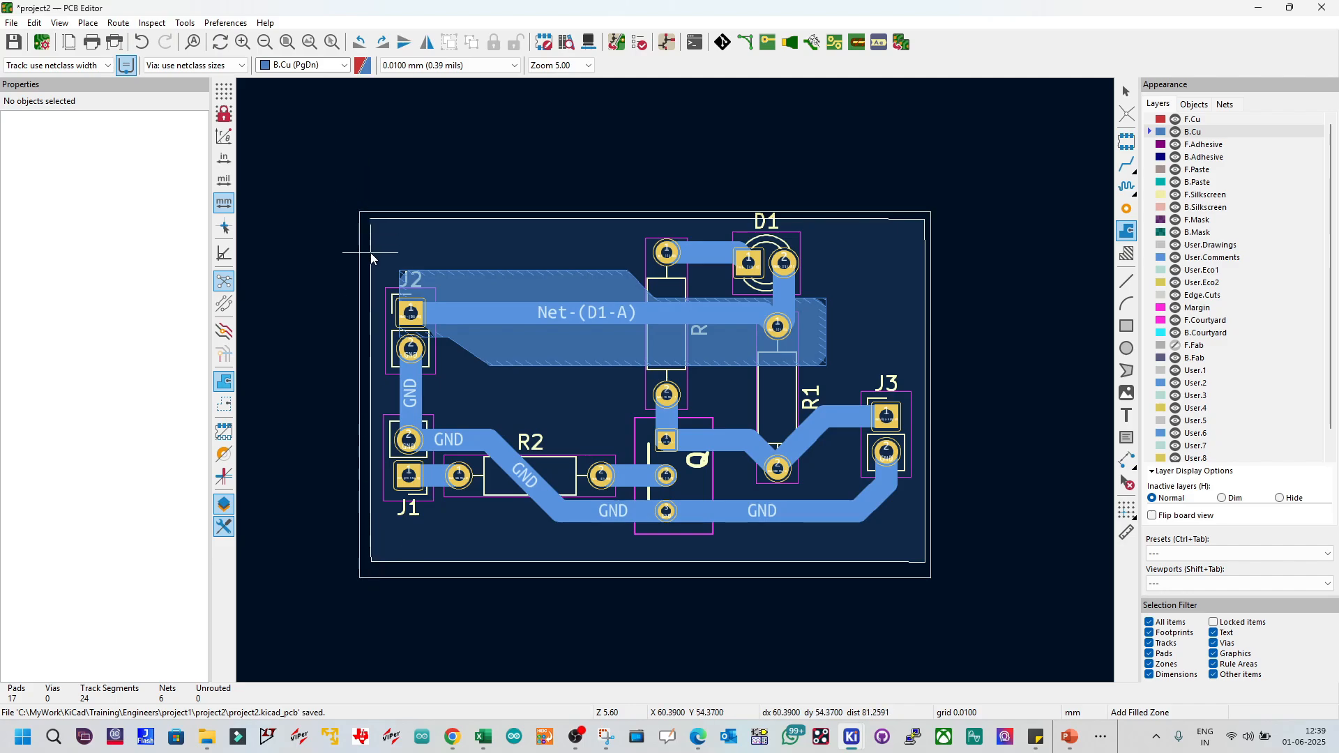
scroll(382, 254, up, 10)
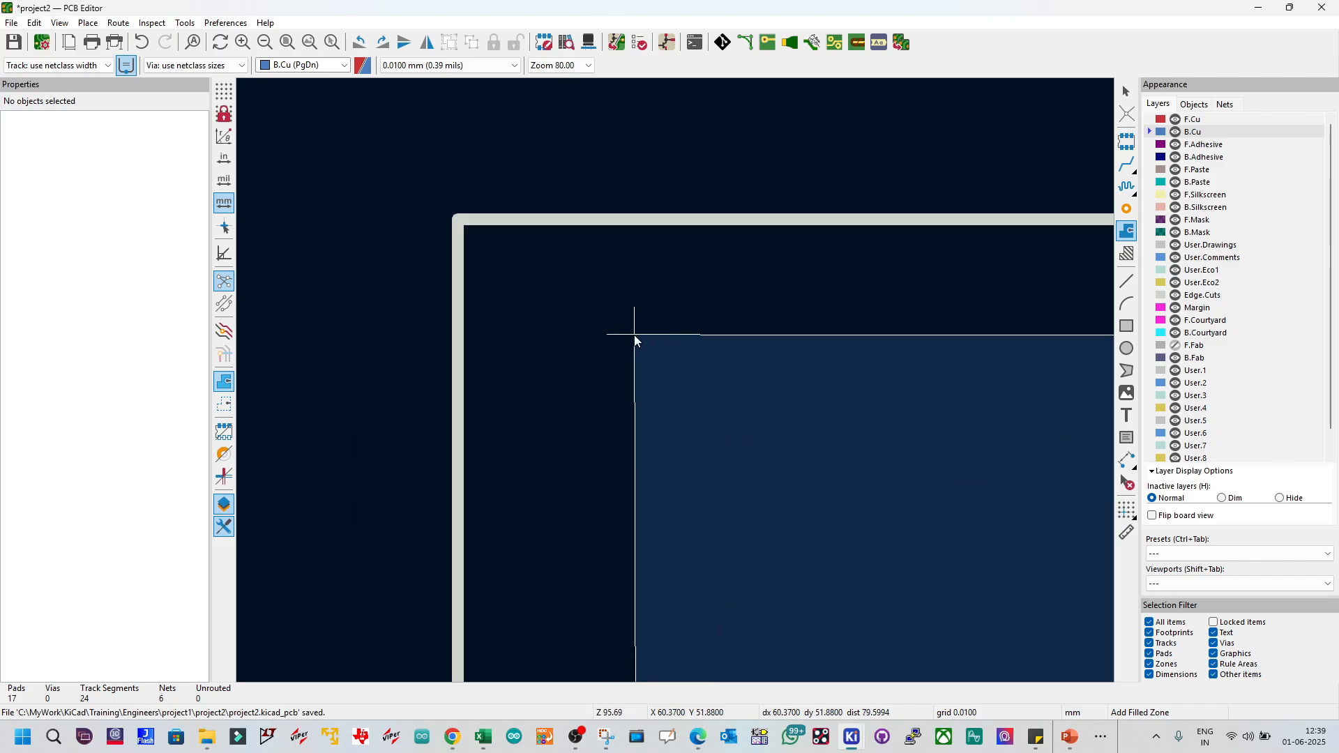
double_click(627, 336)
right_click(627, 336)
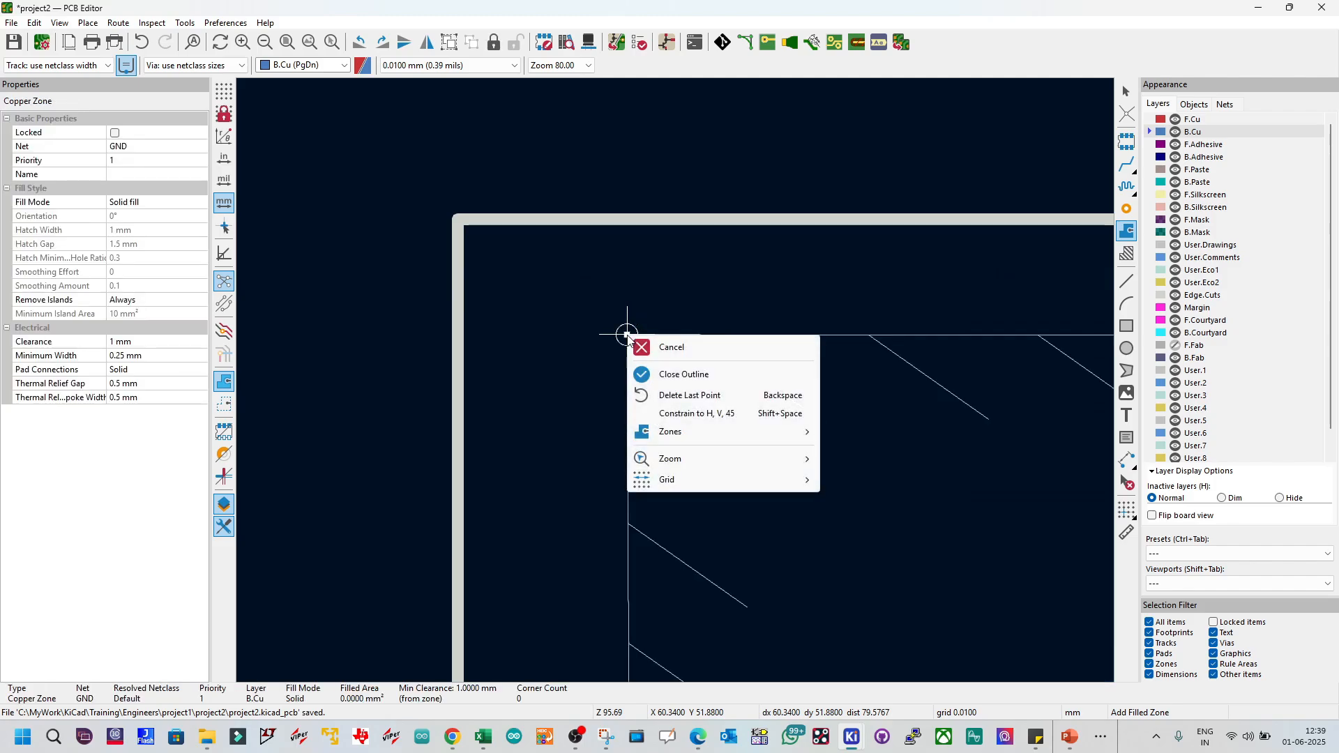
click(671, 373)
Step: Fill all copper zones, save the board and deselect the GND zone
scroll(671, 375, down, 11)
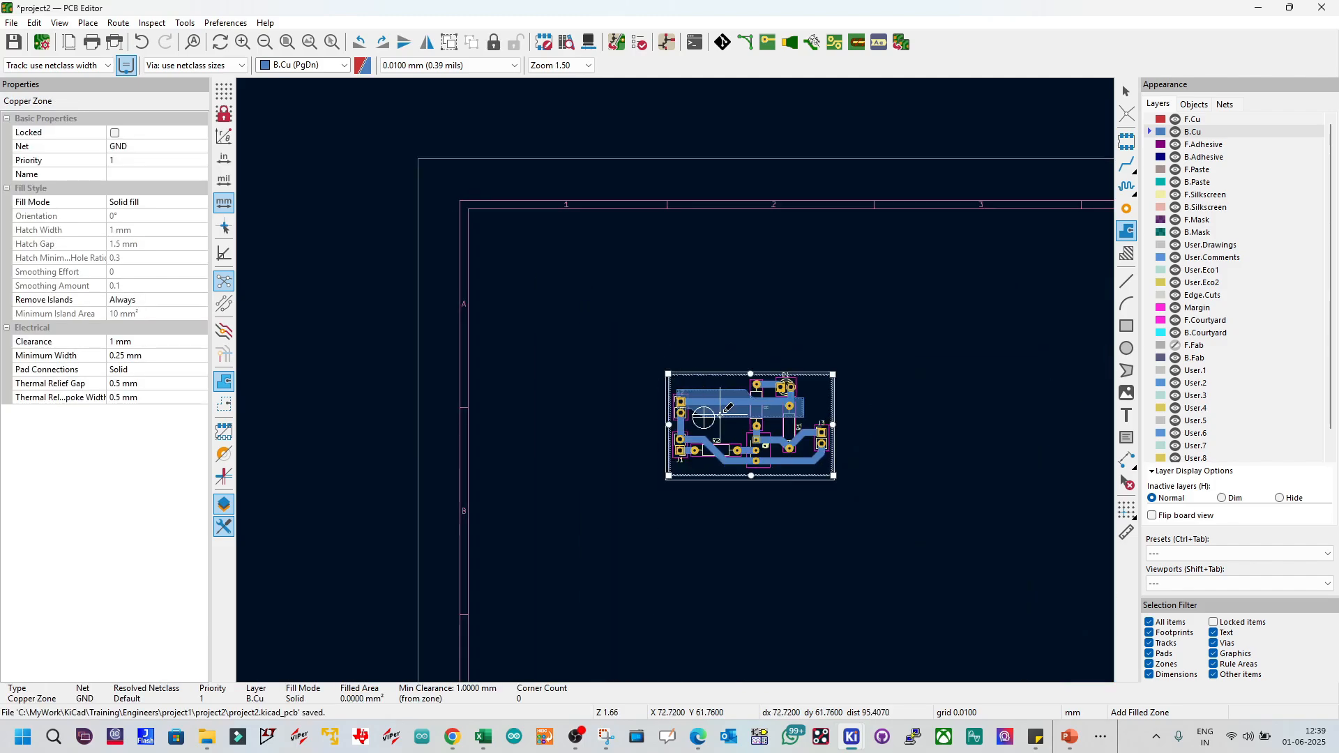
scroll(673, 378, up, 3)
key(b)
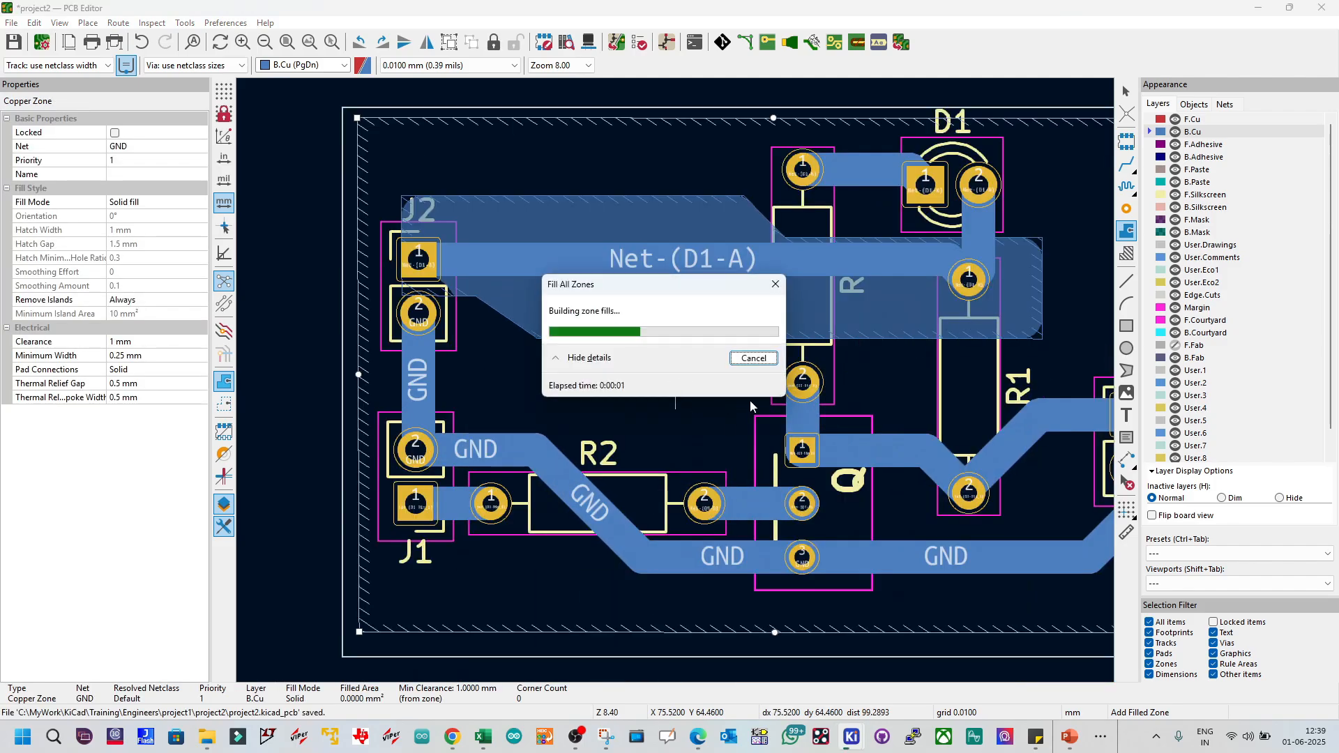
key(Escape)
scroll(834, 395, down, 3)
key(ctrl+s)
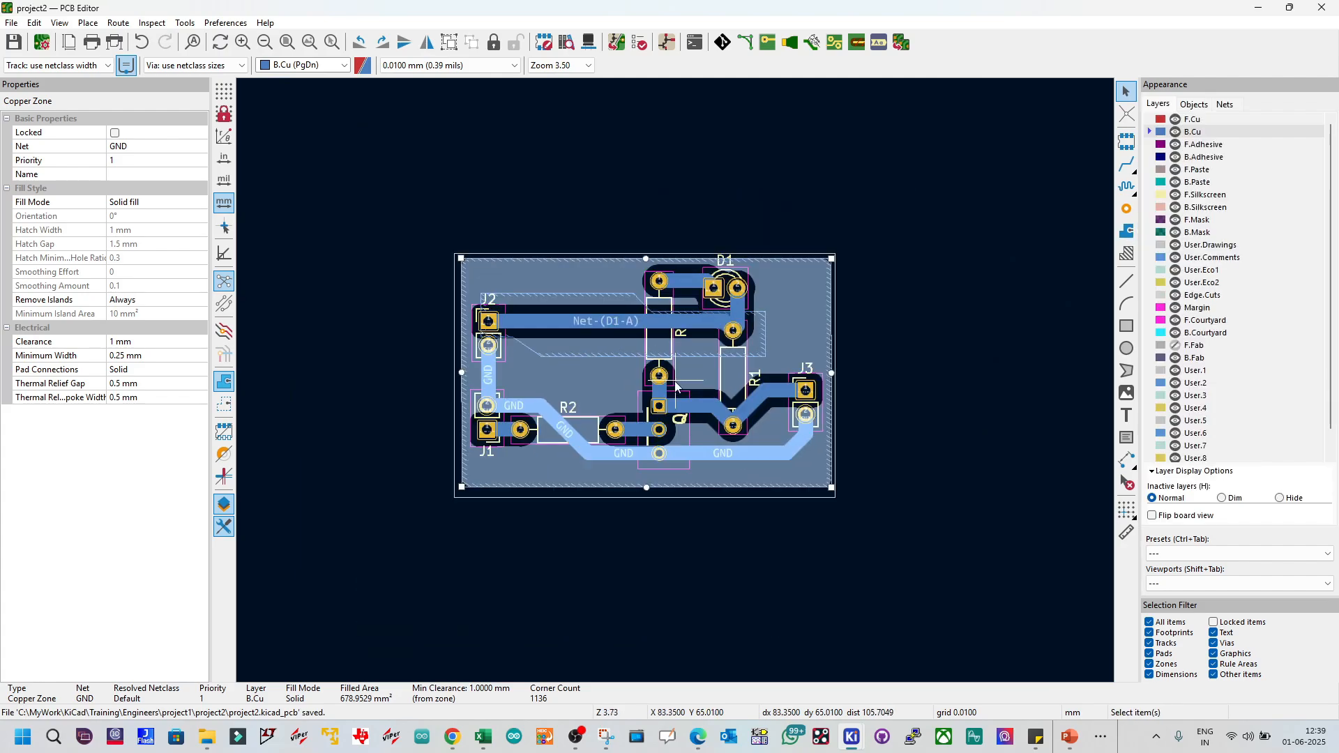
key(Escape)
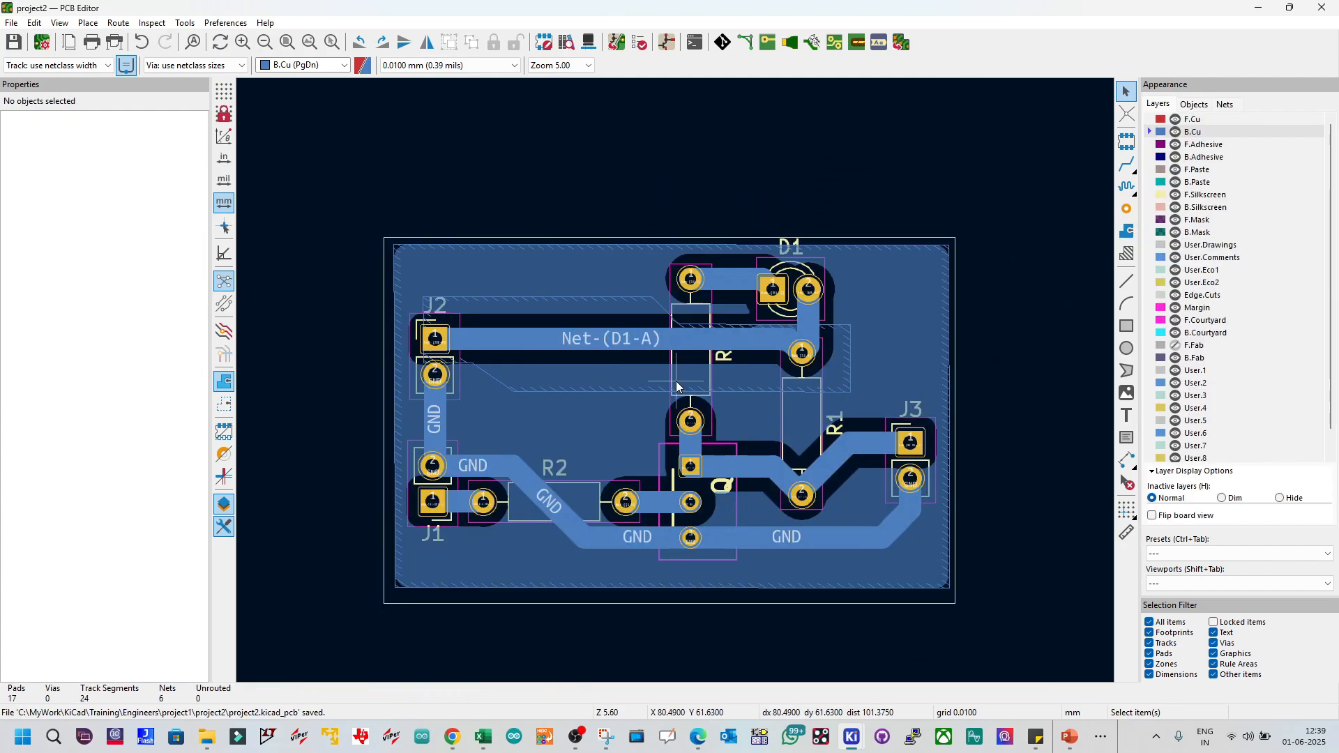
Step: Review the GND zone's properties without changing them and select each zone in turn to compare their priorities and overlap
scroll(676, 381, up, 3)
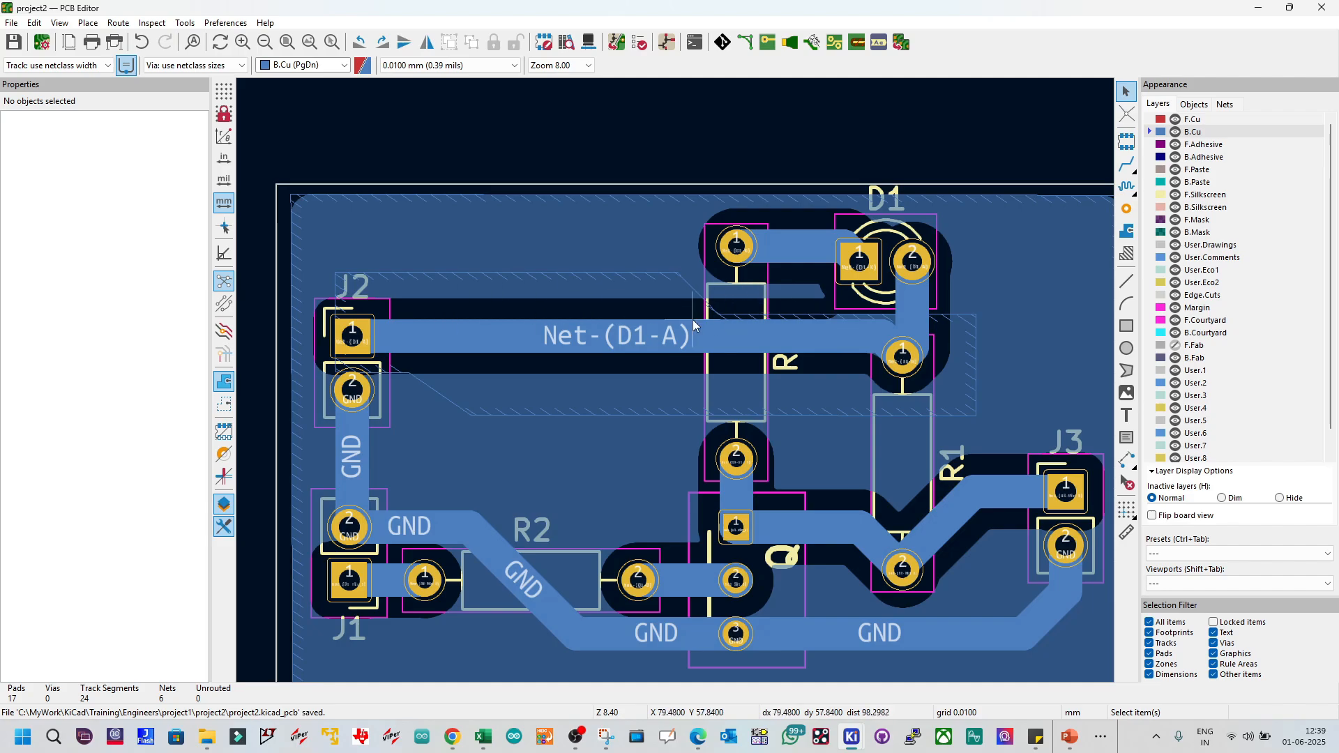
double_click(370, 194)
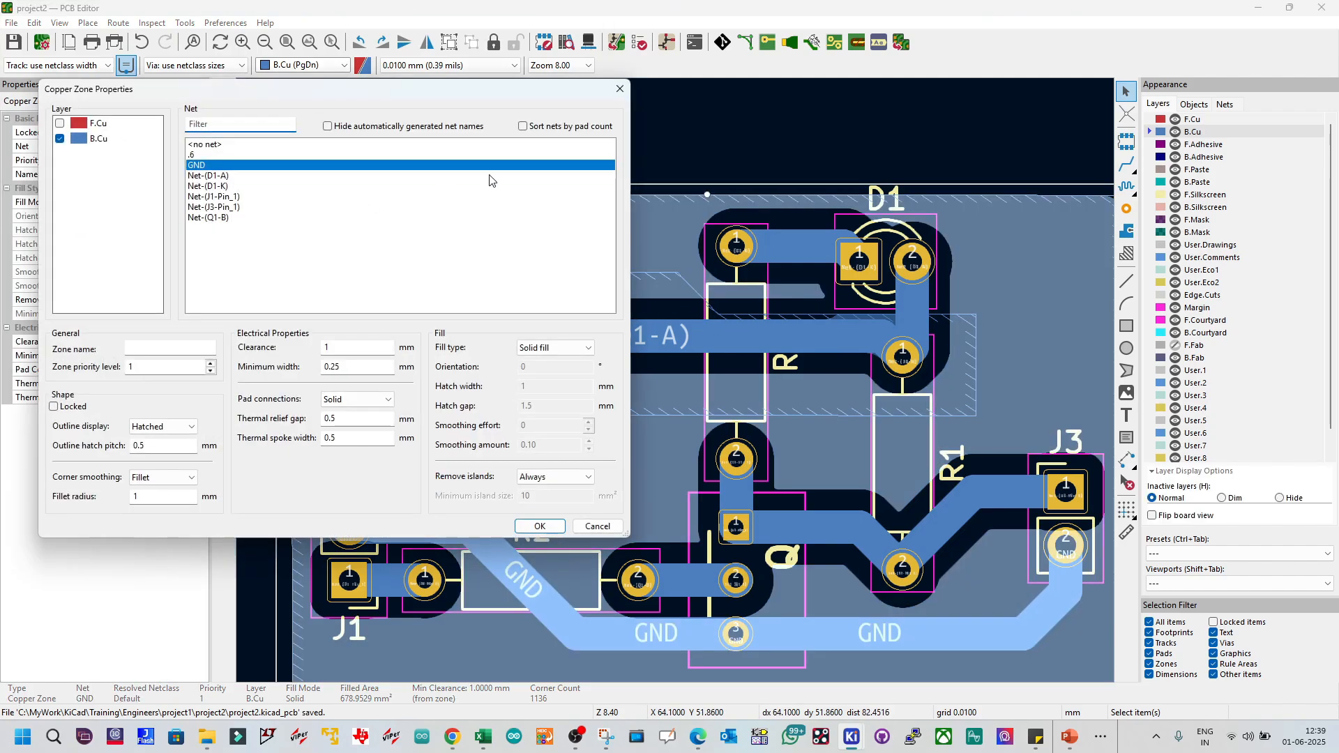
click(619, 90)
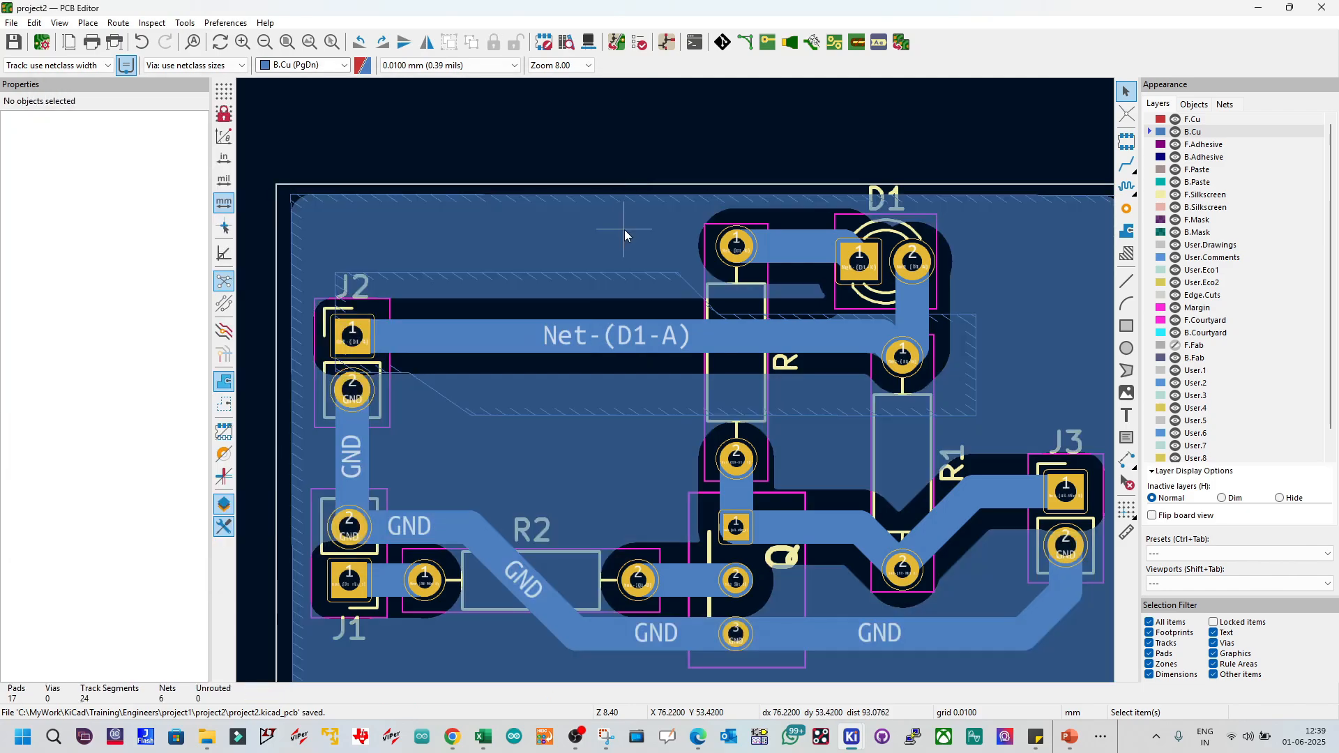
click(622, 275)
click(614, 170)
scroll(747, 195, down, 3)
click(524, 263)
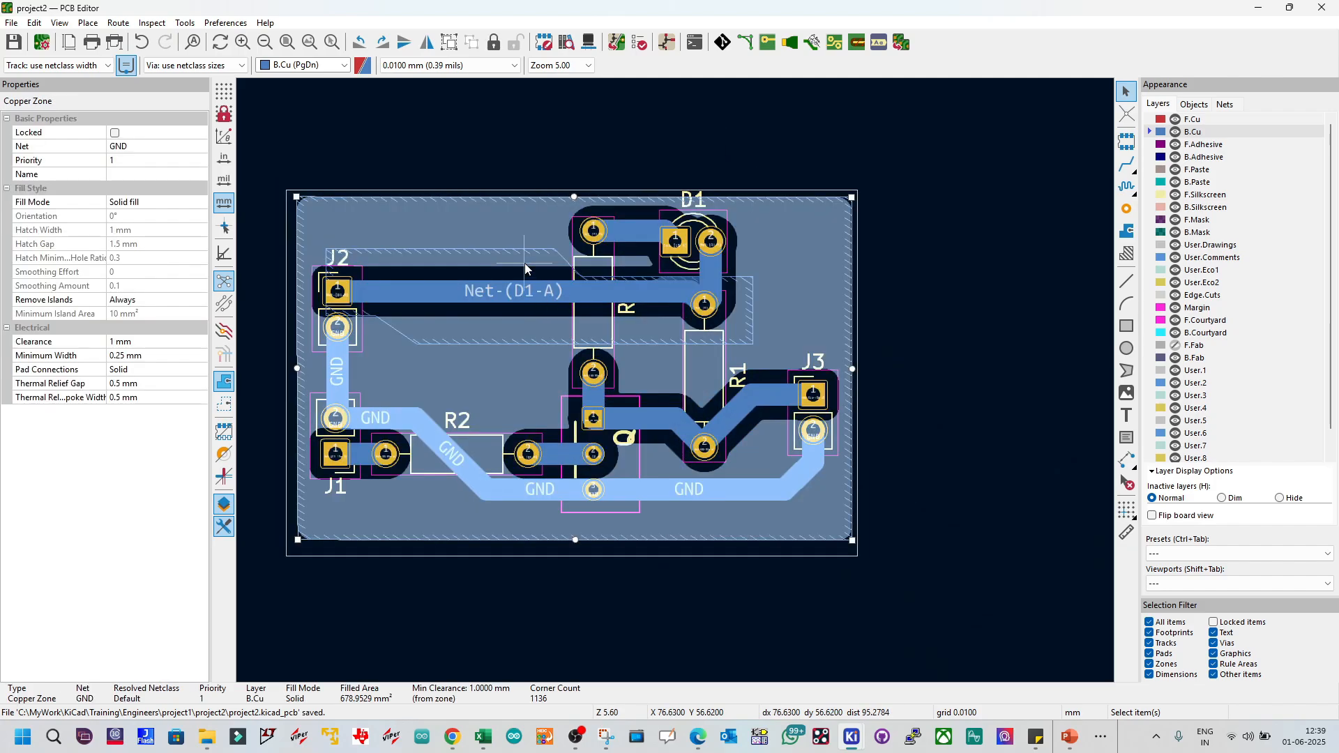
click(523, 345)
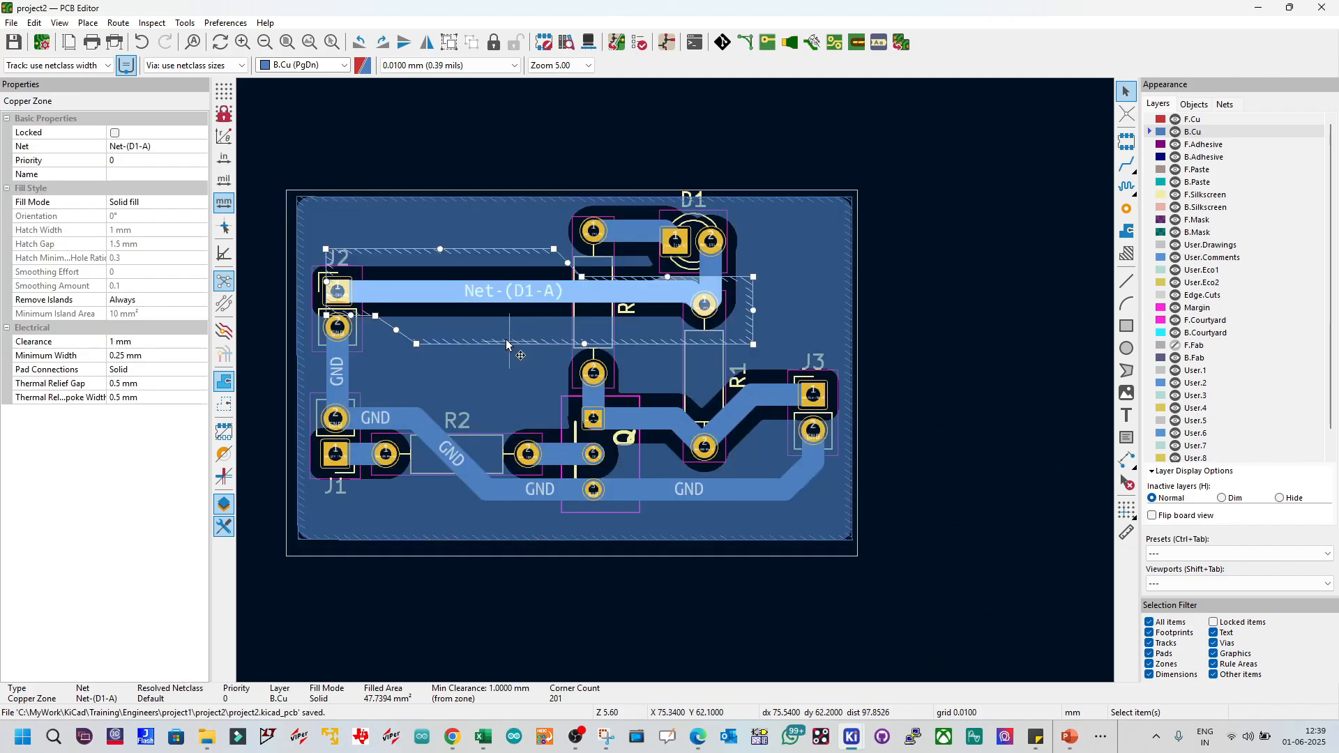
Step: Move the GND zone's upper edge down below the Net-(D1-A) zone, to about Y 64 mm, and refill all zones
click(314, 214)
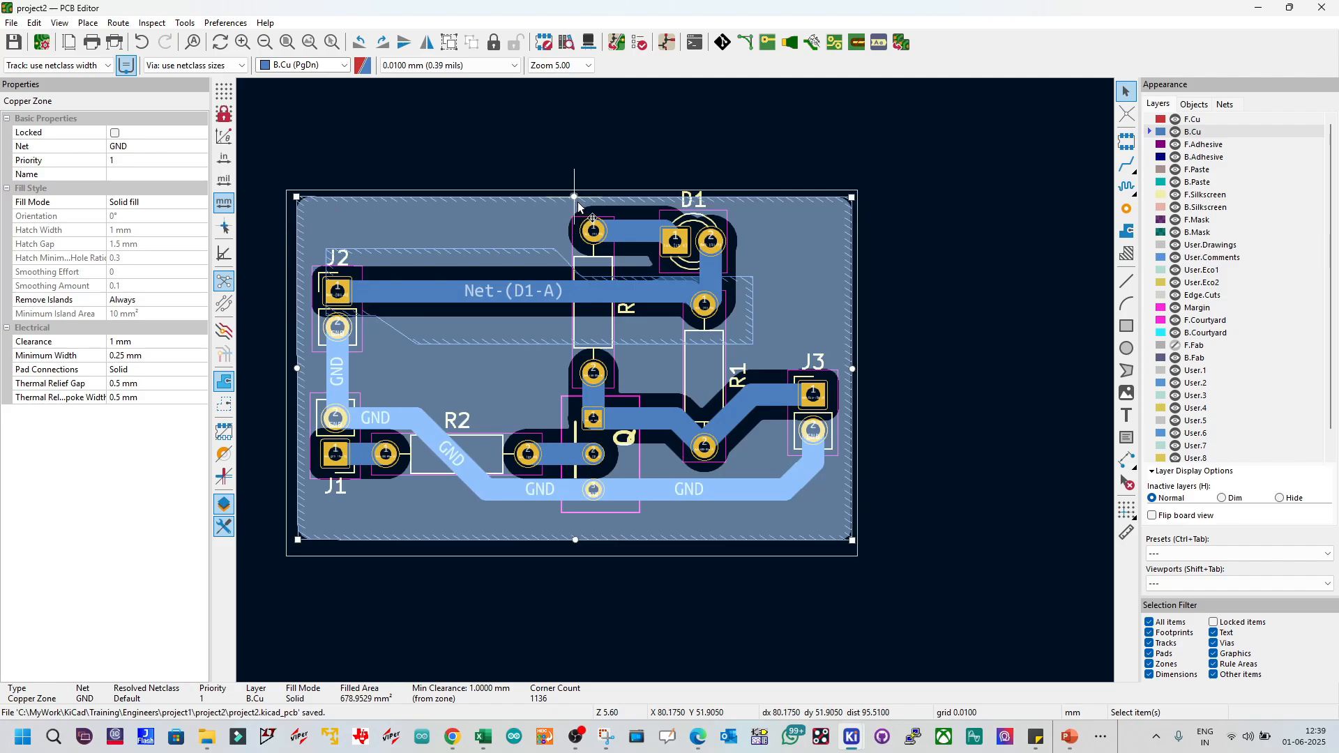
drag(573, 198, 575, 366)
key(b)
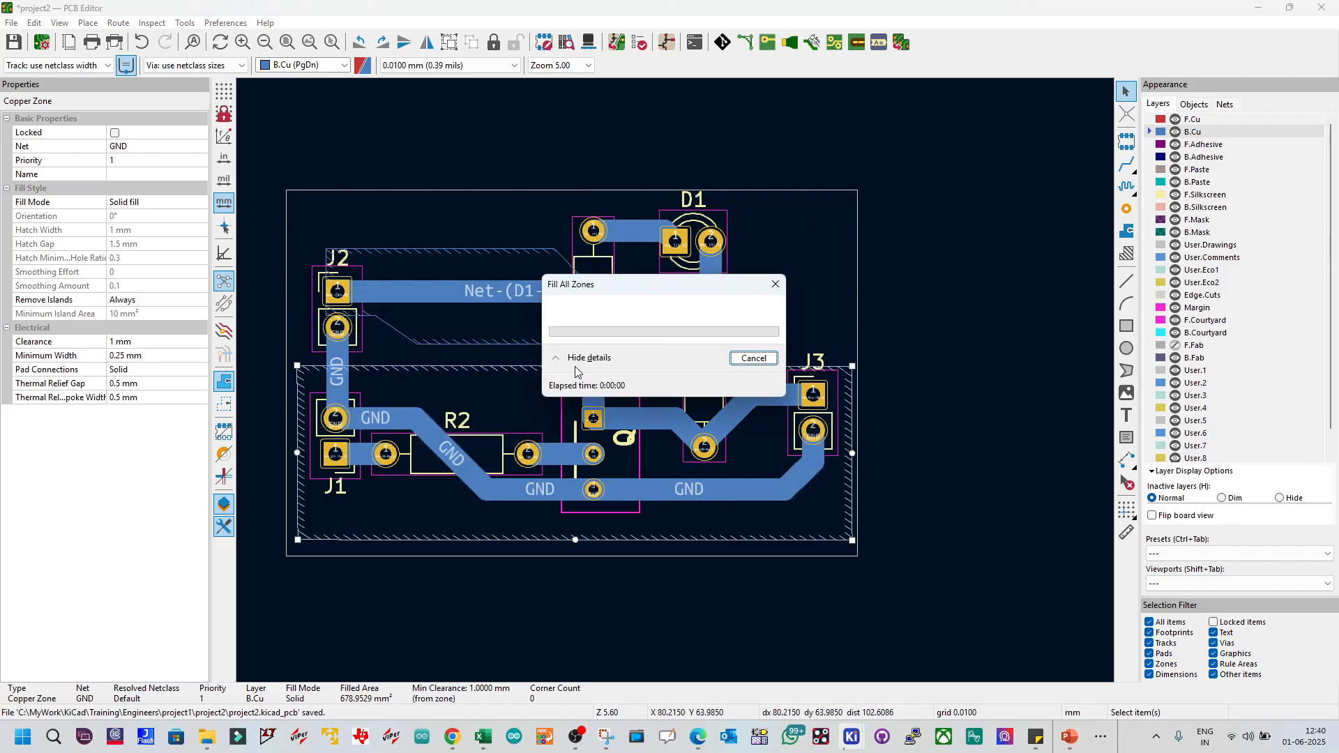
Step: Deselect the GND zone, save the board and look over the refilled copper
click(925, 424)
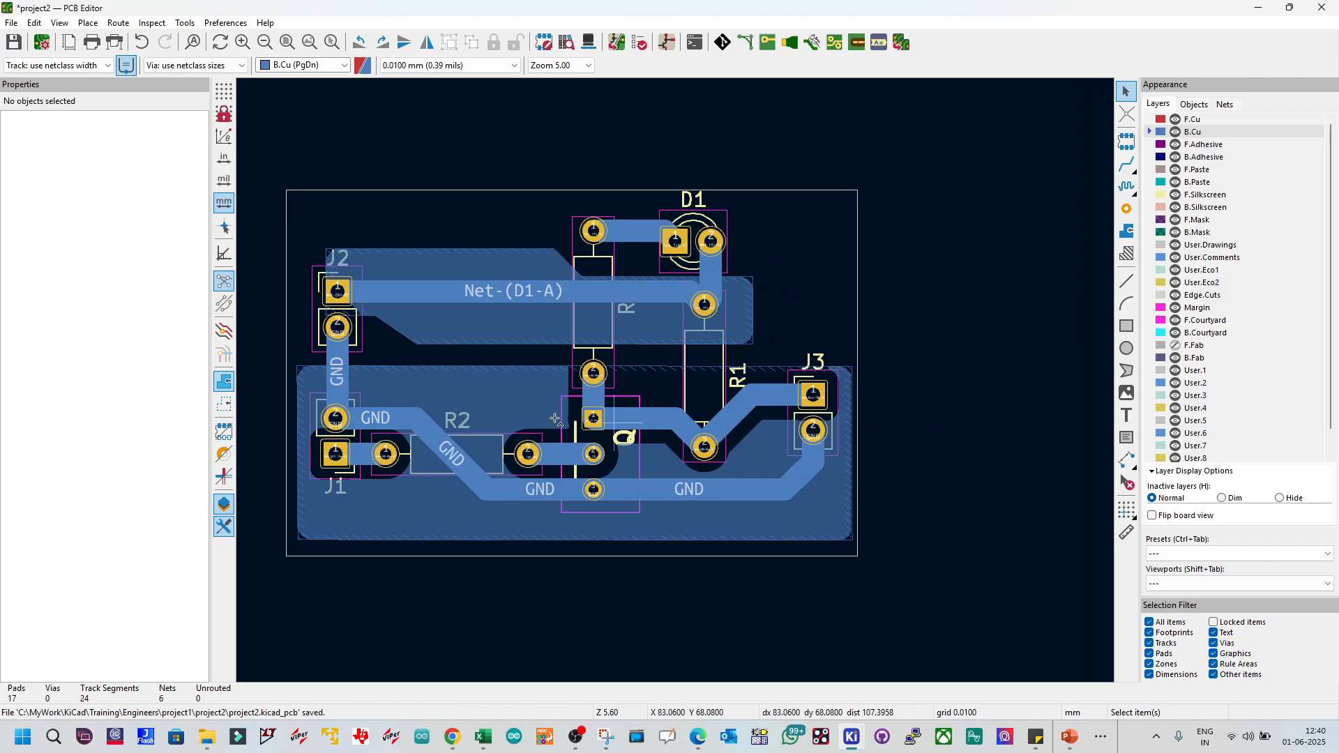
key(ctrl+s)
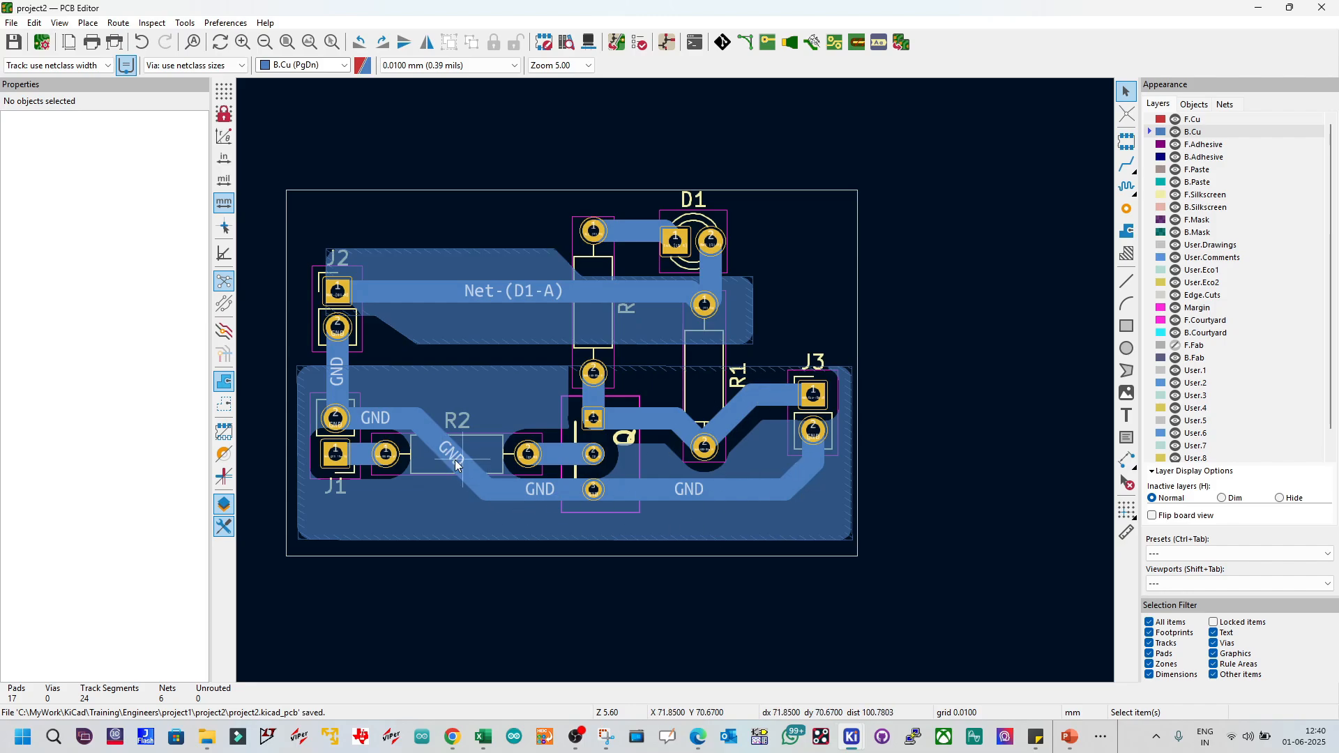
scroll(676, 381, up, 3)
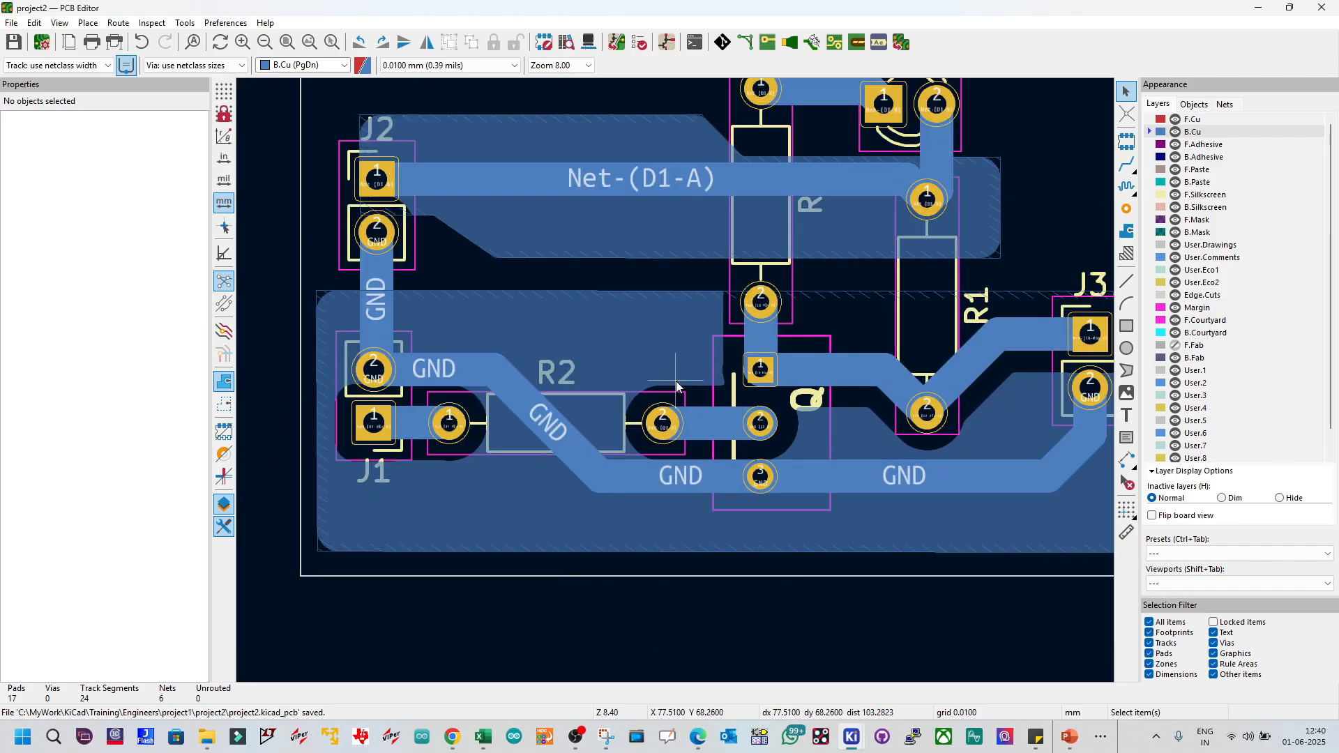
scroll(401, 245, down, 3)
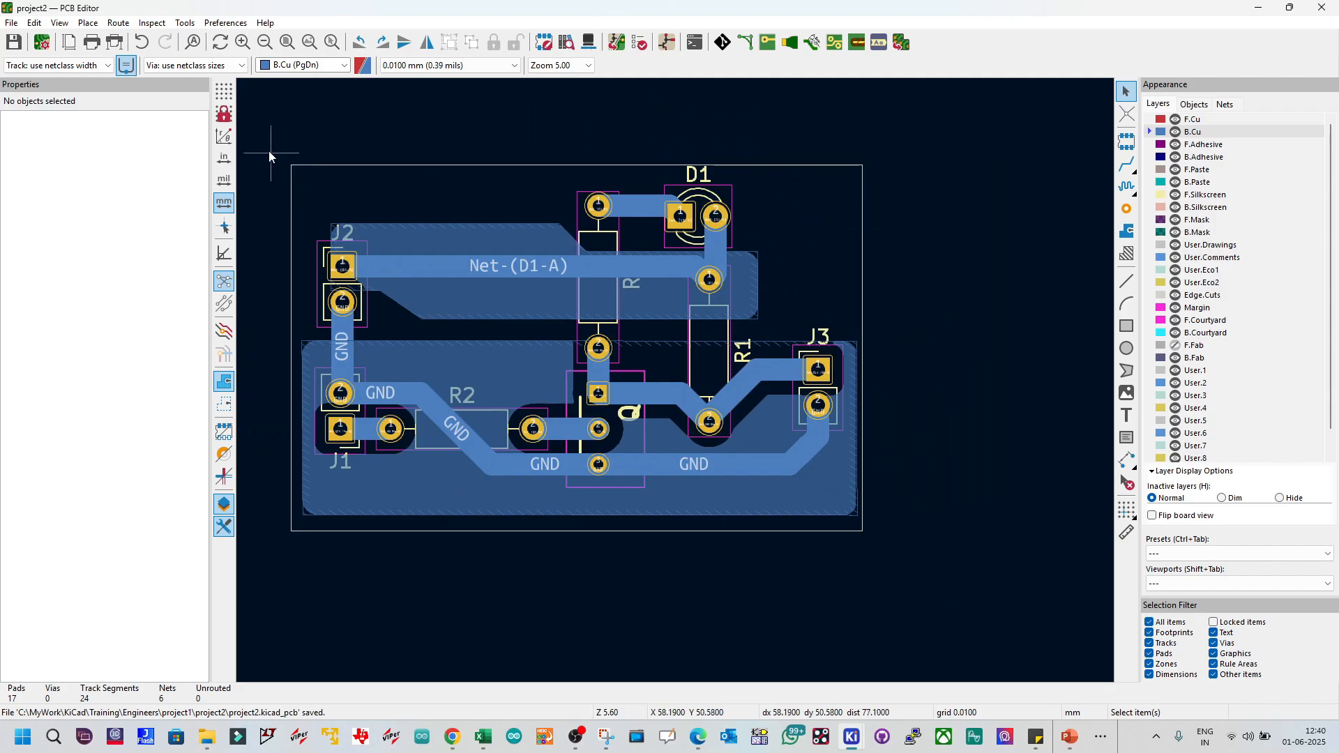
Step: Inspect the underside of the board in the 3D viewer, first as bare copper and with the B.Mask layer shown, and close the viewer
click(60, 23)
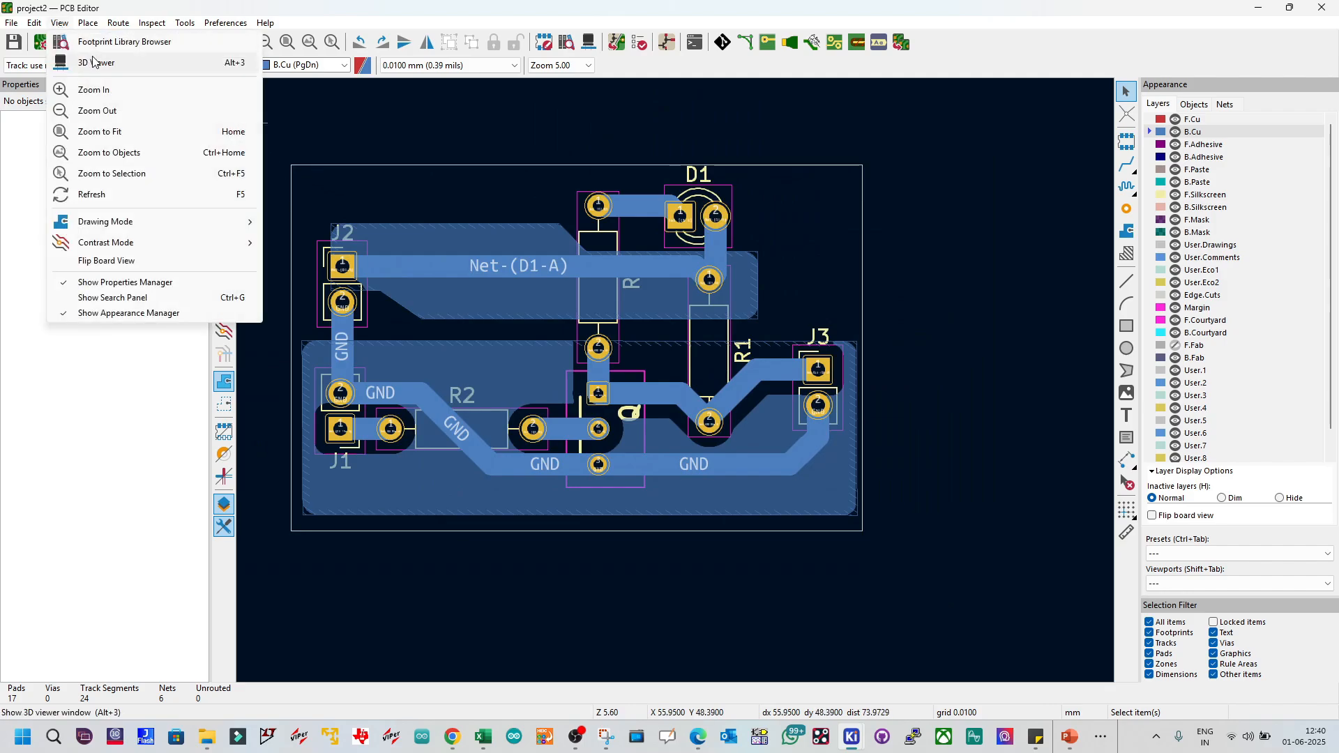
click(97, 62)
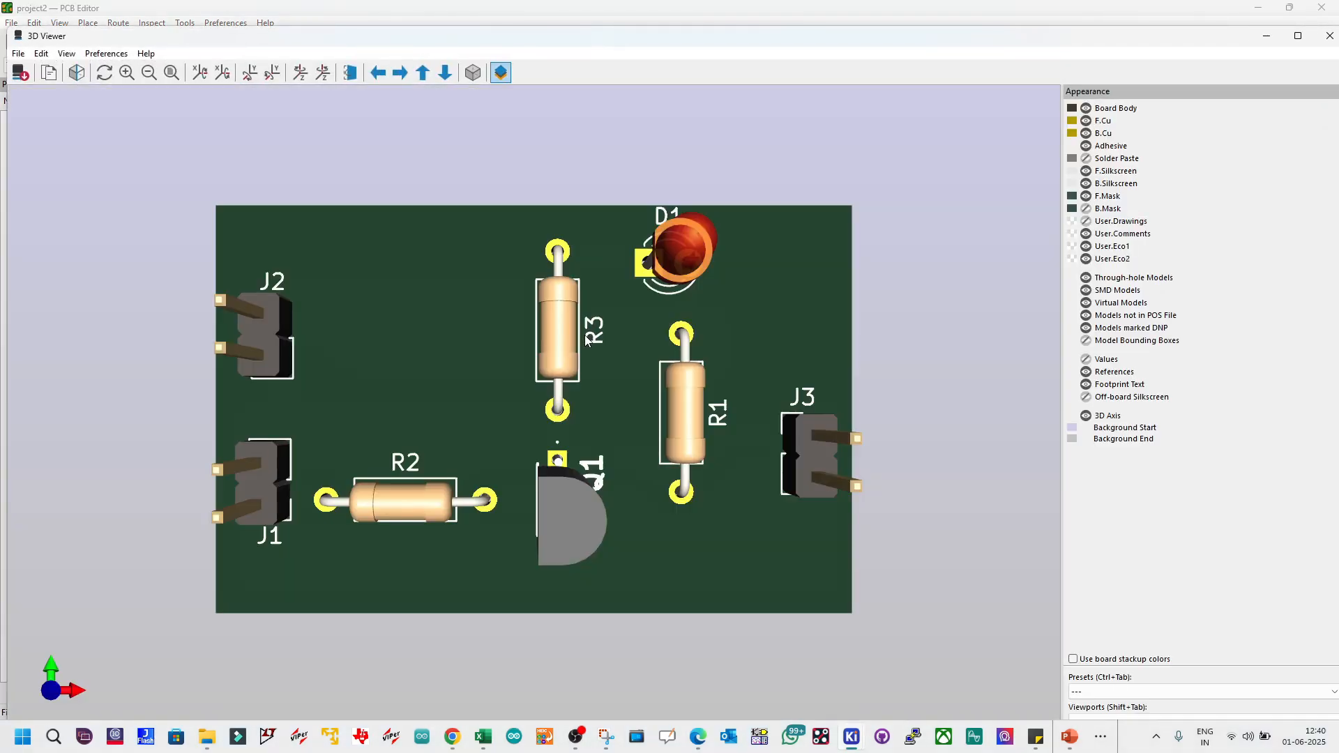
click(350, 72)
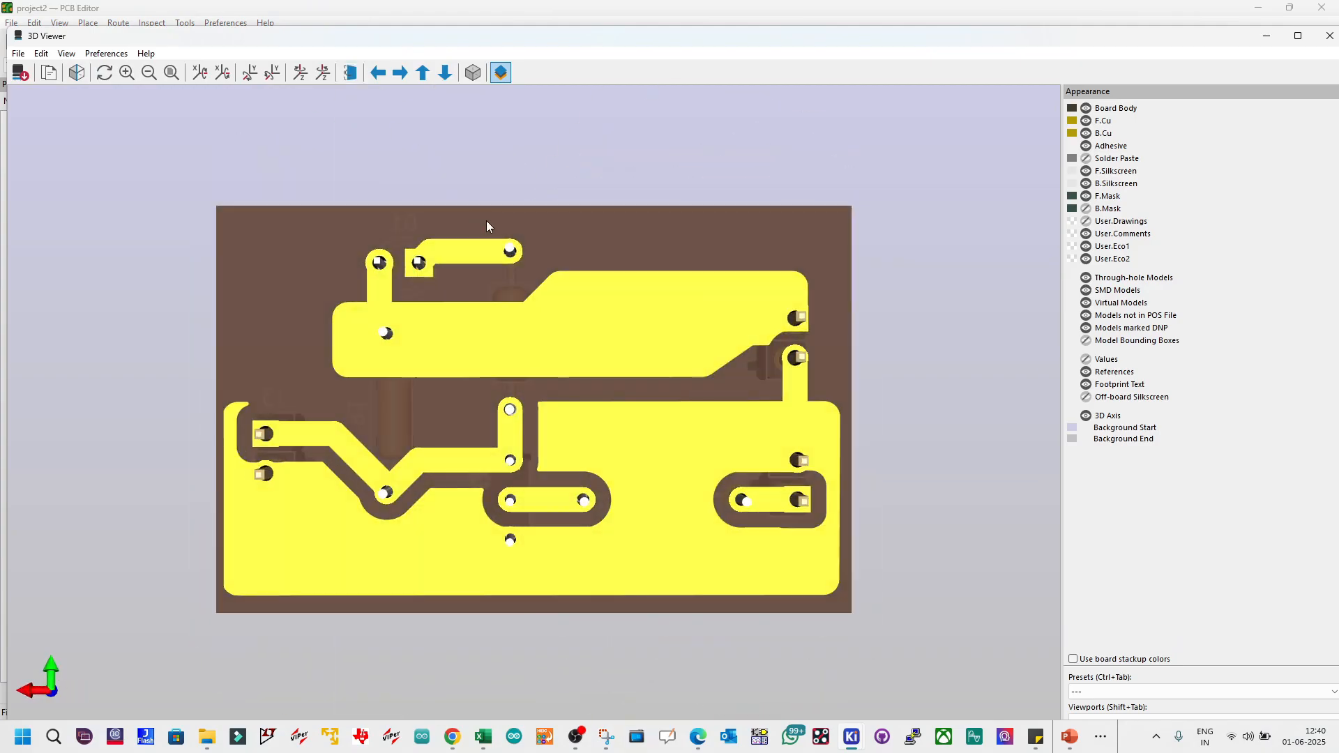
scroll(619, 460, up, 1)
drag(618, 459, 689, 336)
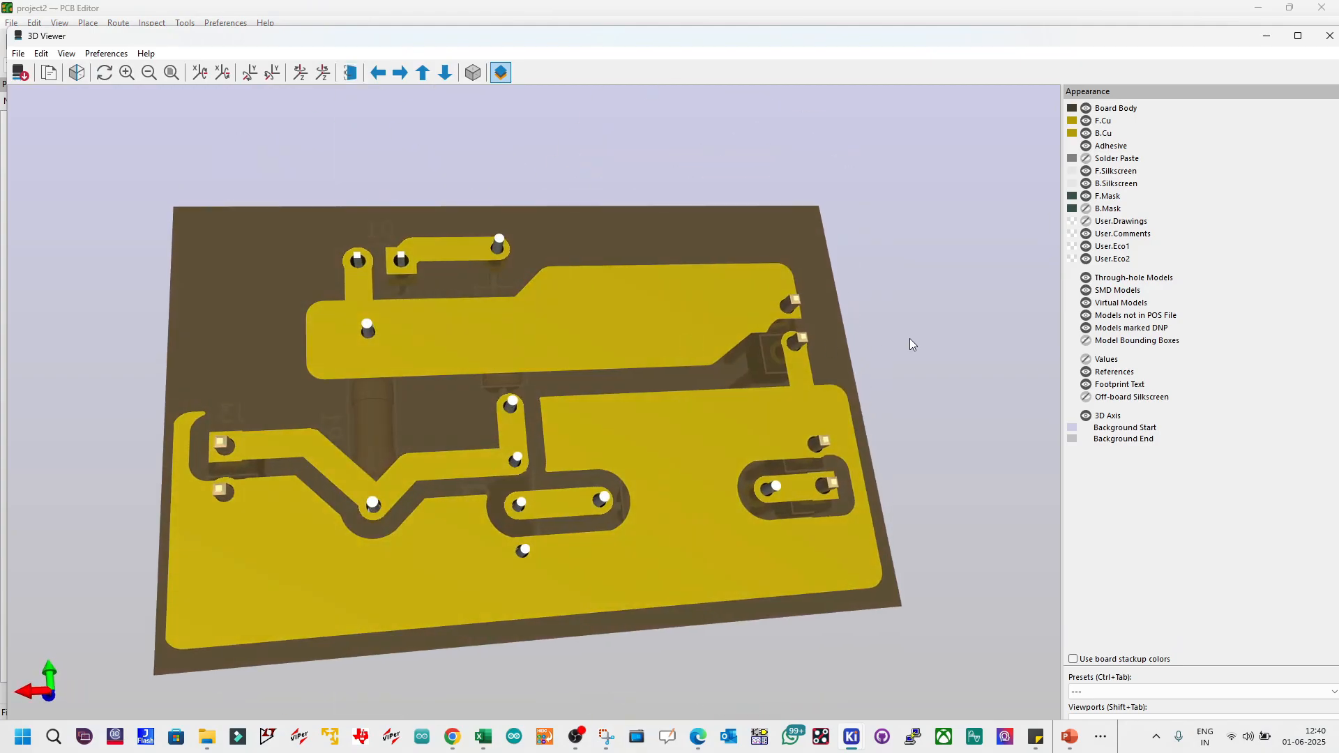
click(1086, 209)
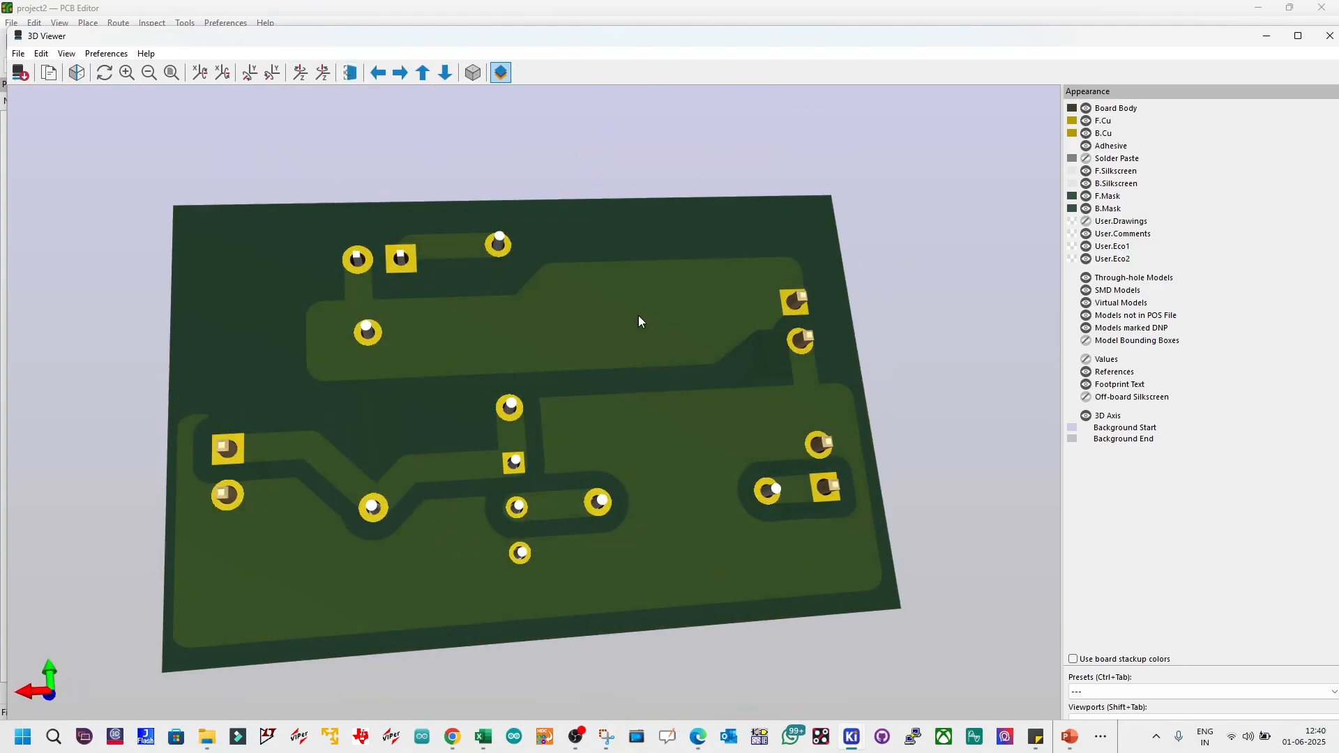
drag(639, 321, 595, 388)
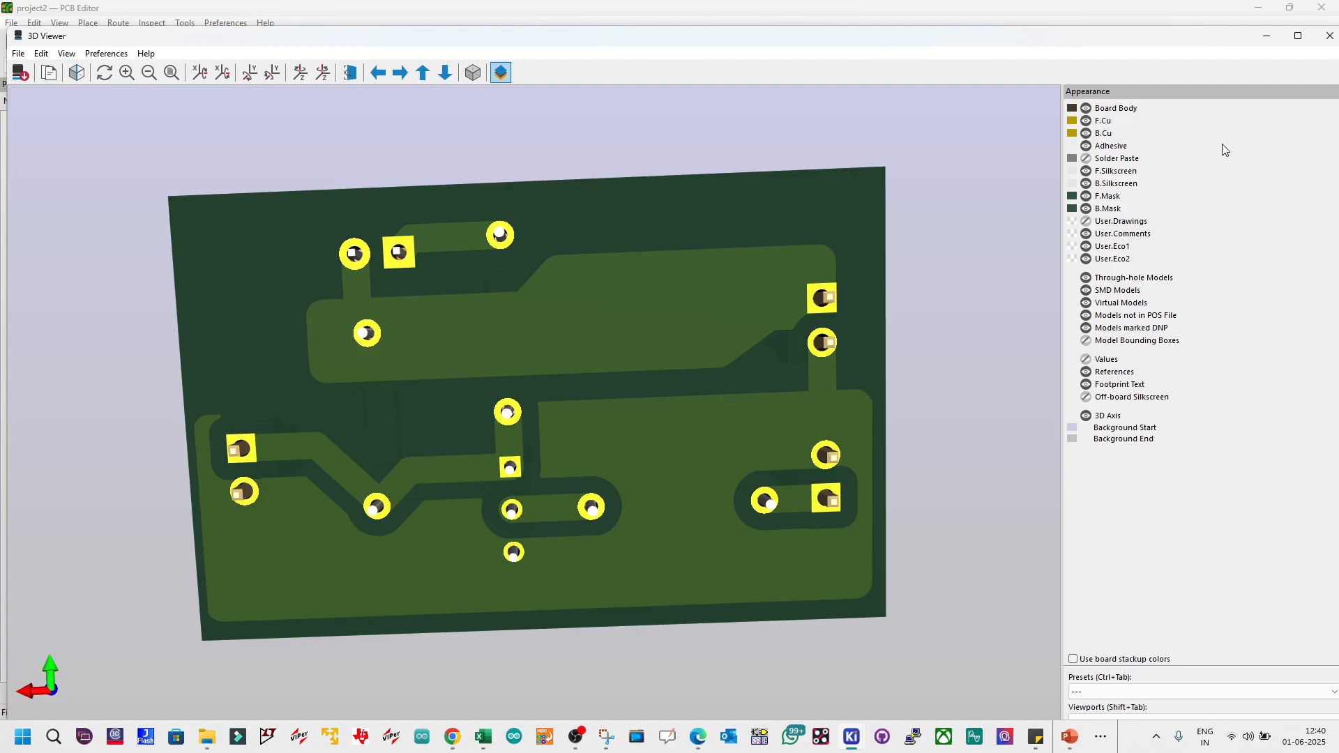
click(1329, 36)
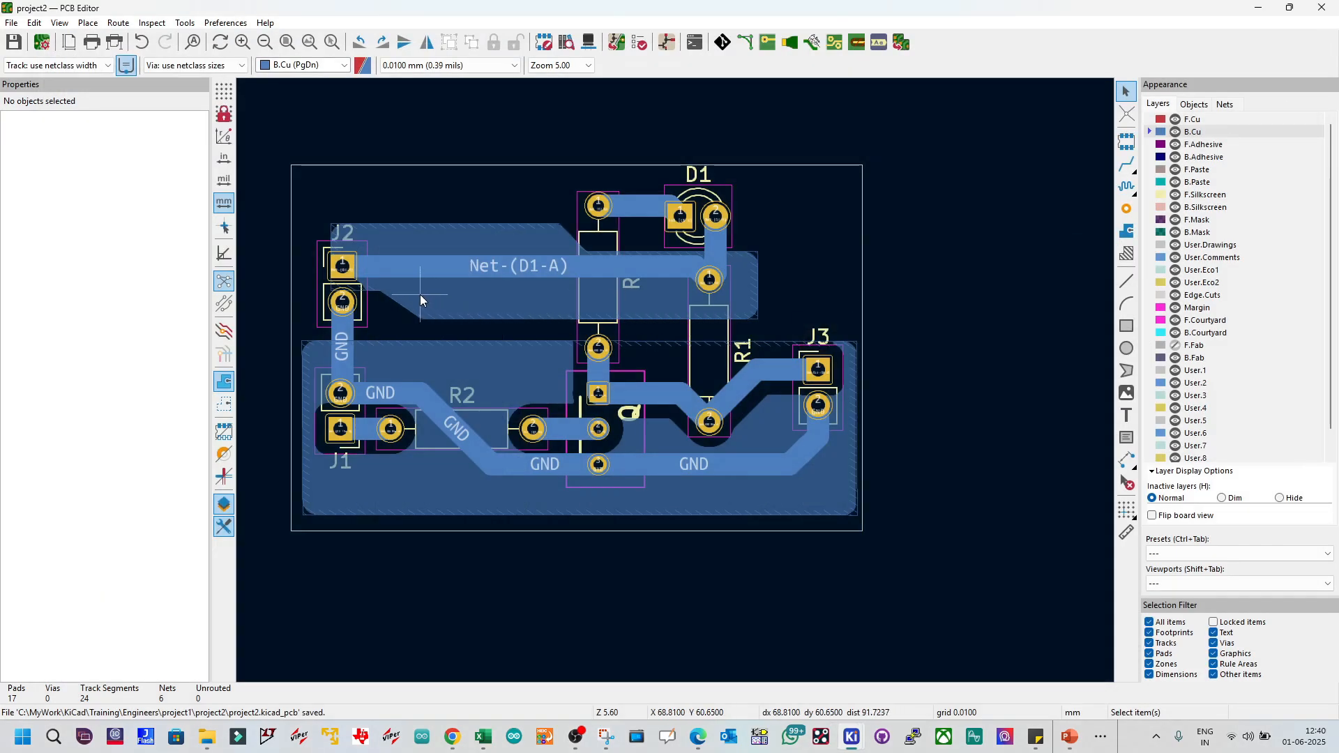
Step: Delete the Net-(D1-A) copper zone that runs between J2 and R1
scroll(420, 300, up, 2)
scroll(676, 381, down, 3)
scroll(676, 381, up, 3)
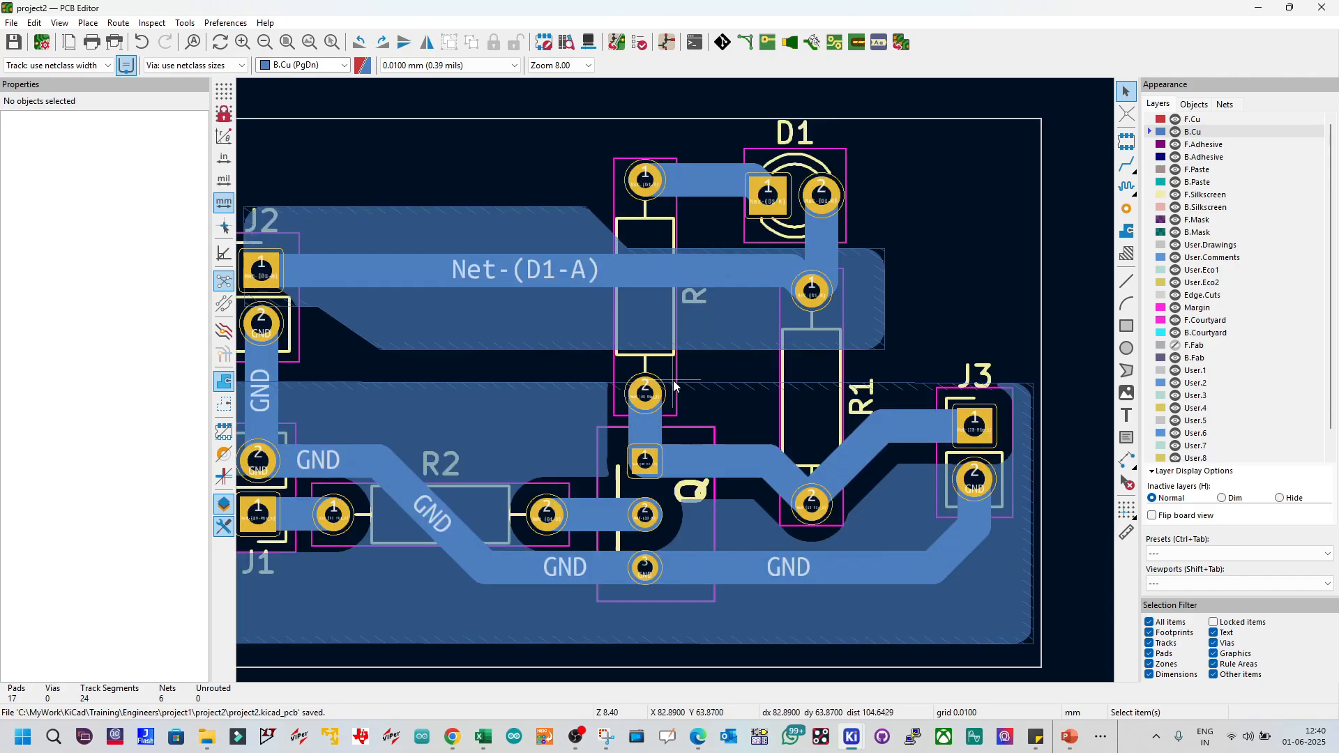
scroll(674, 384, down, 2)
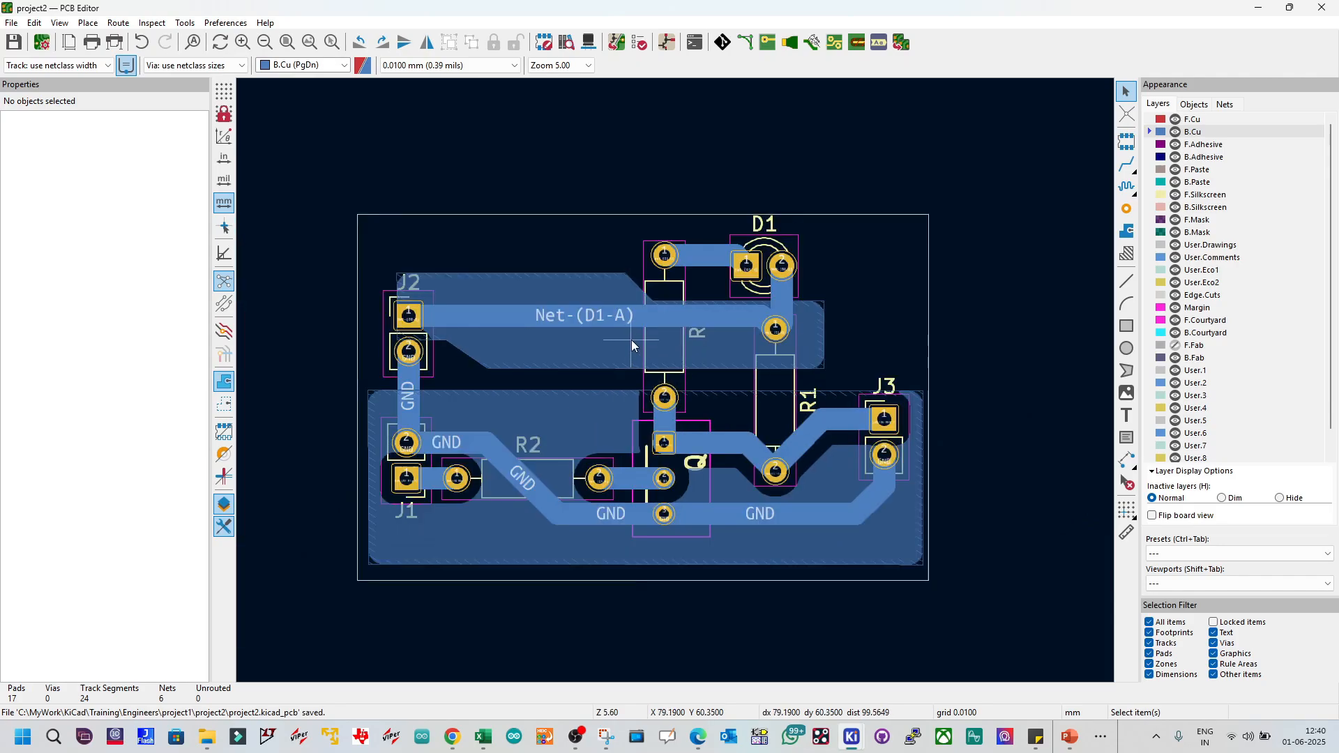
scroll(632, 342, up, 2)
scroll(676, 381, down, 2)
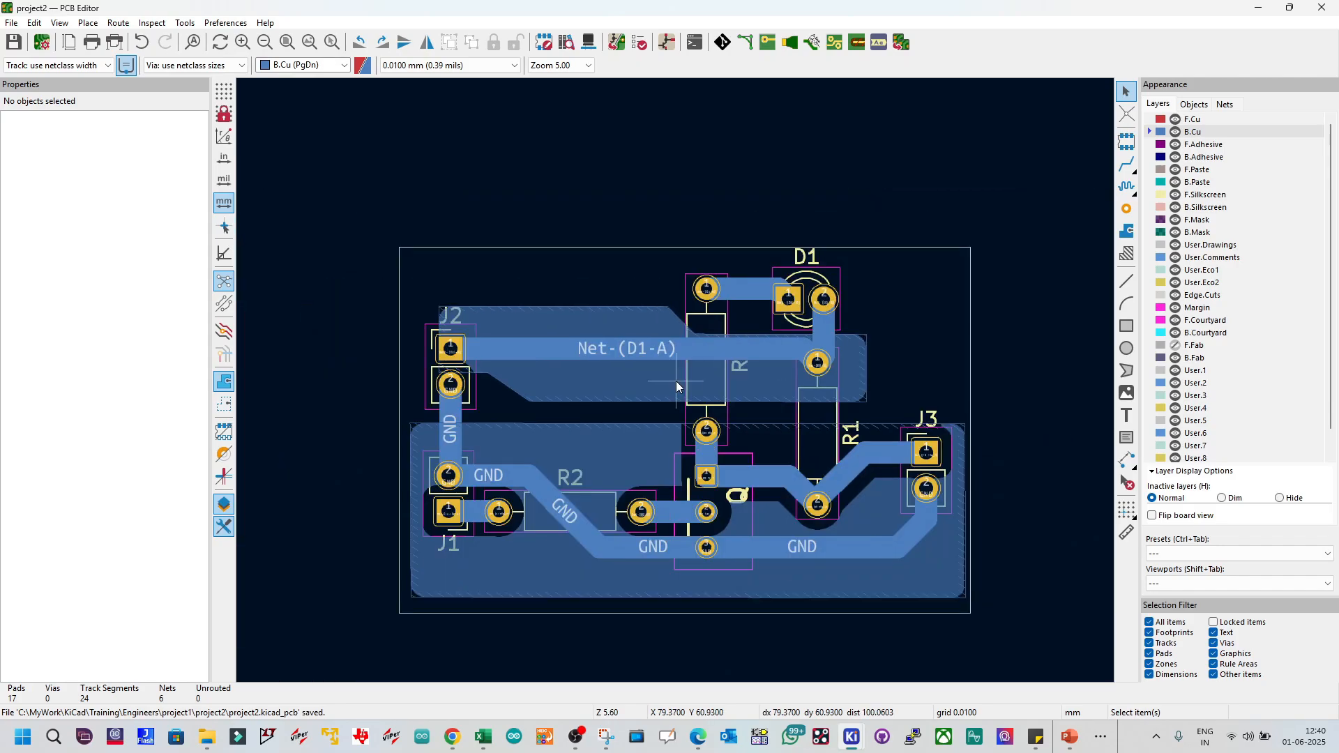
scroll(676, 381, up, 2)
click(589, 316)
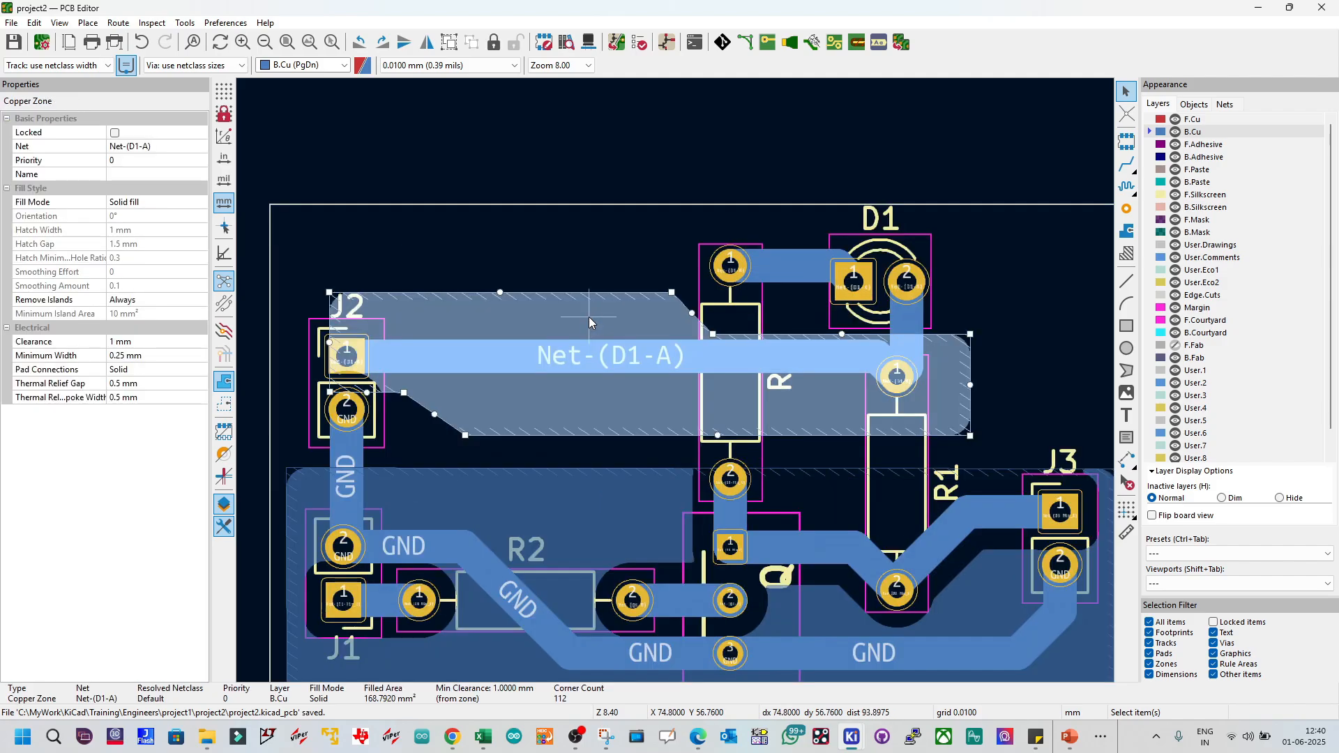
key(Delete)
Step: Delete the long Net-(D1-A) track from J2 pad 1 and its short end segment at R1 pad 1
click(583, 358)
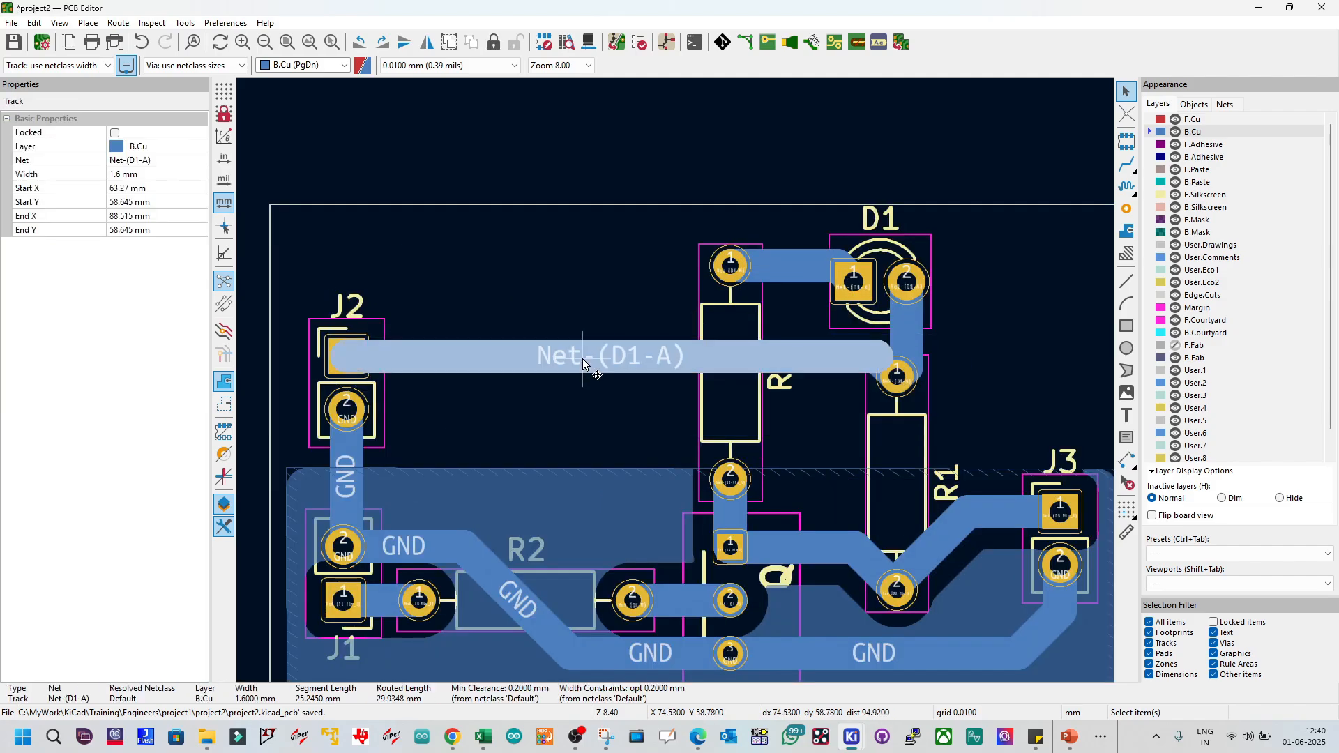
key(Delete)
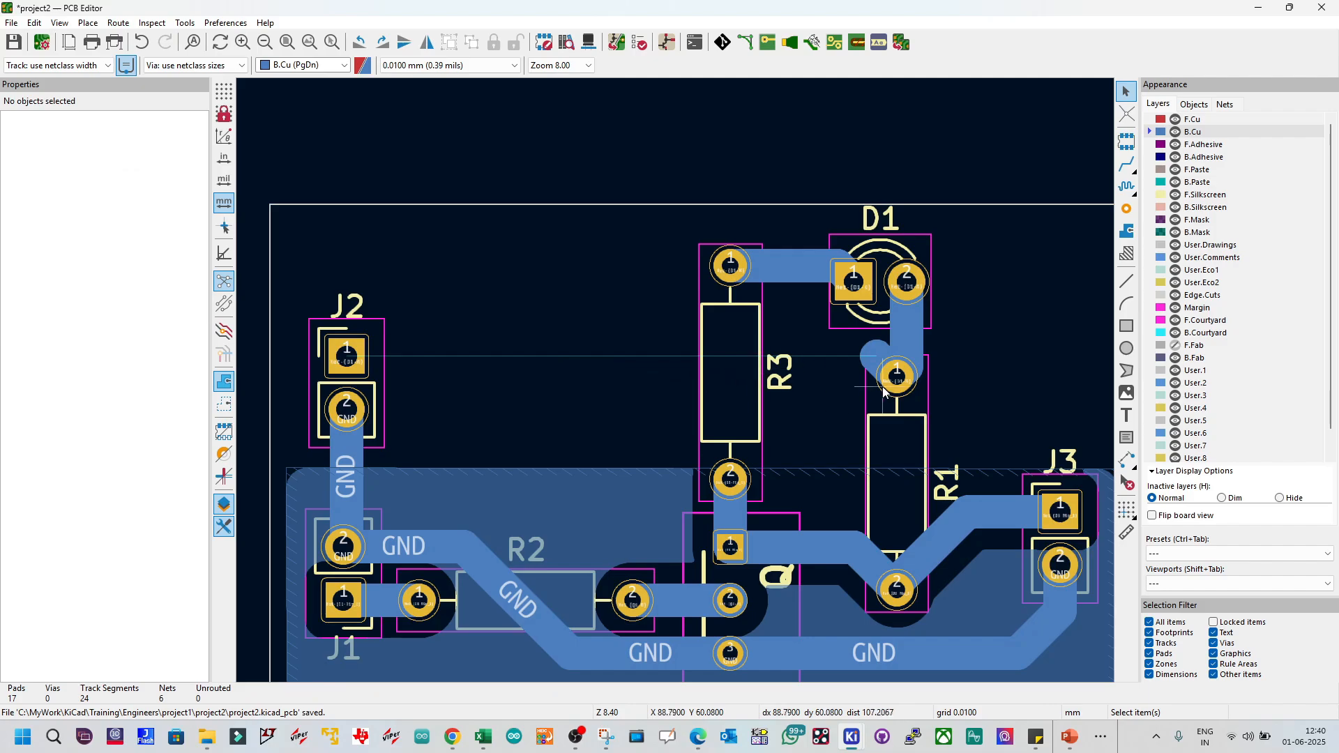
click(880, 359)
key(Delete)
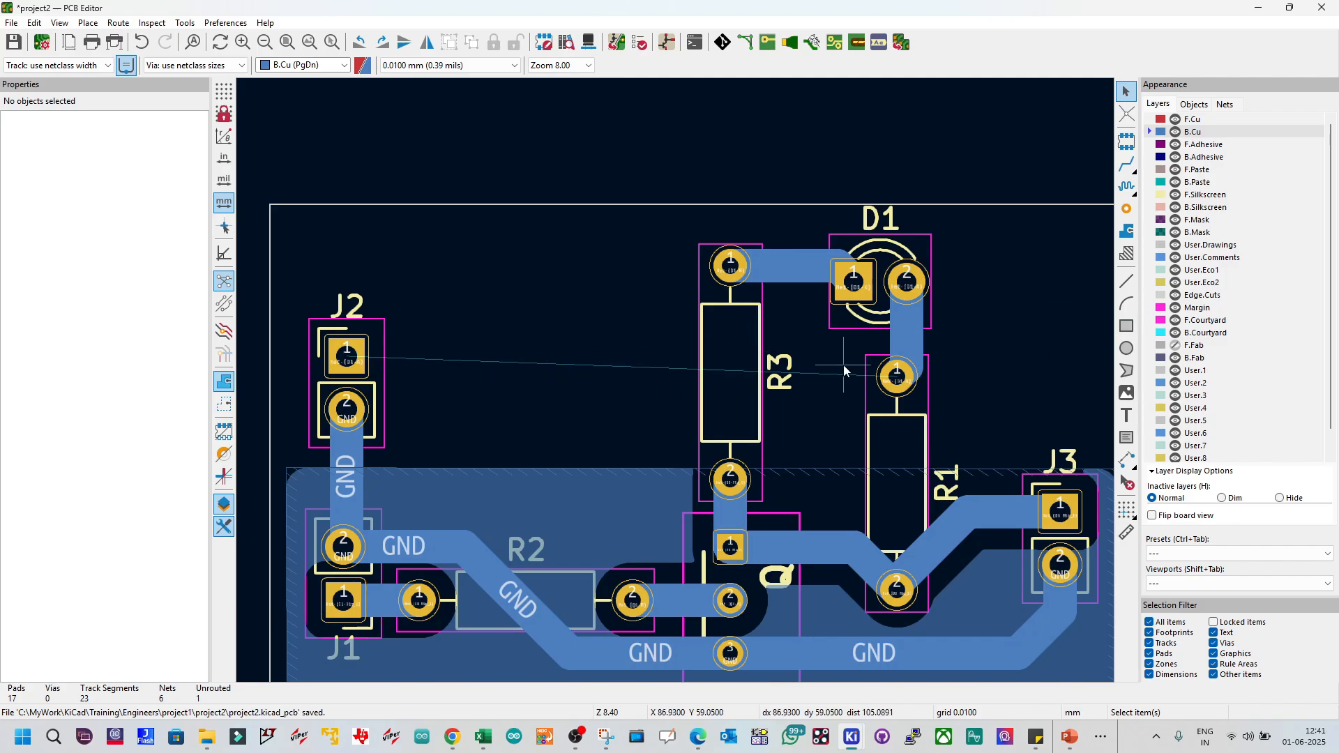
Step: Try a via on the Net-(D1-K) track between R3 pad 1 and D1 pad 1, adjust its position and undo it
click(1126, 209)
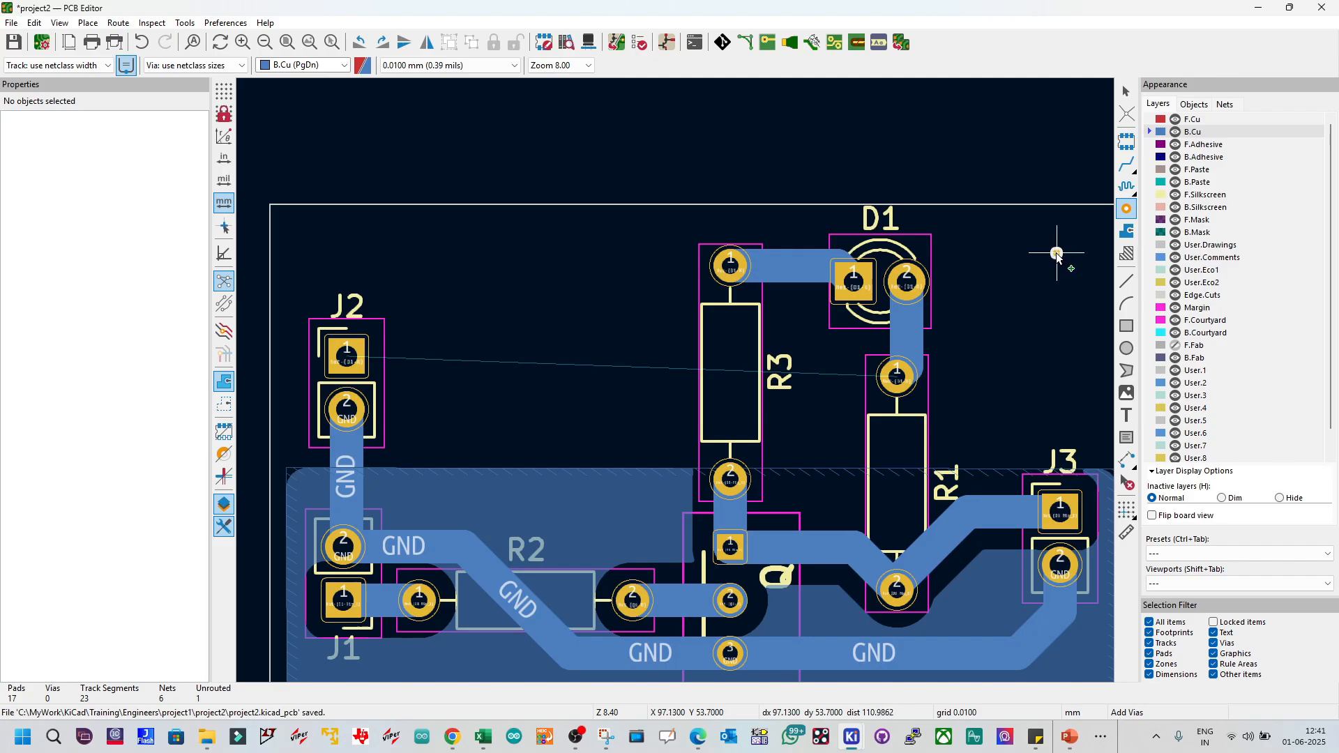
scroll(749, 331, up, 5)
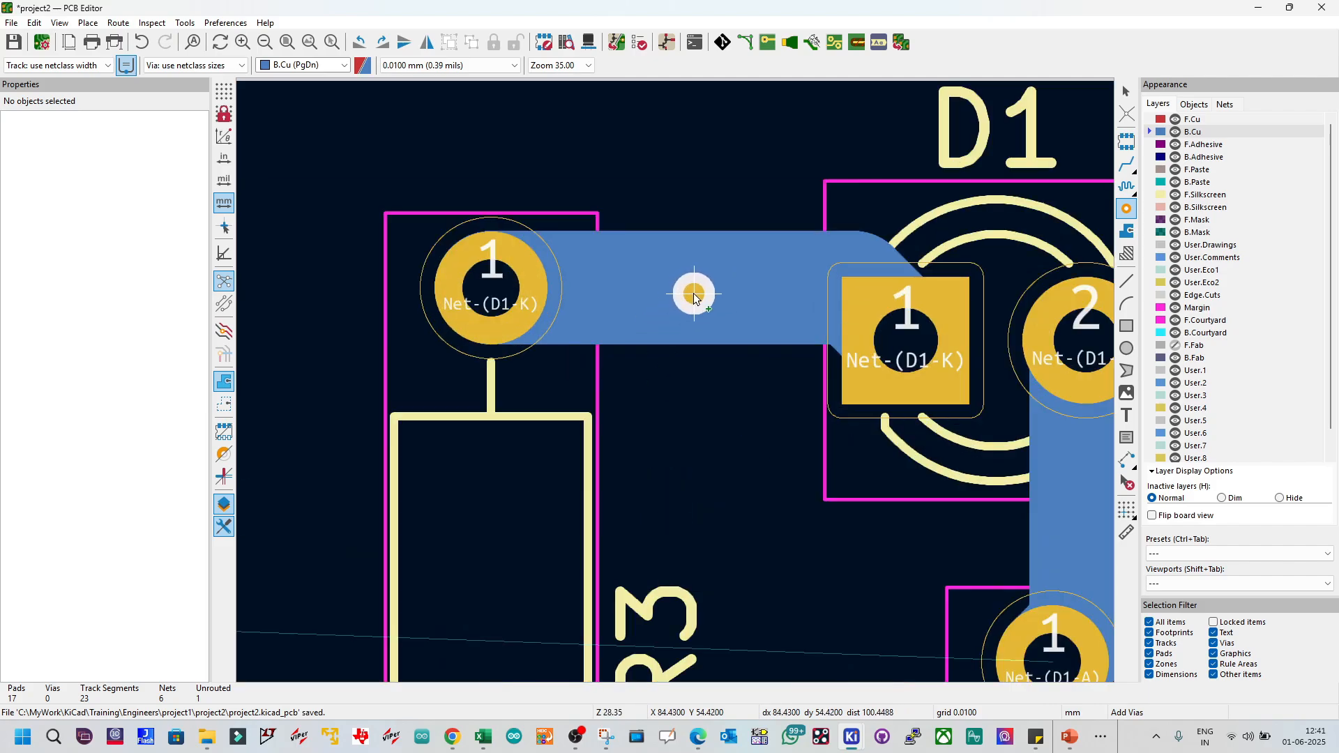
click(694, 295)
key(Escape)
right_click(716, 360)
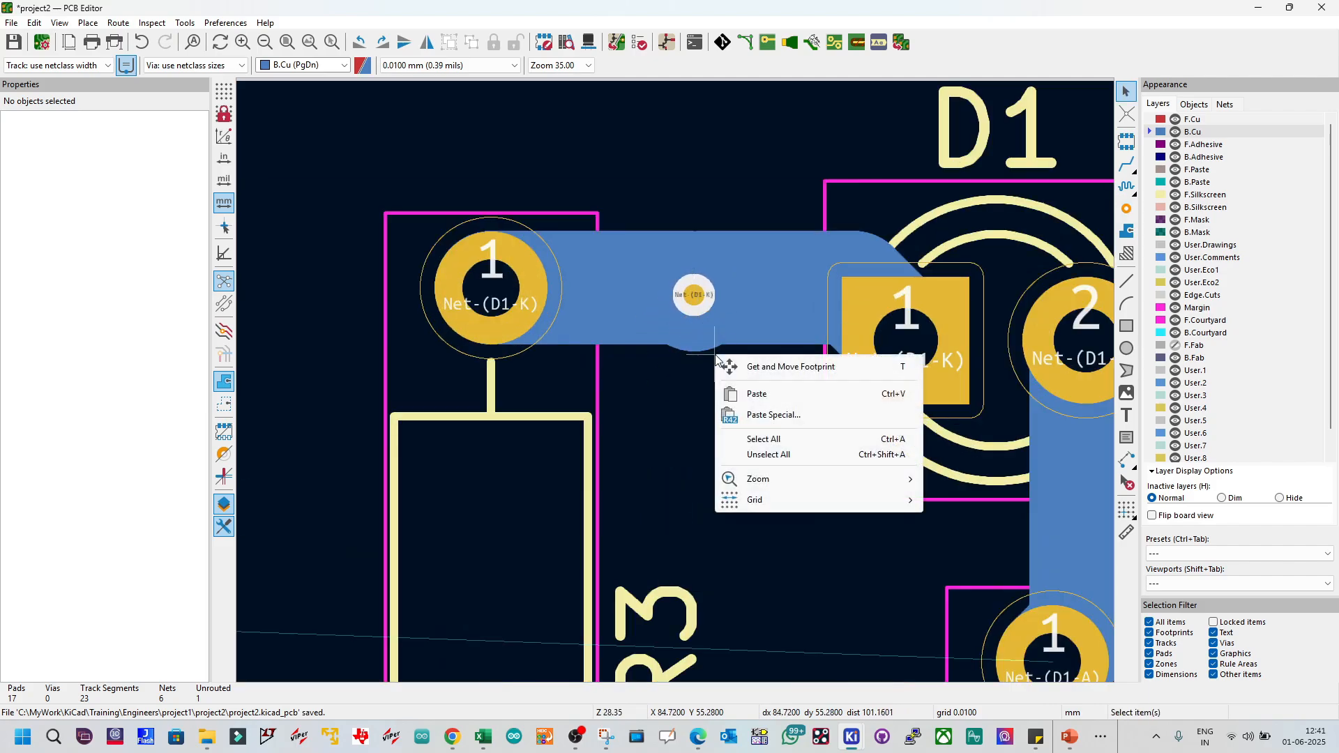
key(Escape)
scroll(675, 381, up, 3)
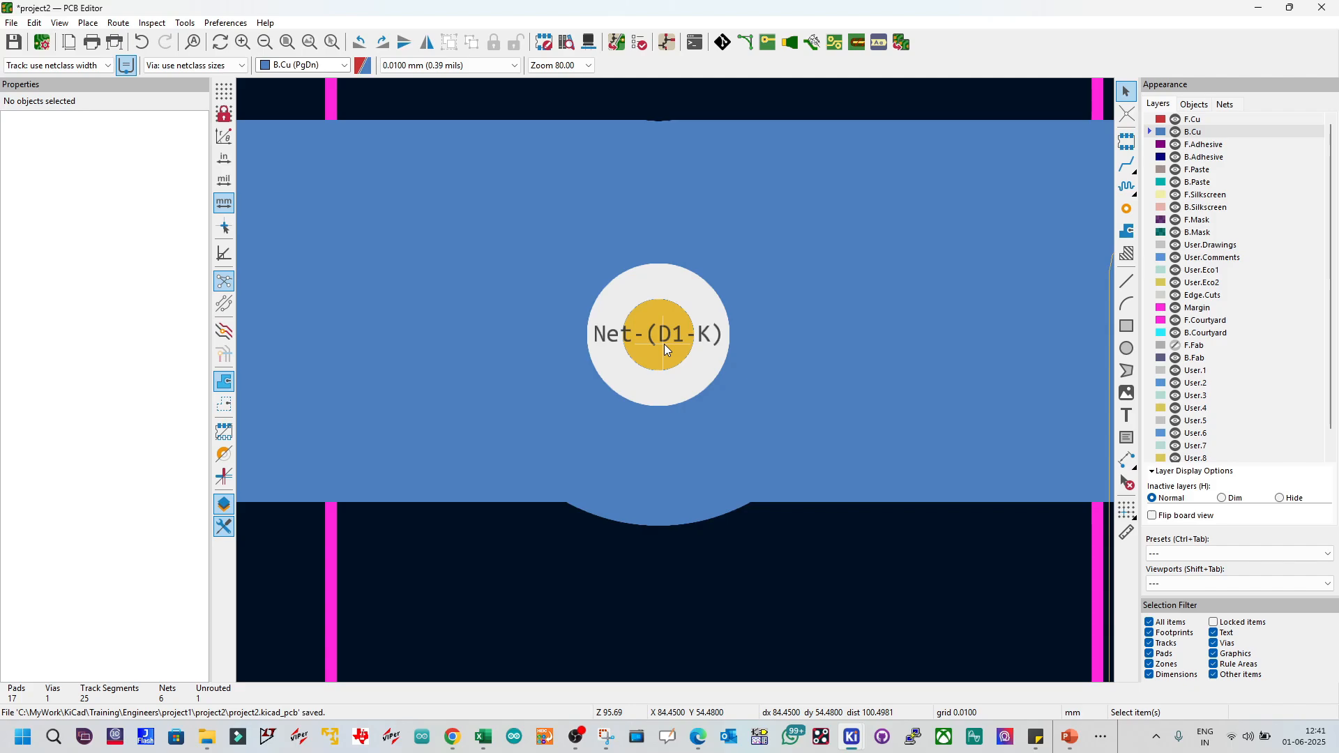
click(664, 345)
scroll(664, 344, down, 1)
drag(675, 380, 690, 363)
scroll(711, 369, down, 1)
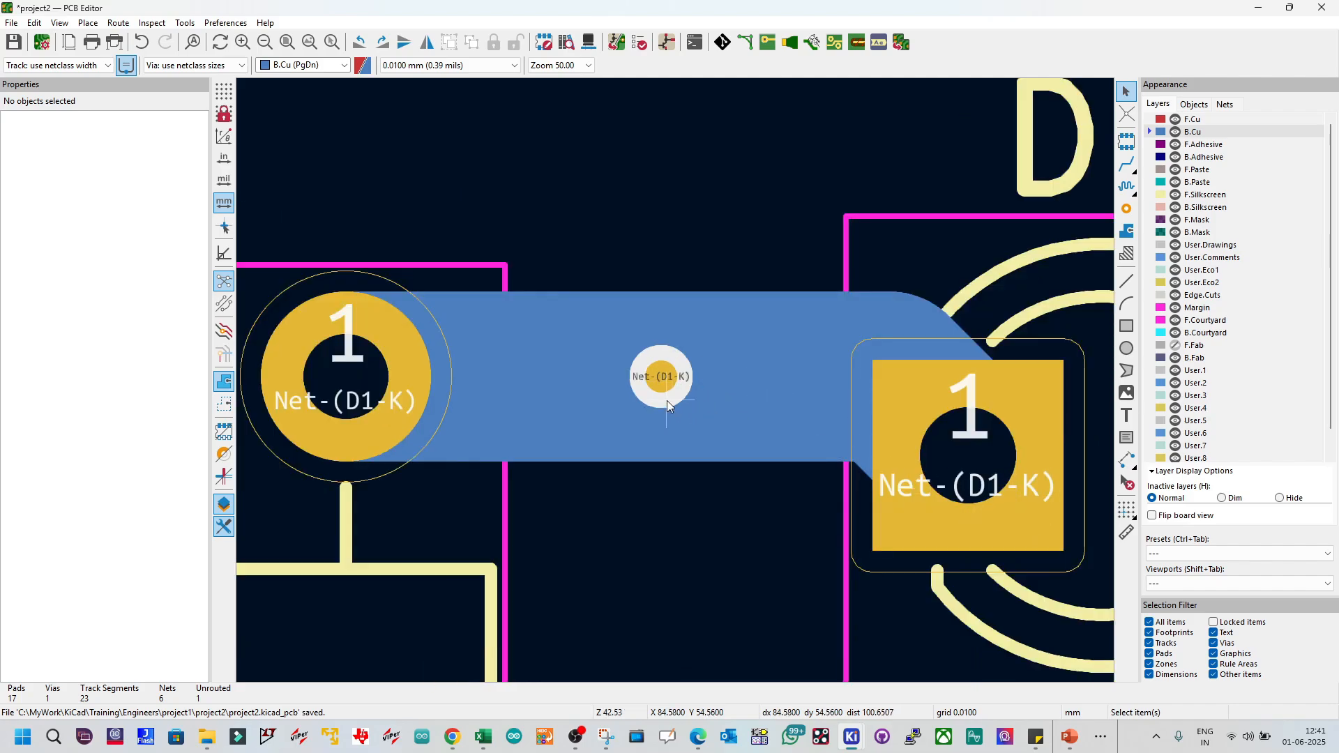
key(ctrl+z)
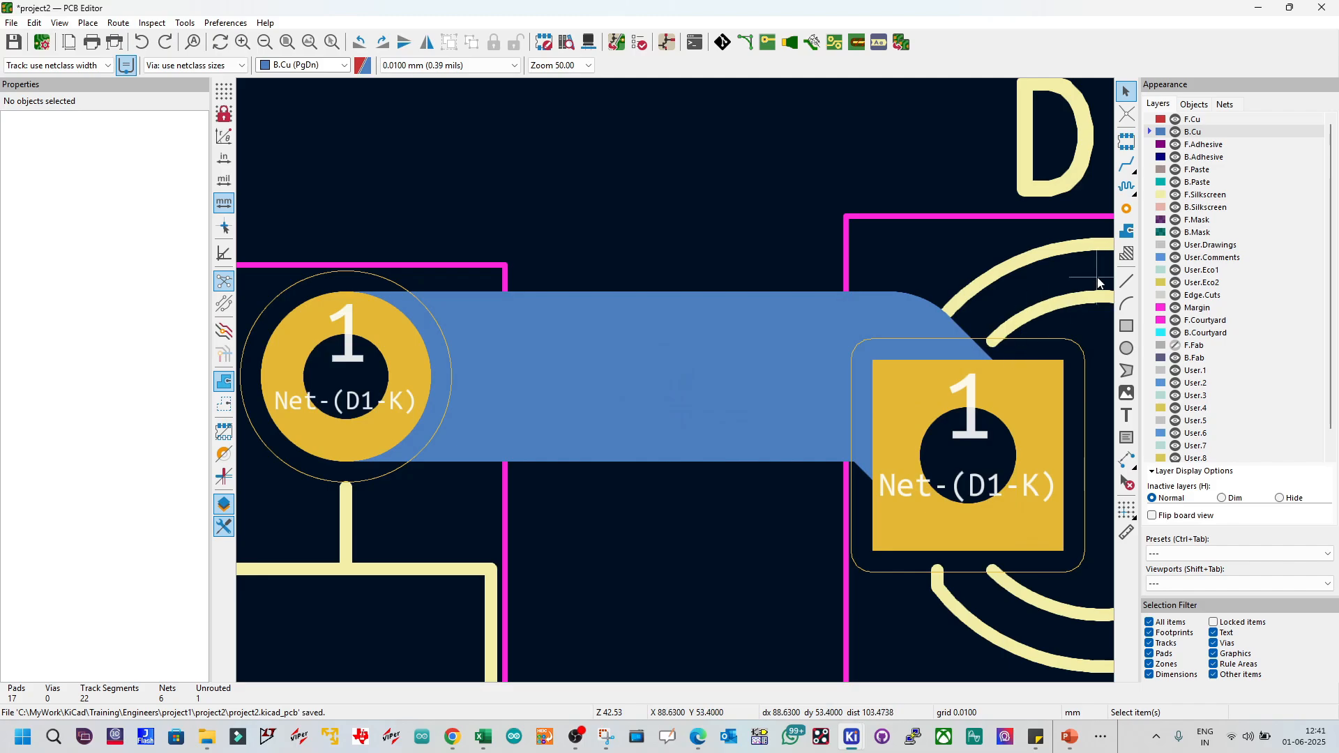
Step: Try a free via in the empty area beside R3 at about X 79.05, Y 53.26 mm, inspect its properties and undo it
click(1126, 208)
scroll(945, 329, down, 1)
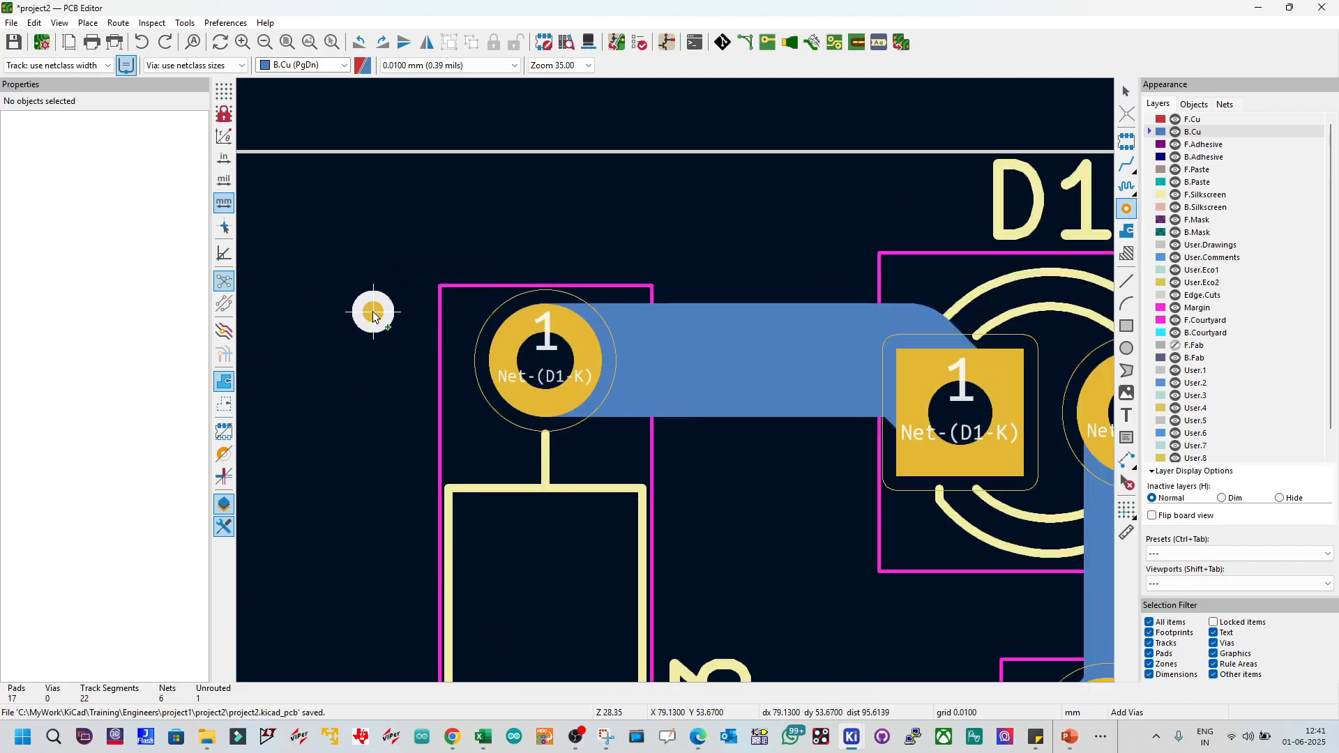
click(367, 283)
scroll(376, 350, up, 1)
scroll(675, 380, up, 2)
key(Escape)
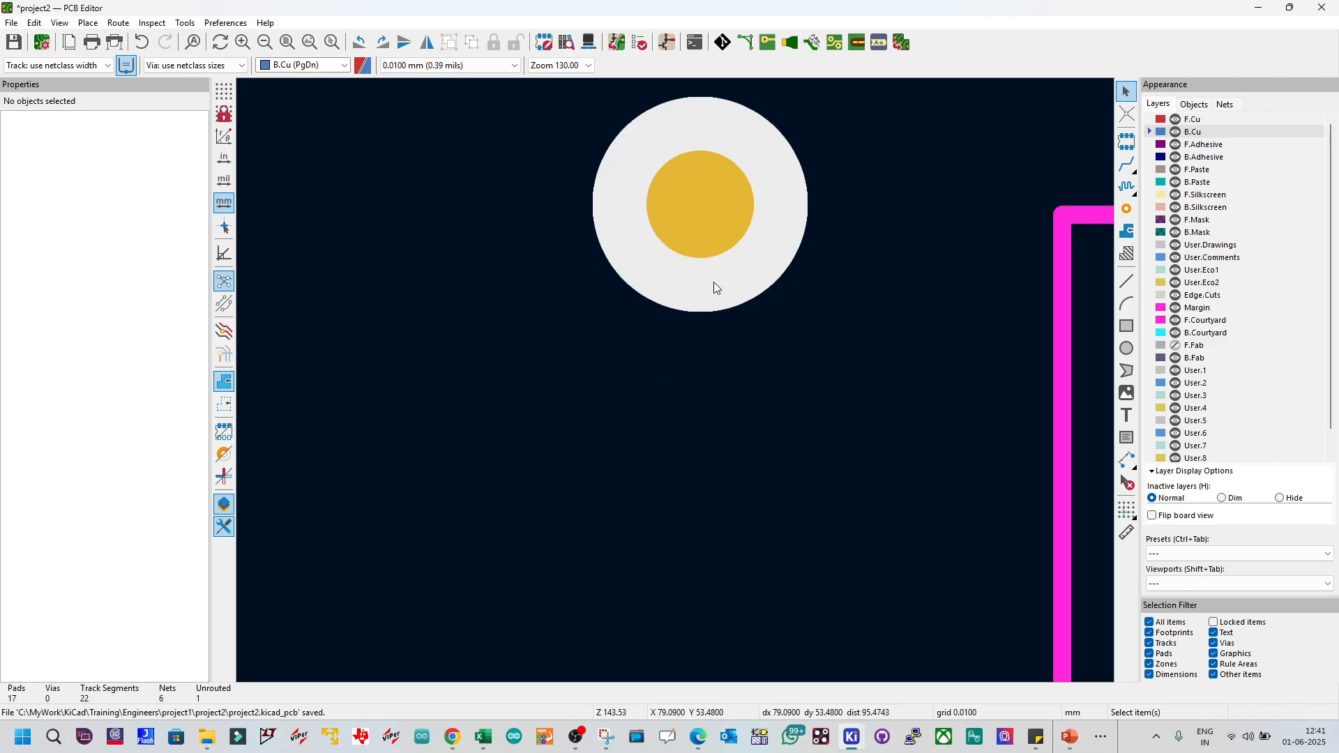
scroll(676, 380, down, 3)
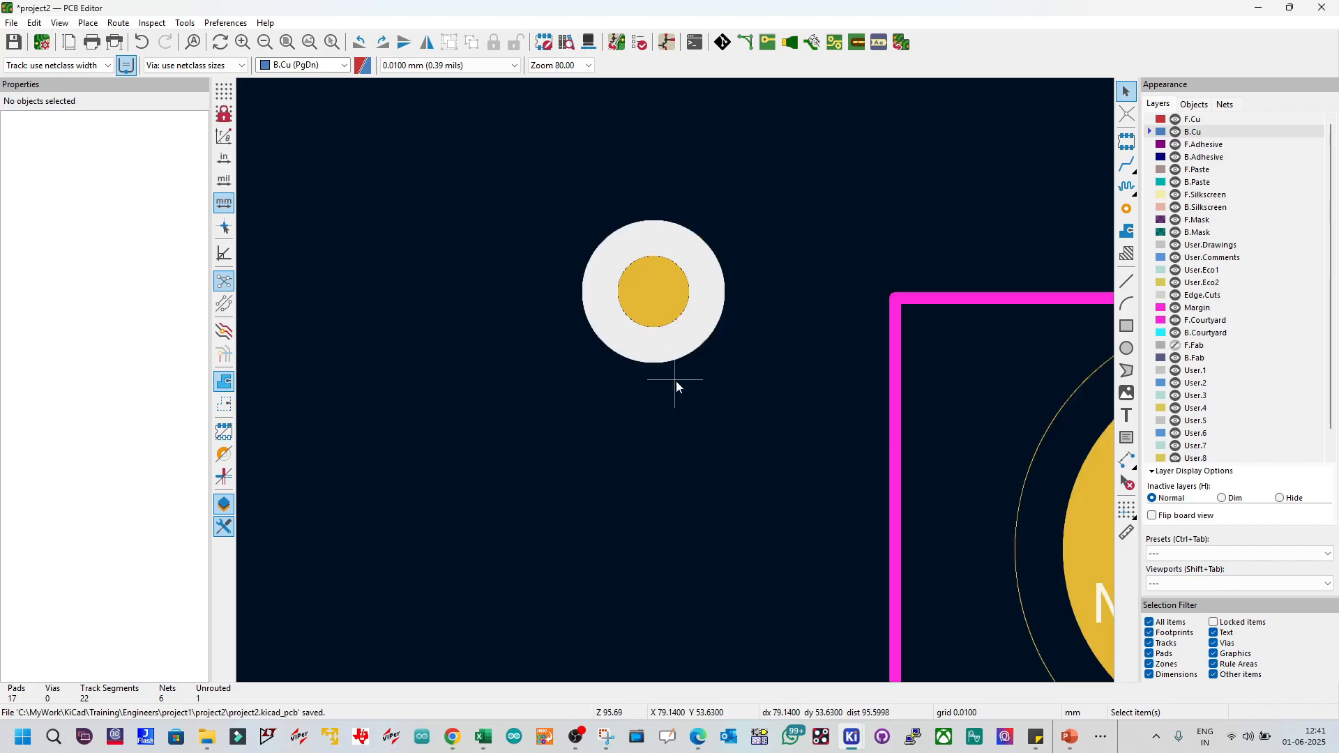
scroll(676, 381, up, 1)
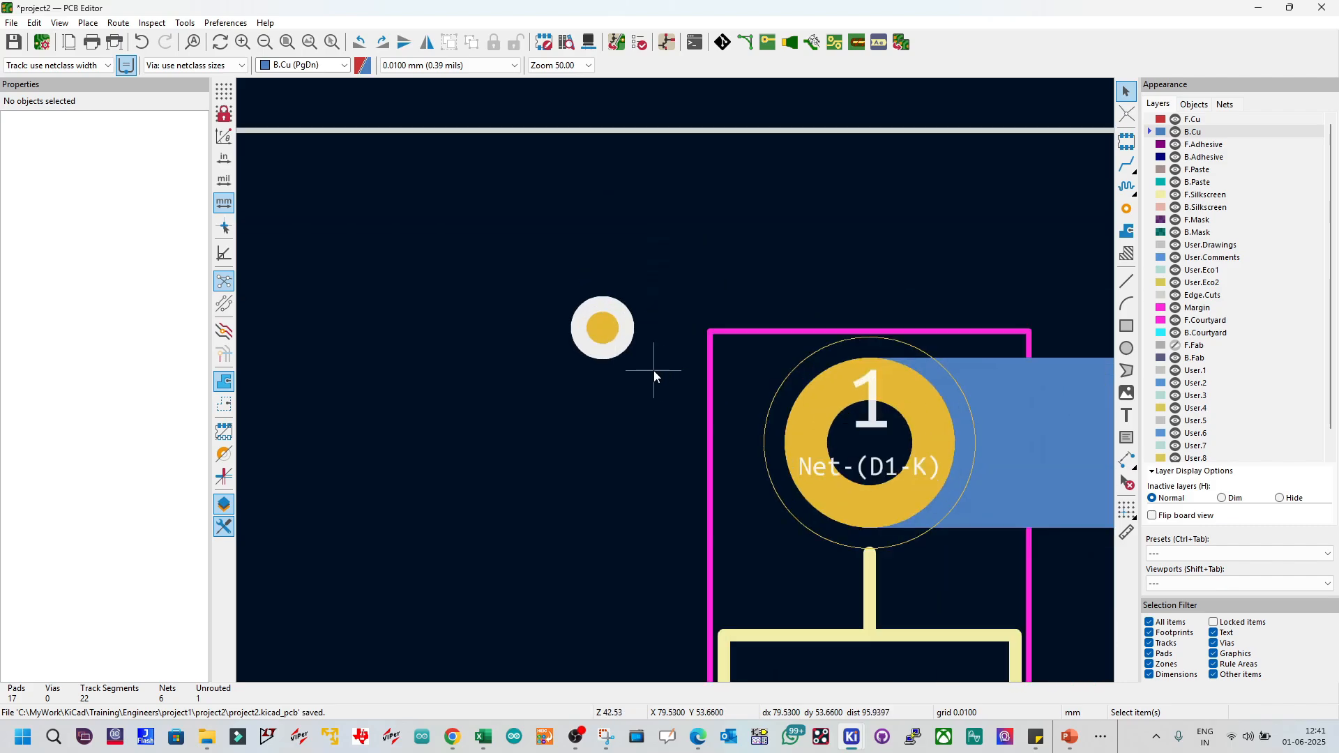
click(611, 339)
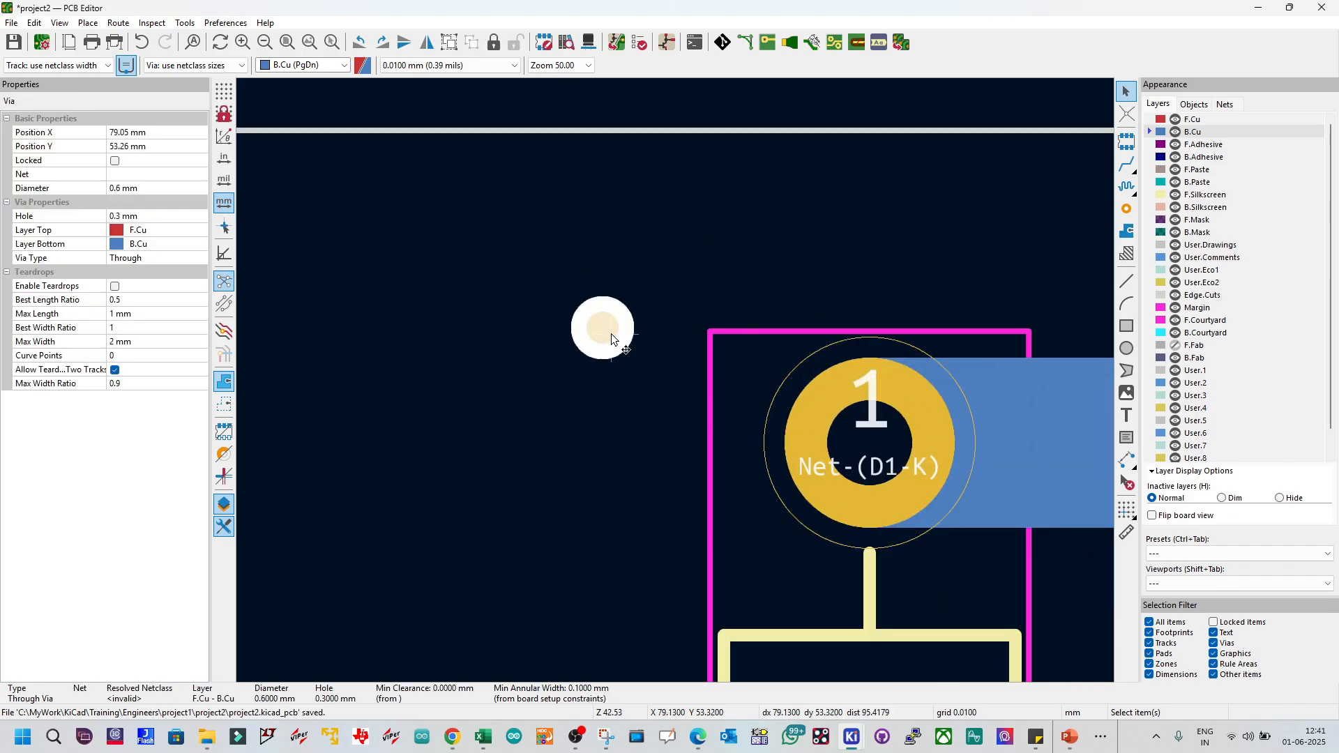
key(ctrl+z)
scroll(613, 335, down, 2)
scroll(758, 395, up, 1)
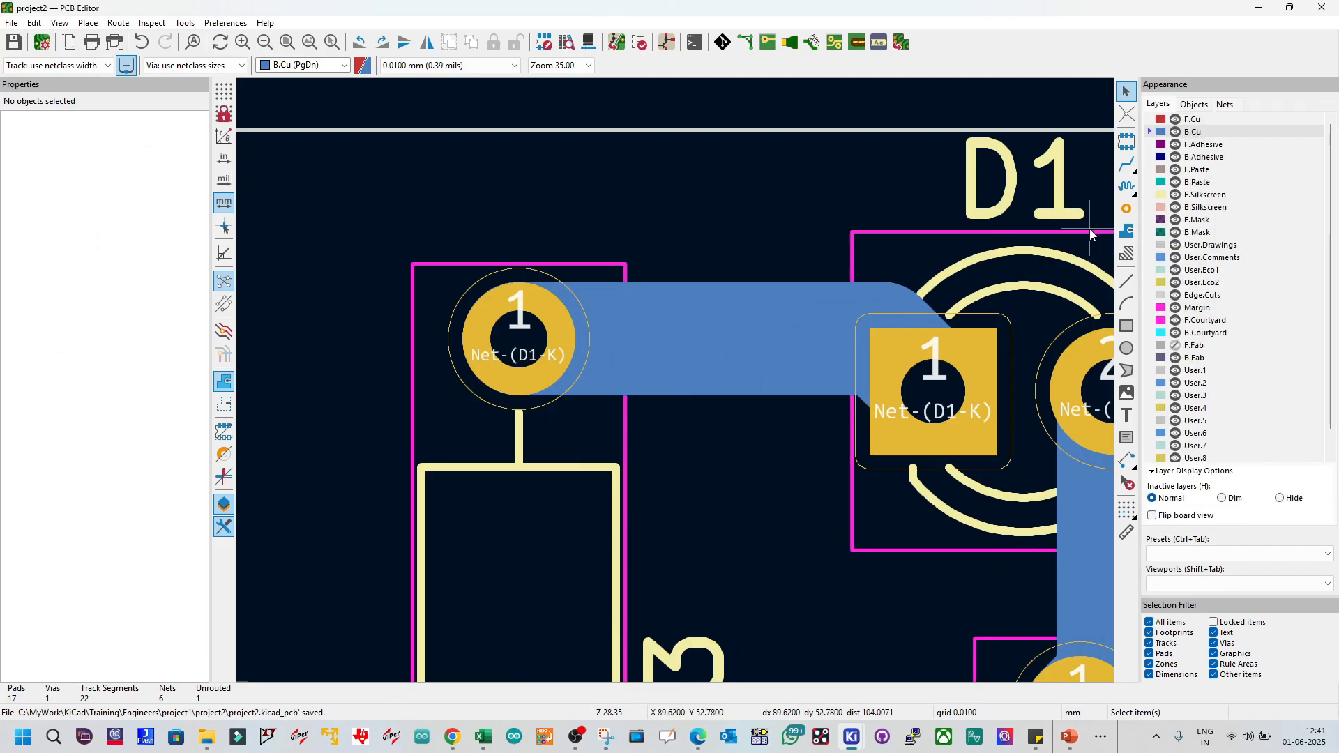
click(1125, 213)
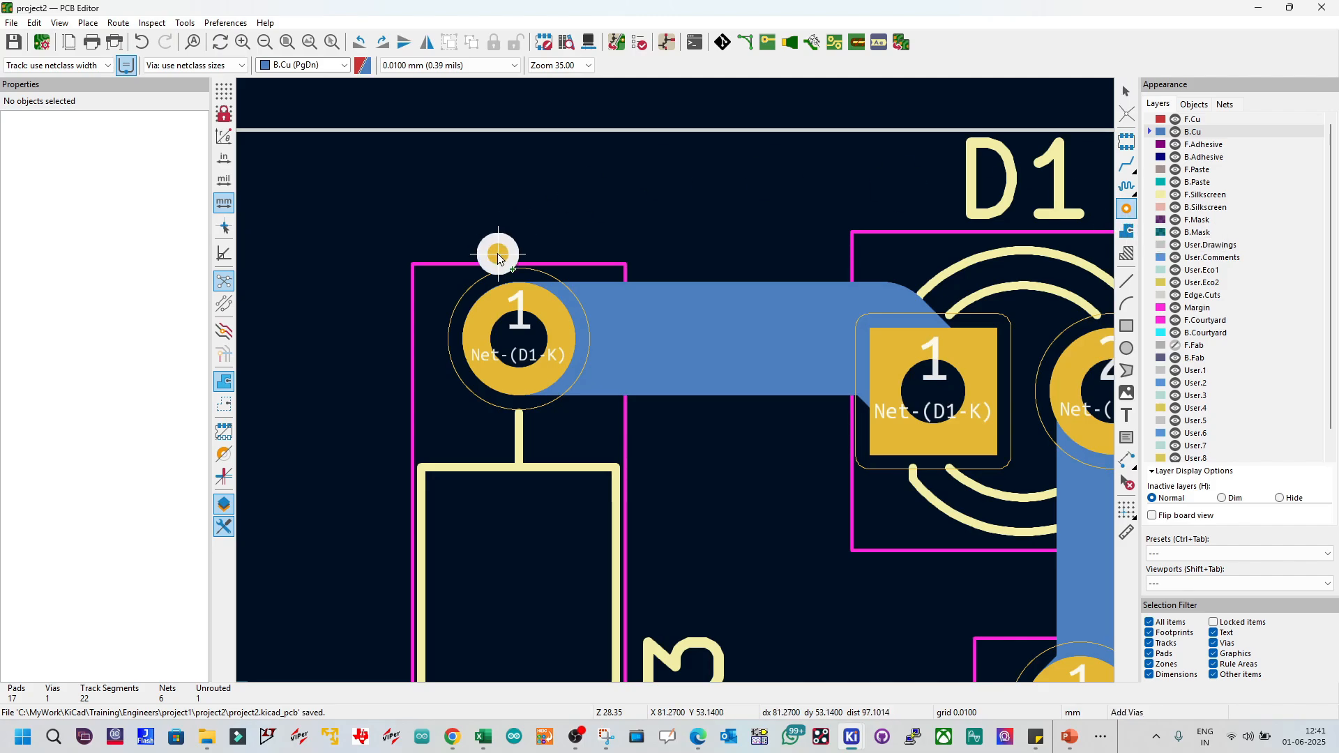
key(Escape)
scroll(676, 381, down, 6)
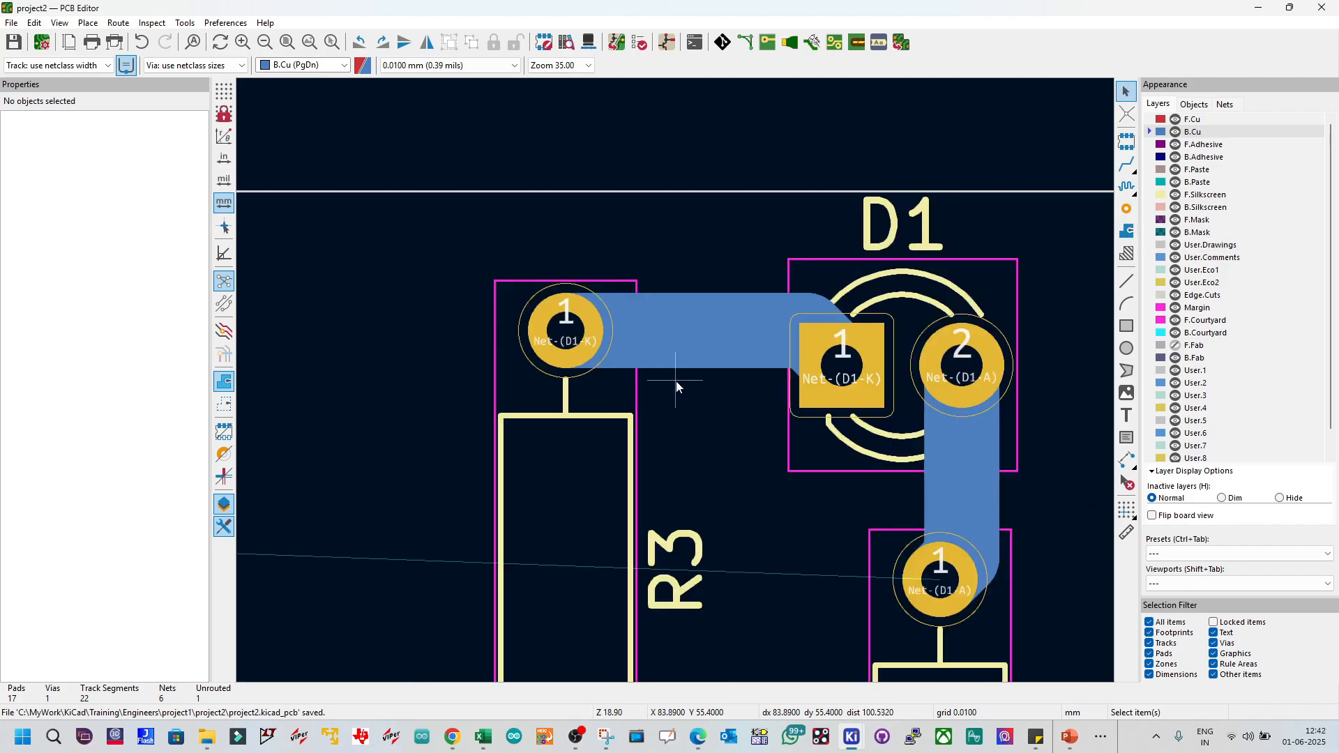
Step: Route Net-(D1-A) on B.Cu from J2 pad 1 towards R3, ending at a through via at about X 69.09, Y 58.65 mm
scroll(561, 370, up, 2)
middle_drag(538, 368, 675, 380)
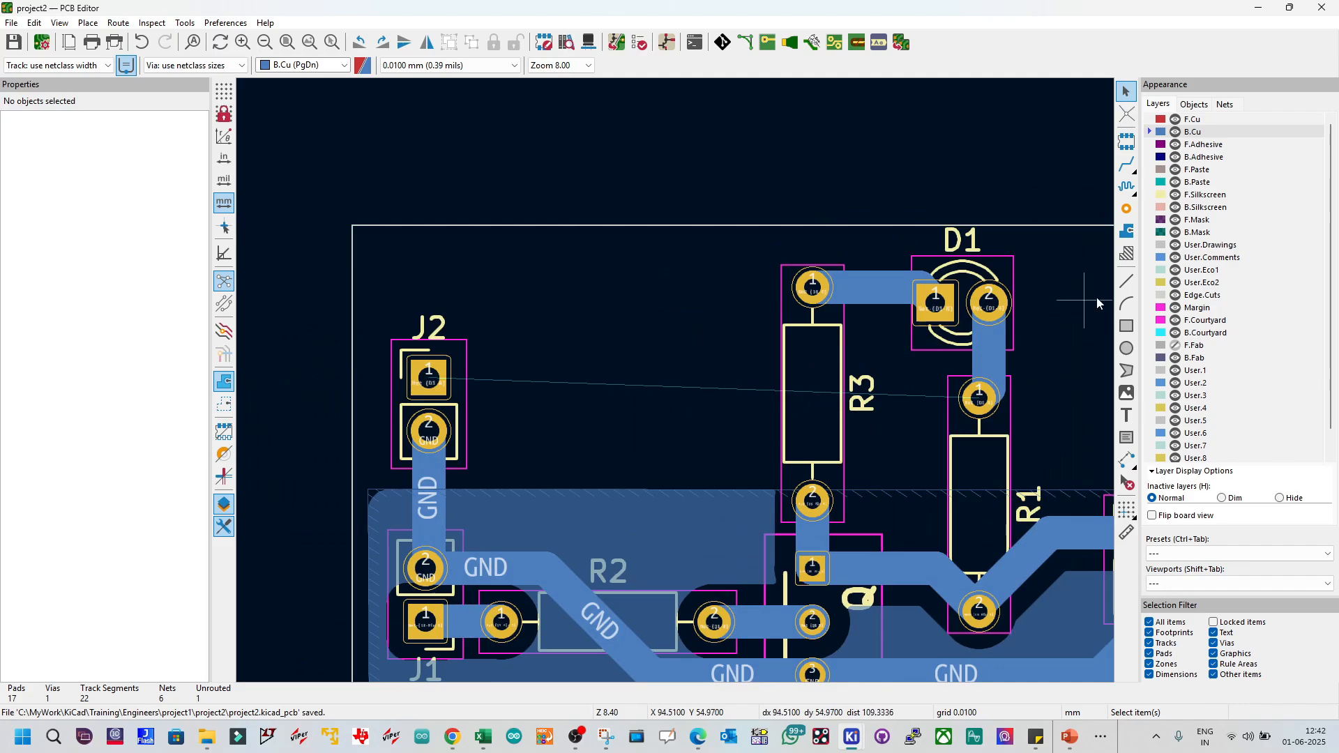
click(1128, 167)
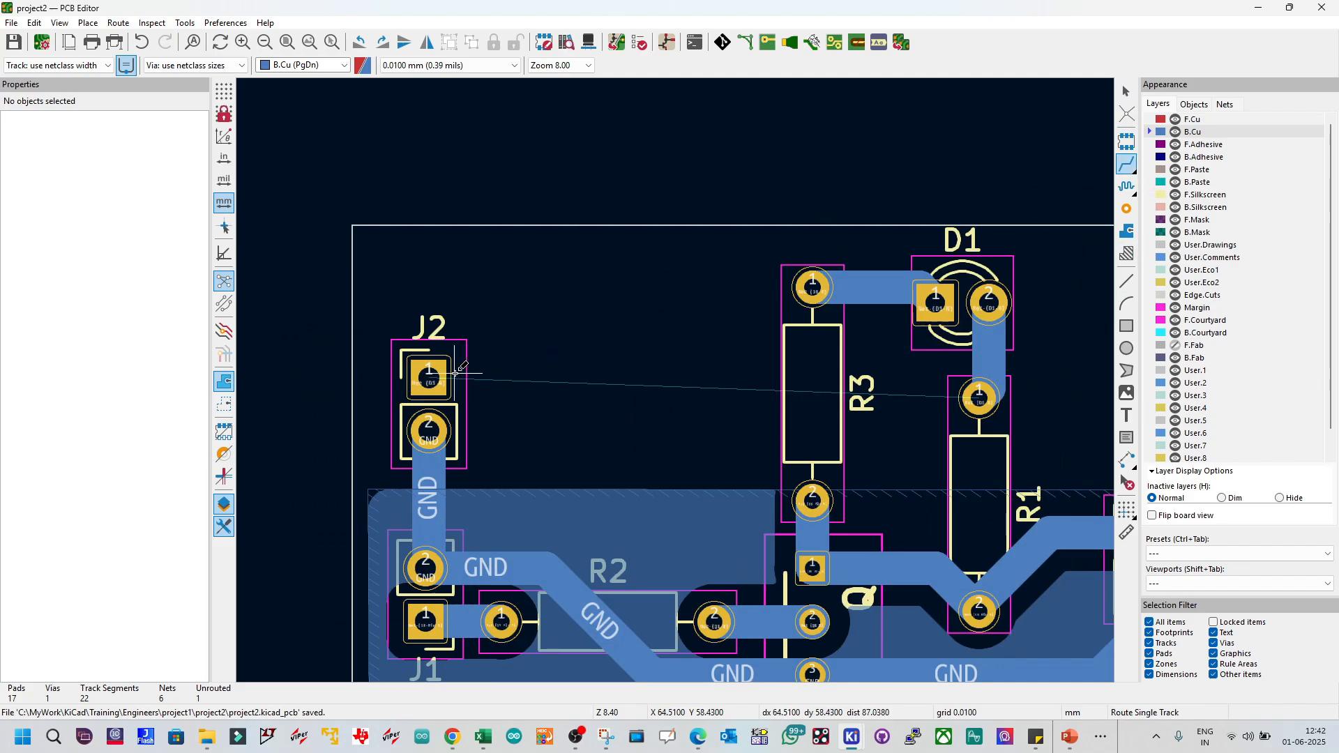
click(429, 377)
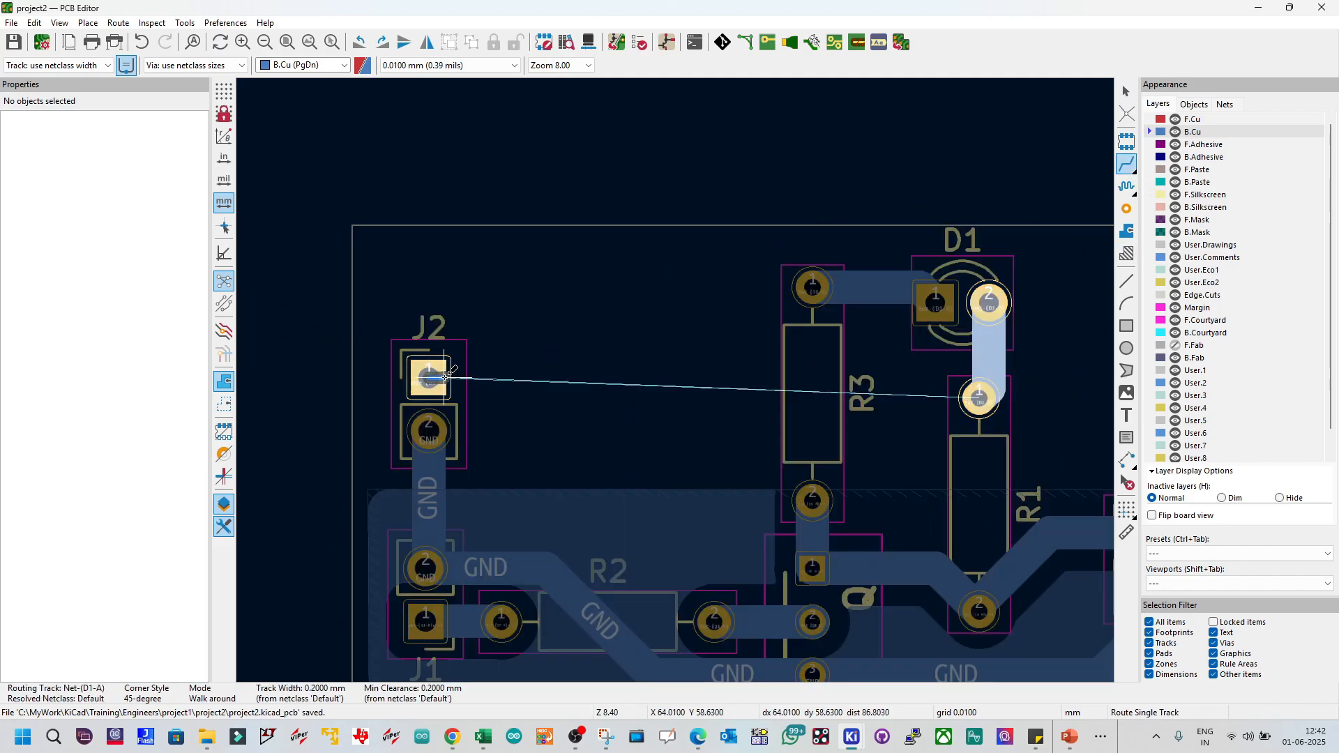
right_click(551, 378)
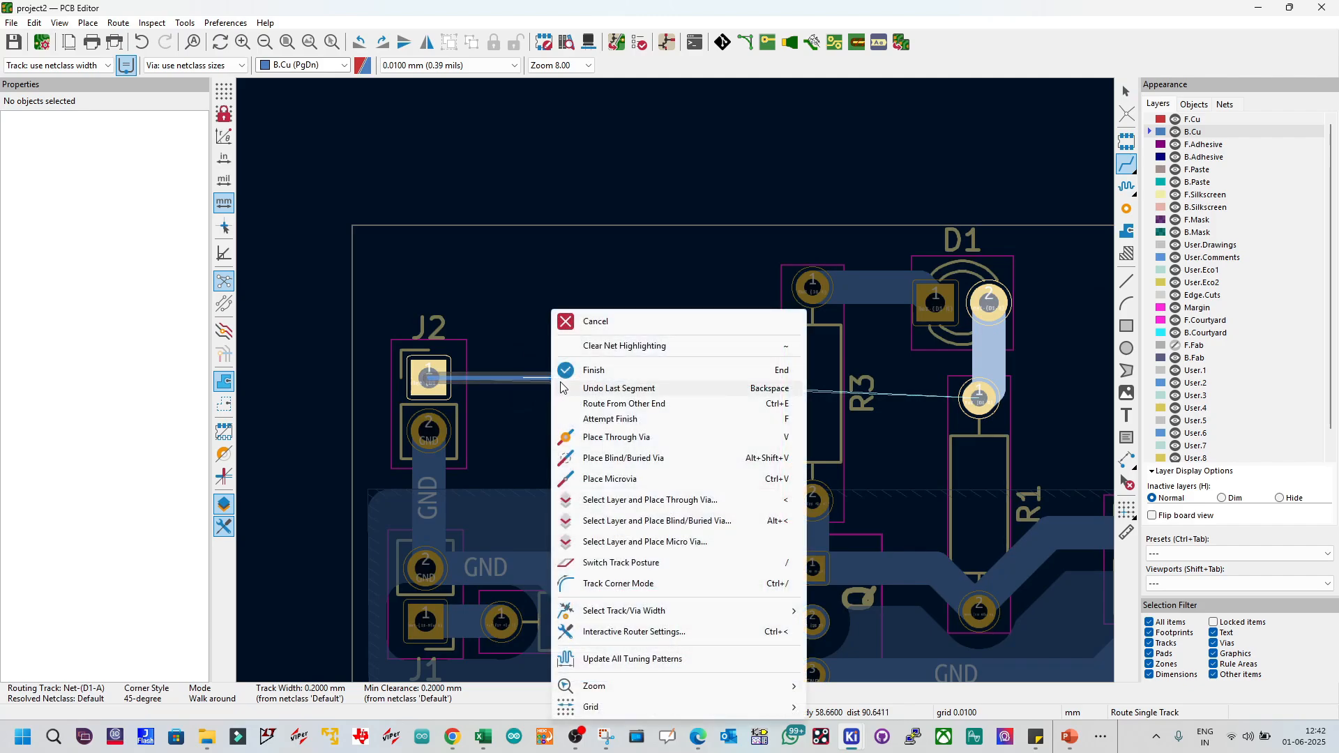
click(630, 437)
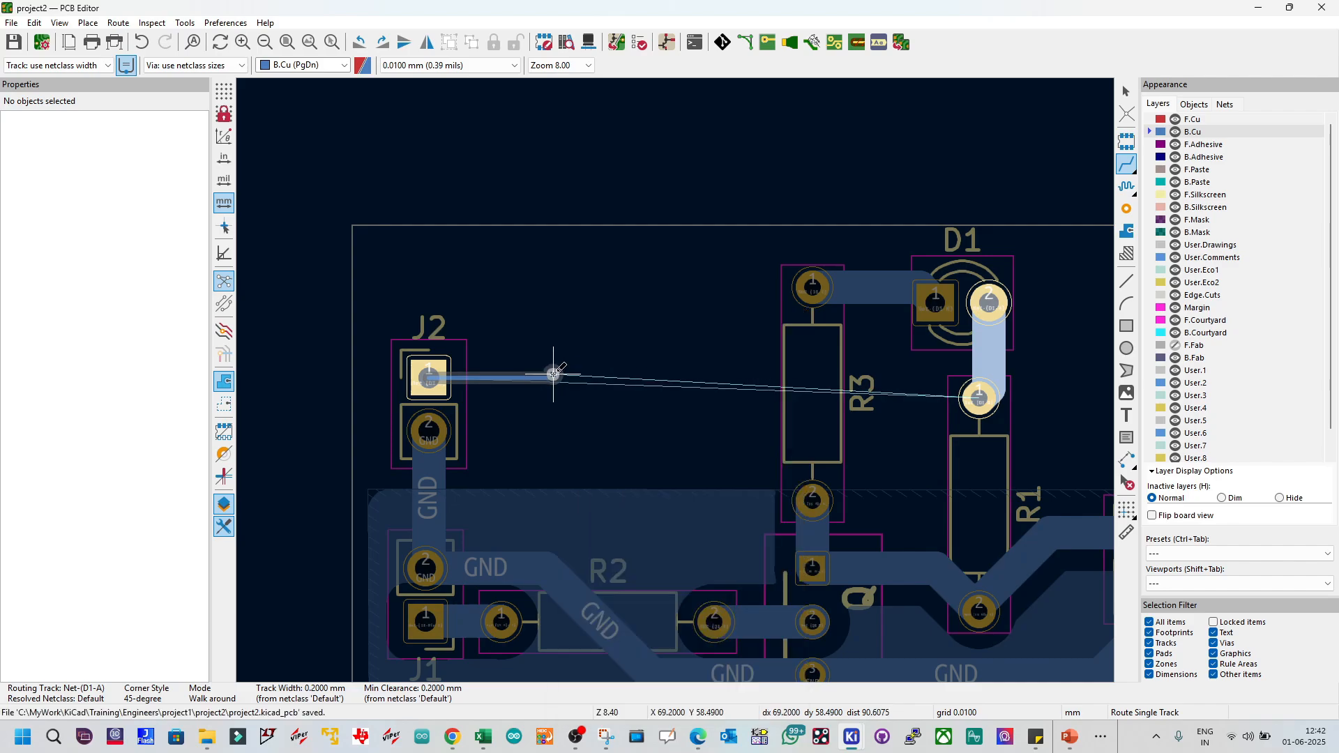
scroll(553, 377, up, 5)
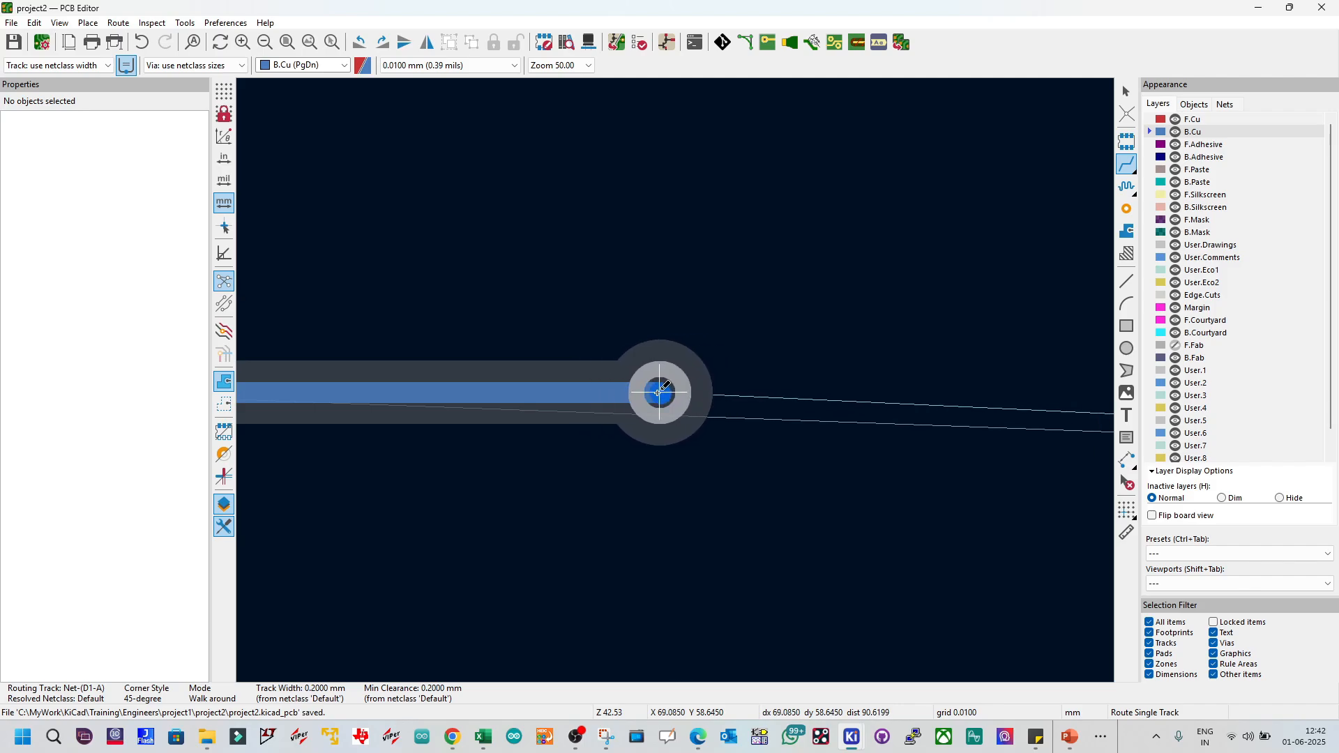
double_click(660, 392)
scroll(790, 380, down, 5)
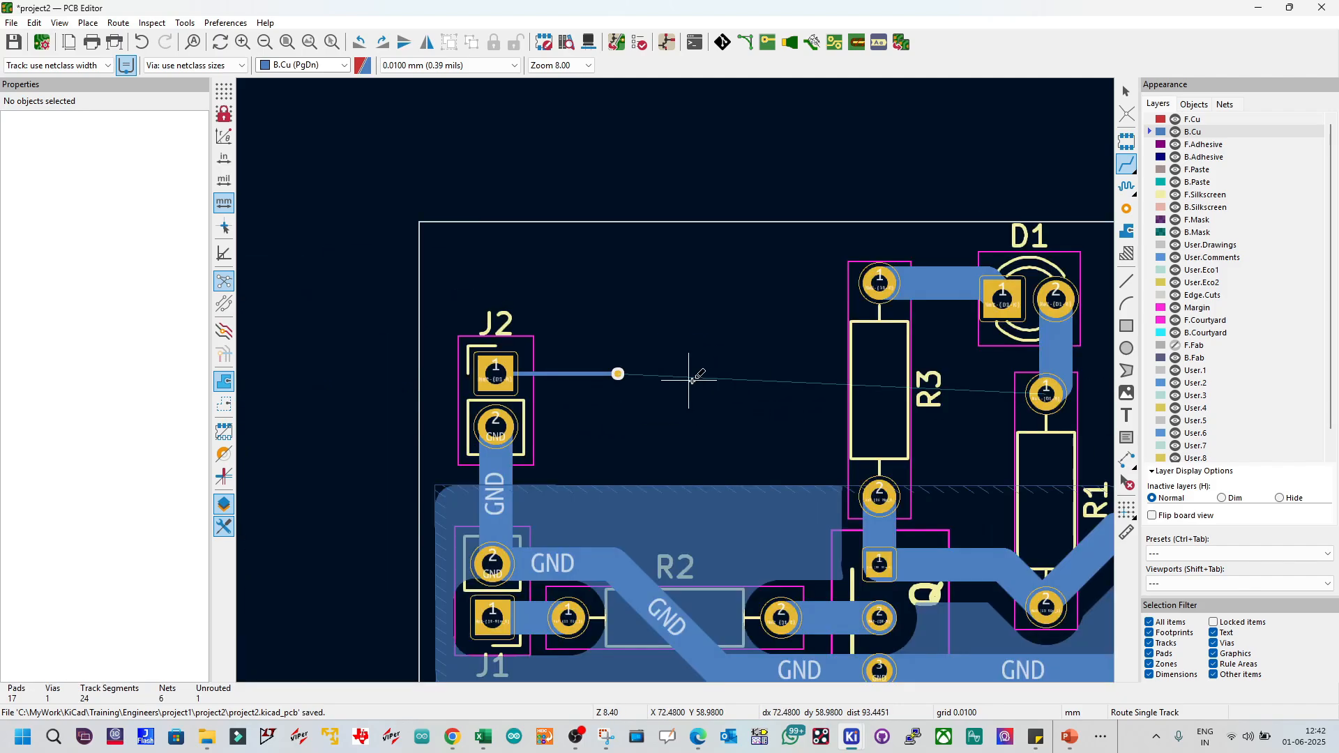
Step: Continue Net-(D1-A) on F.Cu from the via across R3, ending at a second through via at about X 86.14, Y 58.65 mm
scroll(694, 380, up, 2)
key(Page_Up)
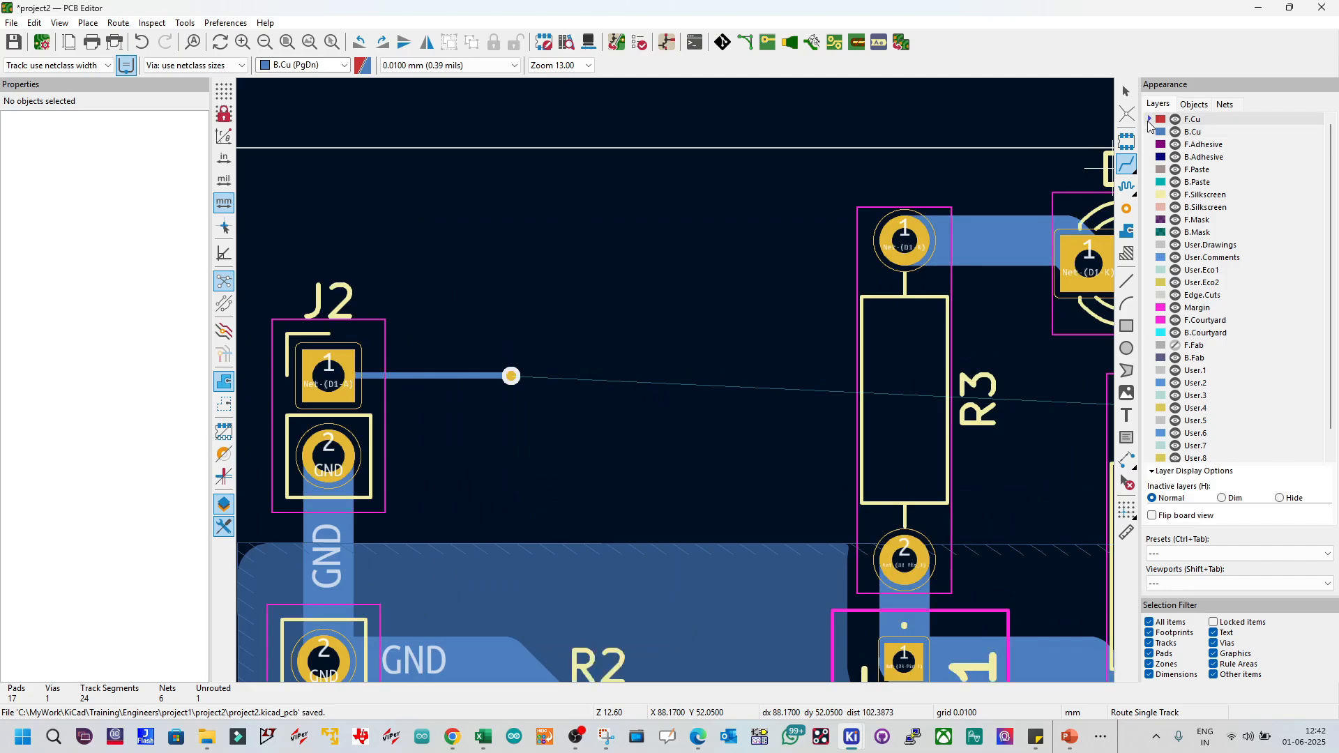
click(511, 376)
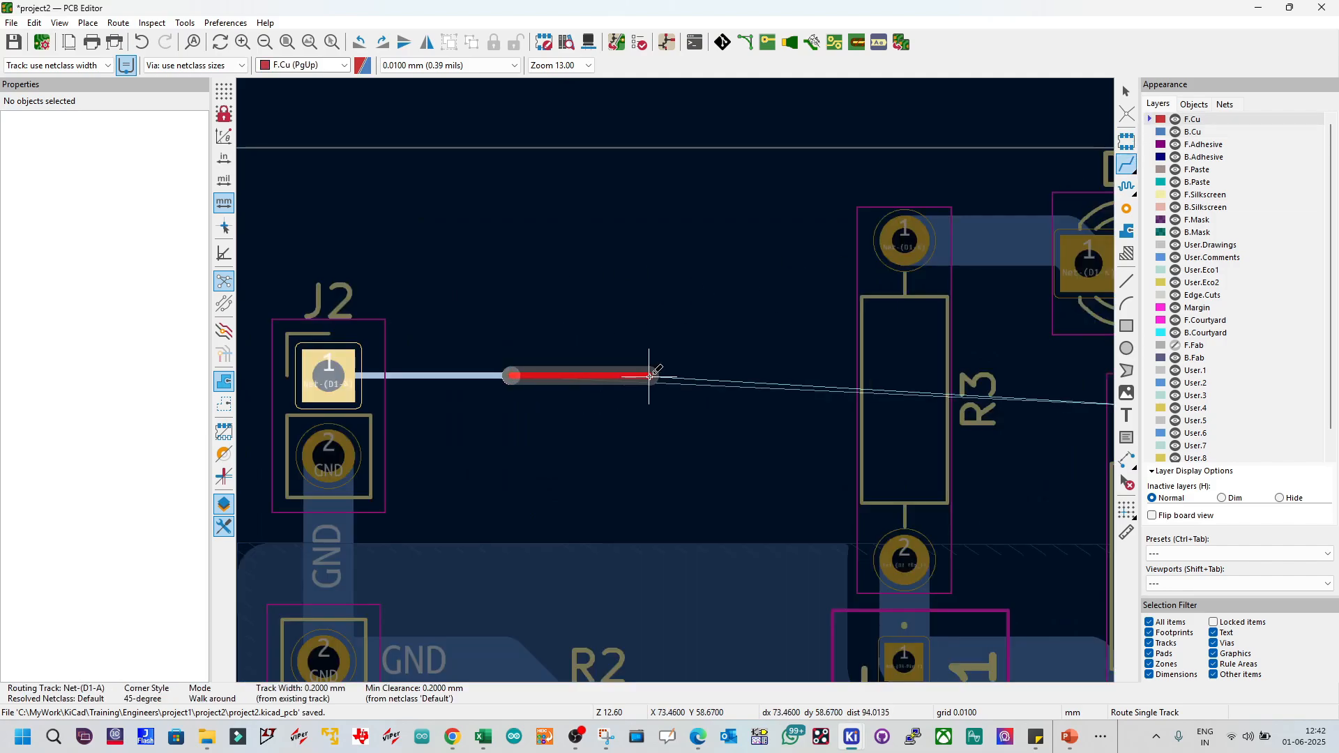
scroll(867, 380, down, 2)
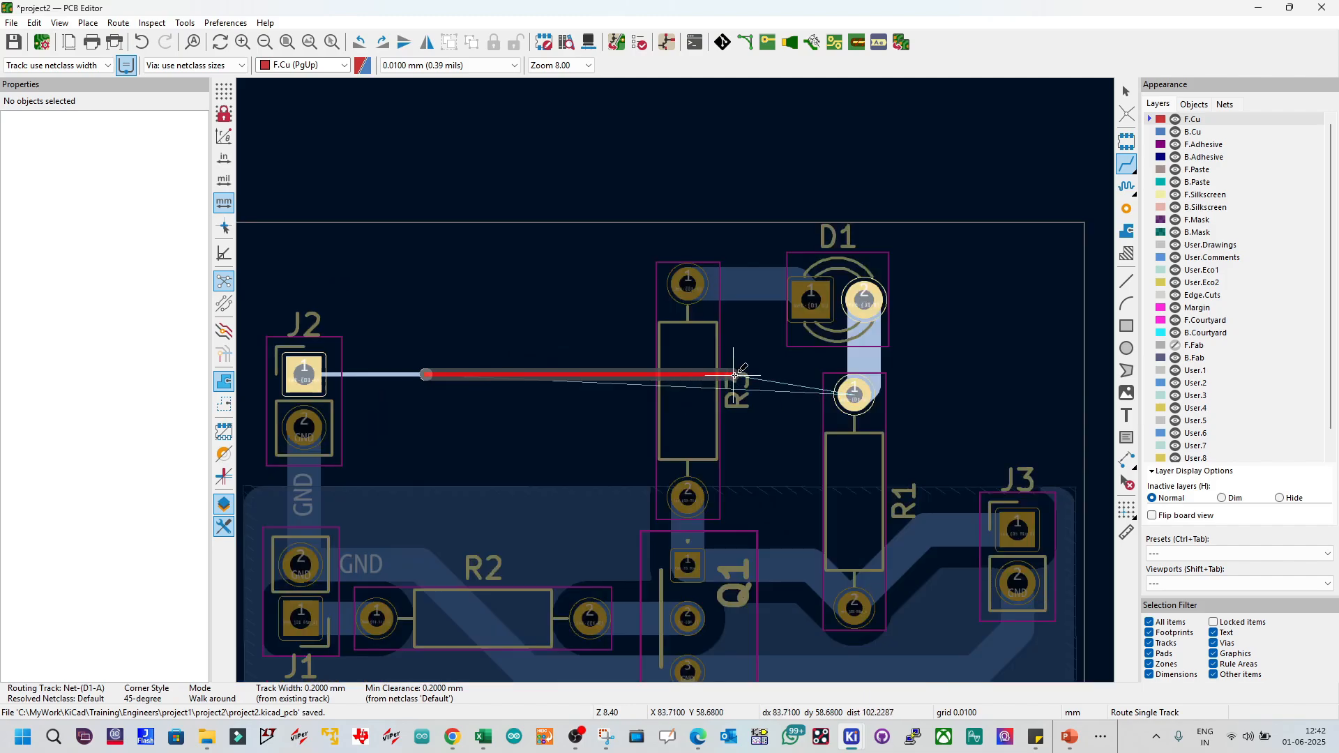
right_click(786, 374)
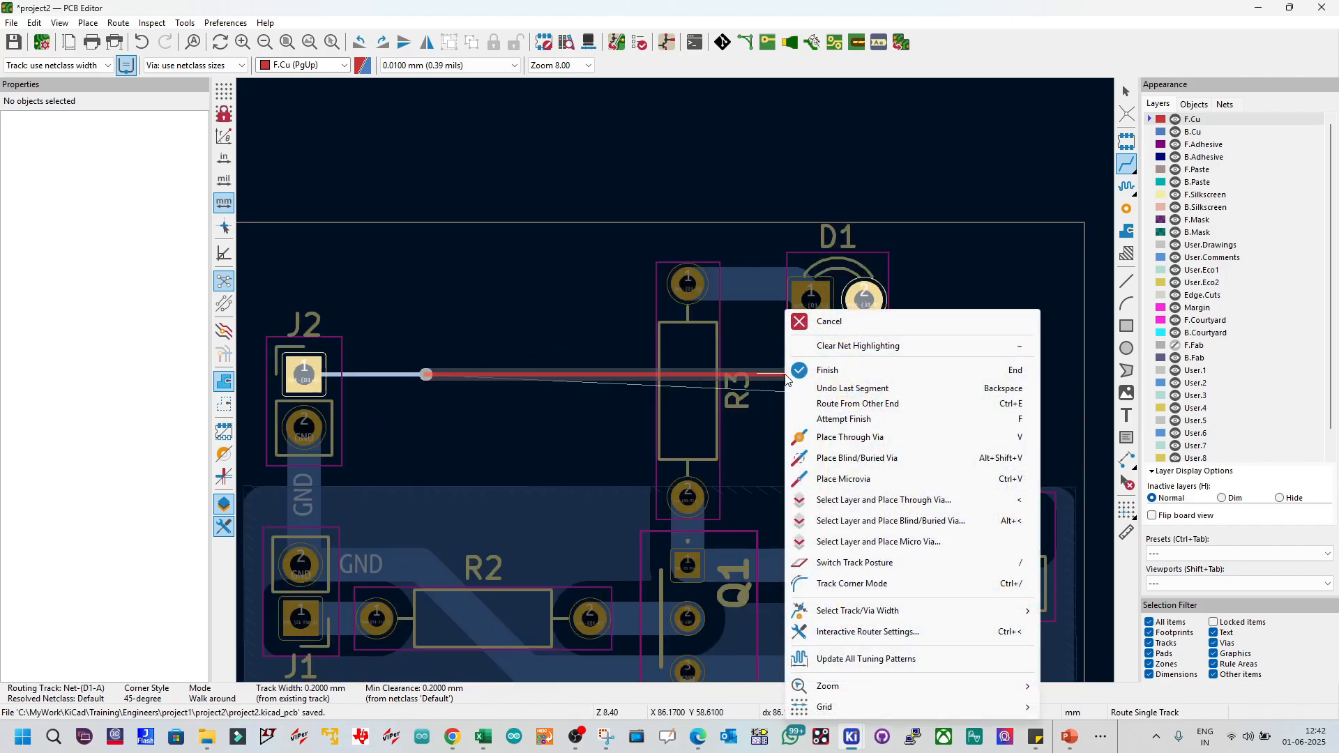
click(824, 439)
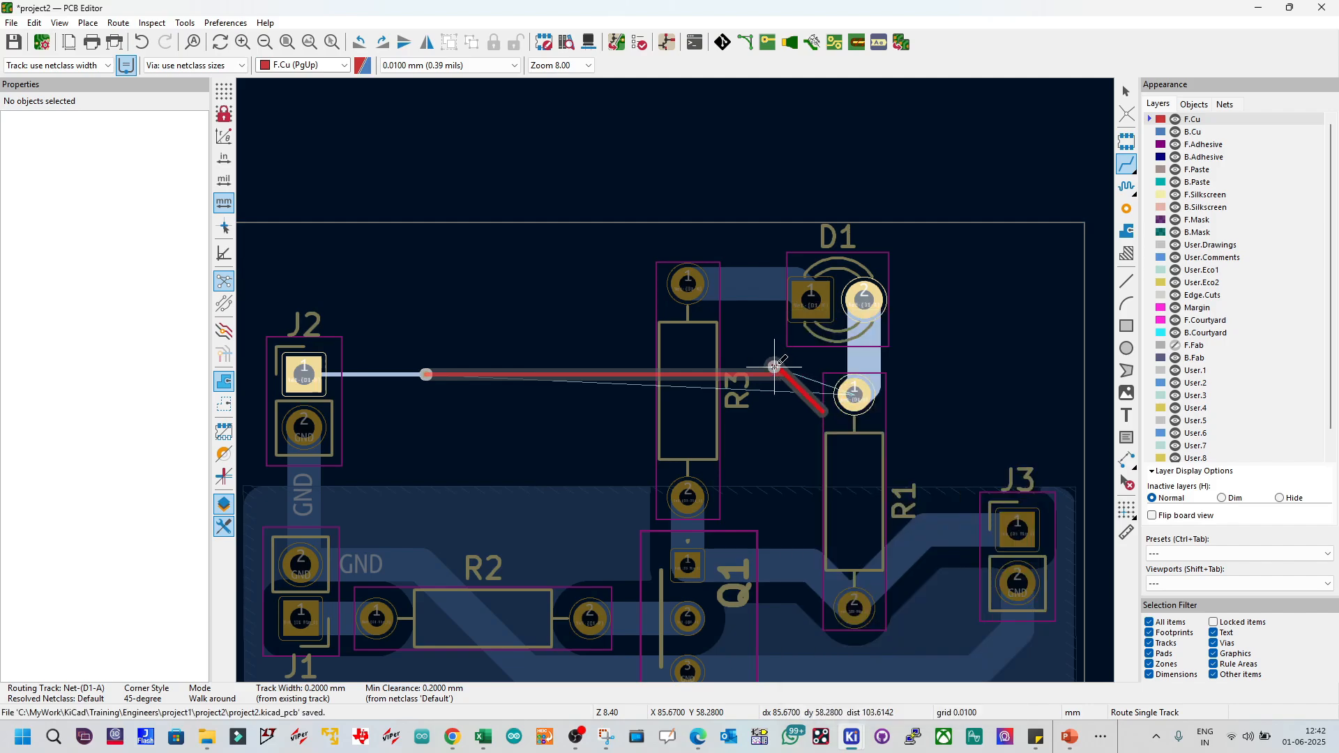
scroll(784, 374, up, 7)
double_click(670, 362)
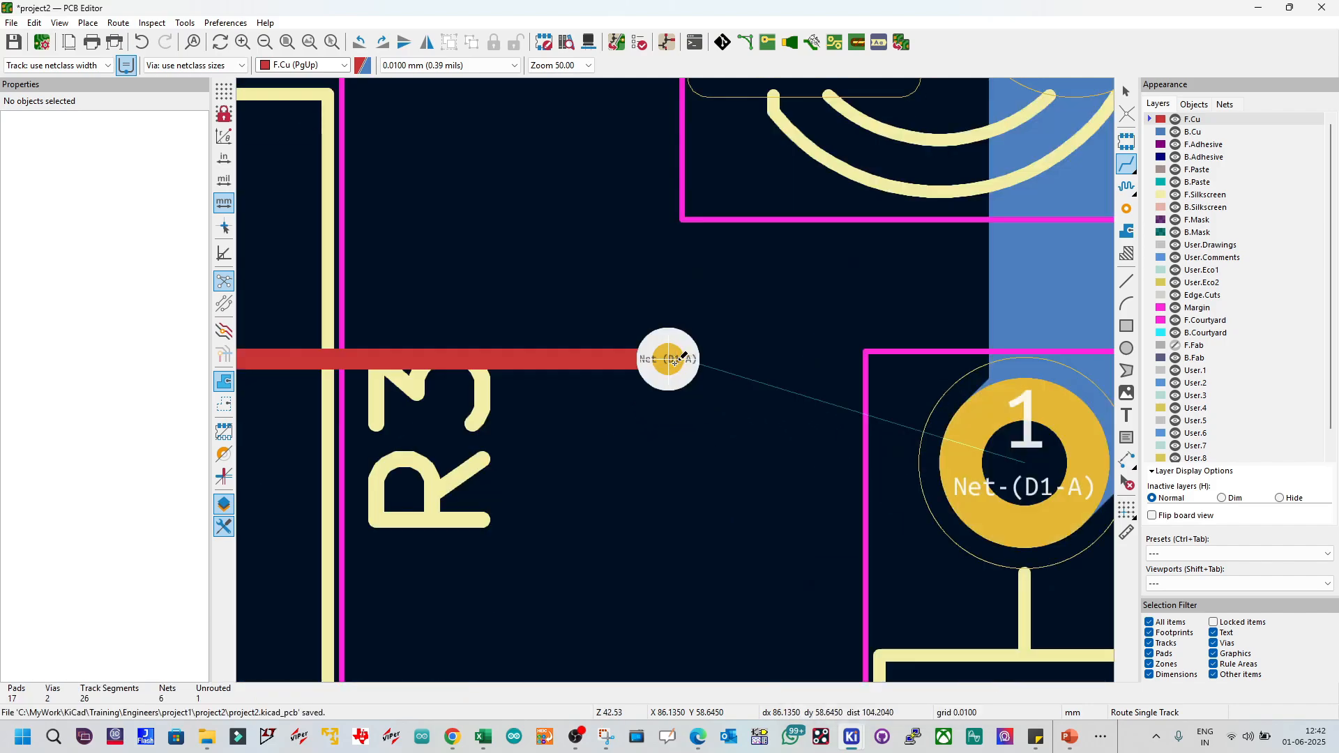
Step: Connect the second via to R1 pad 1 with a Net-(D1-A) track on B.Cu
click(1157, 134)
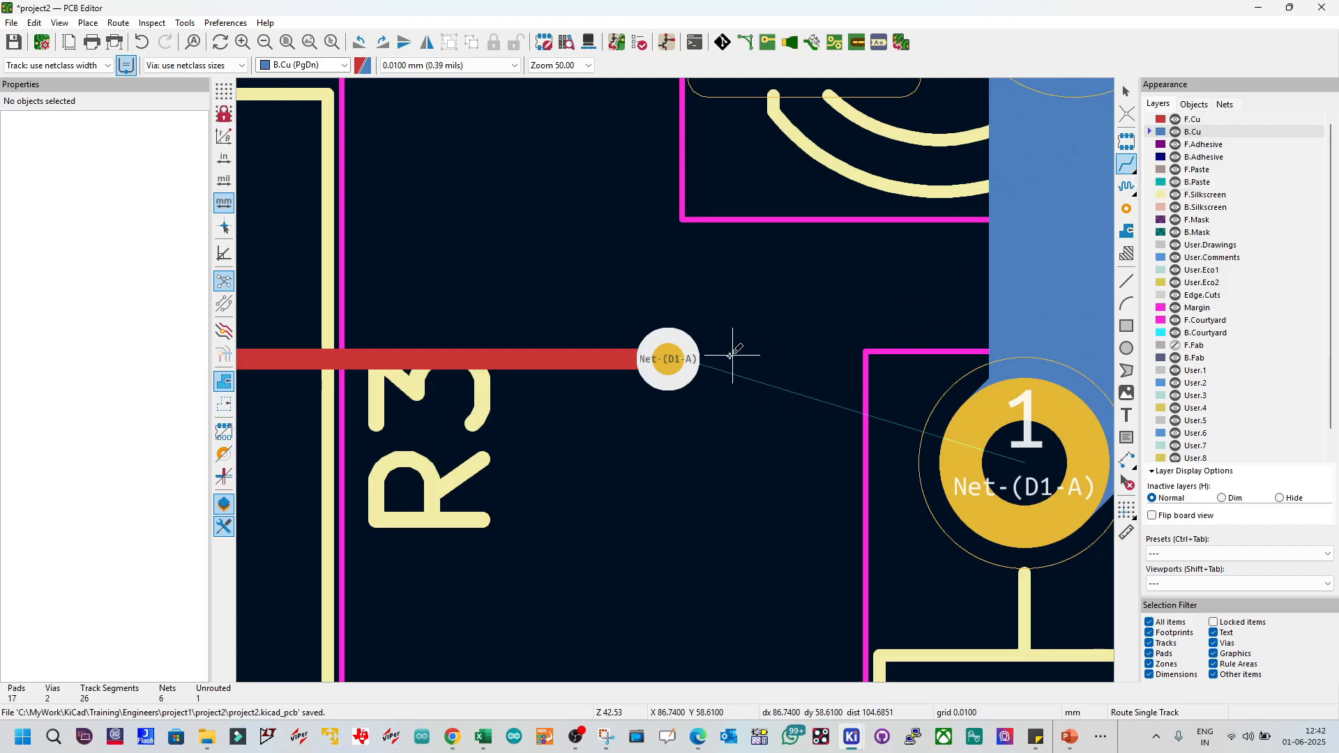
click(668, 359)
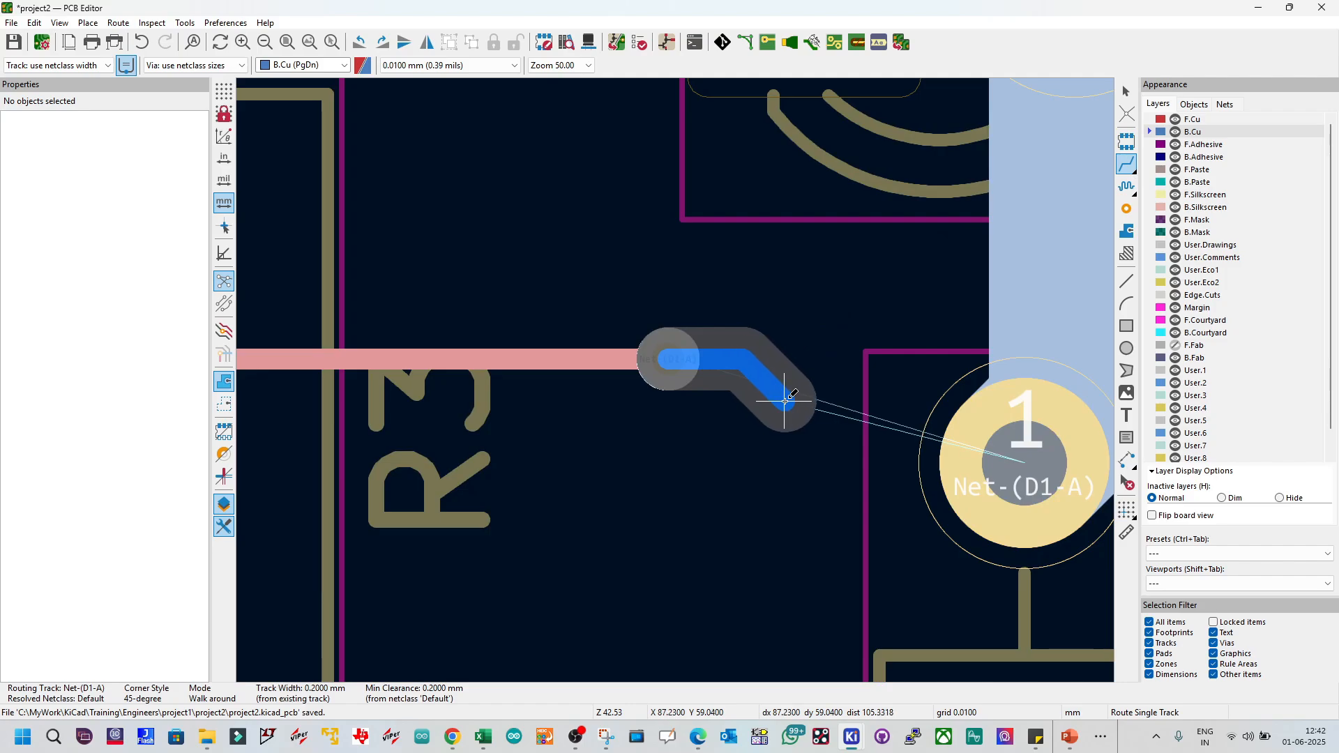
click(1024, 460)
scroll(712, 438, down, 2)
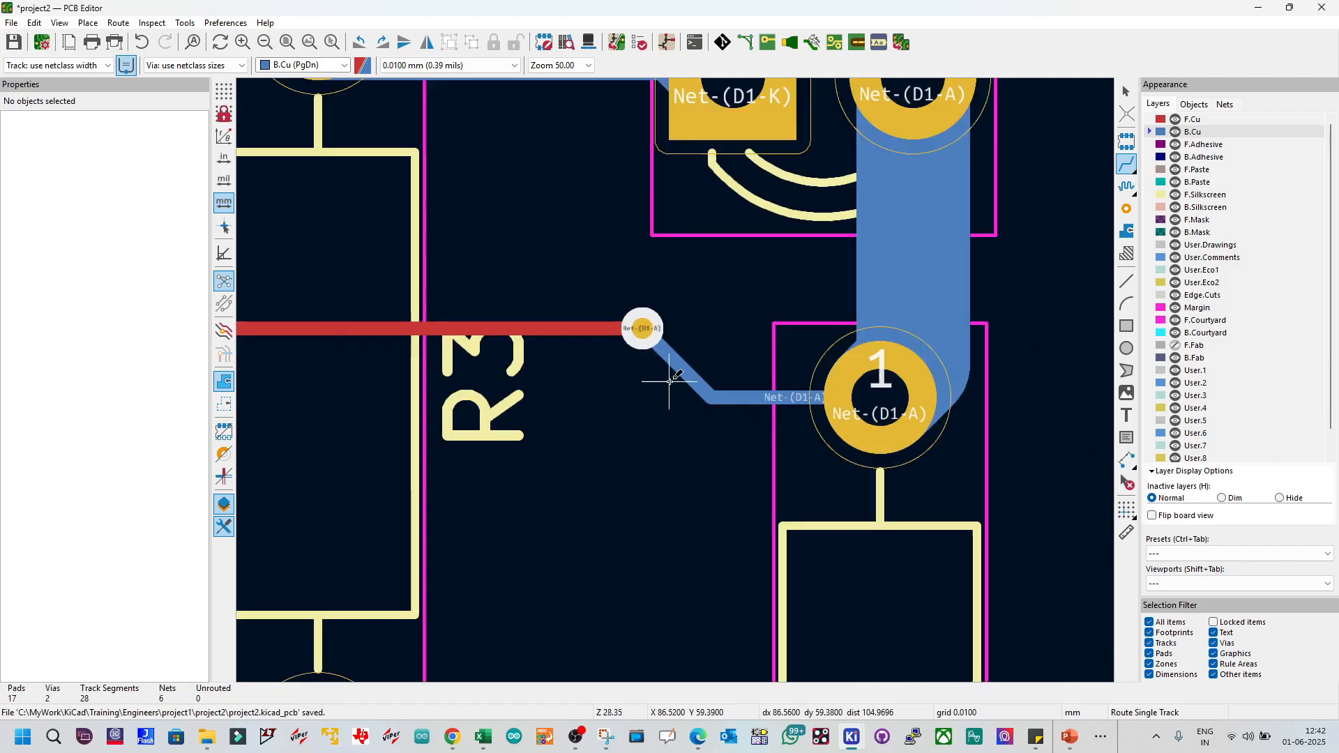
scroll(670, 381, down, 5)
scroll(687, 373, up, 2)
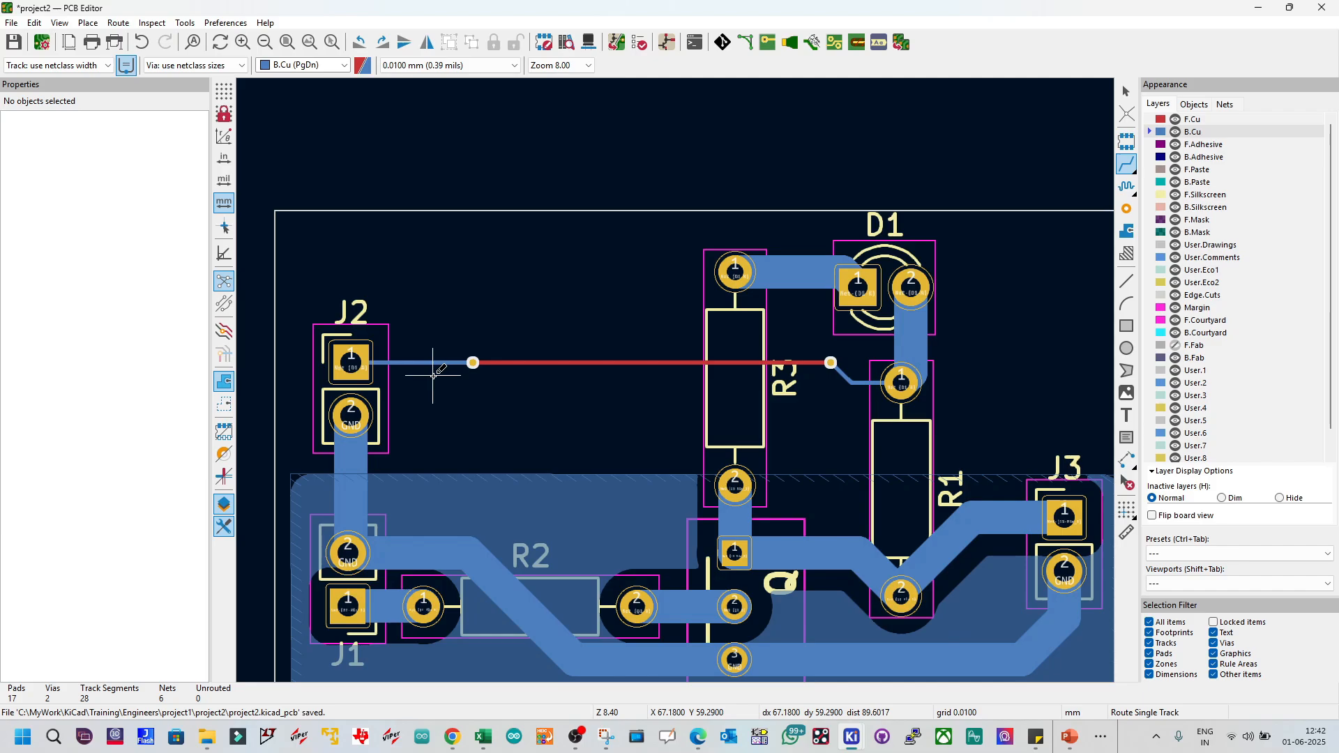
Step: Step back through the Net-(D1-A) edits with undo, and redo them up to the complete two-via route
key(ctrl+z)
key(ctrl+z)
key(ctrl+z)
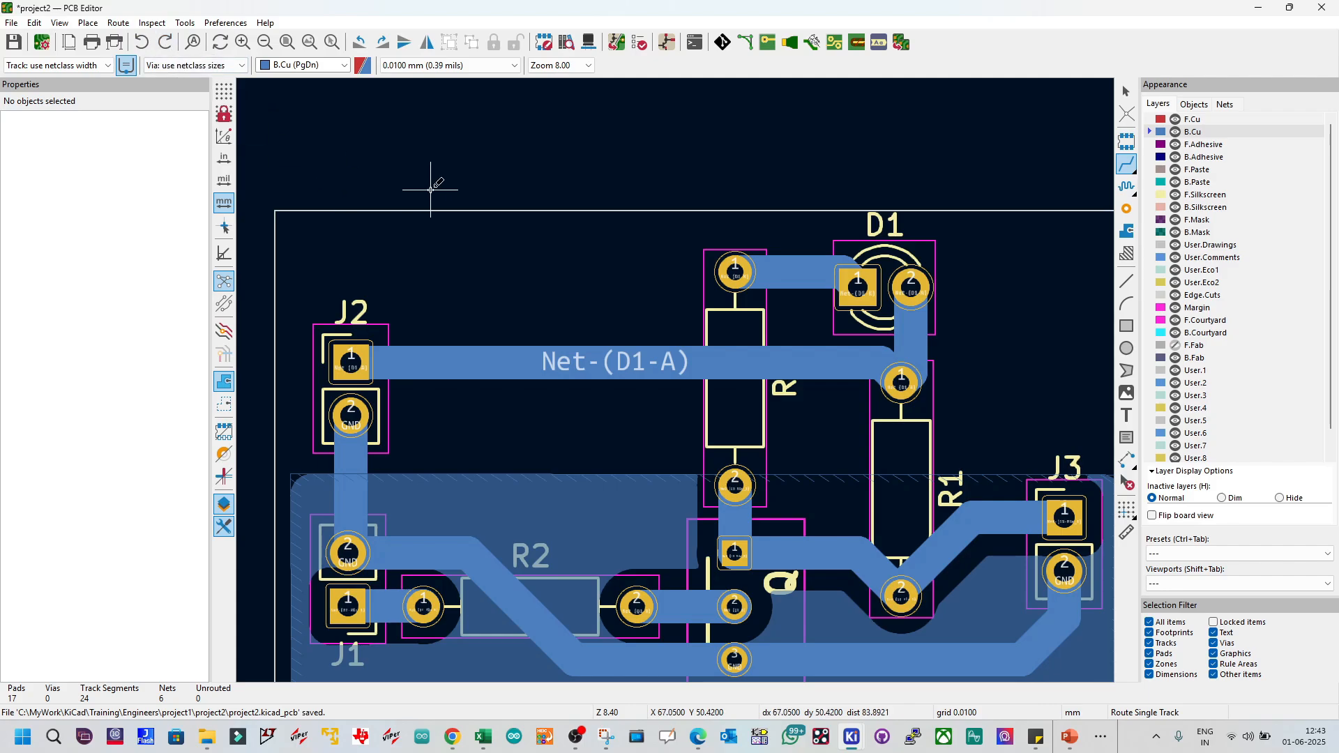
key(ctrl+z)
key(ctrl+z)
key(ctrl+z)
key(ctrl+z)
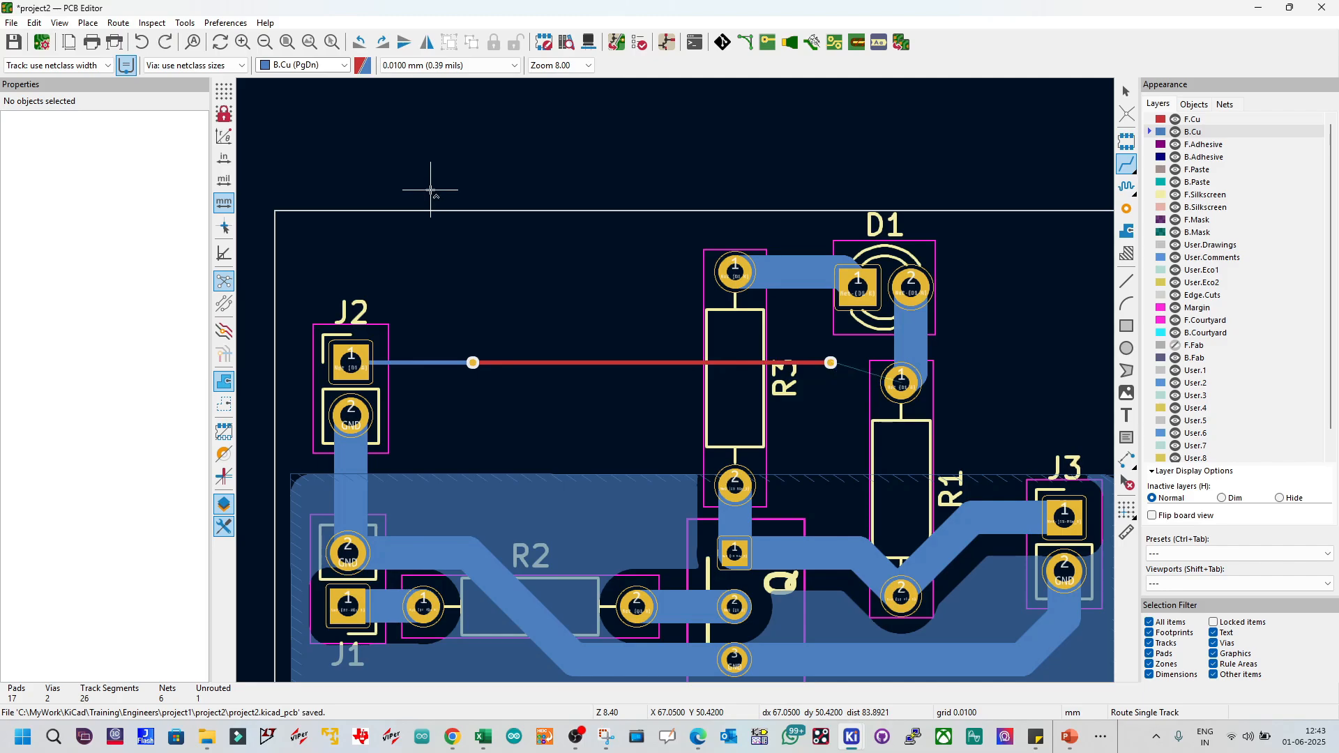
key(ctrl+z)
key(ctrl+z)
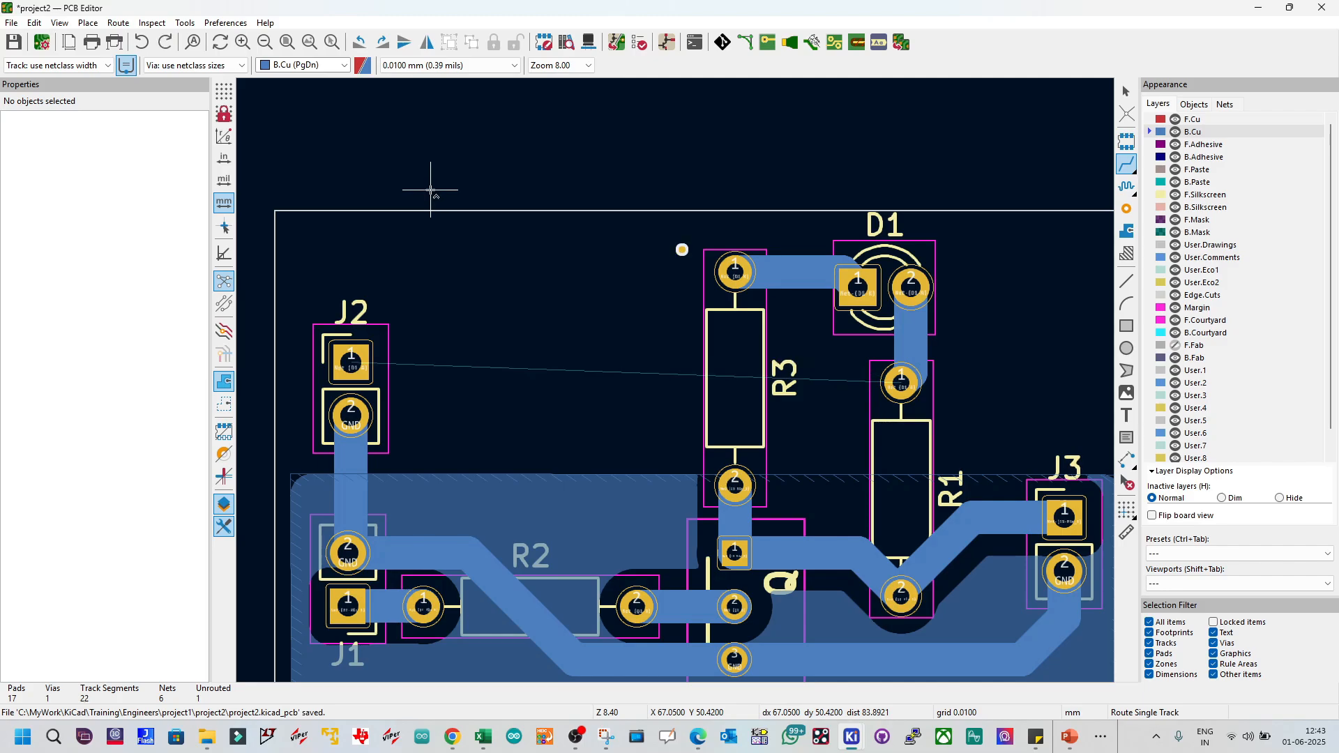
key(ctrl+y)
key(ctrl+y)
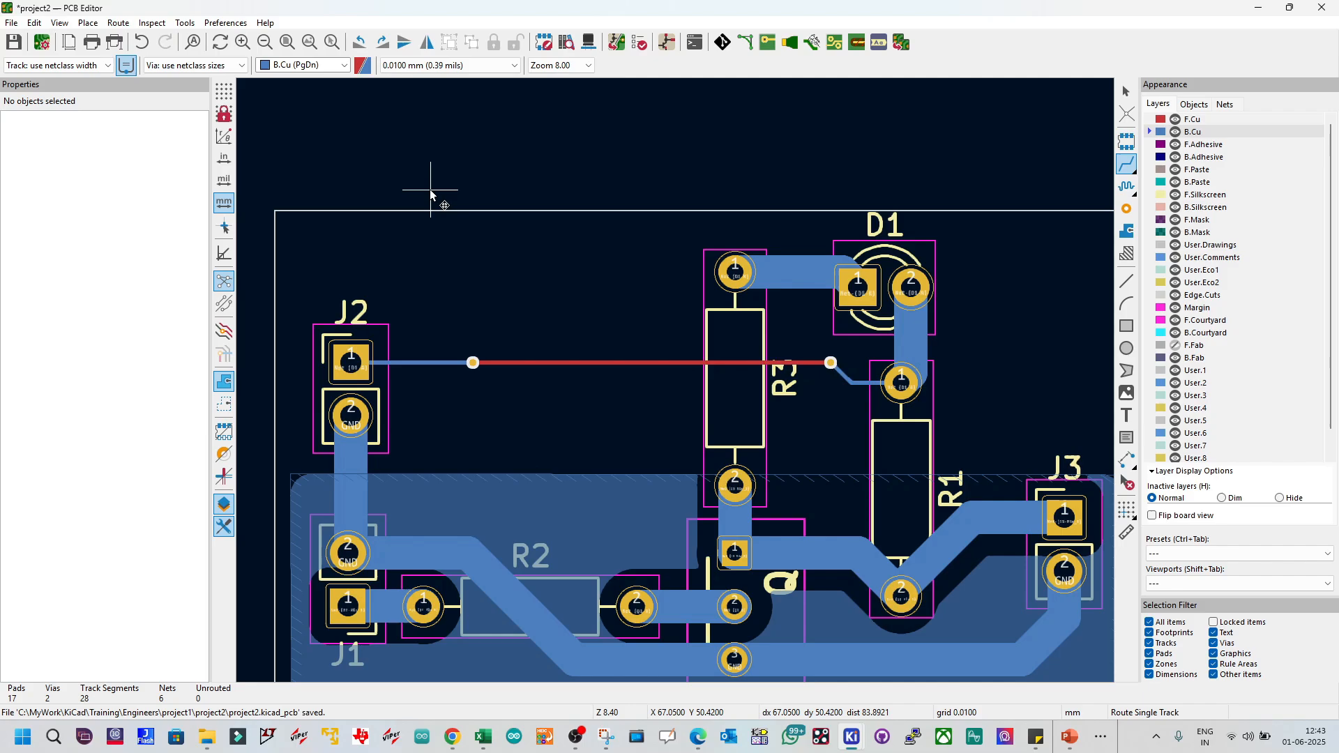
Step: Save the board with the two-via Net-(D1-A) route
key(ctrl+s)
scroll(621, 363, down, 1)
scroll(676, 380, down, 1)
scroll(717, 422, up, 1)
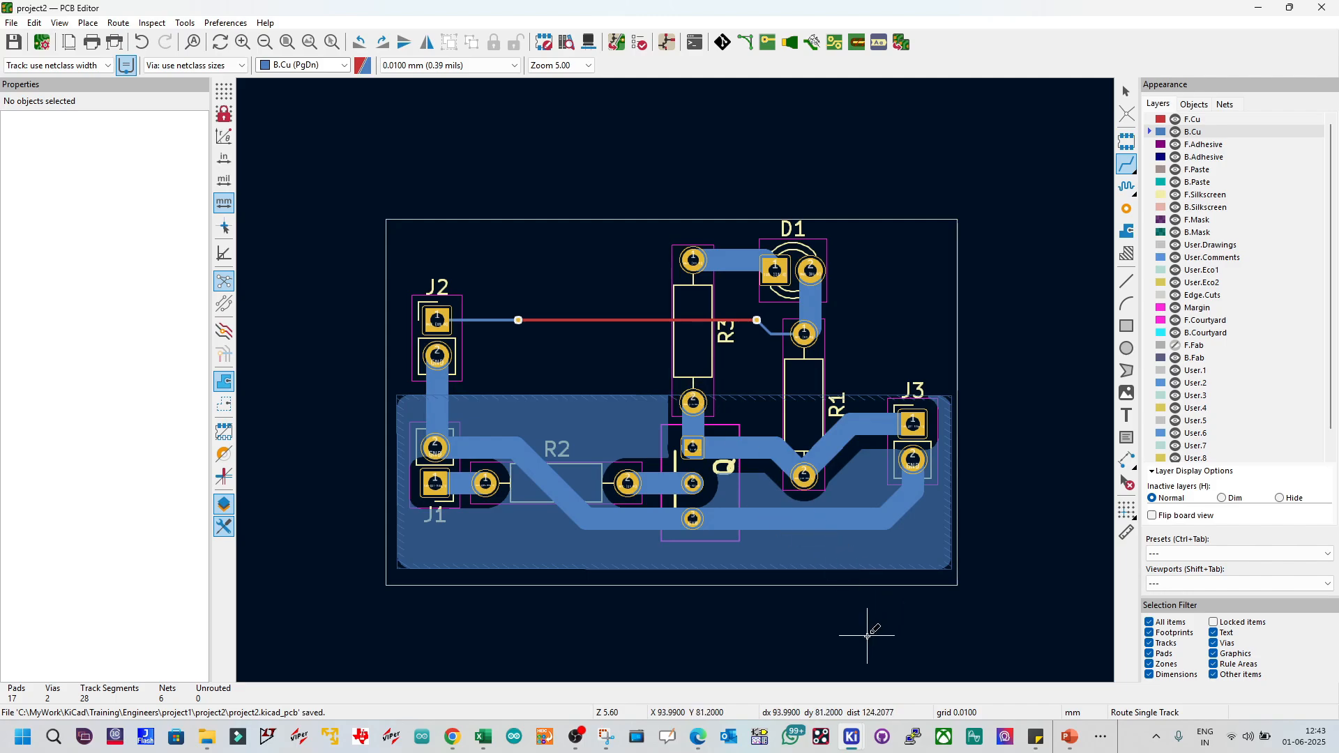
mouse_move(854, 733)
mouse_move(859, 685)
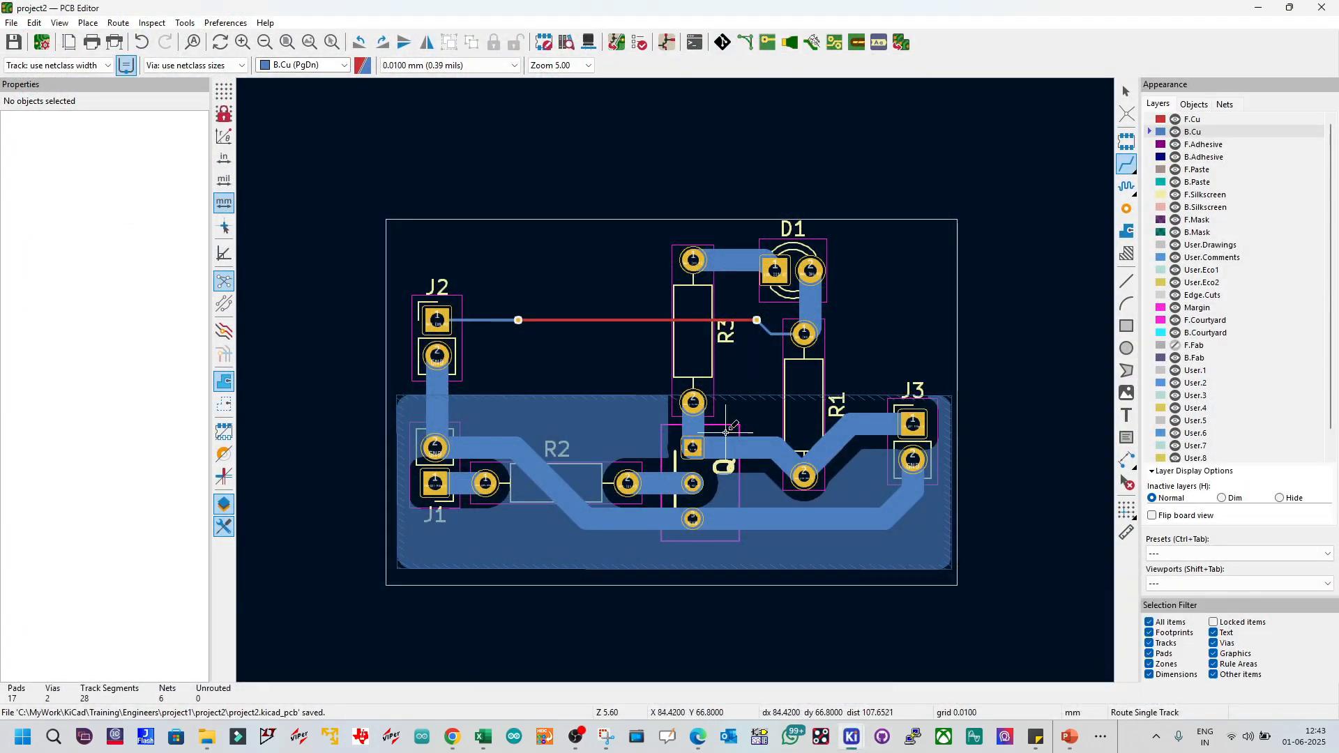
click(1151, 662)
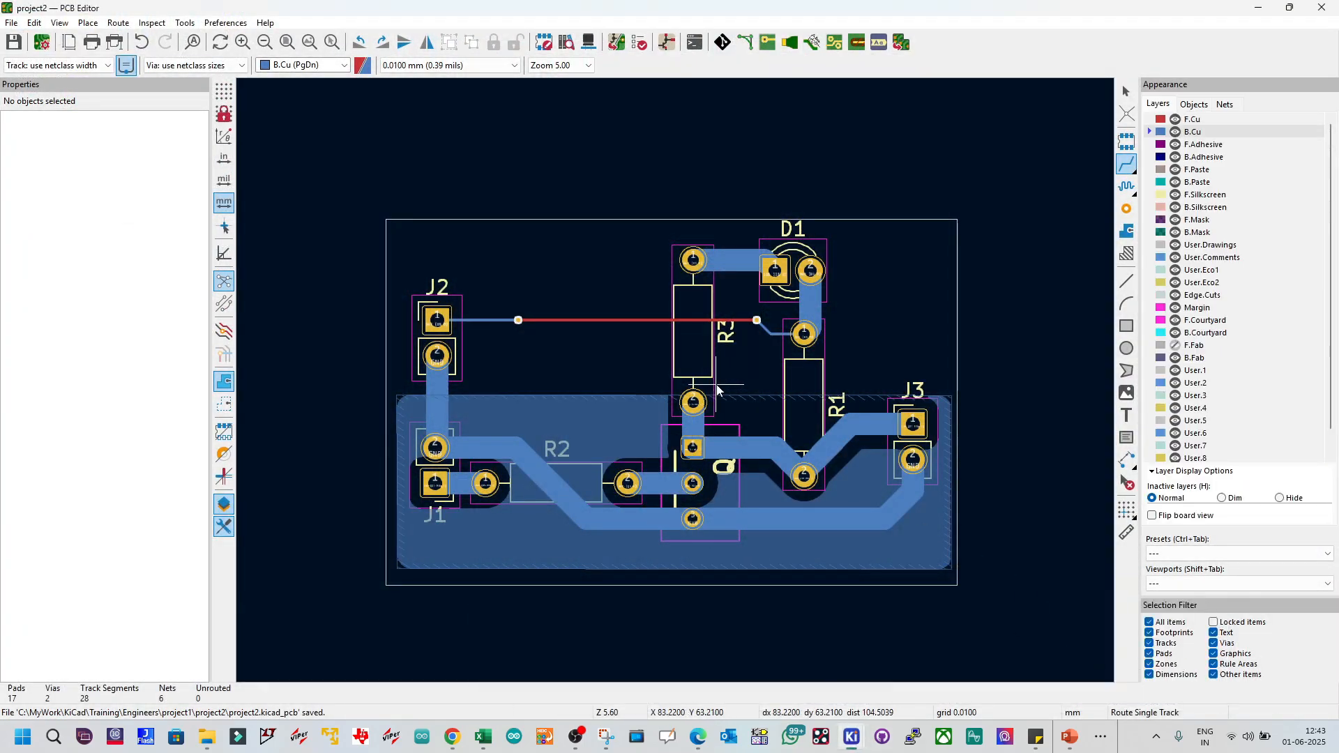
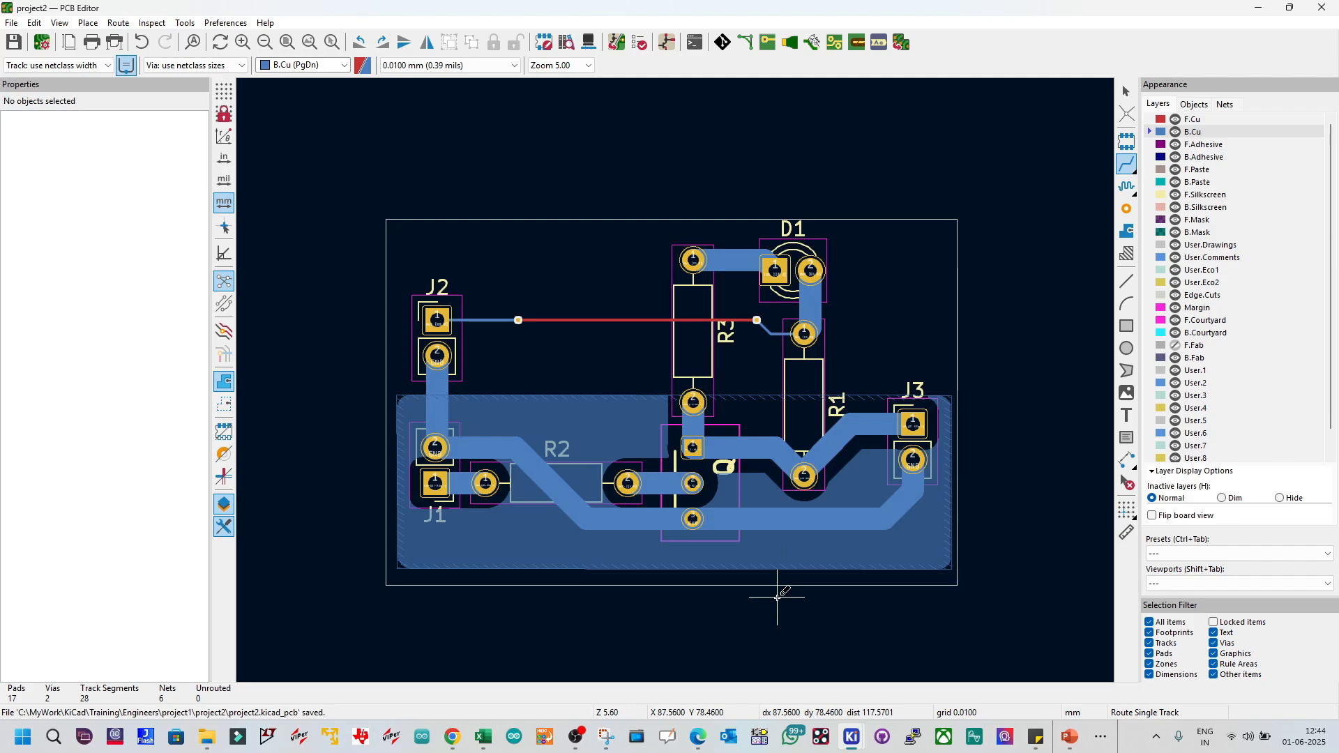
mouse_move(858, 737)
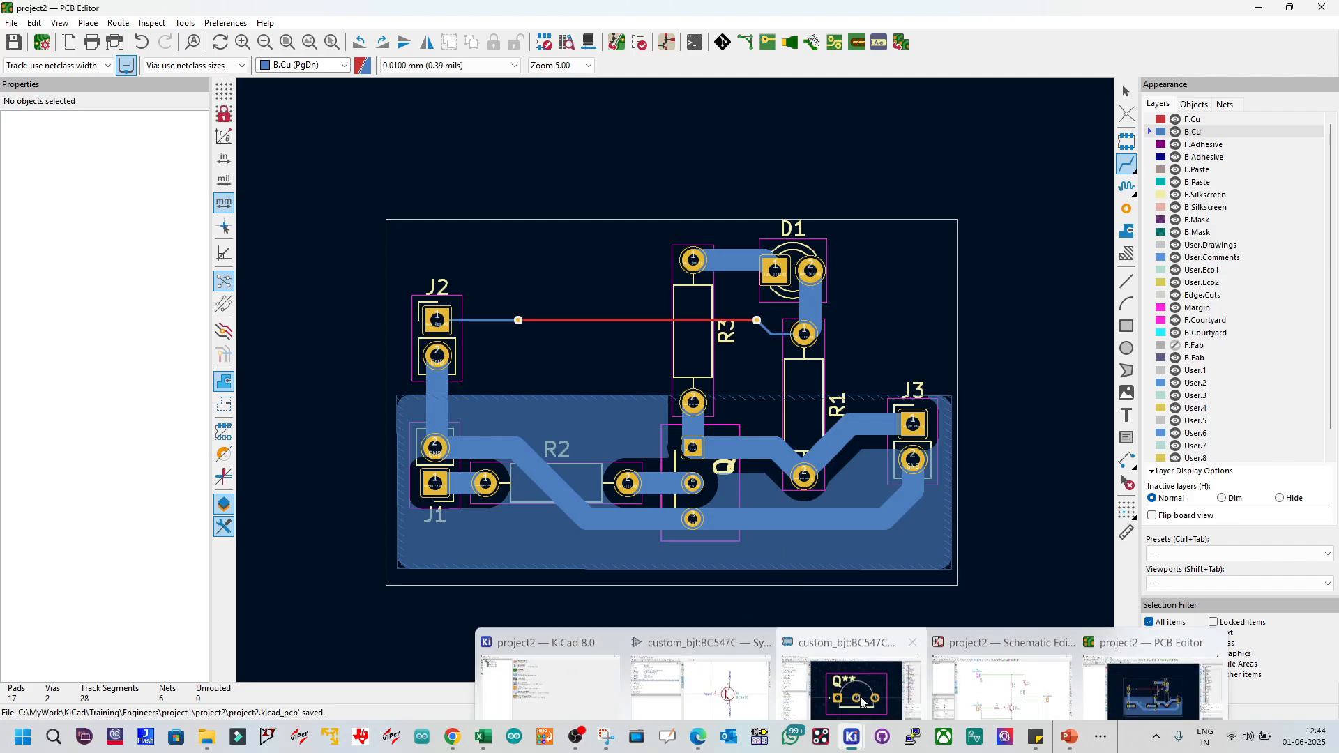
mouse_move(848, 643)
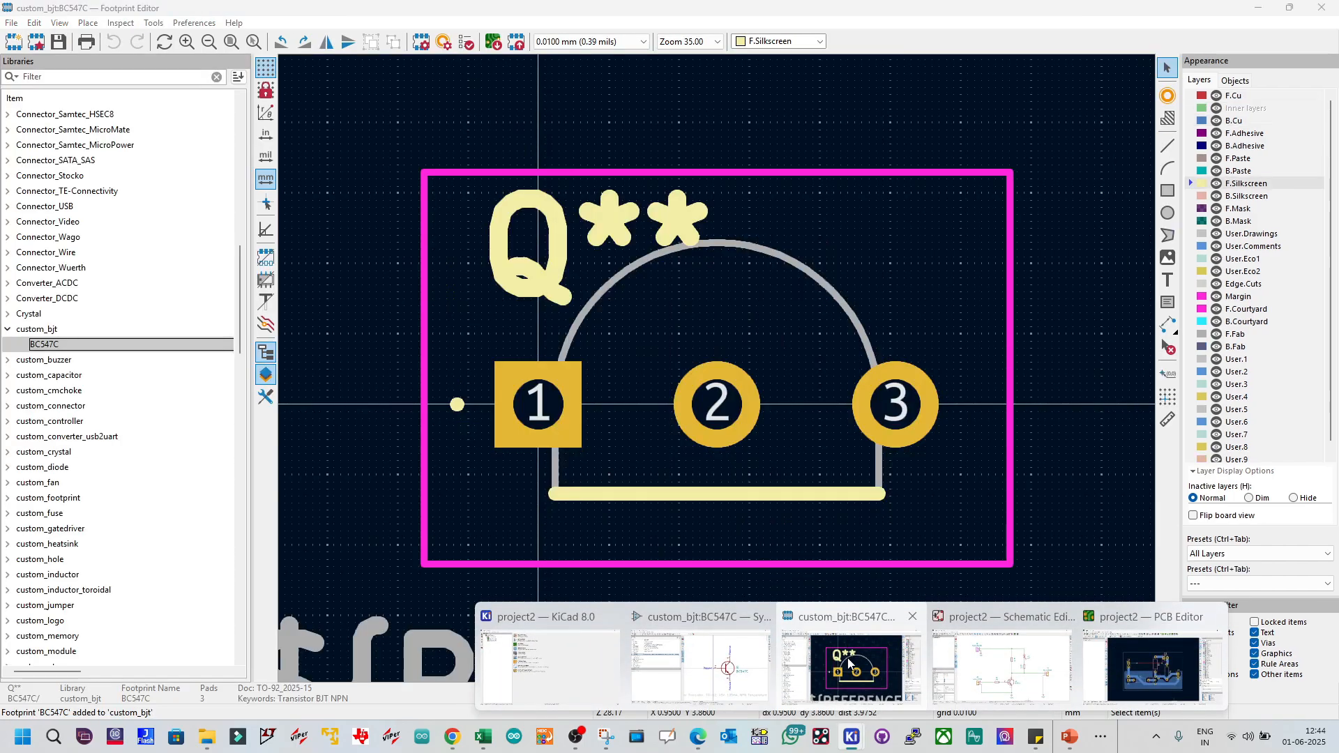
click(1152, 666)
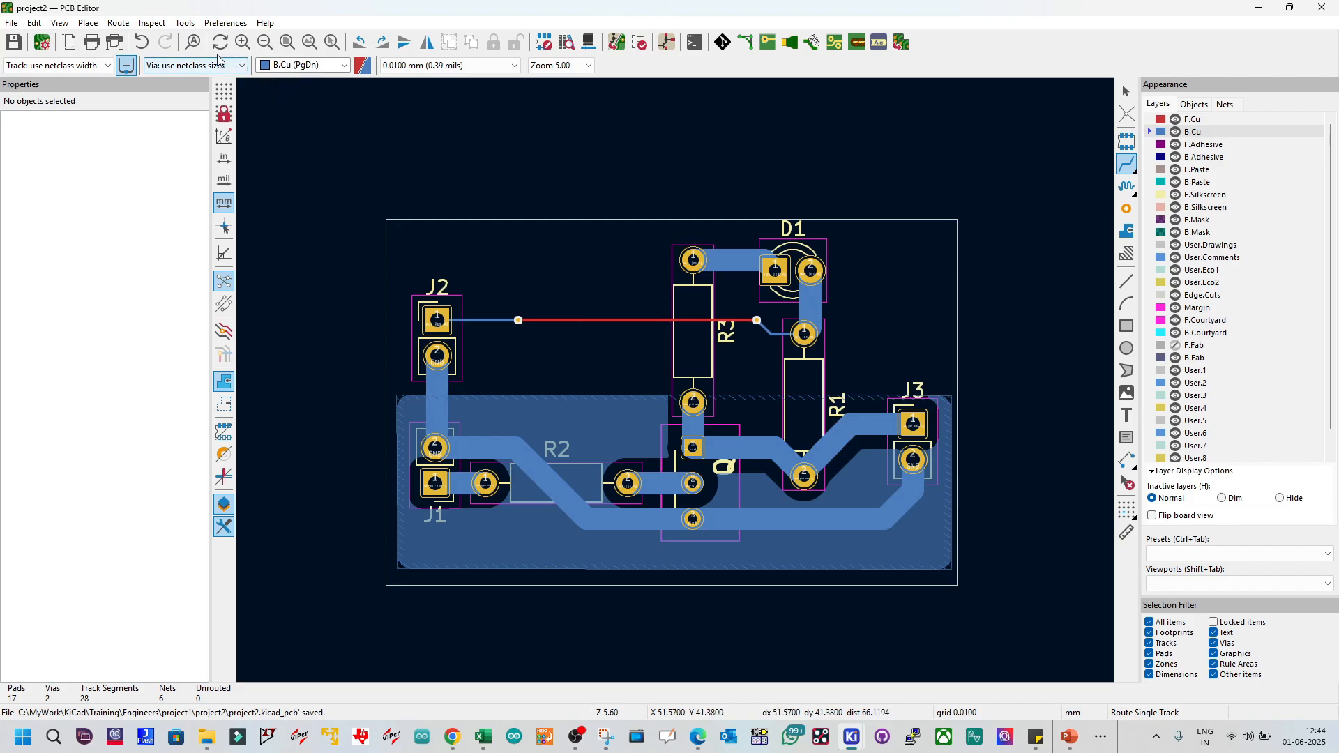
Step: Undo the via routing and deletions to restore the wide Net-(D1-A) track and copper zone between J2 and R1, and save the board
click(148, 44)
click(148, 45)
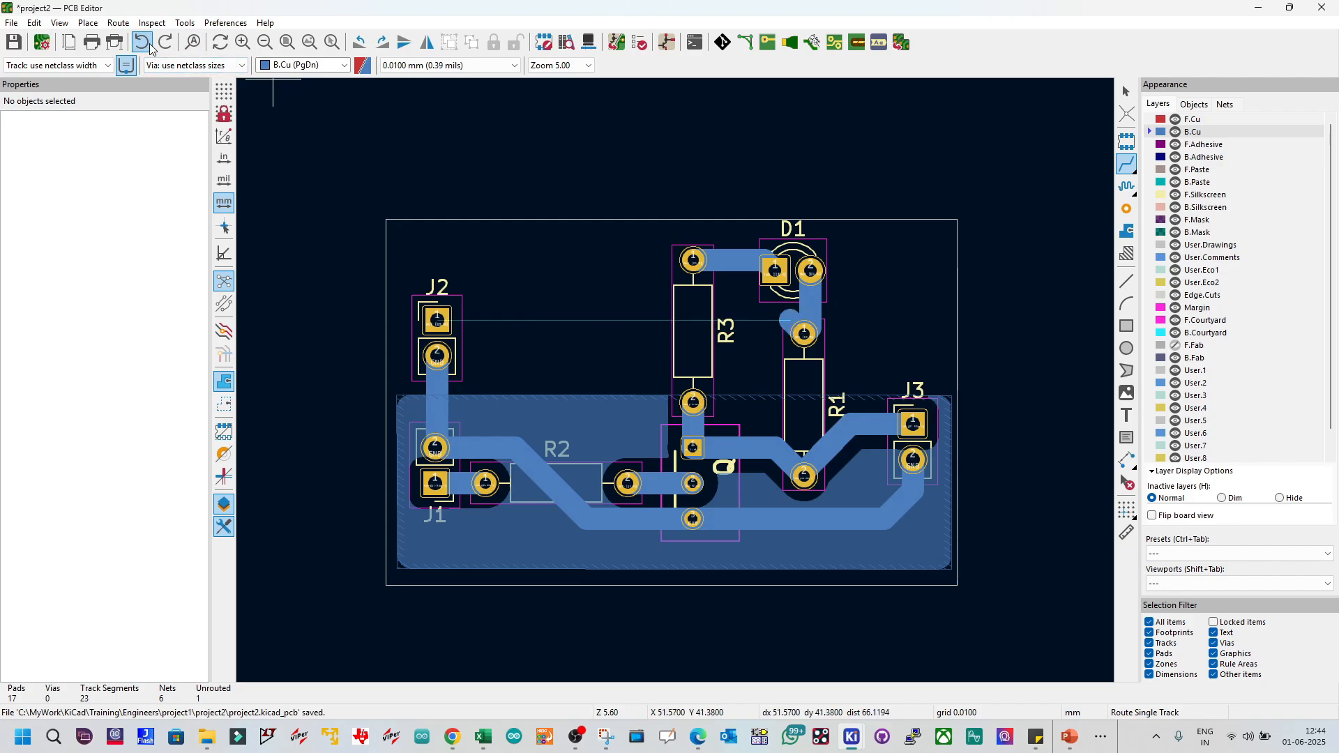
click(418, 149)
key(Escape)
key(Escape)
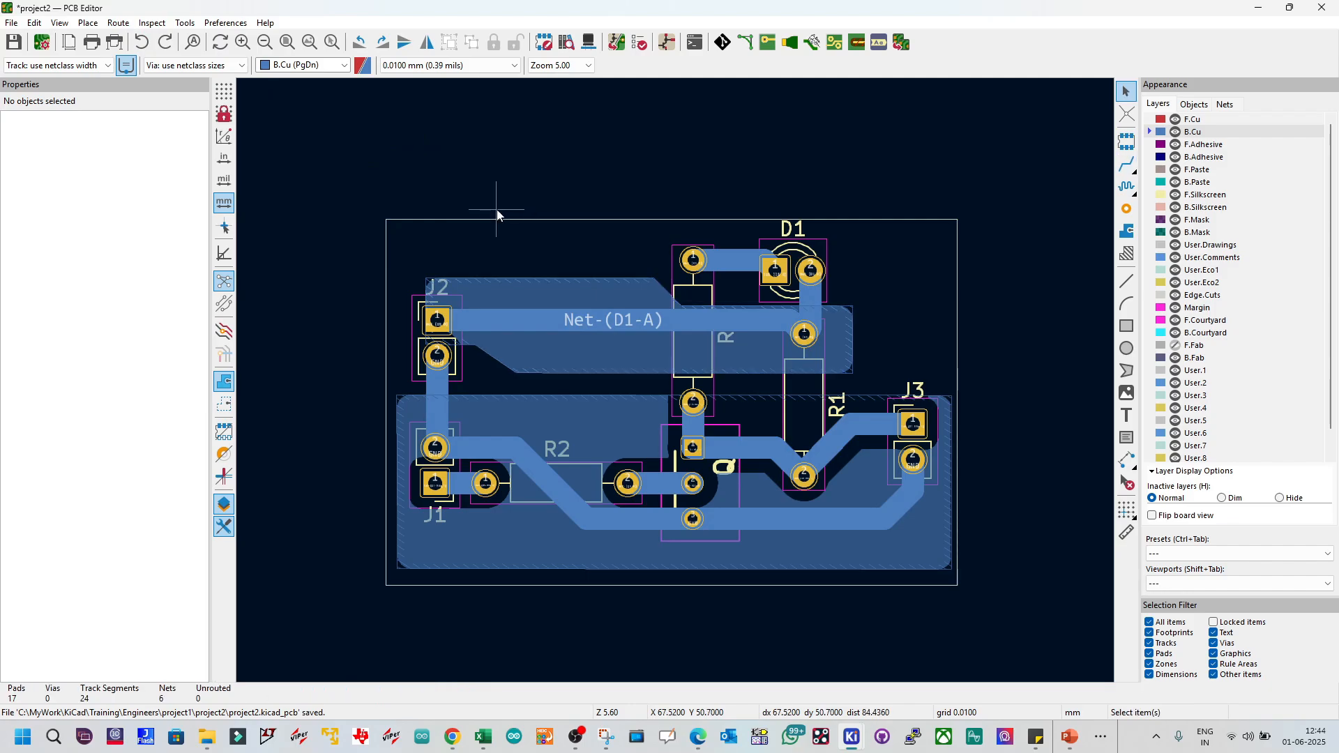
key(ctrl+s)
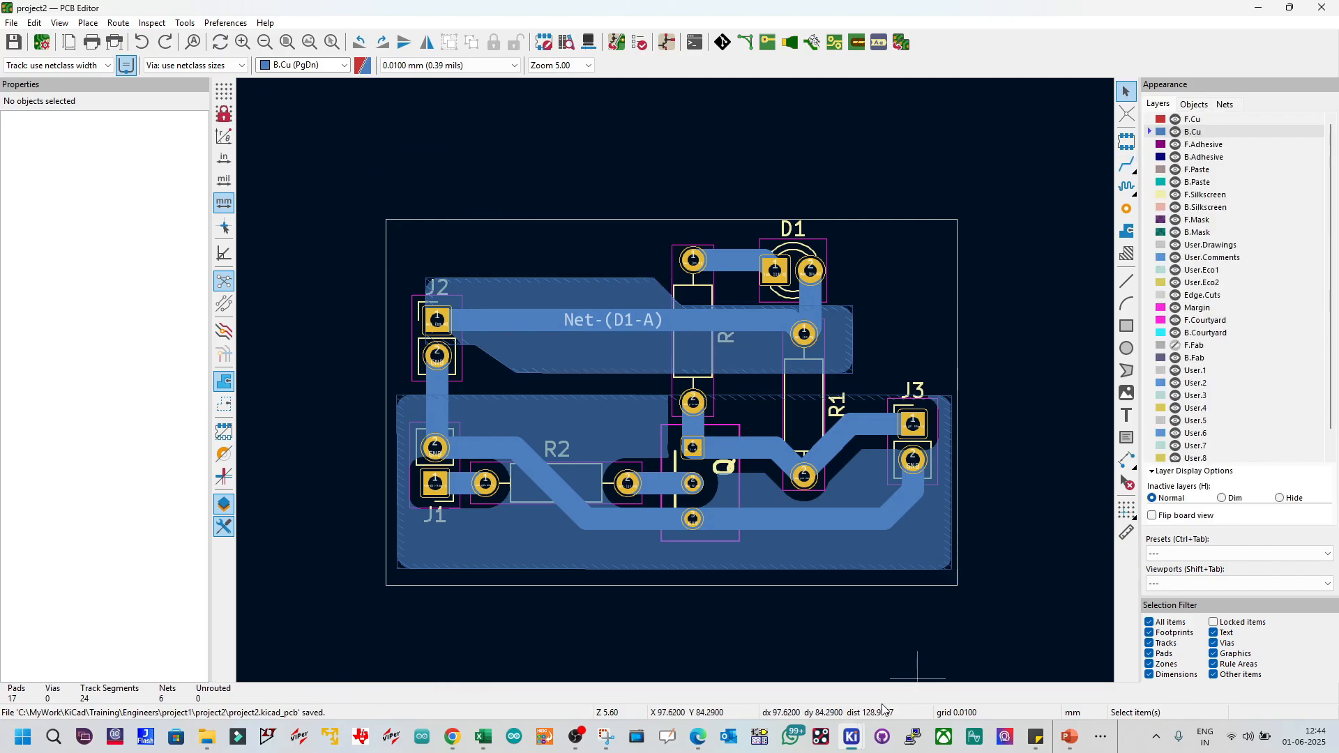
Step: Switch to the project2 Schematic Editor window and open the print settings for the schematic
mouse_move(850, 732)
click(1003, 670)
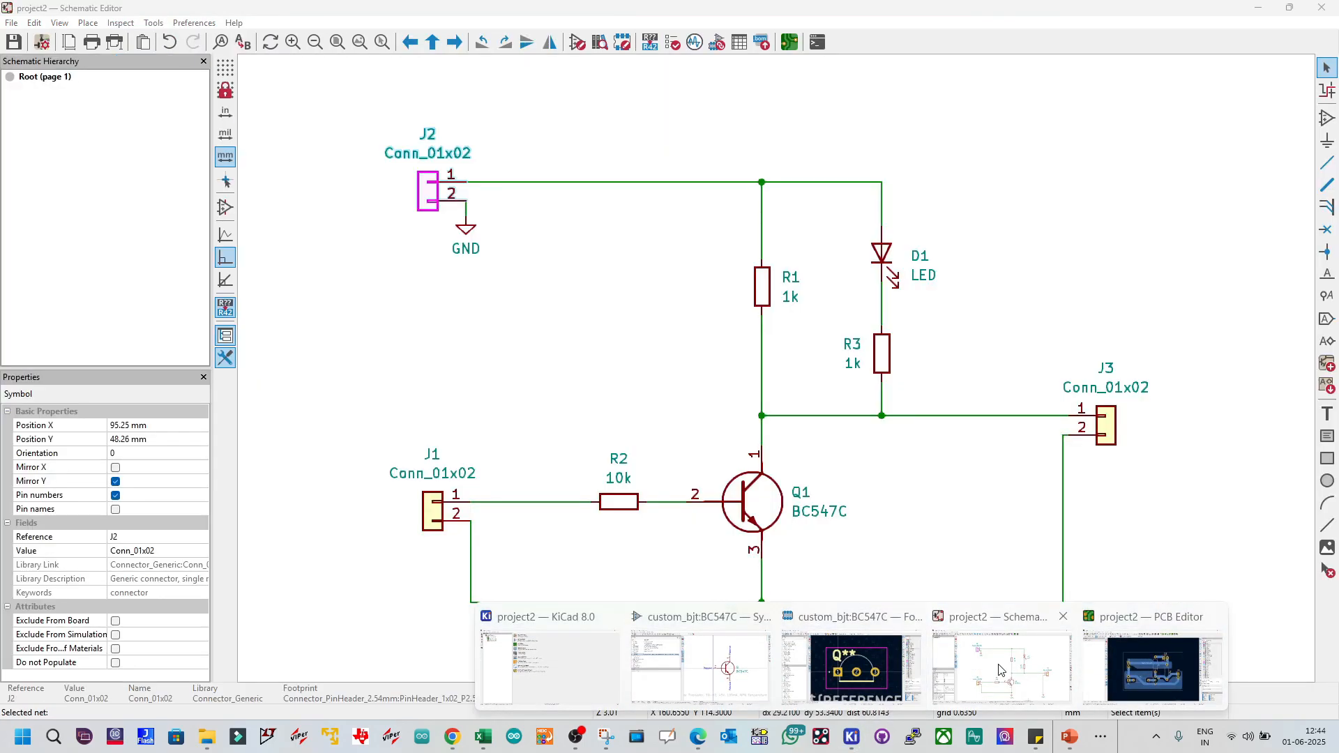
click(552, 349)
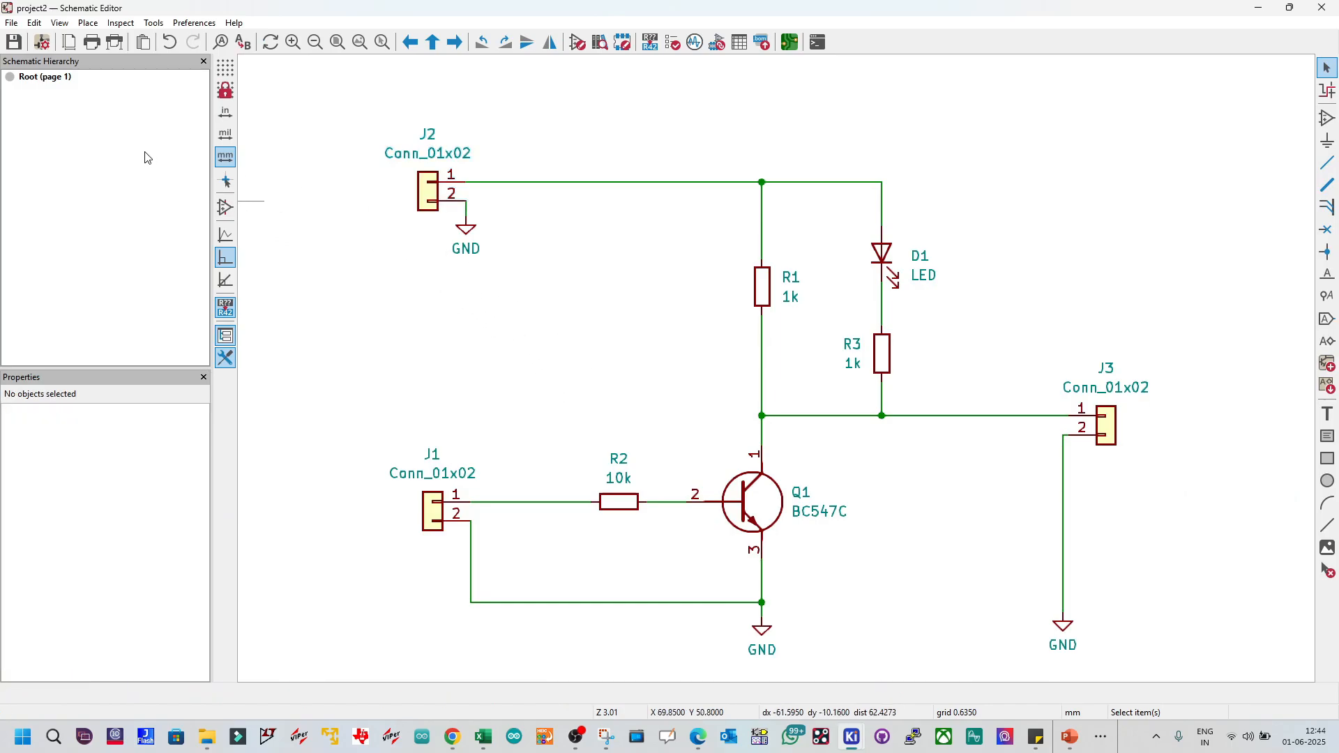
right_click(36, 82)
key(Escape)
click(10, 23)
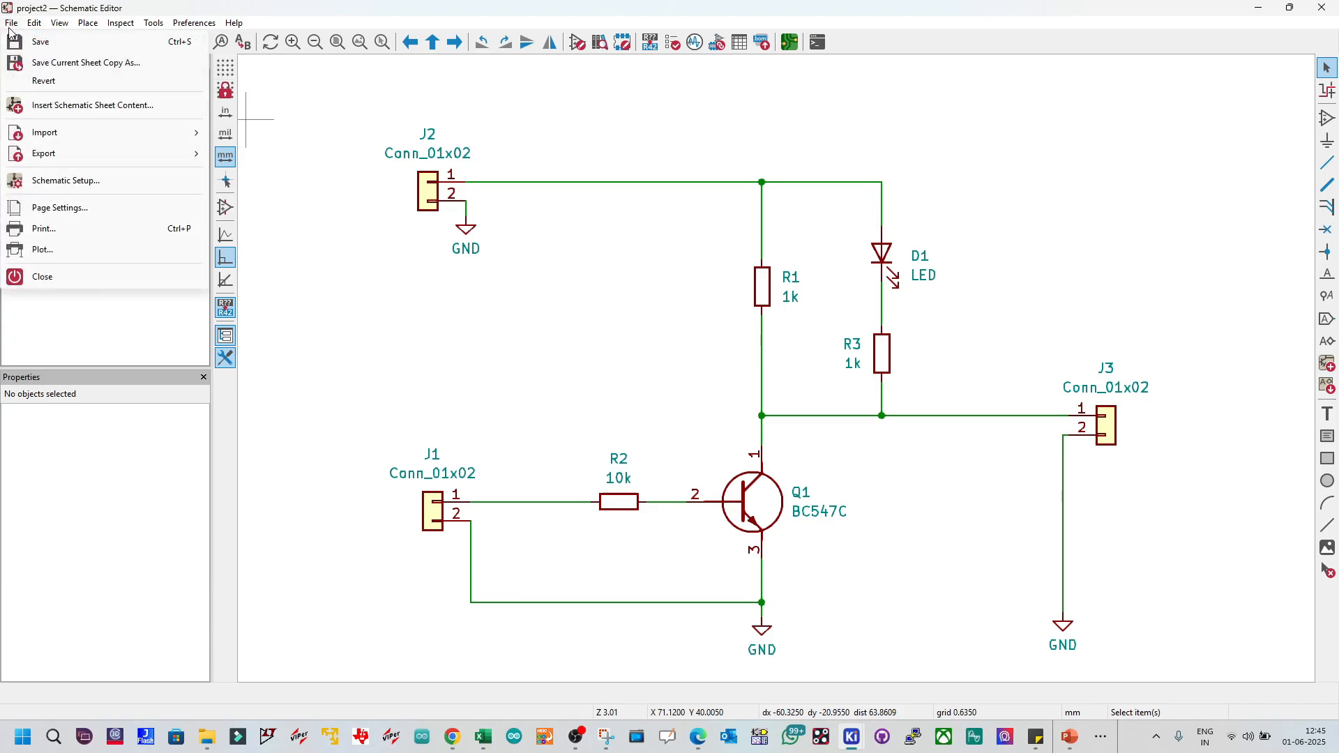
click(97, 226)
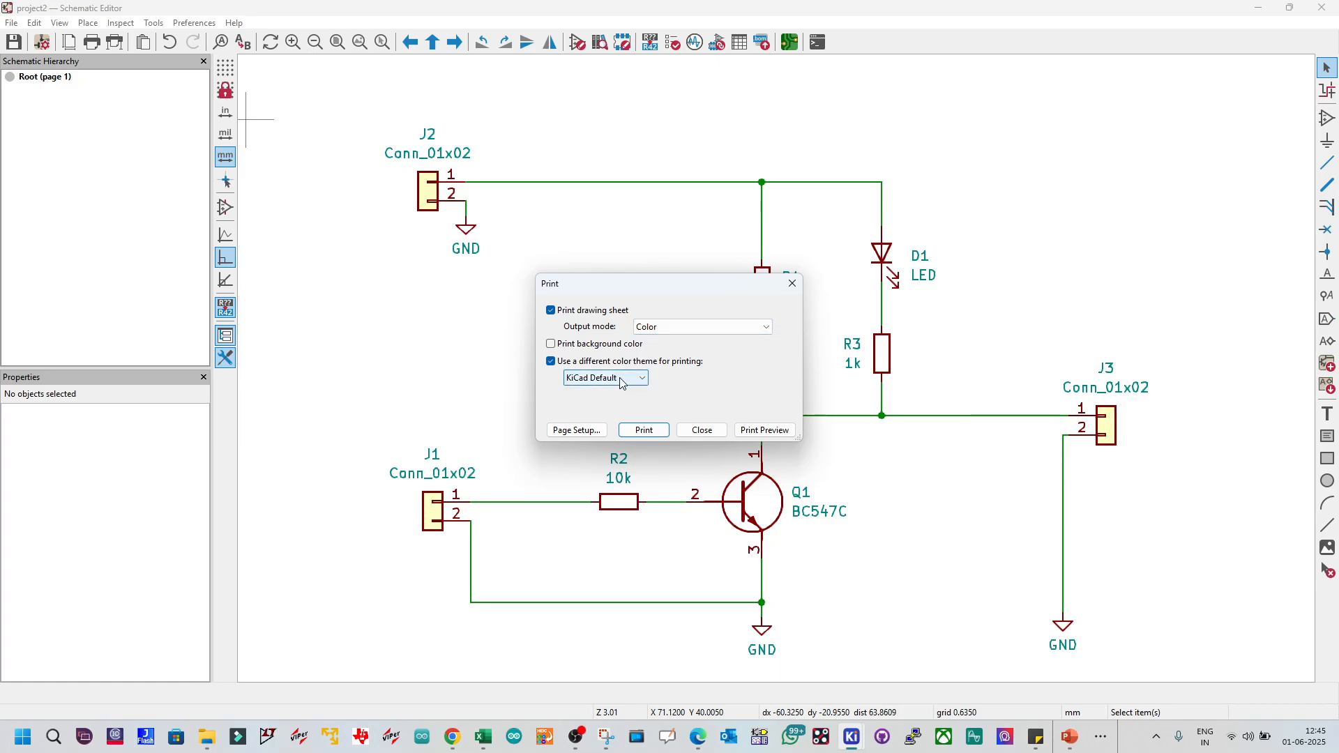
Step: Check the print page setup and accept A4 paper in landscape orientation with zero margins
click(589, 432)
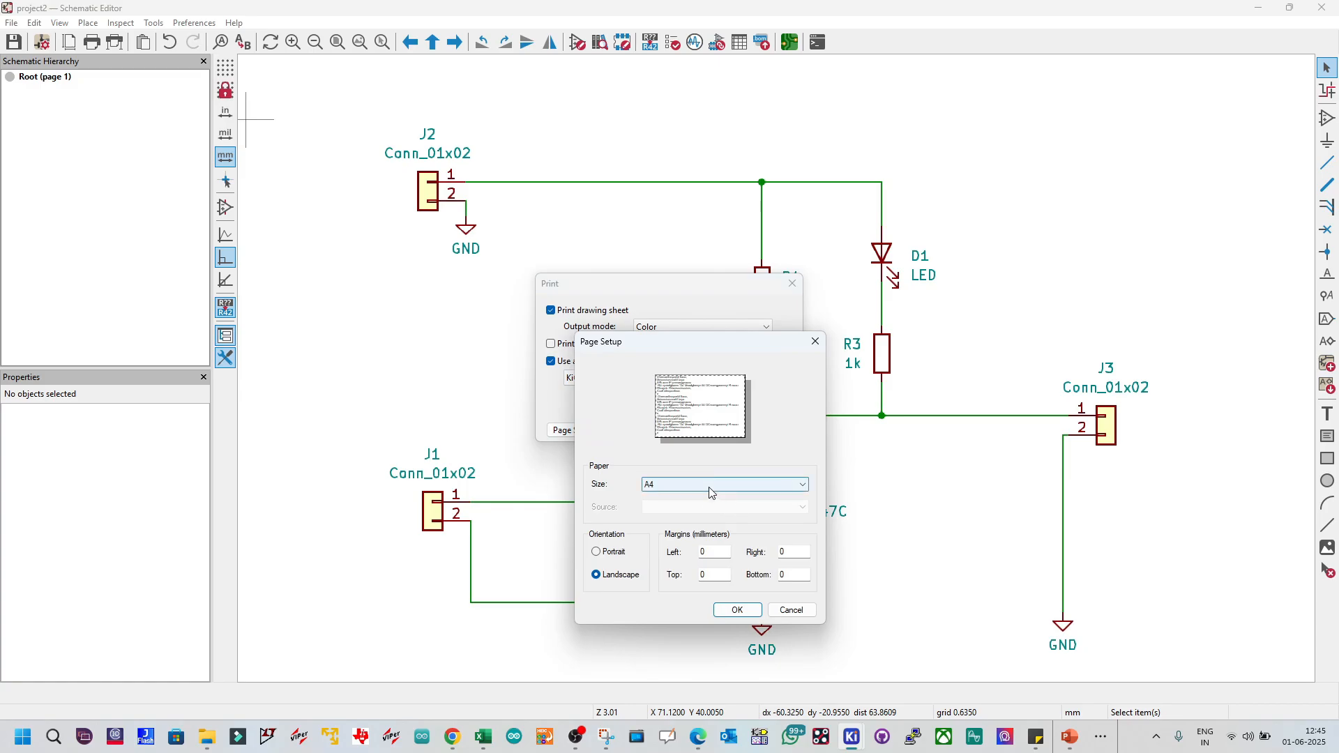
key(Escape)
click(583, 430)
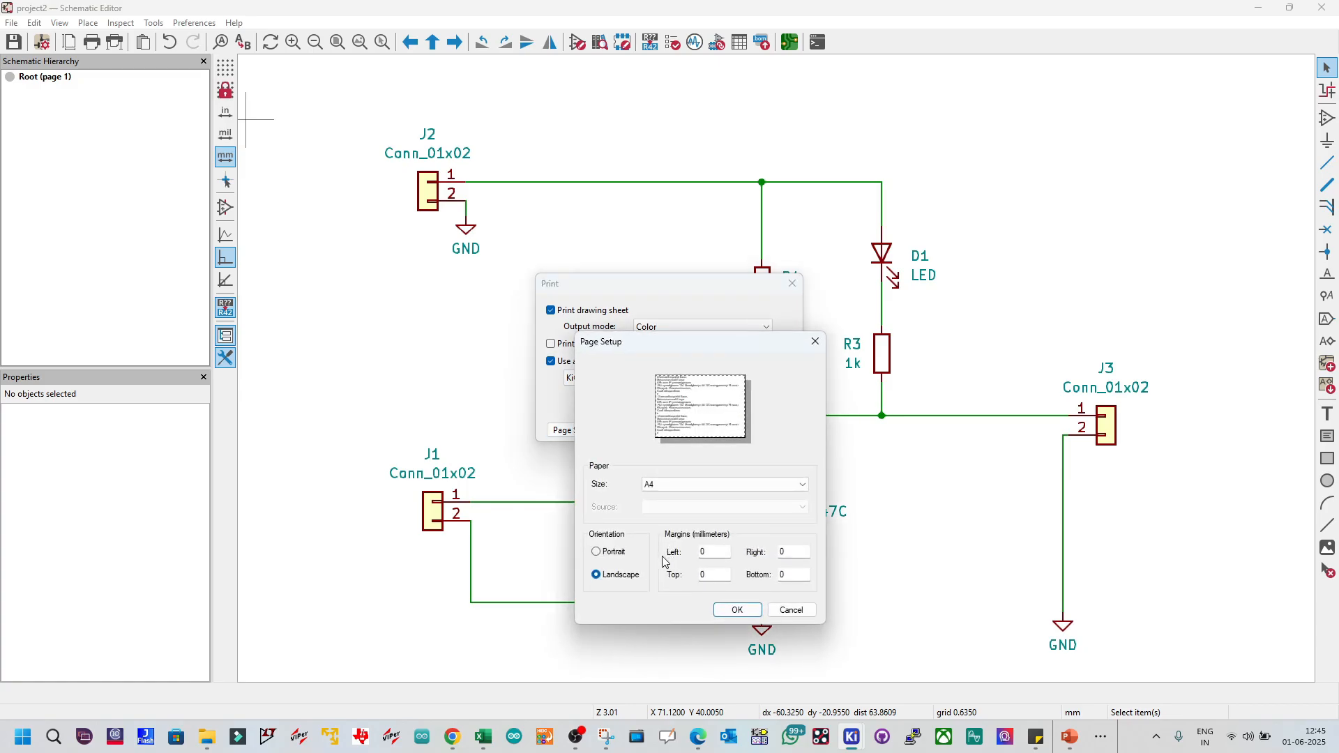
click(731, 612)
Step: Print the schematic with Microsoft Print to PDF in landscape orientation
click(645, 431)
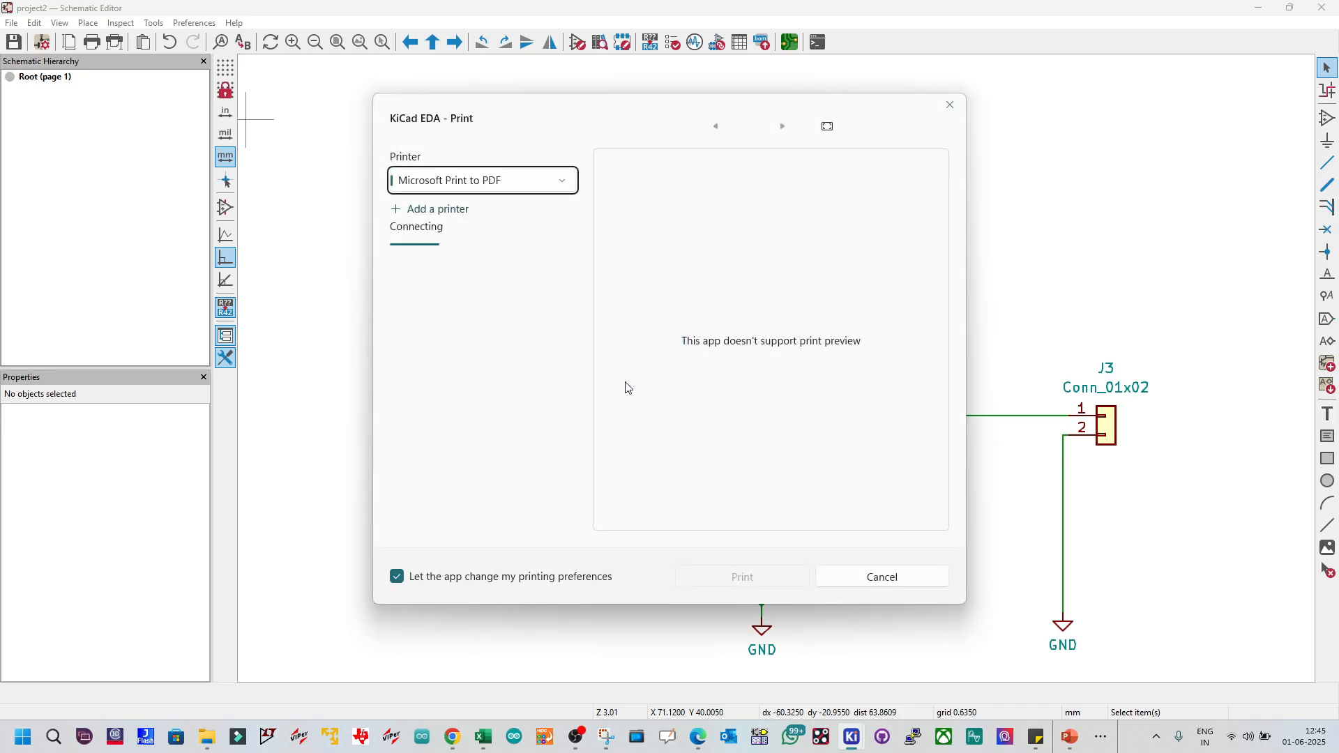
click(473, 258)
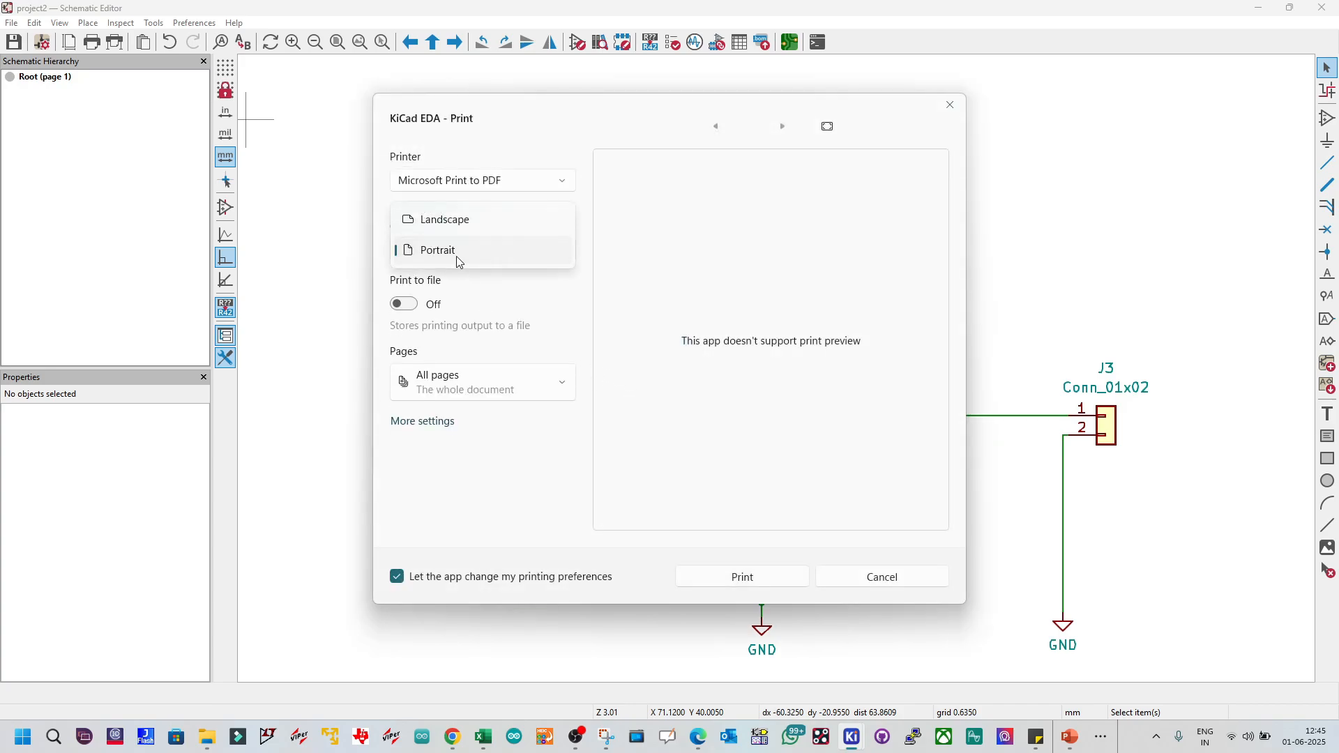
click(451, 220)
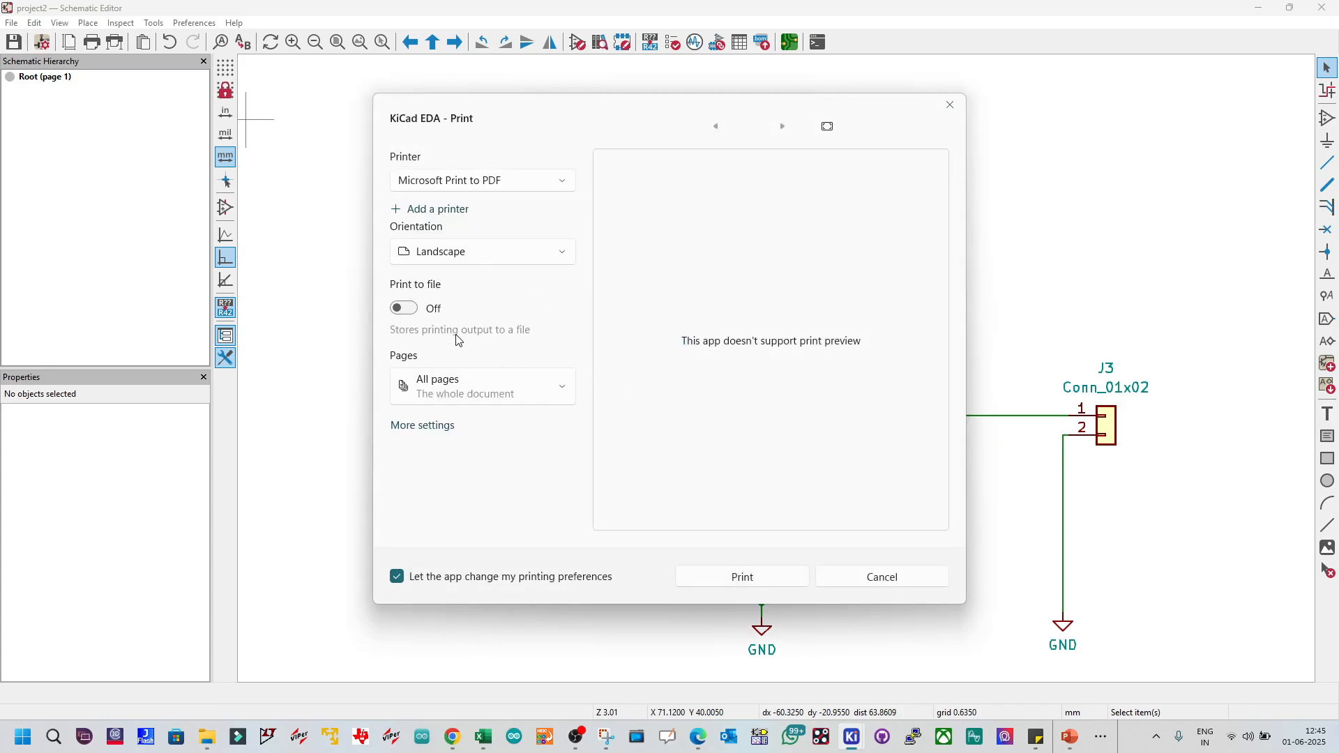
click(764, 583)
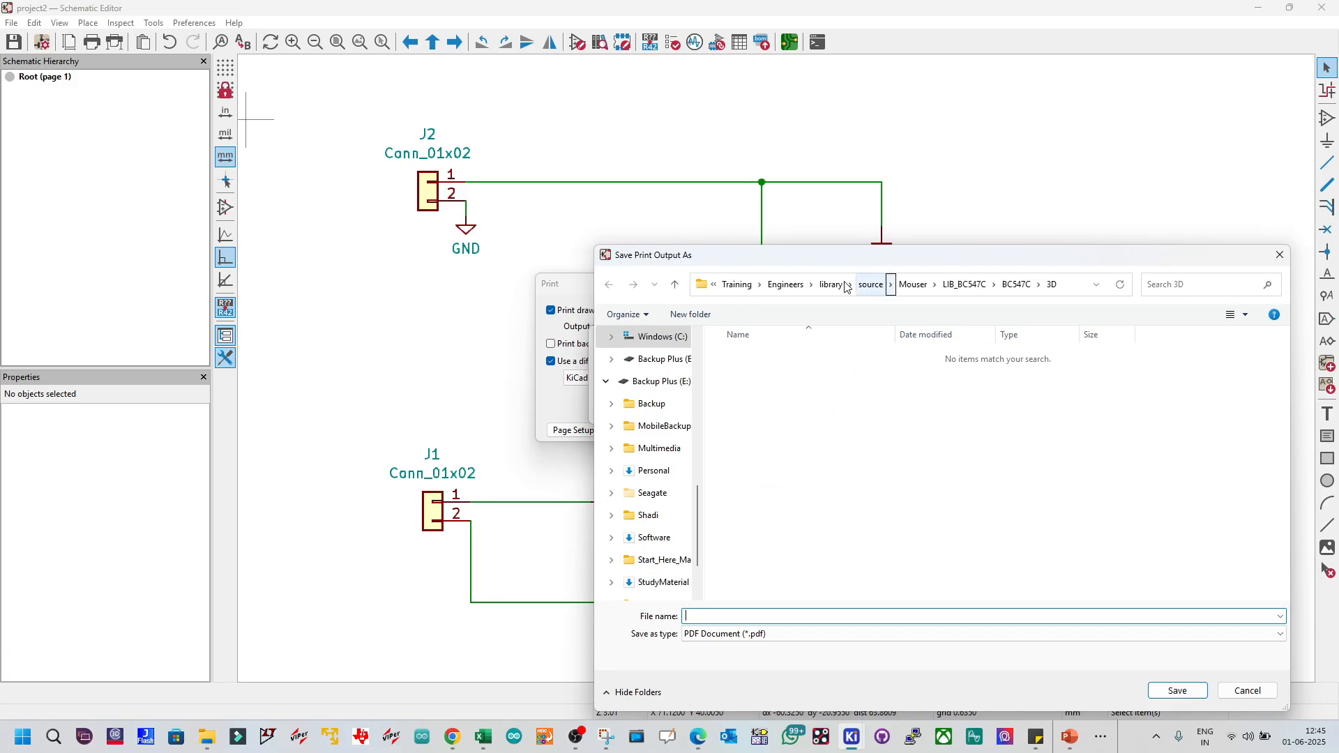
Step: Create a project2 folder inside the Engineers folder and save the schematic PDF in it as project2
click(786, 284)
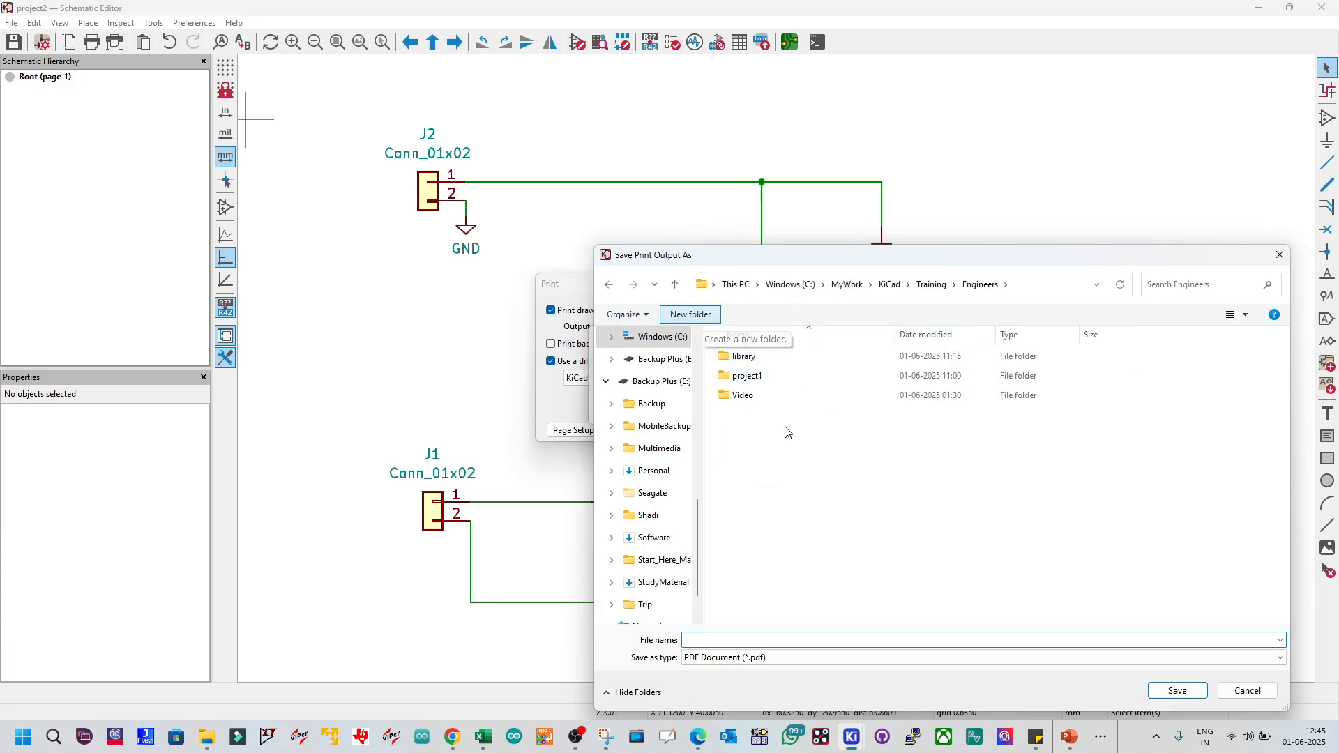
text(project2)
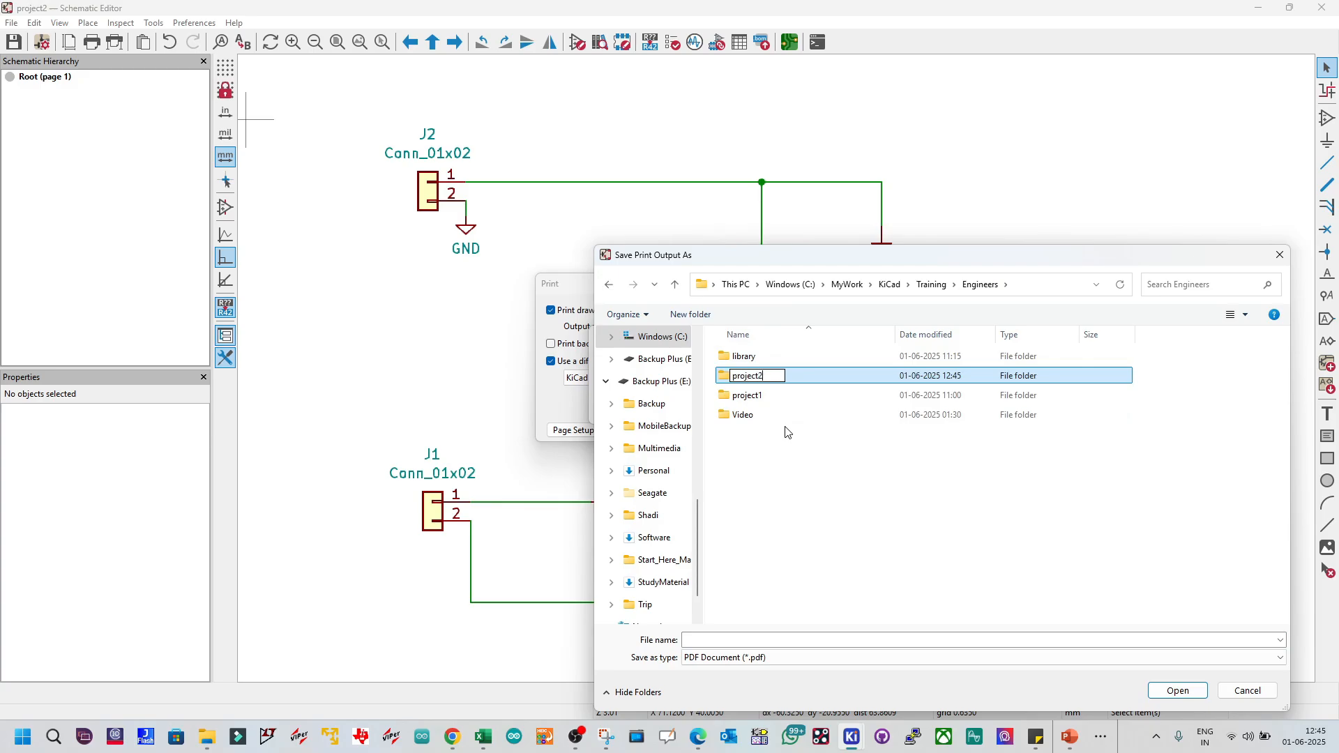
click(776, 380)
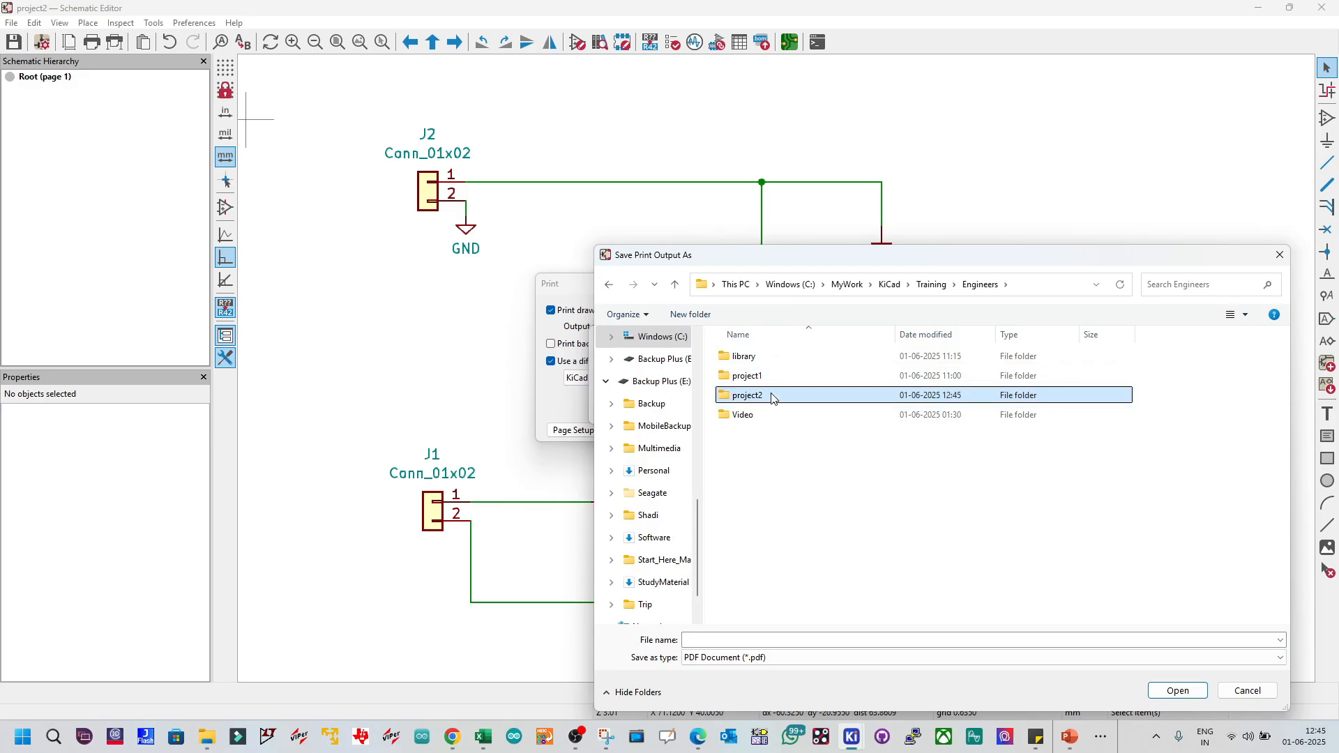
double_click(771, 395)
click(756, 640)
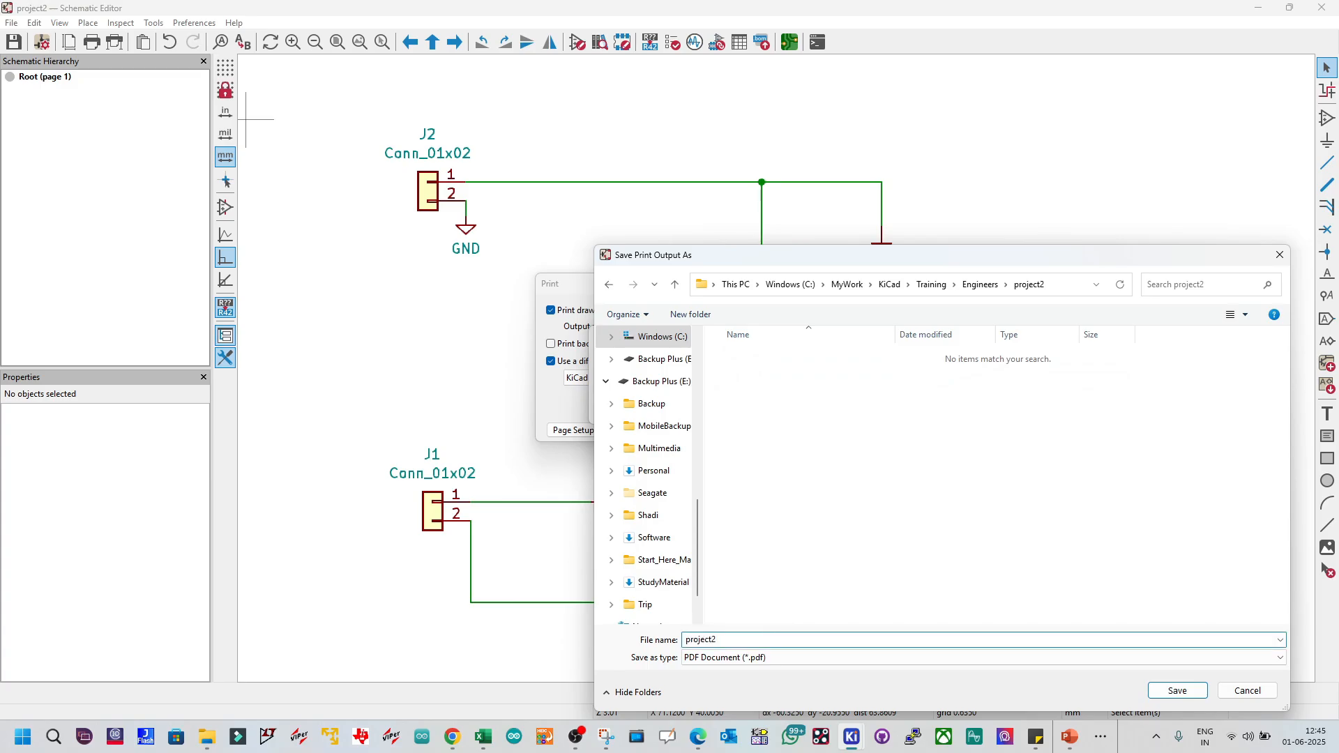
click(1178, 691)
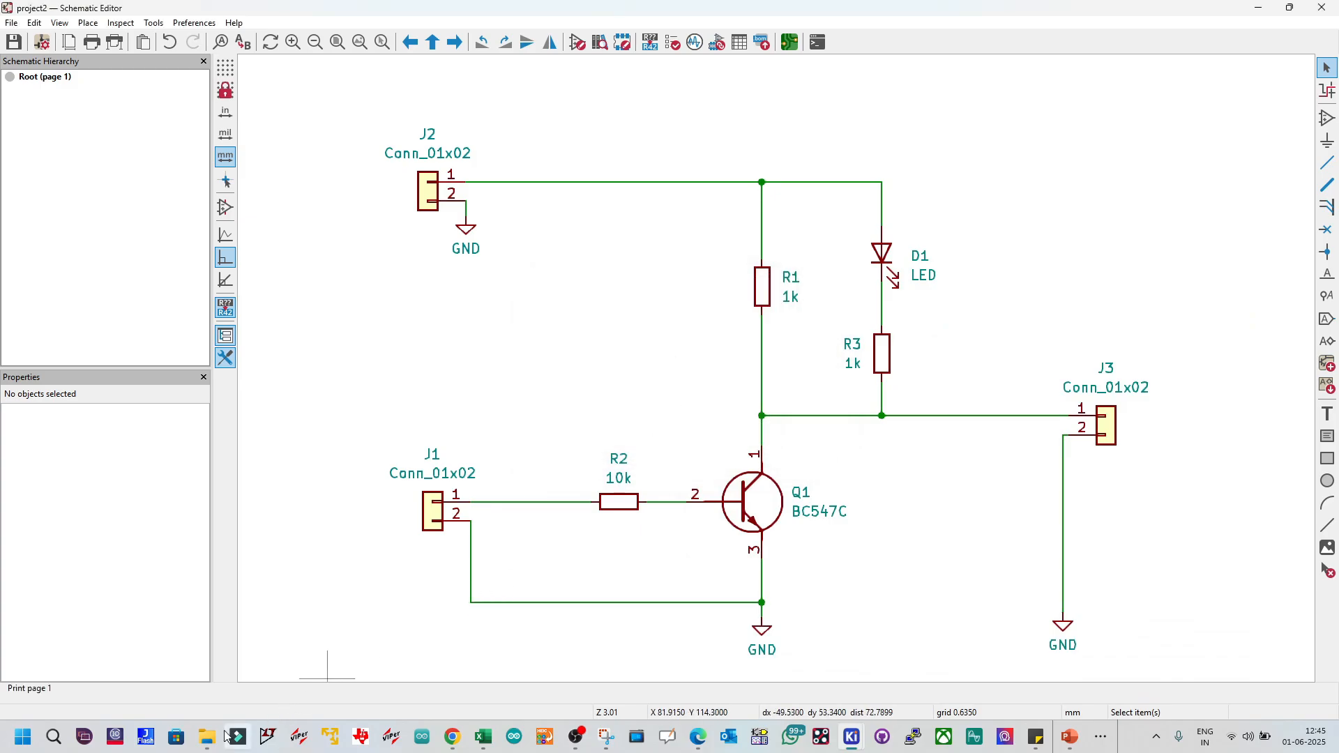
Step: Switch to File Explorer, open project2.pdf from the Engineers\project2 folder, and examine the printed schematic up close
mouse_move(207, 737)
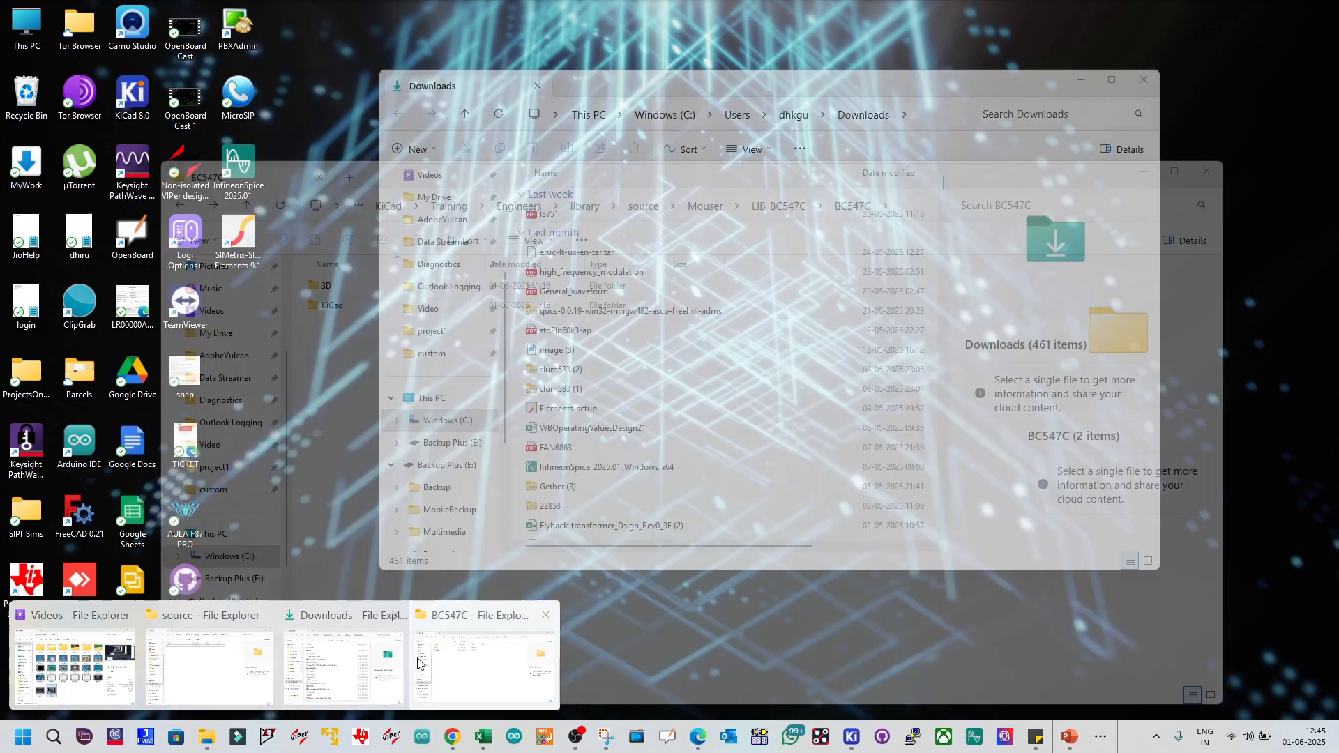
click(419, 662)
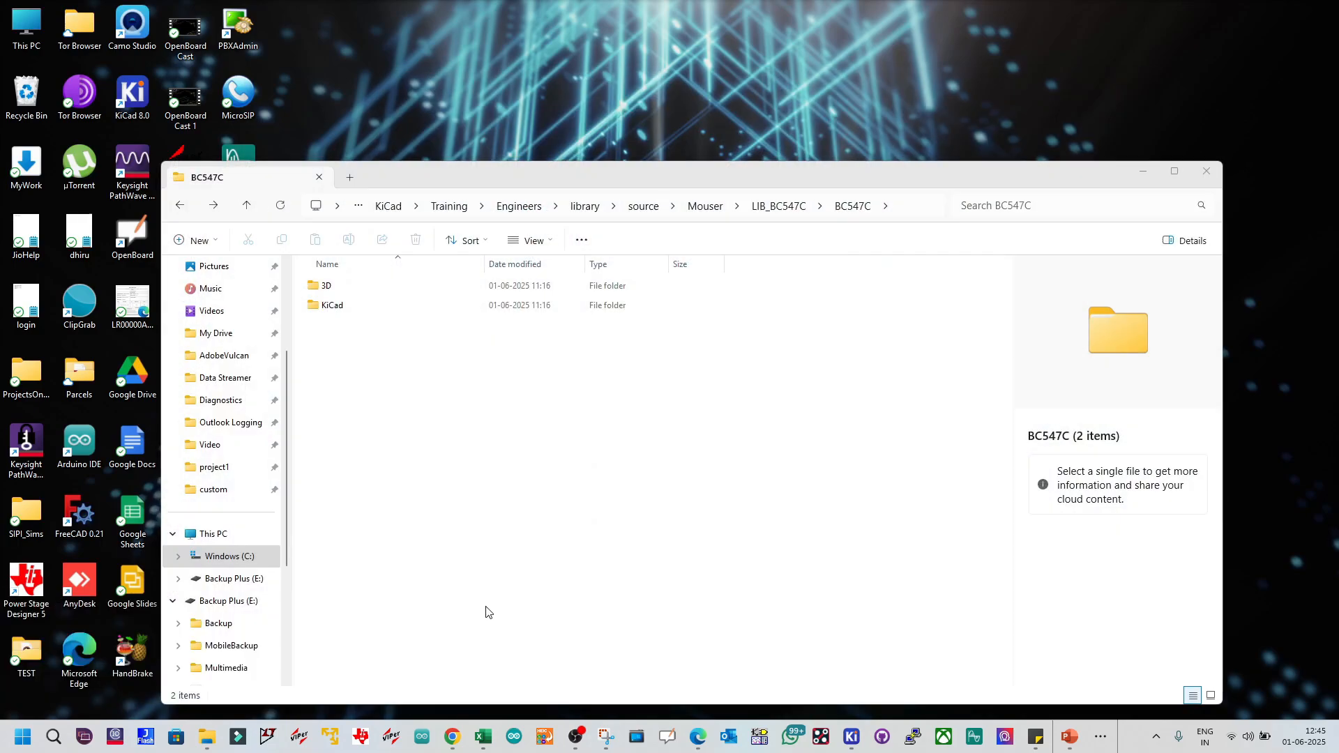
click(527, 204)
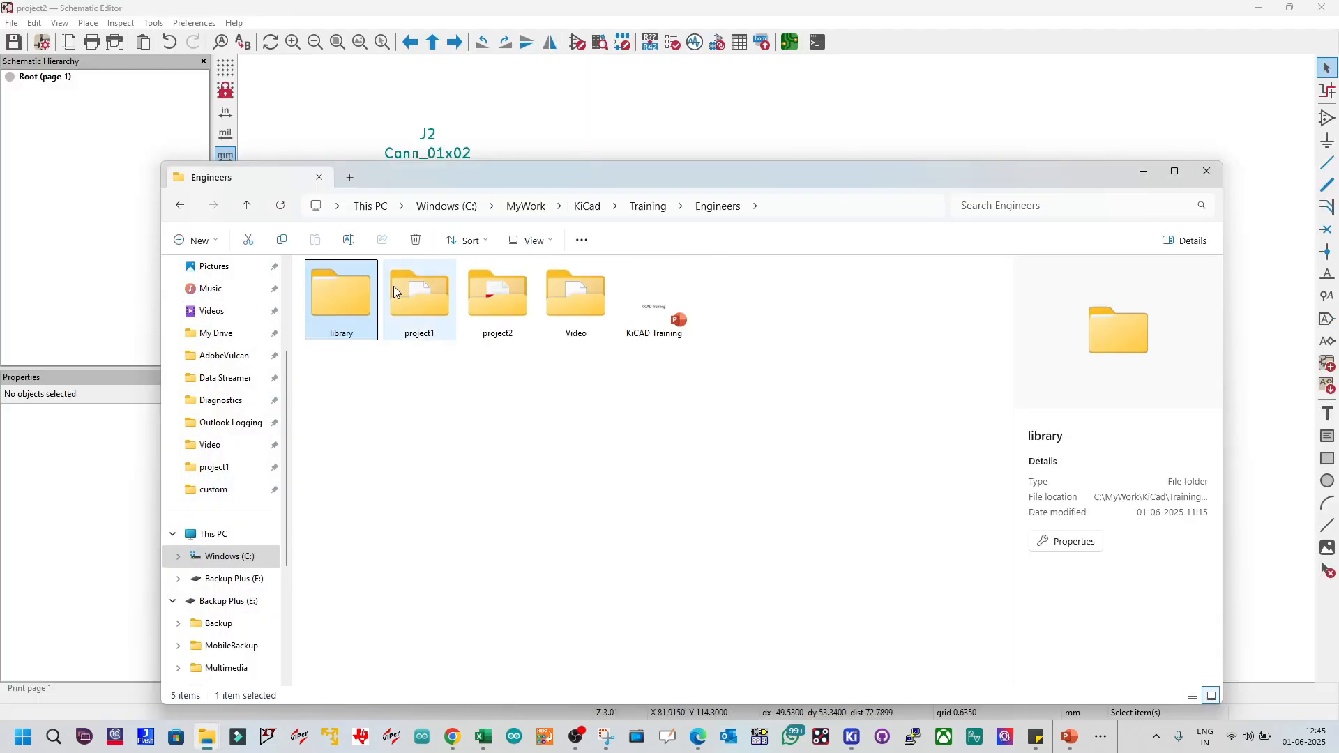
double_click(503, 308)
double_click(389, 286)
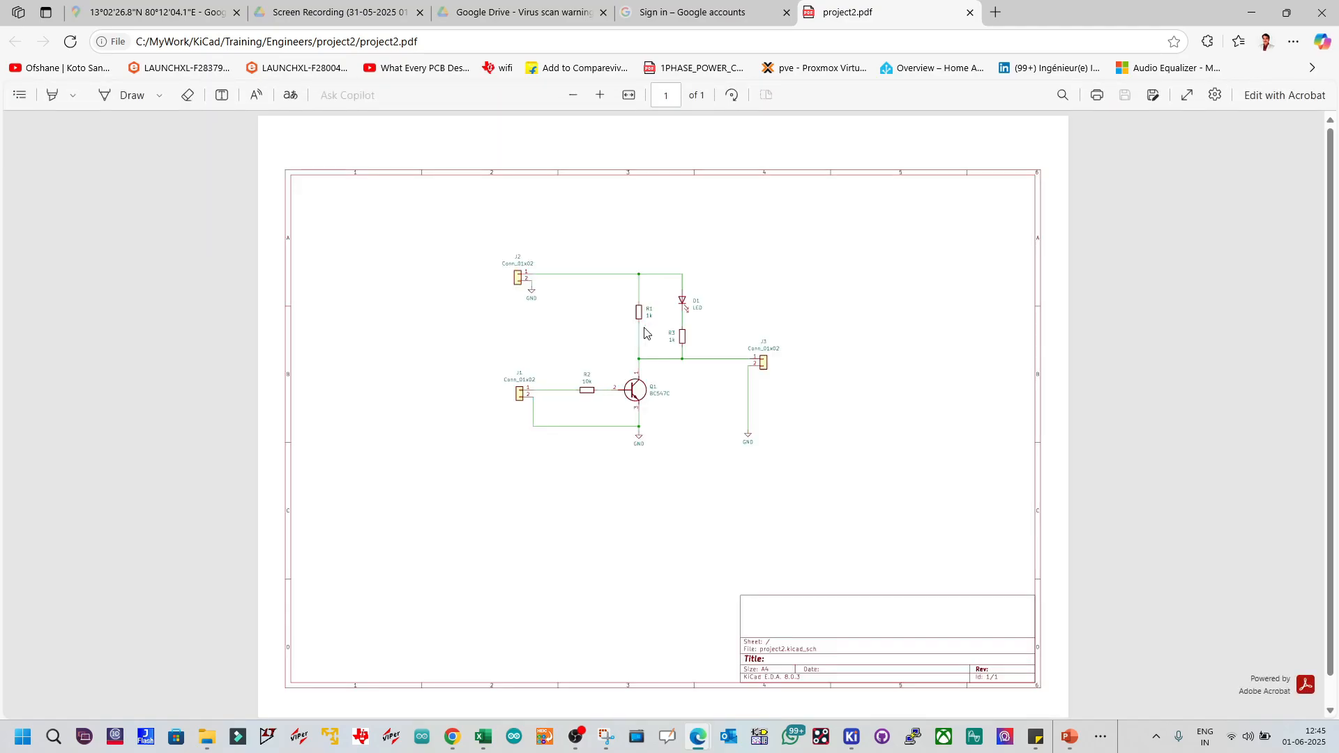
ctrl+scroll(605, 316, up, 5)
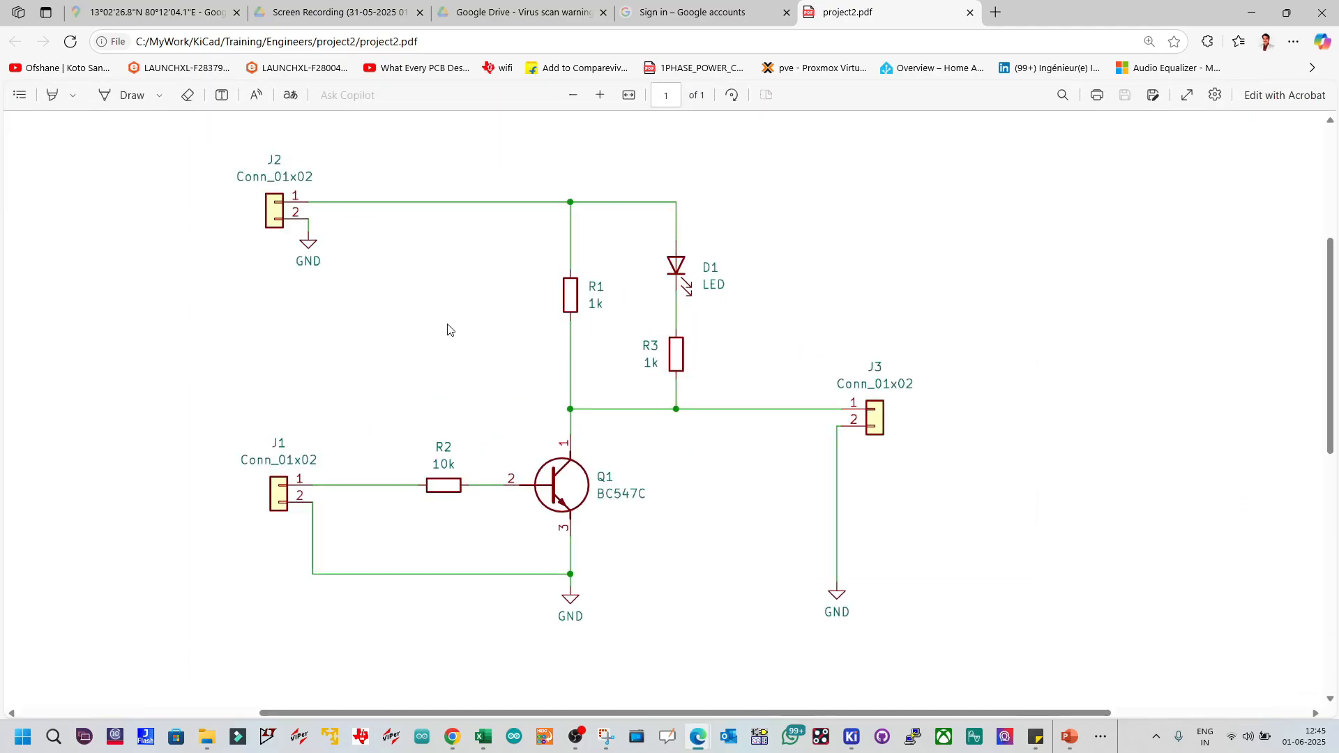
Step: Inspect the exported schematic PDF of project2 and return to the Schematic Editor
ctrl+scroll(584, 311, up, 3)
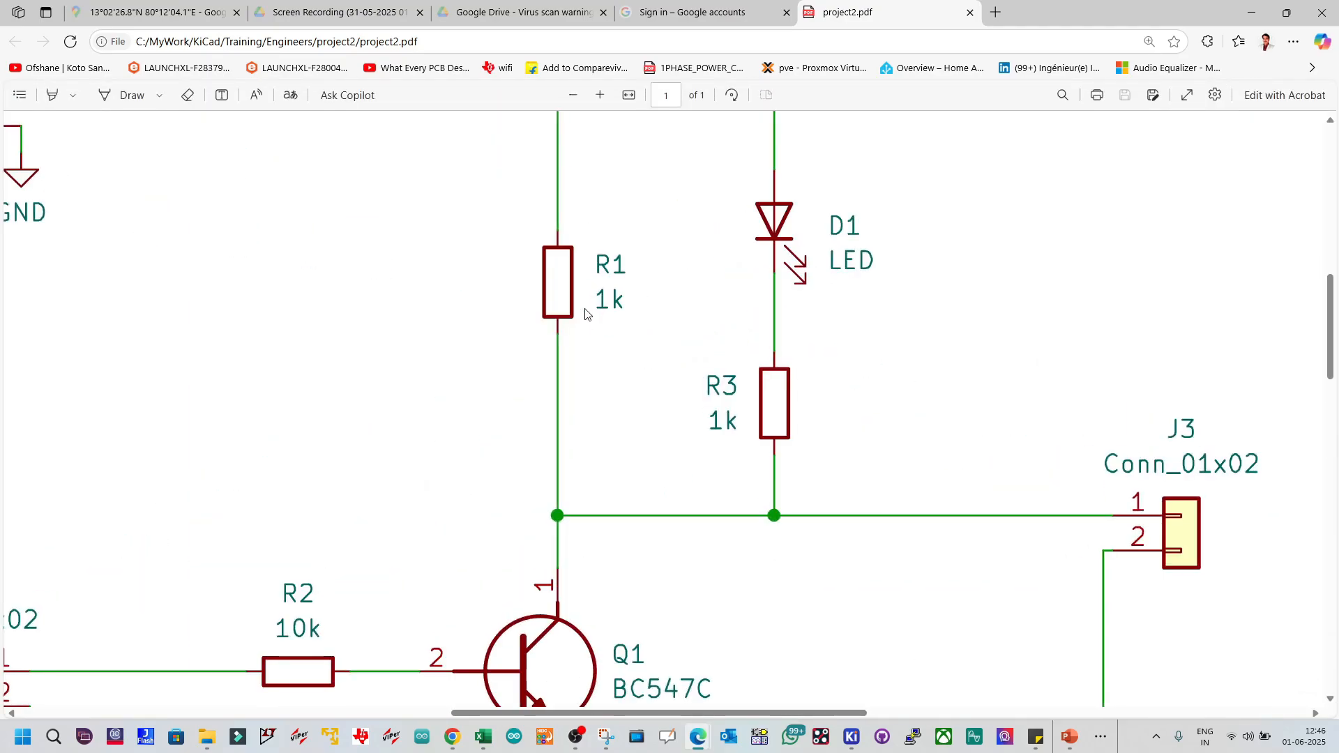
ctrl+scroll(585, 314, down, 5)
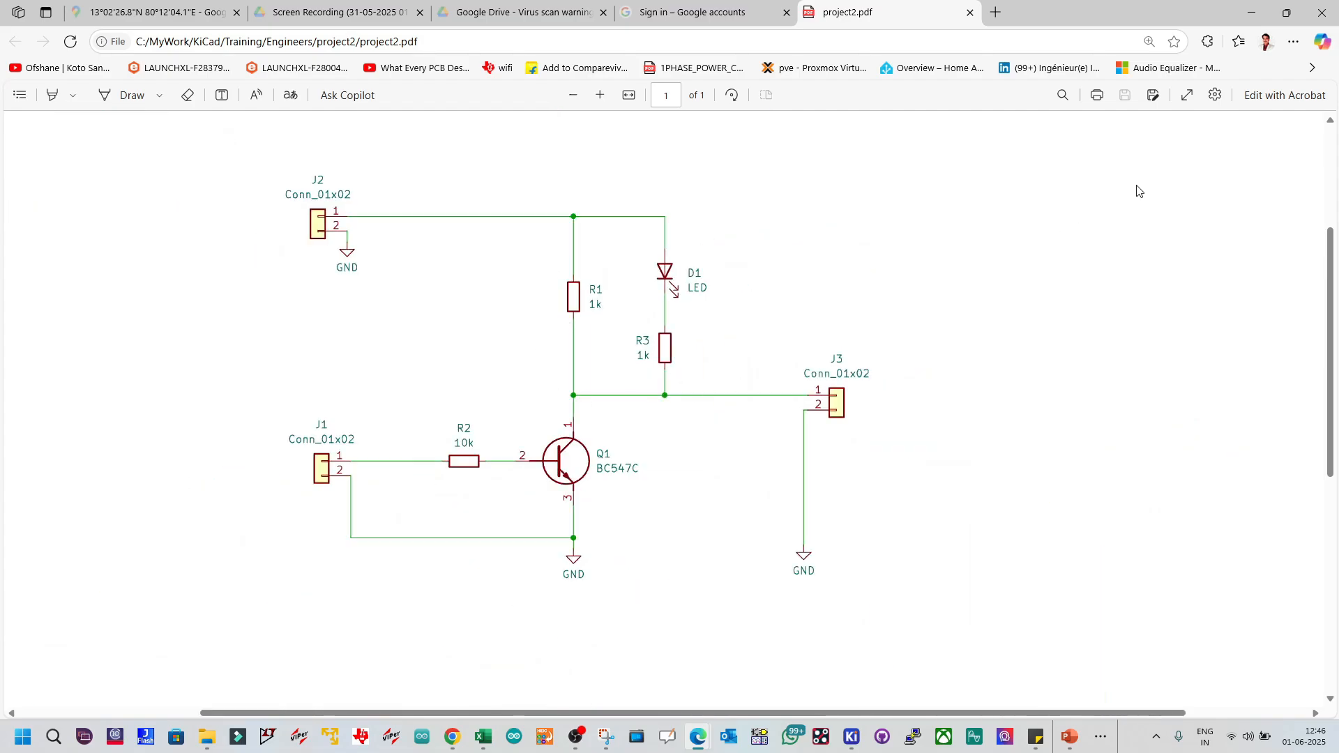
click(1252, 13)
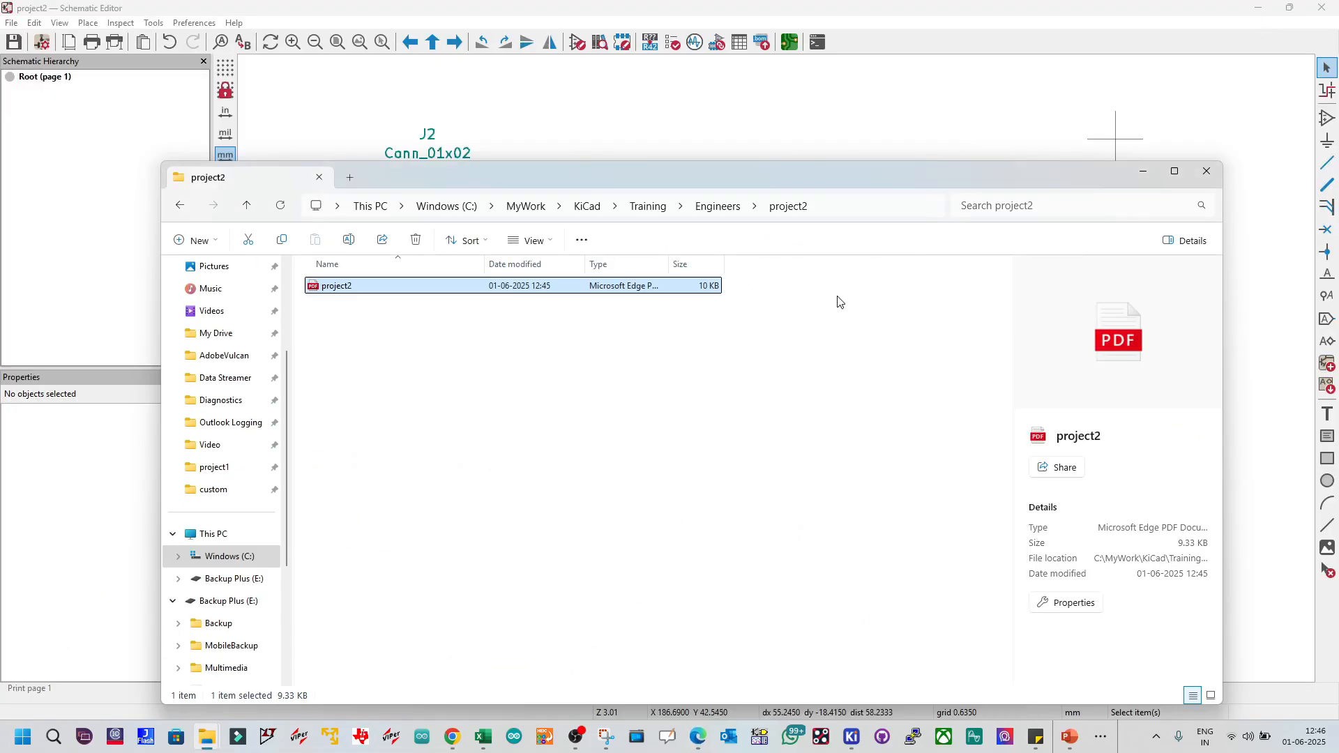
click(714, 347)
click(819, 137)
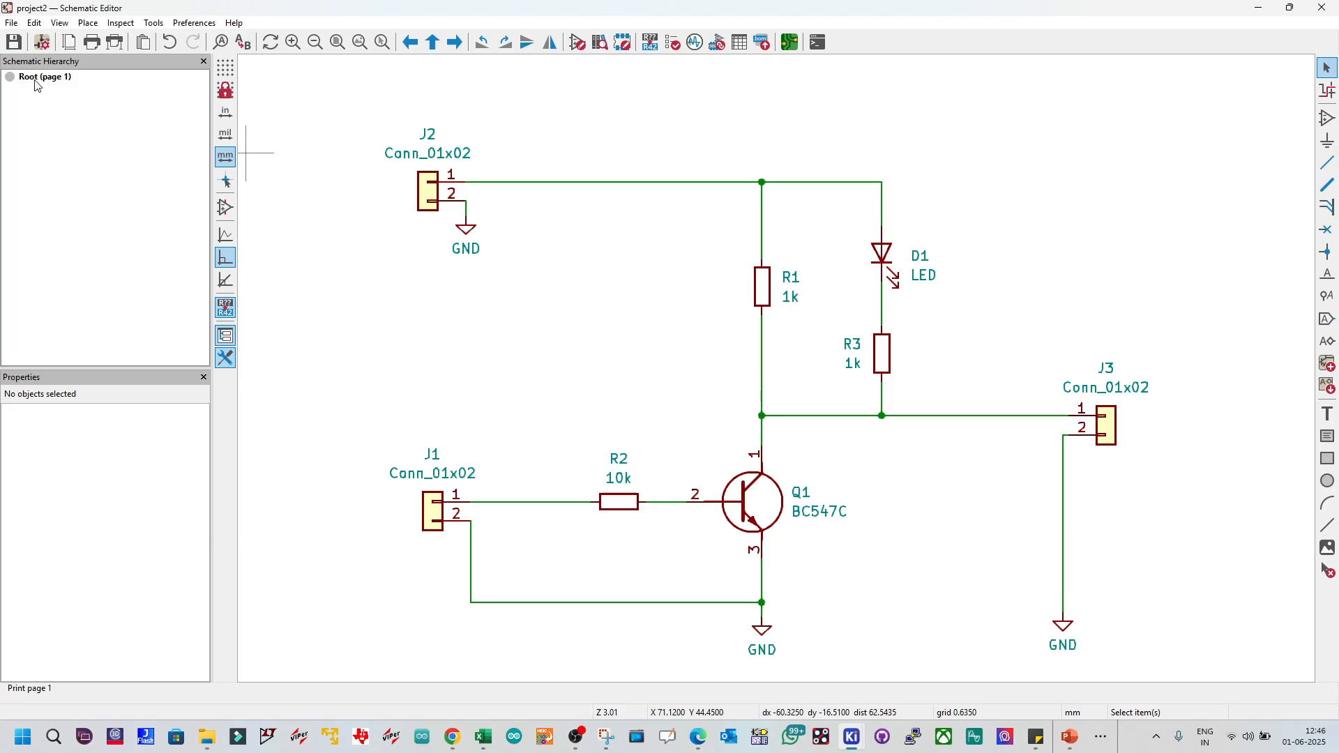
Step: Open the bill of materials generator for the schematic and fit its window within the screen
click(154, 23)
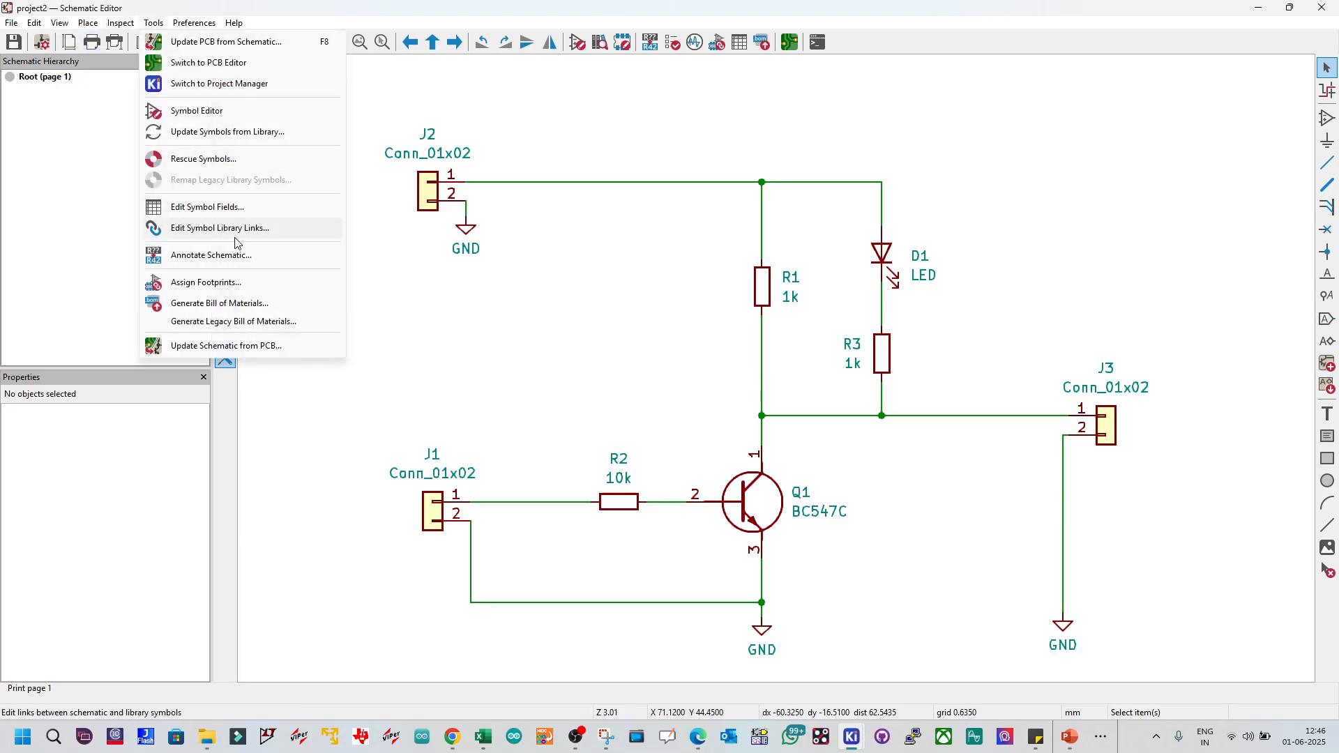
click(248, 304)
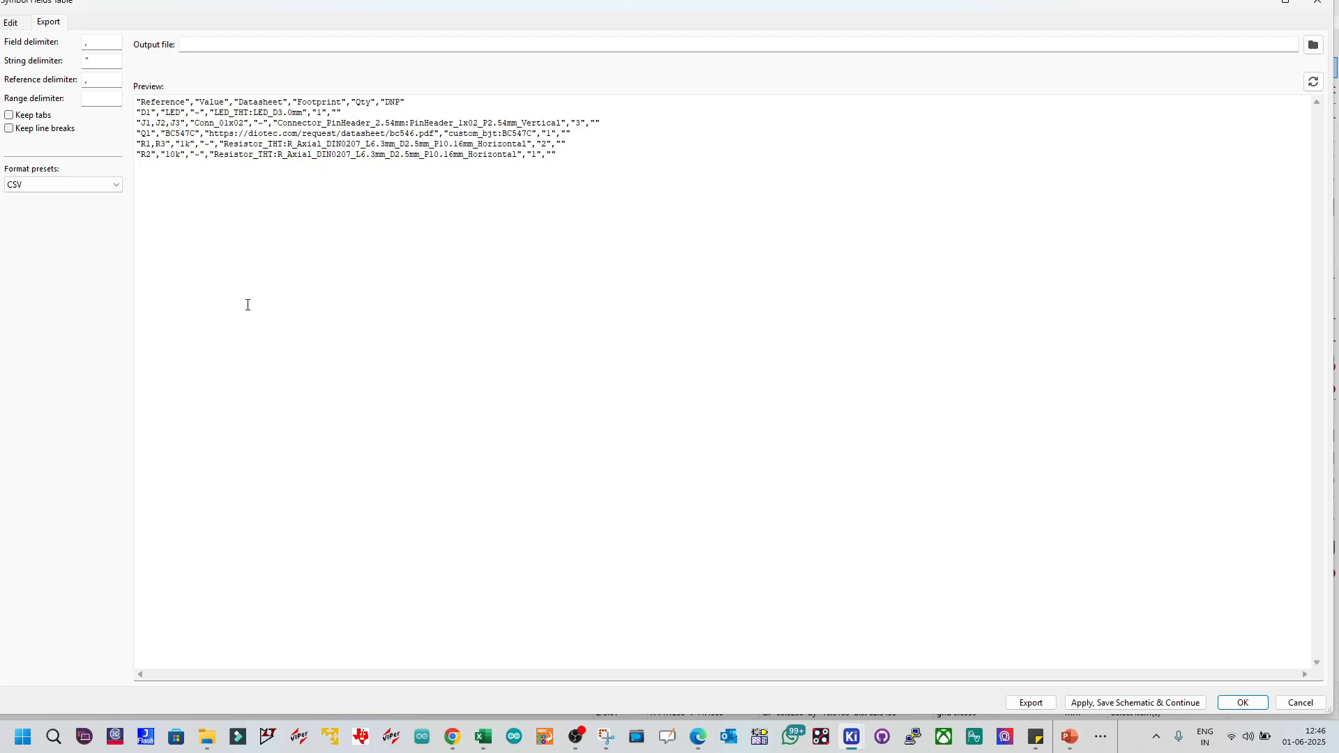
drag(1230, 2, 1229, 26)
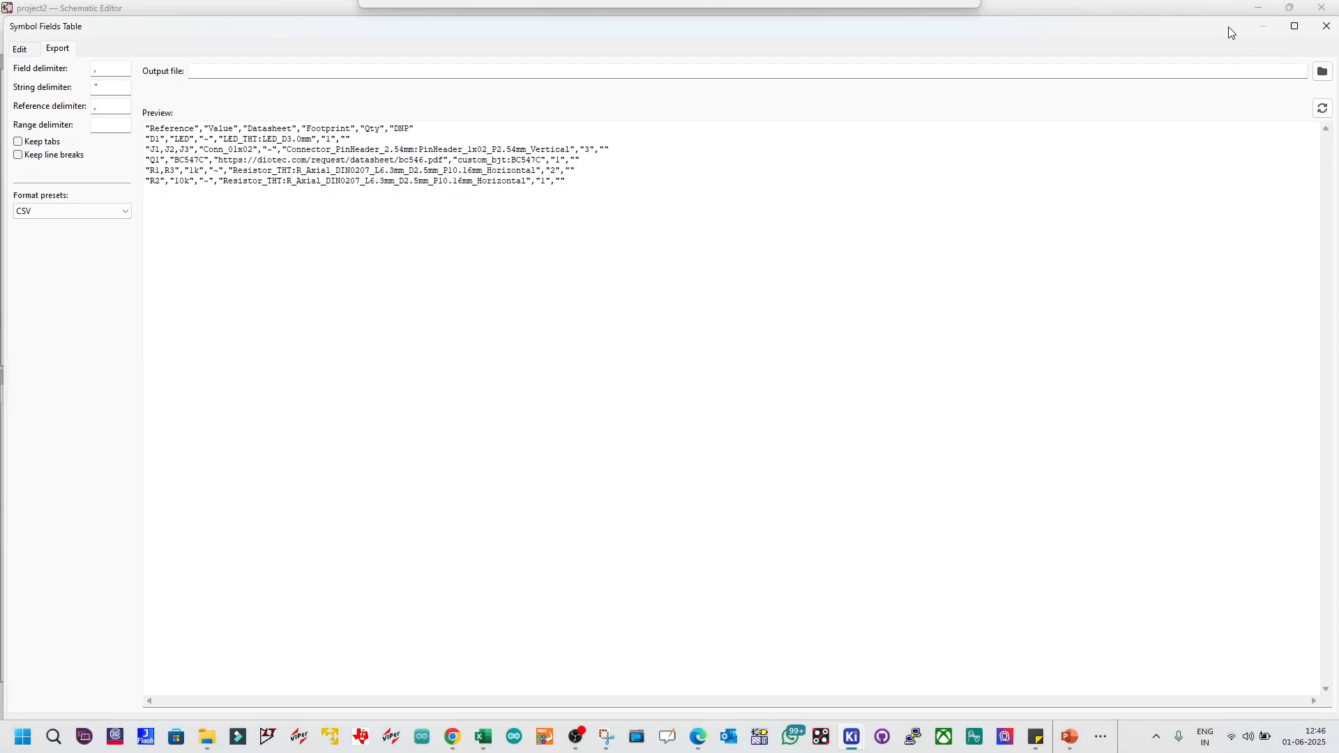
drag(4, 18, 275, 34)
drag(407, 47, 279, 24)
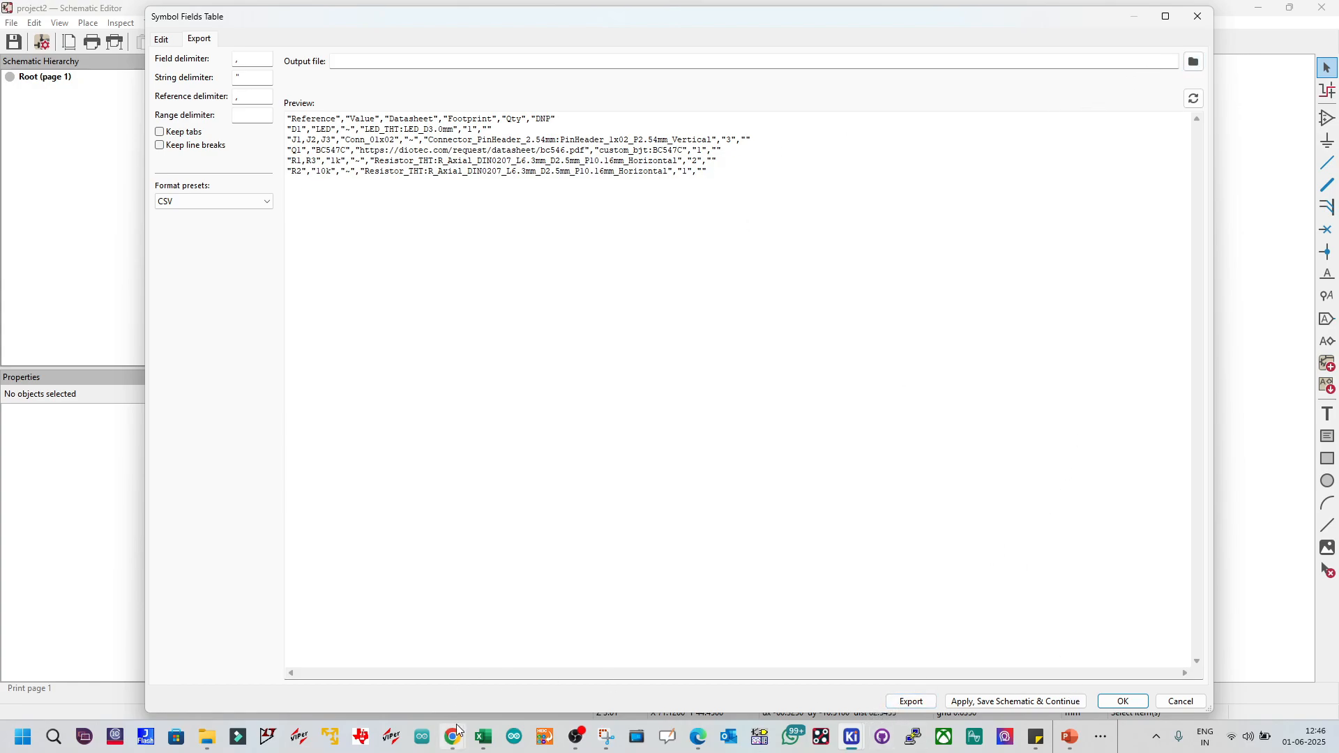
Step: Switch to the Google Meet call to check the participants, and return to the bill of materials window
mouse_move(456, 725)
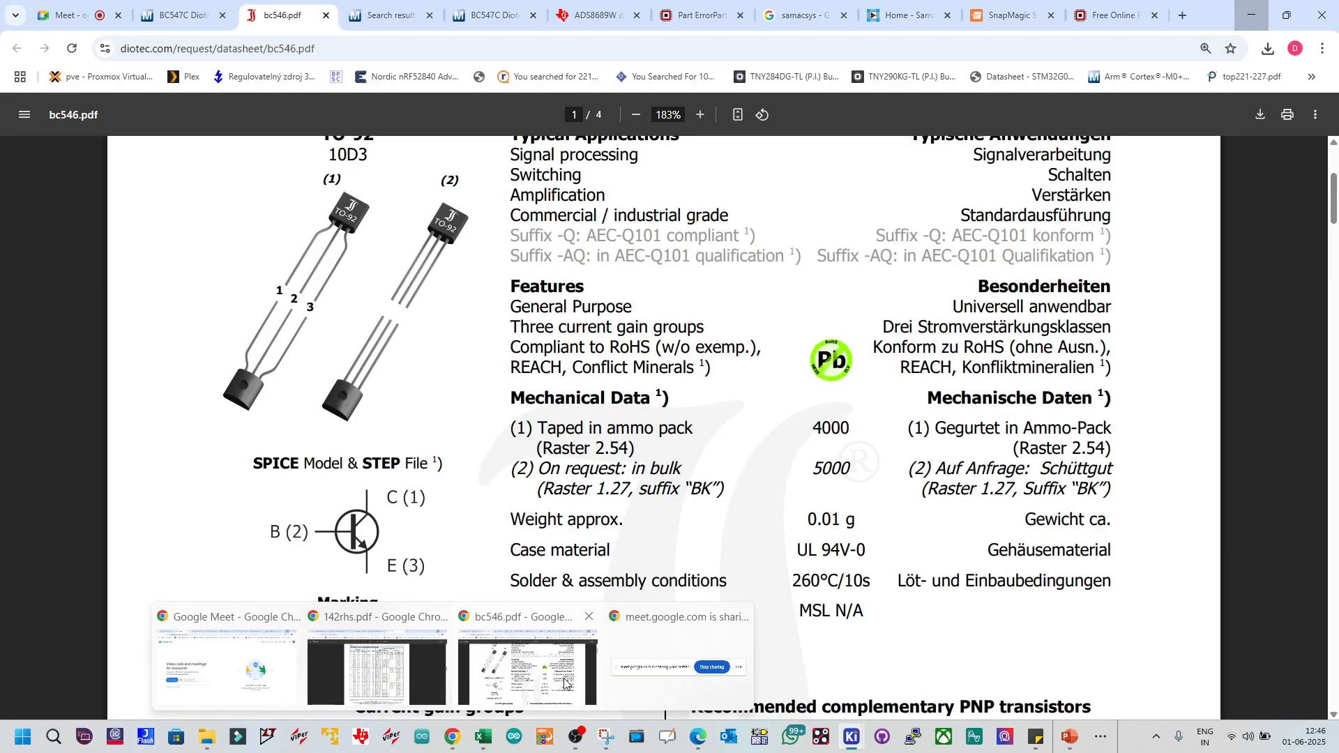
click(564, 682)
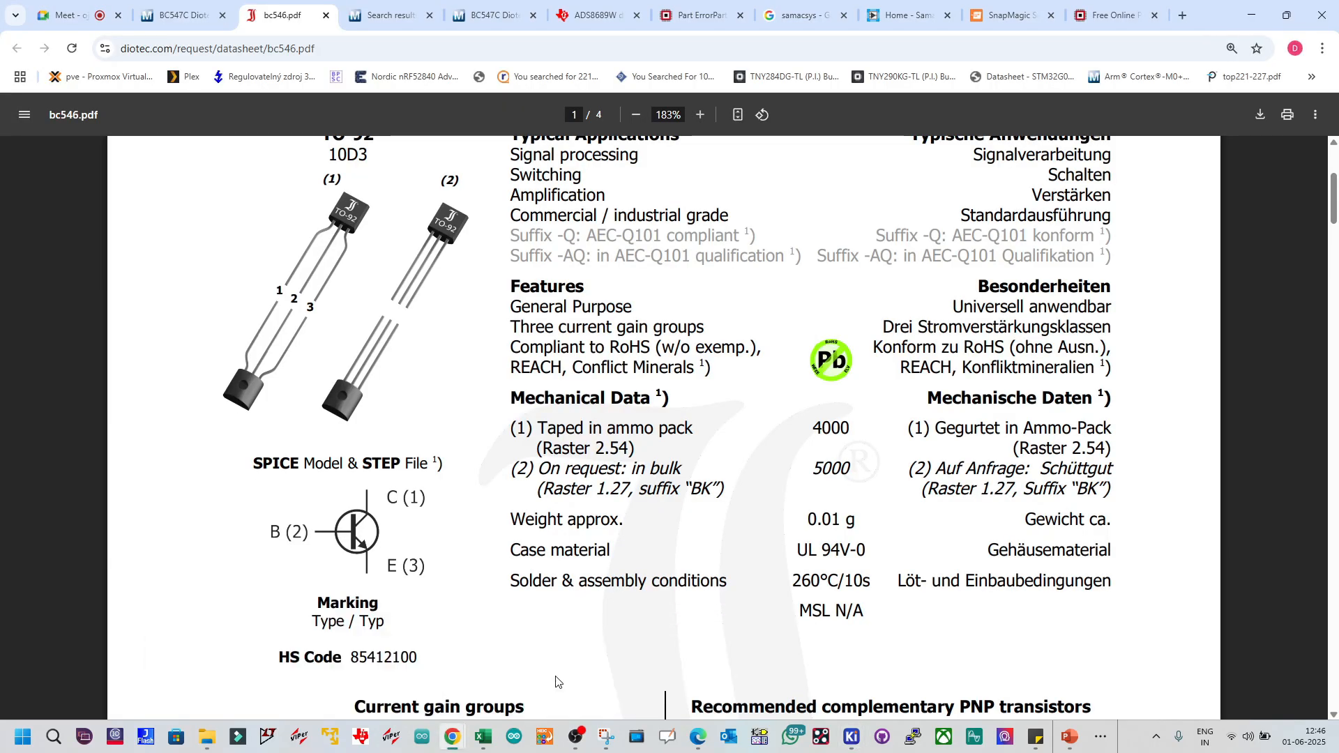
click(89, 15)
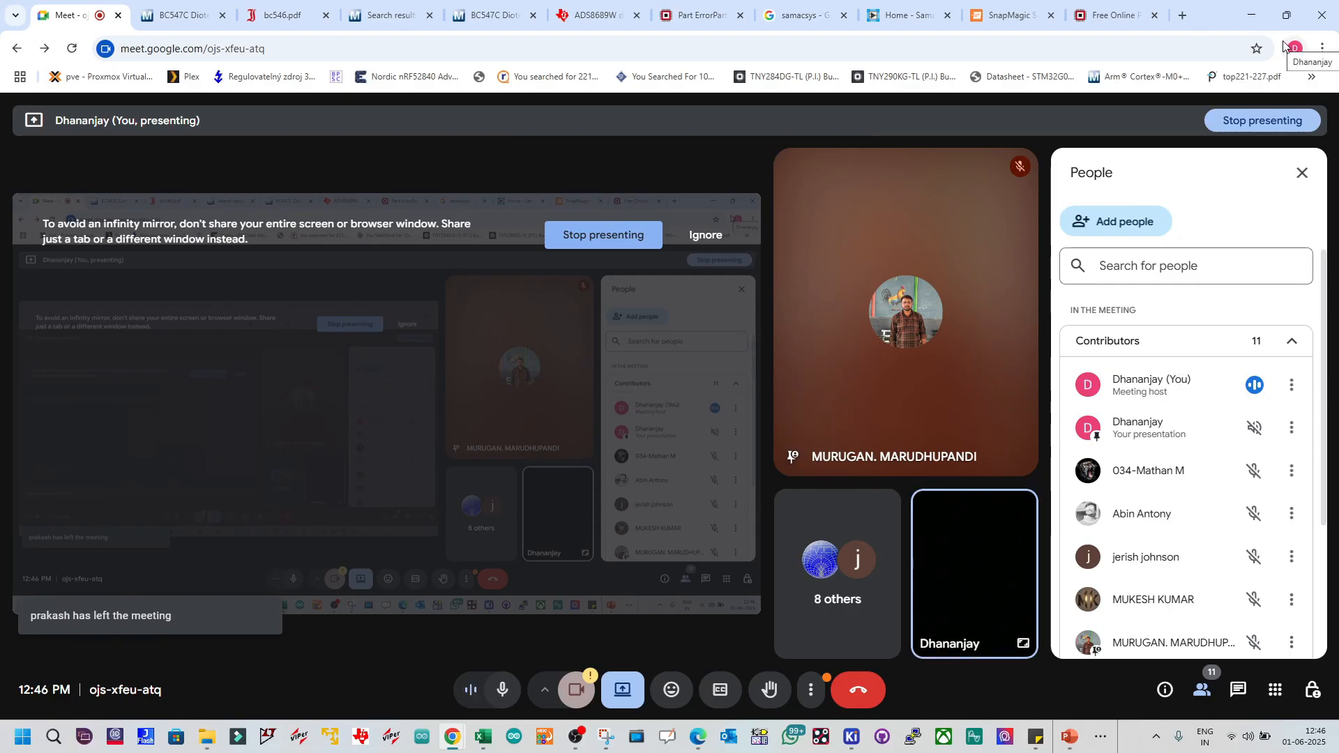
click(1254, 16)
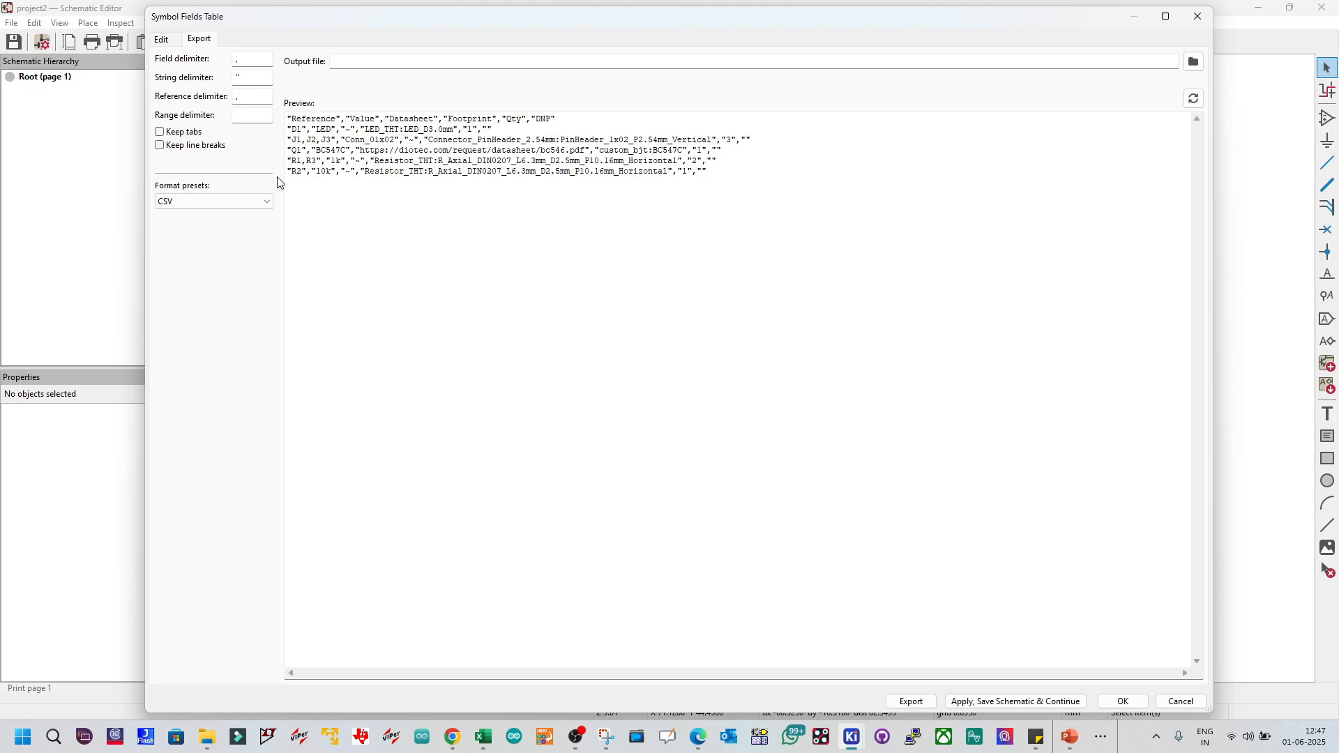
Step: Keep the CSV export format and display the symbol fields for editing in a wider window
click(244, 201)
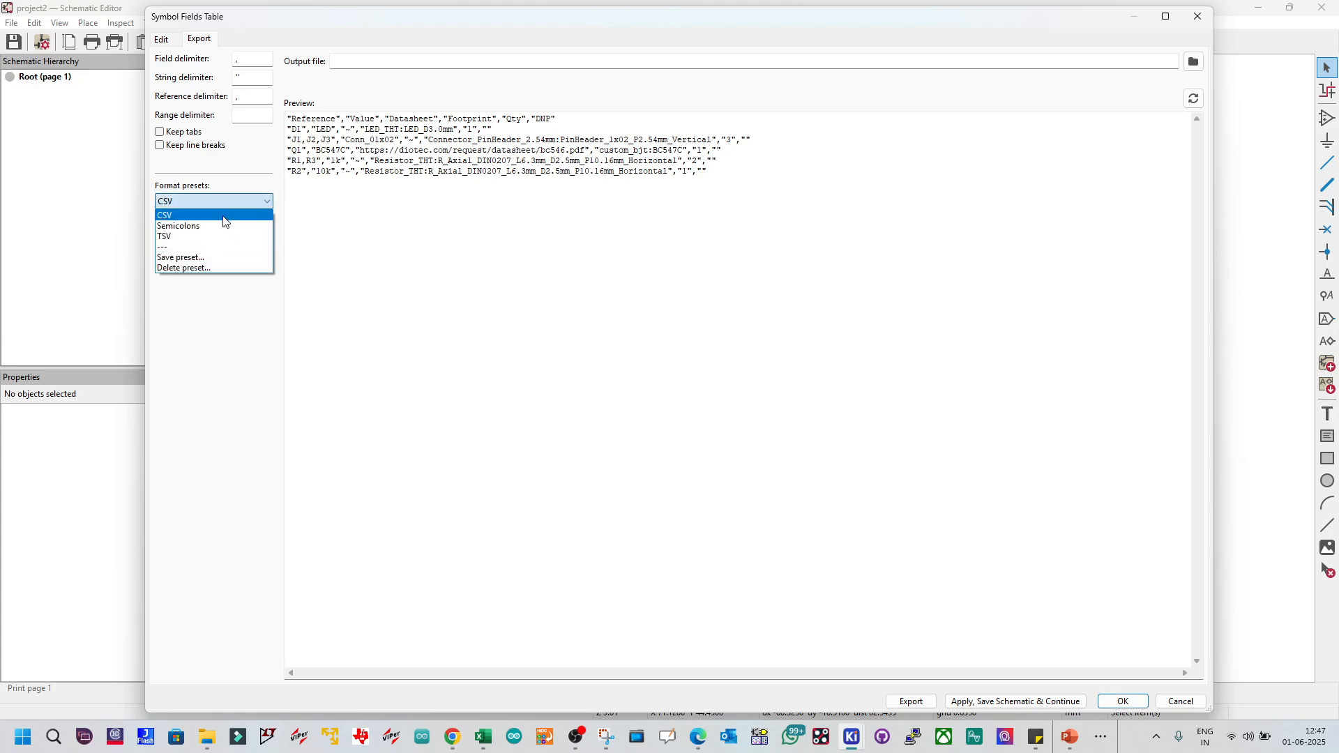
click(221, 192)
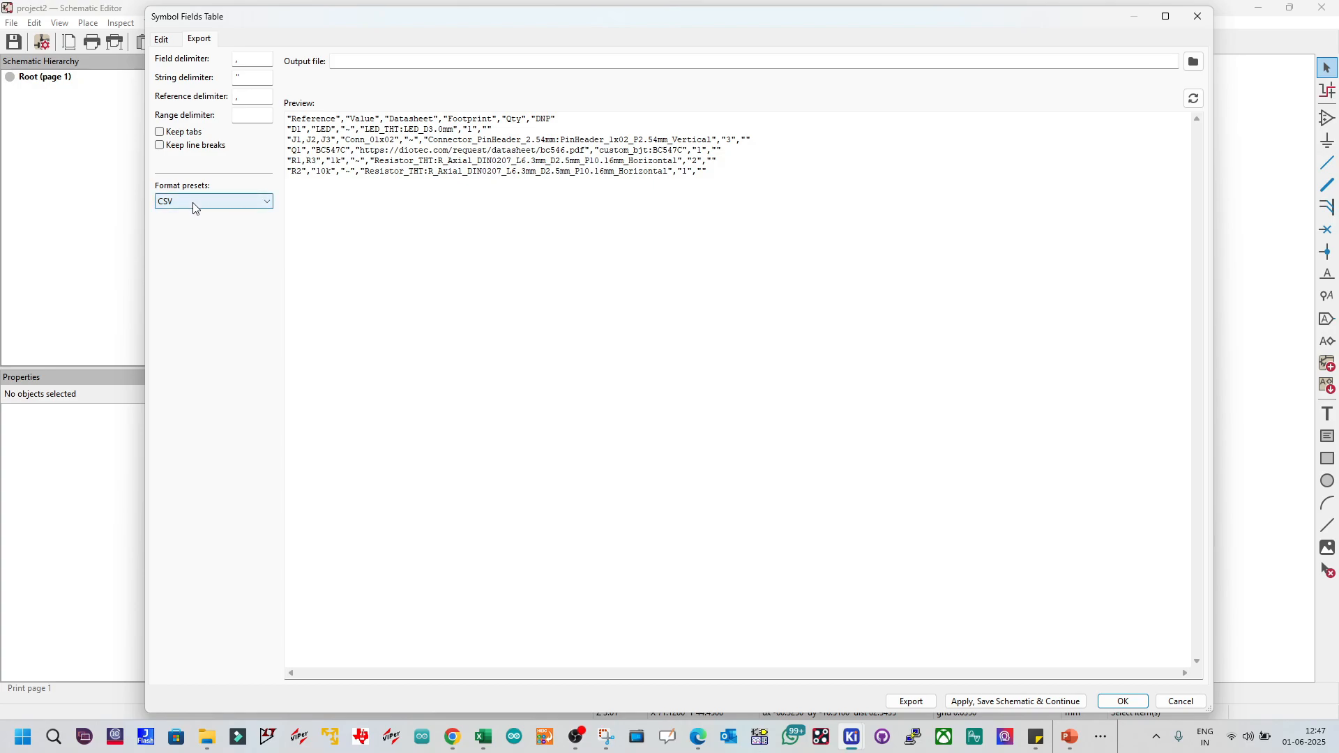
click(163, 40)
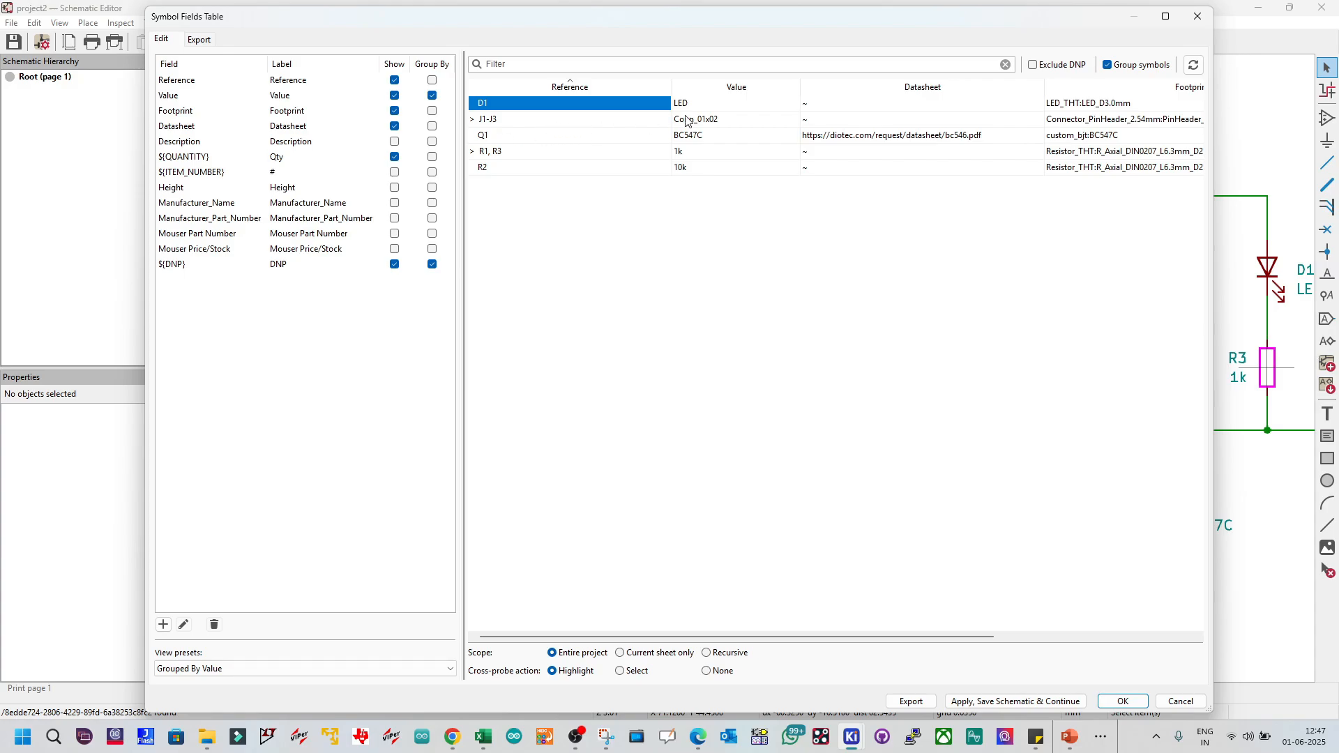
drag(673, 91, 641, 91)
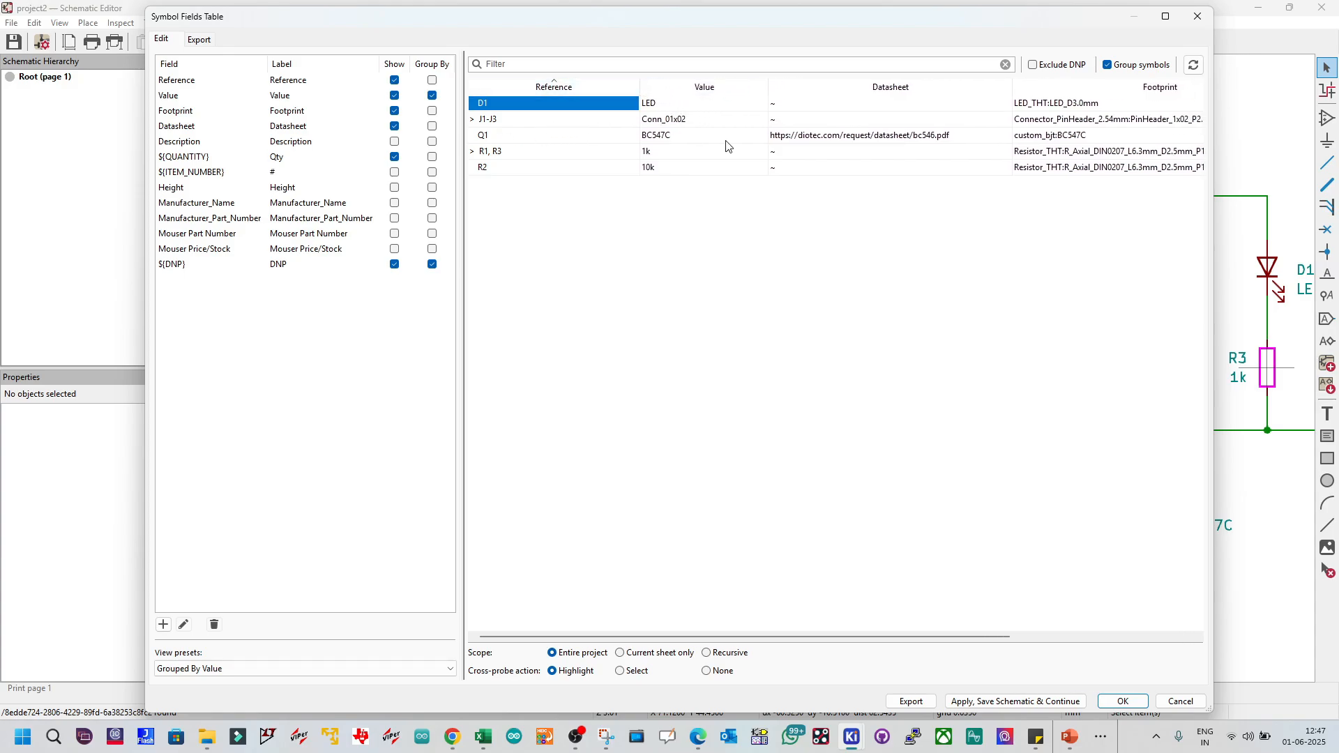
drag(1213, 153, 1334, 166)
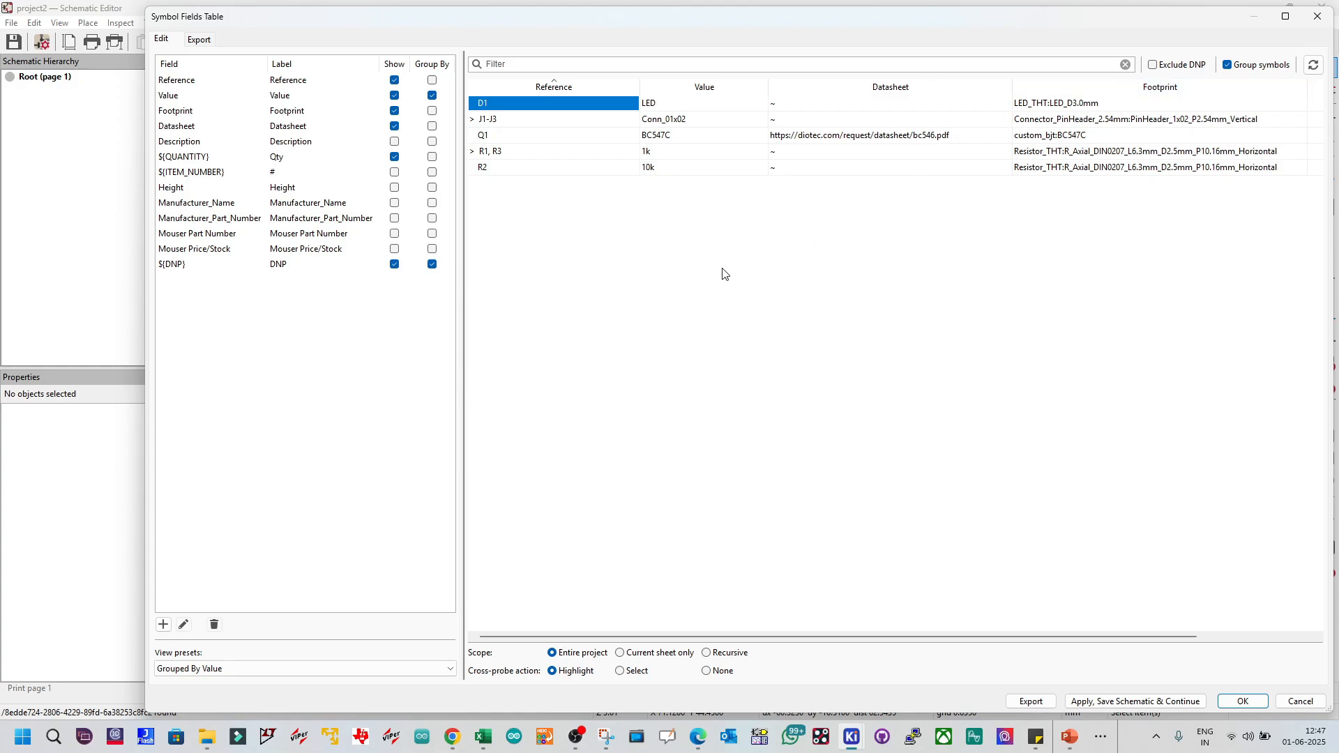
Step: Include the Manufacturer_Name and Description fields in the bill of materials and refresh the table
click(393, 202)
click(394, 203)
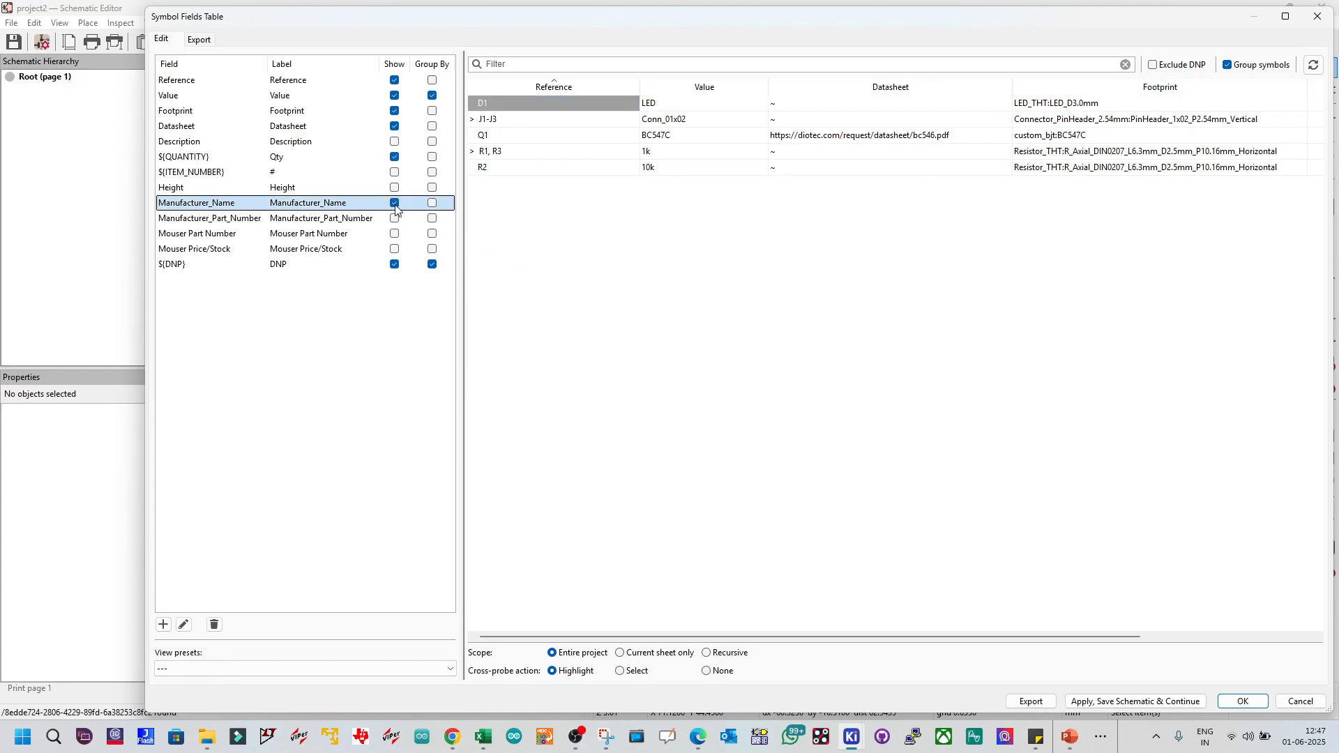
click(395, 189)
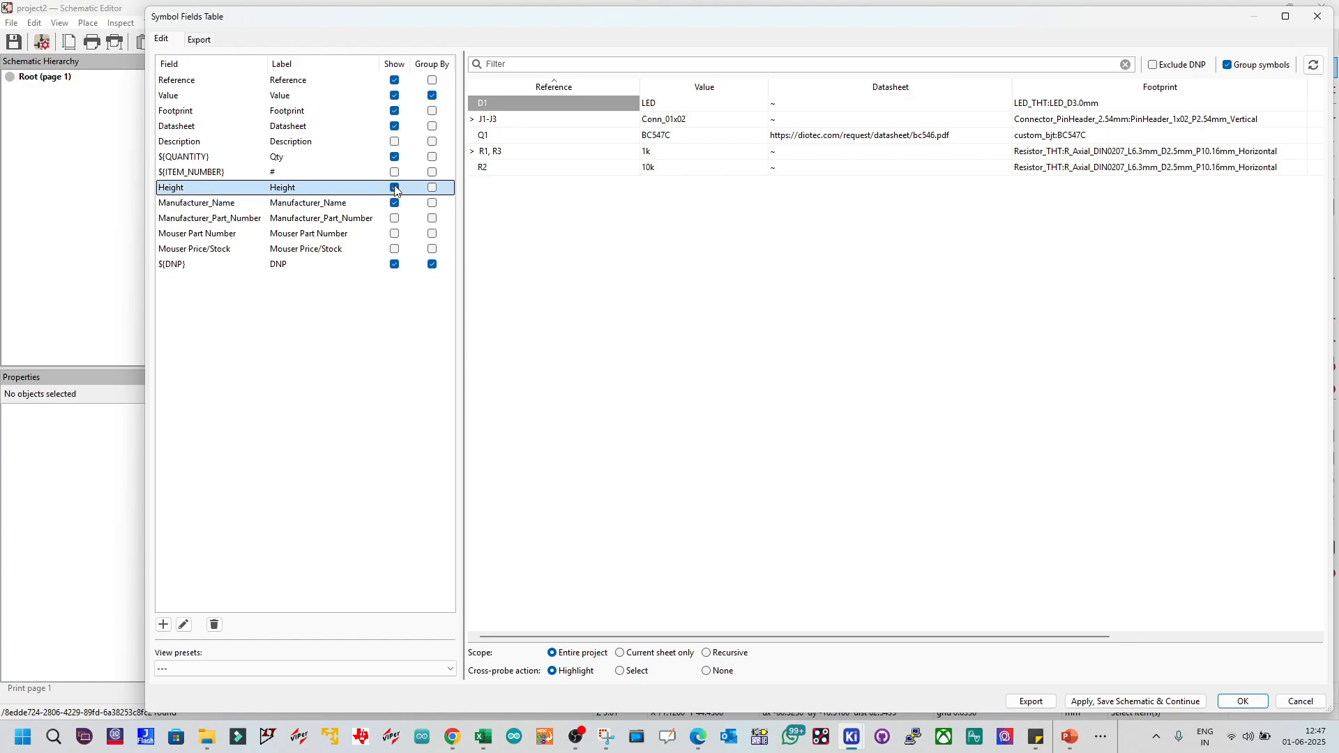
click(395, 188)
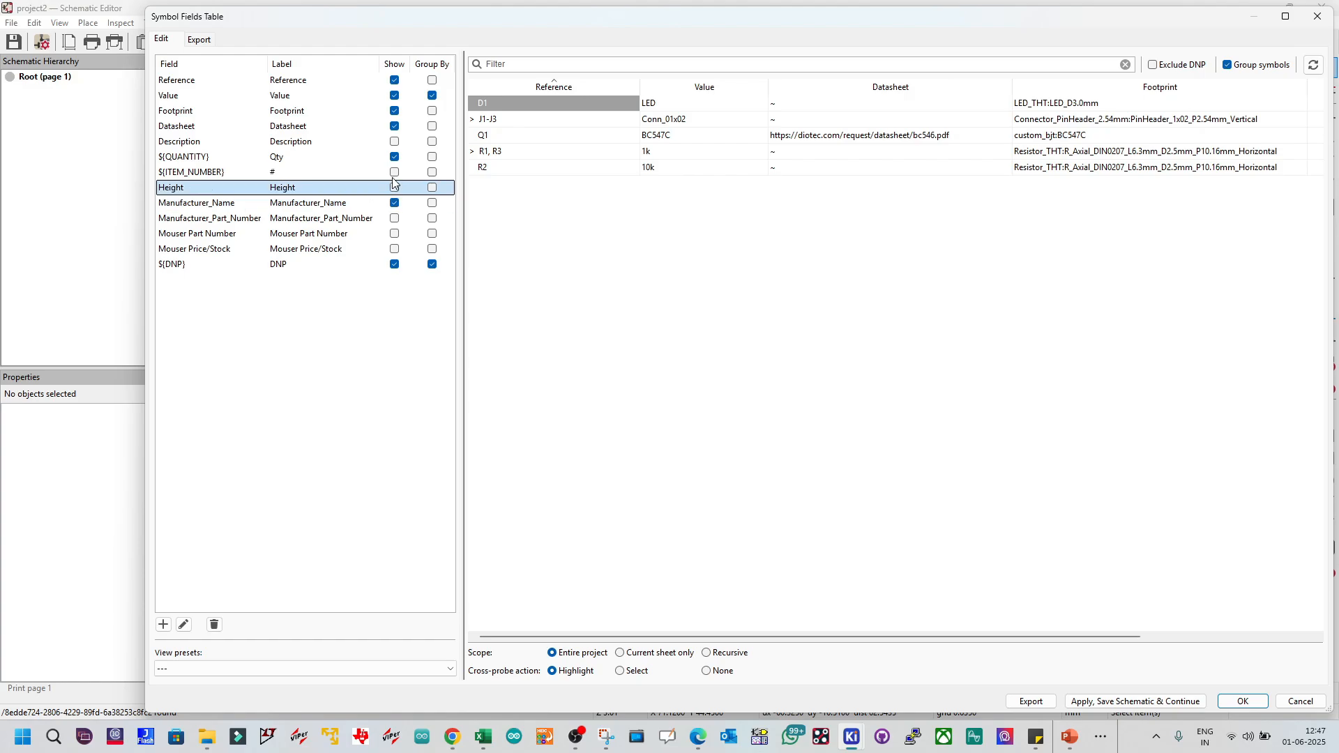
click(394, 142)
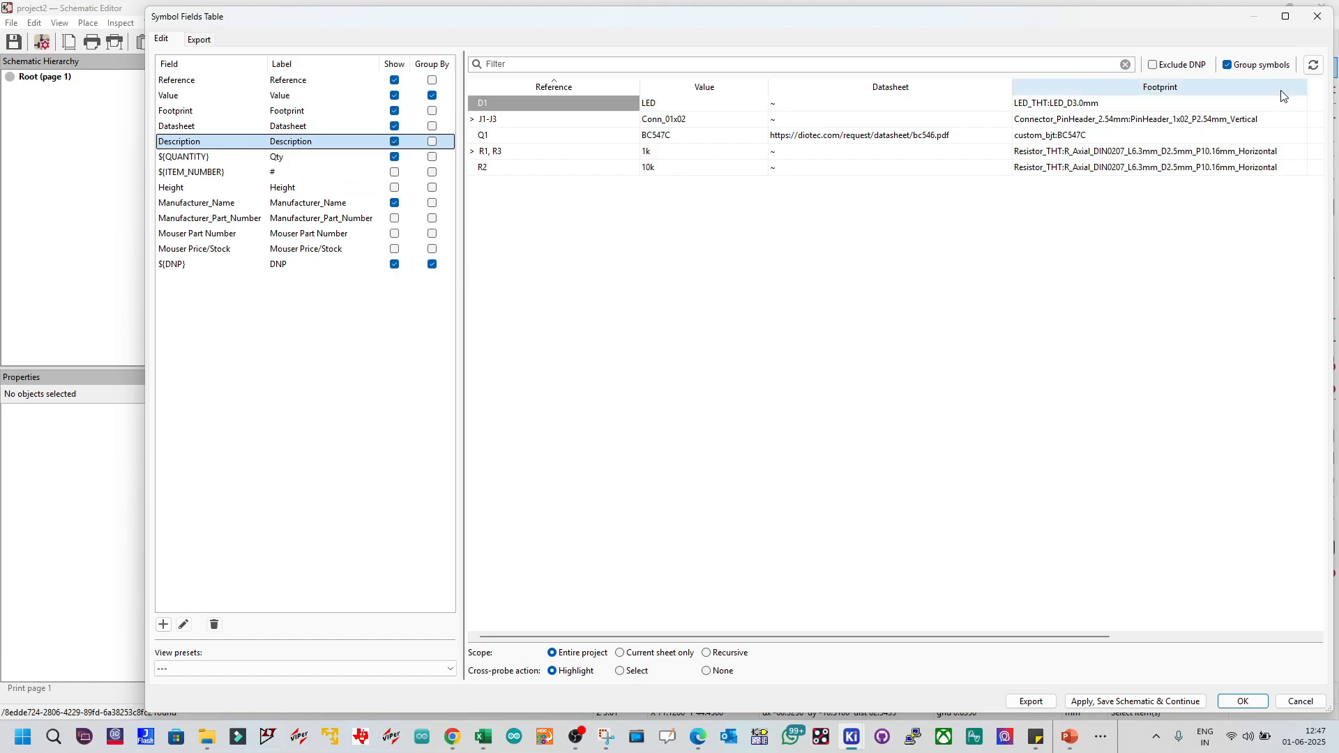
click(1311, 64)
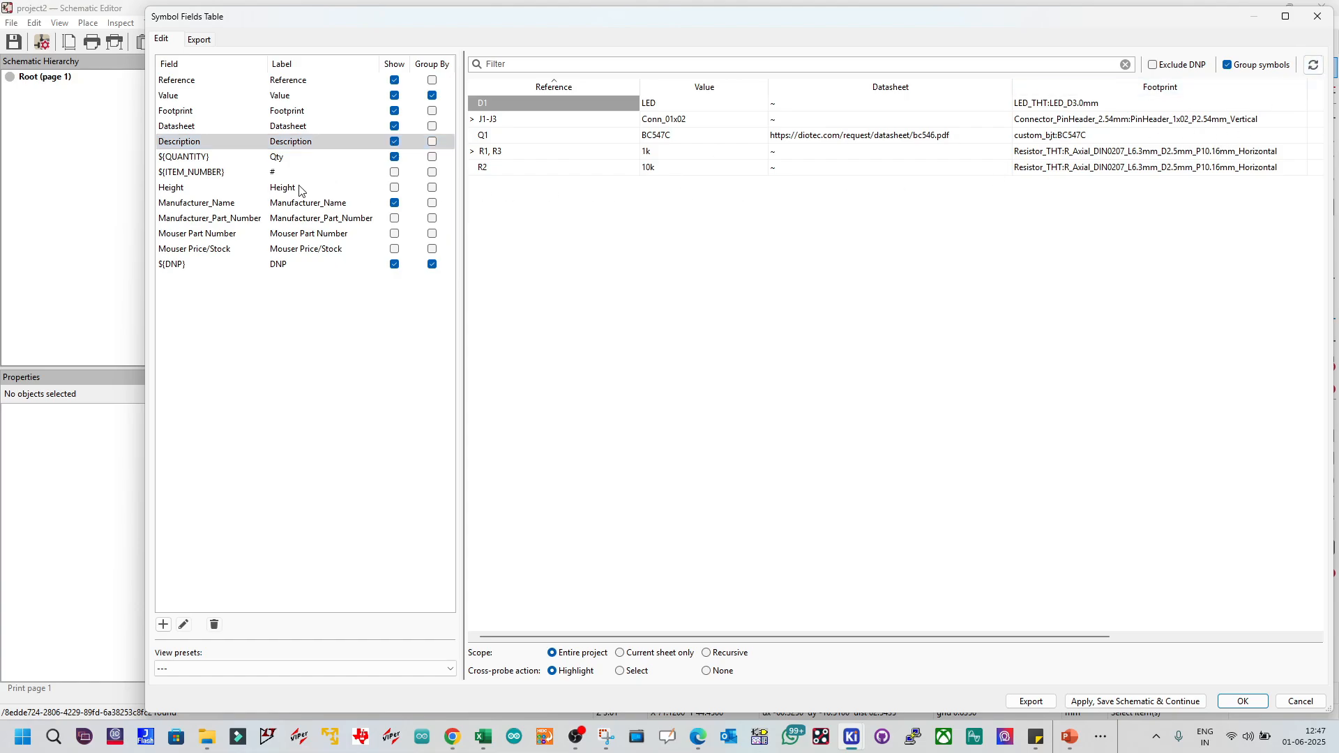
Step: Widen the window further and expand the J1-J3 and R1, R3 groups to examine their individual parts
drag(142, 182, 78, 183)
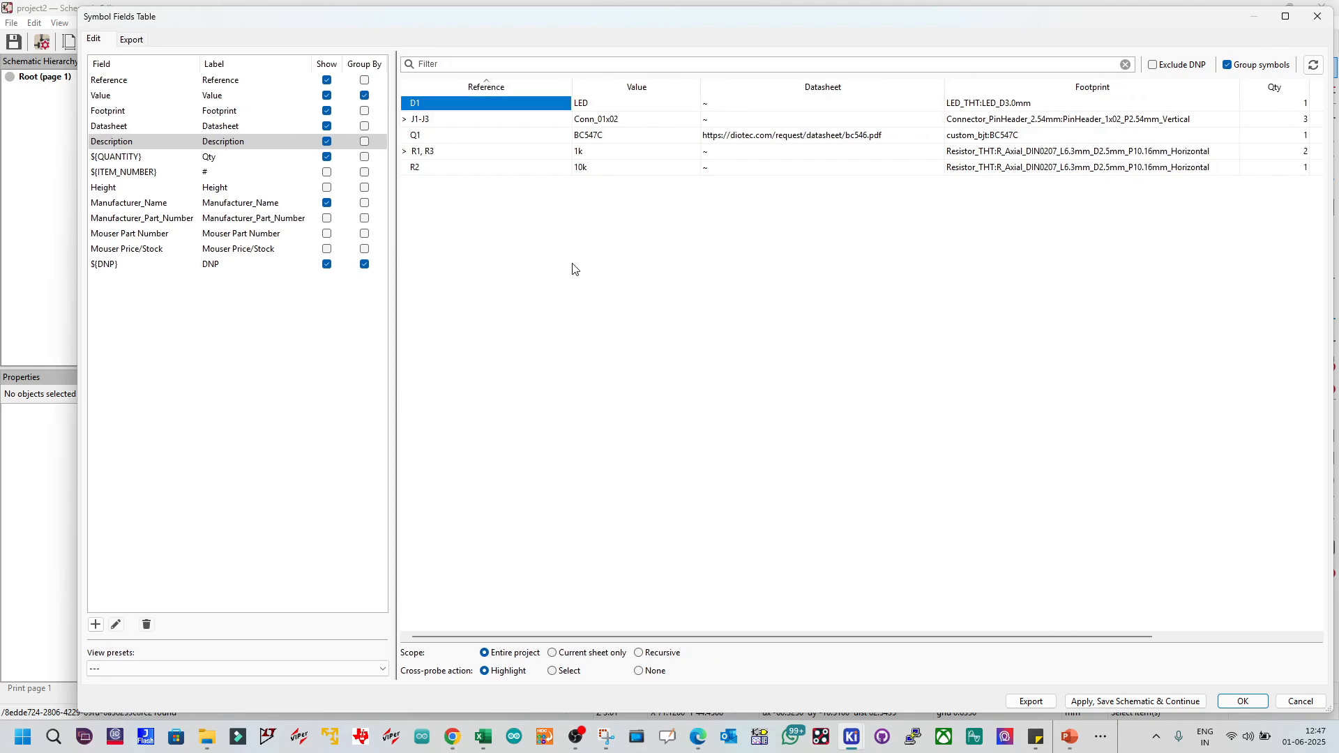
click(406, 123)
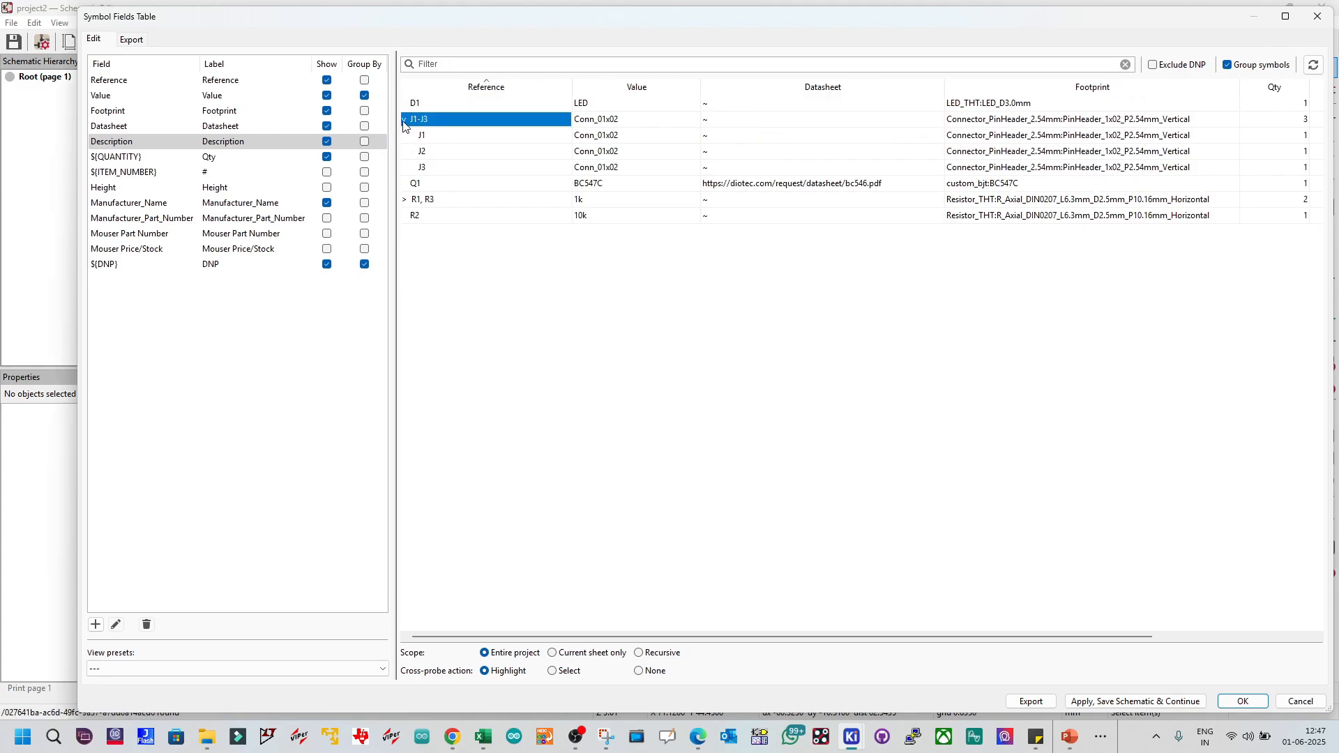
click(406, 200)
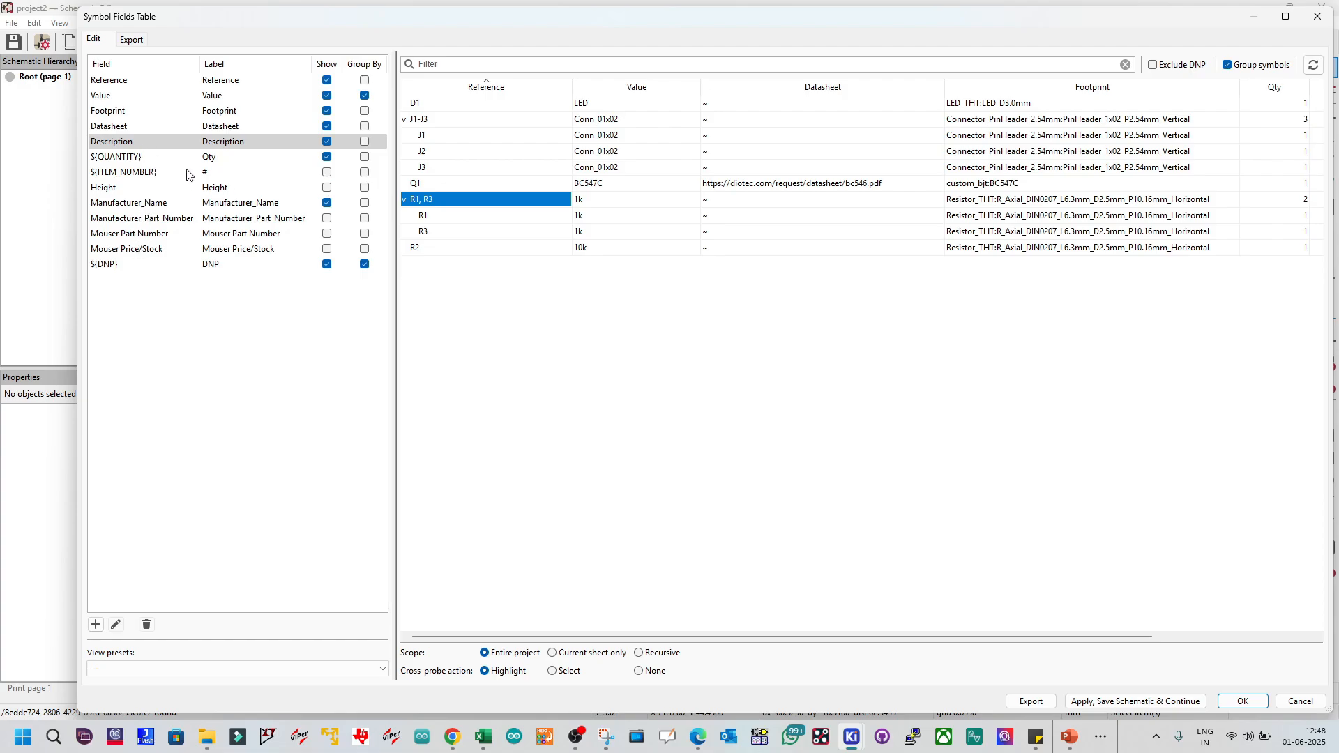
Step: Toggle the visibility of the quantity field off and on again
click(327, 157)
click(327, 157)
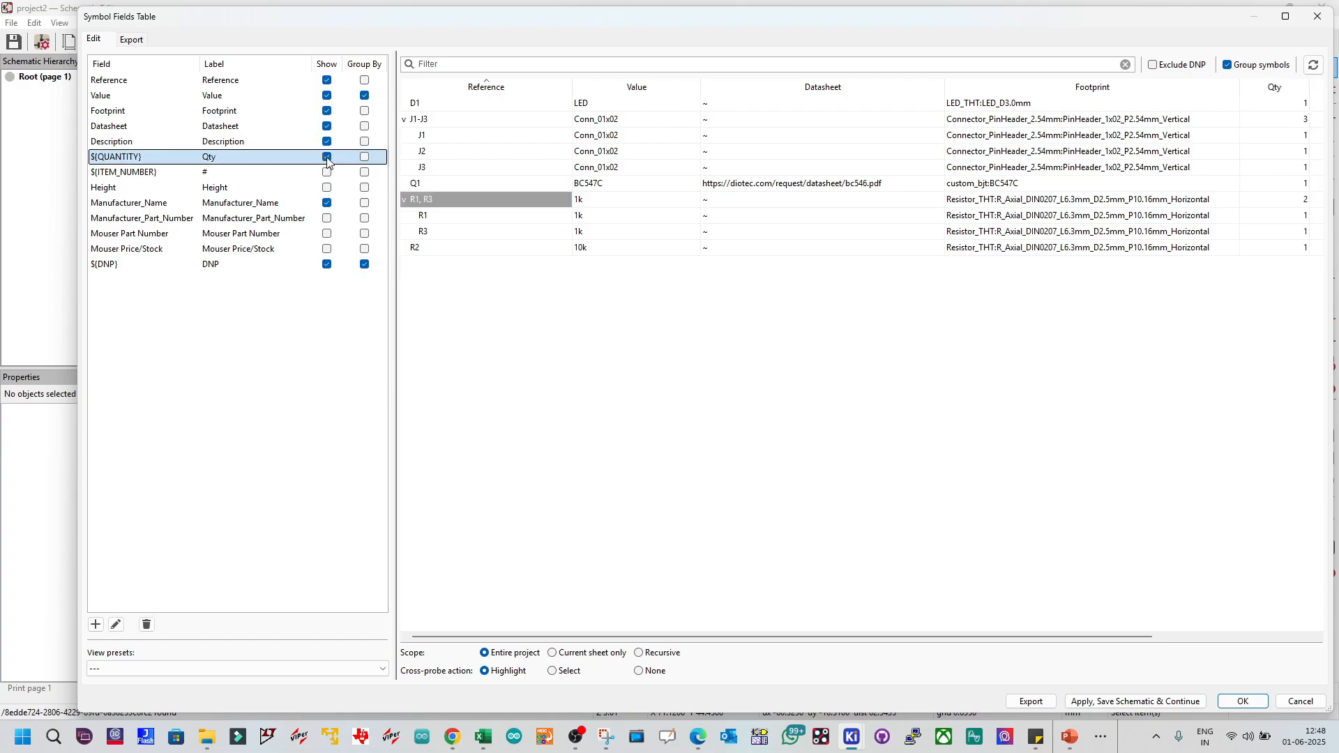
click(327, 157)
click(327, 157)
Step: Narrow the Reference, Value, Datasheet and Footprint columns of the symbol table
drag(571, 85, 550, 85)
drag(679, 87, 656, 88)
drag(899, 92, 810, 92)
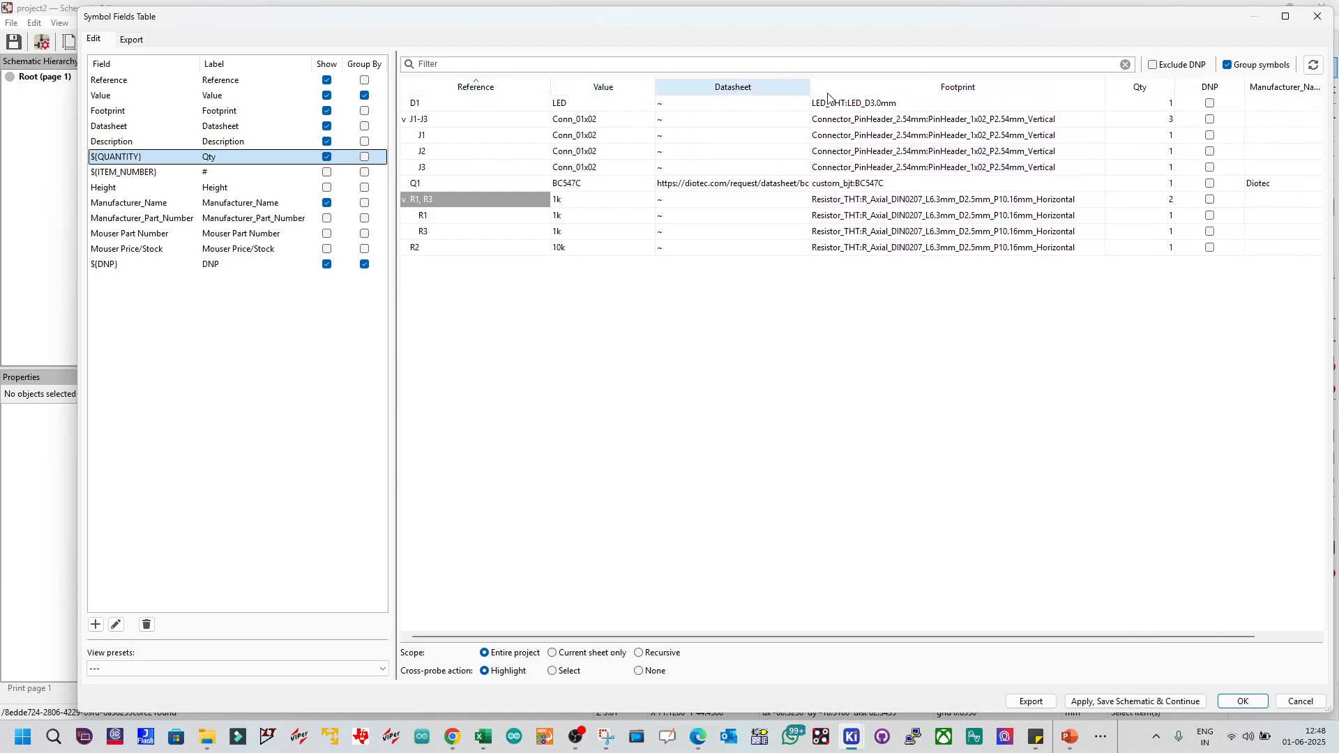
drag(1118, 92, 1020, 95)
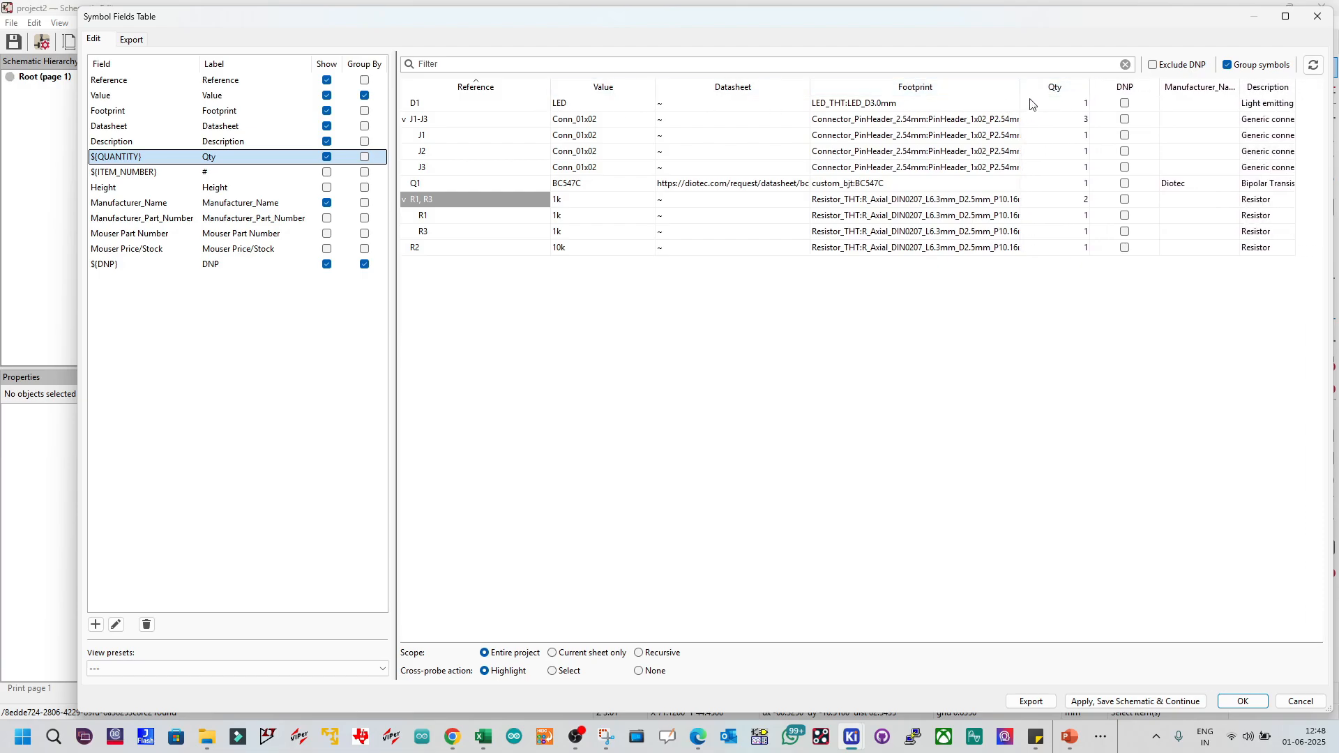
Step: Move the Qty column between Reference and Value, and sort the symbols by Value in descending order
click(1053, 88)
click(1051, 90)
drag(1053, 89, 585, 95)
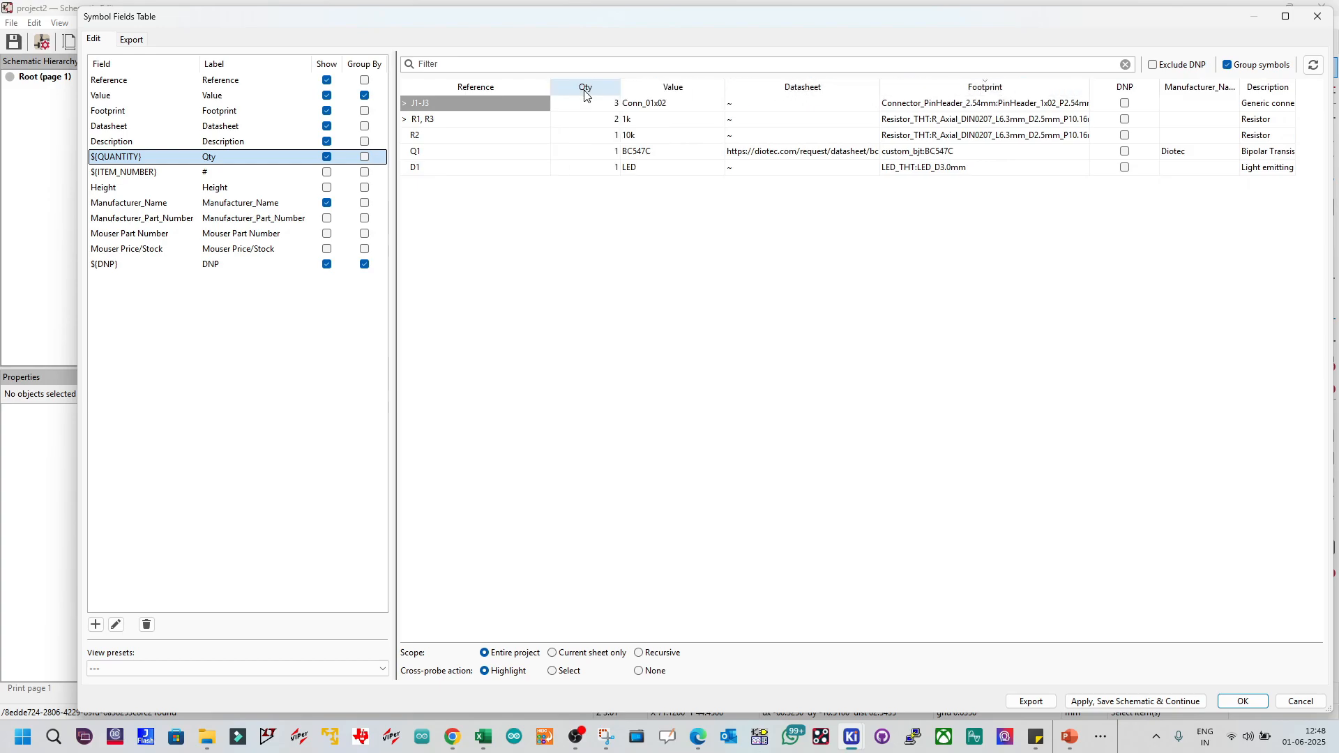
click(624, 230)
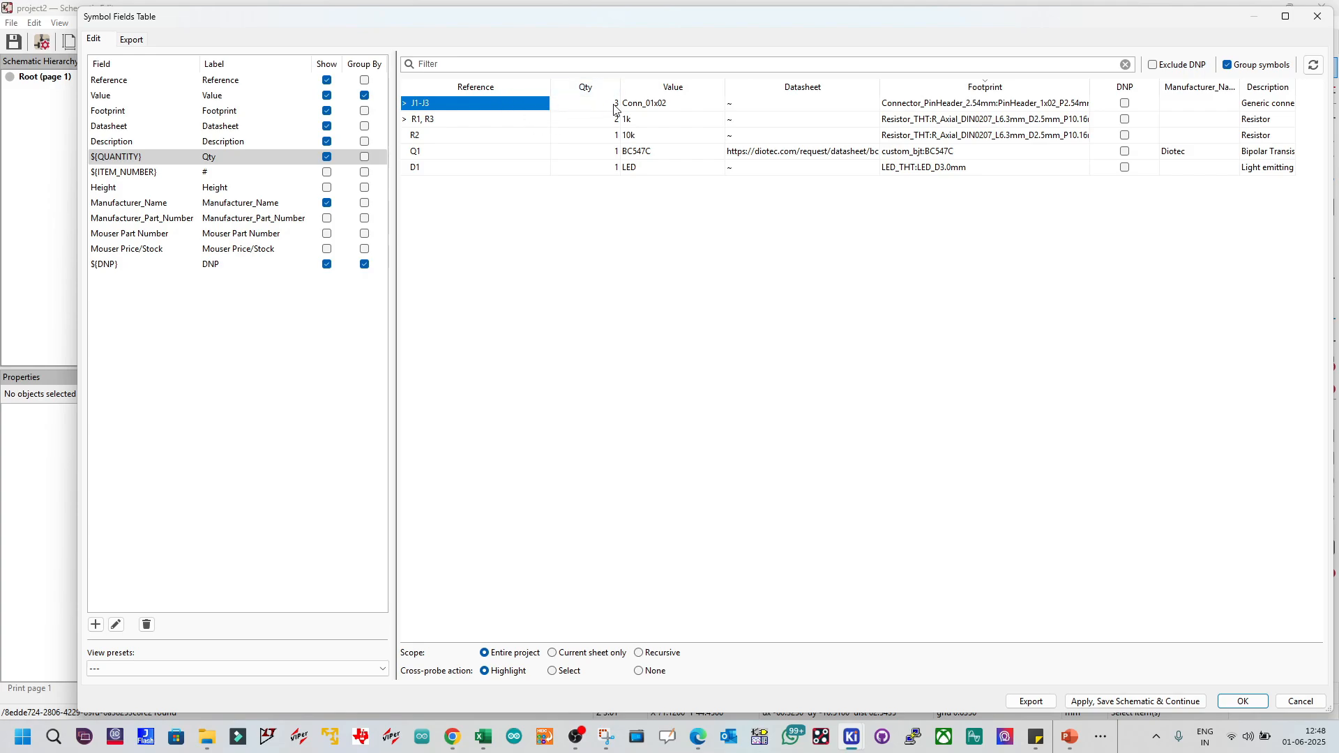
click(673, 90)
click(673, 89)
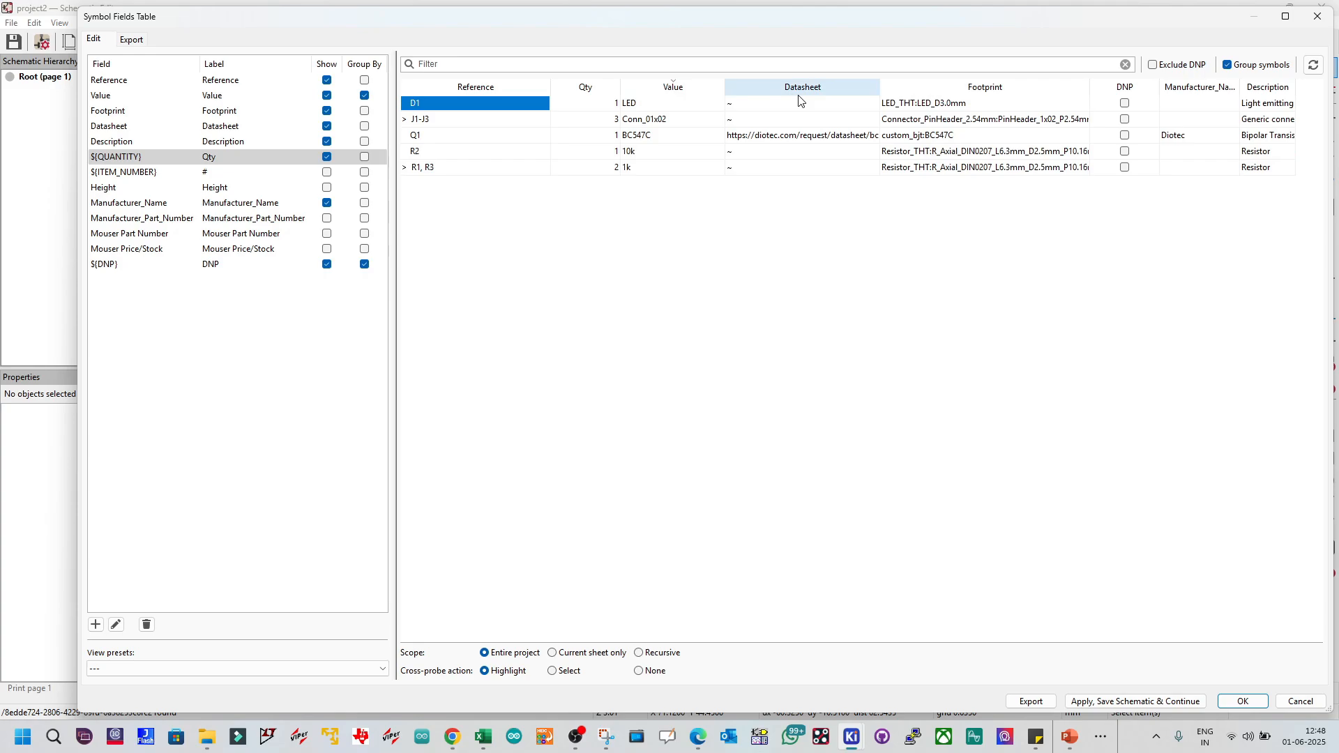
Step: Move the Datasheet column directly after DNP and narrow the Manufacturer_Name column
drag(790, 98, 1163, 103)
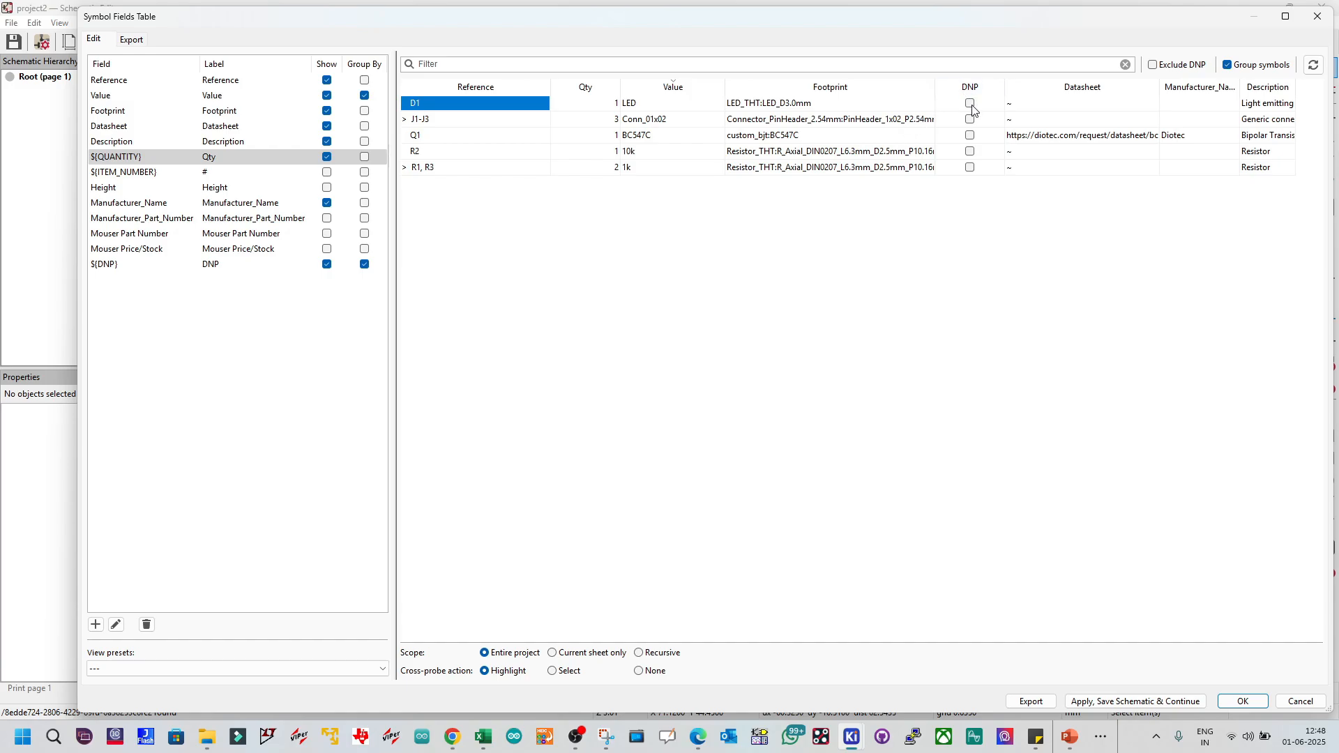
drag(972, 89, 742, 89)
mouse_move(1245, 91)
mouse_down()
mouse_move(1311, 90)
mouse_move(1229, 82)
mouse_up()
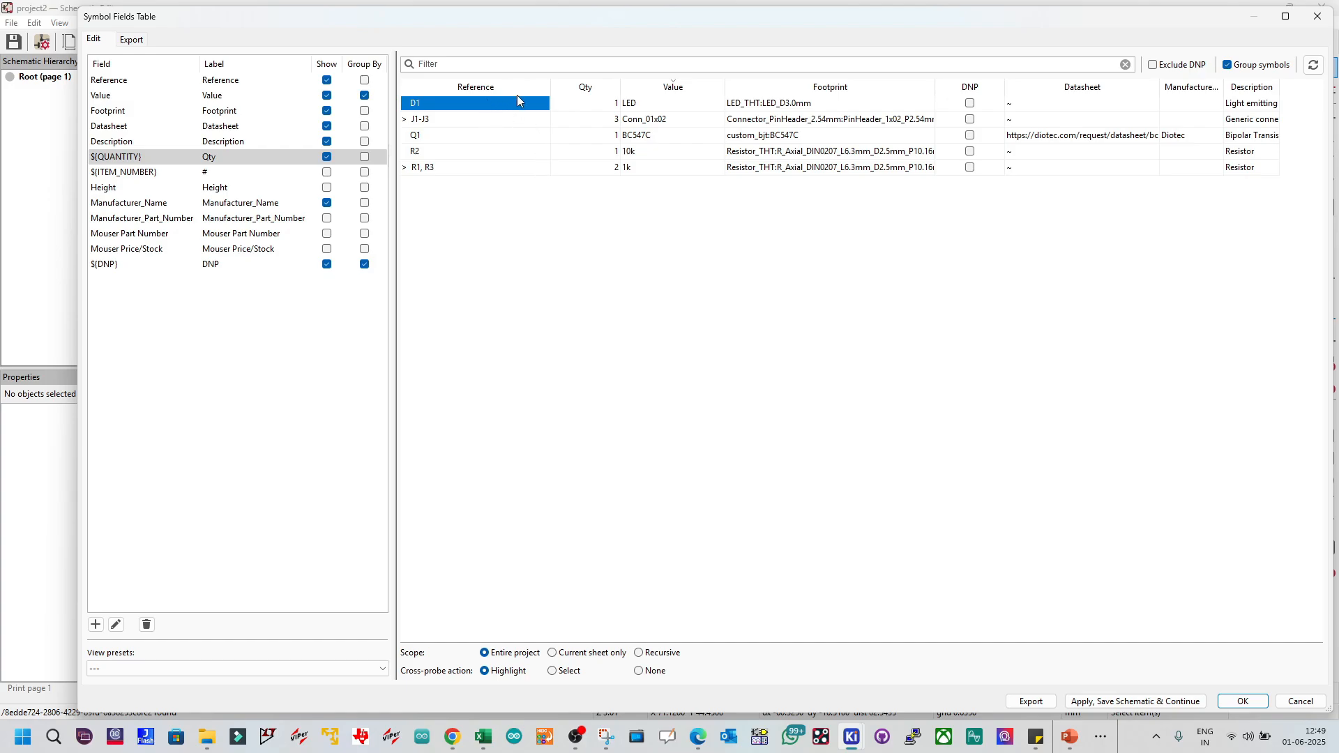
Step: Hide the DNP field from the bill of materials table
click(327, 265)
click(328, 267)
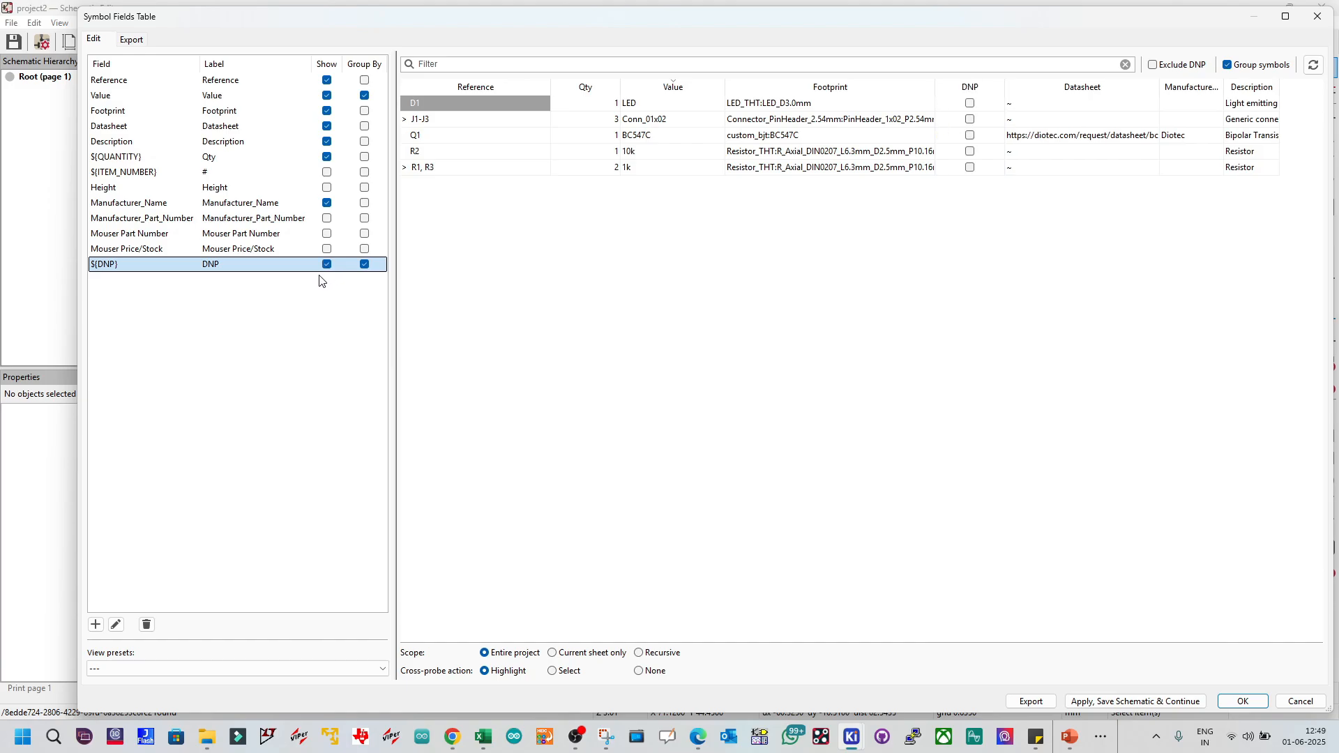
click(327, 267)
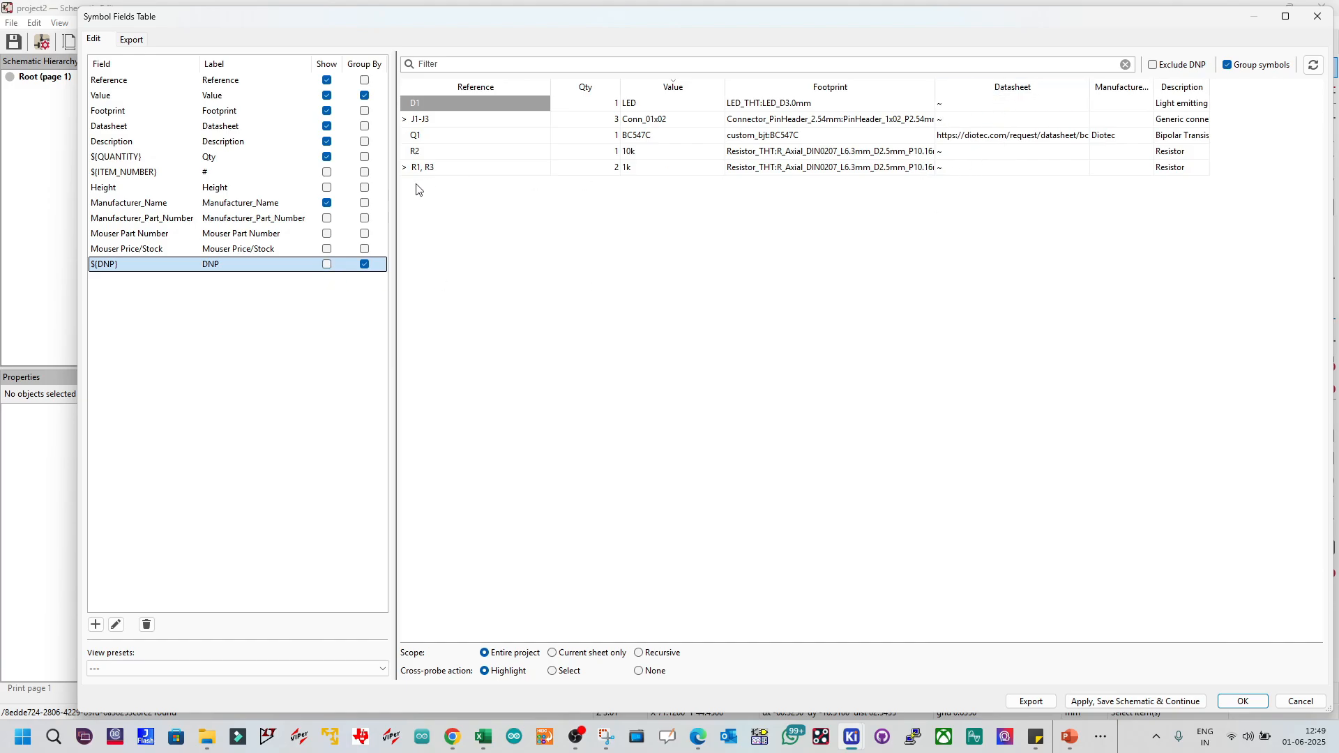
Step: Hide the Manufacturer_Name and Datasheet fields from the bill of materials table
click(327, 203)
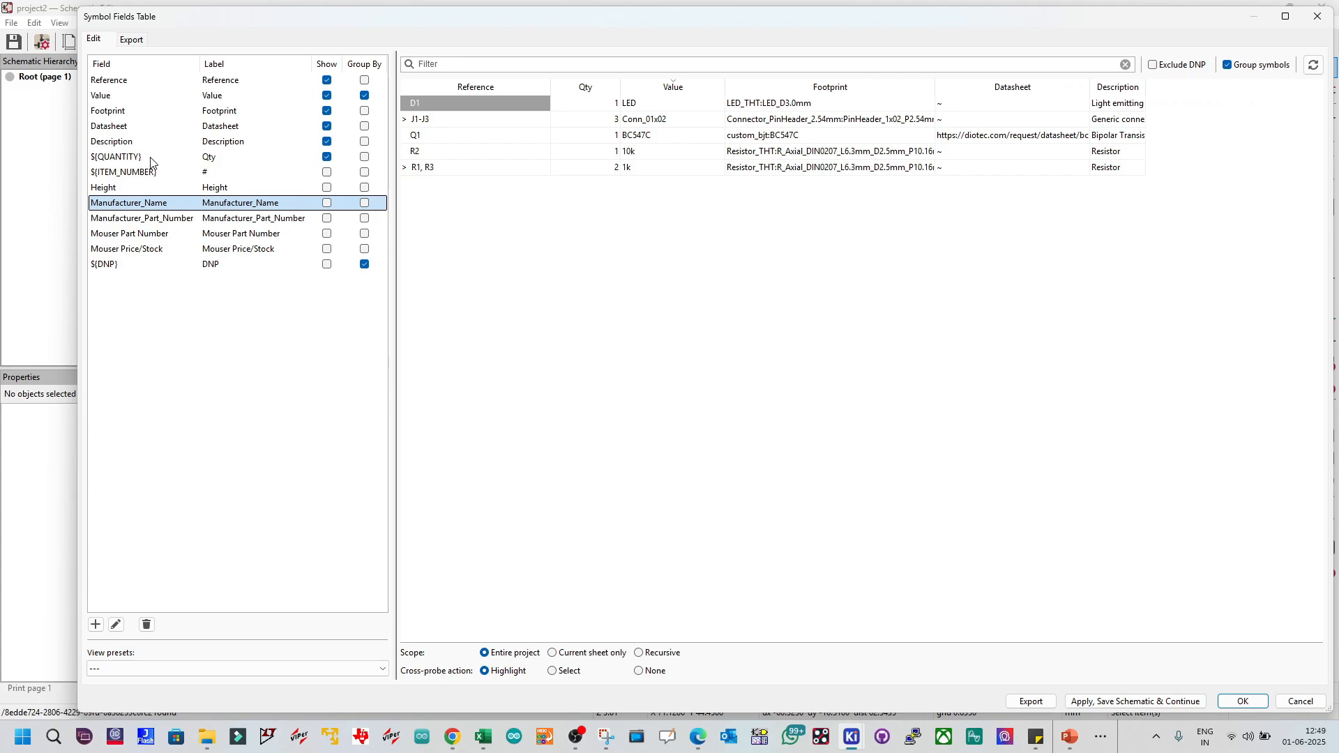
click(327, 127)
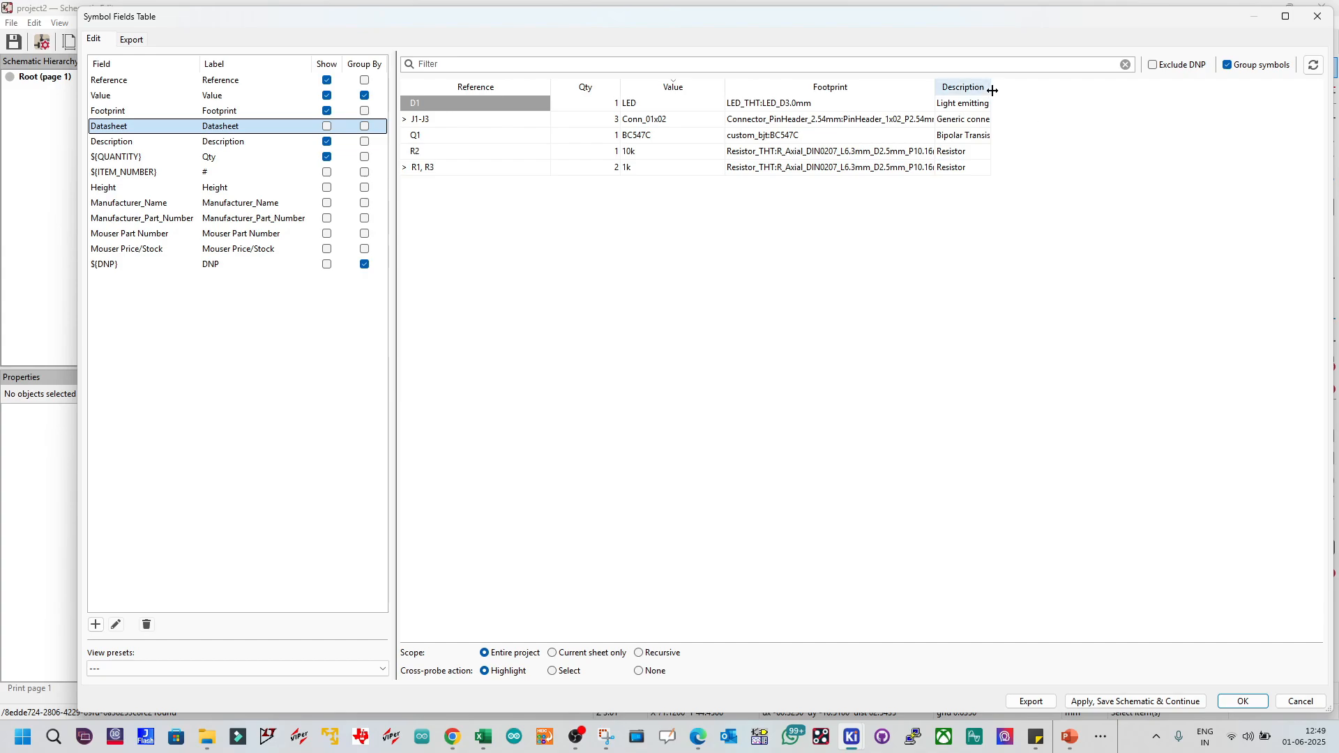
Step: Move the Description column between Value and Footprint and widen it so the longer descriptions fit
drag(991, 88, 781, 89)
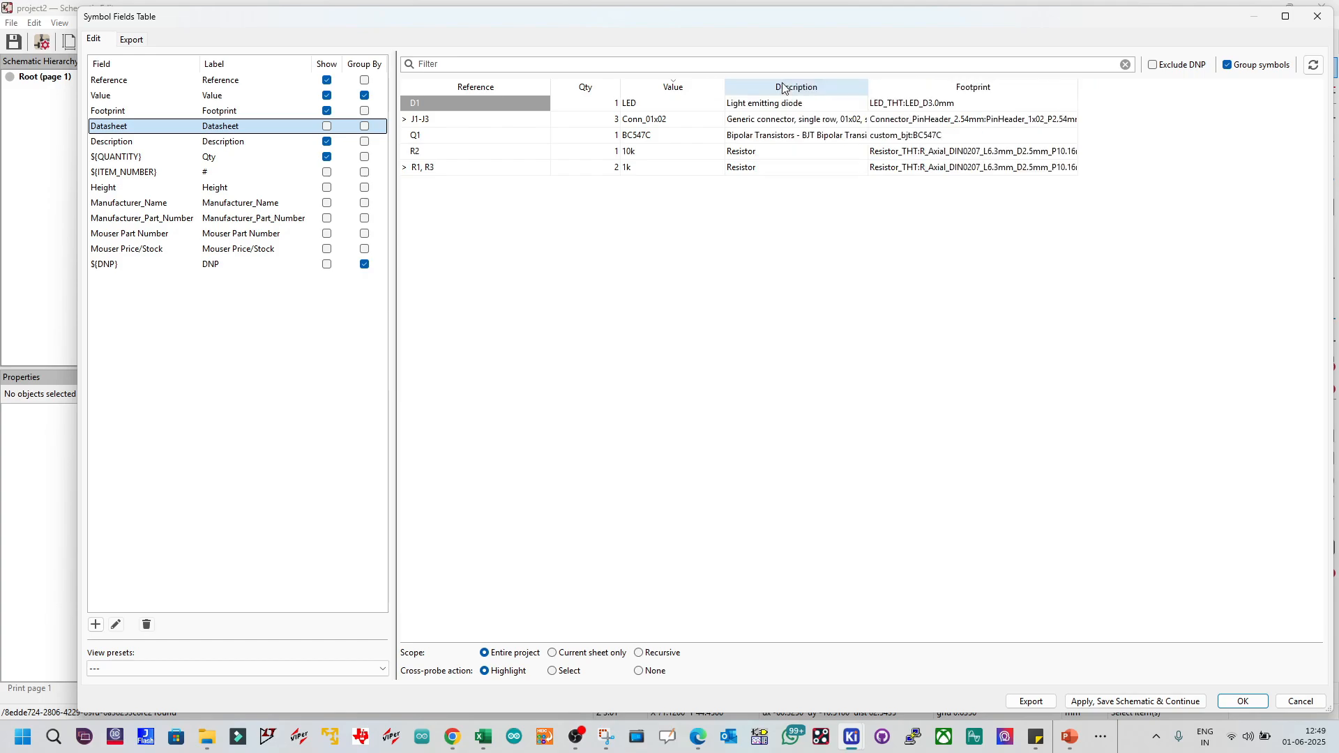
click(777, 245)
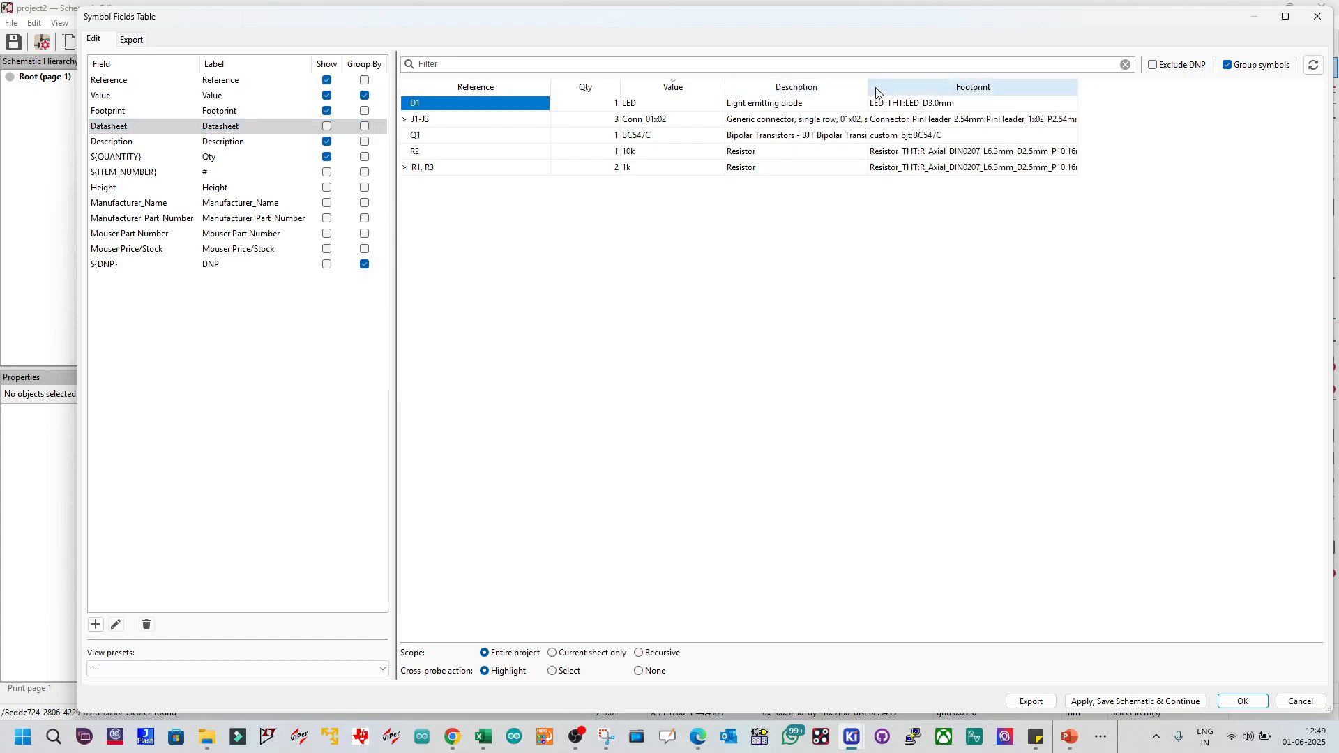
drag(869, 87, 1076, 88)
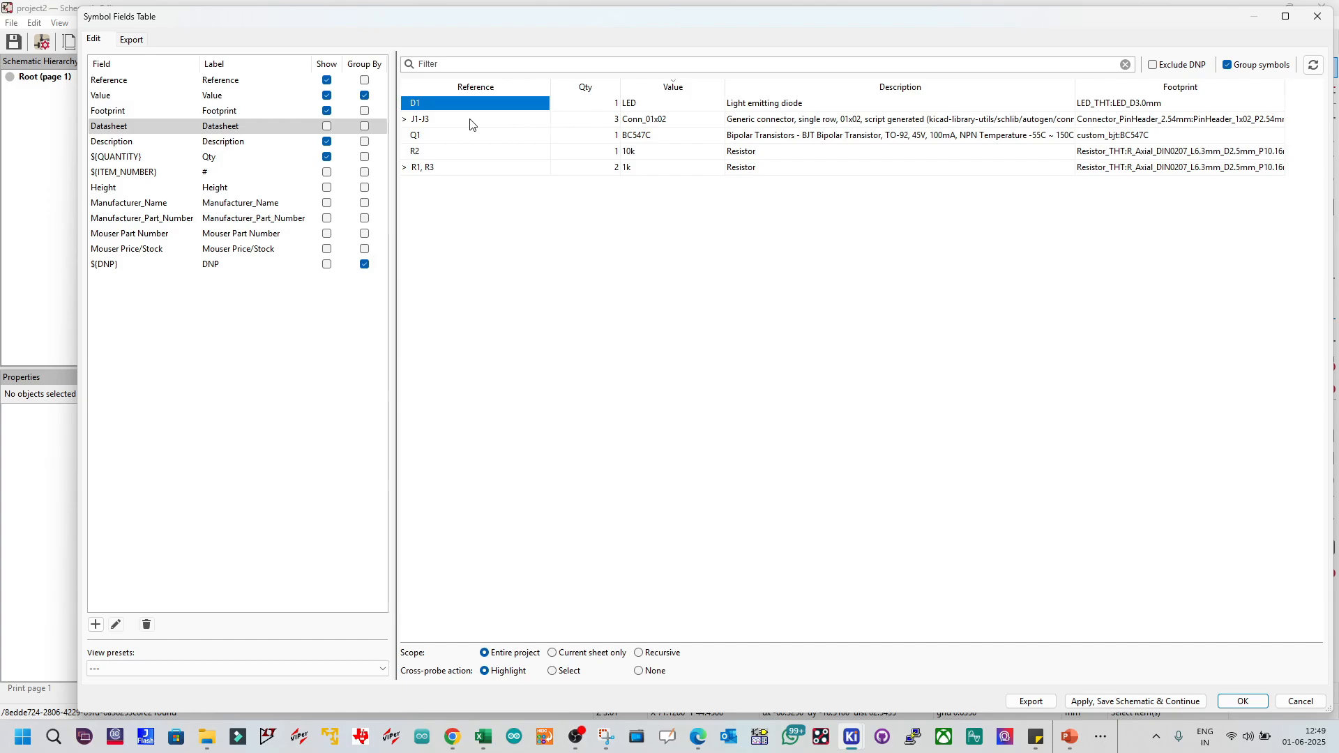
Step: Examine the individual symbols in the J1-J3 group and check the CSV export preview
click(405, 120)
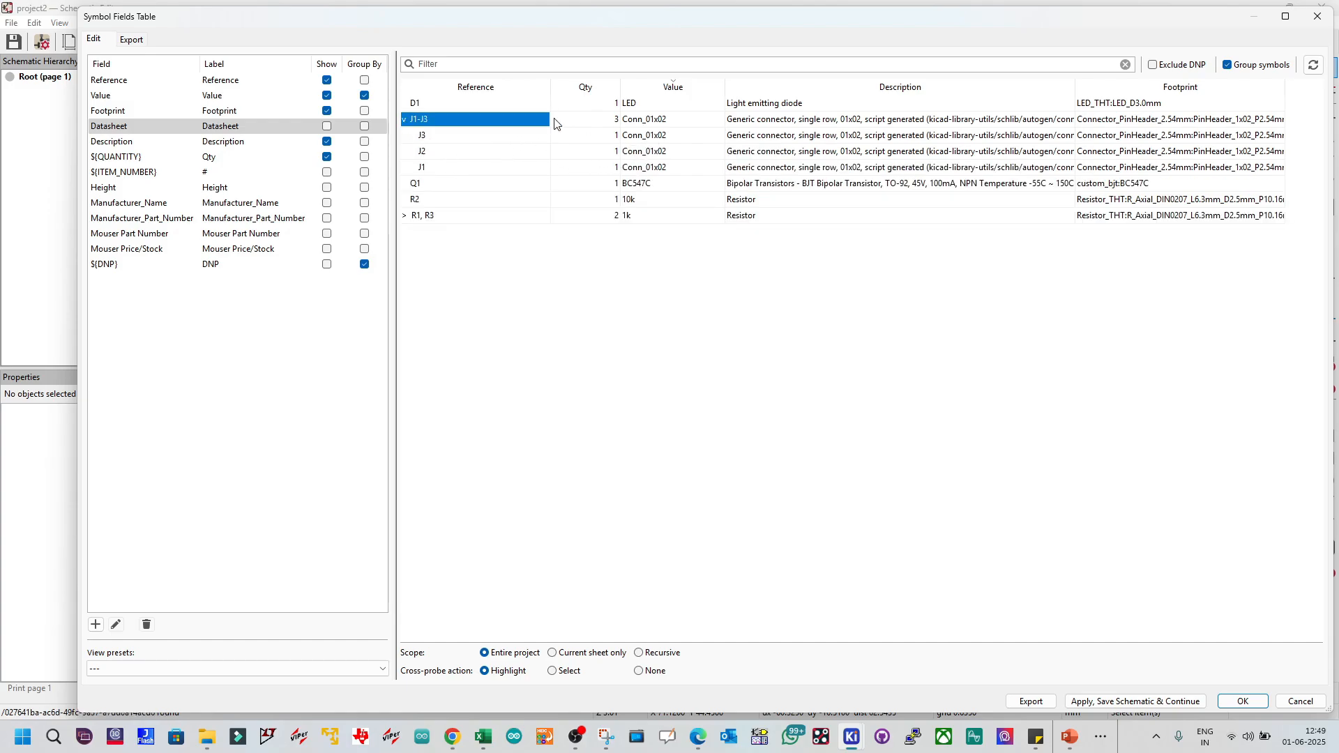
click(405, 119)
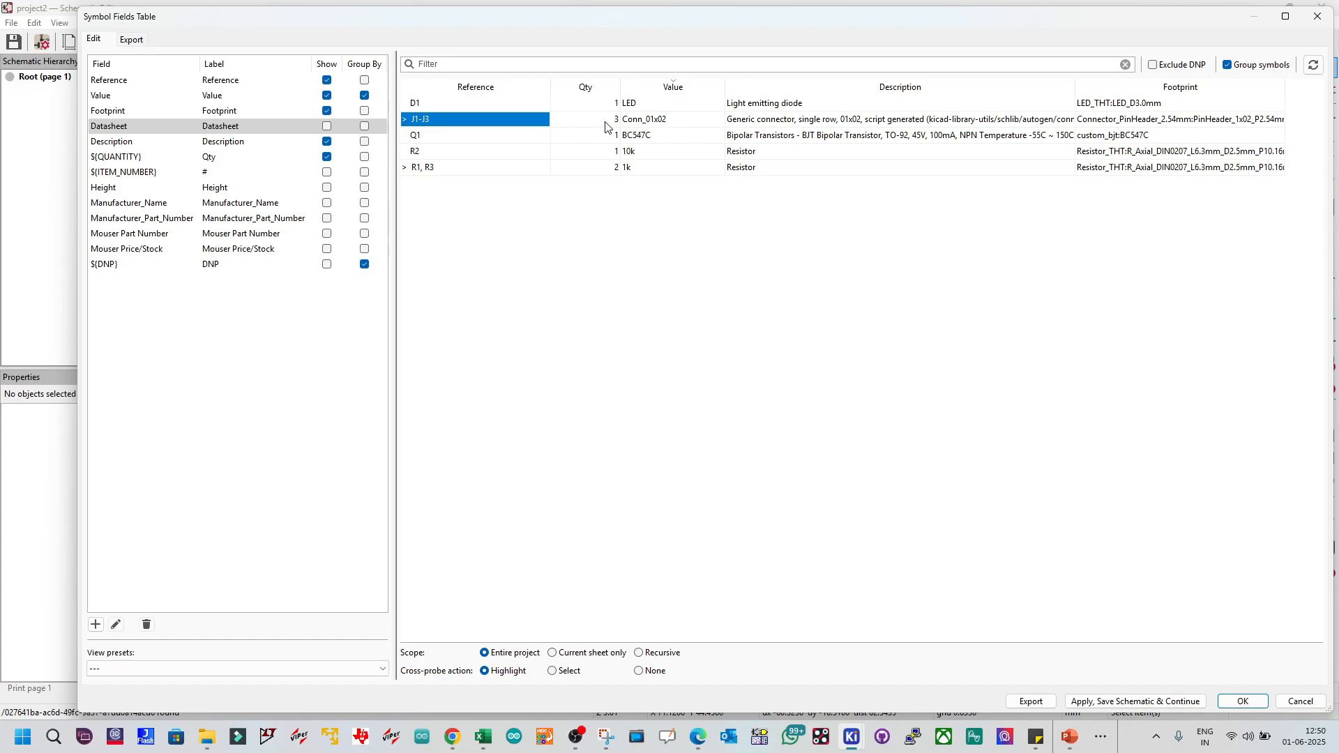
click(130, 40)
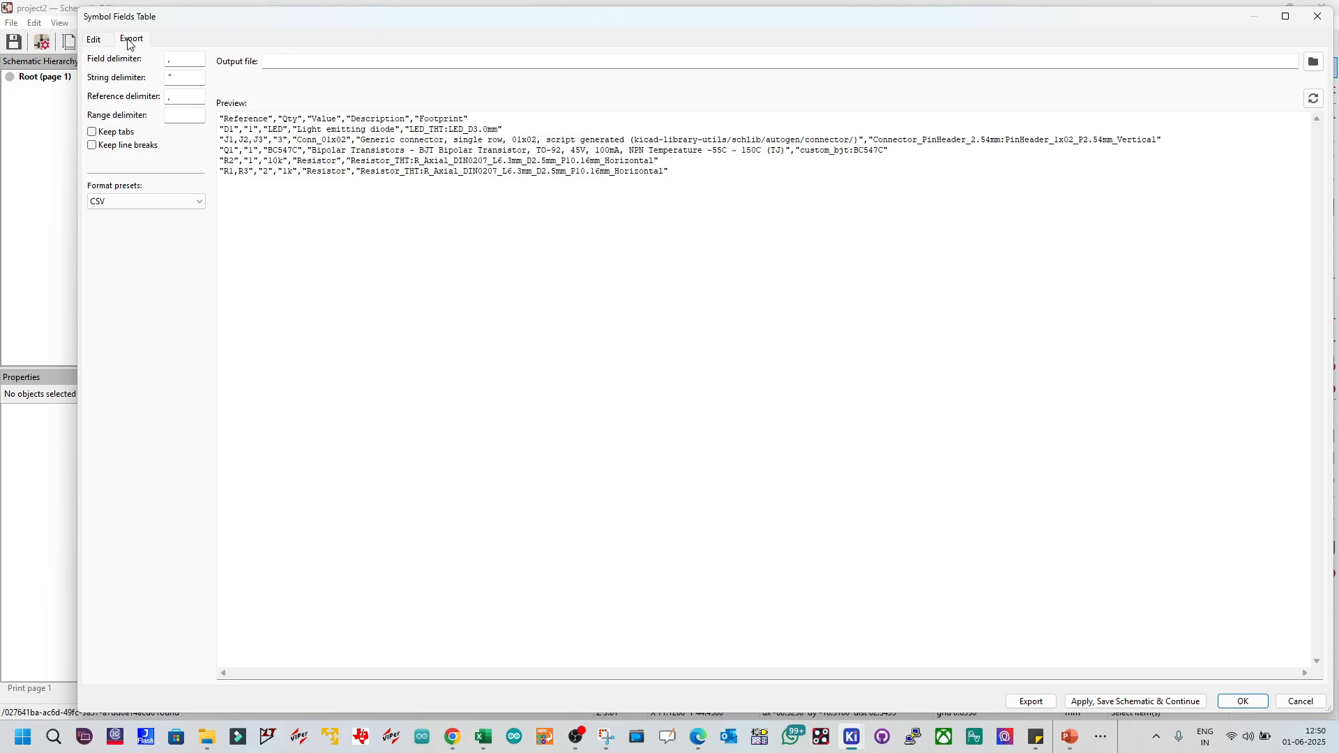
click(91, 40)
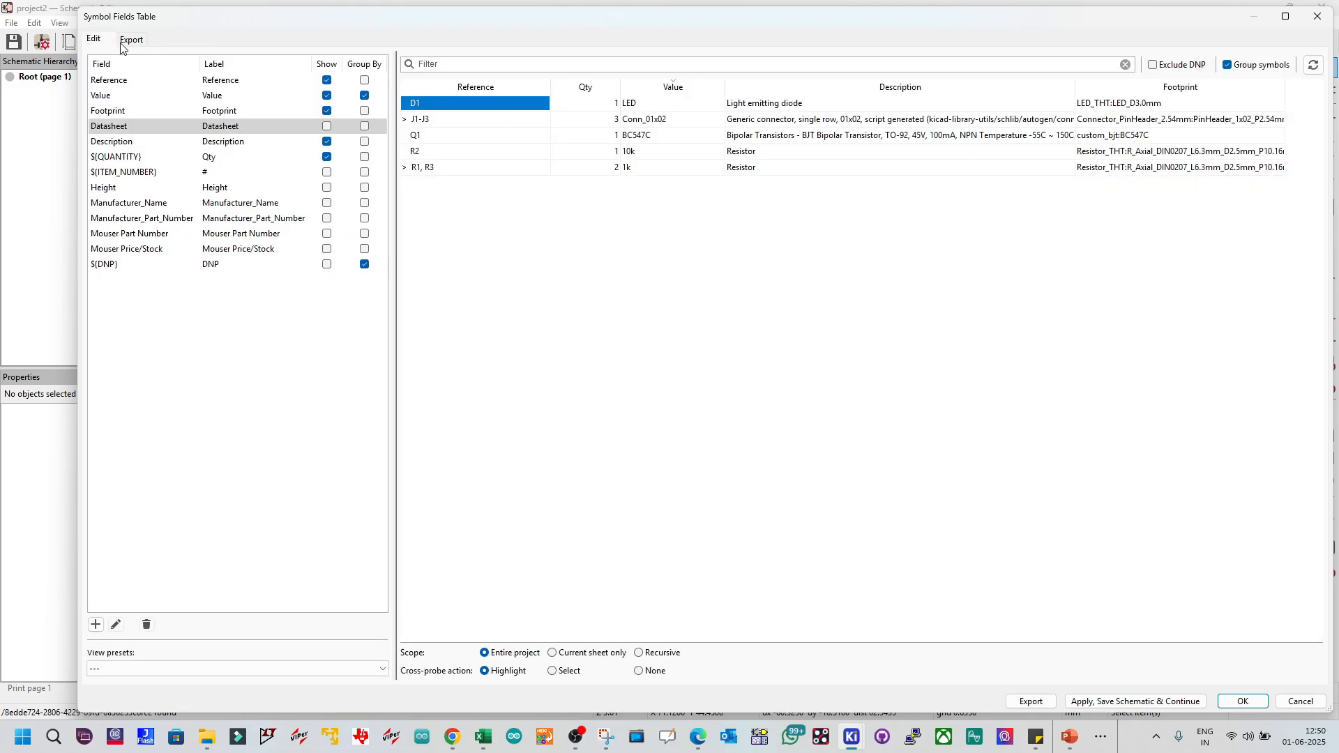
Step: Set the export output file to project2.csv in C:\MyWork\KiCad\Training\Engineers\project2, declining a relative path
click(149, 42)
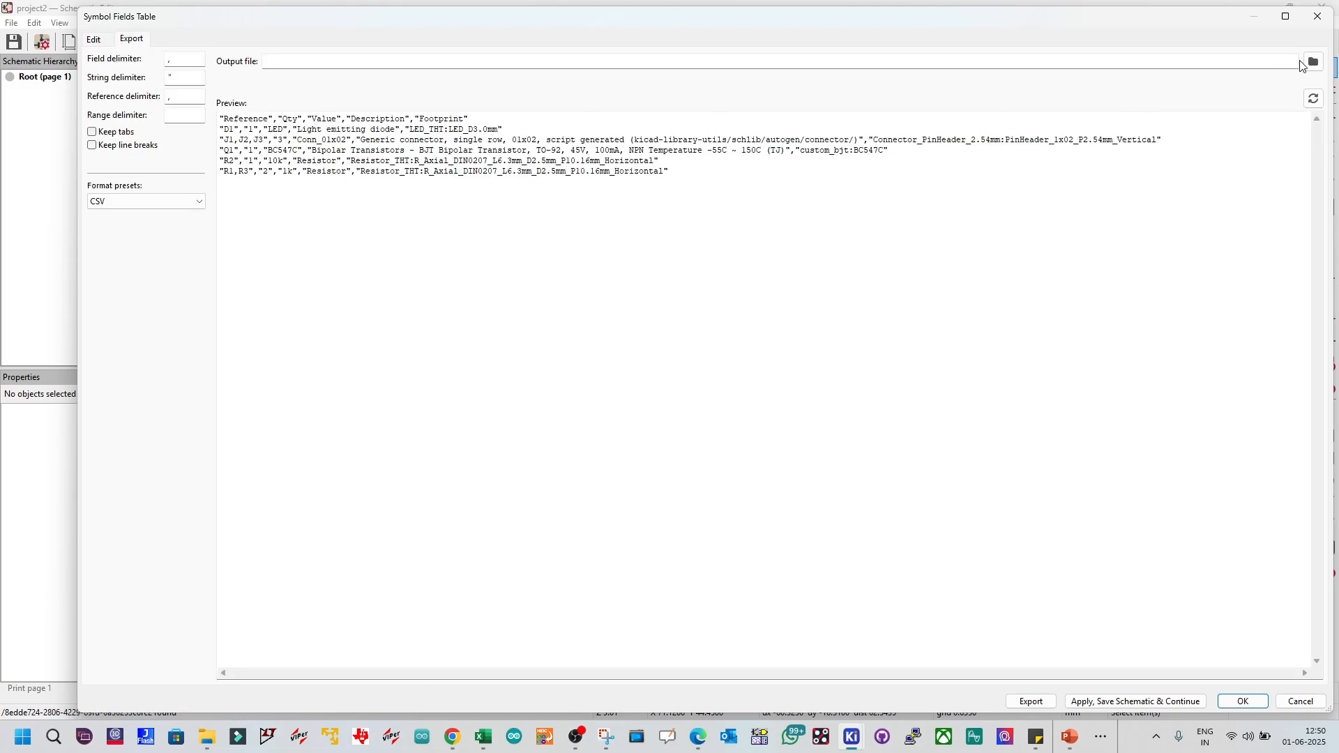
click(1313, 62)
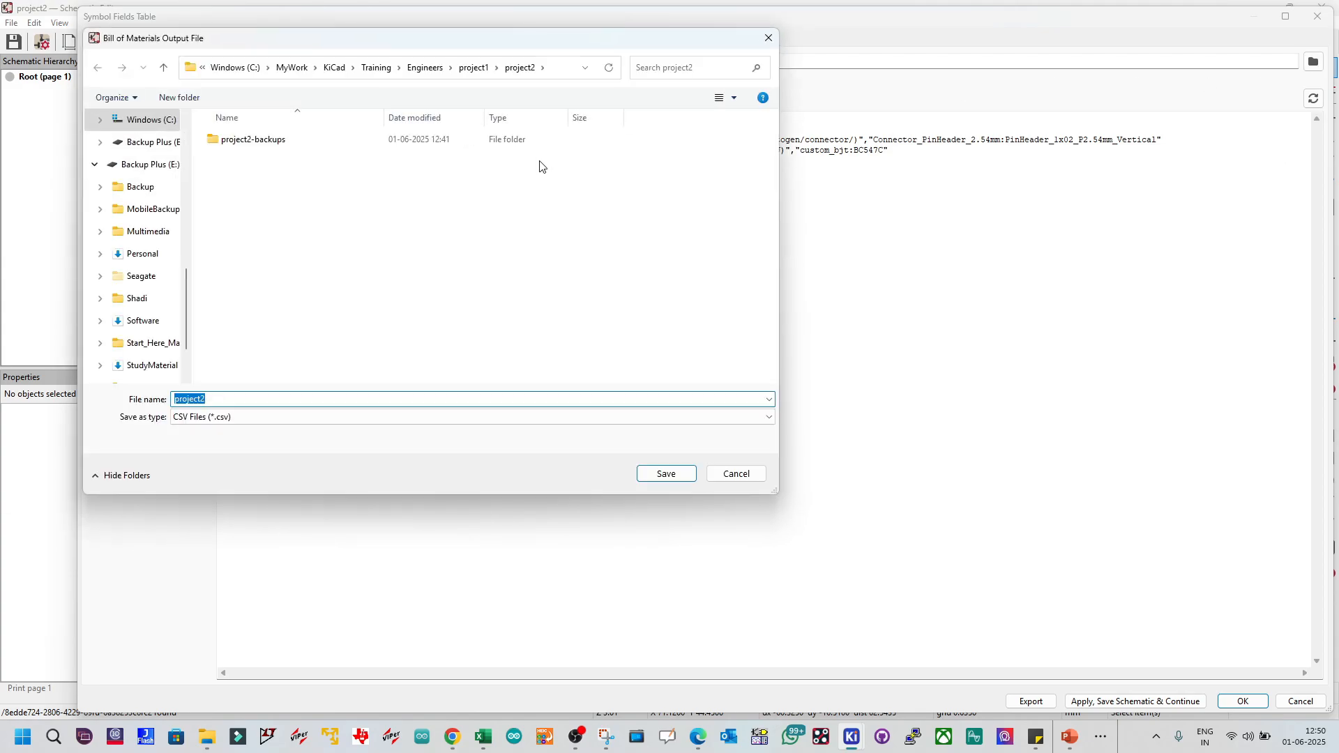
click(476, 68)
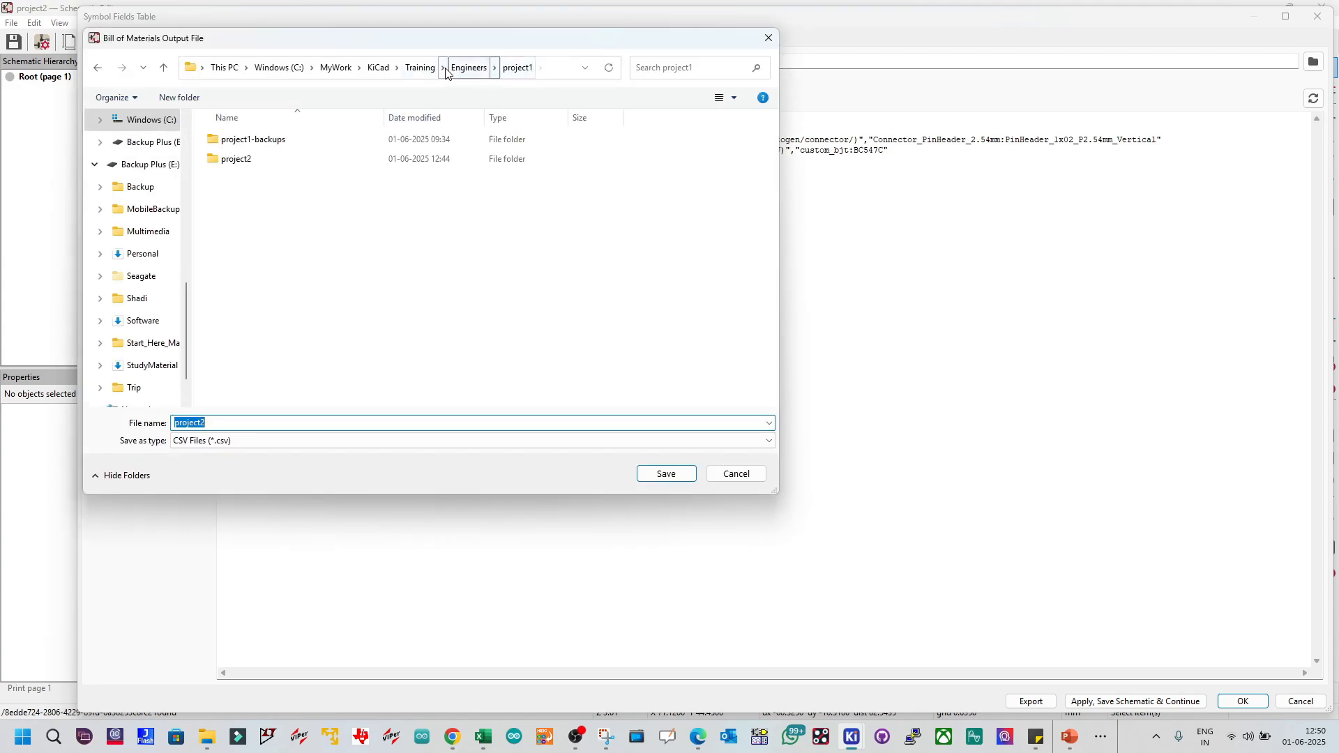
click(462, 68)
double_click(269, 179)
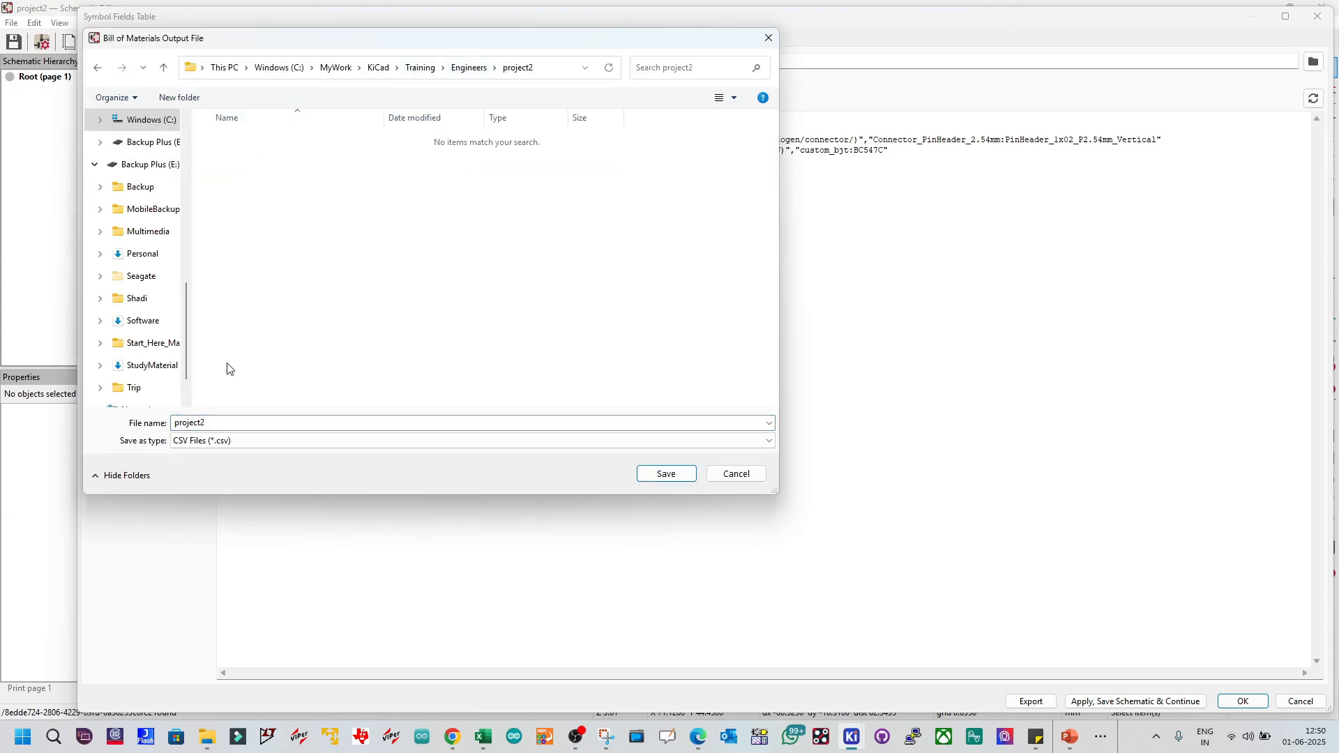
click(230, 424)
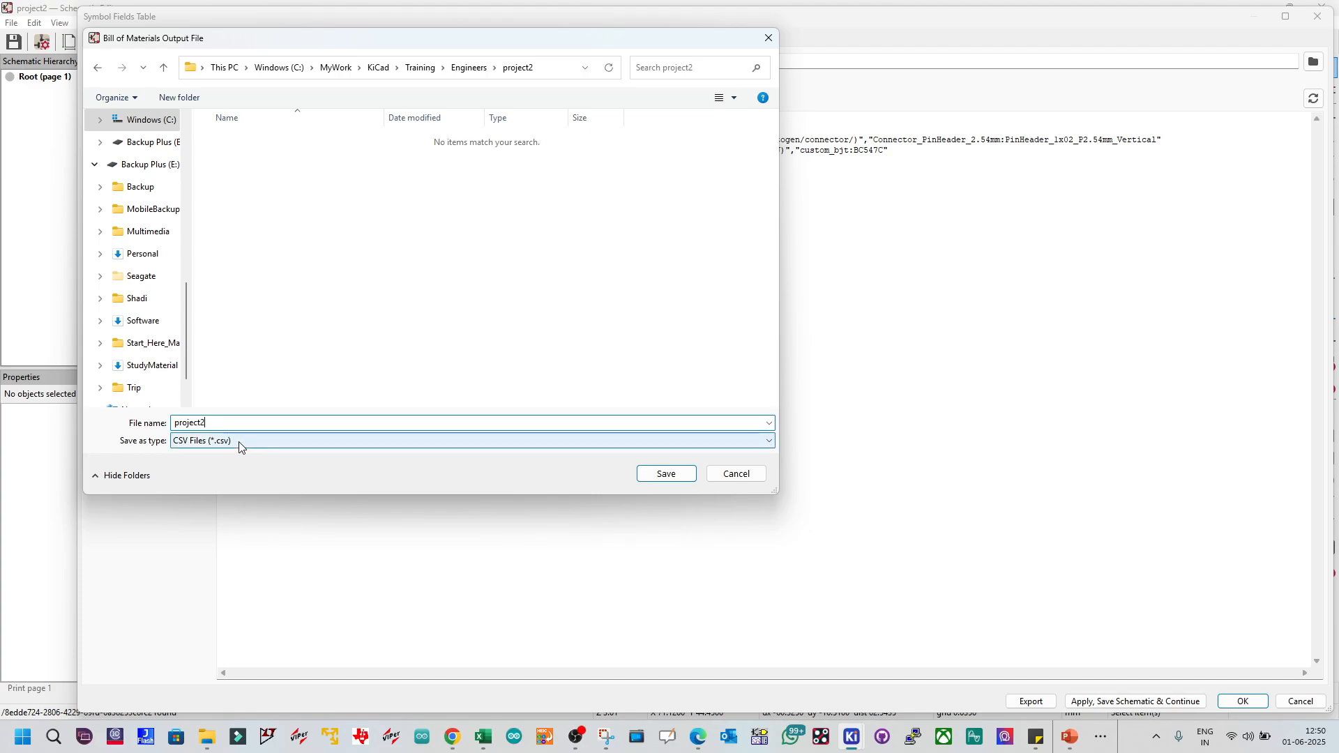
click(229, 441)
click(234, 441)
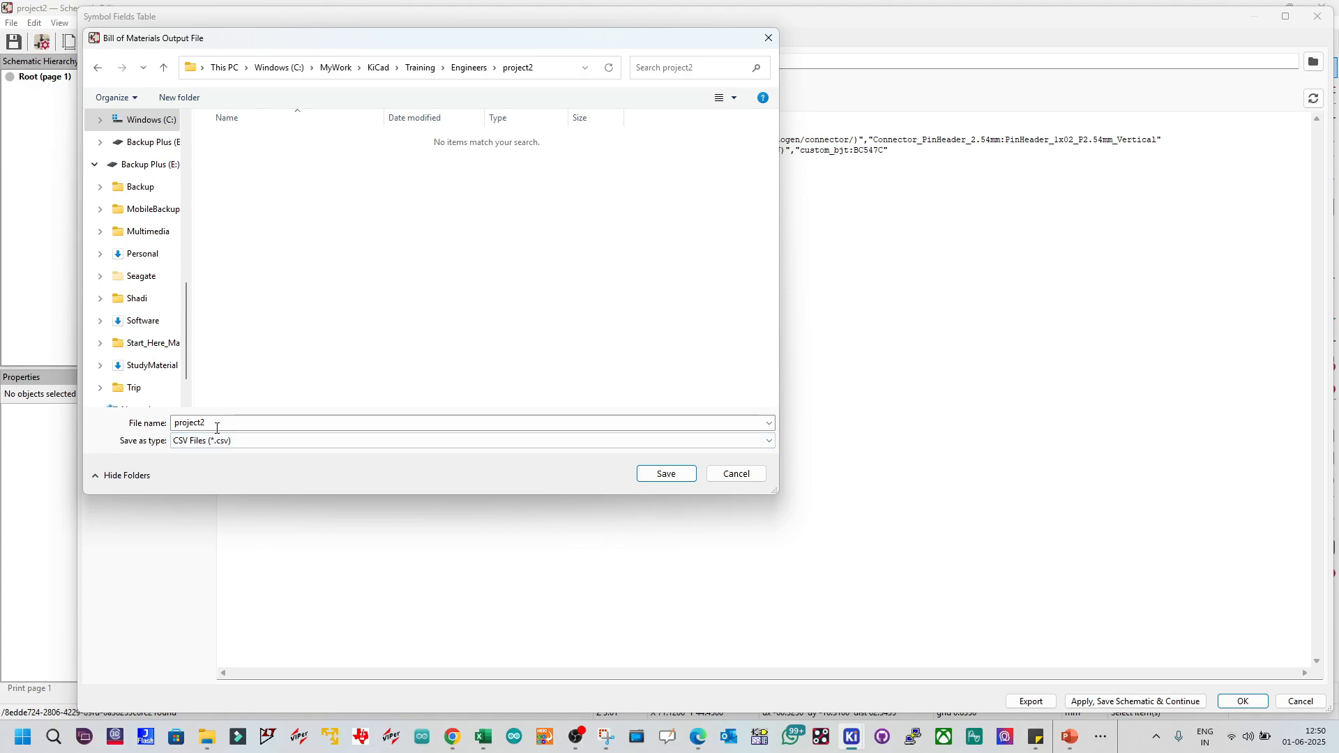
click(663, 474)
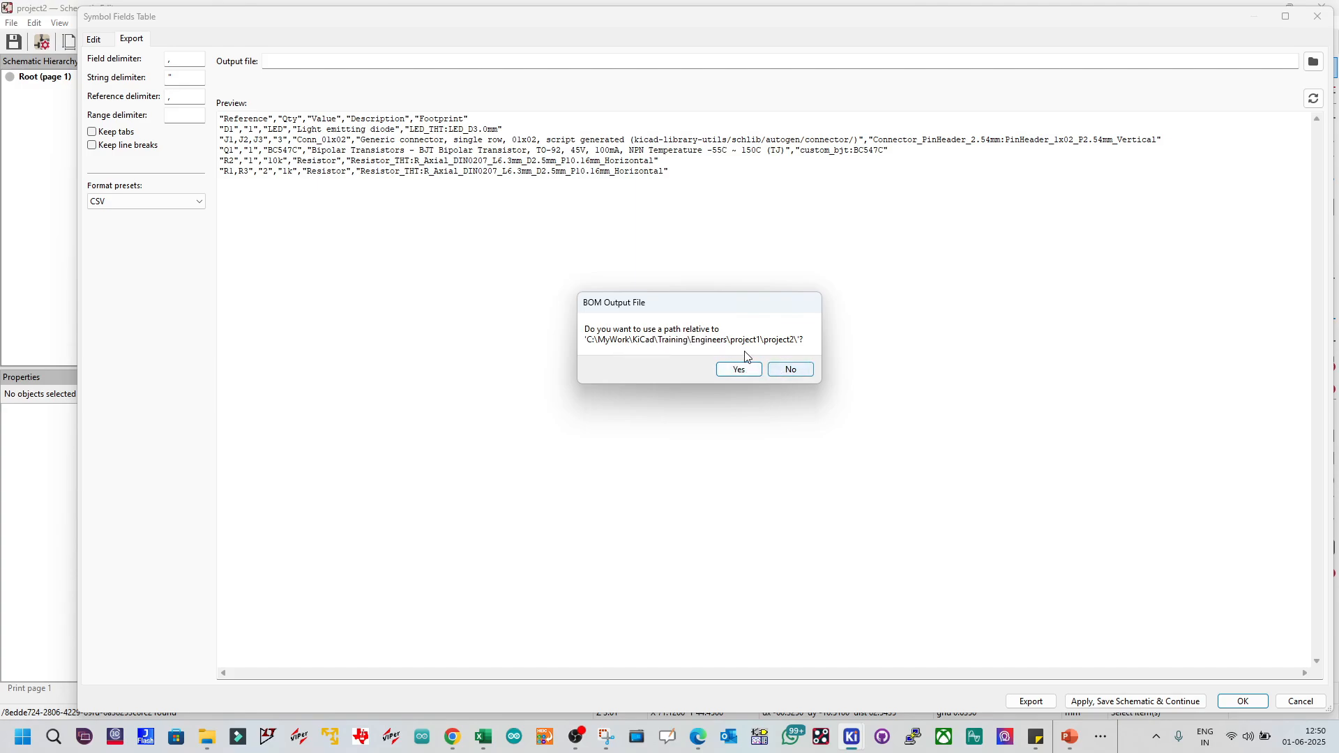
click(795, 371)
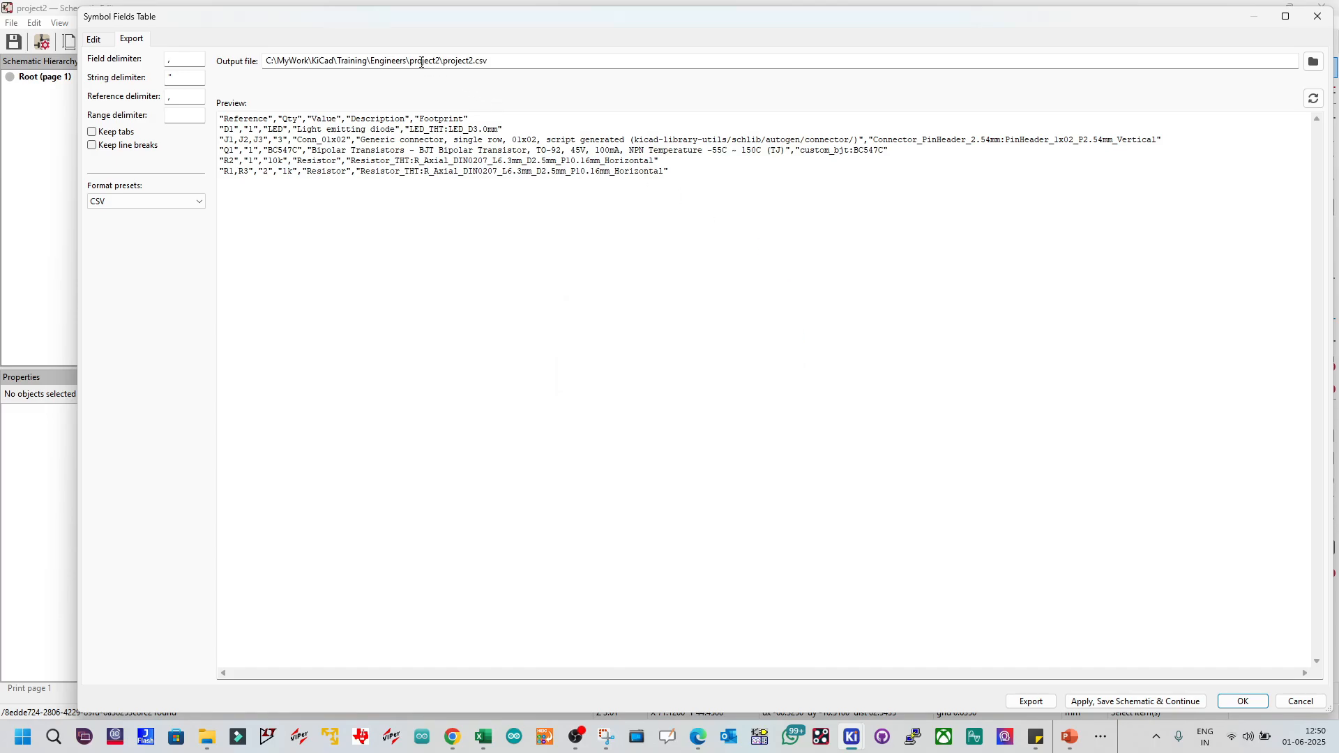
Step: Check the output file path and export the bill of materials to project2.csv
drag(411, 62, 497, 59)
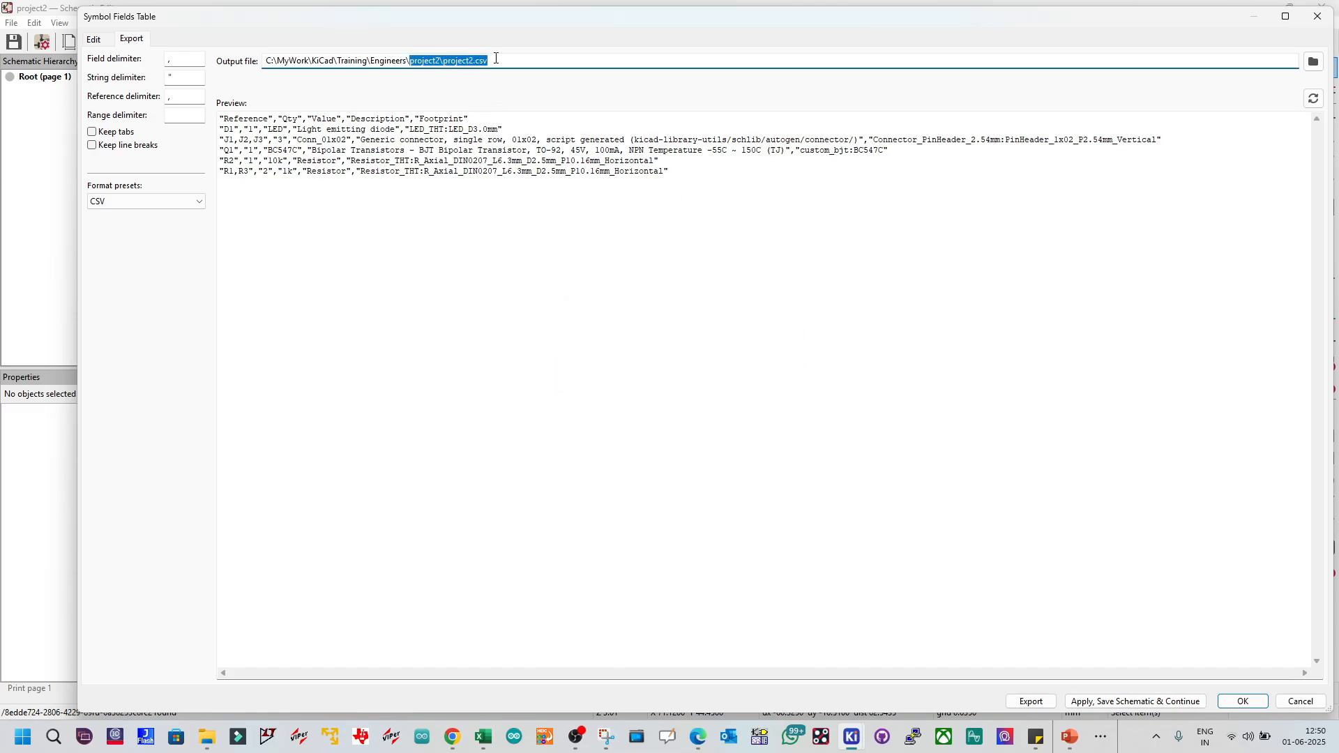
click(549, 284)
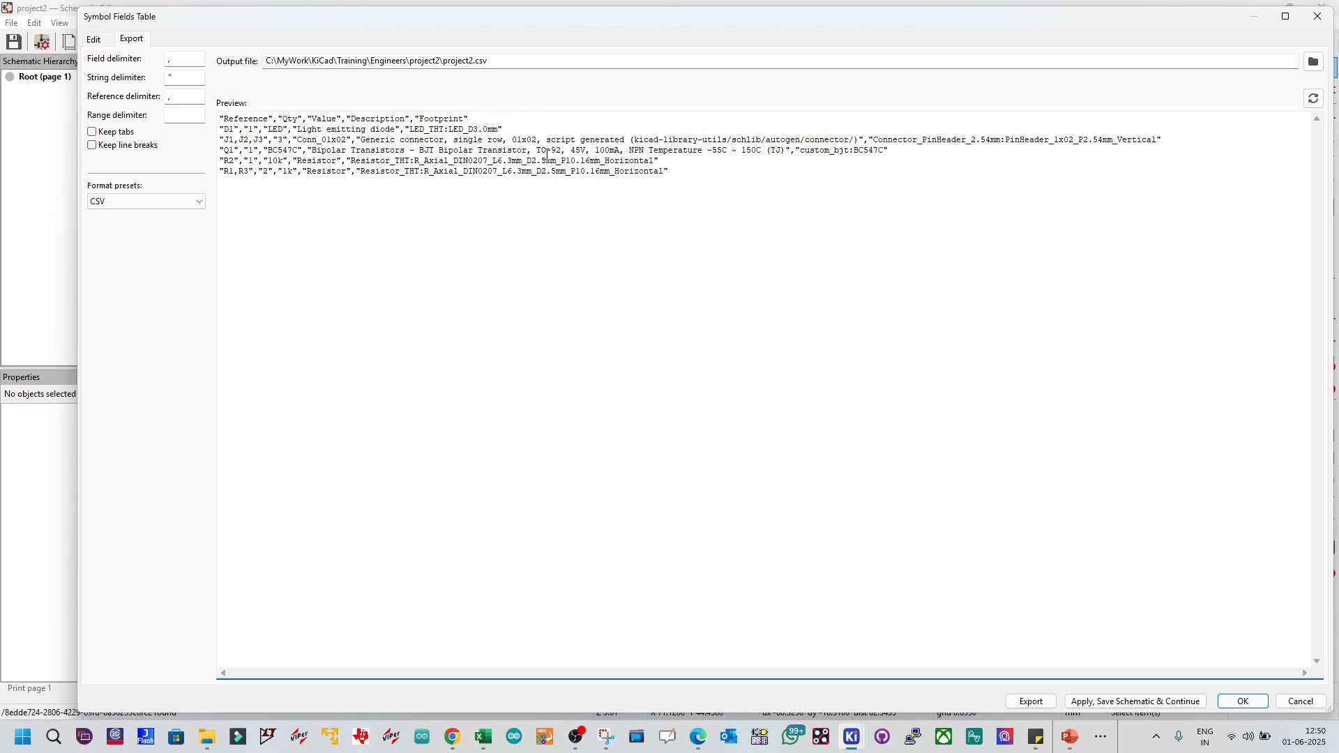
drag(521, 58, 188, 48)
click(475, 231)
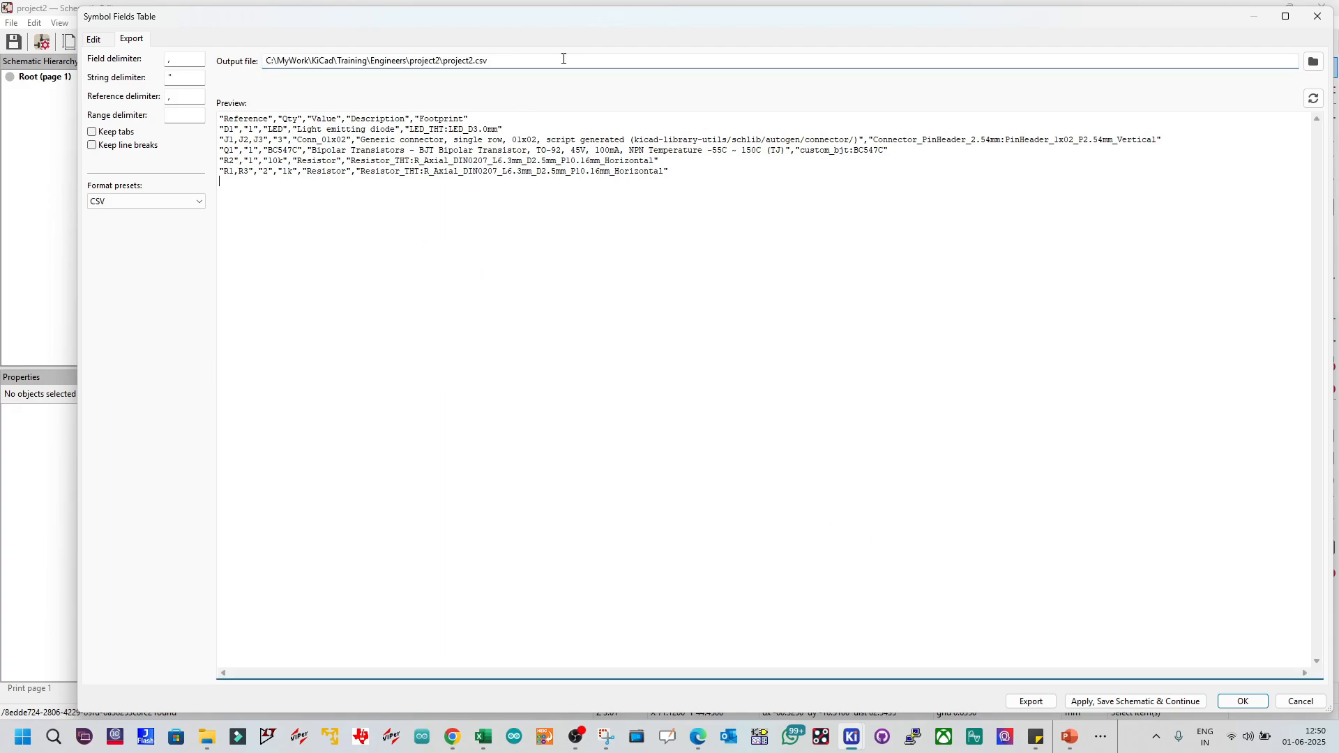
click(1033, 702)
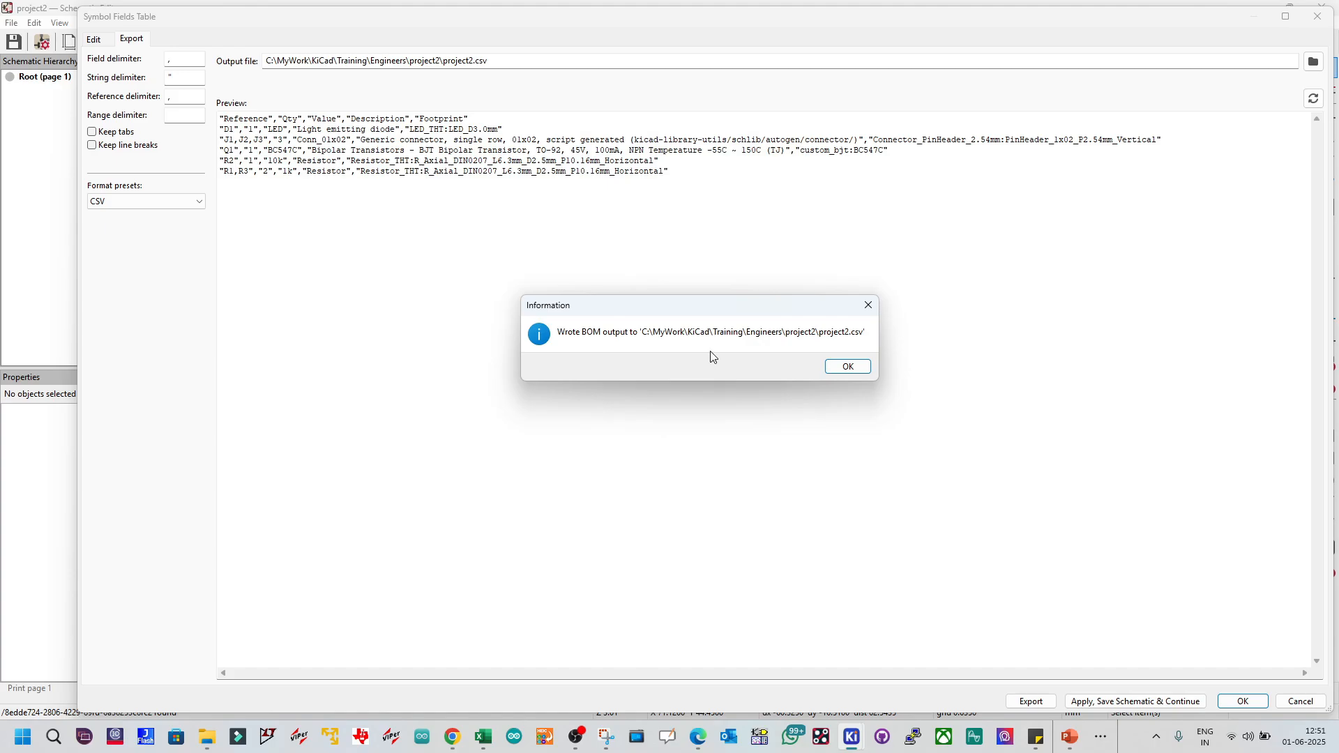
click(849, 369)
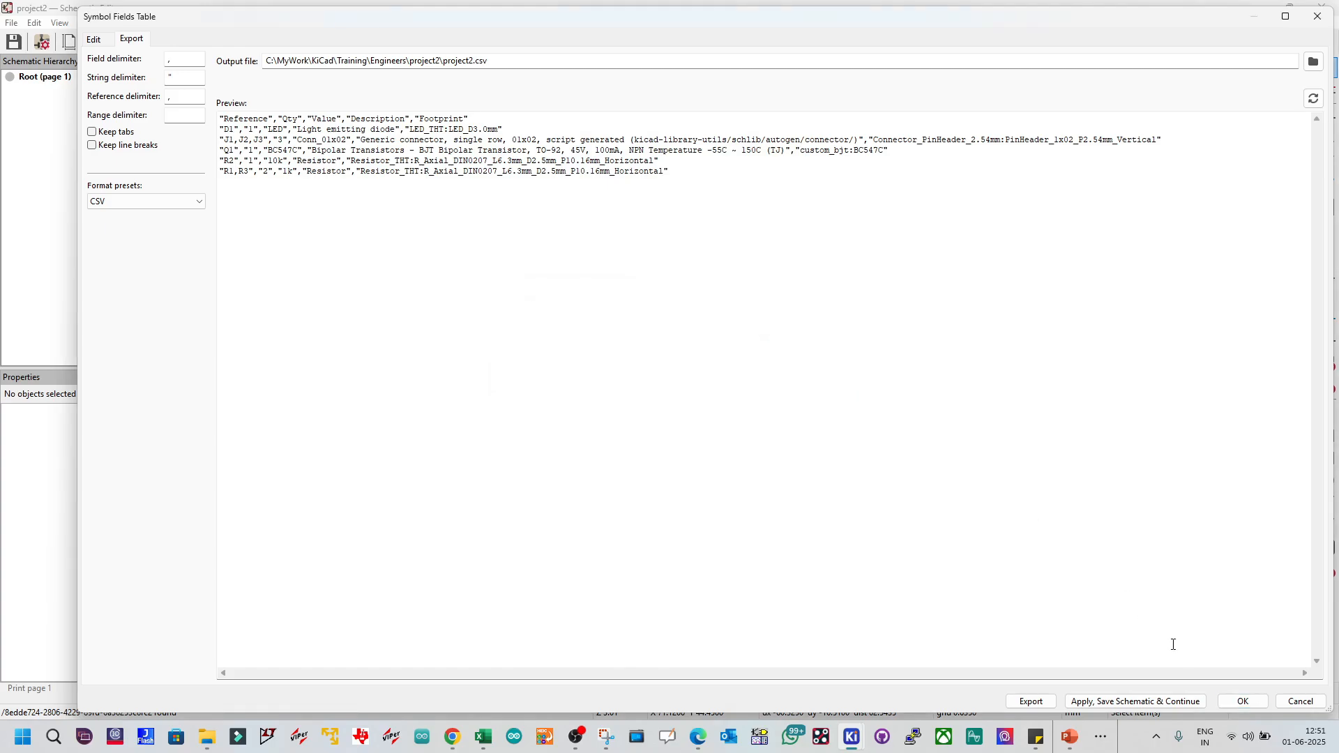
Step: Accept the symbol fields table settings and save the project2 schematic
click(1231, 703)
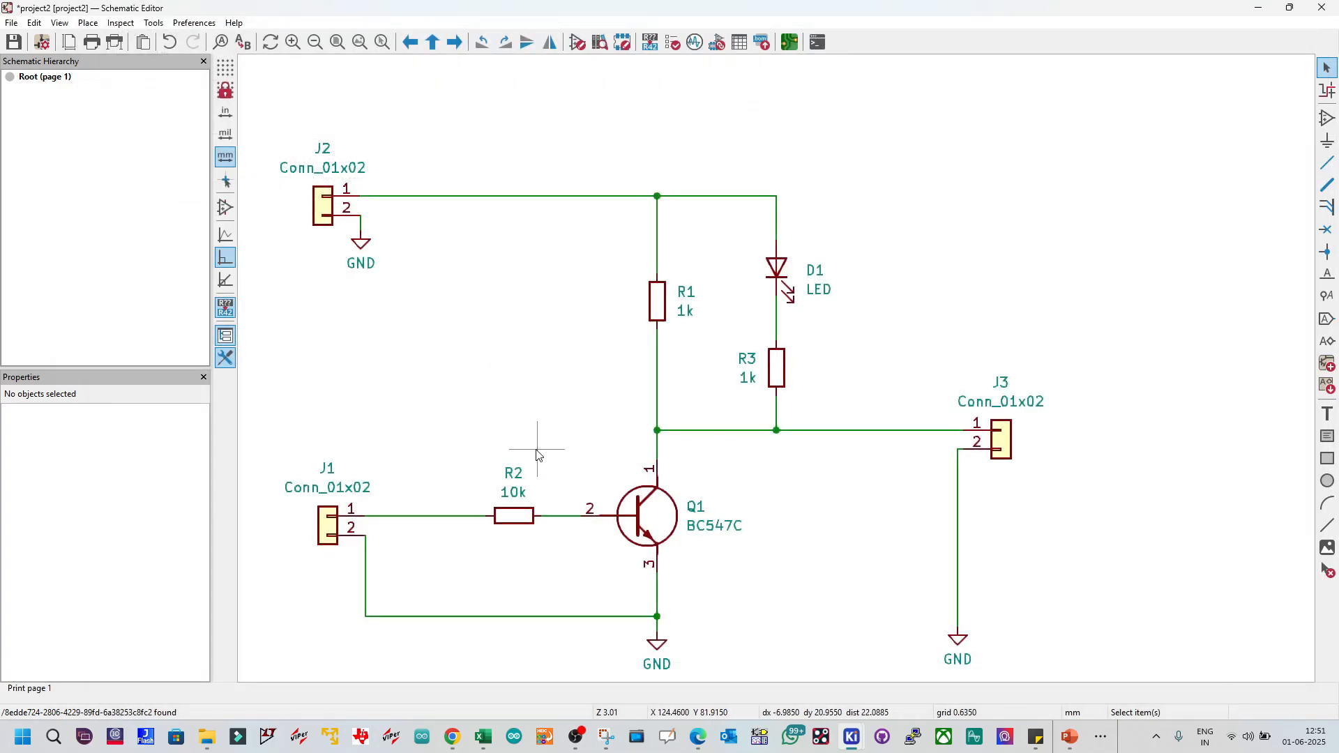
click(6, 40)
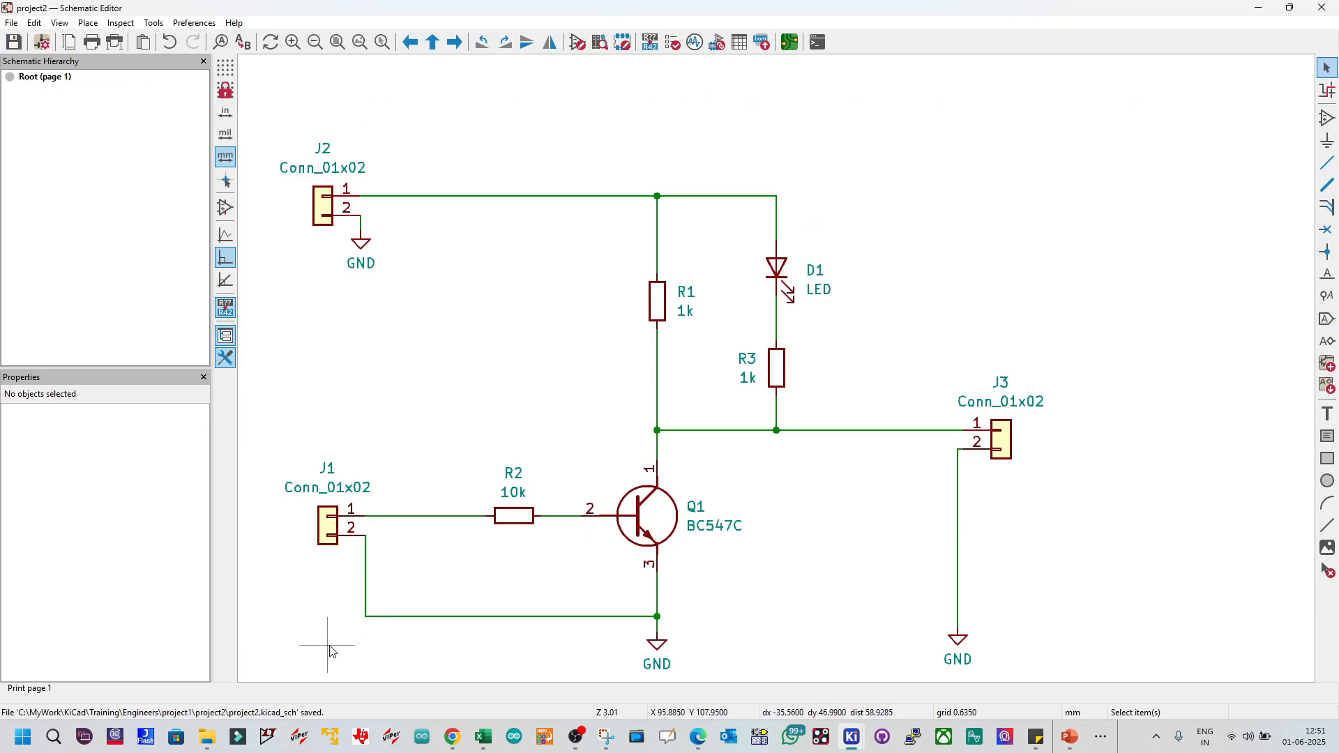
Step: Switch to File Explorer, narrow the Name column in the project2 folder and open the exported project2 CSV file in Excel
mouse_move(213, 738)
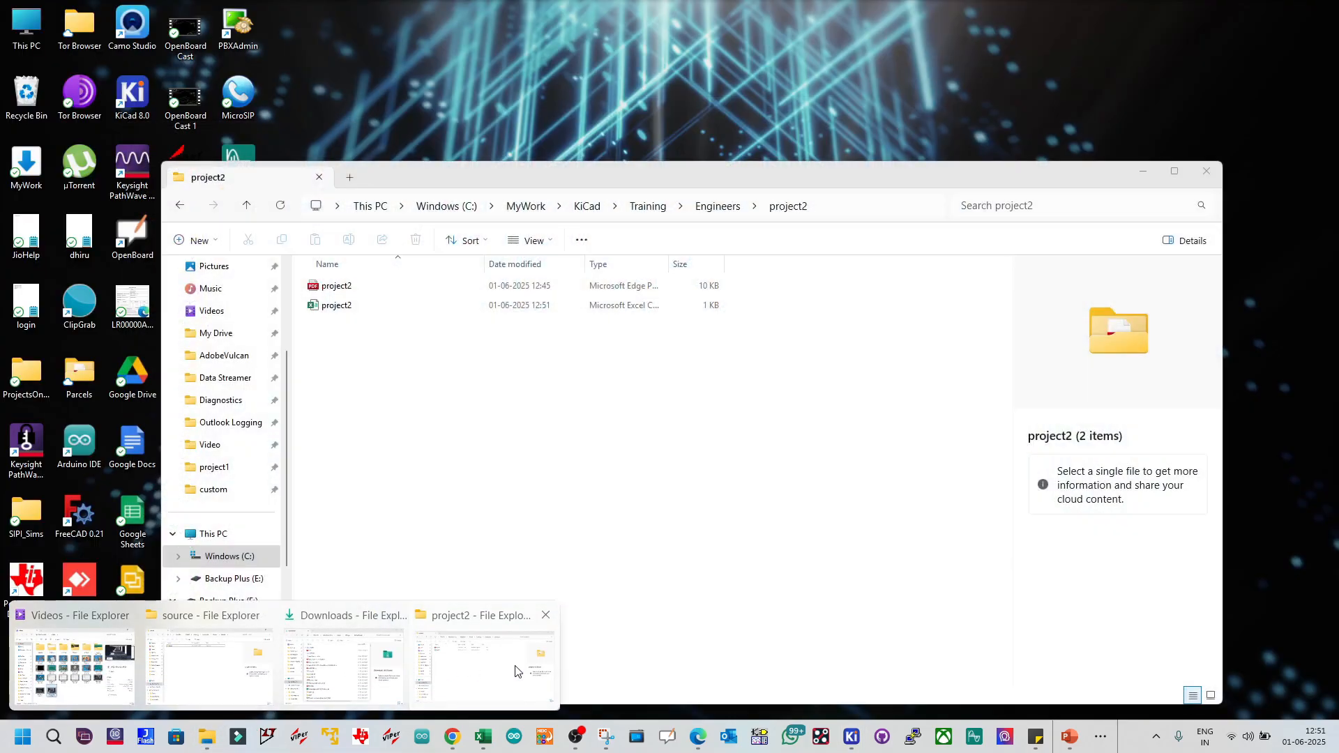
click(481, 669)
click(361, 307)
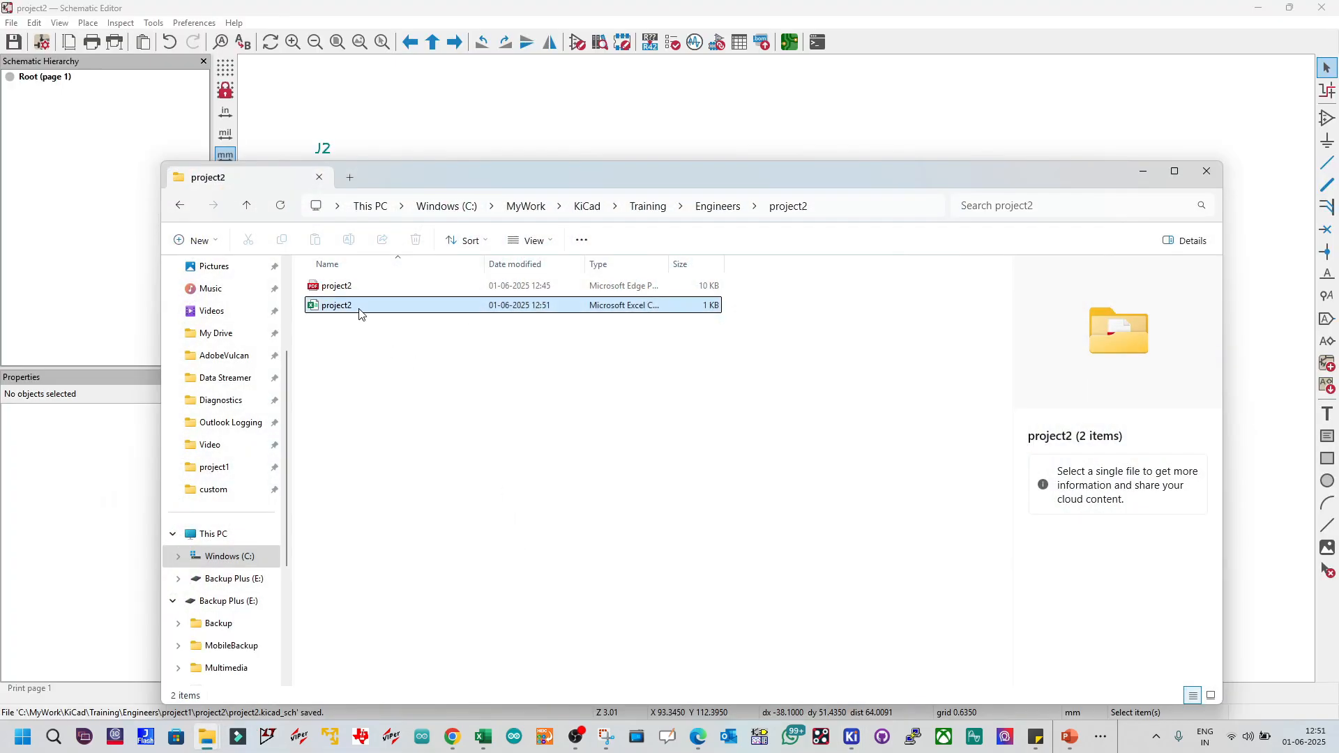
click(410, 375)
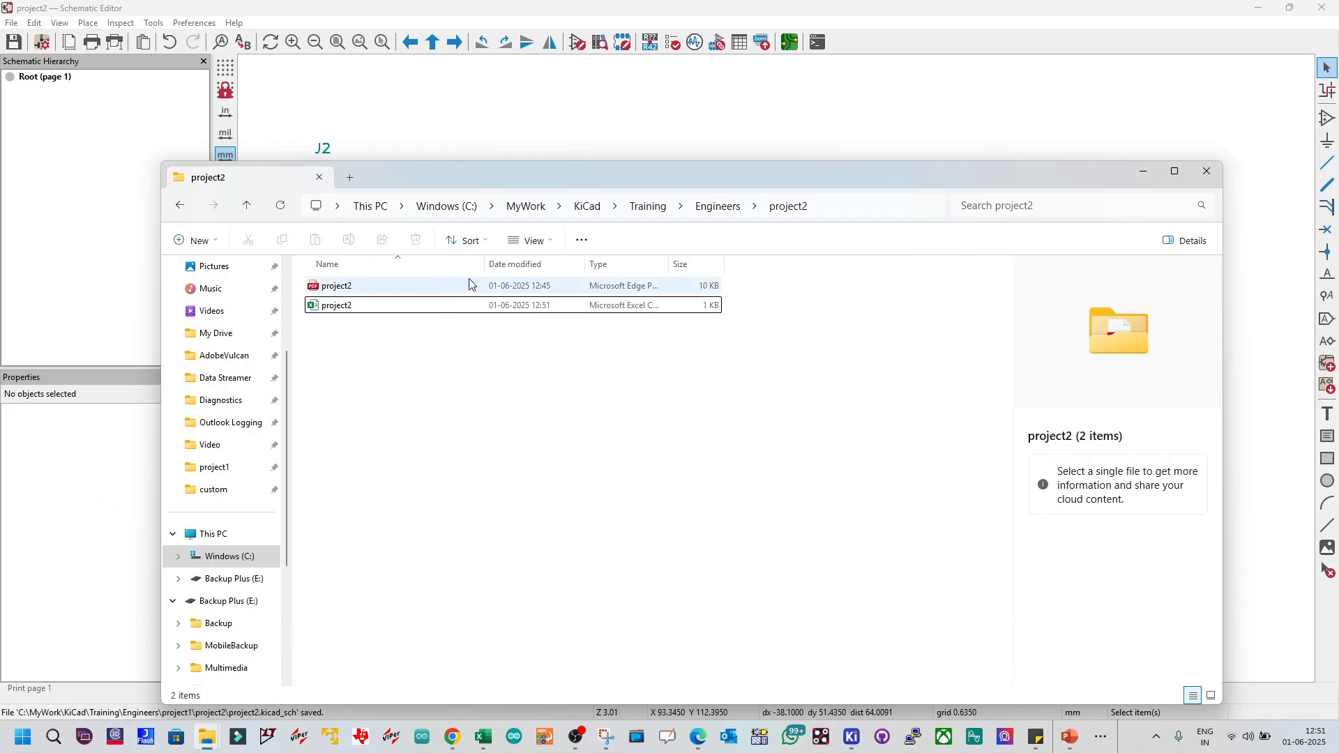
double_click(484, 264)
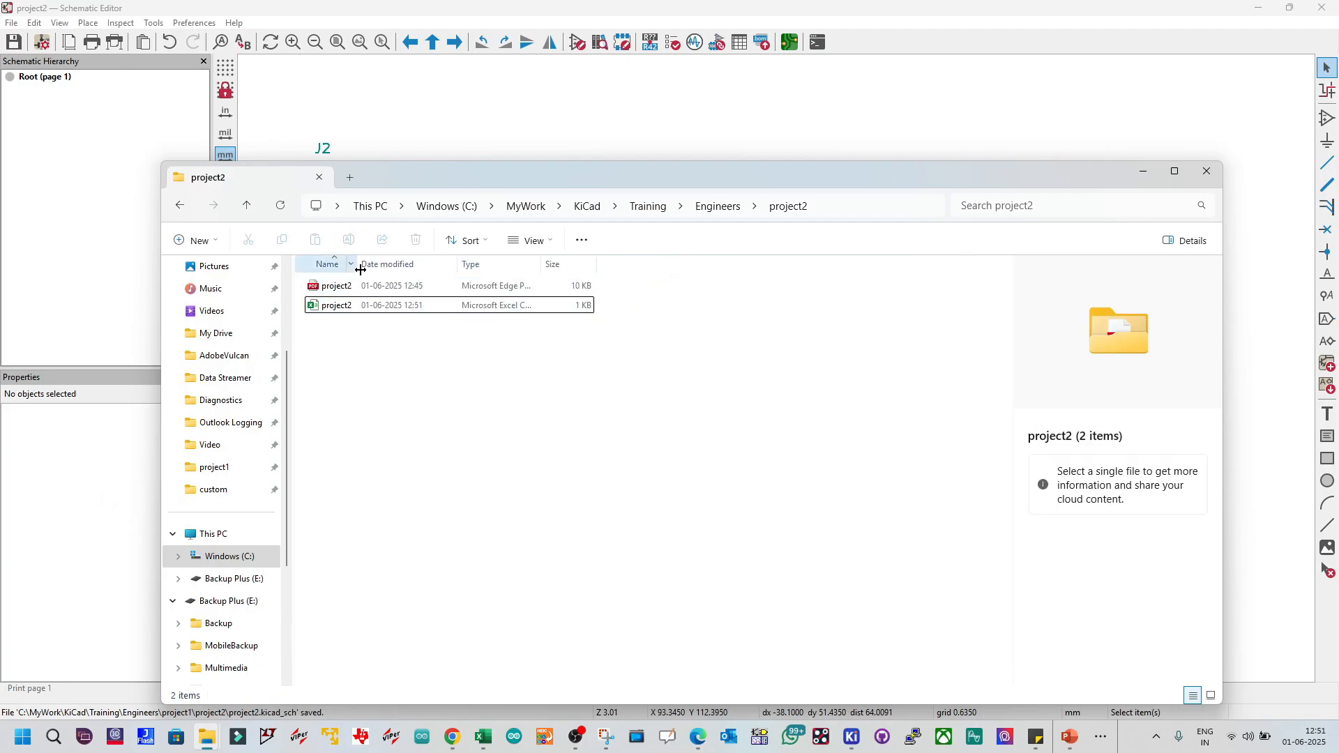
drag(357, 265, 419, 265)
click(363, 308)
double_click(363, 307)
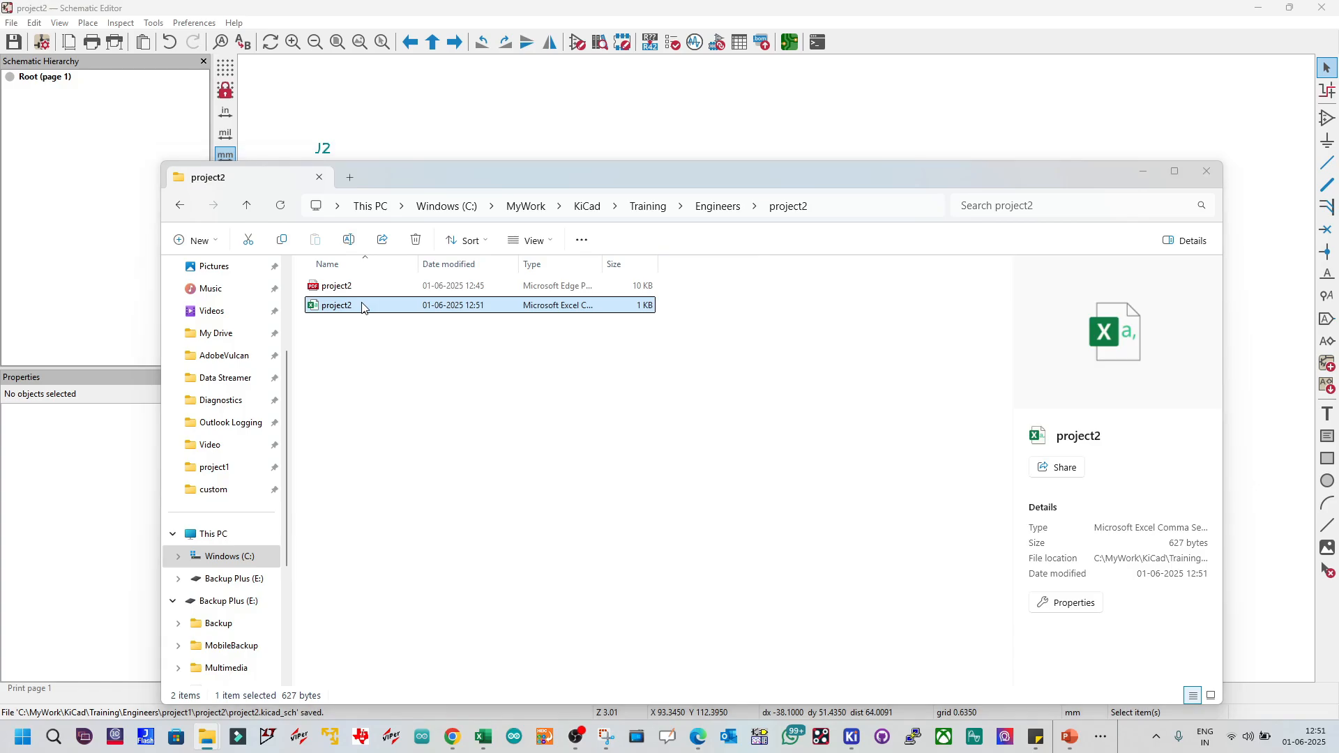
click(352, 341)
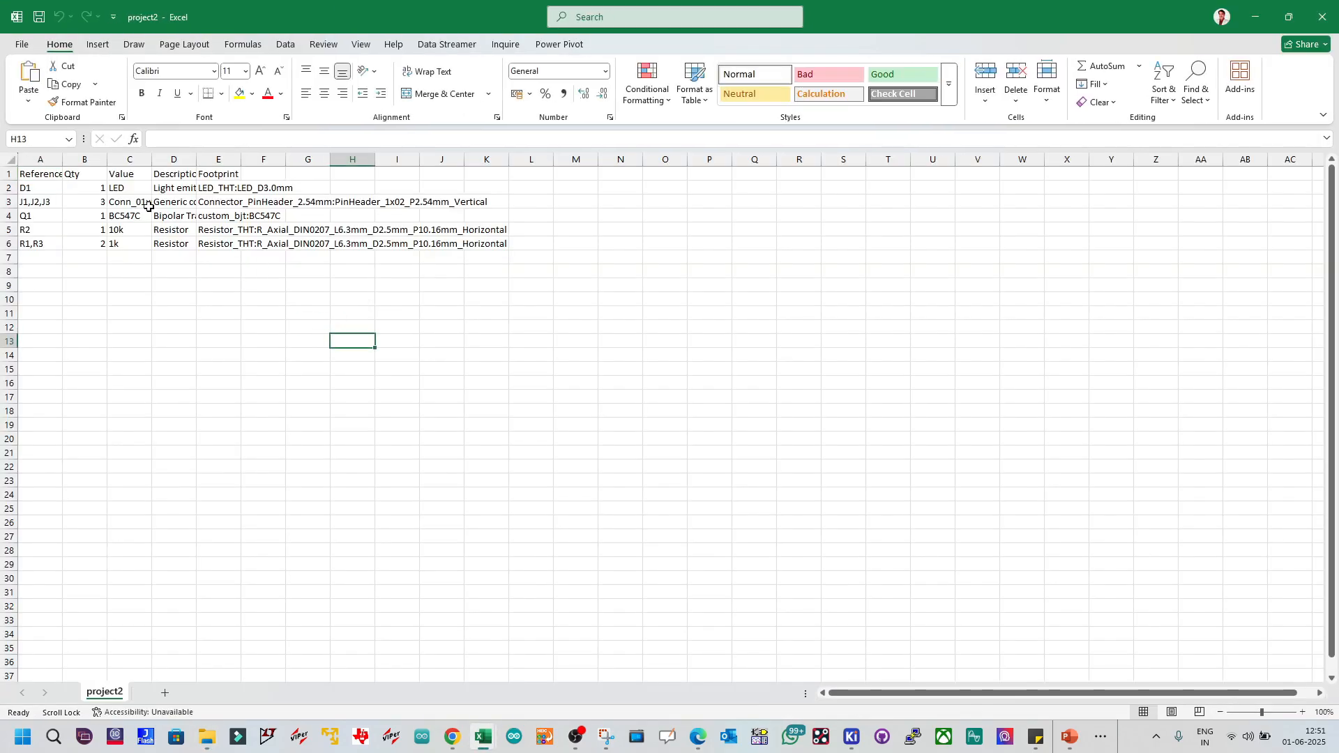
Step: Fit column A to its contents and convert the range A1:E6 into a table with headers
double_click(62, 160)
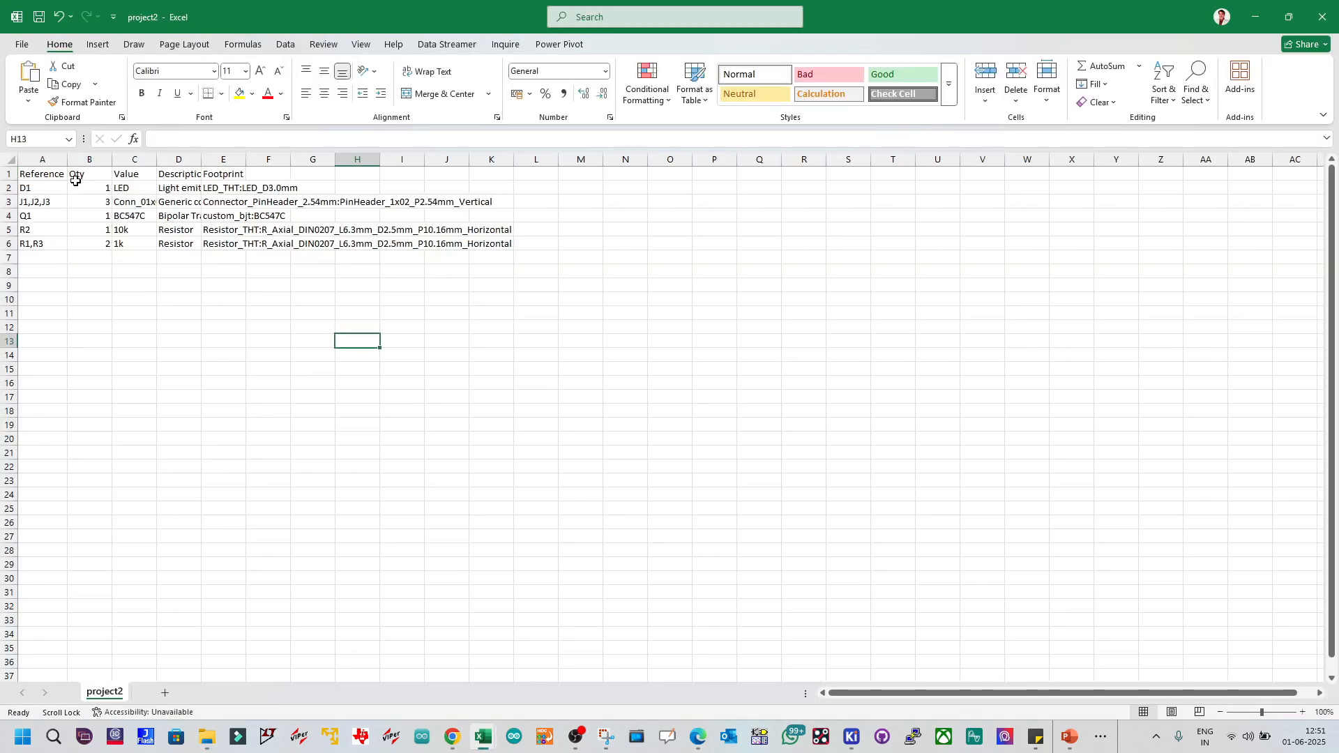
click(55, 174)
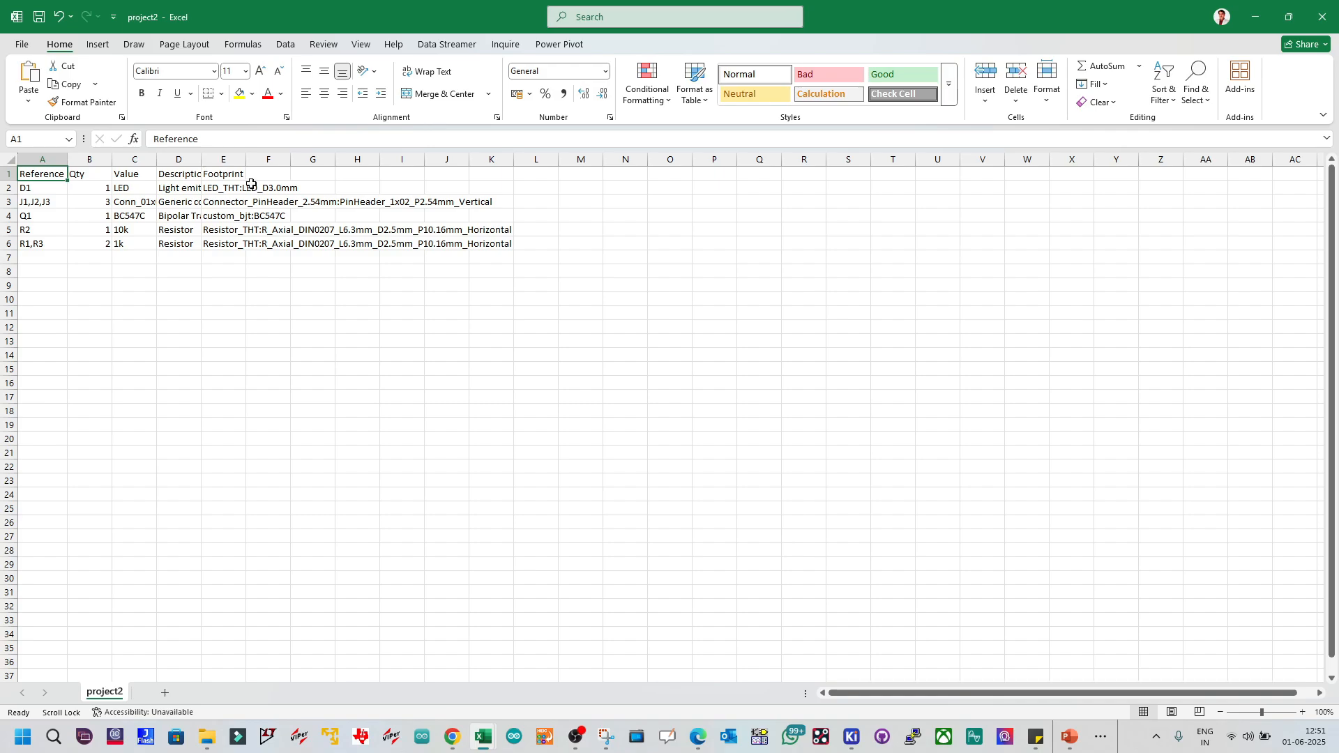
drag(41, 173, 237, 239)
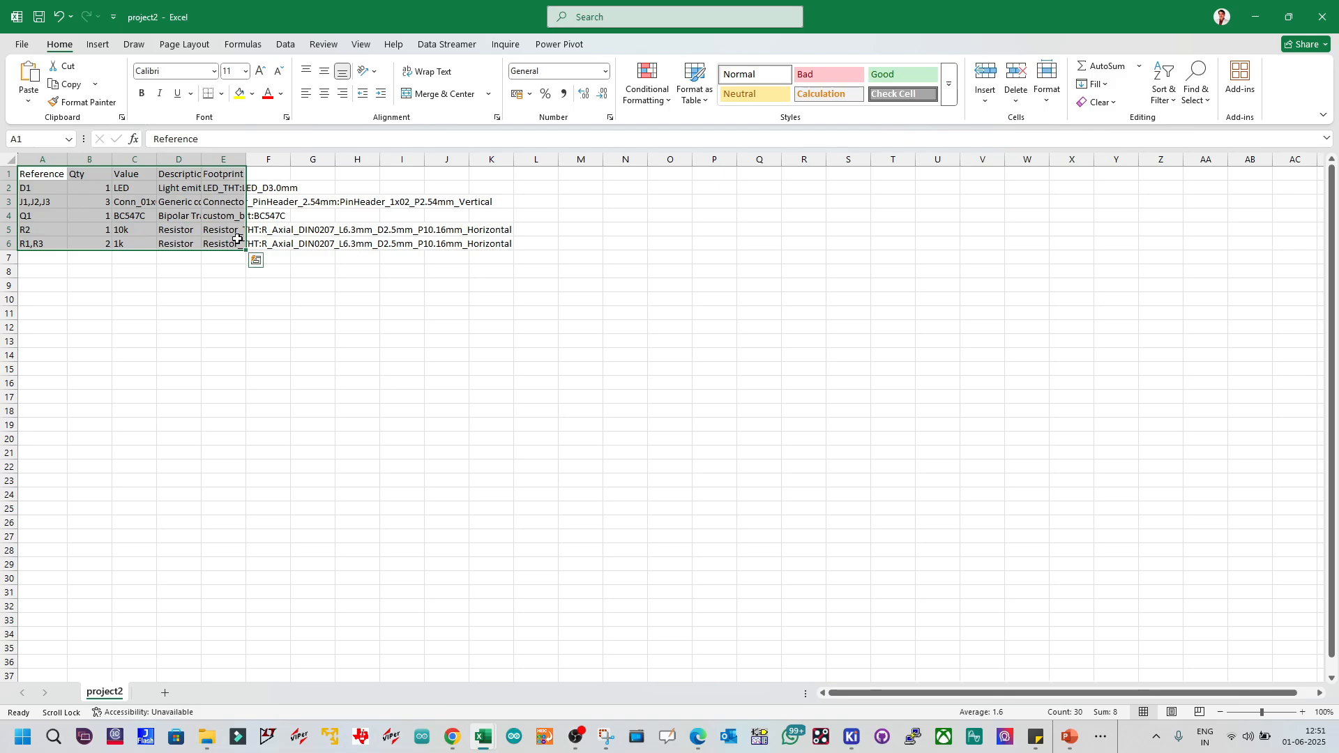
key(ctrl+t)
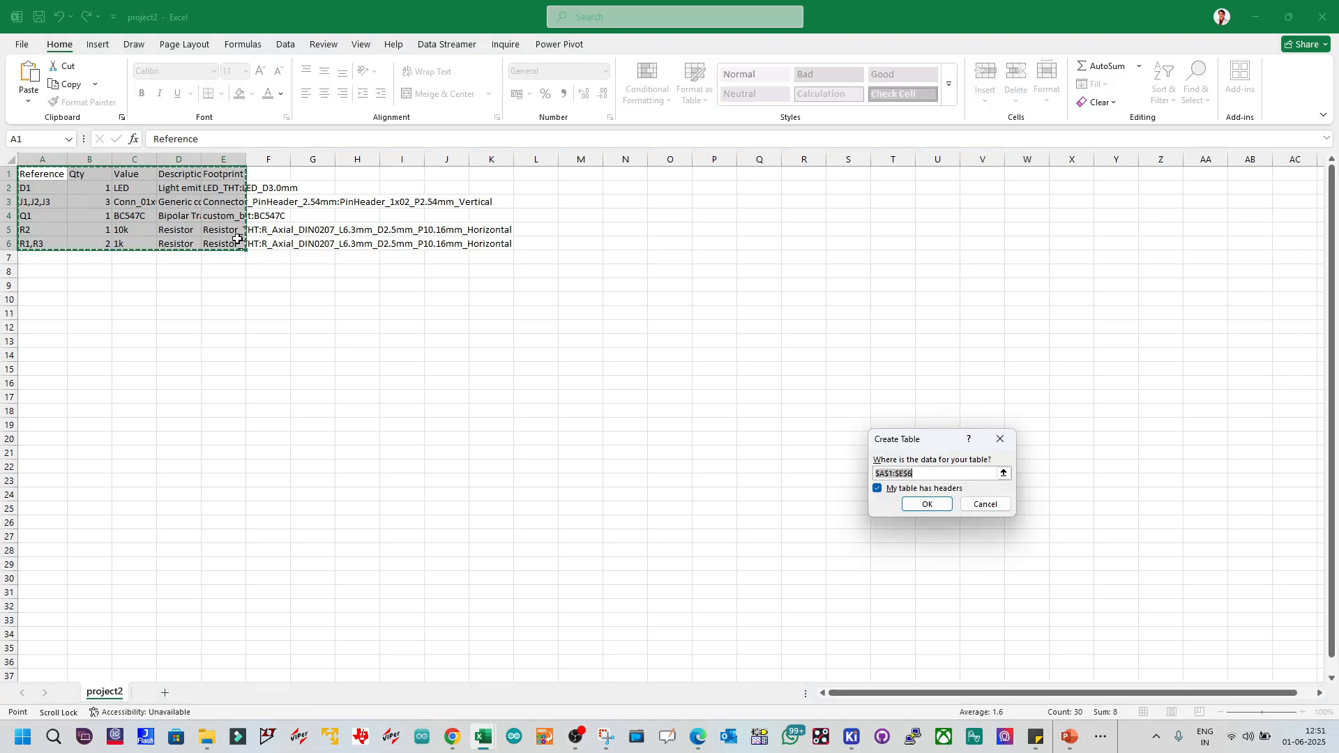
click(925, 505)
click(209, 340)
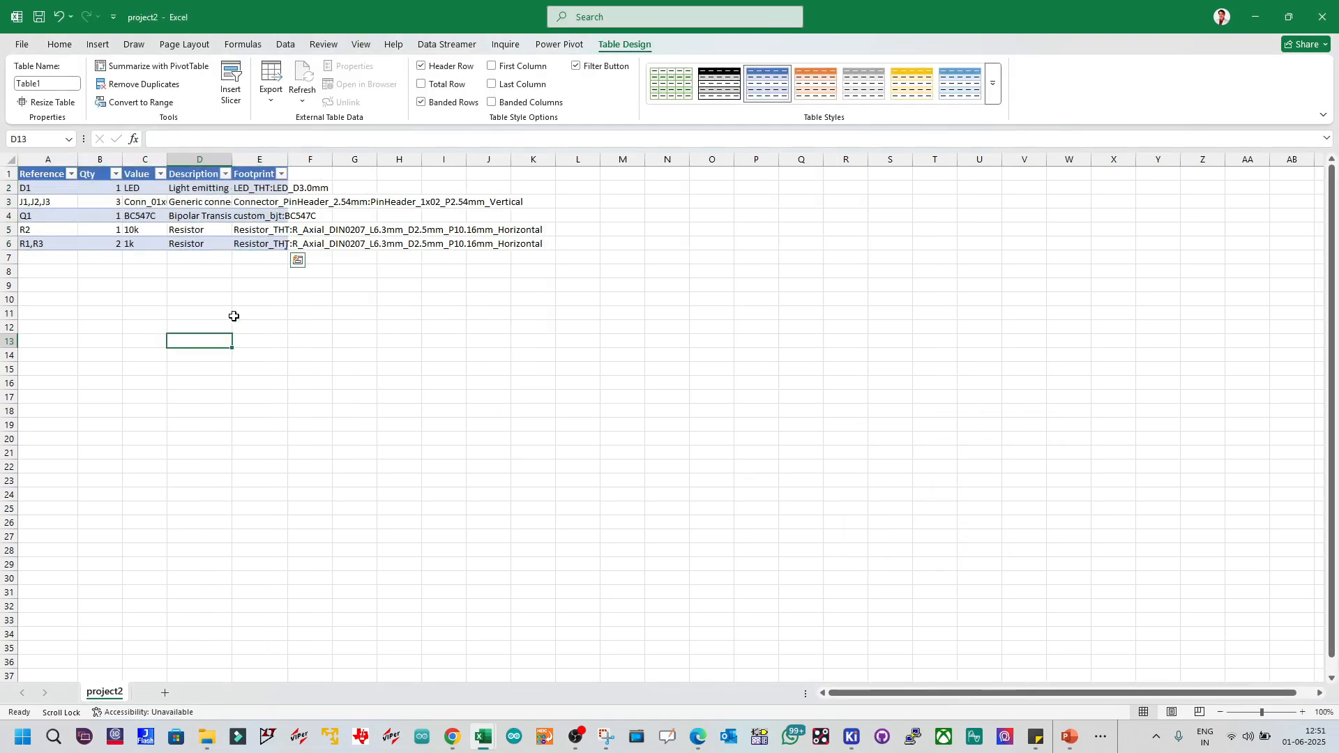
Step: Fit the Footprint and Description columns of the bill of materials table to their contents
double_click(287, 159)
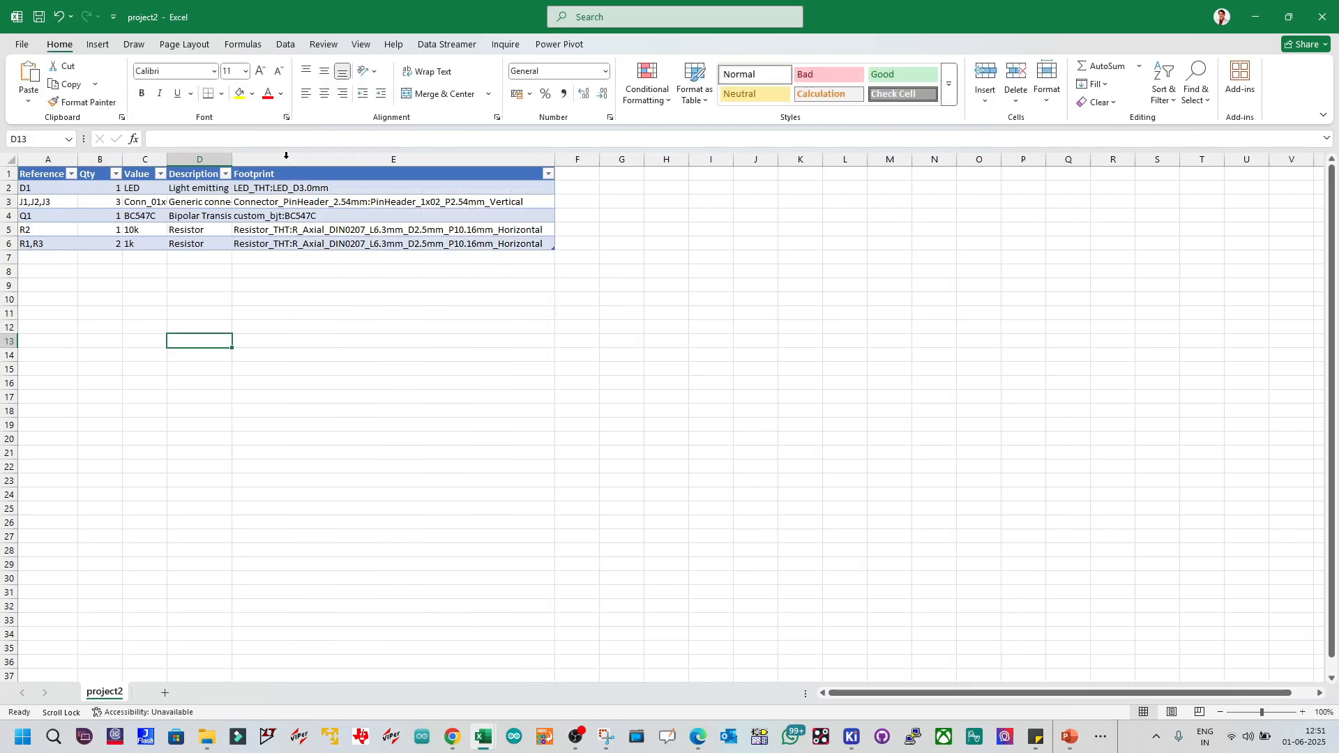
double_click(233, 159)
click(392, 397)
key(Down)
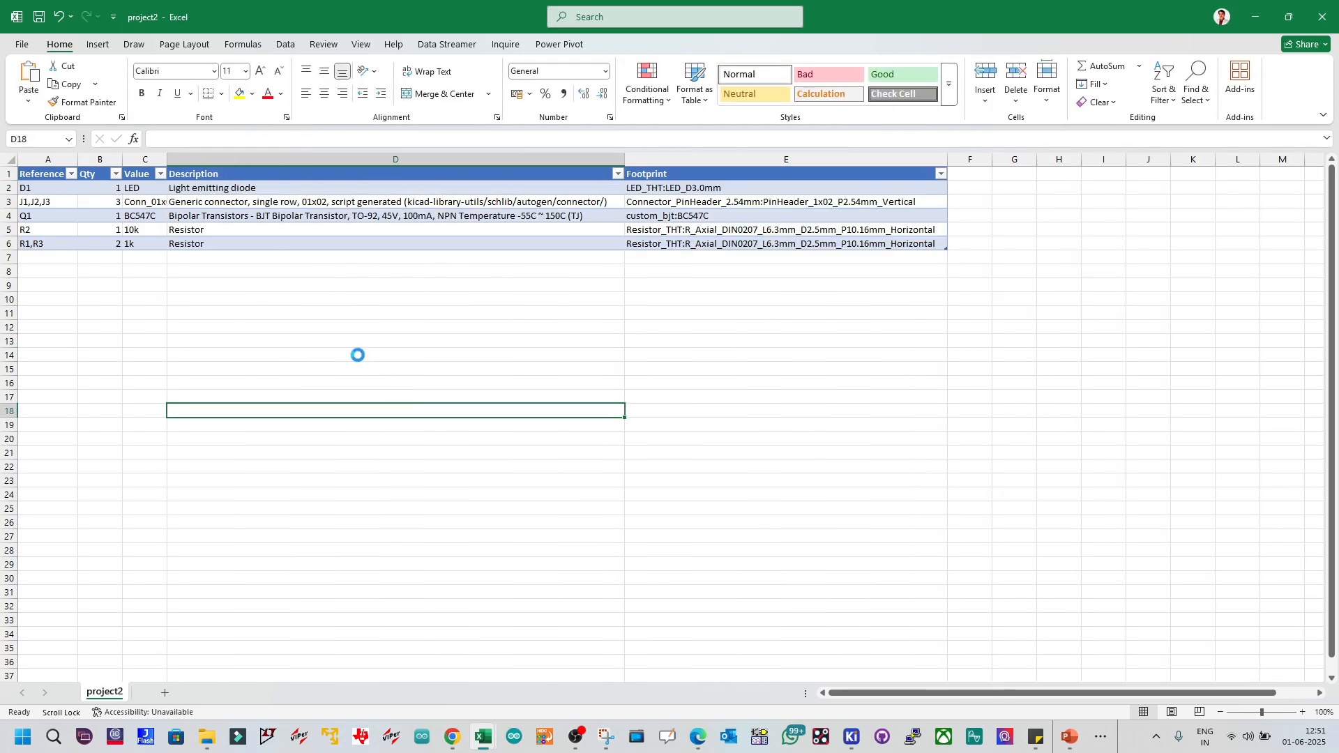
ctrl+scroll(357, 356, up, 2)
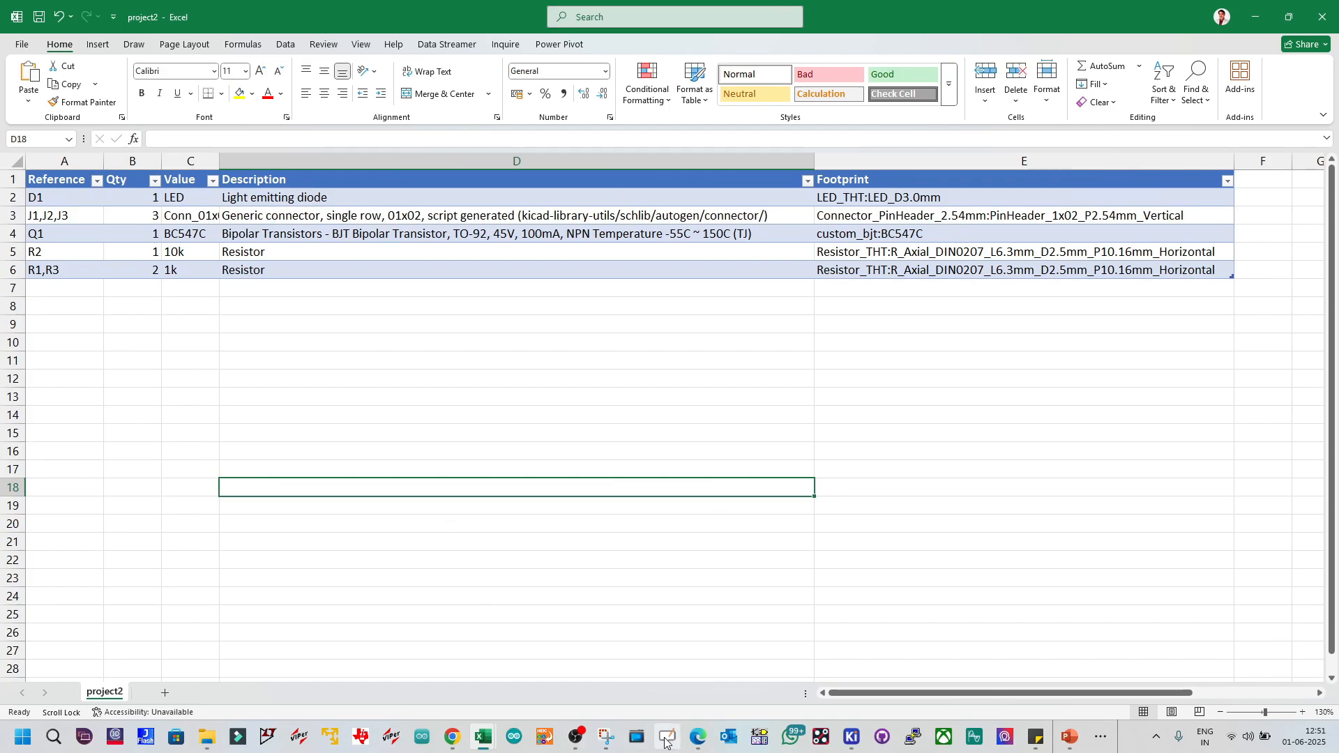
click(885, 613)
drag(256, 433, 11, 429)
click(279, 417)
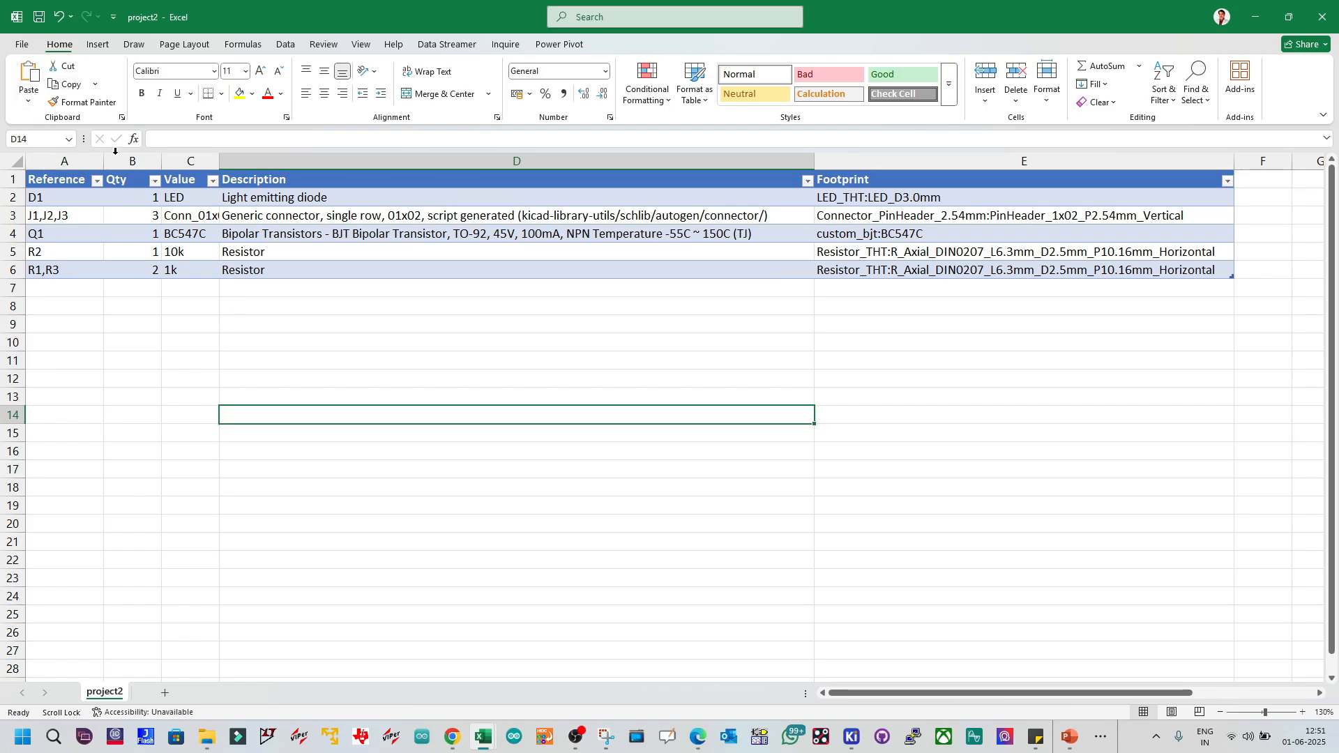
click(455, 738)
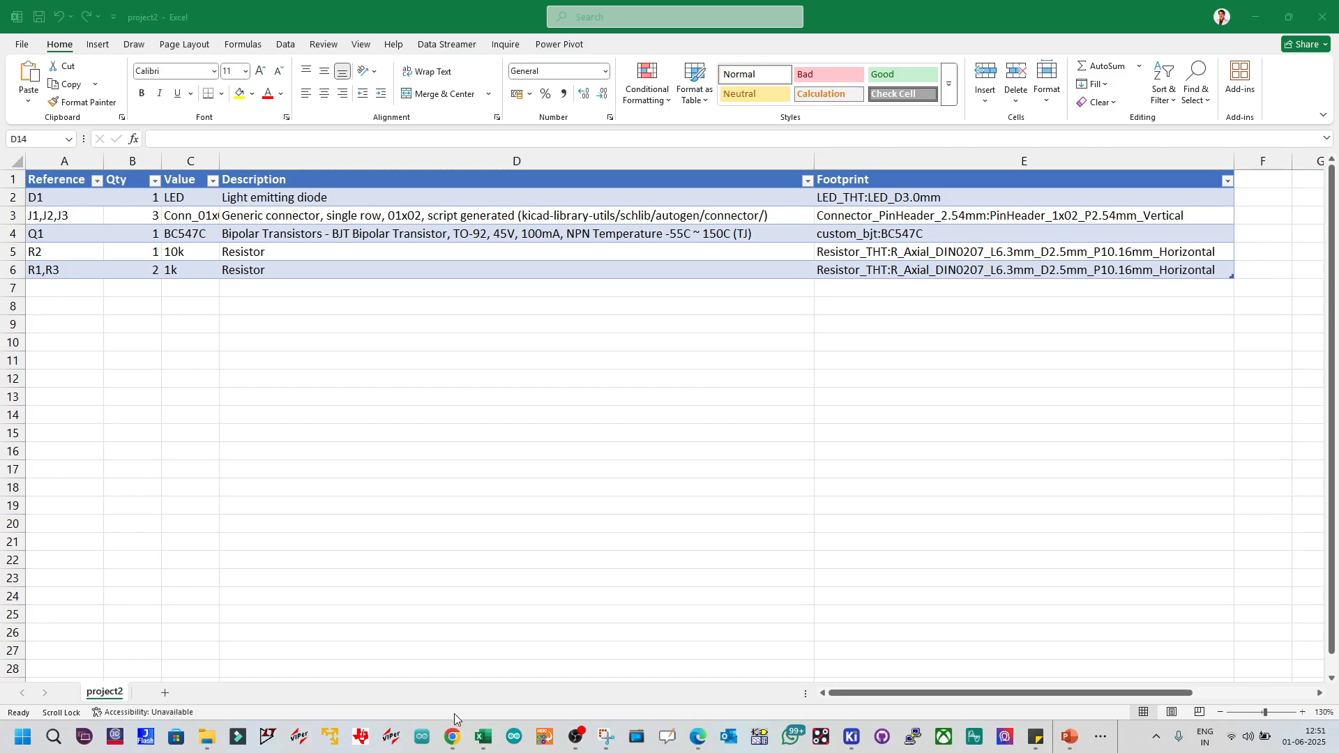
mouse_move(454, 737)
click(505, 673)
Step: Switch to the project2 board in the KiCad PCB Editor and open its print settings
mouse_move(852, 737)
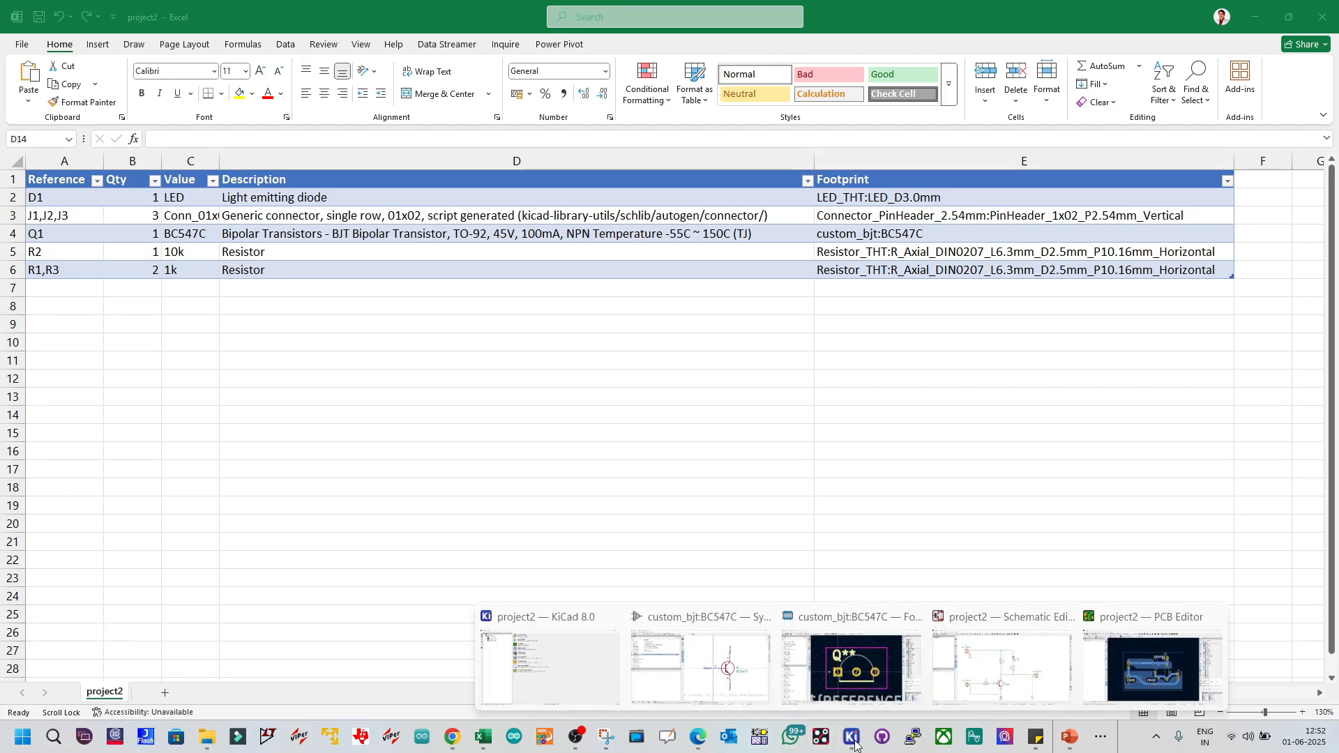
mouse_move(878, 693)
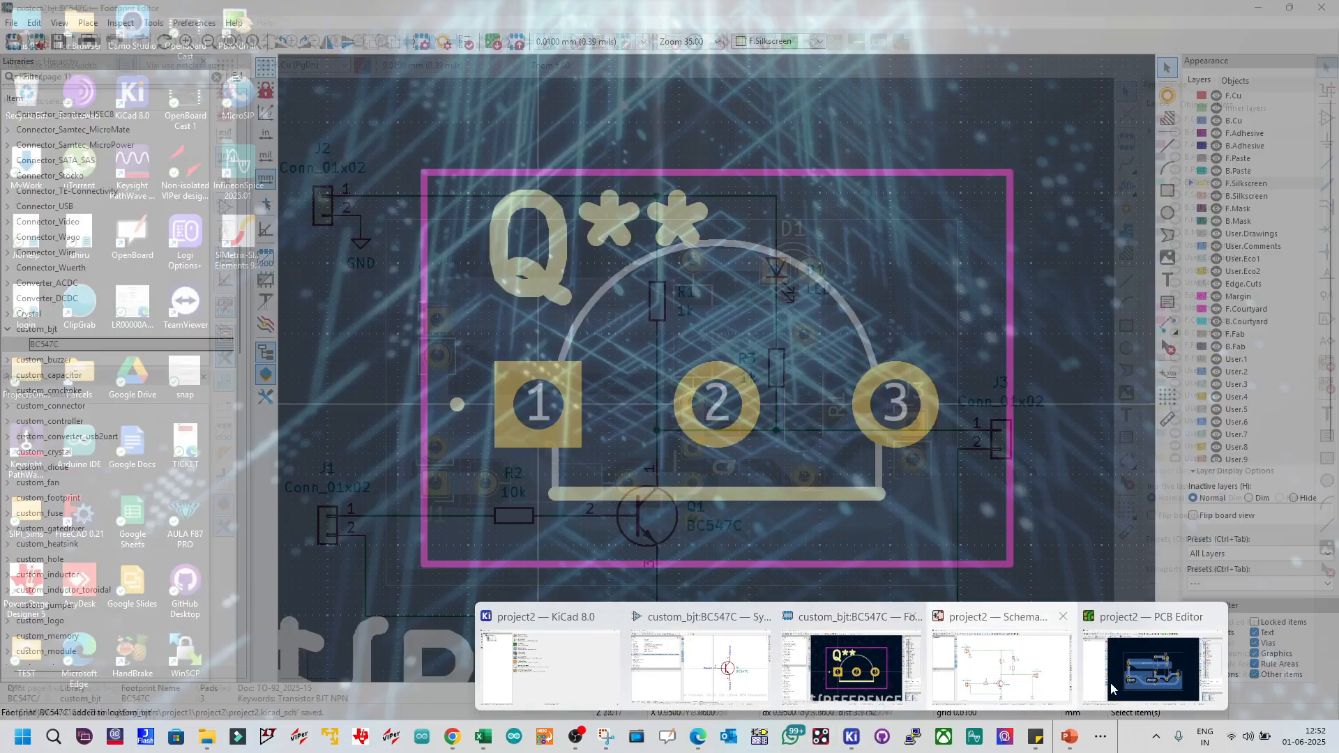
click(1153, 668)
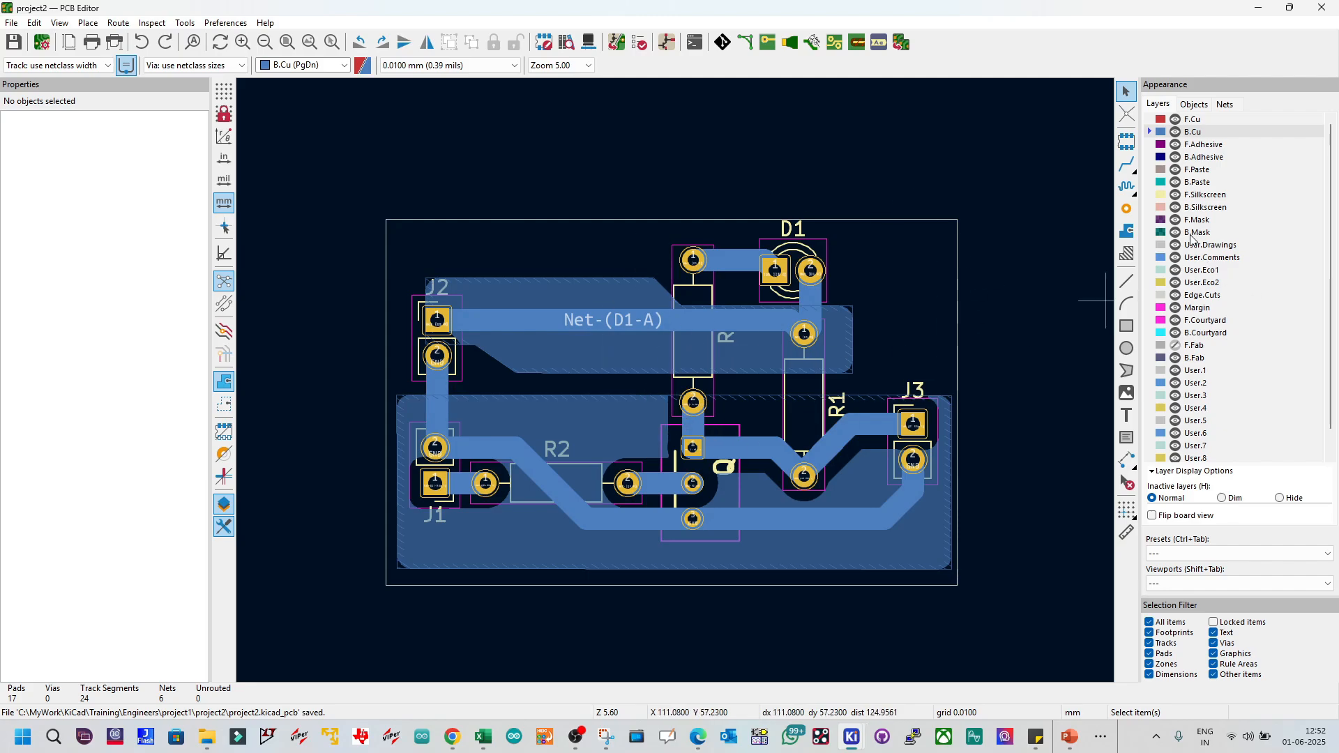
click(12, 22)
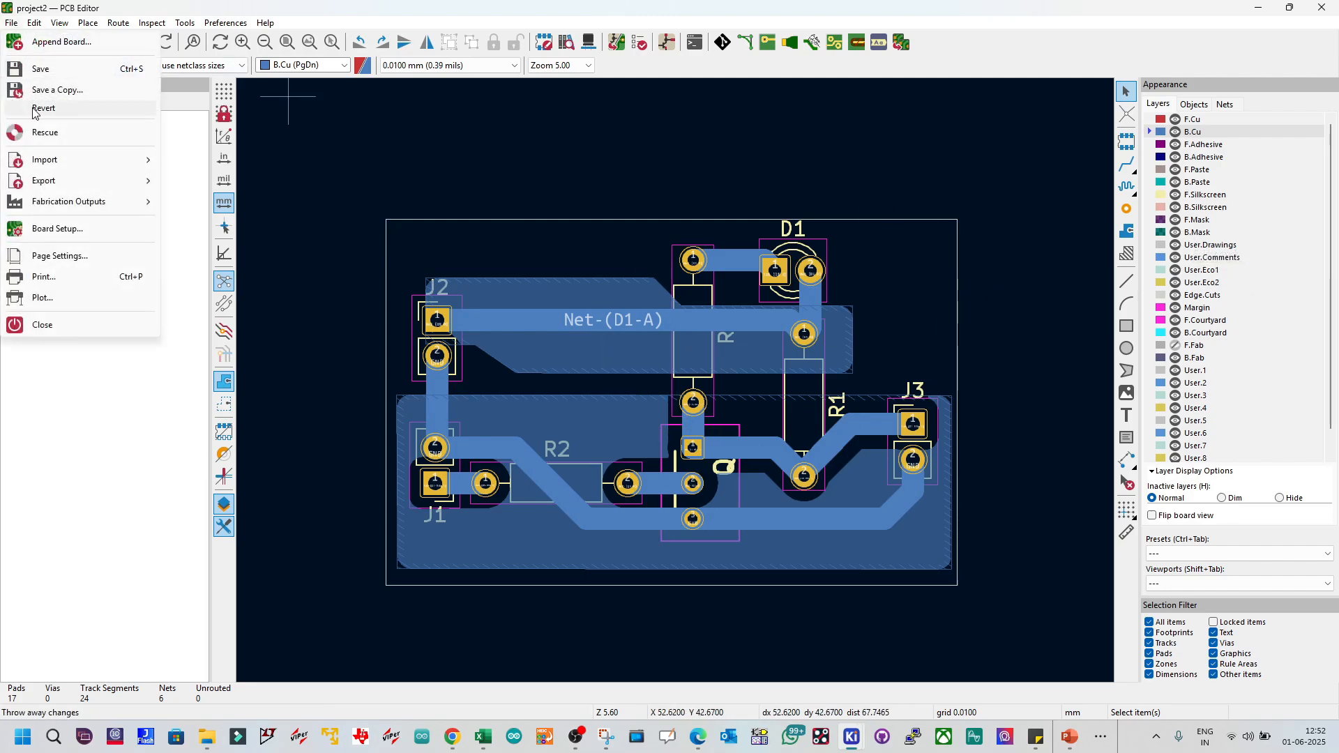
click(78, 279)
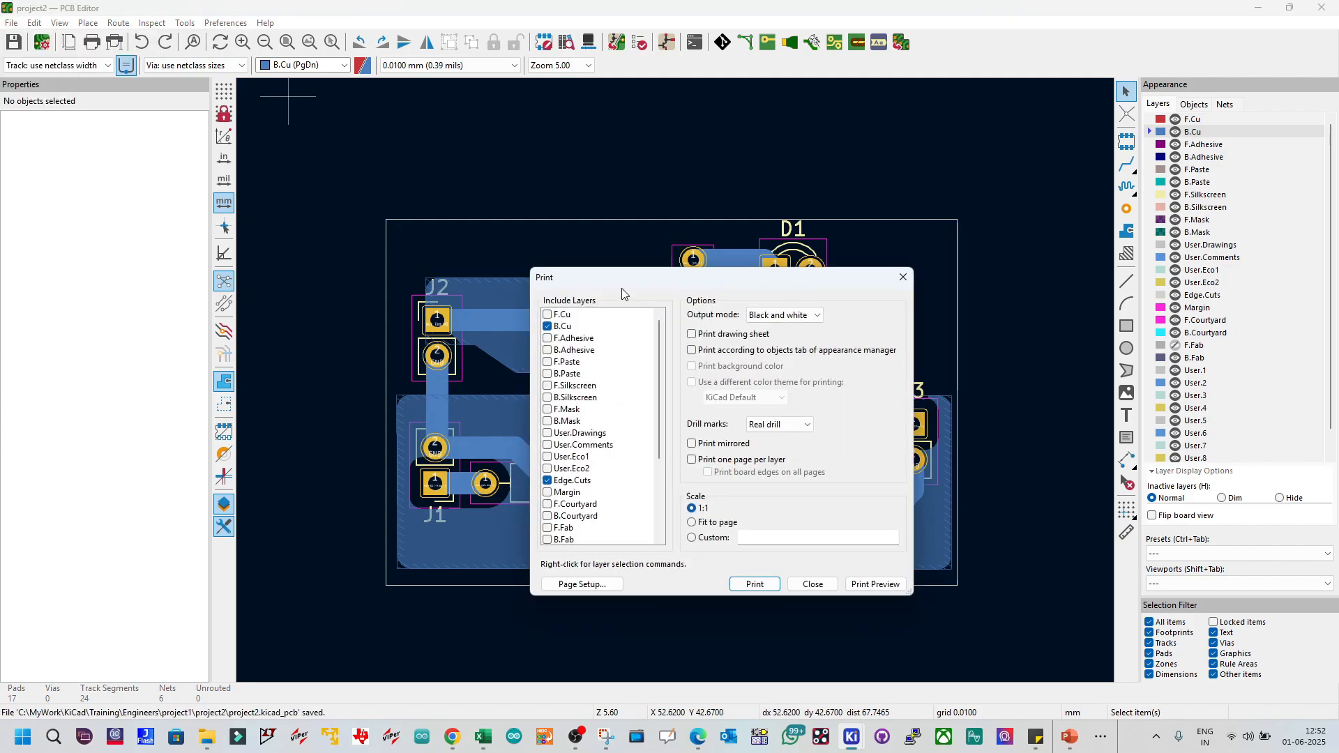
drag(622, 282, 404, 232)
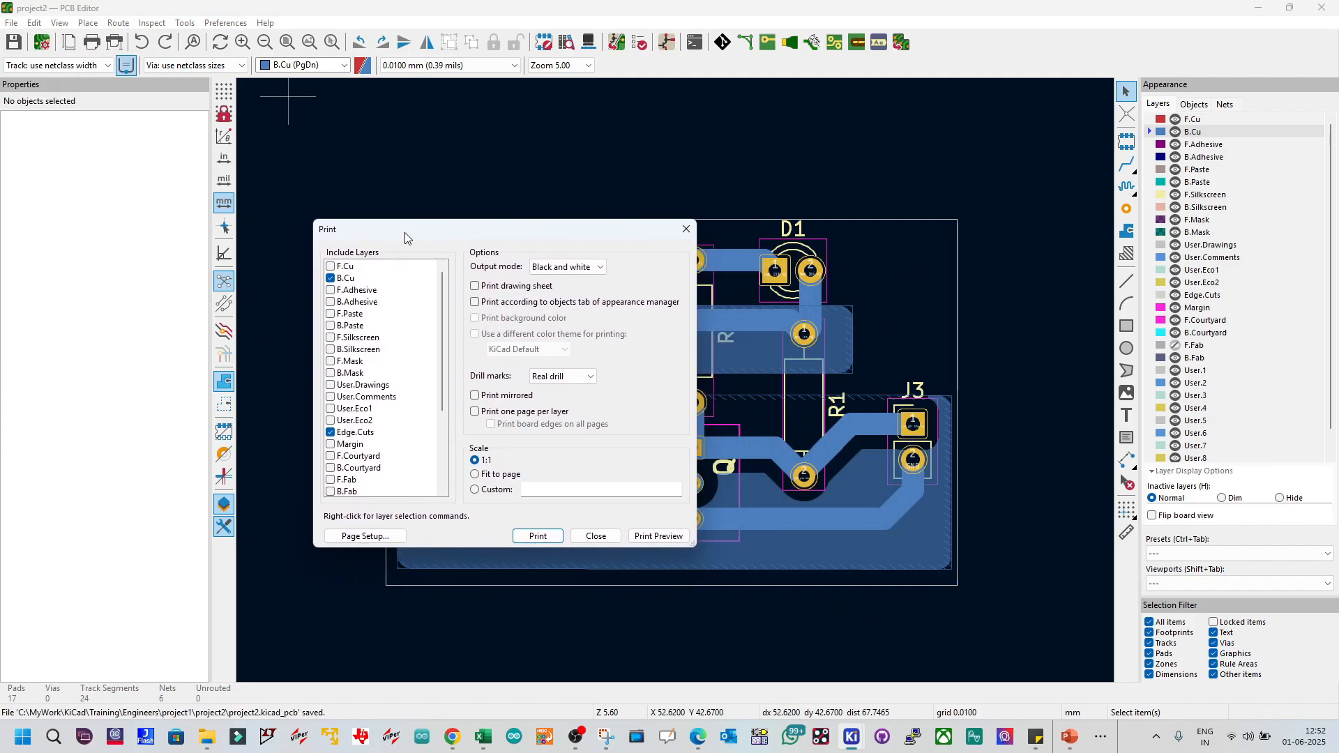
Step: Exclude B.Cu from the print and include the F.Silkscreen, B.Mask and Edge.Cuts layers
click(331, 279)
click(331, 374)
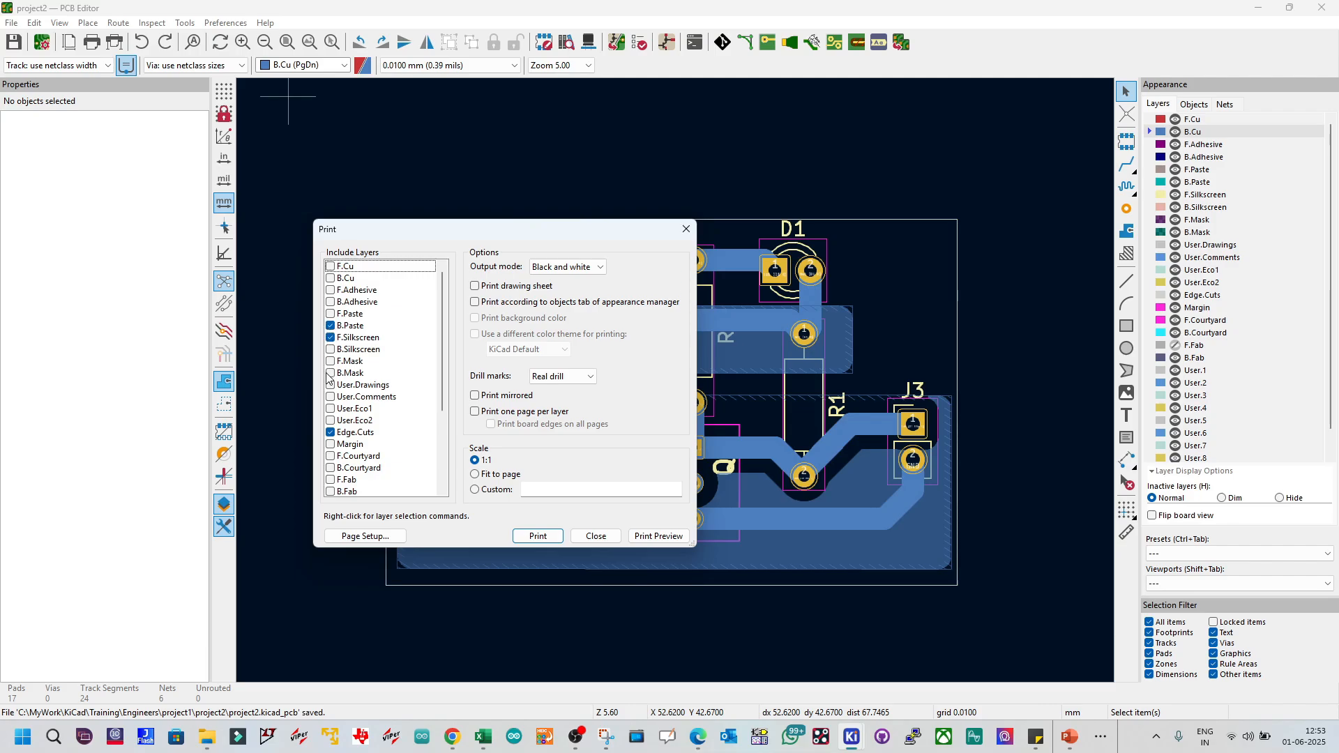
click(330, 327)
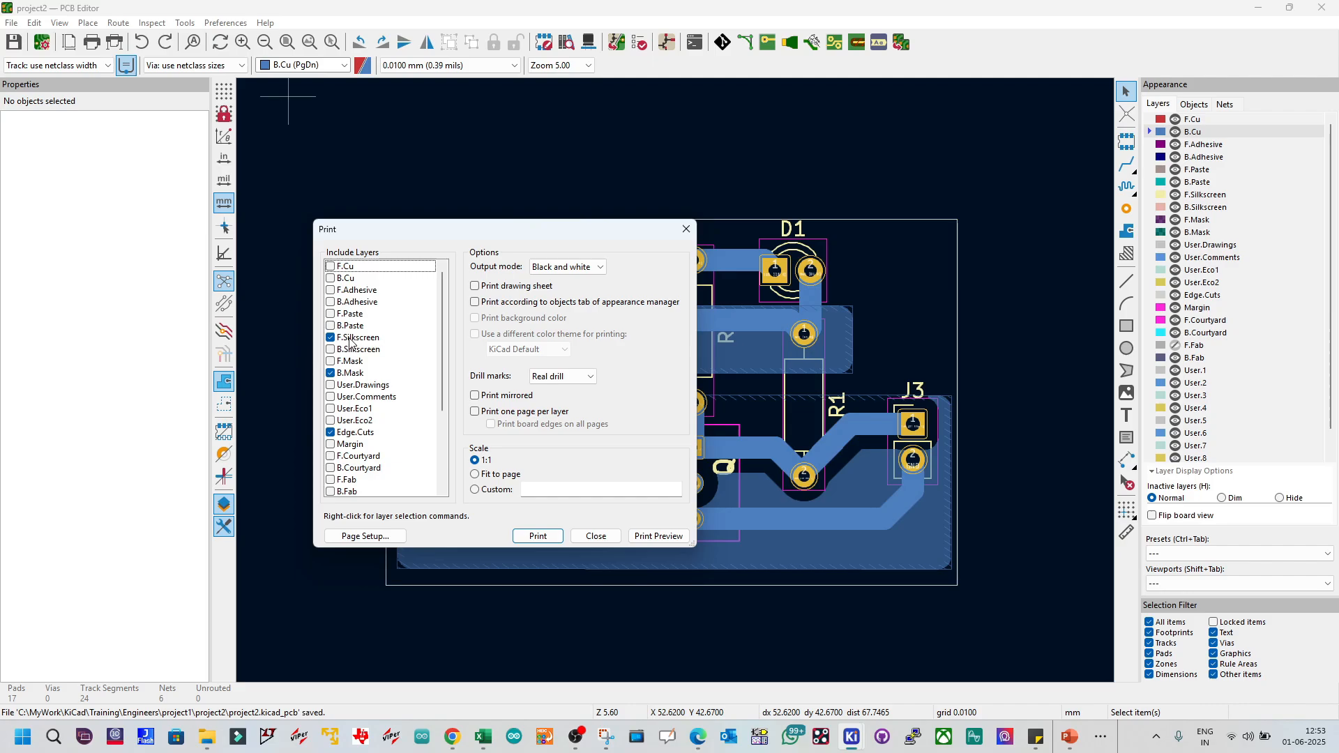
scroll(354, 413, down, 2)
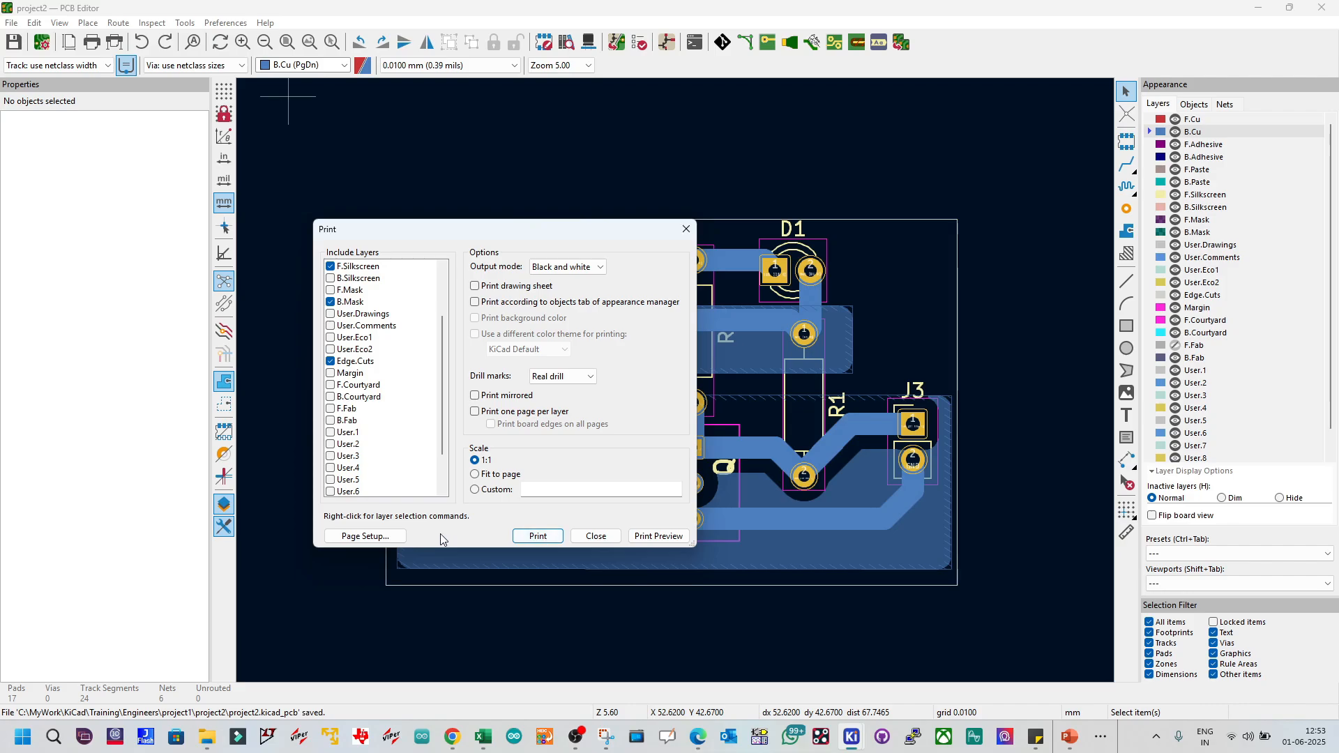
Step: Check the page setup and examine the board's layout in the print preview
click(365, 536)
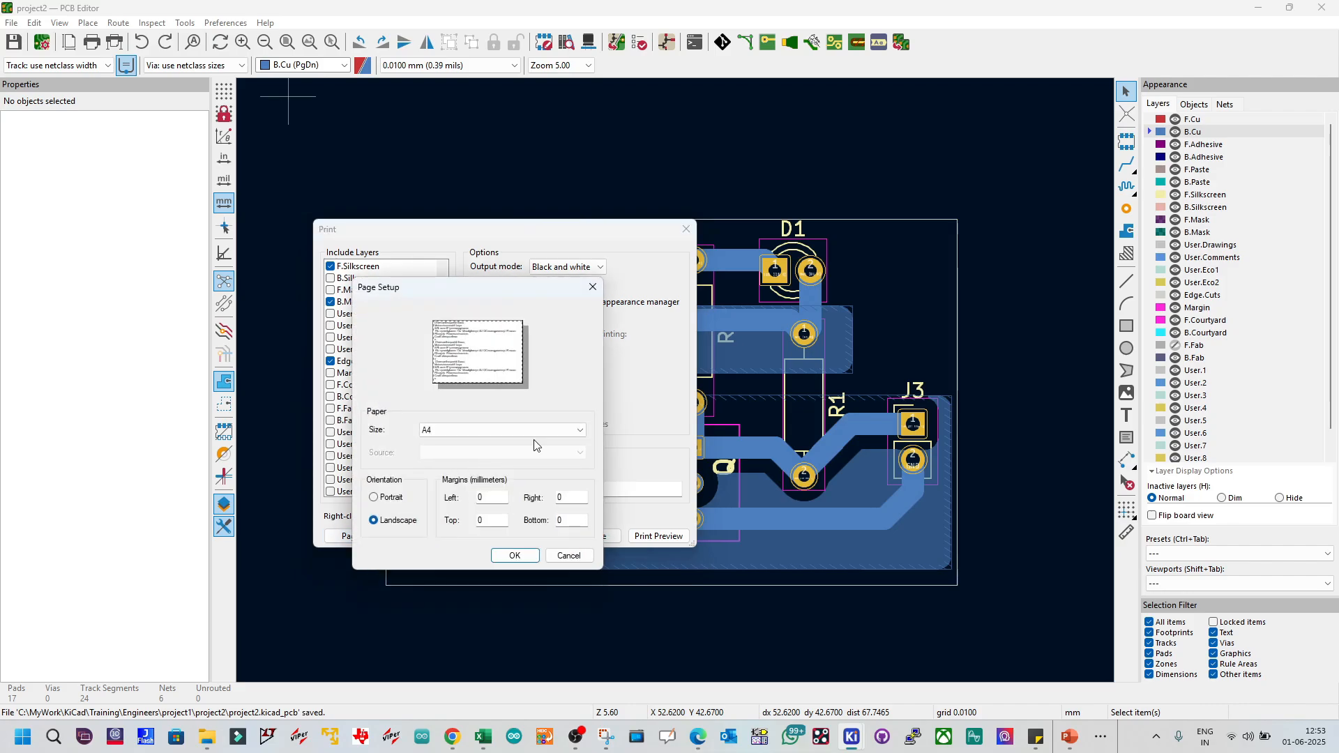
click(593, 286)
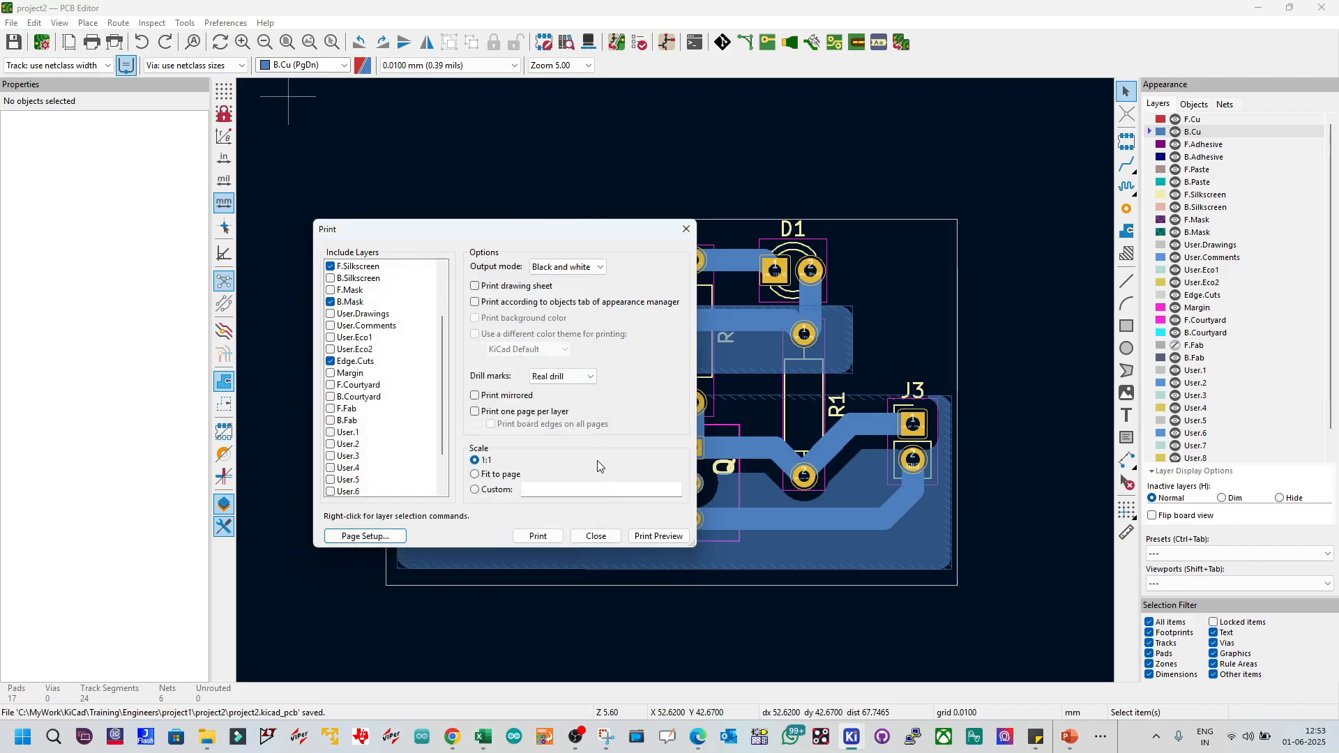
click(641, 538)
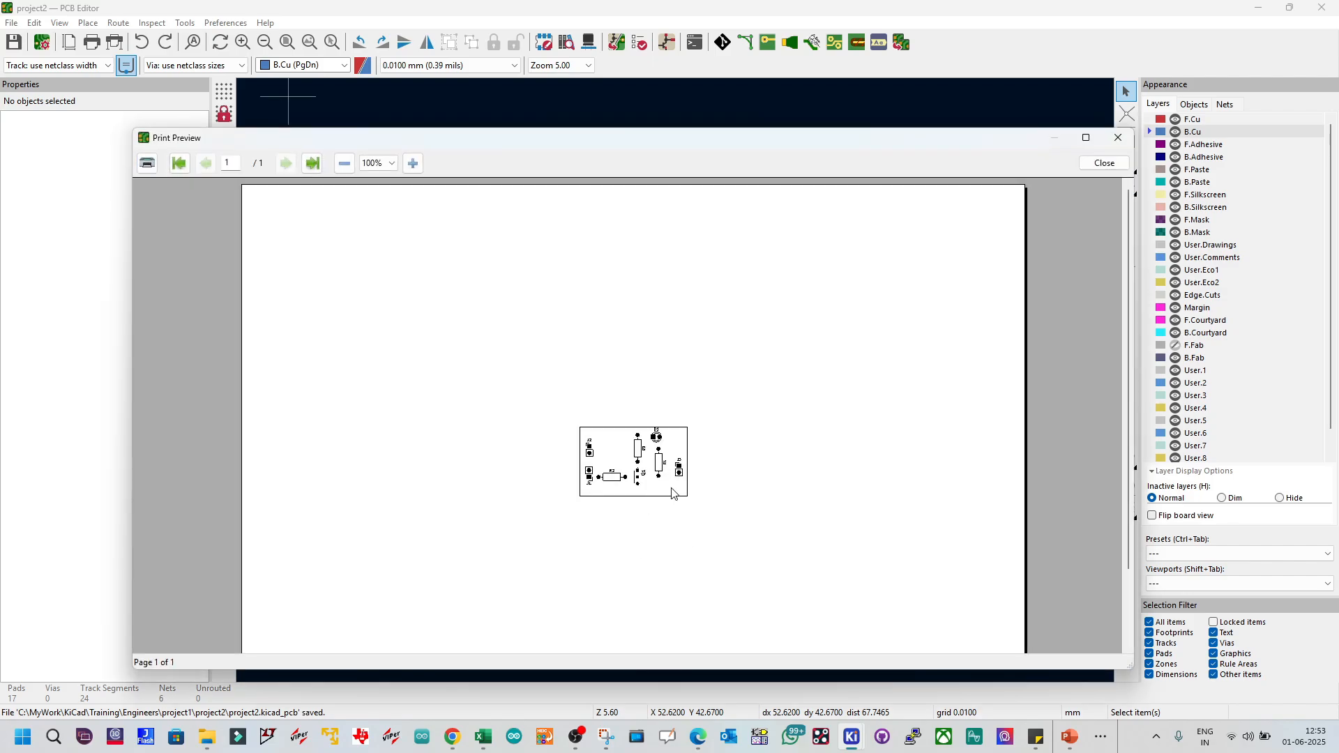
ctrl+scroll(670, 488, up, 1)
ctrl+scroll(676, 525, up, 1)
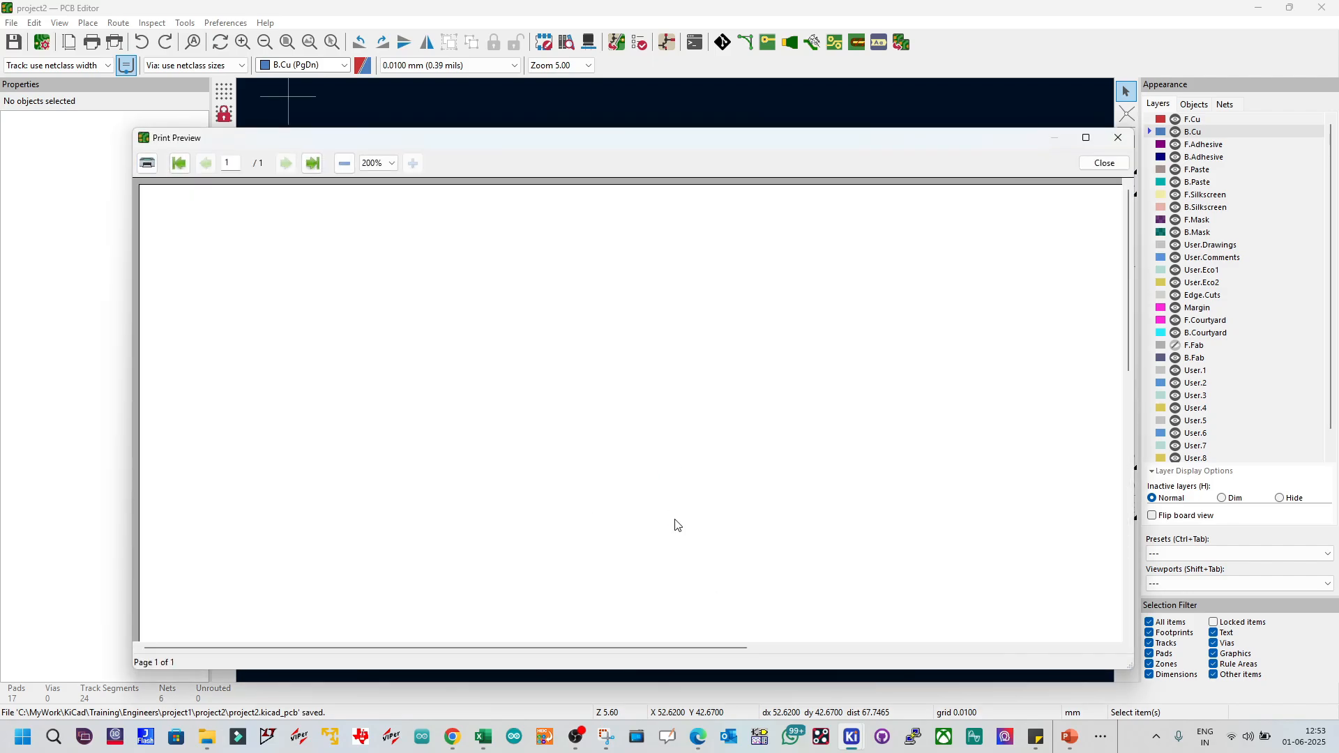
ctrl+scroll(676, 526, down, 1)
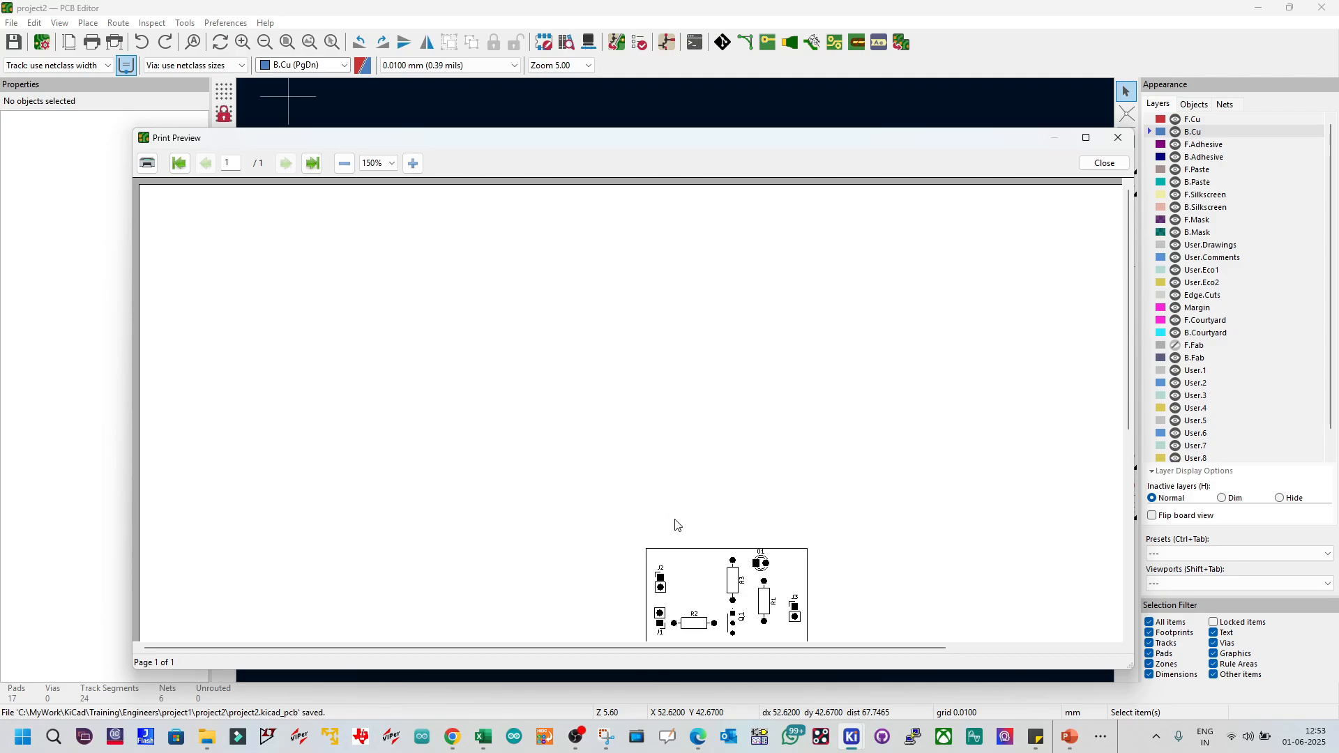
click(1115, 140)
Step: Print the board with Microsoft Print to PDF and save it in the project2 folder as project2_BOTTOM_SILKSCREEN
click(540, 539)
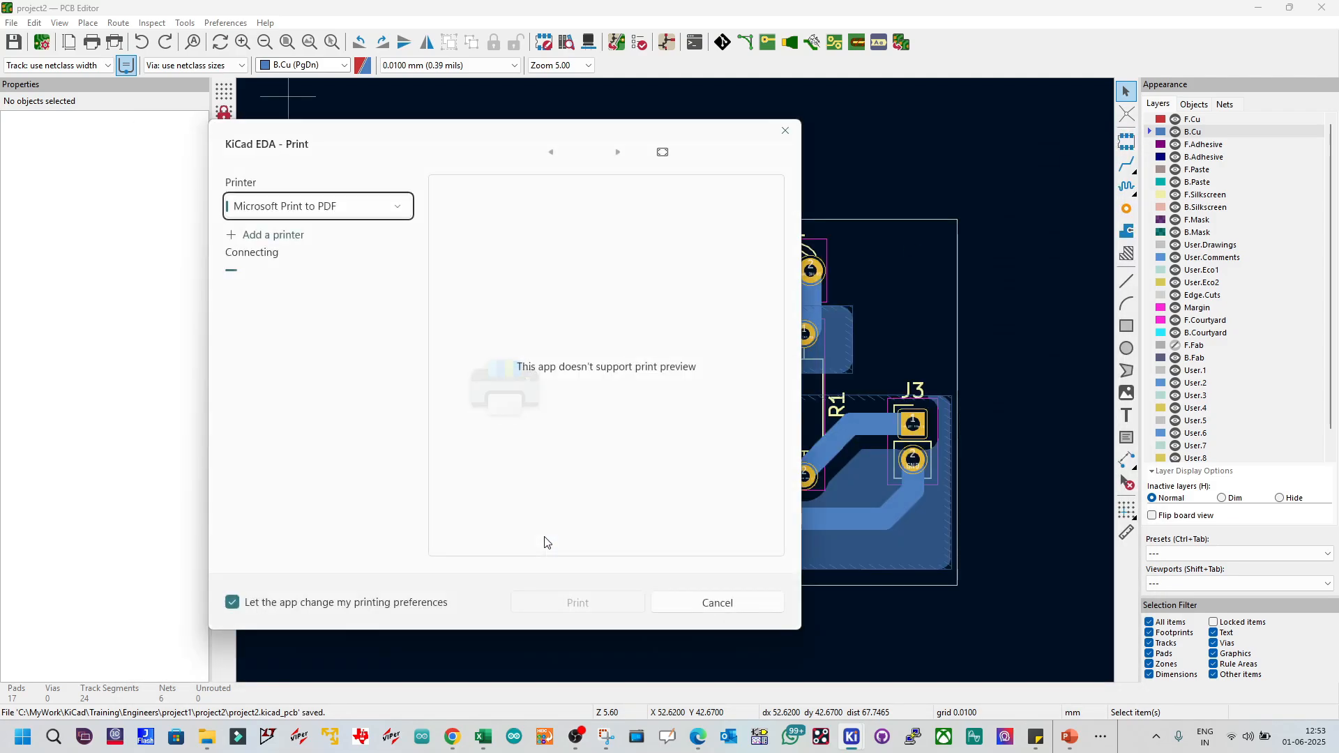
click(325, 279)
click(292, 256)
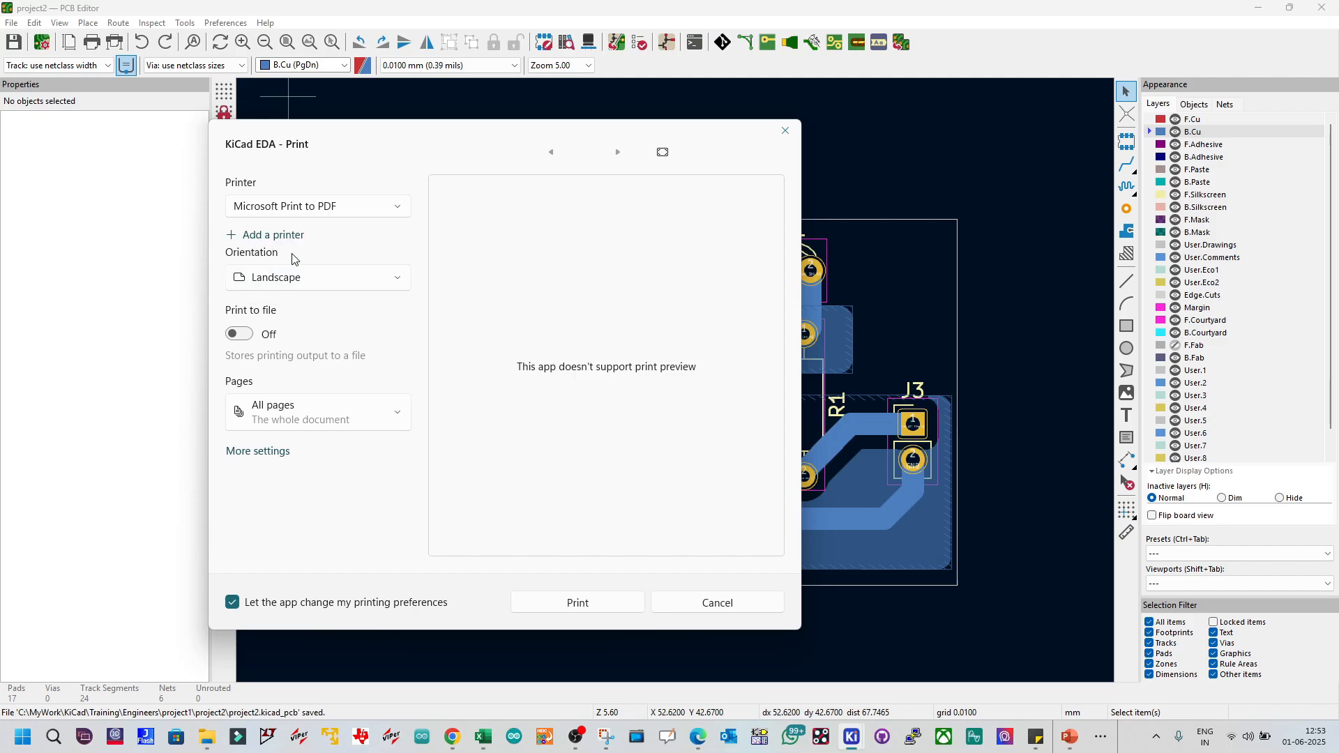
click(585, 602)
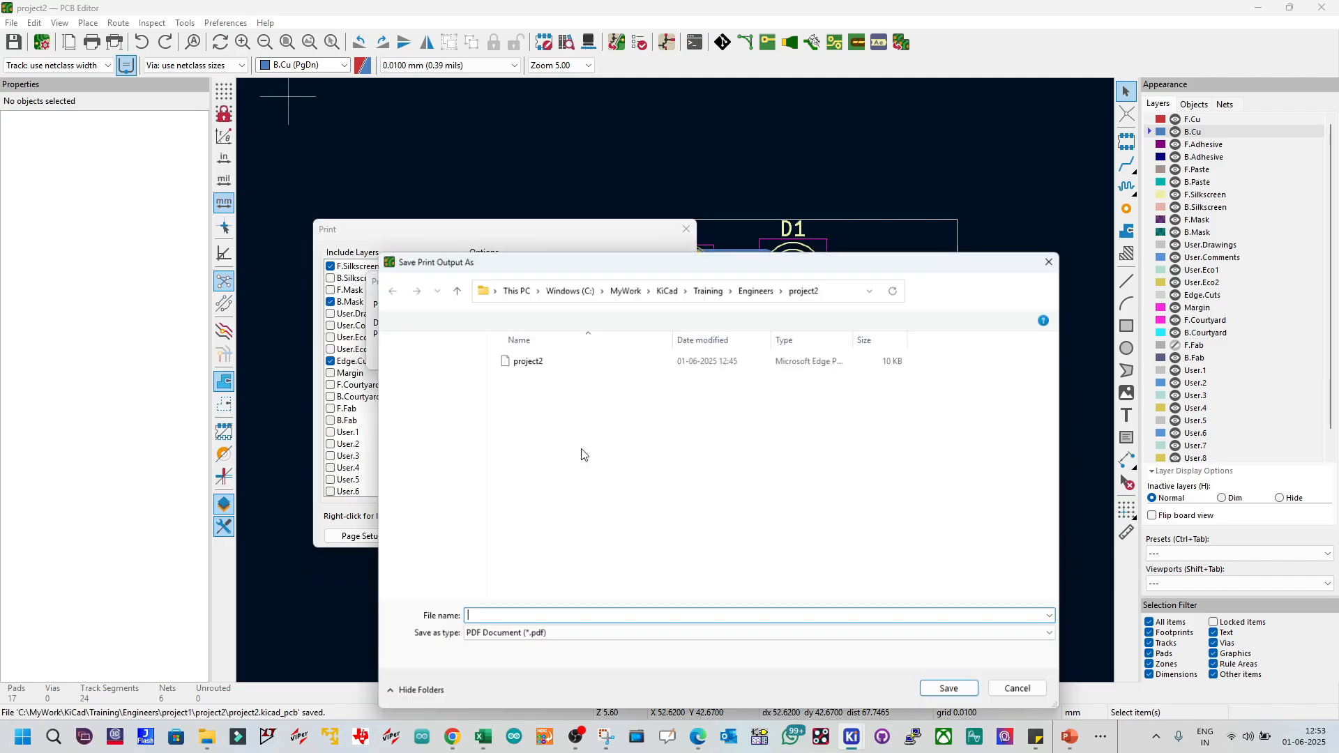
click(551, 362)
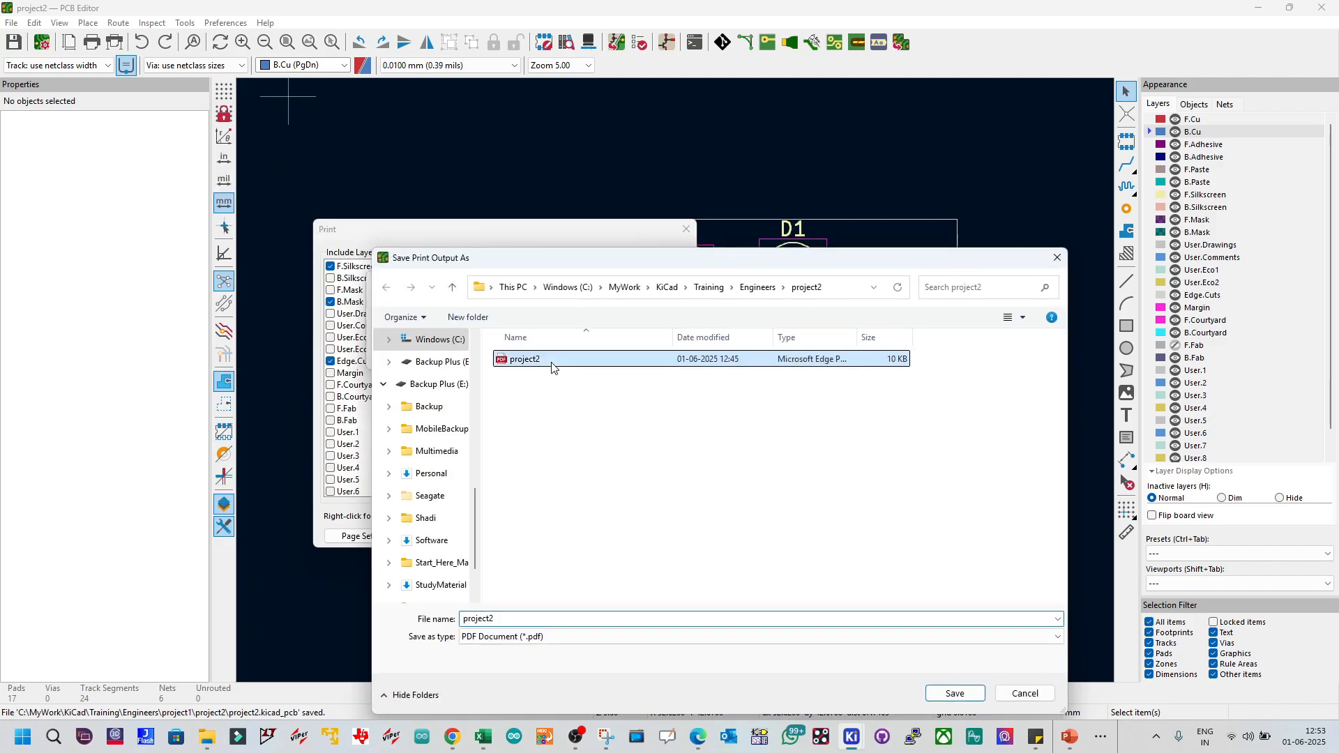
click(528, 619)
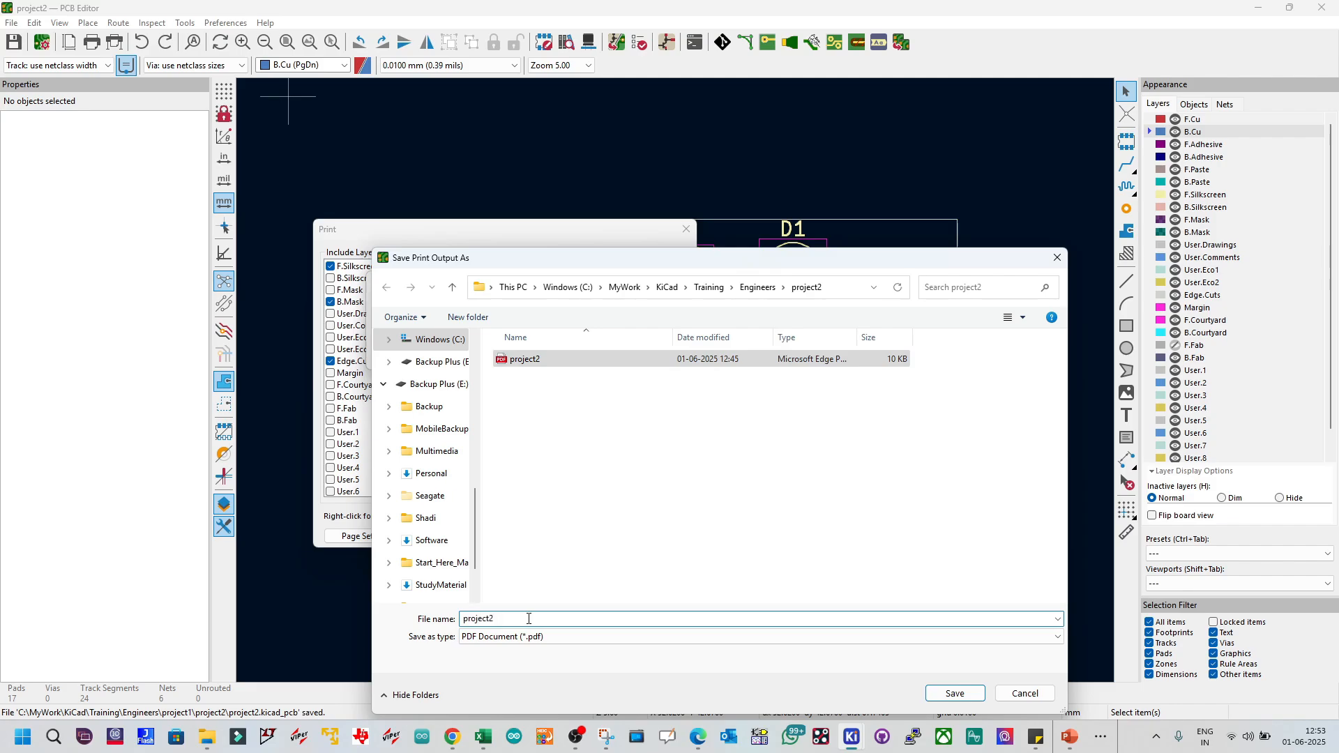
text(_BOTTOM_SILKSCREEN)
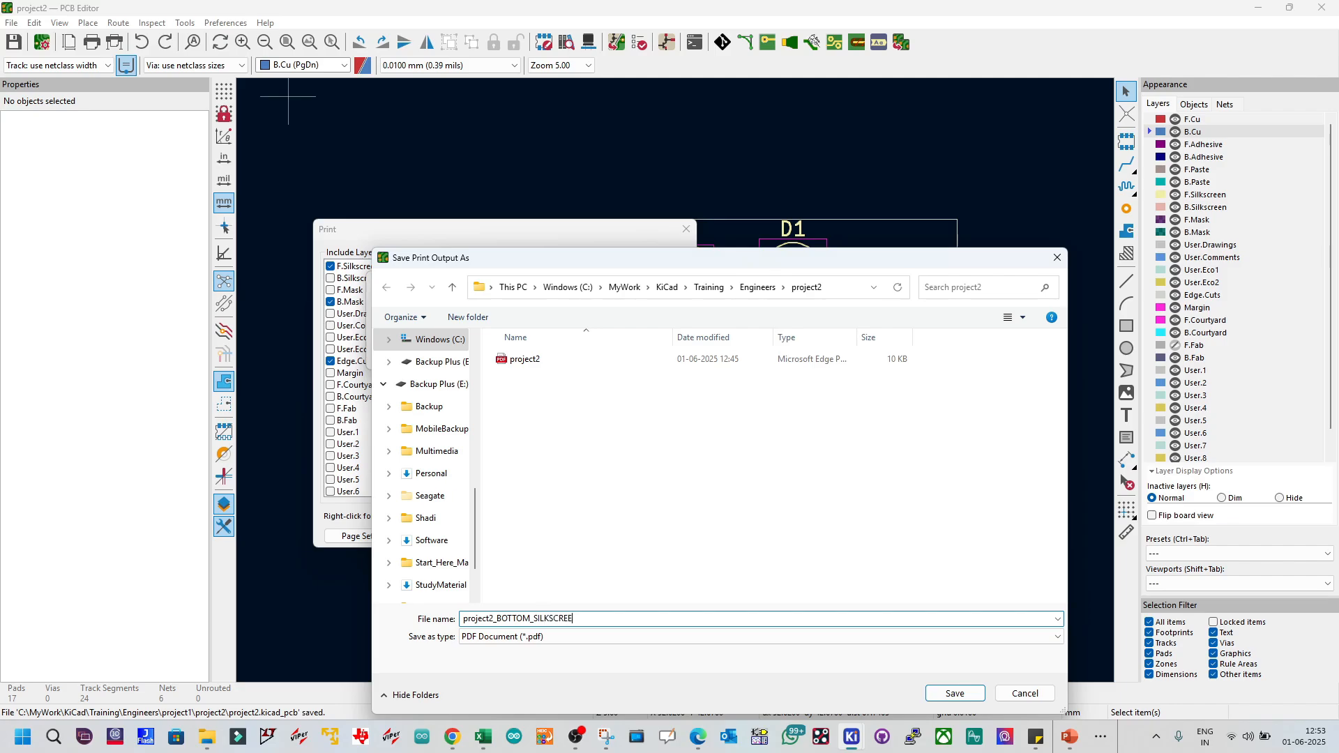
click(937, 694)
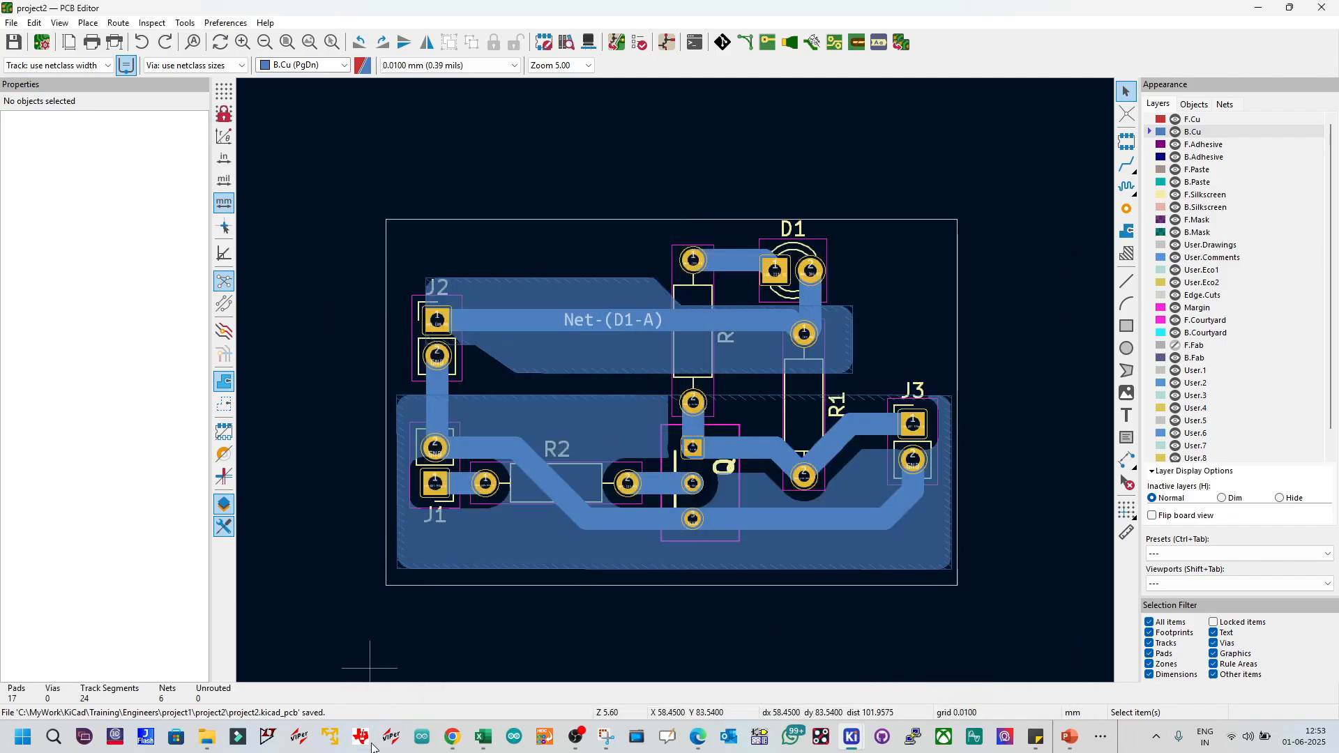
Step: Switch to File Explorer, widen the Name column and open the project2_BOTTOM_SILKSCREEN PDF to inspect the printed component layout
mouse_move(207, 737)
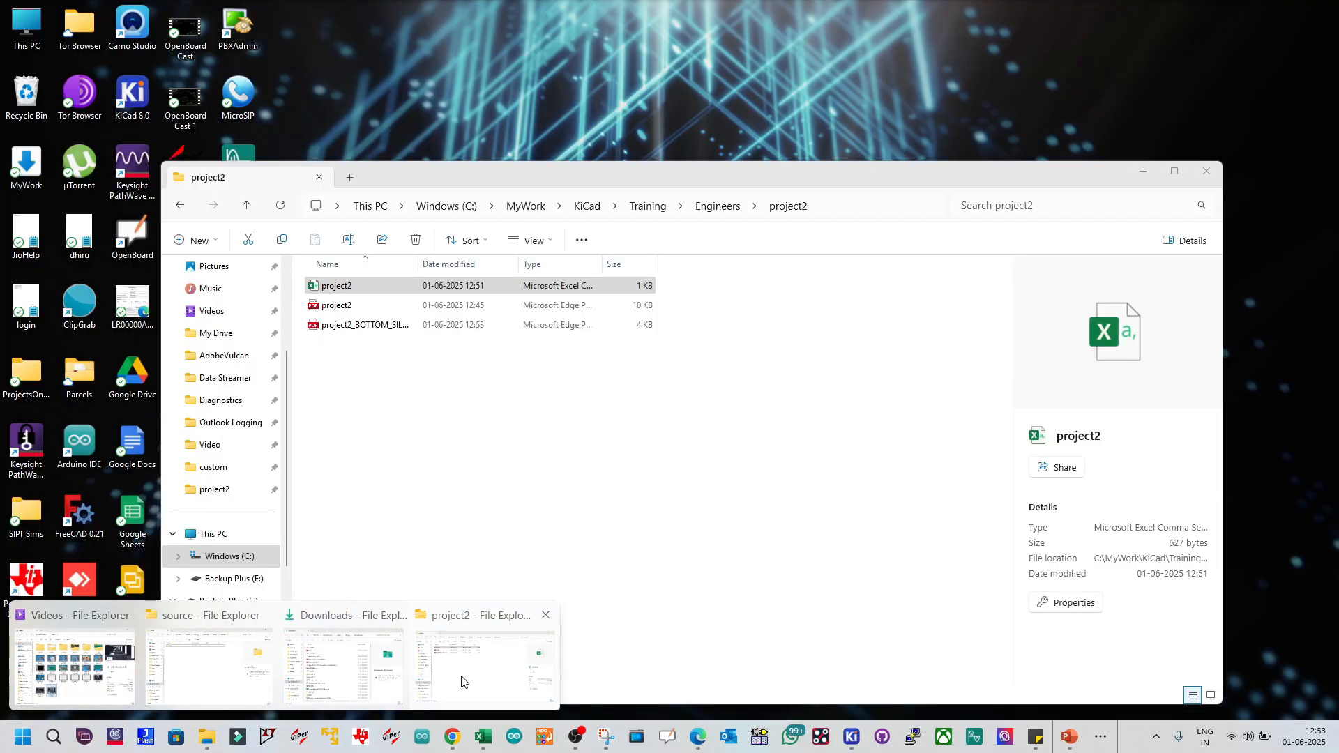
click(462, 681)
click(481, 520)
drag(418, 268, 526, 271)
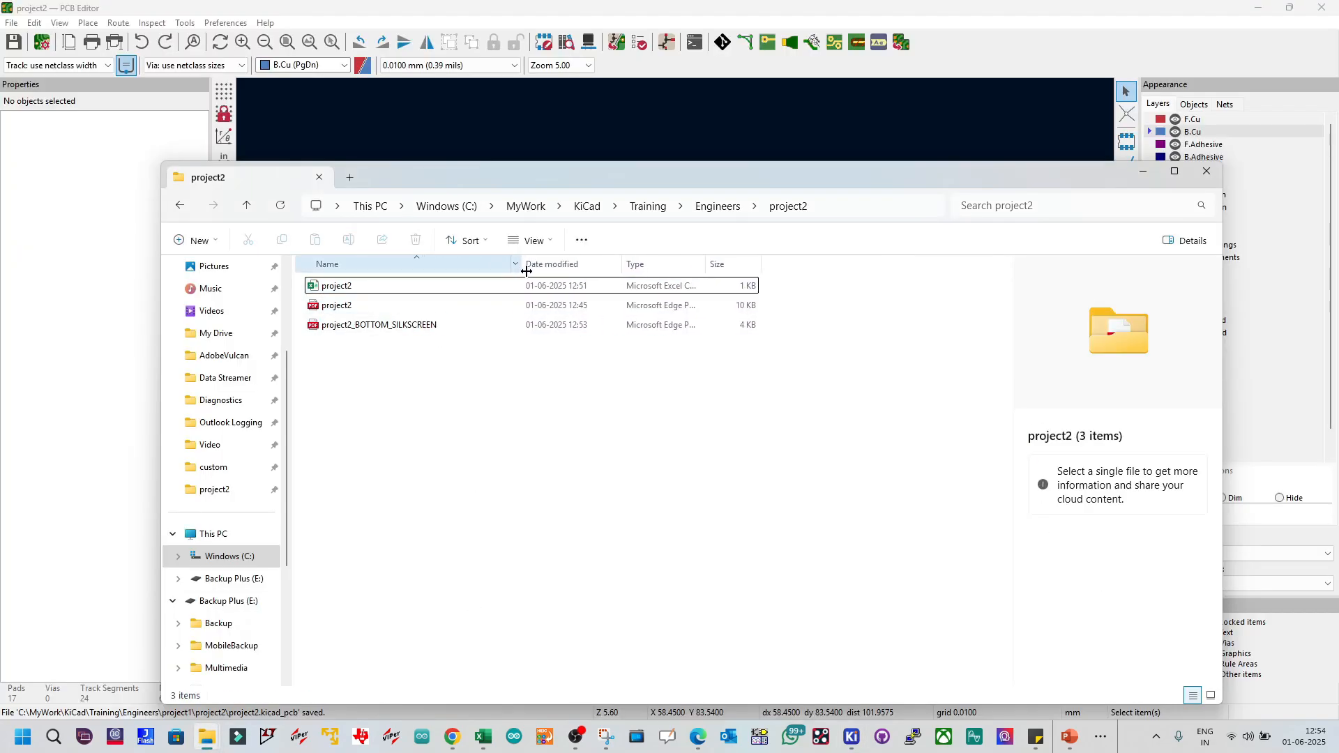
double_click(419, 325)
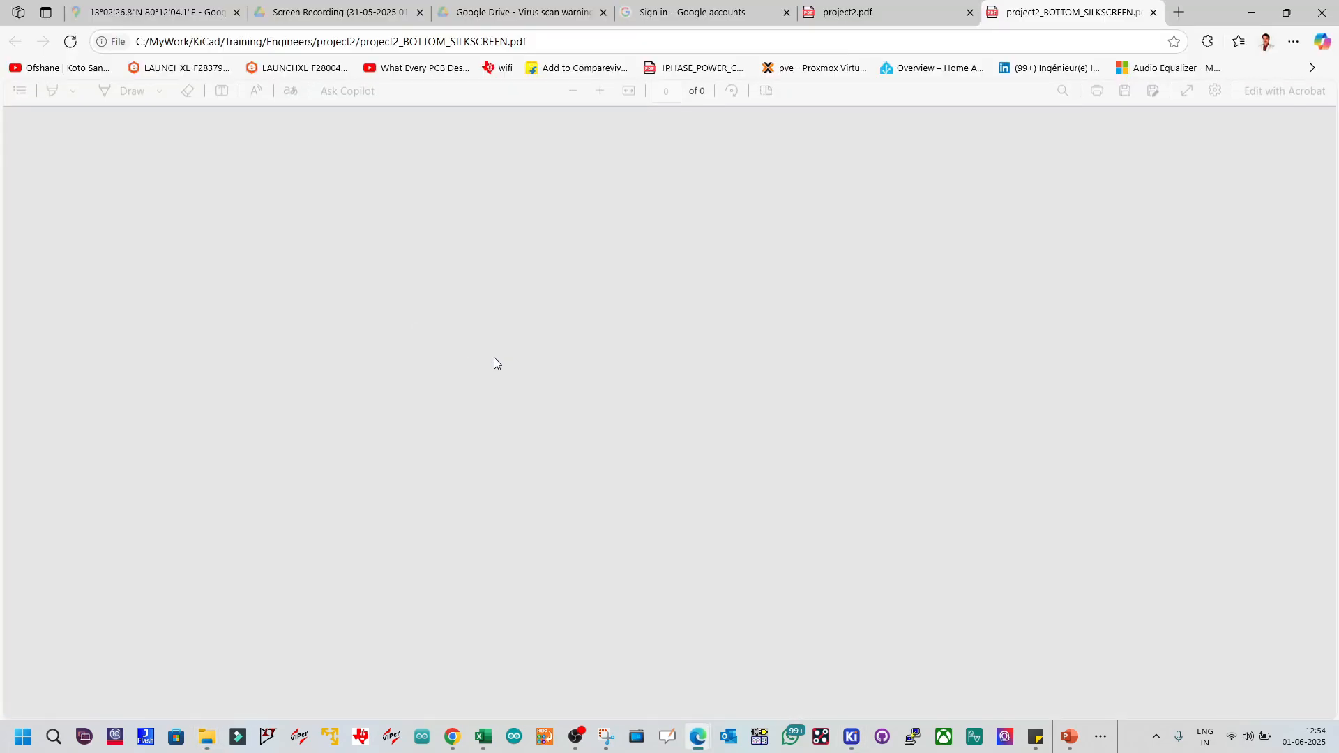
ctrl+scroll(494, 362, up, 5)
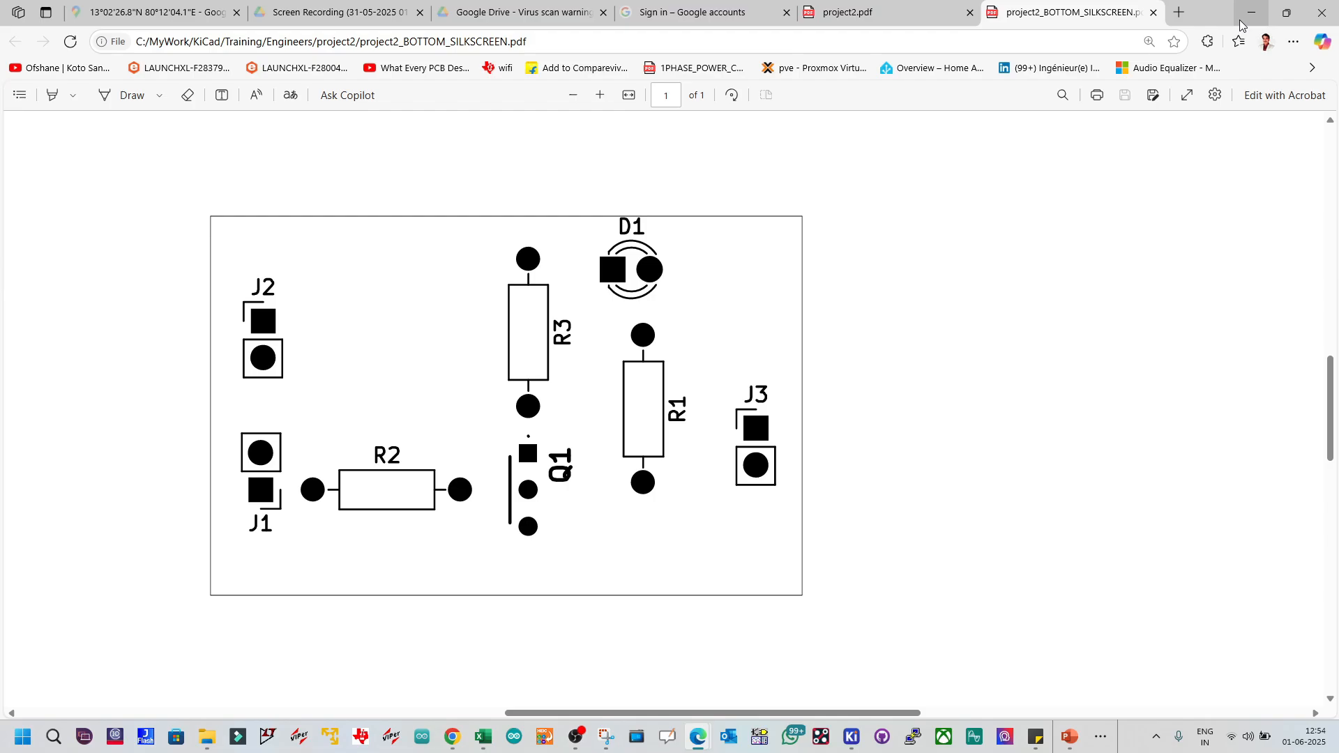
click(1241, 24)
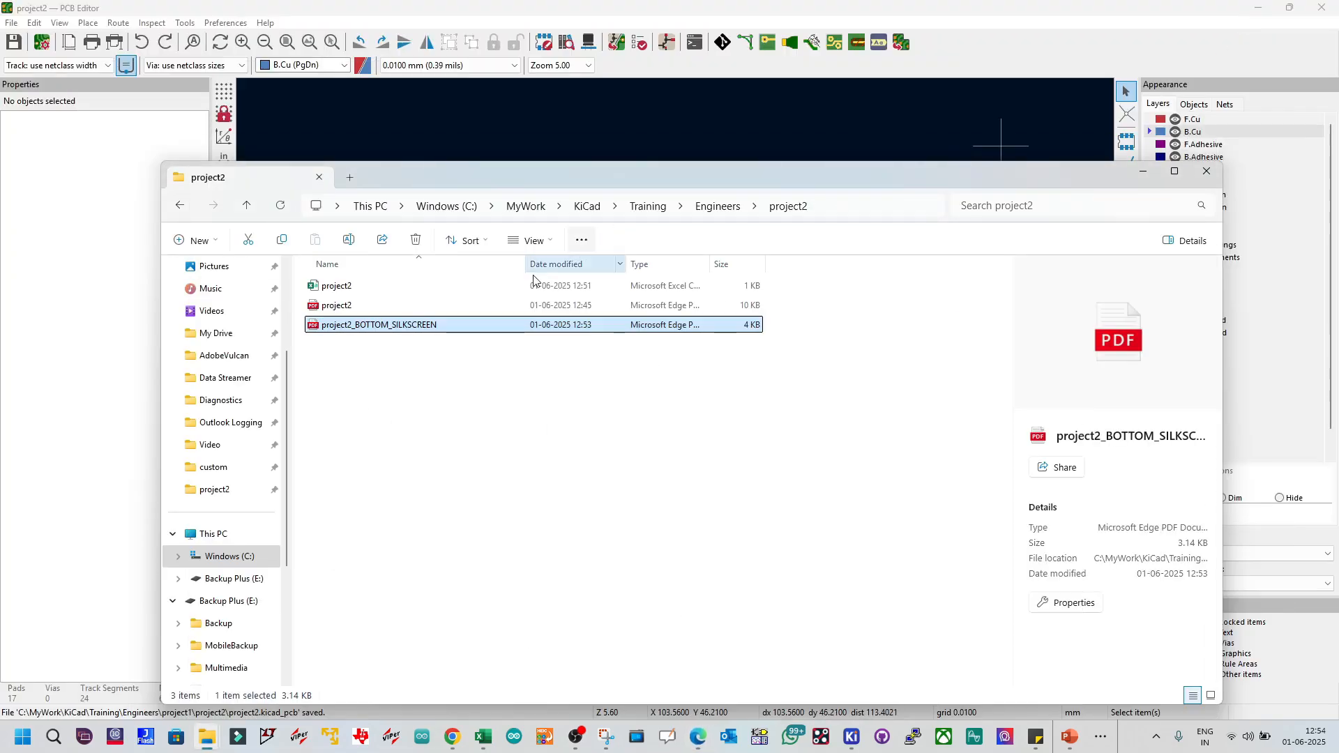
click(356, 328)
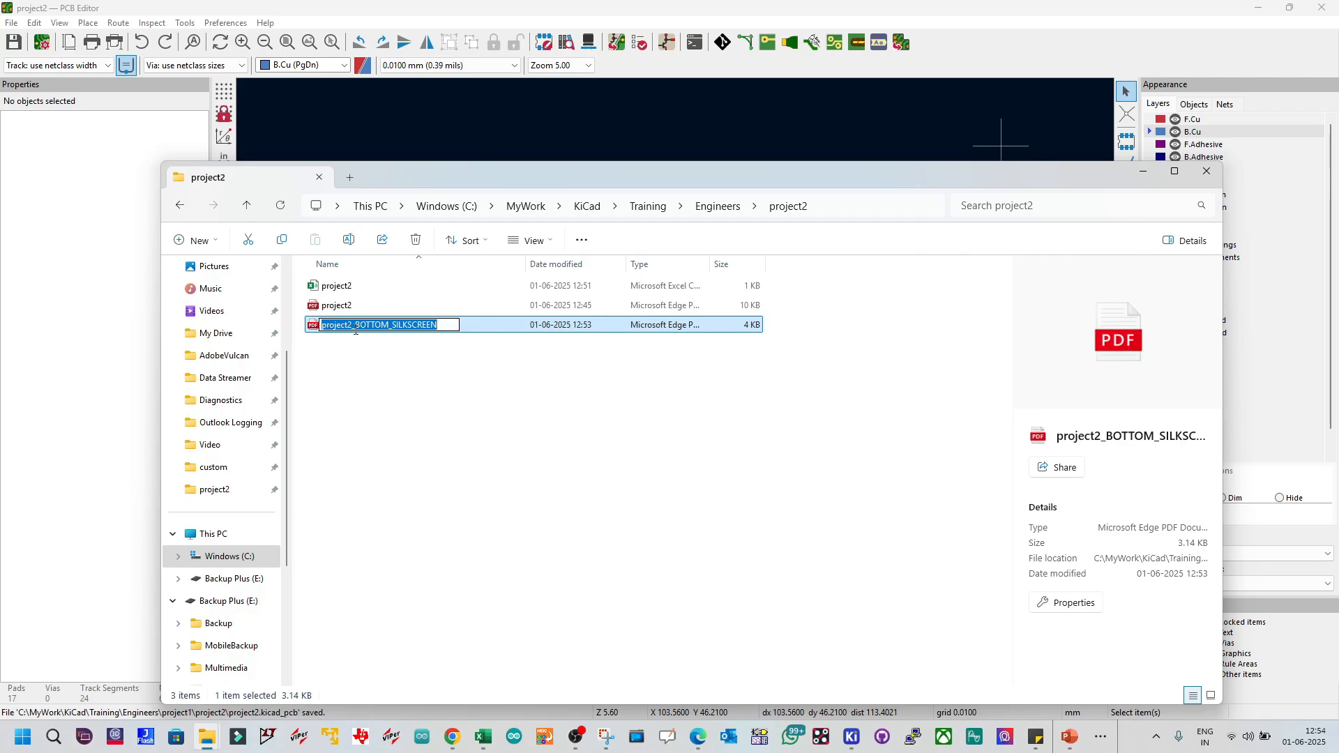
drag(354, 328, 458, 332)
click(421, 382)
Step: Try to rename the project2 CSV file as project2_BOM
click(357, 286)
click(359, 287)
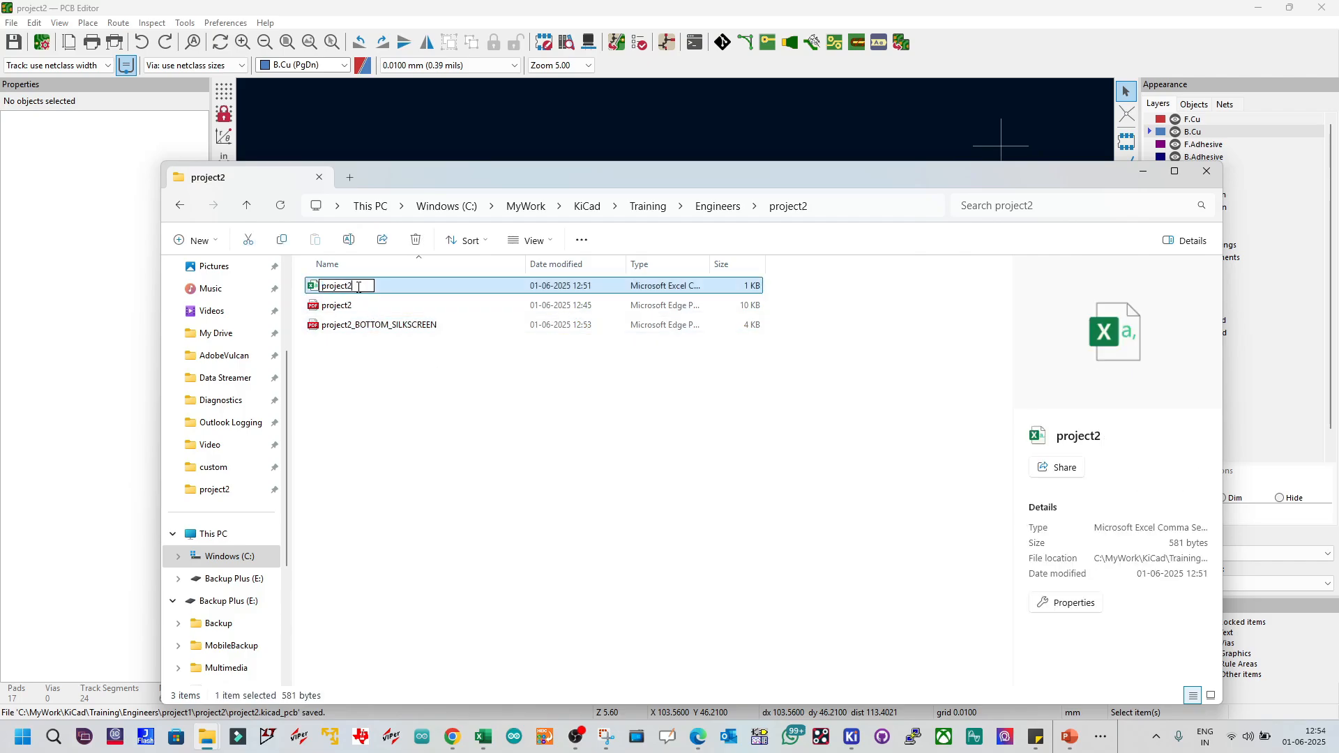
text(_BOM)
key(Return)
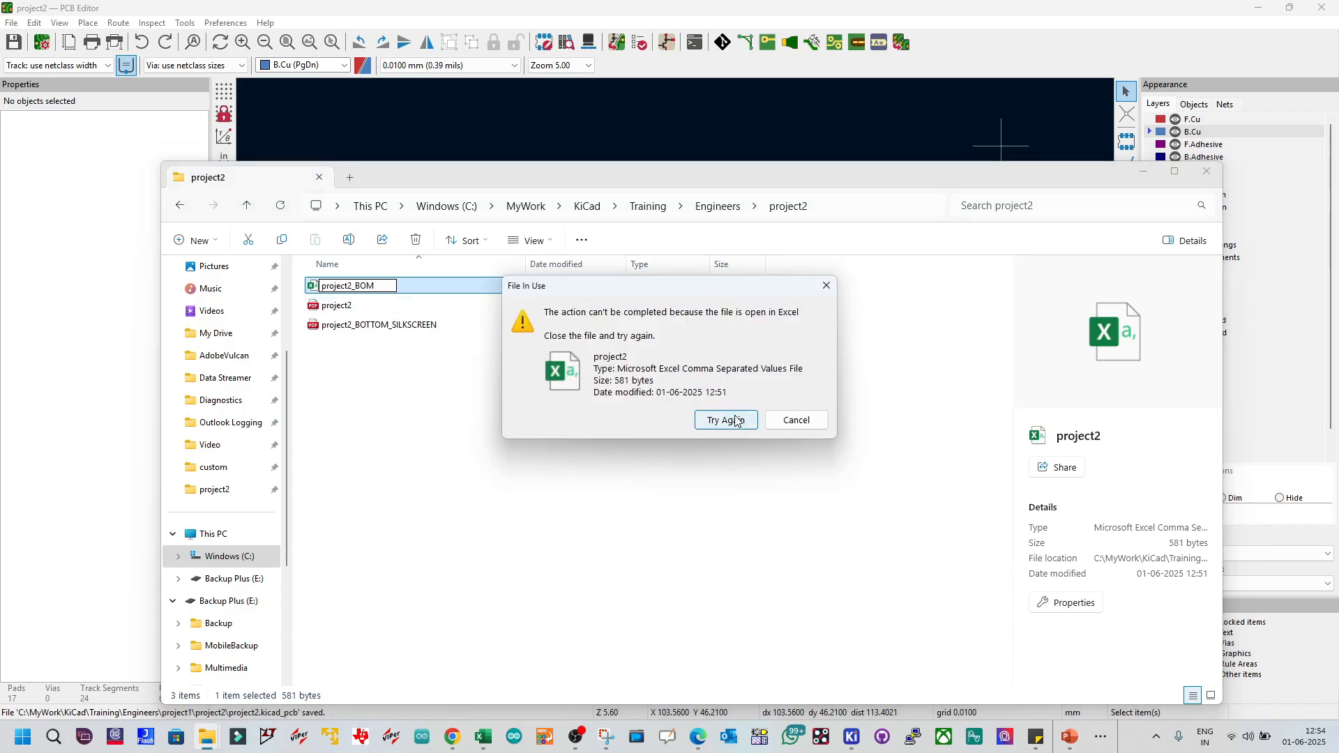
key(Escape)
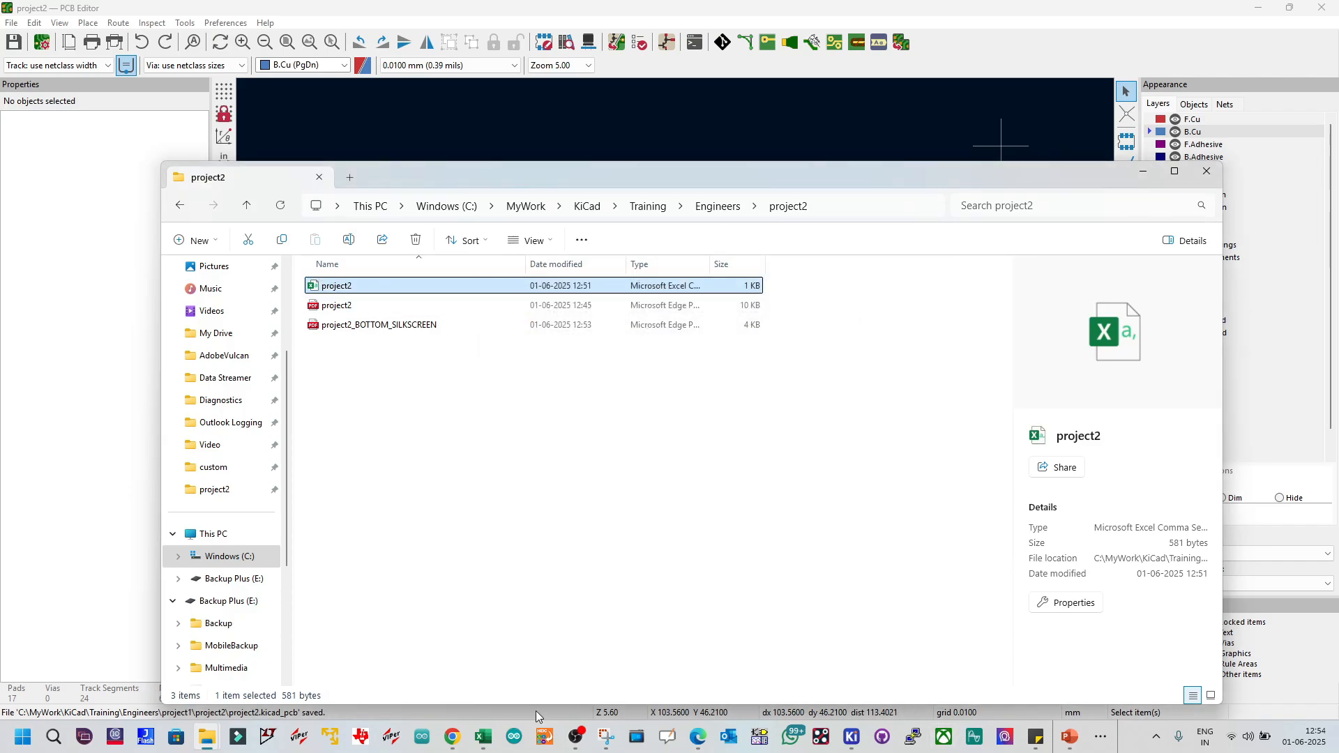
Step: Close the project2 workbook in Excel, then return to File Explorer and rename the project2 CSV file as project2_BOM
mouse_move(486, 743)
click(565, 678)
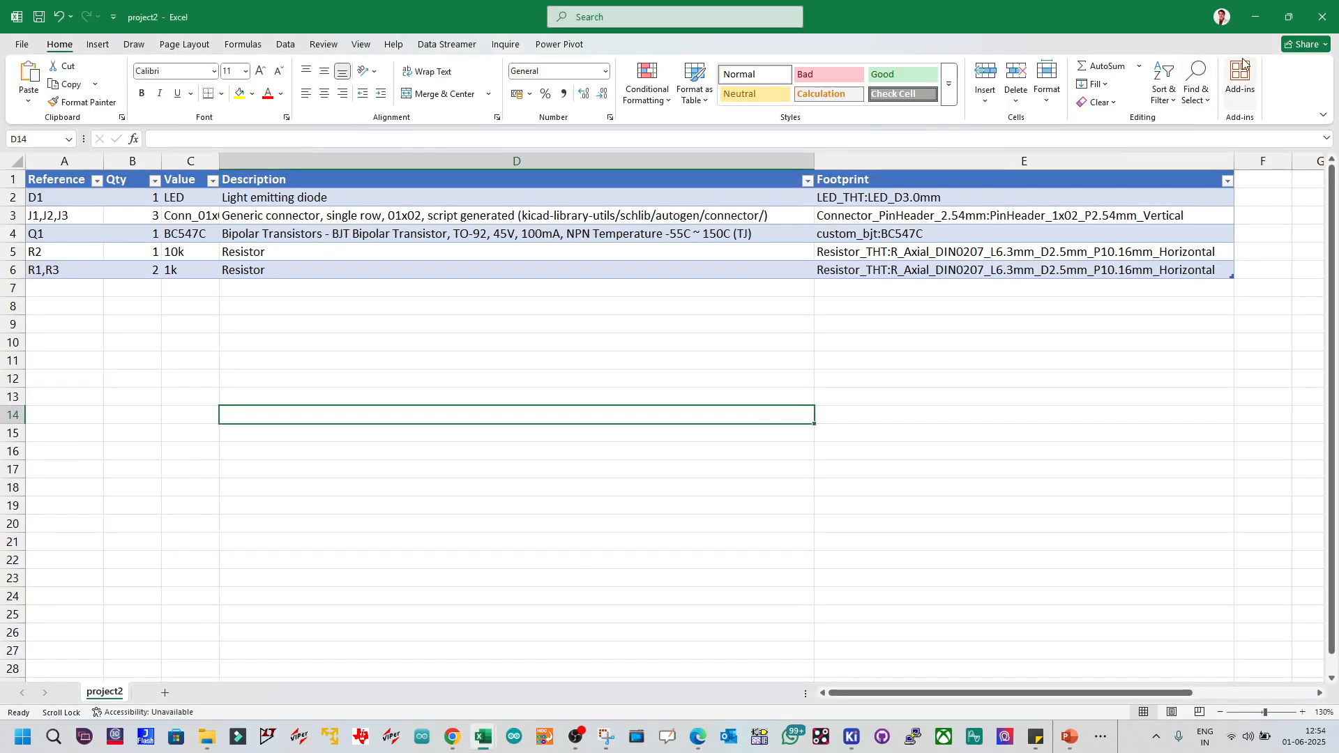
click(1323, 19)
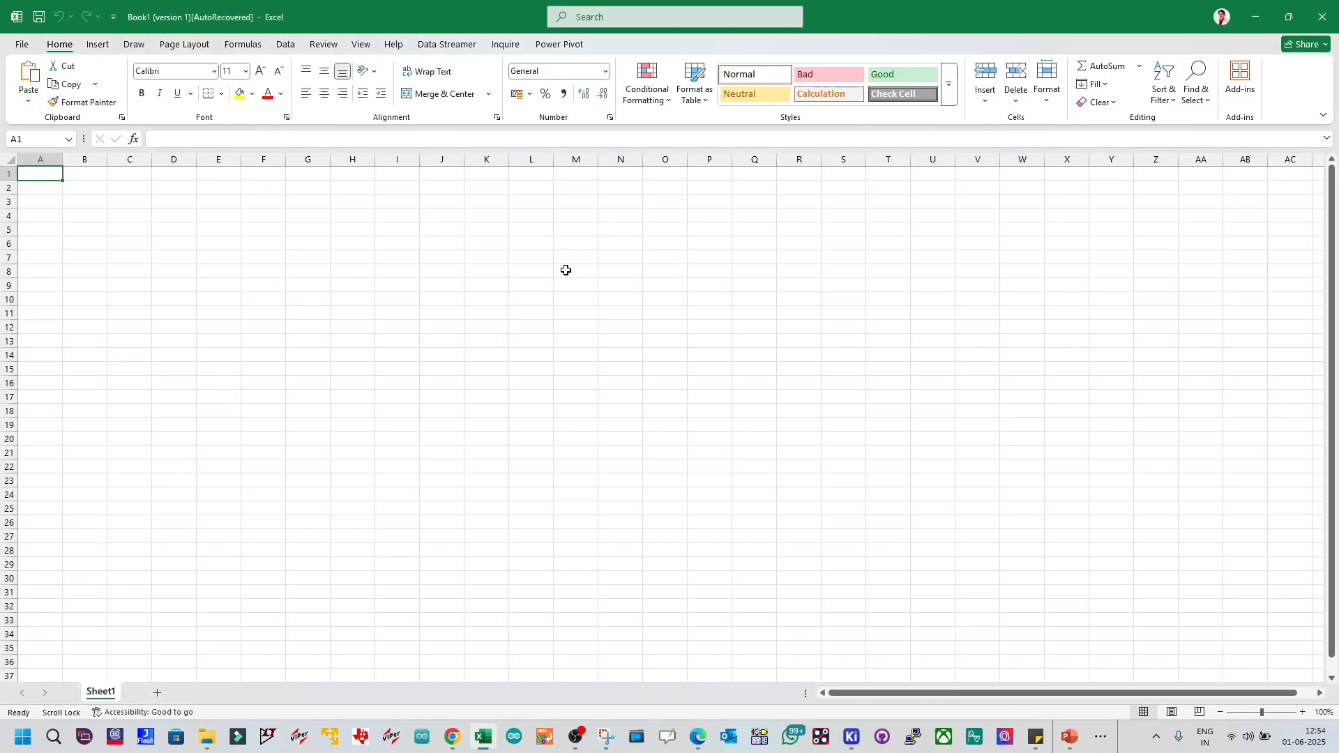
click(1256, 17)
click(360, 287)
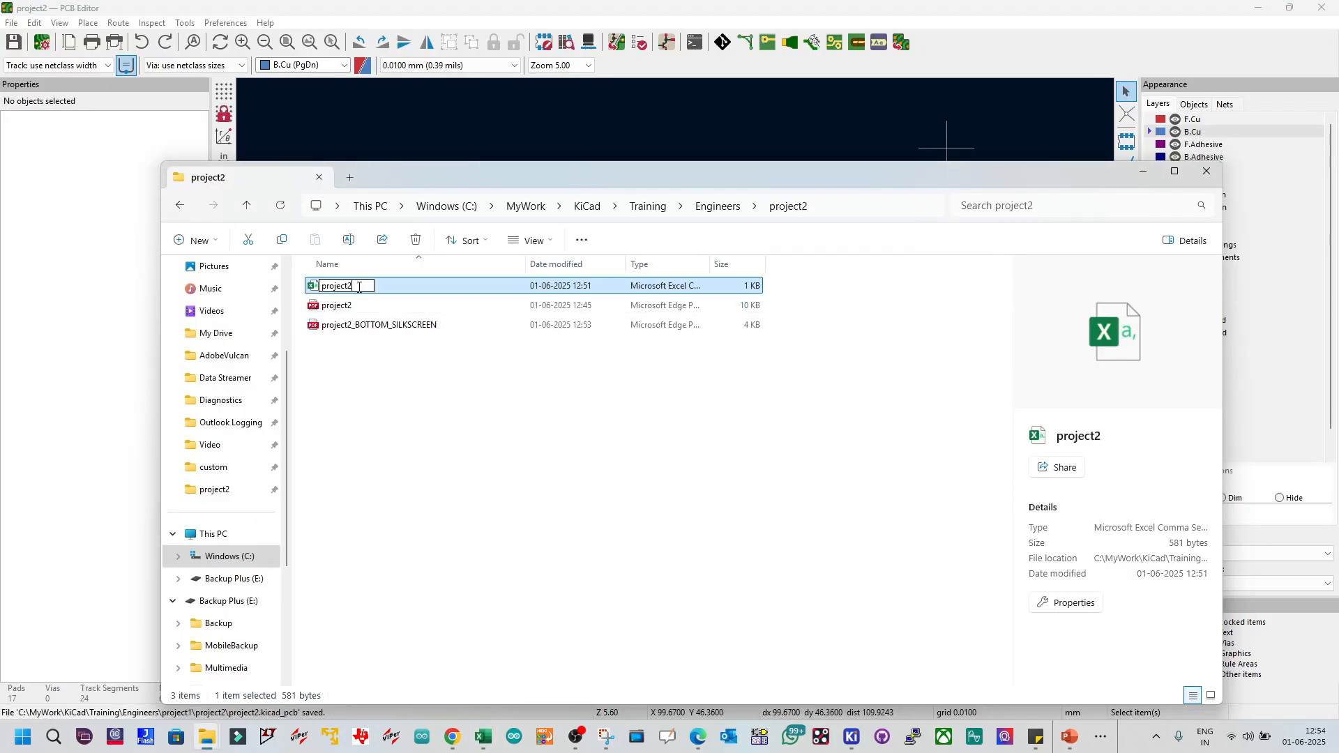
text(_BOM)
key(Return)
Step: Rename the project2 PDF file as project2_SCHEMATIC and narrow the Name column of the file list
click(365, 307)
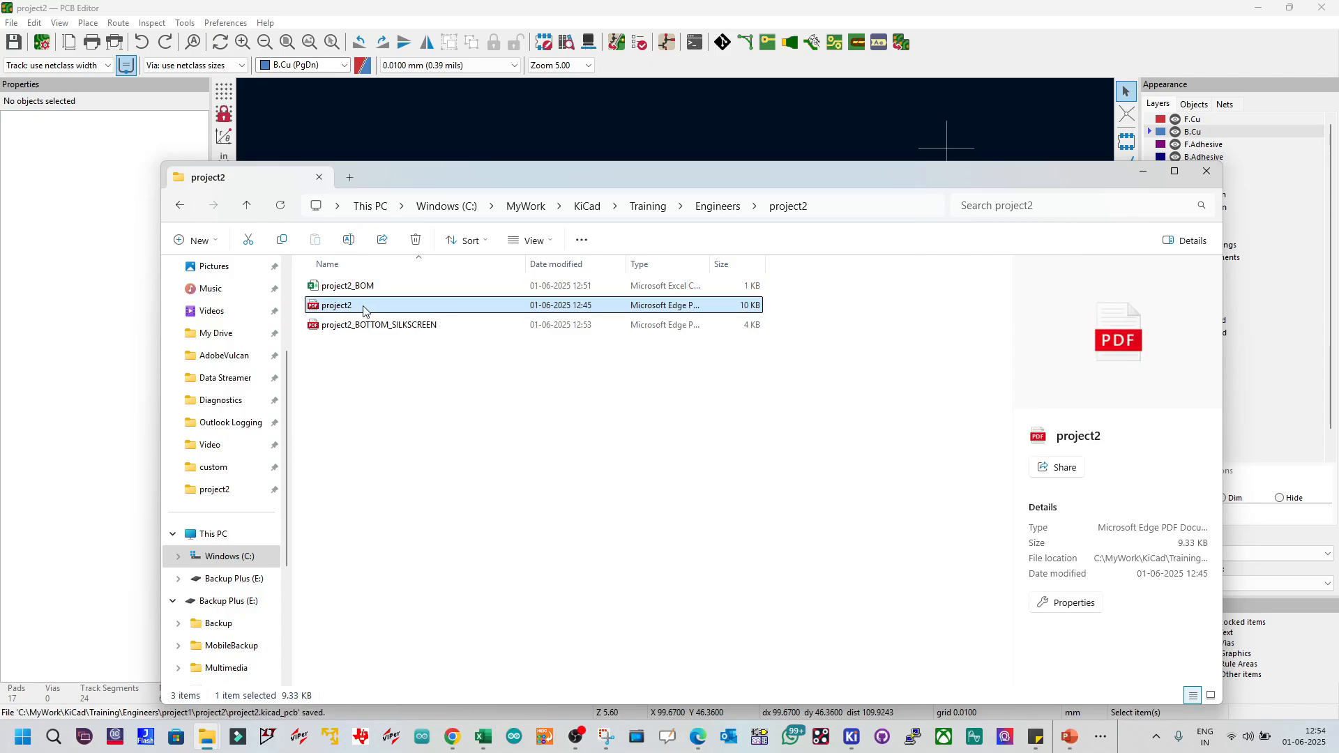
click(363, 307)
text(_SCHEMATIC)
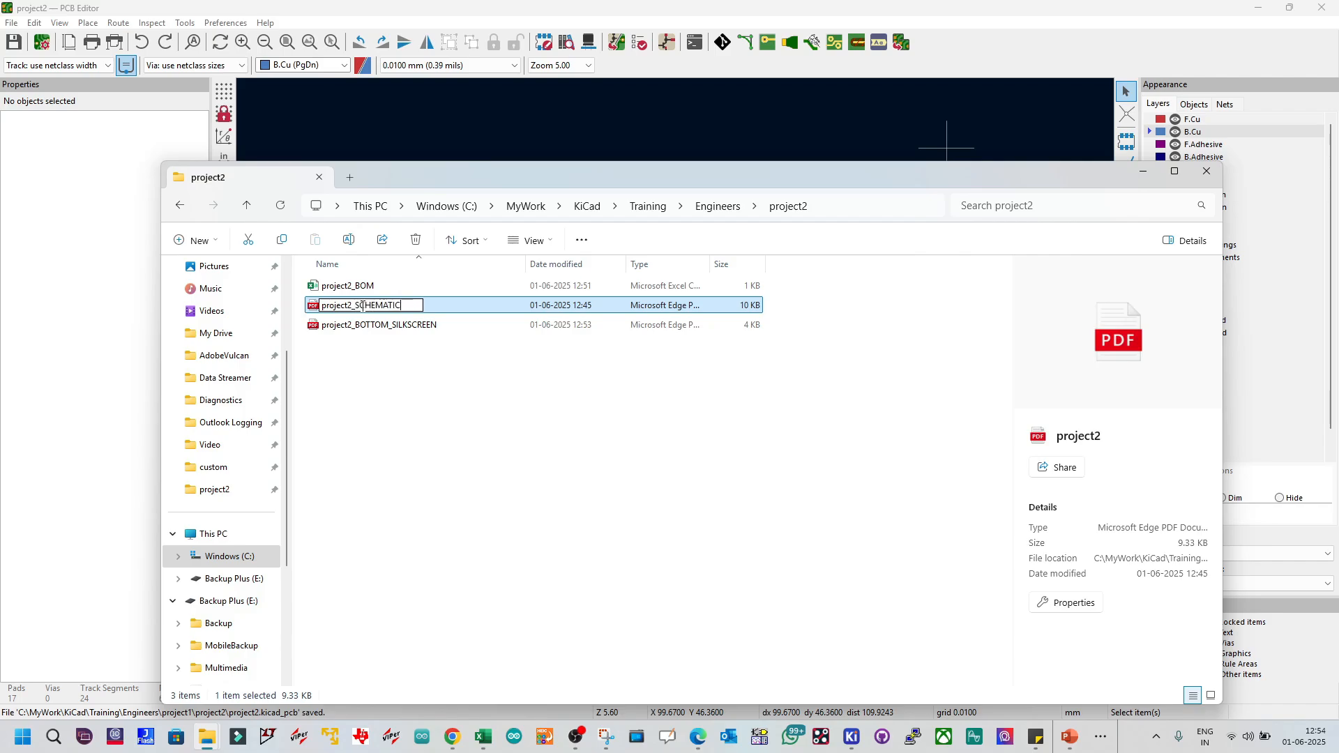
key(Return)
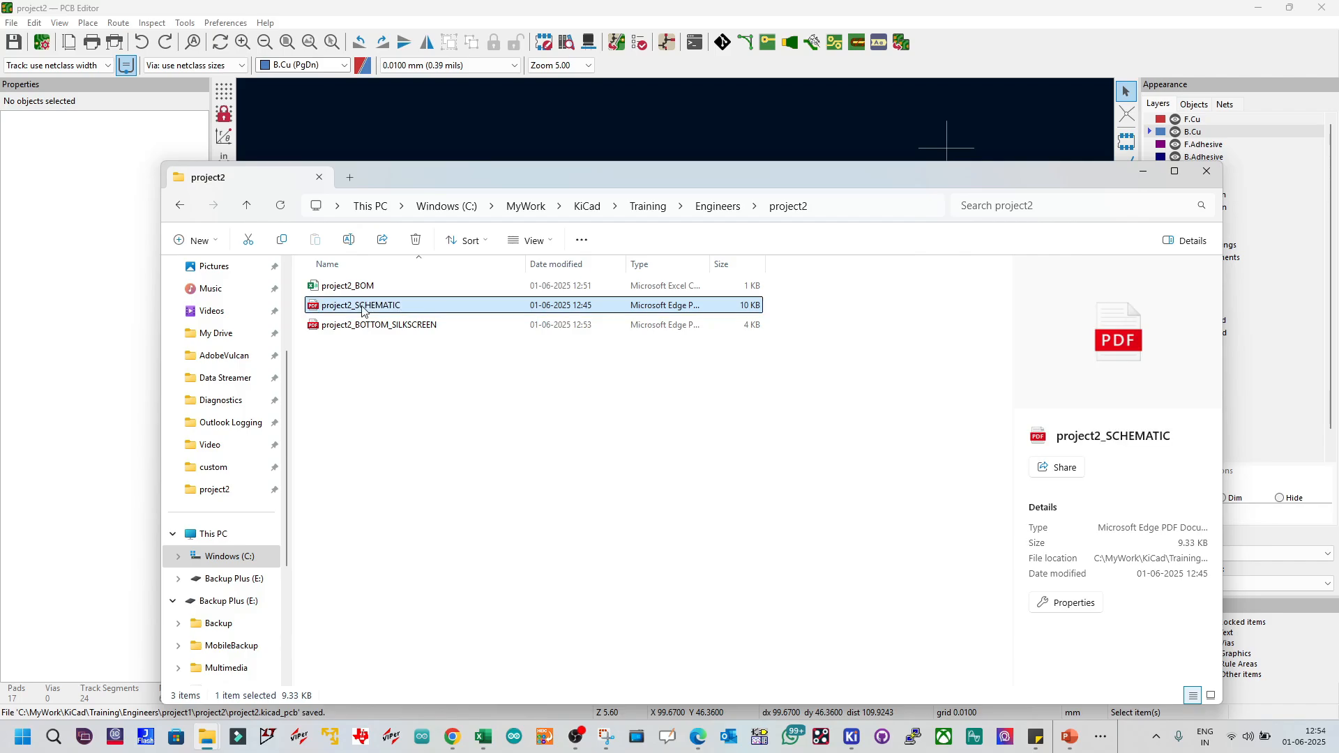
click(542, 408)
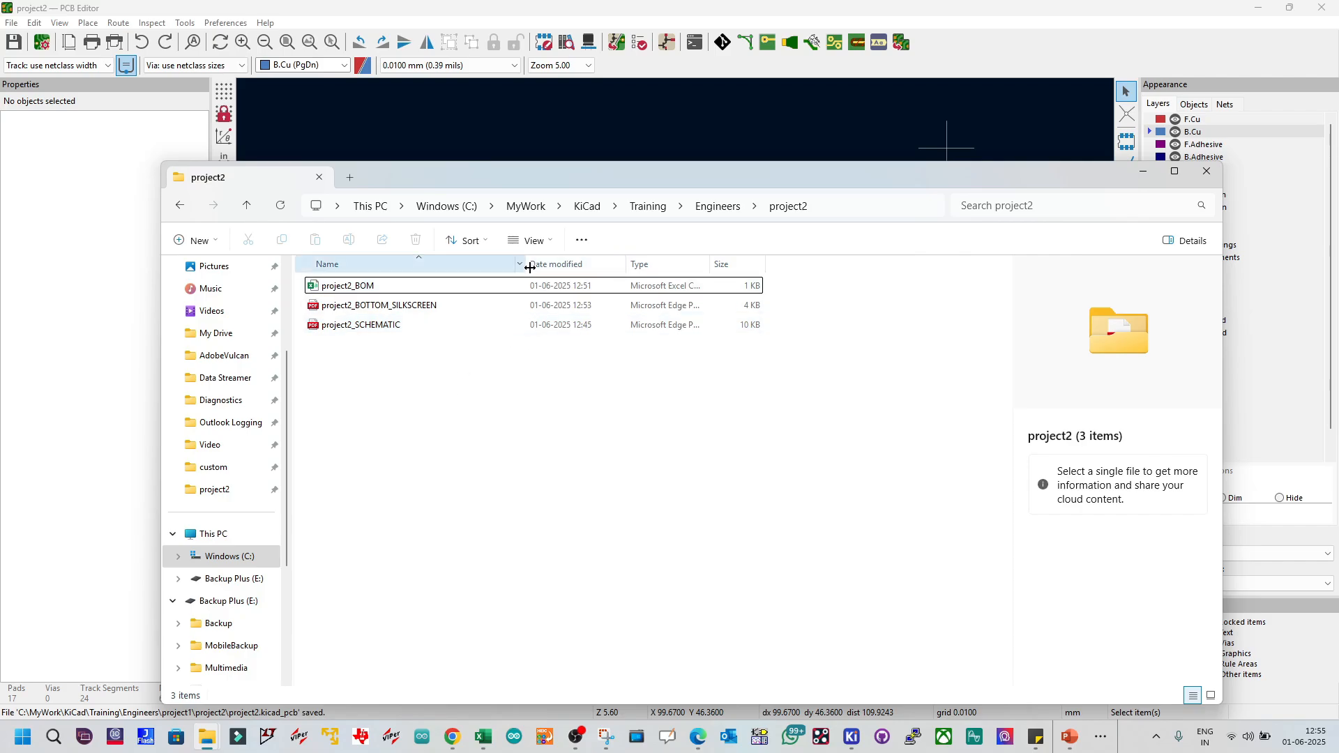
drag(530, 267, 464, 267)
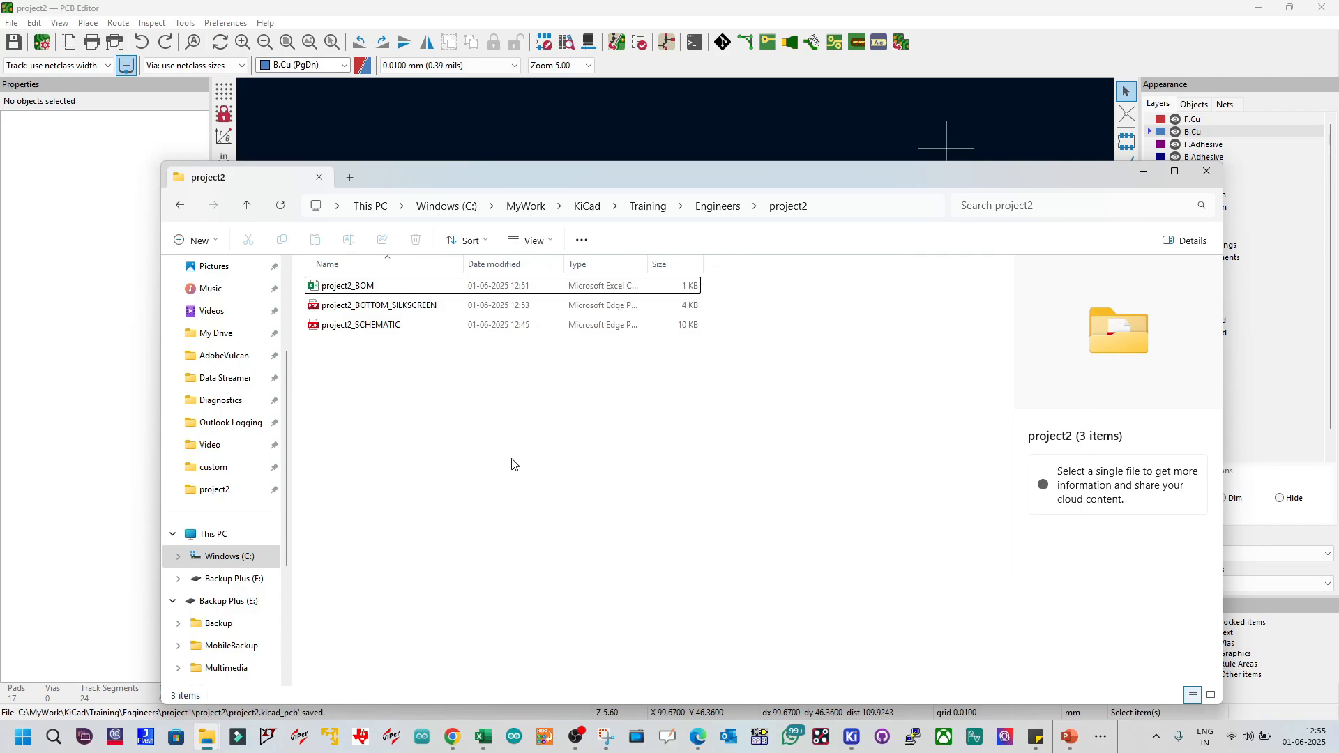
Step: Switch to the KiCad Schematic Editor, look over the project2 schematic and save it
mouse_move(851, 732)
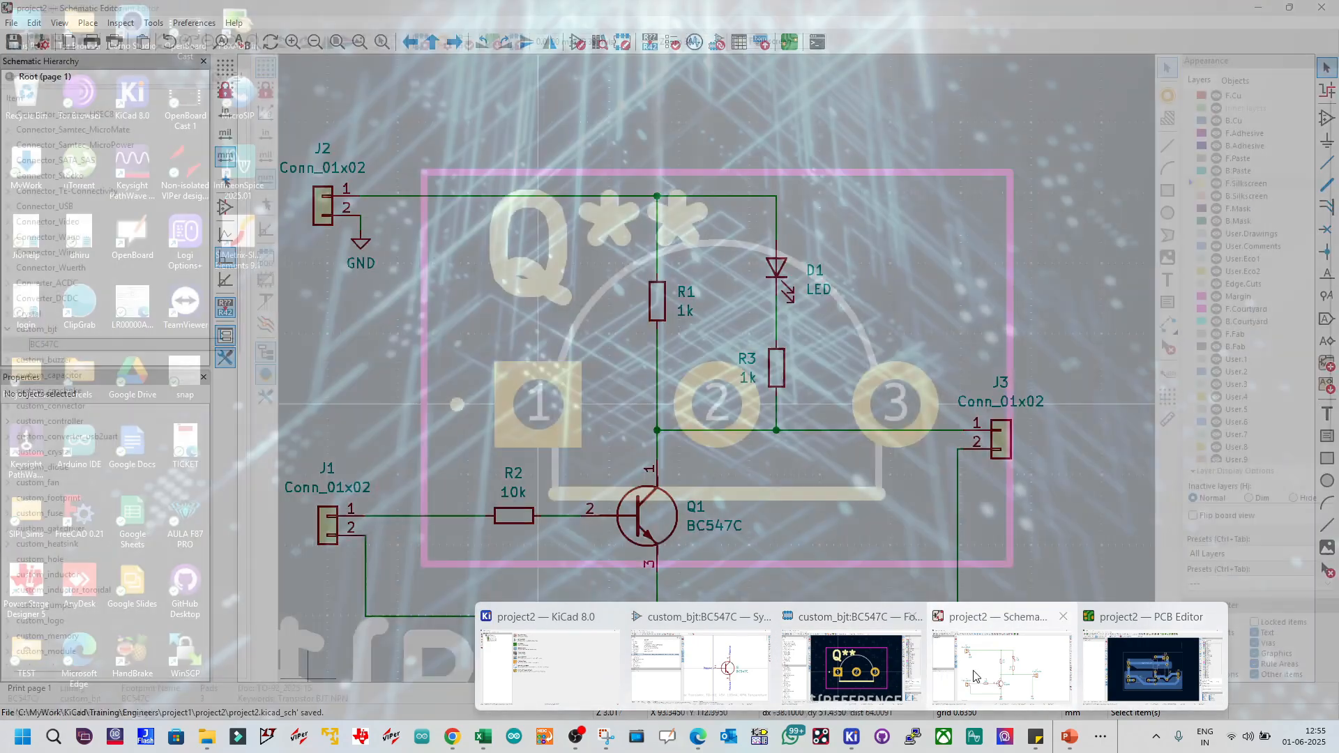
click(975, 675)
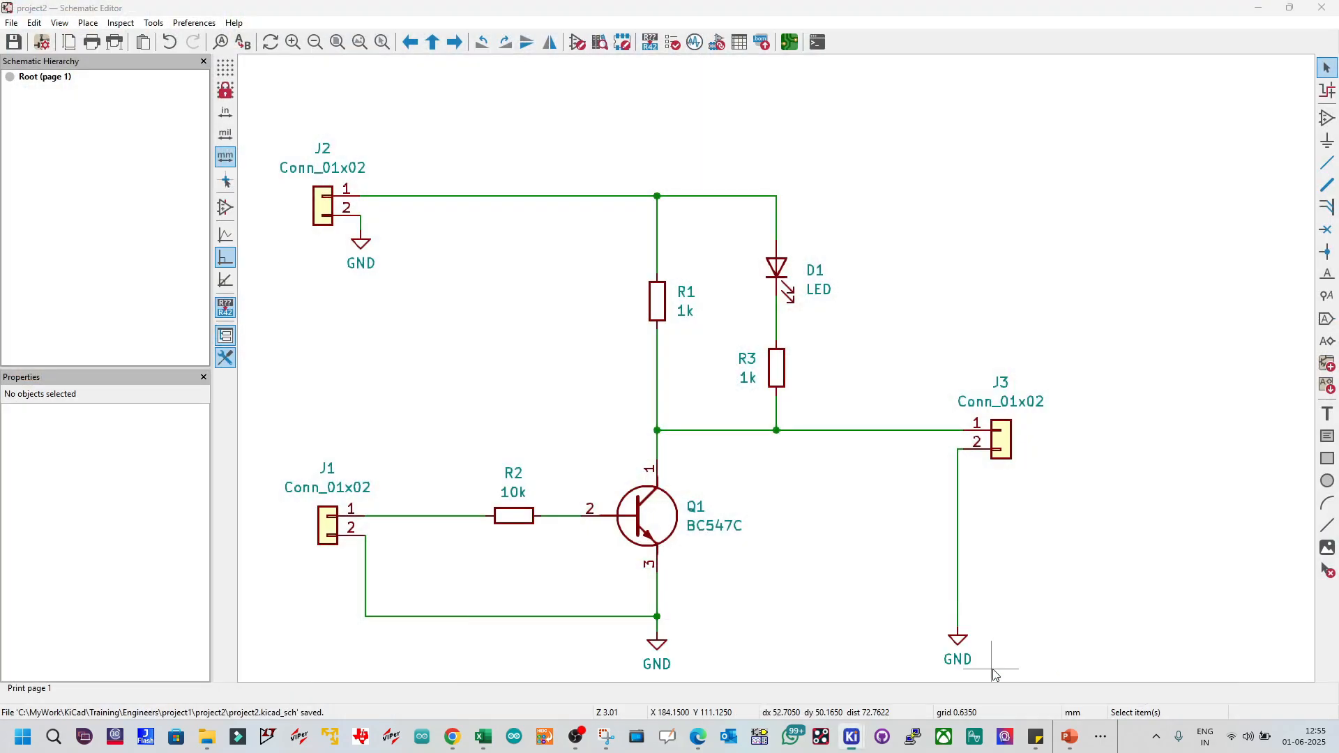
scroll(774, 376, down, 2)
scroll(777, 372, up, 2)
scroll(776, 367, down, 5)
scroll(777, 364, up, 5)
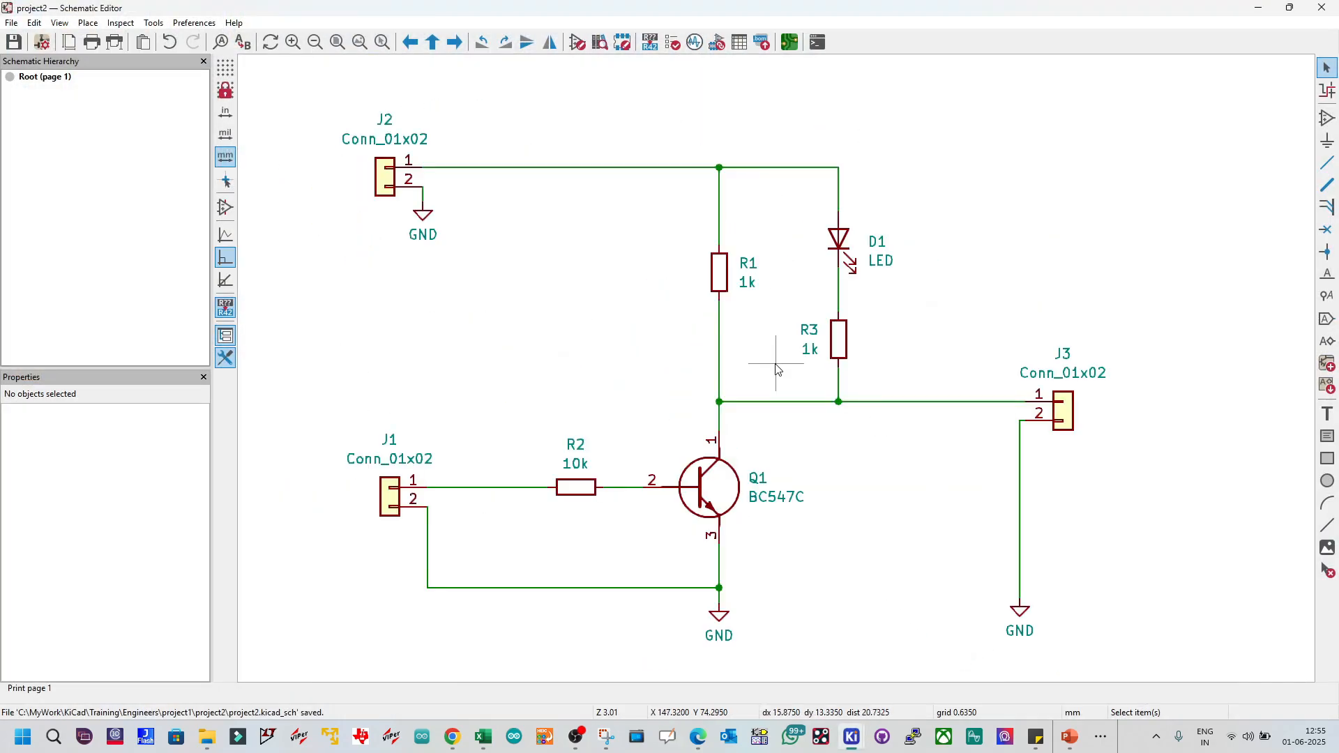
click(10, 46)
Step: Examine the symbol properties of transistor Q1, including its Mouser Price/Stock link and manufacturer fields, without changing them
double_click(714, 487)
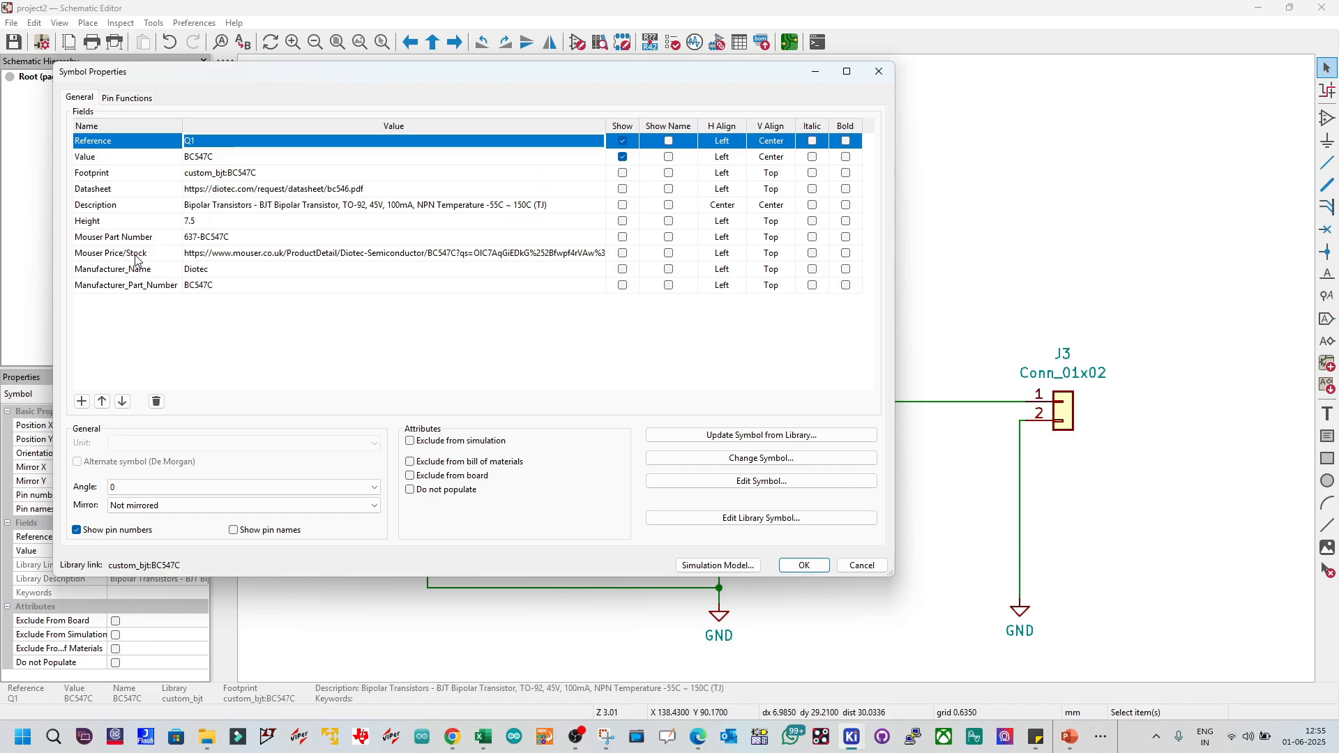
click(358, 262)
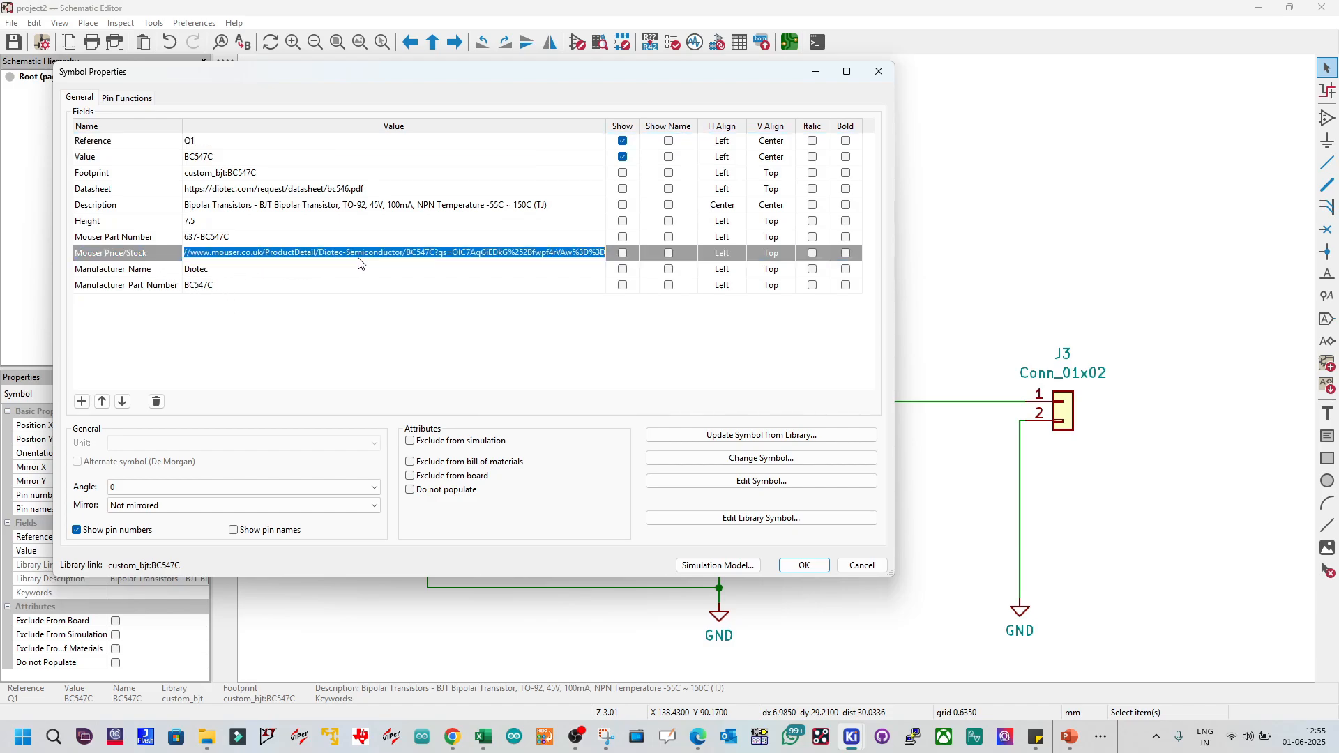
right_click(562, 260)
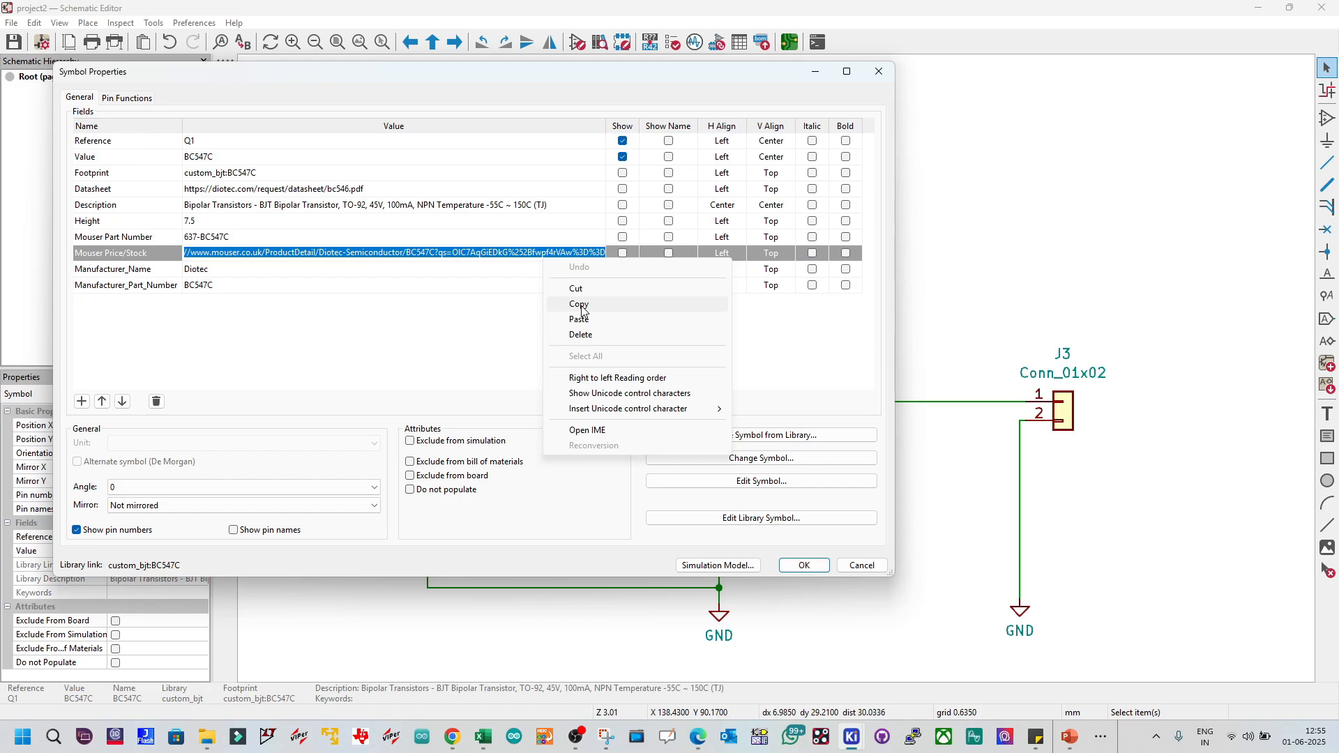
key(Escape)
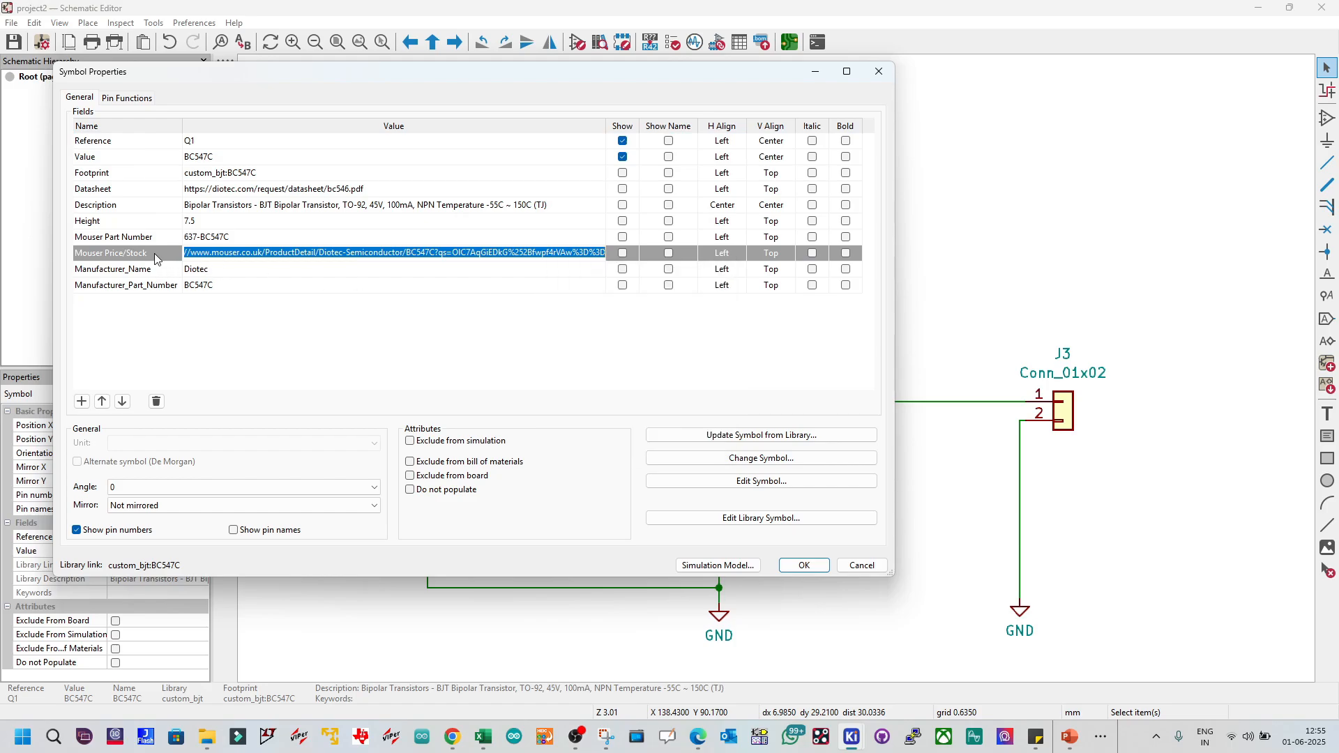
key(Escape)
key(Escape)
key(Escape)
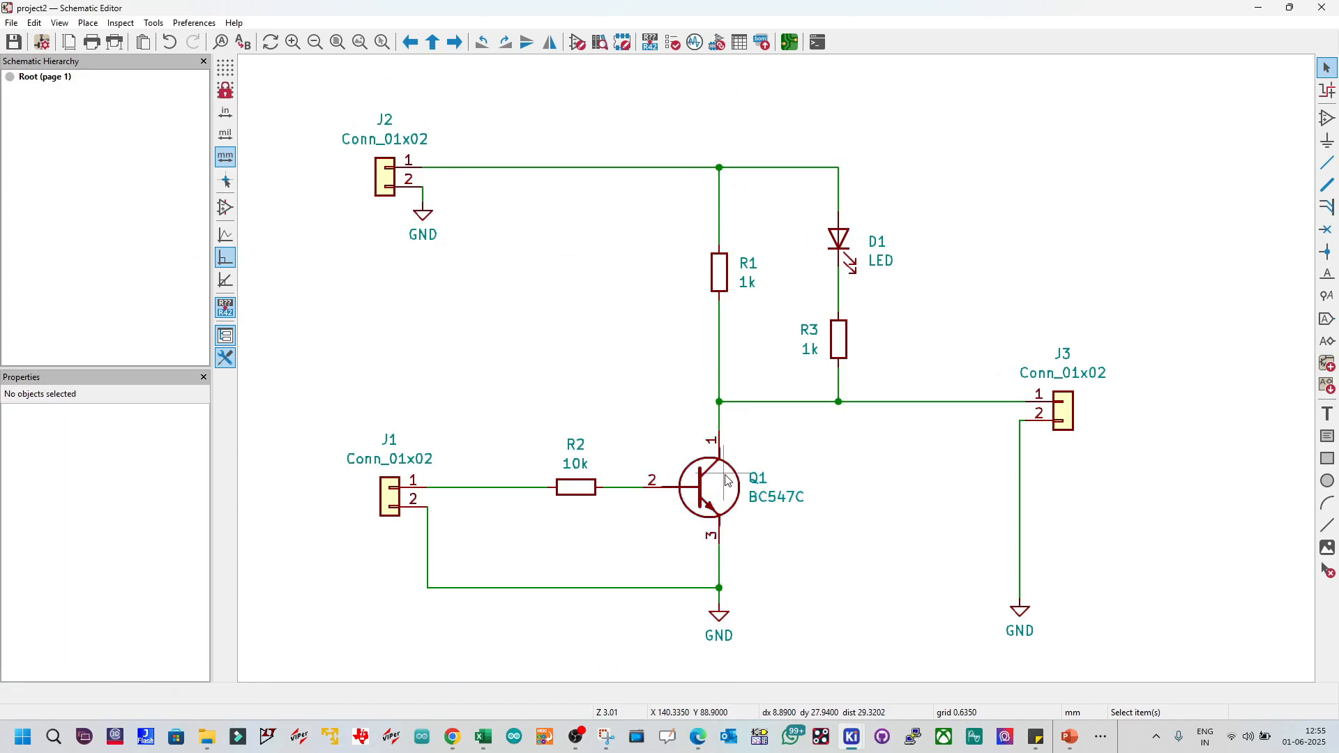
mouse_move(853, 736)
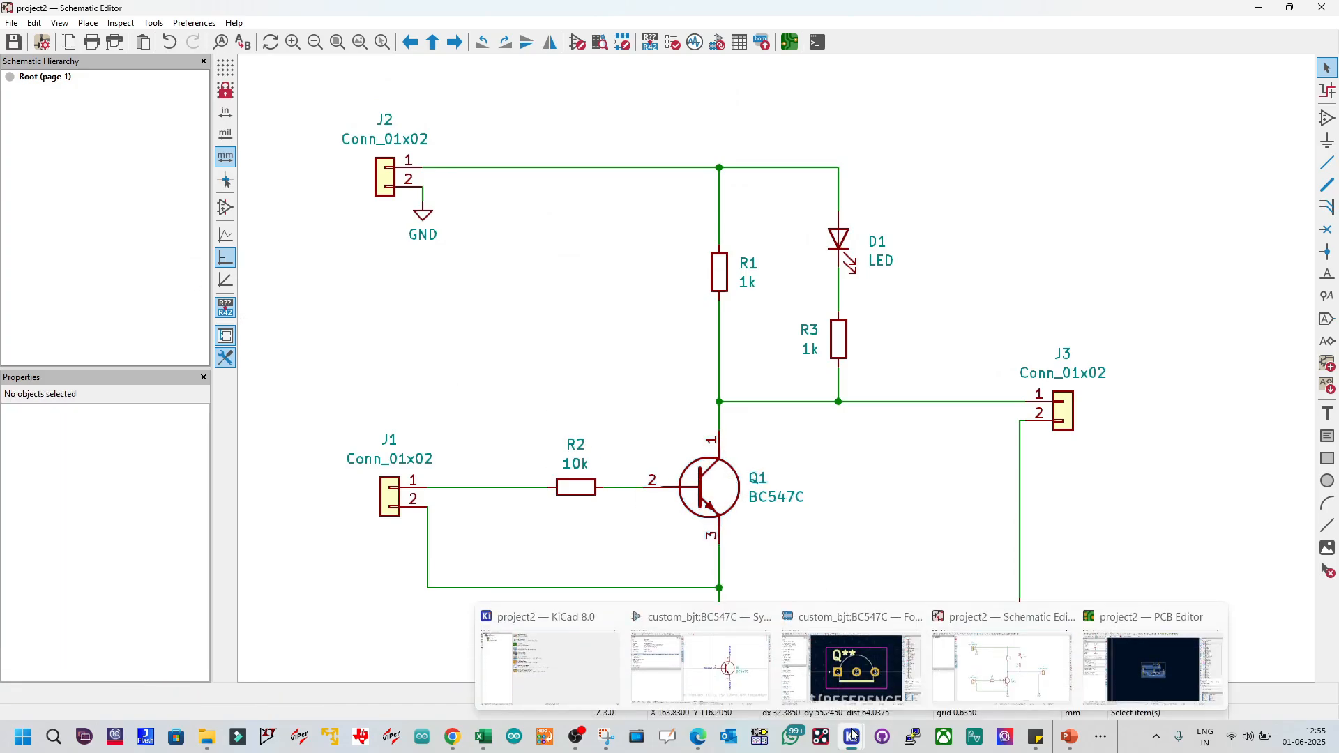
double_click(728, 497)
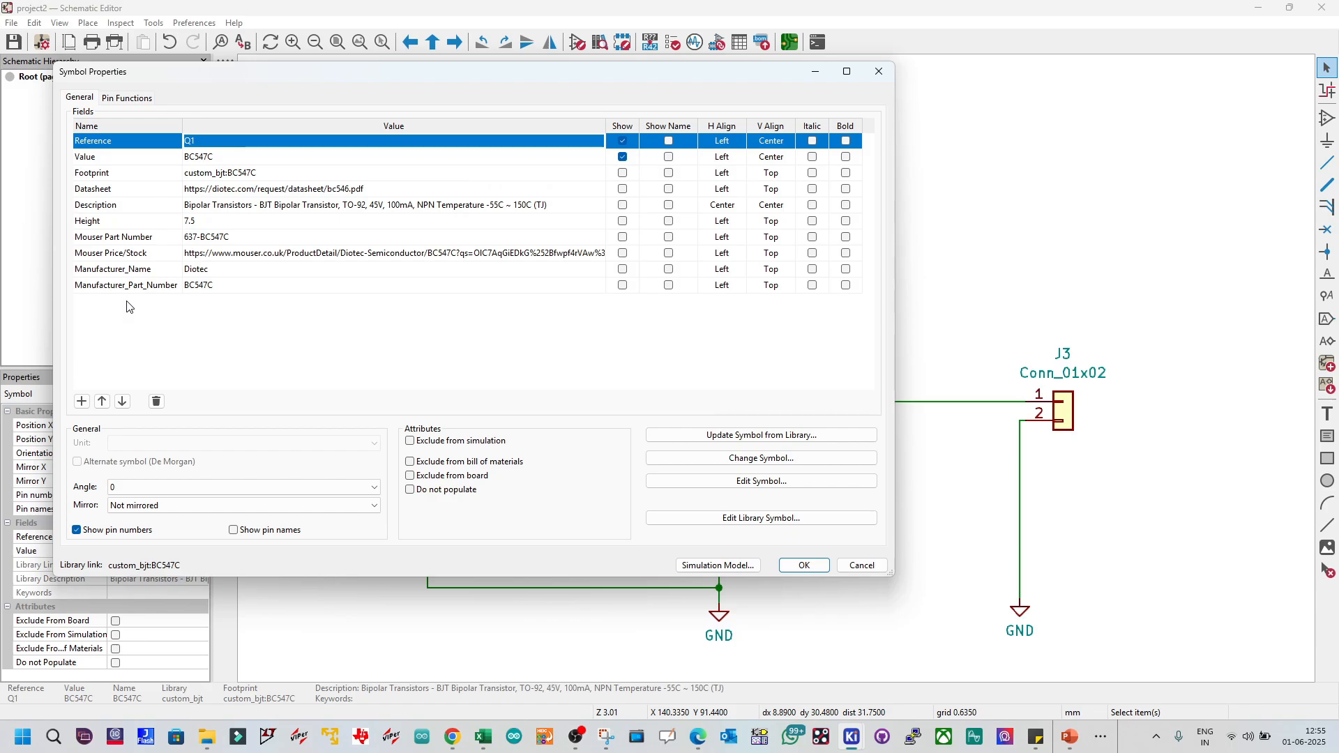
key(Escape)
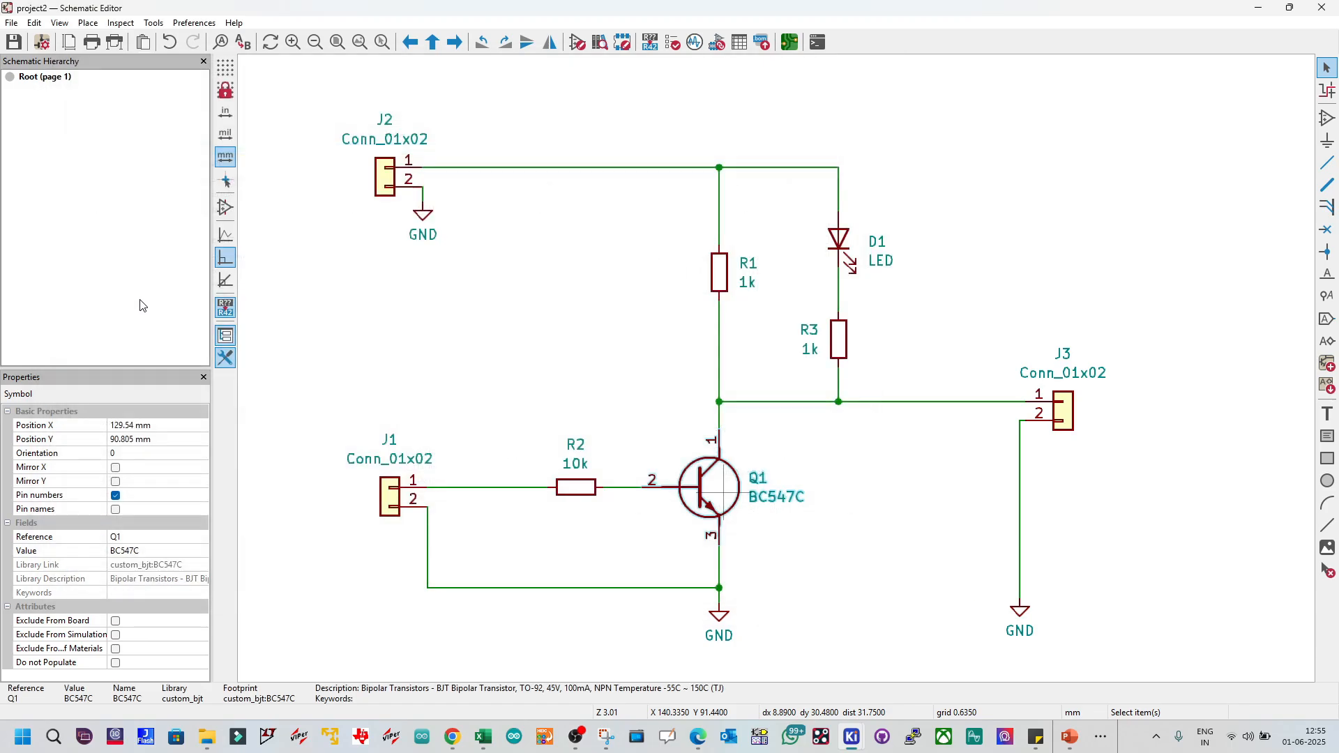
click(576, 342)
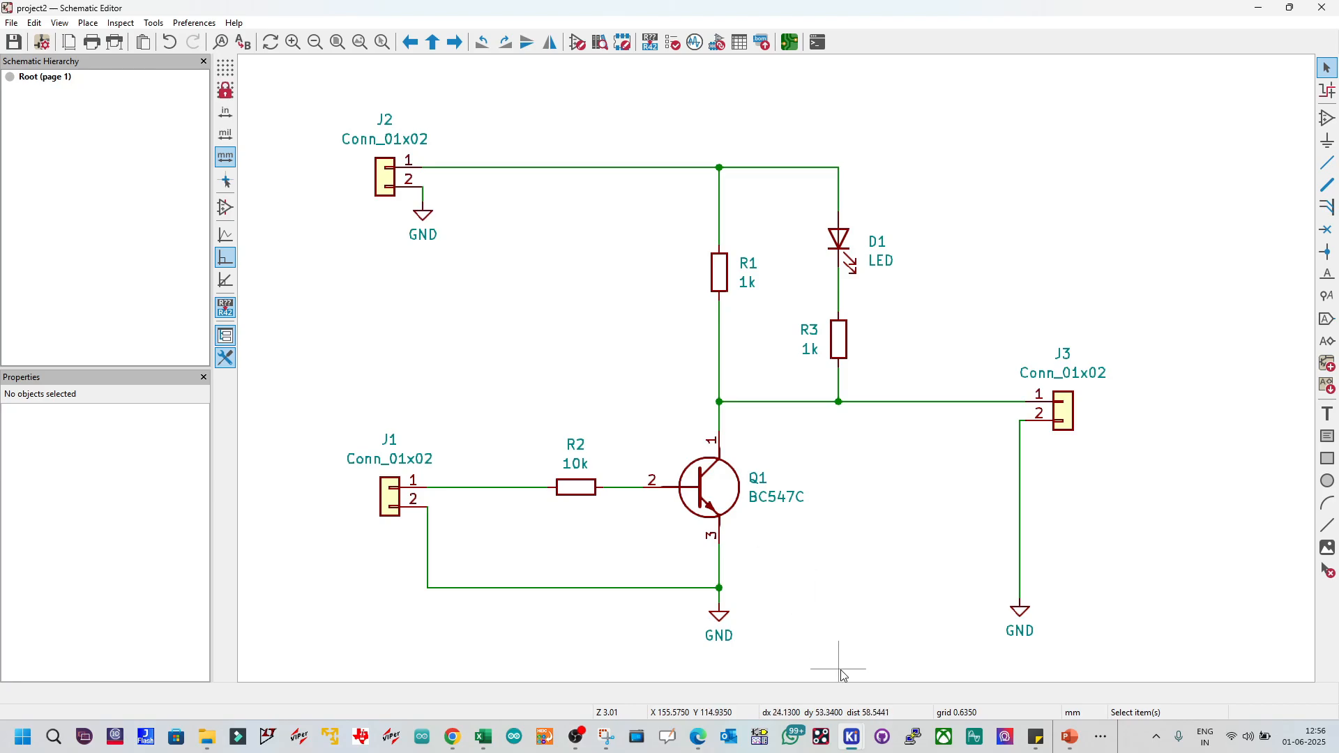
Step: Switch to the Symbol Editor and add a field named local_vendor to the BC547C library symbol's properties
mouse_move(852, 736)
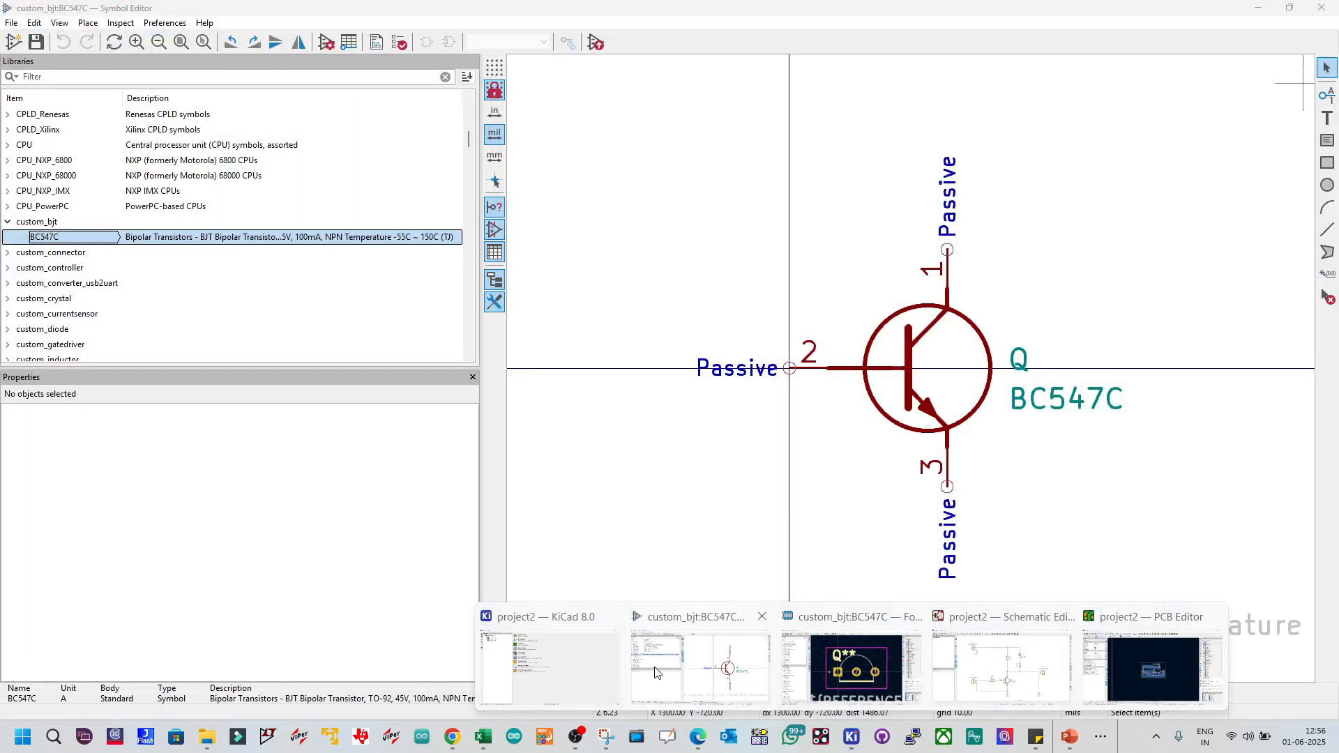
click(655, 671)
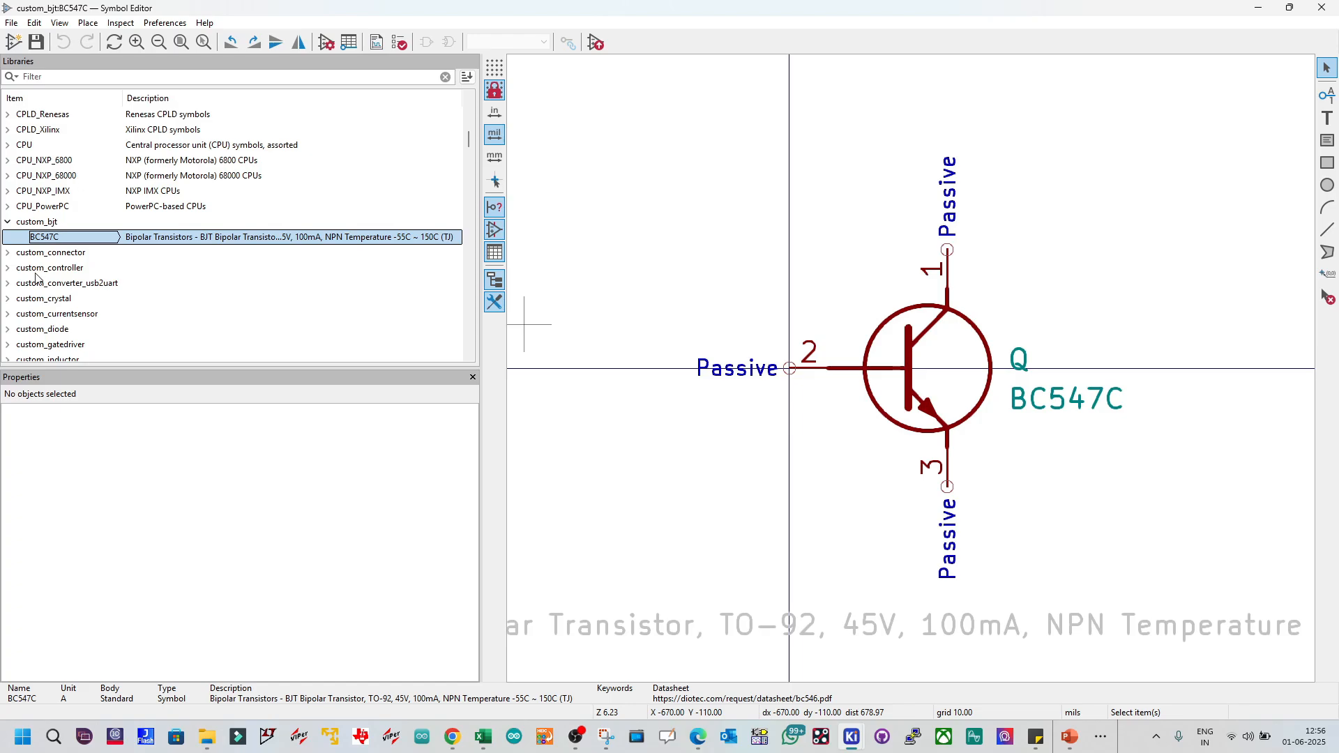
click(11, 22)
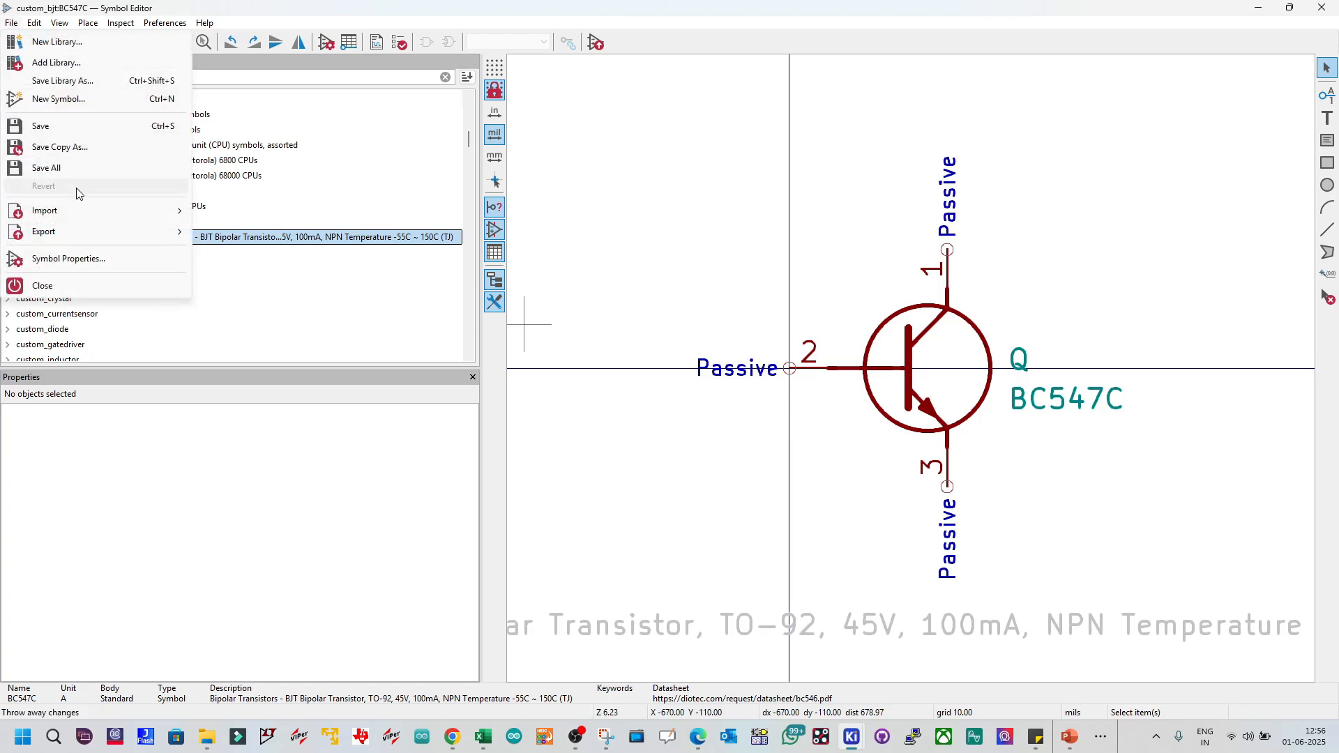
click(96, 261)
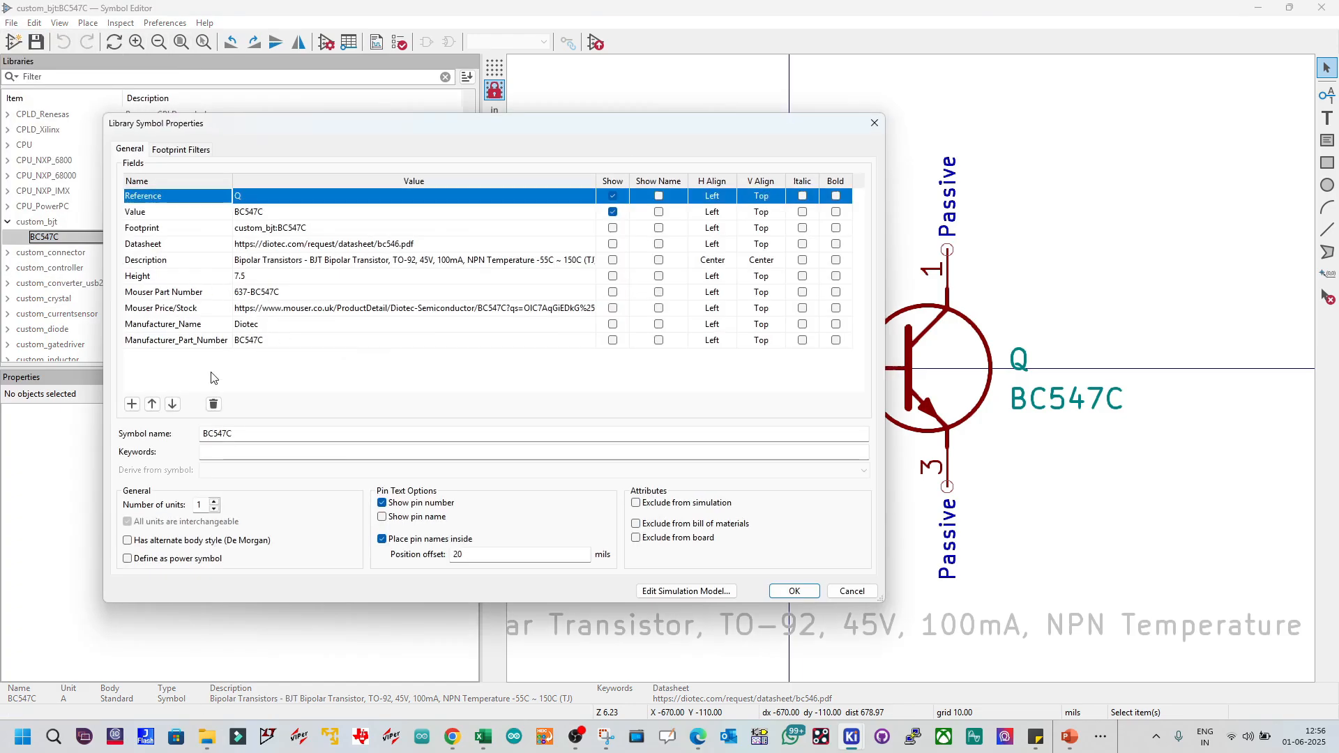
click(133, 406)
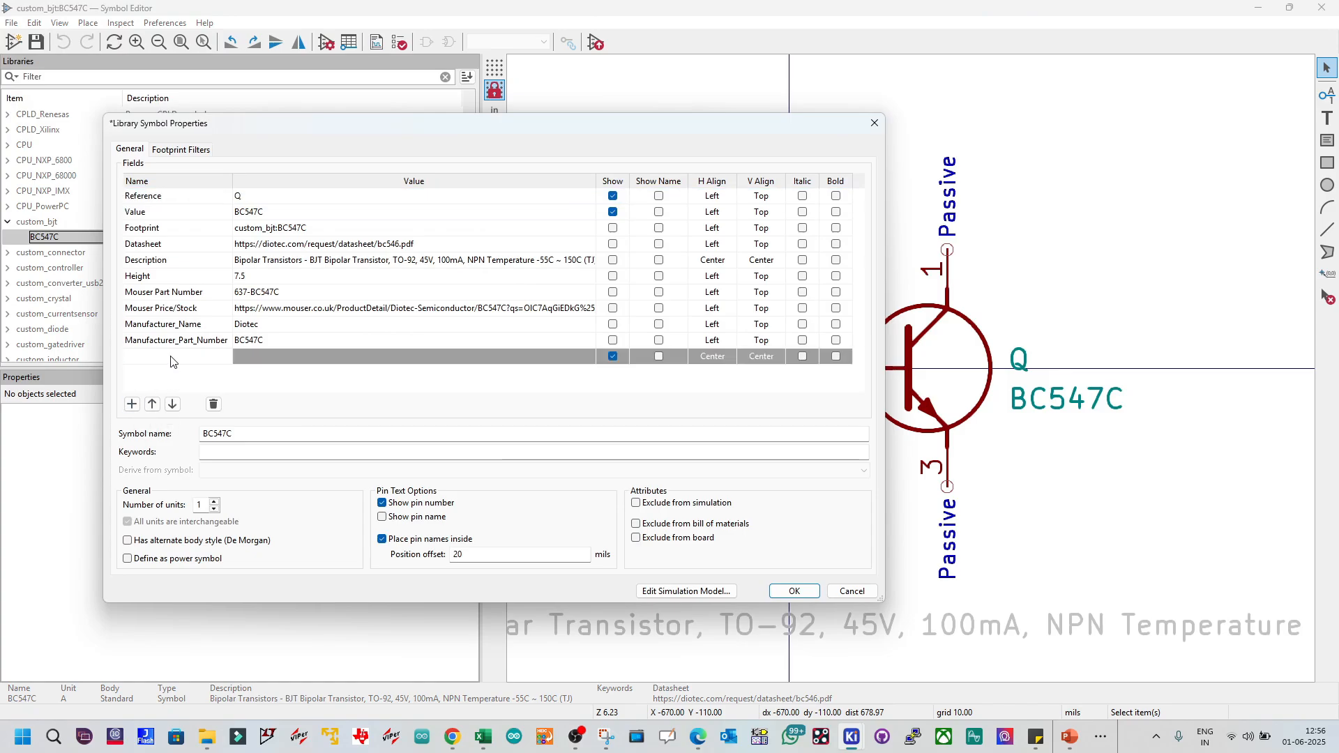
text(loc)
key(BackSpace)
key(BackSpace)
key(BackSpace)
drag(174, 358, 116, 359)
key(ctrl+c)
click(166, 365)
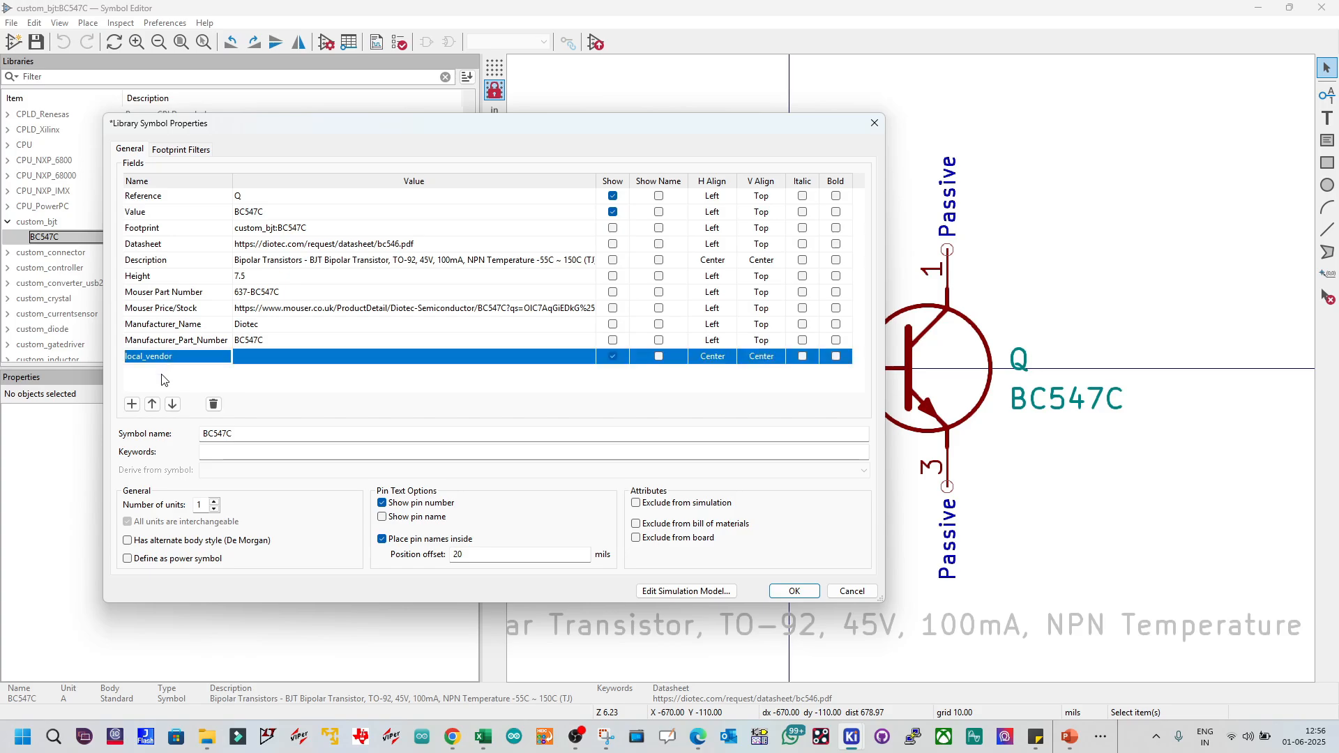
Step: Add a second custom field named local_rate to the BC547C symbol, reusing the copied local_vendor name
click(132, 404)
key(ctrl+v)
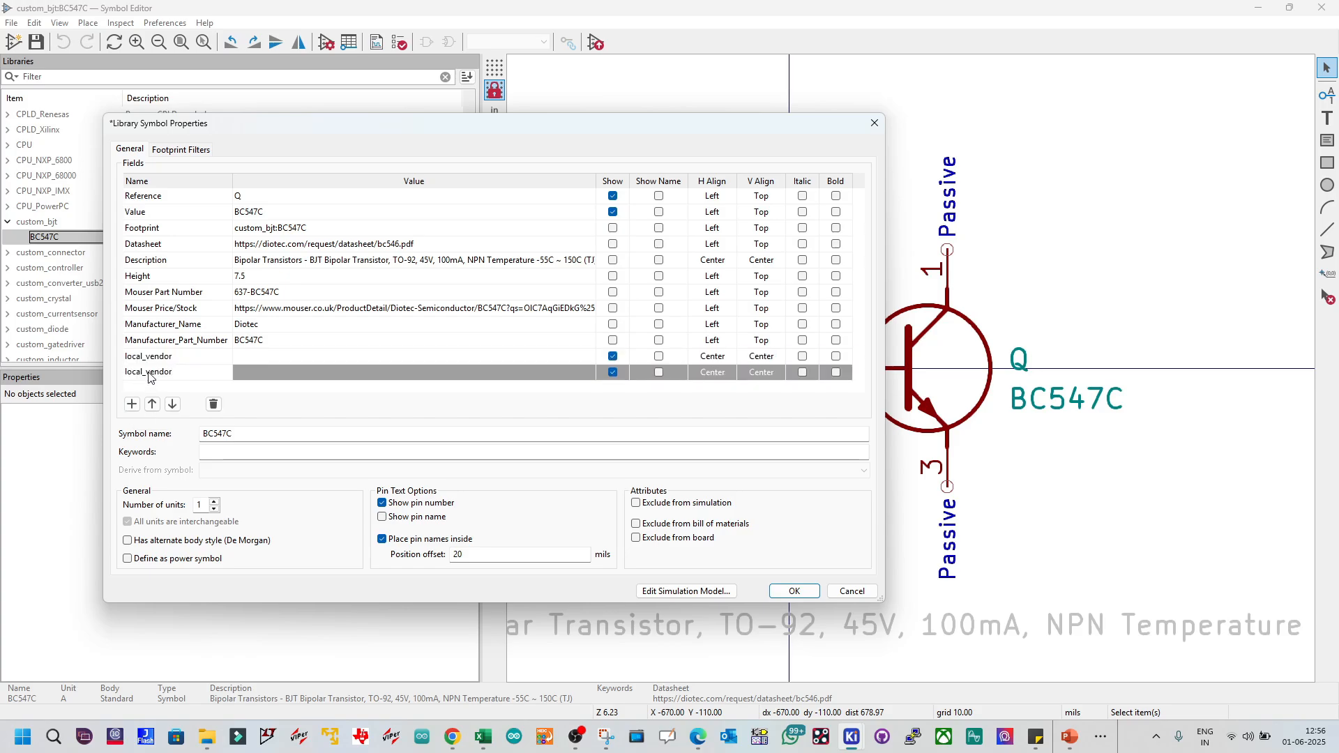
double_click(149, 378)
text(rat)
click(289, 358)
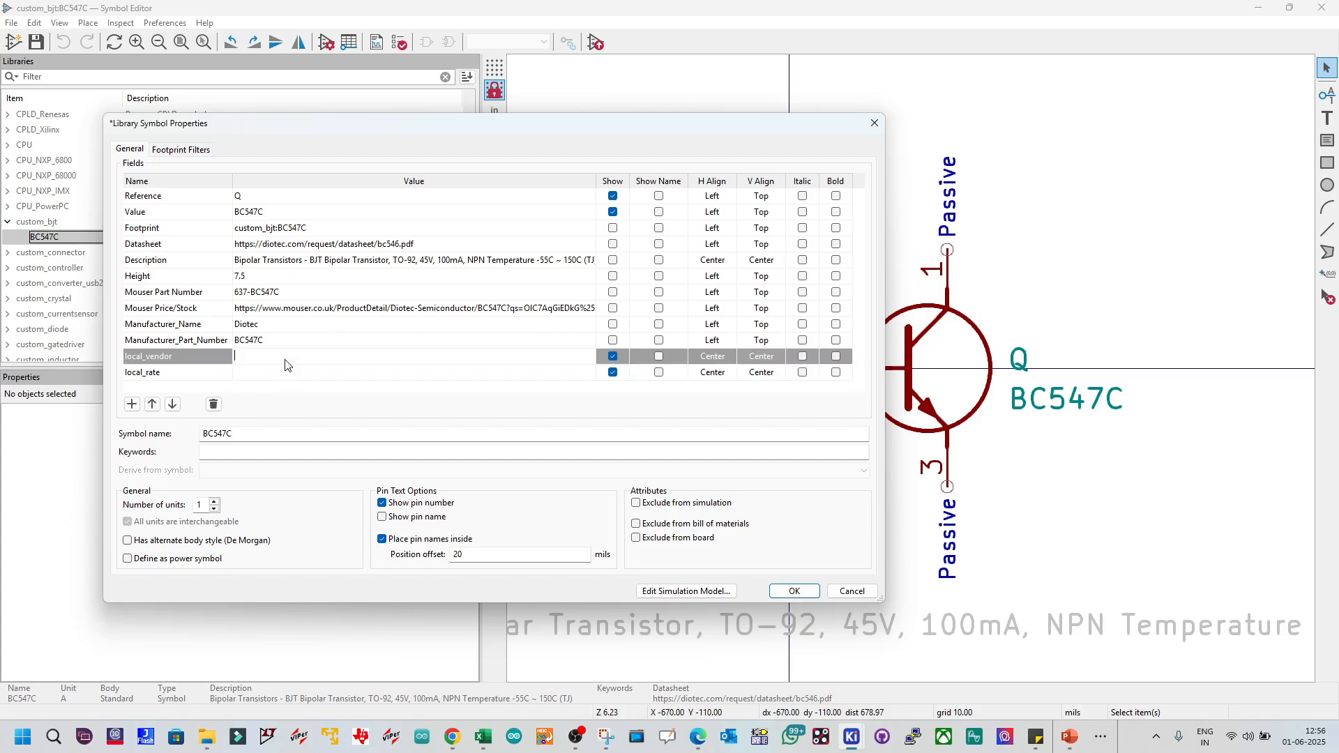
click(252, 358)
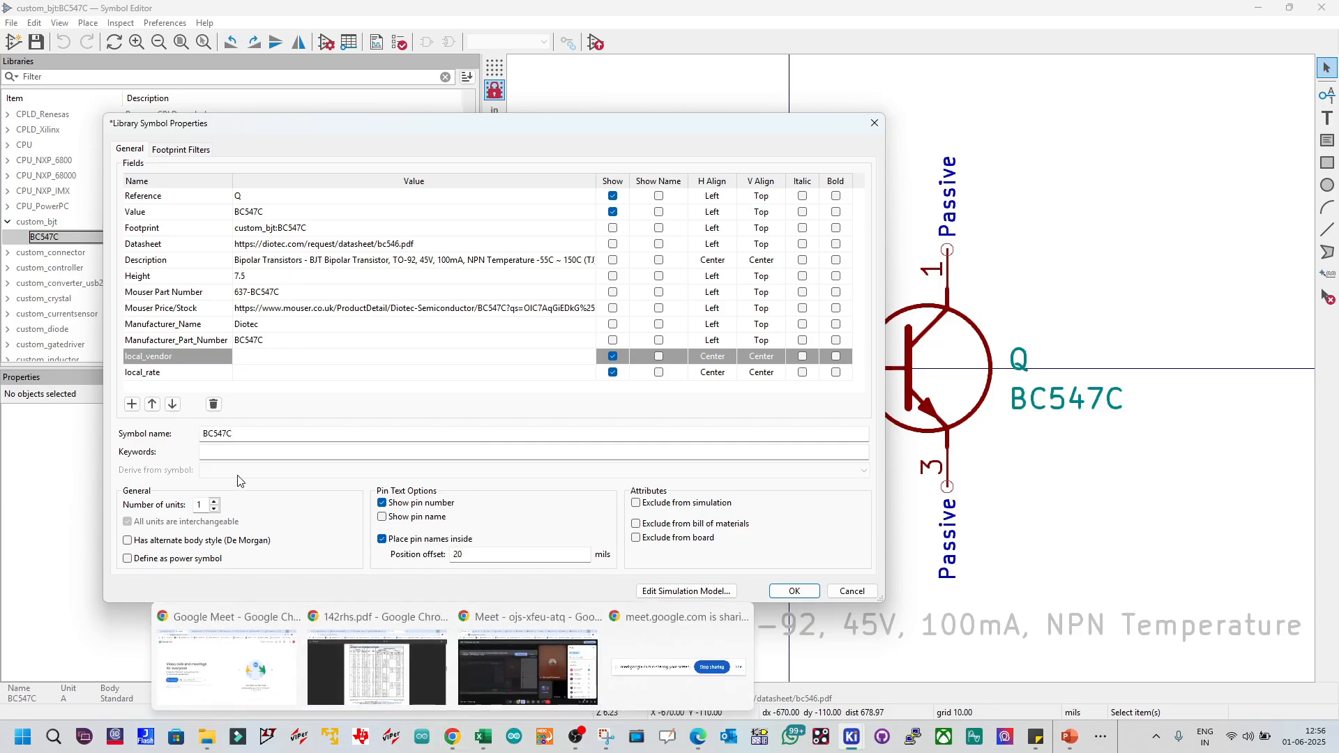
click(213, 404)
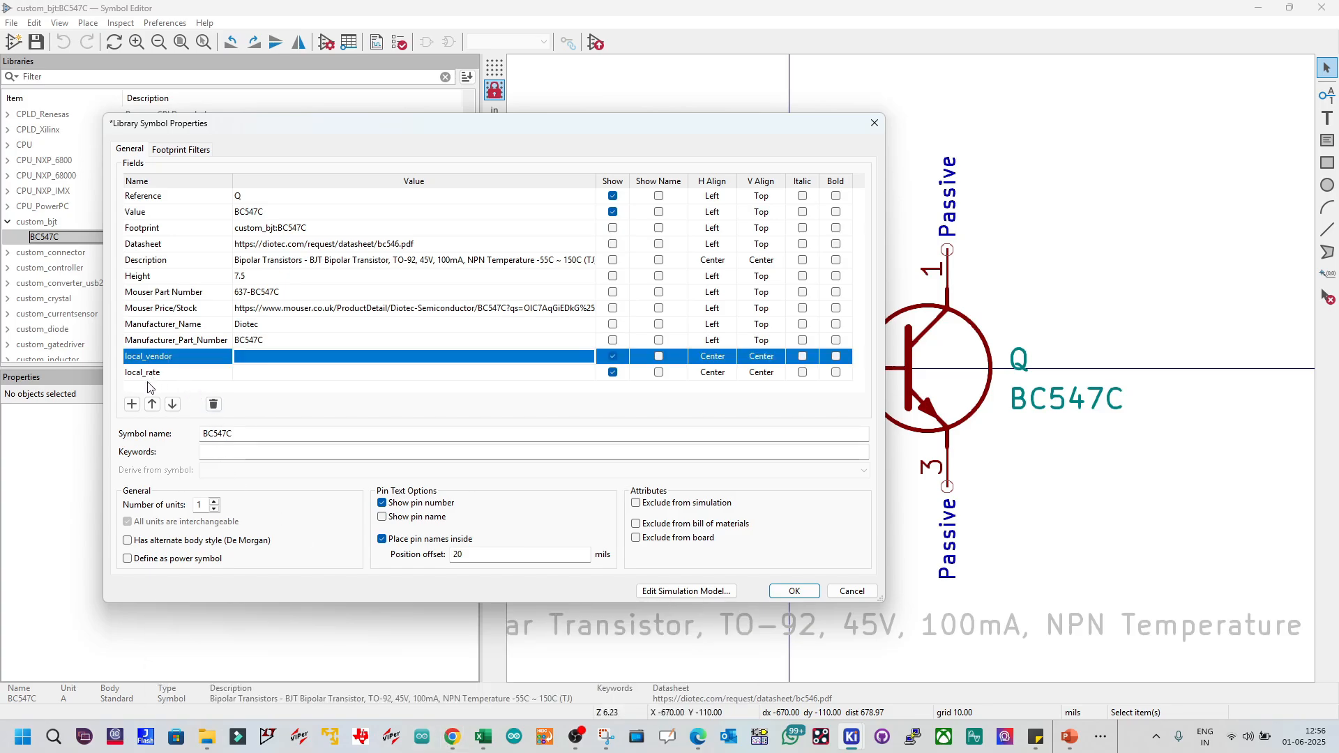
Step: Add two more fields named imported_vendor and imported_rate to the BC547C symbol
click(132, 404)
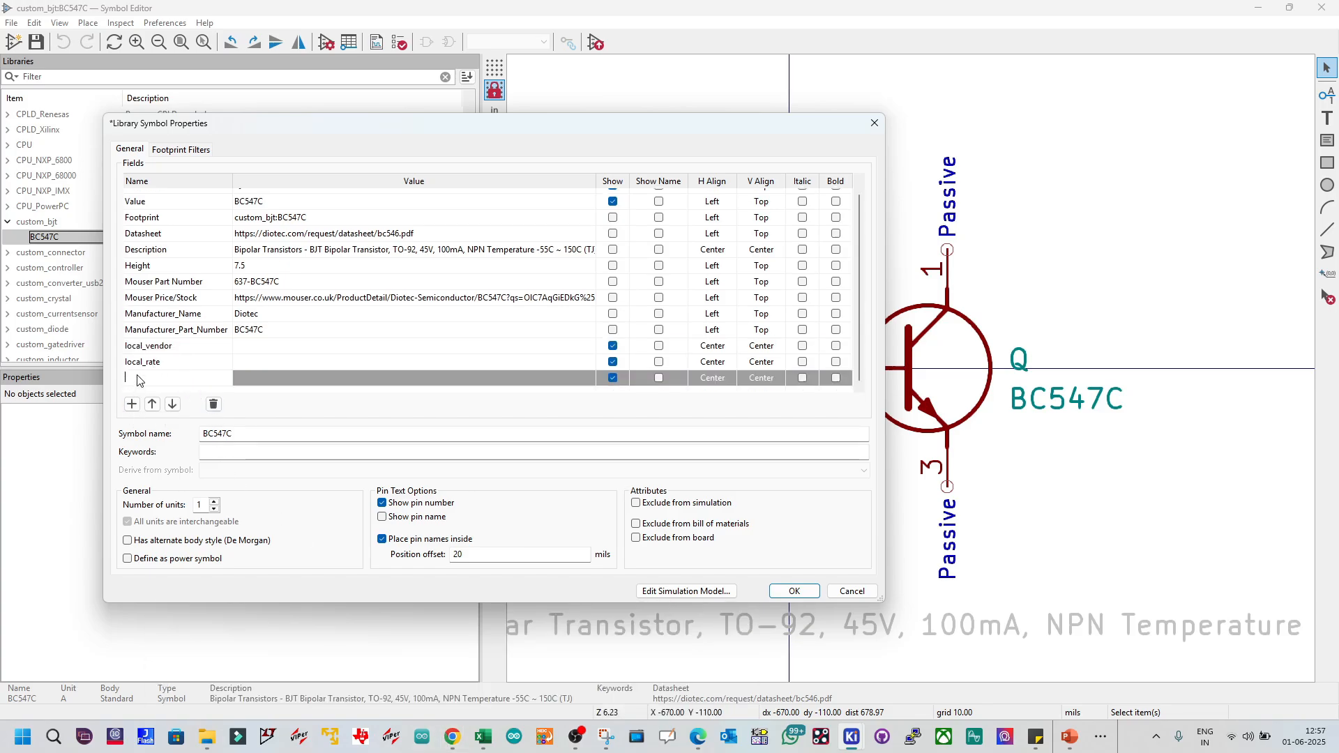
text(im)
text(ported_vendor)
click(132, 404)
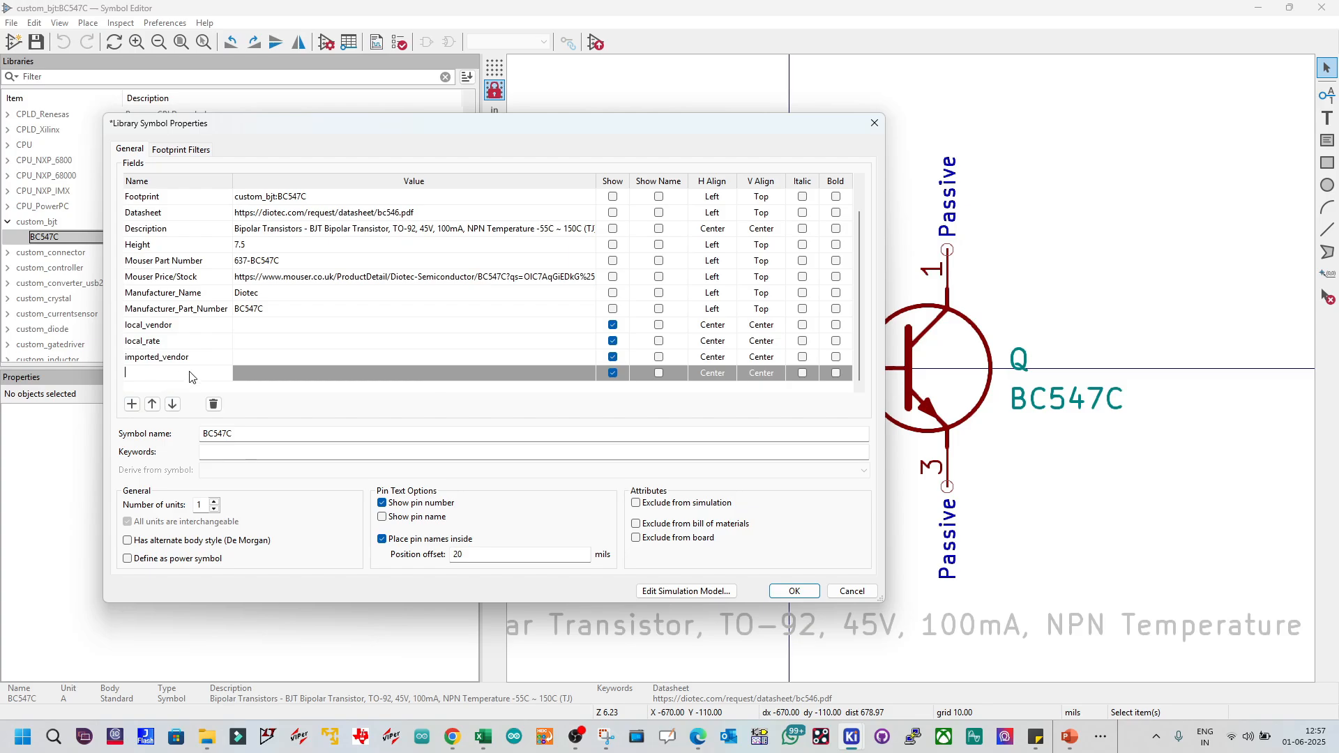
text(imported_rate)
click(222, 380)
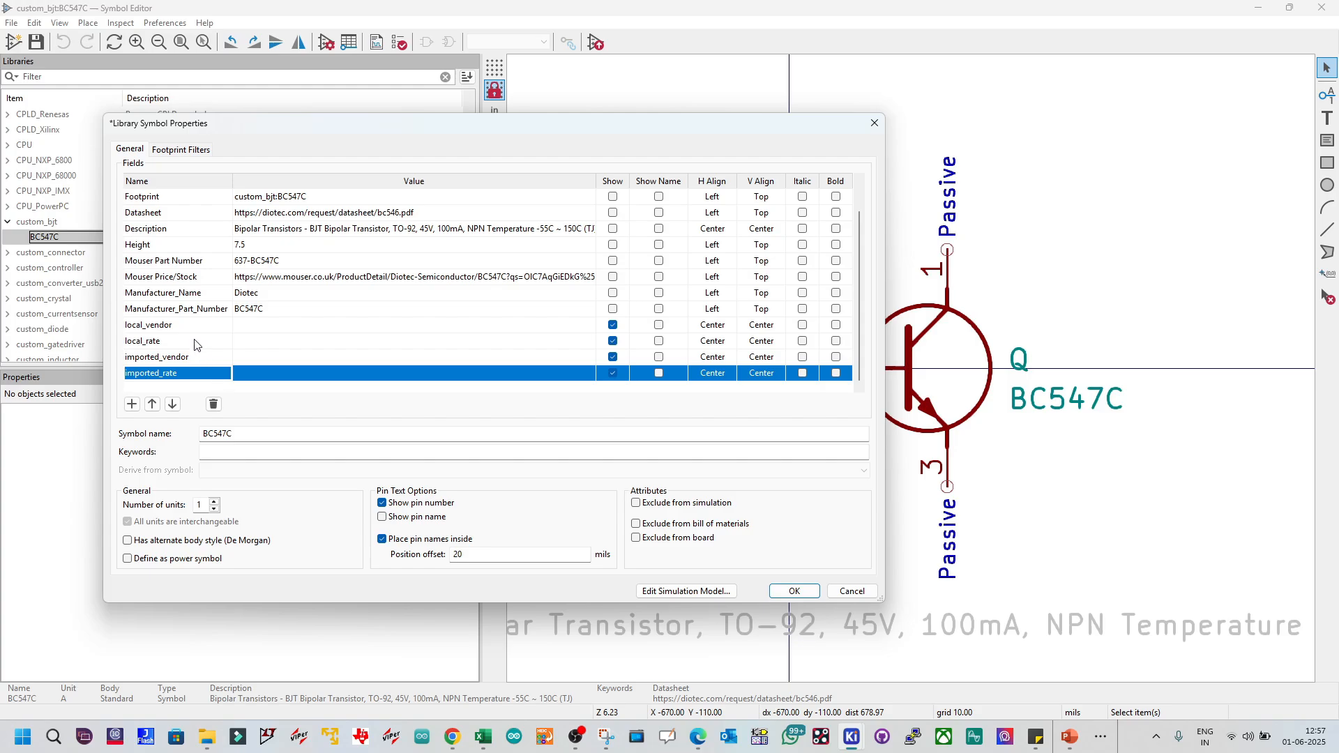
Step: Turn off Show for the local_vendor, local_rate, imported_vendor and imported_rate fields
click(230, 363)
shift+click(230, 372)
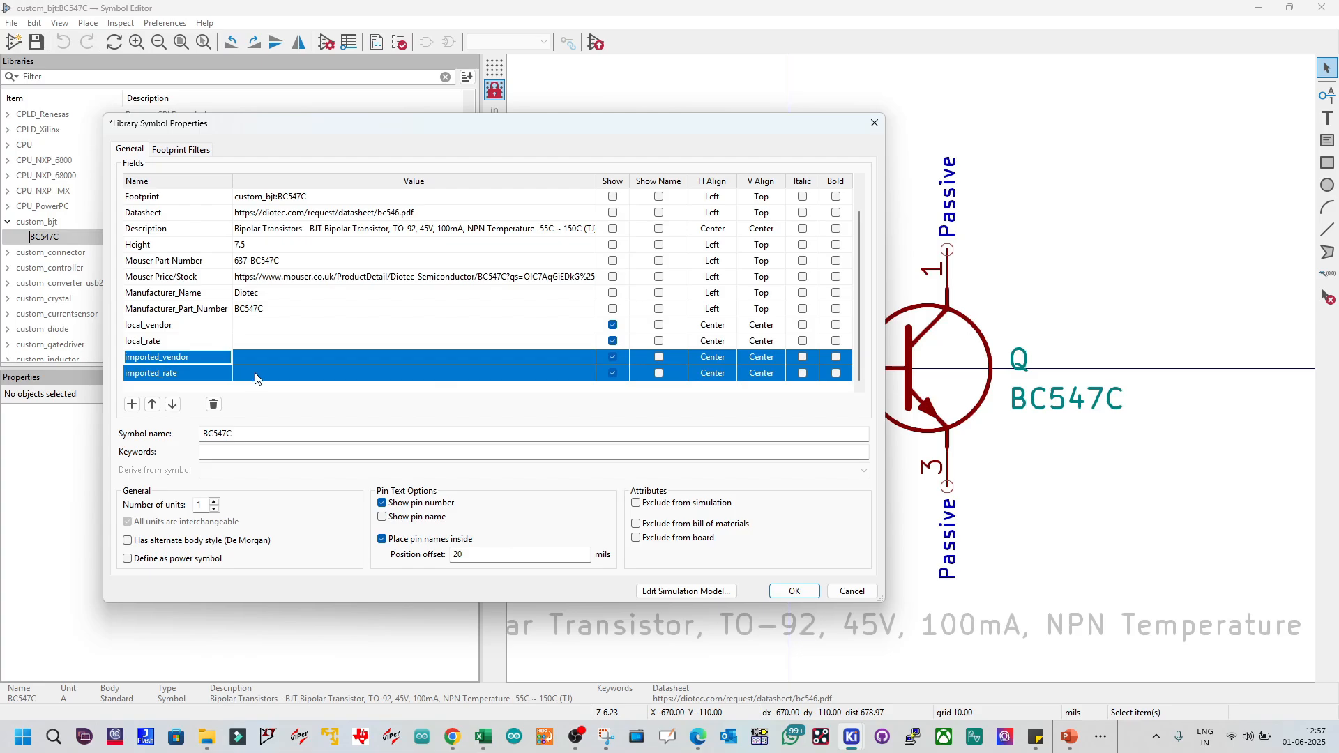
click(615, 326)
click(614, 341)
click(613, 357)
click(613, 373)
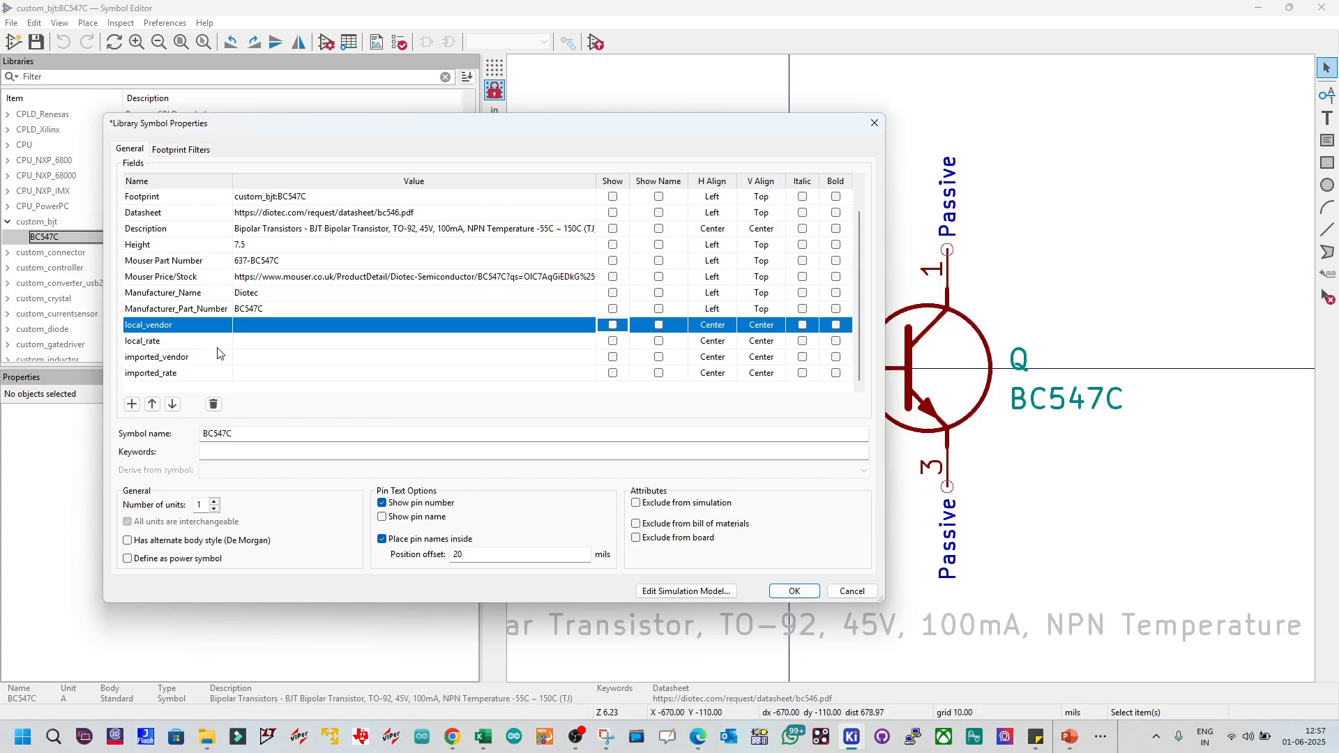
Step: Switch to Chrome, search Google for bc547 in a new tab and open the Robu.in transistor listing from the results
mouse_move(456, 739)
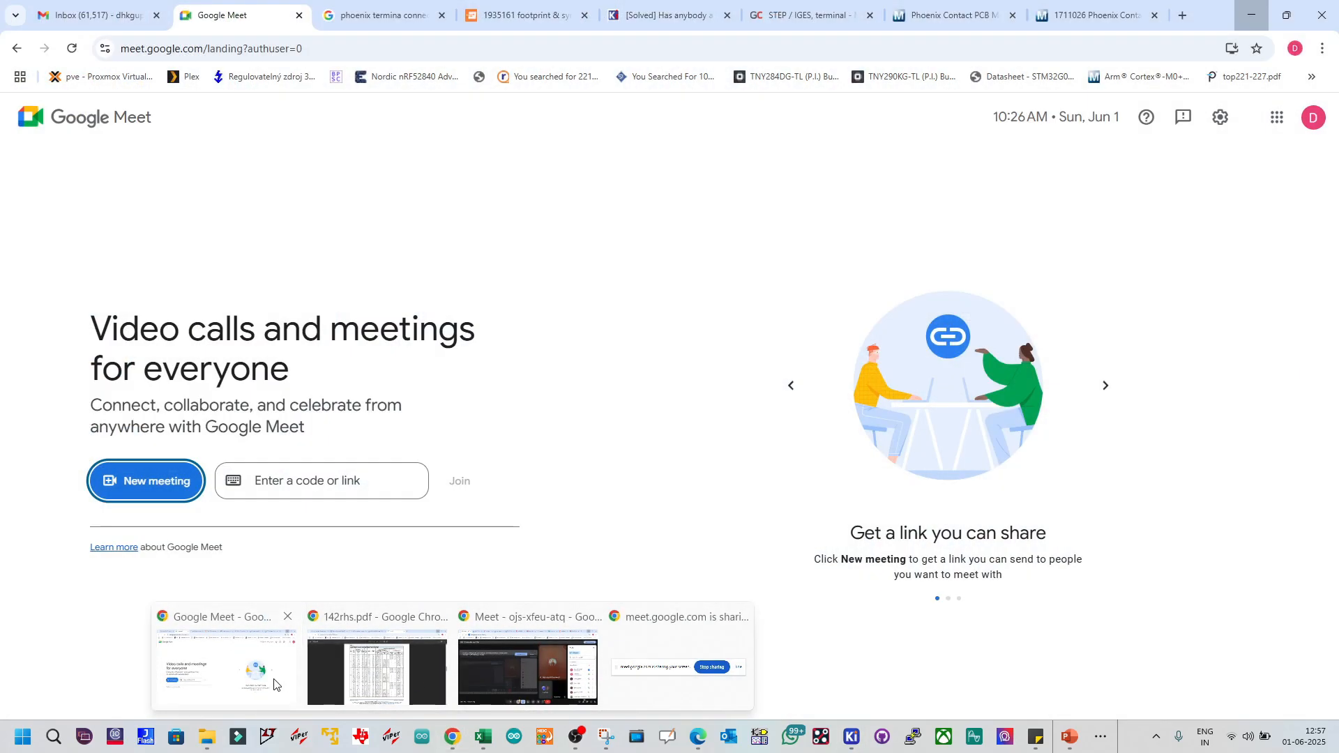
click(228, 710)
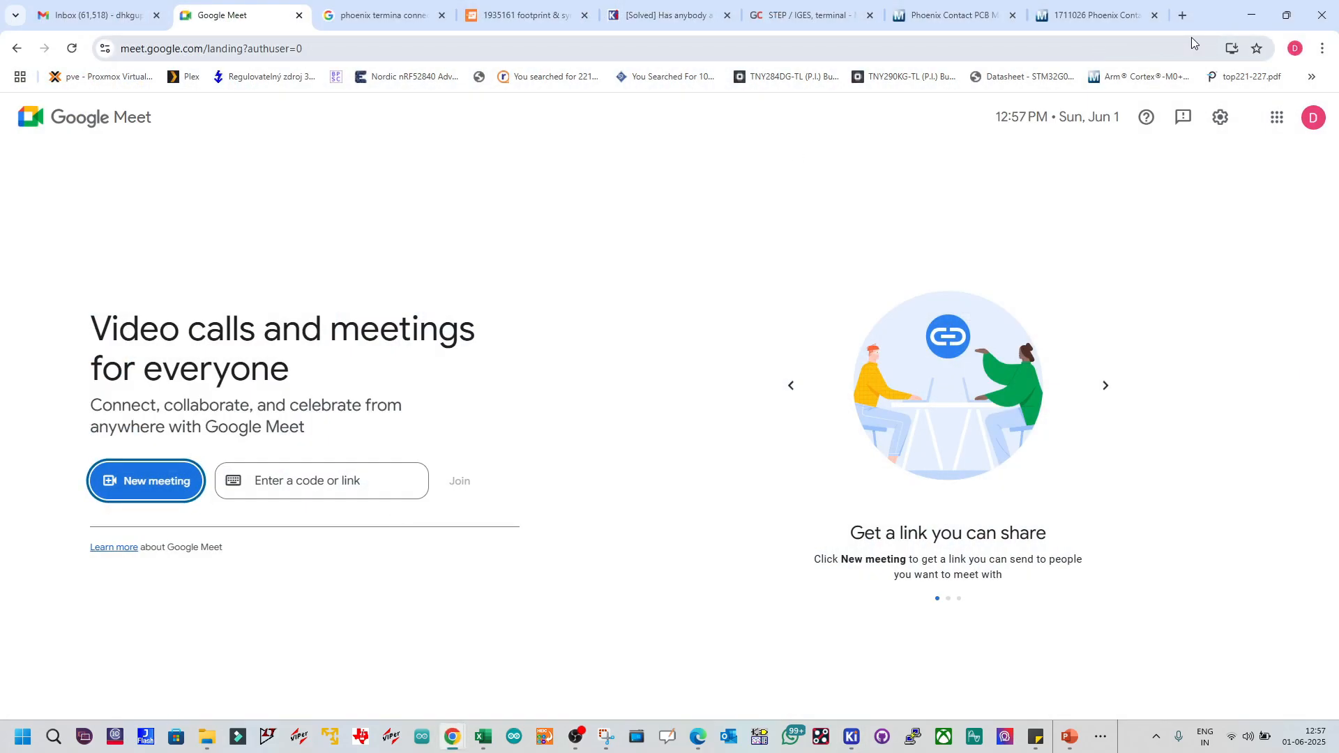
click(1182, 15)
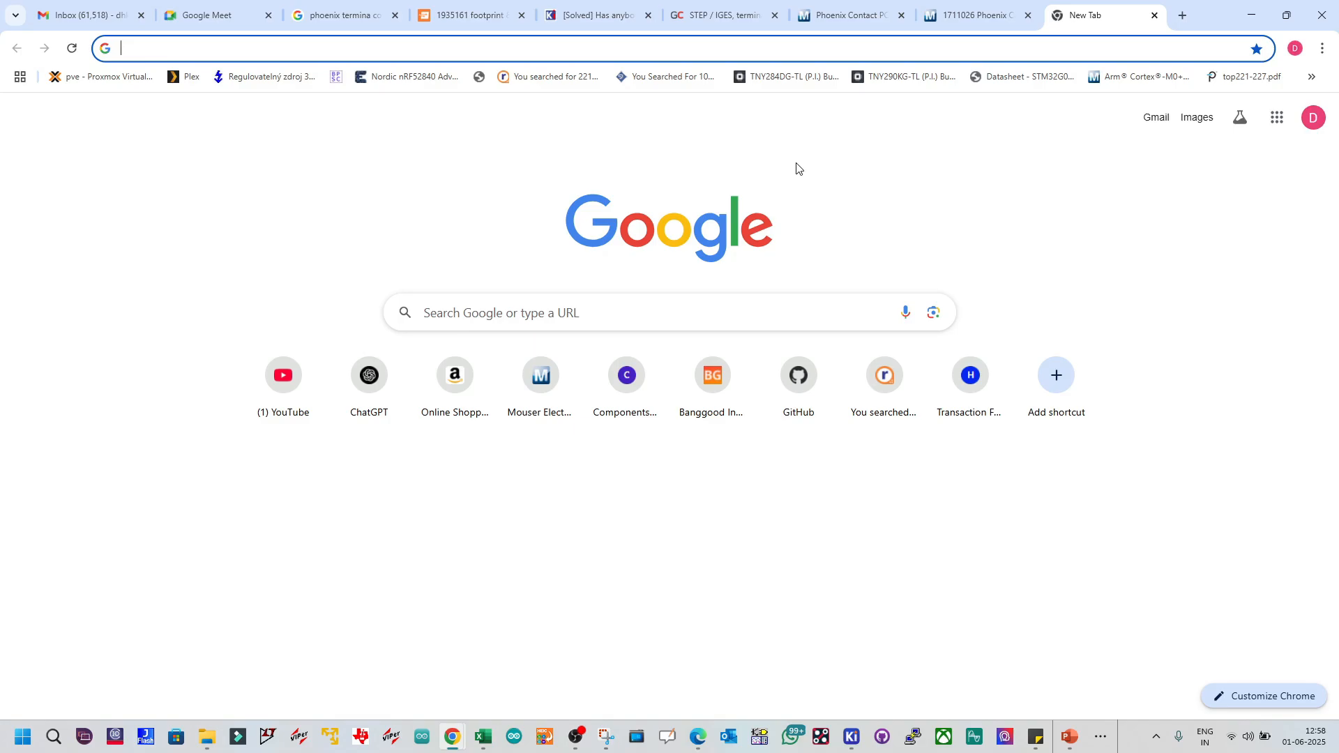
text(bc547)
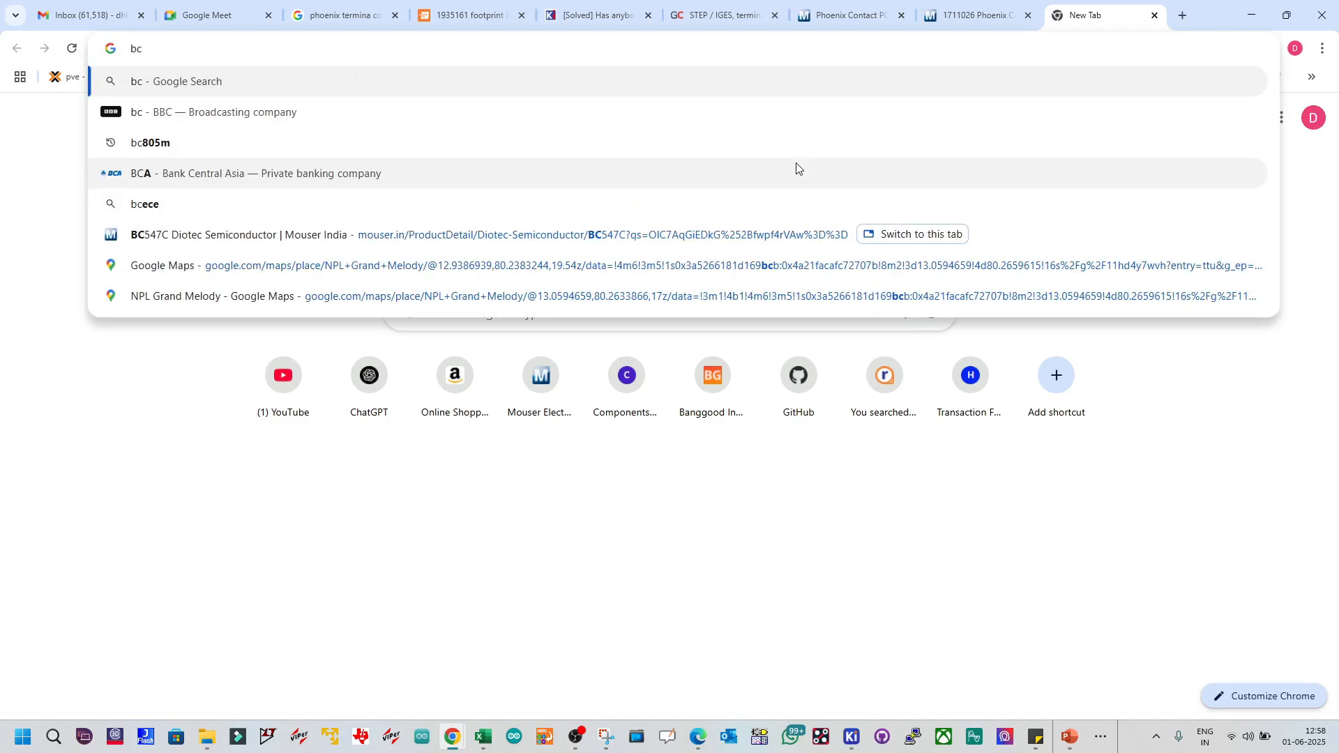
key(Return)
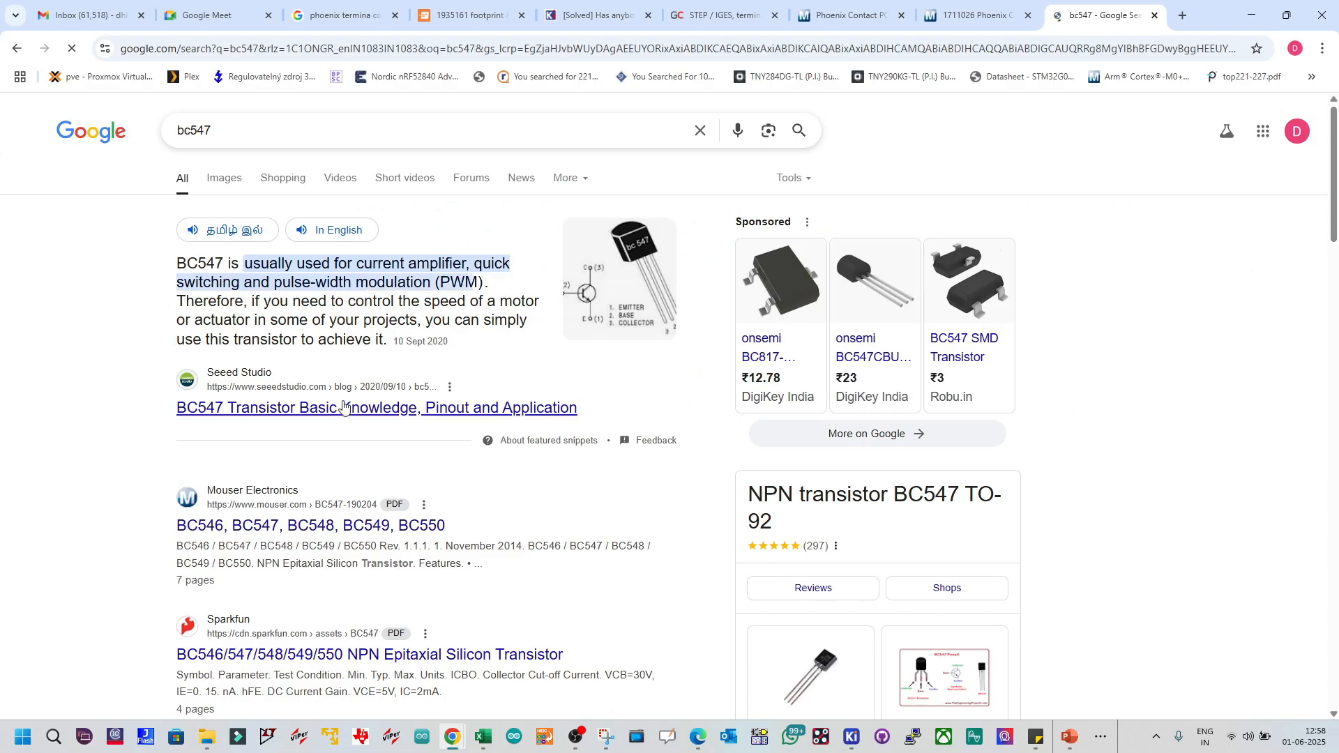
scroll(481, 423, down, 15)
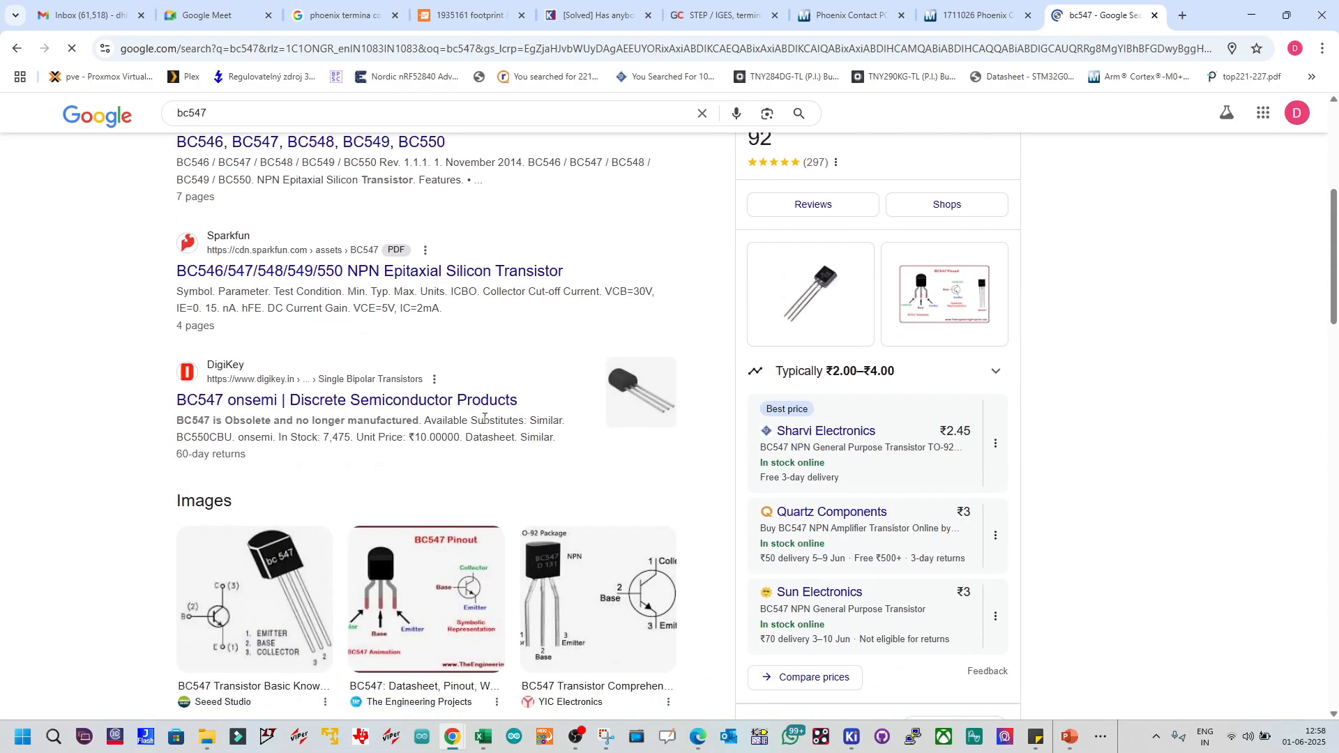
scroll(484, 423, down, 10)
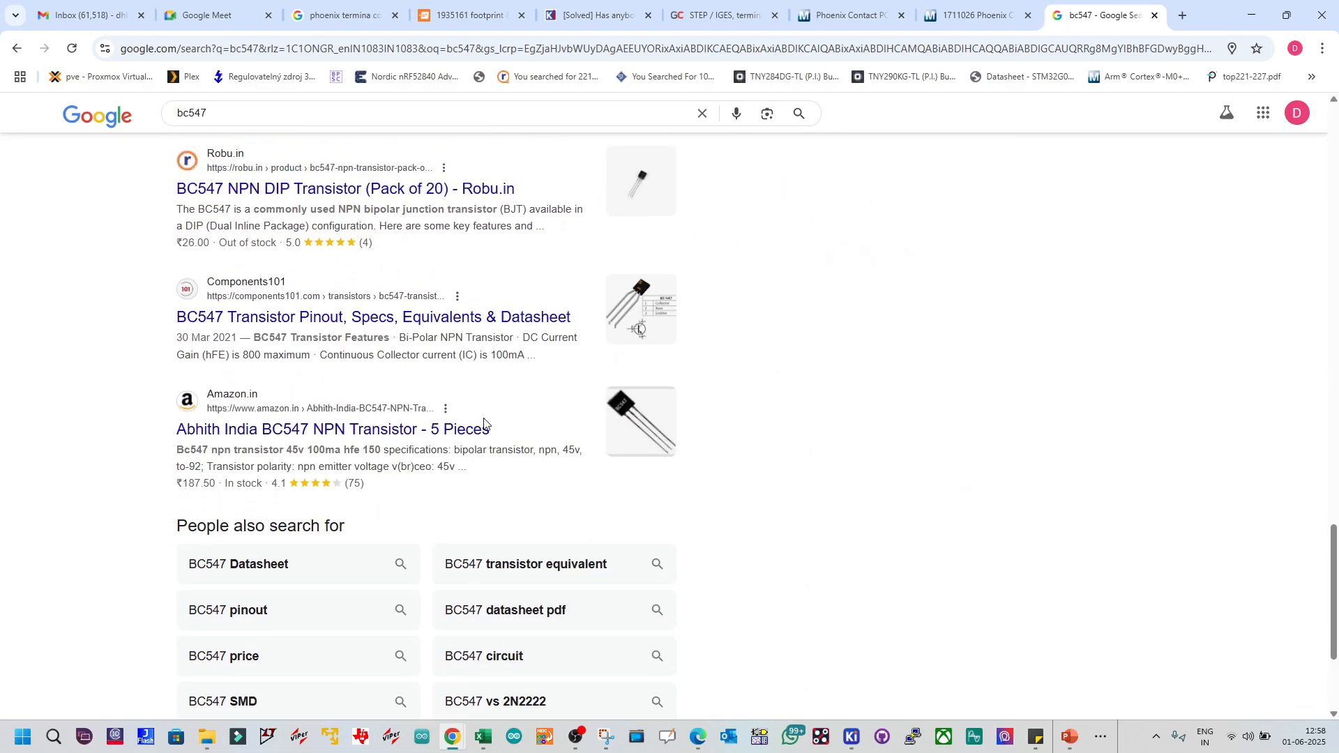
scroll(481, 418, up, 2)
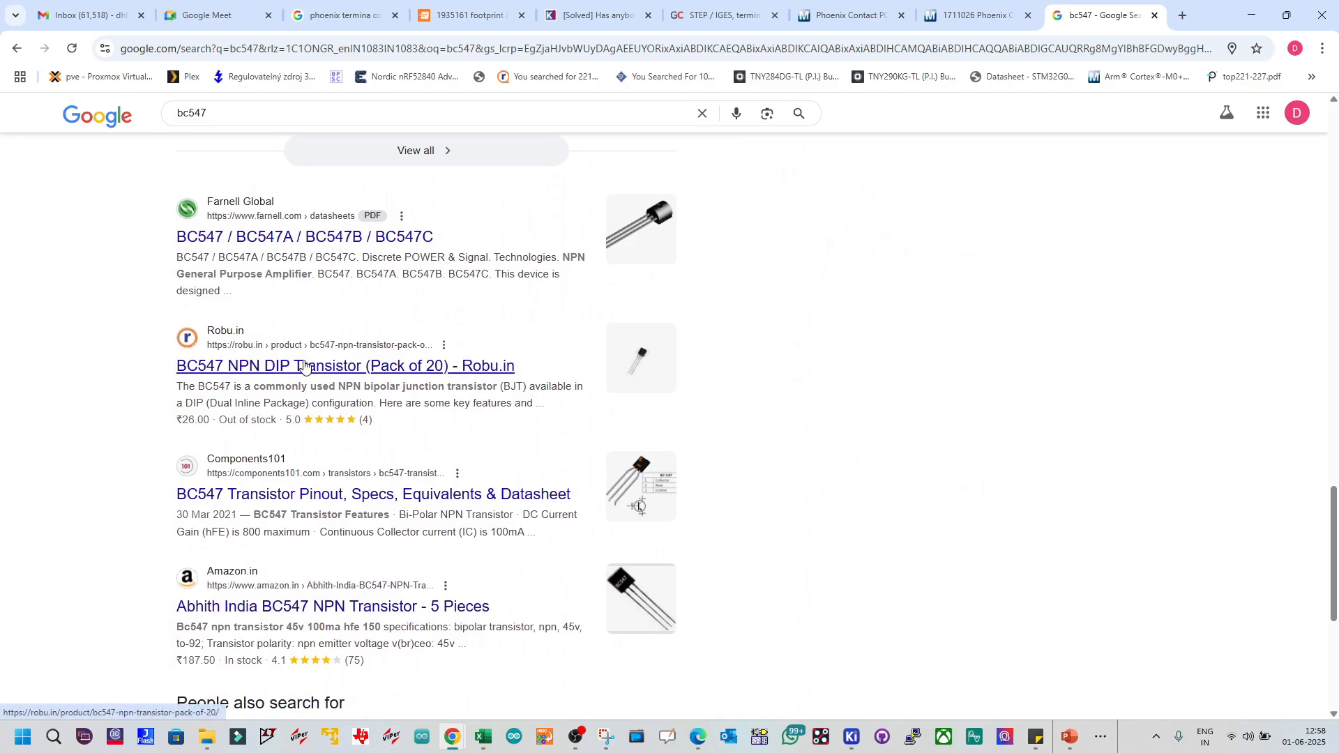
middle_click(305, 366)
scroll(374, 446, down, 6)
scroll(372, 447, up, 15)
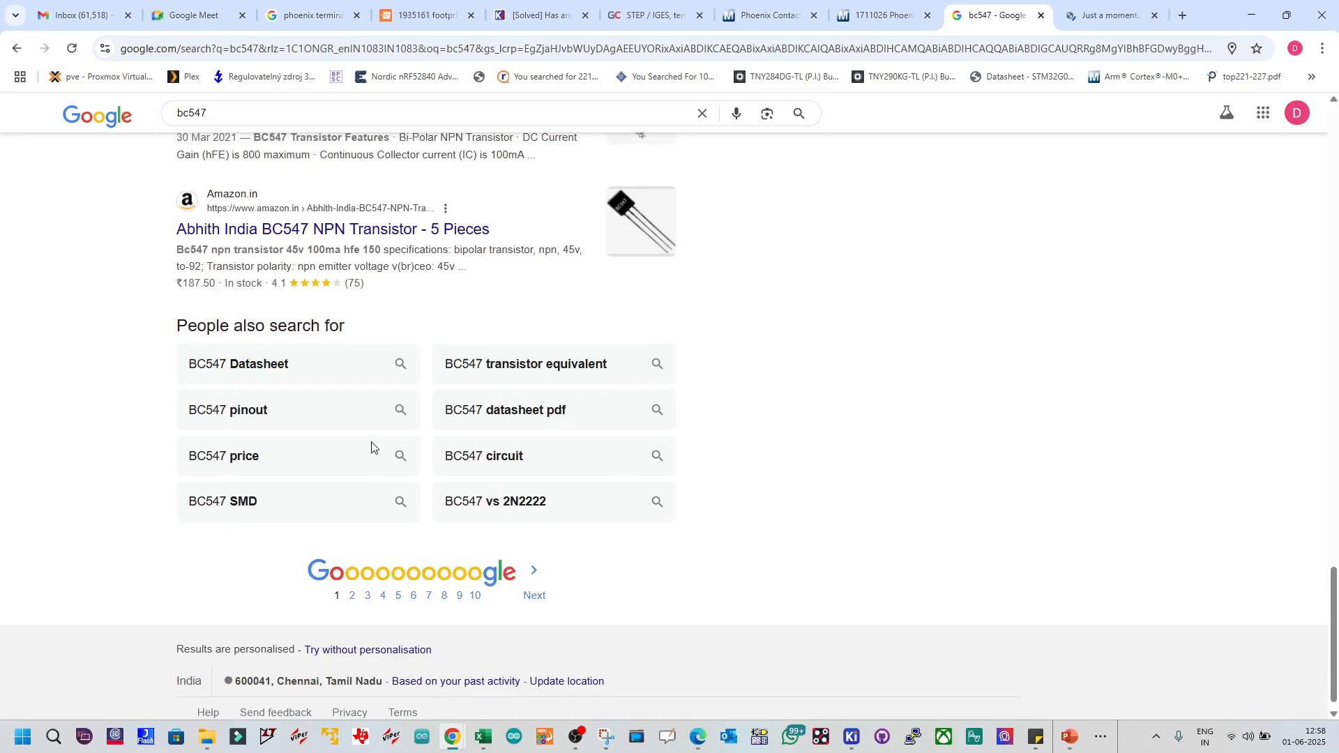
scroll(371, 447, up, 10)
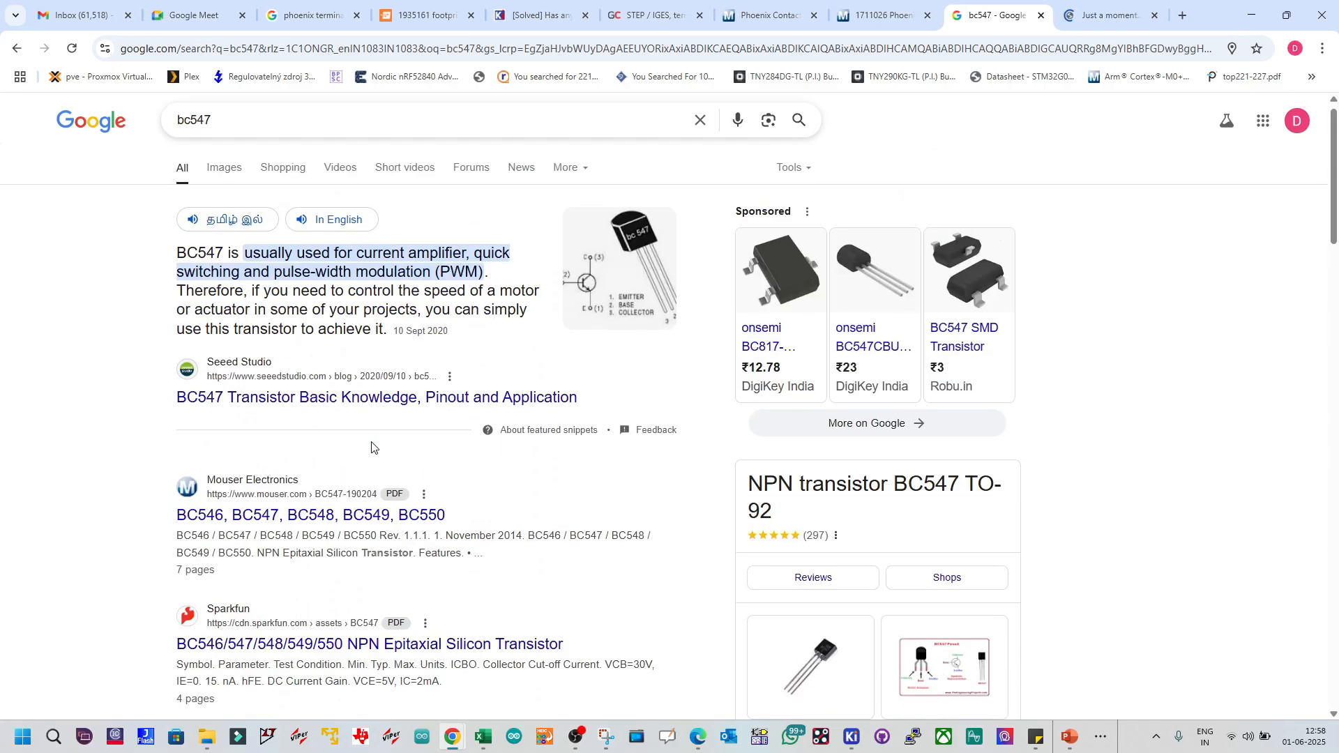
Step: Compare vendor prices in the Google Shopping results for bc547 and open the ktron.in BC547 Transistor - NPN - TO-92 listing
click(288, 171)
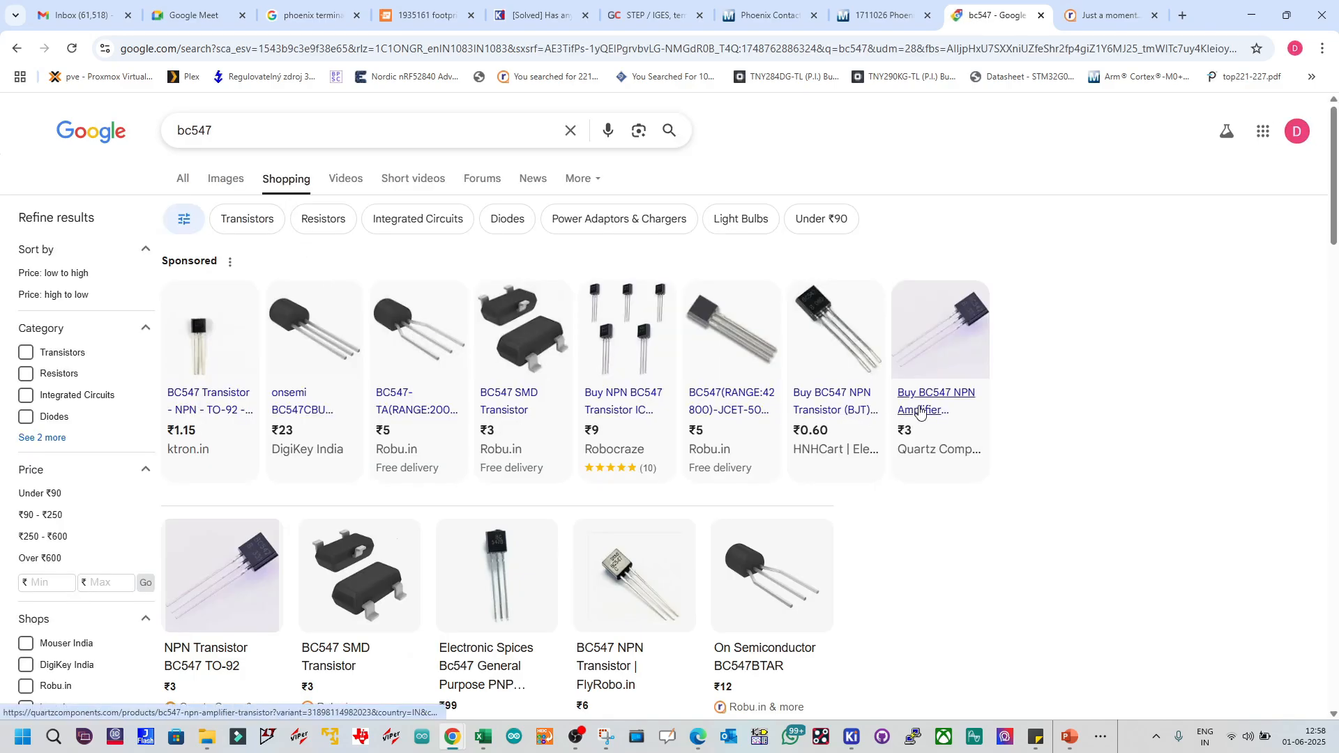
mouse_move(791, 429)
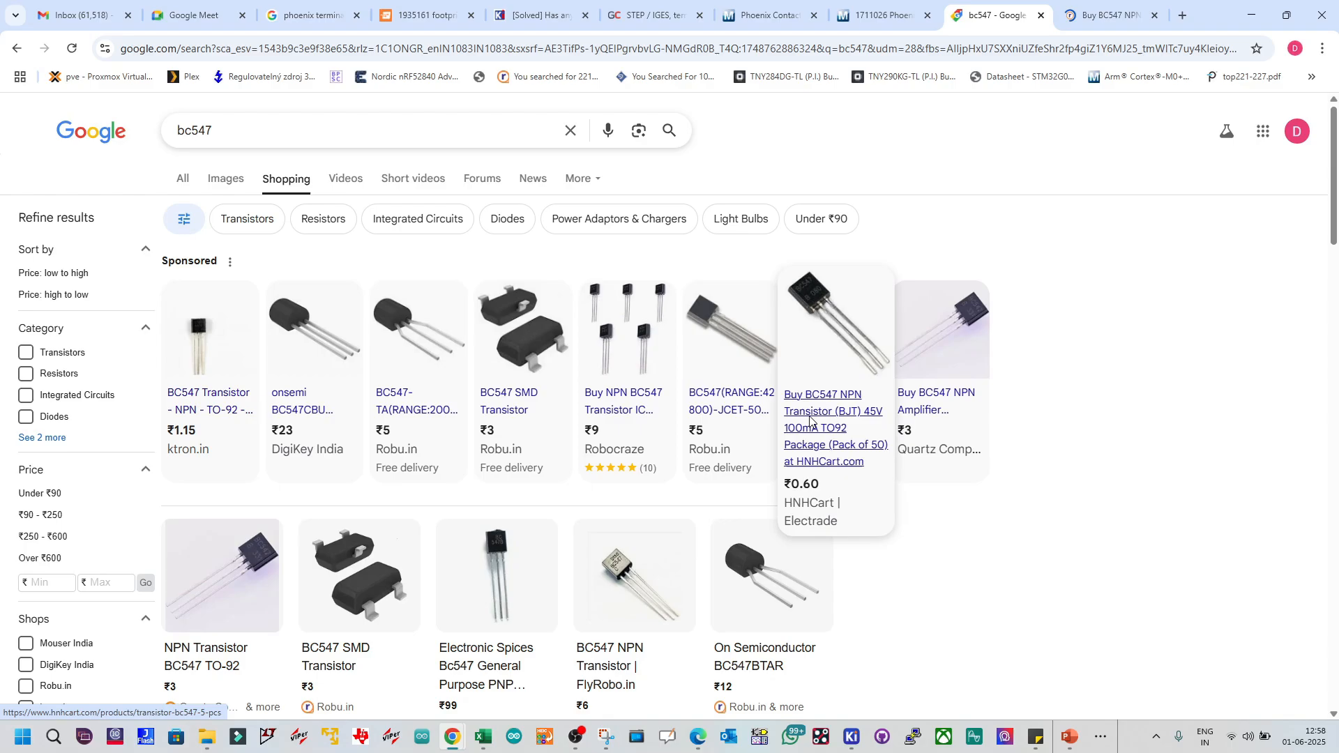
scroll(219, 422, down, 2)
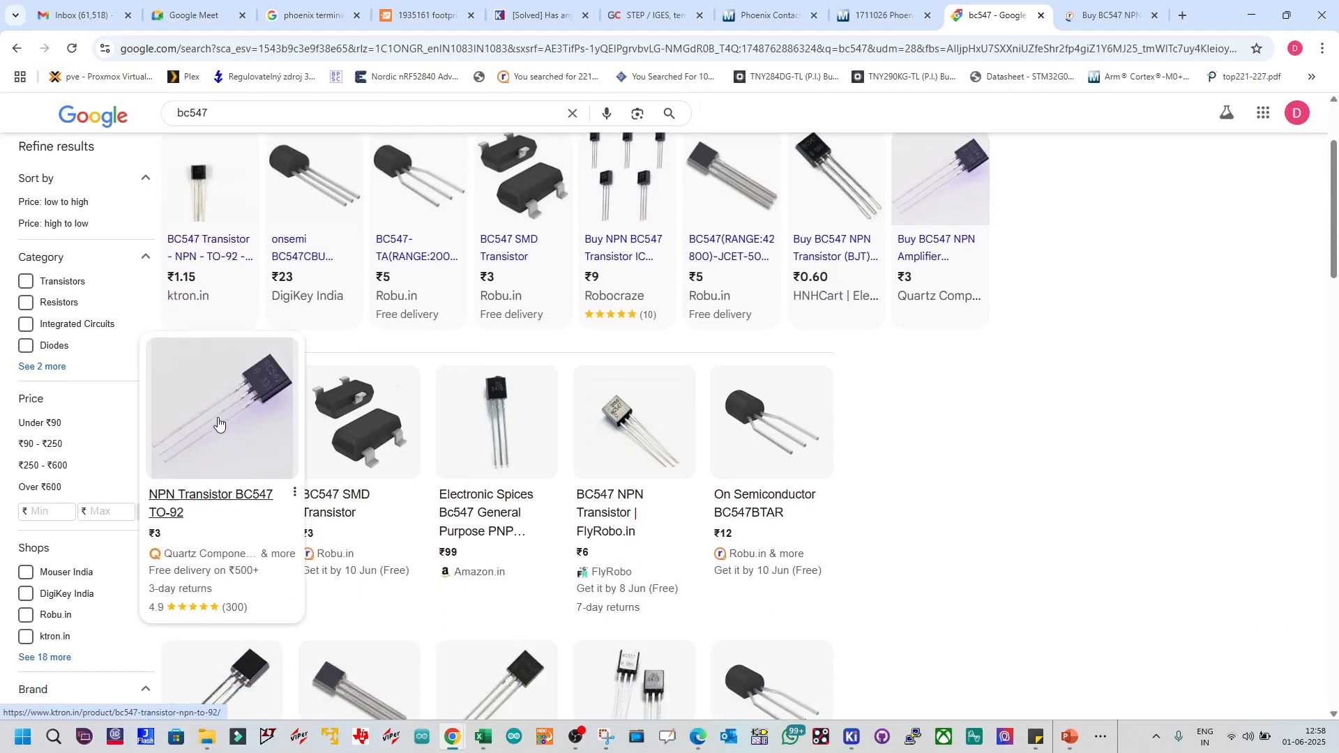
scroll(218, 422, down, 2)
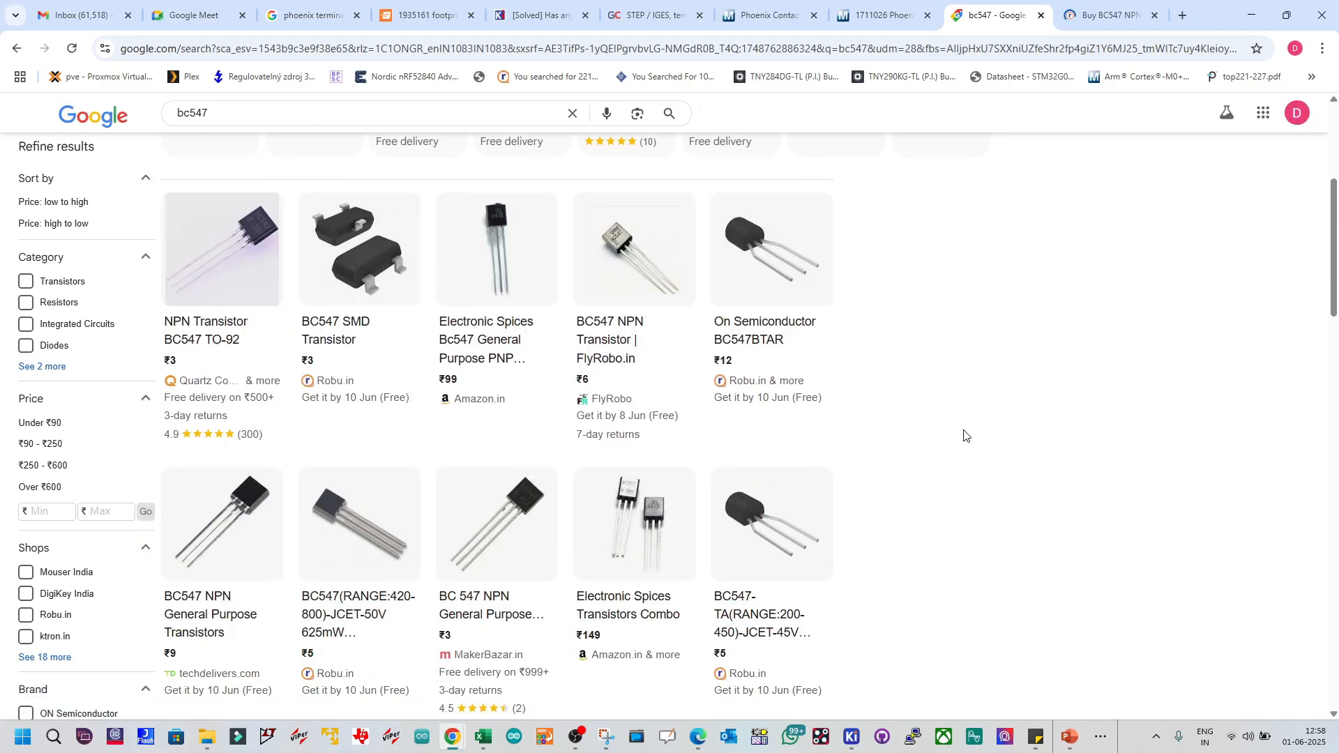
scroll(964, 436, down, 4)
scroll(964, 436, down, 4)
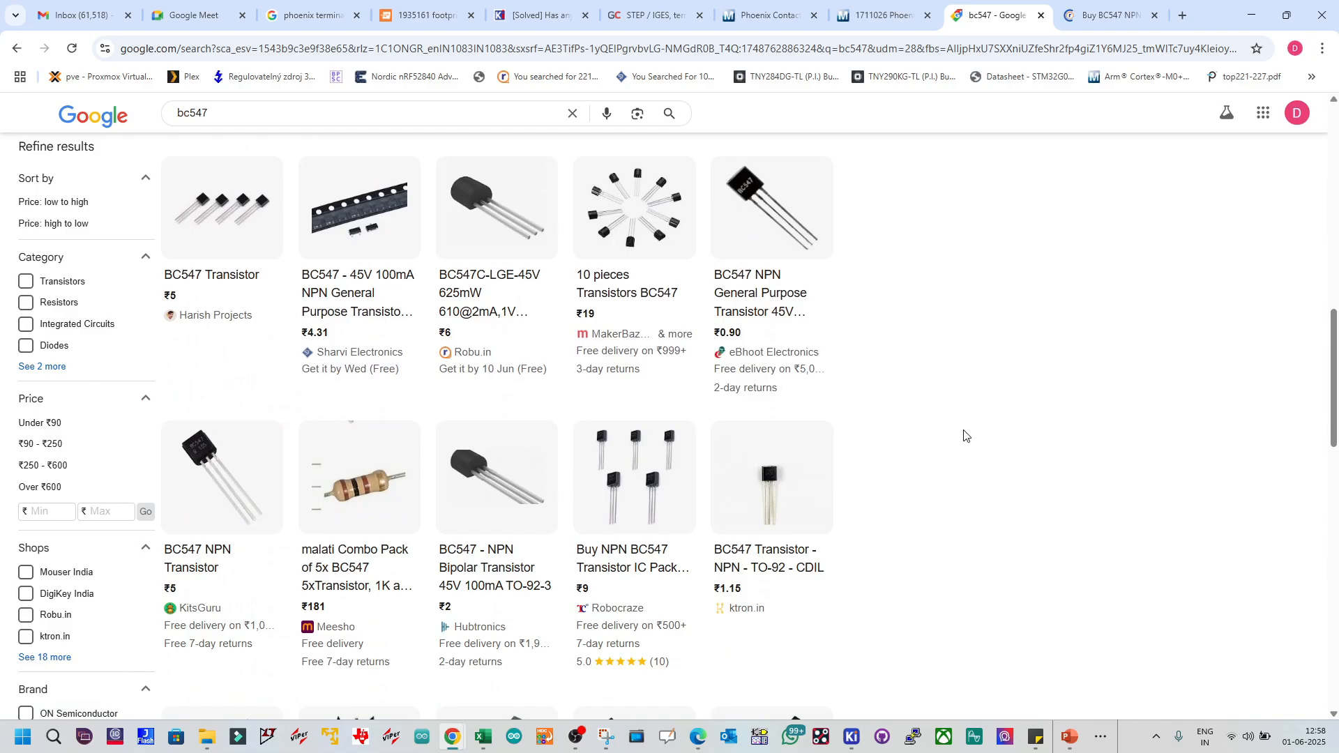
scroll(964, 436, up, 10)
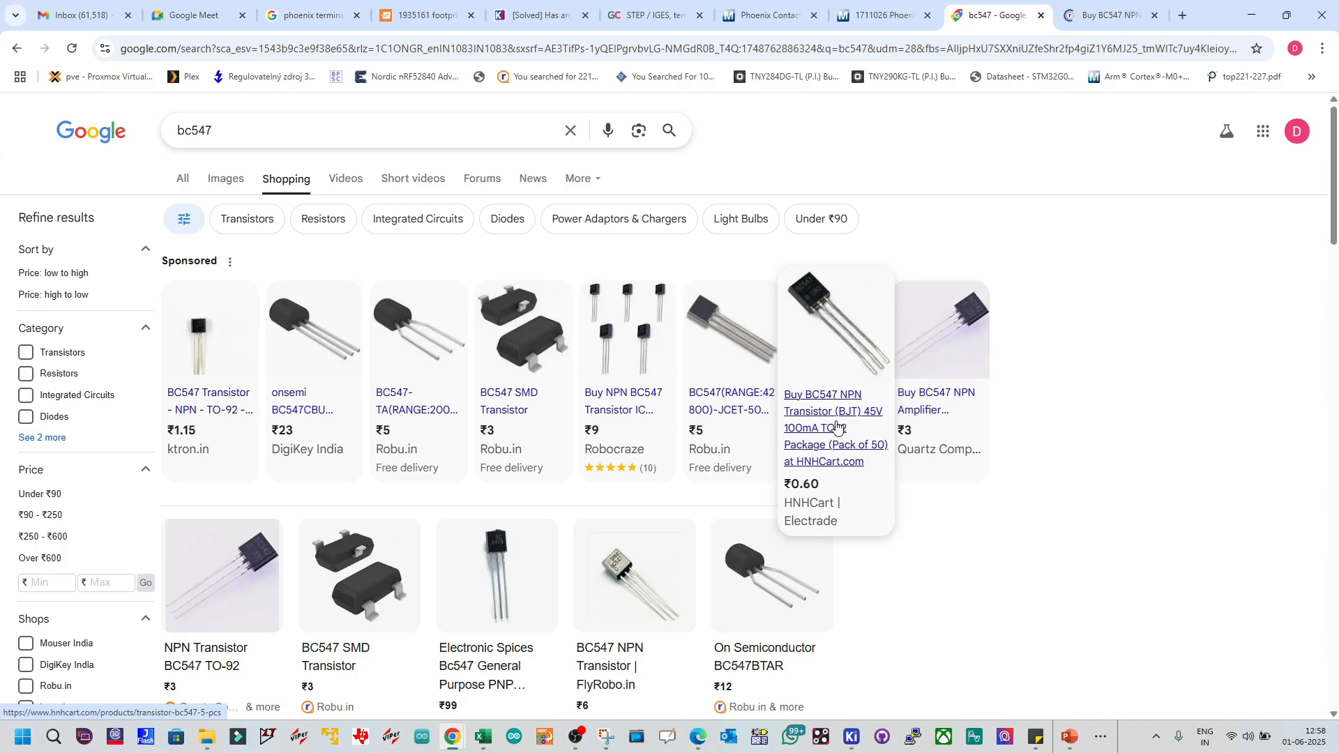
middle_click(209, 401)
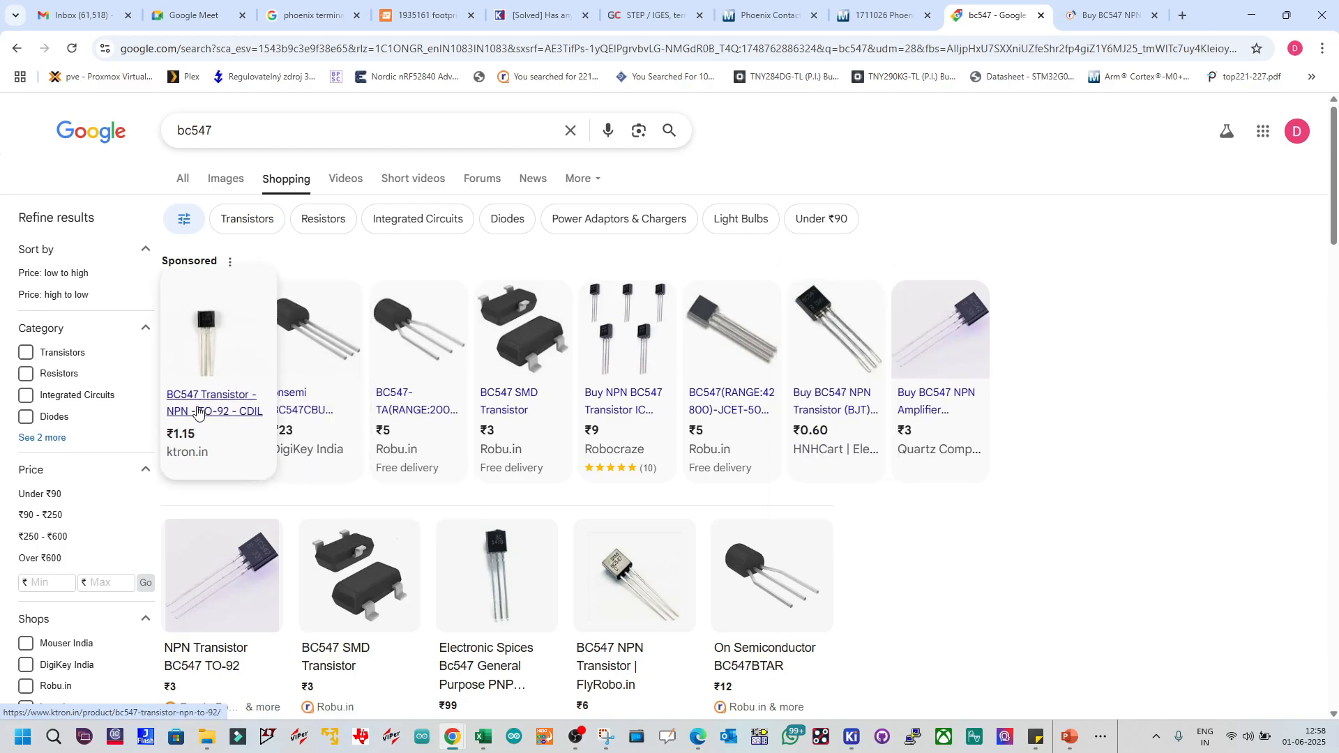
click(1002, 18)
click(1114, 15)
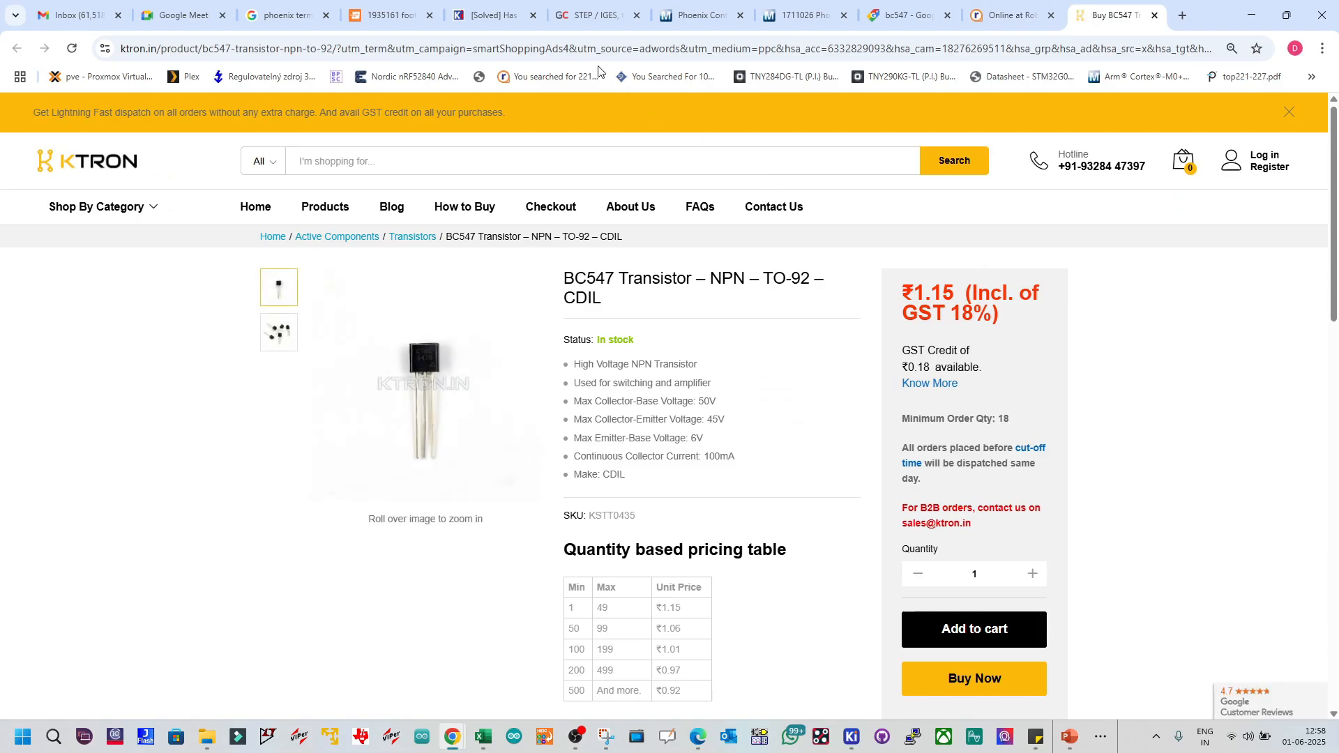
Step: Strip the tracking parameters from the KTRON product page's address, reload the page and copy the shortened address
click(459, 49)
click(459, 49)
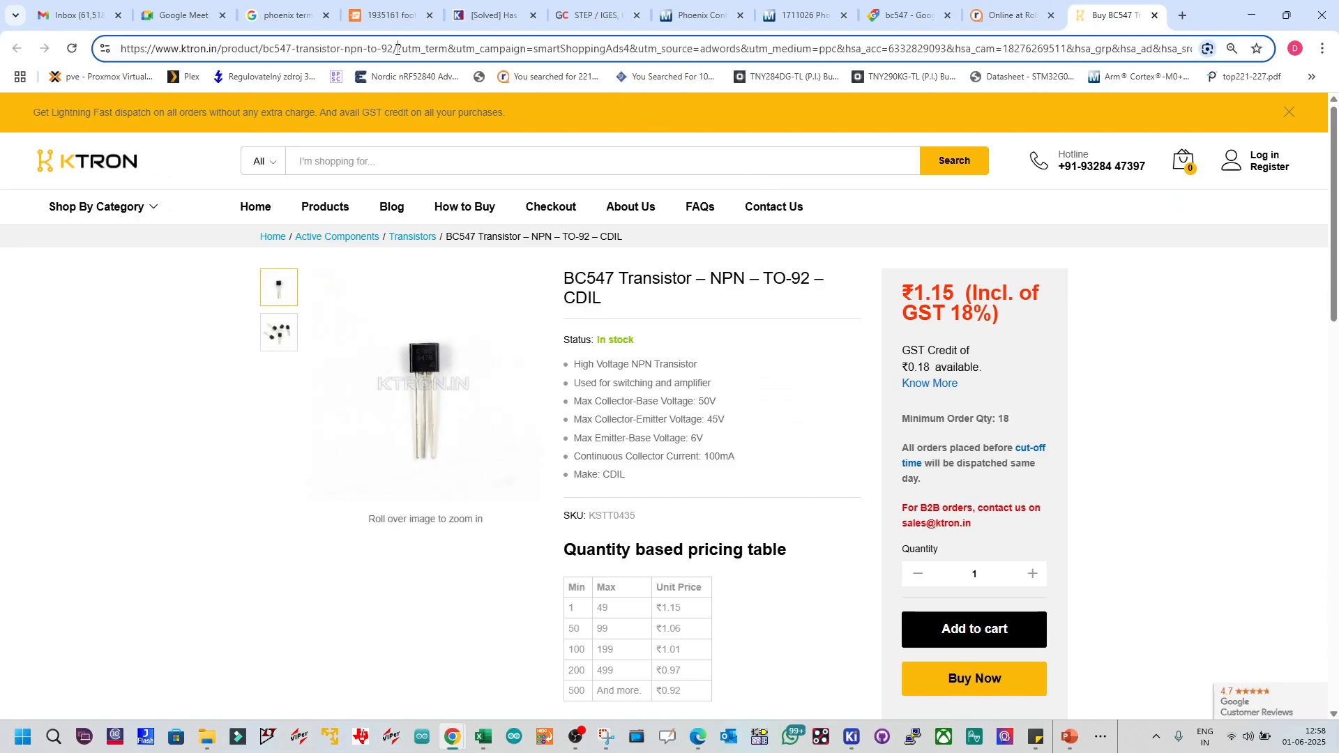
drag(397, 47, 1335, 74)
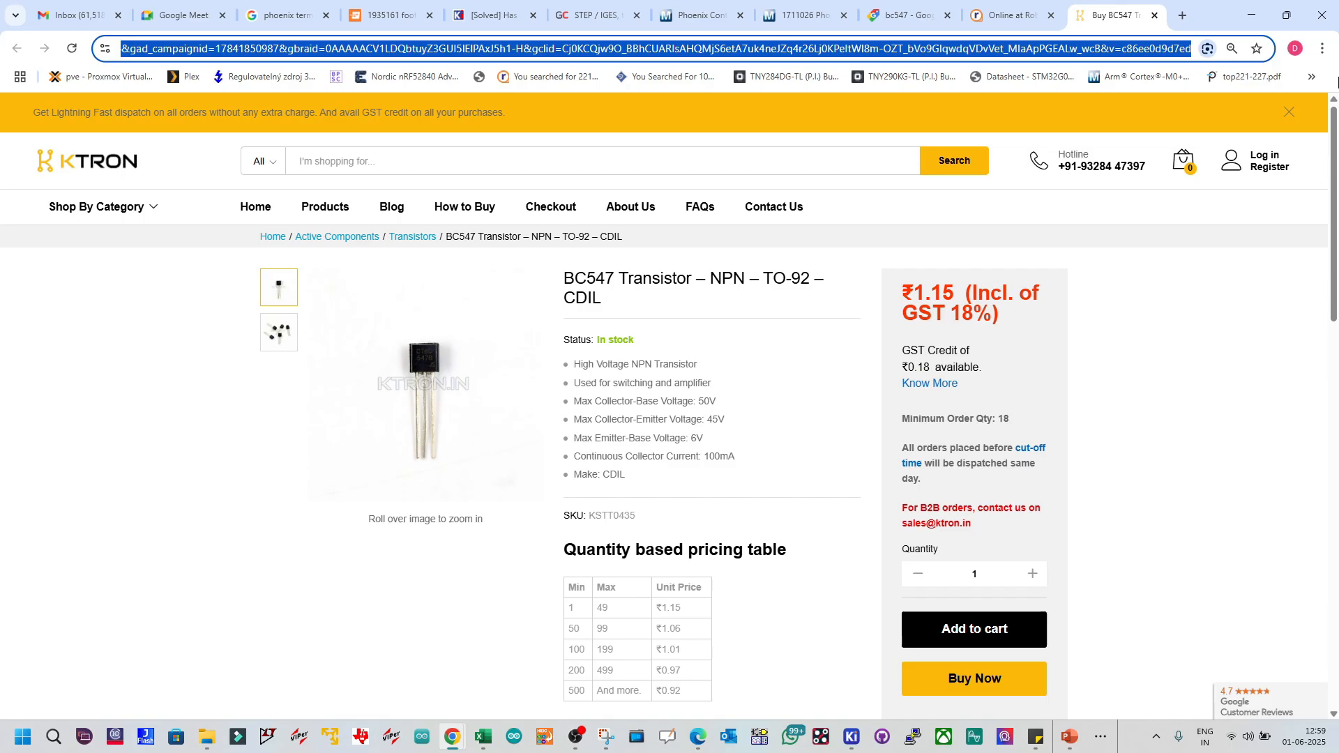
key(Delete)
key(Return)
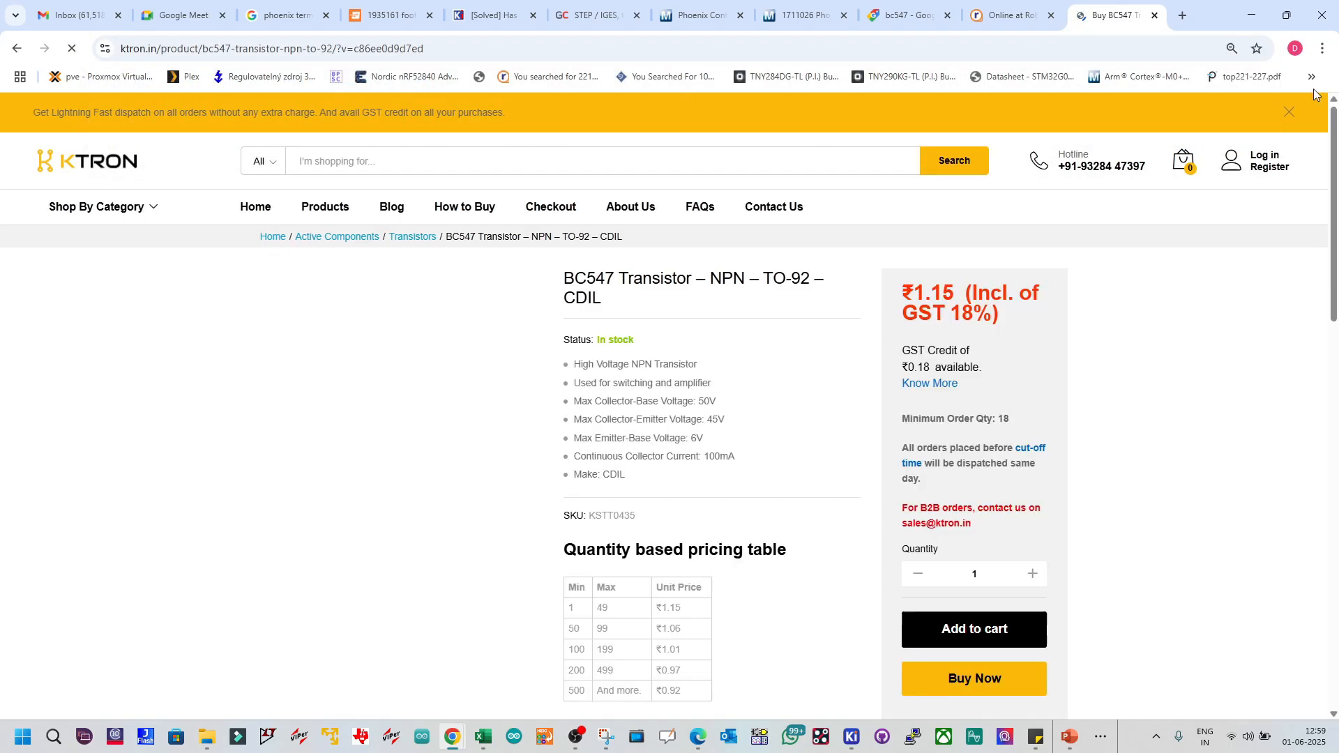
click(452, 49)
right_click(394, 49)
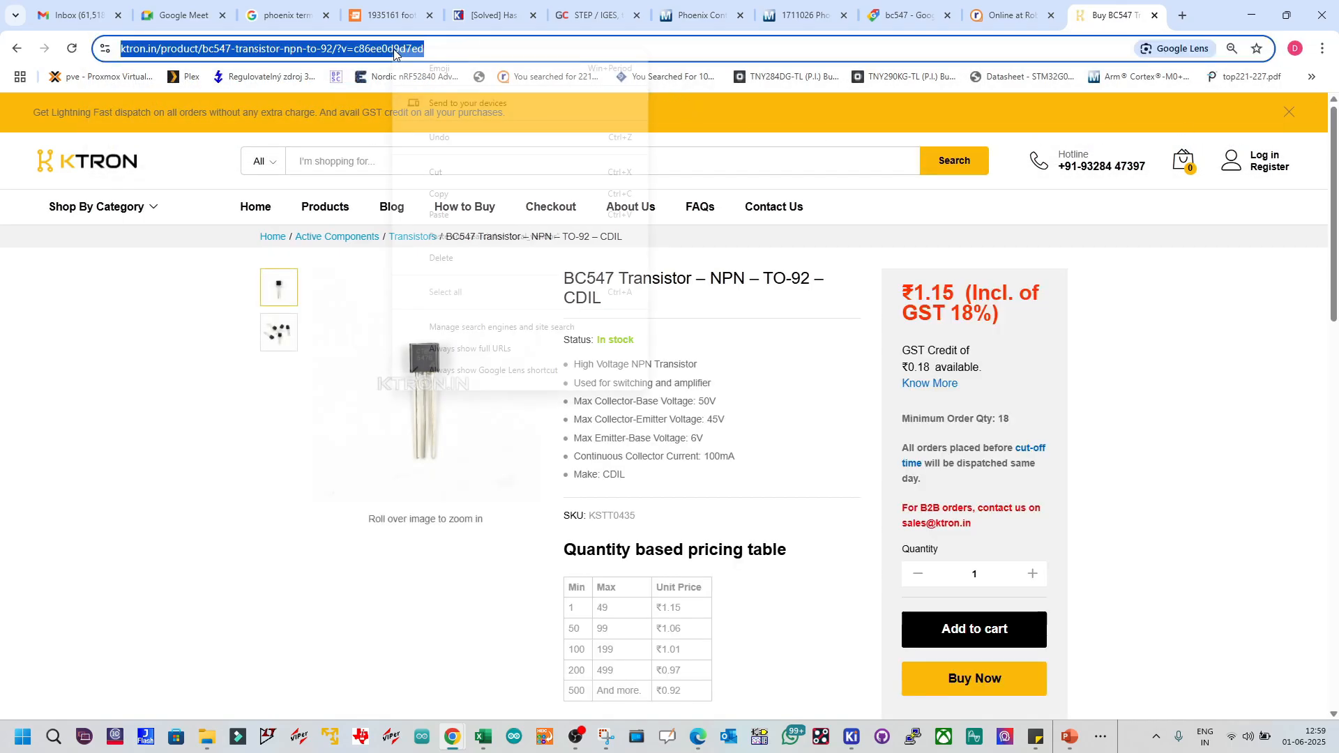
click(466, 194)
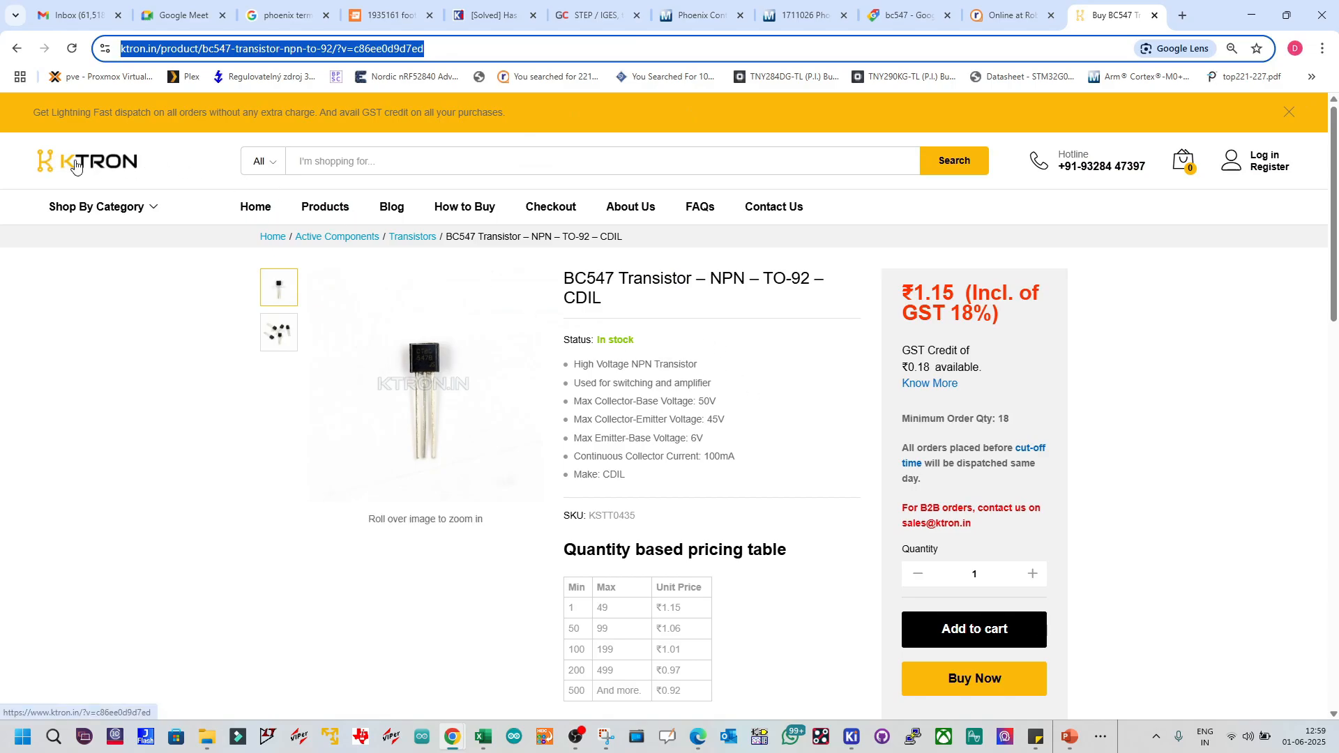
Step: Open KTRON's Contact Us page and look up the vendor's office location
scroll(613, 313, down, 5)
scroll(613, 313, down, 10)
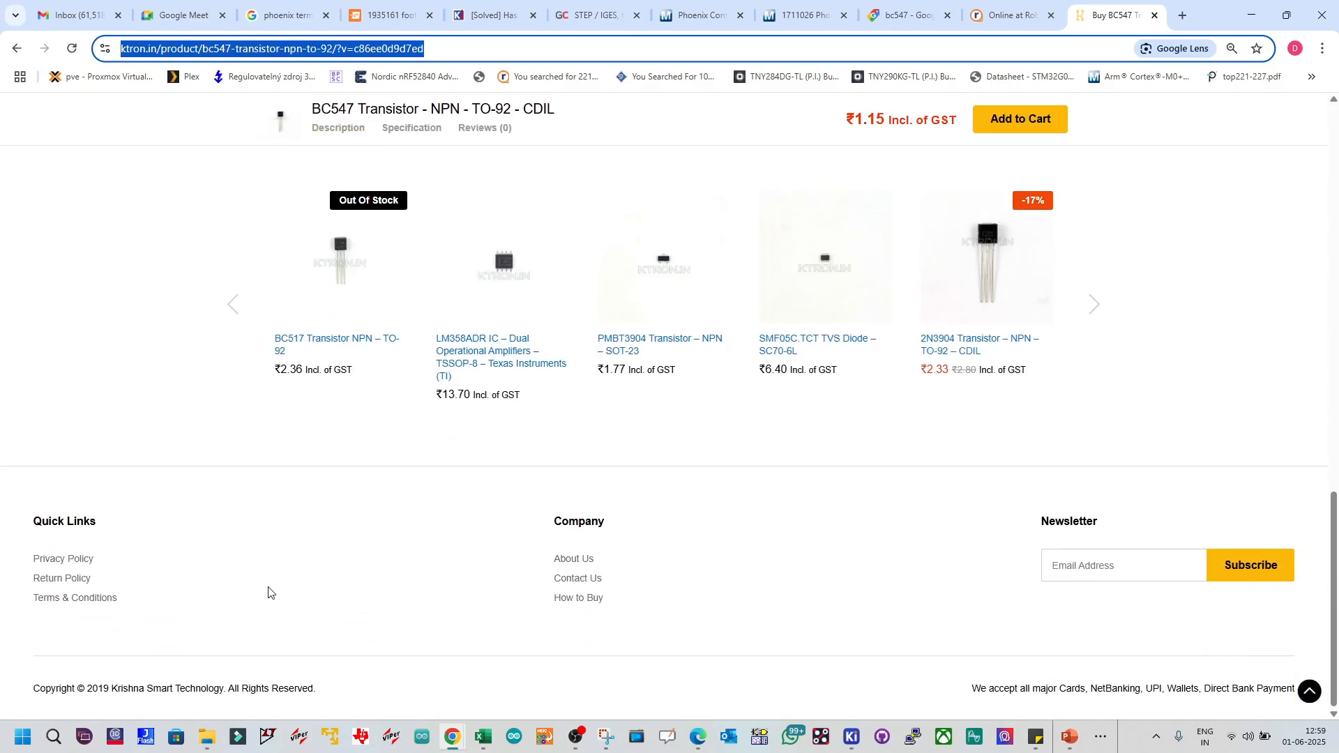
middle_click(577, 578)
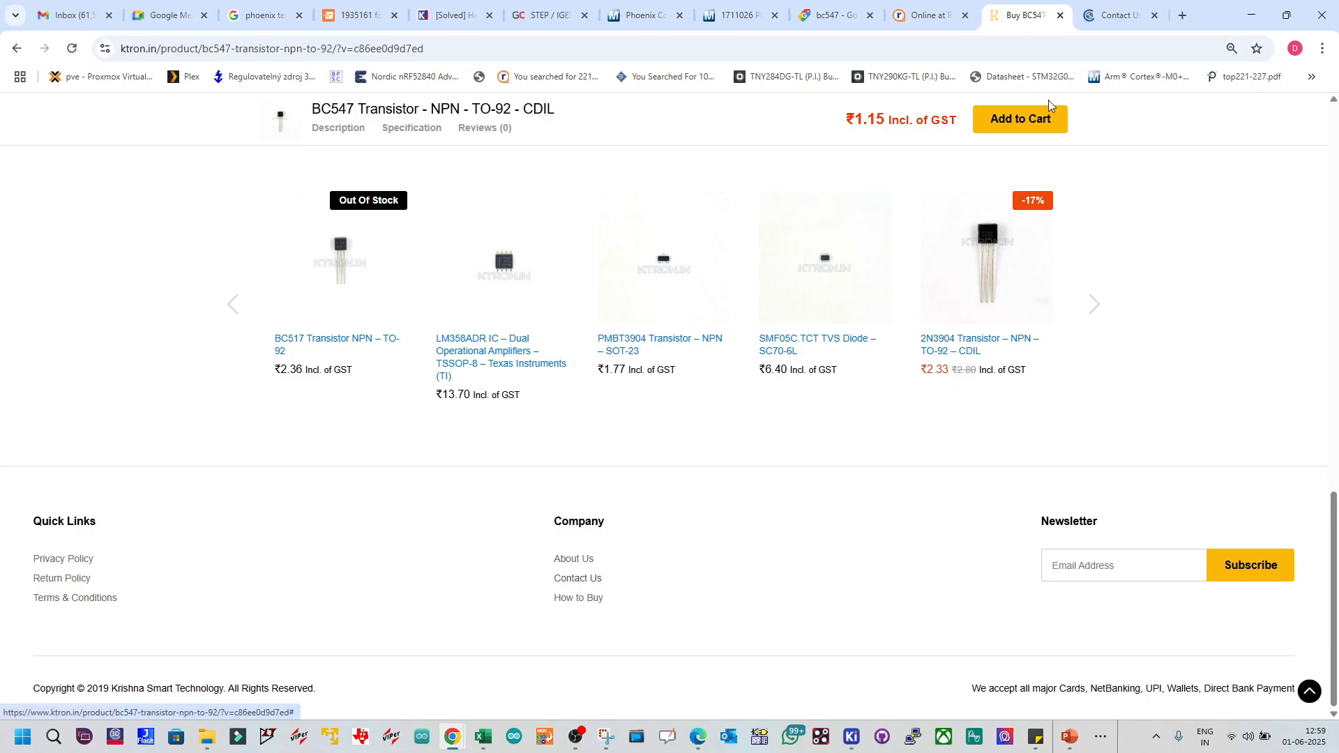
click(1093, 21)
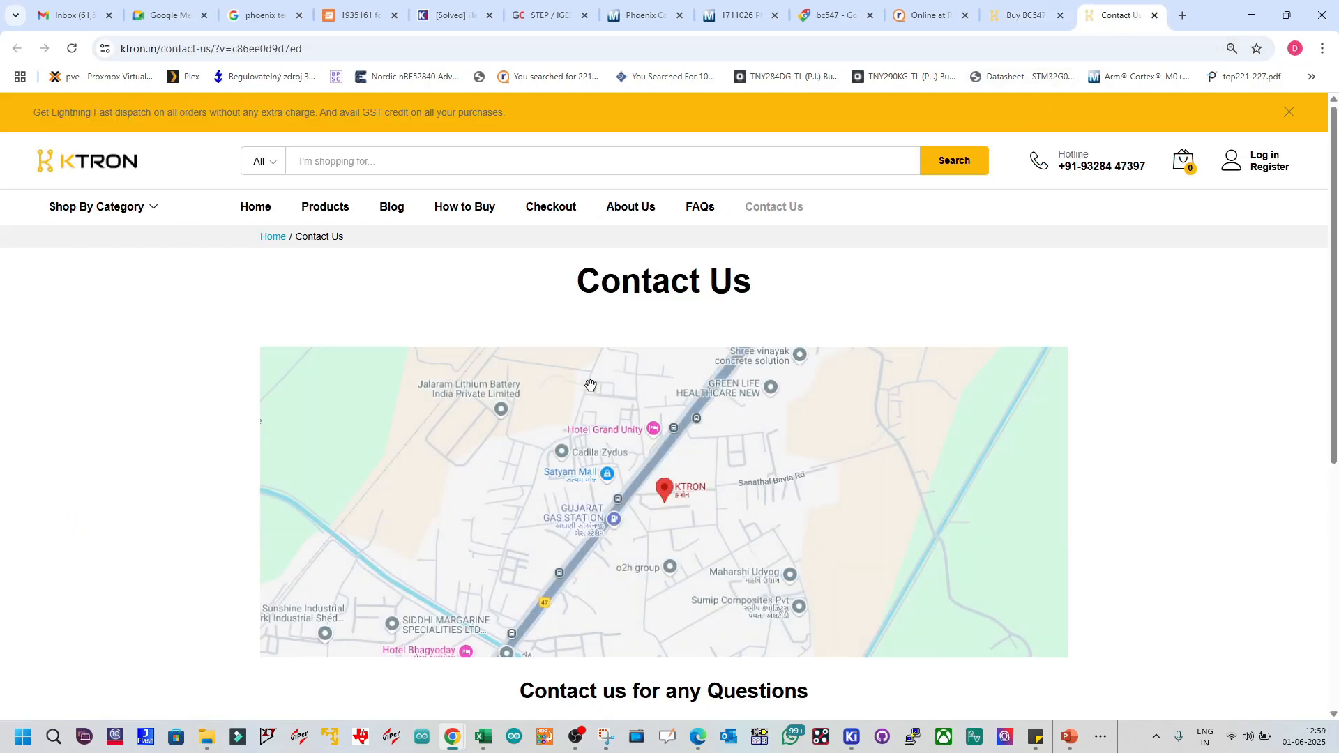
scroll(801, 558, down, 6)
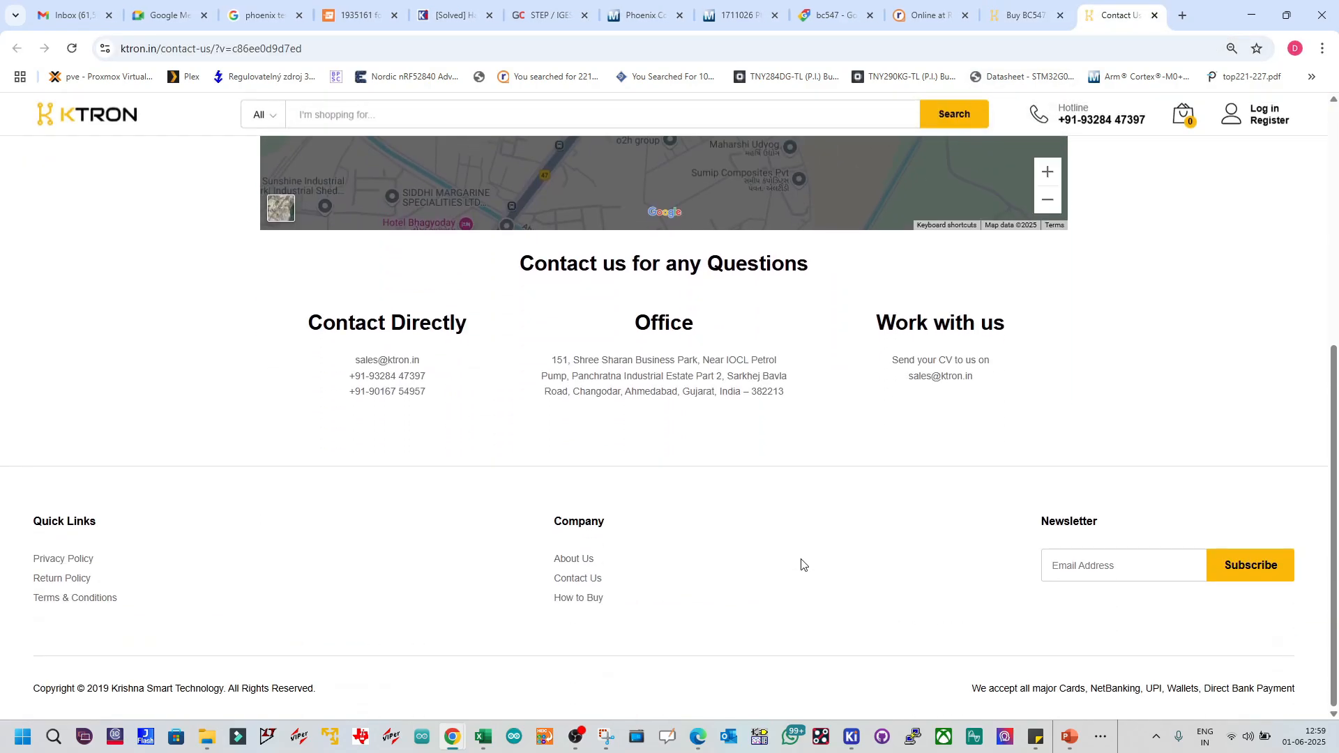
scroll(770, 442, up, 1)
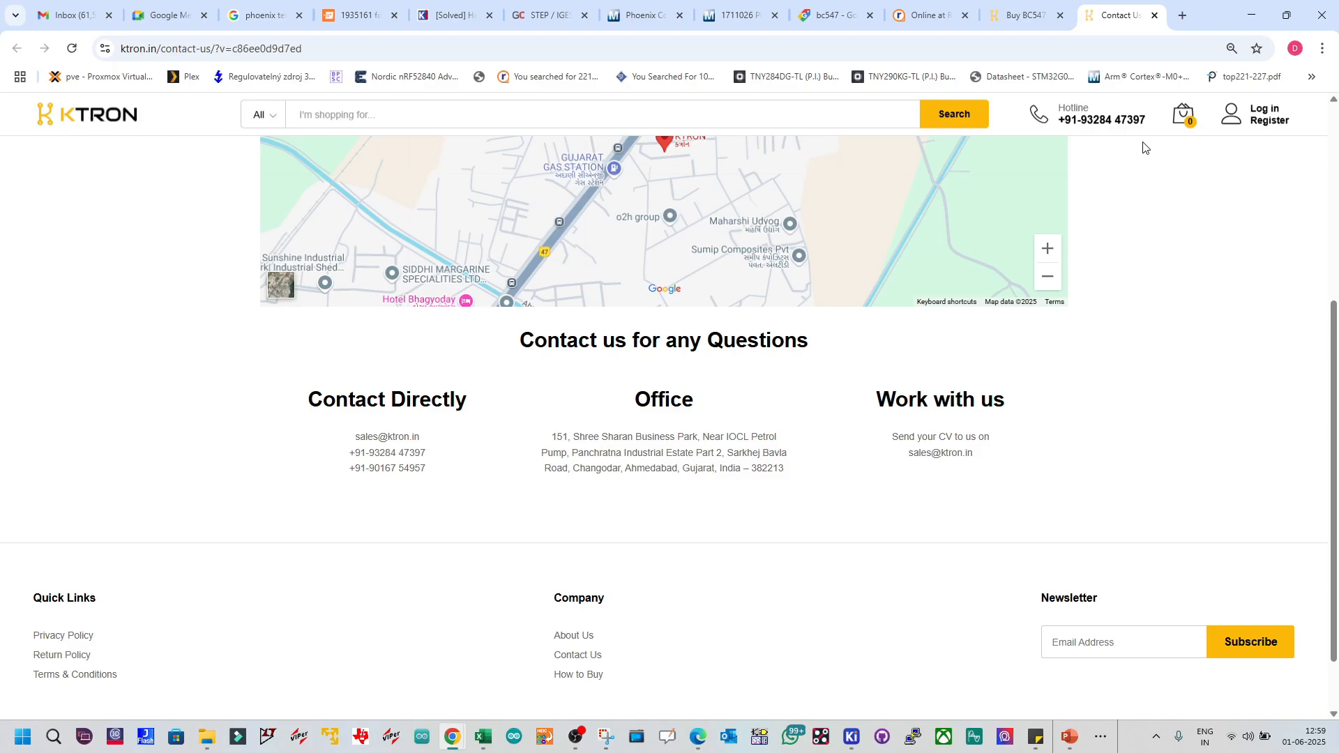
Step: Return to the Symbol Editor, set local_vendor to Ktron/Gujarat and paste the copied KTRON product link into local_rate
click(1239, 18)
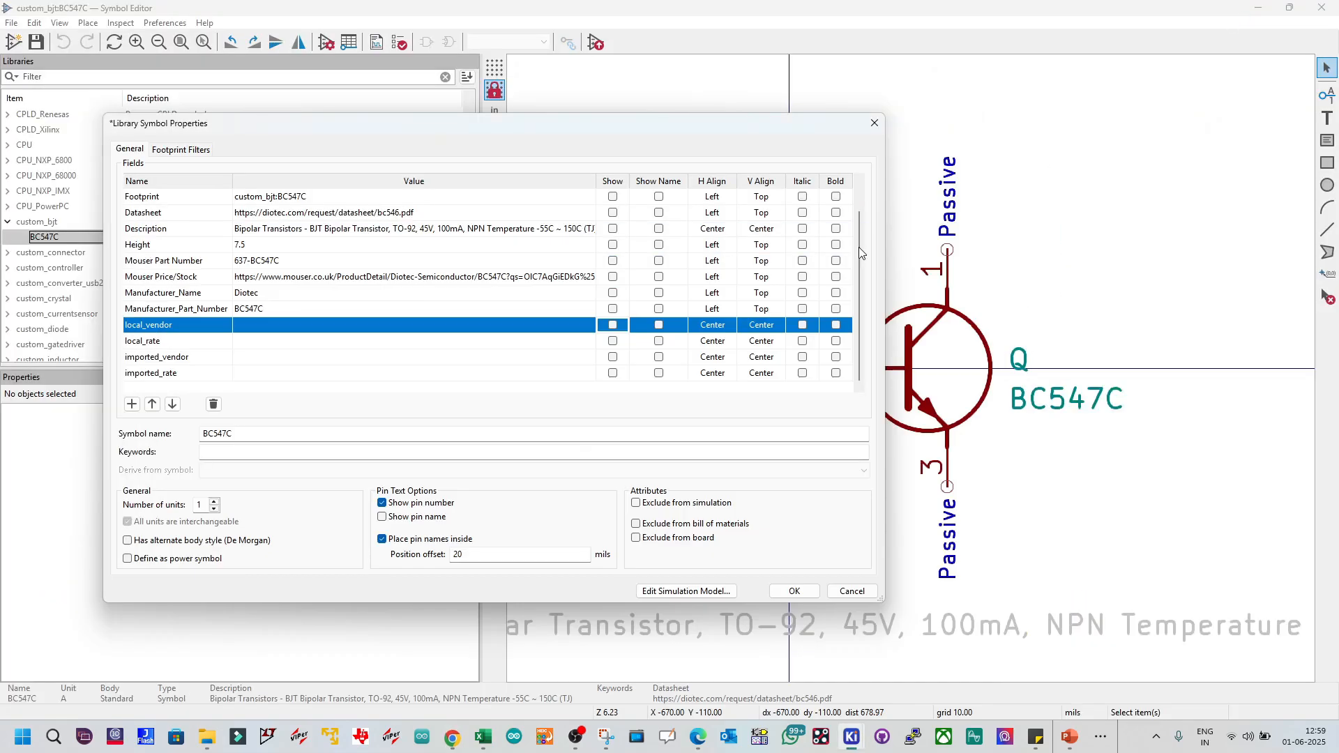
click(274, 328)
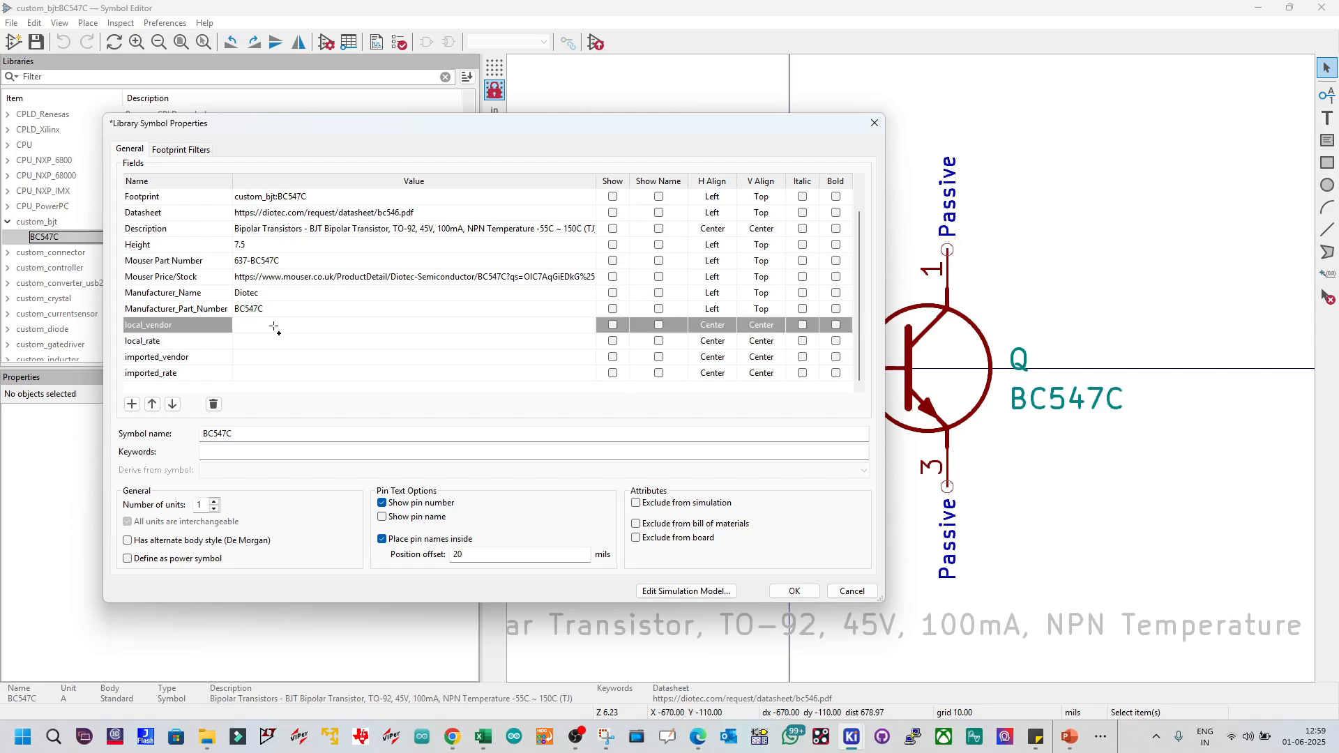
text(Ktron/Gujarat)
click(255, 342)
key(ctrl+v)
click(255, 359)
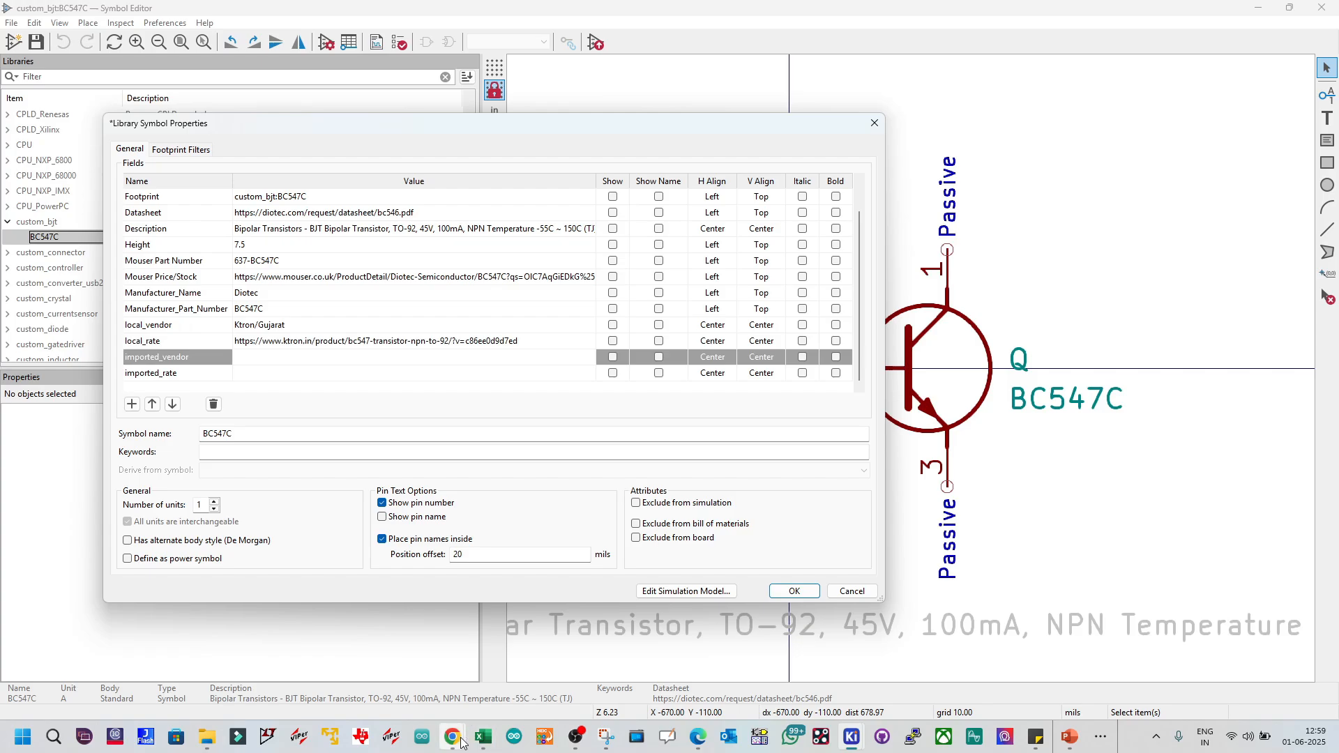
Step: Switch back to Chrome, copy the address of the Mouser BC547C product page and highlight its 1,000-piece unit price
mouse_move(451, 737)
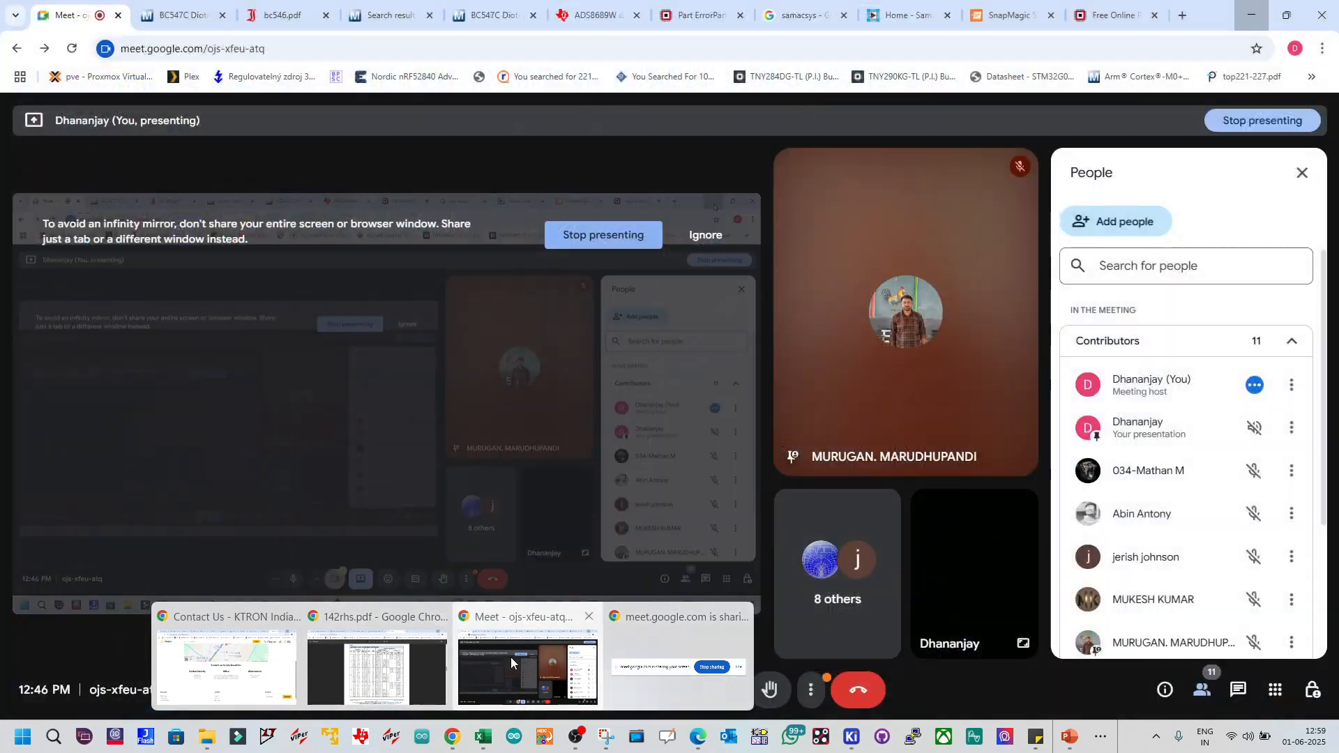
click(511, 657)
click(181, 10)
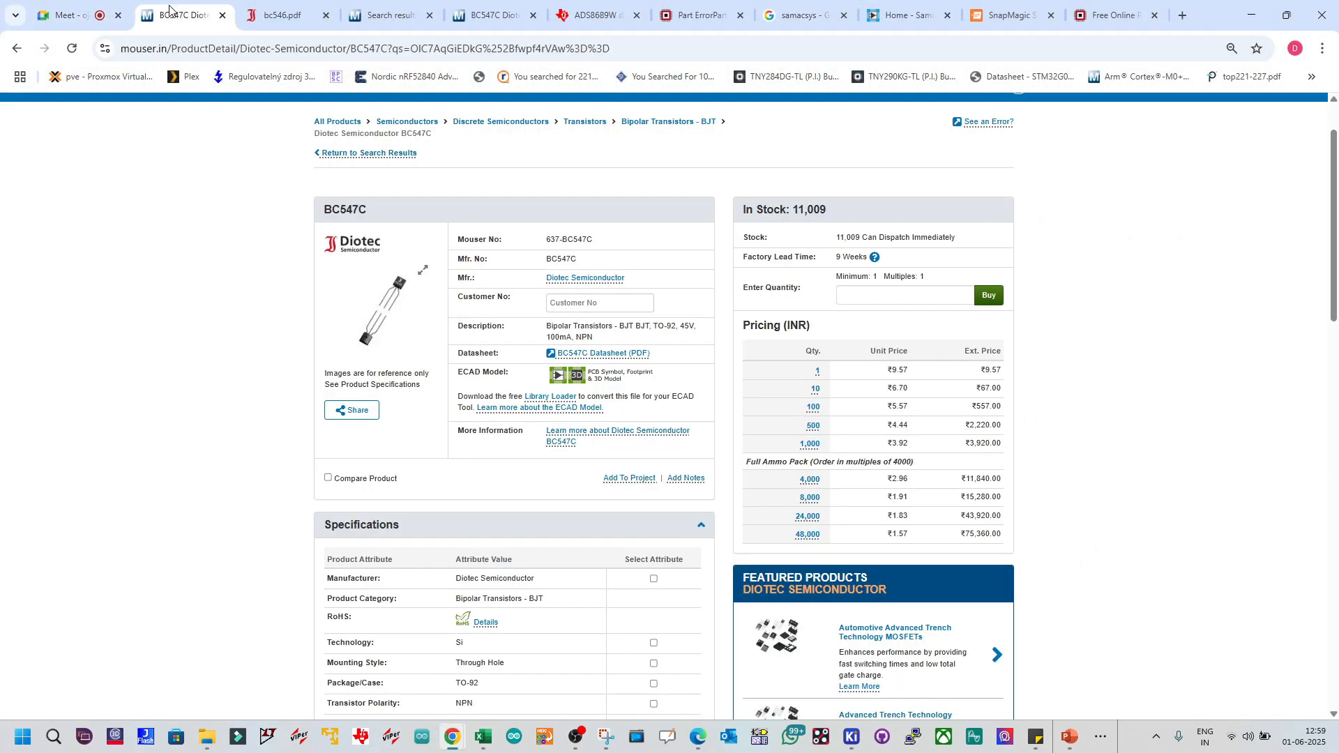
click(588, 49)
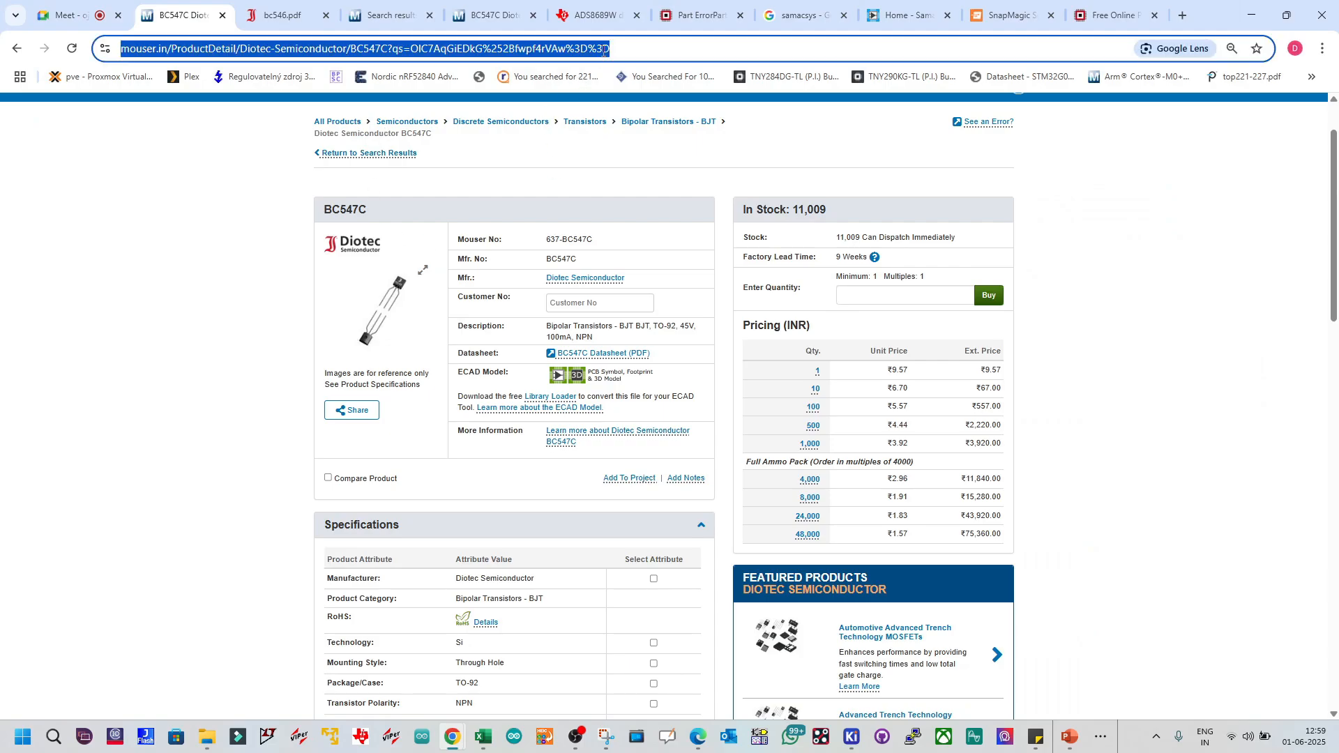
right_click(631, 53)
click(656, 194)
click(893, 444)
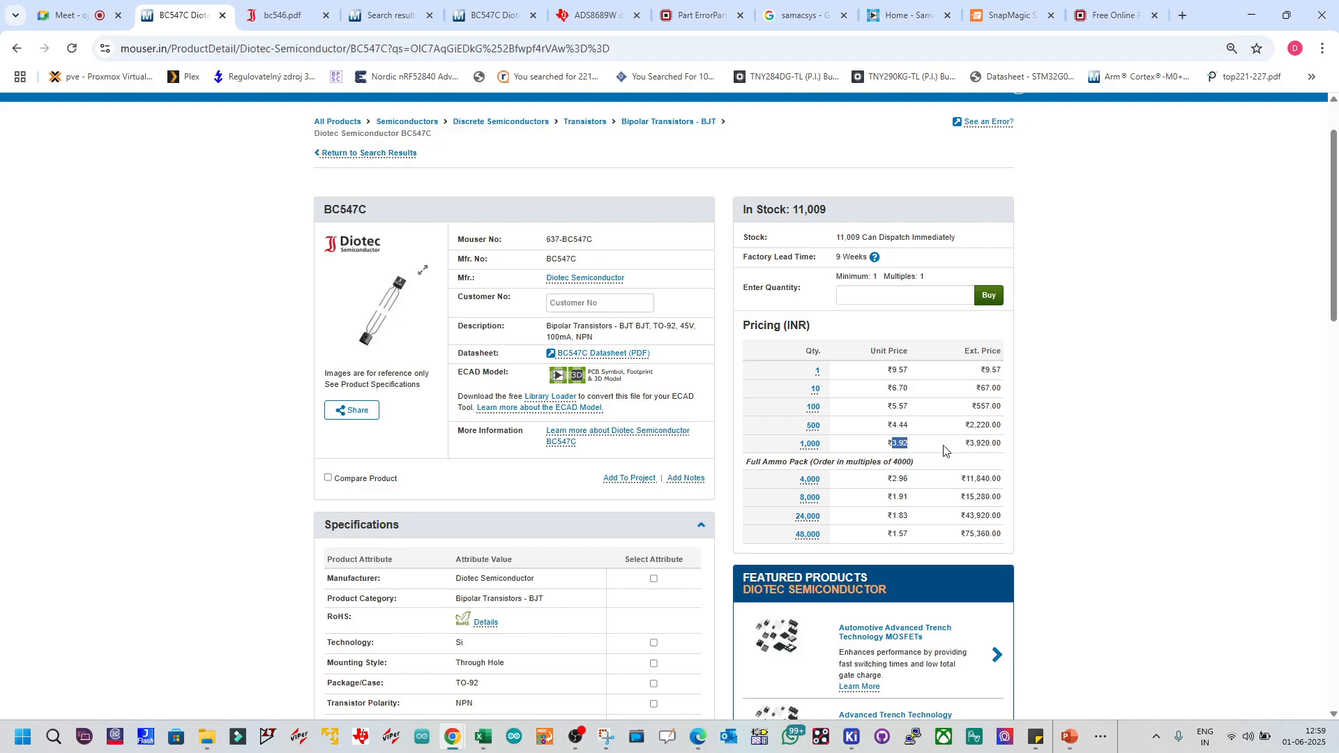
Step: Return to the Symbol Editor, paste the copied Mouser product link into imported_vendor and set imported_rate to 3.92
click(1252, 14)
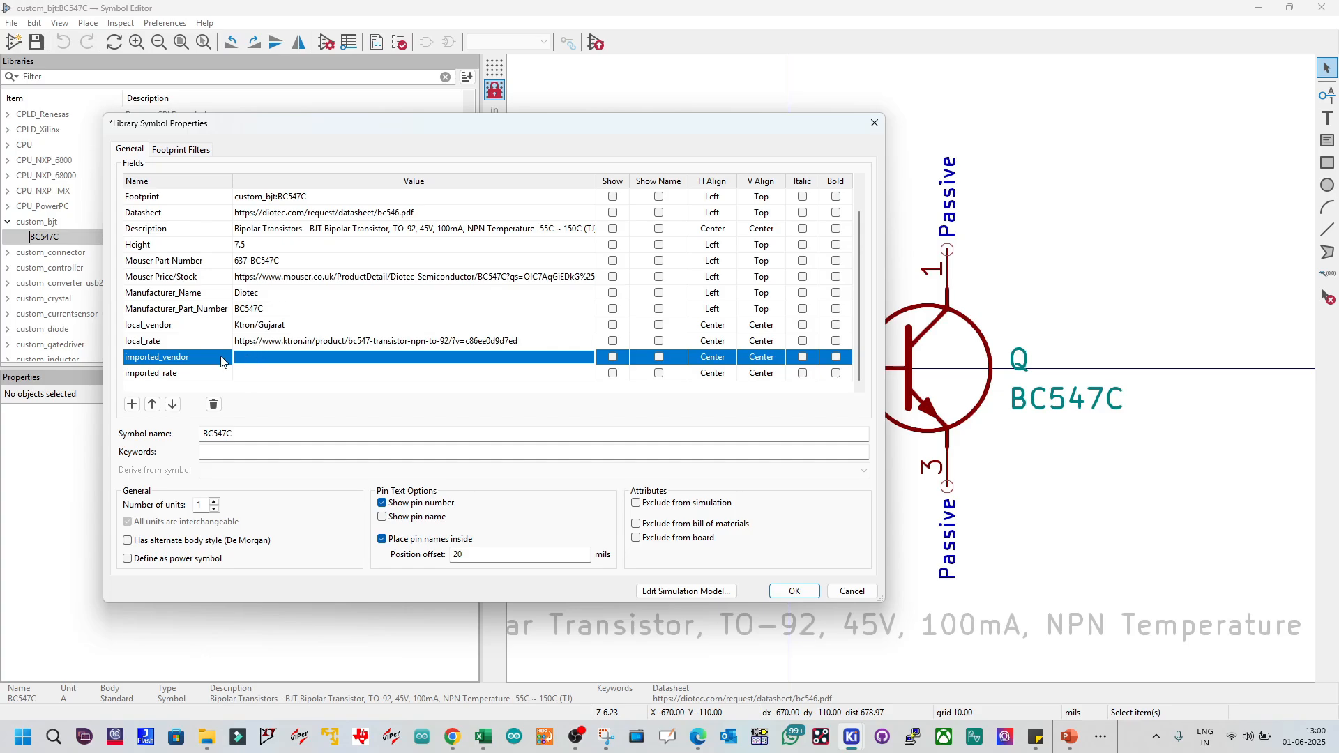
click(257, 359)
key(ctrl+v)
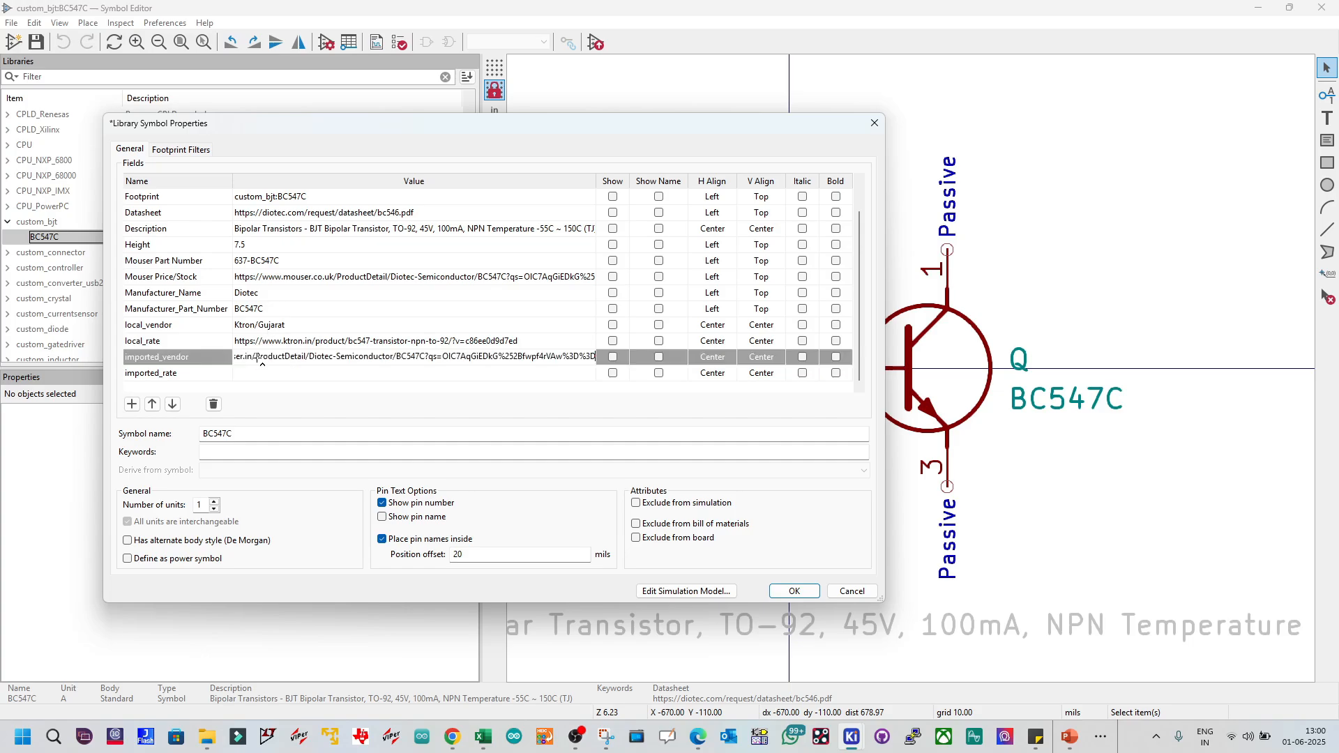
click(259, 374)
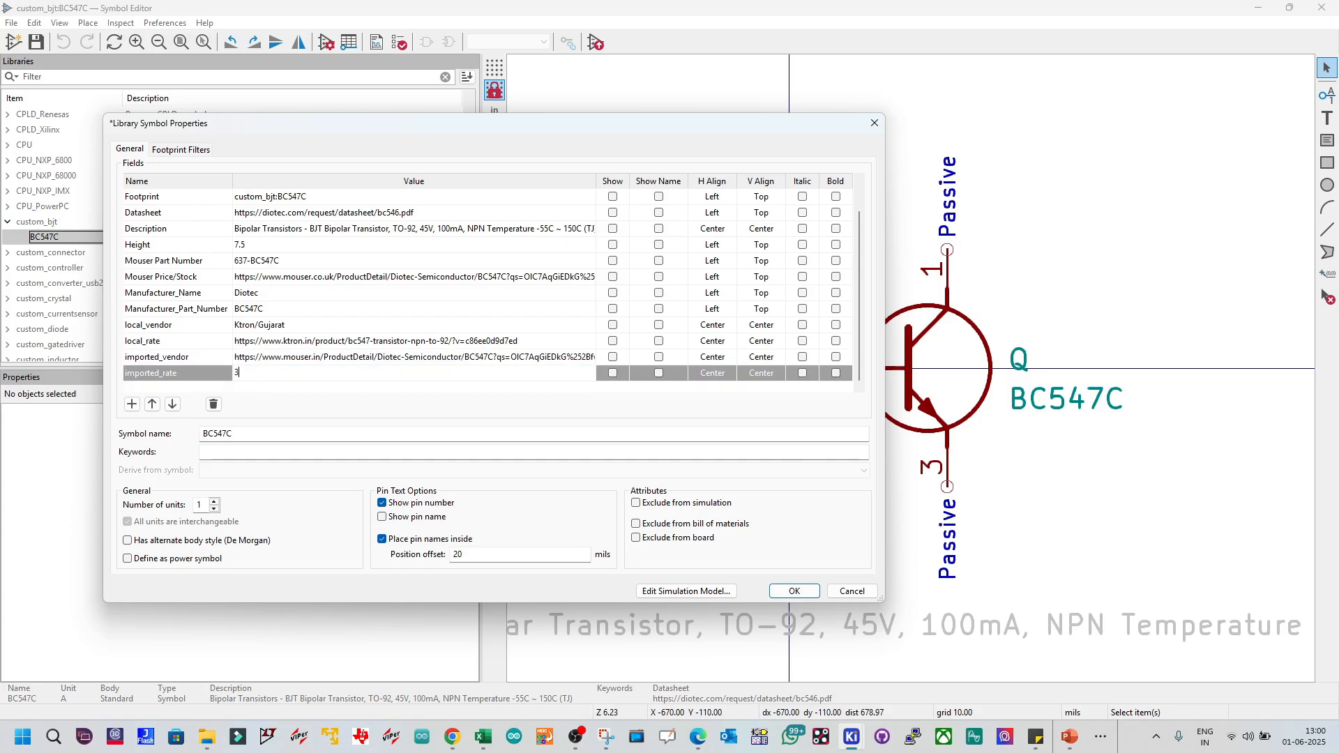
Step: Move the KTRON link from local_rate to local_vendor, set local_rate to 1.2, accept the properties and save the symbol
click(282, 347)
key(ctrl+x)
click(292, 327)
key(ctrl+v)
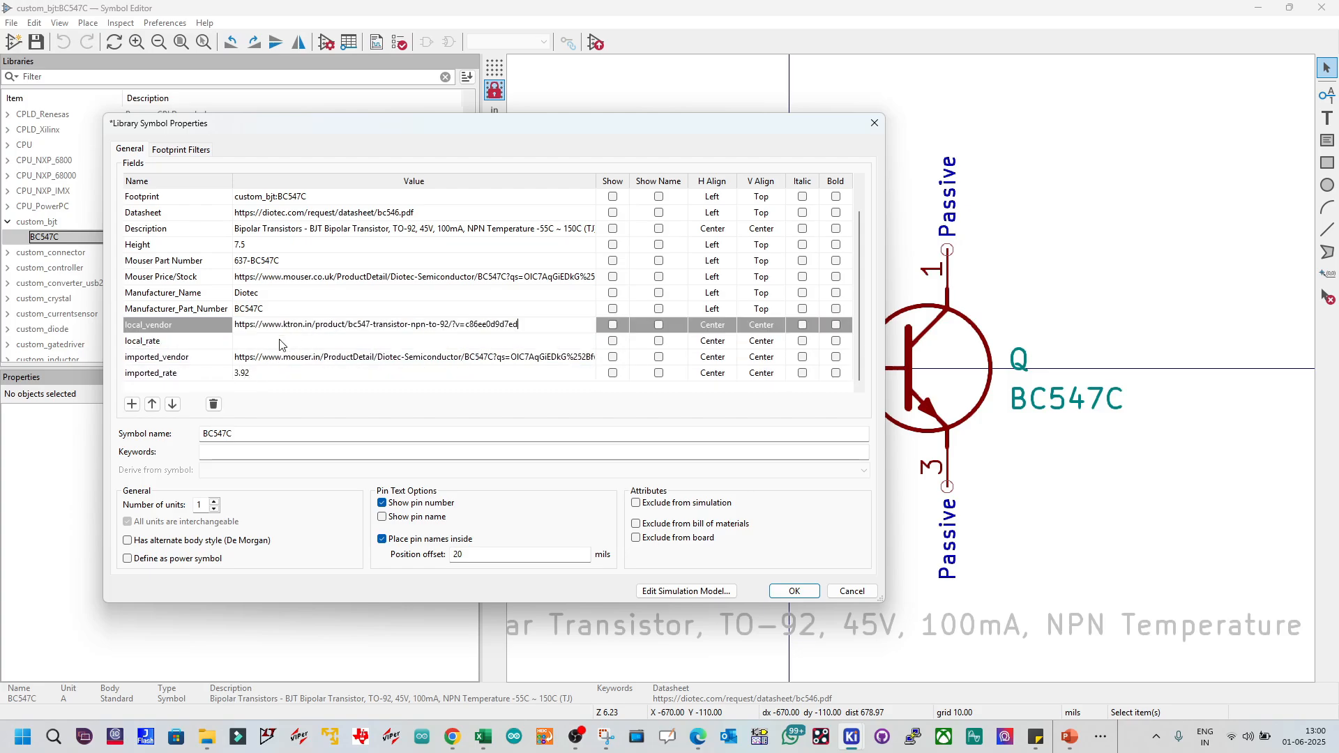
click(279, 344)
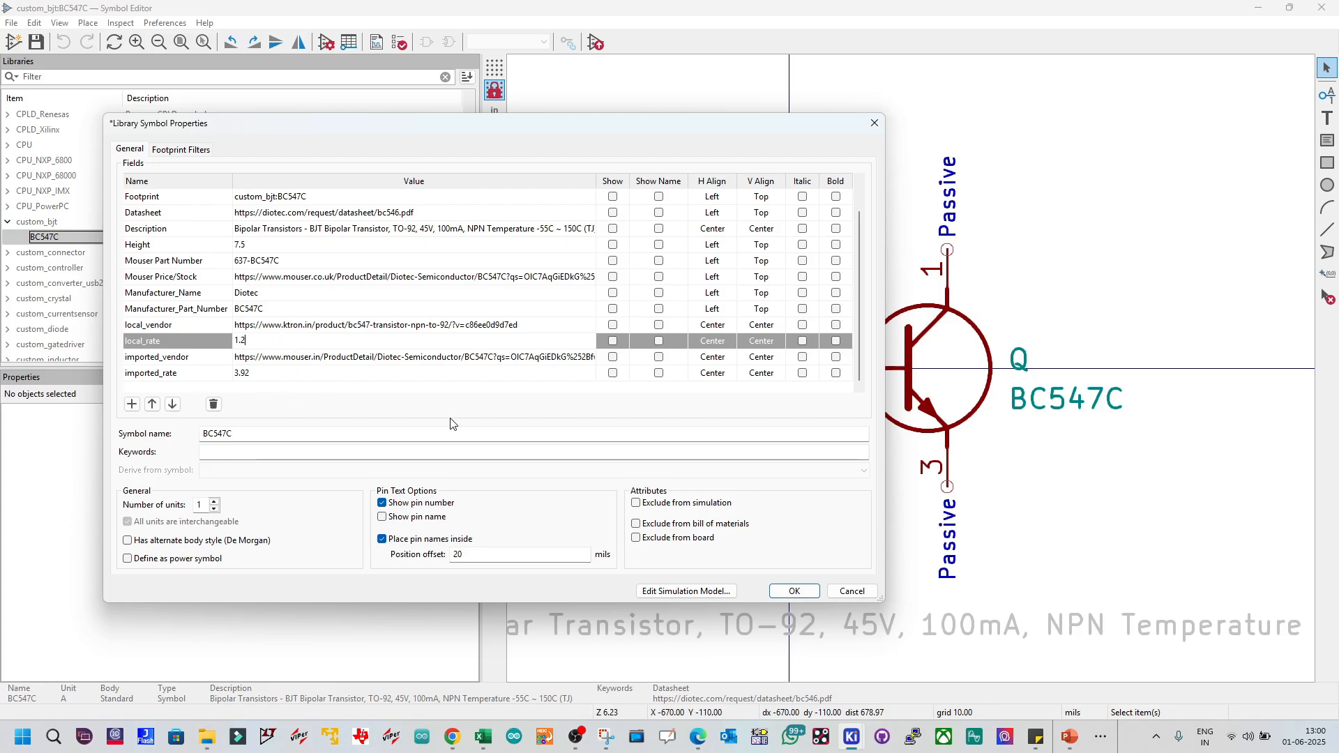
click(795, 591)
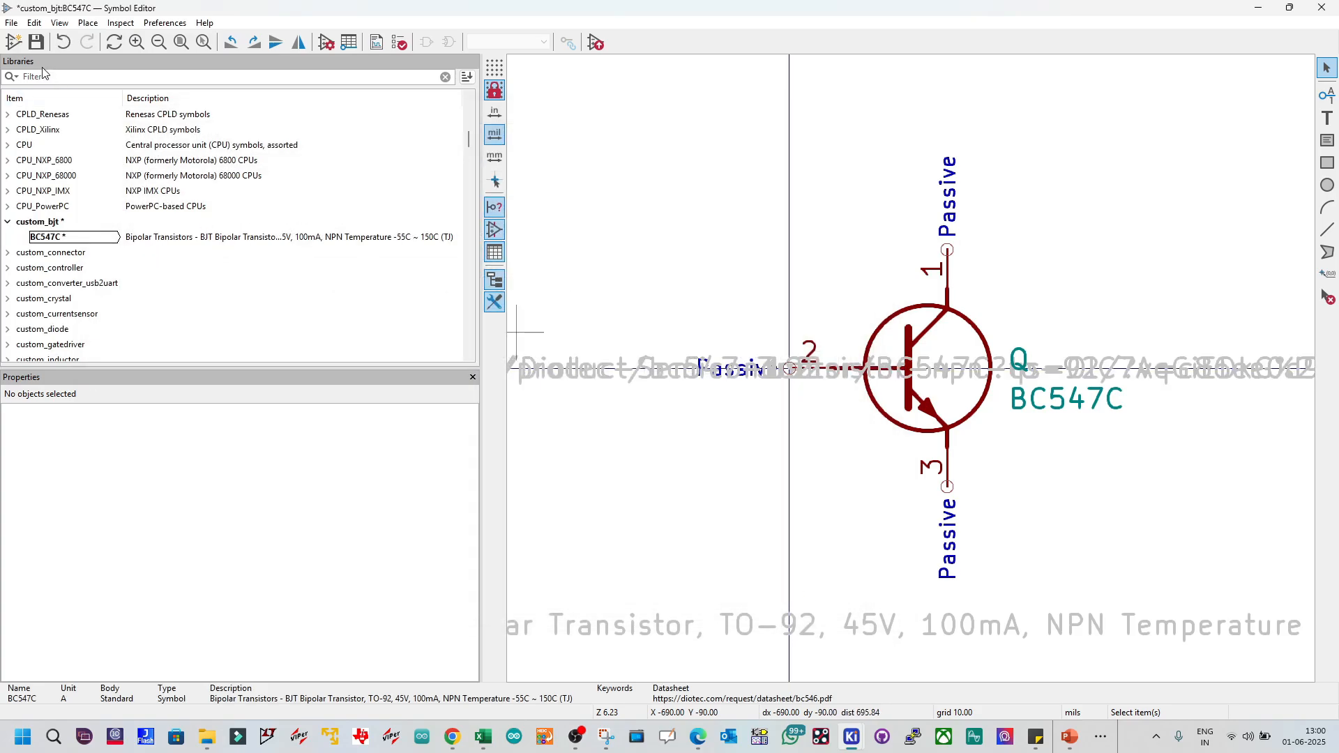
click(35, 42)
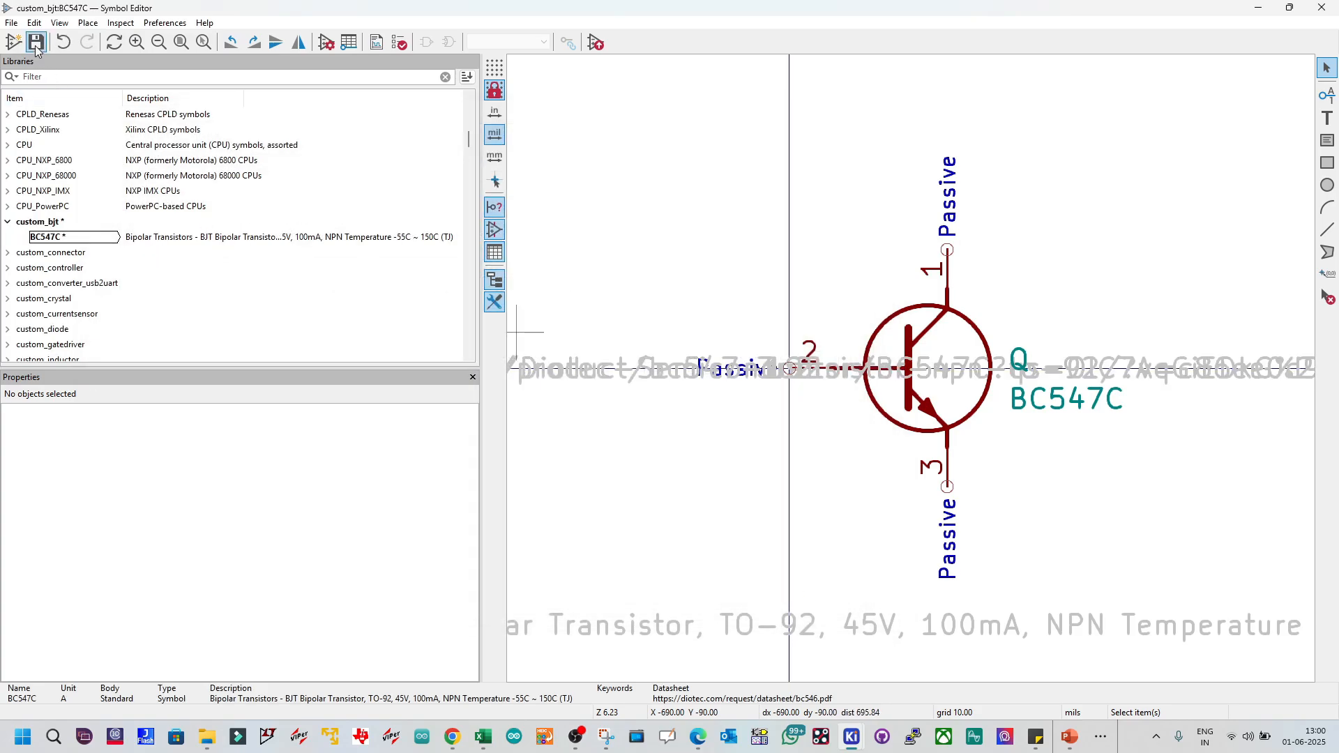
Step: Go back to the schematic, check Q1's fields and delete the placed Q1 transistor
click(1258, 13)
double_click(723, 495)
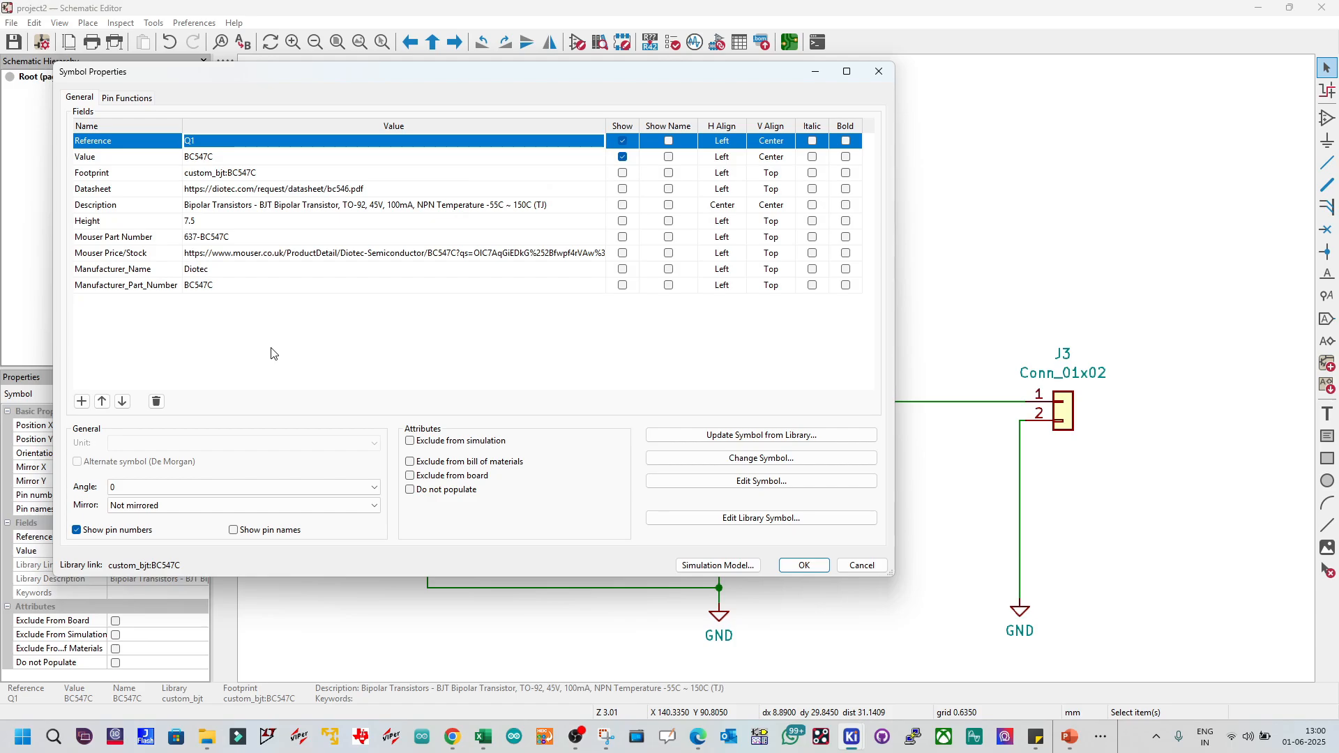
key(Escape)
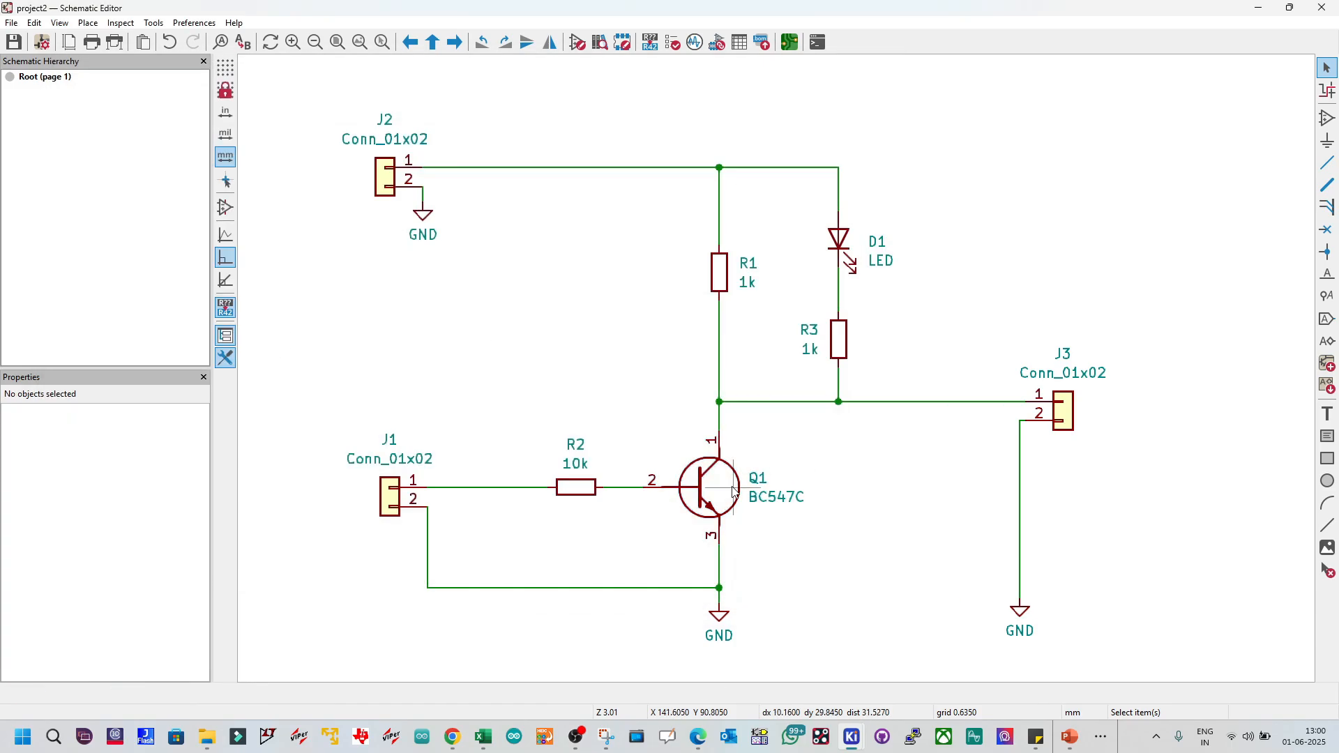
click(788, 488)
key(Delete)
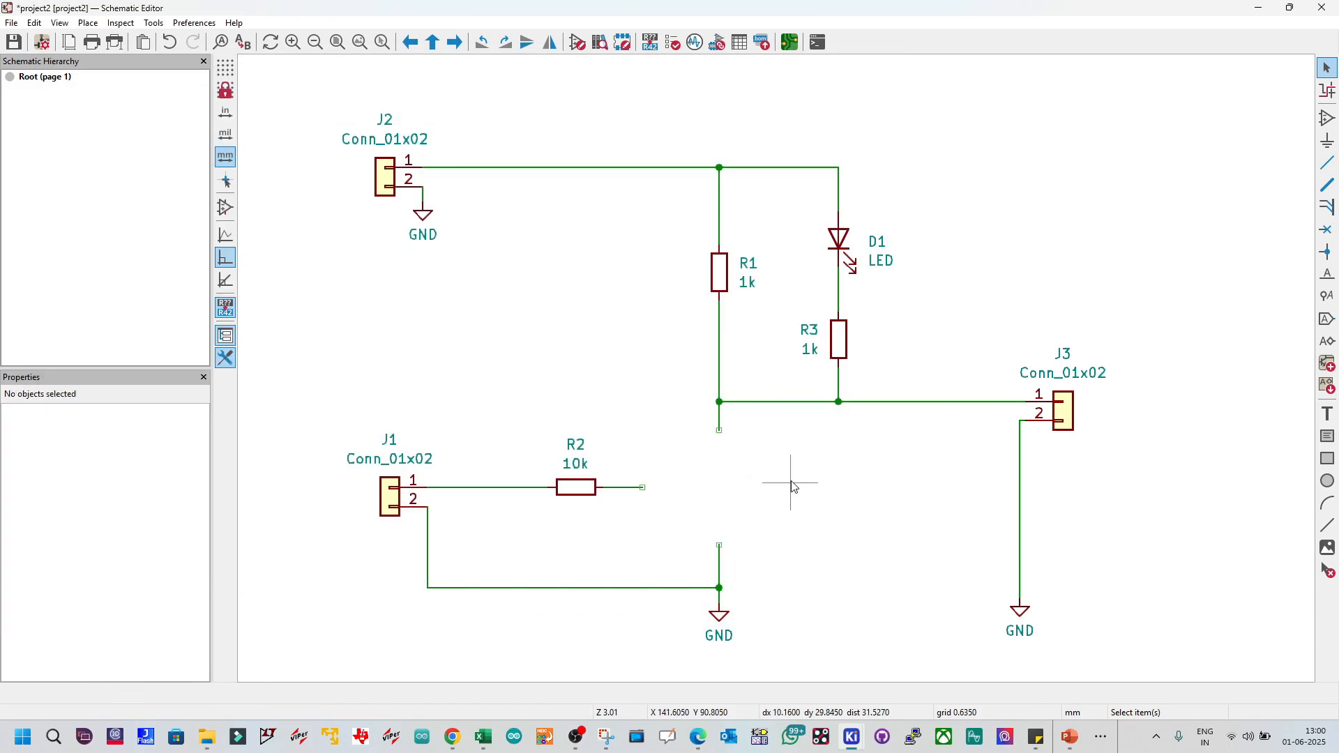
Step: Start adding a symbol, select the recently used BC547C and check its local and imported vendor and rate fields
click(1327, 118)
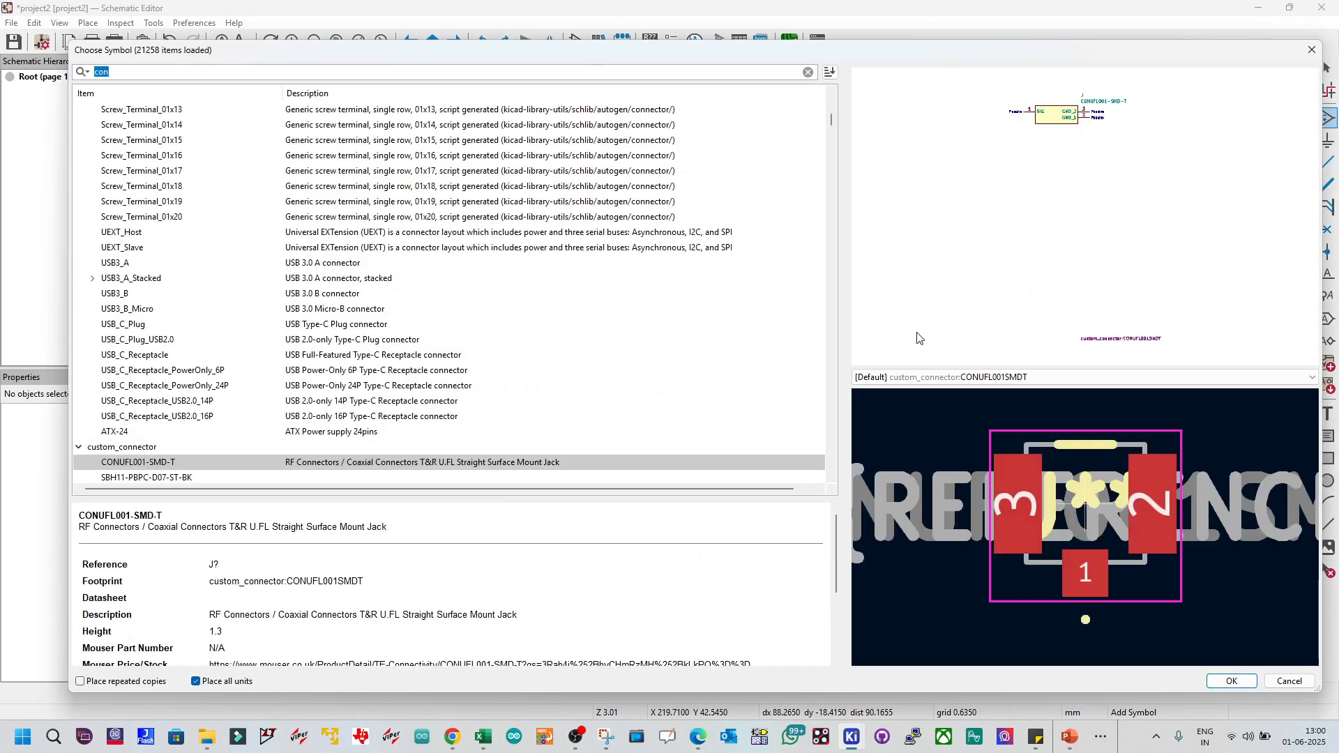
scroll(276, 318, up, 20)
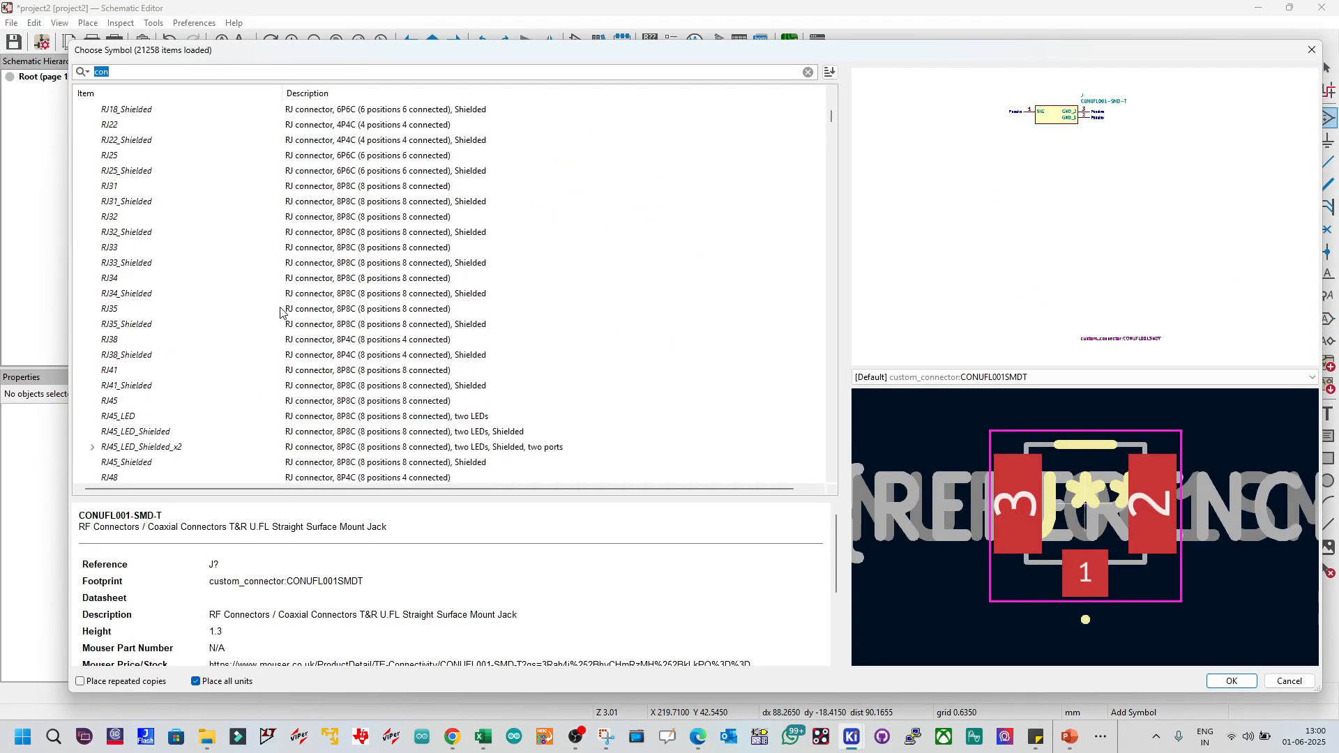
scroll(306, 288, up, 18)
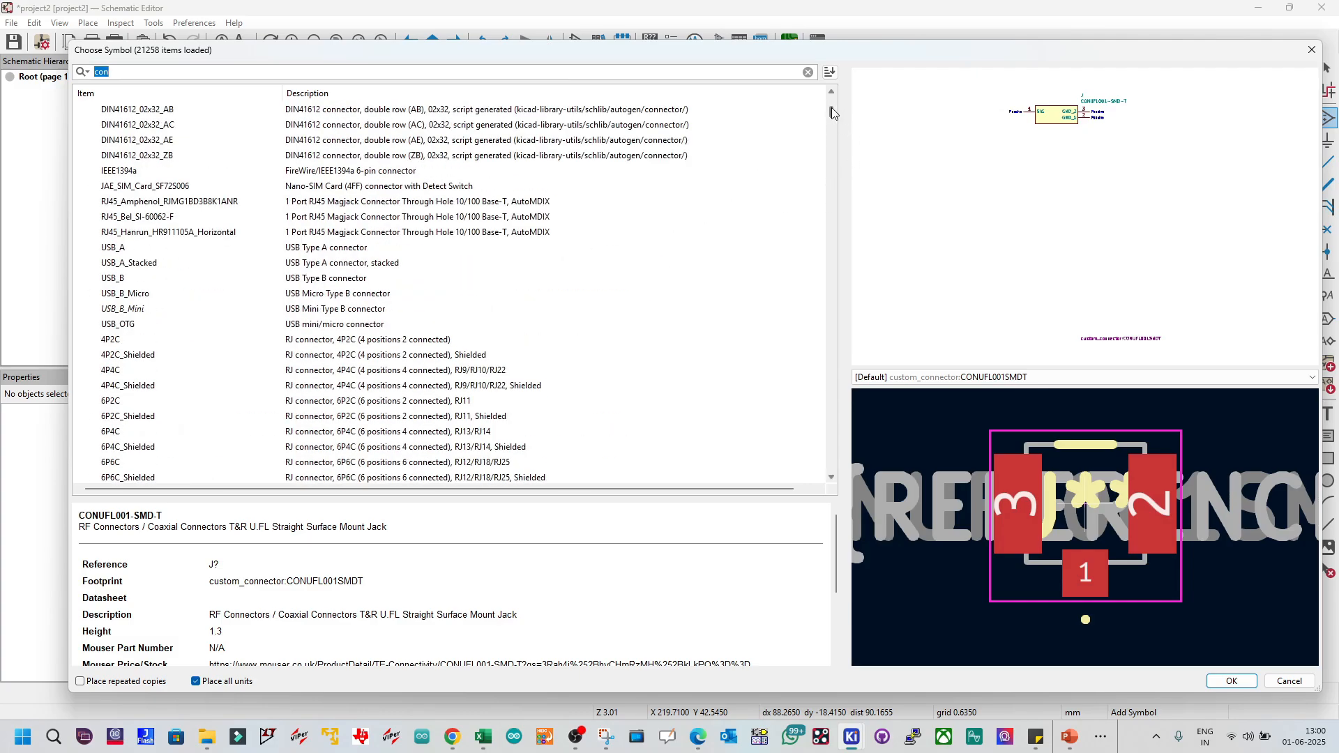
drag(832, 107, 830, 91)
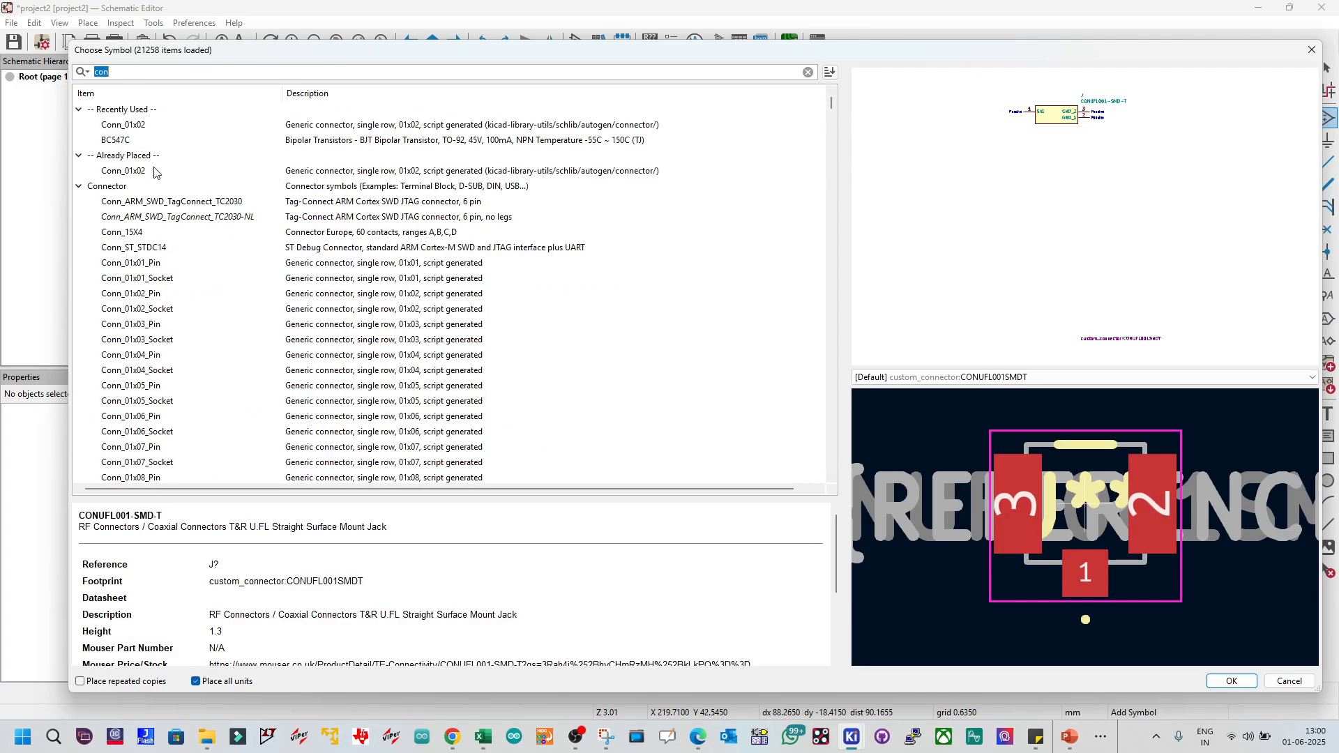
click(120, 142)
scroll(302, 604, down, 4)
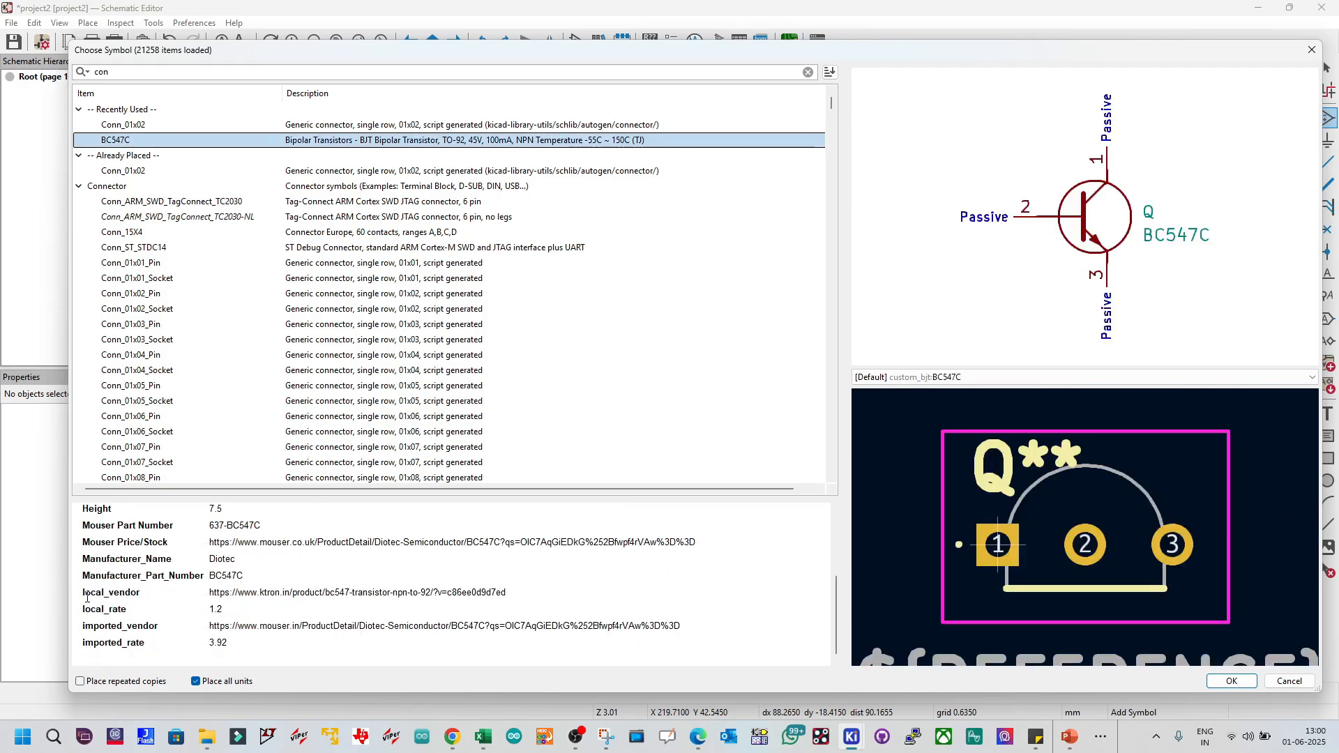
drag(87, 597, 399, 672)
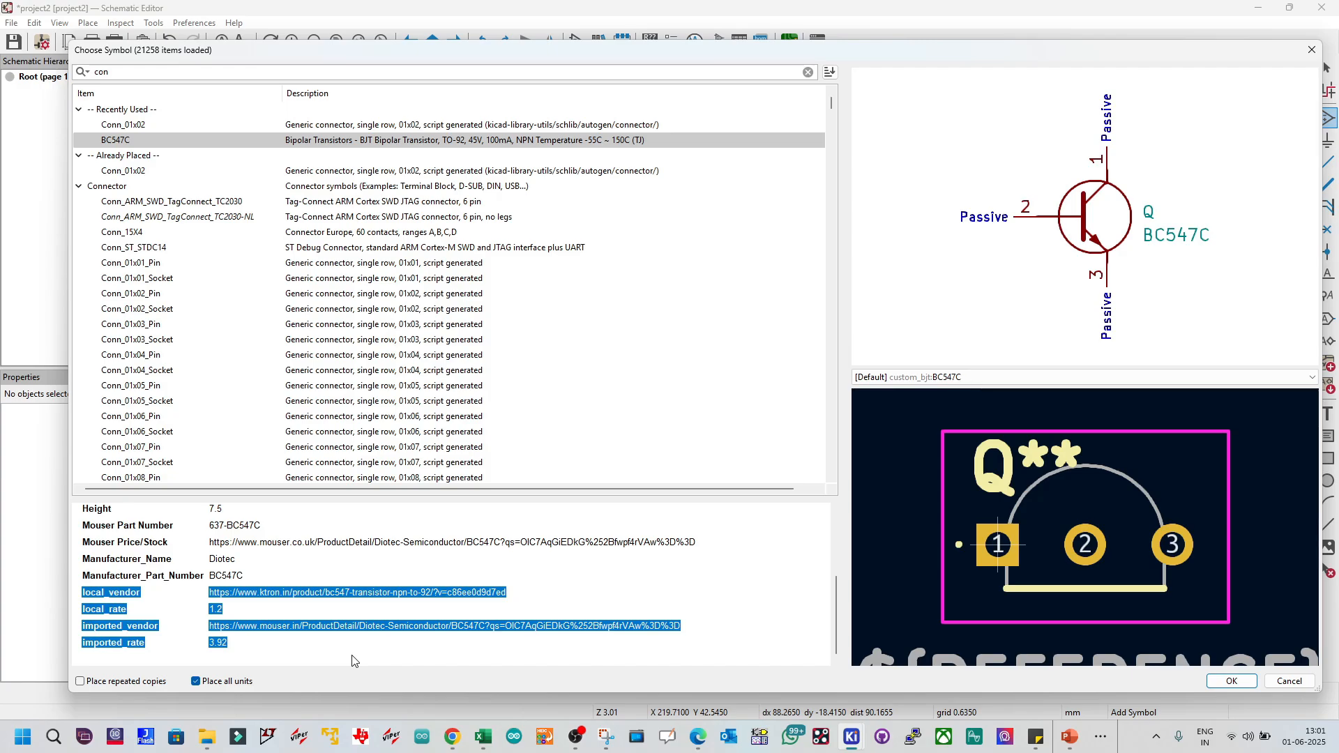
Step: Place the updated BC547C in the gap between R2, R1 and ground, and save the schematic
click(228, 296)
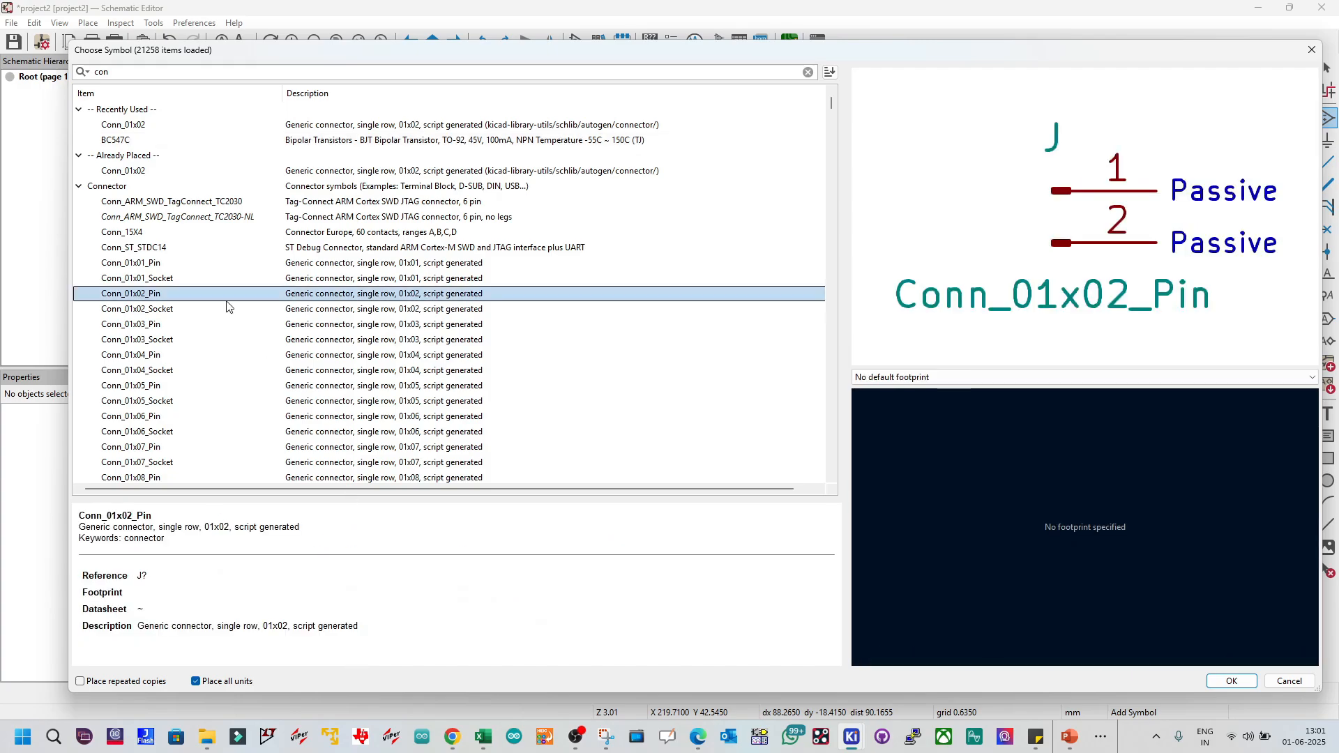
click(143, 140)
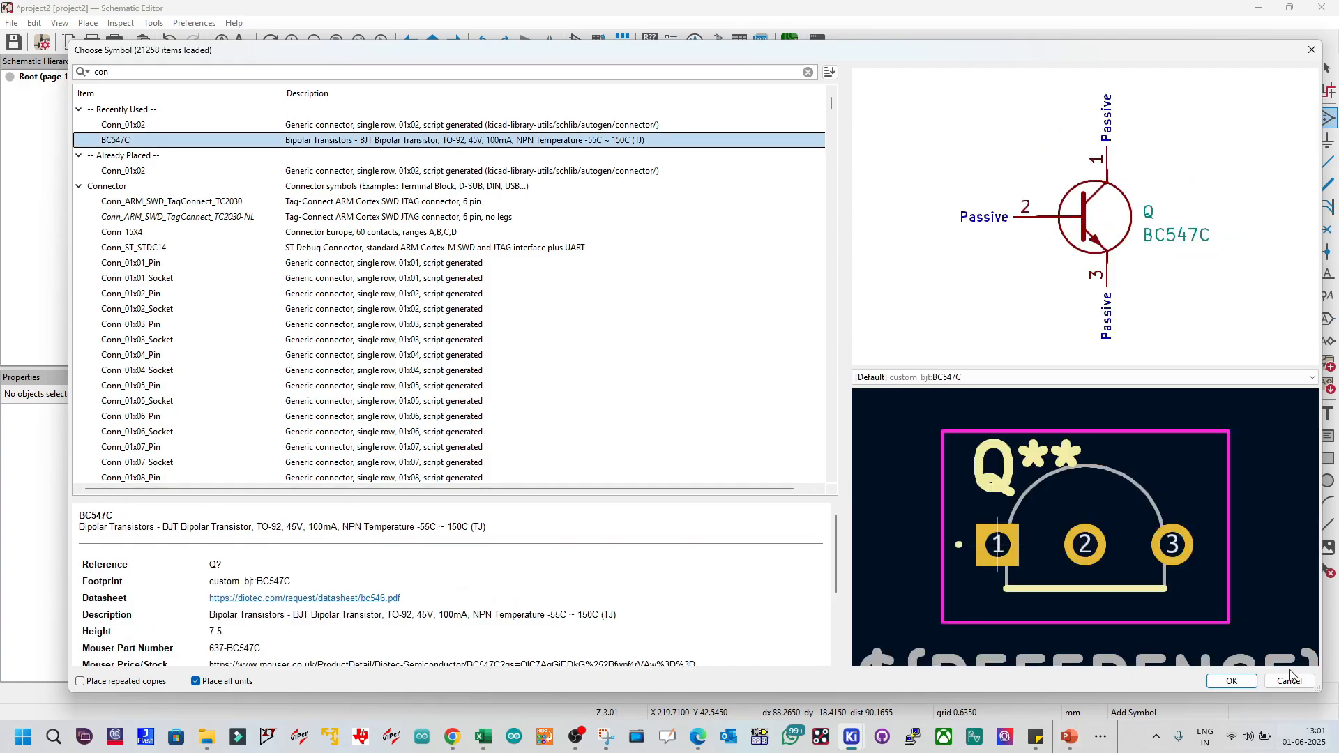
click(1232, 681)
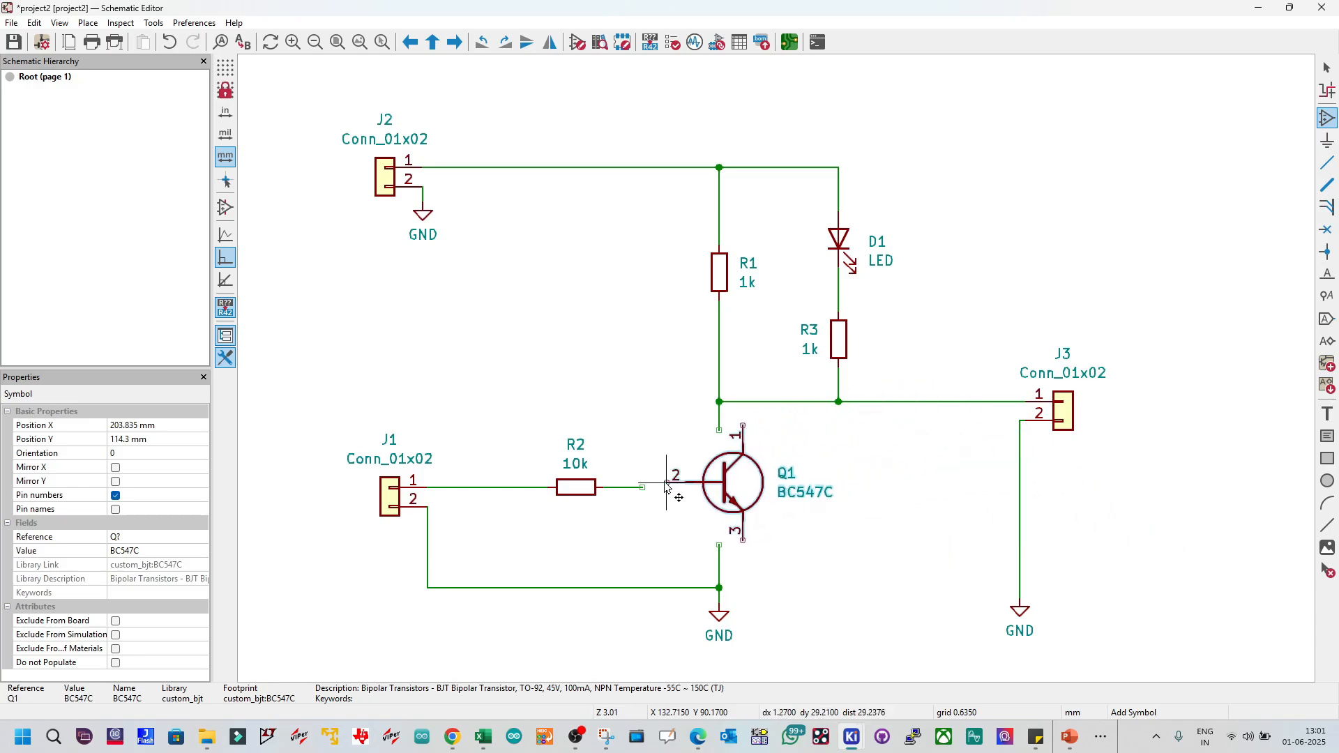
click(645, 490)
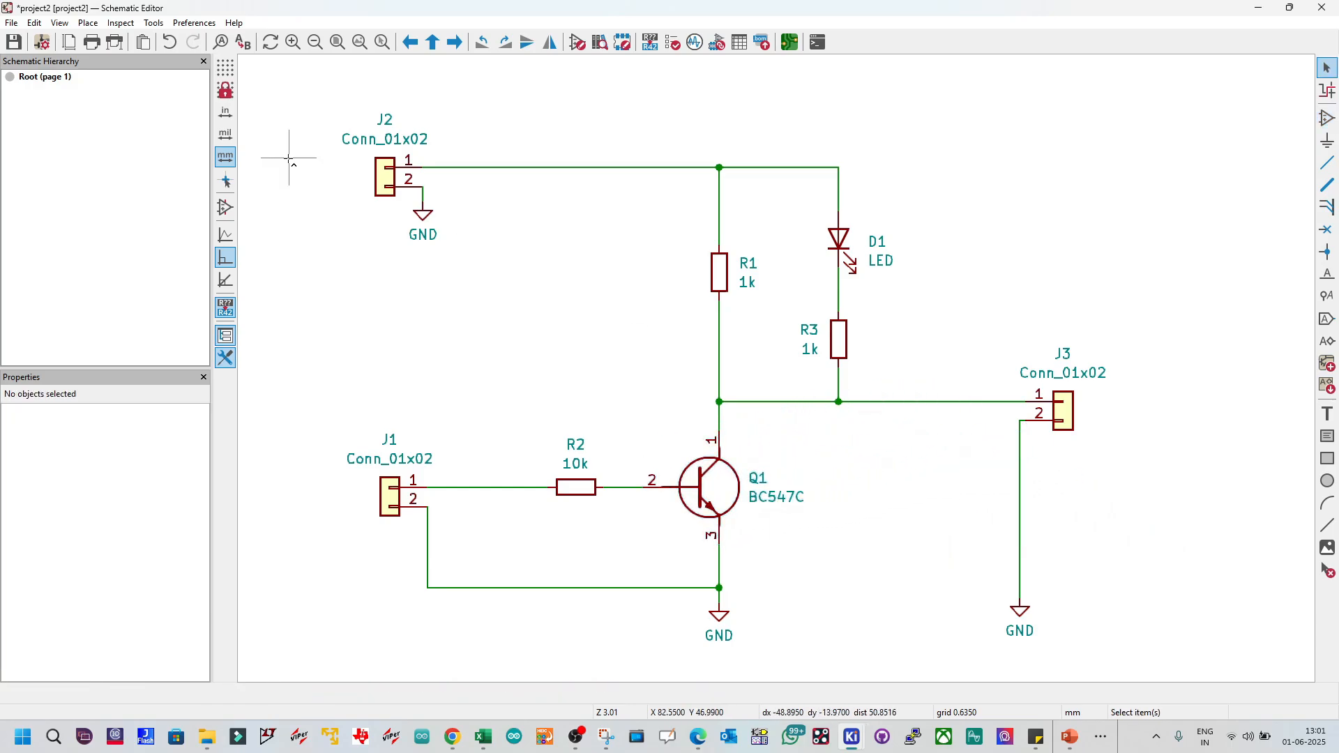
key(Escape)
key(ctrl+s)
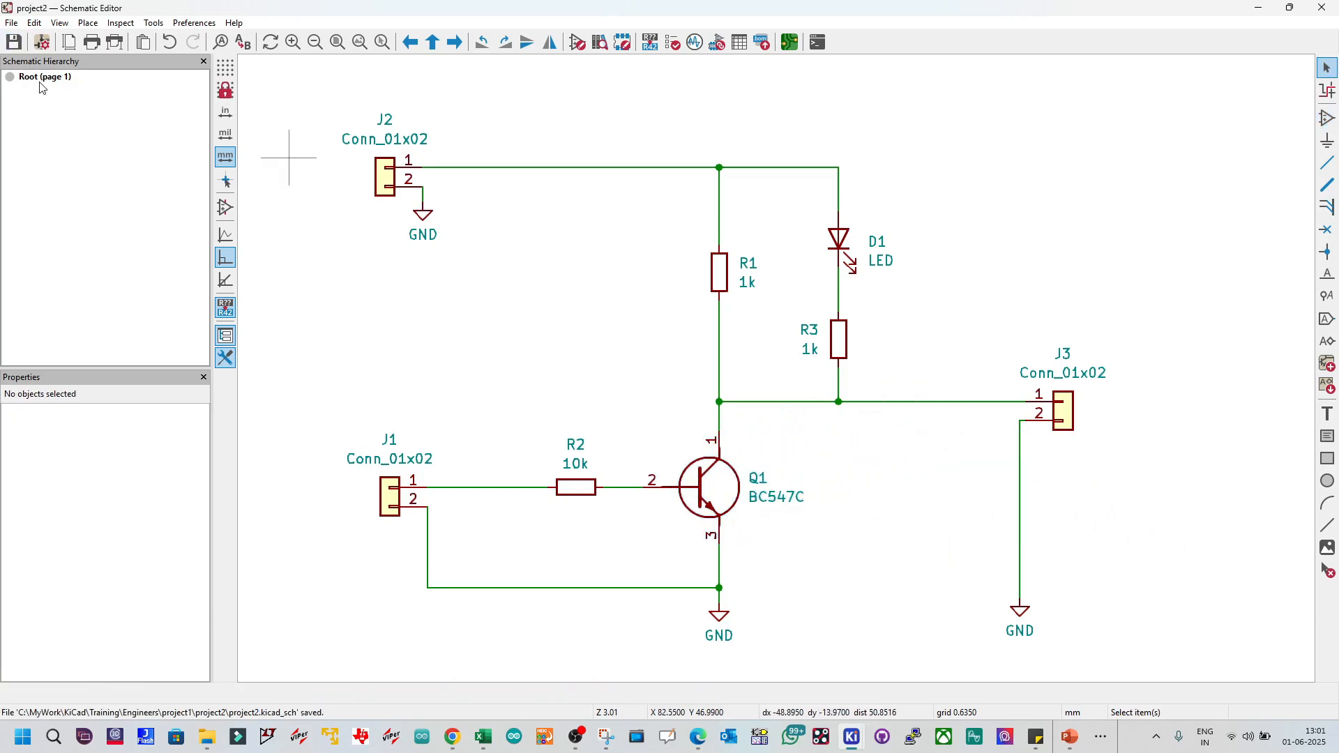
Step: Open the bill of materials generator, show imported_rate, imported_vendor, local_rate and local_vendor, and turn off grouping by DNP
click(149, 23)
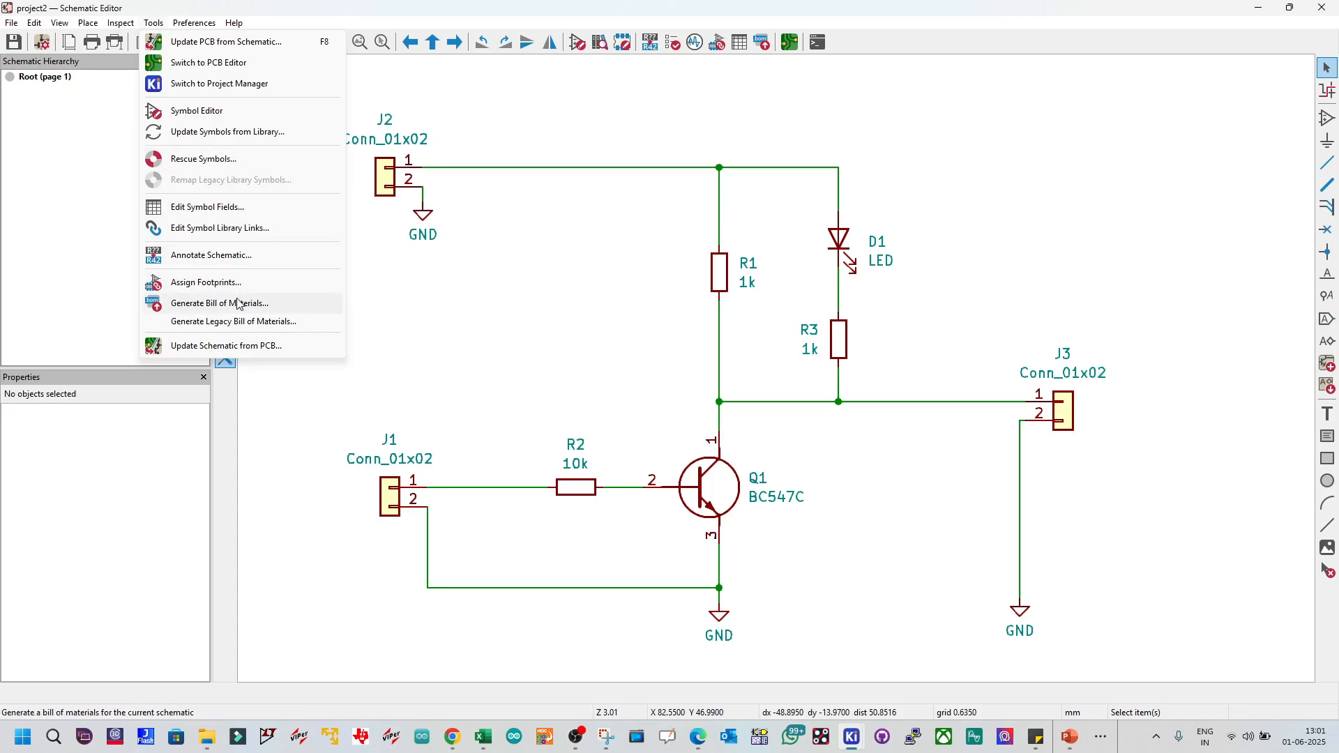
click(230, 303)
click(110, 41)
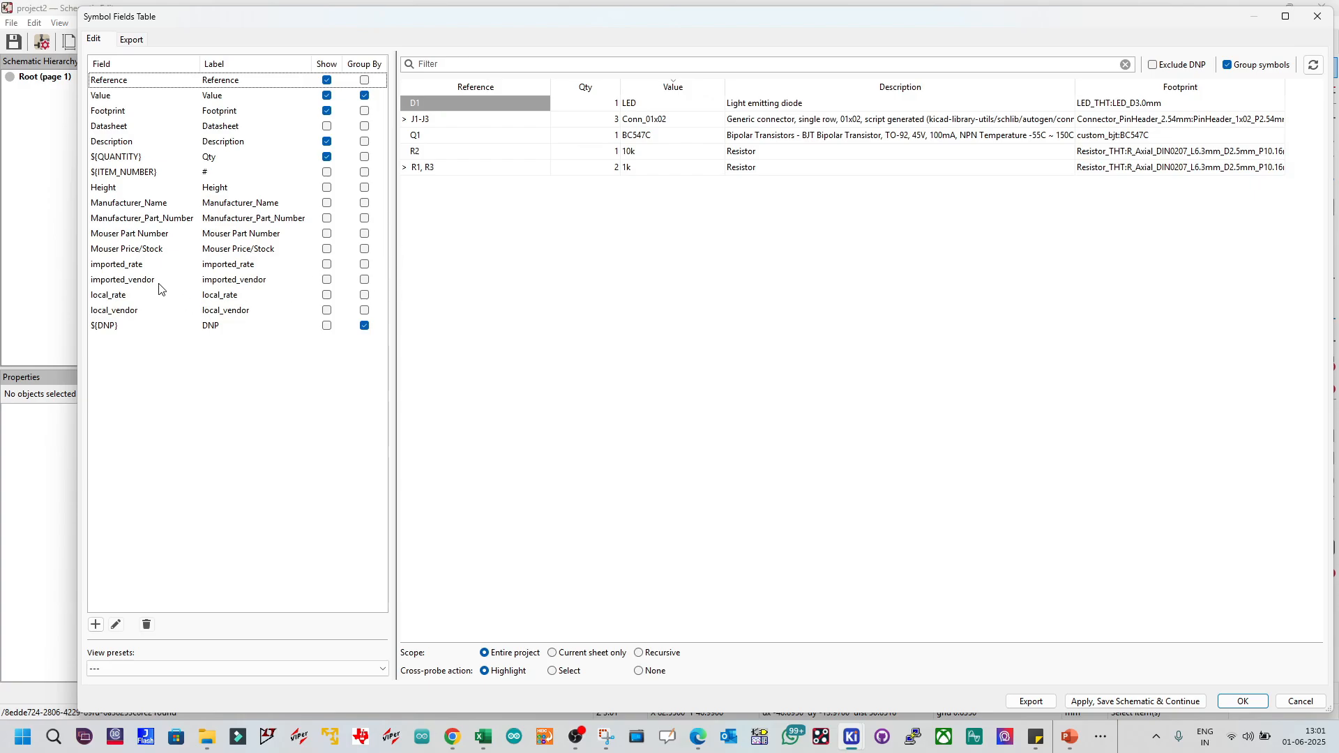
click(326, 265)
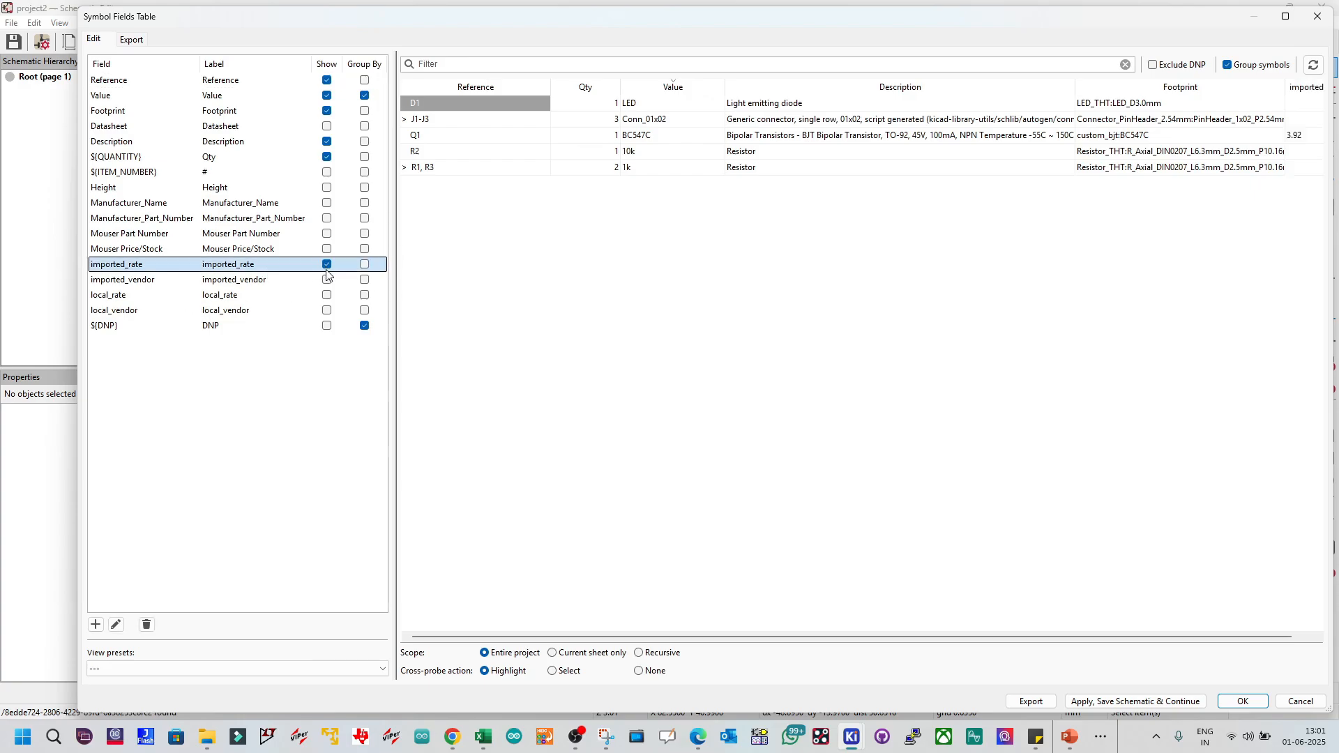
click(327, 280)
click(327, 295)
click(326, 311)
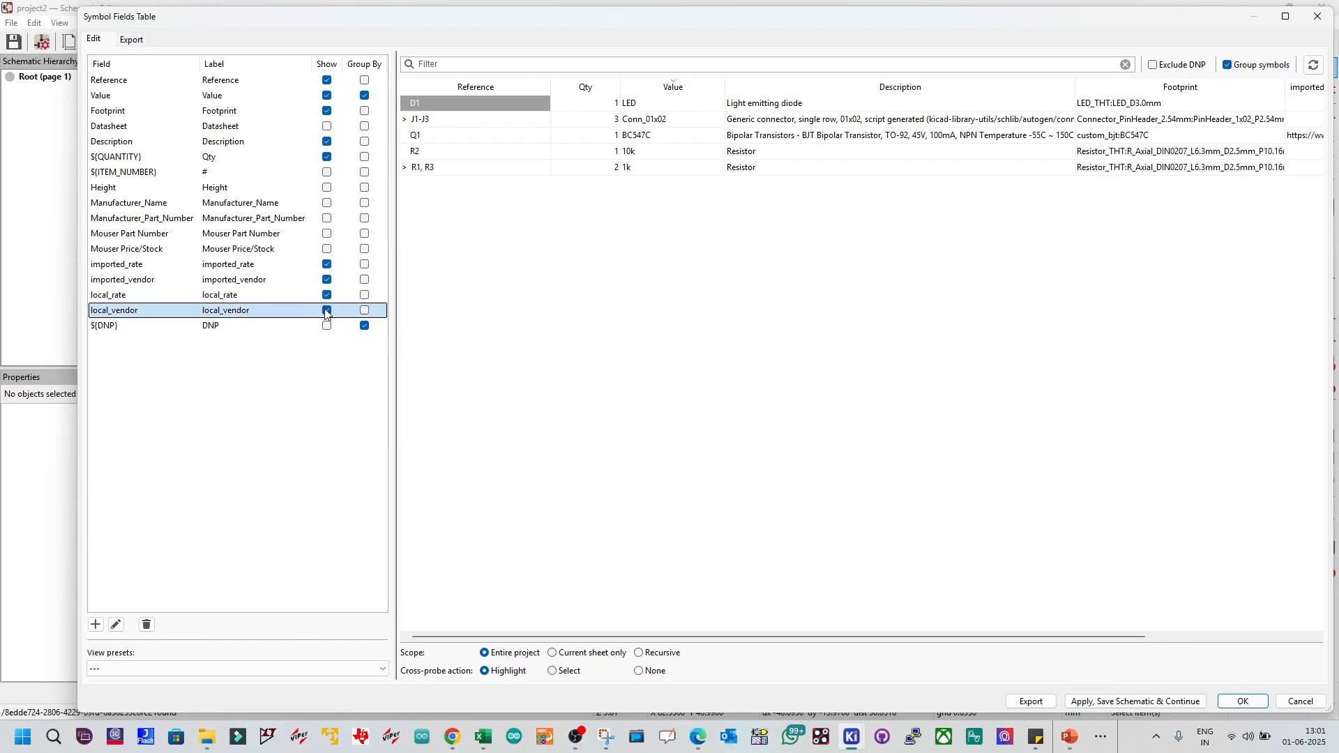
click(364, 326)
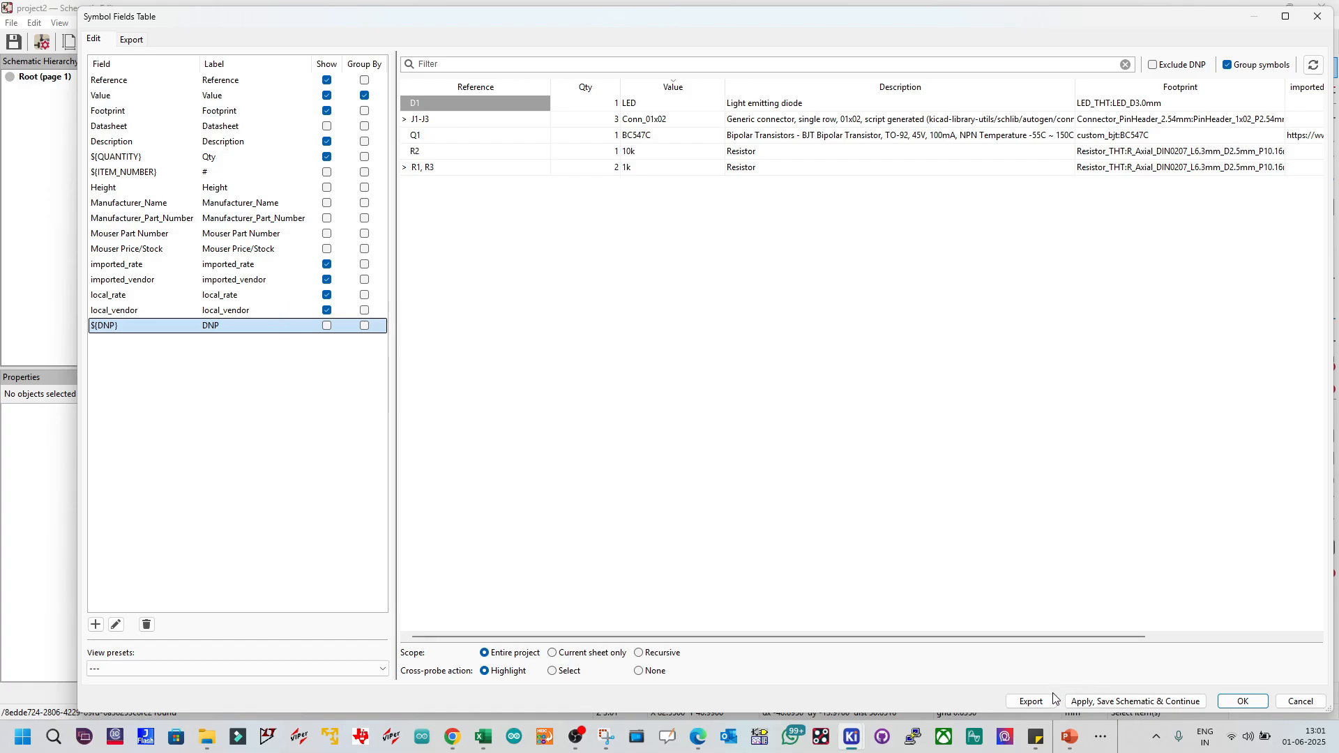
Step: Export the bill of materials to project2.csv and open that file from the project2 folder in Excel
click(131, 40)
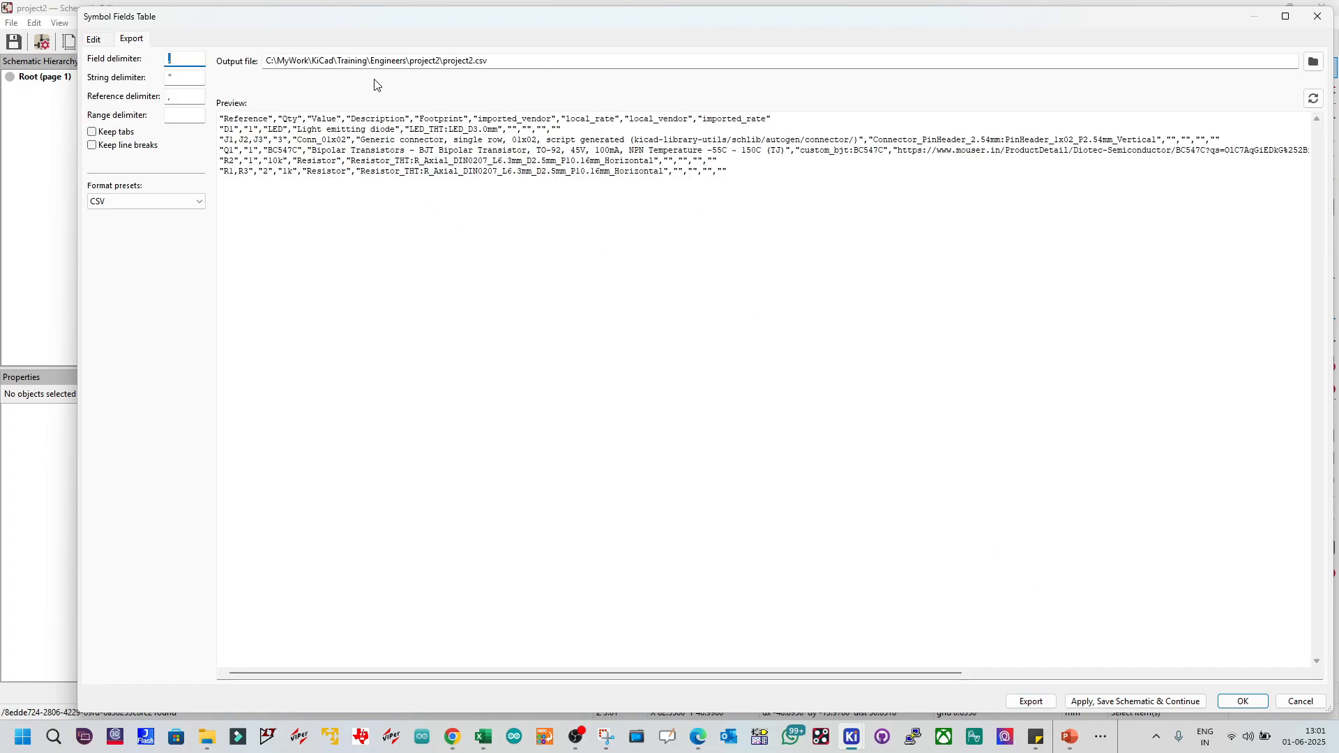
click(1032, 701)
click(849, 368)
mouse_move(205, 733)
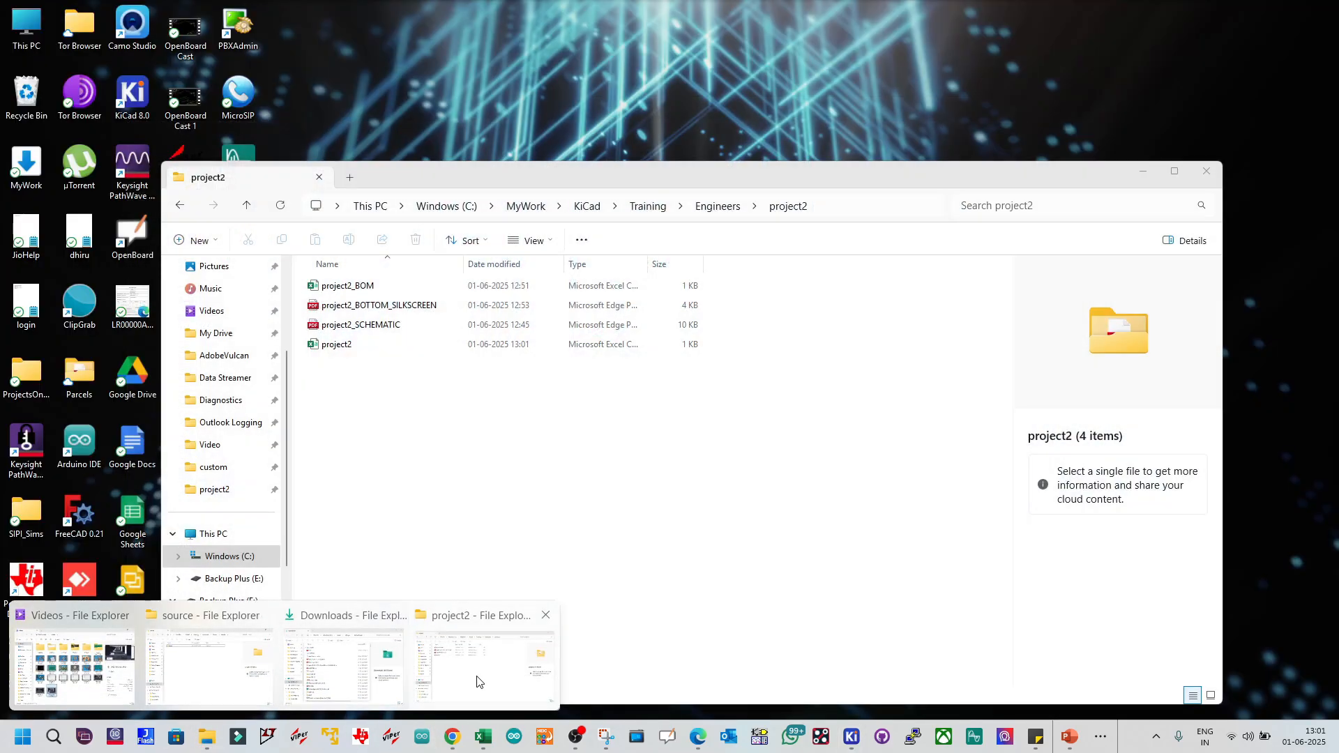
click(478, 681)
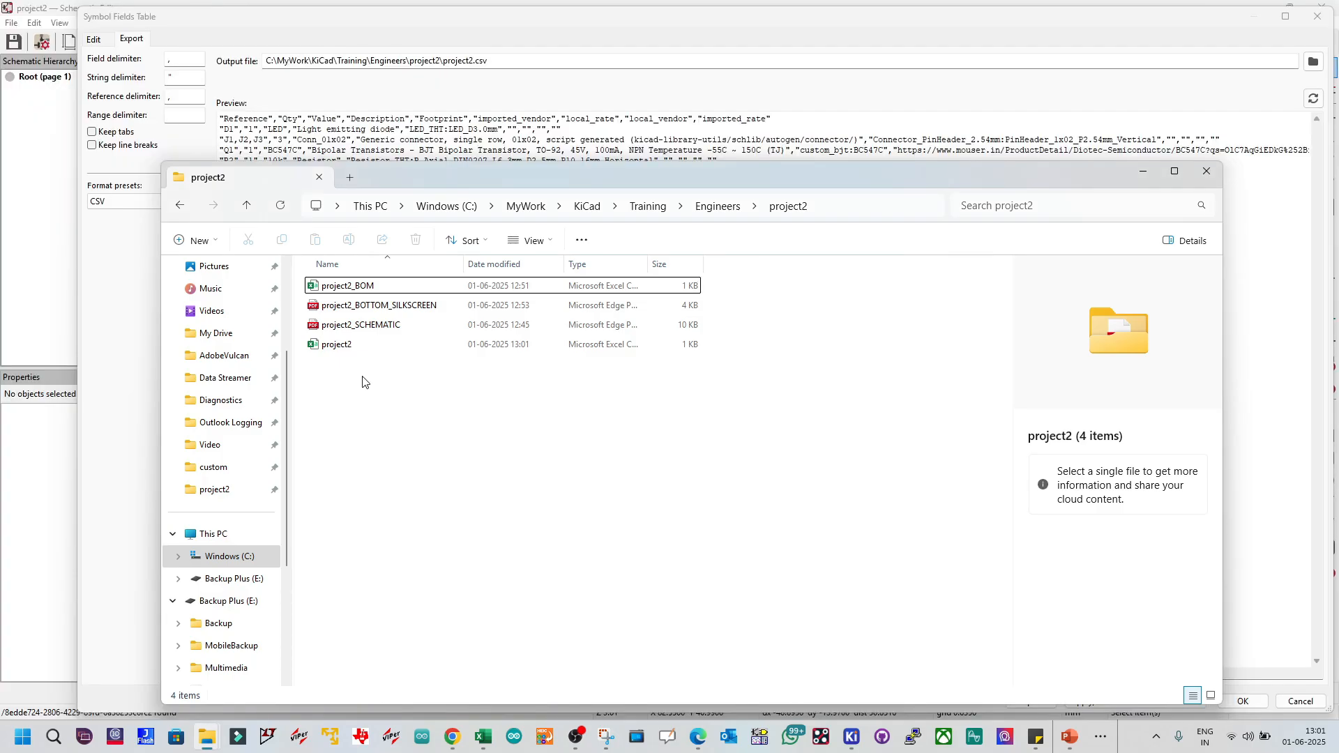
double_click(352, 346)
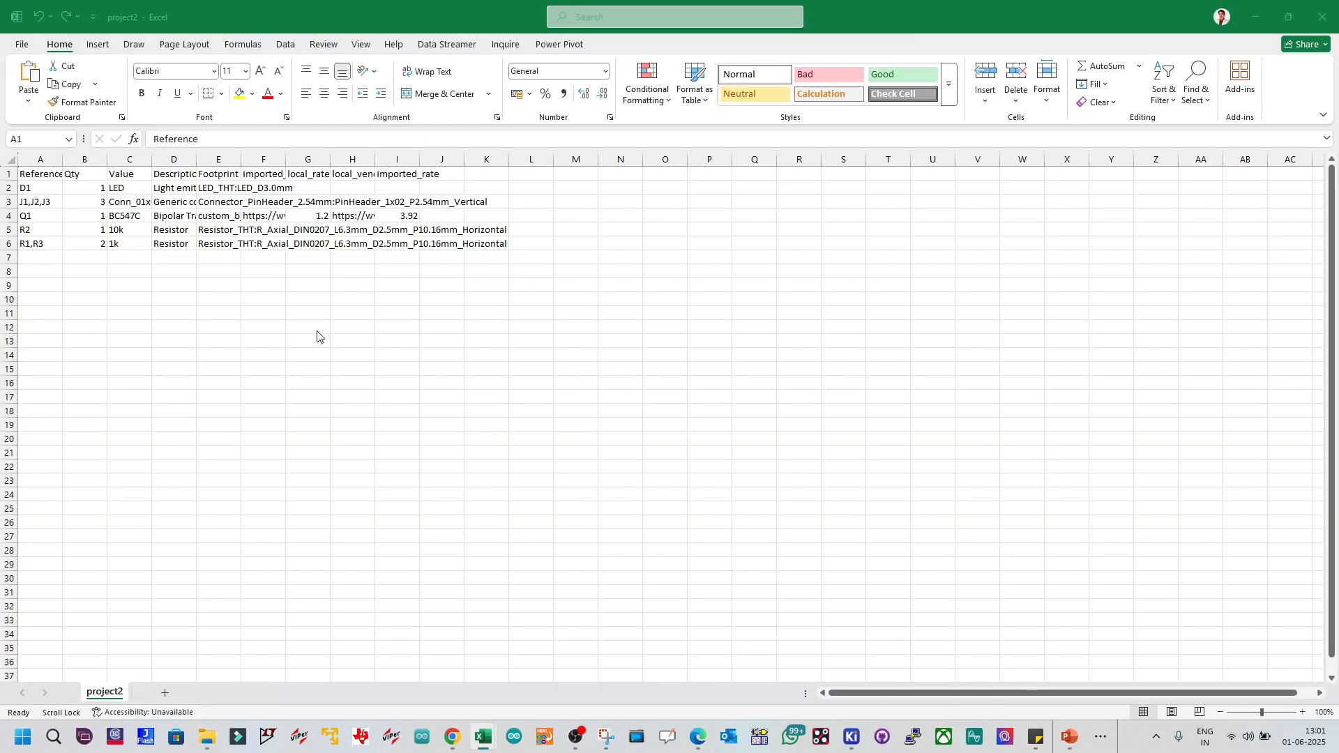
Step: Fit the Footprint, imported_vendor, local_rate, local_vendor and imported_rate columns to their contents
double_click(241, 162)
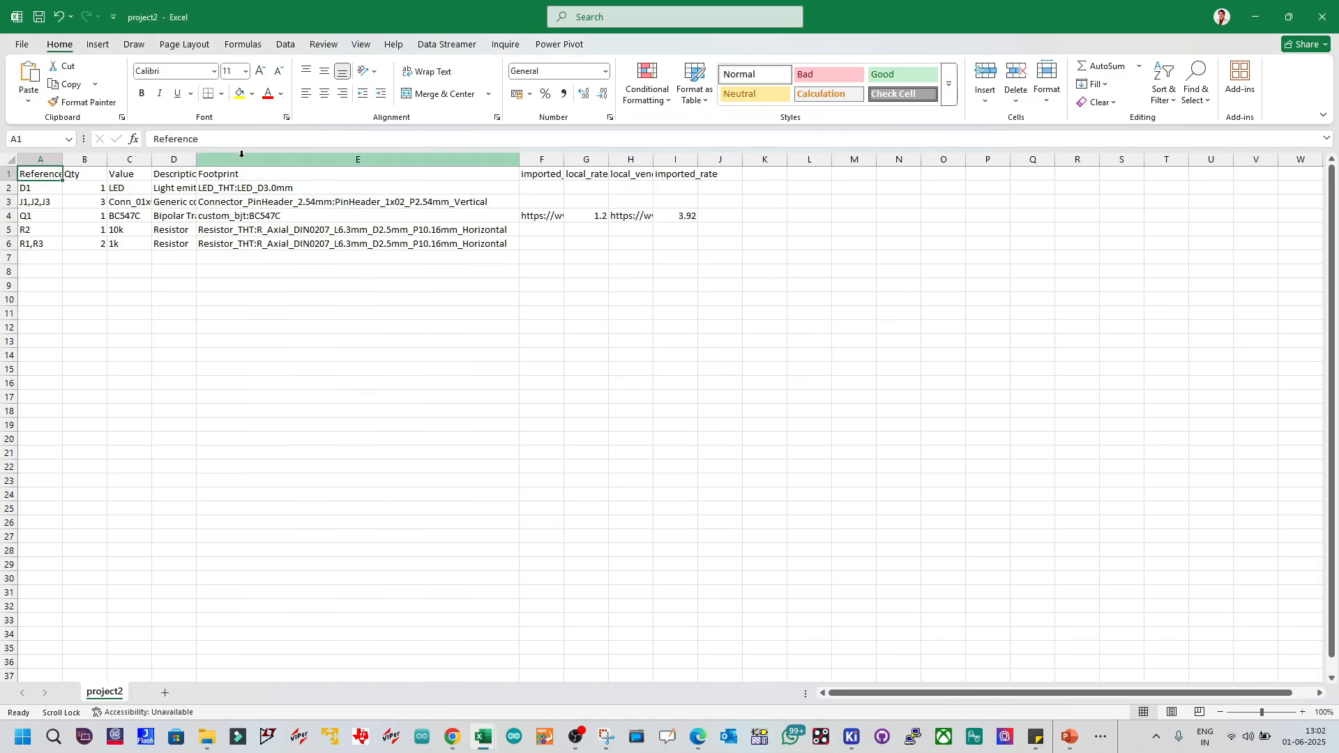
double_click(564, 159)
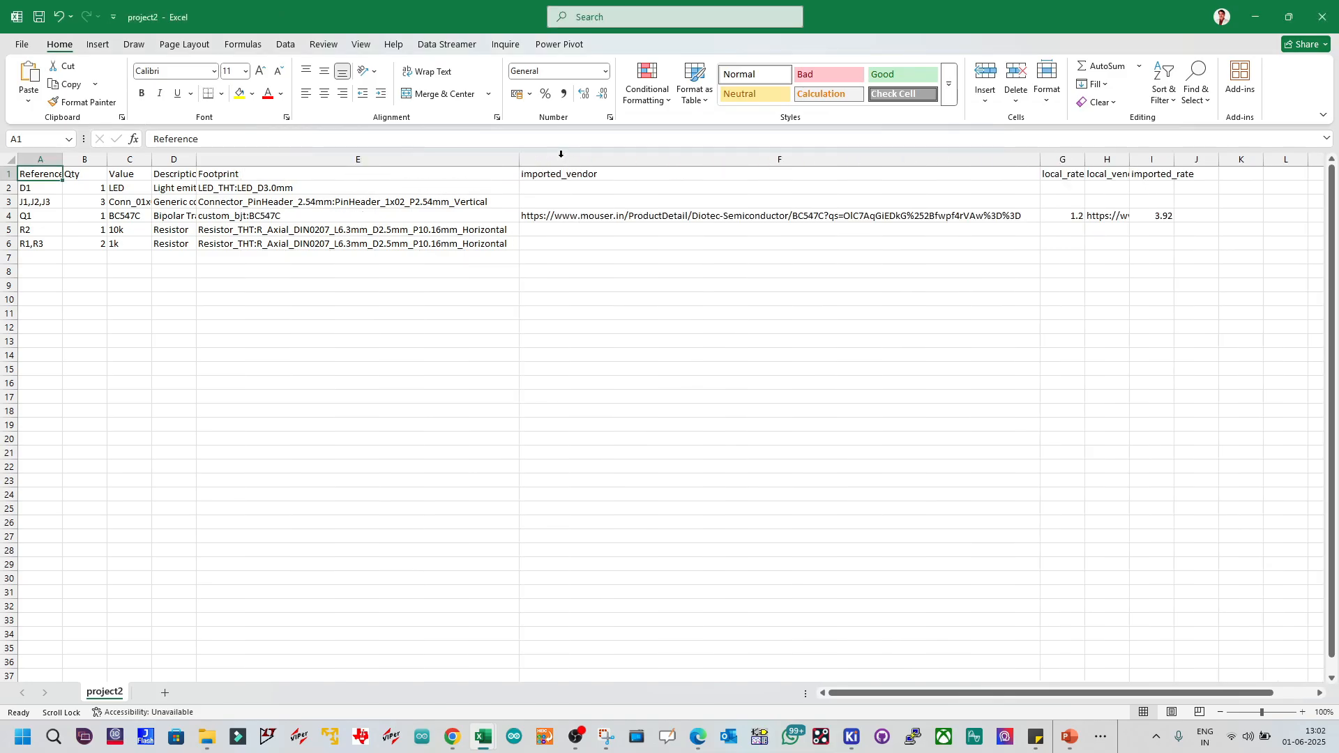
double_click(1086, 159)
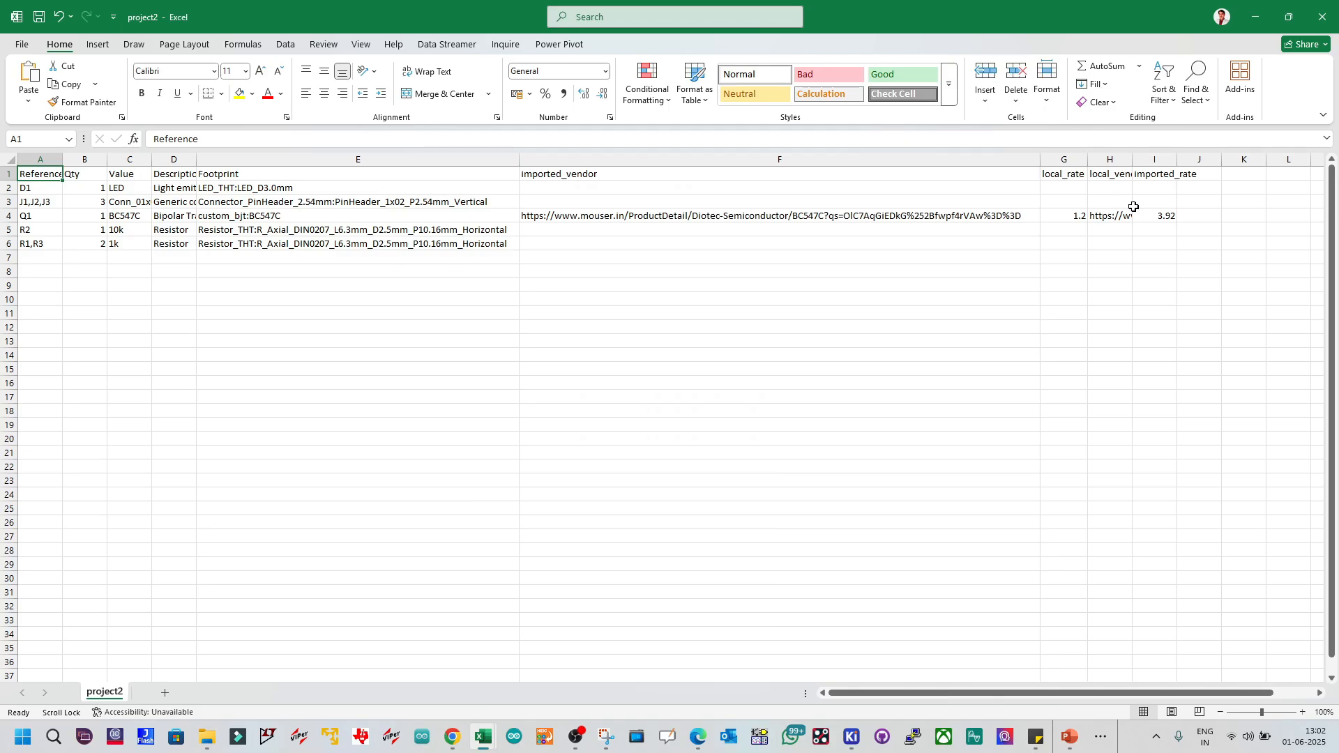
double_click(1132, 159)
ctrl+scroll(1159, 195, down, 1)
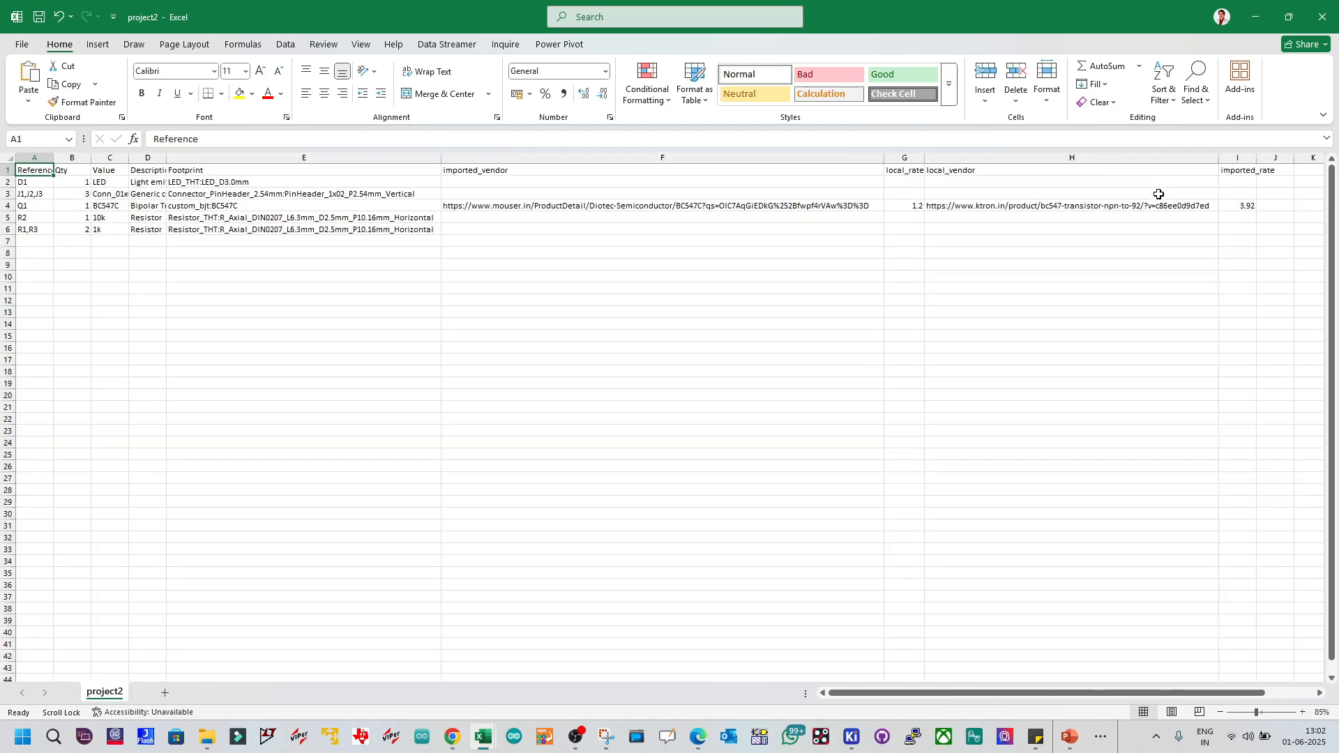
double_click(1257, 159)
Step: Select the entire imported_rate column of the exported bill of materials
click(1253, 157)
drag(1237, 160, 1090, 160)
click(1151, 217)
click(1230, 160)
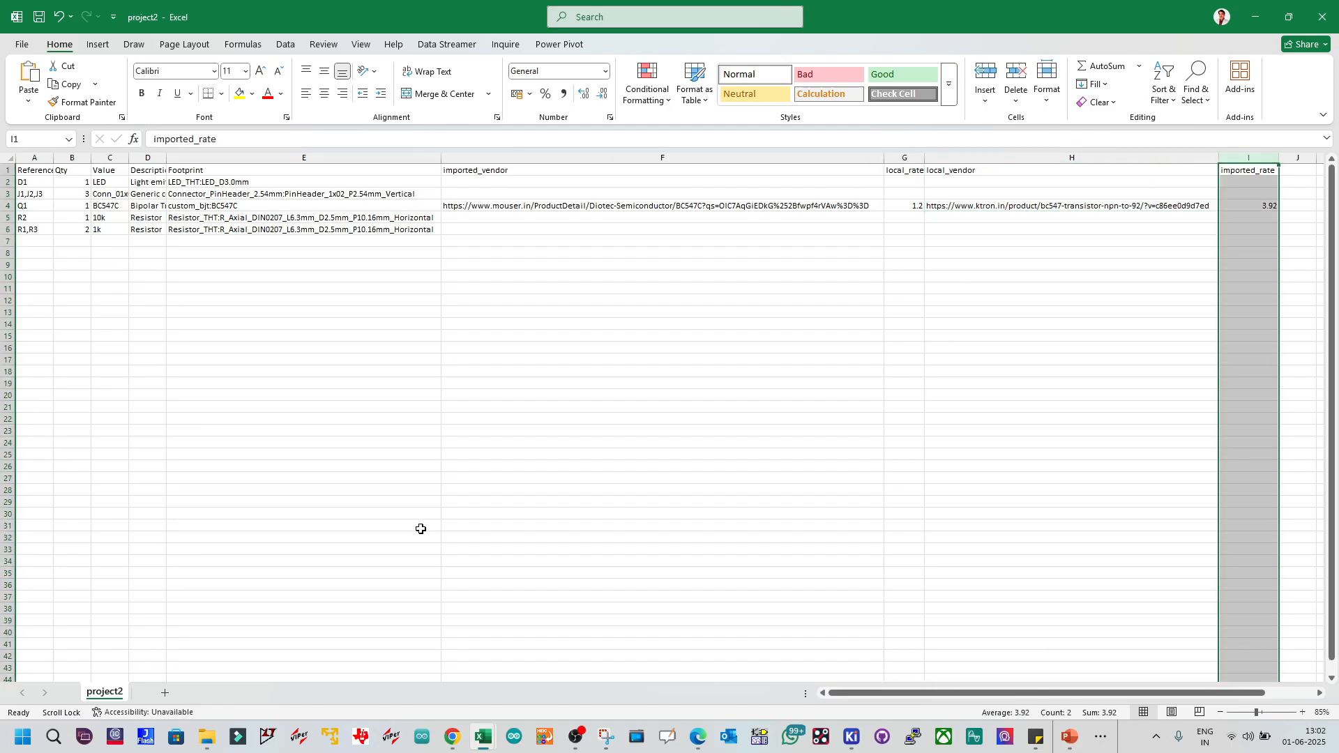
Step: Insert a blank column before imported_vendor and move the entire imported_rate column into it
right_click(643, 155)
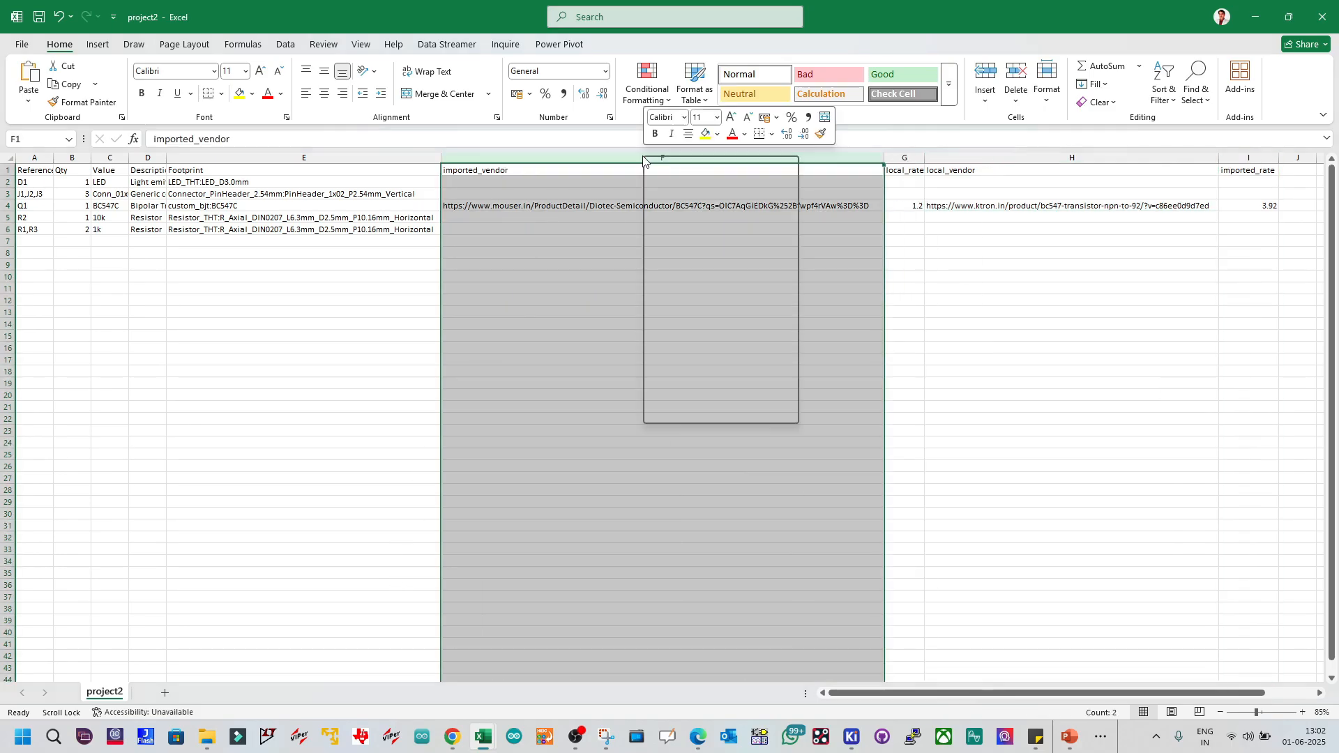
click(683, 293)
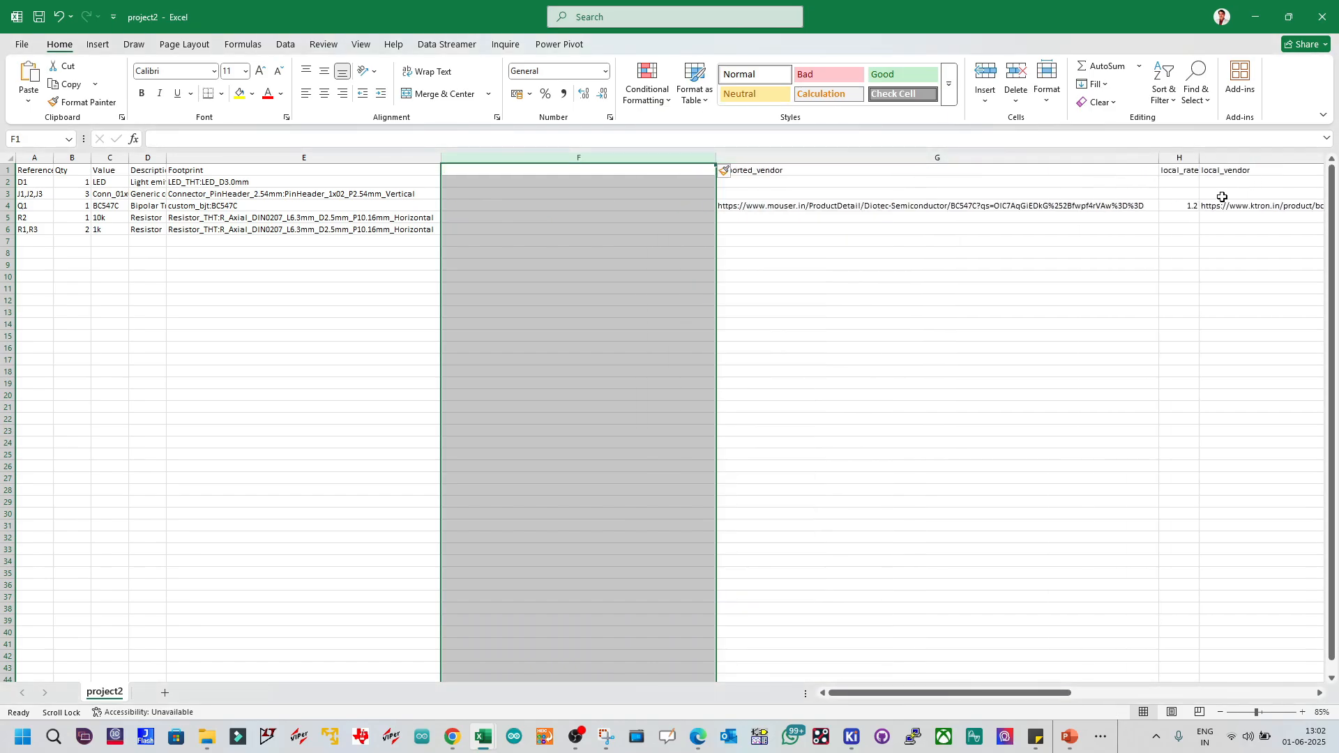
ctrl+scroll(1154, 230, down, 1)
click(1252, 156)
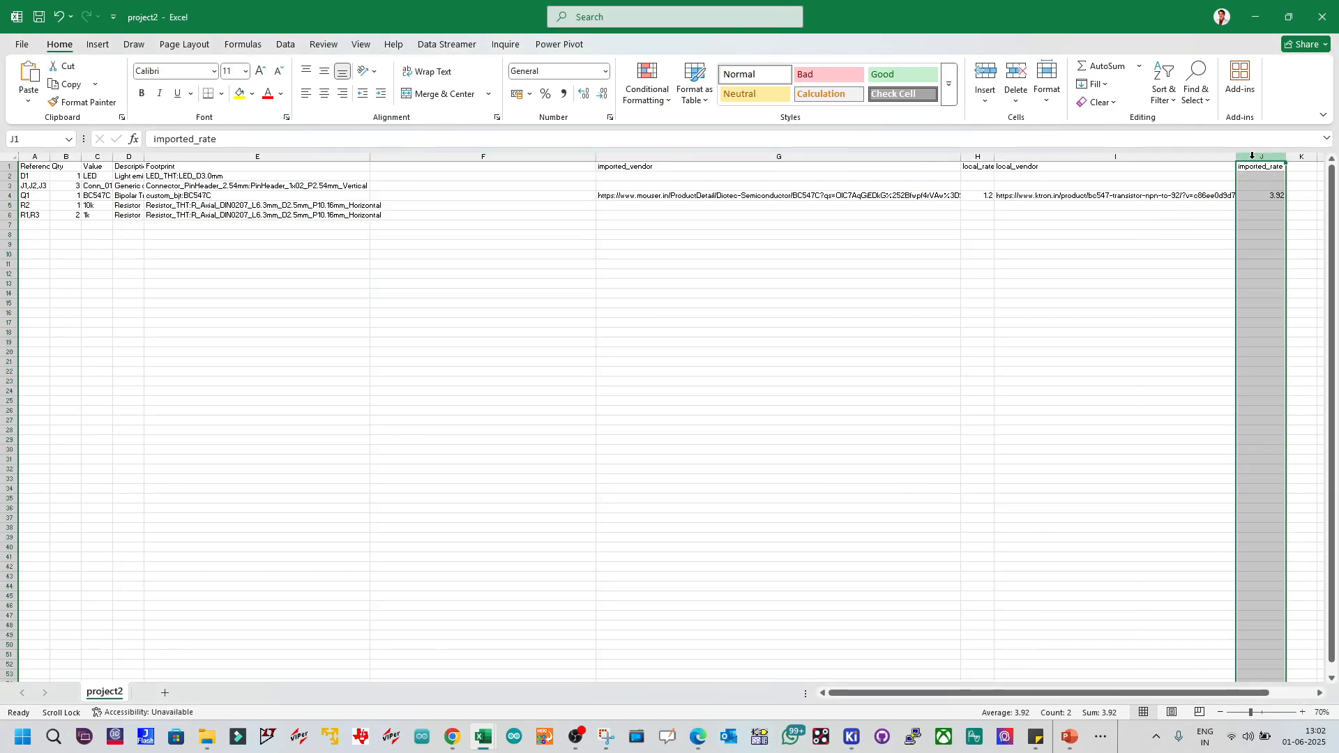
drag(1236, 167, 481, 183)
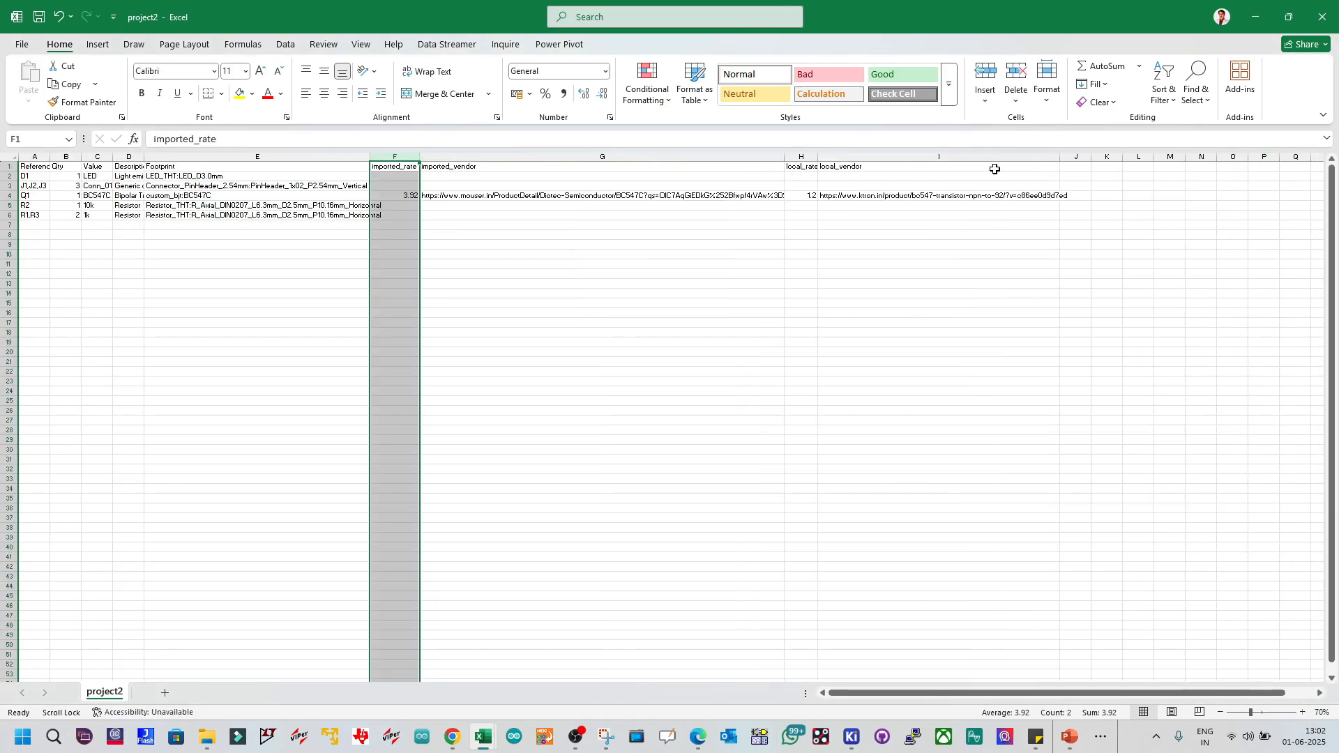
Step: Fit the local_rate column's width to its contents
click(867, 205)
ctrl+scroll(538, 204, up, 1)
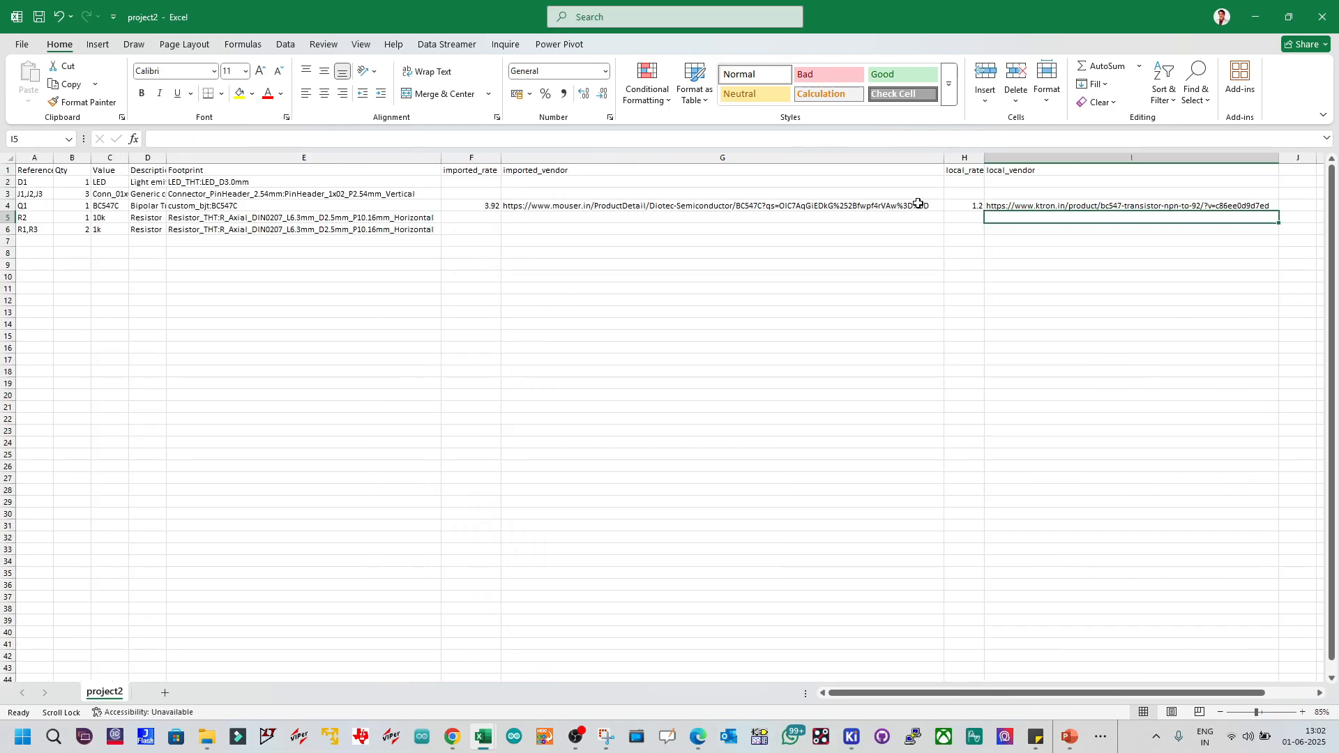
click(974, 172)
double_click(984, 158)
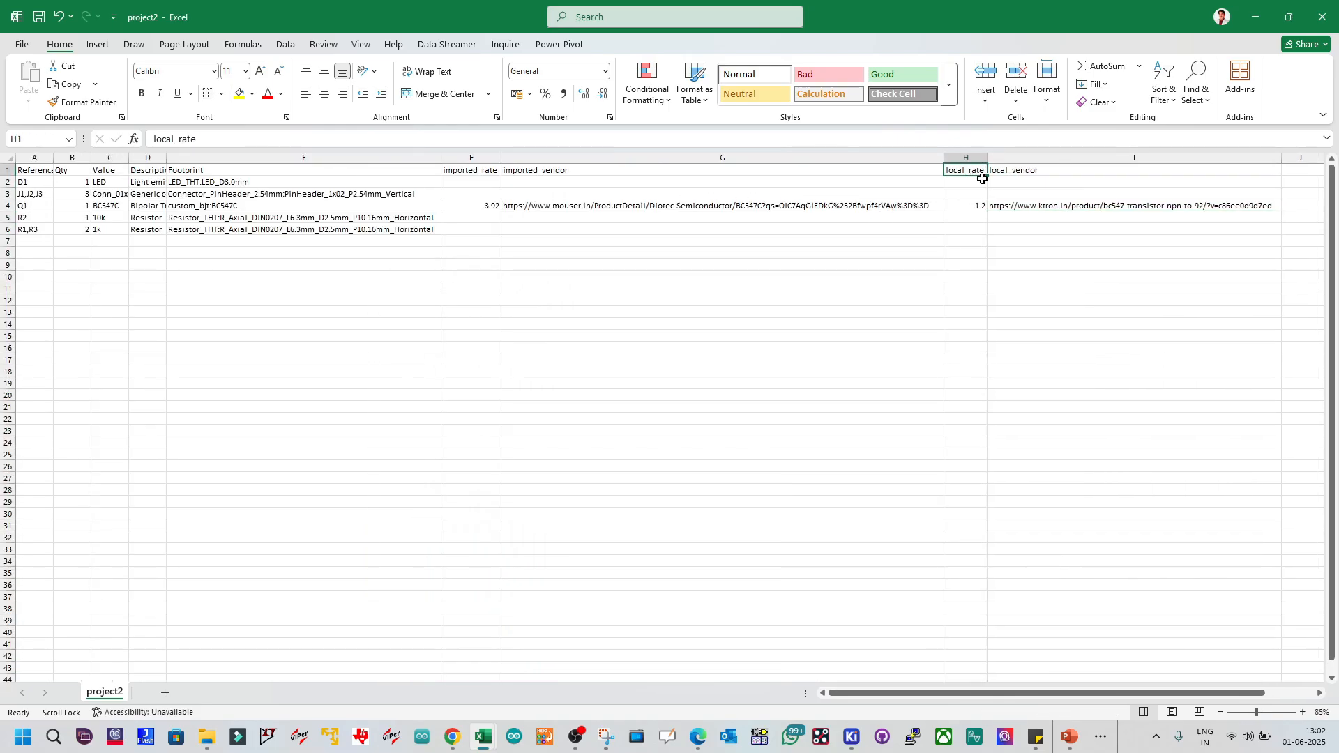
Step: Review Q1's local and imported rates together with their vendor links in the exported bill of materials
click(975, 205)
drag(976, 206, 1003, 206)
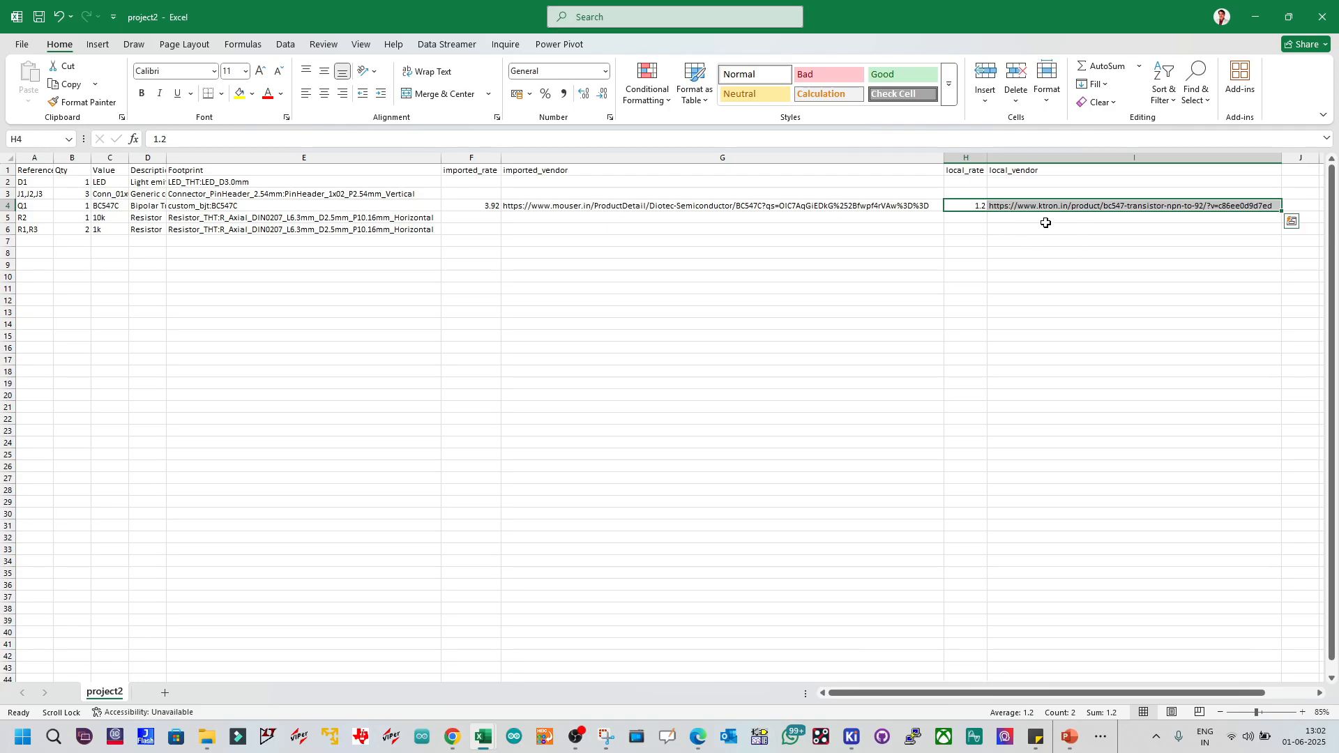
ctrl+scroll(487, 205, up, 2)
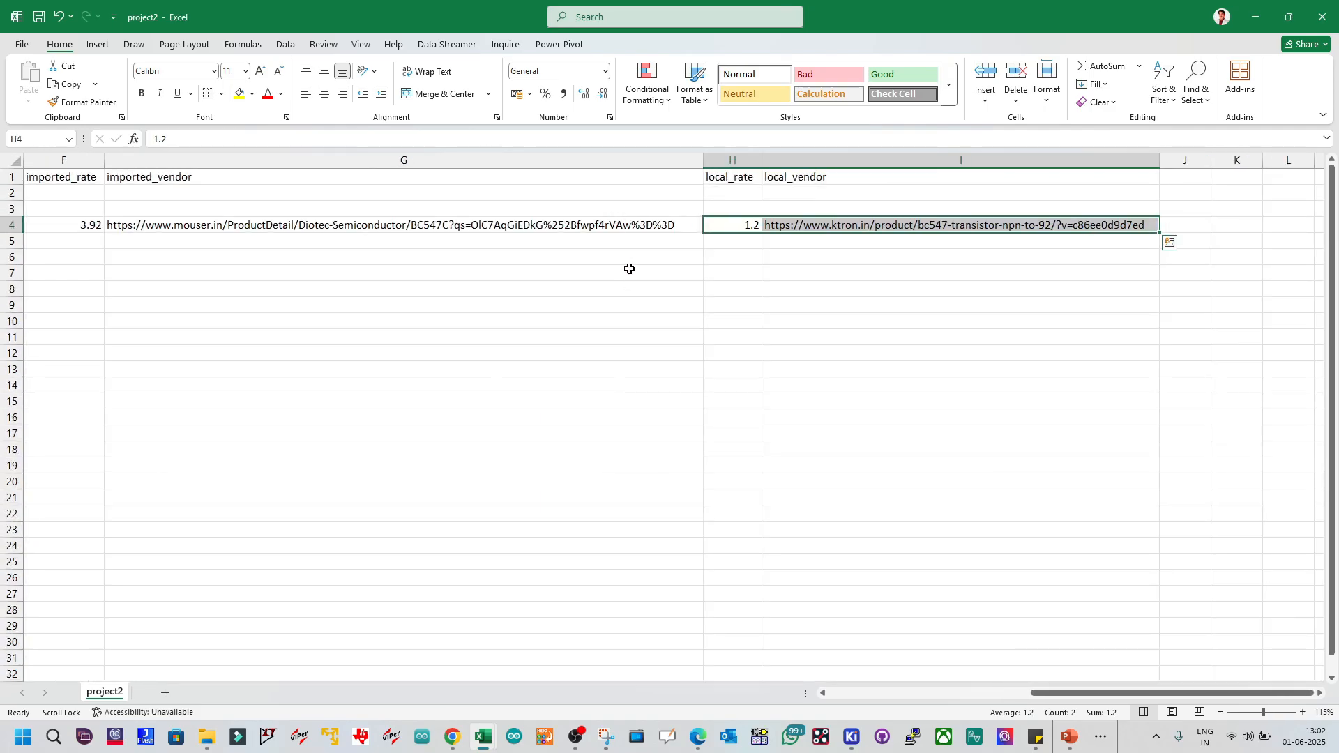
click(610, 287)
drag(81, 227, 167, 176)
click(254, 269)
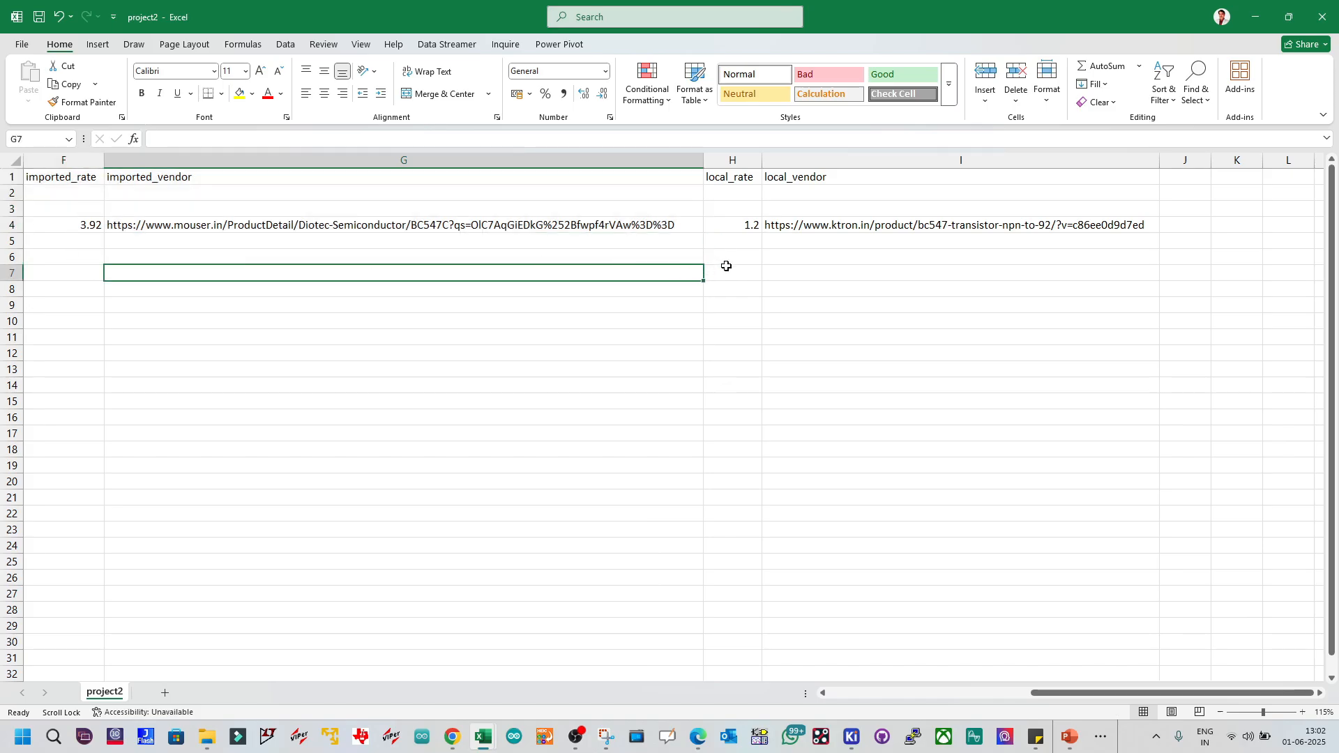
Step: Convert the bill of materials range A1:I6 into a table with headers
ctrl+scroll(709, 273, down, 2)
ctrl+scroll(708, 272, down, 1)
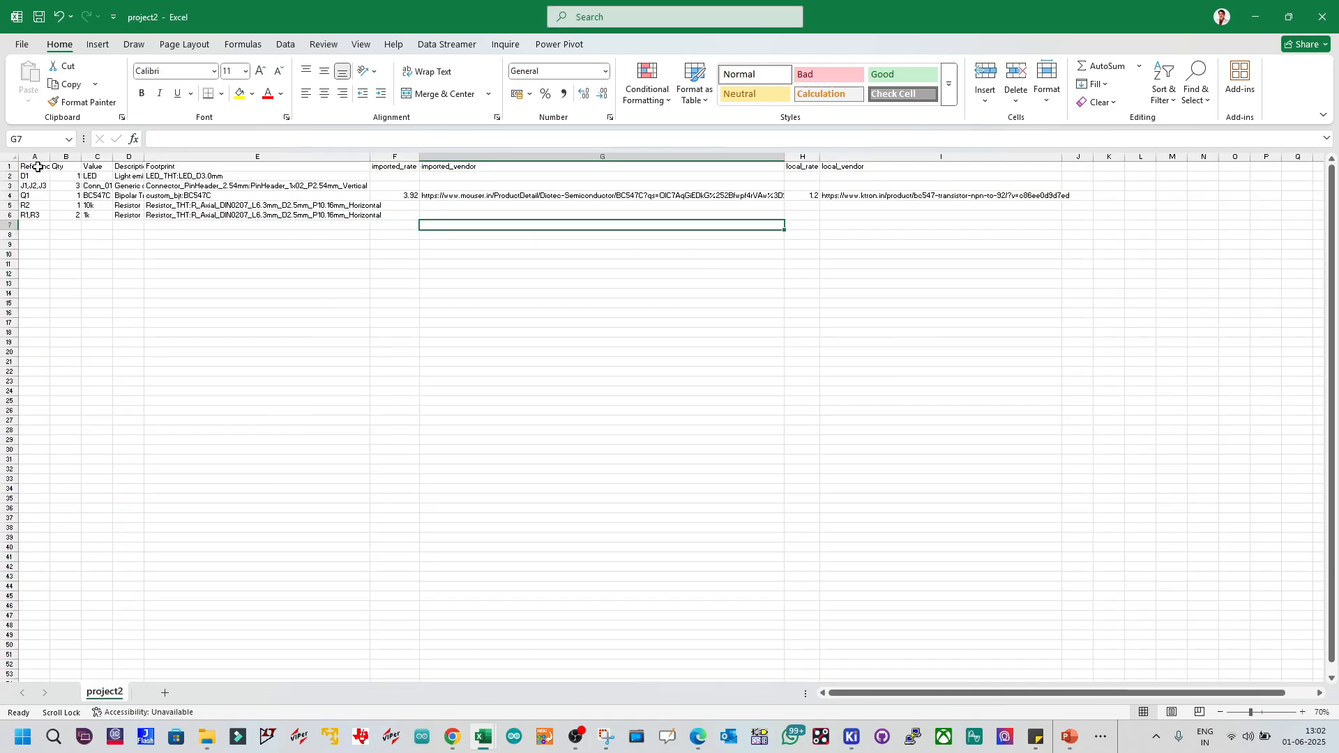
drag(42, 167, 937, 216)
key(ctrl+t)
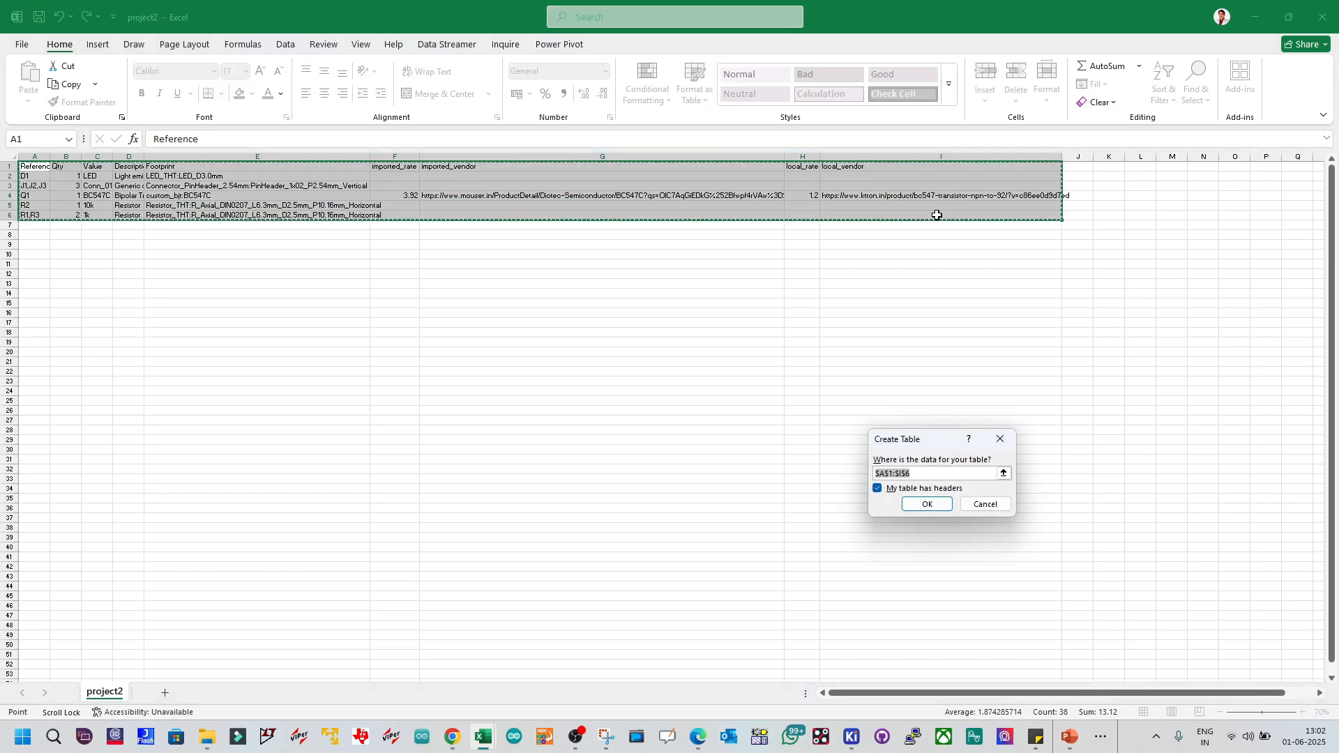
key(Return)
click(918, 251)
ctrl+scroll(525, 176, up, 3)
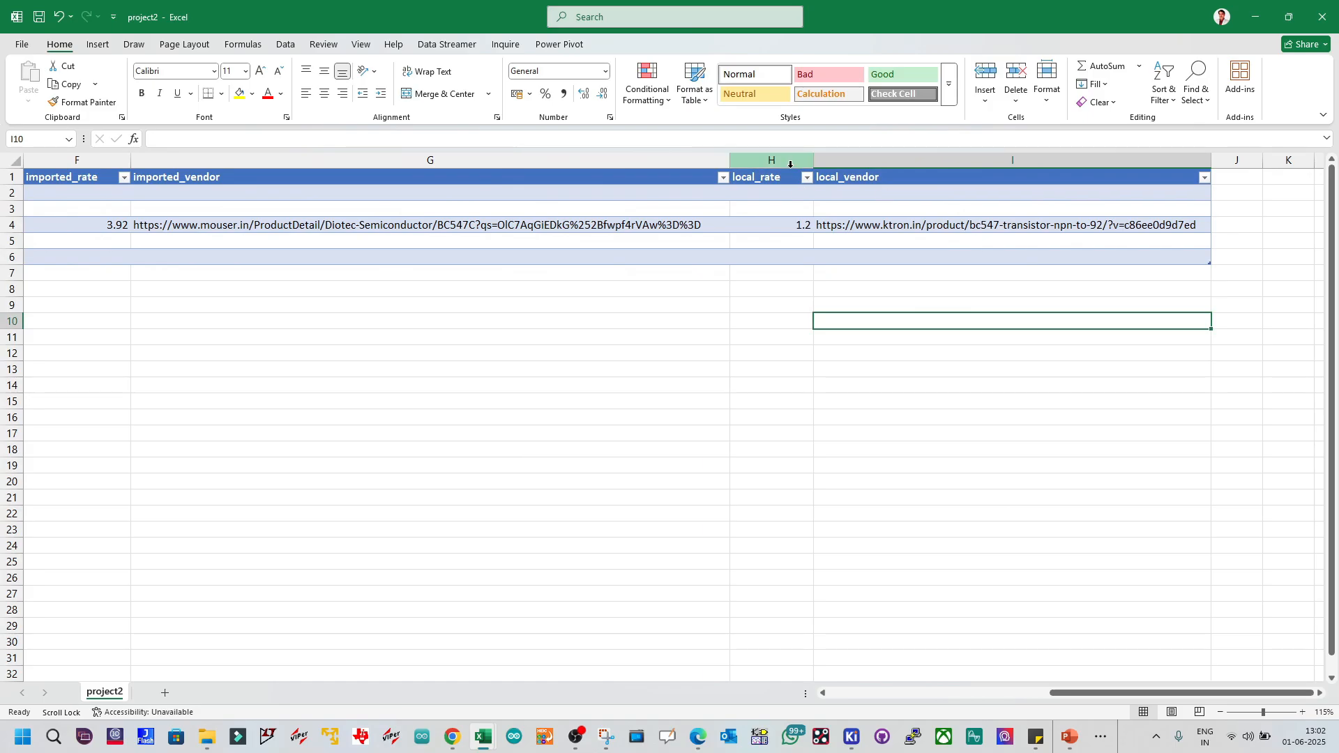
Step: Center the contents of the local_rate and local_vendor columns
drag(774, 161, 1012, 161)
click(324, 93)
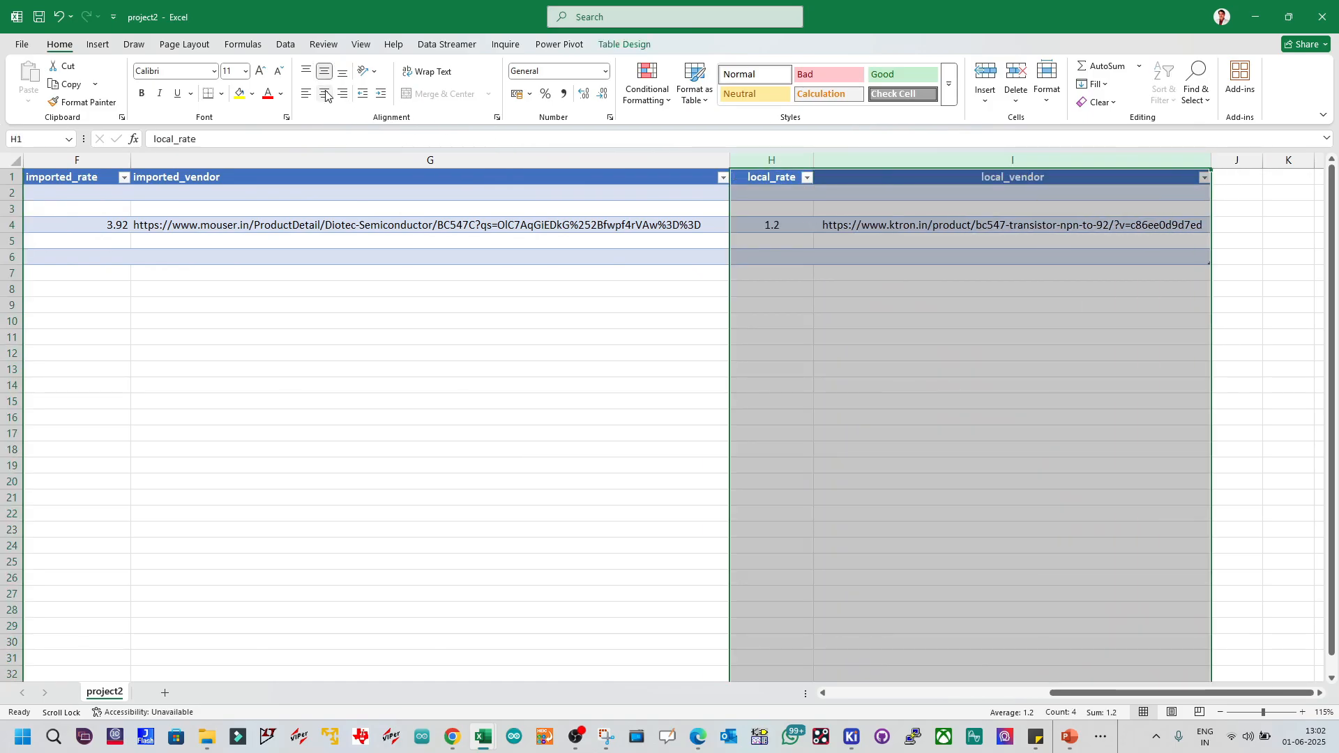
click(692, 352)
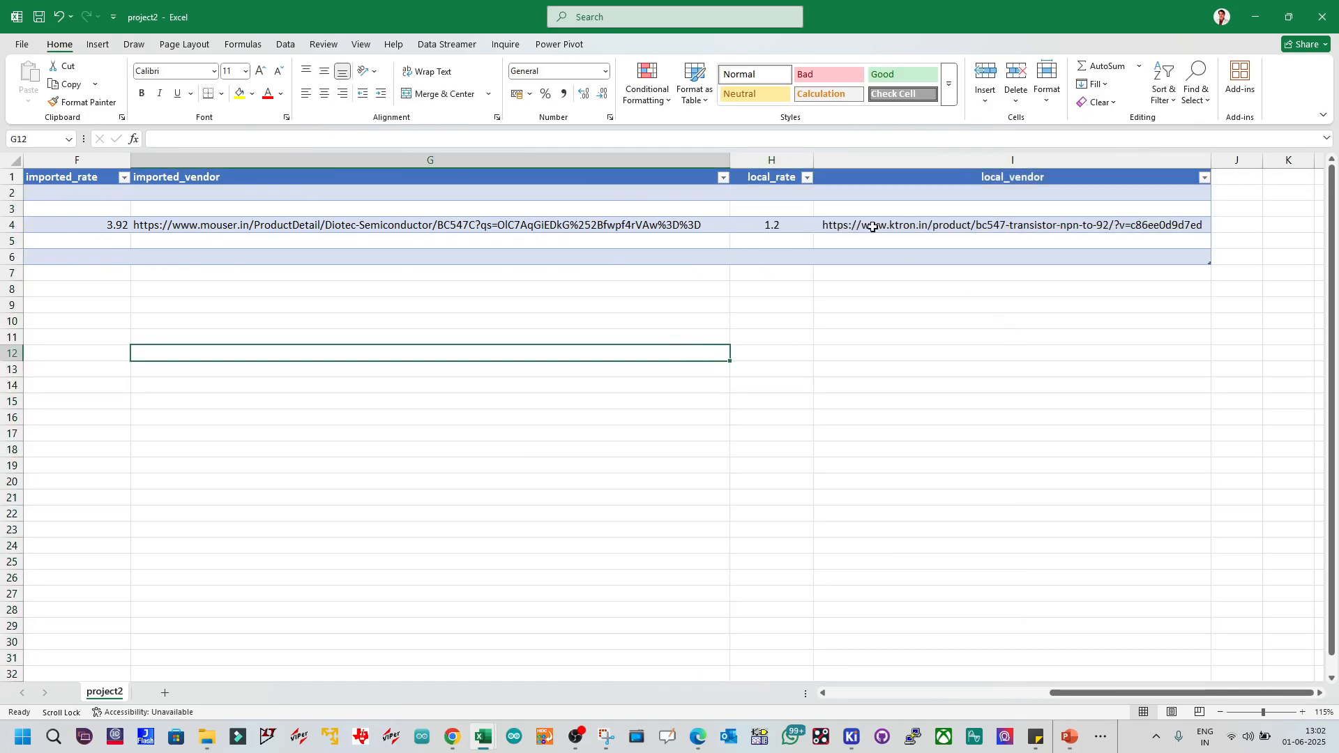
Step: Examine the local rate and vendor cells of Q1 and the four rate and vendor headers
click(1170, 273)
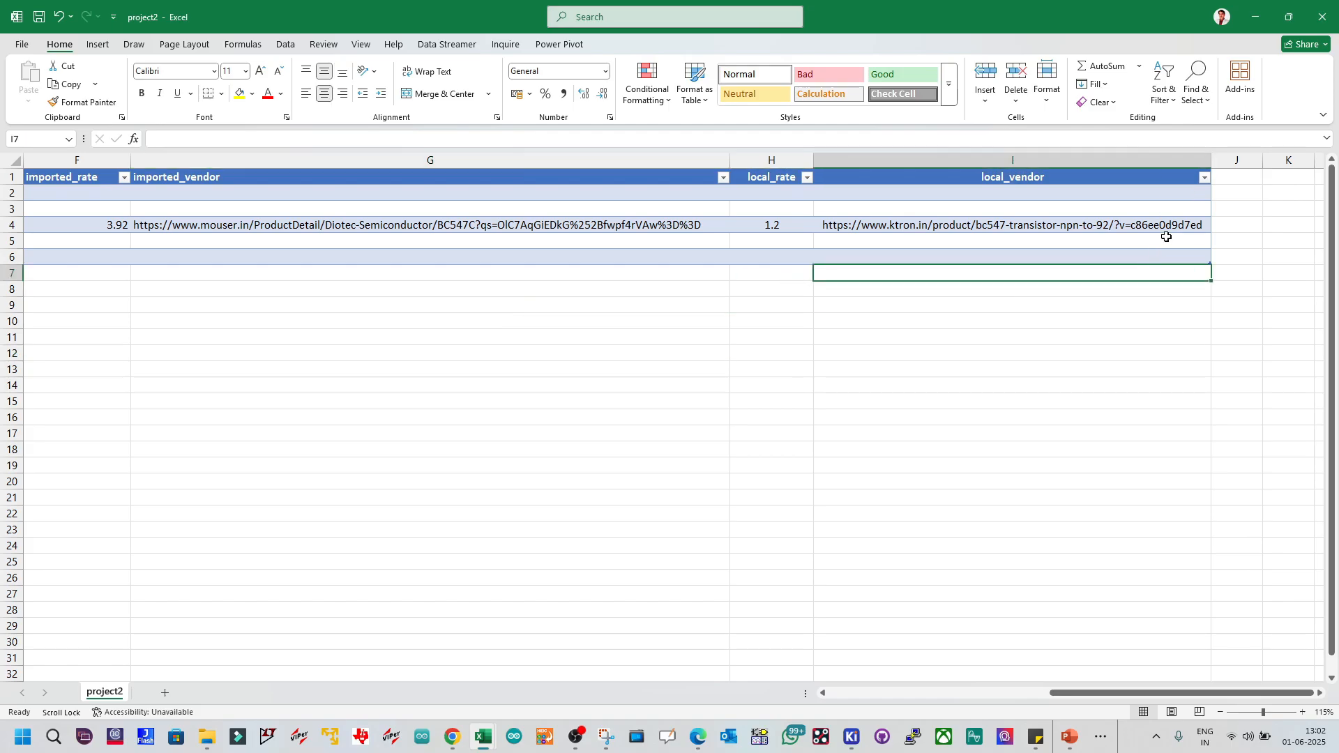
drag(1168, 227, 782, 173)
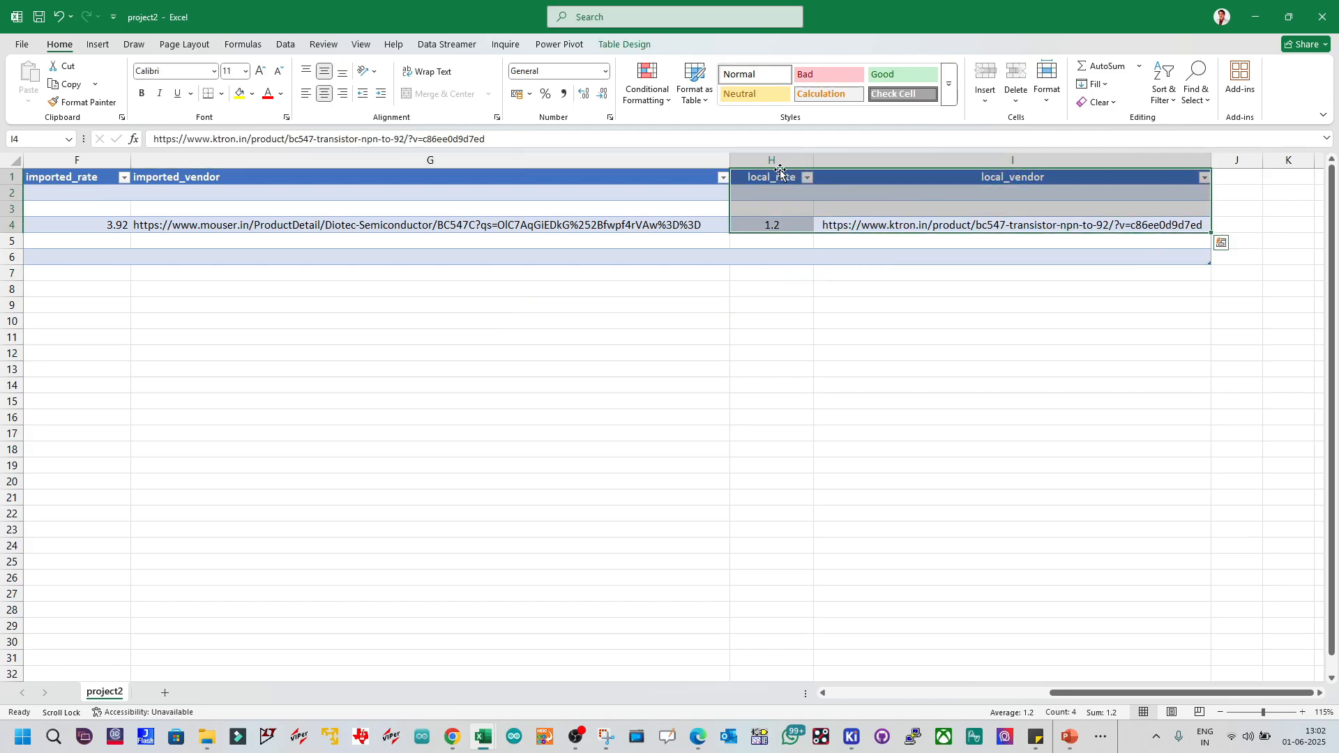
click(823, 288)
click(795, 228)
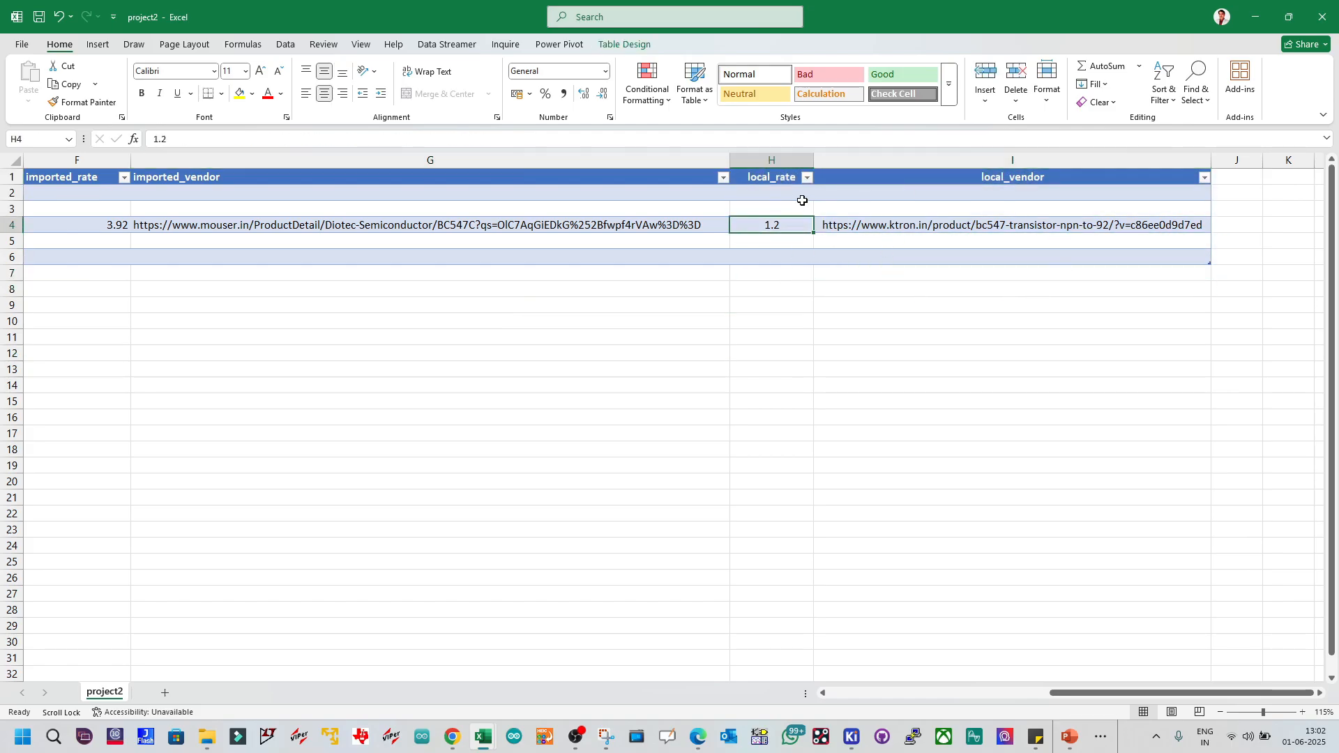
drag(948, 182, 73, 175)
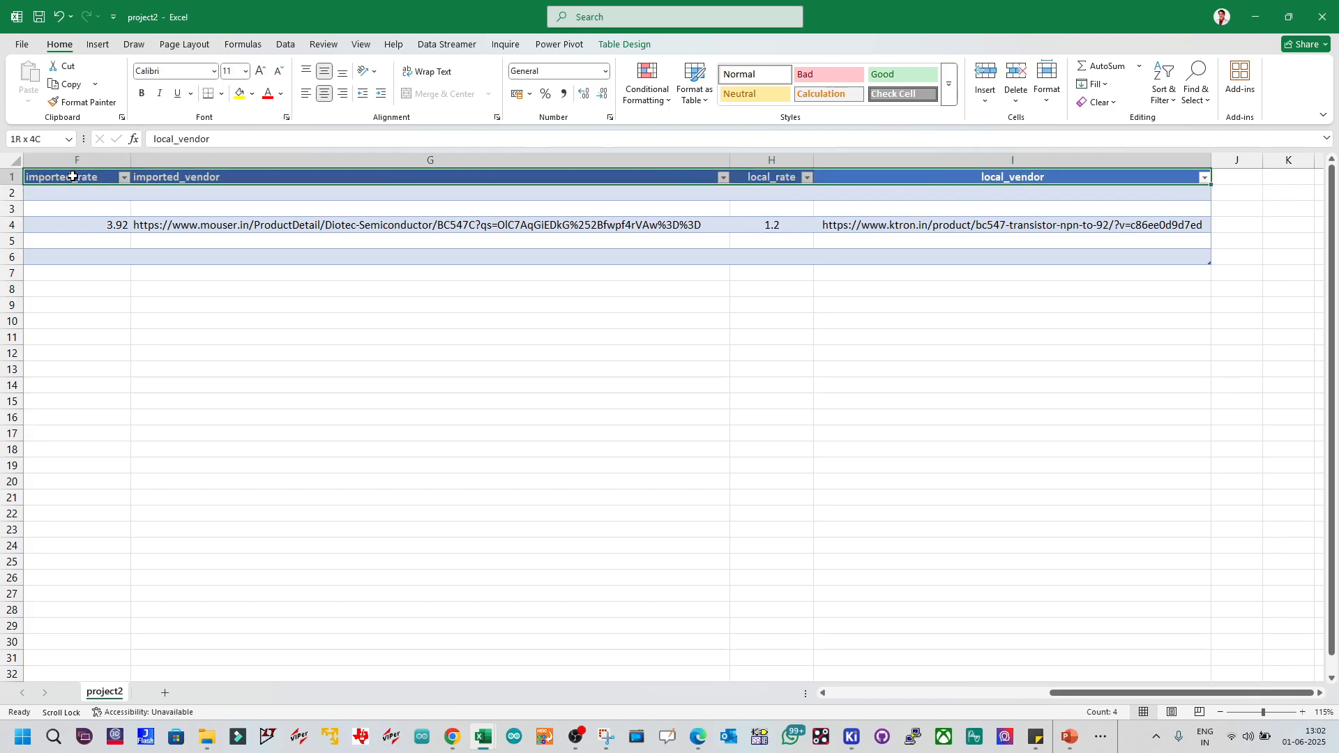
click(702, 382)
Step: Minimize the project2 workbook, switch to the KiCad Symbol Editor and select BC547C in the custom_bjt library
click(1256, 16)
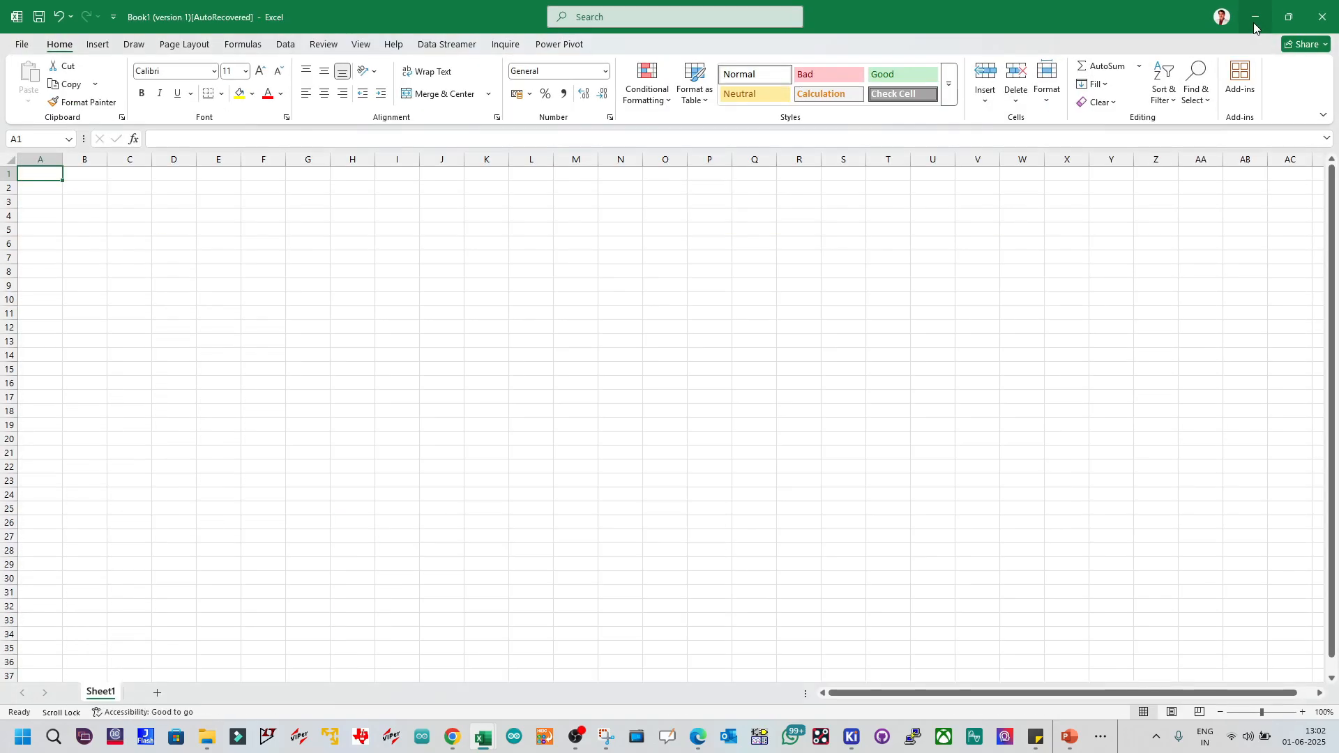
mouse_move(851, 738)
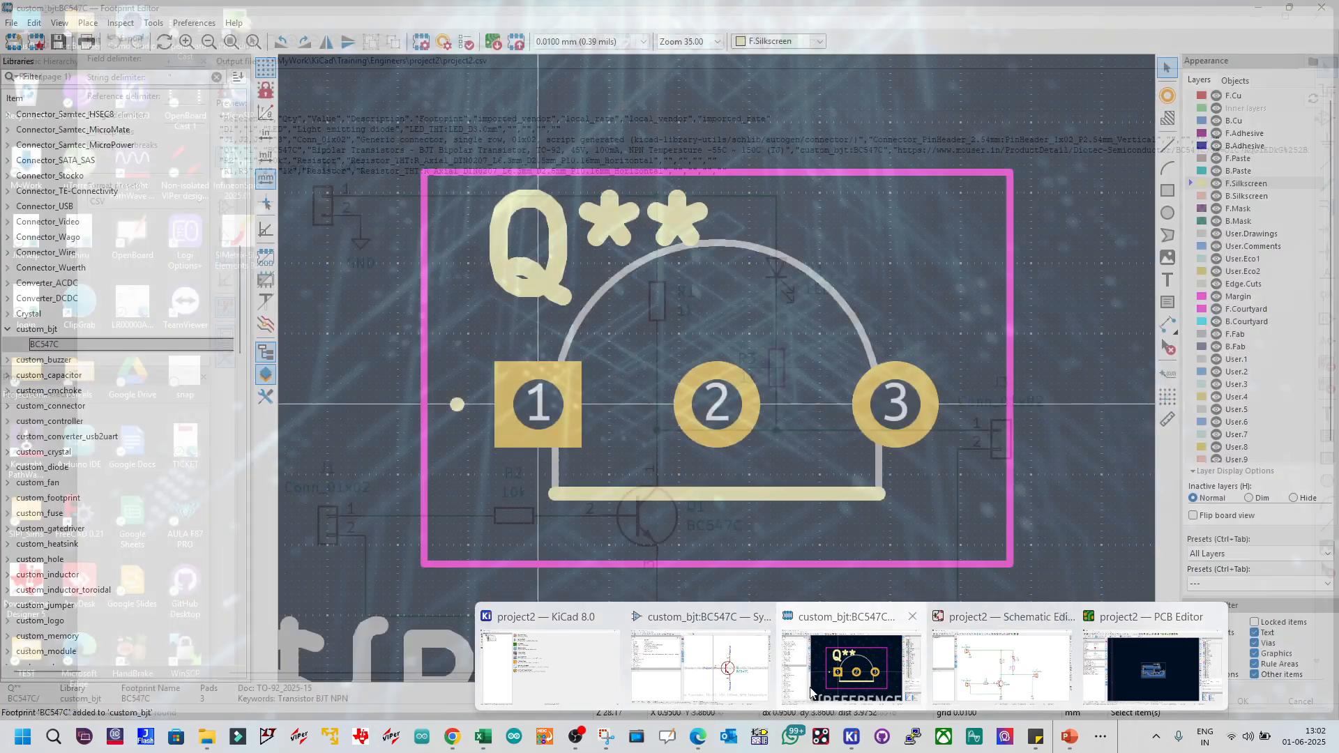
click(701, 666)
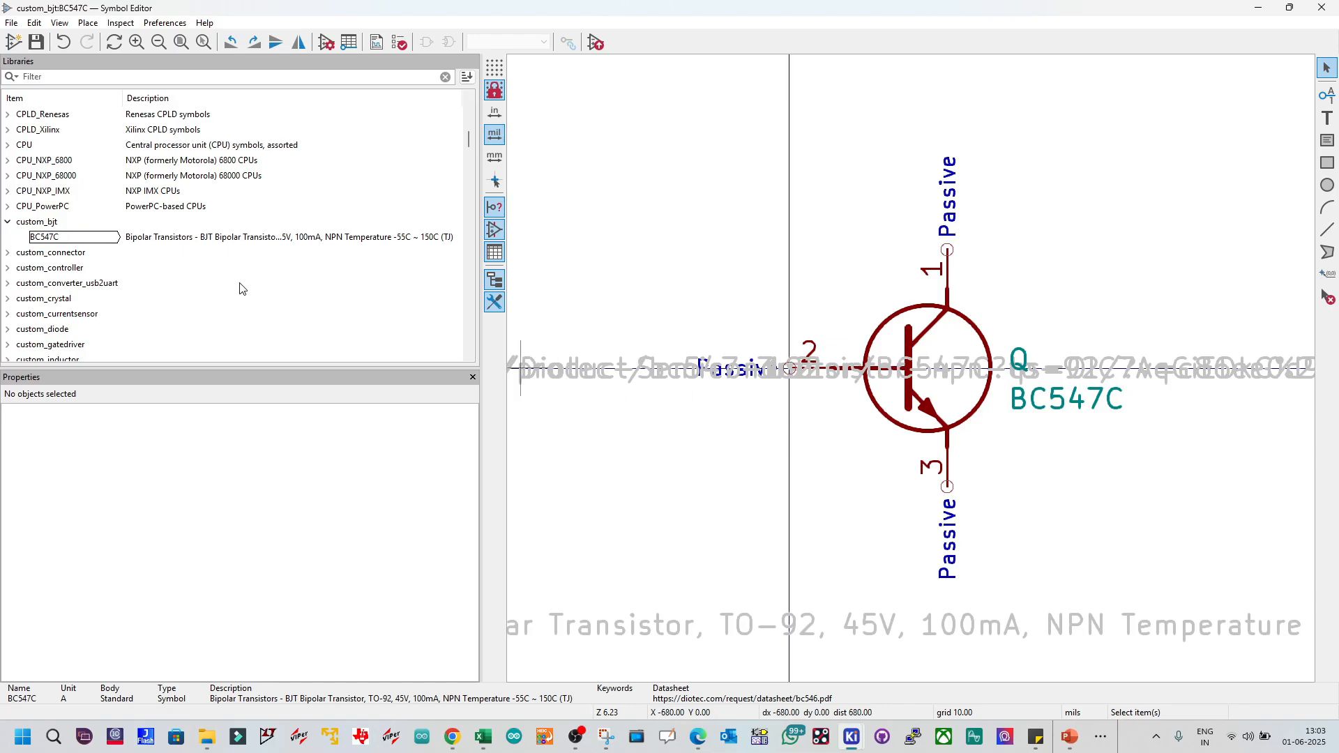
click(69, 241)
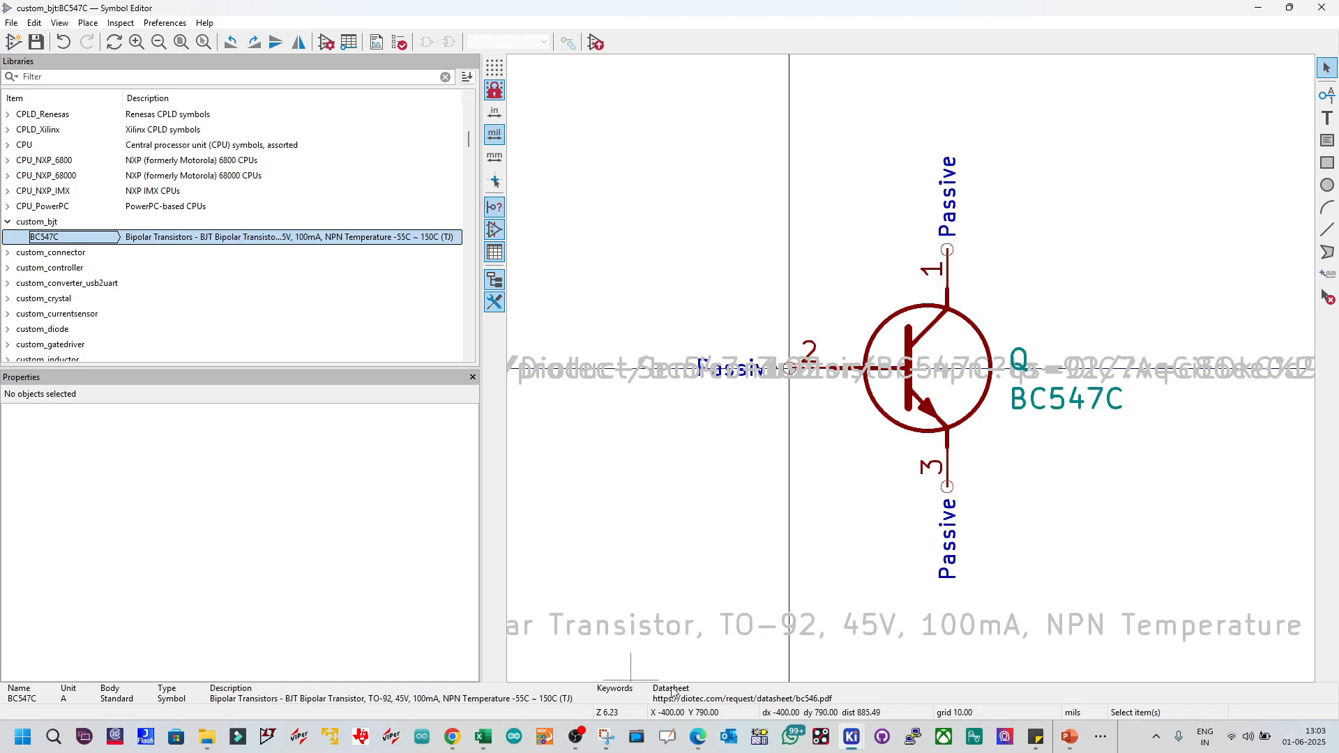
click(852, 737)
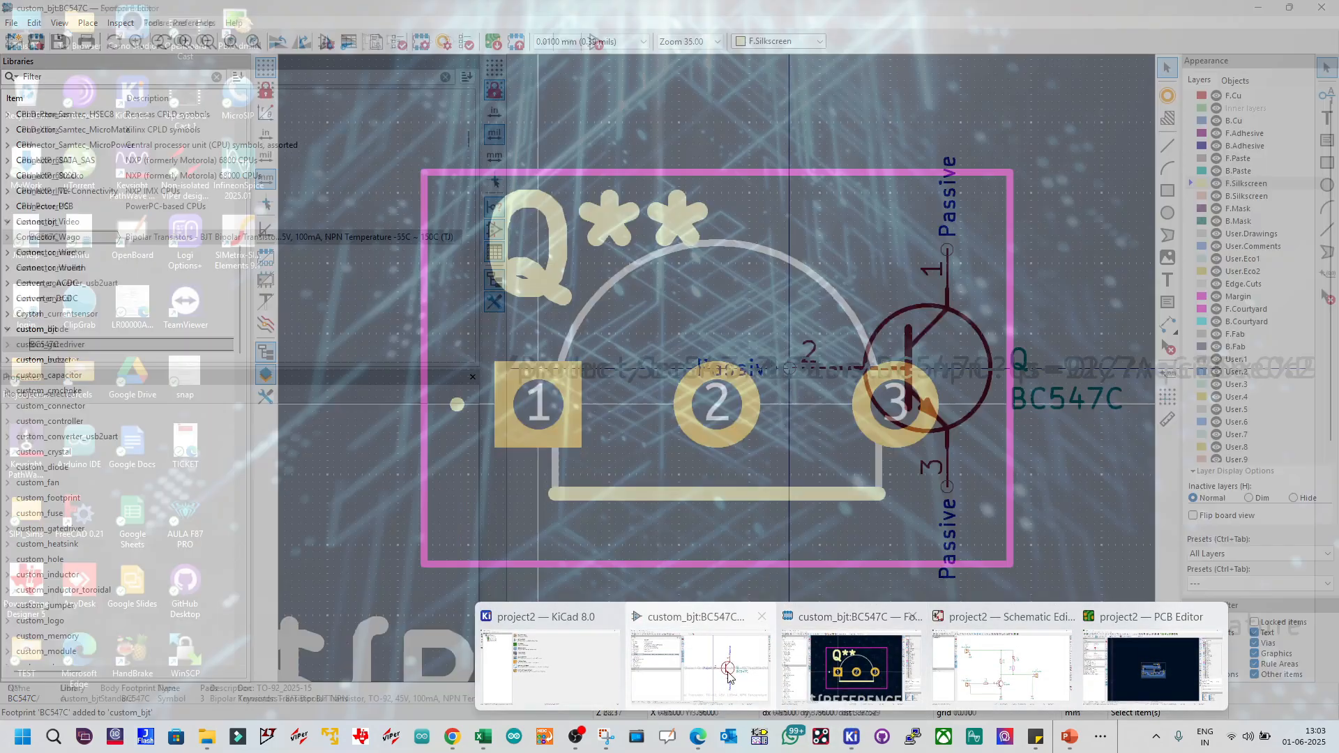
click(701, 666)
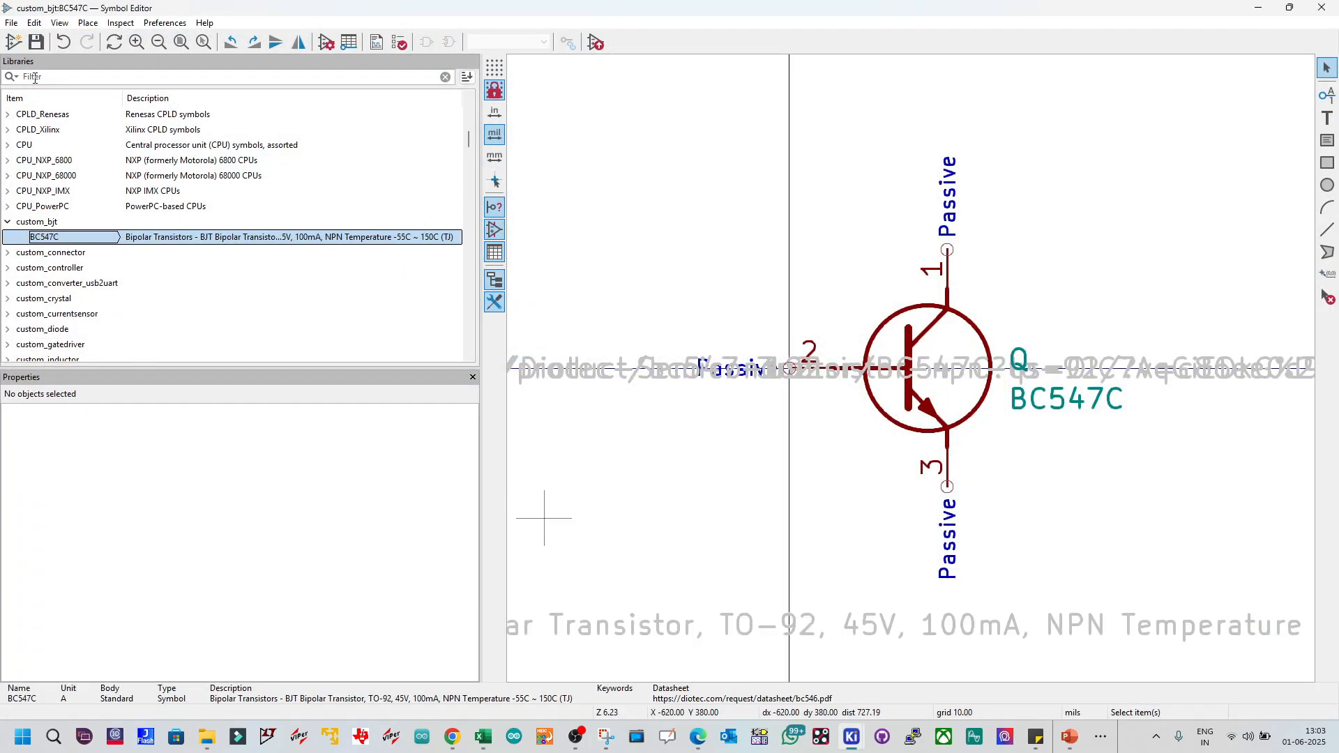
Step: Review the BC547C symbol's fields, footprint filters and pin text options in its library symbol properties, discarding any changes
click(12, 23)
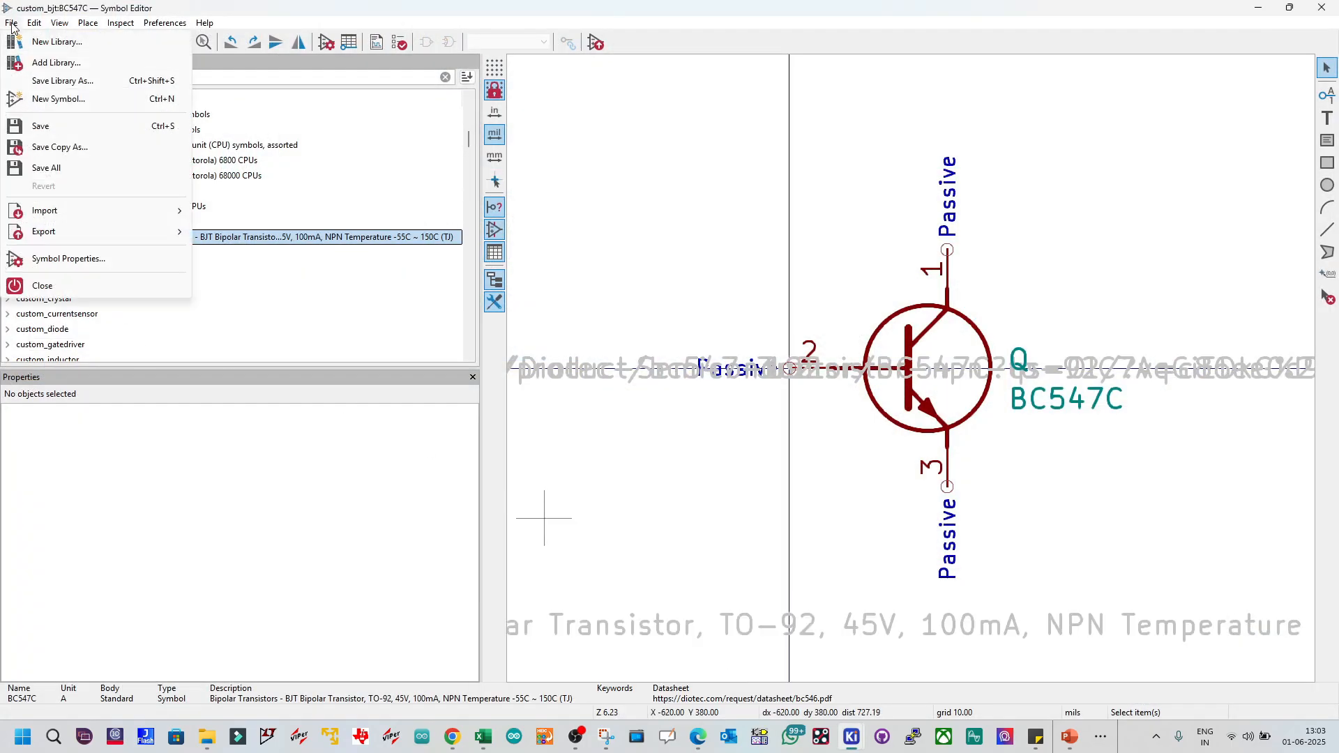
click(67, 259)
scroll(220, 357, down, 1)
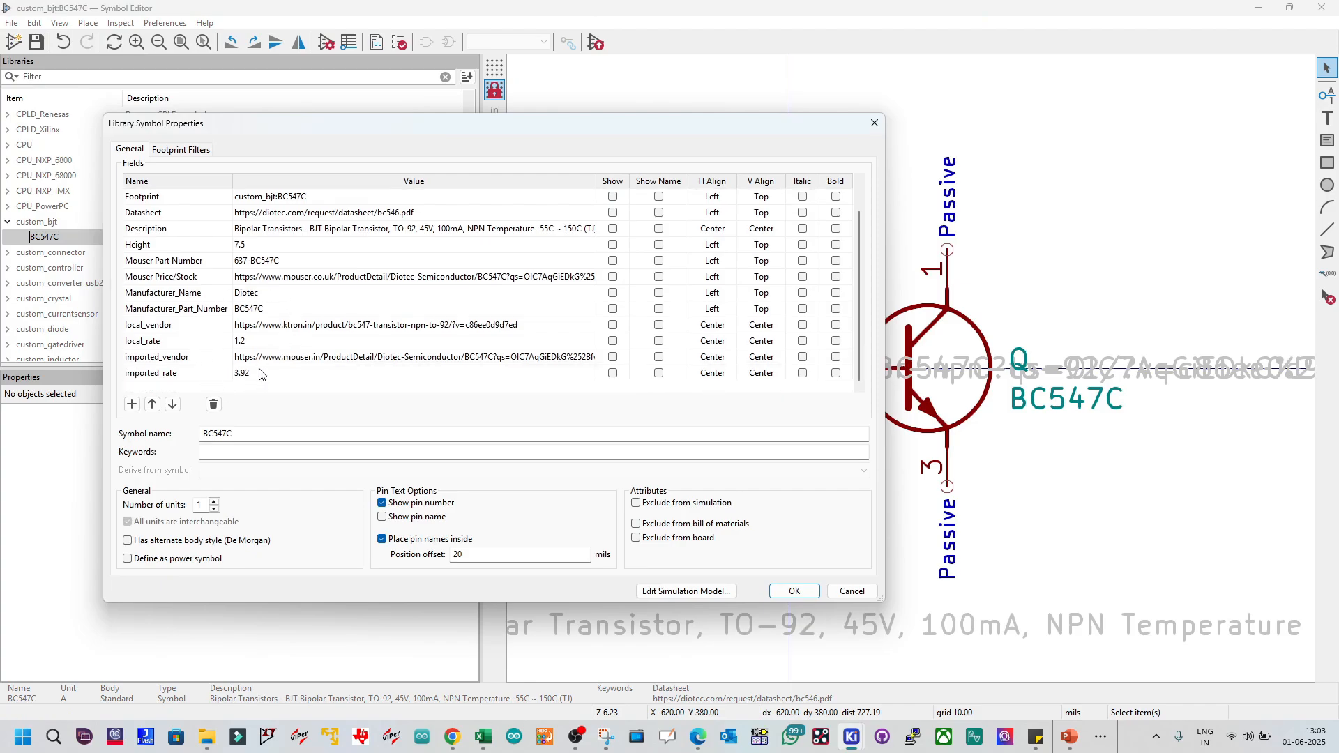
scroll(262, 369, up, 1)
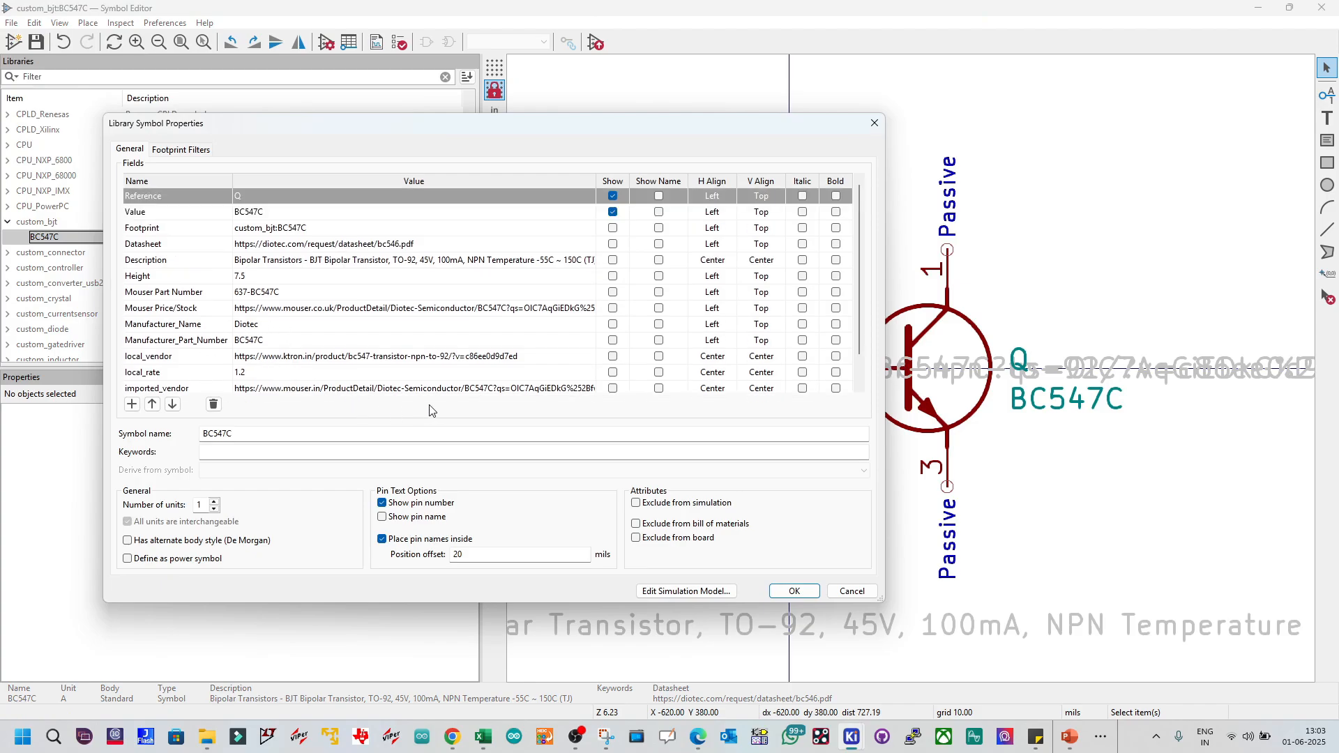
click(180, 149)
click(140, 149)
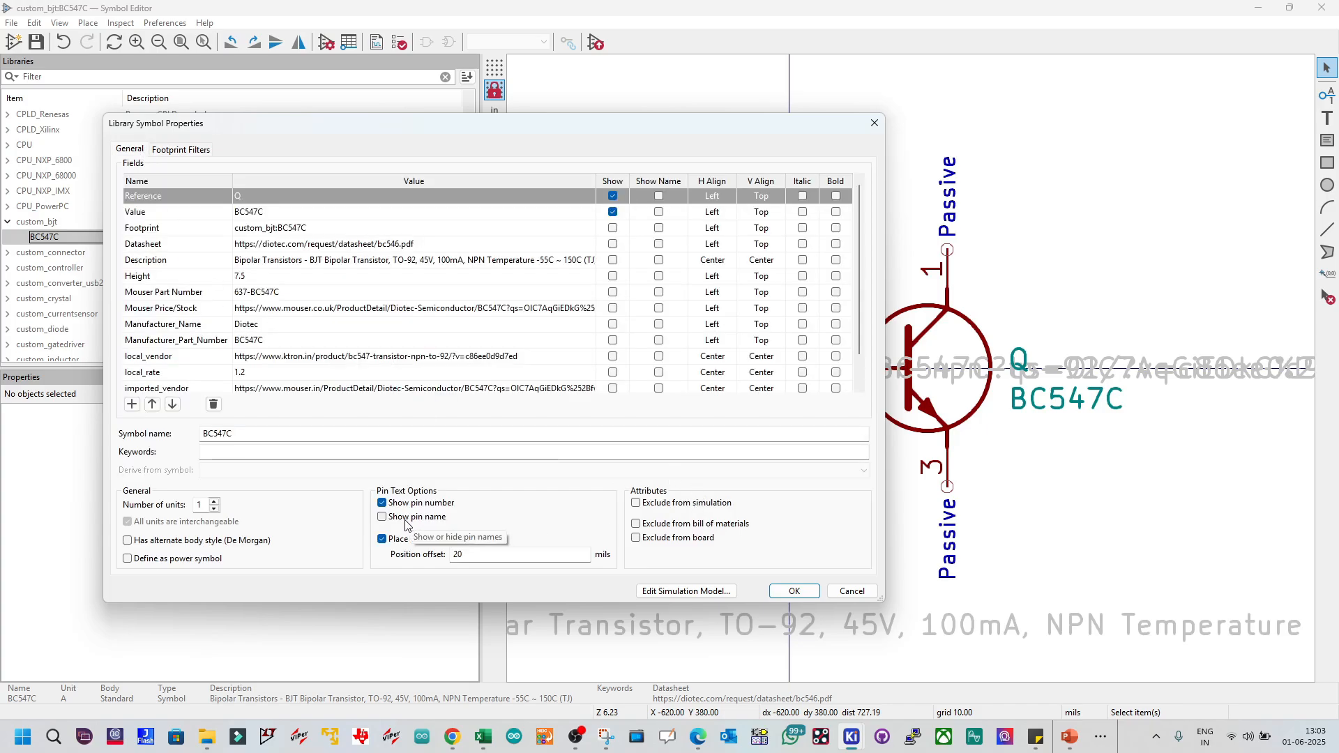
drag(606, 129, 526, 123)
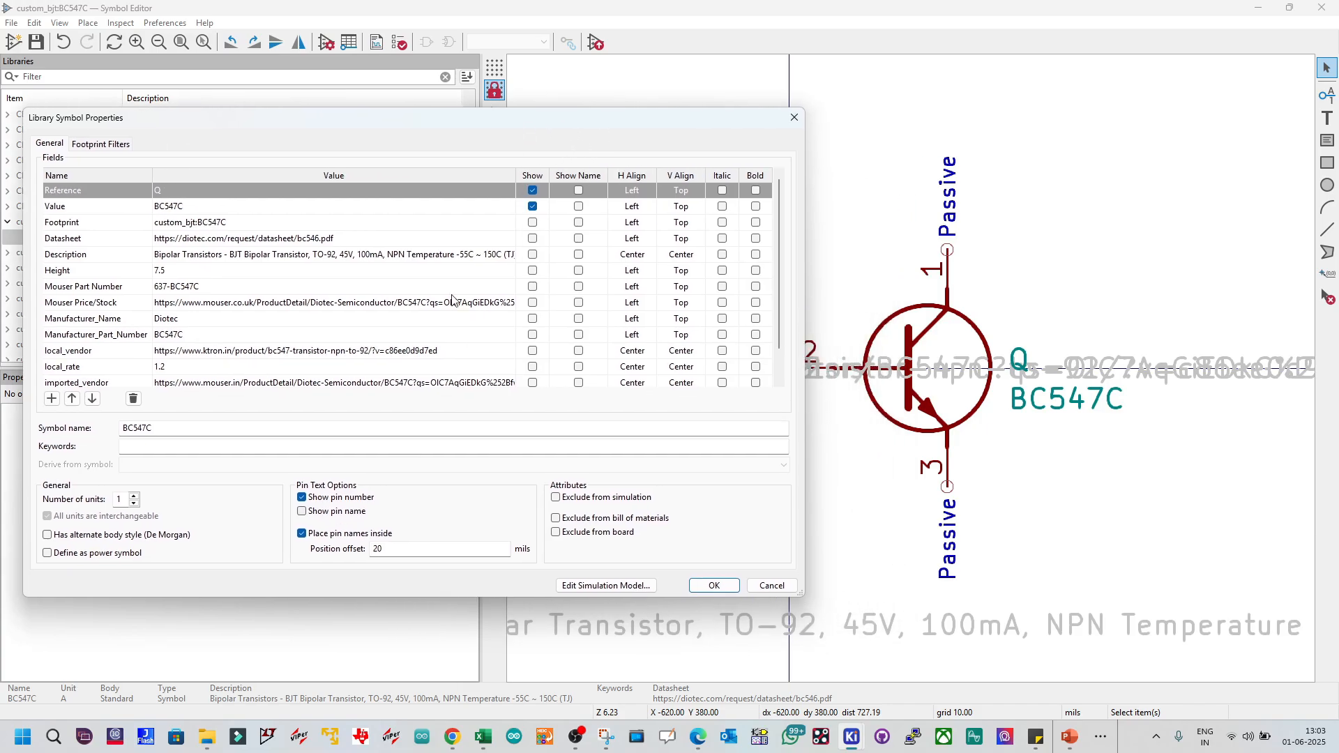
click(326, 513)
click(344, 514)
click(772, 585)
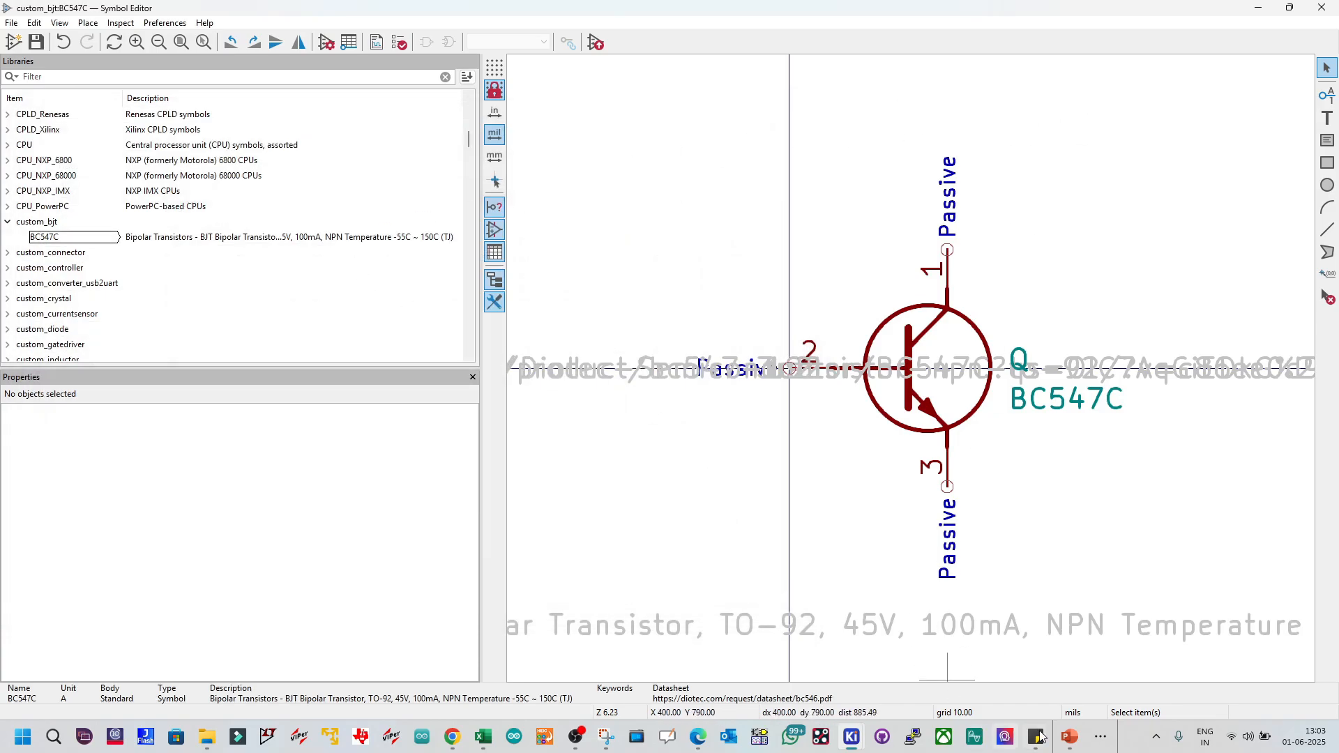
Step: Switch to the KiCAD Training presentation in PowerPoint and select the agenda items Symbol Creation, Footprint Creation and 3D Mapping
click(1070, 737)
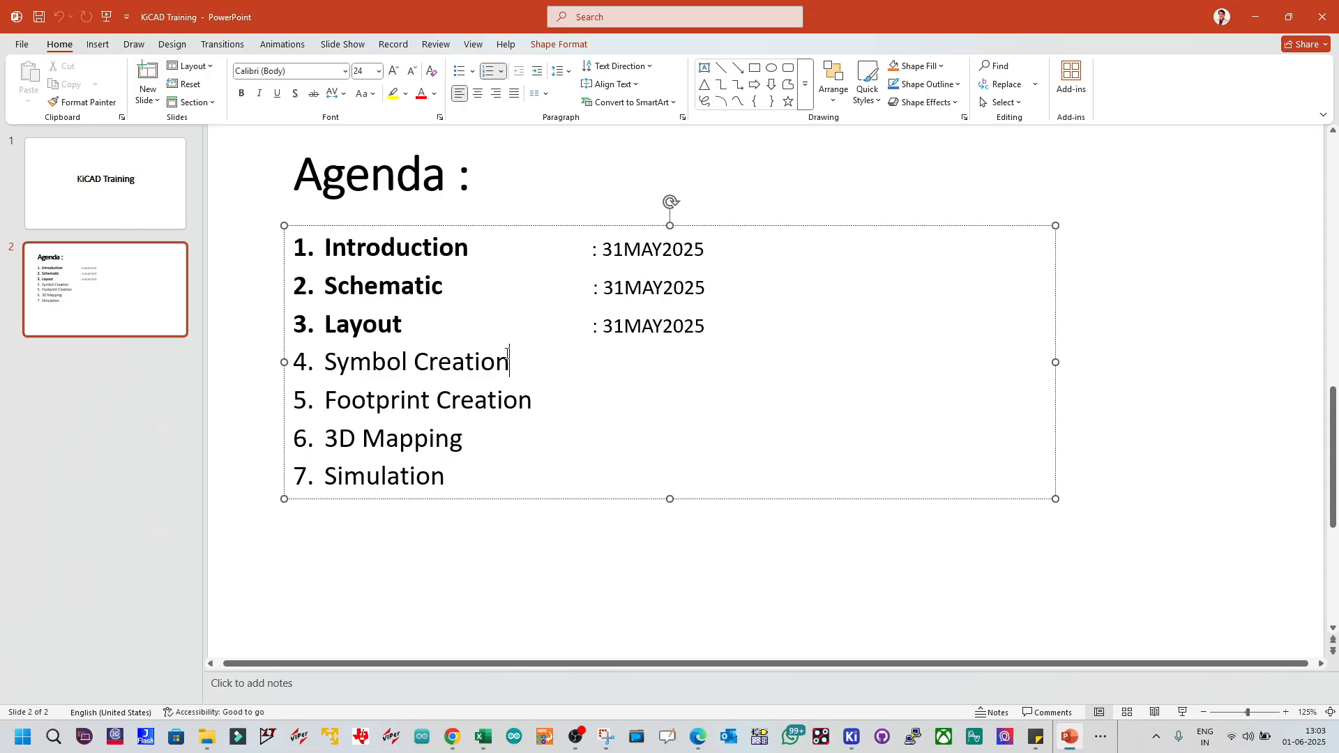
drag(324, 362, 510, 361)
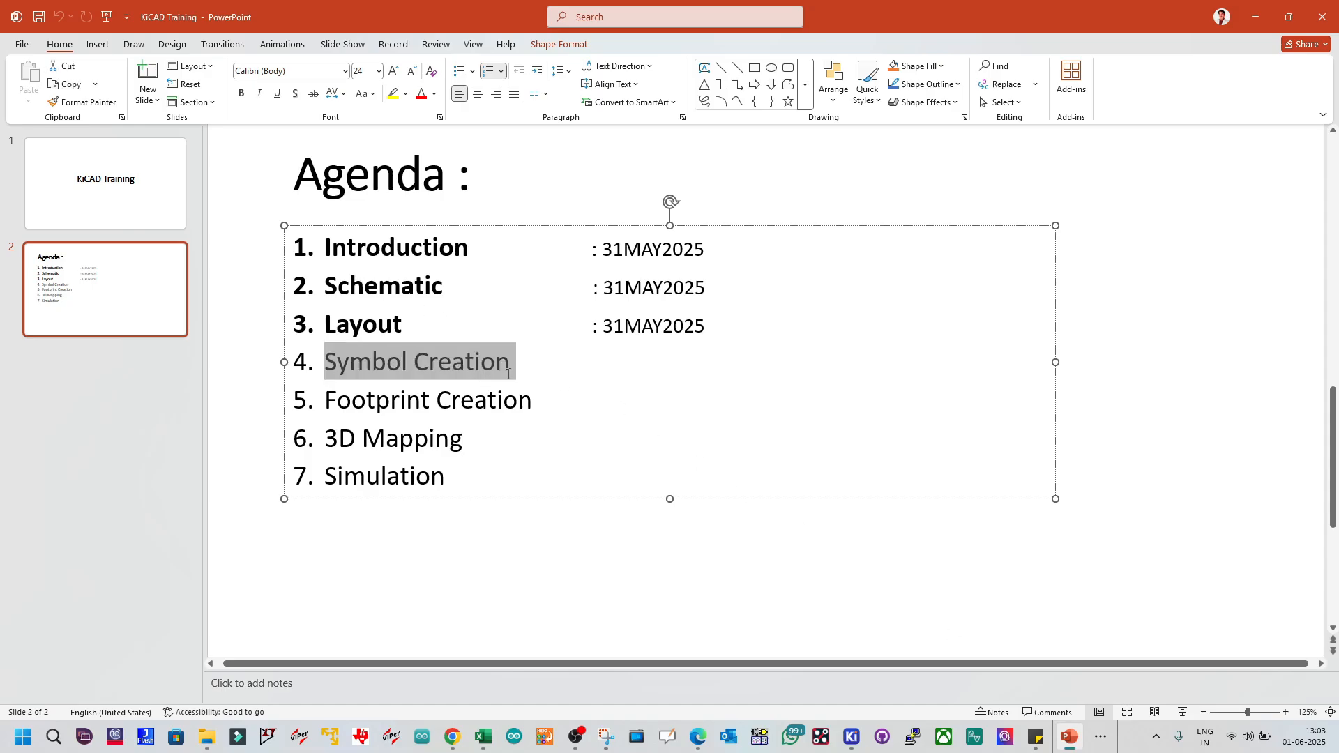
click(463, 436)
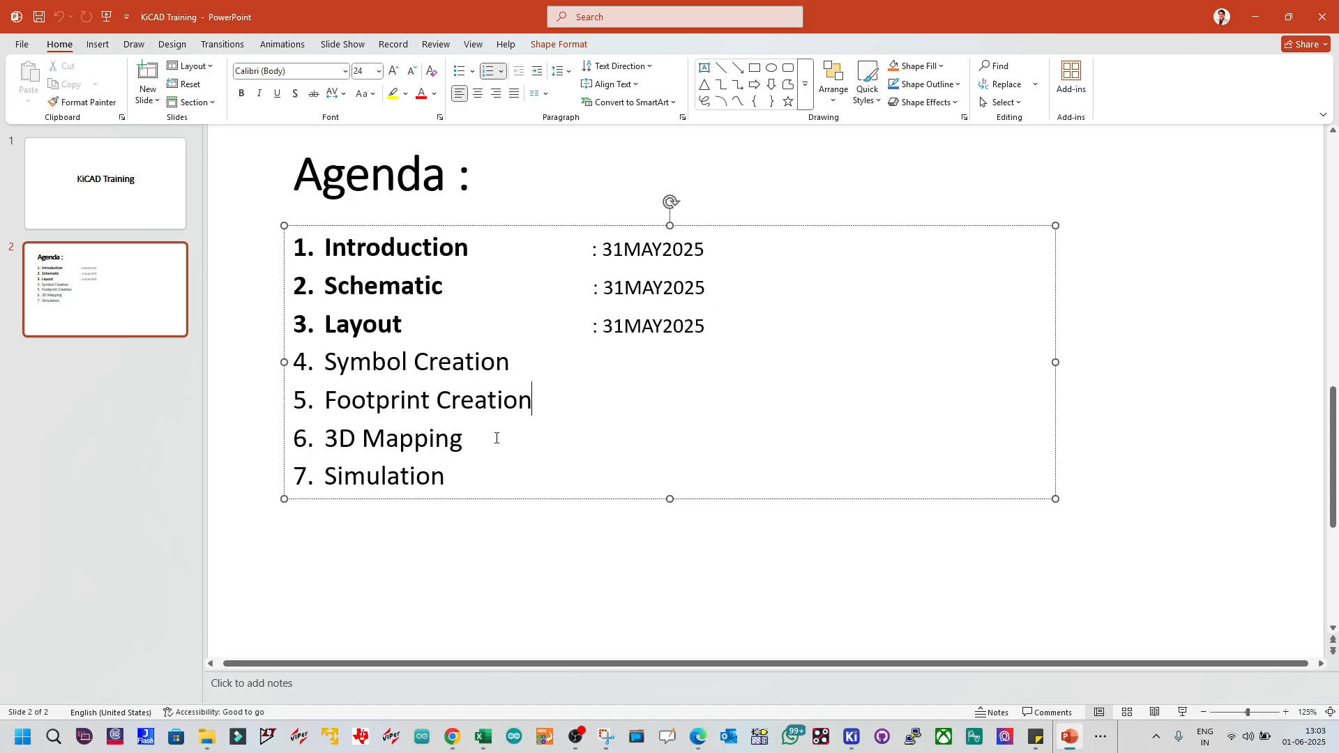
drag(496, 438, 335, 372)
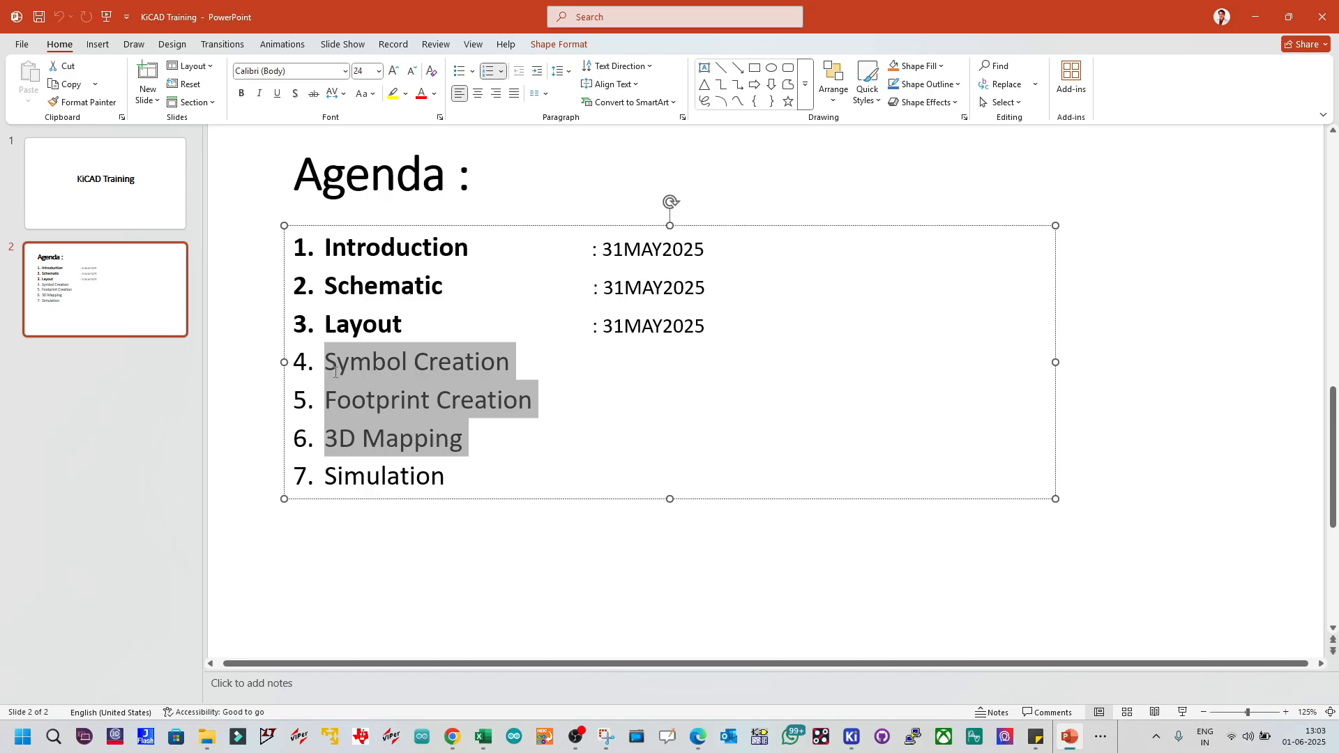
click(369, 421)
drag(477, 447, 326, 363)
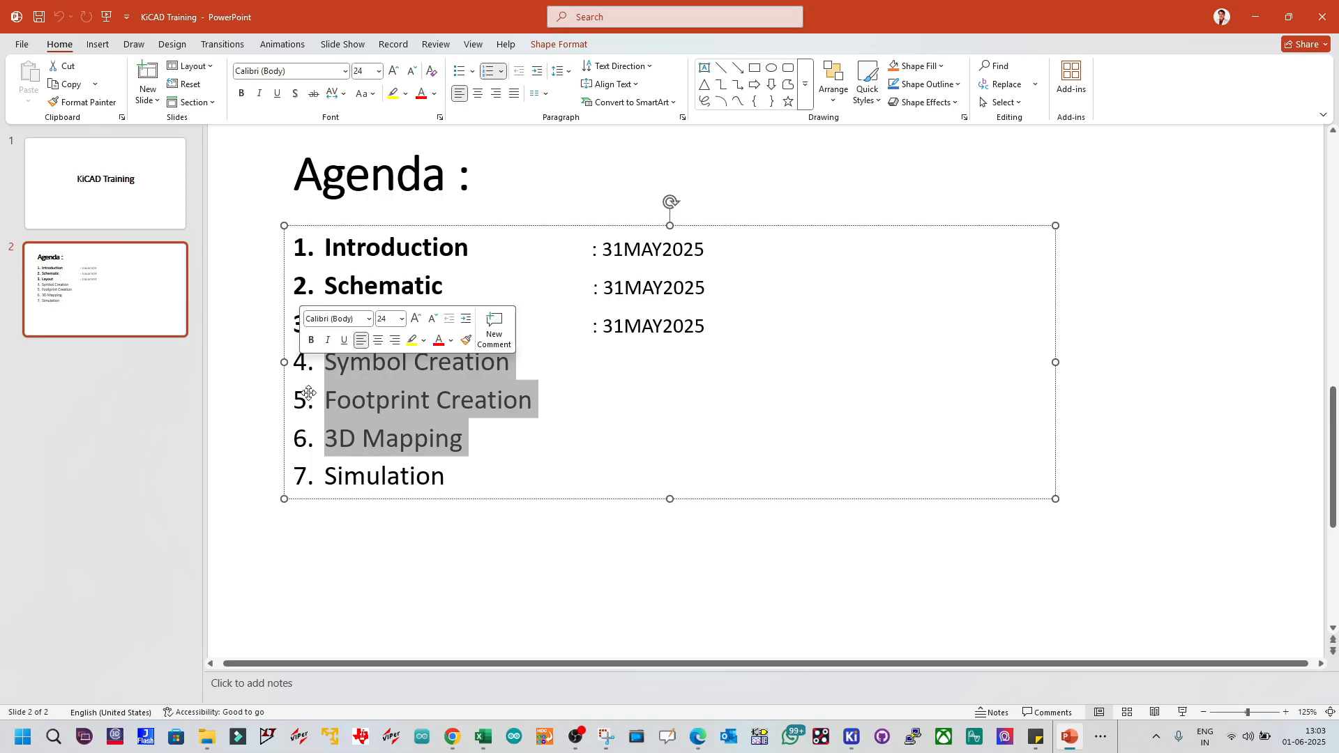
Step: Clear the agenda text selection, view the BC547C symbol in the KiCad Symbol Editor and minimize that window
click(351, 437)
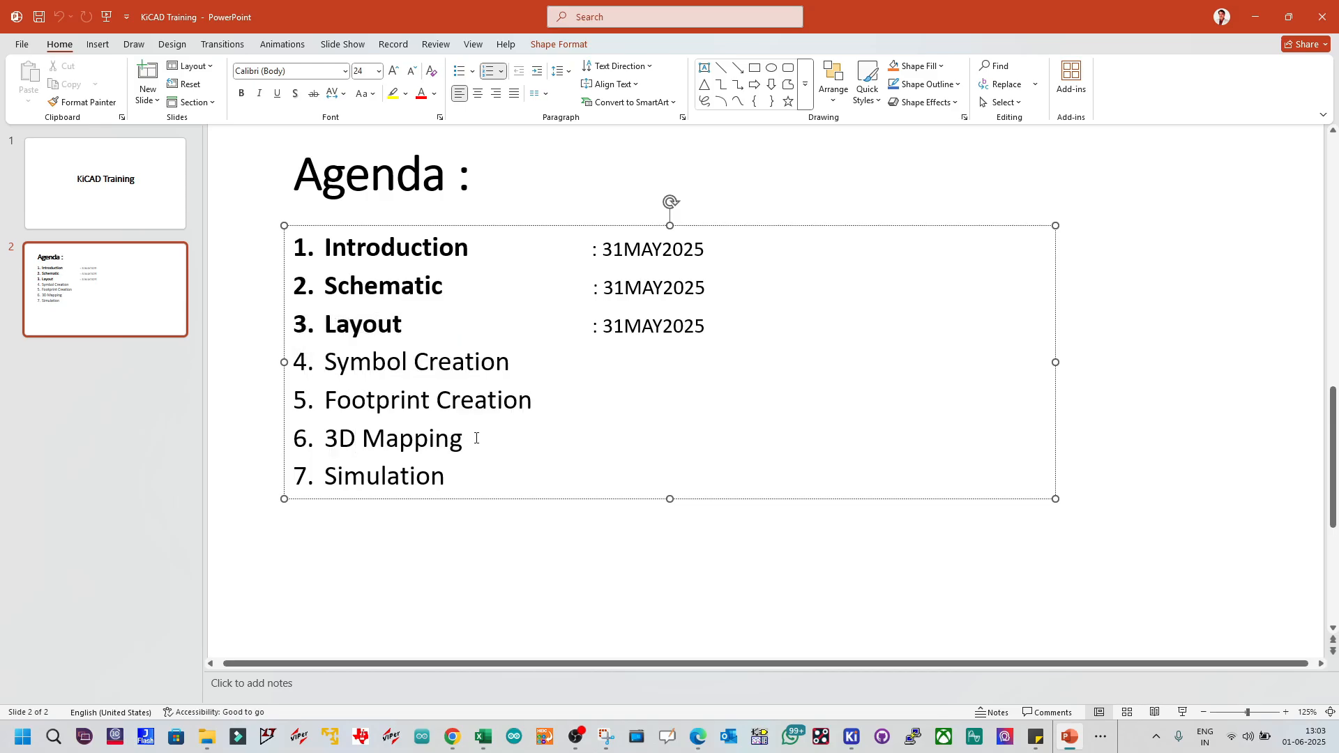
click(245, 458)
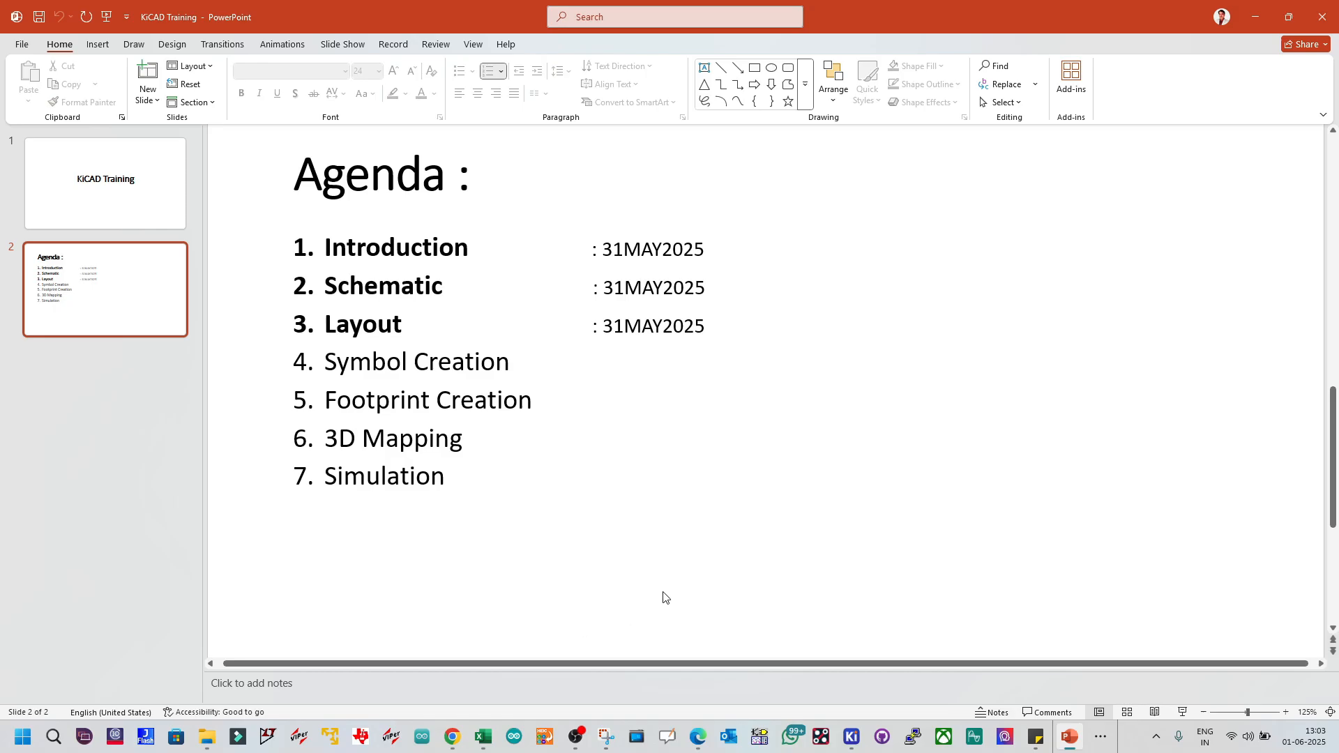
mouse_move(850, 736)
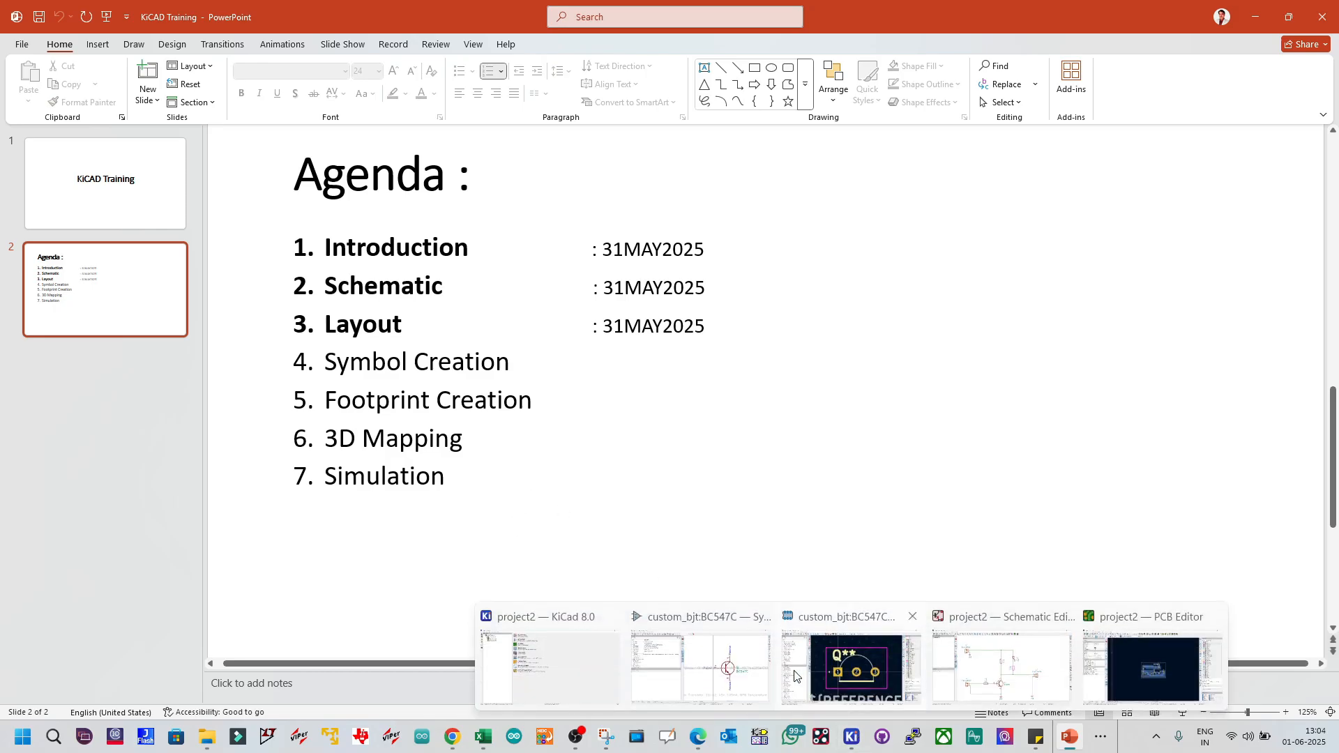
click(705, 692)
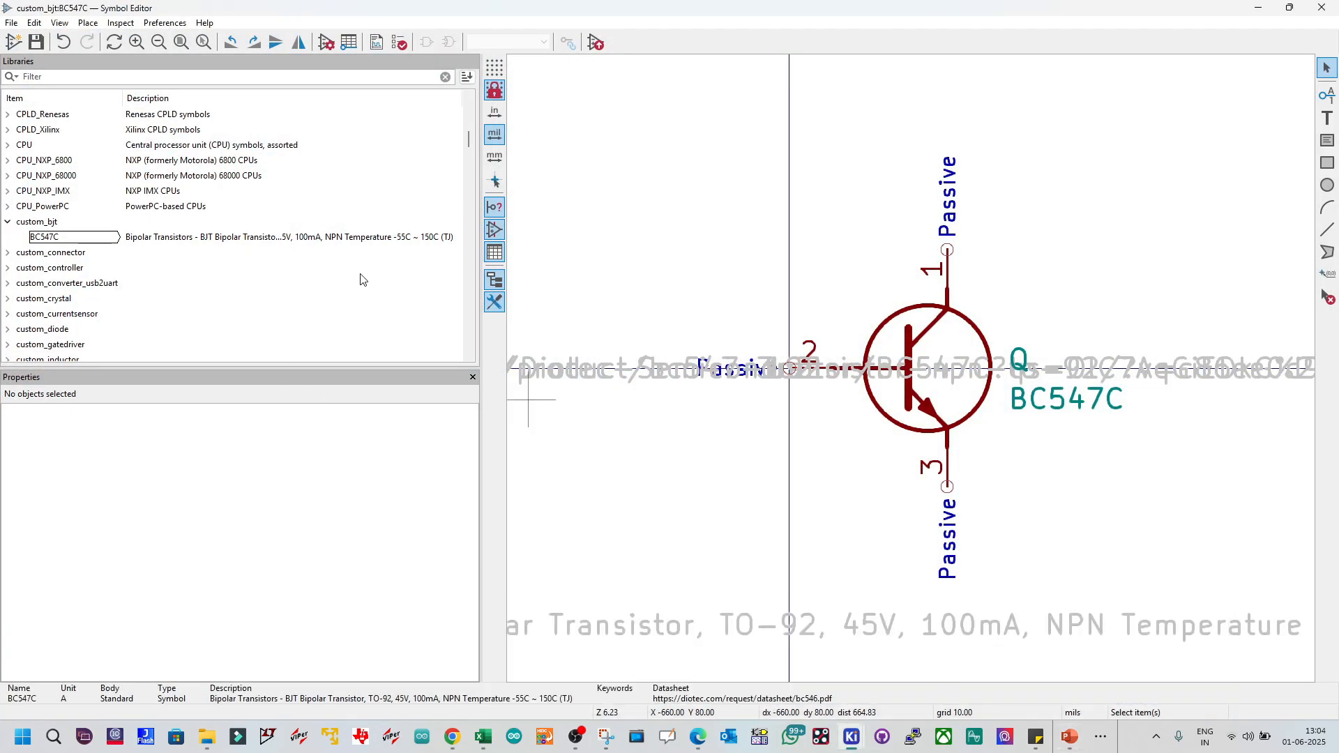
click(1250, 12)
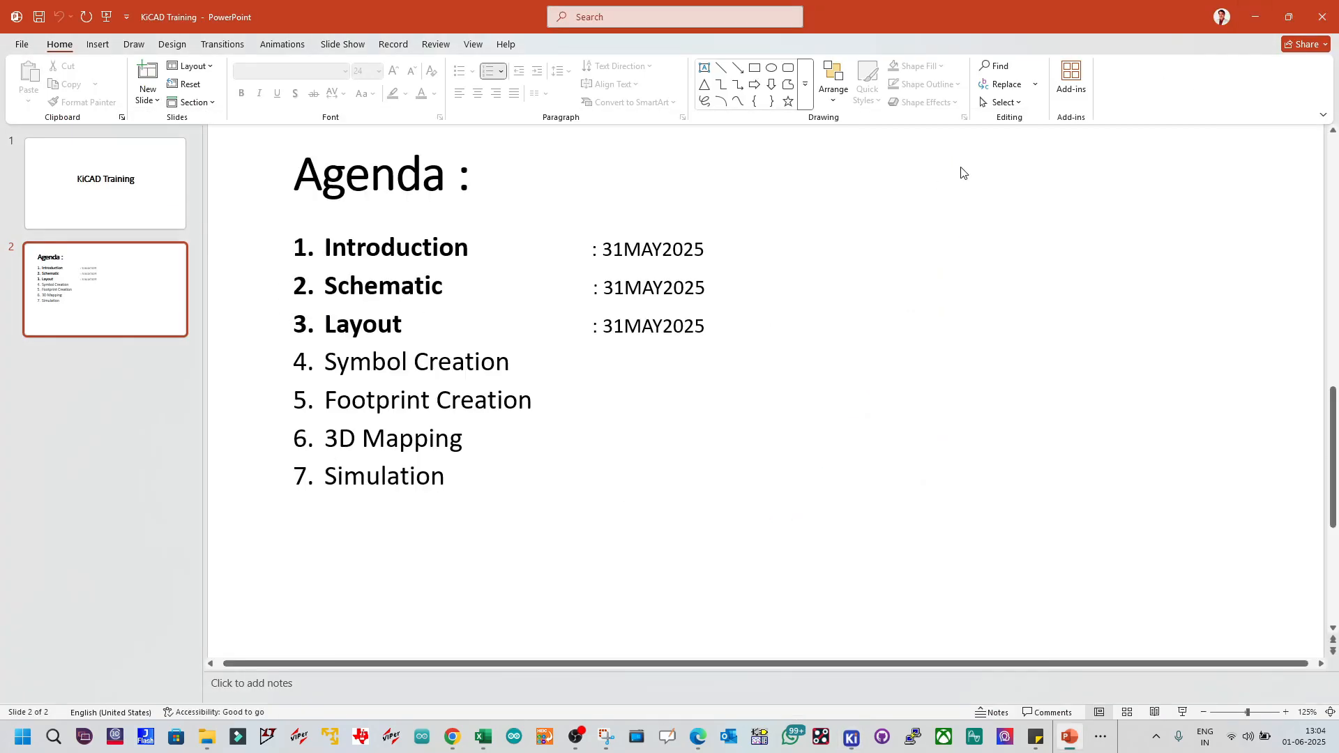
Step: Check the Google Meet call in Chrome and minimize the browser window
double_click(464, 478)
click(251, 496)
mouse_move(457, 718)
mouse_move(535, 676)
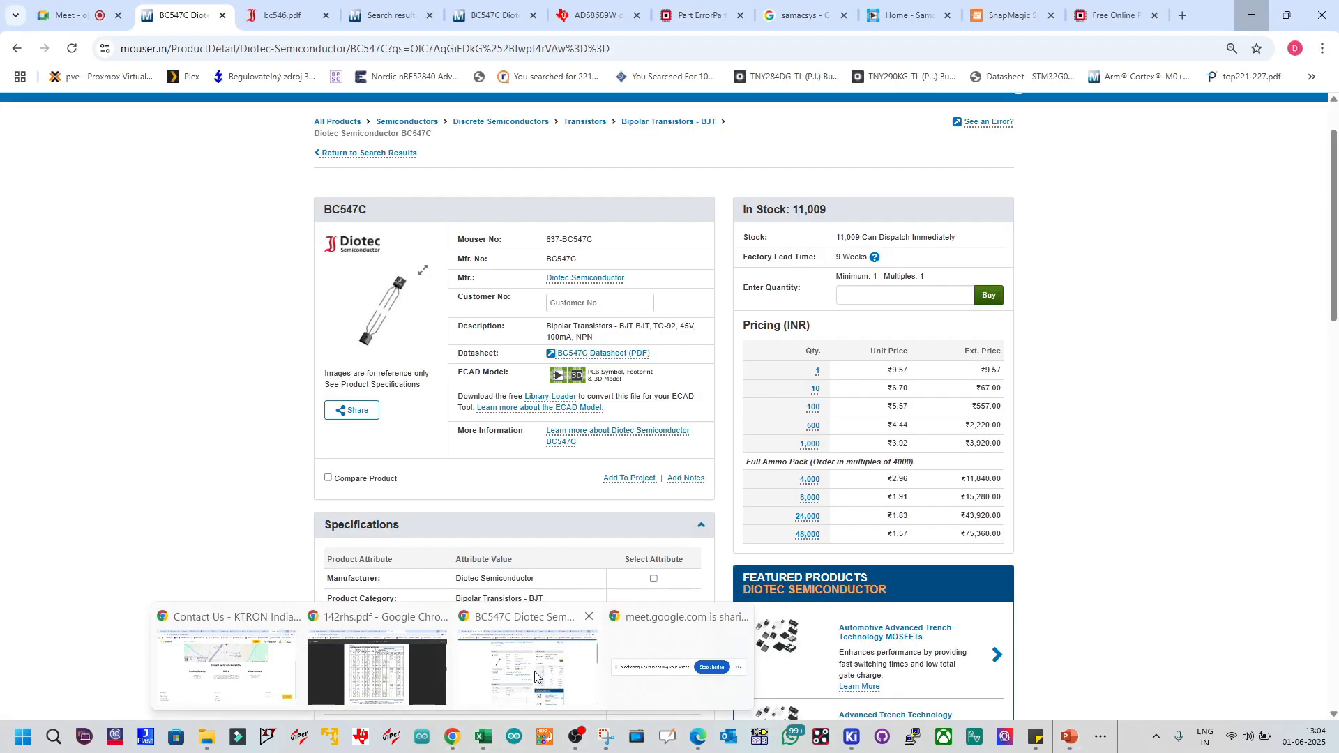
click(76, 15)
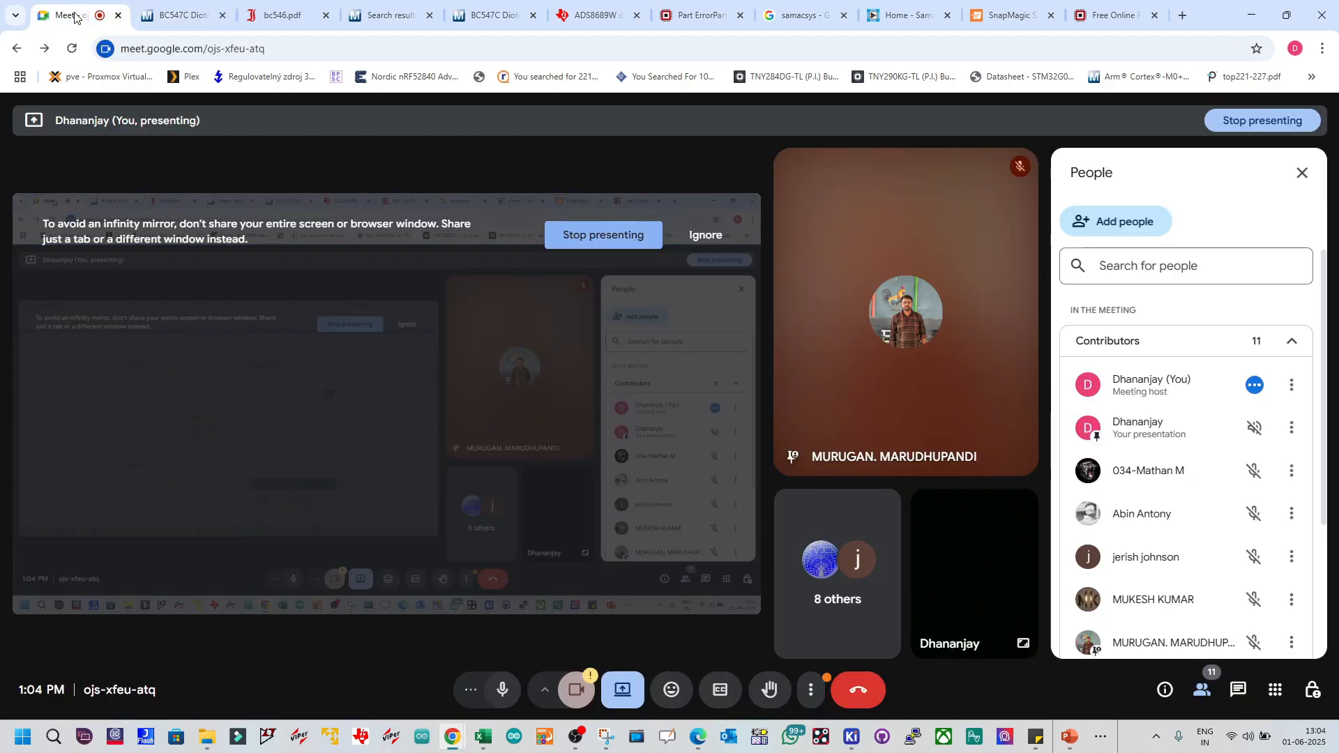
click(1252, 14)
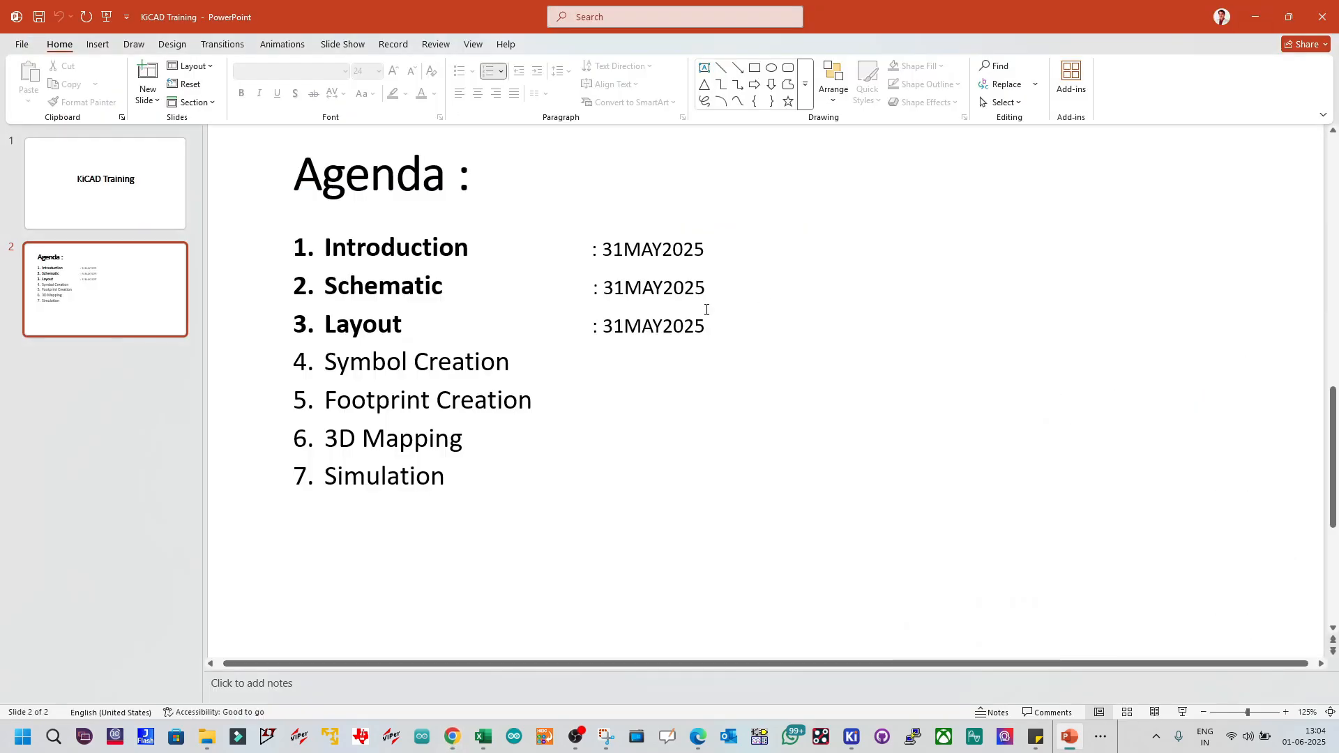
Step: Switch to the project2 board in the KiCad PCB Editor and show it in the 3D Viewer
mouse_move(846, 738)
mouse_move(862, 679)
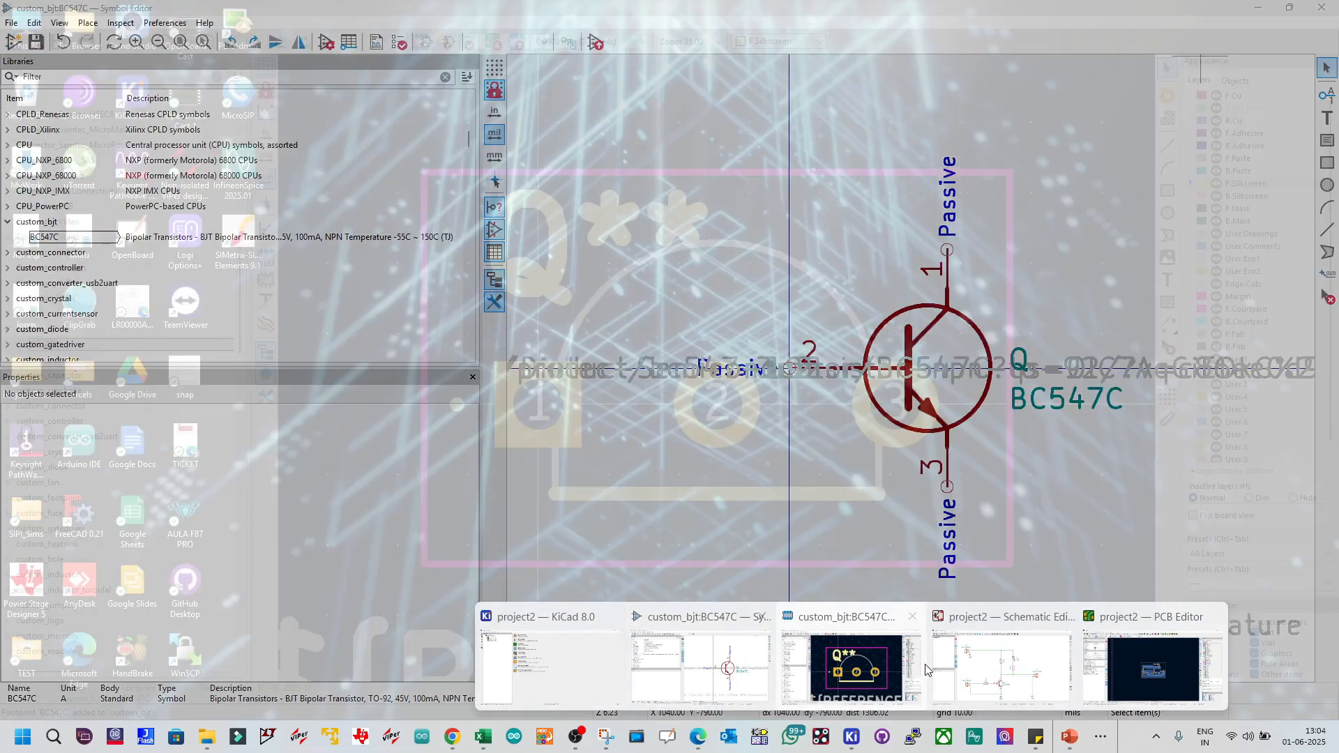
mouse_move(1135, 656)
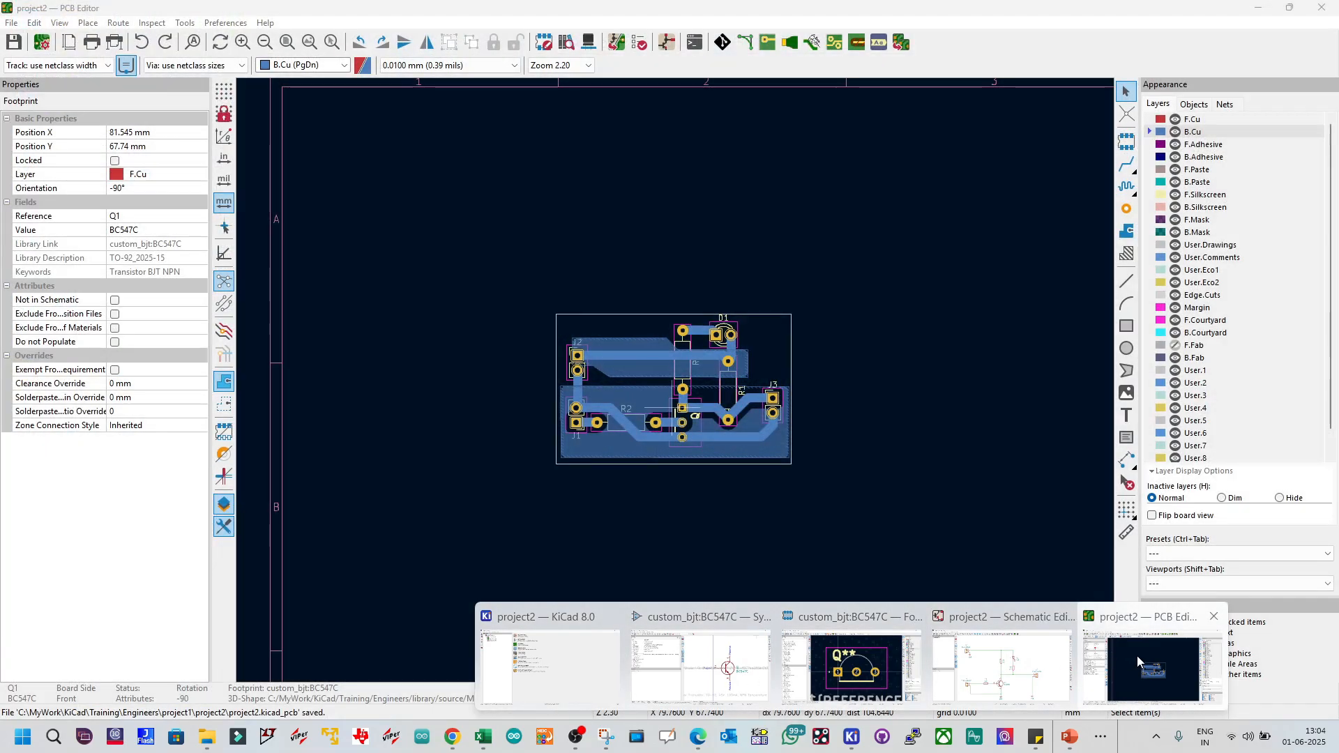
click(1137, 656)
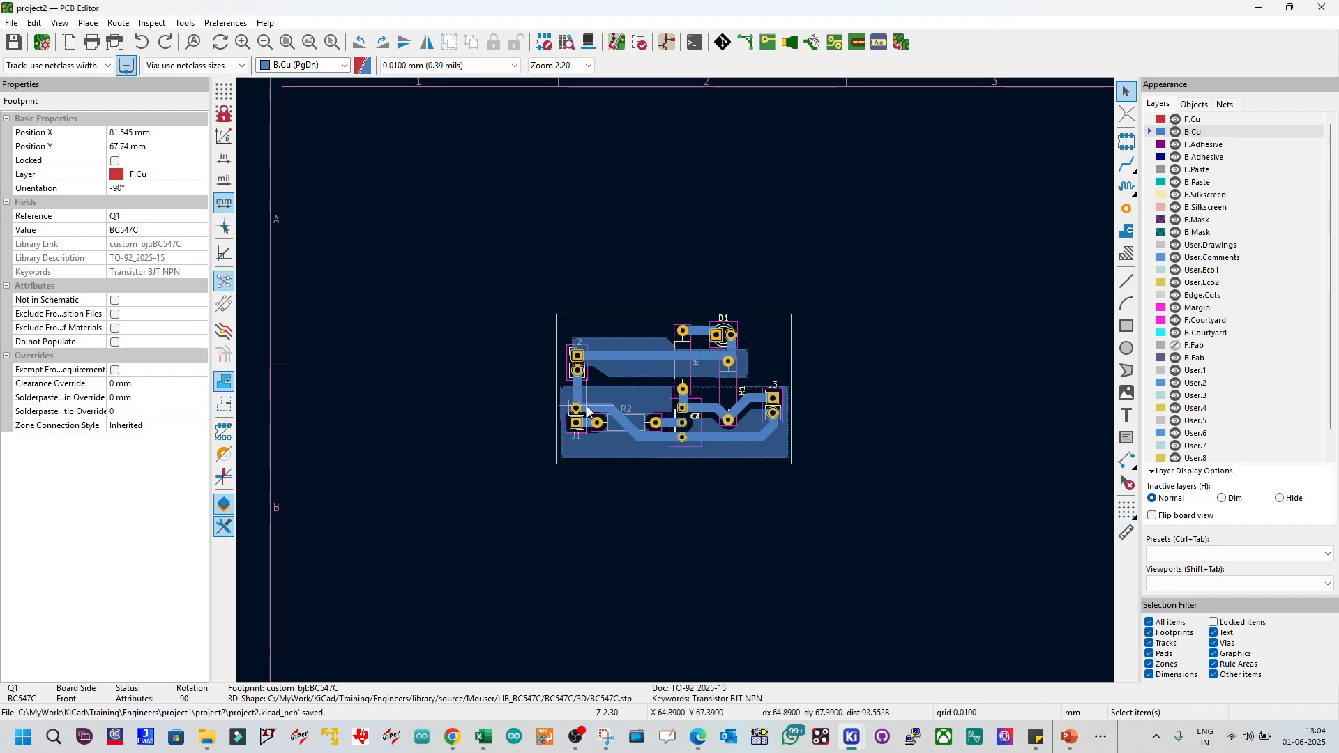
scroll(678, 388, up, 3)
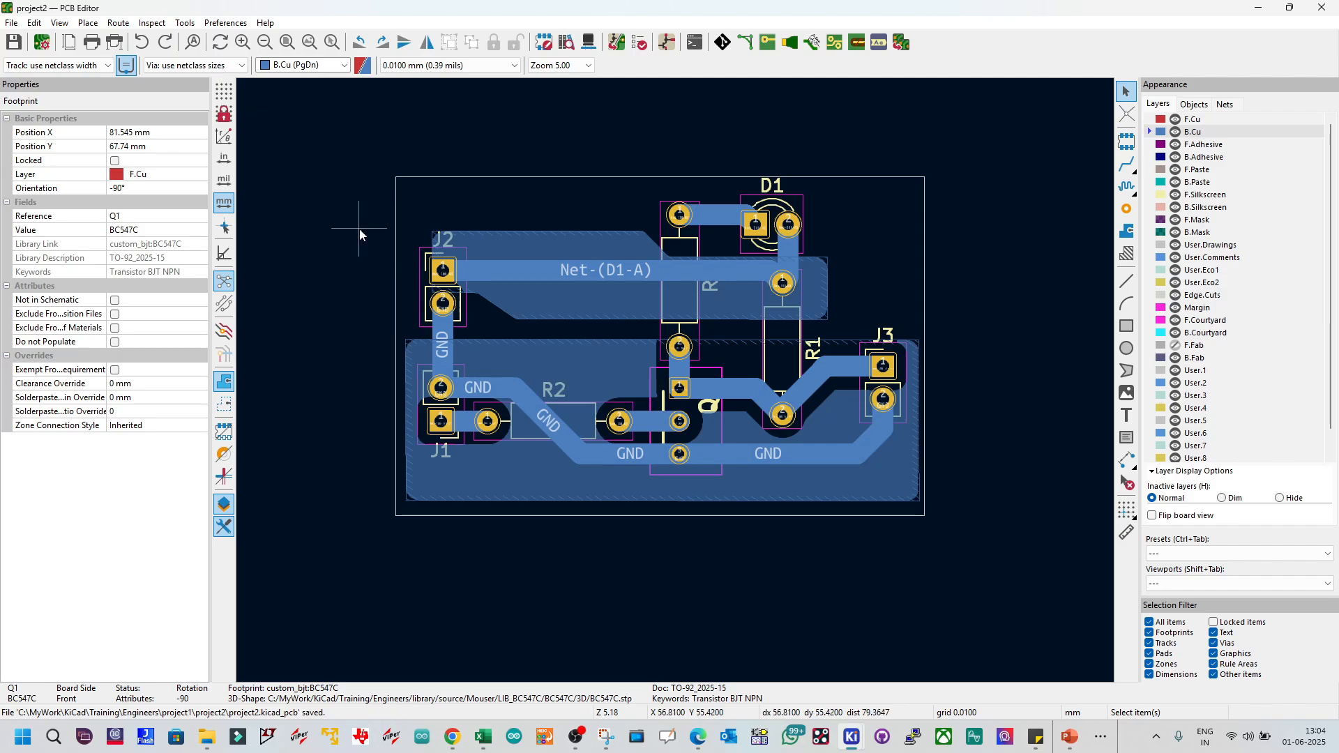
click(59, 23)
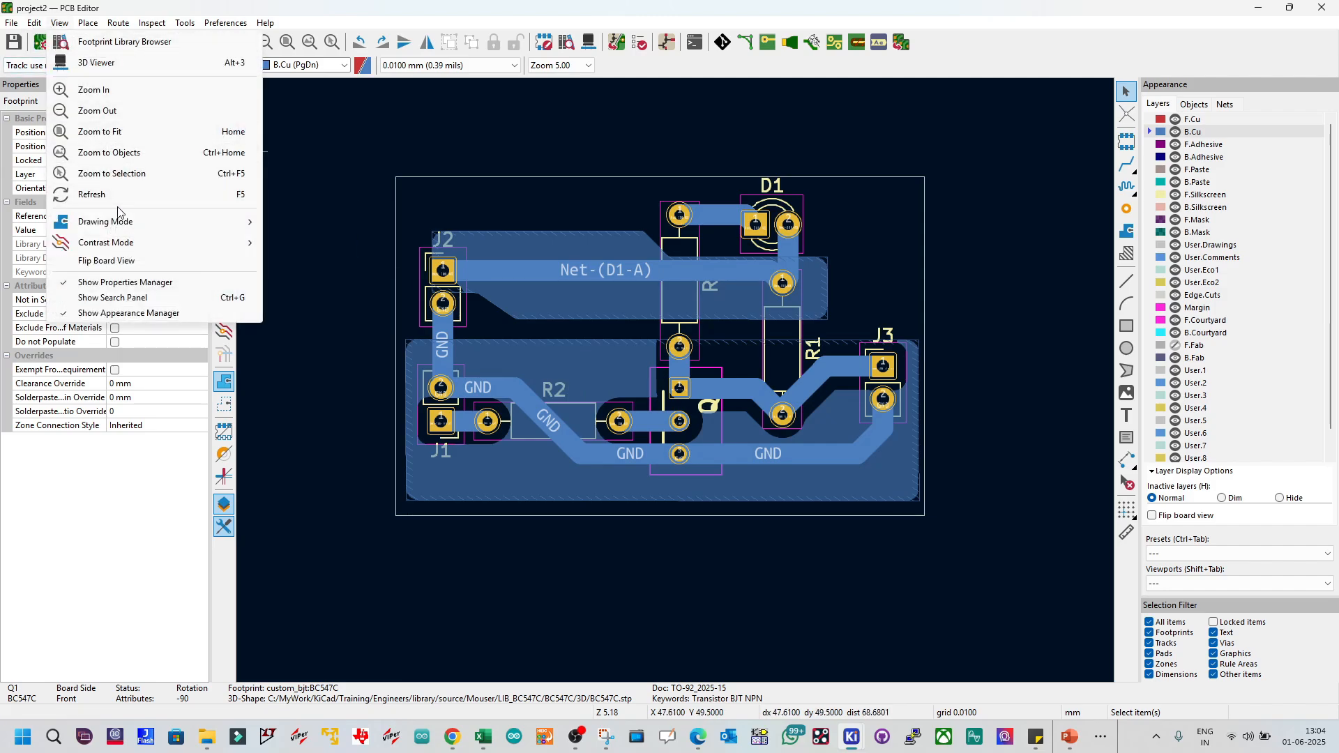
key(ctrl+s)
key(alt+3)
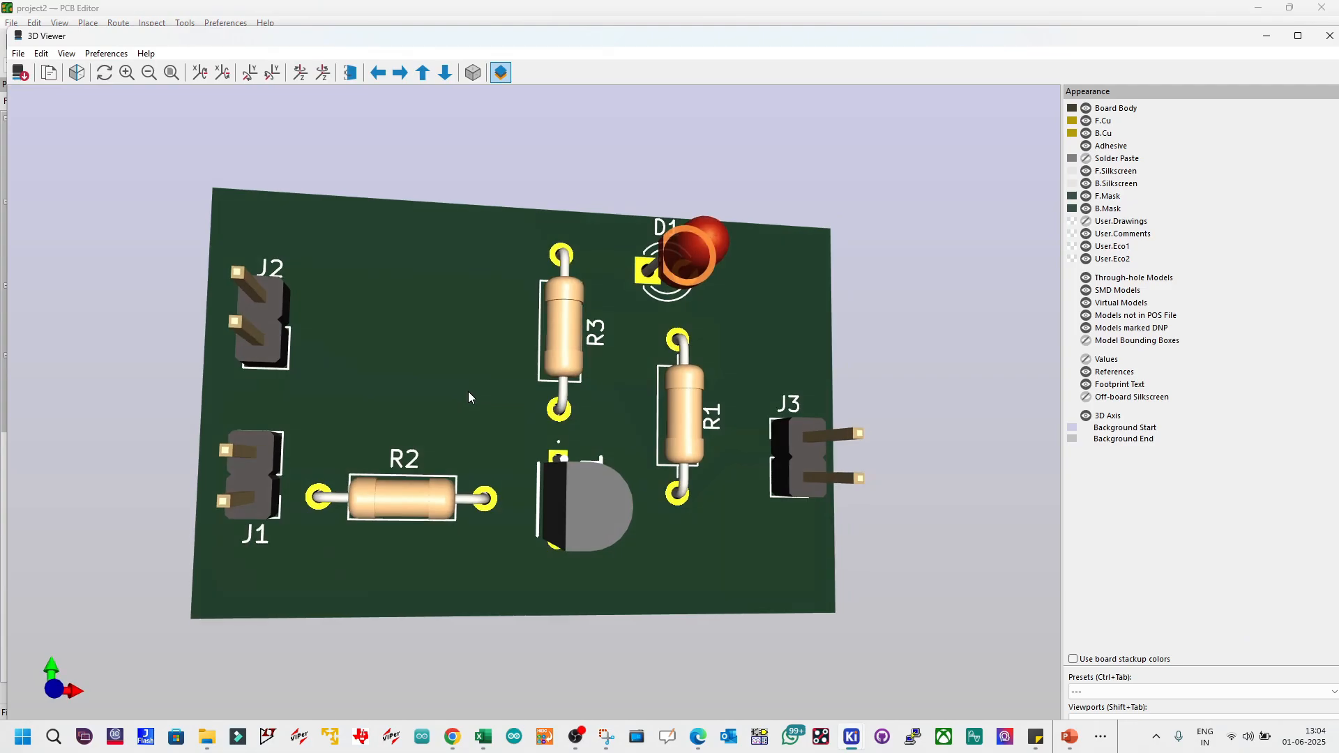
Step: Hide the through-hole models, examine the bare board's pads and silkscreen from several angles, and close the 3D Viewer
drag(469, 397, 732, 390)
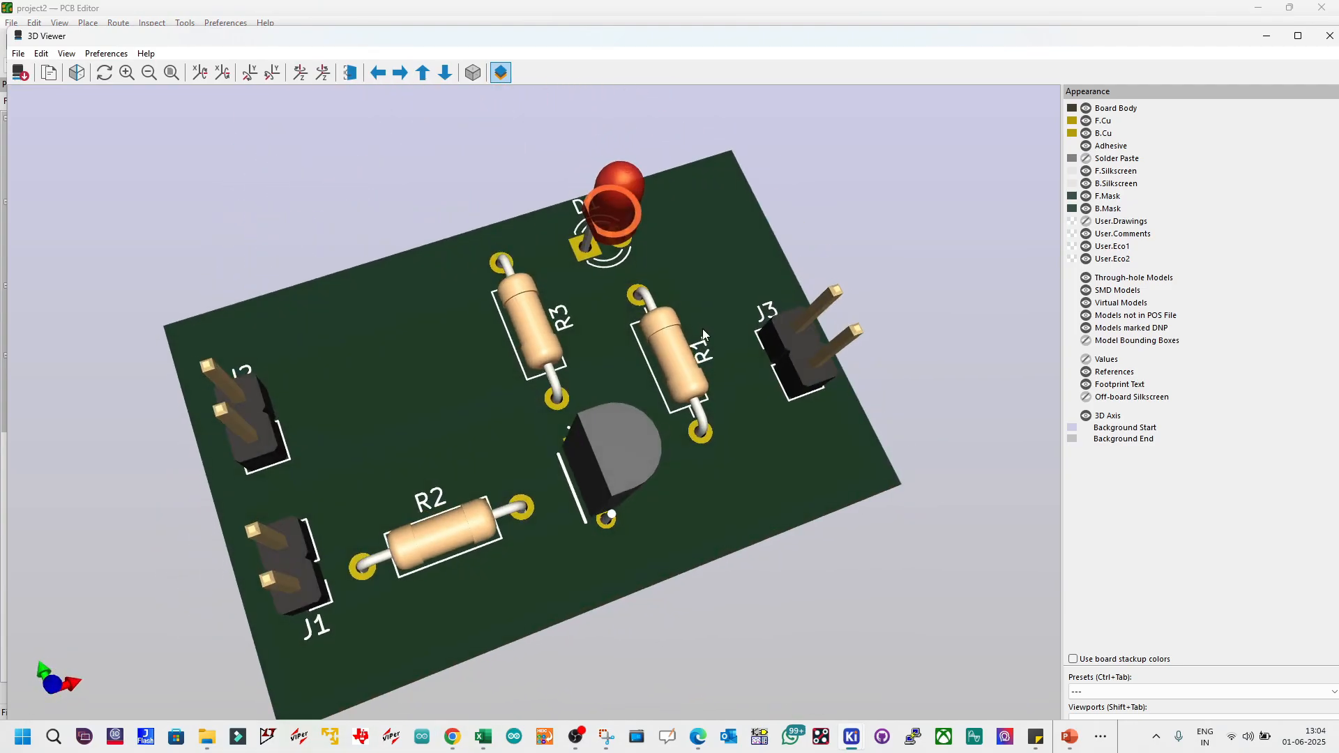
click(1085, 278)
scroll(492, 262, up, 8)
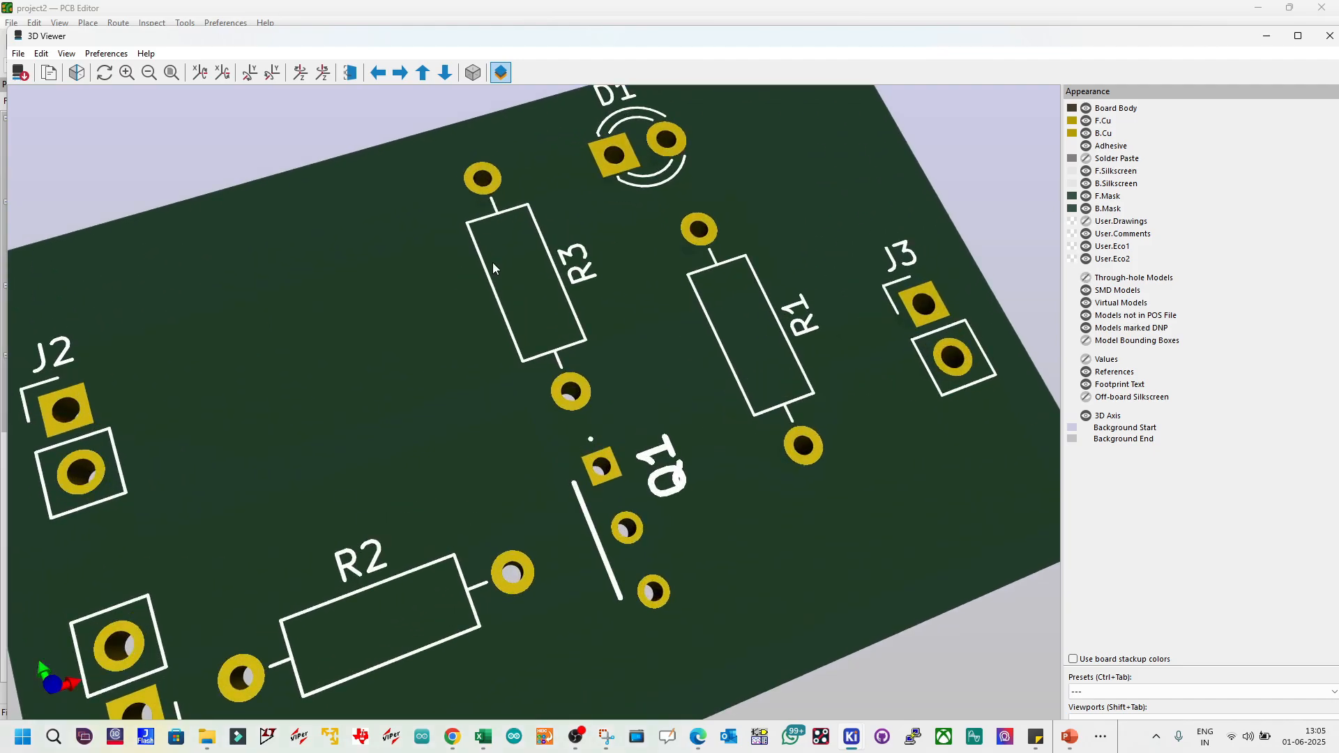
drag(608, 417, 642, 553)
scroll(641, 509, down, 3)
drag(639, 497, 572, 382)
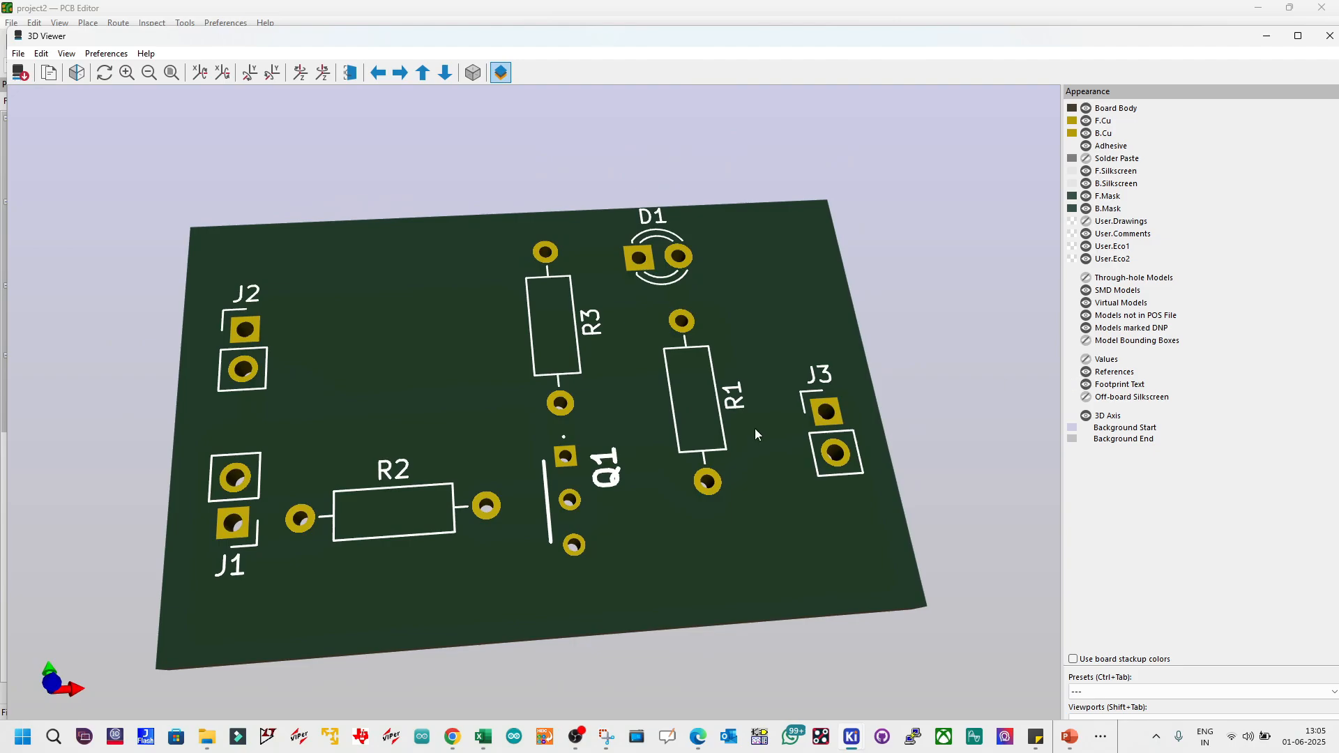
scroll(755, 428, down, 3)
drag(656, 429, 723, 433)
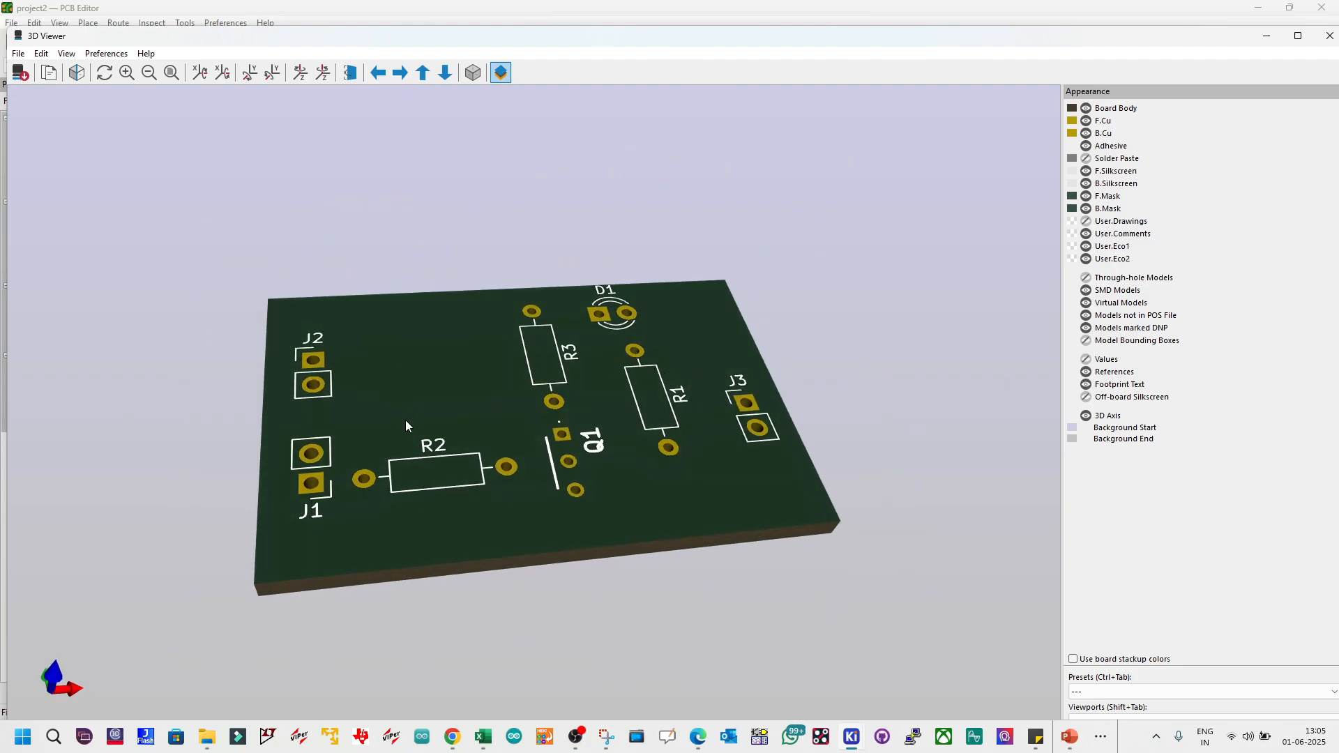
drag(406, 426, 683, 340)
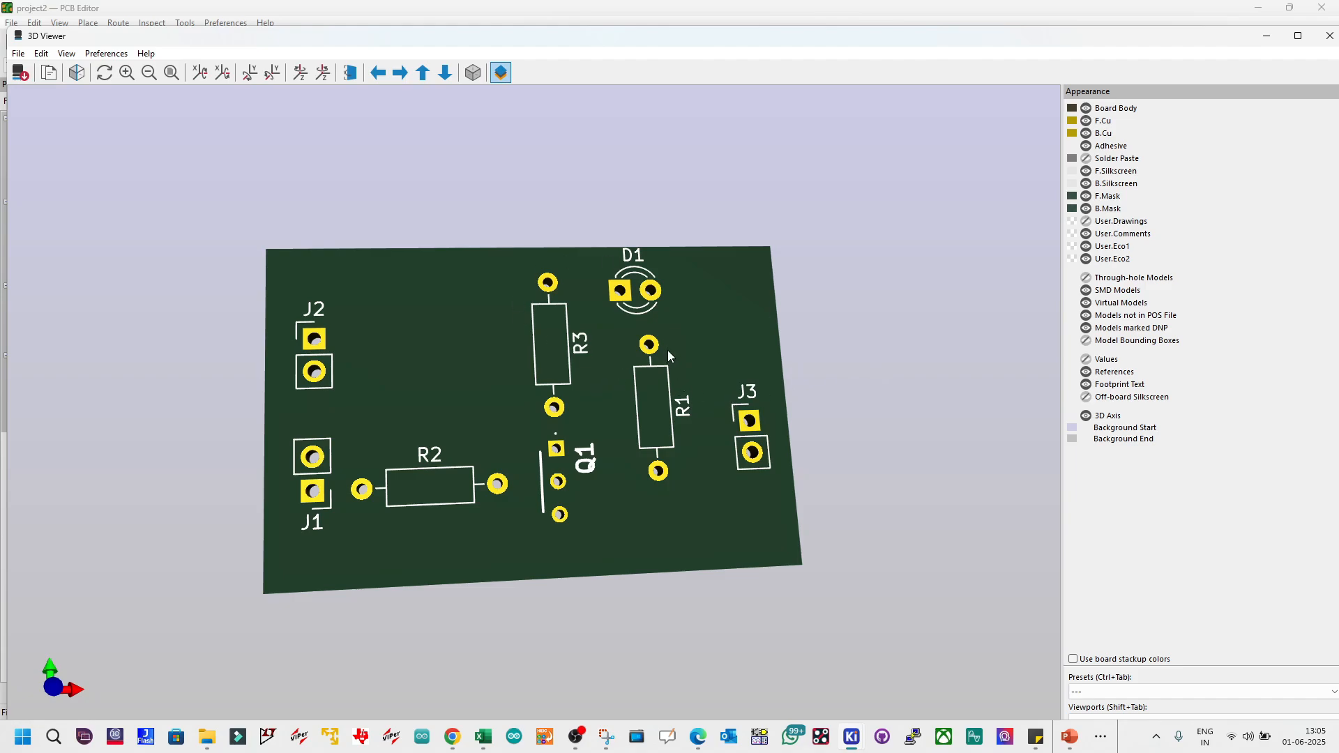
drag(436, 389, 438, 418)
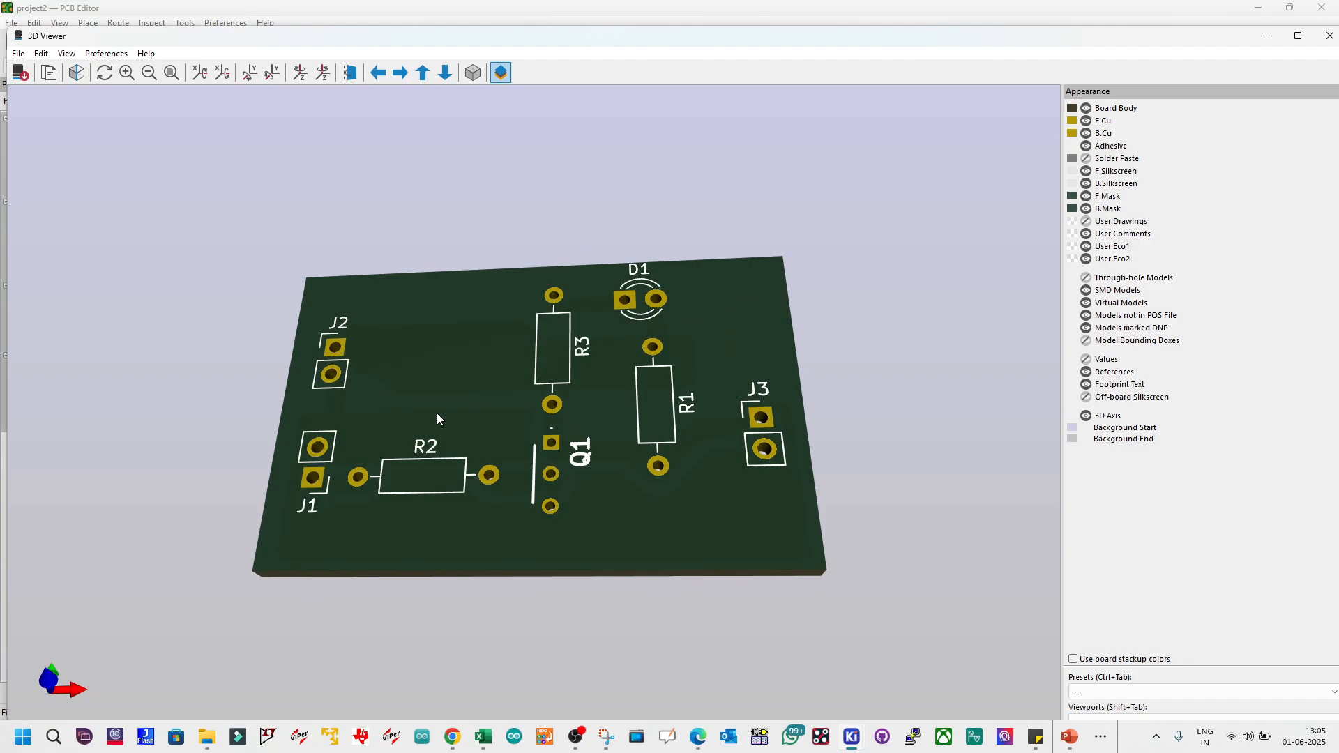
drag(694, 222, 711, 370)
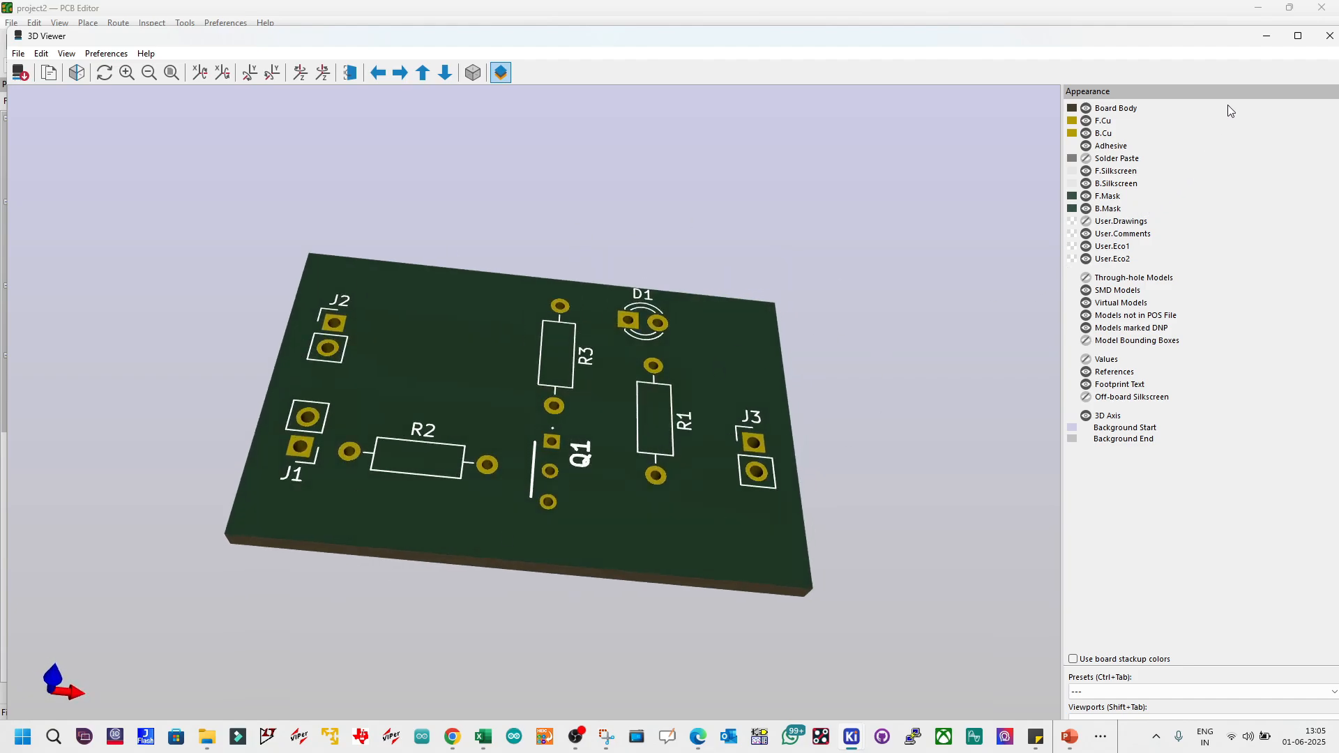
click(1329, 39)
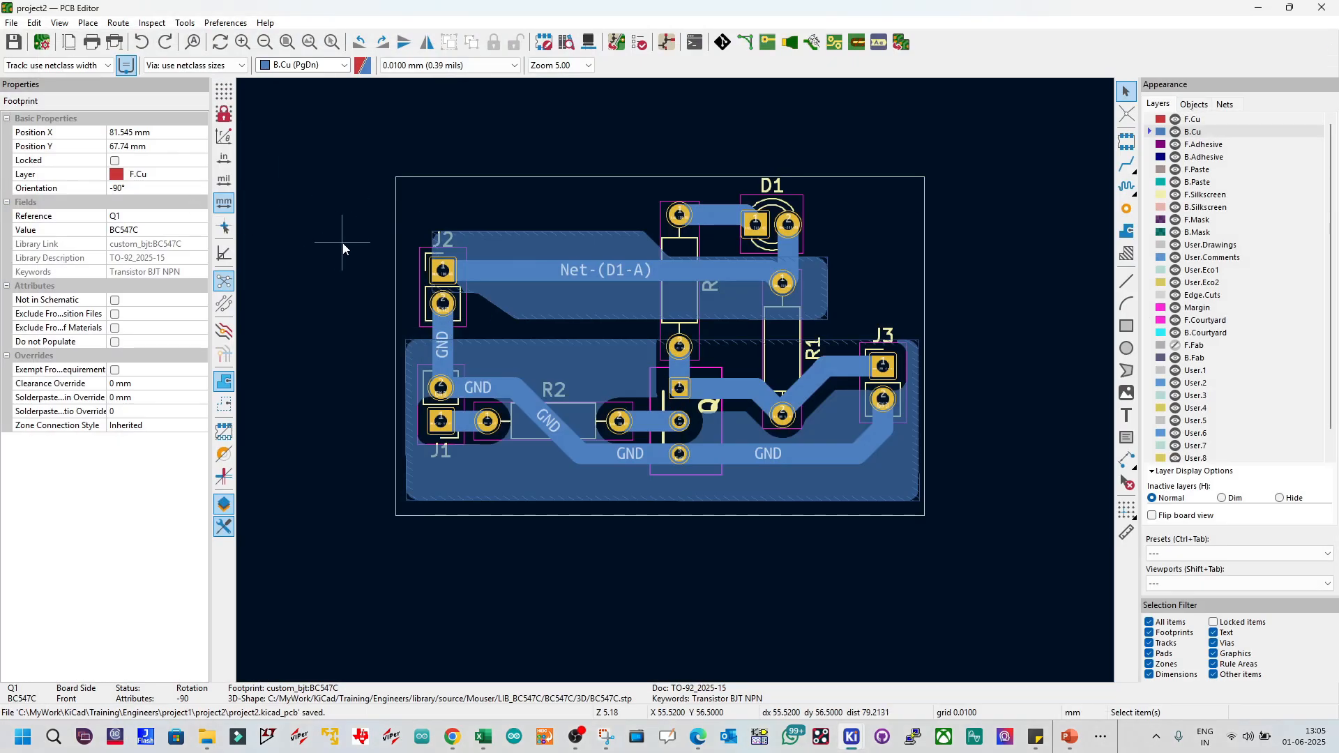
Step: Set up a Gerber plot of the board, excluding the F.Cu, F.Paste, B.Silkscreen and F.Mask layers
click(118, 46)
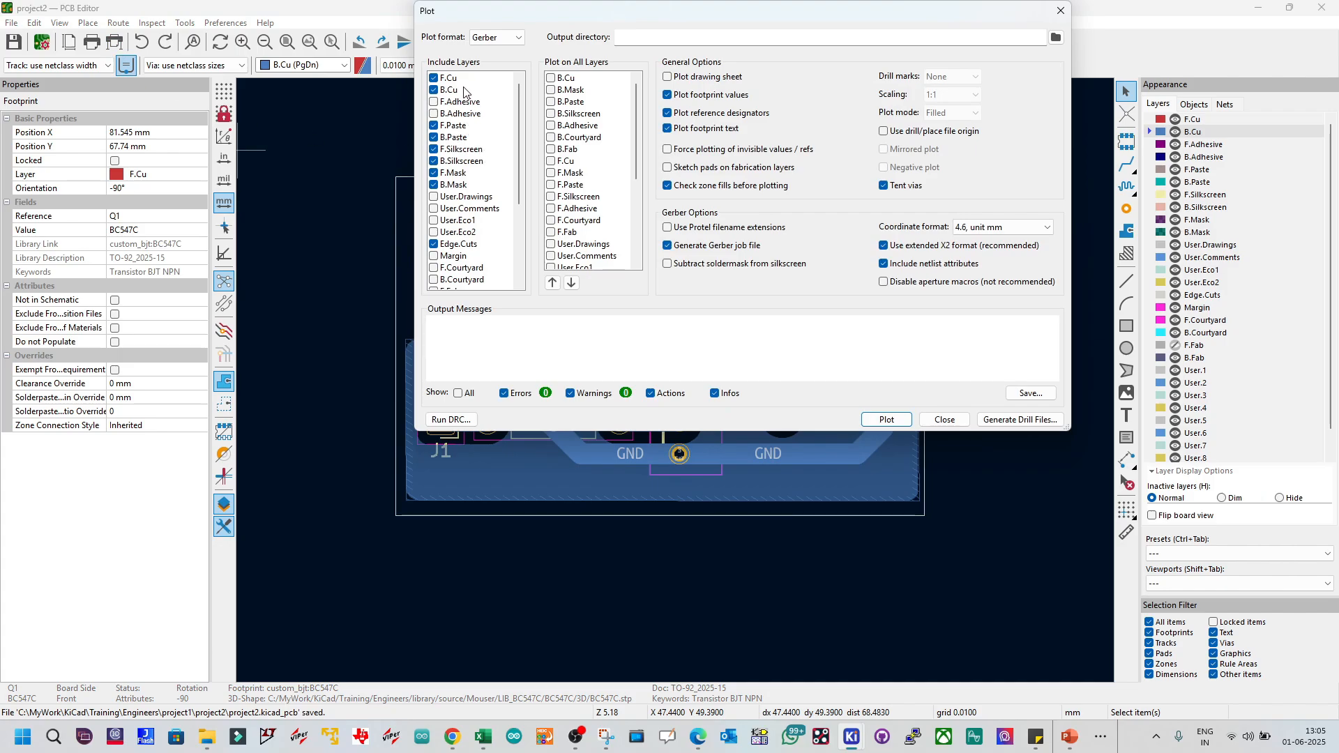
drag(556, 17, 654, 91)
click(530, 155)
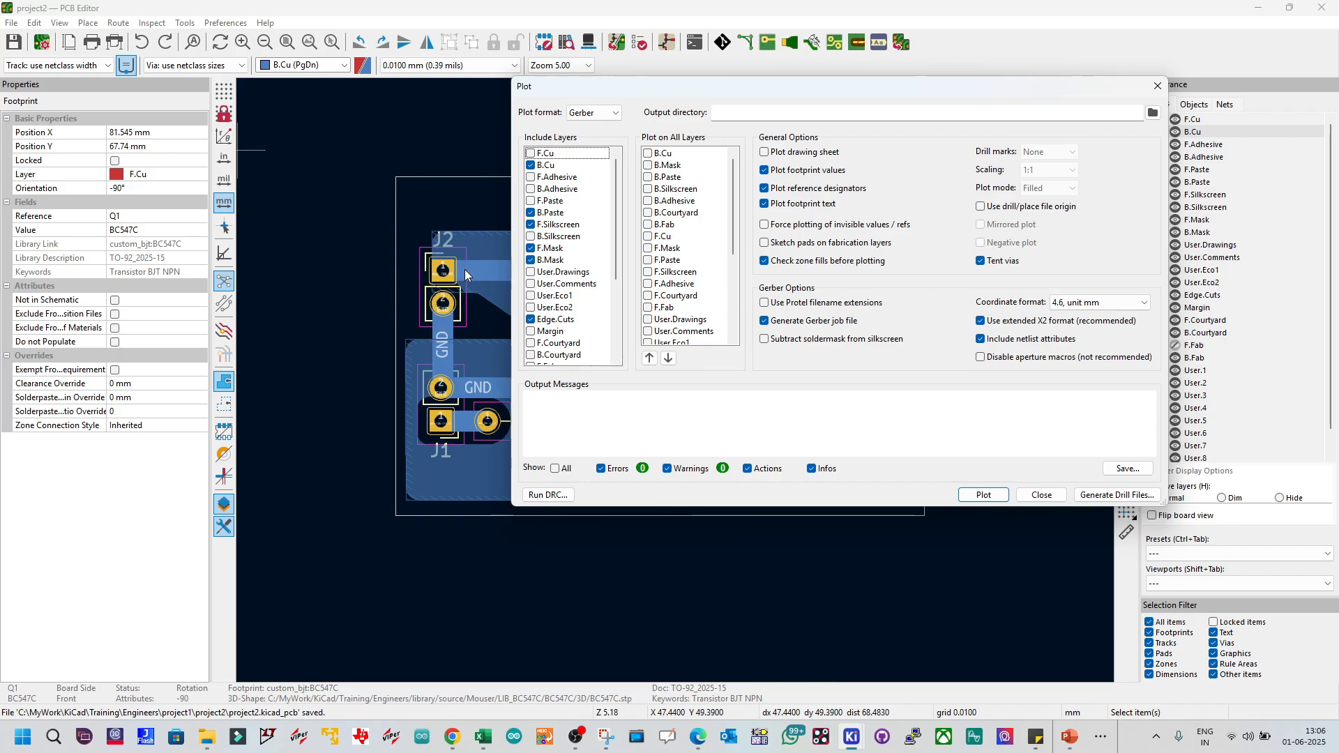
drag(631, 88, 779, 108)
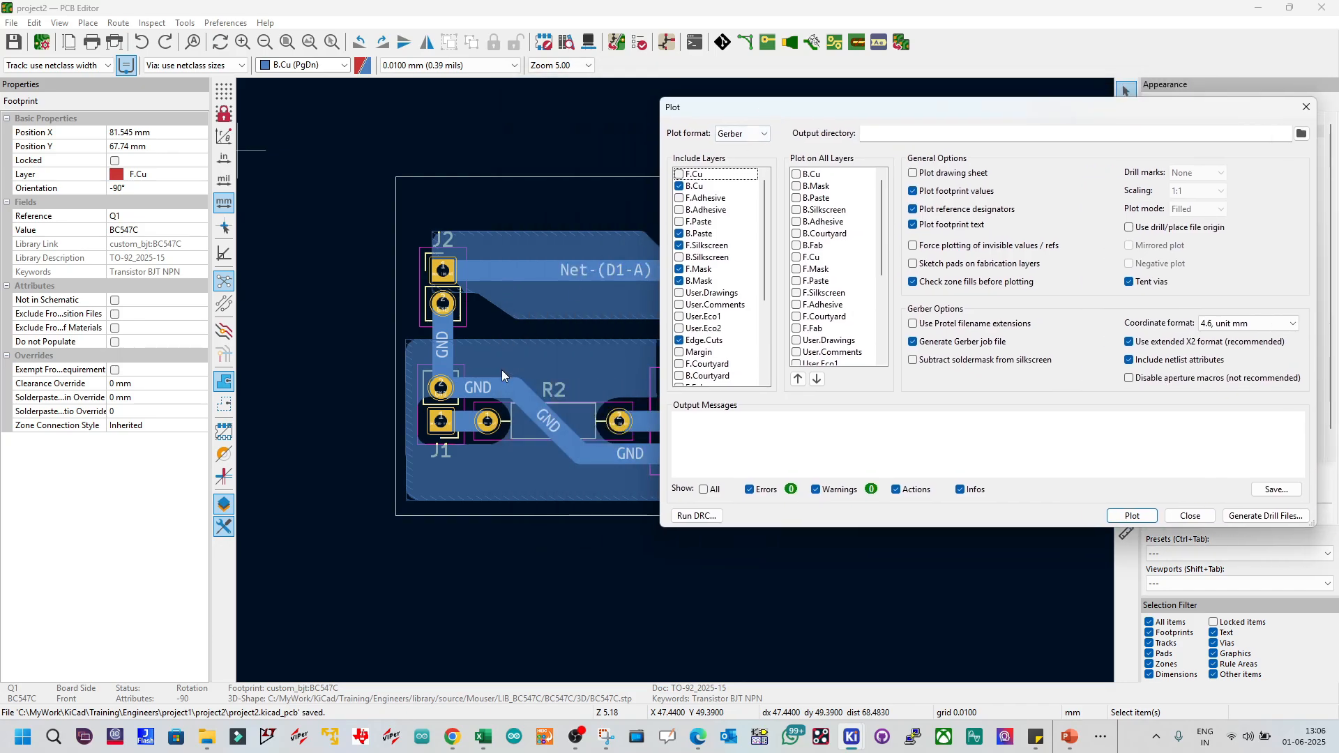
click(682, 259)
drag(971, 111, 699, 111)
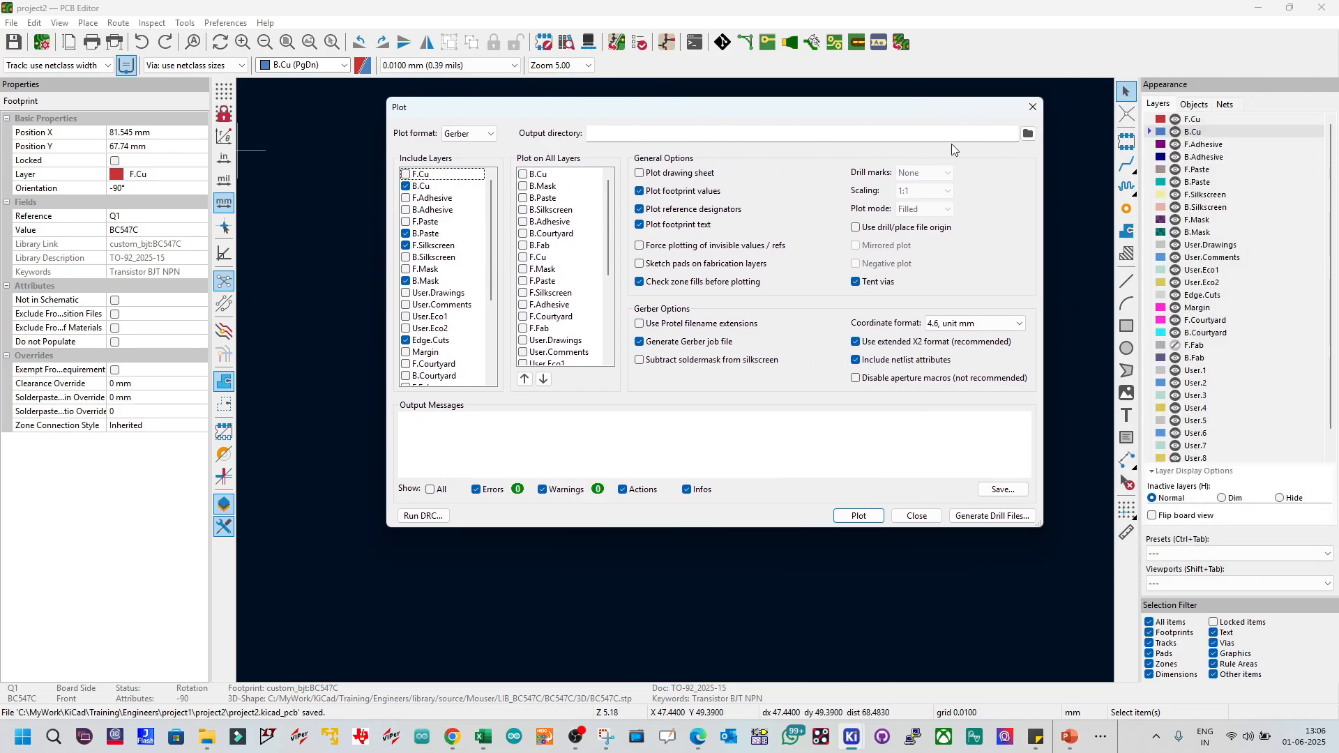
Step: Browse for the plot output directory and create a folder named Gerber in Engineers\project2
click(1024, 135)
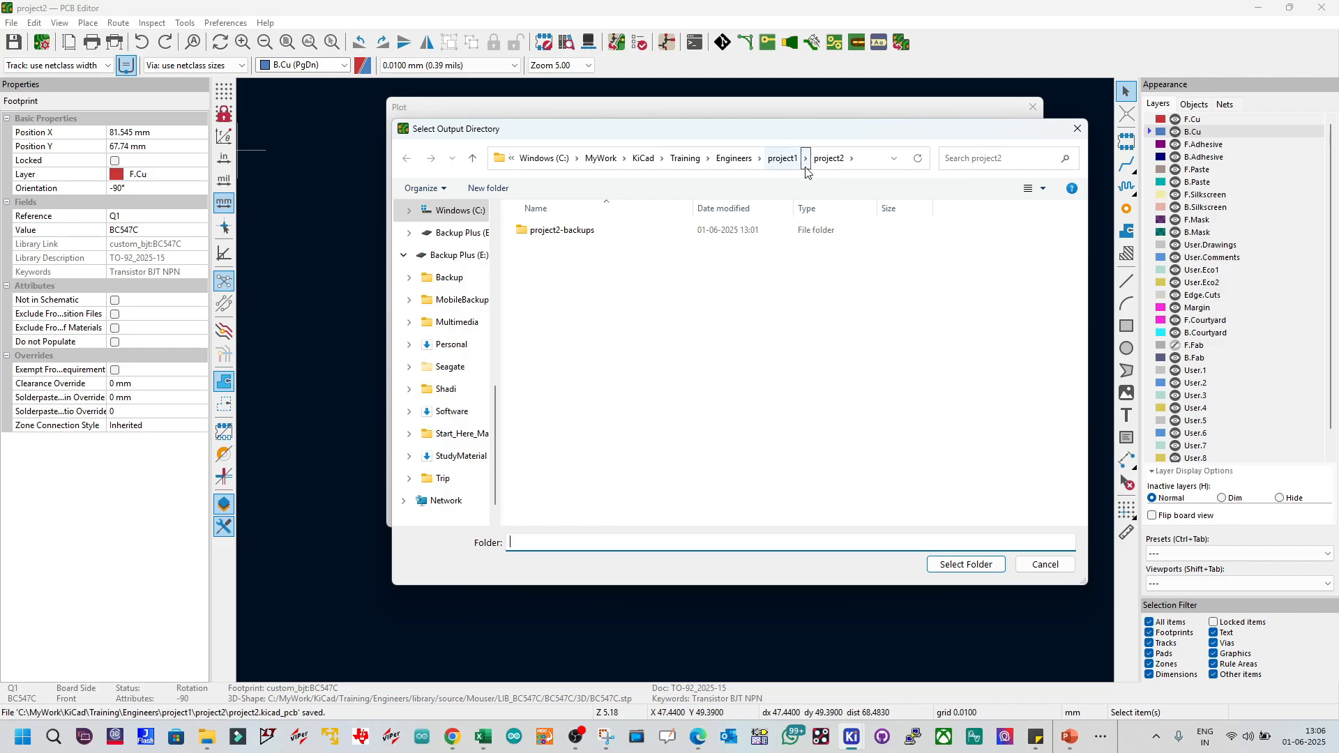
click(738, 160)
double_click(583, 269)
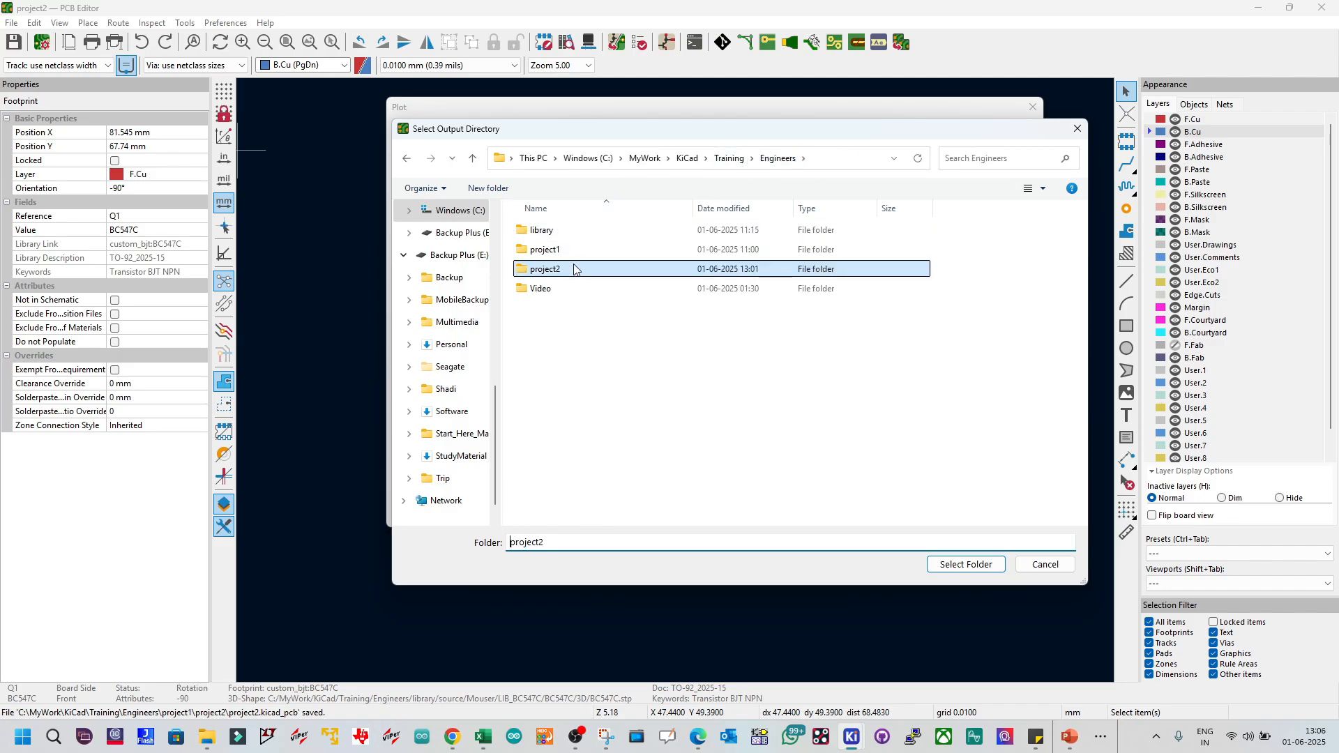
click(503, 190)
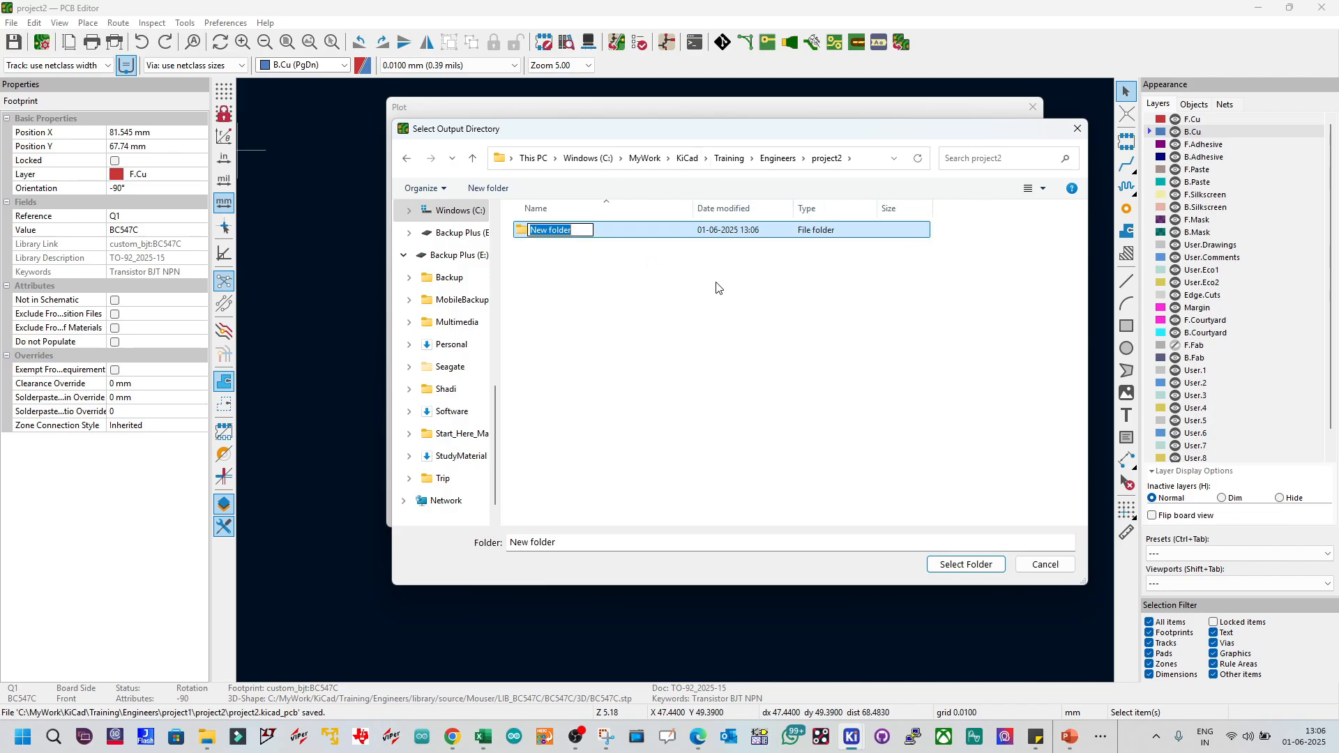
click(710, 303)
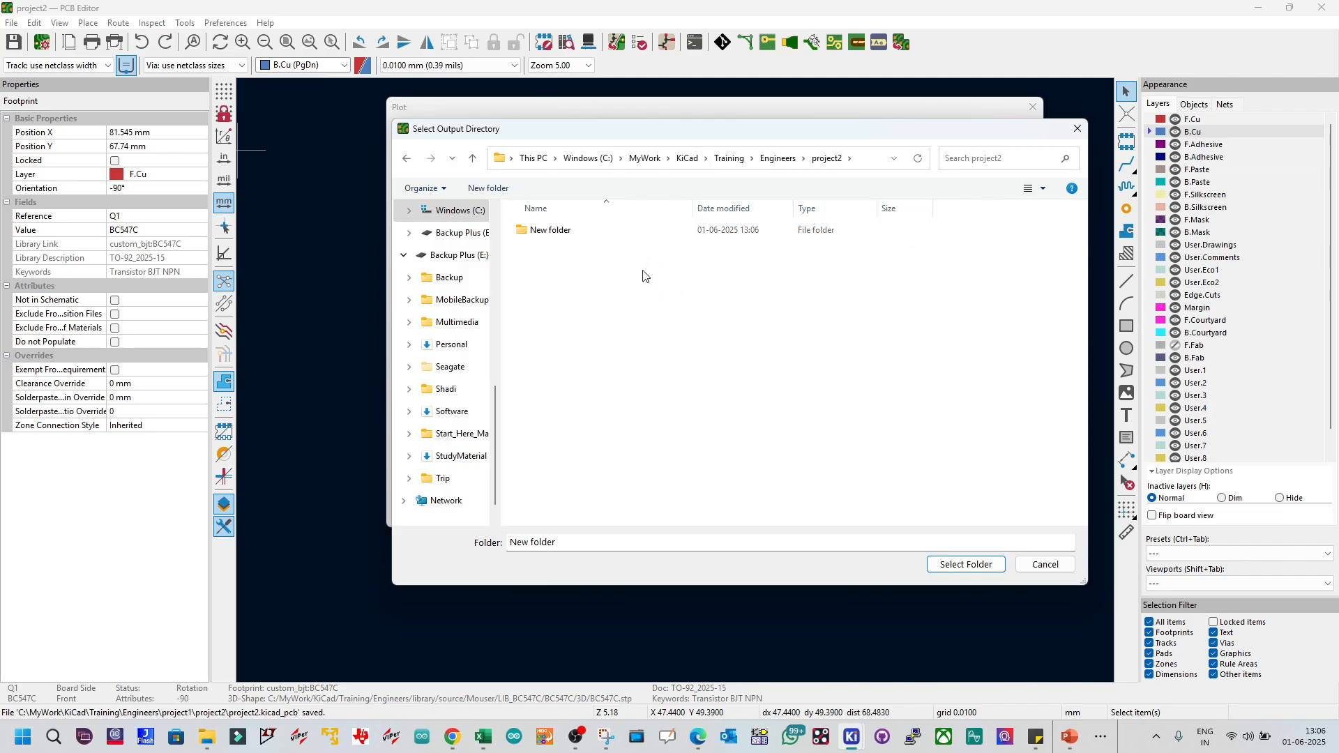
double_click(613, 235)
click(778, 164)
click(551, 233)
click(551, 234)
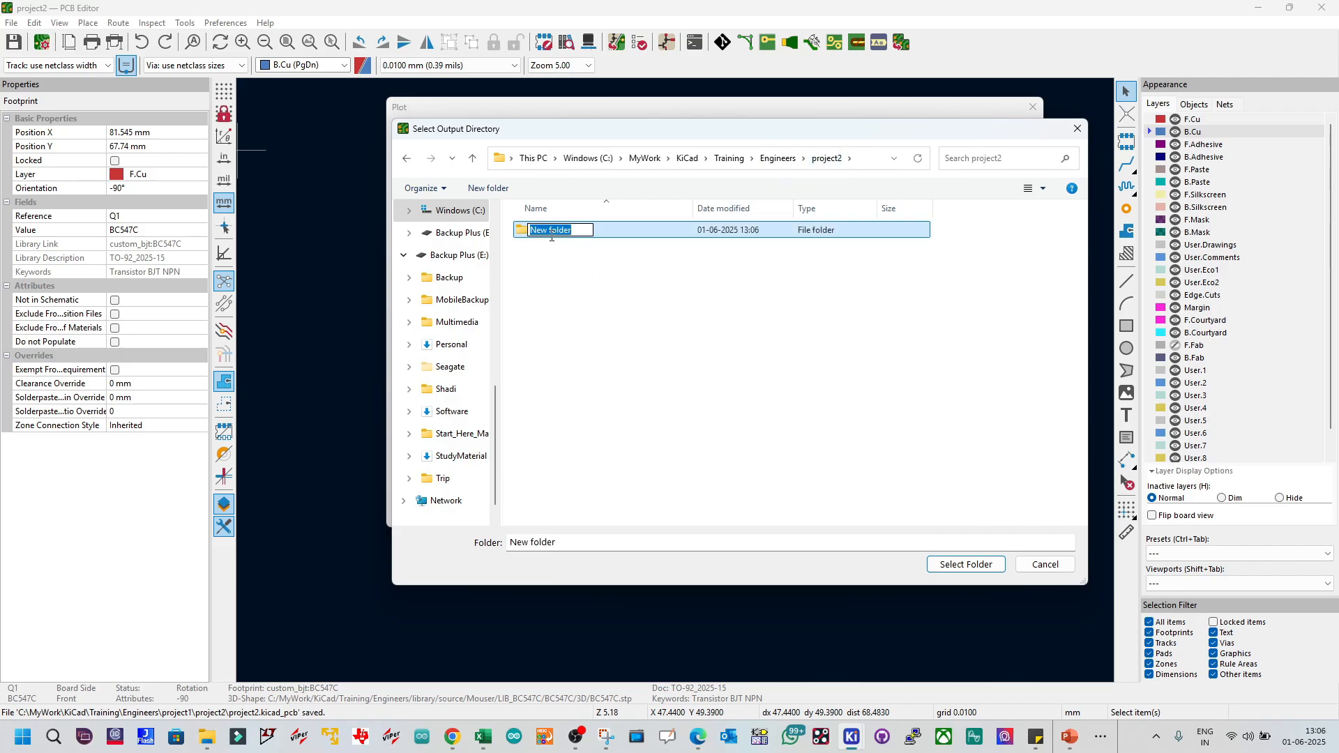
text(Gerber)
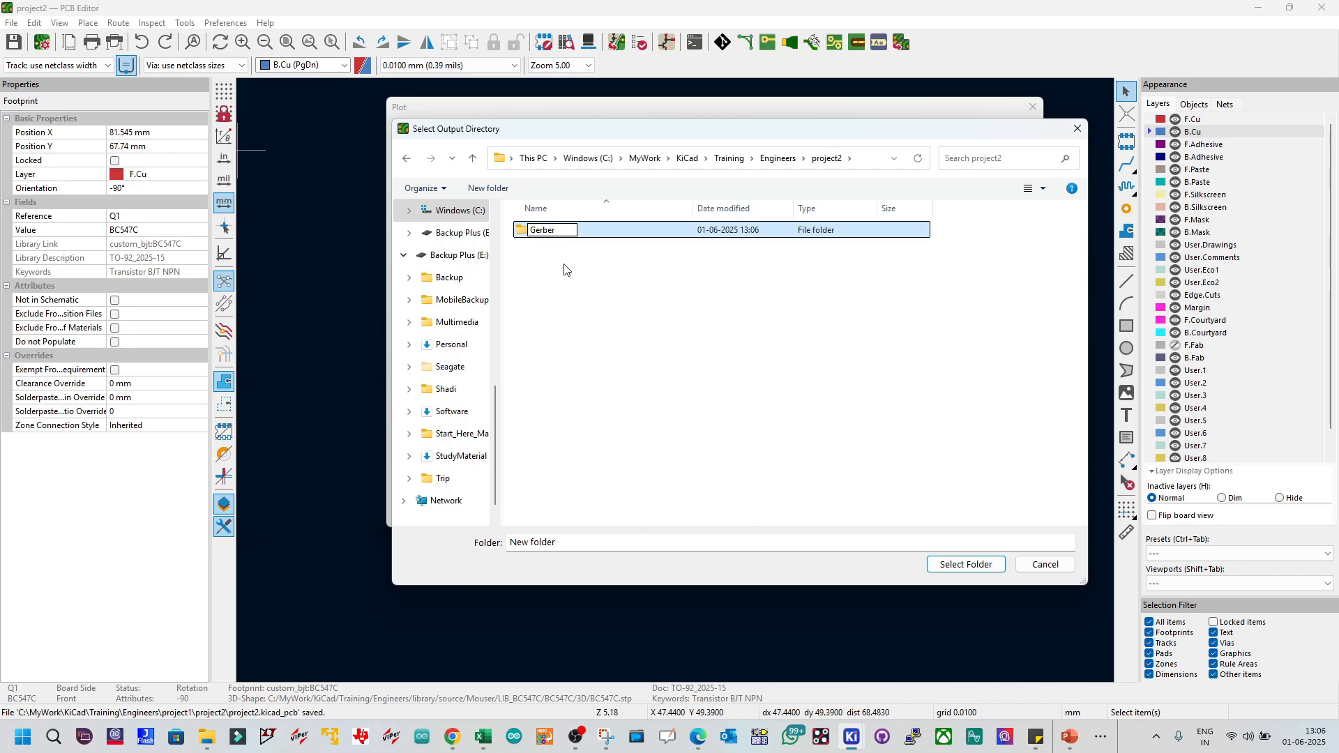
key(Return)
Step: Choose the Gerber folder as the plot output directory, decline the relative path and close the Plot dialog
double_click(579, 232)
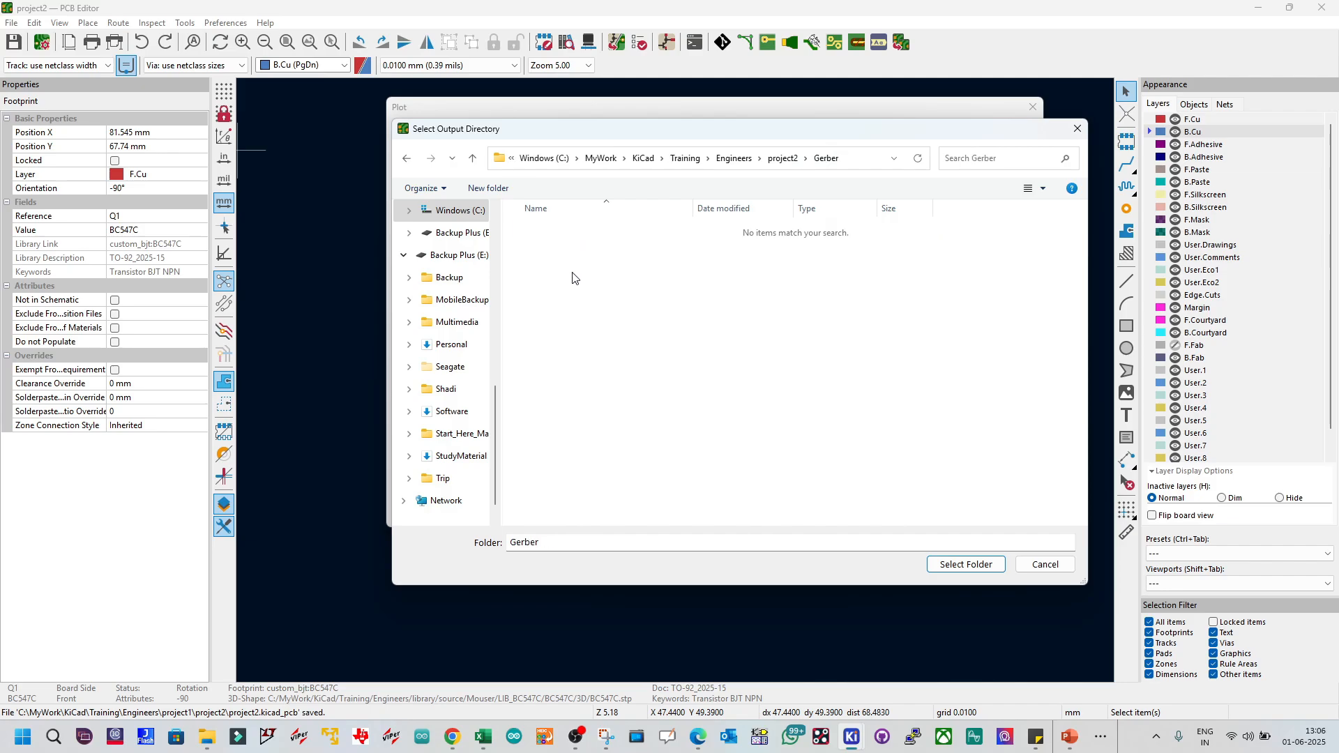
click(991, 566)
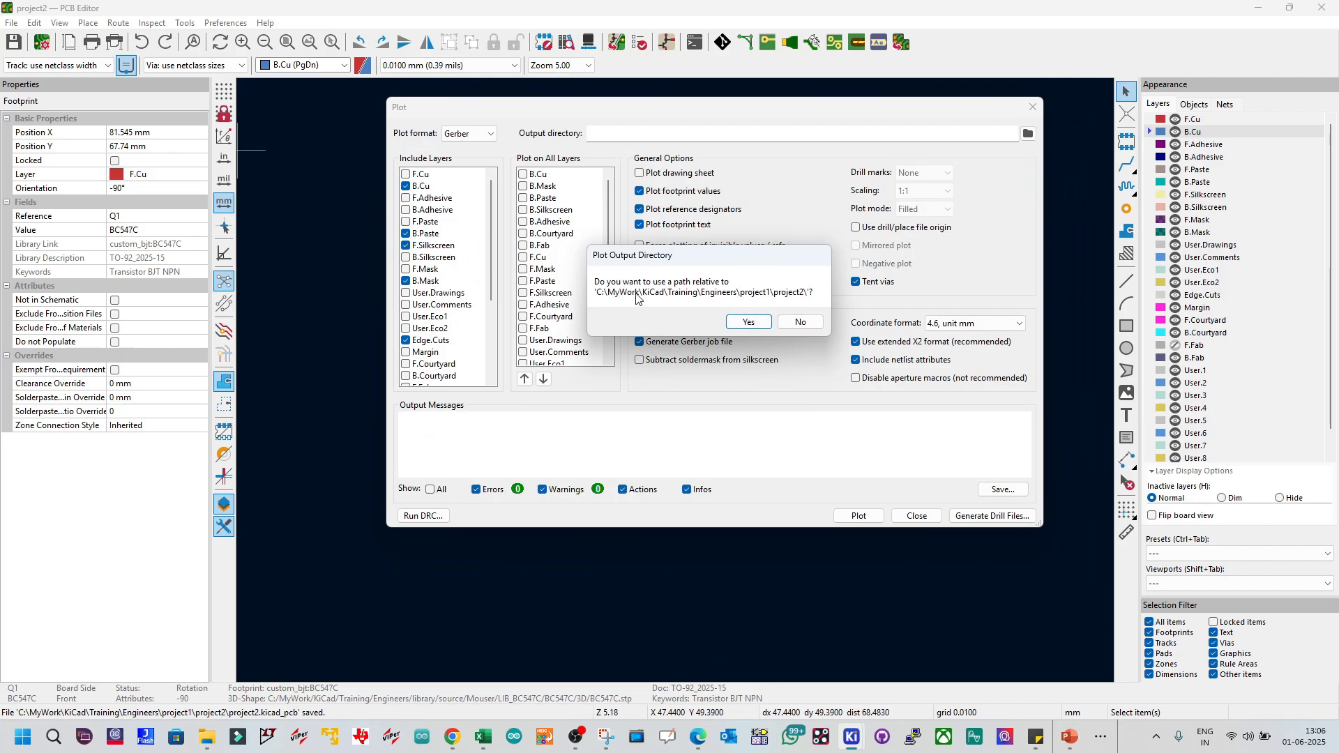
click(800, 322)
click(916, 516)
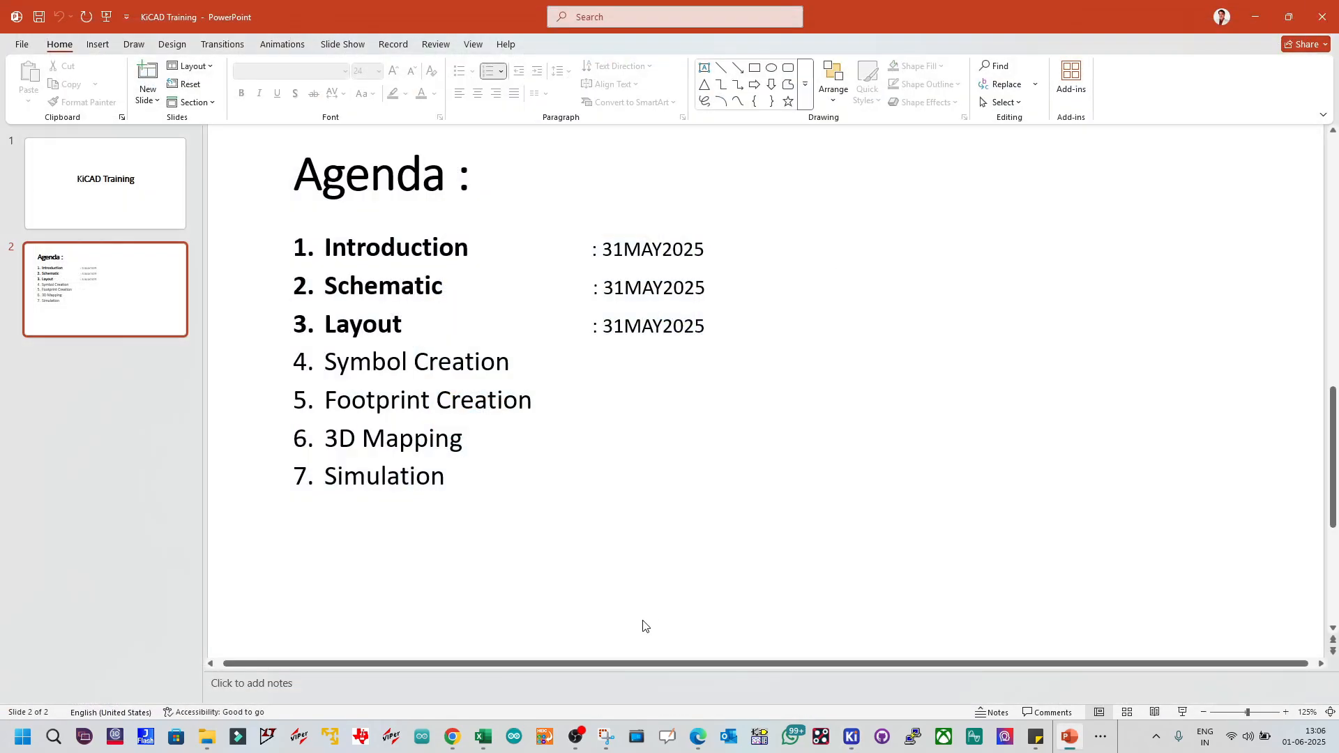
Step: Close the project2 KiCad project, saving the changes to project2.kicad_sch
mouse_move(850, 737)
mouse_move(905, 663)
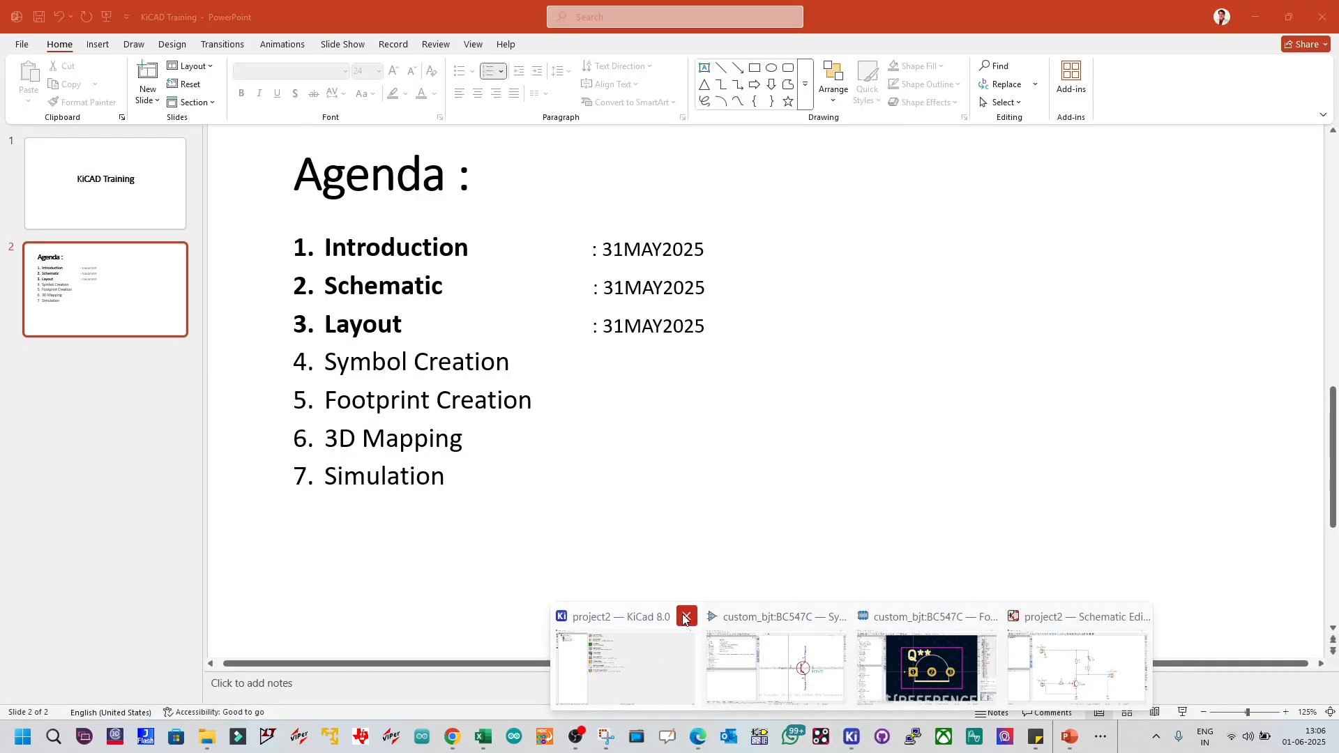
click(687, 618)
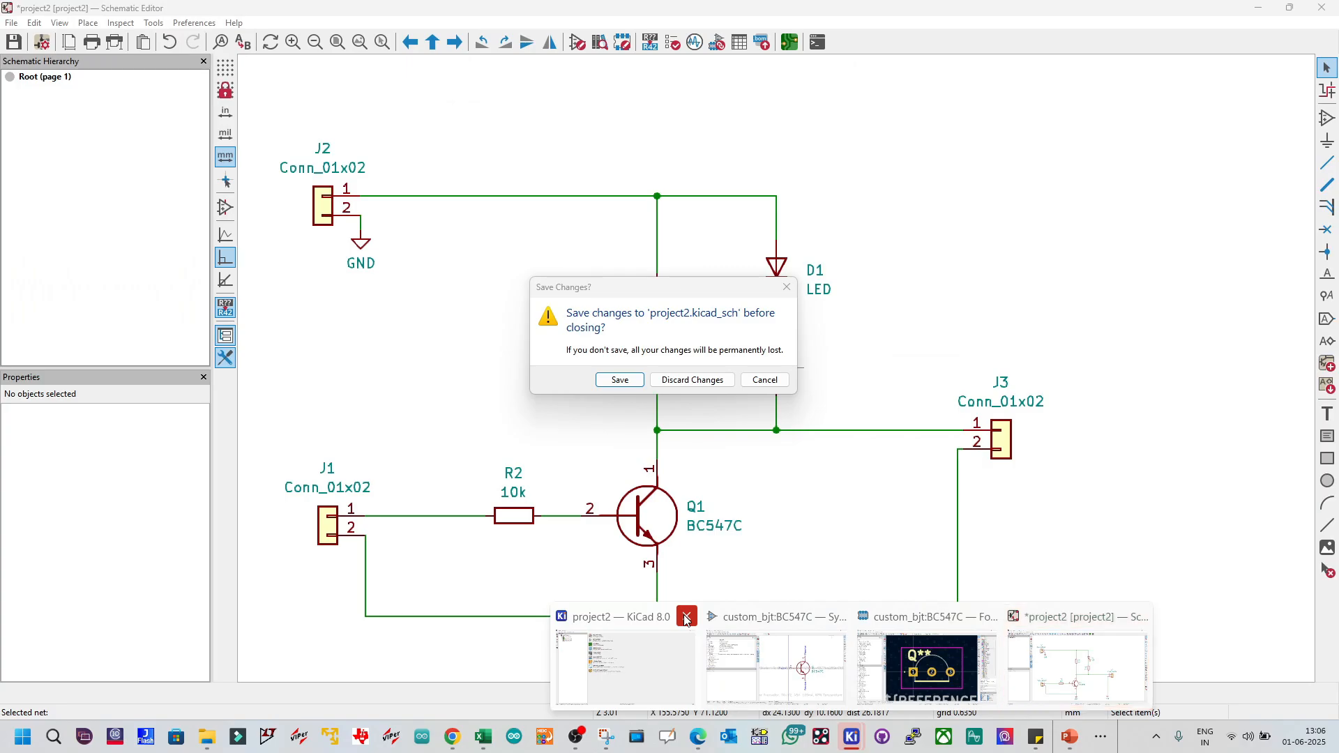
click(620, 380)
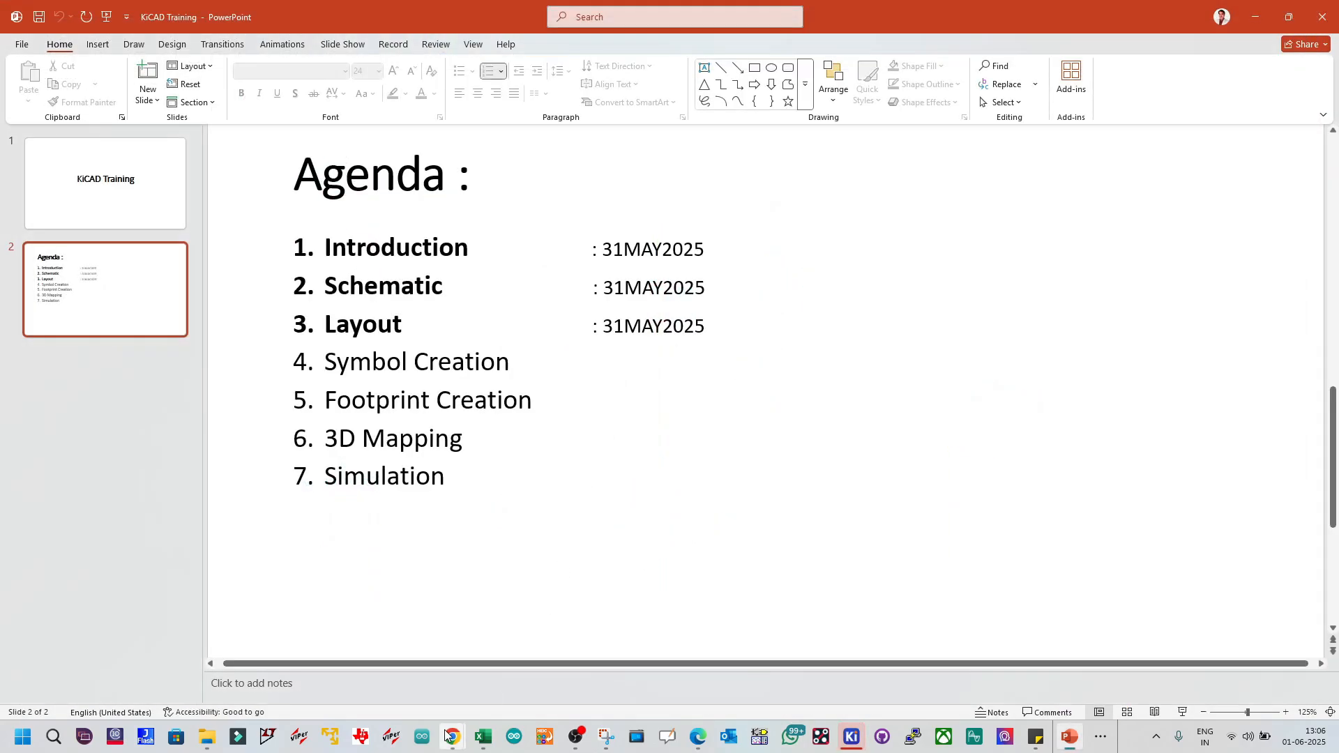
Step: Browse in File Explorer to the project2 folder inside Engineers\project1 and check the KiCad files it contains
mouse_move(207, 736)
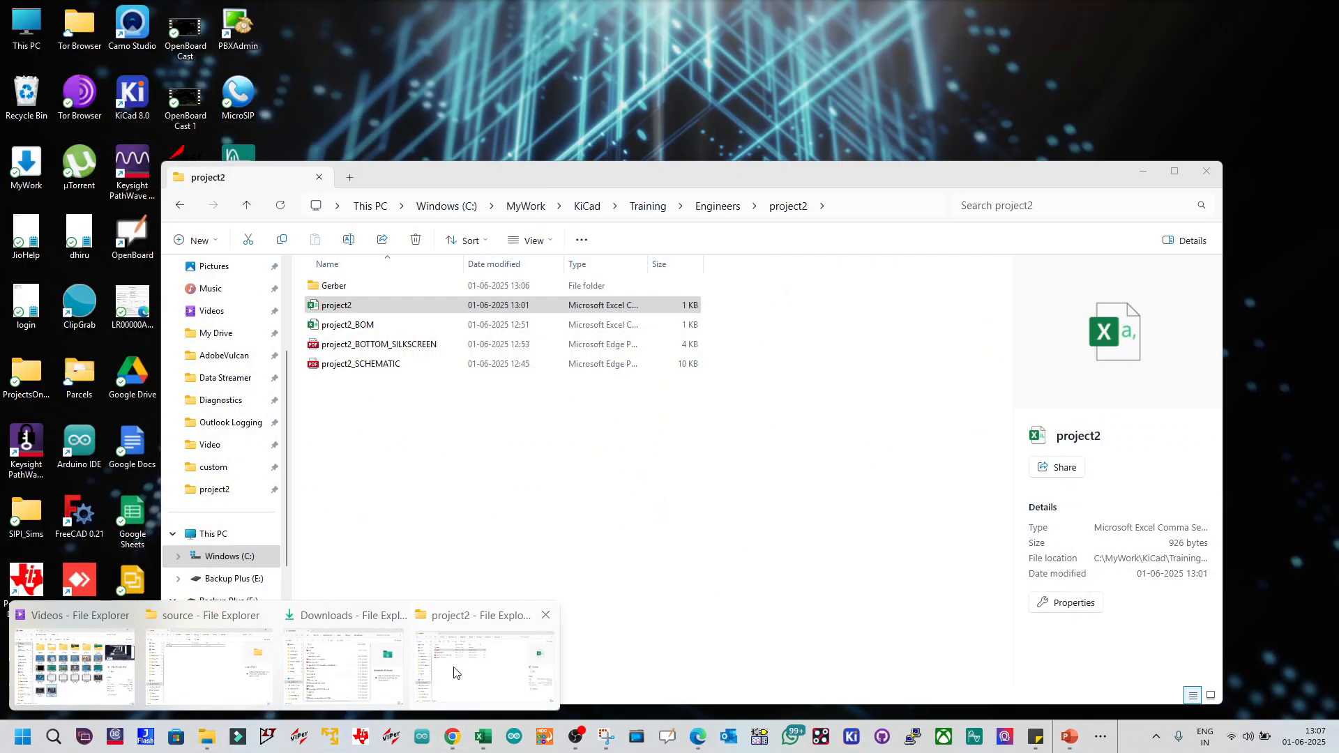
click(454, 671)
click(514, 494)
click(718, 206)
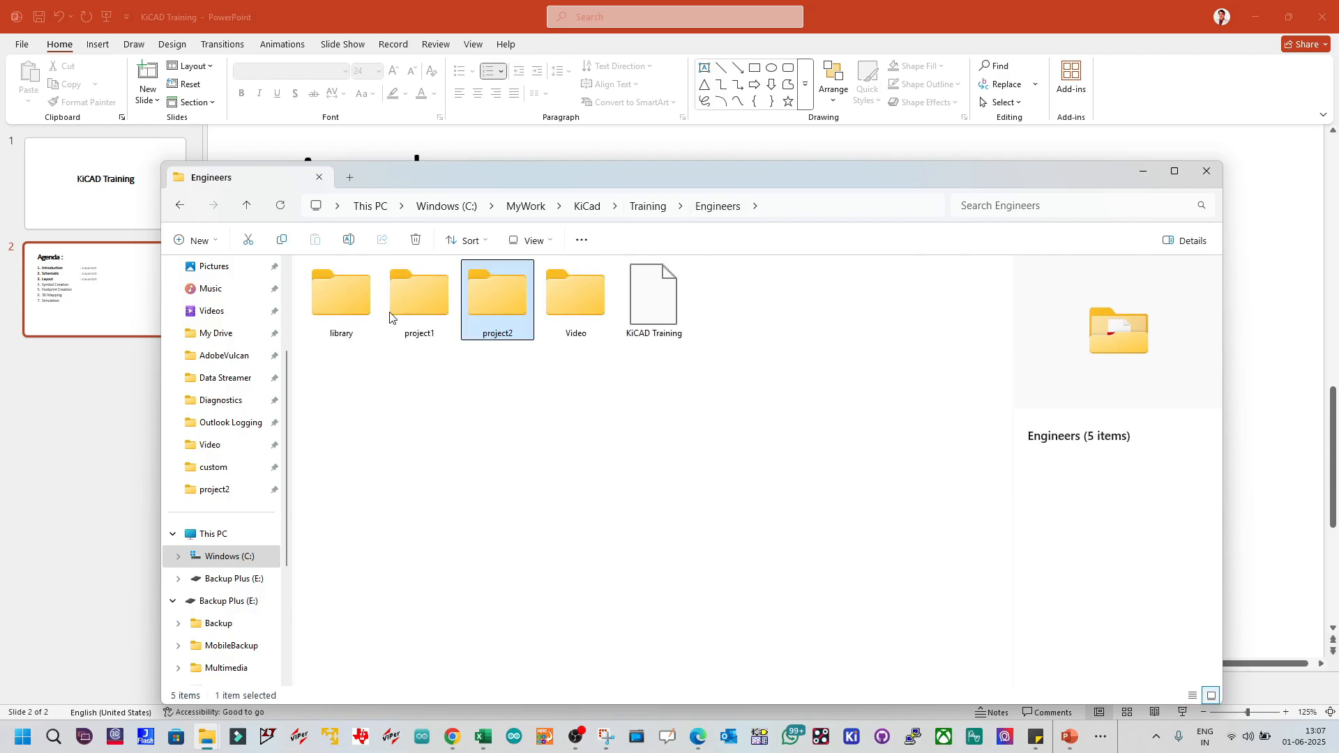
double_click(448, 305)
click(370, 308)
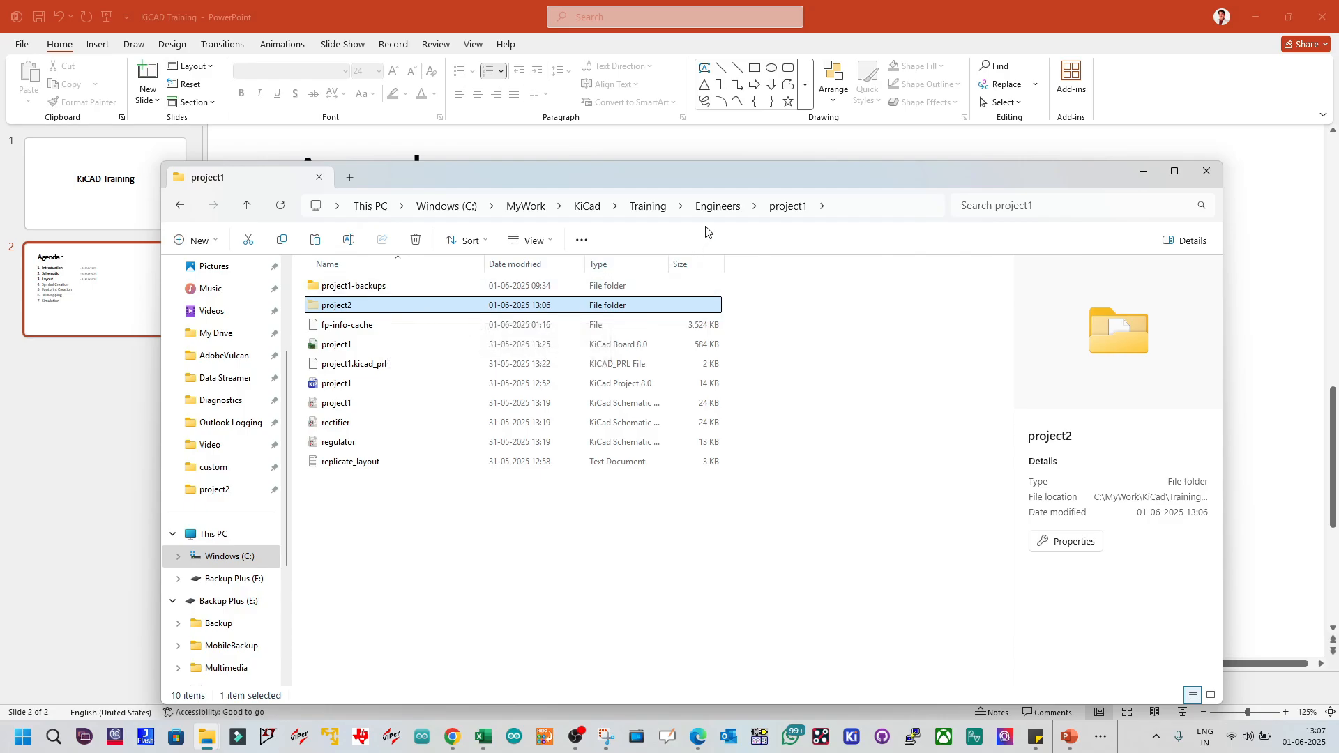
double_click(449, 305)
key(ctrl+a)
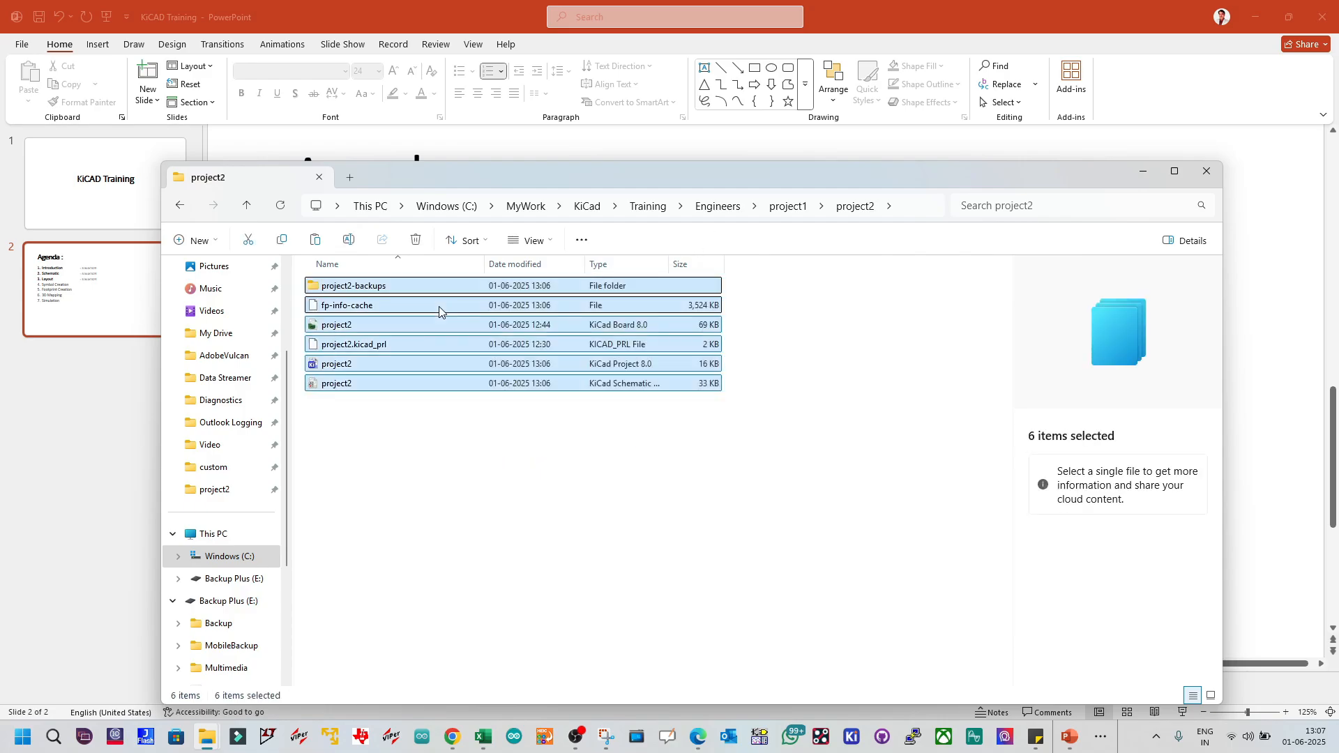
click(768, 374)
Step: Move the project2 folder out of project1 into the Engineers\project2 folder
click(788, 208)
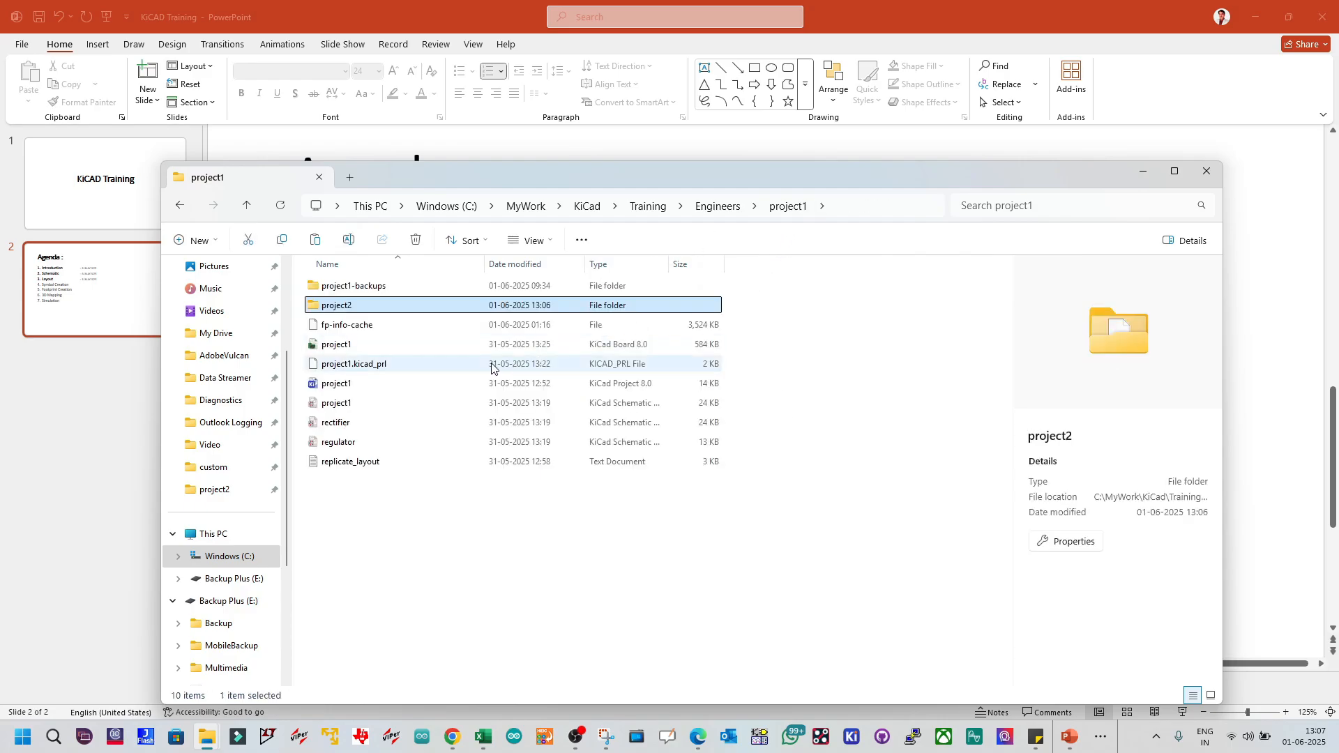
click(712, 208)
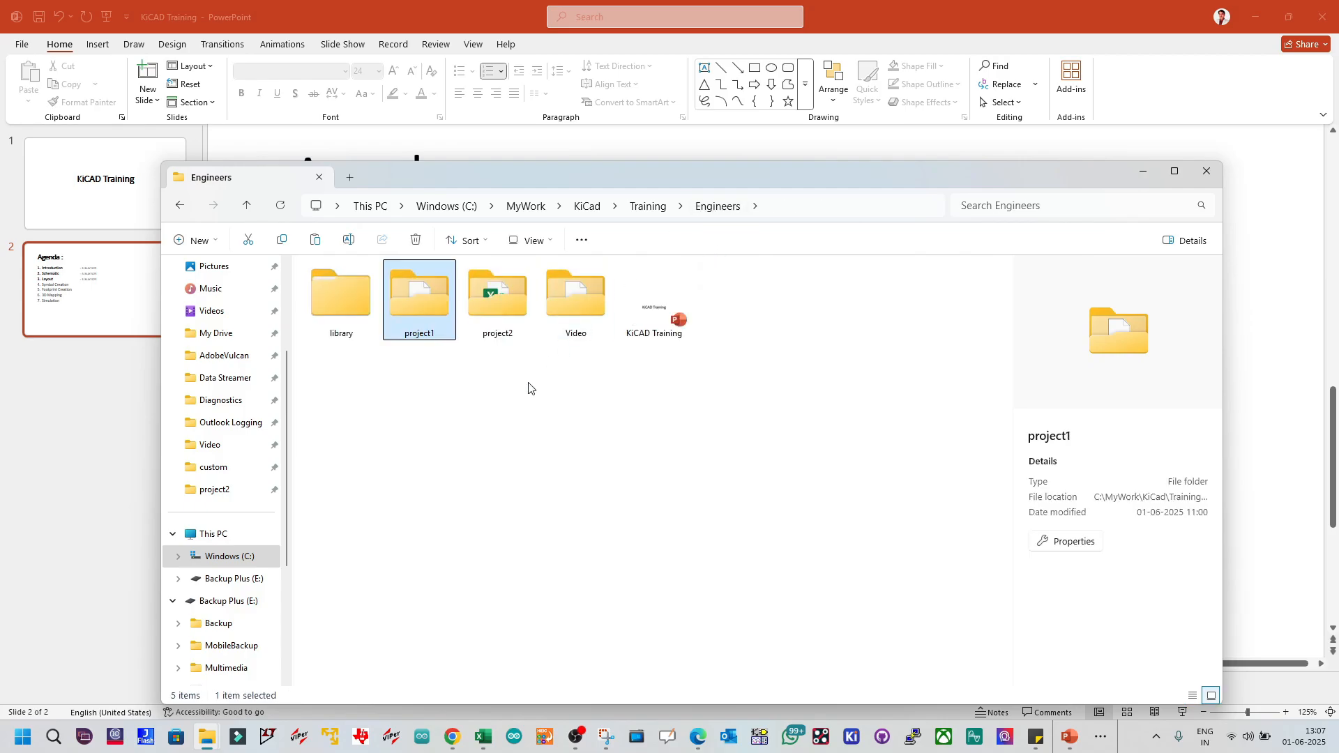
double_click(501, 298)
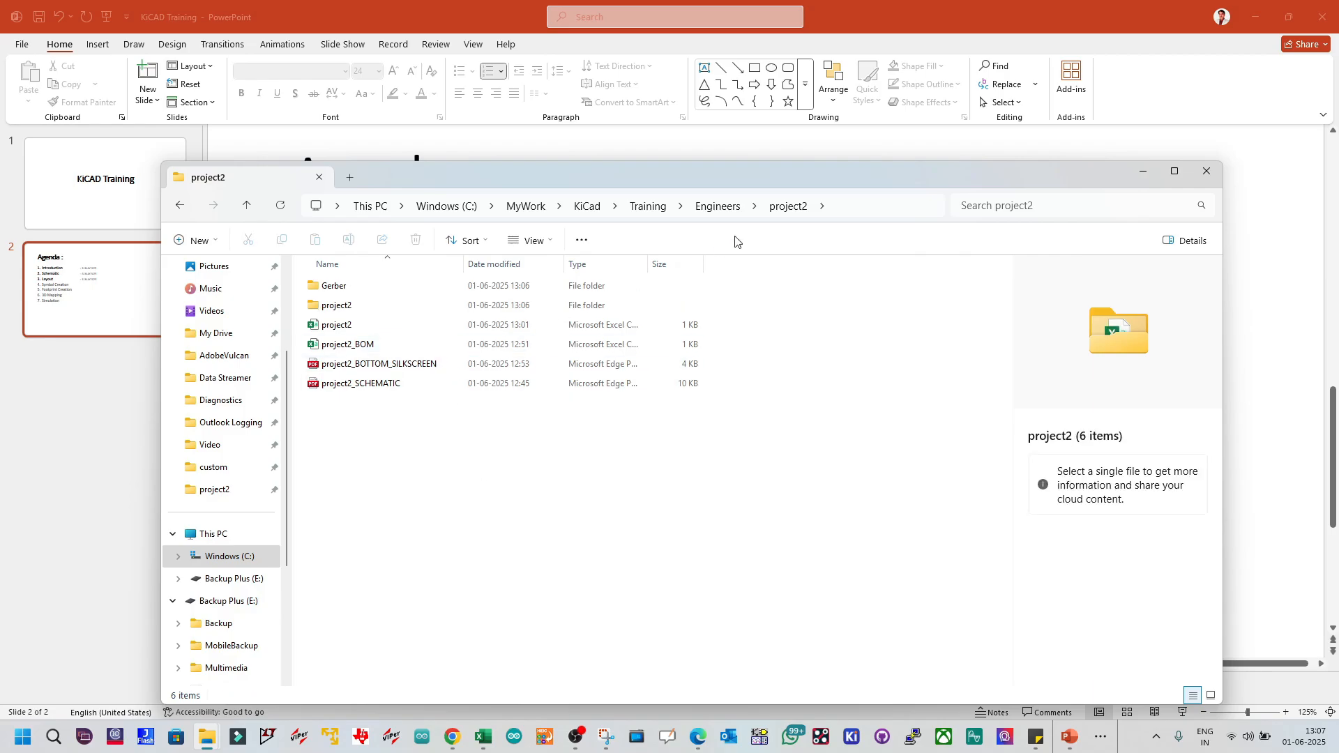
Step: Move the Gerber folder, both project2 CSV files and the silkscreen and schematic PDFs into the nested project2 folder
click(347, 287)
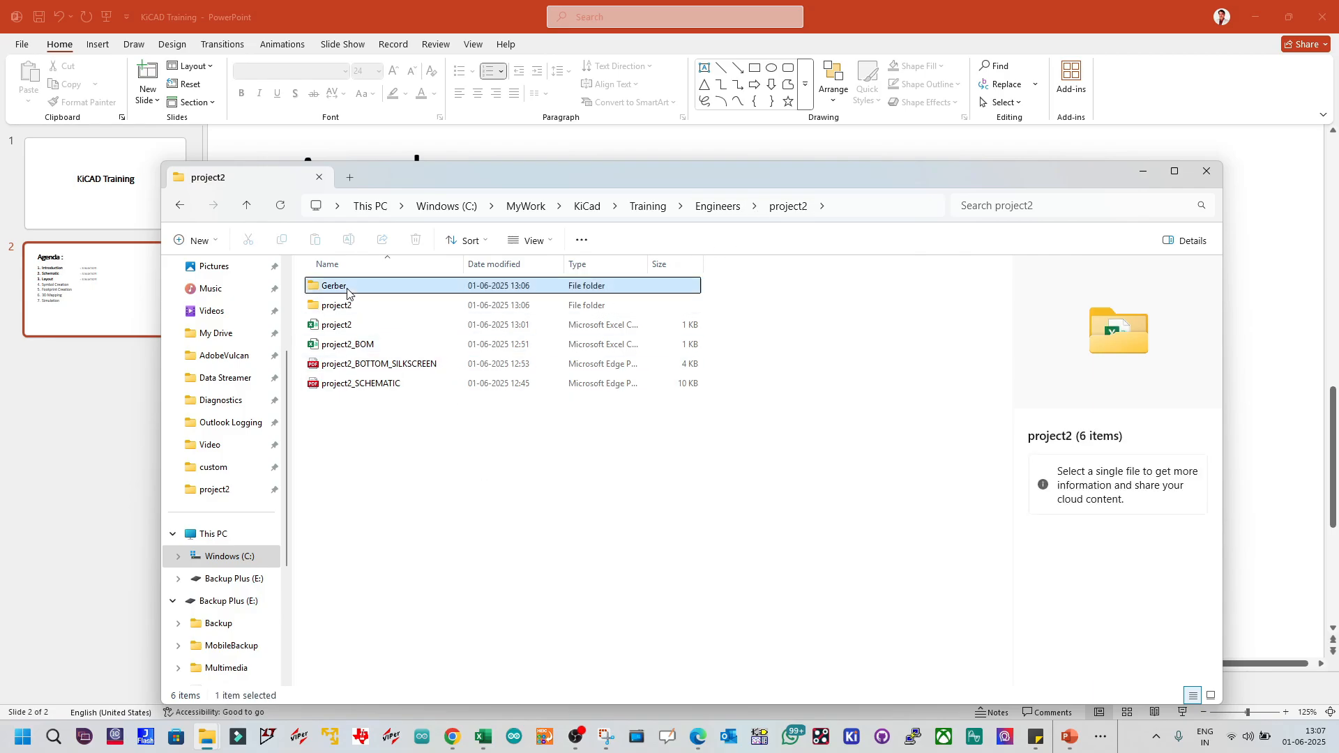
ctrl+click(348, 329)
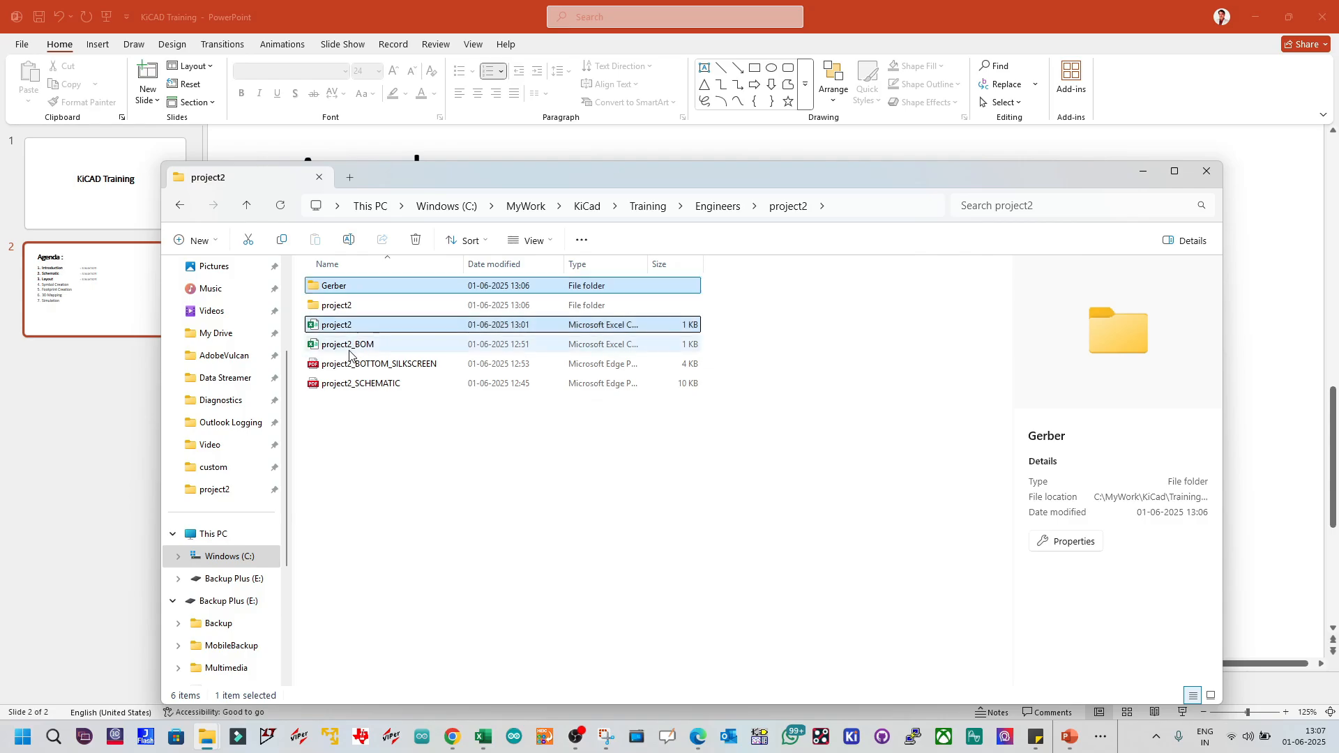
ctrl+click(349, 348)
ctrl+click(350, 366)
ctrl+click(353, 383)
drag(353, 361, 352, 307)
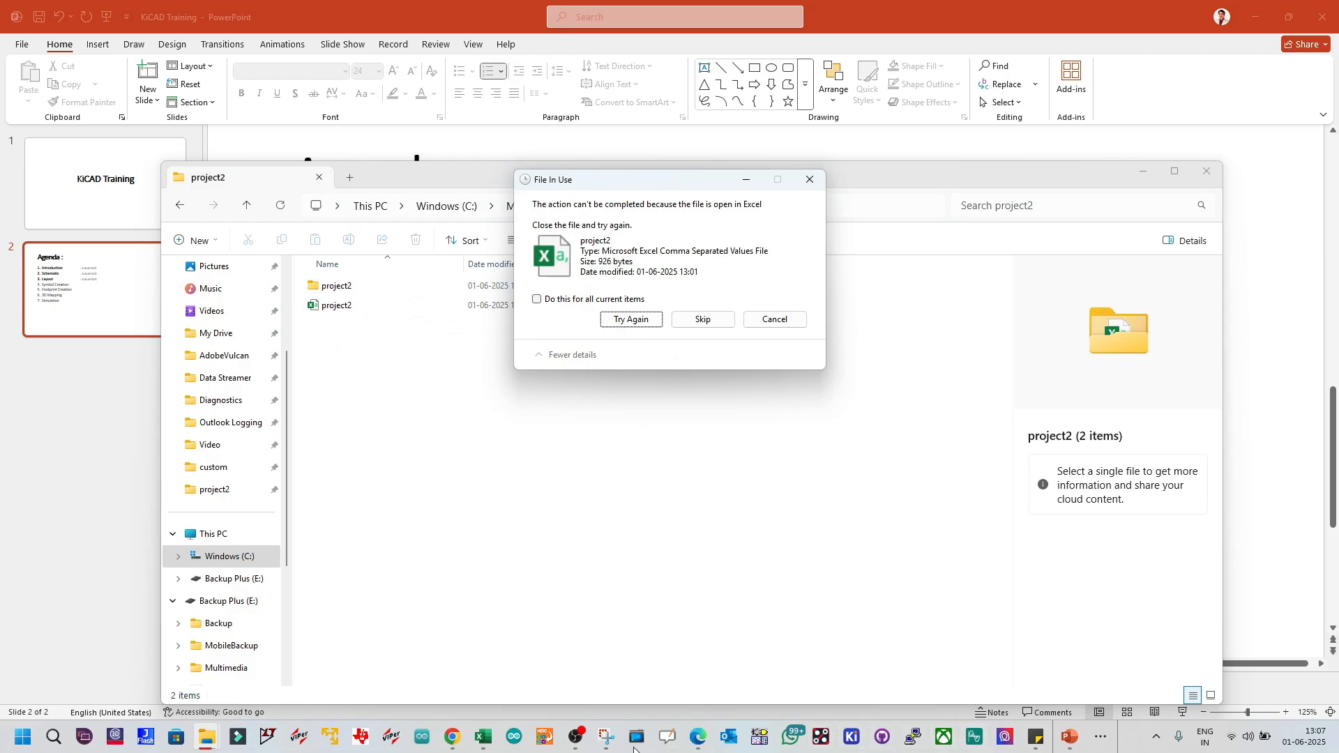
Step: Save and close the project2 CSV in Excel, minimize the blank workbook and retry moving the file
click(484, 738)
click(584, 664)
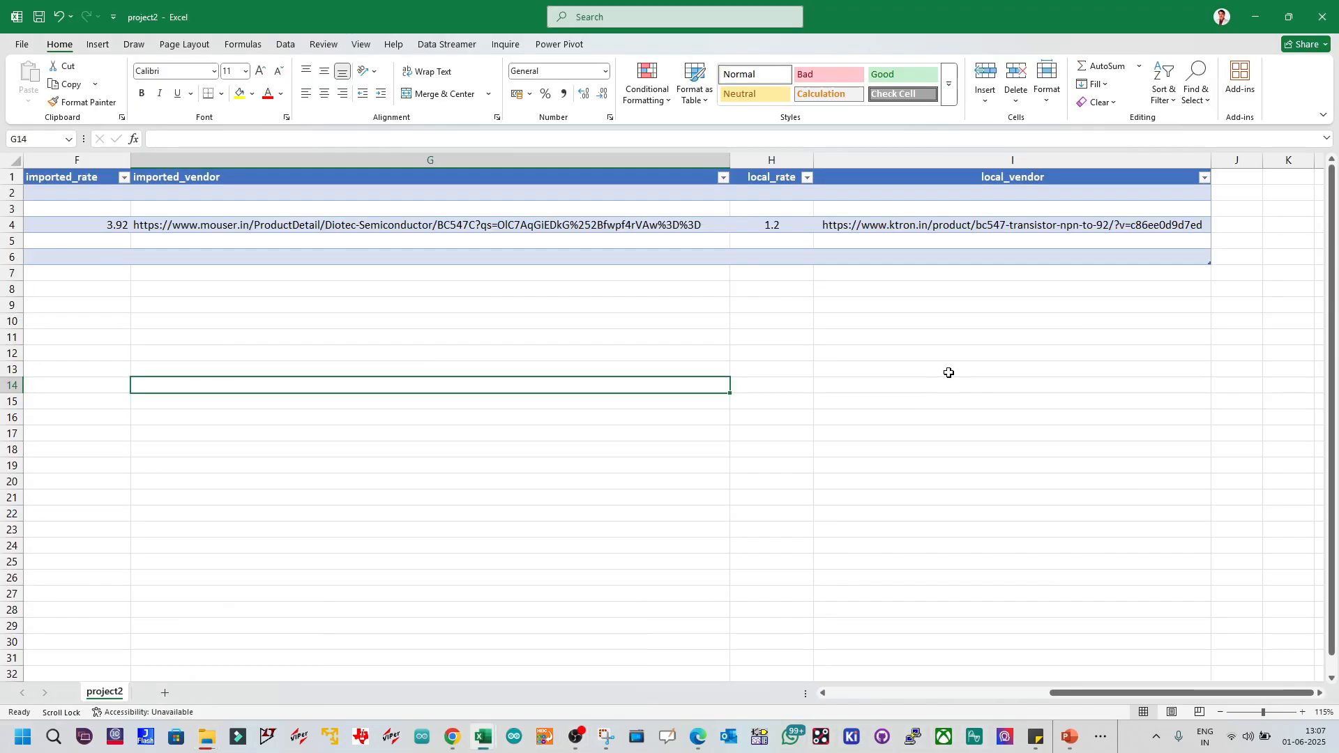
click(1328, 23)
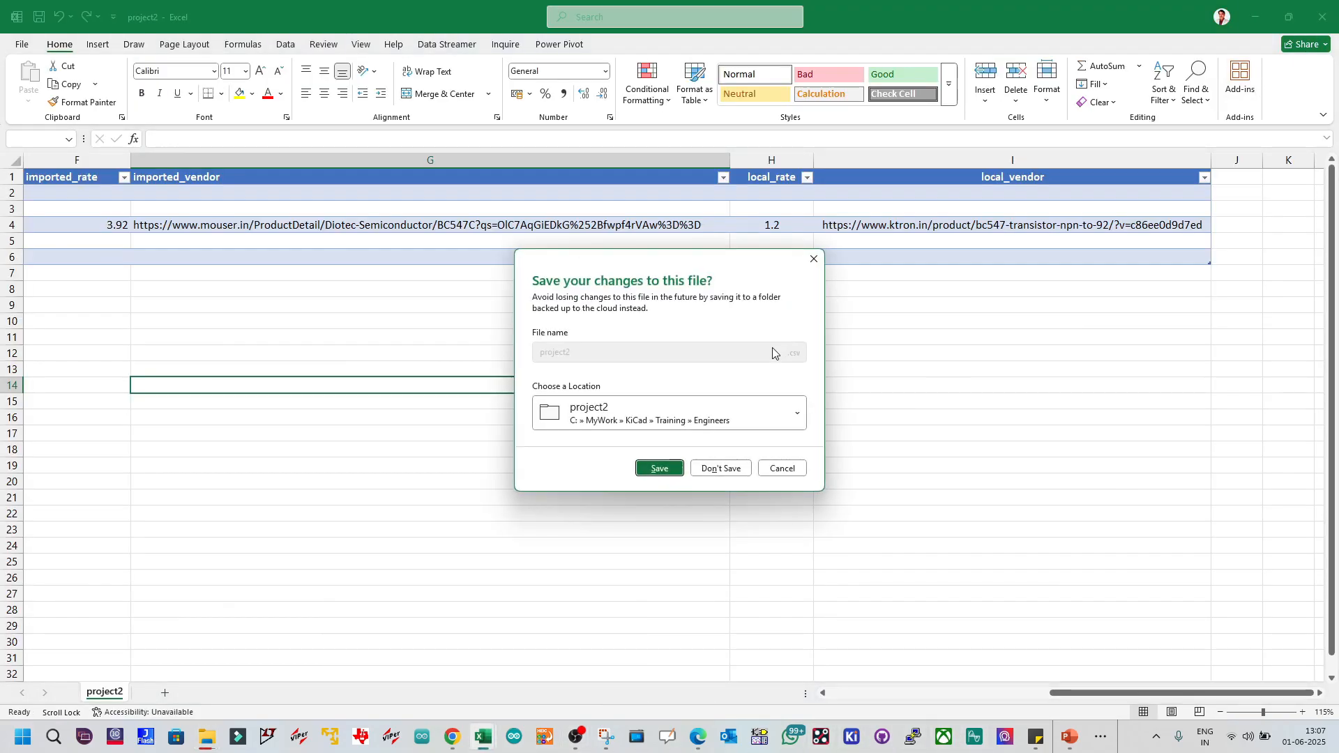
click(659, 469)
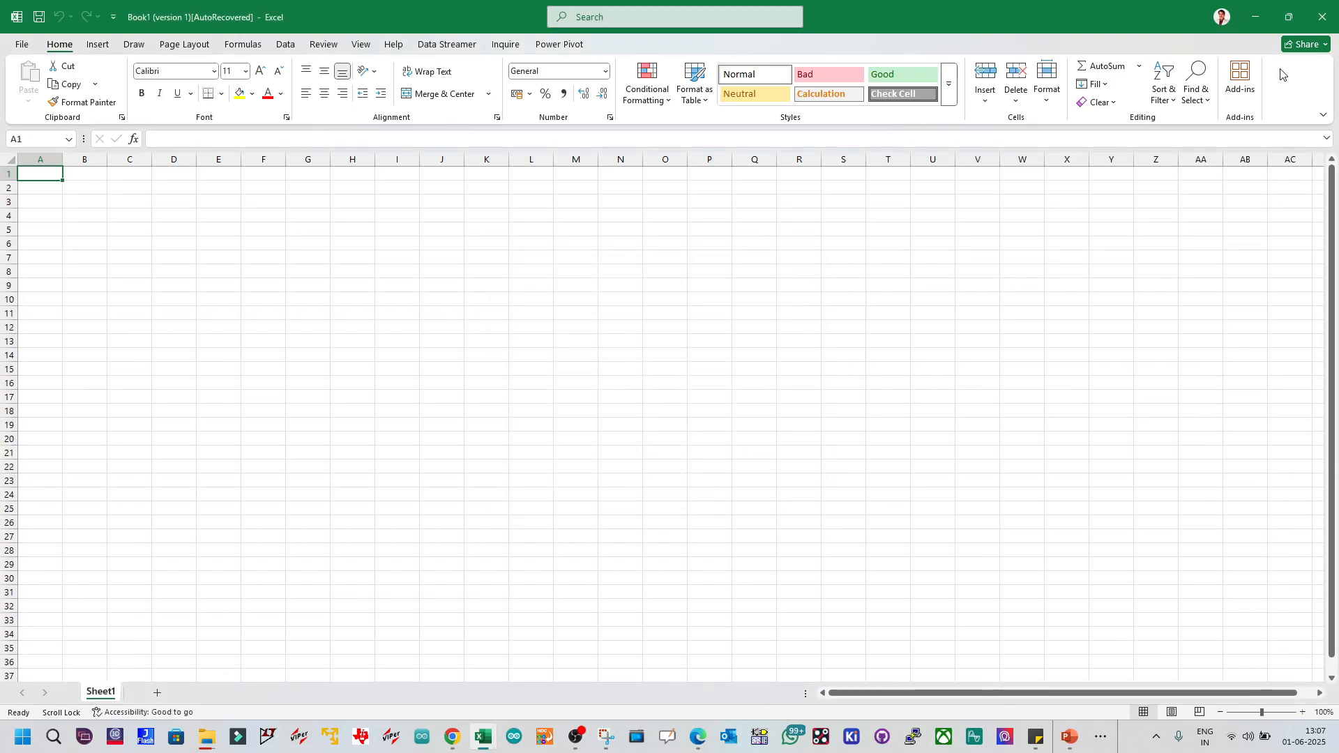
click(1255, 17)
click(631, 320)
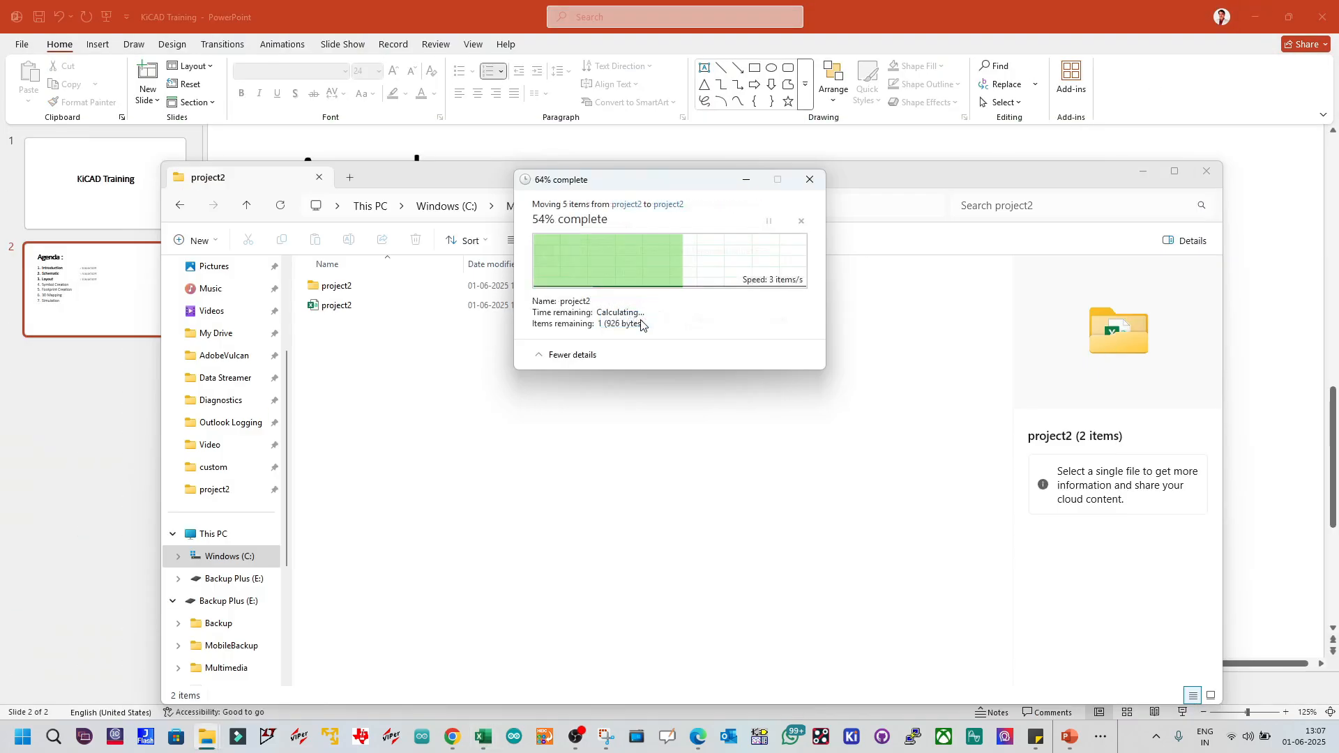
Step: Open the Gerber folder inside the nested project2 folder and copy its full path
double_click(374, 287)
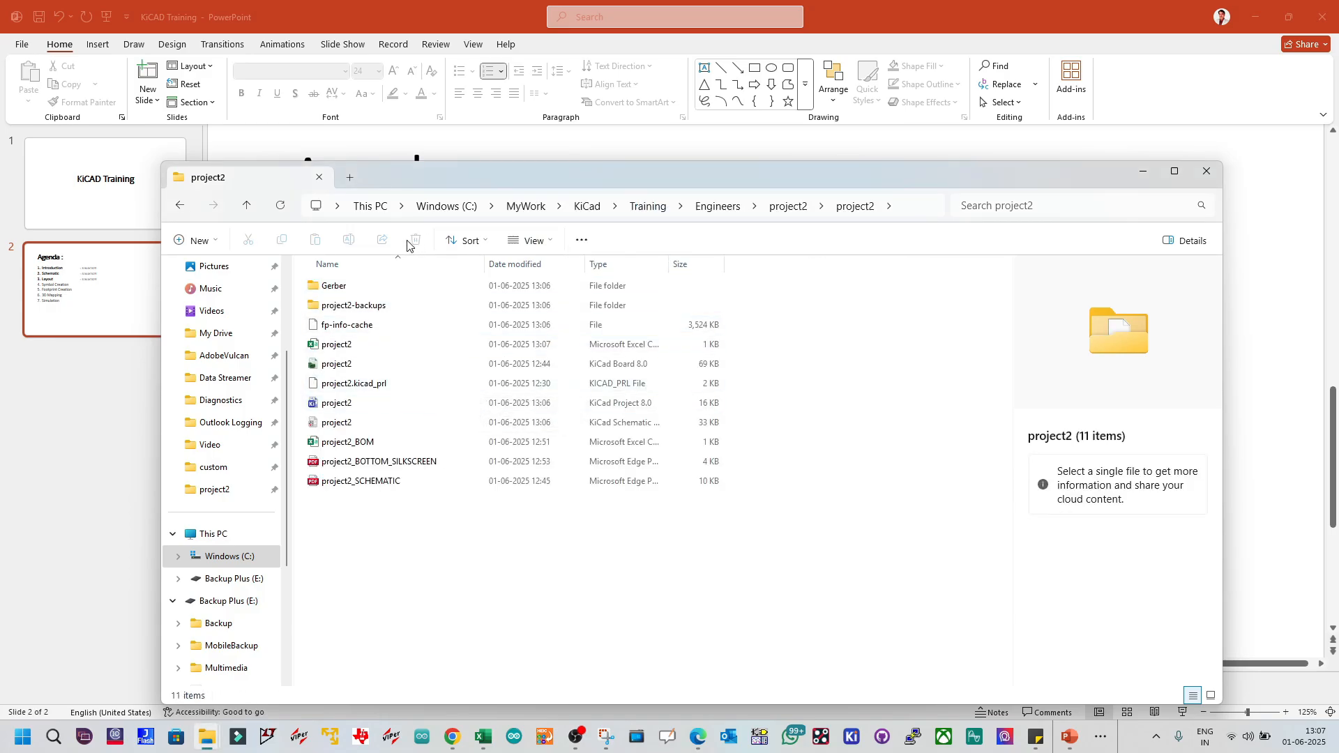
double_click(341, 286)
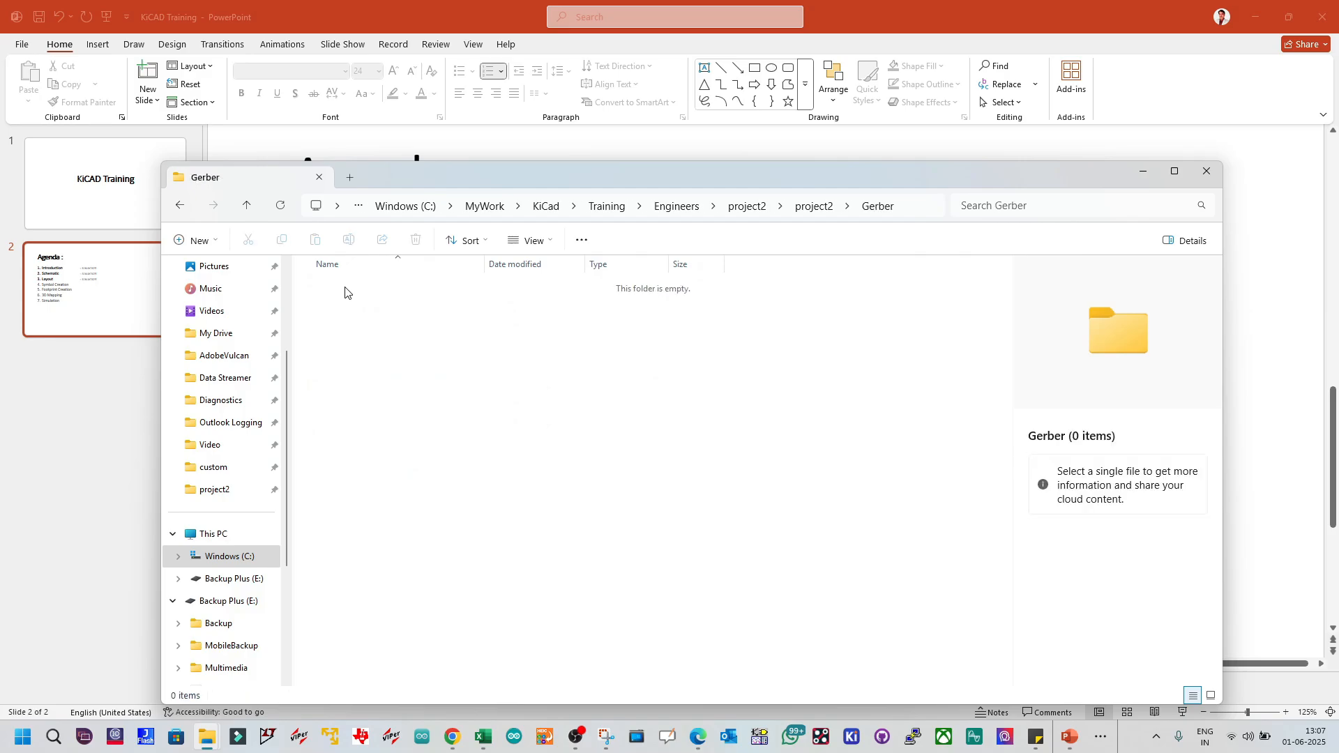
key(alt+Left)
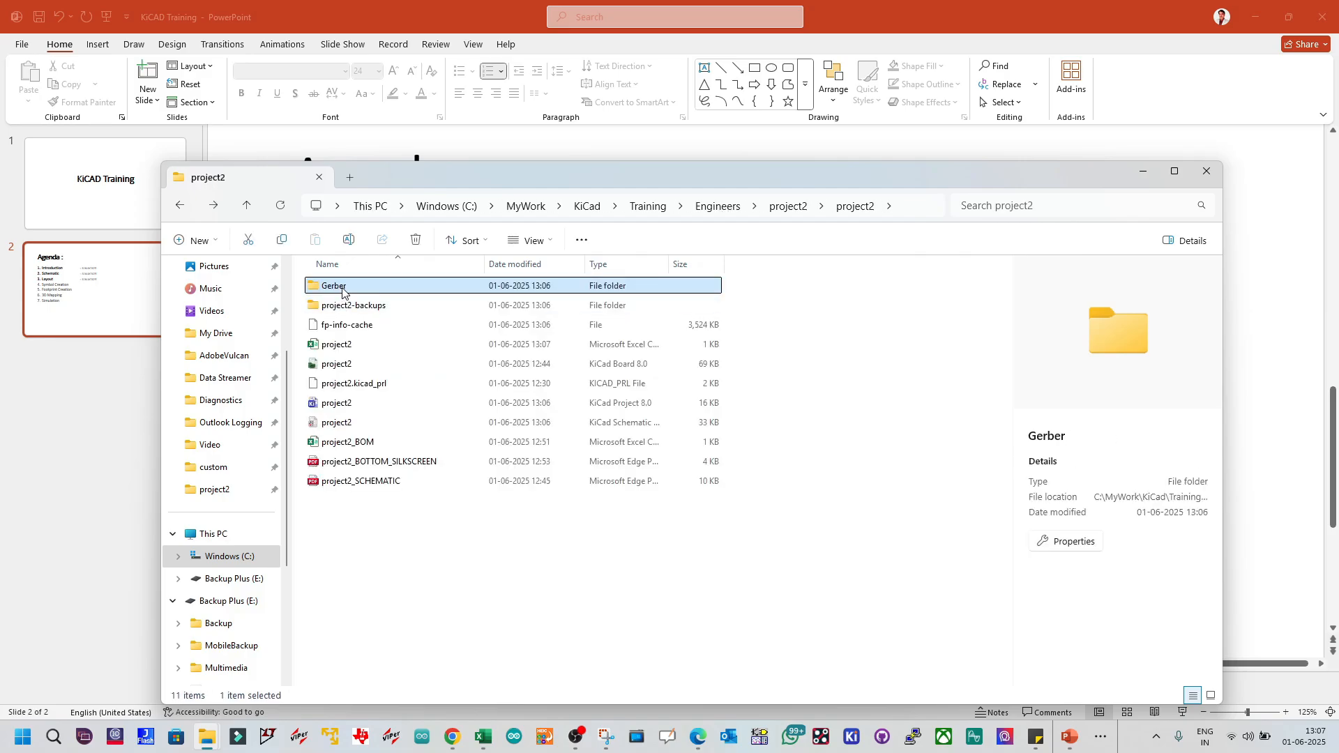
double_click(342, 287)
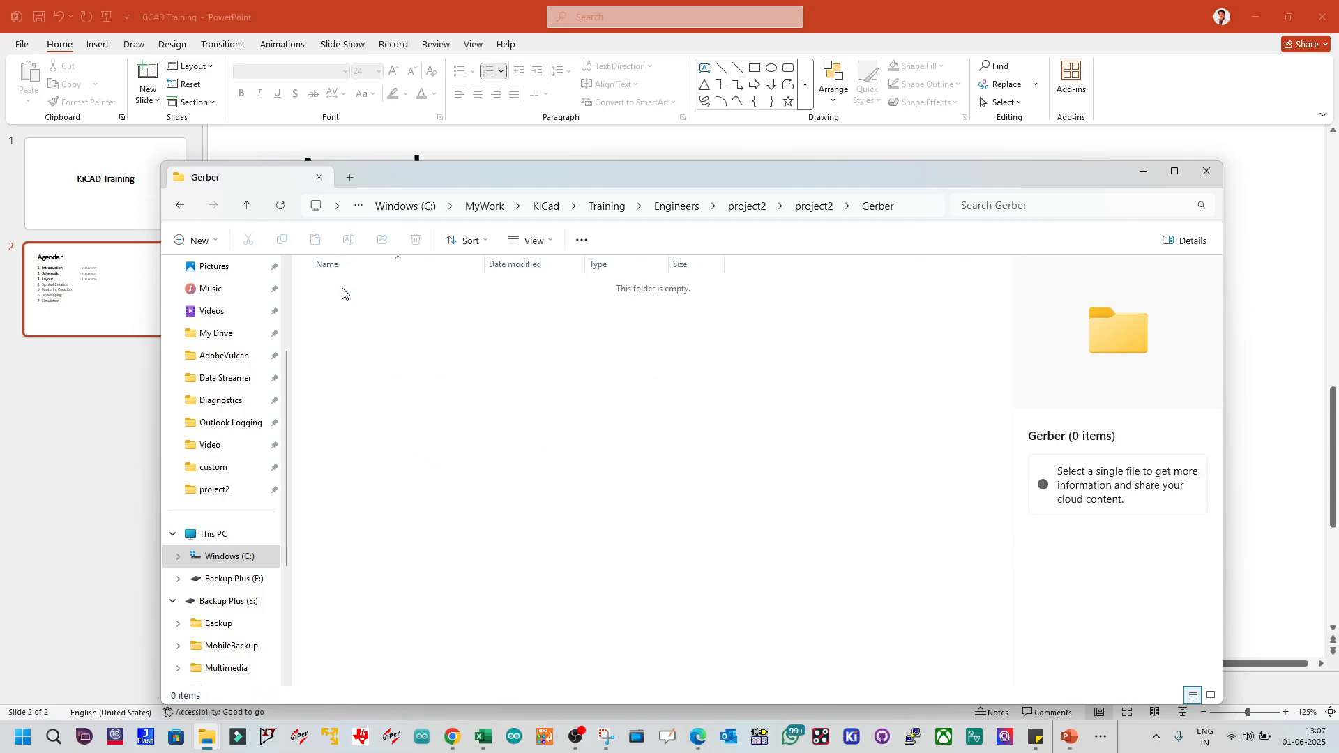
click(823, 216)
click(989, 392)
click(914, 213)
right_click(561, 206)
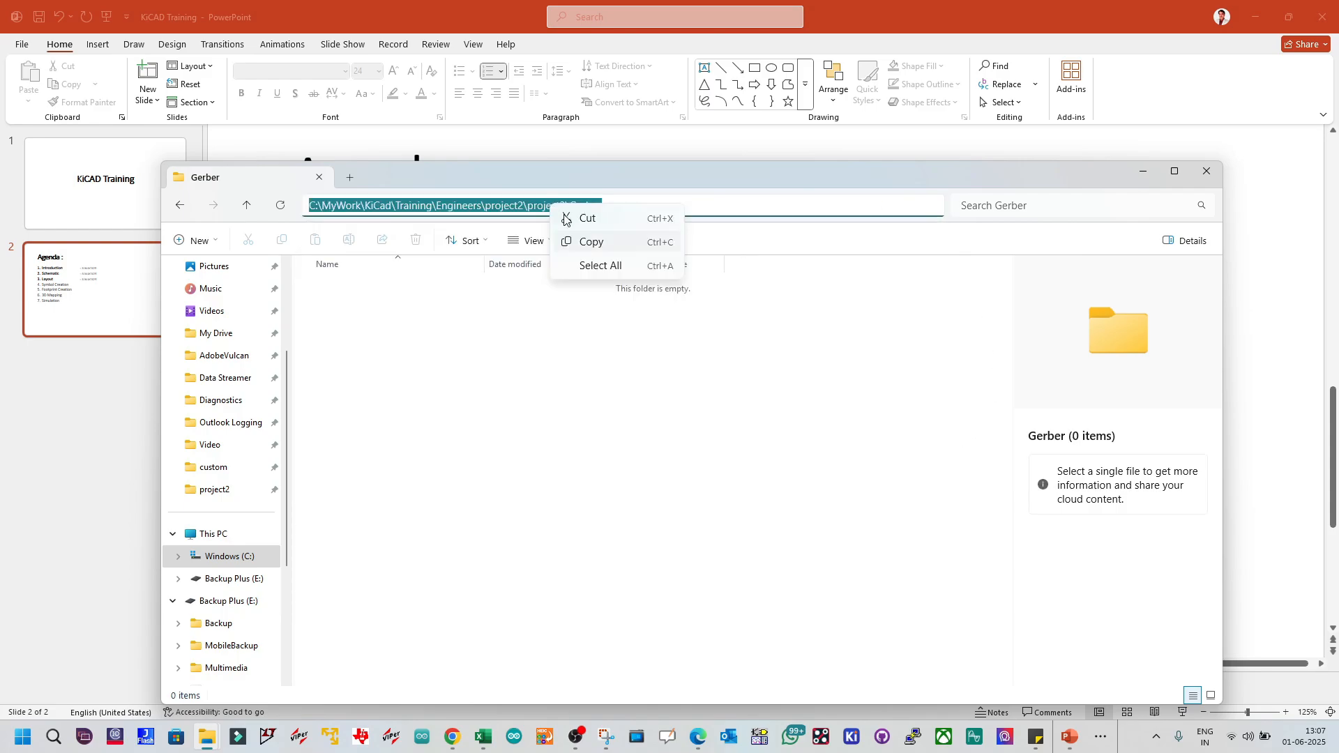
click(592, 242)
click(781, 432)
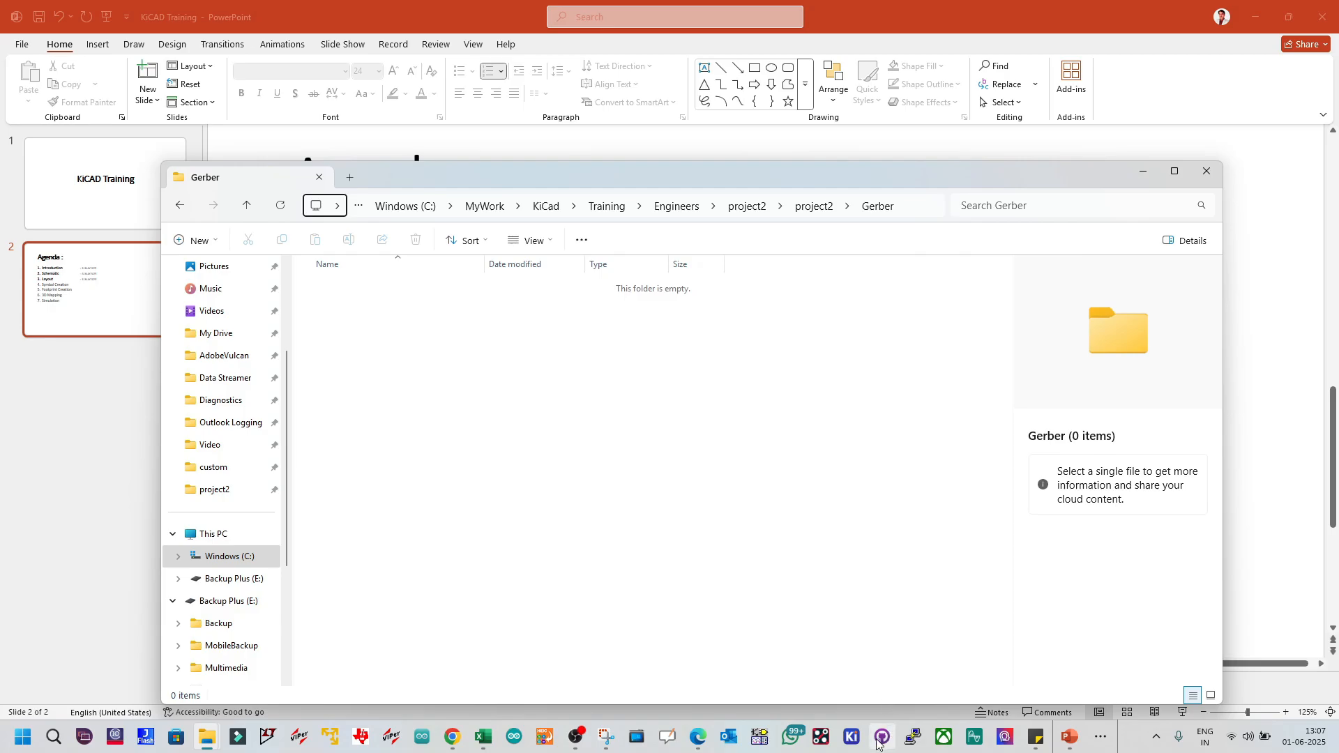
Step: Start KiCad and open the project2 project from Engineers\project2\project2, using the copied path to reach the folder
click(851, 737)
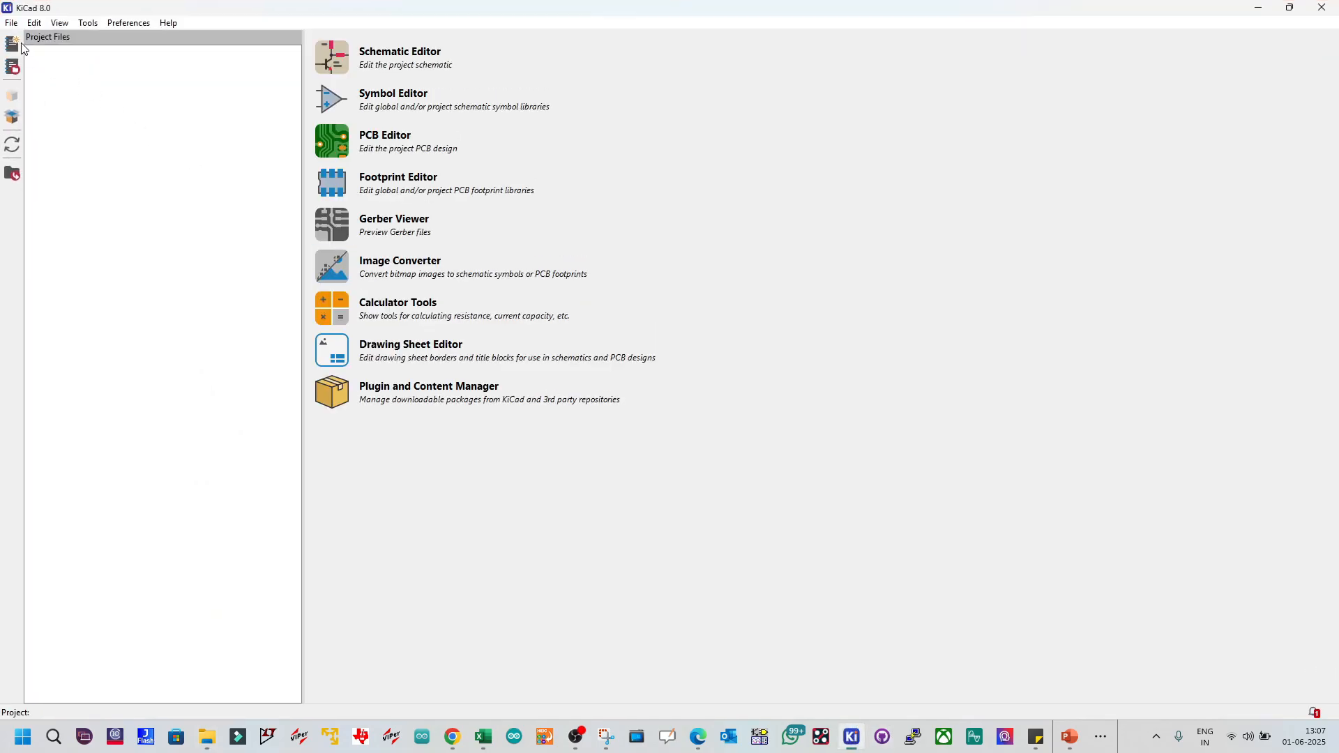
click(12, 24)
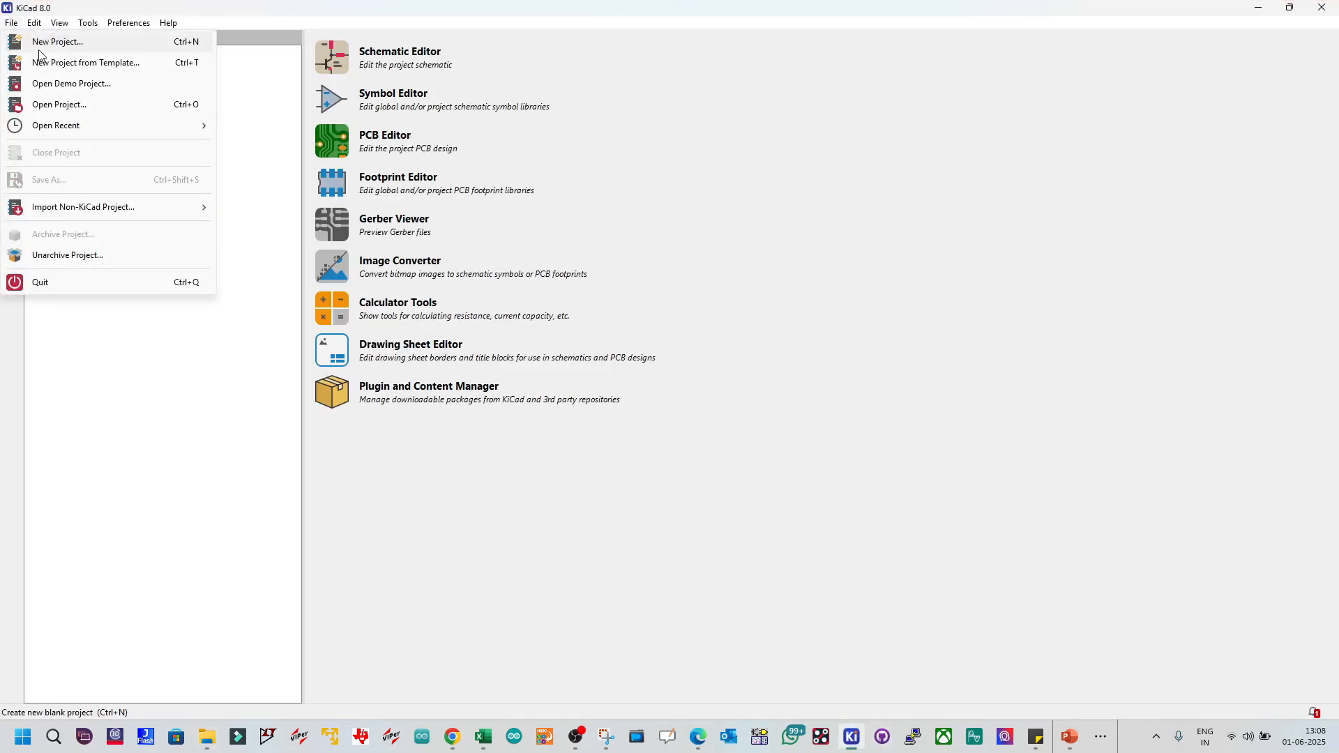
click(59, 104)
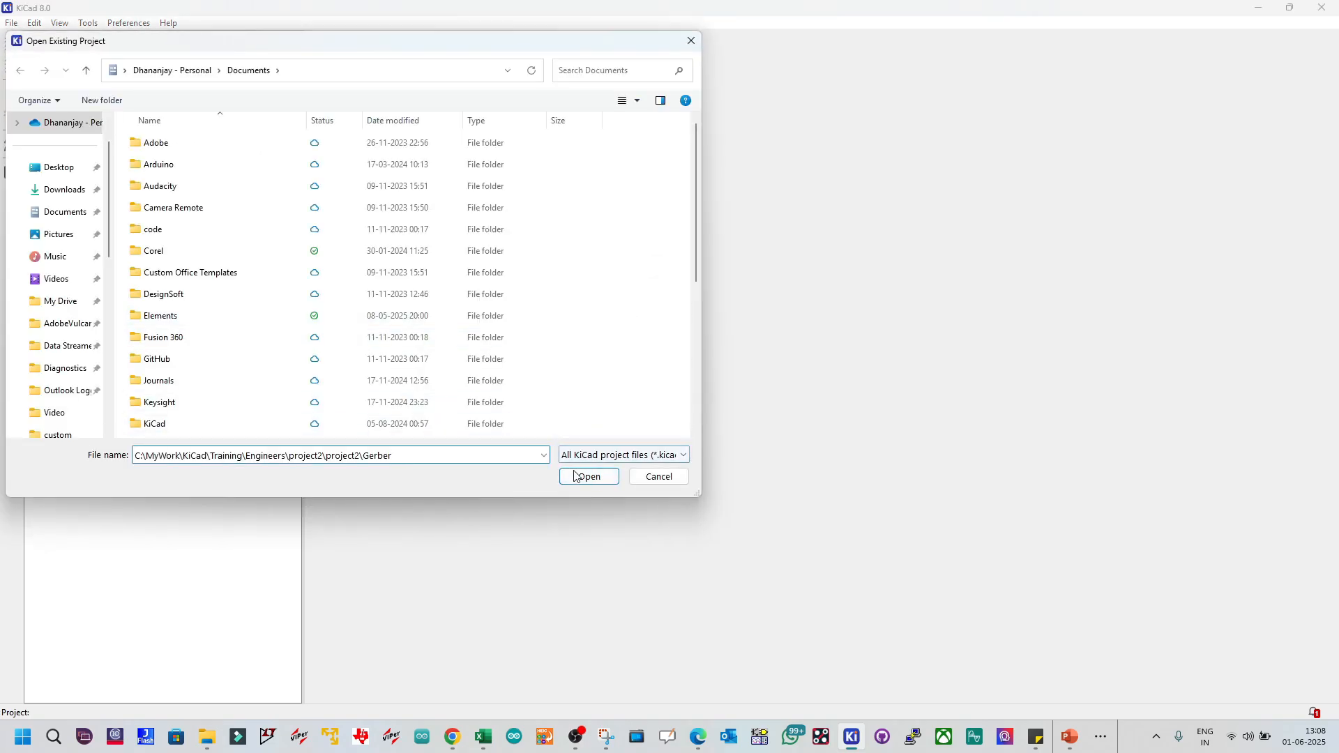
click(577, 476)
click(380, 72)
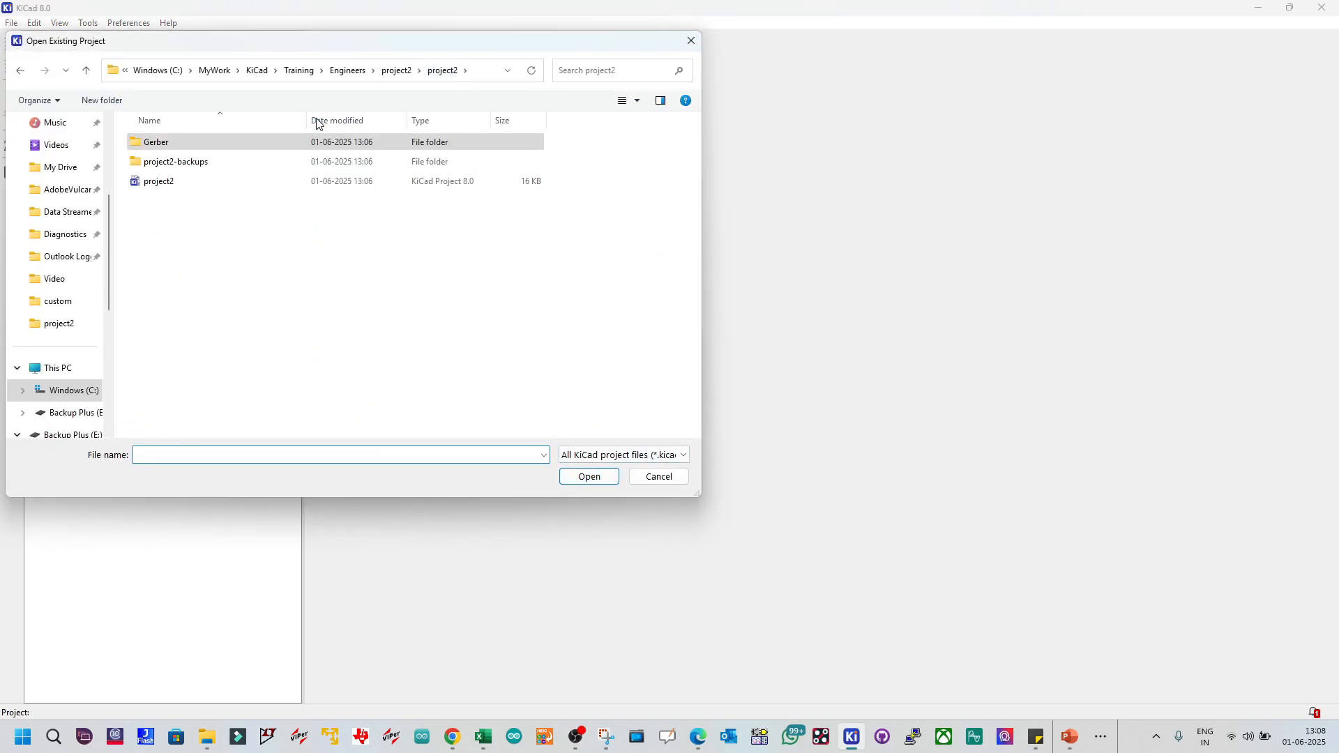
click(205, 183)
click(589, 477)
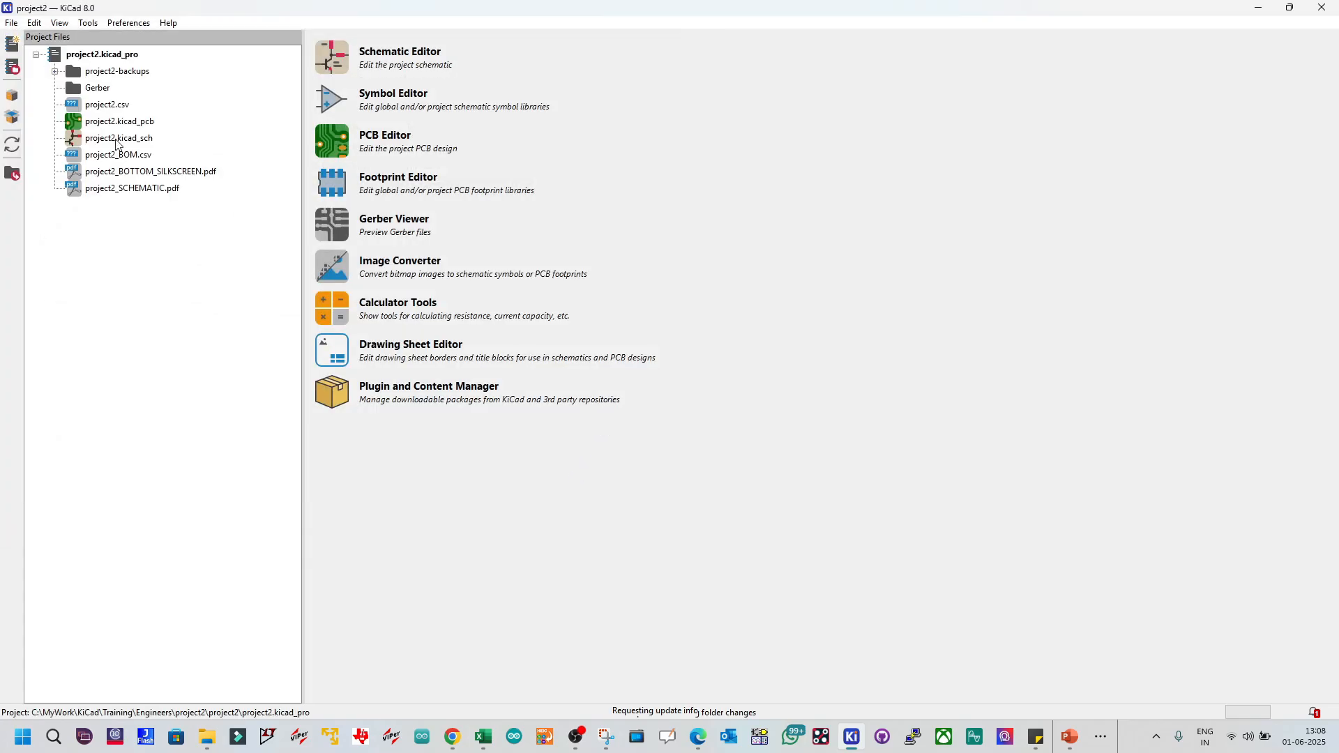
click(11, 23)
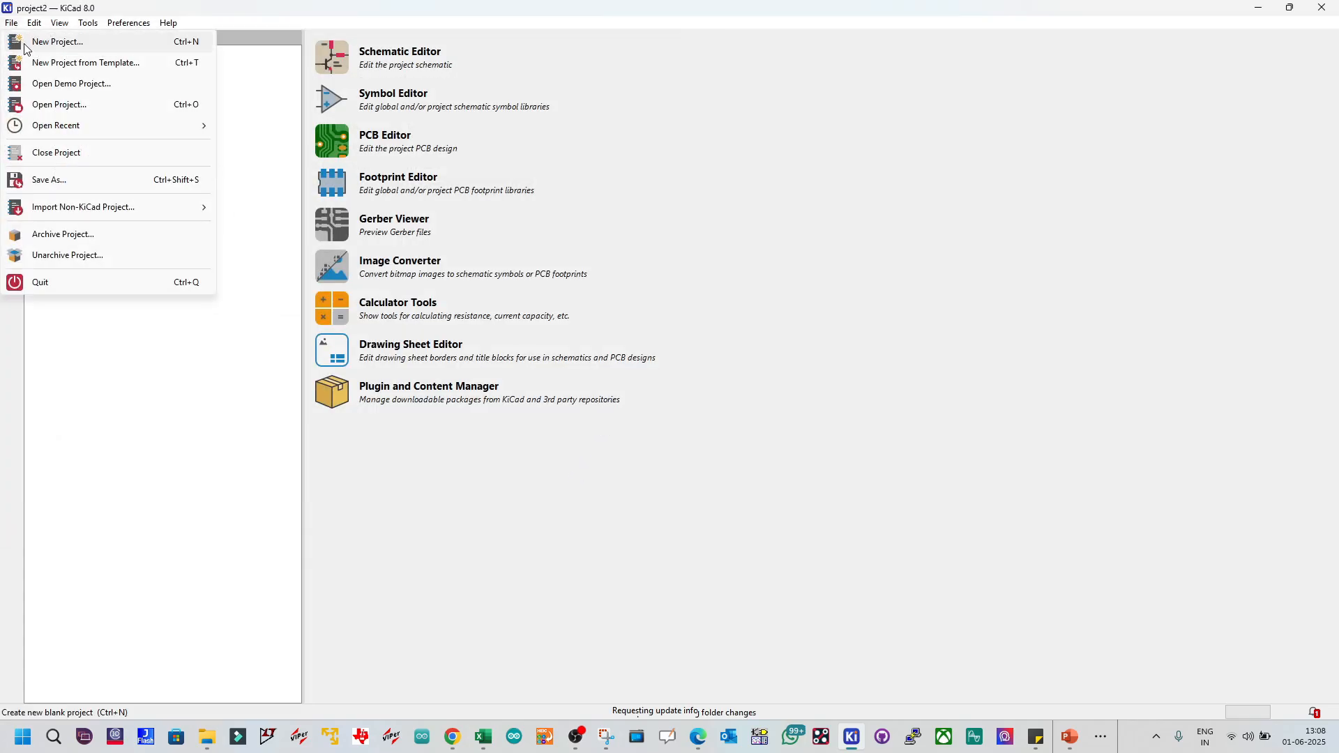
click(62, 174)
key(Escape)
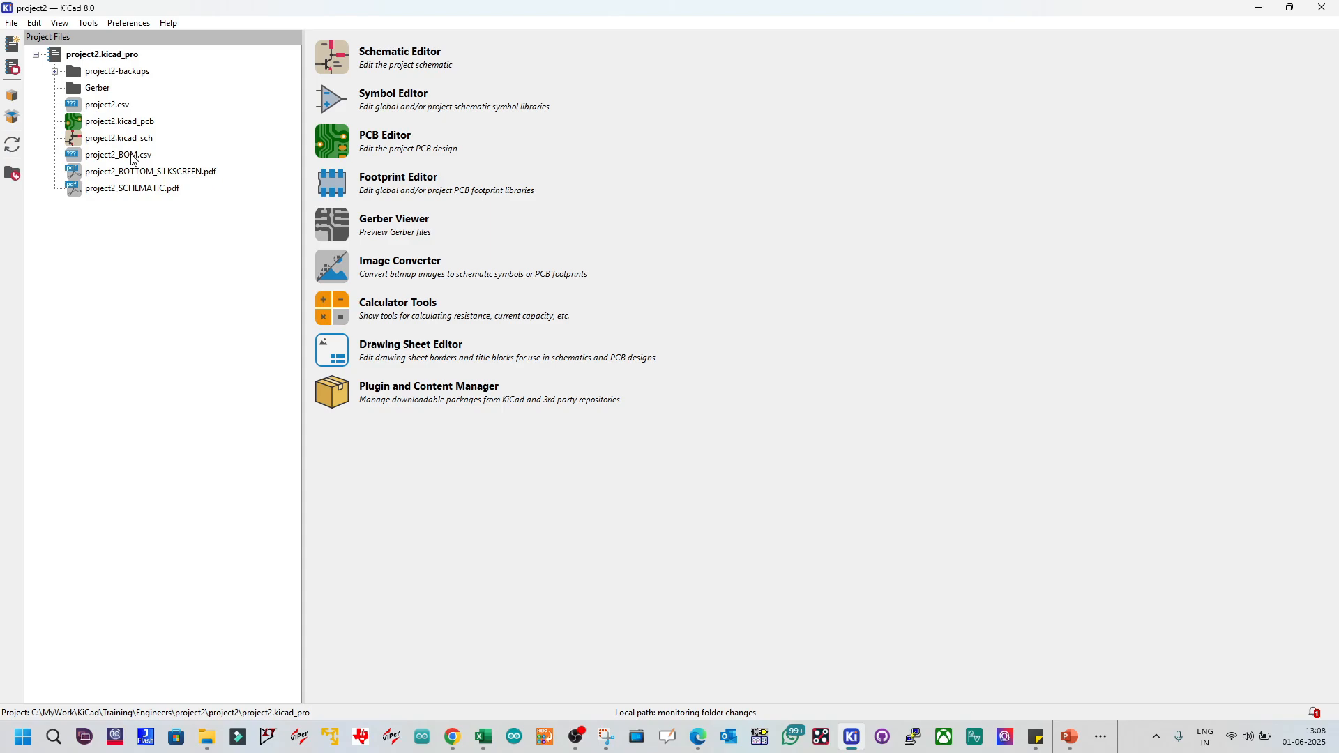
Step: Open the project2.kicad_pcb board in the PCB Editor and bring up its plot settings
click(102, 123)
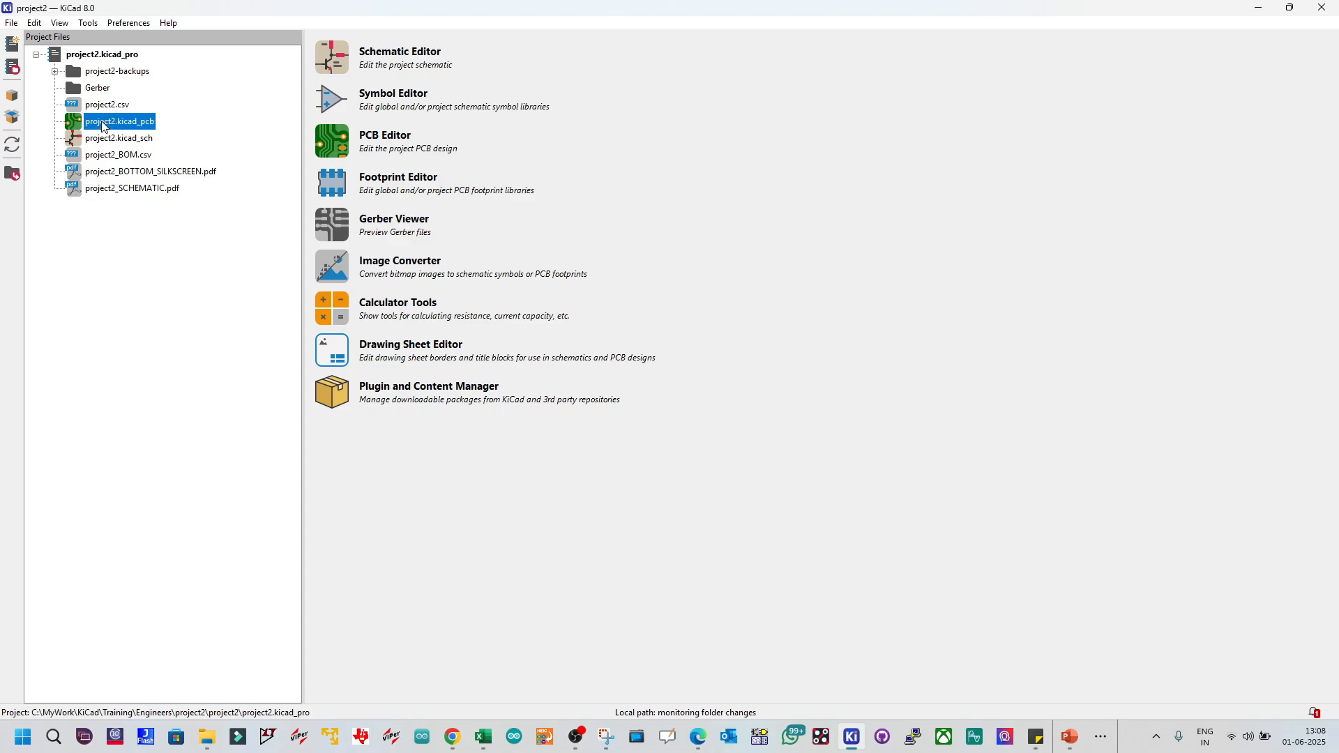
double_click(103, 124)
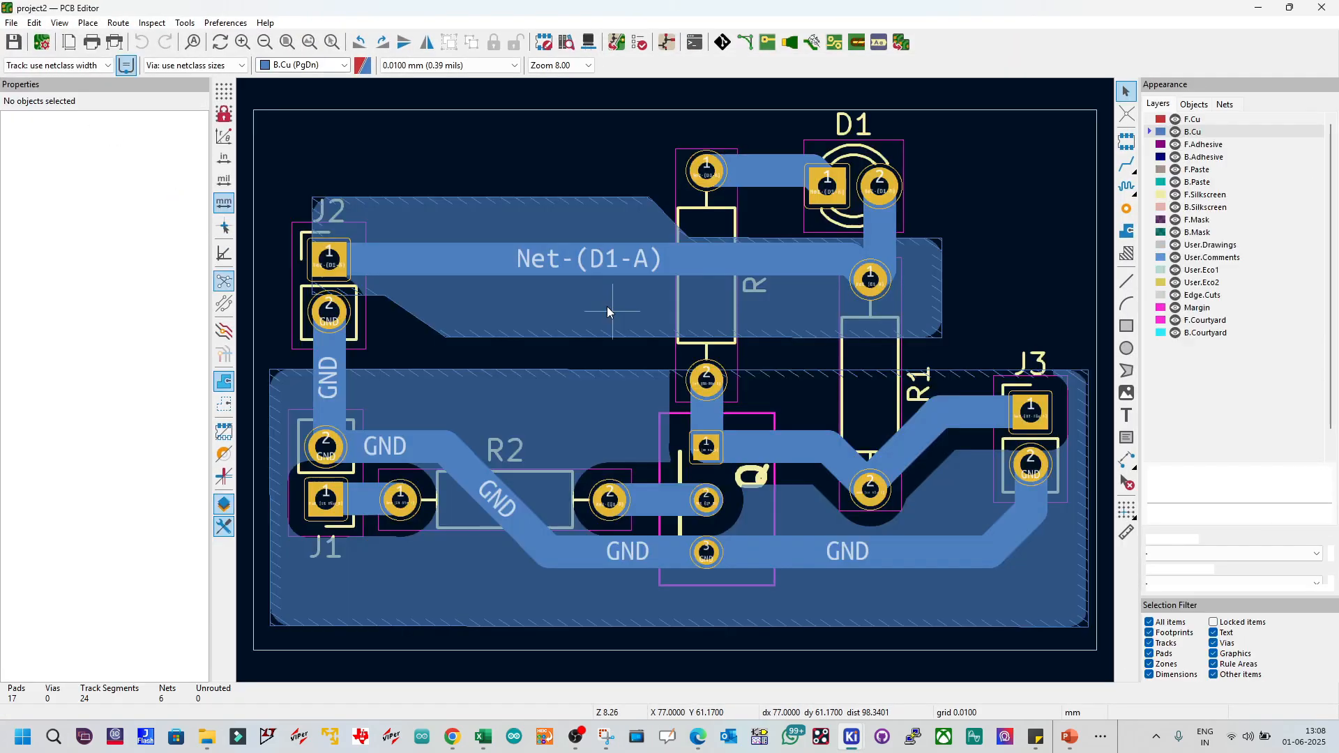
click(114, 42)
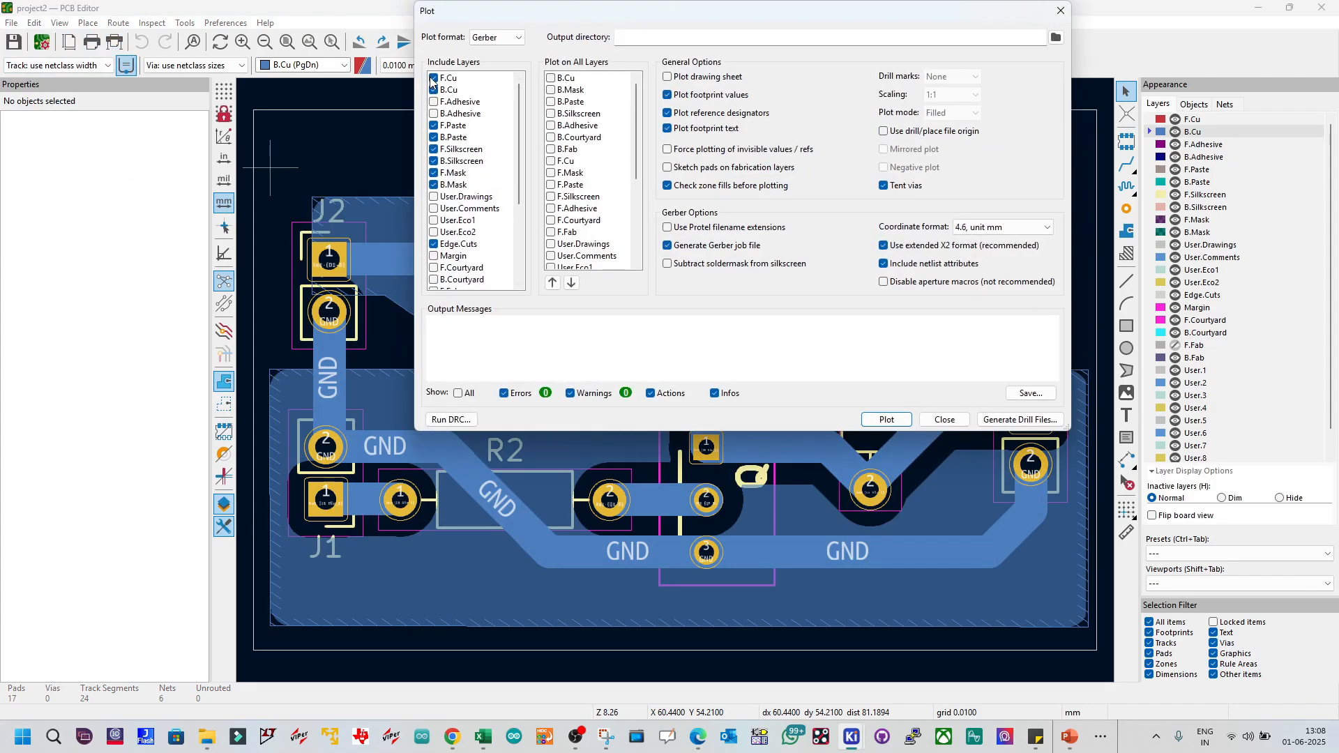
Step: Limit the plotted layers to B.Cu, B.Paste, F.Silkscreen, B.Mask and Edge.Cuts, excluding F.Cu, F.Paste, B.Silkscreen and F.Mask
click(433, 79)
click(434, 127)
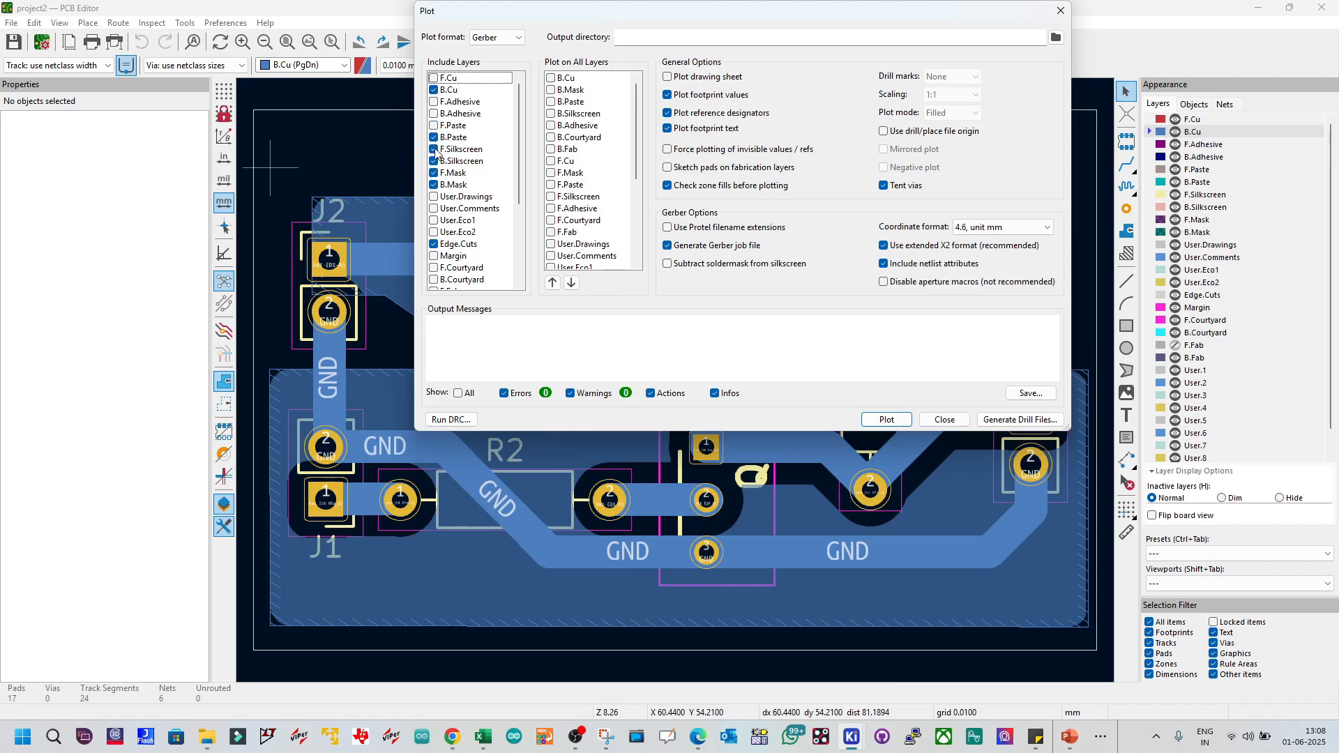
click(434, 162)
Step: Set the nested project2 folder's Gerber subfolder as the relative output directory and plot the Gerber files with refilled zones
click(1055, 37)
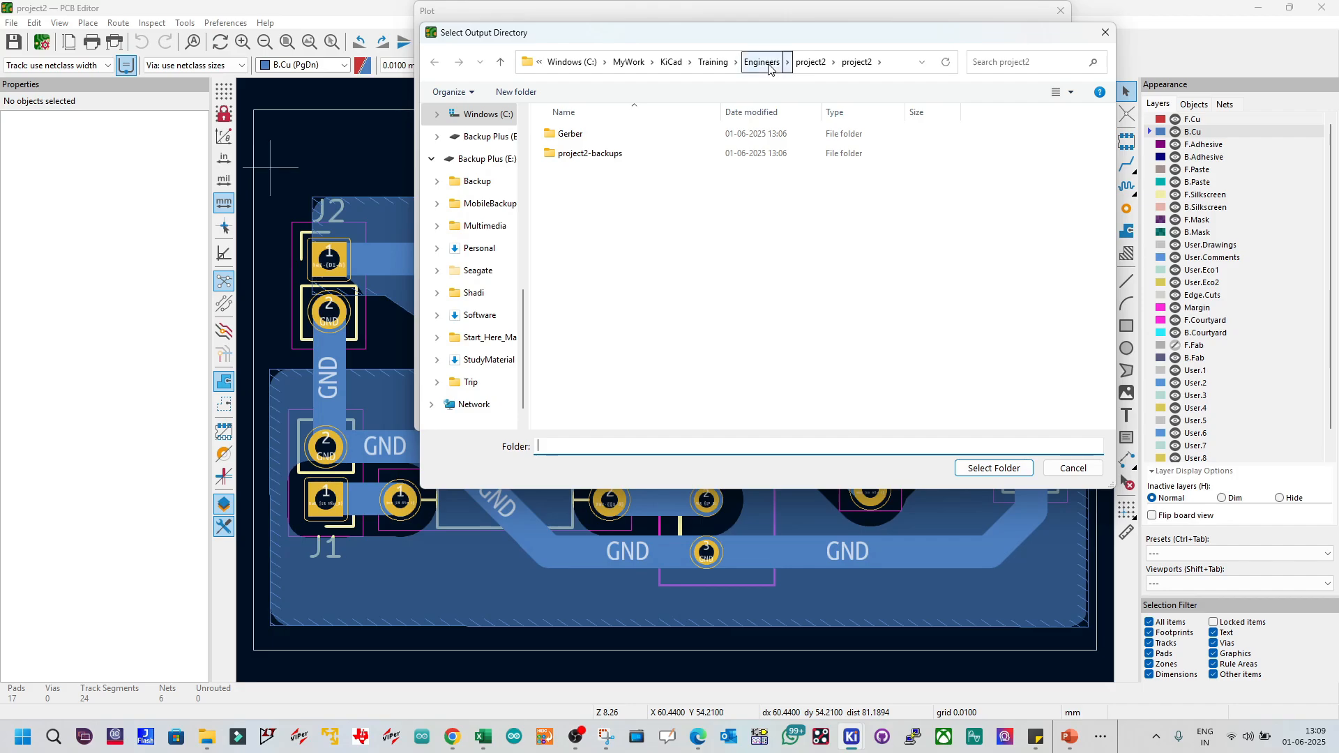
click(769, 67)
double_click(619, 174)
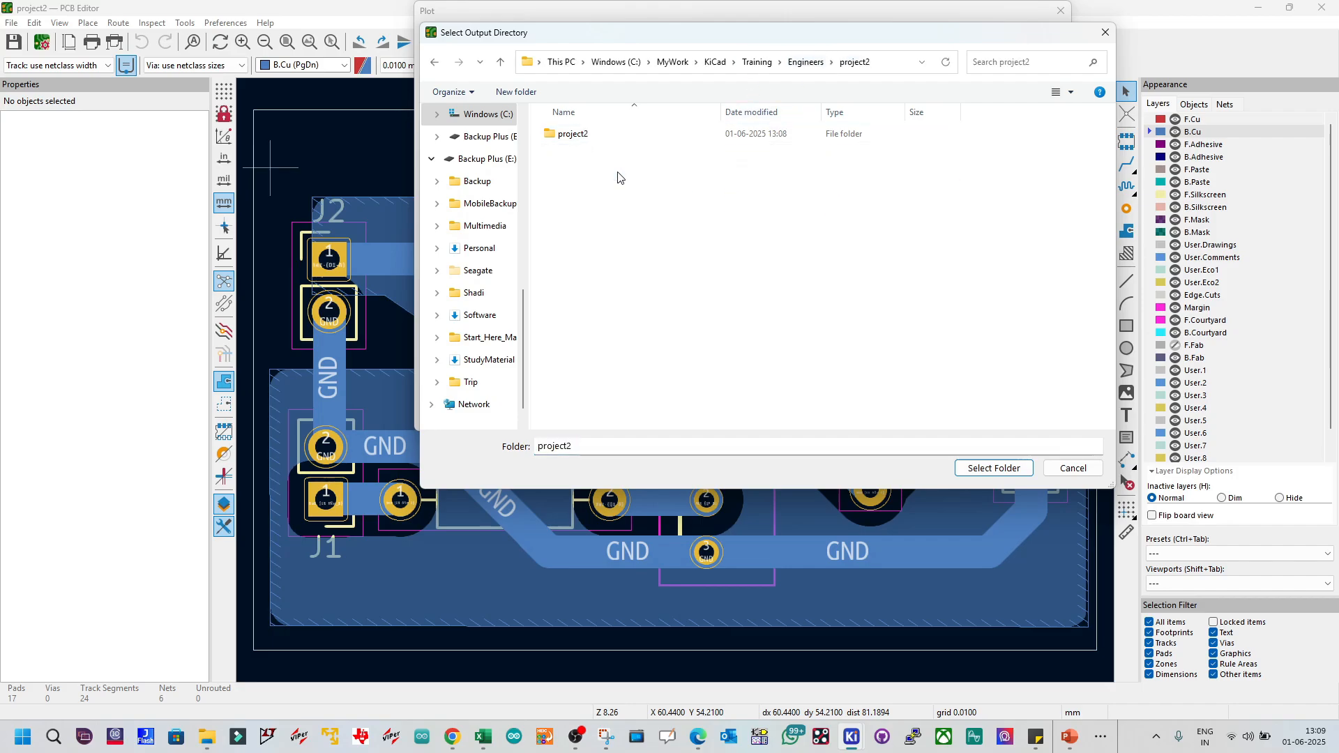
double_click(607, 135)
double_click(583, 135)
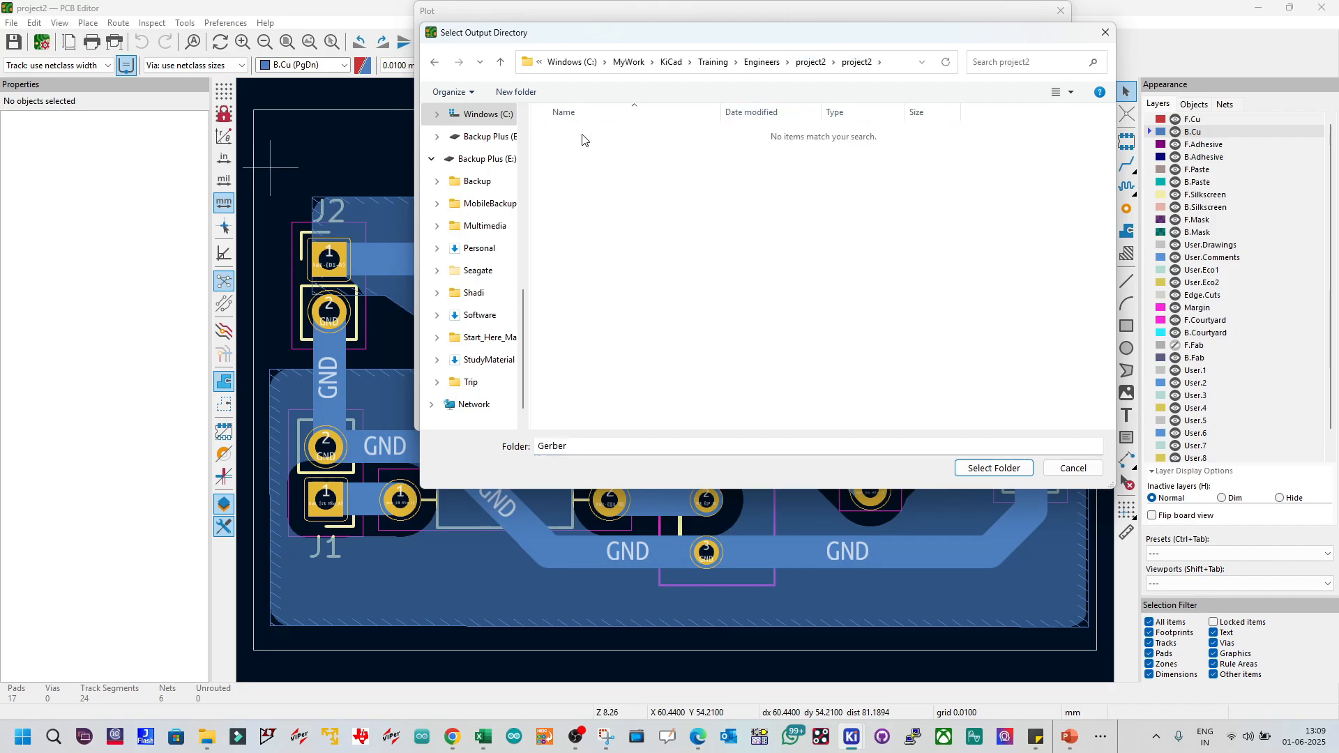
click(986, 469)
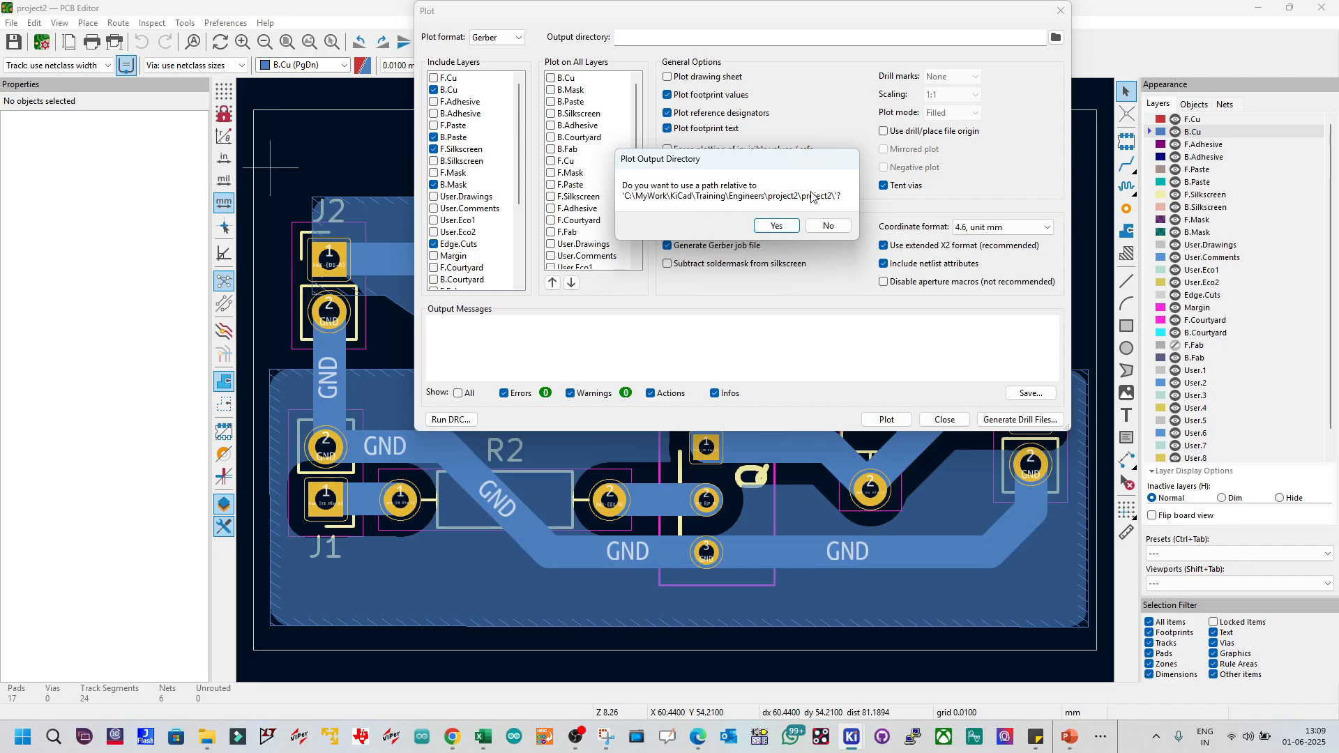
click(774, 226)
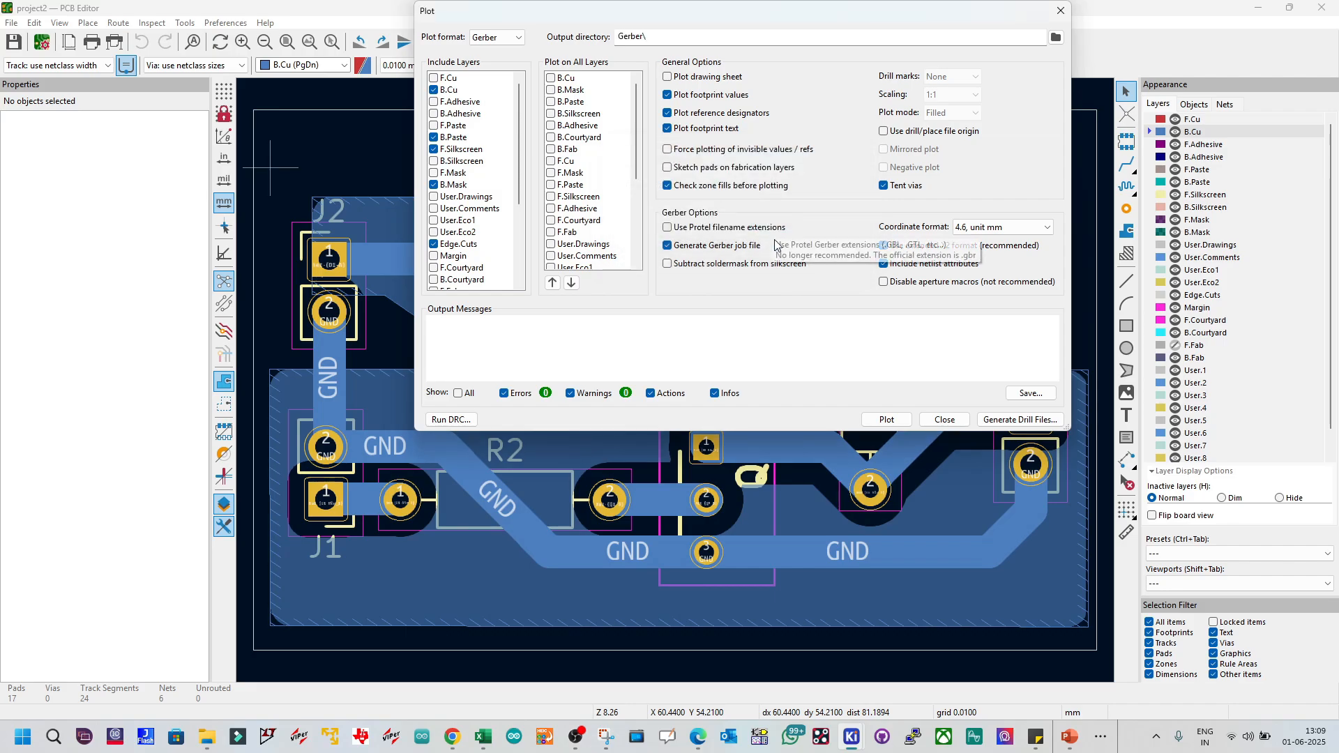
click(898, 424)
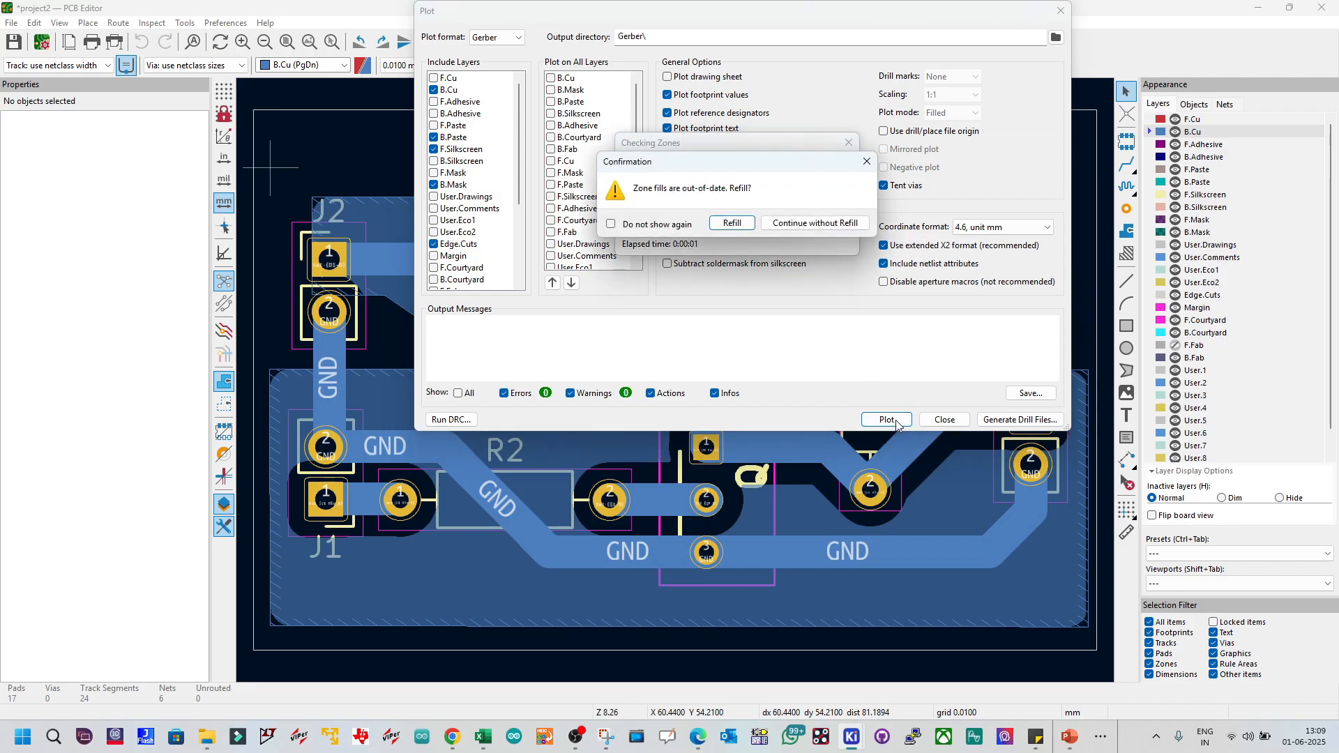
click(732, 223)
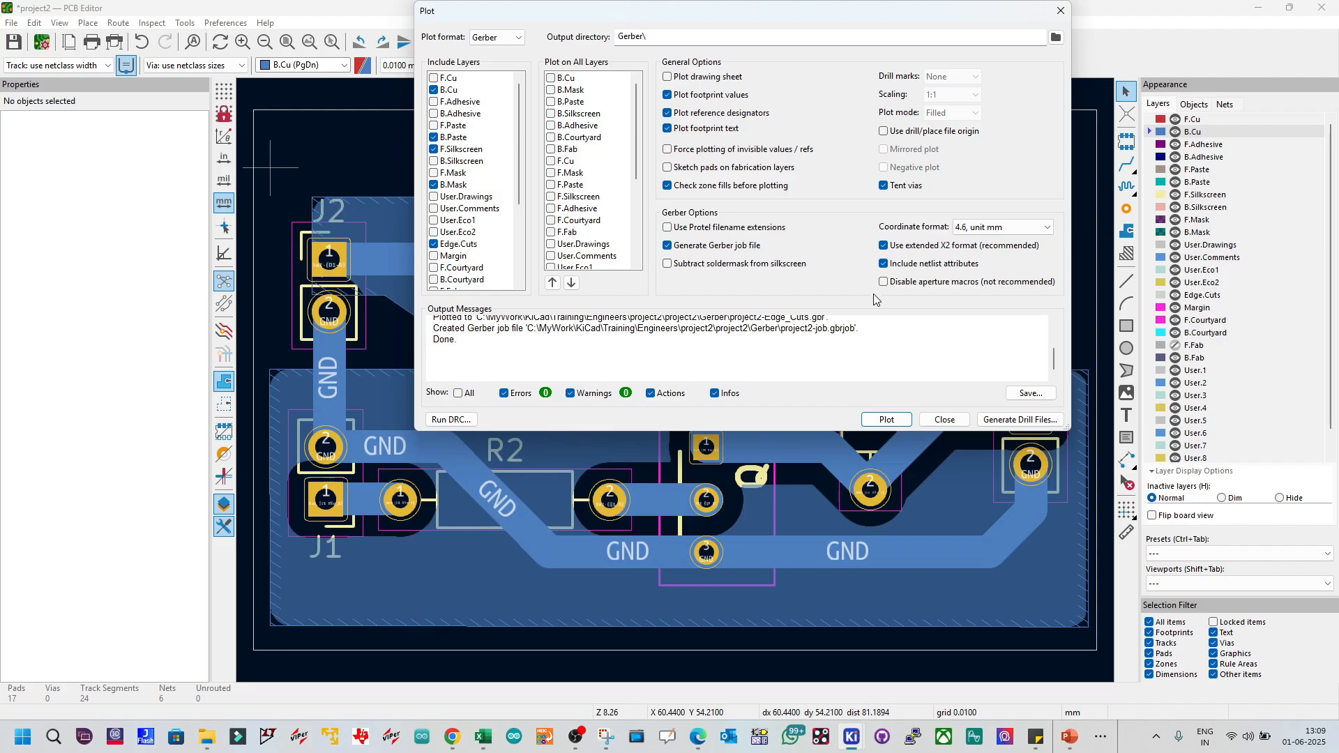
Step: Generate the Excellon drill files and Gerber X2 map files into the Gerber folder, using a relative output path
click(1003, 420)
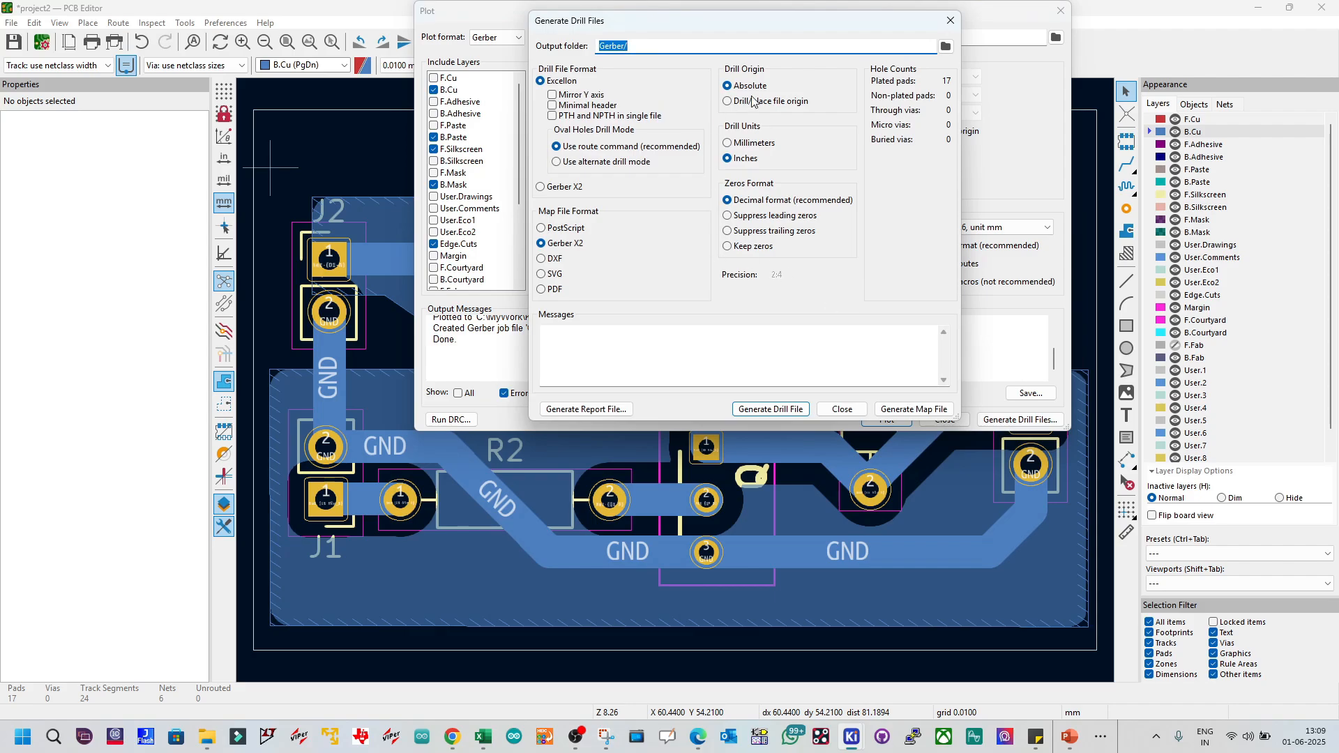
click(946, 47)
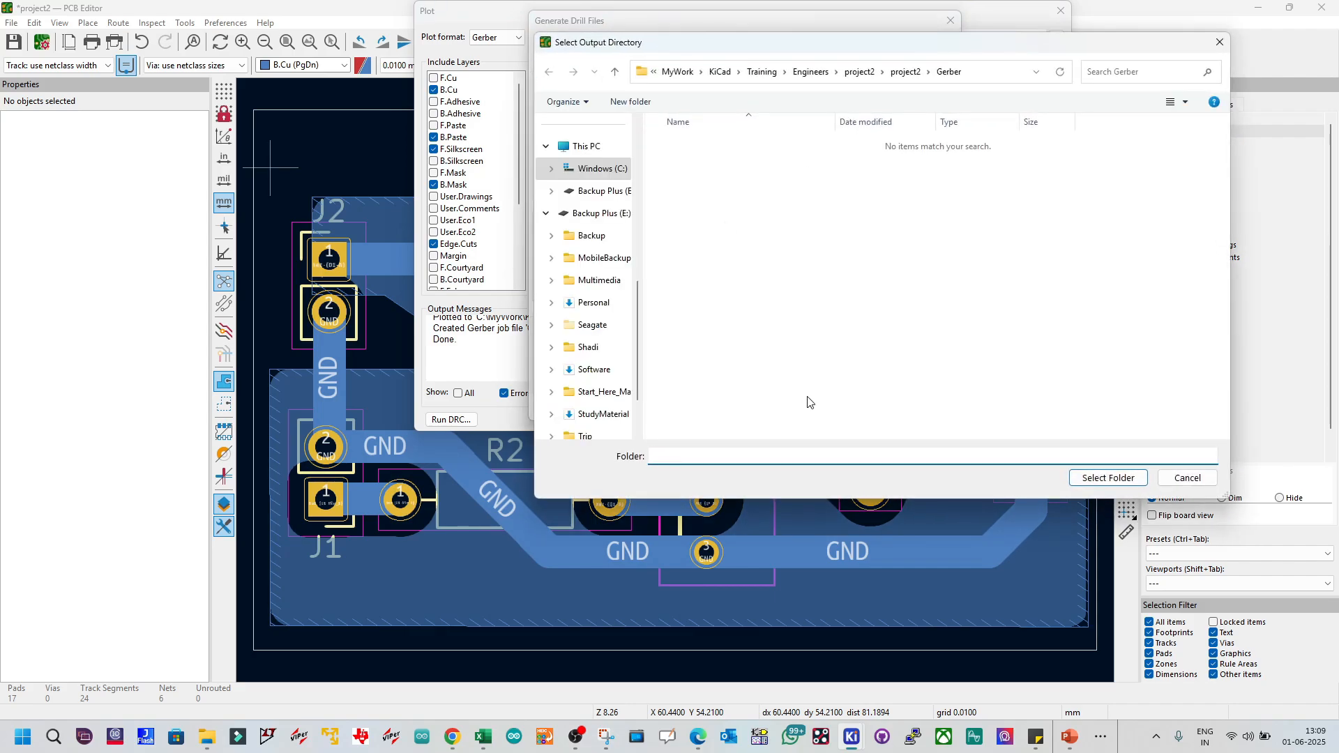
click(1109, 478)
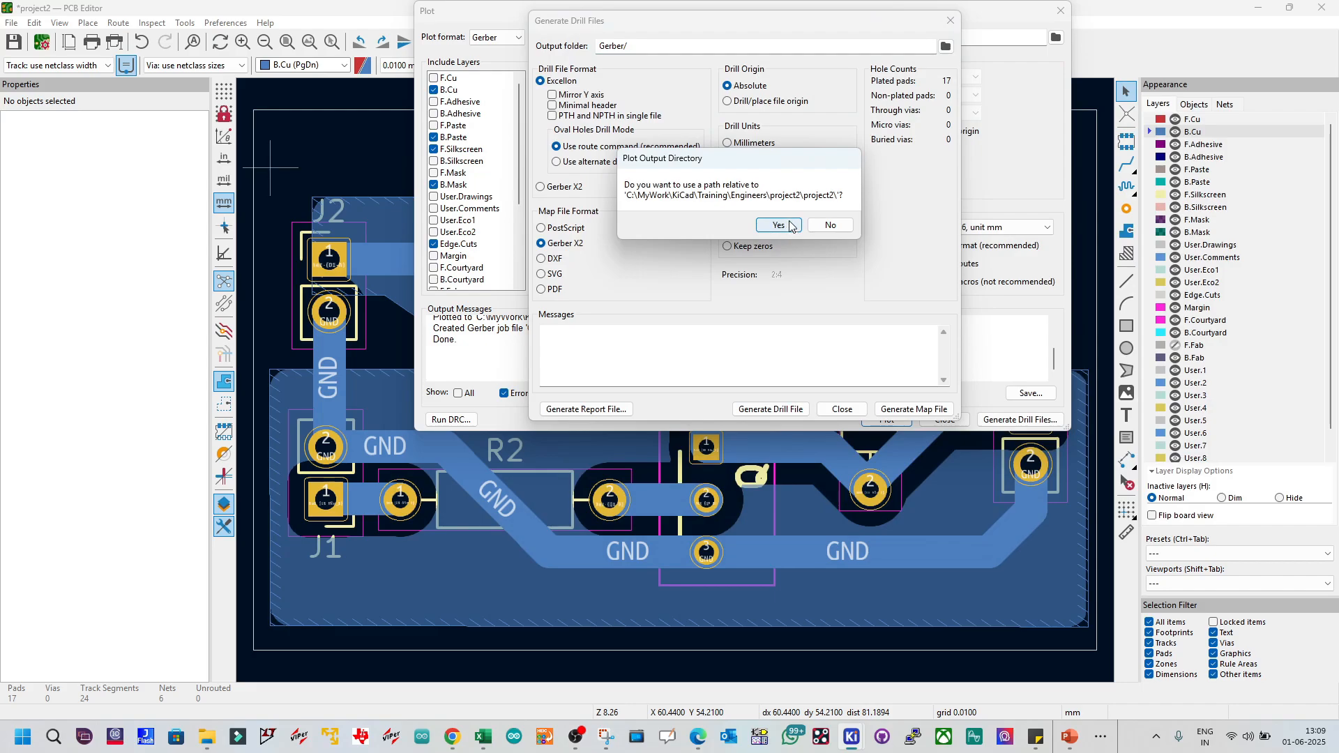
click(791, 225)
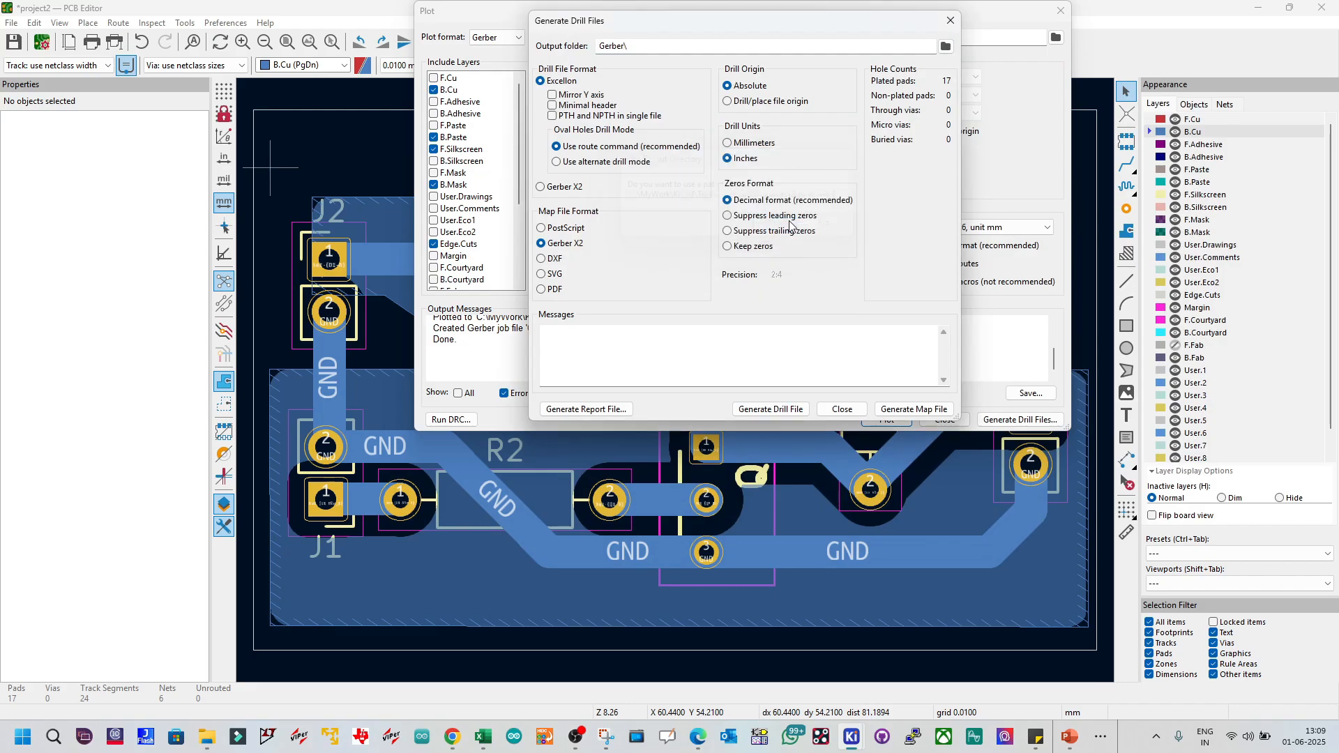
click(763, 411)
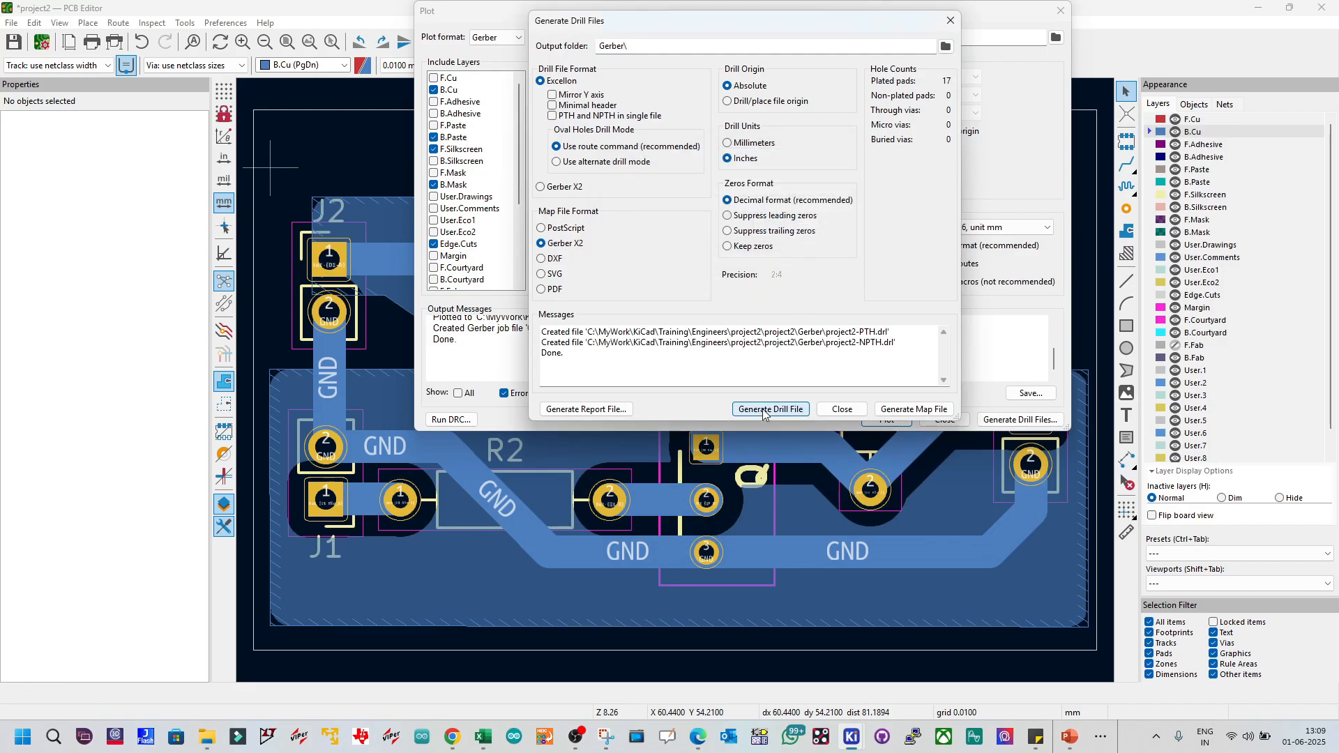
click(917, 411)
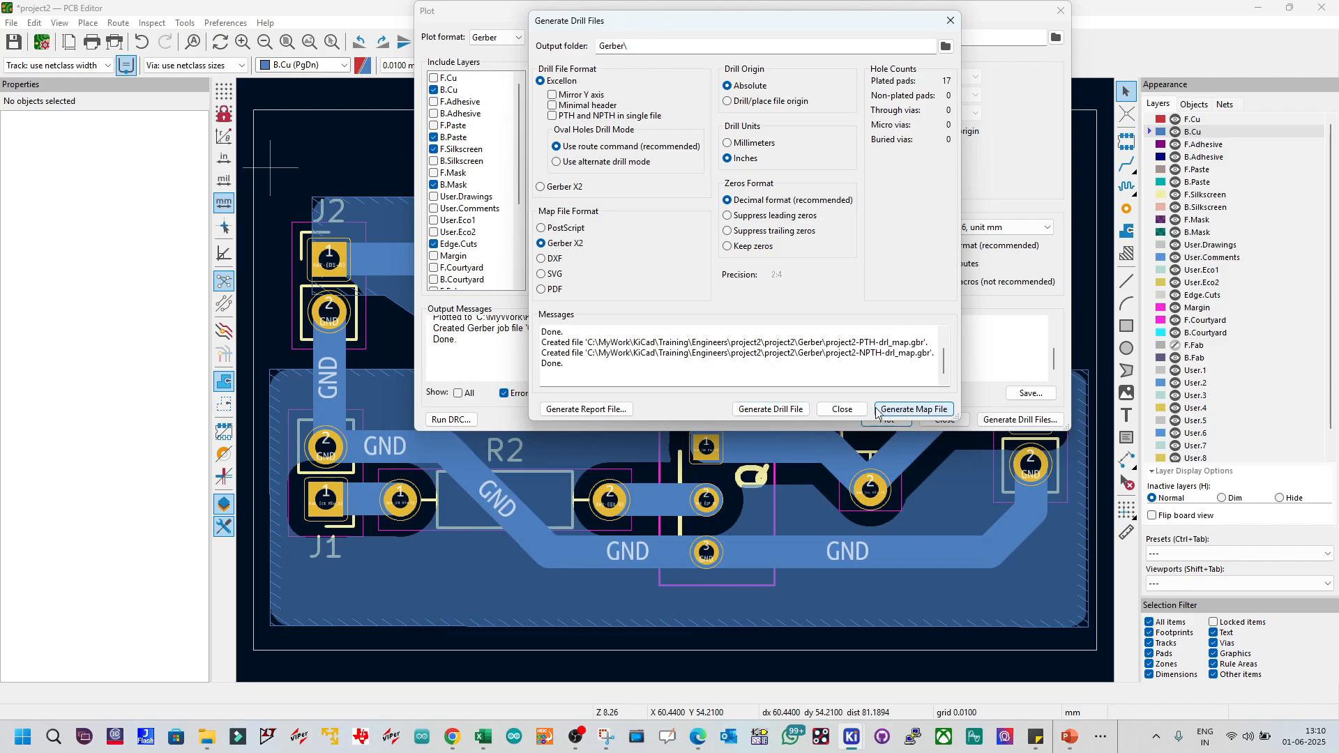
click(842, 409)
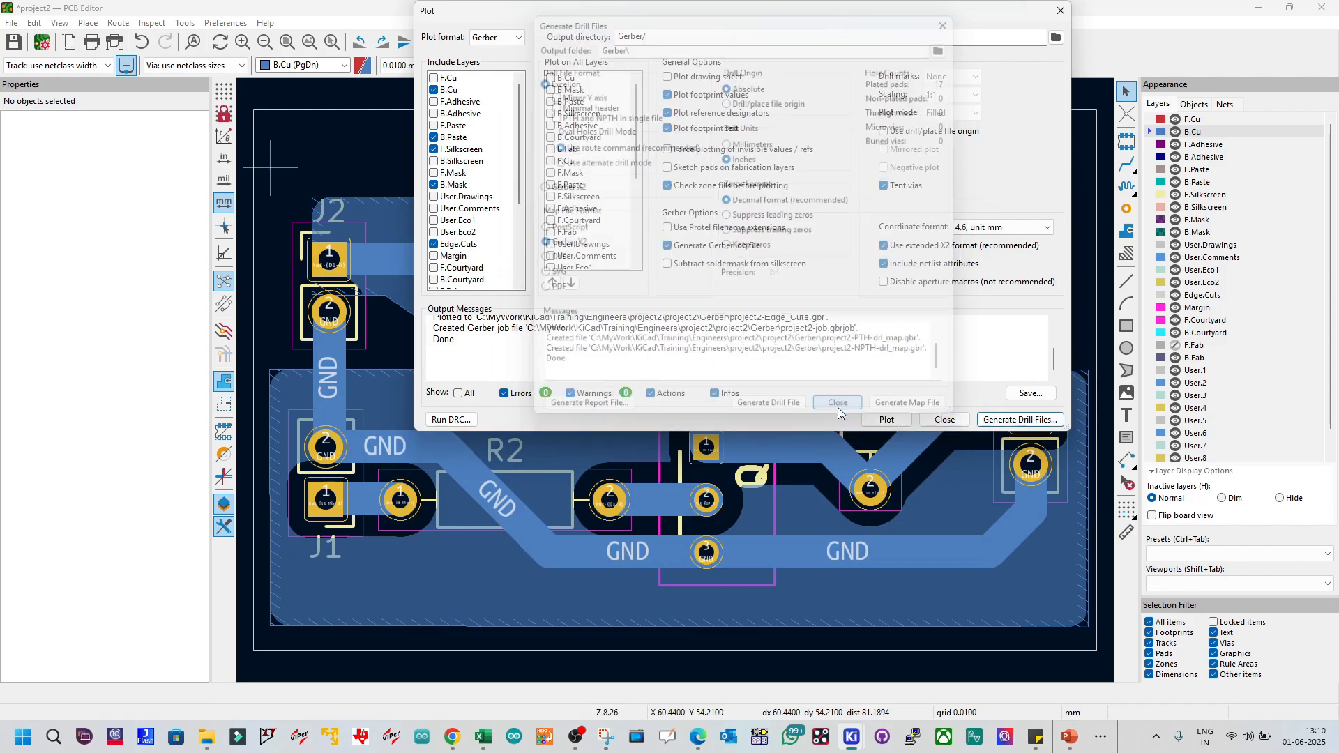
Step: Leave the plot settings, save the board and switch to the Gerber folder in File Explorer
click(945, 420)
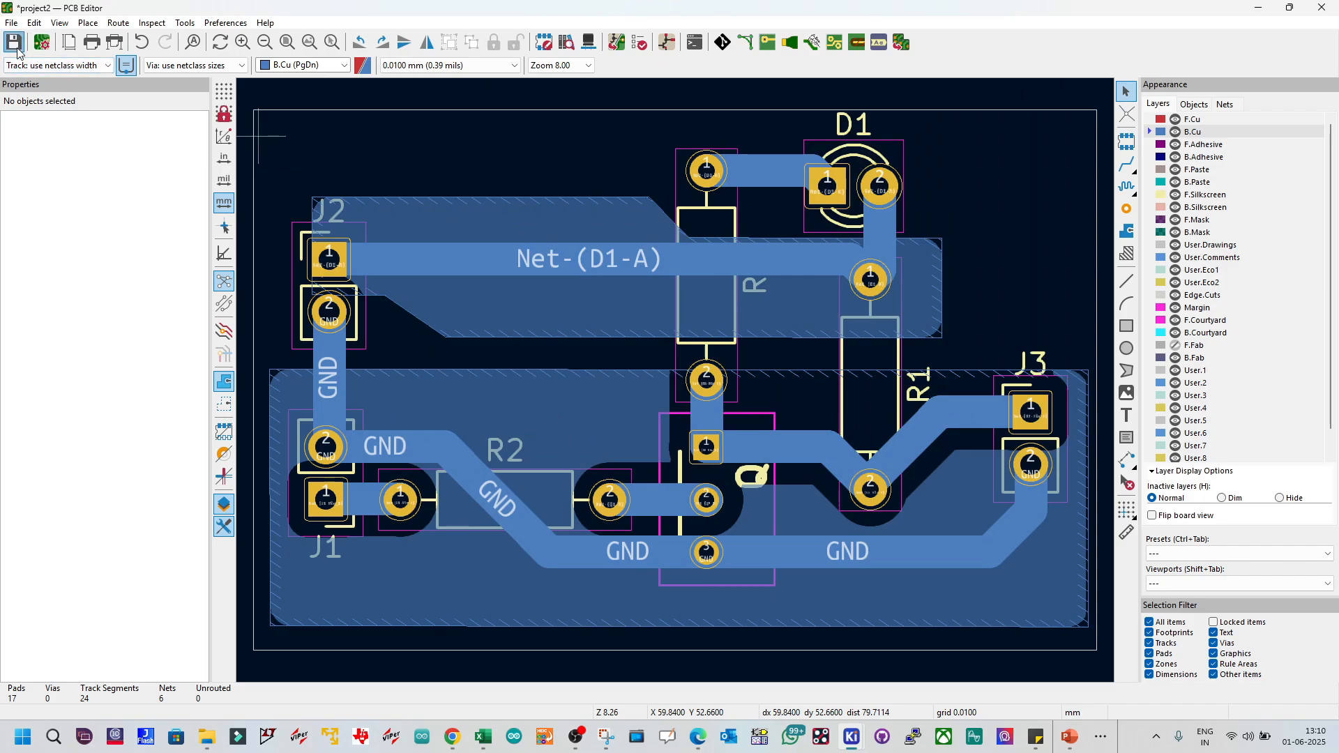
key(ctrl+s)
mouse_move(208, 736)
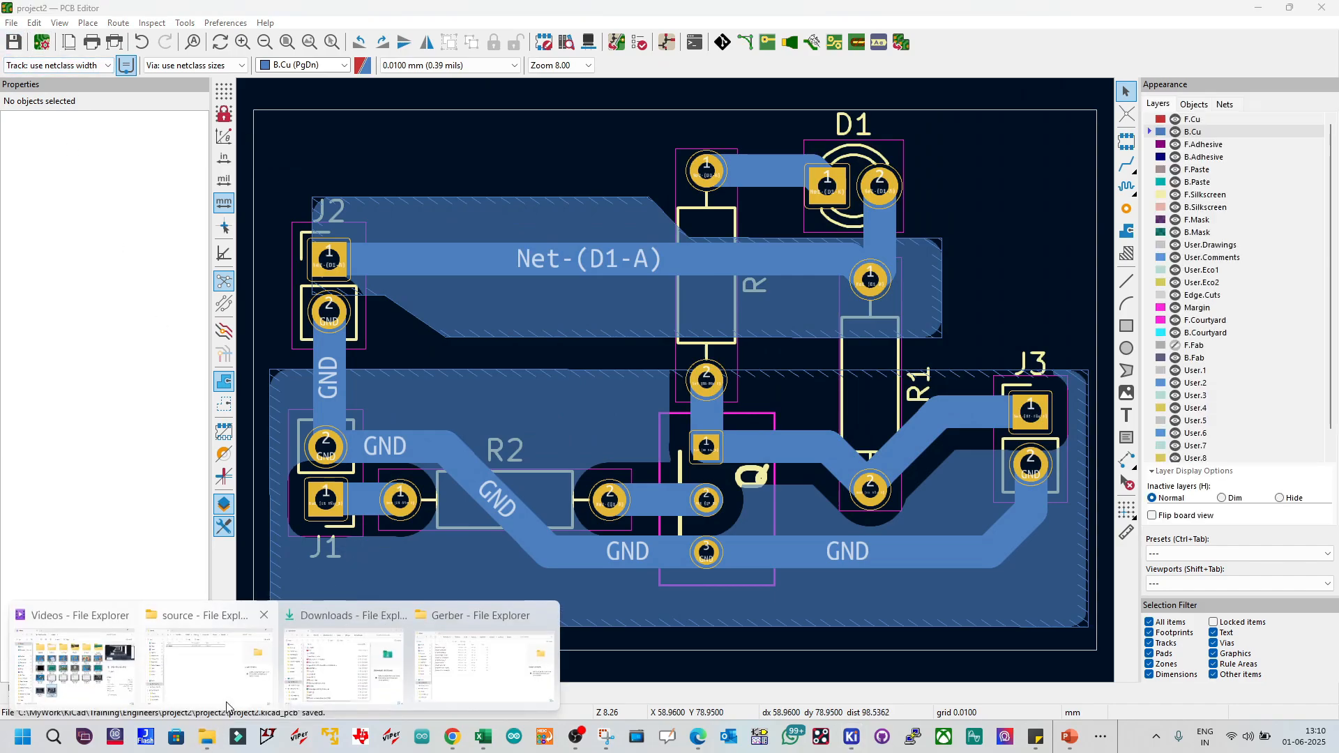
click(505, 659)
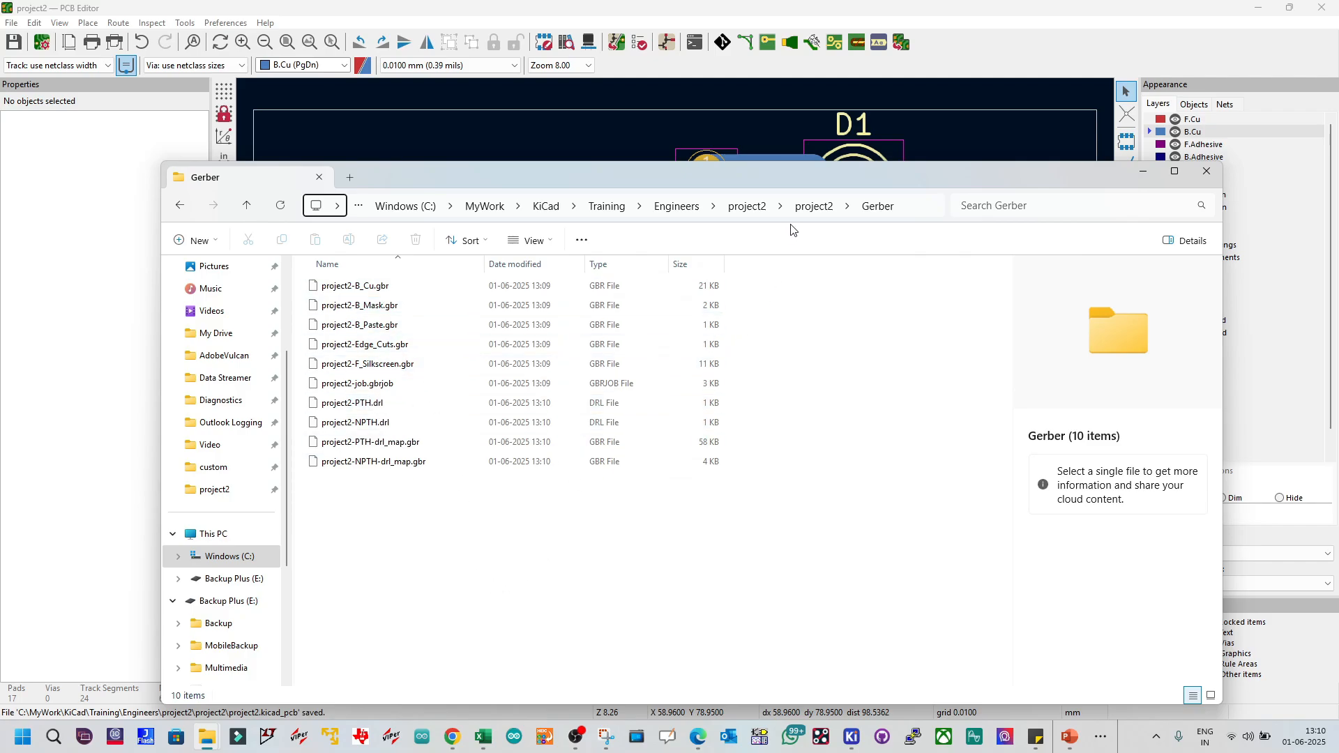
Step: Compress the Gerber folder inside the nested project2 folder into a ZIP archive
click(809, 207)
right_click(333, 286)
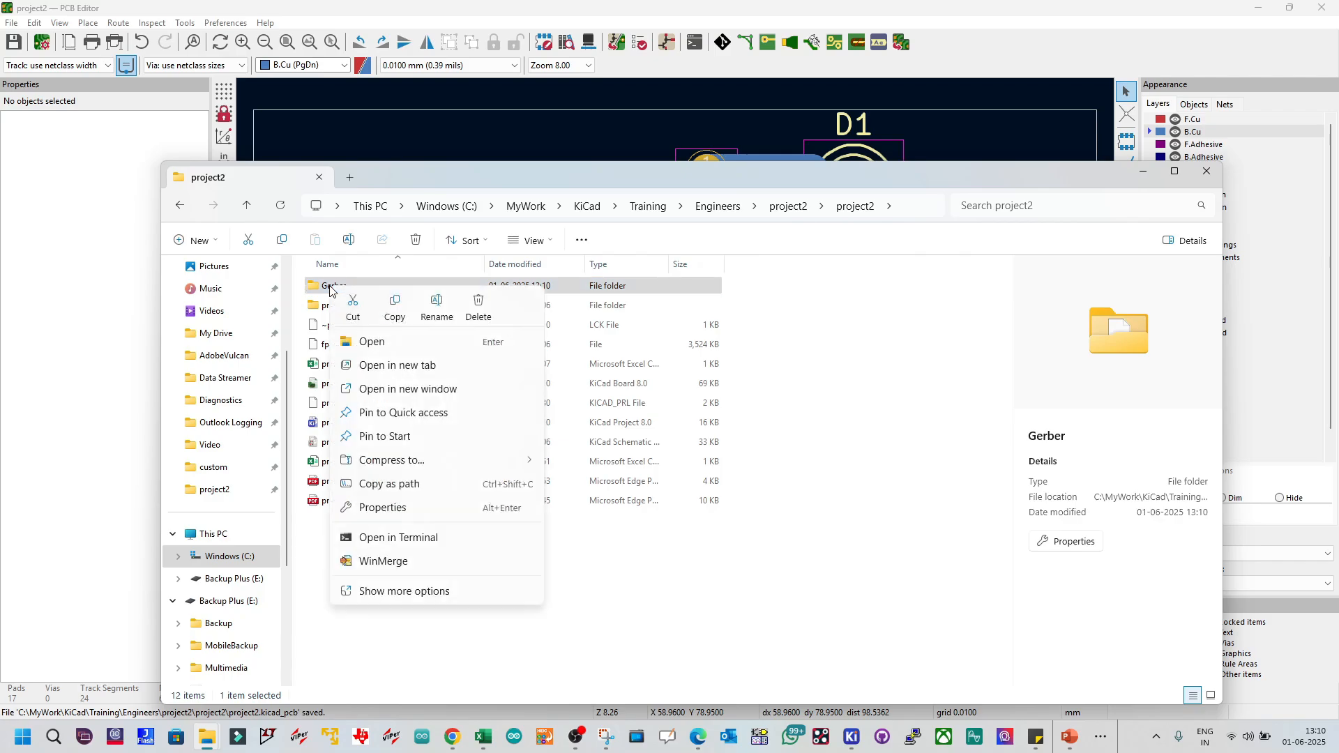
mouse_move(454, 460)
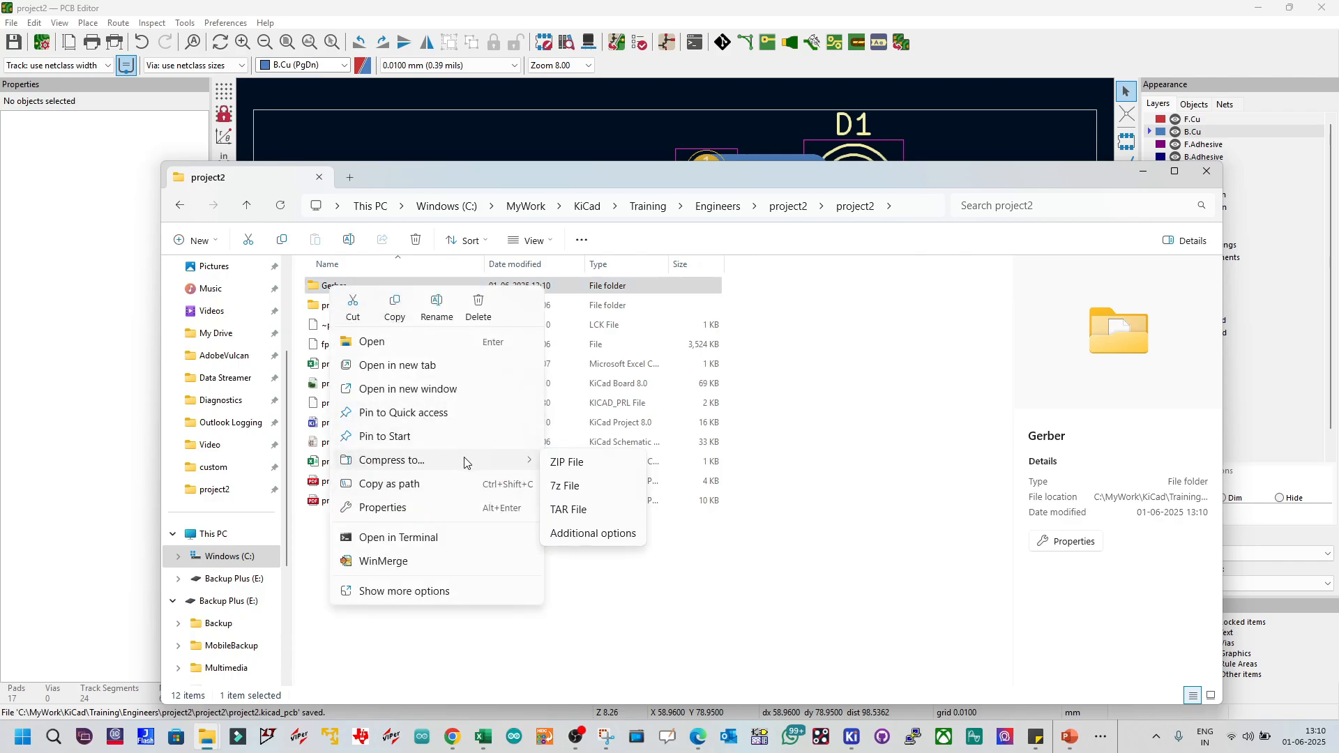
click(567, 463)
click(421, 618)
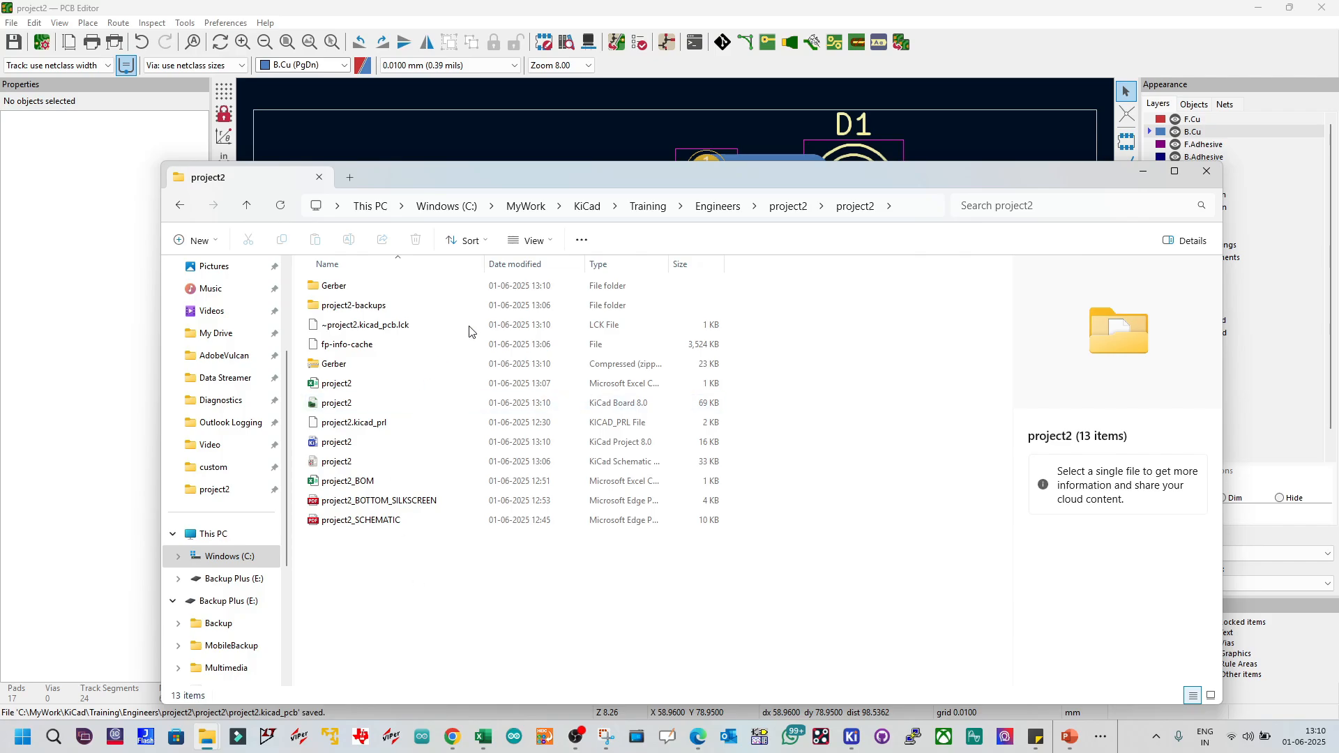
Step: Check the zipped Gerber archive among the project2 files, then minimize the folder window to return to the PCB Editor
drag(485, 264, 454, 263)
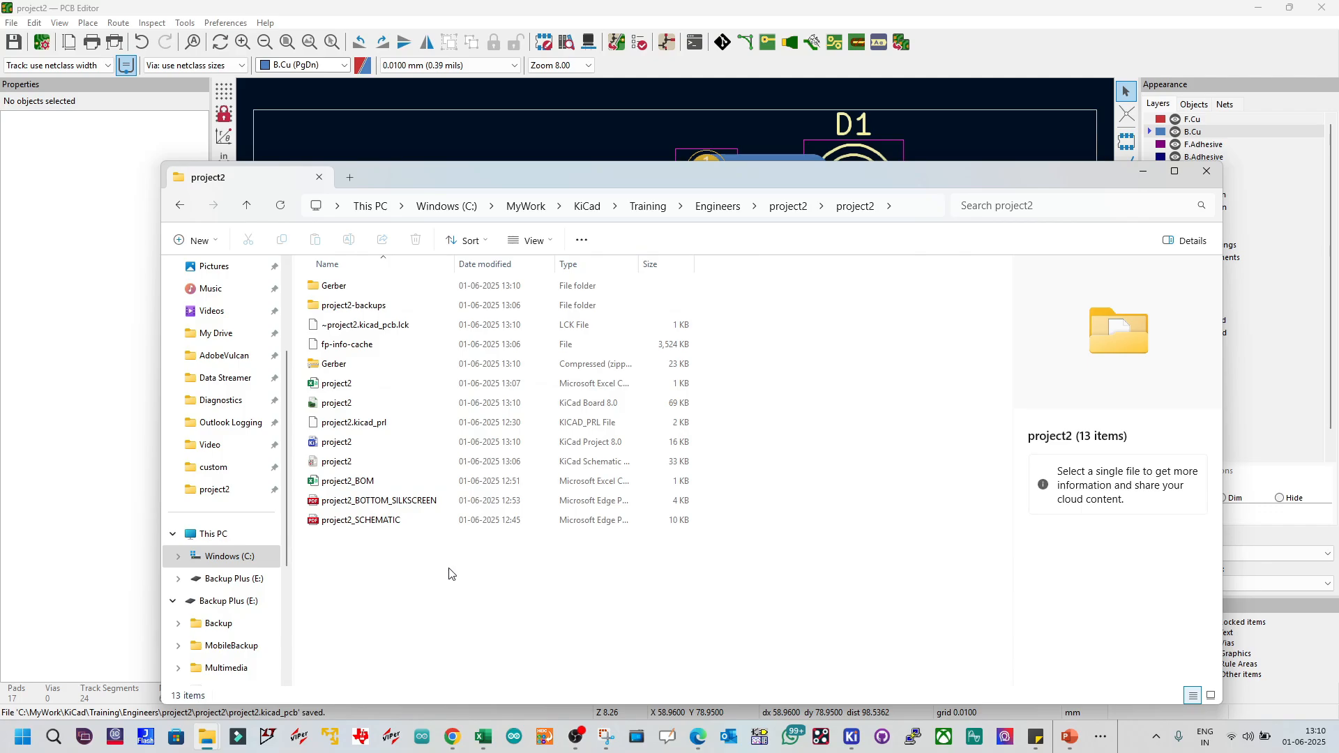
click(369, 365)
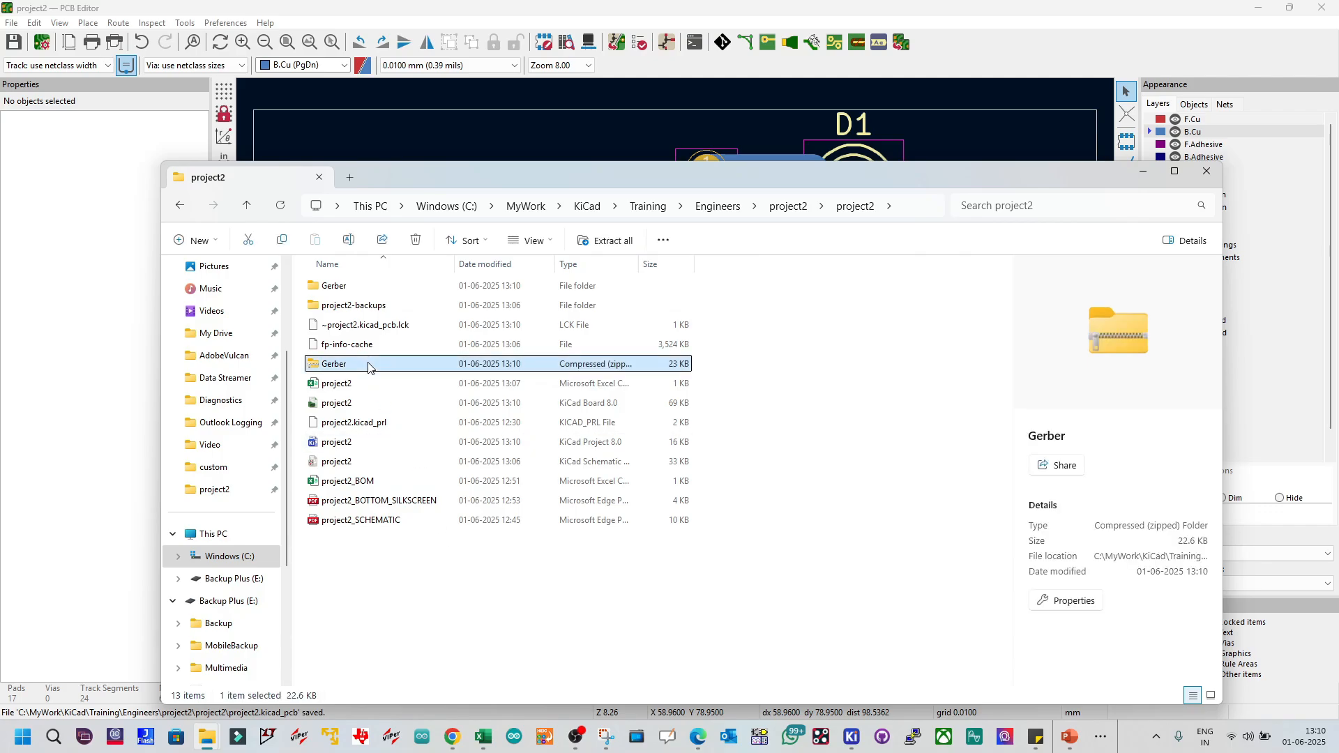
click(594, 568)
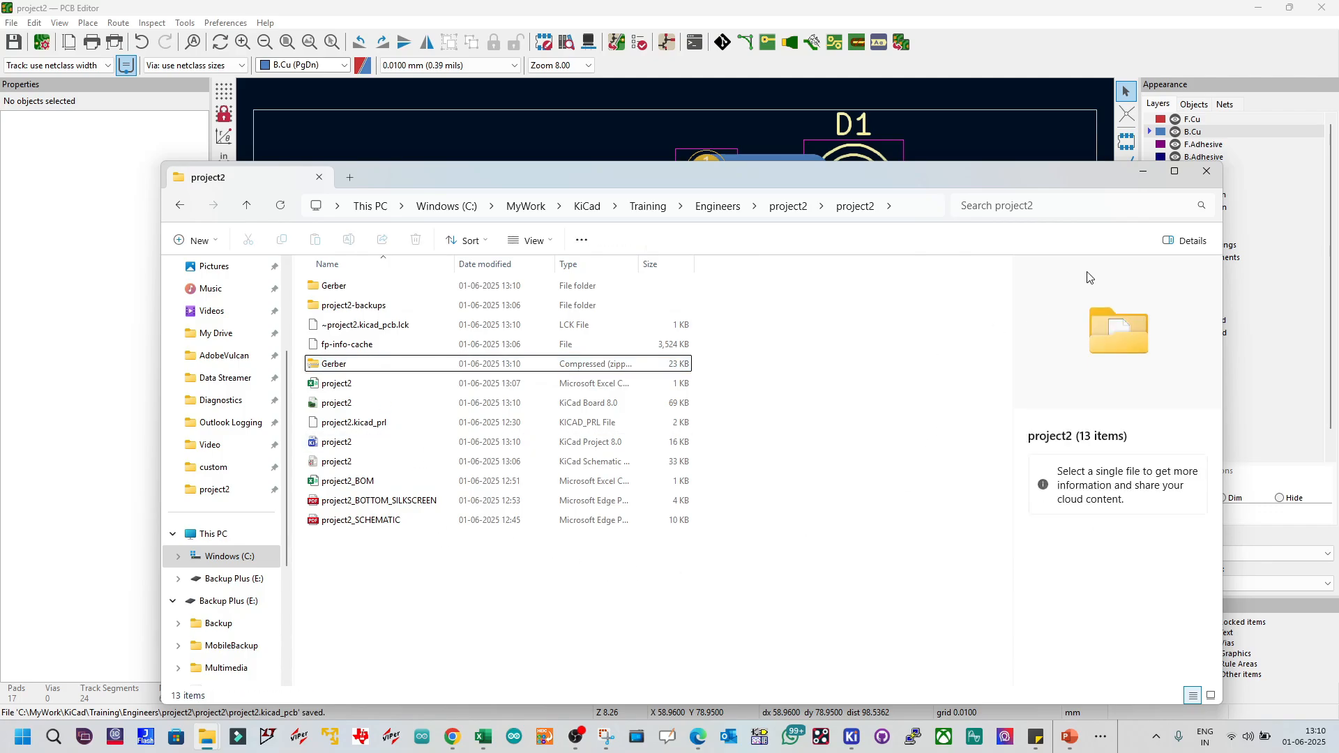
click(1144, 174)
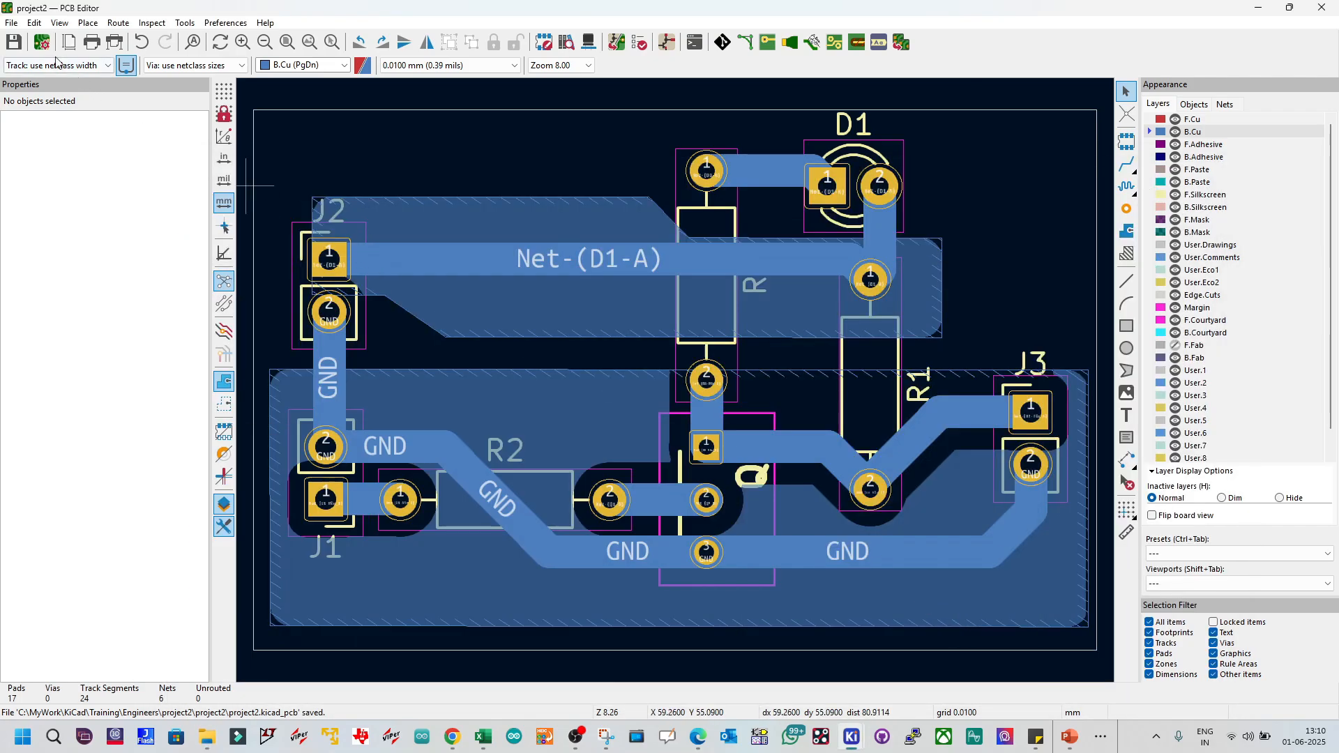
Step: Review the Board Setup pages for board finish, solder mask, text and design rules, ending at Constraints, and close without applying changes
click(11, 22)
click(83, 232)
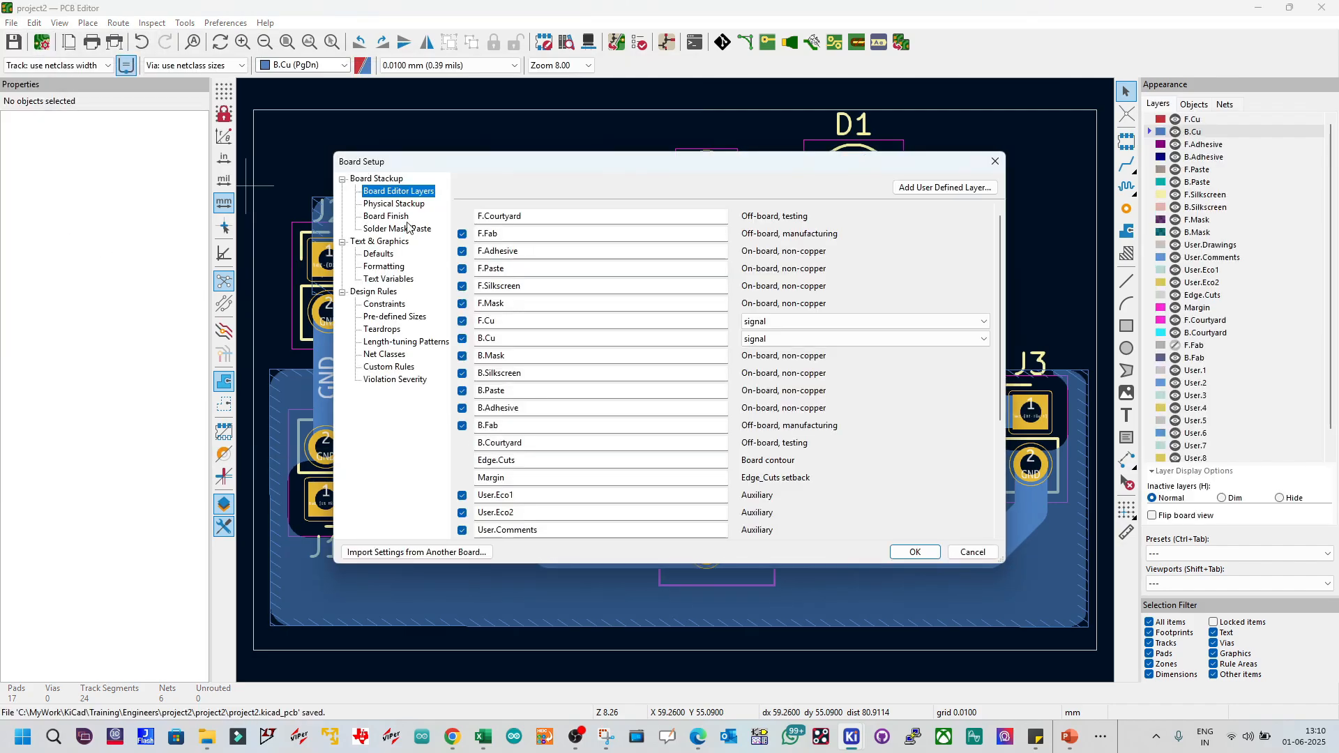
click(387, 217)
click(391, 229)
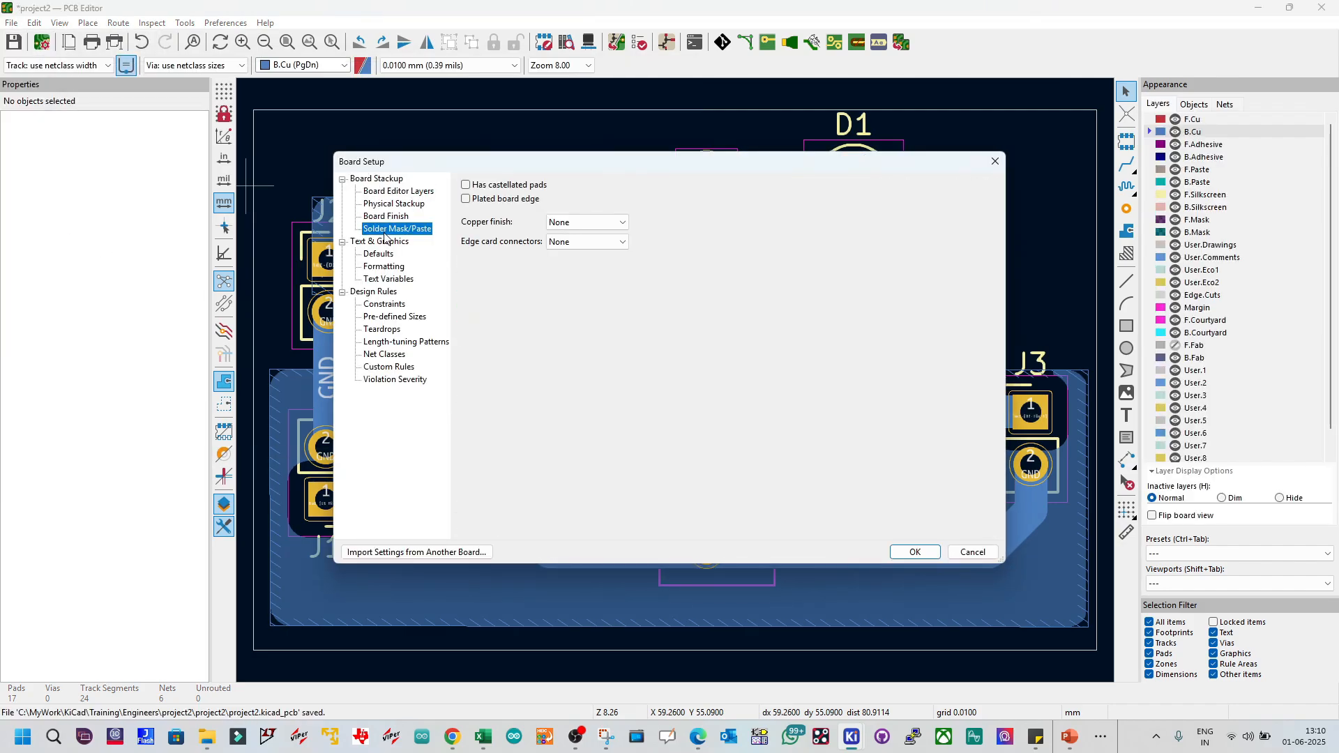
click(380, 254)
click(375, 279)
click(378, 270)
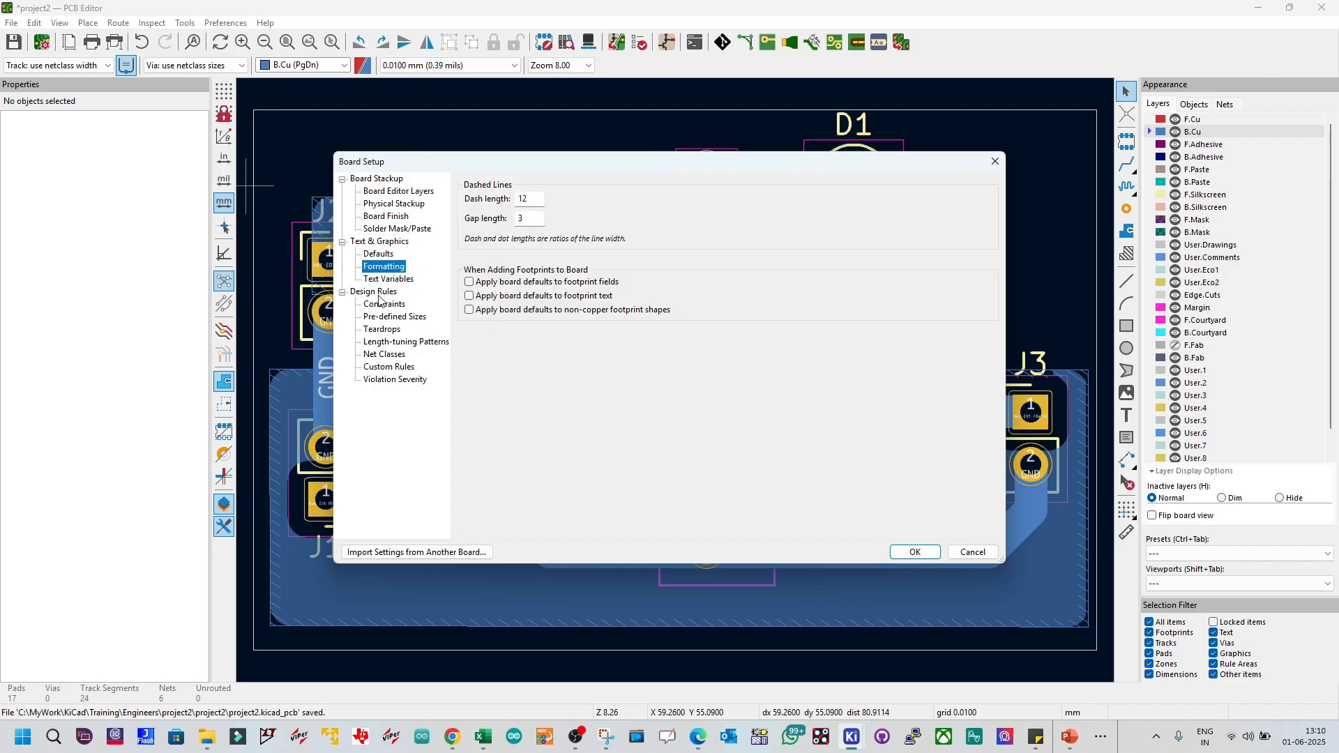
click(379, 297)
click(384, 321)
click(384, 340)
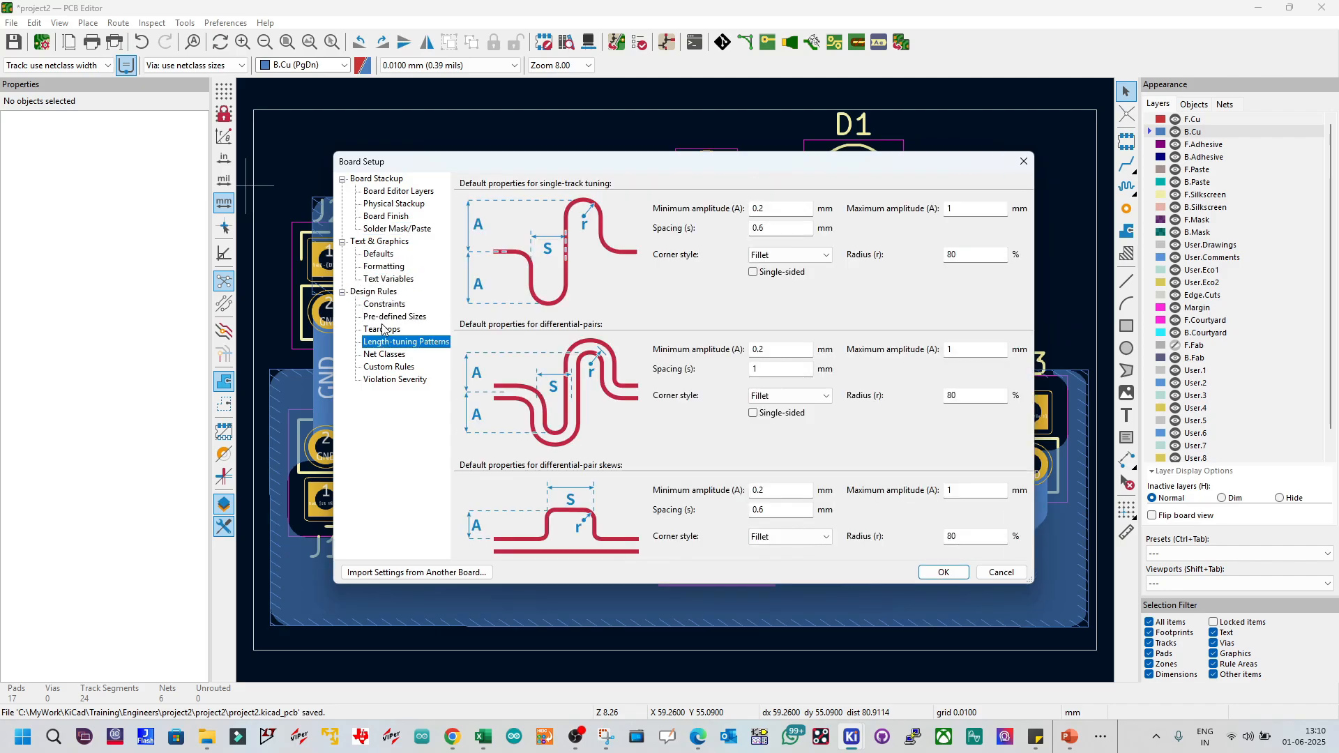
click(383, 306)
click(382, 326)
click(382, 305)
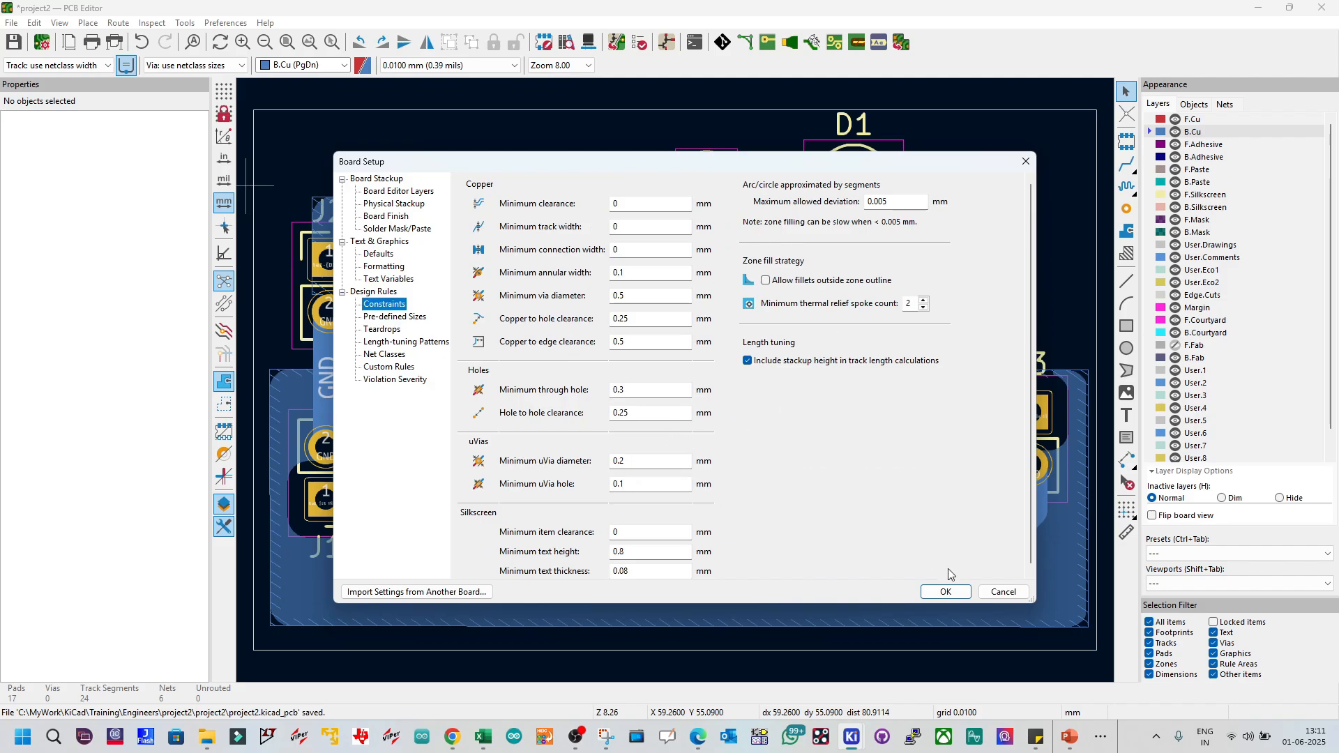
click(1000, 596)
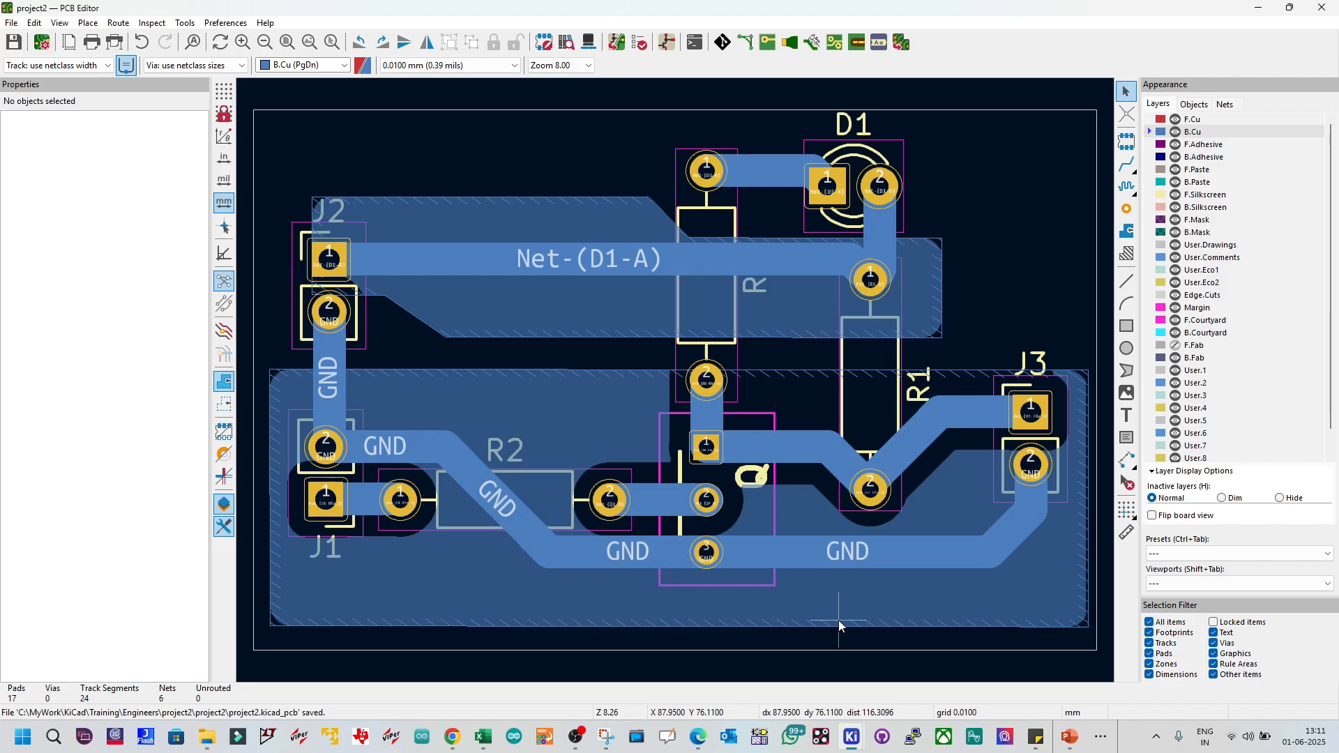
Step: Switch to the KiCAD Training presentation in PowerPoint and make the agenda items Symbol Creation, Footprint Creation and 3D Mapping bold
mouse_move(865, 724)
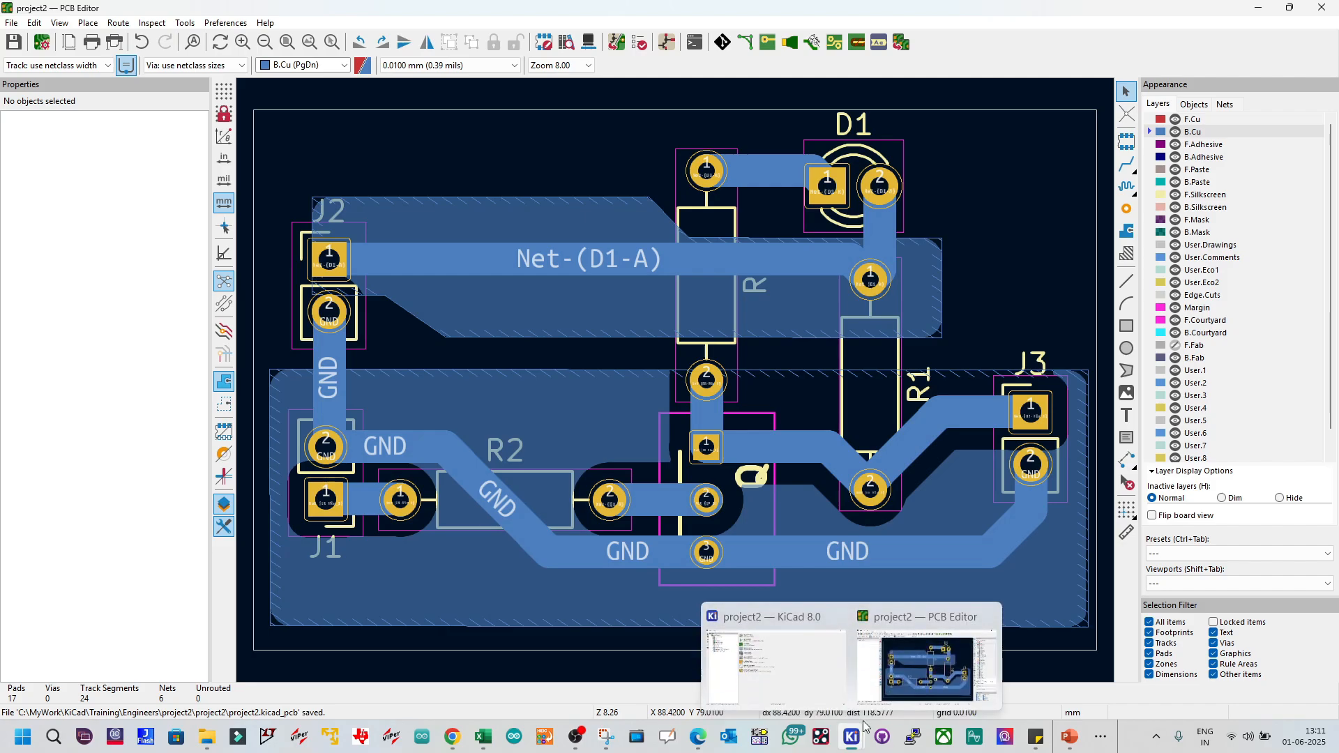
click(1069, 737)
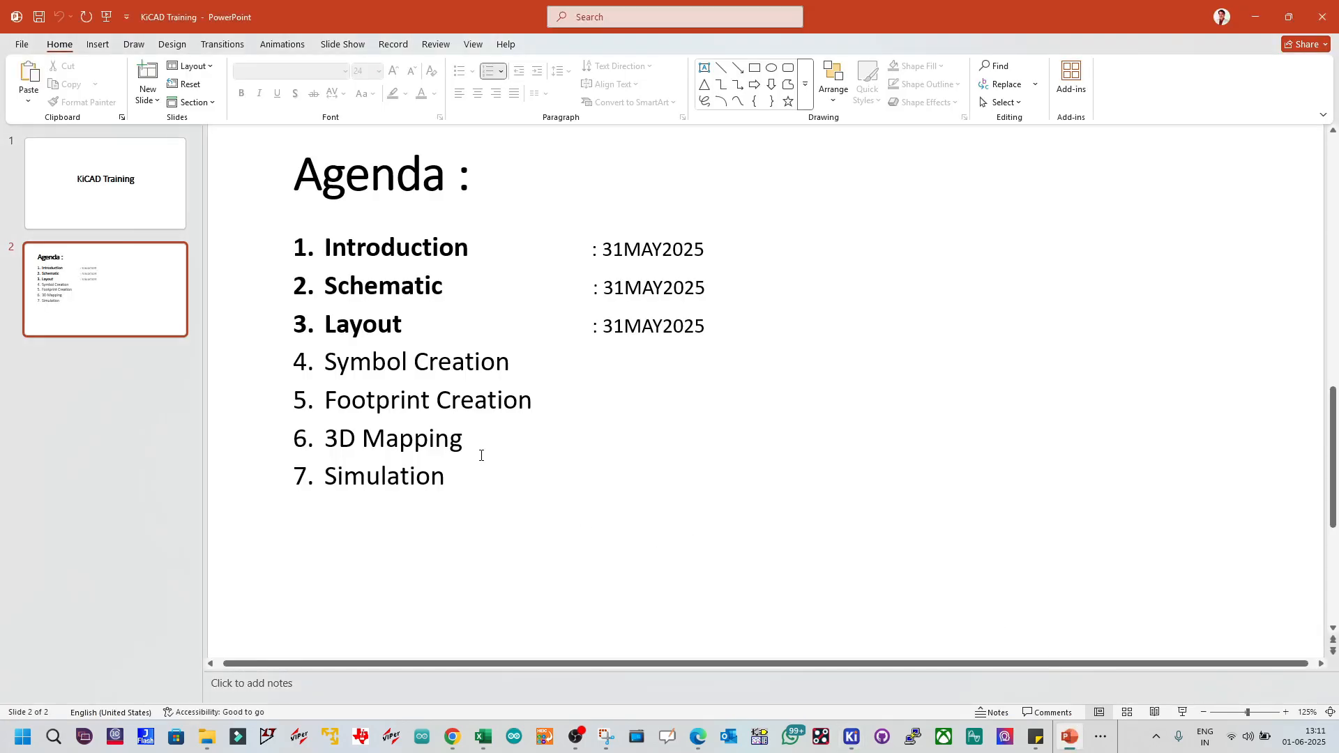
drag(481, 455, 224, 361)
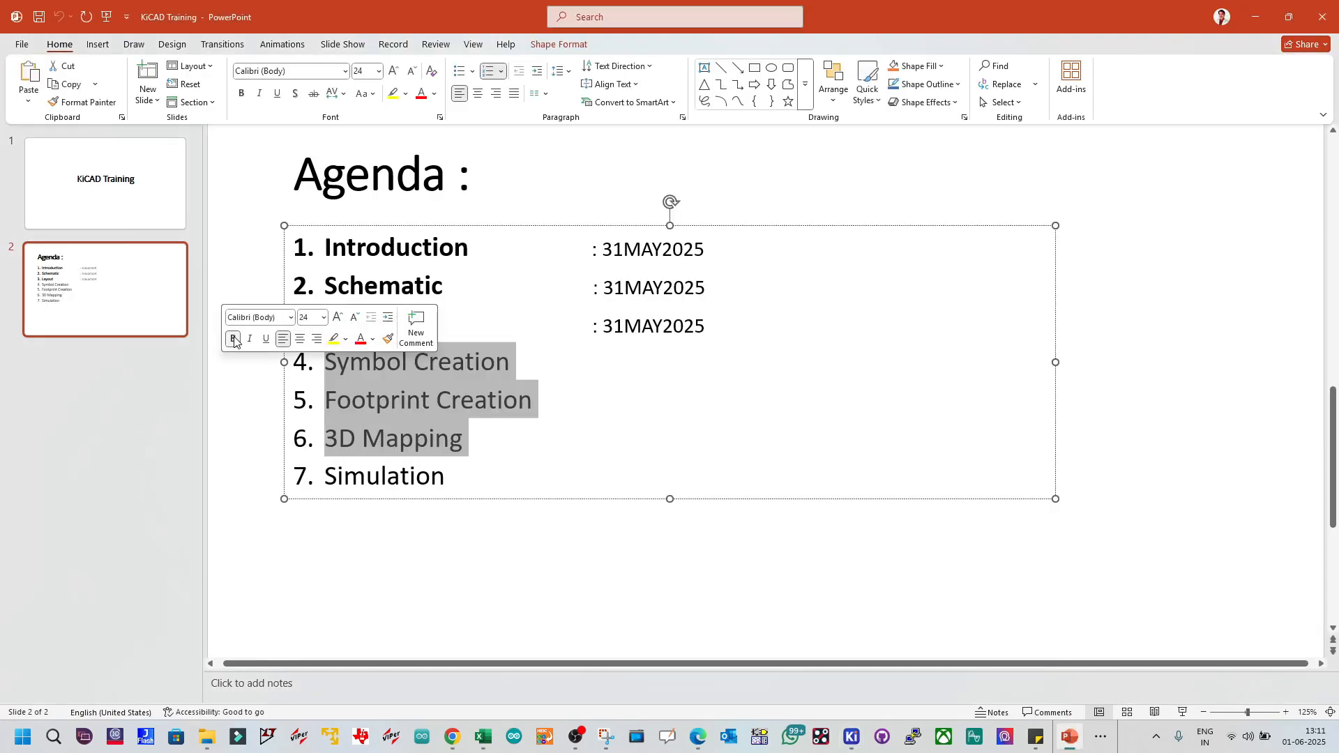
click(234, 340)
click(256, 445)
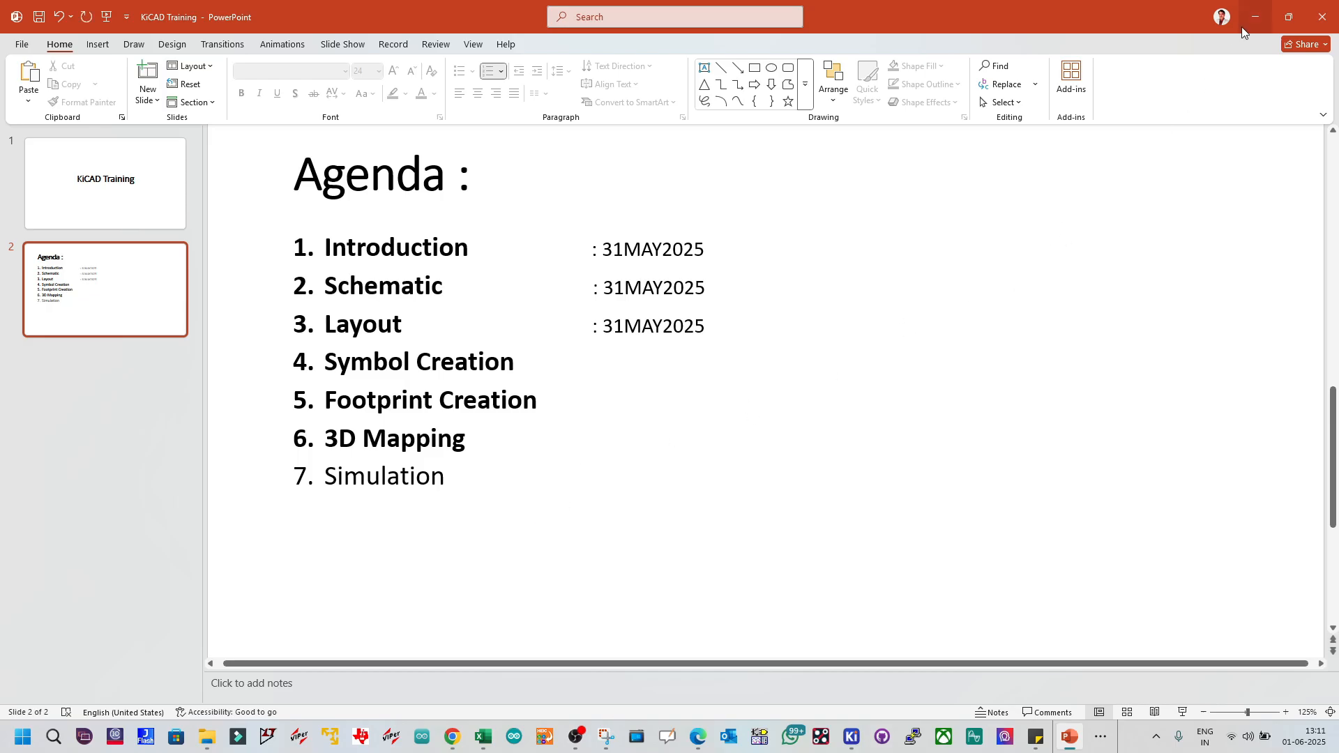
Step: Switch to the Google Meet call in Chrome to follow the shared schematic, and dismiss the notice about resuming the presentation
click(454, 733)
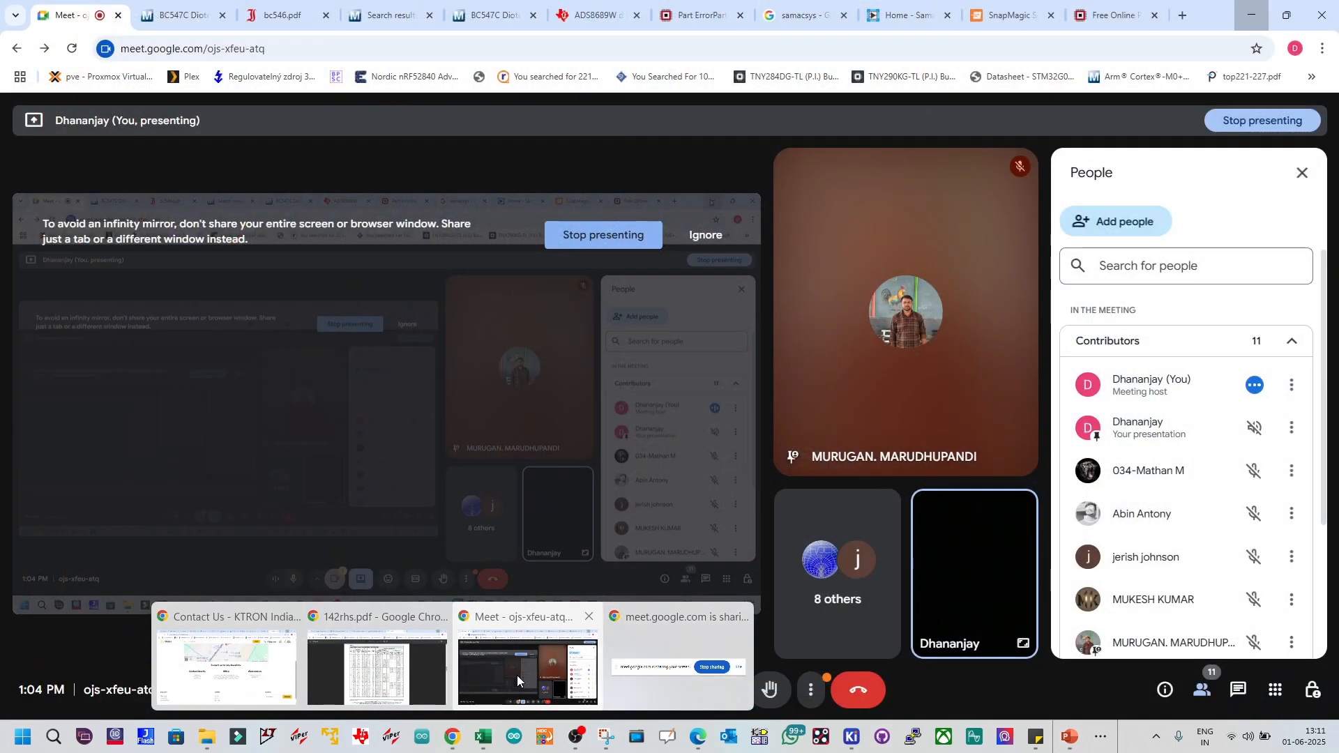
click(517, 675)
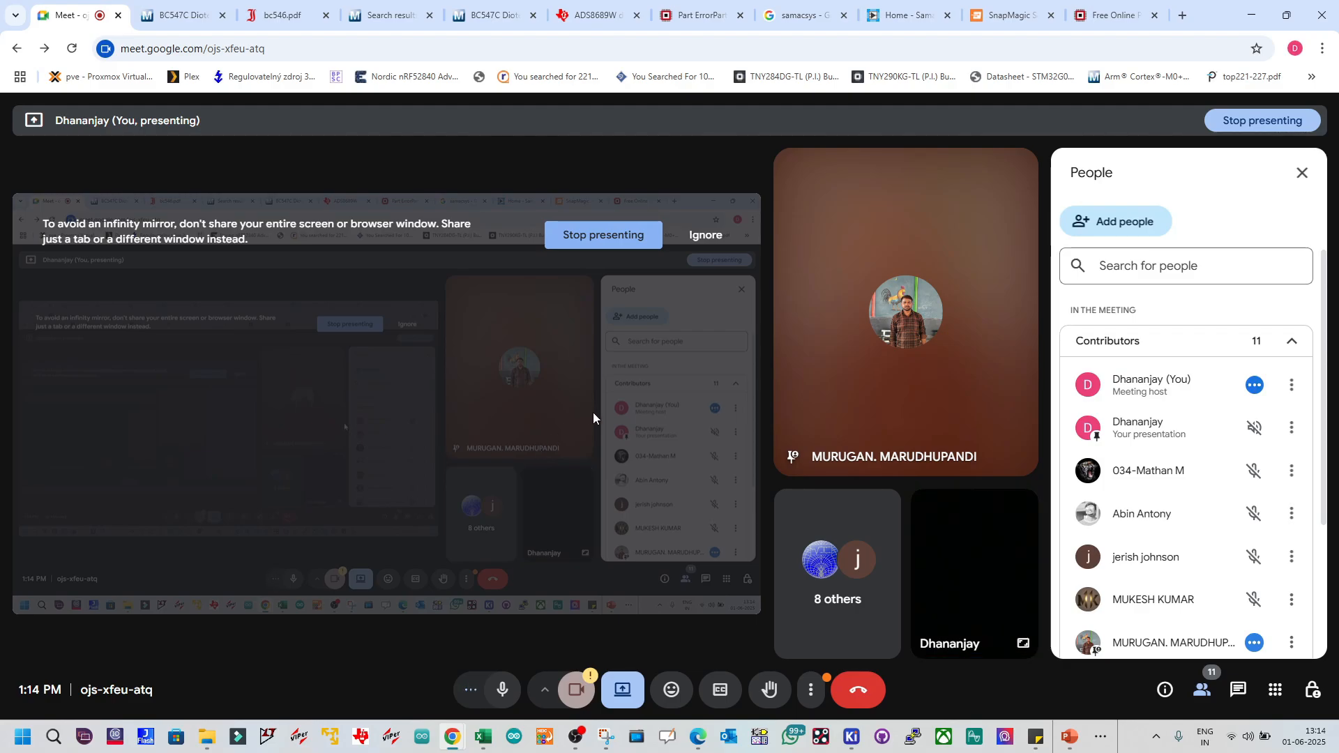
mouse_move(897, 428)
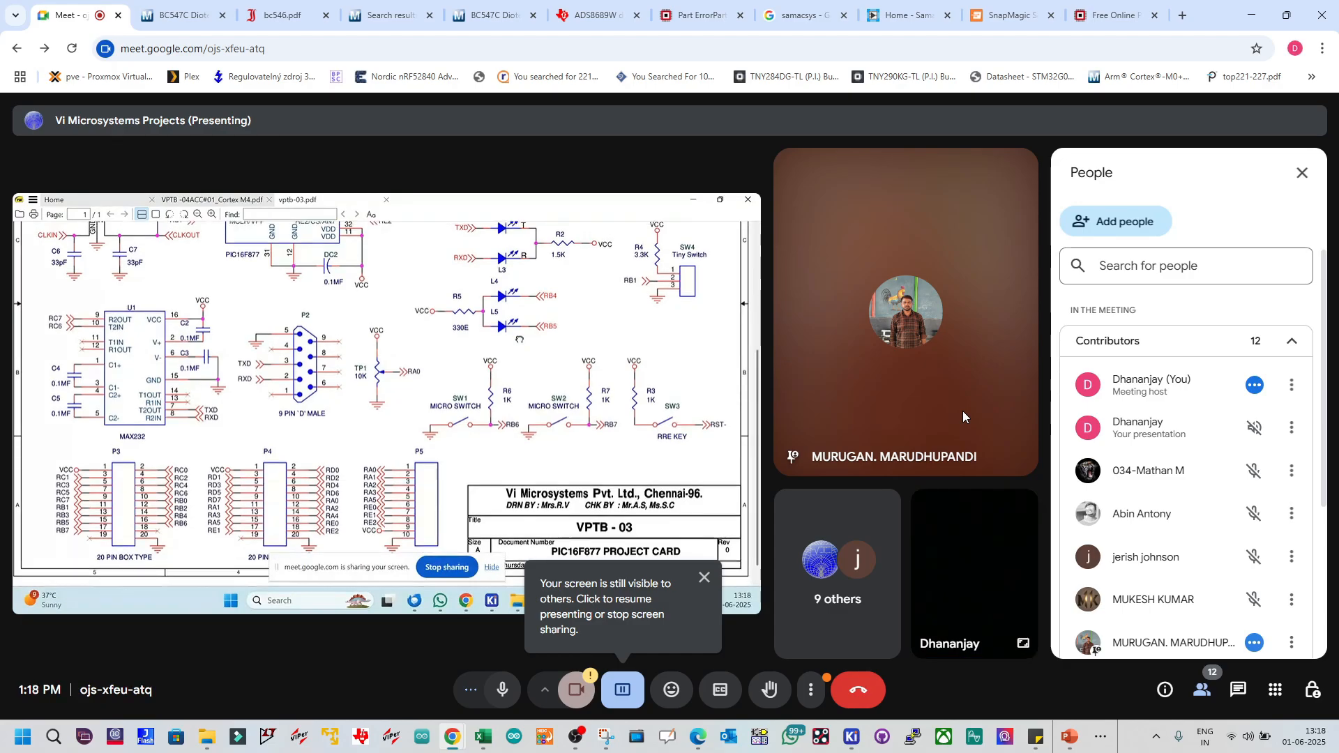
click(704, 578)
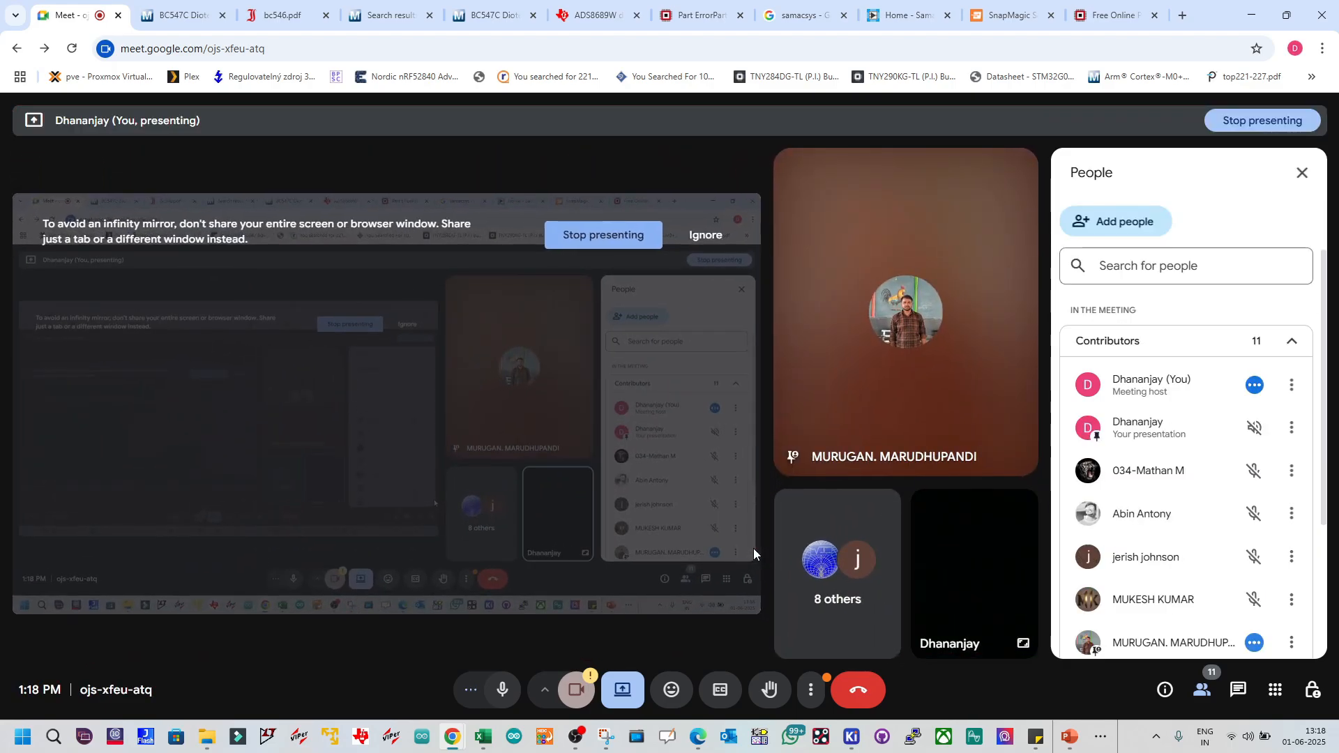
Step: Return to the KiCAD Training presentation in PowerPoint and point out the Simulation agenda item by selecting its text, leaving it unchanged and deselected
click(1076, 739)
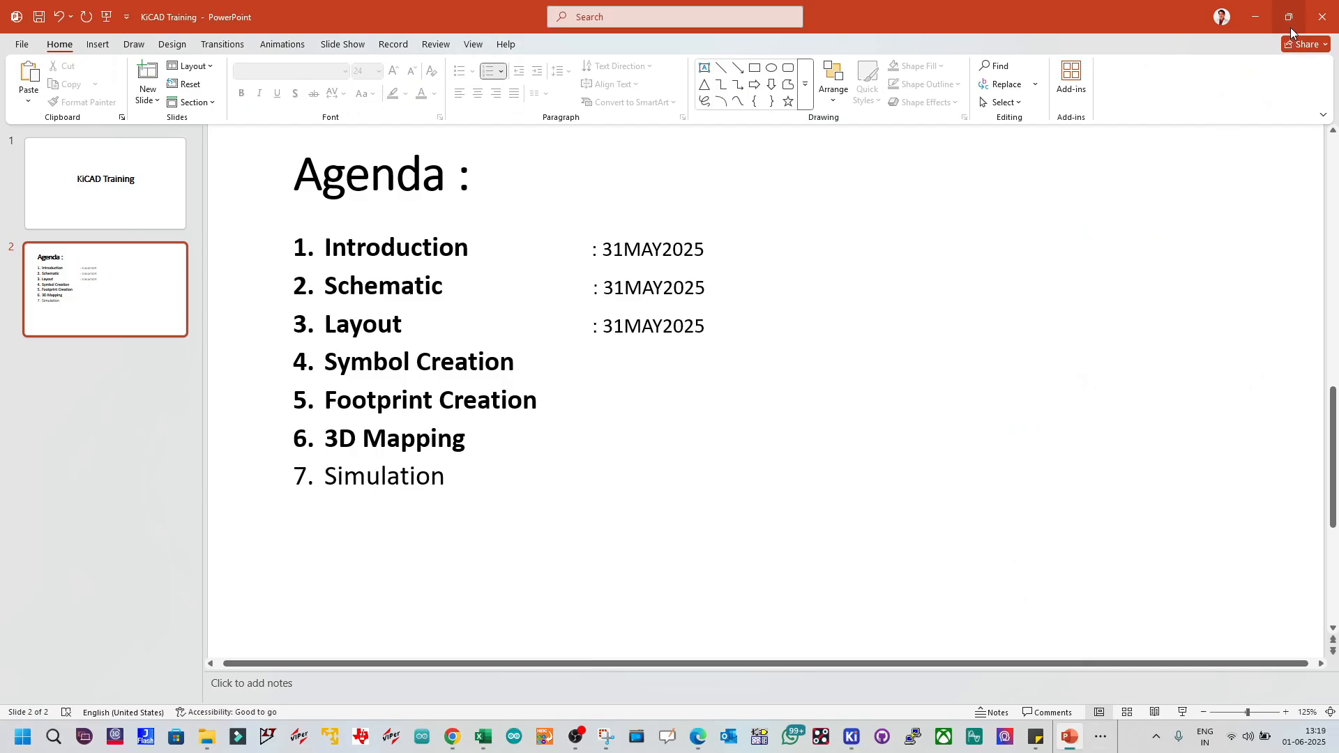
mouse_move(1290, 26)
drag(451, 481, 293, 495)
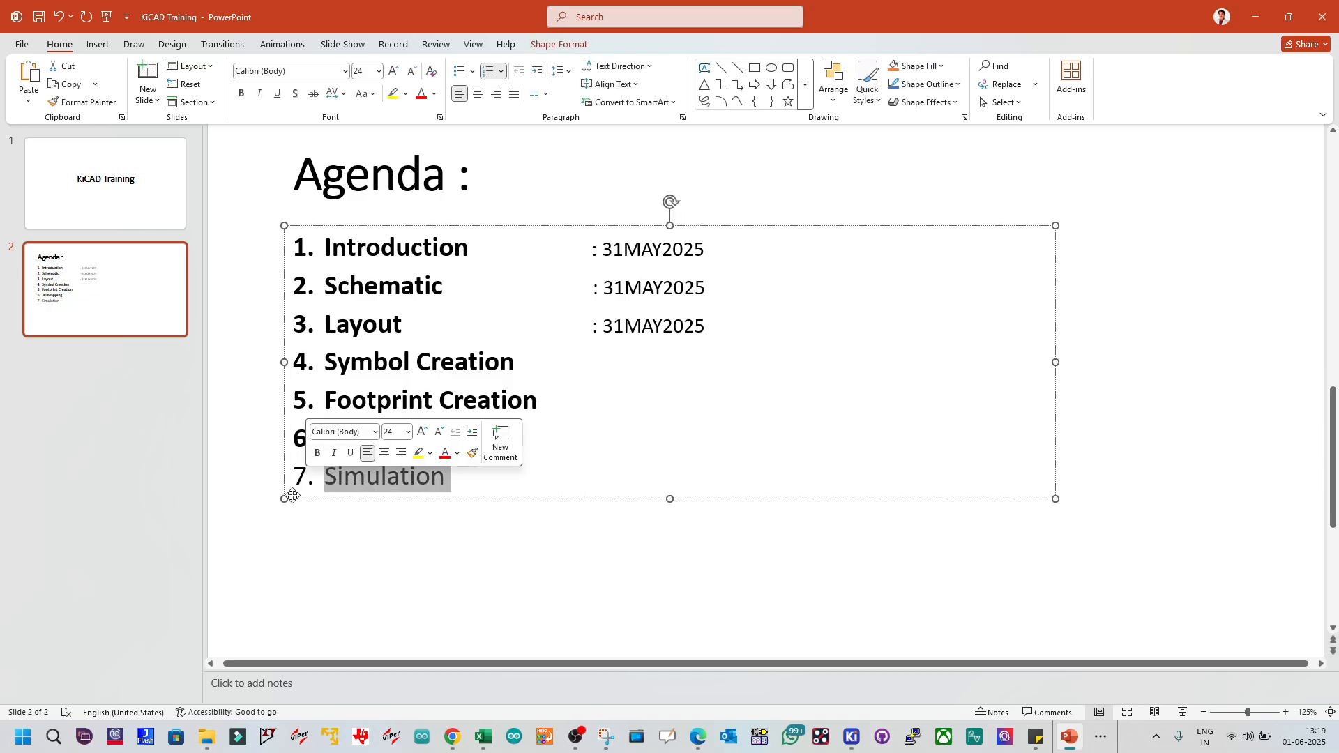
click(263, 535)
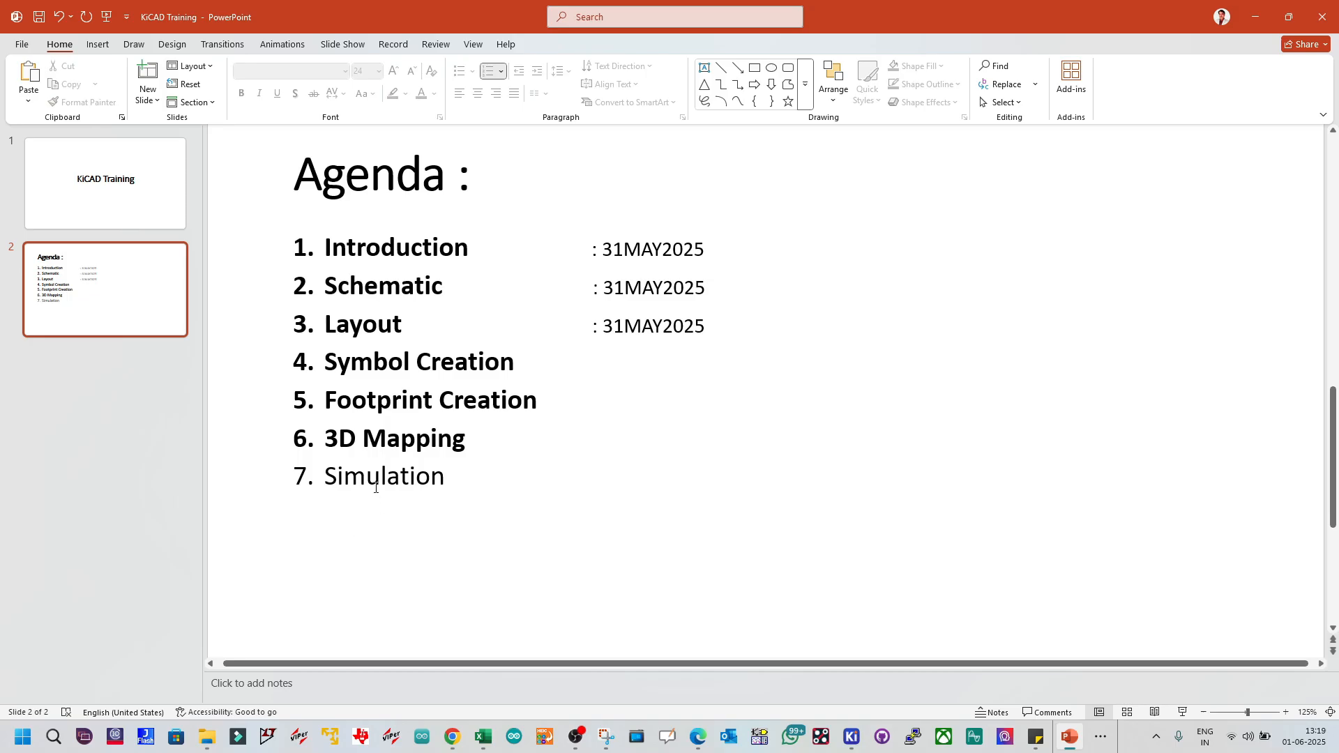
click(373, 484)
drag(447, 484, 323, 483)
click(284, 541)
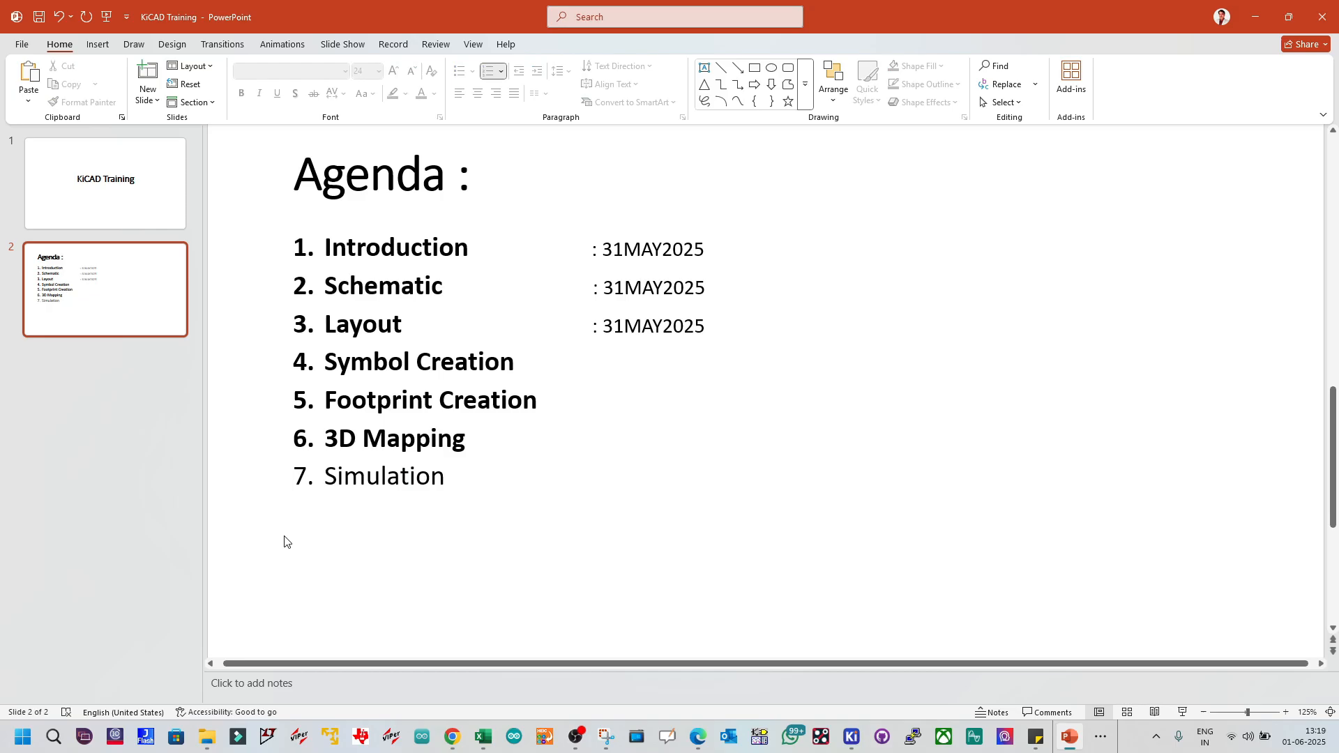